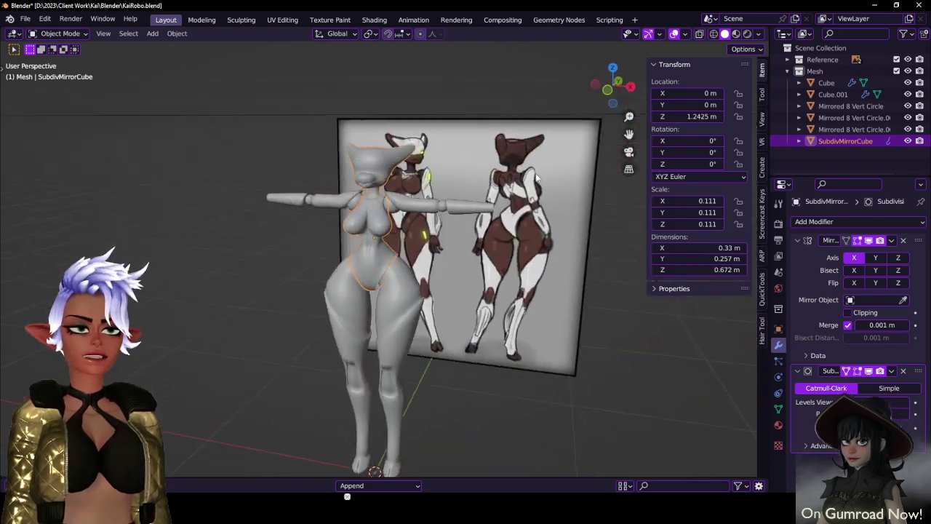
- Save the KaiRobo.blend file
{"action": "scroll", "coordinate": [431, 203], "scroll_direction": "up", "scroll_amount": 3}
{"action": "middle_click_drag", "start_coordinate": [346, 209], "coordinate": [387, 213]}
{"action": "key", "text": "ctrl+s"}
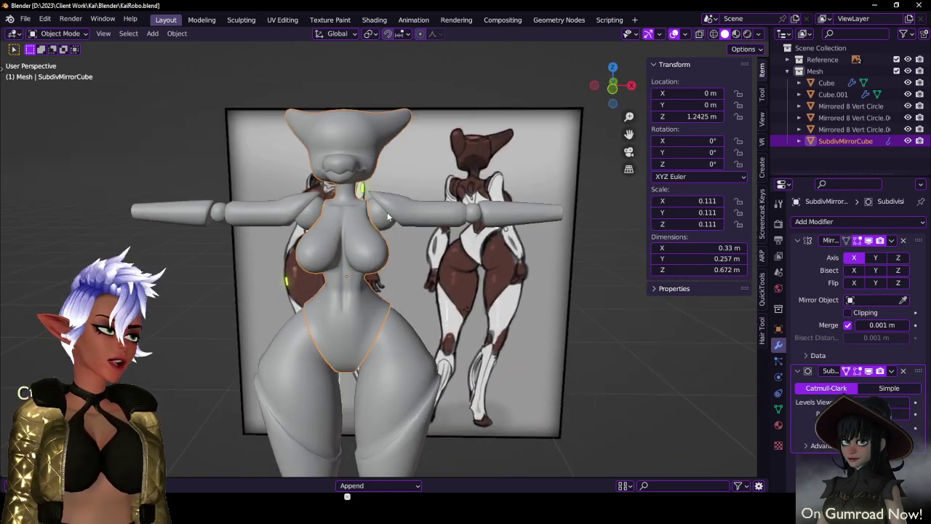
{"action": "key", "text": "ctrl+s"}
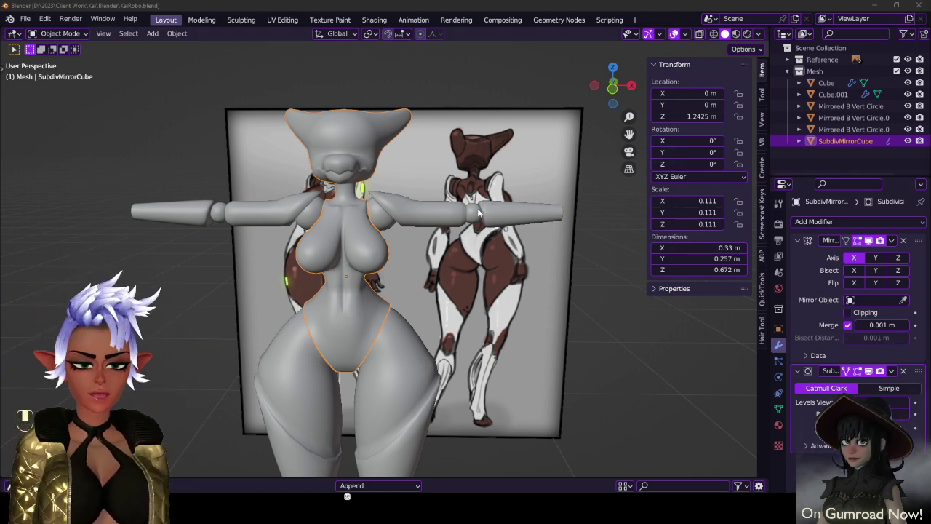
- Open the SubdivMirrorCube mesh for editing and dissolve the edge running down the cheek behind the muzzle
{"action": "middle_click_drag", "start_coordinate": [265, 246], "coordinate": [452, 220]}
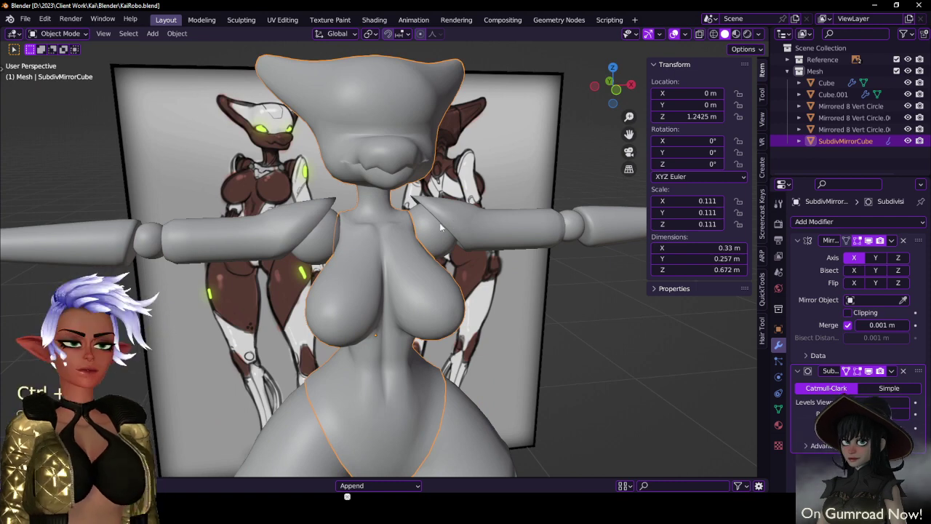
{"action": "middle_click_drag", "start_coordinate": [451, 274], "coordinate": [353, 177]}
{"action": "key", "text": "KP_1"}
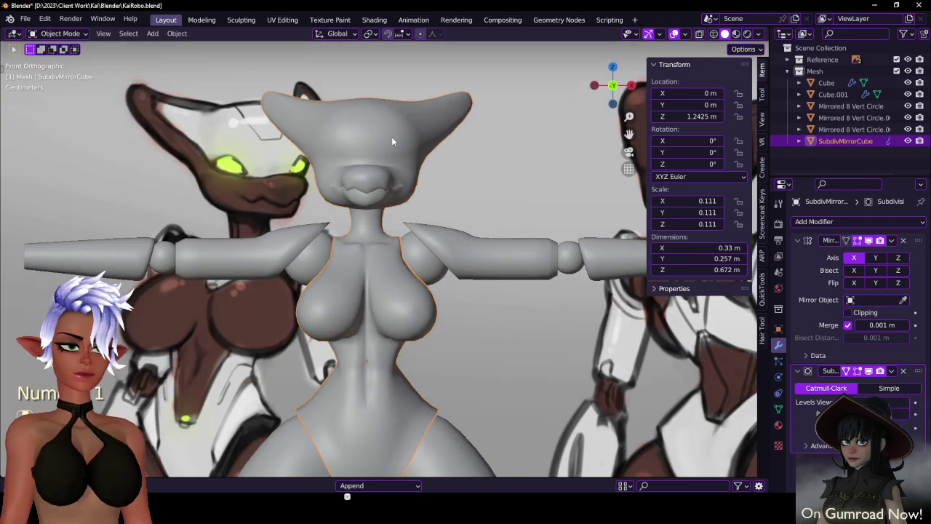
{"action": "key", "text": "Tab"}
{"action": "scroll", "coordinate": [396, 170], "scroll_direction": "up", "scroll_amount": 5}
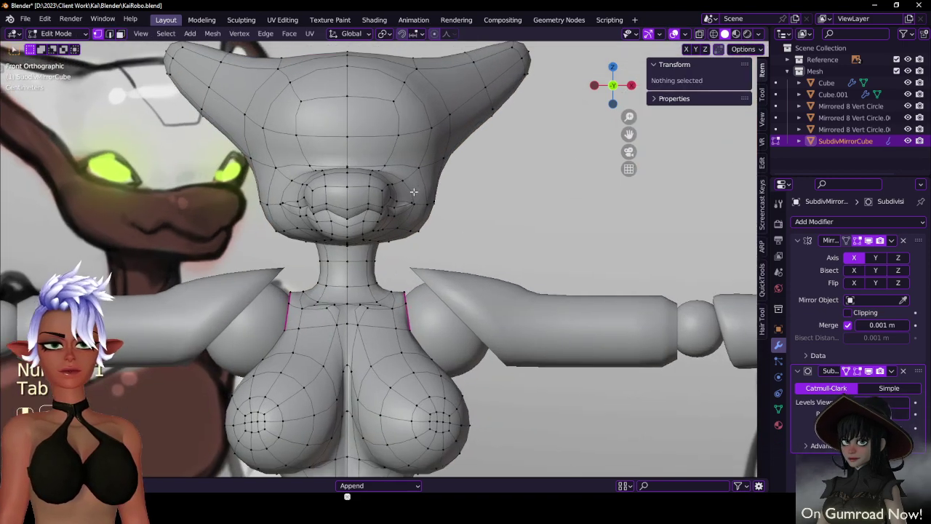
{"action": "middle_click_drag", "start_coordinate": [474, 209], "coordinate": [347, 206]}
{"action": "left_click", "coordinate": [363, 173]}
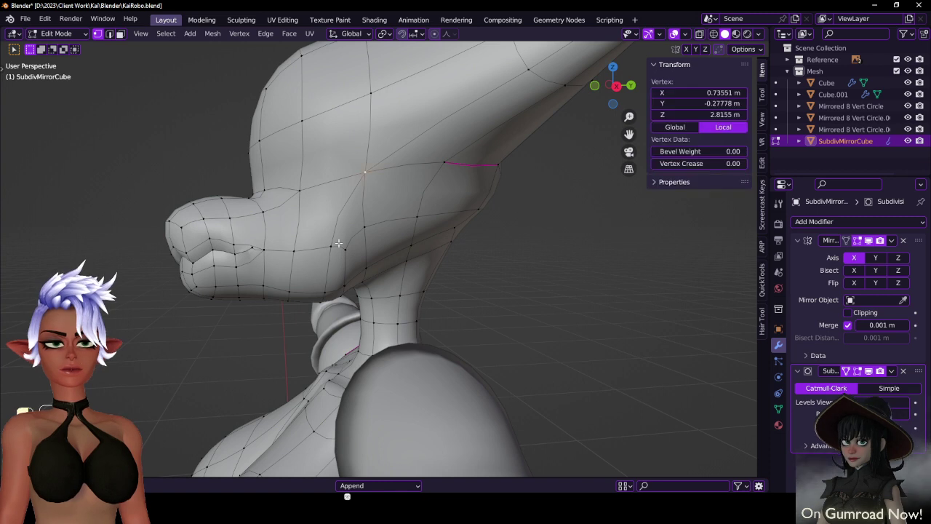
{"action": "left_click", "coordinate": [367, 168], "text": "shift"}
{"action": "key", "text": "x"}
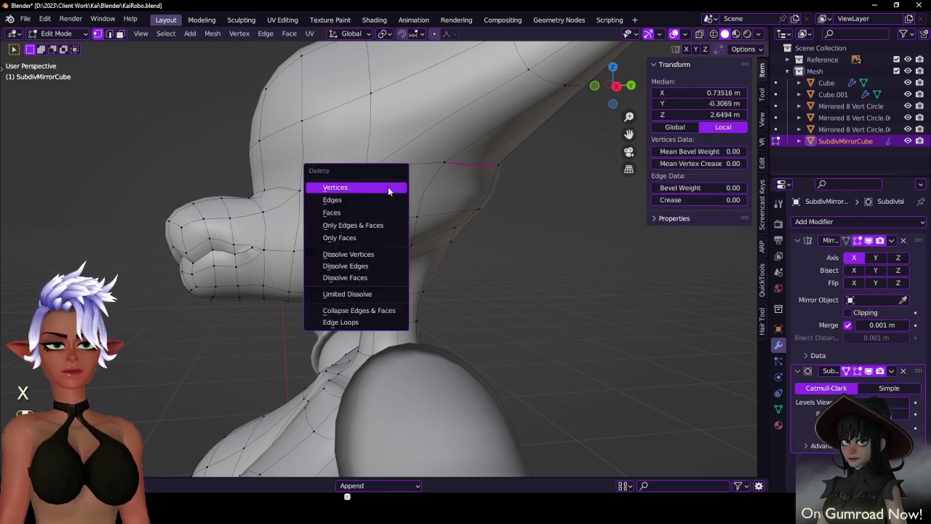
{"action": "left_click", "coordinate": [361, 264]}
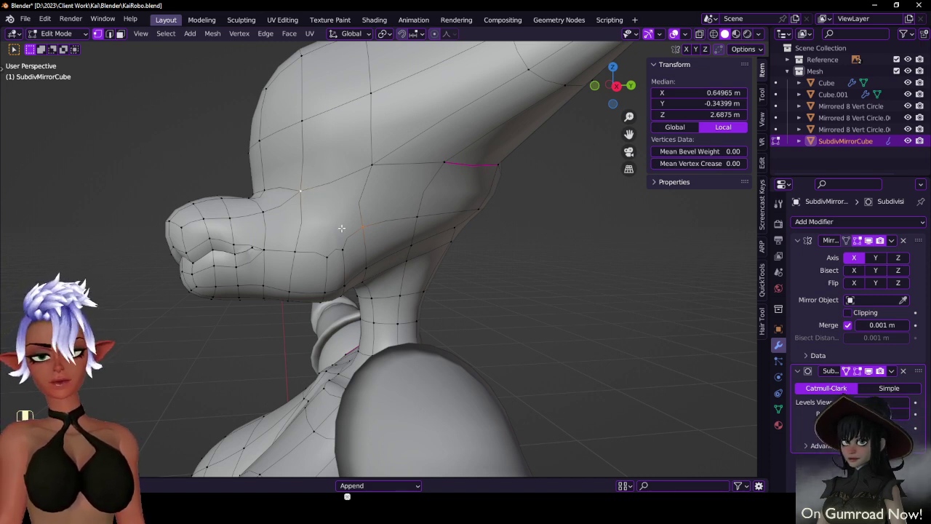
- Connect the vertex at the brow corner to the two neighbouring cheek vertices below it with new edges
{"action": "left_click", "coordinate": [326, 256]}
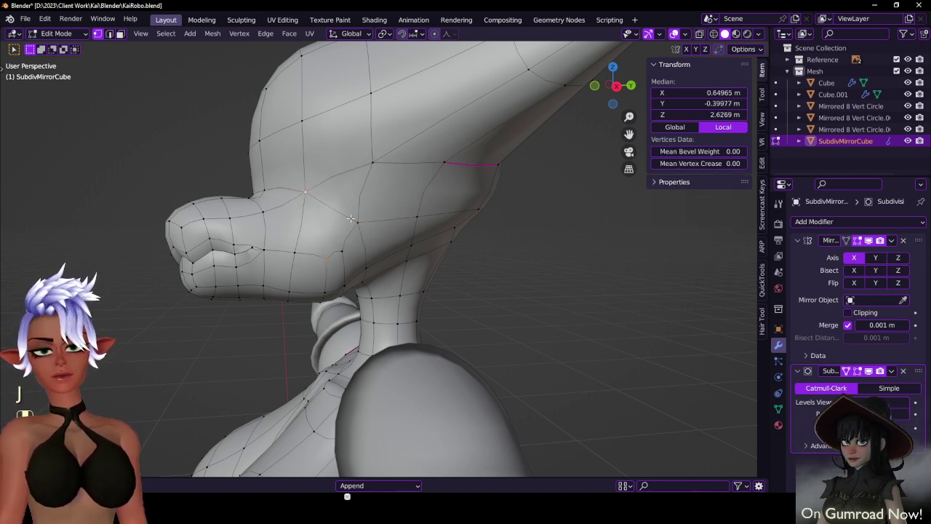
{"action": "key", "text": "j"}
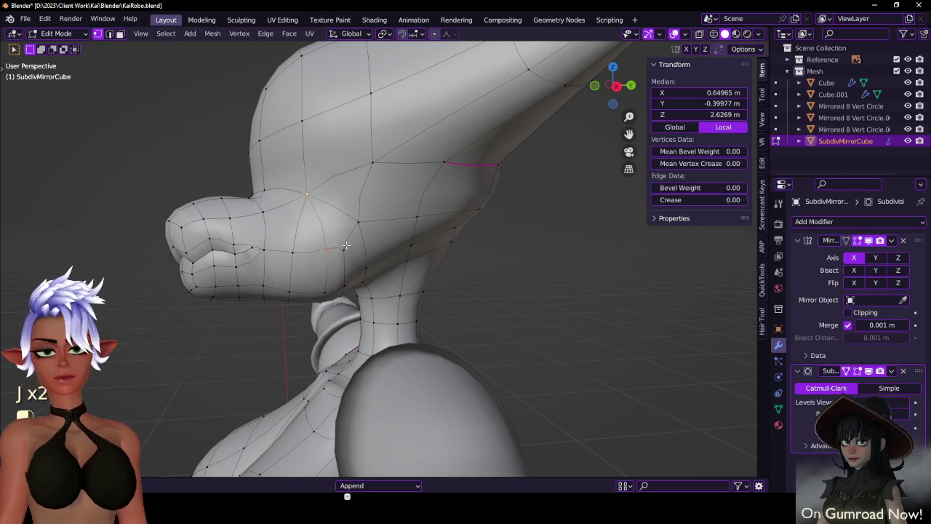
{"action": "left_click", "coordinate": [345, 248]}
{"action": "key", "text": "j"}
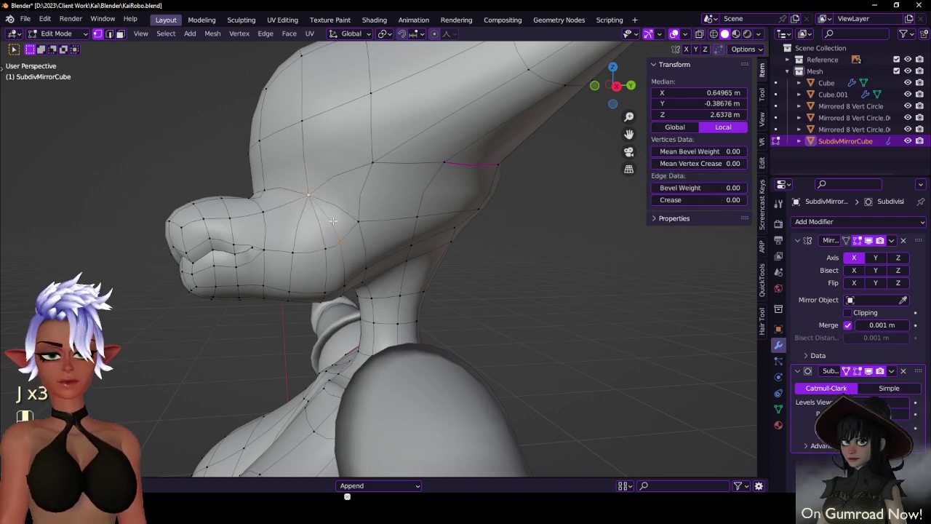
- Adjust the cheek vertex at the side of the head with Shrink/Fatten and check the smoothed shape in Object Mode
{"action": "middle_click_drag", "start_coordinate": [348, 227], "coordinate": [468, 235]}
{"action": "left_click", "coordinate": [411, 240]}
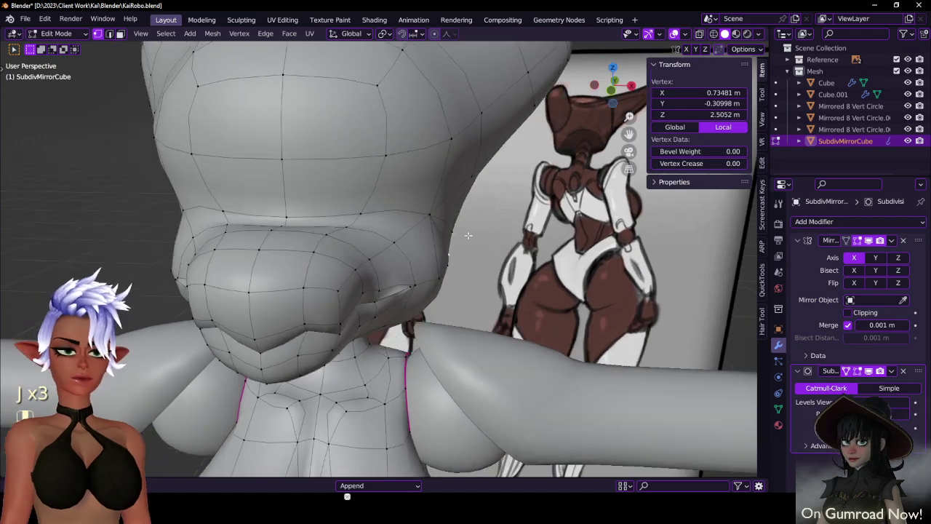
{"action": "key", "text": "alt+s"}
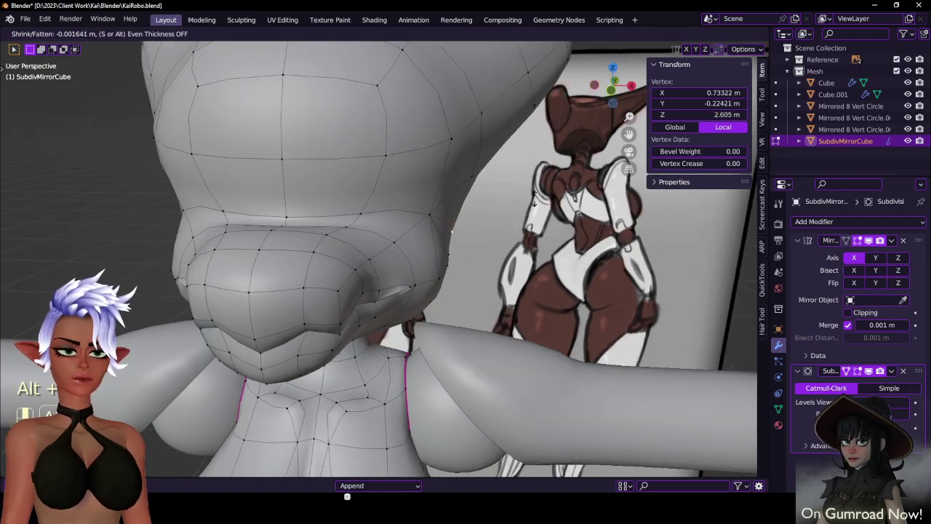
{"action": "left_click", "coordinate": [461, 230]}
{"action": "scroll", "coordinate": [461, 229], "scroll_direction": "down", "scroll_amount": 2}
{"action": "key", "text": "Tab"}
{"action": "scroll", "coordinate": [462, 228], "scroll_direction": "down", "scroll_amount": 2}
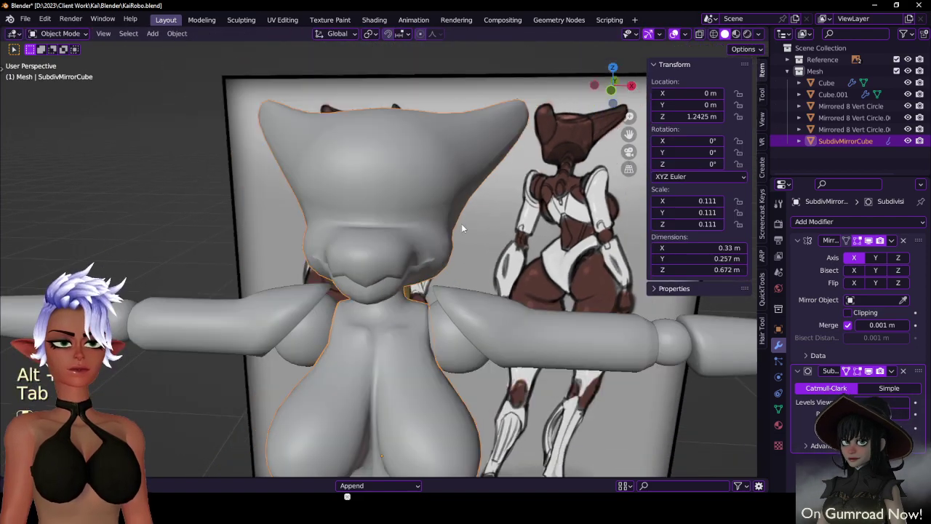
{"action": "middle_click_drag", "start_coordinate": [461, 228], "coordinate": [361, 192]}
{"action": "middle_click_drag", "start_coordinate": [473, 204], "coordinate": [422, 240]}
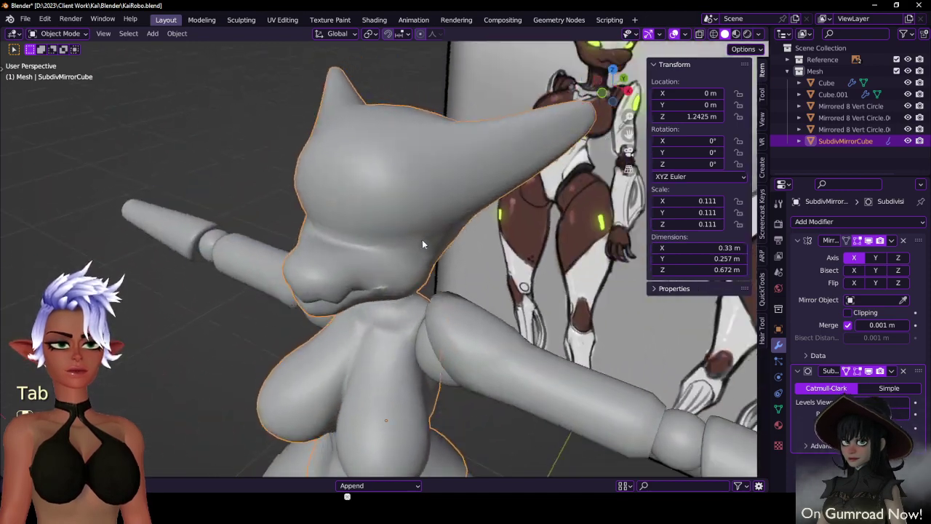
- Slide the selected cheek geometry behind the muzzle along its adjoining edges, using Edit Mode, and return to Object Mode
{"action": "scroll", "coordinate": [423, 243], "scroll_direction": "up", "scroll_amount": 2}
{"action": "key", "text": "Tab"}
{"action": "middle_click_drag", "start_coordinate": [309, 231], "coordinate": [466, 235]}
{"action": "left_click", "coordinate": [336, 257], "text": "shift"}
{"action": "key", "text": "g"}
{"action": "key", "text": "g"}
{"action": "left_click", "coordinate": [326, 227]}
{"action": "key", "text": "Tab"}
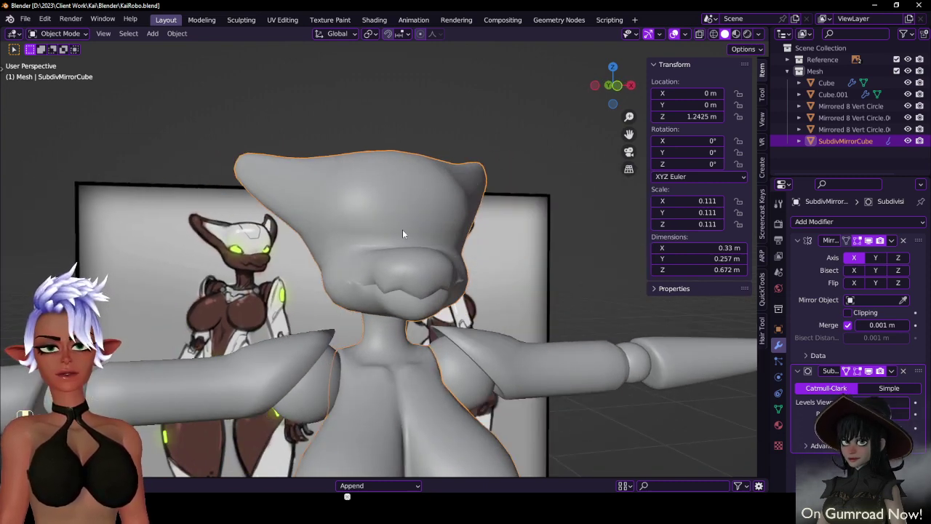
- Select the edges outlining the forehead and ear fronts, from the brow around the ear and over the crown, and set their mean crease to 1.00
{"action": "key", "text": "Tab"}
{"action": "middle_click_drag", "start_coordinate": [402, 233], "coordinate": [331, 277]}
{"action": "key", "text": "Tab"}
{"action": "key", "text": "Tab"}
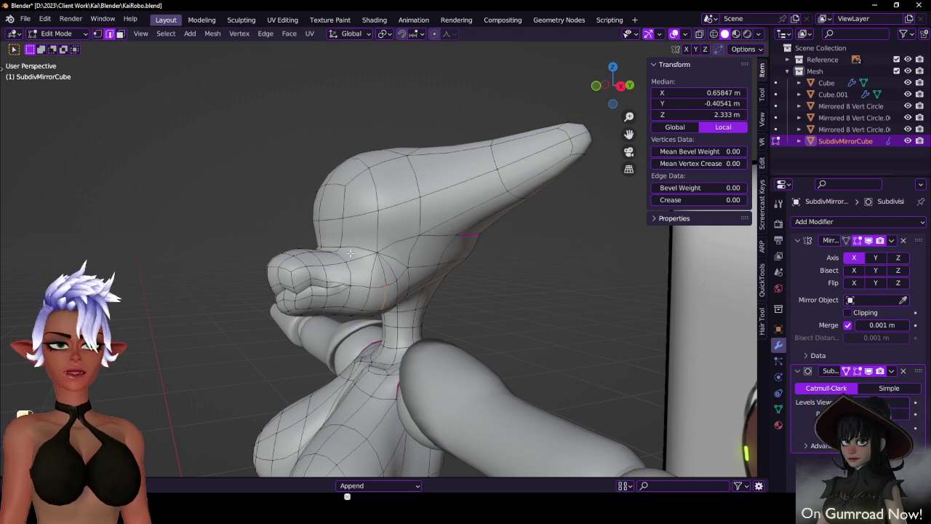
{"action": "left_click", "coordinate": [397, 244], "text": "shift"}
{"action": "middle_click_drag", "start_coordinate": [399, 244], "coordinate": [433, 258]}
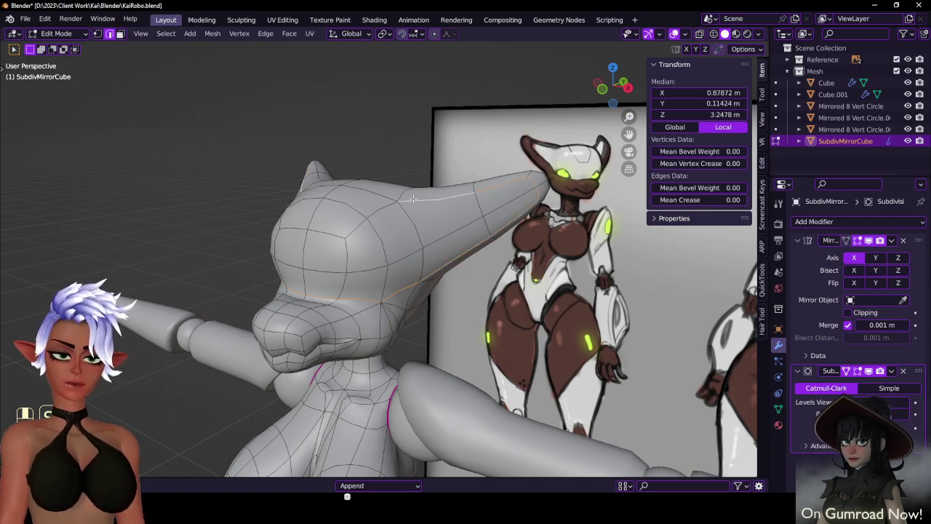
{"action": "left_click", "coordinate": [375, 191], "text": "shift"}
{"action": "middle_click_drag", "start_coordinate": [374, 192], "coordinate": [350, 224]}
{"action": "left_click_drag", "start_coordinate": [699, 200], "coordinate": [747, 200]}
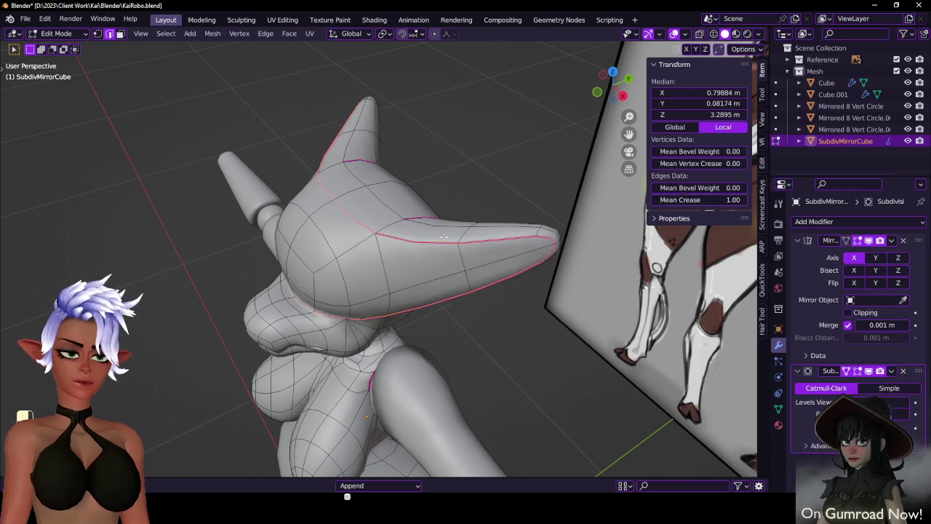
- Select all forehead and ear-front faces inside the creased outline and extrude them outward along their normals
{"action": "middle_click_drag", "start_coordinate": [156, 259], "coordinate": [176, 211]}
{"action": "mouse_move", "coordinate": [338, 279]}
{"action": "middle_mouse_down"}
{"action": "mouse_move", "coordinate": [400, 268]}
{"action": "mouse_move", "coordinate": [355, 281]}
{"action": "middle_mouse_up"}
{"action": "left_click", "coordinate": [121, 33]}
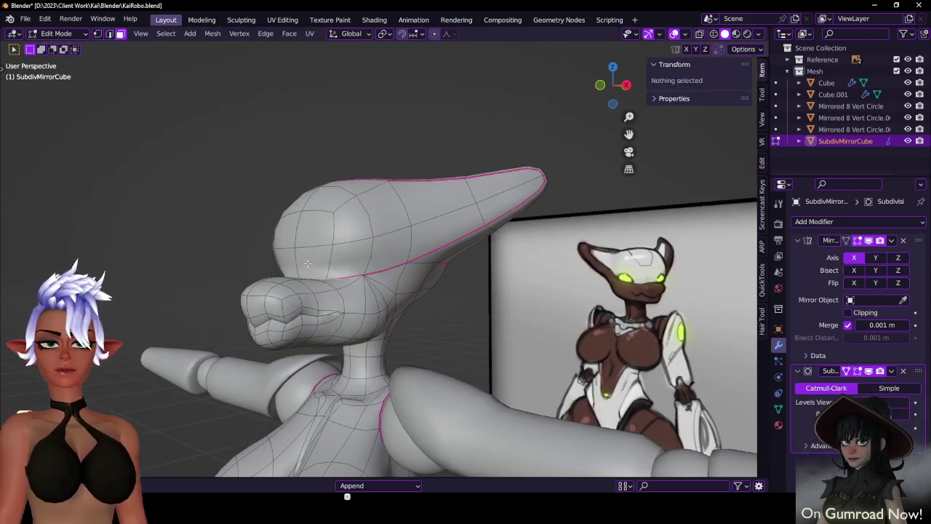
{"action": "left_click", "coordinate": [309, 264]}
{"action": "left_click", "coordinate": [502, 183], "text": "ctrl+shift"}
{"action": "middle_click_drag", "start_coordinate": [384, 201], "coordinate": [390, 226]}
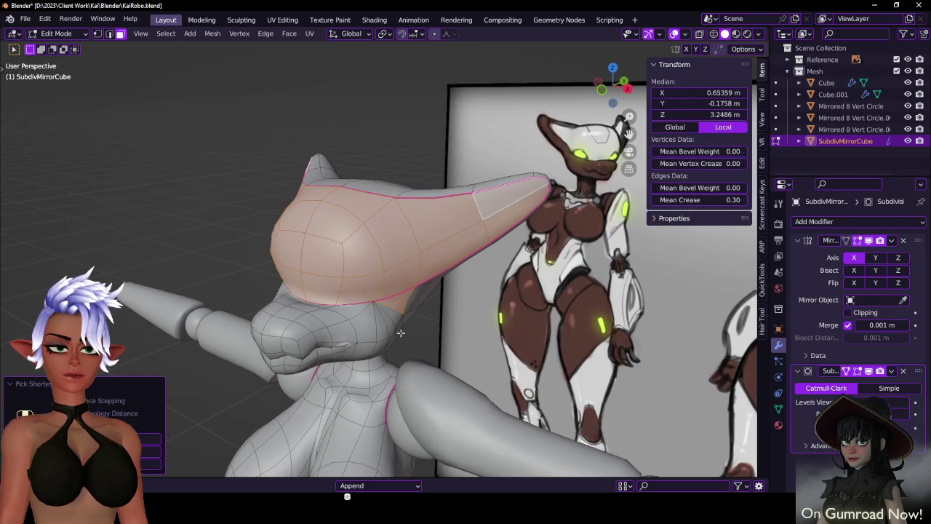
{"action": "left_click", "coordinate": [392, 304], "text": "shift"}
{"action": "key", "text": "z"}
{"action": "left_click", "coordinate": [342, 254]}
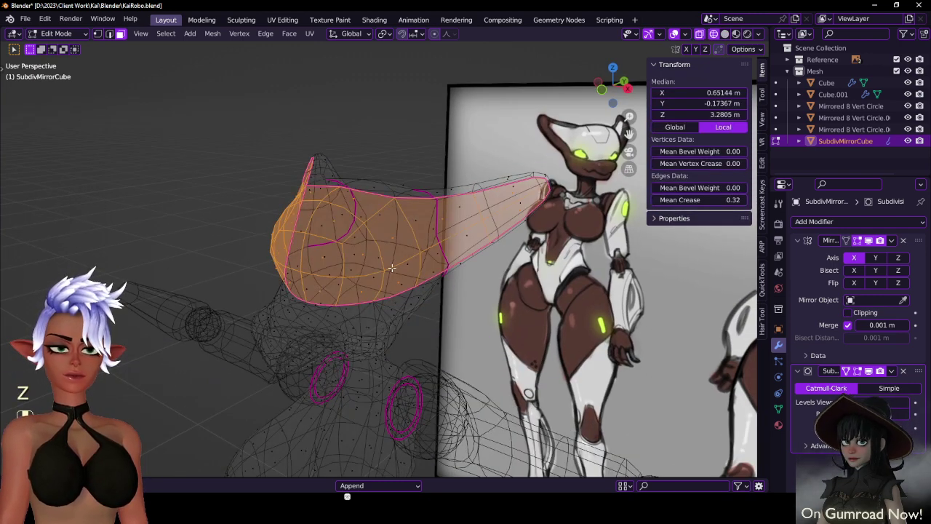
{"action": "middle_click_drag", "start_coordinate": [393, 268], "coordinate": [326, 240]}
{"action": "key", "text": "z"}
{"action": "left_click", "coordinate": [408, 239]}
{"action": "middle_click_drag", "start_coordinate": [453, 224], "coordinate": [525, 201]}
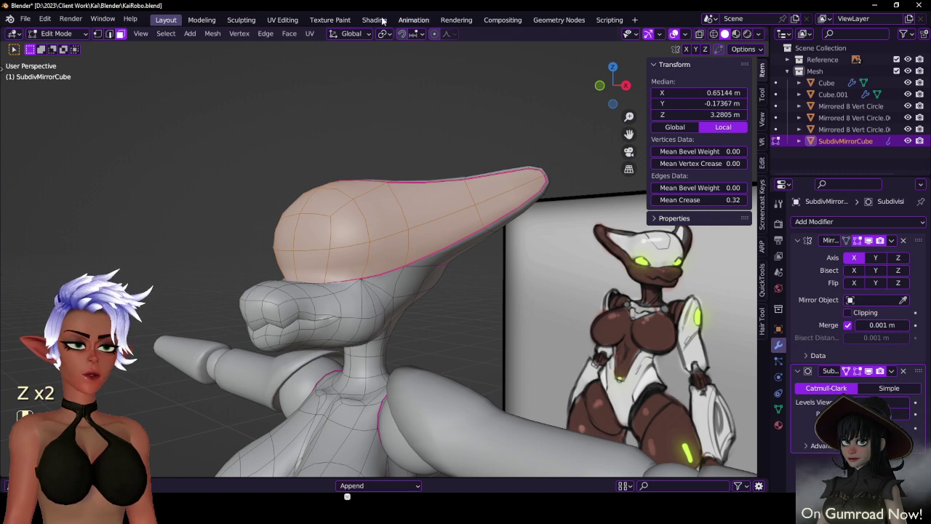
{"action": "left_click", "coordinate": [289, 34]}
{"action": "left_click", "coordinate": [342, 59]}
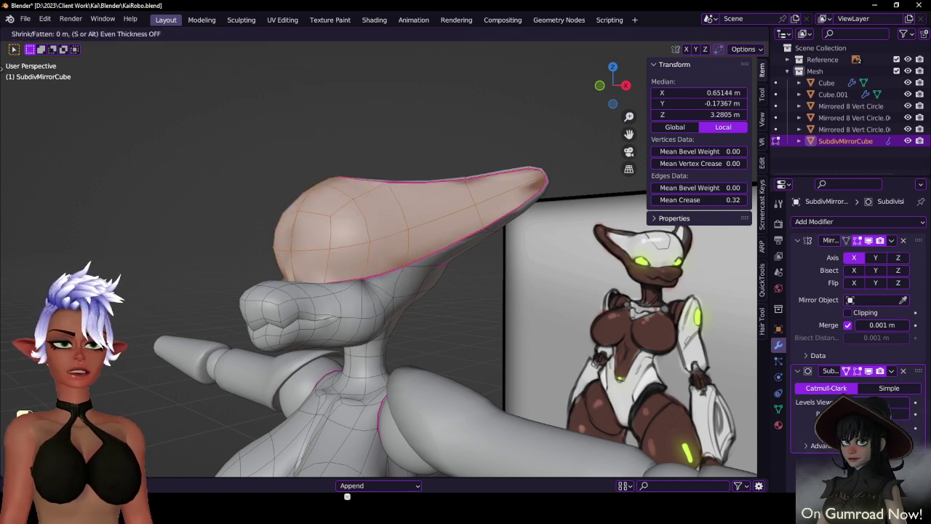
{"action": "left_click", "coordinate": [207, 164]}
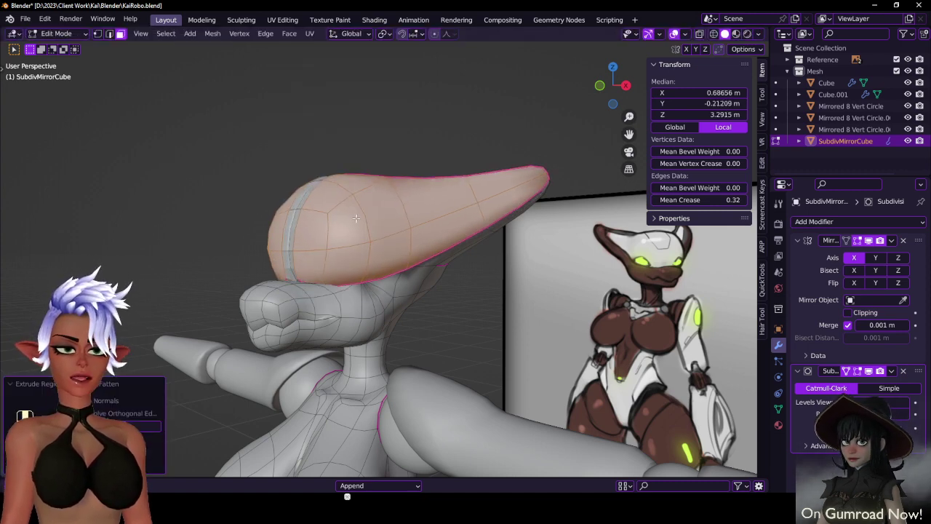
- Move the extruded forehead shell along the Y axis
{"action": "middle_click_drag", "start_coordinate": [356, 218], "coordinate": [346, 275]}
{"action": "key", "text": "g"}
{"action": "key", "text": "y"}
{"action": "left_click", "coordinate": [309, 241]}
- Scale the strip of faces down the centre of the forehead shell to 0 along X and delete those faces
{"action": "left_click", "coordinate": [332, 275]}
{"action": "left_click", "coordinate": [349, 179], "text": "ctrl"}
{"action": "middle_click_drag", "start_coordinate": [349, 179], "coordinate": [398, 269]}
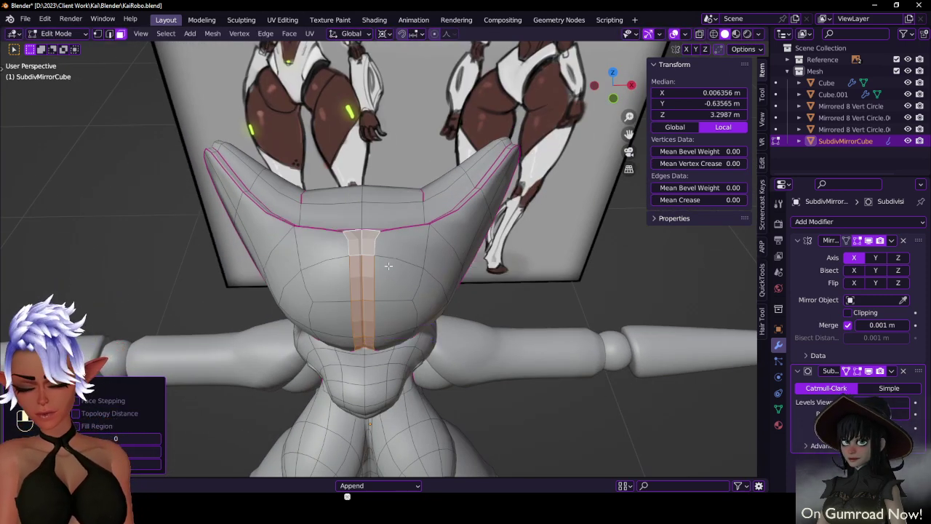
{"action": "key", "text": "s"}
{"action": "key", "text": "x"}
{"action": "key", "text": "0"}
{"action": "key", "text": "Return"}
{"action": "key", "text": "x"}
{"action": "left_click", "coordinate": [388, 266]}
- Raise the creased lower edges of the forehead shell above the muzzle by about 0.0047 m along Z
{"action": "middle_click_drag", "start_coordinate": [389, 266], "coordinate": [418, 230]}
{"action": "scroll", "coordinate": [423, 310], "scroll_direction": "up", "scroll_amount": 3}
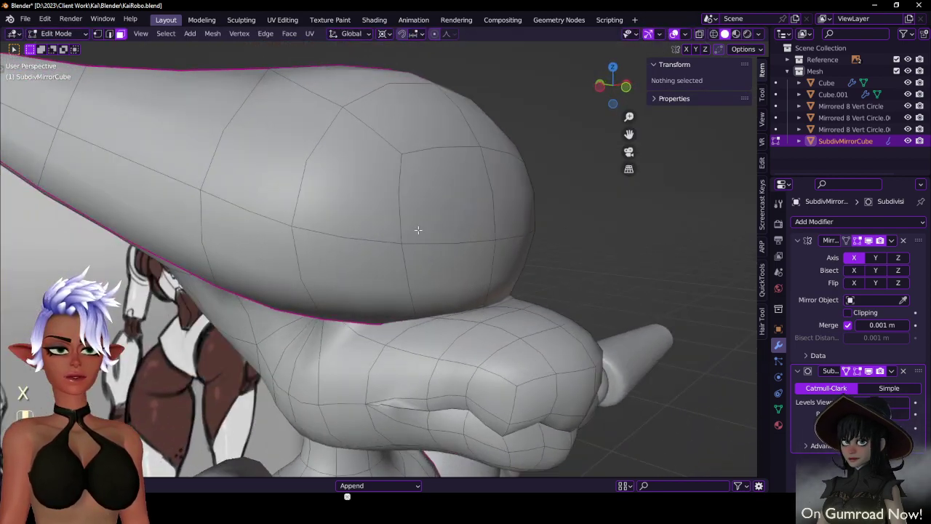
{"action": "middle_click_drag", "start_coordinate": [440, 372], "coordinate": [455, 348]}
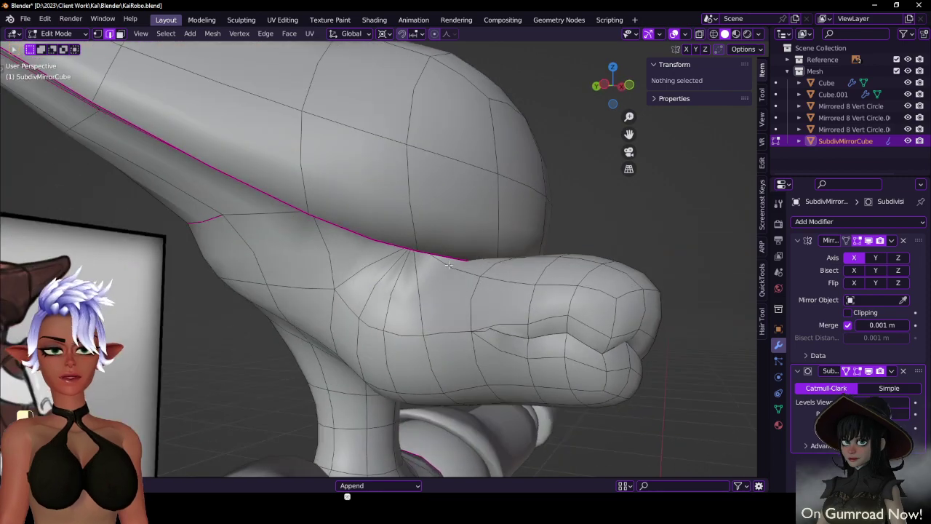
{"action": "left_click", "coordinate": [451, 252]}
{"action": "middle_click_drag", "start_coordinate": [451, 252], "coordinate": [410, 310]}
{"action": "scroll", "coordinate": [378, 317], "scroll_direction": "up", "scroll_amount": 4}
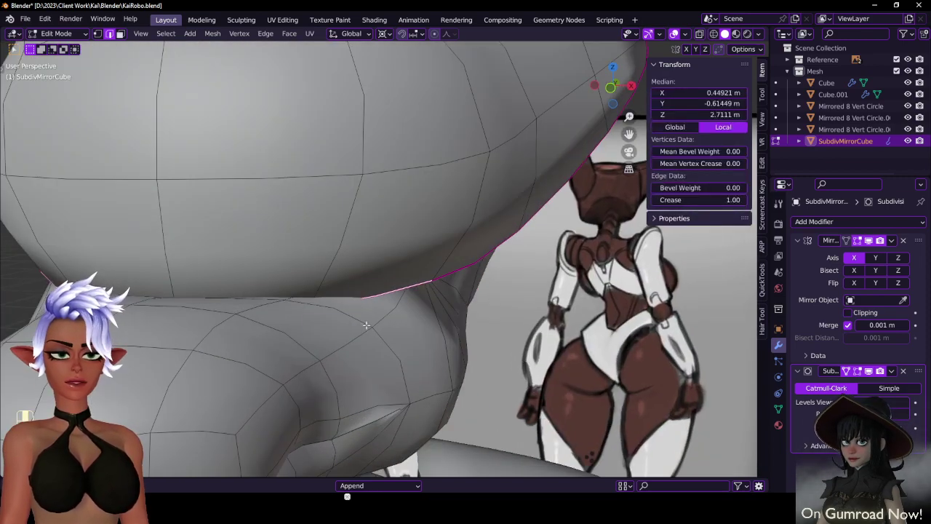
{"action": "key", "text": "z"}
{"action": "mouse_move", "coordinate": [313, 326]}
{"action": "middle_mouse_down", "text": "shift"}
{"action": "mouse_move", "coordinate": [280, 353]}
{"action": "mouse_move", "coordinate": [263, 337]}
{"action": "middle_mouse_up", "text": "shift"}
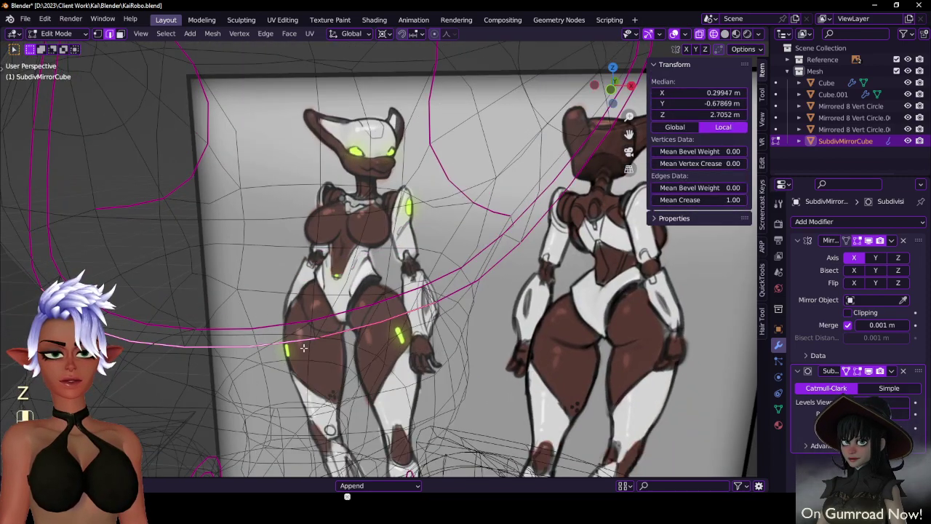
{"action": "key", "text": "shift+z"}
{"action": "key", "text": "g"}
{"action": "key", "text": "z"}
{"action": "left_click", "coordinate": [329, 301]}
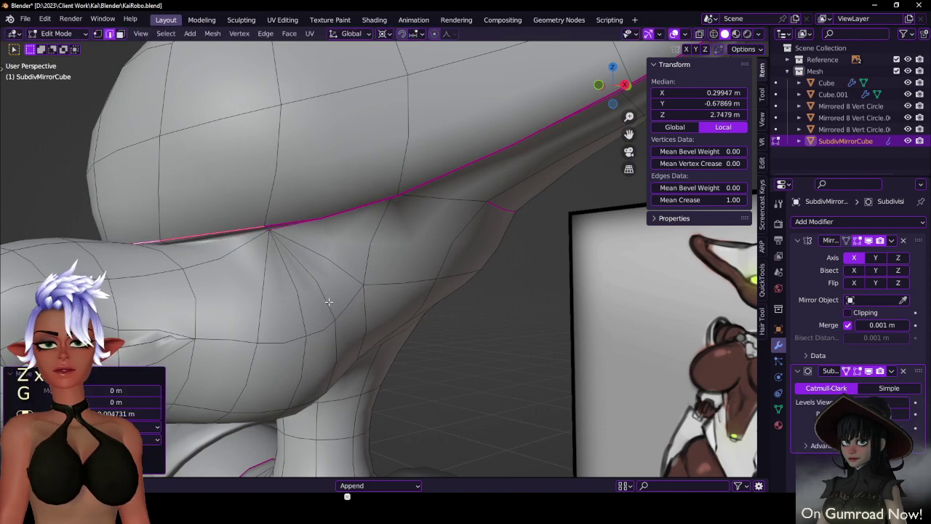
- Return to Object Mode and save the file with the new forehead shell
{"action": "middle_click_drag", "start_coordinate": [329, 301], "coordinate": [381, 246]}
{"action": "scroll", "coordinate": [379, 302], "scroll_direction": "down", "scroll_amount": 5}
{"action": "key", "text": "Tab"}
{"action": "key", "text": "ctrl+s"}
- Delete the mesh geometry at the lower side of the forehead shell to open up the eye area
{"action": "key", "text": "Tab"}
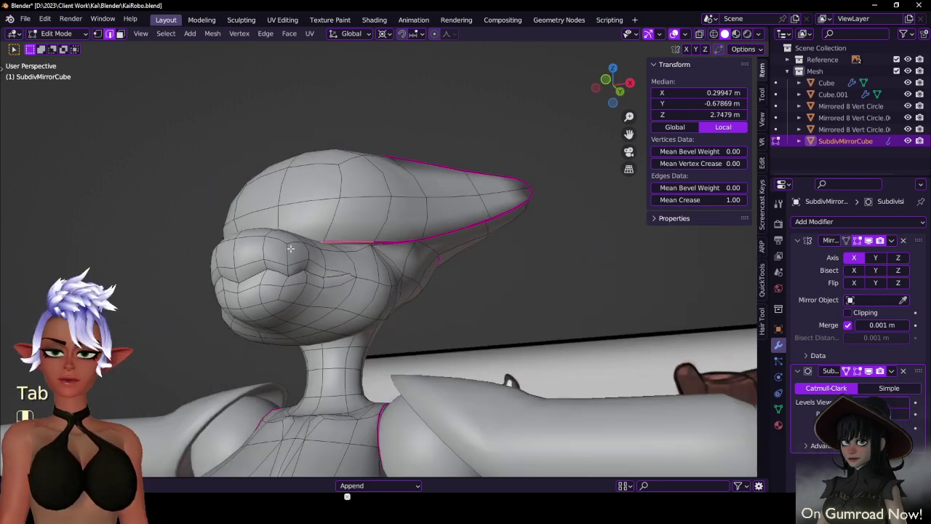
{"action": "middle_click_drag", "start_coordinate": [290, 249], "coordinate": [307, 292]}
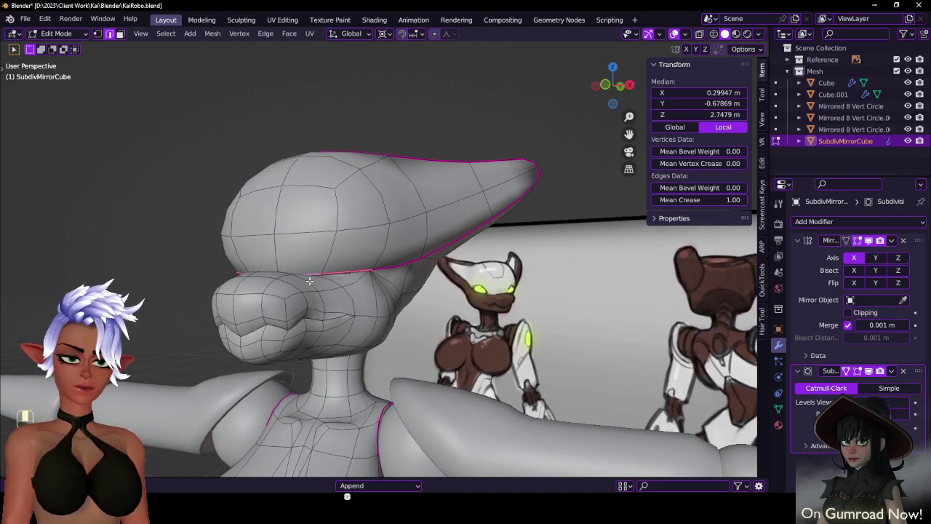
{"action": "middle_click_drag", "start_coordinate": [311, 271], "coordinate": [269, 265]}
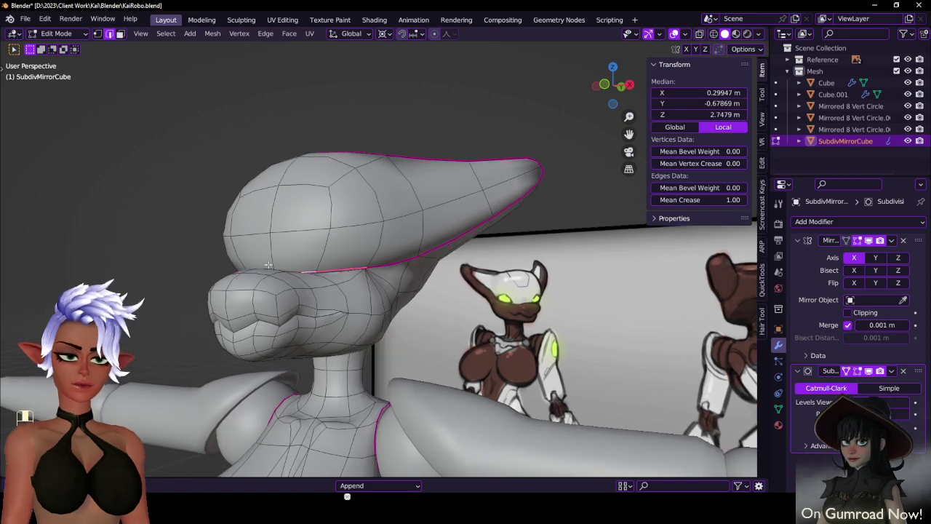
{"action": "middle_click_drag", "start_coordinate": [383, 254], "coordinate": [415, 265]}
{"action": "key", "text": "x"}
{"action": "left_click", "coordinate": [381, 243]}
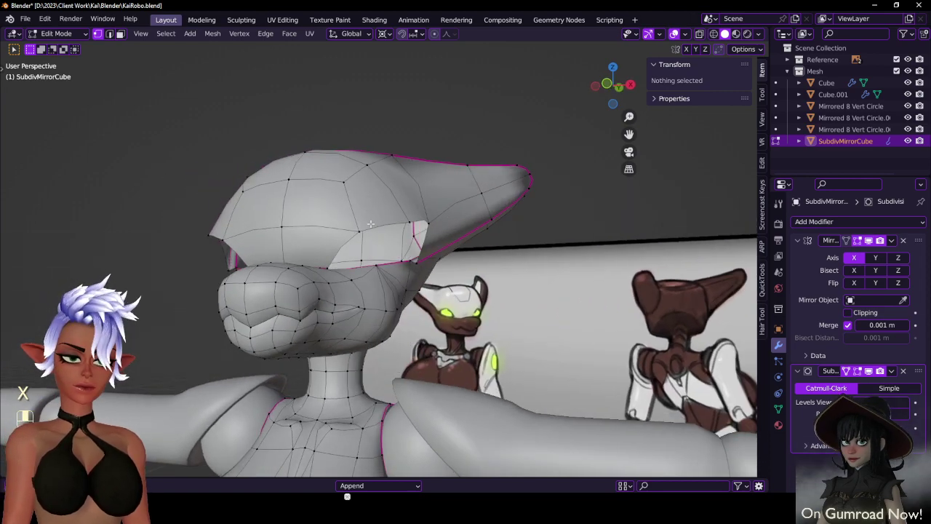
- Reposition the vertices along the upper and outer border of the eye opening in the forehead shell
{"action": "left_click", "coordinate": [370, 225]}
{"action": "left_click", "coordinate": [401, 213], "text": "shift"}
{"action": "middle_click_drag", "start_coordinate": [401, 213], "coordinate": [273, 310]}
{"action": "key", "text": "g"}
{"action": "left_click", "coordinate": [412, 227]}
{"action": "left_click", "coordinate": [421, 226]}
{"action": "scroll", "coordinate": [417, 240], "scroll_direction": "up", "scroll_amount": 3}
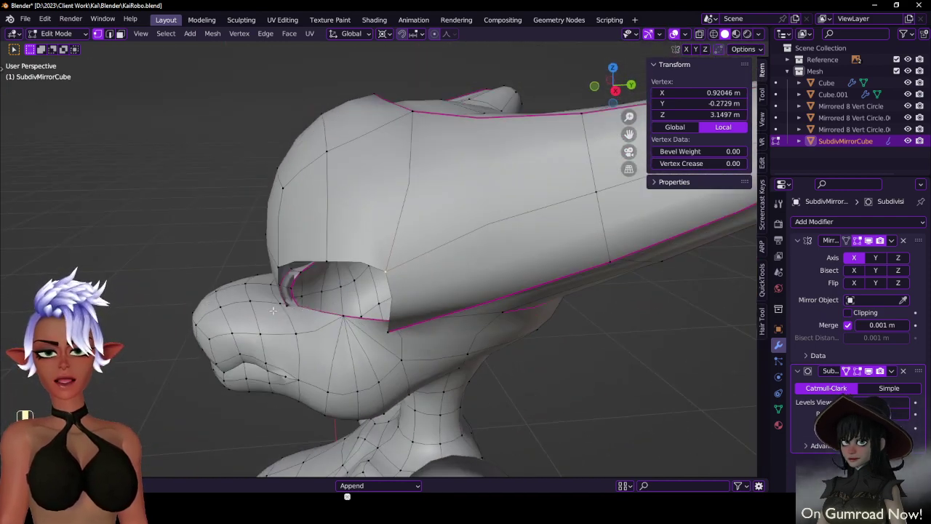
- Select the border edges around the eye opening and set their crease to 1
{"action": "left_click", "coordinate": [391, 330]}
{"action": "middle_click_drag", "start_coordinate": [391, 330], "coordinate": [385, 273]}
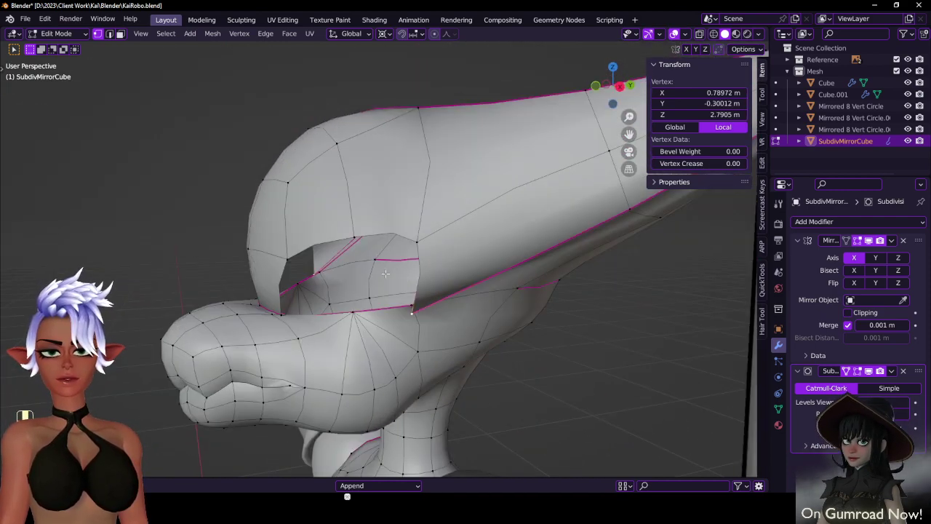
{"action": "left_click", "coordinate": [280, 312], "text": "ctrl"}
{"action": "key", "text": "ctrl+z"}
{"action": "left_click", "coordinate": [356, 239], "text": "ctrl"}
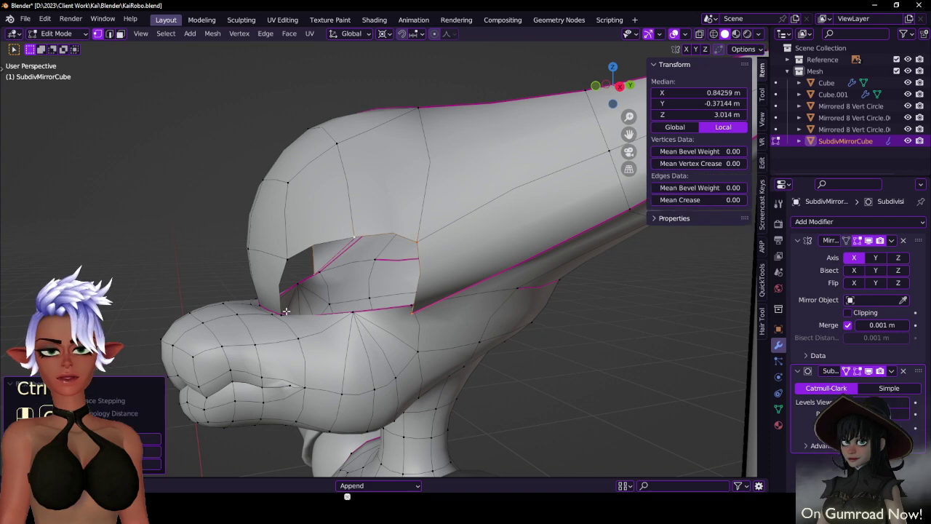
{"action": "left_click", "coordinate": [281, 314], "text": "ctrl"}
{"action": "middle_click_drag", "start_coordinate": [281, 314], "coordinate": [413, 281]}
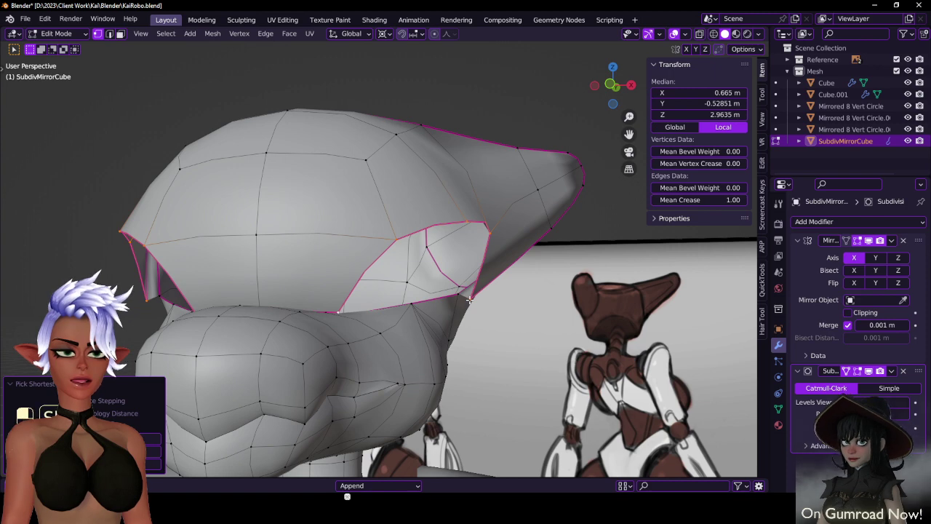
- Extrude the eye opening's border edges inward by about 0.0077 m to give the shell a rim thickness
{"action": "middle_click_drag", "start_coordinate": [465, 306], "coordinate": [295, 310]}
{"action": "left_click", "coordinate": [310, 312], "text": "shift"}
{"action": "middle_click_drag", "start_coordinate": [341, 277], "coordinate": [273, 275]}
{"action": "key", "text": "e"}
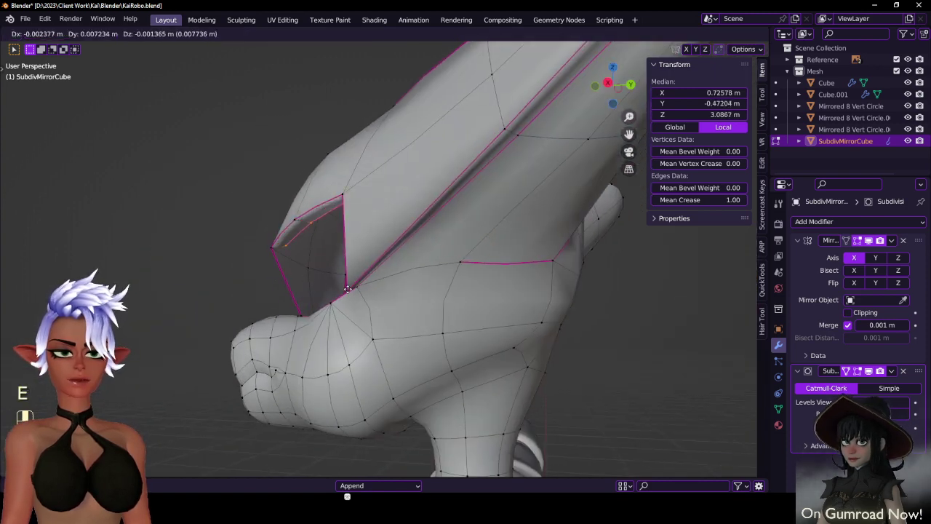
{"action": "left_click", "coordinate": [348, 289]}
{"action": "middle_click_drag", "start_coordinate": [348, 289], "coordinate": [309, 292]}
- Fill the gaps at the inner and outer ends of the eye rim with faces and crease their edges to 1
{"action": "left_click", "coordinate": [110, 34]}
{"action": "scroll", "coordinate": [217, 319], "scroll_direction": "up", "scroll_amount": 5}
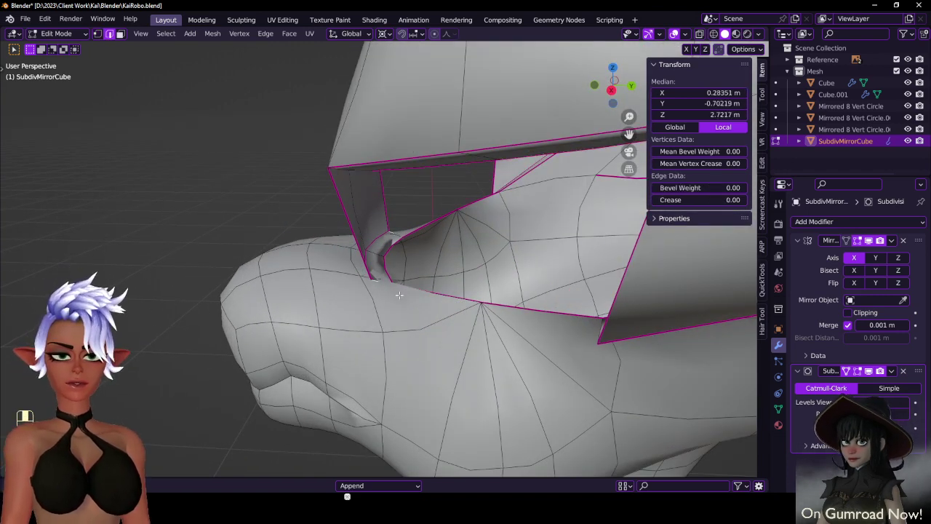
{"action": "key", "text": "f"}
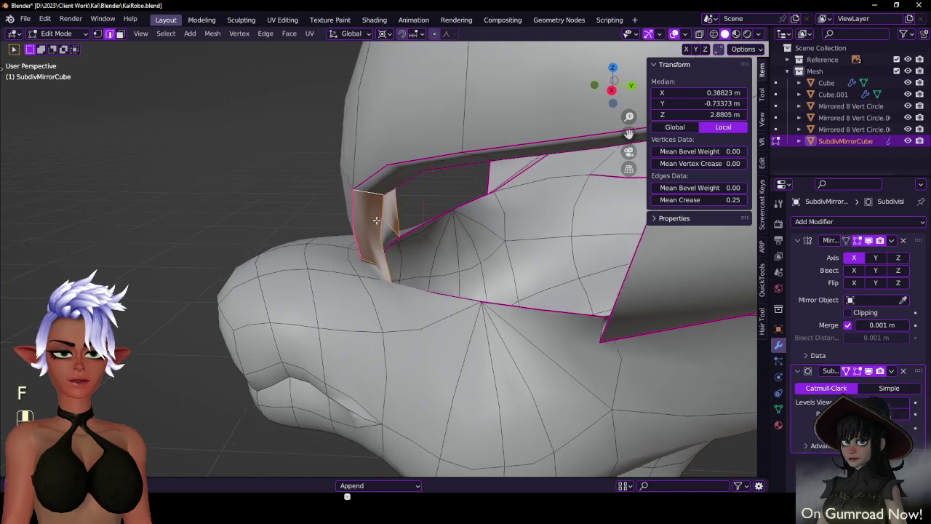
{"action": "middle_click_drag", "start_coordinate": [353, 268], "coordinate": [444, 238]}
{"action": "left_click", "coordinate": [439, 285]}
{"action": "key", "text": "f"}
{"action": "middle_click_drag", "start_coordinate": [570, 263], "coordinate": [505, 268]}
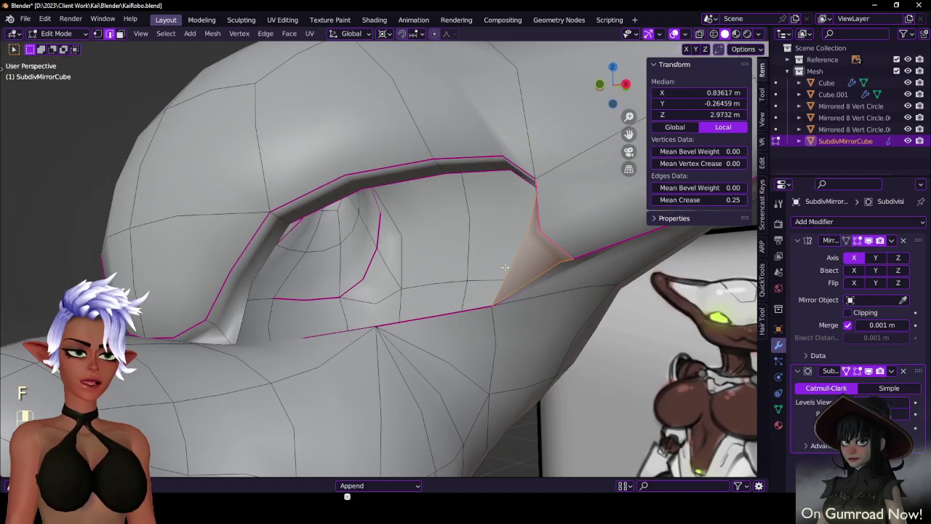
{"action": "left_click_drag", "start_coordinate": [713, 200], "coordinate": [742, 200]}
{"action": "left_click", "coordinate": [220, 327]}
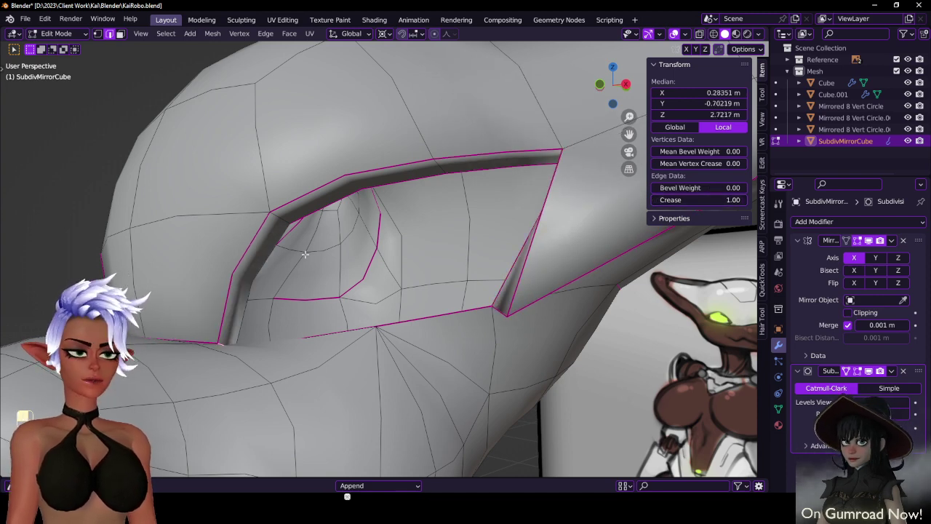
- Move and edge-slide the cross edges at the upper outer part of the eye rim to round the opening
{"action": "scroll", "coordinate": [328, 252], "scroll_direction": "down", "scroll_amount": 1}
{"action": "middle_click_drag", "start_coordinate": [378, 211], "coordinate": [403, 208]}
{"action": "key", "text": "g"}
{"action": "key", "text": "g"}
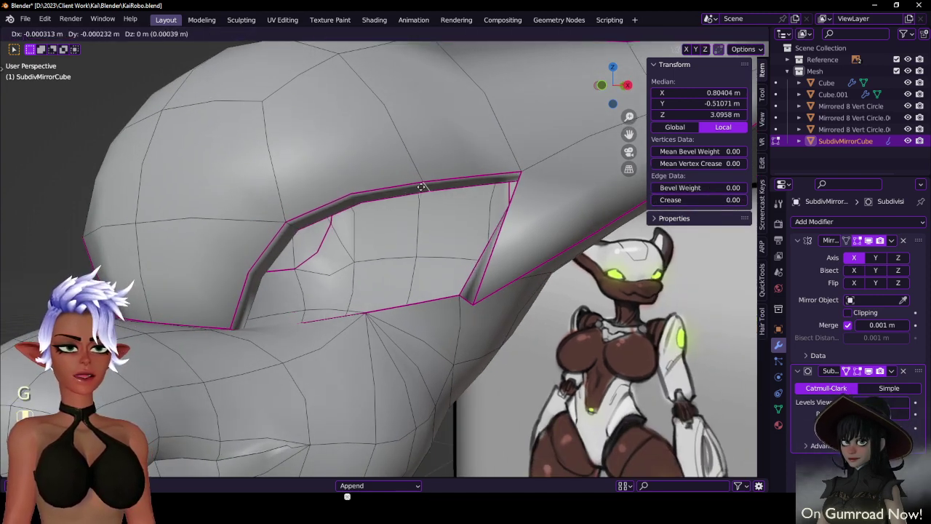
{"action": "left_click", "coordinate": [363, 203]}
{"action": "middle_click_drag", "start_coordinate": [502, 198], "coordinate": [389, 208]}
{"action": "left_click", "coordinate": [464, 202]}
{"action": "key", "text": "g"}
{"action": "key", "text": "g"}
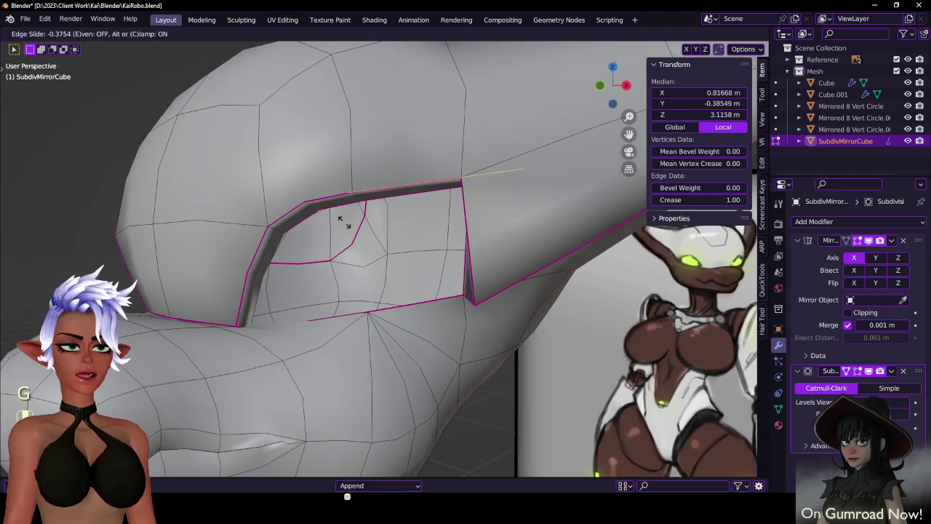
{"action": "left_click", "coordinate": [331, 228]}
- Examine the eye opening's rim in Object Mode and from close side angles
{"action": "middle_click_drag", "start_coordinate": [679, 206], "coordinate": [412, 272]}
{"action": "key", "text": "Tab"}
{"action": "scroll", "coordinate": [433, 266], "scroll_direction": "down", "scroll_amount": 4}
{"action": "middle_click_drag", "start_coordinate": [425, 291], "coordinate": [418, 268]}
{"action": "key", "text": "Tab"}
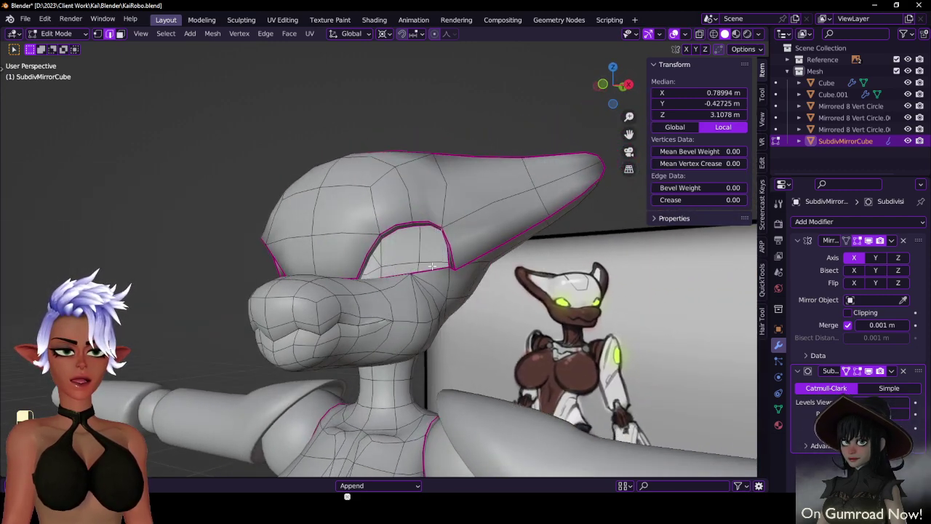
{"action": "scroll", "coordinate": [429, 273], "scroll_direction": "up", "scroll_amount": 3}
{"action": "middle_click_drag", "start_coordinate": [361, 186], "coordinate": [321, 208]}
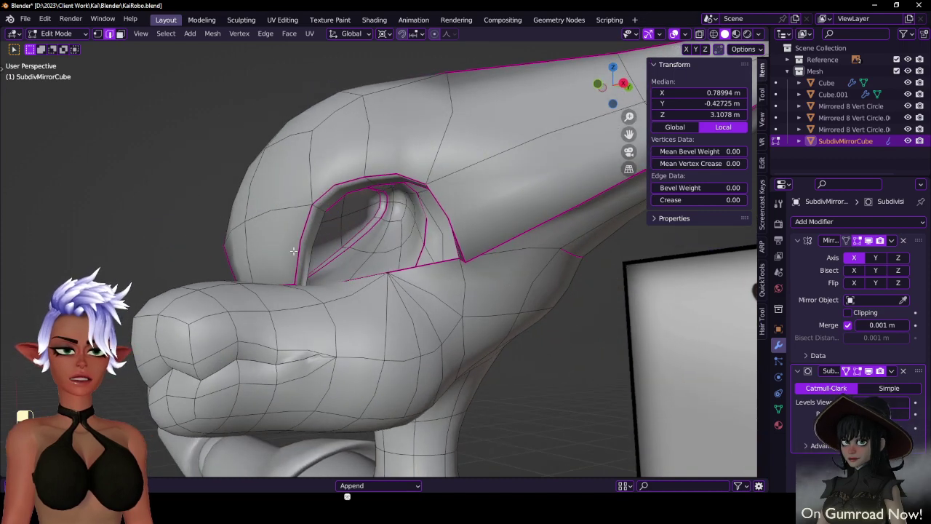
{"action": "middle_click_drag", "start_coordinate": [355, 171], "coordinate": [346, 182]}
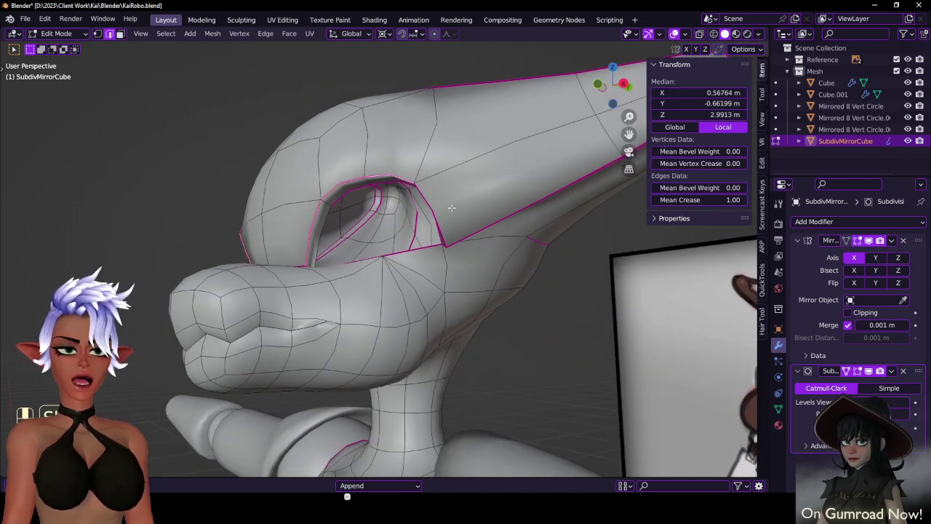
{"action": "middle_click_drag", "start_coordinate": [441, 208], "coordinate": [409, 209]}
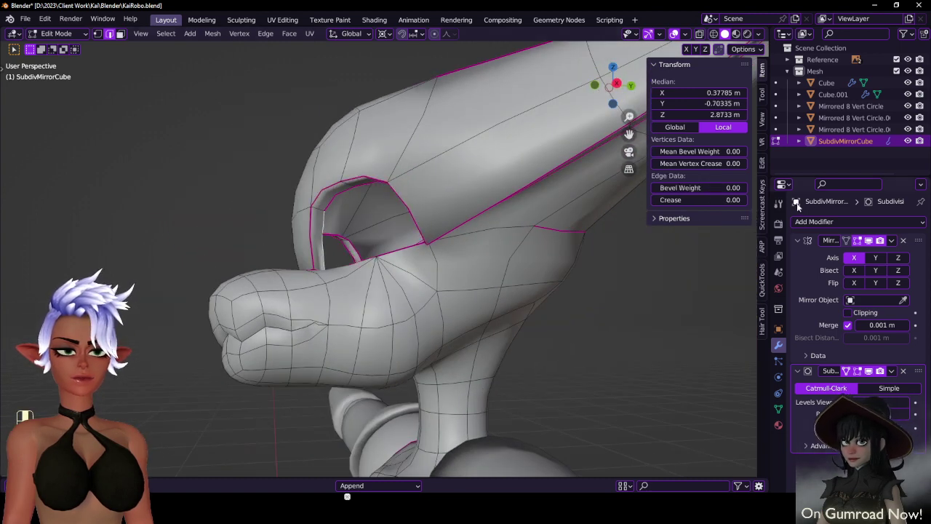
{"action": "middle_click_drag", "start_coordinate": [280, 272], "coordinate": [293, 282]}
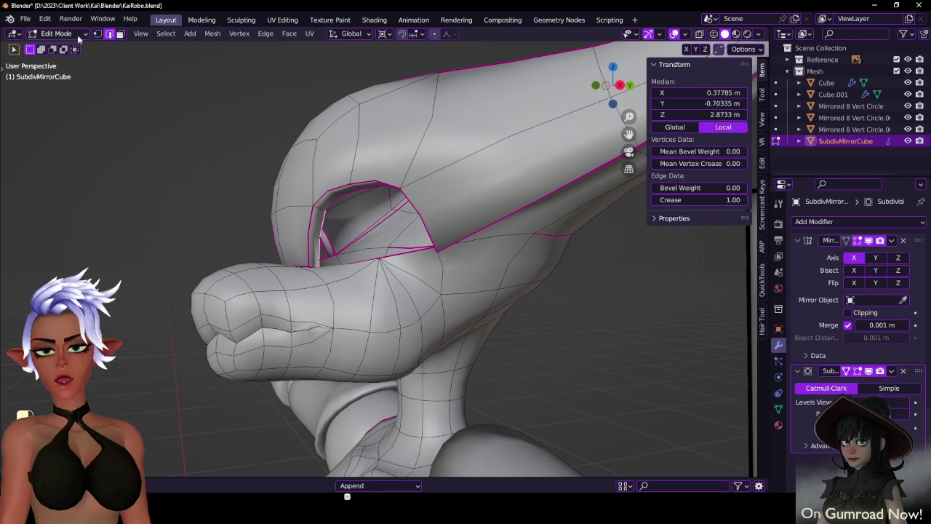
- Snap the 3D cursor to the lower edge of the eye opening
{"action": "left_click", "coordinate": [99, 34]}
{"action": "middle_click_drag", "start_coordinate": [313, 251], "coordinate": [327, 291]}
{"action": "left_click", "coordinate": [318, 265]}
{"action": "key", "text": "z"}
{"action": "key", "text": "z"}
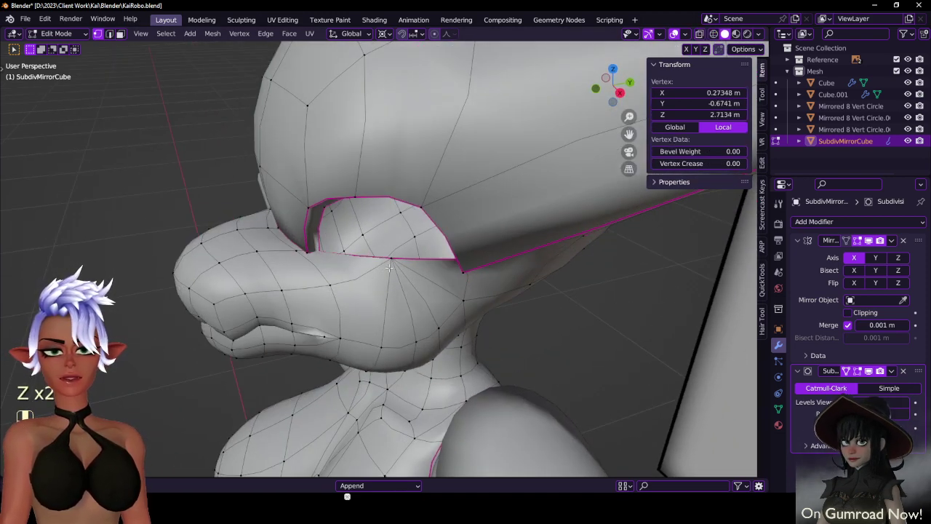
{"action": "left_click", "coordinate": [391, 266], "text": "alt"}
{"action": "key", "text": "shift+s"}
{"action": "left_click", "coordinate": [434, 349]}
{"action": "middle_click_drag", "start_coordinate": [343, 255], "coordinate": [460, 228]}
- Scale the eye rim faces down around the 3D cursor in front view, uniformly and then again along Z
{"action": "left_click", "coordinate": [119, 36]}
{"action": "left_click", "coordinate": [320, 211], "text": "alt"}
{"action": "left_click", "coordinate": [416, 155], "text": "ctrl"}
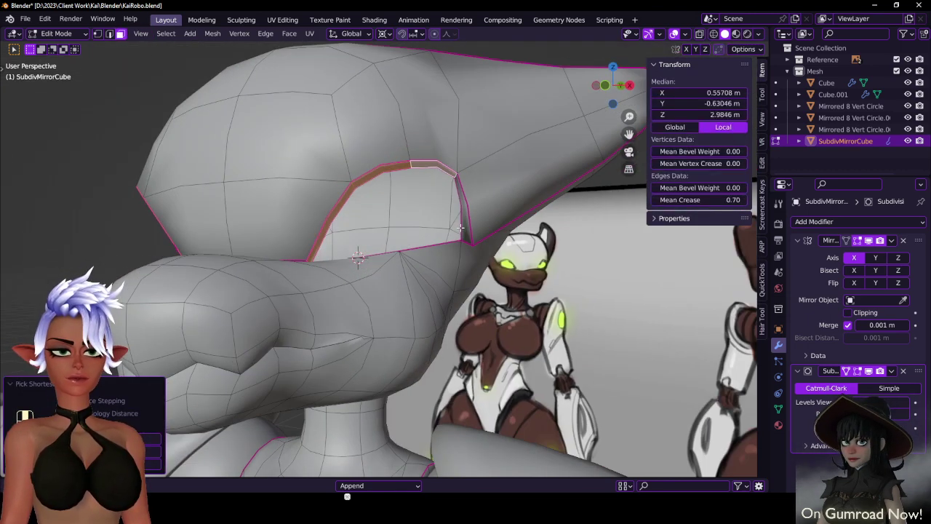
{"action": "key", "text": "period"}
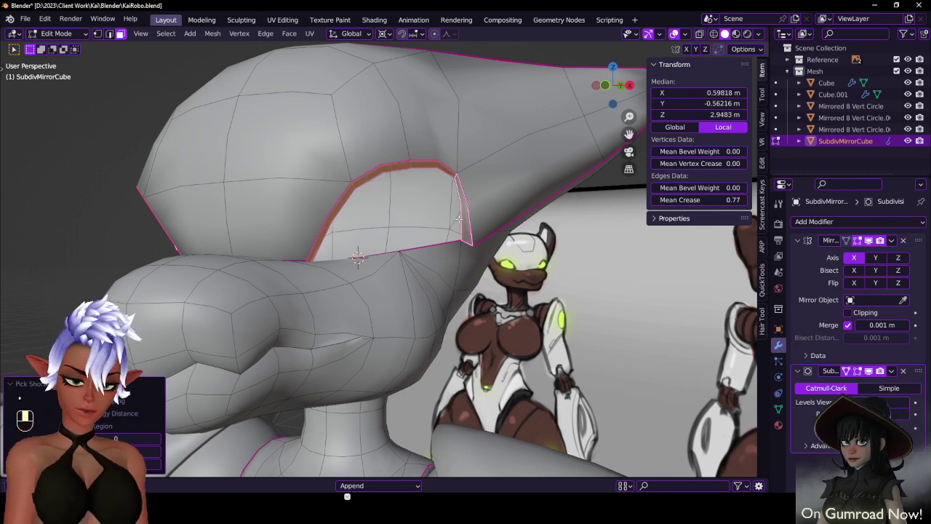
{"action": "key", "text": "KP_1"}
{"action": "scroll", "coordinate": [459, 218], "scroll_direction": "down", "scroll_amount": 7}
{"action": "key", "text": "s"}
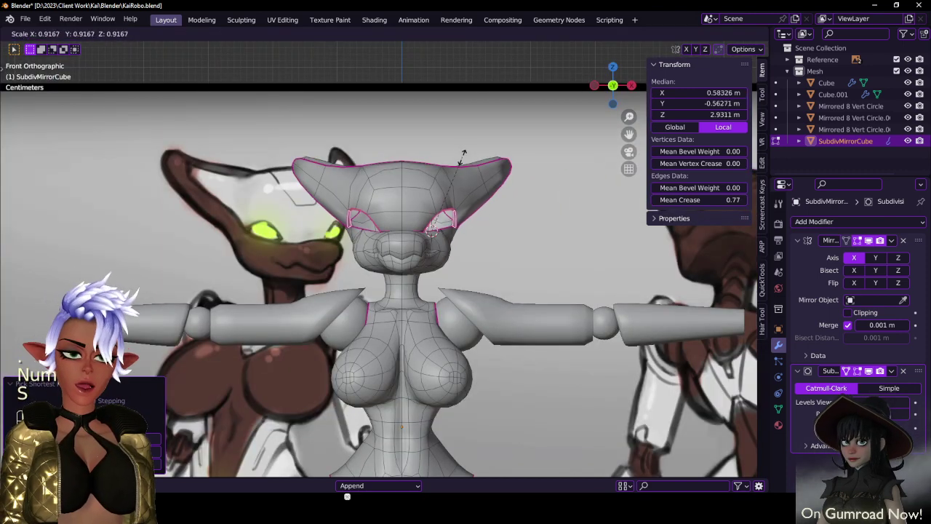
{"action": "left_click", "coordinate": [460, 164]}
{"action": "key", "text": "s"}
{"action": "key", "text": "z"}
{"action": "left_click", "coordinate": [457, 177]}
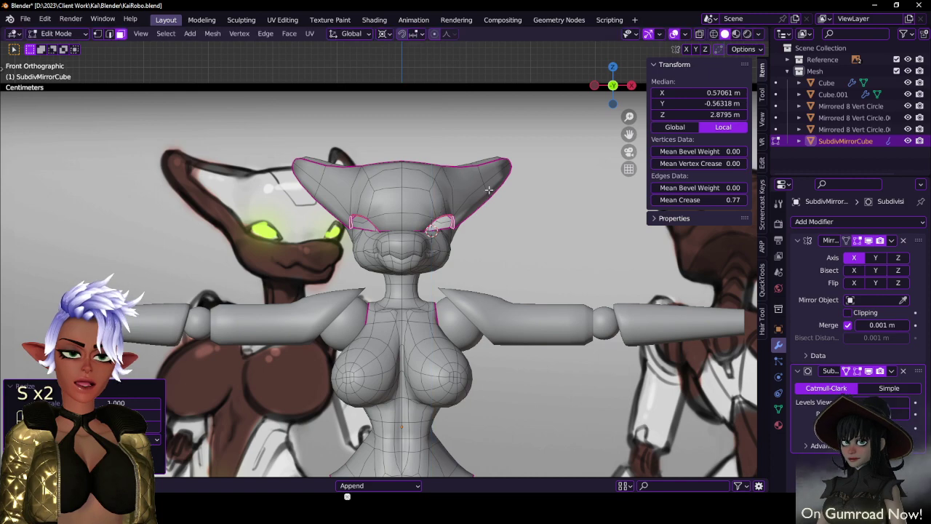
- Move the eye rim faces about 0.0061 m toward the head's centre along X
{"action": "scroll", "coordinate": [486, 190], "scroll_direction": "up", "scroll_amount": 3}
{"action": "key", "text": "g"}
{"action": "key", "text": "x"}
{"action": "left_click", "coordinate": [469, 216]}
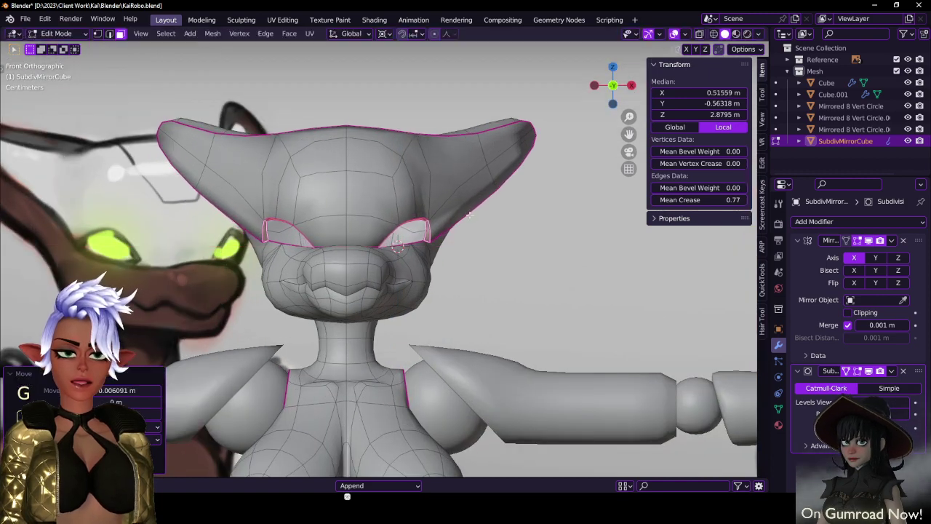
- Reposition individual faces of the eye rim to refine the arch of the opening
{"action": "scroll", "coordinate": [447, 228], "scroll_direction": "up", "scroll_amount": 4}
{"action": "middle_click_drag", "start_coordinate": [448, 228], "coordinate": [516, 257]}
{"action": "key", "text": "g"}
{"action": "left_click", "coordinate": [384, 229]}
{"action": "key", "text": "g"}
{"action": "left_click", "coordinate": [467, 276]}
- Return to Object Mode and save the file with the resized eye openings
{"action": "key", "text": "Tab"}
{"action": "middle_click_drag", "start_coordinate": [407, 268], "coordinate": [425, 205]}
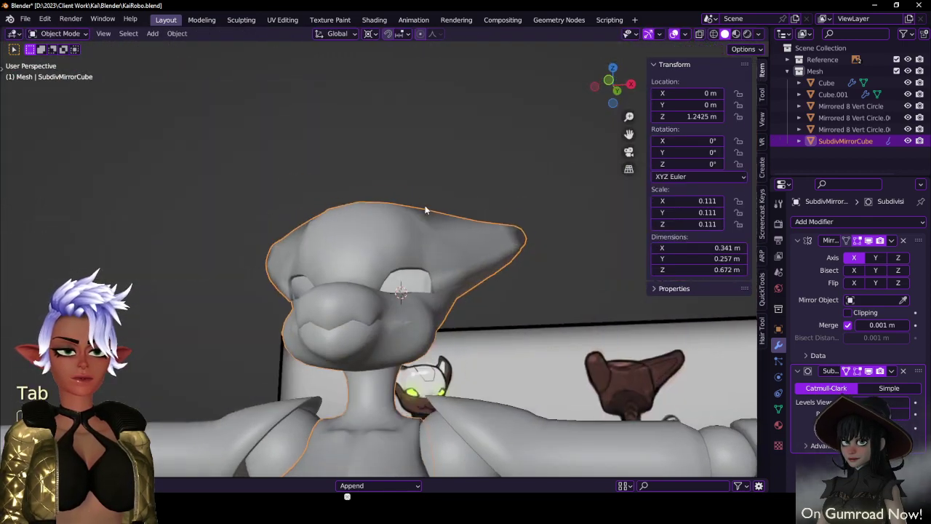
{"action": "key", "text": "ctrl+s"}
- Reposition the rim's top-centre cross edge and lower its upper outer cross edge by about 0.0024 m along Z
{"action": "middle_click_drag", "start_coordinate": [392, 259], "coordinate": [364, 262]}
{"action": "scroll", "coordinate": [414, 282], "scroll_direction": "up", "scroll_amount": 4}
{"action": "key", "text": "Tab"}
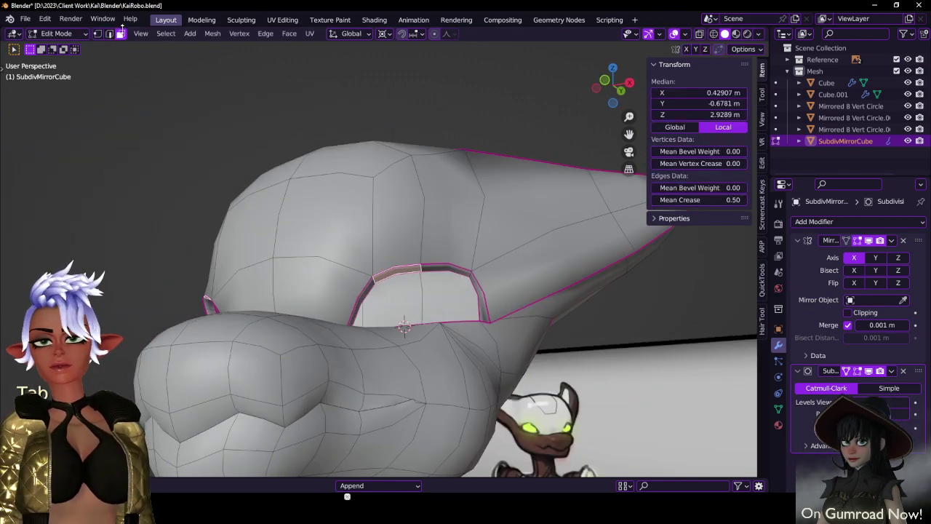
{"action": "scroll", "coordinate": [480, 266], "scroll_direction": "up", "scroll_amount": 4}
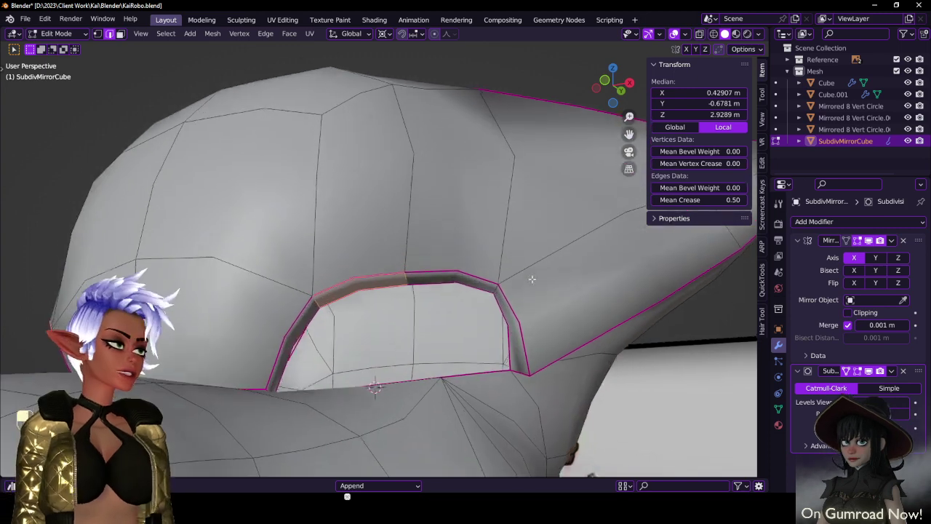
{"action": "scroll", "coordinate": [437, 274], "scroll_direction": "down", "scroll_amount": 1}
{"action": "key", "text": "g"}
{"action": "left_click", "coordinate": [494, 291]}
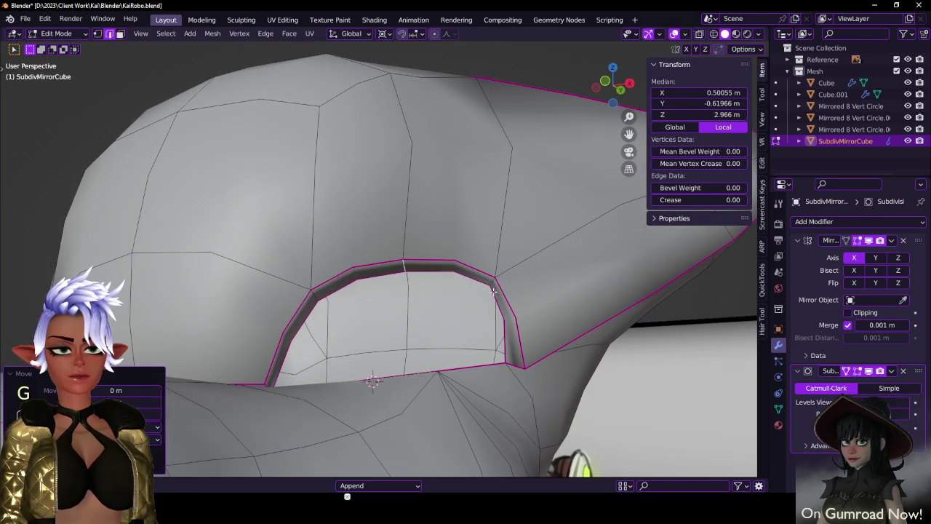
{"action": "key", "text": "g"}
{"action": "middle_click", "coordinate": [492, 282]}
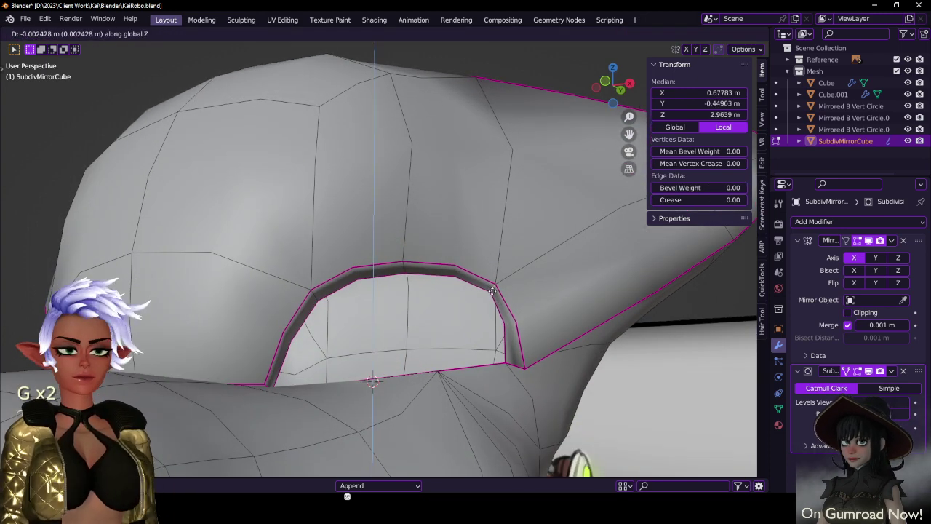
{"action": "left_click", "coordinate": [492, 284]}
- Shift the upper outer rim edge about -0.0017 m in X and the upper inner rim edge about 0.0033 m in X
{"action": "scroll", "coordinate": [488, 287], "scroll_direction": "down", "scroll_amount": 4}
{"action": "middle_click_drag", "start_coordinate": [460, 298], "coordinate": [500, 320]}
{"action": "key", "text": "Tab"}
{"action": "scroll", "coordinate": [499, 317], "scroll_direction": "down", "scroll_amount": 3}
{"action": "key", "text": "Tab"}
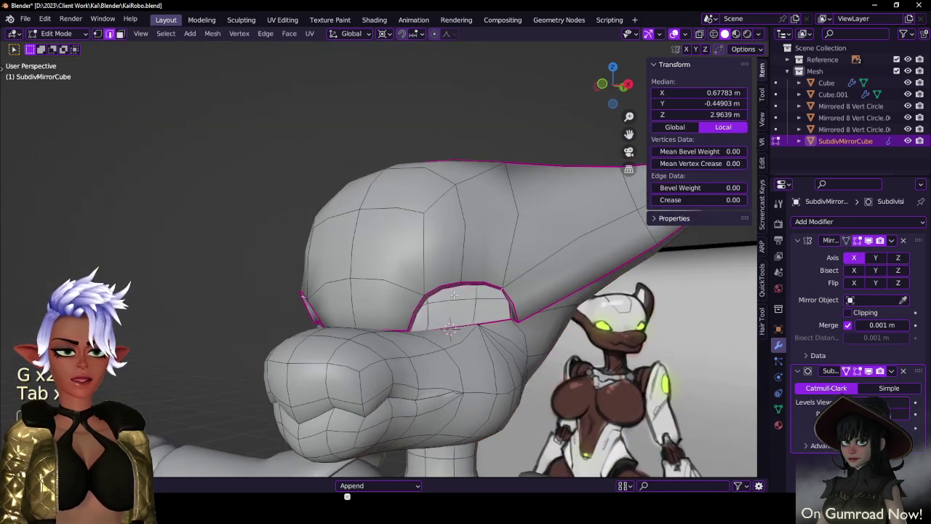
{"action": "key", "text": "g"}
{"action": "left_click", "coordinate": [450, 294]}
{"action": "scroll", "coordinate": [449, 298], "scroll_direction": "up", "scroll_amount": 2}
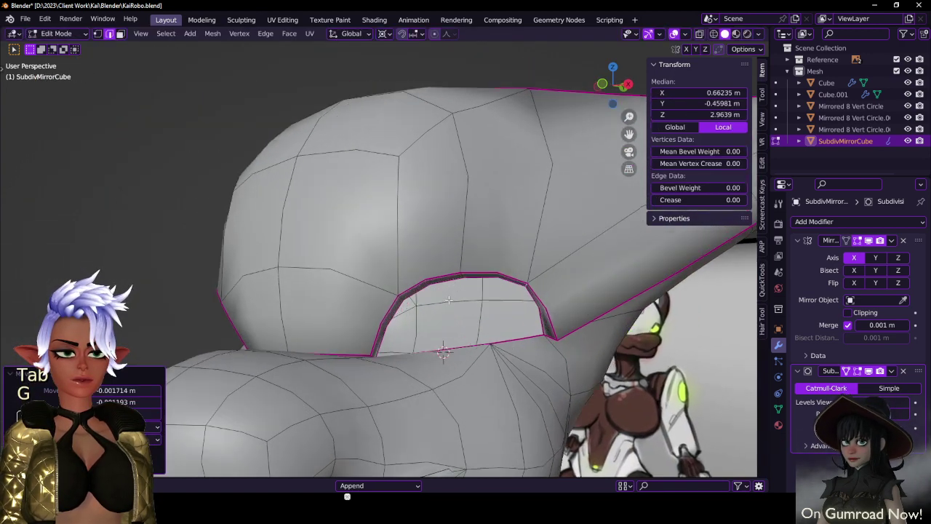
{"action": "key", "text": "g"}
{"action": "left_click", "coordinate": [437, 306]}
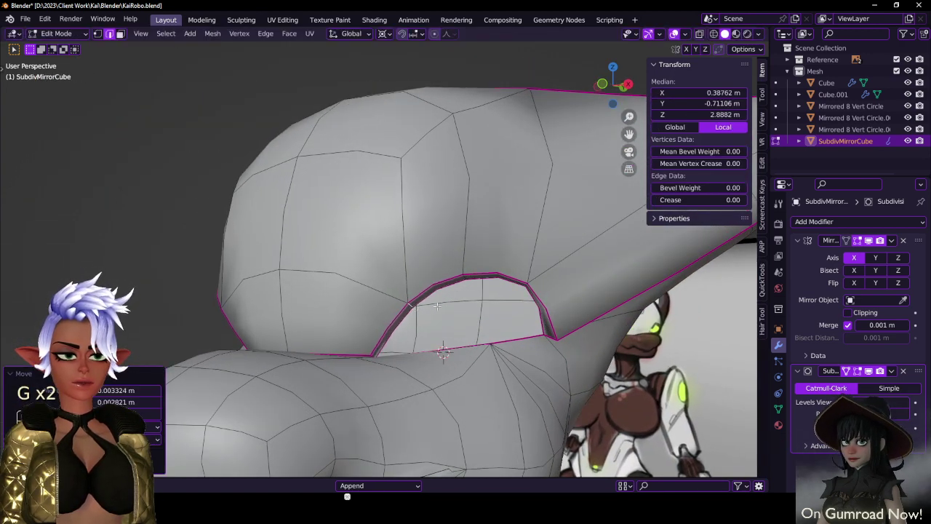
- Move the upper outer rim edge down and inward by about 0.005 m and adjust the neighbouring top rim edge
{"action": "middle_click_drag", "start_coordinate": [525, 286], "coordinate": [542, 289]}
{"action": "key", "text": "g"}
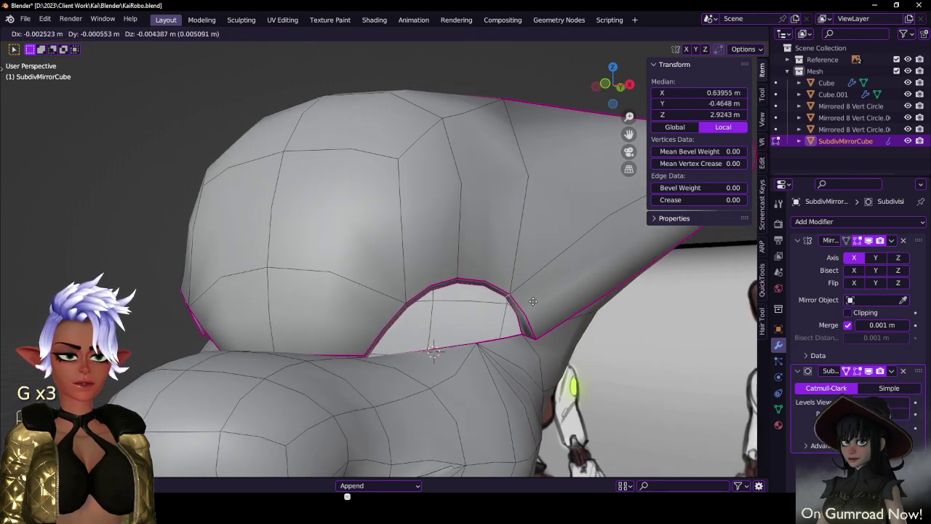
{"action": "left_click", "coordinate": [534, 301]}
{"action": "middle_click_drag", "start_coordinate": [458, 280], "coordinate": [393, 317]}
{"action": "key", "text": "g"}
{"action": "left_click", "coordinate": [498, 265]}
- Move the lower inner corner edge of the eye rim along X and then along Y to fit it to the muzzle
{"action": "key", "text": "Tab"}
{"action": "scroll", "coordinate": [503, 298], "scroll_direction": "down", "scroll_amount": 6}
{"action": "key", "text": "Tab"}
{"action": "key", "text": "Tab"}
{"action": "scroll", "coordinate": [526, 329], "scroll_direction": "up", "scroll_amount": 3}
{"action": "middle_click_drag", "start_coordinate": [526, 329], "coordinate": [451, 336]}
{"action": "scroll", "coordinate": [451, 336], "scroll_direction": "up", "scroll_amount": 3}
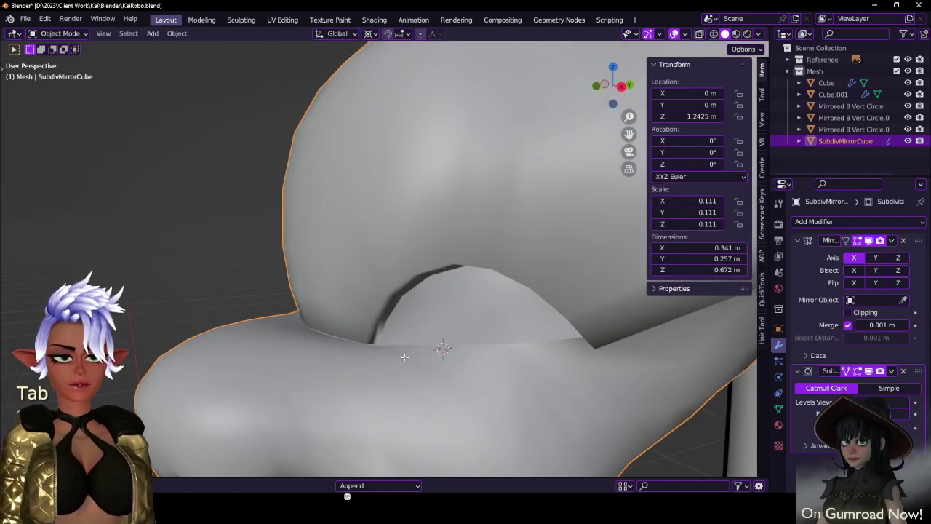
{"action": "key", "text": "Tab"}
{"action": "left_click", "coordinate": [376, 345]}
{"action": "middle_click_drag", "start_coordinate": [375, 345], "coordinate": [540, 293]}
{"action": "key", "text": "g"}
{"action": "key", "text": "x"}
{"action": "left_click", "coordinate": [436, 362]}
{"action": "key", "text": "g"}
{"action": "key", "text": "y"}
{"action": "left_click", "coordinate": [434, 362]}
- Return to Object Mode and save the file with the adjusted rim corner
{"action": "scroll", "coordinate": [451, 321], "scroll_direction": "down", "scroll_amount": 3}
{"action": "key", "text": "Tab"}
{"action": "scroll", "coordinate": [457, 314], "scroll_direction": "down", "scroll_amount": 4}
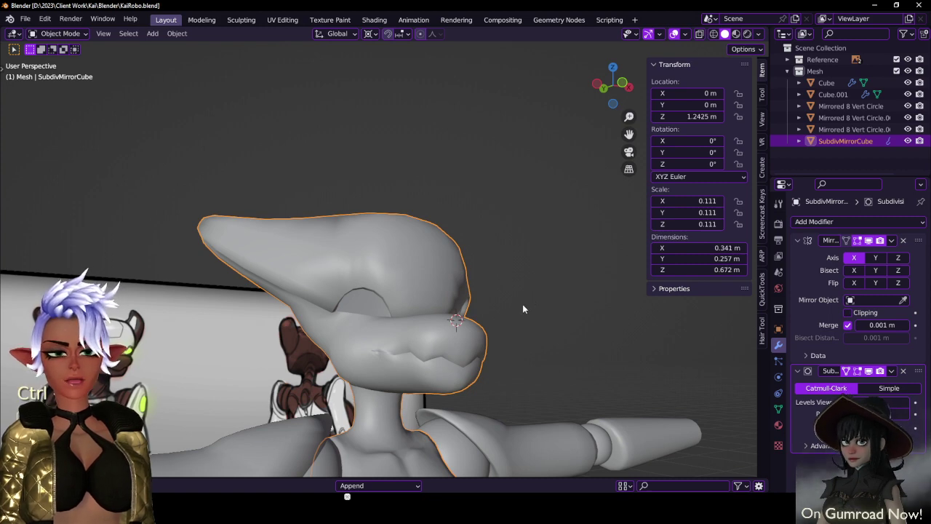
- Try to lower the upper eye rim edges about 0.0066 m along Z
{"action": "middle_click_drag", "start_coordinate": [462, 317], "coordinate": [426, 283]}
{"action": "scroll", "coordinate": [515, 286], "scroll_direction": "up", "scroll_amount": 3}
{"action": "key", "text": "Tab"}
{"action": "scroll", "coordinate": [533, 262], "scroll_direction": "up", "scroll_amount": 1}
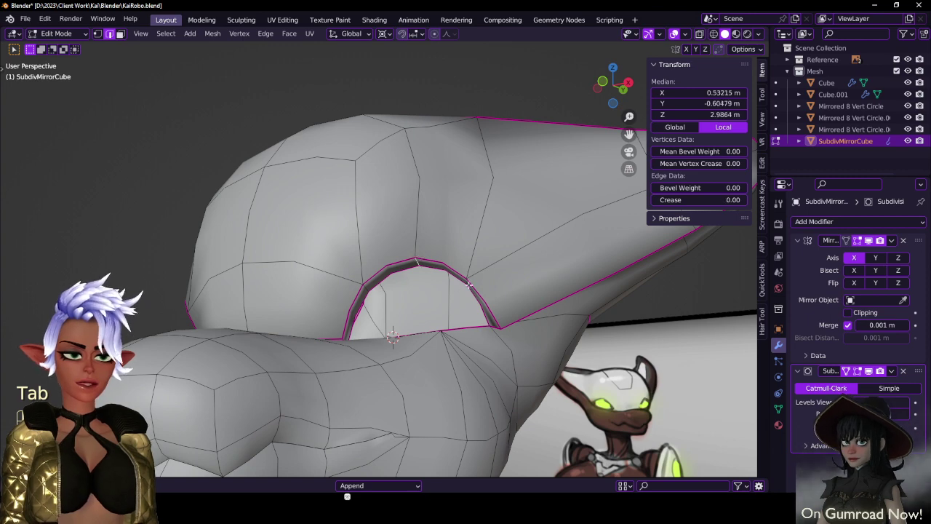
{"action": "key", "text": "g"}
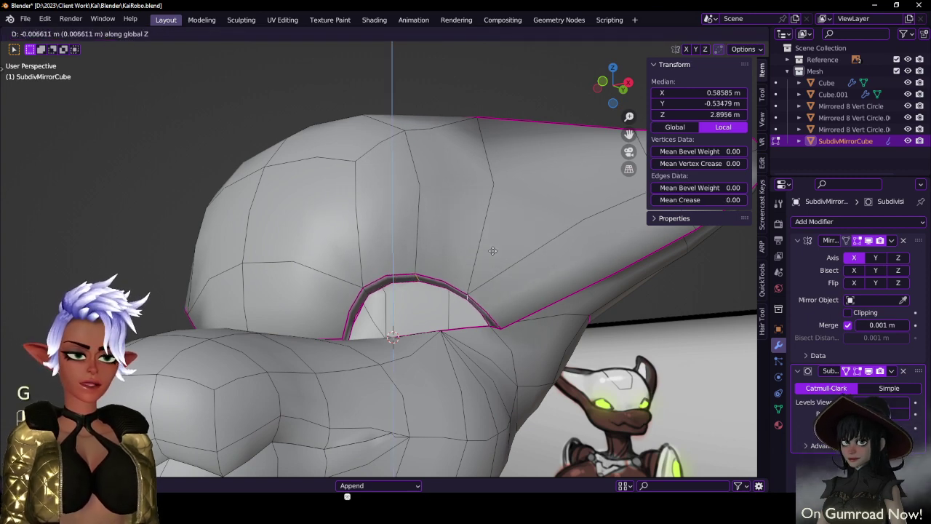
{"action": "left_click", "coordinate": [492, 243]}
{"action": "middle_click_drag", "start_coordinate": [492, 242], "coordinate": [564, 276]}
{"action": "scroll", "coordinate": [532, 263], "scroll_direction": "down", "scroll_amount": 6}
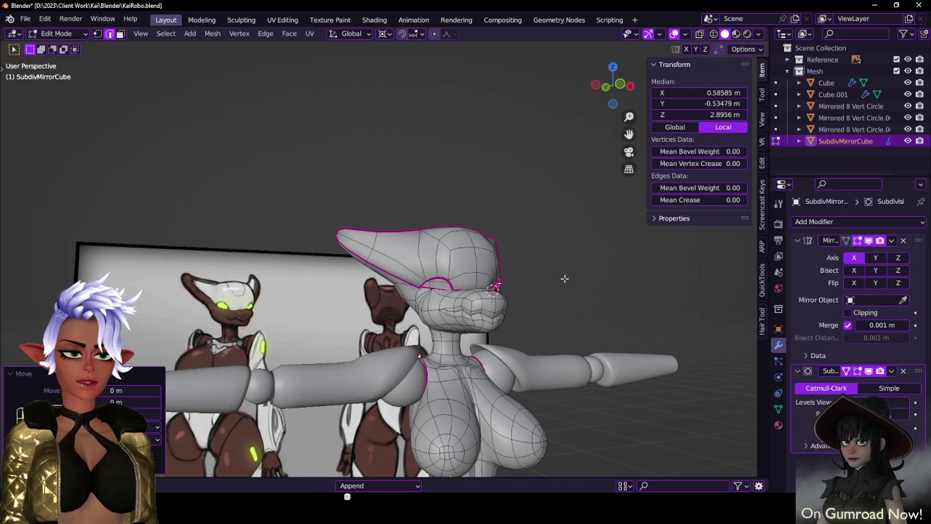
- Set the top eye rim edge's crease to 0.5 and lower that edge about 0.0025 m along Z
{"action": "scroll", "coordinate": [557, 282], "scroll_direction": "up", "scroll_amount": 6}
{"action": "middle_click_drag", "start_coordinate": [555, 283], "coordinate": [418, 256]}
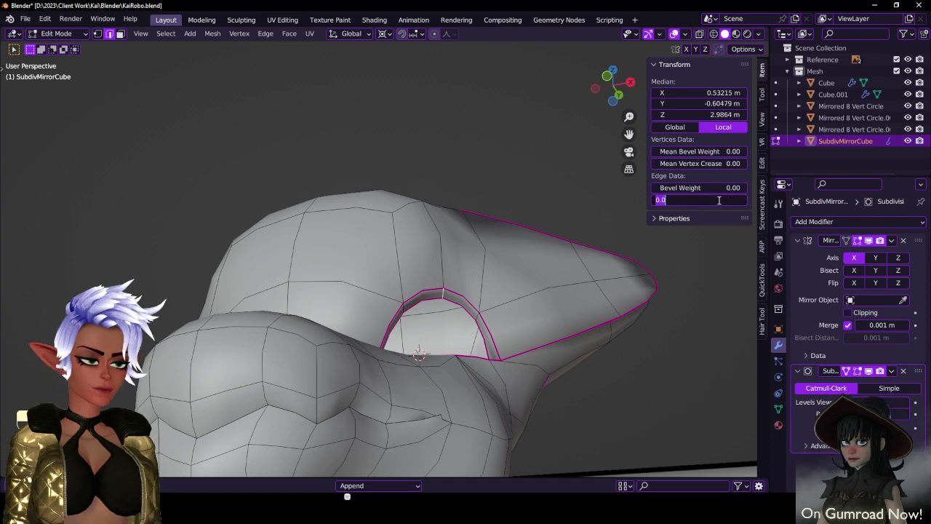
{"action": "scroll", "coordinate": [438, 265], "scroll_direction": "down", "scroll_amount": 2}
{"action": "middle_click_drag", "start_coordinate": [439, 264], "coordinate": [477, 280]}
{"action": "key", "text": "g"}
{"action": "key", "text": "z"}
{"action": "left_click", "coordinate": [470, 270]}
- Try to move the edges halfway along the ear's creased rim in the negative Y direction
{"action": "key", "text": "Tab"}
{"action": "scroll", "coordinate": [454, 279], "scroll_direction": "down", "scroll_amount": 3}
{"action": "scroll", "coordinate": [374, 296], "scroll_direction": "down", "scroll_amount": 8}
{"action": "scroll", "coordinate": [429, 239], "scroll_direction": "up", "scroll_amount": 4}
{"action": "middle_click_drag", "start_coordinate": [476, 280], "coordinate": [417, 331]}
{"action": "key", "text": "Tab"}
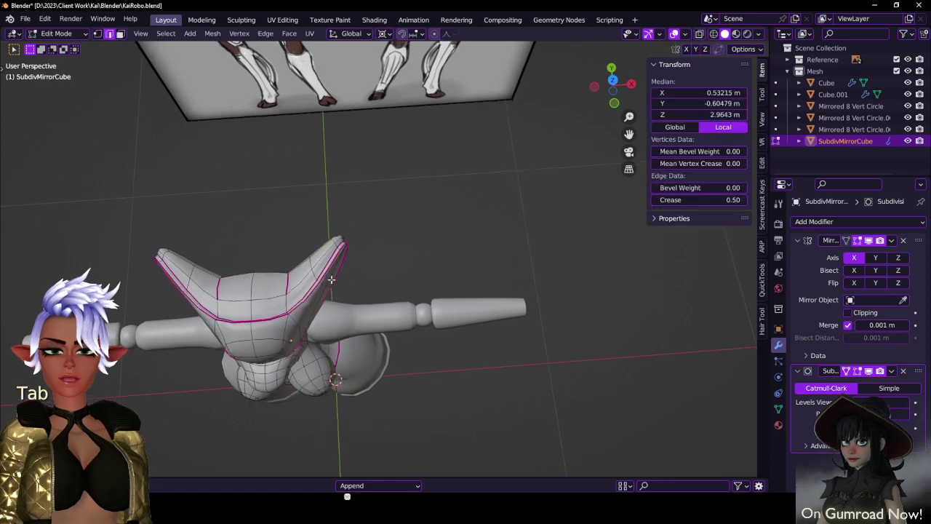
{"action": "middle_click_drag", "start_coordinate": [328, 288], "coordinate": [365, 285]}
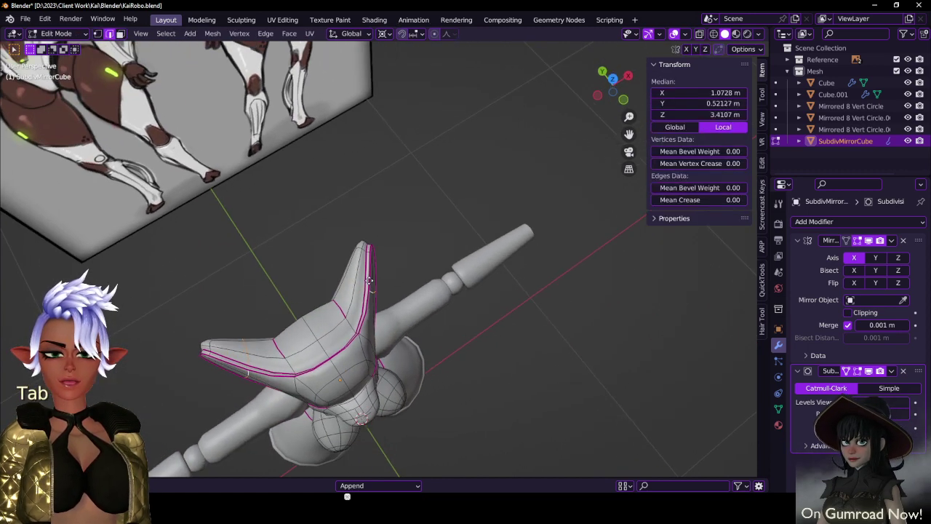
{"action": "key", "text": "g"}
{"action": "key", "text": "y"}
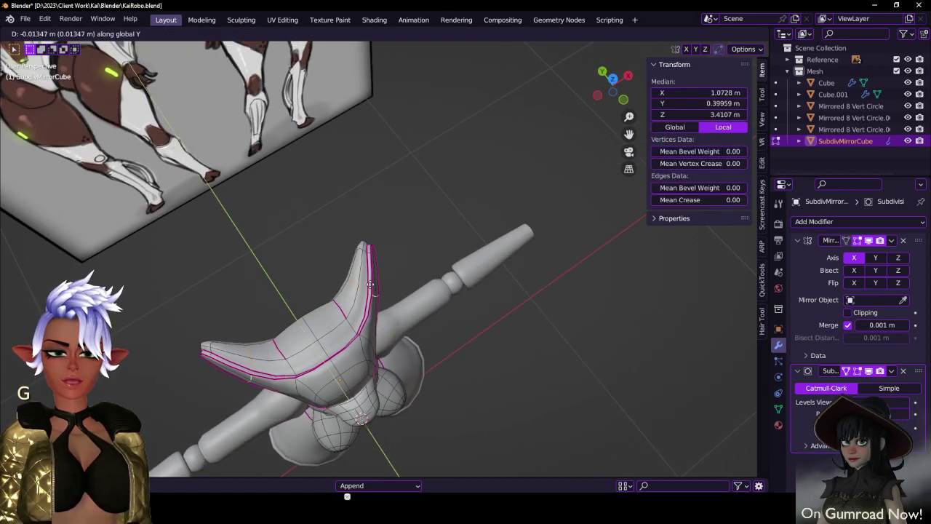
{"action": "left_click", "coordinate": [385, 298], "text": "ctrl"}
- Shift the mid-ear rim edges about 0.007 m along Y
{"action": "key", "text": "g"}
{"action": "key", "text": "y"}
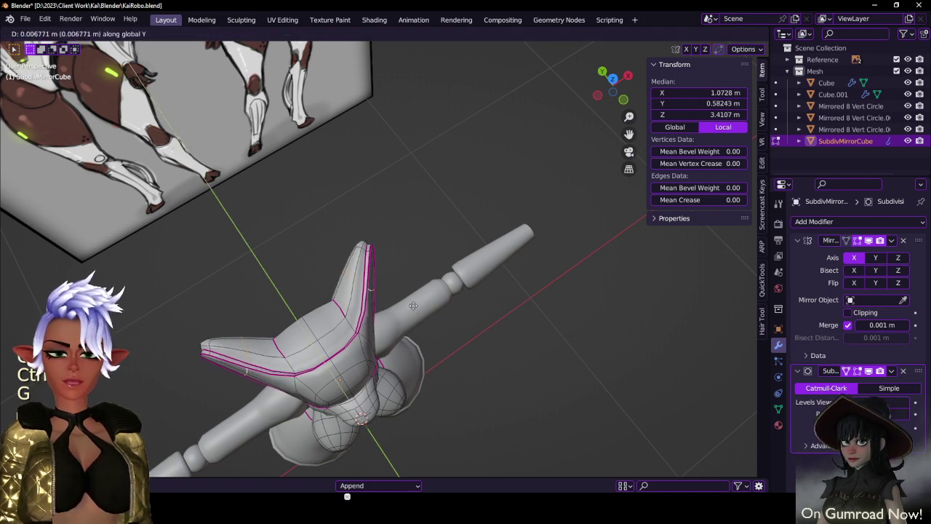
{"action": "left_click", "coordinate": [412, 305], "text": "ctrl"}
{"action": "key", "text": "Tab"}
{"action": "middle_click_drag", "start_coordinate": [412, 306], "coordinate": [438, 221]}
- Adjust the position of the selected edges on the head and save the file
{"action": "key", "text": "Tab"}
{"action": "key", "text": "g"}
{"action": "left_click", "coordinate": [448, 301]}
{"action": "key", "text": "Tab"}
{"action": "key", "text": "ctrl+s"}
{"action": "key", "text": "Tab"}
{"action": "key", "text": "Tab"}
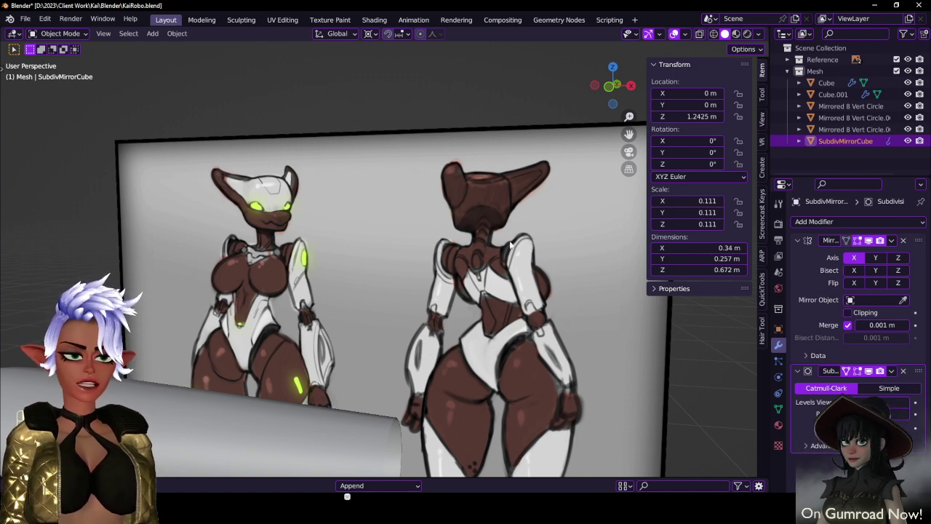
- In right side view, move the jaw's rear lower edge and shift the lower back-of-head edge about 0.007 m in Y and -0.018 m in Z
{"action": "middle_click_drag", "start_coordinate": [510, 244], "coordinate": [344, 319]}
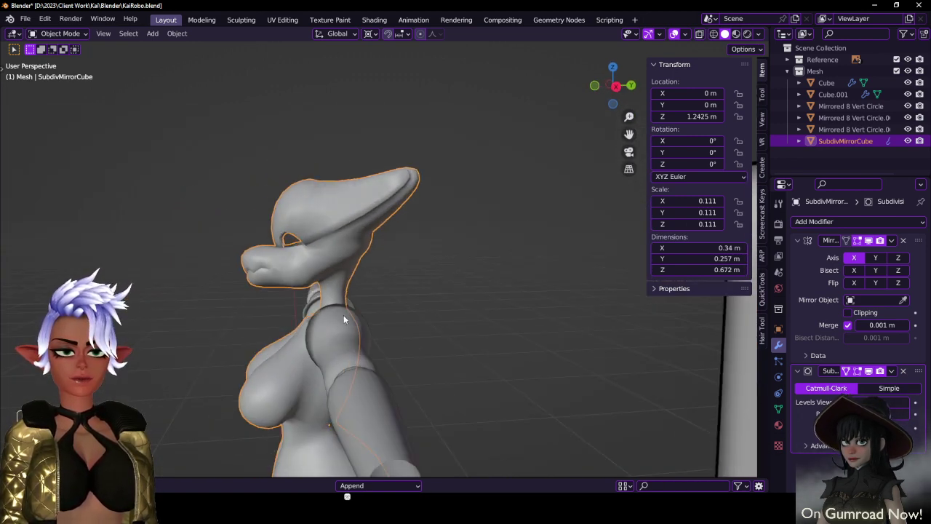
{"action": "key", "text": "Tab"}
{"action": "middle_click_drag", "start_coordinate": [326, 265], "coordinate": [392, 278]}
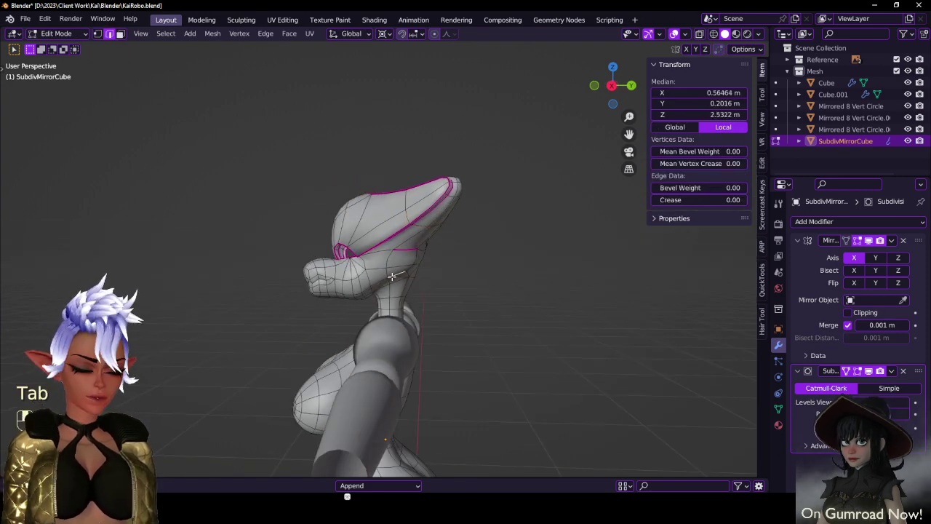
{"action": "key", "text": "KP_3"}
{"action": "scroll", "coordinate": [385, 276], "scroll_direction": "up", "scroll_amount": 5}
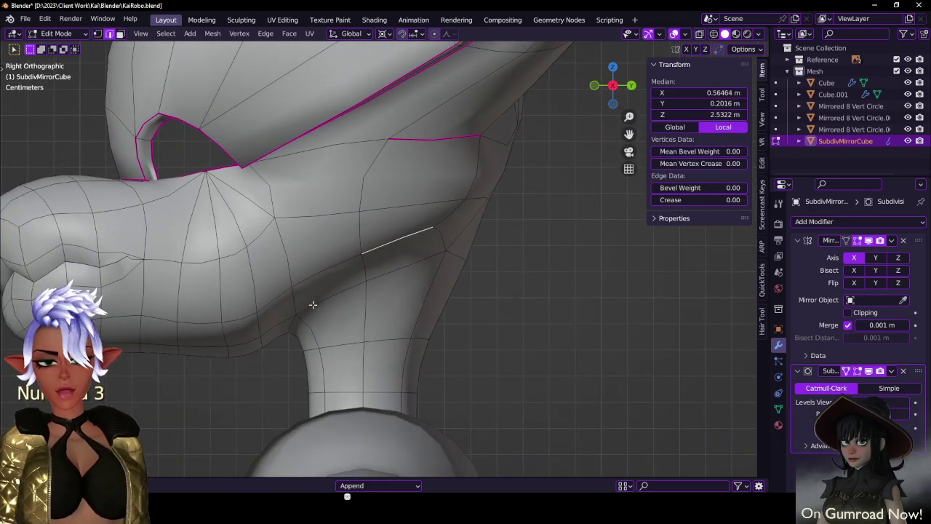
{"action": "key", "text": "g"}
{"action": "left_click", "coordinate": [420, 258]}
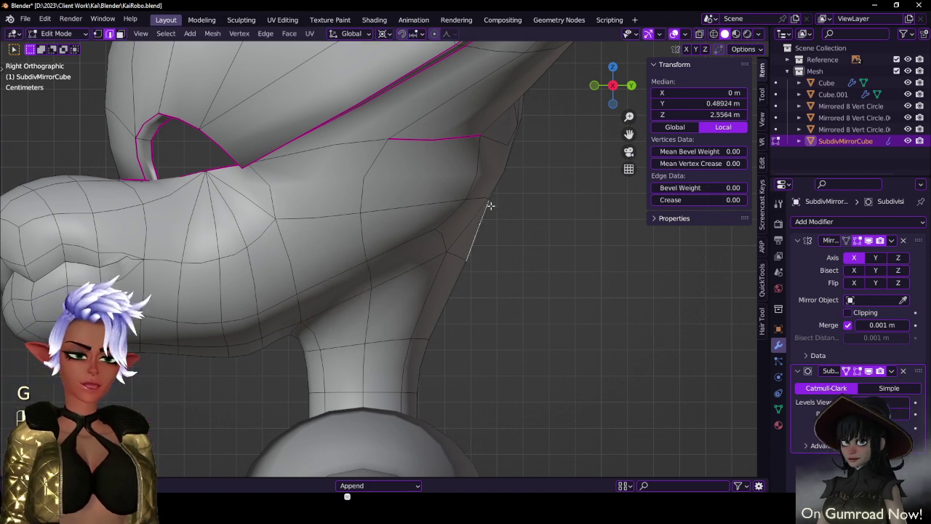
{"action": "key", "text": "g"}
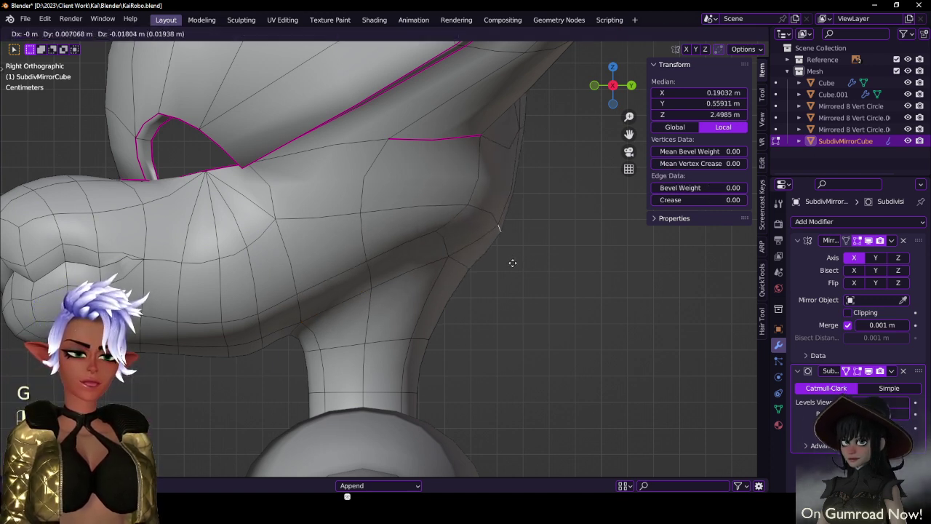
{"action": "left_click", "coordinate": [512, 263]}
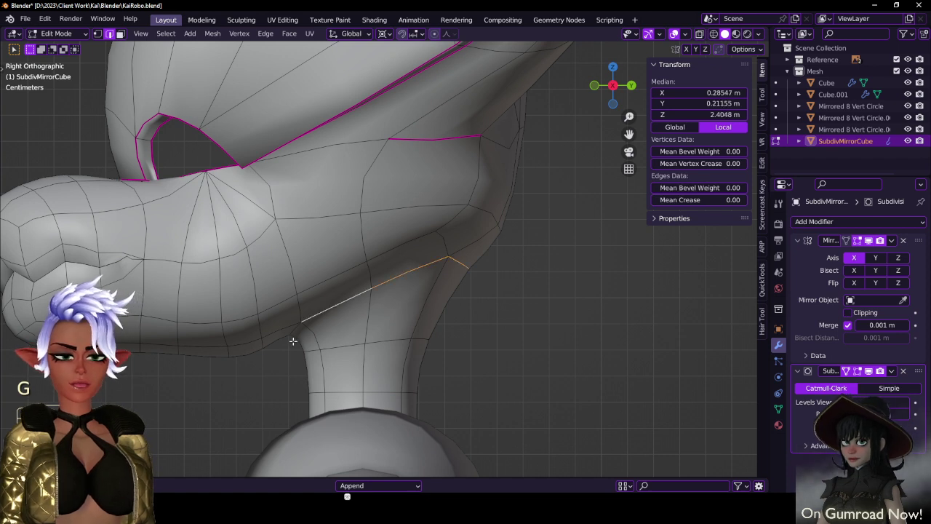
- Crease the edge path at the head-neck junction to 1.00 and move its rear edge about -0.010 m in Y and -0.007 m in Z
{"action": "left_click_drag", "start_coordinate": [705, 200], "coordinate": [704, 203]}
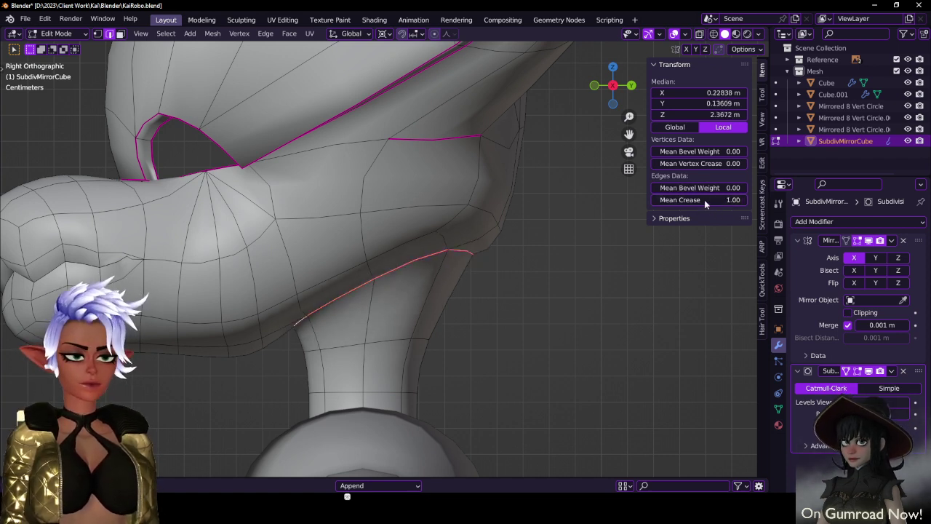
{"action": "key", "text": "g"}
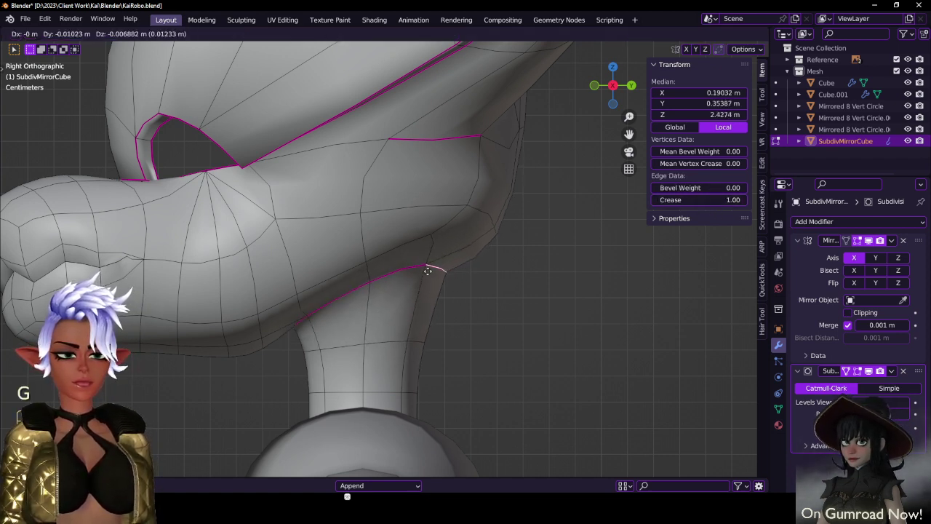
{"action": "left_click", "coordinate": [426, 272]}
- Merge the neighbouring vertices at the lower back of the head, behind the jaw, at their center
{"action": "middle_click_drag", "start_coordinate": [446, 290], "coordinate": [473, 244]}
{"action": "key", "text": "KP_Decimal"}
{"action": "scroll", "coordinate": [422, 257], "scroll_direction": "down", "scroll_amount": 8}
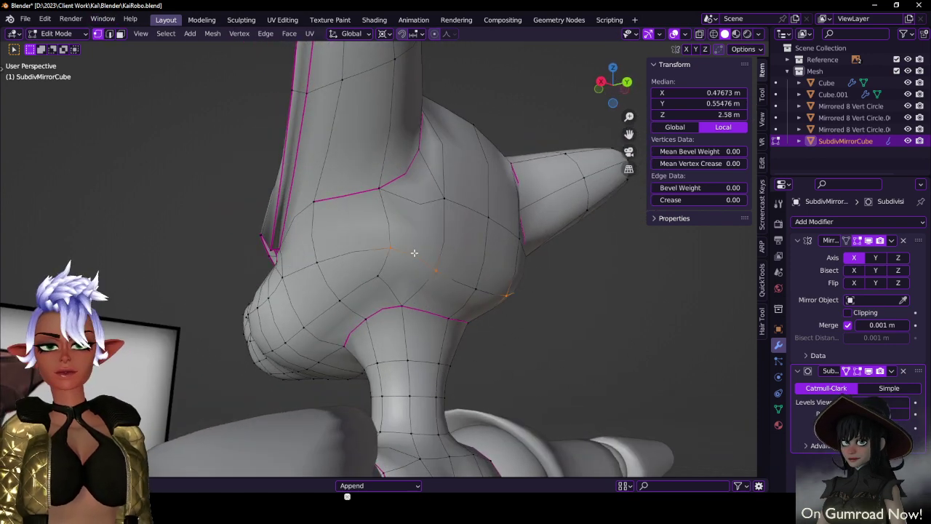
{"action": "left_click", "coordinate": [374, 273]}
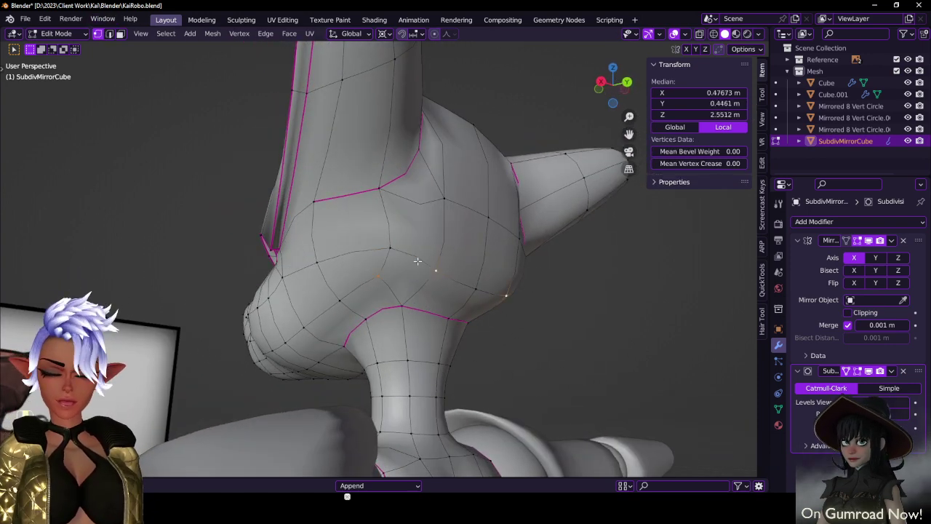
{"action": "key", "text": "m"}
{"action": "left_click", "coordinate": [419, 262]}
- Crease the edge path along the jaw's lower rear border, just above the neck junction, to 1.00
{"action": "middle_click_drag", "start_coordinate": [441, 283], "coordinate": [409, 314]}
{"action": "middle_click_drag", "start_coordinate": [444, 284], "coordinate": [362, 294]}
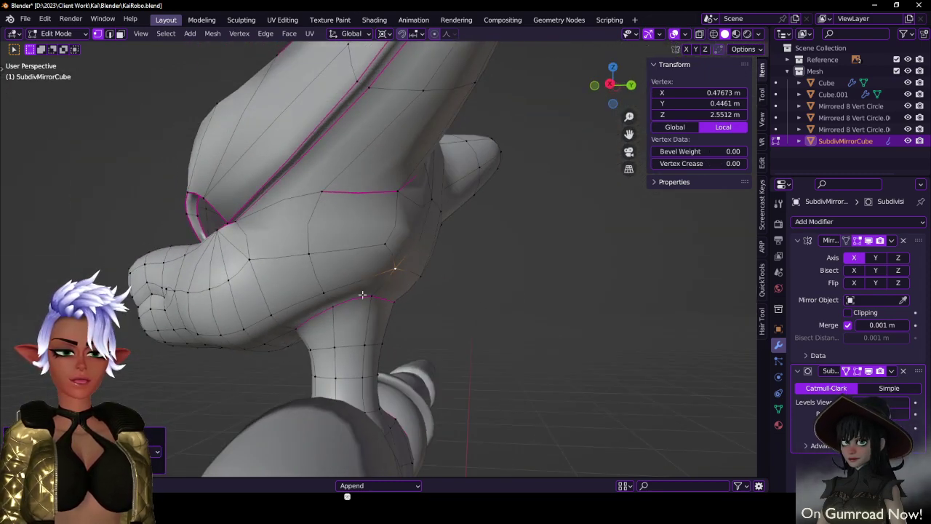
{"action": "left_click", "coordinate": [436, 274], "text": "ctrl"}
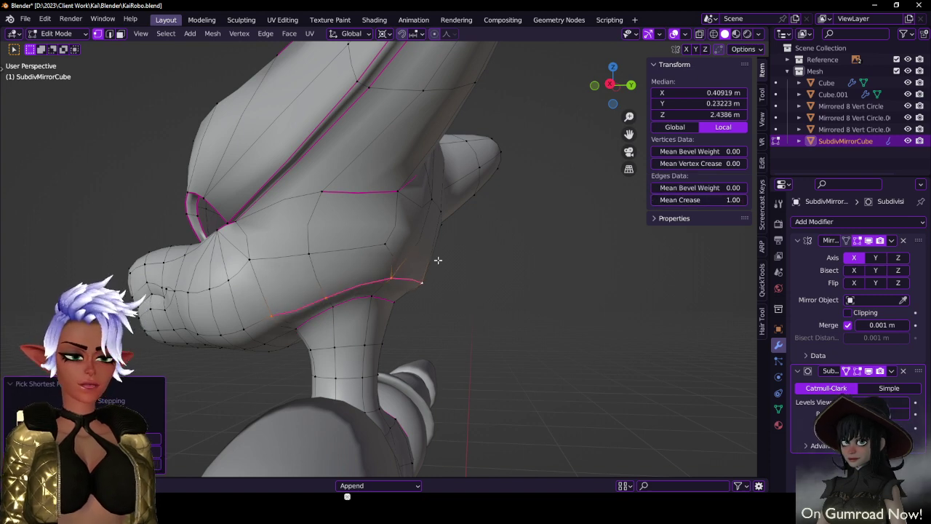
- Select the edge loop around the middle of the neck, change the transform pivot point and rotate the loop to follow the neck
{"action": "key", "text": "KP_3"}
{"action": "middle_click_drag", "start_coordinate": [413, 280], "coordinate": [449, 289], "text": "shift"}
{"action": "left_click", "coordinate": [378, 355]}
{"action": "left_click", "coordinate": [375, 357], "text": "alt"}
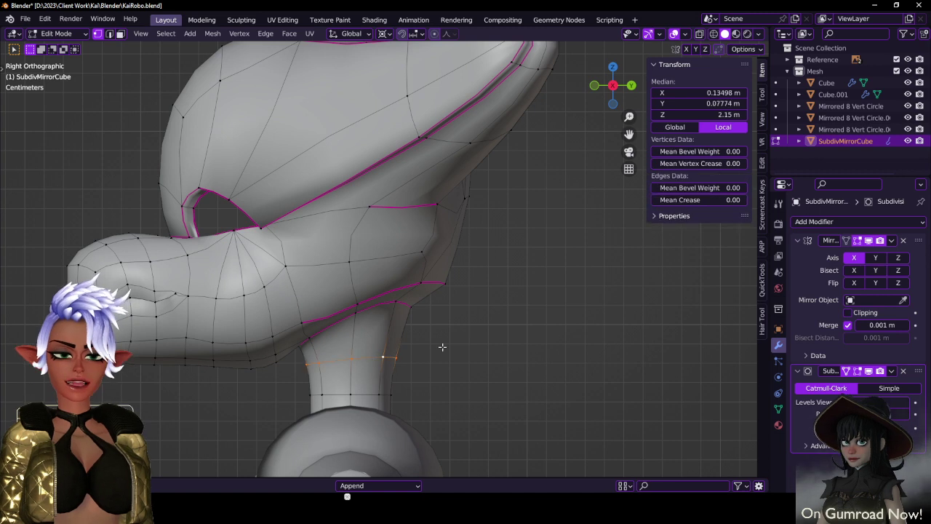
{"action": "key", "text": "r"}
{"action": "right_click", "coordinate": [489, 306]}
{"action": "key", "text": "period"}
{"action": "left_click", "coordinate": [447, 323]}
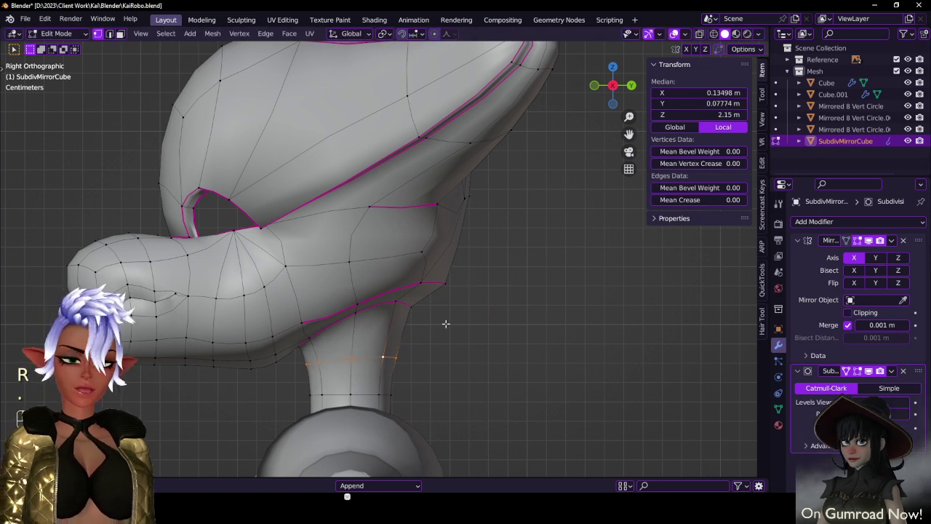
{"action": "key", "text": "r"}
{"action": "left_click", "coordinate": [344, 329]}
- Lower the creased edge loop at the top of the neck about 0.003 m along Z
{"action": "left_click", "coordinate": [326, 336]}
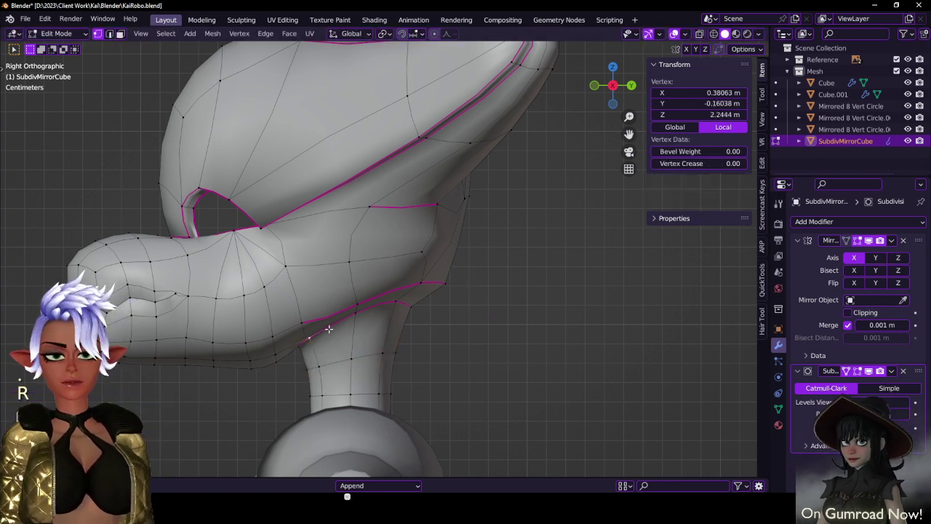
{"action": "left_click", "coordinate": [329, 328], "text": "alt"}
{"action": "left_click", "coordinate": [301, 344]}
{"action": "left_click", "coordinate": [310, 338], "text": "shift"}
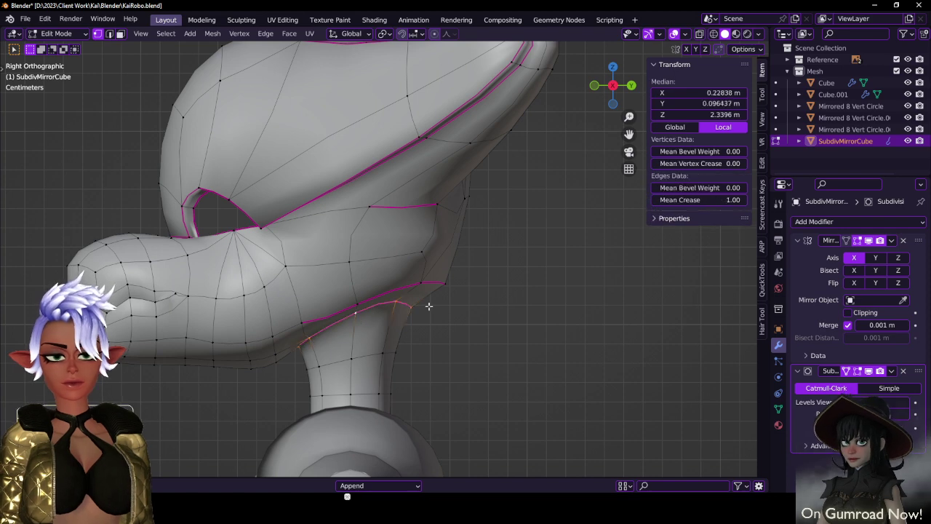
{"action": "key", "text": "g"}
{"action": "key", "text": "z"}
{"action": "left_click", "coordinate": [436, 311]}
{"action": "scroll", "coordinate": [436, 311], "scroll_direction": "down", "scroll_amount": 4}
{"action": "key", "text": "Tab"}
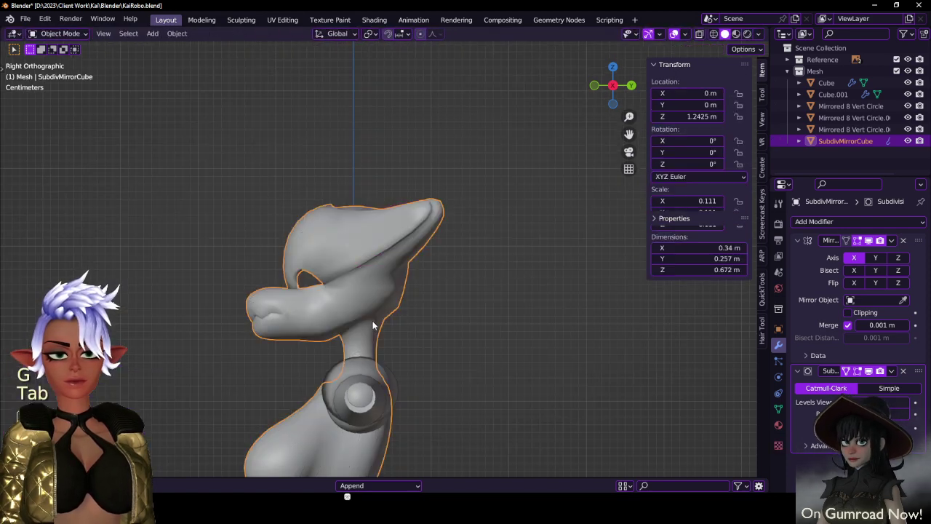
- Lower the front centre vertex of the creased neck loop along Z
{"action": "middle_click_drag", "start_coordinate": [436, 310], "coordinate": [475, 286]}
{"action": "key", "text": "Tab"}
{"action": "scroll", "coordinate": [318, 305], "scroll_direction": "up", "scroll_amount": 3}
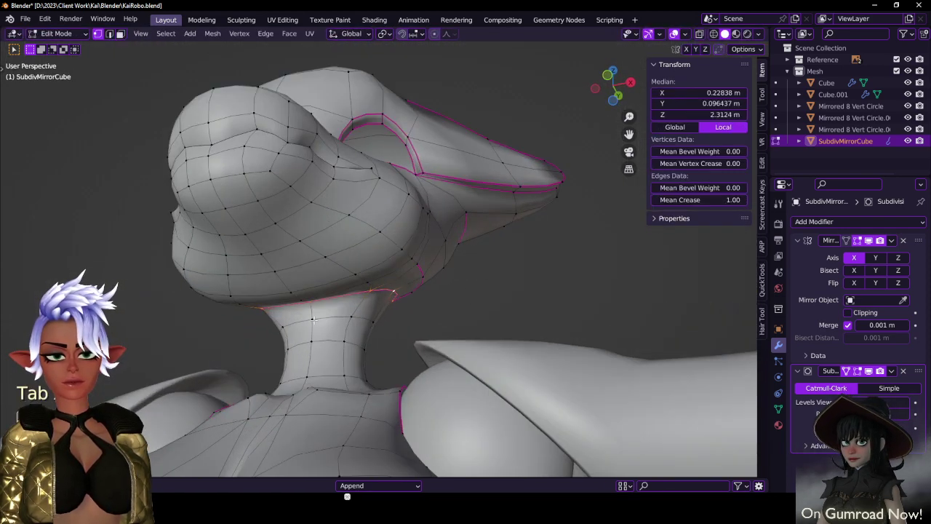
{"action": "middle_click_drag", "start_coordinate": [317, 305], "coordinate": [364, 253]}
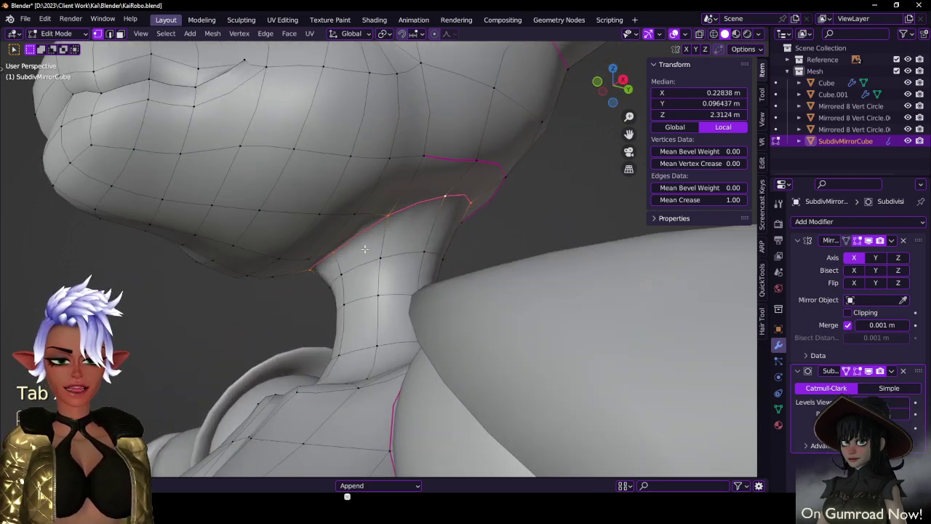
{"action": "left_click", "coordinate": [364, 255]}
{"action": "key", "text": "KP_3"}
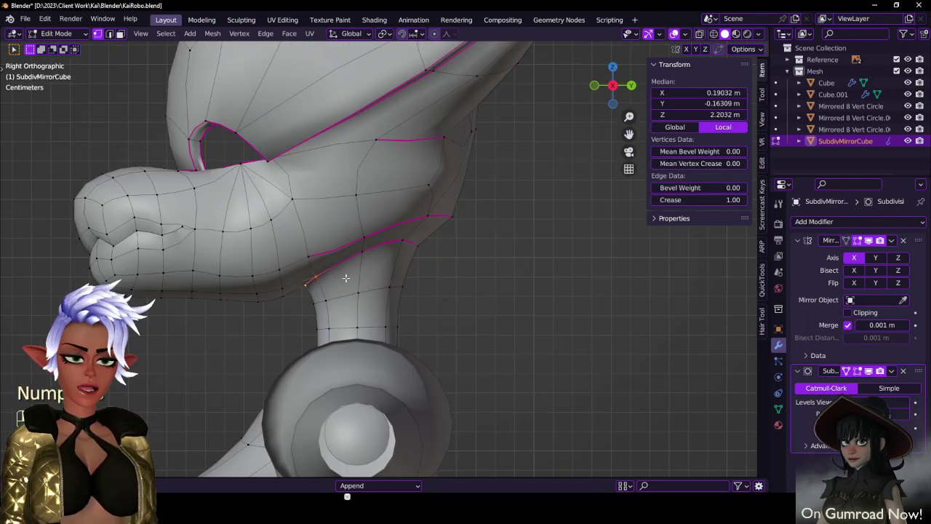
{"action": "scroll", "coordinate": [345, 277], "scroll_direction": "up", "scroll_amount": 5}
{"action": "left_click", "coordinate": [251, 298]}
{"action": "key", "text": "g"}
{"action": "key", "text": "z"}
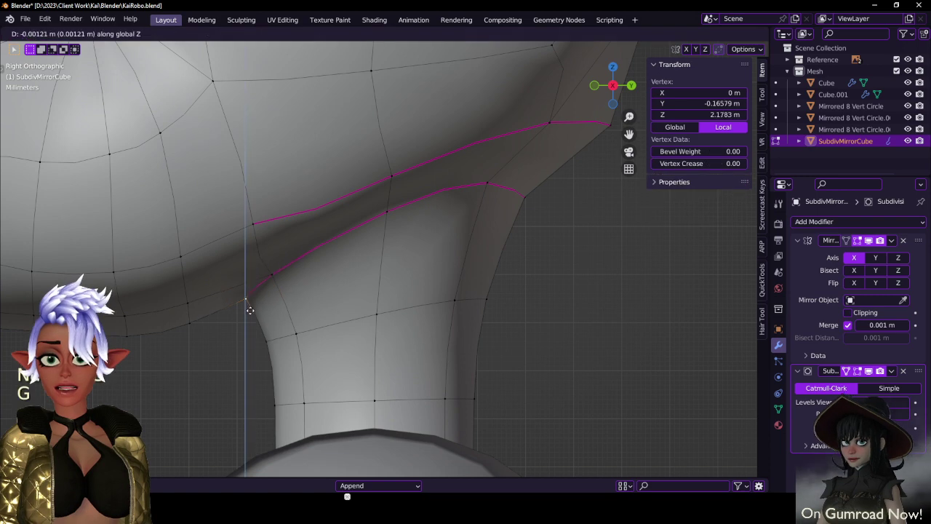
{"action": "left_click", "coordinate": [249, 337]}
- Raise and rotate the centre edge of the jaw's underside in front of the neck, and check the neck's front vertex placement
{"action": "middle_click_drag", "start_coordinate": [187, 308], "coordinate": [300, 294], "text": "shift"}
{"action": "left_click", "coordinate": [283, 323]}
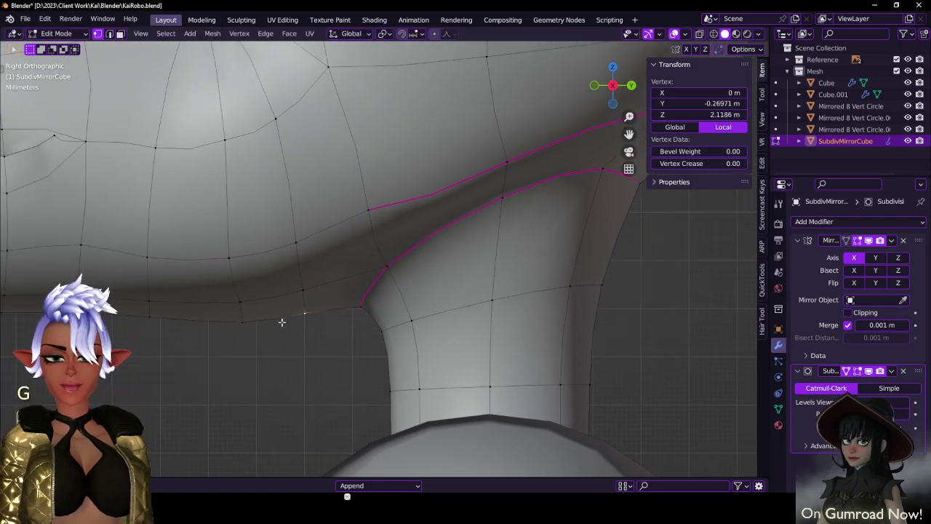
{"action": "left_click", "coordinate": [231, 324], "text": "ctrl"}
{"action": "key", "text": "g"}
{"action": "key", "text": "r"}
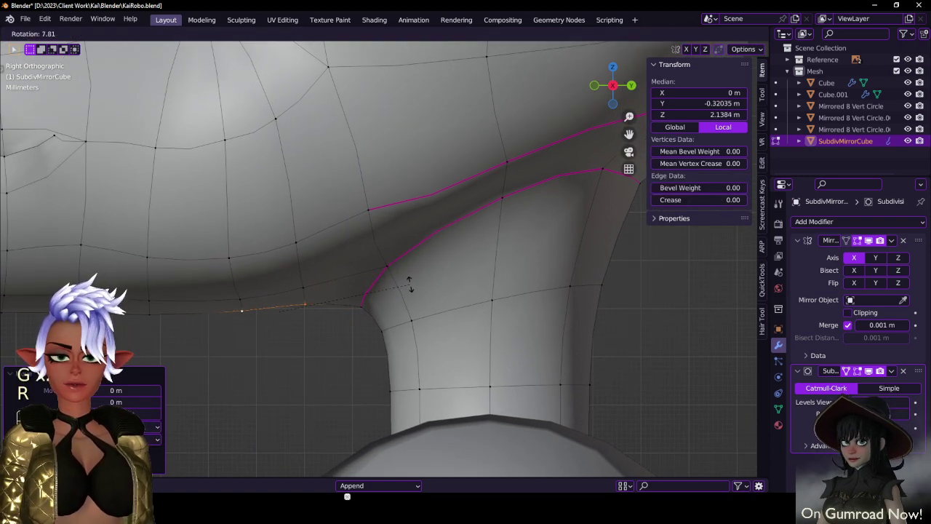
{"action": "key", "text": "g"}
{"action": "left_click", "coordinate": [410, 296]}
{"action": "left_click", "coordinate": [360, 305]}
{"action": "key", "text": "g"}
{"action": "left_click", "coordinate": [360, 306]}
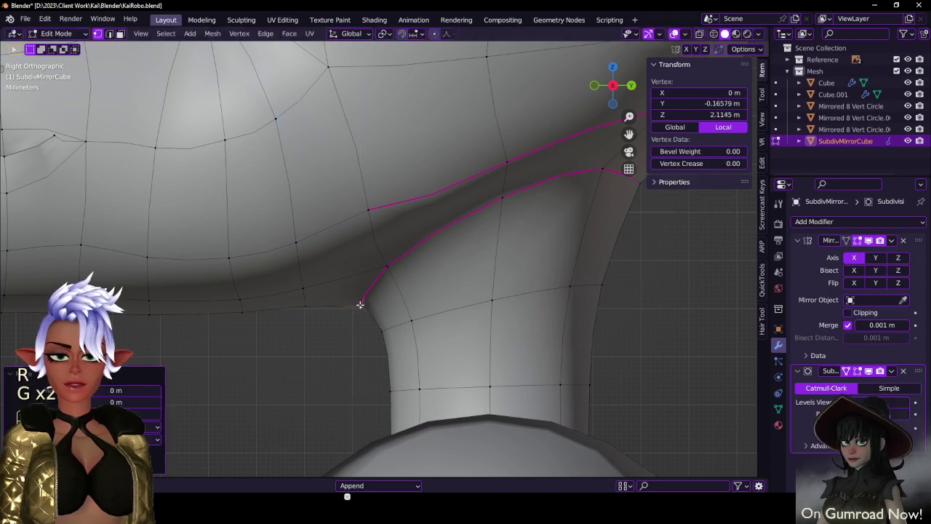
- Raise the centre edge at the back of the head, above the neck, along Z
{"action": "key", "text": "Tab"}
{"action": "scroll", "coordinate": [364, 304], "scroll_direction": "down", "scroll_amount": 5}
{"action": "middle_click_drag", "start_coordinate": [351, 303], "coordinate": [271, 262]}
{"action": "key", "text": "Tab"}
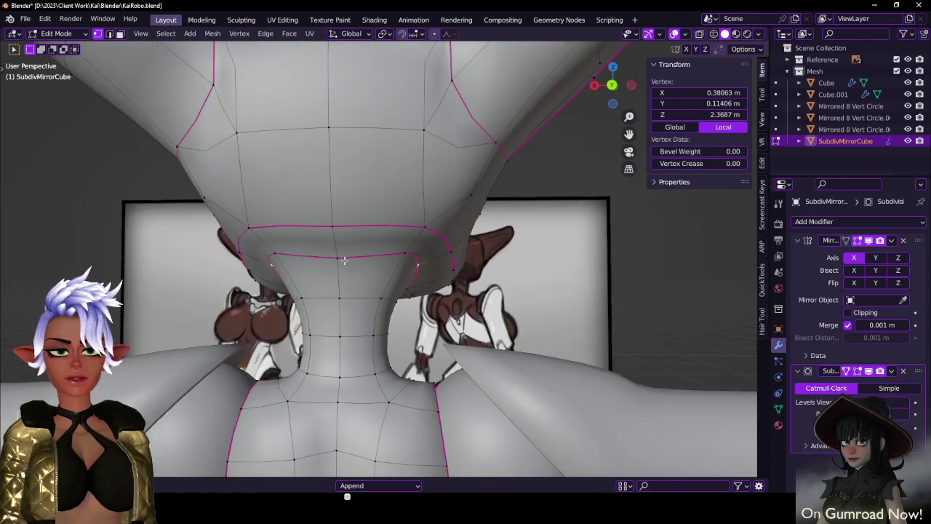
{"action": "left_click", "coordinate": [110, 35]}
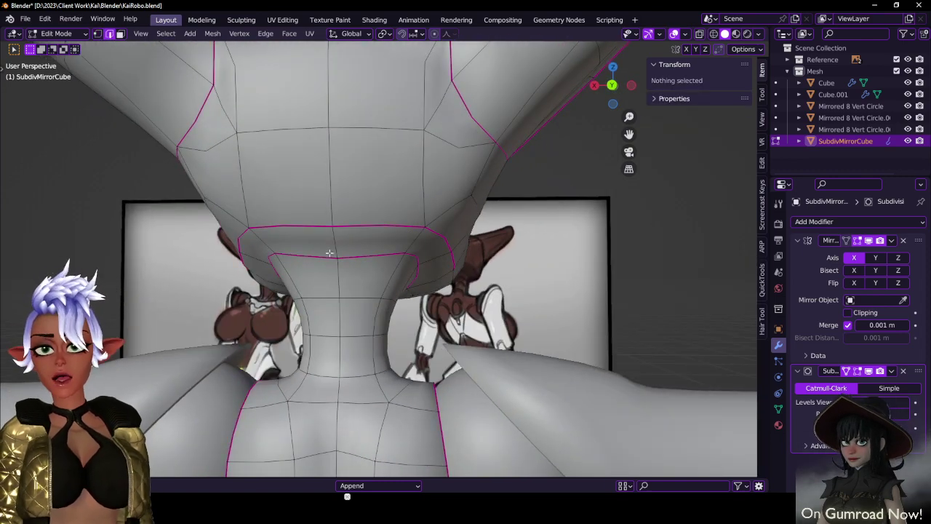
{"action": "left_click", "coordinate": [332, 243]}
{"action": "key", "text": "g"}
{"action": "key", "text": "z"}
{"action": "left_click", "coordinate": [332, 231]}
- Lower the rear side edge of the head's creased lower rim slightly along Z
{"action": "middle_click_drag", "start_coordinate": [333, 233], "coordinate": [370, 256]}
{"action": "left_click", "coordinate": [437, 216]}
{"action": "key", "text": "g"}
{"action": "key", "text": "z"}
{"action": "left_click", "coordinate": [435, 222]}
- Rotate the front edge of the jaw's creased side seam about X and lower it along Z
{"action": "left_click", "coordinate": [374, 259]}
{"action": "key", "text": "r"}
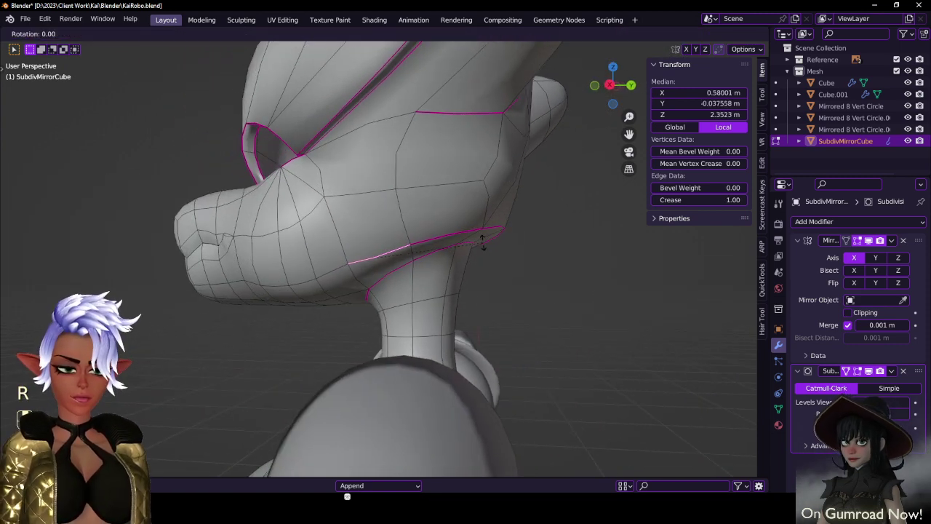
{"action": "left_click", "coordinate": [479, 226]}
{"action": "key", "text": "g"}
{"action": "key", "text": "z"}
{"action": "left_click", "coordinate": [481, 233]}
{"action": "key", "text": "ctrl+z"}
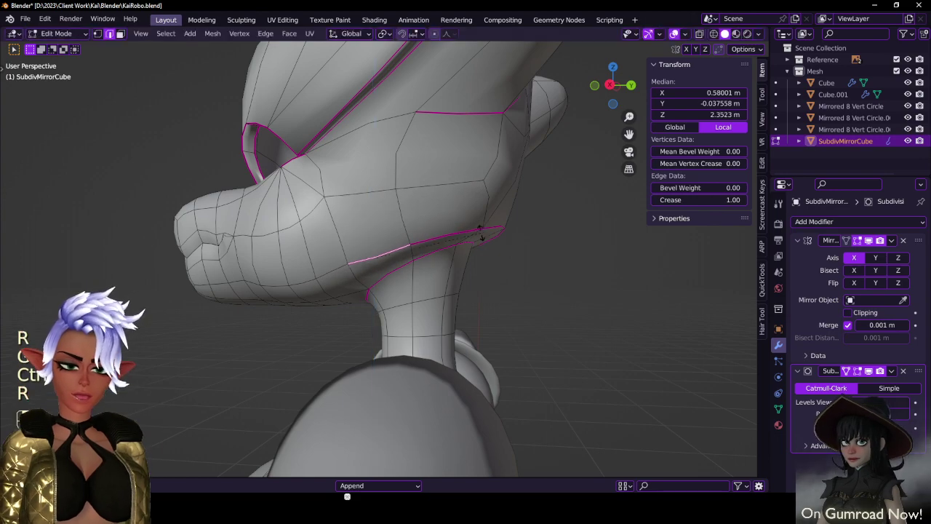
{"action": "key", "text": "x"}
{"action": "left_click", "coordinate": [467, 215]}
{"action": "key", "text": "g"}
{"action": "key", "text": "z"}
{"action": "left_click", "coordinate": [470, 235]}
- Examine the smoothed head and the jaw-to-neck transition in Object Mode from the side, back and front
{"action": "middle_click_drag", "start_coordinate": [472, 236], "coordinate": [304, 351]}
{"action": "scroll", "coordinate": [399, 257], "scroll_direction": "down", "scroll_amount": 4}
{"action": "key", "text": "Tab"}
{"action": "scroll", "coordinate": [376, 266], "scroll_direction": "down", "scroll_amount": 5}
{"action": "scroll", "coordinate": [491, 282], "scroll_direction": "down", "scroll_amount": 3}
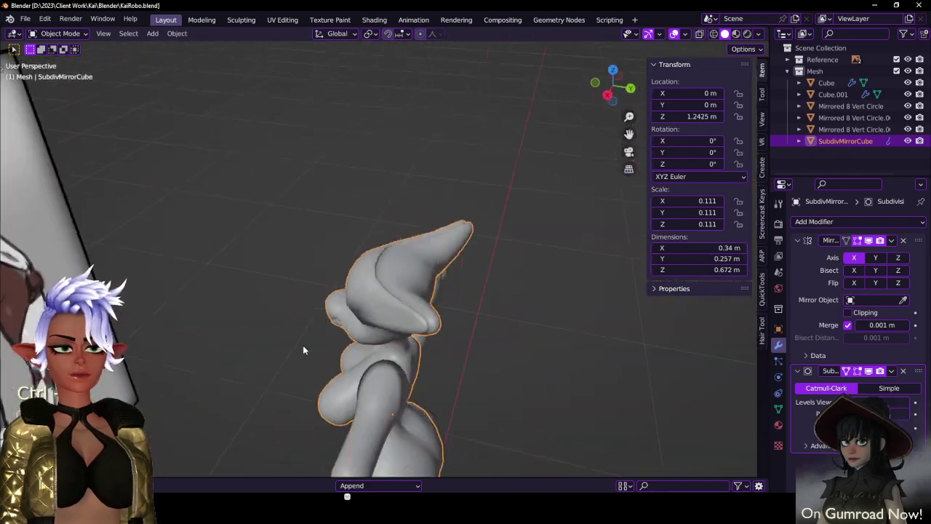
{"action": "scroll", "coordinate": [467, 270], "scroll_direction": "up", "scroll_amount": 5}
{"action": "scroll", "coordinate": [390, 284], "scroll_direction": "up", "scroll_amount": 2}
{"action": "key", "text": "Tab"}
{"action": "middle_click_drag", "start_coordinate": [467, 271], "coordinate": [291, 208]}
{"action": "key", "text": "Tab"}
{"action": "scroll", "coordinate": [390, 285], "scroll_direction": "down", "scroll_amount": 6}
{"action": "scroll", "coordinate": [291, 209], "scroll_direction": "up", "scroll_amount": 2}
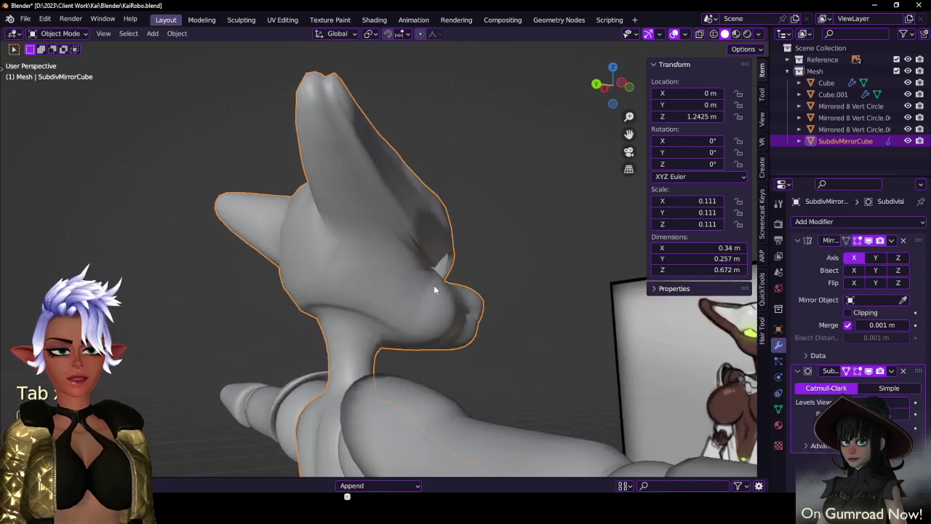
{"action": "key", "text": "Tab"}
{"action": "middle_click_drag", "start_coordinate": [434, 289], "coordinate": [440, 307]}
{"action": "key", "text": "Tab"}
{"action": "middle_click_drag", "start_coordinate": [356, 333], "coordinate": [458, 276]}
{"action": "scroll", "coordinate": [256, 320], "scroll_direction": "up", "scroll_amount": 2}
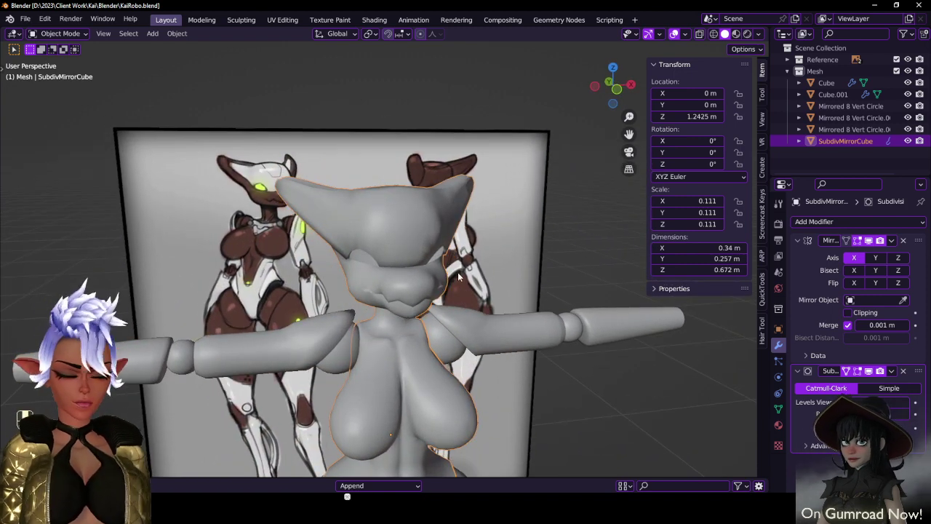
- Select the ear tip vertices in front wireframe view, raise them about 0.016 m along Z and shift them slightly inward
{"action": "key", "text": "KP_1"}
{"action": "key", "text": "Tab"}
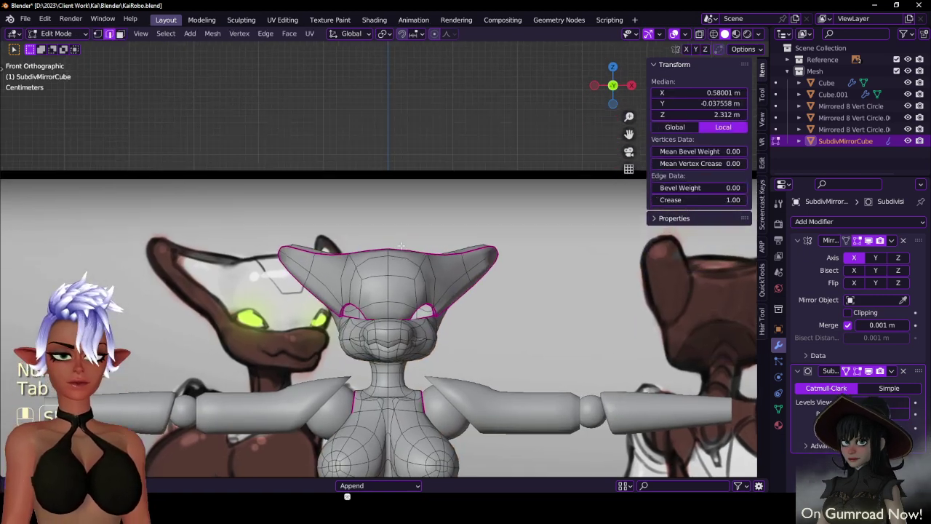
{"action": "scroll", "coordinate": [401, 246], "scroll_direction": "up", "scroll_amount": 2}
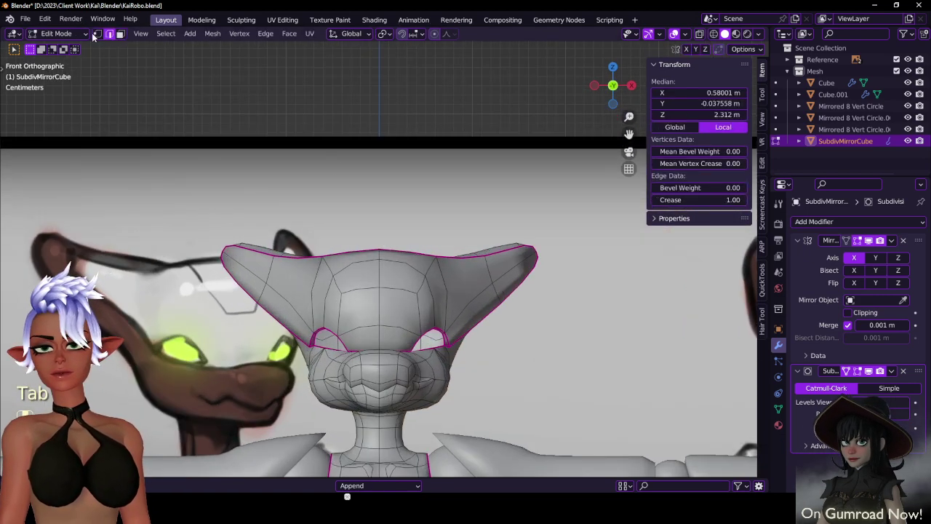
{"action": "key", "text": "z"}
{"action": "left_click", "coordinate": [535, 279]}
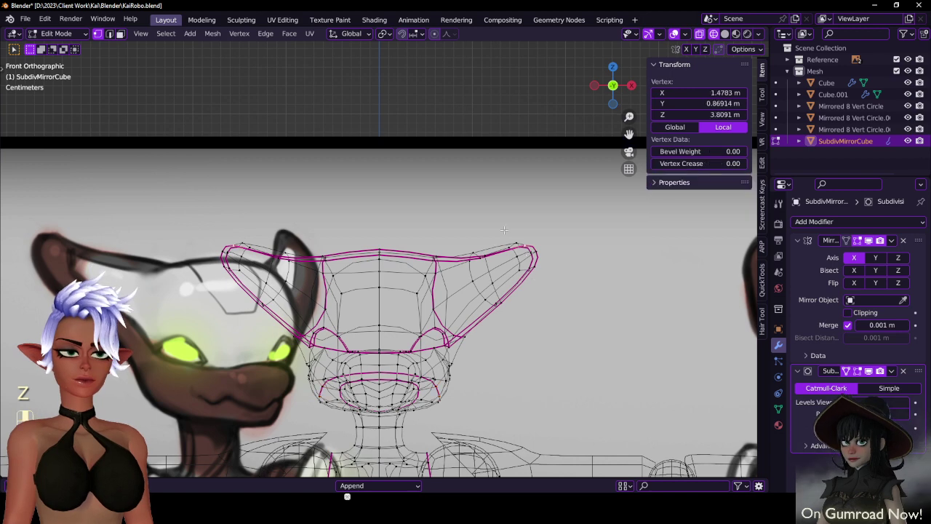
{"action": "key", "text": "b"}
{"action": "left_click_drag", "start_coordinate": [507, 222], "coordinate": [578, 299]}
{"action": "key", "text": "g"}
{"action": "middle_click", "coordinate": [577, 296]}
{"action": "left_click", "coordinate": [572, 288]}
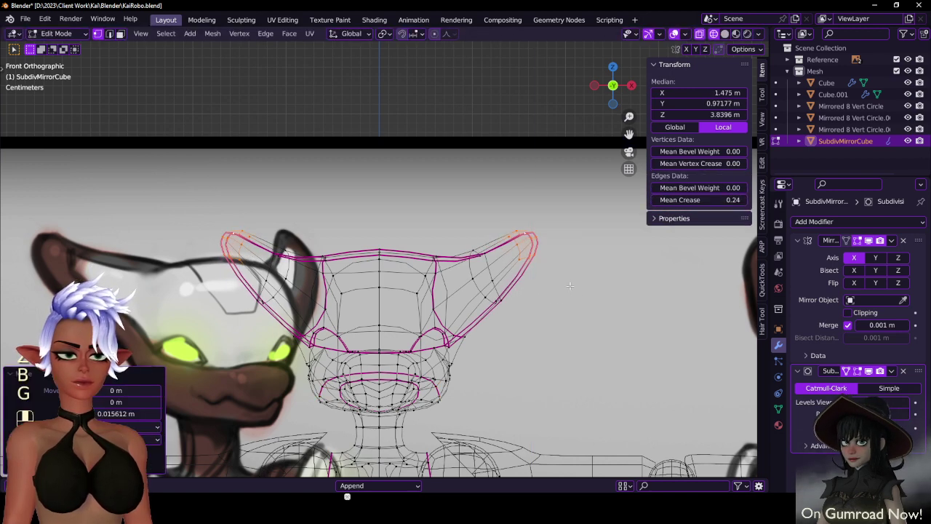
{"action": "key", "text": "g"}
{"action": "left_click", "coordinate": [564, 286]}
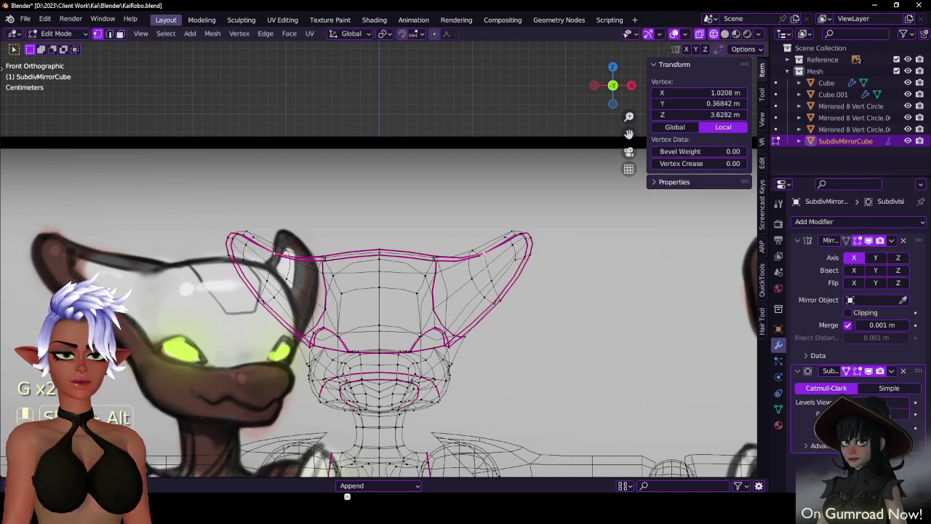
{"action": "key", "text": "r"}
{"action": "left_click", "coordinate": [572, 285]}
{"action": "key", "text": "ctrl+z"}
{"action": "key", "text": "ctrl+z"}
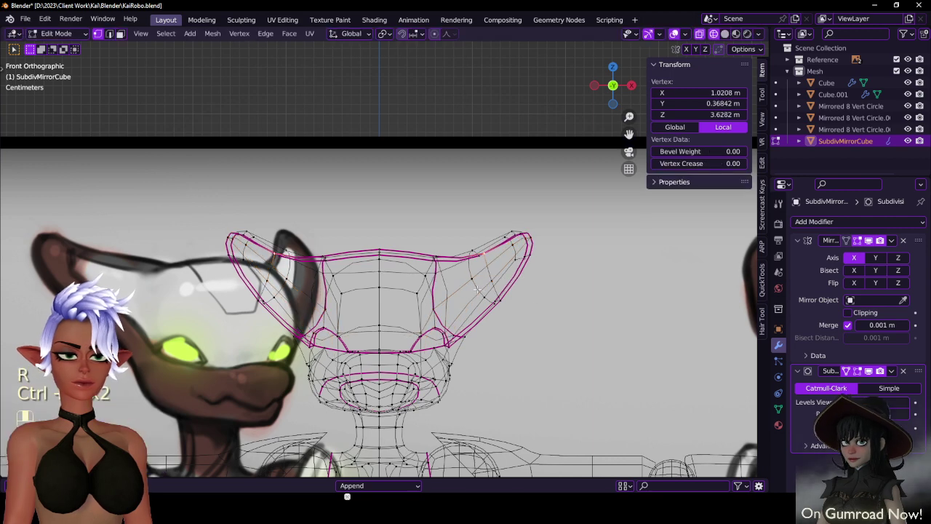
- Rotate the edge loop around the middle of the ear and shift it about 0.003 m in X and -0.006 m in Z
{"action": "left_click", "coordinate": [474, 282], "text": "alt+shift"}
{"action": "key", "text": "r"}
{"action": "left_click", "coordinate": [534, 287]}
{"action": "key", "text": "g"}
{"action": "left_click", "coordinate": [528, 290]}
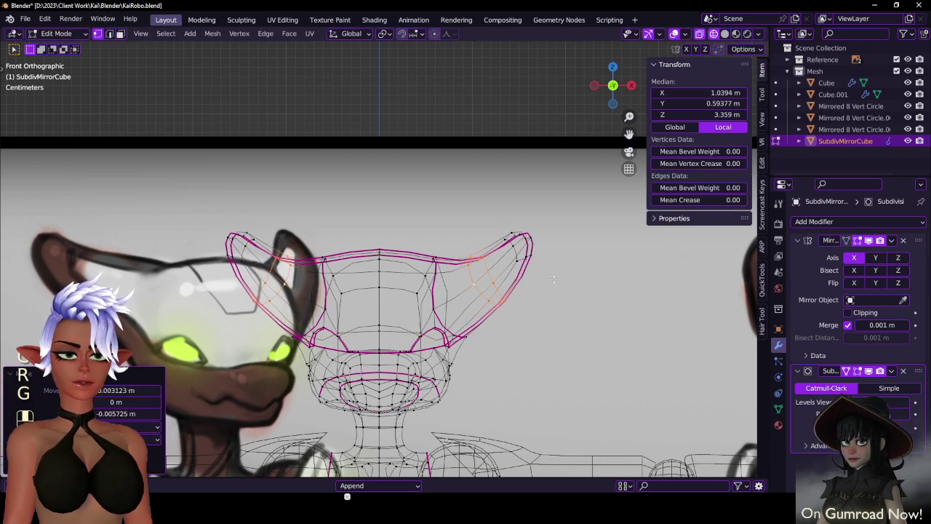
- Return to solid shading, check the ears in Object Mode and save the file
{"action": "key", "text": "z"}
{"action": "left_click", "coordinate": [581, 303]}
{"action": "mouse_move", "coordinate": [579, 302]}
{"action": "middle_mouse_down"}
{"action": "mouse_move", "coordinate": [482, 323]}
{"action": "mouse_move", "coordinate": [430, 321]}
{"action": "mouse_move", "coordinate": [549, 297]}
{"action": "mouse_move", "coordinate": [484, 303]}
{"action": "middle_mouse_up"}
{"action": "scroll", "coordinate": [483, 323], "scroll_direction": "down", "scroll_amount": 4}
{"action": "key", "text": "Tab"}
{"action": "key", "text": "ctrl+s"}
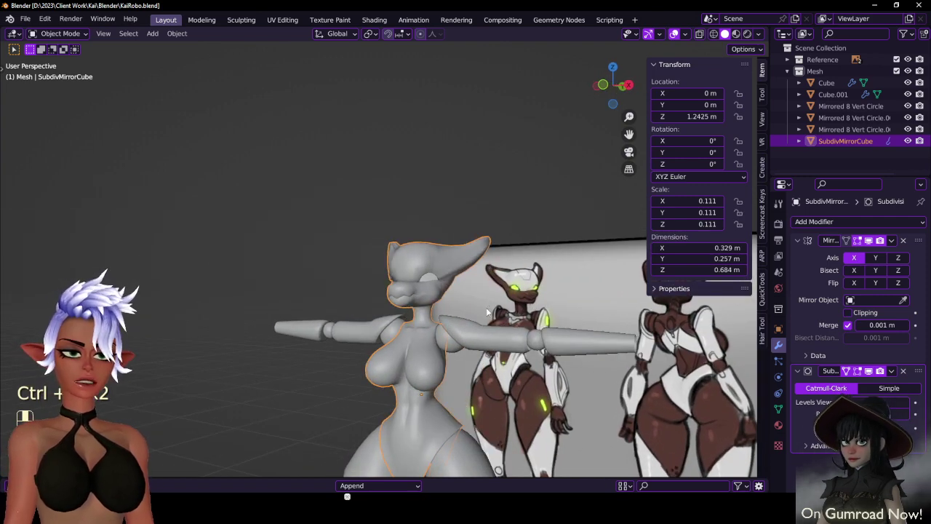
- Examine the eye opening up close and select the vertices at its outer corner
{"action": "scroll", "coordinate": [473, 314], "scroll_direction": "up", "scroll_amount": 4}
{"action": "middle_click_drag", "start_coordinate": [321, 250], "coordinate": [354, 264]}
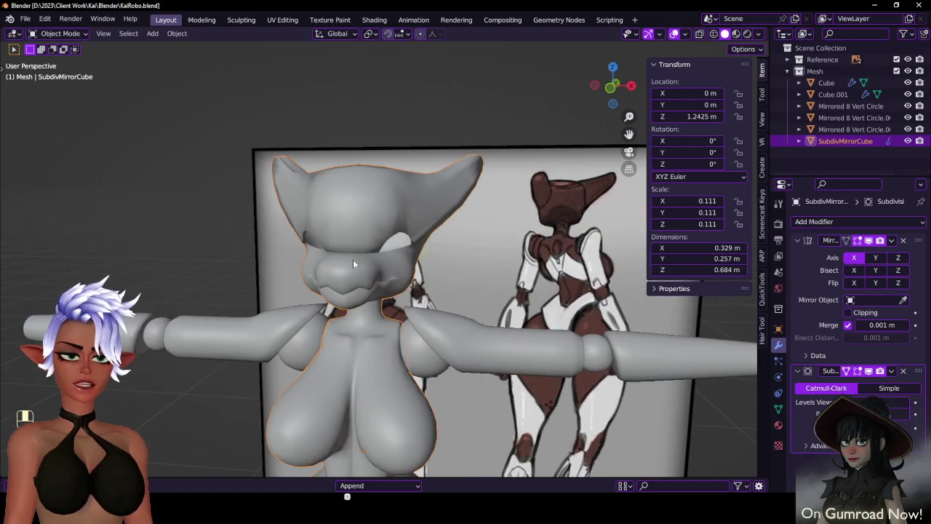
{"action": "middle_click_drag", "start_coordinate": [319, 234], "coordinate": [339, 314]}
{"action": "scroll", "coordinate": [462, 323], "scroll_direction": "up", "scroll_amount": 3}
{"action": "key", "text": "Tab"}
{"action": "scroll", "coordinate": [542, 286], "scroll_direction": "up", "scroll_amount": 4}
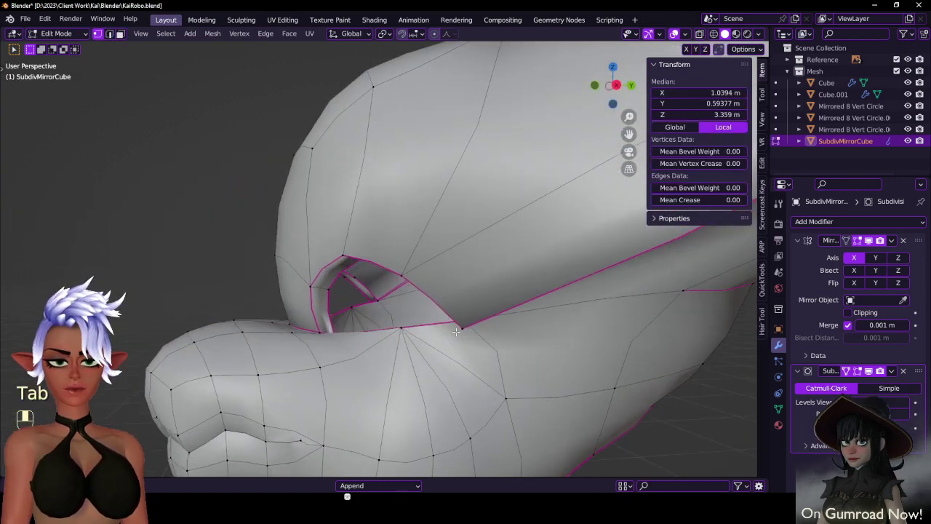
{"action": "left_click", "coordinate": [558, 259]}
{"action": "key", "text": "b"}
{"action": "left_click_drag", "start_coordinate": [546, 243], "coordinate": [574, 264]}
{"action": "middle_click_drag", "start_coordinate": [571, 260], "coordinate": [499, 301]}
{"action": "middle_click_drag", "start_coordinate": [360, 321], "coordinate": [281, 155]}
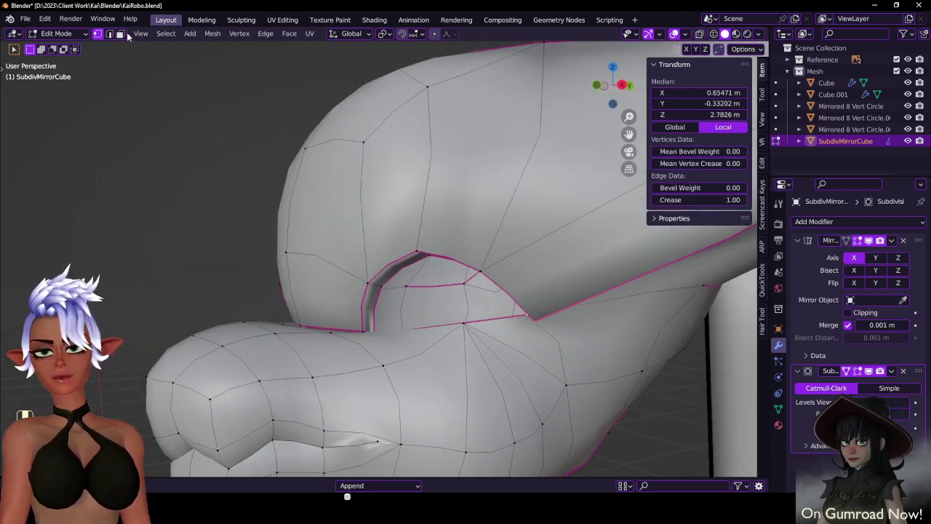
- Select the eye rim faces, shift them along X and rotate them -8.95° about Z
{"action": "left_click", "coordinate": [120, 33]}
{"action": "middle_click_drag", "start_coordinate": [378, 291], "coordinate": [582, 335]}
{"action": "left_click", "coordinate": [373, 284]}
{"action": "key", "text": "g"}
{"action": "left_click", "coordinate": [565, 329]}
{"action": "key", "text": "r"}
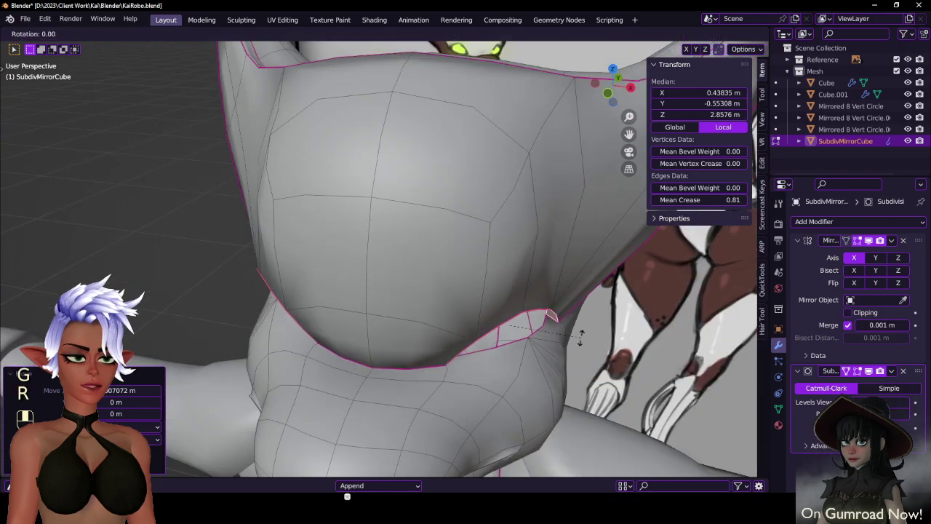
{"action": "key", "text": "z"}
{"action": "left_click", "coordinate": [588, 352]}
{"action": "middle_click_drag", "start_coordinate": [524, 359], "coordinate": [524, 353]}
{"action": "scroll", "coordinate": [523, 353], "scroll_direction": "down", "scroll_amount": 8}
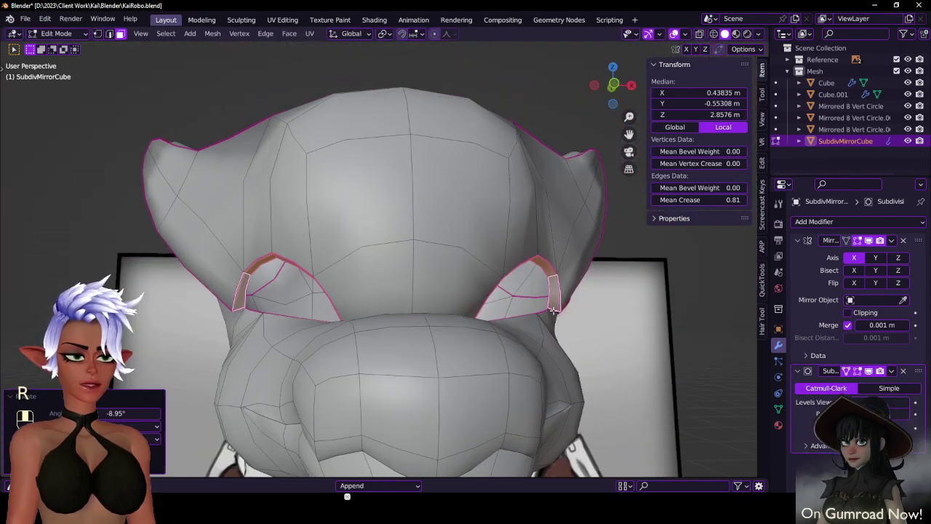
- Scale the eye rim faces down along the global X axis
{"action": "key", "text": "Tab"}
{"action": "mouse_move", "coordinate": [518, 309]}
{"action": "middle_mouse_down"}
{"action": "mouse_move", "coordinate": [574, 311]}
{"action": "mouse_move", "coordinate": [525, 317]}
{"action": "middle_mouse_up"}
{"action": "key", "text": "Tab"}
{"action": "key", "text": "s"}
{"action": "key", "text": "x"}
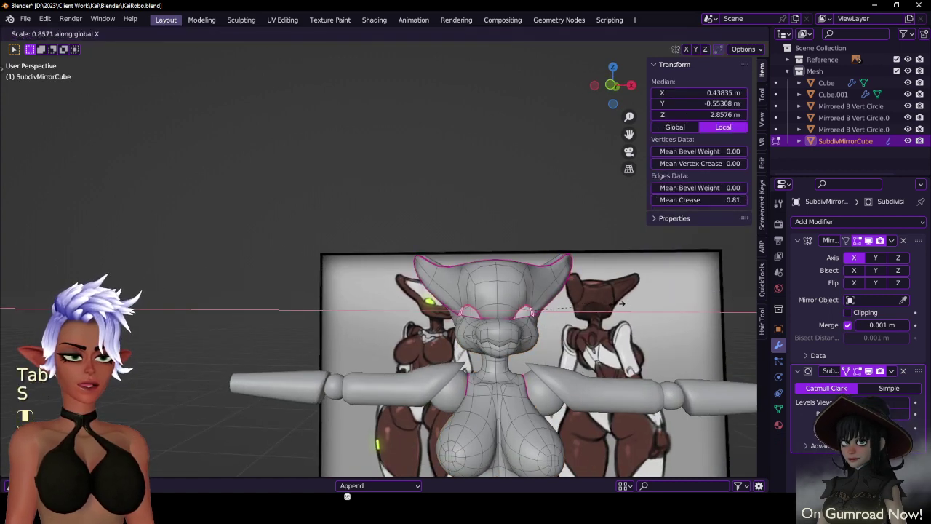
{"action": "left_click", "coordinate": [618, 304]}
- Scale the eye rim faces to about 0.823 along Z
{"action": "key", "text": "Tab"}
{"action": "middle_click_drag", "start_coordinate": [619, 304], "coordinate": [514, 266]}
{"action": "key", "text": "Tab"}
{"action": "scroll", "coordinate": [572, 312], "scroll_direction": "up", "scroll_amount": 3}
{"action": "key", "text": "s"}
{"action": "left_click", "coordinate": [501, 276]}
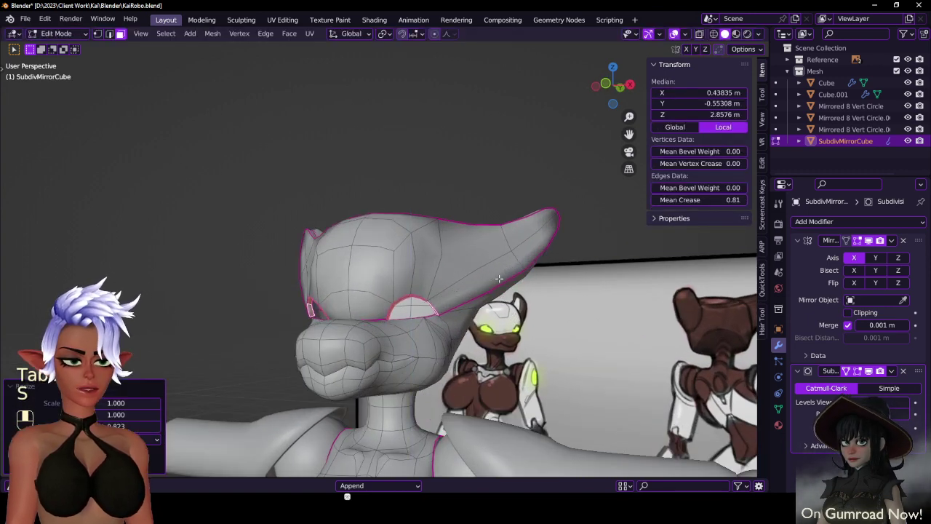
- Rotate the eye rim faces slightly and raise them about 0.003 m along Z
{"action": "key", "text": "r"}
{"action": "left_click", "coordinate": [496, 271]}
{"action": "key", "text": "g"}
{"action": "middle_click", "coordinate": [496, 269]}
{"action": "left_click", "coordinate": [495, 266]}
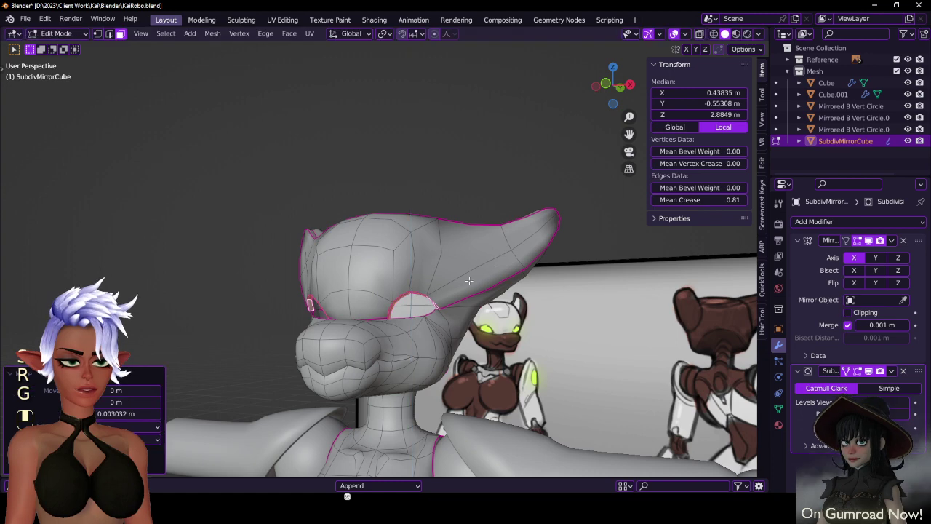
- Lower the eye rim faces about 0.002 m along Z
{"action": "key", "text": "g"}
{"action": "middle_click", "coordinate": [469, 281]}
{"action": "left_click", "coordinate": [469, 281]}
{"action": "middle_click_drag", "start_coordinate": [468, 281], "coordinate": [439, 306]}
{"action": "key", "text": "g"}
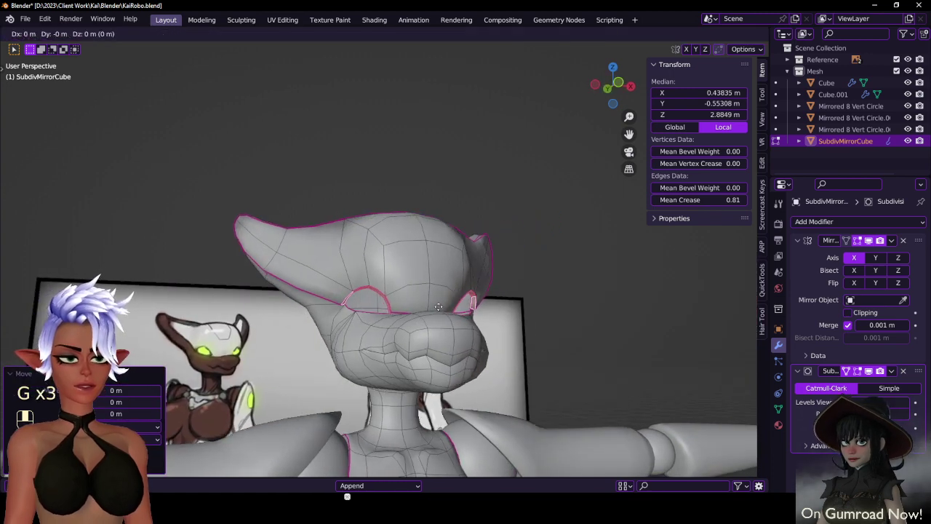
{"action": "left_click", "coordinate": [430, 329]}
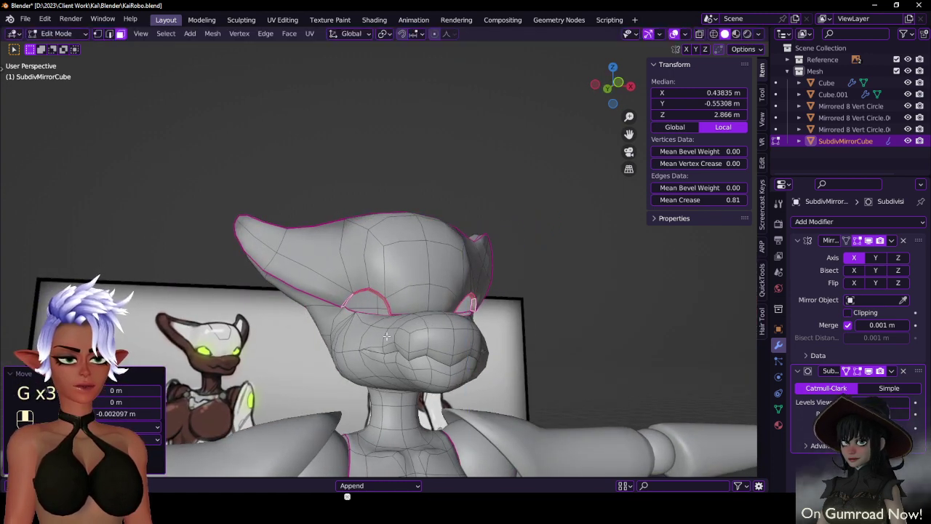
{"action": "middle_click_drag", "start_coordinate": [386, 335], "coordinate": [380, 337]}
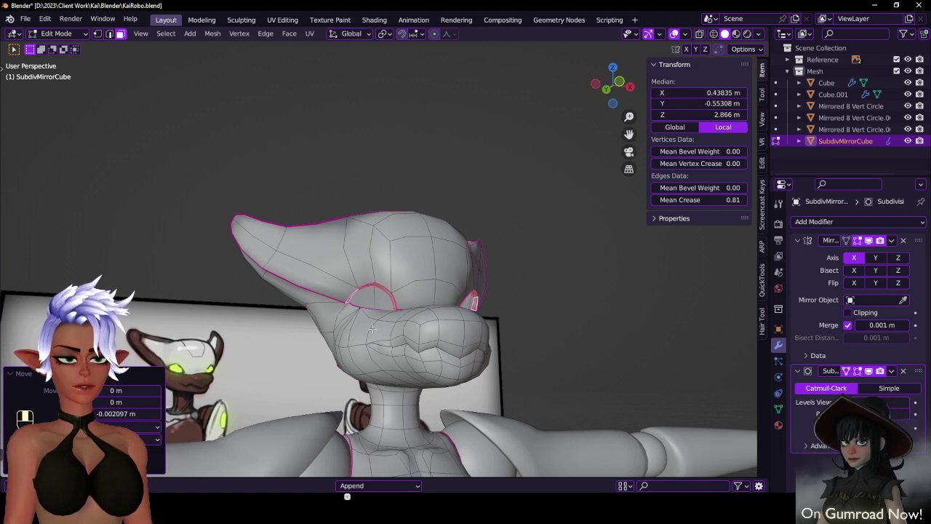
{"action": "key", "text": "g"}
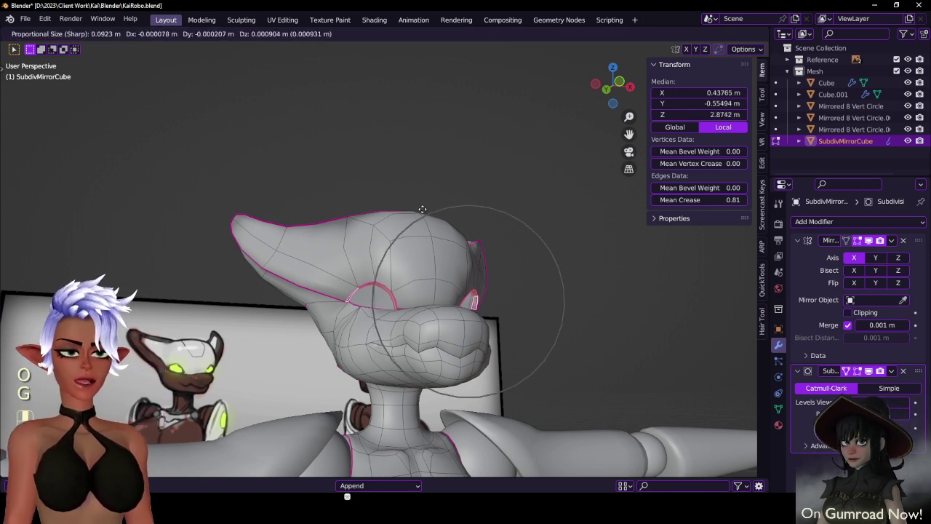
{"action": "scroll", "coordinate": [419, 216], "scroll_direction": "down", "scroll_amount": 7}
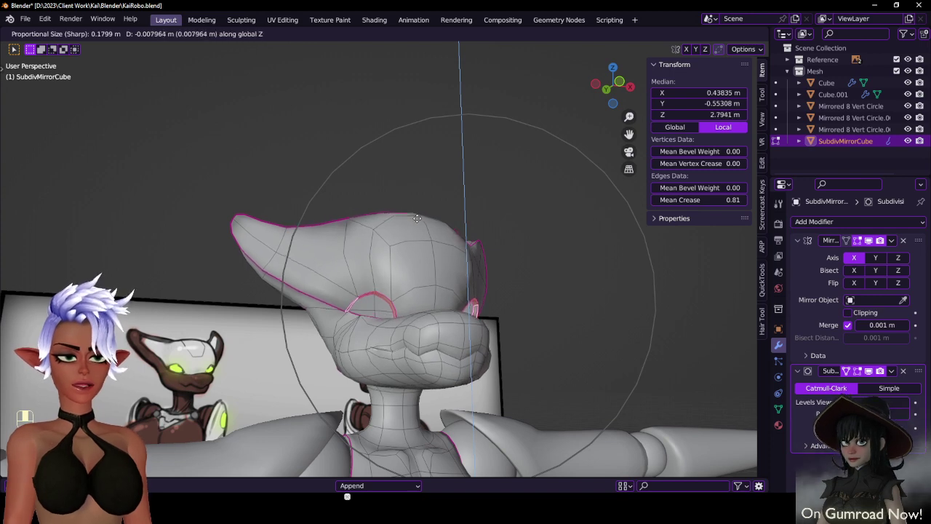
{"action": "right_click", "coordinate": [426, 234]}
{"action": "middle_click_drag", "start_coordinate": [444, 302], "coordinate": [440, 321]}
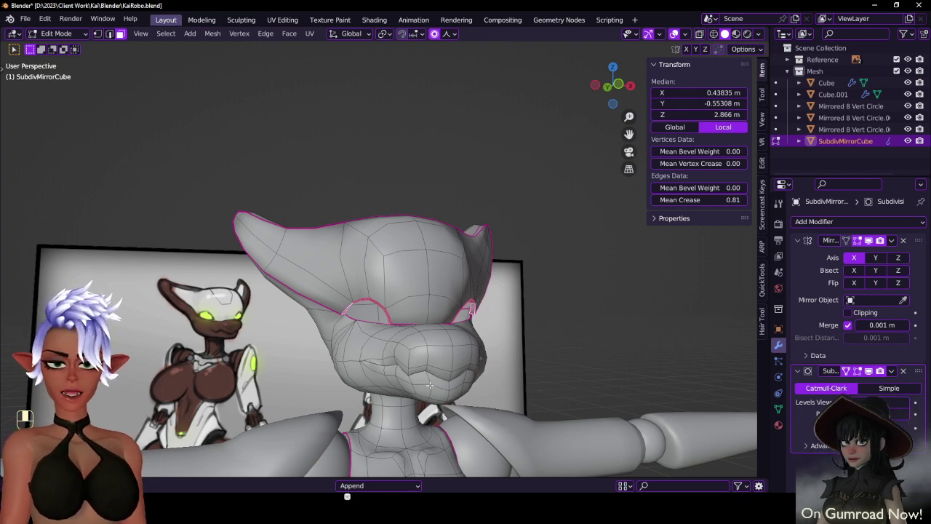
- Select the vertex path along the jaw's lower edge from chin to neck and apply the LoopTools Gstretch operation
{"action": "middle_click_drag", "start_coordinate": [429, 385], "coordinate": [316, 371]}
{"action": "scroll", "coordinate": [334, 362], "scroll_direction": "up", "scroll_amount": 3}
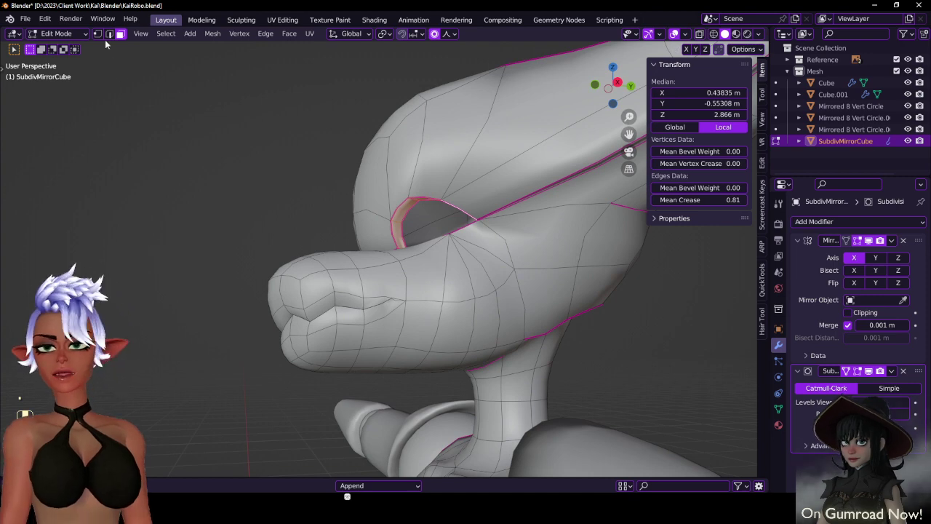
{"action": "middle_click_drag", "start_coordinate": [257, 288], "coordinate": [351, 360]}
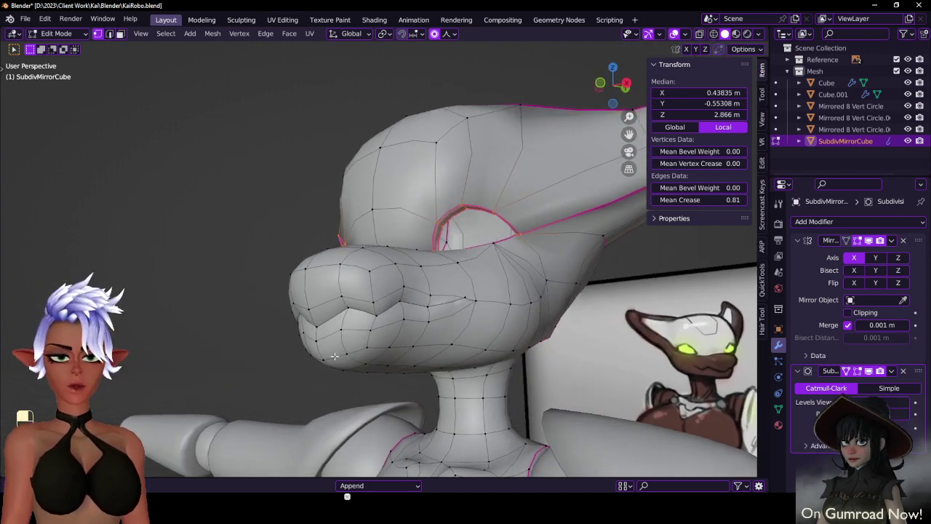
{"action": "left_click", "coordinate": [334, 356]}
{"action": "left_click", "coordinate": [512, 351], "text": "ctrl"}
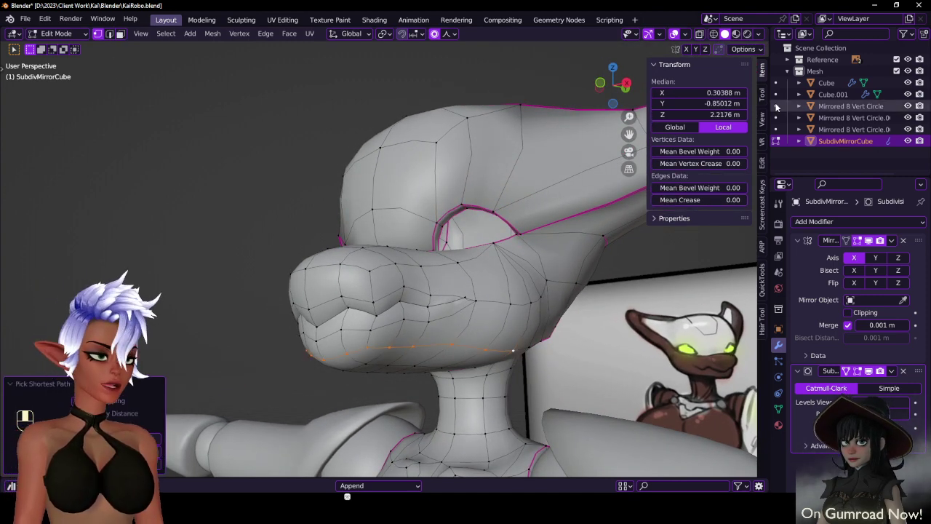
{"action": "left_click", "coordinate": [762, 162]}
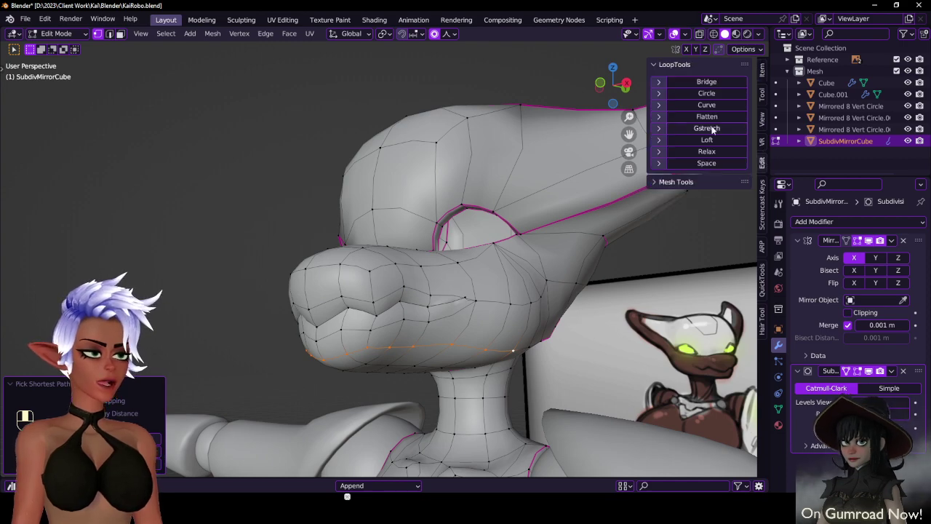
{"action": "left_click", "coordinate": [706, 128]}
{"action": "middle_click_drag", "start_coordinate": [473, 291], "coordinate": [402, 369]}
{"action": "key", "text": "Tab"}
{"action": "key", "text": "Tab"}
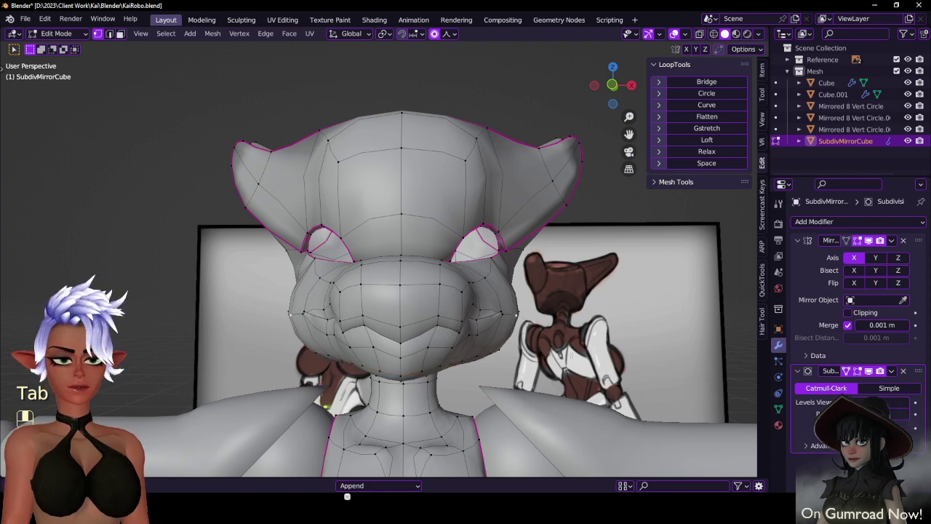
- Scale the outer cheek vertex inward to about 0.916 along X around the 3D Cursor, using Sharp proportional editing at size 0.07
{"action": "key", "text": "o"}
{"action": "mouse_move", "coordinate": [566, 346]}
{"action": "middle_mouse_down"}
{"action": "mouse_move", "coordinate": [572, 352]}
{"action": "mouse_move", "coordinate": [565, 338]}
{"action": "middle_mouse_up"}
{"action": "key", "text": "g"}
{"action": "key", "text": "x"}
{"action": "right_click", "coordinate": [561, 336]}
{"action": "key", "text": "period"}
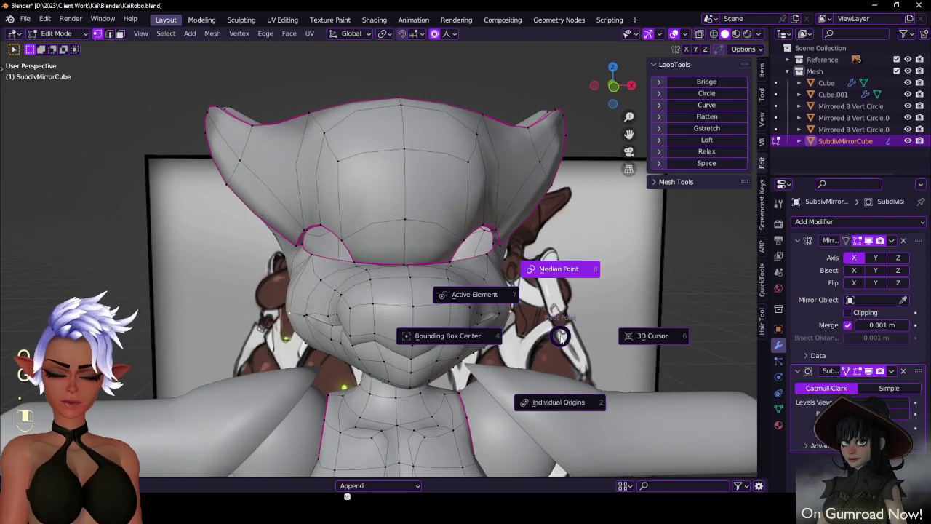
{"action": "left_click", "coordinate": [560, 335]}
{"action": "key", "text": "s"}
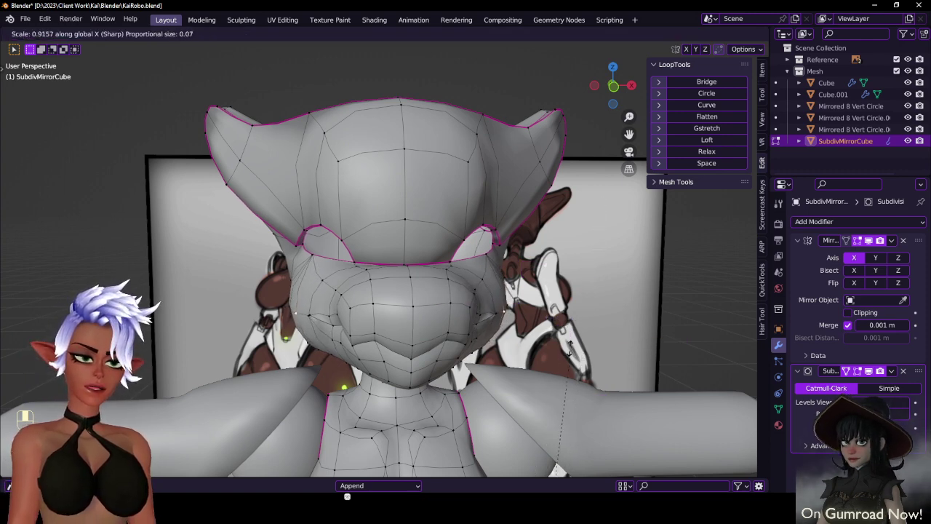
{"action": "left_click", "coordinate": [418, 92]}
- Examine the head's cheek and jaw contours from several angles against the reference art, with and without the wireframe
{"action": "scroll", "coordinate": [417, 102], "scroll_direction": "down", "scroll_amount": 6}
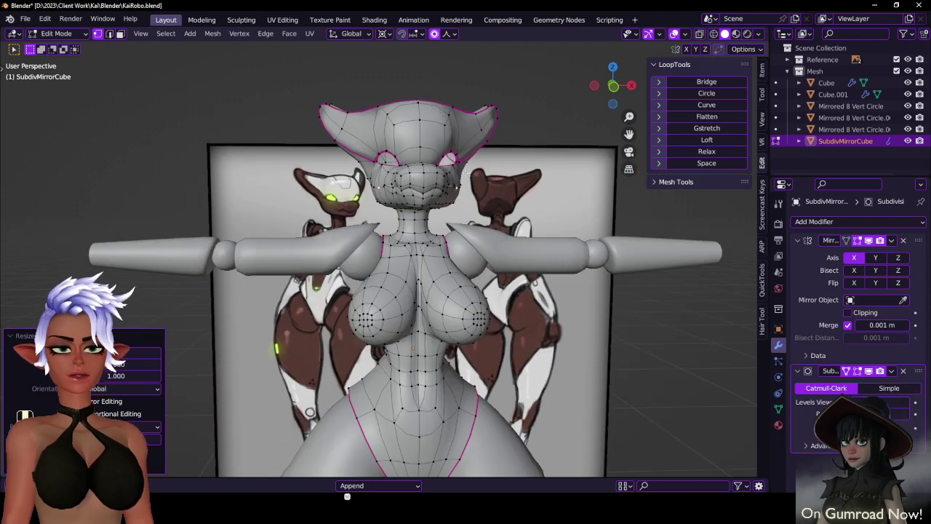
{"action": "mouse_move", "coordinate": [460, 164]}
{"action": "middle_mouse_down"}
{"action": "mouse_move", "coordinate": [518, 168]}
{"action": "mouse_move", "coordinate": [460, 155]}
{"action": "middle_mouse_up"}
{"action": "key", "text": "Tab"}
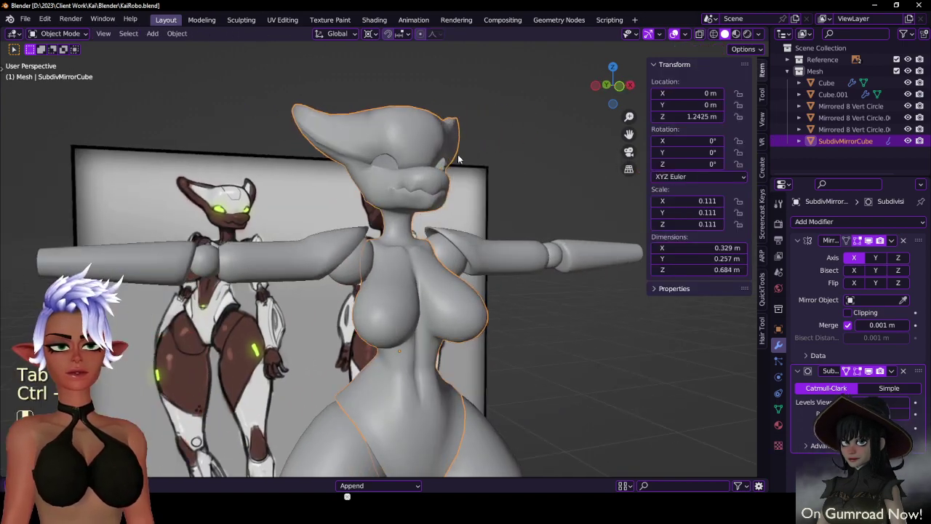
{"action": "scroll", "coordinate": [418, 194], "scroll_direction": "up", "scroll_amount": 2}
{"action": "middle_click_drag", "start_coordinate": [425, 124], "coordinate": [327, 198], "text": "shift"}
{"action": "key", "text": "Tab"}
{"action": "middle_click_drag", "start_coordinate": [466, 200], "coordinate": [335, 208], "text": "shift"}
{"action": "scroll", "coordinate": [342, 207], "scroll_direction": "up", "scroll_amount": 3}
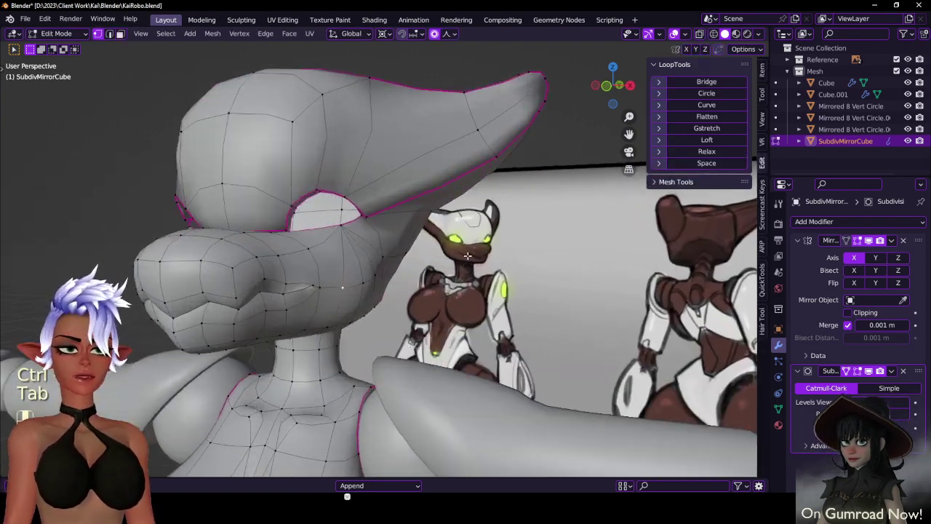
- Lower the vertex at the top of the head about 0.025 m along Z with Smooth proportional editing at size 0.2176 m
{"action": "middle_click_drag", "start_coordinate": [494, 211], "coordinate": [442, 104]}
{"action": "key", "text": "Tab"}
{"action": "key", "text": "Tab"}
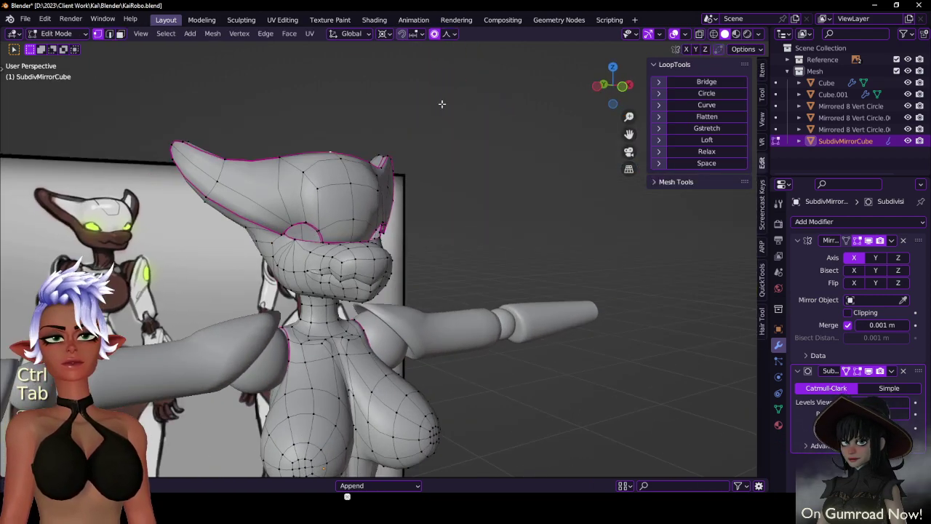
{"action": "left_click", "coordinate": [450, 34]}
{"action": "left_click", "coordinate": [431, 86]}
{"action": "key", "text": "g"}
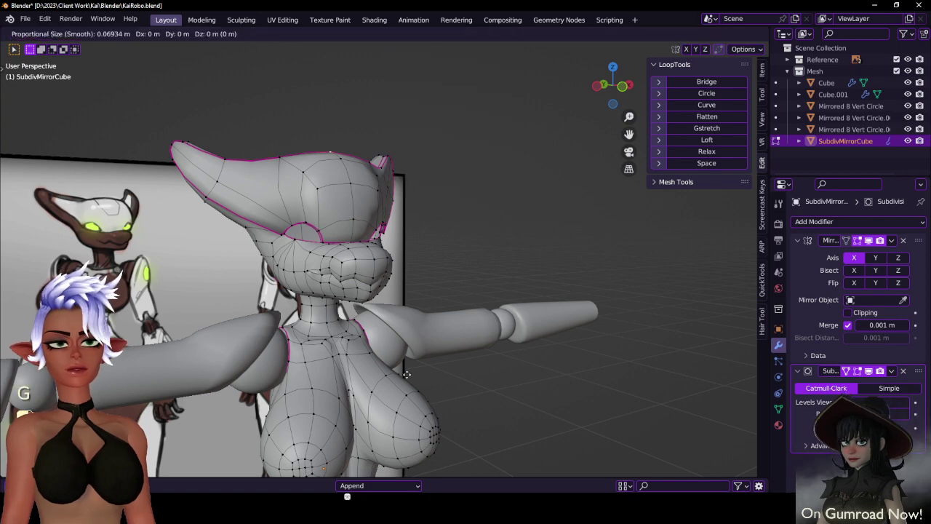
{"action": "scroll", "coordinate": [401, 385], "scroll_direction": "down", "scroll_amount": 3}
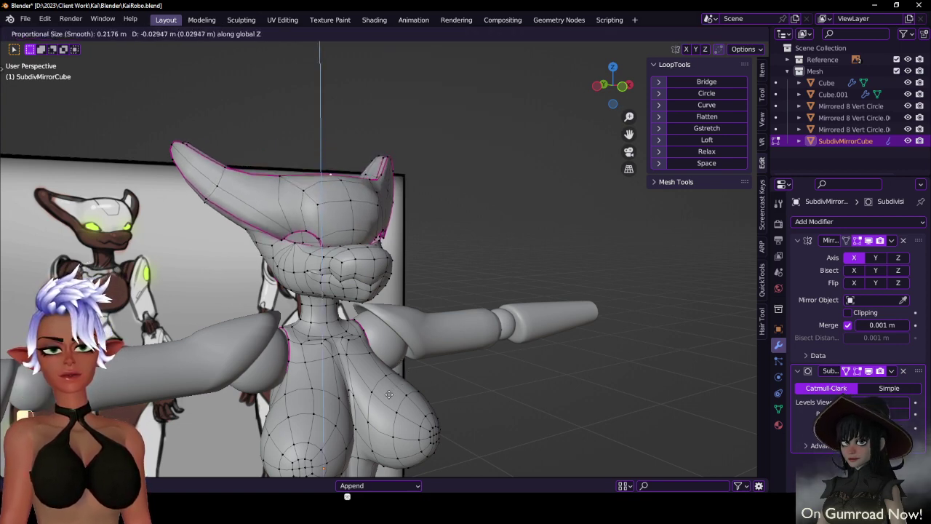
{"action": "left_click", "coordinate": [388, 393]}
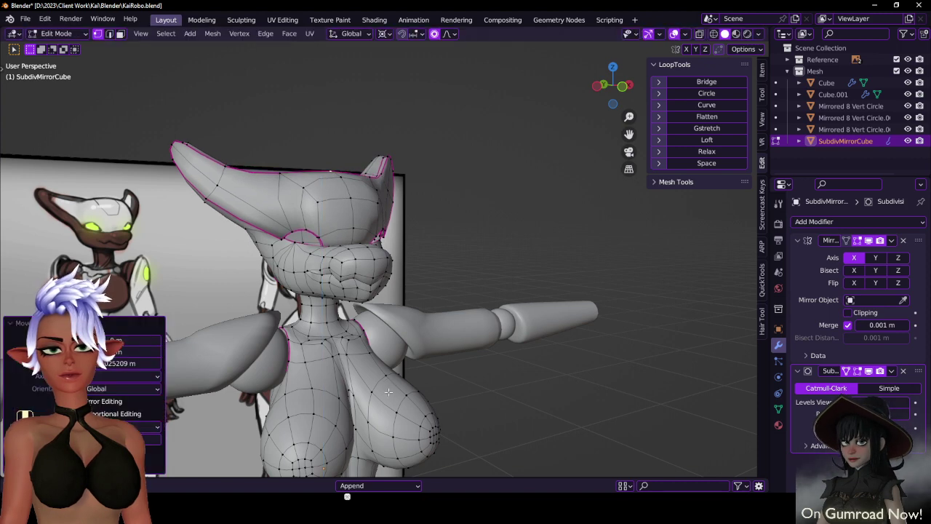
- Return to Object Mode, save the file and set the viewport shading to Material Preview
{"action": "middle_click_drag", "start_coordinate": [389, 392], "coordinate": [451, 302]}
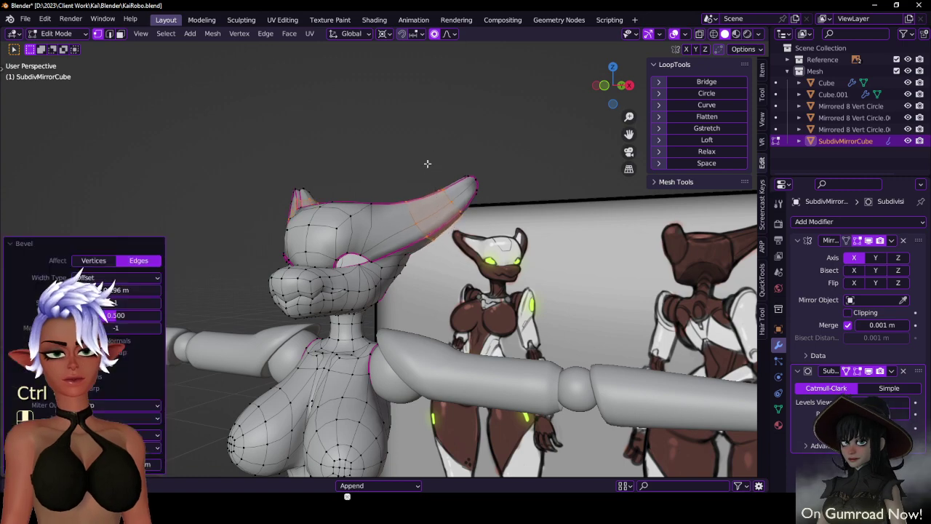
{"action": "key", "text": "Tab"}
{"action": "mouse_move", "coordinate": [427, 164]}
{"action": "middle_mouse_down"}
{"action": "mouse_move", "coordinate": [491, 243]}
{"action": "mouse_move", "coordinate": [455, 225]}
{"action": "mouse_move", "coordinate": [428, 229]}
{"action": "mouse_move", "coordinate": [436, 131]}
{"action": "mouse_move", "coordinate": [509, 157]}
{"action": "middle_mouse_up"}
{"action": "scroll", "coordinate": [427, 229], "scroll_direction": "down", "scroll_amount": 3}
{"action": "scroll", "coordinate": [436, 131], "scroll_direction": "down", "scroll_amount": 2}
{"action": "key", "text": "ctrl+s"}
{"action": "key", "text": "z"}
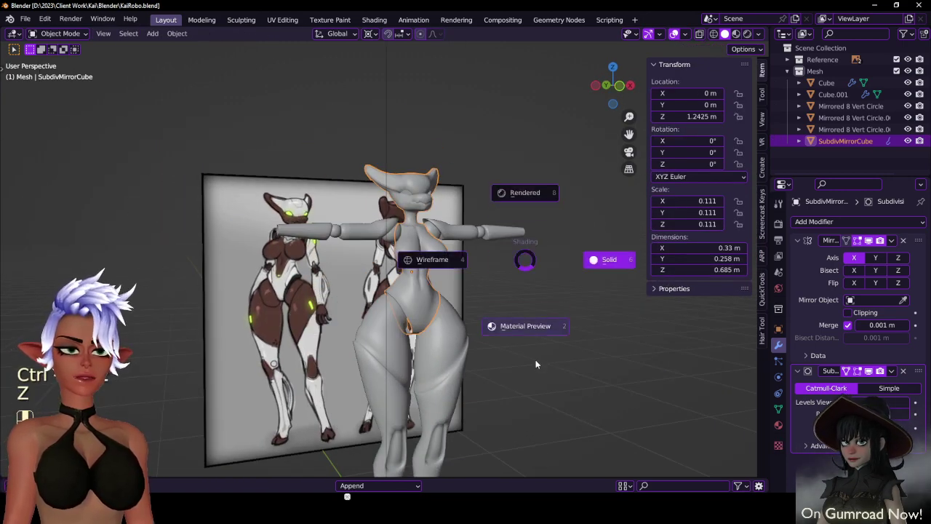
{"action": "left_click", "coordinate": [534, 325]}
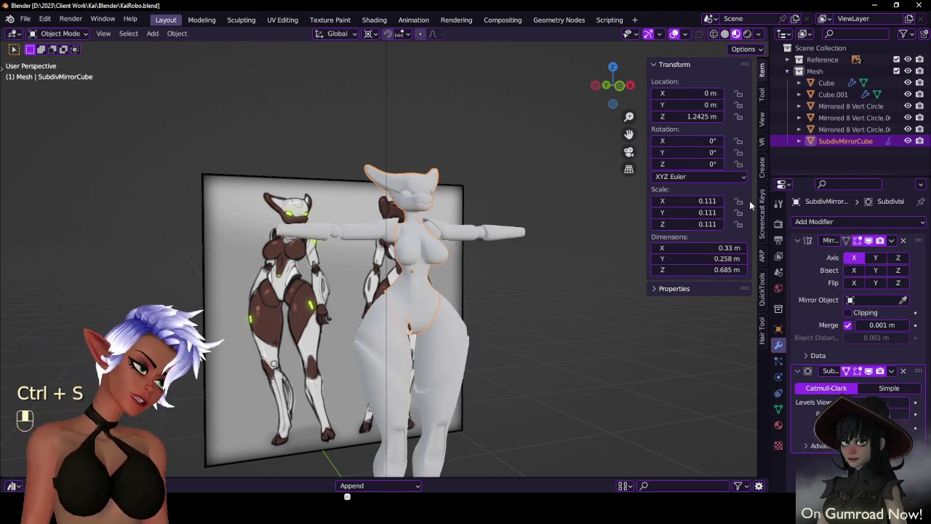
- Enable Eevee's Ambient Occlusion, Bloom and Screen Space Reflections, set the occlusion distance to 1 m, and save the file
{"action": "left_click", "coordinate": [778, 223]}
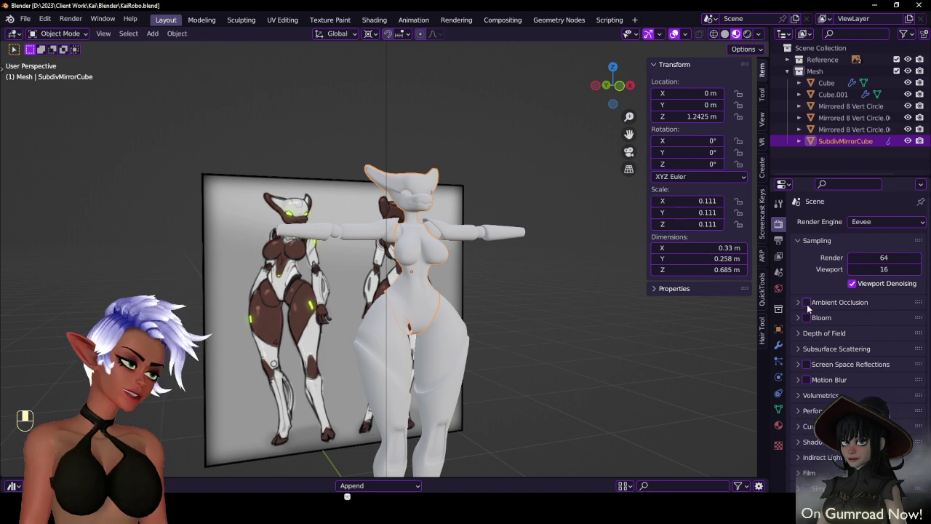
{"action": "left_click", "coordinate": [838, 303]}
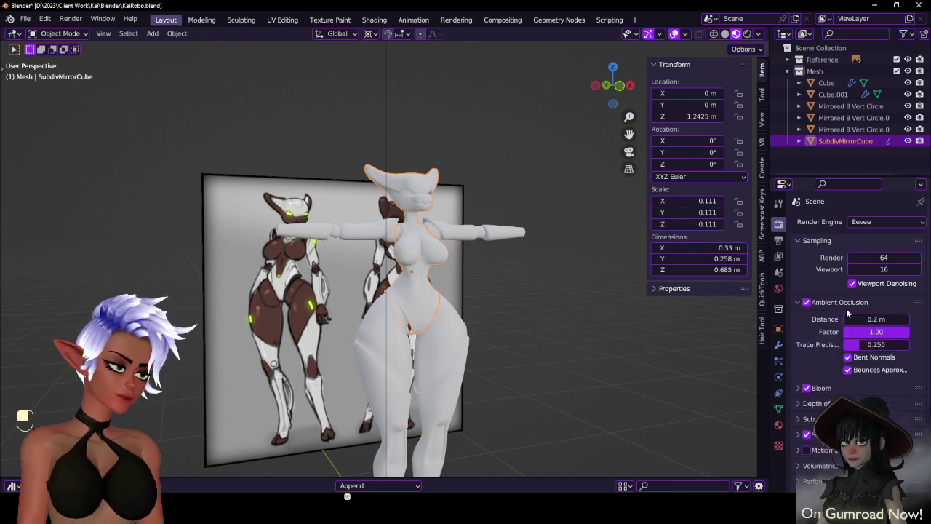
{"action": "middle_click_drag", "start_coordinate": [457, 309], "coordinate": [531, 313]}
{"action": "key", "text": "ctrl+s"}
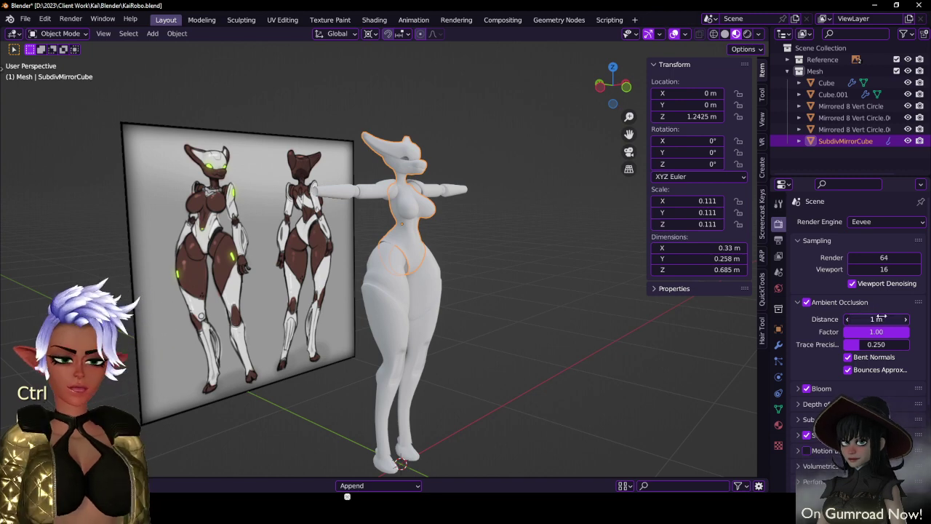
- Select all objects with the legs mesh active and add a new material to it
{"action": "key", "text": "a"}
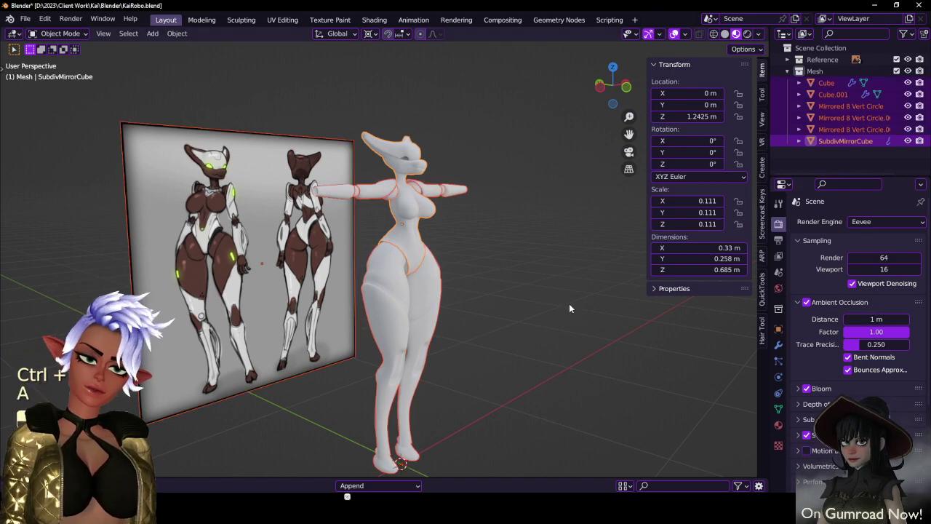
{"action": "left_click", "coordinate": [430, 300]}
{"action": "key", "text": "b"}
{"action": "left_click_drag", "start_coordinate": [413, 220], "coordinate": [465, 317]}
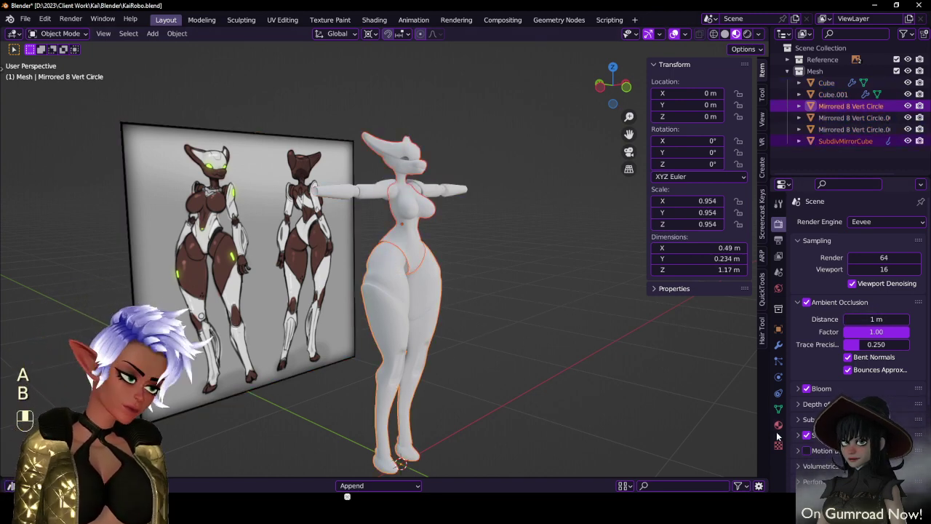
{"action": "key", "text": "a"}
{"action": "left_click", "coordinate": [778, 426]}
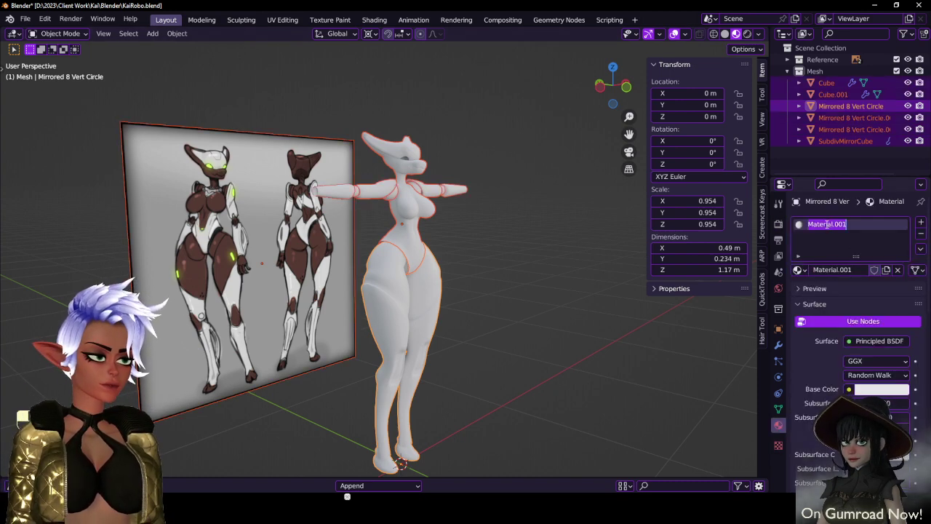
- Name the material KaiRobo and copy it to all selected objects
{"action": "type", "text": "KaiRobo"}
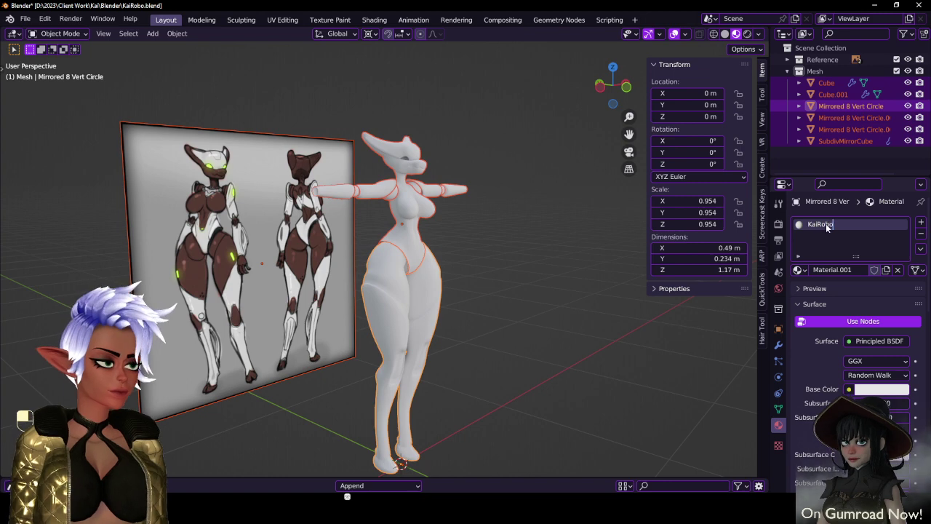
{"action": "key", "text": "Return"}
{"action": "left_click", "coordinate": [920, 248]}
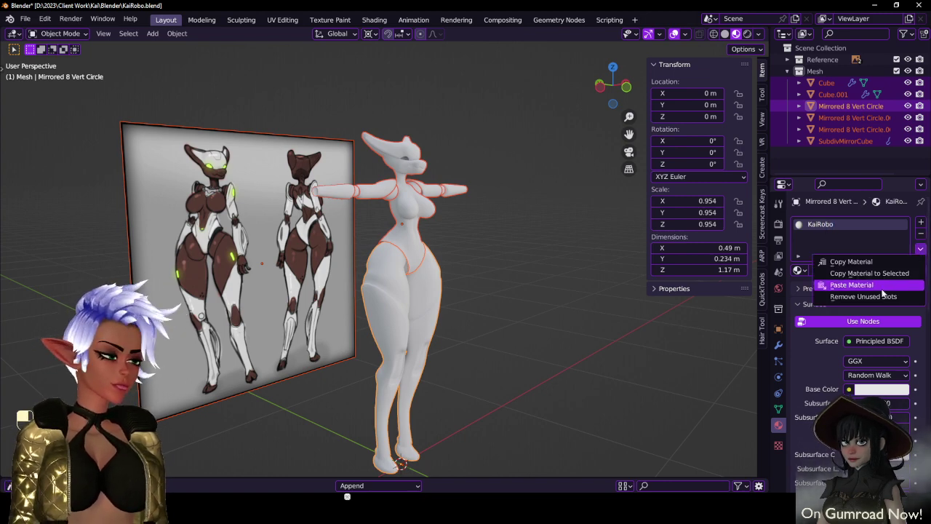
{"action": "left_click", "coordinate": [873, 291]}
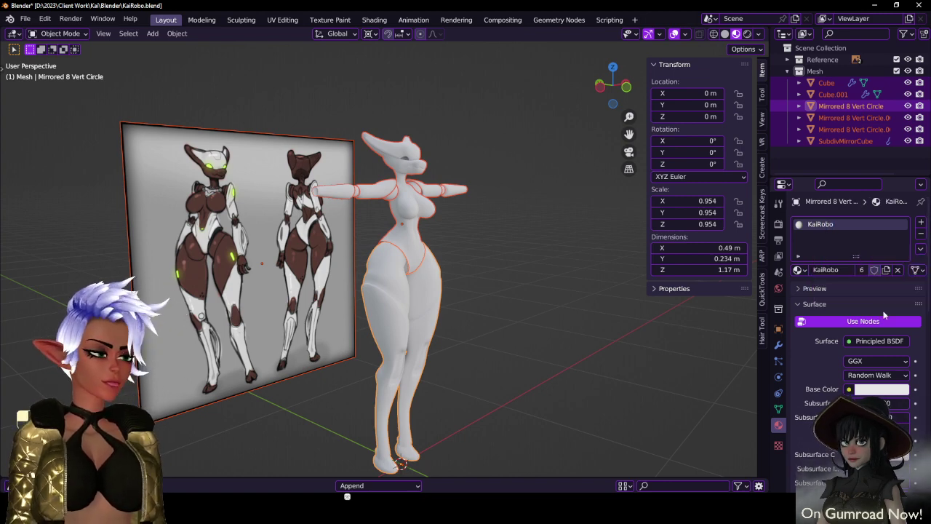
- Darken the KaiRobo material's base color to a mid grey
{"action": "left_click", "coordinate": [867, 392]}
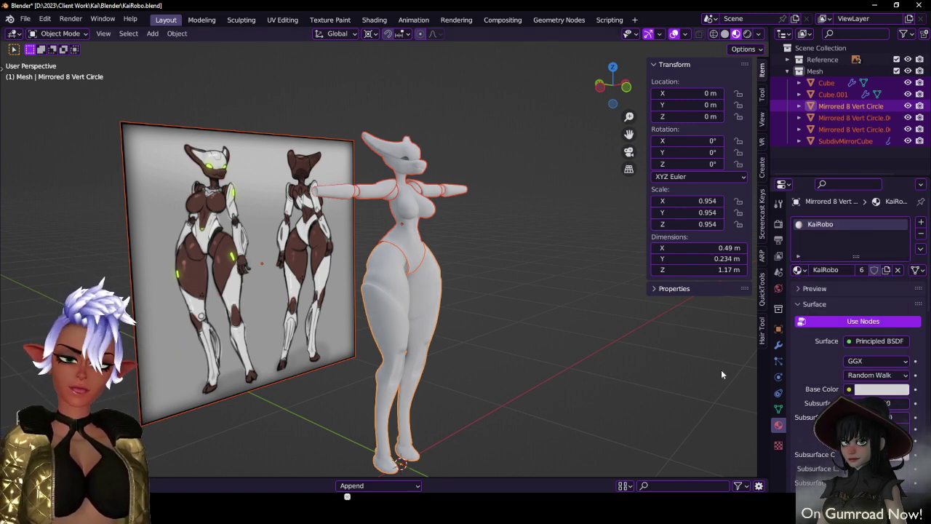
{"action": "left_click", "coordinate": [883, 392]}
{"action": "left_click_drag", "start_coordinate": [896, 239], "coordinate": [896, 257]}
{"action": "scroll", "coordinate": [844, 327], "scroll_direction": "down", "scroll_amount": 2}
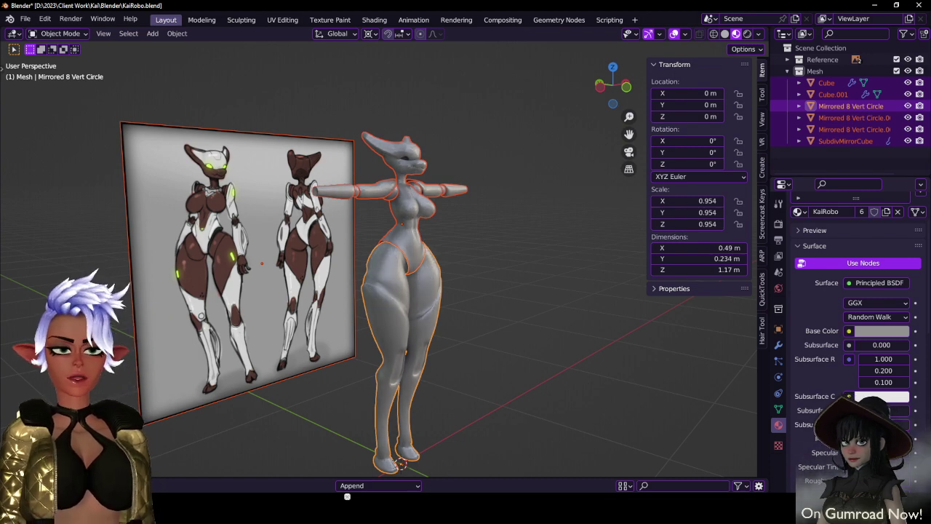
- Examine the shaded model's head, torso and thighs from several angles against the reference art
{"action": "left_click", "coordinate": [524, 315]}
{"action": "middle_click_drag", "start_coordinate": [523, 315], "coordinate": [400, 289]}
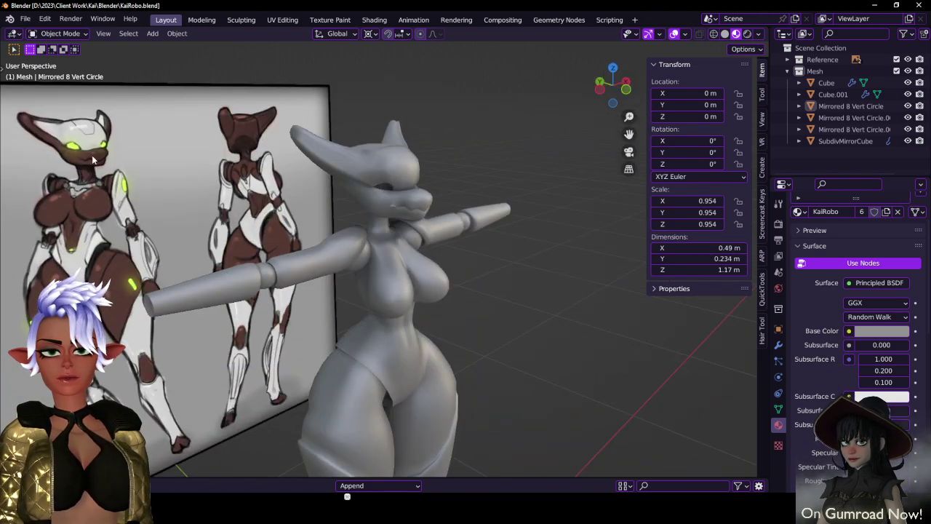
{"action": "middle_click_drag", "start_coordinate": [516, 385], "coordinate": [212, 271]}
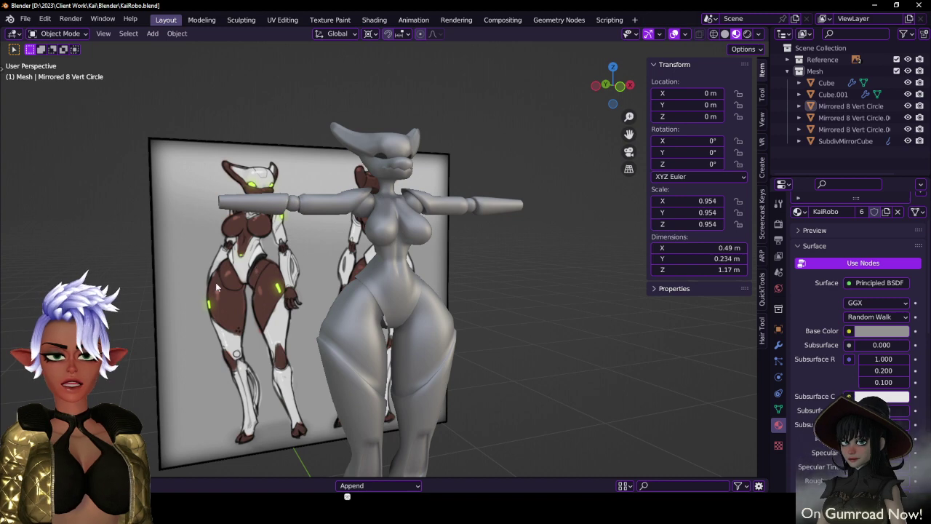
{"action": "middle_click_drag", "start_coordinate": [217, 288], "coordinate": [361, 302]}
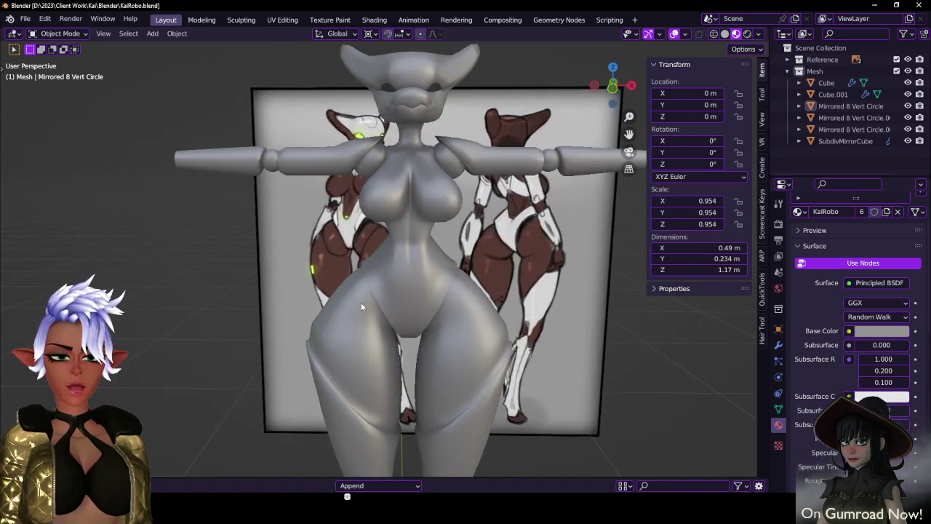
{"action": "left_click", "coordinate": [360, 312]}
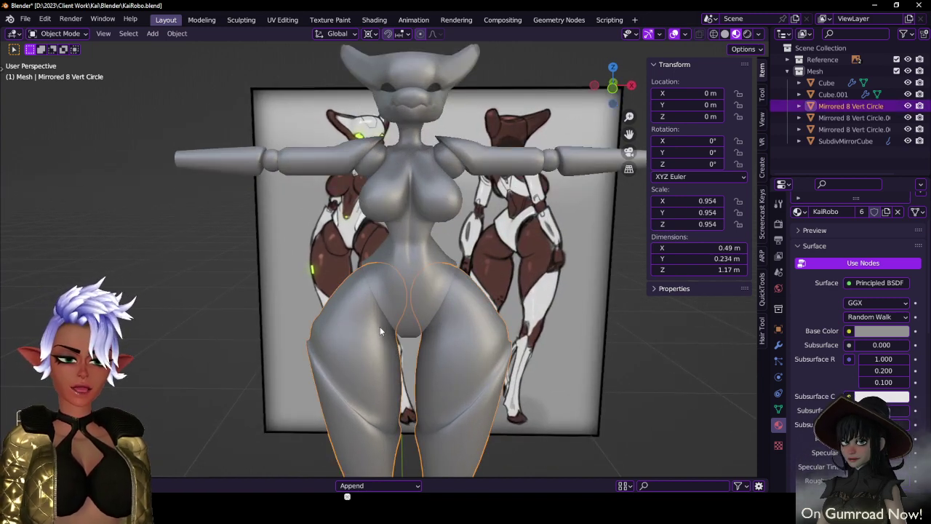
{"action": "middle_click_drag", "start_coordinate": [391, 288], "coordinate": [454, 309]}
{"action": "middle_click_drag", "start_coordinate": [414, 155], "coordinate": [399, 313], "text": "ctrl"}
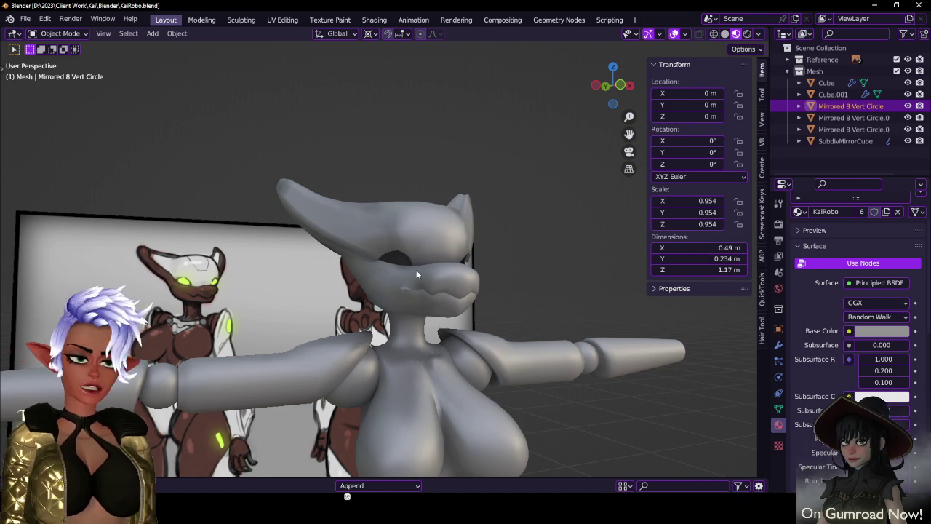
- Open the head and torso mesh in Edit Mode and select the vertex at the top of the muzzle bridge
{"action": "key", "text": "Tab"}
{"action": "key", "text": "Tab"}
{"action": "left_click", "coordinate": [455, 316]}
{"action": "key", "text": "Tab"}
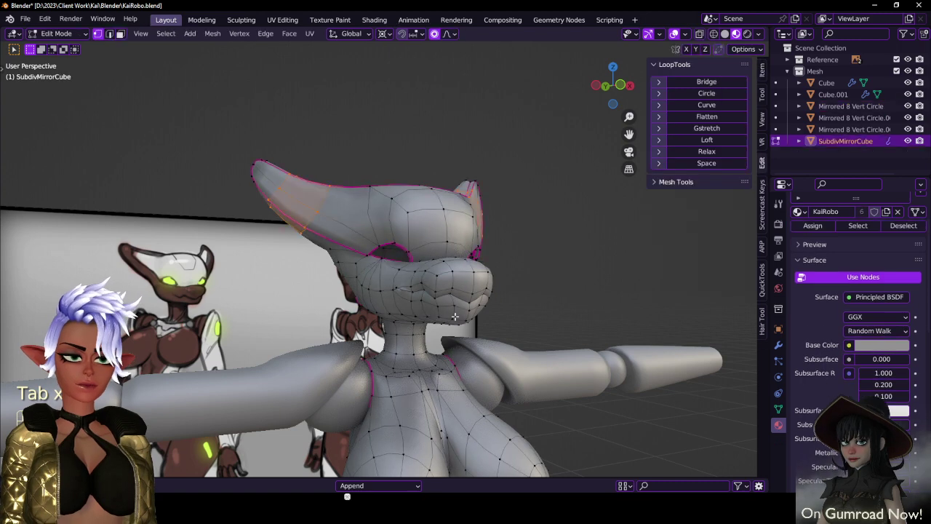
{"action": "middle_click_drag", "start_coordinate": [454, 316], "coordinate": [480, 268]}
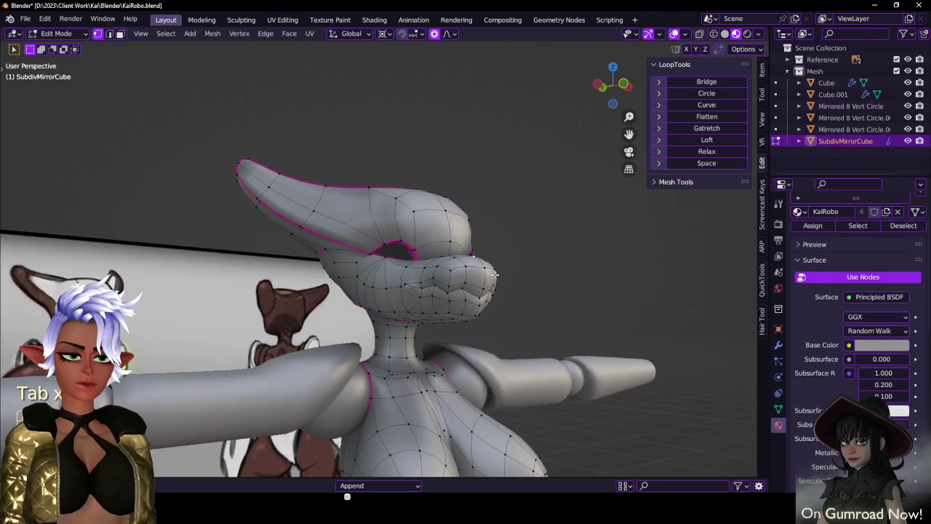
{"action": "key", "text": "g"}
{"action": "middle_click", "coordinate": [512, 280]}
{"action": "right_click", "coordinate": [508, 285]}
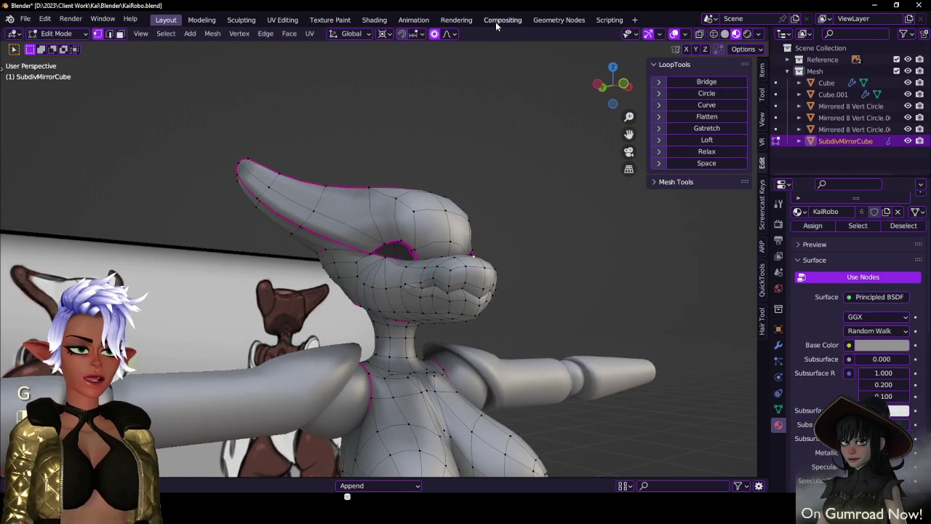
- Lower the muzzle bridge vertex about 0.008 m along Z with Smooth proportional editing at size 0.069 m, and return to Object Mode
{"action": "left_click", "coordinate": [449, 34]}
{"action": "key", "text": "g"}
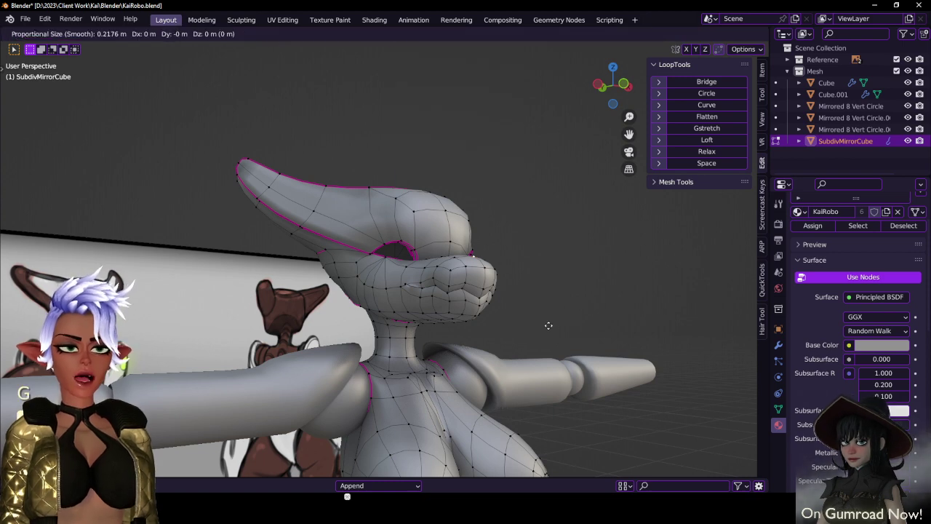
{"action": "key", "text": "z"}
{"action": "scroll", "coordinate": [546, 331], "scroll_direction": "up", "scroll_amount": 12}
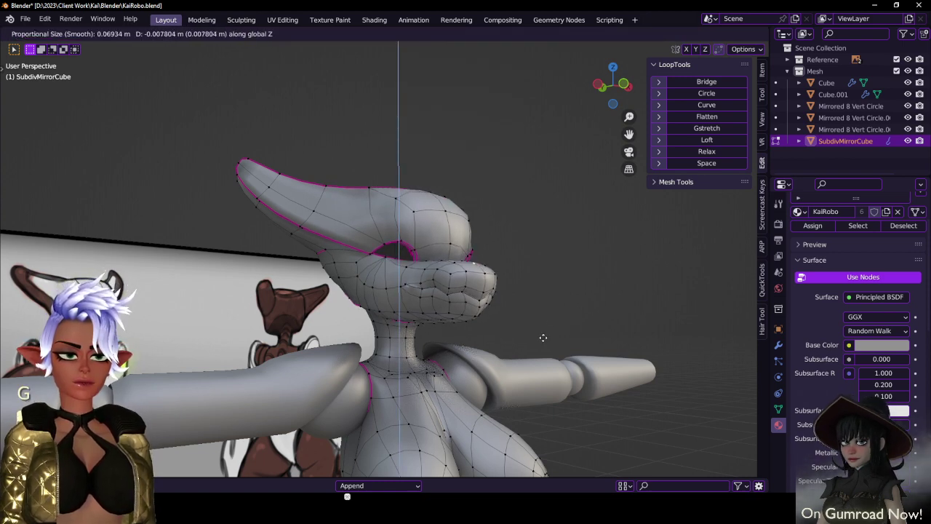
{"action": "right_click", "coordinate": [568, 354]}
{"action": "key", "text": "g"}
{"action": "key", "text": "z"}
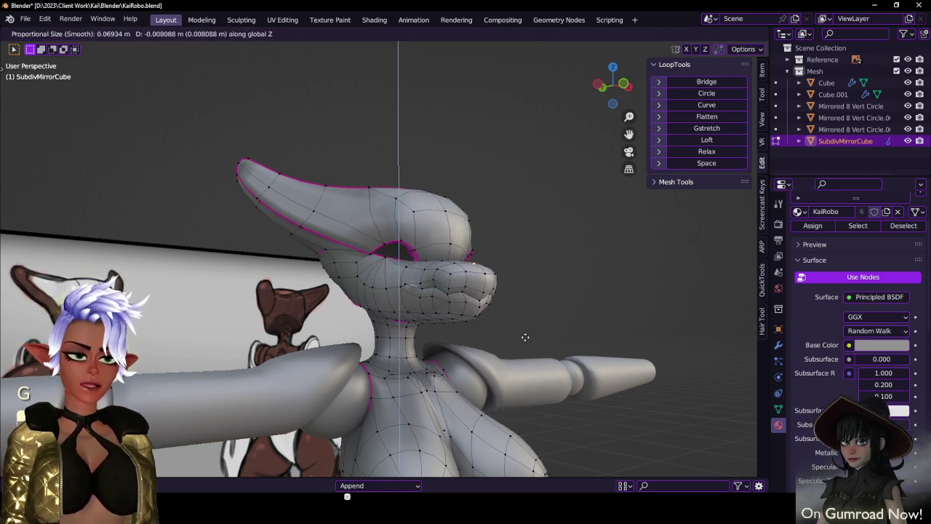
{"action": "left_click", "coordinate": [525, 337]}
{"action": "key", "text": "Tab"}
{"action": "middle_click_drag", "start_coordinate": [469, 314], "coordinate": [363, 308]}
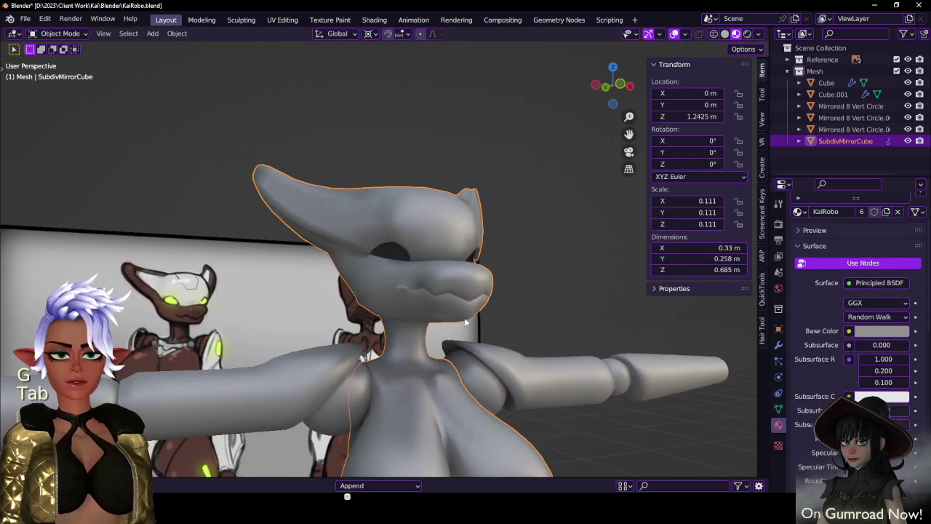
- Raise the underside of the jaw about 0.005 m along Z with Smooth proportional editing, and return to Object Mode
{"action": "key", "text": "Tab"}
{"action": "key", "text": "g"}
{"action": "key", "text": "z"}
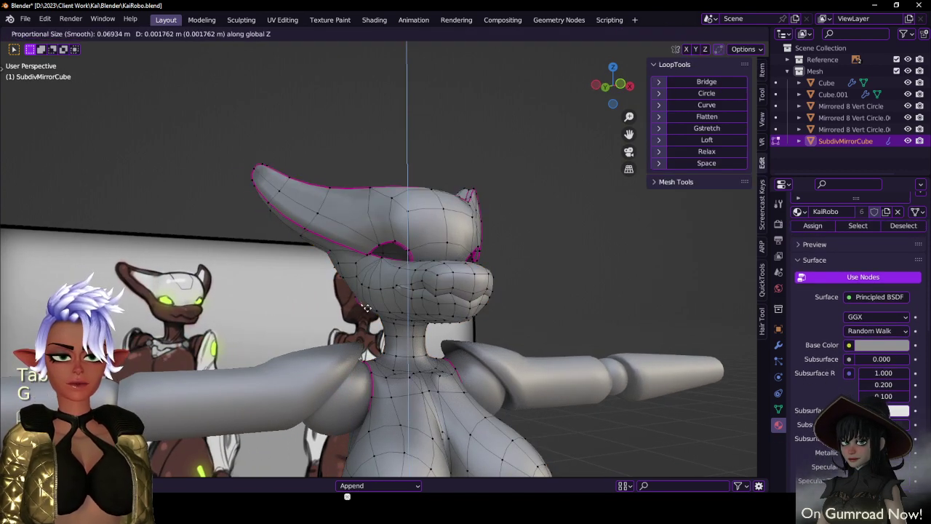
{"action": "left_click", "coordinate": [367, 306]}
{"action": "left_click", "coordinate": [444, 325]}
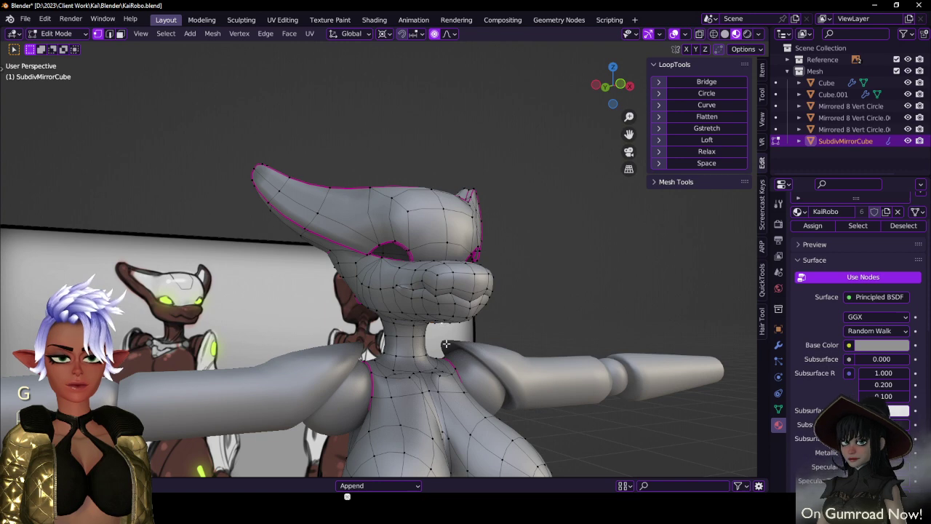
{"action": "key", "text": "g"}
{"action": "key", "text": "z"}
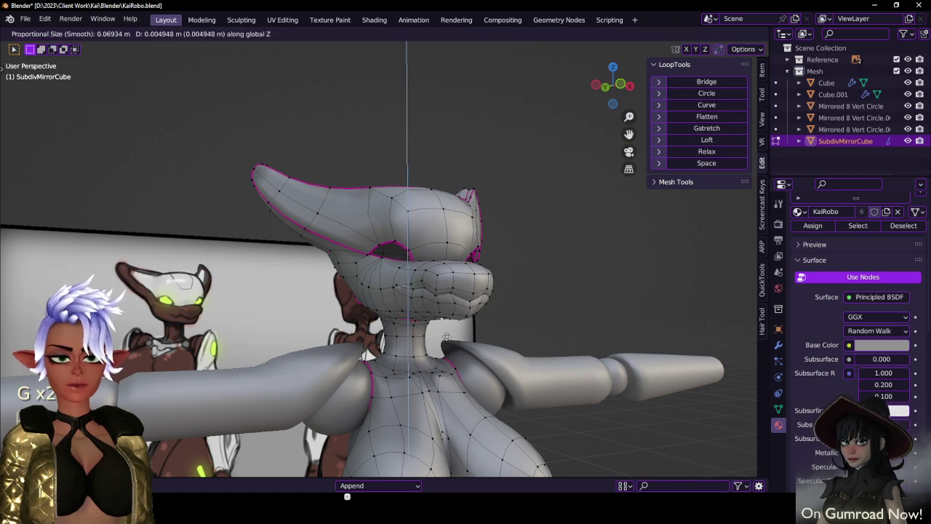
{"action": "left_click", "coordinate": [446, 336]}
{"action": "key", "text": "Tab"}
- Turn on X mirror symmetry and pull the muzzle's side vertices about 0.007 m inward in top view to narrow the snout
{"action": "middle_click_drag", "start_coordinate": [497, 329], "coordinate": [483, 350]}
{"action": "scroll", "coordinate": [395, 328], "scroll_direction": "up", "scroll_amount": 2}
{"action": "key", "text": "Tab"}
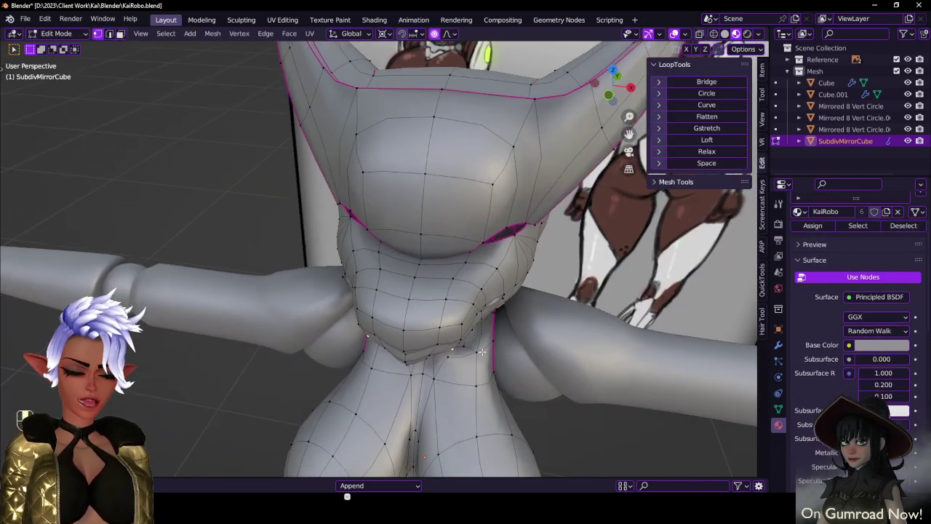
{"action": "key", "text": "KP_7"}
{"action": "scroll", "coordinate": [469, 369], "scroll_direction": "up", "scroll_amount": 2}
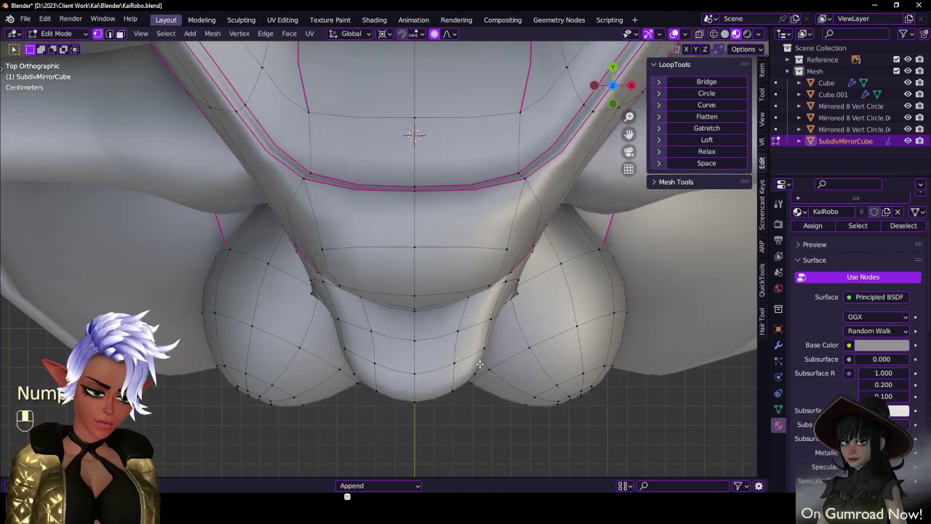
{"action": "key", "text": "g"}
{"action": "right_click", "coordinate": [481, 348]}
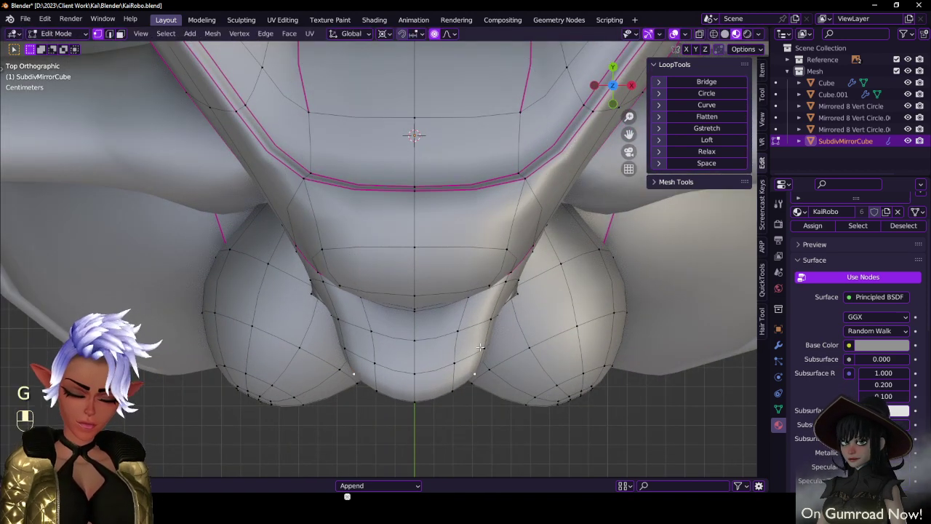
{"action": "left_click", "coordinate": [685, 49]}
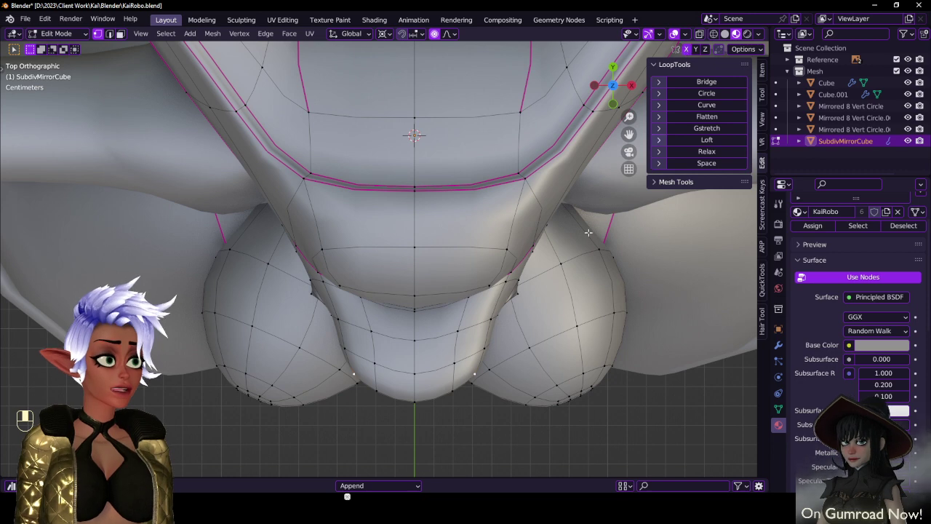
{"action": "key", "text": "g"}
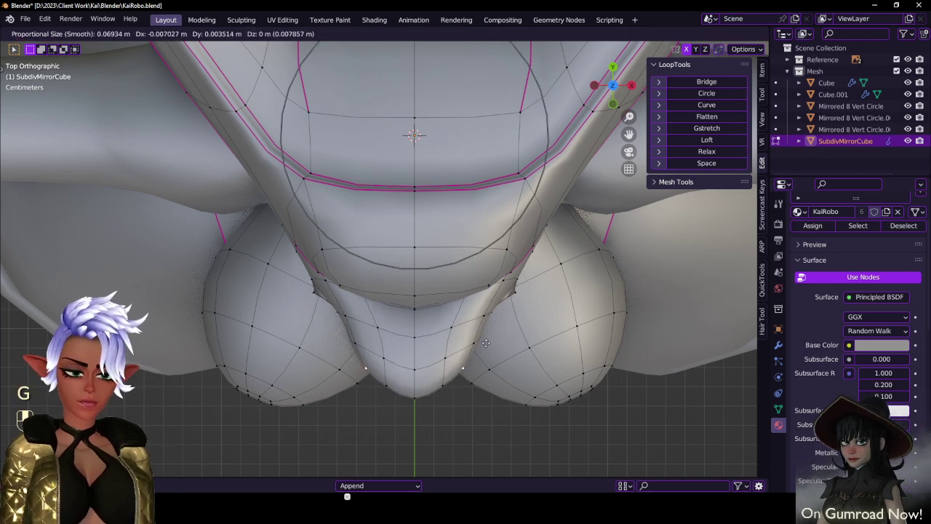
{"action": "left_click", "coordinate": [485, 377]}
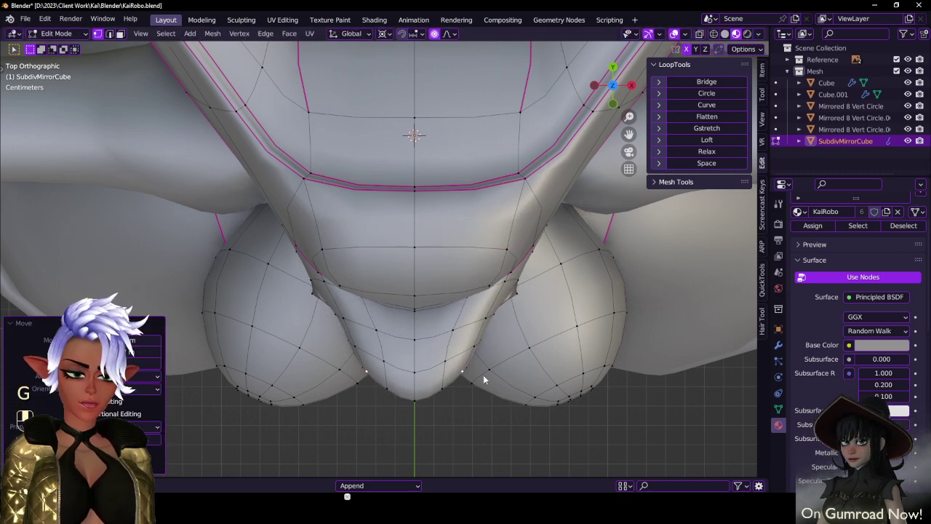
{"action": "key", "text": "Tab"}
- Reshape the side of the mouth by moving the lip vertices near its corner, with the last move constrained to Z
{"action": "middle_click_drag", "start_coordinate": [484, 377], "coordinate": [362, 301]}
{"action": "scroll", "coordinate": [485, 265], "scroll_direction": "down", "scroll_amount": 3}
{"action": "key", "text": "Tab"}
{"action": "middle_click_drag", "start_coordinate": [469, 279], "coordinate": [424, 248]}
{"action": "key", "text": "g"}
{"action": "left_click", "coordinate": [298, 259]}
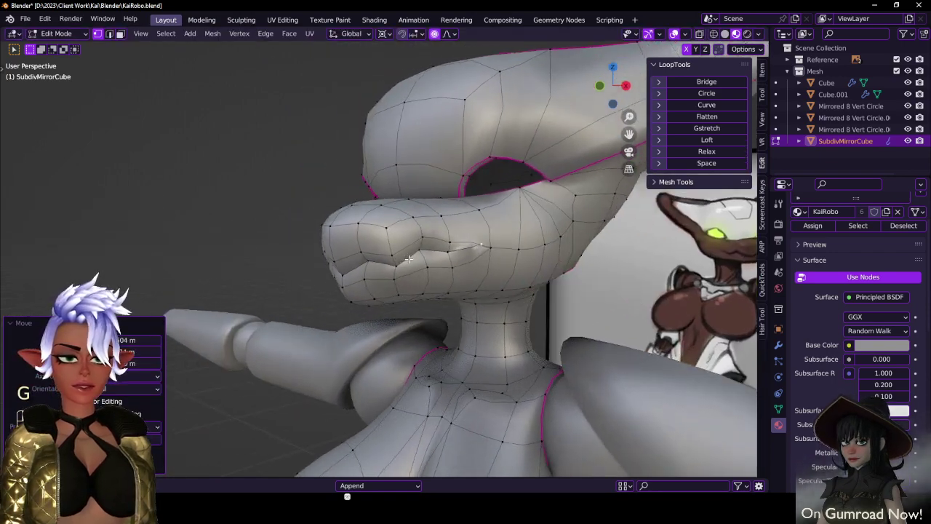
{"action": "key", "text": "g"}
{"action": "key", "text": "z"}
{"action": "left_click", "coordinate": [433, 241]}
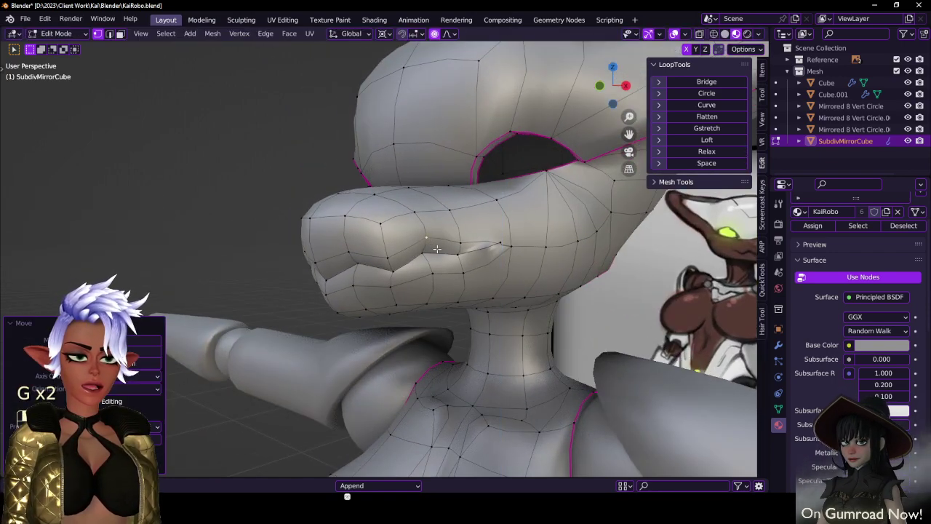
- Turn off proportional editing, box-select the lip vertices just ahead of the mouth corner in wireframe, and lower them along Z
{"action": "middle_click_drag", "start_coordinate": [534, 251], "coordinate": [466, 290]}
{"action": "scroll", "coordinate": [544, 252], "scroll_direction": "up", "scroll_amount": 3}
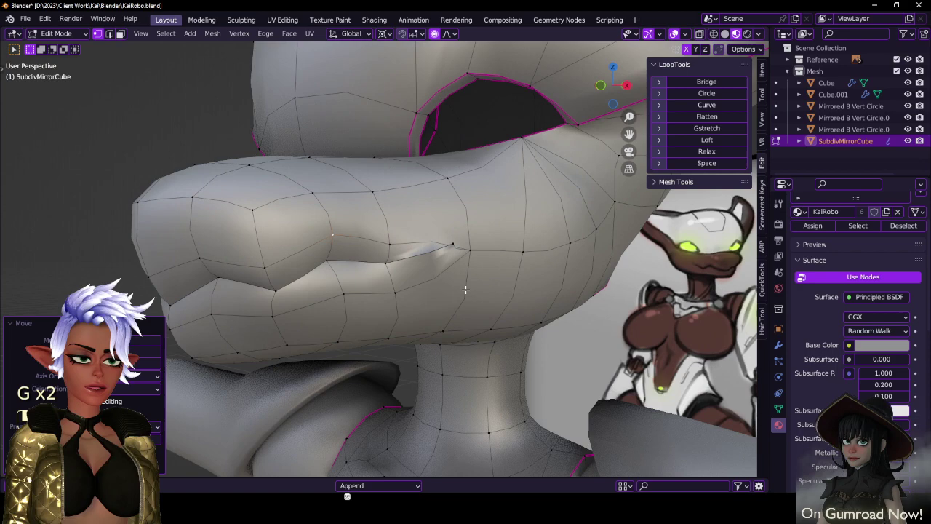
{"action": "key", "text": "period"}
{"action": "right_click", "coordinate": [405, 283]}
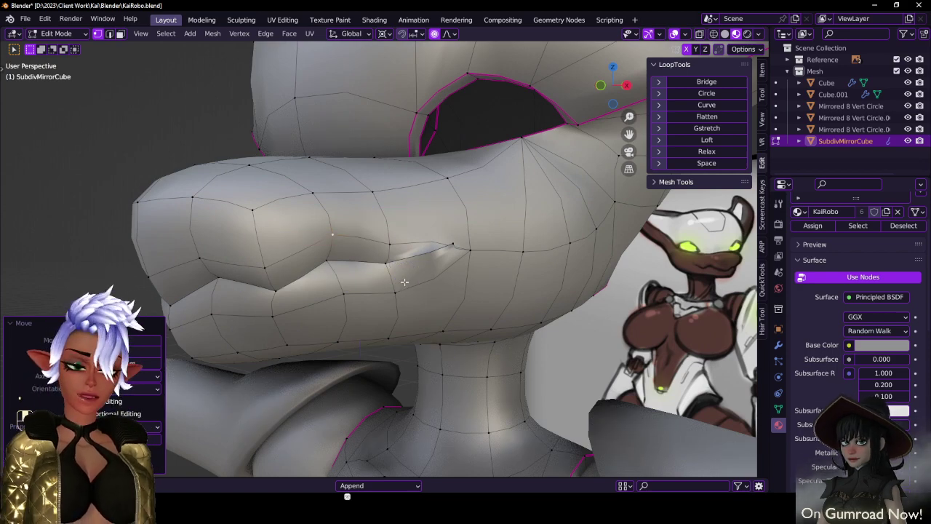
{"action": "key", "text": "o"}
{"action": "key", "text": "z"}
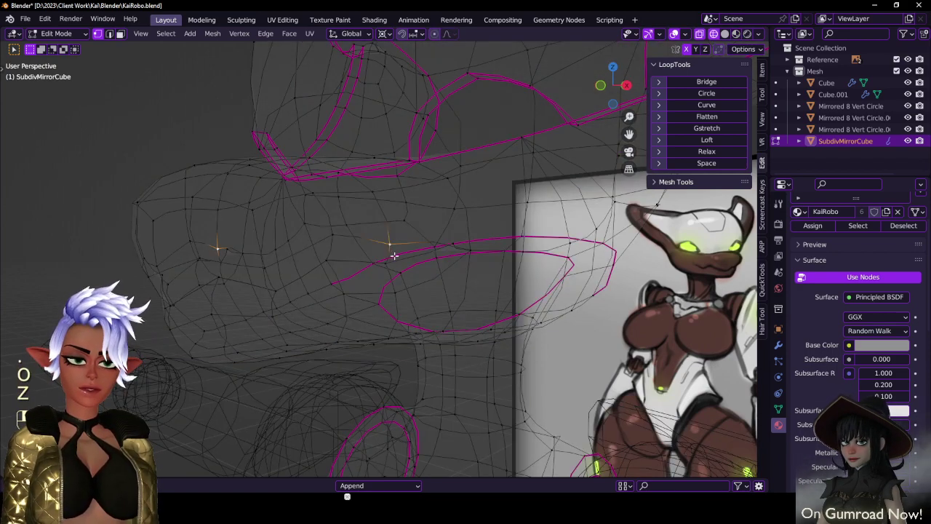
{"action": "key", "text": "b"}
{"action": "left_click_drag", "start_coordinate": [395, 254], "coordinate": [412, 308]}
{"action": "key", "text": "b"}
{"action": "key", "text": "z"}
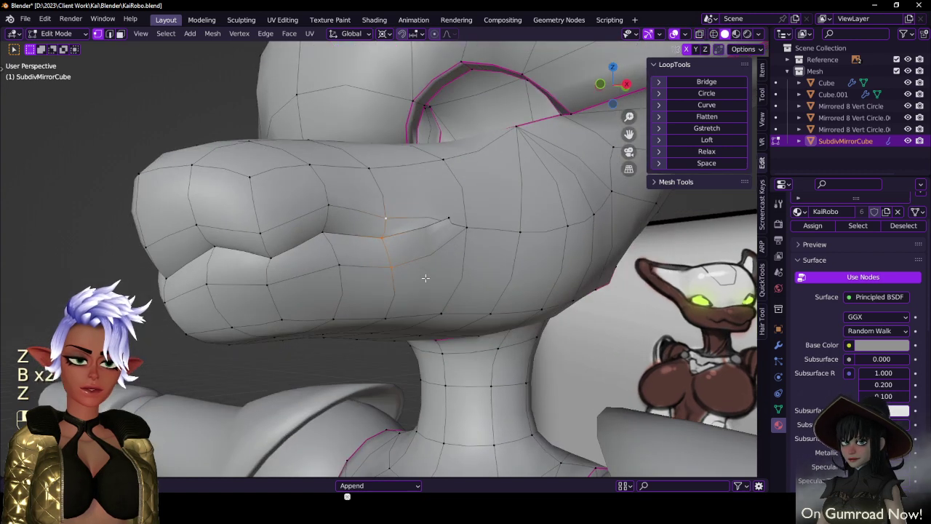
{"action": "key", "text": "g"}
{"action": "key", "text": "z"}
{"action": "left_click", "coordinate": [408, 387]}
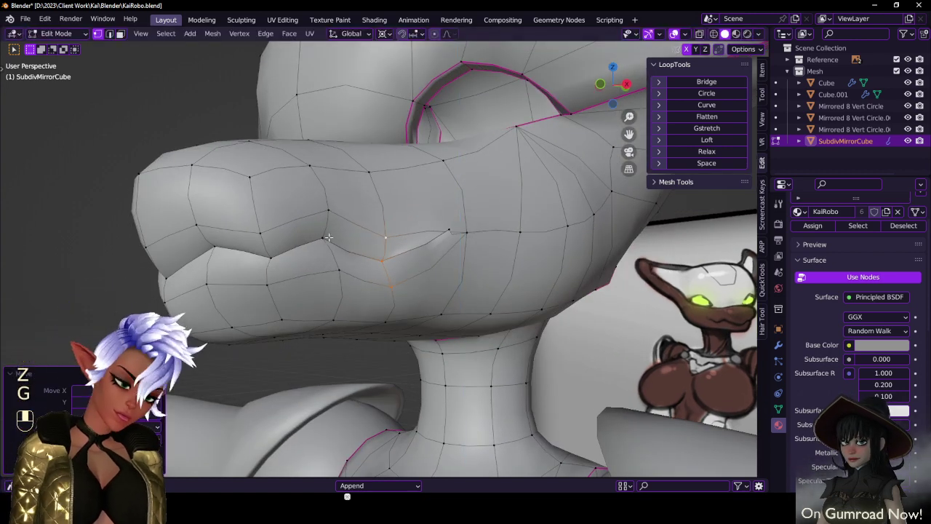
- Select the edge loop along the mouth line and set its mean crease to 1.00
{"action": "middle_click_drag", "start_coordinate": [435, 258], "coordinate": [452, 246]}
{"action": "left_click", "coordinate": [263, 259], "text": "alt"}
{"action": "middle_click_drag", "start_coordinate": [263, 259], "coordinate": [303, 266]}
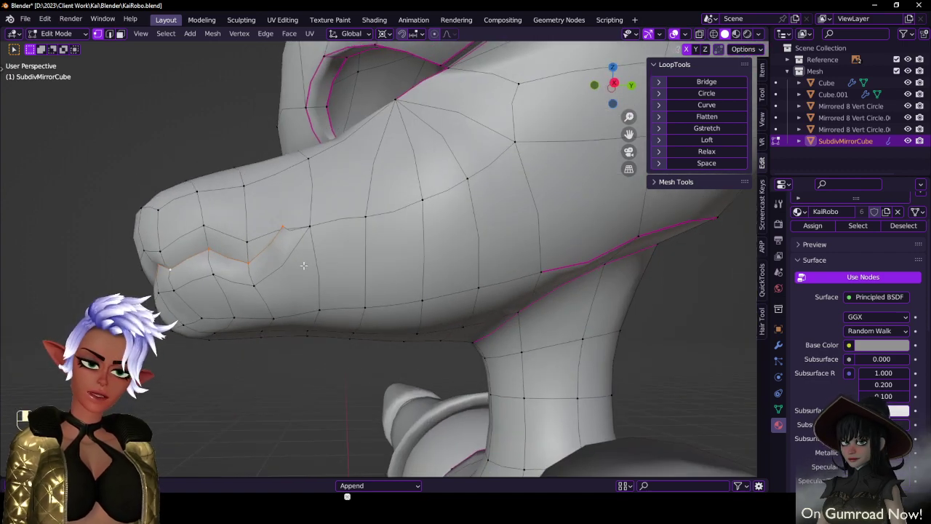
{"action": "mouse_move", "coordinate": [407, 214]}
{"action": "middle_mouse_down"}
{"action": "mouse_move", "coordinate": [444, 218]}
{"action": "mouse_move", "coordinate": [401, 204]}
{"action": "middle_mouse_up"}
{"action": "scroll", "coordinate": [401, 203], "scroll_direction": "up", "scroll_amount": 3}
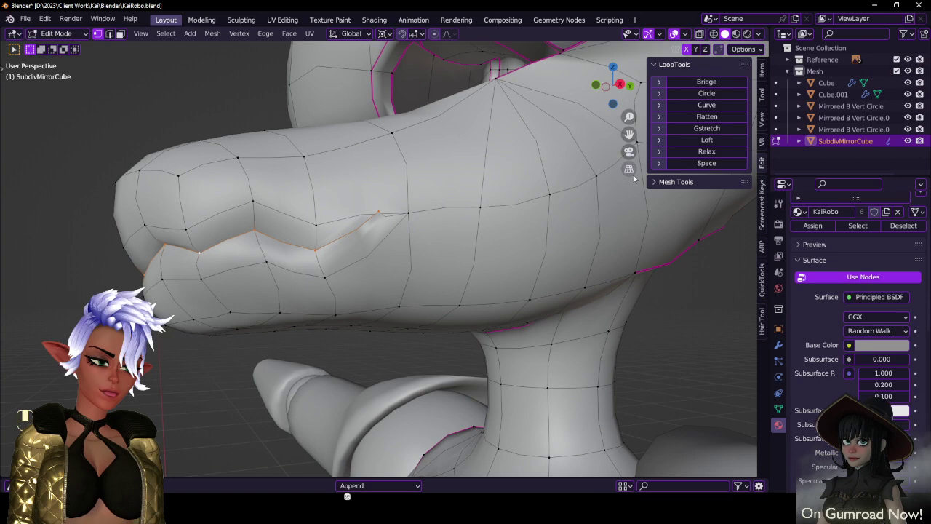
{"action": "left_click", "coordinate": [762, 69]}
{"action": "left_click_drag", "start_coordinate": [684, 200], "coordinate": [709, 202]}
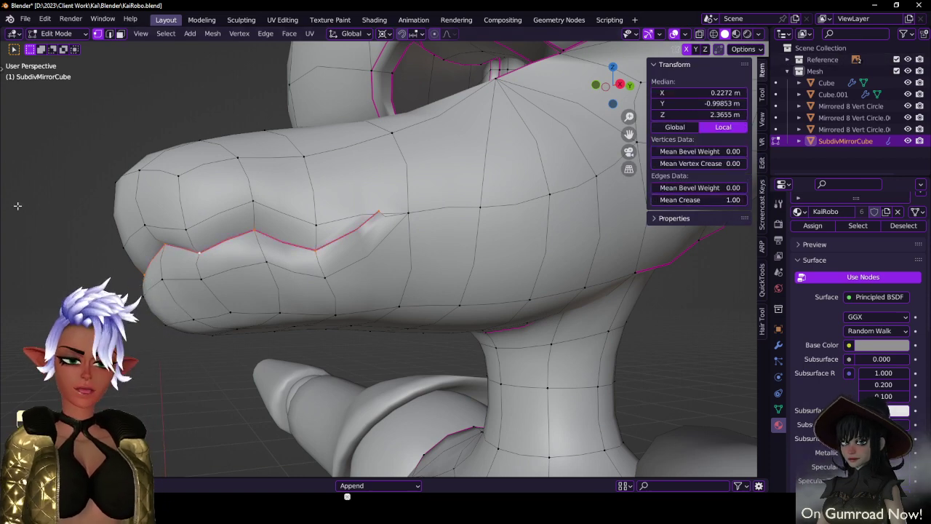
- Set the mouth corner vertex's crease to 1.00 and move the vertex inward inside the muzzle
{"action": "left_click", "coordinate": [379, 214]}
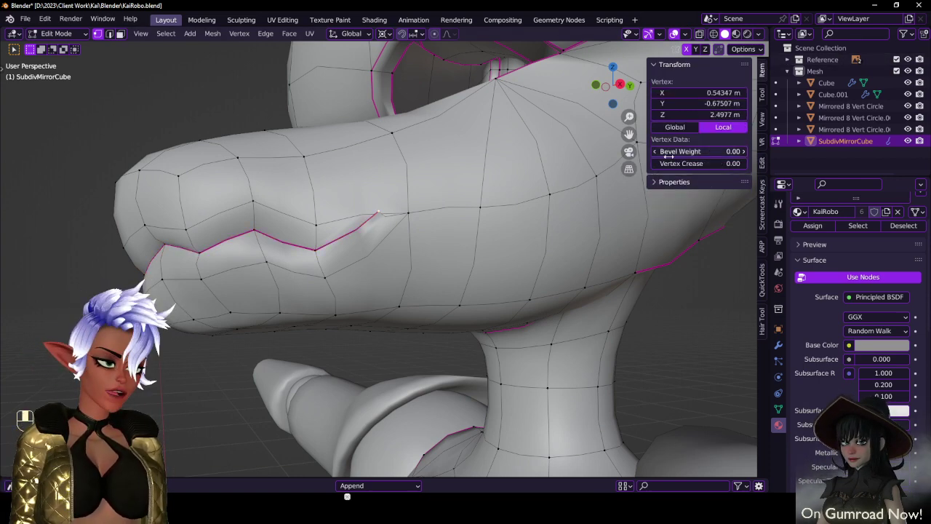
{"action": "left_click_drag", "start_coordinate": [671, 164], "coordinate": [736, 165]}
{"action": "middle_click_drag", "start_coordinate": [440, 203], "coordinate": [396, 195]}
{"action": "scroll", "coordinate": [396, 194], "scroll_direction": "down", "scroll_amount": 5}
{"action": "key", "text": "g"}
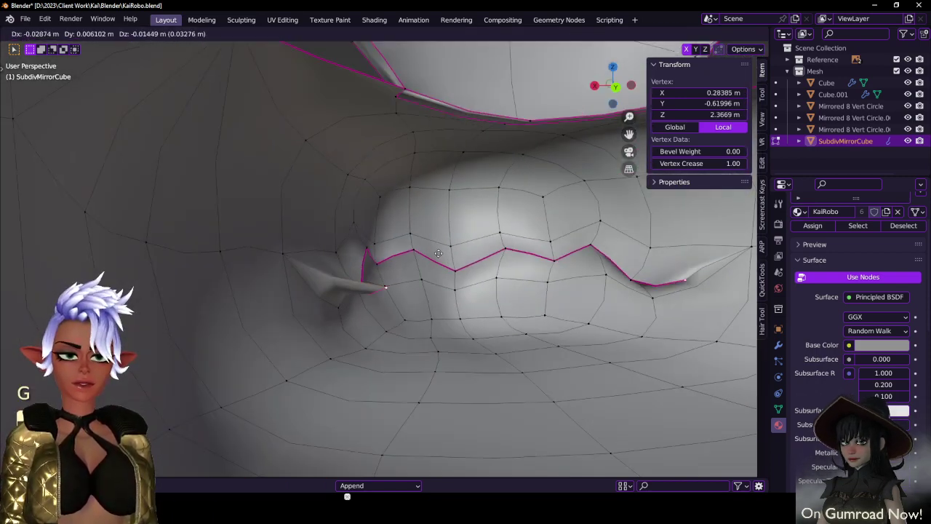
{"action": "left_click", "coordinate": [411, 247]}
{"action": "middle_click_drag", "start_coordinate": [341, 243], "coordinate": [132, 237]}
{"action": "key", "text": "g"}
{"action": "left_click", "coordinate": [342, 264]}
{"action": "scroll", "coordinate": [368, 245], "scroll_direction": "down", "scroll_amount": 4}
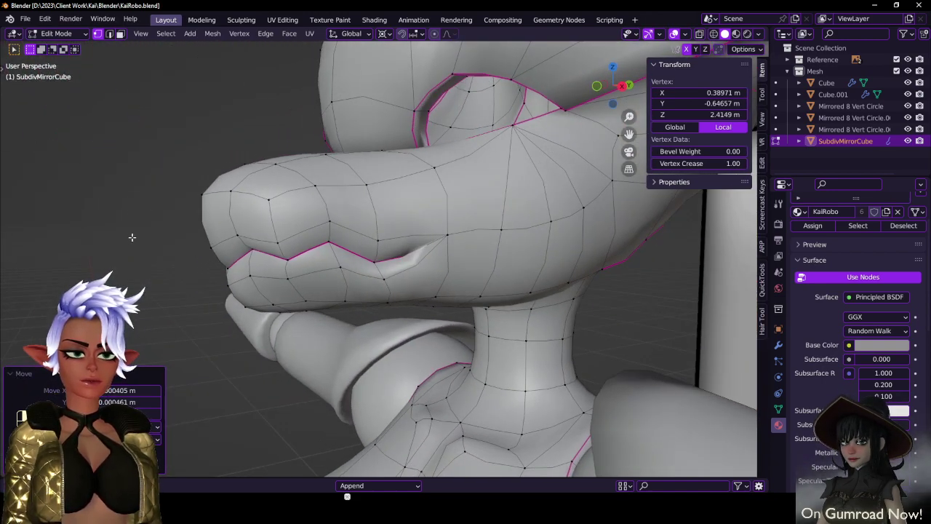
- Delete the two cheek vertices directly behind the mouth corner
{"action": "left_click", "coordinate": [450, 234]}
{"action": "left_click", "coordinate": [505, 233], "text": "shift"}
{"action": "key", "text": "x"}
{"action": "left_click", "coordinate": [454, 164]}
- Add one lengthwise loop cut along the upper lip and another along the lower lip, both ending at the cheek gap
{"action": "key", "text": "ctrl+r"}
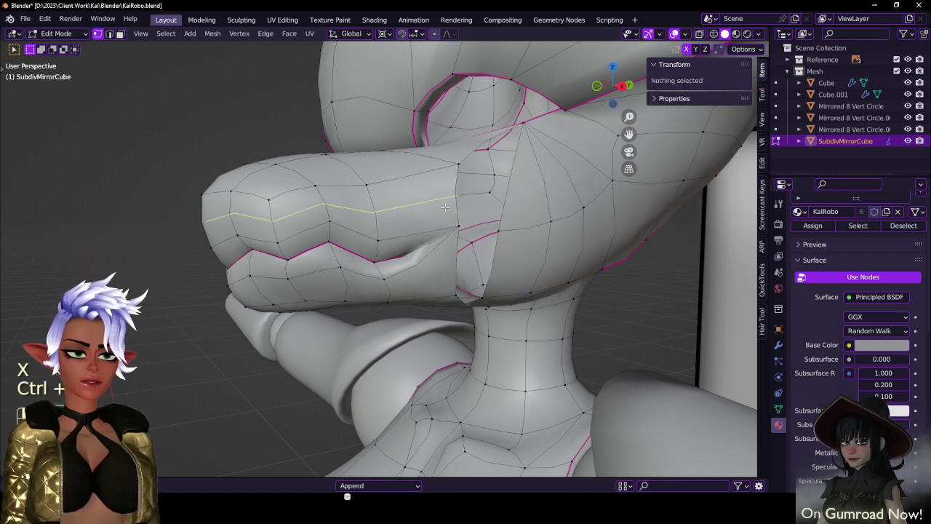
{"action": "double_click", "coordinate": [446, 207]}
{"action": "key", "text": "ctrl+r"}
{"action": "left_click", "coordinate": [442, 265]}
{"action": "left_click", "coordinate": [441, 265]}
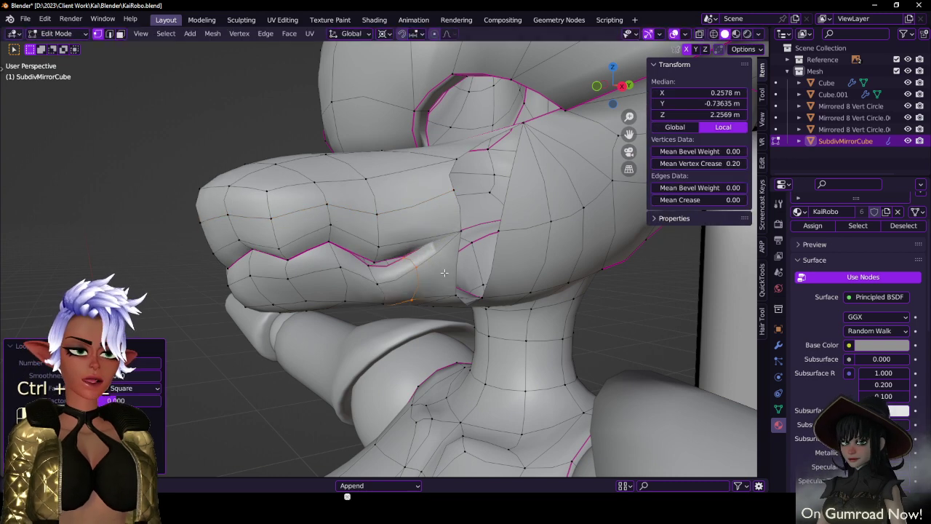
{"action": "key", "text": "ctrl+r"}
{"action": "left_click", "coordinate": [446, 266]}
- Fill the upper part of the cheek gap with a face between the upper muzzle and the vertex below the eye
{"action": "left_click", "coordinate": [491, 235]}
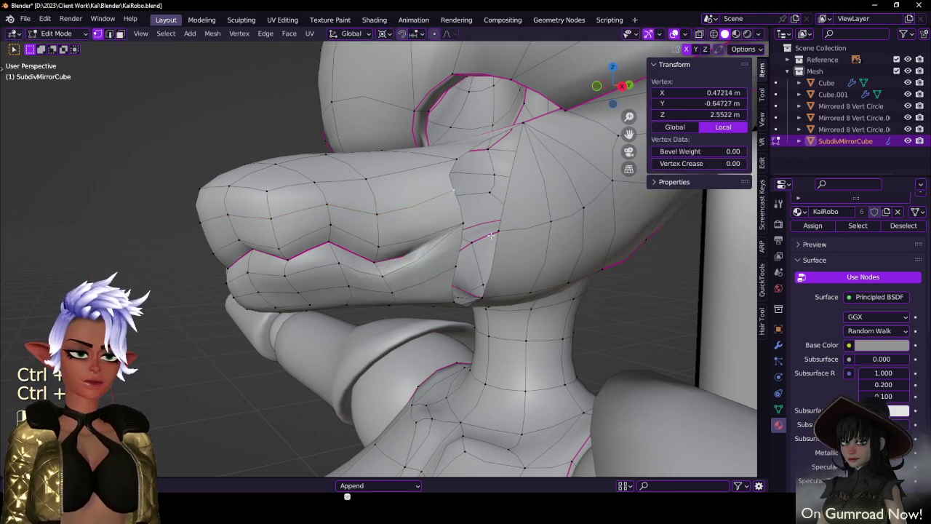
{"action": "left_click", "coordinate": [523, 124], "text": "ctrl"}
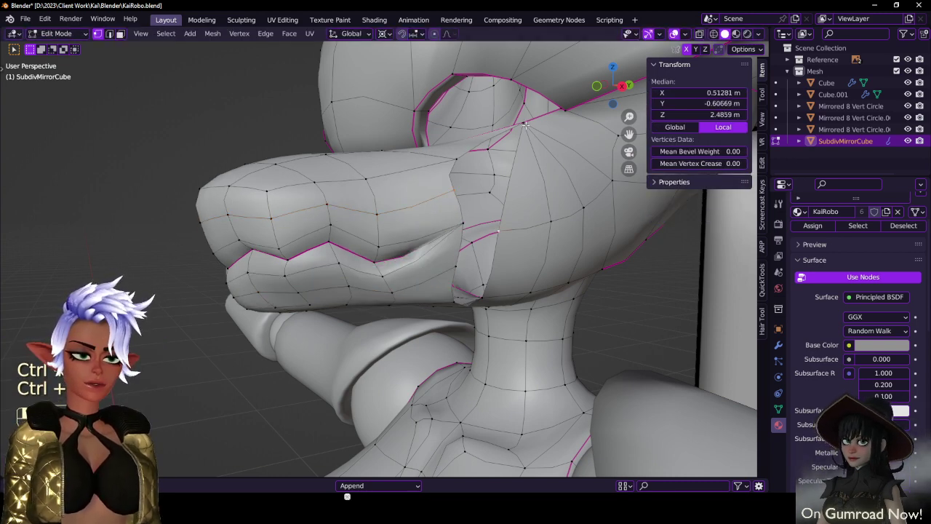
{"action": "left_click", "coordinate": [454, 157], "text": "shift"}
{"action": "key", "text": "f"}
- Fill the lower part of the cheek gap with a face joining the lower jaw's edge to the cheek
{"action": "left_click", "coordinate": [452, 297]}
{"action": "left_click", "coordinate": [483, 295], "text": "shift"}
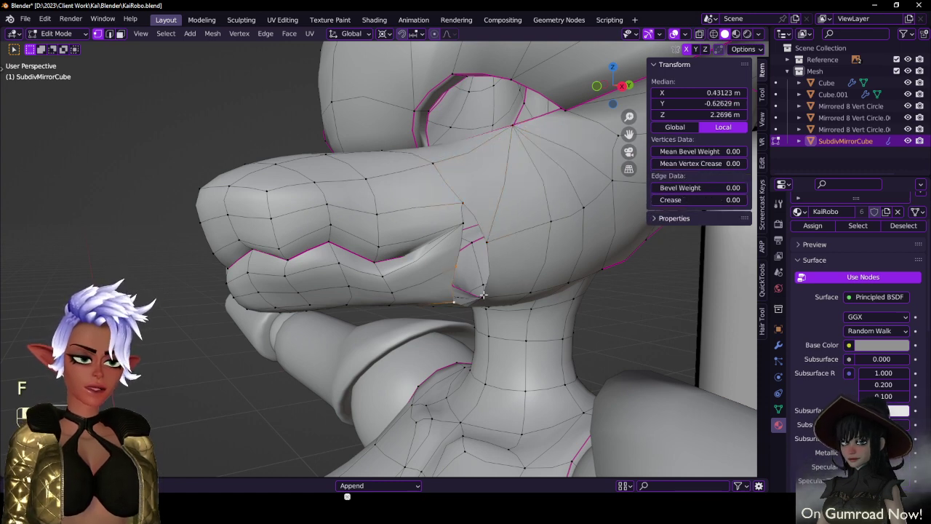
{"action": "left_click", "coordinate": [494, 288], "text": "ctrl"}
{"action": "key", "text": "ctrl+z"}
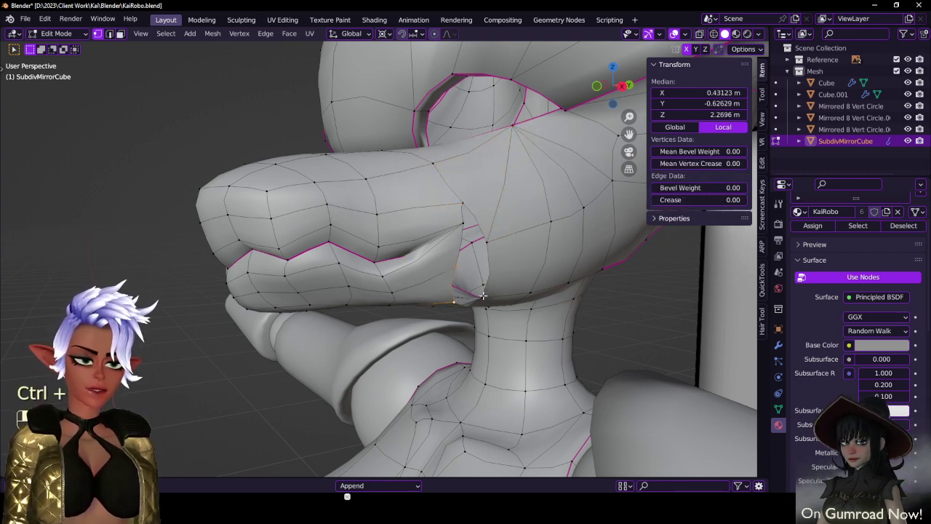
{"action": "left_click", "coordinate": [484, 296], "text": "shift"}
{"action": "left_click", "coordinate": [487, 247], "text": "shift"}
{"action": "key", "text": "f"}
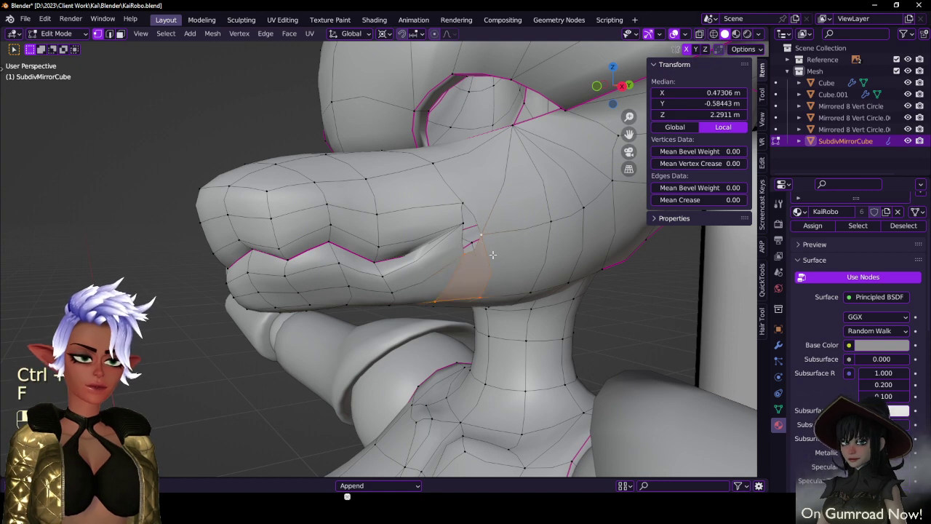
- Try to fill the remaining gap behind the mouth corner with a single face between the upper lip, lower lip and cheek
{"action": "left_click", "coordinate": [466, 256]}
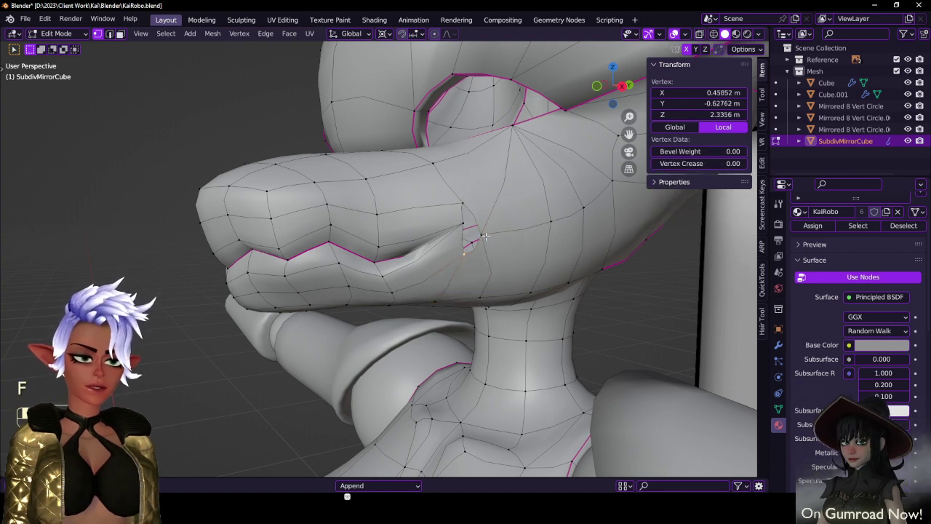
{"action": "left_click", "coordinate": [461, 223], "text": "shift"}
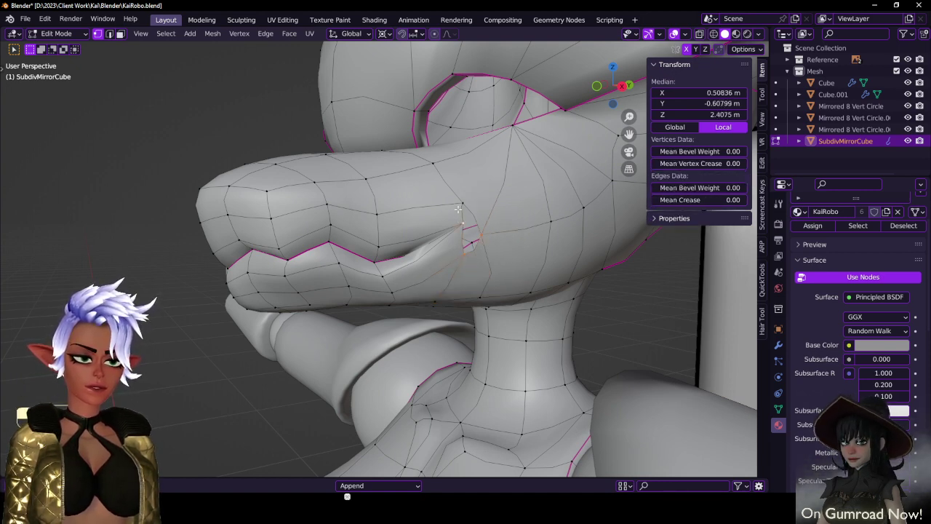
{"action": "left_click", "coordinate": [446, 202], "text": "shift"}
{"action": "key", "text": "f"}
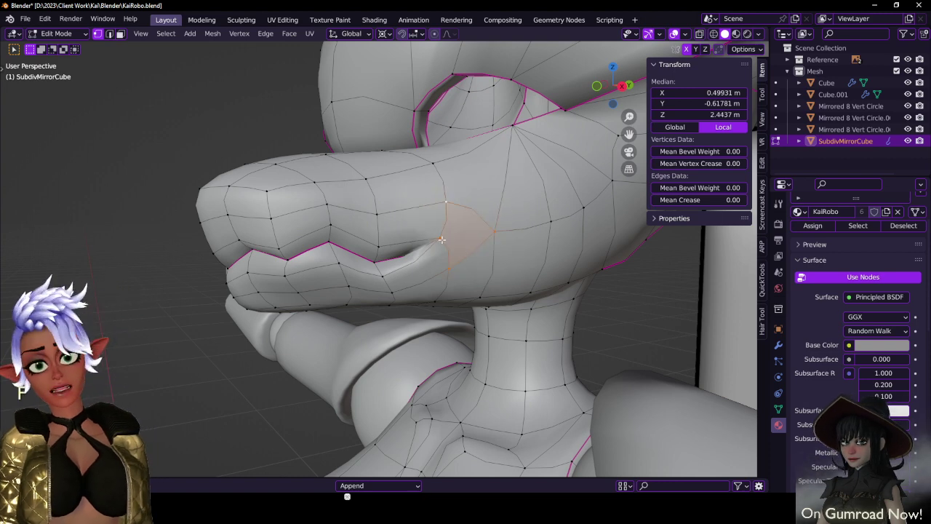
{"action": "left_click", "coordinate": [441, 239]}
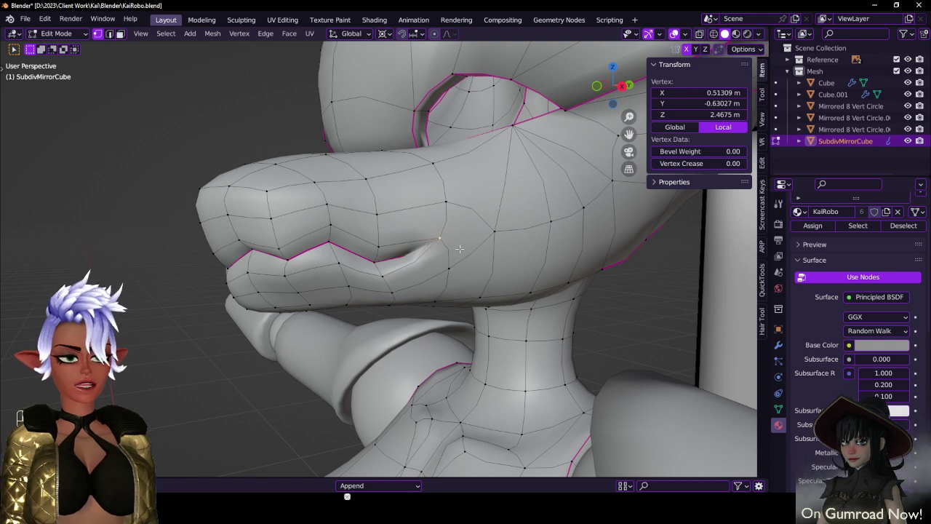
{"action": "left_click", "coordinate": [446, 202], "text": "shift"}
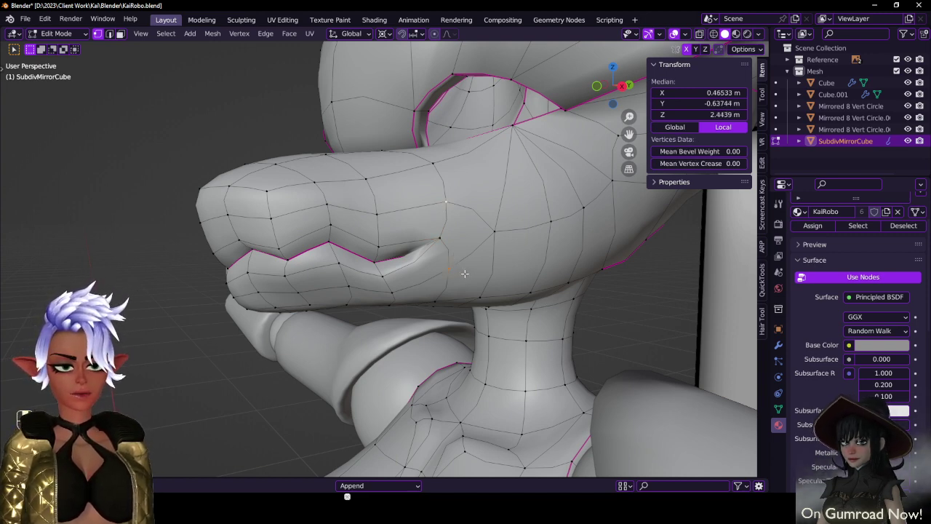
- Undo the last face fill behind the mouth corner
{"action": "key", "text": "ctrl+z"}
{"action": "key", "text": "ctrl+z"}
{"action": "key", "text": "ctrl+z"}
{"action": "key", "text": "ctrl+z"}
{"action": "key", "text": "ctrl+z"}
{"action": "key", "text": "ctrl+z"}
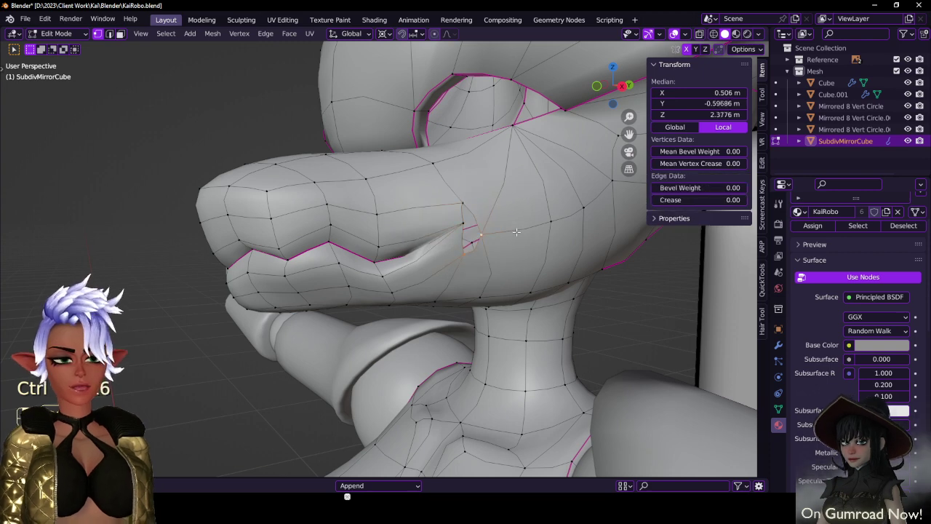
- Undo the recent face fills and vertex edits behind the mouth corner until the cheek gap is fully open
{"action": "key", "text": "ctrl+z"}
{"action": "key", "text": "ctrl+z"}
{"action": "key", "text": "ctrl+z"}
{"action": "key", "text": "ctrl+z"}
{"action": "key", "text": "ctrl+z"}
{"action": "key", "text": "ctrl+z"}
{"action": "key", "text": "ctrl+z"}
{"action": "key", "text": "ctrl+z"}
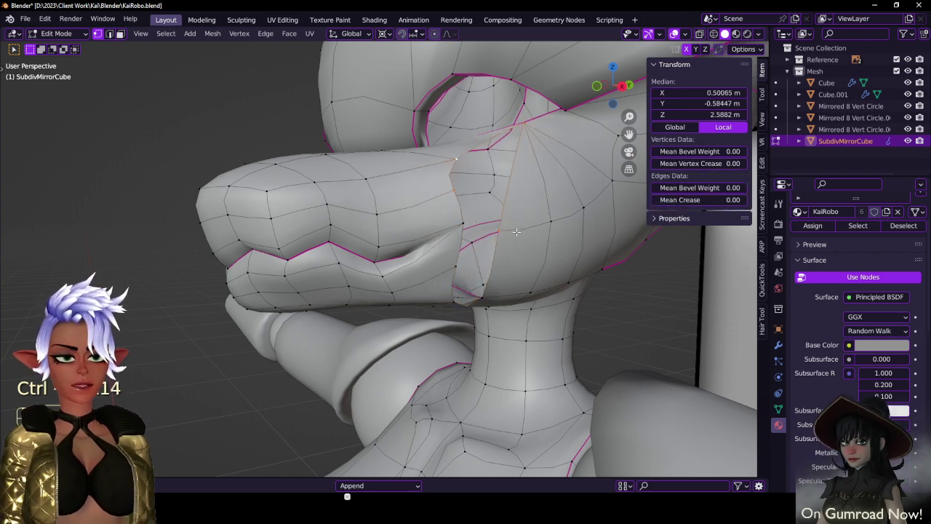
- Move the middle vertex of the cheek's open edge backward to widen the gap behind the mouth
{"action": "left_click", "coordinate": [517, 231]}
{"action": "key", "text": "g"}
{"action": "left_click", "coordinate": [530, 229]}
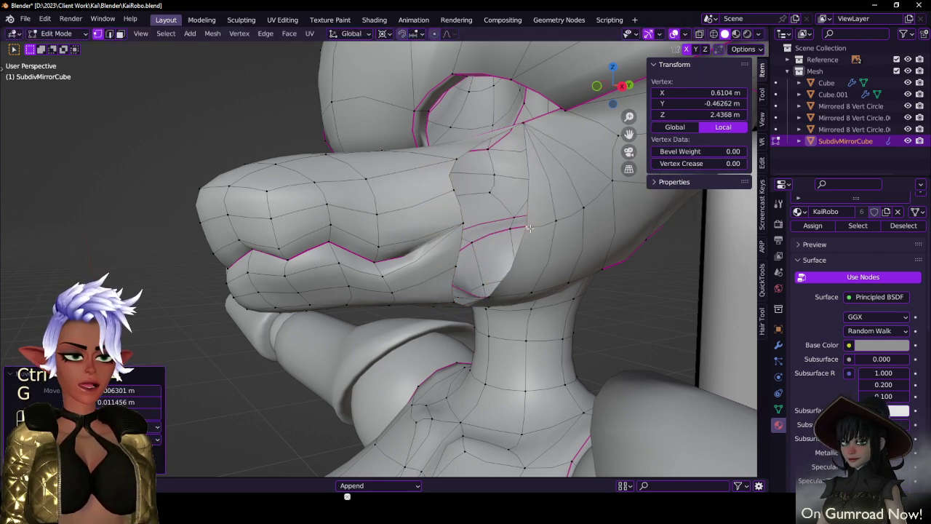
- Extrude a vertex backward from the upper lip corner and fill a face between it, the upper muzzle edge and the cheek vertex
{"action": "key", "text": "e"}
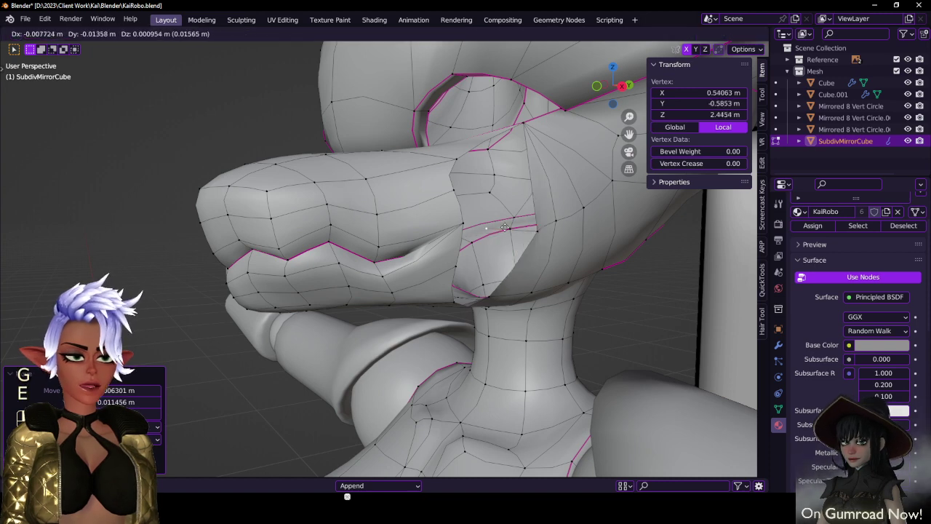
{"action": "left_click", "coordinate": [435, 187]}
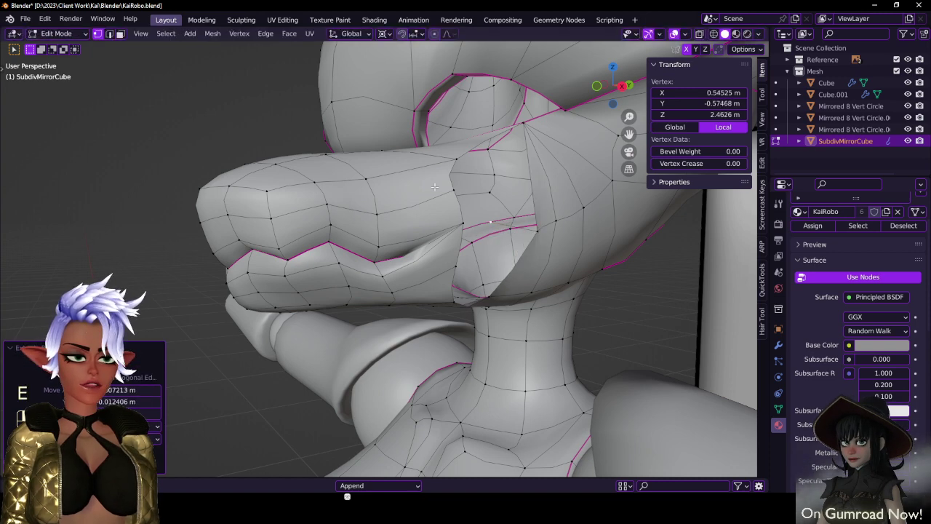
{"action": "left_click", "coordinate": [544, 231], "text": "shift"}
{"action": "left_click", "coordinate": [447, 188], "text": "shift"}
{"action": "left_click", "coordinate": [455, 159], "text": "shift"}
{"action": "key", "text": "f"}
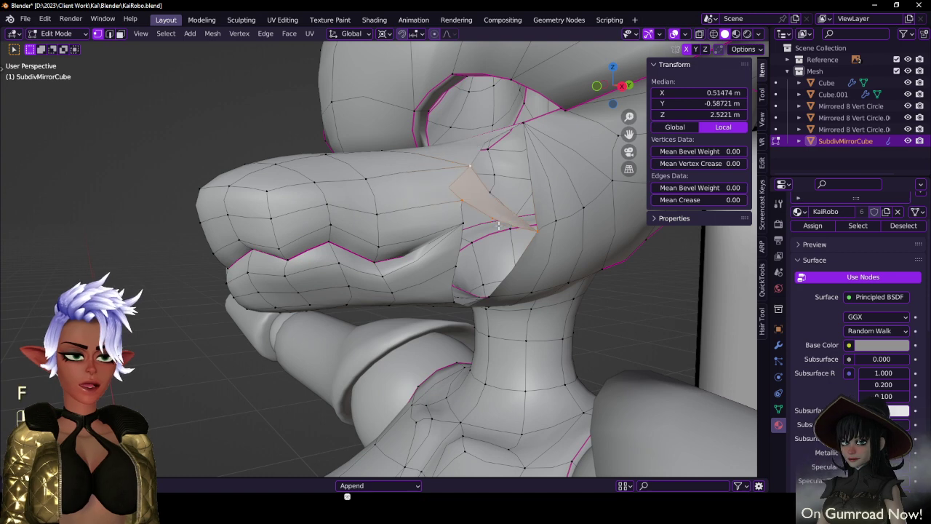
- Fill a face joining the extruded vertex, the lower jaw's open edge and the middle cheek vertex
{"action": "left_click", "coordinate": [498, 226]}
{"action": "middle_click_drag", "start_coordinate": [499, 226], "coordinate": [455, 244]}
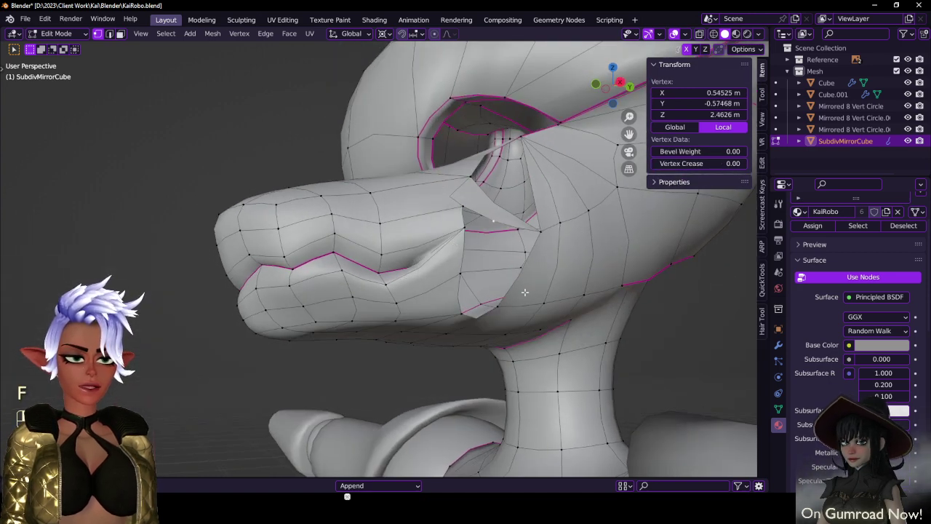
{"action": "middle_click_drag", "start_coordinate": [517, 291], "coordinate": [489, 228]}
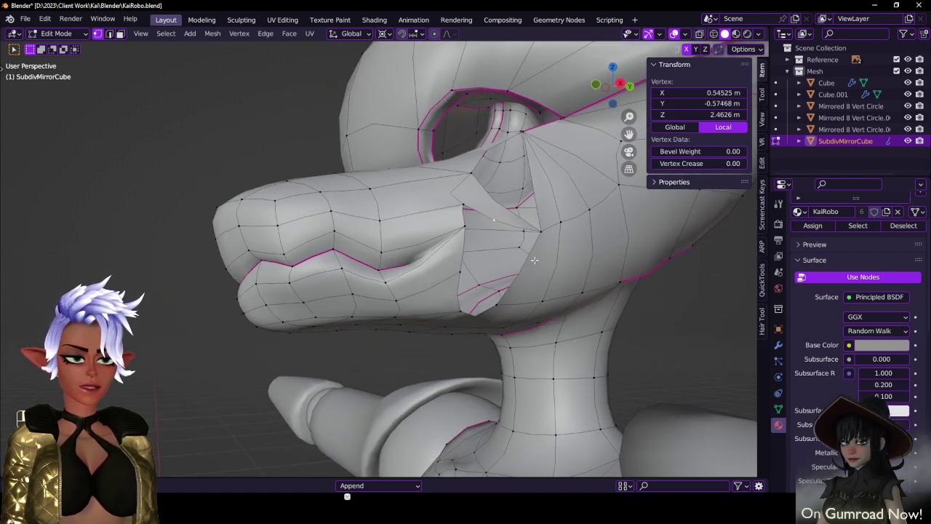
{"action": "left_click", "coordinate": [460, 273]}
{"action": "left_click", "coordinate": [458, 309], "text": "shift"}
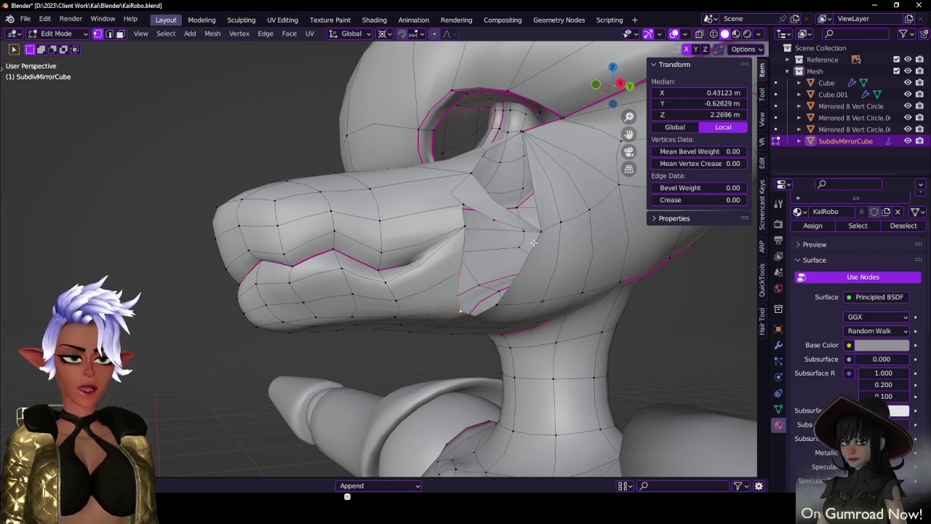
{"action": "left_click", "coordinate": [540, 230], "text": "shift"}
{"action": "key", "text": "f"}
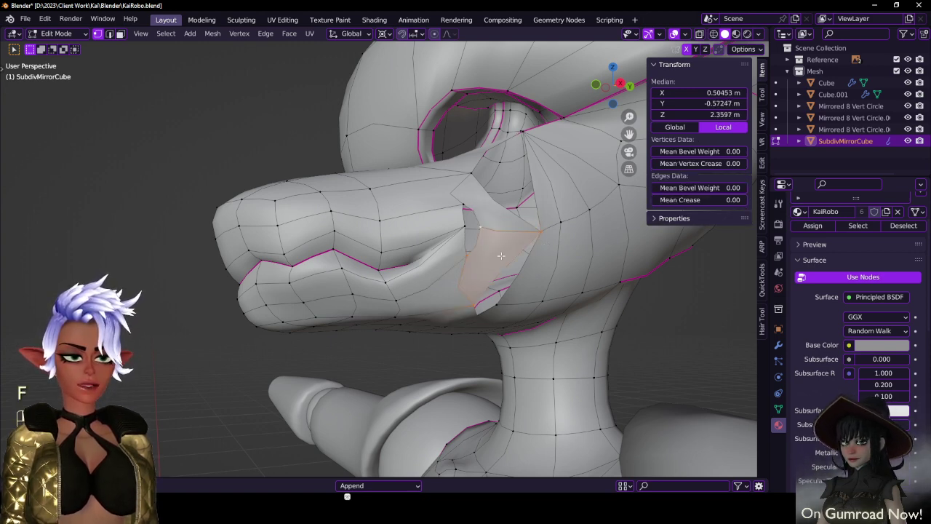
{"action": "key", "text": "ctrl+r"}
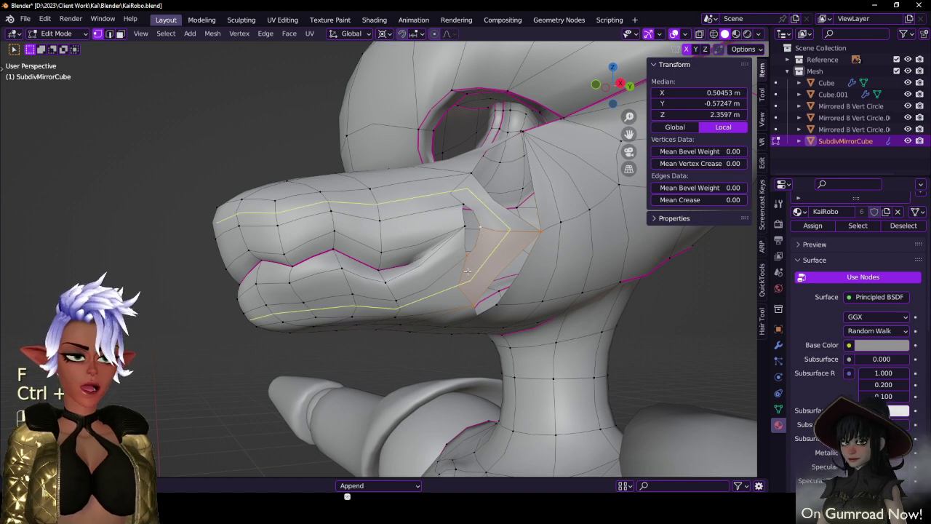
{"action": "right_click", "coordinate": [468, 271]}
- Merge the extruded vertex into the mouth corner vertex using At Last
{"action": "scroll", "coordinate": [468, 271], "scroll_direction": "up", "scroll_amount": 1}
{"action": "middle_click_drag", "start_coordinate": [468, 271], "coordinate": [481, 241]}
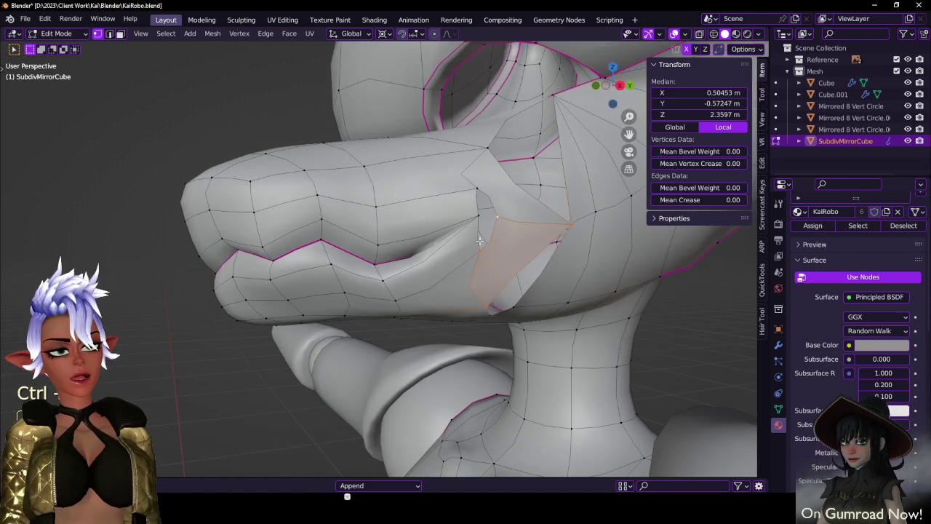
{"action": "left_click", "coordinate": [496, 222]}
{"action": "left_click", "coordinate": [475, 213], "text": "shift"}
{"action": "key", "text": "m"}
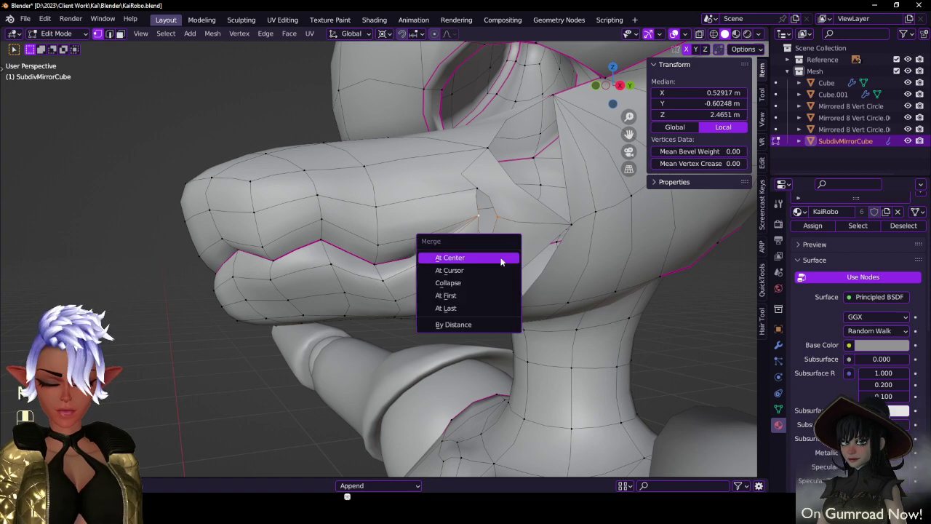
{"action": "left_click", "coordinate": [452, 310]}
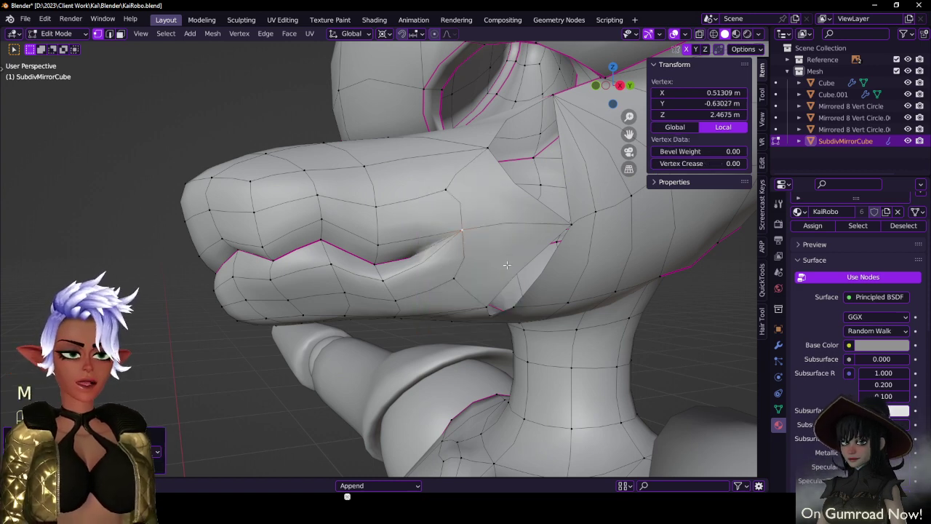
- Rip the new faces' shared vertex away from the cheek edge and move it forward toward the muzzle
{"action": "middle_click_drag", "start_coordinate": [451, 310], "coordinate": [482, 267]}
{"action": "middle_click_drag", "start_coordinate": [480, 322], "coordinate": [465, 314]}
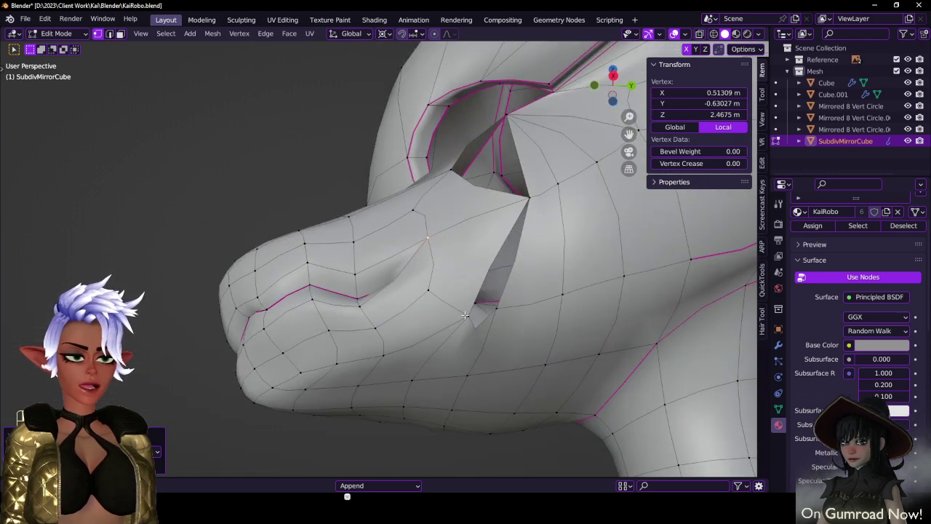
{"action": "middle_click_drag", "start_coordinate": [523, 224], "coordinate": [540, 271]}
{"action": "left_click", "coordinate": [526, 209]}
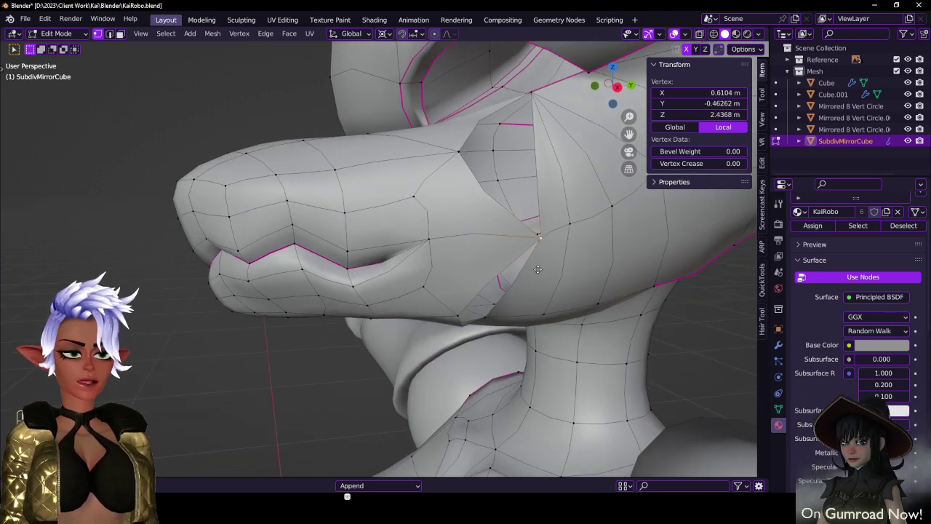
{"action": "key", "text": "v"}
{"action": "left_click", "coordinate": [523, 252]}
{"action": "key", "text": "g"}
{"action": "left_click", "coordinate": [489, 238]}
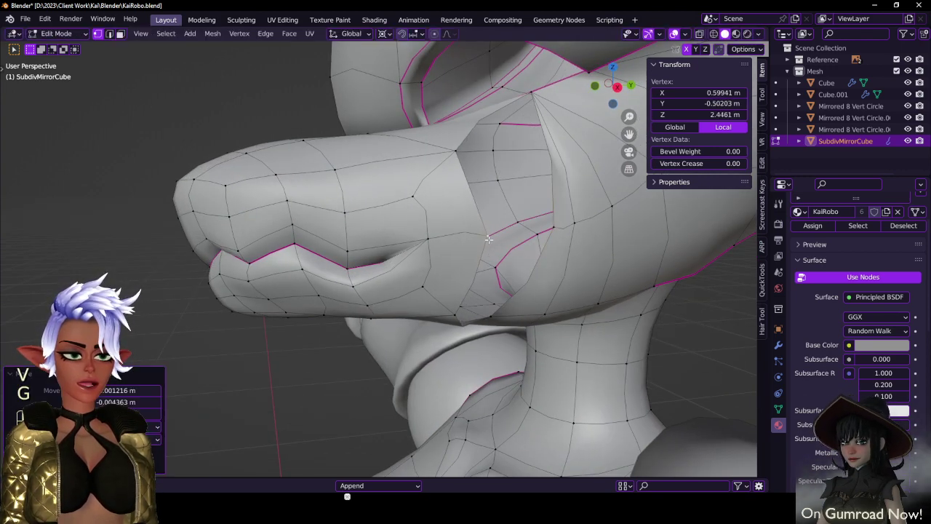
- Switch to edge selection and fill the upper and lower cheek gaps with faces between the muzzle and cheek borders
{"action": "left_click", "coordinate": [109, 34]}
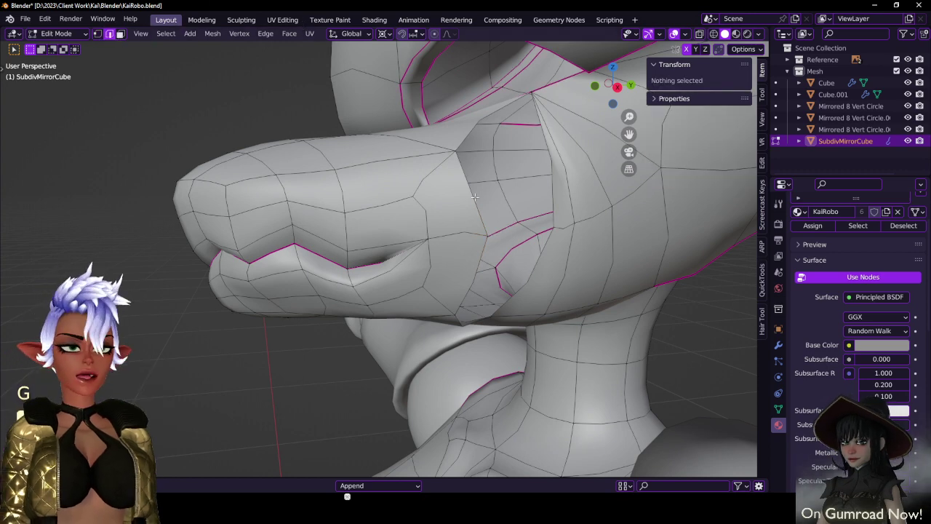
{"action": "left_click", "coordinate": [527, 192]}
{"action": "key", "text": "f"}
{"action": "middle_click_drag", "start_coordinate": [552, 201], "coordinate": [534, 271]}
{"action": "key", "text": "f"}
- Change the transform pivot point and reposition the edges on the side of the lower jaw
{"action": "middle_click_drag", "start_coordinate": [473, 270], "coordinate": [401, 340]}
{"action": "key", "text": "Tab"}
{"action": "key", "text": "Tab"}
{"action": "key", "text": "g"}
{"action": "left_click", "coordinate": [385, 321]}
{"action": "key", "text": "period"}
{"action": "left_click", "coordinate": [386, 322]}
{"action": "key", "text": "g"}
{"action": "left_click", "coordinate": [363, 310]}
{"action": "middle_click_drag", "start_coordinate": [363, 310], "coordinate": [435, 240]}
- Slide the vertical edges on the lower jaw's side forward and rotate the front one to follow the jaw's curve
{"action": "key", "text": "g"}
{"action": "key", "text": "g"}
{"action": "key", "text": "g"}
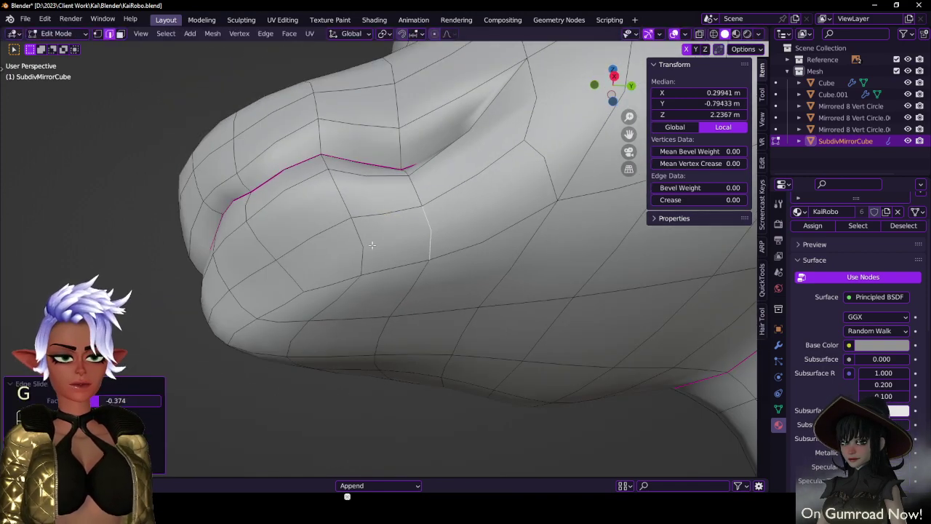
{"action": "left_click", "coordinate": [338, 252]}
{"action": "key", "text": "r"}
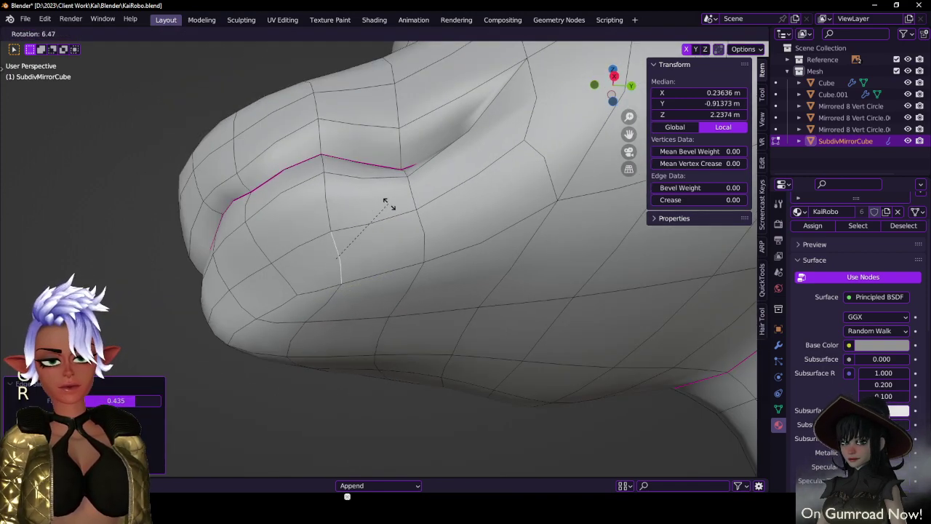
{"action": "left_click", "coordinate": [397, 230]}
- Slide the cross edges on the underside of the chin backward to even out their spacing
{"action": "middle_click_drag", "start_coordinate": [397, 241], "coordinate": [314, 248]}
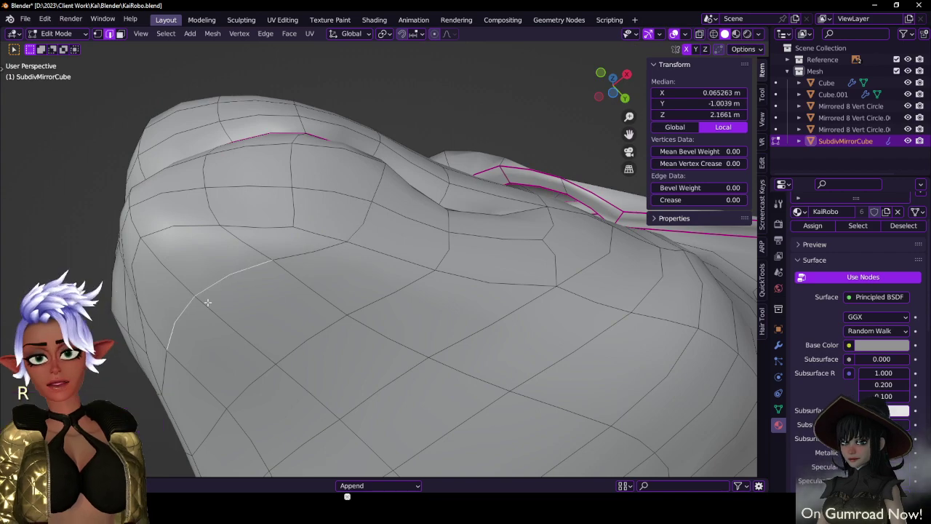
{"action": "key", "text": "g"}
{"action": "left_click", "coordinate": [236, 338]}
{"action": "left_click", "coordinate": [306, 351]}
{"action": "key", "text": "g"}
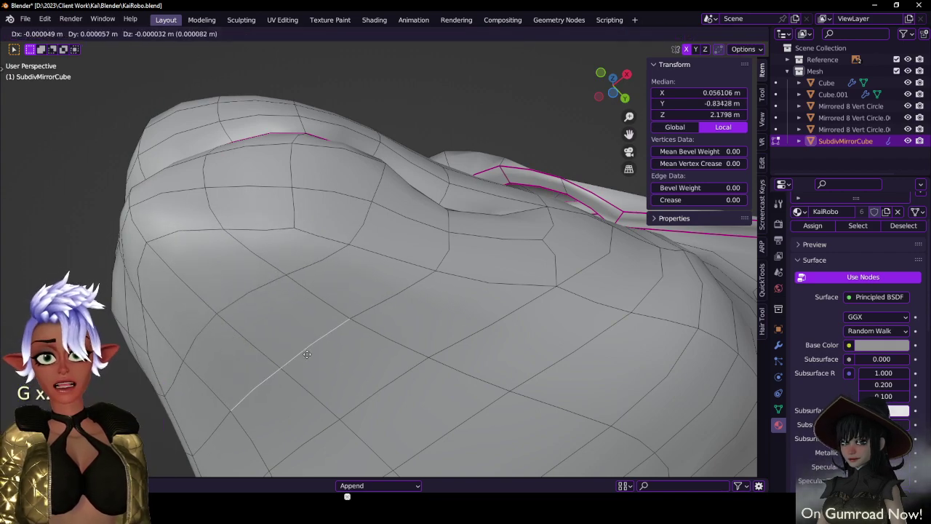
{"action": "key", "text": "g"}
{"action": "left_click", "coordinate": [331, 370]}
- Return to Object Mode and save the file
{"action": "scroll", "coordinate": [361, 261], "scroll_direction": "down", "scroll_amount": 5}
{"action": "middle_click_drag", "start_coordinate": [361, 260], "coordinate": [371, 310]}
{"action": "middle_click_drag", "start_coordinate": [476, 235], "coordinate": [321, 317]}
{"action": "key", "text": "Tab"}
{"action": "key", "text": "ctrl+s"}
- Push the vertex above the front of the upper lip outward along its normal
{"action": "key", "text": "Tab"}
{"action": "scroll", "coordinate": [366, 264], "scroll_direction": "up", "scroll_amount": 4}
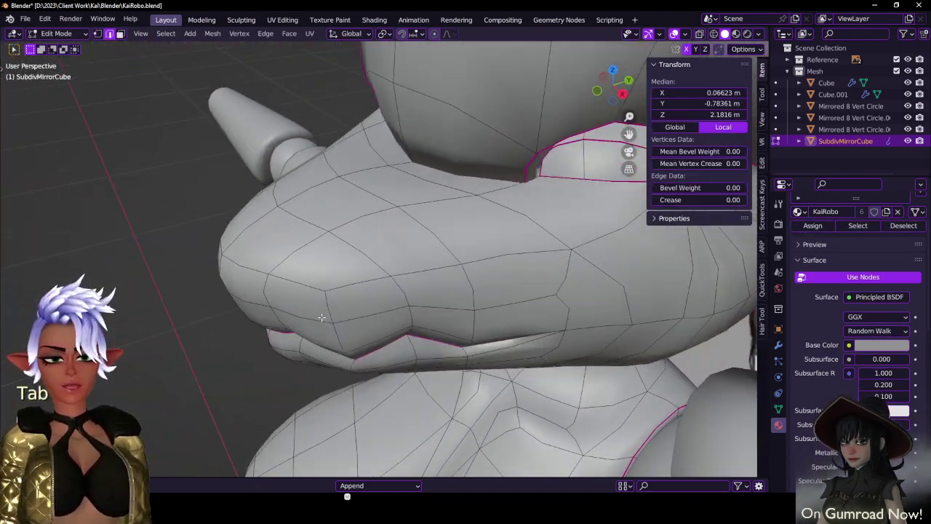
{"action": "left_click", "coordinate": [279, 299]}
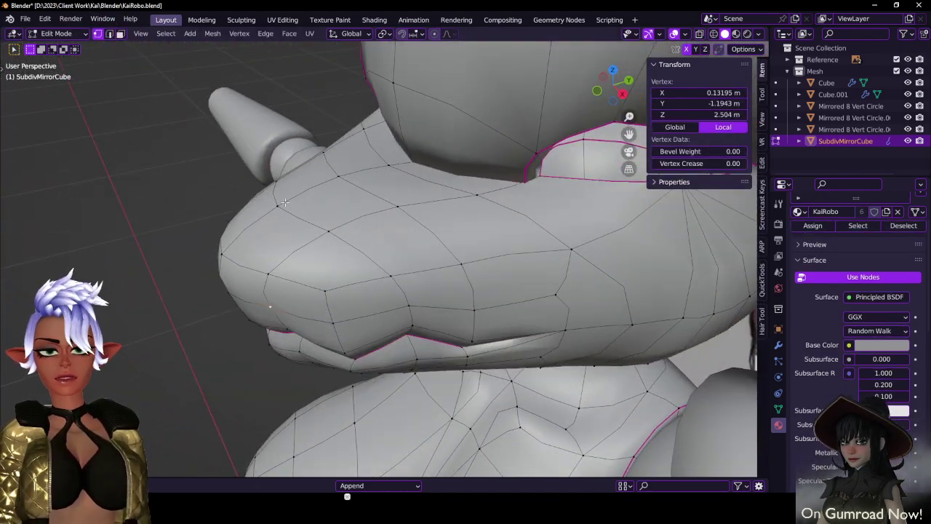
{"action": "key", "text": "alt+s"}
{"action": "left_click", "coordinate": [278, 152]}
{"action": "middle_click_drag", "start_coordinate": [419, 301], "coordinate": [410, 307]}
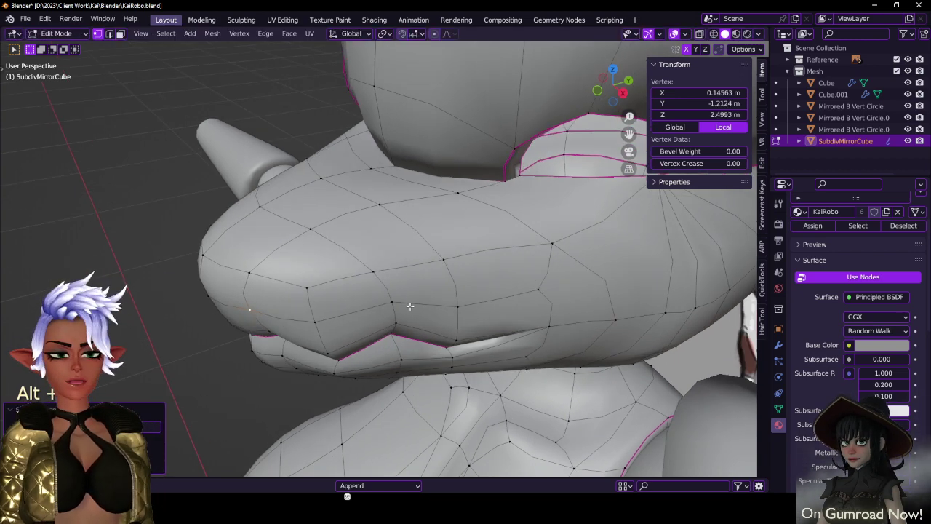
- Nudge the vertices on the side of the upper muzzle above the mouth line's peak
{"action": "middle_click_drag", "start_coordinate": [430, 277], "coordinate": [451, 307]}
{"action": "left_click", "coordinate": [434, 276]}
{"action": "key", "text": "g"}
{"action": "left_click", "coordinate": [436, 287]}
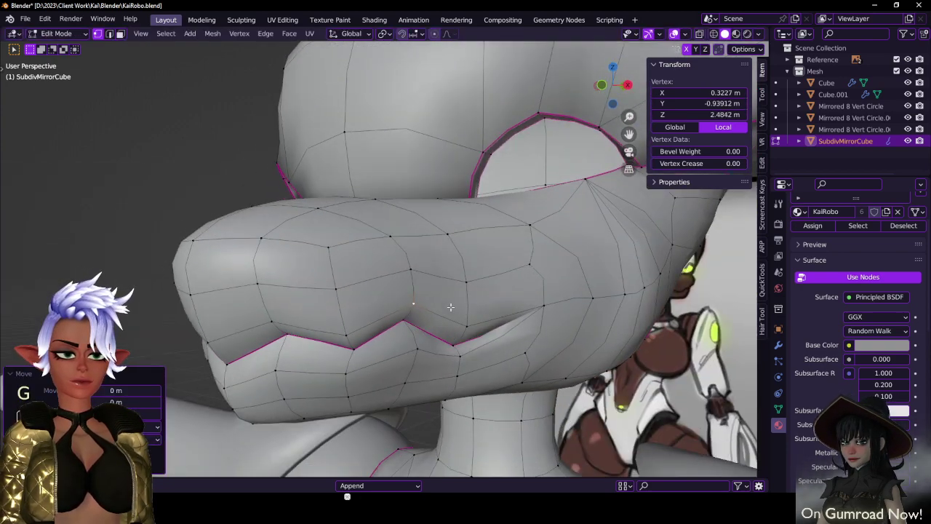
{"action": "middle_click_drag", "start_coordinate": [412, 270], "coordinate": [380, 260]}
{"action": "key", "text": "g"}
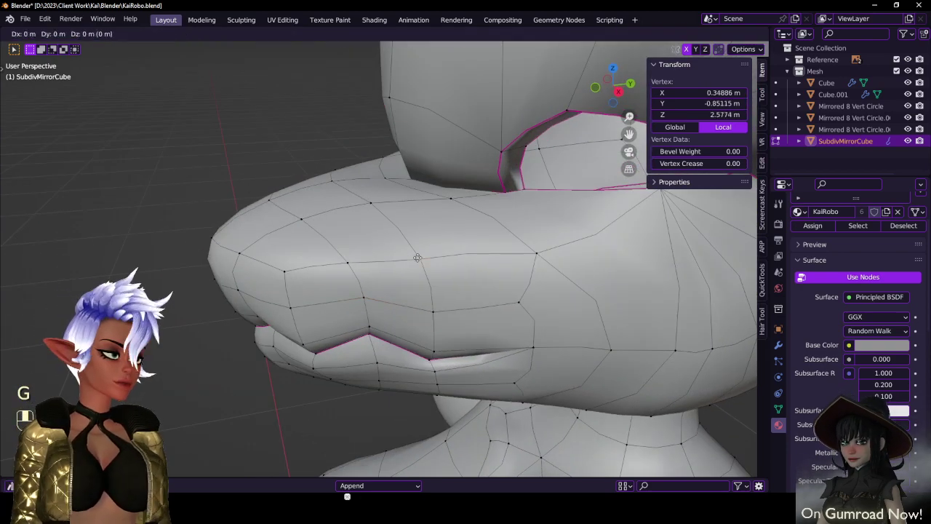
{"action": "left_click", "coordinate": [420, 260]}
- Slide the vertex above the rear of the mouth line along its edge to smooth the muzzle's side
{"action": "middle_click_drag", "start_coordinate": [450, 333], "coordinate": [456, 323]}
{"action": "left_click", "coordinate": [450, 302]}
{"action": "key", "text": "g"}
{"action": "left_click", "coordinate": [446, 294]}
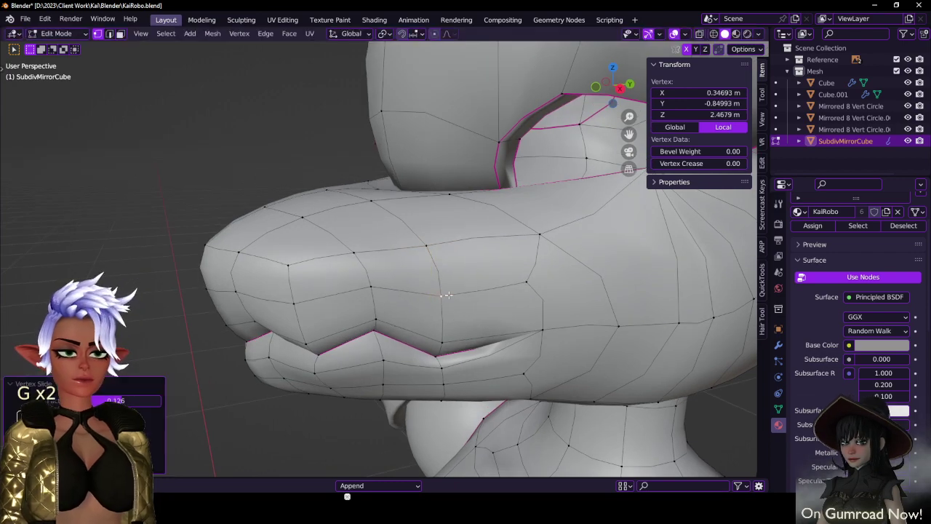
{"action": "left_click", "coordinate": [421, 243]}
{"action": "middle_click_drag", "start_coordinate": [421, 243], "coordinate": [569, 237]}
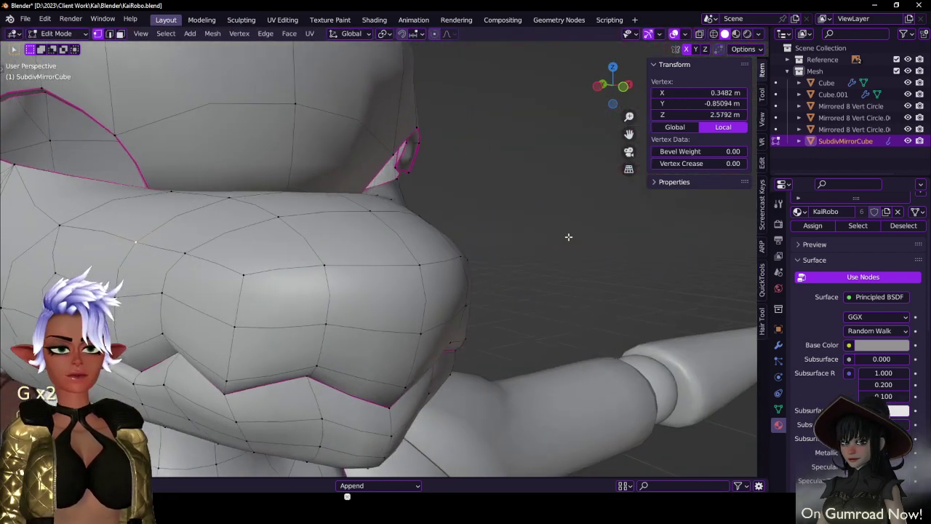
- Reshape the area around the mouth corner by moving its vertex with proportional editing enabled
{"action": "key", "text": "Tab"}
{"action": "middle_click_drag", "start_coordinate": [496, 255], "coordinate": [420, 266]}
{"action": "scroll", "coordinate": [420, 267], "scroll_direction": "down", "scroll_amount": 4}
{"action": "middle_click_drag", "start_coordinate": [486, 252], "coordinate": [380, 257]}
{"action": "key", "text": "Tab"}
{"action": "left_click", "coordinate": [312, 243]}
{"action": "scroll", "coordinate": [408, 261], "scroll_direction": "up", "scroll_amount": 5}
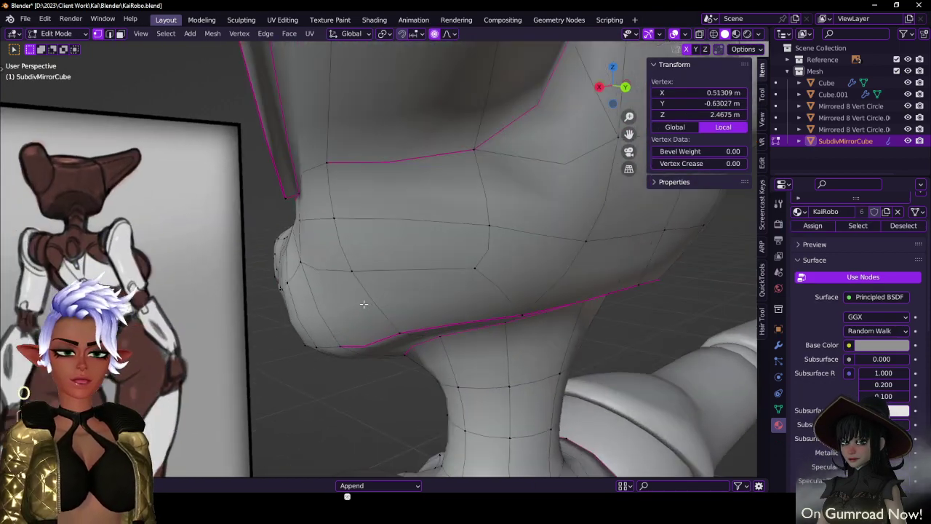
{"action": "key", "text": "g"}
{"action": "left_click", "coordinate": [299, 305]}
{"action": "middle_click_drag", "start_coordinate": [299, 306], "coordinate": [534, 251]}
{"action": "key", "text": "g"}
{"action": "left_click", "coordinate": [488, 310]}
- Leave Edit Mode and save the reshaped head
{"action": "scroll", "coordinate": [489, 310], "scroll_direction": "down", "scroll_amount": 6}
{"action": "key", "text": "Tab"}
{"action": "key", "text": "ctrl+s"}
{"action": "middle_click_drag", "start_coordinate": [462, 286], "coordinate": [483, 257]}
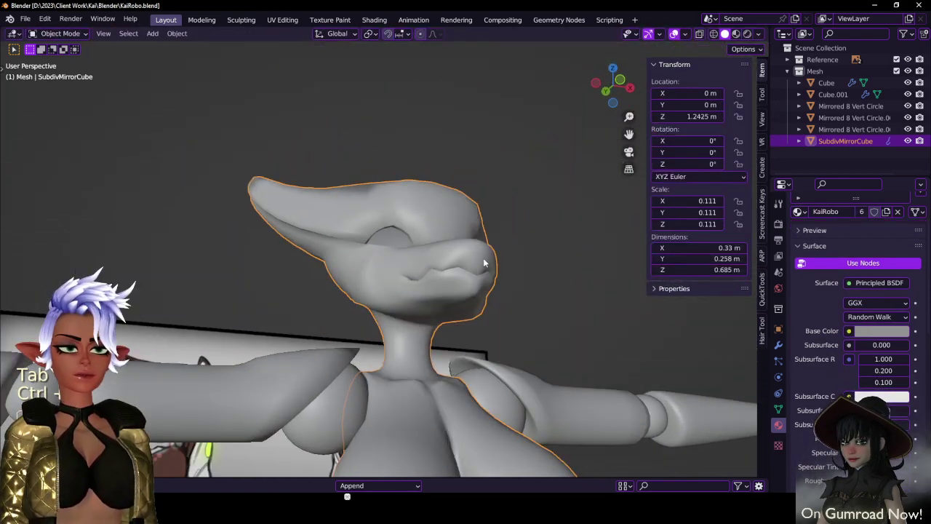
- Try Reset Vectors on the whole mesh and undo it
{"action": "key", "text": "Tab"}
{"action": "key", "text": "a"}
{"action": "key", "text": "q"}
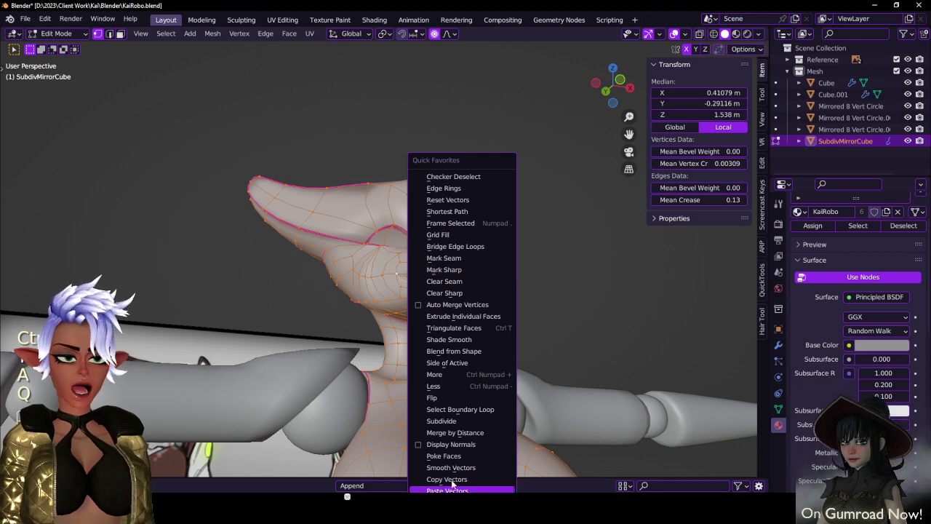
{"action": "left_click", "coordinate": [448, 200]}
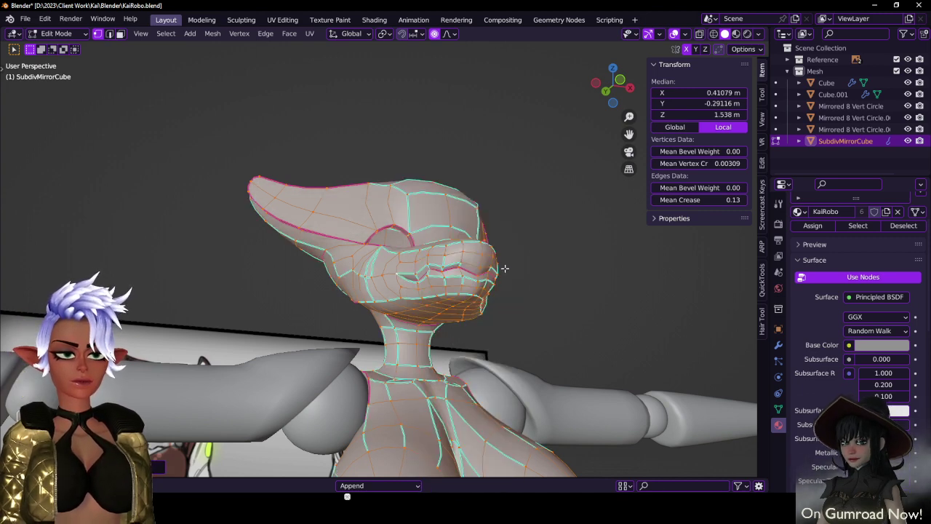
{"action": "key", "text": "ctrl+z"}
{"action": "key", "text": "Tab"}
- Adjust the head's muzzle shape by moving vertices with proportional editing
{"action": "middle_click_drag", "start_coordinate": [509, 267], "coordinate": [470, 273]}
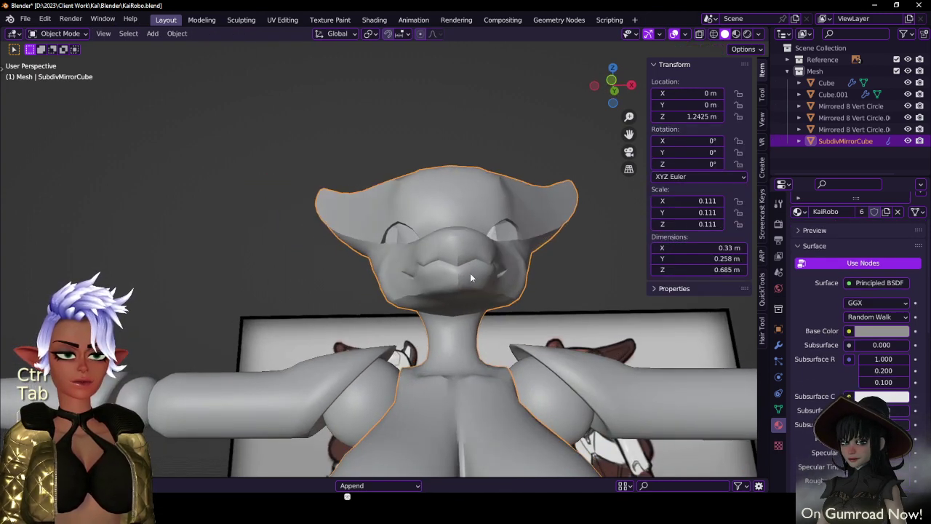
{"action": "key", "text": "Tab"}
{"action": "key", "text": "Tab"}
{"action": "mouse_move", "coordinate": [561, 271]}
{"action": "middle_mouse_down"}
{"action": "mouse_move", "coordinate": [566, 291]}
{"action": "mouse_move", "coordinate": [555, 296]}
{"action": "mouse_move", "coordinate": [420, 321]}
{"action": "mouse_move", "coordinate": [459, 315]}
{"action": "mouse_move", "coordinate": [483, 293]}
{"action": "mouse_move", "coordinate": [451, 281]}
{"action": "mouse_move", "coordinate": [504, 269]}
{"action": "mouse_move", "coordinate": [439, 272]}
{"action": "mouse_move", "coordinate": [410, 292]}
{"action": "mouse_move", "coordinate": [501, 293]}
{"action": "mouse_move", "coordinate": [444, 271]}
{"action": "mouse_move", "coordinate": [457, 264]}
{"action": "mouse_move", "coordinate": [281, 298]}
{"action": "mouse_move", "coordinate": [349, 260]}
{"action": "mouse_move", "coordinate": [329, 237]}
{"action": "mouse_move", "coordinate": [510, 230]}
{"action": "mouse_move", "coordinate": [479, 214]}
{"action": "mouse_move", "coordinate": [424, 235]}
{"action": "mouse_move", "coordinate": [441, 256]}
{"action": "mouse_move", "coordinate": [482, 259]}
{"action": "mouse_move", "coordinate": [415, 259]}
{"action": "middle_mouse_up"}
{"action": "key", "text": "Tab"}
{"action": "key", "text": "g"}
{"action": "left_click", "coordinate": [461, 267]}
{"action": "key", "text": "g"}
{"action": "left_click", "coordinate": [353, 230]}
{"action": "key", "text": "g"}
{"action": "left_click", "coordinate": [494, 226]}
- Slide the front lower lip vertices sideways and reposition the vertices beneath them to shape the chin
{"action": "left_click", "coordinate": [420, 296]}
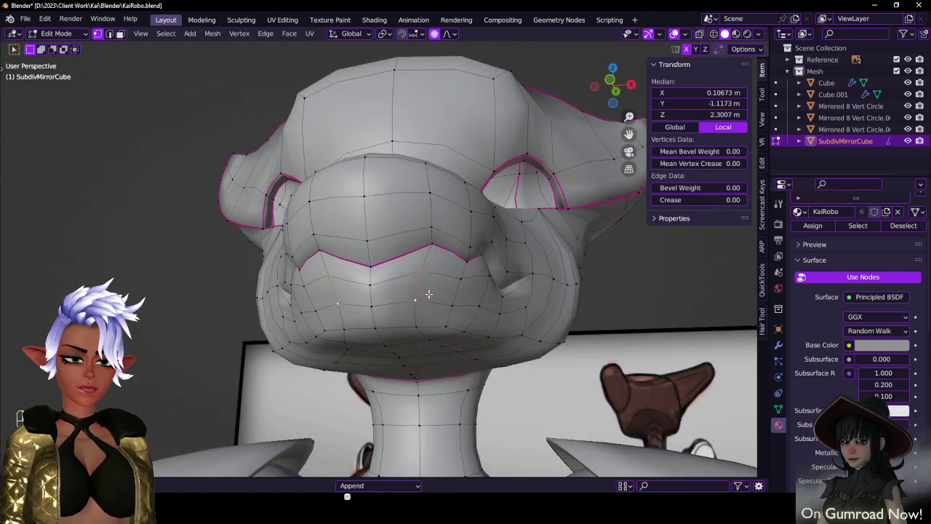
{"action": "key", "text": "g"}
{"action": "key", "text": "g"}
{"action": "left_click", "coordinate": [443, 296]}
{"action": "middle_click_drag", "start_coordinate": [432, 315], "coordinate": [453, 312]}
{"action": "left_click", "coordinate": [421, 288]}
{"action": "key", "text": "g"}
{"action": "left_click", "coordinate": [446, 299]}
{"action": "key", "text": "Tab"}
{"action": "key", "text": "Tab"}
{"action": "scroll", "coordinate": [531, 284], "scroll_direction": "up", "scroll_amount": 3}
{"action": "middle_click_drag", "start_coordinate": [568, 291], "coordinate": [423, 267]}
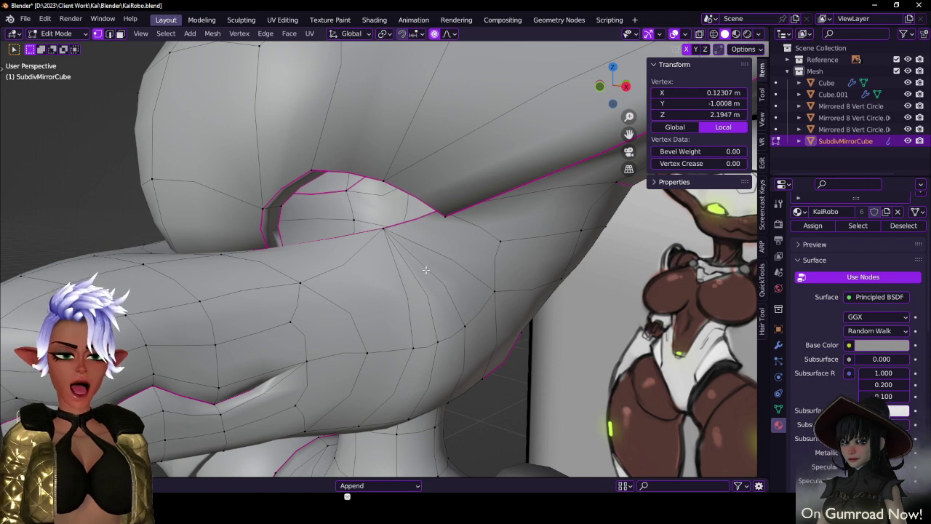
- Slide the vertex on the lower eye rim along its edge toward the muzzle
{"action": "middle_click_drag", "start_coordinate": [416, 300], "coordinate": [253, 132]}
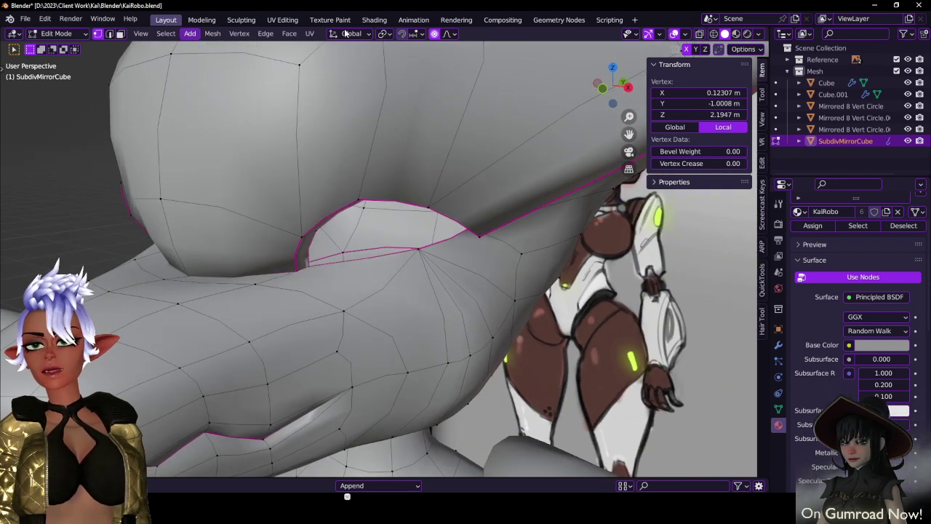
{"action": "middle_click_drag", "start_coordinate": [453, 212], "coordinate": [421, 270]}
{"action": "left_click", "coordinate": [403, 264]}
{"action": "key", "text": "g"}
{"action": "key", "text": "g"}
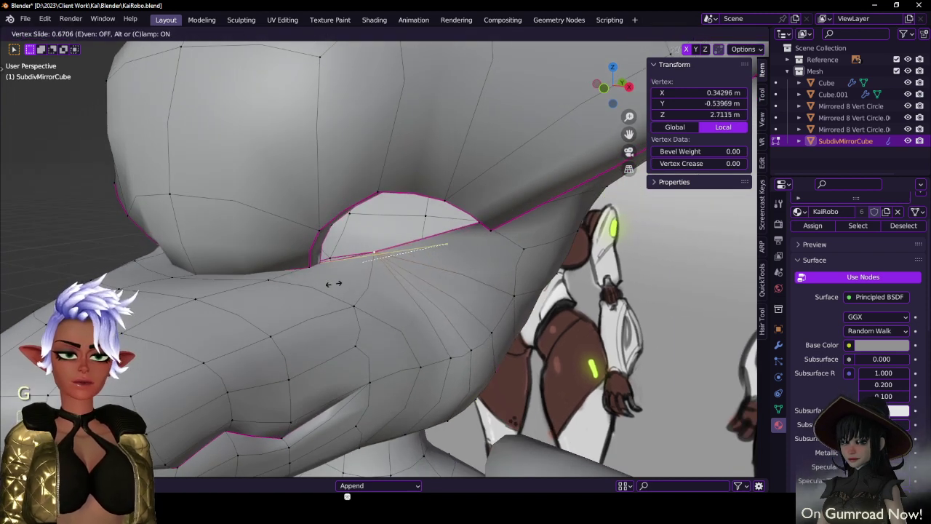
{"action": "left_click", "coordinate": [312, 295]}
{"action": "middle_click_drag", "start_coordinate": [484, 287], "coordinate": [471, 283]}
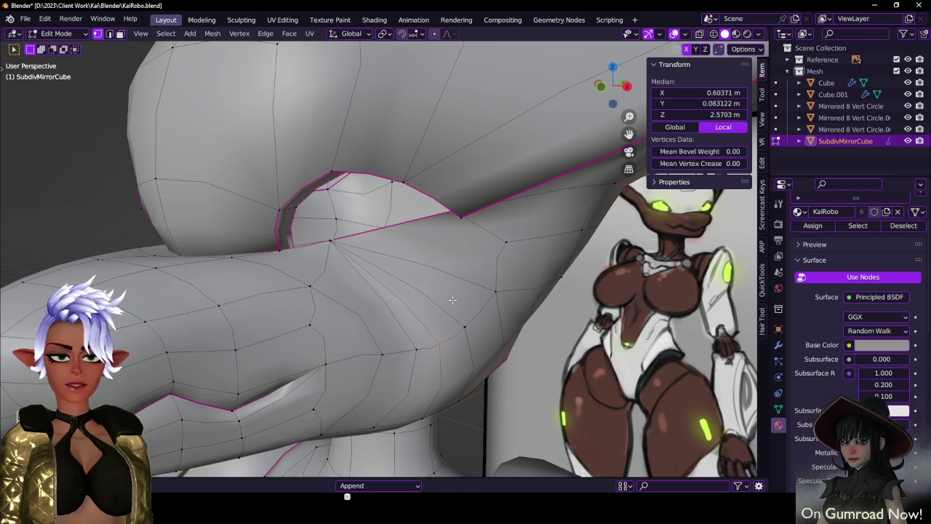
- Remove the edges fanning out from the lower eye rim and cut new edges from the rim down across the cheek with the Knife
{"action": "left_click", "coordinate": [110, 34]}
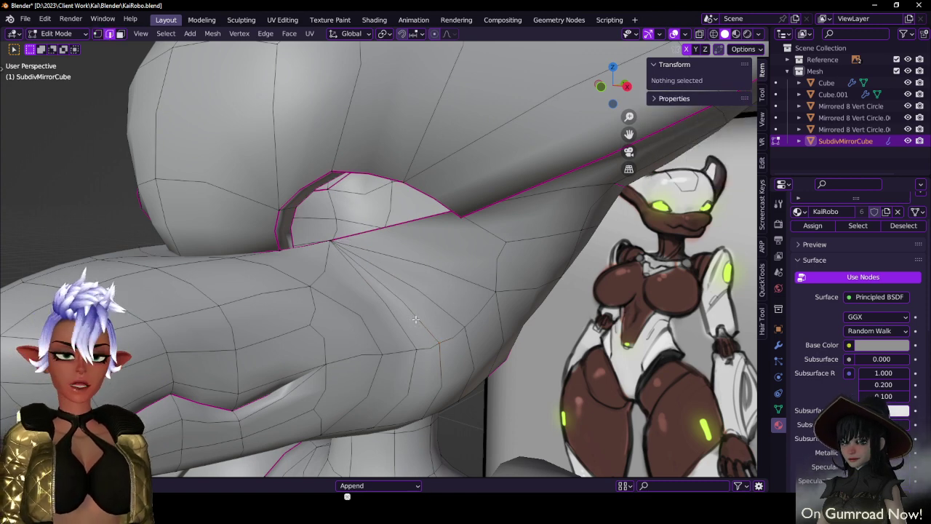
{"action": "left_click", "coordinate": [417, 323]}
{"action": "key", "text": "x"}
{"action": "left_click", "coordinate": [509, 318]}
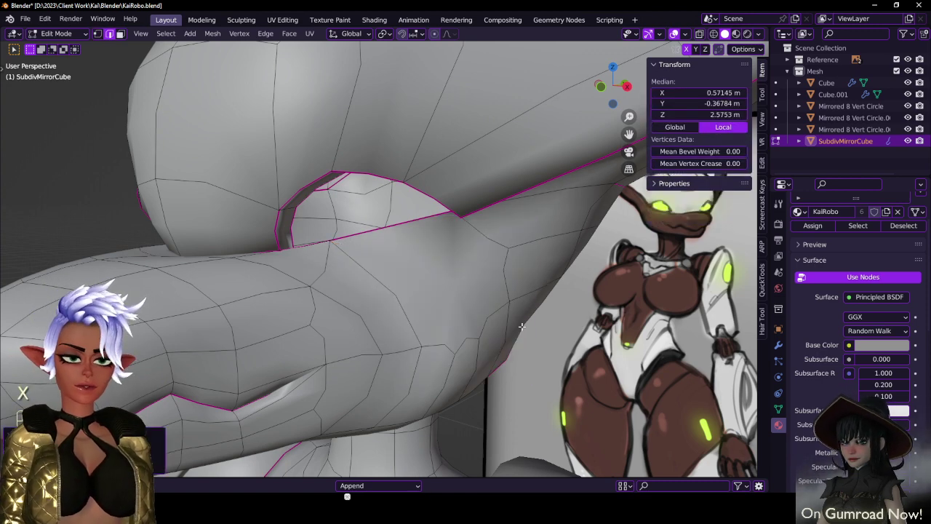
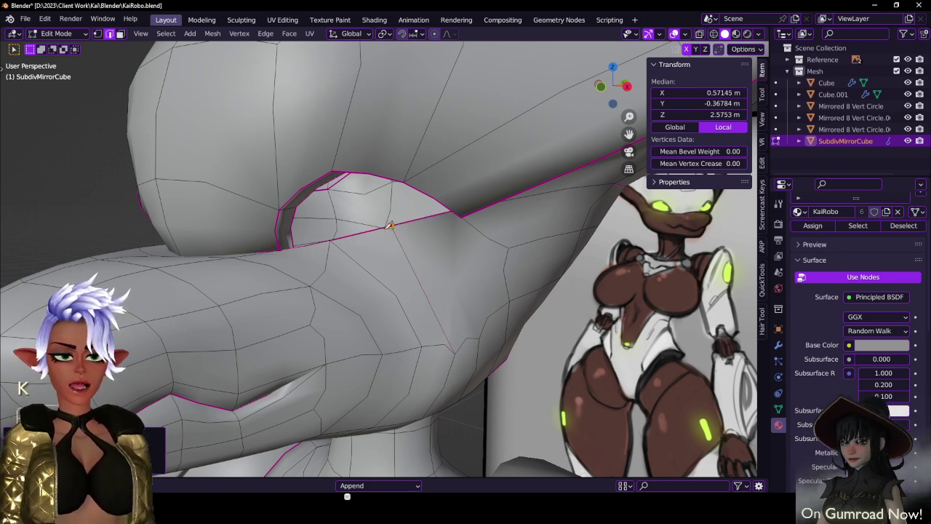
{"action": "left_click", "coordinate": [425, 252]}
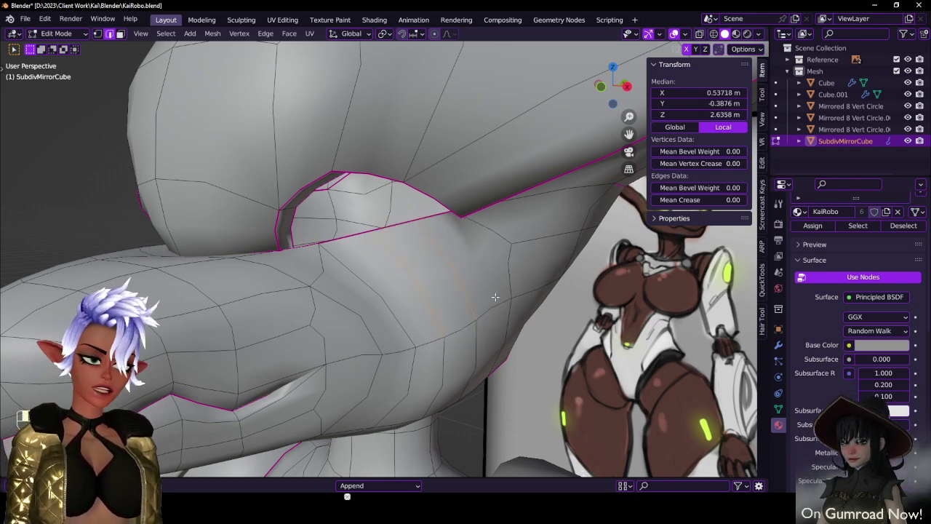
{"action": "middle_click_drag", "start_coordinate": [495, 297], "coordinate": [374, 314]}
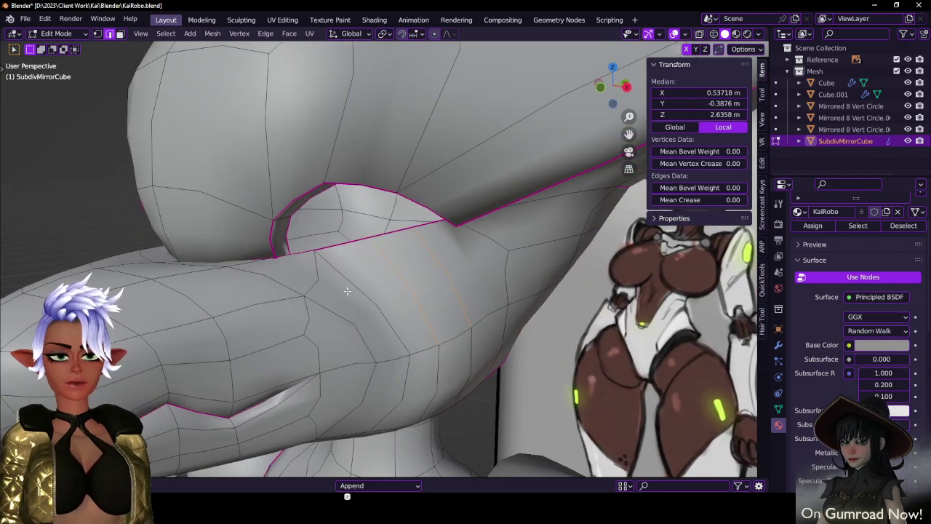
- Connect the vertices on either side of the cheek with an edge path below the eye and reposition its front vertex
{"action": "left_click", "coordinate": [305, 298]}
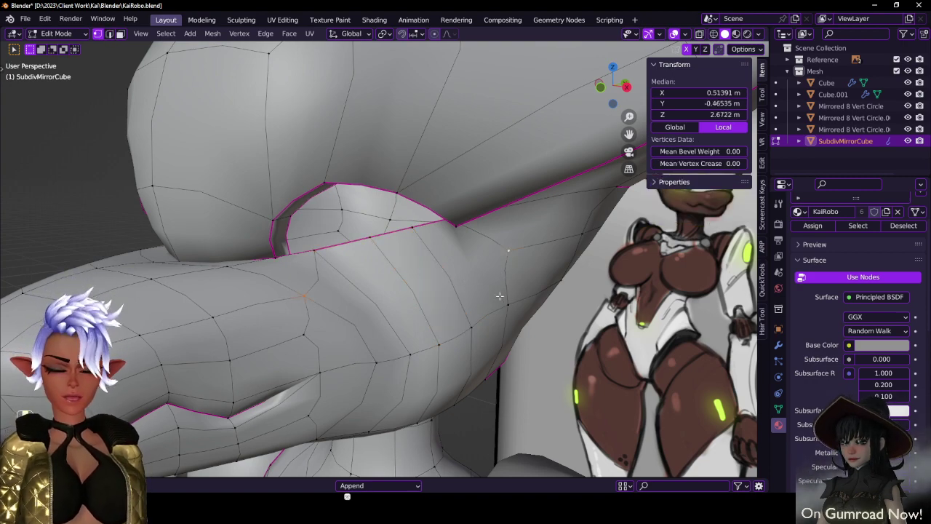
{"action": "key", "text": "j"}
{"action": "middle_click_drag", "start_coordinate": [462, 310], "coordinate": [509, 316]}
{"action": "left_click", "coordinate": [476, 291]}
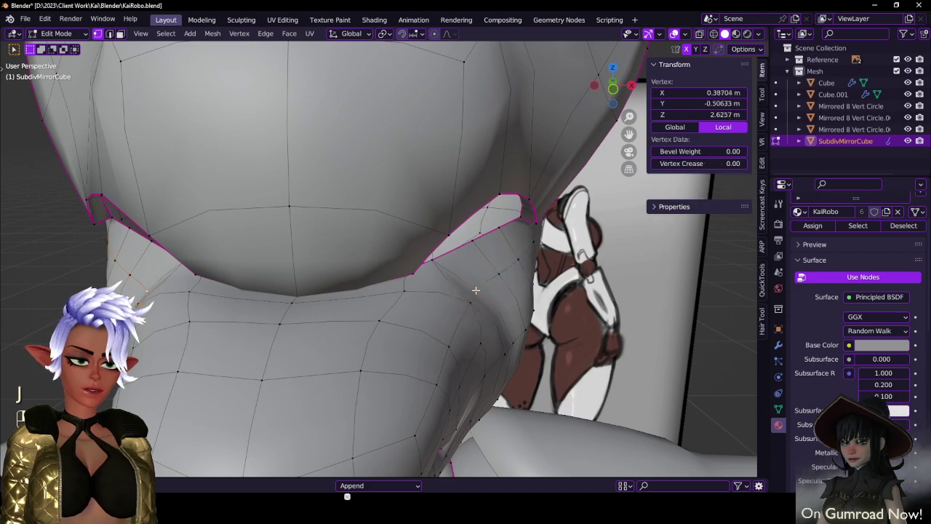
{"action": "middle_click_drag", "start_coordinate": [476, 290], "coordinate": [429, 264]}
{"action": "key", "text": "g"}
{"action": "left_click", "coordinate": [525, 303]}
- Connect the vertices at the front of the cheek and remove the surplus edge between the eye rim and the vertex beneath it
{"action": "middle_click_drag", "start_coordinate": [368, 275], "coordinate": [369, 294]}
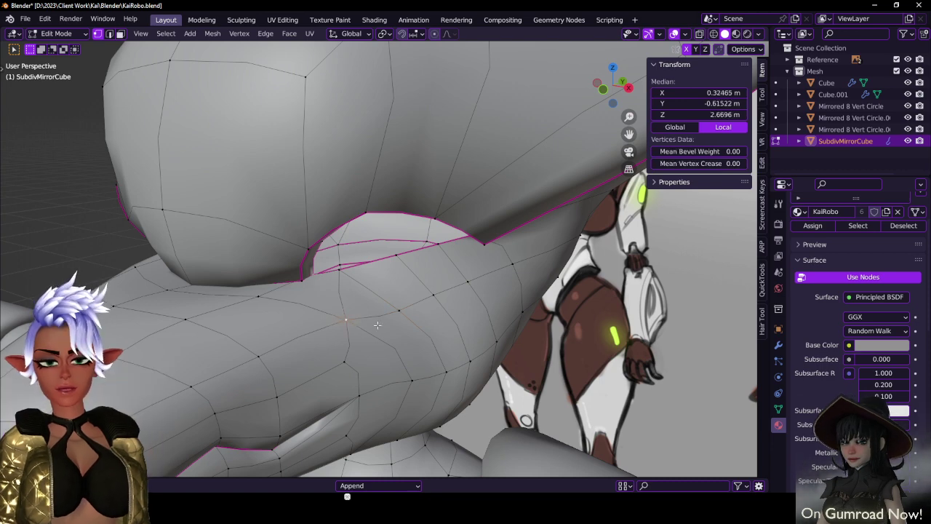
{"action": "key", "text": "j"}
{"action": "left_click", "coordinate": [342, 317]}
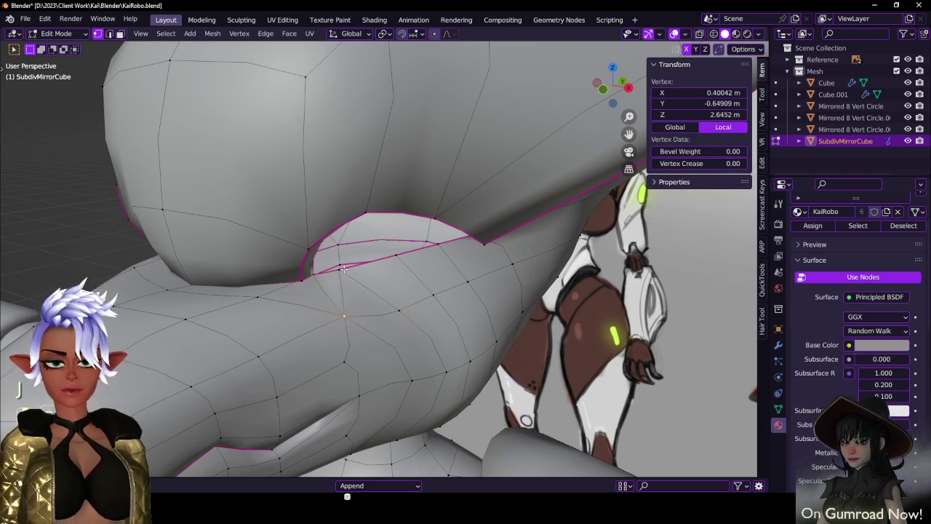
{"action": "left_click", "coordinate": [431, 317], "text": "shift"}
{"action": "key", "text": "x"}
{"action": "left_click", "coordinate": [431, 316]}
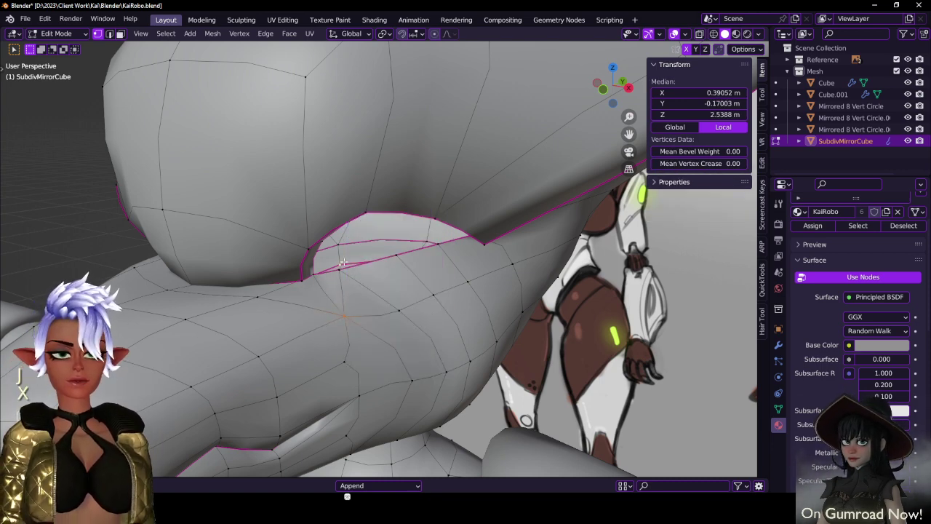
{"action": "left_click", "coordinate": [339, 268]}
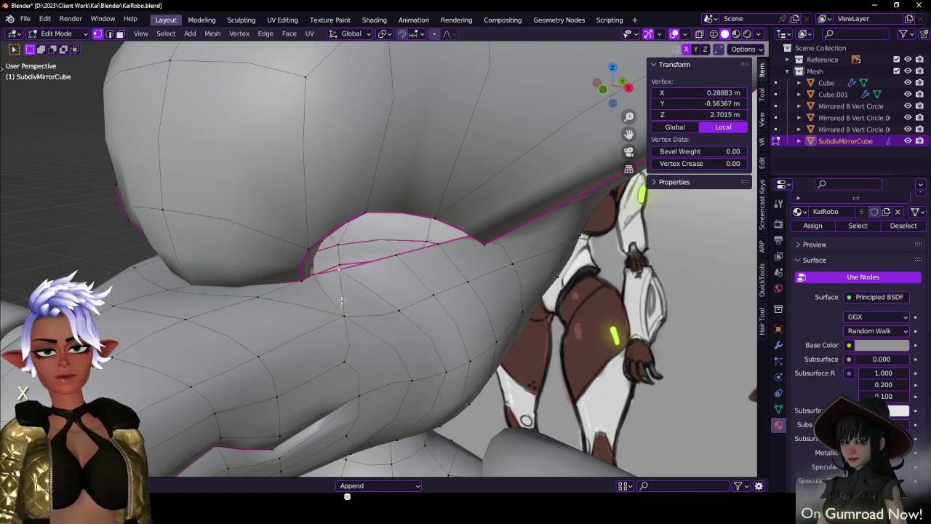
{"action": "left_click", "coordinate": [343, 313], "text": "shift"}
{"action": "key", "text": "x"}
{"action": "left_click", "coordinate": [431, 315]}
{"action": "mouse_move", "coordinate": [431, 315]}
{"action": "middle_mouse_down"}
{"action": "mouse_move", "coordinate": [416, 280]}
{"action": "mouse_move", "coordinate": [398, 297]}
{"action": "mouse_move", "coordinate": [316, 293]}
{"action": "mouse_move", "coordinate": [373, 298]}
{"action": "mouse_move", "coordinate": [379, 251]}
{"action": "mouse_move", "coordinate": [394, 343]}
{"action": "mouse_move", "coordinate": [408, 306]}
{"action": "mouse_move", "coordinate": [383, 241]}
{"action": "mouse_move", "coordinate": [419, 346]}
{"action": "mouse_move", "coordinate": [424, 322]}
{"action": "middle_mouse_up"}
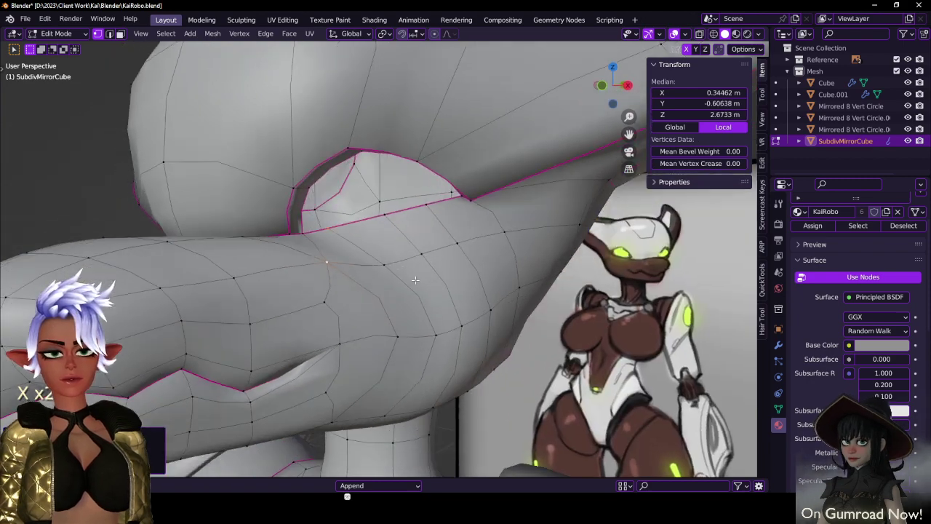
- Rotate and move the short edge on the cheek below the eye to smooth the surface
{"action": "key", "text": "Tab"}
{"action": "key", "text": "Tab"}
{"action": "left_click", "coordinate": [347, 240]}
{"action": "left_click", "coordinate": [383, 255], "text": "shift"}
{"action": "scroll", "coordinate": [425, 322], "scroll_direction": "up", "scroll_amount": 5}
{"action": "scroll", "coordinate": [431, 351], "scroll_direction": "down", "scroll_amount": 3}
{"action": "scroll", "coordinate": [435, 334], "scroll_direction": "down", "scroll_amount": 1}
{"action": "key", "text": "r"}
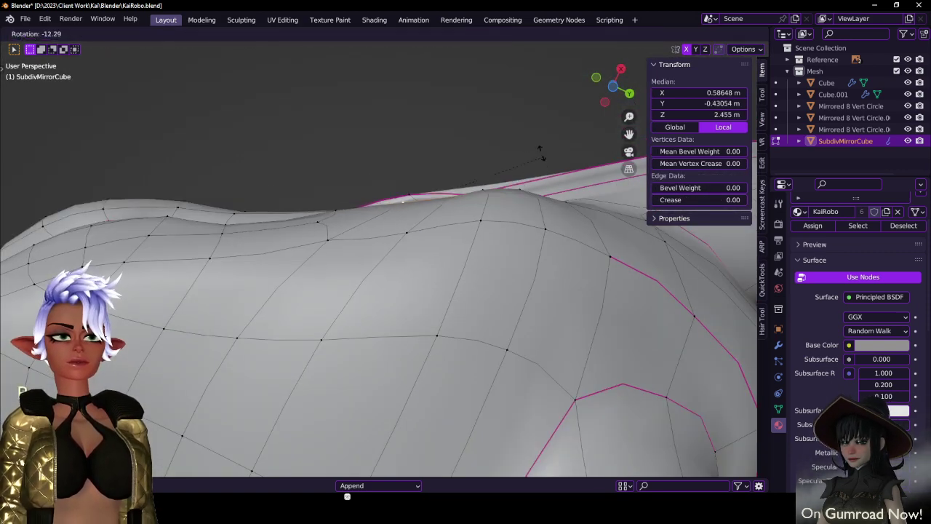
{"action": "left_click", "coordinate": [529, 152]}
{"action": "key", "text": "g"}
{"action": "left_click", "coordinate": [469, 152]}
- Leave Edit Mode and save the file
{"action": "middle_click_drag", "start_coordinate": [469, 153], "coordinate": [502, 173]}
{"action": "scroll", "coordinate": [453, 291], "scroll_direction": "up", "scroll_amount": 3}
{"action": "key", "text": "Tab"}
{"action": "scroll", "coordinate": [444, 282], "scroll_direction": "down", "scroll_amount": 5}
{"action": "middle_click_drag", "start_coordinate": [440, 278], "coordinate": [379, 291]}
{"action": "key", "text": "ctrl+s"}
- Select the region of faces under the lower jaw in Edit Mode and bring up the LoopTools operations
{"action": "key", "text": "Tab"}
{"action": "left_click", "coordinate": [258, 276]}
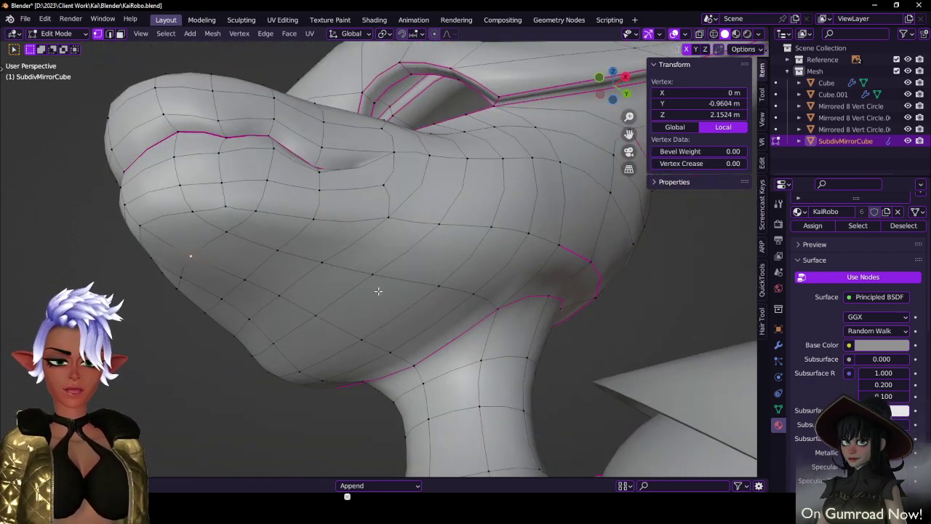
{"action": "left_click", "coordinate": [460, 292], "text": "ctrl+shift"}
{"action": "middle_click_drag", "start_coordinate": [520, 251], "coordinate": [768, 88]}
{"action": "left_click", "coordinate": [762, 161]}
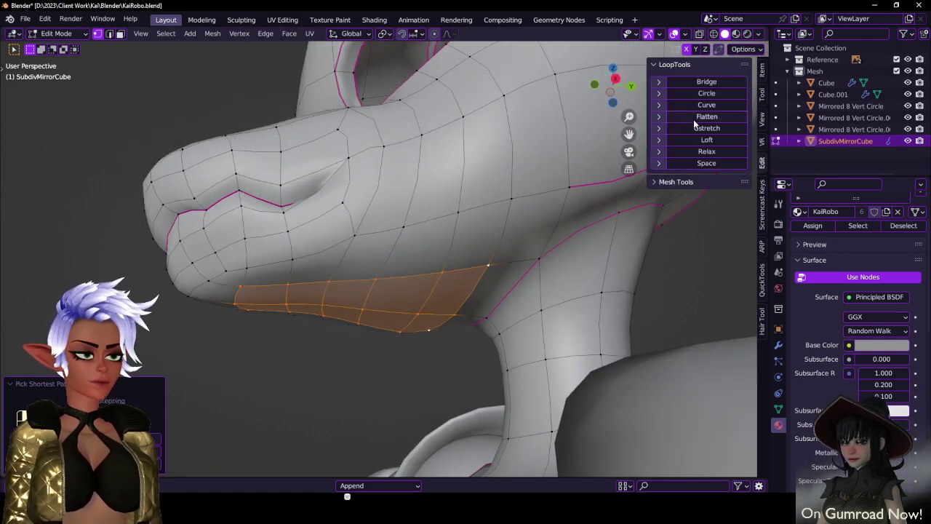
{"action": "middle_click_drag", "start_coordinate": [372, 273], "coordinate": [334, 310]}
- Scale the front centre vertex of the chin to 0 along global X, then return to Object Mode
{"action": "key", "text": "alt+a"}
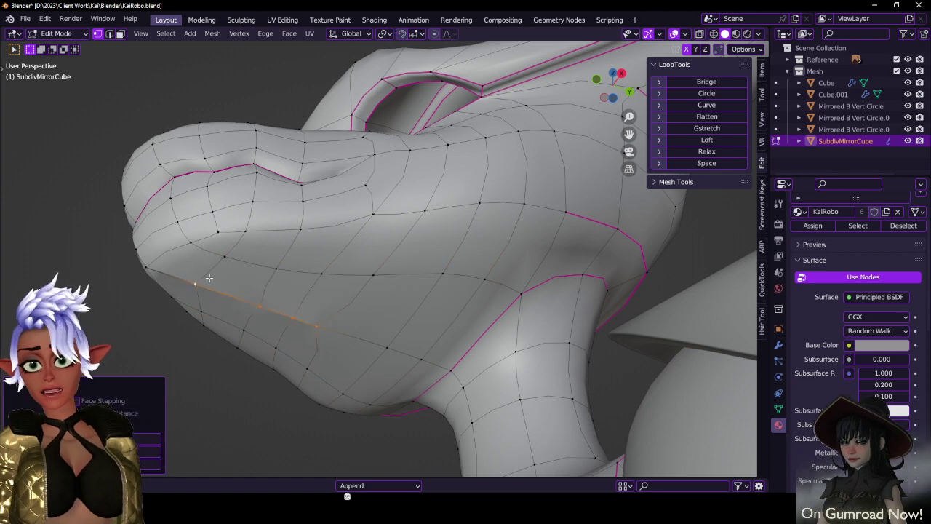
{"action": "key", "text": "period"}
{"action": "left_click", "coordinate": [209, 277]}
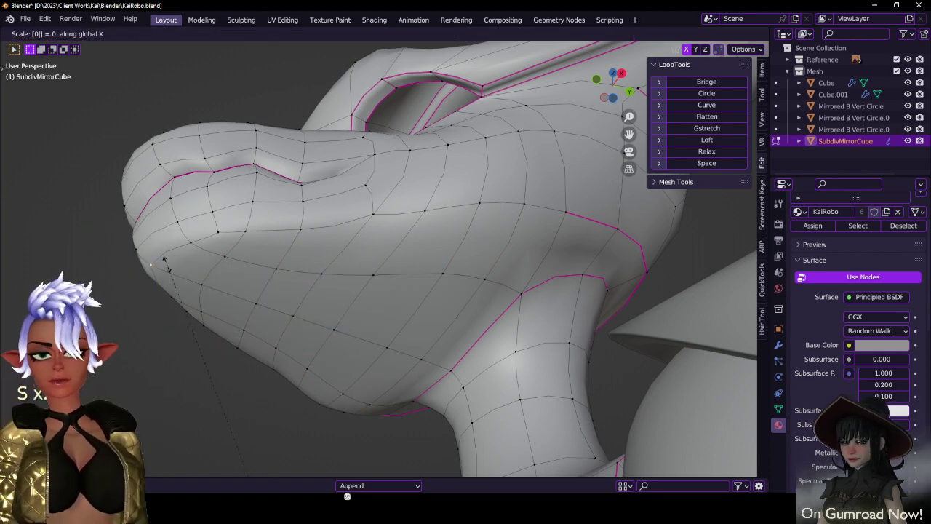
{"action": "key", "text": "Tab"}
{"action": "middle_click_drag", "start_coordinate": [322, 271], "coordinate": [366, 310]}
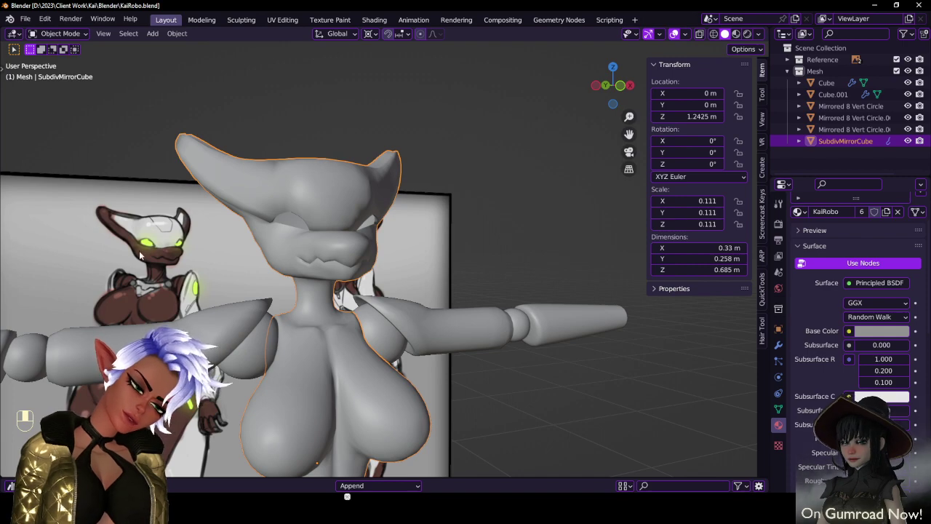
- Box-select vertices on the crown of the head in Edit Mode and move them along Z
{"action": "middle_click_drag", "start_coordinate": [325, 213], "coordinate": [394, 256], "text": "shift"}
{"action": "scroll", "coordinate": [397, 237], "scroll_direction": "up", "scroll_amount": 2}
{"action": "key", "text": "Tab"}
{"action": "middle_click_drag", "start_coordinate": [403, 202], "coordinate": [439, 211]}
{"action": "key", "text": "b"}
{"action": "left_click_drag", "start_coordinate": [426, 82], "coordinate": [469, 155]}
{"action": "middle_click_drag", "start_coordinate": [469, 149], "coordinate": [384, 317]}
{"action": "key", "text": "b"}
{"action": "key", "text": "g"}
{"action": "key", "text": "z"}
{"action": "left_click", "coordinate": [383, 279]}
- Box-select the forehead vertices beside the base of the ear and lower them along Z
{"action": "middle_click_drag", "start_coordinate": [383, 278], "coordinate": [493, 319]}
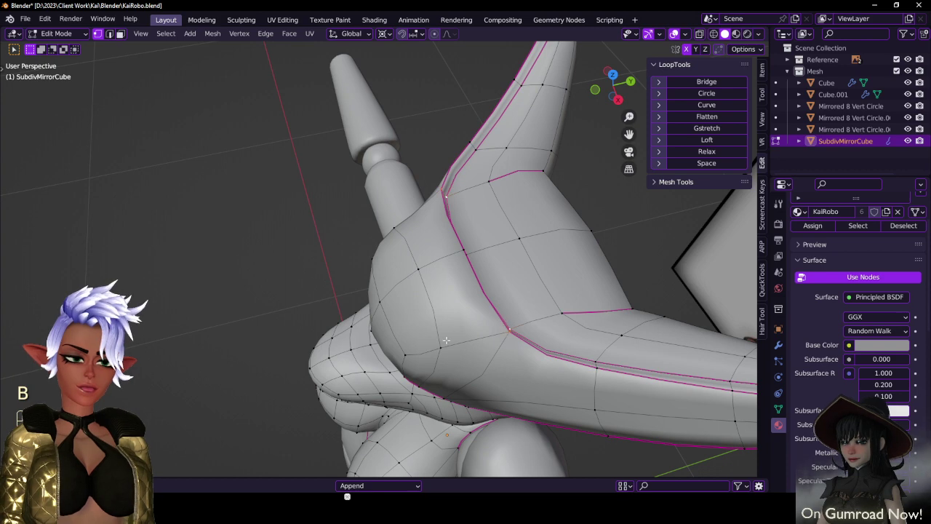
{"action": "key", "text": "b"}
{"action": "left_click_drag", "start_coordinate": [446, 341], "coordinate": [434, 357]}
{"action": "middle_click_drag", "start_coordinate": [434, 356], "coordinate": [537, 266]}
{"action": "key", "text": "g"}
{"action": "key", "text": "z"}
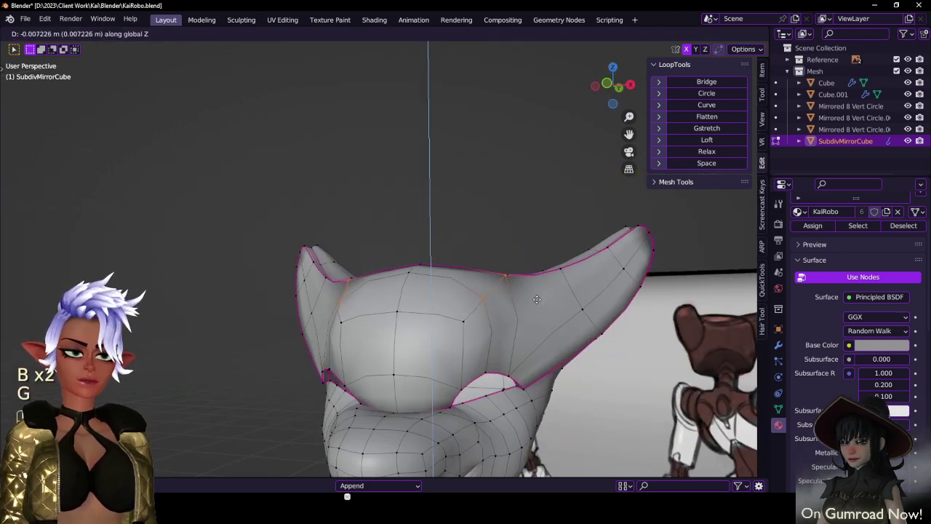
{"action": "left_click", "coordinate": [512, 287]}
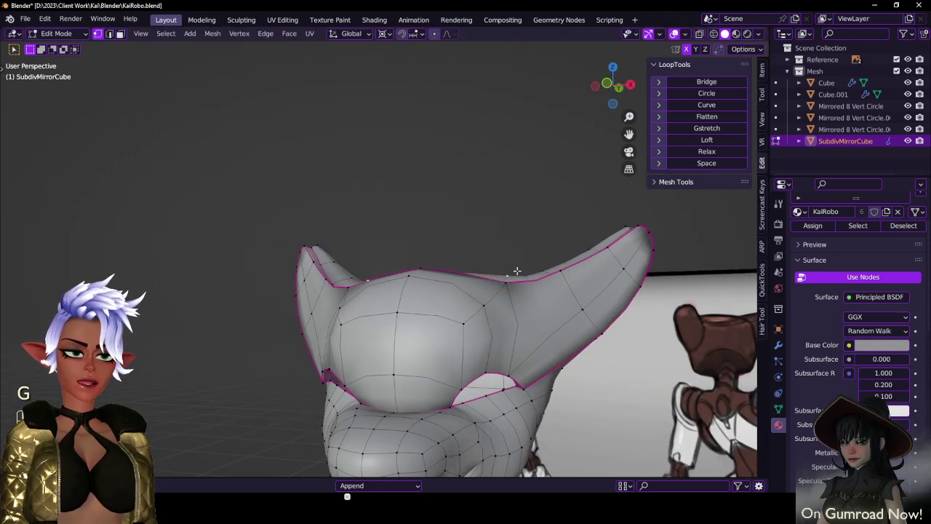
- Lower the crown vertices behind the ear-base seam along Z and leave Edit Mode
{"action": "key", "text": "g"}
{"action": "key", "text": "z"}
{"action": "left_click", "coordinate": [513, 307]}
{"action": "key", "text": "g"}
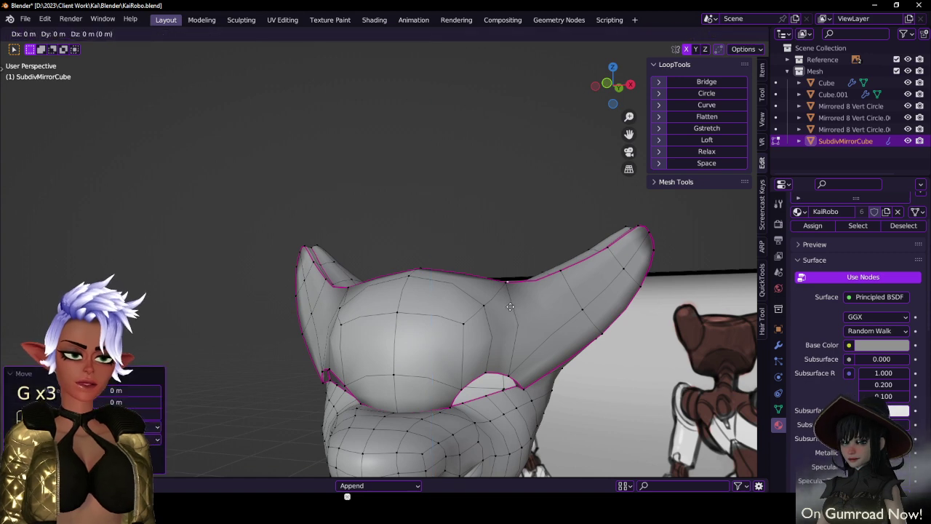
{"action": "key", "text": "z"}
{"action": "left_click", "coordinate": [514, 294]}
{"action": "key", "text": "Tab"}
{"action": "scroll", "coordinate": [466, 302], "scroll_direction": "down", "scroll_amount": 3}
{"action": "middle_click_drag", "start_coordinate": [376, 309], "coordinate": [431, 299]}
{"action": "middle_click_drag", "start_coordinate": [351, 303], "coordinate": [333, 250]}
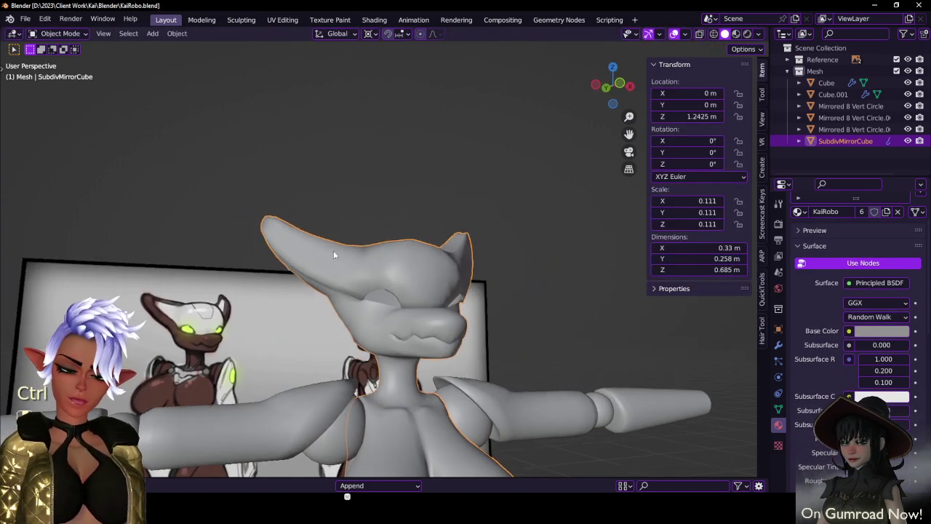
- Delete the vertices of the outer shell panel at the tip of the ear in Edit Mode
{"action": "key", "text": "Tab"}
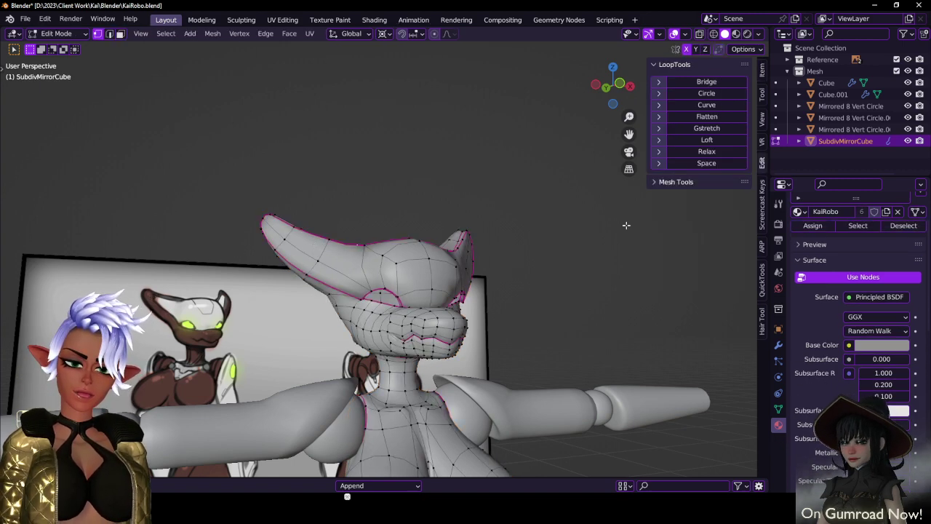
{"action": "middle_click_drag", "start_coordinate": [527, 246], "coordinate": [386, 244]}
{"action": "middle_click_drag", "start_coordinate": [713, 207], "coordinate": [555, 254], "text": "shift"}
{"action": "scroll", "coordinate": [531, 251], "scroll_direction": "up", "scroll_amount": 1}
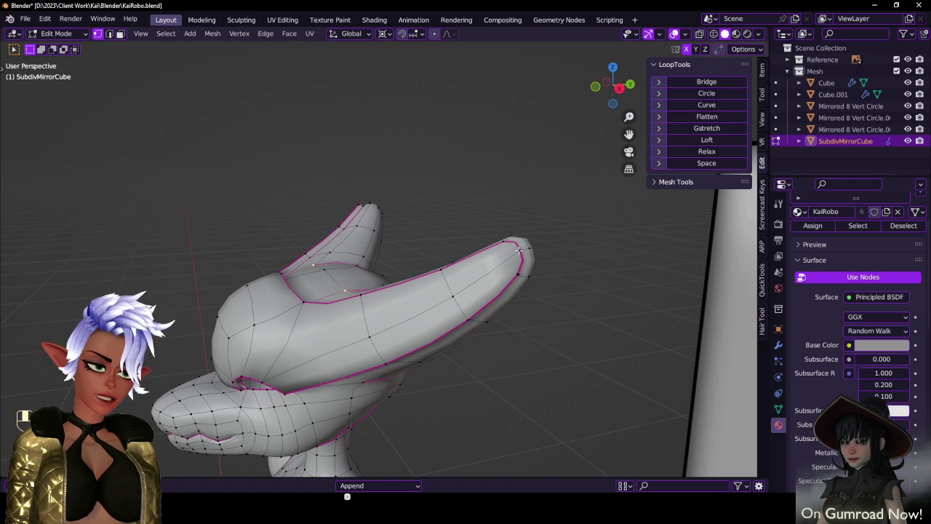
{"action": "scroll", "coordinate": [519, 250], "scroll_direction": "up", "scroll_amount": 4}
{"action": "left_click", "coordinate": [513, 271]}
{"action": "key", "text": "x"}
{"action": "key", "text": "v"}
{"action": "middle_click_drag", "start_coordinate": [498, 274], "coordinate": [377, 251]}
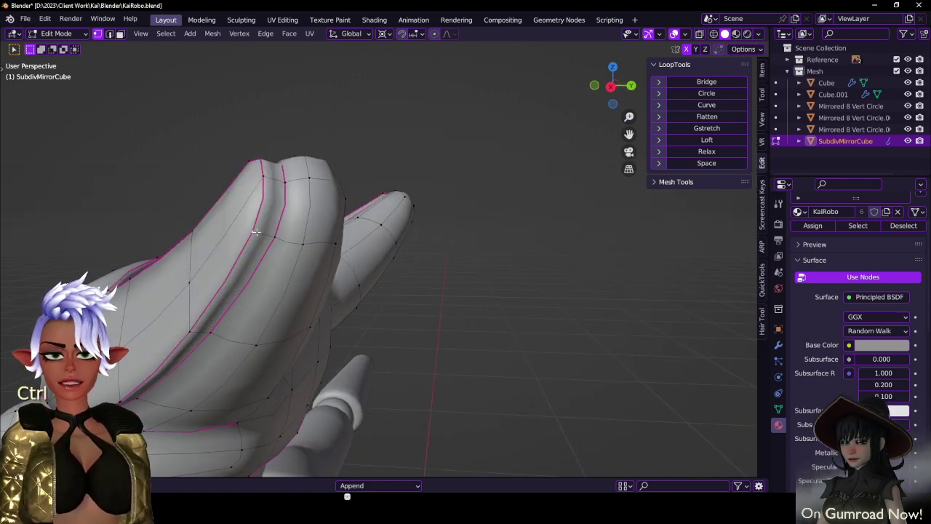
{"action": "middle_click_drag", "start_coordinate": [256, 231], "coordinate": [274, 288]}
{"action": "middle_click_drag", "start_coordinate": [338, 321], "coordinate": [355, 300]}
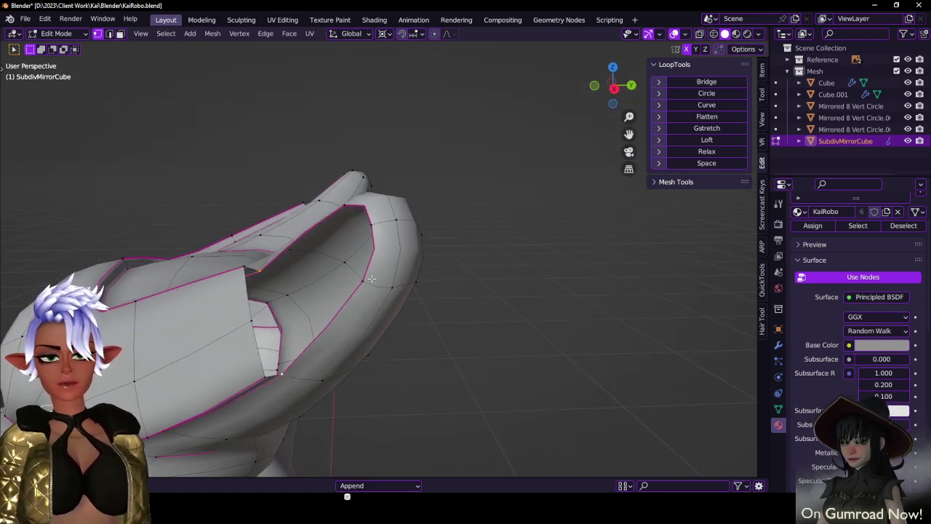
- Fill a new face over the opening near the ear tip and set the mean crease of its edges to 0
{"action": "key", "text": "f"}
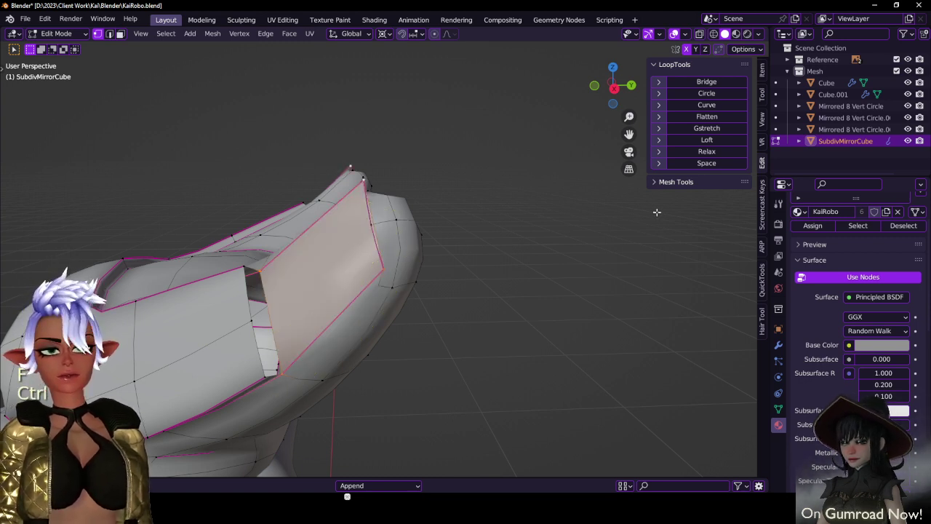
{"action": "left_click", "coordinate": [763, 69]}
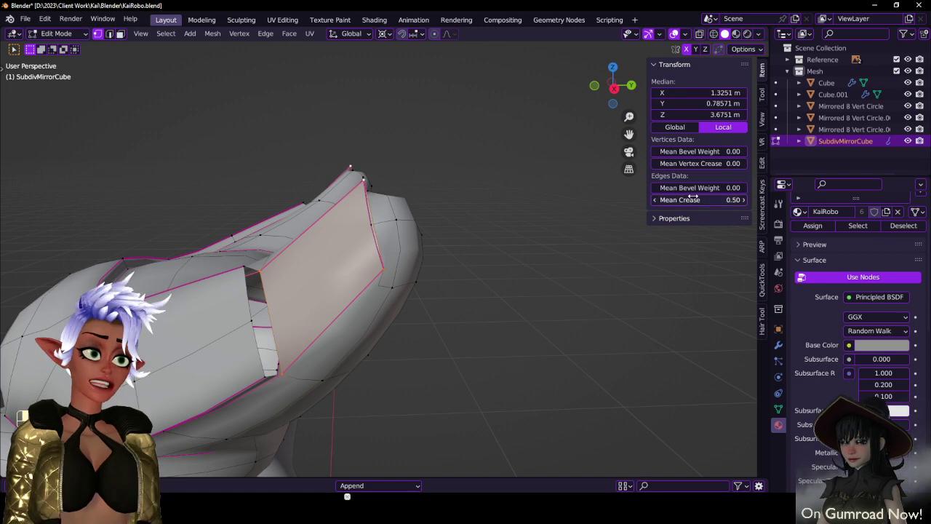
{"action": "left_click_drag", "start_coordinate": [699, 200], "coordinate": [648, 200]}
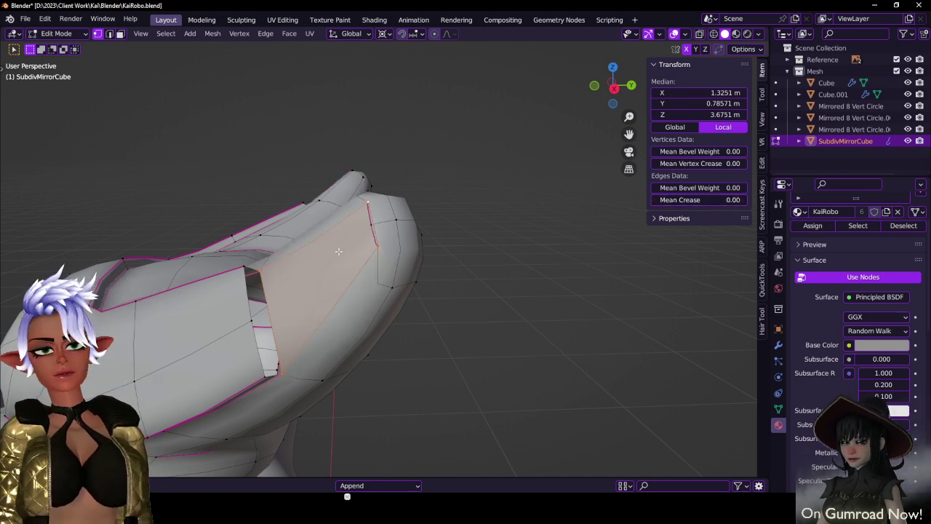
{"action": "middle_click_drag", "start_coordinate": [412, 240], "coordinate": [342, 313]}
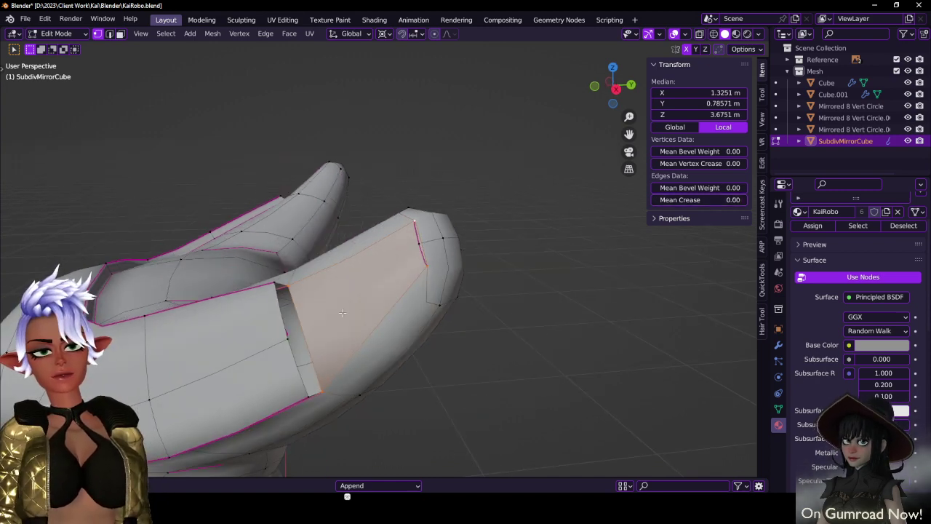
{"action": "left_click", "coordinate": [401, 249]}
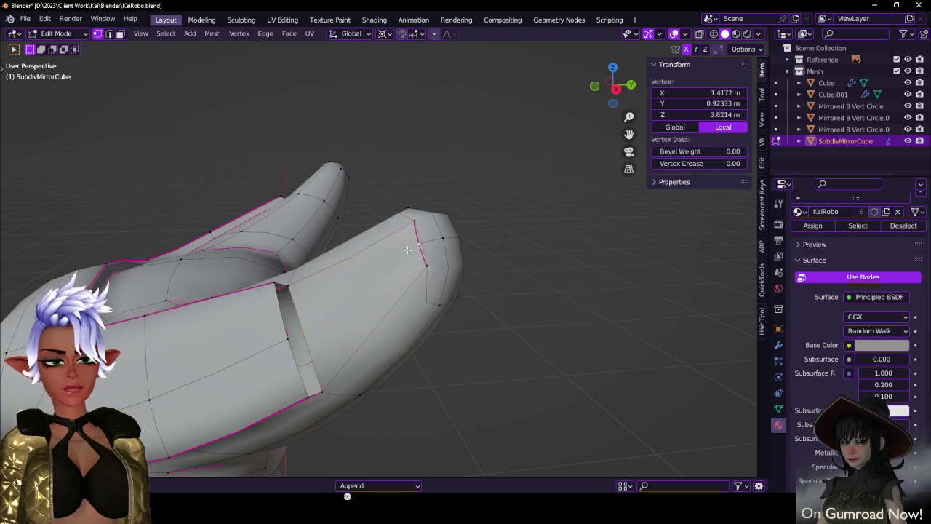
- Add a loop cut running lengthwise through the middle of the outer ear face up to the tip
{"action": "key", "text": "g"}
{"action": "left_click", "coordinate": [409, 257]}
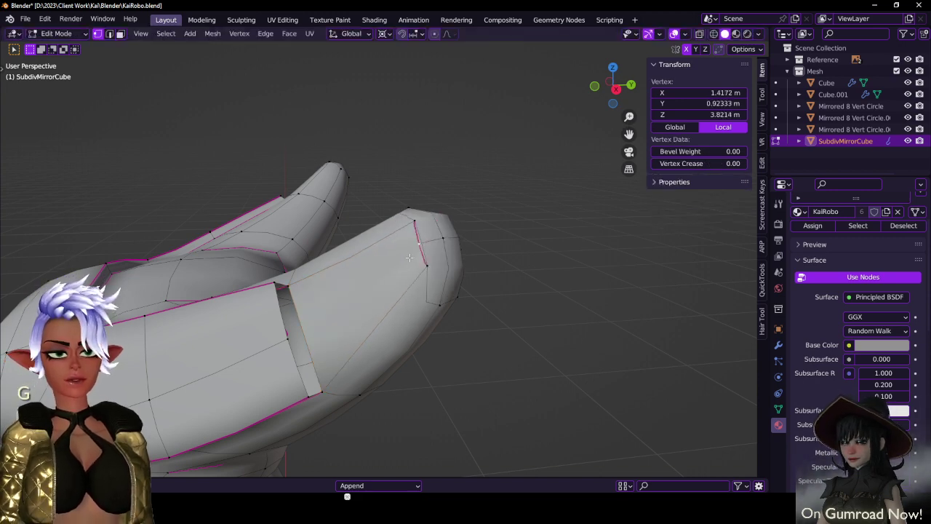
{"action": "key", "text": "ctrl+r"}
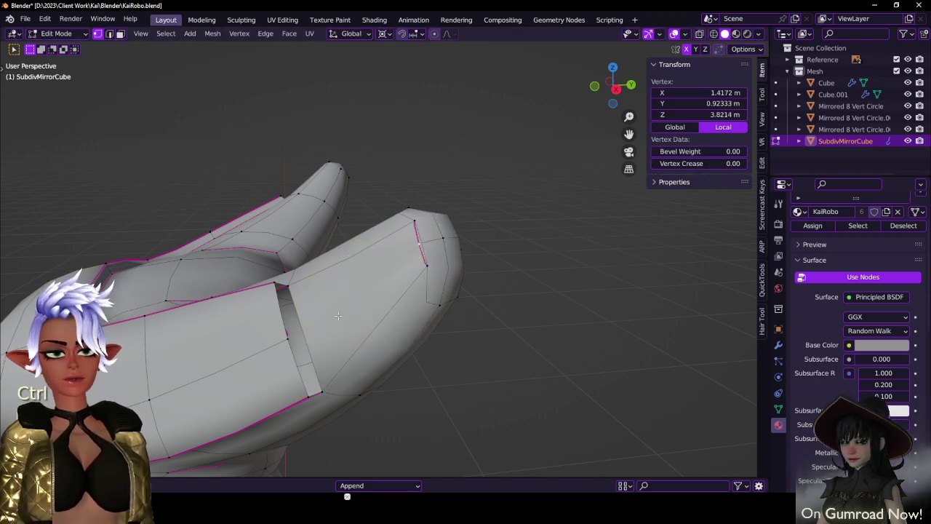
{"action": "left_click", "coordinate": [309, 327]}
{"action": "left_click", "coordinate": [326, 315]}
{"action": "key", "text": "z"}
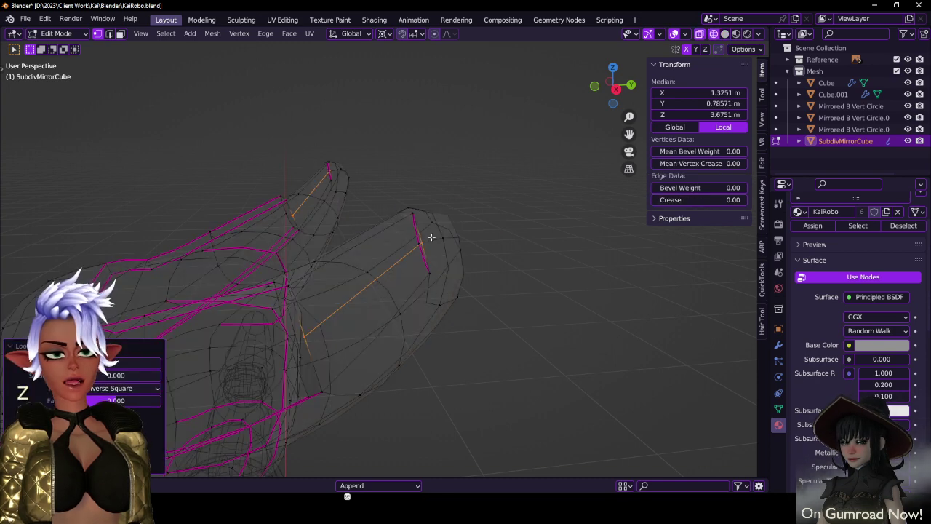
- Merge the vertices where the new loop meets the ear tip At Center, and set the surrounding edges' mean crease to 0
{"action": "left_click", "coordinate": [420, 240]}
{"action": "key", "text": "b"}
{"action": "left_click_drag", "start_coordinate": [420, 240], "coordinate": [427, 252]}
{"action": "key", "text": "m"}
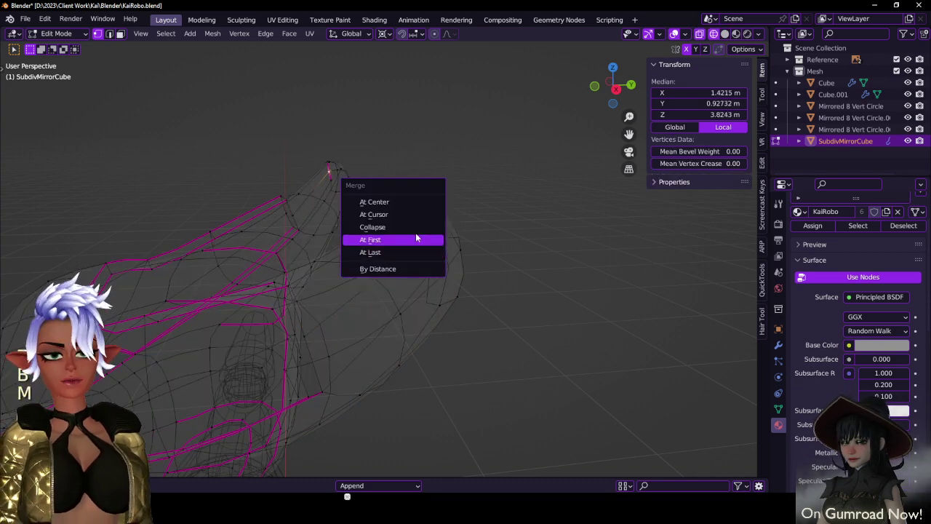
{"action": "left_click", "coordinate": [404, 202]}
{"action": "key", "text": "ctrl+KP_Add"}
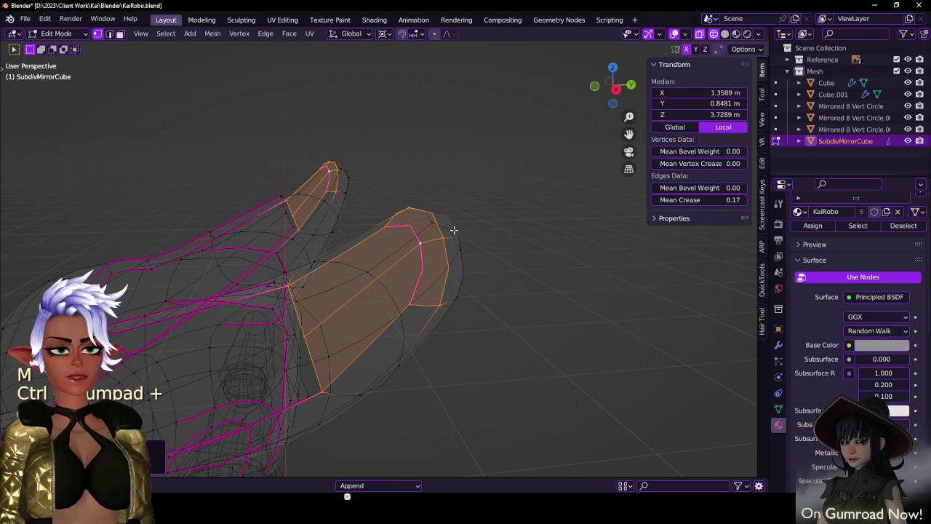
{"action": "left_click_drag", "start_coordinate": [714, 200], "coordinate": [691, 200]}
{"action": "key", "text": "z"}
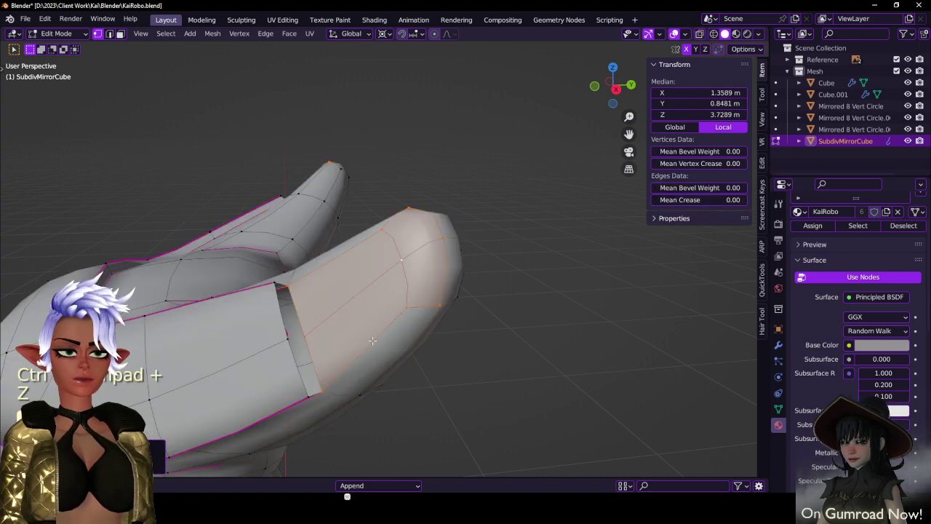
- Fill the gap between the outer ear panel and the ear tip section with new faces
{"action": "middle_click_drag", "start_coordinate": [264, 306], "coordinate": [232, 278]}
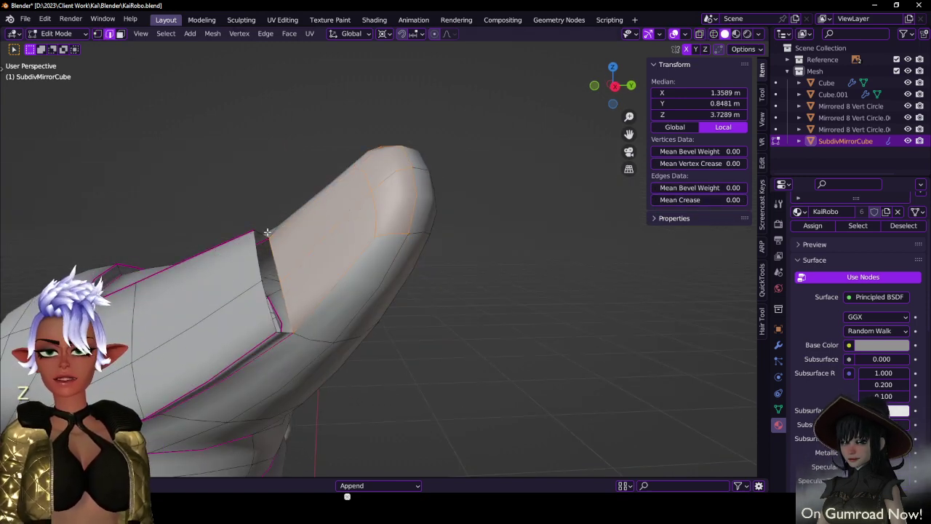
{"action": "left_click", "coordinate": [257, 256]}
{"action": "left_click", "coordinate": [278, 251], "text": "shift"}
{"action": "key", "text": "f"}
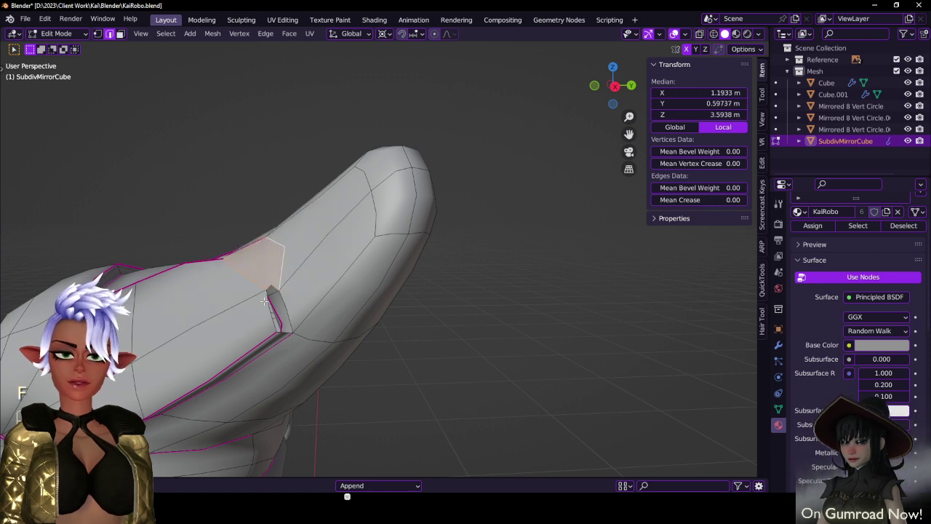
{"action": "key", "text": "f"}
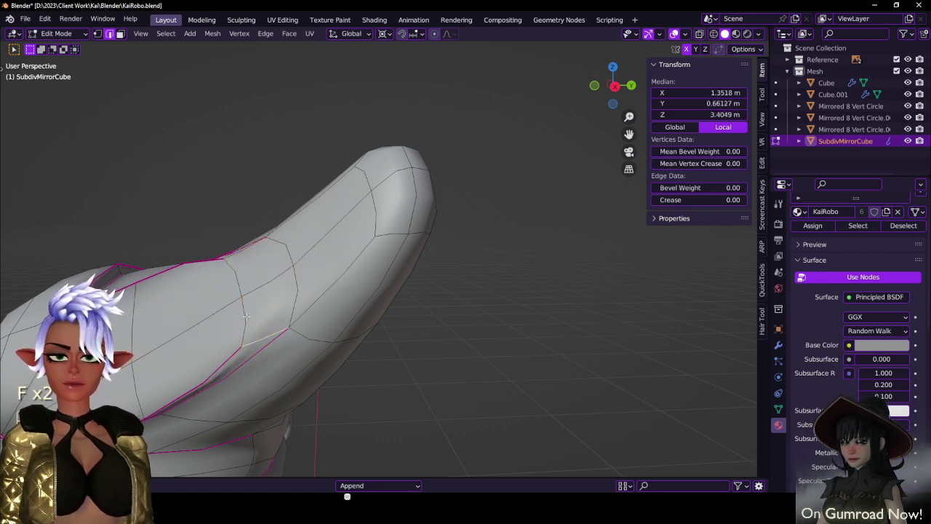
- Select the edge loops along the seam between the shell panel and the ear tip and set their mean crease to 1
{"action": "scroll", "coordinate": [276, 295], "scroll_direction": "up", "scroll_amount": 1}
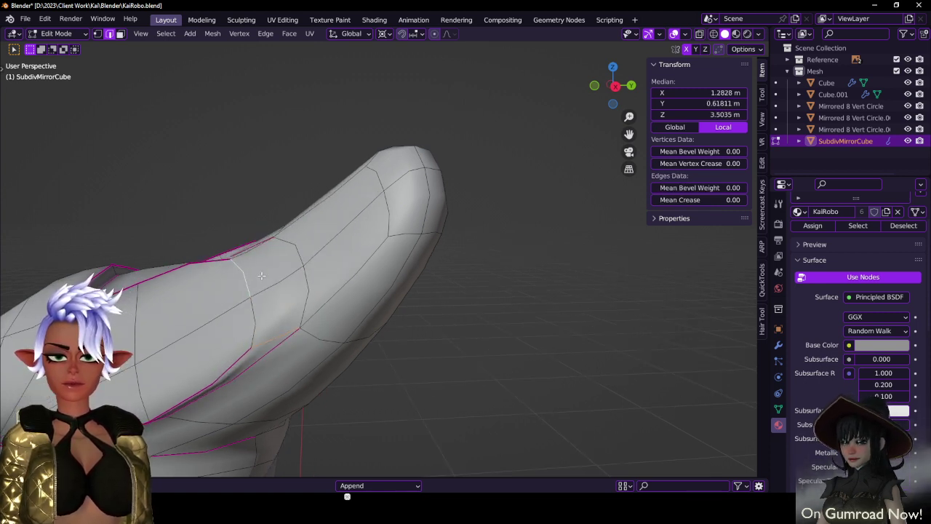
{"action": "middle_click_drag", "start_coordinate": [268, 278], "coordinate": [272, 303]}
{"action": "left_click", "coordinate": [258, 349]}
{"action": "left_click", "coordinate": [258, 349], "text": "alt+shift"}
{"action": "left_click", "coordinate": [259, 350], "text": "alt+shift"}
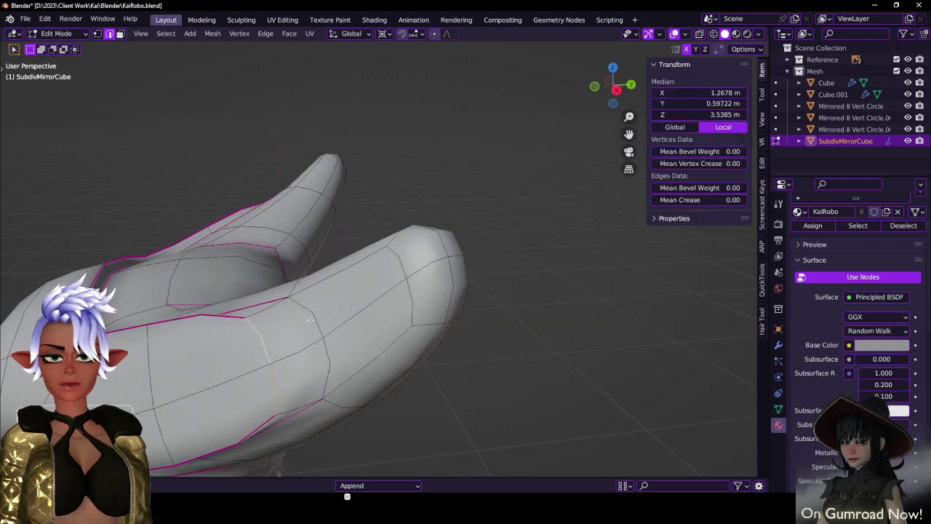
{"action": "left_click_drag", "start_coordinate": [699, 198], "coordinate": [742, 198]}
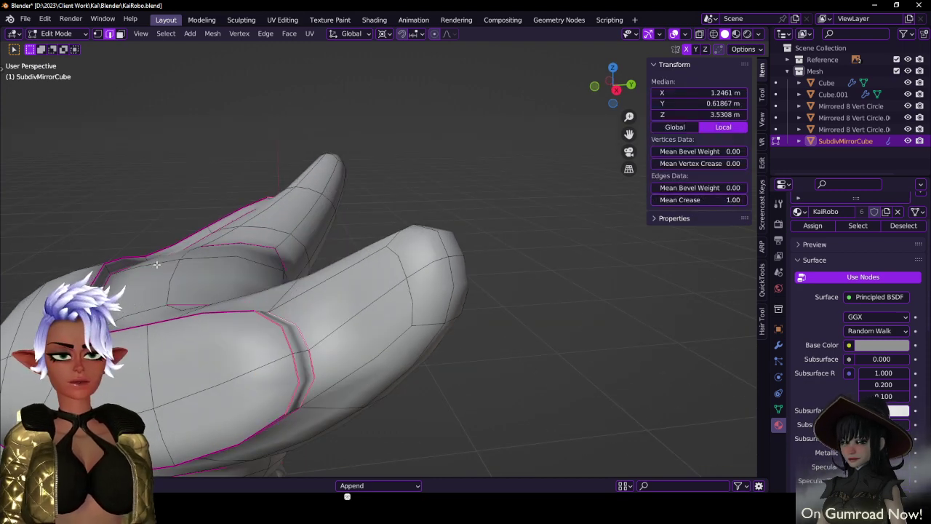
- Set the crease of the edge at the seam's upper corner on the ear shell to 1
{"action": "middle_click_drag", "start_coordinate": [157, 264], "coordinate": [281, 335]}
{"action": "key", "text": "Tab"}
{"action": "scroll", "coordinate": [296, 243], "scroll_direction": "up", "scroll_amount": 2}
{"action": "key", "text": "Tab"}
{"action": "middle_click_drag", "start_coordinate": [362, 347], "coordinate": [237, 324]}
{"action": "left_click", "coordinate": [229, 308]}
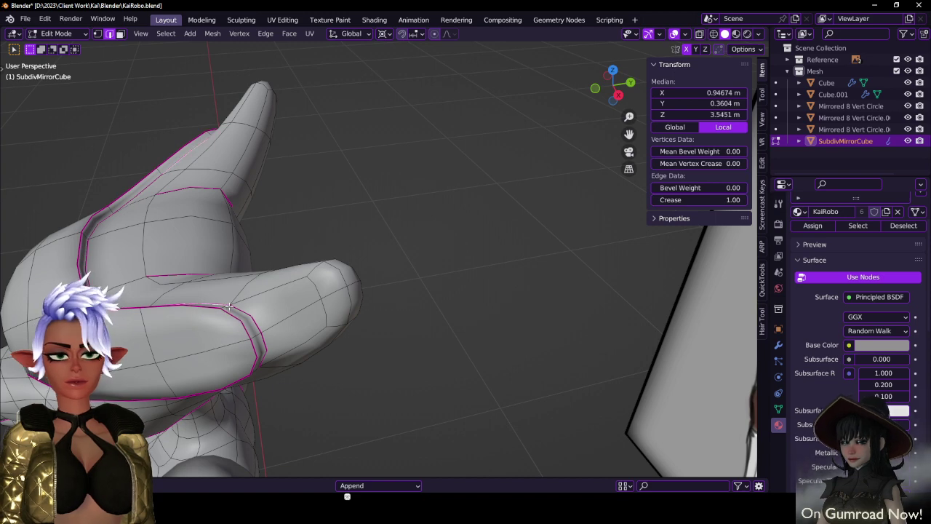
{"action": "left_click_drag", "start_coordinate": [695, 203], "coordinate": [735, 203]}
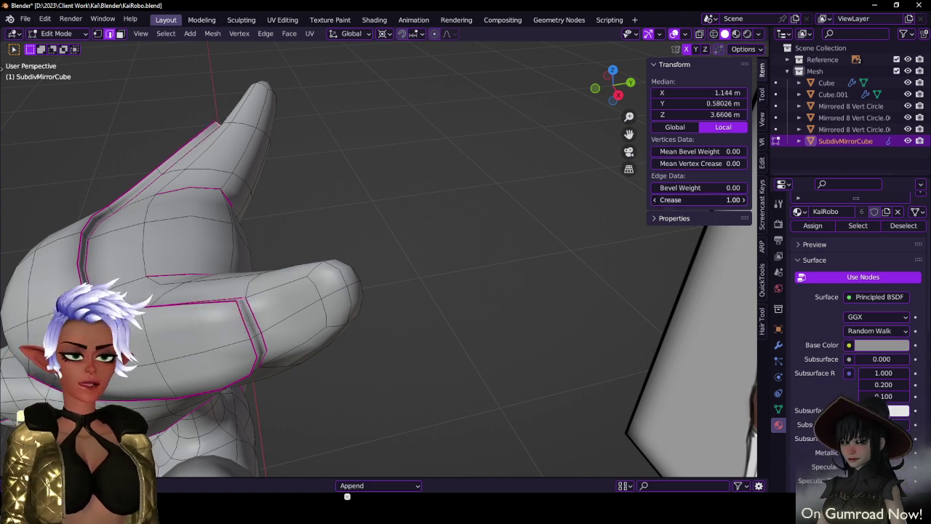
- Raise the crease of the short edge crossing the groove at the seam's lower corner
{"action": "middle_click_drag", "start_coordinate": [342, 218], "coordinate": [350, 199]}
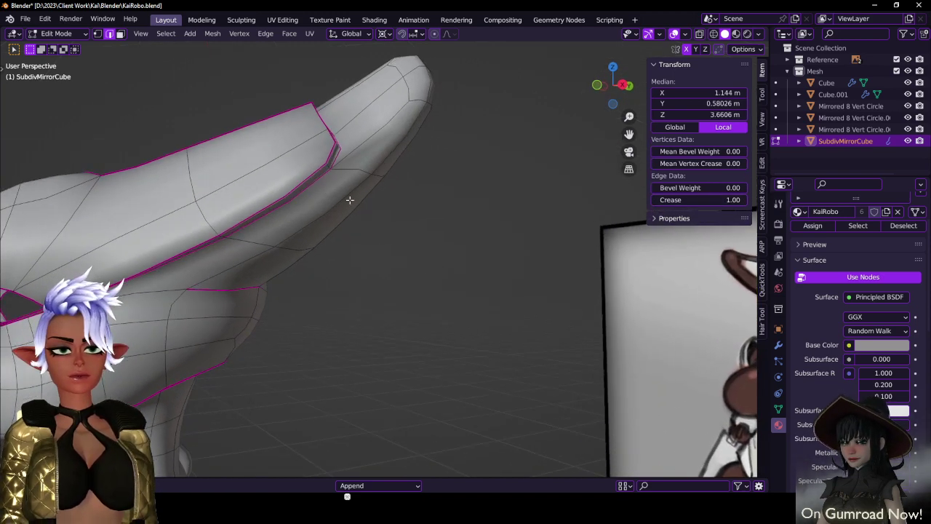
{"action": "middle_click_drag", "start_coordinate": [325, 170], "coordinate": [265, 218]}
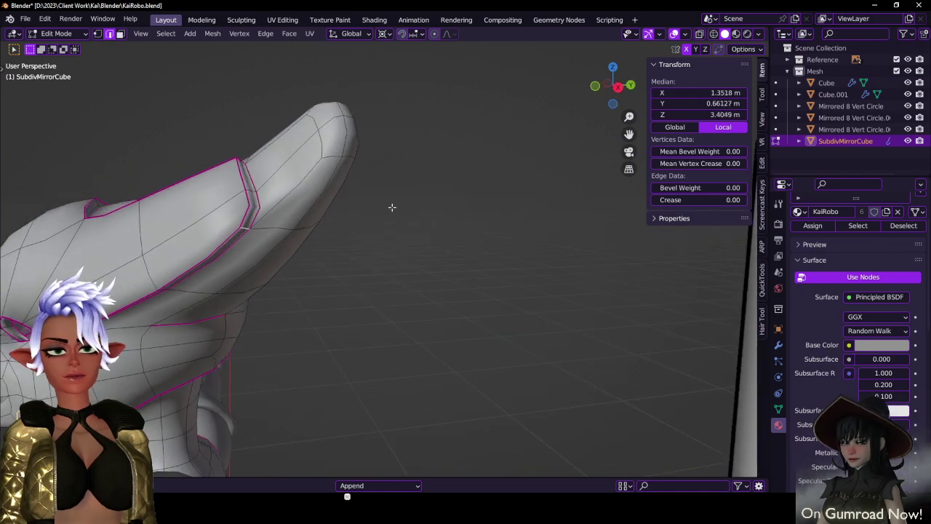
{"action": "left_click_drag", "start_coordinate": [707, 201], "coordinate": [738, 201]}
- Reposition the selected edge at the seam's lower corner on the ear and save the file
{"action": "middle_click_drag", "start_coordinate": [302, 218], "coordinate": [378, 255]}
{"action": "key", "text": "Tab"}
{"action": "scroll", "coordinate": [325, 221], "scroll_direction": "down", "scroll_amount": 8}
{"action": "key", "text": "Tab"}
{"action": "scroll", "coordinate": [407, 236], "scroll_direction": "up", "scroll_amount": 5}
{"action": "middle_click_drag", "start_coordinate": [432, 231], "coordinate": [435, 186]}
{"action": "key", "text": "g"}
{"action": "left_click", "coordinate": [397, 243]}
{"action": "key", "text": "Tab"}
{"action": "scroll", "coordinate": [410, 179], "scroll_direction": "down", "scroll_amount": 6}
{"action": "key", "text": "ctrl+s"}
{"action": "key", "text": "Tab"}
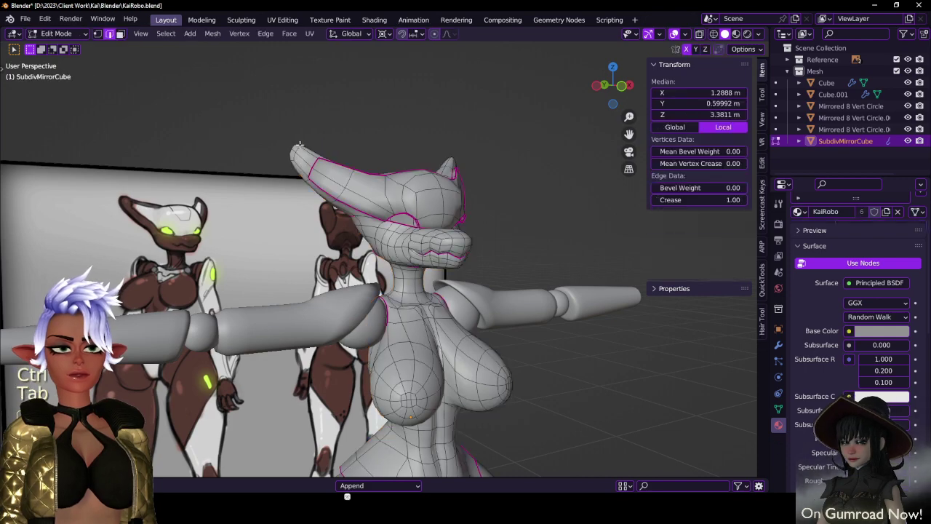
- Box-select the ear tip's vertices in wireframe and change the transform pivot point used for rotating them
{"action": "middle_click_drag", "start_coordinate": [391, 151], "coordinate": [313, 142]}
{"action": "scroll", "coordinate": [313, 142], "scroll_direction": "up", "scroll_amount": 5}
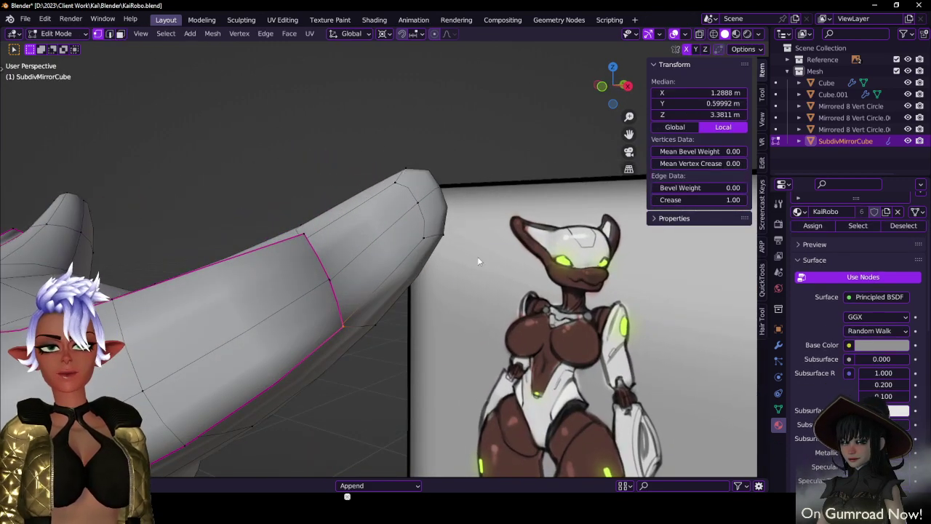
{"action": "key", "text": "z"}
{"action": "key", "text": "b"}
{"action": "left_click_drag", "start_coordinate": [374, 167], "coordinate": [495, 280]}
{"action": "key", "text": "r"}
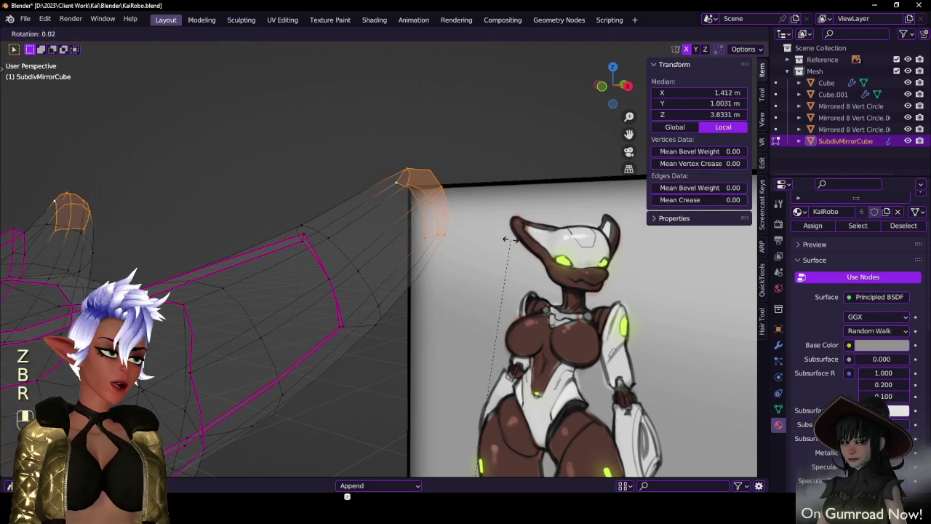
{"action": "left_click", "coordinate": [509, 242]}
{"action": "key", "text": "period"}
{"action": "left_click", "coordinate": [507, 266]}
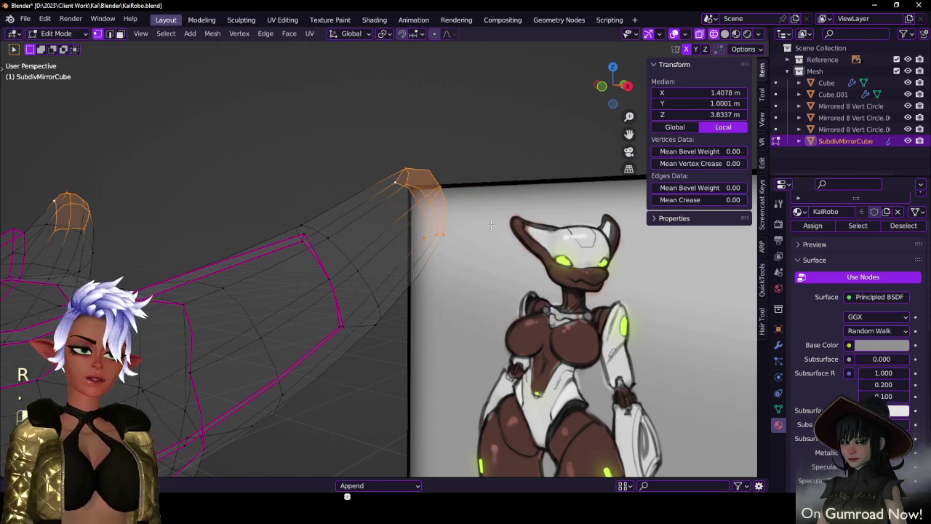
- Rotate the ear tip vertices, shift them slightly and rescale the tip
{"action": "key", "text": "r"}
{"action": "left_click", "coordinate": [476, 196]}
{"action": "key", "text": "g"}
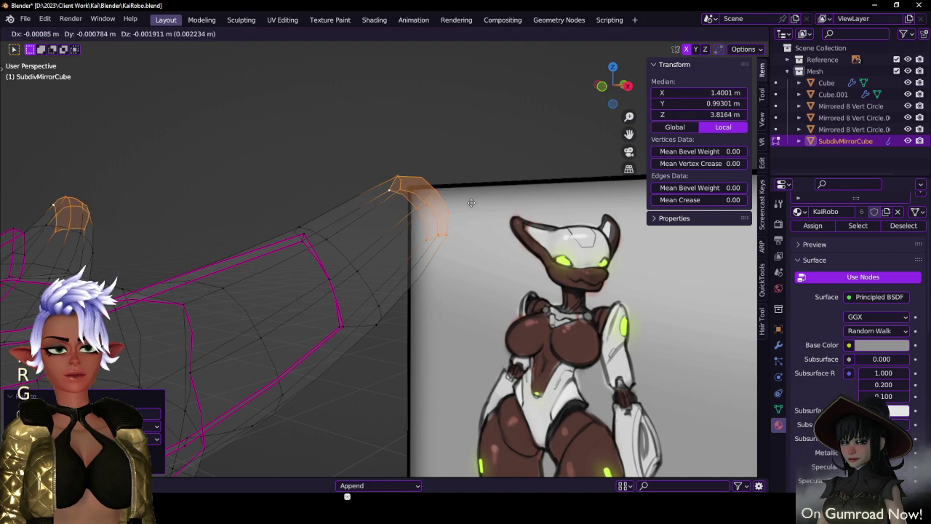
{"action": "left_click", "coordinate": [471, 202]}
{"action": "key", "text": "s"}
{"action": "left_click", "coordinate": [474, 203]}
{"action": "key", "text": "s"}
{"action": "left_click", "coordinate": [474, 203]}
- Reselect all the ear tip vertices with a box and adjust the tip's thickness with Shrink/Fatten
{"action": "left_click", "coordinate": [409, 191]}
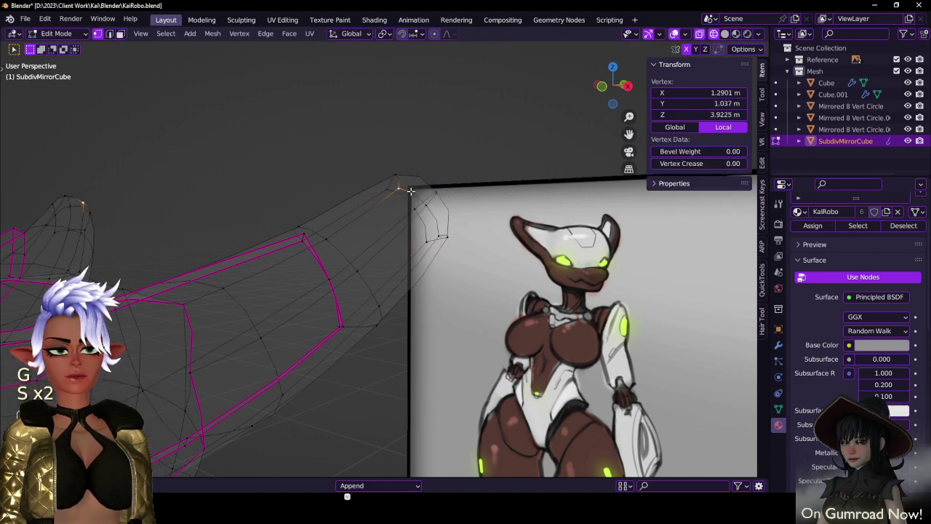
{"action": "key", "text": "b"}
{"action": "left_click_drag", "start_coordinate": [410, 191], "coordinate": [469, 243]}
{"action": "key", "text": "b"}
{"action": "left_click_drag", "start_coordinate": [373, 158], "coordinate": [481, 251]}
{"action": "key", "text": "alt+s"}
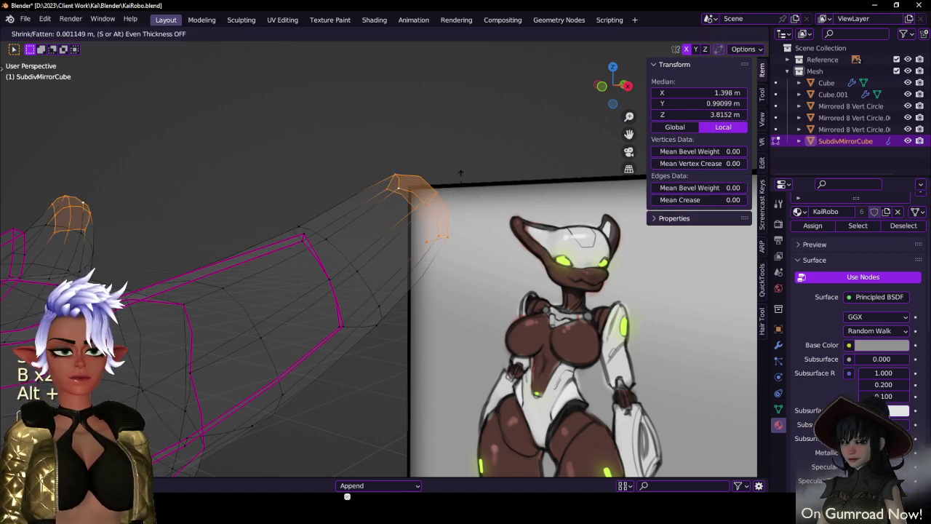
{"action": "left_click", "coordinate": [463, 173]}
- Return to solid shading, lower the ear tip along Z and move it slightly outward along X
{"action": "key", "text": "Tab"}
{"action": "scroll", "coordinate": [426, 211], "scroll_direction": "down", "scroll_amount": 5}
{"action": "key", "text": "z"}
{"action": "mouse_move", "coordinate": [309, 258]}
{"action": "middle_mouse_down"}
{"action": "mouse_move", "coordinate": [416, 247]}
{"action": "mouse_move", "coordinate": [448, 218]}
{"action": "middle_mouse_up"}
{"action": "key", "text": "Tab"}
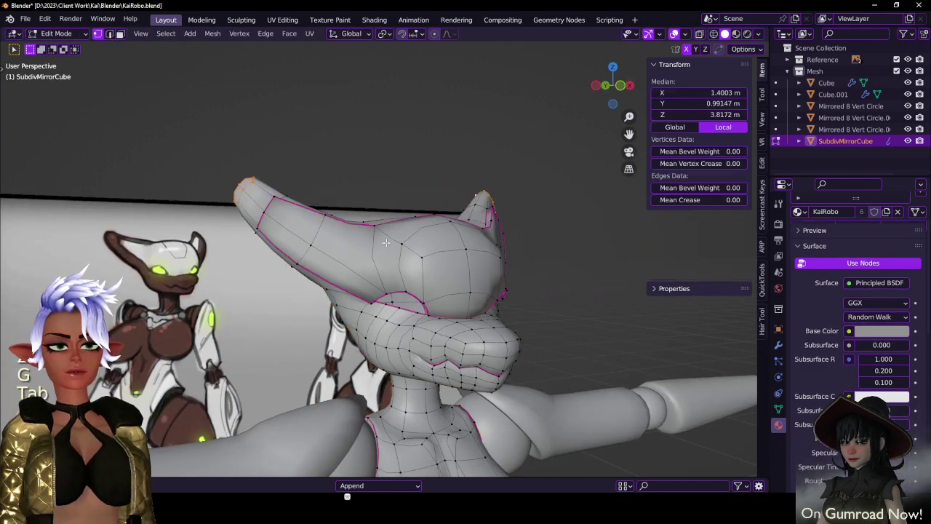
{"action": "key", "text": "g"}
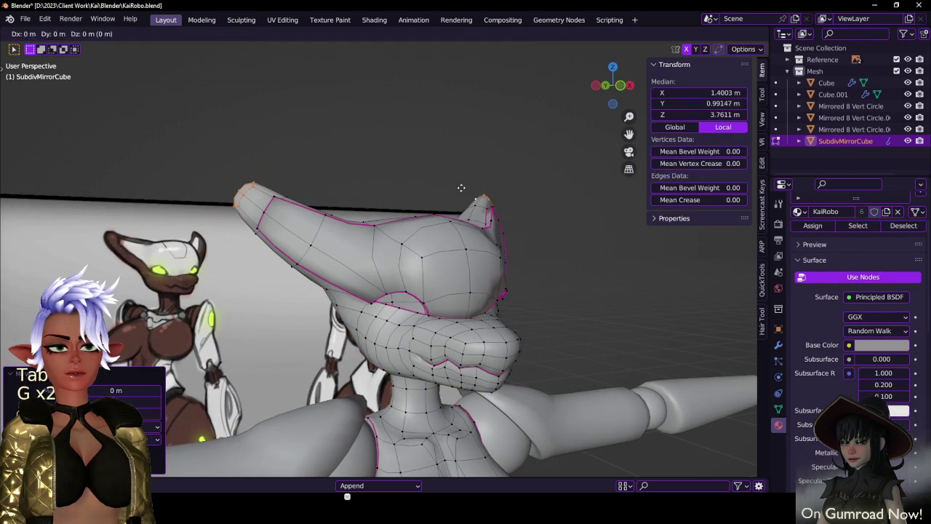
{"action": "key", "text": "x"}
{"action": "left_click", "coordinate": [462, 188]}
- Leave Edit Mode, check the ear's silhouette and save the file
{"action": "key", "text": "Tab"}
{"action": "scroll", "coordinate": [469, 203], "scroll_direction": "down", "scroll_amount": 4}
{"action": "middle_click_drag", "start_coordinate": [486, 244], "coordinate": [325, 245]}
{"action": "key", "text": "ctrl+s"}
- Delete the geometry along the lower edge of the ear shell panel just behind the tip seam in Edit Mode
{"action": "key", "text": "Tab"}
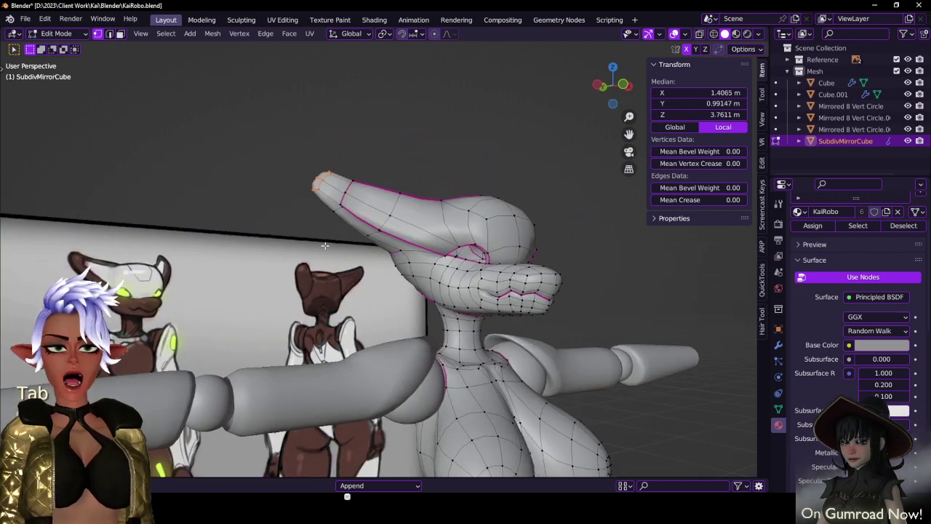
{"action": "scroll", "coordinate": [376, 203], "scroll_direction": "up", "scroll_amount": 2}
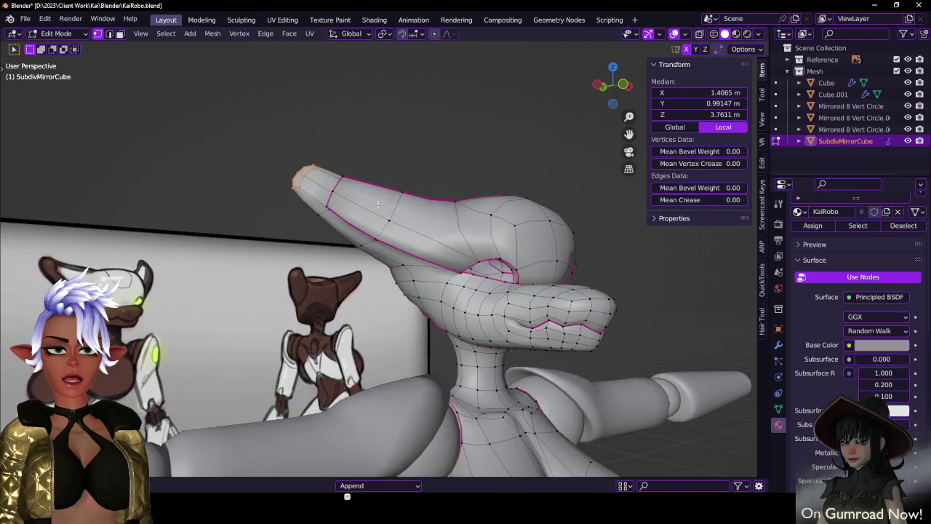
{"action": "scroll", "coordinate": [421, 250], "scroll_direction": "up", "scroll_amount": 2}
{"action": "middle_click_drag", "start_coordinate": [420, 250], "coordinate": [401, 200]}
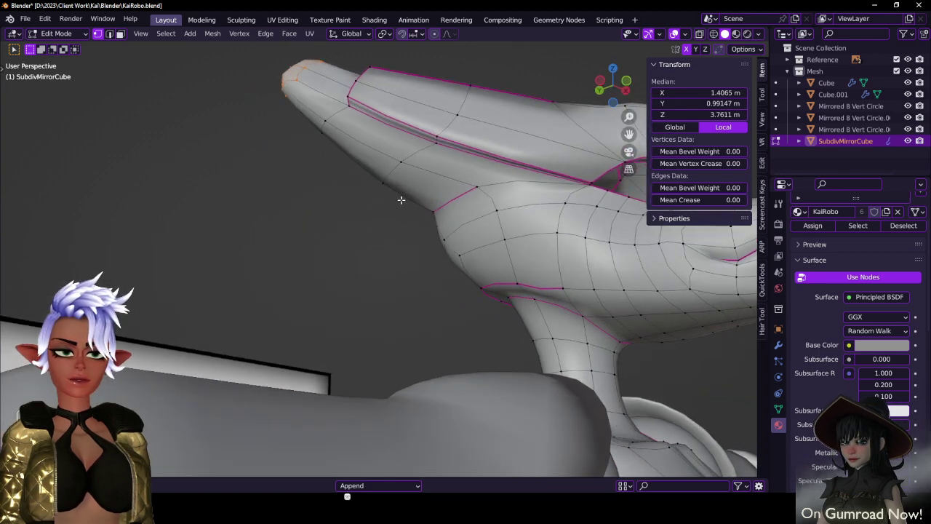
{"action": "key", "text": "x"}
{"action": "left_click", "coordinate": [447, 108]}
{"action": "middle_click_drag", "start_coordinate": [447, 109], "coordinate": [394, 156]}
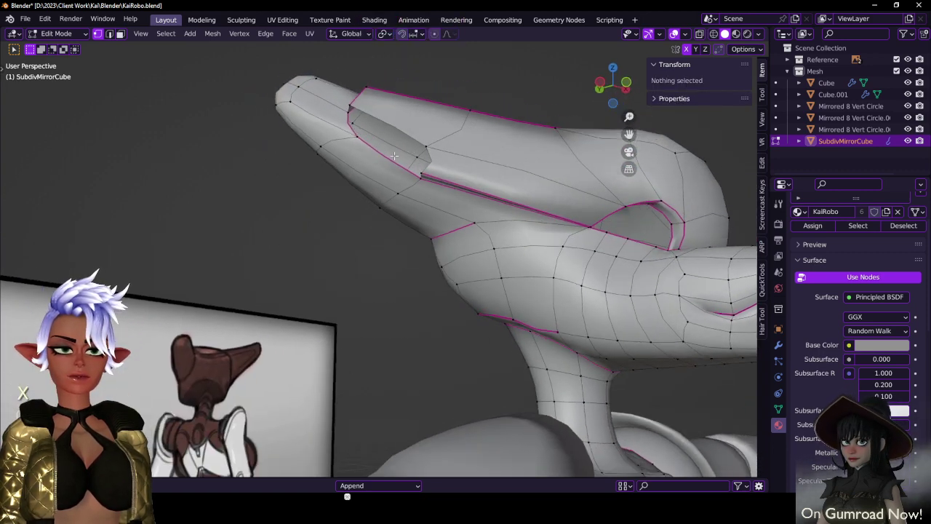
- Connect the two corner vertices across the opening under the ear shell and set the mean crease to 1
{"action": "left_click", "coordinate": [351, 110]}
{"action": "left_click", "coordinate": [425, 172], "text": "shift"}
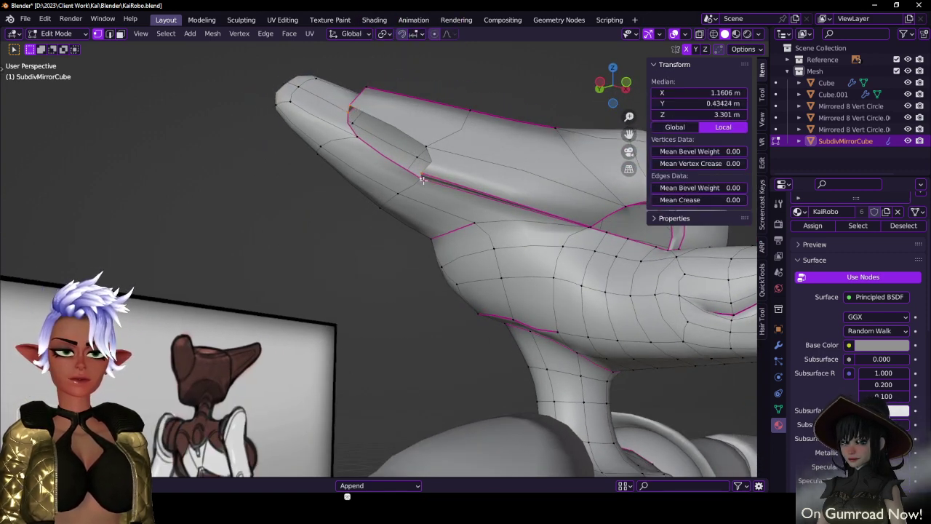
{"action": "key", "text": "f"}
{"action": "left_click_drag", "start_coordinate": [687, 200], "coordinate": [735, 200]}
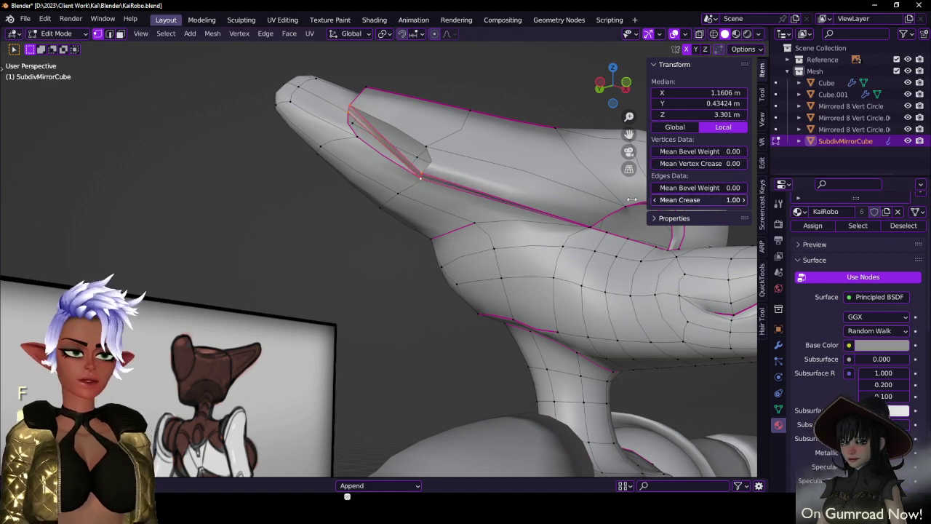
- Fill the opening in the ear shell panel above the new creased edge with a face
{"action": "scroll", "coordinate": [425, 172], "scroll_direction": "up", "scroll_amount": 2}
{"action": "middle_click_drag", "start_coordinate": [425, 170], "coordinate": [424, 193]}
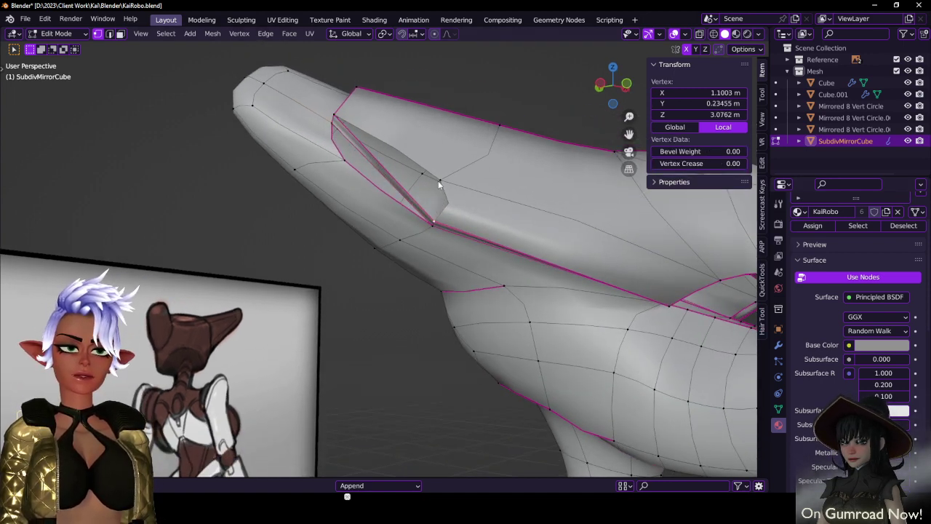
{"action": "left_click", "coordinate": [348, 121]}
{"action": "key", "text": "f"}
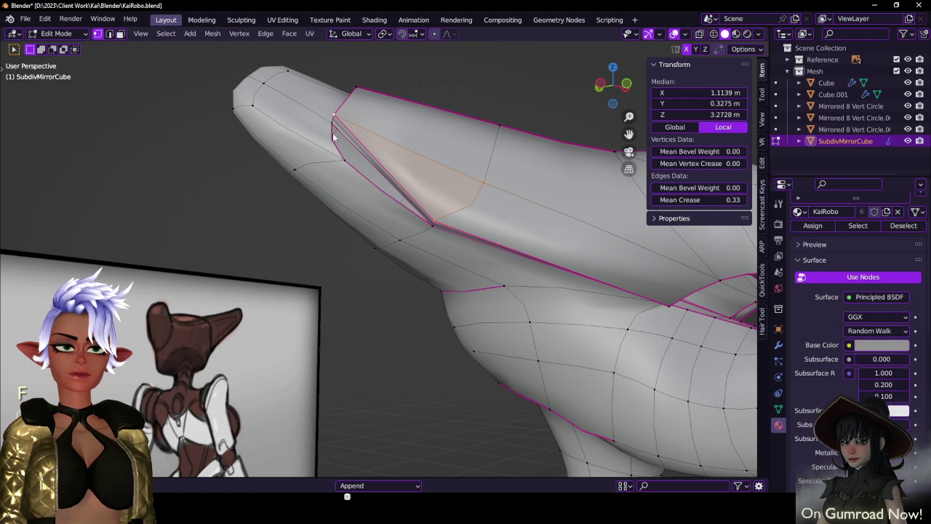
- Try to fill the groove opening below the shell panel with a face and undo it
{"action": "left_click", "coordinate": [339, 163]}
{"action": "left_click", "coordinate": [432, 225], "text": "shift"}
{"action": "key", "text": "f"}
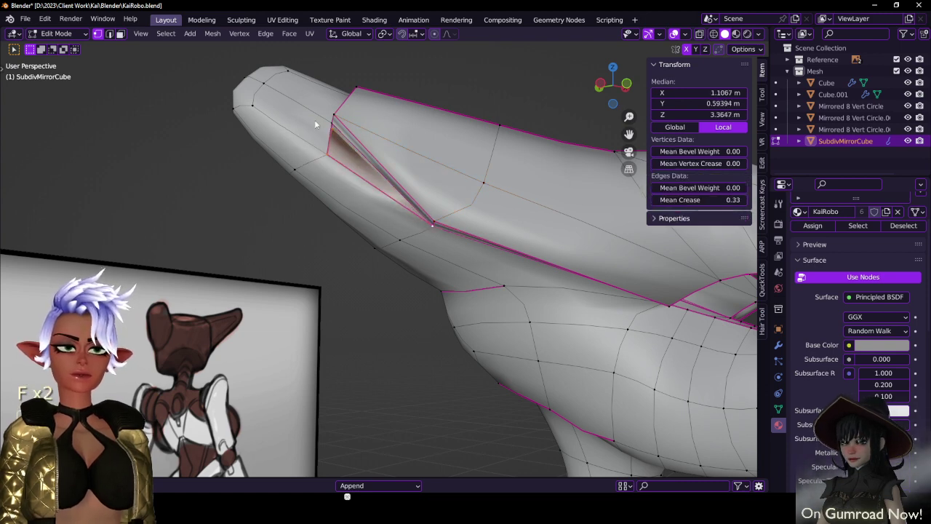
{"action": "key", "text": "ctrl+z"}
{"action": "key", "text": "ctrl+z"}
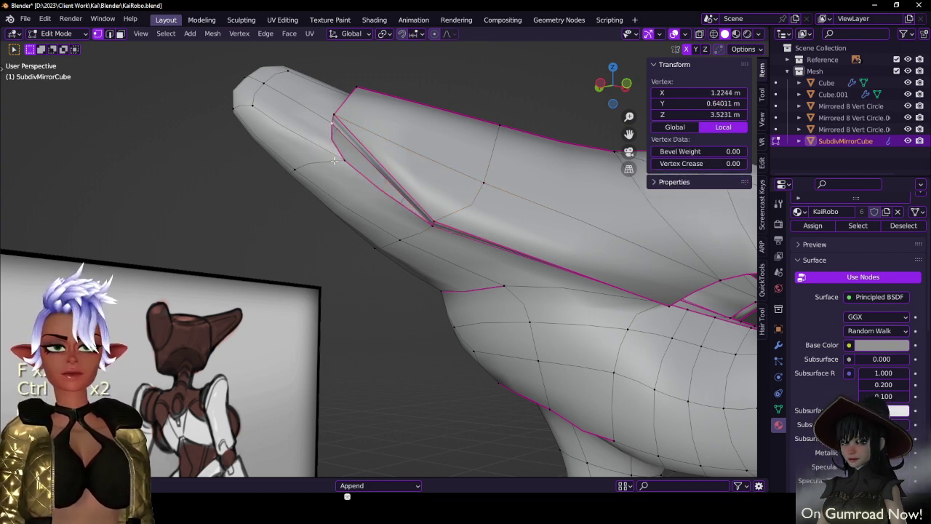
- Fill the remaining groove opening below the ear shell panel, just behind the tip seam, with a face
{"action": "left_click", "coordinate": [414, 228], "text": "shift"}
{"action": "key", "text": "f"}
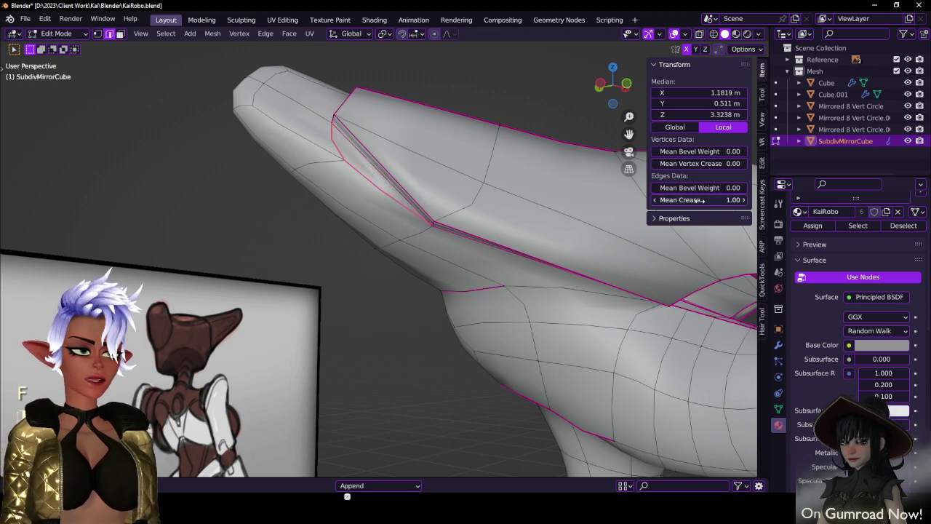
{"action": "scroll", "coordinate": [510, 219], "scroll_direction": "down", "scroll_amount": 5}
{"action": "key", "text": "Tab"}
{"action": "scroll", "coordinate": [421, 209], "scroll_direction": "up", "scroll_amount": 5}
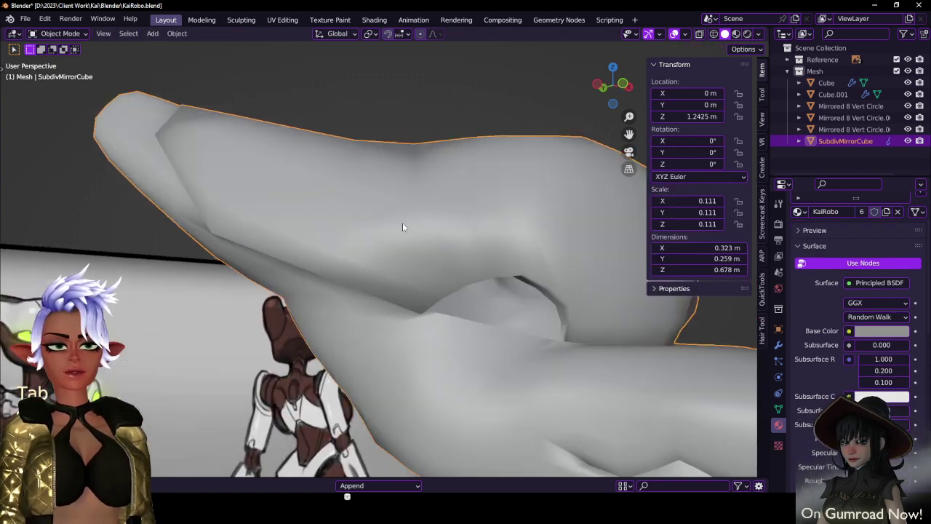
- Set the crease to 0 on the lower groove edge running beneath the ear shell panel
{"action": "key", "text": "Tab"}
{"action": "middle_click_drag", "start_coordinate": [414, 208], "coordinate": [481, 186]}
{"action": "left_click", "coordinate": [541, 175]}
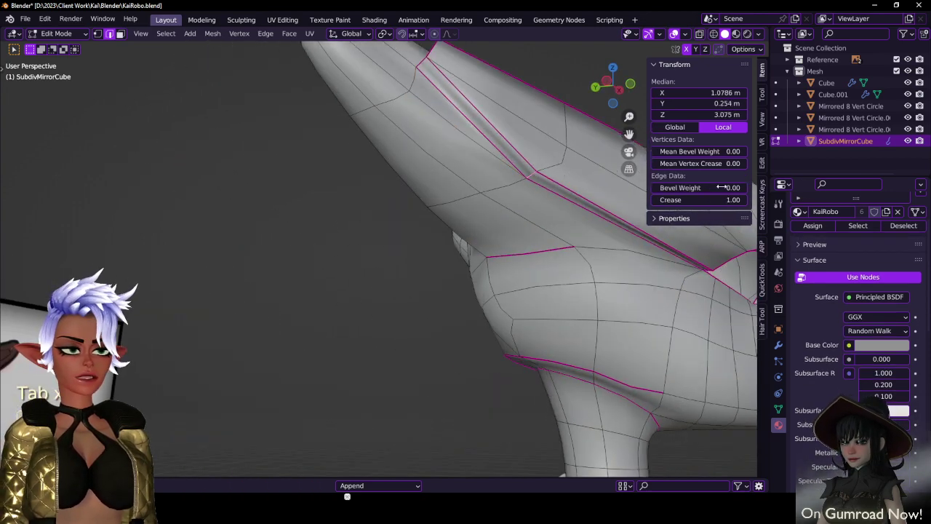
{"action": "scroll", "coordinate": [306, 280], "scroll_direction": "down", "scroll_amount": 6}
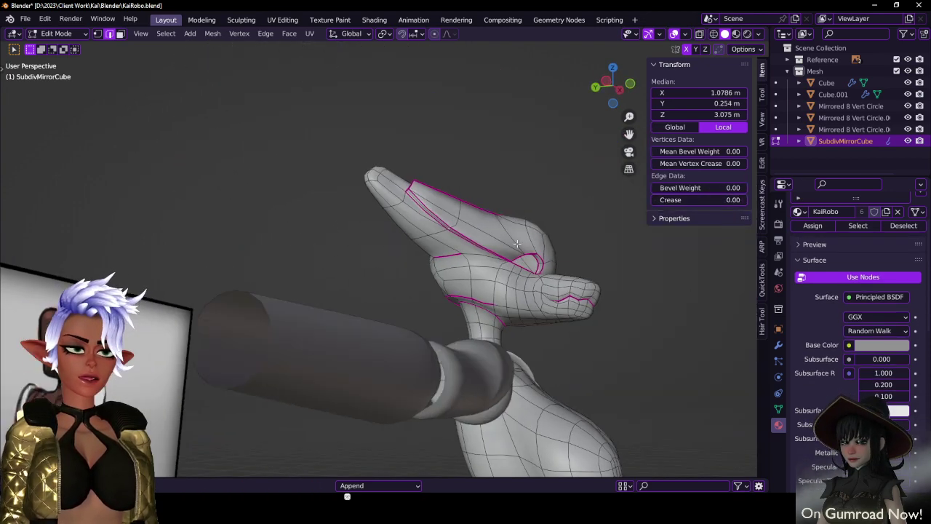
{"action": "key", "text": "Tab"}
{"action": "scroll", "coordinate": [254, 264], "scroll_direction": "up", "scroll_amount": 2}
{"action": "key", "text": "Tab"}
{"action": "scroll", "coordinate": [320, 262], "scroll_direction": "up", "scroll_amount": 4}
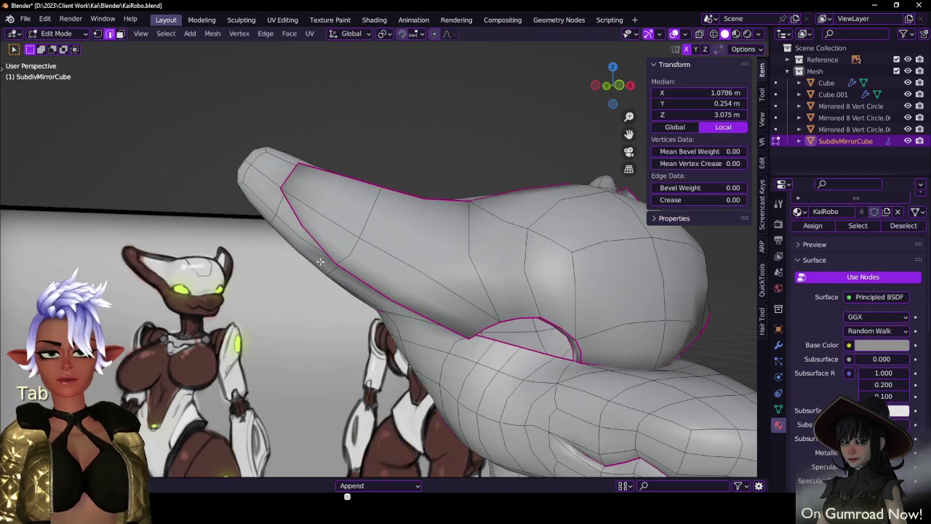
- Reposition the edges and vertices along the ear shell panel's lower seam to even out its outline
{"action": "middle_click_drag", "start_coordinate": [397, 258], "coordinate": [439, 258]}
{"action": "key", "text": "g"}
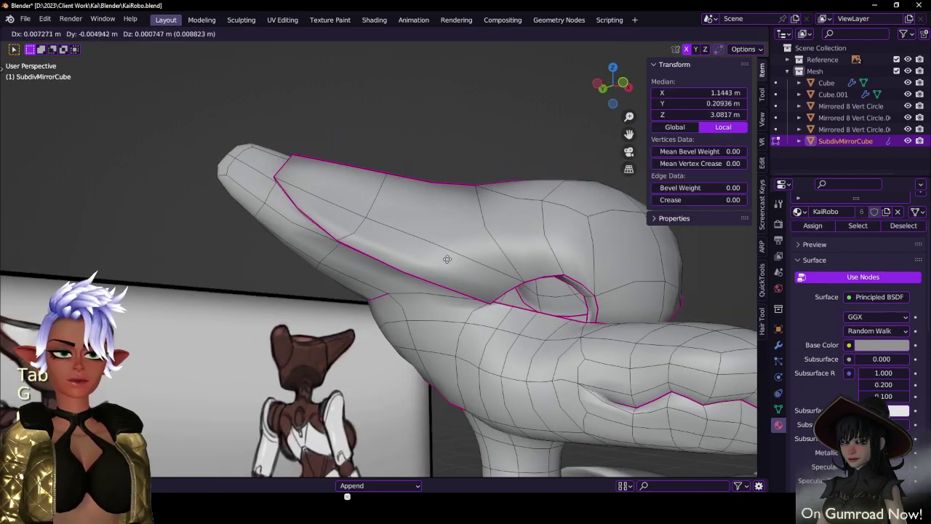
{"action": "right_click", "coordinate": [394, 257]}
{"action": "middle_click_drag", "start_coordinate": [494, 248], "coordinate": [446, 229]}
{"action": "key", "text": "g"}
{"action": "left_click", "coordinate": [302, 258]}
{"action": "key", "text": "g"}
{"action": "key", "text": "s"}
{"action": "left_click", "coordinate": [575, 154]}
{"action": "left_click", "coordinate": [284, 267]}
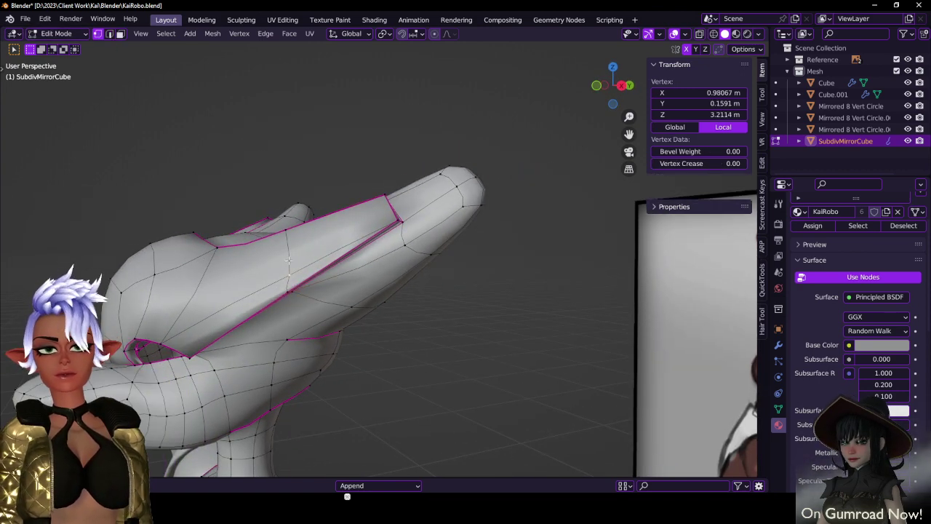
- Slide the vertex in the middle of the ear shell panel along its edge and save the file
{"action": "middle_click_drag", "start_coordinate": [284, 267], "coordinate": [542, 269]}
{"action": "key", "text": "g"}
{"action": "key", "text": "g"}
{"action": "left_click", "coordinate": [333, 229]}
{"action": "scroll", "coordinate": [402, 217], "scroll_direction": "down", "scroll_amount": 2}
{"action": "key", "text": "Tab"}
{"action": "key", "text": "ctrl+s"}
- Try to slide another vertex near the ear groove along its edge and undo it
{"action": "key", "text": "Tab"}
{"action": "scroll", "coordinate": [478, 237], "scroll_direction": "up", "scroll_amount": 3}
{"action": "left_click", "coordinate": [466, 237]}
{"action": "key", "text": "g"}
{"action": "key", "text": "g"}
{"action": "left_click", "coordinate": [472, 265]}
{"action": "key", "text": "ctrl+z"}
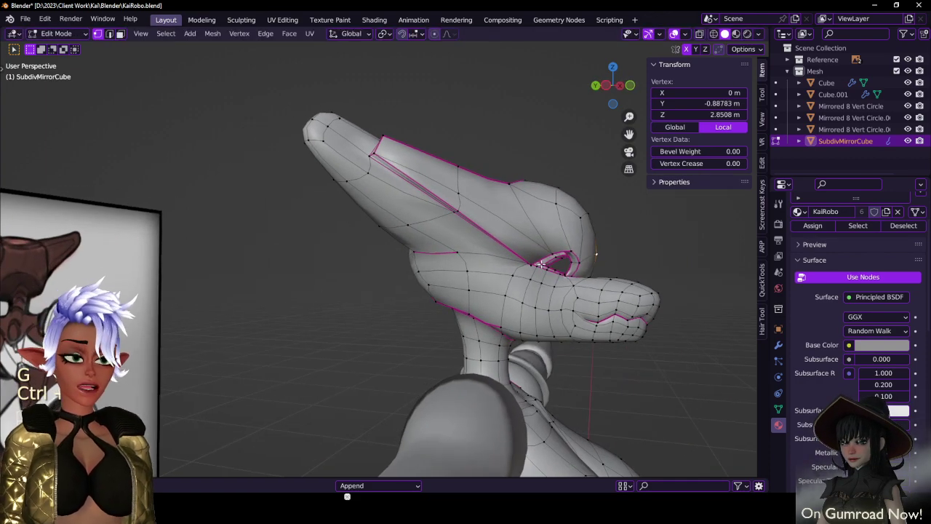
- Reshape the forehead profile in the right side view by moving its front centreline vertices, and save the file
{"action": "key", "text": "ctrl+KP_3"}
{"action": "scroll", "coordinate": [541, 264], "scroll_direction": "up", "scroll_amount": 6}
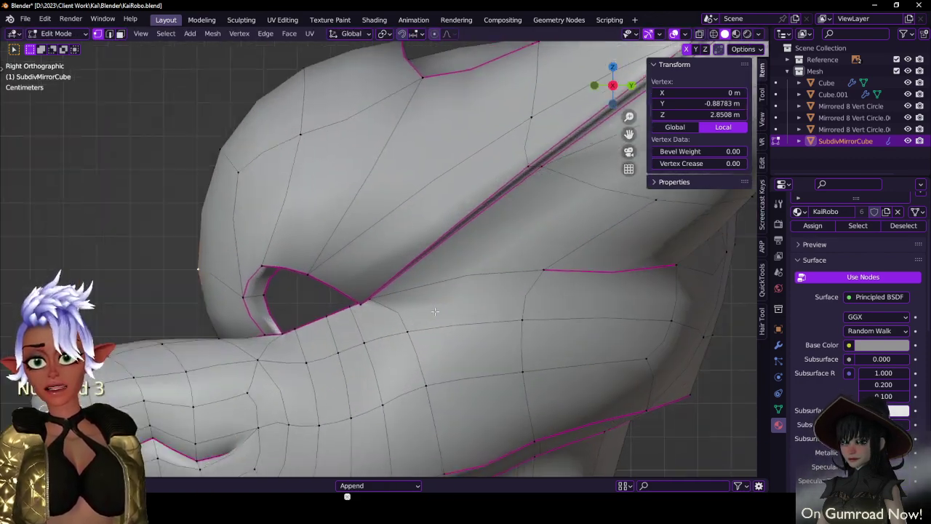
{"action": "middle_click_drag", "start_coordinate": [435, 311], "coordinate": [518, 322], "text": "shift"}
{"action": "key", "text": "g"}
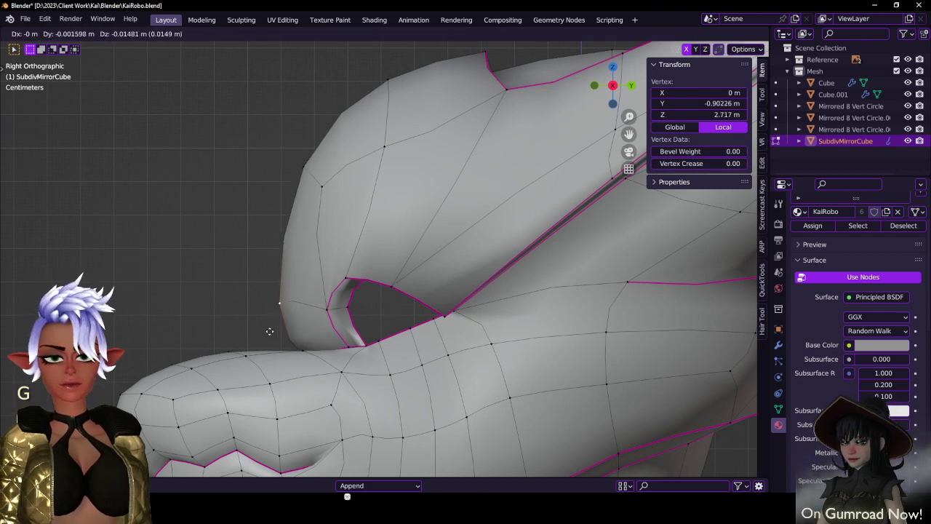
{"action": "left_click", "coordinate": [310, 150]}
{"action": "key", "text": "g"}
{"action": "left_click", "coordinate": [283, 164]}
{"action": "scroll", "coordinate": [291, 177], "scroll_direction": "down", "scroll_amount": 6}
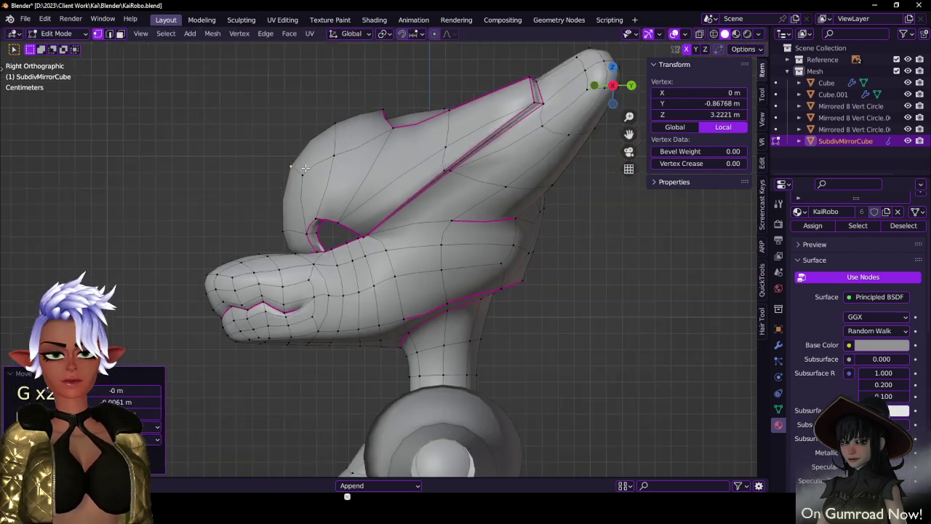
{"action": "key", "text": "Tab"}
{"action": "key", "text": "z"}
{"action": "scroll", "coordinate": [477, 204], "scroll_direction": "down", "scroll_amount": 5}
{"action": "middle_click_drag", "start_coordinate": [431, 231], "coordinate": [507, 243]}
{"action": "key", "text": "KP_3"}
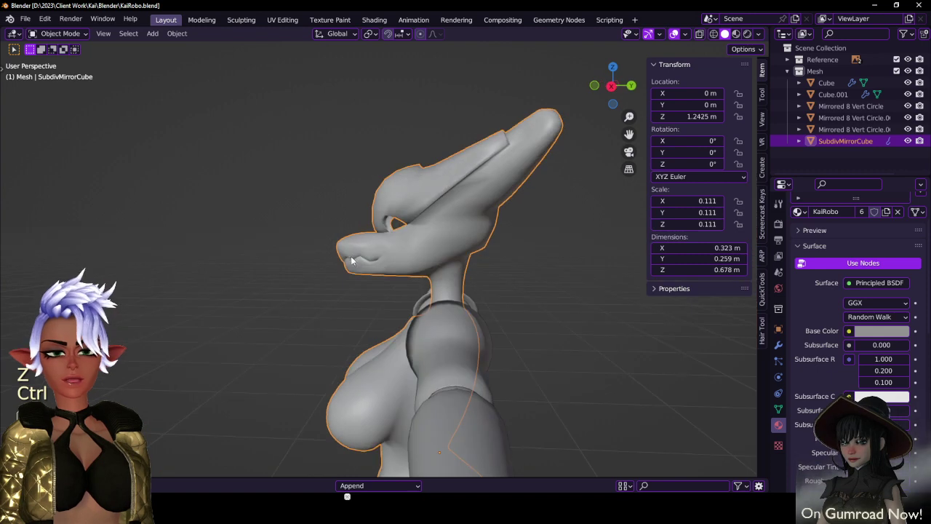
- Round the snout's upper profile in the right side view by moving the centreline vertices from the nose tip backward
{"action": "key", "text": "Tab"}
{"action": "scroll", "coordinate": [345, 242], "scroll_direction": "up", "scroll_amount": 5}
{"action": "scroll", "coordinate": [345, 242], "scroll_direction": "up", "scroll_amount": 1}
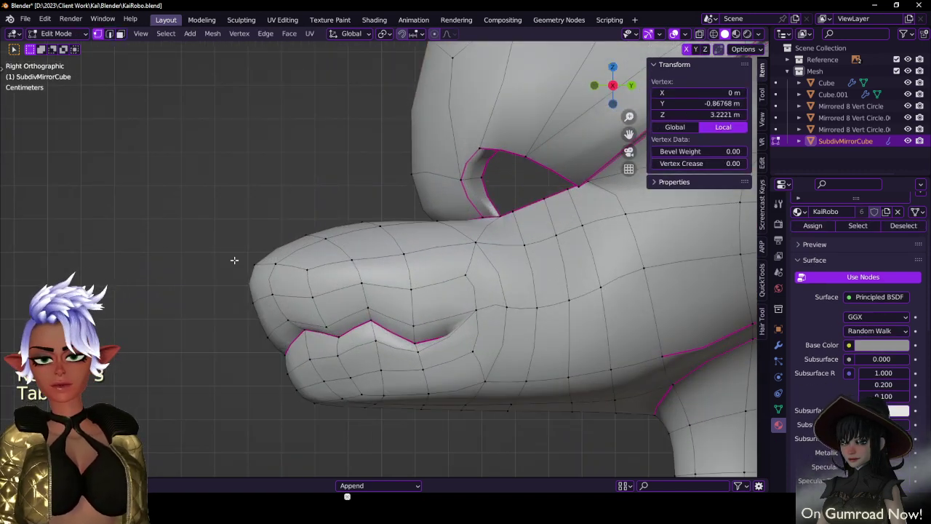
{"action": "key", "text": "g"}
{"action": "left_click", "coordinate": [309, 220]}
{"action": "key", "text": "g"}
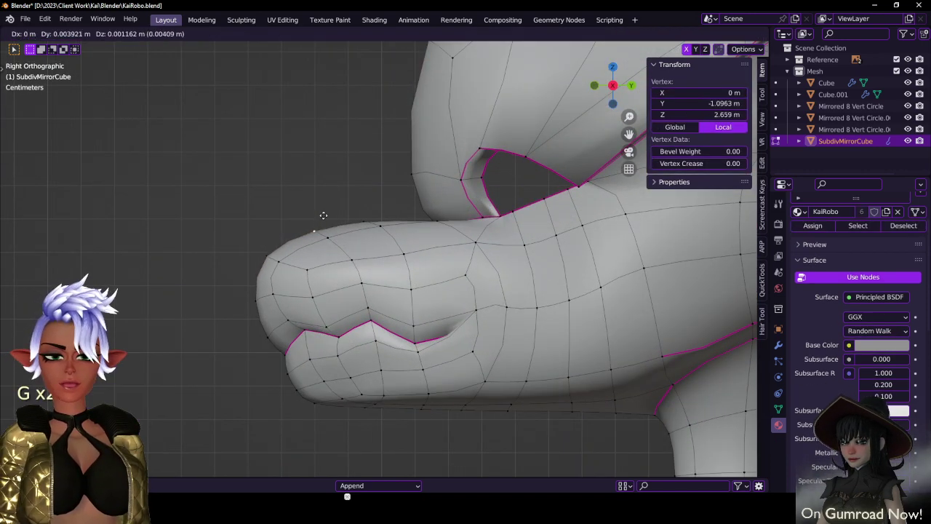
{"action": "left_click", "coordinate": [338, 211]}
{"action": "key", "text": "g"}
{"action": "left_click", "coordinate": [390, 218]}
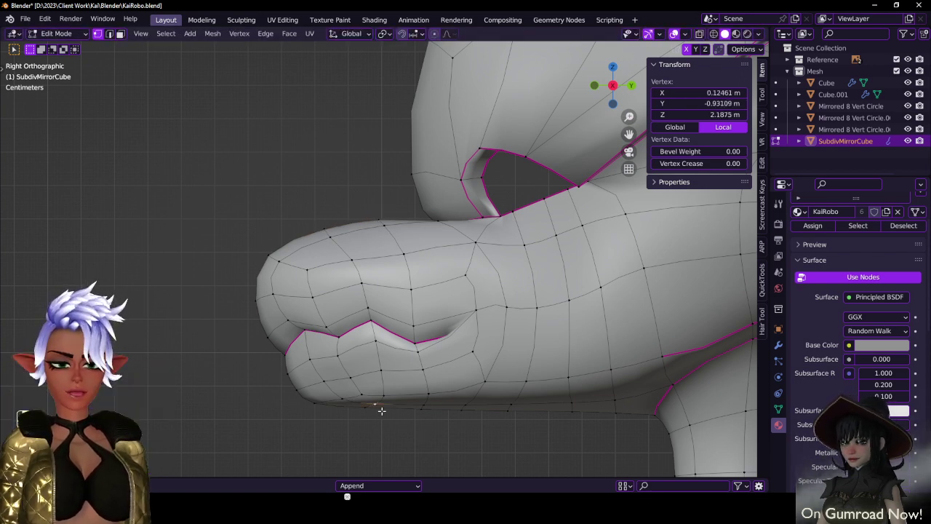
- Shift the cross row of vertices under the front of the lower jaw about 0.004 m back along global Y
{"action": "left_click", "coordinate": [388, 402]}
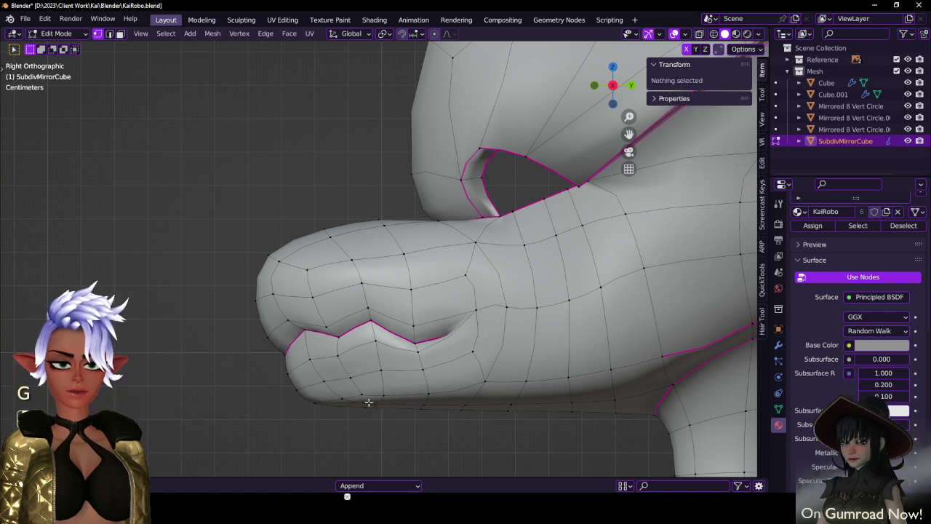
{"action": "left_click", "coordinate": [368, 403]}
{"action": "key", "text": "b"}
{"action": "left_click_drag", "start_coordinate": [369, 402], "coordinate": [396, 405]}
{"action": "key", "text": "b"}
{"action": "key", "text": "s"}
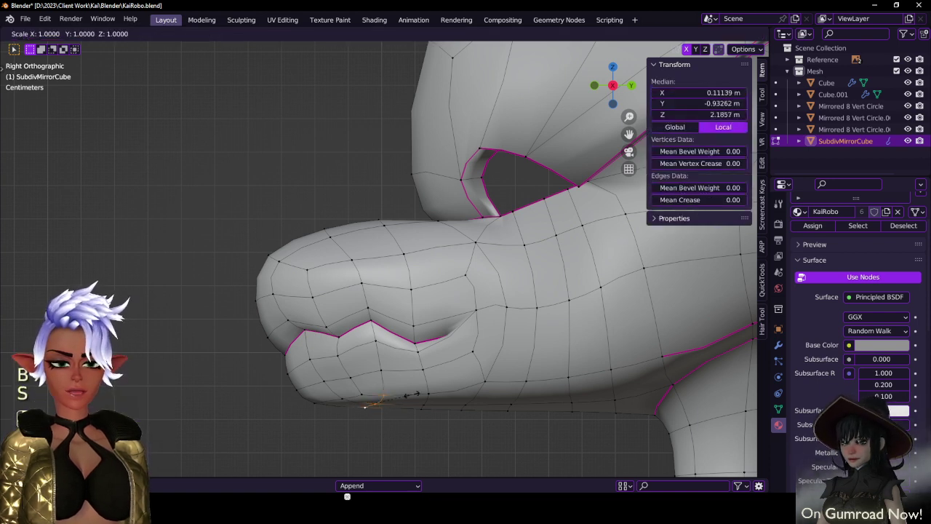
{"action": "right_click", "coordinate": [412, 394]}
{"action": "key", "text": "g"}
{"action": "key", "text": "y"}
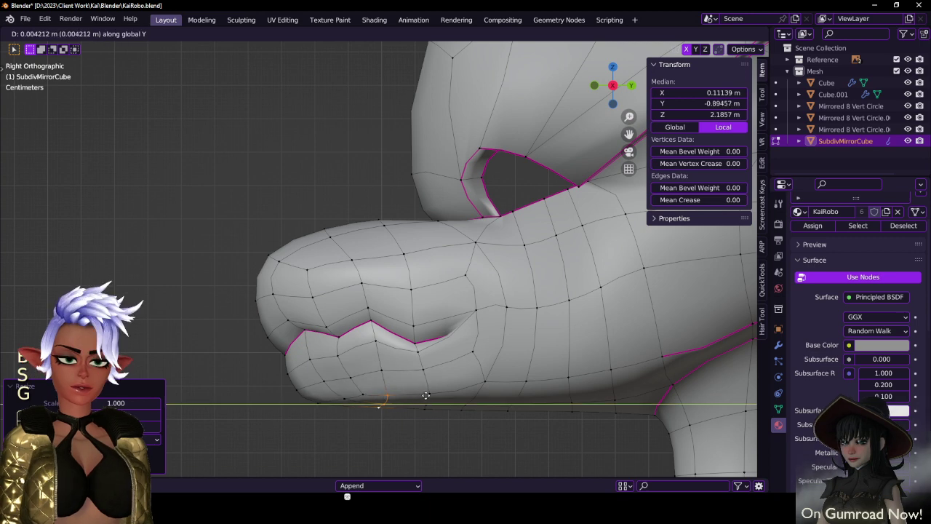
{"action": "left_click", "coordinate": [425, 395]}
- Straighten the next two cross rows of vertices under the lower jaw by scaling each along Y
{"action": "left_click", "coordinate": [429, 394]}
{"action": "key", "text": "b"}
{"action": "left_click_drag", "start_coordinate": [418, 387], "coordinate": [440, 421]}
{"action": "key", "text": "s"}
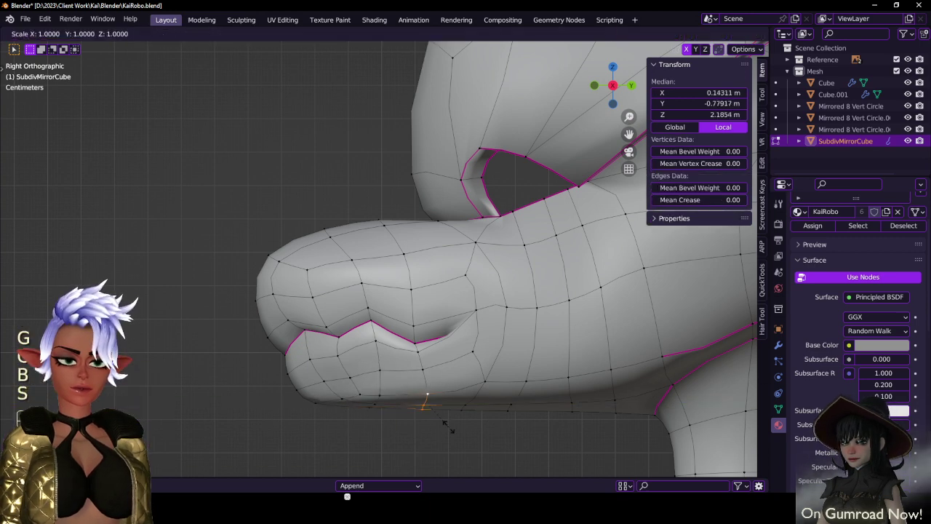
{"action": "key", "text": "y"}
{"action": "left_click", "coordinate": [449, 427]}
{"action": "left_click", "coordinate": [482, 381]}
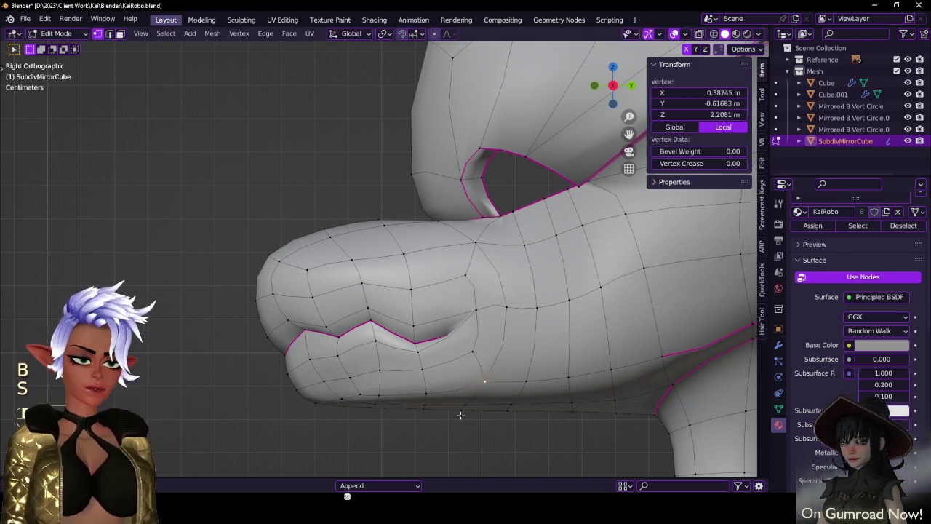
{"action": "left_click", "coordinate": [461, 412], "text": "shift"}
{"action": "key", "text": "s"}
{"action": "key", "text": "y"}
{"action": "left_click", "coordinate": [468, 408]}
- Align the two jaw-underside rows behind the mouth corner by scaling each along Y, the rear one to 0
{"action": "left_click", "coordinate": [522, 385]}
{"action": "key", "text": "b"}
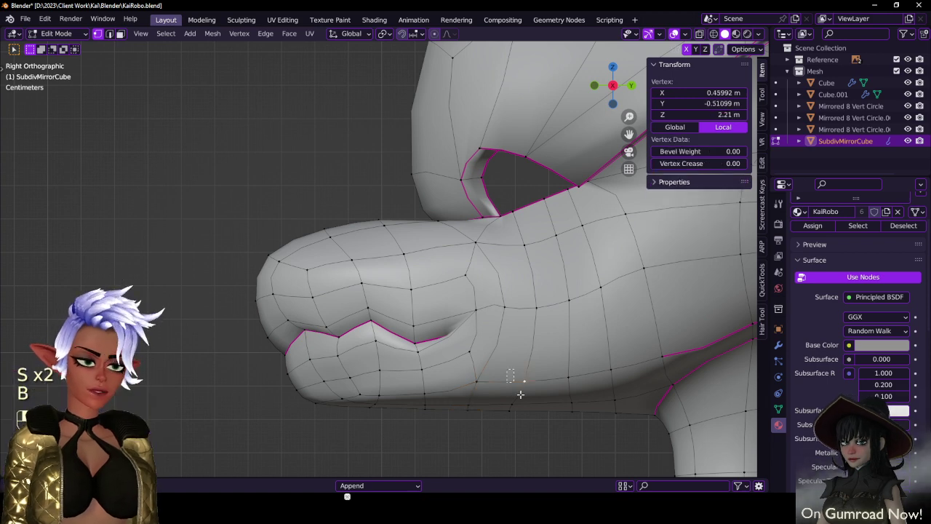
{"action": "left_click_drag", "start_coordinate": [501, 396], "coordinate": [525, 421]}
{"action": "key", "text": "s"}
{"action": "key", "text": "y"}
{"action": "left_click", "coordinate": [548, 426]}
{"action": "left_click", "coordinate": [569, 382]}
{"action": "key", "text": "b"}
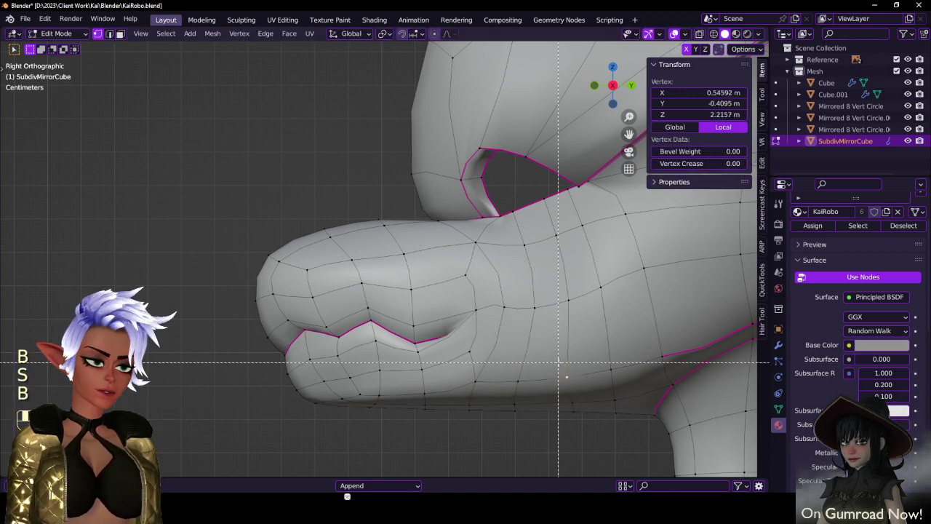
{"action": "left_click_drag", "start_coordinate": [557, 386], "coordinate": [590, 426]}
{"action": "key", "text": "s"}
{"action": "key", "text": "y"}
{"action": "key", "text": "0"}
{"action": "left_click", "coordinate": [593, 422]}
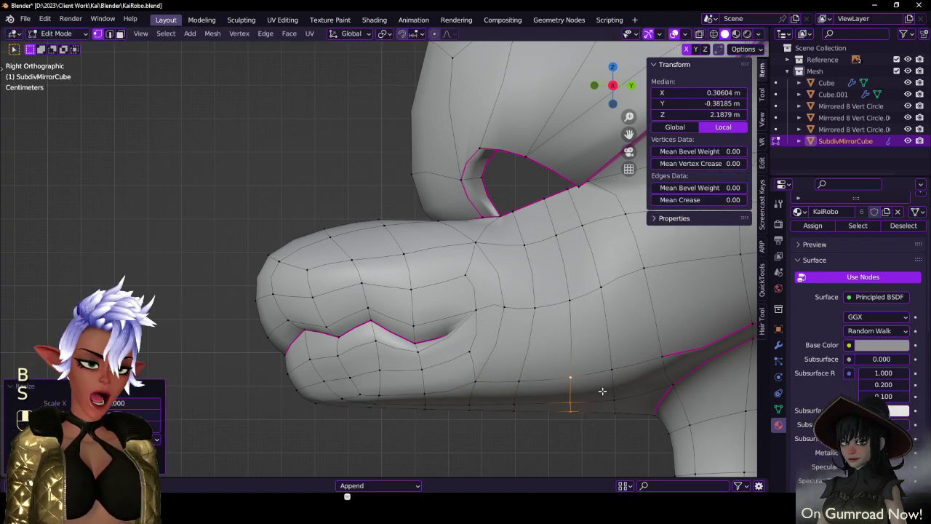
- Flatten the last jaw-underside row of vertices in front of the neck along Y
{"action": "key", "text": "b"}
{"action": "left_click_drag", "start_coordinate": [601, 368], "coordinate": [630, 420]}
{"action": "key", "text": "s"}
{"action": "key", "text": "y"}
{"action": "left_click", "coordinate": [623, 422]}
- Switch the viewport shading to Material Preview and return to Edit Mode on the head
{"action": "key", "text": "Tab"}
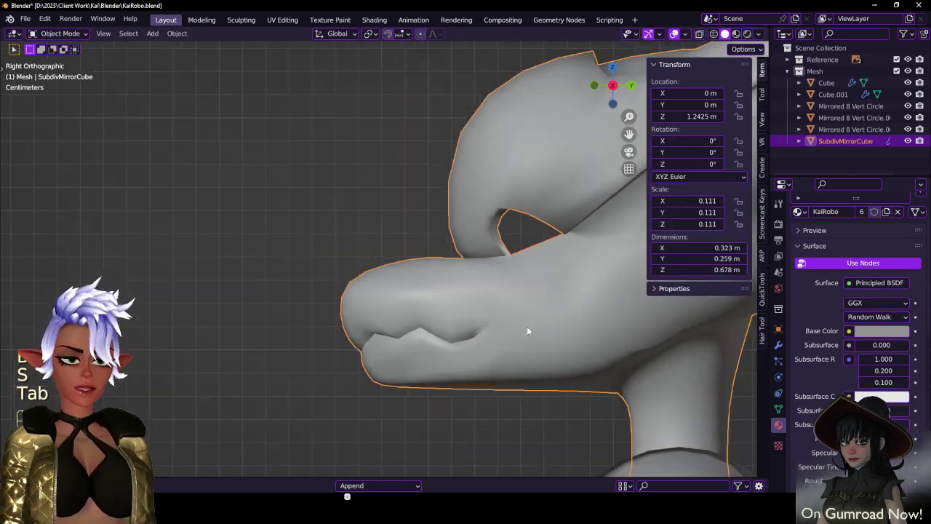
{"action": "mouse_move", "coordinate": [528, 331]}
{"action": "middle_mouse_down"}
{"action": "mouse_move", "coordinate": [563, 304]}
{"action": "mouse_move", "coordinate": [545, 291]}
{"action": "mouse_move", "coordinate": [438, 366]}
{"action": "mouse_move", "coordinate": [495, 275]}
{"action": "middle_mouse_up"}
{"action": "key", "text": "z"}
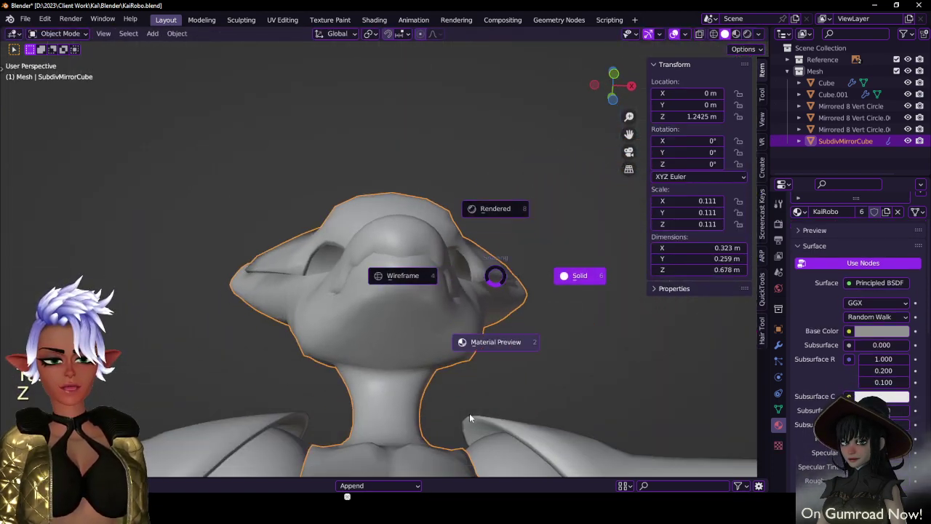
{"action": "mouse_move", "coordinate": [469, 419]}
{"action": "middle_mouse_down"}
{"action": "mouse_move", "coordinate": [500, 369]}
{"action": "mouse_move", "coordinate": [492, 397]}
{"action": "middle_mouse_up"}
{"action": "key", "text": "Tab"}
{"action": "scroll", "coordinate": [444, 317], "scroll_direction": "up", "scroll_amount": 2}
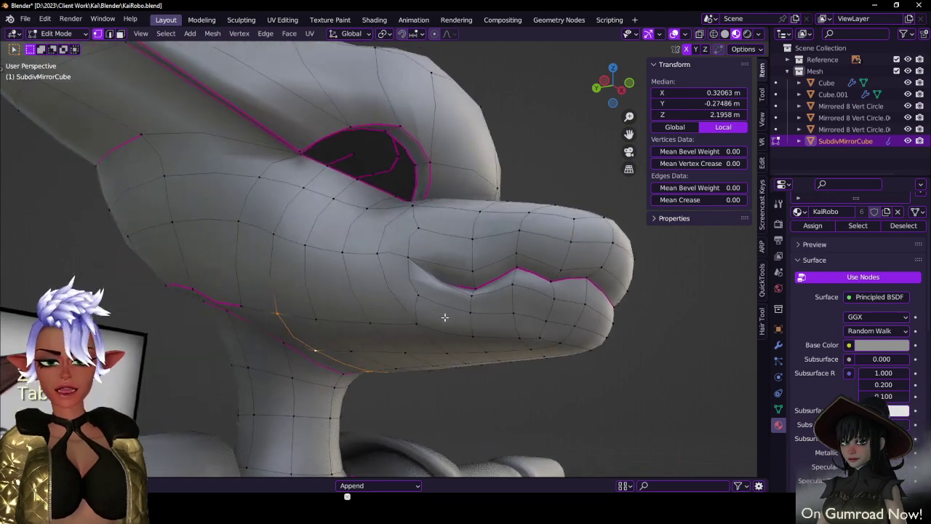
- Examine the shading of the lower jaw and mouth corner in both Object Mode and Edit Mode
{"action": "middle_click_drag", "start_coordinate": [445, 317], "coordinate": [453, 278]}
{"action": "key", "text": "Tab"}
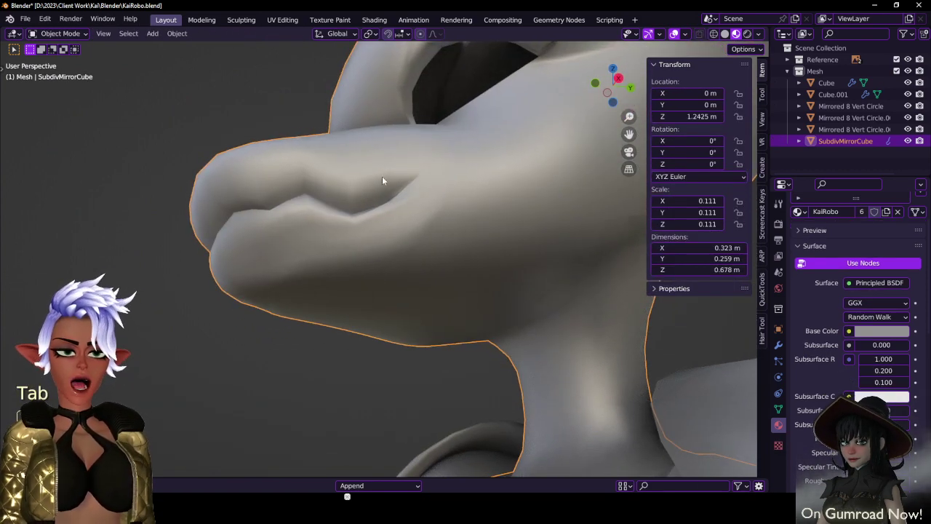
{"action": "middle_click_drag", "start_coordinate": [392, 220], "coordinate": [445, 260]}
{"action": "key", "text": "Tab"}
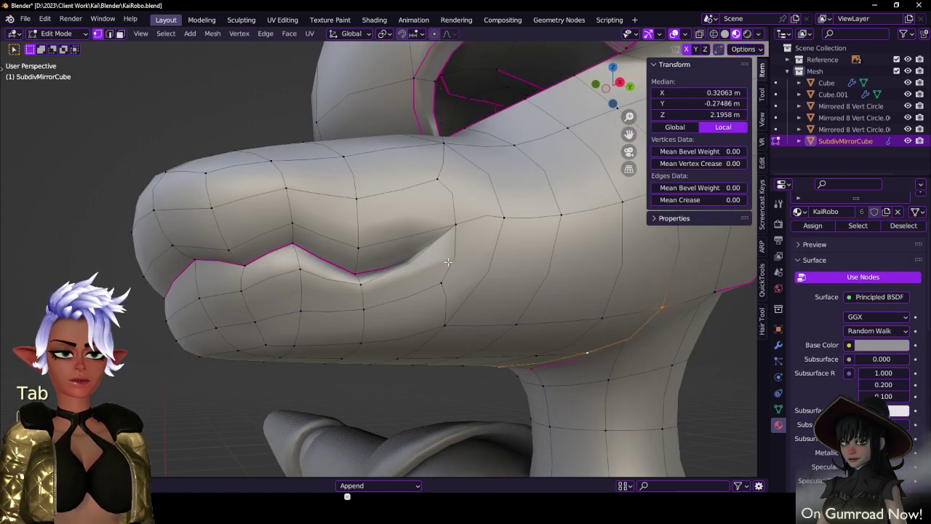
{"action": "key", "text": "Tab"}
{"action": "key", "text": "Tab"}
{"action": "scroll", "coordinate": [450, 266], "scroll_direction": "up", "scroll_amount": 2}
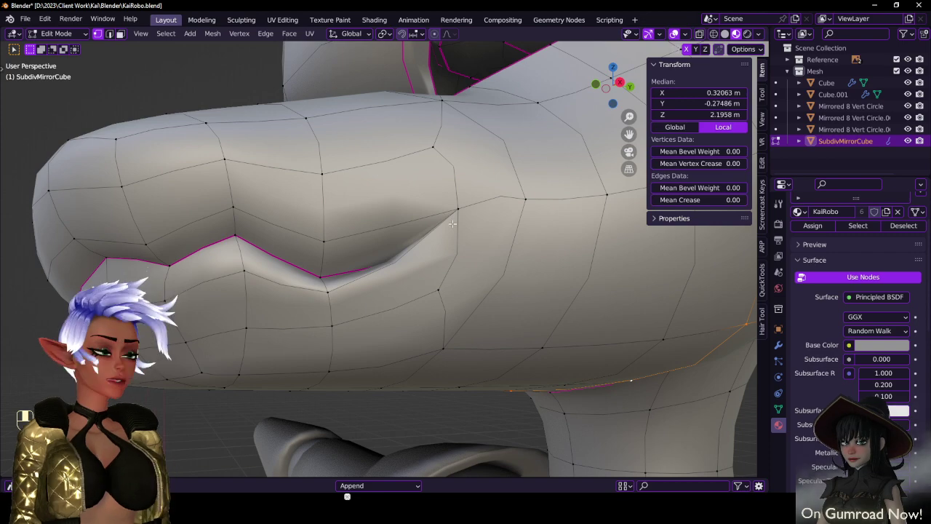
{"action": "middle_click_drag", "start_coordinate": [453, 224], "coordinate": [401, 292]}
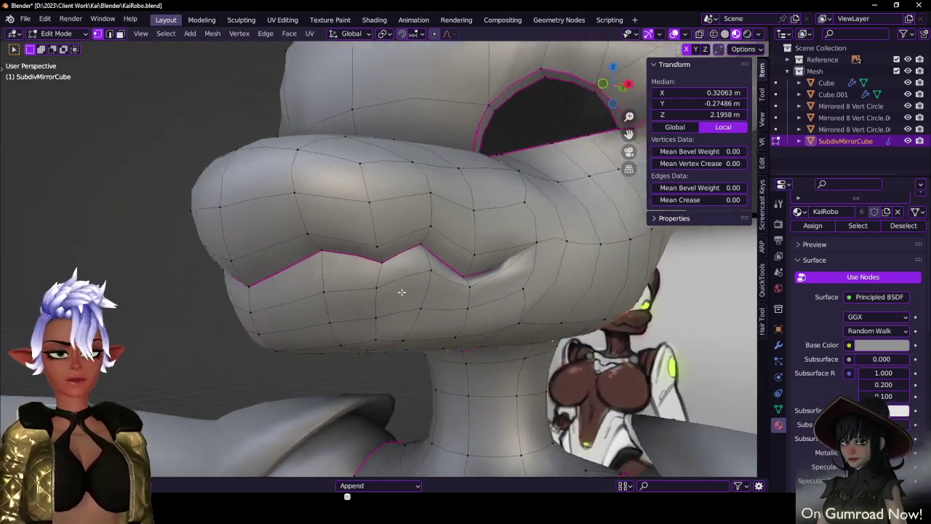
{"action": "scroll", "coordinate": [462, 290], "scroll_direction": "up", "scroll_amount": 2}
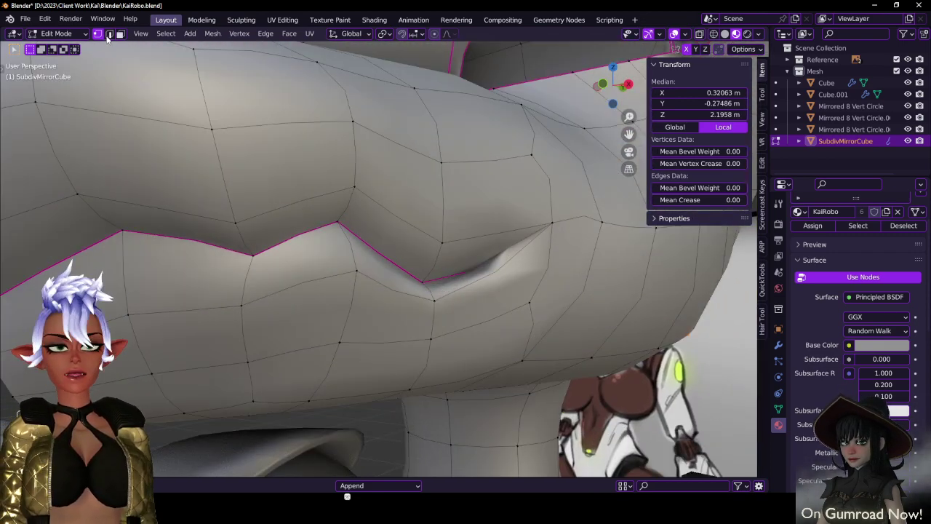
- Try a crease of 1 on the edge at the inner mouth corner and reset it to 0
{"action": "middle_click_drag", "start_coordinate": [457, 233], "coordinate": [298, 277]}
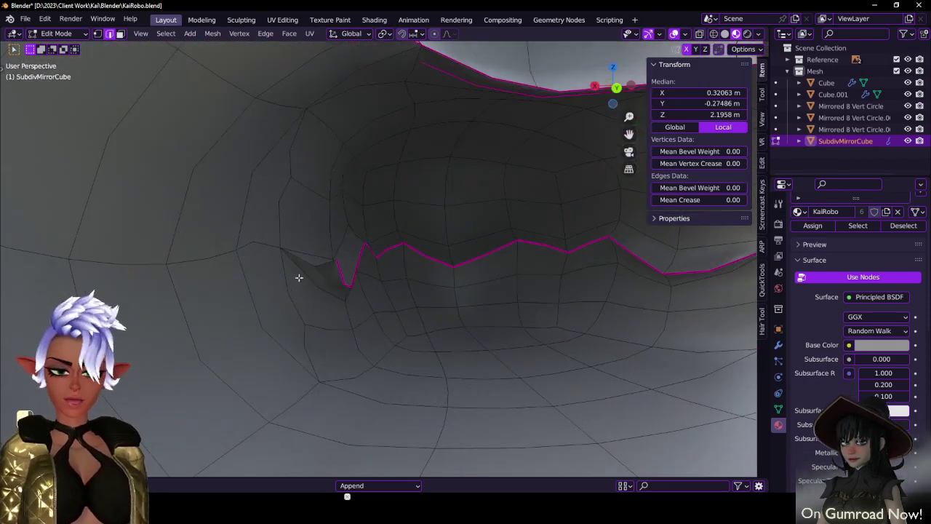
{"action": "left_click", "coordinate": [301, 262]}
{"action": "left_click_drag", "start_coordinate": [681, 201], "coordinate": [720, 201]}
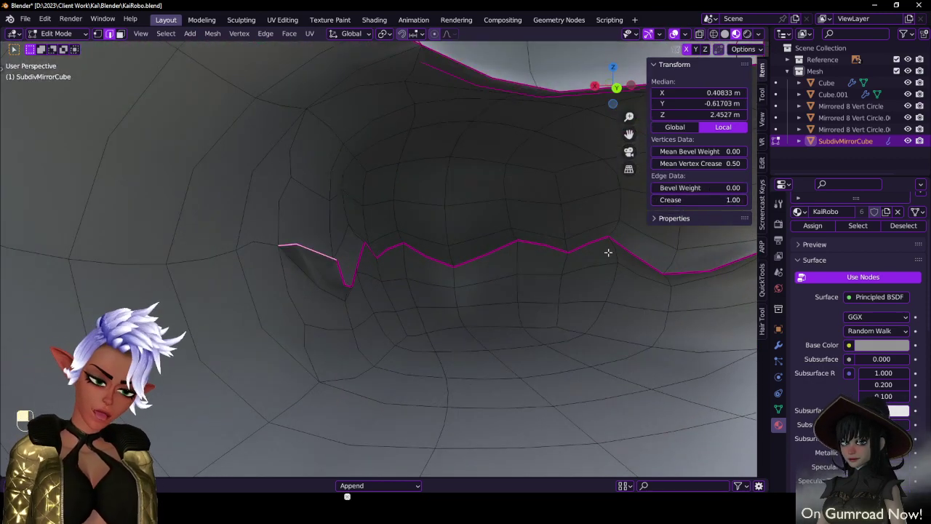
{"action": "middle_click_drag", "start_coordinate": [609, 252], "coordinate": [663, 229]}
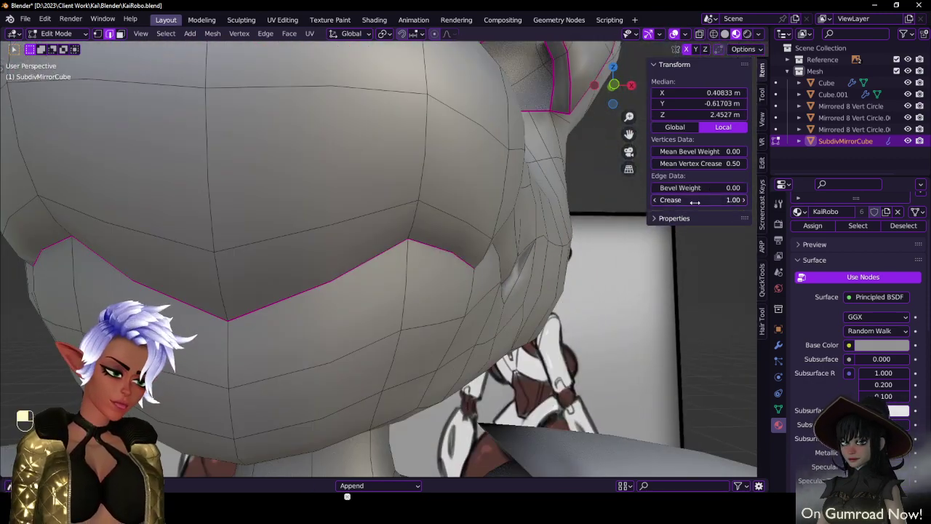
{"action": "left_click_drag", "start_coordinate": [695, 201], "coordinate": [662, 201]}
- Bevel the edge at the mouth corner
{"action": "middle_click_drag", "start_coordinate": [509, 237], "coordinate": [420, 235]}
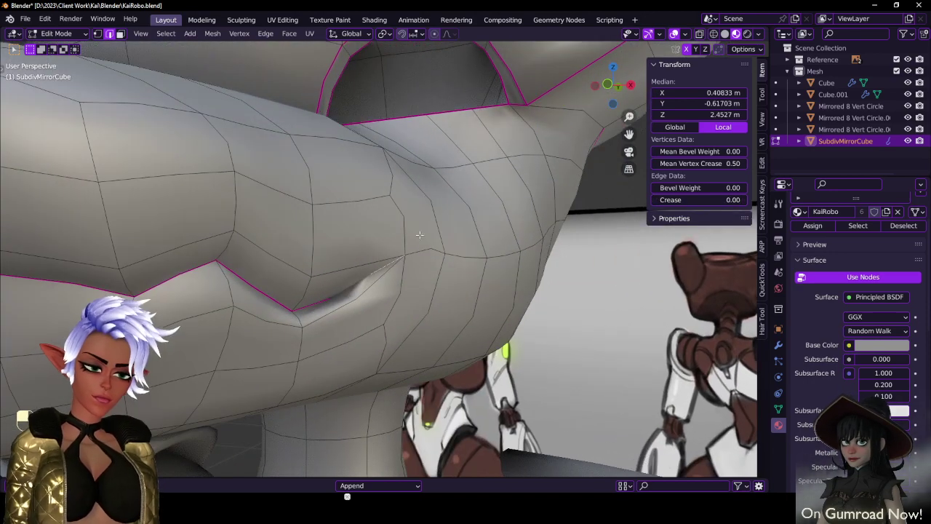
{"action": "left_click", "coordinate": [457, 219], "text": "ctrl"}
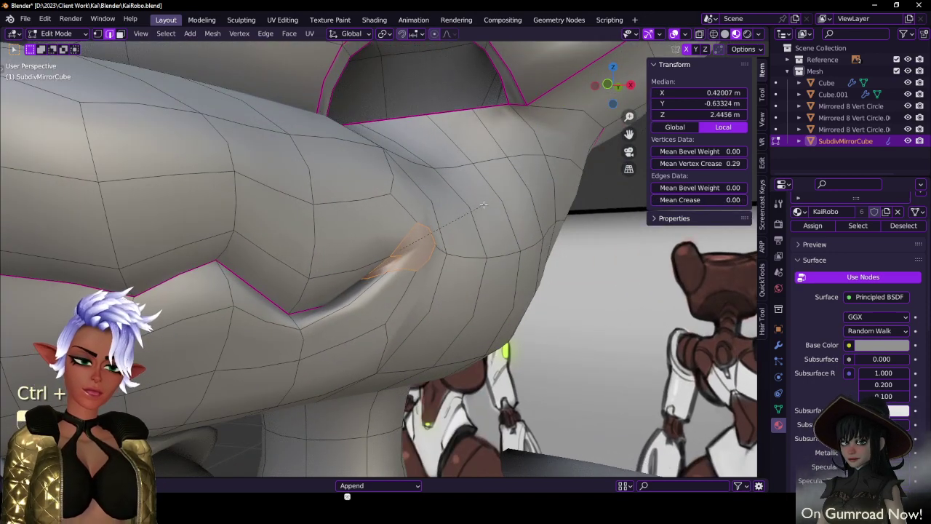
{"action": "left_click", "coordinate": [483, 206]}
{"action": "middle_click_drag", "start_coordinate": [482, 217], "coordinate": [412, 273]}
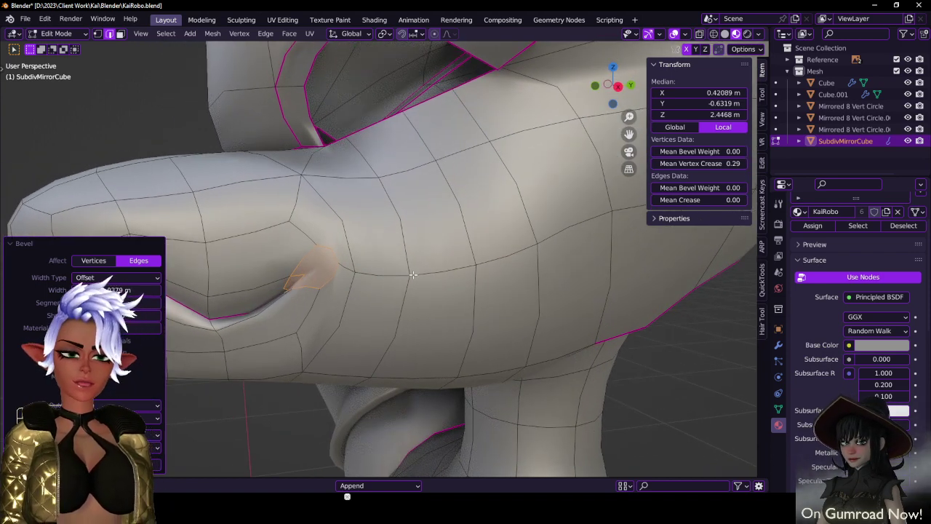
- Undo the mouth-corner bevel and knife two new edge lines across the upper and lower cheek behind the mouth
{"action": "key", "text": "ctrl+z"}
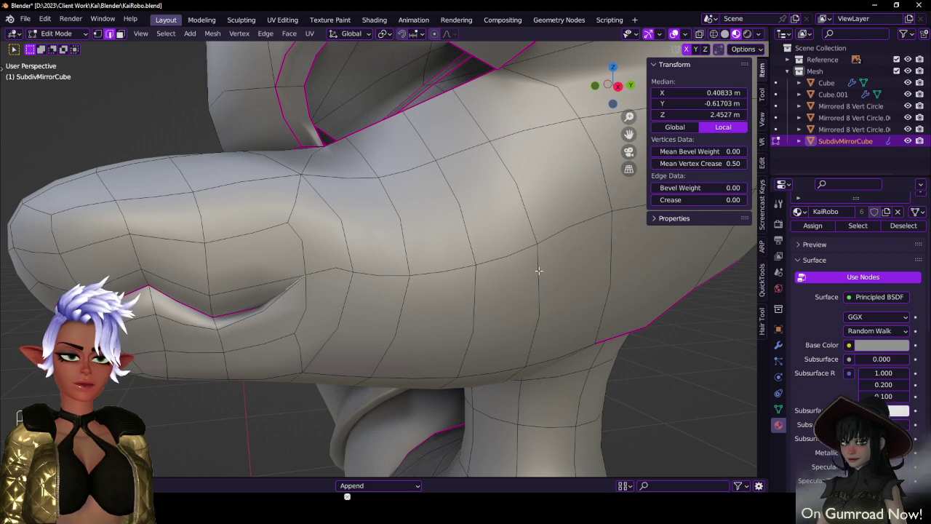
{"action": "middle_click_drag", "start_coordinate": [539, 270], "coordinate": [411, 285]}
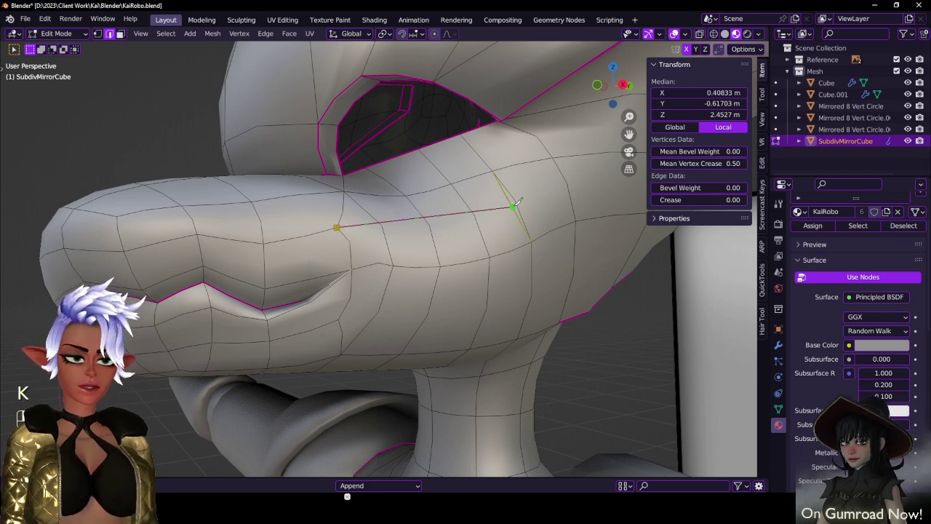
{"action": "key", "text": "Return"}
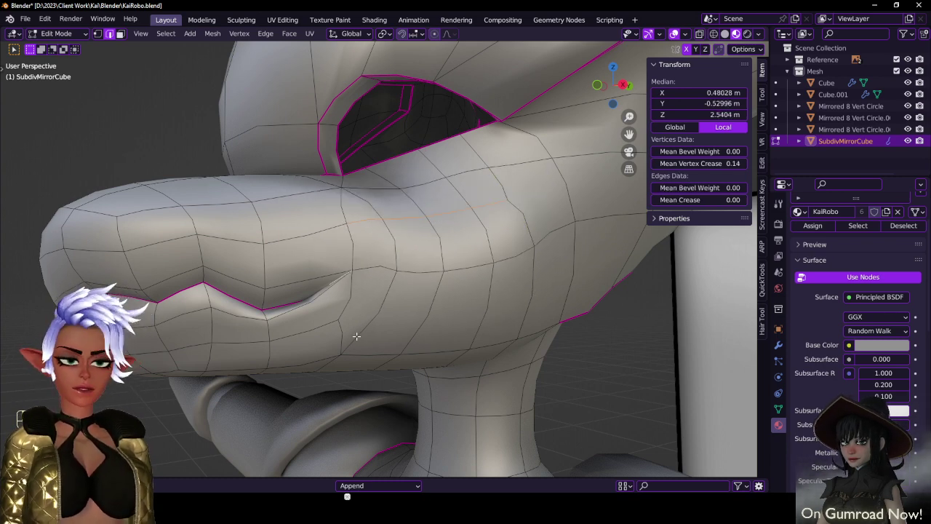
{"action": "left_click", "coordinate": [339, 318]}
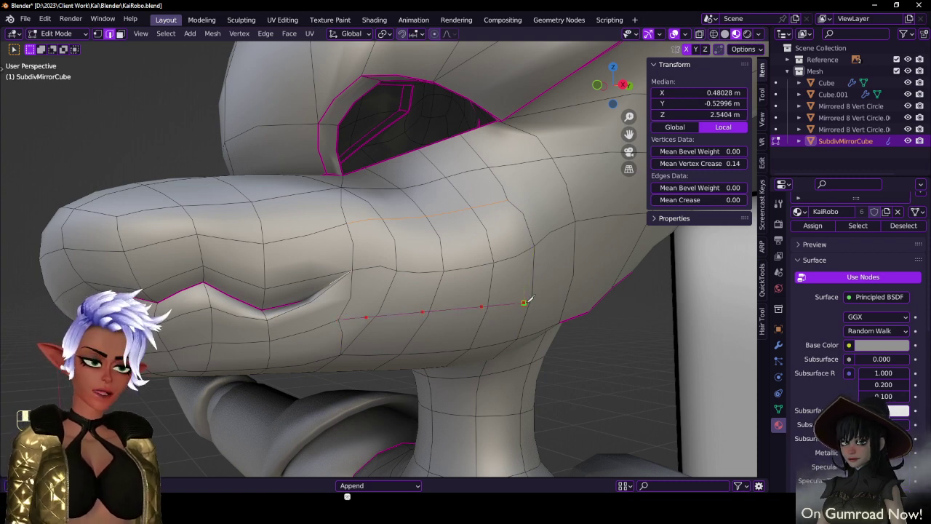
{"action": "key", "text": "Return"}
- Try to connect the rear ends of the two cheek cuts to the jaw edge and the upper cheek vertex
{"action": "left_click", "coordinate": [96, 33]}
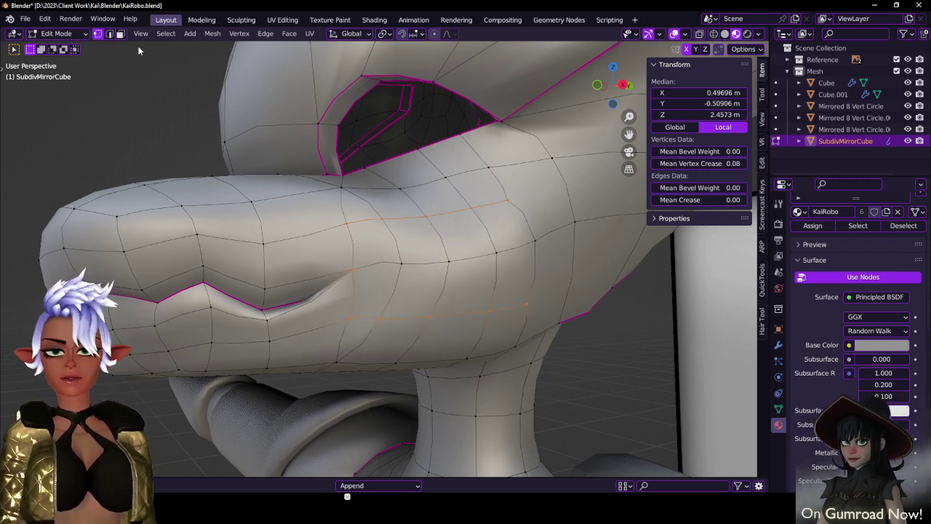
{"action": "left_click", "coordinate": [523, 305]}
{"action": "middle_click_drag", "start_coordinate": [561, 320], "coordinate": [542, 326]}
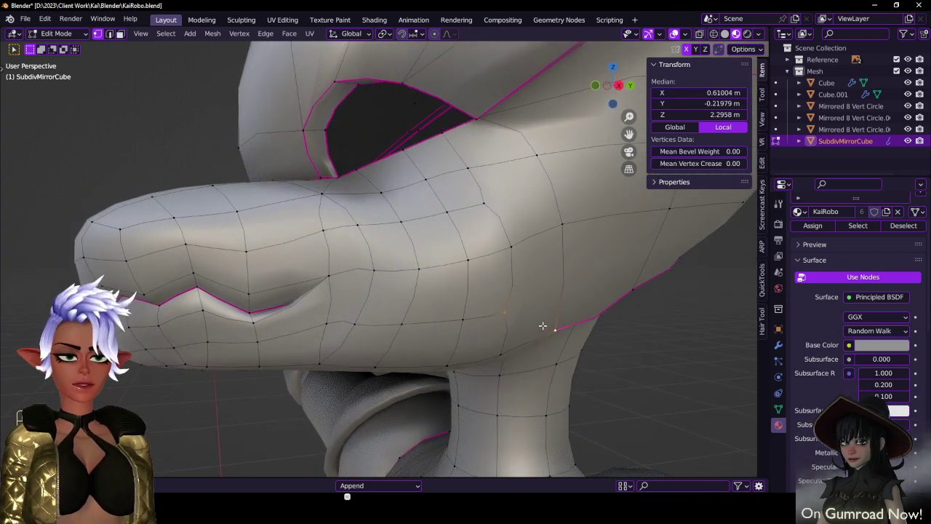
{"action": "left_click", "coordinate": [542, 332], "text": "shift"}
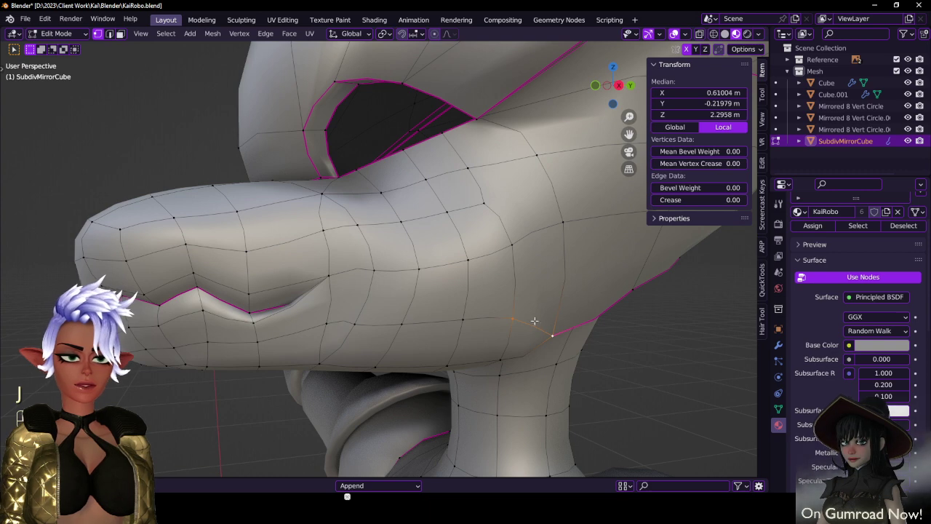
{"action": "left_click", "coordinate": [535, 158]}
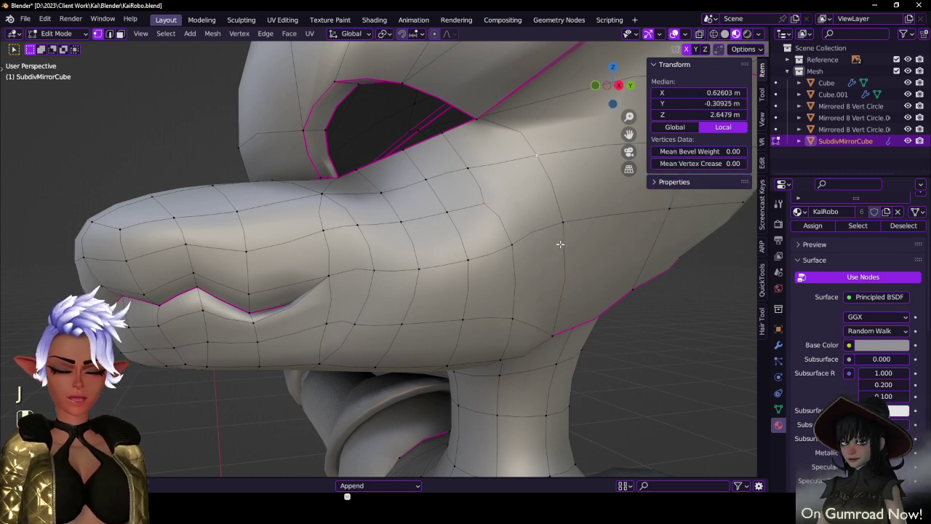
{"action": "key", "text": "j"}
- Undo the vertex connections and knife a vertical edge line down the rear cheek between the two horizontal cuts
{"action": "key", "text": "ctrl+z"}
{"action": "key", "text": "ctrl+z"}
{"action": "key", "text": "ctrl+z"}
{"action": "key", "text": "ctrl+z"}
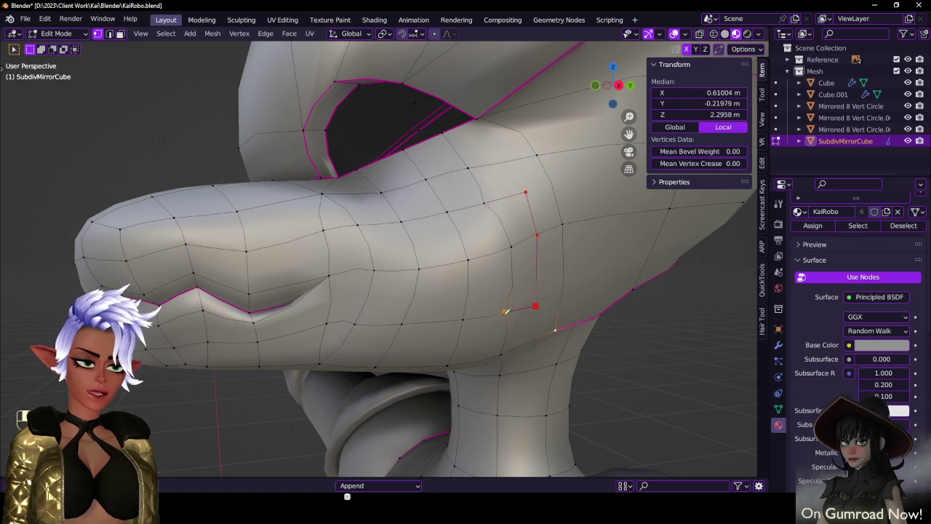
{"action": "key", "text": "ctrl+z"}
{"action": "key", "text": "ctrl+z"}
{"action": "key", "text": "ctrl+z"}
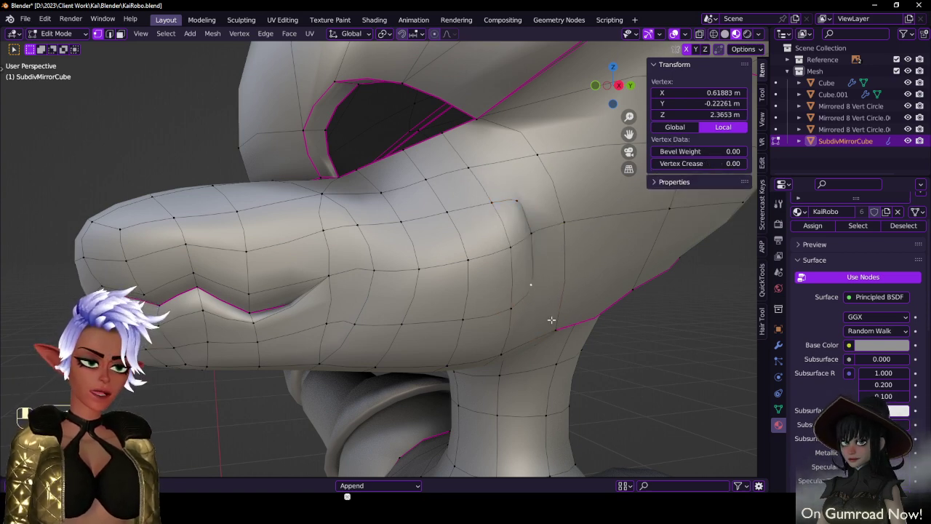
- Connect the vertical cut's lower end to the jaw's creased edge and its upper end to the cheek vertex above
{"action": "key", "text": "j"}
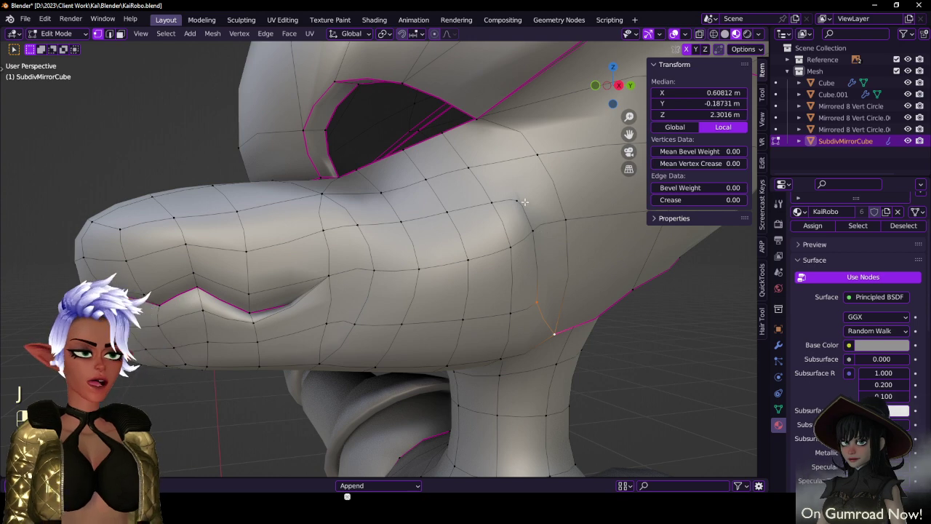
{"action": "left_click", "coordinate": [522, 202]}
{"action": "left_click", "coordinate": [537, 155], "text": "shift"}
{"action": "key", "text": "j"}
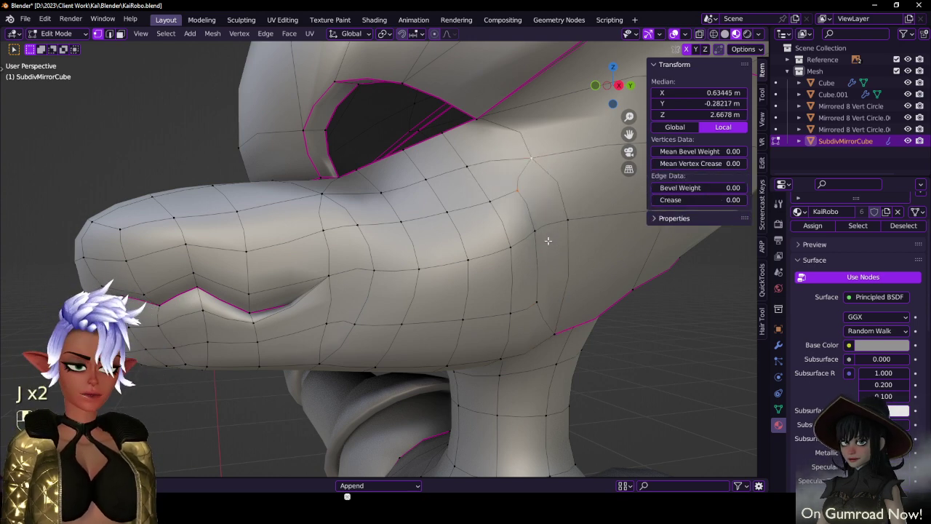
- Reposition a vertex on the rear cheek and save the file
{"action": "left_click", "coordinate": [536, 244]}
{"action": "middle_click_drag", "start_coordinate": [537, 244], "coordinate": [557, 274]}
{"action": "key", "text": "g"}
{"action": "left_click", "coordinate": [560, 285]}
{"action": "key", "text": "Tab"}
{"action": "key", "text": "ctrl+s"}
- Remove the vertical edge loop just behind the mouth corner and save the file
{"action": "key", "text": "Tab"}
{"action": "scroll", "coordinate": [366, 308], "scroll_direction": "up", "scroll_amount": 2}
{"action": "middle_click_drag", "start_coordinate": [361, 323], "coordinate": [389, 273]}
{"action": "left_click", "coordinate": [425, 267]}
{"action": "left_click", "coordinate": [424, 267], "text": "alt"}
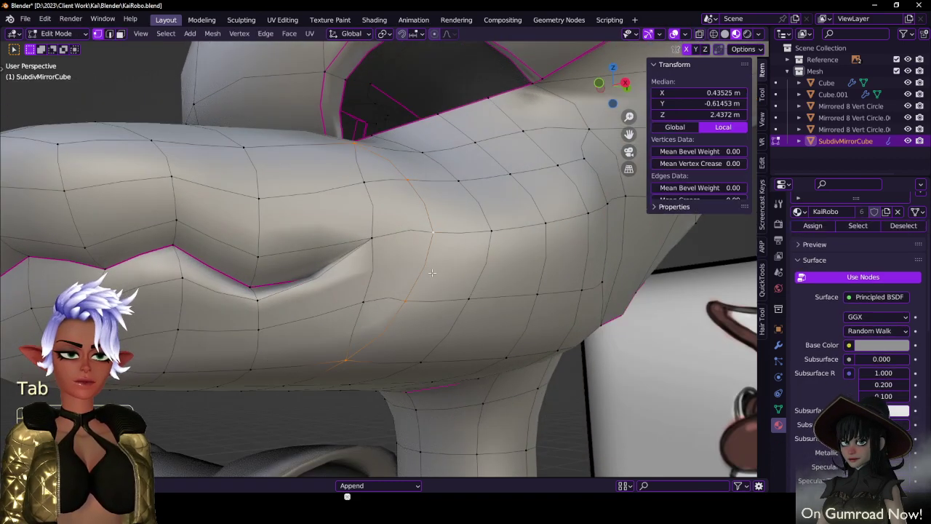
{"action": "key", "text": "x"}
{"action": "left_click", "coordinate": [451, 291]}
{"action": "middle_click_drag", "start_coordinate": [445, 287], "coordinate": [283, 289]}
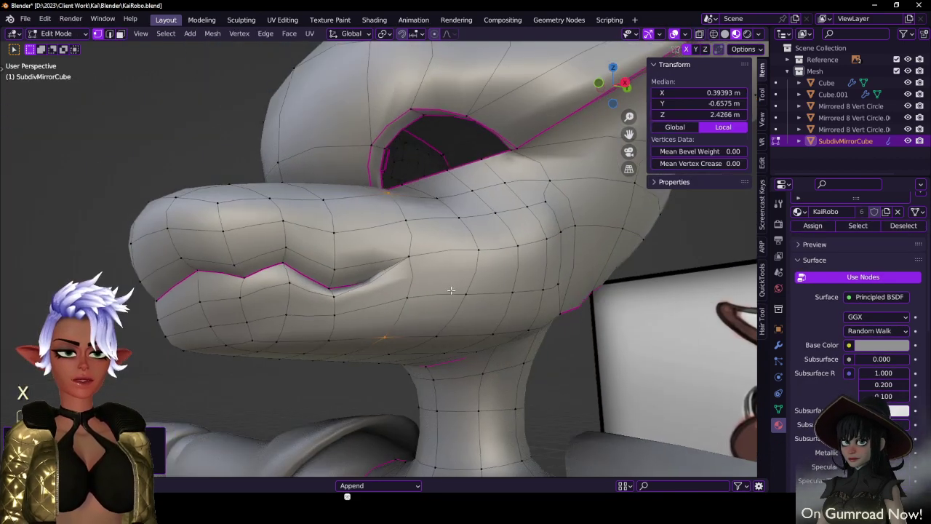
{"action": "key", "text": "Tab"}
{"action": "scroll", "coordinate": [436, 303], "scroll_direction": "down", "scroll_amount": 4}
{"action": "key", "text": "ctrl+s"}
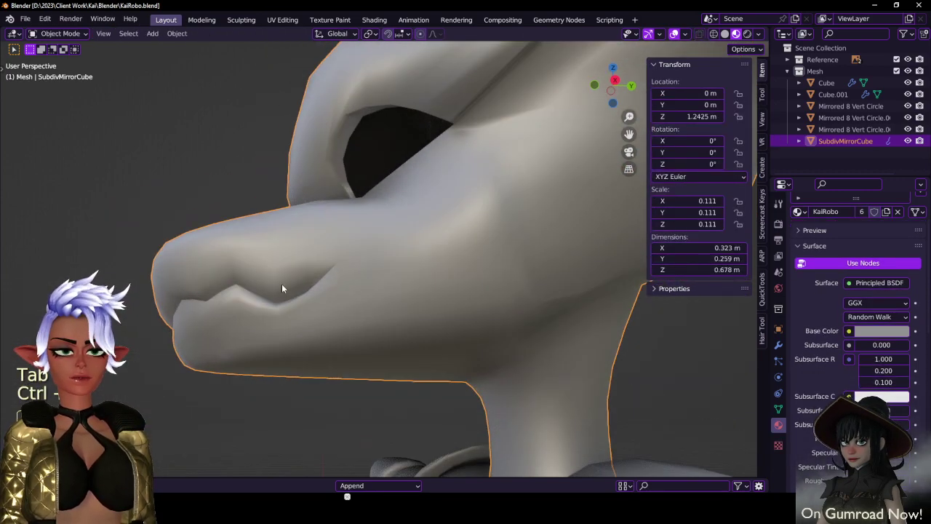
- Add a vertical edge loop around the snout just in front of the mouth corner
{"action": "mouse_move", "coordinate": [416, 313]}
{"action": "middle_mouse_down"}
{"action": "mouse_move", "coordinate": [472, 323]}
{"action": "mouse_move", "coordinate": [405, 317]}
{"action": "middle_mouse_up"}
{"action": "key", "text": "Tab"}
{"action": "scroll", "coordinate": [450, 328], "scroll_direction": "up", "scroll_amount": 1}
{"action": "mouse_move", "coordinate": [335, 255]}
{"action": "middle_mouse_down"}
{"action": "mouse_move", "coordinate": [387, 263]}
{"action": "mouse_move", "coordinate": [352, 250]}
{"action": "middle_mouse_up"}
{"action": "left_click", "coordinate": [360, 240]}
{"action": "right_click", "coordinate": [362, 294]}
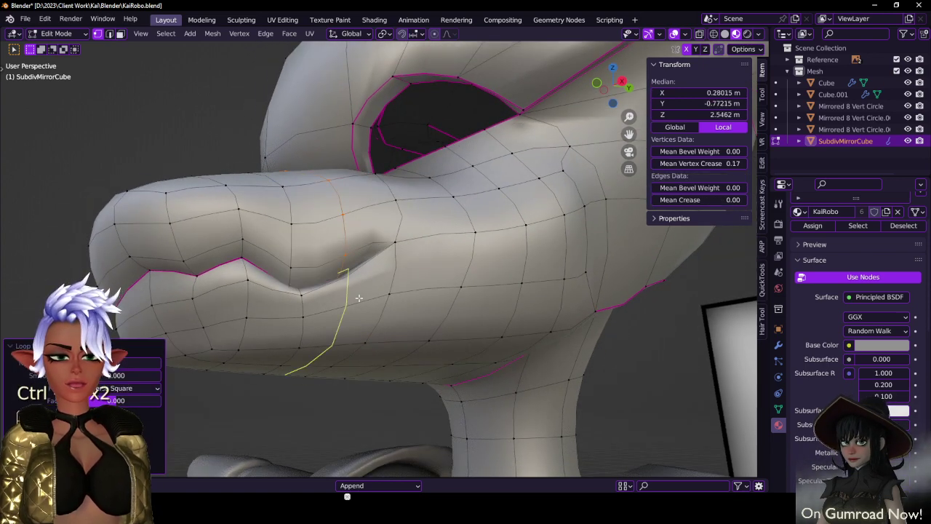
- Move the mouth-corner vertex slightly forward and down along the snout
{"action": "middle_click_drag", "start_coordinate": [358, 298], "coordinate": [379, 300]}
{"action": "scroll", "coordinate": [403, 312], "scroll_direction": "up", "scroll_amount": 2}
{"action": "left_click", "coordinate": [401, 261]}
{"action": "key", "text": "g"}
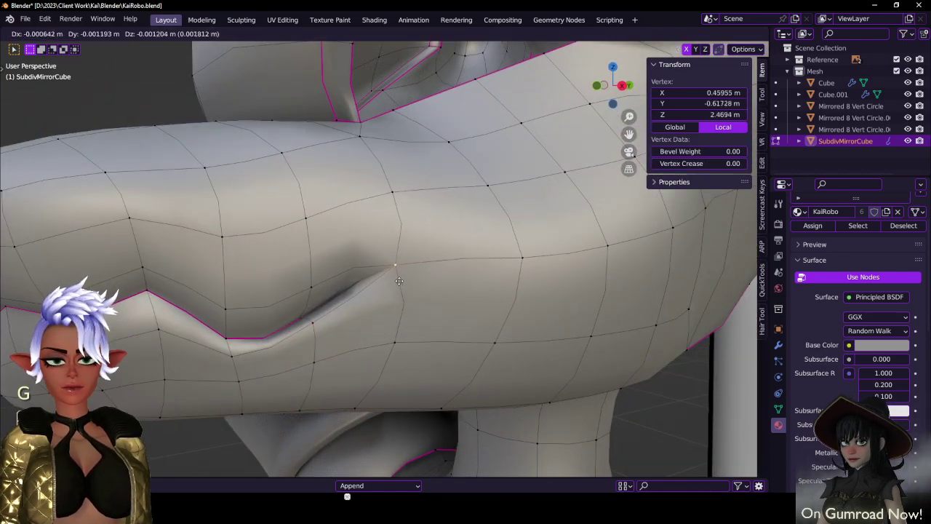
{"action": "left_click", "coordinate": [369, 294]}
{"action": "middle_click_drag", "start_coordinate": [318, 323], "coordinate": [341, 301]}
{"action": "scroll", "coordinate": [342, 300], "scroll_direction": "down", "scroll_amount": 5}
{"action": "scroll", "coordinate": [380, 278], "scroll_direction": "up", "scroll_amount": 4}
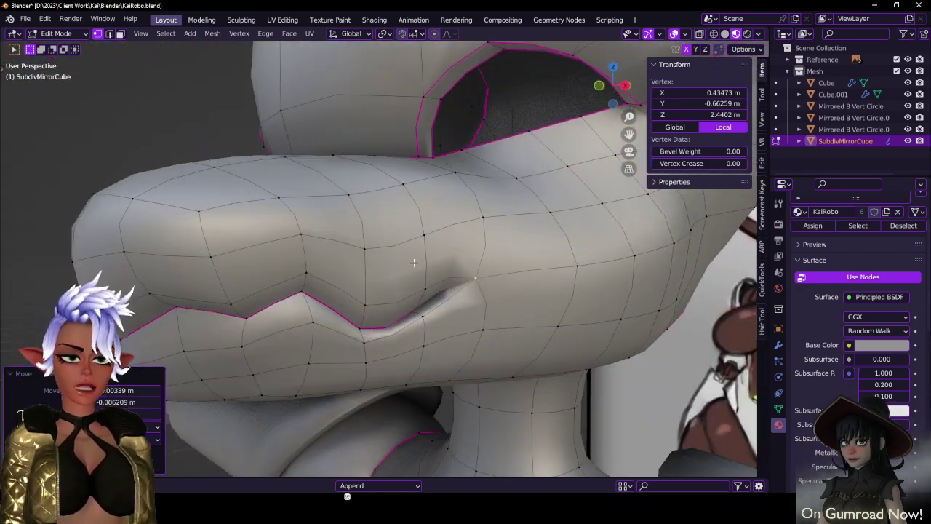
- Try to slide the new upper-snout edge loop toward the mouth corner
{"action": "left_click", "coordinate": [415, 273]}
{"action": "middle_click_drag", "start_coordinate": [415, 272], "coordinate": [413, 253]}
{"action": "left_click", "coordinate": [413, 253], "text": "alt"}
{"action": "key", "text": "g"}
{"action": "key", "text": "g"}
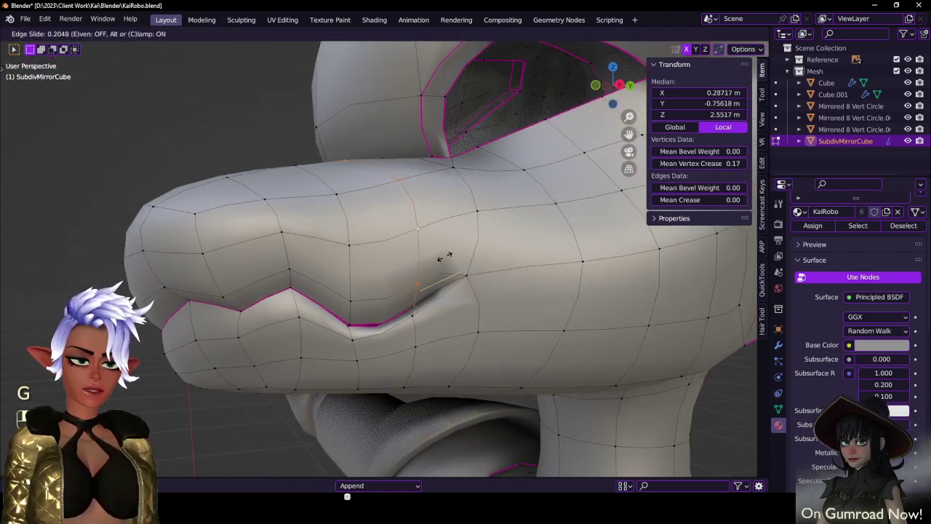
{"action": "left_click", "coordinate": [449, 256]}
{"action": "key", "text": "ctrl+z"}
- Select the new loop's vertices inside the lip and edge-slide them about 0.74 toward the mouth corner
{"action": "middle_click_drag", "start_coordinate": [416, 335], "coordinate": [343, 279]}
{"action": "left_click", "coordinate": [352, 330]}
{"action": "key", "text": "b"}
{"action": "left_click_drag", "start_coordinate": [338, 264], "coordinate": [364, 294]}
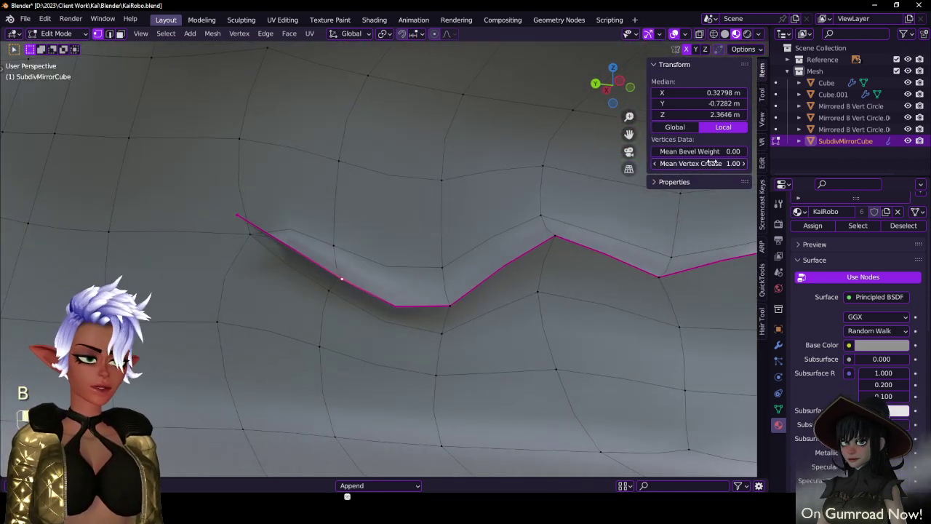
{"action": "key", "text": "z"}
{"action": "key", "text": "b"}
{"action": "left_click_drag", "start_coordinate": [323, 235], "coordinate": [350, 255]}
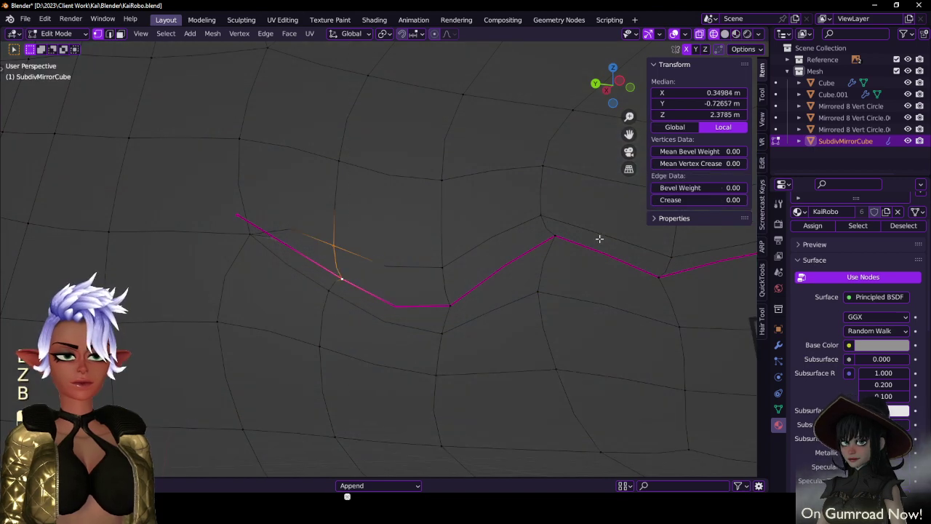
{"action": "key", "text": "z"}
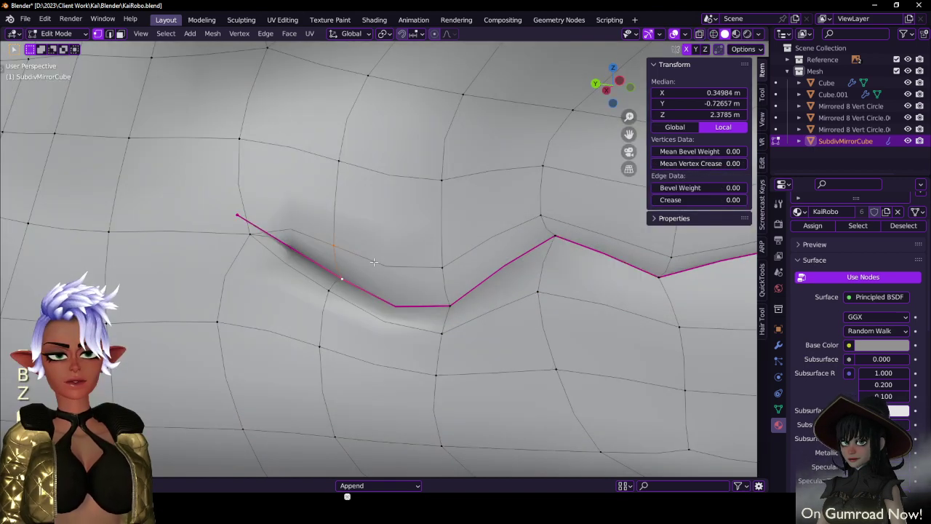
{"action": "key", "text": "g"}
{"action": "key", "text": "g"}
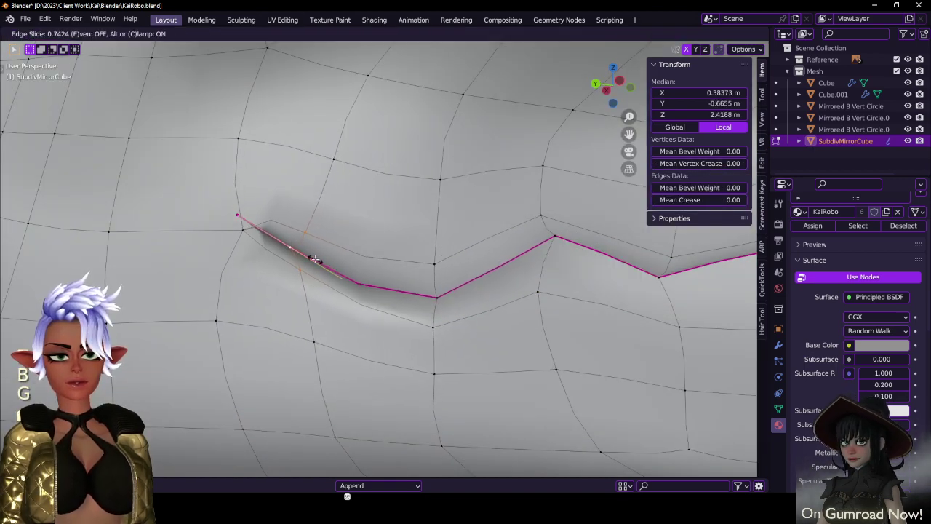
{"action": "left_click", "coordinate": [313, 259]}
- Examine the smoothed mouth corner and lips up close and from the front
{"action": "middle_click_drag", "start_coordinate": [313, 260], "coordinate": [440, 285]}
{"action": "key", "text": "Tab"}
{"action": "scroll", "coordinate": [459, 266], "scroll_direction": "down", "scroll_amount": 4}
{"action": "scroll", "coordinate": [429, 276], "scroll_direction": "up", "scroll_amount": 6}
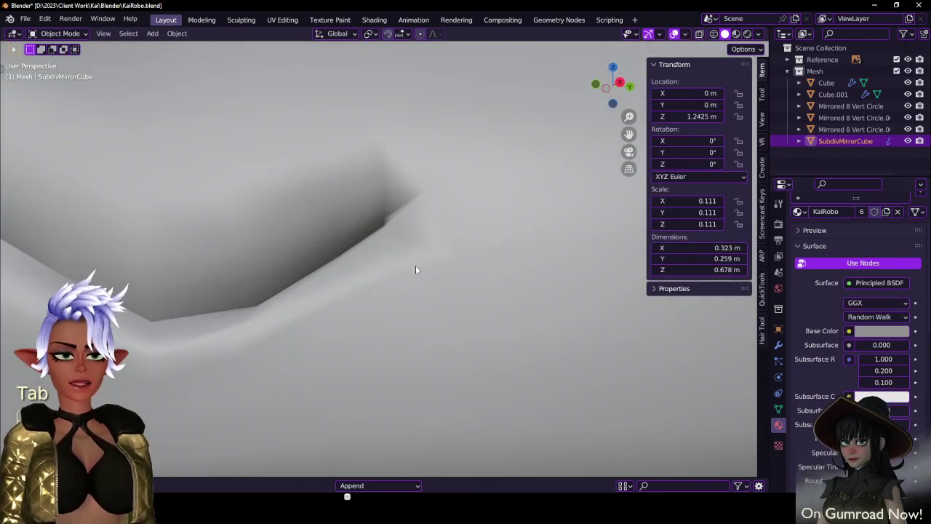
{"action": "scroll", "coordinate": [401, 201], "scroll_direction": "down", "scroll_amount": 5}
{"action": "middle_click_drag", "start_coordinate": [407, 231], "coordinate": [443, 251]}
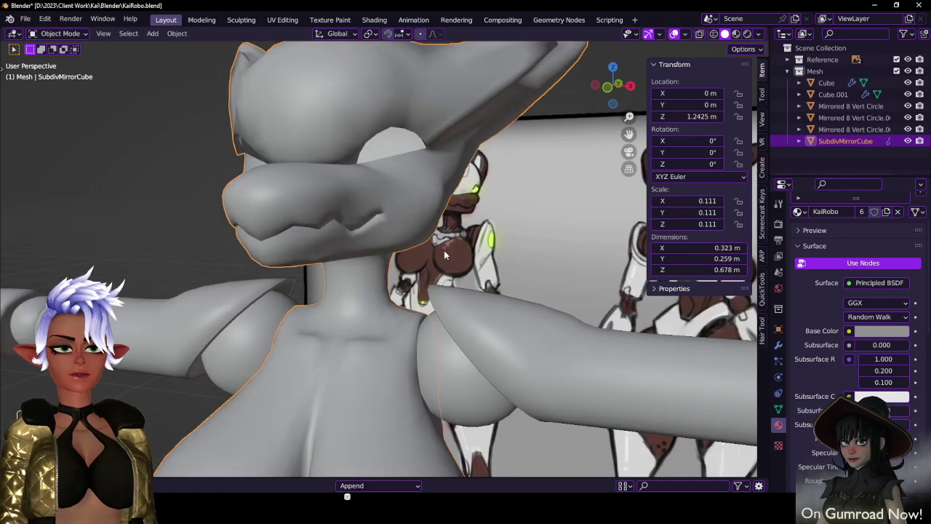
{"action": "key", "text": "Tab"}
{"action": "middle_click_drag", "start_coordinate": [377, 241], "coordinate": [462, 270]}
{"action": "scroll", "coordinate": [425, 308], "scroll_direction": "up", "scroll_amount": 4}
- Return to Object Mode and save the file
{"action": "key", "text": "Tab"}
{"action": "scroll", "coordinate": [422, 318], "scroll_direction": "down", "scroll_amount": 2}
{"action": "key", "text": "ctrl+s"}
{"action": "scroll", "coordinate": [488, 319], "scroll_direction": "down", "scroll_amount": 3}
{"action": "middle_click_drag", "start_coordinate": [462, 271], "coordinate": [482, 277]}
{"action": "key", "text": "ctrl+s"}
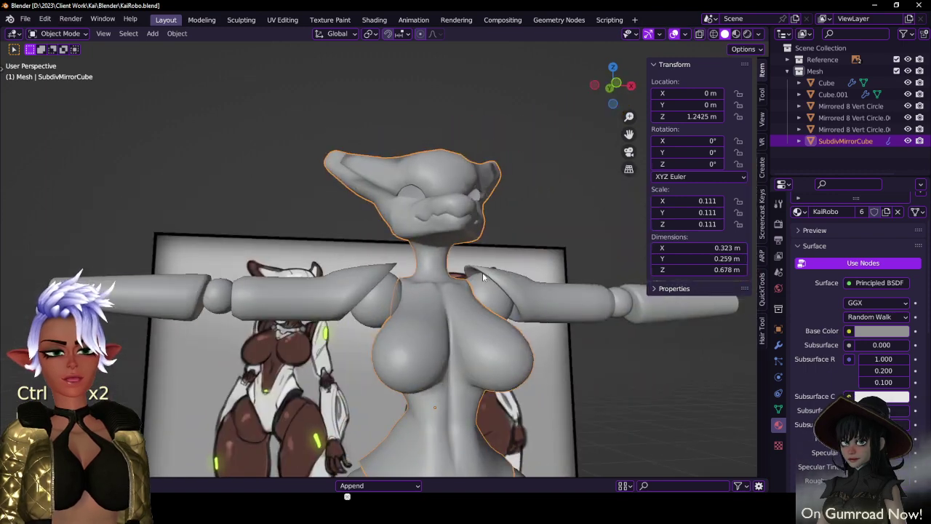
- Select the centre vertices at the top of the neck and snap the 3D cursor to them
{"action": "scroll", "coordinate": [484, 278], "scroll_direction": "down", "scroll_amount": 5}
{"action": "middle_click_drag", "start_coordinate": [501, 326], "coordinate": [485, 249]}
{"action": "scroll", "coordinate": [486, 250], "scroll_direction": "up", "scroll_amount": 6}
{"action": "key", "text": "Tab"}
{"action": "middle_click_drag", "start_coordinate": [327, 178], "coordinate": [369, 259]}
{"action": "scroll", "coordinate": [369, 258], "scroll_direction": "up", "scroll_amount": 3}
{"action": "left_click", "coordinate": [460, 214]}
{"action": "middle_click_drag", "start_coordinate": [460, 214], "coordinate": [323, 179]}
{"action": "key", "text": "shift+s"}
{"action": "left_click", "coordinate": [417, 288]}
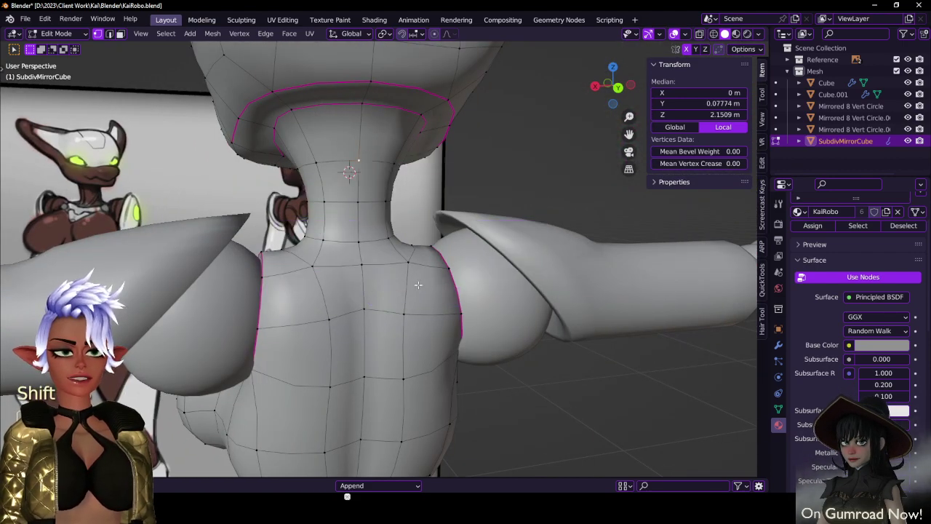
- Select the whole head in front wireframe view and scale it by 1.1 about the 3D cursor
{"action": "scroll", "coordinate": [418, 284], "scroll_direction": "down", "scroll_amount": 6}
{"action": "middle_click_drag", "start_coordinate": [418, 284], "coordinate": [426, 220]}
{"action": "key", "text": "KP_1"}
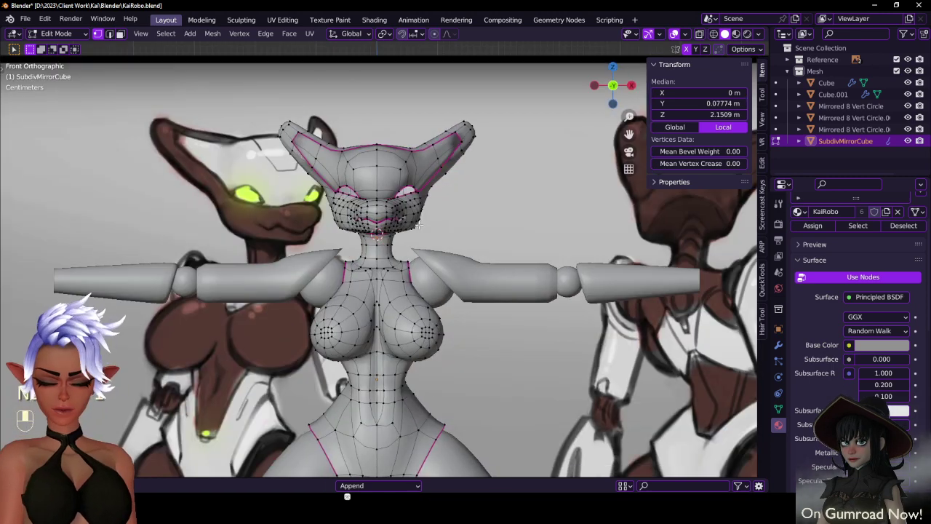
{"action": "key", "text": "alt+z"}
{"action": "key", "text": "b"}
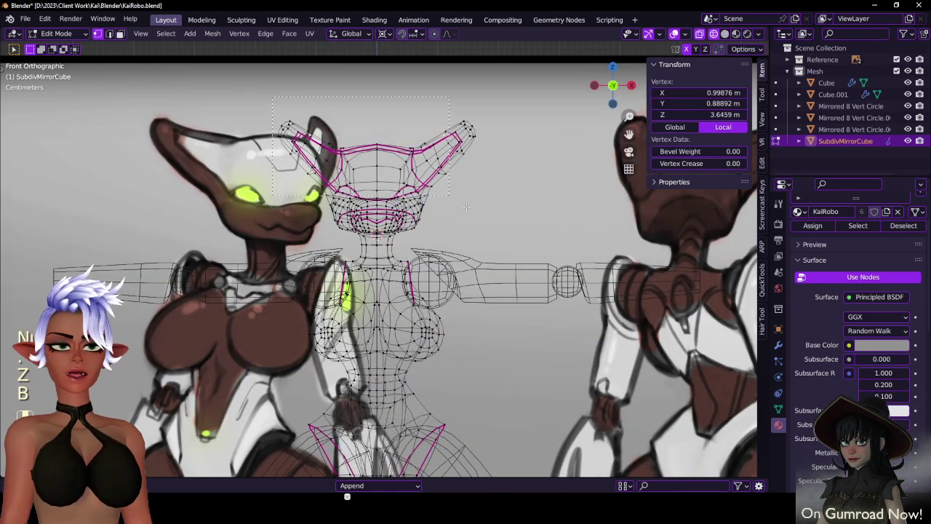
{"action": "left_click_drag", "start_coordinate": [273, 96], "coordinate": [498, 232]}
{"action": "key", "text": "s"}
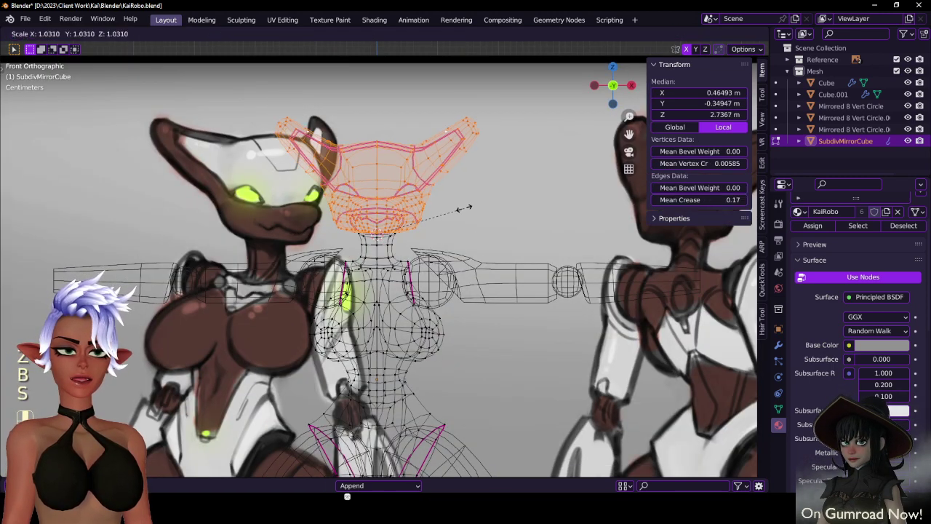
{"action": "left_click", "coordinate": [469, 206]}
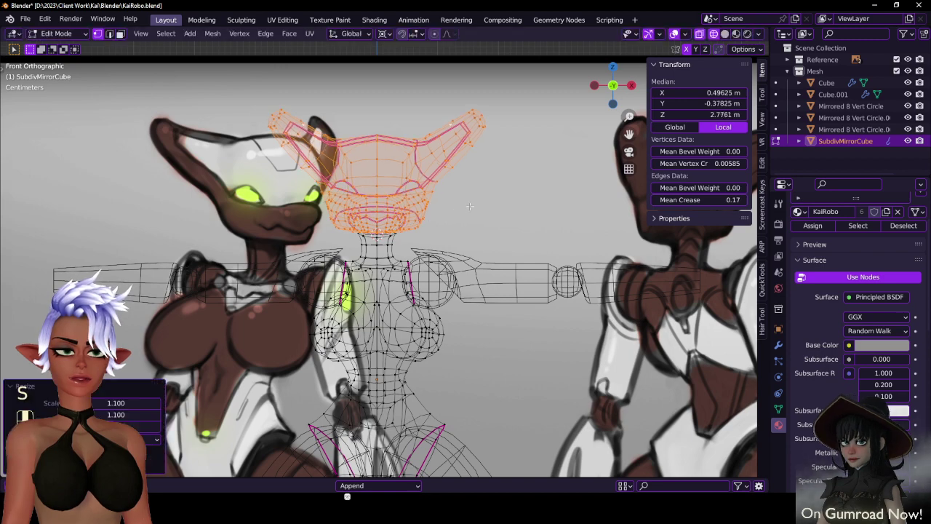
- Leave Edit Mode and return the viewport to solid shading in front view
{"action": "key", "text": "Tab"}
{"action": "key", "text": "z"}
{"action": "scroll", "coordinate": [500, 262], "scroll_direction": "down", "scroll_amount": 5}
{"action": "mouse_move", "coordinate": [500, 283]}
{"action": "middle_mouse_down"}
{"action": "mouse_move", "coordinate": [461, 294]}
{"action": "mouse_move", "coordinate": [420, 205]}
{"action": "mouse_move", "coordinate": [483, 238]}
{"action": "mouse_move", "coordinate": [430, 269]}
{"action": "middle_mouse_up"}
{"action": "scroll", "coordinate": [420, 207], "scroll_direction": "down", "scroll_amount": 4}
{"action": "key", "text": "KP_1"}
- Grow the selection four times from the breast's centre vertex and enlarge both breasts slightly with Shrink/Fatten
{"action": "key", "text": "Tab"}
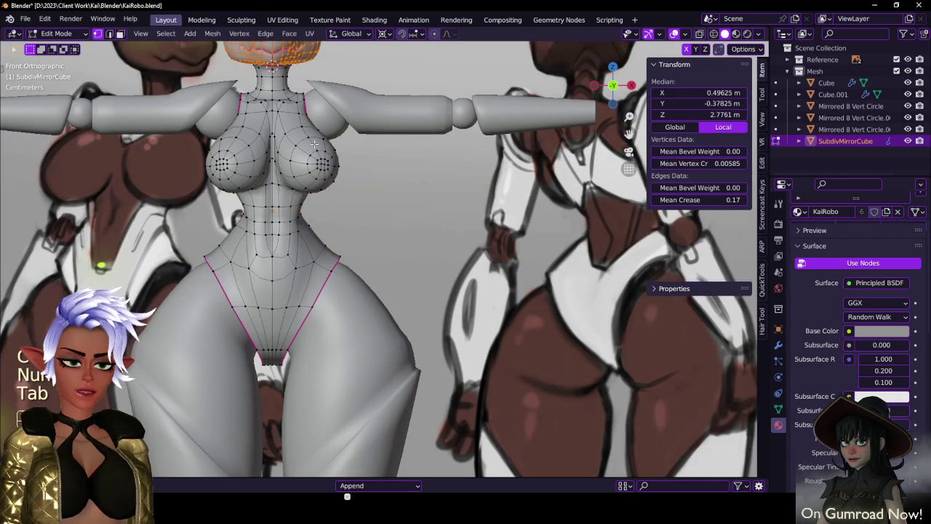
{"action": "scroll", "coordinate": [348, 199], "scroll_direction": "up", "scroll_amount": 4}
{"action": "left_click", "coordinate": [347, 203]}
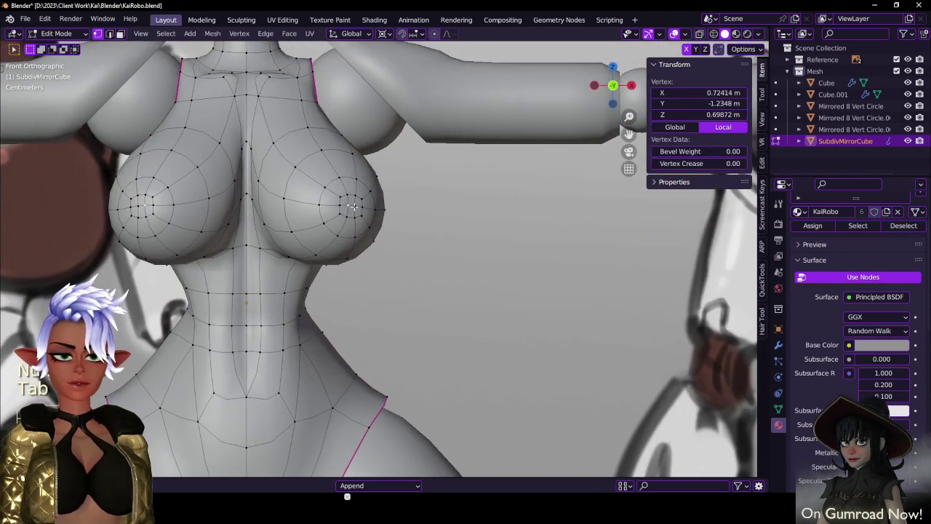
{"action": "key", "text": "ctrl+KP_Add"}
{"action": "key", "text": "ctrl+KP_Add"}
{"action": "key", "text": "ctrl+KP_Add"}
{"action": "key", "text": "ctrl+KP_Add"}
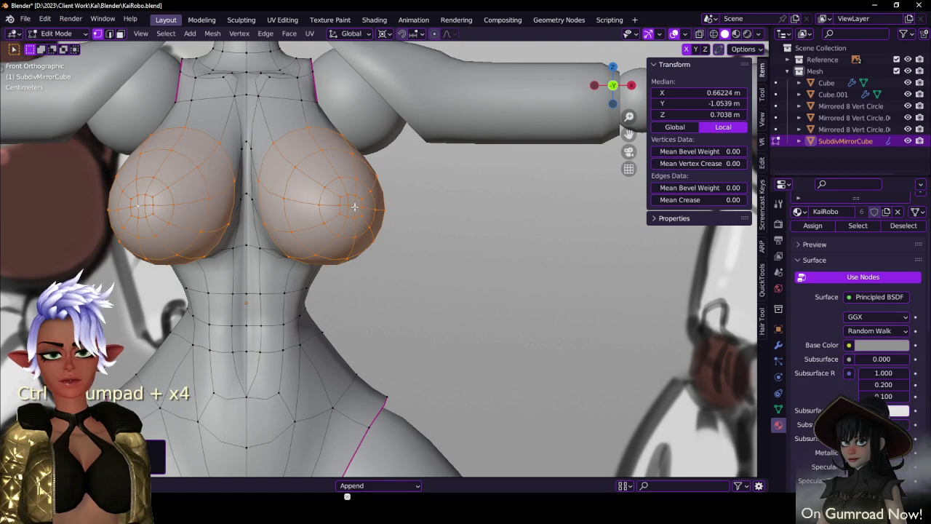
{"action": "middle_click_drag", "start_coordinate": [379, 197], "coordinate": [476, 194]}
{"action": "key", "text": "alt+s"}
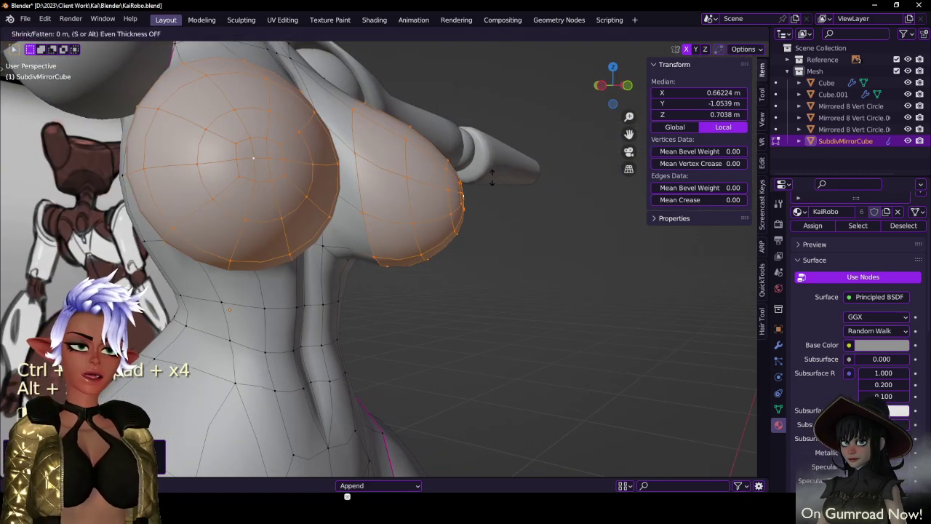
{"action": "left_click", "coordinate": [523, 144]}
- Move the selected breasts forward and down in the right side view, then fine-tune their position in perspective
{"action": "middle_click_drag", "start_coordinate": [522, 146], "coordinate": [427, 195]}
{"action": "key", "text": "KP_3"}
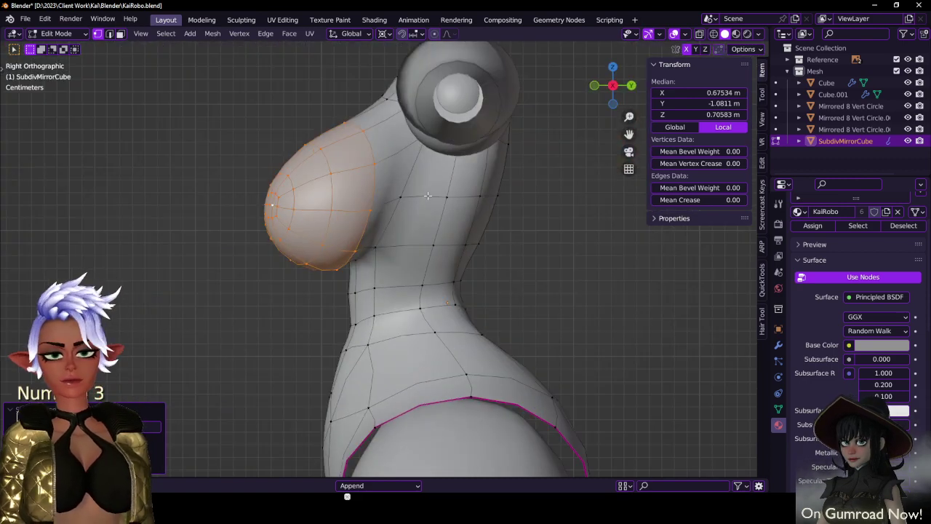
{"action": "key", "text": "g"}
{"action": "scroll", "coordinate": [404, 200], "scroll_direction": "down", "scroll_amount": 6}
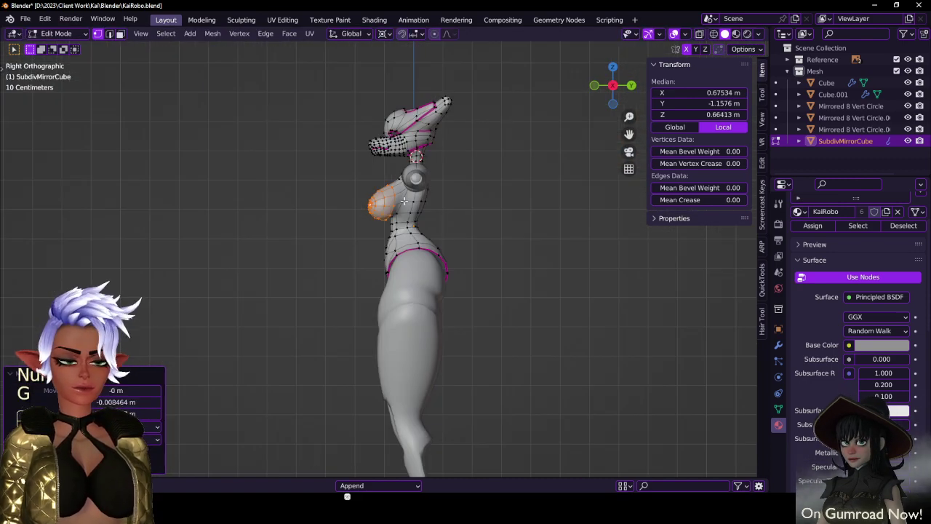
{"action": "middle_click_drag", "start_coordinate": [473, 202], "coordinate": [618, 210]}
{"action": "scroll", "coordinate": [420, 184], "scroll_direction": "up", "scroll_amount": 1}
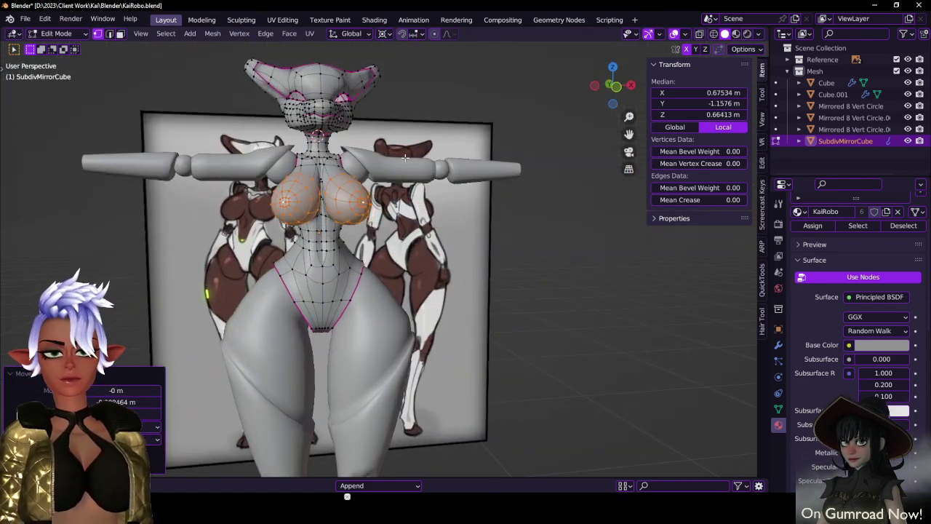
{"action": "middle_click_drag", "start_coordinate": [434, 74], "coordinate": [473, 182]}
{"action": "key", "text": "g"}
{"action": "left_click", "coordinate": [439, 159]}
- Return to Object Mode, deselect the mesh and save the file
{"action": "key", "text": "Tab"}
{"action": "middle_click_drag", "start_coordinate": [356, 222], "coordinate": [264, 225]}
{"action": "scroll", "coordinate": [298, 222], "scroll_direction": "down", "scroll_amount": 4}
{"action": "left_click", "coordinate": [167, 308]}
{"action": "middle_click_drag", "start_coordinate": [302, 270], "coordinate": [313, 243]}
{"action": "key", "text": "ctrl+s"}
{"action": "scroll", "coordinate": [387, 258], "scroll_direction": "up", "scroll_amount": 4}
- Select the shortest edge path along the breast's lower crease line and set its mean crease to 1.00
{"action": "key", "text": "Tab"}
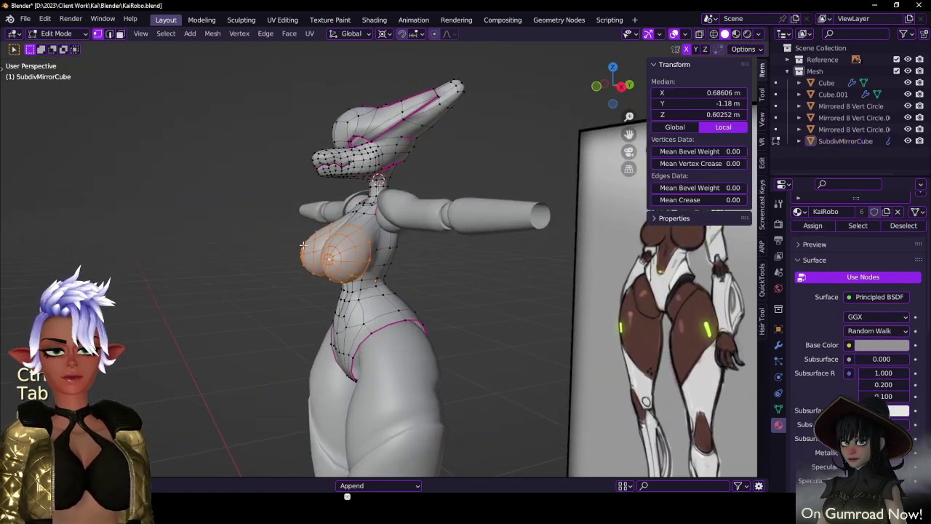
{"action": "key", "text": "KP_Decimal"}
{"action": "middle_click_drag", "start_coordinate": [386, 243], "coordinate": [365, 266]}
{"action": "scroll", "coordinate": [458, 250], "scroll_direction": "up", "scroll_amount": 3}
{"action": "left_click", "coordinate": [366, 268]}
{"action": "left_click", "coordinate": [359, 198], "text": "shift"}
{"action": "middle_click_drag", "start_coordinate": [359, 197], "coordinate": [441, 281]}
{"action": "left_click", "coordinate": [441, 281], "text": "ctrl"}
{"action": "middle_click_drag", "start_coordinate": [505, 259], "coordinate": [471, 199]}
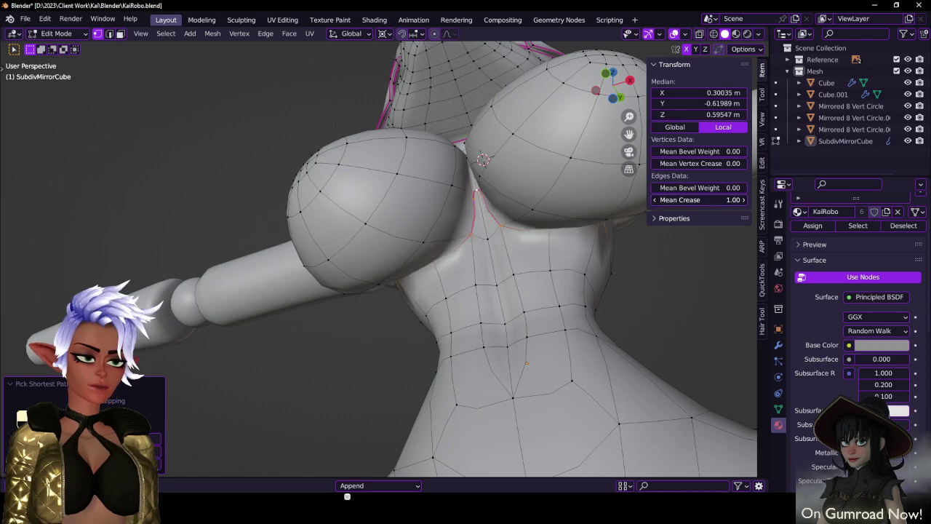
- Reposition the vertex at the side end of the under-breast crease in the right side view
{"action": "middle_click_drag", "start_coordinate": [379, 233], "coordinate": [321, 259]}
{"action": "left_click", "coordinate": [369, 263]}
{"action": "key", "text": "KP_3"}
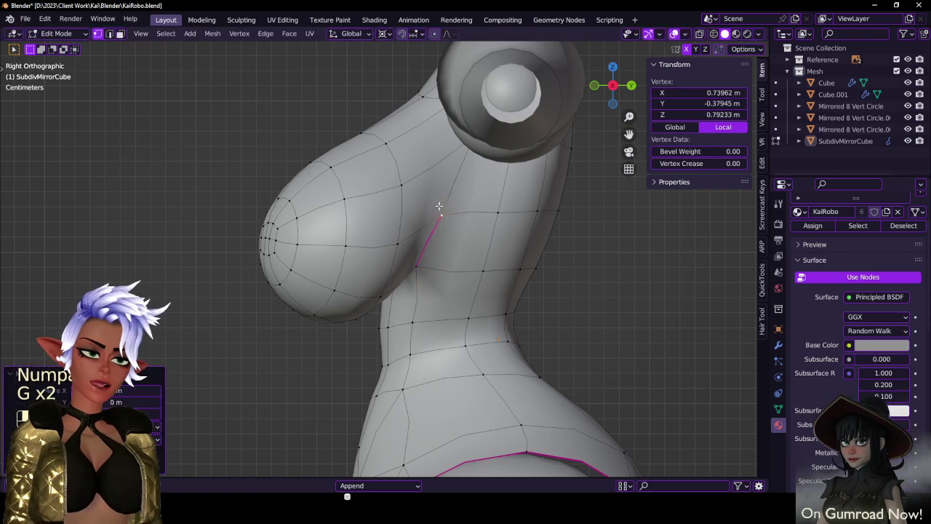
{"action": "middle_click_drag", "start_coordinate": [439, 207], "coordinate": [510, 279]}
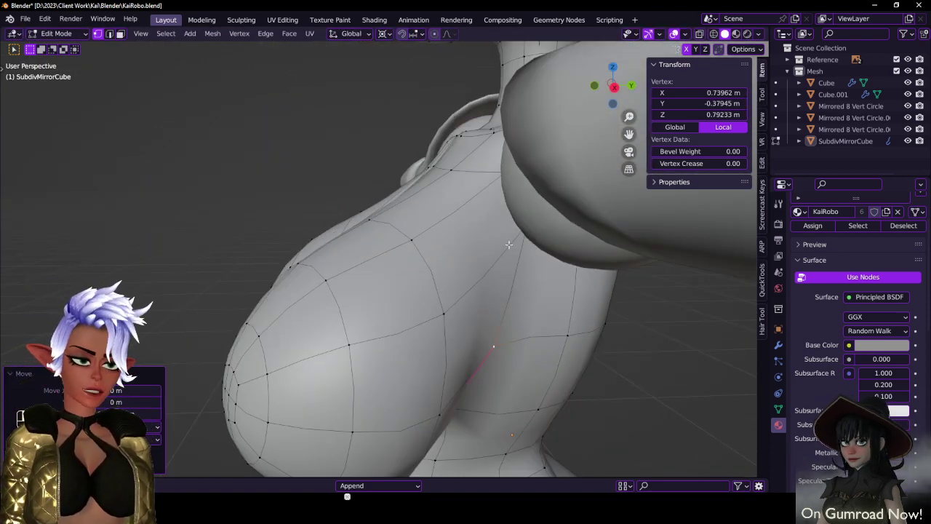
{"action": "scroll", "coordinate": [470, 285], "scroll_direction": "down", "scroll_amount": 3}
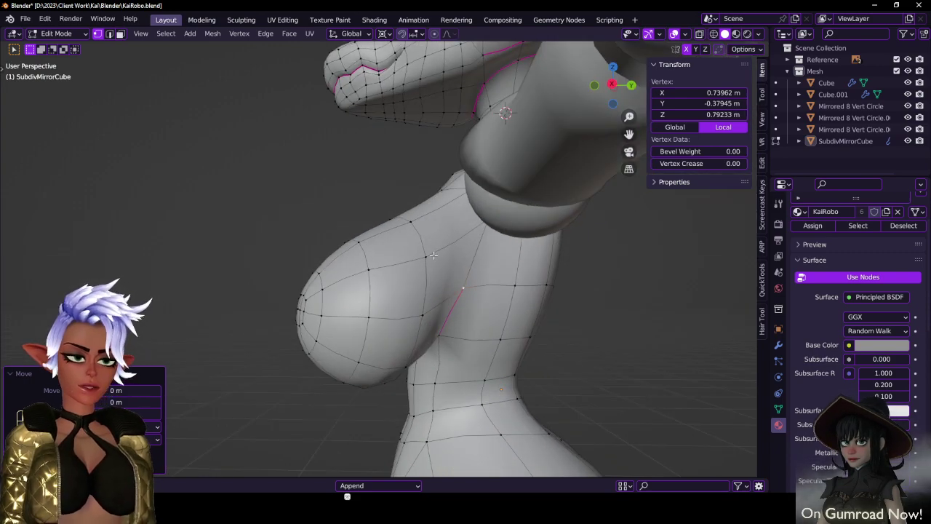
{"action": "middle_click_drag", "start_coordinate": [464, 260], "coordinate": [489, 189]}
- Isolate the body mesh, rip the edge loop across the upper chest and slide the ripped edge toward the breasts
{"action": "key", "text": "slash"}
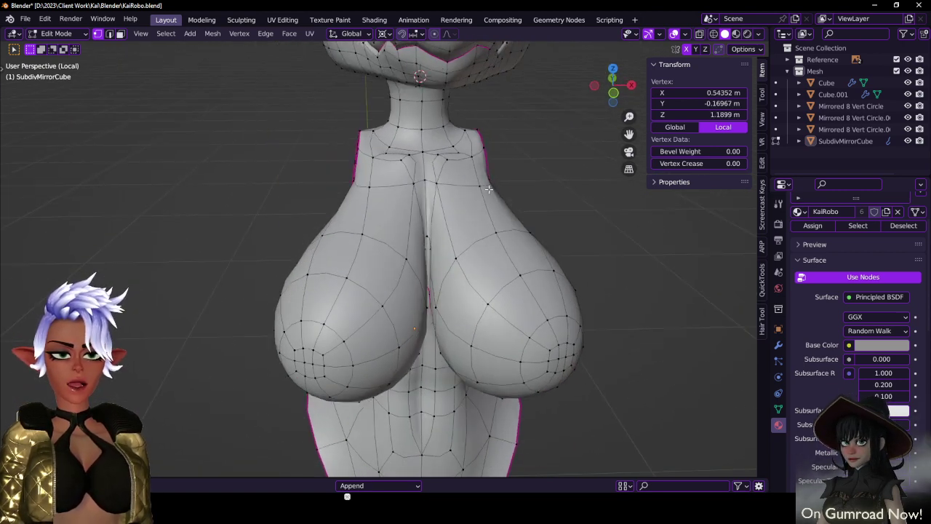
{"action": "left_click", "coordinate": [457, 185], "text": "alt"}
{"action": "middle_click_drag", "start_coordinate": [530, 214], "coordinate": [364, 221]}
{"action": "key", "text": "v"}
{"action": "right_click", "coordinate": [489, 217]}
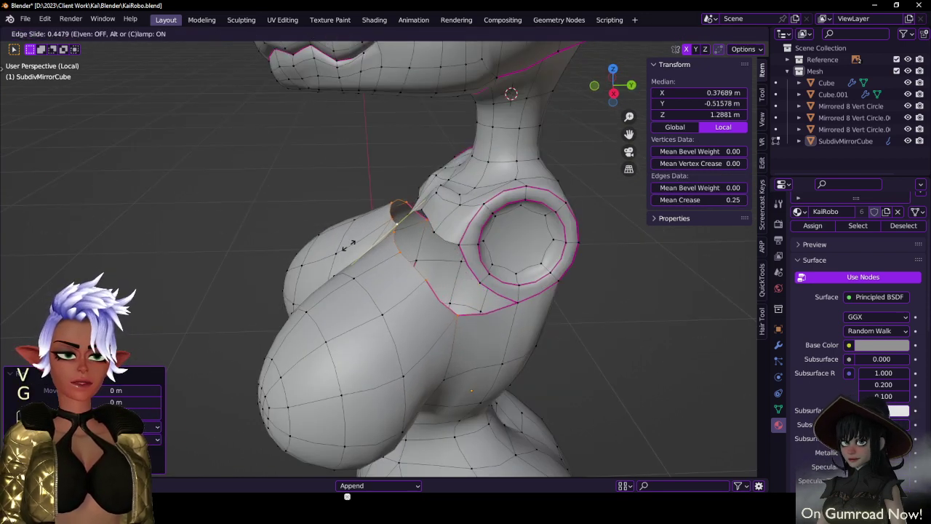
{"action": "left_click", "coordinate": [348, 248]}
{"action": "middle_click_drag", "start_coordinate": [348, 248], "coordinate": [476, 263]}
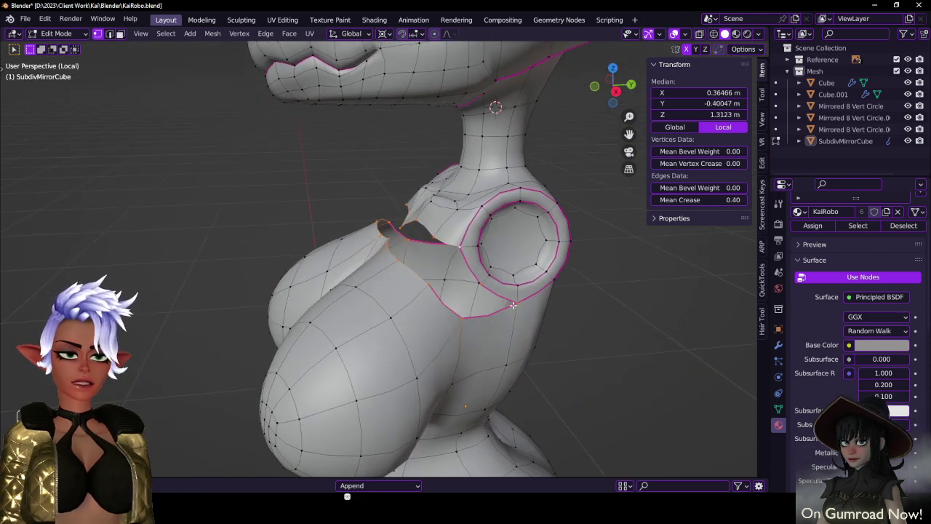
- Bridge the open edge loops across the upper chest and fill the remaining gap below the shoulder socket
{"action": "key", "text": "q"}
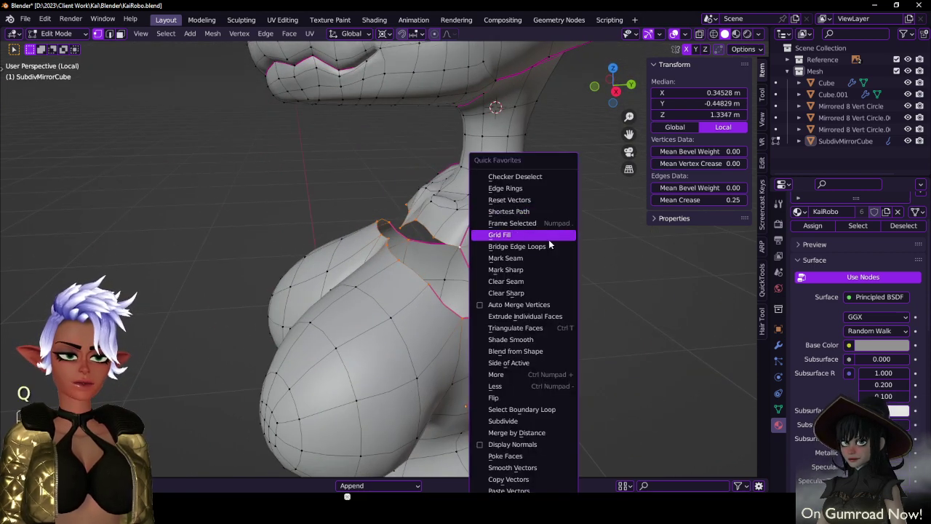
{"action": "left_click", "coordinate": [550, 246]}
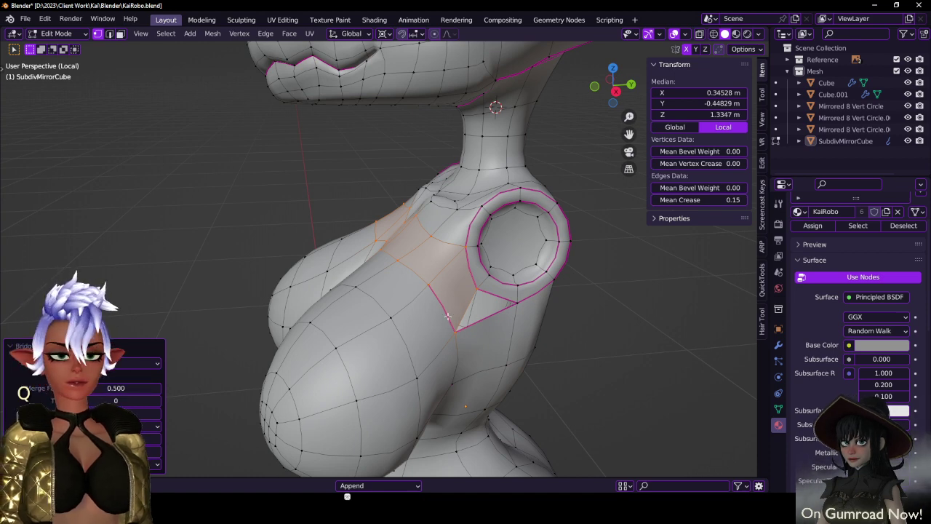
{"action": "left_click", "coordinate": [431, 294]}
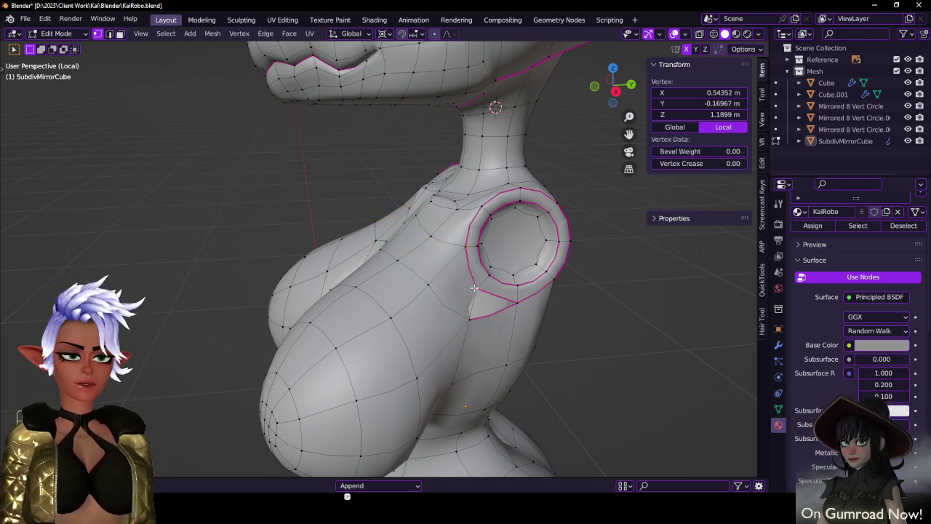
{"action": "left_click", "coordinate": [521, 305], "text": "shift"}
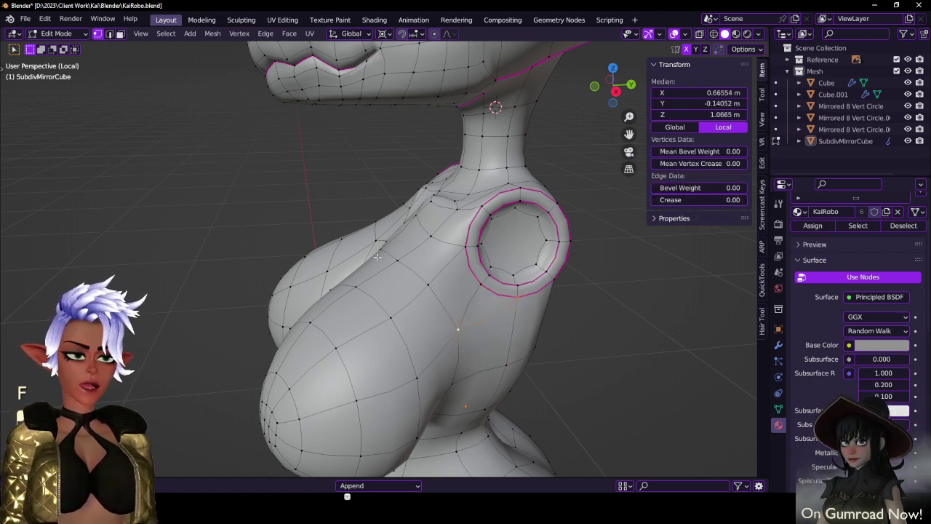
{"action": "middle_click_drag", "start_coordinate": [377, 257], "coordinate": [458, 256]}
{"action": "key", "text": "Tab"}
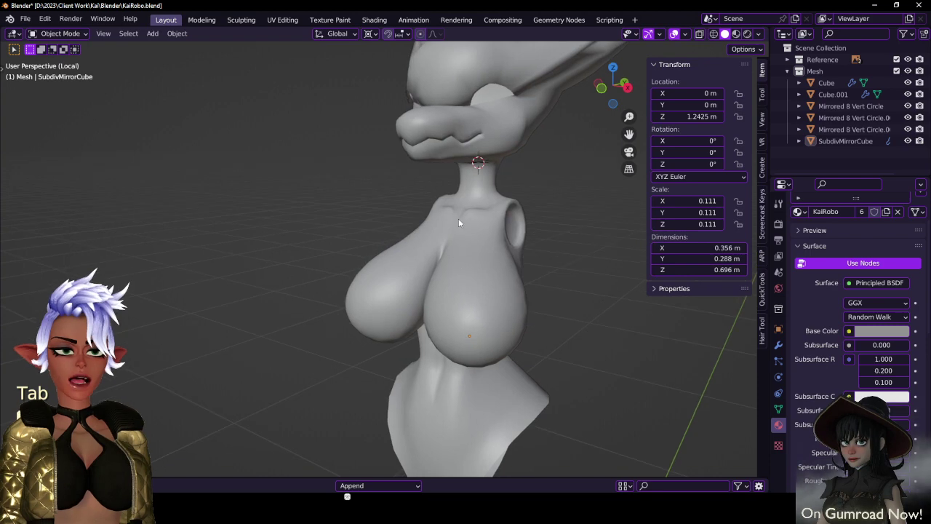
{"action": "mouse_move", "coordinate": [459, 223]}
{"action": "middle_mouse_down"}
{"action": "mouse_move", "coordinate": [364, 255]}
{"action": "mouse_move", "coordinate": [476, 258]}
{"action": "mouse_move", "coordinate": [337, 261]}
{"action": "mouse_move", "coordinate": [385, 258]}
{"action": "mouse_move", "coordinate": [386, 235]}
{"action": "mouse_move", "coordinate": [369, 240]}
{"action": "mouse_move", "coordinate": [403, 250]}
{"action": "mouse_move", "coordinate": [462, 238]}
{"action": "middle_mouse_up"}
- Delete the inner cap faces of the shoulder socket and close the hole with Grid Fill
{"action": "key", "text": "Tab"}
{"action": "scroll", "coordinate": [385, 258], "scroll_direction": "up", "scroll_amount": 6}
{"action": "scroll", "coordinate": [462, 239], "scroll_direction": "up", "scroll_amount": 3}
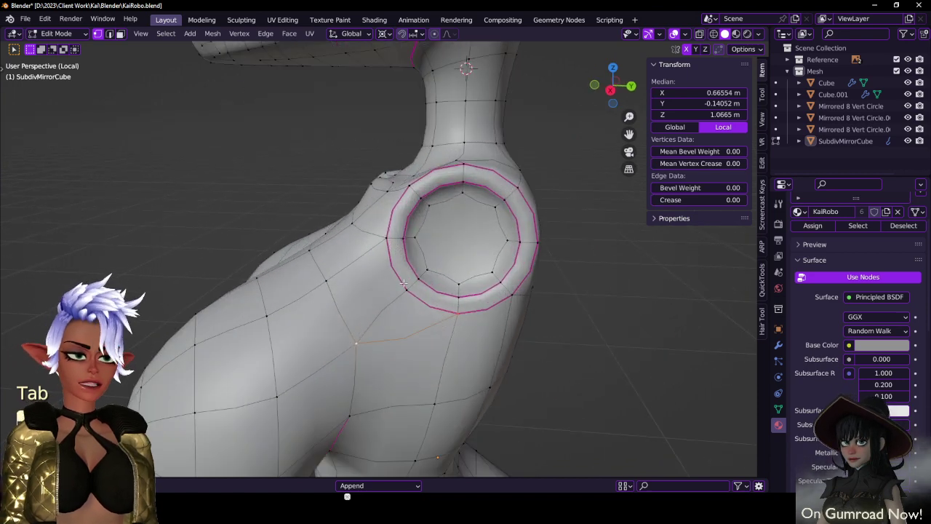
{"action": "left_click", "coordinate": [122, 34]}
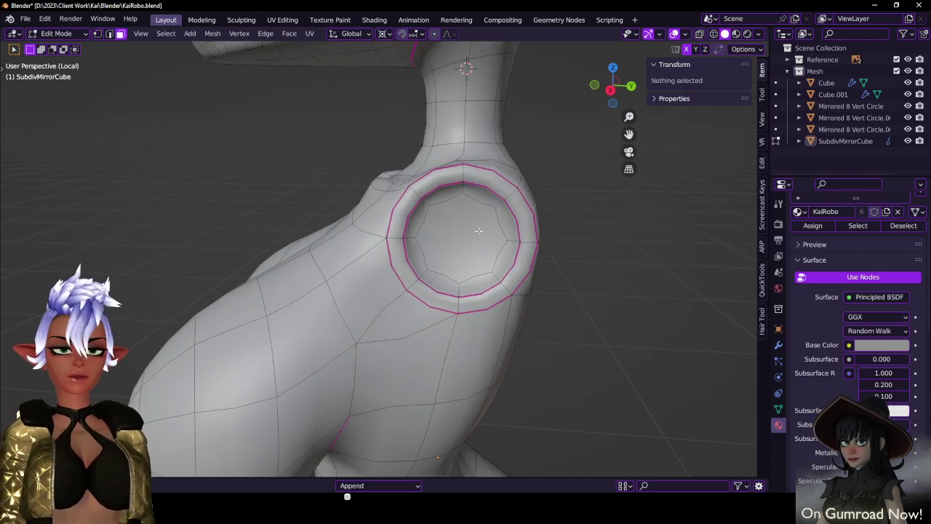
{"action": "left_click", "coordinate": [477, 231]}
{"action": "key", "text": "x"}
{"action": "left_click", "coordinate": [450, 176]}
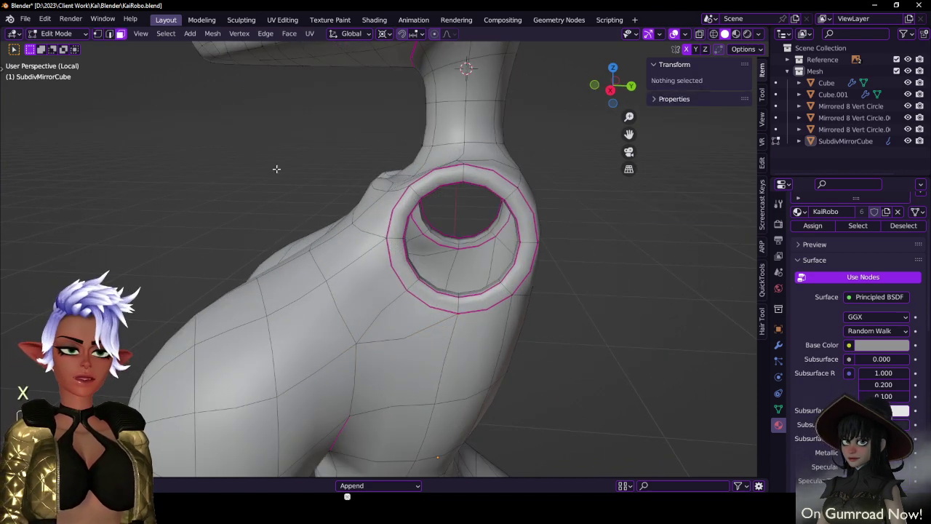
{"action": "left_click", "coordinate": [439, 293], "text": "alt"}
{"action": "left_click", "coordinate": [441, 291], "text": "alt"}
{"action": "key", "text": "q"}
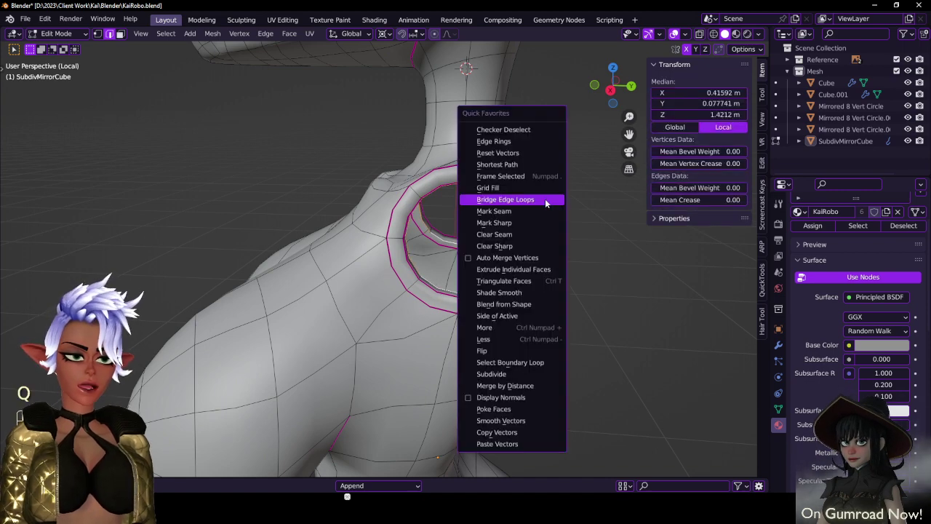
{"action": "left_click", "coordinate": [502, 187]}
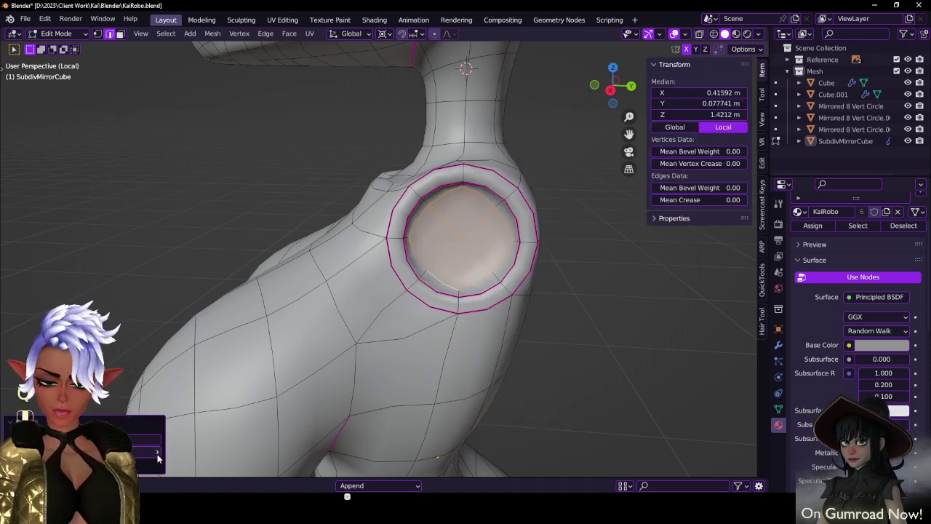
- Return to Object Mode, leave the isolated view to show the whole robot, and save the file
{"action": "scroll", "coordinate": [492, 307], "scroll_direction": "down", "scroll_amount": 3}
{"action": "key", "text": "Tab"}
{"action": "middle_click_drag", "start_coordinate": [492, 307], "coordinate": [469, 198]}
{"action": "key", "text": "KP_Divide"}
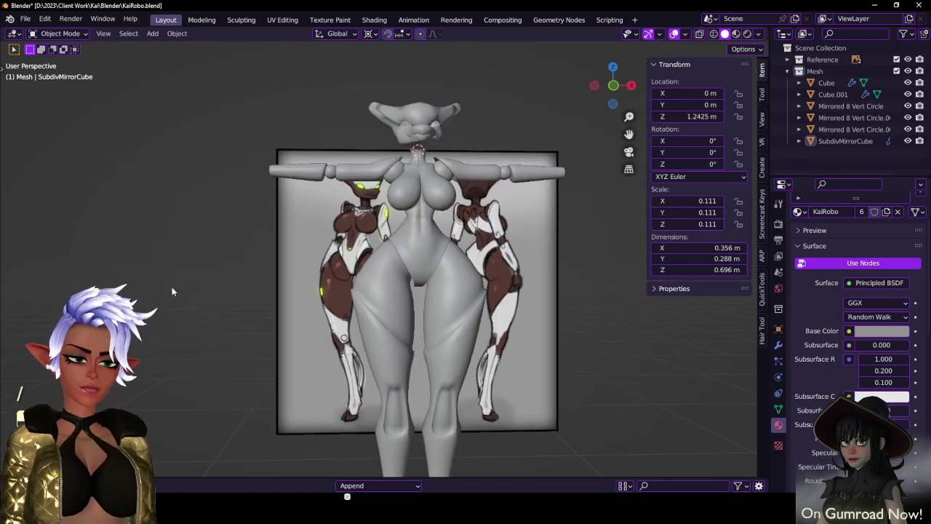
{"action": "middle_click_drag", "start_coordinate": [278, 243], "coordinate": [454, 212]}
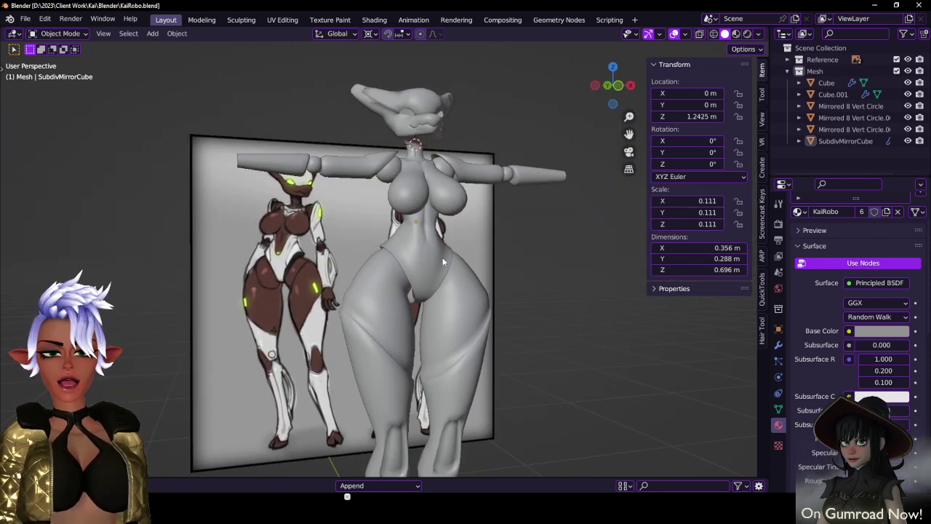
- Move the middle edge of the pelvis's leg opening inward and slightly up in front view, then save the file
{"action": "middle_click_drag", "start_coordinate": [441, 256], "coordinate": [477, 271]}
{"action": "scroll", "coordinate": [476, 271], "scroll_direction": "up", "scroll_amount": 3}
{"action": "key", "text": "Tab"}
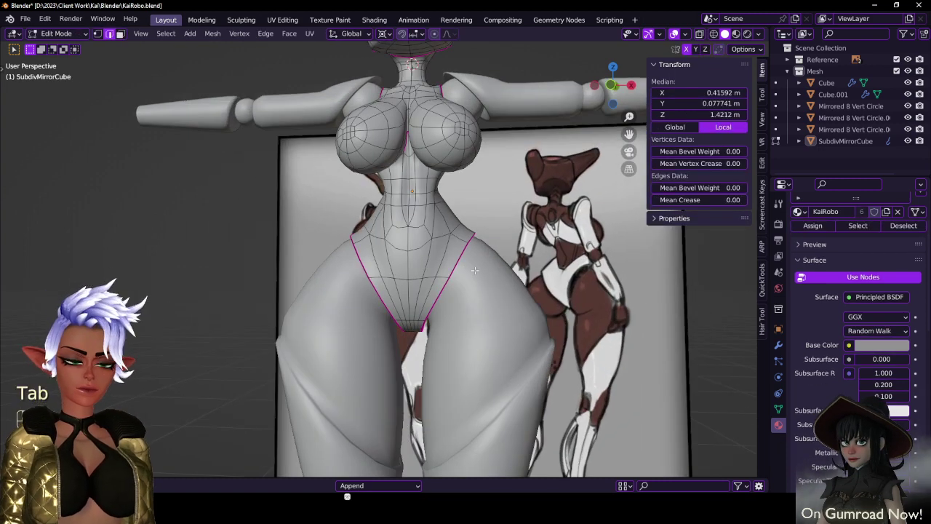
{"action": "key", "text": "KP_1"}
{"action": "scroll", "coordinate": [475, 270], "scroll_direction": "up", "scroll_amount": 2}
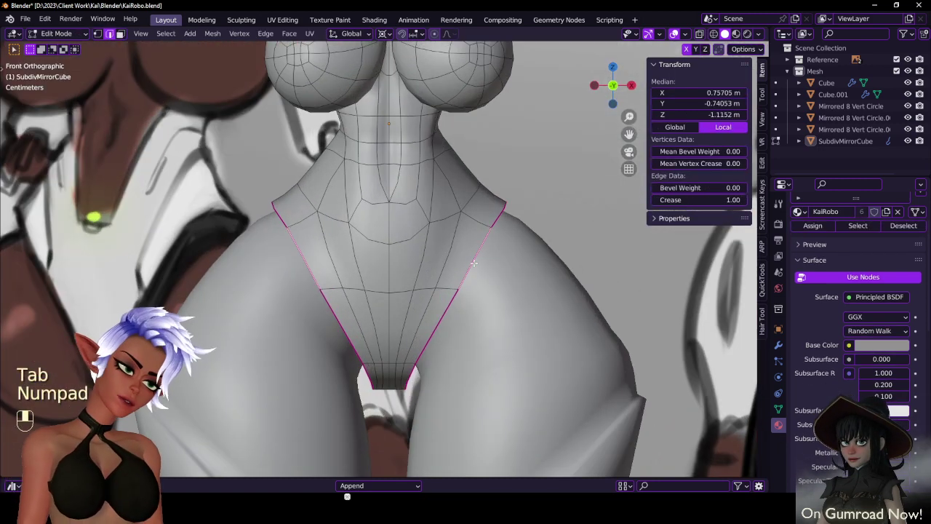
{"action": "key", "text": "g"}
{"action": "left_click", "coordinate": [464, 259]}
{"action": "key", "text": "Tab"}
{"action": "scroll", "coordinate": [480, 261], "scroll_direction": "down", "scroll_amount": 4}
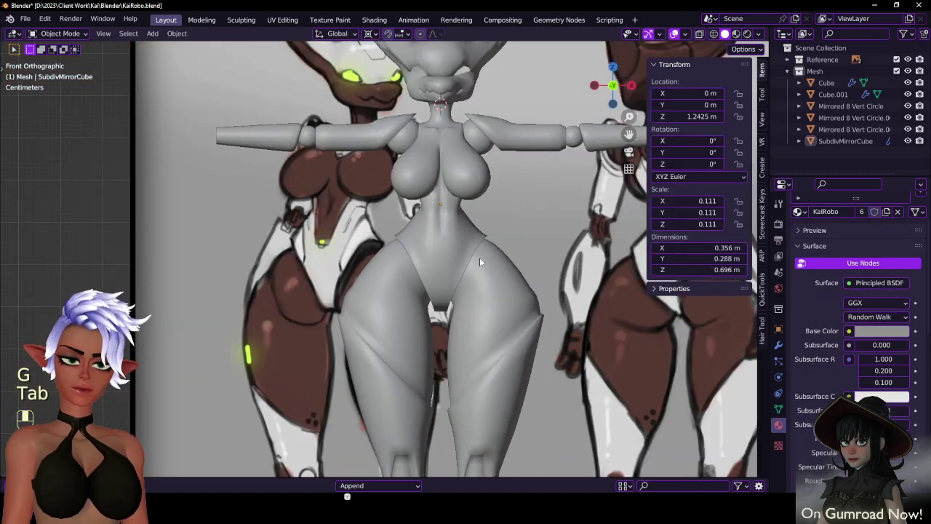
{"action": "scroll", "coordinate": [479, 258], "scroll_direction": "up", "scroll_amount": 2}
- Move the outermost upper edge of the leg opening at the hip, changing the pivot point while adjusting its rotation
{"action": "key", "text": "Tab"}
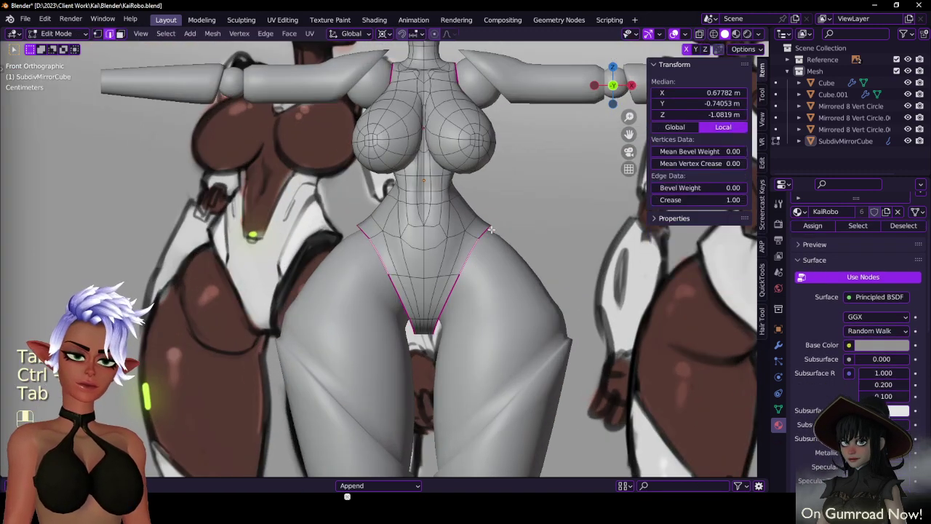
{"action": "scroll", "coordinate": [489, 228], "scroll_direction": "up", "scroll_amount": 2}
{"action": "key", "text": "g"}
{"action": "left_click", "coordinate": [492, 224]}
{"action": "key", "text": "r"}
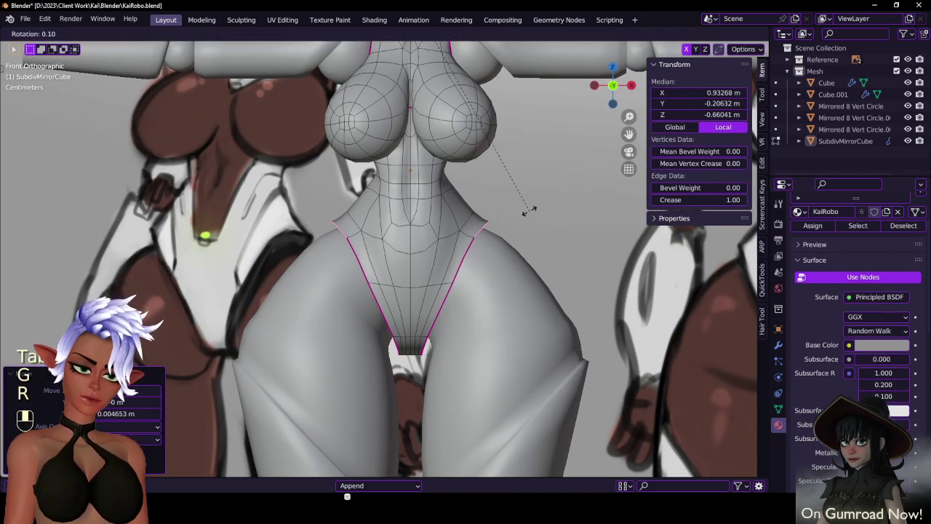
{"action": "key", "text": "period"}
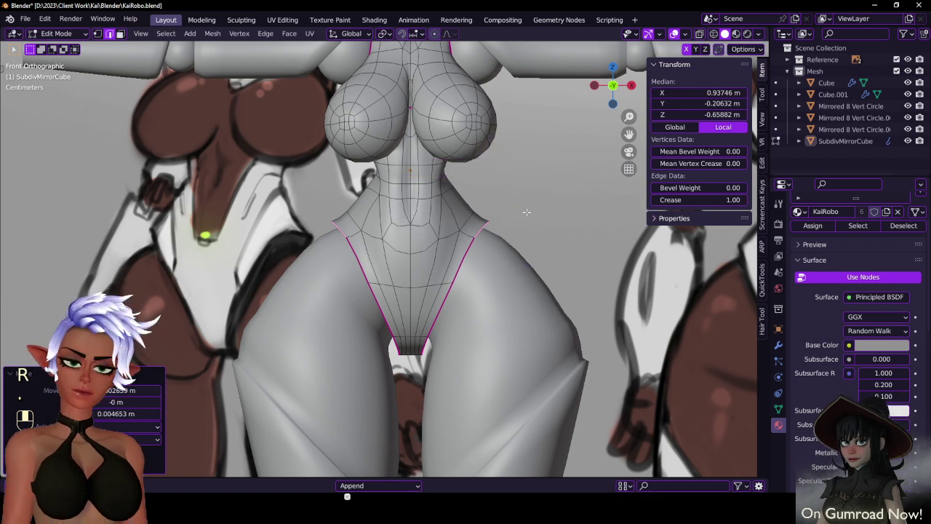
{"action": "left_click", "coordinate": [526, 206]}
{"action": "key", "text": "g"}
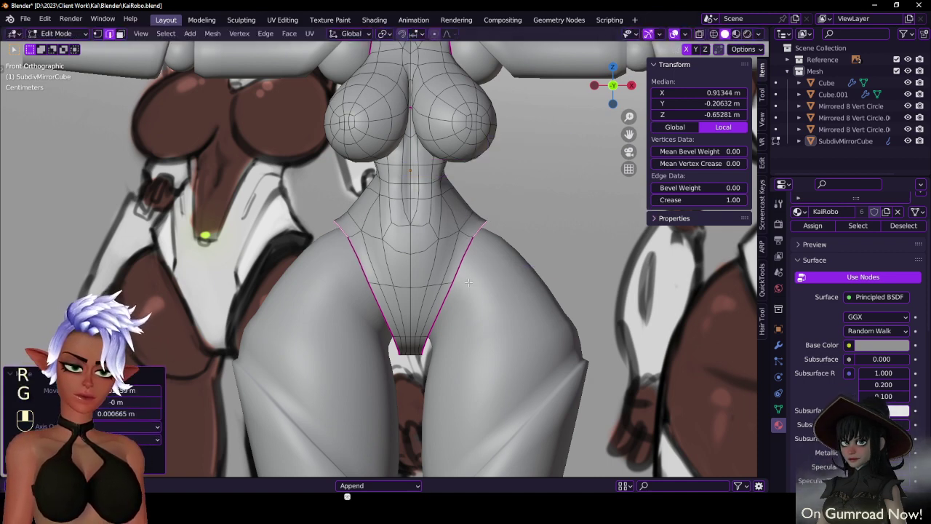
{"action": "middle_click_drag", "start_coordinate": [492, 273], "coordinate": [375, 313]}
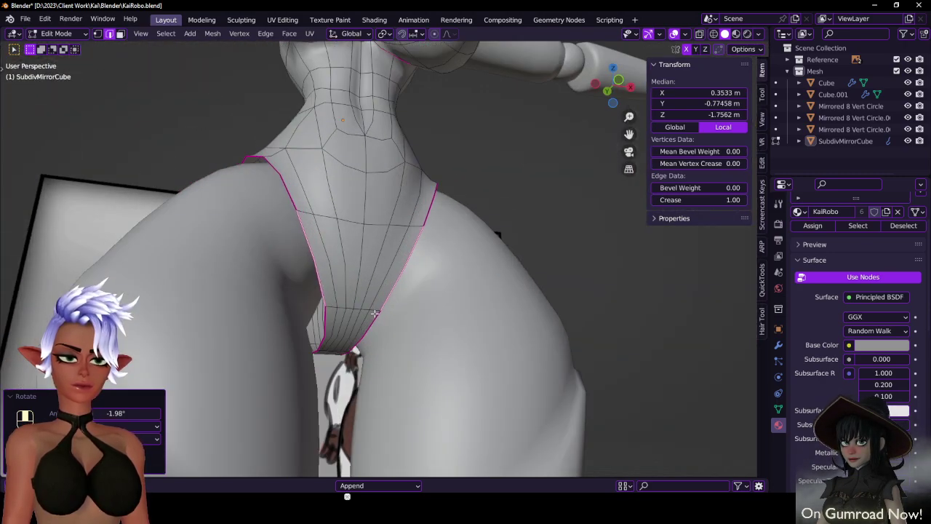
- Select the lowest edge loops across the front of the pelvis and move them slightly back along the Y axis
{"action": "left_click", "coordinate": [374, 310], "text": "alt+shift"}
{"action": "left_click", "coordinate": [374, 309], "text": "alt+shift"}
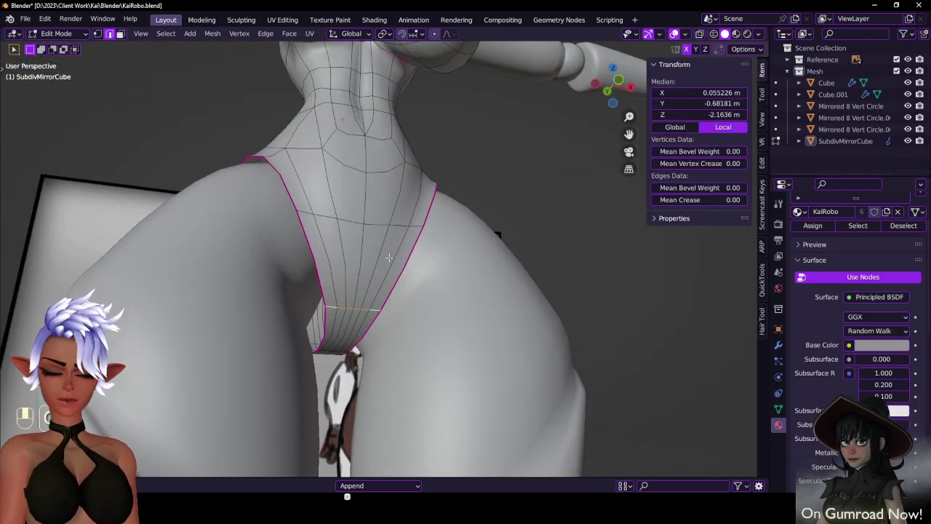
{"action": "left_click", "coordinate": [391, 137]}
{"action": "key", "text": "Tab"}
{"action": "middle_click_drag", "start_coordinate": [397, 146], "coordinate": [352, 263]}
{"action": "key", "text": "Tab"}
{"action": "key", "text": "g"}
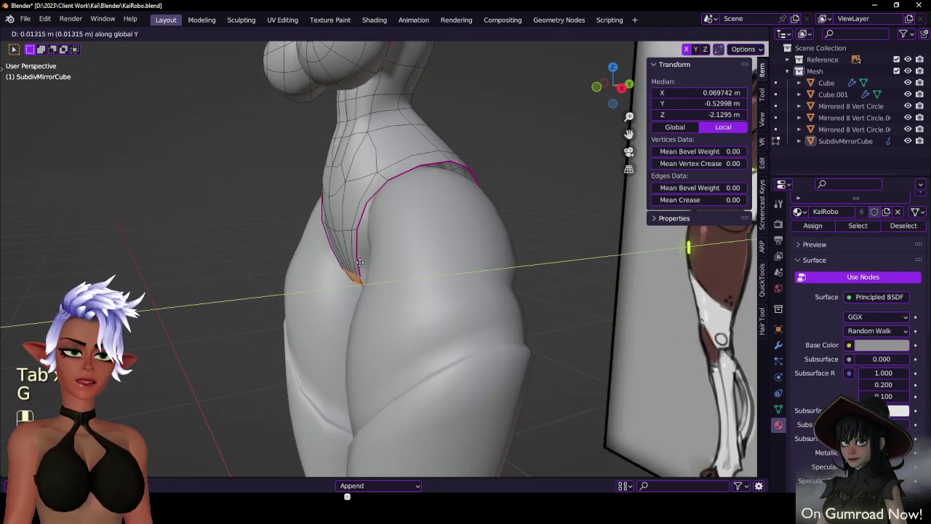
{"action": "left_click", "coordinate": [362, 264]}
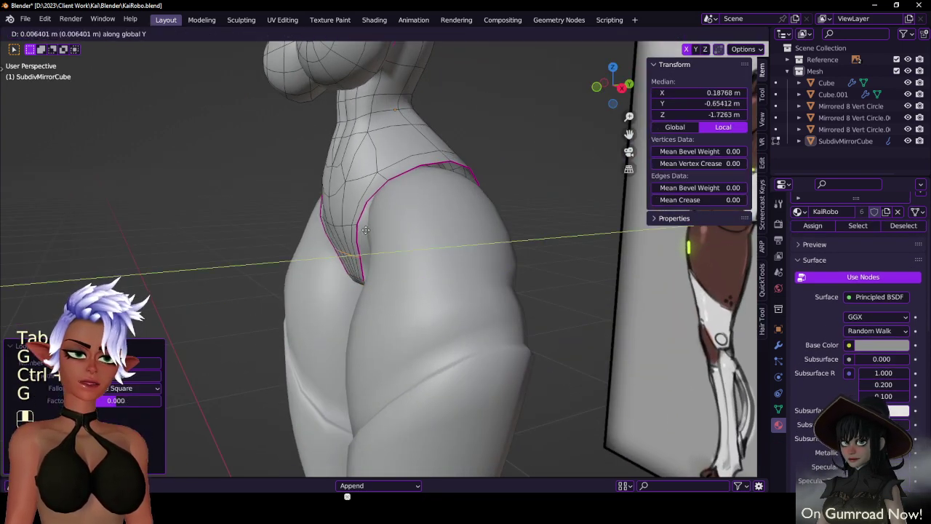
- Add an edge loop across the lower front of the pelvis and move it about 0.006 m along Y
{"action": "left_click", "coordinate": [367, 230]}
{"action": "key", "text": "Tab"}
{"action": "middle_click_drag", "start_coordinate": [367, 230], "coordinate": [298, 255]}
{"action": "key", "text": "Tab"}
- Select the edge loop across the rear pelvis strip and reposition it along Z and Y
{"action": "middle_click_drag", "start_coordinate": [390, 267], "coordinate": [485, 224]}
{"action": "scroll", "coordinate": [382, 247], "scroll_direction": "up", "scroll_amount": 3}
{"action": "left_click", "coordinate": [377, 203], "text": "alt+shift"}
{"action": "left_click", "coordinate": [377, 203], "text": "alt+shift"}
{"action": "key", "text": "g"}
{"action": "key", "text": "z"}
{"action": "left_click", "coordinate": [435, 212]}
{"action": "key", "text": "g"}
{"action": "key", "text": "y"}
{"action": "left_click", "coordinate": [498, 191]}
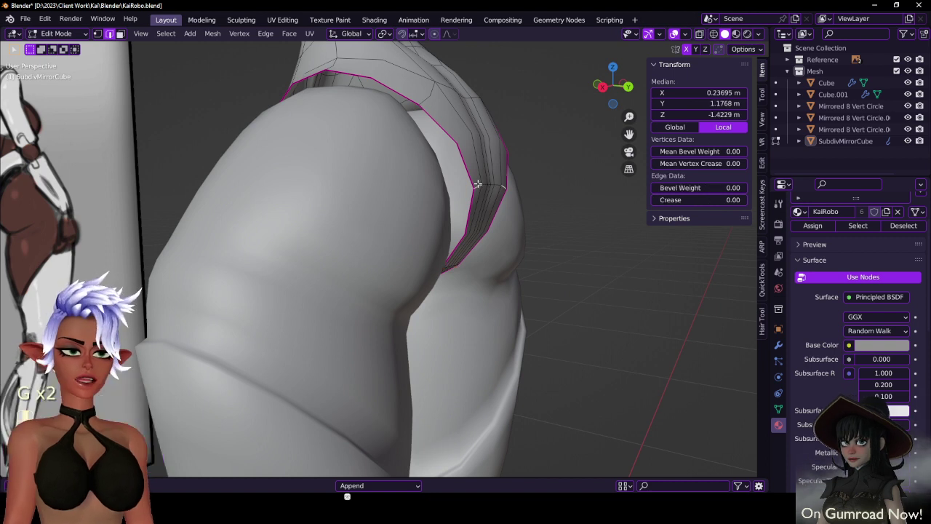
- Select the edge loop across the rear pelvis strip, expand the selection to its neighbouring loops, and return to Object Mode
{"action": "left_click", "coordinate": [478, 182], "text": "alt+shift"}
{"action": "key", "text": "ctrl+KP_Add"}
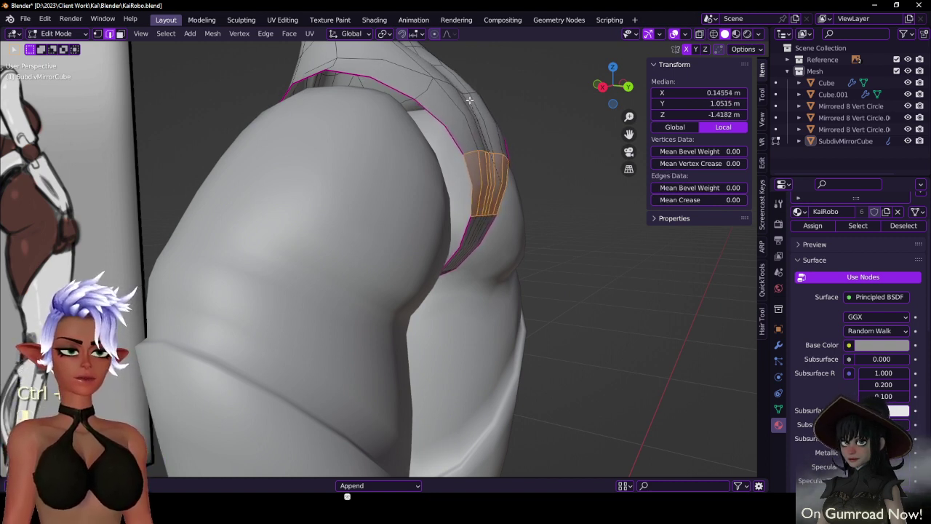
{"action": "left_click", "coordinate": [494, 199]}
{"action": "middle_click_drag", "start_coordinate": [494, 198], "coordinate": [391, 257]}
{"action": "key", "text": "Tab"}
{"action": "left_click", "coordinate": [391, 257]}
- Isolate the torso mesh and enter Edit Mode with the leg opening in view
{"action": "left_click", "coordinate": [341, 245]}
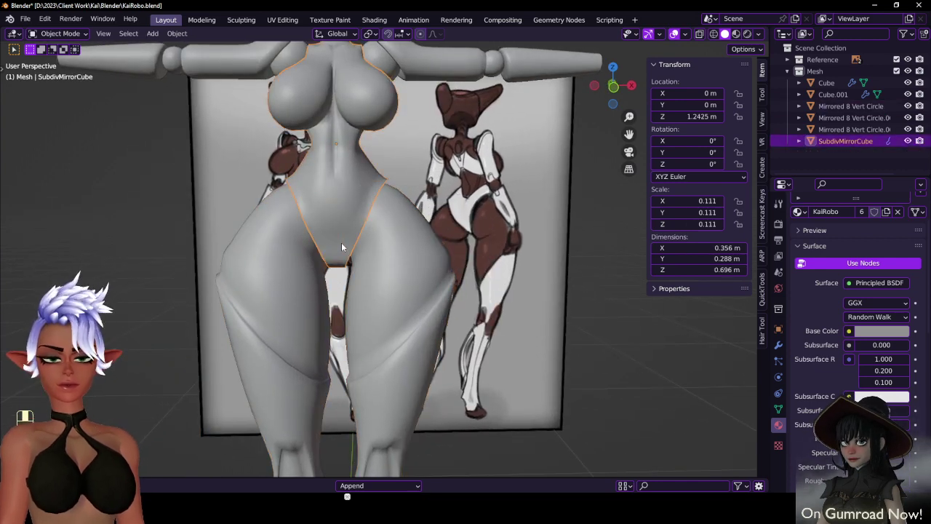
{"action": "key", "text": "slash"}
{"action": "key", "text": "Tab"}
{"action": "middle_click_drag", "start_coordinate": [434, 252], "coordinate": [430, 216]}
- Try to cap the leg opening with a face and inset it, then undo both operations
{"action": "key", "text": "f"}
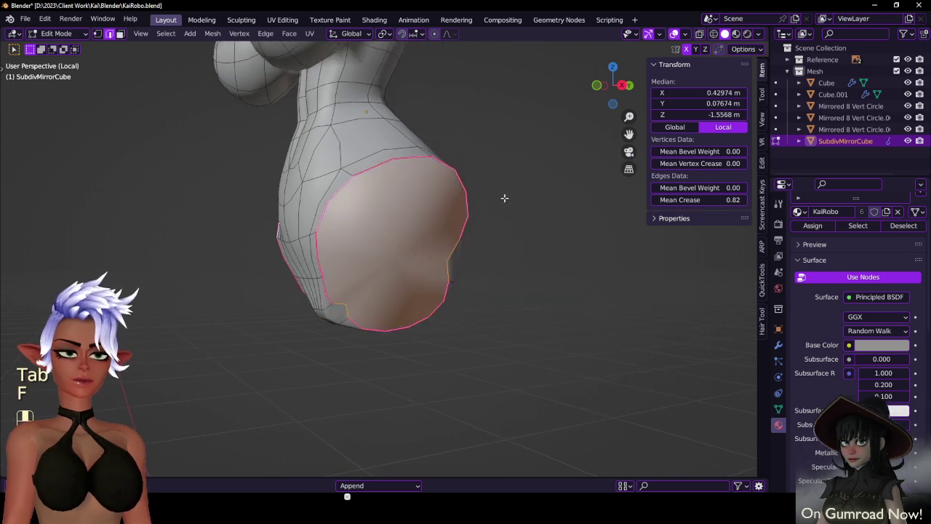
{"action": "key", "text": "i"}
{"action": "left_click", "coordinate": [493, 210]}
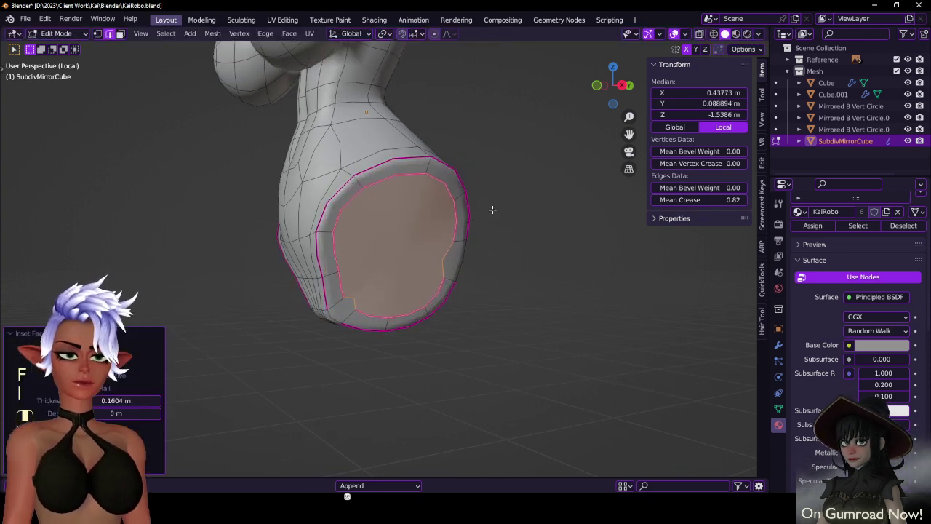
{"action": "key", "text": "ctrl+z"}
{"action": "key", "text": "ctrl+z"}
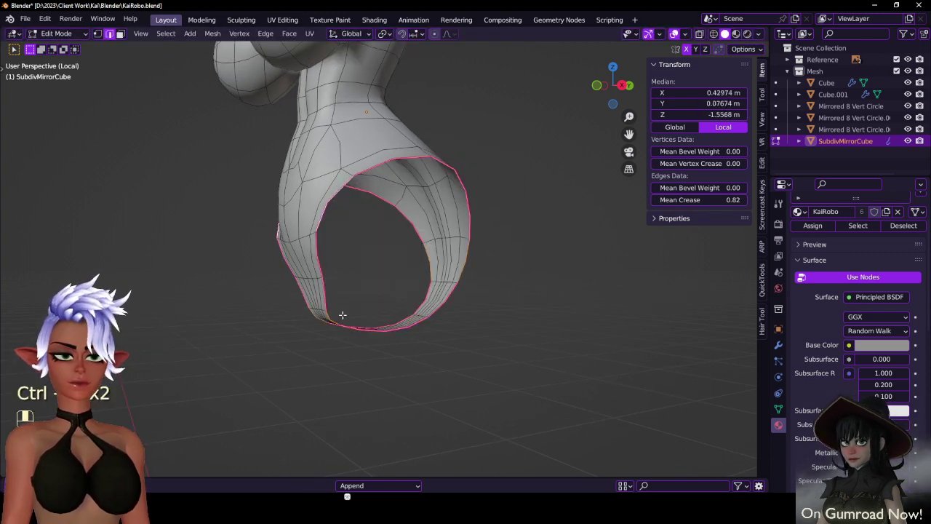
- Fill the complete leg opening with a face and inset it by about 0.156 m
{"action": "key", "text": "f"}
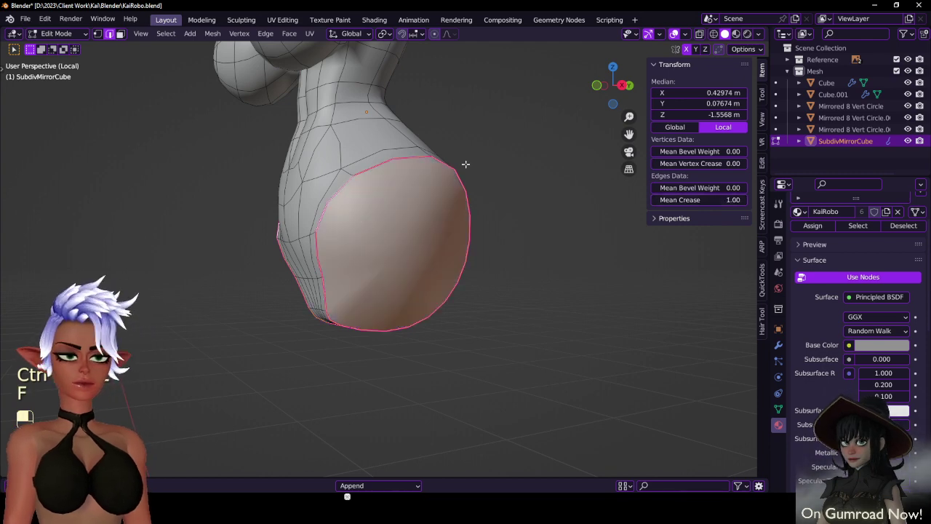
{"action": "key", "text": "i"}
{"action": "left_click", "coordinate": [457, 176]}
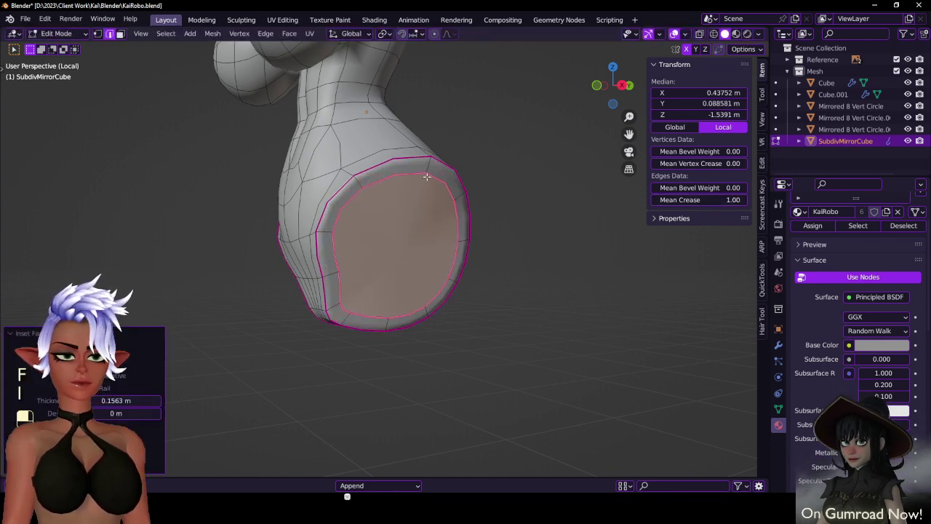
- Extrude the inset leg-opening face into the pelvis and scale it to 0.842
{"action": "middle_click_drag", "start_coordinate": [462, 178], "coordinate": [490, 187]}
{"action": "key", "text": "e"}
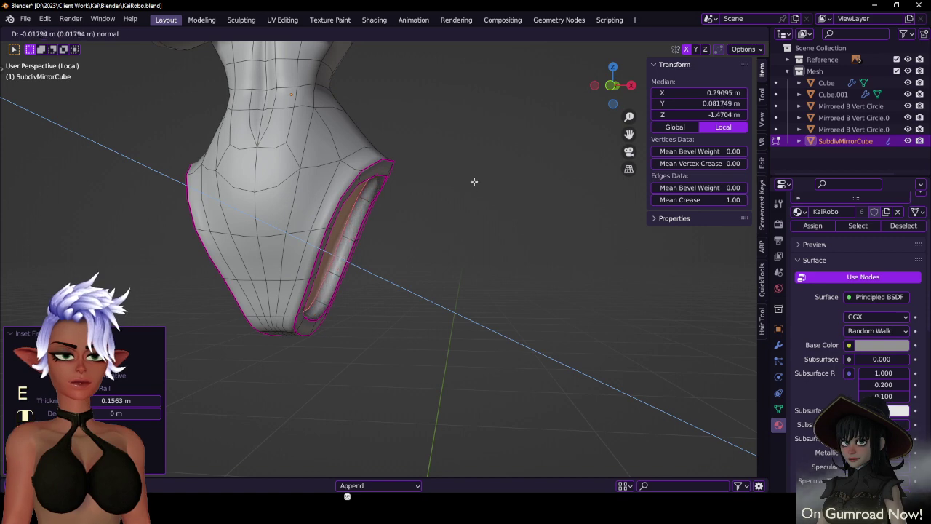
{"action": "key", "text": "s"}
{"action": "left_click", "coordinate": [466, 154]}
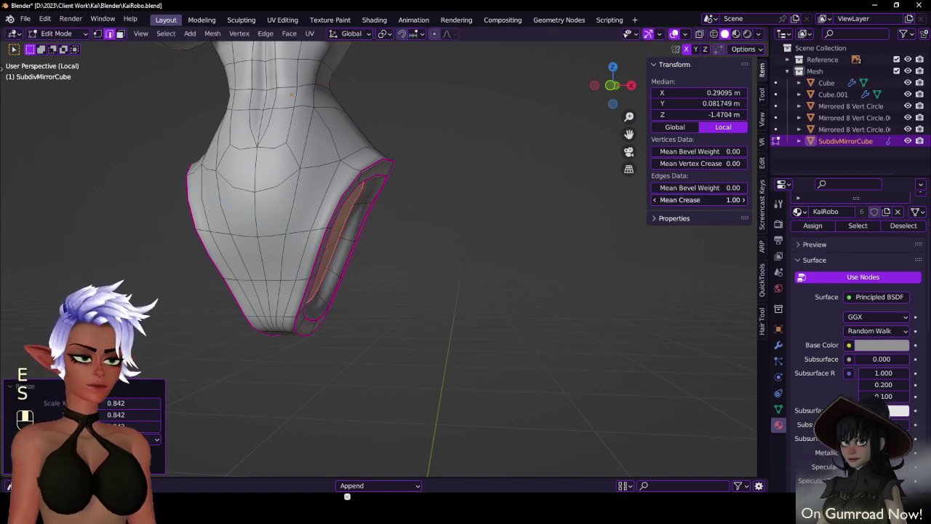
- Return to Object Mode, leave the isolated view to show the whole robot, and save the file
{"action": "middle_click_drag", "start_coordinate": [509, 231], "coordinate": [391, 241]}
{"action": "key", "text": "ctrl+minus"}
{"action": "key", "text": "Tab"}
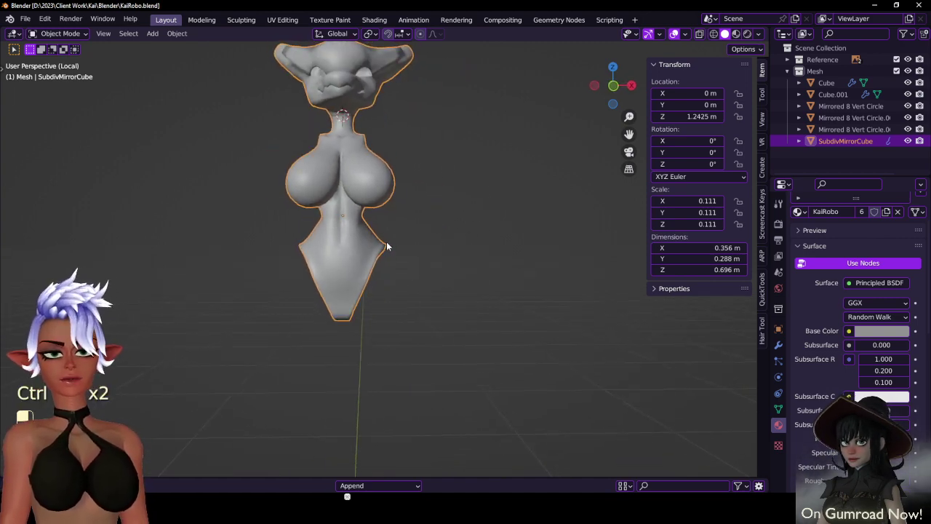
{"action": "key", "text": "slash"}
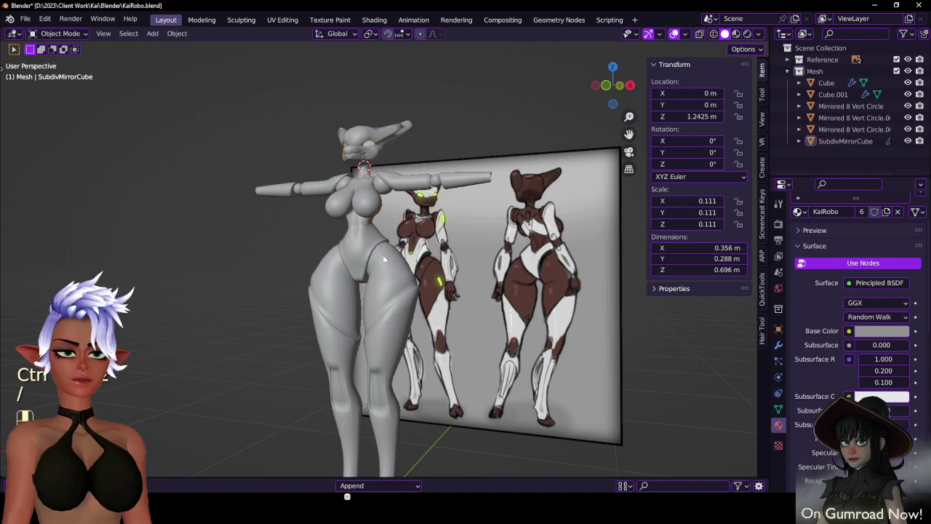
{"action": "middle_click_drag", "start_coordinate": [383, 257], "coordinate": [416, 262]}
{"action": "key", "text": "ctrl+s"}
- Open the leg mesh in Edit Mode and move the edge at the inner buttock down about 0.006 m along Z
{"action": "left_click", "coordinate": [377, 280]}
{"action": "scroll", "coordinate": [381, 278], "scroll_direction": "up", "scroll_amount": 4}
{"action": "key", "text": "Tab"}
{"action": "middle_click_drag", "start_coordinate": [341, 267], "coordinate": [538, 205]}
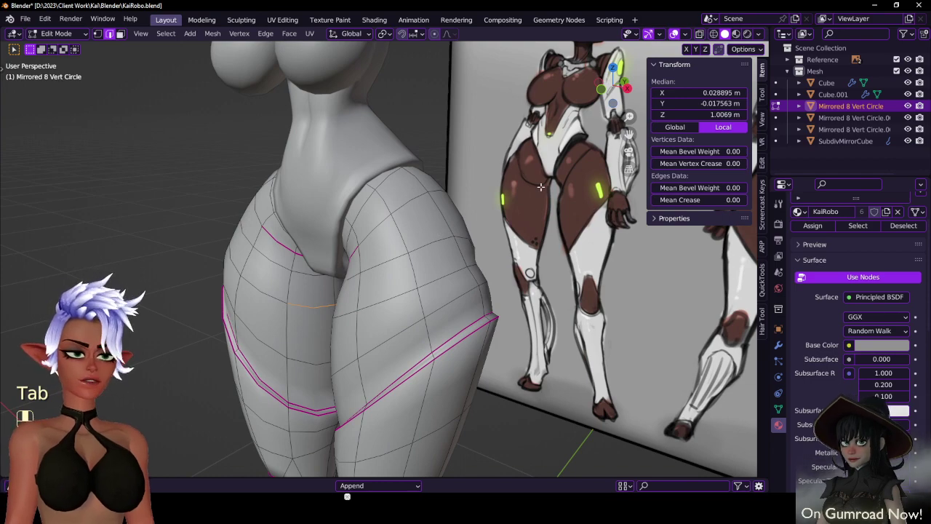
{"action": "middle_click_drag", "start_coordinate": [513, 171], "coordinate": [393, 267]}
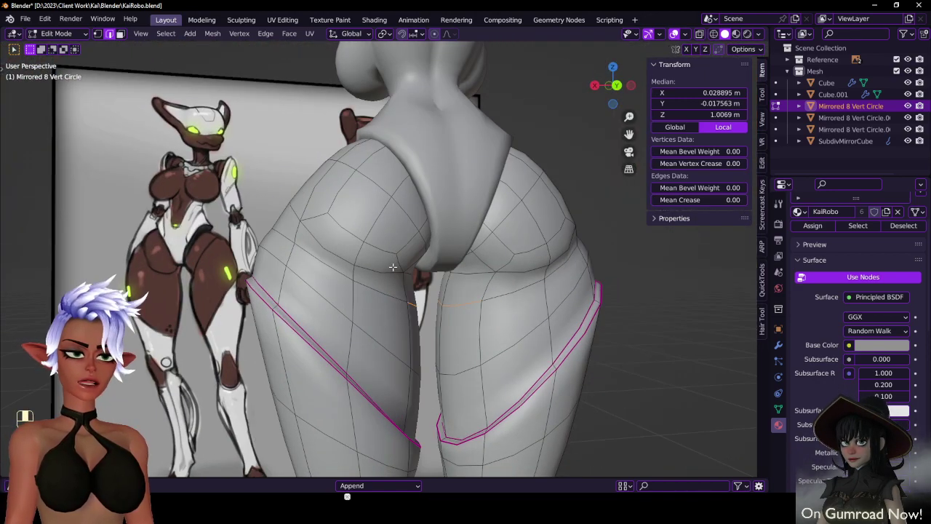
{"action": "middle_click_drag", "start_coordinate": [460, 252], "coordinate": [420, 230]}
{"action": "left_click", "coordinate": [407, 245]}
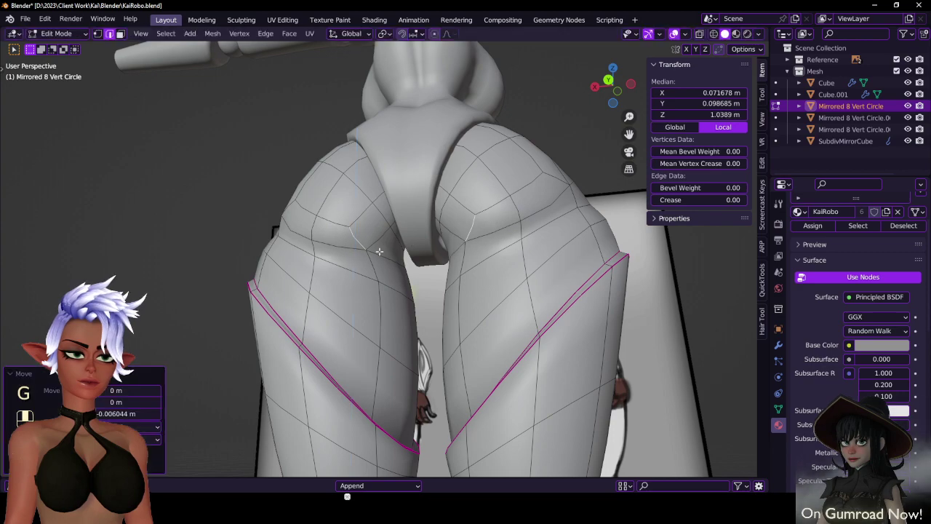
- Select the edge loop running under the buttock and around the upper thigh, and set its mean crease to 1.00
{"action": "middle_click_drag", "start_coordinate": [380, 250], "coordinate": [382, 269]}
{"action": "left_click", "coordinate": [376, 268]}
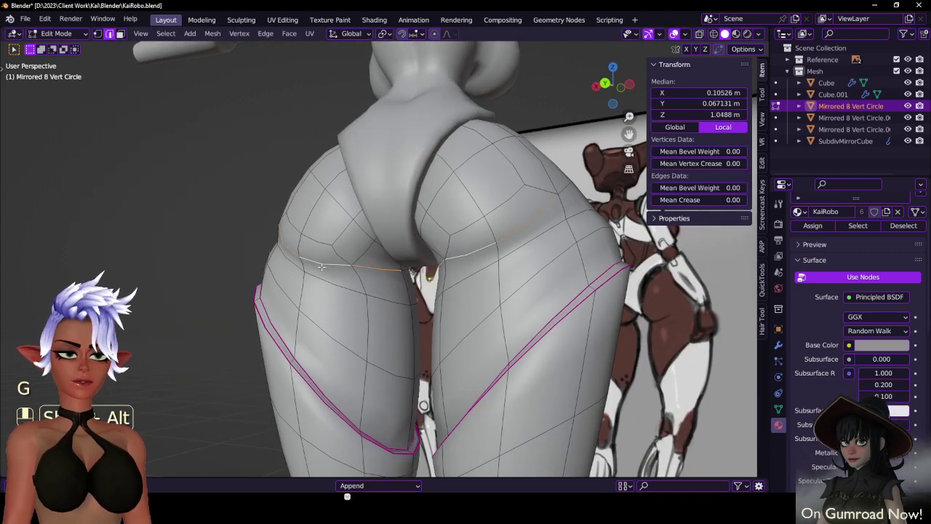
{"action": "middle_click_drag", "start_coordinate": [321, 267], "coordinate": [401, 288]}
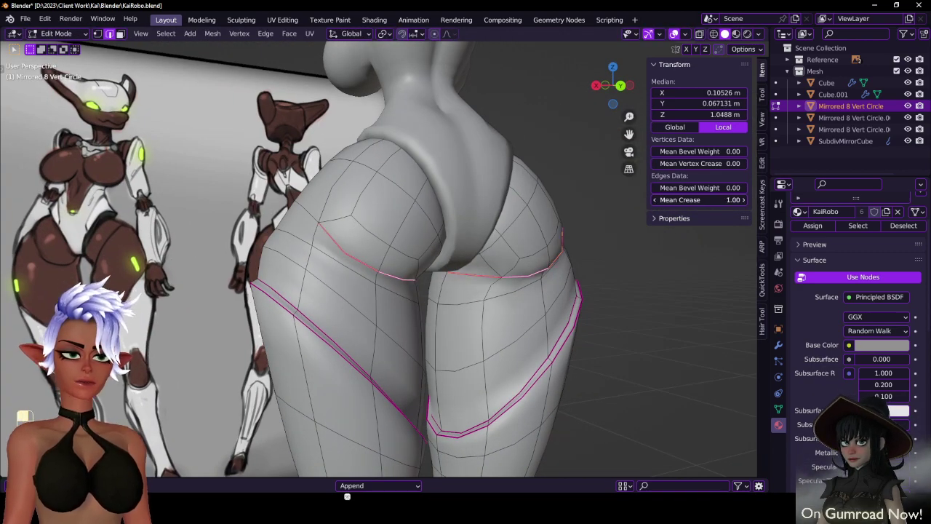
{"action": "middle_click_drag", "start_coordinate": [271, 277], "coordinate": [347, 266]}
{"action": "left_click", "coordinate": [377, 251]}
{"action": "middle_click_drag", "start_coordinate": [388, 244], "coordinate": [445, 251]}
{"action": "left_click", "coordinate": [445, 176], "text": "ctrl"}
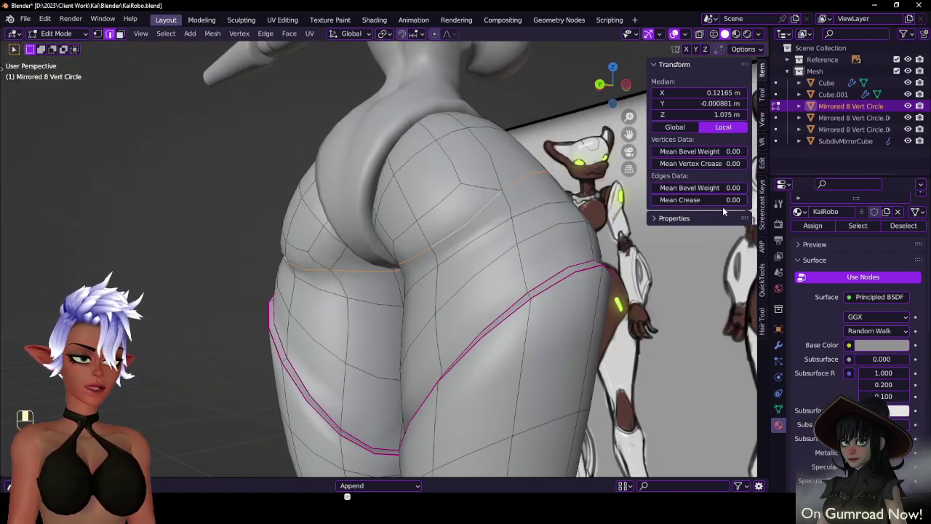
{"action": "left_click_drag", "start_coordinate": [723, 201], "coordinate": [756, 201]}
- Shift the creased upper-thigh loop along Y and scale it down along Y, finishing with a factor of 0.946
{"action": "middle_click_drag", "start_coordinate": [181, 214], "coordinate": [458, 237]}
{"action": "key", "text": "s"}
{"action": "key", "text": "y"}
{"action": "left_click", "coordinate": [499, 221]}
{"action": "key", "text": "g"}
{"action": "key", "text": "y"}
{"action": "left_click", "coordinate": [452, 237]}
{"action": "key", "text": "s"}
{"action": "key", "text": "y"}
{"action": "left_click", "coordinate": [473, 235]}
{"action": "middle_click_drag", "start_coordinate": [393, 230], "coordinate": [454, 227]}
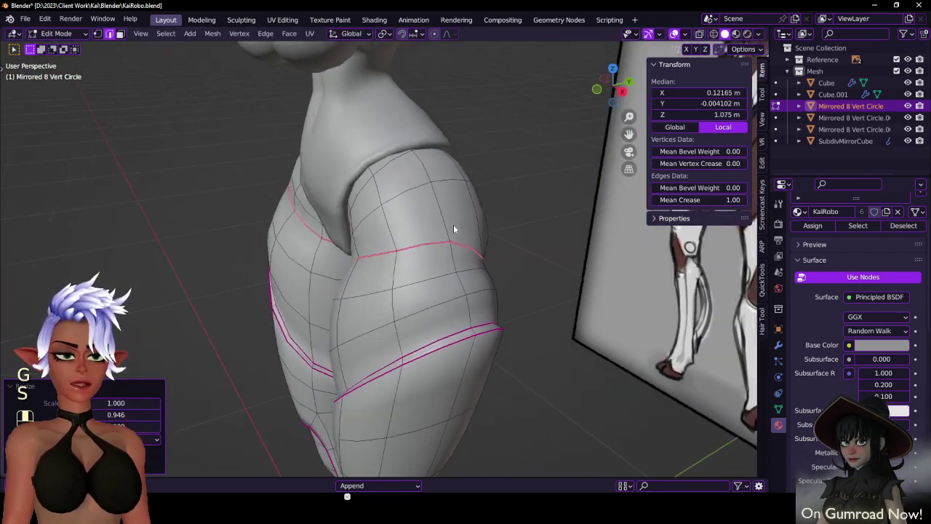
- Reselect the entire creased loop around the upper thigh, from the front edges to the fold under the buttock
{"action": "middle_click_drag", "start_coordinate": [393, 212], "coordinate": [464, 204]}
{"action": "left_click", "coordinate": [424, 263]}
{"action": "middle_click_drag", "start_coordinate": [425, 262], "coordinate": [395, 250]}
{"action": "left_click", "coordinate": [397, 242]}
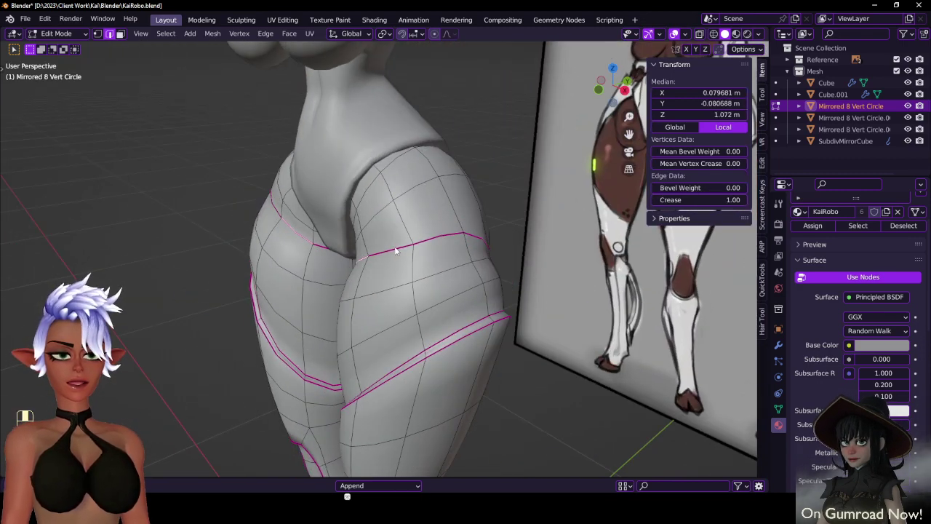
{"action": "left_click", "coordinate": [395, 251], "text": "shift"}
{"action": "middle_click_drag", "start_coordinate": [484, 211], "coordinate": [408, 220]}
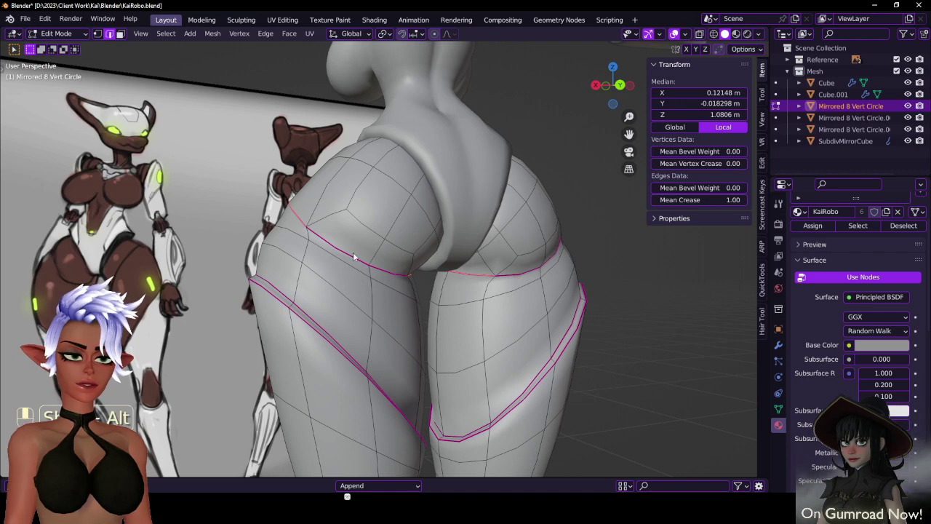
{"action": "left_click", "coordinate": [354, 254], "text": "alt+shift"}
{"action": "middle_click_drag", "start_coordinate": [353, 255], "coordinate": [429, 234]}
- Scale the creased upper-thigh loop to 0.948 and reposition it along Y, checking the shape in Object Mode
{"action": "key", "text": "s"}
{"action": "key", "text": "y"}
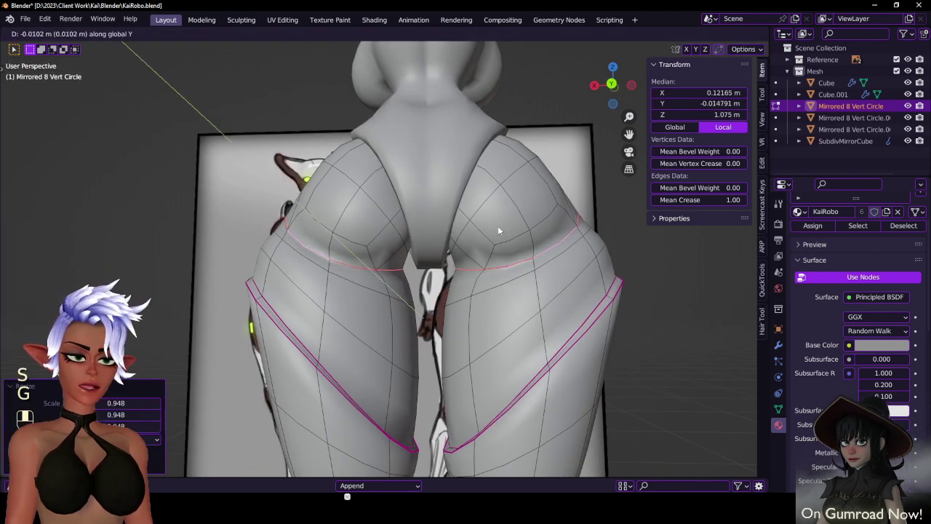
{"action": "left_click", "coordinate": [498, 226]}
{"action": "middle_click_drag", "start_coordinate": [498, 226], "coordinate": [443, 218]}
{"action": "key", "text": "ctrl+z"}
{"action": "key", "text": "g"}
{"action": "key", "text": "y"}
{"action": "left_click", "coordinate": [393, 236]}
{"action": "key", "text": "Tab"}
{"action": "scroll", "coordinate": [437, 240], "scroll_direction": "down", "scroll_amount": 3}
{"action": "scroll", "coordinate": [429, 233], "scroll_direction": "up", "scroll_amount": 2}
{"action": "key", "text": "Tab"}
- Nudge the inner front thigh edge below the creased loop about 0.010 m along negative X and 0.003 m up
{"action": "left_click", "coordinate": [411, 264]}
{"action": "middle_click_drag", "start_coordinate": [409, 270], "coordinate": [430, 314]}
{"action": "key", "text": "g"}
{"action": "left_click", "coordinate": [397, 197]}
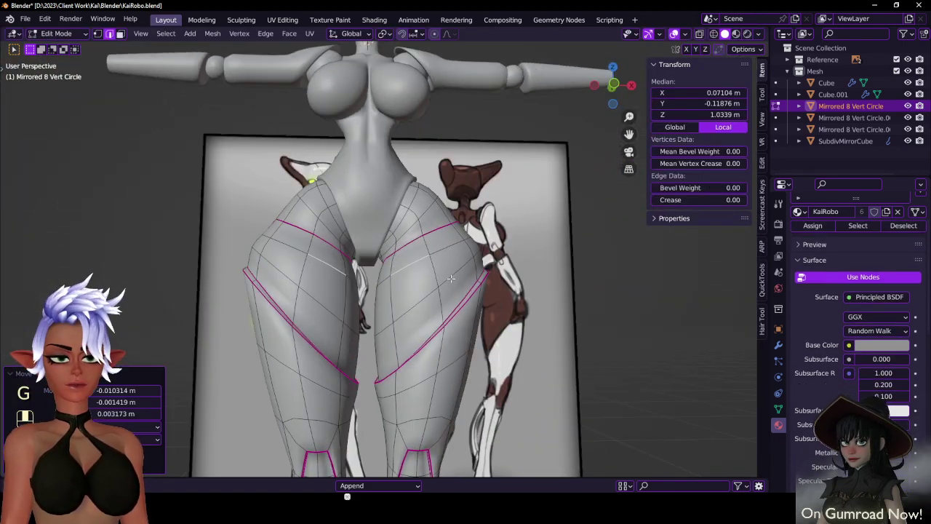
- In front view, select the thigh edge loops below the creased loop and shift them slightly inward along X
{"action": "mouse_move", "coordinate": [451, 279]}
{"action": "middle_mouse_down"}
{"action": "mouse_move", "coordinate": [509, 284]}
{"action": "mouse_move", "coordinate": [451, 293]}
{"action": "middle_mouse_up"}
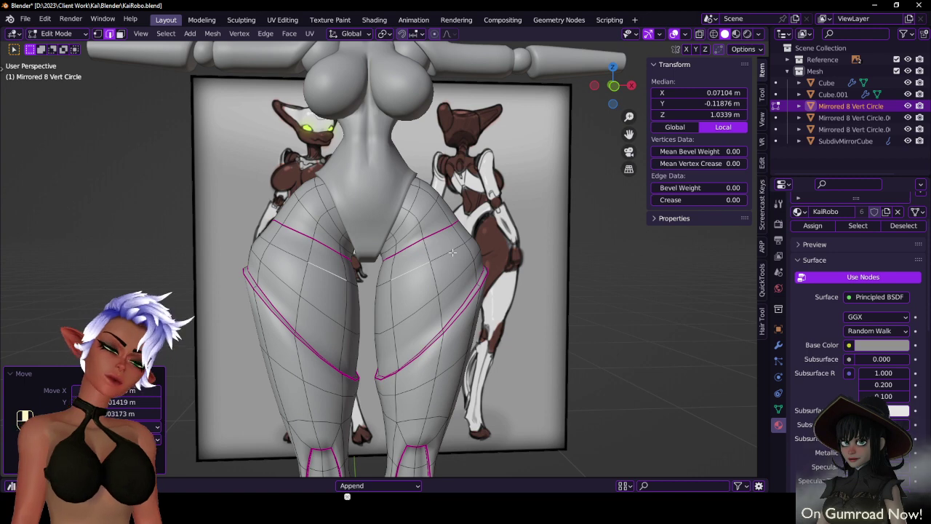
{"action": "key", "text": "KP_1"}
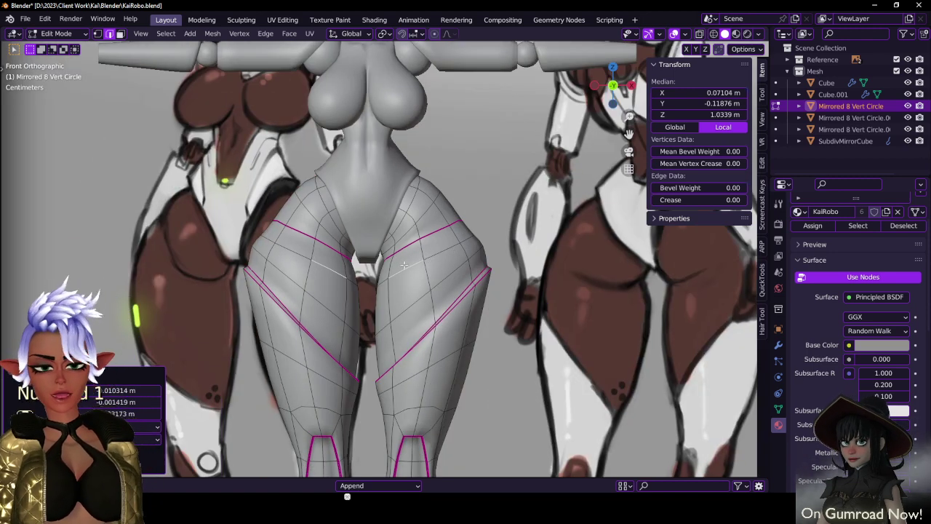
{"action": "left_click", "coordinate": [402, 268], "text": "alt"}
{"action": "key", "text": "g"}
{"action": "key", "text": "x"}
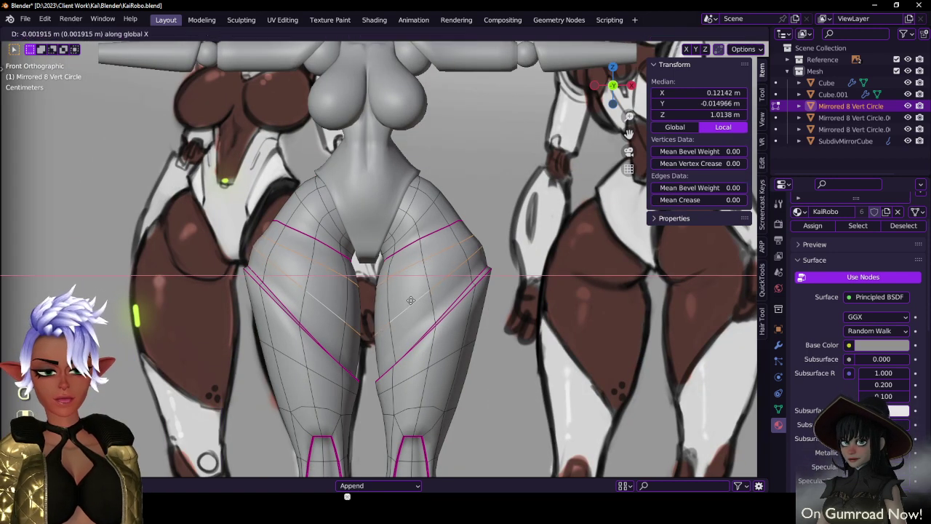
{"action": "left_click", "coordinate": [408, 300]}
- Select the thigh edge loop directly below the creased loop and rotate it by -9.08° in front view
{"action": "left_click", "coordinate": [443, 250]}
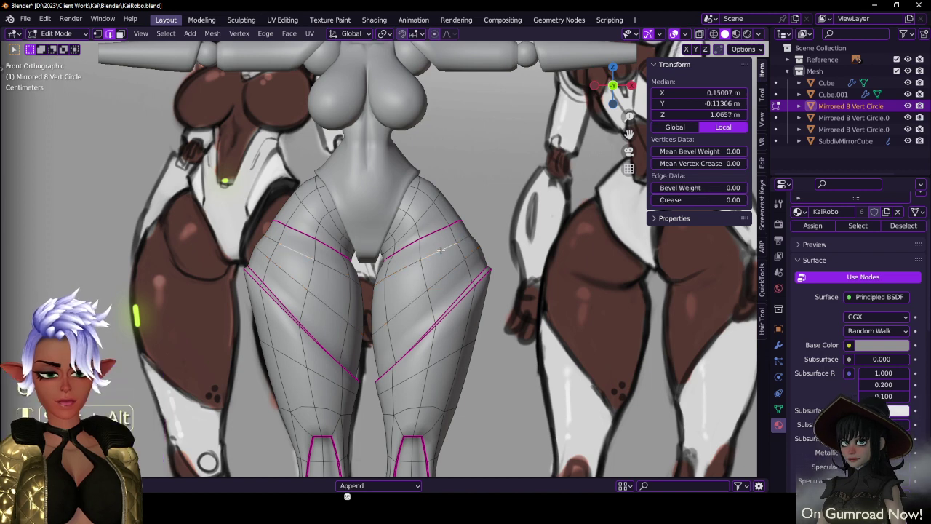
{"action": "left_click", "coordinate": [443, 250], "text": "alt+shift"}
{"action": "left_click", "coordinate": [442, 250], "text": "alt+shift"}
{"action": "key", "text": "r"}
{"action": "left_click", "coordinate": [512, 184]}
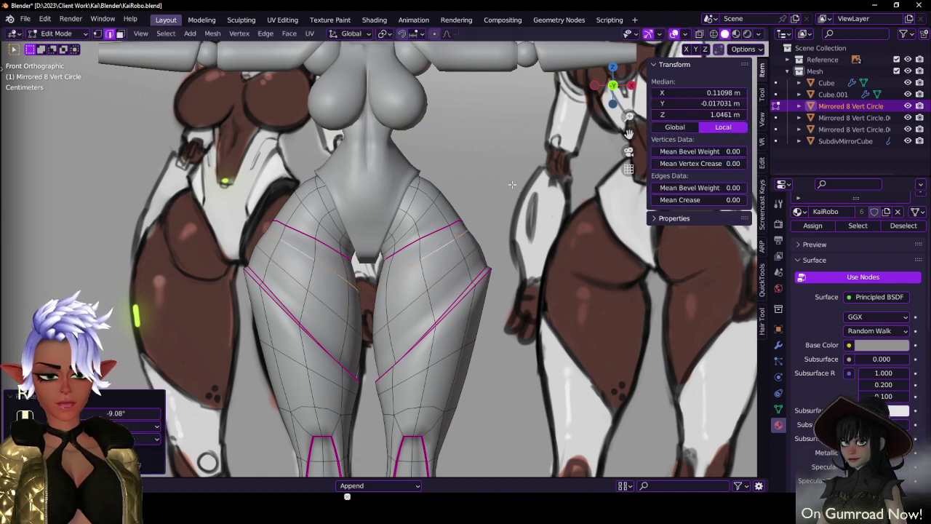
- Rotate the next lower thigh loop about 2.6°, move it about 0.004 m inward and down, and scale it to about 0.97
{"action": "key", "text": "alt+a"}
{"action": "left_click", "coordinate": [450, 272], "text": "alt"}
{"action": "key", "text": "r"}
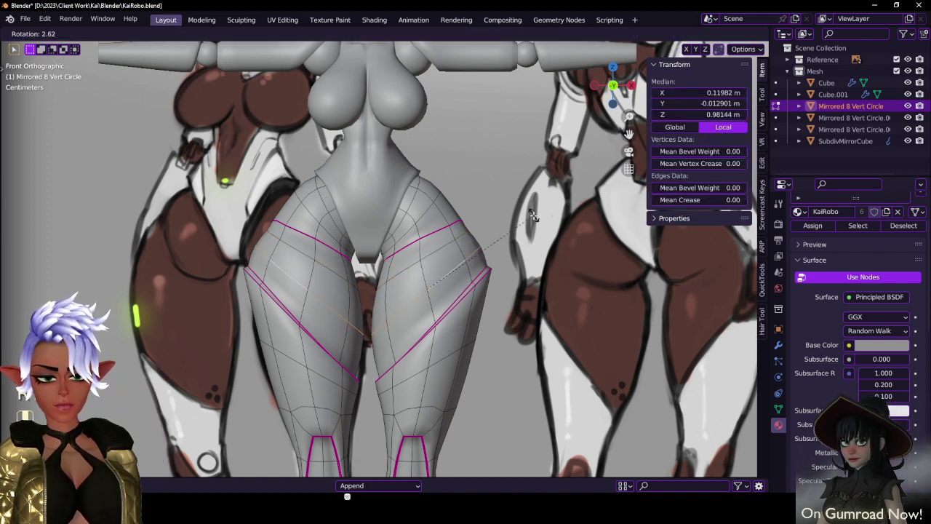
{"action": "left_click", "coordinate": [533, 216]}
{"action": "key", "text": "g"}
{"action": "left_click", "coordinate": [531, 218]}
{"action": "key", "text": "s"}
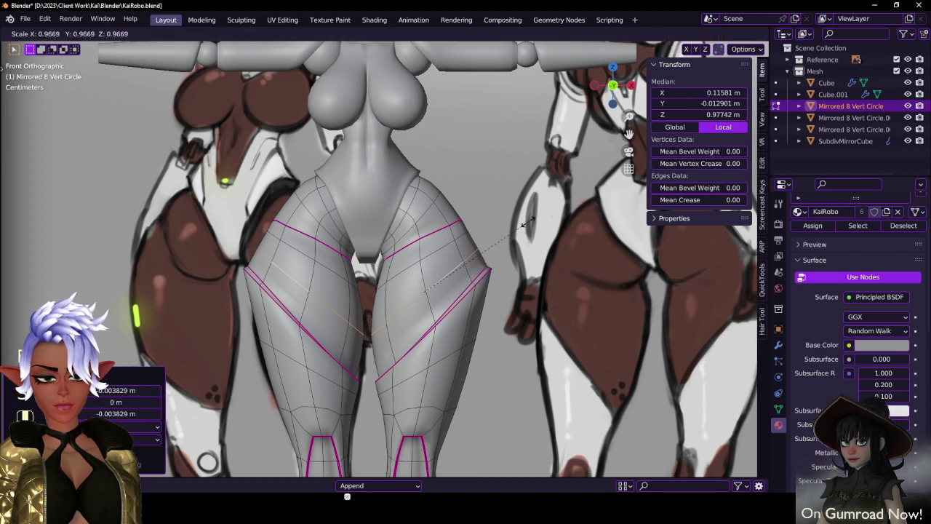
{"action": "left_click", "coordinate": [530, 220]}
- Rescale the thigh edge loop directly below the creased loop and check the leg's shape in Object Mode
{"action": "left_click", "coordinate": [461, 237]}
{"action": "key", "text": "alt+a"}
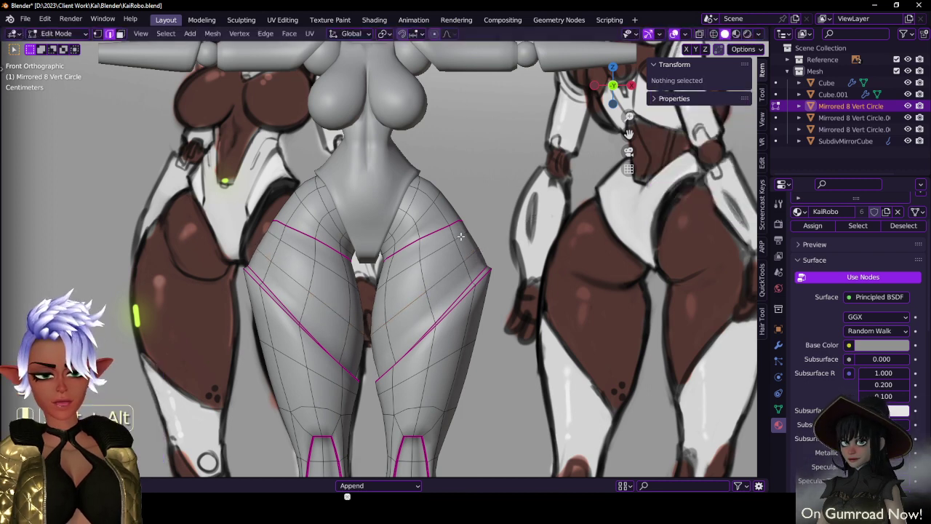
{"action": "left_click", "coordinate": [461, 237], "text": "alt"}
{"action": "key", "text": "s"}
{"action": "left_click", "coordinate": [503, 208]}
{"action": "key", "text": "Tab"}
{"action": "middle_click_drag", "start_coordinate": [490, 212], "coordinate": [435, 230]}
{"action": "key", "text": "Tab"}
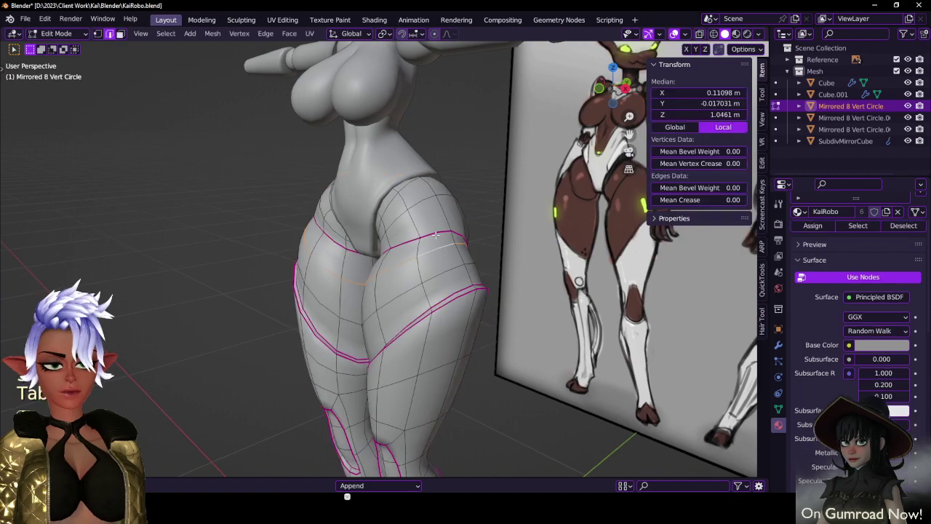
- Select the edge on the inner front of the hip above the creased loop and move it along Y
{"action": "left_click", "coordinate": [440, 232]}
{"action": "middle_click_drag", "start_coordinate": [337, 241], "coordinate": [373, 242]}
{"action": "key", "text": "Tab"}
{"action": "middle_click_drag", "start_coordinate": [505, 241], "coordinate": [398, 263]}
{"action": "scroll", "coordinate": [398, 258], "scroll_direction": "up", "scroll_amount": 2}
{"action": "key", "text": "Tab"}
{"action": "left_click", "coordinate": [353, 234]}
{"action": "middle_click_drag", "start_coordinate": [353, 234], "coordinate": [411, 188]}
{"action": "key", "text": "g"}
{"action": "key", "text": "y"}
{"action": "left_click", "coordinate": [349, 267]}
- Use Shrink/Fatten on the inner hip edges around the creased loop to refine the front of the thigh
{"action": "key", "text": "alt+s"}
{"action": "left_click", "coordinate": [368, 207]}
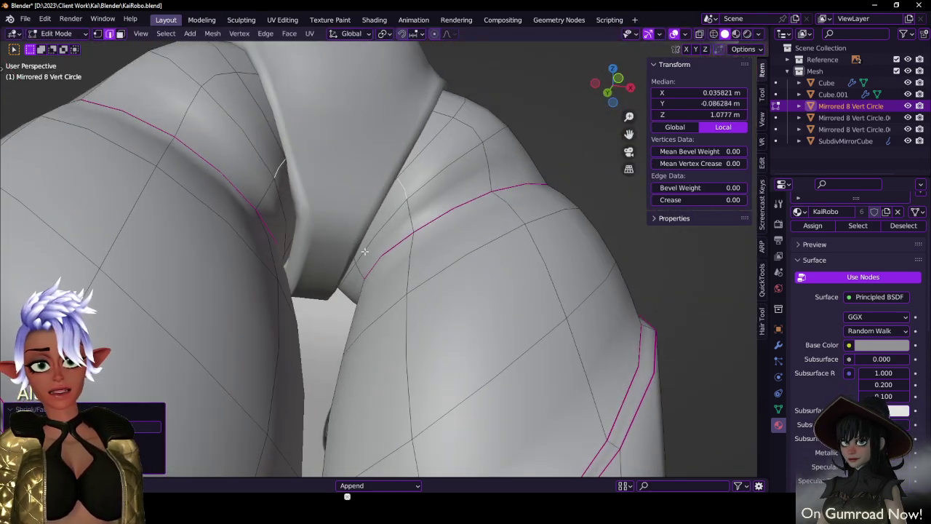
{"action": "middle_click_drag", "start_coordinate": [361, 244], "coordinate": [352, 224]}
{"action": "key", "text": "alt+s"}
{"action": "left_click", "coordinate": [368, 240]}
{"action": "key", "text": "alt+s"}
{"action": "left_click", "coordinate": [401, 238]}
{"action": "scroll", "coordinate": [352, 224], "scroll_direction": "down", "scroll_amount": 4}
{"action": "key", "text": "Tab"}
- Edge-slide the back thigh edge below the creased loop by about 0.31
{"action": "middle_click_drag", "start_coordinate": [441, 207], "coordinate": [362, 317]}
{"action": "key", "text": "Tab"}
{"action": "scroll", "coordinate": [297, 177], "scroll_direction": "up", "scroll_amount": 4}
{"action": "key", "text": "g"}
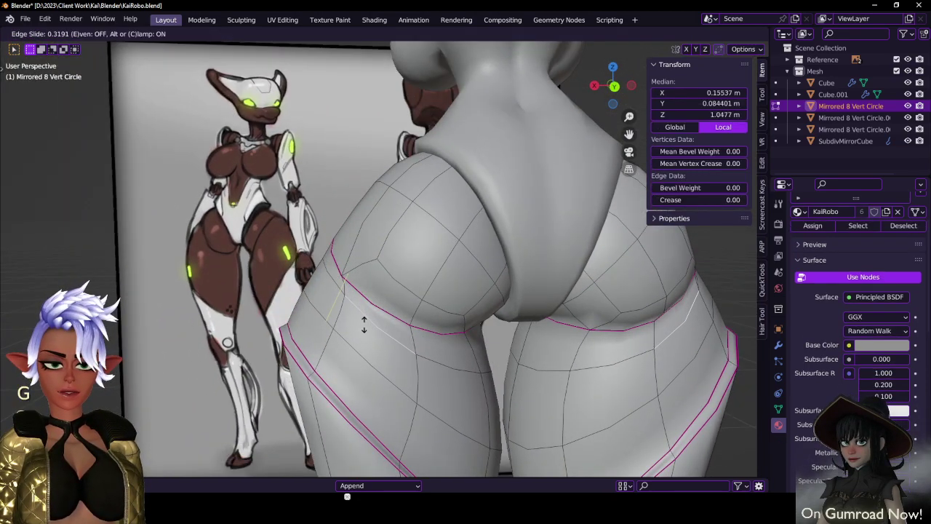
{"action": "key", "text": "g"}
{"action": "left_click", "coordinate": [352, 354]}
- Shrink/Fatten the outer thigh edge between the two creased loops and check the shape in Object Mode
{"action": "middle_click_drag", "start_coordinate": [351, 355], "coordinate": [270, 195]}
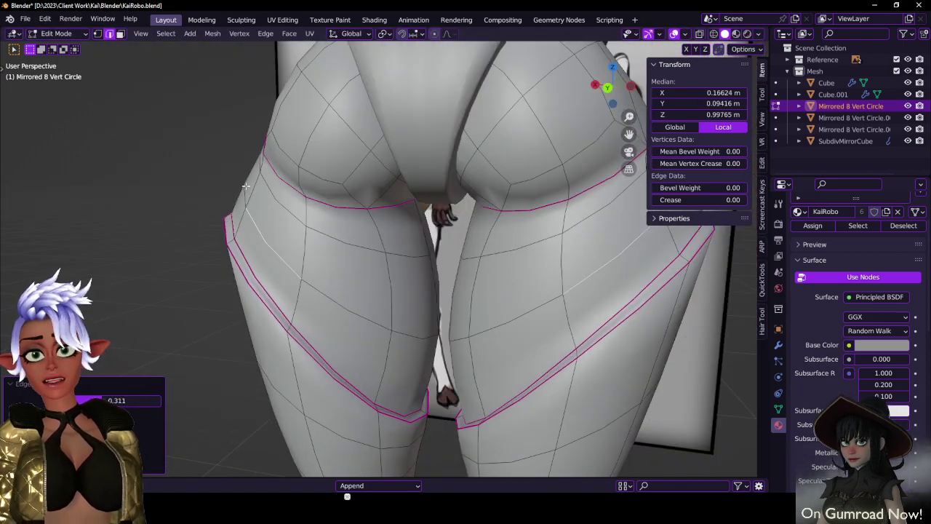
{"action": "left_click", "coordinate": [251, 184]}
{"action": "key", "text": "alt+s"}
{"action": "left_click", "coordinate": [237, 139]}
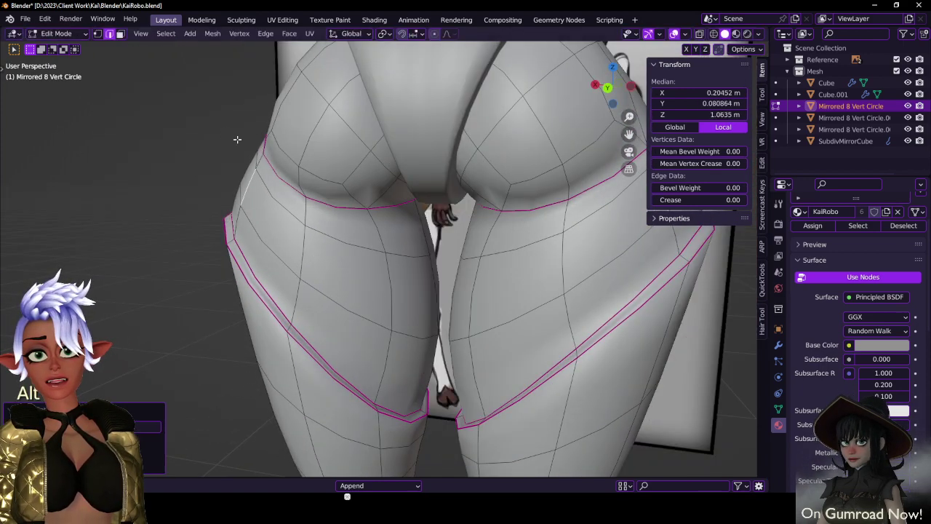
{"action": "middle_click_drag", "start_coordinate": [237, 139], "coordinate": [355, 228]}
{"action": "key", "text": "Tab"}
{"action": "scroll", "coordinate": [425, 190], "scroll_direction": "down", "scroll_amount": 6}
- Isolate the legs object in local view for closer work on the upper thighs
{"action": "left_click", "coordinate": [378, 230]}
{"action": "scroll", "coordinate": [355, 232], "scroll_direction": "up", "scroll_amount": 6}
{"action": "key", "text": "Tab"}
{"action": "scroll", "coordinate": [356, 232], "scroll_direction": "up", "scroll_amount": 4}
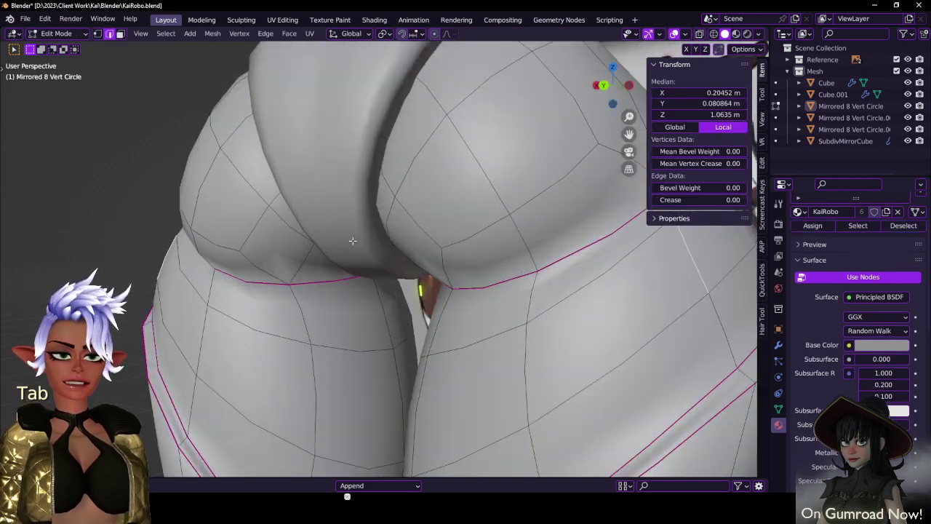
{"action": "scroll", "coordinate": [325, 178], "scroll_direction": "down", "scroll_amount": 4}
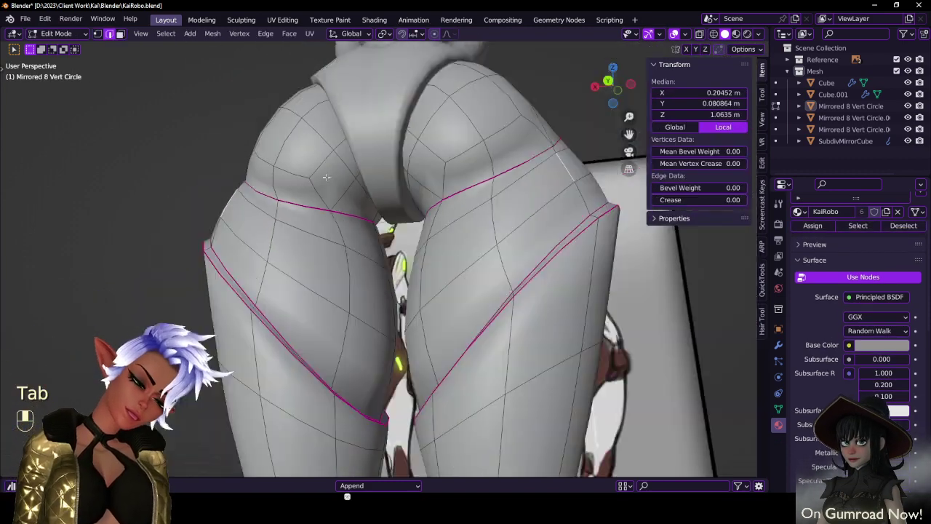
{"action": "mouse_move", "coordinate": [377, 191]}
{"action": "middle_mouse_down"}
{"action": "mouse_move", "coordinate": [434, 183]}
{"action": "mouse_move", "coordinate": [369, 174]}
{"action": "mouse_move", "coordinate": [395, 204]}
{"action": "mouse_move", "coordinate": [468, 221]}
{"action": "mouse_move", "coordinate": [343, 216]}
{"action": "mouse_move", "coordinate": [369, 208]}
{"action": "middle_mouse_up"}
{"action": "key", "text": "KP_Divide"}
{"action": "left_click", "coordinate": [409, 211]}
{"action": "scroll", "coordinate": [297, 211], "scroll_direction": "up", "scroll_amount": 3}
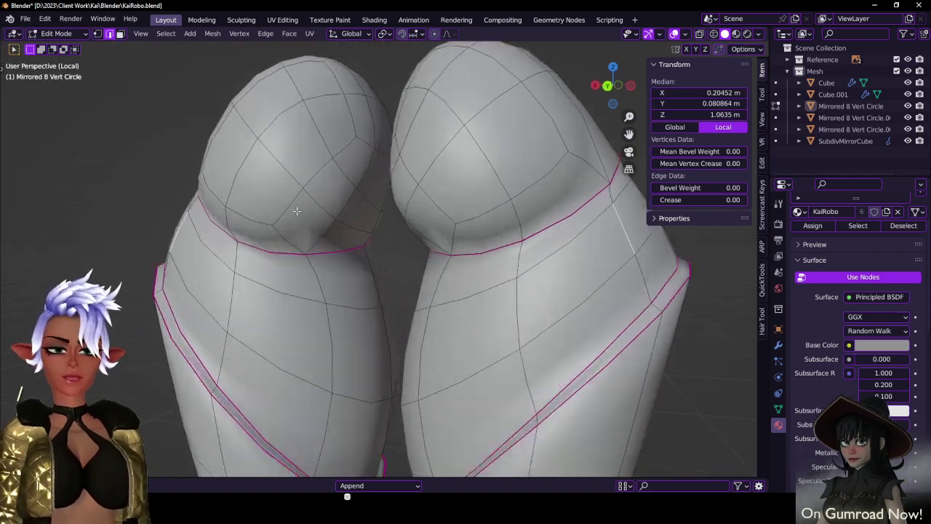
- Select an edge of the creased loop under the buttock, return to Object Mode and save the file
{"action": "middle_click_drag", "start_coordinate": [297, 243], "coordinate": [323, 221]}
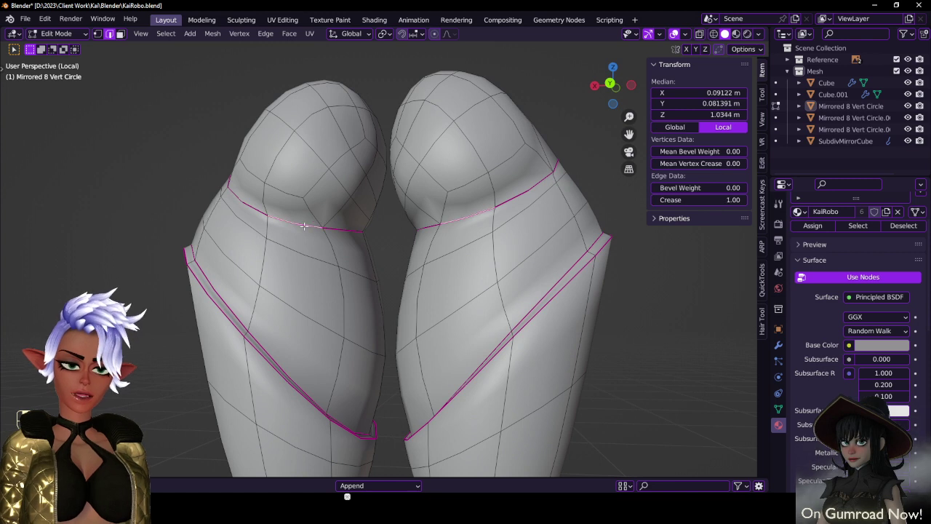
{"action": "key", "text": "Tab"}
{"action": "scroll", "coordinate": [391, 210], "scroll_direction": "down", "scroll_amount": 4}
{"action": "middle_click_drag", "start_coordinate": [390, 210], "coordinate": [415, 227]}
{"action": "key", "text": "ctrl+s"}
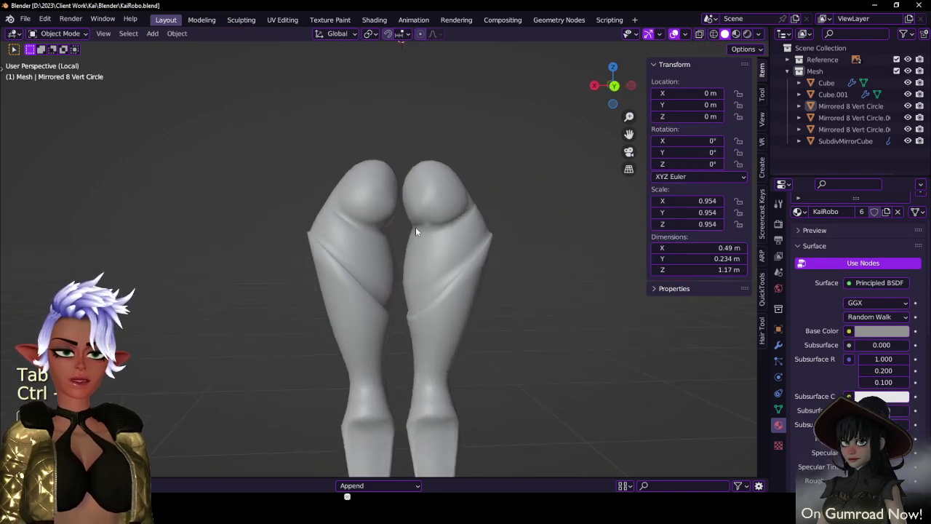
- Raise the legs' Subdivision modifier viewport level and inspect the upper thigh crease up close
{"action": "scroll", "coordinate": [416, 227], "scroll_direction": "up", "scroll_amount": 1}
{"action": "left_click", "coordinate": [779, 345]}
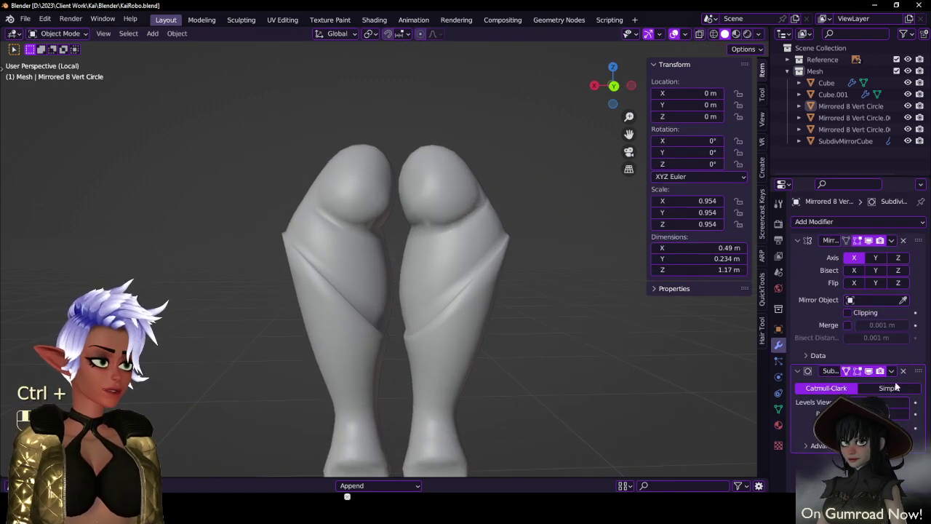
{"action": "left_click", "coordinate": [905, 406]}
{"action": "middle_click_drag", "start_coordinate": [462, 291], "coordinate": [375, 285]}
{"action": "scroll", "coordinate": [271, 228], "scroll_direction": "up", "scroll_amount": 5}
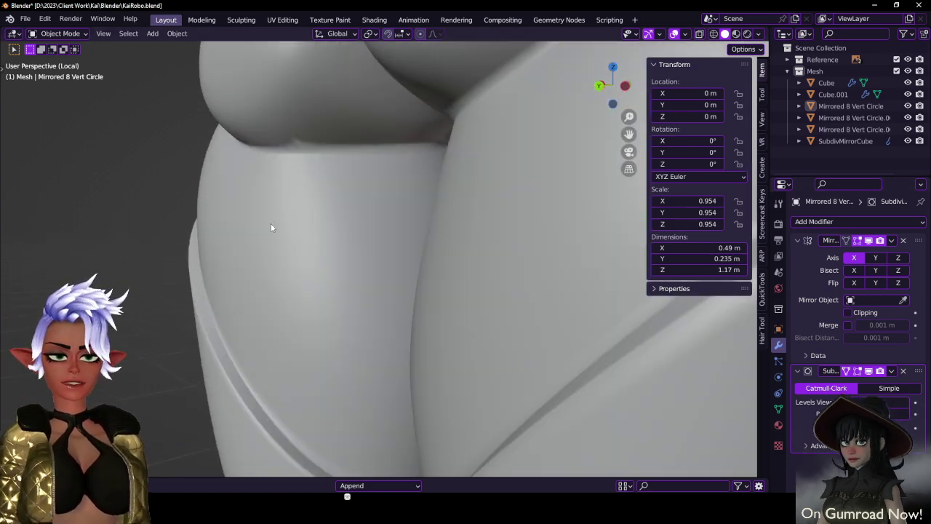
{"action": "middle_click_drag", "start_coordinate": [322, 166], "coordinate": [392, 206]}
{"action": "key", "text": "Tab"}
{"action": "scroll", "coordinate": [435, 200], "scroll_direction": "up", "scroll_amount": 2}
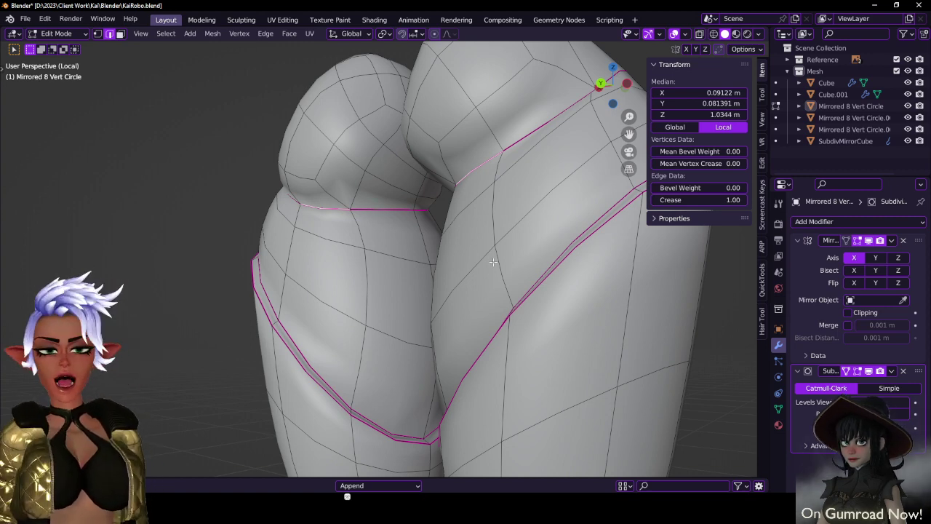
- Edge-slide two neighbouring edges on the inner back of the buttock to even out their spacing
{"action": "middle_click_drag", "start_coordinate": [493, 261], "coordinate": [443, 234]}
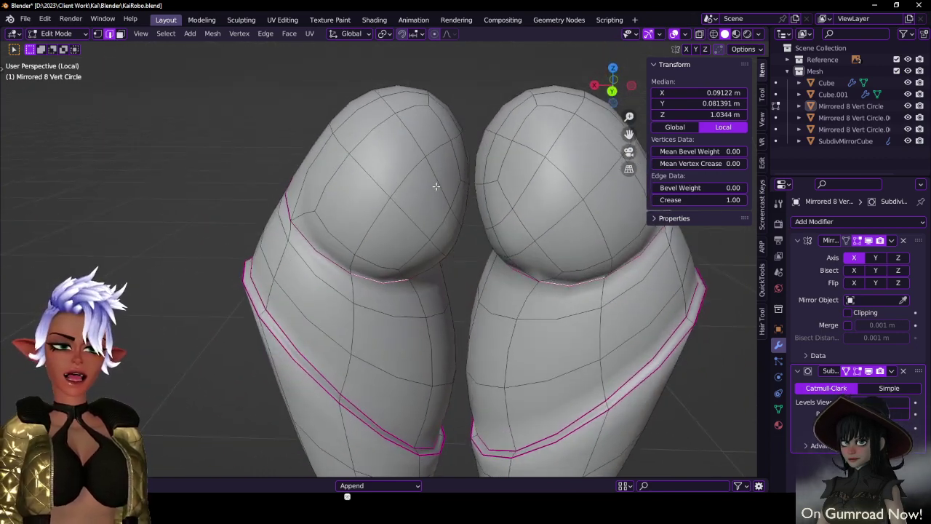
{"action": "middle_click_drag", "start_coordinate": [436, 187], "coordinate": [397, 182]}
{"action": "left_click", "coordinate": [405, 191]}
{"action": "key", "text": "g"}
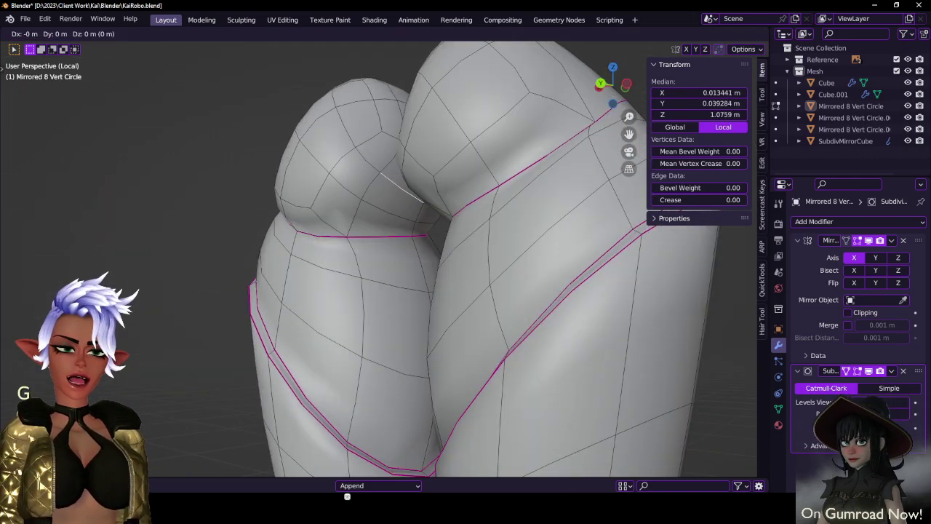
{"action": "key", "text": "g"}
{"action": "left_click", "coordinate": [361, 166]}
{"action": "key", "text": "g"}
{"action": "key", "text": "g"}
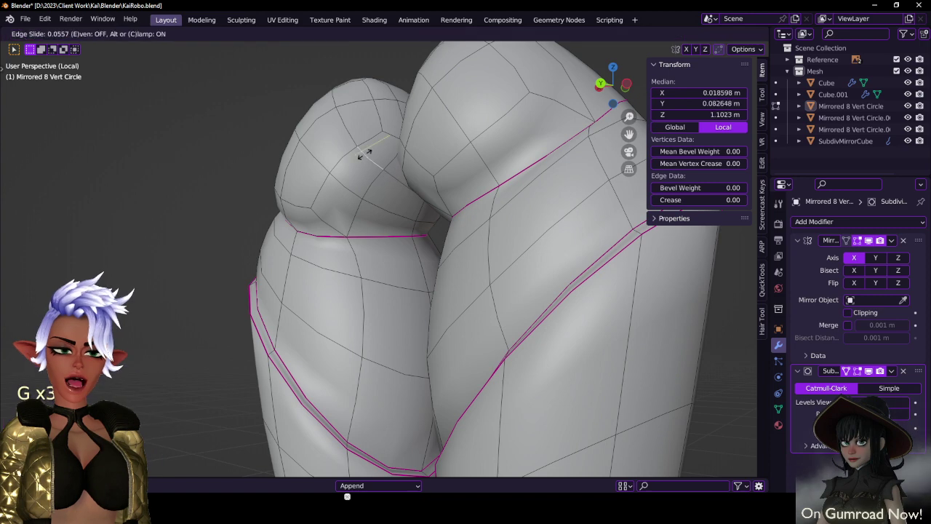
{"action": "left_click", "coordinate": [370, 158]}
- Examine the buttock and upper thigh surface from several angles in Object Mode and Edit Mode
{"action": "middle_click_drag", "start_coordinate": [370, 158], "coordinate": [408, 224]}
{"action": "key", "text": "Tab"}
{"action": "key", "text": "Tab"}
{"action": "scroll", "coordinate": [421, 233], "scroll_direction": "up", "scroll_amount": 2}
{"action": "scroll", "coordinate": [420, 234], "scroll_direction": "down", "scroll_amount": 5}
{"action": "key", "text": "Tab"}
{"action": "key", "text": "Tab"}
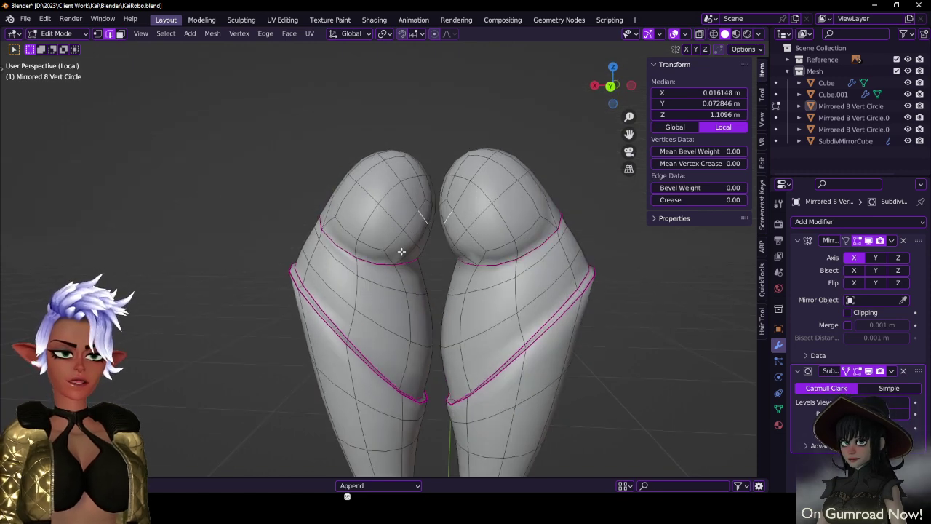
{"action": "middle_click_drag", "start_coordinate": [417, 259], "coordinate": [358, 227]}
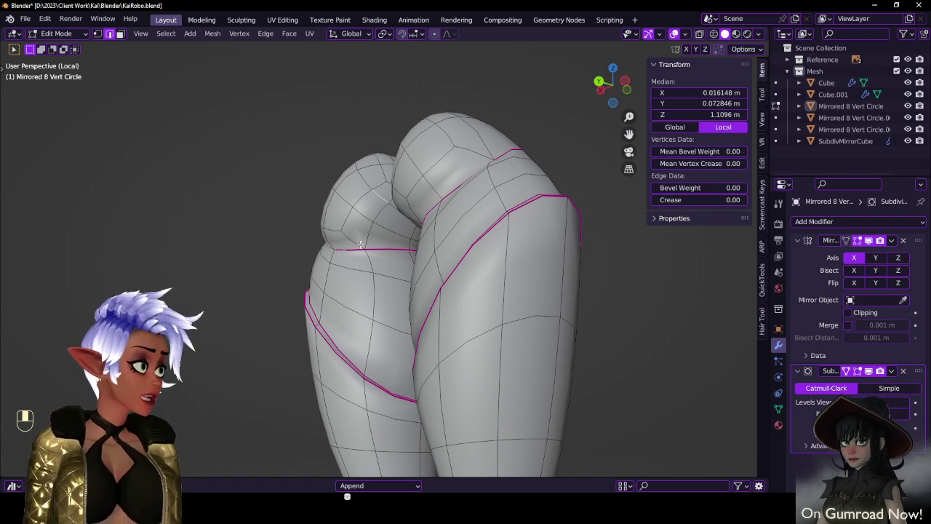
{"action": "scroll", "coordinate": [361, 245], "scroll_direction": "up", "scroll_amount": 4}
{"action": "middle_click_drag", "start_coordinate": [356, 244], "coordinate": [463, 264]}
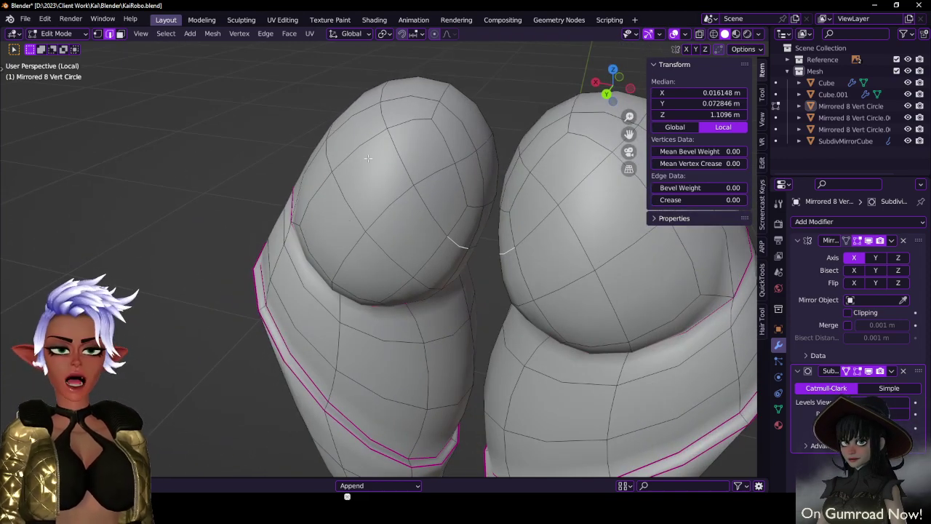
- Try dissolving the two edge loops around the buttock above the creased loop, and undo the deletion
{"action": "left_click", "coordinate": [310, 253], "text": "alt"}
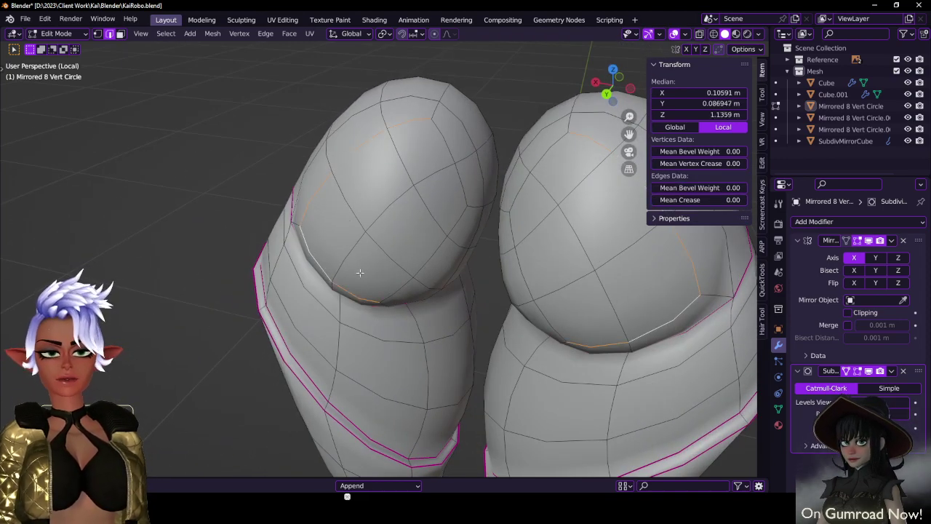
{"action": "left_click", "coordinate": [455, 190], "text": "alt+shift"}
{"action": "scroll", "coordinate": [465, 251], "scroll_direction": "down", "scroll_amount": 1}
{"action": "middle_click_drag", "start_coordinate": [466, 253], "coordinate": [385, 267]}
{"action": "key", "text": "x"}
{"action": "left_click", "coordinate": [494, 226]}
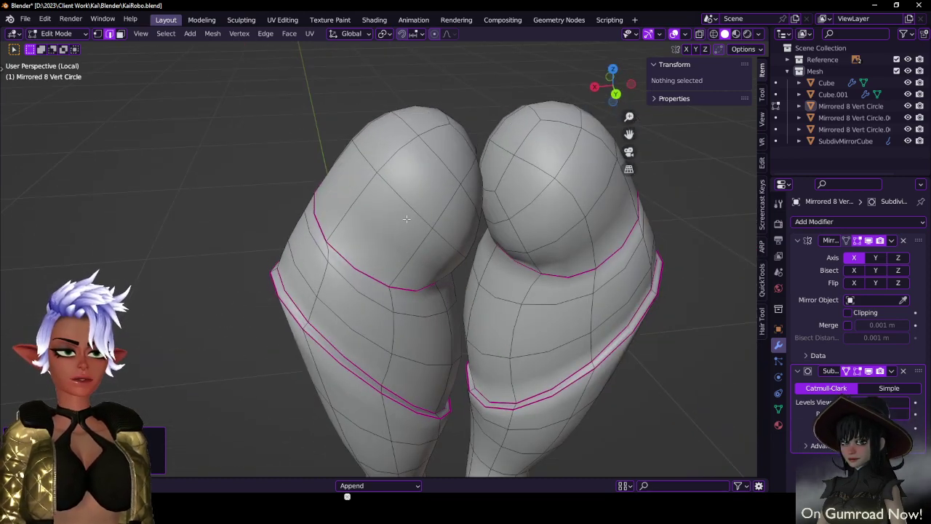
{"action": "left_click", "coordinate": [409, 221]}
{"action": "key", "text": "ctrl+z"}
{"action": "key", "text": "ctrl+z"}
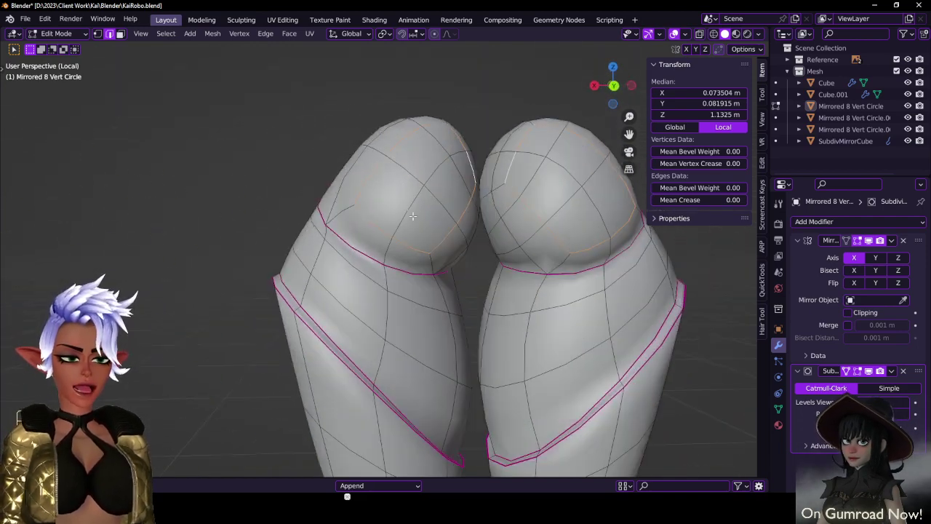
- Move the outer thigh edge just below the upper creased loop, check the shape and save the file
{"action": "key", "text": "g"}
{"action": "left_click", "coordinate": [332, 281]}
{"action": "key", "text": "Tab"}
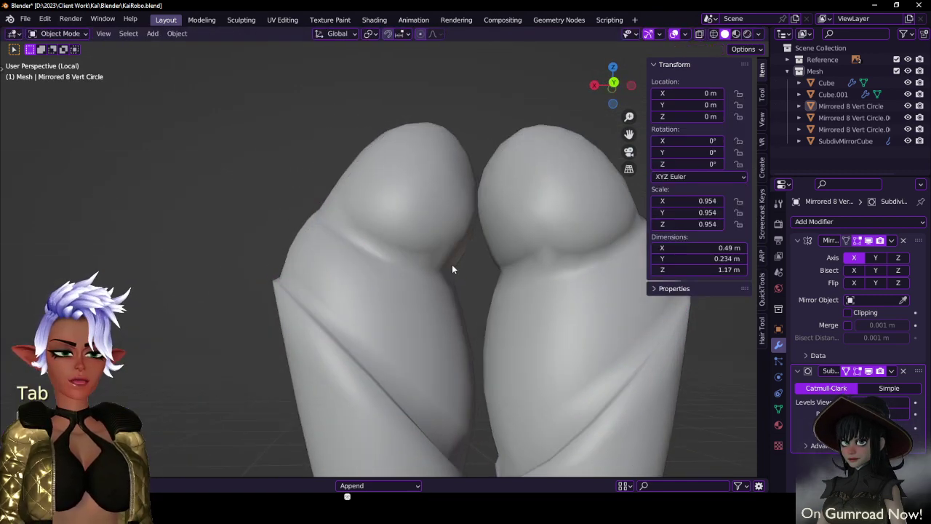
{"action": "middle_click_drag", "start_coordinate": [453, 266], "coordinate": [431, 253]}
{"action": "key", "text": "ctrl+s"}
{"action": "key", "text": "Tab"}
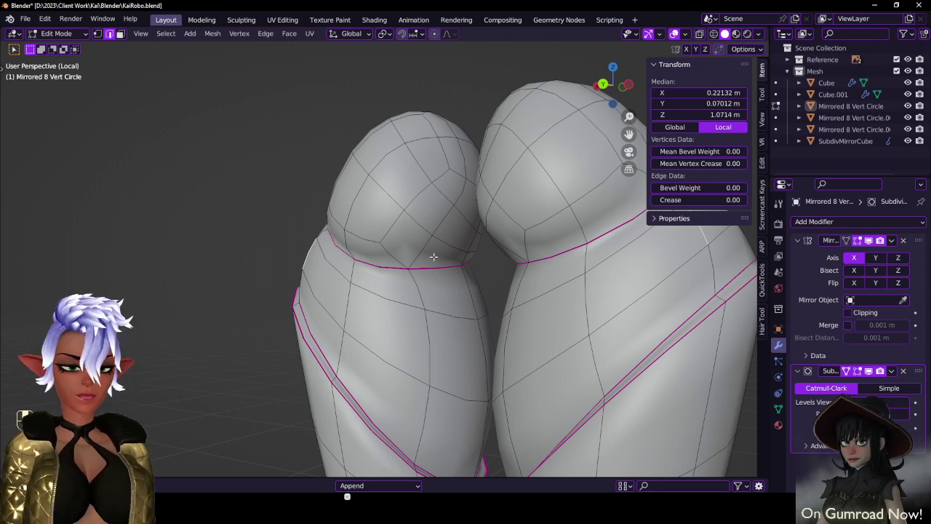
- Reposition an edge on the back of the upper leg, review both legs in Object Mode and save the file
{"action": "middle_click_drag", "start_coordinate": [309, 198], "coordinate": [384, 250]}
{"action": "key", "text": "g"}
{"action": "left_click", "coordinate": [289, 273]}
{"action": "key", "text": "Tab"}
{"action": "scroll", "coordinate": [446, 247], "scroll_direction": "down", "scroll_amount": 5}
{"action": "middle_click_drag", "start_coordinate": [446, 248], "coordinate": [422, 275]}
{"action": "key", "text": "ctrl+s"}
- Duplicate the legs object in place and hide the duplicate
{"action": "left_click", "coordinate": [435, 288]}
{"action": "key", "text": "shift+d"}
{"action": "right_click", "coordinate": [602, 246]}
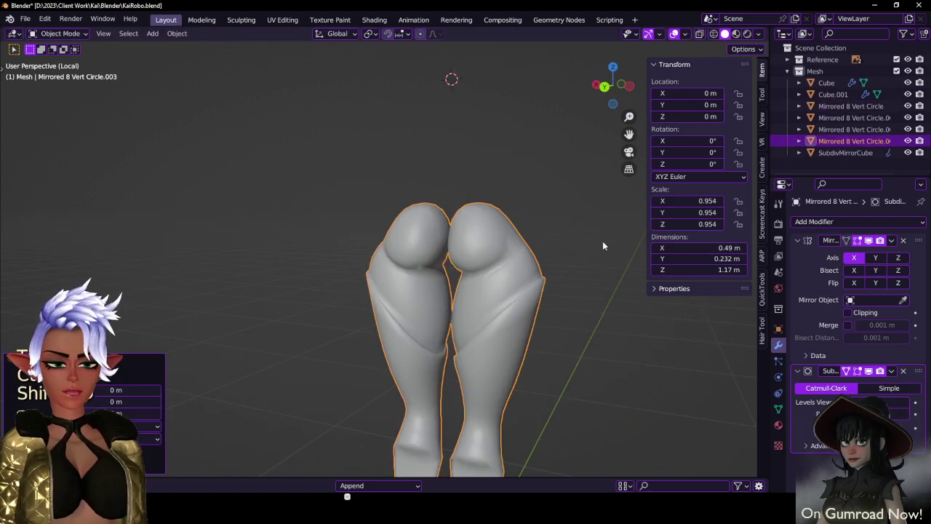
{"action": "key", "text": "h"}
- On the original legs, select the two edge loops around the buttock above the creased loop and dissolve their edges
{"action": "left_click", "coordinate": [462, 283]}
{"action": "key", "text": "Tab"}
{"action": "scroll", "coordinate": [352, 197], "scroll_direction": "up", "scroll_amount": 5}
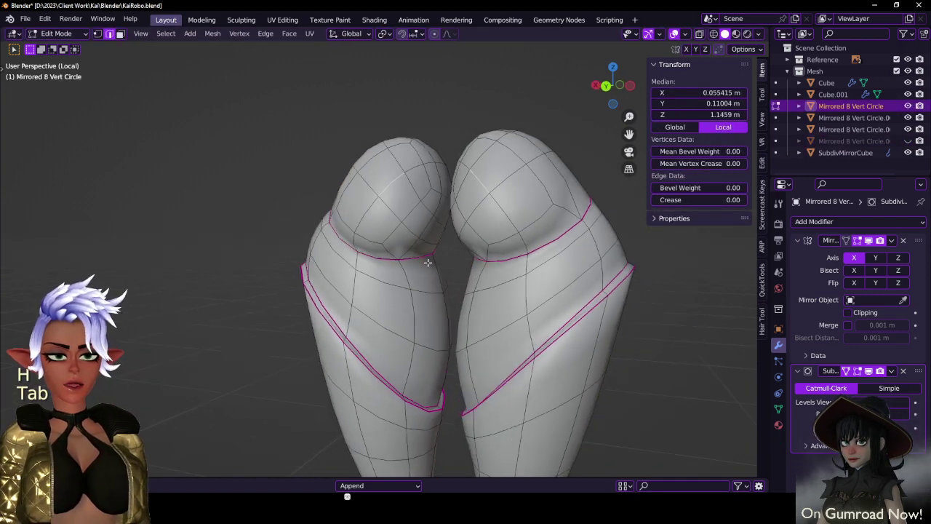
{"action": "middle_click_drag", "start_coordinate": [352, 197], "coordinate": [334, 260]}
{"action": "left_click", "coordinate": [332, 245], "text": "alt"}
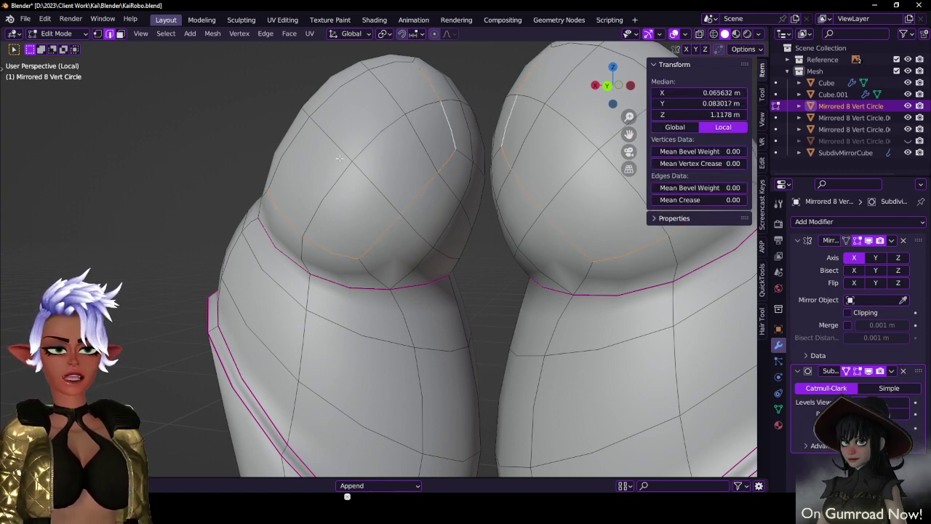
{"action": "middle_click_drag", "start_coordinate": [317, 167], "coordinate": [331, 174]}
{"action": "left_click", "coordinate": [310, 161], "text": "alt+shift"}
{"action": "scroll", "coordinate": [464, 203], "scroll_direction": "up", "scroll_amount": 1}
{"action": "key", "text": "x"}
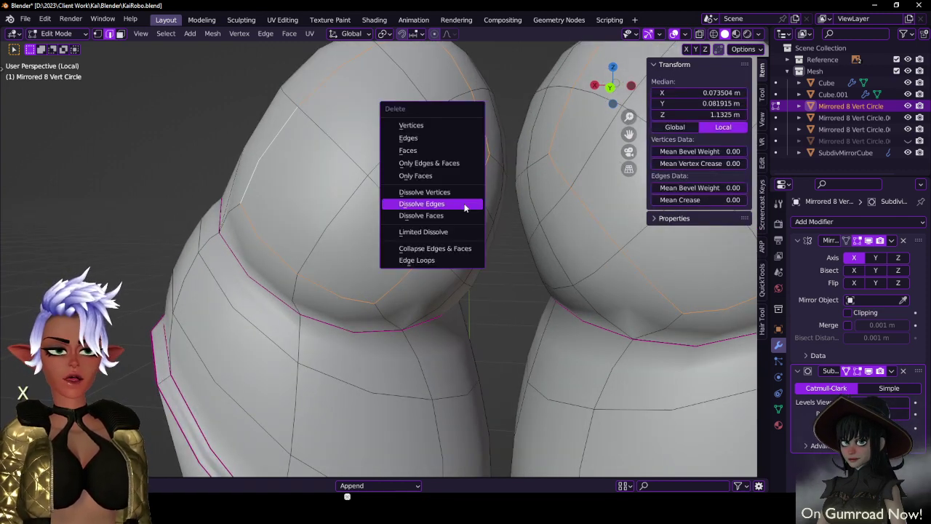
{"action": "left_click", "coordinate": [464, 208]}
- Try fattening two adjoining edges on the lower buttock above the creased loop with Shrink/Fatten
{"action": "middle_click_drag", "start_coordinate": [465, 202], "coordinate": [410, 194]}
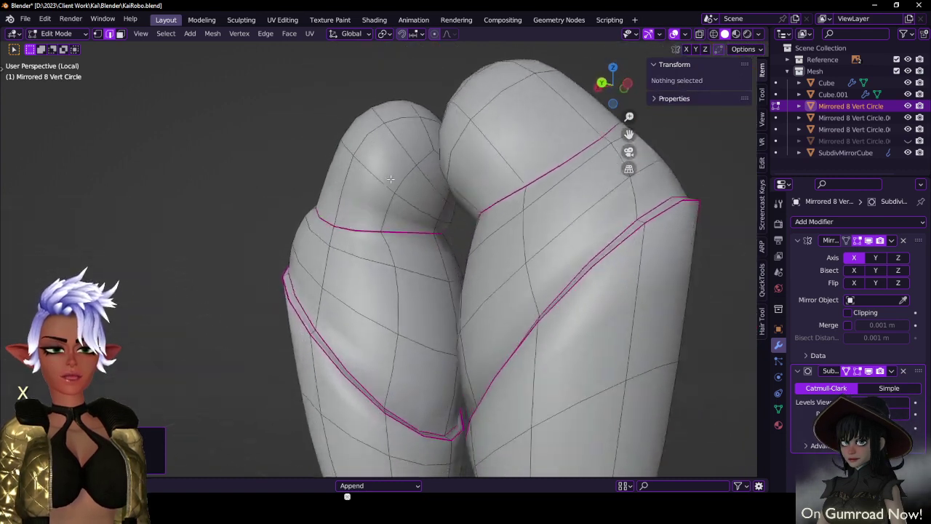
{"action": "left_click", "coordinate": [423, 217]}
{"action": "right_click", "coordinate": [400, 203]}
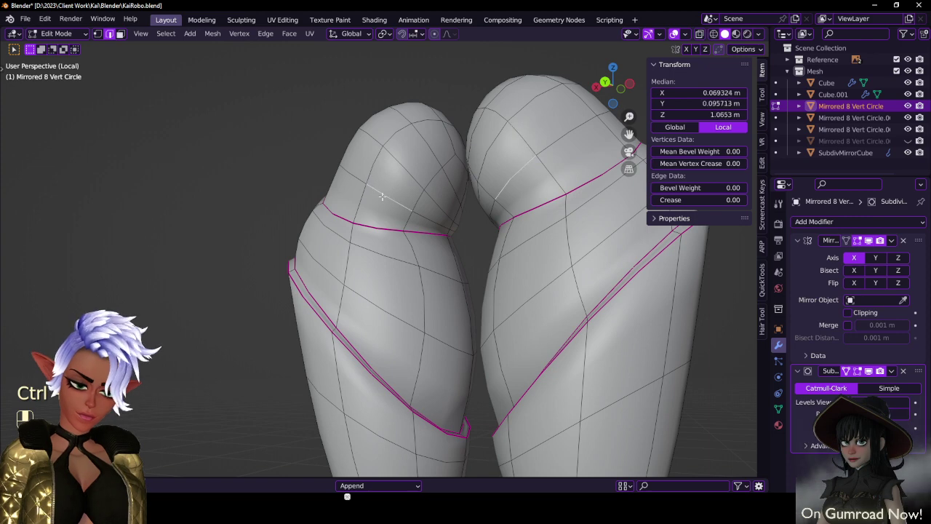
{"action": "left_click", "coordinate": [351, 179], "text": "shift"}
{"action": "key", "text": "alt+s"}
{"action": "left_click", "coordinate": [382, 181]}
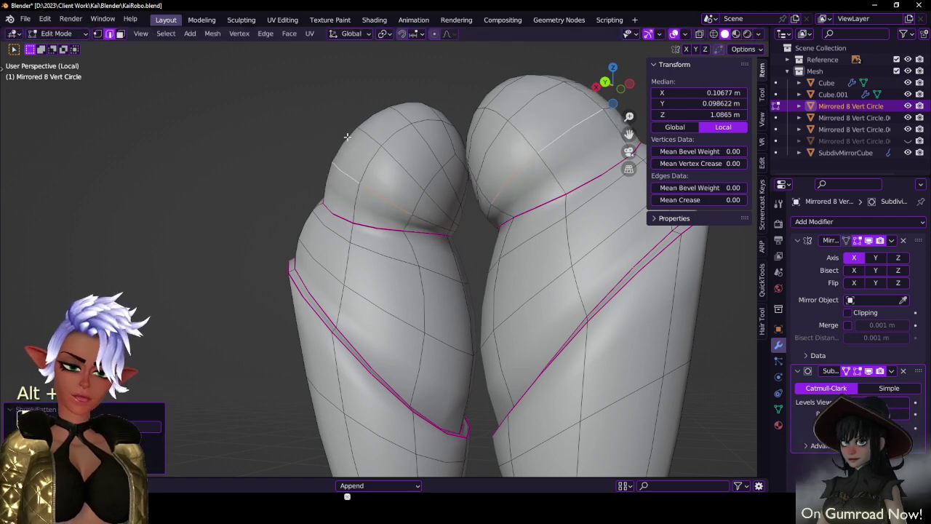
- Try rotating and scaling the selected lower buttock edges
{"action": "key", "text": "Tab"}
{"action": "middle_click_drag", "start_coordinate": [386, 180], "coordinate": [335, 234]}
{"action": "key", "text": "Tab"}
{"action": "key", "text": "r"}
{"action": "left_click", "coordinate": [425, 205]}
{"action": "key", "text": "s"}
{"action": "left_click", "coordinate": [437, 218]}
- Undo the recent rotation, scaling and Shrink/Fatten adjustments to the lower buttock edges
{"action": "left_click", "coordinate": [418, 270], "text": "alt"}
{"action": "left_click", "coordinate": [335, 235], "text": "alt"}
{"action": "middle_click_drag", "start_coordinate": [401, 235], "coordinate": [381, 222]}
{"action": "key", "text": "ctrl+z"}
{"action": "key", "text": "ctrl+z"}
{"action": "key", "text": "ctrl+z"}
{"action": "key", "text": "ctrl+z"}
{"action": "key", "text": "ctrl+z"}
{"action": "key", "text": "ctrl+z"}
{"action": "key", "text": "ctrl+z"}
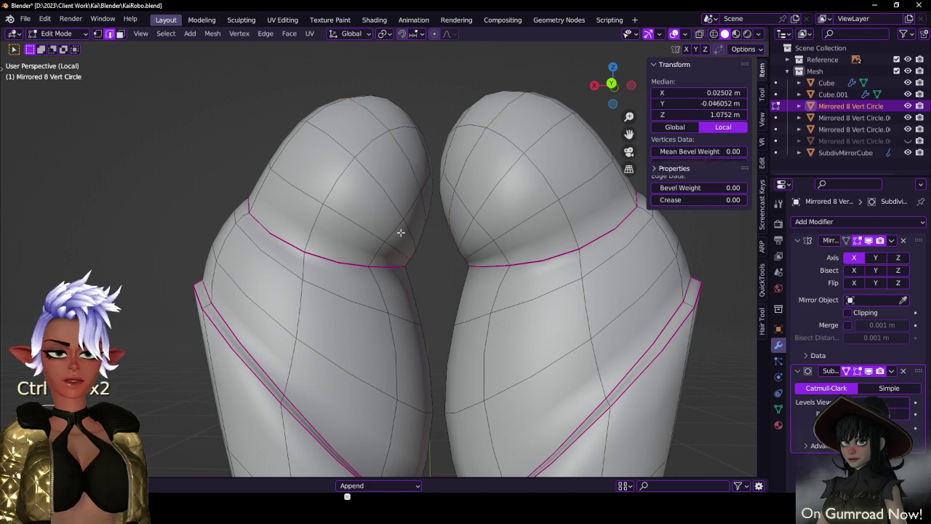
{"action": "key", "text": "ctrl+z"}
{"action": "key", "text": "ctrl+z"}
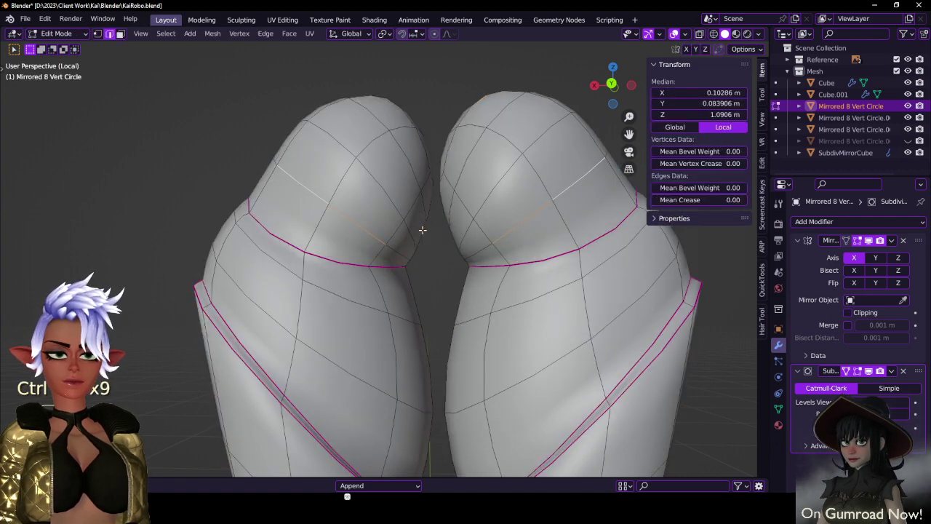
{"action": "middle_click_drag", "start_coordinate": [423, 230], "coordinate": [324, 282]}
{"action": "key", "text": "ctrl+z"}
- Select the creased edges beneath the buttock, rip them apart and edge-slide the ripped rim up the buttock
{"action": "scroll", "coordinate": [335, 288], "scroll_direction": "up", "scroll_amount": 1}
{"action": "left_click", "coordinate": [369, 304]}
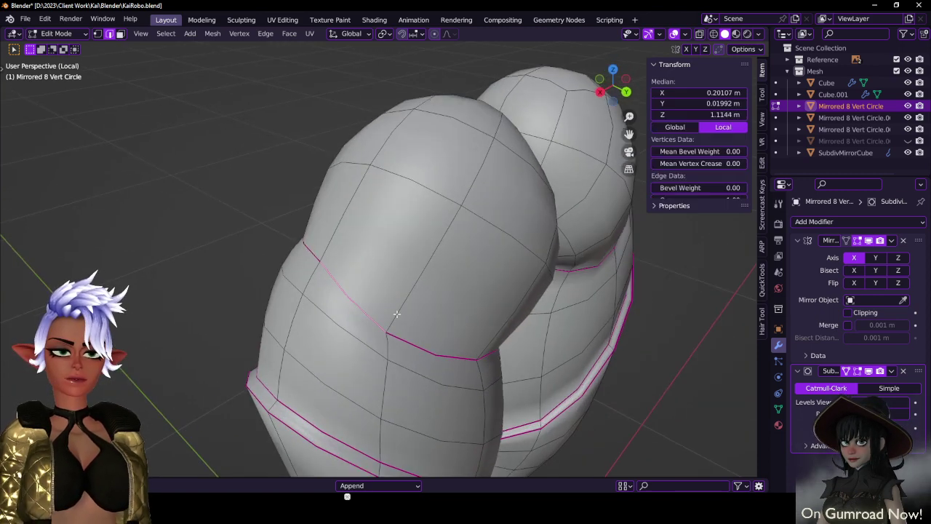
{"action": "middle_click_drag", "start_coordinate": [395, 316], "coordinate": [342, 251]}
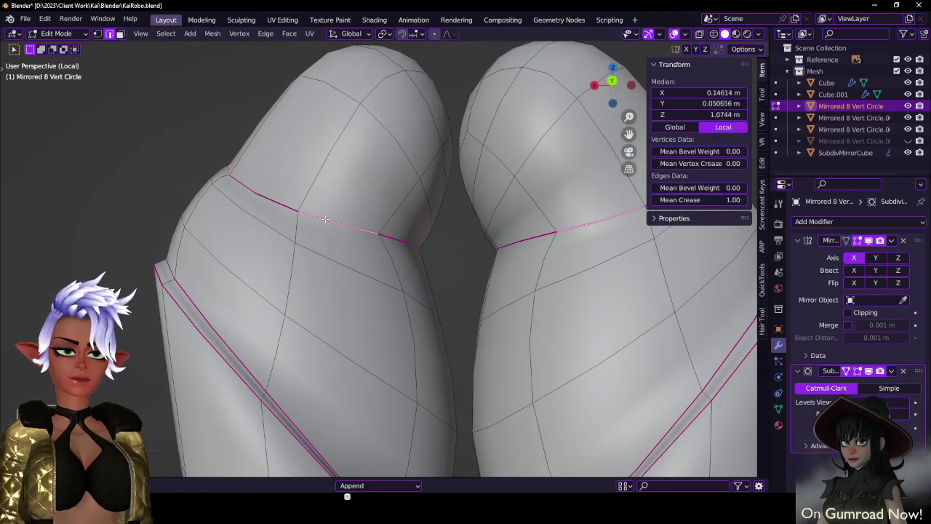
{"action": "scroll", "coordinate": [264, 195], "scroll_direction": "down", "scroll_amount": 4}
{"action": "key", "text": "v"}
{"action": "key", "text": "g"}
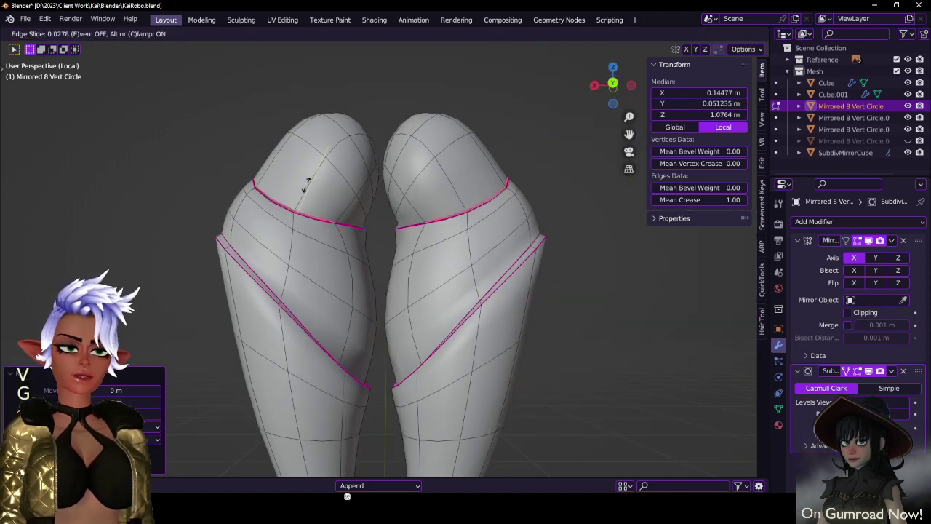
{"action": "left_click", "coordinate": [315, 175]}
{"action": "scroll", "coordinate": [329, 258], "scroll_direction": "up", "scroll_amount": 3}
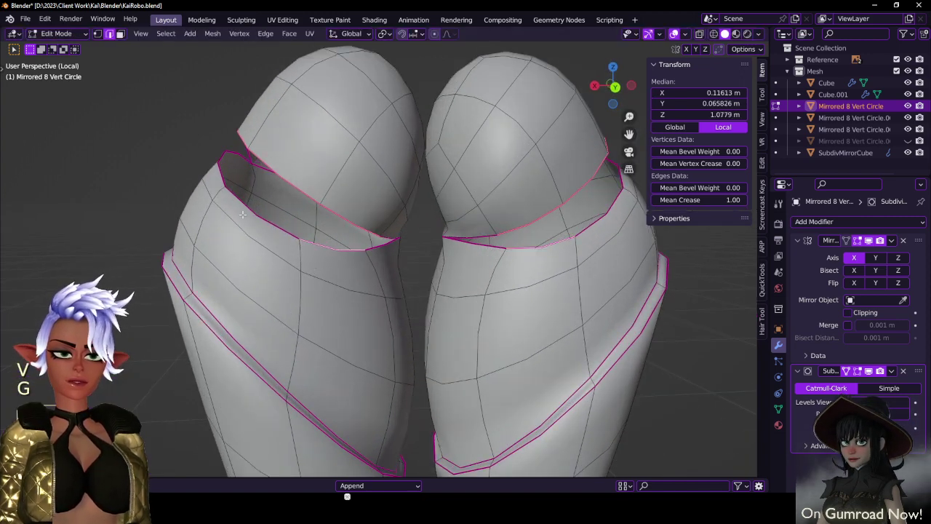
- Bridge the edge loops across the ripped gap below the buttock and fill the remaining openings with faces
{"action": "key", "text": "ctrl+e"}
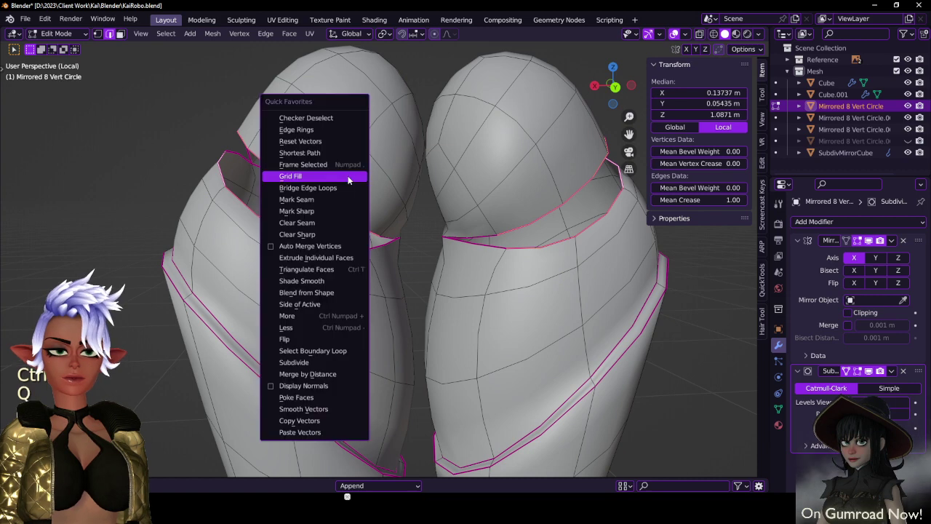
{"action": "left_click", "coordinate": [350, 187]}
{"action": "middle_click_drag", "start_coordinate": [350, 187], "coordinate": [391, 229]}
{"action": "left_click", "coordinate": [316, 218]}
{"action": "key", "text": "f"}
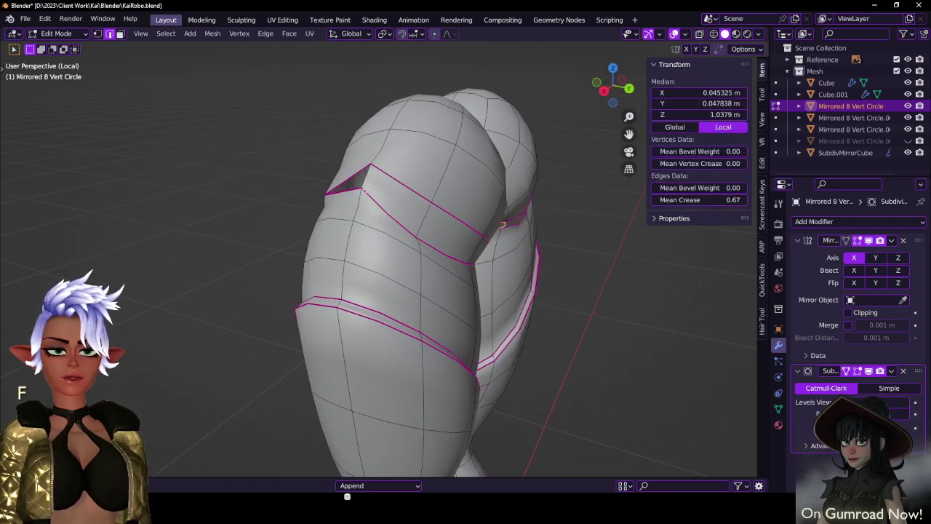
{"action": "key", "text": "f"}
{"action": "middle_click_drag", "start_coordinate": [342, 174], "coordinate": [293, 165]}
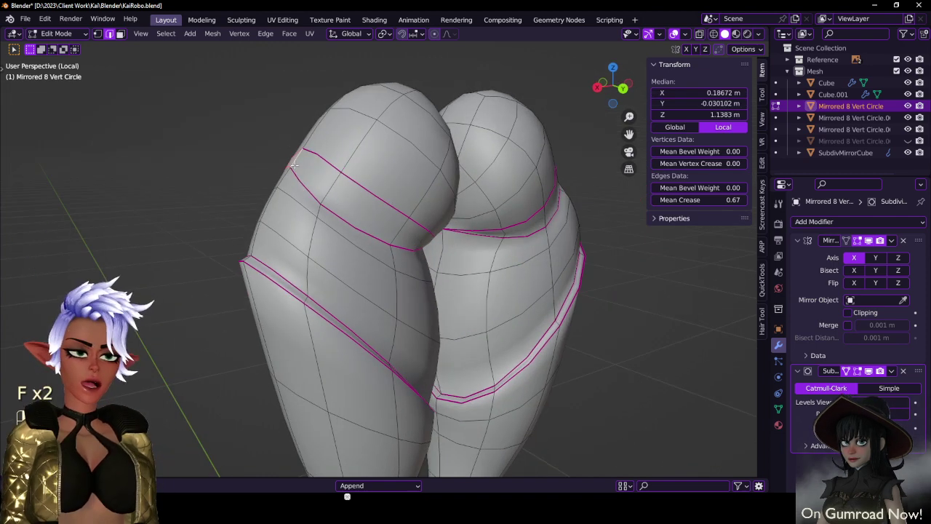
- Select the upper of the two creased buttock loops and set its mean crease to 0.00
{"action": "left_click", "coordinate": [315, 155]}
{"action": "left_click", "coordinate": [317, 156], "text": "alt"}
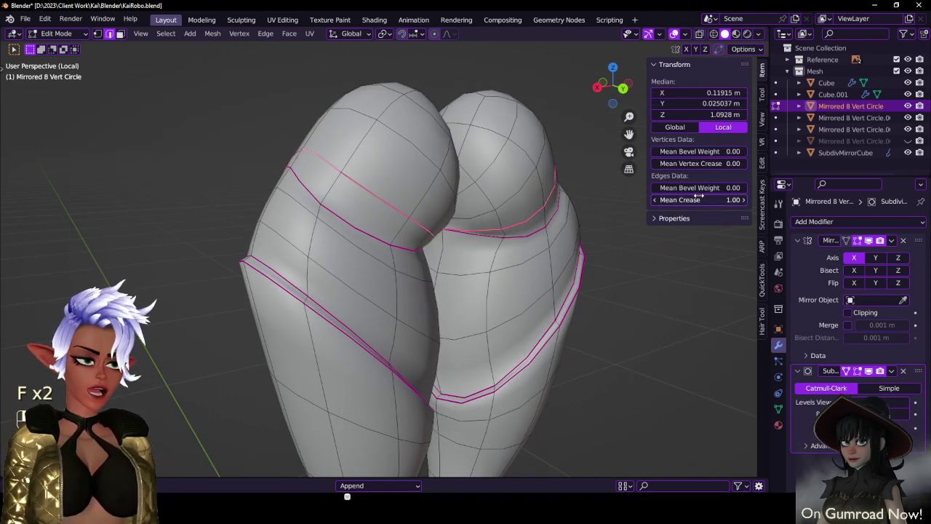
{"action": "middle_click_drag", "start_coordinate": [393, 231], "coordinate": [345, 235]}
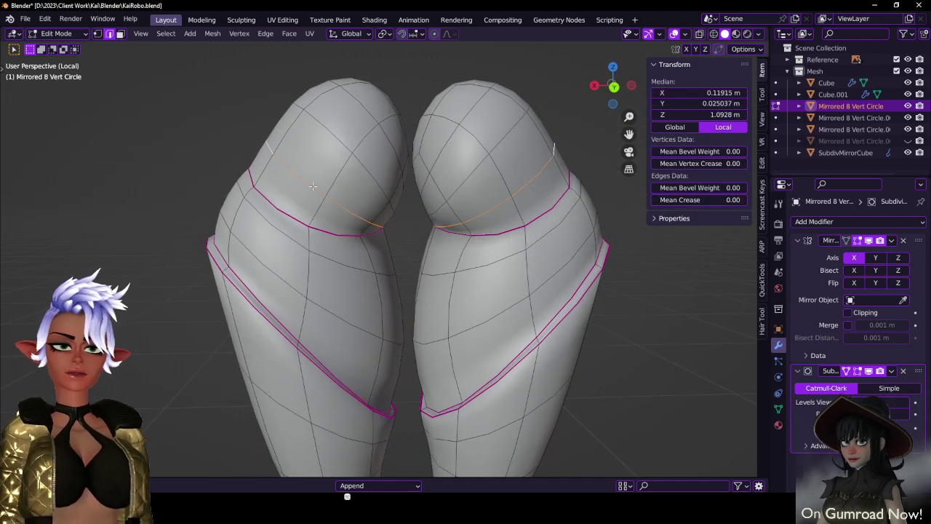
- Select the rear edge just above the buttock crease and adjust it with Shrink/Fatten
{"action": "left_click", "coordinate": [312, 187]}
{"action": "middle_click_drag", "start_coordinate": [309, 188], "coordinate": [329, 175]}
{"action": "key", "text": "alt+s"}
{"action": "key", "text": "alt+Tab"}
{"action": "key", "text": "Tab"}
- In back view, move the selected buttock edge about 0.008 m outward along X and 0.011 m down along Z
{"action": "key", "text": "KP_1"}
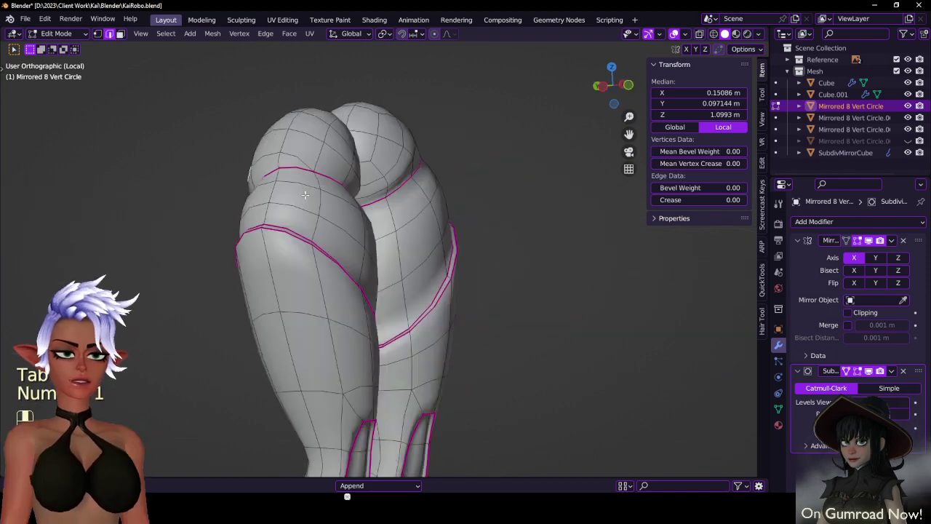
{"action": "key", "text": "ctrl+KP_1"}
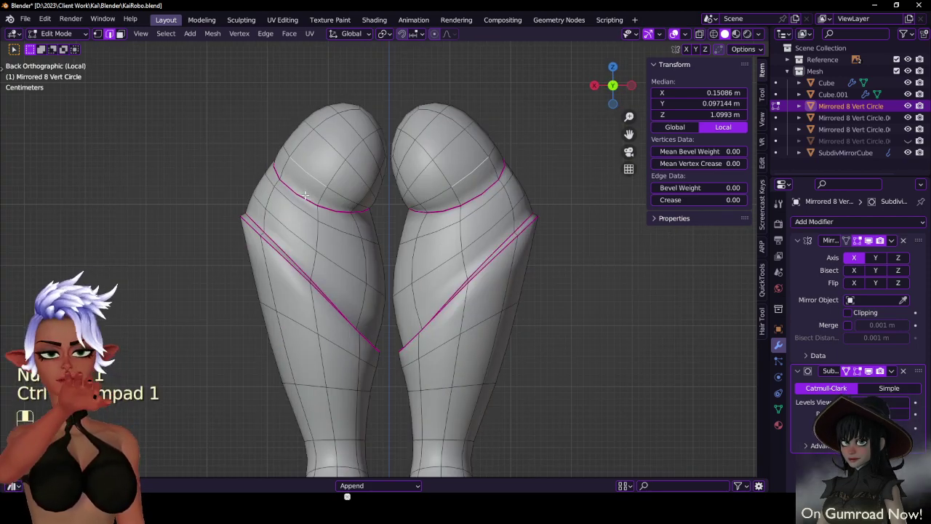
{"action": "scroll", "coordinate": [306, 194], "scroll_direction": "up", "scroll_amount": 4}
{"action": "scroll", "coordinate": [343, 166], "scroll_direction": "down", "scroll_amount": 2}
{"action": "key", "text": "g"}
{"action": "left_click", "coordinate": [348, 166]}
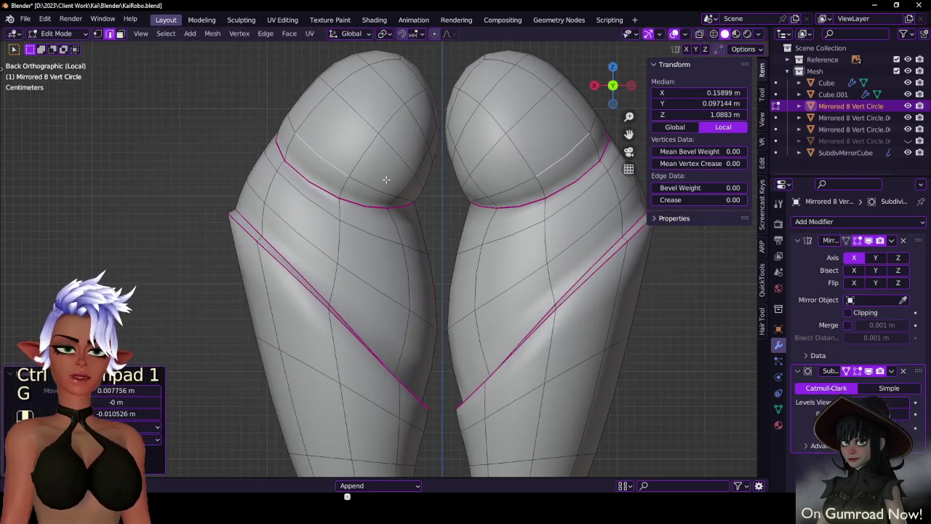
- Edge-slide the selected buttock edge up from the crease with a factor of about -0.373
{"action": "key", "text": "Tab"}
{"action": "middle_click_drag", "start_coordinate": [377, 175], "coordinate": [383, 214]}
{"action": "scroll", "coordinate": [316, 164], "scroll_direction": "down", "scroll_amount": 3}
{"action": "key", "text": "Tab"}
{"action": "key", "text": "g"}
{"action": "key", "text": "g"}
{"action": "left_click", "coordinate": [384, 189]}
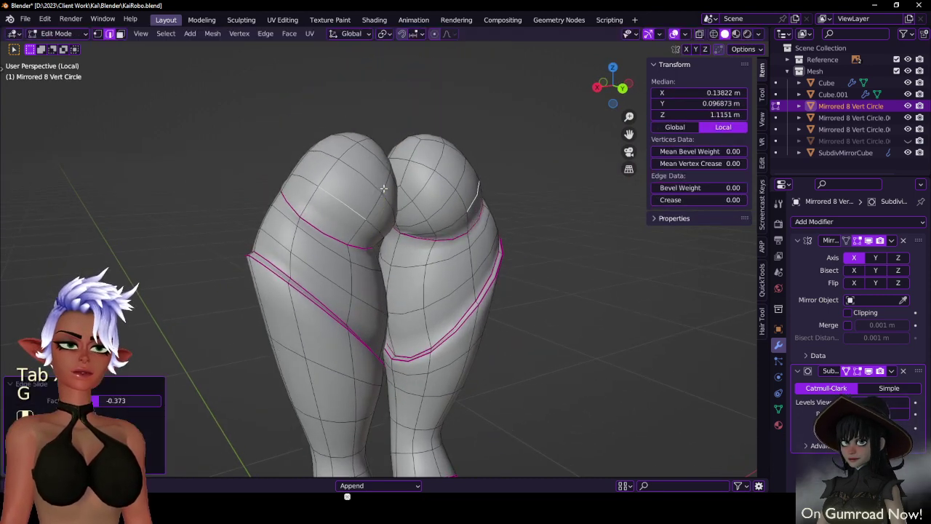
- Add a loop cut between the buttock edge and the crease, then fatten the loop's outer rear edge with Shrink/Fatten
{"action": "middle_click_drag", "start_coordinate": [382, 193], "coordinate": [261, 191]}
{"action": "scroll", "coordinate": [260, 191], "scroll_direction": "up", "scroll_amount": 2}
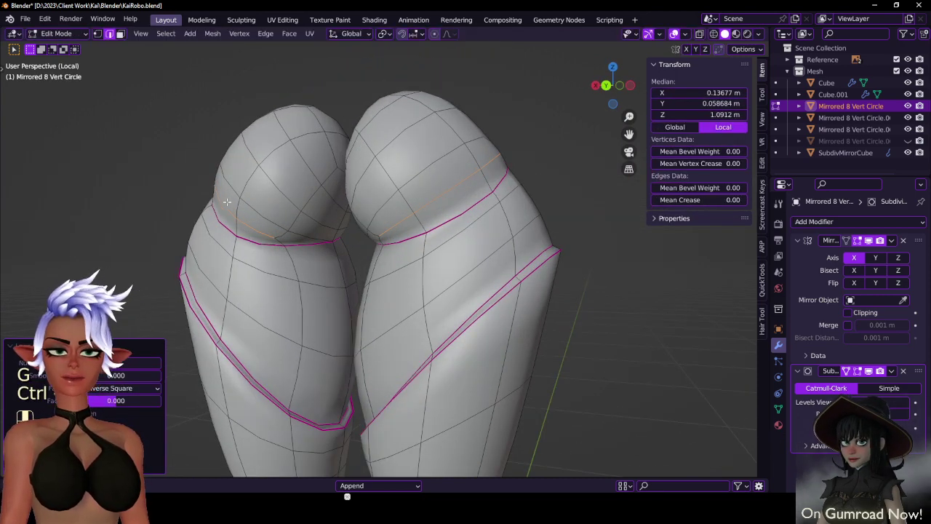
{"action": "key", "text": "alt+s"}
{"action": "left_click", "coordinate": [225, 131]}
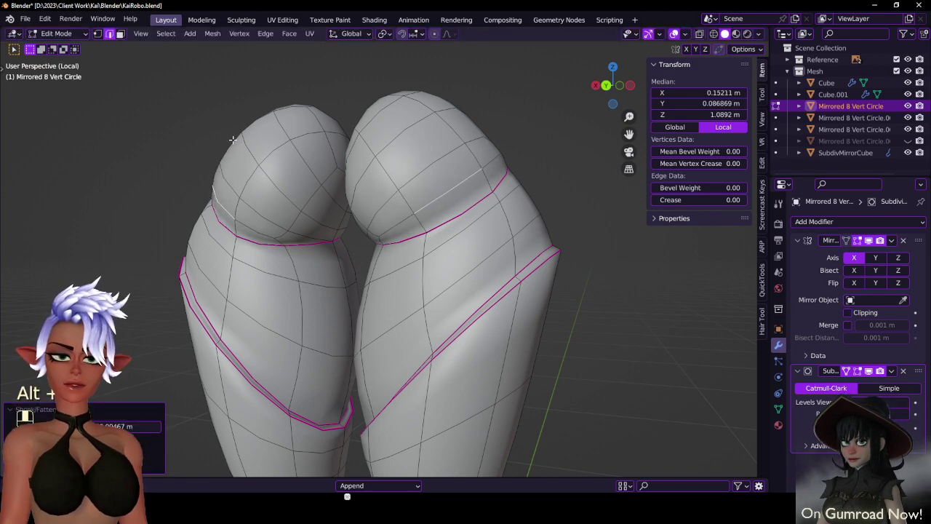
- Select an edge above the crease on the front of the hip and reshape it with Shrink/Fatten
{"action": "key", "text": "Tab"}
{"action": "middle_click_drag", "start_coordinate": [302, 161], "coordinate": [563, 191]}
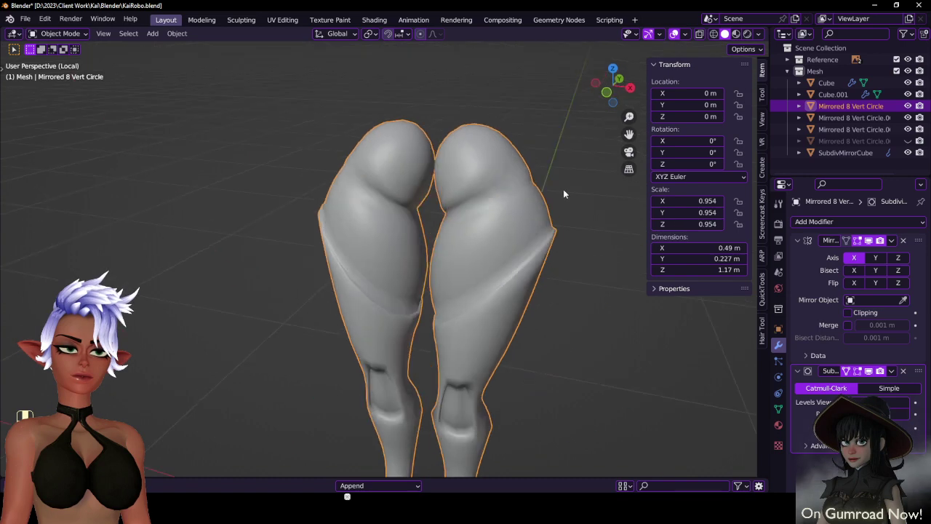
{"action": "scroll", "coordinate": [515, 185], "scroll_direction": "up", "scroll_amount": 3}
{"action": "key", "text": "Tab"}
{"action": "scroll", "coordinate": [380, 167], "scroll_direction": "up", "scroll_amount": 4}
{"action": "left_click", "coordinate": [380, 167]}
{"action": "middle_click_drag", "start_coordinate": [379, 167], "coordinate": [437, 197]}
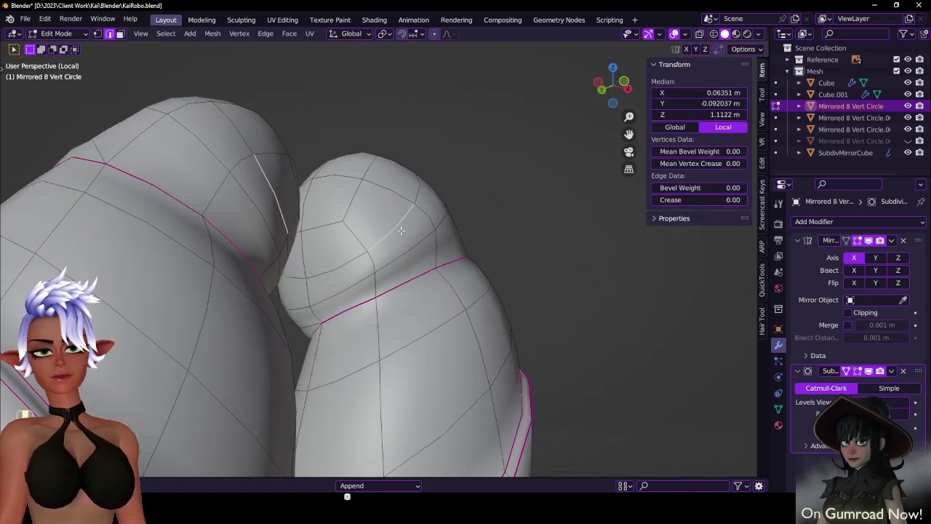
{"action": "middle_click_drag", "start_coordinate": [415, 250], "coordinate": [314, 244]}
{"action": "key", "text": "alt+s"}
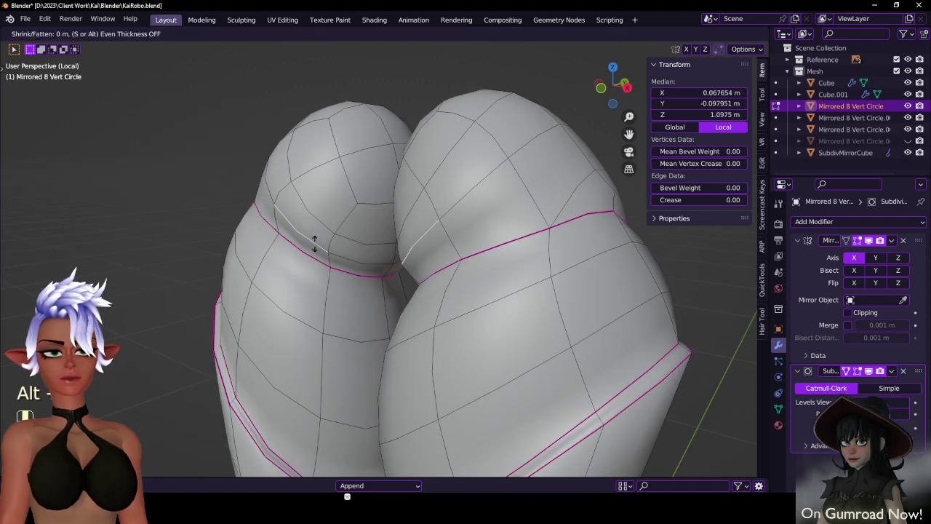
{"action": "left_click", "coordinate": [559, 281]}
- Select the inner front edge above the crease near the crotch and adjust it with Shrink/Fatten
{"action": "middle_click_drag", "start_coordinate": [559, 282], "coordinate": [644, 266]}
{"action": "middle_click_drag", "start_coordinate": [395, 234], "coordinate": [328, 167]}
{"action": "left_click", "coordinate": [387, 251]}
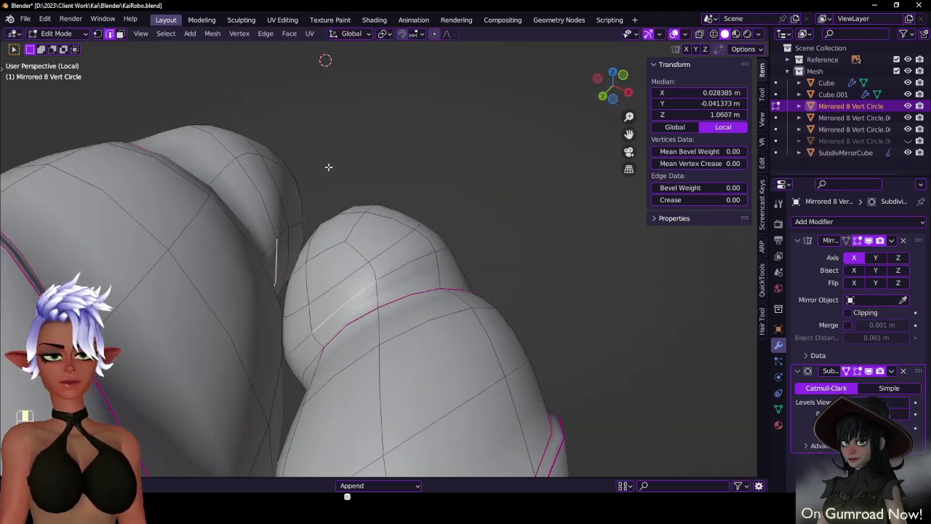
{"action": "key", "text": "alt+s"}
{"action": "left_click", "coordinate": [336, 230]}
- Examine the smoothed buttock and upper thigh surface around the crease from several angles
{"action": "key", "text": "Tab"}
{"action": "middle_click_drag", "start_coordinate": [383, 214], "coordinate": [353, 266]}
{"action": "key", "text": "Tab"}
{"action": "scroll", "coordinate": [411, 260], "scroll_direction": "up", "scroll_amount": 4}
{"action": "scroll", "coordinate": [354, 266], "scroll_direction": "down", "scroll_amount": 3}
{"action": "middle_click_drag", "start_coordinate": [511, 228], "coordinate": [531, 241]}
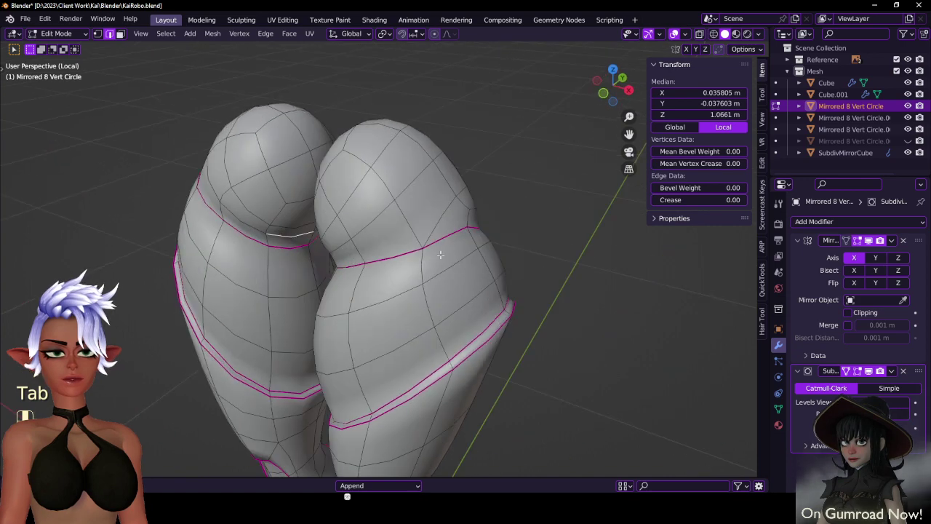
{"action": "key", "text": "Tab"}
{"action": "middle_click_drag", "start_coordinate": [395, 251], "coordinate": [422, 227]}
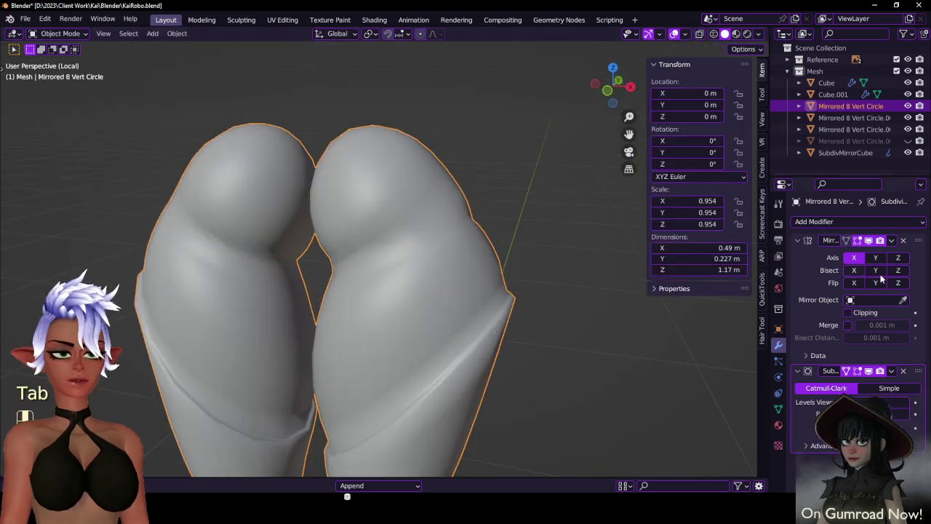
- Temporarily raise the legs' viewport subdivision level, inspect the smoothed thighs and buttocks, and restore the level
{"action": "left_click", "coordinate": [906, 404]}
{"action": "scroll", "coordinate": [311, 182], "scroll_direction": "down", "scroll_amount": 4}
{"action": "middle_click_drag", "start_coordinate": [311, 181], "coordinate": [452, 156]}
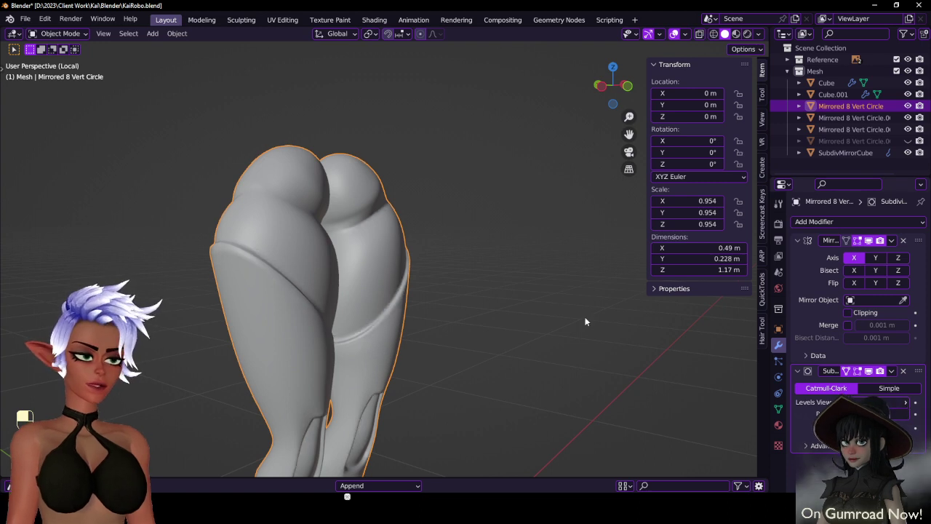
{"action": "middle_click_drag", "start_coordinate": [350, 192], "coordinate": [335, 199]}
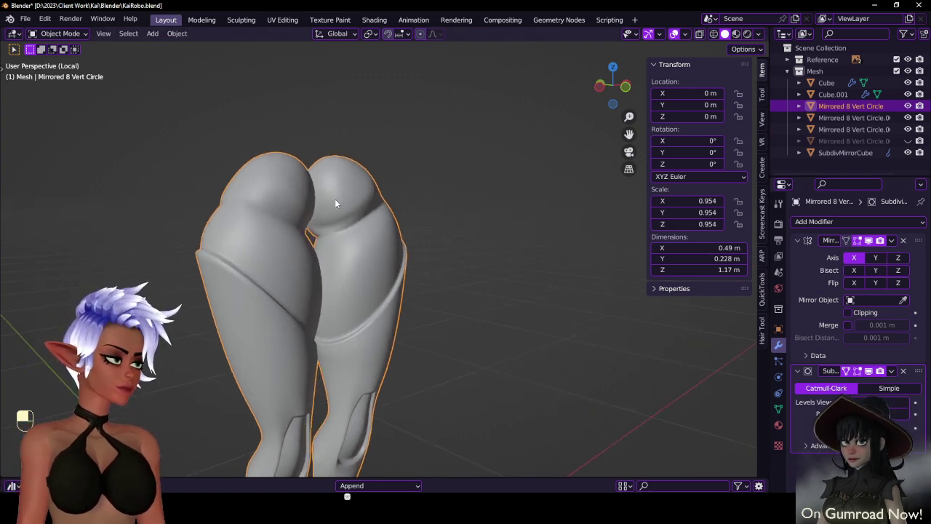
{"action": "scroll", "coordinate": [334, 199], "scroll_direction": "up", "scroll_amount": 3}
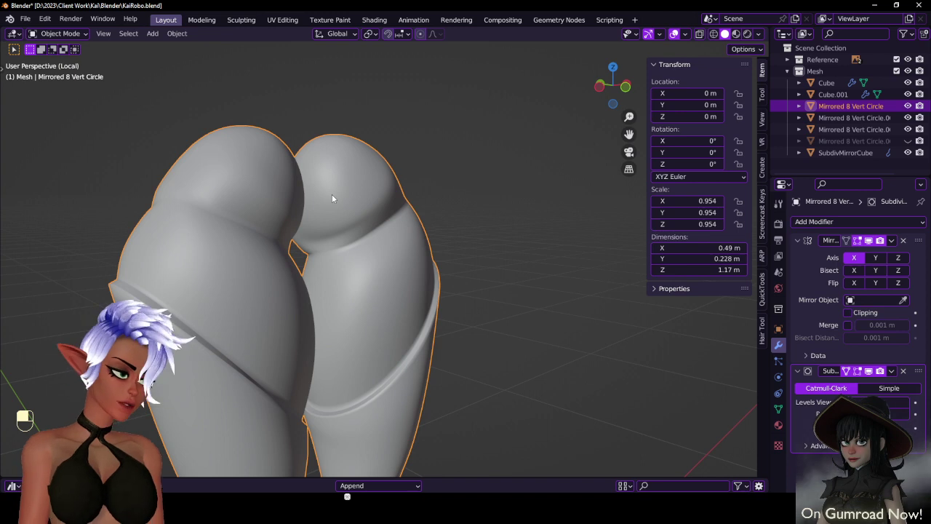
{"action": "scroll", "coordinate": [319, 195], "scroll_direction": "down", "scroll_amount": 4}
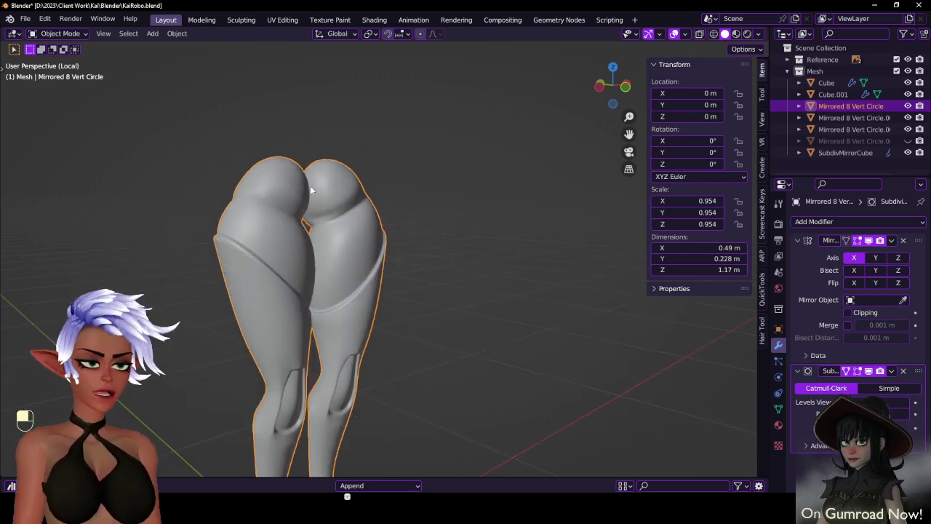
{"action": "middle_click_drag", "start_coordinate": [316, 192], "coordinate": [254, 209]}
{"action": "scroll", "coordinate": [255, 209], "scroll_direction": "up", "scroll_amount": 2}
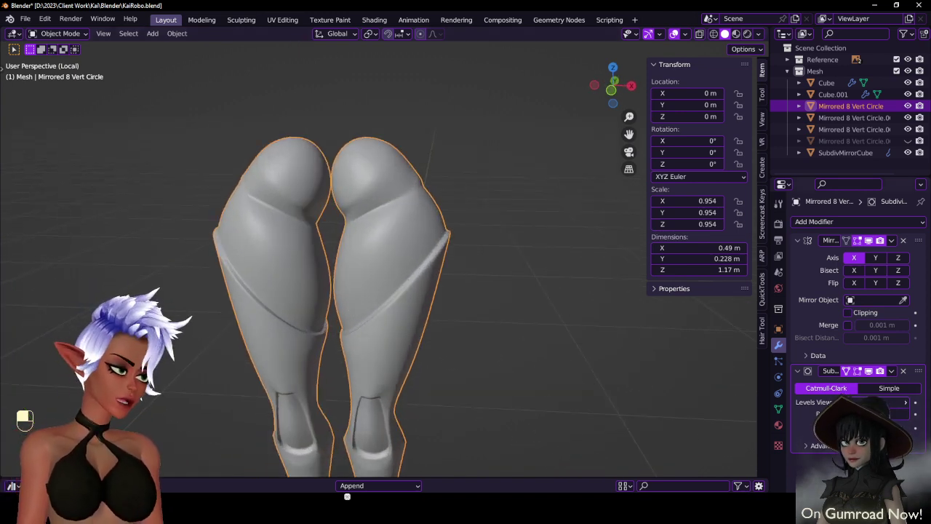
{"action": "left_click", "coordinate": [854, 402]}
{"action": "left_click", "coordinate": [854, 402]}
- Edge-slide two edges above the crease on the front of the hip to smooth the surface flow
{"action": "scroll", "coordinate": [362, 212], "scroll_direction": "up", "scroll_amount": 8}
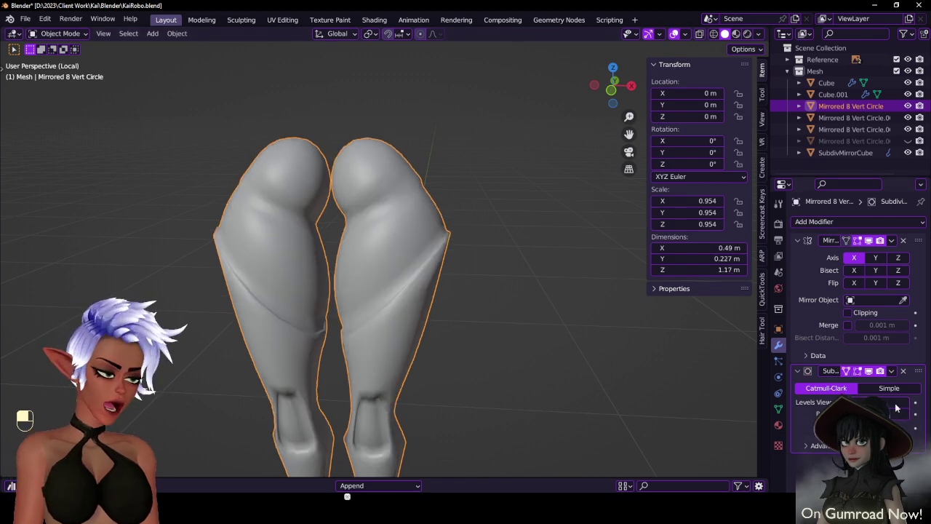
{"action": "key", "text": "Tab"}
{"action": "middle_click_drag", "start_coordinate": [443, 207], "coordinate": [413, 206]}
{"action": "left_click", "coordinate": [420, 156]}
{"action": "key", "text": "g"}
{"action": "key", "text": "g"}
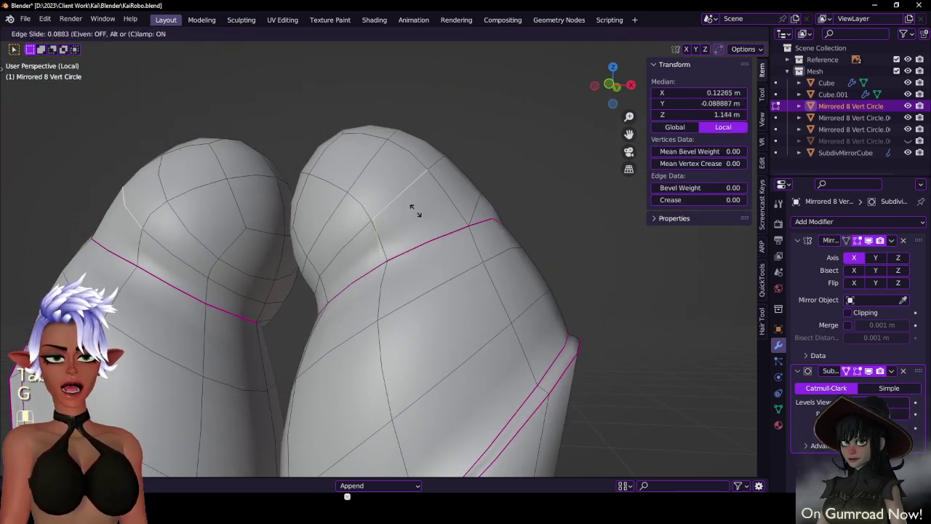
{"action": "left_click", "coordinate": [351, 267]}
{"action": "middle_click_drag", "start_coordinate": [351, 268], "coordinate": [382, 265]}
{"action": "left_click", "coordinate": [336, 227]}
{"action": "key", "text": "g"}
{"action": "key", "text": "g"}
{"action": "left_click", "coordinate": [332, 235]}
{"action": "key", "text": "Tab"}
{"action": "middle_click_drag", "start_coordinate": [430, 238], "coordinate": [452, 274]}
- Select an edge on the inner upper leg near the crease and move it to reshape the surface
{"action": "key", "text": "Tab"}
{"action": "scroll", "coordinate": [355, 274], "scroll_direction": "up", "scroll_amount": 4}
{"action": "middle_click_drag", "start_coordinate": [355, 272], "coordinate": [408, 342]}
{"action": "left_click", "coordinate": [376, 286]}
{"action": "scroll", "coordinate": [435, 291], "scroll_direction": "down", "scroll_amount": 3}
{"action": "key", "text": "g"}
{"action": "left_click", "coordinate": [474, 311]}
- Try moving the selected inner leg edge along global Z and undo the move
{"action": "key", "text": "g"}
{"action": "key", "text": "z"}
{"action": "left_click", "coordinate": [344, 328]}
{"action": "key", "text": "ctrl+z"}
- Add the adjoining inner thigh edge below the crease to the selection and raise it about 0.023 m along Z
{"action": "left_click", "coordinate": [330, 336], "text": "shift"}
{"action": "key", "text": "g"}
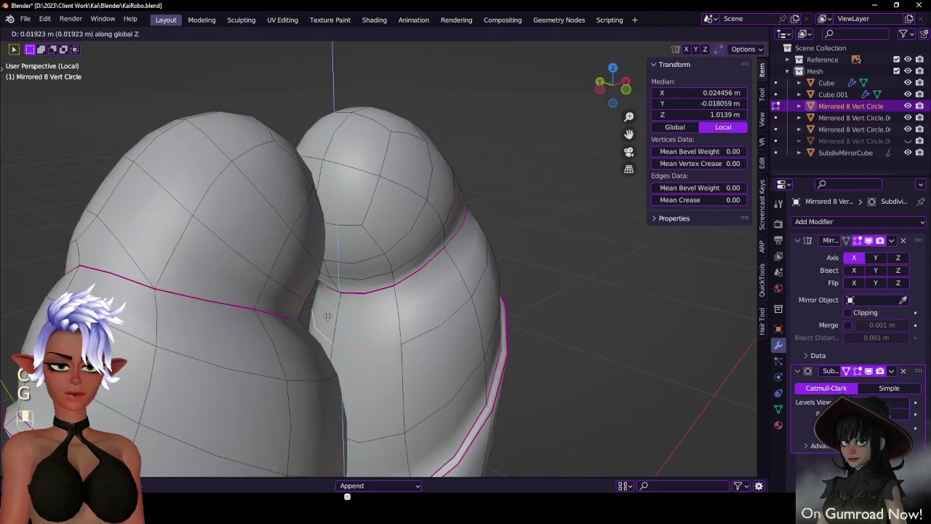
{"action": "left_click", "coordinate": [327, 316]}
- Scale the selected inner thigh edges along Z, leave mesh editing and save the file
{"action": "middle_click_drag", "start_coordinate": [327, 315], "coordinate": [333, 289]}
{"action": "scroll", "coordinate": [349, 291], "scroll_direction": "down", "scroll_amount": 3}
{"action": "key", "text": "s"}
{"action": "key", "text": "z"}
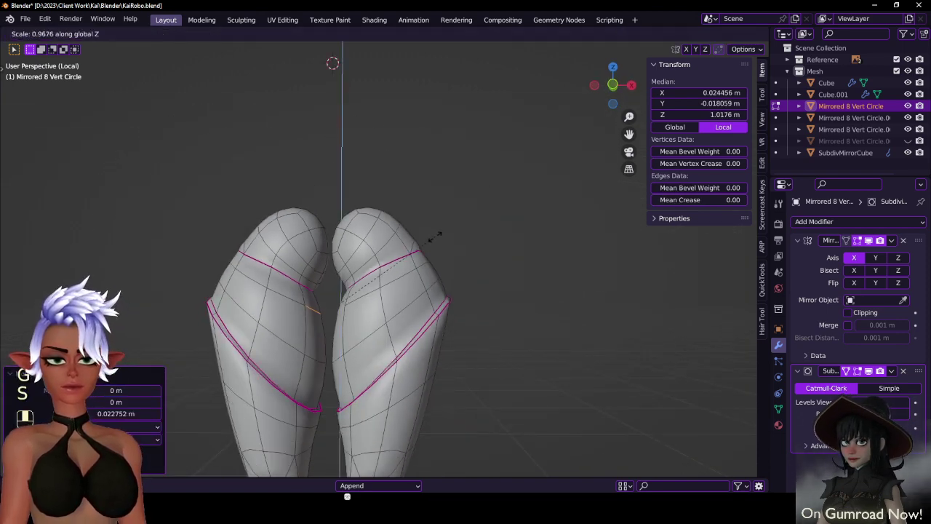
{"action": "left_click", "coordinate": [367, 284]}
{"action": "key", "text": "Tab"}
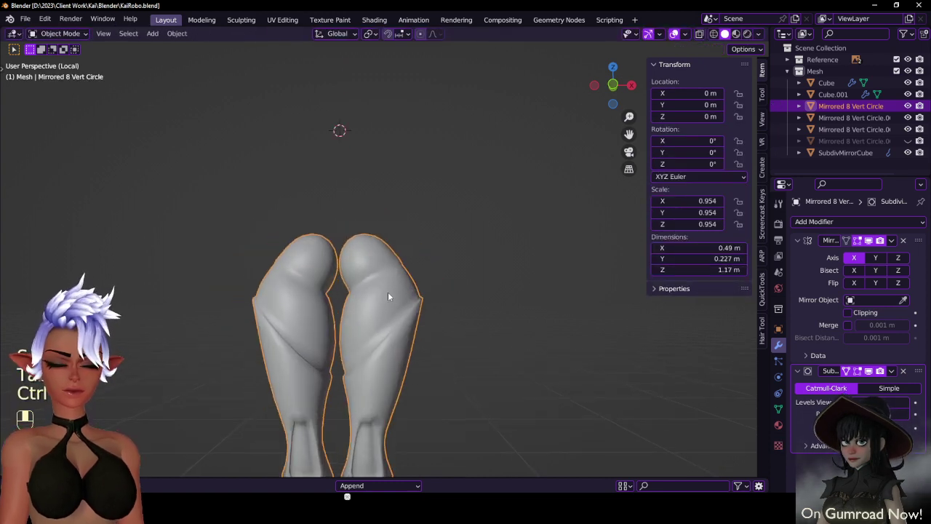
- Leave the isolated view and delete the hidden leg copy Mirrored 8 Vert Circle.003
{"action": "key", "text": "KP_Divide"}
{"action": "left_click", "coordinate": [887, 141]}
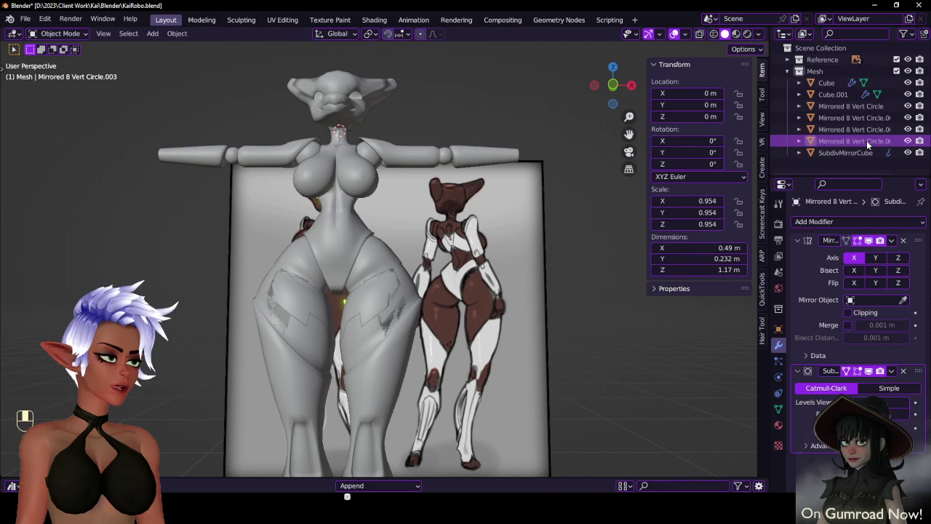
{"action": "key", "text": "x"}
{"action": "left_click", "coordinate": [314, 268]}
{"action": "left_click", "coordinate": [401, 276]}
{"action": "middle_click_drag", "start_coordinate": [402, 276], "coordinate": [487, 279]}
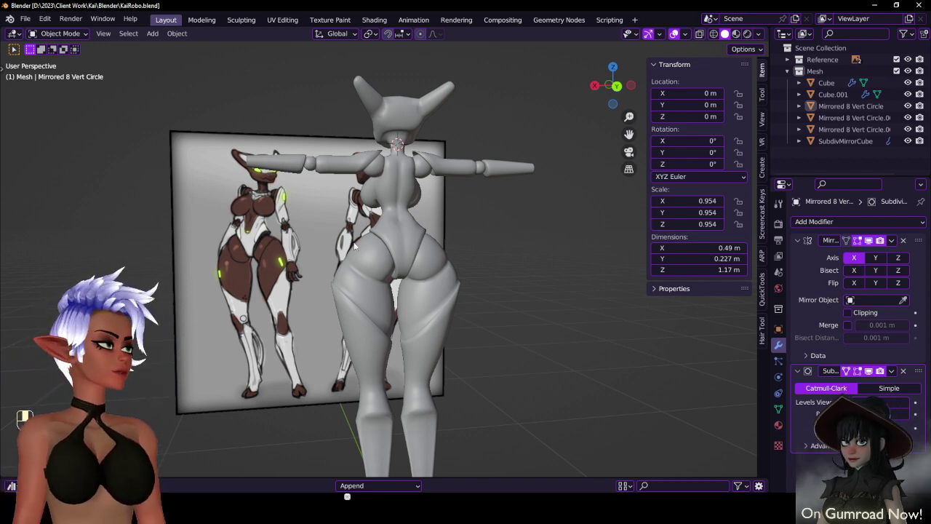
{"action": "middle_click_drag", "start_coordinate": [352, 246], "coordinate": [336, 242]}
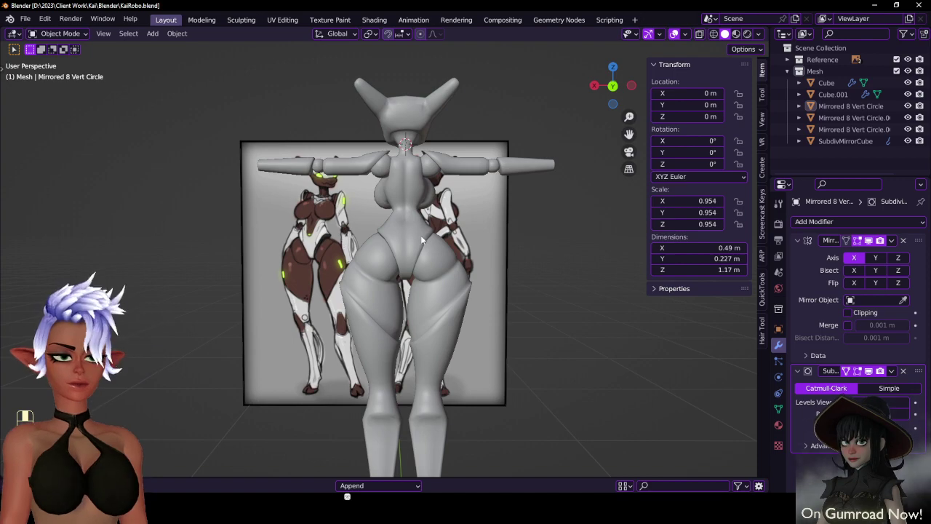
{"action": "left_click", "coordinate": [421, 240]}
{"action": "key", "text": "KP_Decimal"}
{"action": "key", "text": "KP_1"}
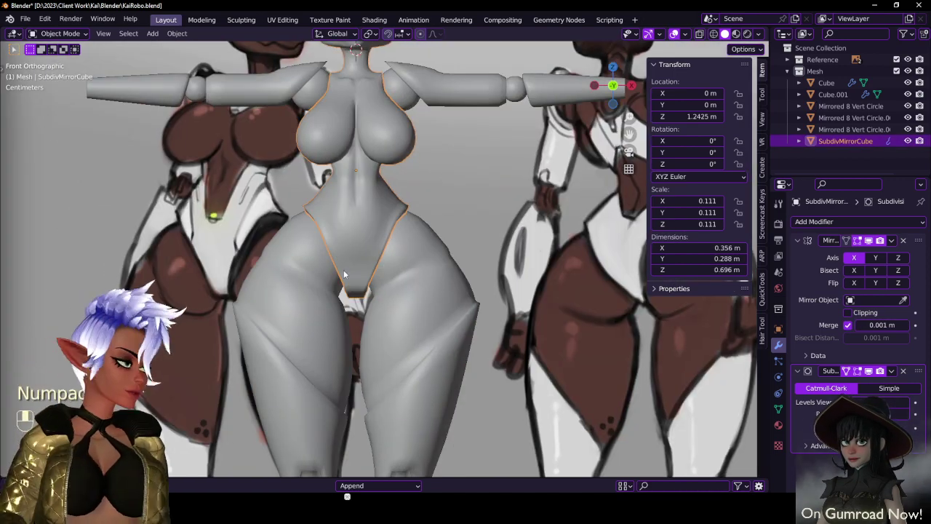
{"action": "key", "text": "ctrl+KP_1"}
{"action": "key", "text": "Tab"}
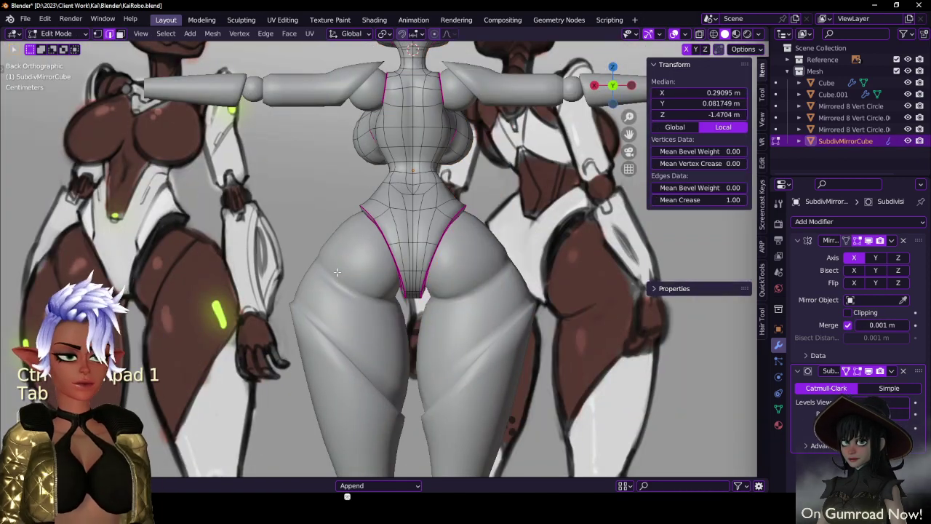
{"action": "scroll", "coordinate": [337, 272], "scroll_direction": "up", "scroll_amount": 4}
{"action": "key", "text": "Tab"}
- Open the leg mesh for editing and slide the outer middle edge of the buttock crease by a factor of -0.154
{"action": "left_click", "coordinate": [407, 286]}
{"action": "key", "text": "Tab"}
{"action": "left_click", "coordinate": [339, 298]}
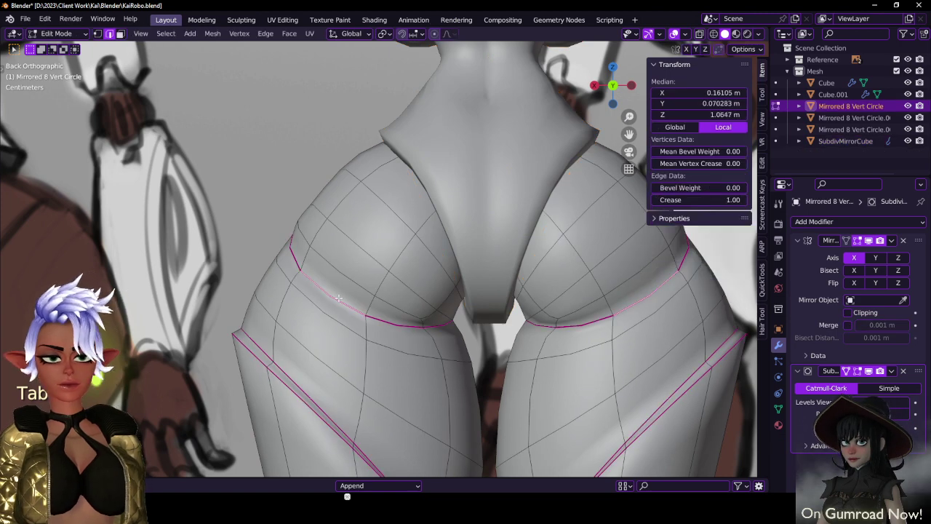
{"action": "key", "text": "g"}
{"action": "key", "text": "g"}
{"action": "left_click", "coordinate": [311, 334]}
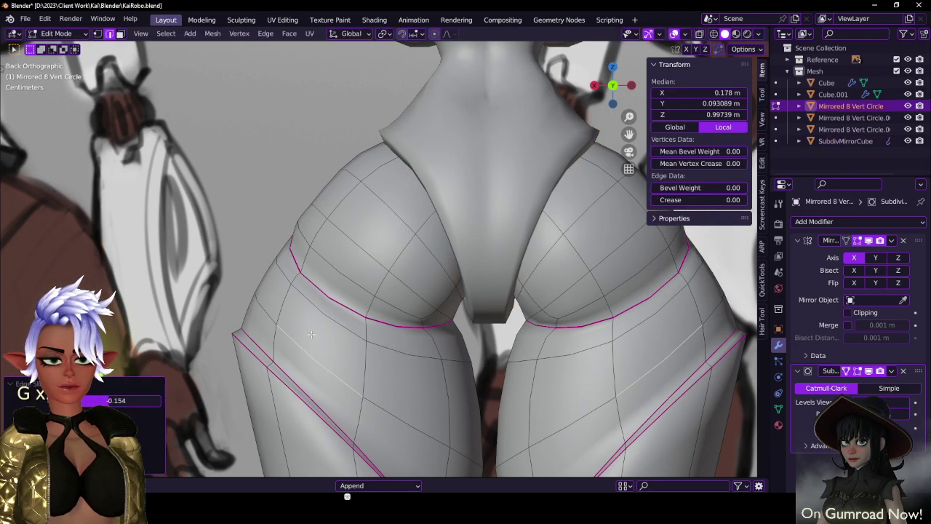
- Move the thigh edge just below the buttock crease slightly outward and downward, and leave mesh editing
{"action": "key", "text": "ctrl+z"}
{"action": "key", "text": "g"}
{"action": "left_click", "coordinate": [306, 347]}
{"action": "left_click", "coordinate": [318, 312]}
{"action": "key", "text": "g"}
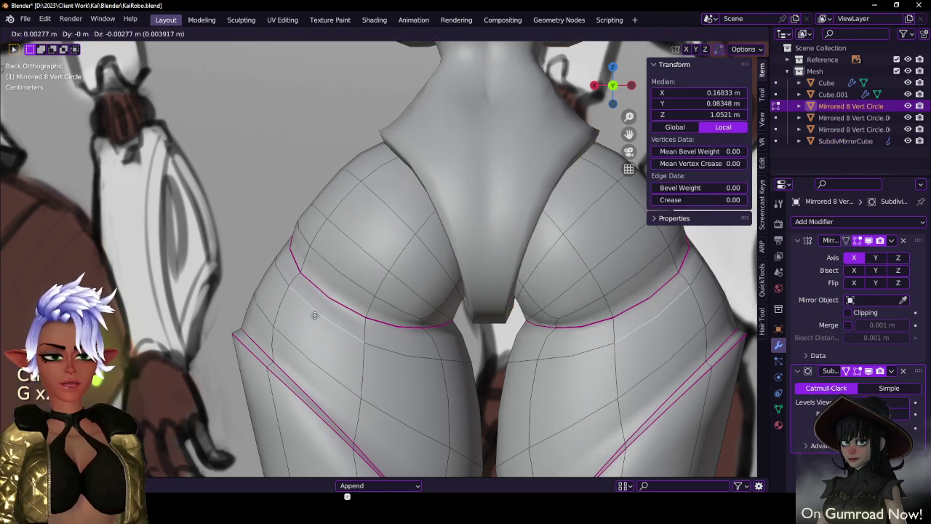
{"action": "left_click", "coordinate": [317, 317]}
{"action": "scroll", "coordinate": [324, 315], "scroll_direction": "down", "scroll_amount": 3}
{"action": "key", "text": "Tab"}
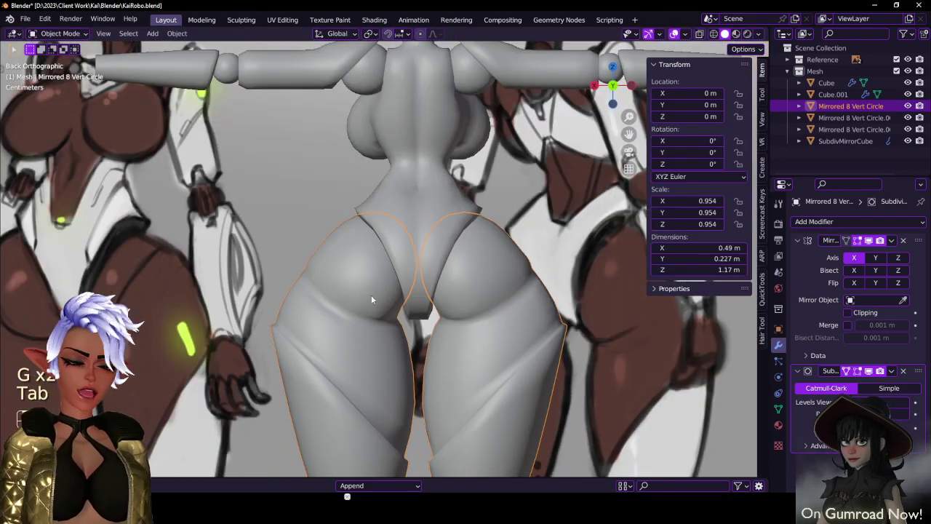
- Set the crease of the outer hip edge beside the buttock crease to 0 and rotate that edge slightly
{"action": "middle_click_drag", "start_coordinate": [371, 294], "coordinate": [409, 316]}
{"action": "key", "text": "Tab"}
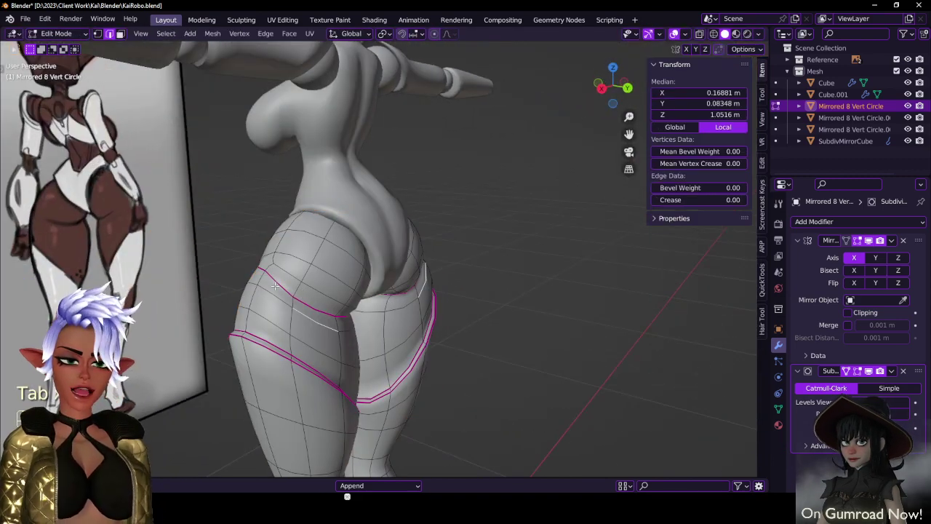
{"action": "left_click", "coordinate": [275, 286]}
{"action": "middle_click_drag", "start_coordinate": [275, 286], "coordinate": [378, 302]}
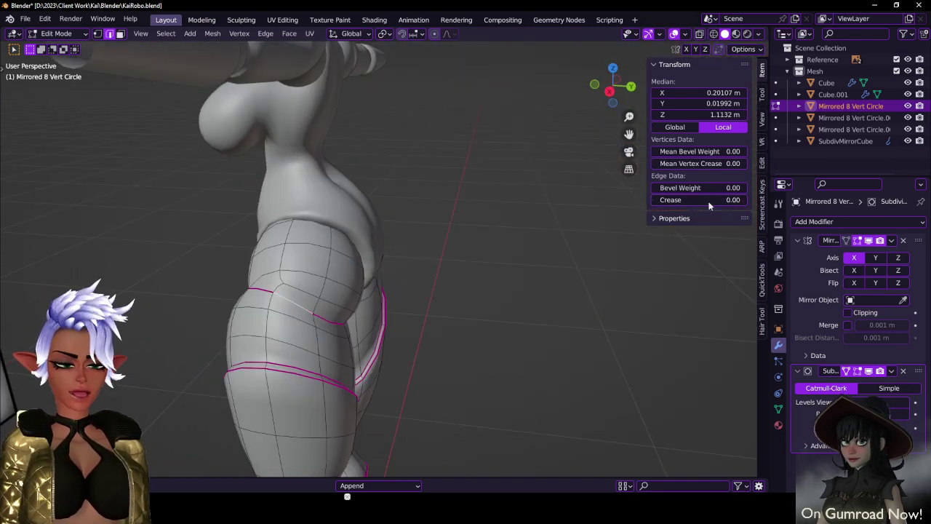
{"action": "key", "text": "r"}
{"action": "left_click", "coordinate": [417, 281]}
{"action": "middle_click_drag", "start_coordinate": [420, 283], "coordinate": [359, 307]}
{"action": "key", "text": "Tab"}
{"action": "key", "text": "Tab"}
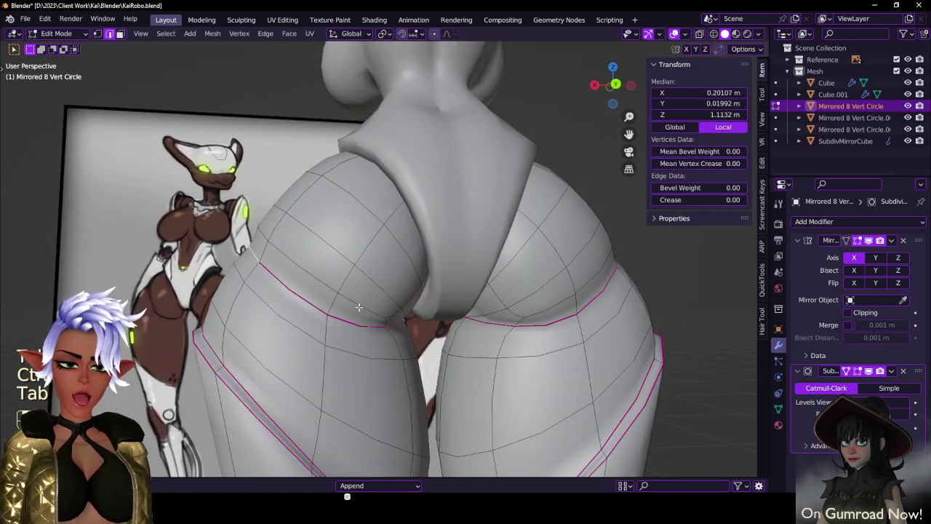
- Nudge the short edge at the outer end of the buttock crease and set the adjoining fold edge's crease to 0
{"action": "key", "text": "ctrl+KP_1"}
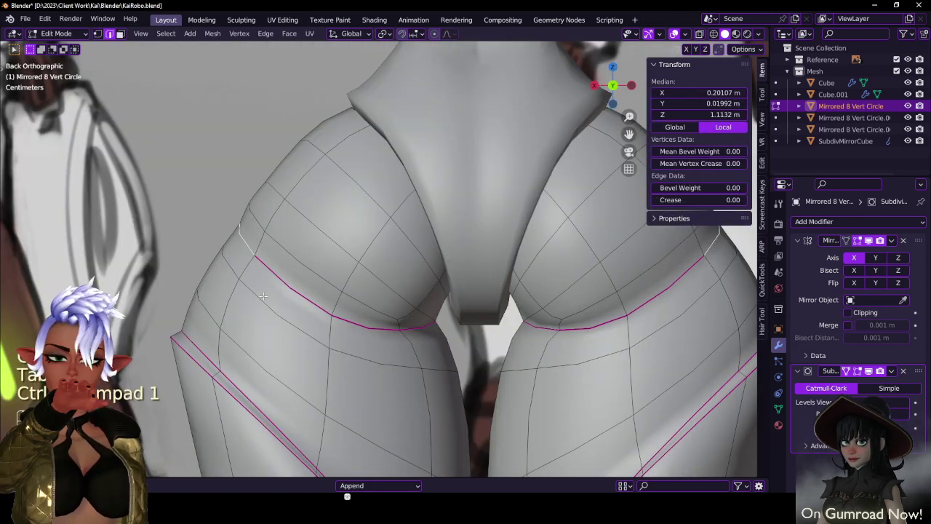
{"action": "left_click", "coordinate": [260, 249]}
{"action": "left_click", "coordinate": [323, 295], "text": "ctrl"}
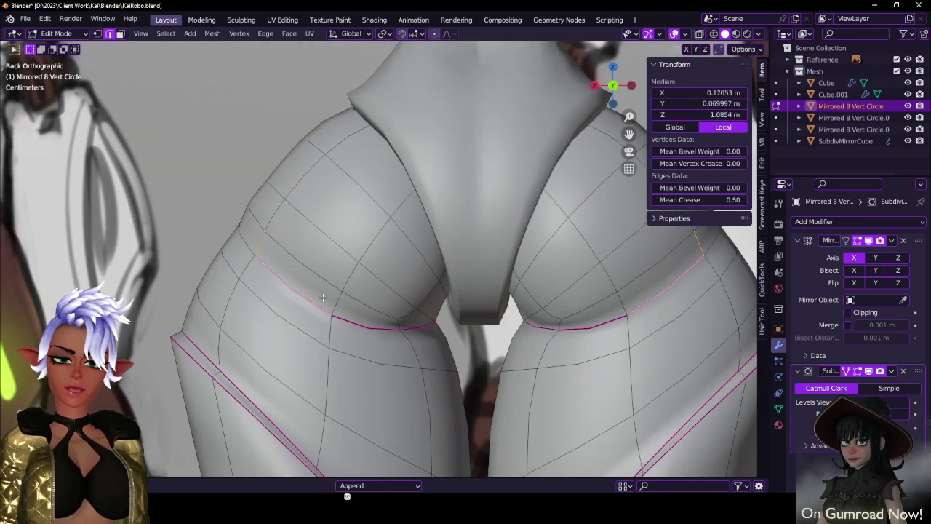
{"action": "left_click", "coordinate": [261, 246]}
{"action": "key", "text": "g"}
{"action": "left_click", "coordinate": [260, 247]}
{"action": "left_click", "coordinate": [270, 272]}
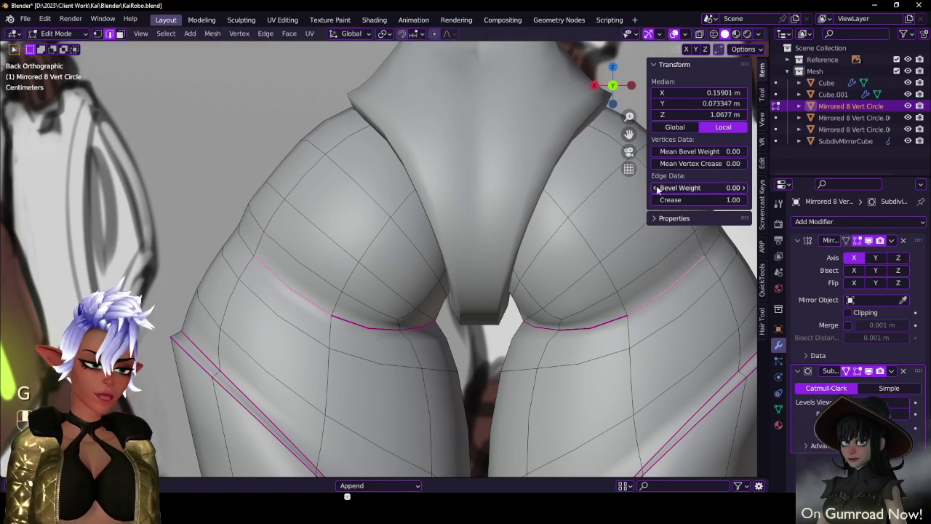
{"action": "scroll", "coordinate": [404, 278], "scroll_direction": "down", "scroll_amount": 6}
{"action": "key", "text": "Tab"}
- Try moving the uncreased outer edges of the buttock fold along Y and undo the move
{"action": "middle_click_drag", "start_coordinate": [436, 277], "coordinate": [379, 283]}
{"action": "key", "text": "Tab"}
{"action": "scroll", "coordinate": [382, 284], "scroll_direction": "up", "scroll_amount": 2}
{"action": "middle_click_drag", "start_coordinate": [460, 268], "coordinate": [513, 269]}
{"action": "left_click", "coordinate": [416, 251]}
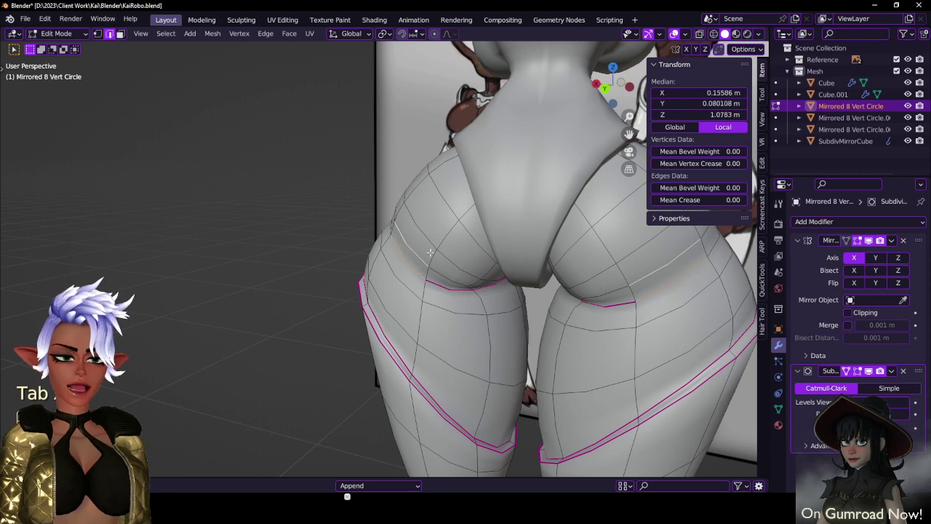
{"action": "middle_click_drag", "start_coordinate": [416, 251], "coordinate": [377, 230]}
{"action": "key", "text": "g"}
{"action": "key", "text": "y"}
{"action": "left_click", "coordinate": [373, 229]}
{"action": "key", "text": "ctrl+z"}
- Move the thigh edges just below the outer buttock fold along Y and leave mesh editing
{"action": "left_click", "coordinate": [429, 285]}
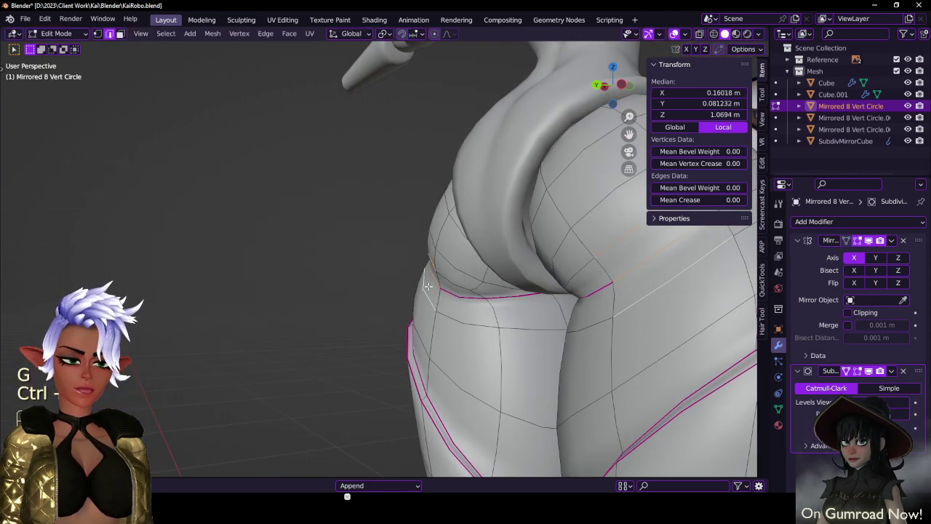
{"action": "key", "text": "g"}
{"action": "key", "text": "y"}
{"action": "left_click", "coordinate": [422, 287]}
{"action": "key", "text": "Tab"}
{"action": "middle_click_drag", "start_coordinate": [422, 287], "coordinate": [345, 325]}
{"action": "scroll", "coordinate": [523, 295], "scroll_direction": "down", "scroll_amount": 4}
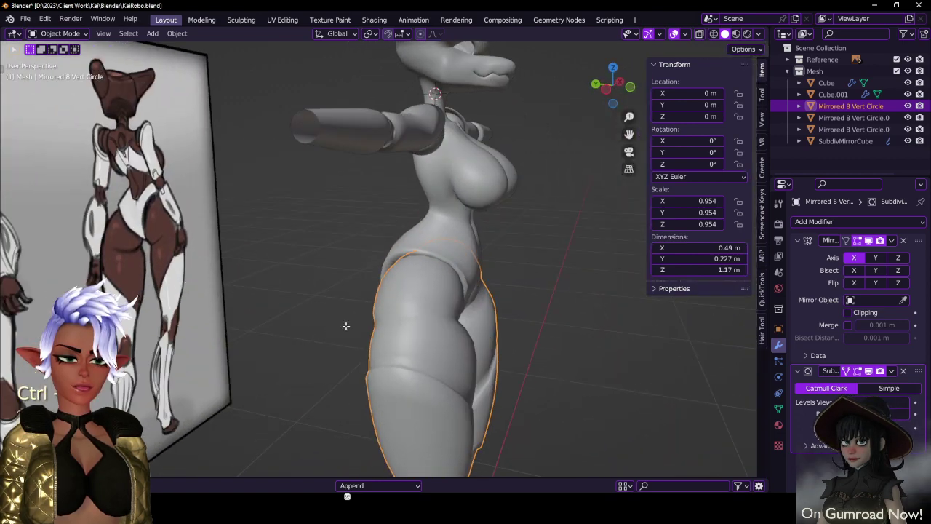
- Select the outer hip edge of the front thigh crease, leave mesh editing and save the file
{"action": "key", "text": "Tab"}
{"action": "left_click", "coordinate": [438, 309]}
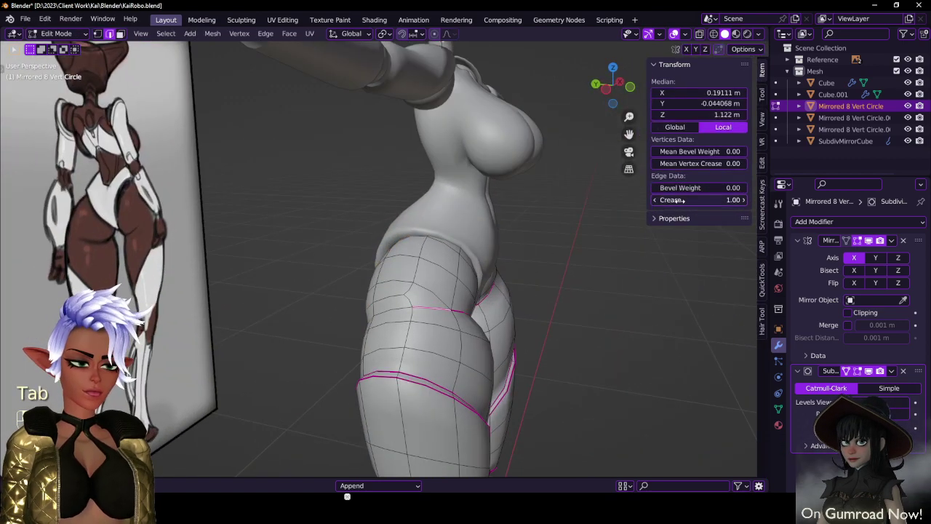
{"action": "key", "text": "Tab"}
{"action": "middle_click_drag", "start_coordinate": [409, 322], "coordinate": [333, 320]}
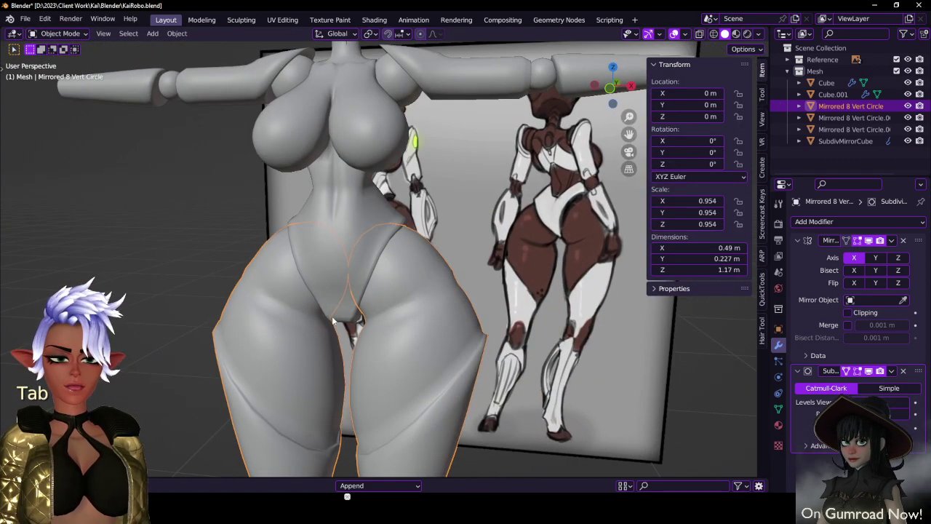
{"action": "key", "text": "ctrl+s"}
- Select the front thigh crease edges from the outer hip to the inner thigh and rotate them by -6.04°
{"action": "scroll", "coordinate": [401, 305], "scroll_direction": "down", "scroll_amount": 3}
{"action": "middle_click_drag", "start_coordinate": [428, 306], "coordinate": [441, 279]}
{"action": "scroll", "coordinate": [433, 286], "scroll_direction": "up", "scroll_amount": 2}
{"action": "scroll", "coordinate": [425, 281], "scroll_direction": "up", "scroll_amount": 2}
{"action": "key", "text": "KP_1"}
{"action": "key", "text": "Tab"}
{"action": "scroll", "coordinate": [429, 203], "scroll_direction": "up", "scroll_amount": 4}
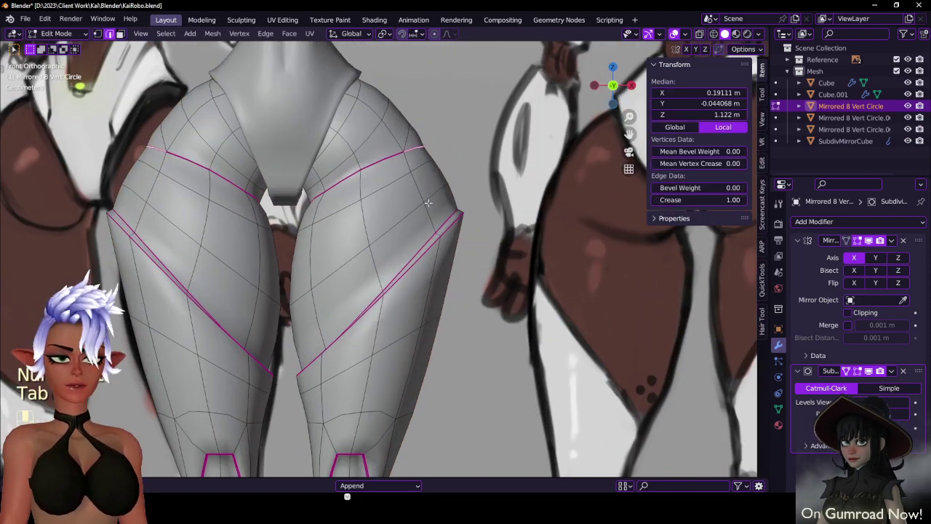
{"action": "middle_click_drag", "start_coordinate": [429, 203], "coordinate": [453, 242], "text": "shift"}
{"action": "left_click", "coordinate": [349, 233], "text": "ctrl"}
{"action": "key", "text": "ctrl+z"}
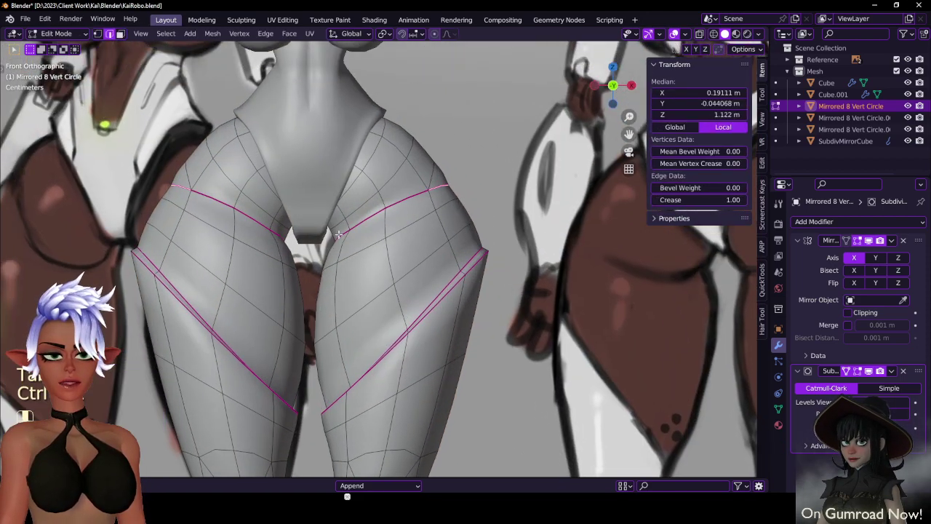
{"action": "left_click", "coordinate": [339, 234], "text": "ctrl"}
{"action": "key", "text": "r"}
{"action": "left_click", "coordinate": [471, 173]}
{"action": "middle_click_drag", "start_coordinate": [471, 173], "coordinate": [459, 257]}
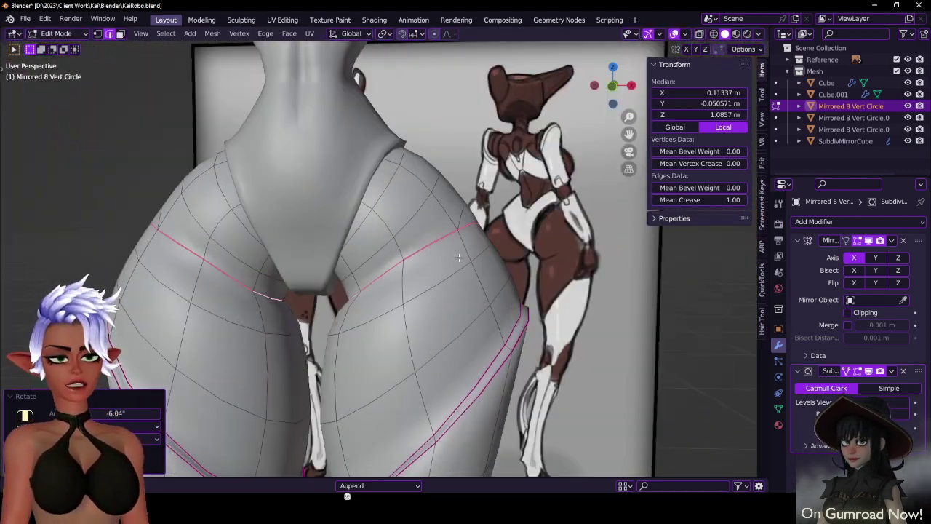
- Rotate the outermost edge of the front thigh crease and move it slightly upward
{"action": "key", "text": "KP_1"}
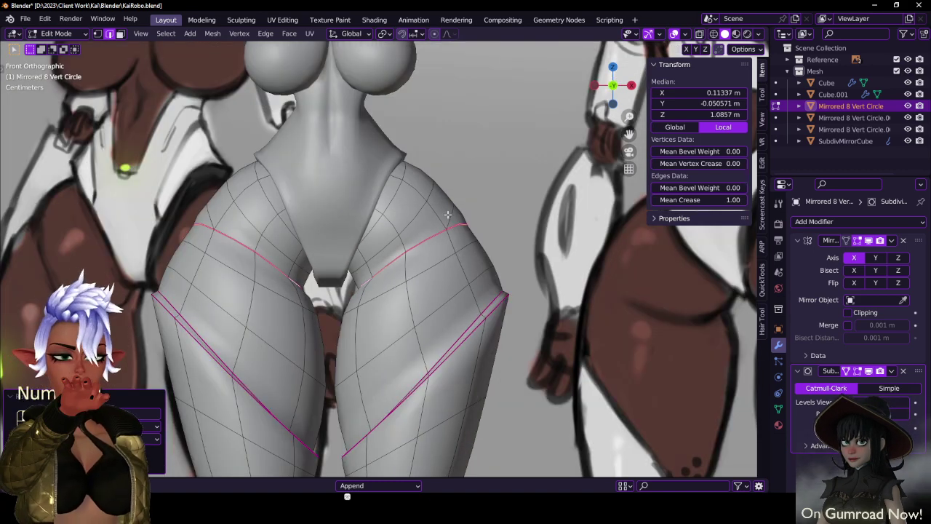
{"action": "left_click", "coordinate": [434, 239]}
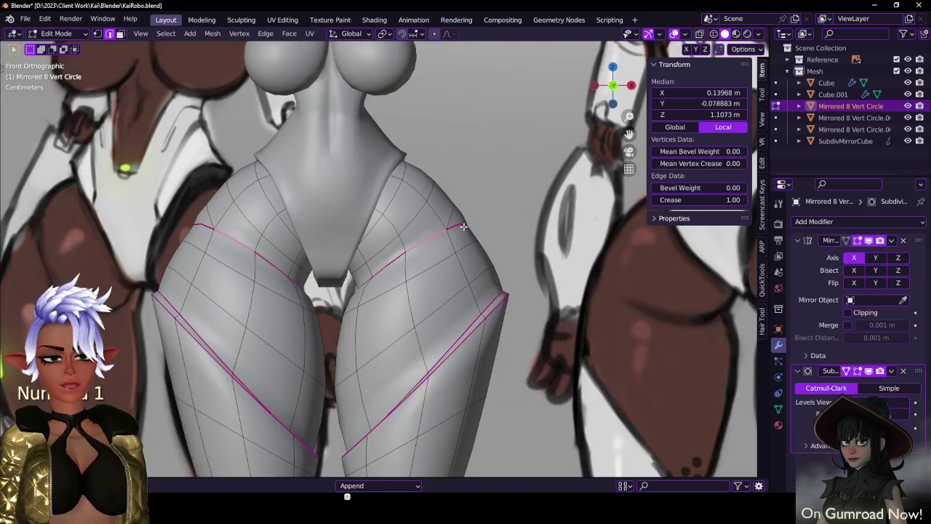
{"action": "left_click", "coordinate": [462, 226]}
{"action": "key", "text": "r"}
{"action": "left_click", "coordinate": [505, 197]}
{"action": "key", "text": "g"}
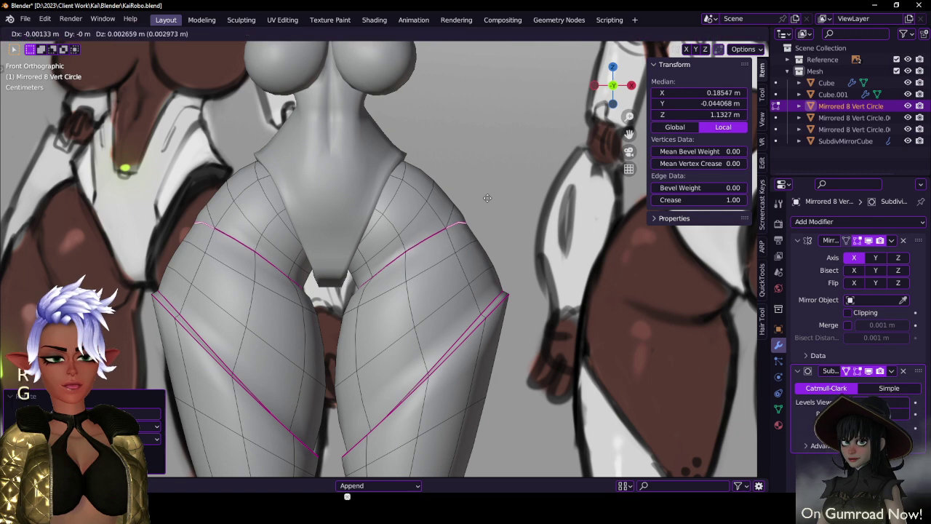
{"action": "left_click", "coordinate": [490, 193]}
- Rotate the inner thigh edge at the end of the front crease, leave mesh editing and save the file
{"action": "left_click", "coordinate": [365, 284]}
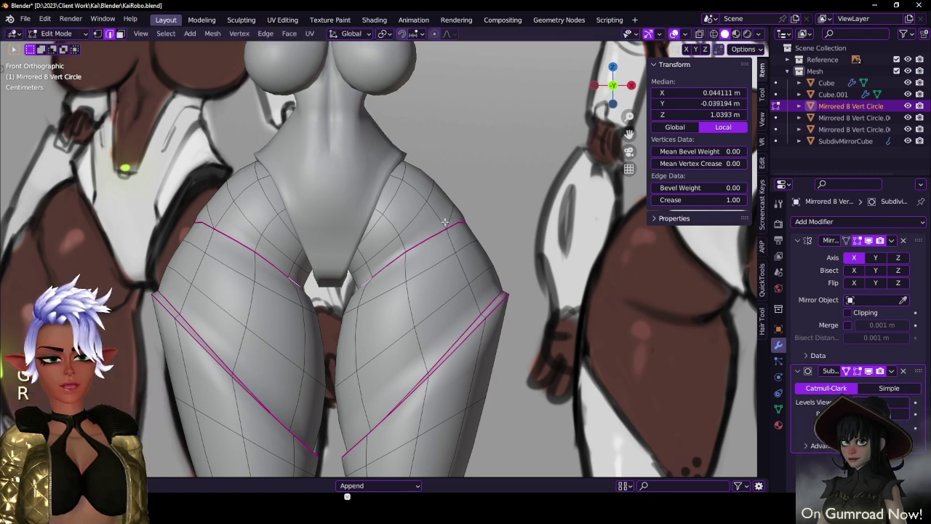
{"action": "key", "text": "r"}
{"action": "left_click", "coordinate": [451, 224]}
{"action": "key", "text": "Tab"}
{"action": "scroll", "coordinate": [406, 284], "scroll_direction": "down", "scroll_amount": 5}
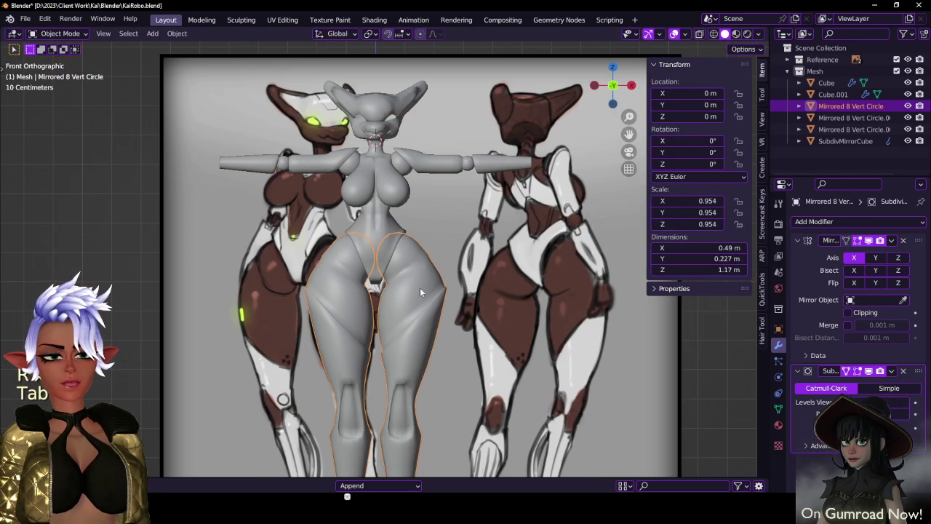
{"action": "key", "text": "ctrl+s"}
- Examine the whole figure against the reference, leave mesh editing and save the file
{"action": "scroll", "coordinate": [420, 288], "scroll_direction": "down", "scroll_amount": 4}
{"action": "key", "text": "Tab"}
{"action": "scroll", "coordinate": [419, 288], "scroll_direction": "up", "scroll_amount": 5}
{"action": "mouse_move", "coordinate": [420, 288]}
{"action": "middle_mouse_down"}
{"action": "mouse_move", "coordinate": [311, 313]}
{"action": "mouse_move", "coordinate": [145, 312]}
{"action": "mouse_move", "coordinate": [141, 276]}
{"action": "mouse_move", "coordinate": [194, 293]}
{"action": "mouse_move", "coordinate": [171, 288]}
{"action": "mouse_move", "coordinate": [266, 275]}
{"action": "mouse_move", "coordinate": [470, 274]}
{"action": "mouse_move", "coordinate": [392, 290]}
{"action": "mouse_move", "coordinate": [432, 286]}
{"action": "middle_mouse_up"}
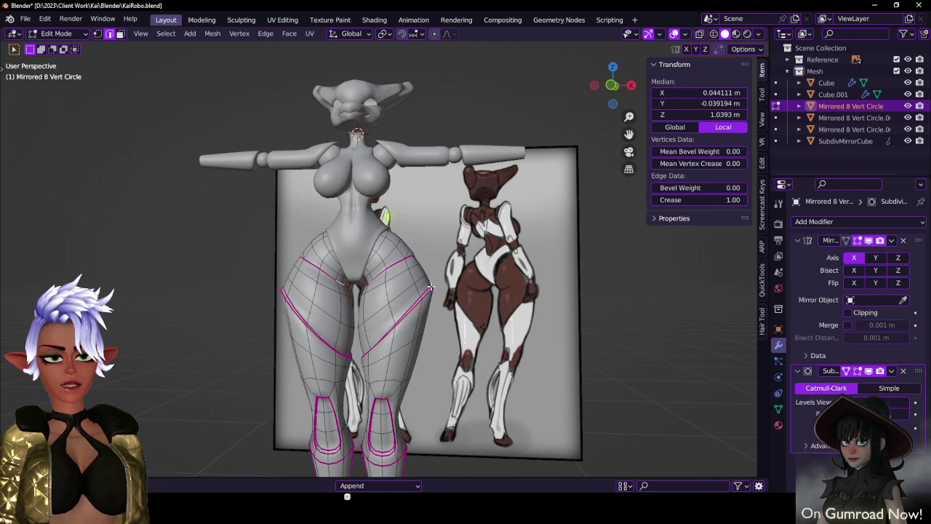
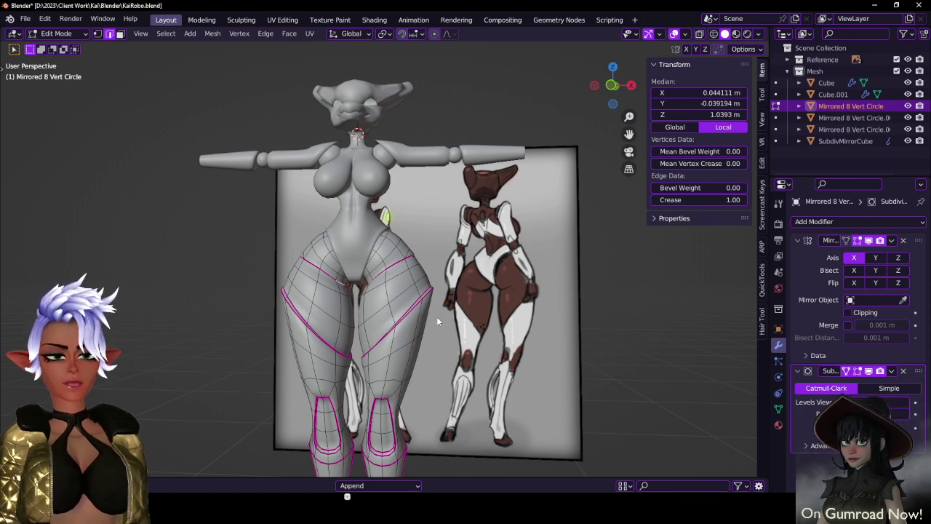
{"action": "key", "text": "Tab"}
{"action": "scroll", "coordinate": [437, 318], "scroll_direction": "down", "scroll_amount": 3}
{"action": "middle_click_drag", "start_coordinate": [438, 318], "coordinate": [469, 293]}
{"action": "scroll", "coordinate": [470, 294], "scroll_direction": "down", "scroll_amount": 1}
{"action": "key", "text": "ctrl+s"}
- Save a copy of the project as KaiRobo_WIP_01_Modeling.blend in the same folder
{"action": "left_click", "coordinate": [27, 19]}
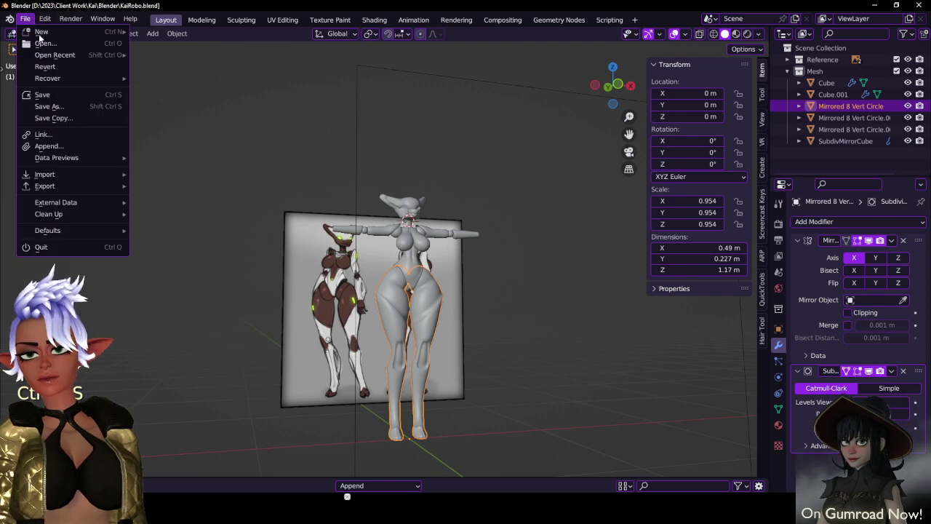
{"action": "left_click", "coordinate": [53, 118]}
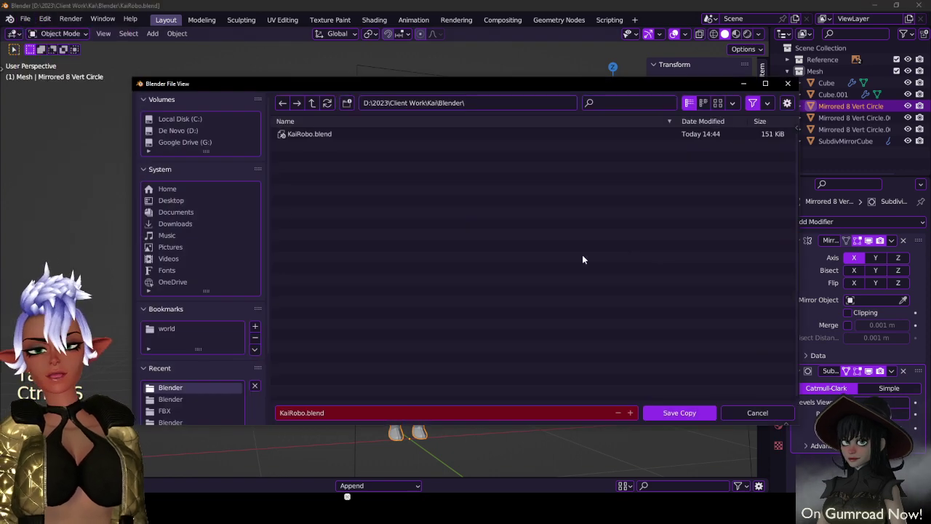
{"action": "left_click", "coordinate": [309, 413]}
{"action": "left_click", "coordinate": [306, 412]}
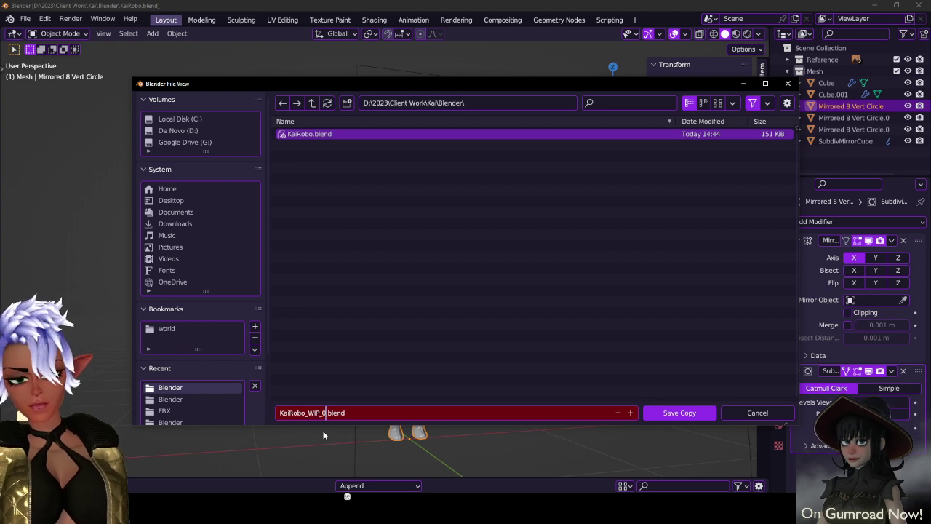
{"action": "type", "text": "_WIP_01_Modeling"}
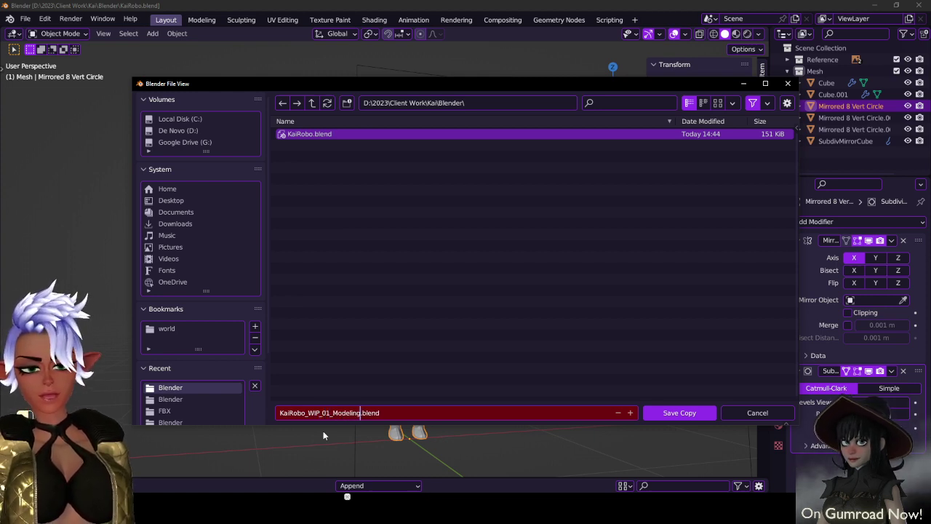
{"action": "key", "text": "Return"}
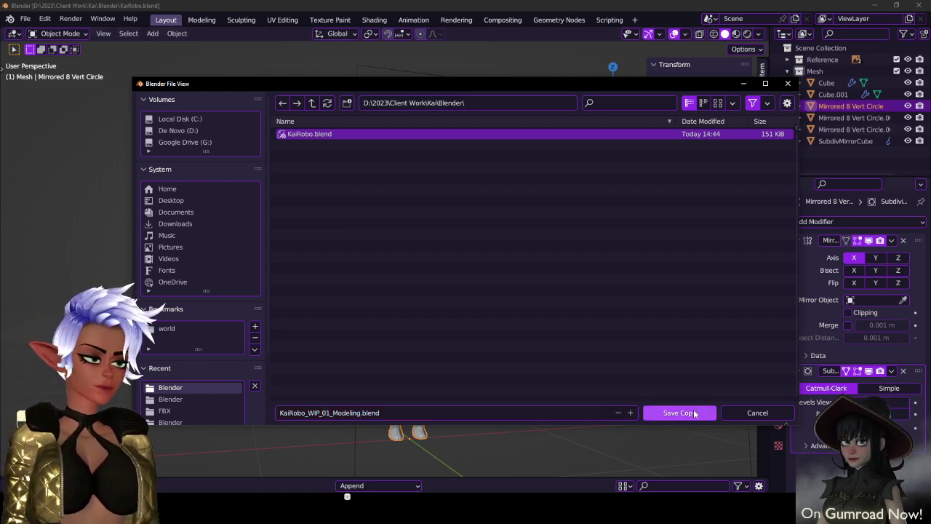
{"action": "left_click", "coordinate": [679, 413]}
{"action": "key", "text": "KP_1"}
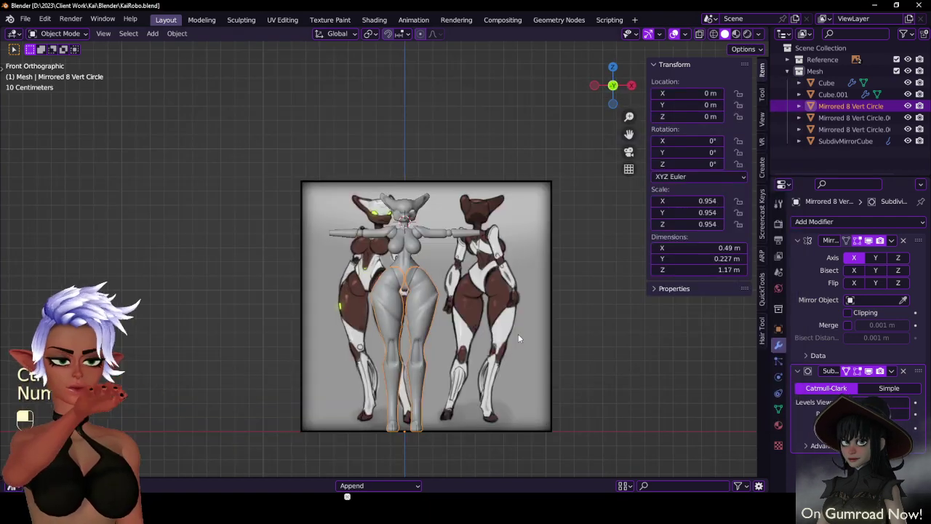
- Move both lower legs, from the knees down, outward about 0.015 m along X using smooth proportional editing
{"action": "scroll", "coordinate": [439, 337], "scroll_direction": "up", "scroll_amount": 2}
{"action": "key", "text": "Tab"}
{"action": "scroll", "coordinate": [439, 337], "scroll_direction": "up", "scroll_amount": 3}
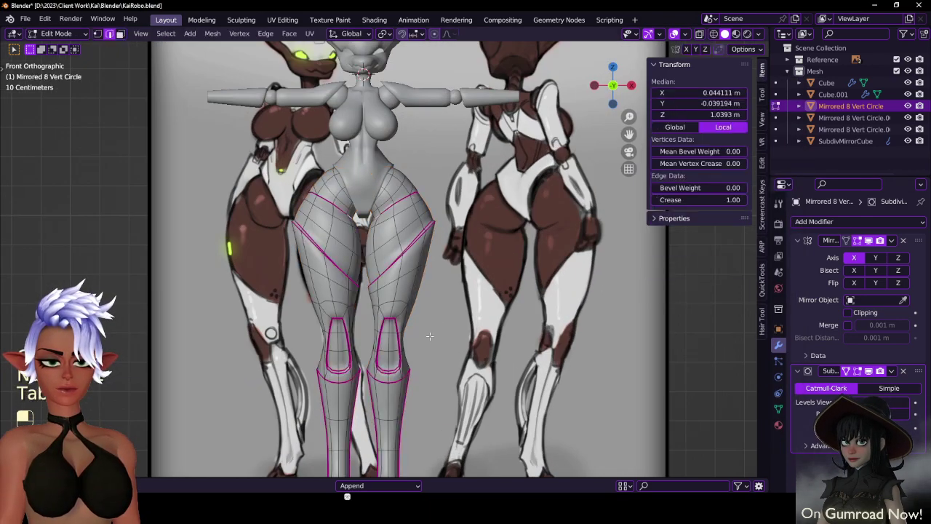
{"action": "key", "text": "z"}
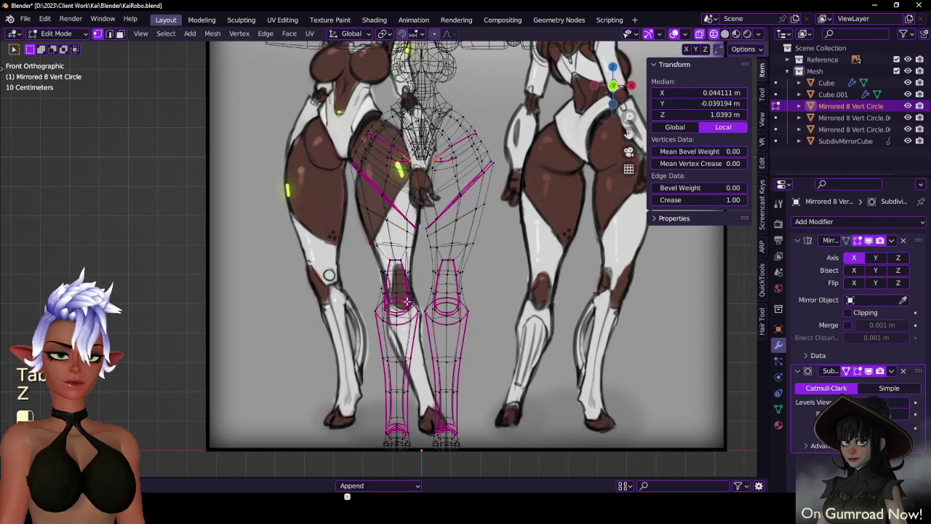
{"action": "key", "text": "b"}
{"action": "left_click_drag", "start_coordinate": [421, 282], "coordinate": [522, 452]}
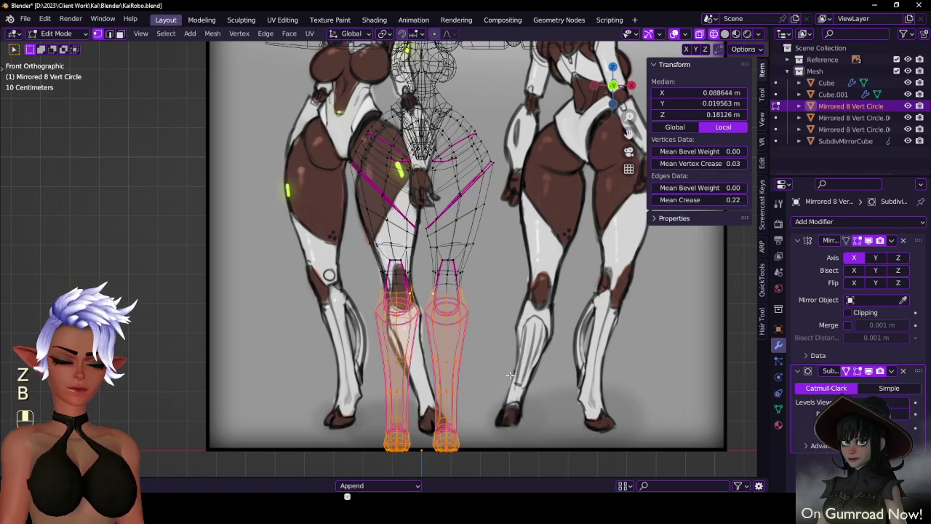
{"action": "key", "text": "g"}
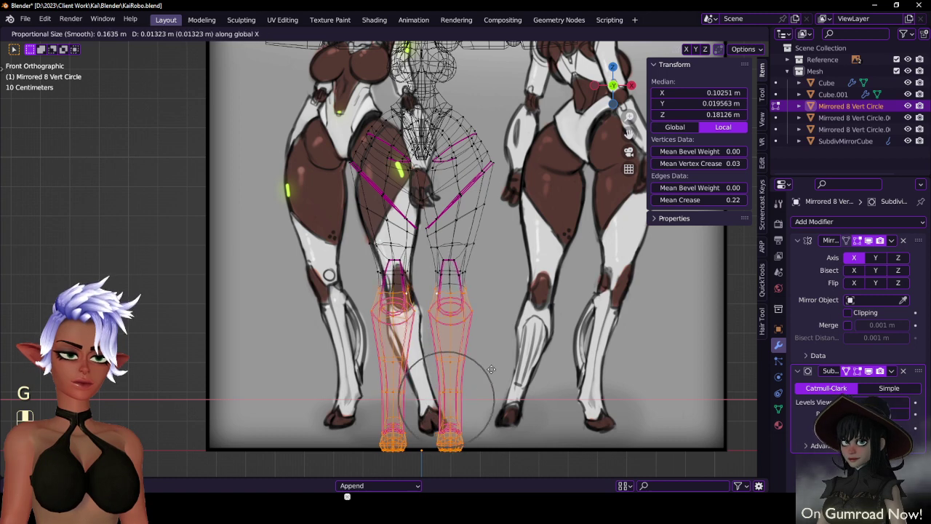
{"action": "left_click", "coordinate": [492, 371]}
- Leave mesh editing with solid shading restored and save the file
{"action": "key", "text": "Tab"}
{"action": "key", "text": "z"}
{"action": "left_click", "coordinate": [529, 349]}
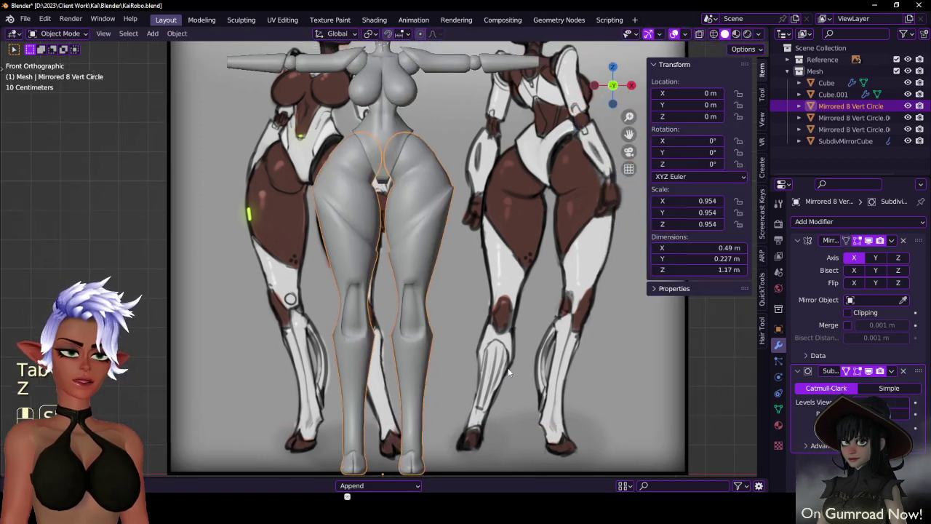
{"action": "mouse_move", "coordinate": [529, 349]}
{"action": "middle_mouse_down"}
{"action": "mouse_move", "coordinate": [469, 354]}
{"action": "mouse_move", "coordinate": [450, 315]}
{"action": "mouse_move", "coordinate": [259, 318]}
{"action": "mouse_move", "coordinate": [498, 307]}
{"action": "mouse_move", "coordinate": [410, 318]}
{"action": "mouse_move", "coordinate": [446, 318]}
{"action": "mouse_move", "coordinate": [419, 290]}
{"action": "middle_mouse_up"}
{"action": "scroll", "coordinate": [456, 320], "scroll_direction": "down", "scroll_amount": 3}
{"action": "scroll", "coordinate": [450, 315], "scroll_direction": "up", "scroll_amount": 3}
{"action": "key", "text": "ctrl+s"}
- On the front of the thigh, connect the inner-thigh vertex to the middle vertex of the diagonal crease
{"action": "key", "text": "Tab"}
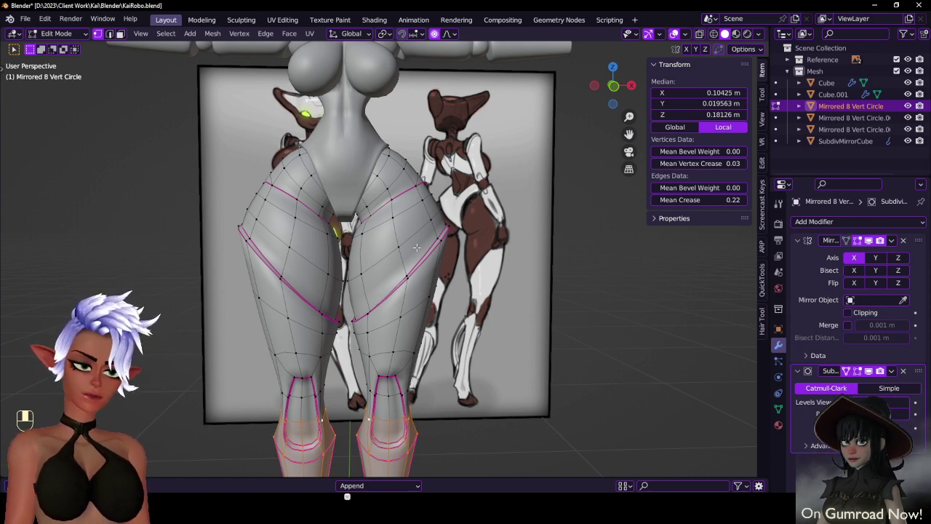
{"action": "key", "text": "KP_1"}
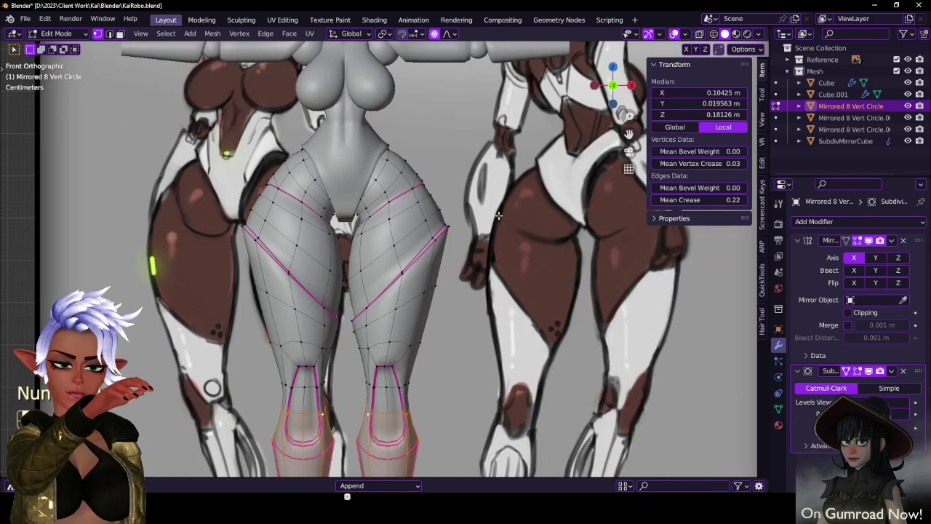
{"action": "scroll", "coordinate": [390, 314], "scroll_direction": "up", "scroll_amount": 1}
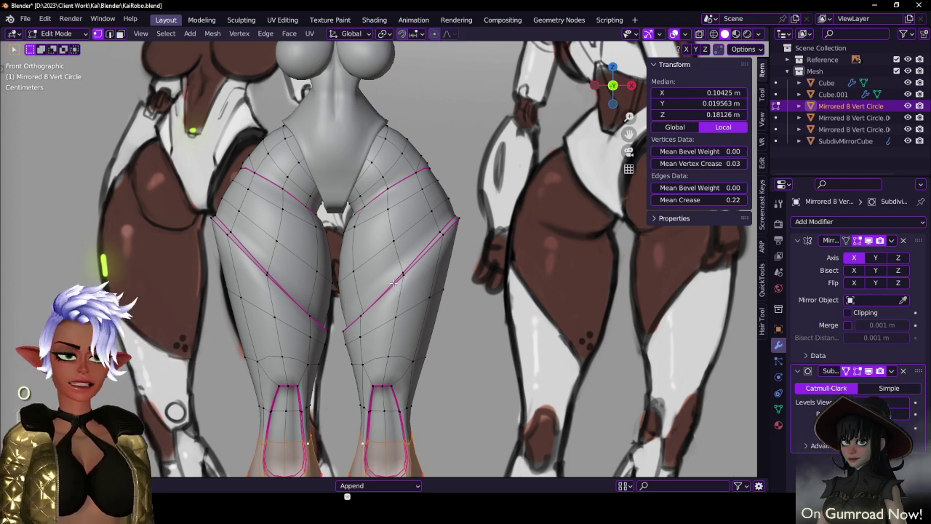
{"action": "left_click", "coordinate": [354, 265]}
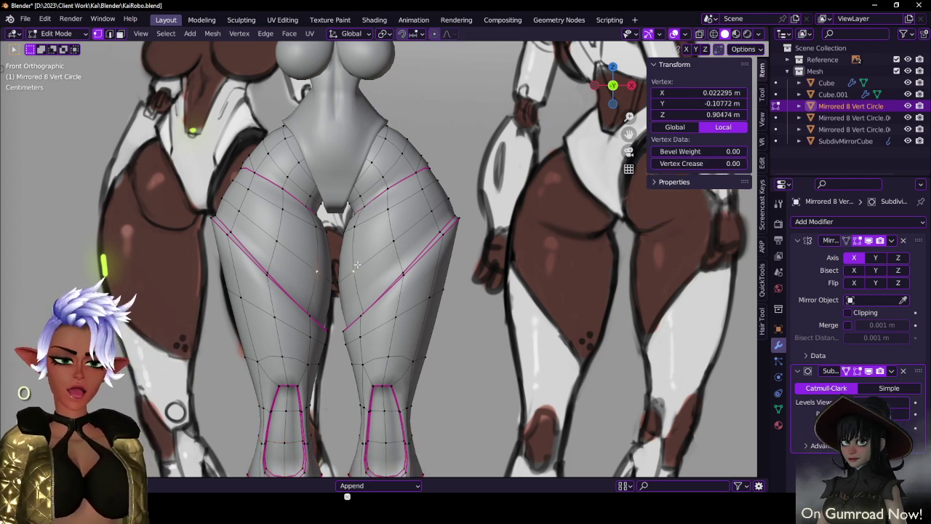
{"action": "scroll", "coordinate": [360, 267], "scroll_direction": "up", "scroll_amount": 3}
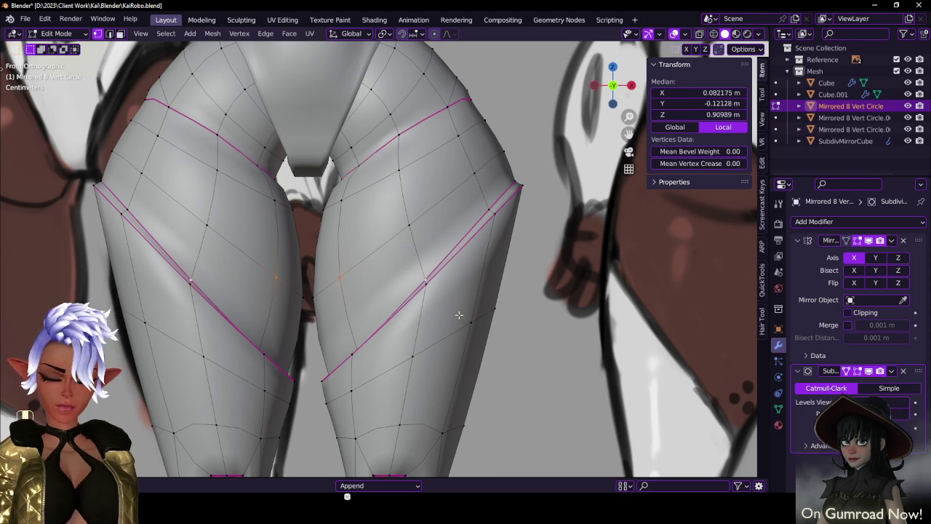
{"action": "key", "text": "j"}
- On the back of the thigh, connect the inner vertex to the middle vertex of the diagonal crease
{"action": "key", "text": "ctrl+KP_1"}
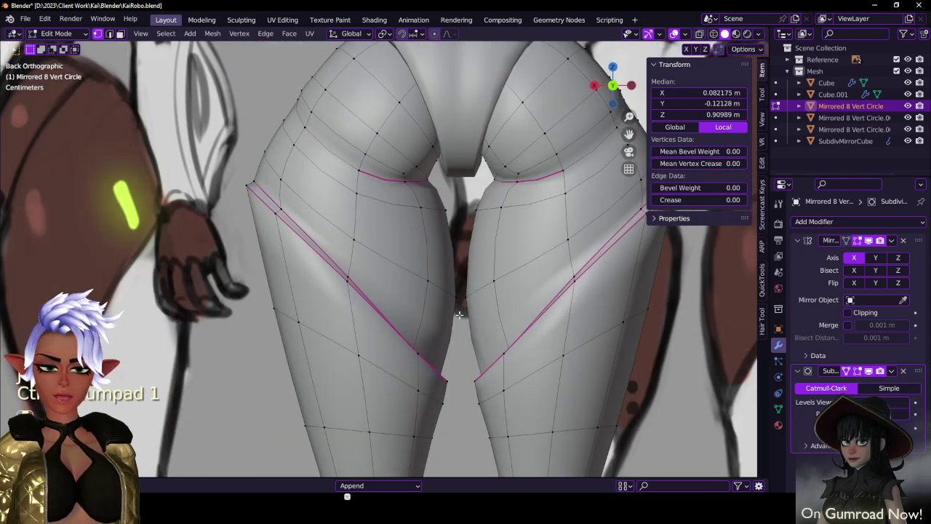
{"action": "left_click", "coordinate": [429, 273]}
{"action": "left_click", "coordinate": [358, 271], "text": "ctrl"}
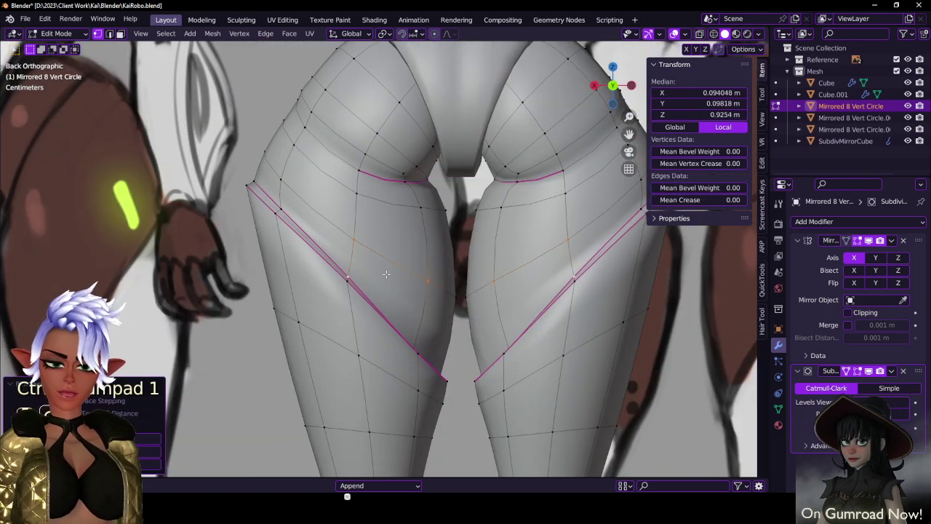
{"action": "key", "text": "j"}
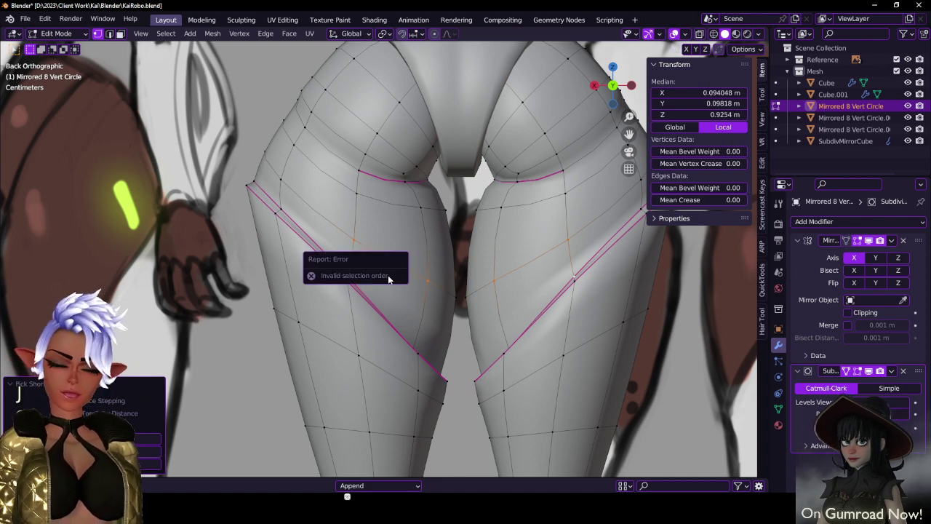
{"action": "left_click", "coordinate": [426, 280]}
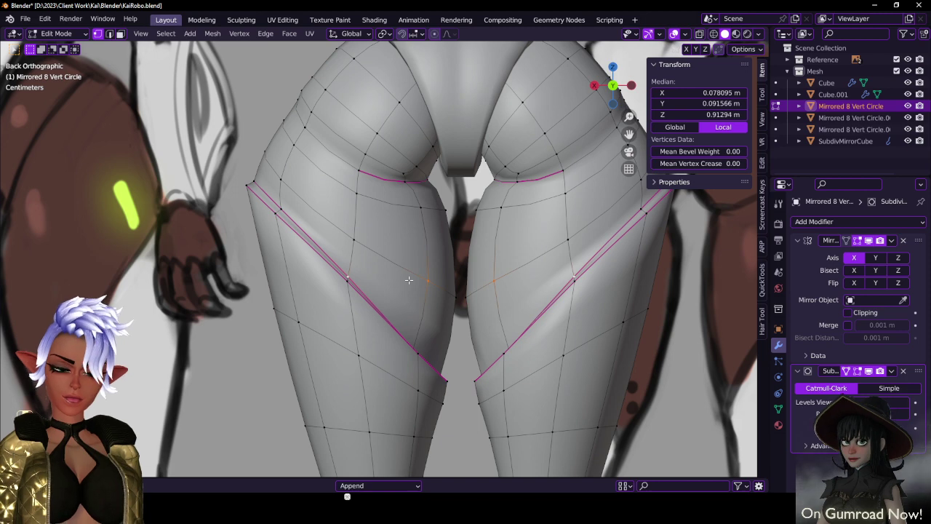
{"action": "key", "text": "j"}
- Knife-cut a new edge line around the outer thigh below the crease, joining the front crease vertex to the back one
{"action": "left_click", "coordinate": [345, 281], "text": "ctrl"}
{"action": "middle_click_drag", "start_coordinate": [342, 285], "coordinate": [291, 316]}
{"action": "key", "text": "j"}
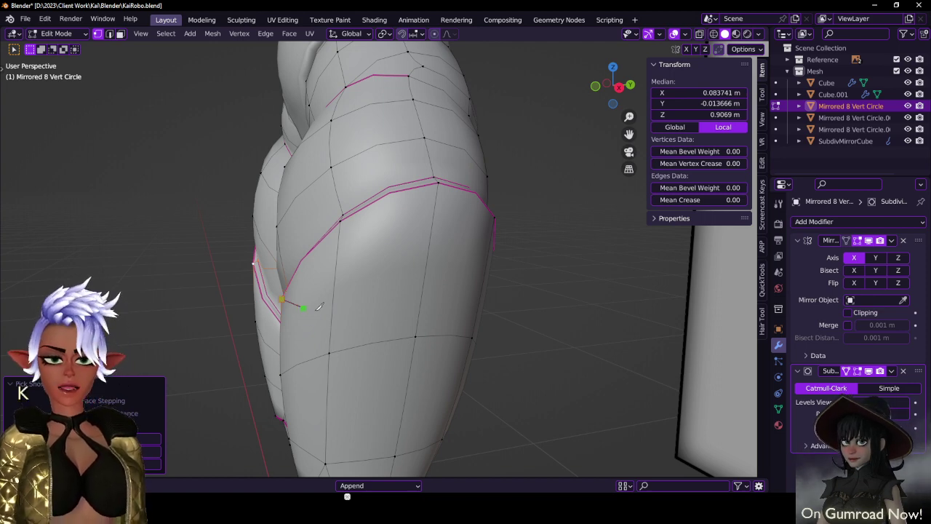
{"action": "middle_click_drag", "start_coordinate": [354, 312], "coordinate": [450, 296]}
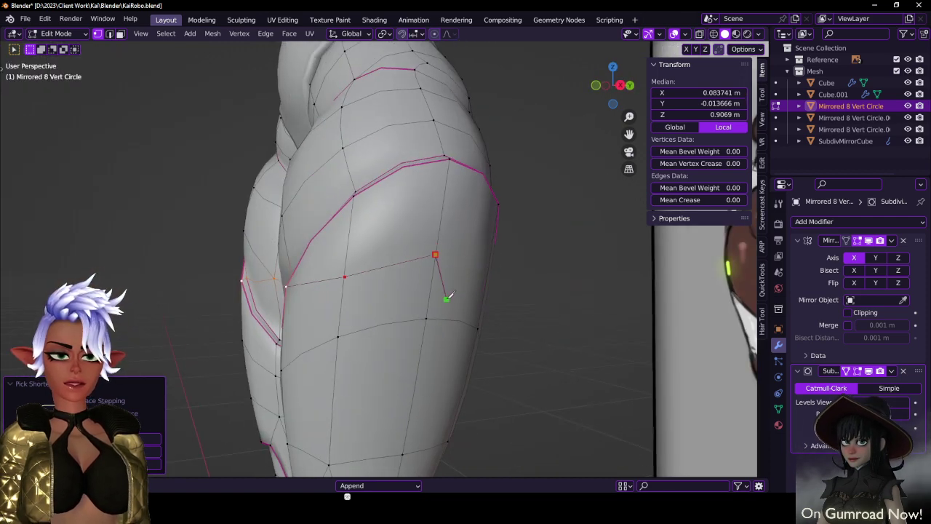
{"action": "key", "text": "ctrl+z"}
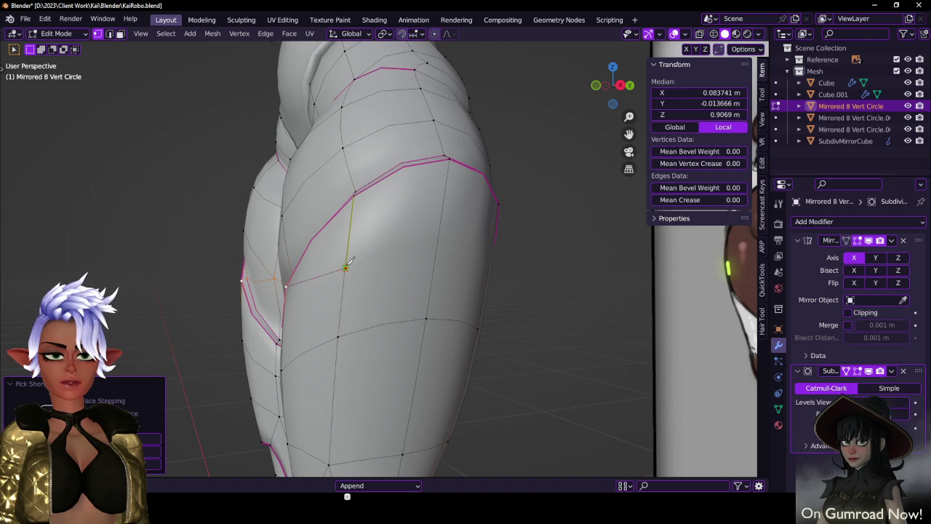
{"action": "middle_click_drag", "start_coordinate": [439, 241], "coordinate": [355, 306]}
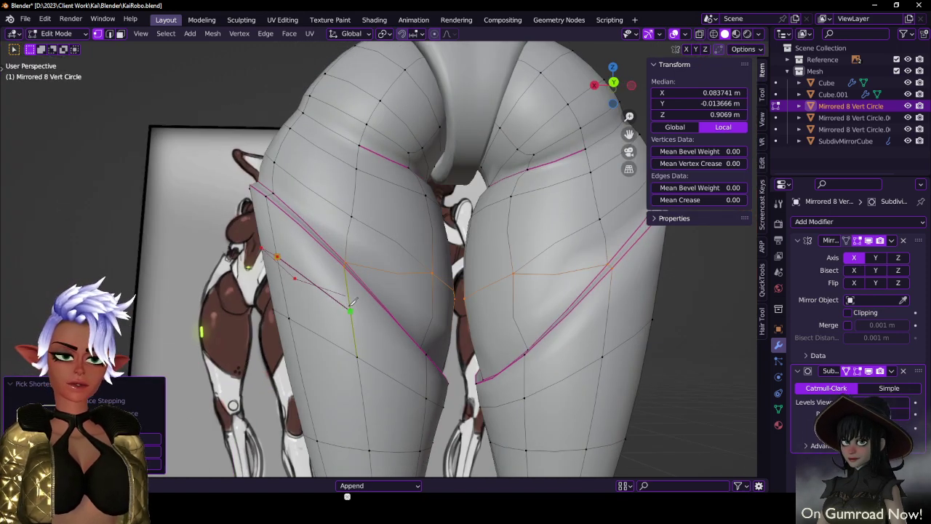
{"action": "middle_click_drag", "start_coordinate": [338, 271], "coordinate": [610, 310]}
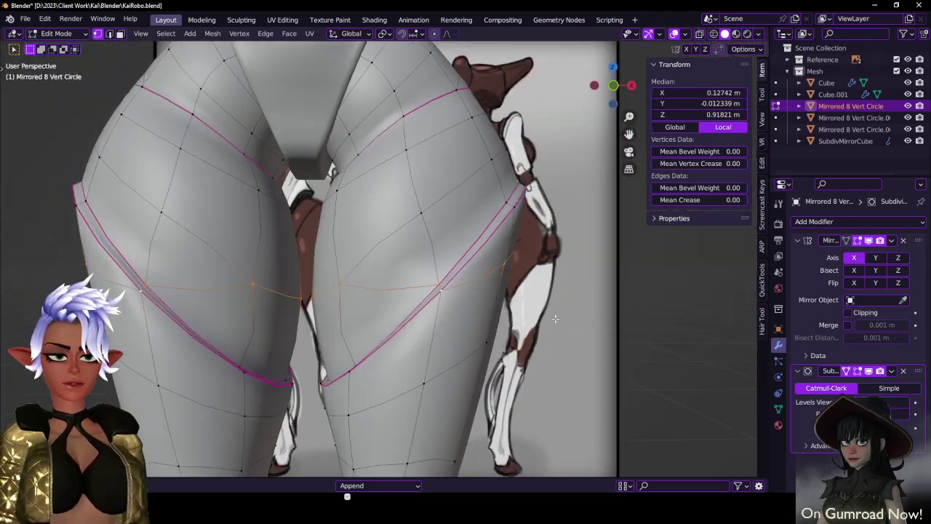
{"action": "middle_click_drag", "start_coordinate": [556, 318], "coordinate": [555, 315]}
{"action": "key", "text": "KP_1"}
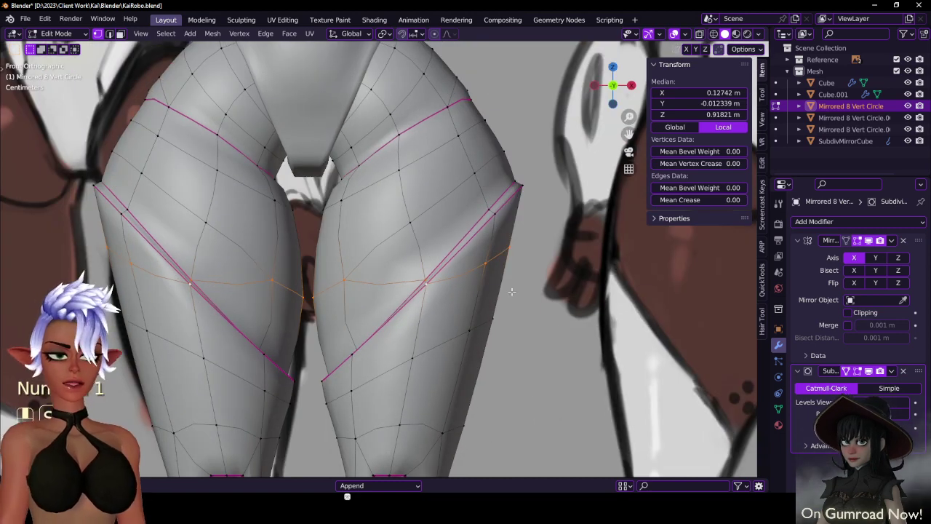
{"action": "key", "text": "Return"}
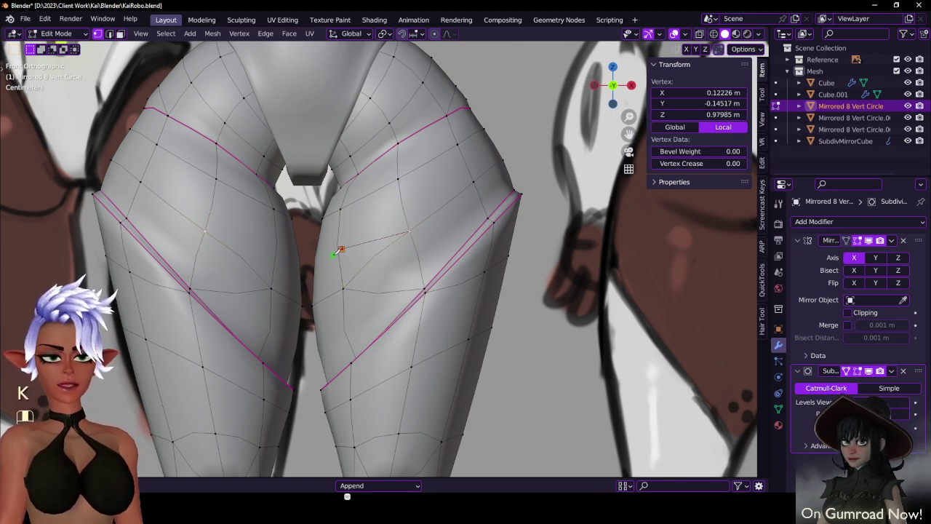
- Knife-cut an edge line from the front thigh vertex above the crease around the inner thigh to the matching back vertex
{"action": "middle_click_drag", "start_coordinate": [334, 255], "coordinate": [412, 254]}
{"action": "middle_click_drag", "start_coordinate": [313, 230], "coordinate": [343, 237]}
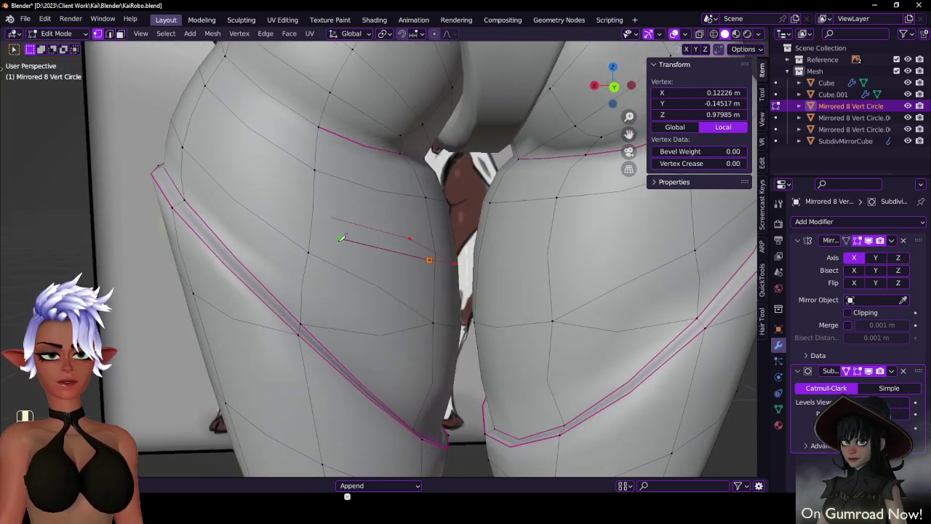
{"action": "left_click", "coordinate": [309, 252]}
{"action": "key", "text": "Return"}
- Dissolve the leftover diagonal edge on the back of the thigh between the two new cut lines
{"action": "scroll", "coordinate": [380, 254], "scroll_direction": "down", "scroll_amount": 3}
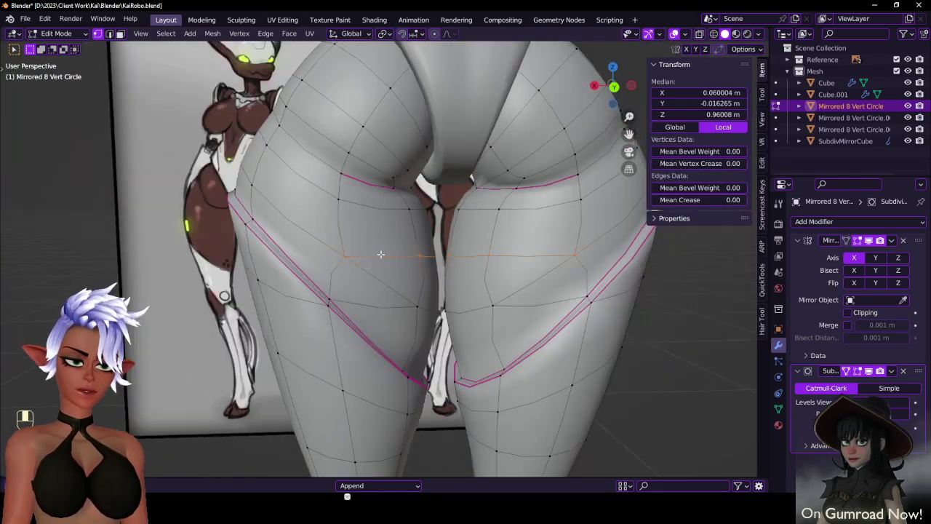
{"action": "scroll", "coordinate": [395, 267], "scroll_direction": "up", "scroll_amount": 2}
{"action": "left_click", "coordinate": [109, 34]}
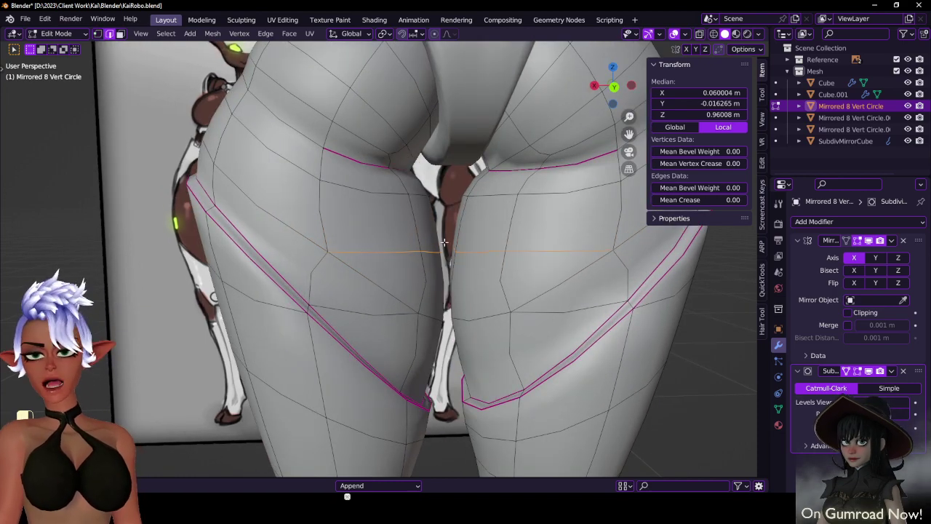
{"action": "left_click", "coordinate": [388, 288]}
{"action": "key", "text": "x"}
{"action": "left_click", "coordinate": [417, 340]}
{"action": "scroll", "coordinate": [393, 331], "scroll_direction": "down", "scroll_amount": 3}
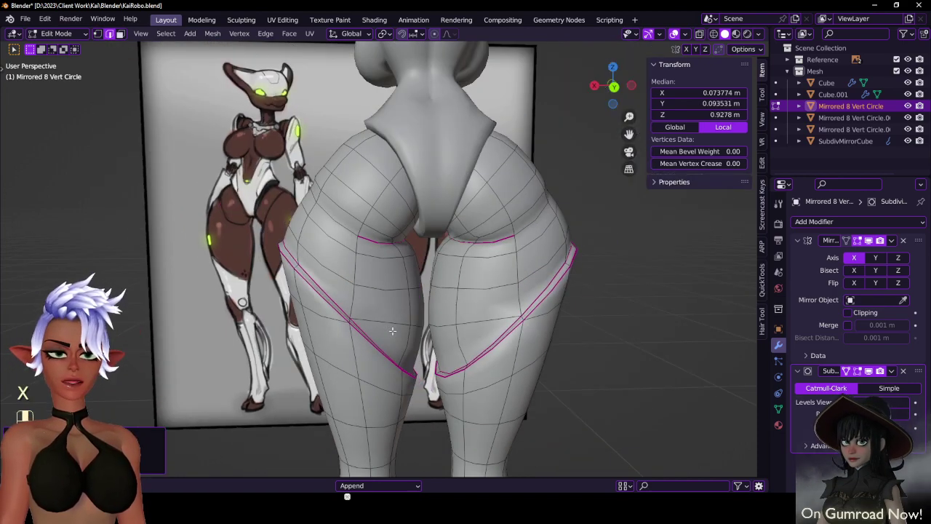
- Dissolve the leftover diagonal edge on the front of the thigh between the two new cut lines
{"action": "middle_click_drag", "start_coordinate": [349, 315], "coordinate": [390, 351]}
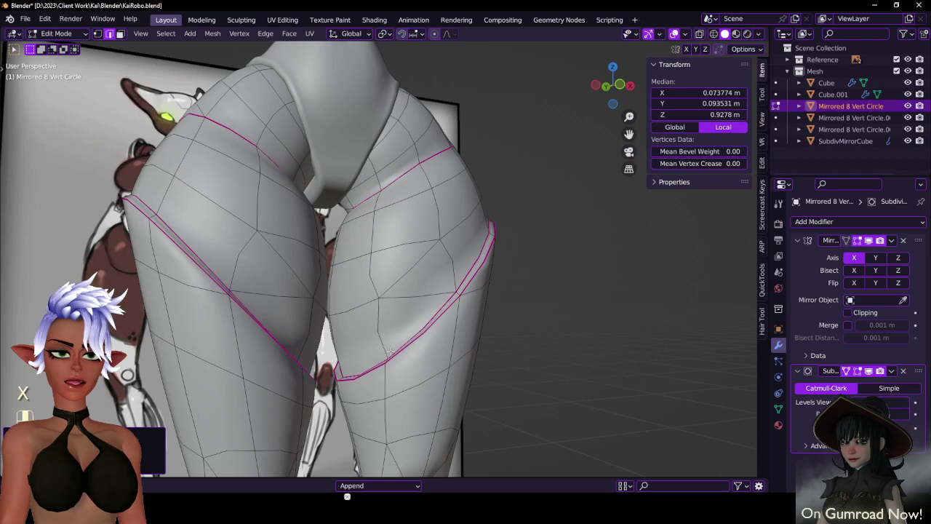
{"action": "left_click", "coordinate": [411, 277]}
{"action": "key", "text": "x"}
{"action": "left_click", "coordinate": [428, 281]}
- Try dissolving the slanted edge loop just below the thigh crease and undo it
{"action": "middle_click_drag", "start_coordinate": [503, 287], "coordinate": [417, 292]}
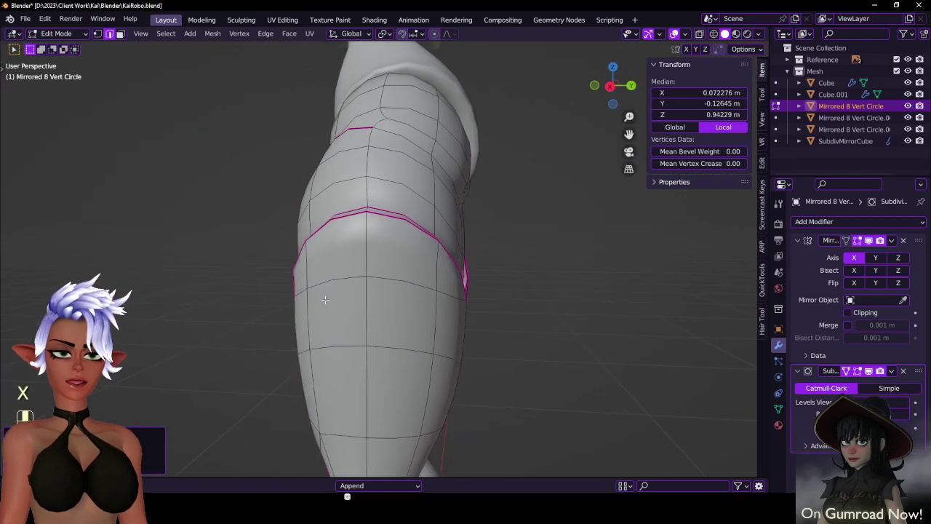
{"action": "left_click", "coordinate": [460, 278]}
{"action": "scroll", "coordinate": [460, 278], "scroll_direction": "up", "scroll_amount": 2}
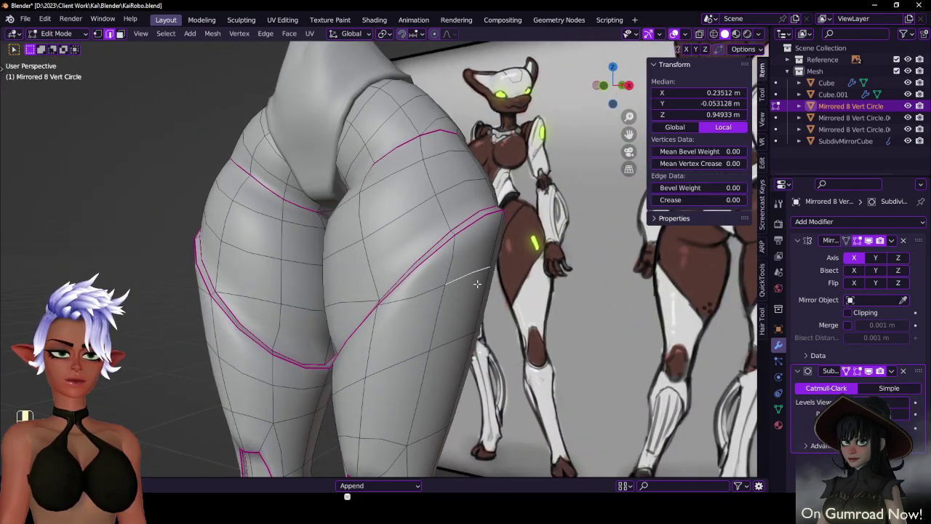
{"action": "key", "text": "KP_3"}
{"action": "key", "text": "KP_1"}
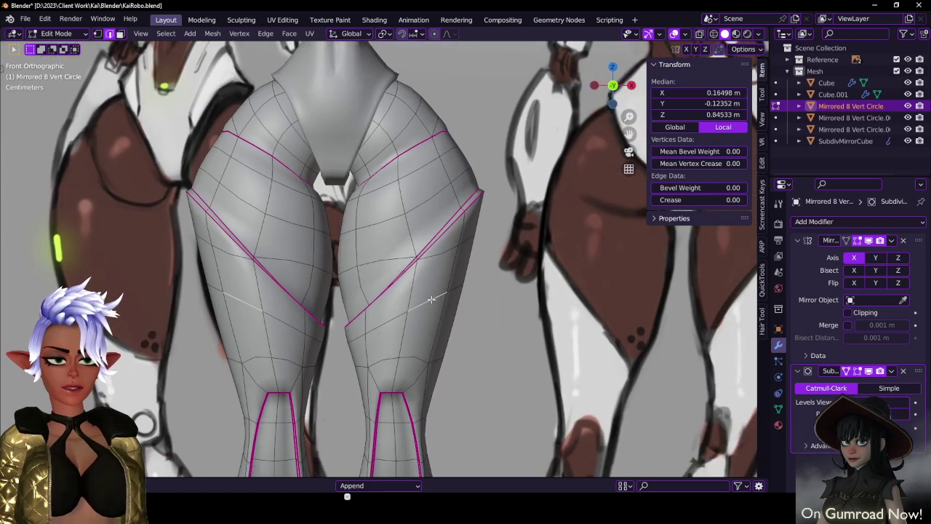
{"action": "key", "text": "x"}
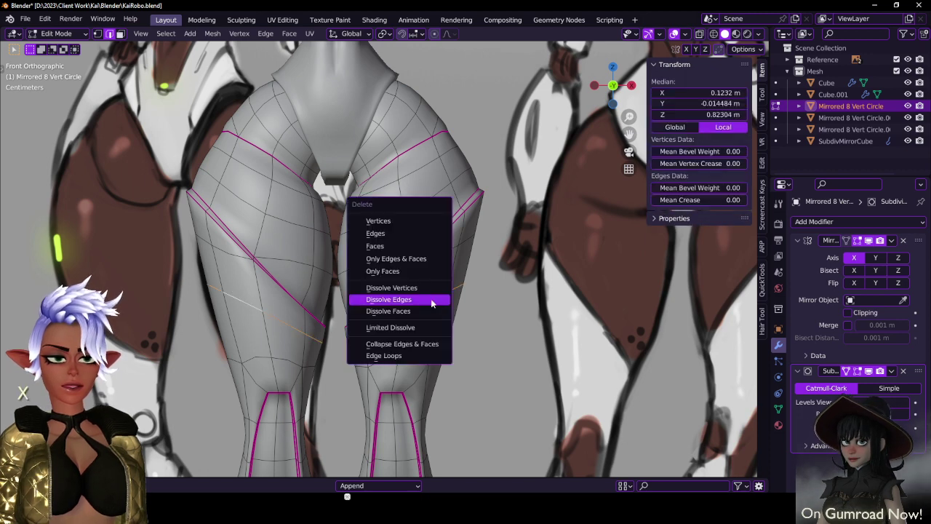
{"action": "left_click", "coordinate": [431, 298]}
{"action": "left_click", "coordinate": [444, 322]}
{"action": "left_click", "coordinate": [445, 323]}
{"action": "key", "text": "ctrl+z"}
{"action": "key", "text": "ctrl+z"}
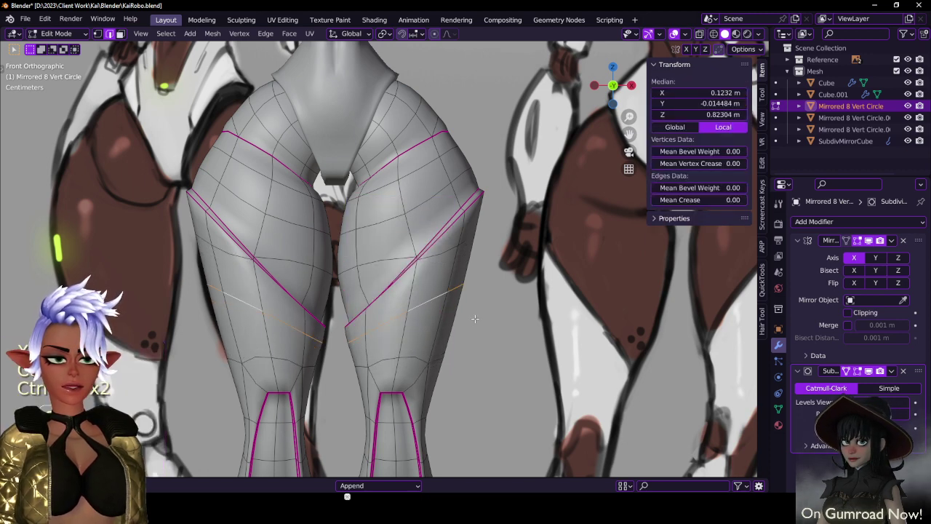
- Flatten the edge loop below the thigh crease with a Z scale of 0 and lower it about 0.05 m
{"action": "key", "text": "s"}
{"action": "key", "text": "z"}
{"action": "key", "text": "0"}
{"action": "key", "text": "Return"}
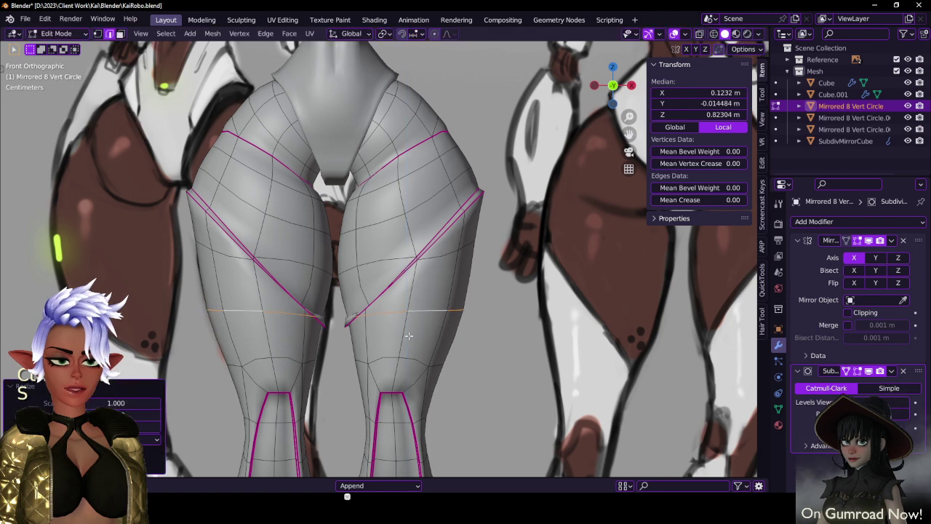
{"action": "key", "text": "g"}
{"action": "key", "text": "z"}
{"action": "left_click", "coordinate": [405, 367]}
- Try scaling the lowered thigh loop uniformly to about 0.857 and undo it
{"action": "key", "text": "s"}
{"action": "left_click", "coordinate": [539, 337]}
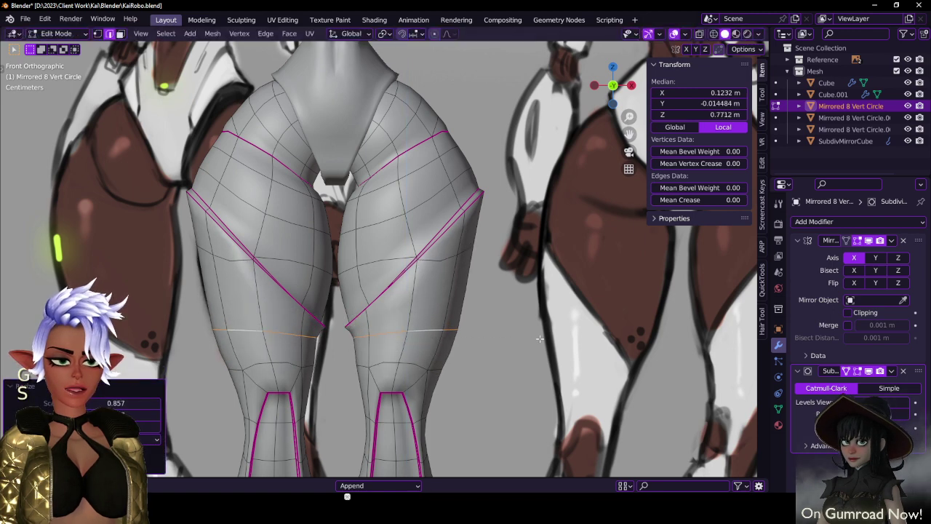
{"action": "key", "text": "ctrl+z"}
- Scale the lowered thigh loop to about 0.754 along X and move it about 0.012 m inward along X
{"action": "key", "text": "s"}
{"action": "key", "text": "x"}
{"action": "left_click", "coordinate": [507, 339]}
{"action": "key", "text": "g"}
{"action": "key", "text": "x"}
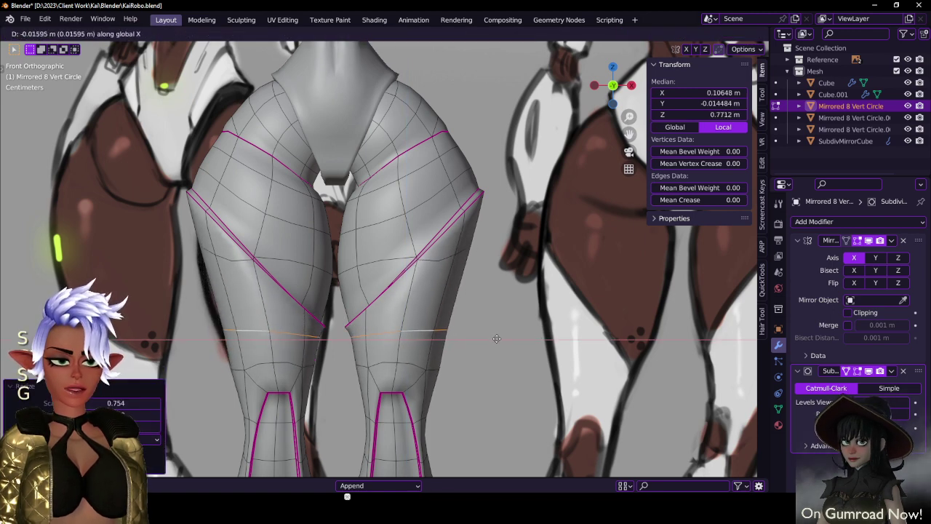
{"action": "left_click", "coordinate": [499, 340]}
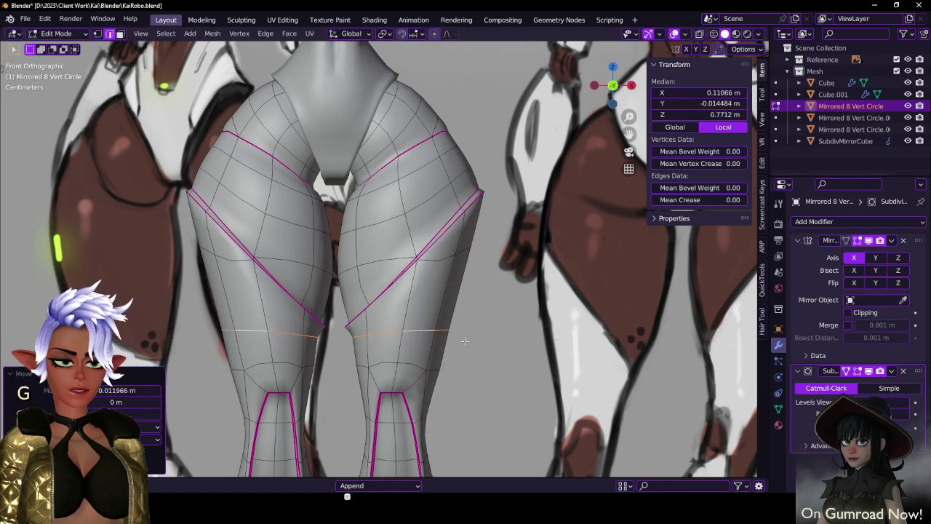
- Set the pivot point to 3D Cursor and apply To Sphere to the edge loop below the thigh crease
{"action": "key", "text": "s"}
{"action": "left_click", "coordinate": [495, 315]}
{"action": "key", "text": "period"}
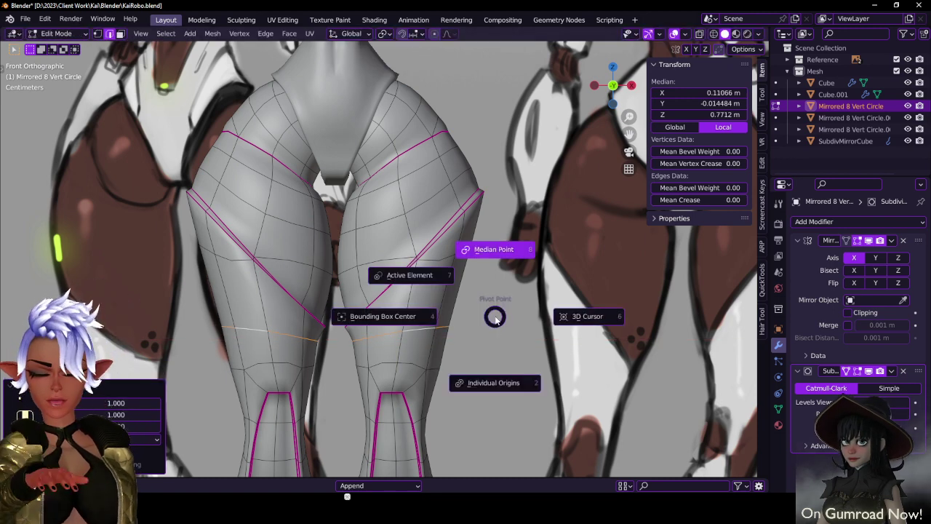
{"action": "left_click", "coordinate": [588, 317]}
{"action": "key", "text": "shift+alt+s"}
{"action": "left_click", "coordinate": [553, 210]}
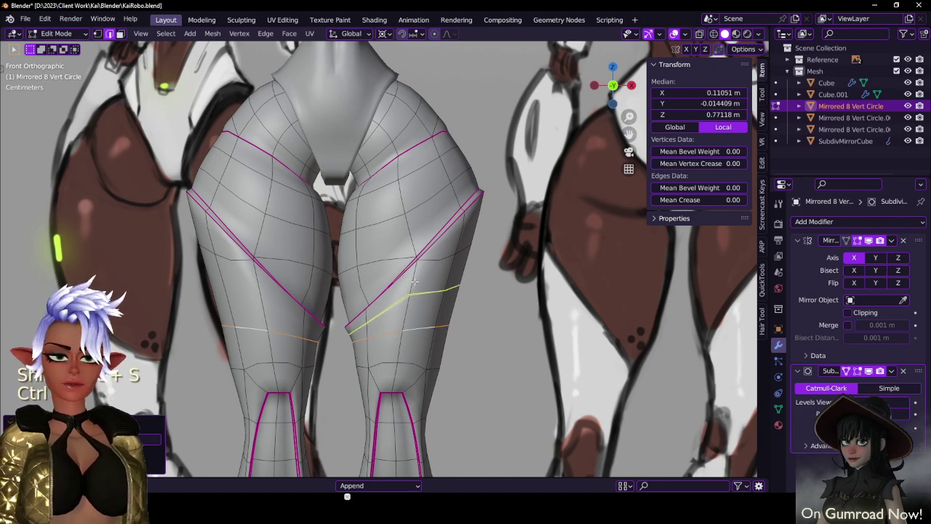
- Select the edges across the outer thigh just below the crease and lower them about 0.02 m along Z
{"action": "middle_click_drag", "start_coordinate": [412, 286], "coordinate": [391, 245]}
{"action": "left_click", "coordinate": [422, 216]}
{"action": "left_click", "coordinate": [392, 238]}
{"action": "scroll", "coordinate": [392, 239], "scroll_direction": "up", "scroll_amount": 1}
{"action": "left_click", "coordinate": [432, 238], "text": "shift"}
{"action": "key", "text": "g"}
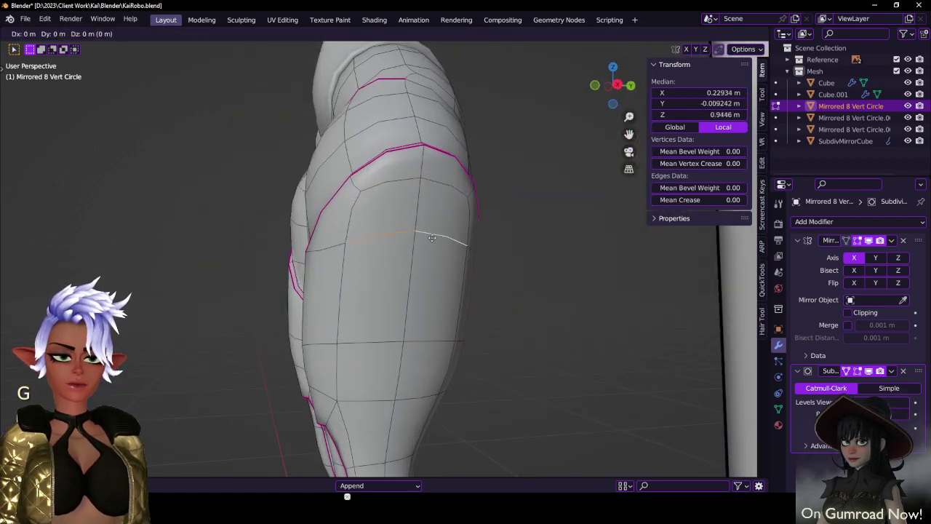
{"action": "key", "text": "z"}
{"action": "left_click", "coordinate": [430, 249]}
- Try flattening the outer thigh edges with a Z scale of 0 around the 3D cursor and undo it
{"action": "key", "text": "s"}
{"action": "key", "text": "z"}
{"action": "key", "text": "0"}
{"action": "left_click", "coordinate": [425, 253]}
{"action": "key", "text": "ctrl+z"}
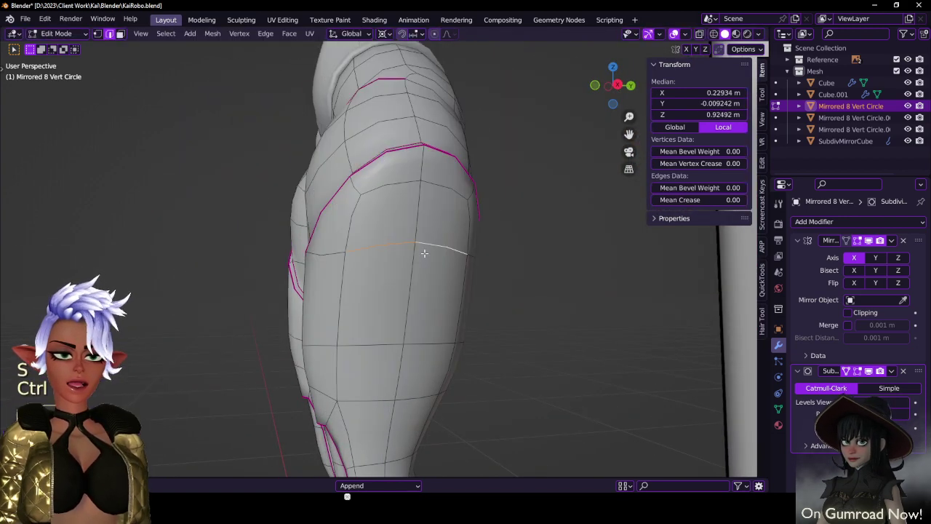
- Set the pivot point to Median Point and flatten the outer thigh edges with a Z scale of 0
{"action": "key", "text": "period"}
{"action": "left_click", "coordinate": [425, 224]}
{"action": "key", "text": "s"}
{"action": "key", "text": "z"}
{"action": "key", "text": "0"}
{"action": "left_click", "coordinate": [424, 252]}
- Examine the thigh creases on the smoothed legs in Object Mode, against the front reference and from other angles
{"action": "key", "text": "KP_1"}
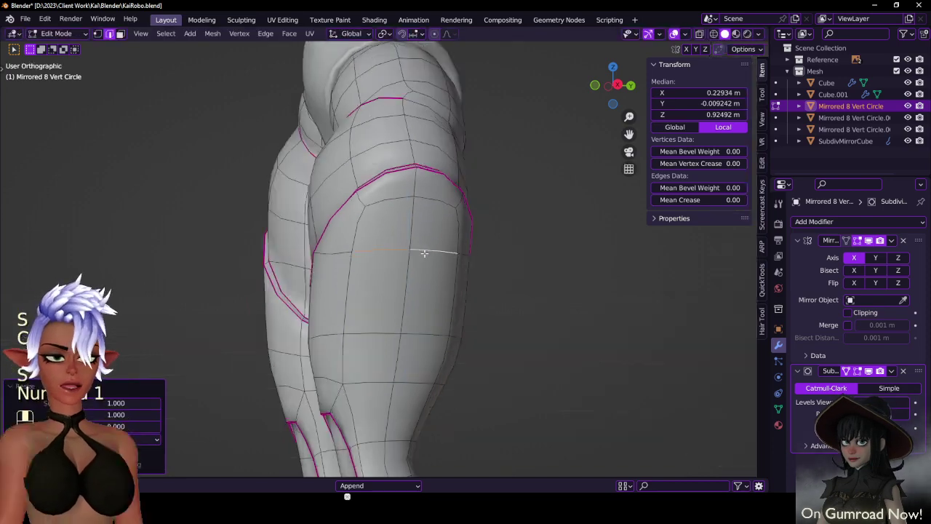
{"action": "scroll", "coordinate": [438, 265], "scroll_direction": "down", "scroll_amount": 1}
{"action": "key", "text": "Tab"}
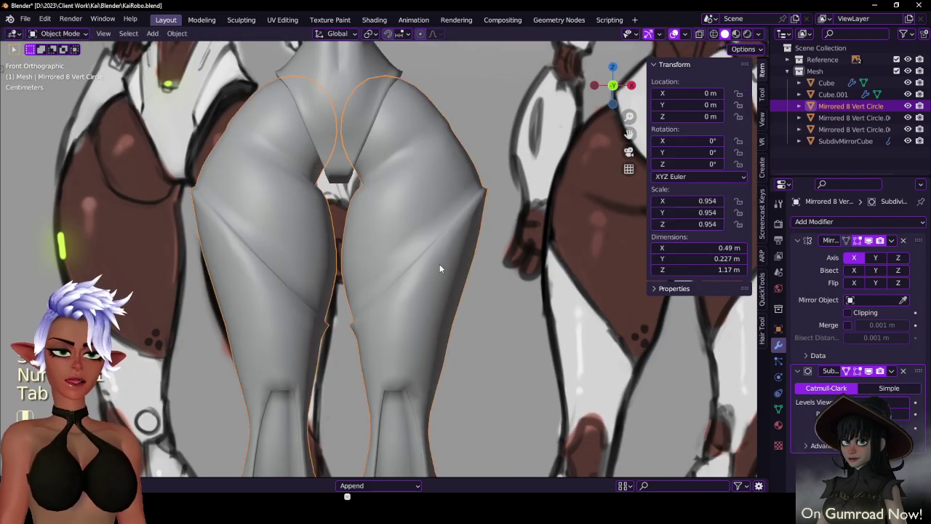
{"action": "middle_click_drag", "start_coordinate": [439, 265], "coordinate": [480, 283]}
{"action": "key", "text": "Tab"}
{"action": "key", "text": "Tab"}
{"action": "middle_click_drag", "start_coordinate": [337, 328], "coordinate": [451, 286]}
{"action": "key", "text": "Tab"}
{"action": "key", "text": "KP_1"}
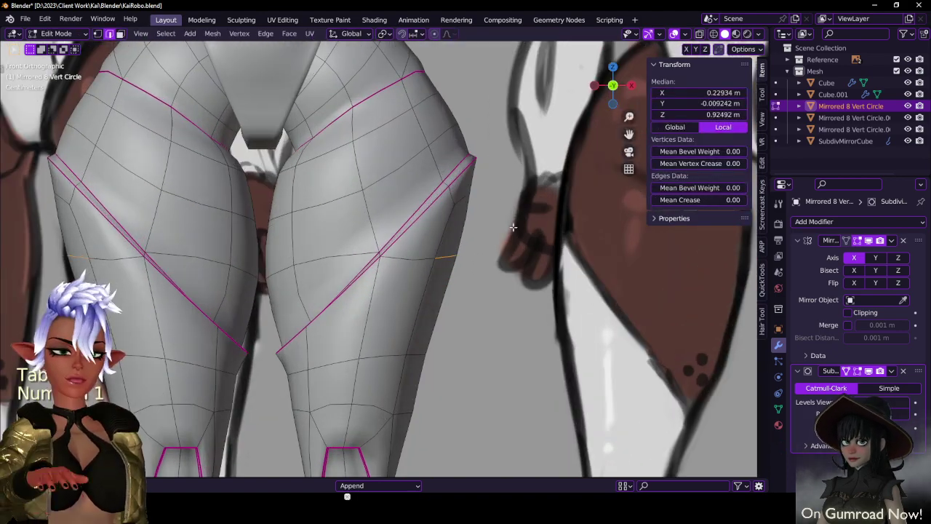
- Slide the edges on the outer hip just above the thigh crease by a factor of about -0.22
{"action": "key", "text": "g"}
{"action": "key", "text": "g"}
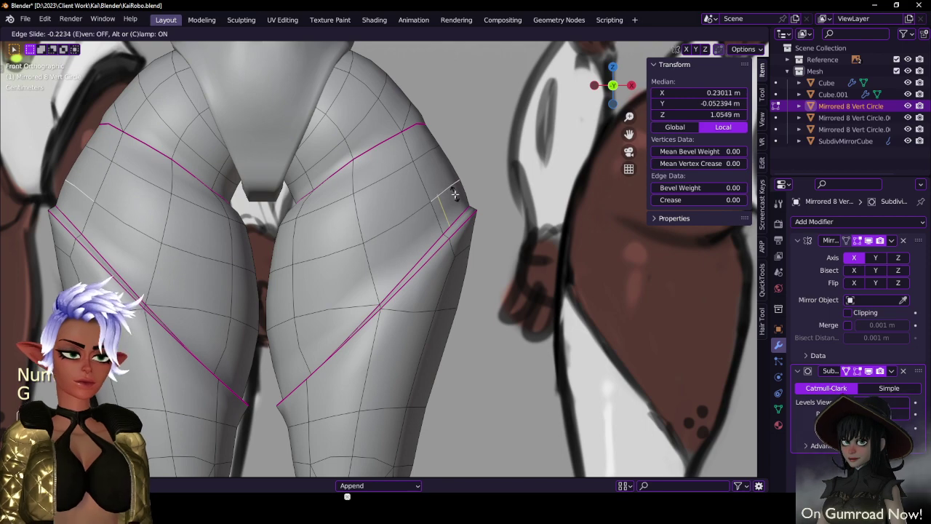
{"action": "left_click", "coordinate": [454, 194]}
- Slide two vertices on the front of the thigh above the crease along their edges, the first by about 0.246
{"action": "left_click", "coordinate": [363, 242]}
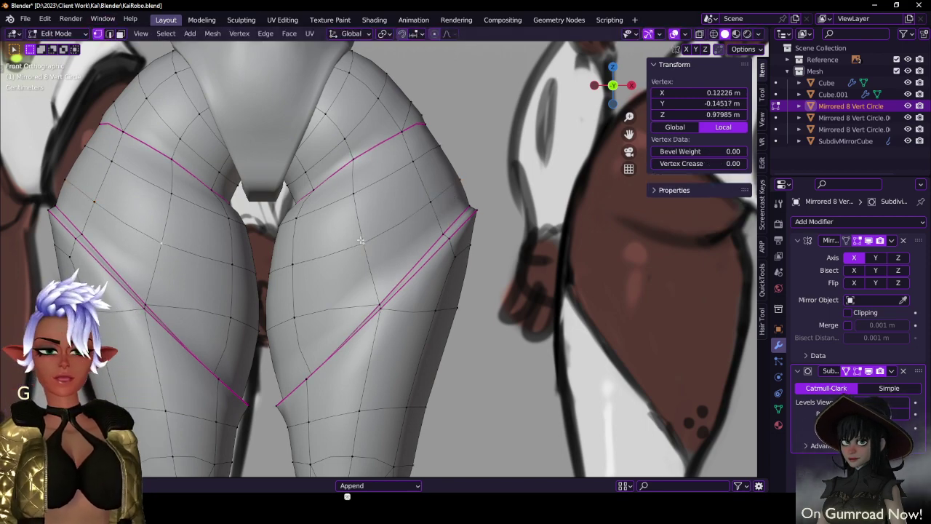
{"action": "key", "text": "g"}
{"action": "key", "text": "g"}
{"action": "left_click", "coordinate": [359, 229]}
{"action": "middle_click_drag", "start_coordinate": [360, 229], "coordinate": [229, 251]}
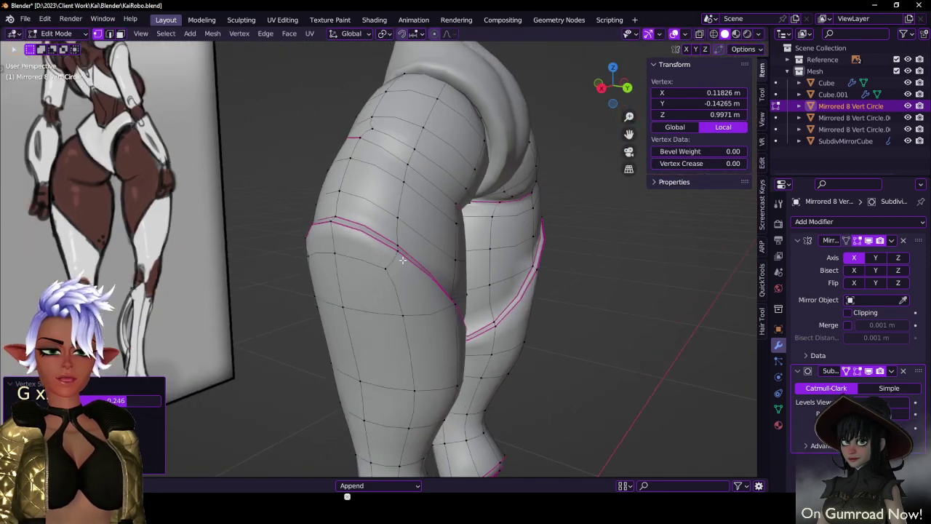
{"action": "middle_click_drag", "start_coordinate": [466, 255], "coordinate": [308, 259]}
{"action": "left_click", "coordinate": [365, 254]}
{"action": "key", "text": "g"}
{"action": "key", "text": "g"}
{"action": "left_click", "coordinate": [365, 241]}
- Clear the selection, select the edge loop around the thigh and move it along Y
{"action": "key", "text": "alt+a"}
{"action": "left_click", "coordinate": [374, 275], "text": "alt"}
{"action": "key", "text": "g"}
{"action": "key", "text": "y"}
{"action": "left_click", "coordinate": [434, 218]}
- Select the row of vertices across the front of the upper thigh below the hip crease and move it about 0.014 m along Y
{"action": "left_click", "coordinate": [343, 232]}
{"action": "left_click", "coordinate": [307, 259], "text": "ctrl"}
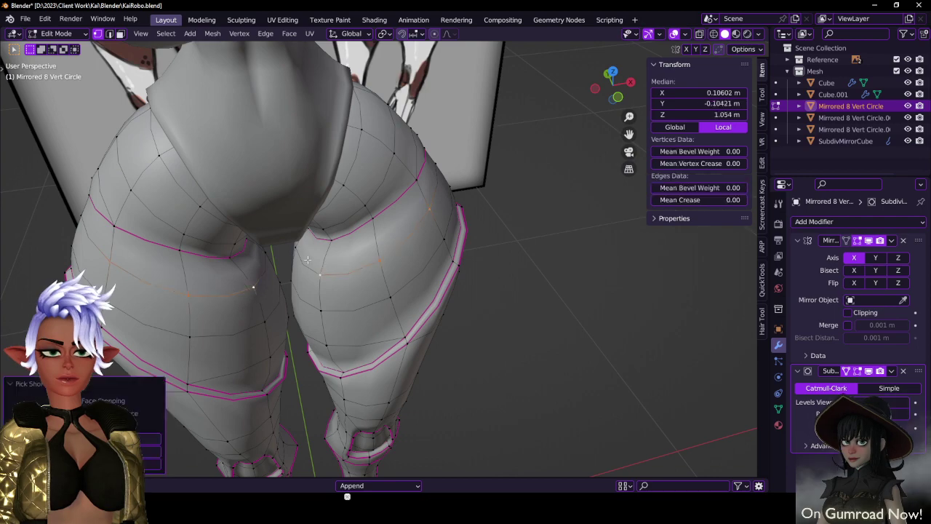
{"action": "middle_click_drag", "start_coordinate": [431, 244], "coordinate": [339, 231]}
{"action": "key", "text": "g"}
{"action": "key", "text": "y"}
{"action": "left_click", "coordinate": [350, 224]}
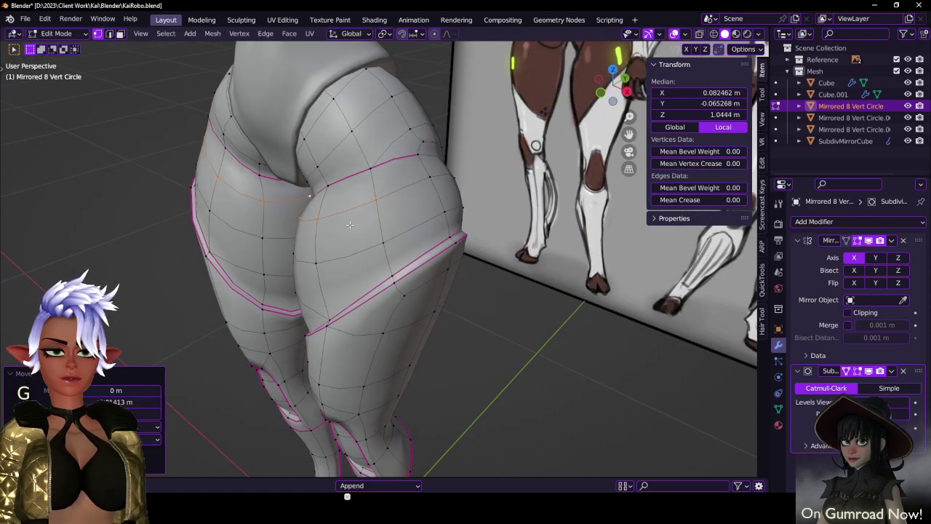
- Scale the upper thigh vertex row along Y and check the smoothed shape in Object Mode against the front reference
{"action": "middle_click_drag", "start_coordinate": [393, 213], "coordinate": [433, 227]}
{"action": "key", "text": "s"}
{"action": "key", "text": "y"}
{"action": "left_click", "coordinate": [364, 229]}
{"action": "middle_click_drag", "start_coordinate": [365, 230], "coordinate": [412, 250]}
{"action": "key", "text": "Tab"}
{"action": "scroll", "coordinate": [449, 244], "scroll_direction": "down", "scroll_amount": 5}
{"action": "key", "text": "KP_1"}
{"action": "key", "text": "Tab"}
{"action": "scroll", "coordinate": [451, 308], "scroll_direction": "up", "scroll_amount": 5}
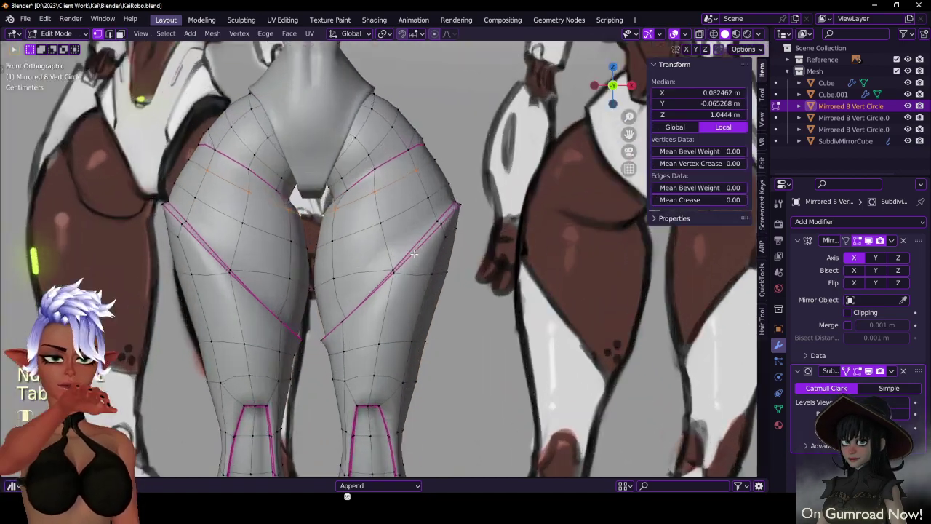
- Select the horizontal edge loop below the long thigh crease and scale it to about 0.898 along Y
{"action": "scroll", "coordinate": [451, 307], "scroll_direction": "up", "scroll_amount": 3}
{"action": "left_click", "coordinate": [408, 336], "text": "alt"}
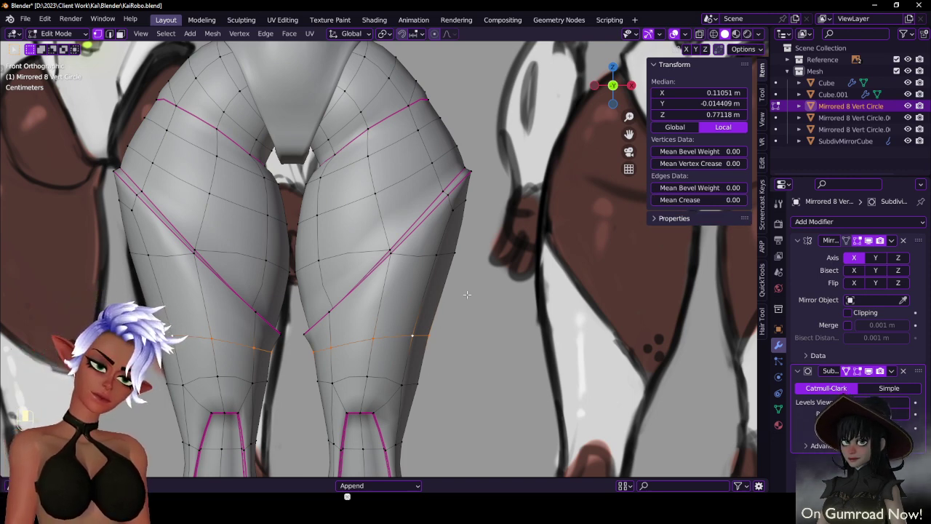
{"action": "middle_click_drag", "start_coordinate": [467, 294], "coordinate": [527, 303]}
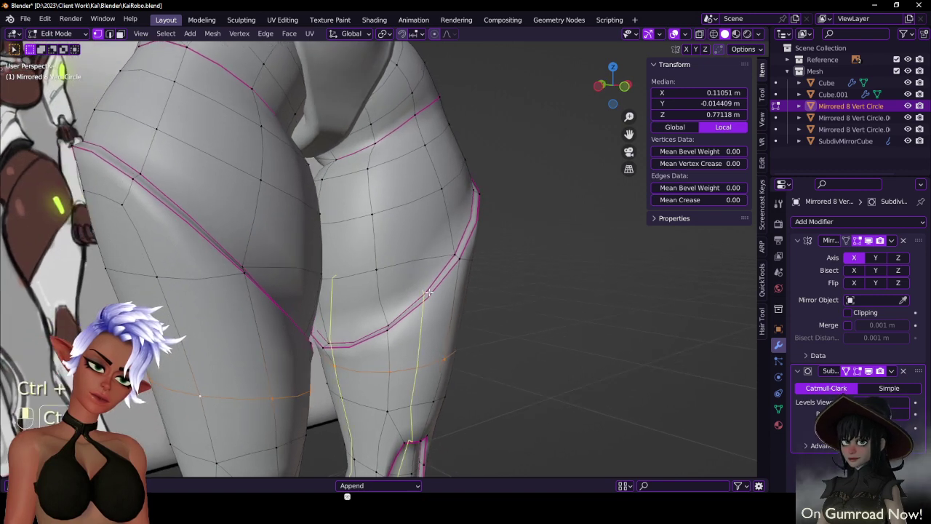
{"action": "middle_click_drag", "start_coordinate": [432, 294], "coordinate": [426, 310]}
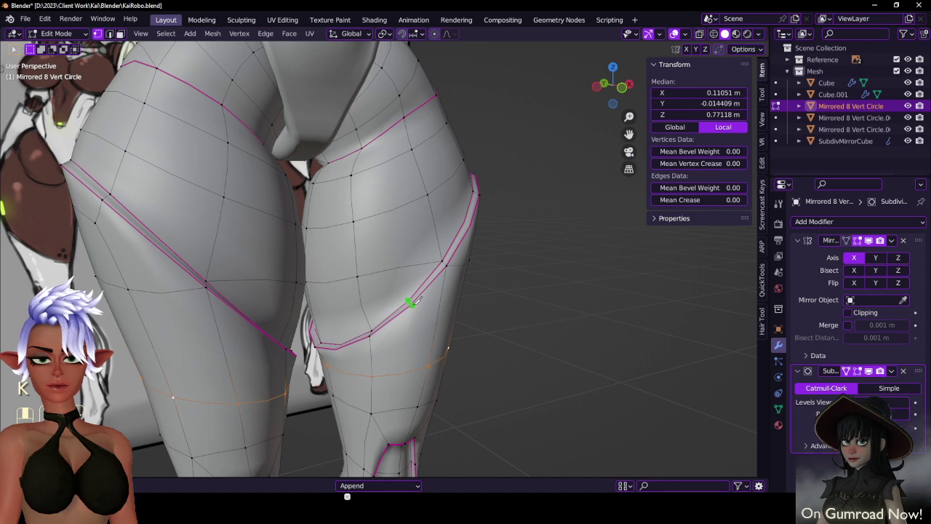
{"action": "scroll", "coordinate": [419, 306], "scroll_direction": "up", "scroll_amount": 3}
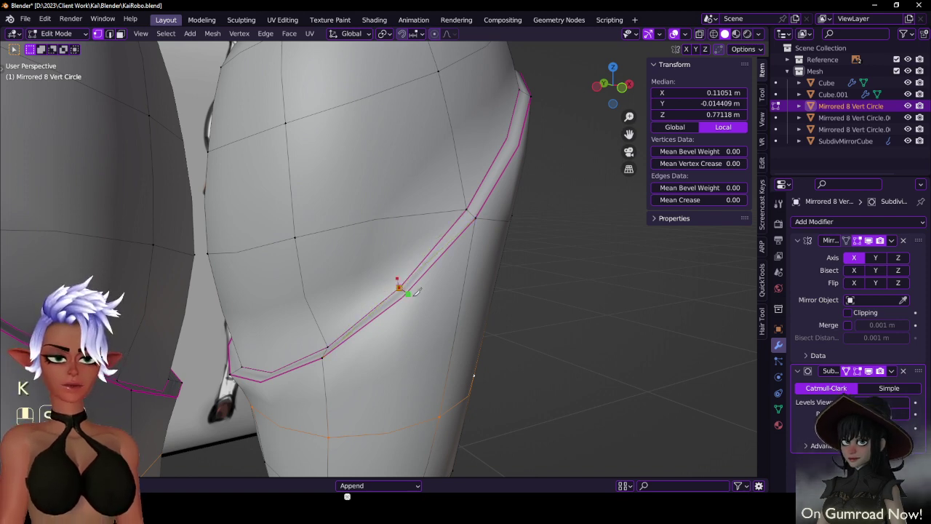
{"action": "middle_click_drag", "start_coordinate": [480, 307], "coordinate": [459, 303]}
{"action": "middle_click_drag", "start_coordinate": [395, 245], "coordinate": [528, 286]}
{"action": "key", "text": "s"}
{"action": "left_click", "coordinate": [468, 322]}
- Select the next edge loop down, above the knee, scale it to about 0.93 along Y and adjust its Y position
{"action": "middle_click_drag", "start_coordinate": [468, 321], "coordinate": [498, 294]}
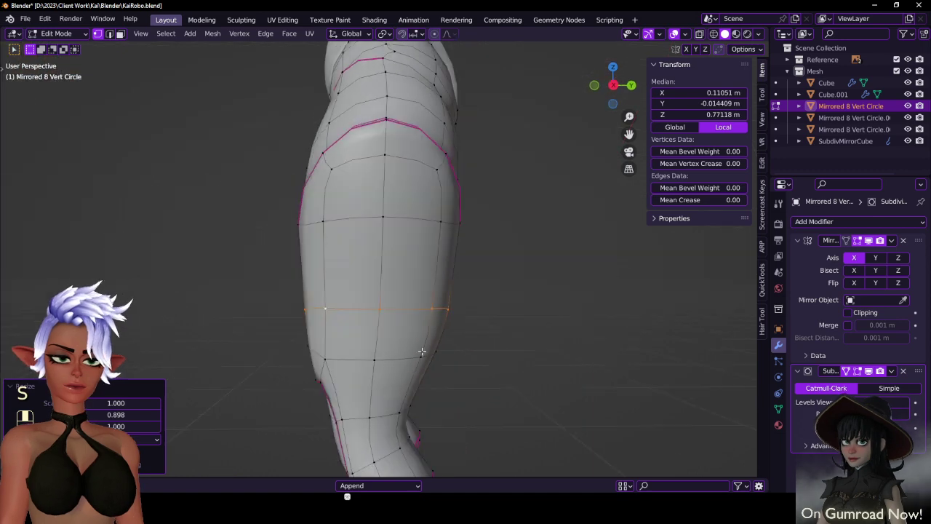
{"action": "double_click", "coordinate": [417, 357]}
{"action": "key", "text": "s"}
{"action": "middle_click", "coordinate": [535, 331]}
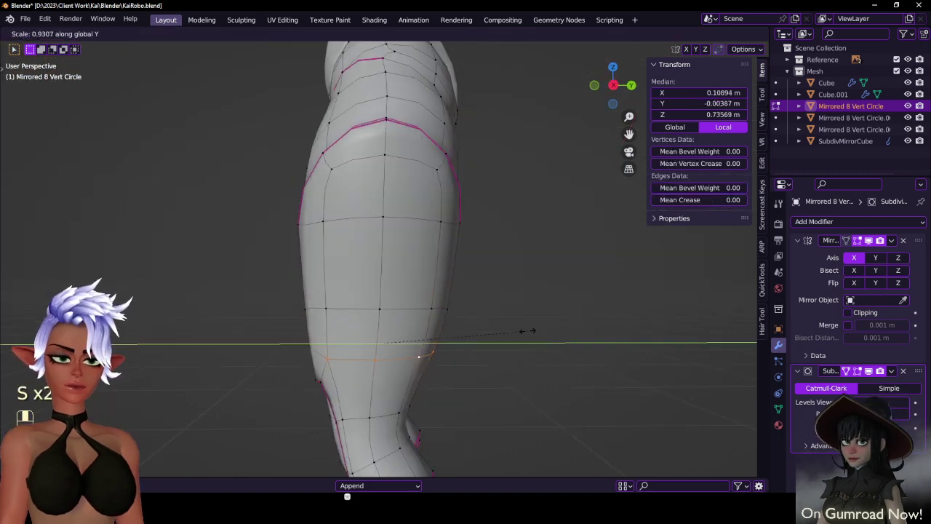
{"action": "left_click", "coordinate": [525, 331]}
{"action": "key", "text": "g"}
{"action": "middle_click", "coordinate": [523, 331]}
{"action": "left_click", "coordinate": [523, 331]}
- Select both lower thigh loops together, scale them to 0.953 along Y and move them about 0.004 m forward along Y
{"action": "left_click", "coordinate": [400, 308], "text": "alt+shift"}
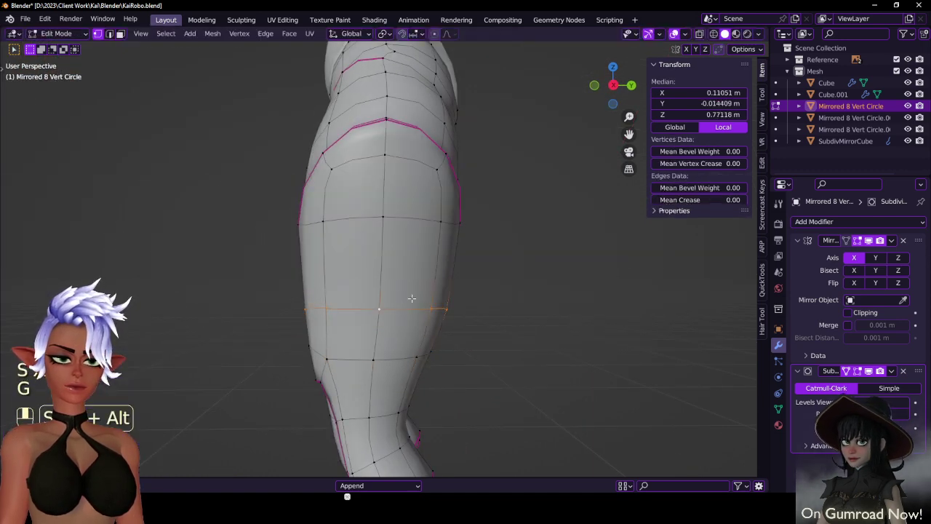
{"action": "middle_click_drag", "start_coordinate": [399, 308], "coordinate": [528, 347]}
{"action": "key", "text": "s"}
{"action": "key", "text": "y"}
{"action": "left_click", "coordinate": [523, 348]}
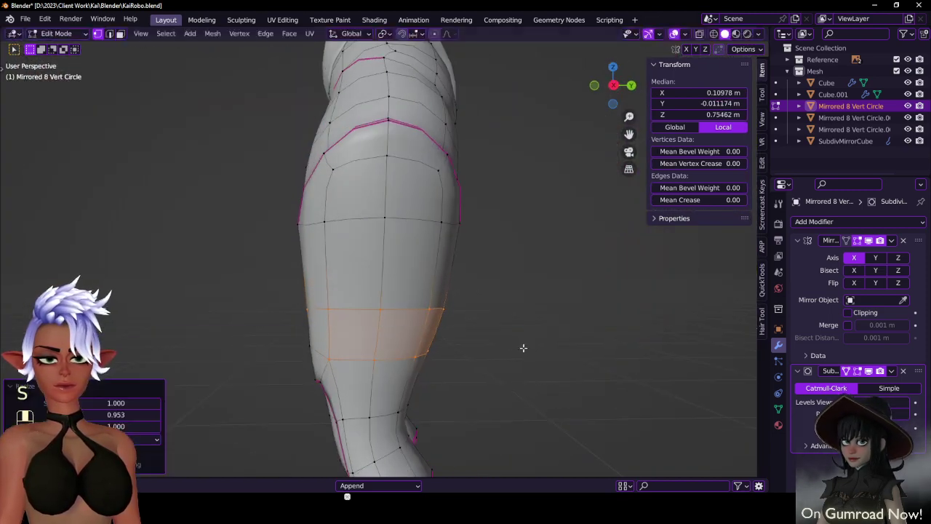
{"action": "key", "text": "g"}
{"action": "key", "text": "y"}
{"action": "left_click", "coordinate": [519, 348]}
- Return to Object Mode and save the file
{"action": "key", "text": "Tab"}
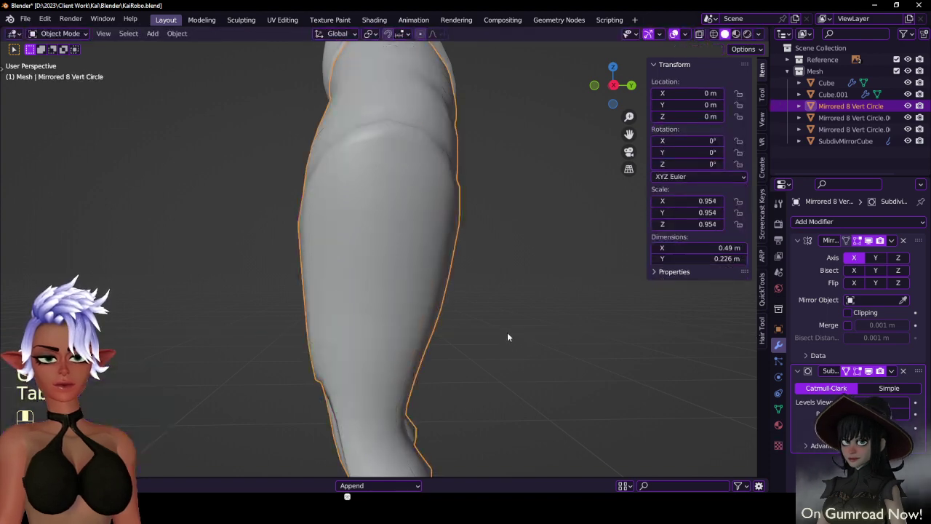
{"action": "scroll", "coordinate": [502, 330], "scroll_direction": "down", "scroll_amount": 5}
{"action": "middle_click_drag", "start_coordinate": [436, 323], "coordinate": [473, 306]}
{"action": "key", "text": "ctrl+s"}
- Examine the full figure and the profile of the legs in the right orthographic view
{"action": "scroll", "coordinate": [496, 317], "scroll_direction": "down", "scroll_amount": 3}
{"action": "scroll", "coordinate": [476, 322], "scroll_direction": "up", "scroll_amount": 2}
{"action": "scroll", "coordinate": [474, 312], "scroll_direction": "down", "scroll_amount": 5}
{"action": "left_click", "coordinate": [475, 307]}
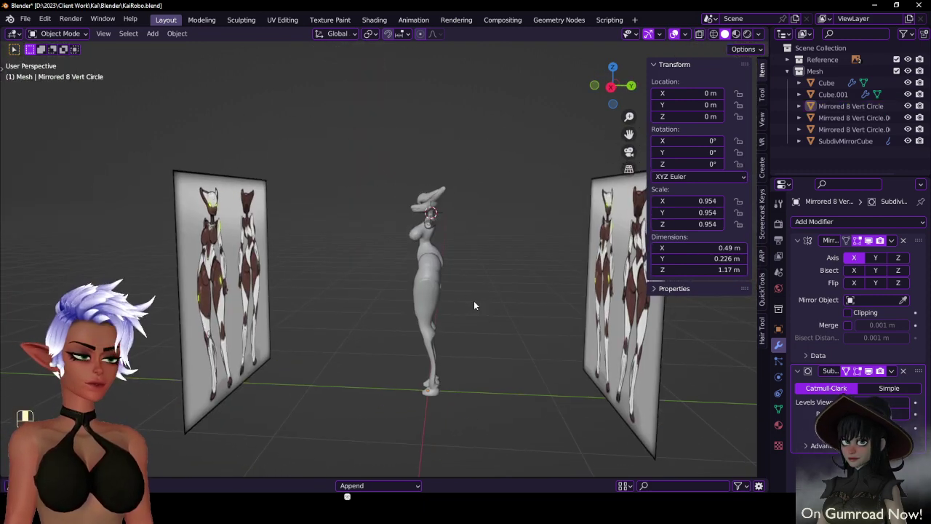
{"action": "left_click", "coordinate": [431, 285]}
{"action": "key", "text": "ctrl+KP_3"}
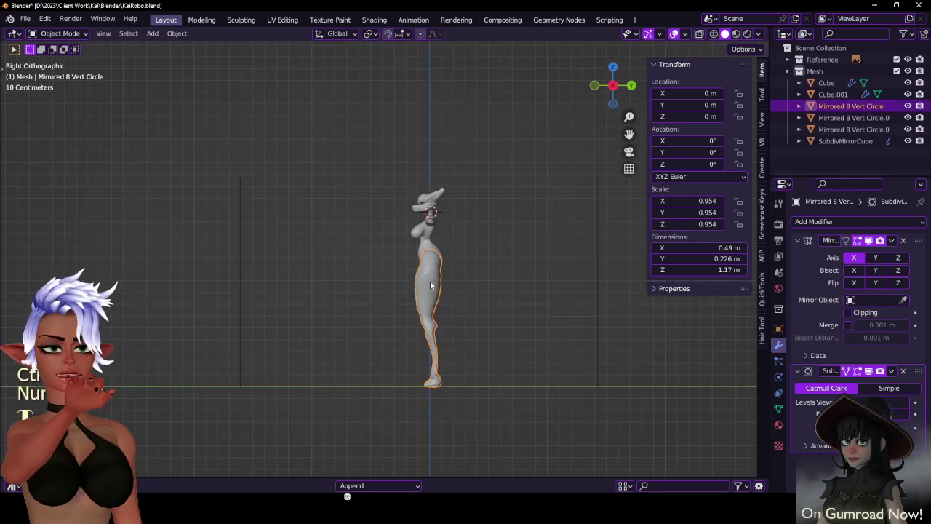
{"action": "scroll", "coordinate": [442, 291], "scroll_direction": "up", "scroll_amount": 7}
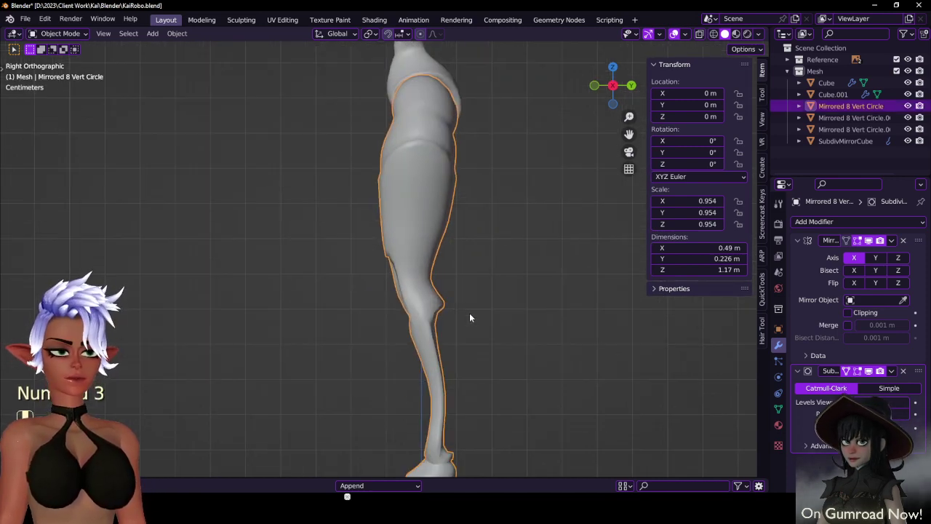
{"action": "scroll", "coordinate": [430, 313], "scroll_direction": "down", "scroll_amount": 3}
{"action": "key", "text": "Tab"}
{"action": "key", "text": "Tab"}
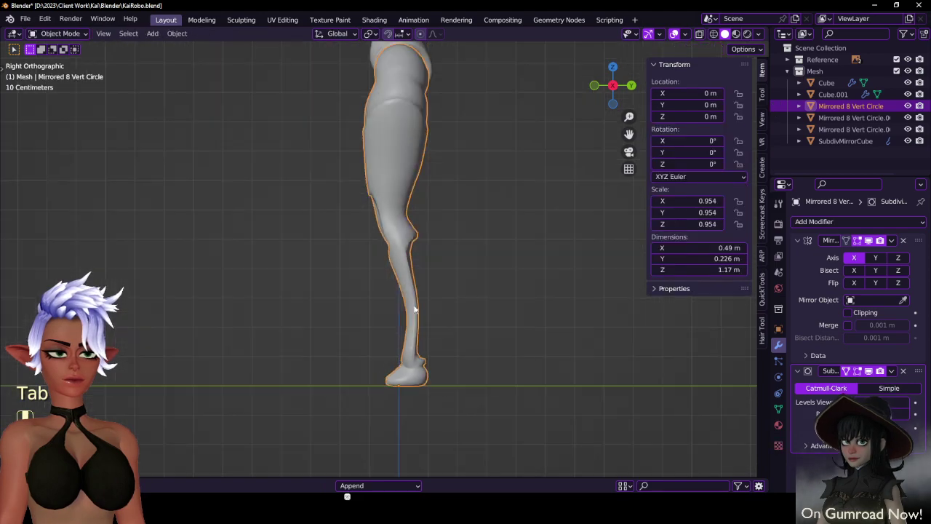
- Save the file again and compare the whole character's proportions with the front reference
{"action": "middle_click_drag", "start_coordinate": [415, 166], "coordinate": [426, 269], "text": "shift"}
{"action": "key", "text": "ctrl+s"}
{"action": "middle_click_drag", "start_coordinate": [396, 304], "coordinate": [506, 298]}
{"action": "middle_click_drag", "start_coordinate": [486, 188], "coordinate": [461, 290], "text": "shift"}
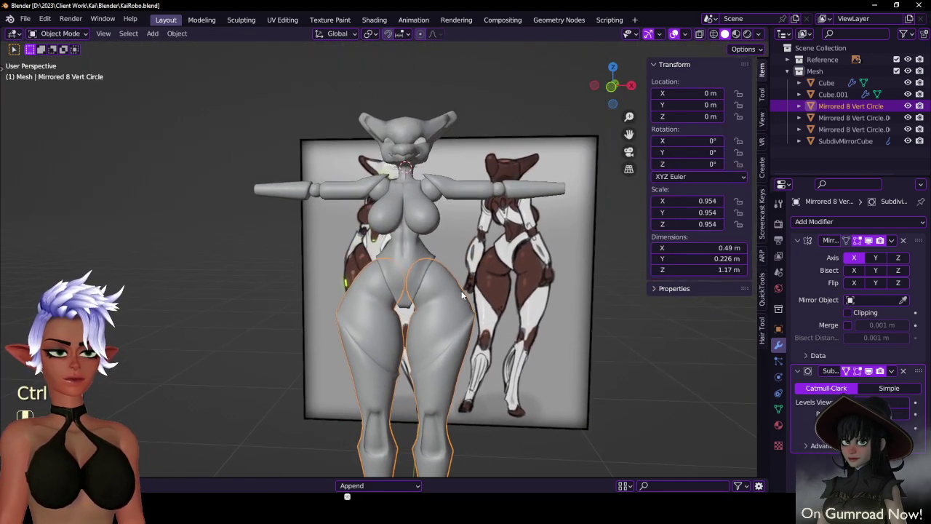
{"action": "key", "text": "KP_1"}
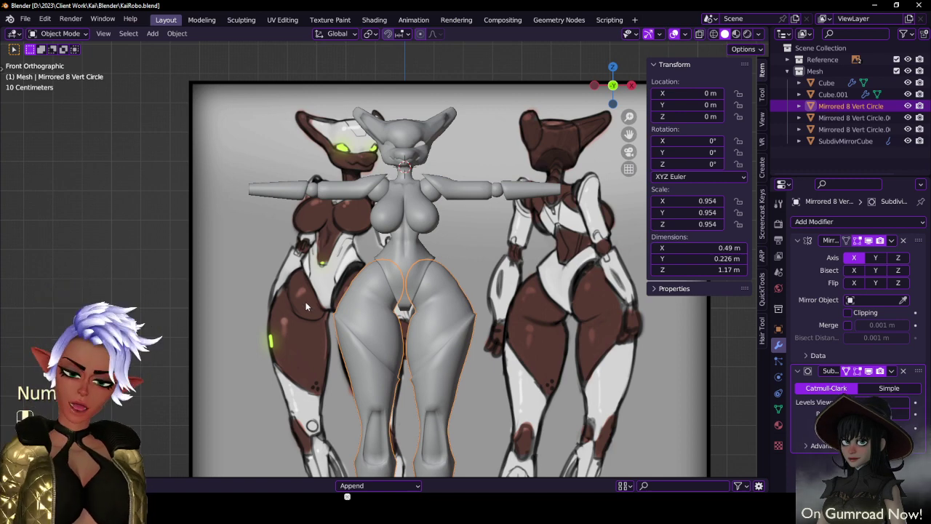
{"action": "left_click", "coordinate": [418, 293]}
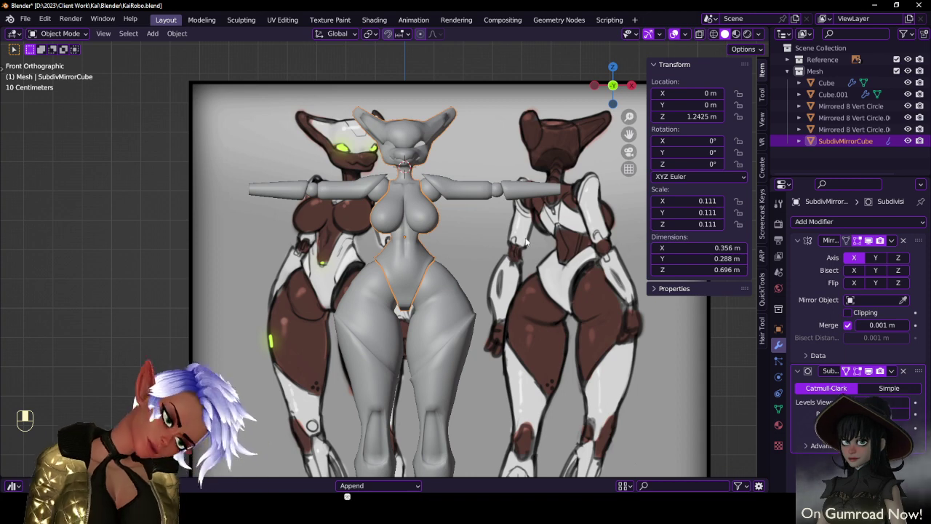
{"action": "scroll", "coordinate": [488, 233], "scroll_direction": "down", "scroll_amount": 2}
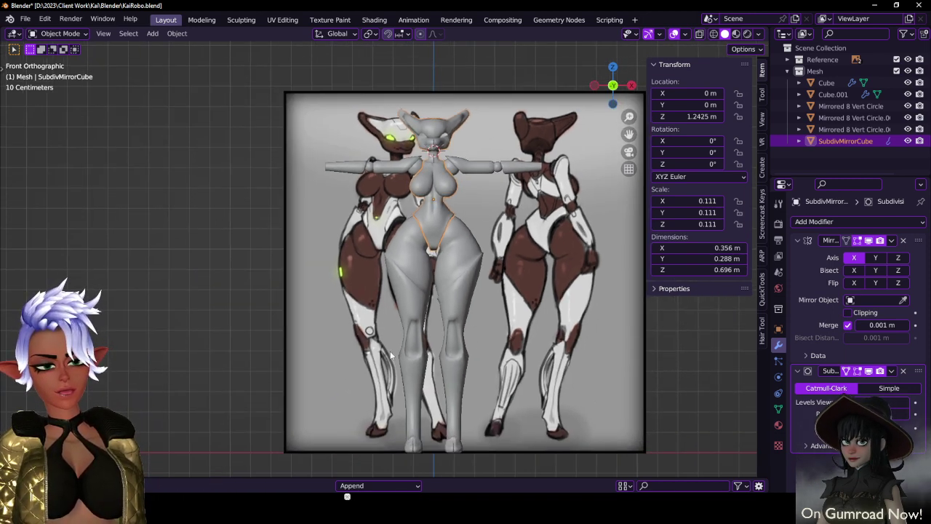
- Edit the legs mesh, select the bottom edges of the knee recess and raise them about 0.014 m along Z
{"action": "left_click", "coordinate": [454, 369]}
{"action": "key", "text": "Tab"}
{"action": "scroll", "coordinate": [454, 369], "scroll_direction": "up", "scroll_amount": 6}
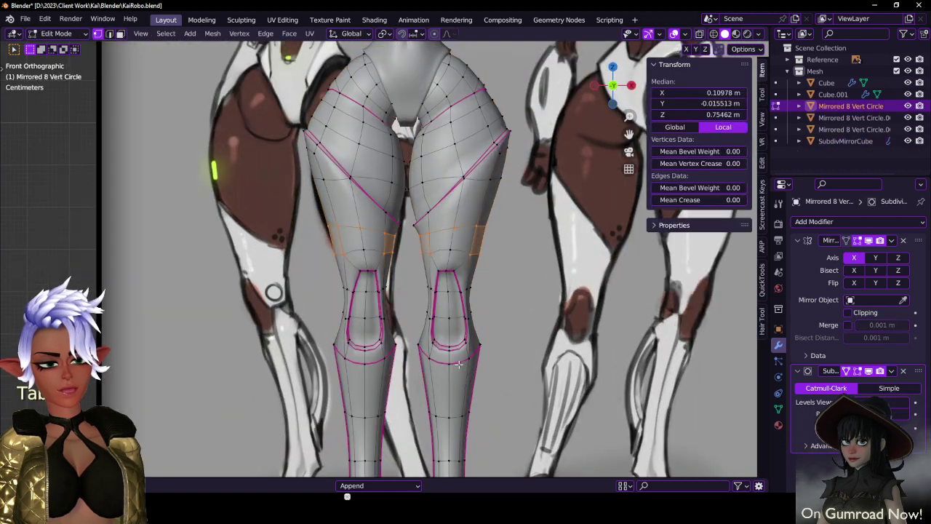
{"action": "key", "text": "b"}
{"action": "left_click_drag", "start_coordinate": [450, 347], "coordinate": [476, 355]}
{"action": "key", "text": "g"}
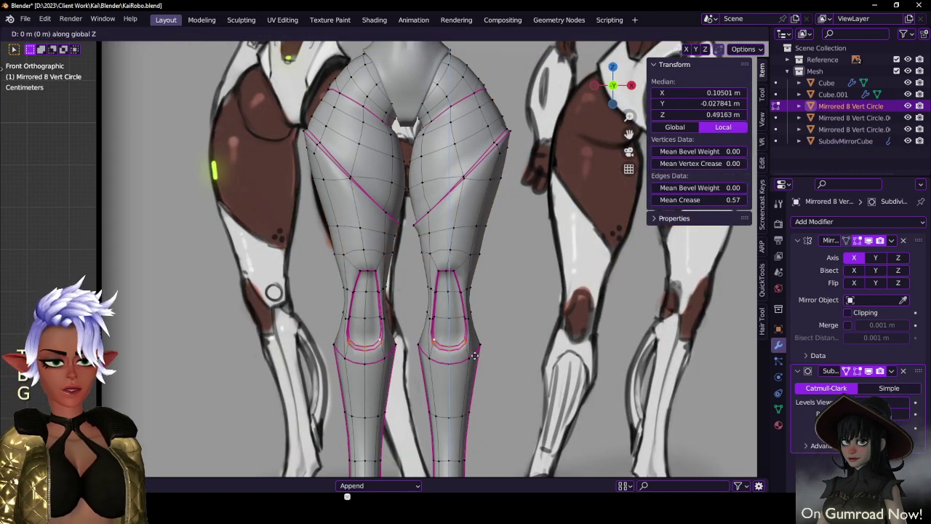
{"action": "left_click", "coordinate": [485, 347]}
- In side view, move the knee recess's bottom edges about 0.018 m forward along Y and 0.011 m up along Z
{"action": "key", "text": "KP_3"}
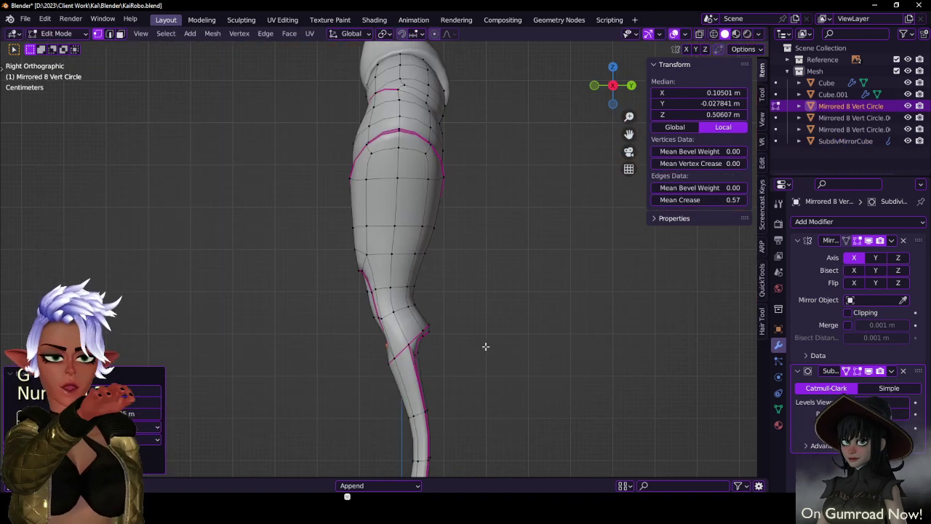
{"action": "scroll", "coordinate": [483, 347], "scroll_direction": "up", "scroll_amount": 3}
{"action": "key", "text": "g"}
{"action": "left_click", "coordinate": [456, 334]}
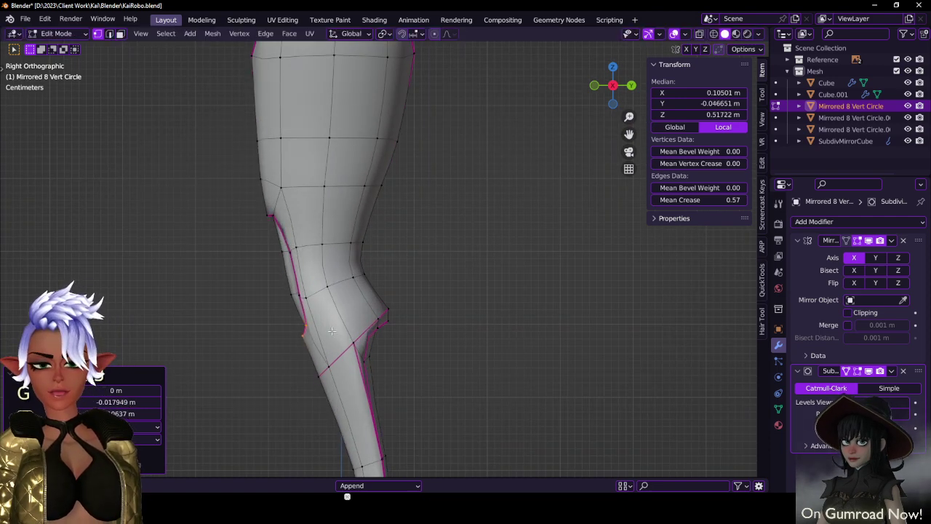
- In wireframe display, nudge the knee recess's bottom inner edge vertices slightly forward along Y
{"action": "key", "text": "z"}
{"action": "left_click", "coordinate": [291, 319]}
{"action": "scroll", "coordinate": [308, 318], "scroll_direction": "up", "scroll_amount": 3}
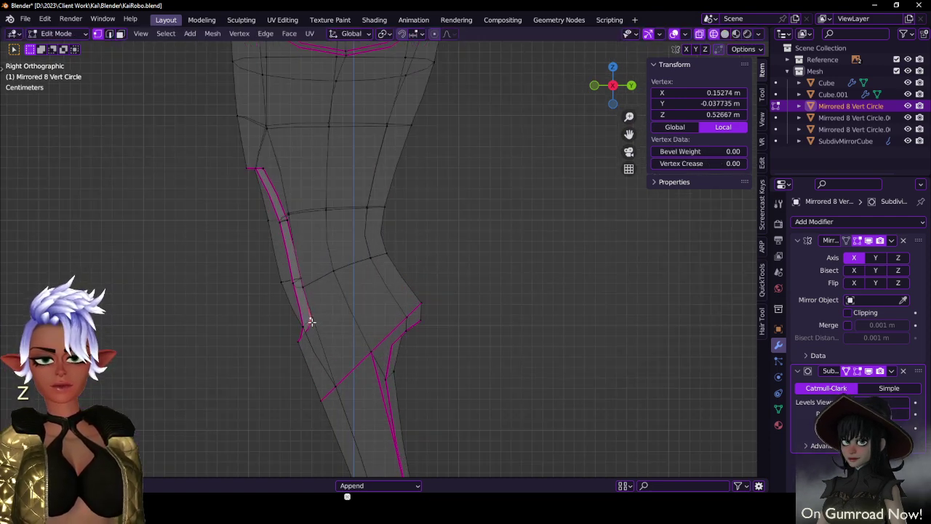
{"action": "key", "text": "g"}
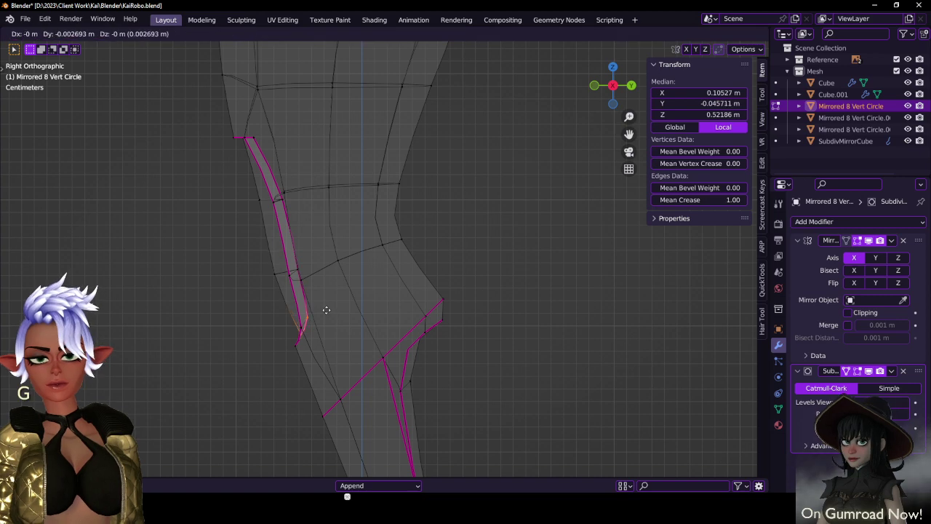
{"action": "left_click", "coordinate": [322, 307]}
- Box-select the row of vertices crossing the knee recess just above its bottom and nudge it slightly
{"action": "left_click", "coordinate": [271, 275]}
{"action": "key", "text": "b"}
{"action": "left_click_drag", "start_coordinate": [259, 260], "coordinate": [311, 289]}
{"action": "key", "text": "g"}
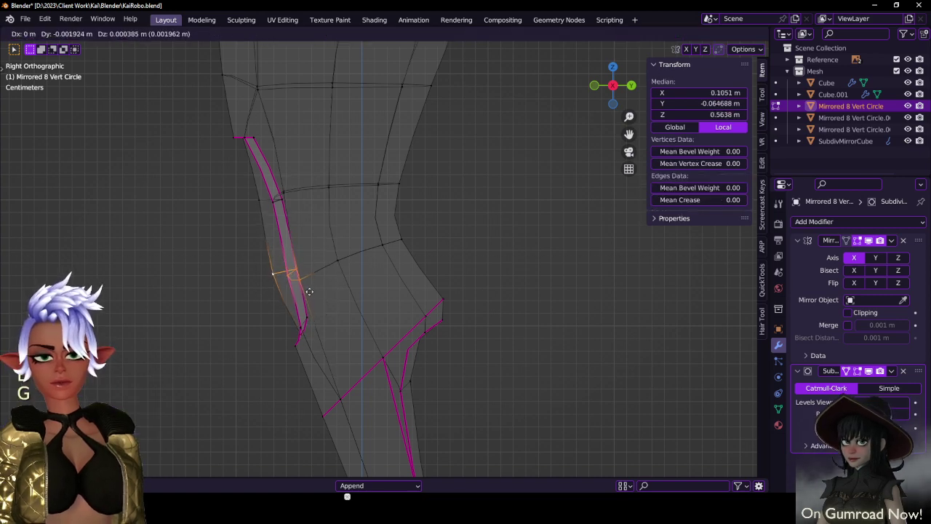
{"action": "left_click", "coordinate": [315, 257]}
- Raise the recess's inner side vertices in that row about 0.016 m along Z and shift them about 0.003 m forward along Y
{"action": "left_click", "coordinate": [301, 280]}
{"action": "key", "text": "g"}
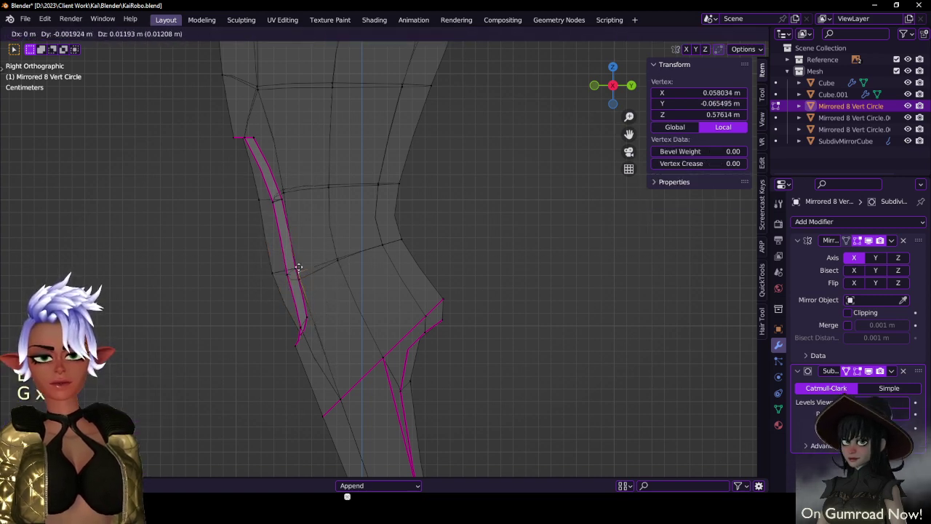
{"action": "left_click", "coordinate": [303, 272]}
{"action": "left_click_drag", "start_coordinate": [293, 276], "coordinate": [302, 282]}
{"action": "key", "text": "g"}
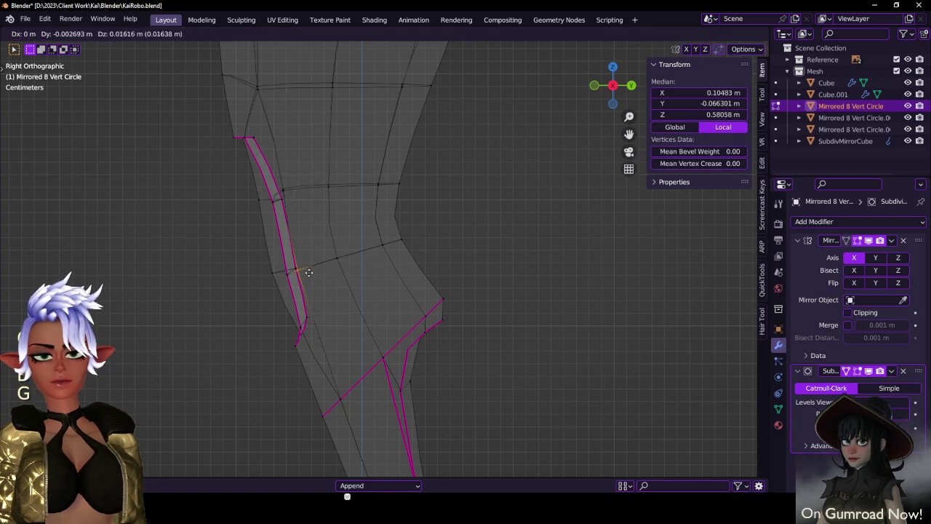
{"action": "left_click", "coordinate": [309, 272]}
- Box-select the row's vertices along the recess edges, raise them about 0.003 m along Z and rotate them into line with the loop
{"action": "left_click", "coordinate": [267, 260]}
{"action": "left_click", "coordinate": [287, 271]}
{"action": "key", "text": "b"}
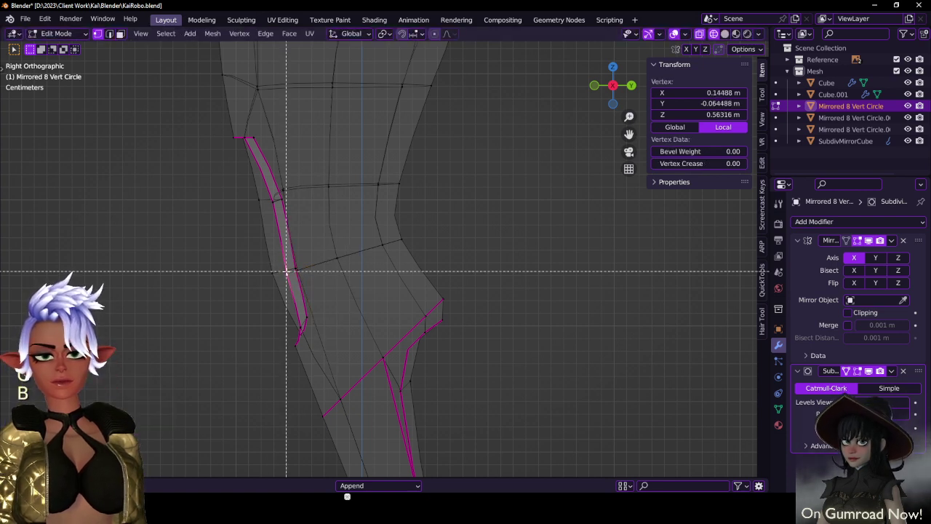
{"action": "left_click_drag", "start_coordinate": [290, 271], "coordinate": [309, 277]}
{"action": "key", "text": "g"}
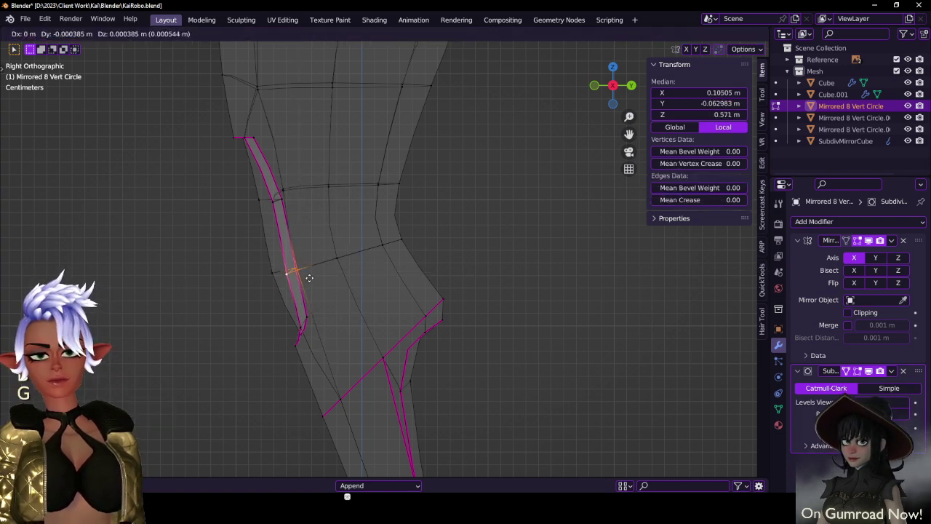
{"action": "left_click", "coordinate": [309, 276]}
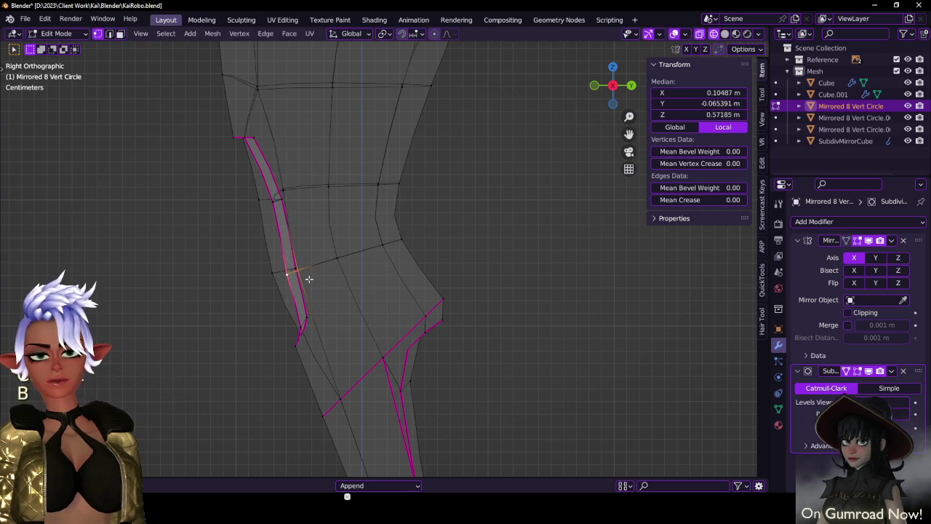
{"action": "key", "text": "g"}
{"action": "left_click", "coordinate": [308, 276]}
{"action": "key", "text": "r"}
{"action": "left_click", "coordinate": [370, 252]}
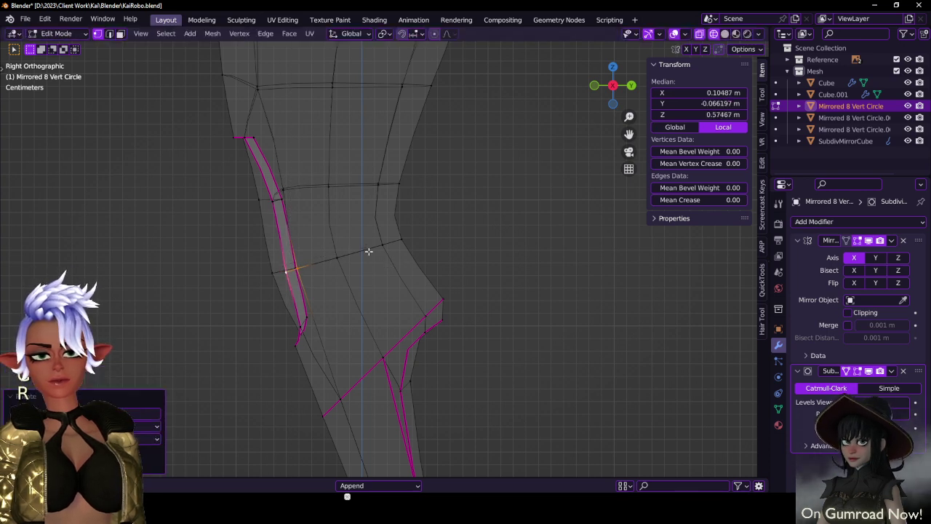
- Box-select the whole edge loop across the knee, rotate it about 2.8° in side view and return to object mode with solid shading
{"action": "left_click", "coordinate": [266, 259]}
{"action": "key", "text": "b"}
{"action": "left_click_drag", "start_coordinate": [245, 243], "coordinate": [387, 283]}
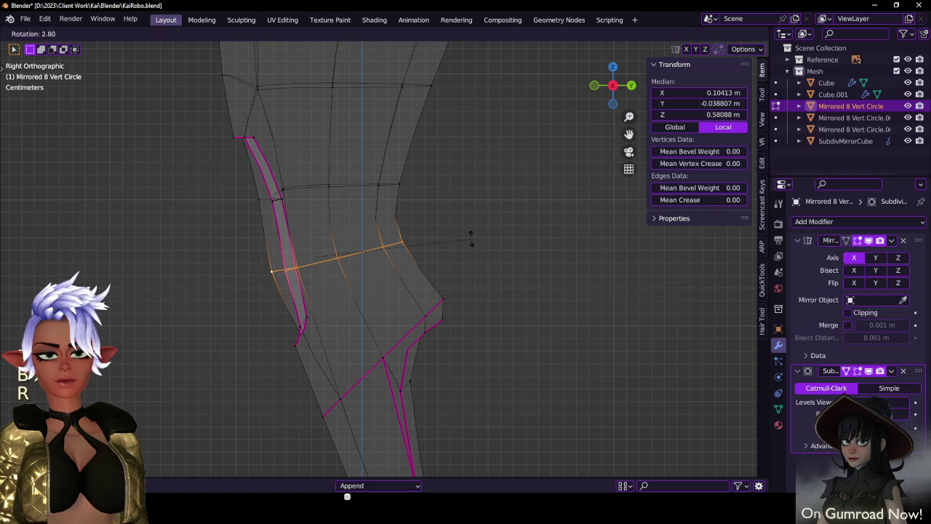
{"action": "left_click", "coordinate": [348, 263]}
{"action": "mouse_move", "coordinate": [372, 241]}
{"action": "middle_mouse_down", "text": "shift"}
{"action": "mouse_move", "coordinate": [387, 267]}
{"action": "mouse_move", "coordinate": [452, 291]}
{"action": "mouse_move", "coordinate": [459, 313]}
{"action": "mouse_move", "coordinate": [427, 283]}
{"action": "mouse_move", "coordinate": [440, 270]}
{"action": "mouse_move", "coordinate": [428, 301]}
{"action": "mouse_move", "coordinate": [436, 305]}
{"action": "mouse_move", "coordinate": [527, 310]}
{"action": "mouse_move", "coordinate": [472, 299]}
{"action": "mouse_move", "coordinate": [453, 250]}
{"action": "mouse_move", "coordinate": [448, 273]}
{"action": "mouse_move", "coordinate": [382, 282]}
{"action": "mouse_move", "coordinate": [480, 284]}
{"action": "mouse_move", "coordinate": [407, 279]}
{"action": "mouse_move", "coordinate": [433, 279]}
{"action": "middle_mouse_up", "text": "shift"}
{"action": "scroll", "coordinate": [391, 259], "scroll_direction": "down", "scroll_amount": 5}
{"action": "key", "text": "Tab"}
{"action": "key", "text": "z"}
{"action": "key", "text": "KP_3"}
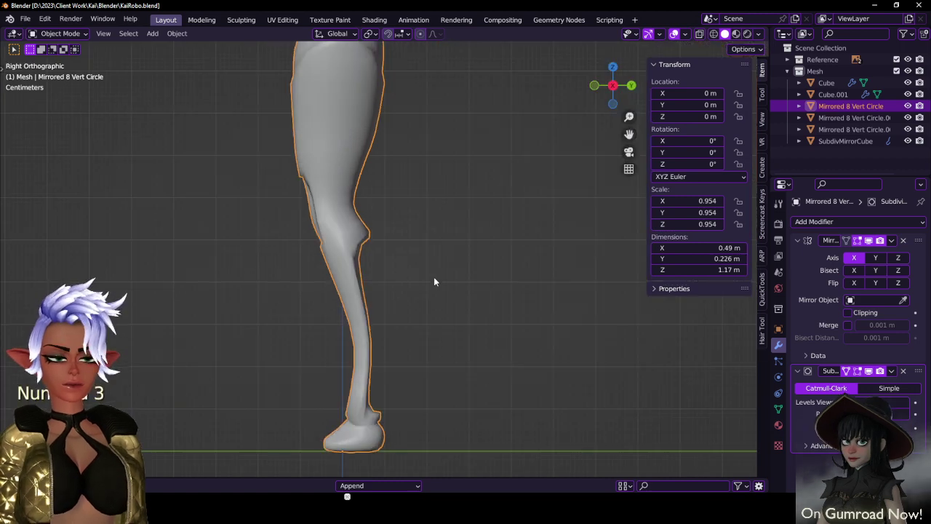
- Edit the legs mesh, select the shin's bottom edge path around the ankle, rip it from the seam above the foot and move it up
{"action": "key", "text": "Tab"}
{"action": "scroll", "coordinate": [422, 349], "scroll_direction": "up", "scroll_amount": 2}
{"action": "scroll", "coordinate": [379, 405], "scroll_direction": "down", "scroll_amount": 2}
{"action": "scroll", "coordinate": [379, 404], "scroll_direction": "up", "scroll_amount": 3}
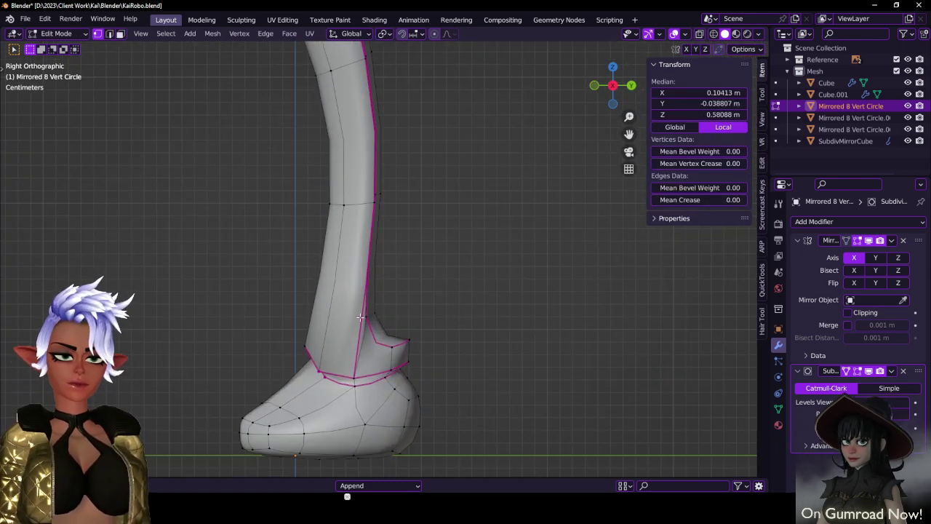
{"action": "middle_click_drag", "start_coordinate": [359, 314], "coordinate": [447, 329]}
{"action": "left_click", "coordinate": [390, 335]}
{"action": "left_click", "coordinate": [439, 356], "text": "ctrl"}
{"action": "left_click", "coordinate": [486, 343], "text": "ctrl"}
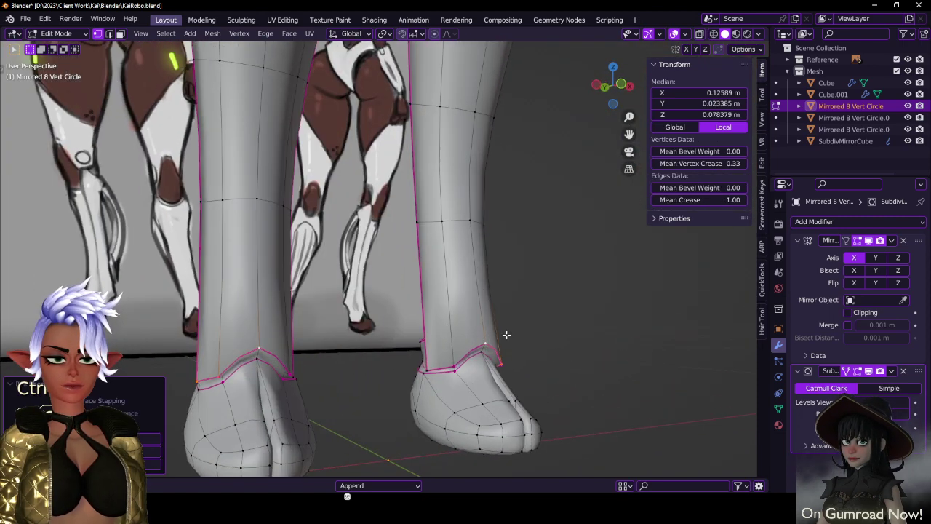
{"action": "key", "text": "v"}
{"action": "key", "text": "g"}
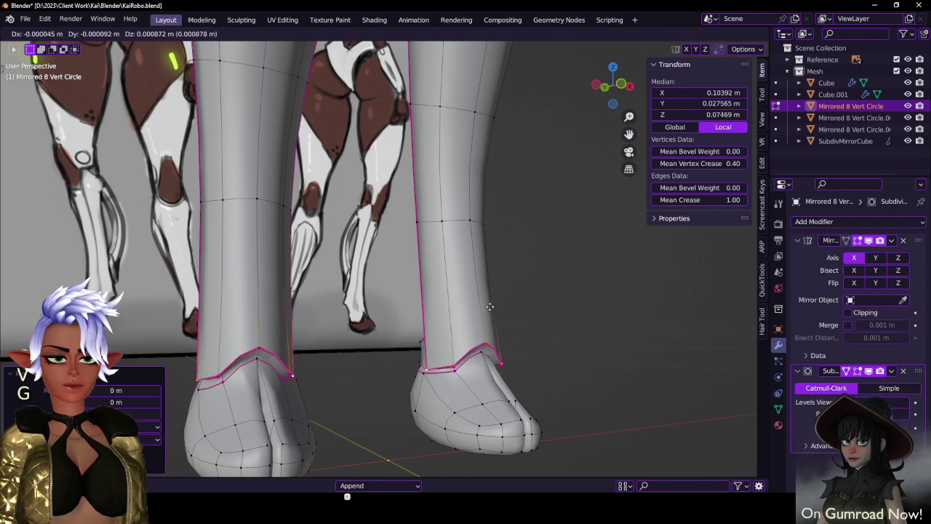
{"action": "left_click", "coordinate": [497, 307]}
- Select both open ankle borders, join them with Bridge Edge Loops and add one centred loop cut around the new band
{"action": "middle_click_drag", "start_coordinate": [497, 307], "coordinate": [421, 355]}
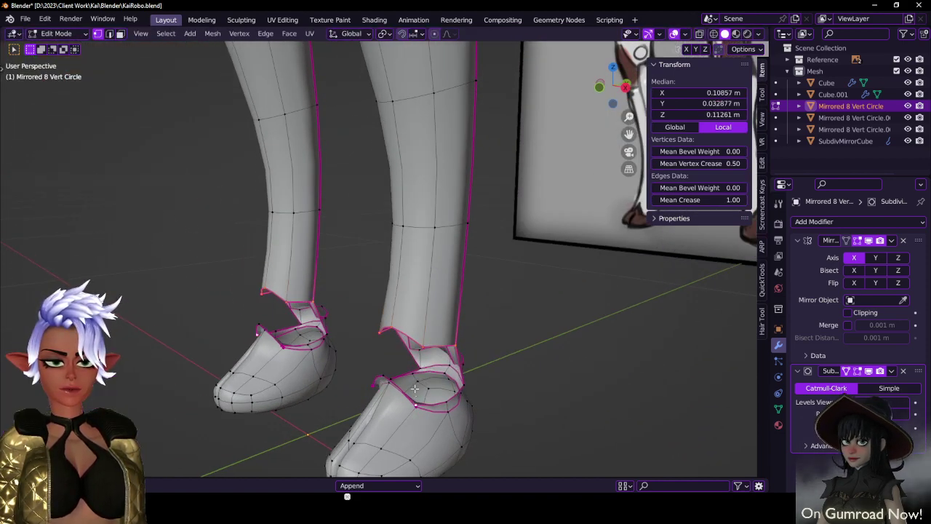
{"action": "middle_click_drag", "start_coordinate": [415, 388], "coordinate": [553, 353]}
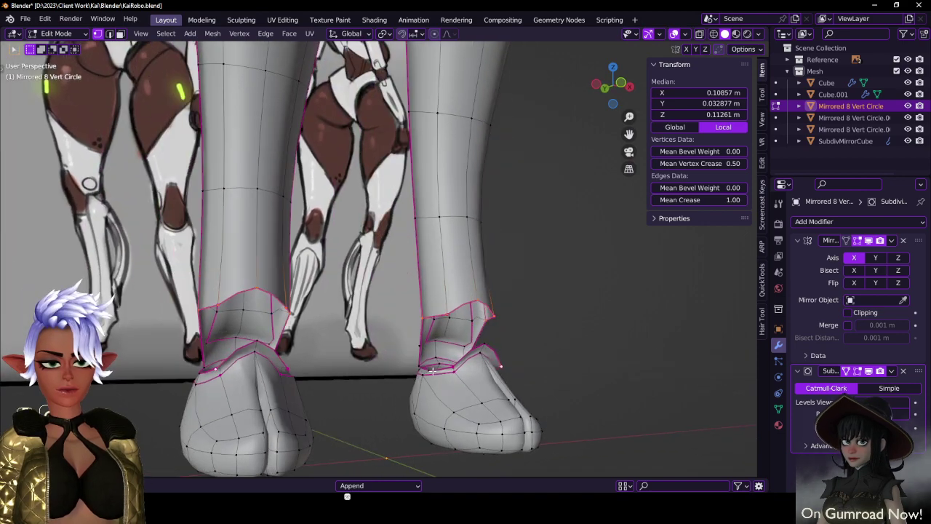
{"action": "middle_click_drag", "start_coordinate": [490, 361], "coordinate": [423, 378]}
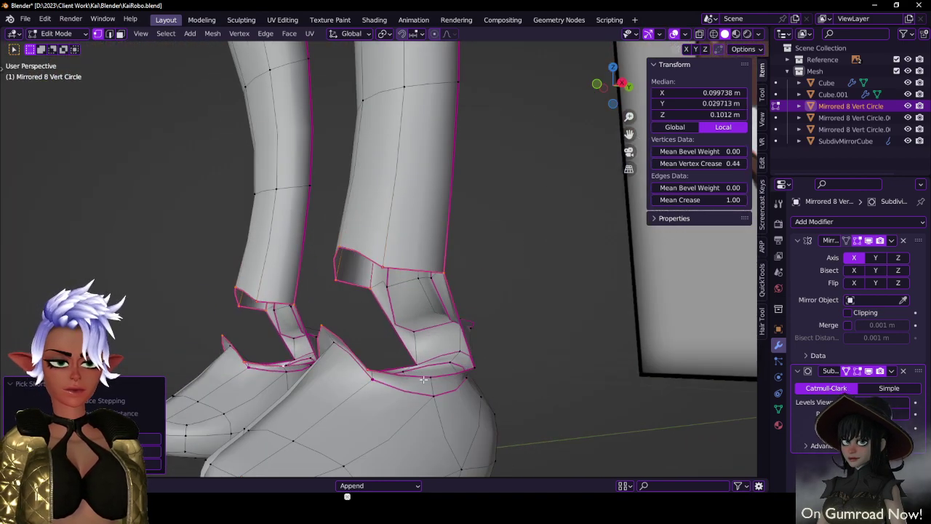
{"action": "key", "text": "q"}
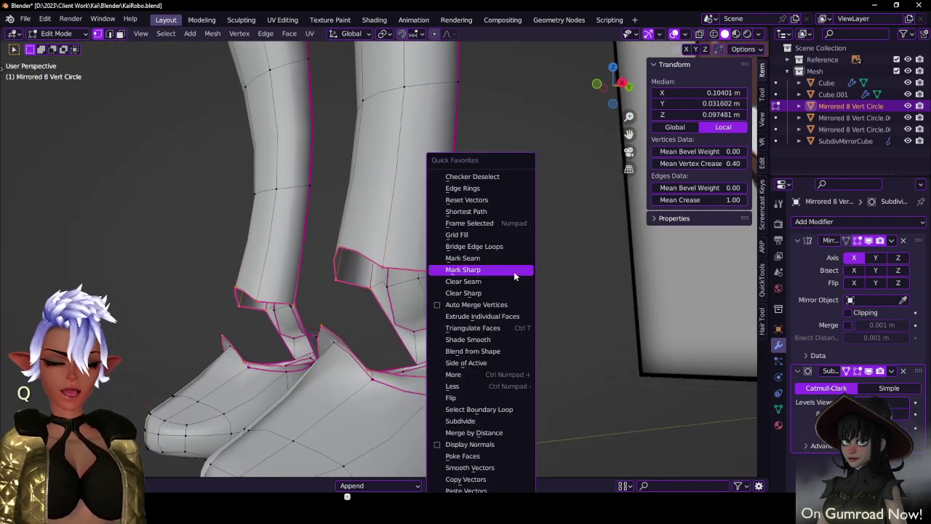
{"action": "left_click", "coordinate": [501, 251]}
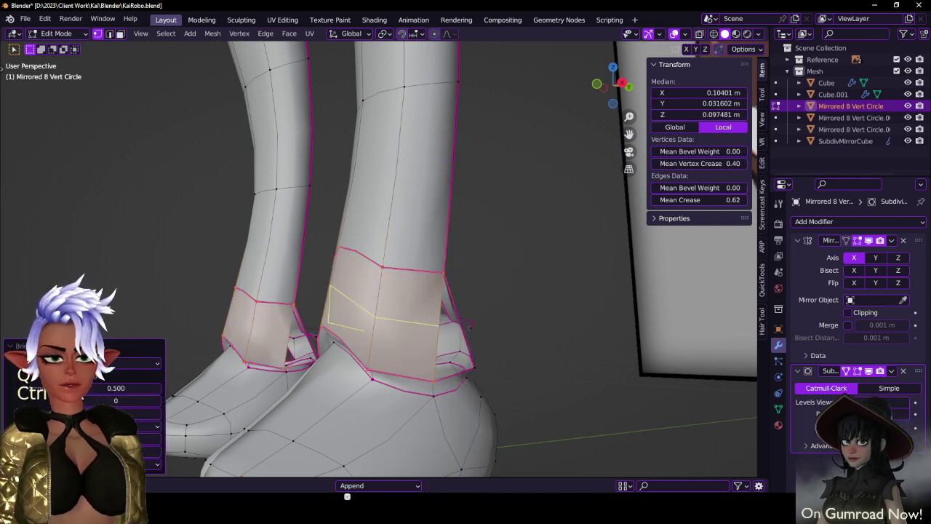
{"action": "left_click", "coordinate": [423, 305]}
{"action": "right_click", "coordinate": [424, 305]}
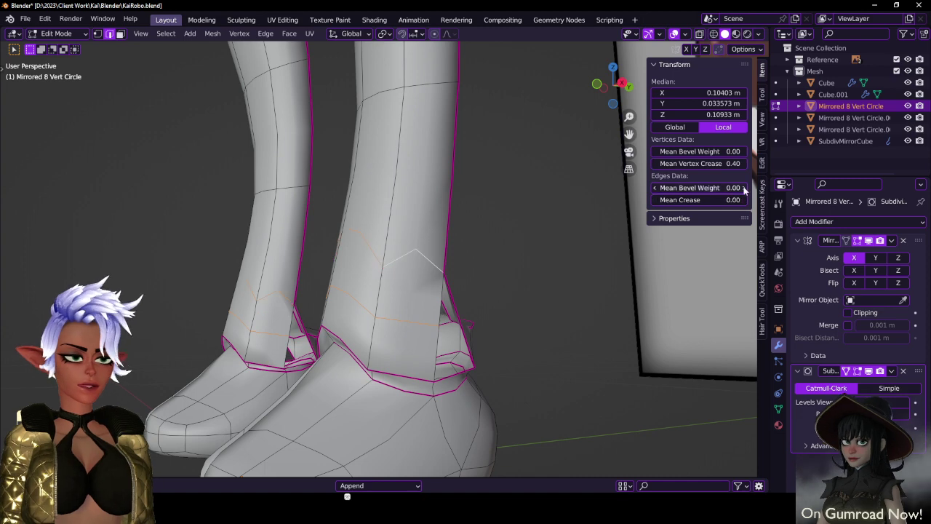
- Fill the two remaining triangular gaps between the new ankle band and the block at the back of the ankle
{"action": "middle_click_drag", "start_coordinate": [318, 337], "coordinate": [432, 318]}
{"action": "left_click", "coordinate": [238, 307], "text": "alt"}
{"action": "key", "text": "f"}
{"action": "left_click", "coordinate": [352, 309], "text": "alt"}
{"action": "key", "text": "f"}
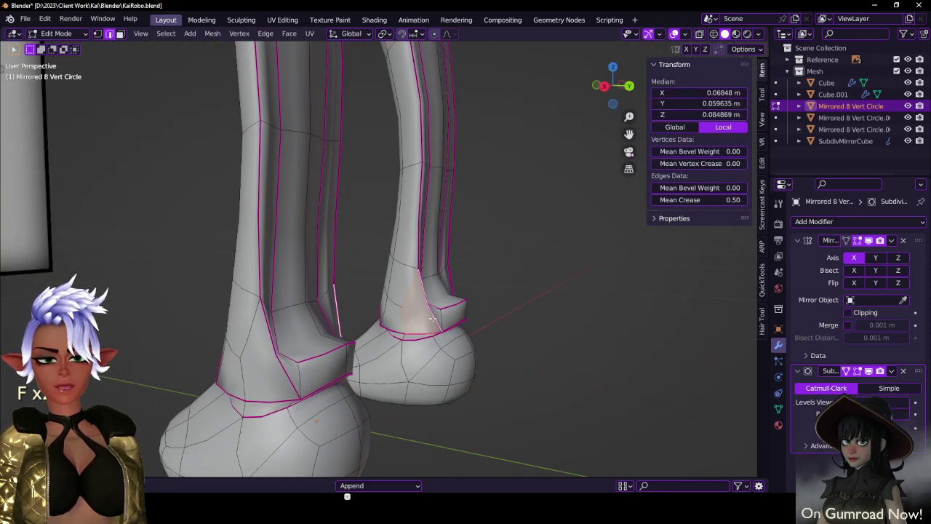
- In side view, box-select the top vertices of the block behind the ankle and move them up and about 0.008 m backward along Y
{"action": "key", "text": "KP_3"}
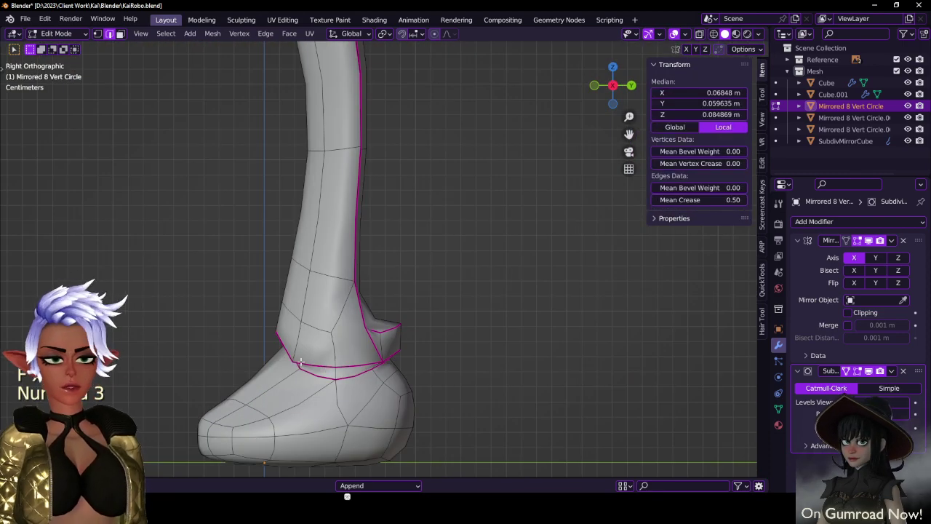
{"action": "key", "text": "z"}
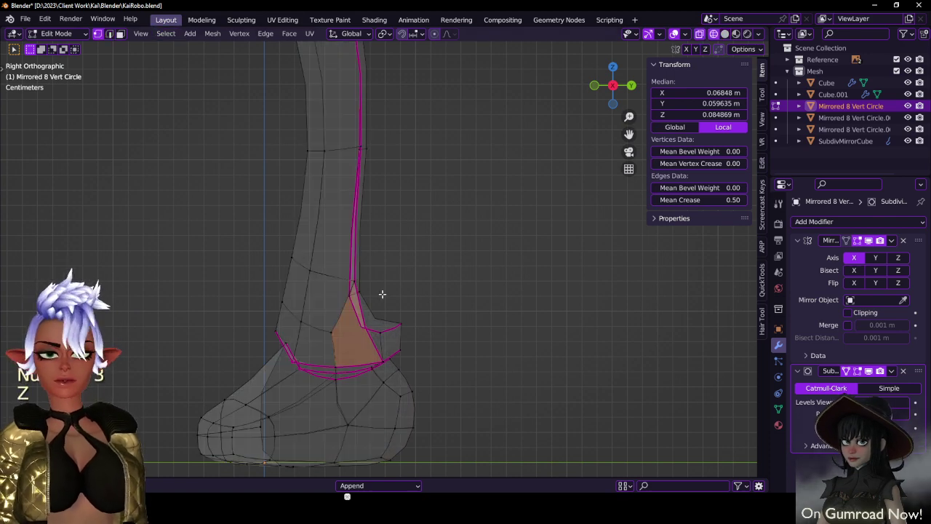
{"action": "left_click", "coordinate": [365, 289]}
{"action": "key", "text": "b"}
{"action": "left_click_drag", "start_coordinate": [333, 270], "coordinate": [408, 341]}
{"action": "key", "text": "g"}
{"action": "left_click", "coordinate": [423, 298]}
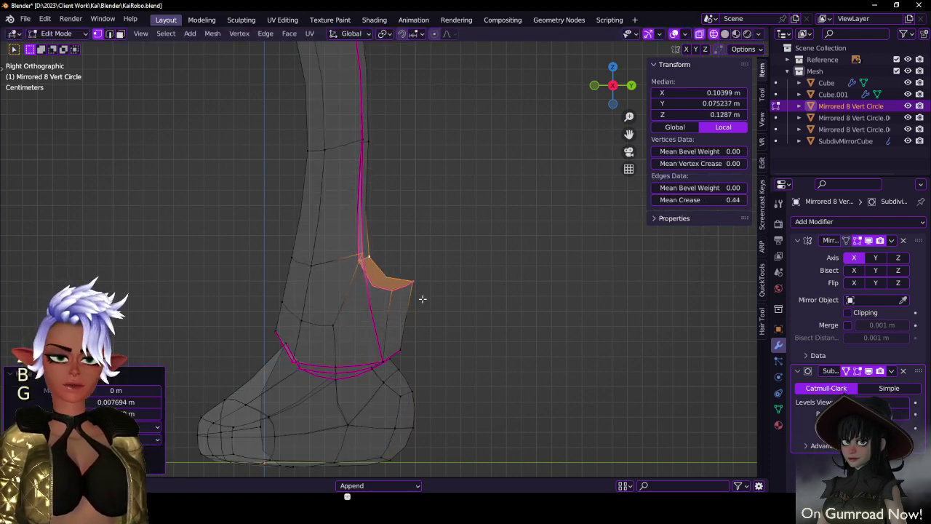
{"action": "left_click", "coordinate": [333, 324]}
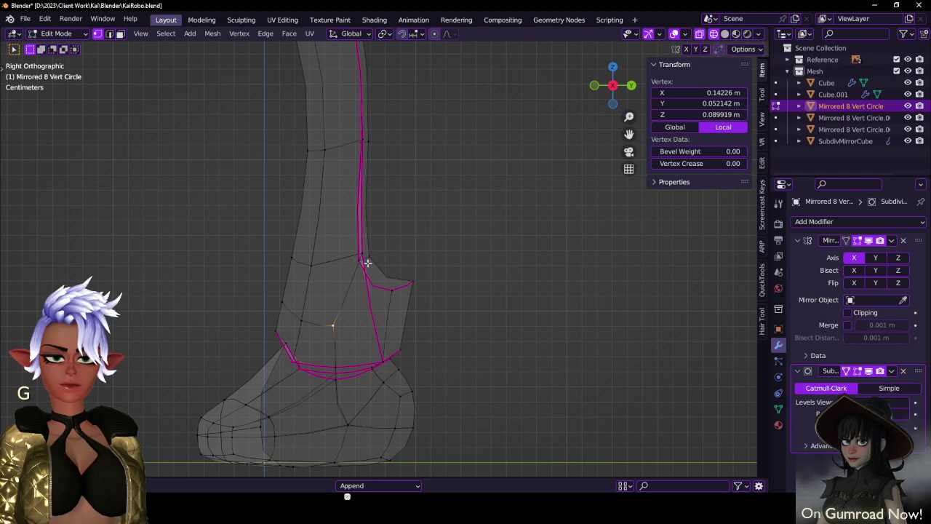
{"action": "key", "text": "z"}
{"action": "left_click", "coordinate": [436, 321]}
- Select the new edge loop around the ankle and scale it up slightly
{"action": "mouse_move", "coordinate": [435, 320]}
{"action": "middle_mouse_down"}
{"action": "mouse_move", "coordinate": [343, 323]}
{"action": "mouse_move", "coordinate": [330, 343]}
{"action": "mouse_move", "coordinate": [358, 339]}
{"action": "mouse_move", "coordinate": [390, 310]}
{"action": "mouse_move", "coordinate": [405, 324]}
{"action": "mouse_move", "coordinate": [483, 315]}
{"action": "mouse_move", "coordinate": [478, 339]}
{"action": "mouse_move", "coordinate": [470, 308]}
{"action": "mouse_move", "coordinate": [485, 343]}
{"action": "mouse_move", "coordinate": [448, 350]}
{"action": "mouse_move", "coordinate": [517, 355]}
{"action": "mouse_move", "coordinate": [372, 312]}
{"action": "middle_mouse_up"}
{"action": "key", "text": "Tab"}
{"action": "key", "text": "Tab"}
{"action": "left_click", "coordinate": [467, 306], "text": "alt"}
{"action": "key", "text": "s"}
{"action": "left_click", "coordinate": [503, 298]}
- Select the ankle's bottom seam vertices just above the foot and scale them along X
{"action": "left_click", "coordinate": [473, 357]}
{"action": "left_click", "coordinate": [428, 333], "text": "ctrl"}
{"action": "left_click", "coordinate": [416, 346]}
{"action": "left_click", "coordinate": [422, 348], "text": "alt+shift"}
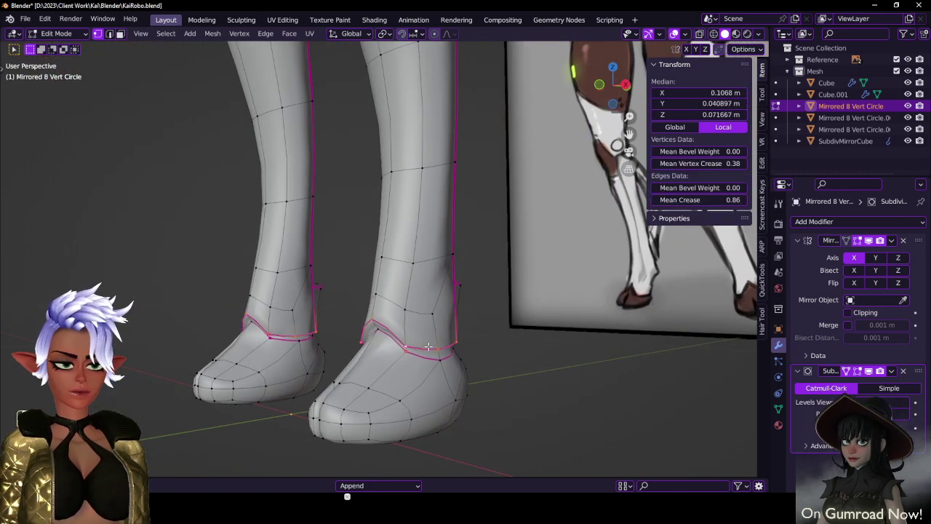
{"action": "left_click", "coordinate": [431, 347]}
{"action": "left_click", "coordinate": [429, 346], "text": "alt+shift"}
{"action": "key", "text": "s"}
{"action": "key", "text": "x"}
{"action": "left_click", "coordinate": [470, 295]}
- Connect the ankle loop's end vertices to the back block's top corner vertices on the outer and inner sides
{"action": "middle_click_drag", "start_coordinate": [469, 295], "coordinate": [399, 309]}
{"action": "left_click", "coordinate": [316, 262]}
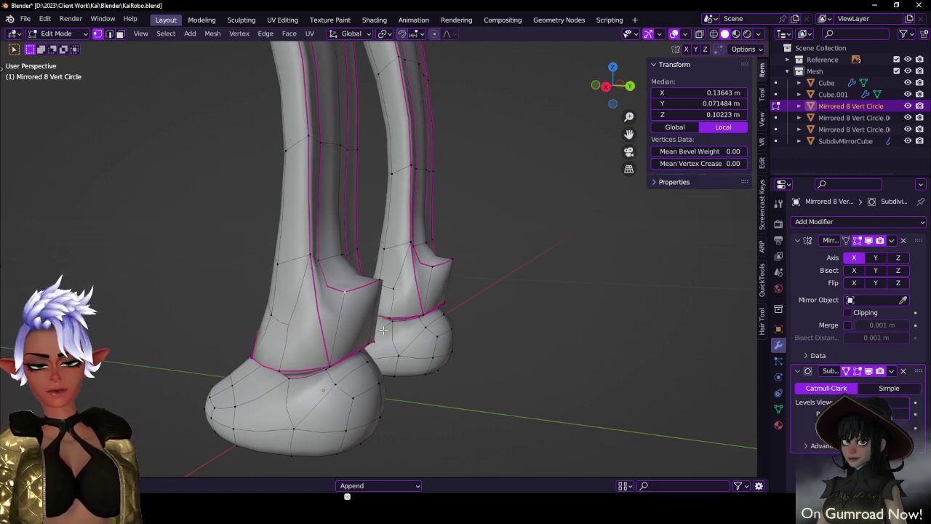
{"action": "key", "text": "j"}
{"action": "middle_click_drag", "start_coordinate": [385, 330], "coordinate": [333, 325]}
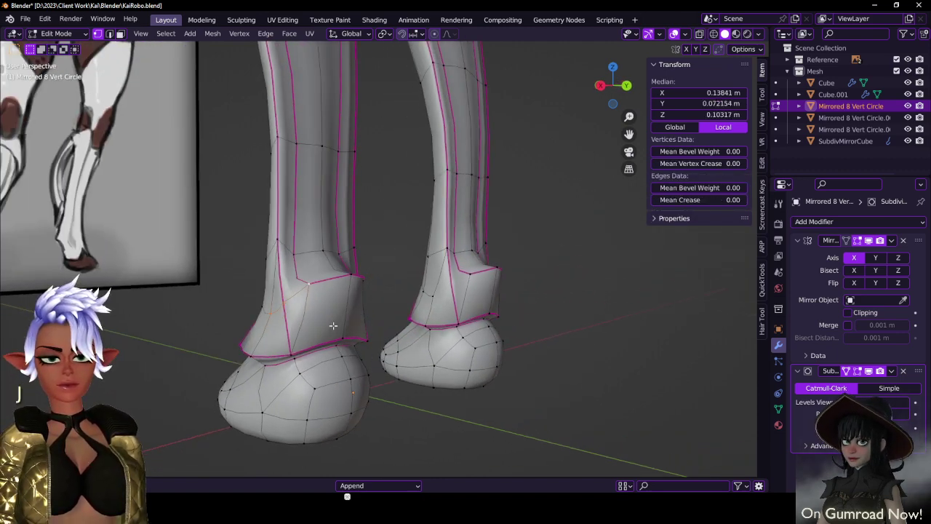
{"action": "middle_click_drag", "start_coordinate": [442, 304], "coordinate": [359, 292]}
{"action": "left_click", "coordinate": [358, 277]}
{"action": "left_click", "coordinate": [394, 302], "text": "shift"}
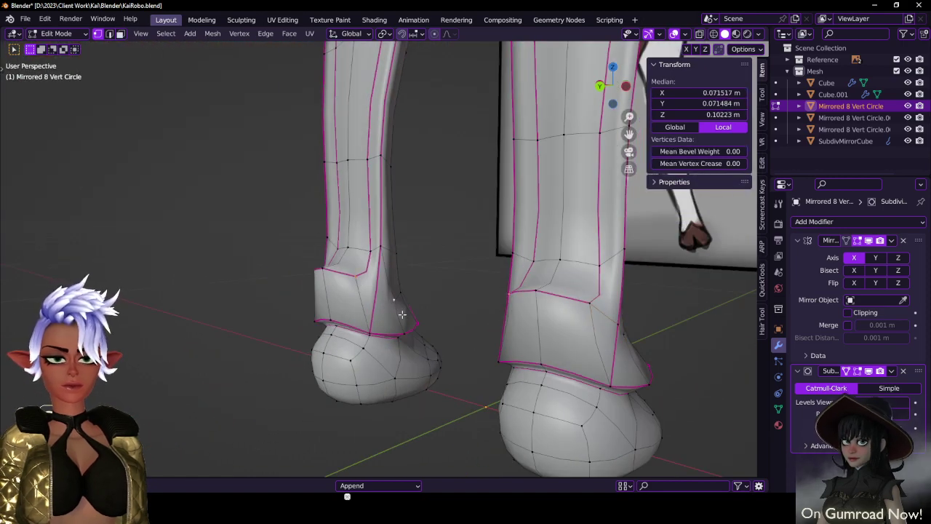
{"action": "key", "text": "j"}
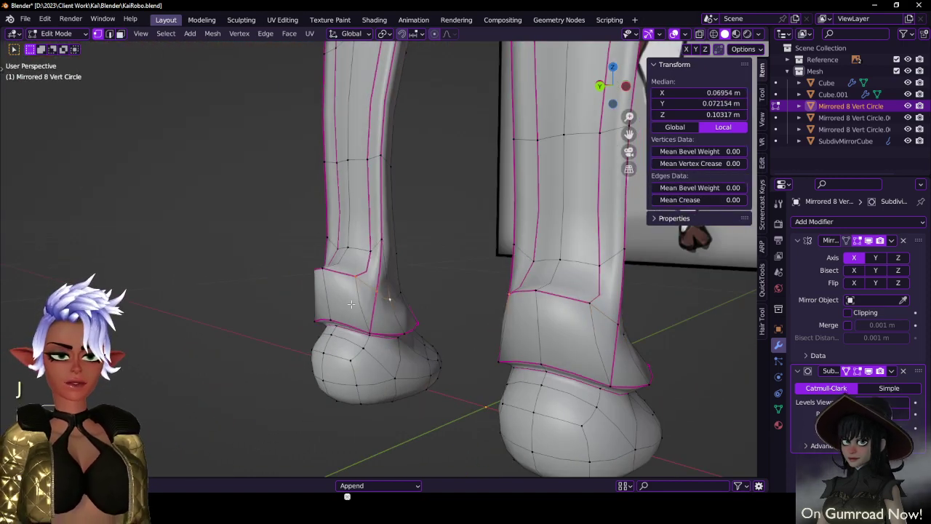
- Add one centred horizontal loop cut across the block at the back of the ankle
{"action": "key", "text": "ctrl+r"}
{"action": "left_click", "coordinate": [351, 305]}
{"action": "right_click", "coordinate": [350, 304]}
{"action": "middle_click_drag", "start_coordinate": [351, 304], "coordinate": [310, 296]}
{"action": "scroll", "coordinate": [497, 304], "scroll_direction": "down", "scroll_amount": 2}
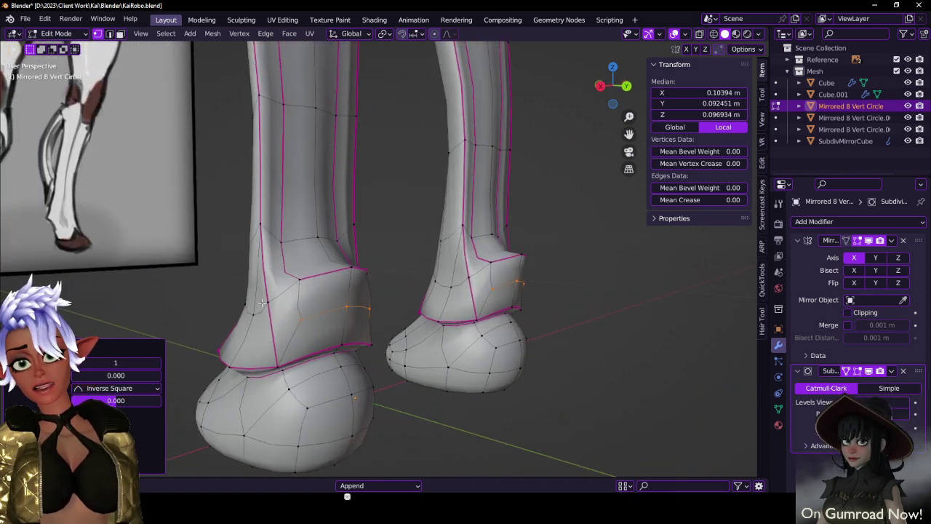
- Merge the new cut's end vertices with the neighbouring side-edge vertices at their centre, on the outer and inner sides of the ankle
{"action": "left_click", "coordinate": [268, 301]}
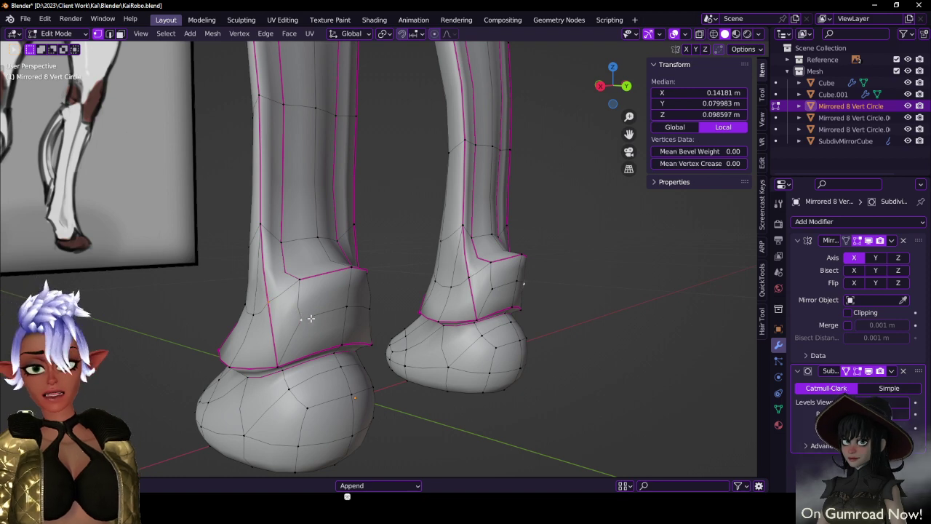
{"action": "key", "text": "m"}
{"action": "left_click", "coordinate": [312, 320]}
{"action": "middle_click_drag", "start_coordinate": [401, 303], "coordinate": [333, 304]}
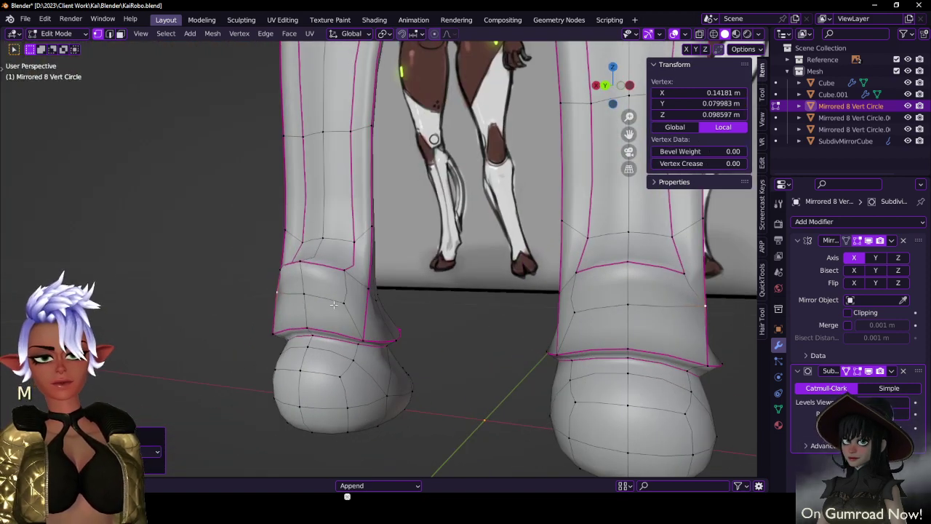
{"action": "key", "text": "m"}
{"action": "left_click", "coordinate": [385, 316]}
{"action": "middle_click_drag", "start_coordinate": [384, 316], "coordinate": [437, 306]}
{"action": "scroll", "coordinate": [436, 306], "scroll_direction": "up", "scroll_amount": 2}
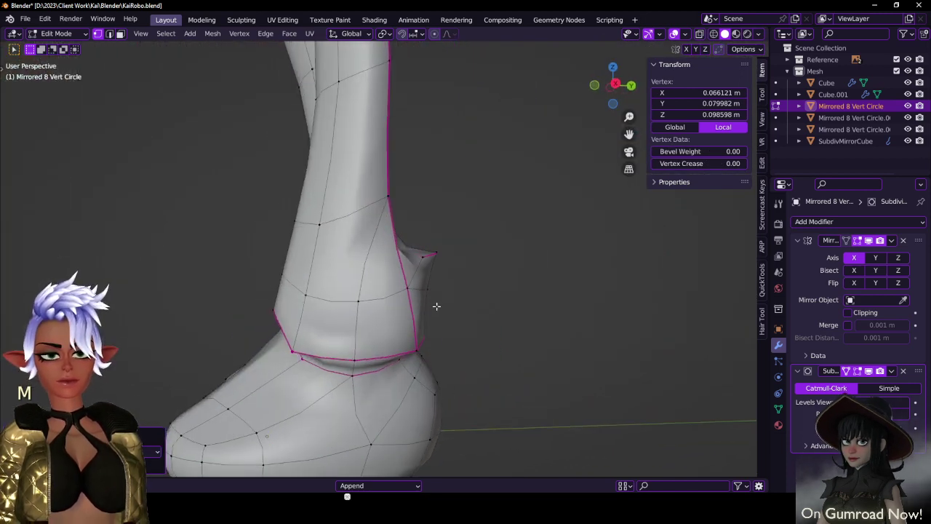
{"action": "key", "text": "KP_3"}
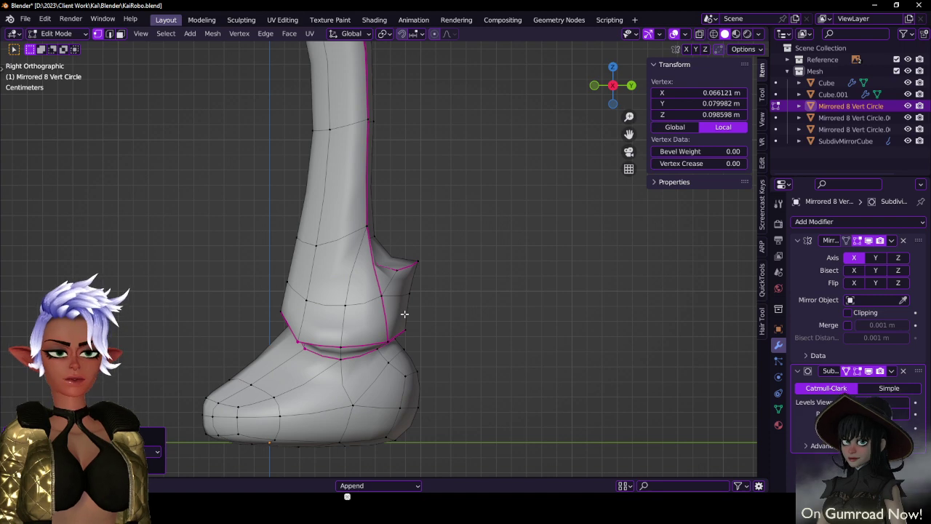
- Remove the crease from the ankle's lower vertical side edges and crease the short diagonal edges at the back block's top corners
{"action": "middle_click_drag", "start_coordinate": [404, 313], "coordinate": [309, 315]}
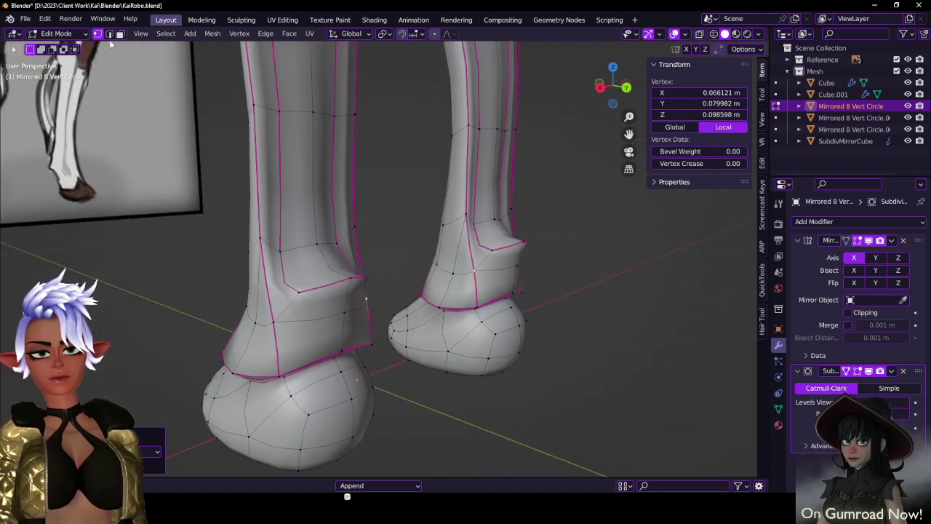
{"action": "left_click", "coordinate": [109, 34]}
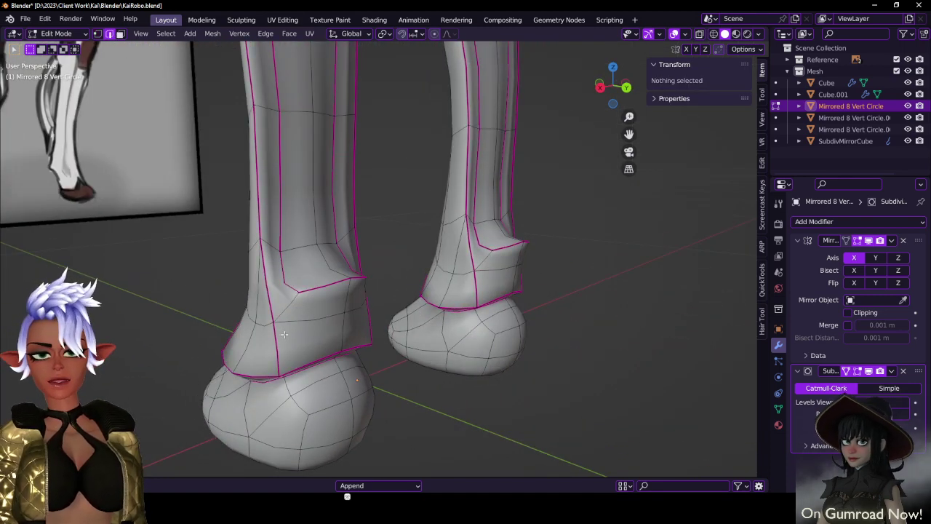
{"action": "left_click", "coordinate": [321, 340], "text": "alt"}
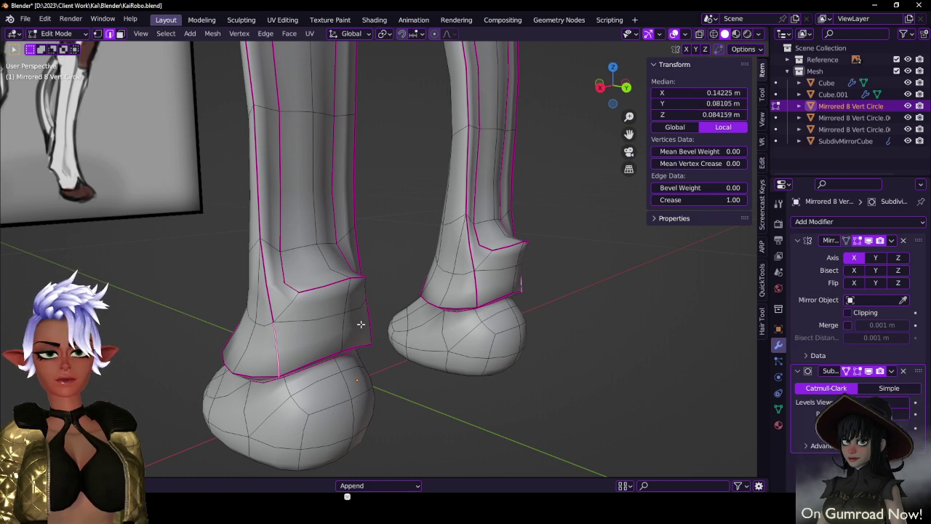
{"action": "left_click_drag", "start_coordinate": [702, 200], "coordinate": [618, 200]}
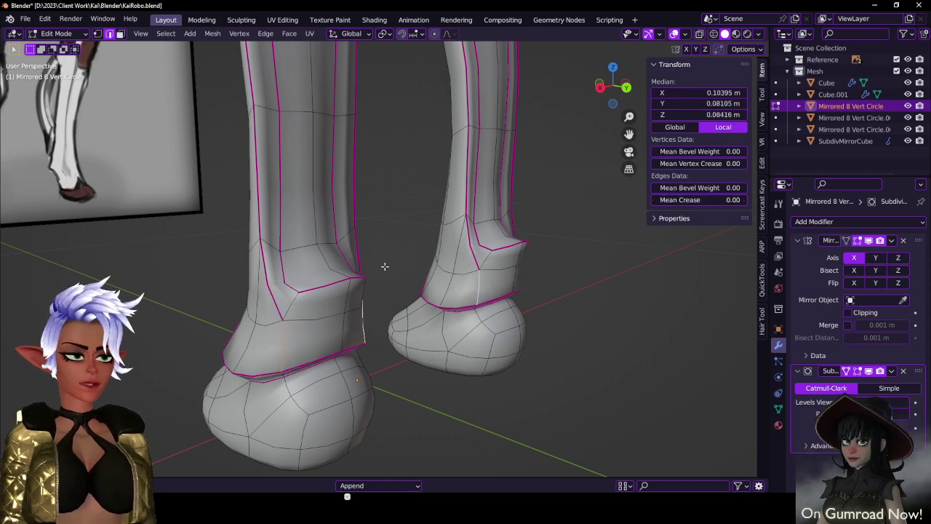
{"action": "middle_click_drag", "start_coordinate": [368, 315], "coordinate": [354, 294]}
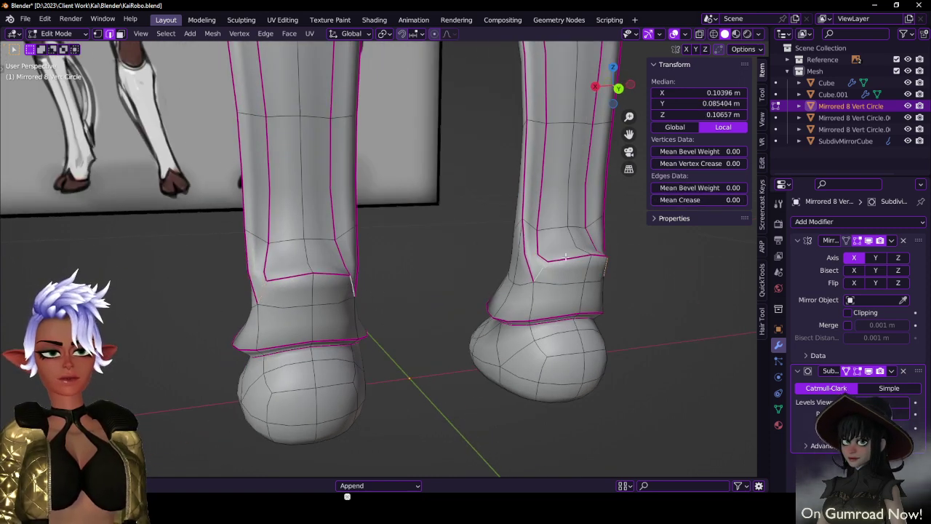
{"action": "left_click_drag", "start_coordinate": [676, 201], "coordinate": [750, 201]}
- Try scaling the top rim edges of the block at the back of the ankle and undo the changes
{"action": "middle_click_drag", "start_coordinate": [251, 269], "coordinate": [474, 291]}
{"action": "left_click", "coordinate": [318, 257]}
{"action": "key", "text": "s"}
{"action": "left_click", "coordinate": [360, 267]}
{"action": "key", "text": "s"}
{"action": "left_click", "coordinate": [503, 286]}
{"action": "key", "text": "ctrl+z"}
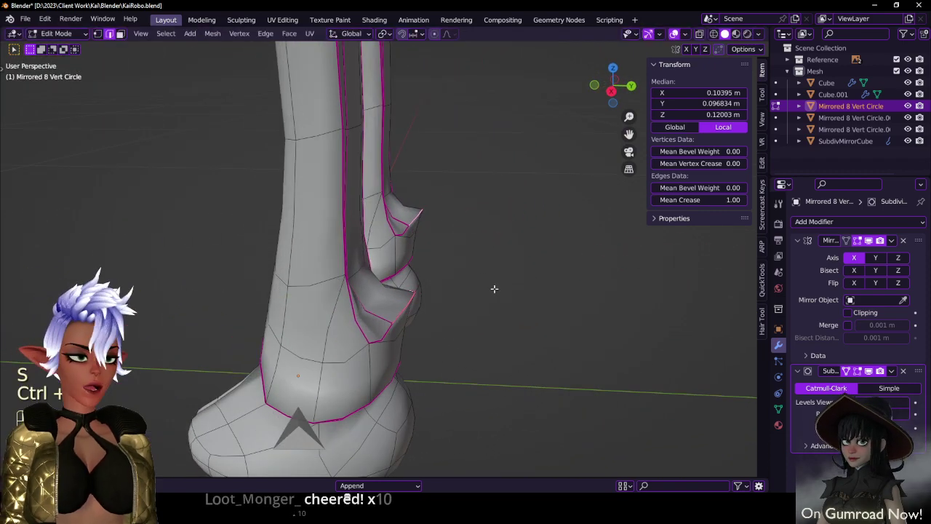
{"action": "scroll", "coordinate": [482, 285], "scroll_direction": "down", "scroll_amount": 4}
{"action": "key", "text": "ctrl+z"}
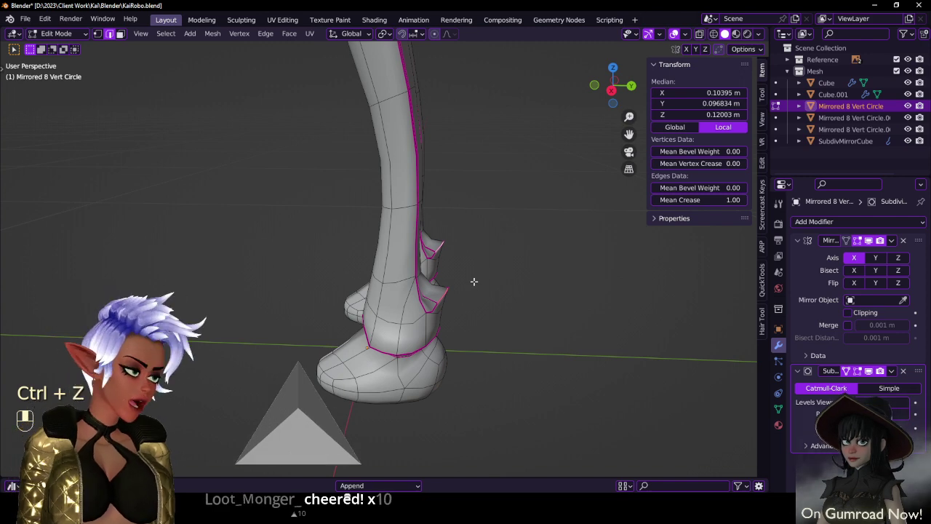
- Check the leg's profile from the right side and save the file
{"action": "key", "text": "KP_3"}
{"action": "scroll", "coordinate": [472, 280], "scroll_direction": "up", "scroll_amount": 3}
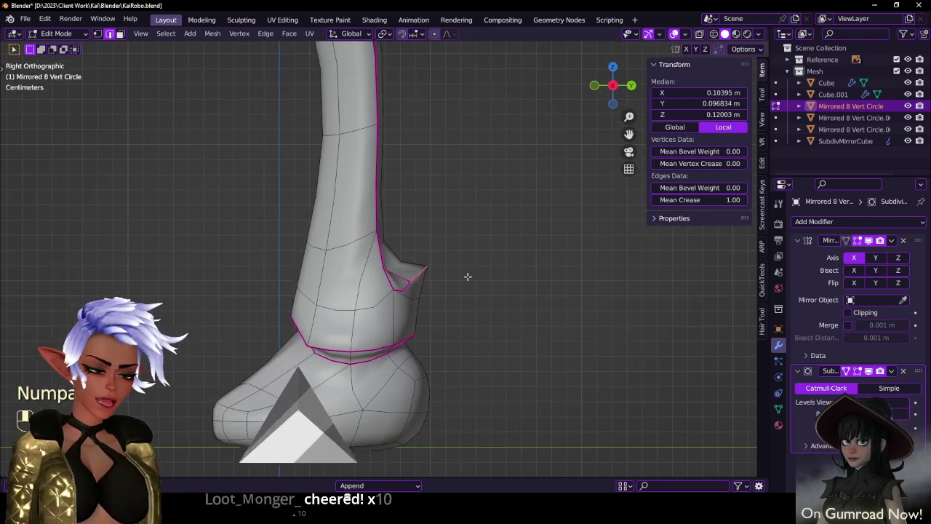
{"action": "middle_click_drag", "start_coordinate": [468, 277], "coordinate": [484, 327], "text": "shift"}
{"action": "scroll", "coordinate": [463, 320], "scroll_direction": "down", "scroll_amount": 5}
{"action": "scroll", "coordinate": [452, 271], "scroll_direction": "down", "scroll_amount": 1}
{"action": "middle_click_drag", "start_coordinate": [447, 263], "coordinate": [444, 314], "text": "shift"}
{"action": "scroll", "coordinate": [440, 313], "scroll_direction": "down", "scroll_amount": 2}
{"action": "key", "text": "ctrl+s"}
- Try moving two inner back vertices of the buttock along Y with smooth proportional editing at a size of about 0.12 m
{"action": "scroll", "coordinate": [446, 275], "scroll_direction": "up", "scroll_amount": 5}
{"action": "middle_click_drag", "start_coordinate": [449, 278], "coordinate": [434, 234], "text": "ctrl"}
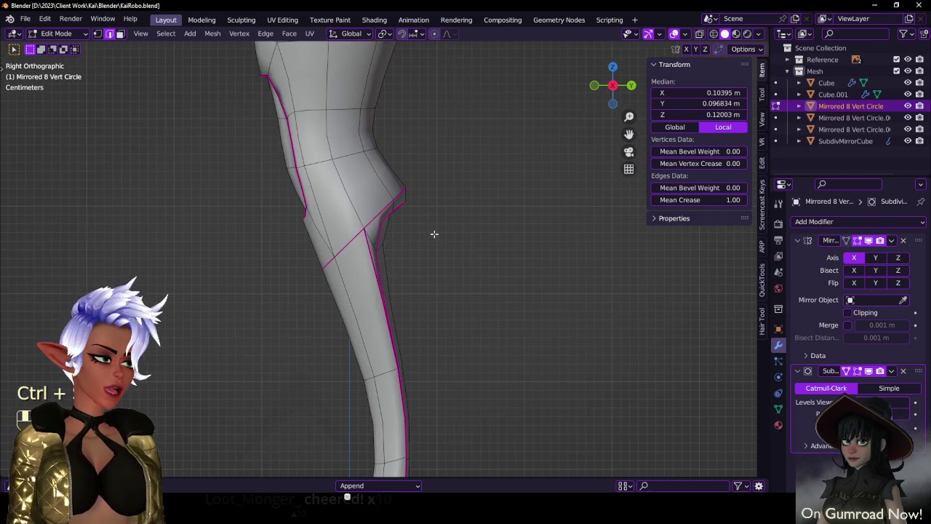
{"action": "scroll", "coordinate": [357, 177], "scroll_direction": "down", "scroll_amount": 4}
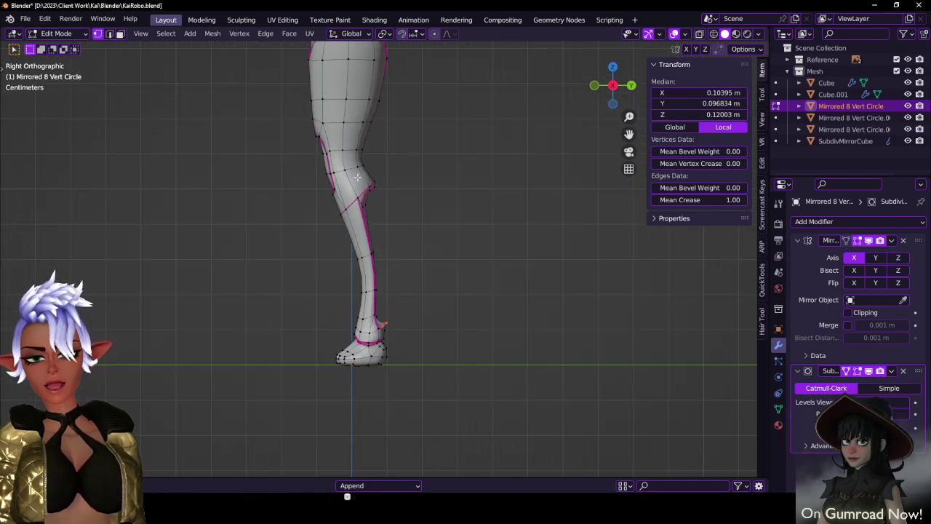
{"action": "middle_click_drag", "start_coordinate": [389, 164], "coordinate": [379, 291], "text": "shift"}
{"action": "key", "text": "Tab"}
{"action": "key", "text": "KP_3"}
{"action": "key", "text": "Tab"}
{"action": "scroll", "coordinate": [359, 197], "scroll_direction": "up", "scroll_amount": 3}
{"action": "middle_click_drag", "start_coordinate": [468, 213], "coordinate": [462, 252]}
{"action": "left_click", "coordinate": [397, 232]}
{"action": "left_click", "coordinate": [388, 253], "text": "shift"}
{"action": "key", "text": "g"}
{"action": "key", "text": "y"}
{"action": "scroll", "coordinate": [474, 251], "scroll_direction": "up", "scroll_amount": 3}
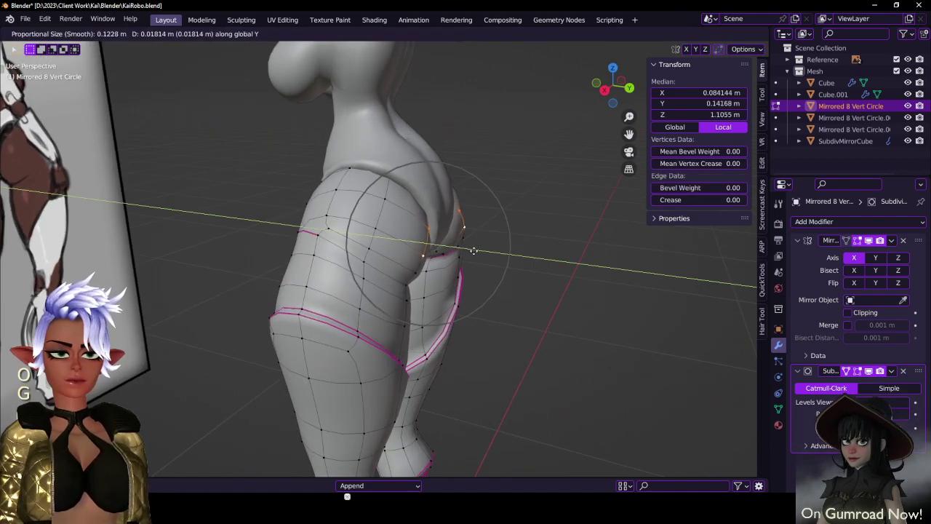
{"action": "left_click", "coordinate": [474, 249]}
- Open the torso and leg meshes for editing together and select their adjoining vertices around the back of the hips
{"action": "key", "text": "Tab"}
{"action": "left_click", "coordinate": [443, 214]}
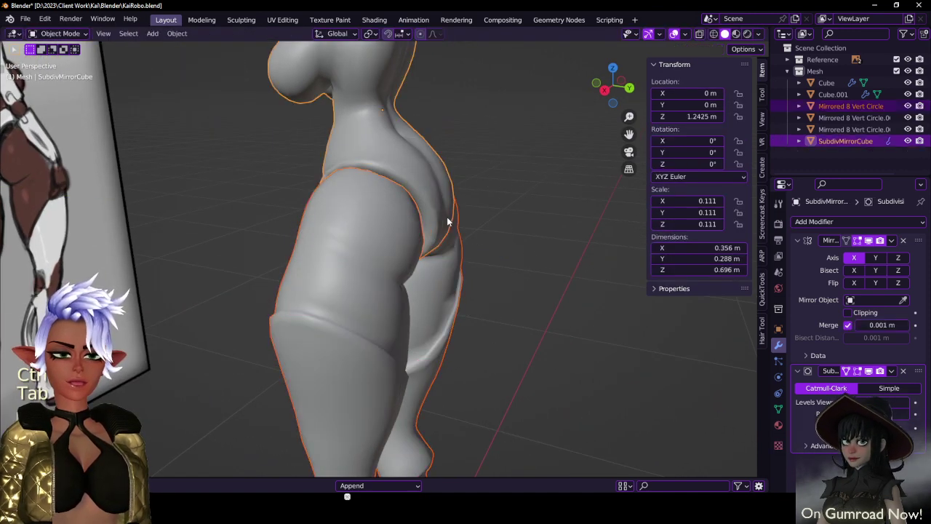
{"action": "key", "text": "Tab"}
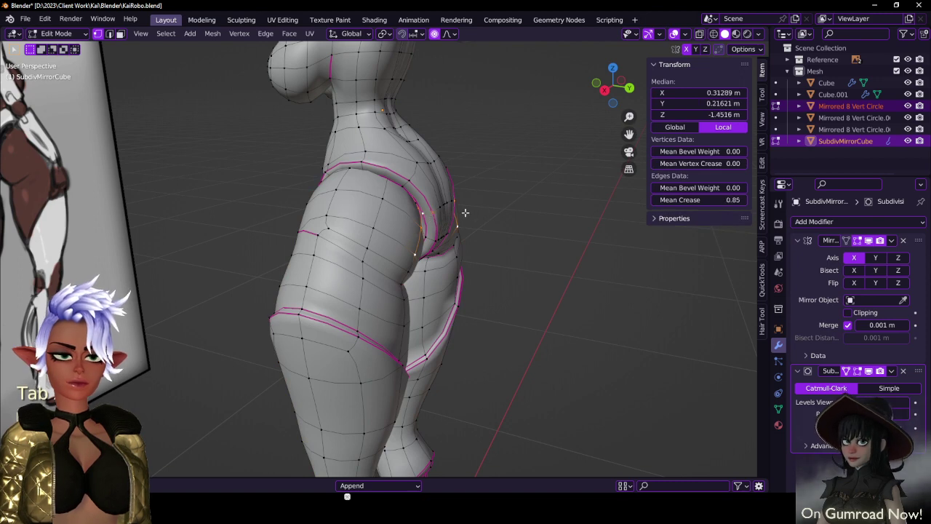
{"action": "key", "text": "z"}
{"action": "key", "text": "z"}
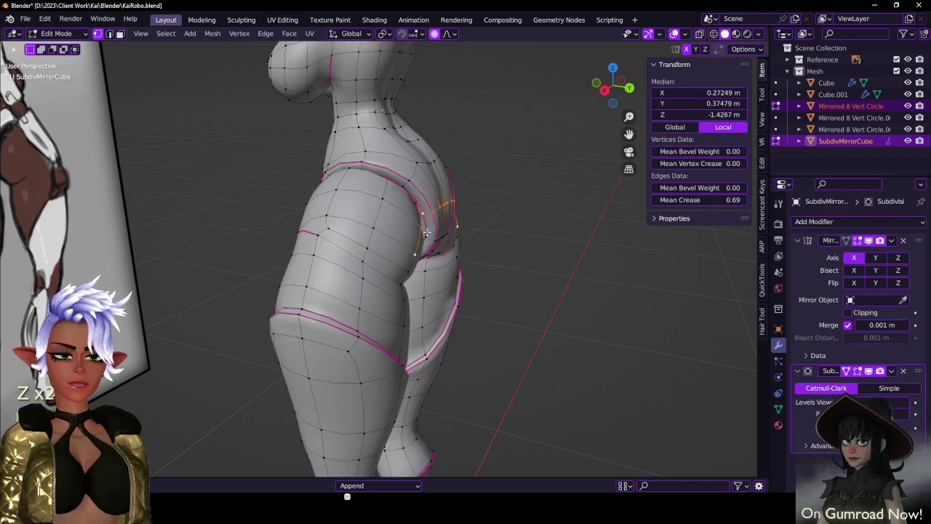
{"action": "key", "text": "z"}
{"action": "key", "text": "b"}
{"action": "left_click_drag", "start_coordinate": [314, 135], "coordinate": [411, 251]}
{"action": "mouse_move", "coordinate": [411, 251]}
{"action": "middle_mouse_down"}
{"action": "mouse_move", "coordinate": [381, 308]}
{"action": "mouse_move", "coordinate": [353, 264]}
{"action": "mouse_move", "coordinate": [394, 260]}
{"action": "mouse_move", "coordinate": [425, 279]}
{"action": "middle_mouse_up"}
{"action": "key", "text": "b"}
{"action": "mouse_move", "coordinate": [424, 279]}
{"action": "middle_mouse_down"}
{"action": "mouse_move", "coordinate": [462, 293]}
{"action": "mouse_move", "coordinate": [499, 258]}
{"action": "middle_mouse_up"}
{"action": "key", "text": "z"}
- Move the selected hip and torso vertices backwards about 0.023 m along Y with a proportional size of about 0.11 m
{"action": "key", "text": "g"}
{"action": "key", "text": "y"}
{"action": "scroll", "coordinate": [510, 259], "scroll_direction": "down", "scroll_amount": 3}
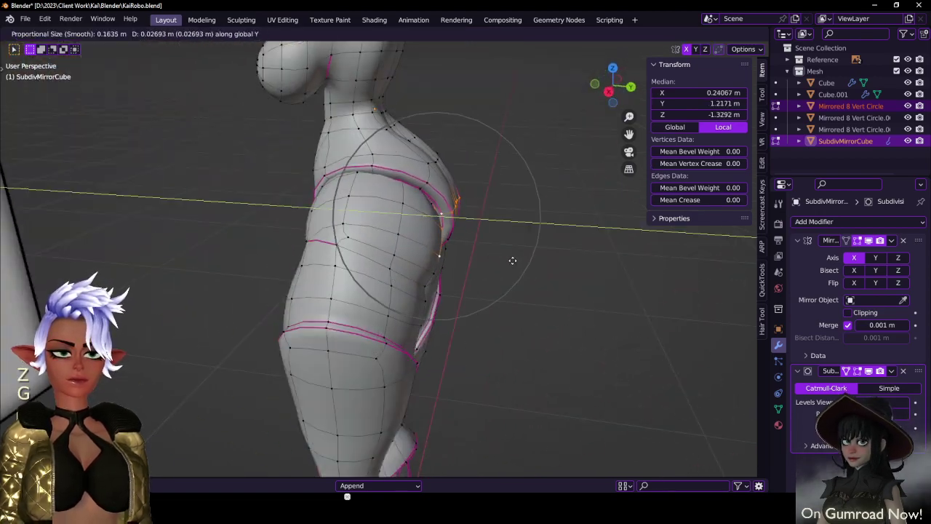
{"action": "scroll", "coordinate": [513, 259], "scroll_direction": "up", "scroll_amount": 3}
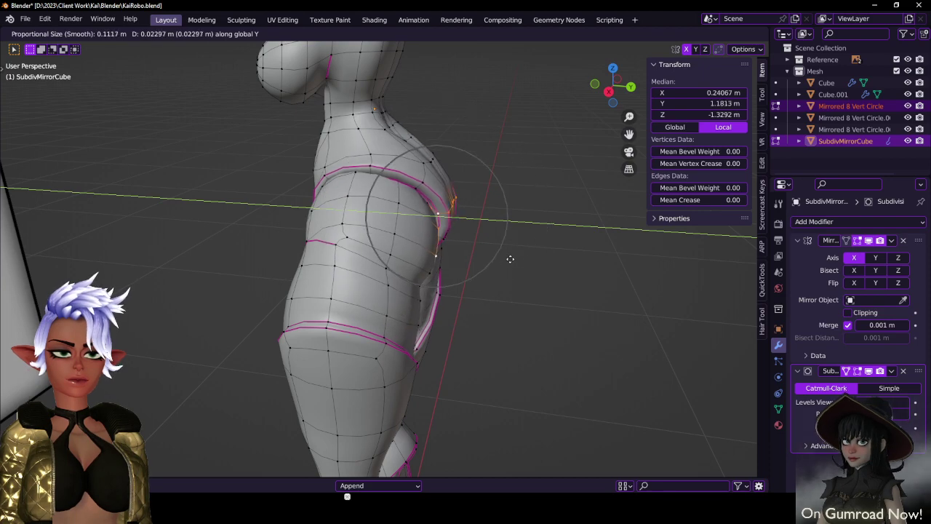
{"action": "left_click", "coordinate": [509, 260]}
- Move the upper buttock vertex backwards along Y to a local Y of about 0.164 m using smooth proportional editing
{"action": "middle_click_drag", "start_coordinate": [509, 260], "coordinate": [466, 222]}
{"action": "left_click", "coordinate": [467, 223]}
{"action": "key", "text": "g"}
{"action": "key", "text": "y"}
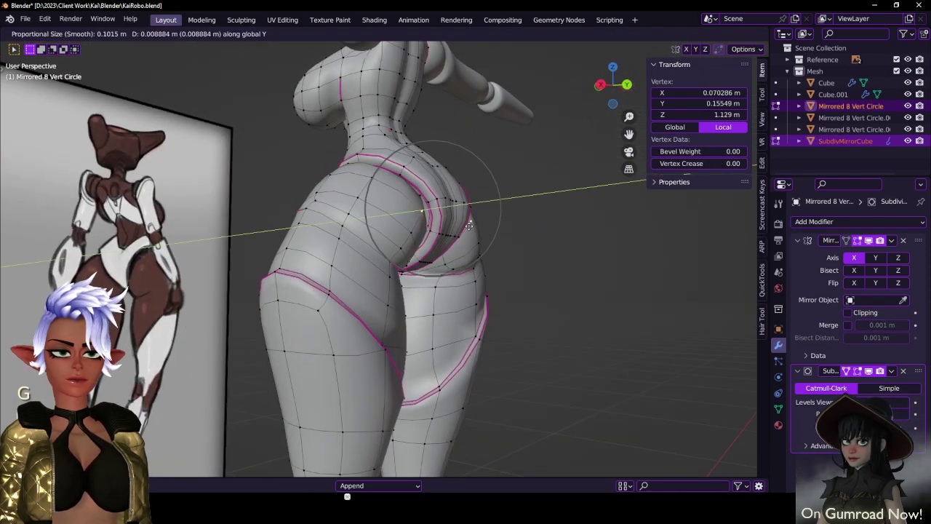
{"action": "left_click", "coordinate": [470, 224]}
{"action": "left_click", "coordinate": [450, 33]}
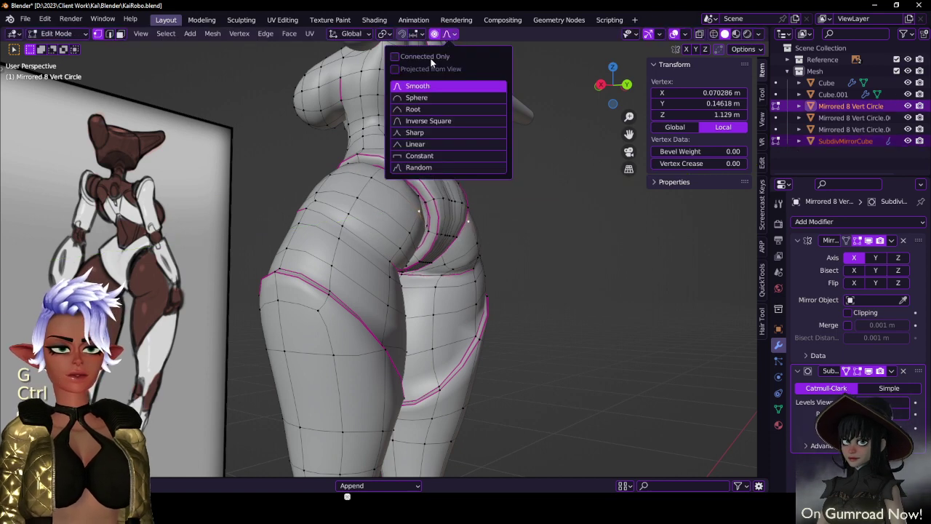
{"action": "key", "text": "g"}
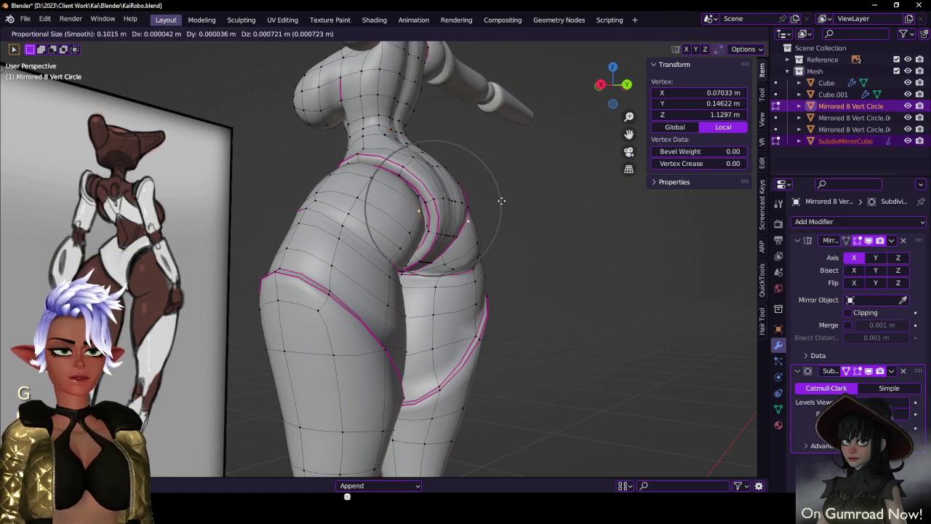
{"action": "key", "text": "y"}
{"action": "scroll", "coordinate": [508, 198], "scroll_direction": "down", "scroll_amount": 4}
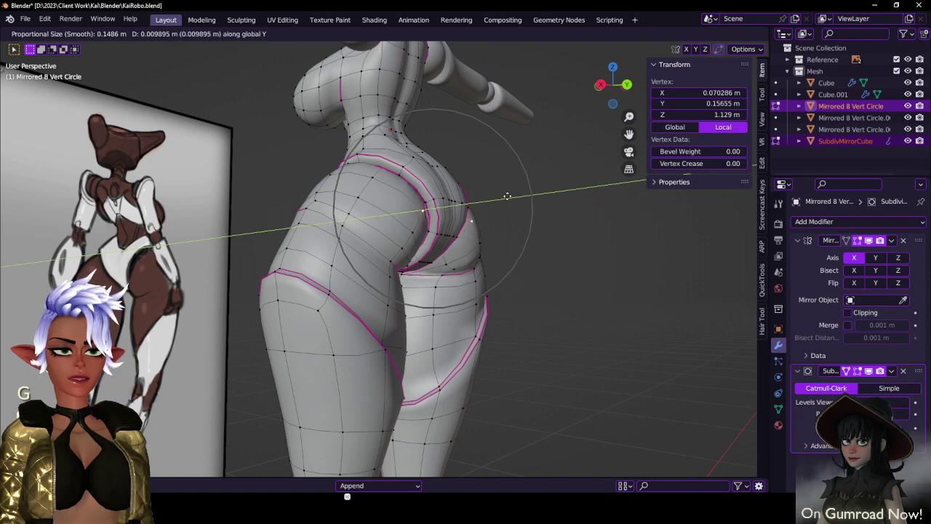
{"action": "left_click", "coordinate": [510, 196]}
- Move the buttock's lower inner vertex beside the torso down along Z to a local Z of about 1.057 m
{"action": "middle_click_drag", "start_coordinate": [510, 196], "coordinate": [626, 194]}
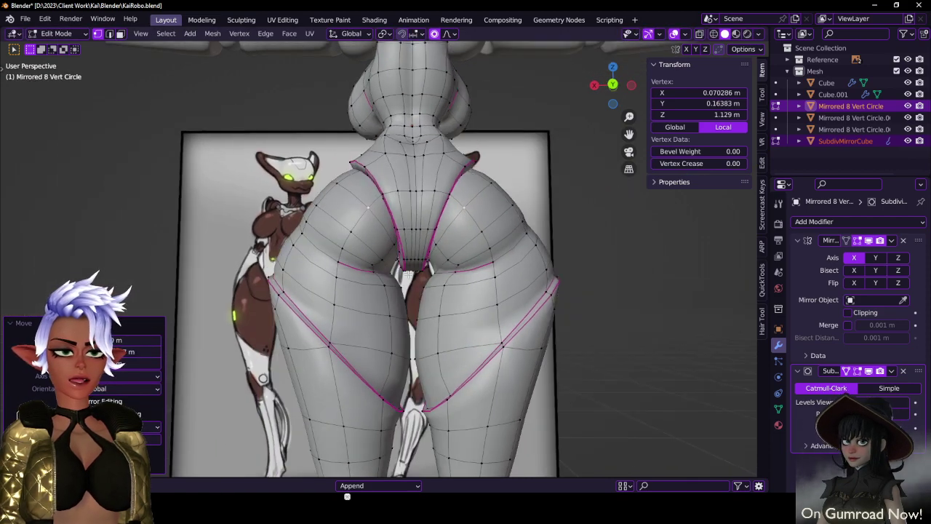
{"action": "left_click", "coordinate": [392, 245]}
{"action": "key", "text": "g"}
{"action": "key", "text": "z"}
{"action": "left_click", "coordinate": [395, 258]}
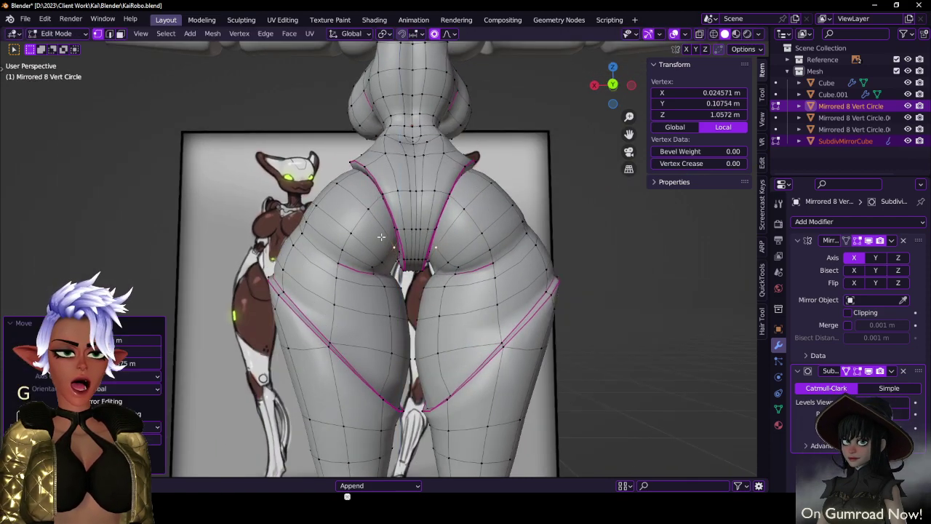
- Try repositioning the creased edge across the thigh's upper front with proportional editing and undo the move
{"action": "middle_click_drag", "start_coordinate": [395, 258], "coordinate": [324, 260]}
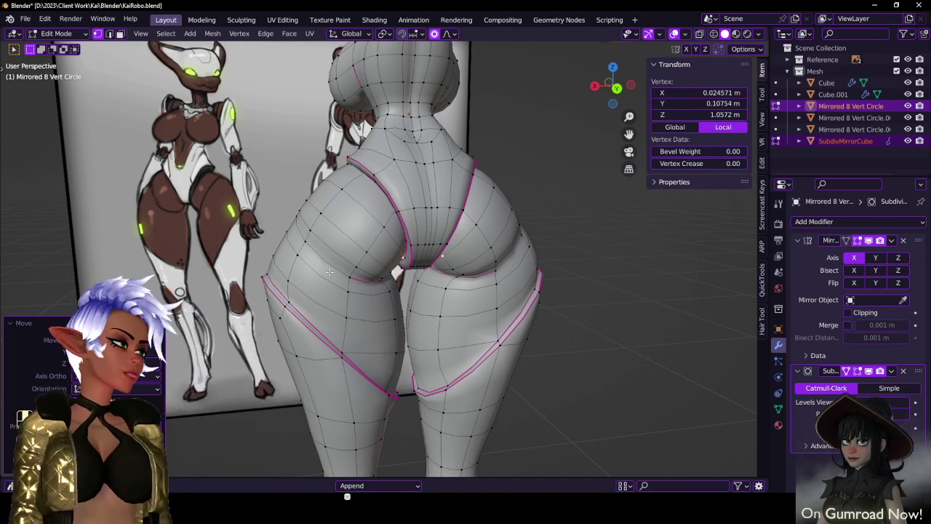
{"action": "middle_click_drag", "start_coordinate": [412, 258], "coordinate": [490, 227]}
{"action": "middle_click_drag", "start_coordinate": [535, 226], "coordinate": [496, 216]}
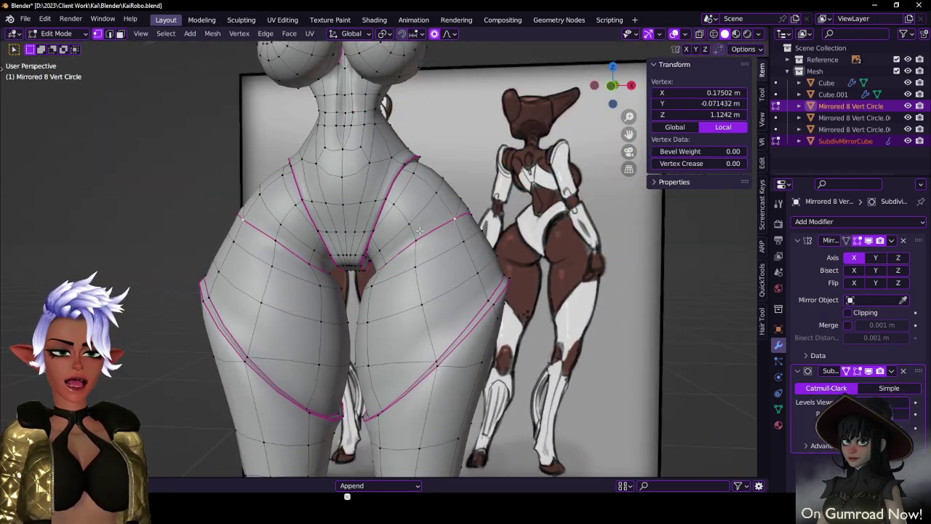
{"action": "left_click", "coordinate": [420, 230], "text": "alt"}
{"action": "key", "text": "g"}
{"action": "left_click", "coordinate": [452, 222]}
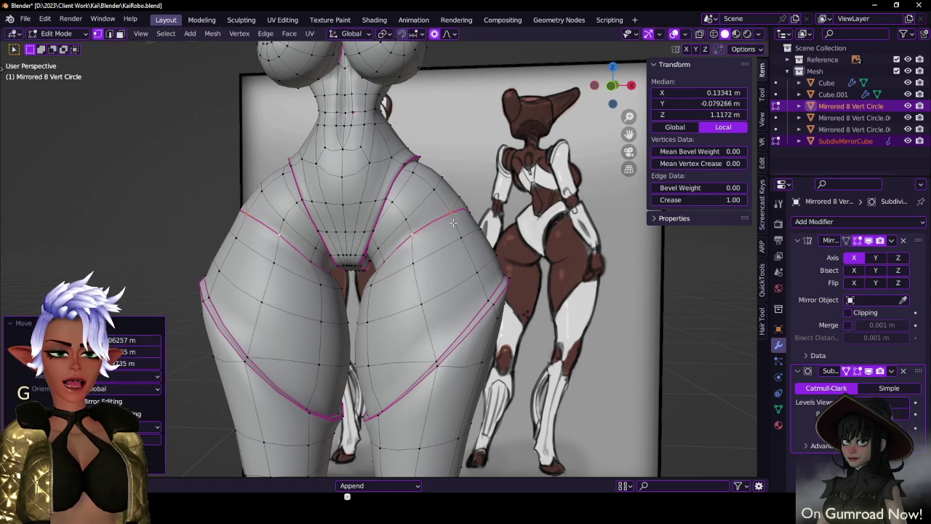
{"action": "key", "text": "ctrl+z"}
- Reposition two neighbouring vertices and one more vertex near the thigh's upper front crease, and leave mesh editing
{"action": "middle_click_drag", "start_coordinate": [469, 223], "coordinate": [446, 247]}
{"action": "left_click", "coordinate": [431, 231]}
{"action": "left_click", "coordinate": [441, 228], "text": "shift"}
{"action": "key", "text": "g"}
{"action": "left_click", "coordinate": [379, 256]}
{"action": "left_click", "coordinate": [397, 256]}
{"action": "key", "text": "g"}
{"action": "left_click", "coordinate": [393, 252]}
{"action": "key", "text": "Tab"}
{"action": "scroll", "coordinate": [446, 248], "scroll_direction": "down", "scroll_amount": 5}
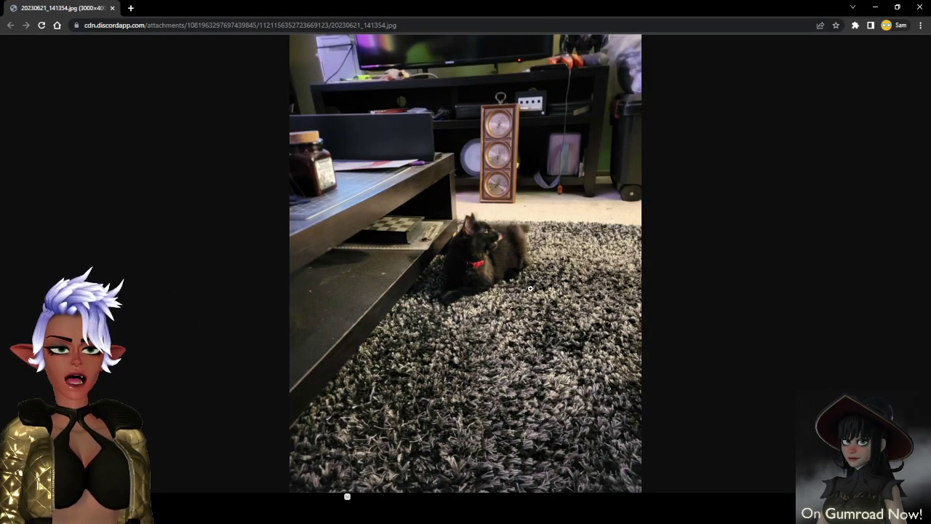
- Examine the cat photo up close in the Chrome browser and close its window
{"action": "left_click", "coordinate": [519, 258]}
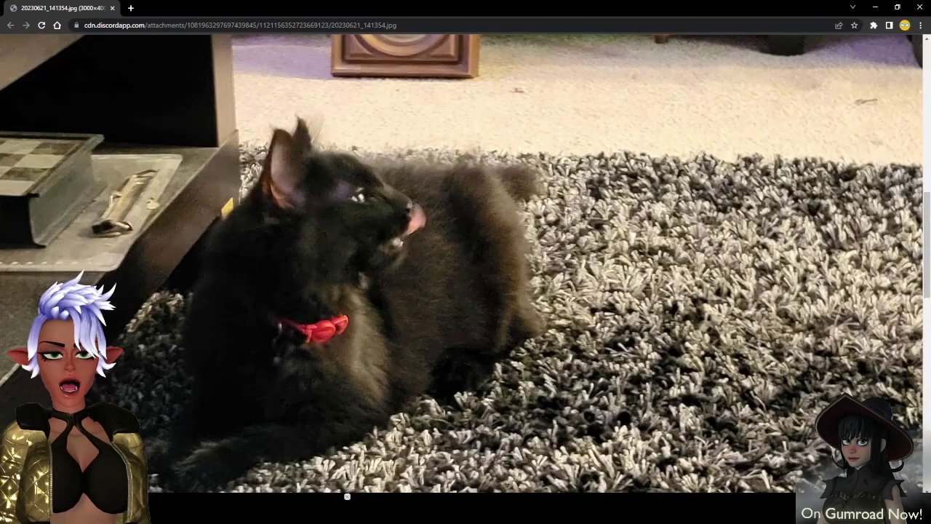
{"action": "left_click", "coordinate": [381, 256]}
{"action": "left_click", "coordinate": [443, 254]}
{"action": "left_click", "coordinate": [443, 254]}
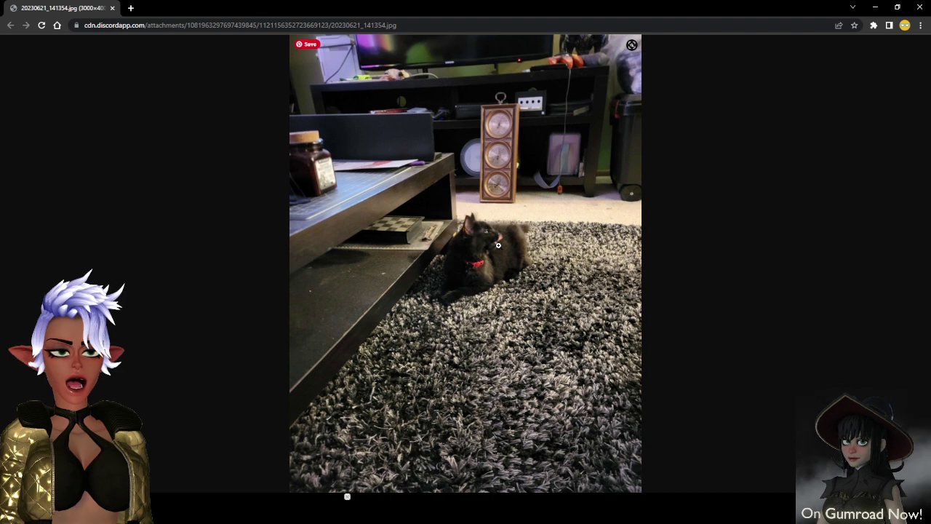
{"action": "left_click", "coordinate": [499, 245]}
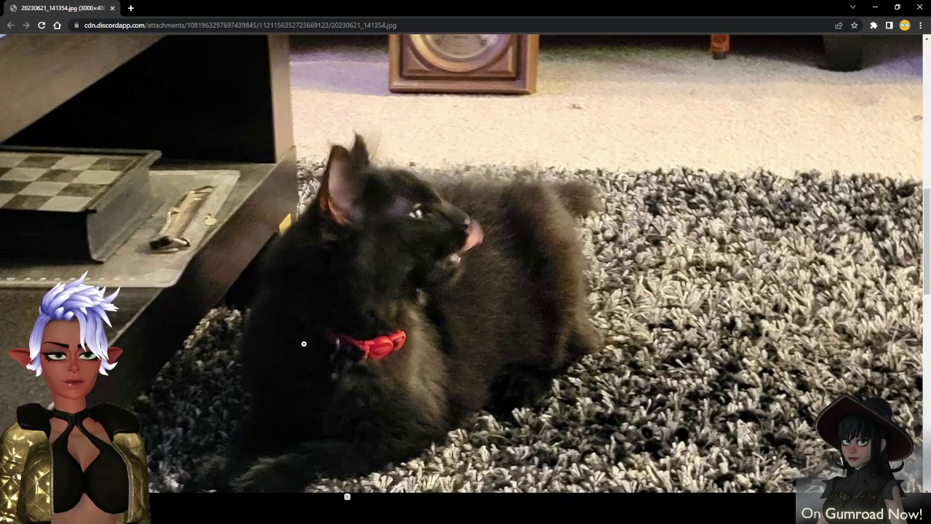
{"action": "left_click", "coordinate": [403, 320]}
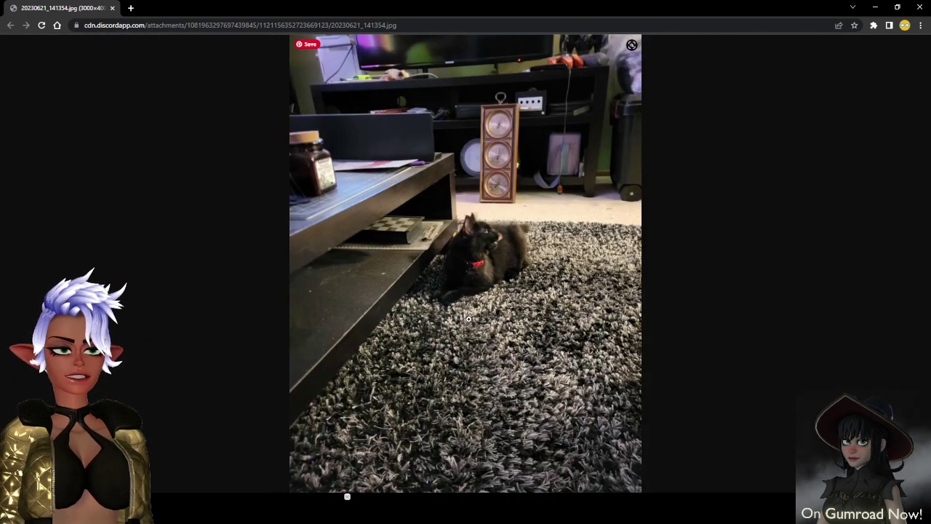
{"action": "left_click", "coordinate": [494, 270]}
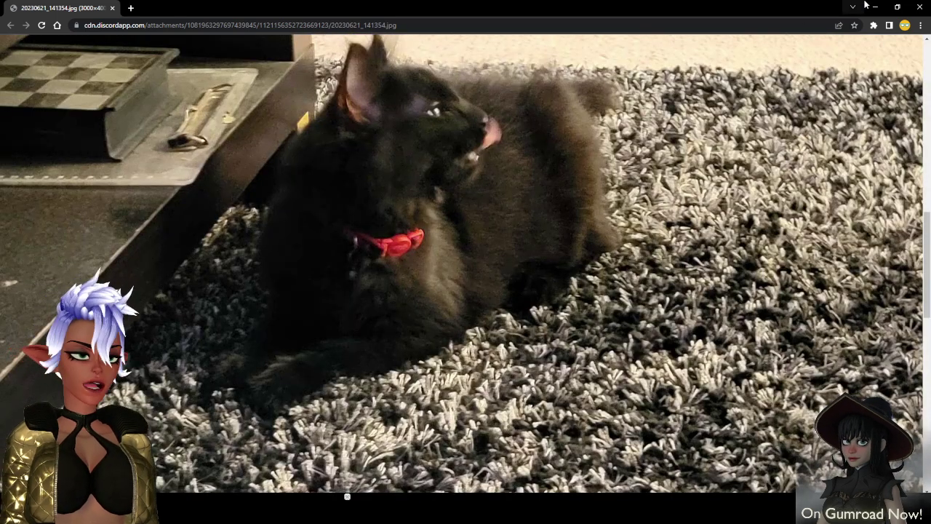
{"action": "left_click", "coordinate": [924, 8]}
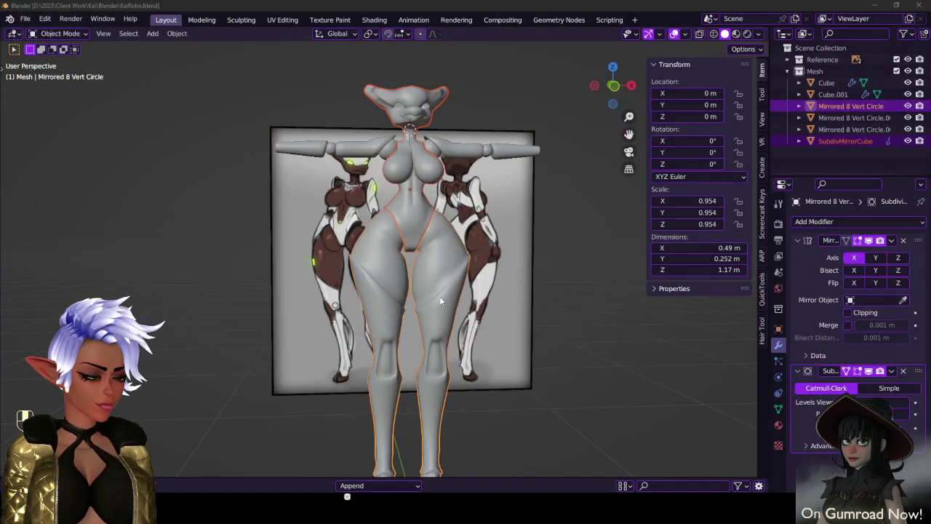
- Select only the legs object and open its mesh for editing in the front orthographic view at the hips
{"action": "left_click", "coordinate": [434, 284]}
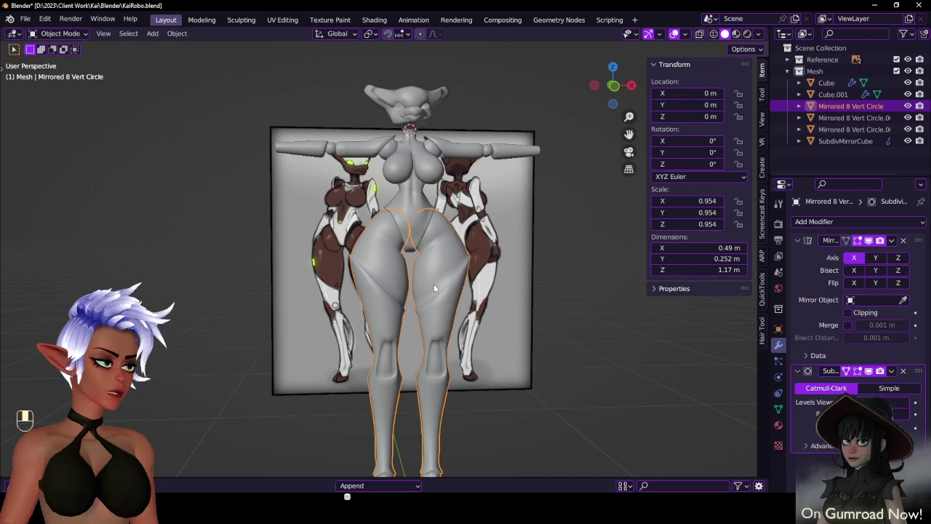
{"action": "key", "text": "KP_1"}
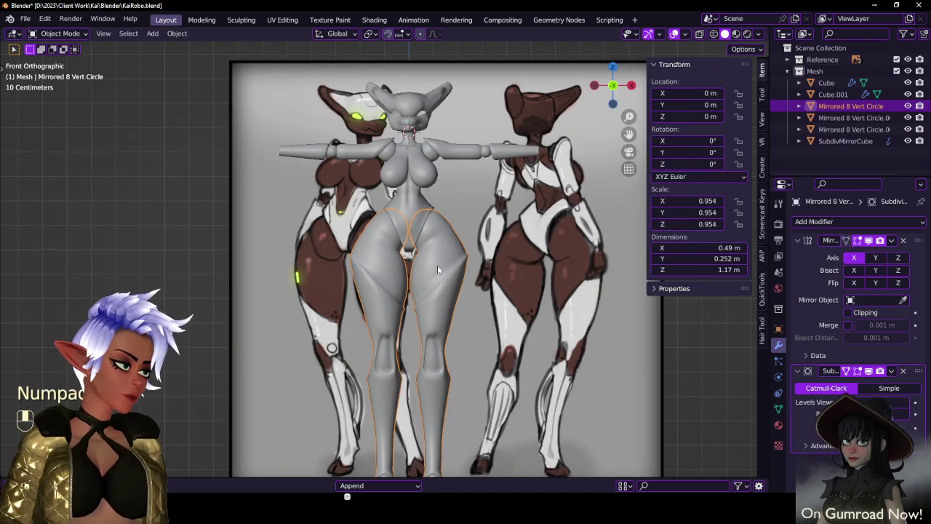
{"action": "scroll", "coordinate": [438, 258], "scroll_direction": "up", "scroll_amount": 3}
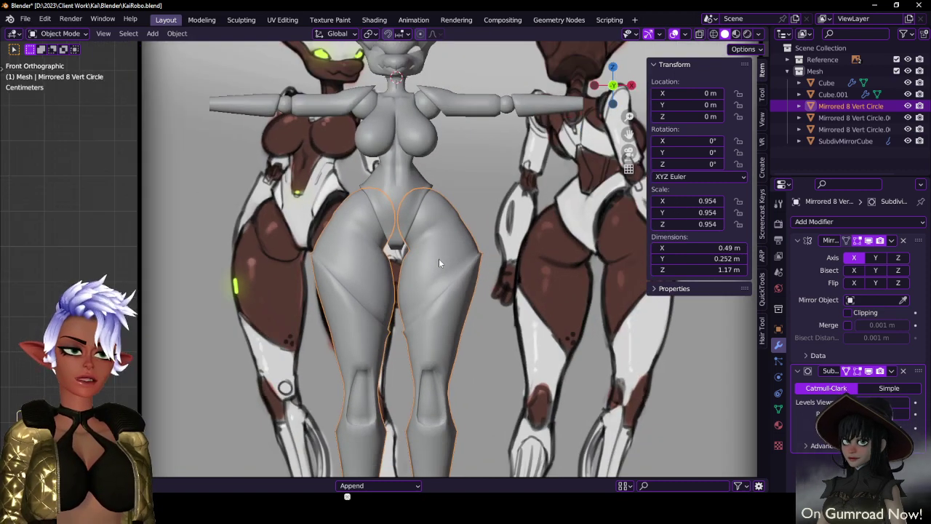
{"action": "key", "text": "Tab"}
{"action": "scroll", "coordinate": [435, 294], "scroll_direction": "up", "scroll_amount": 2}
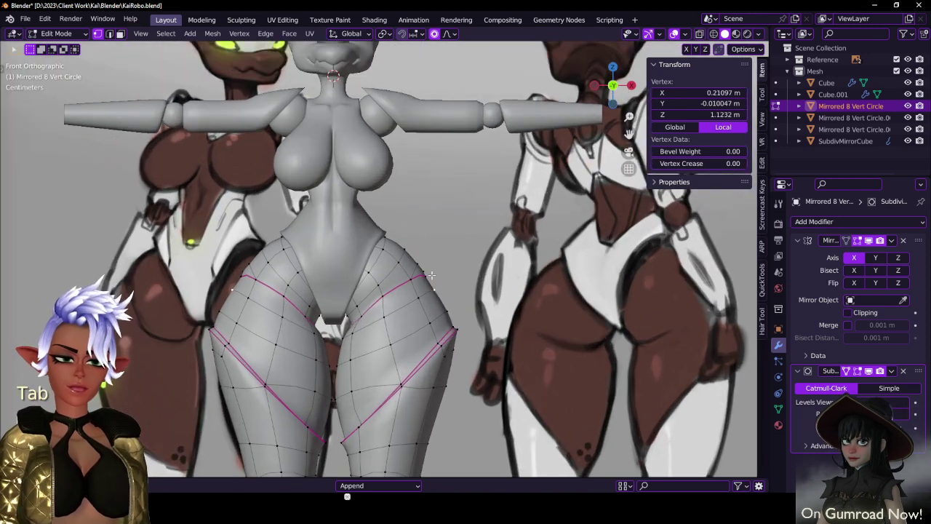
- Try repositioning the outer hip vertex just below the upper creased edge and undo the moves
{"action": "key", "text": "g"}
{"action": "left_click", "coordinate": [437, 272]}
{"action": "key", "text": "ctrl+z"}
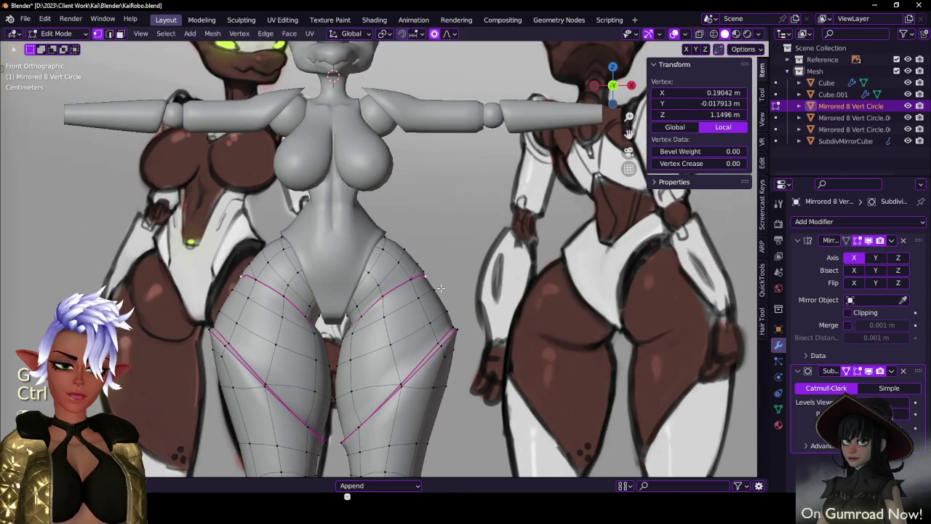
{"action": "left_click", "coordinate": [448, 290]}
{"action": "key", "text": "g"}
{"action": "key", "text": "ctrl+z"}
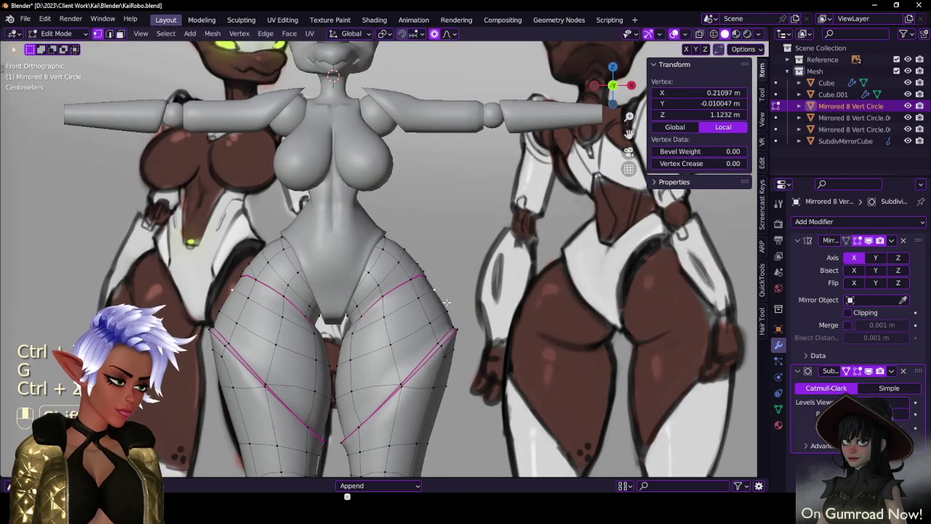
- Extend the selection down the outer hip, Shrink/Fatten those vertices with proportional editing off, and save the file after leaving mesh editing
{"action": "left_click", "coordinate": [446, 301], "text": "ctrl"}
{"action": "key", "text": "alt+s"}
{"action": "scroll", "coordinate": [477, 251], "scroll_direction": "up", "scroll_amount": 3}
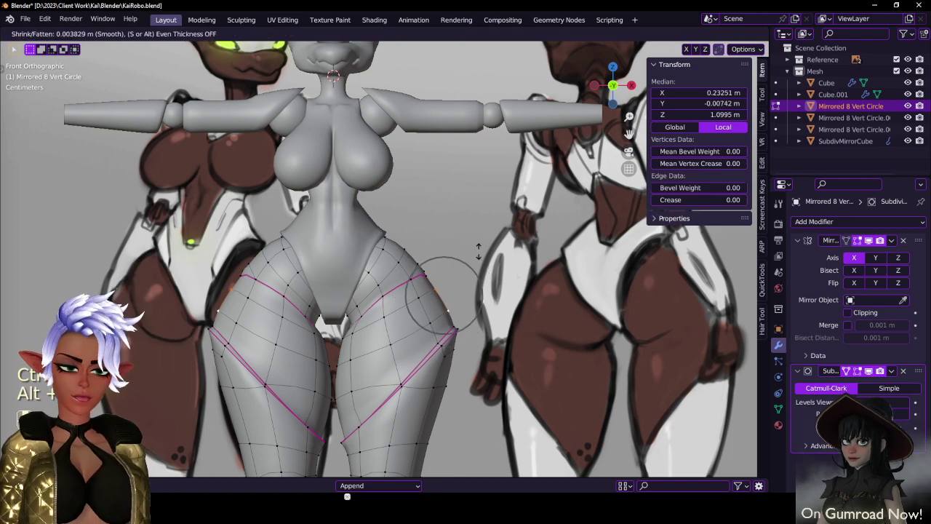
{"action": "right_click", "coordinate": [482, 252]}
{"action": "key", "text": "o"}
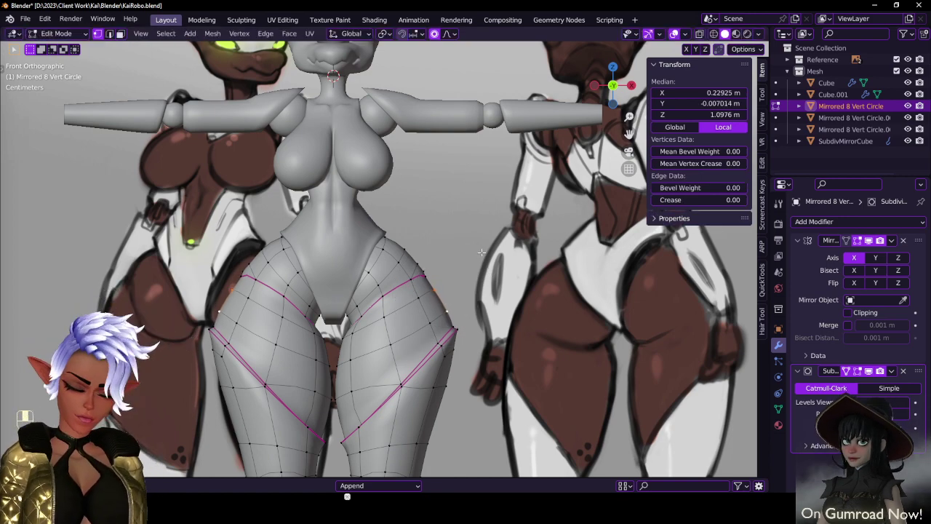
{"action": "middle_click_drag", "start_coordinate": [482, 252], "coordinate": [483, 321]}
{"action": "key", "text": "alt+s"}
{"action": "left_click", "coordinate": [428, 181]}
{"action": "key", "text": "Tab"}
{"action": "key", "text": "ctrl+s"}
- Shrink/Fatten the same outer hip vertices again to a local median X of about 0.235 m, and leave mesh editing
{"action": "scroll", "coordinate": [526, 265], "scroll_direction": "down", "scroll_amount": 5}
{"action": "scroll", "coordinate": [438, 314], "scroll_direction": "up", "scroll_amount": 3}
{"action": "scroll", "coordinate": [484, 316], "scroll_direction": "up", "scroll_amount": 1}
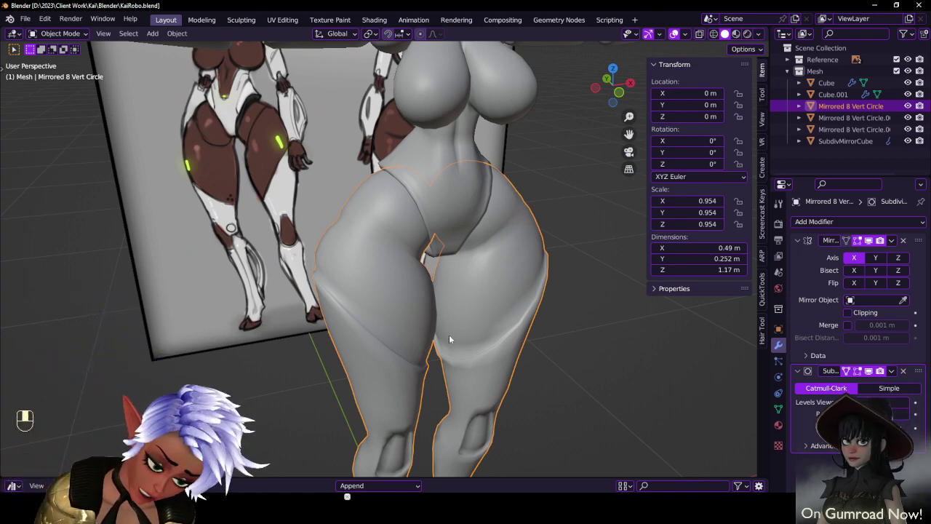
{"action": "scroll", "coordinate": [485, 300], "scroll_direction": "down", "scroll_amount": 4}
{"action": "middle_click_drag", "start_coordinate": [422, 312], "coordinate": [305, 287]}
{"action": "scroll", "coordinate": [487, 301], "scroll_direction": "up", "scroll_amount": 2}
{"action": "scroll", "coordinate": [487, 300], "scroll_direction": "up", "scroll_amount": 2}
{"action": "key", "text": "Tab"}
{"action": "middle_click_drag", "start_coordinate": [305, 288], "coordinate": [367, 280], "text": "shift"}
{"action": "key", "text": "alt+s"}
{"action": "left_click", "coordinate": [318, 197]}
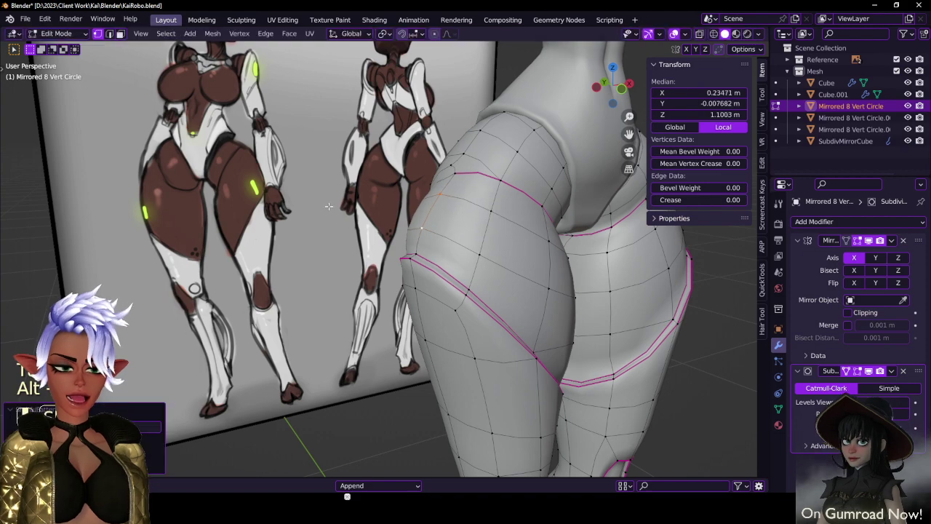
{"action": "middle_click_drag", "start_coordinate": [318, 197], "coordinate": [426, 249]}
{"action": "key", "text": "Tab"}
{"action": "scroll", "coordinate": [449, 255], "scroll_direction": "down", "scroll_amount": 2}
{"action": "key", "text": "KP_3"}
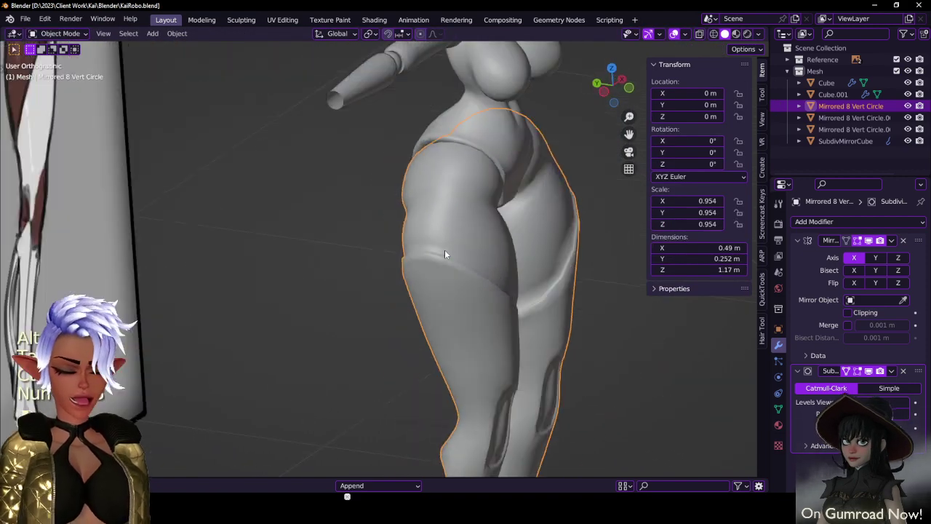
- Enable proportional editing and adjust the vertex on the leg mesh's upper rear hip edge in the side view
{"action": "scroll", "coordinate": [445, 251], "scroll_direction": "down", "scroll_amount": 5}
{"action": "key", "text": "KP_Decimal"}
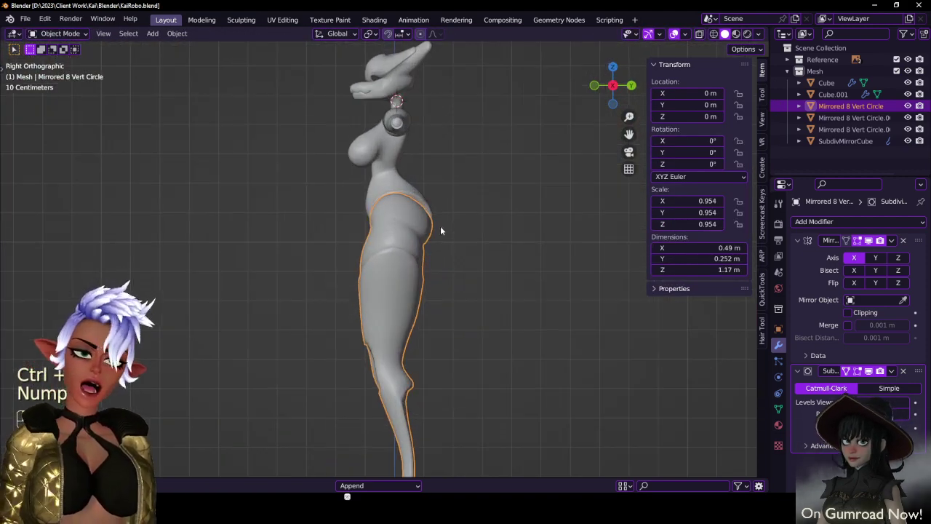
{"action": "key", "text": "Tab"}
{"action": "scroll", "coordinate": [437, 312], "scroll_direction": "up", "scroll_amount": 2}
{"action": "scroll", "coordinate": [437, 312], "scroll_direction": "up", "scroll_amount": 2}
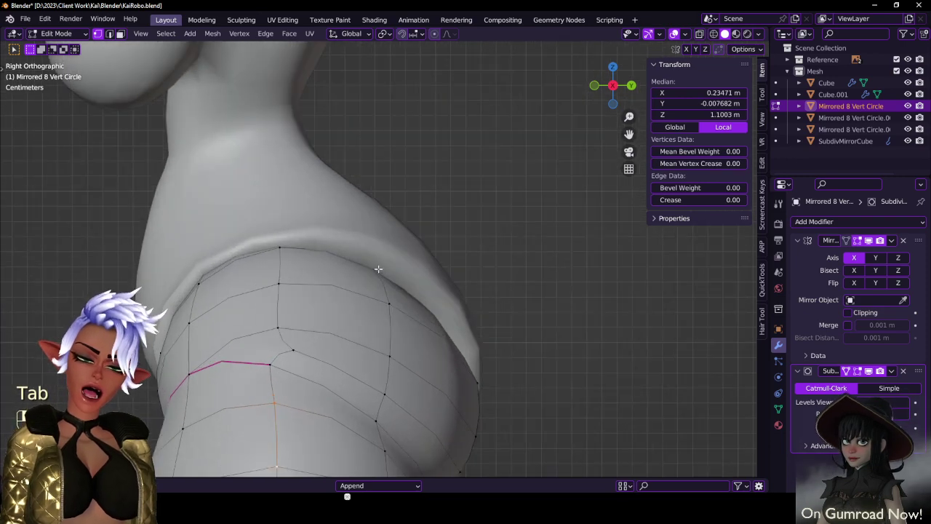
{"action": "left_click", "coordinate": [401, 293]}
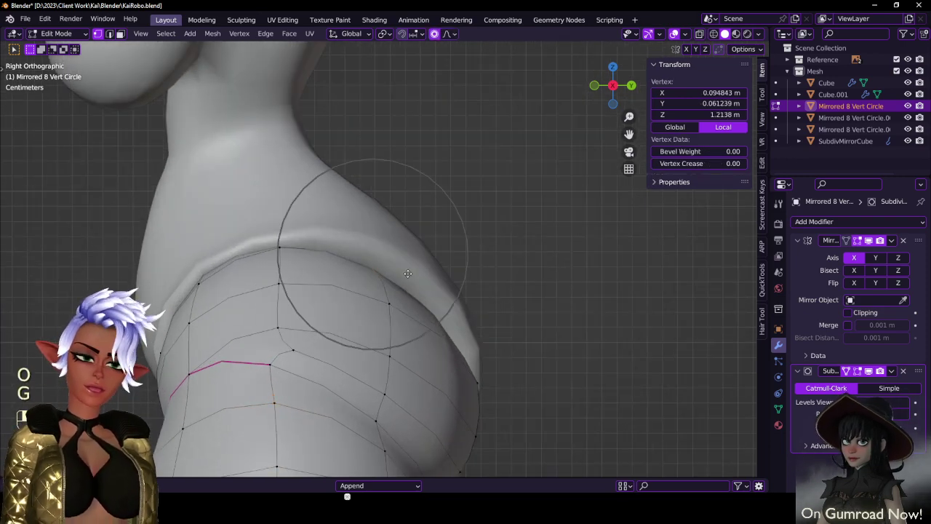
{"action": "left_click", "coordinate": [442, 248]}
{"action": "key", "text": "Tab"}
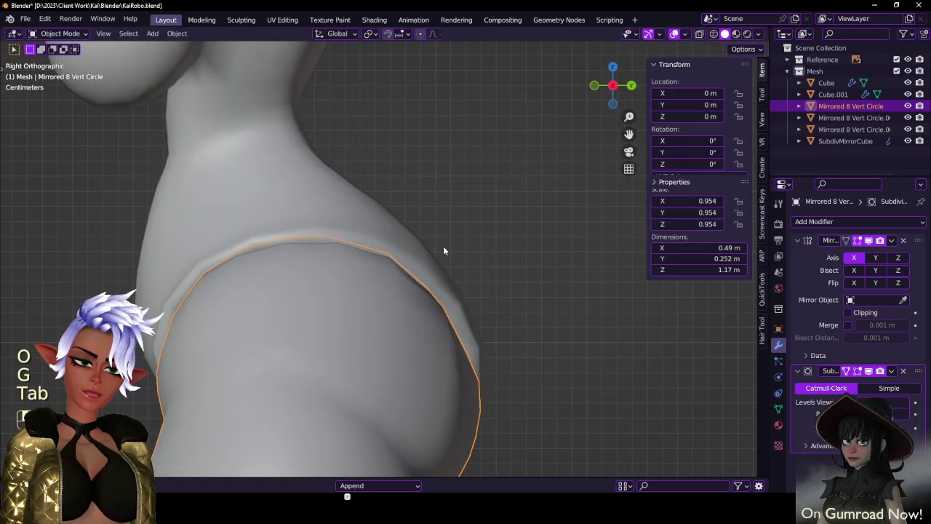
{"action": "scroll", "coordinate": [443, 247], "scroll_direction": "down", "scroll_amount": 3}
- Move the leg mesh's inner buttock vertex inward, toward the crotch panel, in the back view with proportional editing
{"action": "middle_click_drag", "start_coordinate": [480, 295], "coordinate": [437, 283]}
{"action": "scroll", "coordinate": [363, 302], "scroll_direction": "down", "scroll_amount": 3}
{"action": "scroll", "coordinate": [456, 290], "scroll_direction": "up", "scroll_amount": 3}
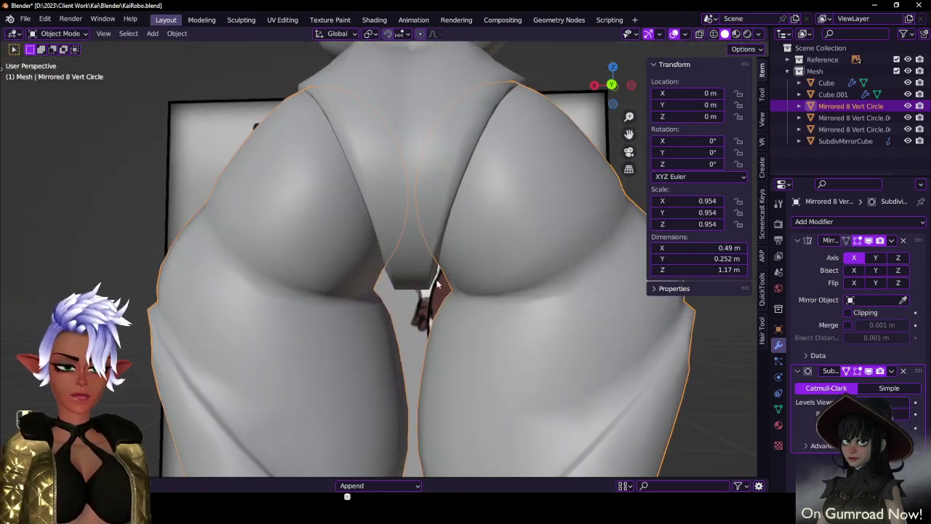
{"action": "key", "text": "Tab"}
{"action": "scroll", "coordinate": [393, 280], "scroll_direction": "down", "scroll_amount": 6}
{"action": "key", "text": "z"}
{"action": "key", "text": "z"}
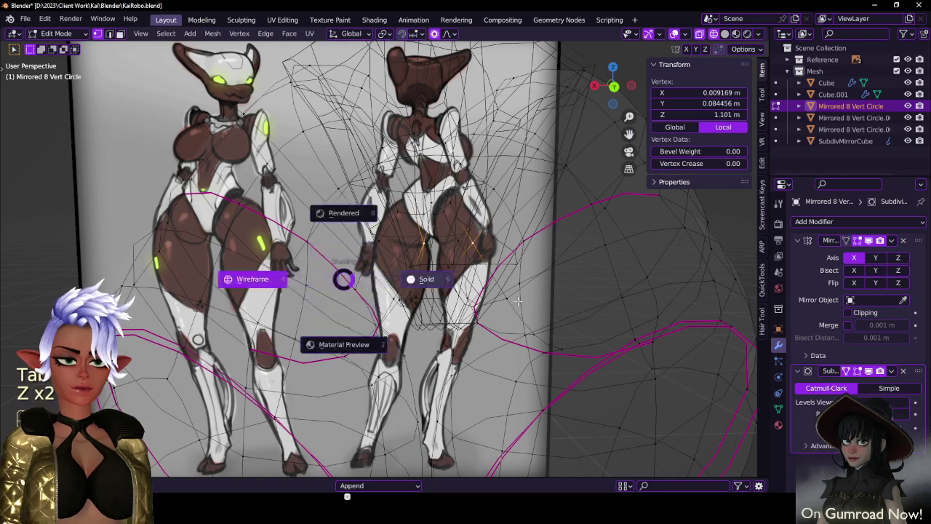
{"action": "left_click", "coordinate": [518, 300]}
{"action": "scroll", "coordinate": [492, 290], "scroll_direction": "up", "scroll_amount": 7}
{"action": "key", "text": "g"}
{"action": "left_click", "coordinate": [509, 283]}
- Reposition the same inner buttock vertex once more to refine the contour beside the crotch panel
{"action": "key", "text": "g"}
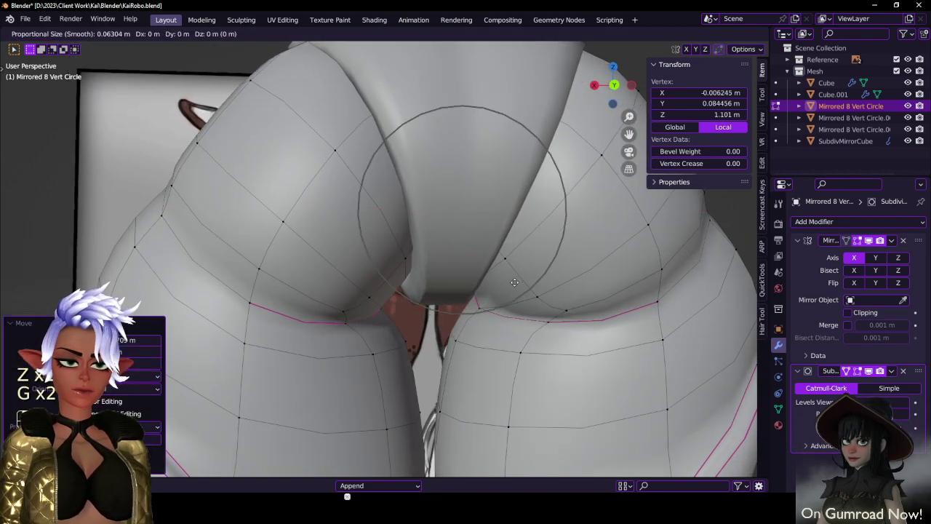
{"action": "left_click", "coordinate": [519, 294]}
{"action": "scroll", "coordinate": [509, 291], "scroll_direction": "down", "scroll_amount": 6}
{"action": "key", "text": "Tab"}
{"action": "scroll", "coordinate": [497, 291], "scroll_direction": "up", "scroll_amount": 4}
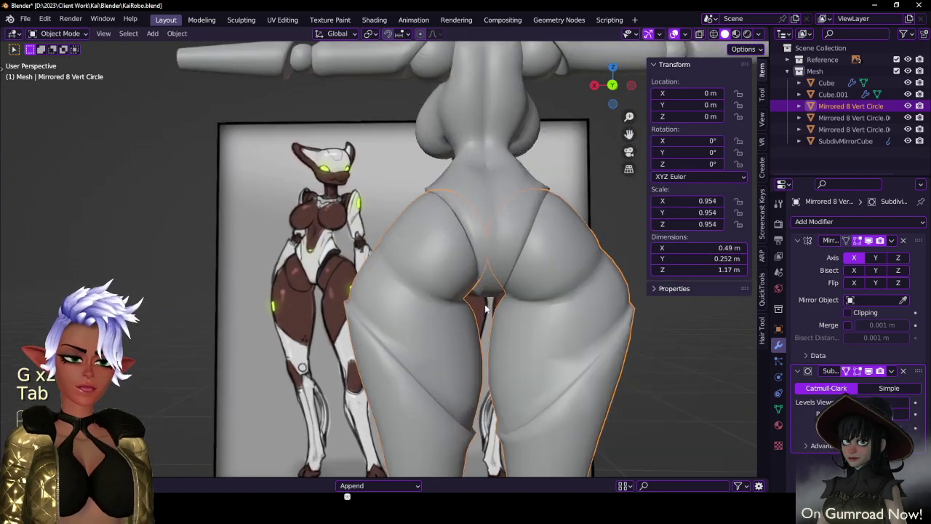
- Select the leg mesh's upper inner-thigh vertex next to the crotch in Edit Mode
{"action": "key", "text": "Tab"}
{"action": "left_click", "coordinate": [497, 289]}
{"action": "key", "text": "Tab"}
{"action": "key", "text": "Tab"}
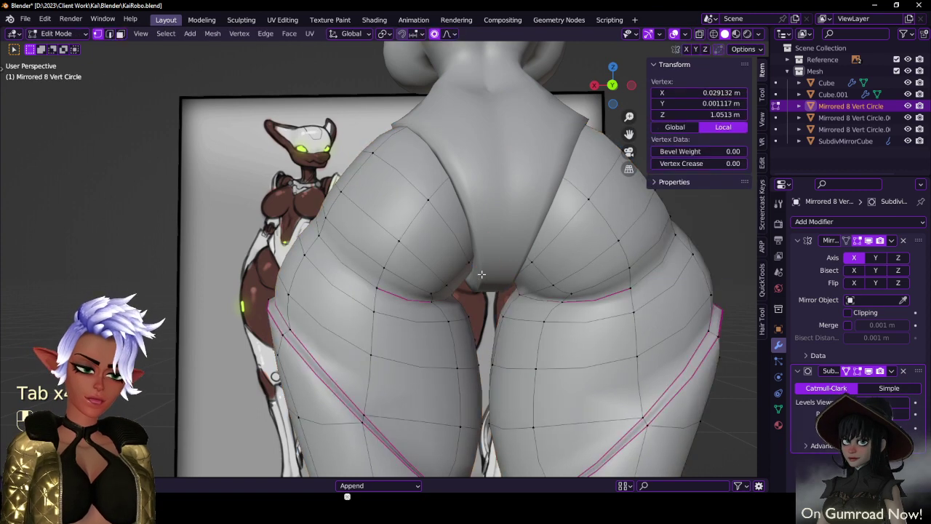
- Try to lower the upper inner-thigh vertex along the Z axis with proportional editing
{"action": "key", "text": "g"}
{"action": "key", "text": "z"}
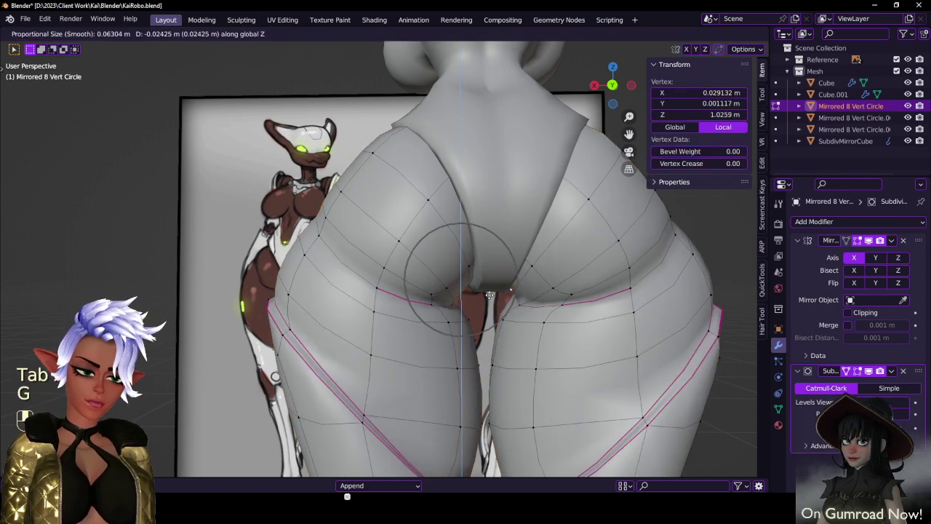
{"action": "left_click", "coordinate": [489, 303]}
{"action": "key", "text": "ctrl+z"}
- Shift the upper inner-thigh vertex along the X axis and save the file
{"action": "middle_click_drag", "start_coordinate": [488, 293], "coordinate": [473, 311]}
{"action": "key", "text": "g"}
{"action": "key", "text": "x"}
{"action": "scroll", "coordinate": [462, 278], "scroll_direction": "up", "scroll_amount": 4}
{"action": "left_click", "coordinate": [476, 280]}
{"action": "key", "text": "Tab"}
{"action": "scroll", "coordinate": [497, 290], "scroll_direction": "down", "scroll_amount": 6}
{"action": "left_click", "coordinate": [576, 323]}
{"action": "scroll", "coordinate": [485, 318], "scroll_direction": "down", "scroll_amount": 7}
{"action": "key", "text": "ctrl+s"}
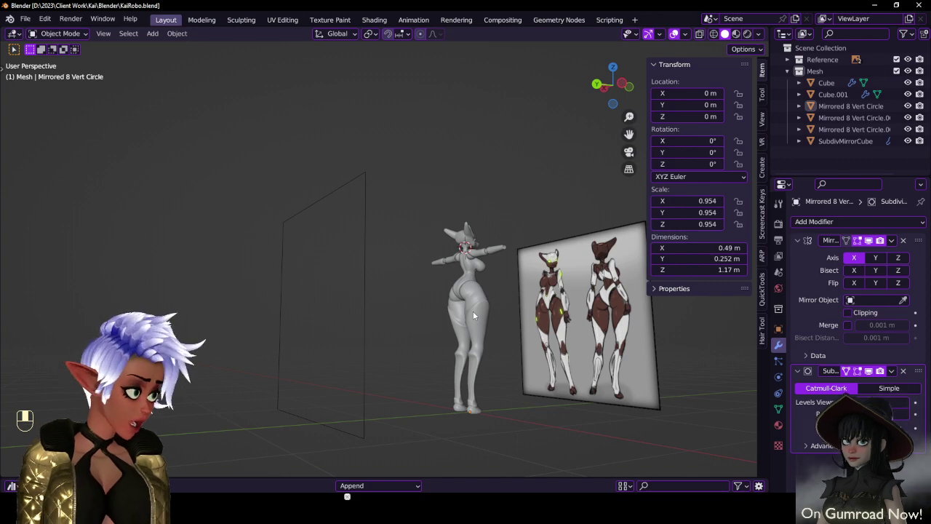
- Save the file again and open the head-and-torso mesh for editing
{"action": "scroll", "coordinate": [468, 291], "scroll_direction": "up", "scroll_amount": 4}
{"action": "middle_click_drag", "start_coordinate": [468, 291], "coordinate": [422, 311]}
{"action": "key", "text": "ctrl+s"}
{"action": "scroll", "coordinate": [452, 278], "scroll_direction": "up", "scroll_amount": 5}
{"action": "left_click", "coordinate": [427, 254]}
{"action": "scroll", "coordinate": [426, 253], "scroll_direction": "up", "scroll_amount": 6}
{"action": "key", "text": "Tab"}
{"action": "scroll", "coordinate": [415, 266], "scroll_direction": "down", "scroll_amount": 4}
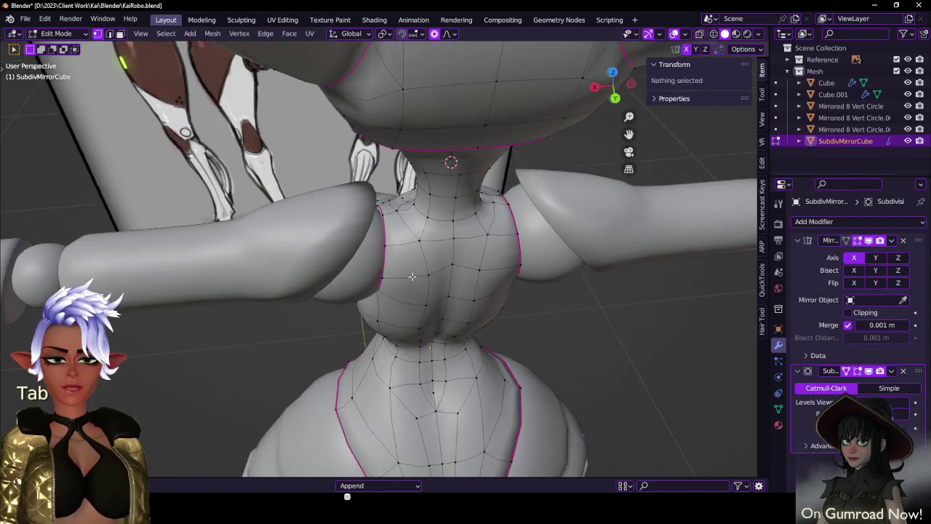
{"action": "middle_click_drag", "start_coordinate": [412, 276], "coordinate": [415, 216]}
{"action": "key", "text": "Tab"}
{"action": "left_click", "coordinate": [345, 183]}
{"action": "key", "text": "Tab"}
{"action": "key", "text": "Tab"}
{"action": "mouse_move", "coordinate": [349, 181]}
{"action": "middle_mouse_down"}
{"action": "mouse_move", "coordinate": [387, 187]}
{"action": "mouse_move", "coordinate": [387, 177]}
{"action": "mouse_move", "coordinate": [412, 179]}
{"action": "middle_mouse_up"}
{"action": "left_click", "coordinate": [386, 172]}
{"action": "key", "text": "Tab"}
- Isolate the head-and-torso mesh in local view with solid shading and face selection active
{"action": "key", "text": "z"}
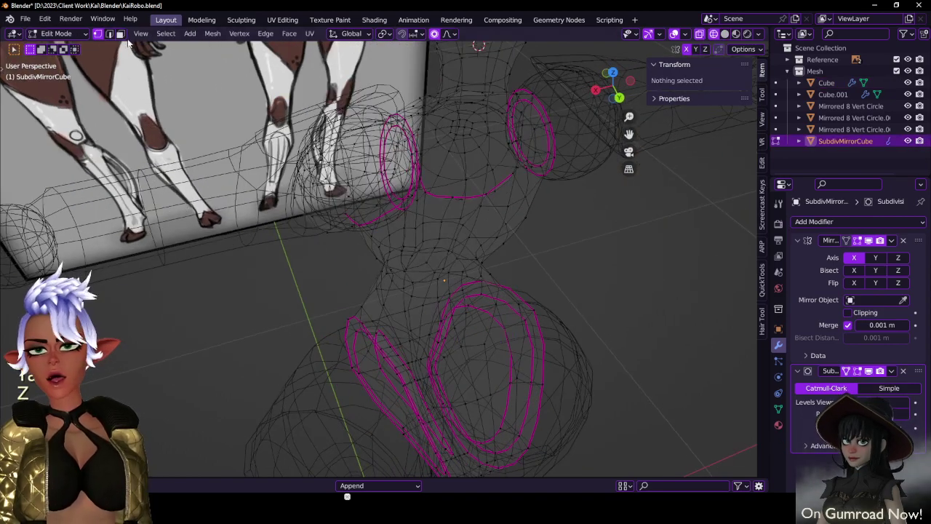
{"action": "left_click", "coordinate": [399, 172]}
{"action": "mouse_move", "coordinate": [432, 210]}
{"action": "middle_mouse_down"}
{"action": "mouse_move", "coordinate": [456, 213]}
{"action": "mouse_move", "coordinate": [462, 185]}
{"action": "middle_mouse_up"}
{"action": "key", "text": "slash"}
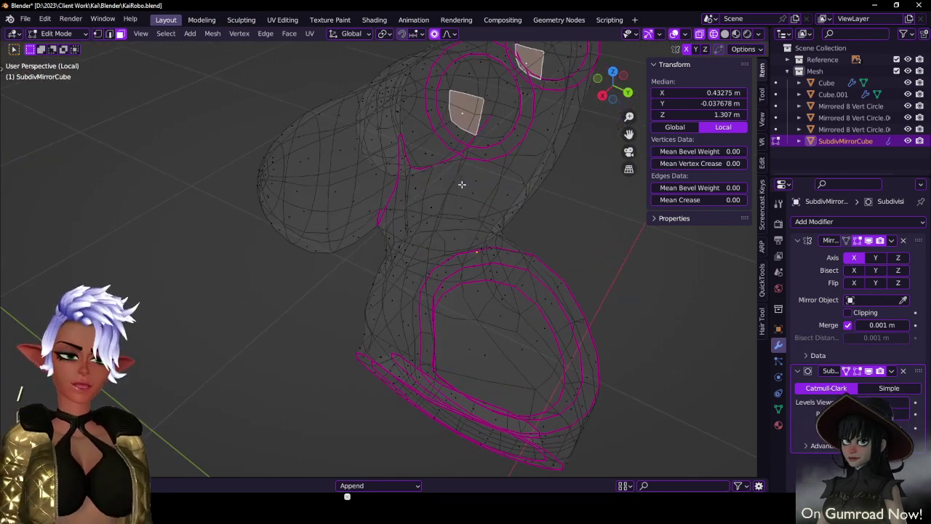
{"action": "key", "text": "z"}
{"action": "mouse_move", "coordinate": [452, 148]}
{"action": "middle_mouse_down"}
{"action": "mouse_move", "coordinate": [429, 190]}
{"action": "mouse_move", "coordinate": [461, 158]}
{"action": "middle_mouse_up"}
- Select the faces on the floor of the arm socket and snap the 3D cursor to them
{"action": "left_click", "coordinate": [461, 158]}
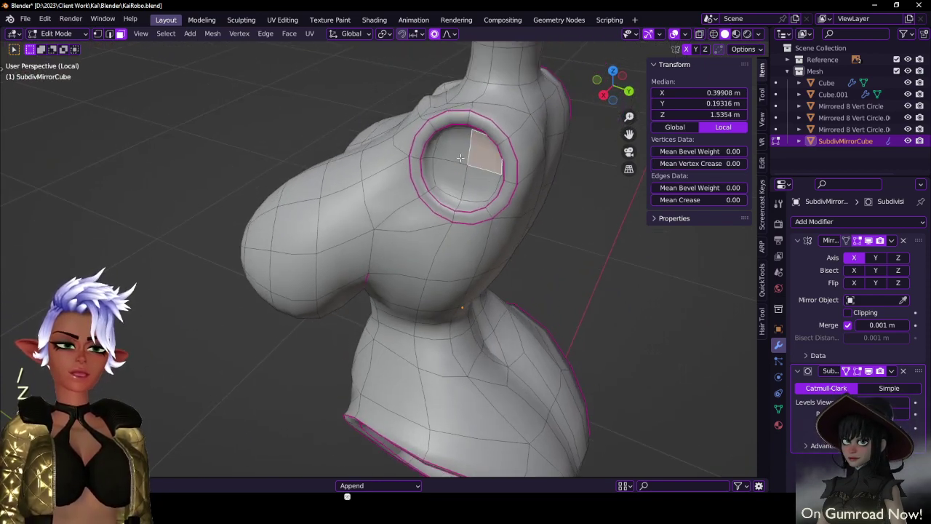
{"action": "key", "text": "shift+s"}
{"action": "left_click", "coordinate": [488, 259]}
{"action": "middle_click_drag", "start_coordinate": [487, 259], "coordinate": [462, 261]}
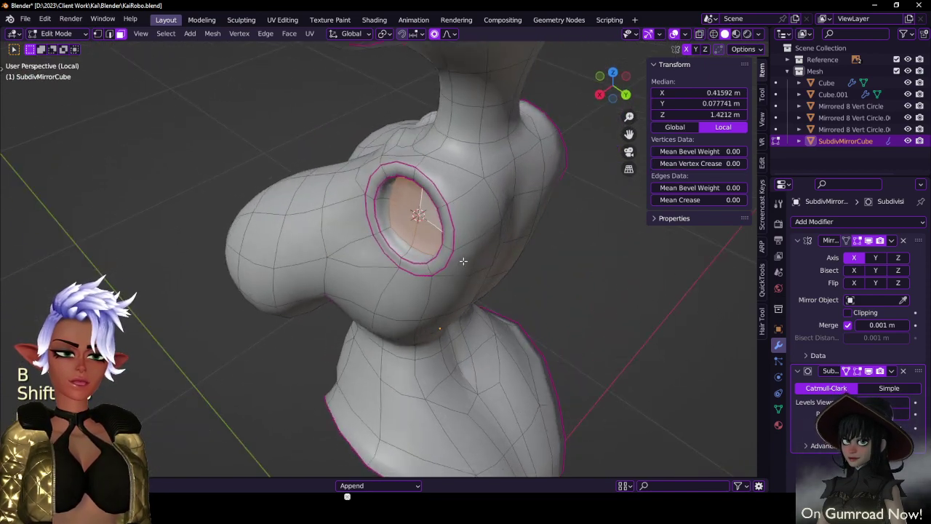
- Grow the selection twice to cover the whole arm socket and set the pivot point to the 3D cursor
{"action": "key", "text": "ctrl+KP_Add"}
{"action": "key", "text": "ctrl+KP_Add"}
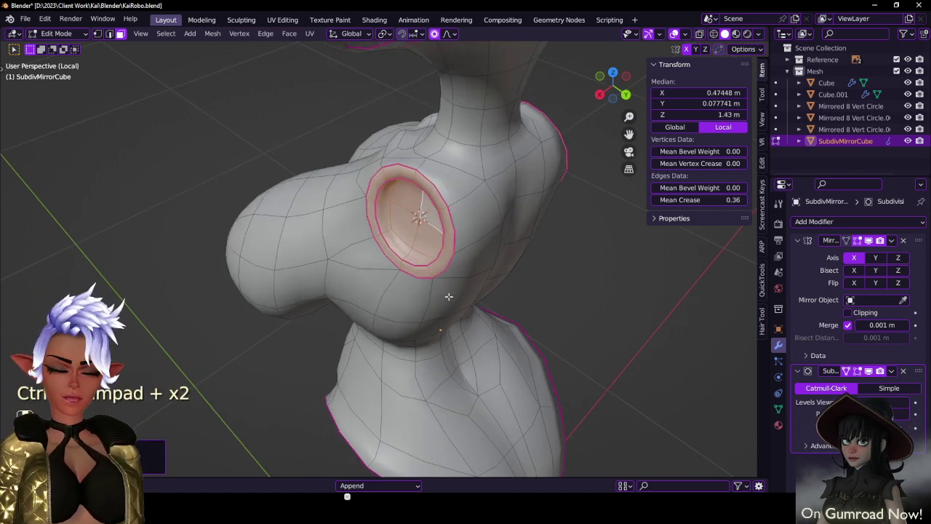
{"action": "key", "text": "period"}
{"action": "left_click", "coordinate": [461, 303]}
- Try to rotate the whole arm socket around the 3D cursor
{"action": "middle_click_drag", "start_coordinate": [461, 303], "coordinate": [407, 309]}
{"action": "scroll", "coordinate": [456, 342], "scroll_direction": "up", "scroll_amount": 5}
{"action": "scroll", "coordinate": [456, 343], "scroll_direction": "down", "scroll_amount": 5}
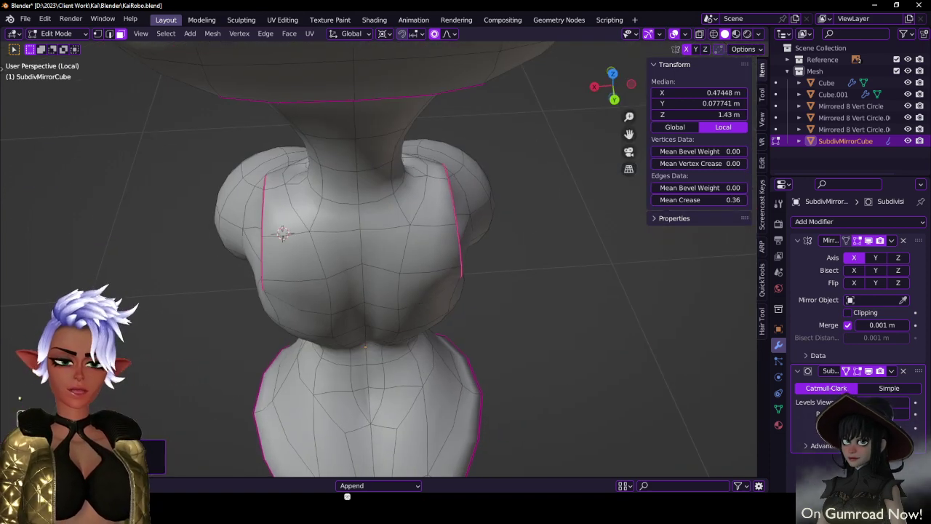
{"action": "key", "text": "r"}
{"action": "left_click", "coordinate": [394, 346]}
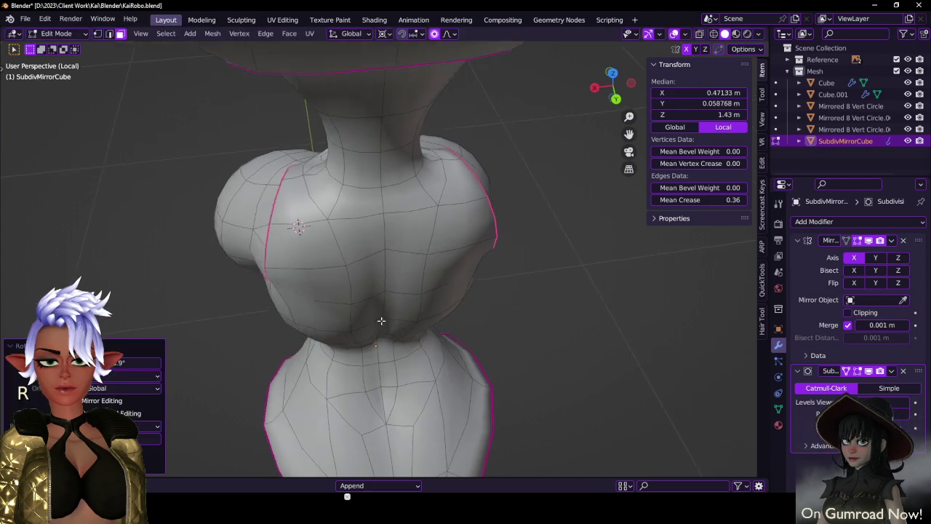
{"action": "middle_click_drag", "start_coordinate": [380, 323], "coordinate": [518, 246]}
{"action": "key", "text": "Tab"}
{"action": "key", "text": "Tab"}
{"action": "key", "text": "Tab"}
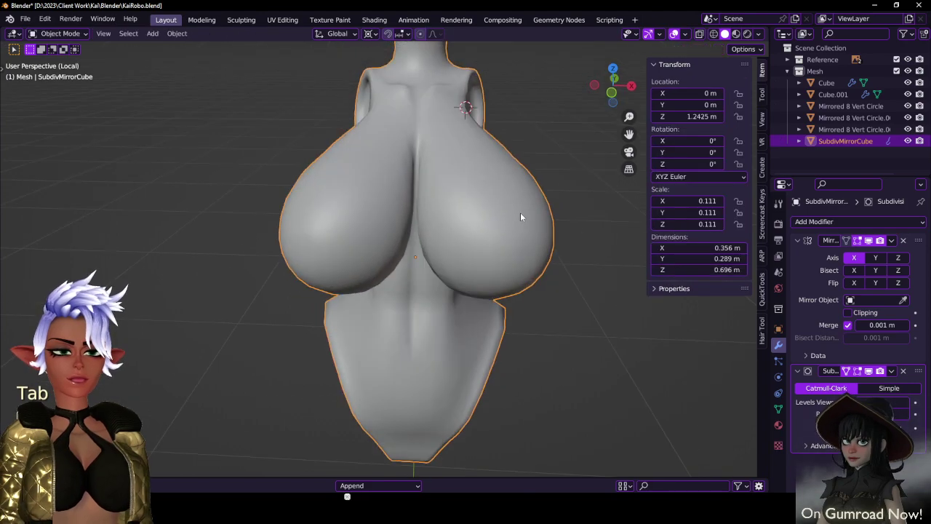
- Leave local view to bring back the full character
{"action": "key", "text": "slash"}
{"action": "middle_click_drag", "start_coordinate": [488, 190], "coordinate": [454, 233]}
- Undo the arm socket rotation and return to Object Mode
{"action": "key", "text": "ctrl+z"}
{"action": "key", "text": "ctrl+z"}
{"action": "key", "text": "ctrl+z"}
{"action": "key", "text": "ctrl+Tab"}
{"action": "key", "text": "Tab"}
- Save the file and move the whole shoulder ball mesh slightly inward toward the torso in the front view
{"action": "key", "text": "ctrl+s"}
{"action": "scroll", "coordinate": [455, 208], "scroll_direction": "down", "scroll_amount": 5}
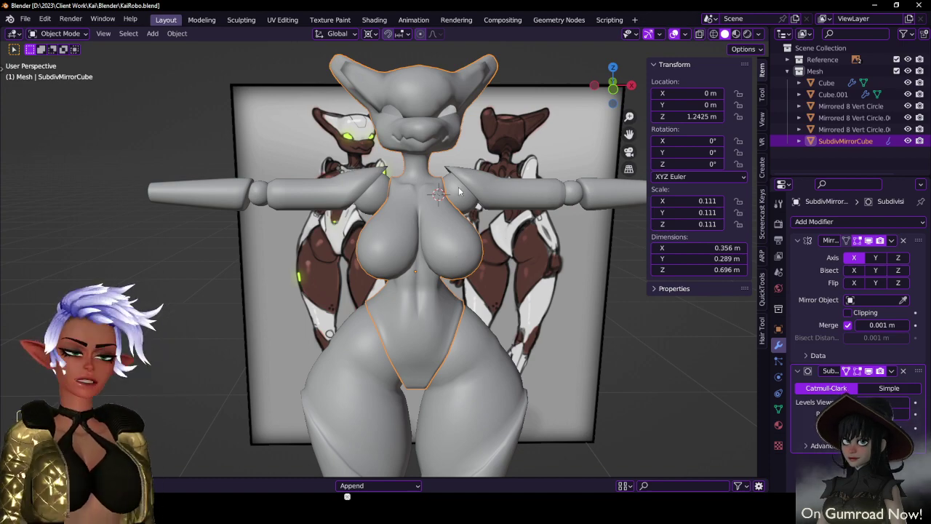
{"action": "middle_click_drag", "start_coordinate": [459, 190], "coordinate": [459, 232]}
{"action": "left_click", "coordinate": [459, 232]}
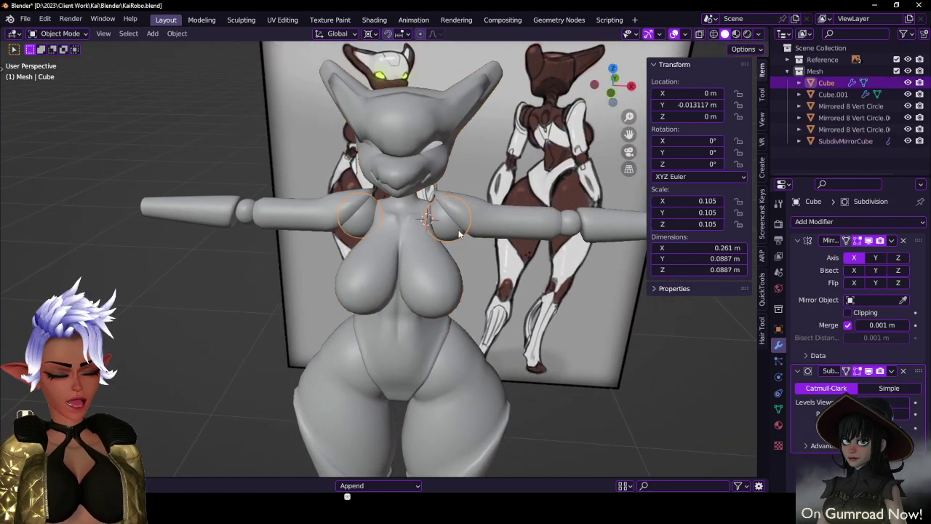
{"action": "key", "text": "KP_1"}
{"action": "scroll", "coordinate": [459, 232], "scroll_direction": "up", "scroll_amount": 4}
{"action": "key", "text": "Tab"}
{"action": "key", "text": "a"}
{"action": "key", "text": "g"}
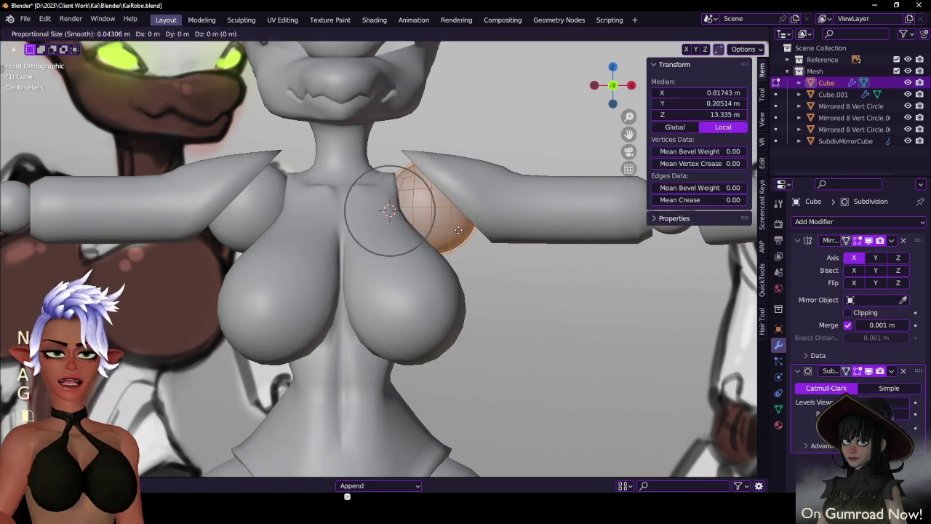
{"action": "left_click", "coordinate": [454, 233]}
{"action": "key", "text": "Tab"}
- Select the upper arm mesh and save the file
{"action": "left_click", "coordinate": [507, 196]}
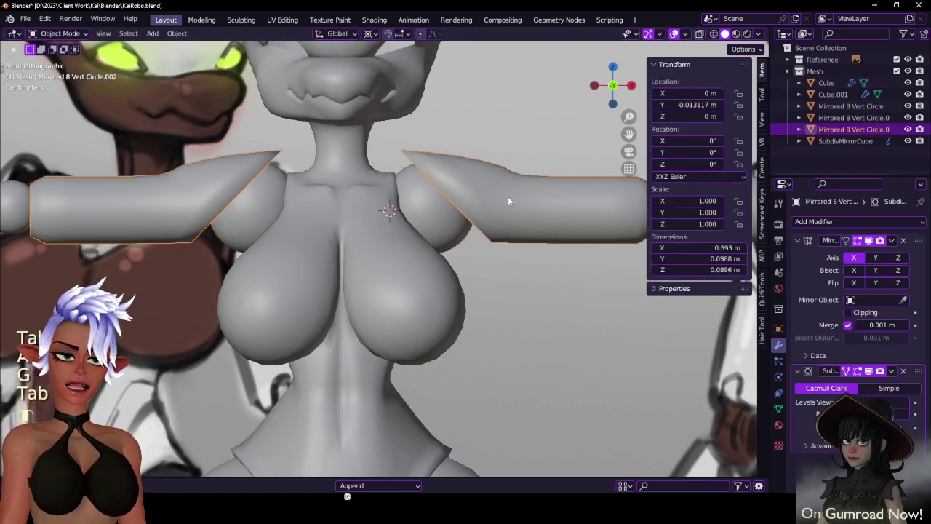
{"action": "scroll", "coordinate": [511, 207], "scroll_direction": "down", "scroll_amount": 5}
{"action": "key", "text": "ctrl+s"}
{"action": "scroll", "coordinate": [512, 212], "scroll_direction": "up", "scroll_amount": 2}
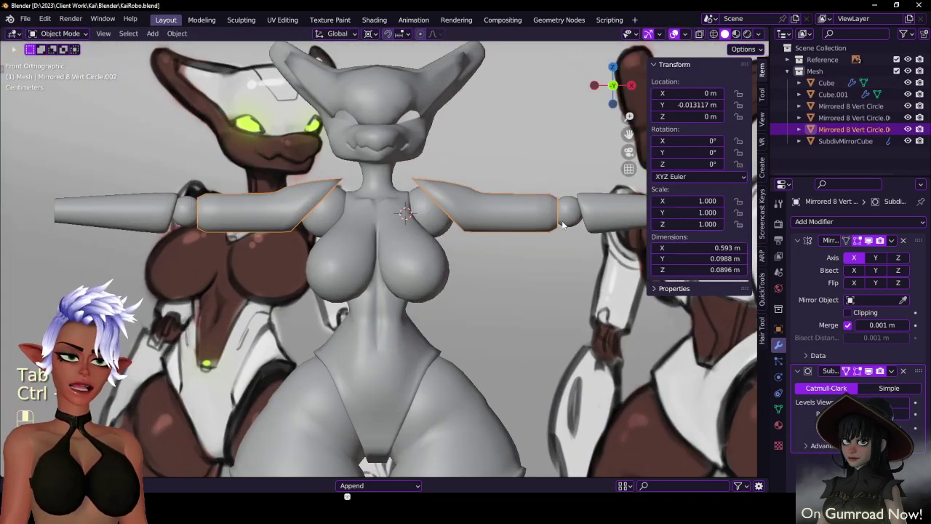
{"action": "scroll", "coordinate": [533, 218], "scroll_direction": "down", "scroll_amount": 4}
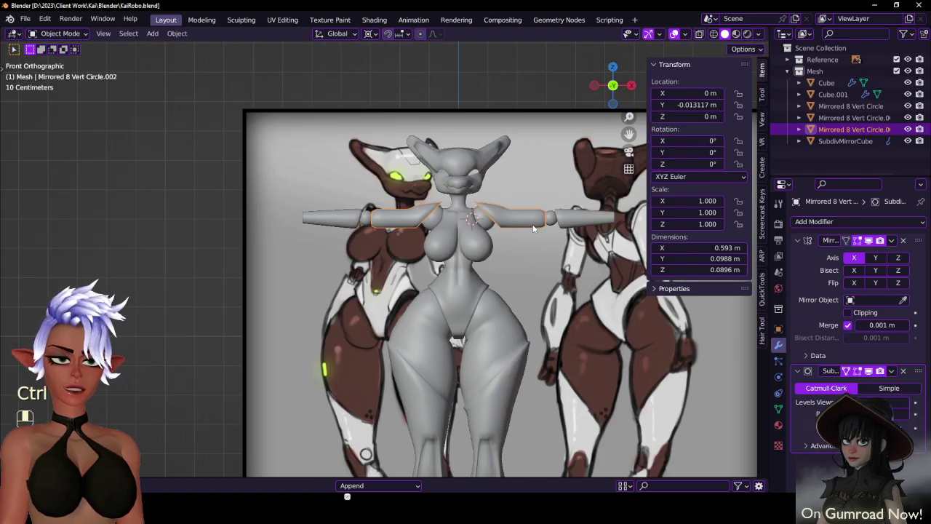
- Turn off proportional editing and move the edge on the head's lower eye rim down by about 0.0017 m
{"action": "scroll", "coordinate": [533, 229], "scroll_direction": "up", "scroll_amount": 8}
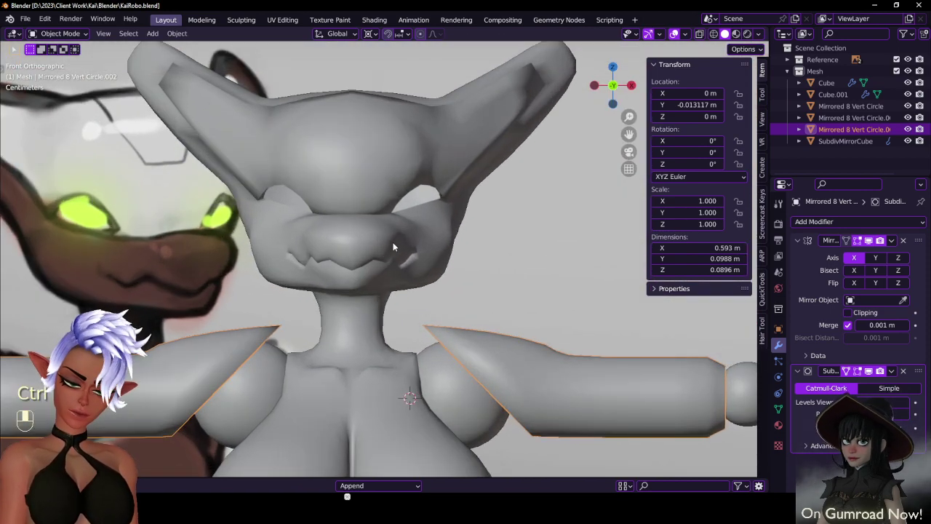
{"action": "left_click", "coordinate": [393, 248]}
{"action": "scroll", "coordinate": [441, 213], "scroll_direction": "up", "scroll_amount": 3}
{"action": "key", "text": "Tab"}
{"action": "scroll", "coordinate": [435, 268], "scroll_direction": "up", "scroll_amount": 2}
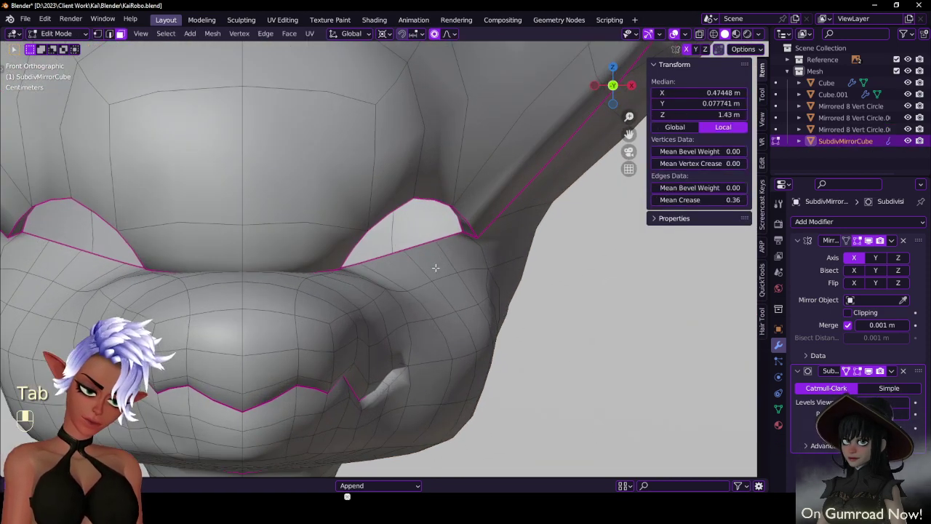
{"action": "middle_click_drag", "start_coordinate": [435, 268], "coordinate": [354, 284]}
{"action": "left_click", "coordinate": [406, 309]}
{"action": "key", "text": "o"}
{"action": "left_click", "coordinate": [109, 34]}
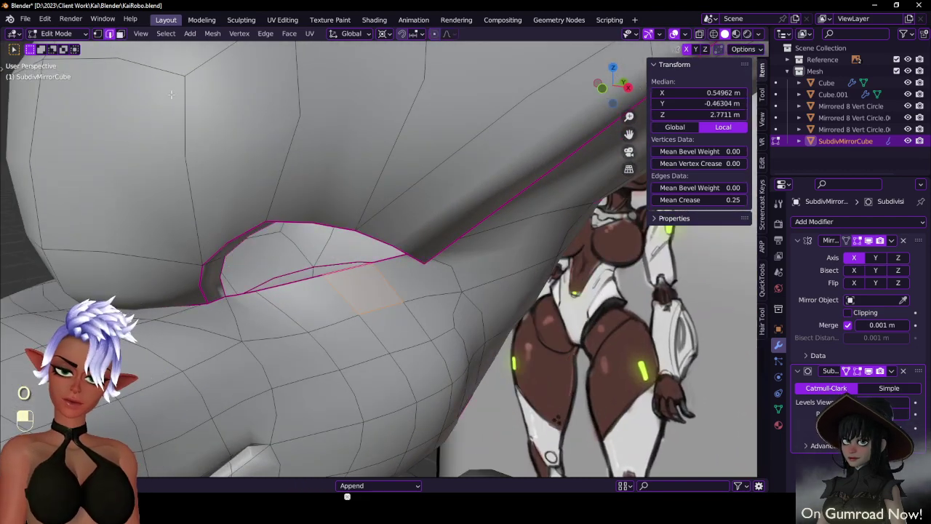
{"action": "middle_click_drag", "start_coordinate": [342, 275], "coordinate": [337, 285]}
{"action": "key", "text": "g"}
{"action": "left_click", "coordinate": [334, 287]}
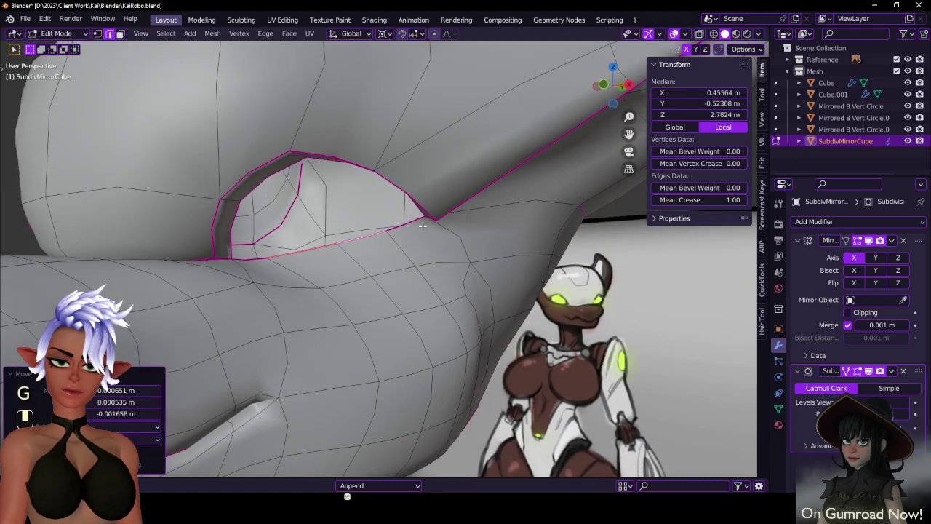
- Move the vertex inside the eye socket, just above the lower rim, slightly down and save the file
{"action": "left_click", "coordinate": [332, 249]}
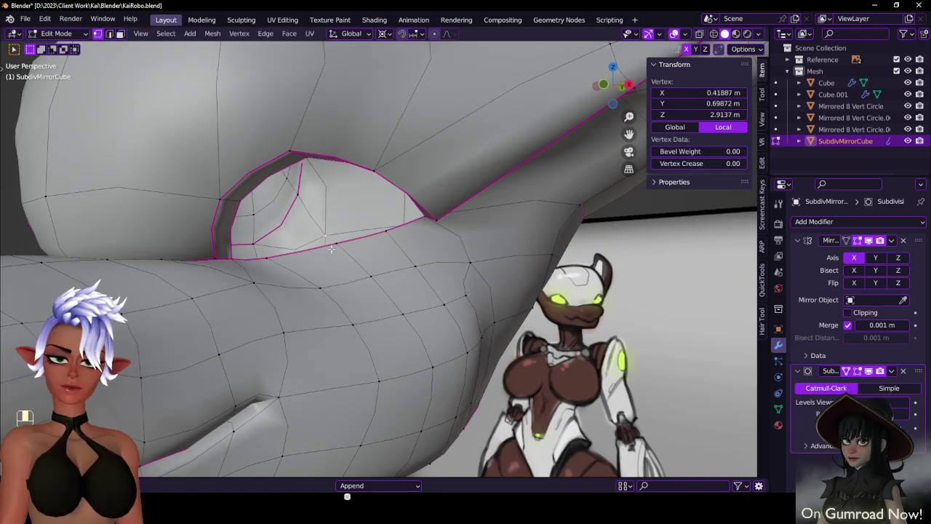
{"action": "key", "text": "g"}
{"action": "left_click", "coordinate": [333, 254]}
{"action": "key", "text": "Tab"}
{"action": "scroll", "coordinate": [356, 265], "scroll_direction": "down", "scroll_amount": 6}
{"action": "key", "text": "ctrl+s"}
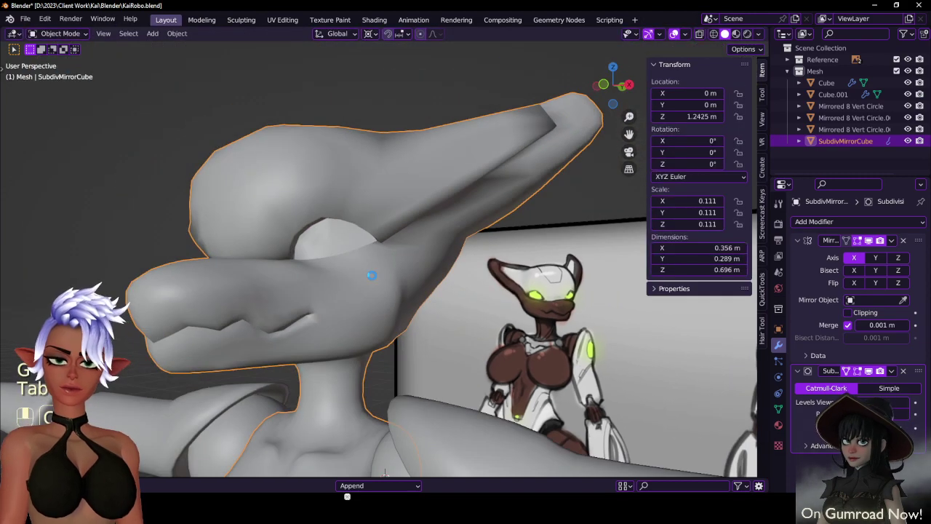
- Select a short vertex path along the rear of the jaw and Shrink/Fatten it by about 0.013 m
{"action": "scroll", "coordinate": [401, 291], "scroll_direction": "down", "scroll_amount": 4}
{"action": "mouse_move", "coordinate": [402, 293]}
{"action": "middle_mouse_down"}
{"action": "mouse_move", "coordinate": [428, 302]}
{"action": "mouse_move", "coordinate": [449, 270]}
{"action": "mouse_move", "coordinate": [423, 275]}
{"action": "mouse_move", "coordinate": [410, 295]}
{"action": "middle_mouse_up"}
{"action": "scroll", "coordinate": [410, 294], "scroll_direction": "up", "scroll_amount": 4}
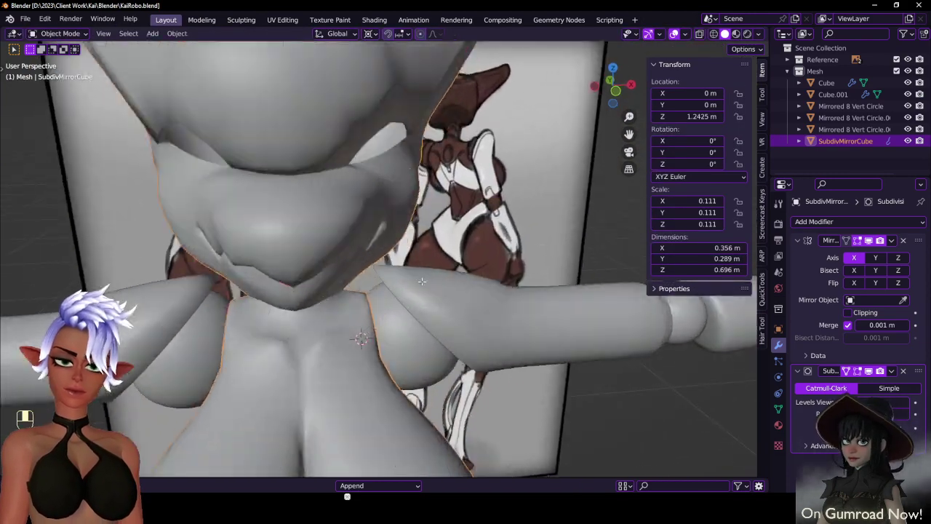
{"action": "key", "text": "Tab"}
{"action": "scroll", "coordinate": [419, 261], "scroll_direction": "up", "scroll_amount": 3}
{"action": "left_click", "coordinate": [371, 165]}
{"action": "middle_click_drag", "start_coordinate": [397, 184], "coordinate": [488, 202]}
{"action": "left_click", "coordinate": [416, 180], "text": "ctrl"}
{"action": "key", "text": "alt+s"}
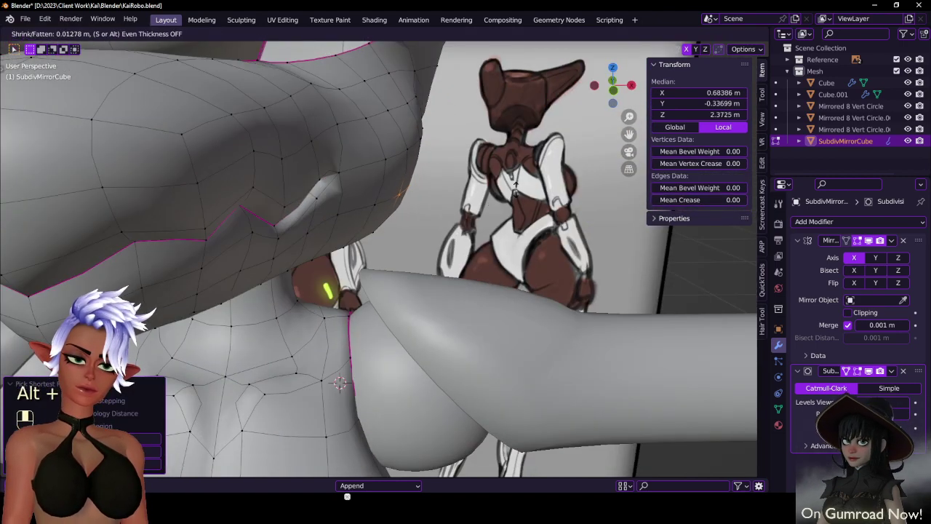
{"action": "left_click", "coordinate": [515, 183]}
{"action": "key", "text": "Tab"}
{"action": "scroll", "coordinate": [490, 184], "scroll_direction": "down", "scroll_amount": 4}
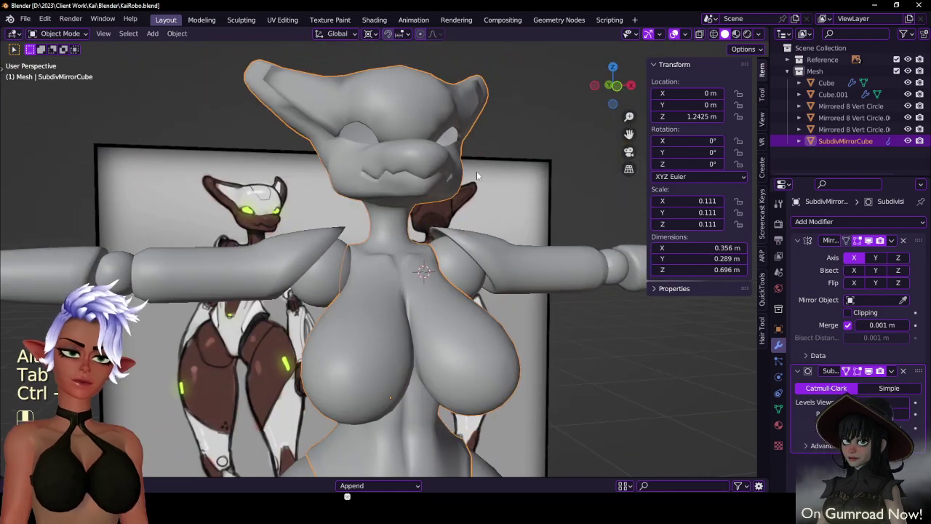
- Enter Edit Mode on the head mesh and box-select the vertices on the side of the head behind the cheek
{"action": "middle_click_drag", "start_coordinate": [438, 186], "coordinate": [352, 198]}
{"action": "scroll", "coordinate": [422, 209], "scroll_direction": "up", "scroll_amount": 3}
{"action": "key", "text": "Tab"}
{"action": "middle_click_drag", "start_coordinate": [470, 222], "coordinate": [397, 217]}
{"action": "key", "text": "b"}
{"action": "left_click_drag", "start_coordinate": [372, 171], "coordinate": [404, 186]}
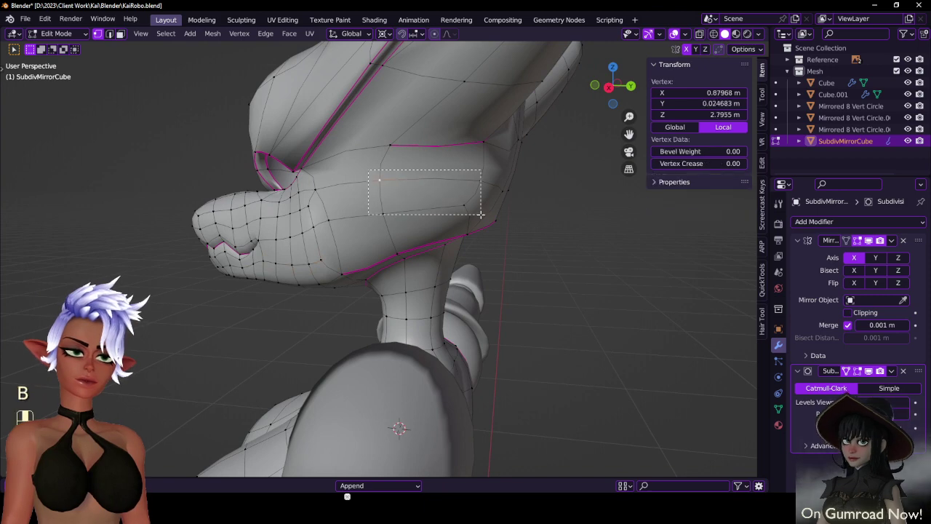
{"action": "left_click_drag", "start_coordinate": [481, 214], "coordinate": [480, 214]}
{"action": "middle_click_drag", "start_coordinate": [480, 213], "coordinate": [557, 208]}
{"action": "scroll", "coordinate": [511, 193], "scroll_direction": "up", "scroll_amount": 3}
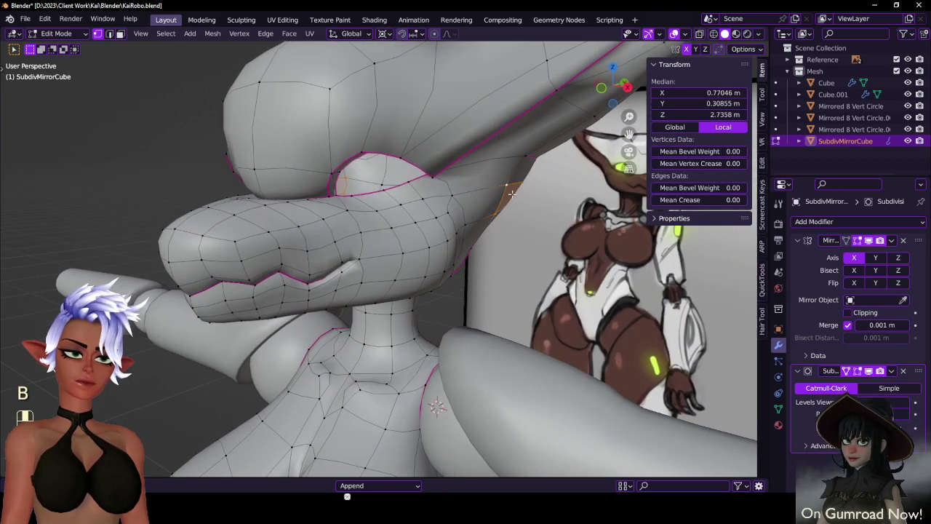
- Select the vertical vertex path down the side of the head to the jaw edge and apply LoopTools Gstretch to it twice
{"action": "middle_click_drag", "start_coordinate": [512, 166], "coordinate": [475, 234]}
{"action": "left_click", "coordinate": [470, 240], "text": "ctrl"}
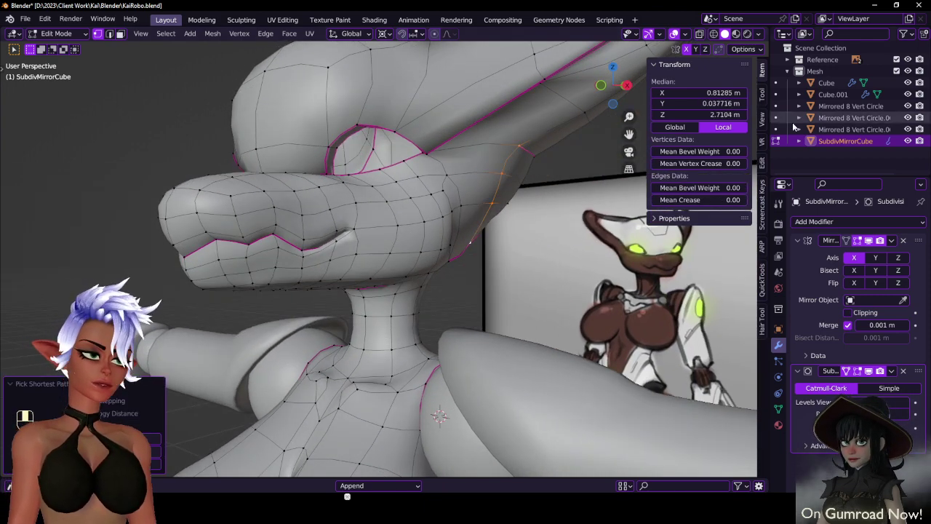
{"action": "left_click", "coordinate": [763, 162]}
{"action": "left_click", "coordinate": [704, 128]}
{"action": "middle_click_drag", "start_coordinate": [655, 126], "coordinate": [505, 116]}
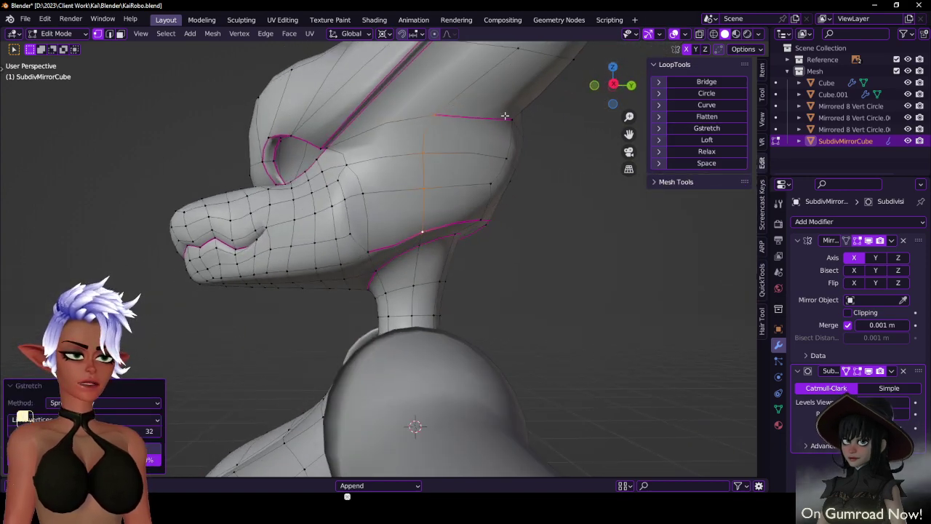
{"action": "left_click", "coordinate": [706, 130]}
{"action": "middle_click_drag", "start_coordinate": [612, 189], "coordinate": [389, 138]}
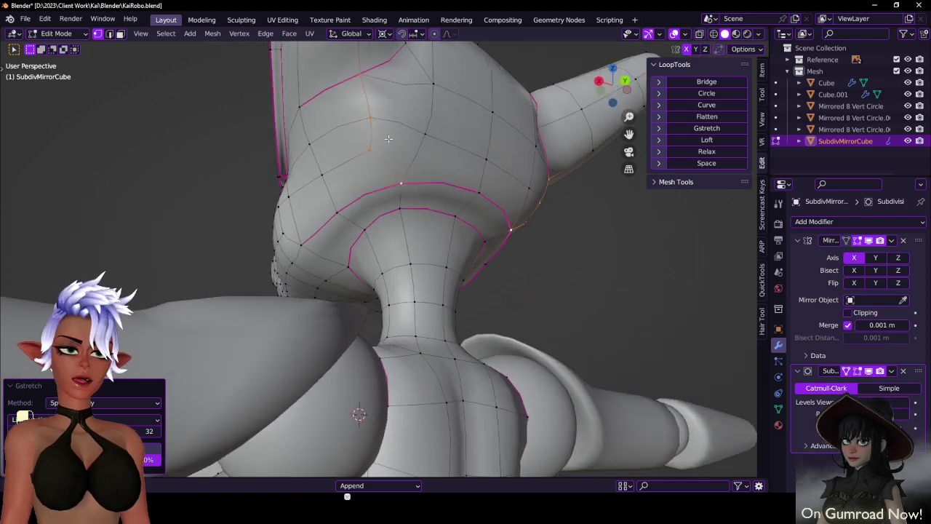
{"action": "middle_click_drag", "start_coordinate": [415, 177], "coordinate": [358, 134]}
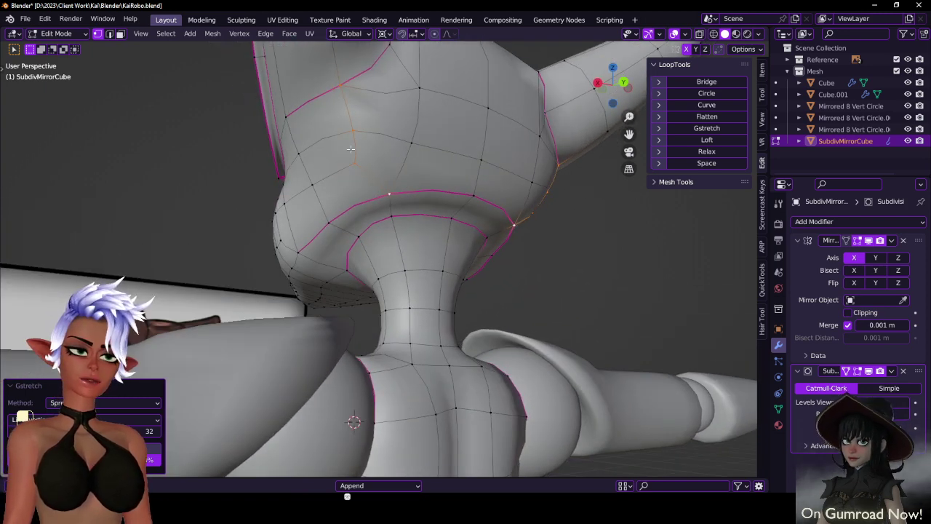
{"action": "middle_click_drag", "start_coordinate": [389, 166], "coordinate": [424, 250]}
{"action": "key", "text": "Tab"}
{"action": "key", "text": "Tab"}
- Knife-cut a new edge line from the bottom centre of the brow up the forehead, over the crown and down the back of the head
{"action": "scroll", "coordinate": [478, 195], "scroll_direction": "up", "scroll_amount": 3}
{"action": "middle_click_drag", "start_coordinate": [417, 211], "coordinate": [410, 261]}
{"action": "scroll", "coordinate": [414, 238], "scroll_direction": "up", "scroll_amount": 2}
{"action": "scroll", "coordinate": [349, 243], "scroll_direction": "up", "scroll_amount": 2}
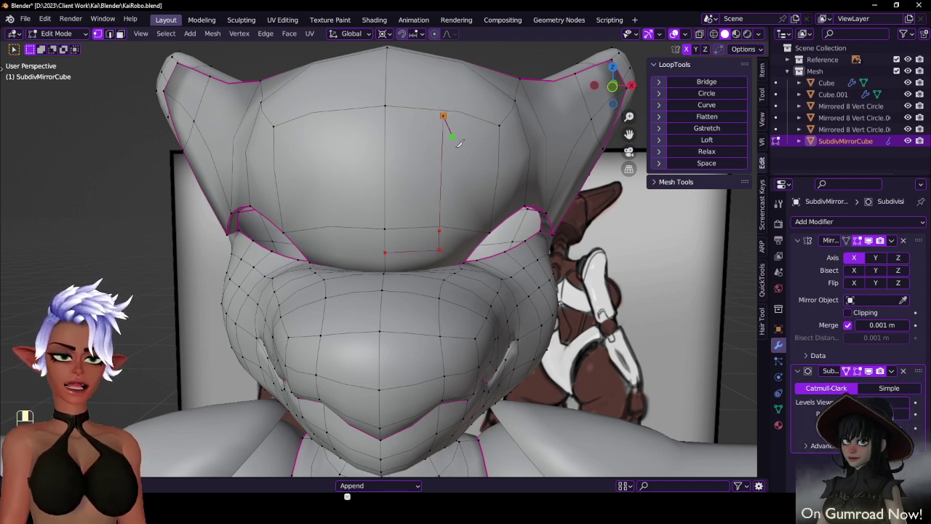
{"action": "middle_click_drag", "start_coordinate": [459, 143], "coordinate": [441, 211]}
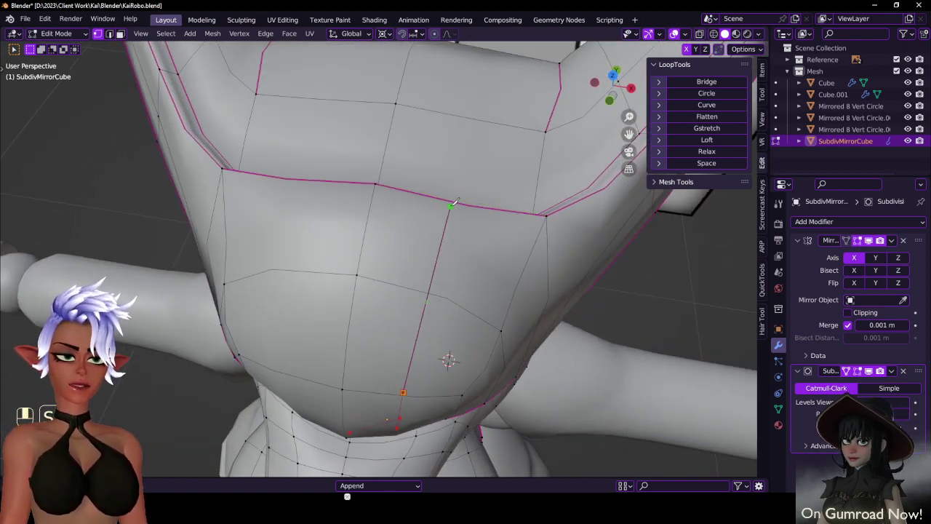
{"action": "middle_click_drag", "start_coordinate": [458, 198], "coordinate": [277, 191]}
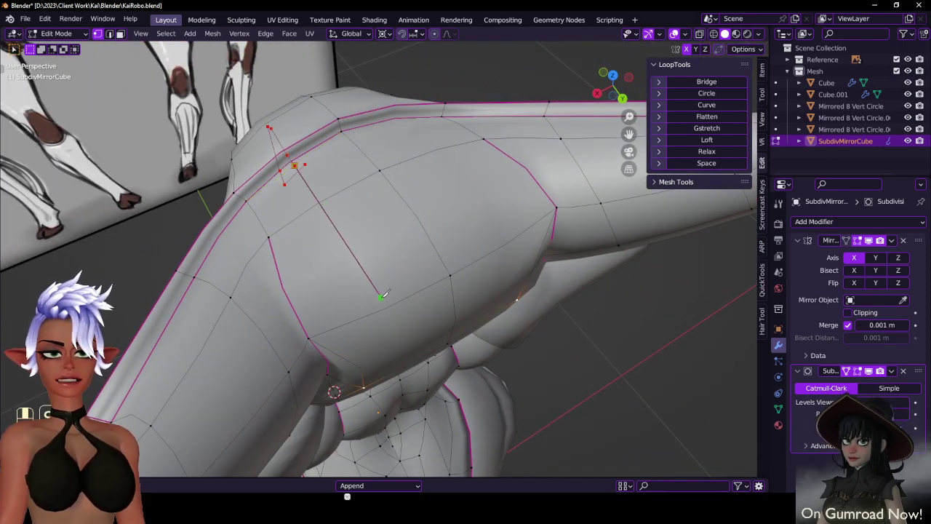
{"action": "middle_click_drag", "start_coordinate": [381, 298], "coordinate": [366, 223]}
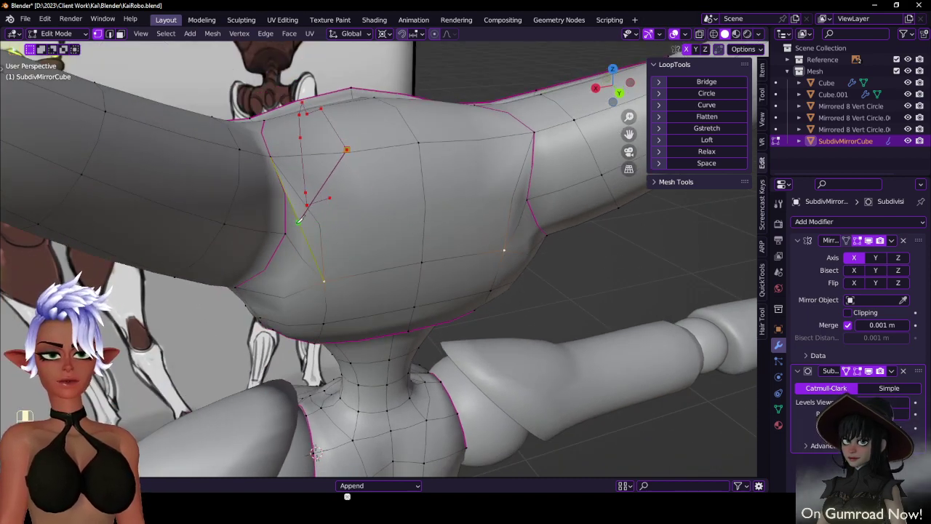
{"action": "key", "text": "Return"}
- Connect the new vertex at the bottom of the brow to the inner corner of the eye rim with an edge
{"action": "middle_click_drag", "start_coordinate": [337, 200], "coordinate": [487, 163]}
{"action": "scroll", "coordinate": [488, 170], "scroll_direction": "up", "scroll_amount": 2}
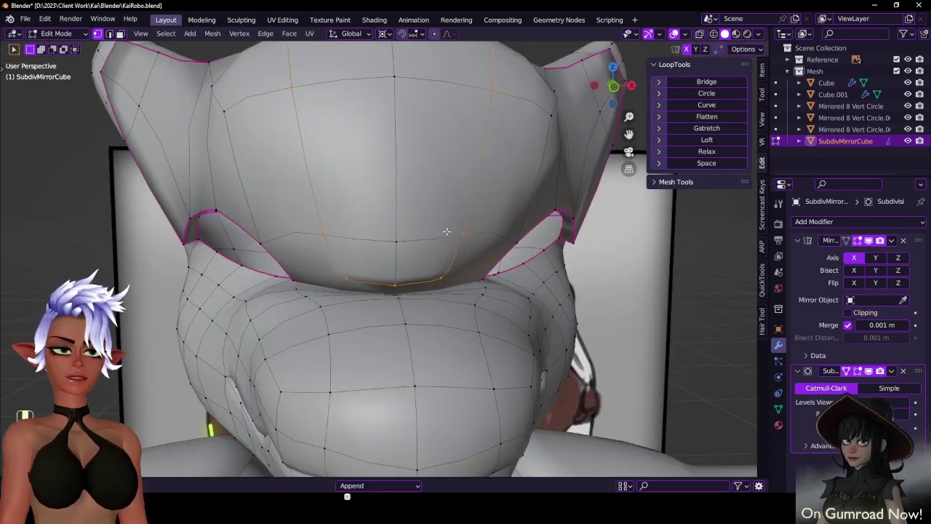
{"action": "middle_click_drag", "start_coordinate": [447, 231], "coordinate": [441, 237]}
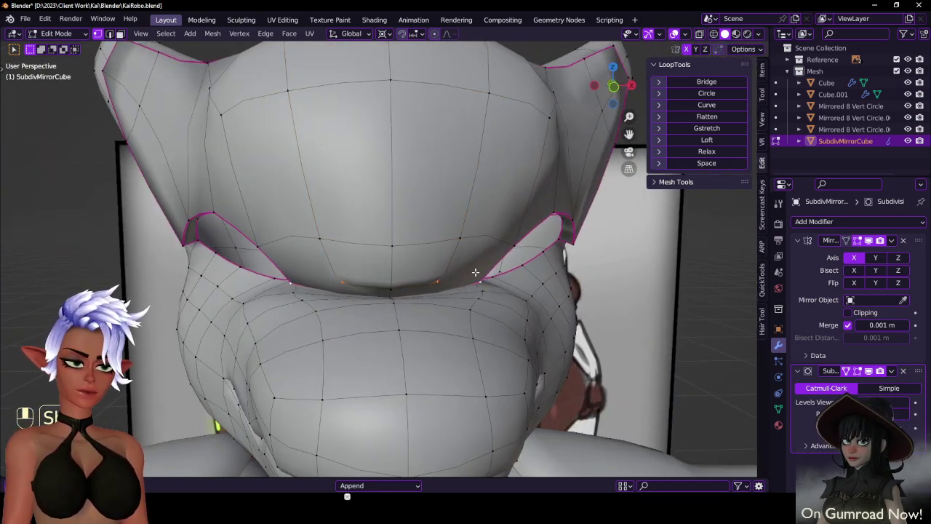
{"action": "key", "text": "j"}
{"action": "middle_click_drag", "start_coordinate": [459, 270], "coordinate": [416, 255]}
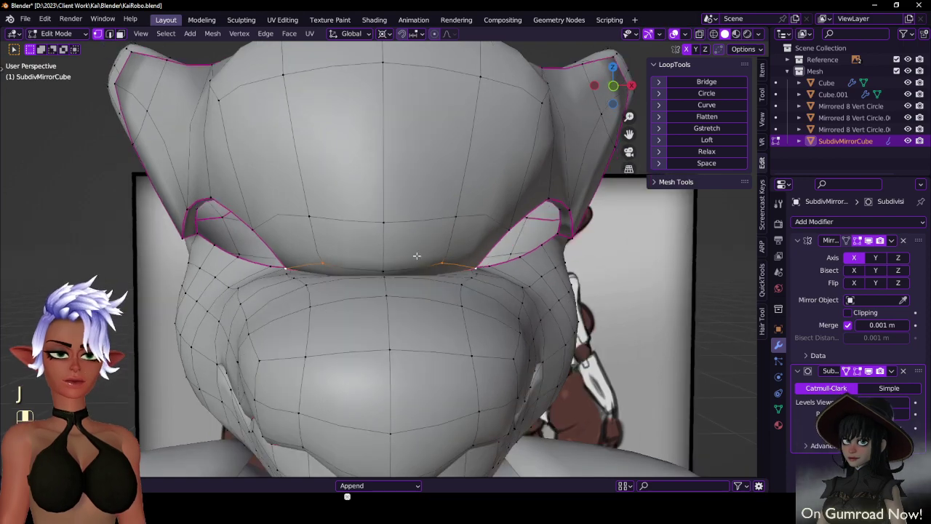
- Edge-slide the brow's bottom edges upward, and slide the forehead row above them by a factor of about 0.242
{"action": "key", "text": "g"}
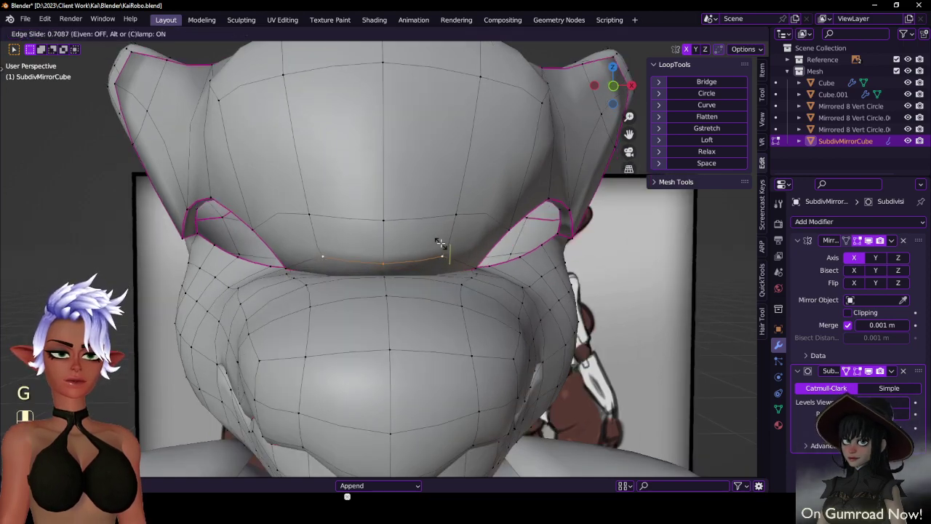
{"action": "left_click", "coordinate": [435, 242]}
{"action": "key", "text": "g"}
{"action": "key", "text": "g"}
{"action": "left_click", "coordinate": [454, 192]}
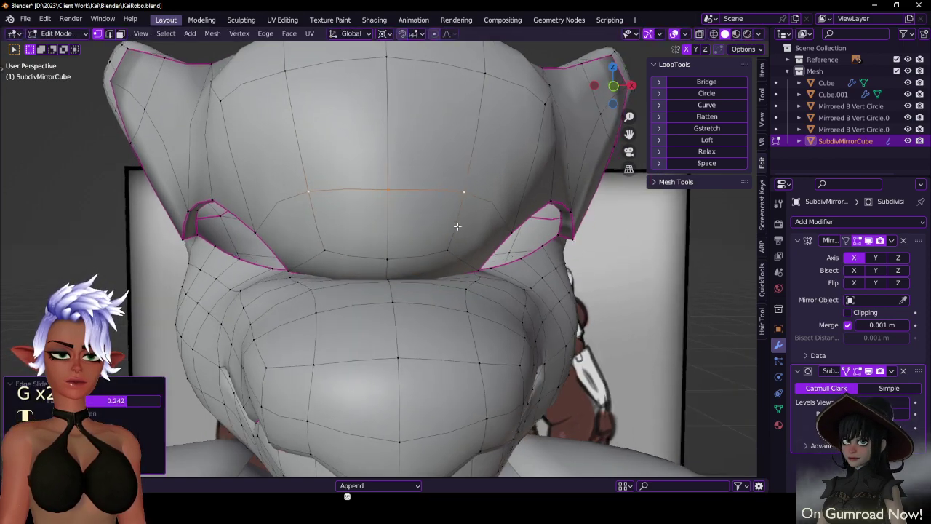
- Move the brow's bottom edge beside the inner eye corner up along Z by about 0.0022 m
{"action": "middle_click_drag", "start_coordinate": [456, 226], "coordinate": [389, 233]}
{"action": "scroll", "coordinate": [395, 229], "scroll_direction": "up", "scroll_amount": 3}
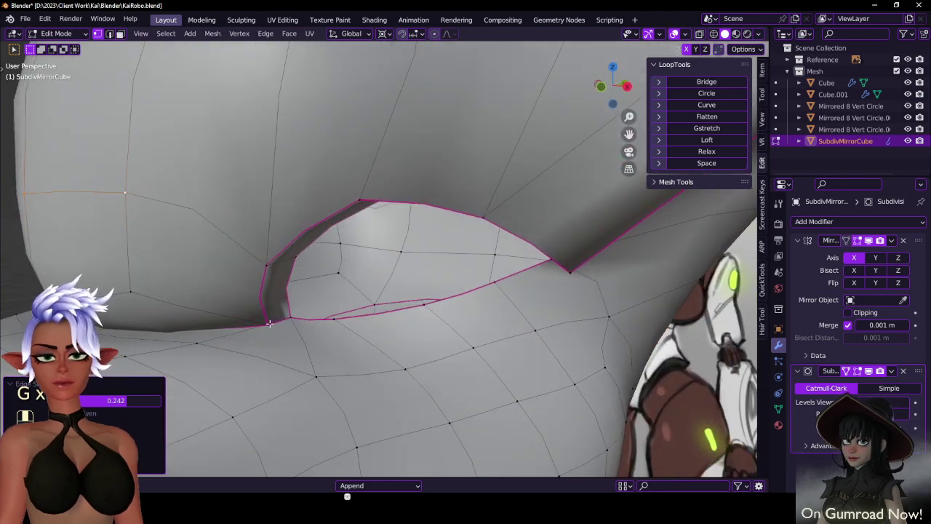
{"action": "key", "text": "z"}
{"action": "key", "text": "z"}
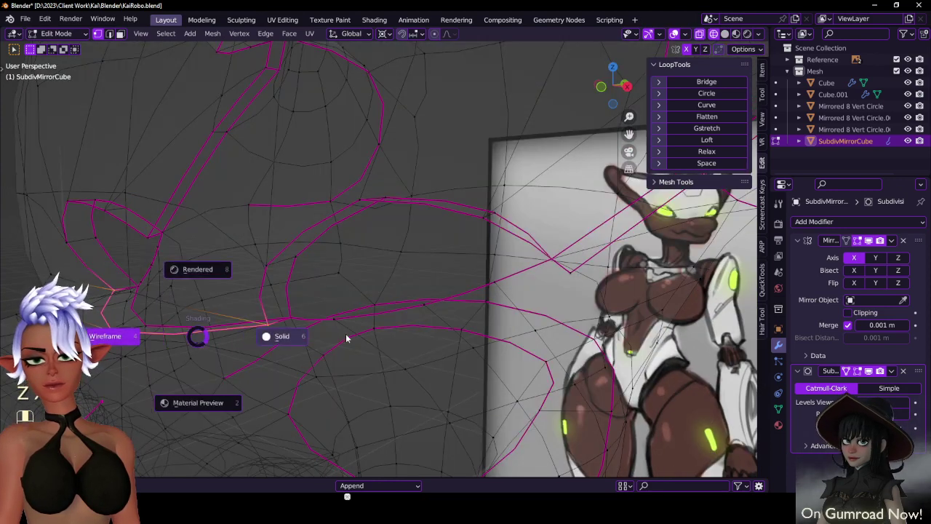
{"action": "left_click", "coordinate": [345, 339]}
{"action": "key", "text": "g"}
{"action": "left_click", "coordinate": [249, 310]}
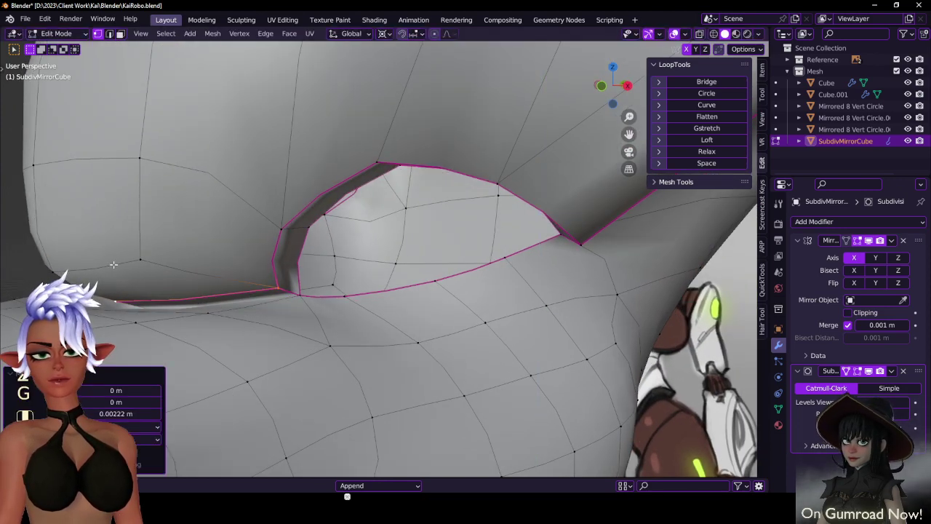
- Move the lower forehead vertices back along the global Y axis and check the shape in Object Mode
{"action": "left_click", "coordinate": [53, 271]}
{"action": "key", "text": "g"}
{"action": "middle_click", "coordinate": [76, 268]}
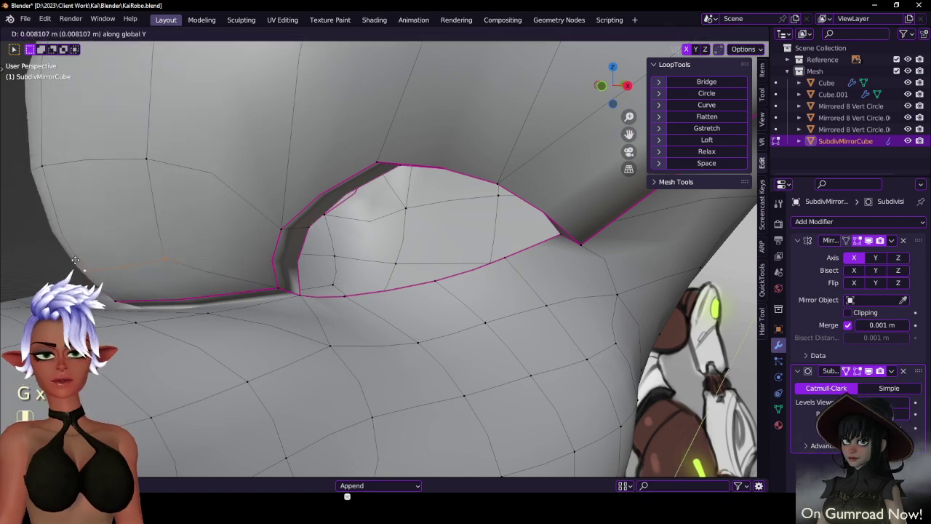
{"action": "left_click", "coordinate": [191, 259]}
{"action": "key", "text": "Tab"}
{"action": "middle_click_drag", "start_coordinate": [198, 258], "coordinate": [312, 234]}
{"action": "key", "text": "Tab"}
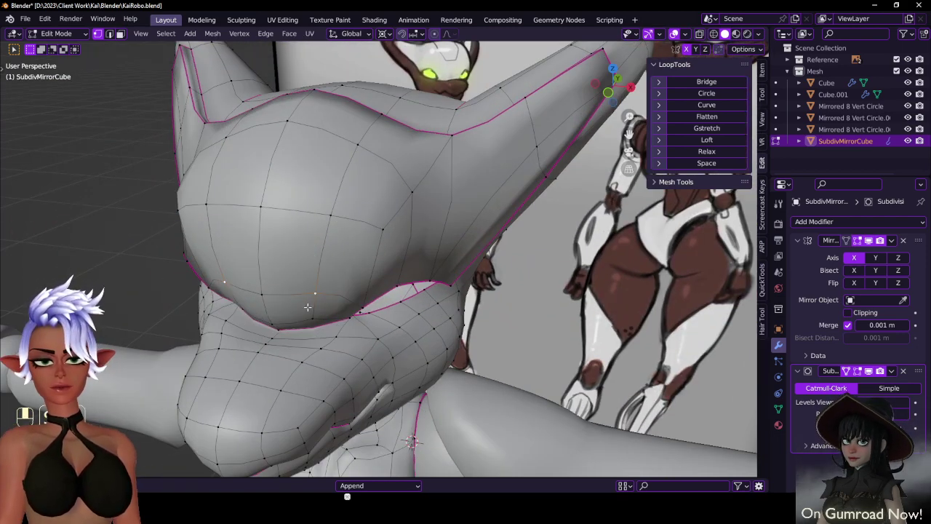
- Shift the lower forehead vertices beside the centreline along the X axis
{"action": "middle_click_drag", "start_coordinate": [355, 260], "coordinate": [544, 248]}
{"action": "key", "text": "g"}
{"action": "key", "text": "x"}
{"action": "left_click", "coordinate": [374, 268]}
{"action": "key", "text": "r"}
{"action": "right_click", "coordinate": [401, 245]}
- Change the transform pivot point, rotate the selected lower forehead vertices slightly and move them down about 0.002 m
{"action": "key", "text": "period"}
{"action": "left_click", "coordinate": [401, 227]}
{"action": "key", "text": "r"}
{"action": "left_click", "coordinate": [401, 231]}
{"action": "key", "text": "g"}
{"action": "left_click", "coordinate": [402, 233]}
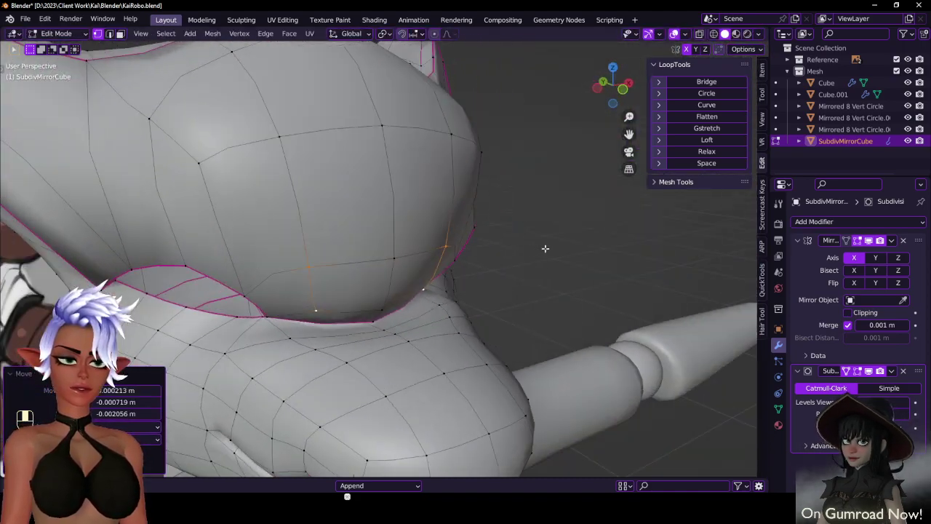
- Move the lower forehead vertex row down along Z by about 0.0047 m and save the file
{"action": "key", "text": "g"}
{"action": "middle_click_drag", "start_coordinate": [424, 253], "coordinate": [352, 294]}
{"action": "key", "text": "z"}
{"action": "left_click", "coordinate": [477, 255]}
{"action": "key", "text": "ctrl+s"}
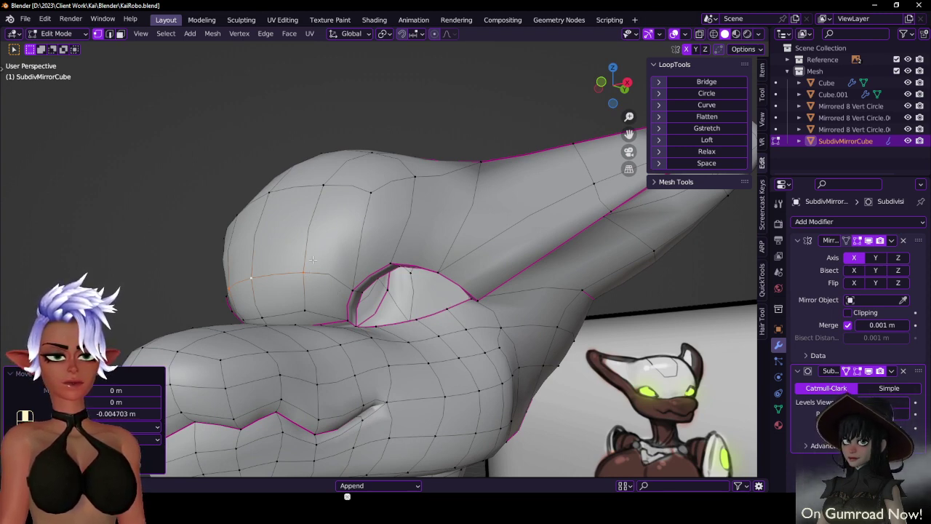
- Select the vertex path from the lower forehead centre along the upper eye rim to the outer eye corner
{"action": "scroll", "coordinate": [529, 219], "scroll_direction": "down", "scroll_amount": 3}
{"action": "middle_click_drag", "start_coordinate": [534, 217], "coordinate": [495, 221]}
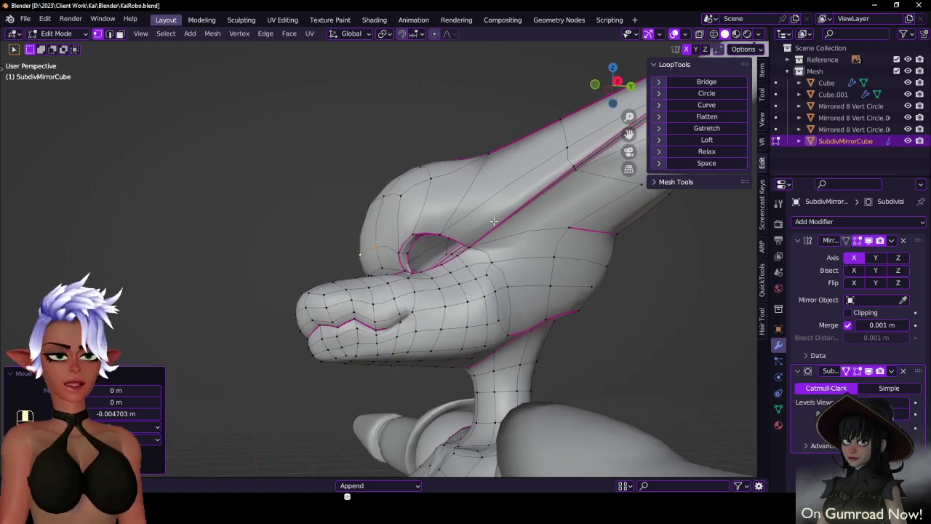
{"action": "scroll", "coordinate": [467, 252], "scroll_direction": "up", "scroll_amount": 2}
{"action": "scroll", "coordinate": [467, 253], "scroll_direction": "up", "scroll_amount": 1}
{"action": "scroll", "coordinate": [467, 253], "scroll_direction": "down", "scroll_amount": 1}
{"action": "middle_click_drag", "start_coordinate": [467, 253], "coordinate": [473, 250]}
{"action": "scroll", "coordinate": [345, 278], "scroll_direction": "up", "scroll_amount": 2}
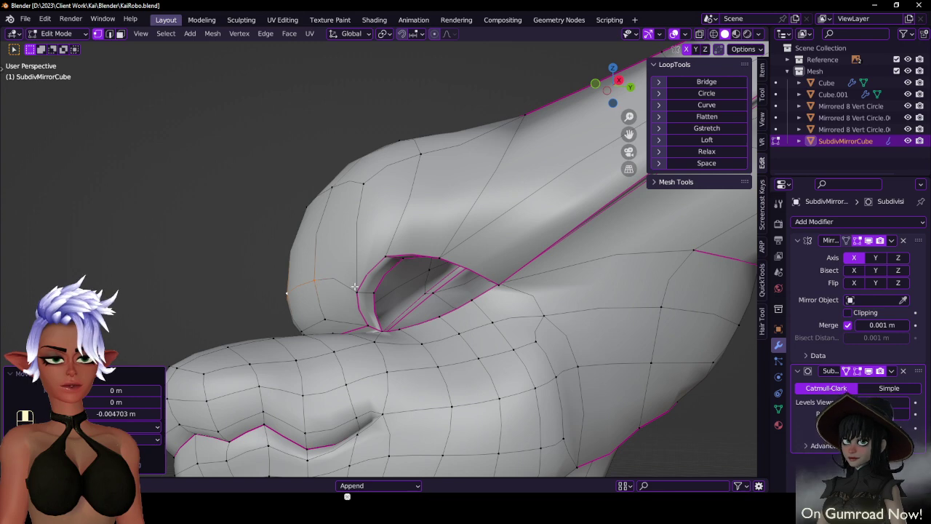
{"action": "left_click", "coordinate": [355, 287]}
{"action": "middle_click_drag", "start_coordinate": [508, 279], "coordinate": [495, 242]}
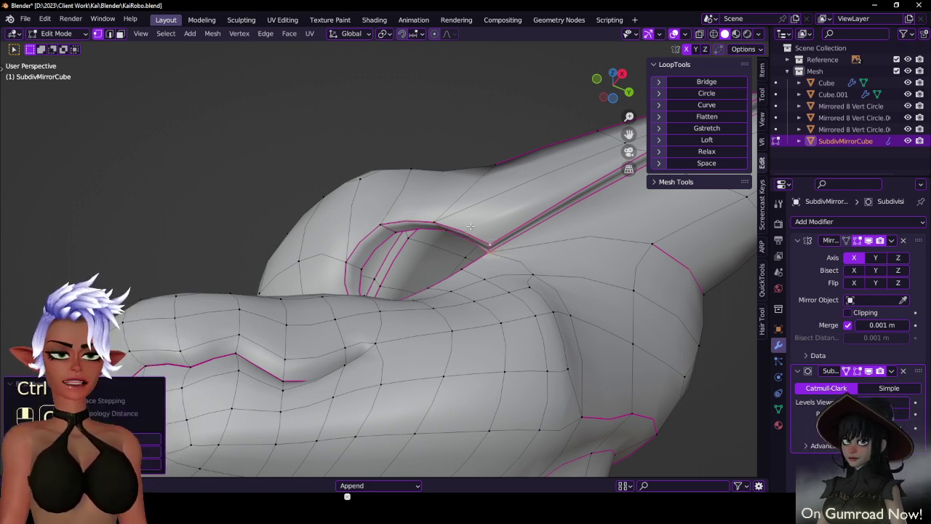
{"action": "middle_click_drag", "start_coordinate": [379, 217], "coordinate": [273, 296]}
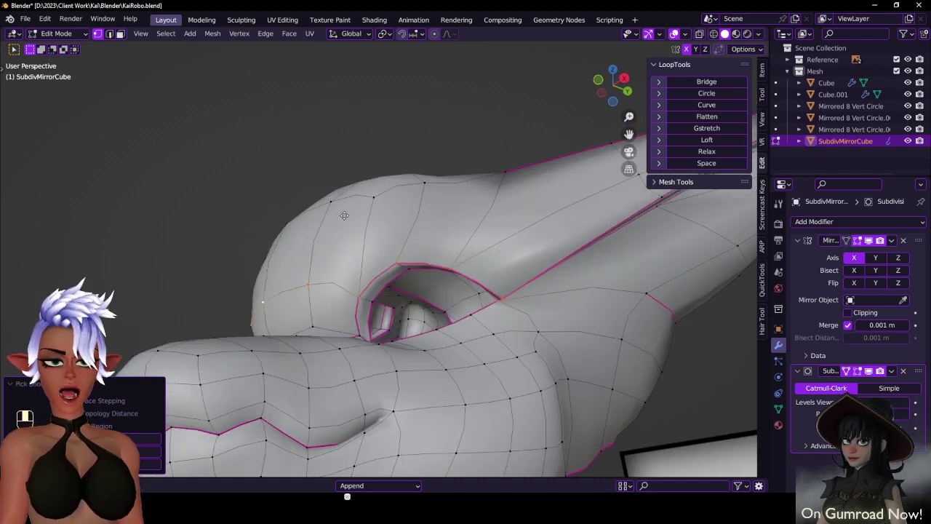
- Rip the selected path open above the eye and edge-slide the loose edge up the forehead by a factor of about 0.394
{"action": "key", "text": "v"}
{"action": "key", "text": "g"}
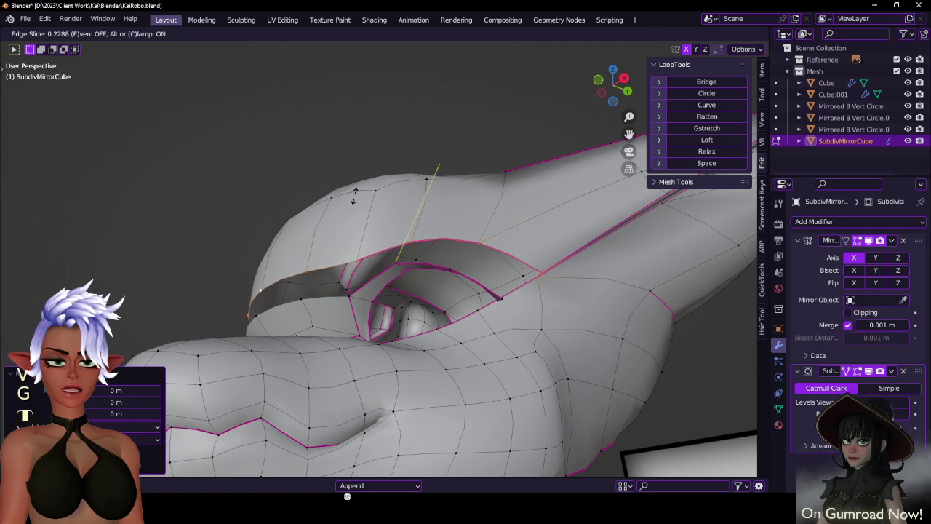
{"action": "left_click", "coordinate": [359, 234]}
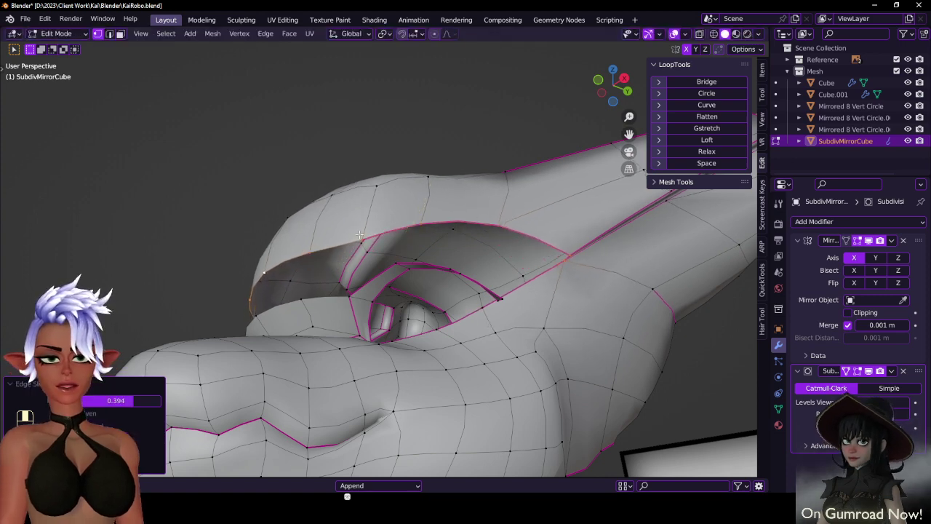
{"action": "middle_click_drag", "start_coordinate": [359, 234], "coordinate": [284, 310]}
- Select both borders of the ripped opening above the eye and fill the gap between them with new faces
{"action": "middle_click_drag", "start_coordinate": [463, 321], "coordinate": [565, 229]}
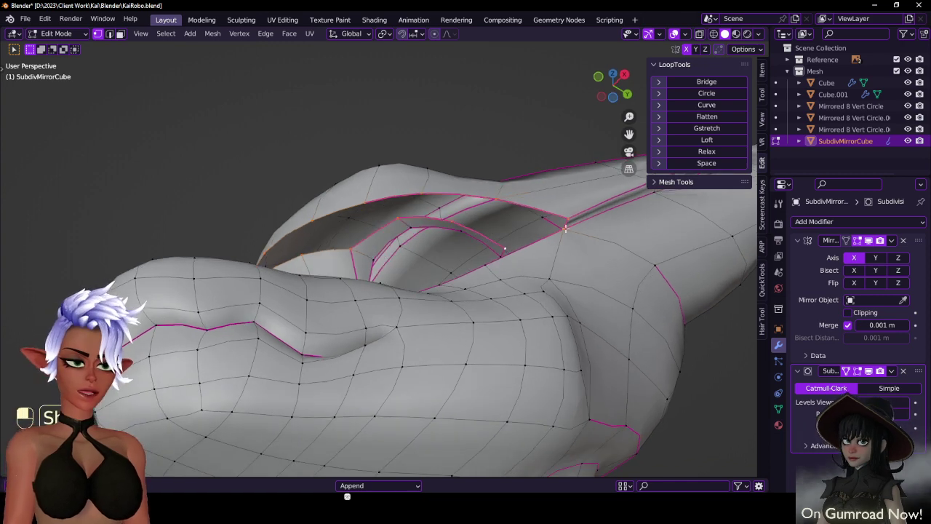
{"action": "key", "text": "q"}
{"action": "left_click", "coordinate": [557, 240]}
{"action": "middle_click_drag", "start_coordinate": [502, 257], "coordinate": [504, 250]}
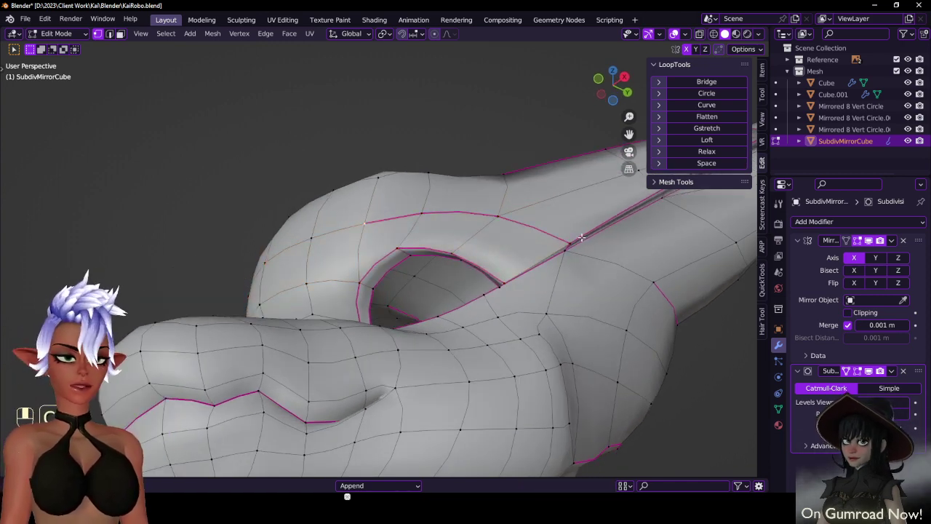
- Set the mean crease of the new edge path above the eye to 0 and select the creased edge behind the outer eye corner
{"action": "left_click", "coordinate": [764, 72]}
{"action": "middle_click_drag", "start_coordinate": [570, 244], "coordinate": [503, 188]}
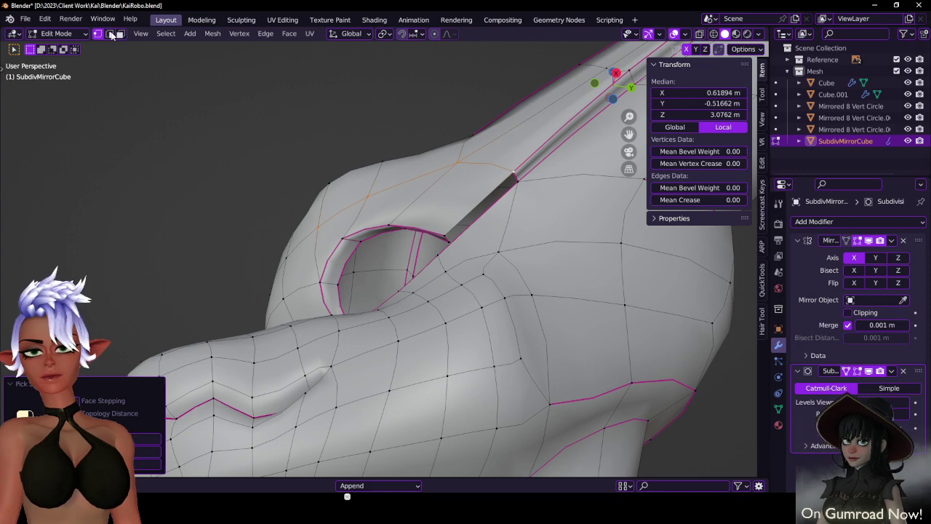
{"action": "left_click", "coordinate": [109, 34]}
{"action": "left_click", "coordinate": [488, 213]}
{"action": "middle_click_drag", "start_coordinate": [476, 218], "coordinate": [494, 280]}
{"action": "scroll", "coordinate": [497, 258], "scroll_direction": "up", "scroll_amount": 4}
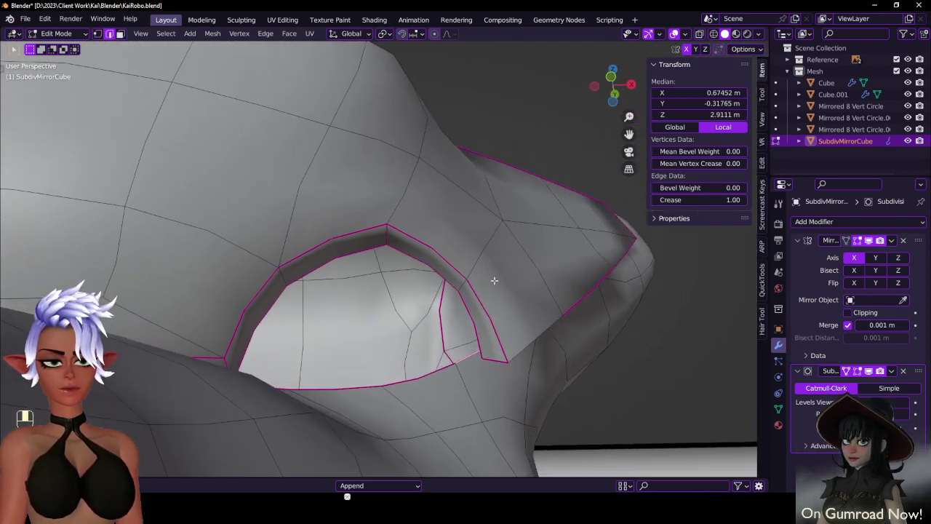
- Select the two neighbouring vertices at the eye socket's outer corner in vertex mode and merge them into one
{"action": "left_click", "coordinate": [98, 34]}
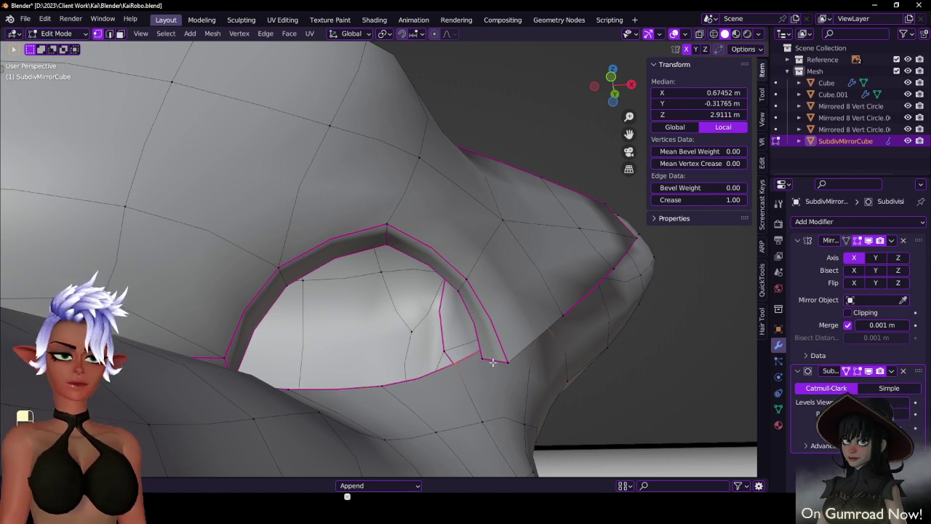
{"action": "left_click", "coordinate": [486, 359]}
{"action": "left_click", "coordinate": [476, 366], "text": "shift"}
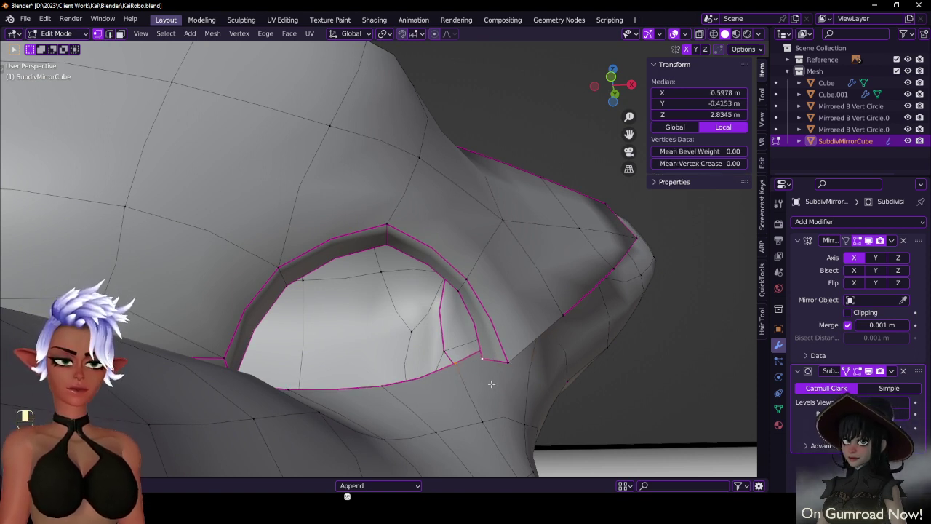
{"action": "key", "text": "m"}
{"action": "left_click", "coordinate": [474, 430]}
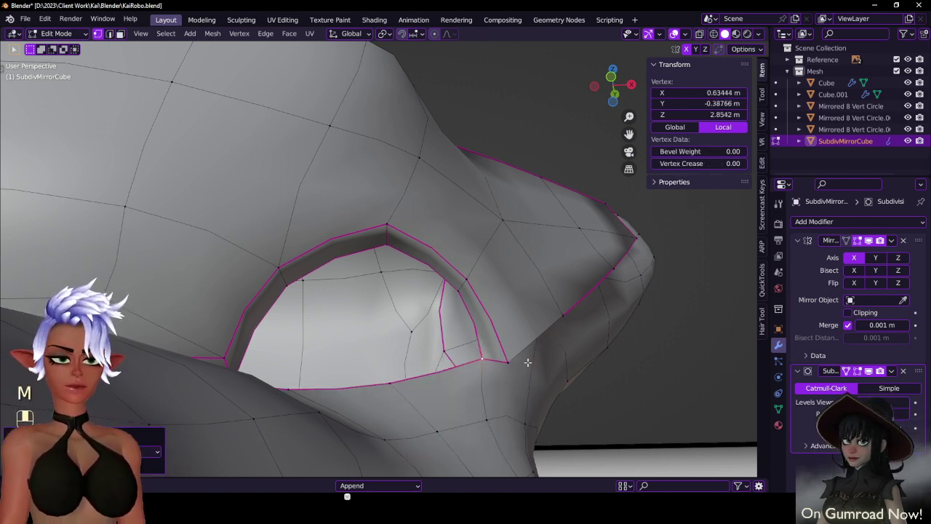
- Select the border vertices of the gap behind the outer eye corner and fill it with a face
{"action": "middle_click_drag", "start_coordinate": [474, 430], "coordinate": [432, 332]}
{"action": "left_click", "coordinate": [435, 173], "text": "shift"}
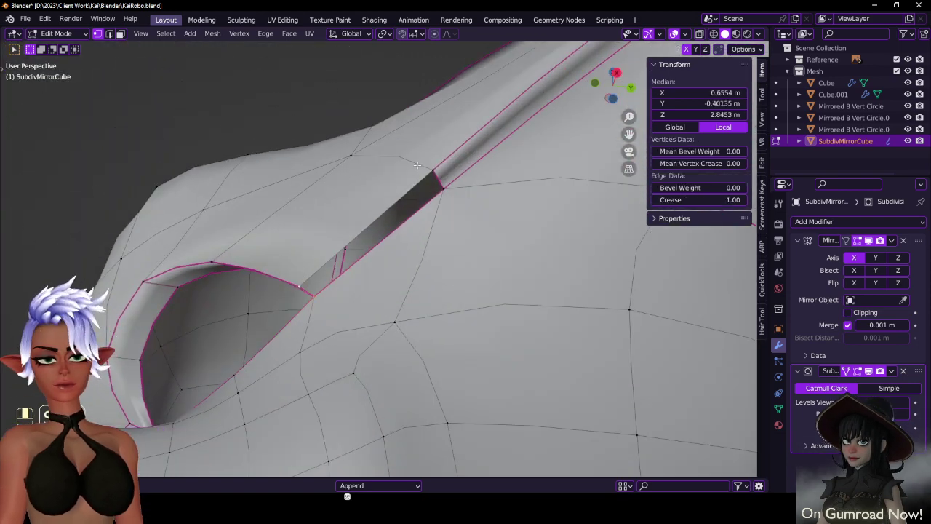
{"action": "key", "text": "f"}
{"action": "middle_click_drag", "start_coordinate": [452, 196], "coordinate": [419, 249]}
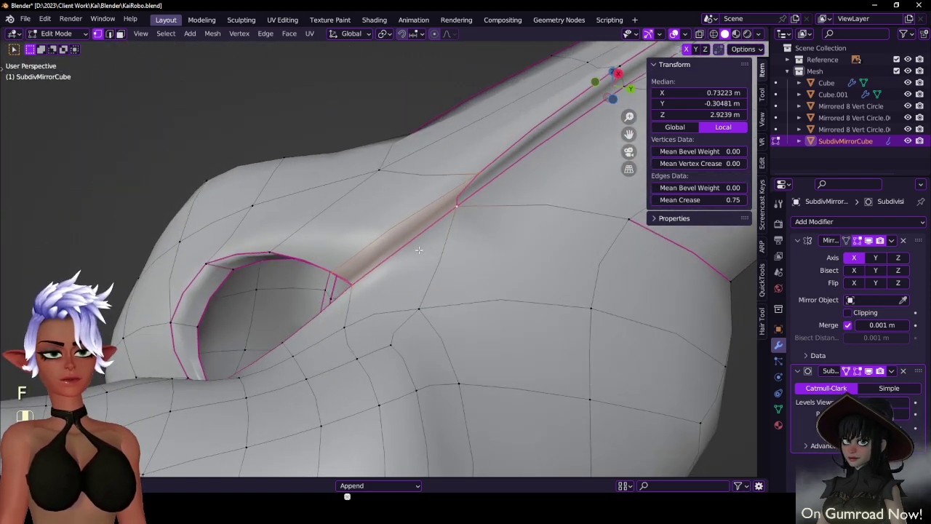
- Raise the mean crease of the filled face's edges behind the eye in edge mode and save the file
{"action": "left_click", "coordinate": [111, 34]}
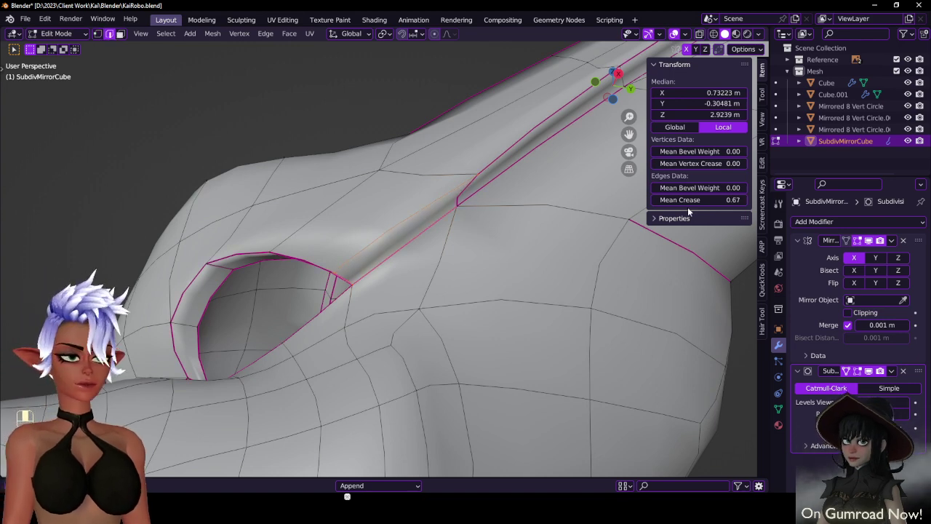
{"action": "left_click_drag", "start_coordinate": [687, 201], "coordinate": [720, 201]}
{"action": "key", "text": "Tab"}
{"action": "scroll", "coordinate": [416, 234], "scroll_direction": "down", "scroll_amount": 3}
{"action": "mouse_move", "coordinate": [418, 234]}
{"action": "middle_mouse_down"}
{"action": "mouse_move", "coordinate": [495, 255]}
{"action": "mouse_move", "coordinate": [477, 294]}
{"action": "mouse_move", "coordinate": [520, 306]}
{"action": "mouse_move", "coordinate": [359, 295]}
{"action": "mouse_move", "coordinate": [374, 296]}
{"action": "mouse_move", "coordinate": [370, 286]}
{"action": "mouse_move", "coordinate": [406, 231]}
{"action": "middle_mouse_up"}
{"action": "key", "text": "ctrl+s"}
- Slide the vertex at the outer side of the upper forehead inward along its edge in vertex mode
{"action": "key", "text": "Tab"}
{"action": "left_click", "coordinate": [359, 295]}
{"action": "key", "text": "g"}
{"action": "left_click", "coordinate": [423, 214], "text": "ctrl"}
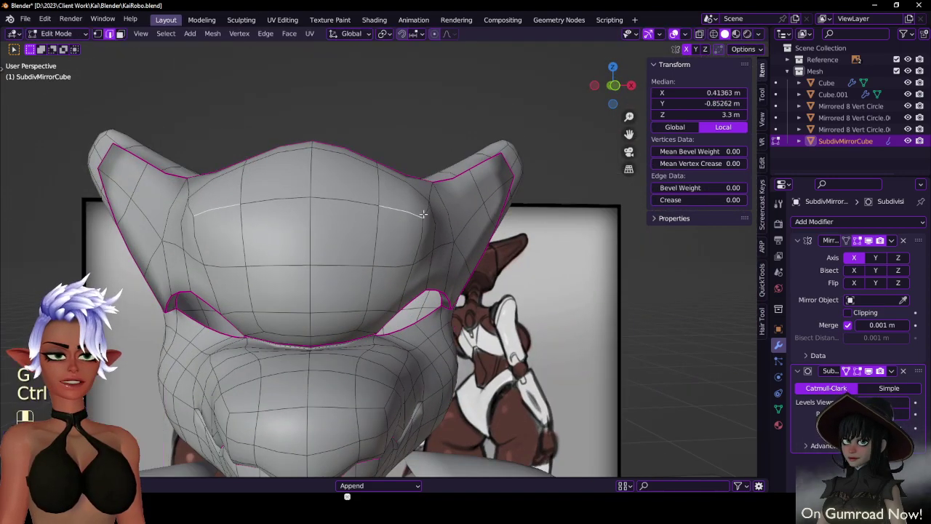
{"action": "left_click", "coordinate": [99, 34]}
{"action": "left_click", "coordinate": [424, 222]}
{"action": "key", "text": "g"}
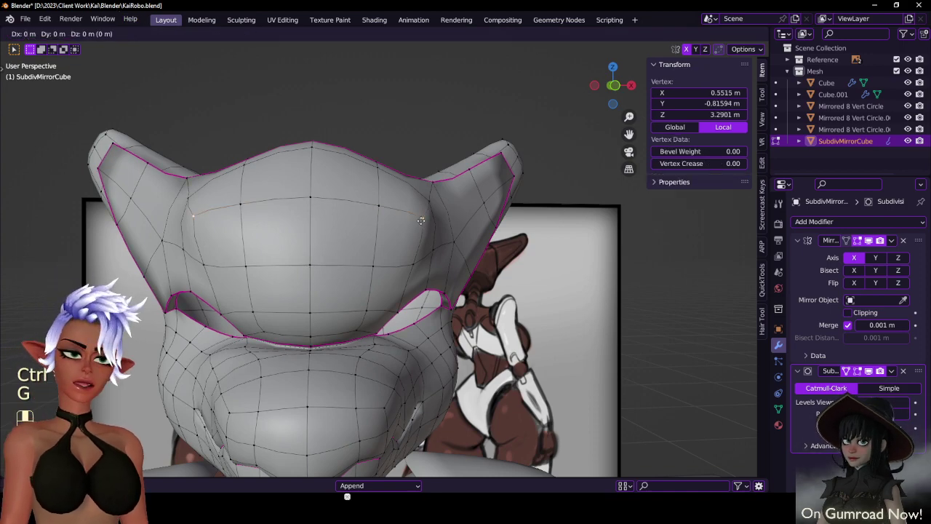
{"action": "key", "text": "g"}
{"action": "left_click", "coordinate": [411, 215]}
- Add the neighbouring vertex on the forehead's side to the selection and edge-slide both by a factor of about -0.301
{"action": "key", "text": "Tab"}
{"action": "scroll", "coordinate": [411, 216], "scroll_direction": "down", "scroll_amount": 3}
{"action": "middle_click_drag", "start_coordinate": [412, 216], "coordinate": [291, 247]}
{"action": "key", "text": "Tab"}
{"action": "scroll", "coordinate": [347, 229], "scroll_direction": "up", "scroll_amount": 3}
{"action": "middle_click_drag", "start_coordinate": [348, 229], "coordinate": [414, 264]}
{"action": "left_click", "coordinate": [377, 277], "text": "shift"}
{"action": "key", "text": "g"}
{"action": "key", "text": "g"}
{"action": "left_click", "coordinate": [425, 251]}
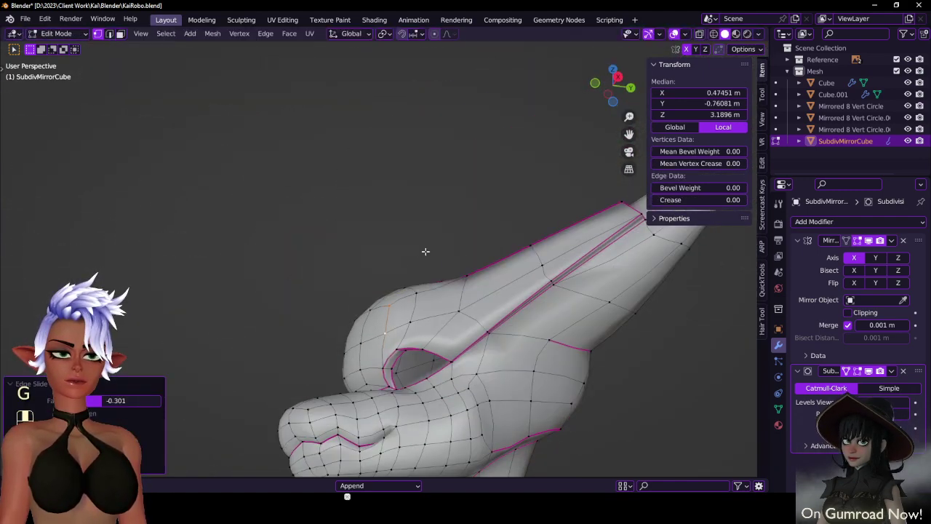
- Fine-tune the upper side forehead vertex with several small vertex slides along its edges
{"action": "left_click", "coordinate": [405, 290]}
{"action": "scroll", "coordinate": [404, 302], "scroll_direction": "up", "scroll_amount": 4}
{"action": "left_click", "coordinate": [394, 294]}
{"action": "key", "text": "g"}
{"action": "key", "text": "g"}
{"action": "left_click", "coordinate": [389, 293]}
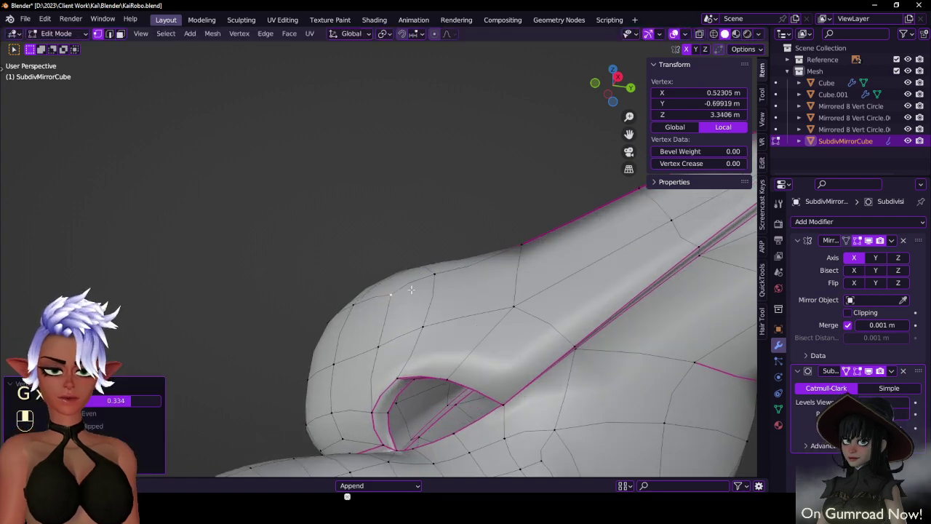
{"action": "key", "text": "g"}
{"action": "key", "text": "g"}
{"action": "left_click", "coordinate": [382, 297]}
{"action": "key", "text": "g"}
{"action": "key", "text": "g"}
{"action": "left_click", "coordinate": [395, 293]}
{"action": "middle_click_drag", "start_coordinate": [396, 295], "coordinate": [457, 391]}
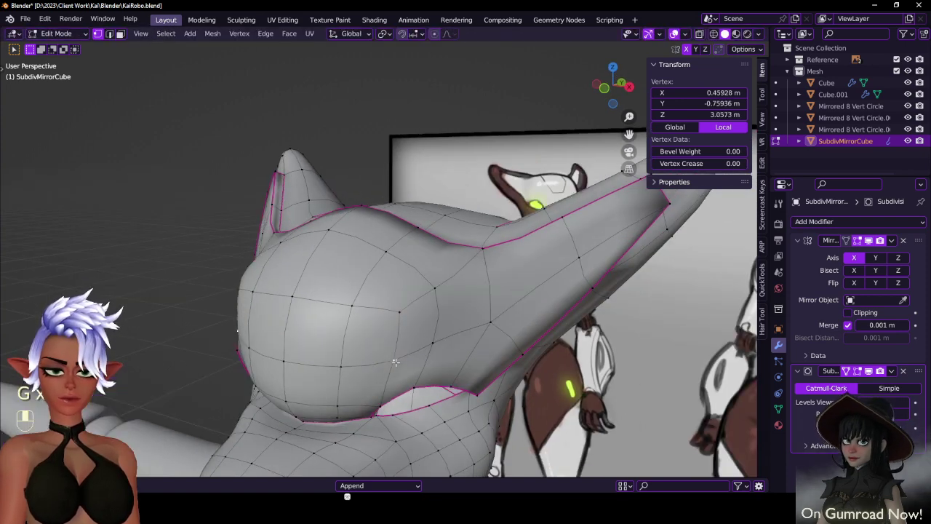
- Save the file in object mode and inspect the reshaped head from several angles
{"action": "mouse_move", "coordinate": [395, 361]}
{"action": "middle_mouse_down"}
{"action": "mouse_move", "coordinate": [499, 335]}
{"action": "mouse_move", "coordinate": [433, 320]}
{"action": "mouse_move", "coordinate": [405, 356]}
{"action": "middle_mouse_up"}
{"action": "key", "text": "Tab"}
{"action": "key", "text": "ctrl+s"}
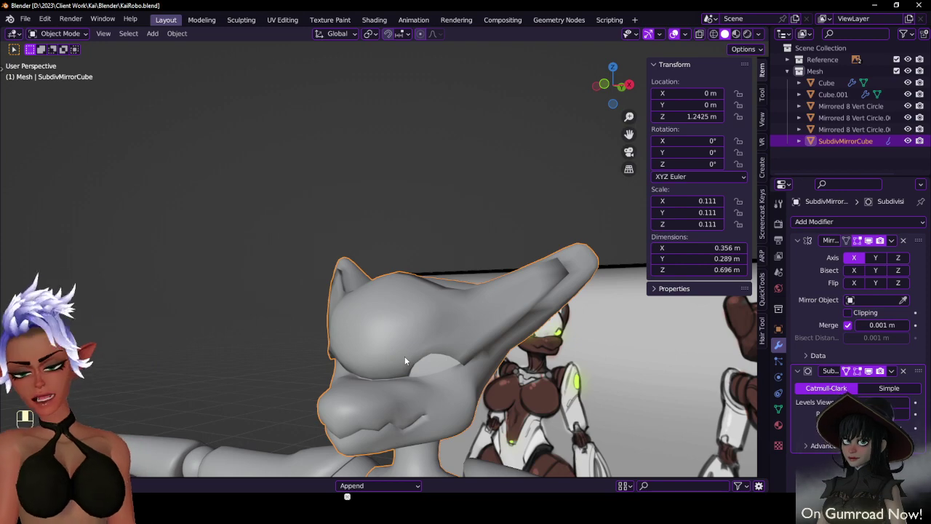
{"action": "middle_click_drag", "start_coordinate": [405, 356], "coordinate": [469, 309]}
{"action": "key", "text": "Tab"}
{"action": "key", "text": "Tab"}
{"action": "scroll", "coordinate": [404, 294], "scroll_direction": "down", "scroll_amount": 3}
{"action": "middle_click_drag", "start_coordinate": [405, 295], "coordinate": [494, 298]}
{"action": "key", "text": "ctrl+s"}
{"action": "key", "text": "ctrl+s"}
{"action": "middle_click_drag", "start_coordinate": [500, 291], "coordinate": [464, 239]}
- Select a vertex path at the back of the head near the ear base and move it along Z
{"action": "key", "text": "Tab"}
{"action": "scroll", "coordinate": [409, 289], "scroll_direction": "up", "scroll_amount": 3}
{"action": "left_click", "coordinate": [451, 304], "text": "ctrl"}
{"action": "scroll", "coordinate": [515, 291], "scroll_direction": "up", "scroll_amount": 1}
{"action": "key", "text": "g"}
{"action": "key", "text": "z"}
{"action": "left_click", "coordinate": [516, 267]}
- Set the crease of the edge path below the ear base to 0 and raise the path about 0.012 m along Z
{"action": "left_click", "coordinate": [473, 228]}
{"action": "left_click", "coordinate": [360, 222], "text": "ctrl"}
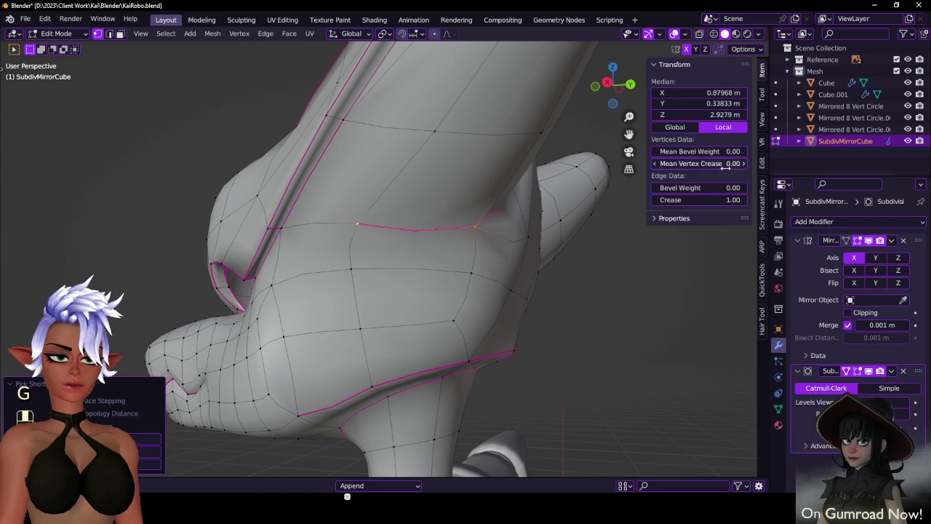
{"action": "middle_click_drag", "start_coordinate": [350, 234], "coordinate": [481, 237]}
{"action": "key", "text": "g"}
{"action": "key", "text": "z"}
{"action": "left_click", "coordinate": [604, 249]}
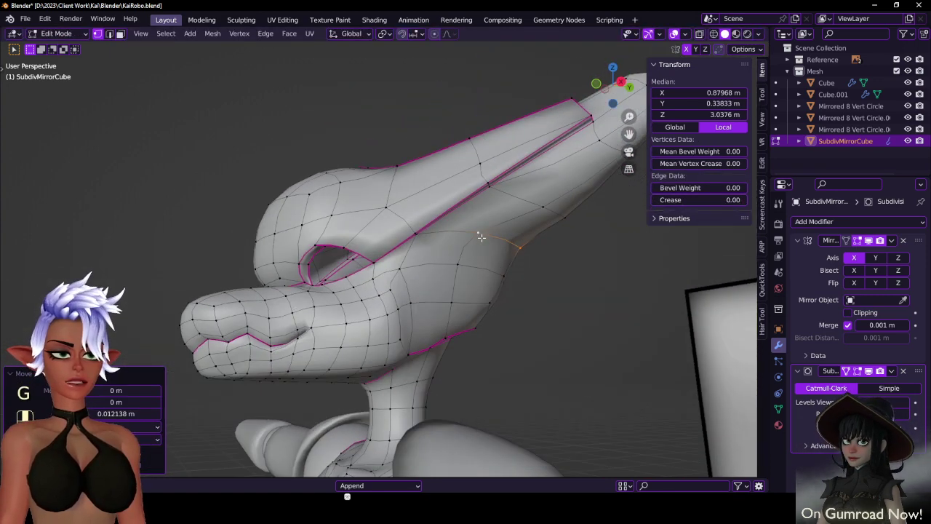
- Raise the two vertices on the ear's underside along Z and save the file
{"action": "key", "text": "g"}
{"action": "key", "text": "g"}
{"action": "key", "text": "z"}
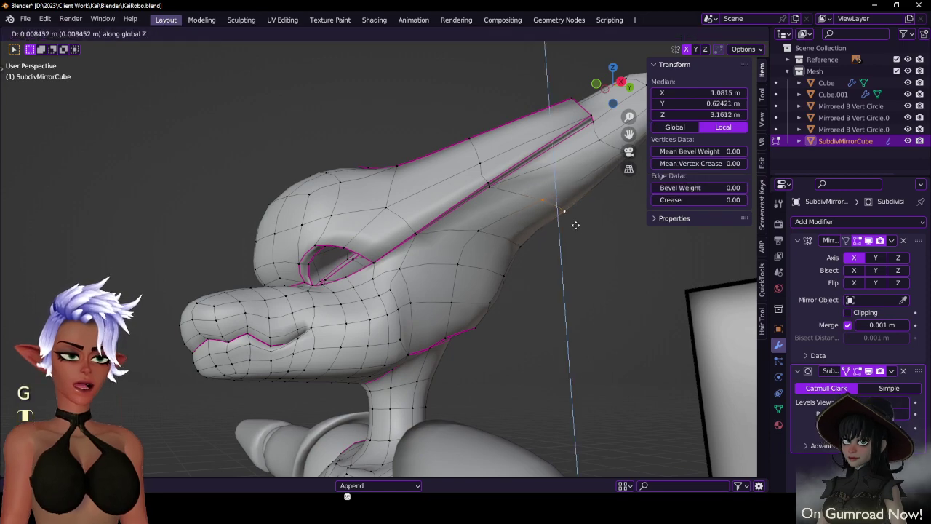
{"action": "left_click", "coordinate": [573, 207]}
{"action": "middle_click_drag", "start_coordinate": [552, 224], "coordinate": [581, 245]}
{"action": "key", "text": "Tab"}
{"action": "scroll", "coordinate": [578, 261], "scroll_direction": "down", "scroll_amount": 4}
{"action": "scroll", "coordinate": [579, 260], "scroll_direction": "down", "scroll_amount": 3}
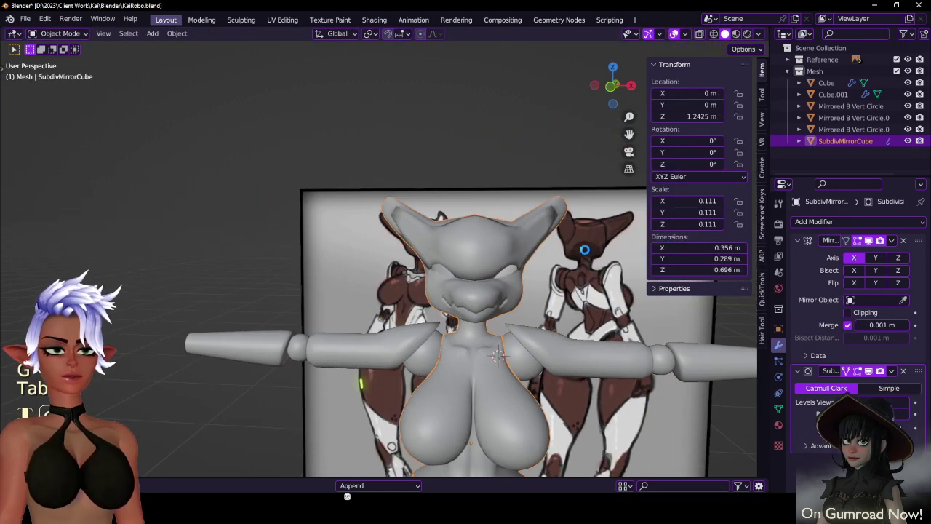
{"action": "key", "text": "ctrl+s"}
- Box-select the ear tip's vertices in wireframe shading and scale the tip down slightly
{"action": "scroll", "coordinate": [502, 301], "scroll_direction": "up", "scroll_amount": 5}
{"action": "mouse_move", "coordinate": [345, 266]}
{"action": "middle_mouse_down"}
{"action": "mouse_move", "coordinate": [406, 274]}
{"action": "mouse_move", "coordinate": [379, 251]}
{"action": "mouse_move", "coordinate": [520, 258]}
{"action": "middle_mouse_up"}
{"action": "key", "text": "Tab"}
{"action": "key", "text": "z"}
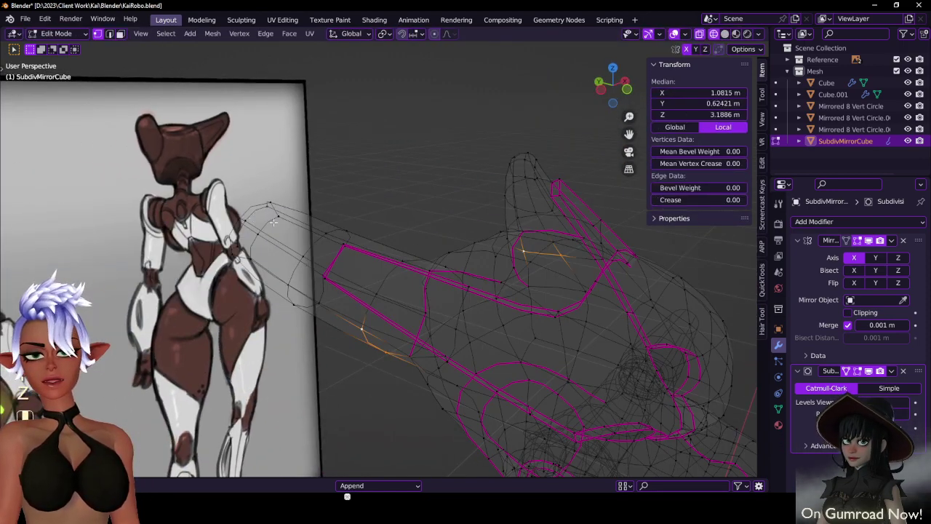
{"action": "left_click", "coordinate": [247, 216]}
{"action": "key", "text": "b"}
{"action": "left_click_drag", "start_coordinate": [218, 272], "coordinate": [299, 190]}
{"action": "key", "text": "s"}
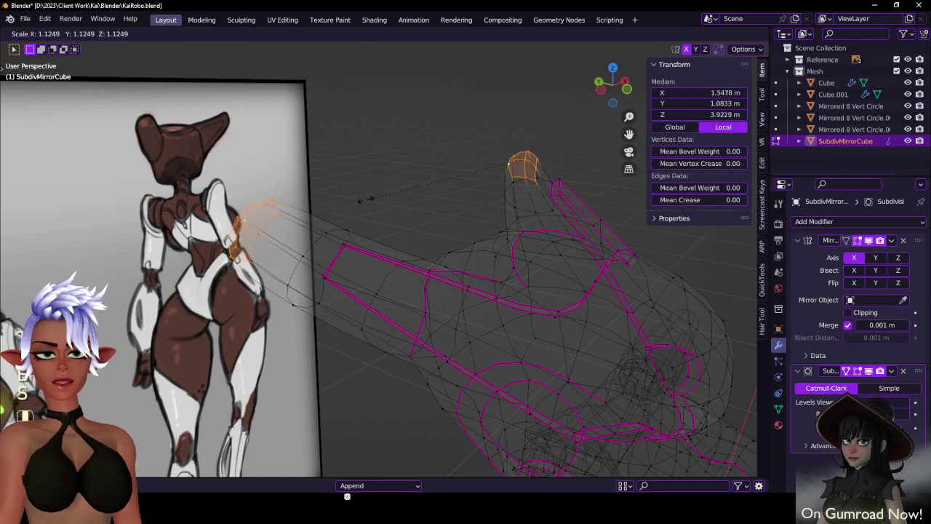
{"action": "left_click", "coordinate": [407, 192]}
{"action": "key", "text": "z"}
{"action": "scroll", "coordinate": [480, 215], "scroll_direction": "down", "scroll_amount": 4}
{"action": "key", "text": "Tab"}
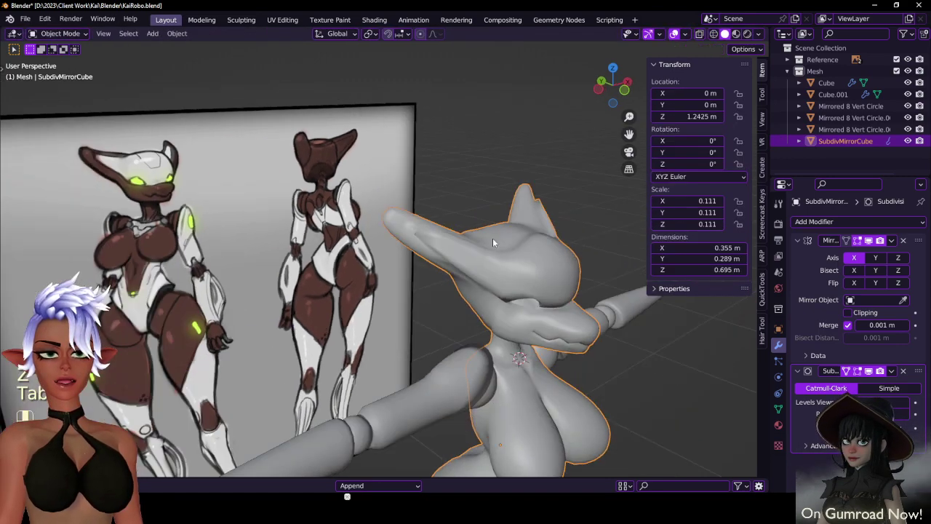
- Move the selected ear-tip vertices slightly inward and down, comparing the ears with the reference
{"action": "middle_click_drag", "start_coordinate": [493, 237], "coordinate": [440, 240]}
{"action": "key", "text": "Tab"}
{"action": "middle_click_drag", "start_coordinate": [542, 238], "coordinate": [496, 239]}
{"action": "scroll", "coordinate": [496, 240], "scroll_direction": "up", "scroll_amount": 2}
{"action": "key", "text": "g"}
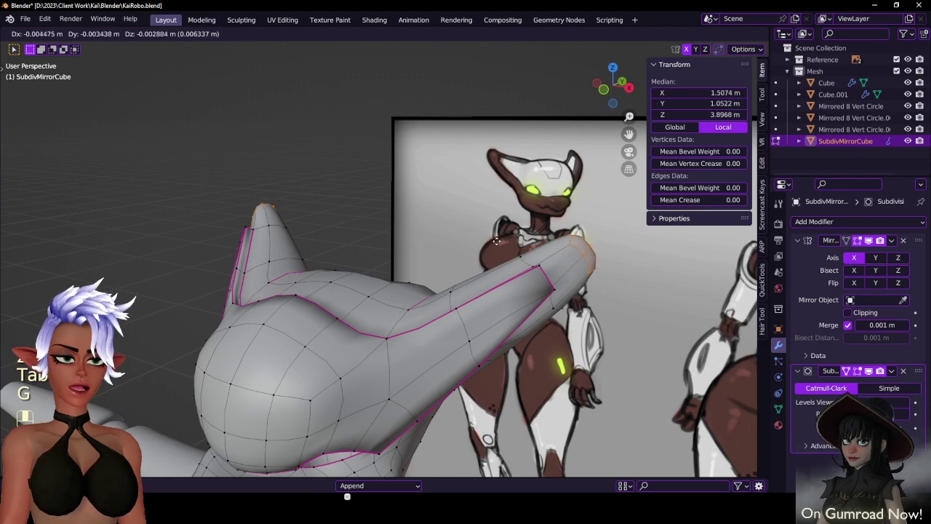
{"action": "left_click", "coordinate": [493, 243]}
{"action": "scroll", "coordinate": [495, 251], "scroll_direction": "down", "scroll_amount": 5}
{"action": "key", "text": "Tab"}
{"action": "key", "text": "z"}
- Try rotating the ear tips and change the transform pivot point for the rotation
{"action": "mouse_move", "coordinate": [624, 261]}
{"action": "middle_mouse_down"}
{"action": "mouse_move", "coordinate": [525, 277]}
{"action": "mouse_move", "coordinate": [426, 191]}
{"action": "mouse_move", "coordinate": [551, 201]}
{"action": "middle_mouse_up"}
{"action": "key", "text": "Tab"}
{"action": "scroll", "coordinate": [469, 195], "scroll_direction": "up", "scroll_amount": 1}
{"action": "middle_click_drag", "start_coordinate": [469, 195], "coordinate": [502, 146]}
{"action": "scroll", "coordinate": [495, 131], "scroll_direction": "up", "scroll_amount": 5}
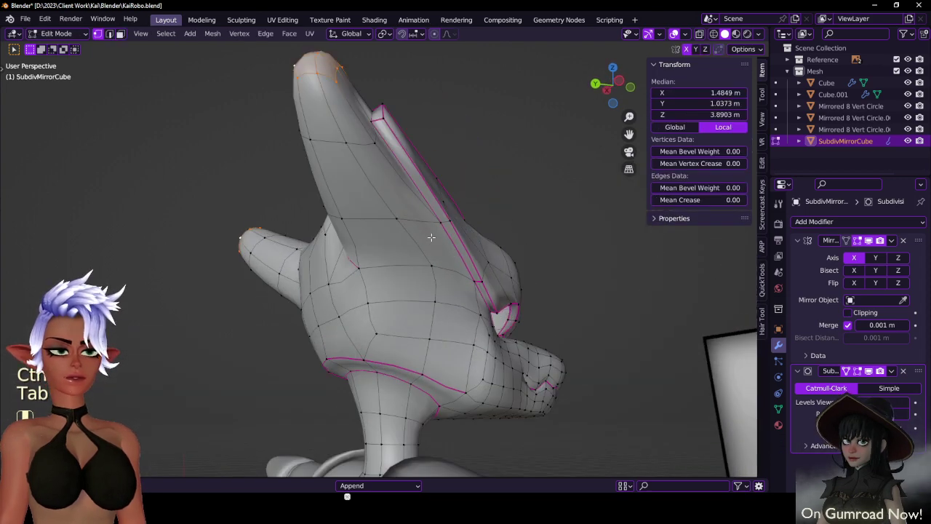
{"action": "middle_click_drag", "start_coordinate": [433, 237], "coordinate": [469, 244], "text": "shift"}
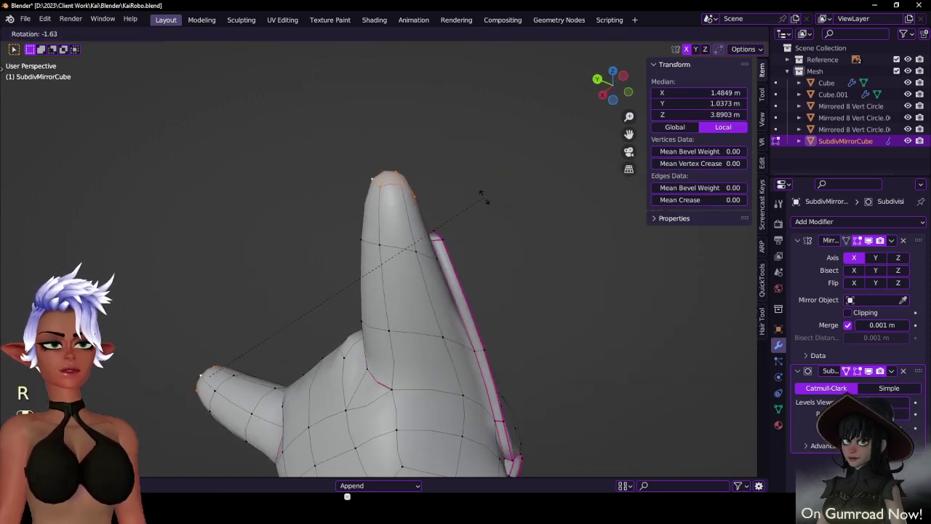
{"action": "key", "text": "period"}
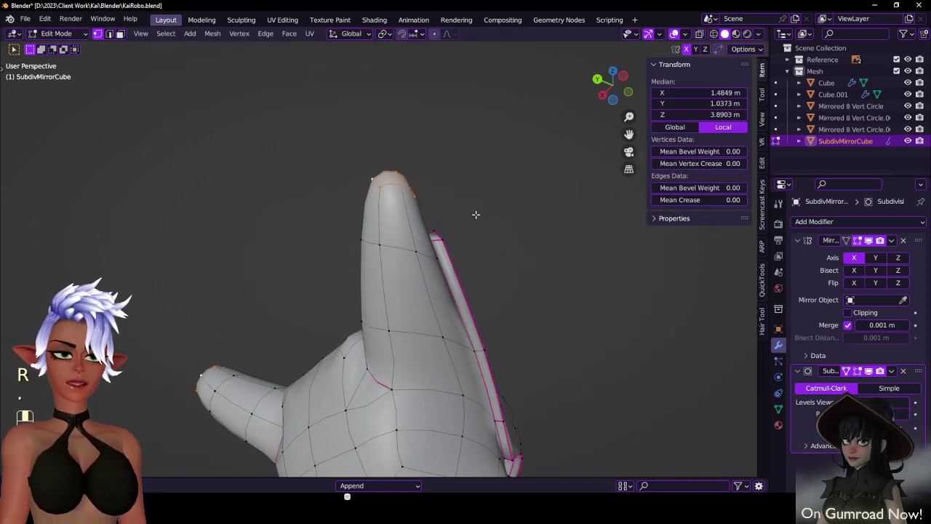
- Rotate the ear tips about 16.6° and nudge them into line with the ears
{"action": "key", "text": "r"}
{"action": "middle_click_drag", "start_coordinate": [489, 186], "coordinate": [518, 216]}
{"action": "key", "text": "r"}
{"action": "key", "text": "g"}
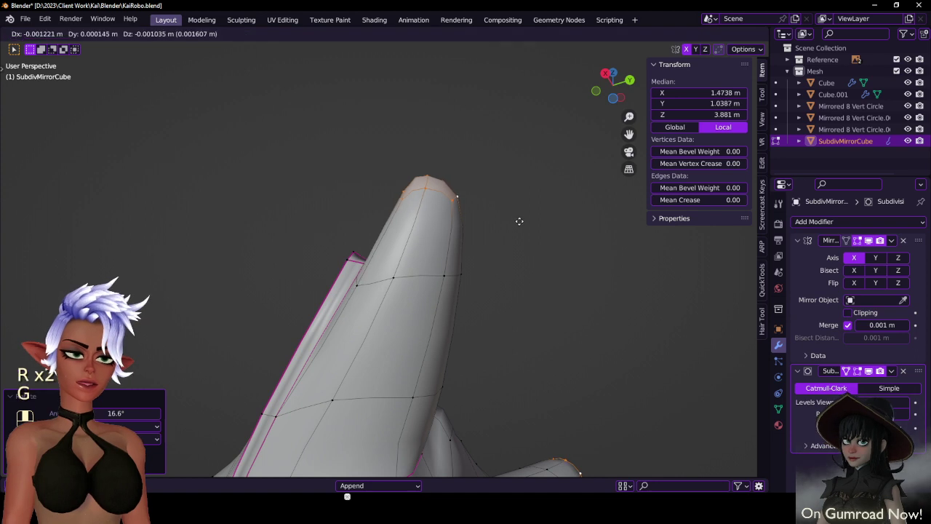
{"action": "left_click", "coordinate": [519, 224]}
- Box-select the edge loop below the ear tip in wireframe, shift it and rotate it about 11.7°
{"action": "key", "text": "z"}
{"action": "left_click", "coordinate": [396, 267]}
{"action": "key", "text": "b"}
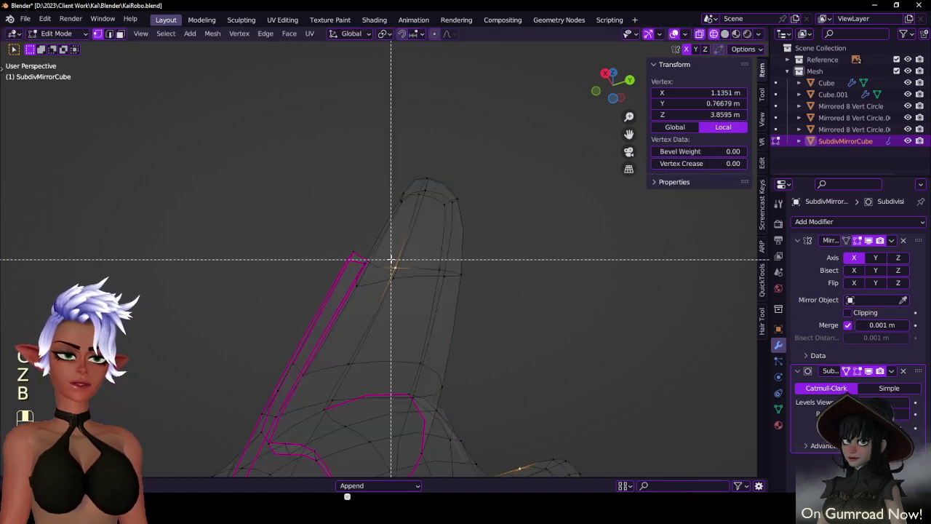
{"action": "left_click_drag", "start_coordinate": [391, 260], "coordinate": [502, 307]}
{"action": "key", "text": "g"}
{"action": "left_click", "coordinate": [493, 306]}
{"action": "mouse_move", "coordinate": [493, 306]}
{"action": "middle_mouse_down"}
{"action": "mouse_move", "coordinate": [501, 285]}
{"action": "mouse_move", "coordinate": [357, 314]}
{"action": "mouse_move", "coordinate": [339, 351]}
{"action": "mouse_move", "coordinate": [511, 283]}
{"action": "middle_mouse_up"}
{"action": "key", "text": "r"}
{"action": "left_click", "coordinate": [506, 281]}
- Move and rotate the mid-ear edge loop further in solid shading to smooth the ear's outline
{"action": "key", "text": "z"}
{"action": "left_click", "coordinate": [534, 353]}
{"action": "key", "text": "z"}
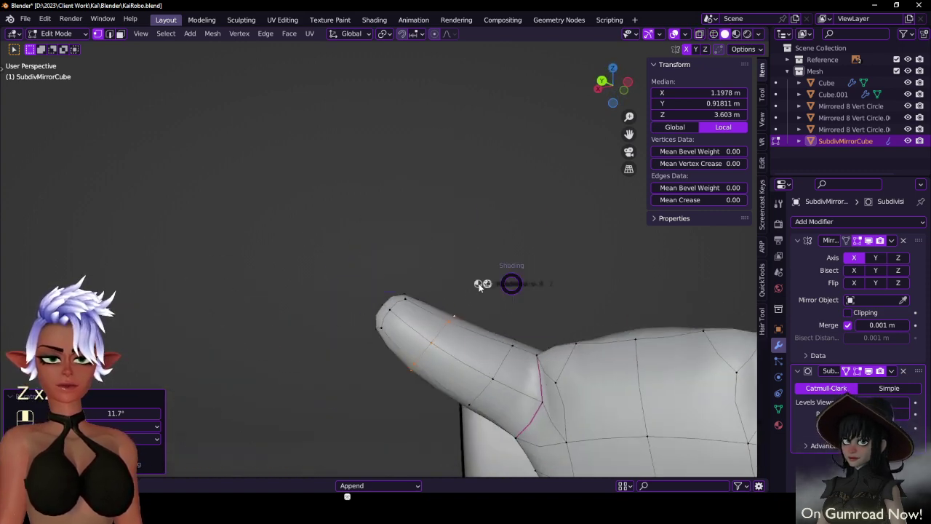
{"action": "left_click", "coordinate": [479, 286]}
{"action": "middle_click_drag", "start_coordinate": [528, 235], "coordinate": [504, 353]}
{"action": "key", "text": "g"}
{"action": "left_click", "coordinate": [496, 335]}
{"action": "key", "text": "r"}
- Return to object mode in solid shading and save the file
{"action": "key", "text": "Tab"}
{"action": "key", "text": "z"}
{"action": "left_click", "coordinate": [563, 340]}
{"action": "mouse_move", "coordinate": [564, 340]}
{"action": "middle_mouse_down"}
{"action": "mouse_move", "coordinate": [527, 307]}
{"action": "mouse_move", "coordinate": [446, 271]}
{"action": "mouse_move", "coordinate": [471, 252]}
{"action": "mouse_move", "coordinate": [476, 229]}
{"action": "middle_mouse_up"}
{"action": "key", "text": "ctrl+s"}
{"action": "key", "text": "ctrl+s"}
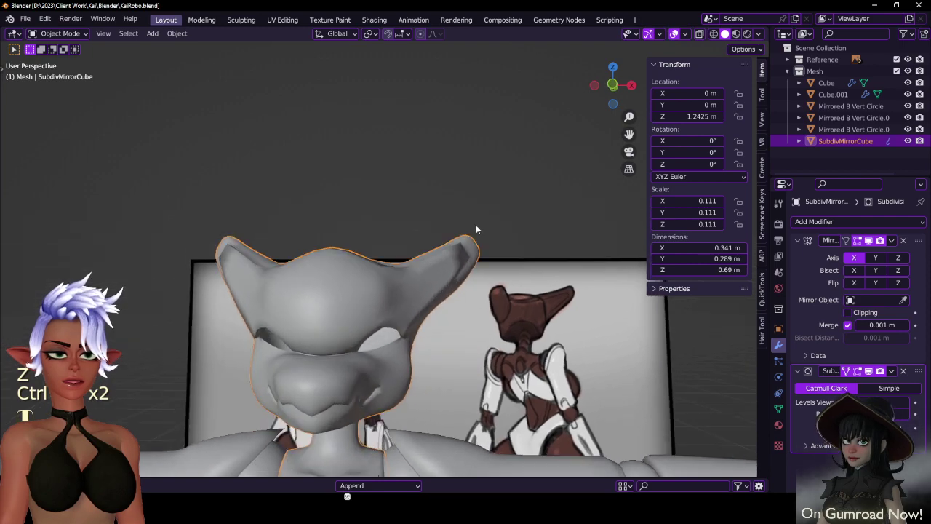
- Box-select the off-centre vertices along the top of the forehead in front orthographic wireframe view
{"action": "key", "text": "KP_1"}
{"action": "scroll", "coordinate": [448, 195], "scroll_direction": "down", "scroll_amount": 3}
{"action": "scroll", "coordinate": [392, 256], "scroll_direction": "up", "scroll_amount": 6}
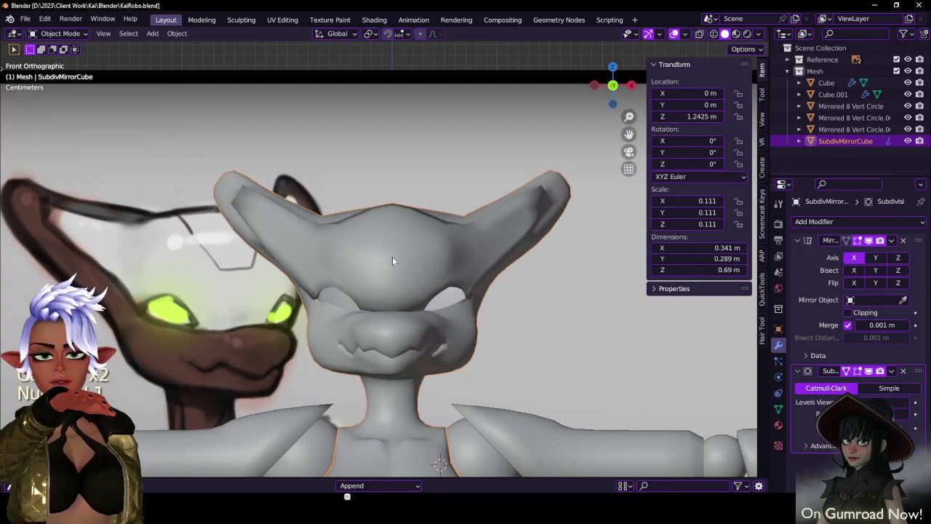
{"action": "key", "text": "Tab"}
{"action": "key", "text": "z"}
{"action": "left_click", "coordinate": [329, 247]}
{"action": "scroll", "coordinate": [390, 240], "scroll_direction": "up", "scroll_amount": 2}
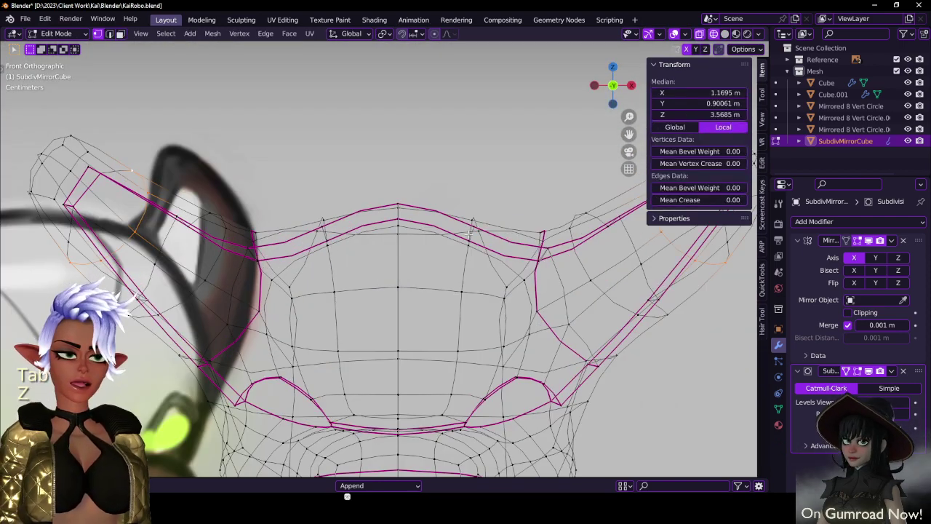
{"action": "left_click", "coordinate": [463, 226]}
{"action": "left_click_drag", "start_coordinate": [470, 252], "coordinate": [476, 253]}
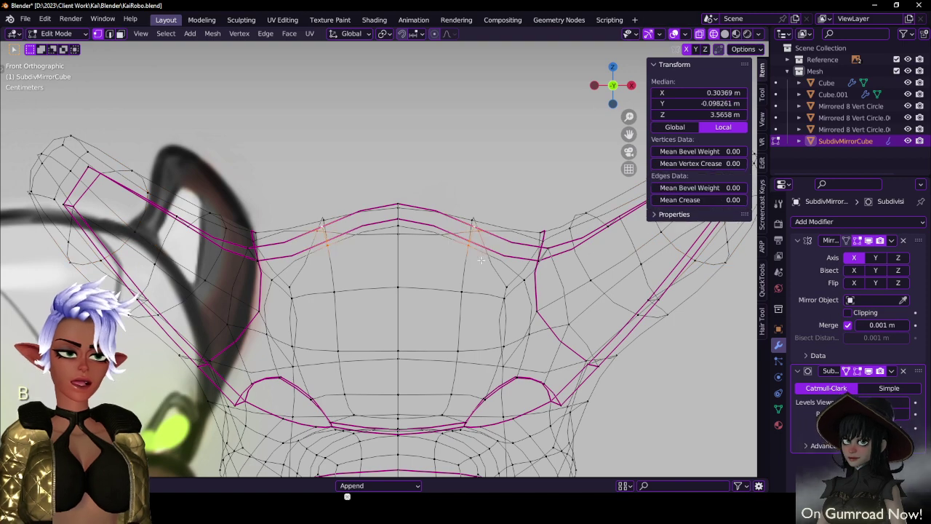
- Remove the rear head vertices from the selection, keeping only the forehead's front ones, and return to solid front view
{"action": "key", "text": "z"}
{"action": "middle_click_drag", "start_coordinate": [508, 256], "coordinate": [409, 280]}
{"action": "scroll", "coordinate": [410, 281], "scroll_direction": "down", "scroll_amount": 4}
{"action": "key", "text": "z"}
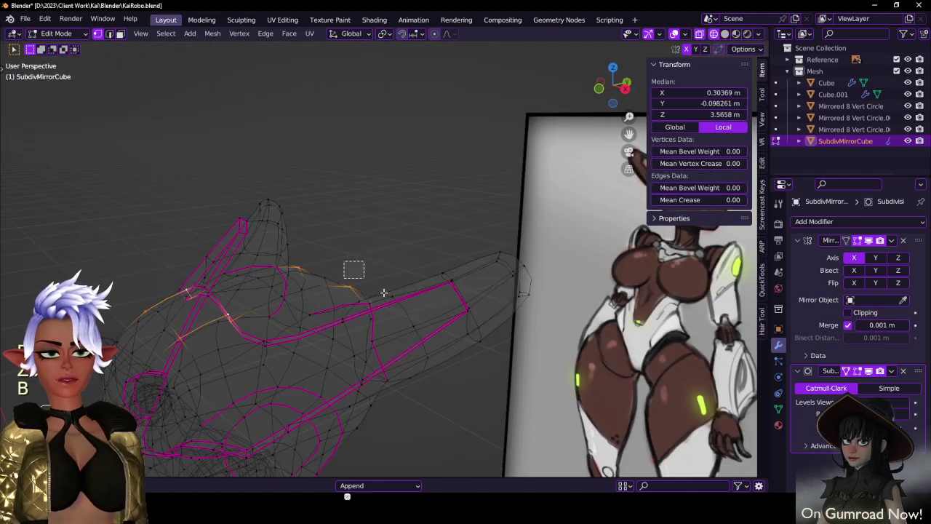
{"action": "key", "text": "KP_1"}
{"action": "key", "text": "z"}
{"action": "left_click", "coordinate": [461, 294]}
{"action": "scroll", "coordinate": [459, 276], "scroll_direction": "up", "scroll_amount": 3}
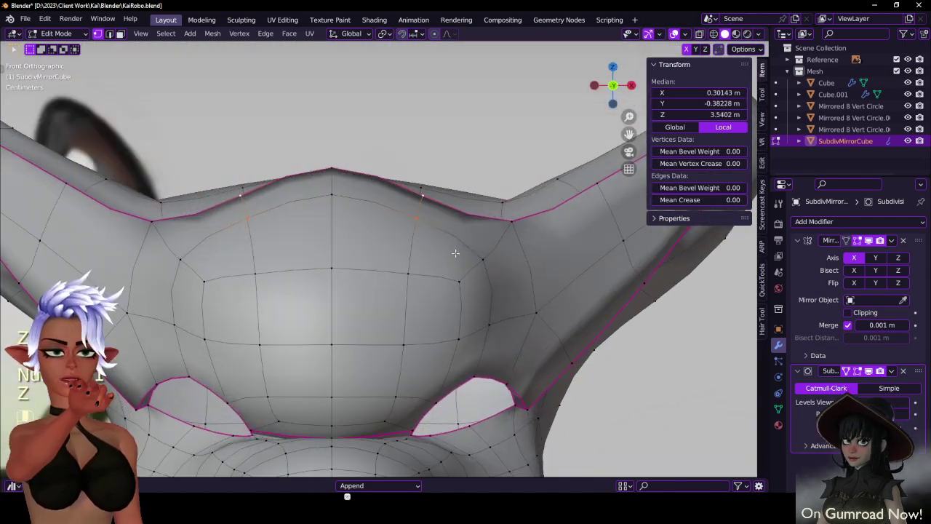
- Move the selected upper forehead vertices about 0.008 m outward and slightly up, and nudge them once more
{"action": "key", "text": "g"}
{"action": "left_click", "coordinate": [474, 243]}
{"action": "key", "text": "g"}
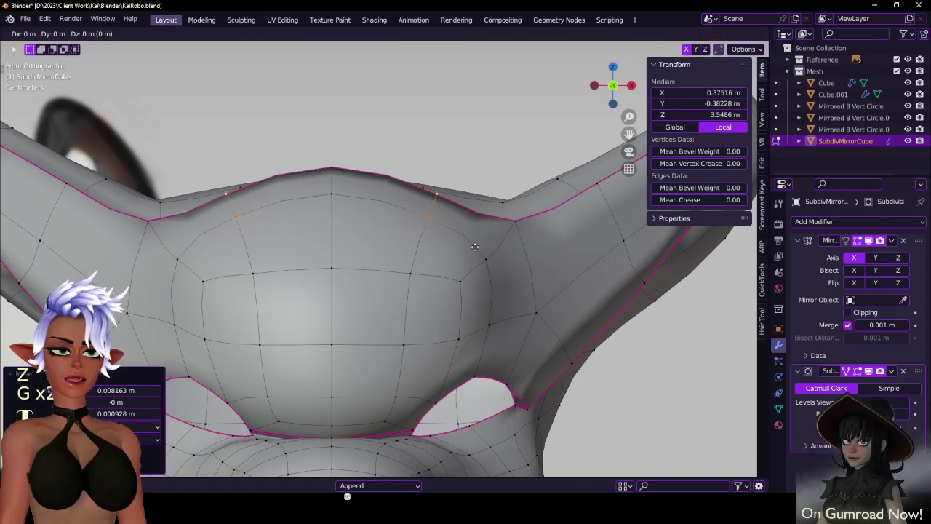
{"action": "left_click", "coordinate": [469, 253]}
- Save the file in object mode and select the mirrored legs object
{"action": "scroll", "coordinate": [470, 253], "scroll_direction": "down", "scroll_amount": 3}
{"action": "key", "text": "z"}
{"action": "middle_click_drag", "start_coordinate": [470, 254], "coordinate": [500, 176]}
{"action": "key", "text": "Tab"}
{"action": "scroll", "coordinate": [441, 321], "scroll_direction": "down", "scroll_amount": 2}
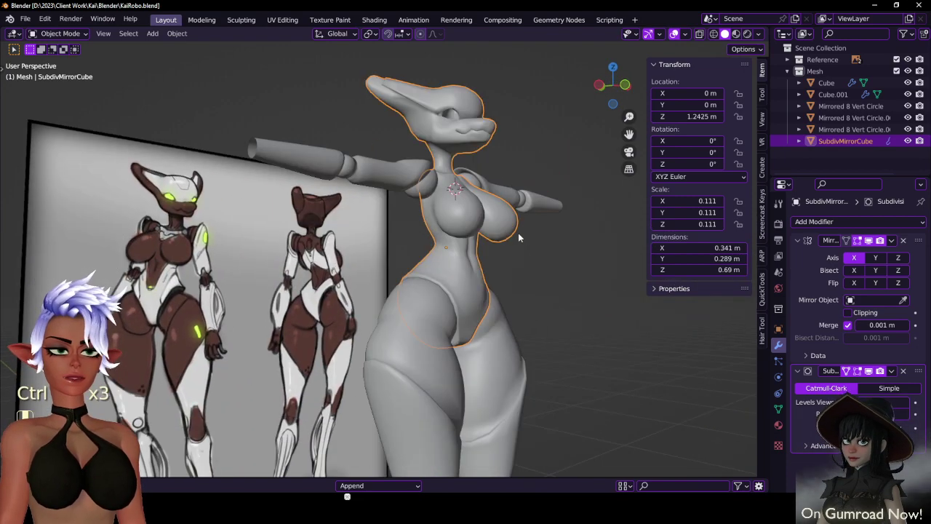
{"action": "middle_click_drag", "start_coordinate": [519, 238], "coordinate": [331, 232]}
{"action": "left_click", "coordinate": [336, 230]}
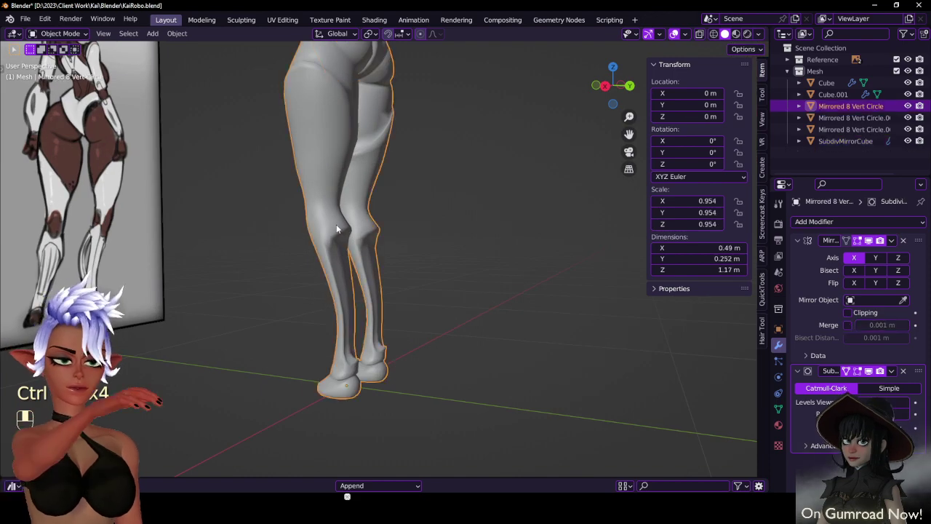
- Enter edit mode on the legs and select the edge path across the back of the shin just below the knee
{"action": "key", "text": "KP_3"}
{"action": "key", "text": "Tab"}
{"action": "scroll", "coordinate": [406, 302], "scroll_direction": "up", "scroll_amount": 5}
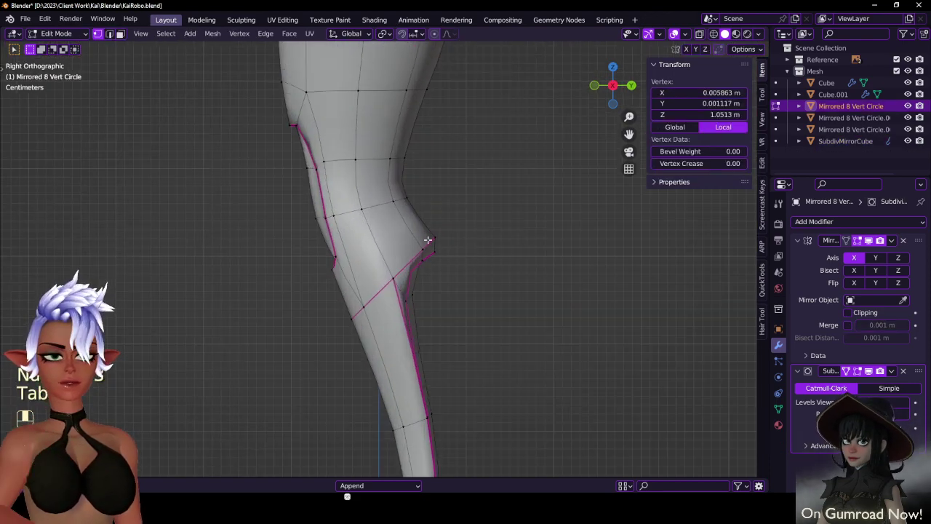
{"action": "middle_click_drag", "start_coordinate": [406, 302], "coordinate": [397, 282]}
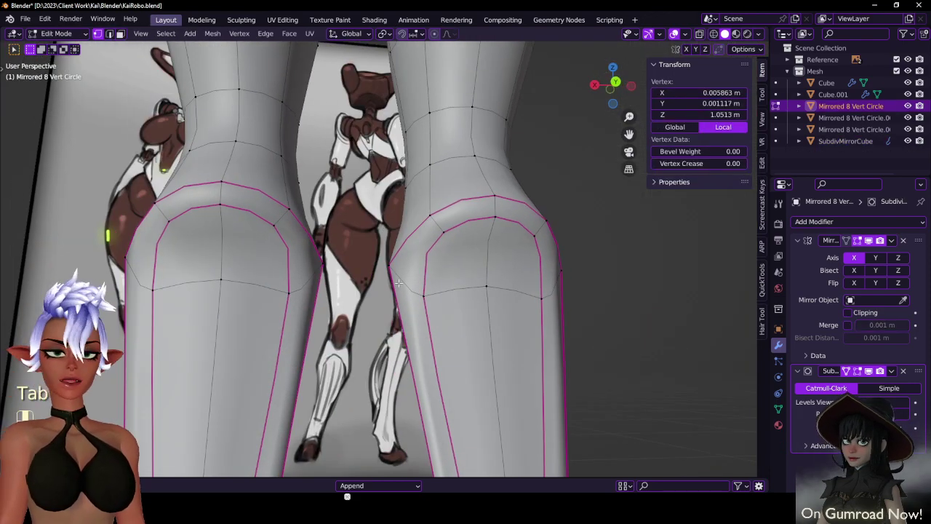
{"action": "left_click", "coordinate": [561, 275], "text": "ctrl"}
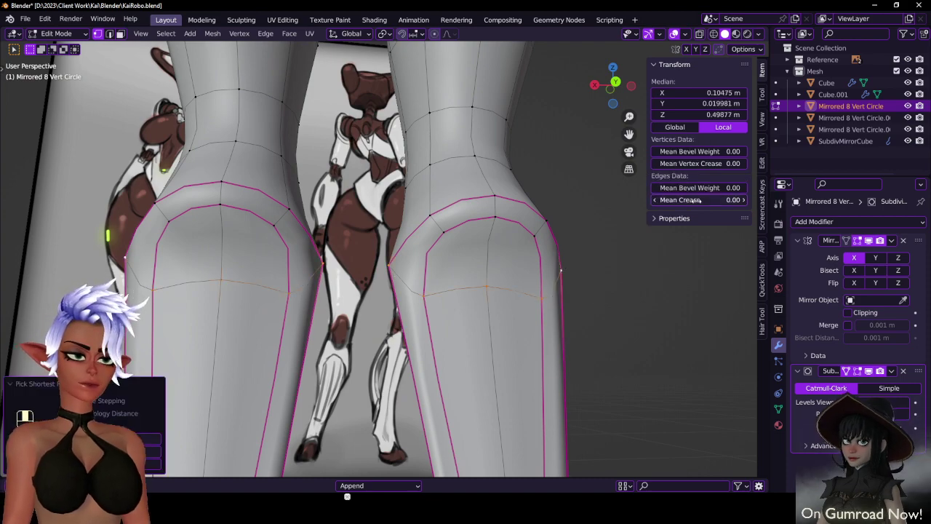
- Try a mean crease of 1.00 on the selected shin edges and reset it to 0.00
{"action": "left_click_drag", "start_coordinate": [700, 201], "coordinate": [745, 200]}
{"action": "middle_click_drag", "start_coordinate": [399, 242], "coordinate": [434, 275]}
{"action": "middle_click_drag", "start_coordinate": [470, 232], "coordinate": [397, 264]}
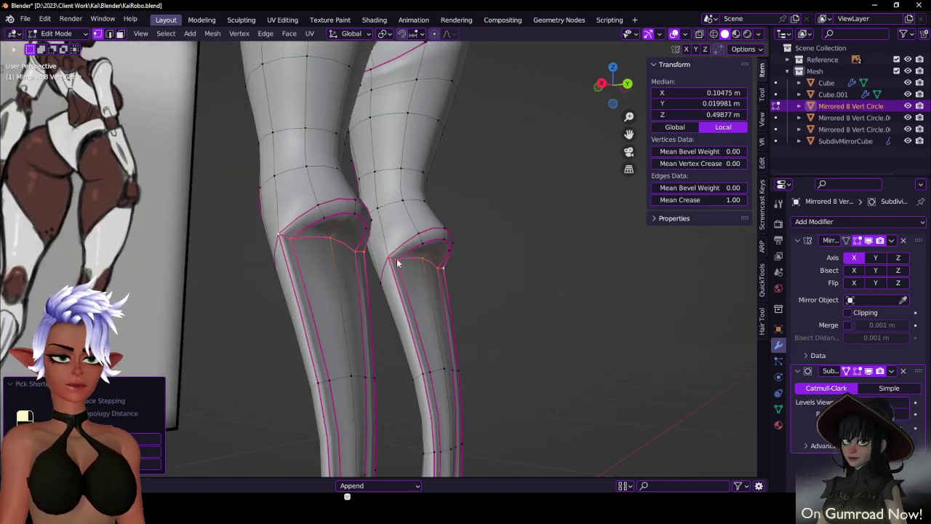
{"action": "left_click_drag", "start_coordinate": [710, 199], "coordinate": [662, 200]}
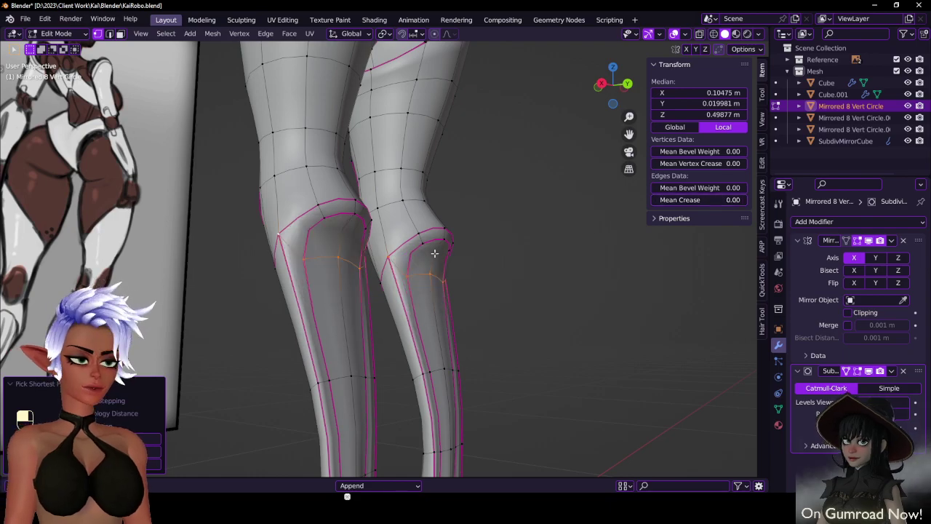
- Bevel the edge loop around the legs just below the knees about 0.0087 m wide and pick its lower loop in edge selection
{"action": "middle_click_drag", "start_coordinate": [434, 252], "coordinate": [379, 274]}
{"action": "middle_click_drag", "start_coordinate": [459, 260], "coordinate": [333, 296]}
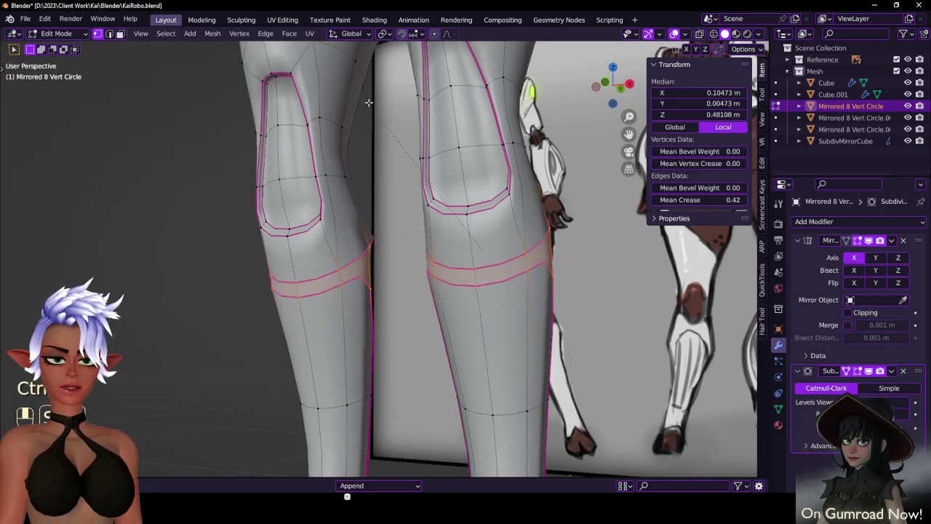
{"action": "middle_click_drag", "start_coordinate": [411, 195], "coordinate": [407, 256]}
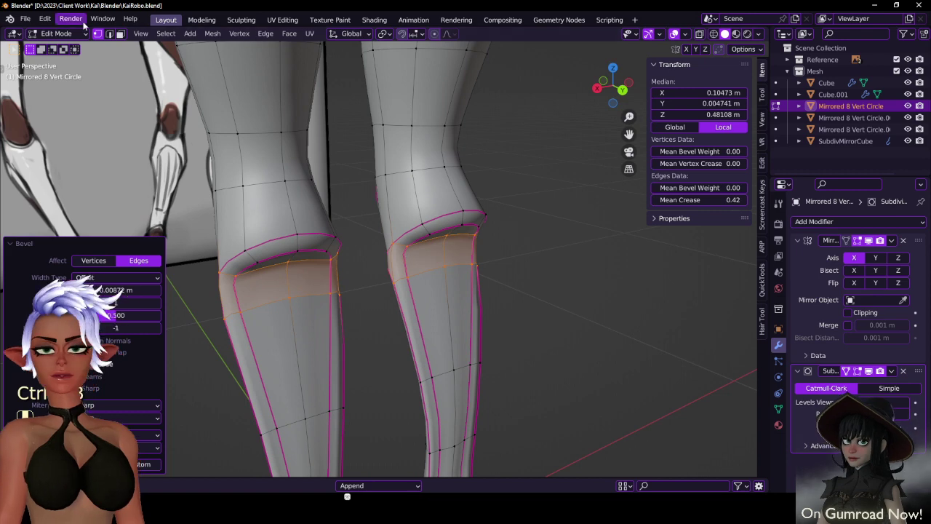
{"action": "left_click", "coordinate": [110, 35]}
{"action": "left_click", "coordinate": [426, 272], "text": "alt"}
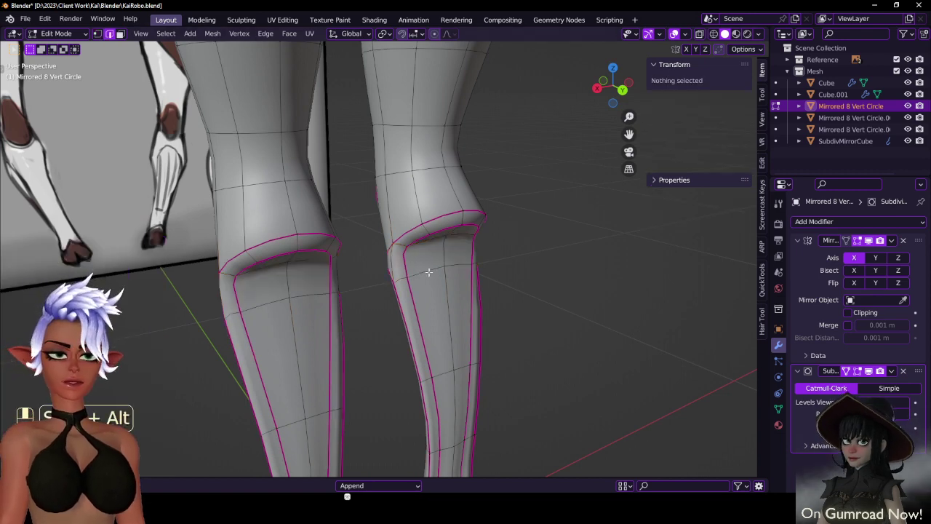
- Set a mean crease of 1.00 on the side edges just below the rear knee rim and save the file in object mode
{"action": "middle_click_drag", "start_coordinate": [492, 256], "coordinate": [523, 282]}
{"action": "key", "text": "ctrl+z"}
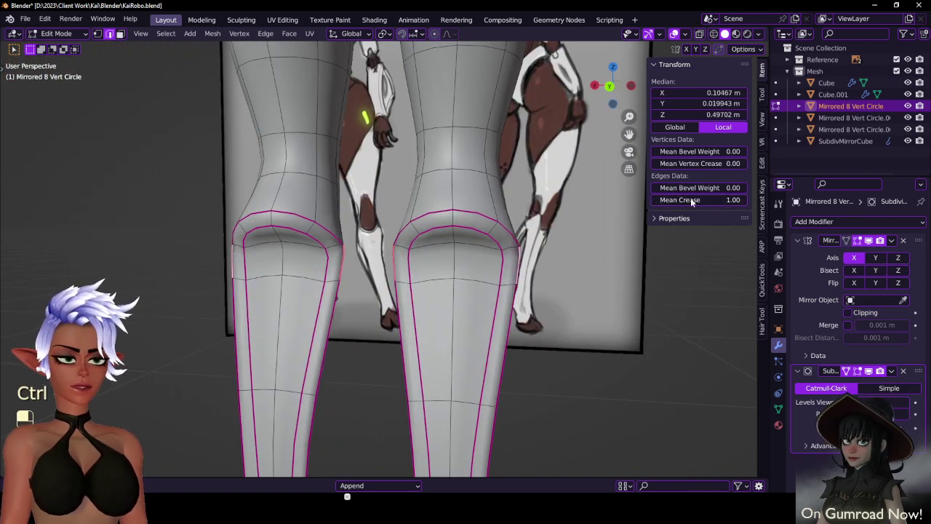
{"action": "scroll", "coordinate": [523, 218], "scroll_direction": "down", "scroll_amount": 4}
{"action": "middle_click_drag", "start_coordinate": [524, 219], "coordinate": [510, 242]}
{"action": "key", "text": "Tab"}
{"action": "middle_click_drag", "start_coordinate": [364, 208], "coordinate": [457, 201]}
{"action": "key", "text": "ctrl+s"}
{"action": "middle_click_drag", "start_coordinate": [371, 234], "coordinate": [399, 238]}
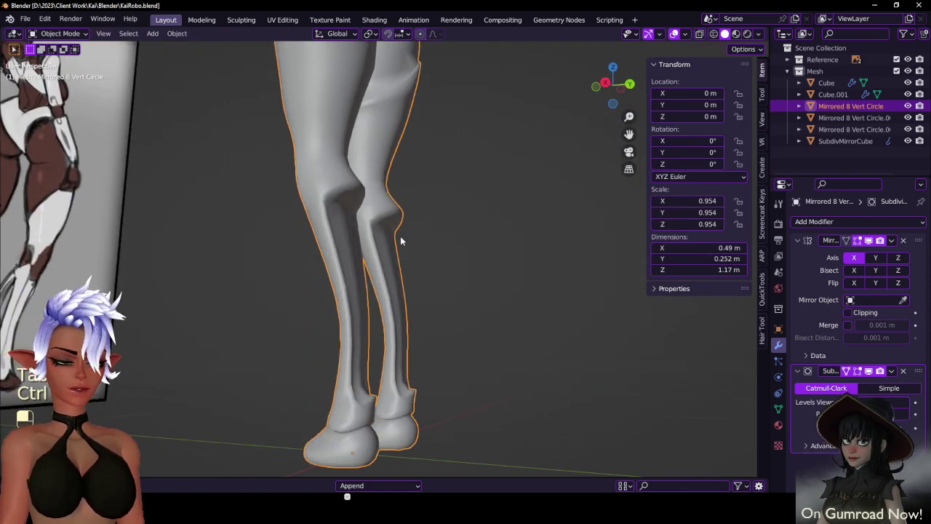
- Box-select the vertices of the protruding rim behind the knee in right orthographic wireframe view
{"action": "key", "text": "KP_3"}
{"action": "key", "text": "Tab"}
{"action": "scroll", "coordinate": [401, 236], "scroll_direction": "up", "scroll_amount": 4}
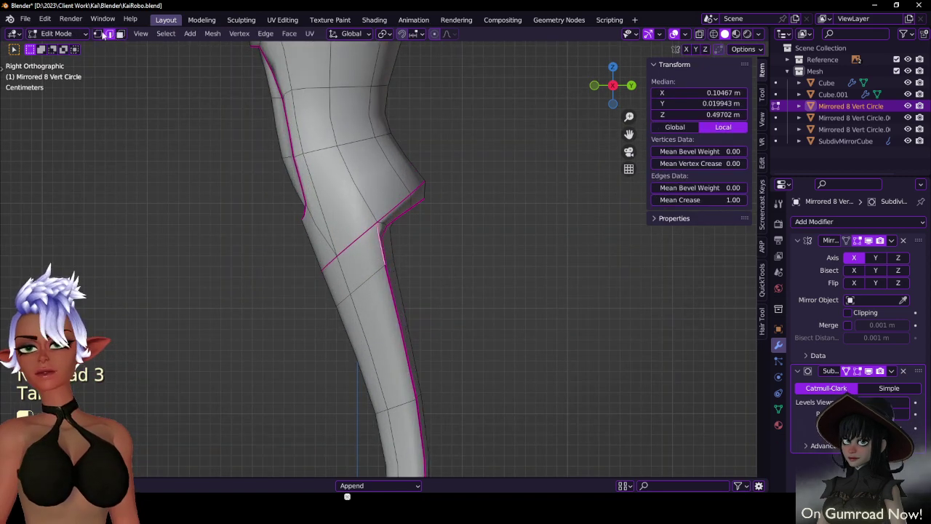
{"action": "key", "text": "z"}
{"action": "left_click", "coordinate": [382, 210]}
{"action": "key", "text": "b"}
{"action": "left_click_drag", "start_coordinate": [369, 202], "coordinate": [432, 236]}
{"action": "key", "text": "b"}
{"action": "left_click_drag", "start_coordinate": [409, 172], "coordinate": [445, 212]}
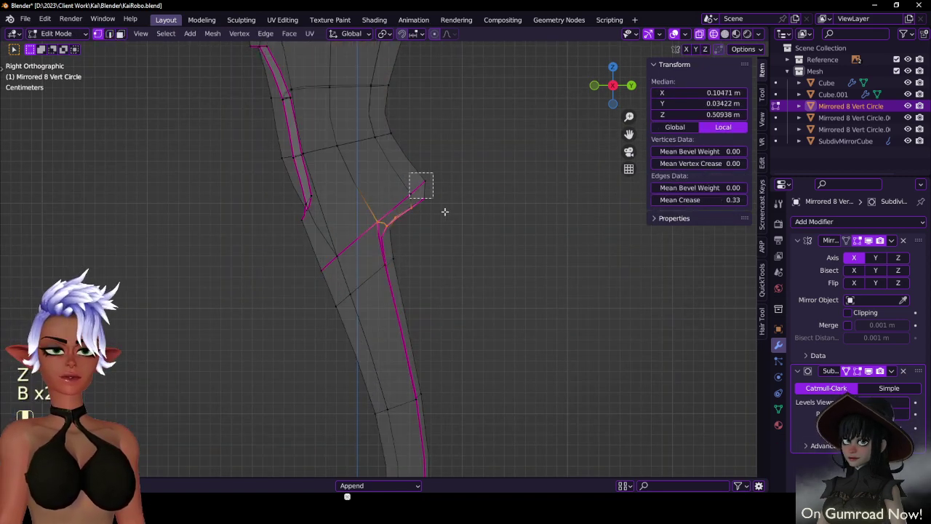
- Rotate the selected rear knee rim steeper and move it about 0.0046 m forward and 0.0097 m up
{"action": "left_click", "coordinate": [462, 194]}
{"action": "key", "text": "g"}
{"action": "left_click", "coordinate": [452, 183]}
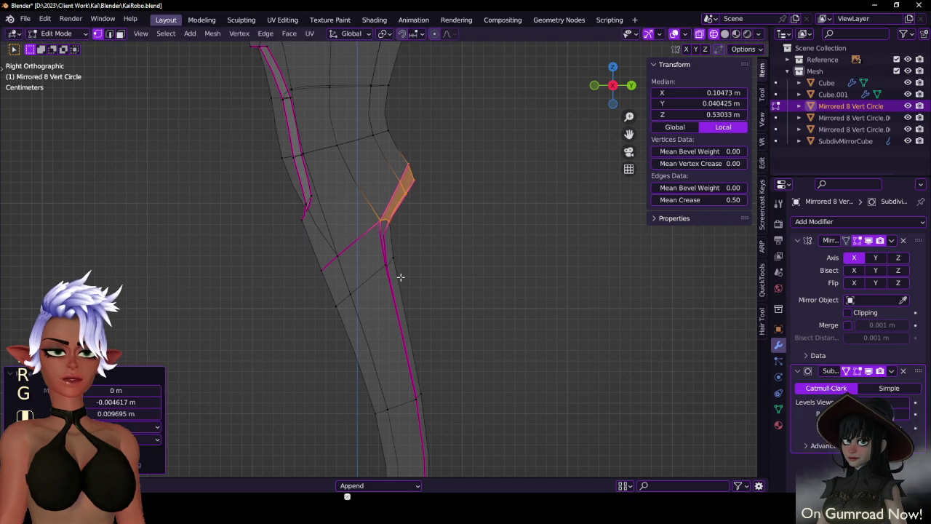
- Slide the rear shin vertices just below the knee rim downward along their edges
{"action": "left_click", "coordinate": [390, 260]}
{"action": "left_click_drag", "start_coordinate": [446, 296], "coordinate": [445, 296]}
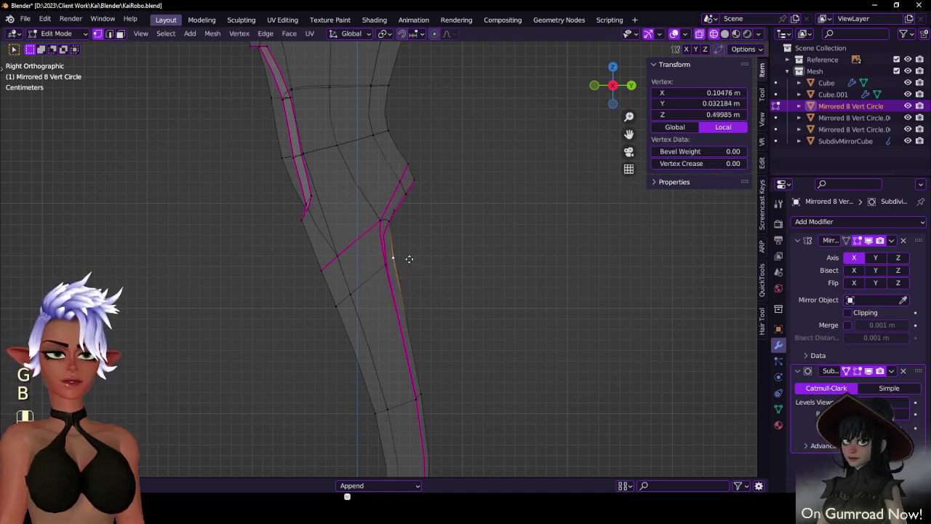
{"action": "key", "text": "g"}
{"action": "key", "text": "g"}
{"action": "left_click", "coordinate": [412, 277]}
{"action": "key", "text": "b"}
{"action": "left_click_drag", "start_coordinate": [375, 243], "coordinate": [419, 293]}
{"action": "key", "text": "g"}
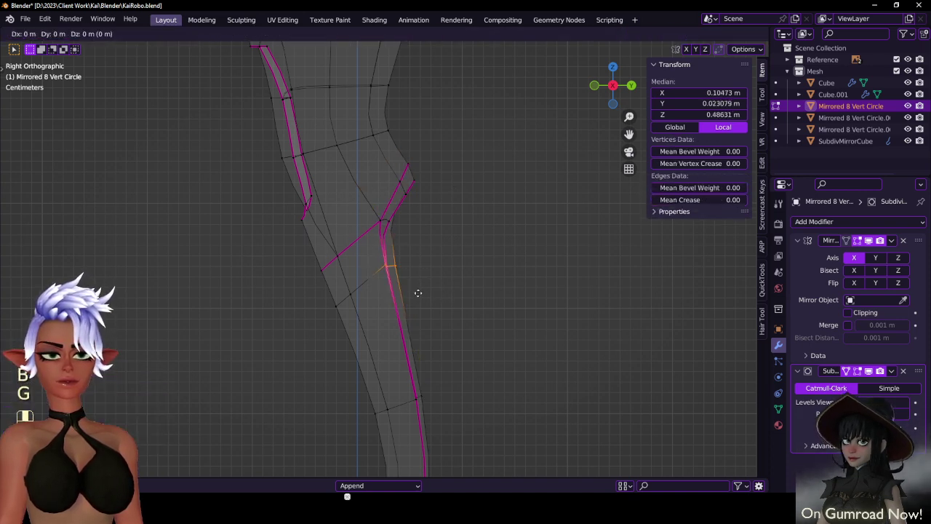
{"action": "left_click", "coordinate": [418, 302]}
- Move the vertex inside the knee recess about 0.005 m forward and 0.022 m down, nudge it again, and check the solid shape
{"action": "scroll", "coordinate": [373, 227], "scroll_direction": "up", "scroll_amount": 3}
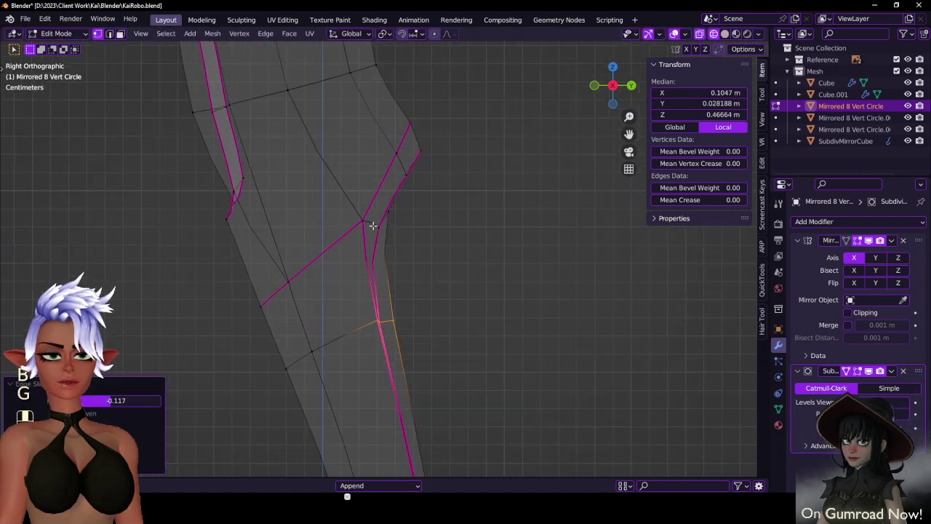
{"action": "left_click", "coordinate": [390, 216]}
{"action": "key", "text": "g"}
{"action": "left_click", "coordinate": [385, 248]}
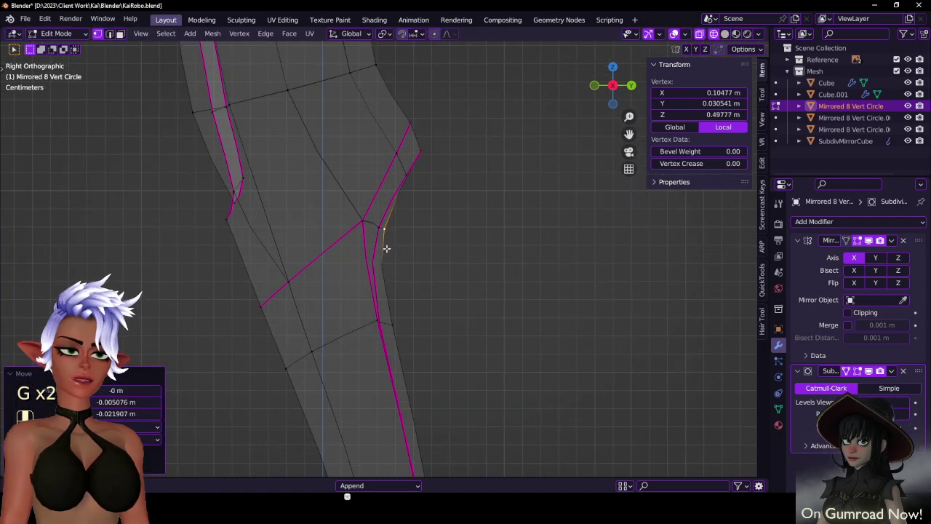
{"action": "key", "text": "g"}
{"action": "left_click", "coordinate": [387, 244]}
{"action": "key", "text": "z"}
{"action": "mouse_move", "coordinate": [495, 274]}
{"action": "middle_mouse_down"}
{"action": "mouse_move", "coordinate": [298, 288]}
{"action": "mouse_move", "coordinate": [461, 290]}
{"action": "middle_mouse_up"}
{"action": "scroll", "coordinate": [407, 278], "scroll_direction": "down", "scroll_amount": 3}
{"action": "key", "text": "Tab"}
{"action": "scroll", "coordinate": [419, 275], "scroll_direction": "down", "scroll_amount": 3}
- Select the outermost vertices of the rear knee rim in side wireframe view and move them about 0.0104 m forward and 0.004 m up
{"action": "key", "text": "Tab"}
{"action": "key", "text": "KP_3"}
{"action": "scroll", "coordinate": [469, 285], "scroll_direction": "up", "scroll_amount": 4}
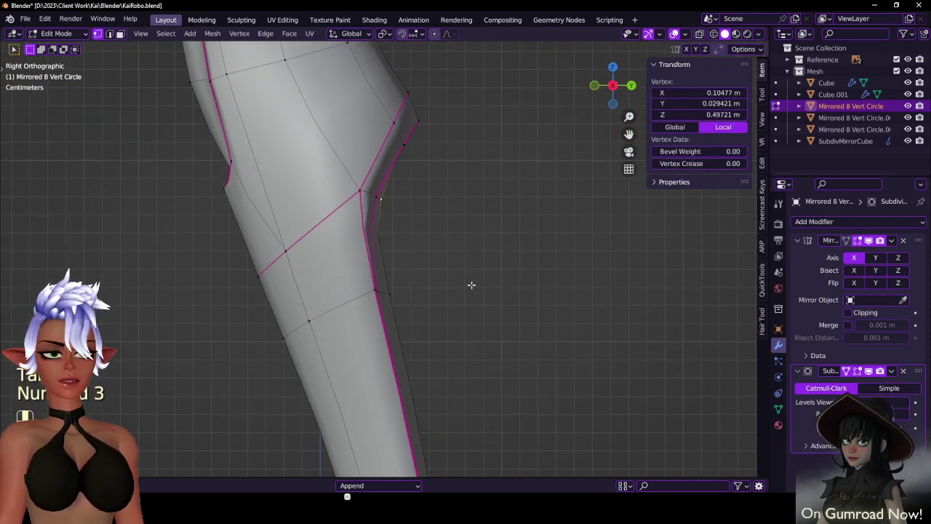
{"action": "key", "text": "z"}
{"action": "key", "text": "b"}
{"action": "left_click_drag", "start_coordinate": [380, 213], "coordinate": [419, 241]}
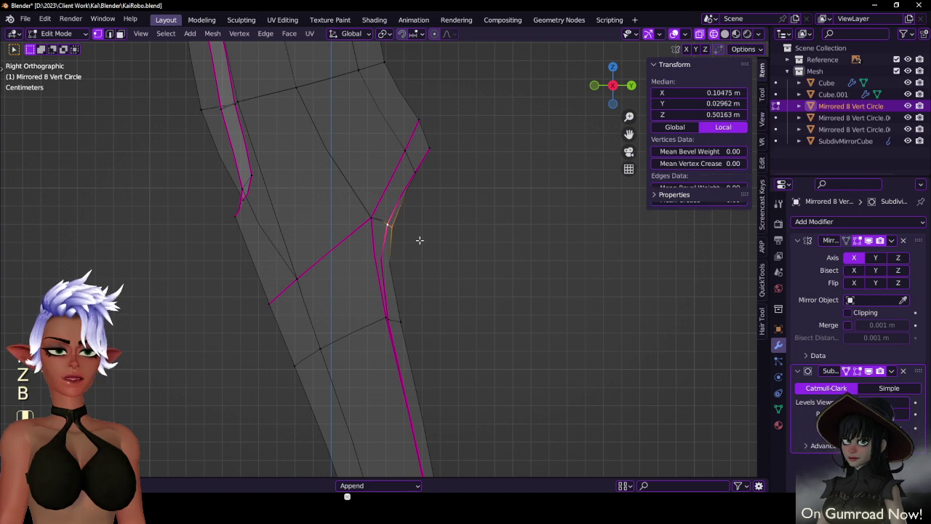
{"action": "key", "text": "g"}
{"action": "left_click", "coordinate": [408, 238]}
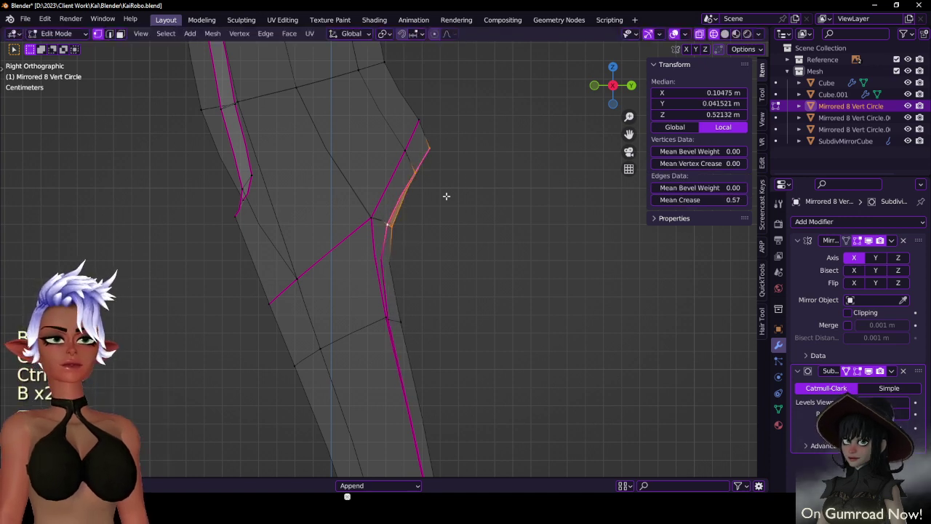
{"action": "key", "text": "g"}
{"action": "left_click", "coordinate": [426, 190]}
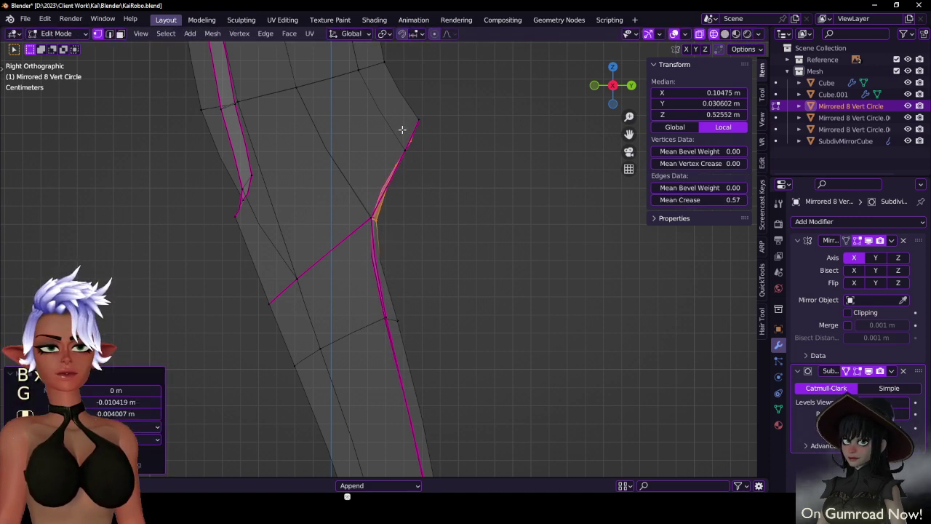
- Extend the selection to the whole rear knee rim, rotate it, and move it about 0.008 m back and 0.0029 m up
{"action": "left_click", "coordinate": [406, 136]}
{"action": "key", "text": "ctrl+z"}
{"action": "key", "text": "b"}
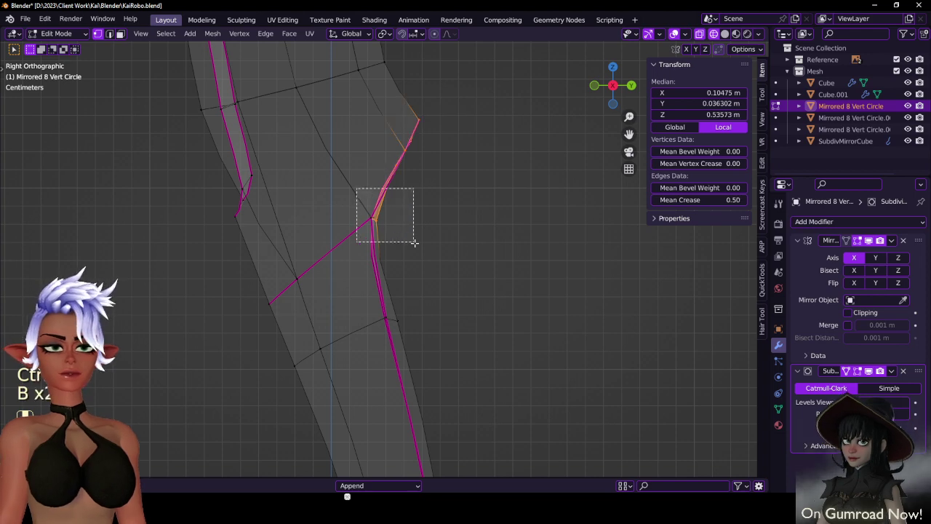
{"action": "left_click_drag", "start_coordinate": [414, 242], "coordinate": [416, 243]}
{"action": "key", "text": "g"}
{"action": "left_click", "coordinate": [512, 241]}
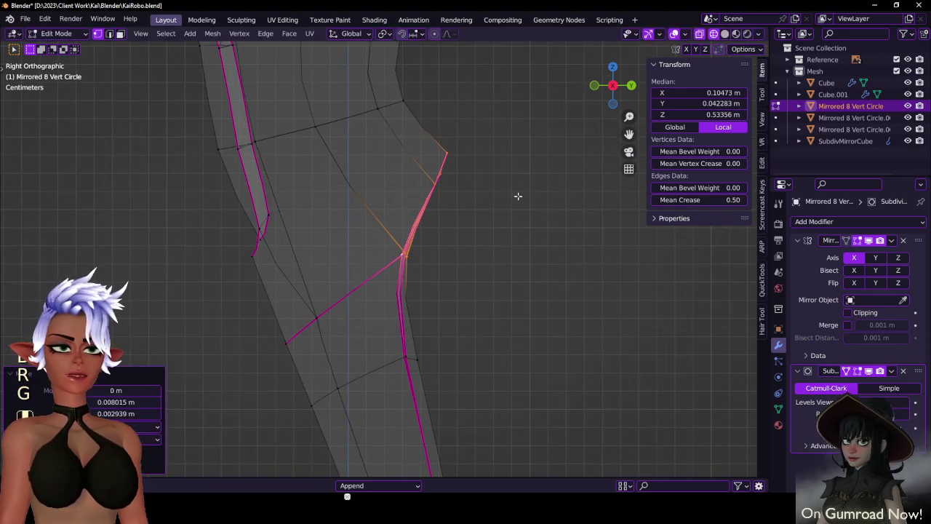
- Adjust the scale of the selected rear knee rim and rotate it by about 1.26°
{"action": "key", "text": "s"}
{"action": "left_click", "coordinate": [525, 140]}
{"action": "key", "text": "r"}
{"action": "left_click", "coordinate": [533, 149]}
{"action": "scroll", "coordinate": [515, 191], "scroll_direction": "down", "scroll_amount": 4}
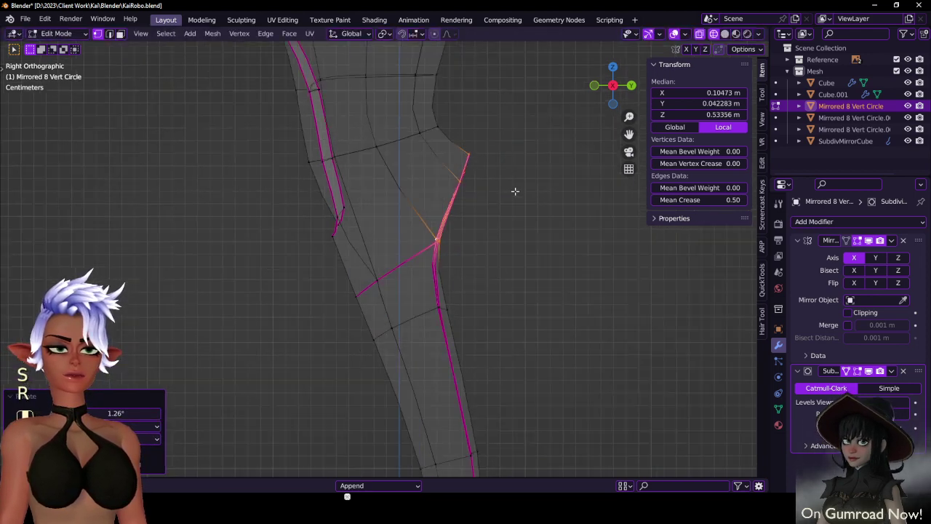
- Return to object mode with solid shading and save the file
{"action": "key", "text": "Tab"}
{"action": "key", "text": "z"}
{"action": "left_click", "coordinate": [519, 277]}
{"action": "scroll", "coordinate": [519, 278], "scroll_direction": "down", "scroll_amount": 4}
{"action": "key", "text": "ctrl+s"}
{"action": "mouse_move", "coordinate": [535, 295]}
{"action": "middle_mouse_down", "text": "shift"}
{"action": "mouse_move", "coordinate": [494, 256]}
{"action": "mouse_move", "coordinate": [356, 256]}
{"action": "mouse_move", "coordinate": [420, 294]}
{"action": "mouse_move", "coordinate": [300, 256]}
{"action": "mouse_move", "coordinate": [322, 249]}
{"action": "mouse_move", "coordinate": [372, 305]}
{"action": "mouse_move", "coordinate": [415, 308]}
{"action": "mouse_move", "coordinate": [437, 328]}
{"action": "mouse_move", "coordinate": [431, 296]}
{"action": "mouse_move", "coordinate": [449, 314]}
{"action": "middle_mouse_up", "text": "shift"}
{"action": "key", "text": "ctrl+s"}
- Box-select the outer lower-thigh vertices in front orthographic wireframe view and shift them slightly toward the reference outline
{"action": "key", "text": "Tab"}
{"action": "key", "text": "KP_1"}
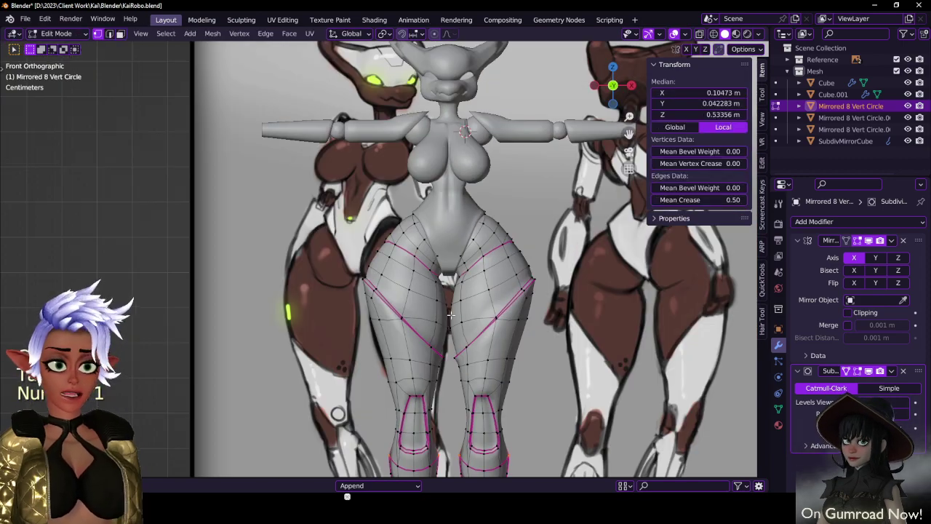
{"action": "scroll", "coordinate": [441, 291], "scroll_direction": "up", "scroll_amount": 5}
{"action": "middle_click_drag", "start_coordinate": [646, 428], "coordinate": [518, 295], "text": "shift"}
{"action": "key", "text": "z"}
{"action": "left_click", "coordinate": [393, 259]}
{"action": "left_click", "coordinate": [454, 286]}
{"action": "key", "text": "b"}
{"action": "left_click_drag", "start_coordinate": [454, 278], "coordinate": [509, 322]}
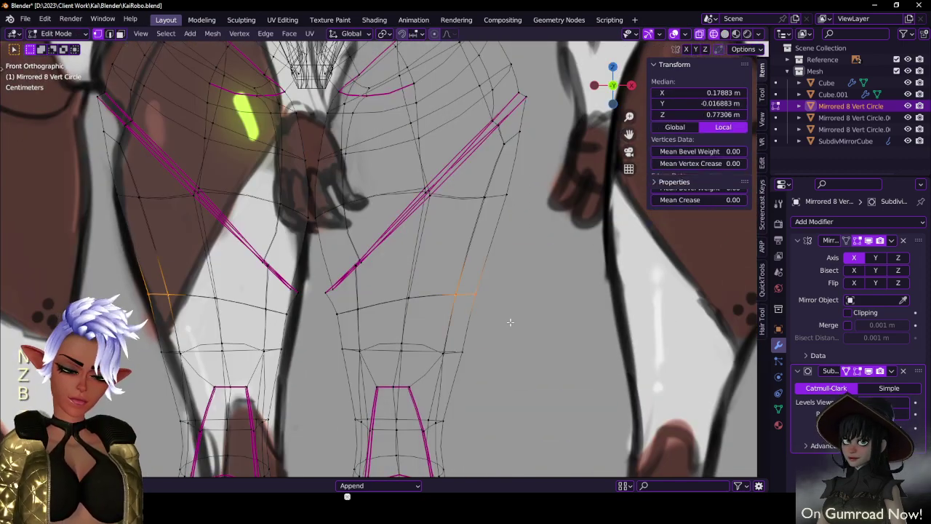
{"action": "key", "text": "g"}
{"action": "left_click", "coordinate": [514, 322]}
- Move the outer mid-thigh vertices slightly outward and down with a 38.8° rotation, and adjust the outer vertex above them
{"action": "middle_click_drag", "start_coordinate": [513, 323], "coordinate": [510, 330], "text": "shift"}
{"action": "left_click", "coordinate": [476, 191]}
{"action": "key", "text": "b"}
{"action": "left_click_drag", "start_coordinate": [475, 190], "coordinate": [528, 234]}
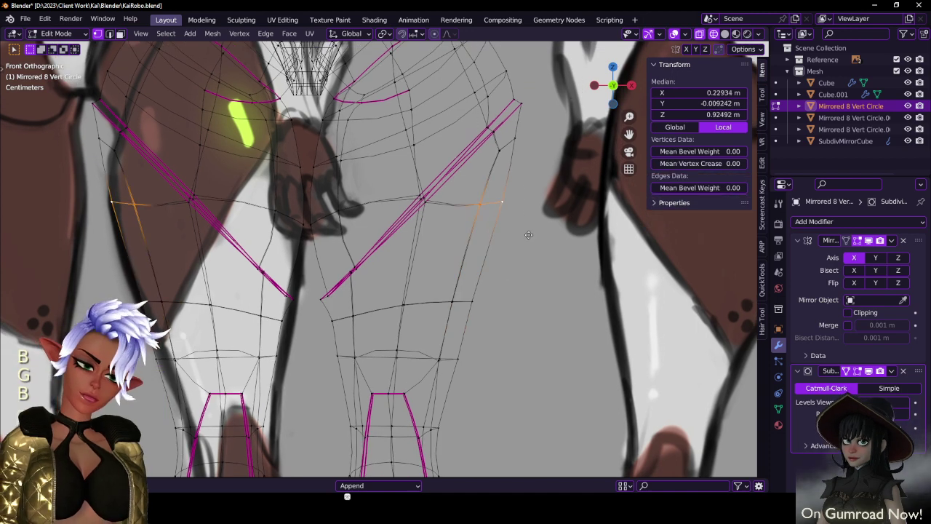
{"action": "key", "text": "g"}
{"action": "left_click", "coordinate": [531, 242]}
{"action": "key", "text": "r"}
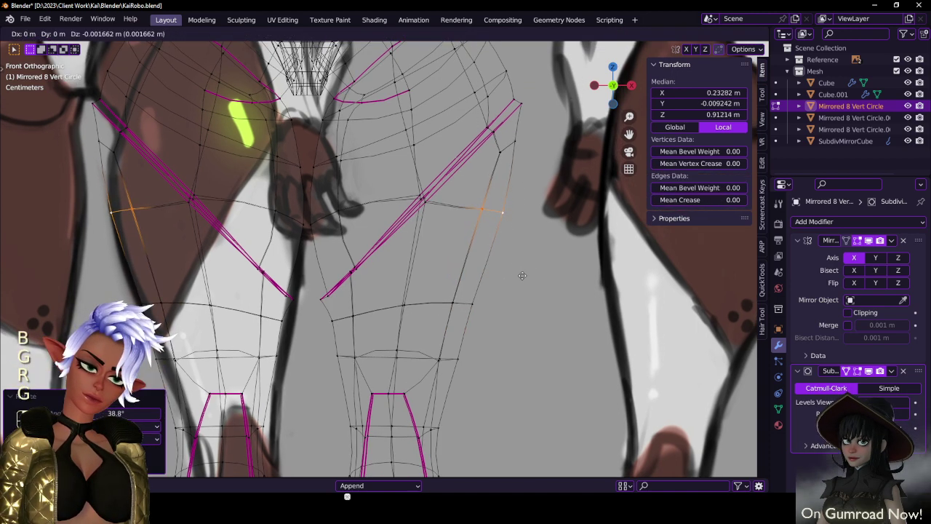
{"action": "left_click", "coordinate": [522, 277]}
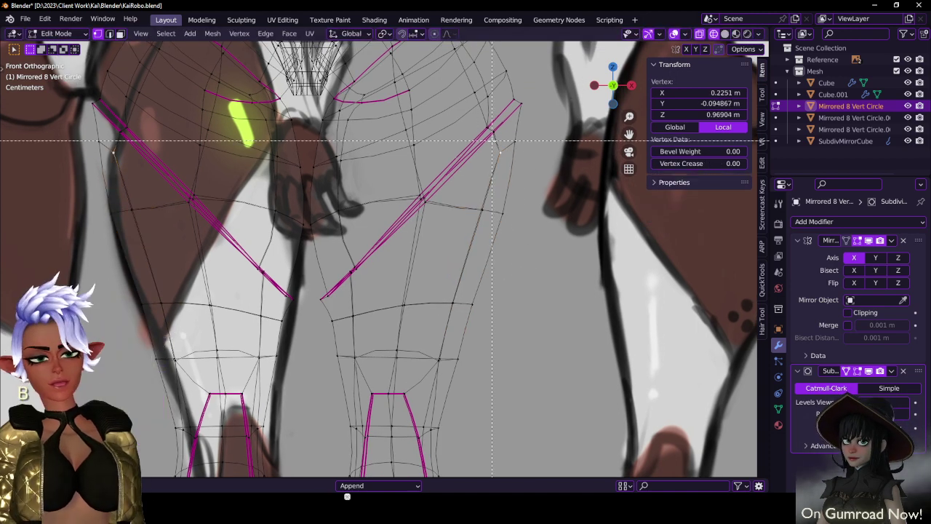
{"action": "key", "text": "g"}
{"action": "left_click", "coordinate": [534, 183]}
- Select the lower thigh's edge loop and try scaling it along Z and by 1.051 overall
{"action": "left_click", "coordinate": [451, 304]}
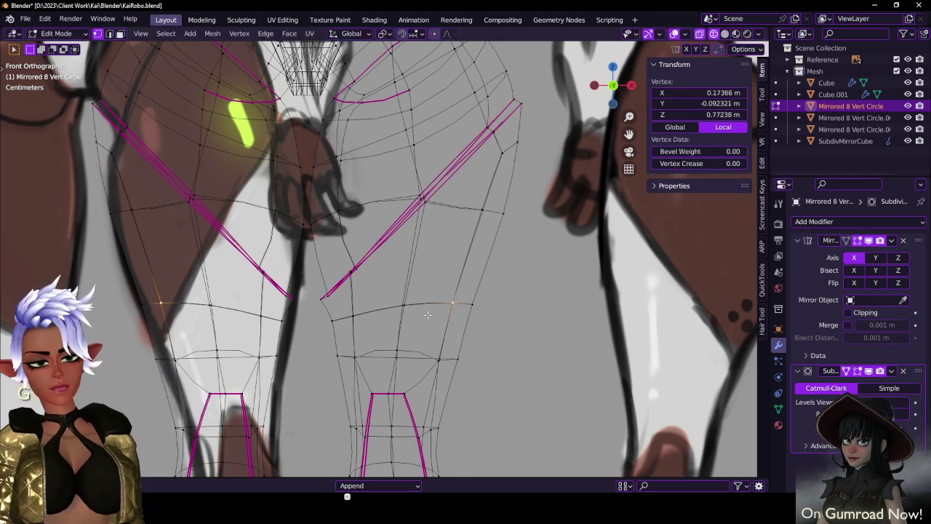
{"action": "left_click", "coordinate": [421, 302], "text": "alt"}
{"action": "key", "text": "s"}
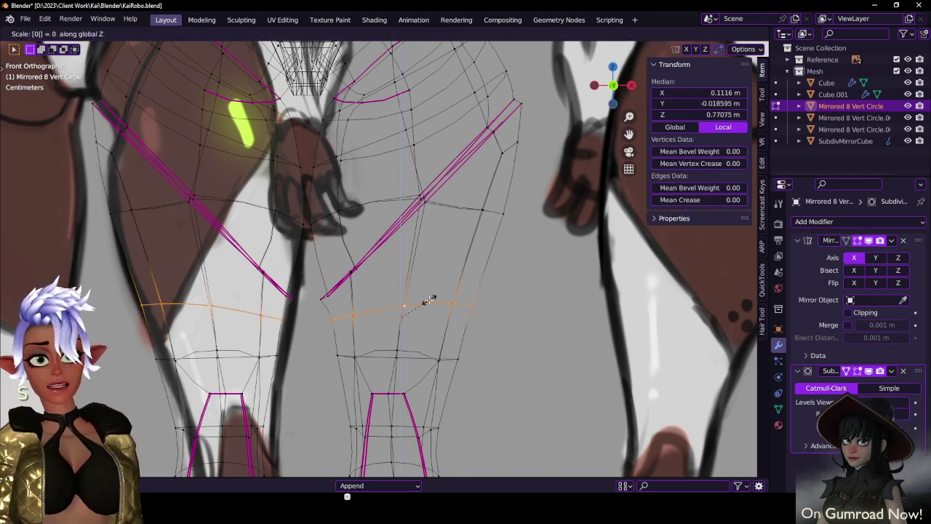
{"action": "left_click", "coordinate": [430, 299]}
{"action": "key", "text": "s"}
{"action": "left_click", "coordinate": [500, 313]}
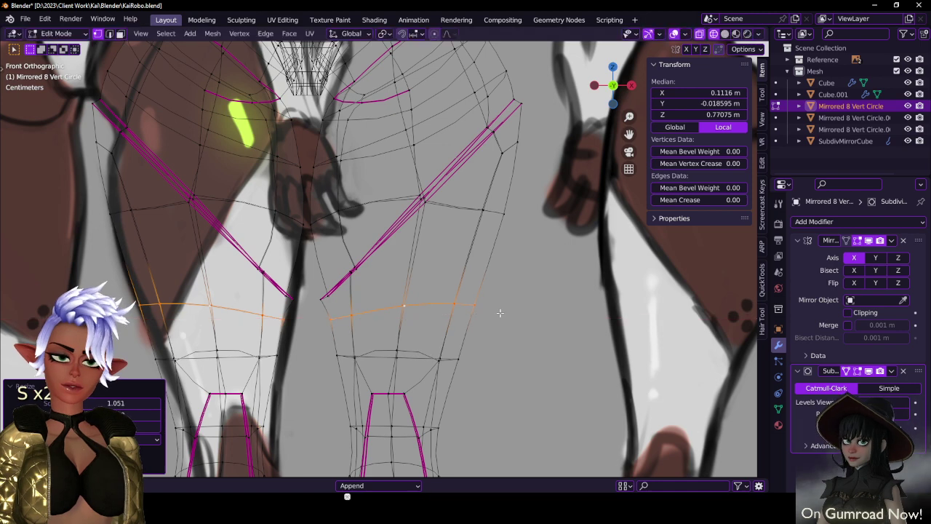
- Move the lower-thigh edge loop about 0.0094 m inward along X, rotate it slightly, and nudge it into place
{"action": "key", "text": "g"}
{"action": "key", "text": "x"}
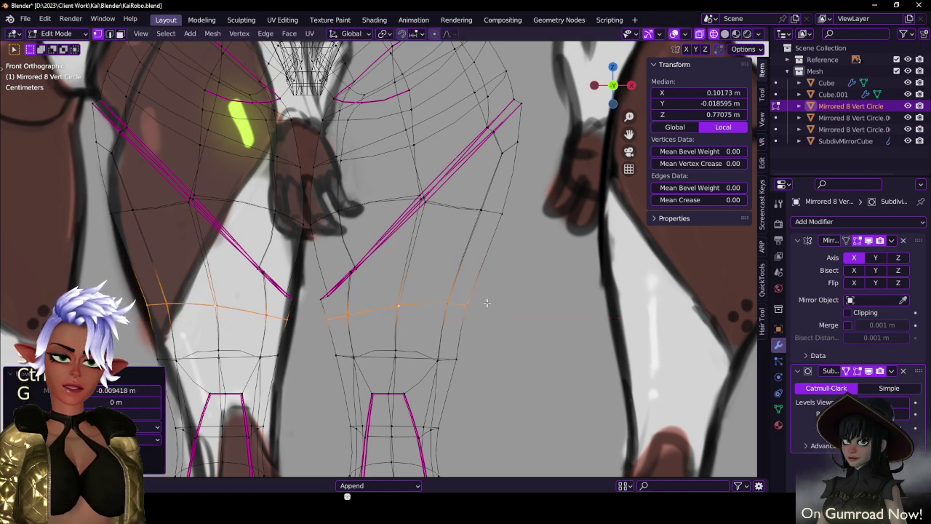
{"action": "key", "text": "x"}
{"action": "left_click", "coordinate": [504, 283]}
{"action": "key", "text": "r"}
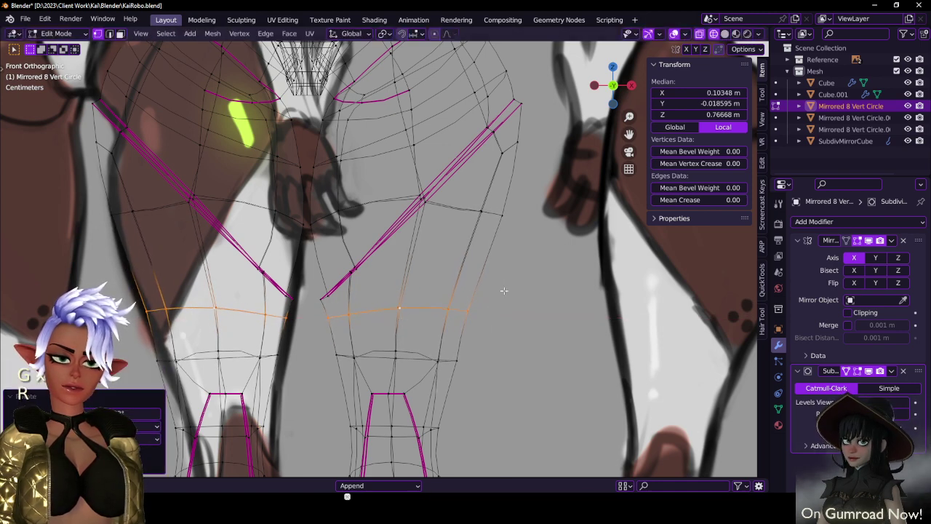
{"action": "key", "text": "r"}
{"action": "left_click", "coordinate": [505, 280]}
{"action": "key", "text": "g"}
{"action": "left_click", "coordinate": [506, 283]}
- Select the edge loop just above the knee and adjust its scale to fit the reference outline
{"action": "left_click", "coordinate": [357, 355]}
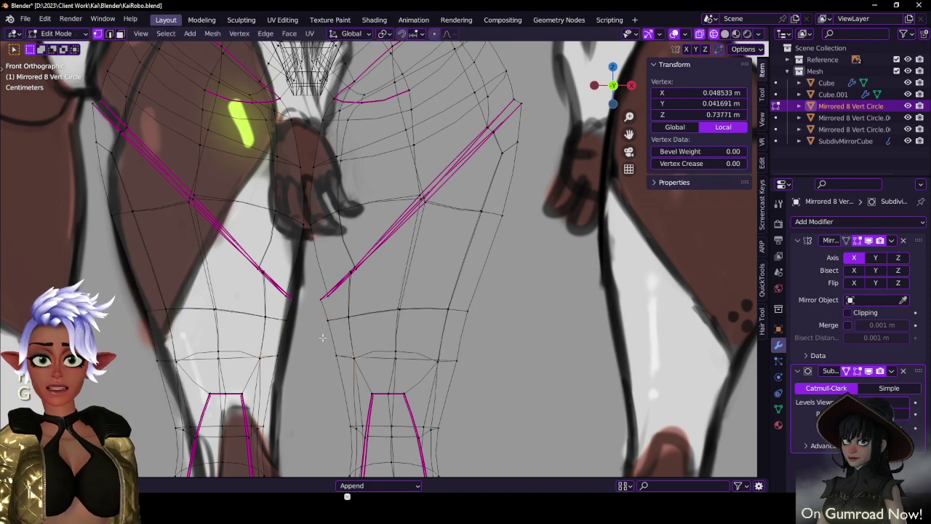
{"action": "left_click_drag", "start_coordinate": [474, 376], "coordinate": [473, 376]}
{"action": "key", "text": "s"}
{"action": "left_click", "coordinate": [493, 366]}
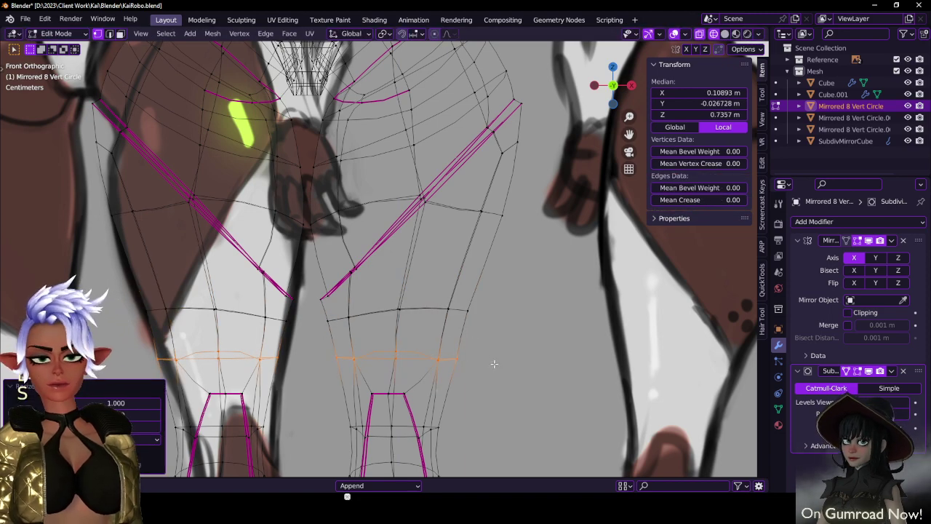
- Leave mesh editing, switch to solid shading and save the file
{"action": "key", "text": "Tab"}
{"action": "key", "text": "z"}
{"action": "scroll", "coordinate": [536, 384], "scroll_direction": "down", "scroll_amount": 4}
{"action": "key", "text": "ctrl+s"}
- Shrink/Fatten a vertex on the front outer thigh along its normal and return to object mode
{"action": "mouse_move", "coordinate": [537, 384]}
{"action": "middle_mouse_down"}
{"action": "mouse_move", "coordinate": [331, 370]}
{"action": "mouse_move", "coordinate": [410, 393]}
{"action": "mouse_move", "coordinate": [420, 316]}
{"action": "mouse_move", "coordinate": [518, 323]}
{"action": "mouse_move", "coordinate": [505, 272]}
{"action": "mouse_move", "coordinate": [416, 251]}
{"action": "middle_mouse_up"}
{"action": "key", "text": "Tab"}
{"action": "scroll", "coordinate": [461, 315], "scroll_direction": "up", "scroll_amount": 2}
{"action": "left_click", "coordinate": [518, 318]}
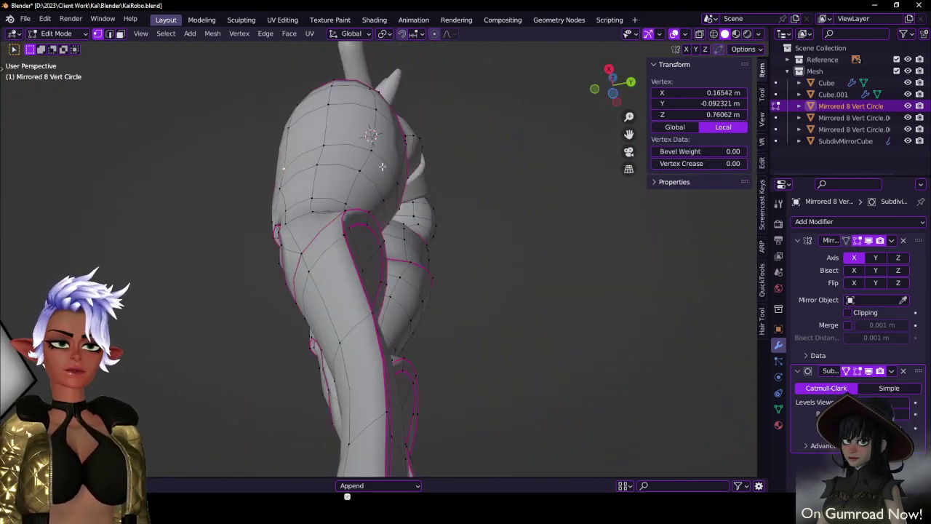
{"action": "middle_click_drag", "start_coordinate": [382, 166], "coordinate": [393, 213]}
{"action": "middle_click_drag", "start_coordinate": [340, 194], "coordinate": [280, 280]}
{"action": "key", "text": "alt+s"}
{"action": "left_click", "coordinate": [354, 104]}
{"action": "key", "text": "Tab"}
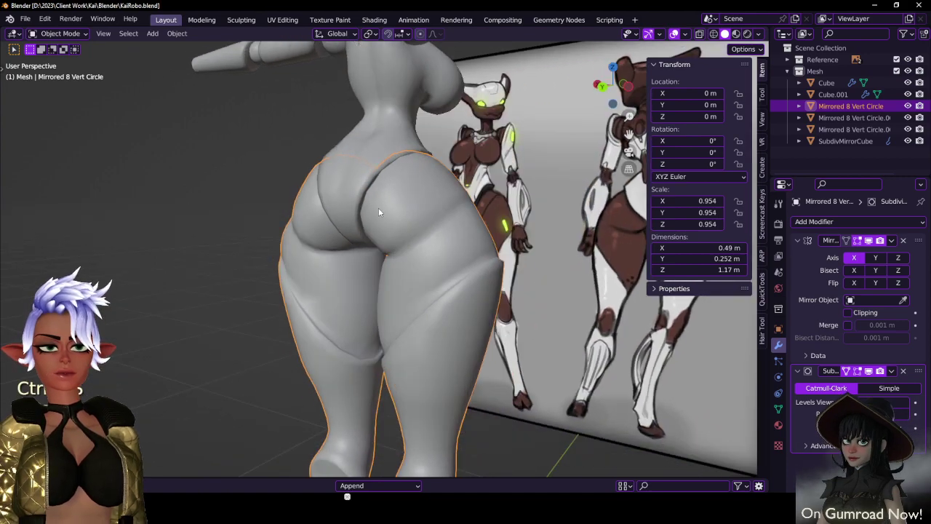
- Examine the hips from behind and study the torso design in the reference's front and back drawings
{"action": "middle_click_drag", "start_coordinate": [378, 211], "coordinate": [420, 289]}
{"action": "scroll", "coordinate": [402, 313], "scroll_direction": "up", "scroll_amount": 3}
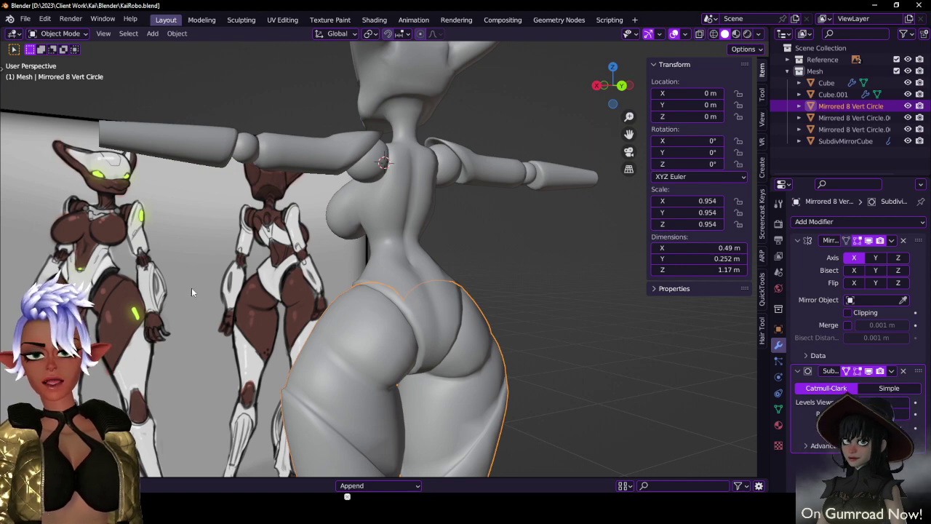
{"action": "scroll", "coordinate": [255, 232], "scroll_direction": "down", "scroll_amount": 2}
{"action": "middle_click_drag", "start_coordinate": [255, 231], "coordinate": [302, 287], "text": "shift"}
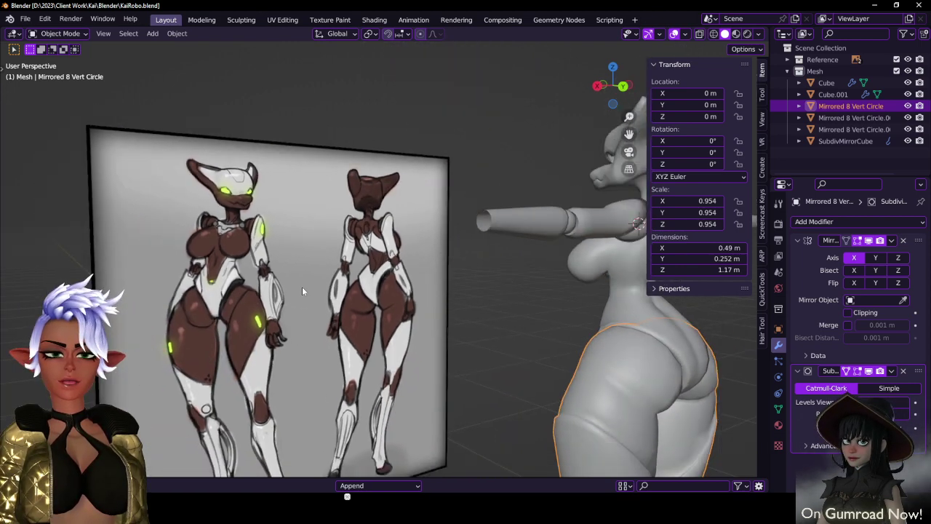
{"action": "scroll", "coordinate": [302, 287], "scroll_direction": "up", "scroll_amount": 4}
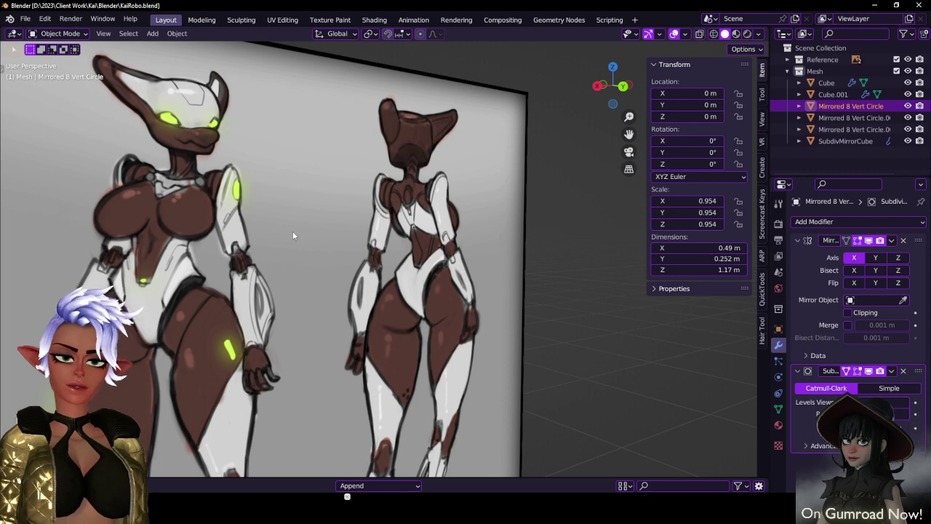
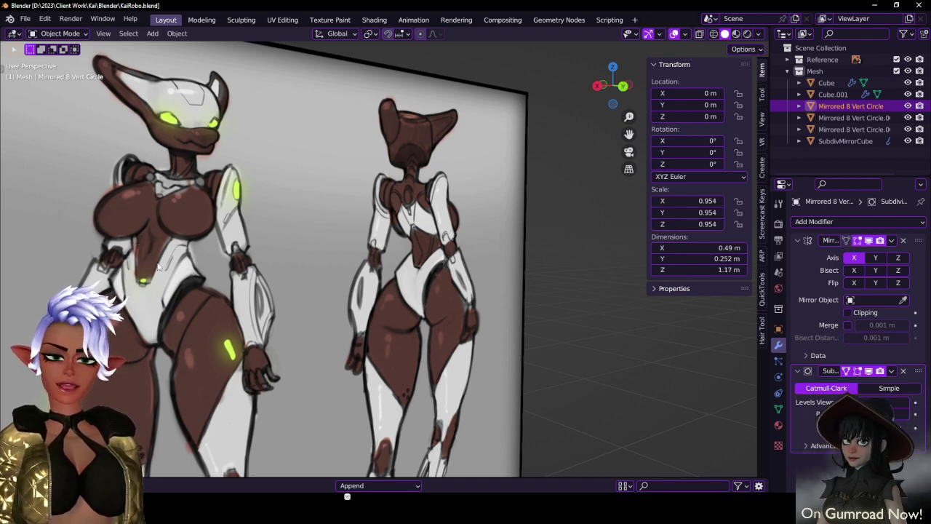
{"action": "scroll", "coordinate": [159, 268], "scroll_direction": "down", "scroll_amount": 4}
{"action": "mouse_move", "coordinate": [388, 307]}
{"action": "middle_mouse_down"}
{"action": "mouse_move", "coordinate": [324, 303]}
{"action": "mouse_move", "coordinate": [482, 274]}
{"action": "mouse_move", "coordinate": [288, 281]}
{"action": "middle_mouse_up"}
- Select the torso mesh, check it from the front, side and back, and start editing it
{"action": "left_click", "coordinate": [289, 281]}
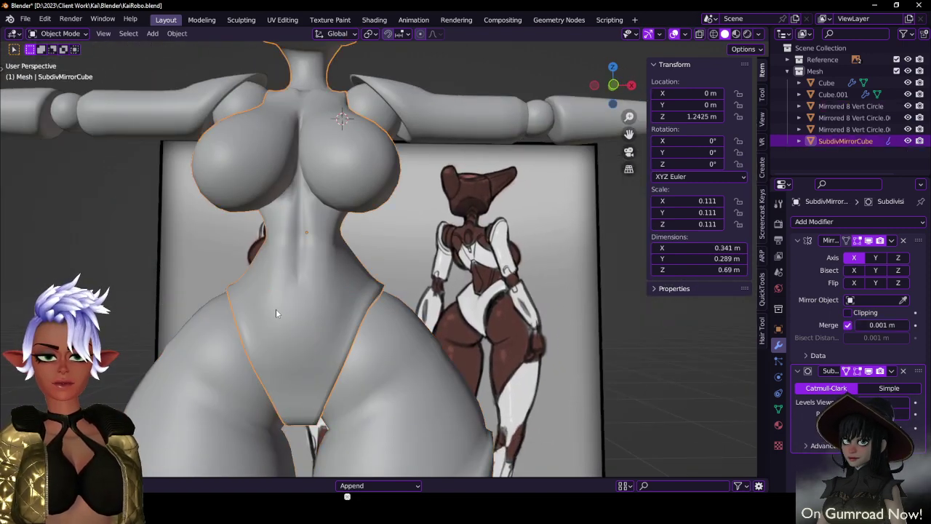
{"action": "middle_click_drag", "start_coordinate": [424, 249], "coordinate": [304, 267]}
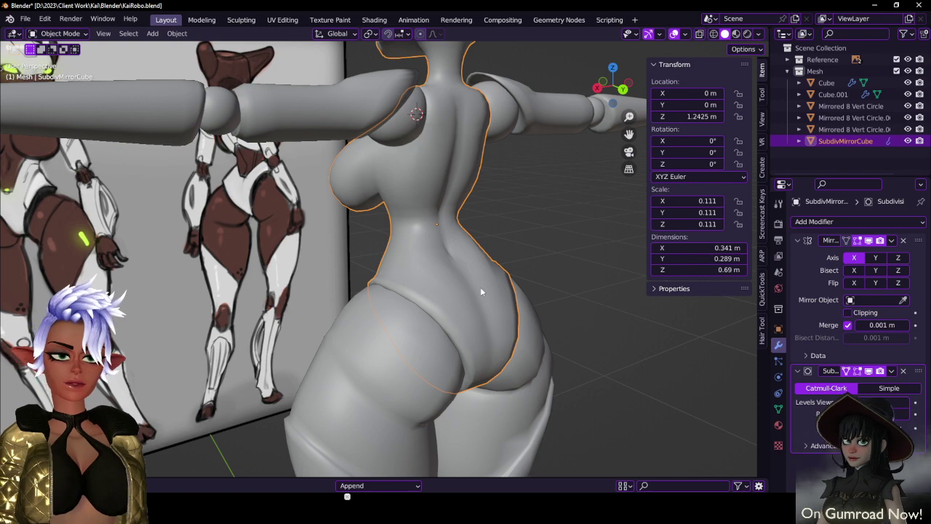
{"action": "middle_click_drag", "start_coordinate": [480, 287], "coordinate": [414, 218]}
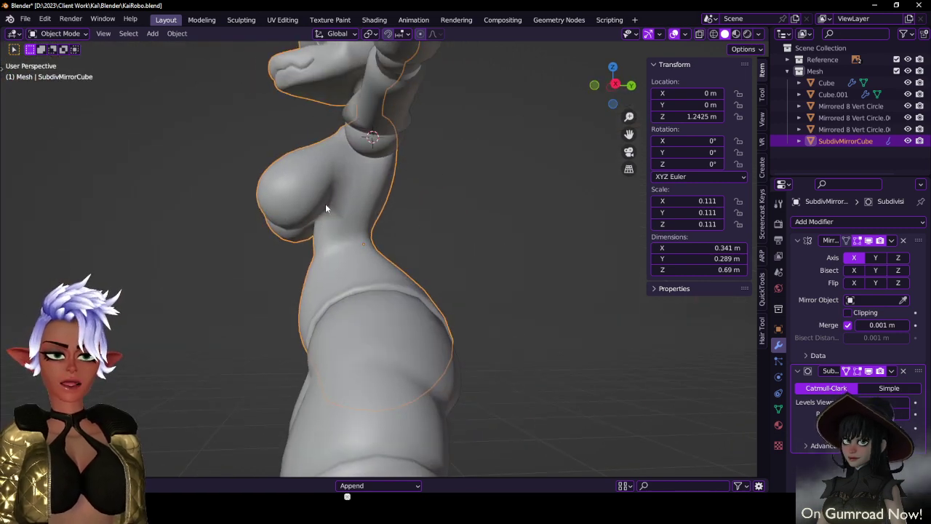
{"action": "middle_click_drag", "start_coordinate": [325, 204], "coordinate": [372, 200]}
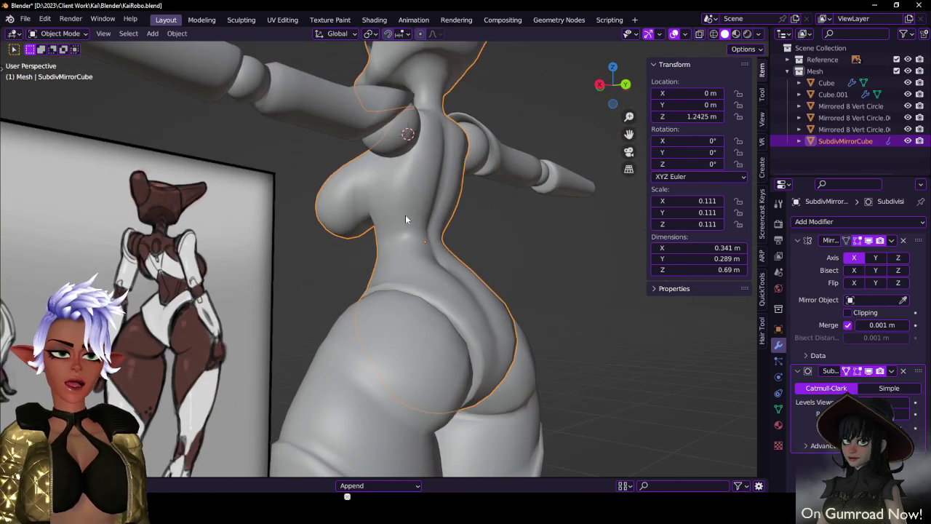
{"action": "middle_click_drag", "start_coordinate": [445, 209], "coordinate": [387, 242]}
{"action": "key", "text": "Tab"}
{"action": "left_click", "coordinate": [399, 200]}
- Switch to edge selection, select edge loops around the ribcage, and isolate the torso in local view
{"action": "middle_click_drag", "start_coordinate": [243, 189], "coordinate": [287, 152]}
{"action": "left_click", "coordinate": [109, 34]}
{"action": "left_click", "coordinate": [276, 204]}
{"action": "left_click", "coordinate": [310, 231], "text": "alt"}
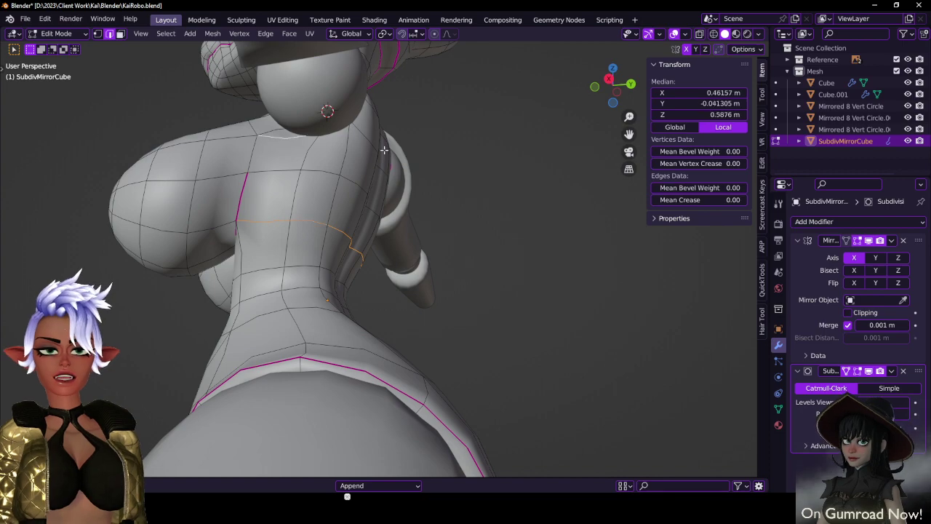
{"action": "middle_click_drag", "start_coordinate": [385, 150], "coordinate": [382, 243]}
{"action": "left_click", "coordinate": [362, 150], "text": "alt+shift"}
{"action": "key", "text": "KP_Divide"}
- Select the edge path across the back below the armhole, rip it, and slide the ripped edges down by 0.327
{"action": "middle_click_drag", "start_coordinate": [308, 138], "coordinate": [367, 180]}
{"action": "left_click", "coordinate": [341, 188]}
{"action": "left_click", "coordinate": [401, 180], "text": "ctrl"}
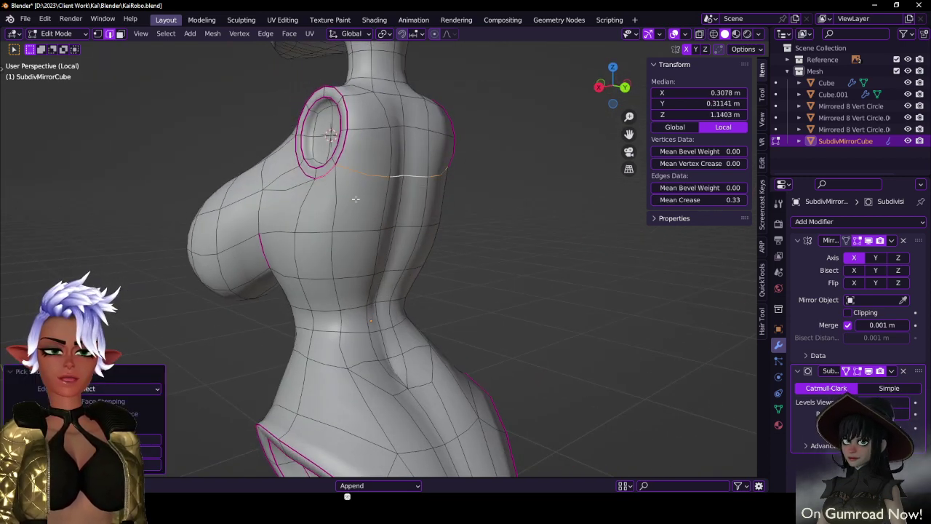
{"action": "key", "text": "v"}
{"action": "right_click", "coordinate": [358, 208]}
{"action": "key", "text": "g"}
{"action": "key", "text": "g"}
{"action": "left_click", "coordinate": [347, 198]}
{"action": "scroll", "coordinate": [348, 198], "scroll_direction": "up", "scroll_amount": 2}
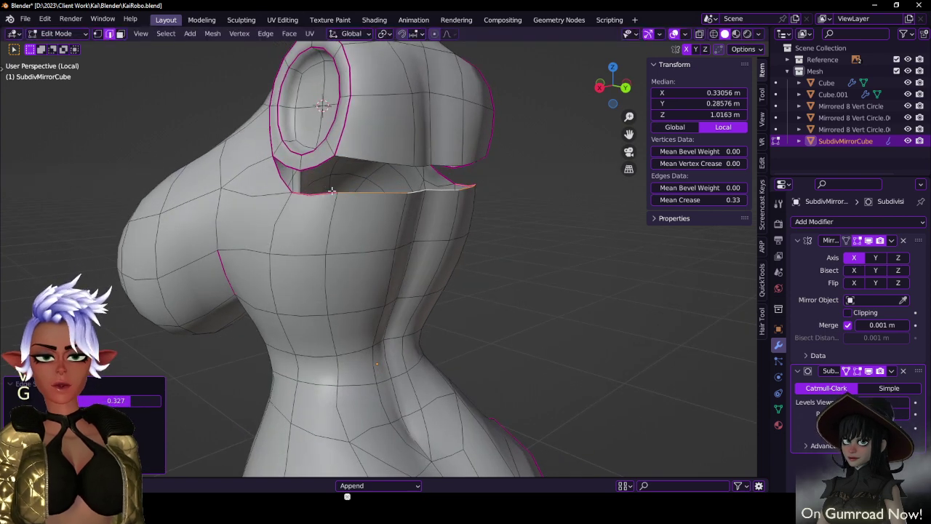
- Select the open edges above and below the ripped gap across the back and bridge them with faces
{"action": "left_click", "coordinate": [322, 162]}
{"action": "left_click", "coordinate": [349, 159], "text": "alt"}
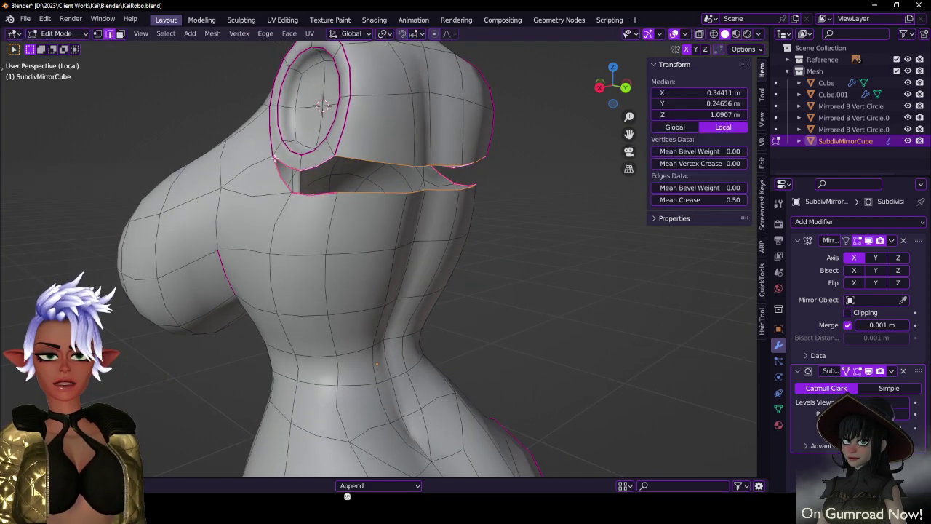
{"action": "key", "text": "b"}
{"action": "middle_click_drag", "start_coordinate": [256, 151], "coordinate": [311, 204]}
{"action": "key", "text": "q"}
{"action": "left_click", "coordinate": [374, 169]}
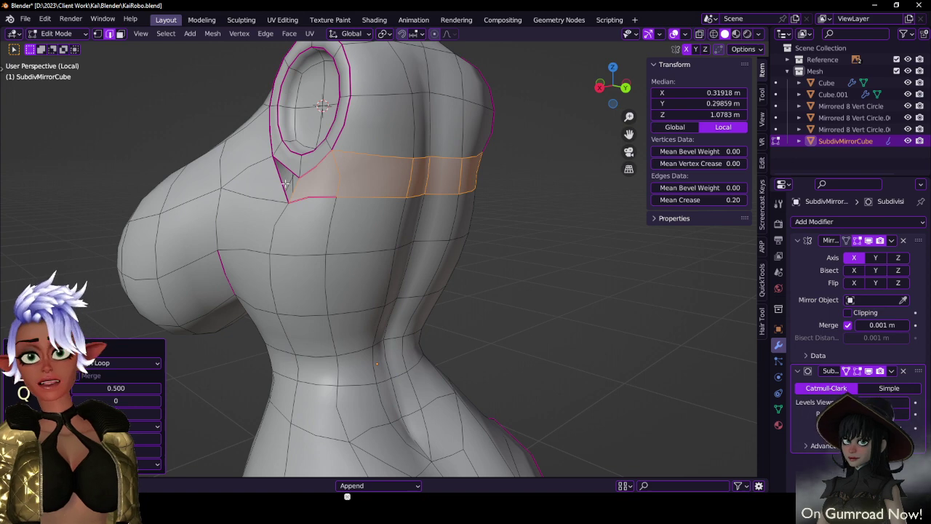
- Fill the remaining gap below the armhole and remove the leftover diagonal creased edge
{"action": "left_click", "coordinate": [289, 166]}
{"action": "key", "text": "f"}
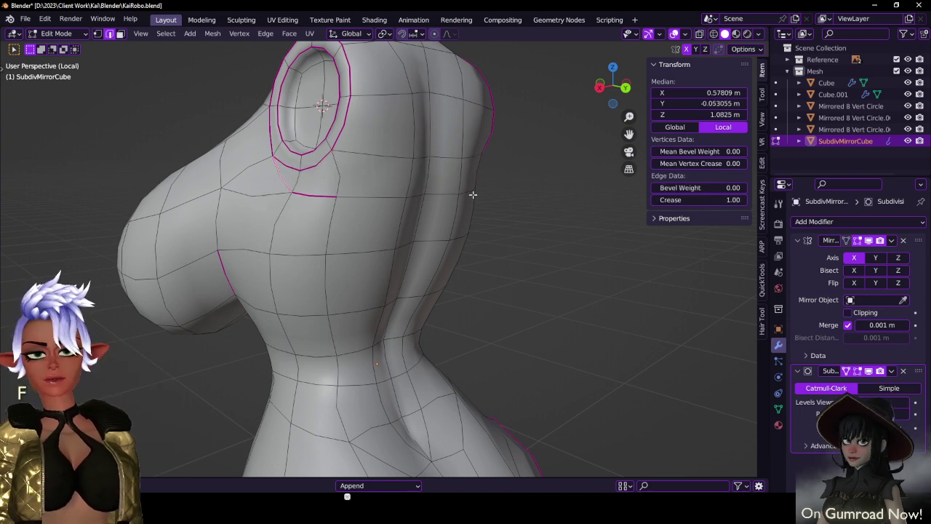
{"action": "key", "text": "q"}
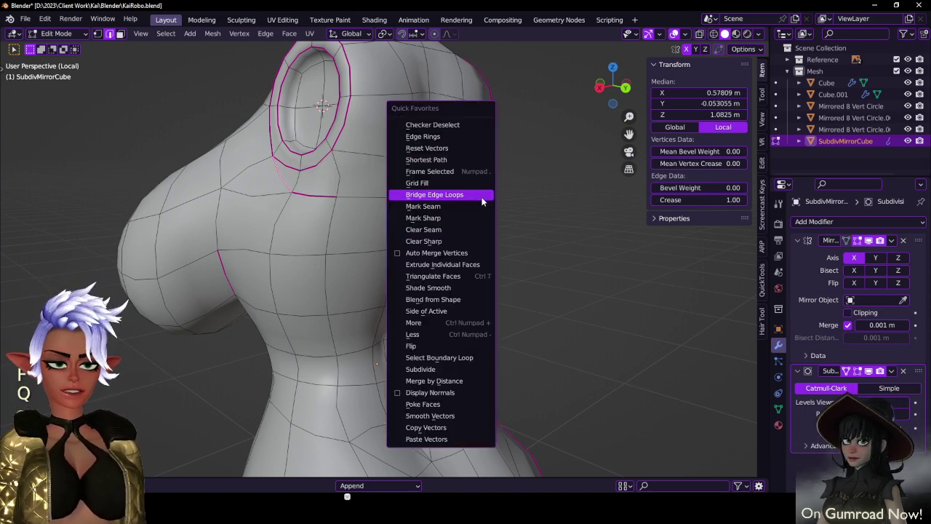
{"action": "key", "text": "x"}
{"action": "left_click", "coordinate": [352, 147]}
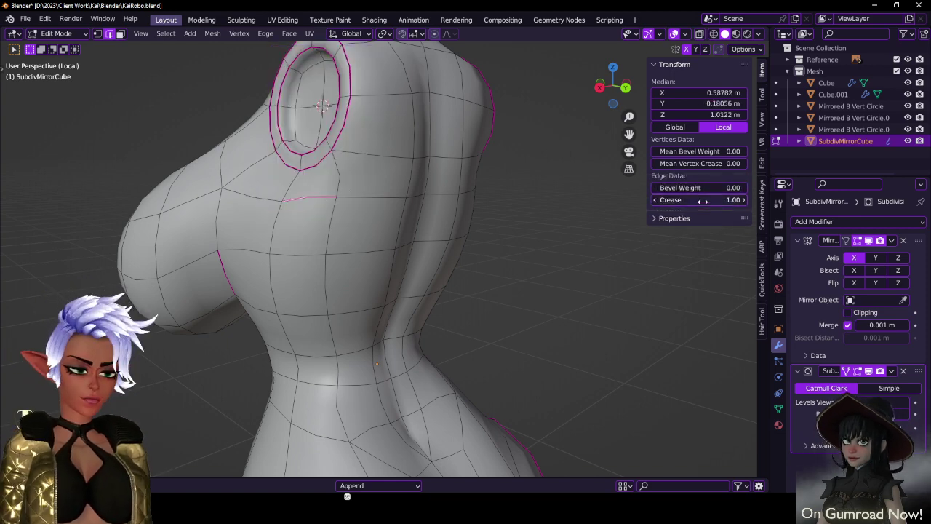
- Select the upper, side and lower edges outlining the ribcage's back panel and set their mean crease to 1.00
{"action": "middle_click_drag", "start_coordinate": [460, 233], "coordinate": [319, 220]}
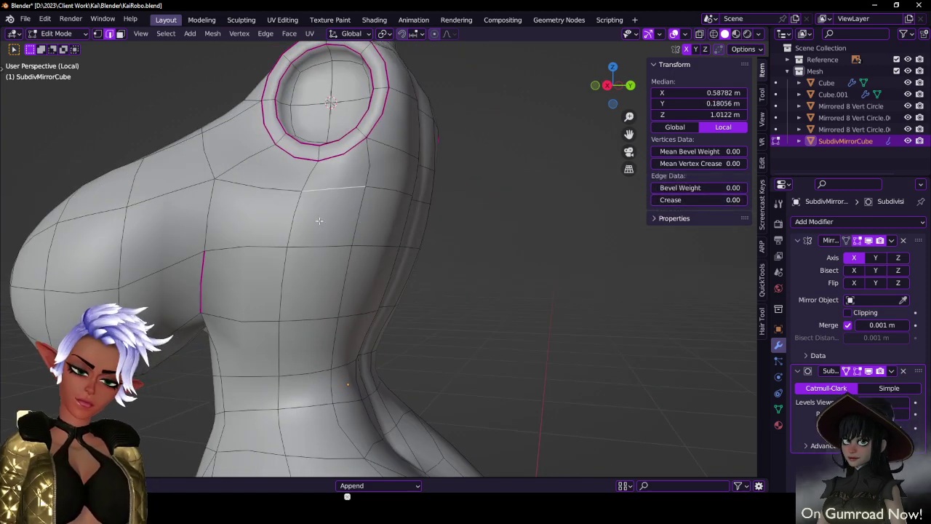
{"action": "left_click", "coordinate": [275, 191], "text": "alt+shift"}
{"action": "left_click", "coordinate": [275, 191], "text": "alt+shift"}
{"action": "left_click", "coordinate": [208, 225], "text": "alt+shift"}
{"action": "left_click", "coordinate": [262, 329], "text": "alt+shift"}
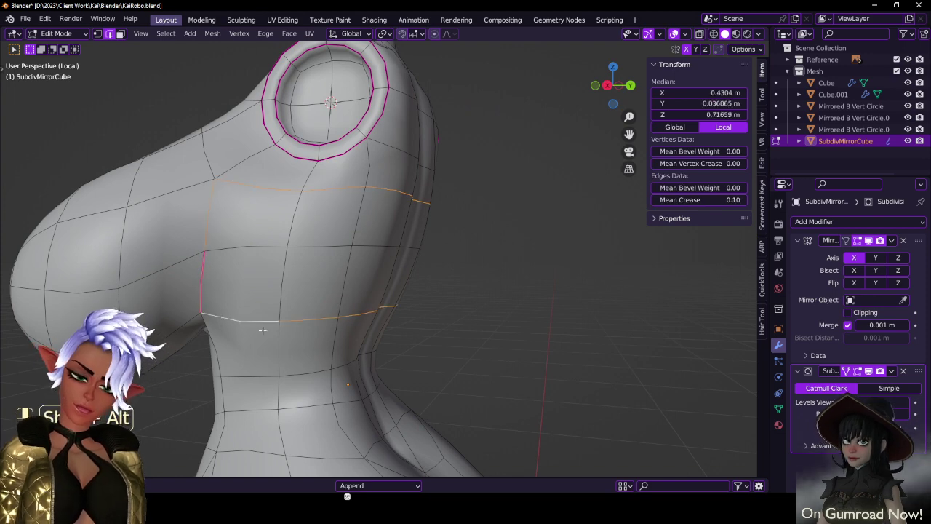
{"action": "left_click_drag", "start_coordinate": [732, 200], "coordinate": [822, 200]}
- Leave local view and compare the creased back outline with the reference's back drawing in back orthographic view
{"action": "scroll", "coordinate": [476, 255], "scroll_direction": "down", "scroll_amount": 2}
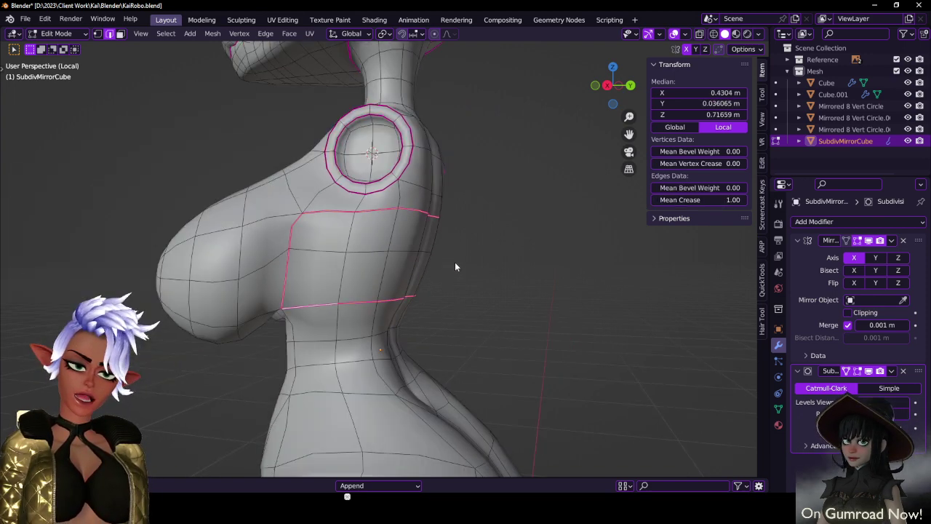
{"action": "middle_click_drag", "start_coordinate": [456, 265], "coordinate": [292, 258]}
{"action": "key", "text": "KP_1"}
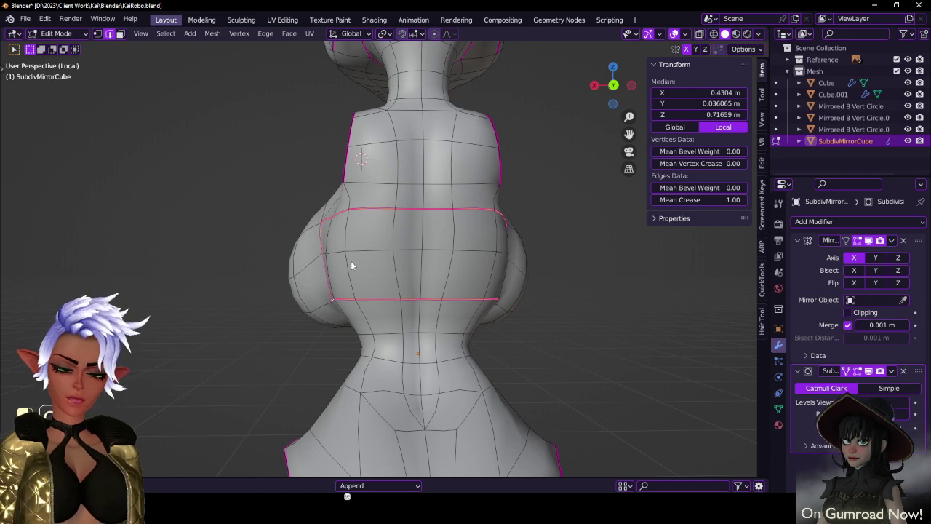
{"action": "key", "text": "ctrl+KP_1"}
{"action": "scroll", "coordinate": [364, 255], "scroll_direction": "down", "scroll_amount": 4}
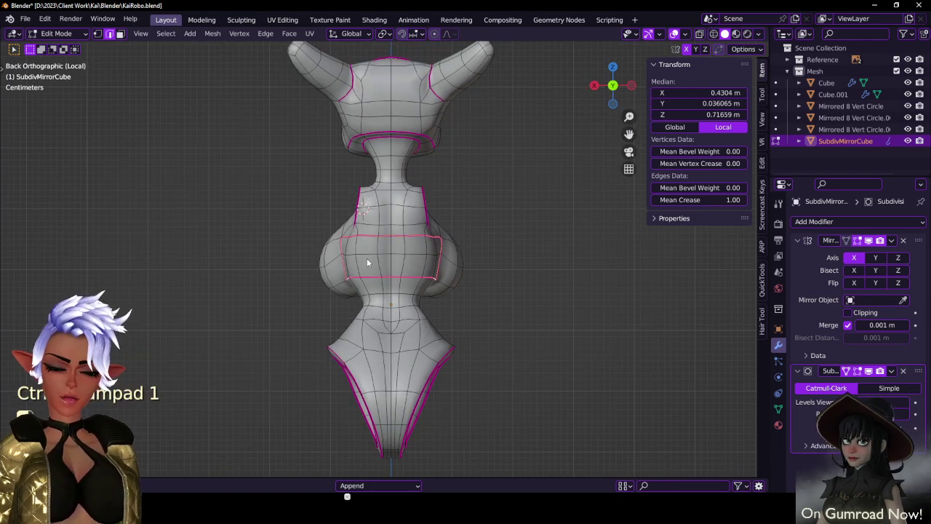
{"action": "key", "text": "Tab"}
{"action": "key", "text": "KP_Divide"}
{"action": "scroll", "coordinate": [367, 259], "scroll_direction": "up", "scroll_amount": 2}
{"action": "scroll", "coordinate": [362, 259], "scroll_direction": "down", "scroll_amount": 3}
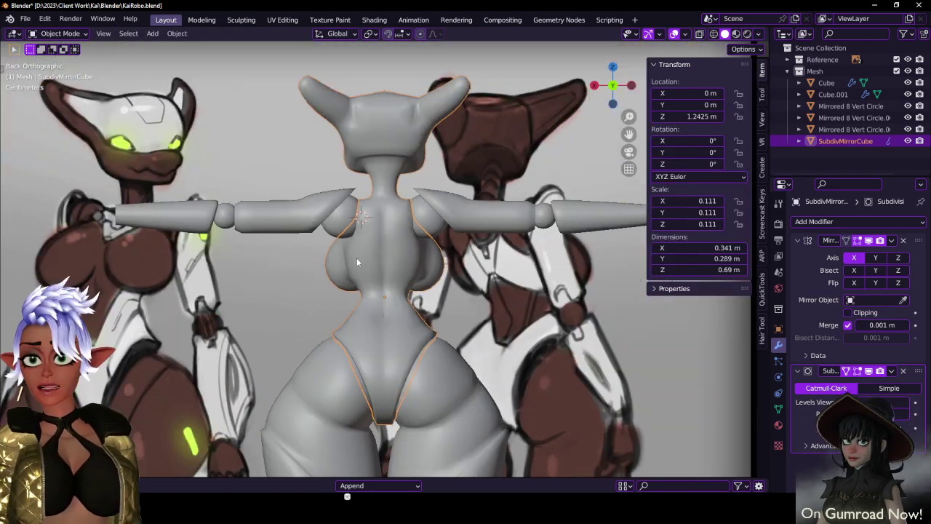
{"action": "key", "text": "Tab"}
{"action": "scroll", "coordinate": [377, 267], "scroll_direction": "up", "scroll_amount": 3}
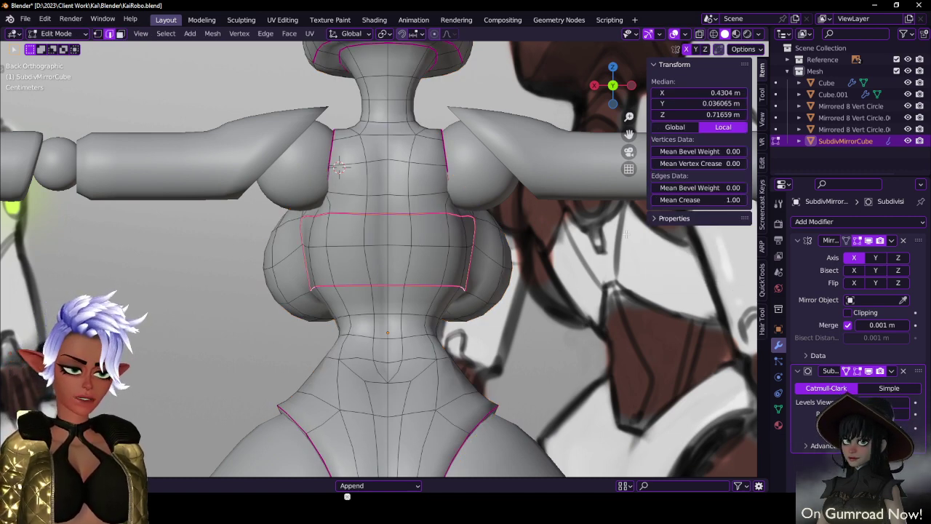
{"action": "scroll", "coordinate": [371, 281], "scroll_direction": "up", "scroll_amount": 2}
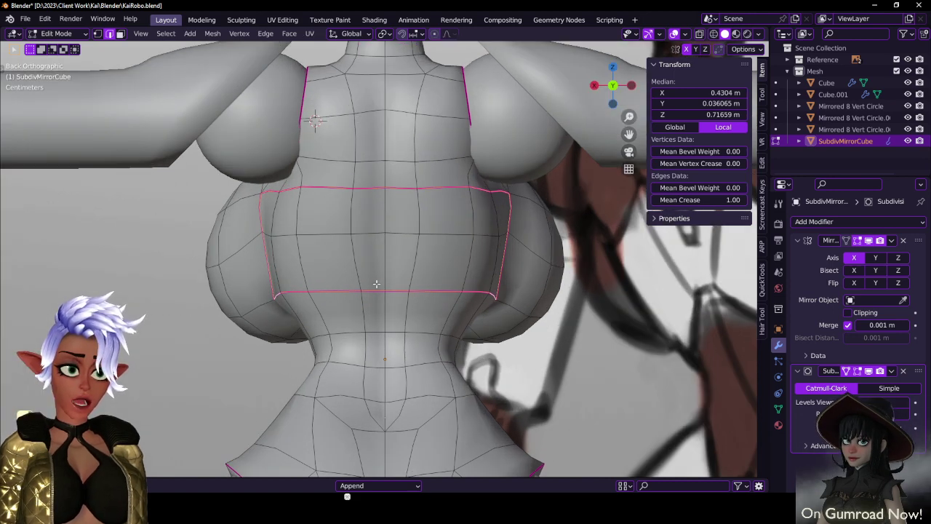
- Slide the lower creased outline's centre edge up by 0.800 and the upper outline's centre edge slightly up
{"action": "key", "text": "g"}
{"action": "key", "text": "g"}
{"action": "left_click", "coordinate": [378, 239]}
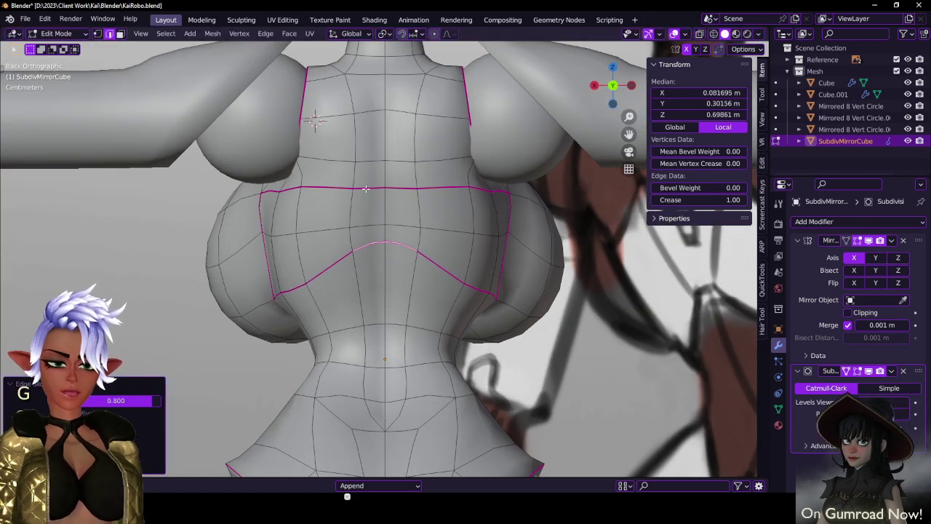
{"action": "key", "text": "g"}
{"action": "key", "text": "g"}
{"action": "left_click", "coordinate": [369, 146]}
- Slide the uncreased centre edge above the panel upward, and slide the upper creased centre edge further up toward it
{"action": "key", "text": "g"}
{"action": "key", "text": "g"}
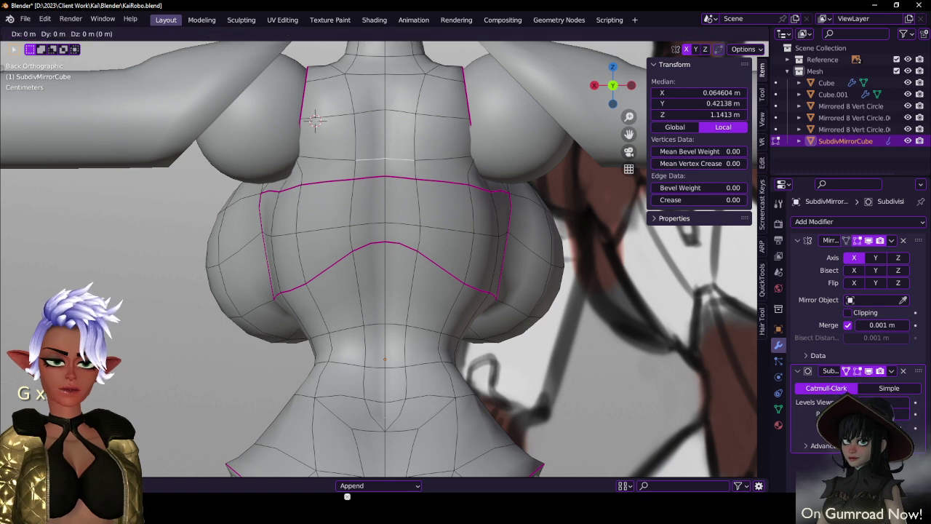
{"action": "left_click", "coordinate": [366, 147]}
{"action": "left_click", "coordinate": [367, 179]}
{"action": "key", "text": "g"}
{"action": "key", "text": "g"}
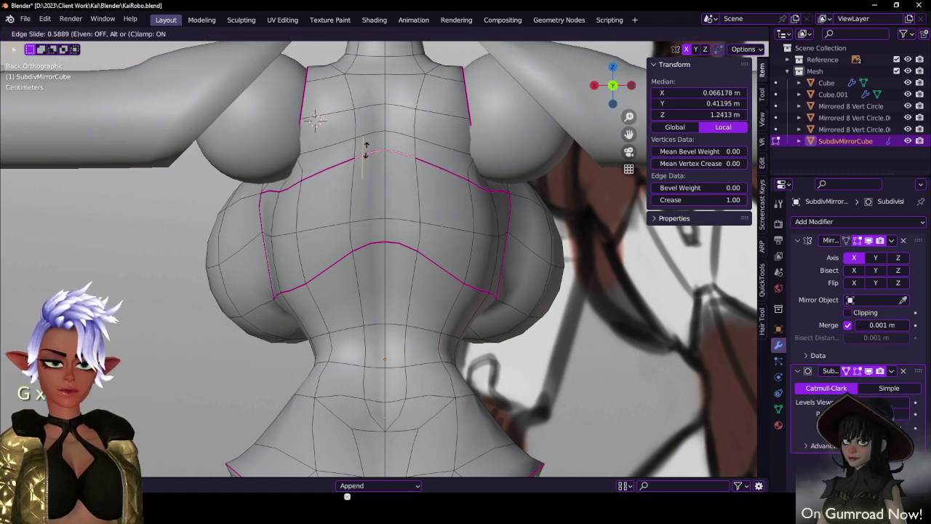
{"action": "left_click", "coordinate": [366, 156]}
- Select the faces inside the creased back panel in face mode and extrude them outward along their normals
{"action": "middle_click_drag", "start_coordinate": [323, 254], "coordinate": [345, 242]}
{"action": "left_click", "coordinate": [121, 34]}
{"action": "left_click", "coordinate": [291, 217]}
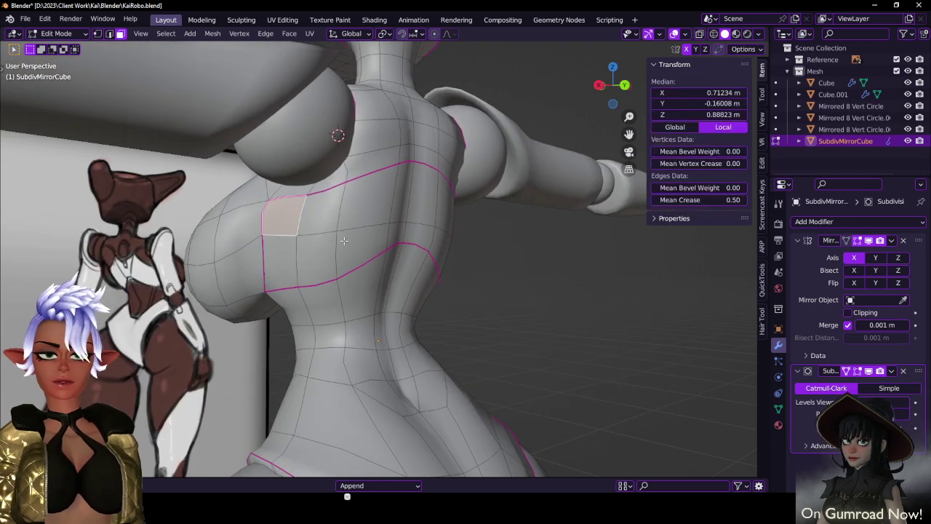
{"action": "left_click", "coordinate": [398, 241], "text": "ctrl+shift"}
{"action": "left_click", "coordinate": [288, 34]}
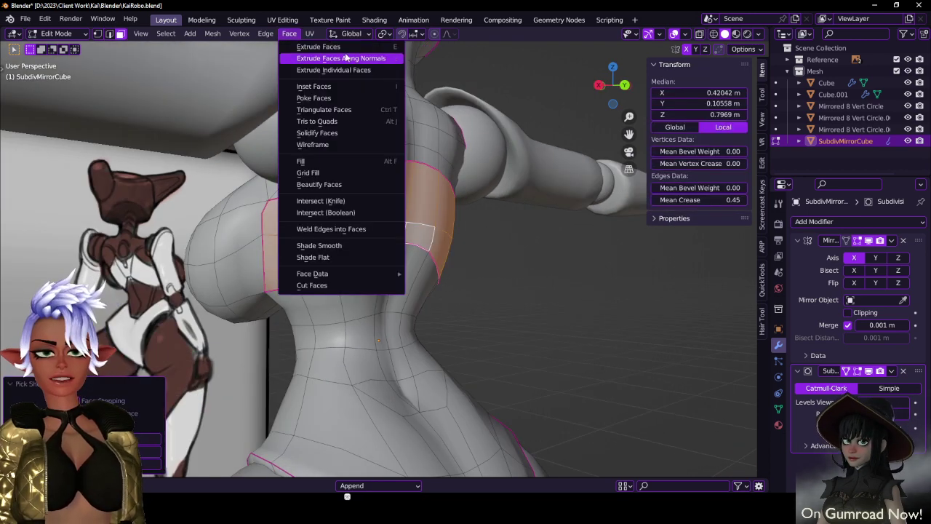
{"action": "left_click", "coordinate": [327, 58]}
{"action": "left_click", "coordinate": [350, 459]}
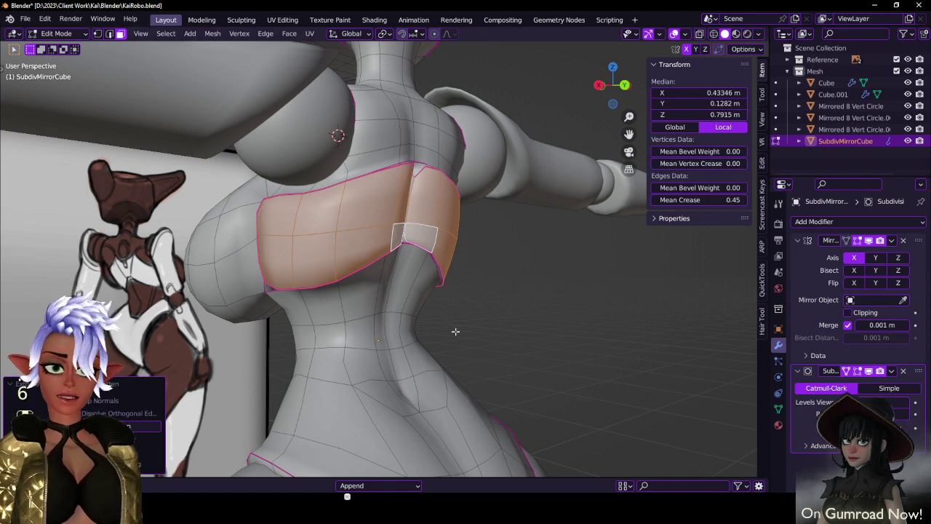
- Select the narrow inner faces inside the back panel's centre seam and scale them flat
{"action": "middle_click_drag", "start_coordinate": [455, 332], "coordinate": [391, 329]}
{"action": "scroll", "coordinate": [373, 192], "scroll_direction": "up", "scroll_amount": 4}
{"action": "left_click", "coordinate": [376, 181]}
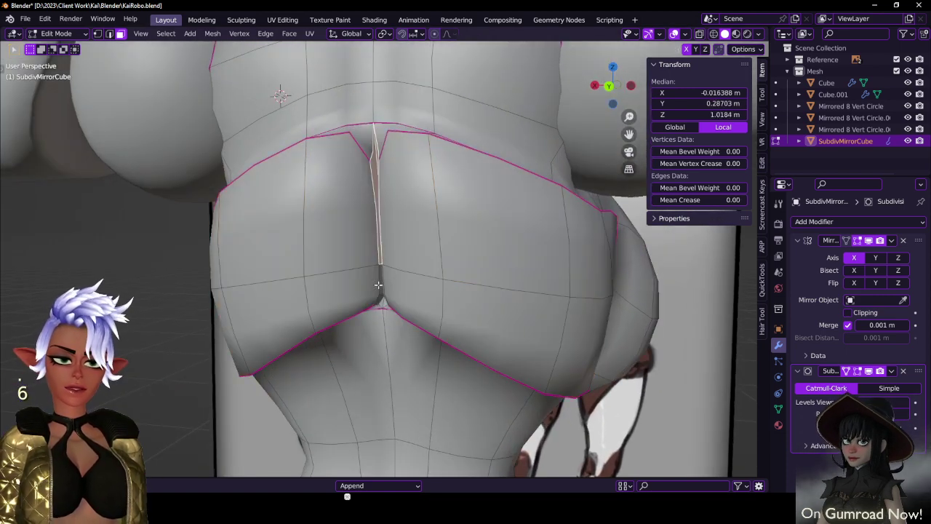
{"action": "key", "text": "s"}
{"action": "key", "text": "y"}
{"action": "key", "text": "0"}
{"action": "key", "text": "Return"}
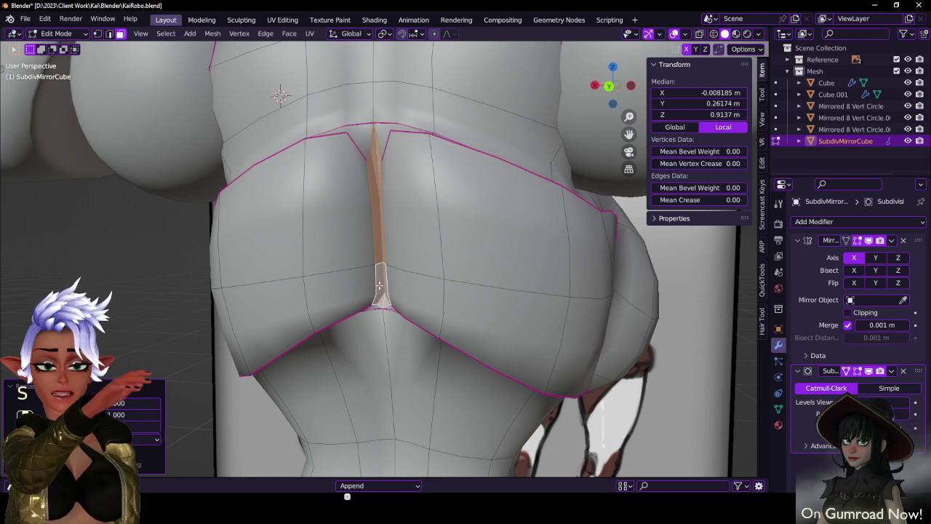
- Set the pivot to the 3D cursor and scale the centre seam's inner faces to 0 along X at the world origin
{"action": "key", "text": "period"}
{"action": "key", "text": "6"}
{"action": "key", "text": "s"}
{"action": "key", "text": "x"}
{"action": "key", "text": "0"}
{"action": "key", "text": "Return"}
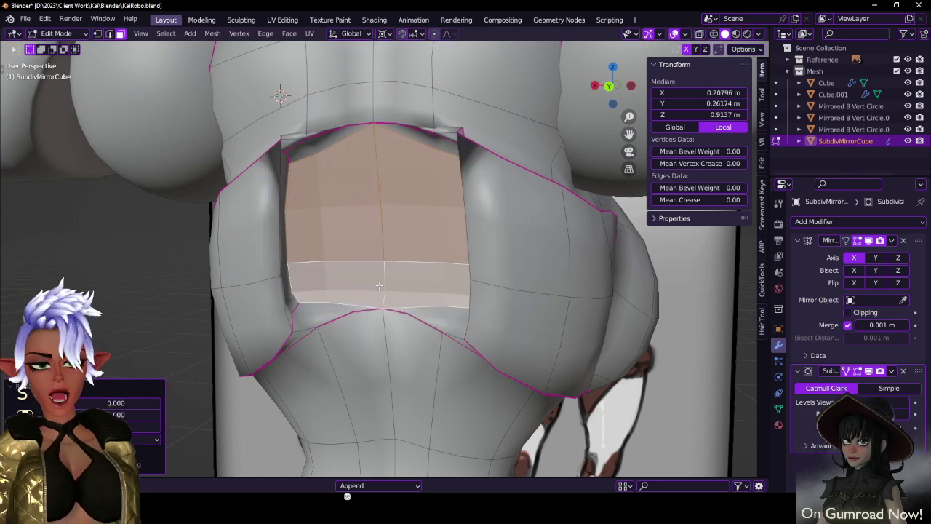
{"action": "scroll", "coordinate": [379, 285], "scroll_direction": "down", "scroll_amount": 10}
{"action": "key", "text": "s"}
{"action": "key", "text": "x"}
{"action": "key", "text": "0"}
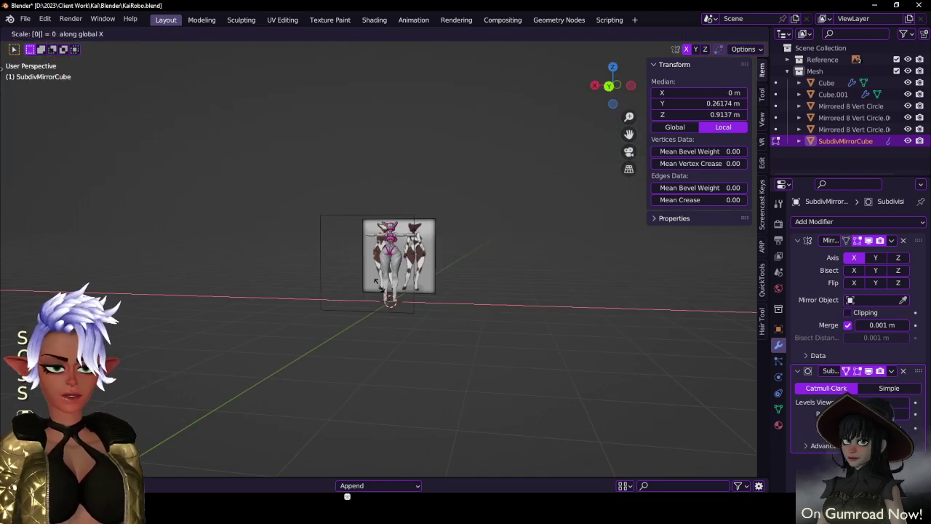
{"action": "key", "text": "Return"}
- Dissolve the edges of the collapsed faces along the back panel's centre seam
{"action": "key", "text": "KP_Decimal"}
{"action": "key", "text": "x"}
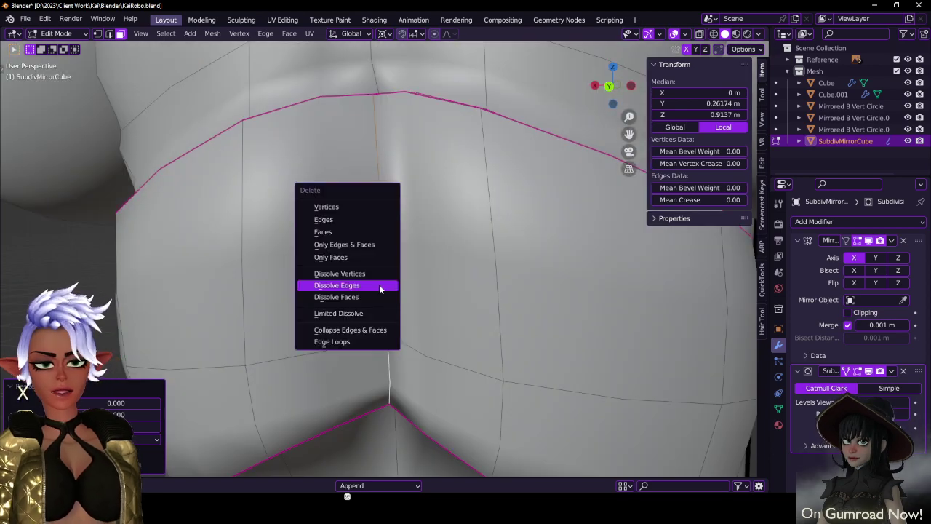
{"action": "left_click", "coordinate": [379, 284]}
- Select the back panel's central faces, set the pivot to the median point, and scale them to 0 along Y
{"action": "middle_click_drag", "start_coordinate": [378, 283], "coordinate": [382, 270]}
{"action": "left_click", "coordinate": [383, 268]}
{"action": "left_click", "coordinate": [386, 276], "text": "shift"}
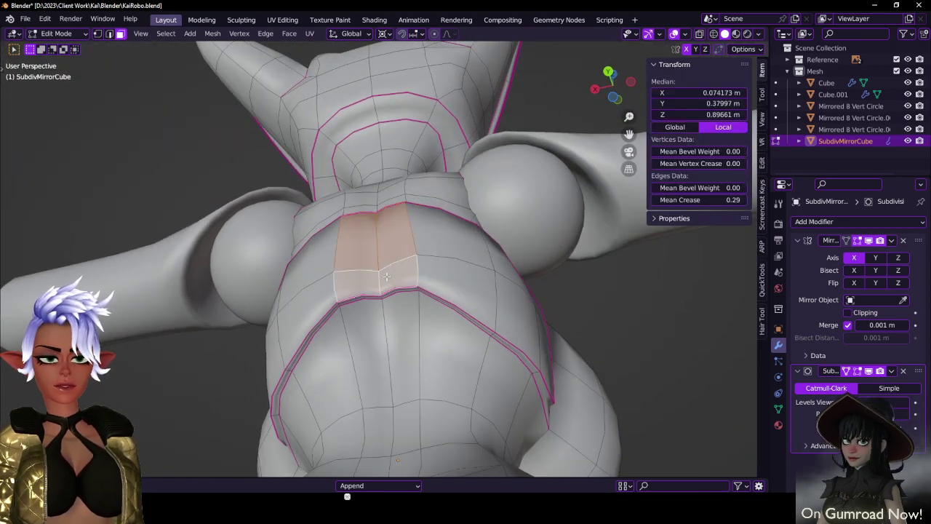
{"action": "key", "text": "period"}
{"action": "key", "text": "m"}
{"action": "key", "text": "s"}
{"action": "key", "text": "y"}
{"action": "key", "text": "0"}
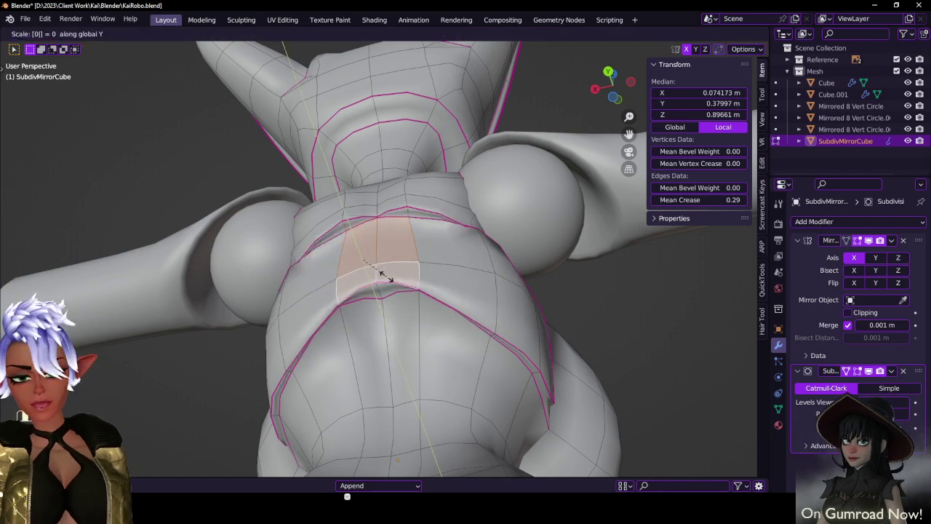
{"action": "left_click", "coordinate": [387, 276]}
- Rotate the flattened central faces about 12° in right orthographic view to follow the back's slope, and move them outward
{"action": "middle_click_drag", "start_coordinate": [386, 277], "coordinate": [362, 281]}
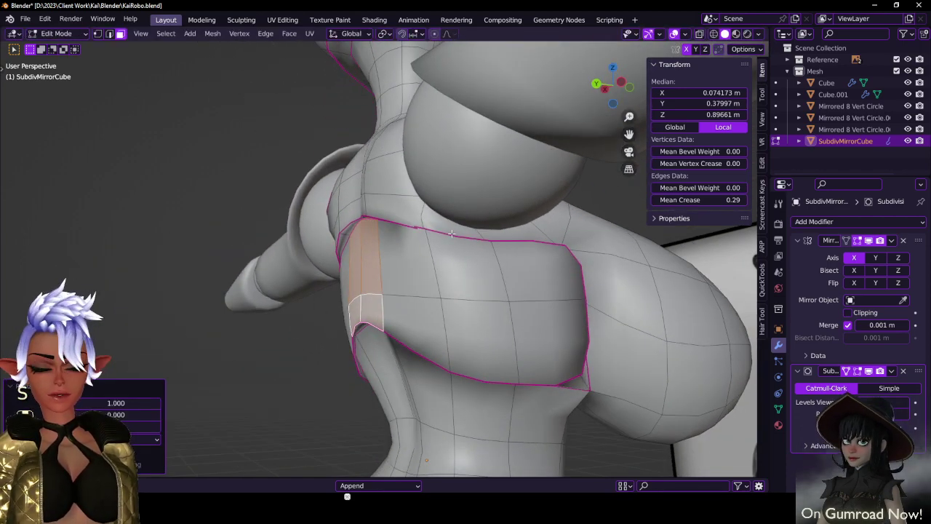
{"action": "key", "text": "KP_5"}
{"action": "key", "text": "KP_3"}
{"action": "key", "text": "r"}
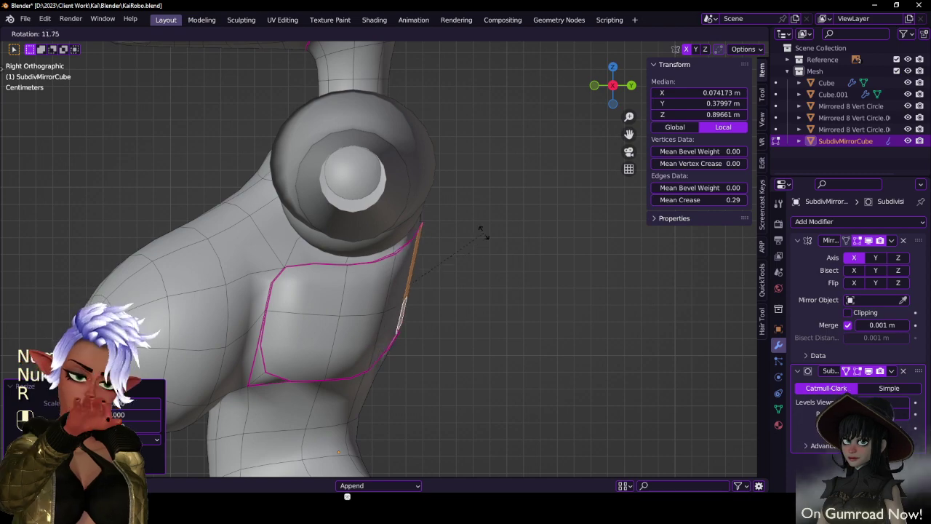
{"action": "left_click", "coordinate": [484, 233]}
{"action": "middle_click_drag", "start_coordinate": [491, 231], "coordinate": [378, 363]}
{"action": "key", "text": "g"}
{"action": "left_click", "coordinate": [460, 345]}
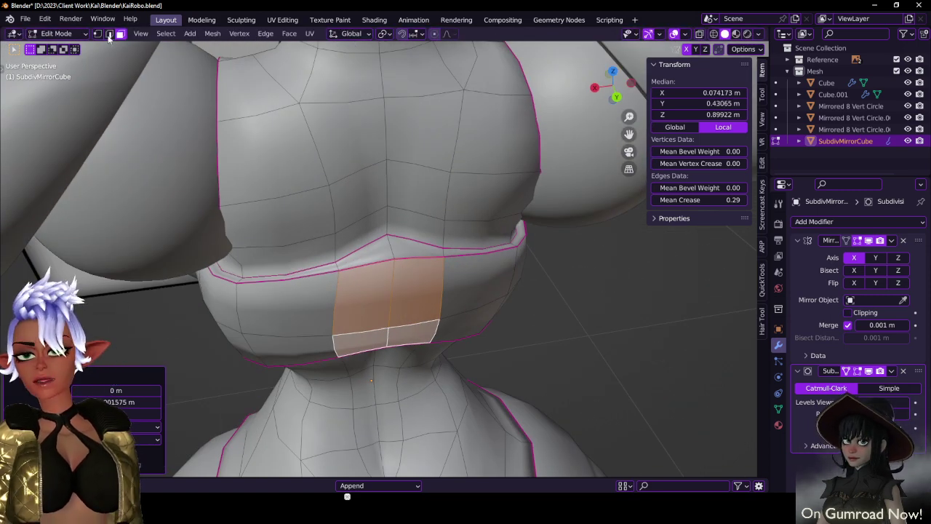
- In vertex mode, move the centre vertex and its neighbour on the panel's upper creased outline along Y
{"action": "left_click", "coordinate": [98, 35]}
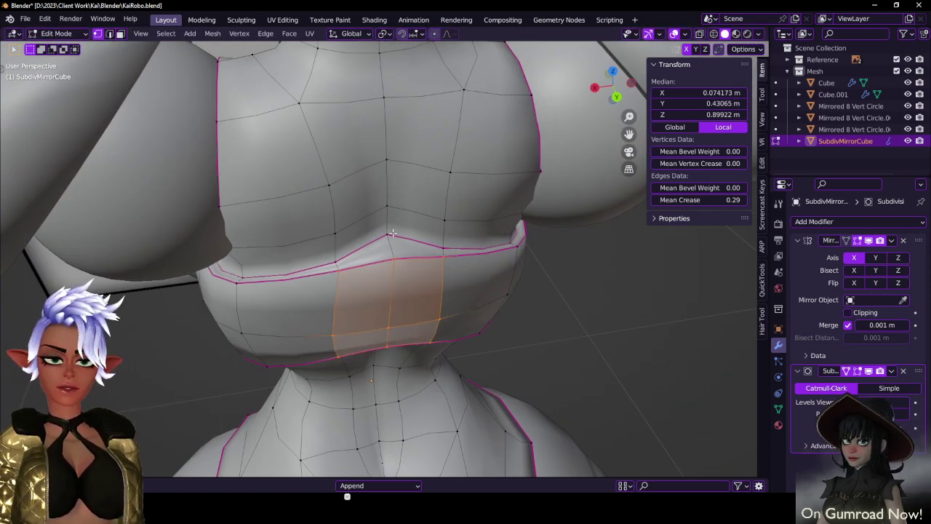
{"action": "left_click", "coordinate": [392, 232]}
{"action": "middle_click_drag", "start_coordinate": [392, 233], "coordinate": [473, 327]}
{"action": "key", "text": "g"}
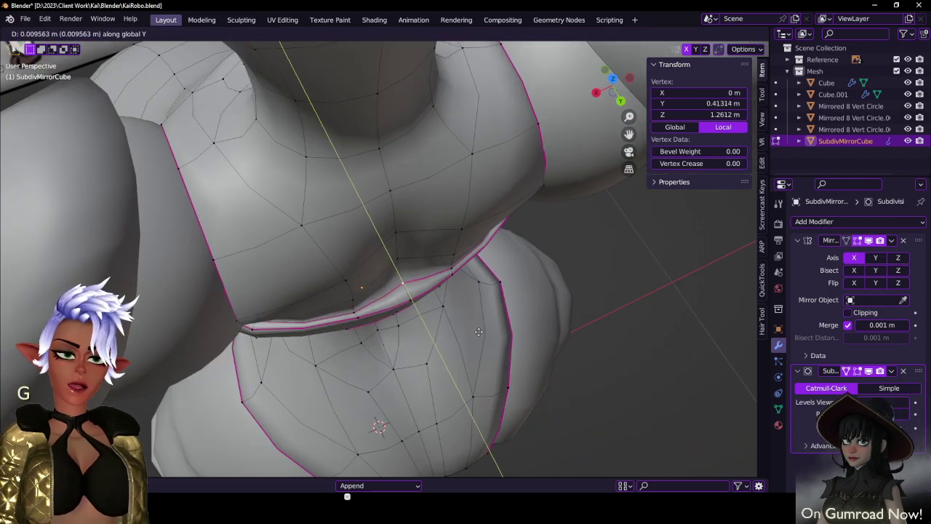
{"action": "left_click", "coordinate": [479, 331]}
{"action": "key", "text": "g"}
{"action": "key", "text": "y"}
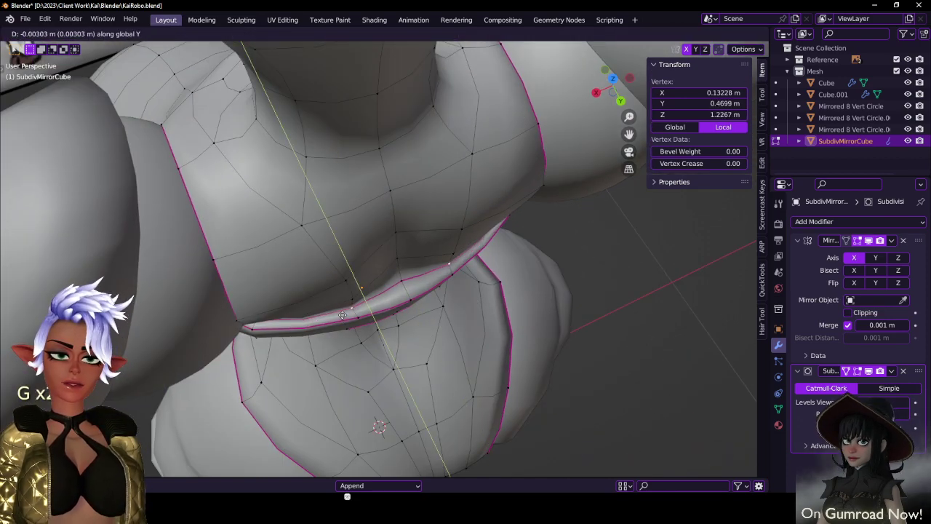
{"action": "left_click", "coordinate": [348, 309]}
- Move the vertex beside the centre of the panel's lower creased outline along Y
{"action": "middle_click_drag", "start_coordinate": [349, 310], "coordinate": [389, 207]}
{"action": "key", "text": "Tab"}
{"action": "scroll", "coordinate": [399, 218], "scroll_direction": "down", "scroll_amount": 3}
{"action": "scroll", "coordinate": [408, 246], "scroll_direction": "up", "scroll_amount": 3}
{"action": "key", "text": "Tab"}
{"action": "scroll", "coordinate": [323, 290], "scroll_direction": "down", "scroll_amount": 1}
{"action": "key", "text": "g"}
{"action": "key", "text": "y"}
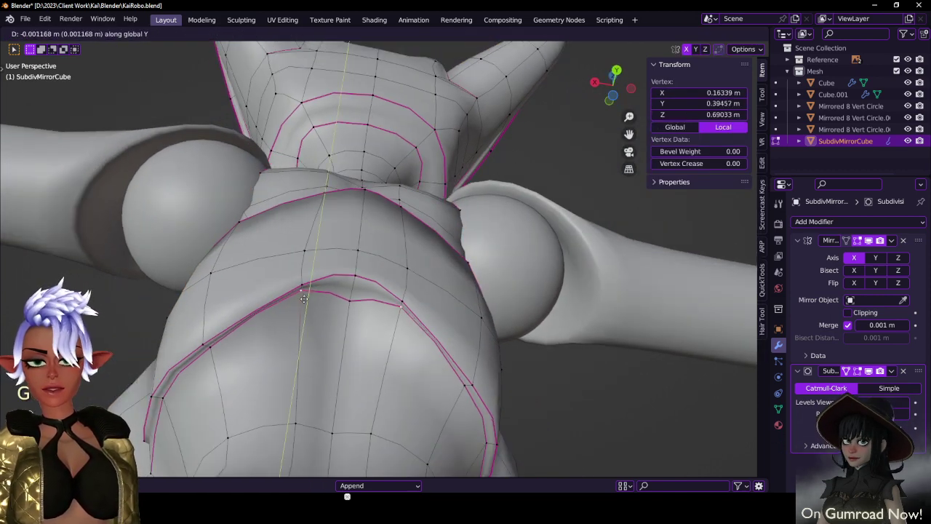
{"action": "left_click", "coordinate": [304, 308]}
- Try to move the centre vertices at the panel's lower edge along Y
{"action": "left_click", "coordinate": [350, 309]}
{"action": "key", "text": "g"}
{"action": "key", "text": "y"}
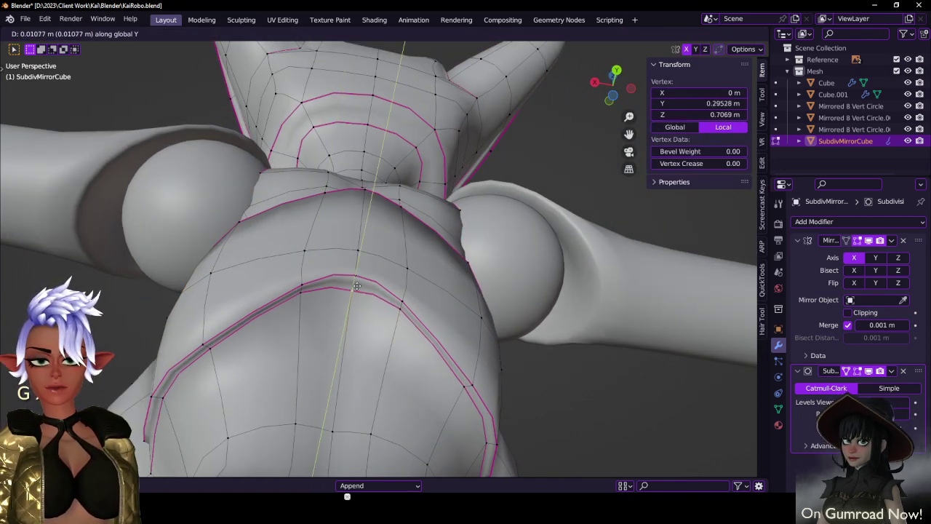
{"action": "right_click", "coordinate": [356, 286]}
{"action": "key", "text": "ctrl+z"}
{"action": "left_click", "coordinate": [363, 254], "text": "shift"}
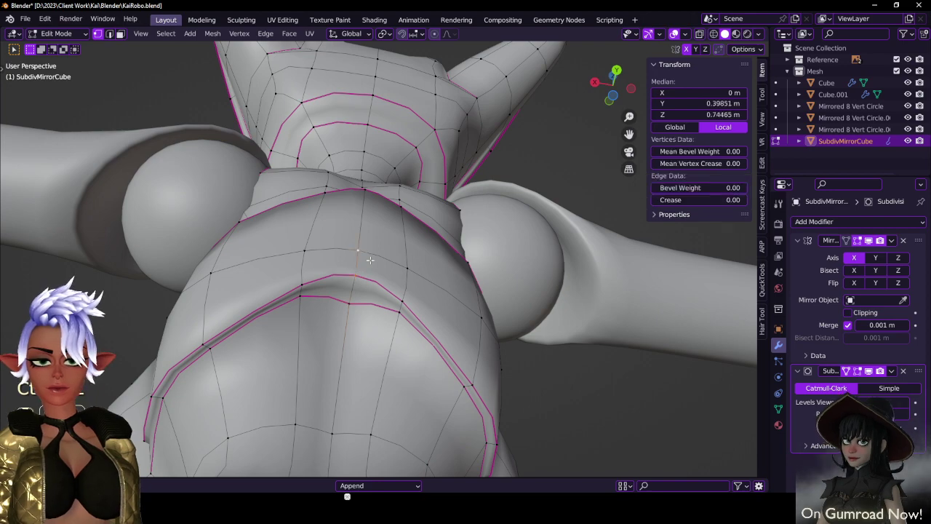
{"action": "scroll", "coordinate": [392, 258], "scroll_direction": "up", "scroll_amount": 4}
{"action": "scroll", "coordinate": [398, 257], "scroll_direction": "down", "scroll_amount": 4}
{"action": "middle_click_drag", "start_coordinate": [398, 257], "coordinate": [311, 315]}
{"action": "key", "text": "g"}
{"action": "key", "text": "y"}
{"action": "left_click", "coordinate": [457, 314]}
{"action": "key", "text": "ctrl+z"}
- Select the centre vertices around the panel's lower edge and adjust their depth along Y
{"action": "left_click", "coordinate": [377, 320], "text": "shift"}
{"action": "left_click", "coordinate": [386, 275], "text": "shift"}
{"action": "key", "text": "g"}
{"action": "key", "text": "y"}
{"action": "left_click", "coordinate": [462, 293]}
{"action": "left_click", "coordinate": [373, 267]}
{"action": "key", "text": "g"}
{"action": "key", "text": "y"}
{"action": "left_click", "coordinate": [440, 319]}
- Move the side vertex and the centre vertex of the lower creased outline along Y to even out the panel's thickness
{"action": "left_click", "coordinate": [295, 299]}
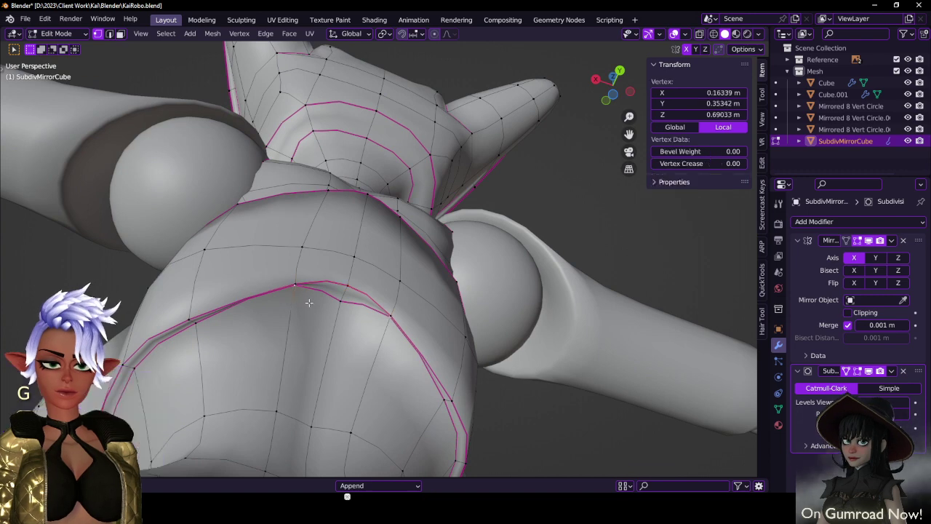
{"action": "key", "text": "g"}
{"action": "key", "text": "y"}
{"action": "left_click", "coordinate": [305, 316]}
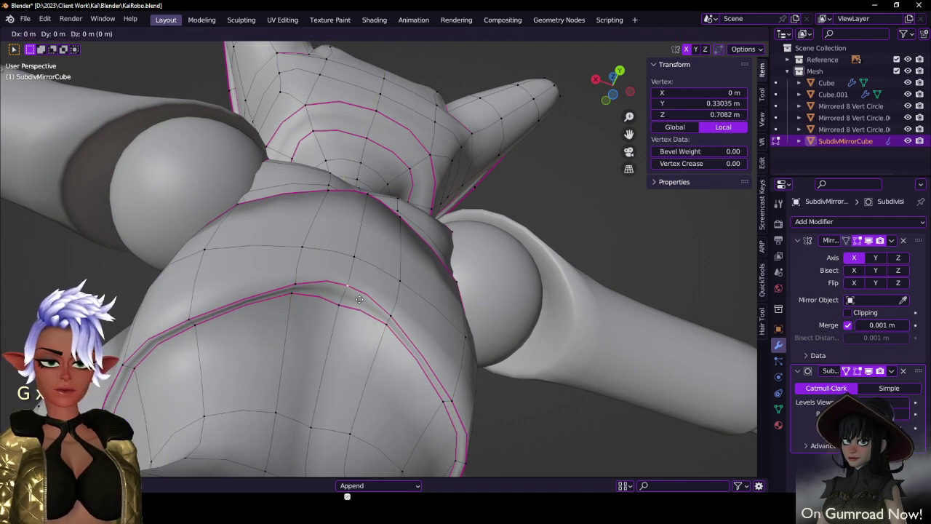
{"action": "left_click", "coordinate": [343, 312]}
{"action": "key", "text": "g"}
{"action": "key", "text": "y"}
{"action": "left_click", "coordinate": [345, 312]}
- In edge mode, set the crease of the short edges joining the two outlines at the panel's lower centre to 1.00
{"action": "middle_click_drag", "start_coordinate": [346, 313], "coordinate": [350, 300]}
{"action": "left_click", "coordinate": [109, 35]}
{"action": "left_click", "coordinate": [350, 301]}
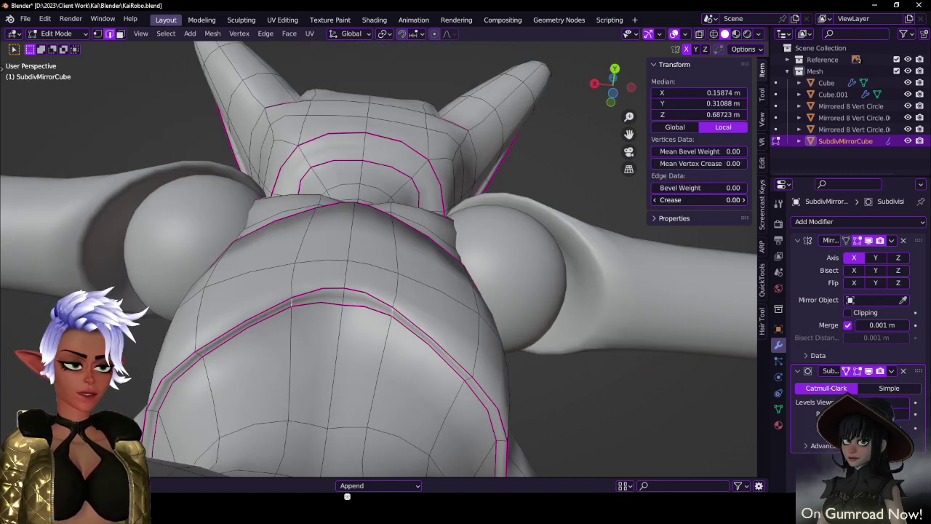
{"action": "left_click_drag", "start_coordinate": [698, 200], "coordinate": [743, 201]}
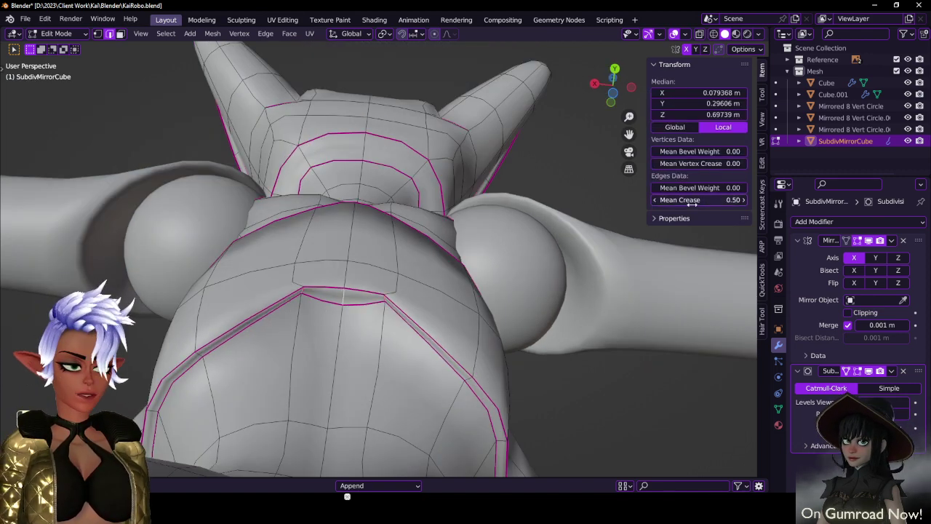
- Scale the creased lower centre edges to 0 along Z to level the panel's bottom step
{"action": "middle_click_drag", "start_coordinate": [376, 287], "coordinate": [372, 334]}
{"action": "key", "text": "s"}
{"action": "key", "text": "z"}
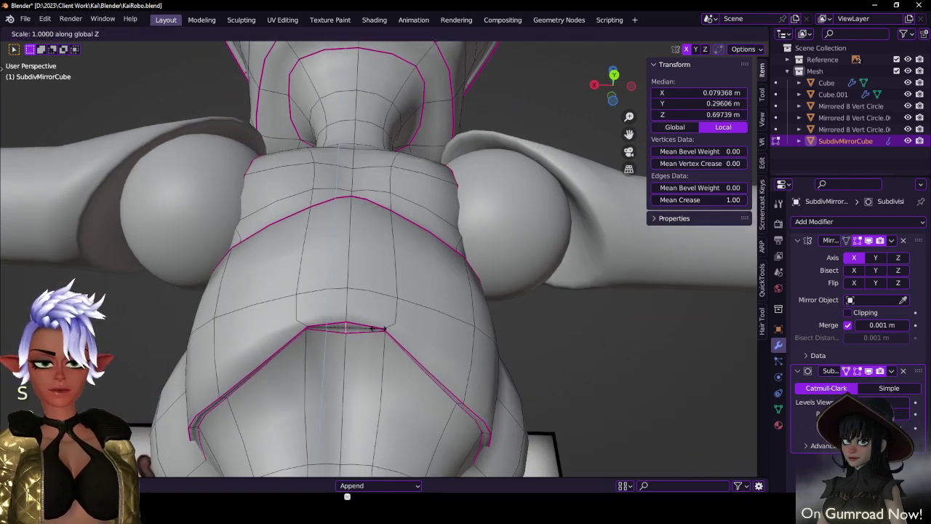
{"action": "key", "text": "0"}
{"action": "left_click", "coordinate": [379, 329]}
{"action": "key", "text": "ctrl+KP_1"}
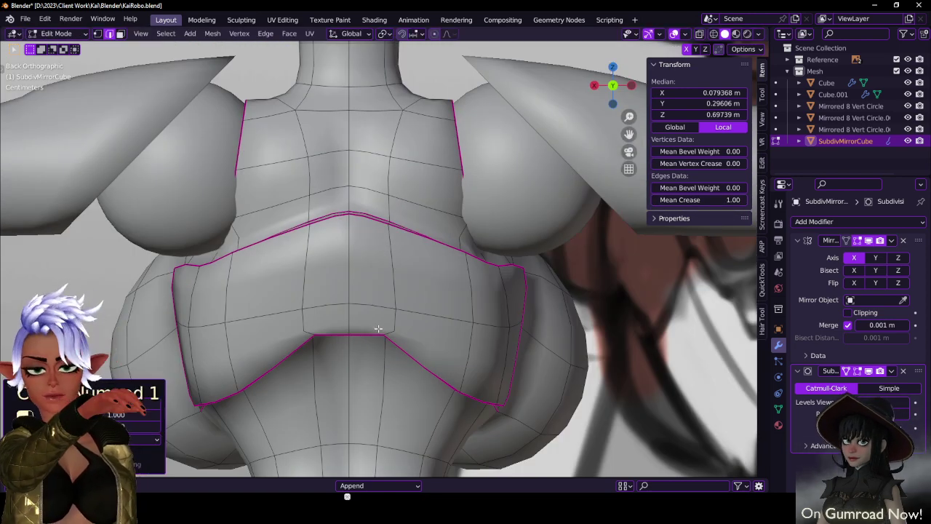
- Crease the short edges joining the outlines at the panel's upper centre to 1.00 and scale them to 0 along Z
{"action": "middle_click_drag", "start_coordinate": [314, 299], "coordinate": [320, 256]}
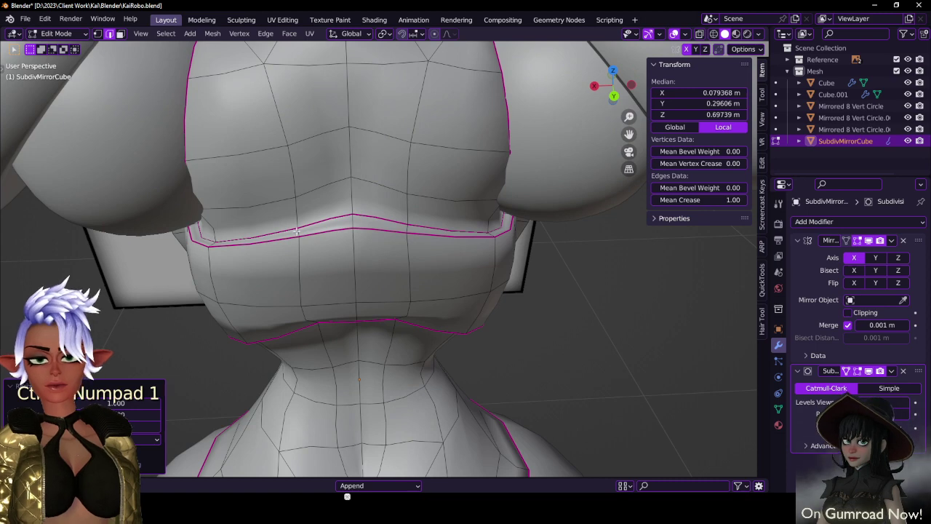
{"action": "left_click", "coordinate": [355, 223]}
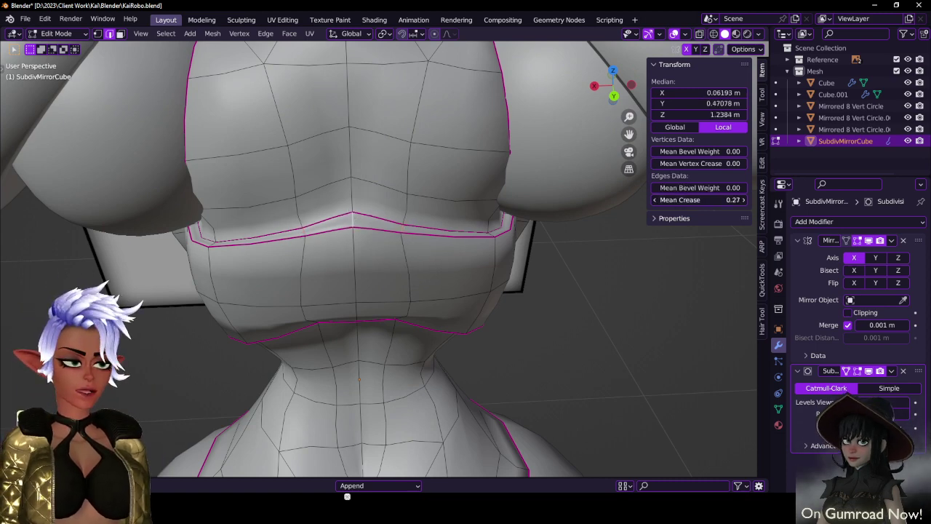
{"action": "key", "text": "s"}
{"action": "key", "text": "z"}
{"action": "key", "text": "0"}
{"action": "left_click", "coordinate": [253, 227]}
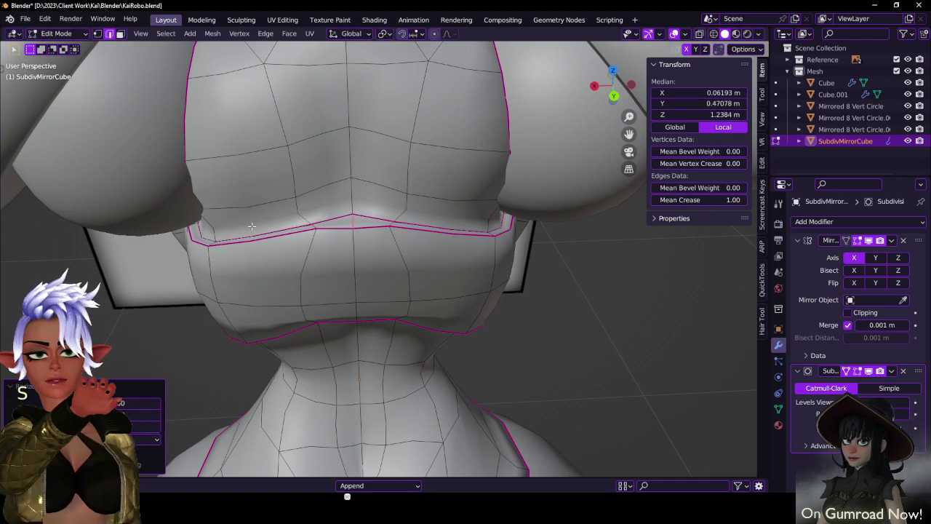
- Compare the back panel's outline with the reference's back drawing in back orthographic view
{"action": "scroll", "coordinate": [310, 250], "scroll_direction": "down", "scroll_amount": 2}
{"action": "key", "text": "KP_1"}
{"action": "key", "text": "ctrl+KP_1"}
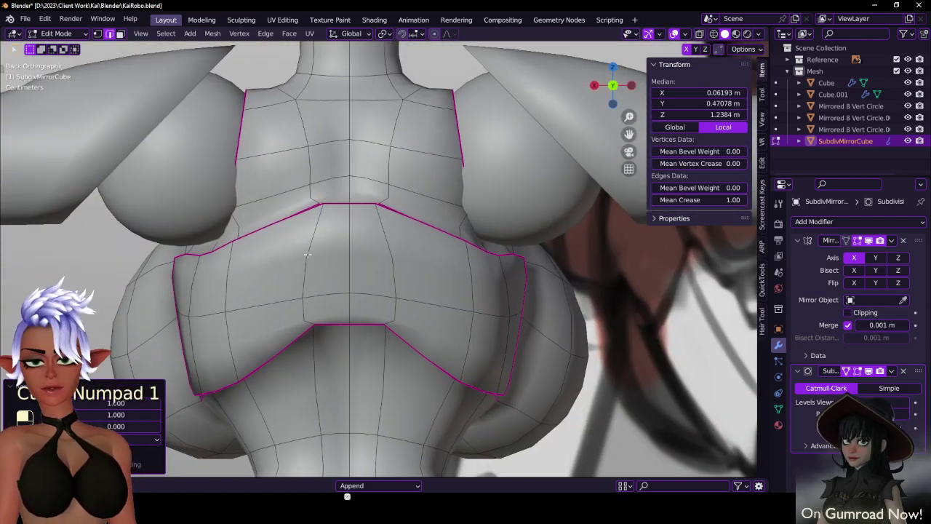
{"action": "scroll", "coordinate": [307, 254], "scroll_direction": "down", "scroll_amount": 5}
{"action": "scroll", "coordinate": [469, 283], "scroll_direction": "up", "scroll_amount": 5}
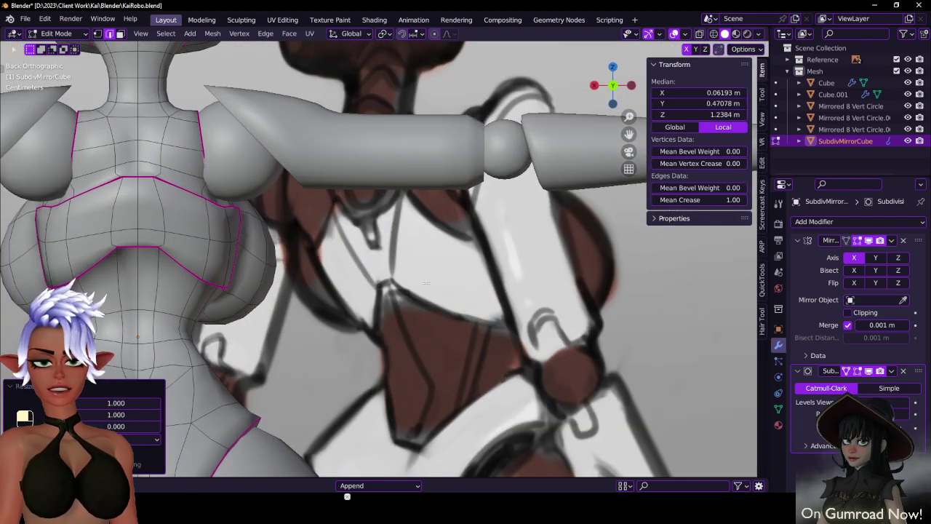
{"action": "middle_click_drag", "start_coordinate": [222, 221], "coordinate": [349, 238], "text": "shift"}
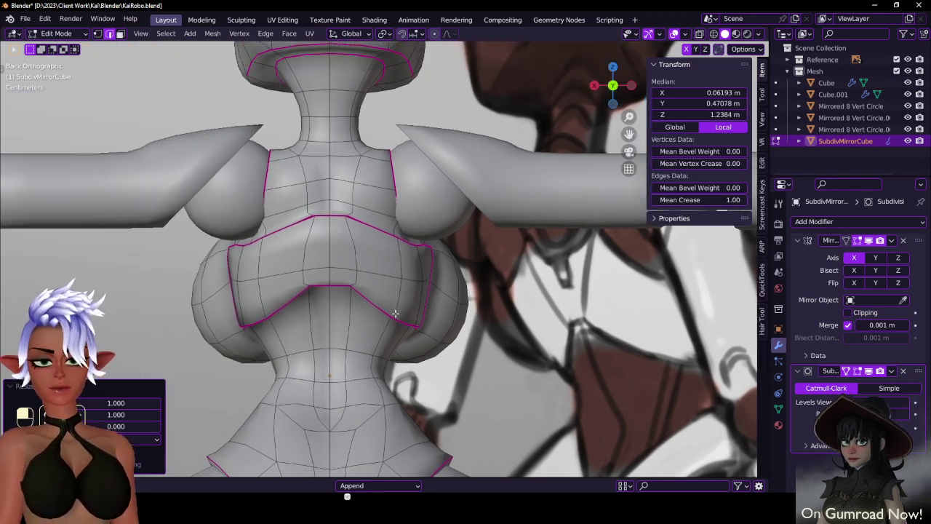
- Select the vertical edges bounding the back panel's central strip
{"action": "scroll", "coordinate": [364, 291], "scroll_direction": "up", "scroll_amount": 2}
{"action": "left_click", "coordinate": [284, 198], "text": "alt"}
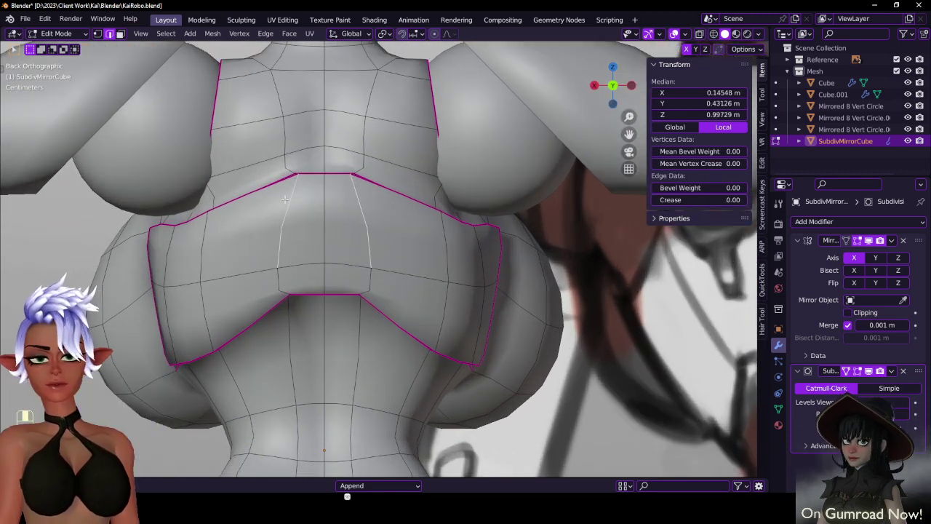
{"action": "left_click", "coordinate": [280, 280], "text": "alt+shift"}
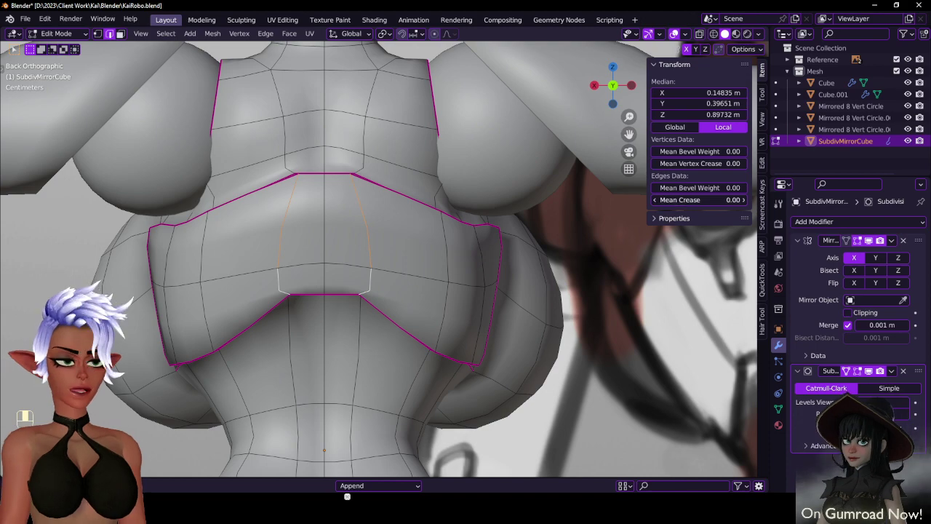
- Switch to Object Mode to inspect the smoothed back panel and save the file
{"action": "middle_click_drag", "start_coordinate": [434, 235], "coordinate": [482, 245]}
{"action": "key", "text": "Tab"}
{"action": "scroll", "coordinate": [397, 211], "scroll_direction": "down", "scroll_amount": 5}
{"action": "key", "text": "ctrl+s"}
{"action": "scroll", "coordinate": [408, 246], "scroll_direction": "up", "scroll_amount": 6}
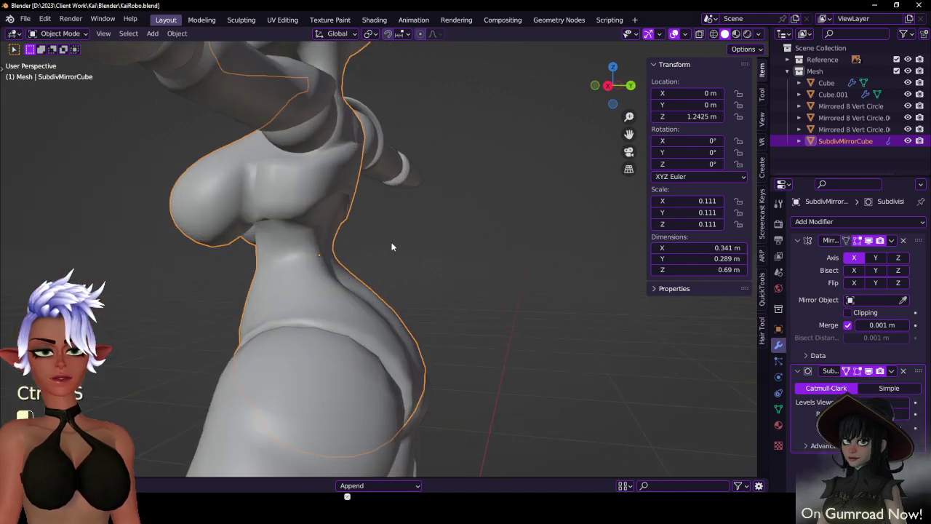
- Return to Edit Mode and set the mean crease of the edges along the panel's front side border to 1.00
{"action": "key", "text": "Tab"}
{"action": "middle_click_drag", "start_coordinate": [273, 221], "coordinate": [397, 162]}
{"action": "scroll", "coordinate": [335, 216], "scroll_direction": "up", "scroll_amount": 2}
{"action": "scroll", "coordinate": [338, 259], "scroll_direction": "up", "scroll_amount": 1}
{"action": "left_click_drag", "start_coordinate": [696, 200], "coordinate": [730, 200]}
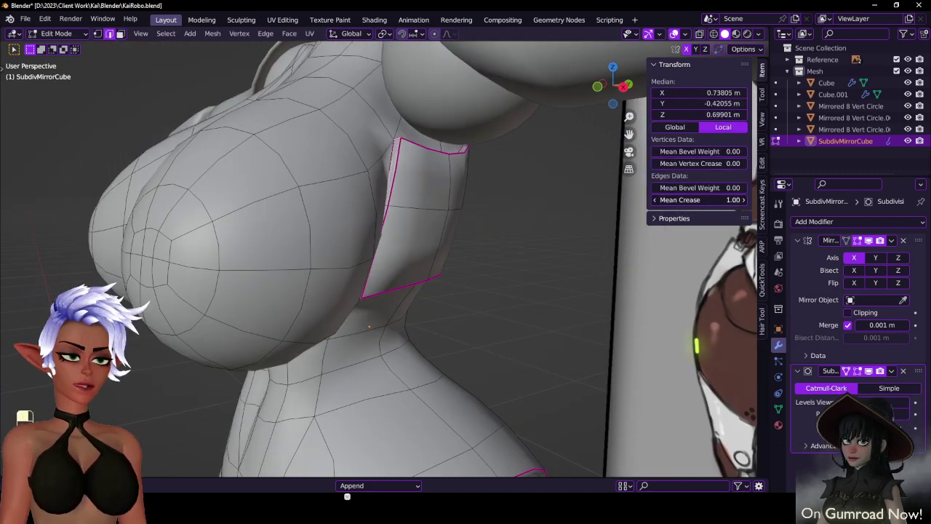
- Slide the short edges at the panel's upper front corner backward and down along the surface, ending with a -0.241 slide
{"action": "middle_click_drag", "start_coordinate": [514, 214], "coordinate": [413, 195]}
{"action": "middle_click_drag", "start_coordinate": [355, 161], "coordinate": [329, 194]}
{"action": "key", "text": "g"}
{"action": "key", "text": "ctrl+z"}
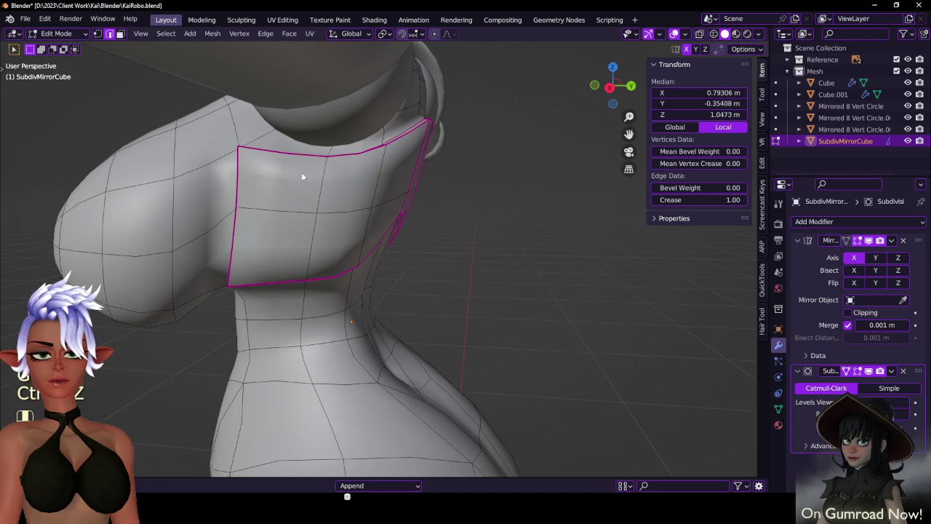
{"action": "key", "text": "g"}
{"action": "key", "text": "g"}
{"action": "left_click", "coordinate": [313, 176]}
{"action": "key", "text": "g"}
{"action": "key", "text": "g"}
{"action": "left_click", "coordinate": [302, 182]}
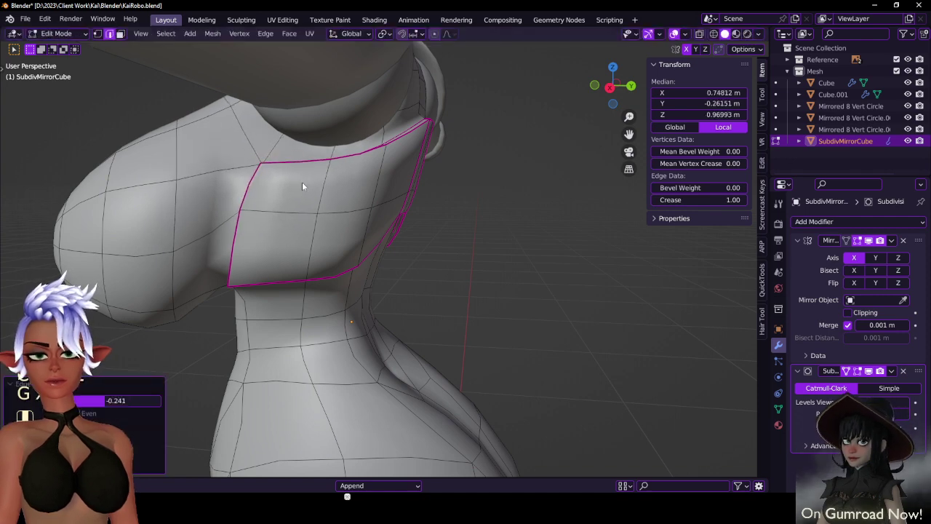
- Slide the short edge at the panel's lower front corner by -0.096
{"action": "middle_click_drag", "start_coordinate": [302, 181], "coordinate": [313, 206]}
{"action": "key", "text": "g"}
{"action": "key", "text": "g"}
{"action": "left_click", "coordinate": [393, 208]}
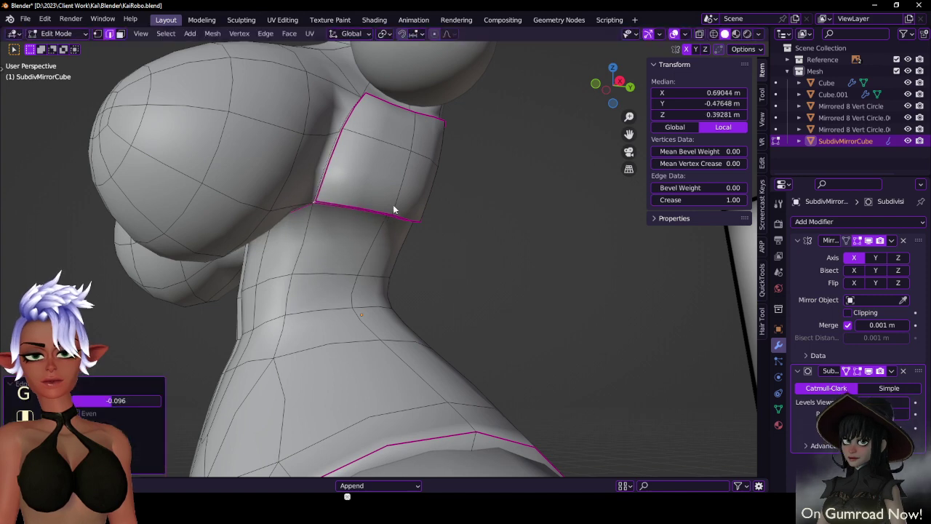
- Move the edge just beneath the side of the back panel's lower border along Z
{"action": "scroll", "coordinate": [362, 201], "scroll_direction": "up", "scroll_amount": 4}
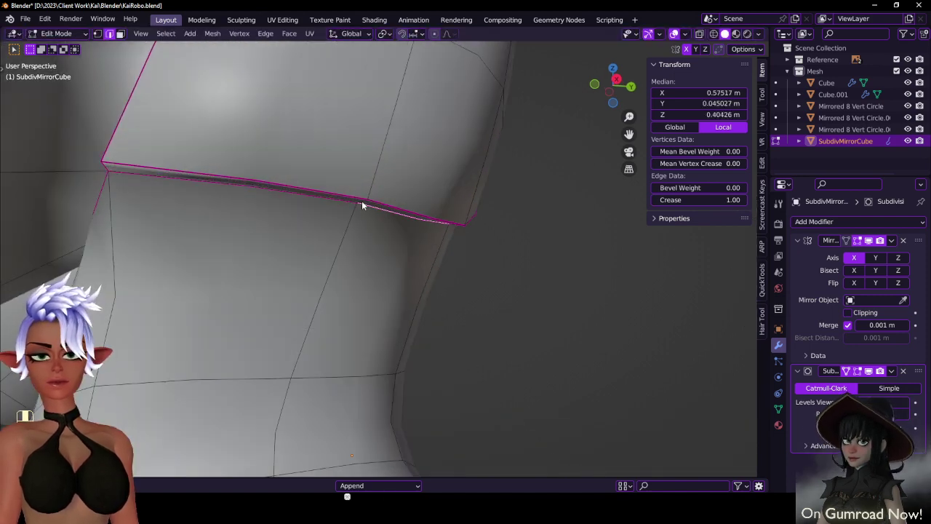
{"action": "left_click", "coordinate": [361, 202]}
{"action": "key", "text": "g"}
{"action": "key", "text": "z"}
{"action": "left_click", "coordinate": [348, 228]}
- Try to slide the short centre edges under the back panel down the spine by 0.533, and undo it
{"action": "scroll", "coordinate": [415, 222], "scroll_direction": "down", "scroll_amount": 7}
{"action": "middle_click_drag", "start_coordinate": [415, 222], "coordinate": [345, 192]}
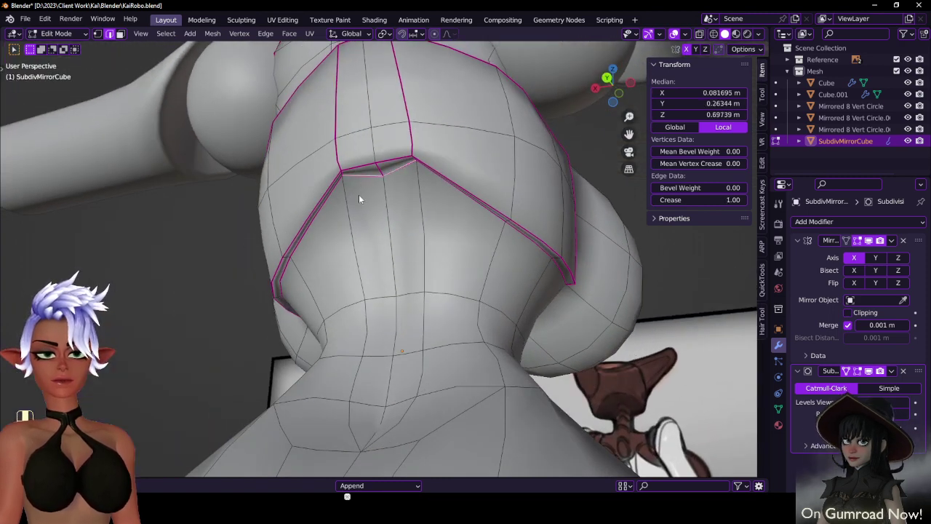
{"action": "key", "text": "g"}
{"action": "key", "text": "g"}
{"action": "left_click", "coordinate": [384, 256]}
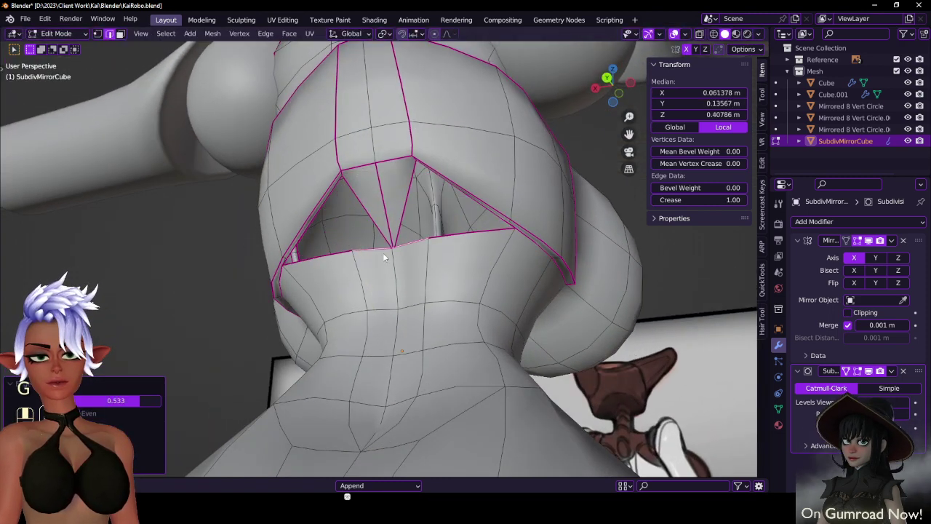
{"action": "key", "text": "ctrl+z"}
{"action": "key", "text": "ctrl+z"}
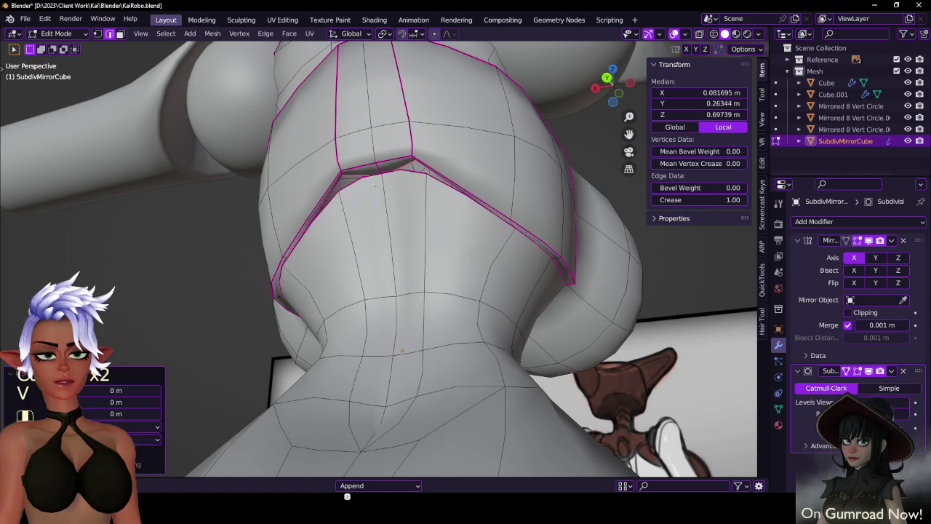
- Slide the ripped edge row beneath the back panel's lower border down the back to open a gap
{"action": "key", "text": "g"}
{"action": "key", "text": "g"}
{"action": "left_click", "coordinate": [377, 214]}
{"action": "key", "text": "g"}
{"action": "key", "text": "g"}
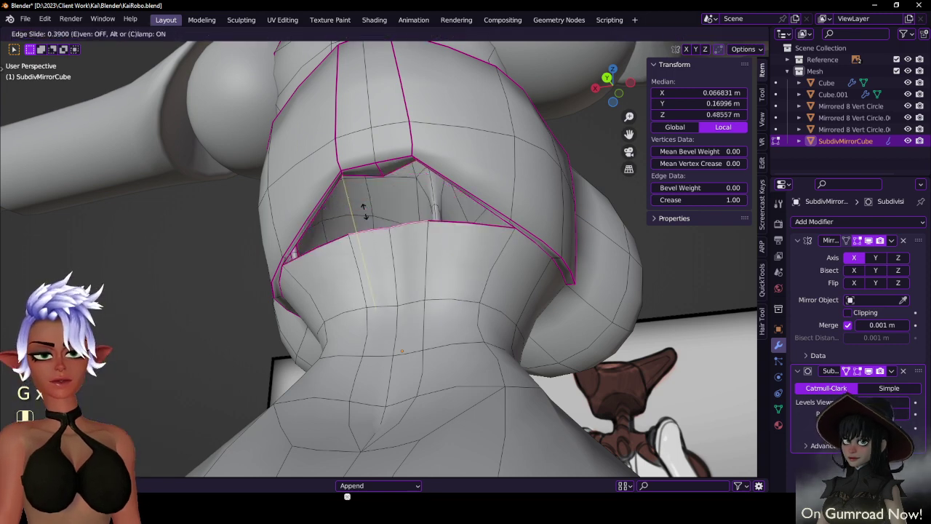
- Fill the gap below the back panel with new faces and set the mean crease of the row under them to 0.00
{"action": "left_click", "coordinate": [362, 174]}
{"action": "key", "text": "f"}
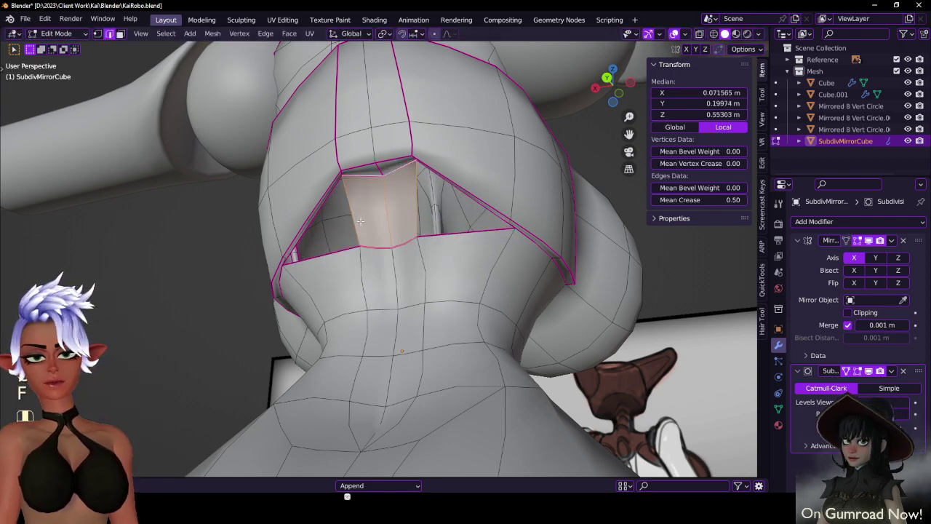
{"action": "left_click", "coordinate": [360, 221]}
{"action": "scroll", "coordinate": [350, 225], "scroll_direction": "up", "scroll_amount": 2}
{"action": "middle_click_drag", "start_coordinate": [327, 233], "coordinate": [291, 212]}
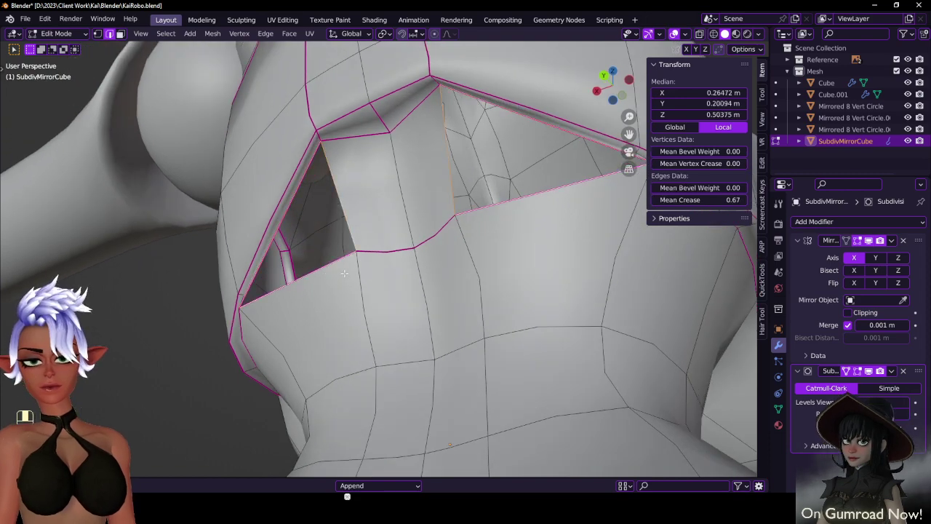
{"action": "key", "text": "f"}
{"action": "middle_click_drag", "start_coordinate": [344, 272], "coordinate": [379, 253]}
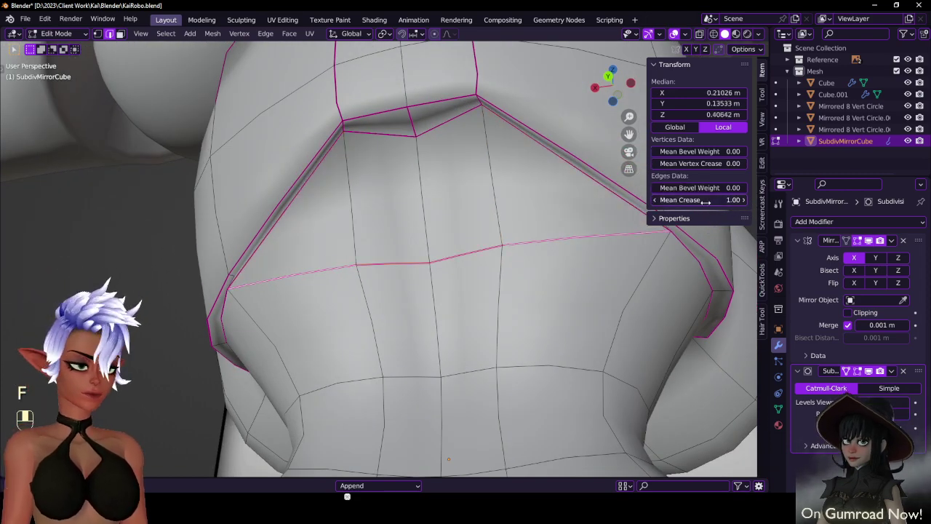
{"action": "left_click_drag", "start_coordinate": [706, 202], "coordinate": [640, 203]}
- Switch to Object Mode, save the file and compare the torso with the reference artwork from behind
{"action": "scroll", "coordinate": [469, 244], "scroll_direction": "down", "scroll_amount": 5}
{"action": "key", "text": "Tab"}
{"action": "middle_click_drag", "start_coordinate": [459, 246], "coordinate": [452, 278]}
{"action": "scroll", "coordinate": [505, 287], "scroll_direction": "down", "scroll_amount": 4}
{"action": "key", "text": "ctrl+s"}
{"action": "scroll", "coordinate": [452, 278], "scroll_direction": "down", "scroll_amount": 3}
{"action": "middle_click_drag", "start_coordinate": [586, 266], "coordinate": [363, 283]}
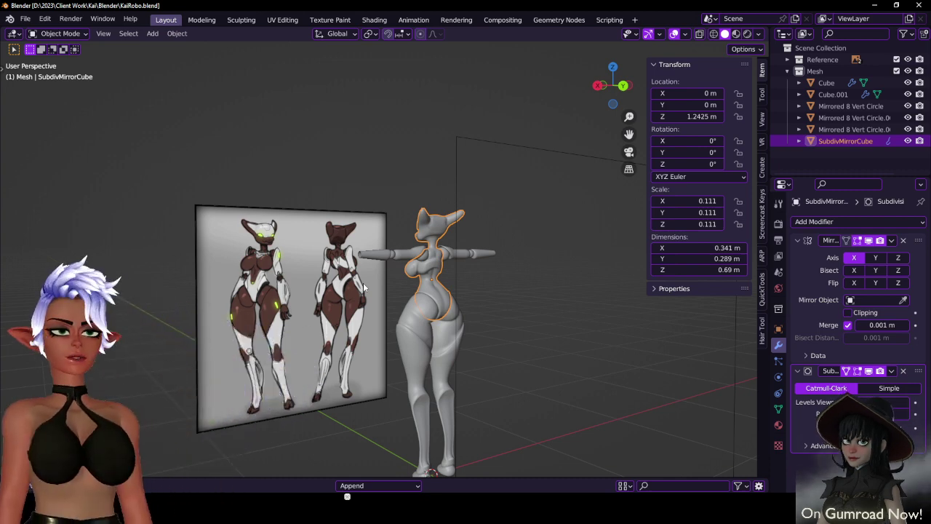
{"action": "scroll", "coordinate": [363, 283], "scroll_direction": "up", "scroll_amount": 5}
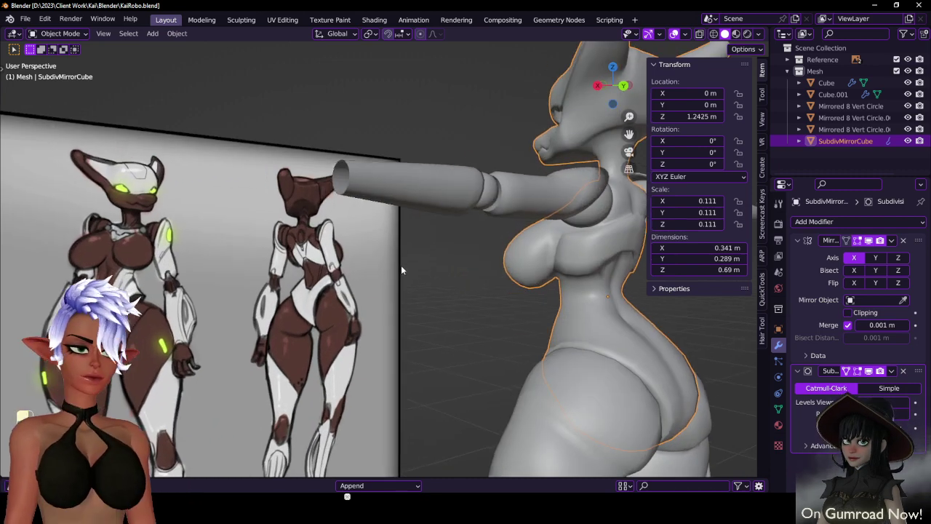
{"action": "middle_click_drag", "start_coordinate": [604, 284], "coordinate": [359, 250], "text": "shift"}
{"action": "scroll", "coordinate": [372, 270], "scroll_direction": "up", "scroll_amount": 4}
- In Edit Mode, lower the short edge at the panel's upper border beneath the shoulder along Z
{"action": "key", "text": "Tab"}
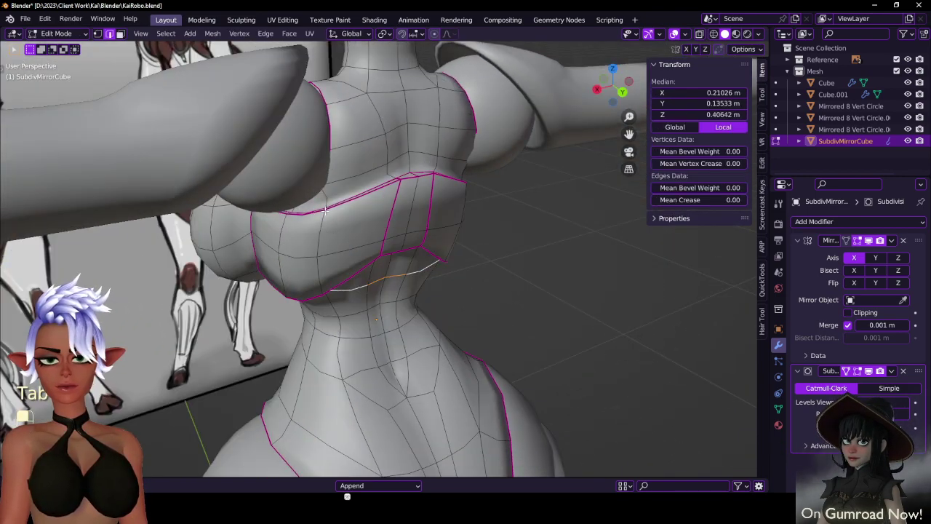
{"action": "scroll", "coordinate": [326, 210], "scroll_direction": "up", "scroll_amount": 3}
{"action": "middle_click_drag", "start_coordinate": [344, 227], "coordinate": [339, 204]}
{"action": "key", "text": "g"}
{"action": "key", "text": "z"}
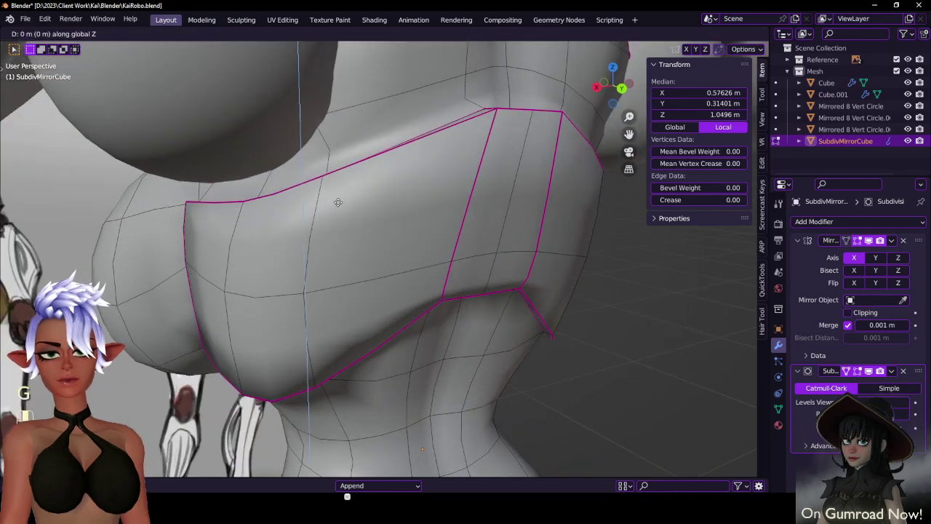
{"action": "left_click", "coordinate": [337, 239]}
{"action": "key", "text": "g"}
{"action": "key", "text": "z"}
{"action": "left_click", "coordinate": [335, 267]}
{"action": "middle_click_drag", "start_coordinate": [335, 267], "coordinate": [335, 318]}
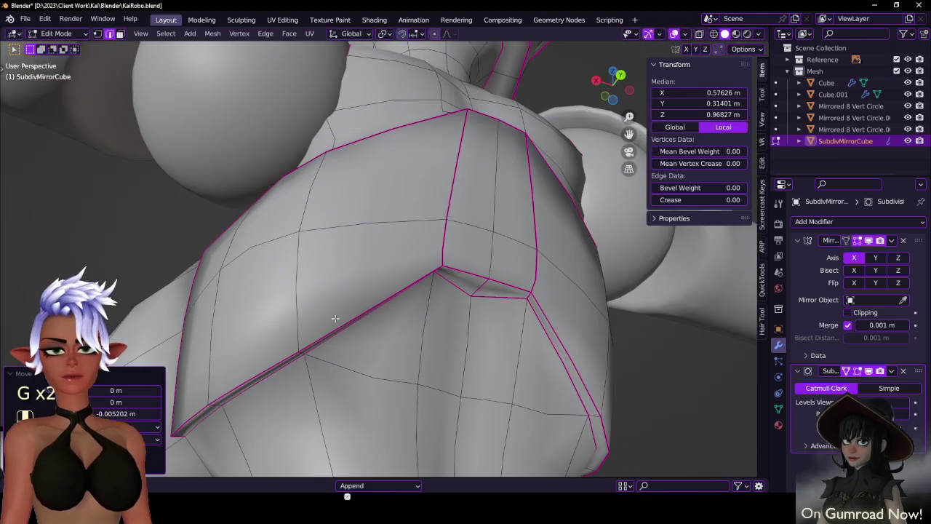
{"action": "key", "text": "g"}
{"action": "key", "text": "z"}
{"action": "left_click", "coordinate": [346, 374]}
- Reposition the short edge at the panel's upper border freely to smooth the border curve
{"action": "middle_click_drag", "start_coordinate": [346, 385], "coordinate": [313, 211]}
{"action": "key", "text": "g"}
{"action": "left_click", "coordinate": [400, 357]}
{"action": "key", "text": "g"}
{"action": "left_click", "coordinate": [499, 238]}
- Select the creased edges at the panel's upper side corner and nudge them into line with the border
{"action": "left_click", "coordinate": [266, 290]}
{"action": "middle_click_drag", "start_coordinate": [316, 290], "coordinate": [269, 230]}
{"action": "left_click", "coordinate": [276, 209], "text": "shift"}
{"action": "middle_click_drag", "start_coordinate": [284, 268], "coordinate": [275, 255]}
{"action": "key", "text": "g"}
{"action": "left_click", "coordinate": [275, 255]}
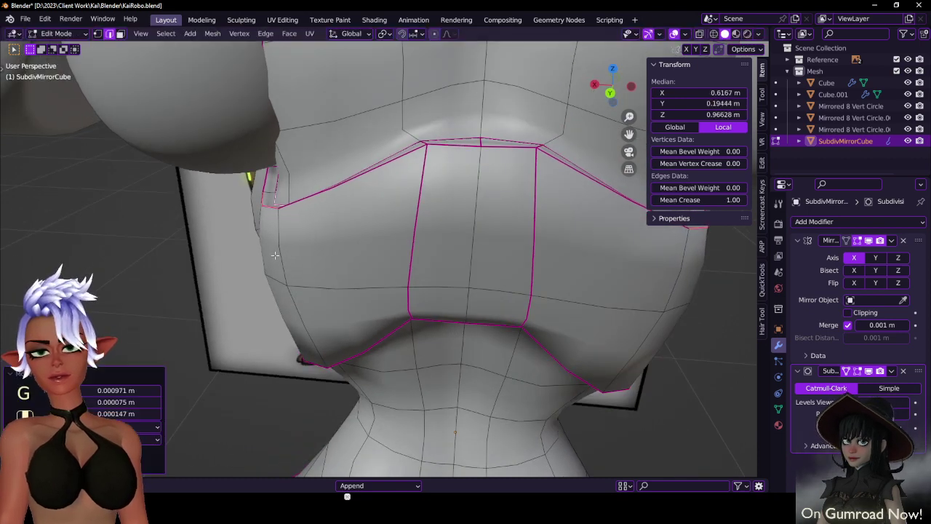
{"action": "key", "text": "g"}
{"action": "left_click", "coordinate": [293, 288]}
- Move and rotate the horizontal edge across the middle of the panel's side to even out its surface
{"action": "middle_click_drag", "start_coordinate": [293, 287], "coordinate": [414, 251]}
{"action": "key", "text": "g"}
{"action": "left_click", "coordinate": [292, 280]}
{"action": "key", "text": "r"}
{"action": "left_click", "coordinate": [428, 271]}
{"action": "key", "text": "g"}
{"action": "left_click", "coordinate": [416, 252]}
- Save the file in Object Mode, inspect the panel's side profile and return to Edit Mode
{"action": "scroll", "coordinate": [429, 259], "scroll_direction": "down", "scroll_amount": 4}
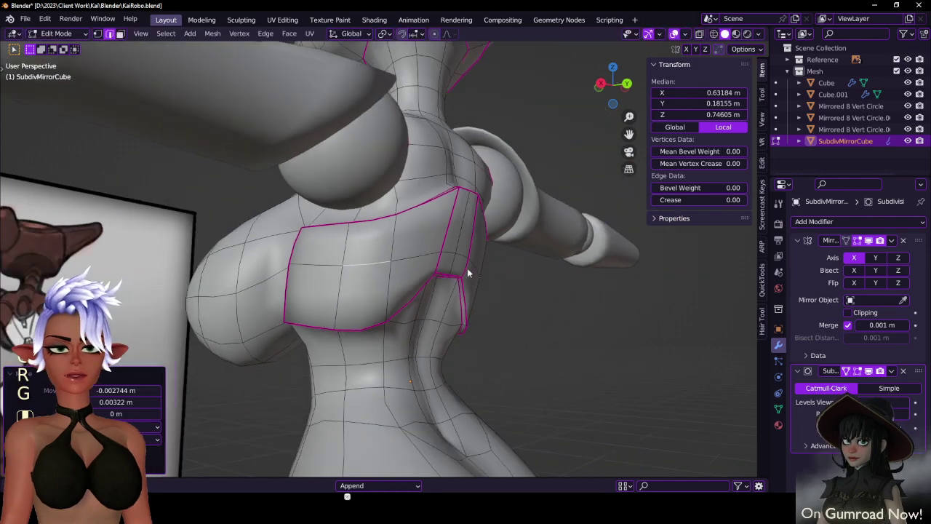
{"action": "key", "text": "Tab"}
{"action": "middle_click_drag", "start_coordinate": [468, 270], "coordinate": [474, 288]}
{"action": "key", "text": "ctrl+s"}
{"action": "scroll", "coordinate": [443, 276], "scroll_direction": "down", "scroll_amount": 4}
{"action": "scroll", "coordinate": [443, 279], "scroll_direction": "up", "scroll_amount": 4}
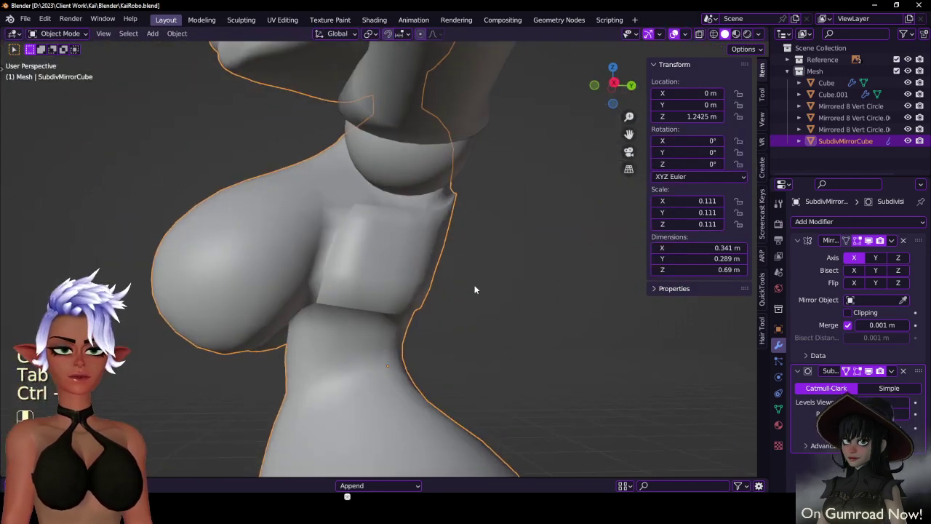
{"action": "key", "text": "Tab"}
- Try to move the edge at the panel's lower front corner along X, and undo it
{"action": "middle_click_drag", "start_coordinate": [393, 285], "coordinate": [401, 253]}
{"action": "scroll", "coordinate": [458, 253], "scroll_direction": "up", "scroll_amount": 2}
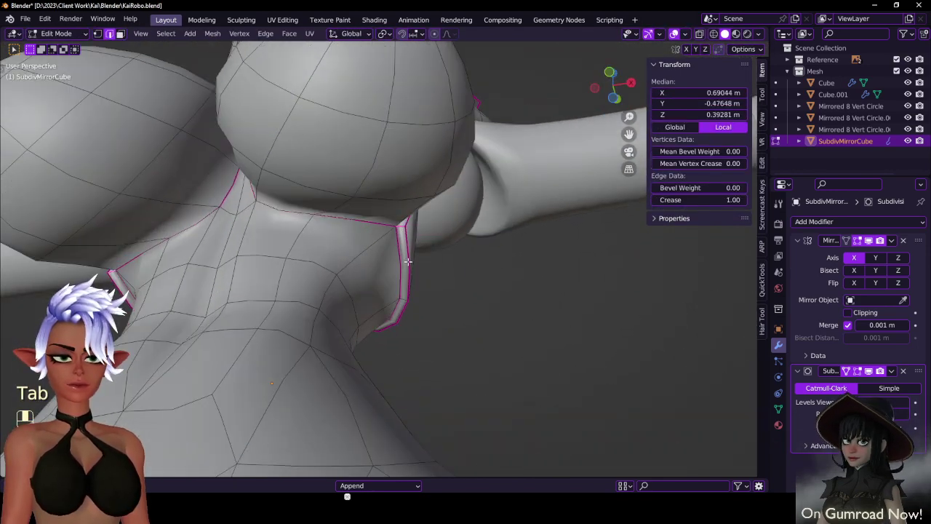
{"action": "key", "text": "g"}
{"action": "key", "text": "x"}
{"action": "left_click", "coordinate": [406, 263]}
{"action": "key", "text": "ctrl+z"}
- Add the neighbouring border edge to the selection, move both along X and inspect the back in Object Mode
{"action": "left_click", "coordinate": [403, 298], "text": "shift"}
{"action": "key", "text": "g"}
{"action": "key", "text": "x"}
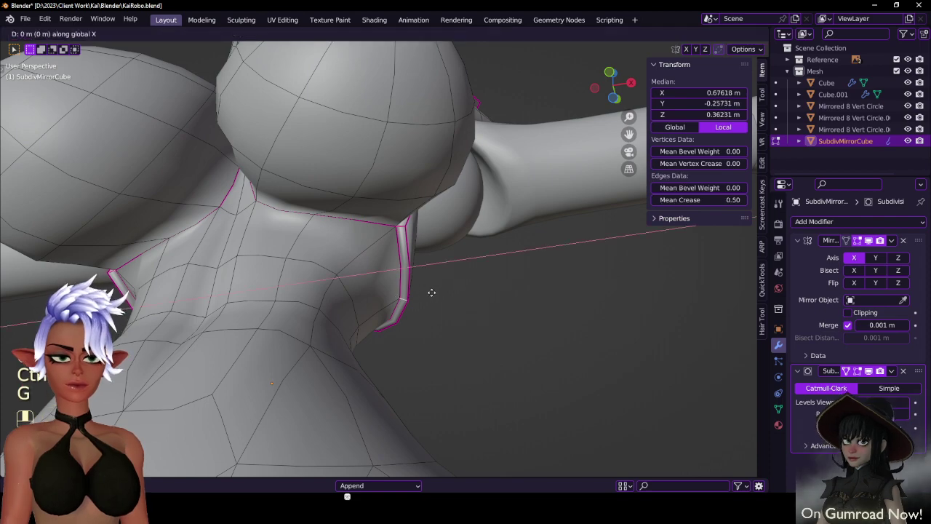
{"action": "left_click", "coordinate": [424, 291]}
{"action": "middle_click_drag", "start_coordinate": [424, 291], "coordinate": [334, 293]}
{"action": "key", "text": "Tab"}
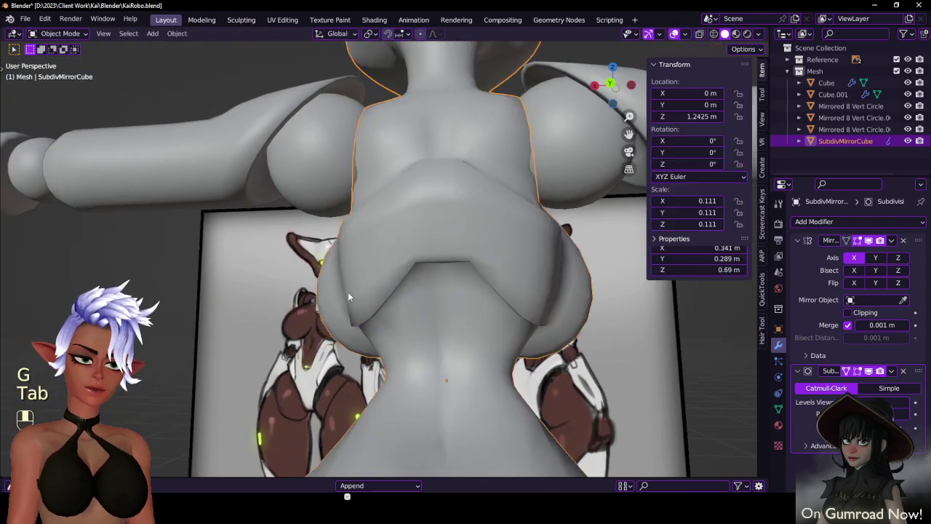
{"action": "scroll", "coordinate": [347, 291], "scroll_direction": "down", "scroll_amount": 5}
{"action": "scroll", "coordinate": [389, 318], "scroll_direction": "up", "scroll_amount": 4}
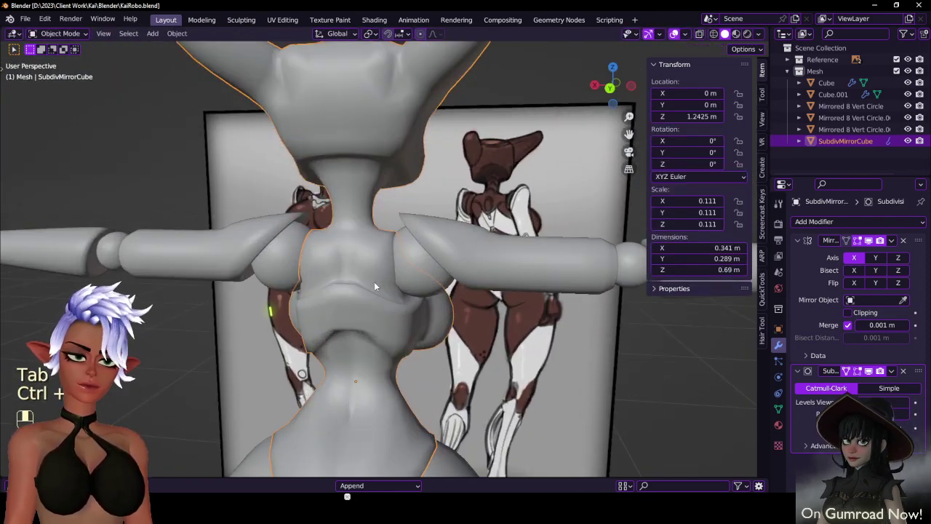
- Adjust the centre edge at the back panel's upper border and save the file in Object Mode
{"action": "scroll", "coordinate": [374, 283], "scroll_direction": "up", "scroll_amount": 3}
{"action": "key", "text": "Tab"}
{"action": "middle_click_drag", "start_coordinate": [373, 283], "coordinate": [324, 275]}
{"action": "left_click", "coordinate": [404, 315]}
{"action": "key", "text": "Tab"}
{"action": "scroll", "coordinate": [357, 238], "scroll_direction": "down", "scroll_amount": 7}
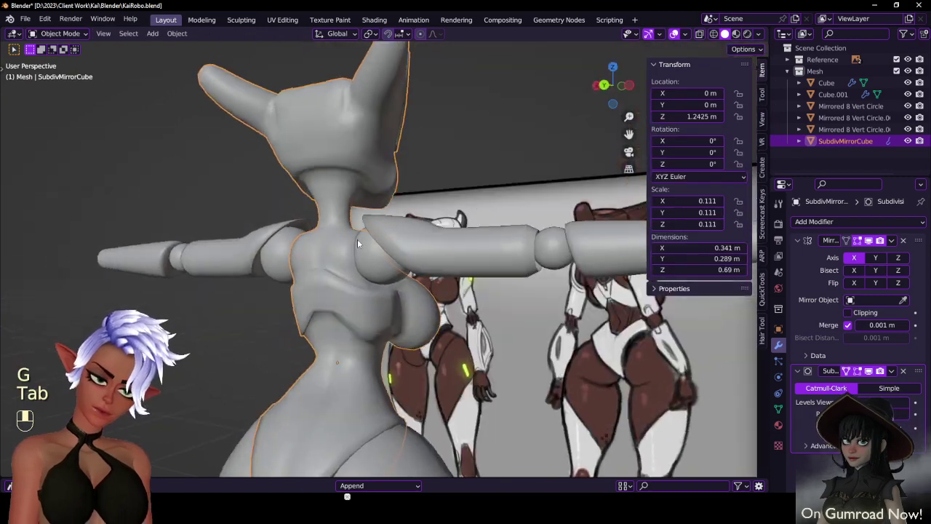
{"action": "key", "text": "ctrl+s"}
{"action": "middle_click_drag", "start_coordinate": [349, 320], "coordinate": [390, 363]}
{"action": "key", "text": "Tab"}
{"action": "scroll", "coordinate": [329, 284], "scroll_direction": "up", "scroll_amount": 4}
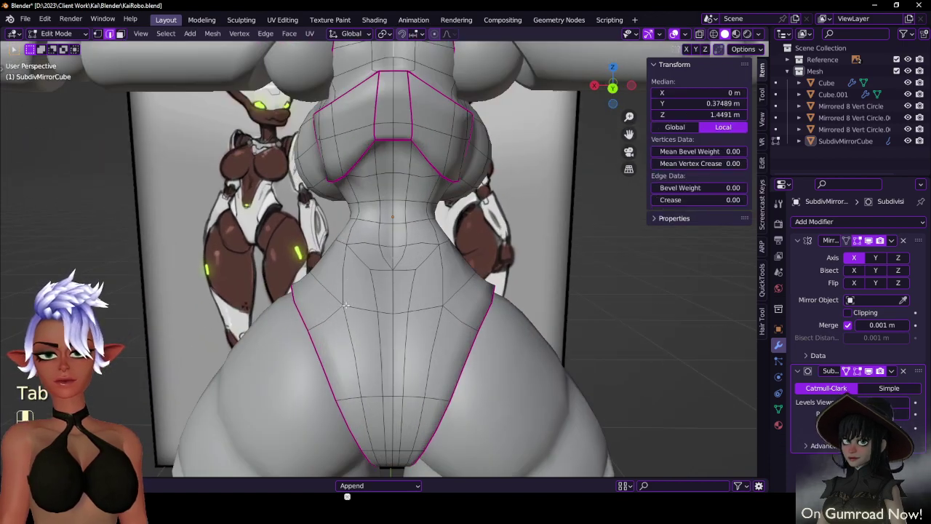
{"action": "mouse_move", "coordinate": [330, 271]}
{"action": "middle_mouse_down"}
{"action": "mouse_move", "coordinate": [388, 257]}
{"action": "mouse_move", "coordinate": [282, 240]}
{"action": "mouse_move", "coordinate": [397, 237]}
{"action": "mouse_move", "coordinate": [342, 263]}
{"action": "middle_mouse_up"}
{"action": "left_click", "coordinate": [388, 244]}
{"action": "key", "text": "alt+s"}
{"action": "left_click", "coordinate": [291, 208]}
{"action": "key", "text": "g"}
{"action": "left_click", "coordinate": [277, 246]}
{"action": "key", "text": "Tab"}
{"action": "scroll", "coordinate": [293, 251], "scroll_direction": "down", "scroll_amount": 4}
{"action": "scroll", "coordinate": [342, 263], "scroll_direction": "up", "scroll_amount": 4}
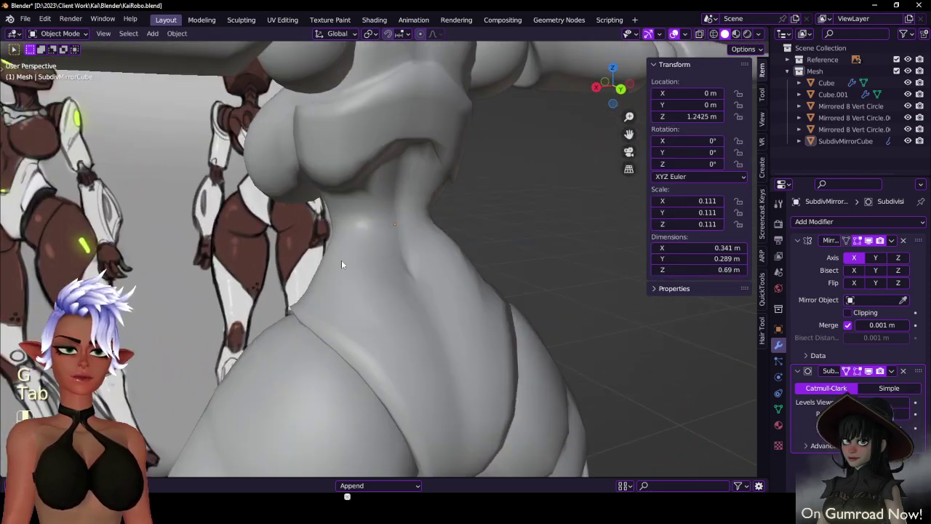
- In Edit Mode, dissolve the edge loop running beside the centre line down the lower back
{"action": "key", "text": "Tab"}
{"action": "key", "text": "ctrl+r"}
{"action": "middle_click_drag", "start_coordinate": [475, 274], "coordinate": [358, 289]}
{"action": "scroll", "coordinate": [331, 240], "scroll_direction": "down", "scroll_amount": 5}
{"action": "middle_click_drag", "start_coordinate": [359, 360], "coordinate": [354, 339]}
{"action": "scroll", "coordinate": [396, 304], "scroll_direction": "up", "scroll_amount": 4}
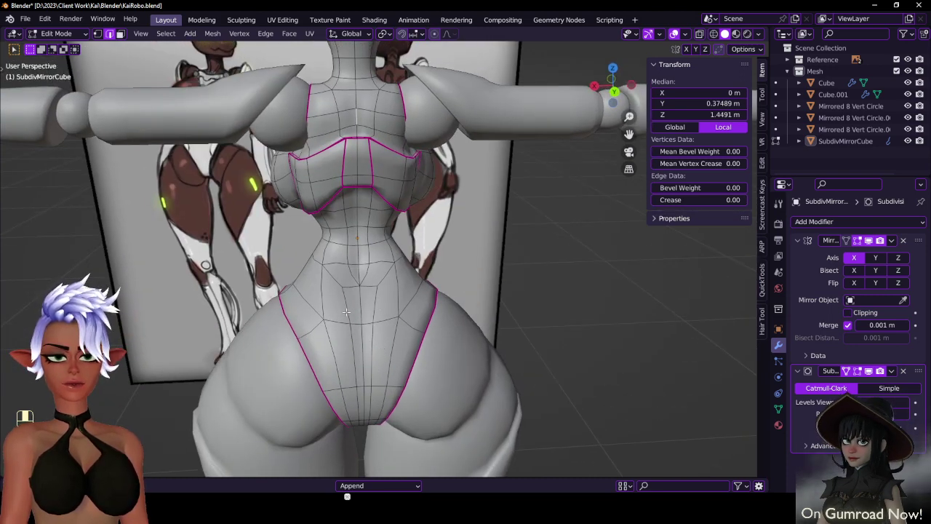
{"action": "left_click", "coordinate": [352, 308], "text": "alt+shift"}
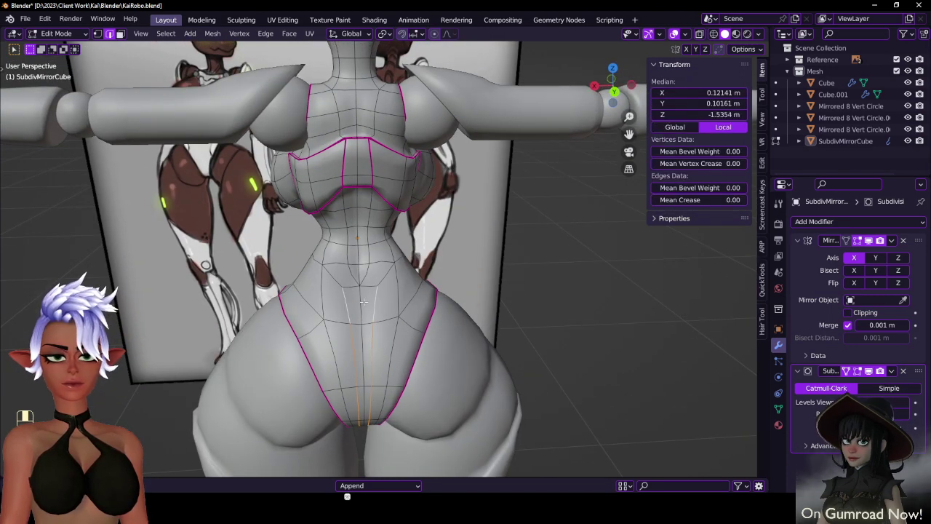
{"action": "middle_click_drag", "start_coordinate": [362, 301], "coordinate": [444, 318]}
{"action": "key", "text": "x"}
{"action": "left_click", "coordinate": [490, 304]}
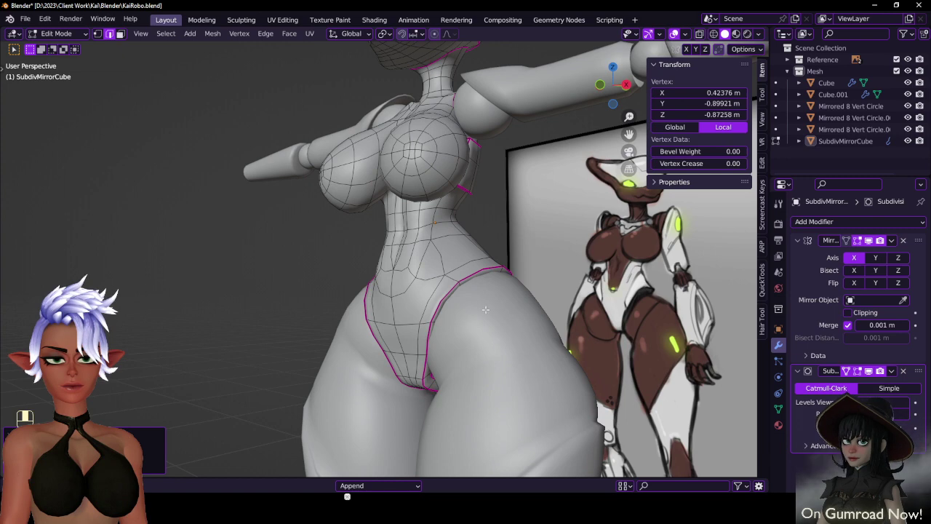
- Merge the short edge between the lower abdomen and the front of the hip into a single vertex
{"action": "scroll", "coordinate": [452, 321], "scroll_direction": "up", "scroll_amount": 6}
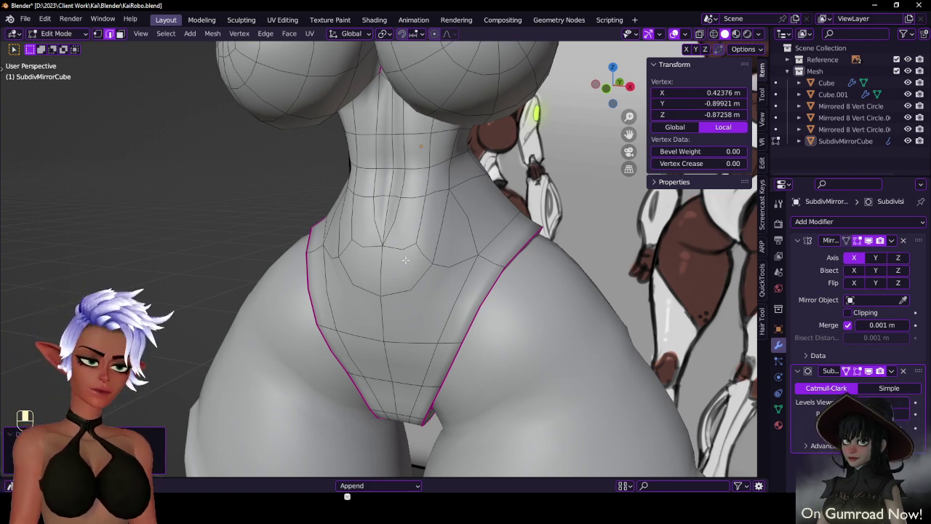
{"action": "mouse_move", "coordinate": [441, 259]}
{"action": "middle_mouse_down"}
{"action": "mouse_move", "coordinate": [405, 259]}
{"action": "mouse_move", "coordinate": [435, 257]}
{"action": "mouse_move", "coordinate": [425, 257]}
{"action": "middle_mouse_up"}
{"action": "left_click", "coordinate": [447, 247], "text": "shift"}
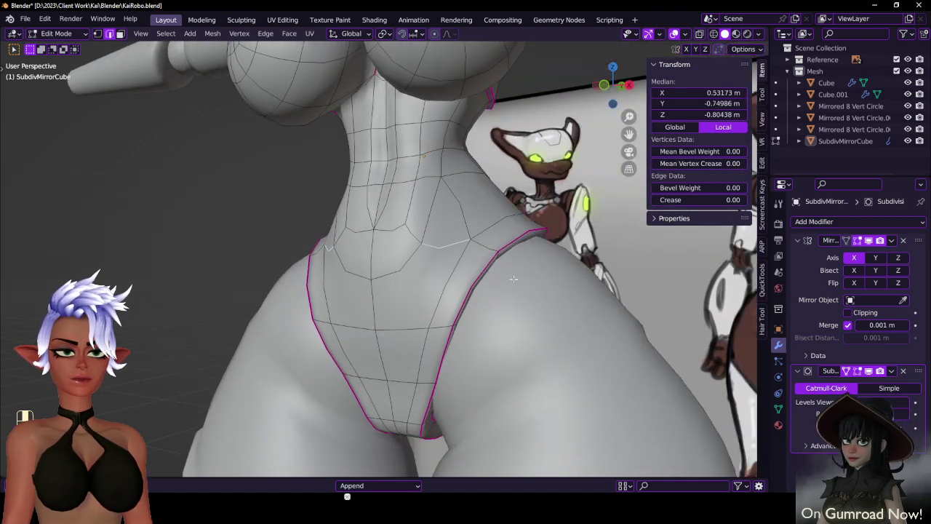
{"action": "key", "text": "m"}
{"action": "left_click", "coordinate": [437, 267]}
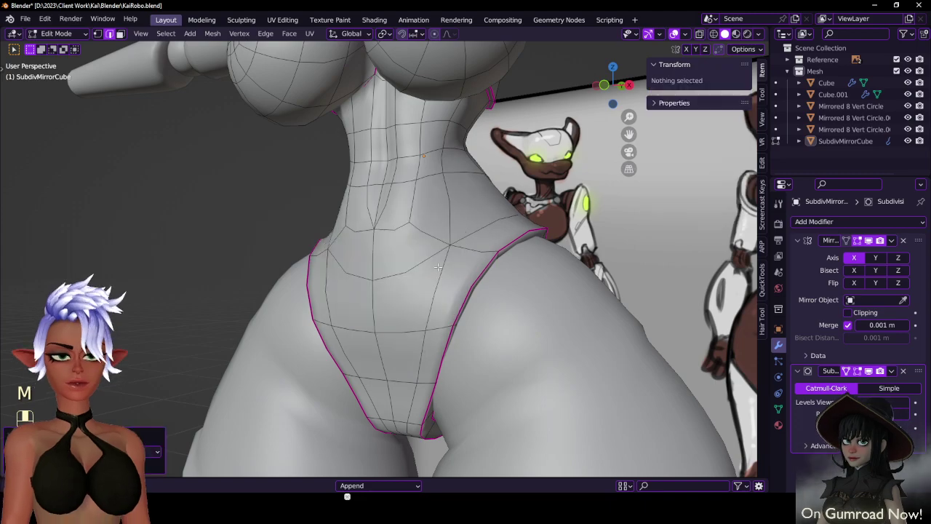
- Save the file in Object Mode, check the front and back of the figure and return to Edit Mode
{"action": "middle_click_drag", "start_coordinate": [458, 278], "coordinate": [372, 319]}
{"action": "left_click", "coordinate": [348, 278]}
{"action": "middle_click_drag", "start_coordinate": [347, 278], "coordinate": [406, 318]}
{"action": "key", "text": "Tab"}
{"action": "key", "text": "ctrl+s"}
{"action": "scroll", "coordinate": [408, 291], "scroll_direction": "down", "scroll_amount": 5}
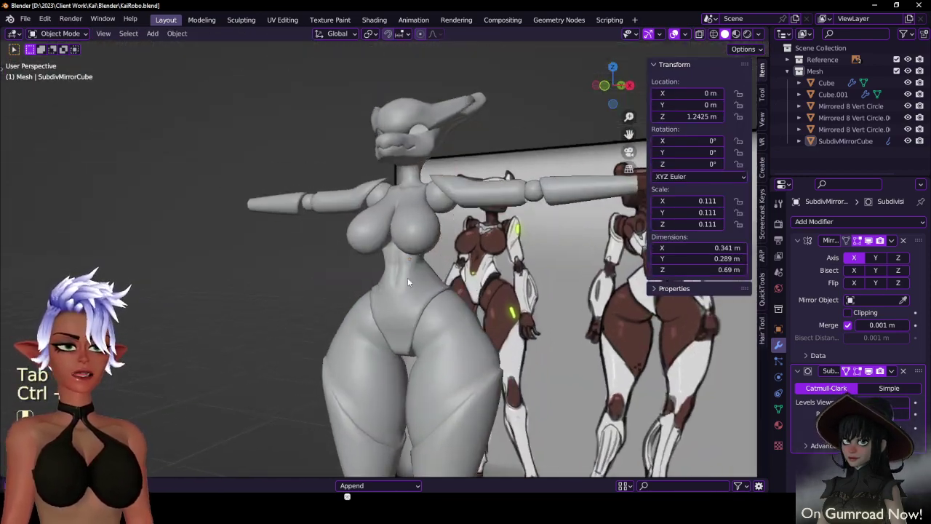
{"action": "middle_click_drag", "start_coordinate": [408, 279], "coordinate": [466, 297]}
{"action": "key", "text": "Tab"}
- Select the edges running around the waist and diagonally down across the lower back
{"action": "middle_click_drag", "start_coordinate": [345, 298], "coordinate": [413, 295]}
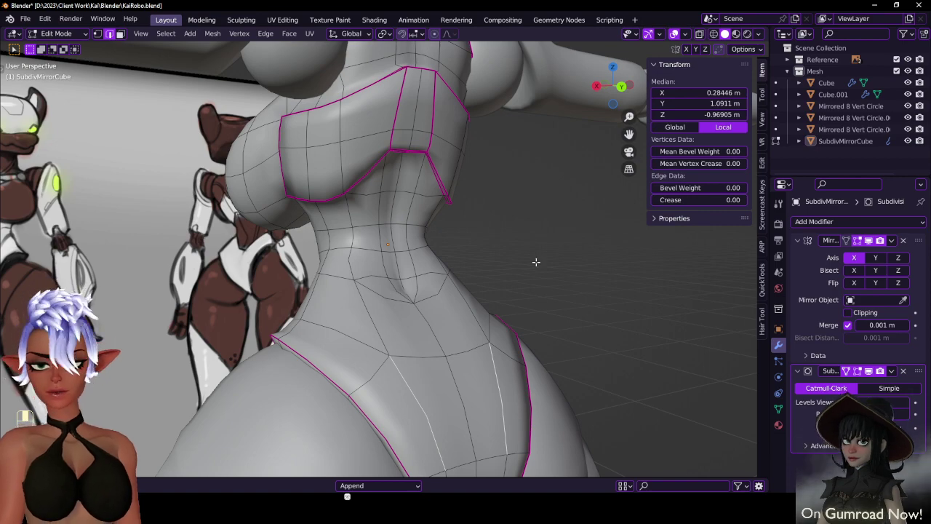
{"action": "middle_click_drag", "start_coordinate": [536, 262], "coordinate": [363, 313]}
{"action": "middle_click_drag", "start_coordinate": [427, 322], "coordinate": [446, 271]}
{"action": "middle_click_drag", "start_coordinate": [223, 235], "coordinate": [399, 293]}
{"action": "left_click", "coordinate": [323, 363]}
{"action": "middle_click_drag", "start_coordinate": [382, 346], "coordinate": [302, 334]}
{"action": "left_click", "coordinate": [355, 323], "text": "shift"}
{"action": "left_click", "coordinate": [330, 304], "text": "shift"}
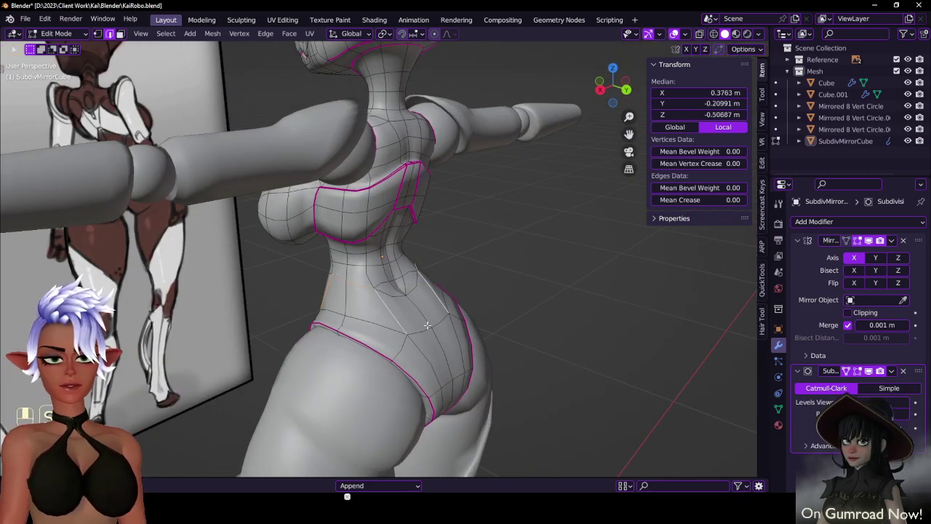
- Reroute the edge selection around the waist along the curve beneath the base of the spine
{"action": "left_click", "coordinate": [427, 325], "text": "shift"}
{"action": "middle_click_drag", "start_coordinate": [429, 324], "coordinate": [459, 291]}
{"action": "scroll", "coordinate": [451, 293], "scroll_direction": "up", "scroll_amount": 3}
{"action": "key", "text": "ctrl+z"}
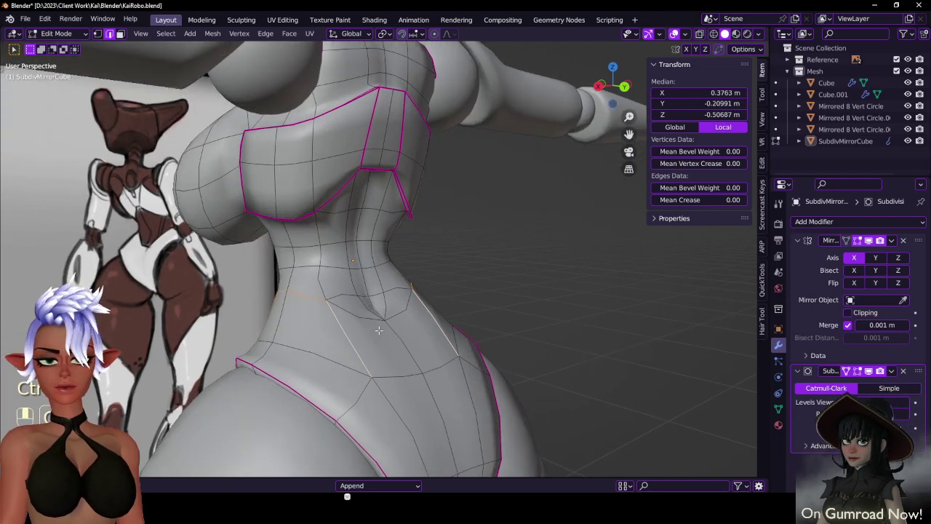
{"action": "left_click", "coordinate": [361, 320], "text": "shift"}
{"action": "middle_click_drag", "start_coordinate": [361, 320], "coordinate": [285, 317]}
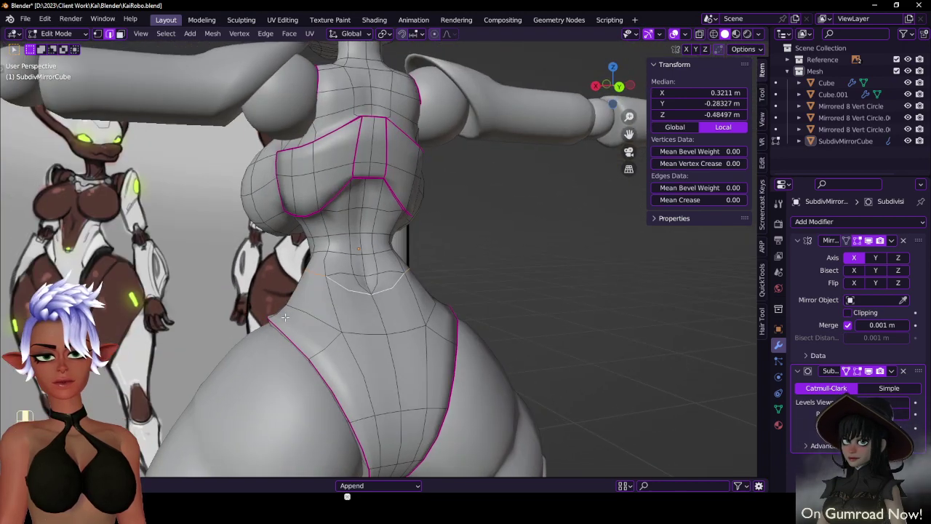
- Try to remove the selected curved edge at the base of the spine, and undo it
{"action": "mouse_move", "coordinate": [357, 291]}
{"action": "middle_mouse_down"}
{"action": "mouse_move", "coordinate": [361, 284]}
{"action": "mouse_move", "coordinate": [348, 284]}
{"action": "middle_mouse_up"}
{"action": "scroll", "coordinate": [361, 284], "scroll_direction": "up", "scroll_amount": 2}
{"action": "key", "text": "x"}
{"action": "left_click", "coordinate": [399, 316]}
{"action": "key", "text": "ctrl+z"}
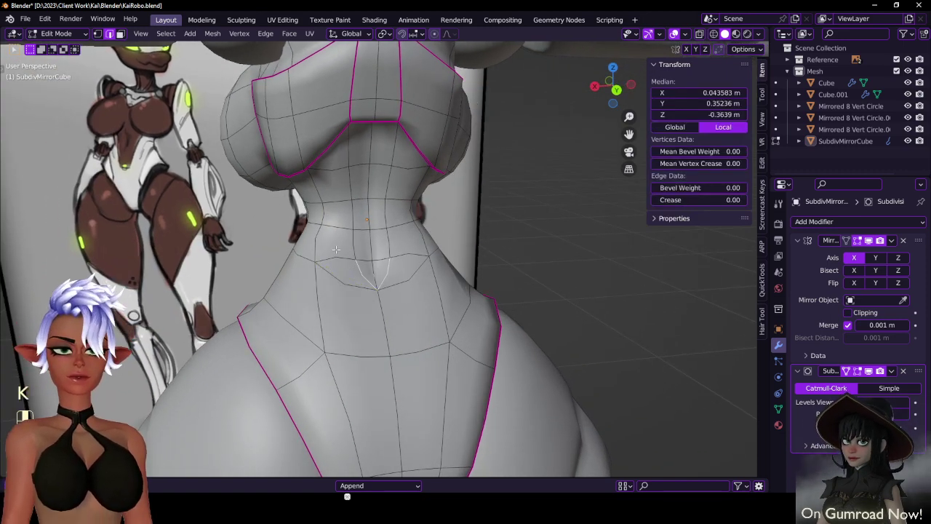
- Connect the lower corner vertices of the new arc below the spine to the nearby hip vertices on the lower back
{"action": "middle_click_drag", "start_coordinate": [336, 249], "coordinate": [364, 251]}
{"action": "scroll", "coordinate": [357, 267], "scroll_direction": "up", "scroll_amount": 4}
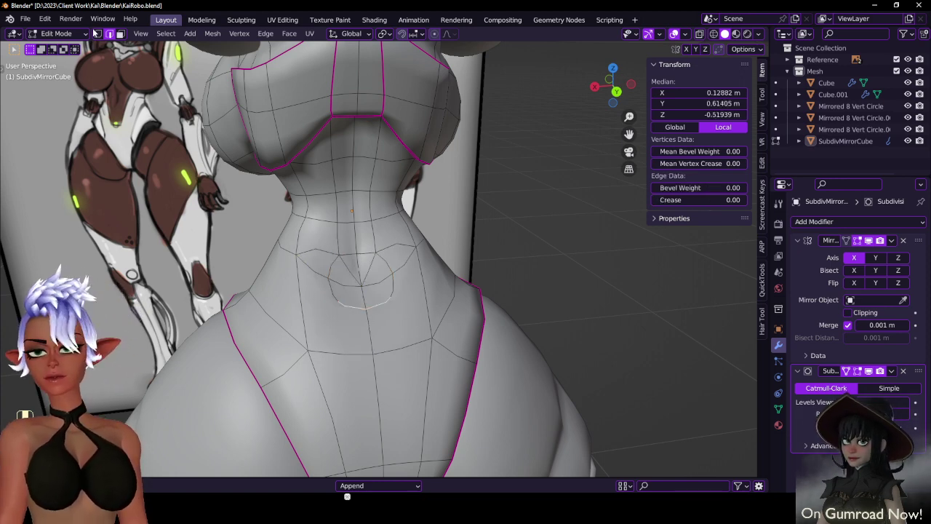
{"action": "left_click", "coordinate": [321, 358]}
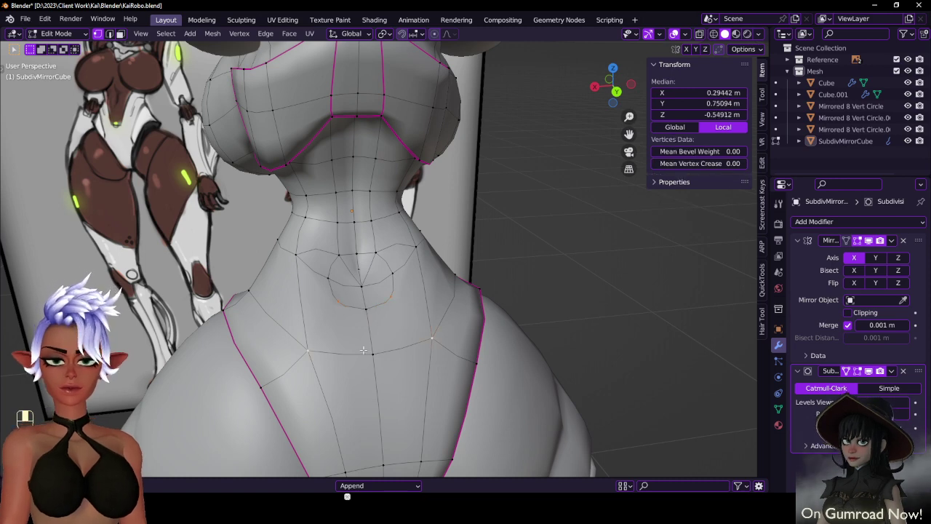
{"action": "key", "text": "j"}
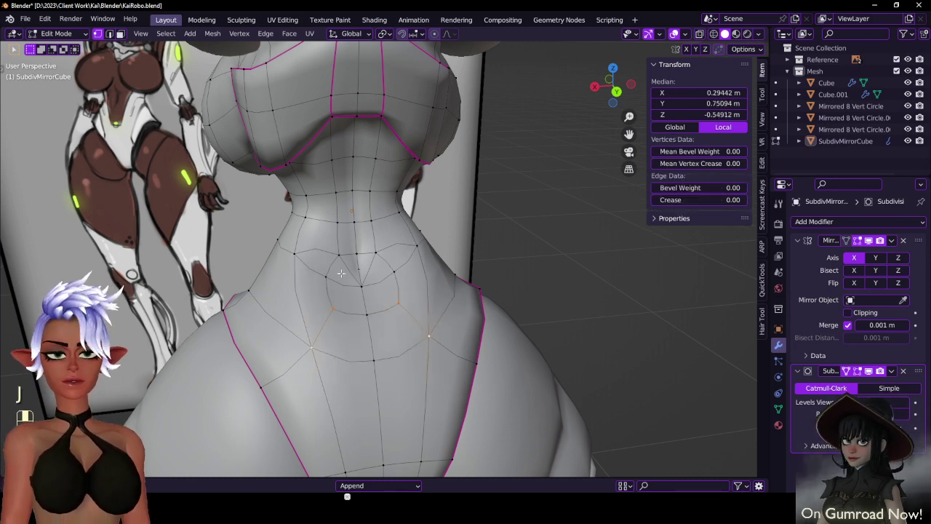
- Dissolve the small curved edge at the base of the spine and collapse the short edges left around it
{"action": "left_click", "coordinate": [359, 286]}
{"action": "key", "text": "x"}
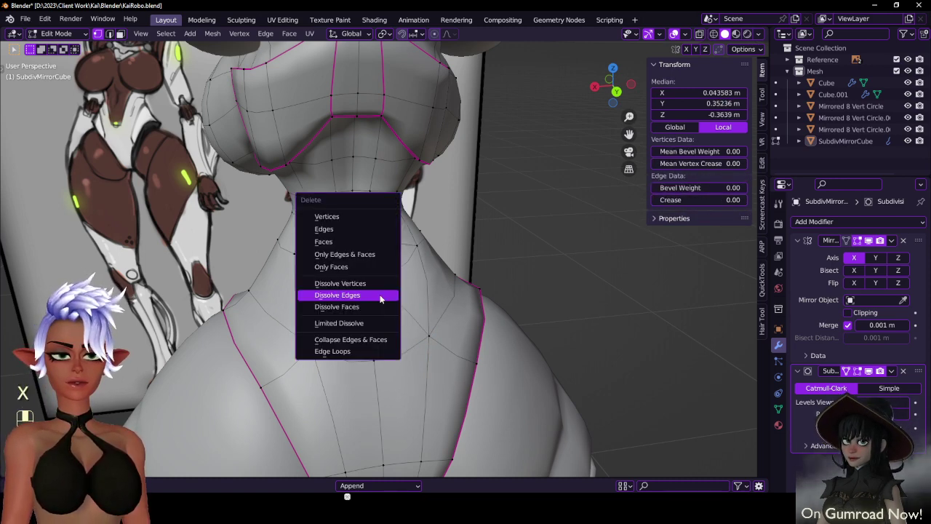
{"action": "left_click", "coordinate": [340, 289]}
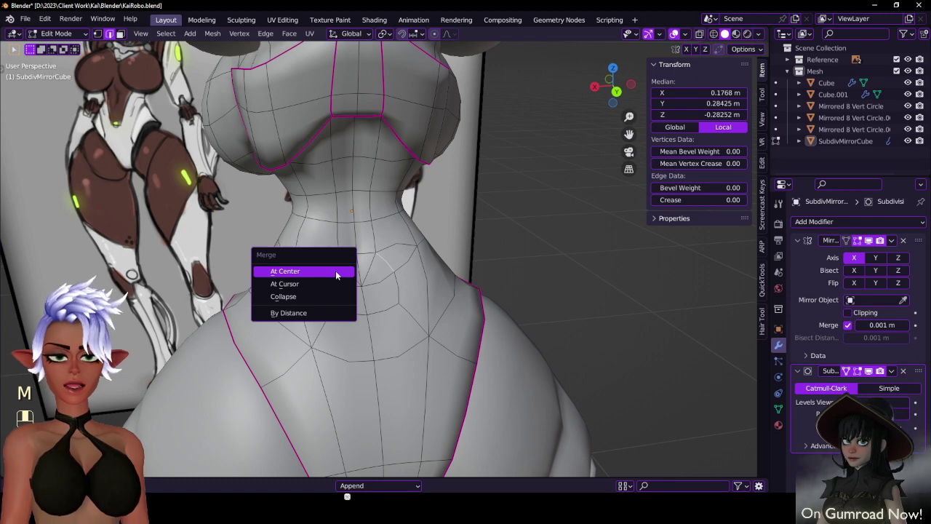
{"action": "left_click", "coordinate": [320, 297]}
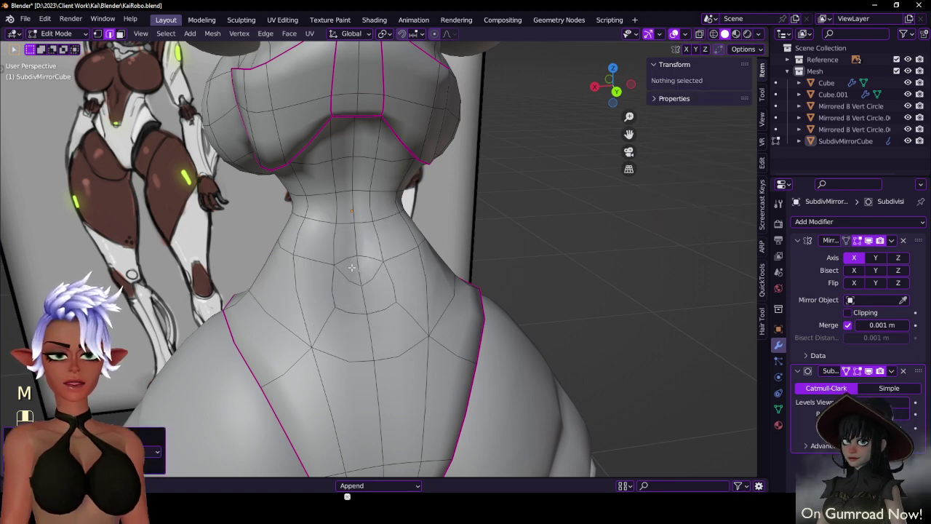
{"action": "left_click", "coordinate": [353, 267]}
{"action": "left_click", "coordinate": [394, 280], "text": "shift"}
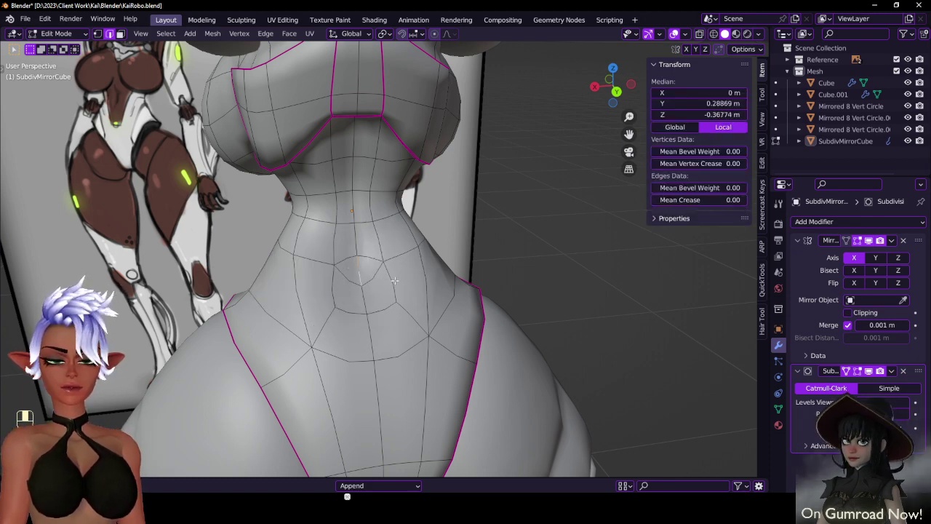
{"action": "key", "text": "m"}
{"action": "left_click", "coordinate": [393, 281]}
{"action": "middle_click_drag", "start_coordinate": [392, 281], "coordinate": [382, 265]}
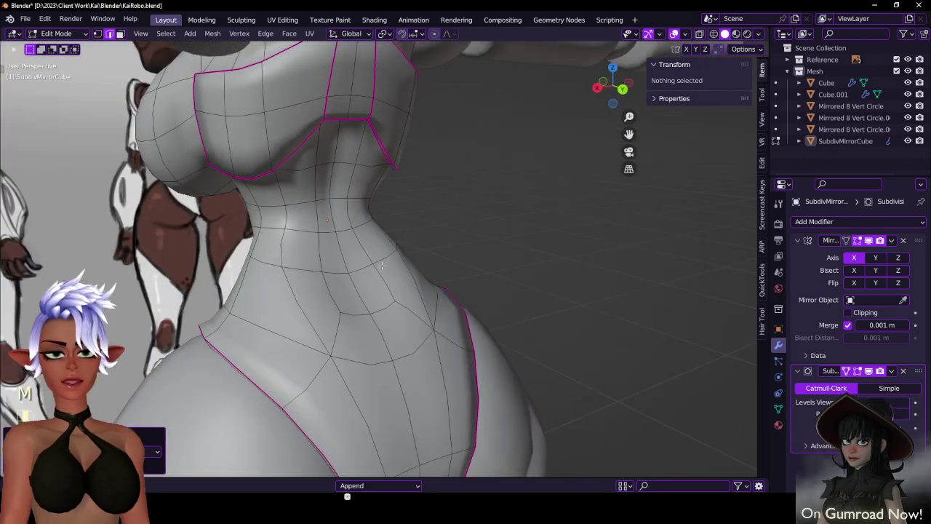
- Slide the cross edge below the spine arc vertically along its neighbouring edges on the lower back
{"action": "middle_click_drag", "start_coordinate": [346, 308], "coordinate": [391, 337]}
{"action": "left_click", "coordinate": [393, 326]}
{"action": "key", "text": "g"}
{"action": "key", "text": "g"}
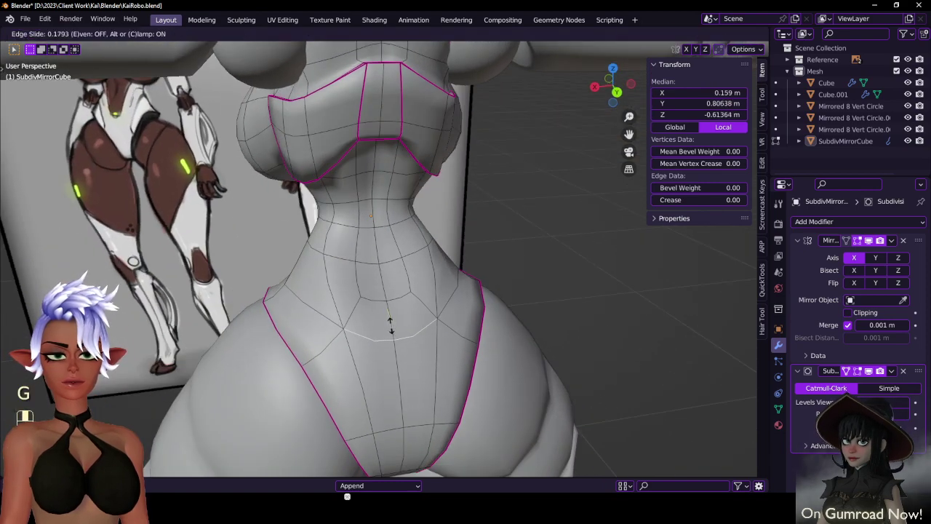
{"action": "left_click", "coordinate": [391, 324]}
- Select the edge path from the lower-back arc around the waist to the front and set its mean crease to 1.00
{"action": "left_click", "coordinate": [375, 298]}
{"action": "middle_click_drag", "start_coordinate": [375, 297], "coordinate": [399, 247]}
{"action": "left_click", "coordinate": [349, 286], "text": "shift"}
{"action": "left_click", "coordinate": [335, 276], "text": "shift"}
{"action": "left_click", "coordinate": [318, 278], "text": "shift"}
{"action": "left_click", "coordinate": [338, 265], "text": "shift"}
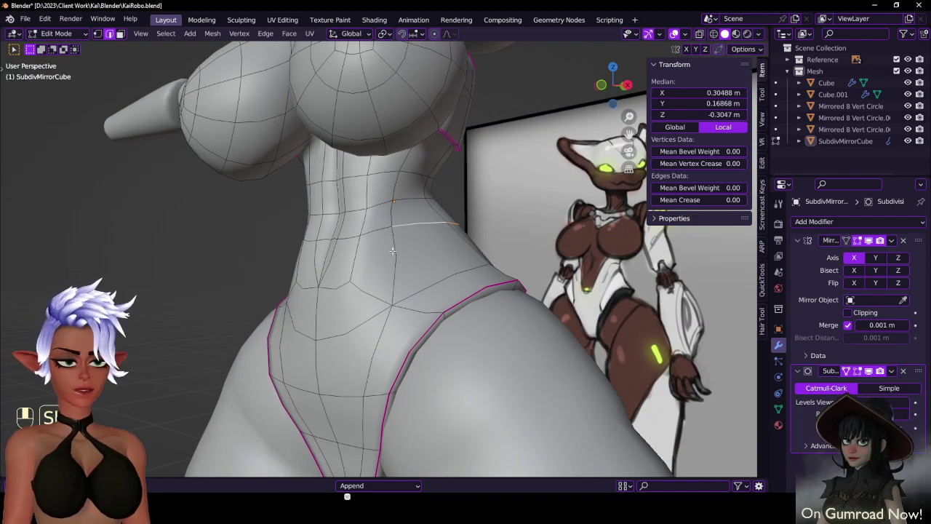
{"action": "left_click", "coordinate": [393, 252], "text": "shift"}
{"action": "left_click", "coordinate": [380, 317], "text": "shift"}
{"action": "left_click", "coordinate": [342, 334], "text": "shift"}
{"action": "middle_click_drag", "start_coordinate": [342, 334], "coordinate": [365, 333]}
{"action": "left_click_drag", "start_coordinate": [684, 200], "coordinate": [736, 201]}
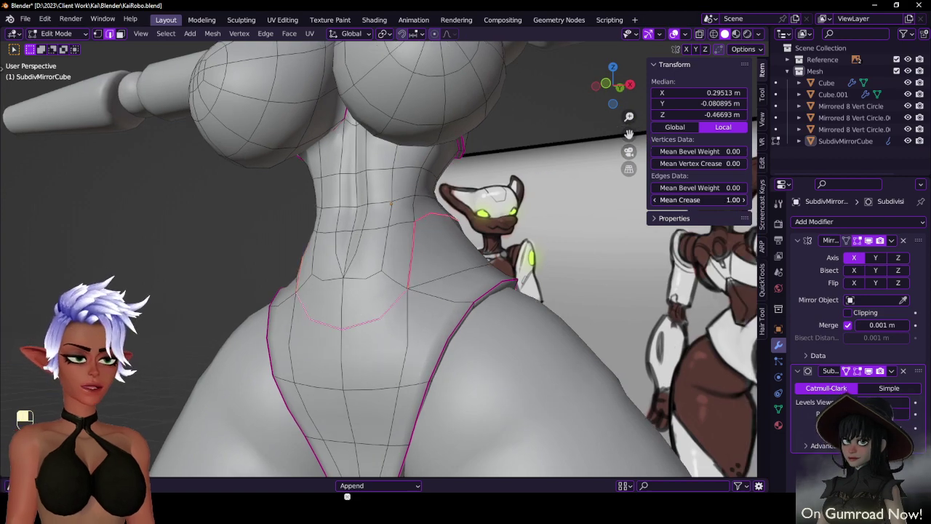
- Bevel the creased waist seam into a narrow strip with a width of about 0.0173 m
{"action": "middle_click_drag", "start_coordinate": [361, 230], "coordinate": [350, 266]}
{"action": "key", "text": "ctrl+b"}
{"action": "left_click", "coordinate": [338, 251]}
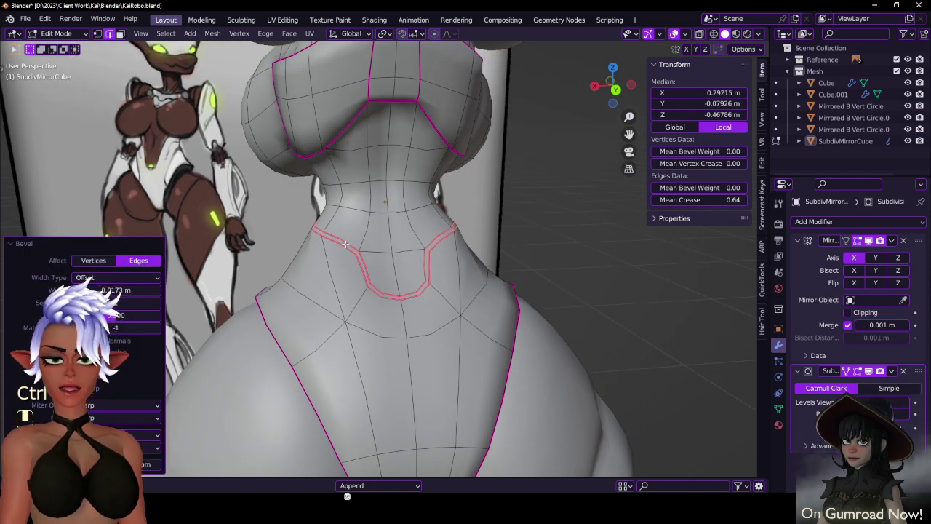
- Select the outer edge loop of the bevelled waist seam, front and back, and offset it along its normals with Shrink/Fatten
{"action": "left_click", "coordinate": [344, 245], "text": "alt"}
{"action": "left_click", "coordinate": [343, 246], "text": "alt+shift"}
{"action": "left_click", "coordinate": [342, 246], "text": "alt+shift"}
{"action": "left_click", "coordinate": [375, 297], "text": "alt+shift"}
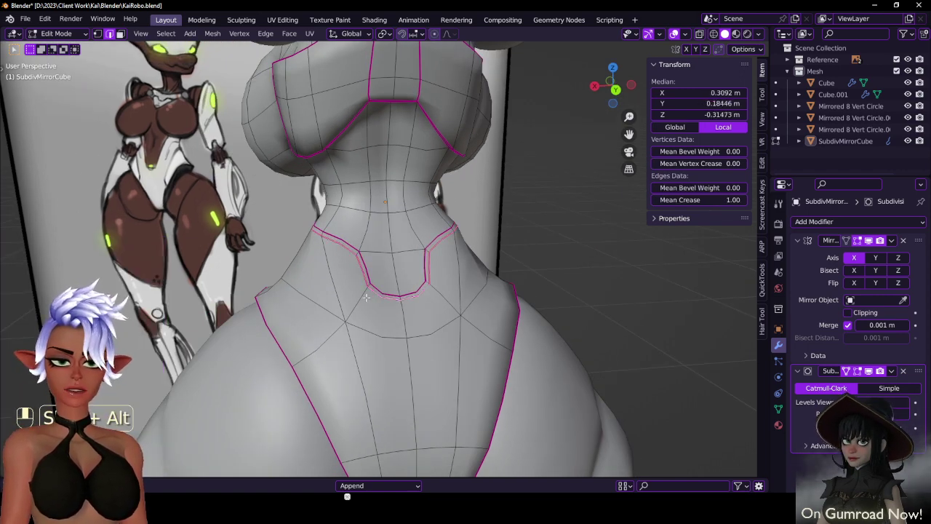
{"action": "middle_click_drag", "start_coordinate": [366, 297], "coordinate": [425, 258]}
{"action": "left_click", "coordinate": [393, 279], "text": "alt+shift"}
{"action": "left_click", "coordinate": [375, 334], "text": "alt+shift"}
{"action": "middle_click_drag", "start_coordinate": [375, 336], "coordinate": [367, 357]}
{"action": "key", "text": "alt+s"}
{"action": "left_click", "coordinate": [395, 195]}
- Flatten the centre-line vertices to 0 by scaling along X, and check the waist seam in Object Mode
{"action": "left_click", "coordinate": [97, 36]}
{"action": "left_click", "coordinate": [371, 344]}
{"action": "left_click", "coordinate": [388, 350], "text": "alt"}
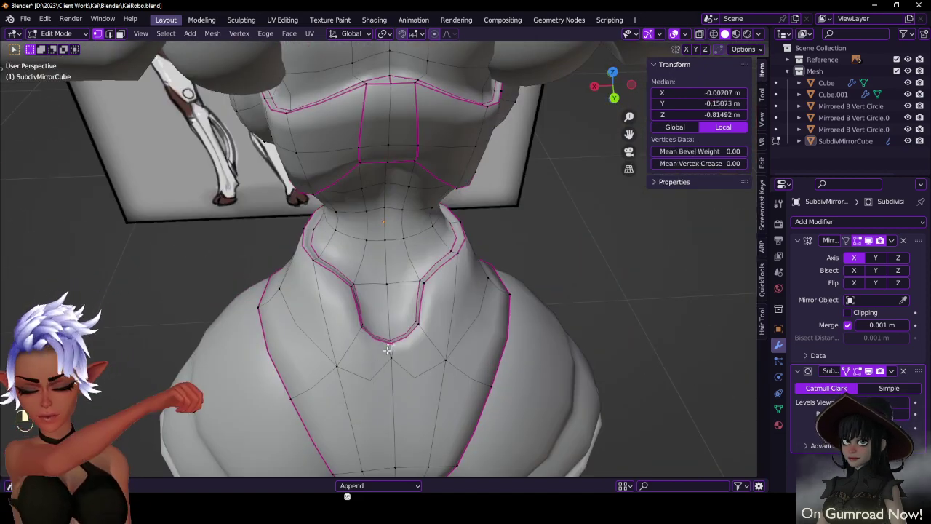
{"action": "key", "text": "s"}
{"action": "key", "text": "x"}
{"action": "key", "text": "0"}
{"action": "key", "text": "Return"}
{"action": "key", "text": "Tab"}
{"action": "scroll", "coordinate": [344, 279], "scroll_direction": "down", "scroll_amount": 3}
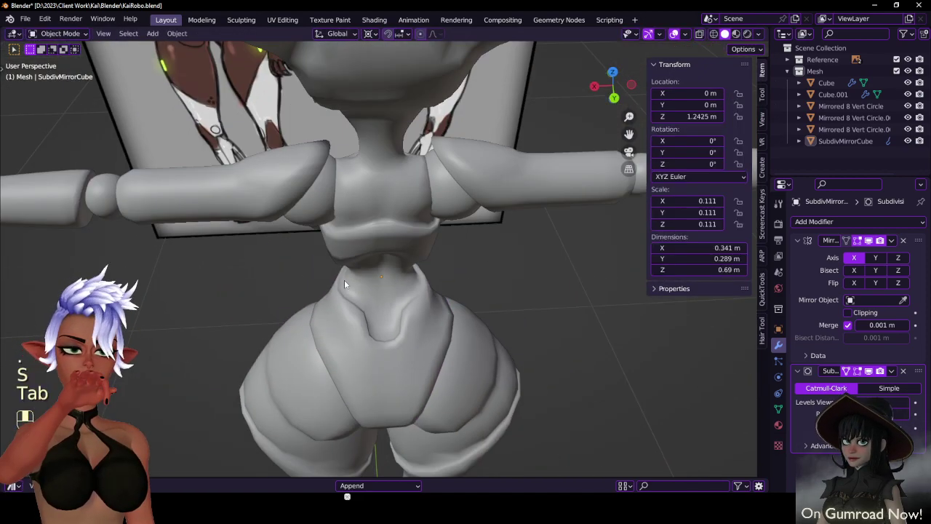
- Set the crease of the short edge crossing the front groove's side corner to 1.00 and move it about 0.023 m along X
{"action": "middle_click_drag", "start_coordinate": [344, 280], "coordinate": [415, 287]}
{"action": "scroll", "coordinate": [400, 306], "scroll_direction": "up", "scroll_amount": 4}
{"action": "key", "text": "Tab"}
{"action": "scroll", "coordinate": [437, 285], "scroll_direction": "up", "scroll_amount": 2}
{"action": "left_click", "coordinate": [109, 34]}
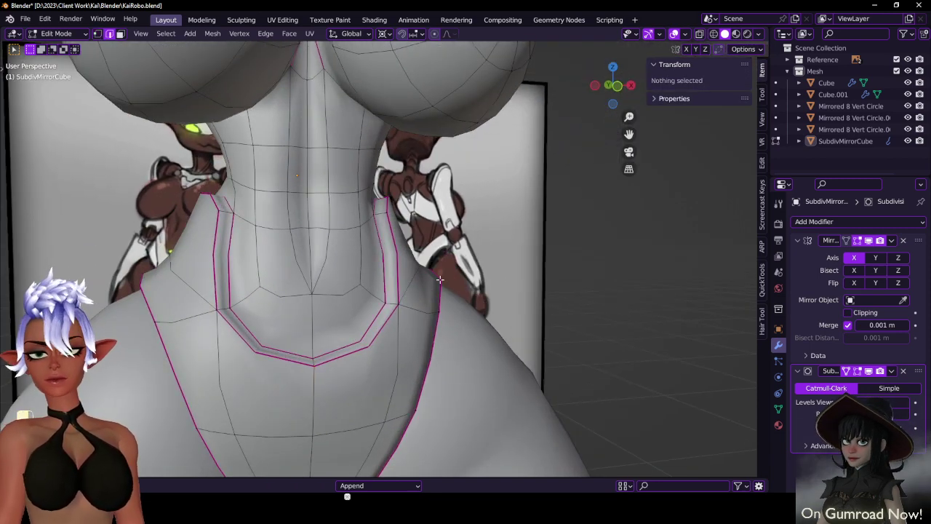
{"action": "left_click", "coordinate": [385, 307], "text": "alt"}
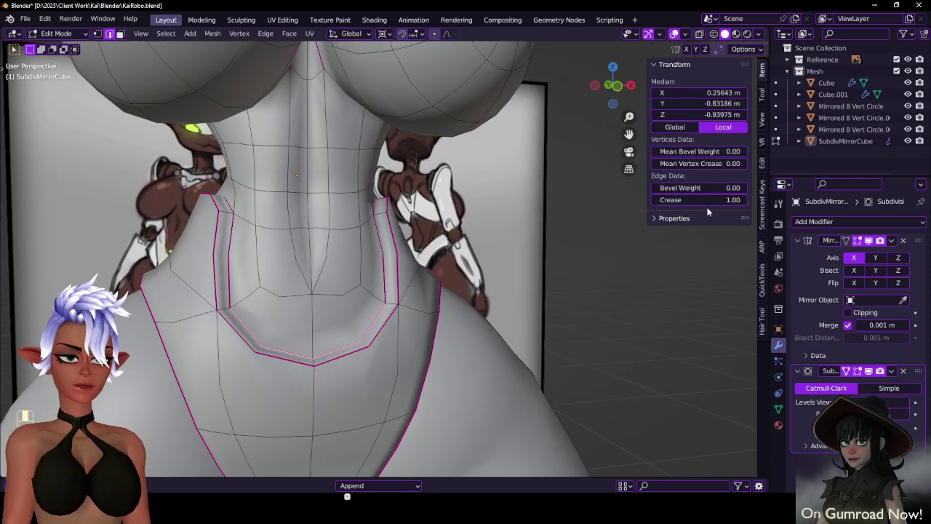
{"action": "left_click", "coordinate": [388, 304]}
{"action": "left_click_drag", "start_coordinate": [663, 198], "coordinate": [734, 198]}
{"action": "middle_click_drag", "start_coordinate": [337, 338], "coordinate": [375, 331], "text": "shift"}
{"action": "key", "text": "g"}
{"action": "left_click", "coordinate": [414, 309]}
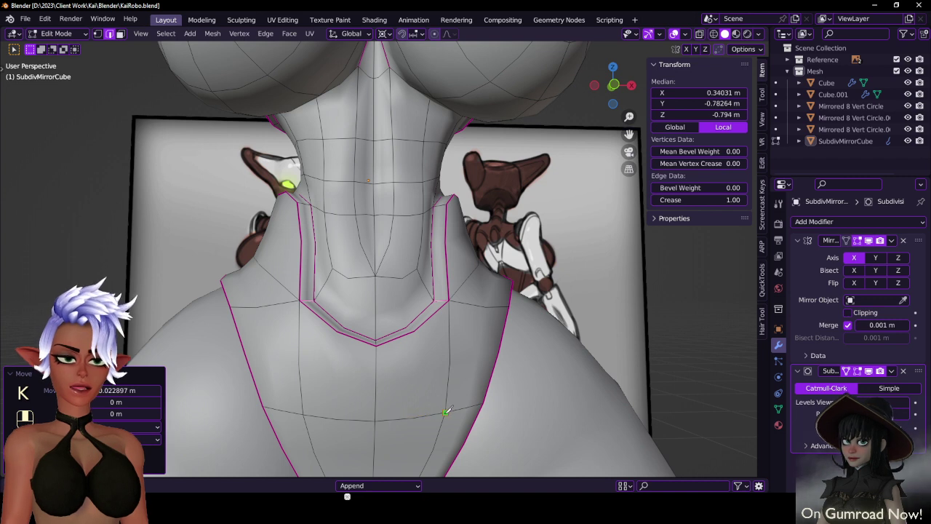
- Knife-cut an edge path from the lower belly up across the front groove to the edge line on the upper abdomen
{"action": "left_click", "coordinate": [413, 380]}
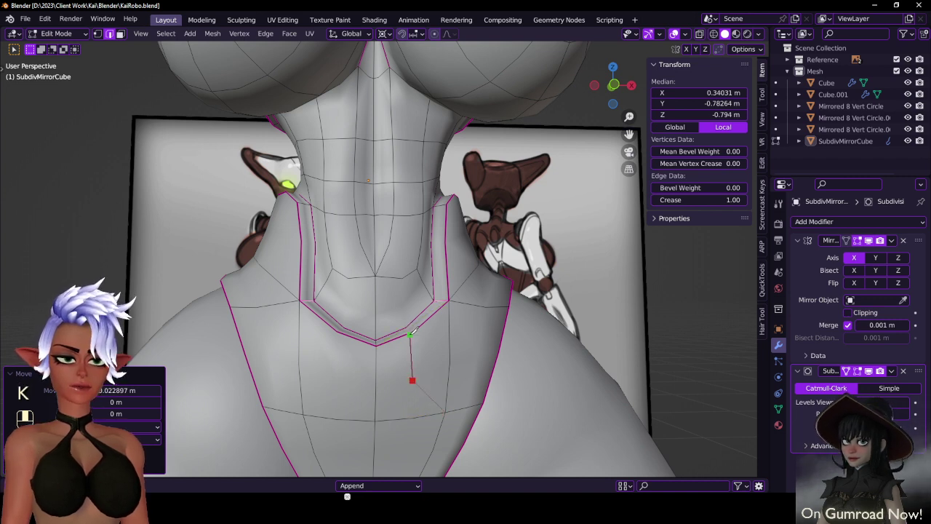
{"action": "left_click", "coordinate": [396, 272]}
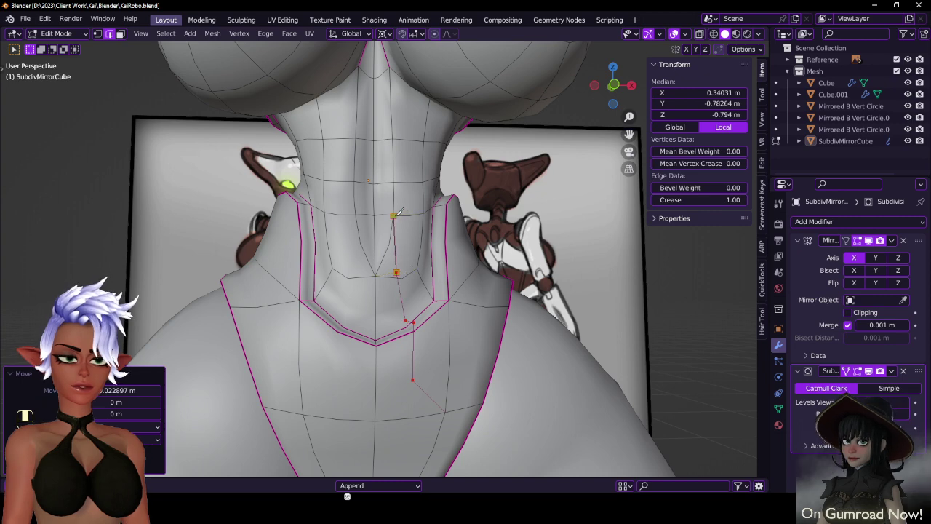
{"action": "key", "text": "Return"}
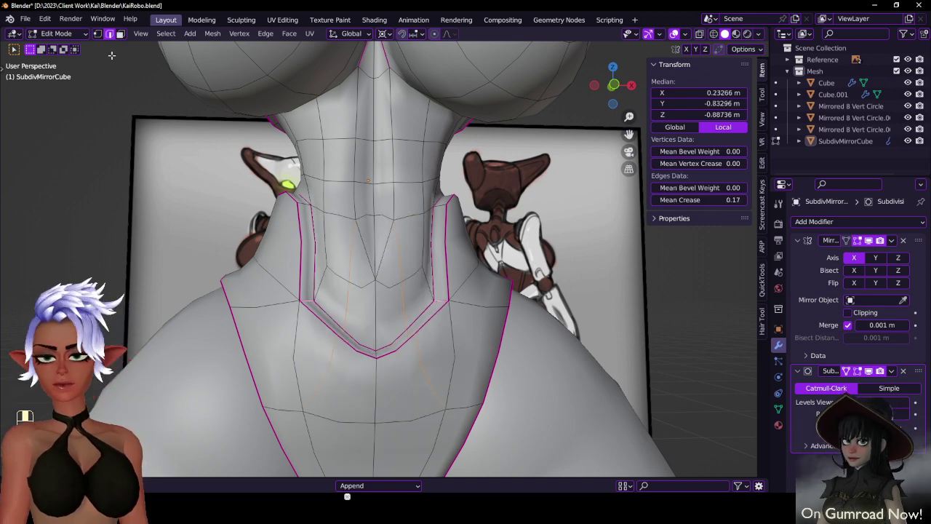
- Knife-cut across the belly below the groove to the centre line, and dissolve the diagonal edges converging above the groove
{"action": "left_click", "coordinate": [97, 33]}
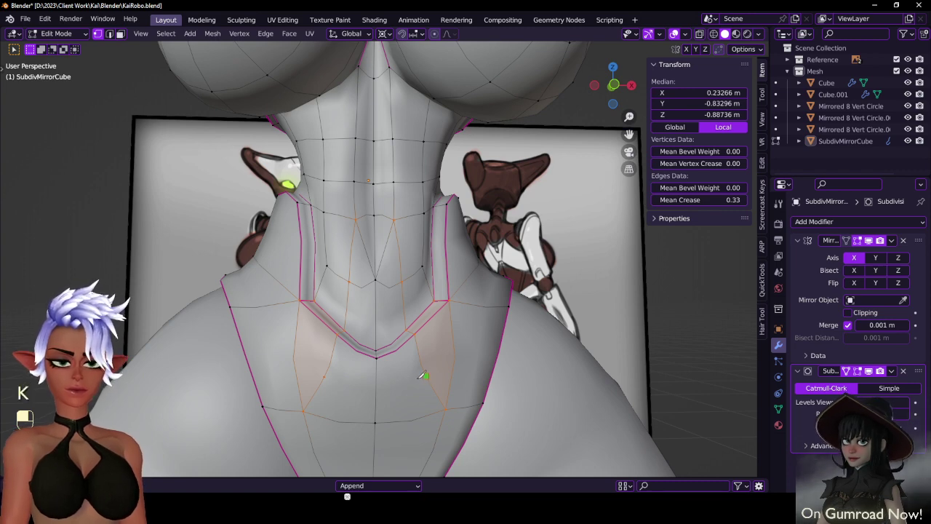
{"action": "left_click", "coordinate": [376, 390]}
{"action": "key", "text": "Return"}
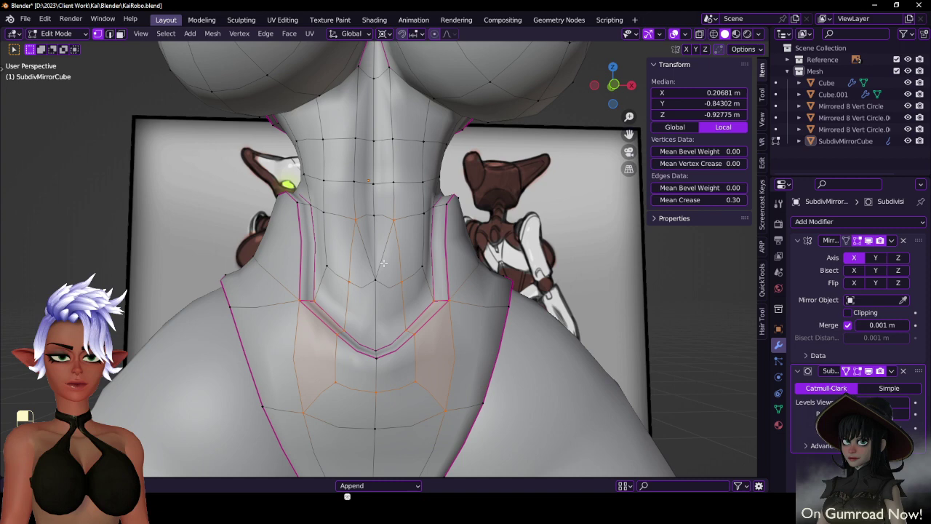
{"action": "key", "text": "x"}
{"action": "left_click", "coordinate": [425, 259]}
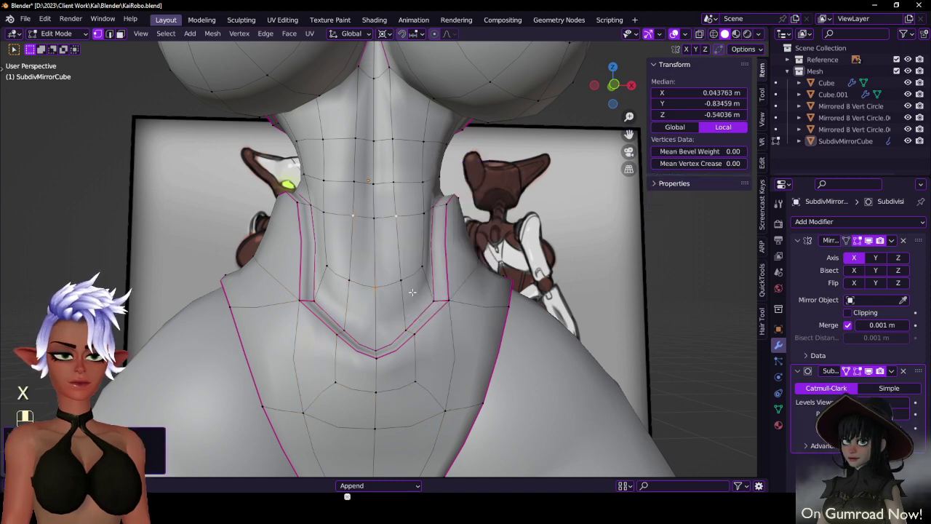
{"action": "middle_click_drag", "start_coordinate": [413, 293], "coordinate": [404, 316]}
- Set the crease of the short edge crossing the groove's side corner to 0.00
{"action": "left_click", "coordinate": [400, 327]}
{"action": "key", "text": "b"}
{"action": "left_click_drag", "start_coordinate": [398, 322], "coordinate": [421, 355]}
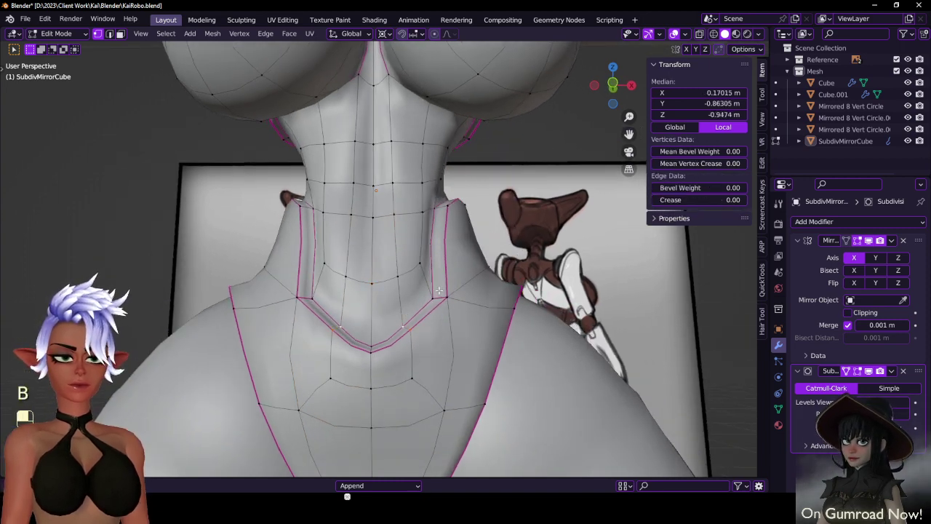
{"action": "left_click", "coordinate": [439, 293]}
{"action": "key", "text": "b"}
{"action": "left_click_drag", "start_coordinate": [428, 287], "coordinate": [455, 307]}
{"action": "left_click_drag", "start_coordinate": [720, 198], "coordinate": [633, 200]}
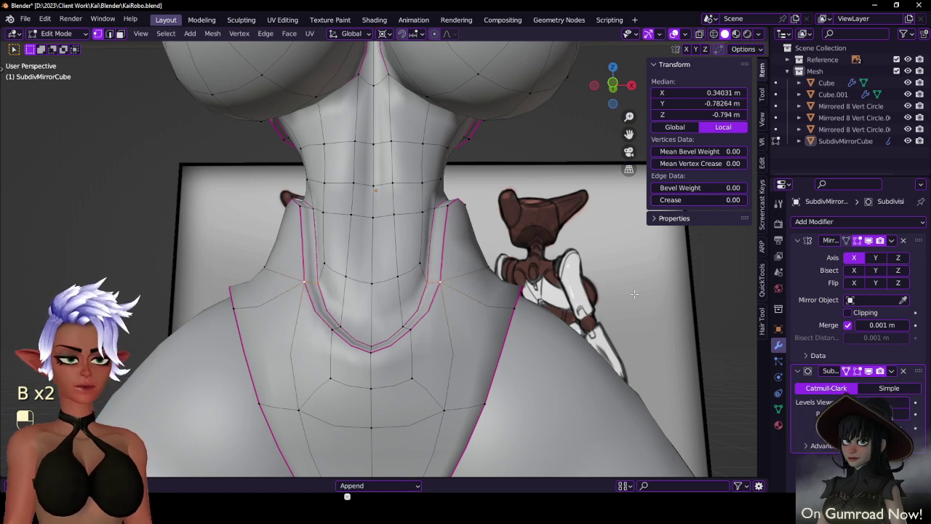
- Set the crease of the short edge crossing the groove near its bottom to 1.00 and move it down along Z
{"action": "left_click", "coordinate": [403, 326]}
{"action": "key", "text": "b"}
{"action": "left_click_drag", "start_coordinate": [398, 320], "coordinate": [421, 342]}
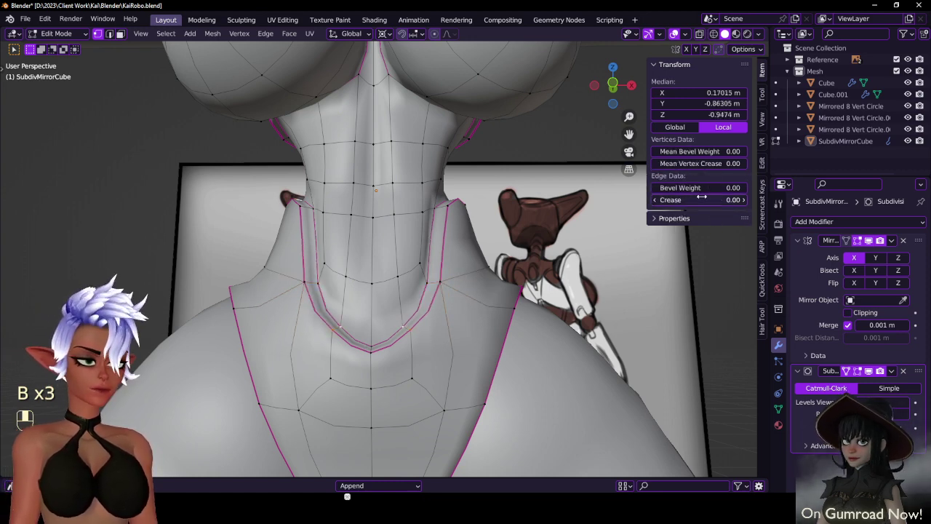
{"action": "left_click_drag", "start_coordinate": [703, 199], "coordinate": [772, 199]}
{"action": "key", "text": "g"}
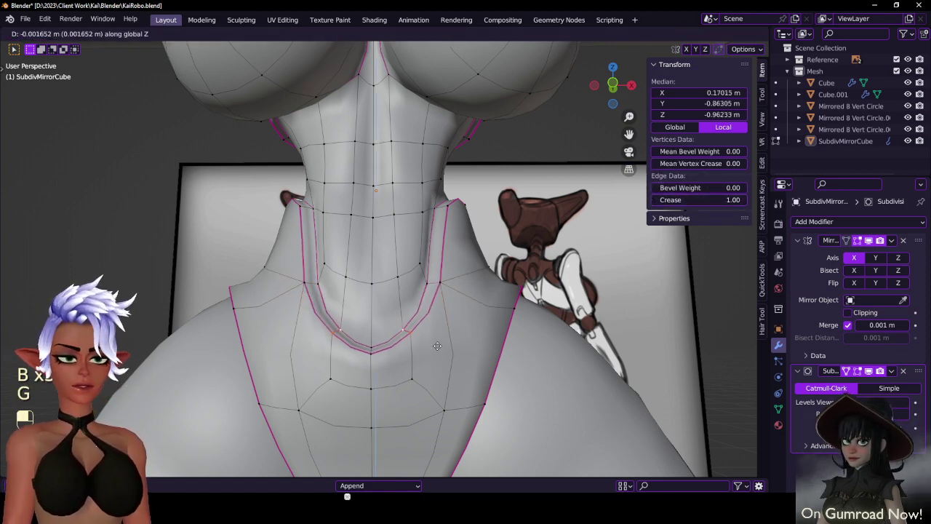
{"action": "left_click", "coordinate": [440, 374]}
- Reposition the short edge crossing the groove's side to smooth its curve, and check the shape in Object Mode
{"action": "left_click", "coordinate": [433, 281]}
{"action": "key", "text": "b"}
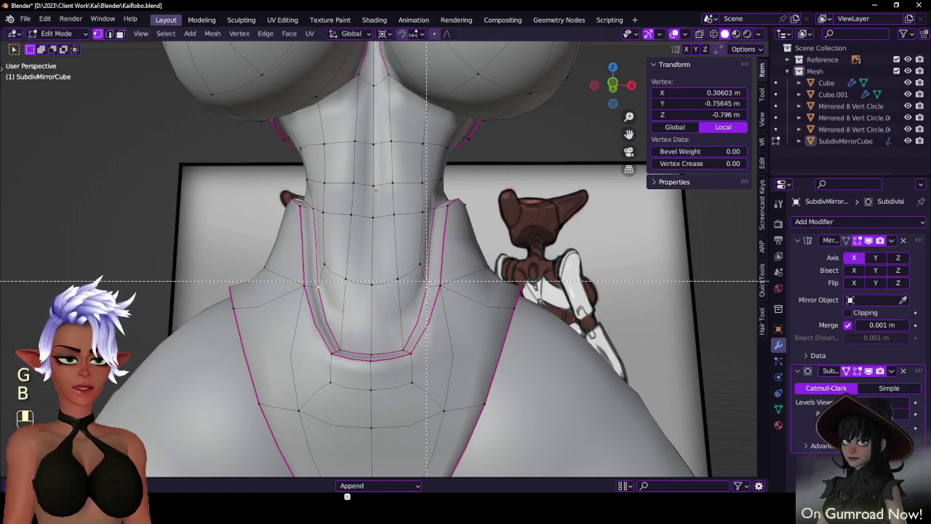
{"action": "left_click_drag", "start_coordinate": [435, 281], "coordinate": [452, 289]}
{"action": "middle_click_drag", "start_coordinate": [458, 289], "coordinate": [450, 364]}
{"action": "key", "text": "g"}
{"action": "left_click", "coordinate": [412, 315]}
{"action": "key", "text": "Tab"}
{"action": "scroll", "coordinate": [493, 276], "scroll_direction": "down", "scroll_amount": 2}
{"action": "scroll", "coordinate": [426, 318], "scroll_direction": "up", "scroll_amount": 2}
{"action": "key", "text": "Tab"}
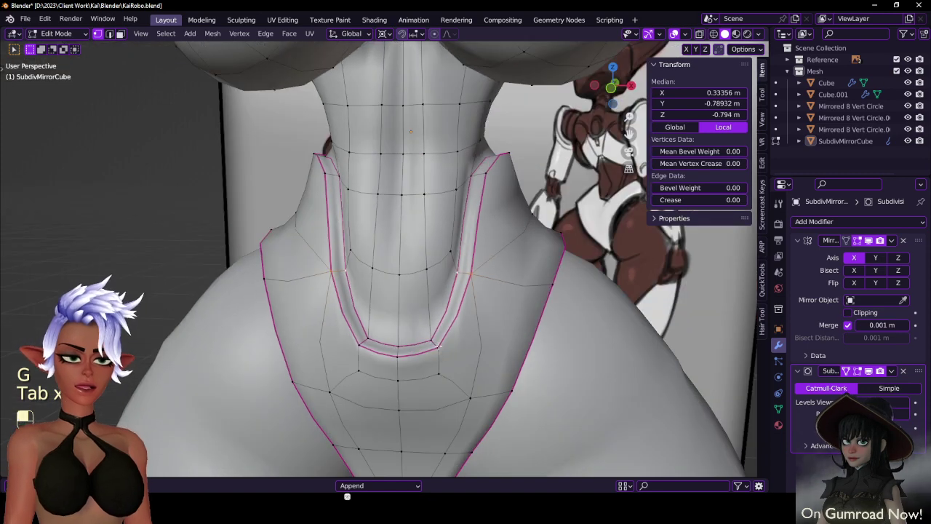
- Move the groove's lower corner vertices and the ones just below them inward toward the centre line
{"action": "left_click", "coordinate": [438, 347]}
{"action": "key", "text": "b"}
{"action": "left_click_drag", "start_coordinate": [423, 334], "coordinate": [449, 390]}
{"action": "key", "text": "g"}
{"action": "left_click", "coordinate": [443, 388]}
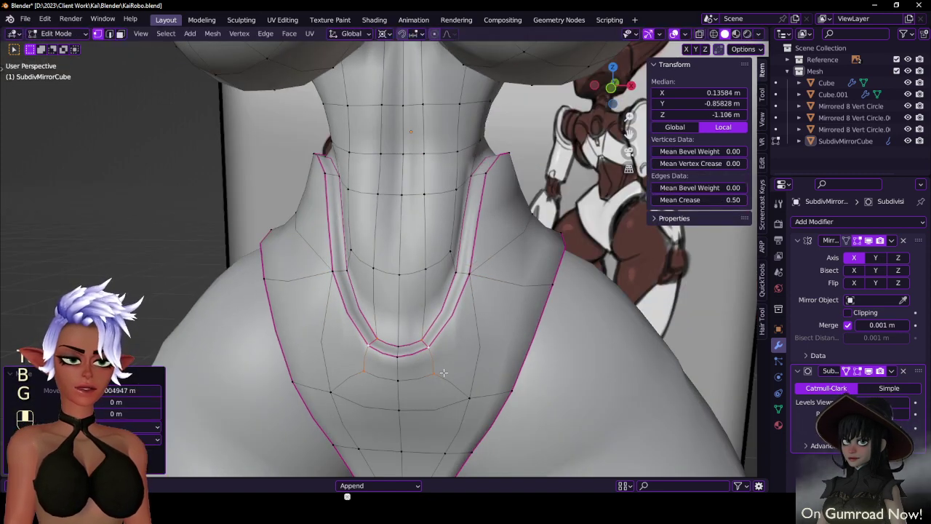
{"action": "left_click", "coordinate": [443, 378]}
{"action": "left_click", "coordinate": [439, 352], "text": "shift"}
{"action": "middle_click_drag", "start_coordinate": [439, 353], "coordinate": [427, 331]}
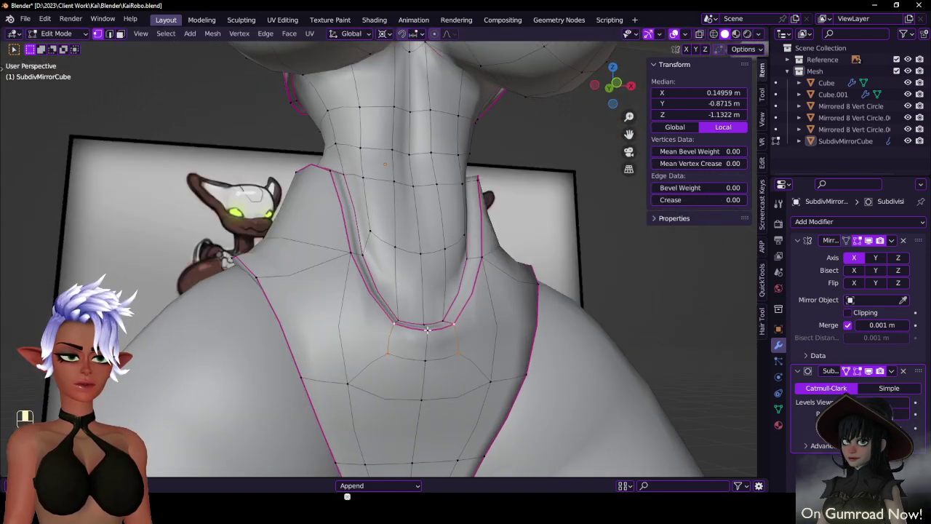
- Select the edges at the bottom of the front waist groove and set the pivot point to Active Element
{"action": "left_click", "coordinate": [428, 330]}
{"action": "key", "text": "b"}
{"action": "left_click_drag", "start_coordinate": [415, 312], "coordinate": [461, 334]}
{"action": "mouse_move", "coordinate": [461, 334]}
{"action": "middle_mouse_down"}
{"action": "mouse_move", "coordinate": [477, 348]}
{"action": "mouse_move", "coordinate": [454, 329]}
{"action": "middle_mouse_up"}
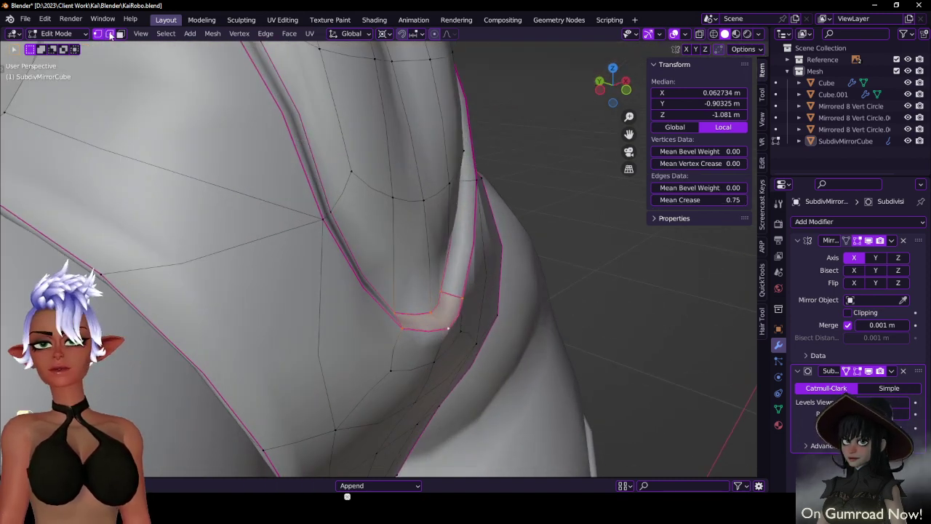
{"action": "left_click", "coordinate": [109, 33]}
{"action": "key", "text": "period"}
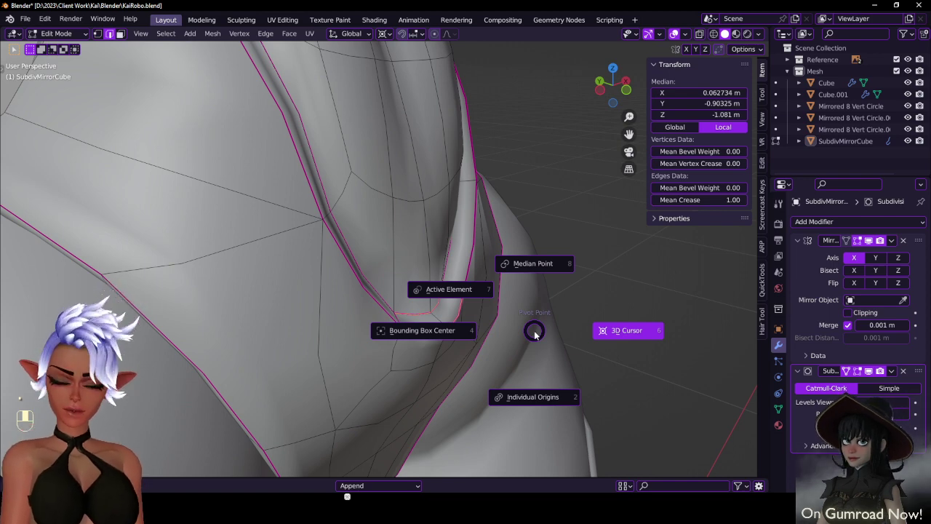
{"action": "left_click", "coordinate": [535, 332]}
{"action": "key", "text": "period"}
{"action": "left_click", "coordinate": [449, 291]}
- Scale the front groove's bottom edges along Y to about 0.257, shift them along Y, check in Object Mode and save
{"action": "middle_click_drag", "start_coordinate": [495, 320], "coordinate": [608, 347]}
{"action": "key", "text": "s"}
{"action": "key", "text": "y"}
{"action": "key", "text": "g"}
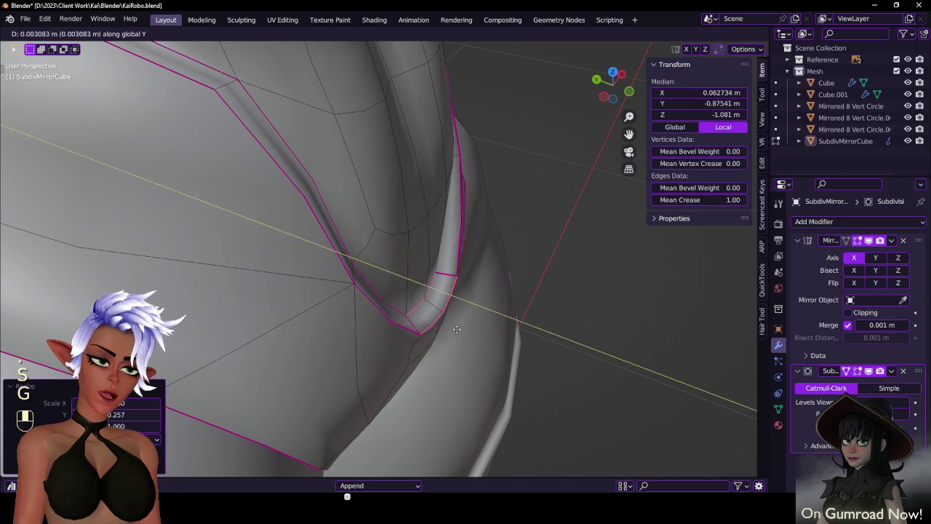
{"action": "left_click", "coordinate": [455, 326]}
{"action": "key", "text": "Tab"}
{"action": "scroll", "coordinate": [462, 313], "scroll_direction": "down", "scroll_amount": 6}
{"action": "middle_click_drag", "start_coordinate": [461, 313], "coordinate": [339, 299]}
{"action": "key", "text": "ctrl+s"}
- Edge-slide the upper short edge crossing the back groove by a factor of about 0.157
{"action": "scroll", "coordinate": [310, 299], "scroll_direction": "up", "scroll_amount": 2}
{"action": "scroll", "coordinate": [366, 283], "scroll_direction": "down", "scroll_amount": 4}
{"action": "scroll", "coordinate": [326, 265], "scroll_direction": "up", "scroll_amount": 3}
{"action": "key", "text": "Tab"}
{"action": "scroll", "coordinate": [327, 264], "scroll_direction": "up", "scroll_amount": 2}
{"action": "left_click", "coordinate": [314, 205]}
{"action": "key", "text": "g"}
{"action": "key", "text": "g"}
{"action": "left_click", "coordinate": [334, 228]}
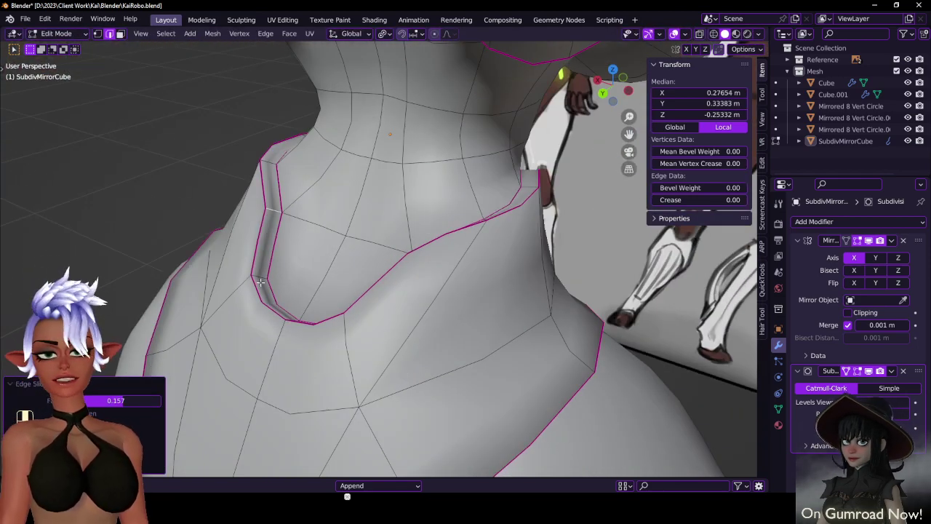
- Set the crease of the short edge at the back groove's lower corner to 1.00, edge-slide it, and save the file
{"action": "left_click", "coordinate": [261, 282]}
{"action": "left_click_drag", "start_coordinate": [683, 199], "coordinate": [738, 199]}
{"action": "middle_click_drag", "start_coordinate": [398, 331], "coordinate": [466, 239]}
{"action": "key", "text": "g"}
{"action": "key", "text": "g"}
{"action": "left_click", "coordinate": [486, 336]}
{"action": "key", "text": "Tab"}
{"action": "scroll", "coordinate": [493, 229], "scroll_direction": "down", "scroll_amount": 5}
{"action": "scroll", "coordinate": [469, 237], "scroll_direction": "down", "scroll_amount": 2}
{"action": "key", "text": "ctrl+s"}
- Move the edge on the front border of the chest's side panel, behind the breast, along Z and along Y
{"action": "scroll", "coordinate": [454, 232], "scroll_direction": "up", "scroll_amount": 3}
{"action": "scroll", "coordinate": [441, 233], "scroll_direction": "up", "scroll_amount": 2}
{"action": "middle_click_drag", "start_coordinate": [419, 190], "coordinate": [444, 313], "text": "shift"}
{"action": "left_click", "coordinate": [421, 237]}
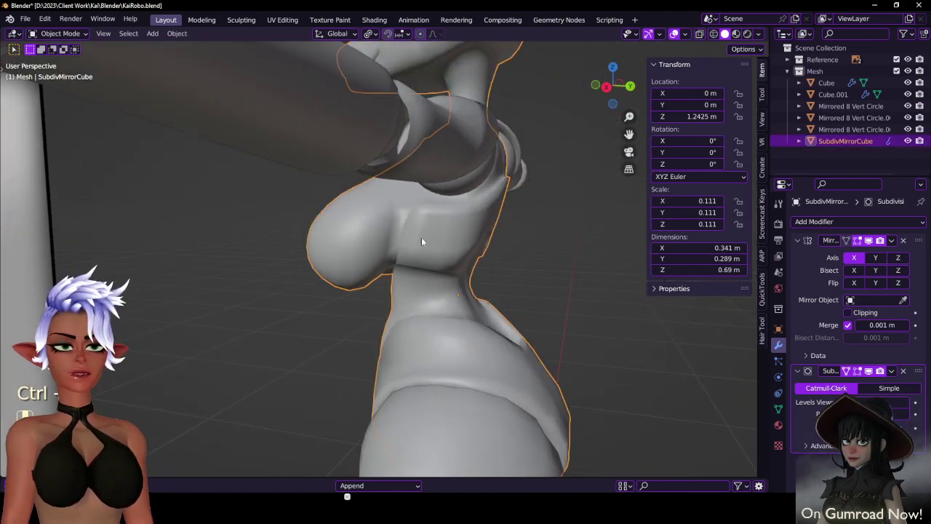
{"action": "key", "text": "Tab"}
{"action": "scroll", "coordinate": [419, 242], "scroll_direction": "up", "scroll_amount": 5}
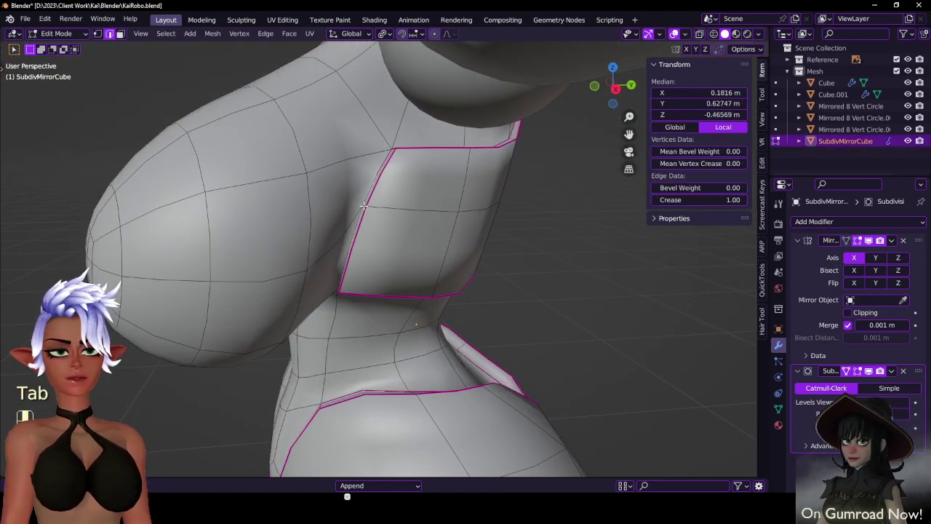
{"action": "left_click", "coordinate": [364, 206]}
{"action": "middle_click_drag", "start_coordinate": [373, 269], "coordinate": [389, 248]}
{"action": "key", "text": "g"}
{"action": "key", "text": "z"}
{"action": "left_click", "coordinate": [383, 291]}
{"action": "middle_click_drag", "start_coordinate": [383, 291], "coordinate": [315, 260]}
{"action": "key", "text": "g"}
{"action": "key", "text": "y"}
{"action": "left_click", "coordinate": [388, 269]}
- Reposition the adjoining border edge of the chest's side panel freely and return to Object Mode
{"action": "scroll", "coordinate": [389, 269], "scroll_direction": "down", "scroll_amount": 4}
{"action": "scroll", "coordinate": [388, 276], "scroll_direction": "up", "scroll_amount": 4}
{"action": "left_click", "coordinate": [281, 277]}
{"action": "left_click", "coordinate": [290, 269]}
{"action": "key", "text": "g"}
{"action": "left_click", "coordinate": [314, 260]}
{"action": "key", "text": "Tab"}
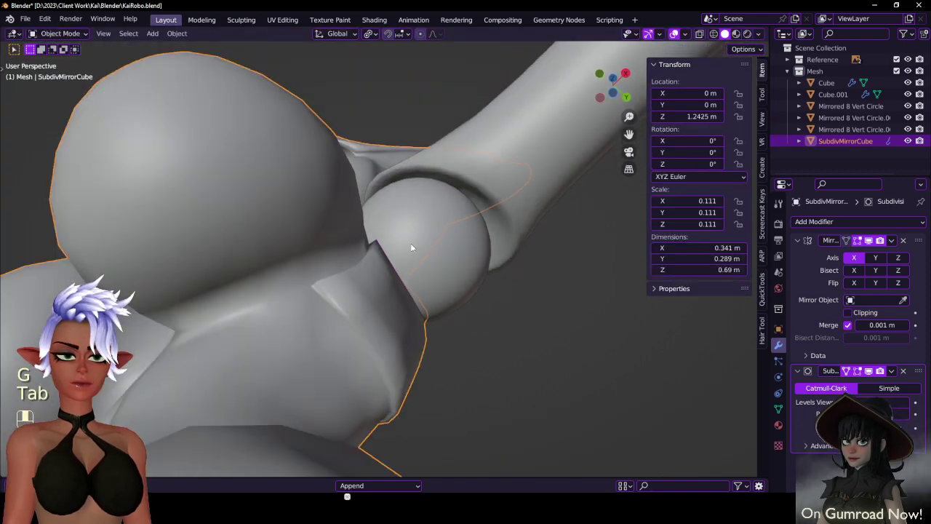
- Check the whole body against the reference from several angles and save the file
{"action": "middle_click_drag", "start_coordinate": [410, 244], "coordinate": [386, 261]}
{"action": "scroll", "coordinate": [316, 282], "scroll_direction": "down", "scroll_amount": 4}
{"action": "scroll", "coordinate": [402, 308], "scroll_direction": "down", "scroll_amount": 6}
{"action": "left_click", "coordinate": [511, 279]}
{"action": "middle_click_drag", "start_coordinate": [438, 273], "coordinate": [489, 269]}
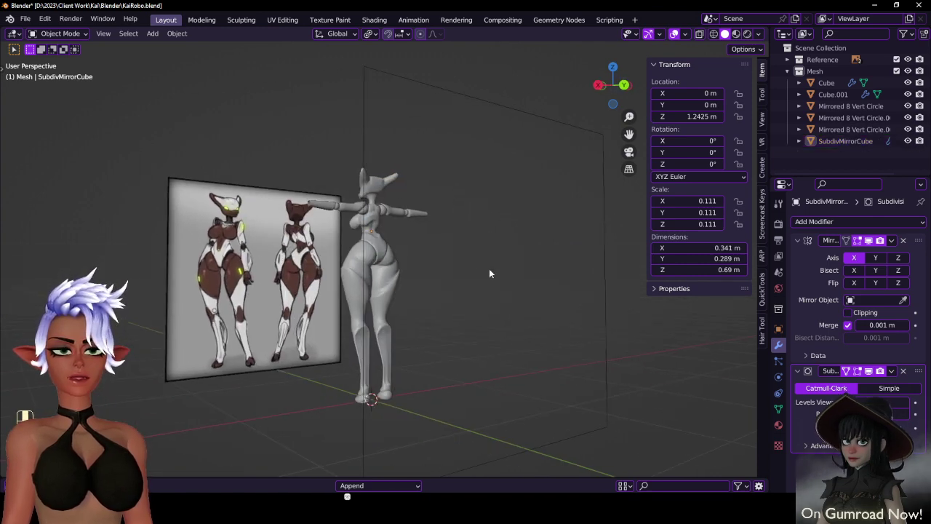
{"action": "key", "text": "ctrl+s"}
{"action": "middle_click_drag", "start_coordinate": [341, 277], "coordinate": [452, 280]}
{"action": "scroll", "coordinate": [450, 281], "scroll_direction": "up", "scroll_amount": 3}
{"action": "middle_click_drag", "start_coordinate": [346, 256], "coordinate": [374, 262]}
{"action": "middle_click_drag", "start_coordinate": [412, 323], "coordinate": [431, 310], "text": "shift"}
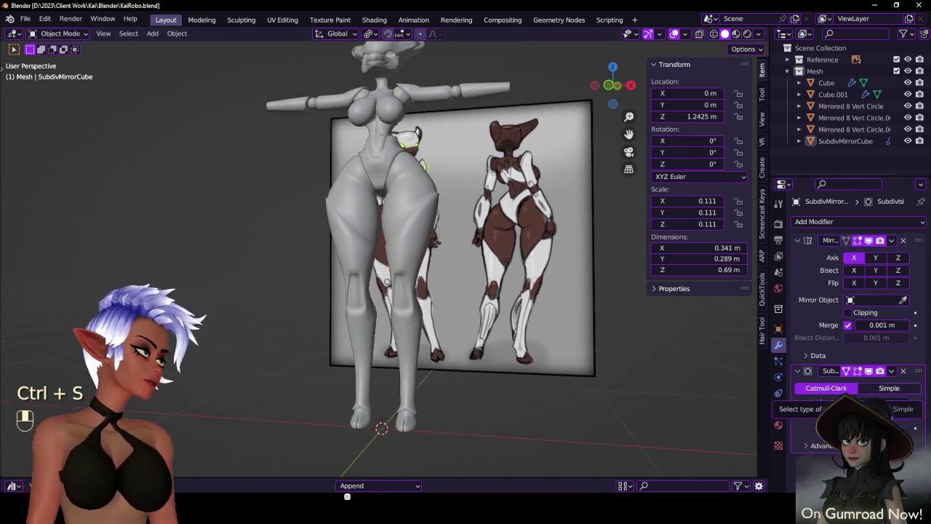
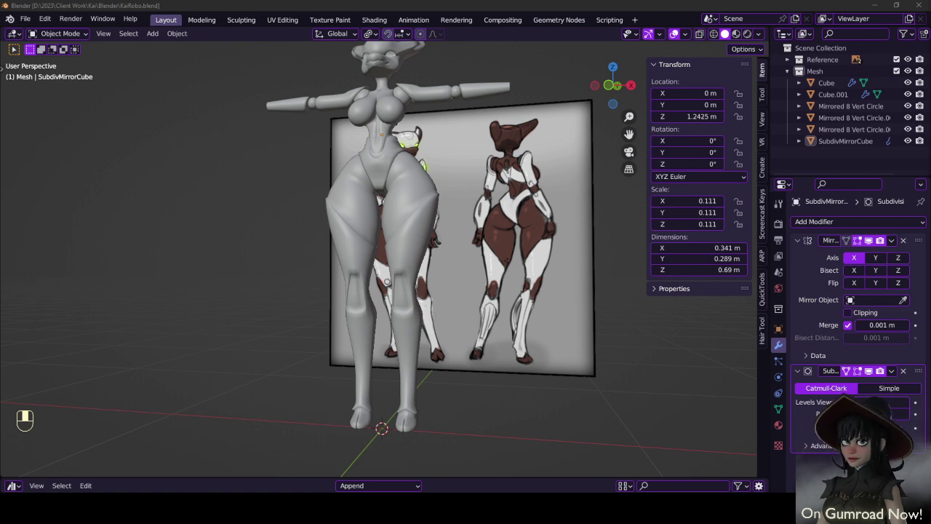
{"action": "key", "text": "alt+Tab"}
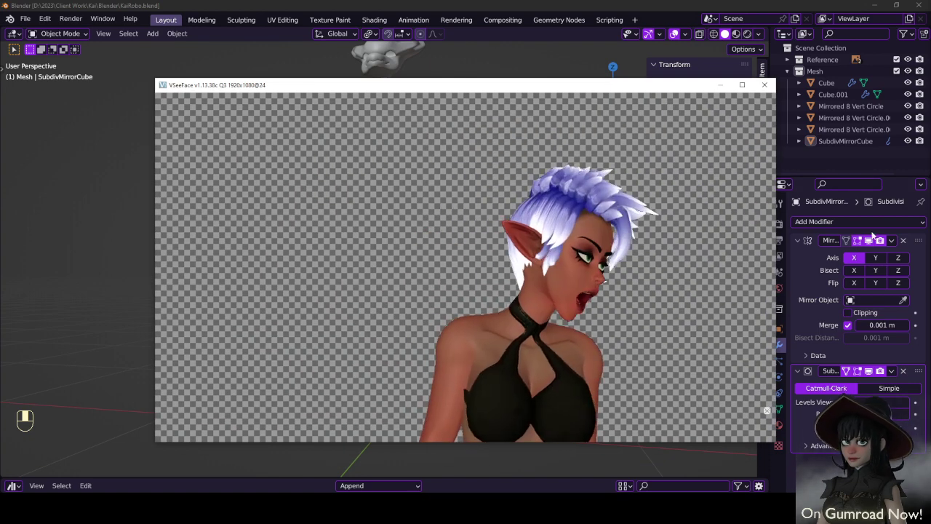
{"action": "key", "text": "alt+Tab"}
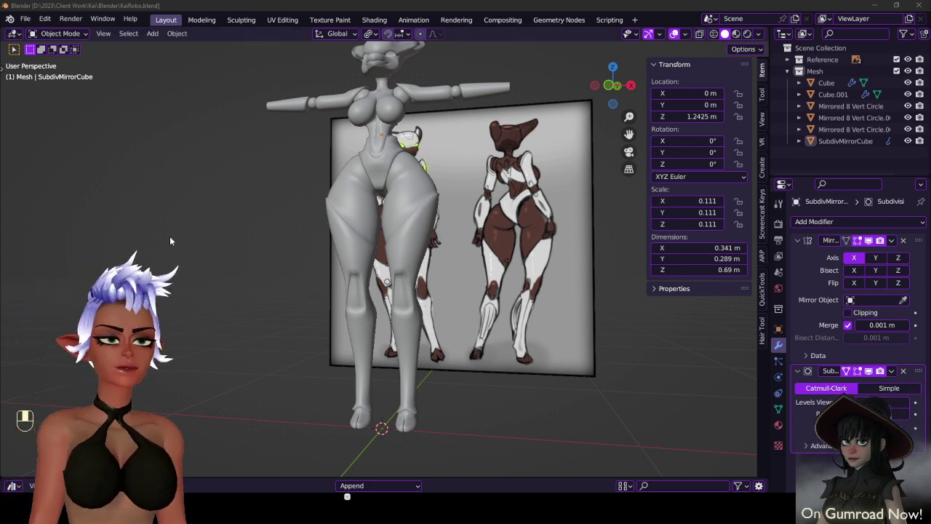
{"action": "left_click", "coordinate": [198, 236]}
{"action": "key", "text": "r"}
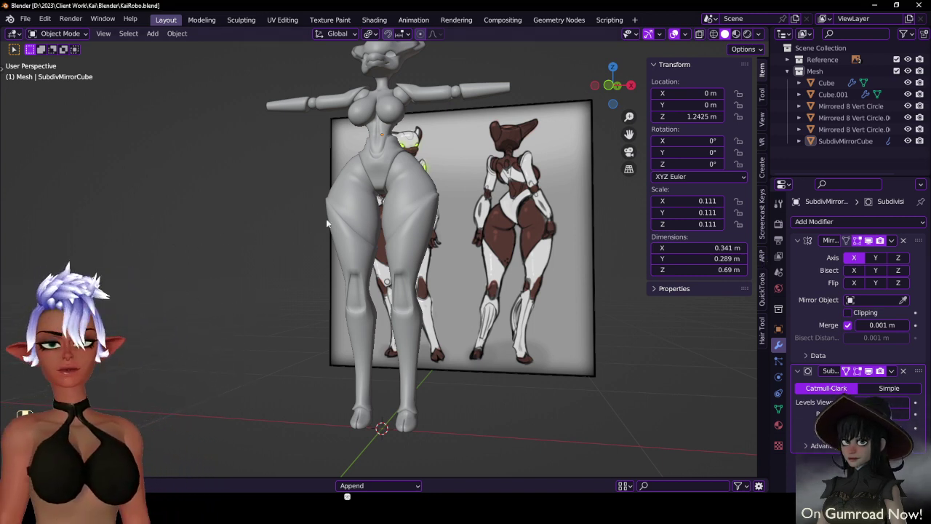
- Switch the torso mesh to Edit Mode to work on the crotch panel
{"action": "middle_click_drag", "start_coordinate": [326, 218], "coordinate": [416, 241]}
{"action": "middle_click_drag", "start_coordinate": [432, 198], "coordinate": [322, 208]}
{"action": "scroll", "coordinate": [308, 241], "scroll_direction": "up", "scroll_amount": 3}
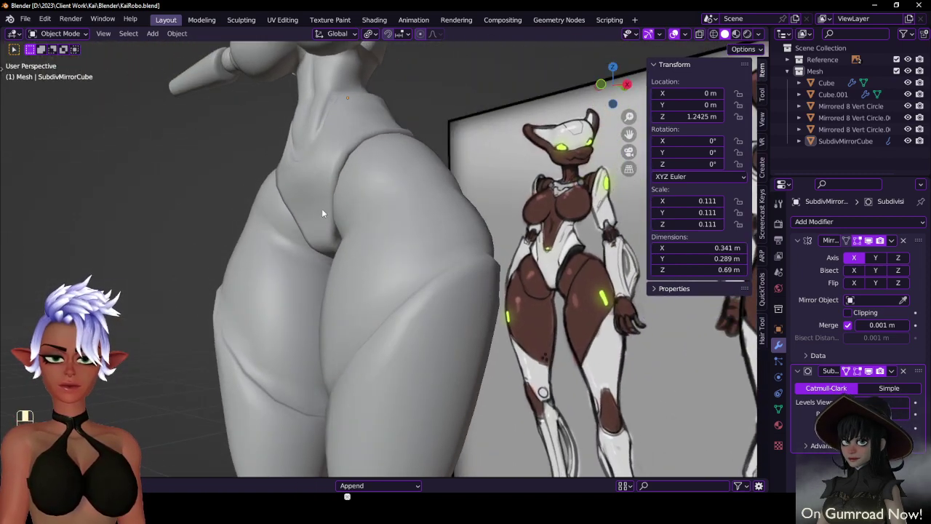
{"action": "left_click", "coordinate": [359, 185]}
{"action": "scroll", "coordinate": [349, 200], "scroll_direction": "up", "scroll_amount": 4}
{"action": "key", "text": "Tab"}
{"action": "scroll", "coordinate": [296, 222], "scroll_direction": "up", "scroll_amount": 2}
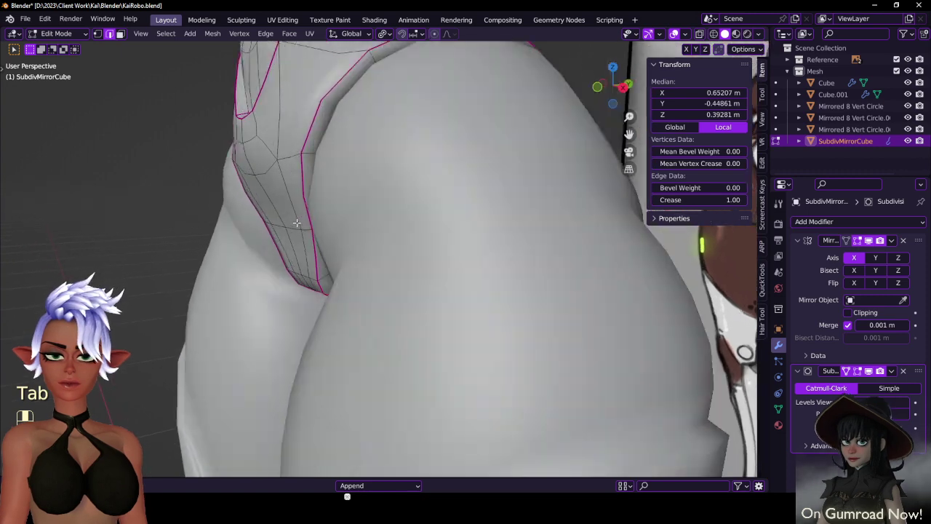
- Try to move the crotch panel's lower edges along Y
{"action": "key", "text": "g"}
{"action": "middle_click_drag", "start_coordinate": [297, 230], "coordinate": [373, 270]}
{"action": "key", "text": "y"}
{"action": "left_click", "coordinate": [306, 240]}
{"action": "key", "text": "ctrl+z"}
- Move the crotch panel's bottom edges along Z, and shift its lower edge rows about 0.0115 m along Y
{"action": "key", "text": "g"}
{"action": "key", "text": "z"}
{"action": "left_click", "coordinate": [393, 310]}
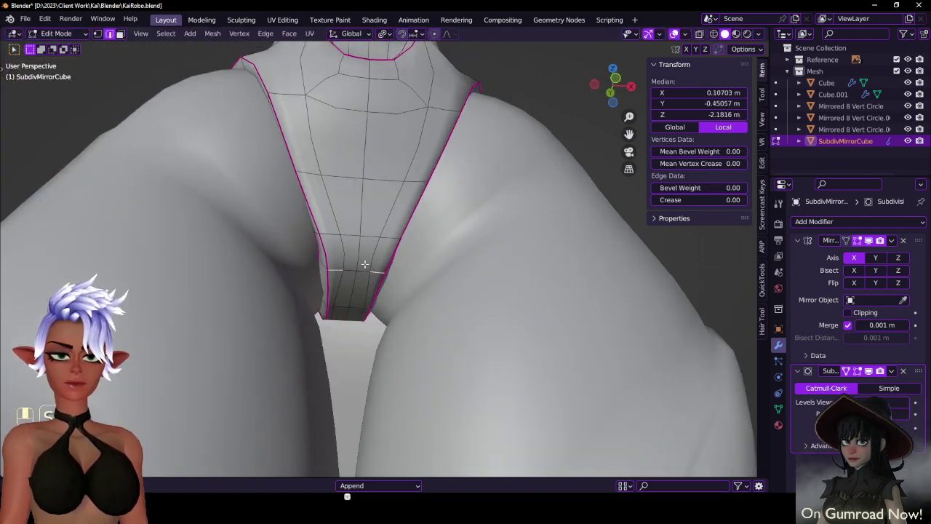
{"action": "left_click", "coordinate": [369, 236], "text": "alt+shift"}
{"action": "middle_click_drag", "start_coordinate": [369, 236], "coordinate": [345, 247]}
{"action": "key", "text": "g"}
{"action": "key", "text": "y"}
{"action": "left_click", "coordinate": [371, 257]}
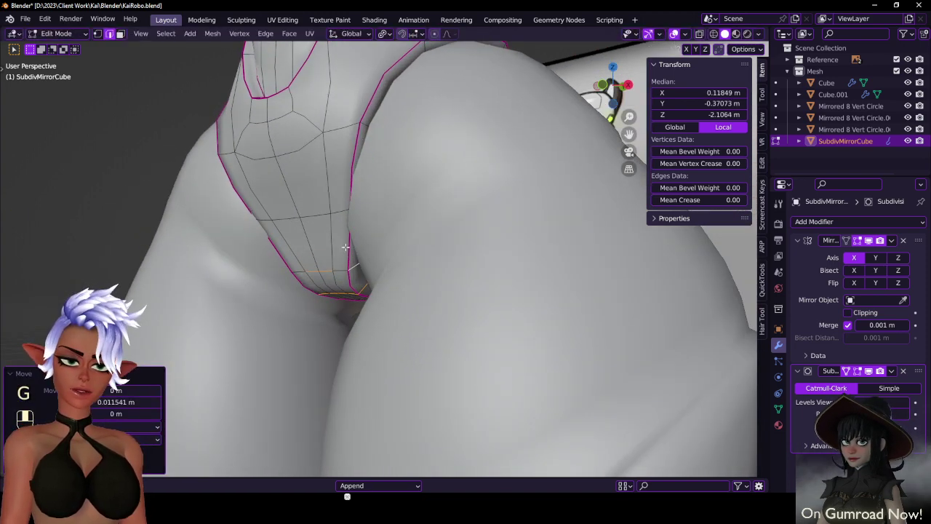
- Pull the edge row across the middle of the crotch panel forward along Y, check the shape in Object Mode and save
{"action": "key", "text": "g"}
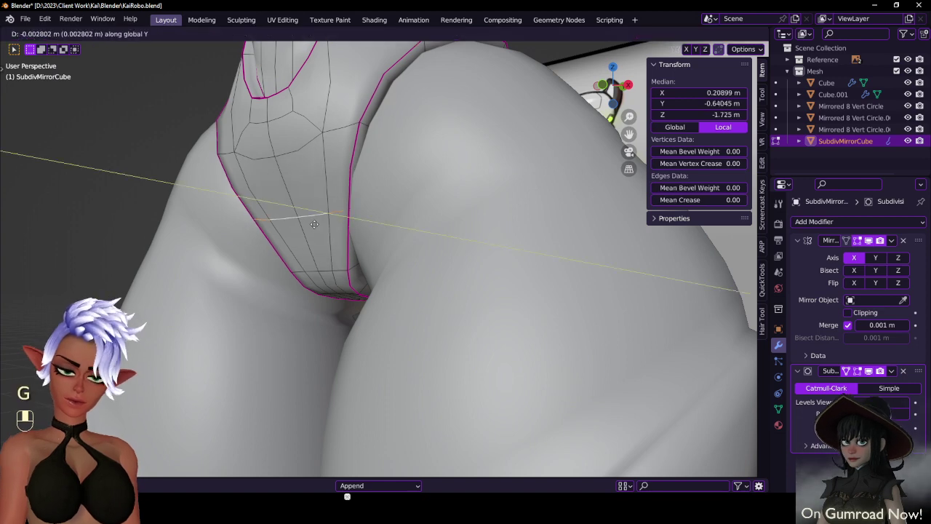
{"action": "left_click", "coordinate": [327, 231]}
{"action": "key", "text": "Tab"}
{"action": "scroll", "coordinate": [329, 231], "scroll_direction": "down", "scroll_amount": 4}
{"action": "middle_click_drag", "start_coordinate": [329, 230], "coordinate": [447, 301]}
{"action": "scroll", "coordinate": [305, 232], "scroll_direction": "down", "scroll_amount": 3}
{"action": "scroll", "coordinate": [346, 246], "scroll_direction": "down", "scroll_amount": 4}
{"action": "scroll", "coordinate": [498, 299], "scroll_direction": "up", "scroll_amount": 3}
{"action": "left_click", "coordinate": [498, 298]}
{"action": "key", "text": "ctrl+s"}
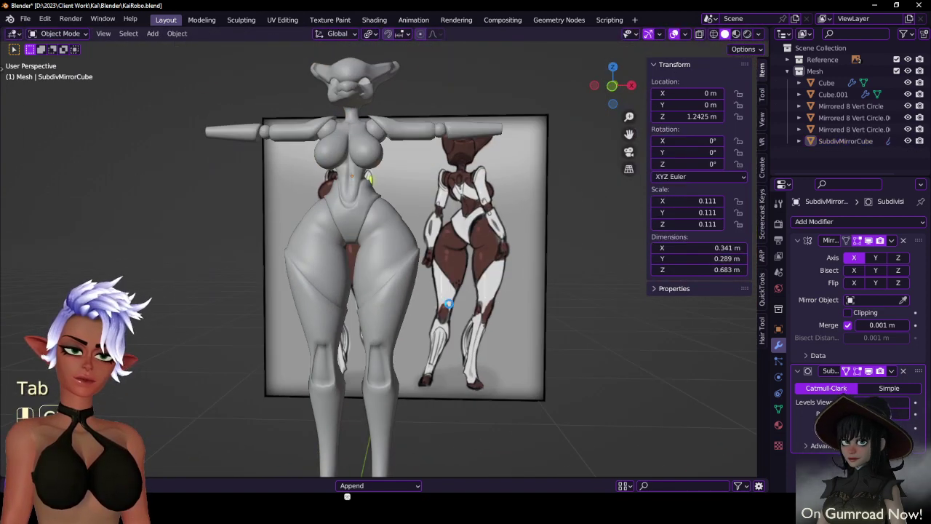
- Move the edge at the base of the large ear on the side of the head in Edit Mode
{"action": "middle_click_drag", "start_coordinate": [387, 274], "coordinate": [414, 281]}
{"action": "key", "text": "ctrl+s"}
{"action": "middle_click_drag", "start_coordinate": [357, 231], "coordinate": [304, 263], "text": "shift"}
{"action": "scroll", "coordinate": [404, 268], "scroll_direction": "up", "scroll_amount": 5}
{"action": "left_click", "coordinate": [414, 258]}
{"action": "key", "text": "Tab"}
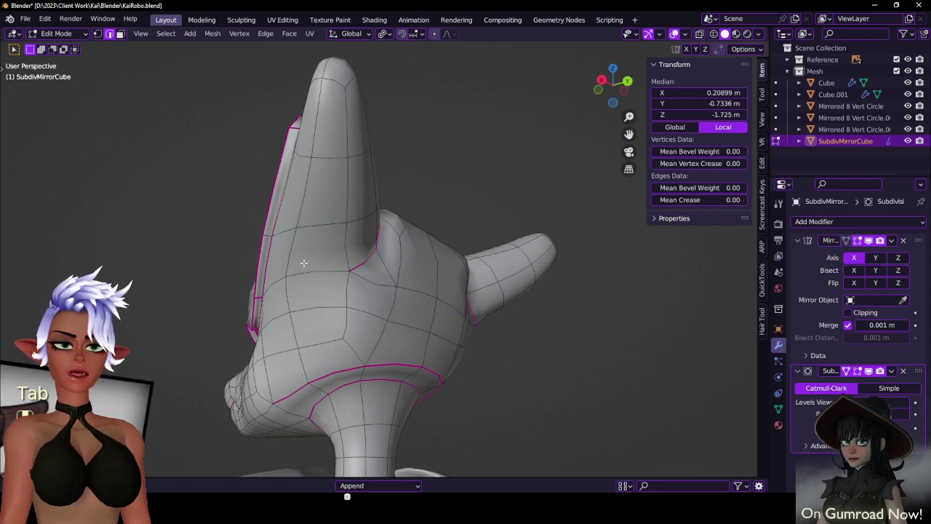
{"action": "middle_click_drag", "start_coordinate": [290, 296], "coordinate": [324, 320]}
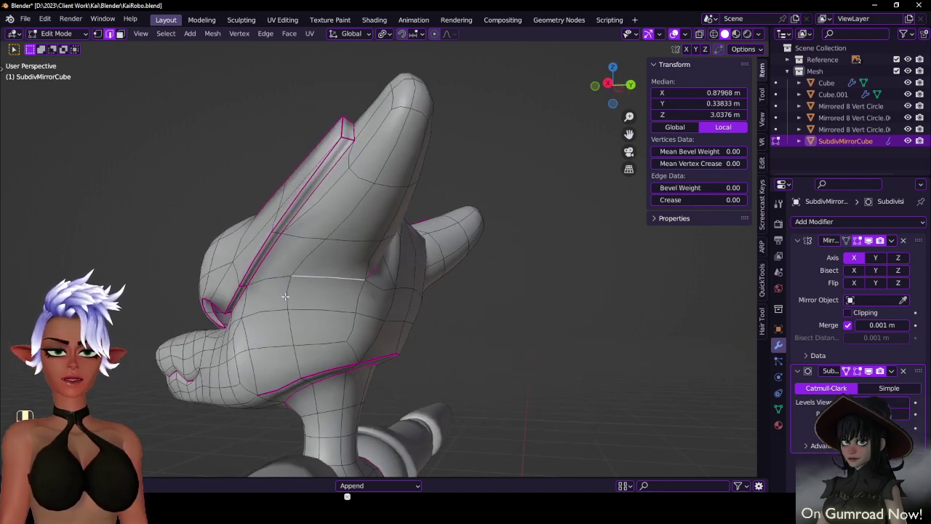
{"action": "key", "text": "g"}
{"action": "middle_click_drag", "start_coordinate": [285, 297], "coordinate": [339, 154]}
{"action": "key", "text": "g"}
{"action": "left_click", "coordinate": [328, 295]}
- Refine the side of the head around the ear with further small moves and rotations of the selected edges
{"action": "key", "text": "g"}
{"action": "left_click", "coordinate": [475, 307]}
{"action": "key", "text": "r"}
{"action": "left_click", "coordinate": [506, 293]}
{"action": "key", "text": "r"}
{"action": "left_click", "coordinate": [509, 285]}
{"action": "key", "text": "g"}
{"action": "left_click", "coordinate": [515, 296]}
{"action": "key", "text": "g"}
{"action": "left_click", "coordinate": [509, 289]}
- Check the head and the full body in Object Mode against the reference and save the file
{"action": "key", "text": "Tab"}
{"action": "scroll", "coordinate": [415, 250], "scroll_direction": "down", "scroll_amount": 4}
{"action": "key", "text": "ctrl+s"}
{"action": "scroll", "coordinate": [477, 263], "scroll_direction": "down", "scroll_amount": 5}
{"action": "key", "text": "ctrl+s"}
{"action": "middle_click_drag", "start_coordinate": [339, 197], "coordinate": [236, 73], "text": "shift"}
{"action": "left_click", "coordinate": [129, 229]}
{"action": "scroll", "coordinate": [129, 229], "scroll_direction": "down", "scroll_amount": 3}
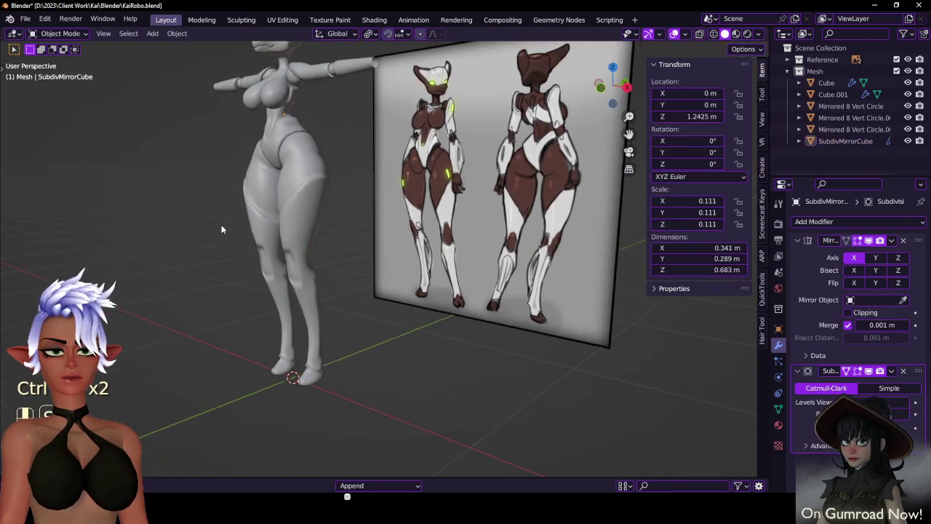
{"action": "key", "text": "ctrl+s"}
{"action": "middle_click_drag", "start_coordinate": [222, 229], "coordinate": [443, 238]}
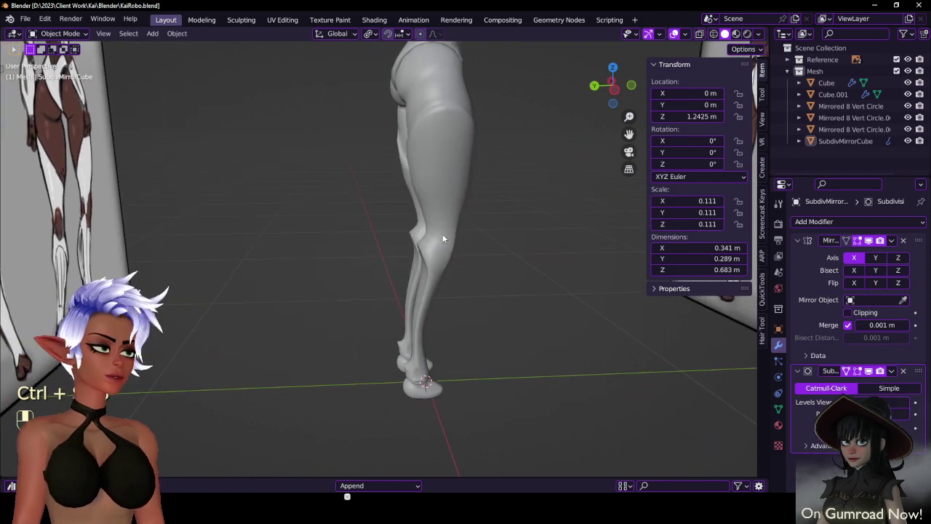
- Select the legs mesh and examine the body's silhouette from the side and the back against the reference
{"action": "left_click", "coordinate": [419, 261]}
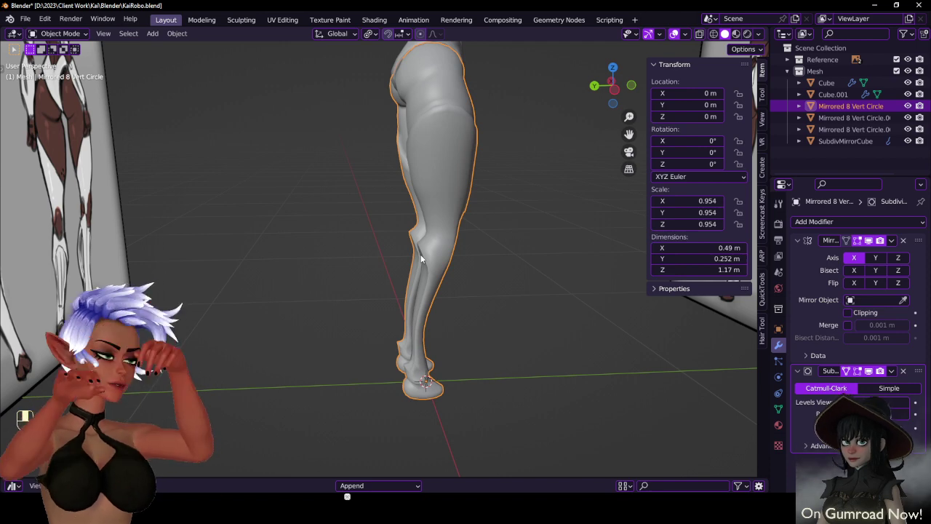
{"action": "middle_click_drag", "start_coordinate": [377, 250], "coordinate": [400, 304]}
{"action": "key", "text": "KP_3"}
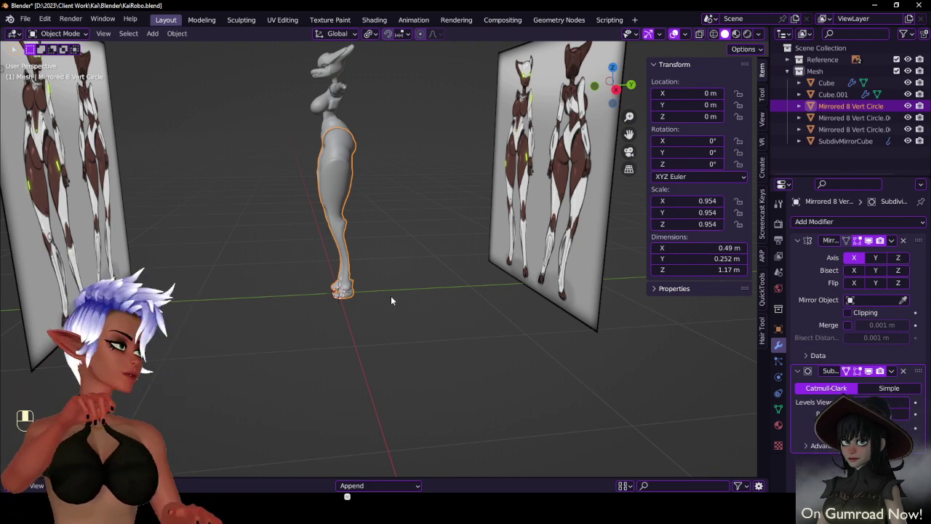
{"action": "scroll", "coordinate": [391, 295], "scroll_direction": "down", "scroll_amount": 2}
{"action": "scroll", "coordinate": [394, 293], "scroll_direction": "up", "scroll_amount": 4}
{"action": "middle_click_drag", "start_coordinate": [395, 293], "coordinate": [376, 294]}
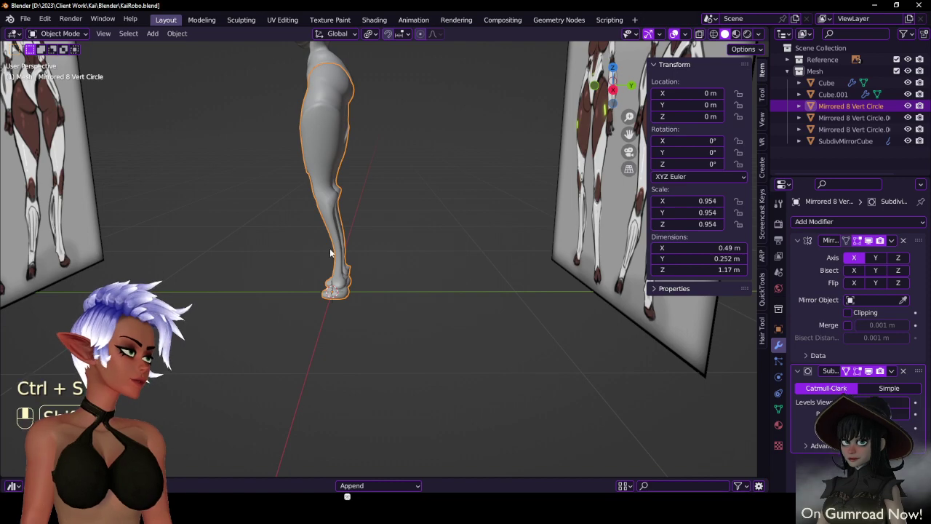
{"action": "middle_click_drag", "start_coordinate": [330, 254], "coordinate": [414, 305], "text": "shift"}
{"action": "scroll", "coordinate": [414, 271], "scroll_direction": "up", "scroll_amount": 2}
{"action": "middle_click_drag", "start_coordinate": [416, 264], "coordinate": [361, 320]}
{"action": "scroll", "coordinate": [408, 259], "scroll_direction": "down", "scroll_amount": 1}
{"action": "scroll", "coordinate": [446, 248], "scroll_direction": "up", "scroll_amount": 1}
{"action": "middle_click_drag", "start_coordinate": [446, 249], "coordinate": [385, 265]}
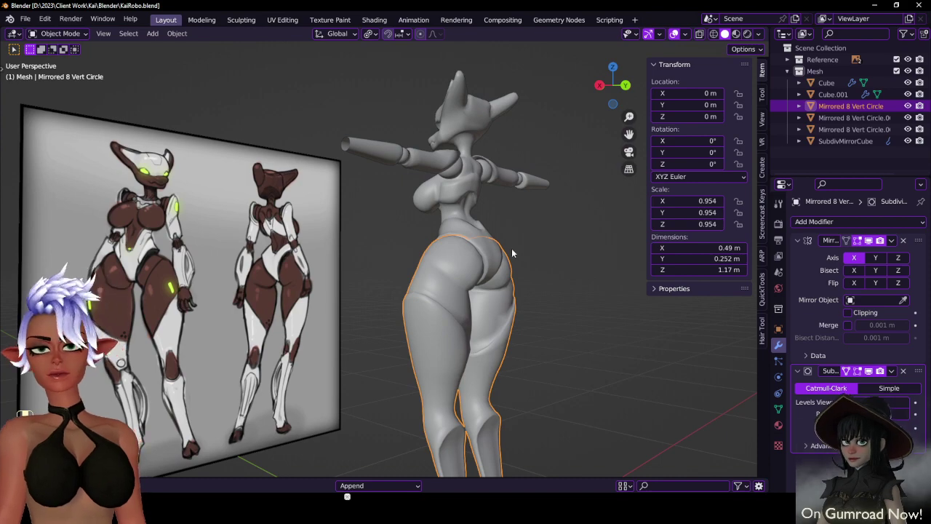
- In the torso mesh, move the edges at the back groove's lower end about -0.0107 m in Y and -0.0023 m in Z, using the right wireframe view
{"action": "left_click", "coordinate": [490, 235]}
{"action": "middle_click_drag", "start_coordinate": [489, 234], "coordinate": [345, 291]}
{"action": "key", "text": "Tab"}
{"action": "middle_click_drag", "start_coordinate": [410, 202], "coordinate": [441, 318], "text": "shift"}
{"action": "scroll", "coordinate": [441, 318], "scroll_direction": "up", "scroll_amount": 4}
{"action": "scroll", "coordinate": [437, 305], "scroll_direction": "up", "scroll_amount": 5}
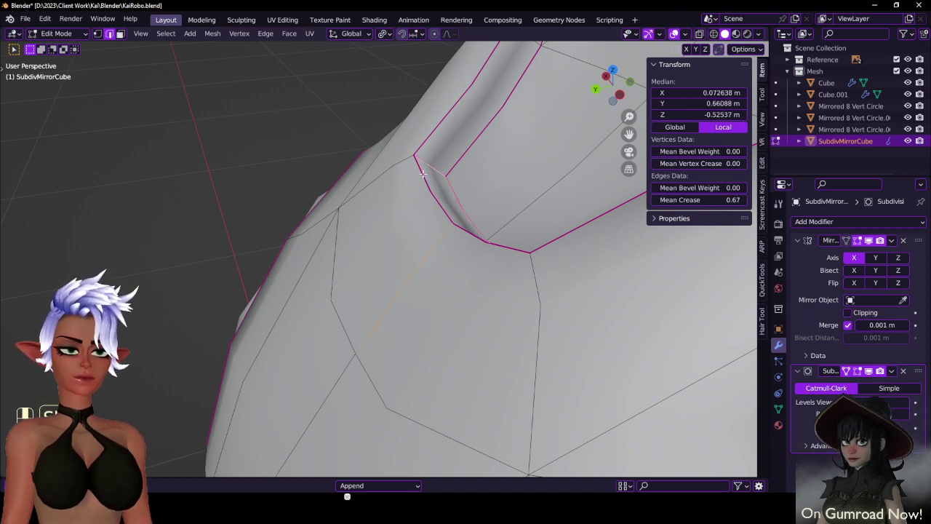
{"action": "key", "text": "KP_3"}
{"action": "scroll", "coordinate": [388, 209], "scroll_direction": "down", "scroll_amount": 4}
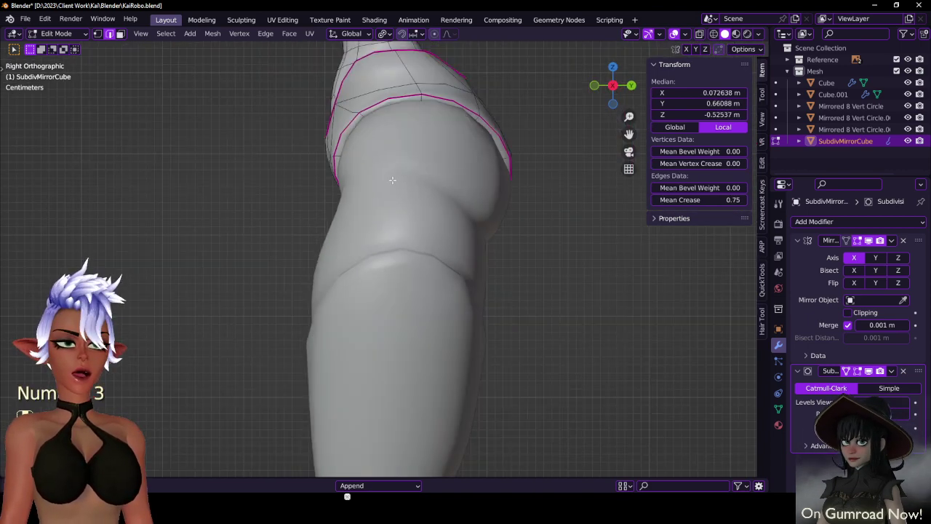
{"action": "middle_click_drag", "start_coordinate": [286, 100], "coordinate": [244, 272], "text": "shift"}
{"action": "scroll", "coordinate": [302, 255], "scroll_direction": "up", "scroll_amount": 4}
{"action": "key", "text": "z"}
{"action": "key", "text": "g"}
{"action": "left_click", "coordinate": [512, 259]}
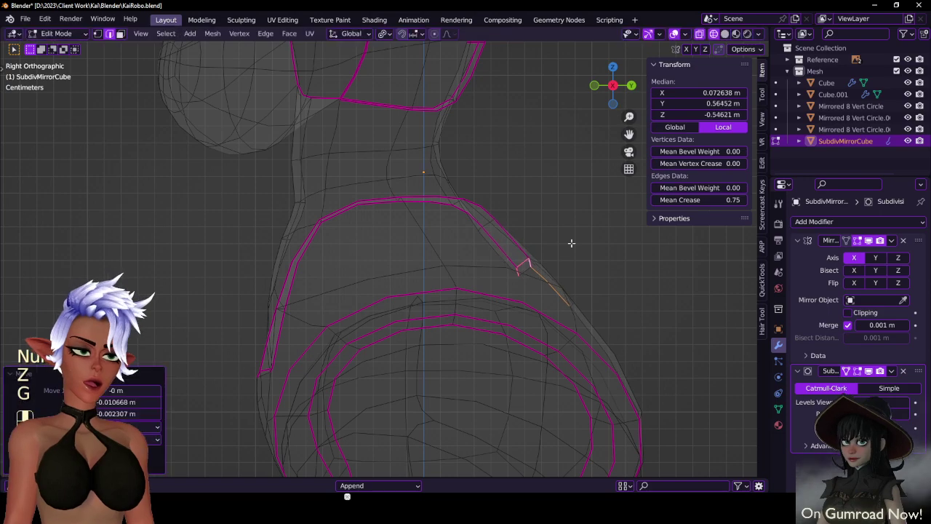
- Move the edges at the back groove's lower end about -0.0032 m in Y and -0.0020 m in Z, and save the file
{"action": "key", "text": "g"}
{"action": "left_click", "coordinate": [566, 246]}
{"action": "key", "text": "z"}
{"action": "middle_click_drag", "start_coordinate": [587, 284], "coordinate": [485, 318]}
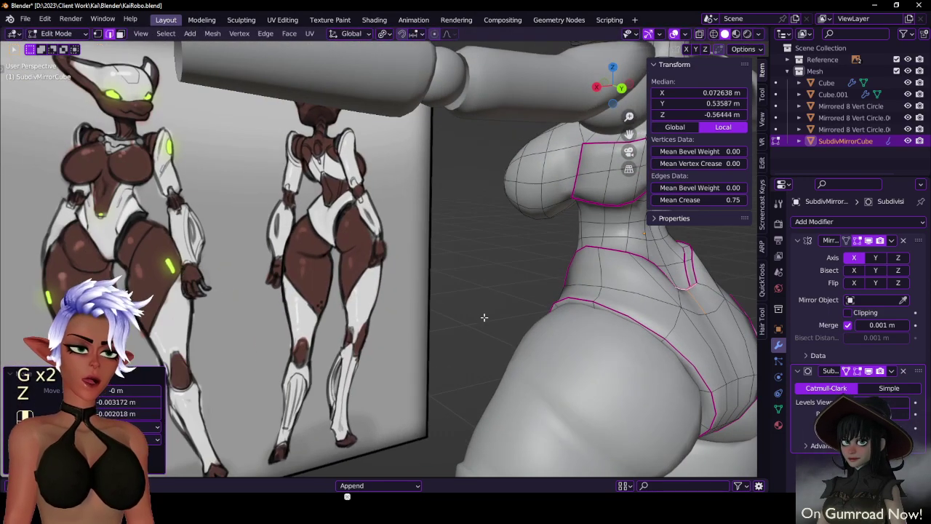
{"action": "key", "text": "Tab"}
{"action": "scroll", "coordinate": [523, 320], "scroll_direction": "down", "scroll_amount": 3}
{"action": "middle_click_drag", "start_coordinate": [562, 322], "coordinate": [474, 315]}
{"action": "mouse_move", "coordinate": [474, 315]}
{"action": "middle_mouse_down", "text": "shift"}
{"action": "mouse_move", "coordinate": [513, 322]}
{"action": "mouse_move", "coordinate": [331, 290]}
{"action": "mouse_move", "coordinate": [312, 300]}
{"action": "mouse_move", "coordinate": [355, 321]}
{"action": "mouse_move", "coordinate": [432, 305]}
{"action": "mouse_move", "coordinate": [526, 316]}
{"action": "mouse_move", "coordinate": [459, 288]}
{"action": "mouse_move", "coordinate": [416, 253]}
{"action": "mouse_move", "coordinate": [489, 308]}
{"action": "middle_mouse_up", "text": "shift"}
{"action": "scroll", "coordinate": [312, 300], "scroll_direction": "up", "scroll_amount": 3}
{"action": "key", "text": "ctrl+s"}
{"action": "scroll", "coordinate": [459, 288], "scroll_direction": "up", "scroll_amount": 3}
- Shift the edge loop running down the rear of the hip panel slightly along Y, return to Object Mode and save the file
{"action": "key", "text": "Tab"}
{"action": "left_click", "coordinate": [415, 253]}
{"action": "scroll", "coordinate": [415, 253], "scroll_direction": "down", "scroll_amount": 2}
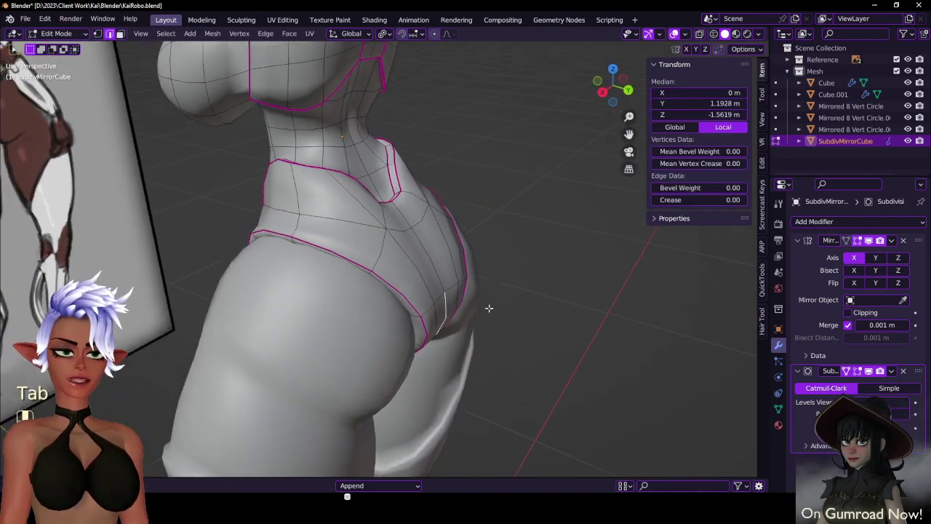
{"action": "key", "text": "g"}
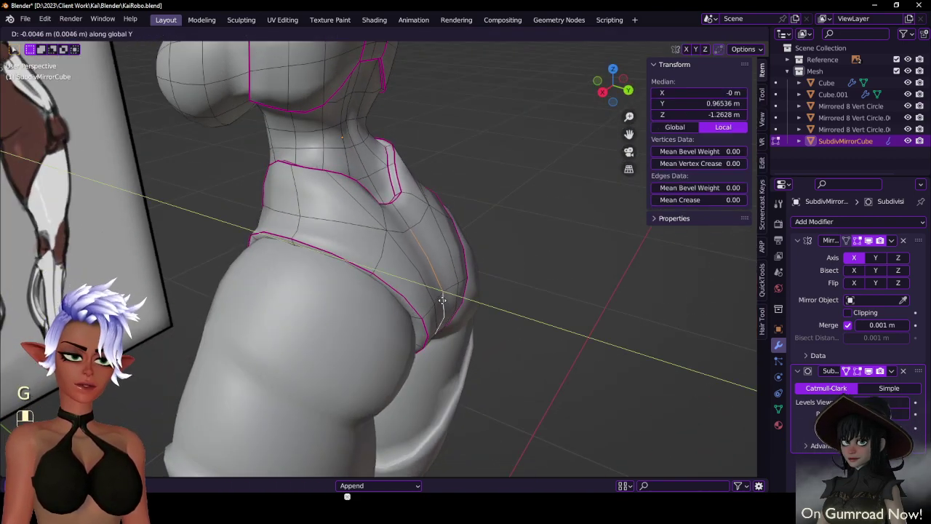
{"action": "left_click", "coordinate": [437, 312]}
{"action": "key", "text": "Tab"}
{"action": "middle_click_drag", "start_coordinate": [436, 312], "coordinate": [413, 249]}
{"action": "scroll", "coordinate": [410, 303], "scroll_direction": "down", "scroll_amount": 2}
{"action": "key", "text": "ctrl+s"}
{"action": "key", "text": "ctrl+s"}
- Compare the full figure with the reference from the back and the front in Object Mode, saving the file once
{"action": "middle_click_drag", "start_coordinate": [318, 244], "coordinate": [349, 246], "text": "shift"}
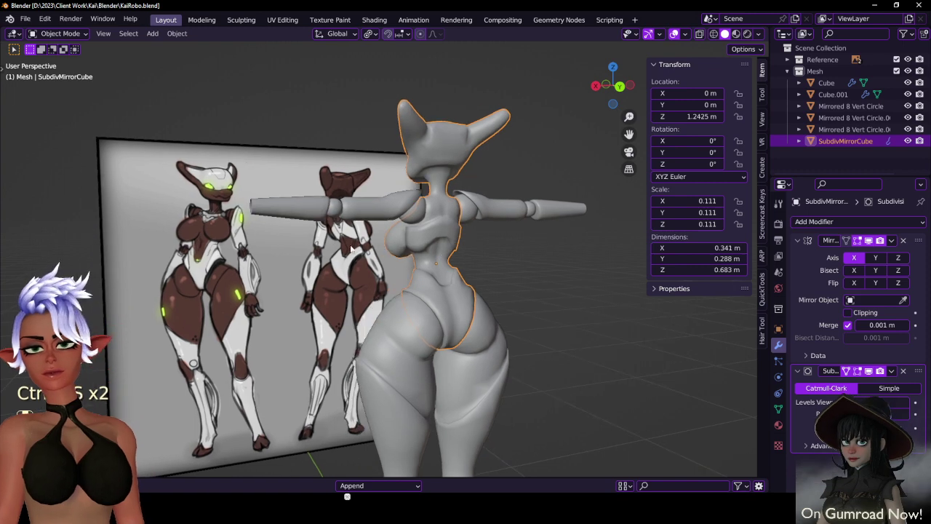
{"action": "scroll", "coordinate": [242, 259], "scroll_direction": "up", "scroll_amount": 2}
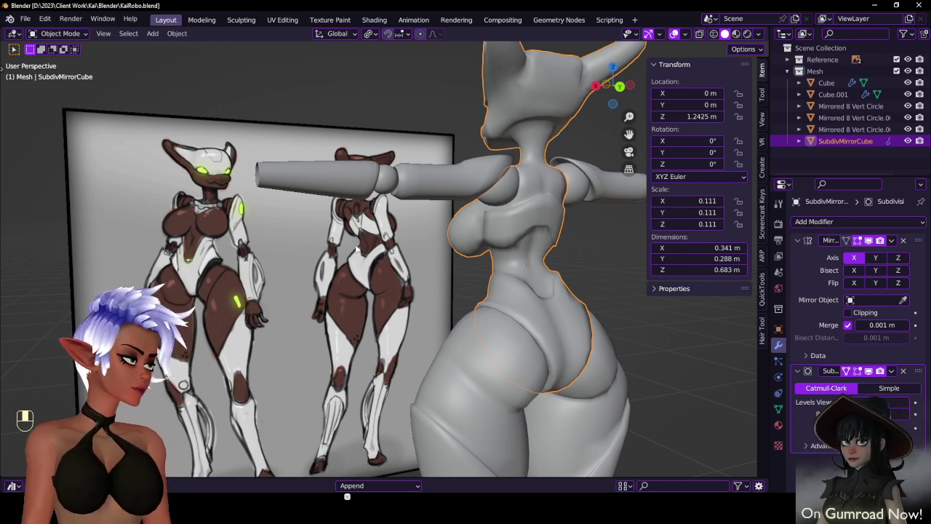
{"action": "middle_click_drag", "start_coordinate": [349, 250], "coordinate": [421, 281]}
{"action": "left_click", "coordinate": [425, 214]}
{"action": "key", "text": "ctrl+s"}
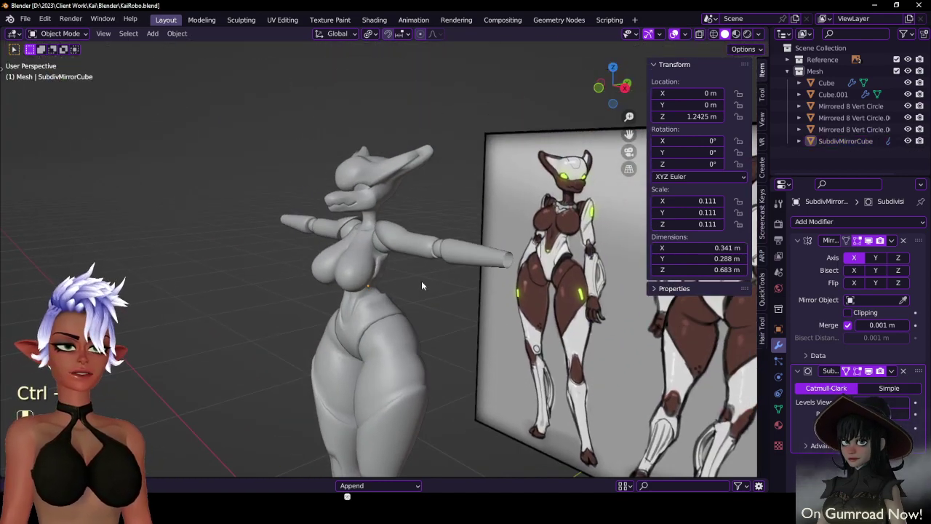
{"action": "scroll", "coordinate": [395, 239], "scroll_direction": "up", "scroll_amount": 3}
{"action": "left_click", "coordinate": [358, 164]}
{"action": "middle_click_drag", "start_coordinate": [358, 163], "coordinate": [455, 189]}
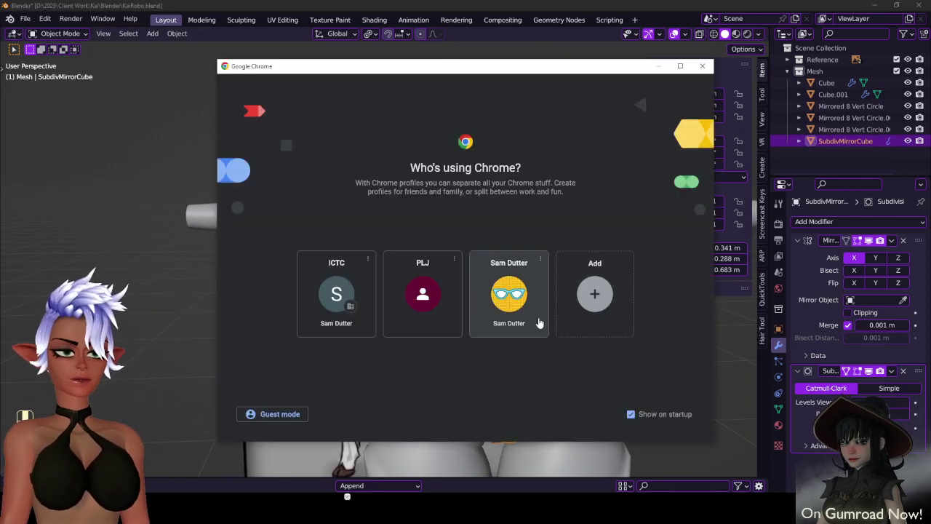
- Switch to Chrome, search for "vmagicmirror" and look over the VMagicMirror website's download section
{"action": "left_click", "coordinate": [538, 322]}
{"action": "left_click", "coordinate": [362, 23]}
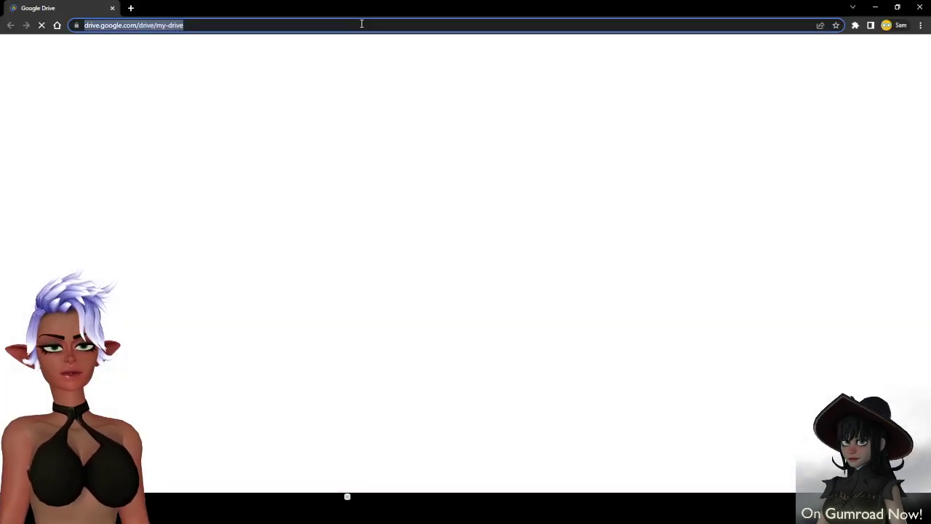
{"action": "type", "text": "vmagicmirror"}
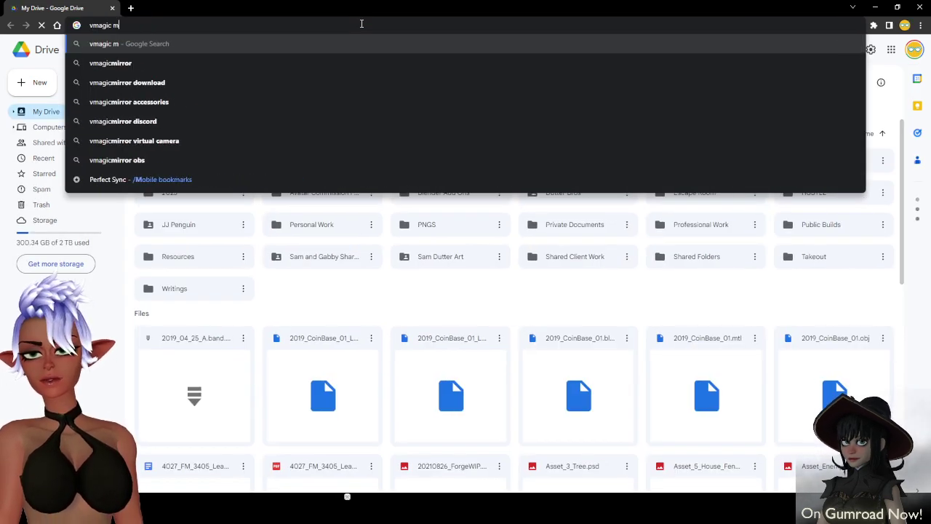
{"action": "key", "text": "Return"}
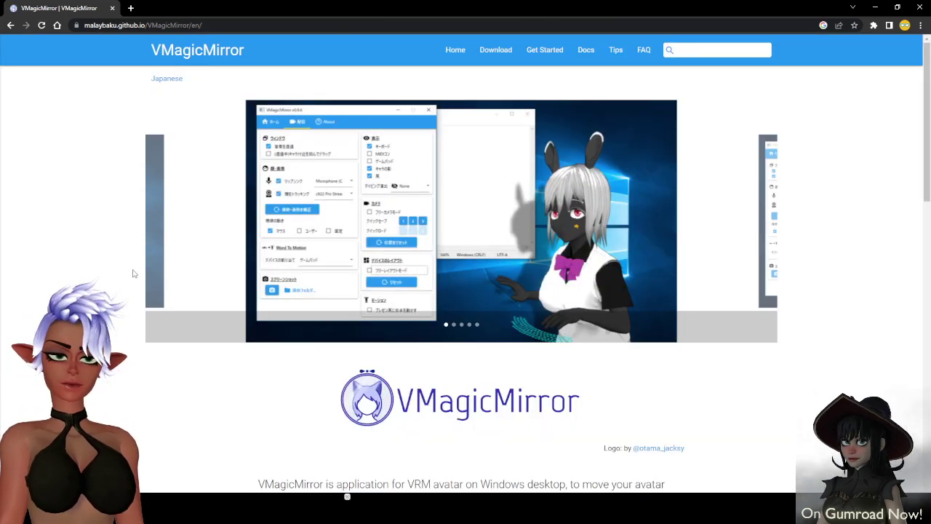
{"action": "scroll", "coordinate": [358, 281], "scroll_direction": "down", "scroll_amount": 4}
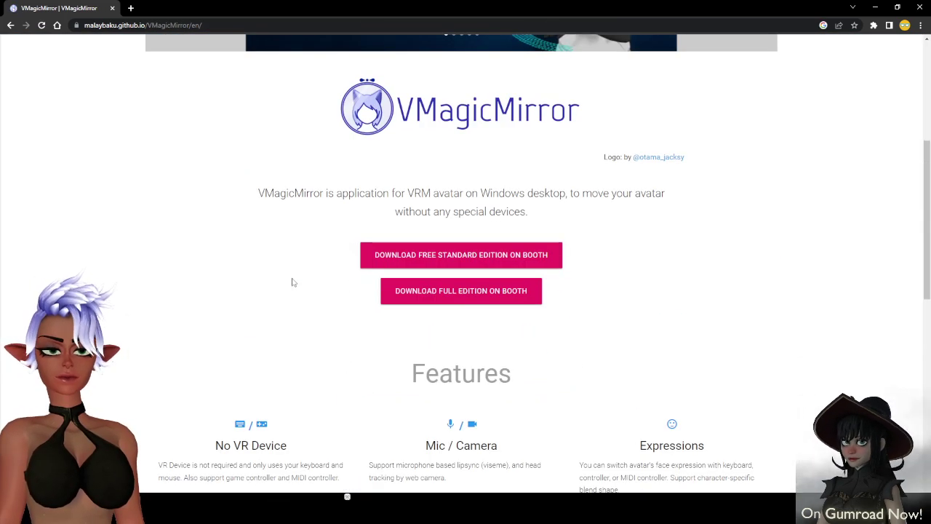
{"action": "left_click", "coordinate": [10, 25]}
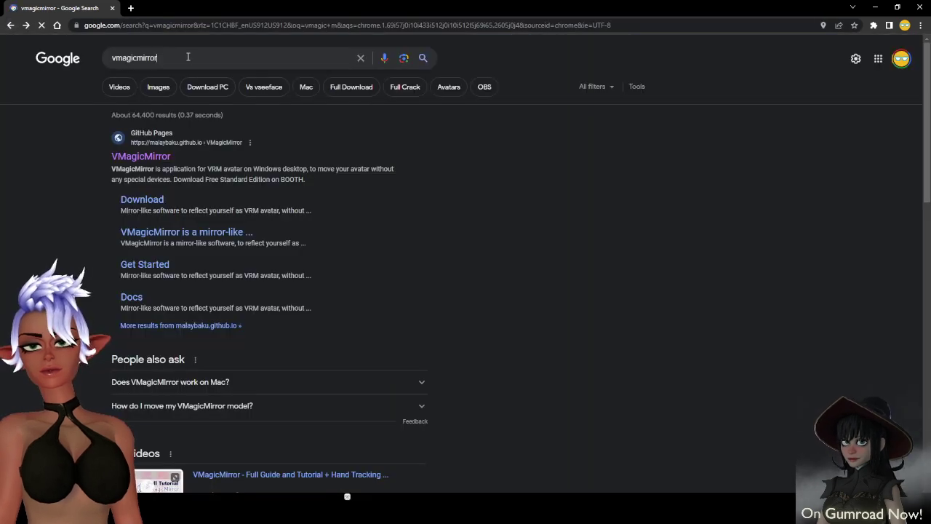
- Search for other VTuber software and read the 3D model programs listed in the Best VTuber Software gist
{"action": "left_click", "coordinate": [188, 57]}
{"action": "type", "text": "vsf"}
{"action": "key", "text": "Return"}
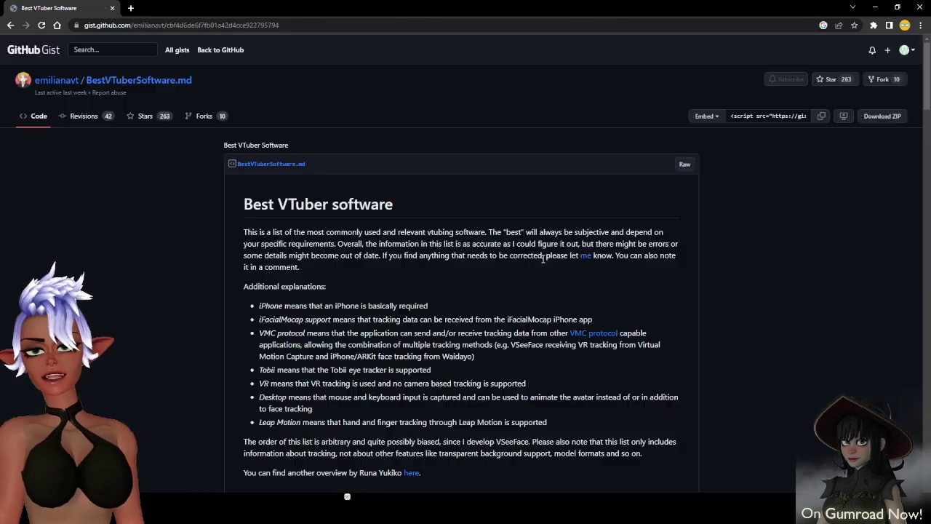
{"action": "scroll", "coordinate": [172, 259], "scroll_direction": "down", "scroll_amount": 4}
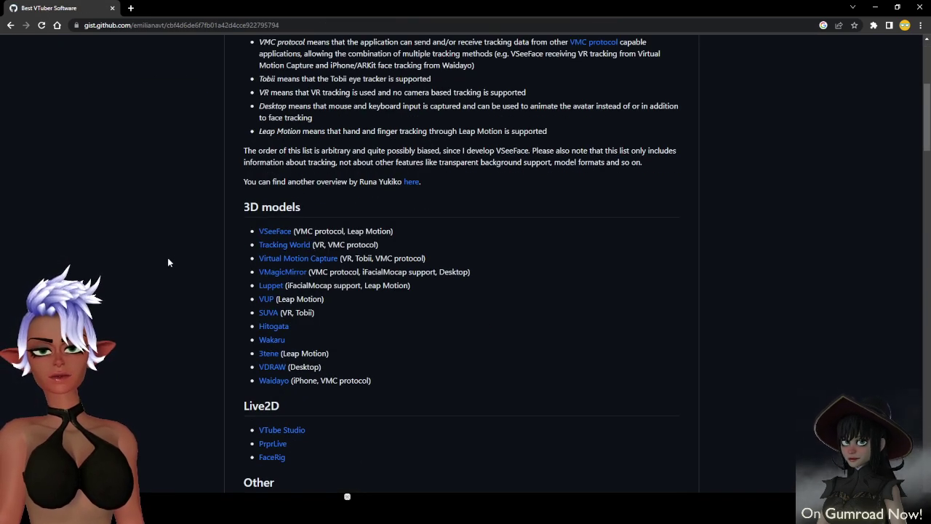
{"action": "scroll", "coordinate": [162, 262], "scroll_direction": "down", "scroll_amount": 3}
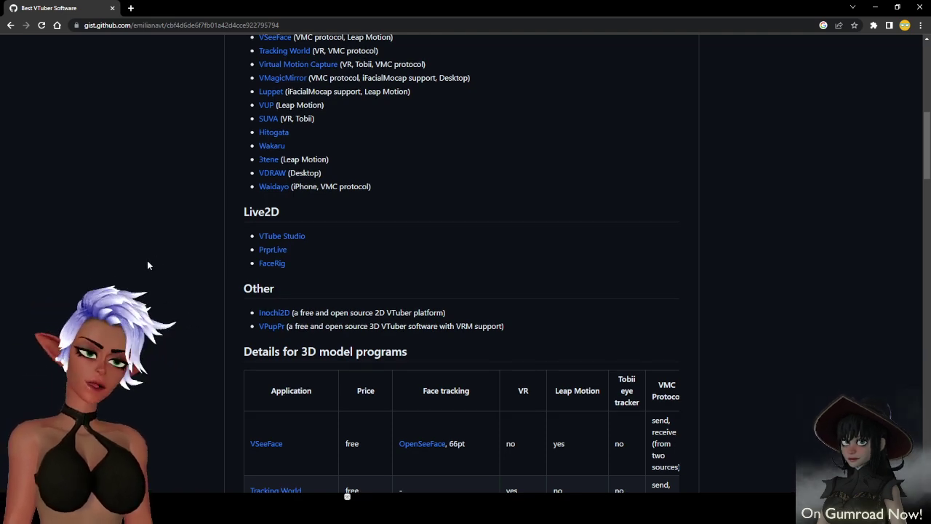
{"action": "scroll", "coordinate": [147, 263], "scroll_direction": "down", "scroll_amount": 3}
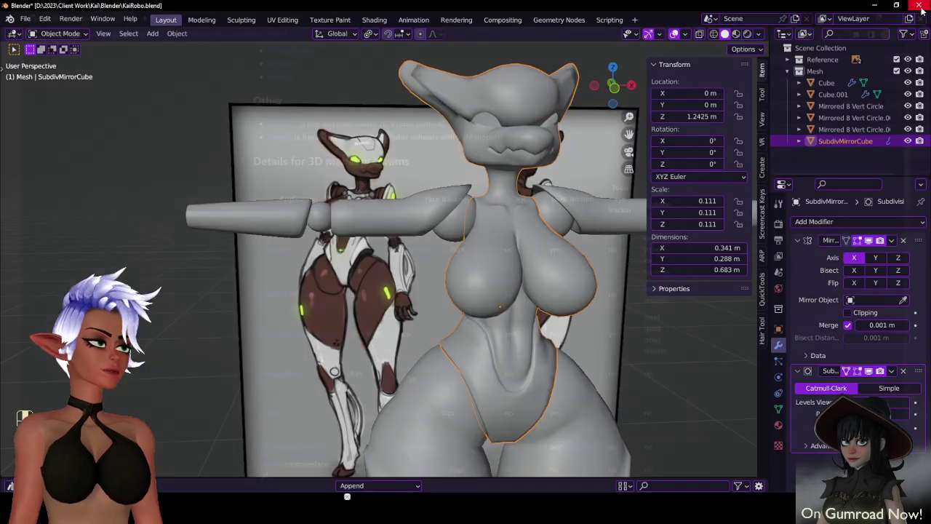
- Back in Blender, move the upper-arm mesh's shoulder-end vertices about -0.015 m along X, using the front wireframe view
{"action": "middle_click_drag", "start_coordinate": [462, 245], "coordinate": [411, 202]}
{"action": "left_click", "coordinate": [411, 200]}
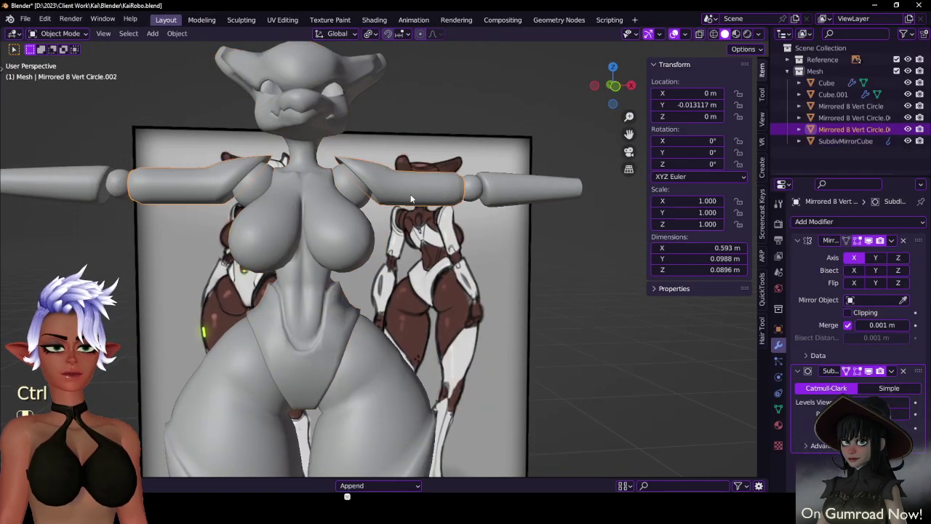
{"action": "key", "text": "KP_1"}
{"action": "key", "text": "Tab"}
{"action": "scroll", "coordinate": [409, 197], "scroll_direction": "up", "scroll_amount": 6}
{"action": "middle_click_drag", "start_coordinate": [67, 95], "coordinate": [82, 117], "text": "shift"}
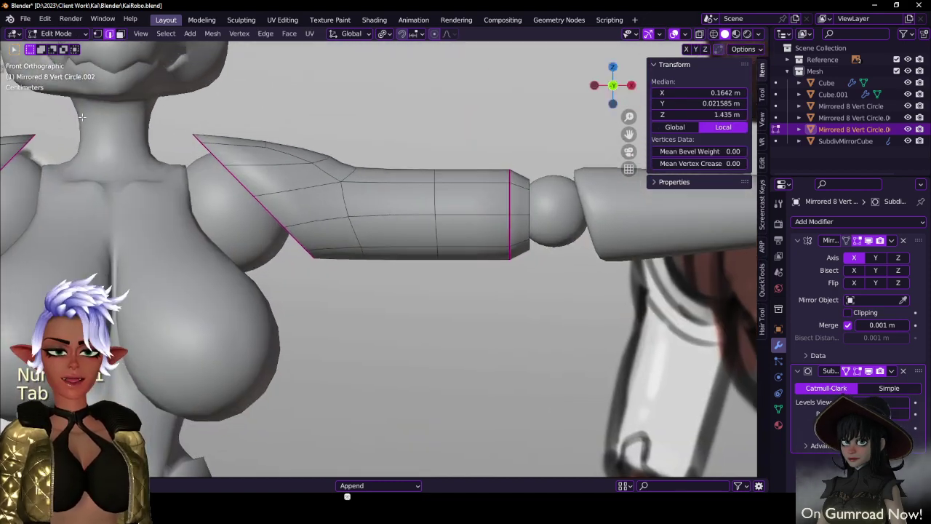
{"action": "key", "text": "shift+z"}
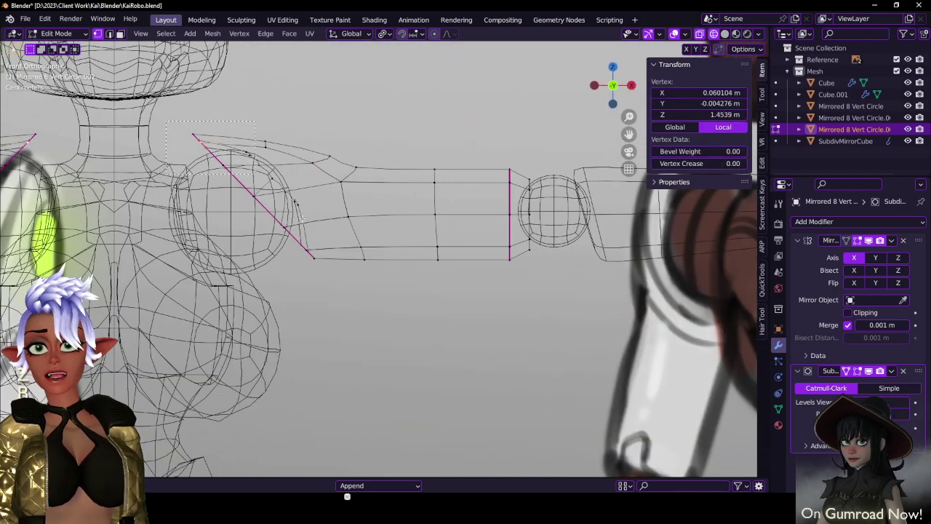
{"action": "left_click_drag", "start_coordinate": [362, 294], "coordinate": [363, 296]}
{"action": "key", "text": "g"}
{"action": "key", "text": "x"}
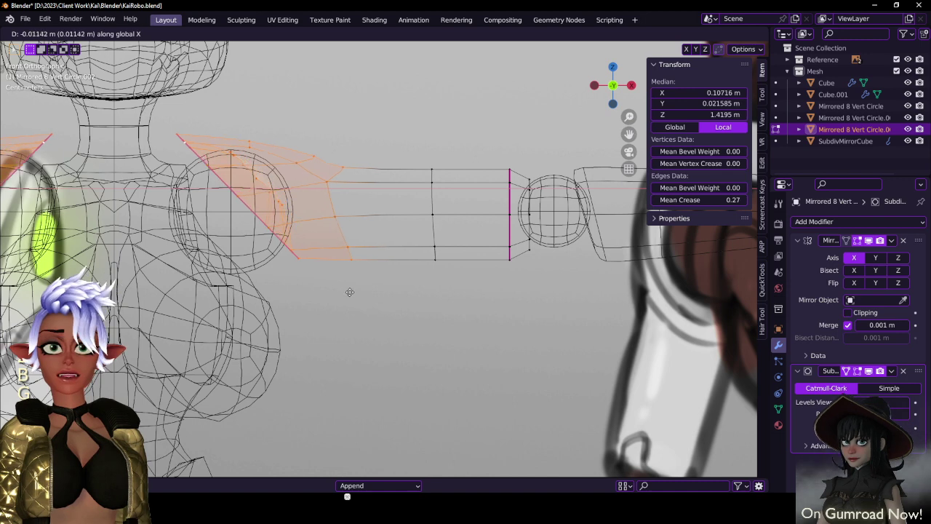
{"action": "left_click", "coordinate": [344, 289]}
{"action": "key", "text": "g"}
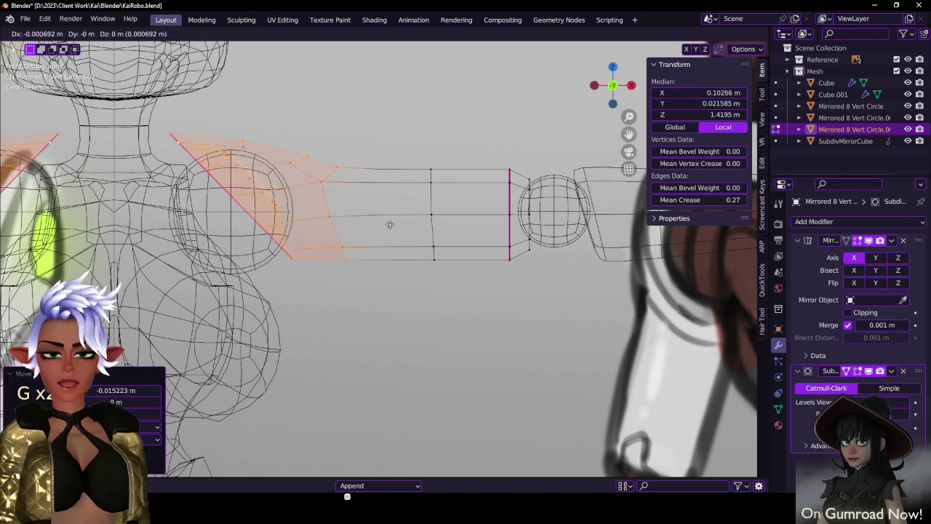
{"action": "left_click", "coordinate": [389, 225]}
- Examine the adjusted shoulder and arm in solid Object Mode from several angles
{"action": "scroll", "coordinate": [390, 225], "scroll_direction": "down", "scroll_amount": 3}
{"action": "key", "text": "z"}
{"action": "key", "text": "Tab"}
{"action": "mouse_move", "coordinate": [421, 244]}
{"action": "middle_mouse_down"}
{"action": "mouse_move", "coordinate": [419, 207]}
{"action": "mouse_move", "coordinate": [351, 219]}
{"action": "middle_mouse_up"}
{"action": "scroll", "coordinate": [422, 189], "scroll_direction": "up", "scroll_amount": 2}
{"action": "left_click", "coordinate": [443, 151]}
{"action": "scroll", "coordinate": [441, 156], "scroll_direction": "down", "scroll_amount": 4}
{"action": "middle_click_drag", "start_coordinate": [418, 189], "coordinate": [461, 207]}
{"action": "left_click", "coordinate": [461, 207]}
- Move the entire elbow ball about -0.0025 m in X and -0.0022 m in Z to centre it on the arm's axis
{"action": "key", "text": "KP_1"}
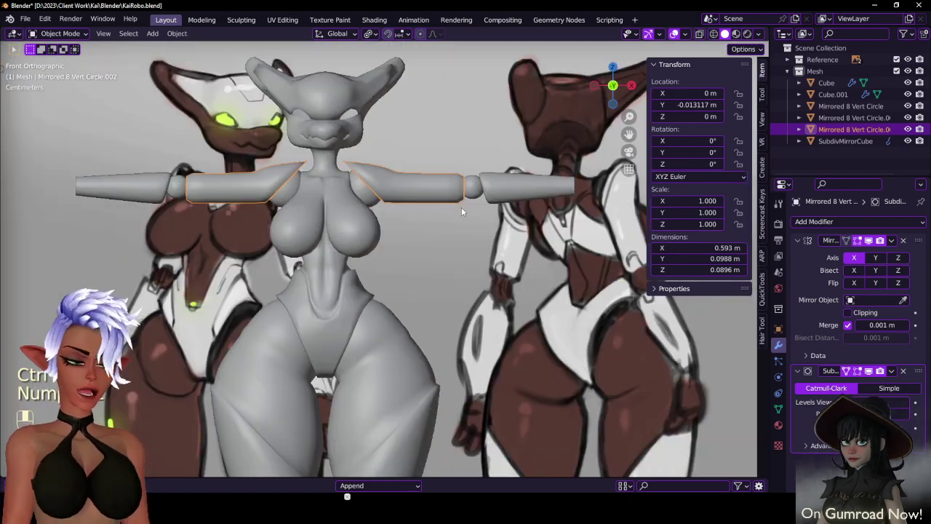
{"action": "scroll", "coordinate": [492, 186], "scroll_direction": "up", "scroll_amount": 6}
{"action": "left_click", "coordinate": [450, 233]}
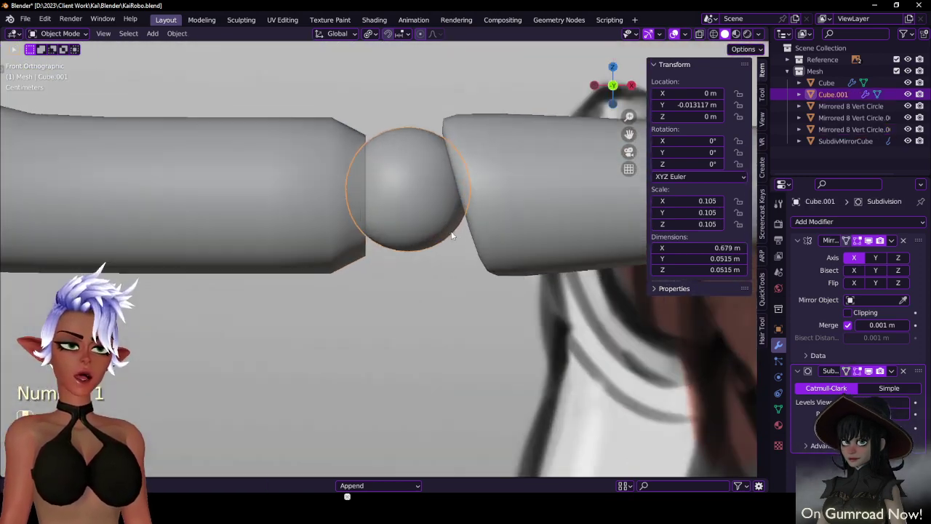
{"action": "scroll", "coordinate": [451, 235], "scroll_direction": "up", "scroll_amount": 2}
{"action": "key", "text": "Tab"}
{"action": "key", "text": "a"}
{"action": "key", "text": "g"}
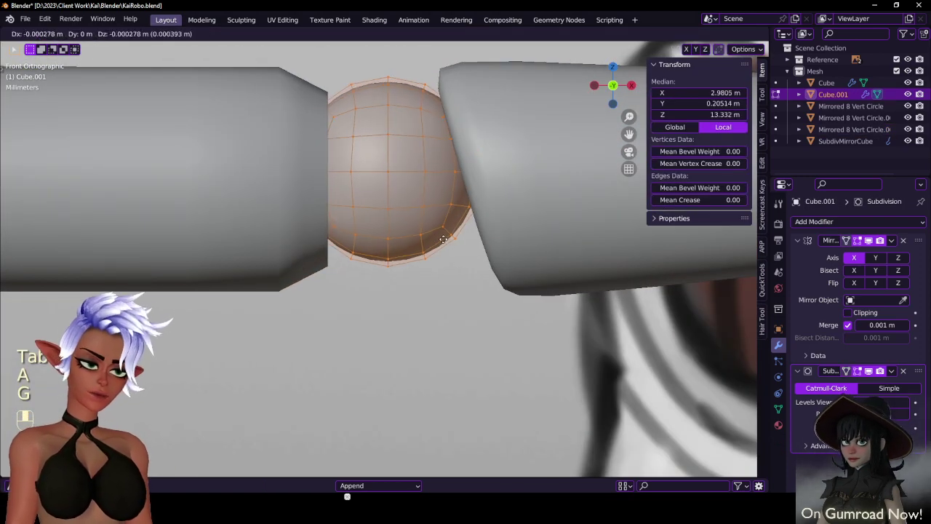
{"action": "left_click", "coordinate": [440, 241]}
{"action": "key", "text": "z"}
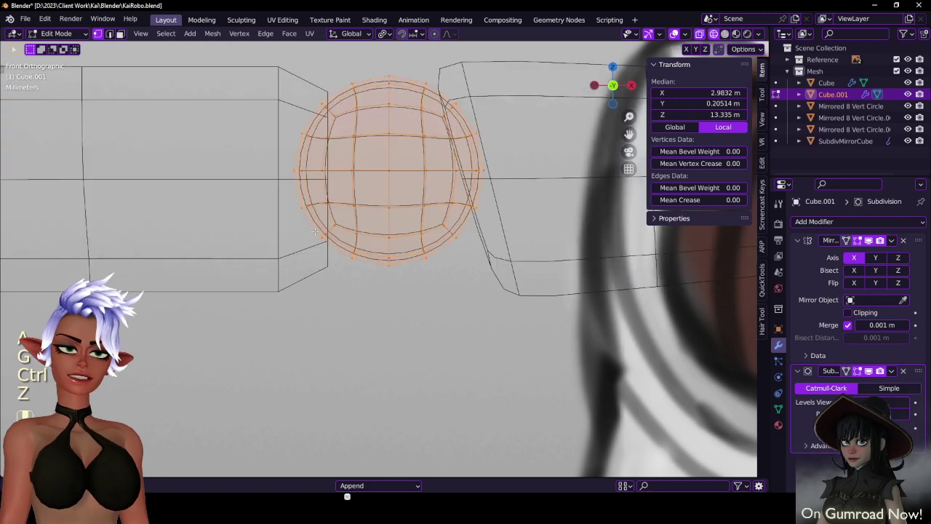
{"action": "key", "text": "g"}
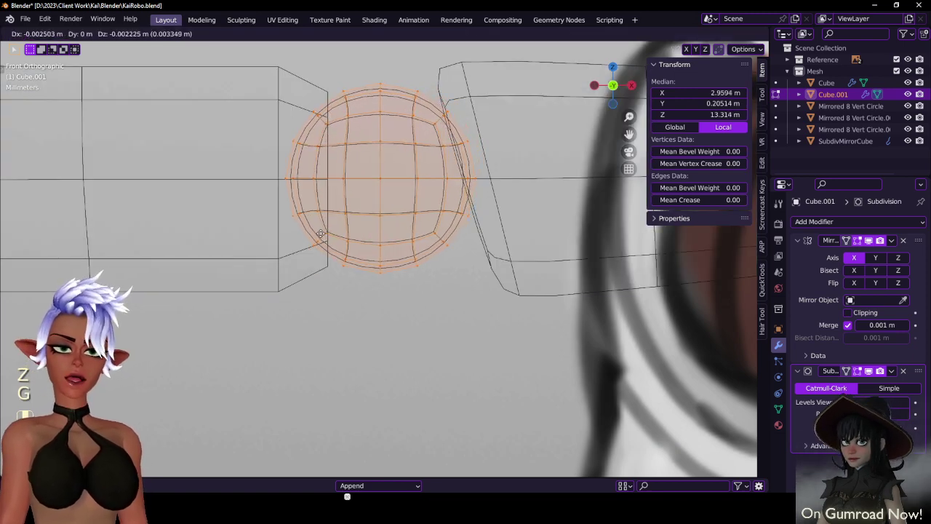
{"action": "left_click", "coordinate": [320, 234]}
- Scale the elbow ball by about 1.046, nudge it along X toward the upper arm, and return to solid Object Mode
{"action": "key", "text": "s"}
{"action": "left_click", "coordinate": [363, 70]}
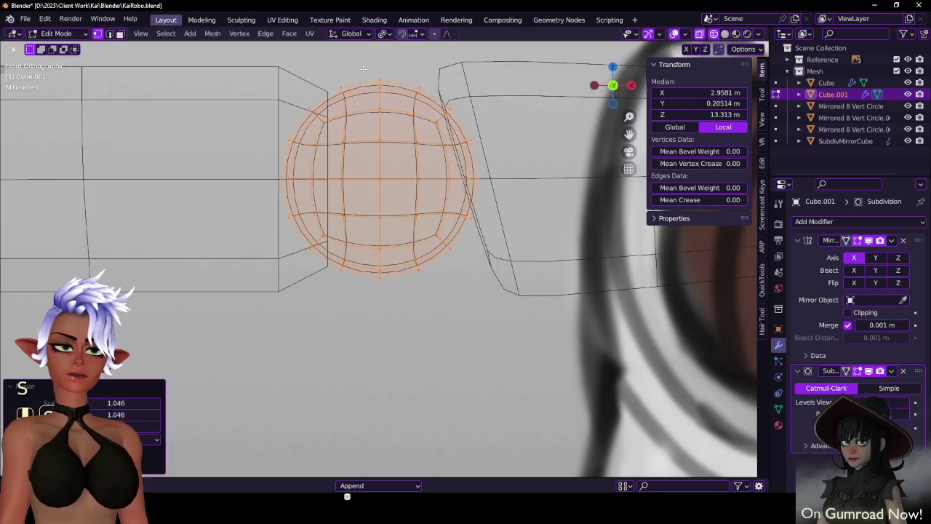
{"action": "key", "text": "g"}
{"action": "key", "text": "x"}
{"action": "left_click", "coordinate": [349, 65]}
{"action": "key", "text": "Tab"}
{"action": "key", "text": "z"}
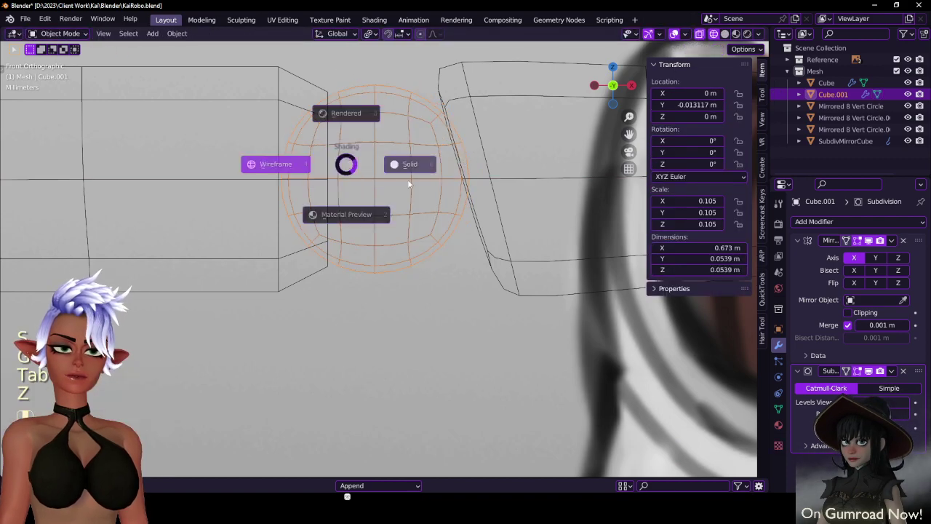
{"action": "left_click", "coordinate": [457, 213]}
- Move the whole forearm mesh about -0.0078 m along X toward the elbow ball and switch to wireframe
{"action": "scroll", "coordinate": [466, 204], "scroll_direction": "down", "scroll_amount": 6}
{"action": "left_click", "coordinate": [486, 197]}
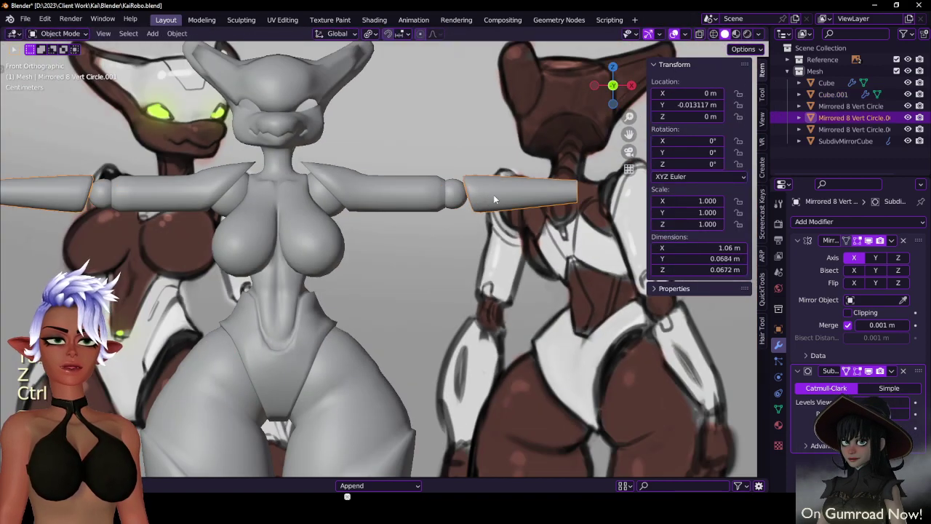
{"action": "scroll", "coordinate": [486, 208], "scroll_direction": "up", "scroll_amount": 10}
{"action": "key", "text": "Tab"}
{"action": "key", "text": "a"}
{"action": "key", "text": "g"}
{"action": "key", "text": "x"}
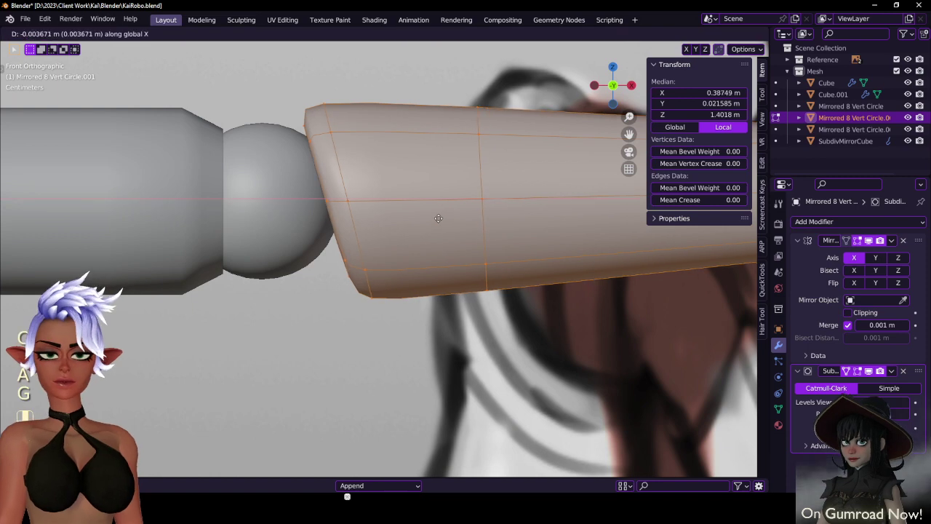
{"action": "left_click", "coordinate": [430, 218]}
{"action": "key", "text": "z"}
{"action": "left_click", "coordinate": [335, 218]}
{"action": "scroll", "coordinate": [333, 219], "scroll_direction": "up", "scroll_amount": 3}
{"action": "key", "text": "g"}
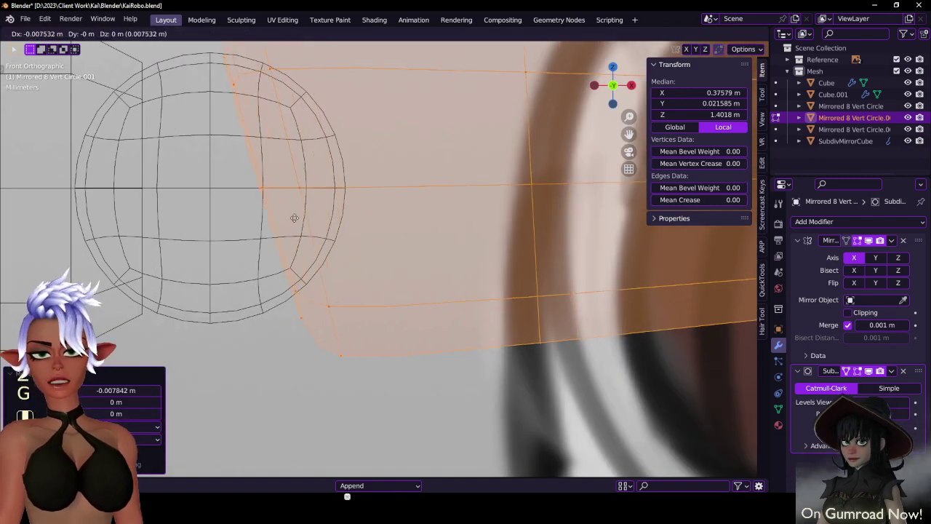
{"action": "left_click", "coordinate": [287, 216]}
{"action": "scroll", "coordinate": [333, 252], "scroll_direction": "down", "scroll_amount": 3}
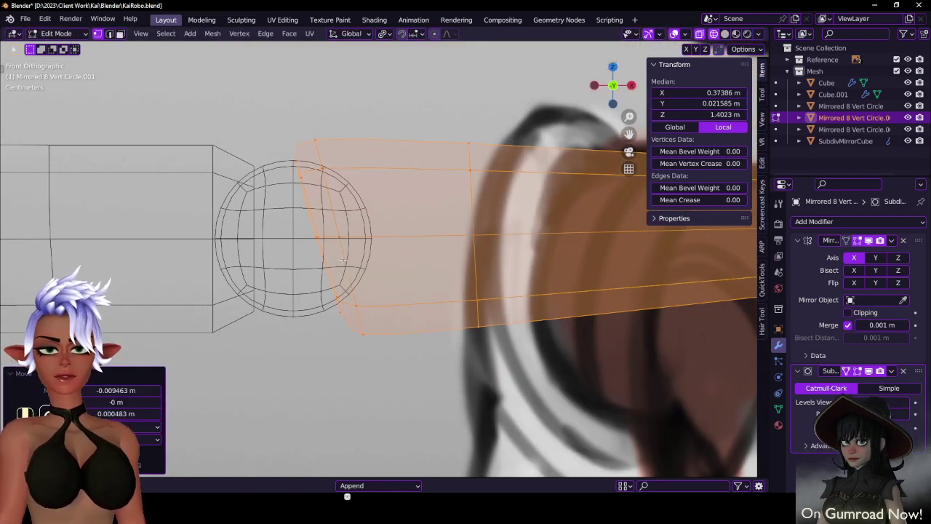
- Move the forearm mesh about -0.0138 m along X so its end overlaps the elbow ball, and check the joint in perspective
{"action": "scroll", "coordinate": [342, 260], "scroll_direction": "up", "scroll_amount": 4}
{"action": "key", "text": "g"}
{"action": "key", "text": "x"}
{"action": "left_click", "coordinate": [260, 256]}
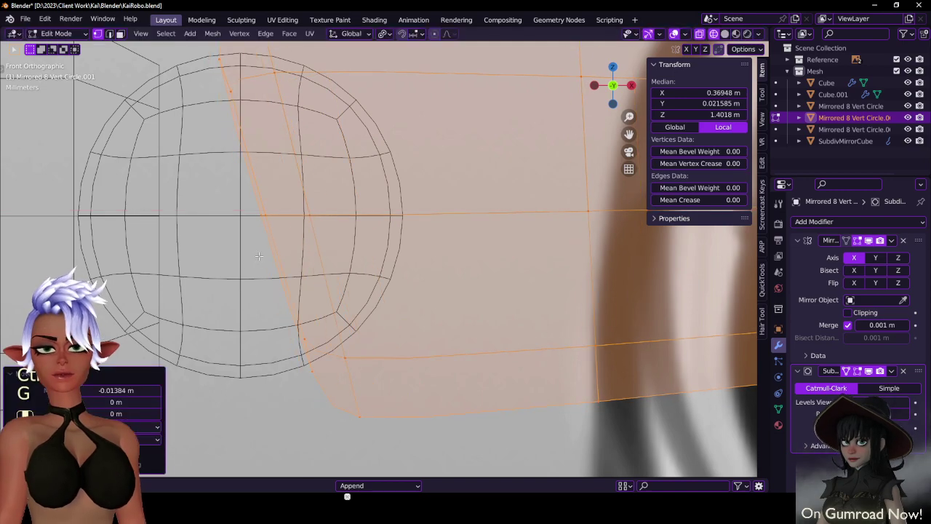
{"action": "scroll", "coordinate": [260, 256], "scroll_direction": "down", "scroll_amount": 3}
{"action": "key", "text": "z"}
{"action": "mouse_move", "coordinate": [284, 280]}
{"action": "middle_mouse_down"}
{"action": "mouse_move", "coordinate": [291, 307]}
{"action": "mouse_move", "coordinate": [360, 301]}
{"action": "mouse_move", "coordinate": [330, 301]}
{"action": "mouse_move", "coordinate": [347, 272]}
{"action": "middle_mouse_up"}
{"action": "scroll", "coordinate": [331, 302], "scroll_direction": "down", "scroll_amount": 4}
{"action": "scroll", "coordinate": [304, 289], "scroll_direction": "up", "scroll_amount": 5}
{"action": "scroll", "coordinate": [304, 289], "scroll_direction": "down", "scroll_amount": 5}
- Select the vertices at the forearm's elbow end and scale them up by about 1.134 around the elbow ball
{"action": "key", "text": "alt+z"}
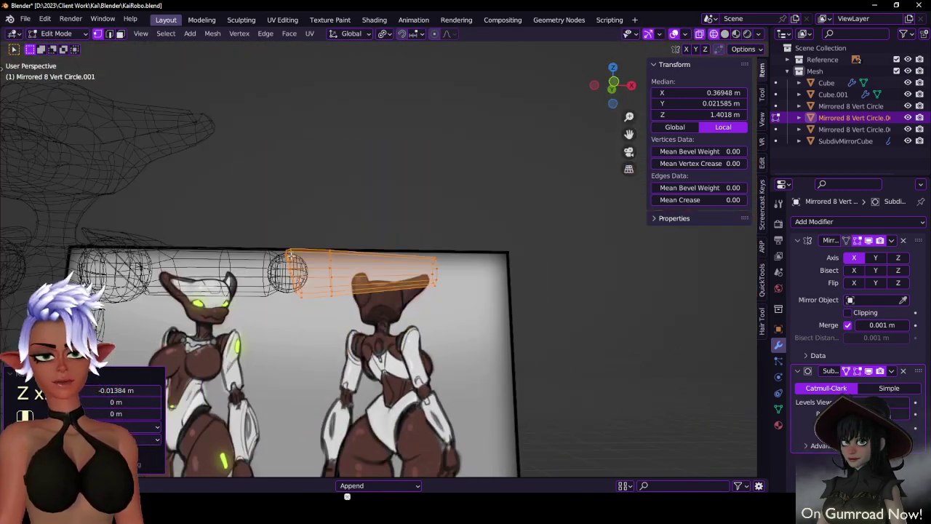
{"action": "left_click", "coordinate": [289, 250]}
{"action": "left_click_drag", "start_coordinate": [315, 304], "coordinate": [317, 302]}
{"action": "middle_click_drag", "start_coordinate": [317, 303], "coordinate": [342, 302]}
{"action": "scroll", "coordinate": [341, 302], "scroll_direction": "up", "scroll_amount": 4}
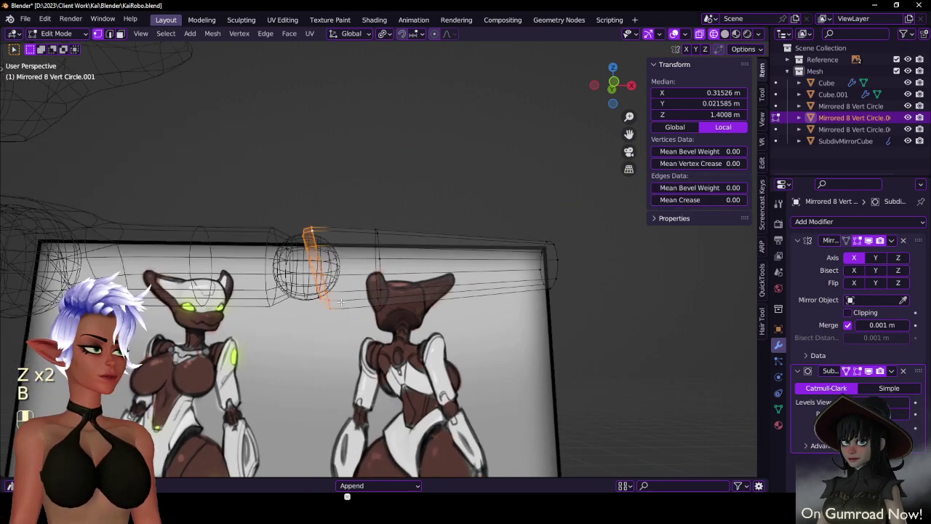
{"action": "key", "text": "KP_3"}
{"action": "key", "text": "KP_1"}
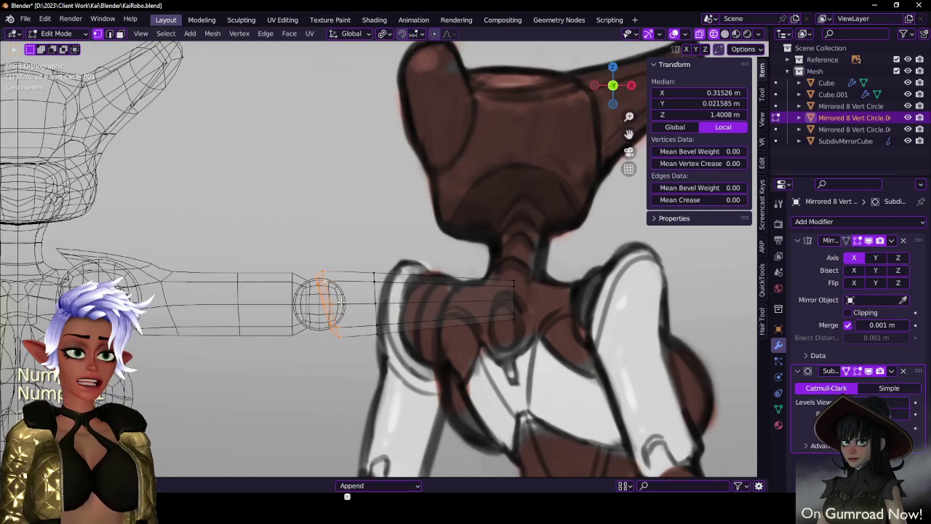
{"action": "scroll", "coordinate": [341, 301], "scroll_direction": "up", "scroll_amount": 5}
{"action": "key", "text": "s"}
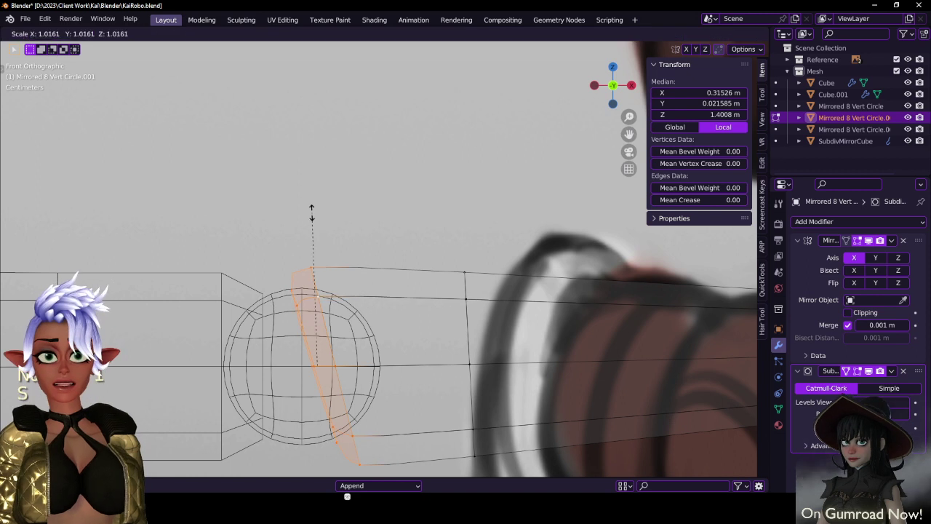
{"action": "left_click", "coordinate": [305, 194]}
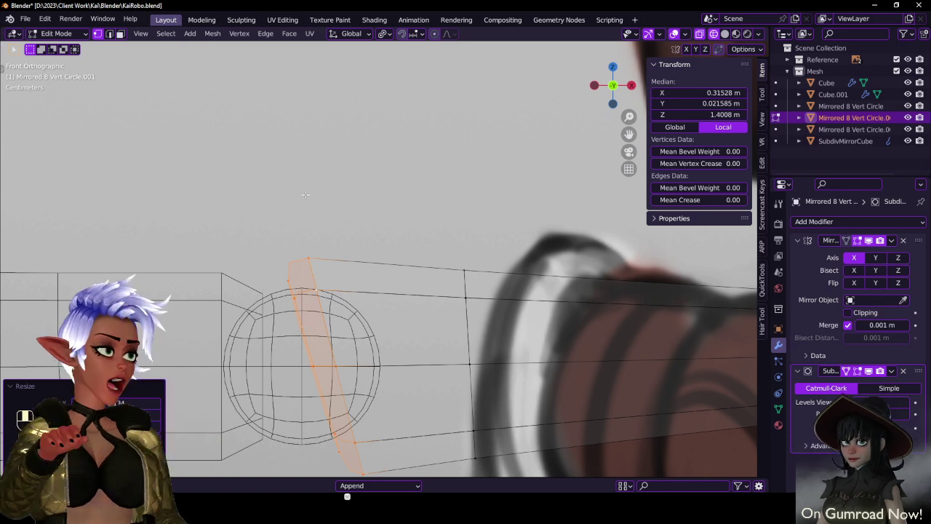
{"action": "scroll", "coordinate": [425, 327], "scroll_direction": "down", "scroll_amount": 2}
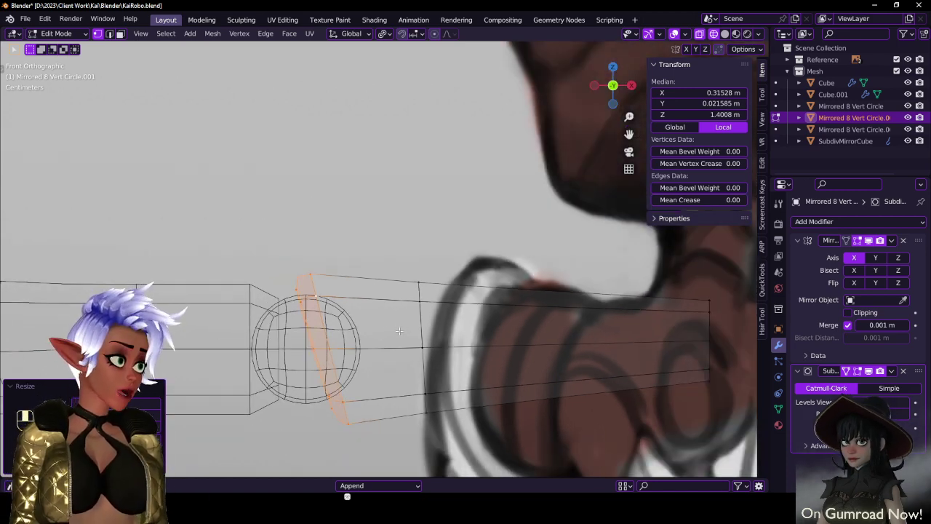
- Isolate the forearm in solid shading and set a mean crease of 1.00 on the outer edge loop of its elbow-end cap
{"action": "middle_click_drag", "start_coordinate": [447, 301], "coordinate": [417, 309]}
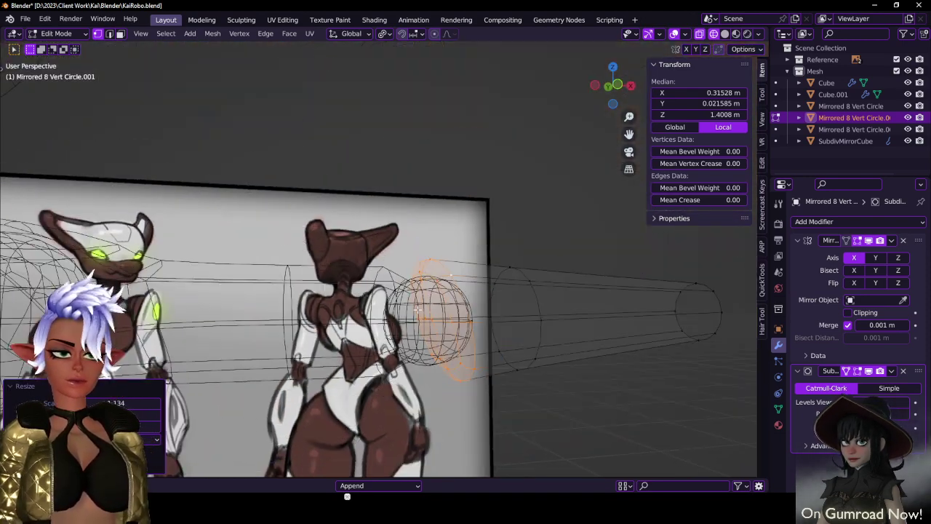
{"action": "key", "text": "slash"}
{"action": "key", "text": "z"}
{"action": "middle_click_drag", "start_coordinate": [361, 340], "coordinate": [373, 347]}
{"action": "scroll", "coordinate": [466, 305], "scroll_direction": "up", "scroll_amount": 2}
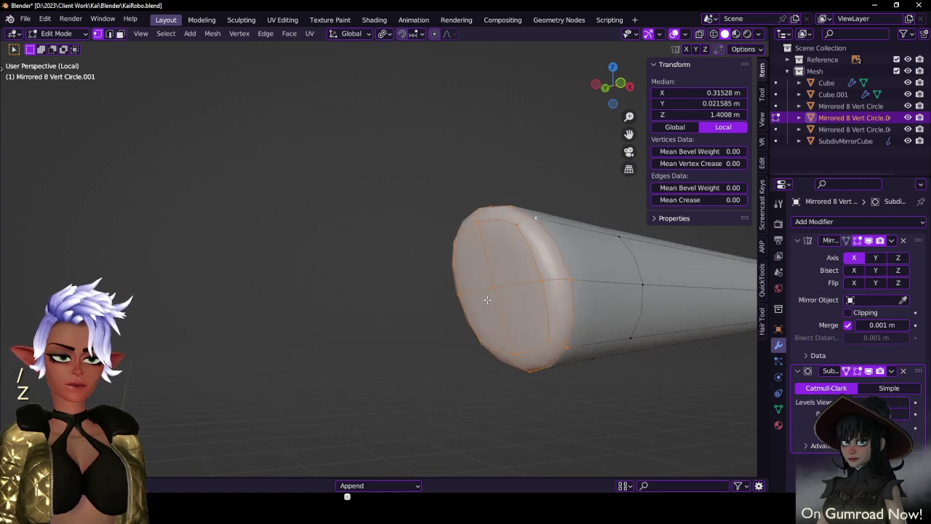
{"action": "left_click", "coordinate": [489, 297]}
{"action": "key", "text": "ctrl+KP_Add"}
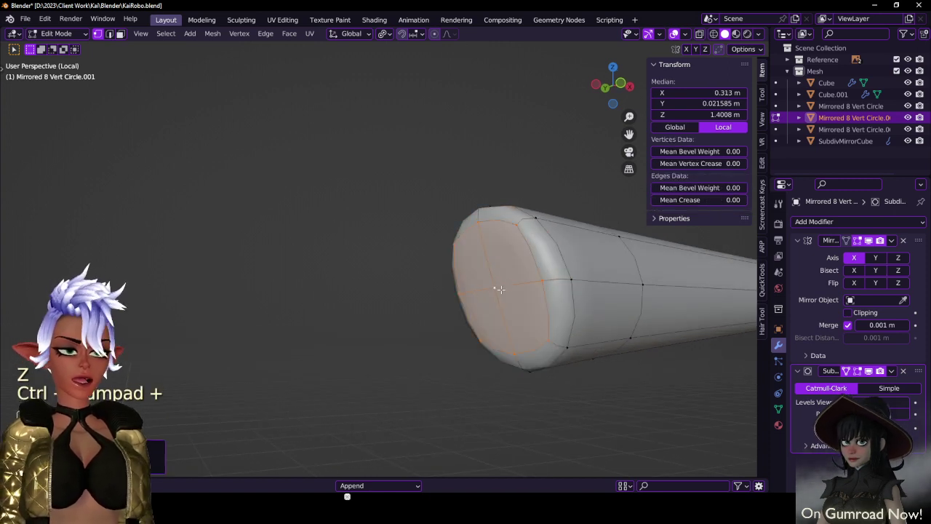
{"action": "left_click_drag", "start_coordinate": [705, 200], "coordinate": [800, 200]}
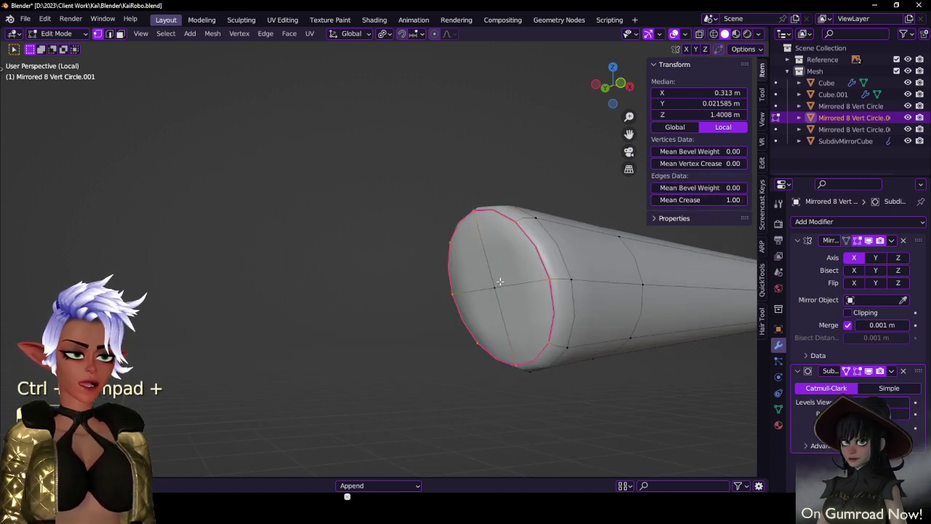
- Bring up the UV mapping options for the forearm's selected elbow-end cap
{"action": "key", "text": "u"}
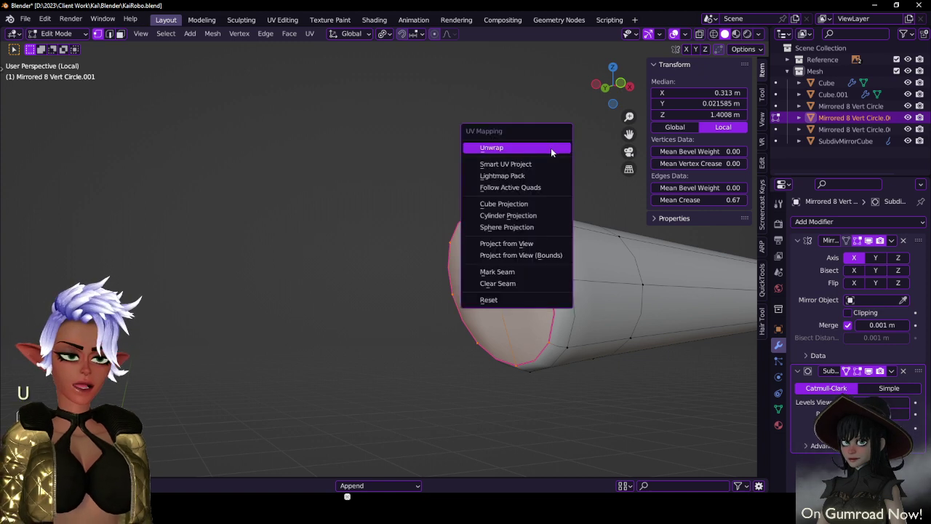
- Inset the forearm's end-cap faces by about 0.011 m, extrude them inward about 0.008 m, and return to the full model
{"action": "left_click", "coordinate": [550, 147]}
{"action": "key", "text": "i"}
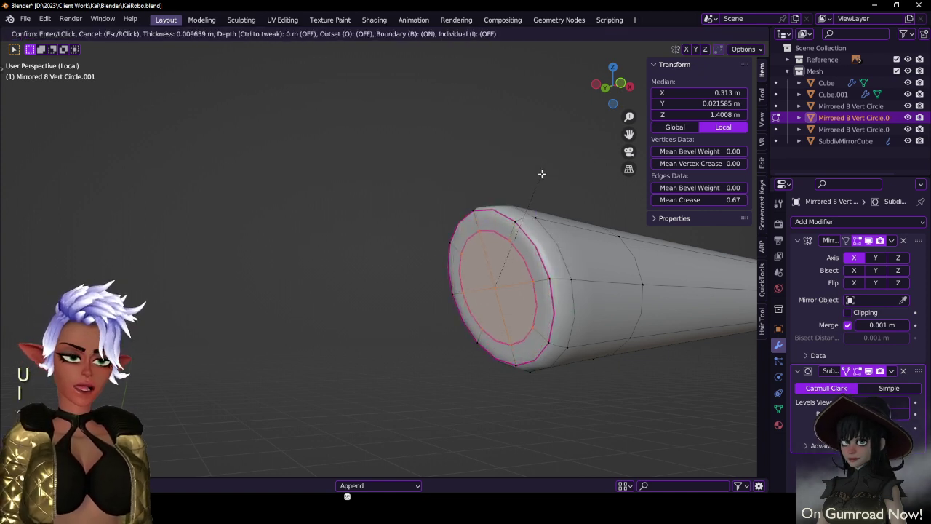
{"action": "left_click", "coordinate": [542, 176]}
{"action": "middle_click_drag", "start_coordinate": [544, 176], "coordinate": [532, 177]}
{"action": "key", "text": "e"}
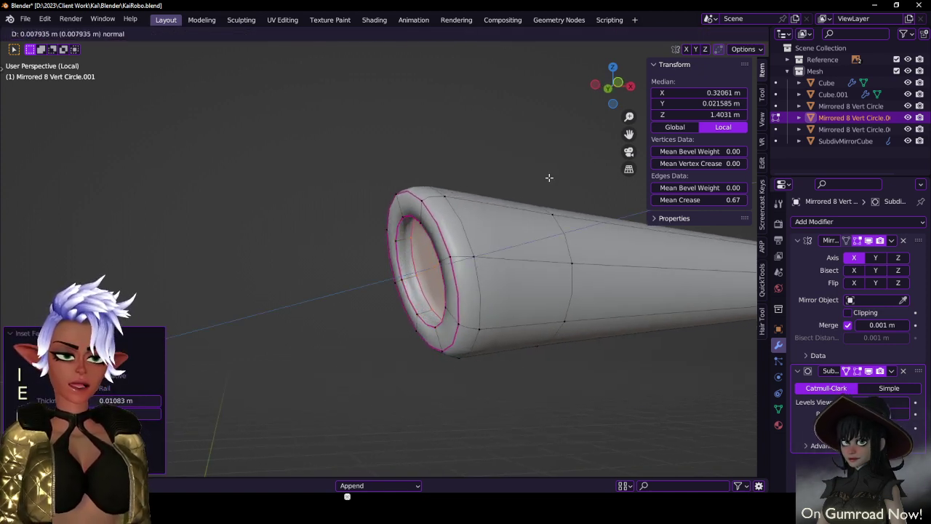
{"action": "right_click", "coordinate": [550, 177]}
{"action": "scroll", "coordinate": [423, 297], "scroll_direction": "down", "scroll_amount": 4}
{"action": "key", "text": "Tab"}
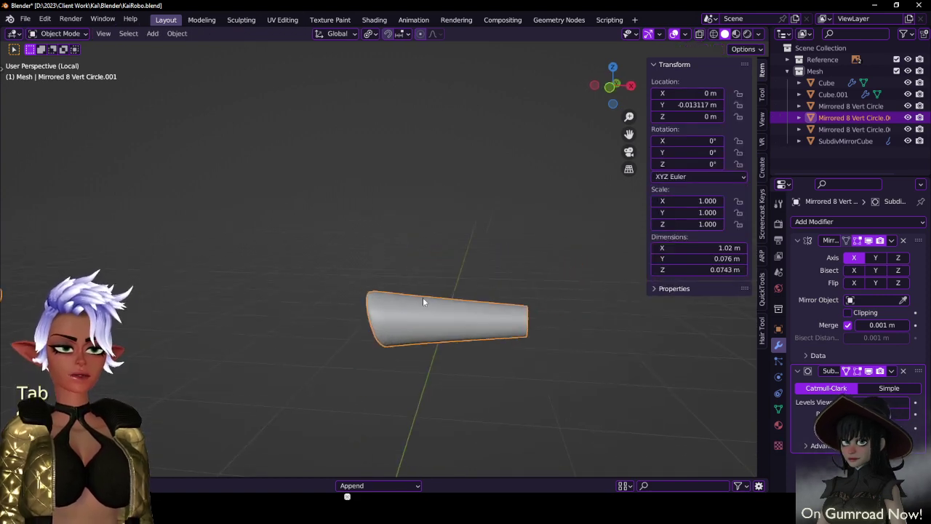
{"action": "key", "text": "slash"}
{"action": "left_click", "coordinate": [410, 194]}
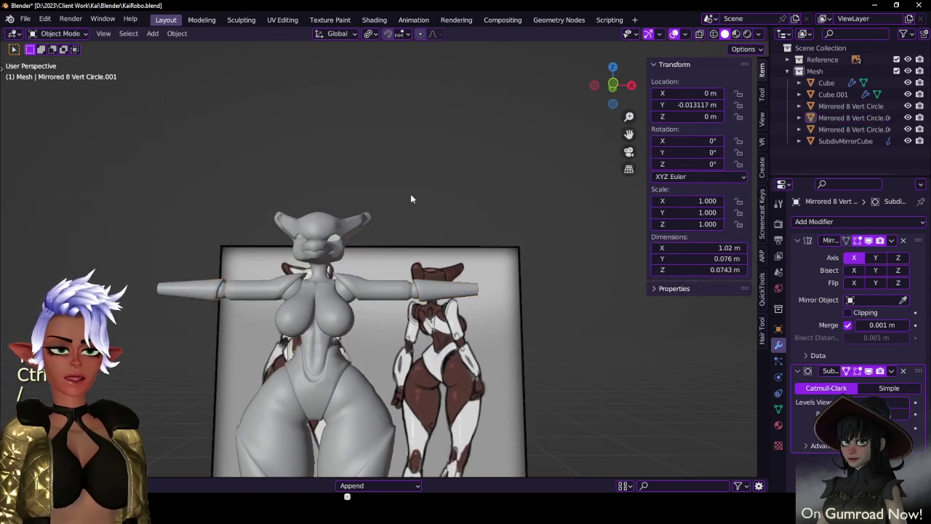
{"action": "middle_click_drag", "start_coordinate": [411, 193], "coordinate": [430, 293]}
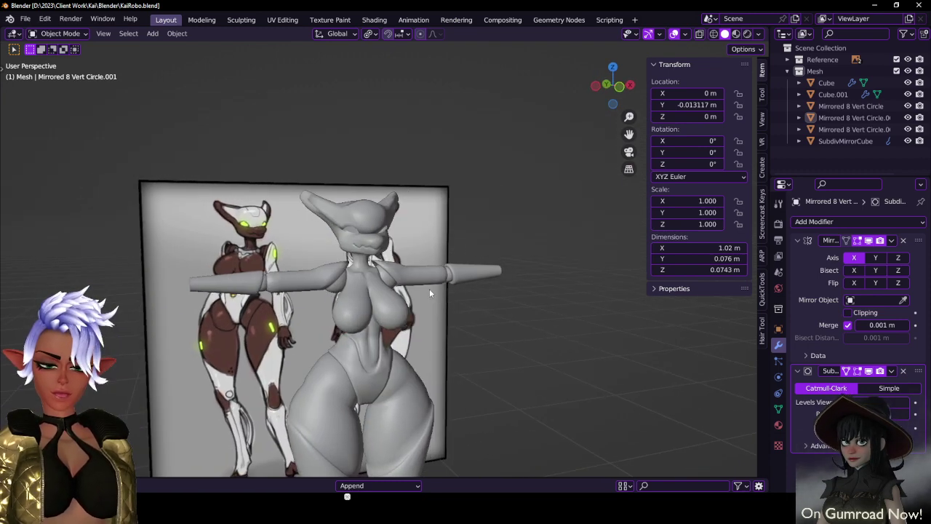
- Shorten the upper arm by moving its elbow end, the elbow joint and the forearm about 0.03 m toward the body along X
{"action": "left_click", "coordinate": [434, 283]}
{"action": "key", "text": "KP_1"}
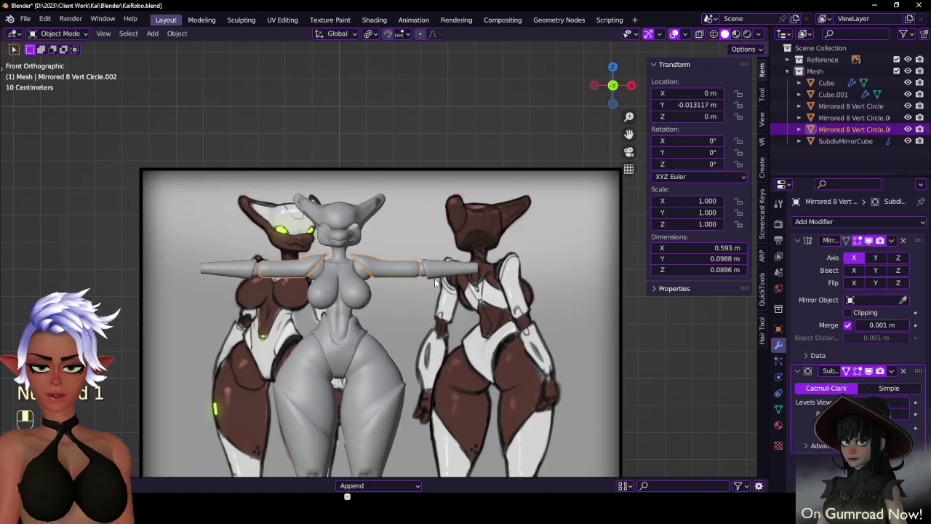
{"action": "key", "text": "KP_Decimal"}
{"action": "key", "text": "Tab"}
{"action": "key", "text": "Tab"}
{"action": "left_click", "coordinate": [447, 270], "text": "shift"}
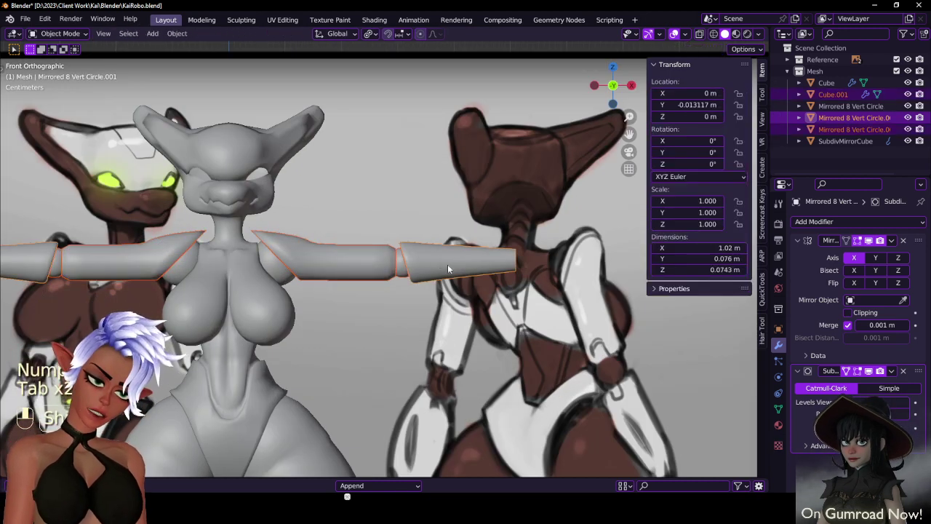
{"action": "key", "text": "Tab"}
{"action": "key", "text": "z"}
{"action": "left_click", "coordinate": [384, 270]}
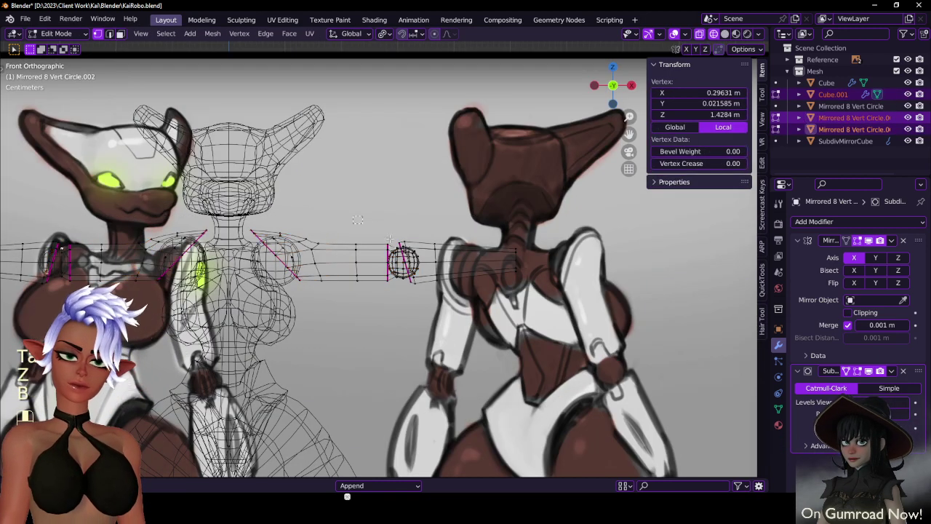
{"action": "key", "text": "a"}
{"action": "key", "text": "g"}
{"action": "key", "text": "x"}
{"action": "left_click", "coordinate": [511, 313]}
{"action": "key", "text": "Tab"}
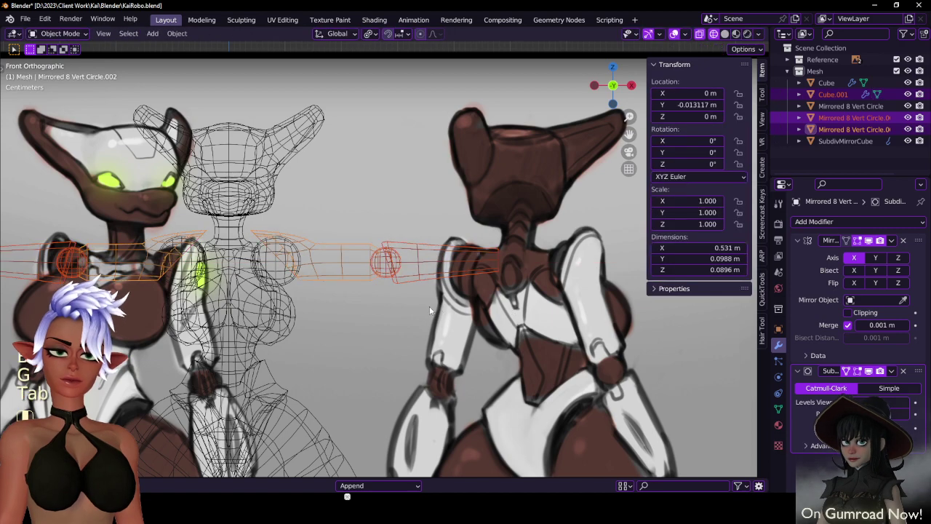
{"action": "key", "text": "z"}
- Save the robot character's blend file and deselect everything
{"action": "scroll", "coordinate": [513, 312], "scroll_direction": "down", "scroll_amount": 5}
{"action": "mouse_move", "coordinate": [518, 313]}
{"action": "middle_mouse_down"}
{"action": "mouse_move", "coordinate": [542, 298]}
{"action": "mouse_move", "coordinate": [522, 244]}
{"action": "mouse_move", "coordinate": [408, 258]}
{"action": "mouse_move", "coordinate": [524, 266]}
{"action": "mouse_move", "coordinate": [503, 200]}
{"action": "mouse_move", "coordinate": [530, 228]}
{"action": "middle_mouse_up"}
{"action": "left_click", "coordinate": [541, 298]}
{"action": "key", "text": "ctrl+s"}
{"action": "left_click", "coordinate": [503, 200]}
{"action": "key", "text": "ctrl+s"}
{"action": "middle_click_drag", "start_coordinate": [470, 324], "coordinate": [462, 225], "text": "shift"}
{"action": "left_click", "coordinate": [492, 258]}
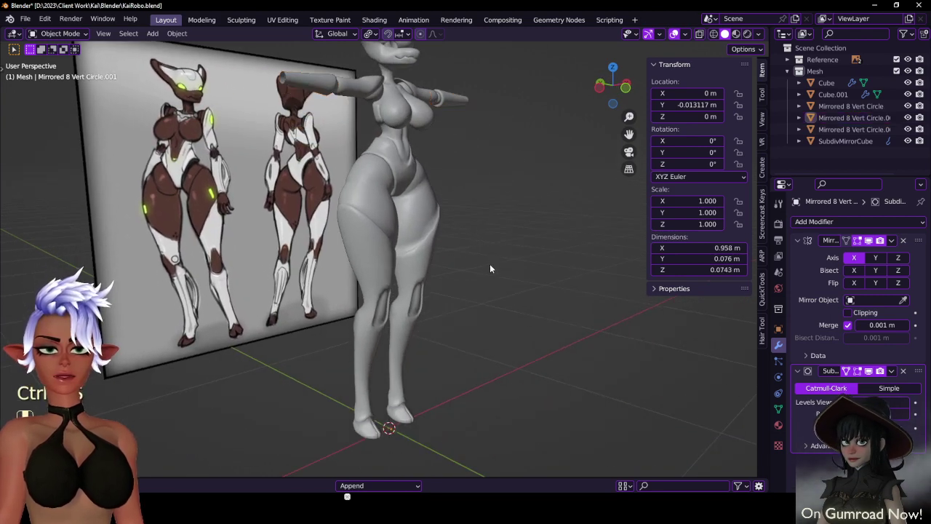
- Move the front vertices of the leg mesh's ankle opening slightly forward and down in the side view
{"action": "middle_click_drag", "start_coordinate": [490, 263], "coordinate": [373, 286]}
{"action": "left_click", "coordinate": [377, 339]}
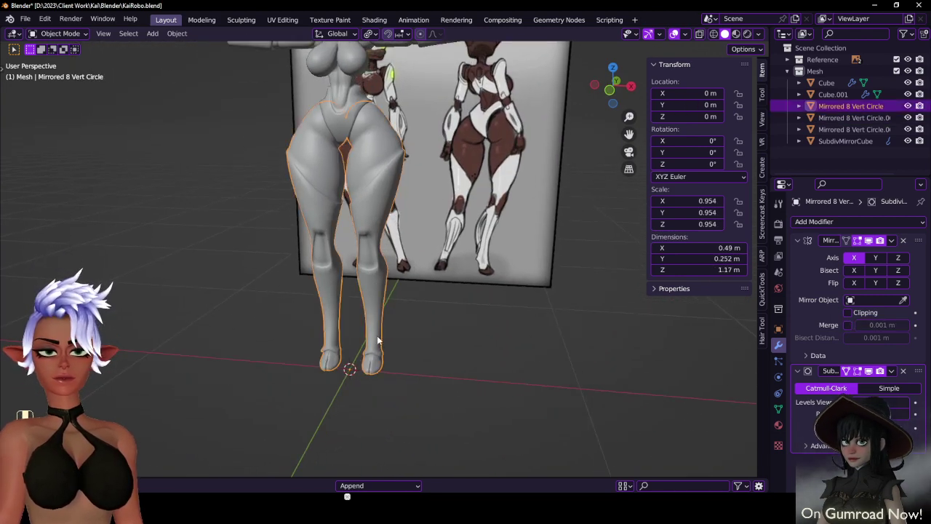
{"action": "key", "text": "KP_3"}
{"action": "key", "text": "Tab"}
{"action": "scroll", "coordinate": [364, 345], "scroll_direction": "up", "scroll_amount": 3}
{"action": "middle_click_drag", "start_coordinate": [383, 445], "coordinate": [409, 366], "text": "shift"}
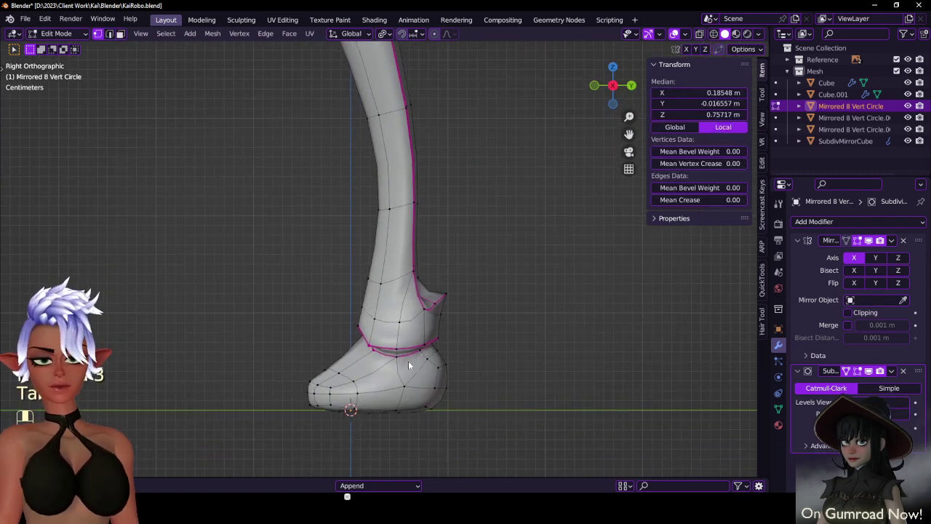
{"action": "key", "text": "z"}
{"action": "scroll", "coordinate": [360, 341], "scroll_direction": "up", "scroll_amount": 4}
{"action": "left_click", "coordinate": [366, 319]}
{"action": "key", "text": "b"}
{"action": "left_click_drag", "start_coordinate": [339, 286], "coordinate": [399, 361]}
{"action": "key", "text": "g"}
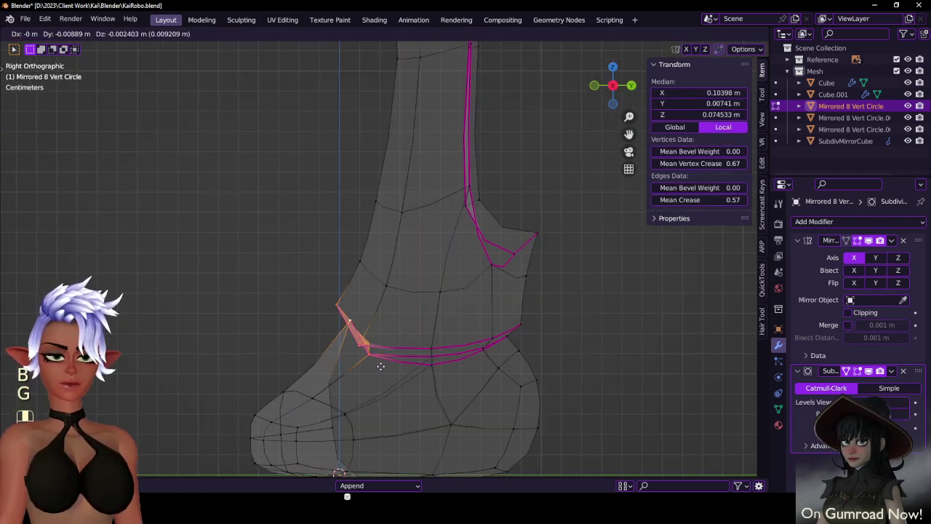
{"action": "left_click", "coordinate": [377, 369]}
{"action": "key", "text": "Tab"}
{"action": "key", "text": "z"}
- Save KaiRobo.blend with the adjusted ankle
{"action": "scroll", "coordinate": [383, 354], "scroll_direction": "down", "scroll_amount": 6}
{"action": "middle_click_drag", "start_coordinate": [385, 291], "coordinate": [553, 338], "text": "shift"}
{"action": "scroll", "coordinate": [372, 196], "scroll_direction": "down", "scroll_amount": 4}
{"action": "middle_click_drag", "start_coordinate": [373, 196], "coordinate": [379, 256], "text": "shift"}
{"action": "key", "text": "ctrl+s"}
{"action": "middle_click_drag", "start_coordinate": [429, 271], "coordinate": [472, 273]}
{"action": "middle_click_drag", "start_coordinate": [284, 98], "coordinate": [313, 214], "text": "shift"}
{"action": "left_click", "coordinate": [283, 119]}
{"action": "key", "text": "ctrl+s"}
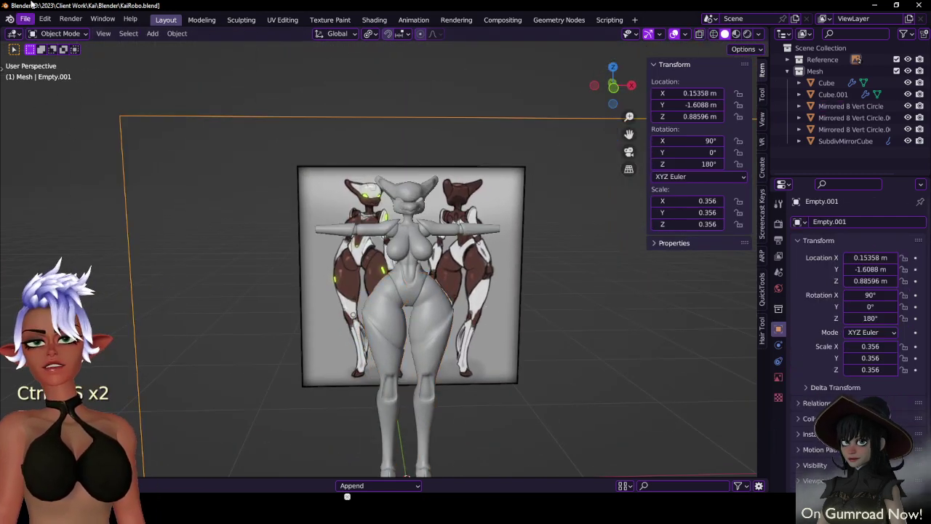
- Open the recent file June.blend
{"action": "left_click", "coordinate": [27, 19]}
{"action": "mouse_move", "coordinate": [55, 55]}
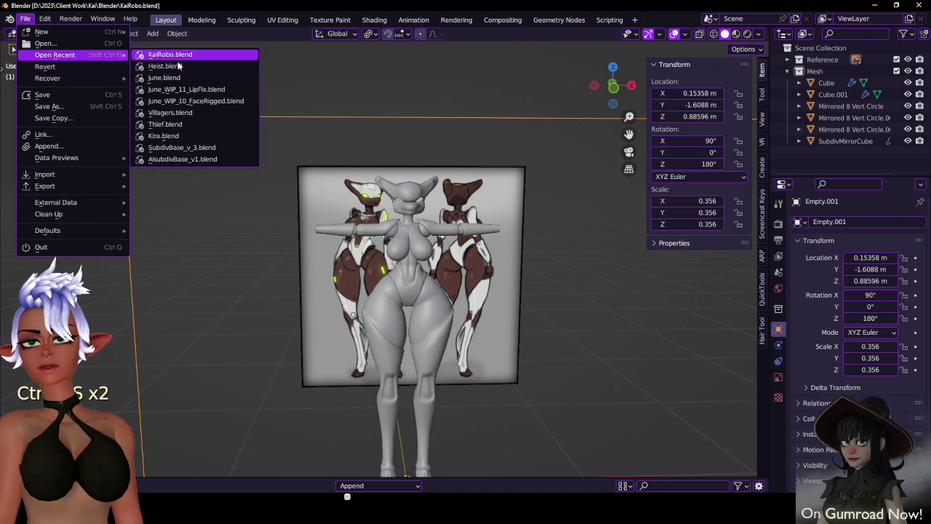
{"action": "left_click", "coordinate": [164, 78]}
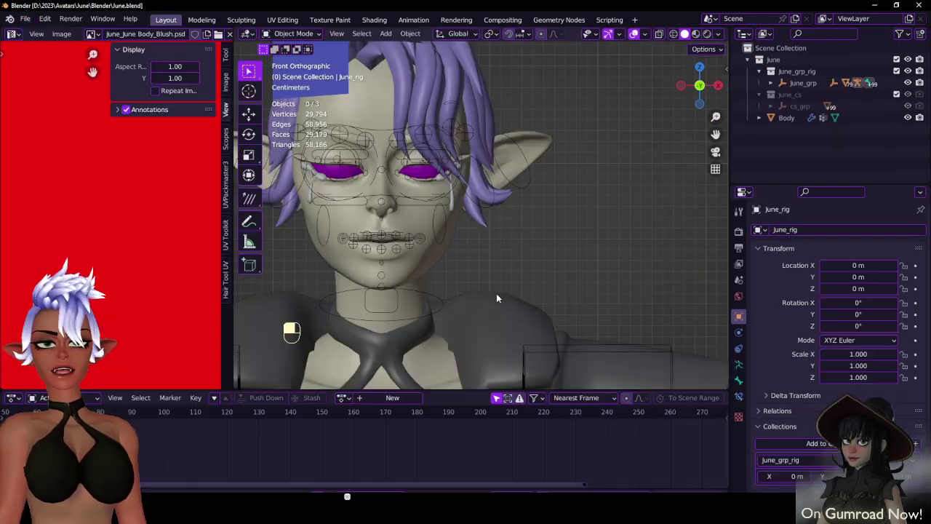
- Save June.blend and select the Body mesh, bringing the hand into view
{"action": "scroll", "coordinate": [491, 251], "scroll_direction": "down", "scroll_amount": 4}
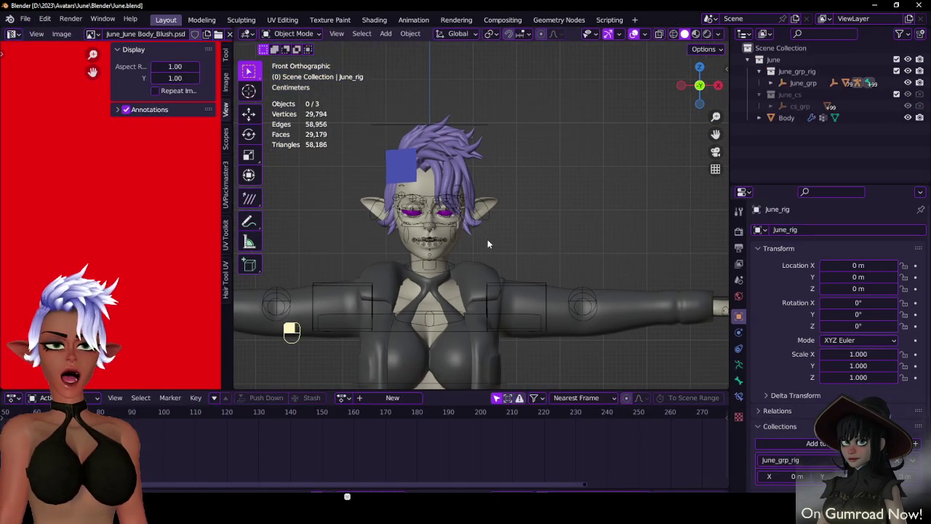
{"action": "middle_click_drag", "start_coordinate": [488, 243], "coordinate": [470, 268]}
{"action": "scroll", "coordinate": [473, 265], "scroll_direction": "down", "scroll_amount": 3}
{"action": "middle_click_drag", "start_coordinate": [509, 229], "coordinate": [457, 164], "text": "shift"}
{"action": "middle_click_drag", "start_coordinate": [457, 165], "coordinate": [522, 256]}
{"action": "key", "text": "ctrl+s"}
{"action": "scroll", "coordinate": [478, 234], "scroll_direction": "up", "scroll_amount": 7}
{"action": "left_click", "coordinate": [515, 251]}
{"action": "scroll", "coordinate": [516, 251], "scroll_direction": "down", "scroll_amount": 7}
{"action": "scroll", "coordinate": [518, 285], "scroll_direction": "up", "scroll_amount": 3}
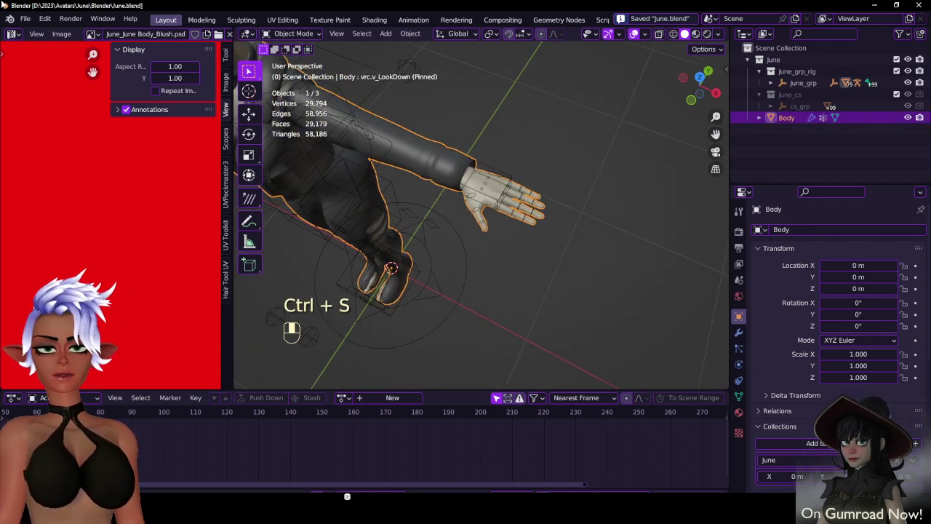
- Save a copy of the file as June_WIP_15_HandExtraction.blend
{"action": "left_click", "coordinate": [25, 18]}
{"action": "left_click", "coordinate": [36, 119]}
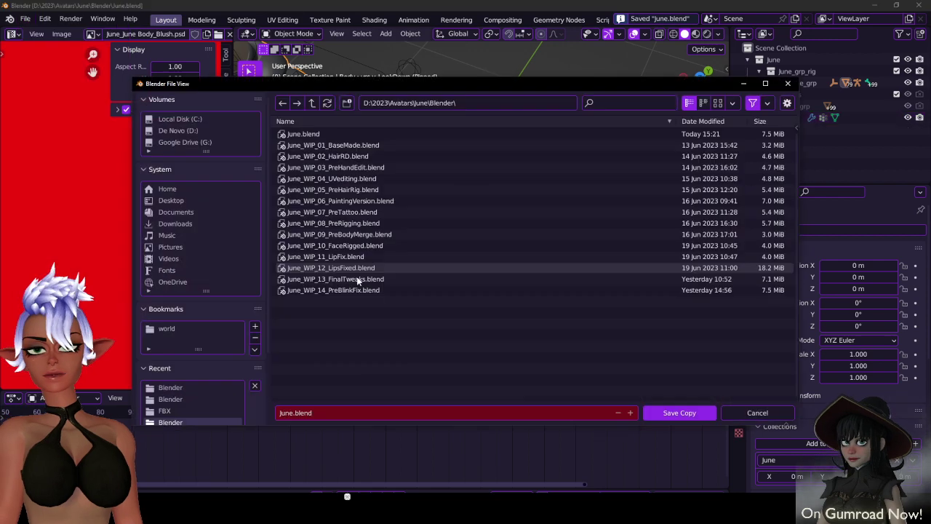
{"action": "left_click", "coordinate": [327, 290]}
{"action": "left_click", "coordinate": [318, 412]}
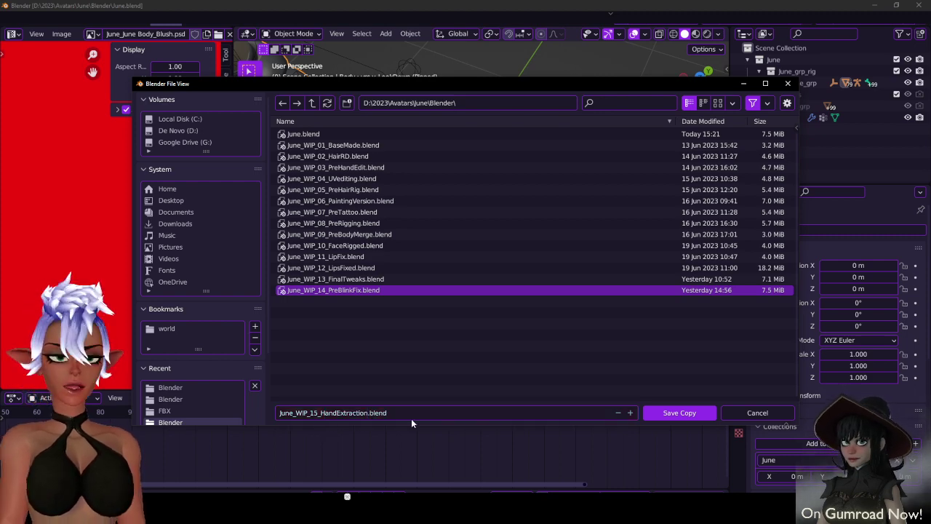
{"action": "left_click", "coordinate": [657, 413]}
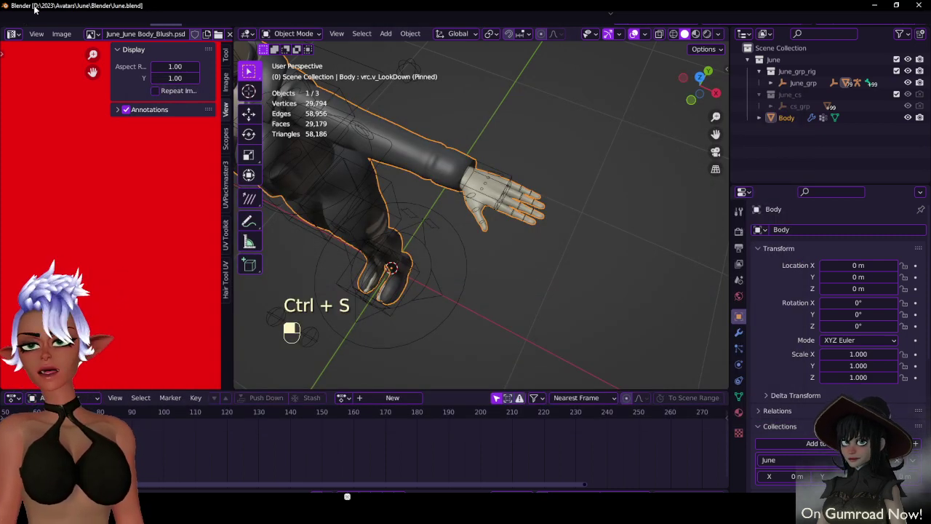
- Open the file June_WIP_15_HandExtraction.blend
{"action": "left_click", "coordinate": [24, 18]}
{"action": "left_click", "coordinate": [40, 46]}
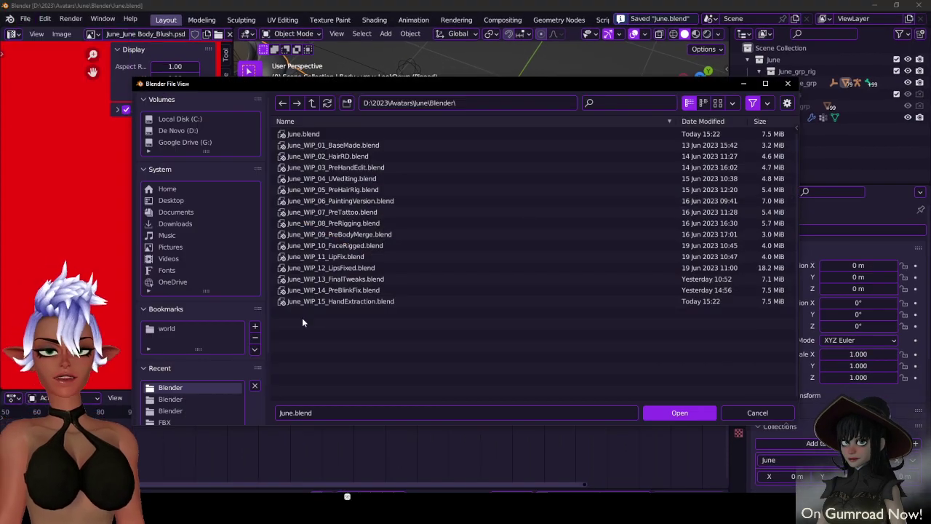
{"action": "left_click", "coordinate": [311, 303]}
{"action": "left_click", "coordinate": [673, 413]}
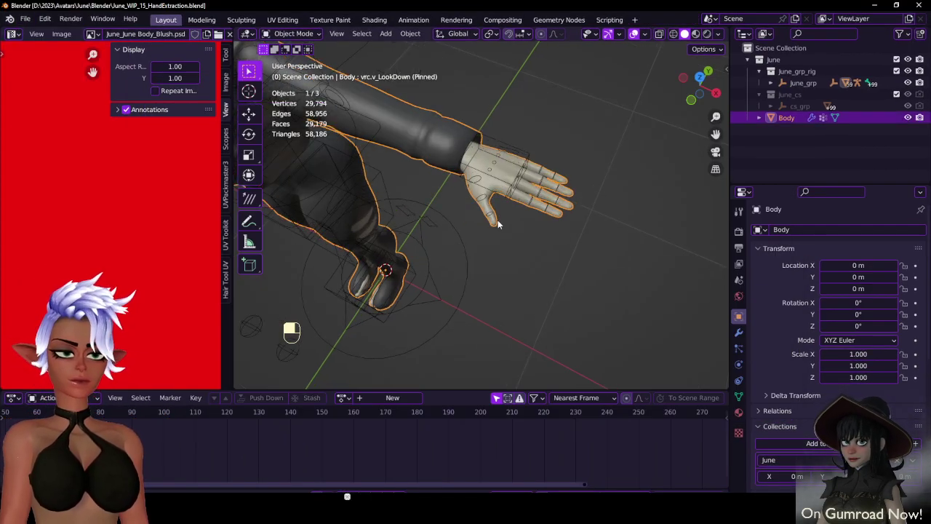
- Select the Body's linked skin mesh containing the hand and show it in wireframe from the front
{"action": "key", "text": "Tab"}
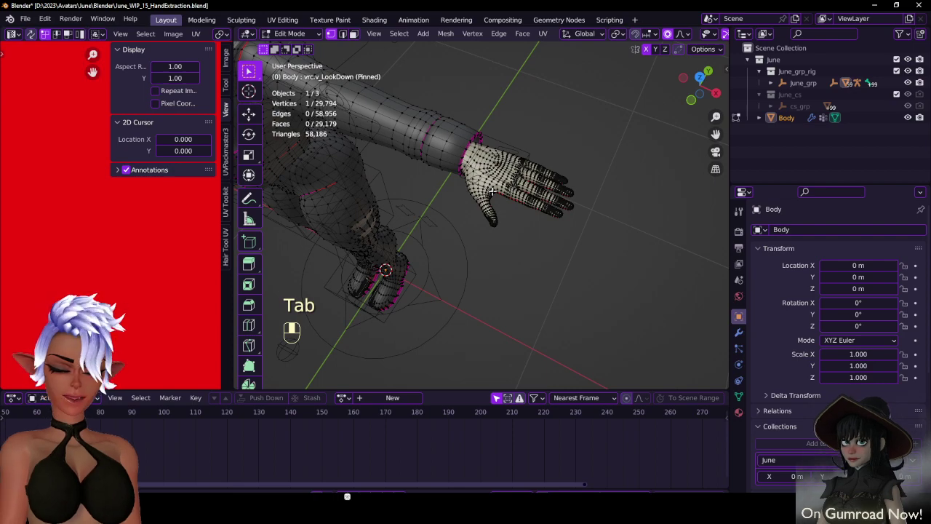
{"action": "key", "text": "l"}
{"action": "key", "text": "z"}
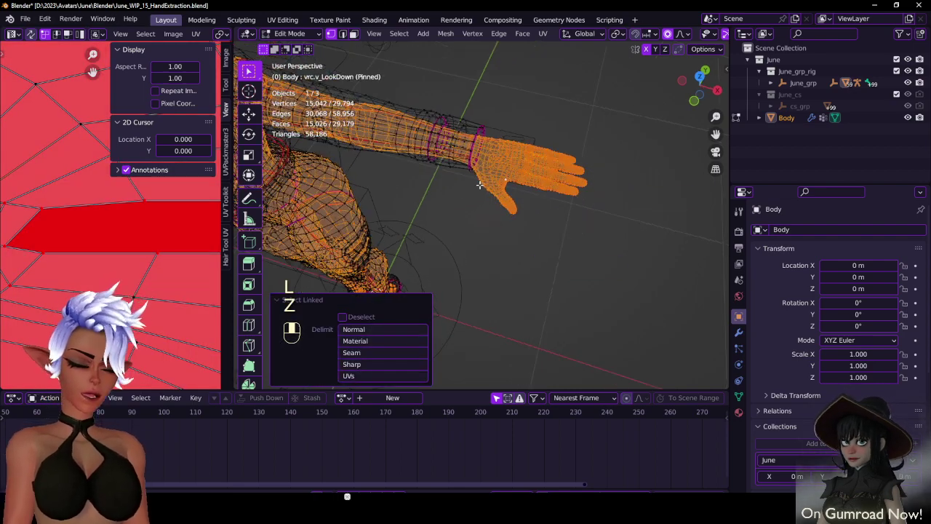
{"action": "key", "text": "KP_1"}
{"action": "scroll", "coordinate": [478, 182], "scroll_direction": "down", "scroll_amount": 6}
{"action": "middle_click_drag", "start_coordinate": [474, 189], "coordinate": [502, 266], "text": "shift"}
{"action": "scroll", "coordinate": [508, 197], "scroll_direction": "up", "scroll_amount": 7}
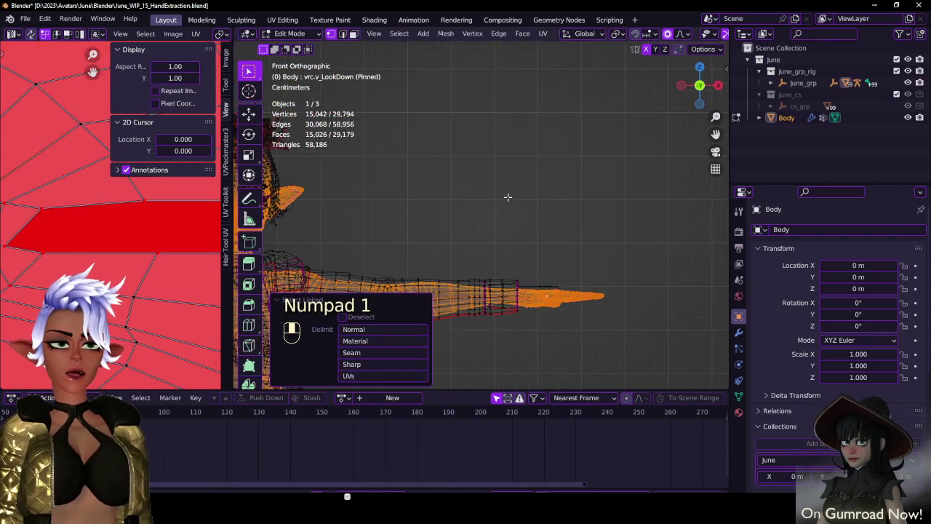
{"action": "scroll", "coordinate": [508, 197], "scroll_direction": "up", "scroll_amount": 4}
{"action": "middle_click_drag", "start_coordinate": [527, 306], "coordinate": [493, 151], "text": "shift"}
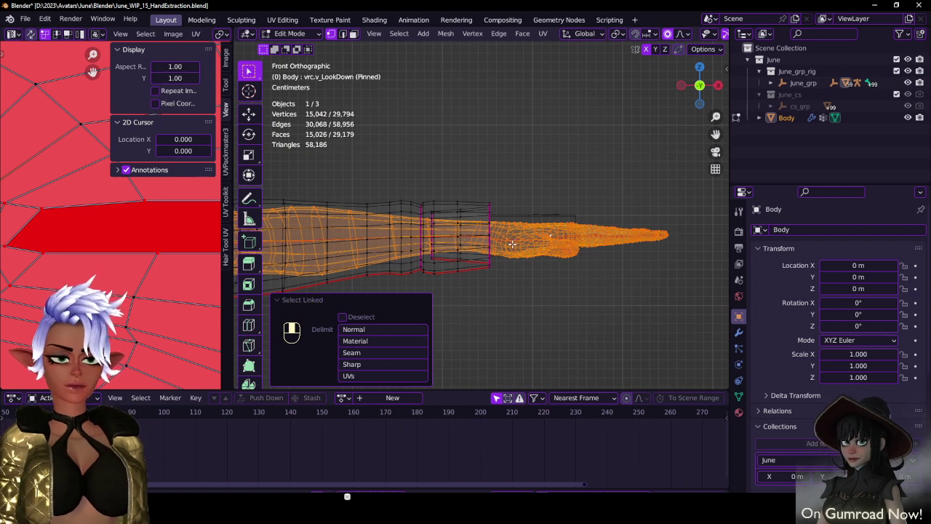
- Reduce the selection to one hand with its wrist by box-deselecting the rest of the body and the forearm
{"action": "scroll", "coordinate": [512, 244], "scroll_direction": "down", "scroll_amount": 5}
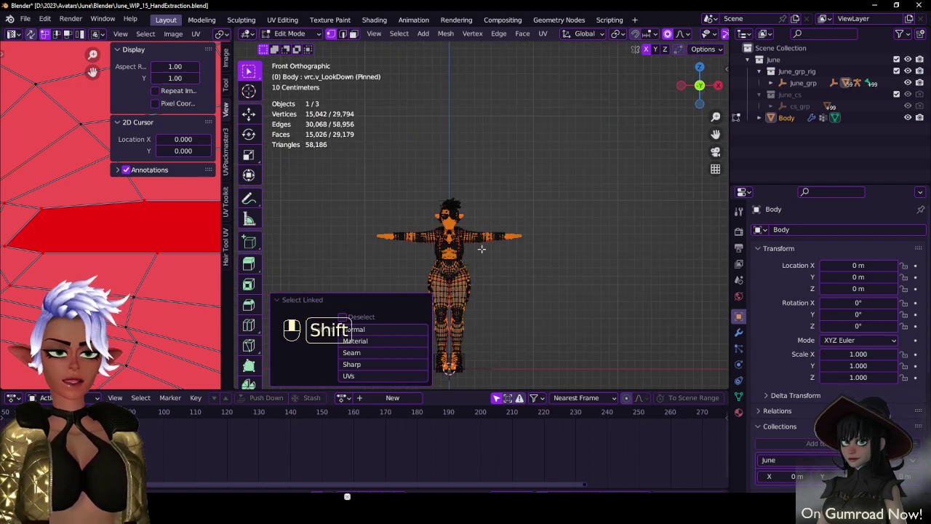
{"action": "key", "text": "shift+b"}
{"action": "left_click_drag", "start_coordinate": [362, 101], "coordinate": [501, 332]}
{"action": "scroll", "coordinate": [500, 198], "scroll_direction": "up", "scroll_amount": 8}
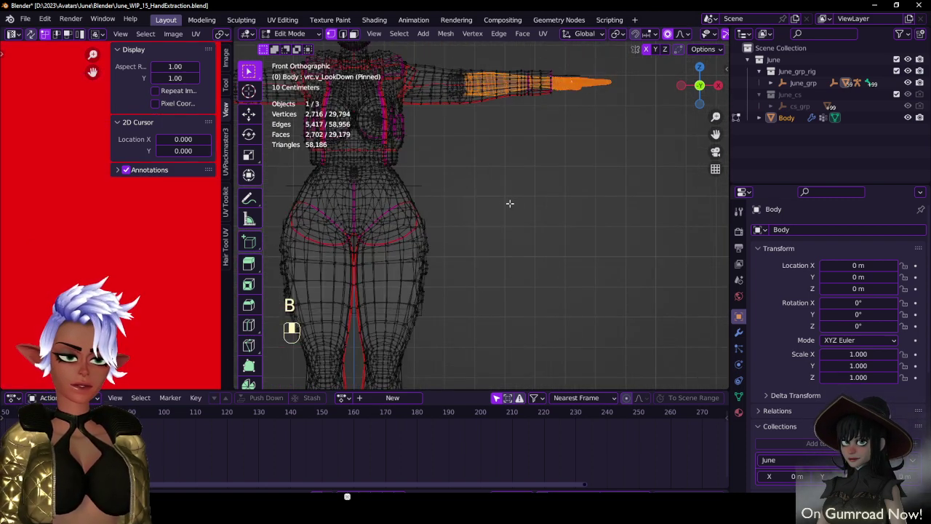
{"action": "middle_click_drag", "start_coordinate": [514, 199], "coordinate": [476, 277], "text": "shift"}
{"action": "key", "text": "b"}
{"action": "left_click_drag", "start_coordinate": [357, 63], "coordinate": [544, 200]}
{"action": "scroll", "coordinate": [502, 170], "scroll_direction": "up", "scroll_amount": 2}
{"action": "middle_click_drag", "start_coordinate": [503, 170], "coordinate": [521, 248], "text": "shift"}
{"action": "middle_click_drag", "start_coordinate": [567, 227], "coordinate": [503, 249], "text": "shift"}
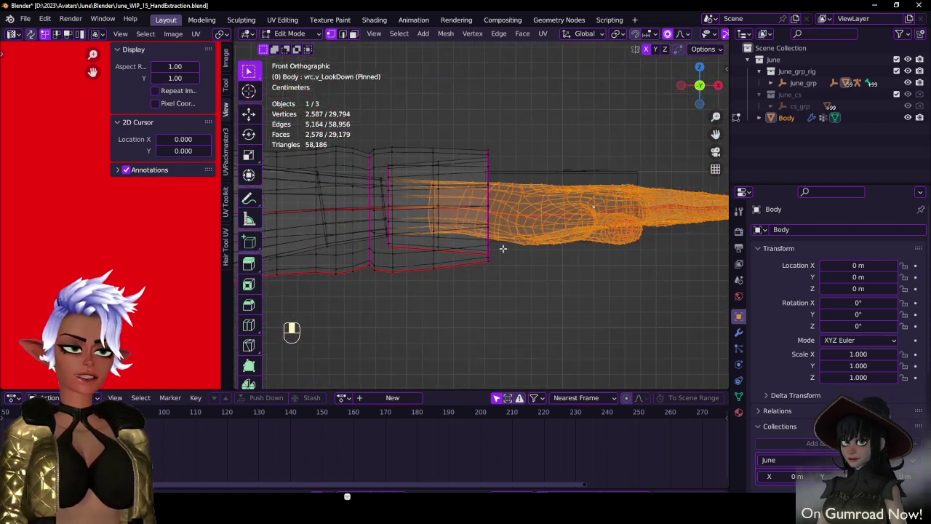
- Duplicate the selected hand faces in place and separate them into their own object
{"action": "key", "text": "shift+d"}
{"action": "right_click", "coordinate": [543, 194]}
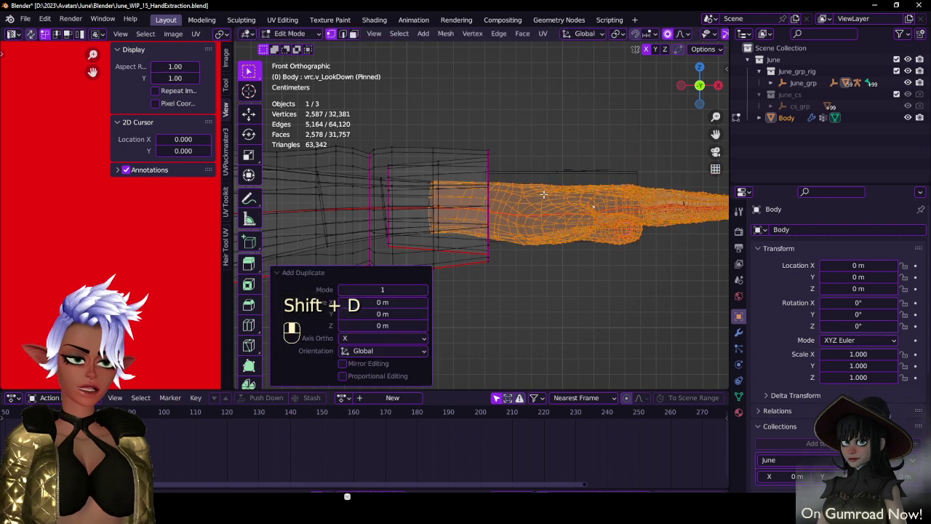
{"action": "key", "text": "p"}
{"action": "left_click", "coordinate": [545, 193]}
{"action": "key", "text": "Tab"}
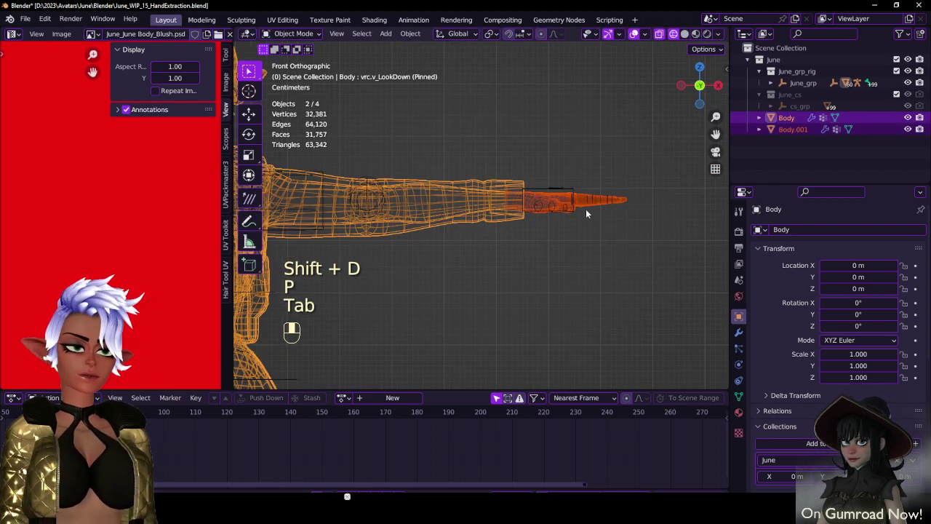
- Select only the separated hand object and save the file
{"action": "key", "text": "ctrl+s"}
{"action": "left_click", "coordinate": [587, 206]}
{"action": "key", "text": "g"}
{"action": "right_click", "coordinate": [563, 155]}
{"action": "middle_click_drag", "start_coordinate": [561, 161], "coordinate": [550, 246]}
{"action": "key", "text": "ctrl+s"}
{"action": "key", "text": "ctrl+s"}
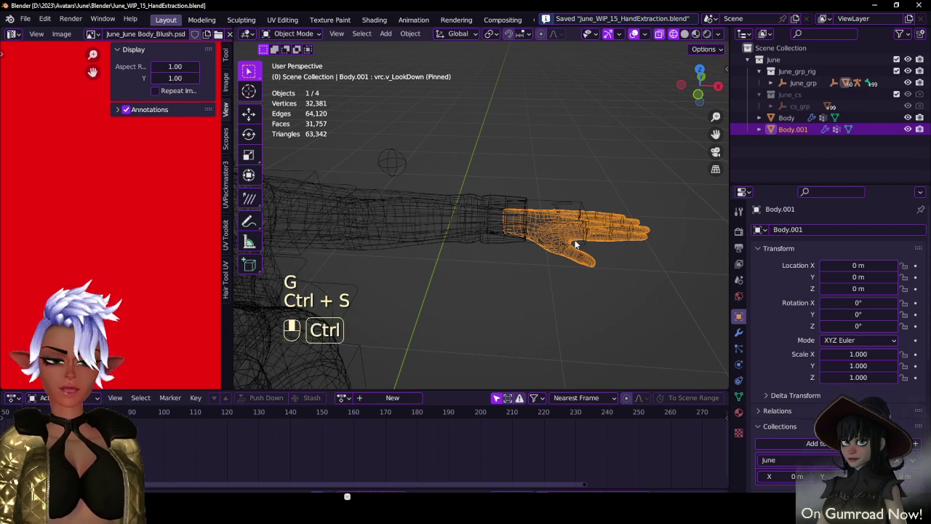
- Clear the hand object's parent and open its mesh data properties
{"action": "key", "text": "alt+p"}
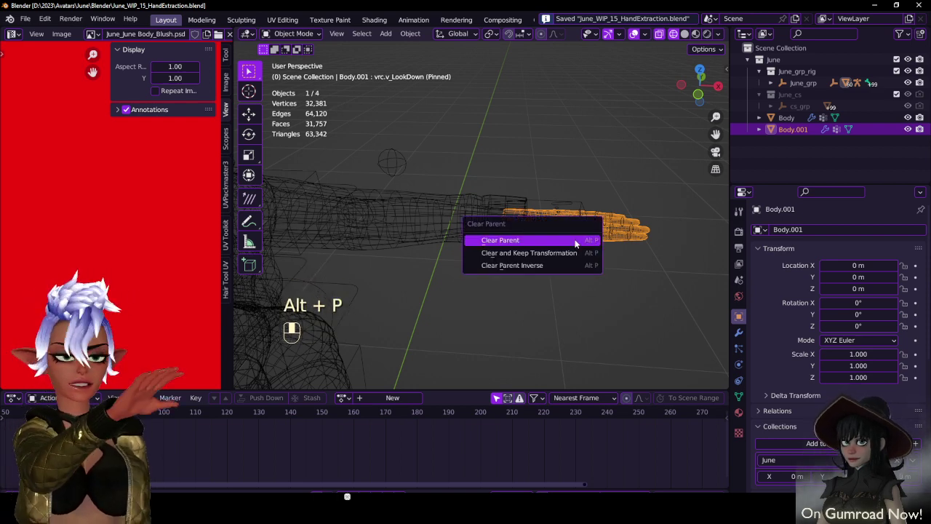
{"action": "left_click", "coordinate": [576, 242]}
{"action": "left_click", "coordinate": [739, 395]}
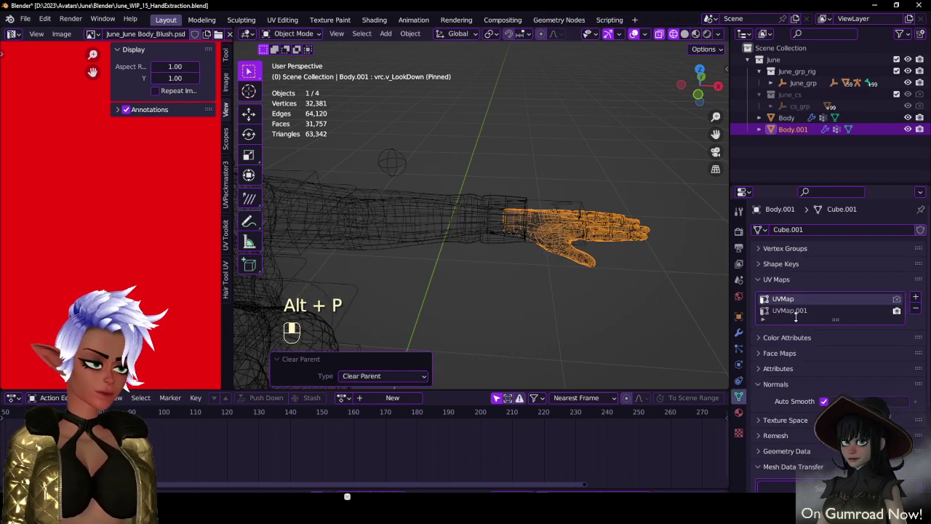
- Remove the Triangulate modifier from the separated hand object and return to its mesh data properties
{"action": "left_click", "coordinate": [738, 331]}
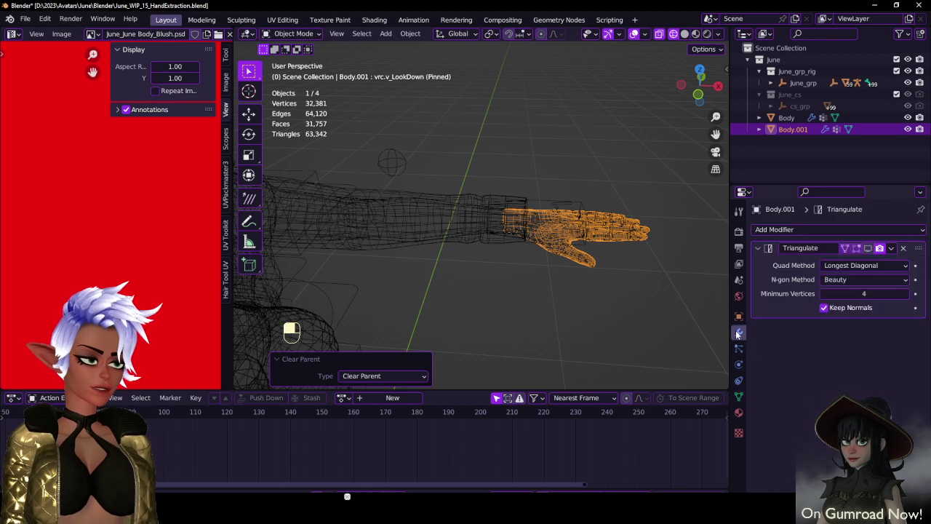
{"action": "left_click", "coordinate": [904, 248]}
{"action": "left_click", "coordinate": [738, 396]}
{"action": "scroll", "coordinate": [806, 411], "scroll_direction": "down", "scroll_amount": 5}
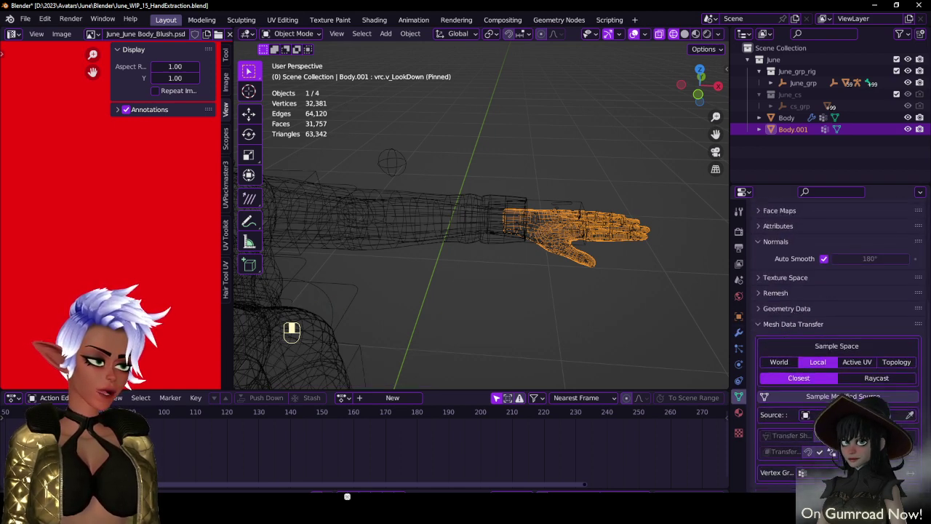
- Copy the separated hand object to the clipboard and save the file
{"action": "key", "text": "ctrl+c"}
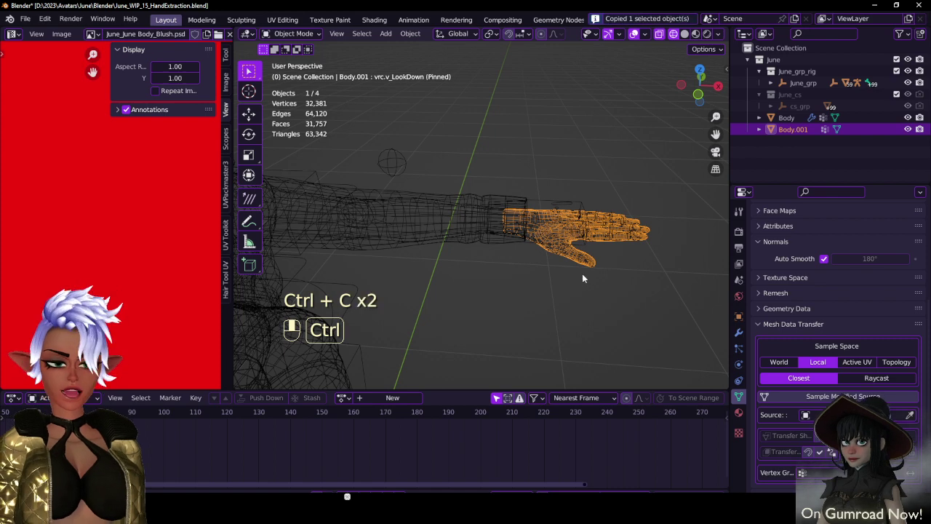
{"action": "key", "text": "ctrl+s"}
{"action": "left_click", "coordinate": [25, 19]}
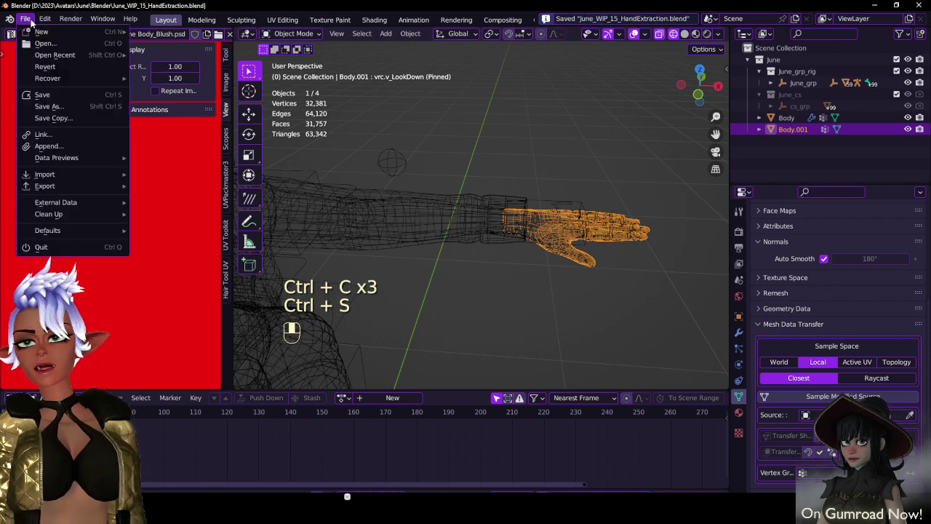
{"action": "mouse_move", "coordinate": [45, 58]}
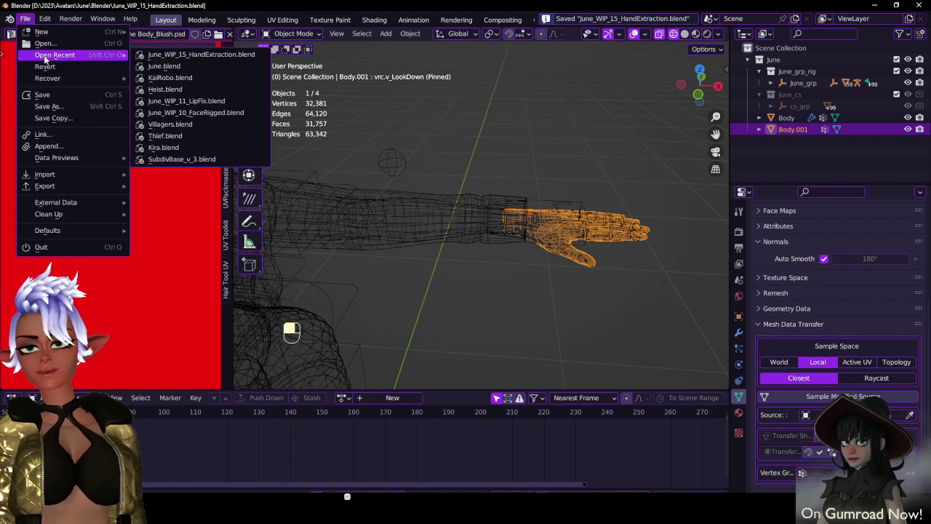
{"action": "left_click", "coordinate": [575, 135]}
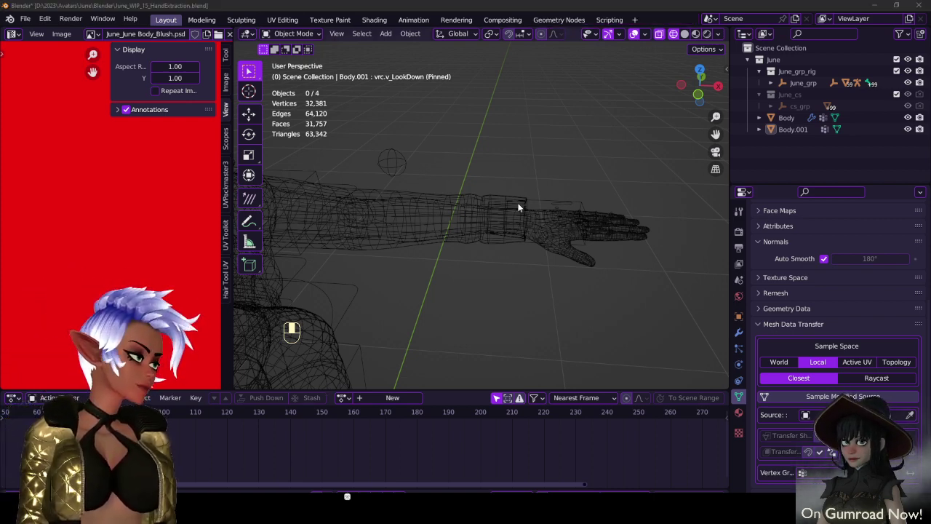
- Open AvatarParts.blend from the D:\2023\Avatars\Bases folder
{"action": "left_click", "coordinate": [24, 18]}
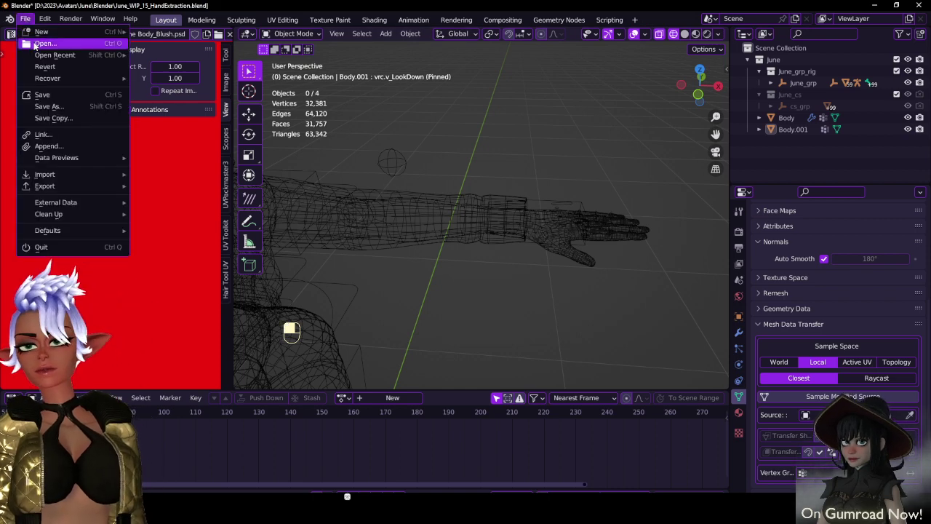
{"action": "left_click", "coordinate": [33, 245]}
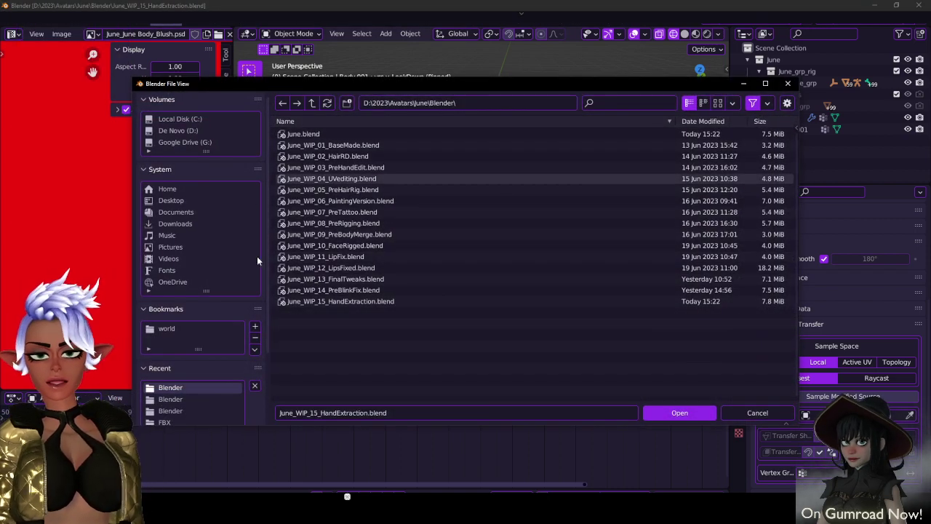
{"action": "left_click", "coordinate": [312, 103]}
{"action": "left_click", "coordinate": [315, 104]}
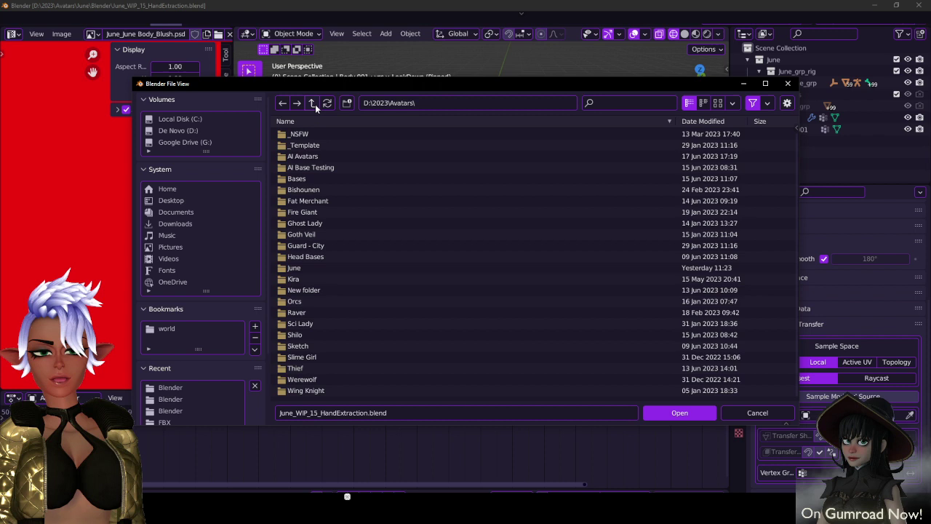
{"action": "double_click", "coordinate": [302, 168]}
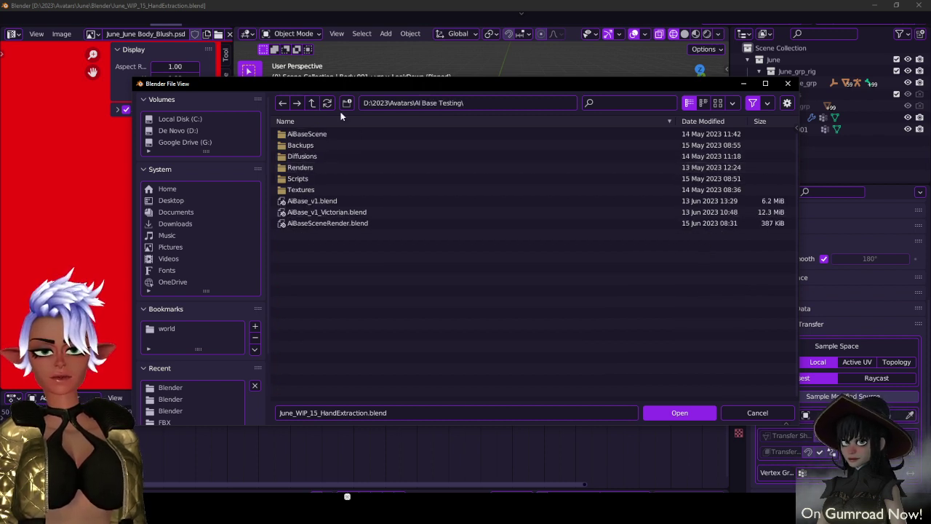
{"action": "left_click", "coordinate": [315, 104]}
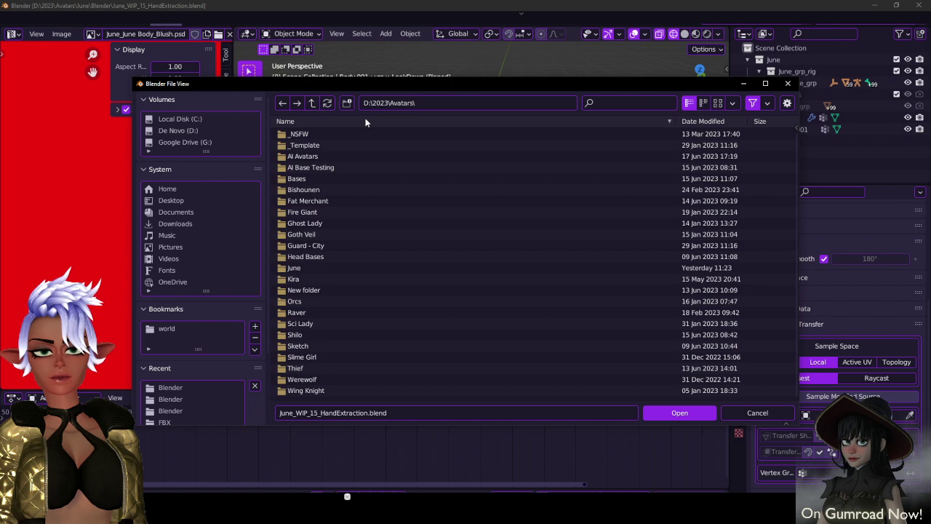
{"action": "double_click", "coordinate": [327, 156]}
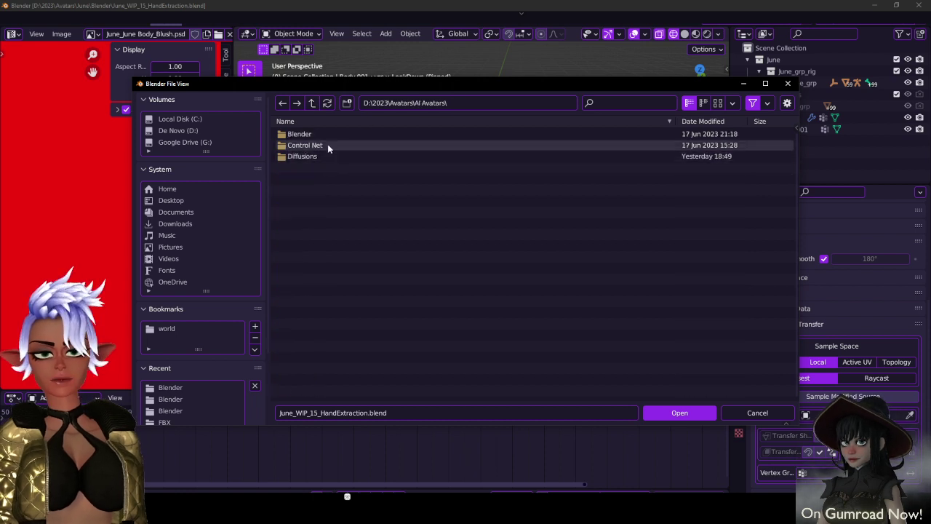
{"action": "left_click", "coordinate": [314, 103]}
{"action": "double_click", "coordinate": [306, 179]}
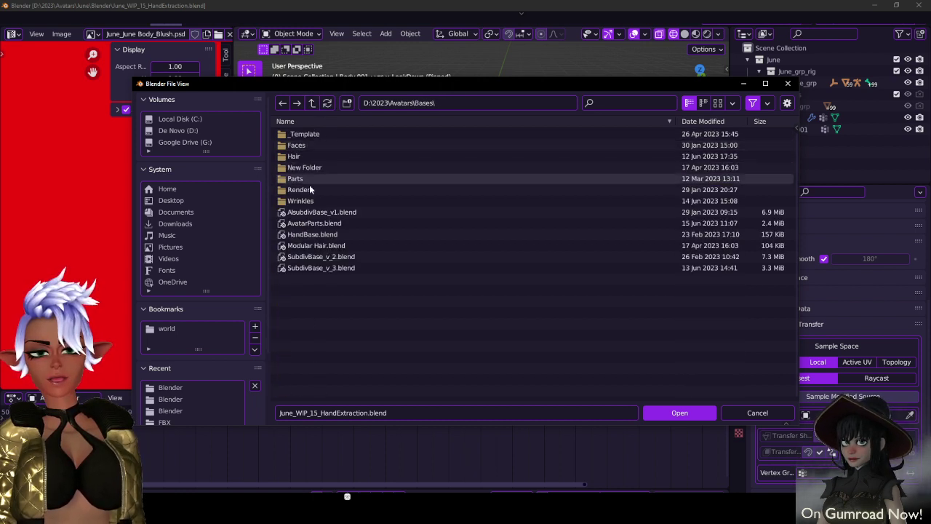
{"action": "double_click", "coordinate": [305, 223]}
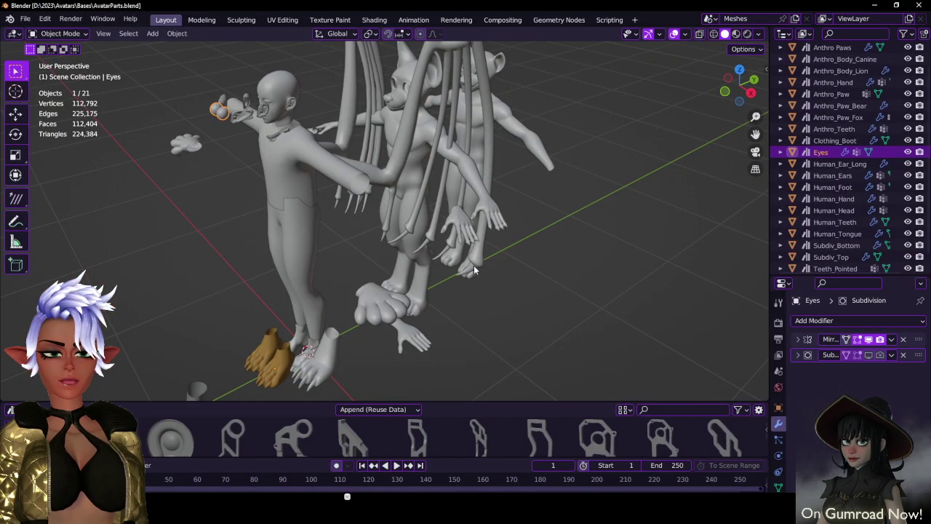
- Paste the copied hand into the parts scene and move it about -0.74 m along the Y axis
{"action": "scroll", "coordinate": [474, 264], "scroll_direction": "down", "scroll_amount": 3}
{"action": "middle_click_drag", "start_coordinate": [395, 255], "coordinate": [423, 177]}
{"action": "key", "text": "ctrl+v"}
{"action": "scroll", "coordinate": [449, 172], "scroll_direction": "up", "scroll_amount": 3}
{"action": "middle_click_drag", "start_coordinate": [449, 172], "coordinate": [441, 266], "text": "shift"}
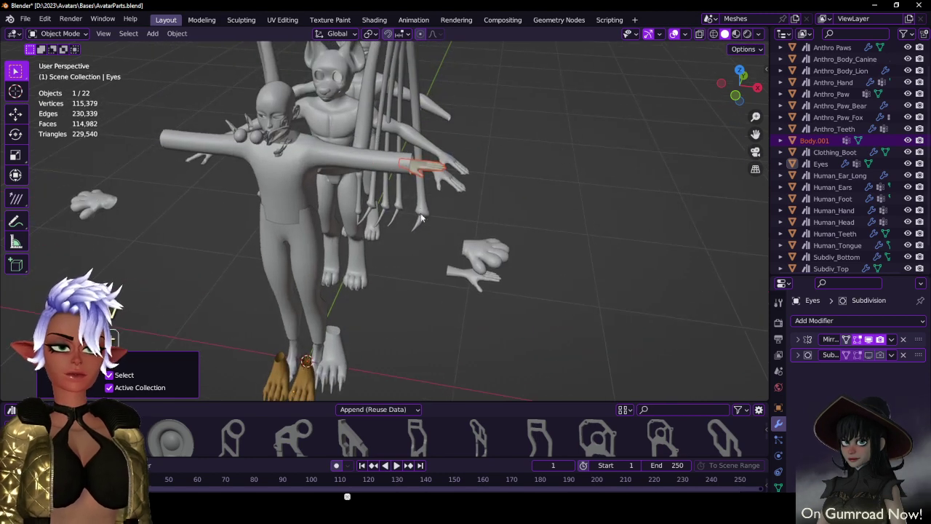
{"action": "left_click", "coordinate": [427, 169]}
{"action": "key", "text": "g"}
{"action": "key", "text": "y"}
{"action": "left_click", "coordinate": [424, 291]}
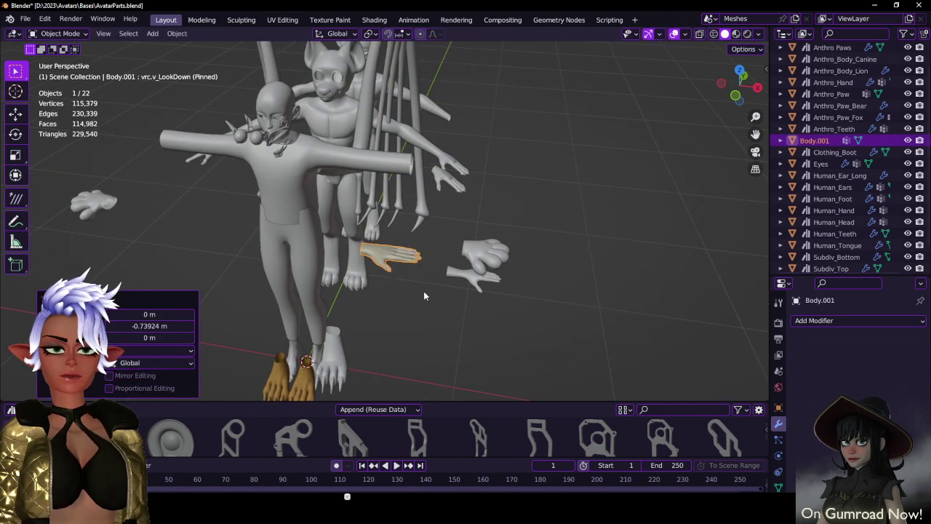
- Select the existing human hand model and copy its object name for reuse
{"action": "scroll", "coordinate": [408, 275], "scroll_direction": "up", "scroll_amount": 4}
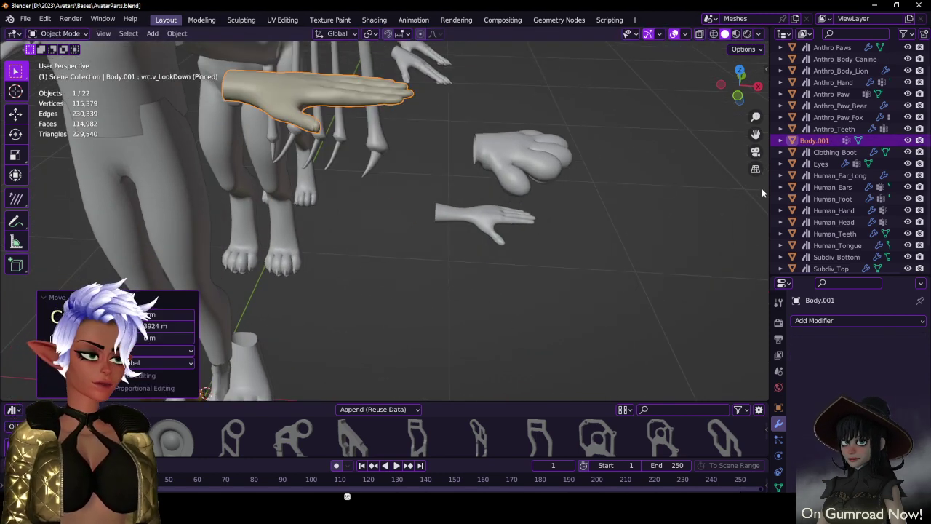
{"action": "left_click", "coordinate": [466, 226]}
{"action": "double_click", "coordinate": [829, 212]}
{"action": "scroll", "coordinate": [829, 213], "scroll_direction": "down", "scroll_amount": 1}
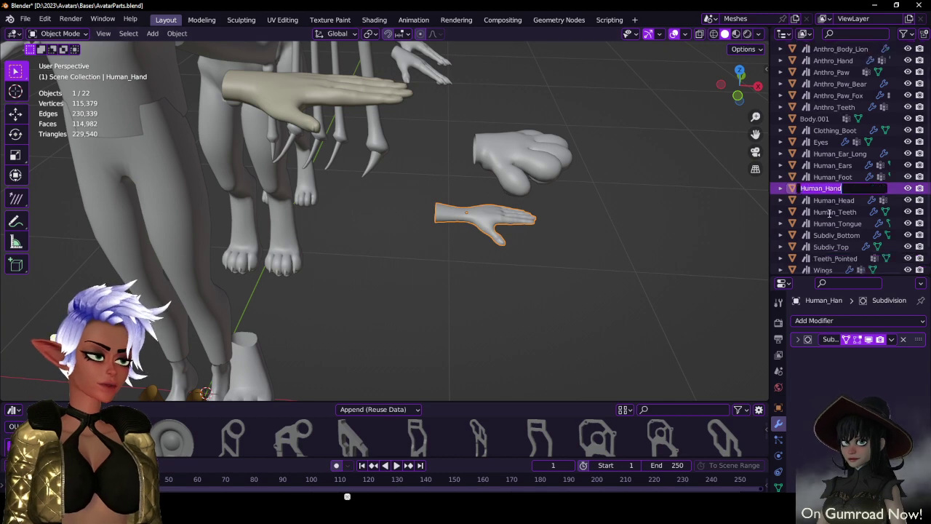
- Remove all material slots from the pasted hand object
{"action": "left_click", "coordinate": [346, 101]}
{"action": "scroll", "coordinate": [778, 451], "scroll_direction": "down", "scroll_amount": 2}
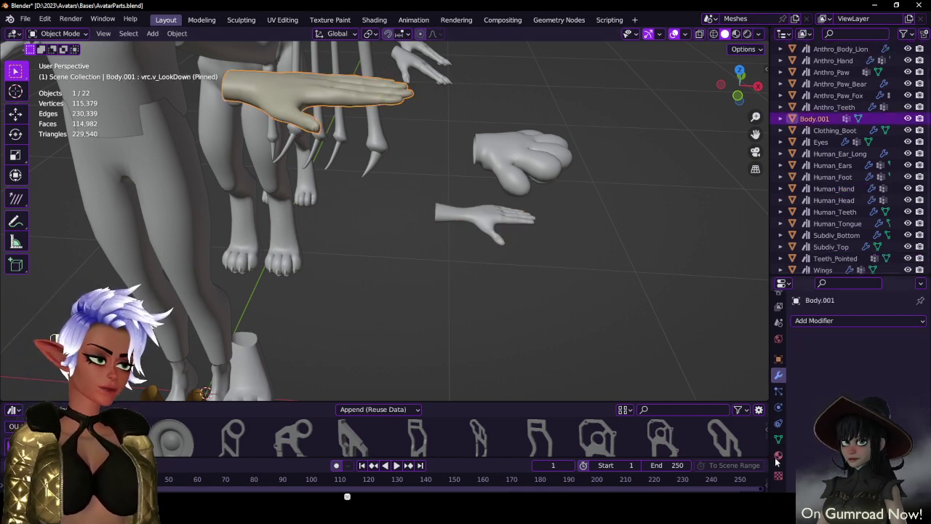
{"action": "left_click", "coordinate": [778, 454]}
{"action": "left_click", "coordinate": [921, 332]}
{"action": "left_click", "coordinate": [921, 332]}
{"action": "left_click", "coordinate": [921, 332]}
{"action": "left_click", "coordinate": [921, 333]}
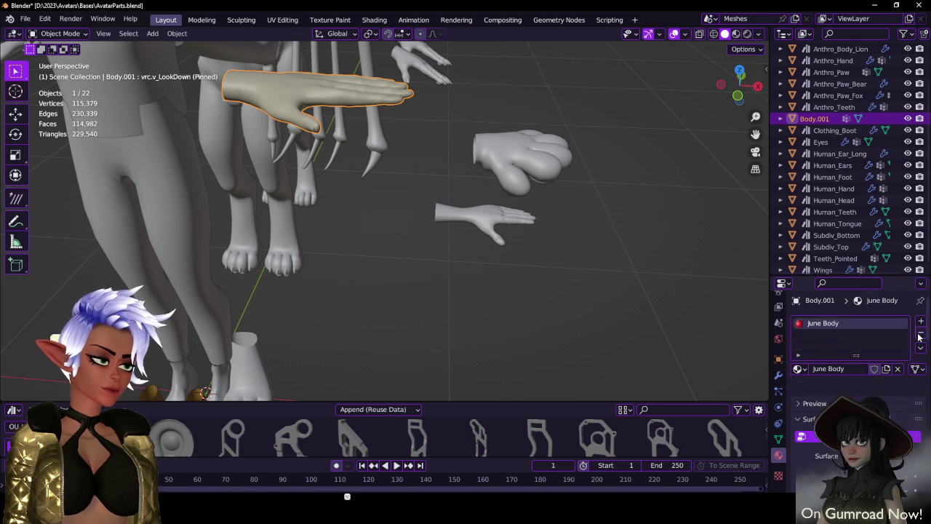
{"action": "left_click", "coordinate": [921, 333]}
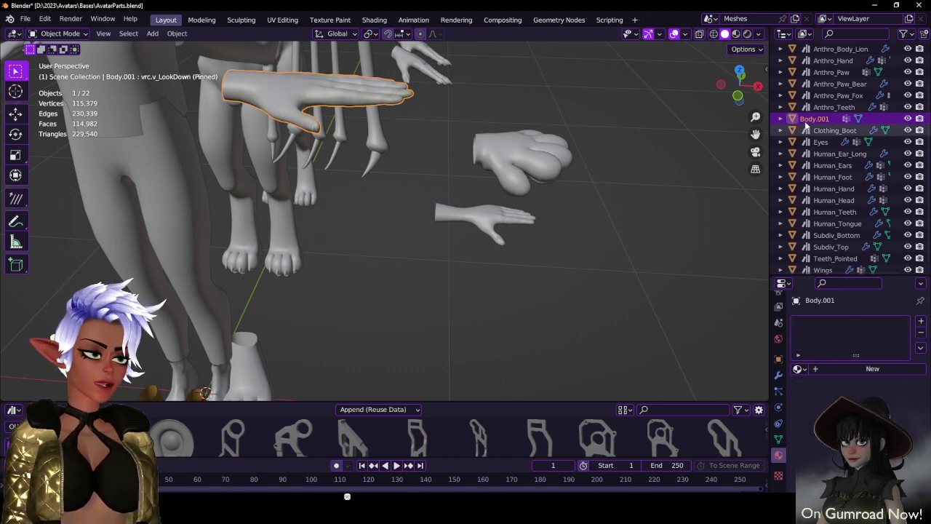
- Rename the pasted hand Human_Hand_v2 and mark it as an asset
{"action": "double_click", "coordinate": [808, 119]}
{"action": "scroll", "coordinate": [806, 118], "scroll_direction": "up", "scroll_amount": 2}
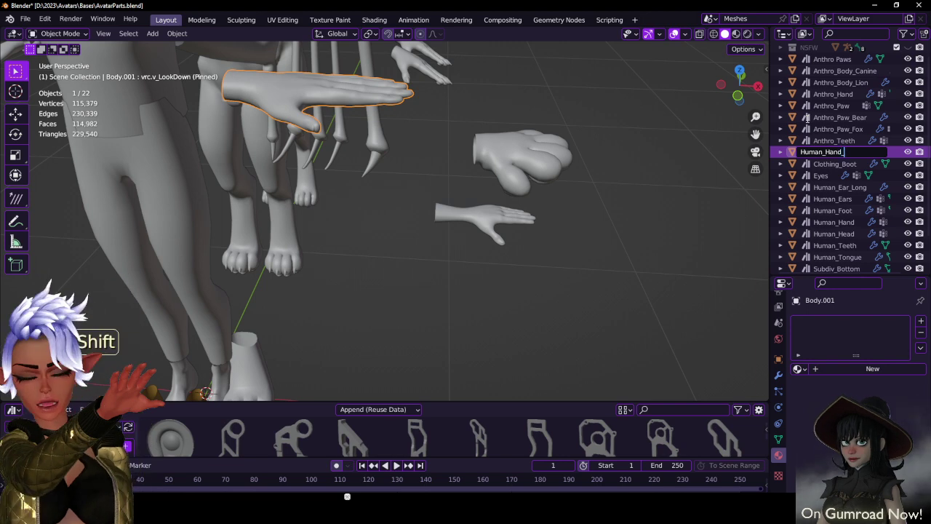
{"action": "key", "text": "Return"}
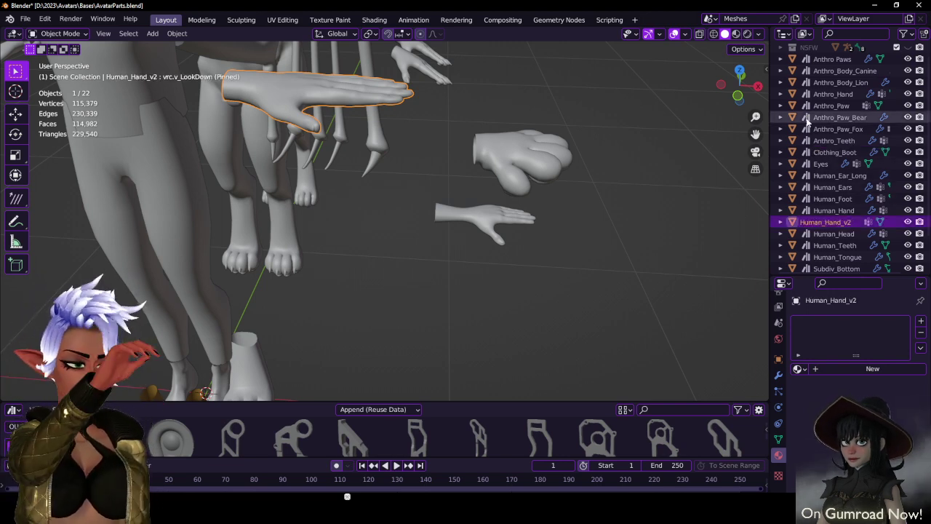
{"action": "right_click", "coordinate": [829, 225]}
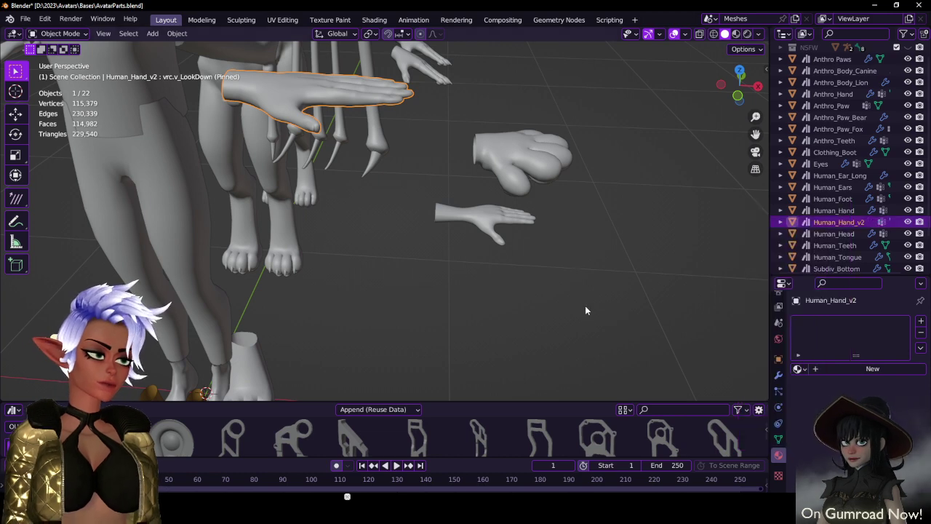
- Save the parts library file and reopen the recent file KaiRobo.blend
{"action": "key", "text": "ctrl+s"}
{"action": "left_click", "coordinate": [24, 19]}
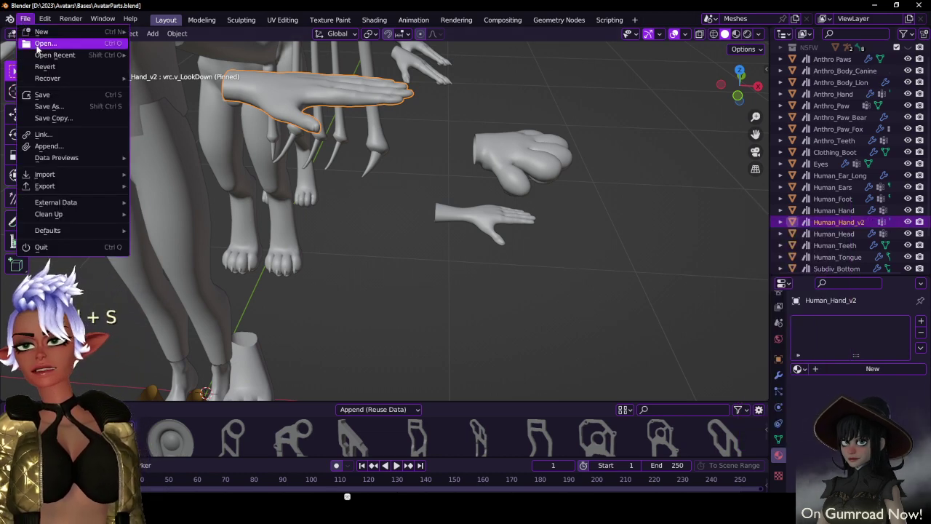
{"action": "mouse_move", "coordinate": [41, 55]}
{"action": "left_click", "coordinate": [183, 89]}
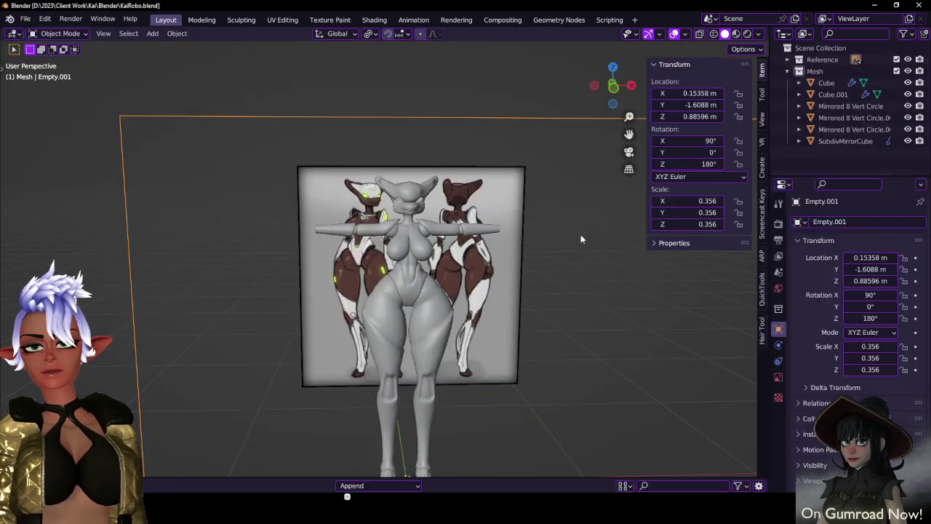
- Enlarge the asset browser, append the Human_Hand_v2 asset beside the robot's feet, and shrink the browser again
{"action": "middle_click_drag", "start_coordinate": [579, 236], "coordinate": [322, 408]}
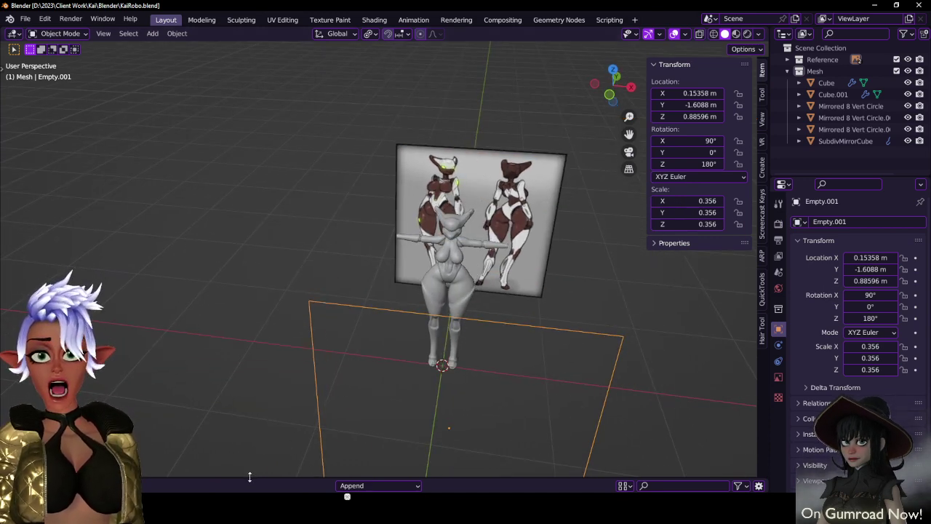
{"action": "left_click_drag", "start_coordinate": [249, 476], "coordinate": [269, 355]}
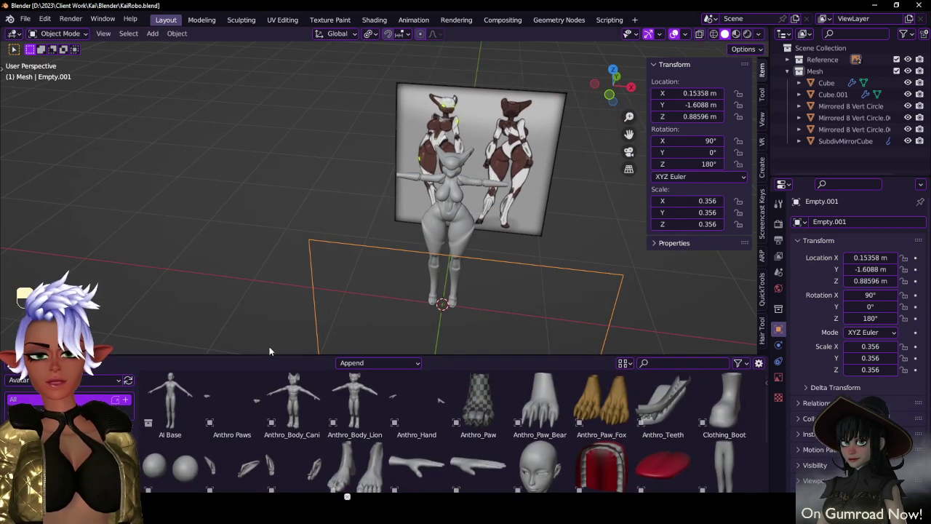
{"action": "left_click", "coordinate": [444, 353]}
{"action": "left_click_drag", "start_coordinate": [445, 355], "coordinate": [439, 337]}
{"action": "left_click_drag", "start_coordinate": [480, 450], "coordinate": [485, 300]}
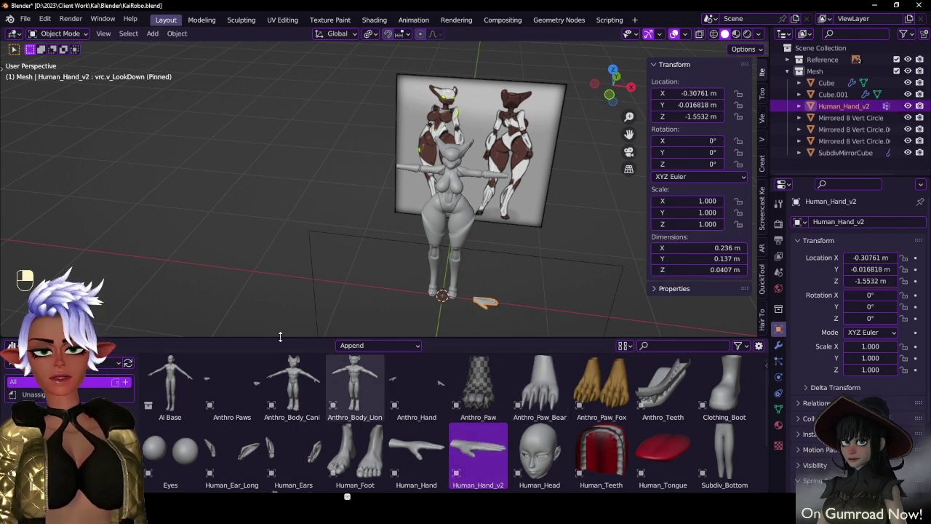
{"action": "left_click_drag", "start_coordinate": [280, 336], "coordinate": [280, 479]}
- Reset the appended hand's location to 0 m on all axes and switch to the front view
{"action": "key", "text": "alt+g"}
{"action": "middle_click_drag", "start_coordinate": [528, 371], "coordinate": [460, 288]}
{"action": "key", "text": "KP_1"}
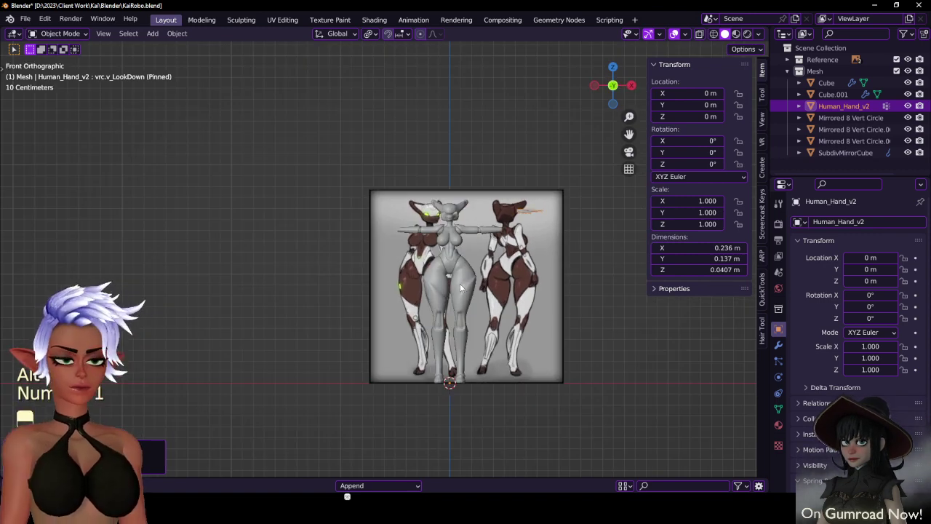
{"action": "scroll", "coordinate": [487, 266], "scroll_direction": "up", "scroll_amount": 8}
{"action": "middle_click_drag", "start_coordinate": [378, 174], "coordinate": [389, 177], "text": "shift"}
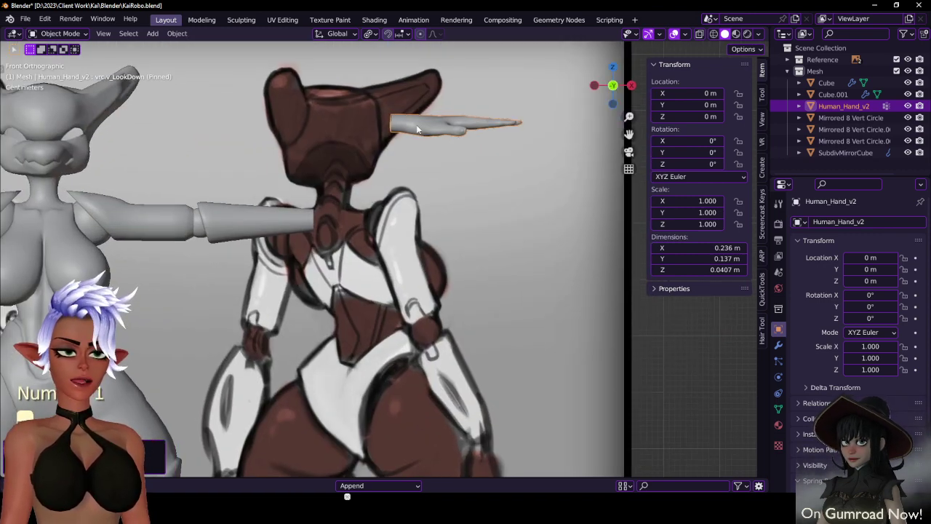
- Add a Multiresolution modifier to the Human_Hand_v2 object
{"action": "left_click", "coordinate": [778, 344]}
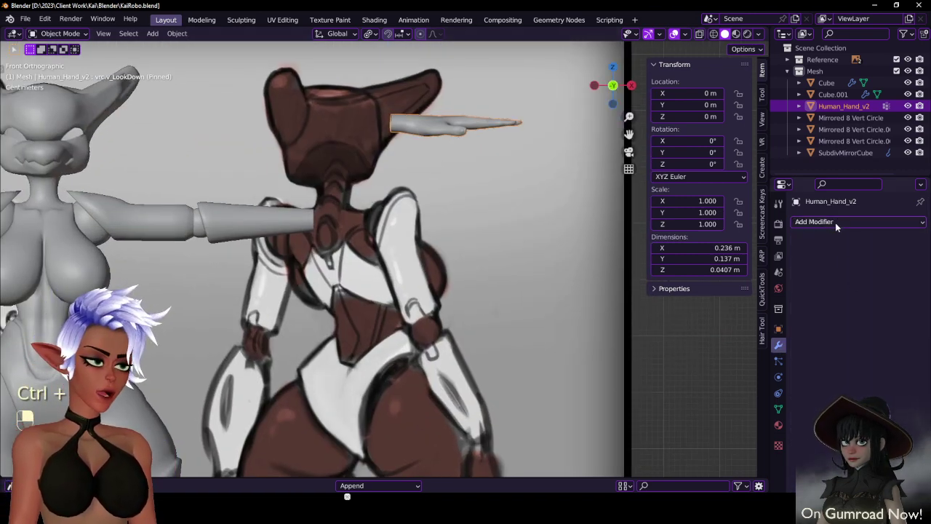
{"action": "left_click", "coordinate": [835, 222]}
{"action": "left_click", "coordinate": [547, 419]}
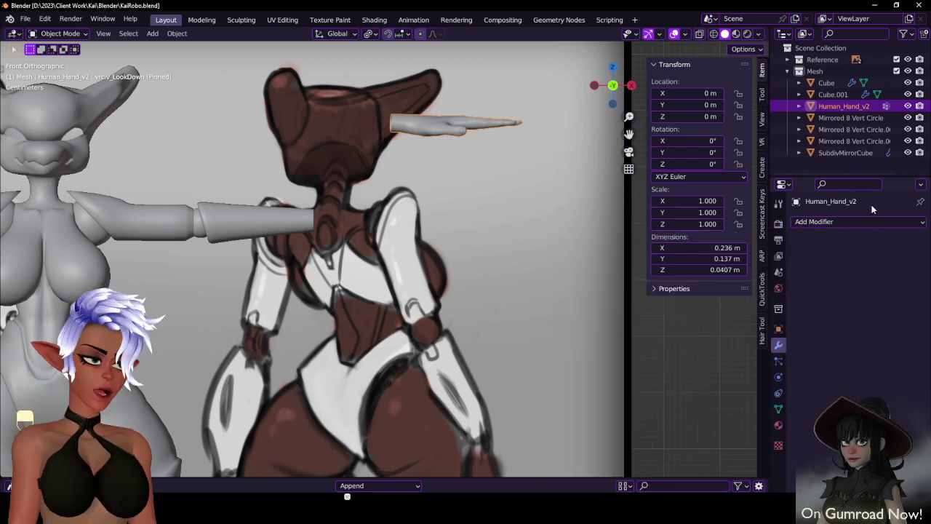
{"action": "left_click", "coordinate": [862, 219]}
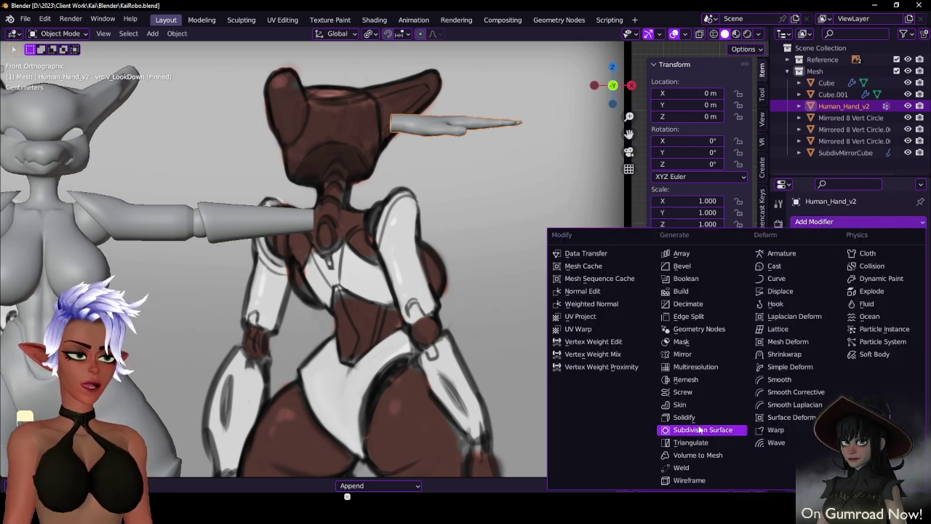
{"action": "left_click", "coordinate": [684, 367]}
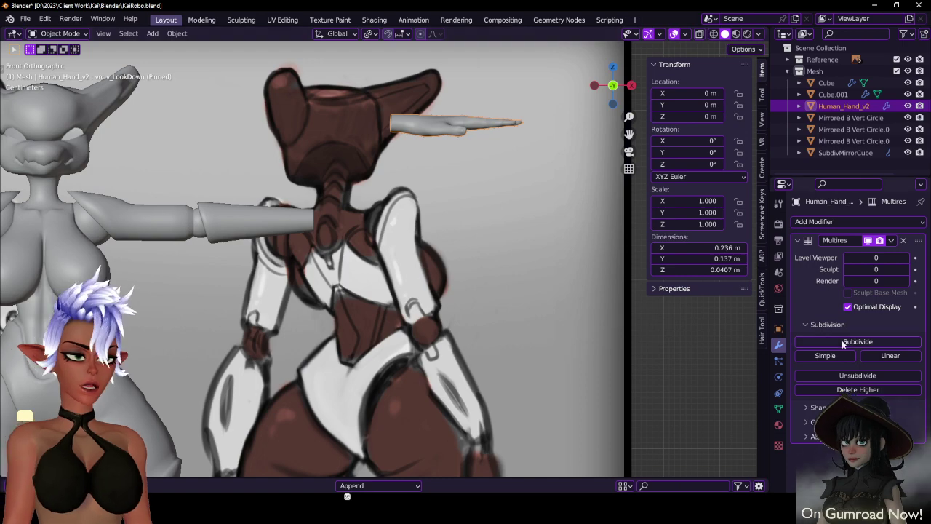
- Unsubdivide the hand once in its Multiresolution modifier and check the simplified mesh
{"action": "left_click", "coordinate": [857, 376]}
{"action": "scroll", "coordinate": [484, 158], "scroll_direction": "up", "scroll_amount": 4}
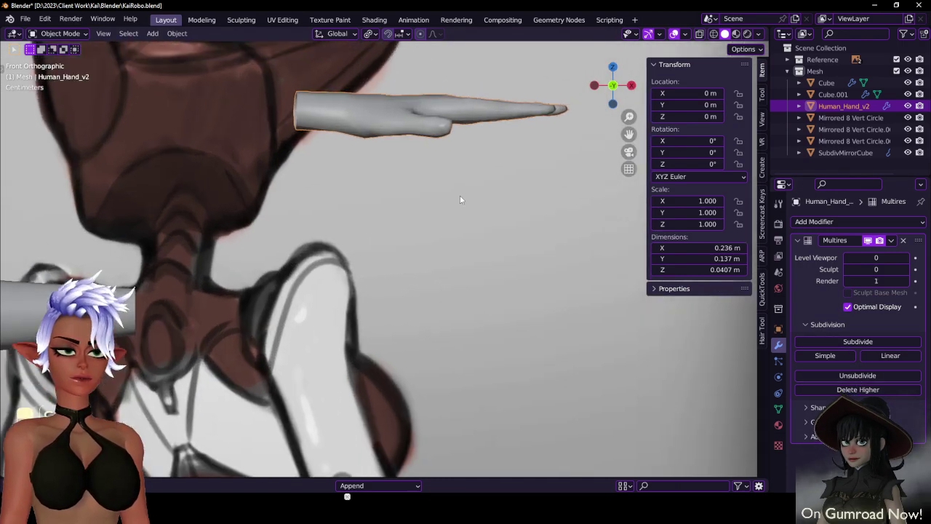
{"action": "middle_click_drag", "start_coordinate": [459, 200], "coordinate": [443, 252]}
{"action": "key", "text": "Tab"}
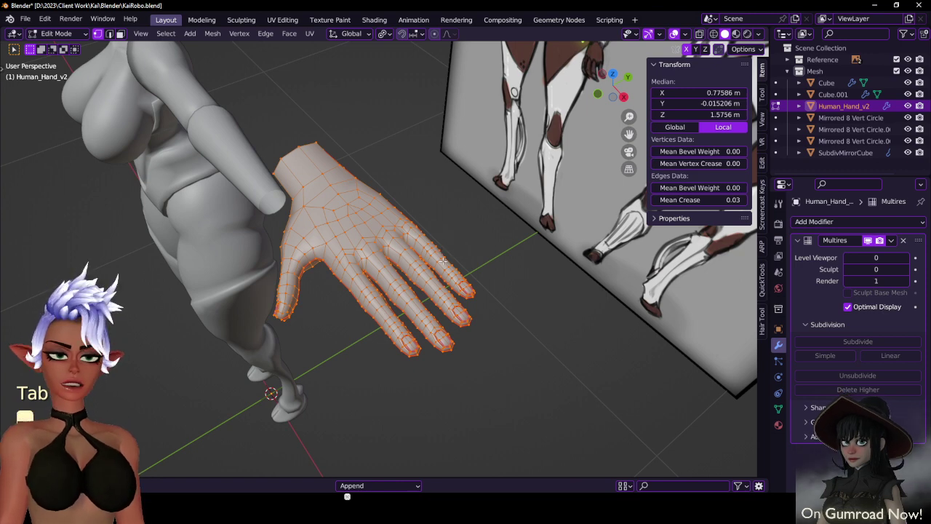
{"action": "key", "text": "Tab"}
- Apply the Multiresolution modifier on the hand and save the file
{"action": "left_click", "coordinate": [893, 241]}
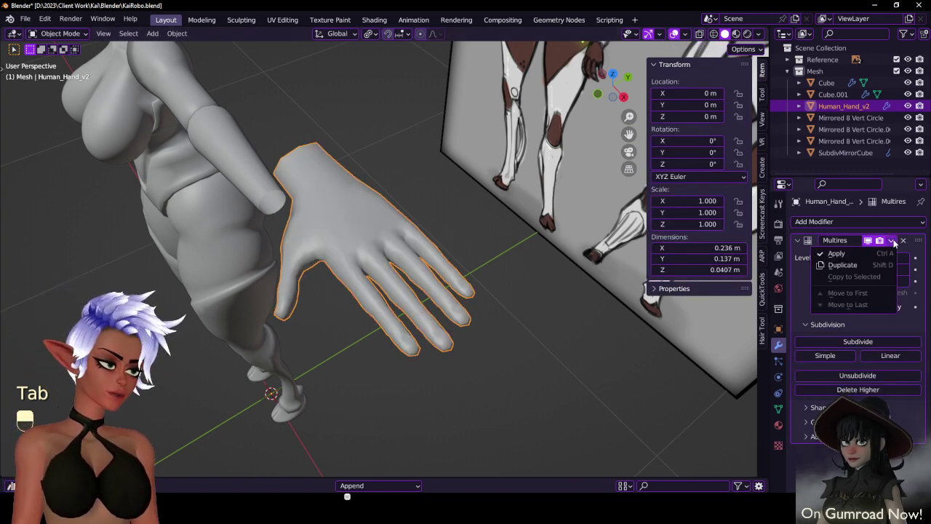
{"action": "left_click", "coordinate": [840, 253]}
{"action": "key", "text": "ctrl+s"}
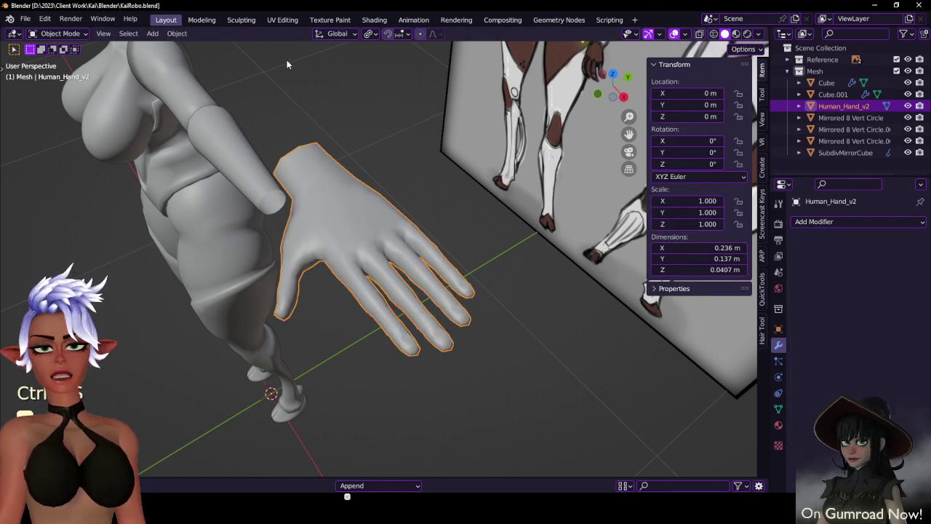
- Examine the hand's UV layout in the UV Editing workspace and return to the Layout workspace
{"action": "left_click", "coordinate": [281, 21]}
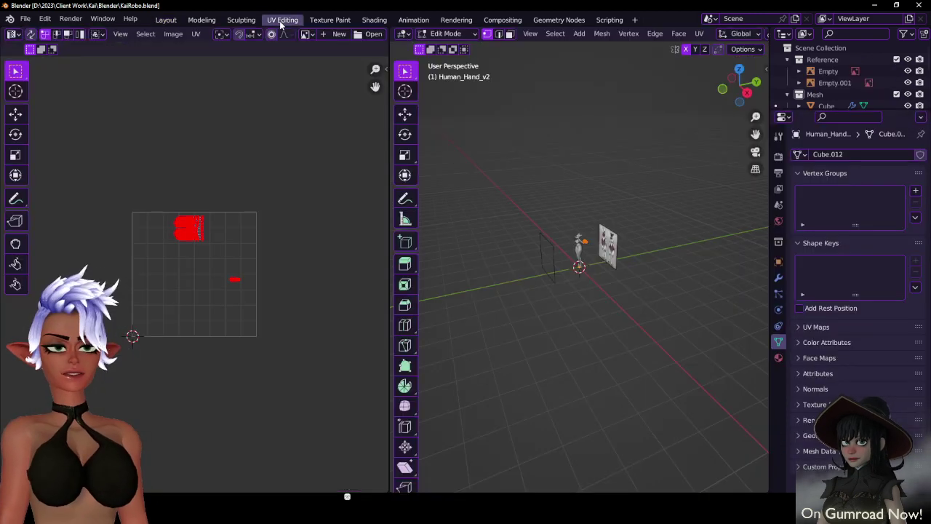
{"action": "scroll", "coordinate": [191, 245], "scroll_direction": "up", "scroll_amount": 7}
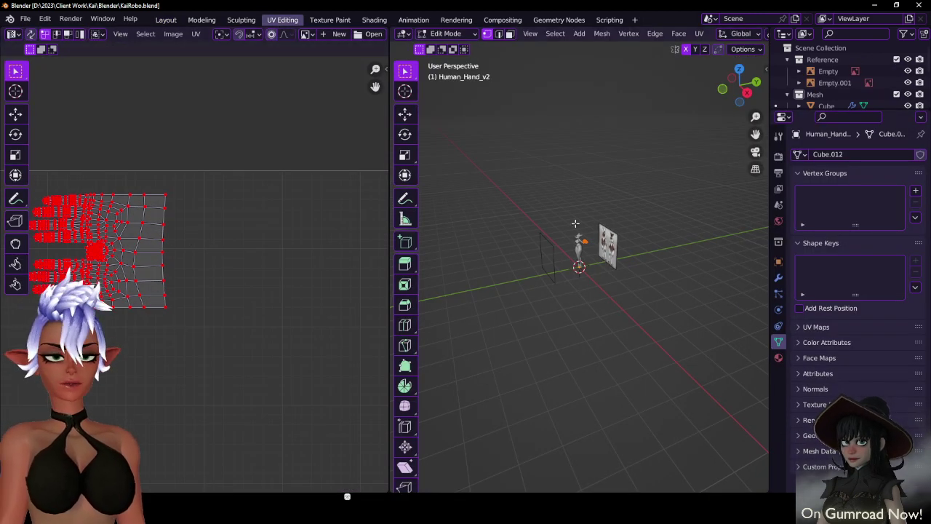
{"action": "key", "text": "Tab"}
{"action": "scroll", "coordinate": [588, 232], "scroll_direction": "up", "scroll_amount": 7}
{"action": "middle_click_drag", "start_coordinate": [584, 245], "coordinate": [599, 274]}
{"action": "scroll", "coordinate": [598, 275], "scroll_direction": "up", "scroll_amount": 4}
{"action": "middle_click_drag", "start_coordinate": [532, 298], "coordinate": [539, 297]}
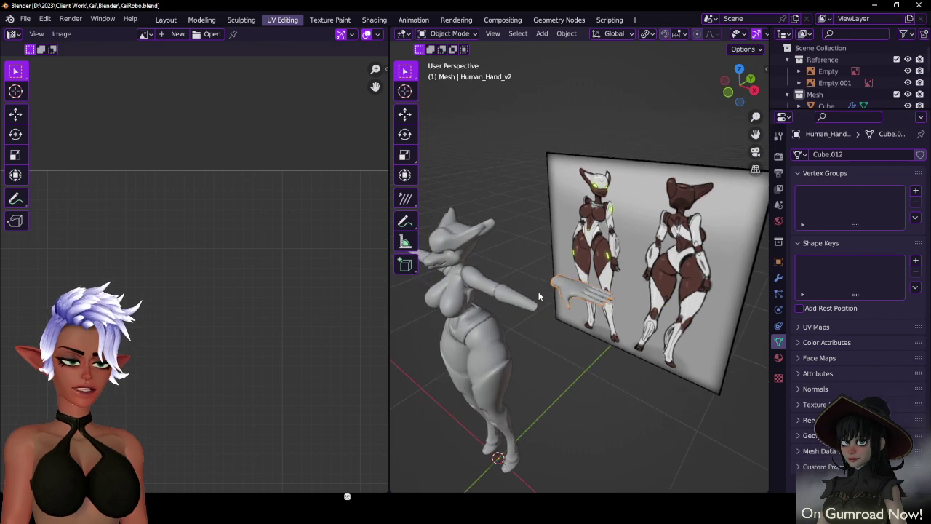
{"action": "key", "text": "KP_Decimal"}
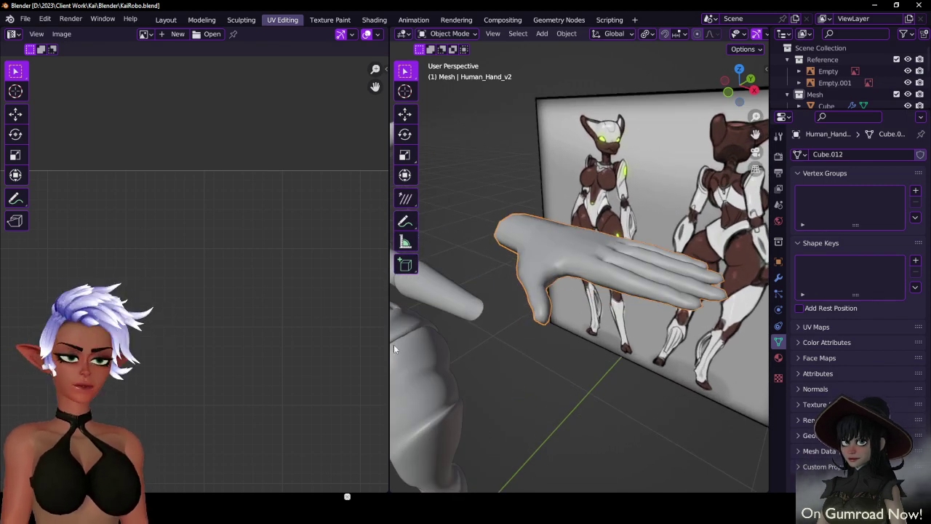
{"action": "left_click", "coordinate": [165, 20]}
- In the front view, move the whole hand mesh about -0.146 m along X and down to the end of the forearm
{"action": "middle_click_drag", "start_coordinate": [319, 180], "coordinate": [469, 250]}
{"action": "key", "text": "Tab"}
{"action": "key", "text": "KP_1"}
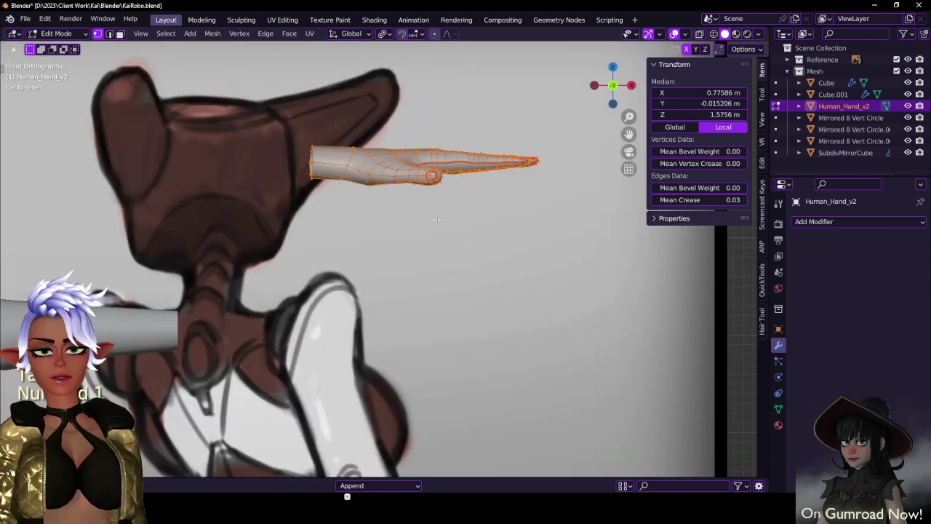
{"action": "scroll", "coordinate": [436, 219], "scroll_direction": "down", "scroll_amount": 3}
{"action": "middle_click_drag", "start_coordinate": [437, 219], "coordinate": [476, 201], "text": "shift"}
{"action": "key", "text": "g"}
{"action": "right_click", "coordinate": [371, 312]}
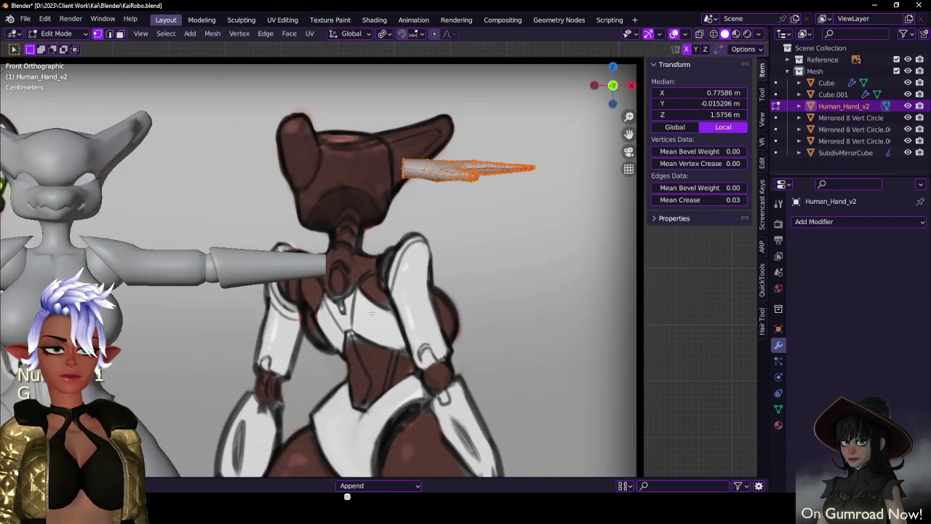
{"action": "key", "text": "g"}
{"action": "key", "text": "x"}
{"action": "left_click", "coordinate": [378, 287]}
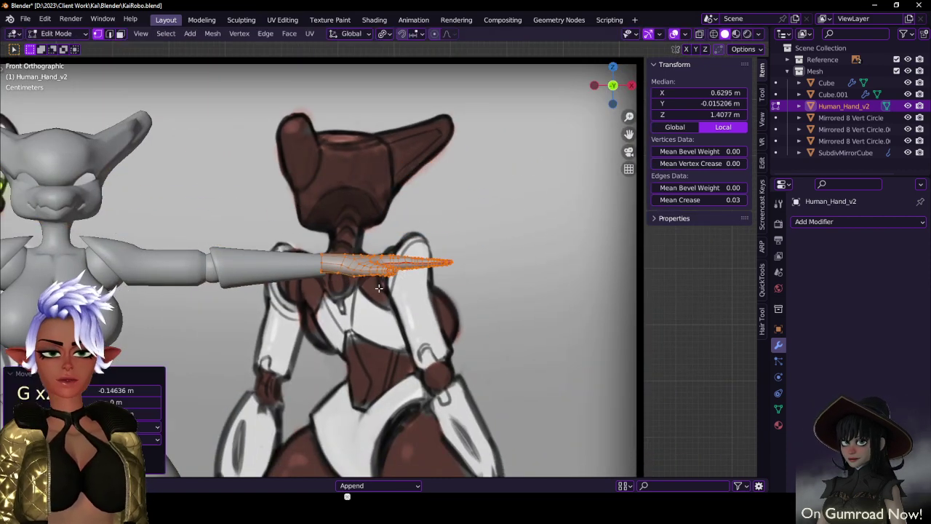
- Shift the hand mesh about 0.011 m along Y to line it up with the forearm, and leave edit mode
{"action": "middle_click_drag", "start_coordinate": [378, 286], "coordinate": [423, 203]}
{"action": "key", "text": "g"}
{"action": "key", "text": "y"}
{"action": "left_click", "coordinate": [362, 318]}
{"action": "scroll", "coordinate": [361, 317], "scroll_direction": "down", "scroll_amount": 5}
{"action": "scroll", "coordinate": [423, 203], "scroll_direction": "up", "scroll_amount": 2}
{"action": "key", "text": "Tab"}
{"action": "scroll", "coordinate": [382, 258], "scroll_direction": "up", "scroll_amount": 3}
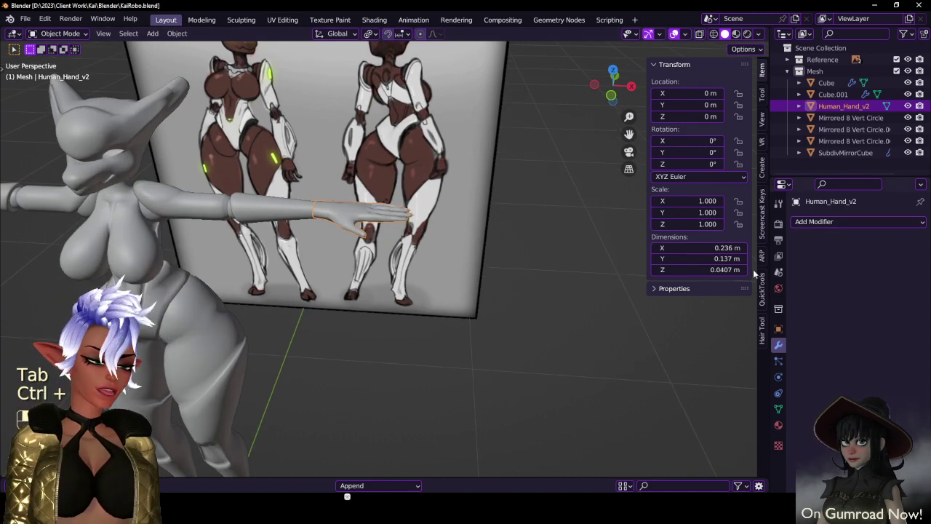
- Add a Subdivision Surface modifier to the hand
{"action": "middle_click_drag", "start_coordinate": [413, 204], "coordinate": [350, 288]}
{"action": "key", "text": "Tab"}
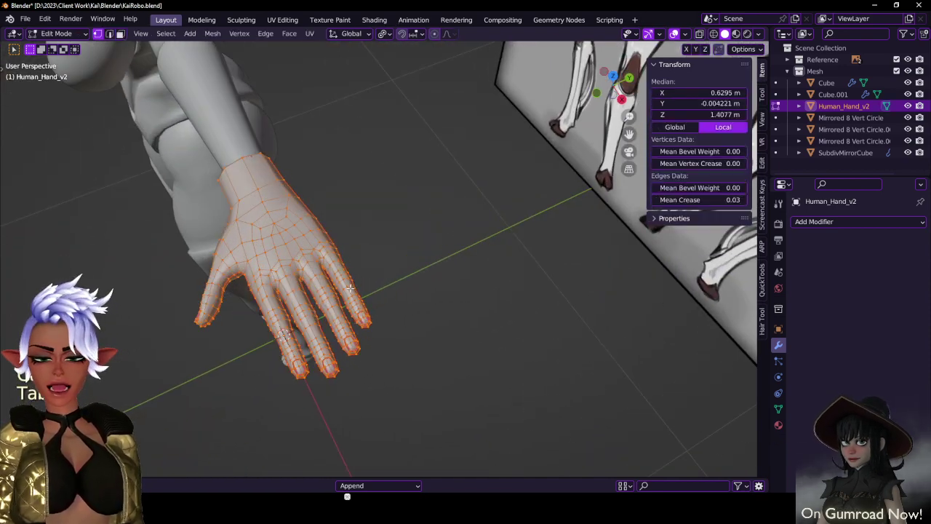
{"action": "key", "text": "Tab"}
{"action": "left_click", "coordinate": [862, 221]}
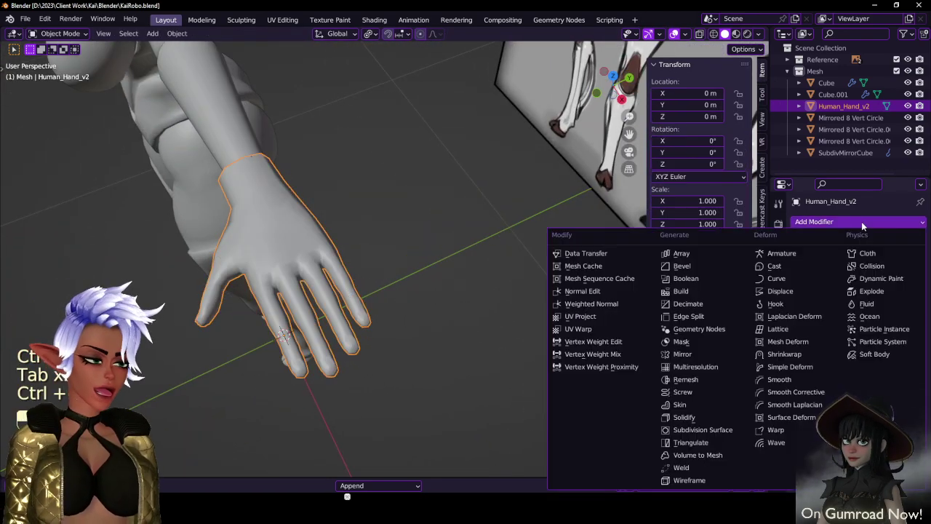
{"action": "left_click", "coordinate": [703, 429]}
- From the top view in see-through display, select the edge loop at the hand's wrist opening
{"action": "middle_click_drag", "start_coordinate": [553, 306], "coordinate": [315, 273]}
{"action": "key", "text": "KP_7"}
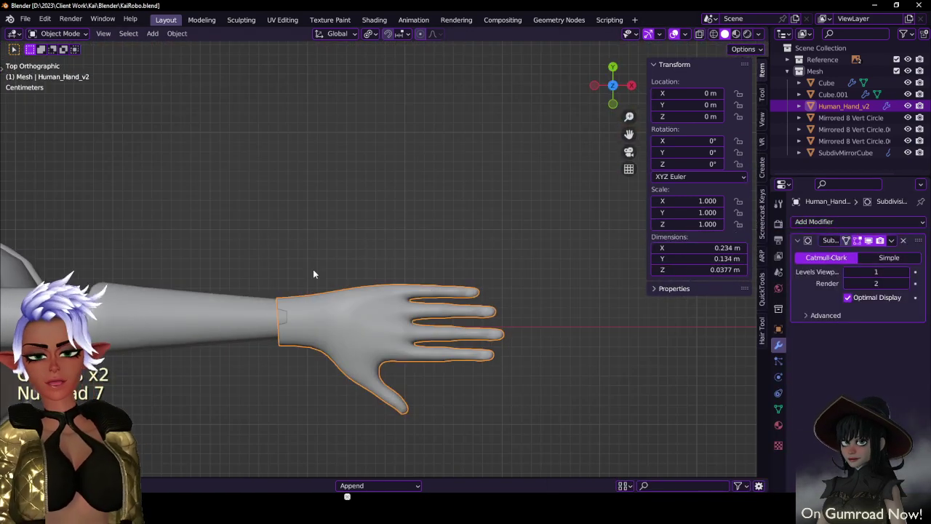
{"action": "key", "text": "Tab"}
{"action": "key", "text": "alt+z"}
{"action": "scroll", "coordinate": [187, 333], "scroll_direction": "up", "scroll_amount": 1}
{"action": "middle_click_drag", "start_coordinate": [290, 332], "coordinate": [329, 286], "text": "shift"}
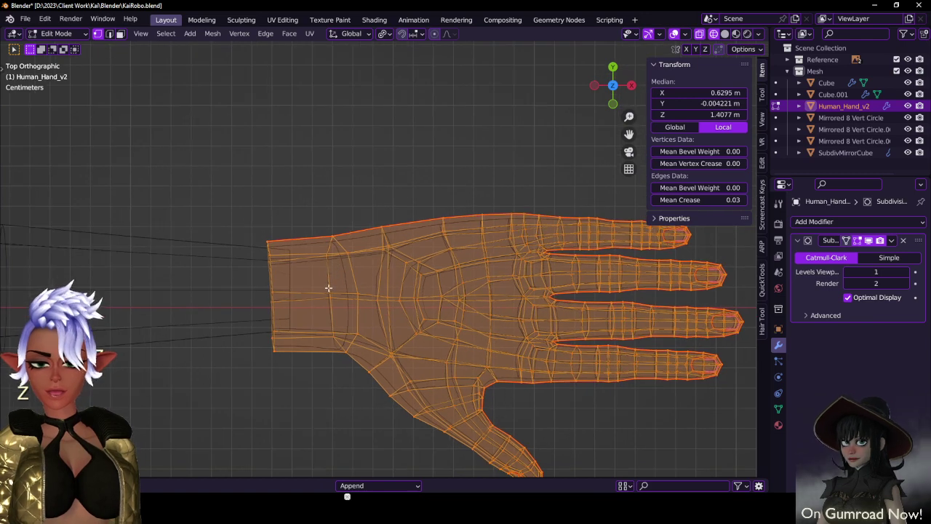
{"action": "left_click", "coordinate": [274, 280]}
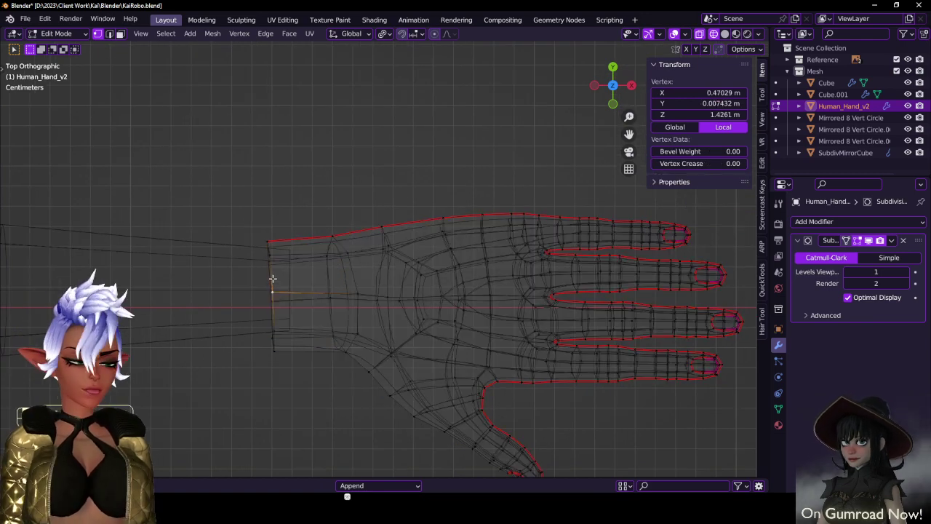
{"action": "left_click", "coordinate": [295, 278], "text": "alt"}
- Try deleting the vertex loop at the wrist opening, and undo the deletion
{"action": "key", "text": "x"}
{"action": "left_click", "coordinate": [388, 224]}
{"action": "key", "text": "alt+z"}
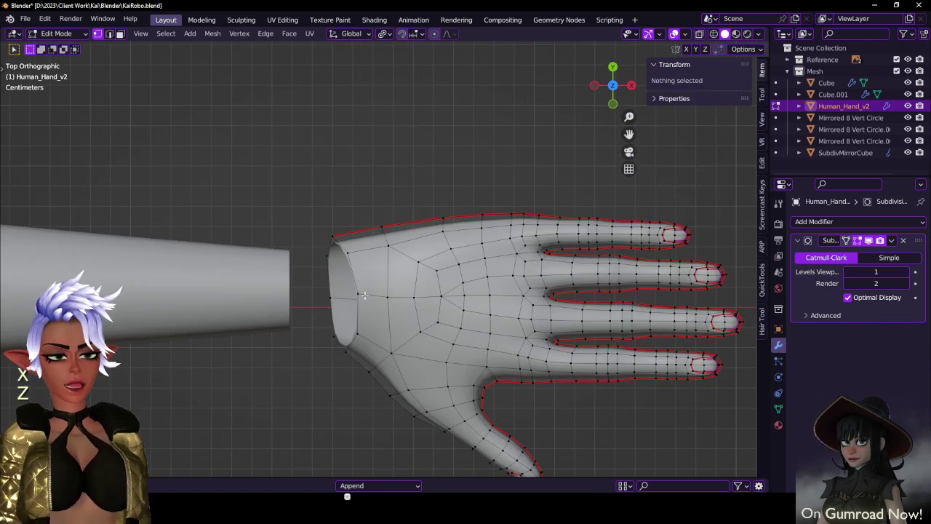
{"action": "left_click", "coordinate": [356, 279]}
{"action": "key", "text": "ctrl+z"}
{"action": "key", "text": "ctrl+z"}
- Move the wrist loop along X to the forearm's end, scale it to 0.741 and nudge it into line
{"action": "key", "text": "g"}
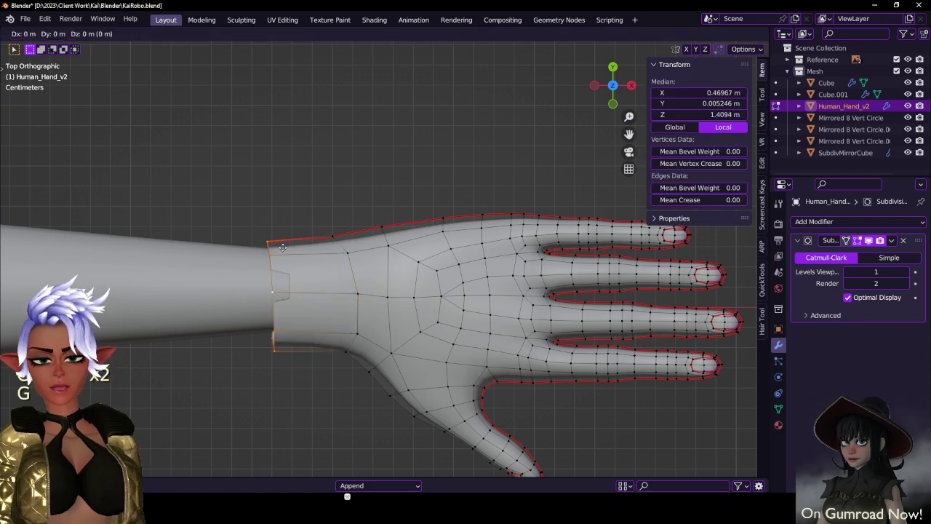
{"action": "key", "text": "x"}
{"action": "left_click", "coordinate": [304, 245]}
{"action": "key", "text": "s"}
{"action": "left_click", "coordinate": [332, 237]}
{"action": "key", "text": "g"}
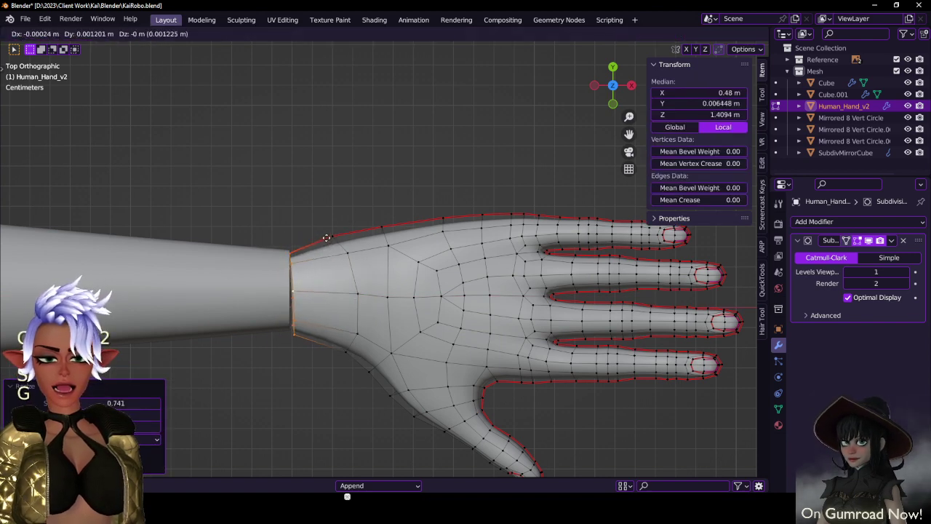
{"action": "left_click", "coordinate": [326, 238]}
{"action": "middle_click_drag", "start_coordinate": [326, 237], "coordinate": [457, 226]}
{"action": "scroll", "coordinate": [357, 168], "scroll_direction": "down", "scroll_amount": 3}
{"action": "key", "text": "Tab"}
{"action": "scroll", "coordinate": [393, 259], "scroll_direction": "down", "scroll_amount": 4}
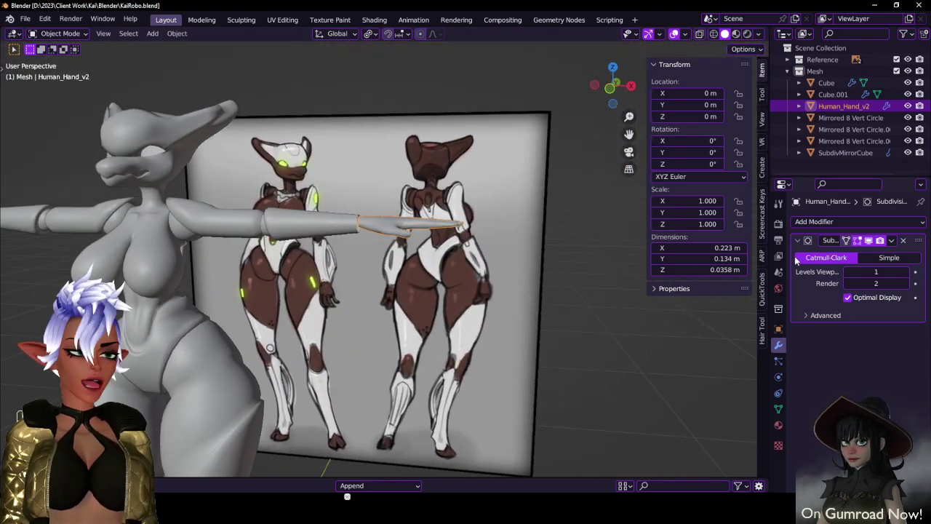
- Add an X-axis Mirror modifier above the hand's Subdivision modifier, turn off its merging and save the file
{"action": "left_click", "coordinate": [812, 223]}
{"action": "left_click", "coordinate": [697, 357]}
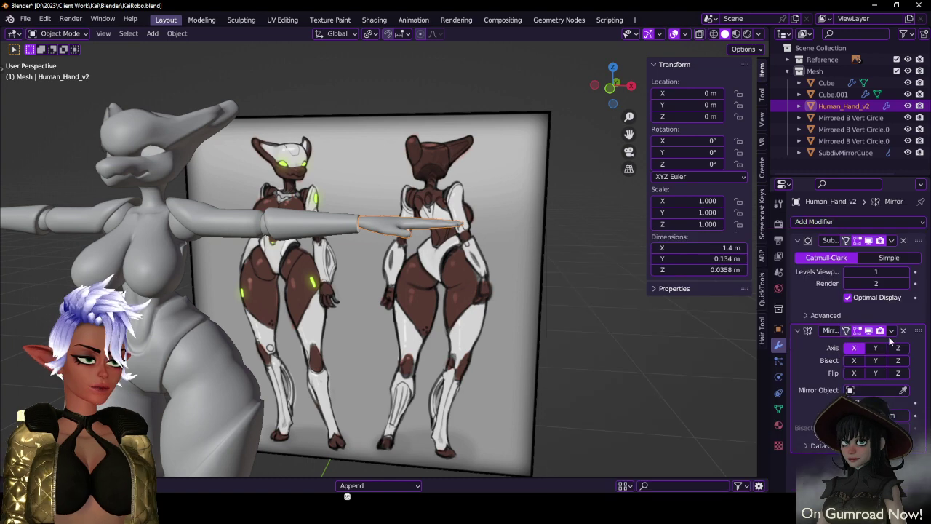
{"action": "left_click_drag", "start_coordinate": [916, 331], "coordinate": [904, 241]}
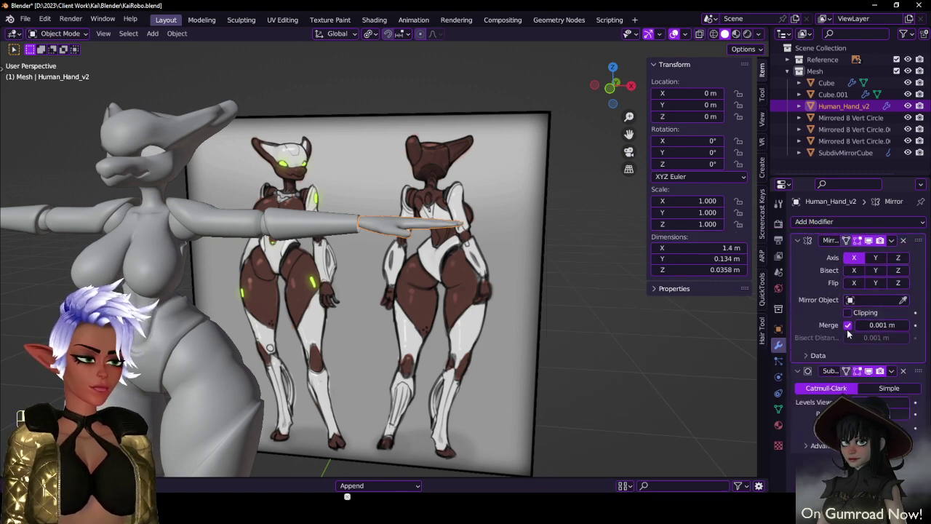
{"action": "scroll", "coordinate": [553, 291], "scroll_direction": "down", "scroll_amount": 4}
{"action": "middle_click_drag", "start_coordinate": [466, 270], "coordinate": [498, 266]}
{"action": "left_click", "coordinate": [498, 266]}
{"action": "middle_click_drag", "start_coordinate": [418, 271], "coordinate": [442, 286]}
{"action": "scroll", "coordinate": [480, 270], "scroll_direction": "up", "scroll_amount": 2}
{"action": "key", "text": "ctrl+s"}
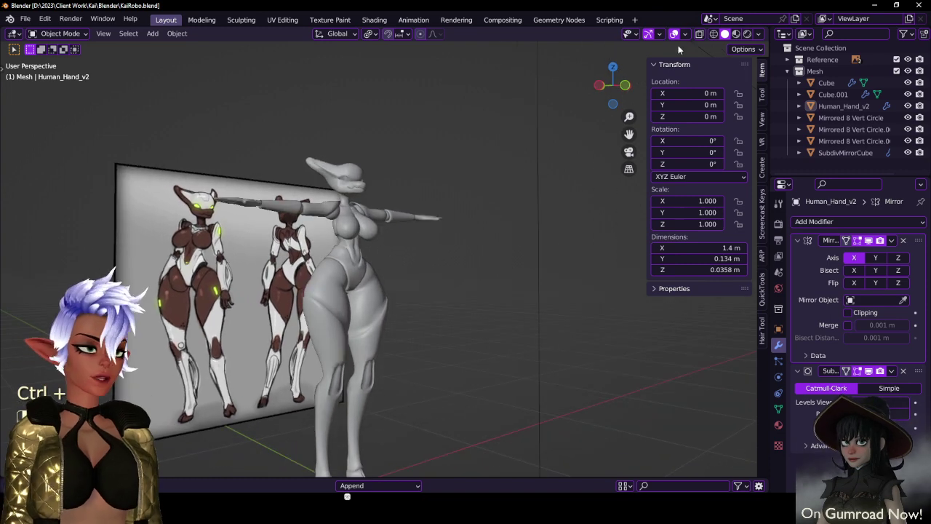
- Turn on the scene statistics overlay and look over the whole robot
{"action": "left_click", "coordinate": [684, 35]}
{"action": "left_click", "coordinate": [640, 130]}
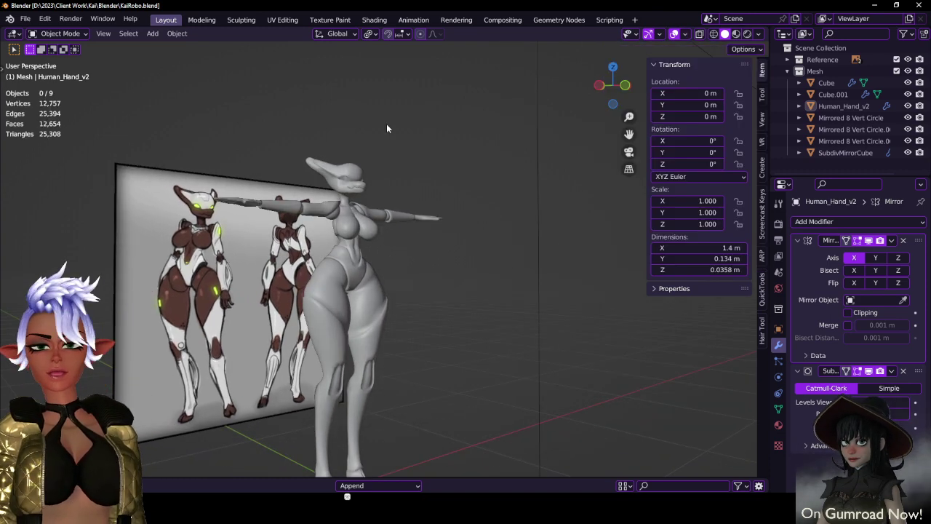
{"action": "middle_click_drag", "start_coordinate": [386, 125], "coordinate": [251, 108]}
{"action": "scroll", "coordinate": [502, 304], "scroll_direction": "up", "scroll_amount": 3}
{"action": "middle_click_drag", "start_coordinate": [502, 304], "coordinate": [423, 205]}
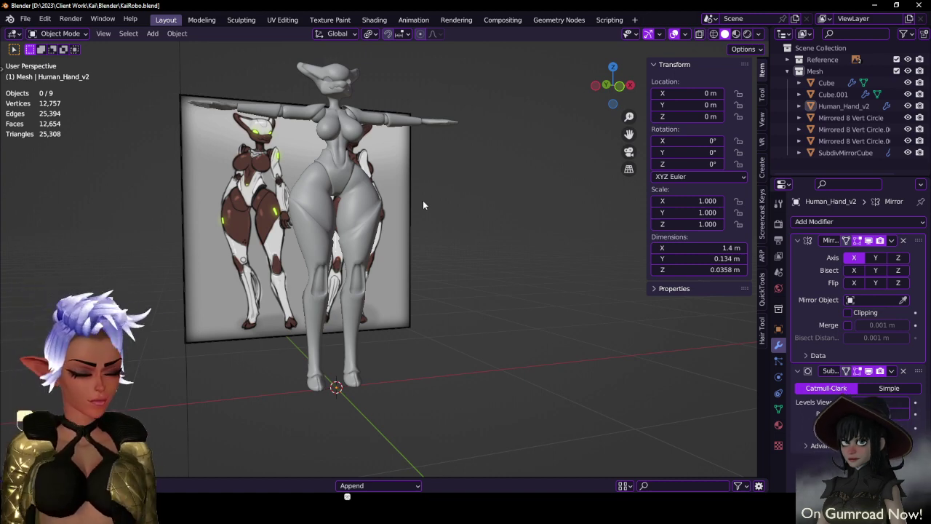
- Open the pelvis piece for editing and select the row of vertices crossing its U-shaped front groove at mid-height
{"action": "middle_click_drag", "start_coordinate": [341, 202], "coordinate": [403, 247]}
{"action": "left_click", "coordinate": [375, 241]}
{"action": "scroll", "coordinate": [375, 241], "scroll_direction": "up", "scroll_amount": 2}
{"action": "scroll", "coordinate": [414, 231], "scroll_direction": "up", "scroll_amount": 4}
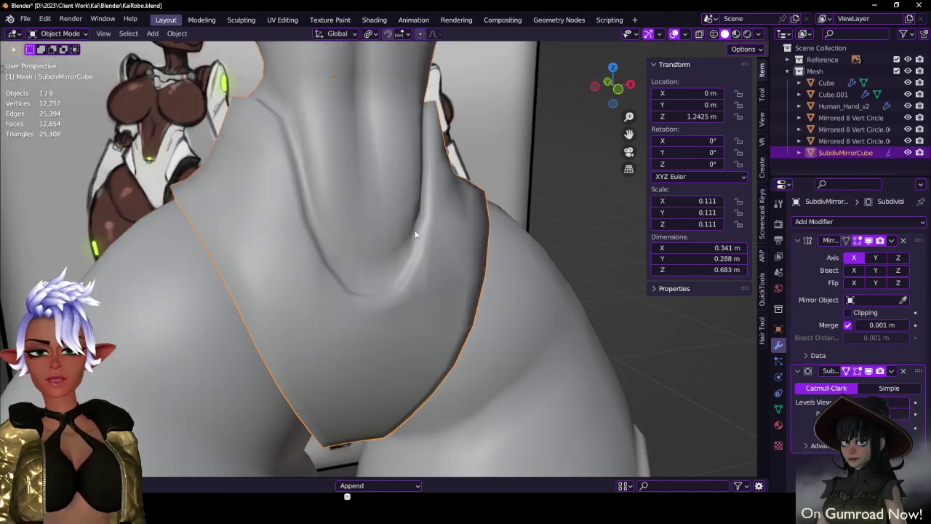
{"action": "key", "text": "Tab"}
{"action": "left_click", "coordinate": [421, 216]}
{"action": "middle_click_drag", "start_coordinate": [421, 216], "coordinate": [197, 202]}
{"action": "left_click_drag", "start_coordinate": [251, 192], "coordinate": [268, 212]}
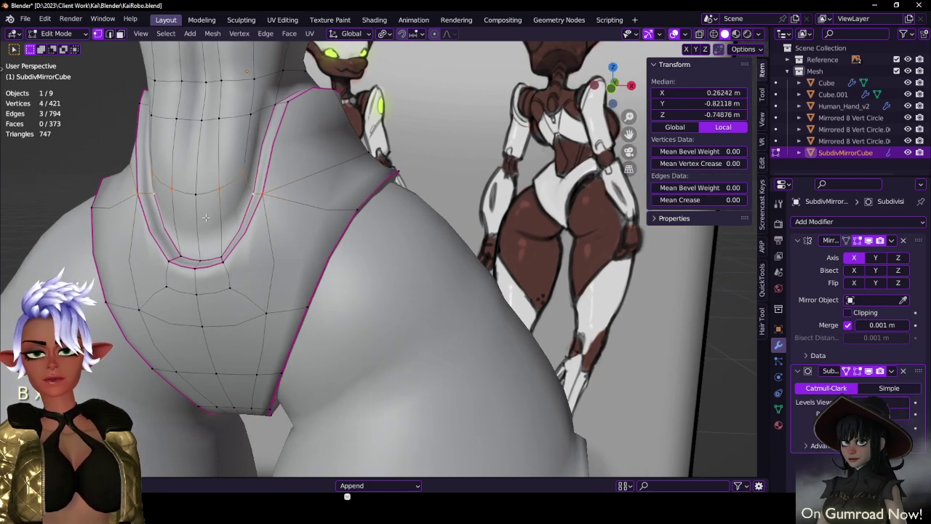
- Set the transform orientation to Local and try scaling the selected vertex row along X
{"action": "key", "text": "comma"}
{"action": "left_click", "coordinate": [371, 216]}
{"action": "middle_click_drag", "start_coordinate": [371, 216], "coordinate": [441, 162]}
{"action": "key", "text": "s"}
{"action": "key", "text": "x"}
{"action": "right_click", "coordinate": [413, 177]}
- Reset the 3D cursor to the world origin and set the pivot point to 3D Cursor
{"action": "key", "text": "shift+c"}
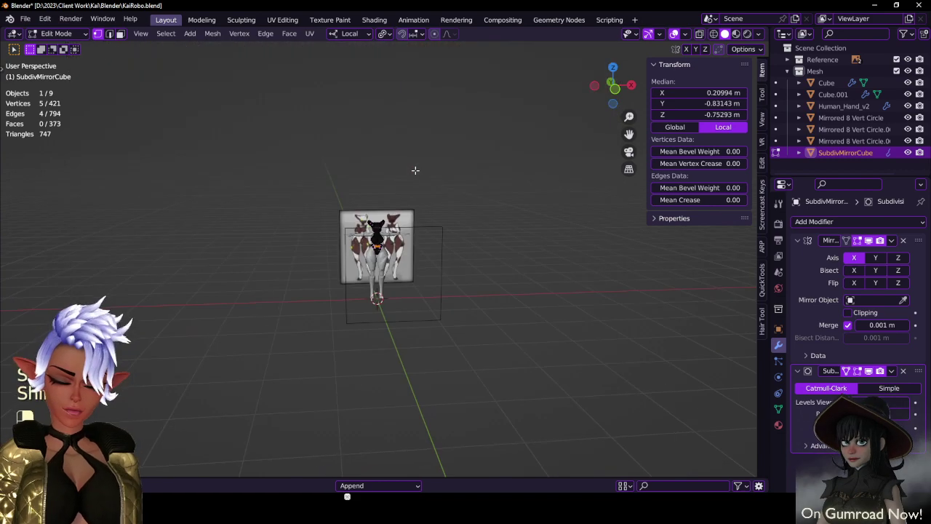
{"action": "key", "text": "KP_Decimal"}
{"action": "key", "text": "s"}
{"action": "key", "text": "x"}
{"action": "right_click", "coordinate": [388, 307]}
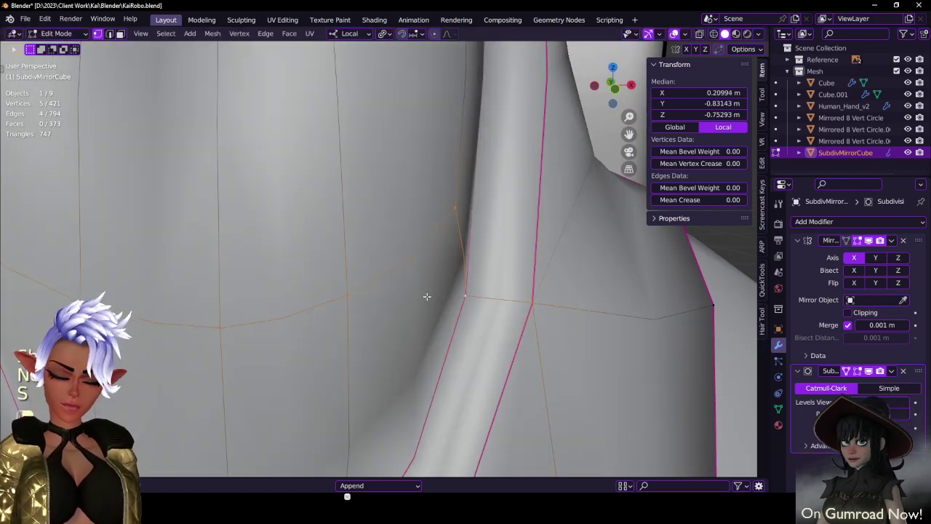
{"action": "key", "text": "period"}
{"action": "left_click", "coordinate": [427, 299]}
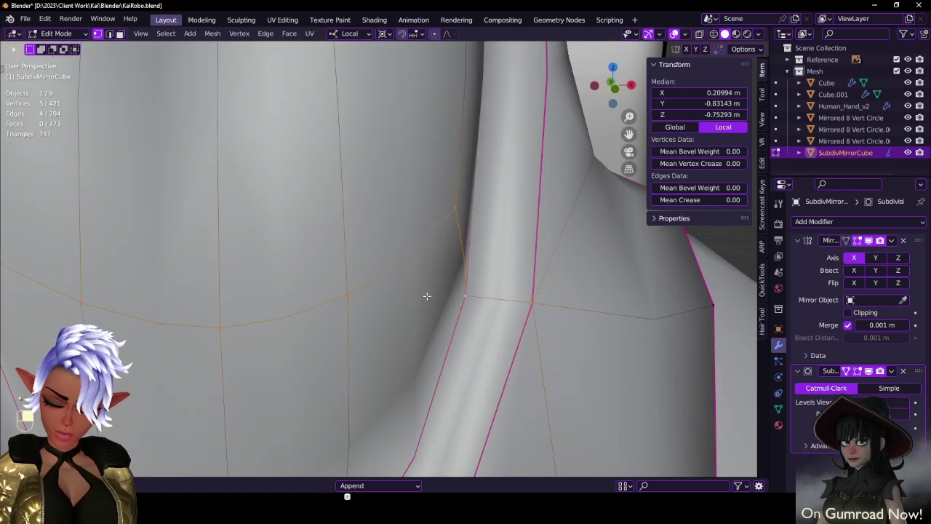
- Scale the selected groove vertices inward along local X around the 3D cursor
{"action": "scroll", "coordinate": [427, 298], "scroll_direction": "down", "scroll_amount": 5}
{"action": "key", "text": "s"}
{"action": "key", "text": "x"}
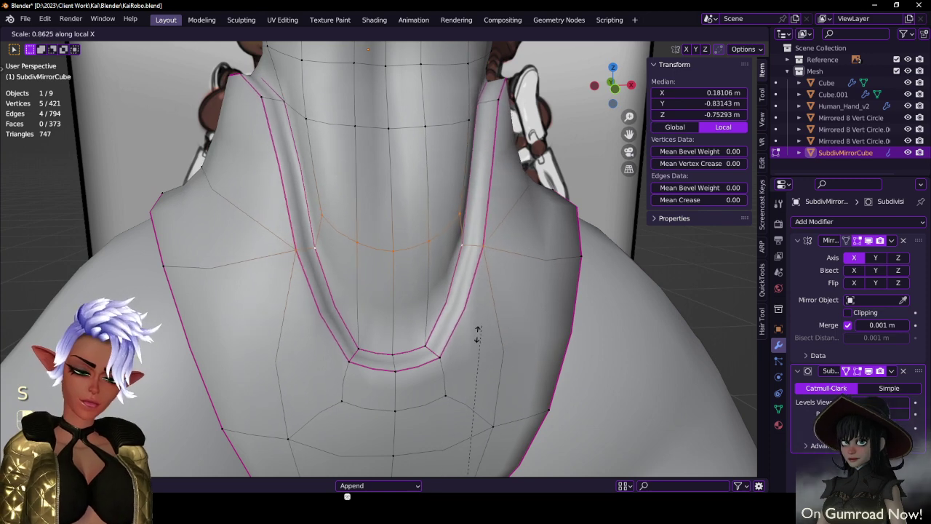
{"action": "left_click", "coordinate": [441, 413]}
- Select the two vertices at the groove's bottom corner and set the pivot point to Active Element
{"action": "left_click", "coordinate": [432, 354]}
{"action": "left_click", "coordinate": [435, 357], "text": "shift"}
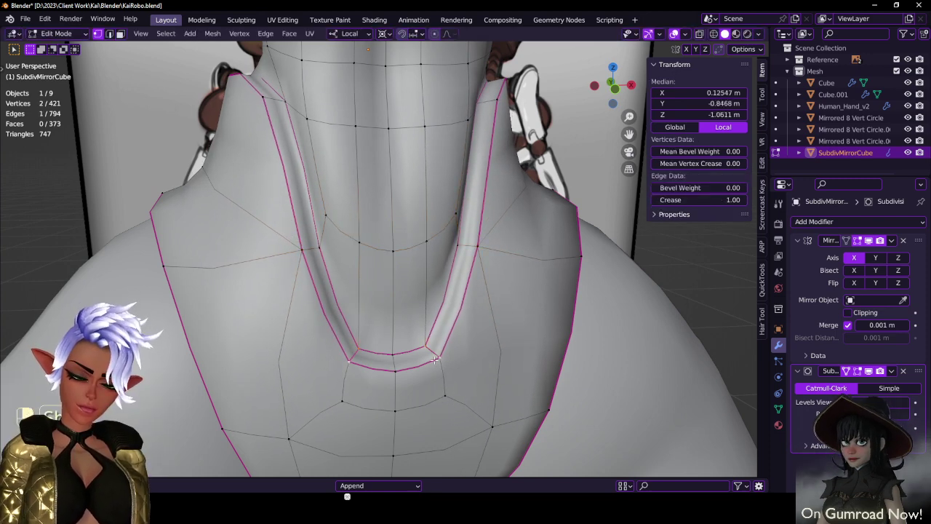
{"action": "key", "text": "period"}
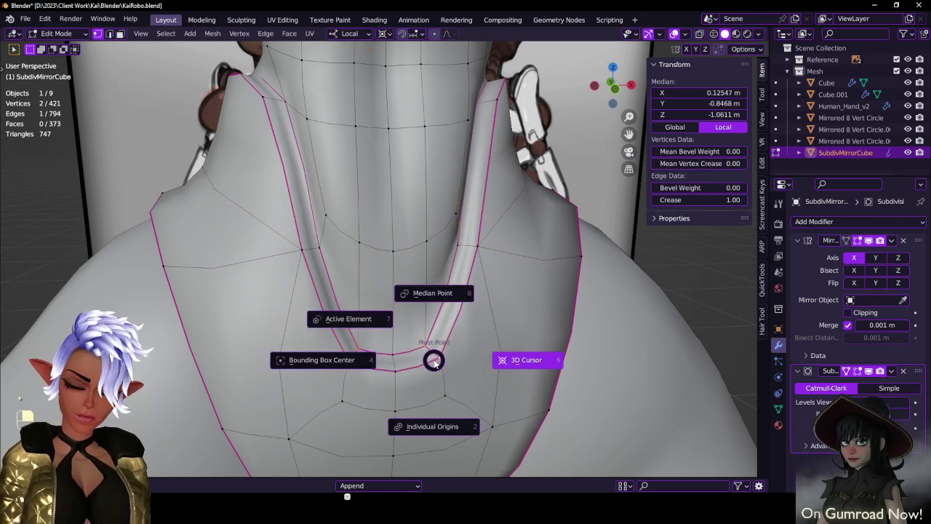
{"action": "left_click", "coordinate": [486, 263]}
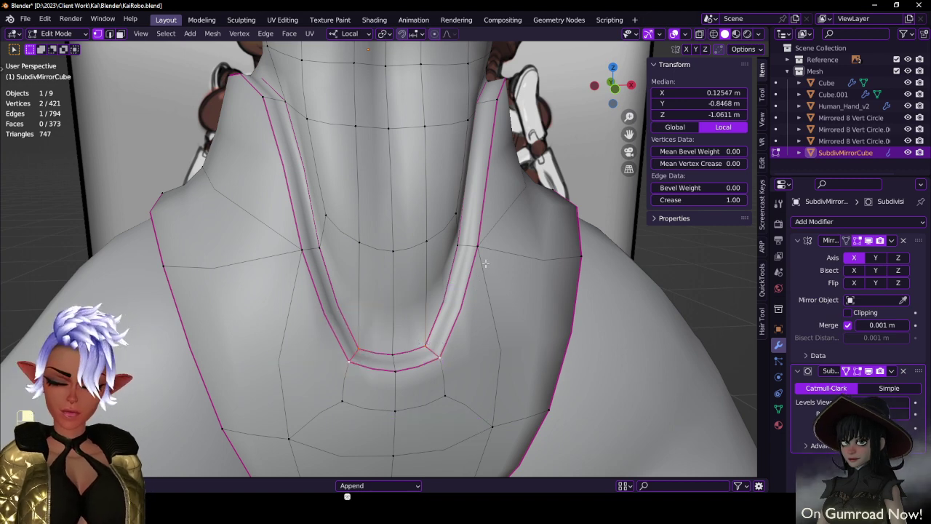
- Try to scale the two groove corner vertices along local X and move them
{"action": "key", "text": "s"}
{"action": "key", "text": "x"}
{"action": "left_click", "coordinate": [451, 334]}
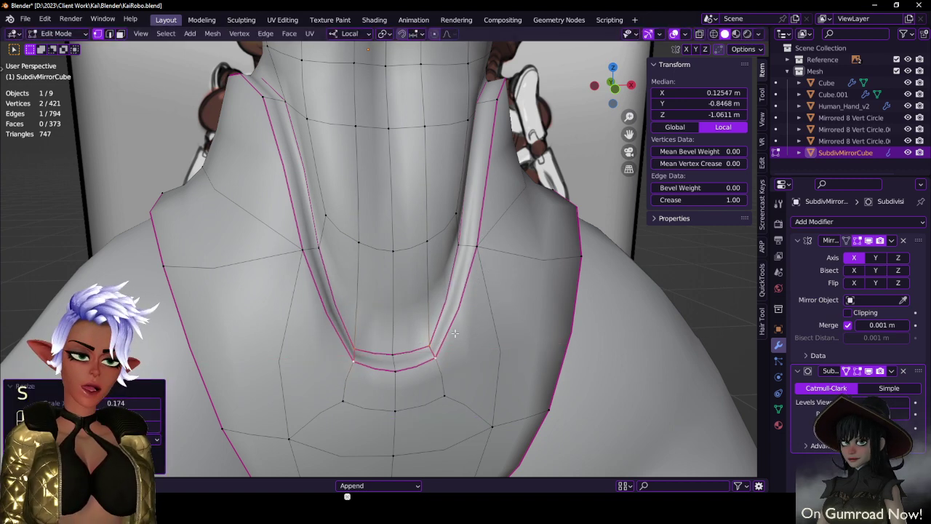
{"action": "key", "text": "g"}
{"action": "left_click", "coordinate": [459, 334]}
{"action": "key", "text": "ctrl+z"}
{"action": "key", "text": "ctrl+z"}
- Move the groove's bottom corner vertices outward along local X and slide a vertex of the groove along its edge
{"action": "key", "text": "g"}
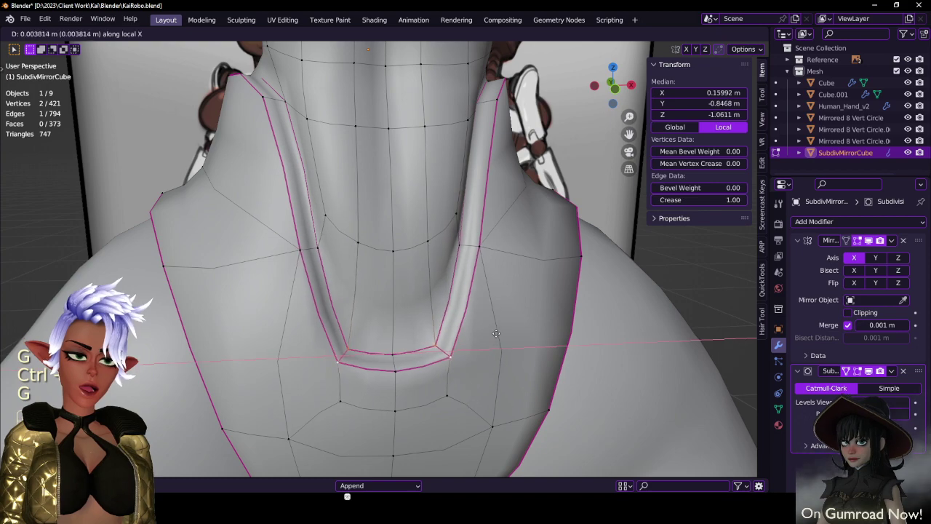
{"action": "left_click", "coordinate": [481, 331]}
{"action": "middle_click_drag", "start_coordinate": [497, 259], "coordinate": [420, 197]}
{"action": "left_click", "coordinate": [438, 195]}
{"action": "key", "text": "g"}
{"action": "key", "text": "g"}
- Select three vertices on the front groove, slide them along their edges and shift them along local Y
{"action": "left_click", "coordinate": [400, 249]}
{"action": "left_click", "coordinate": [386, 262], "text": "shift"}
{"action": "left_click", "coordinate": [374, 255], "text": "shift"}
{"action": "key", "text": "g"}
{"action": "key", "text": "g"}
{"action": "left_click", "coordinate": [413, 243]}
{"action": "key", "text": "g"}
{"action": "key", "text": "g"}
{"action": "left_click", "coordinate": [417, 242]}
{"action": "key", "text": "g"}
{"action": "key", "text": "y"}
{"action": "left_click", "coordinate": [486, 243]}
- Return to Object Mode and save the file
{"action": "key", "text": "Tab"}
{"action": "scroll", "coordinate": [466, 245], "scroll_direction": "down", "scroll_amount": 4}
{"action": "key", "text": "ctrl+s"}
{"action": "scroll", "coordinate": [399, 231], "scroll_direction": "down", "scroll_amount": 4}
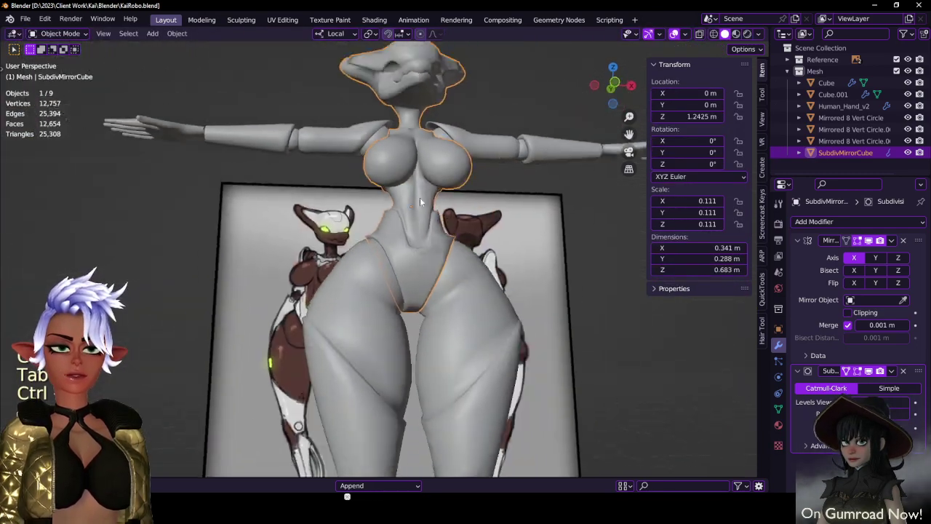
{"action": "scroll", "coordinate": [391, 239], "scroll_direction": "up", "scroll_amount": 2}
{"action": "key", "text": "ctrl+s"}
- Switch to the back orthographic view and open the torso mesh for editing
{"action": "middle_click_drag", "start_coordinate": [390, 240], "coordinate": [424, 237]}
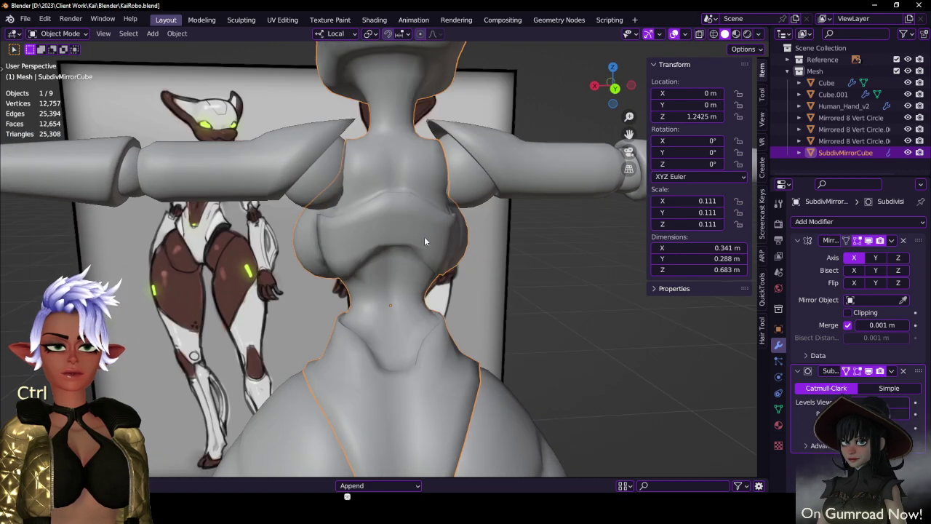
{"action": "key", "text": "ctrl+KP_1"}
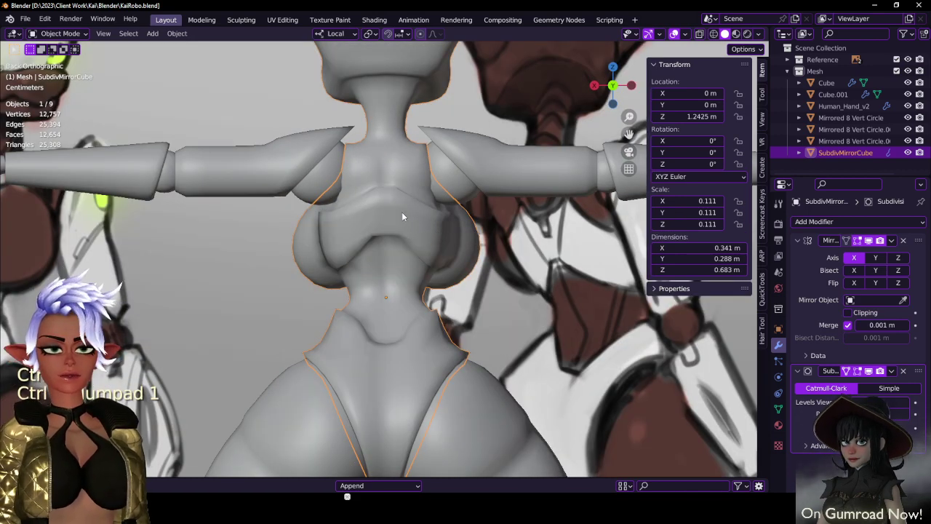
{"action": "left_click", "coordinate": [402, 216]}
{"action": "scroll", "coordinate": [402, 216], "scroll_direction": "up", "scroll_amount": 3}
{"action": "middle_click_drag", "start_coordinate": [542, 239], "coordinate": [417, 230], "text": "shift"}
{"action": "scroll", "coordinate": [484, 184], "scroll_direction": "down", "scroll_amount": 1}
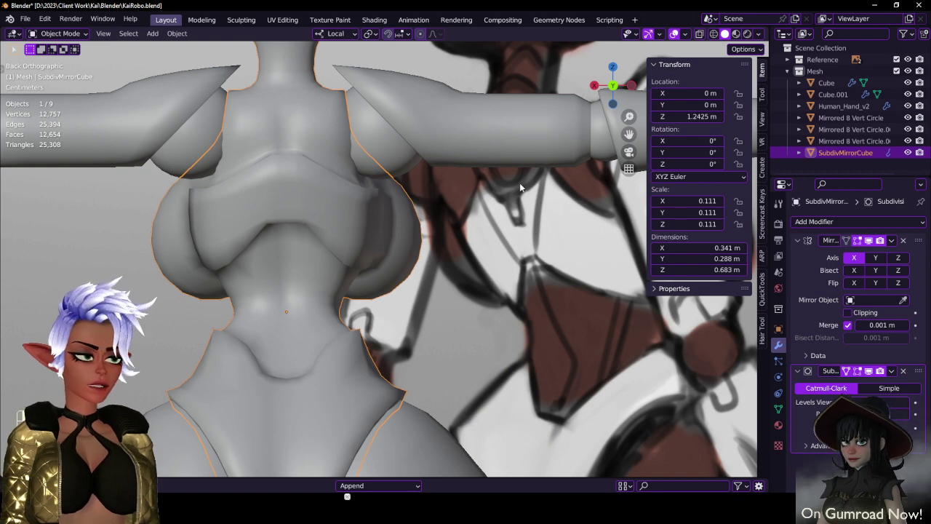
{"action": "scroll", "coordinate": [279, 186], "scroll_direction": "up", "scroll_amount": 3}
{"action": "key", "text": "Tab"}
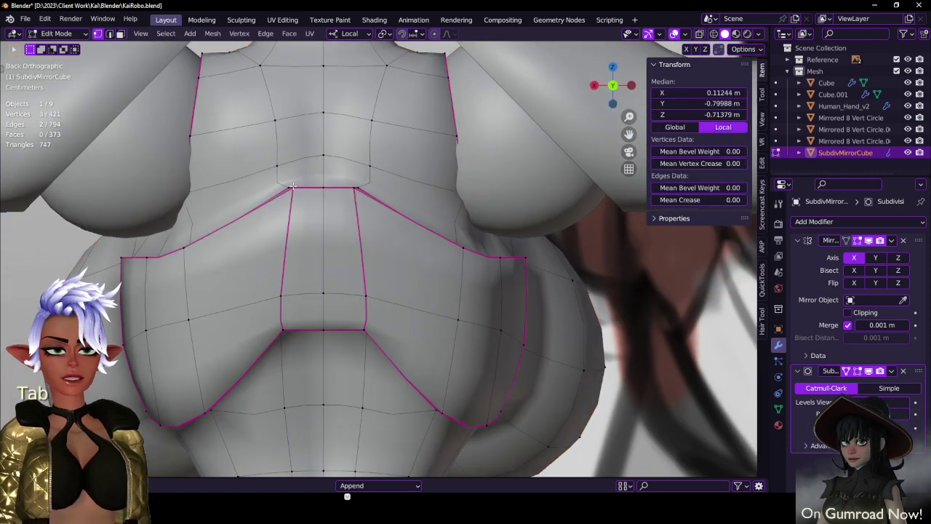
- Select the two overlapping vertices at the back panel's upper corner and align them by scaling to 0 along local X
{"action": "scroll", "coordinate": [589, 245], "scroll_direction": "down", "scroll_amount": 3}
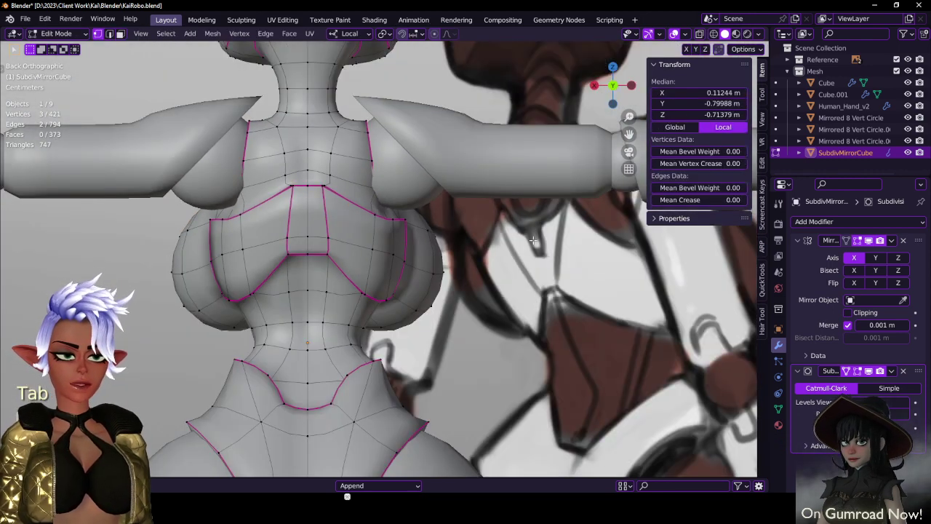
{"action": "scroll", "coordinate": [325, 239], "scroll_direction": "up", "scroll_amount": 3}
{"action": "middle_click_drag", "start_coordinate": [270, 187], "coordinate": [301, 247], "text": "shift"}
{"action": "left_click", "coordinate": [299, 213]}
{"action": "scroll", "coordinate": [305, 213], "scroll_direction": "up", "scroll_amount": 2}
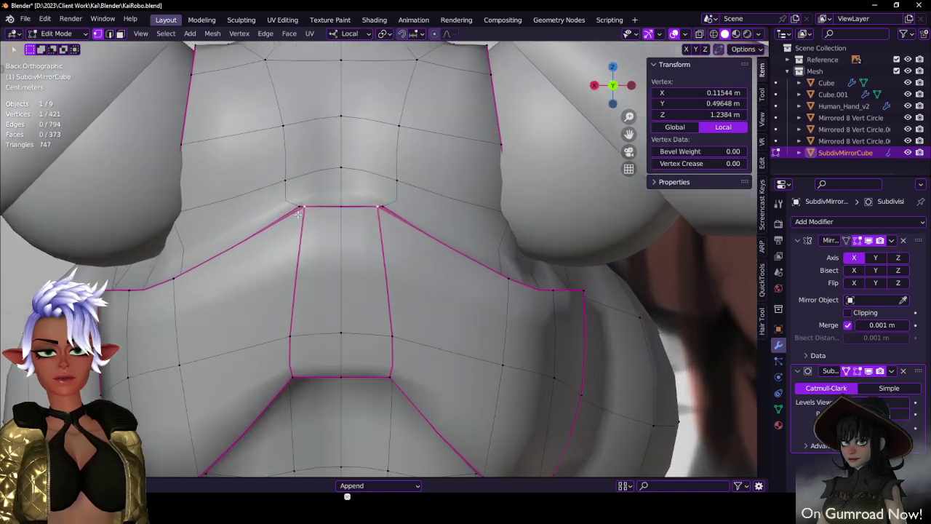
{"action": "scroll", "coordinate": [334, 214], "scroll_direction": "down", "scroll_amount": 1}
{"action": "left_click_drag", "start_coordinate": [303, 204], "coordinate": [321, 216]}
{"action": "key", "text": "s"}
{"action": "key", "text": "x"}
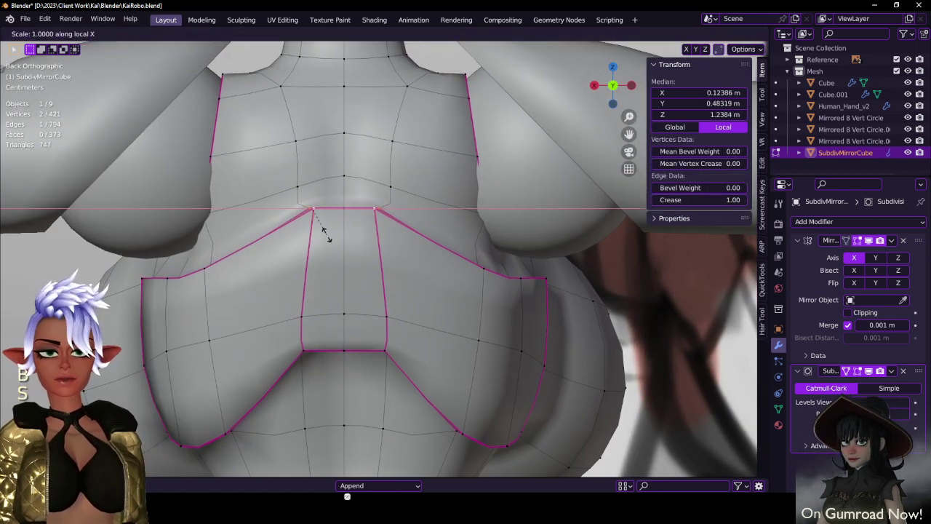
{"action": "key", "text": "0"}
{"action": "key", "text": "Return"}
- Move the aligned upper corner vertices of the back panel outward about 0.011 m along local X and raise them slightly
{"action": "key", "text": "g"}
{"action": "key", "text": "x"}
{"action": "left_click", "coordinate": [304, 235]}
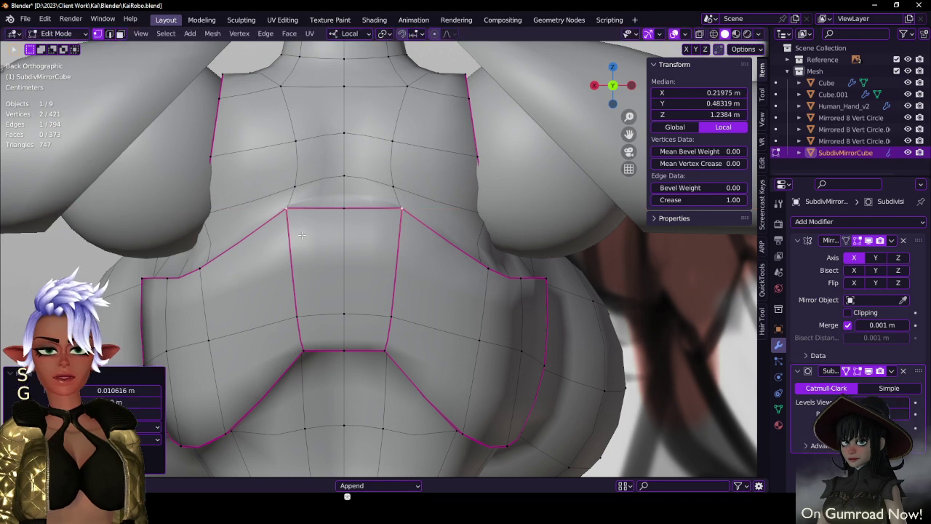
{"action": "key", "text": "g"}
{"action": "key", "text": "x"}
{"action": "left_click", "coordinate": [300, 192]}
- Select the vertex just above the back panel's upper corner and move it outward in line with the corner
{"action": "left_click", "coordinate": [298, 187]}
{"action": "key", "text": "g"}
{"action": "left_click", "coordinate": [292, 183]}
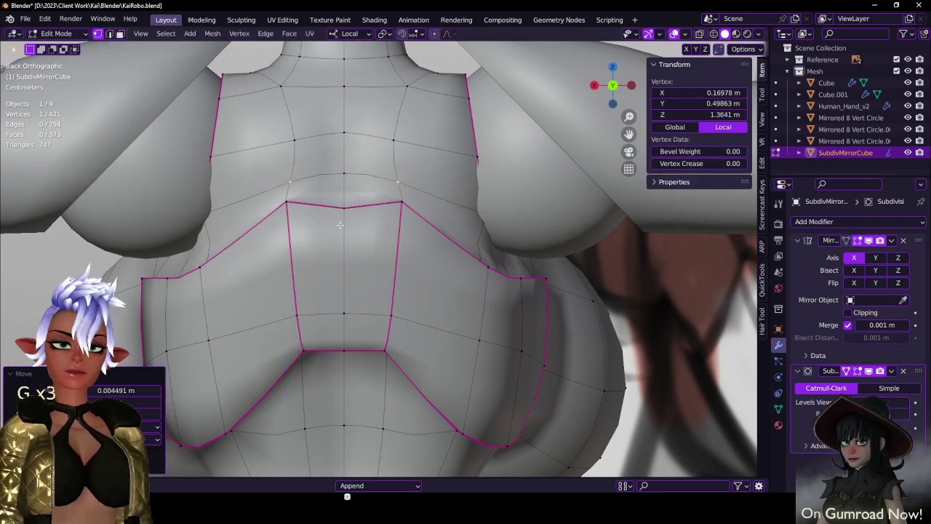
- Select the central column of faces from the upper back down into the back panel and inset them
{"action": "scroll", "coordinate": [390, 257], "scroll_direction": "down", "scroll_amount": 4}
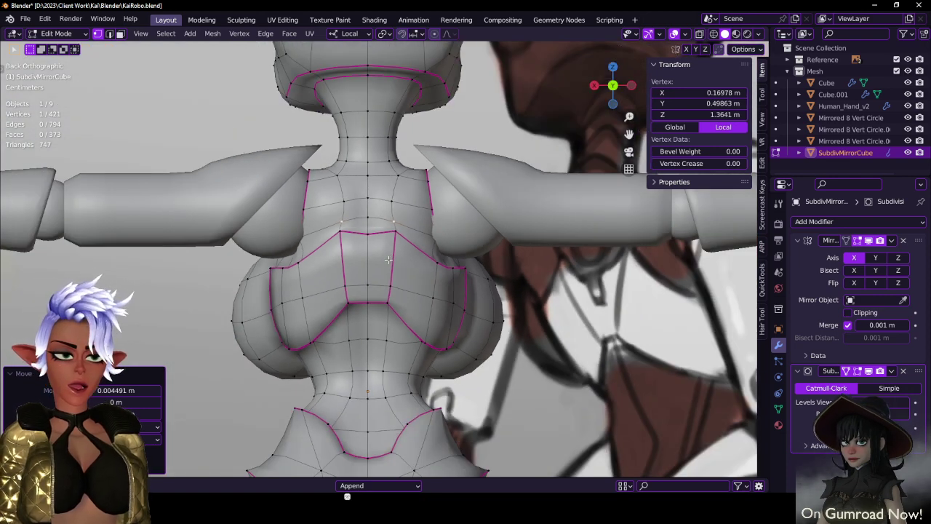
{"action": "scroll", "coordinate": [361, 271], "scroll_direction": "up", "scroll_amount": 4}
{"action": "scroll", "coordinate": [353, 257], "scroll_direction": "down", "scroll_amount": 5}
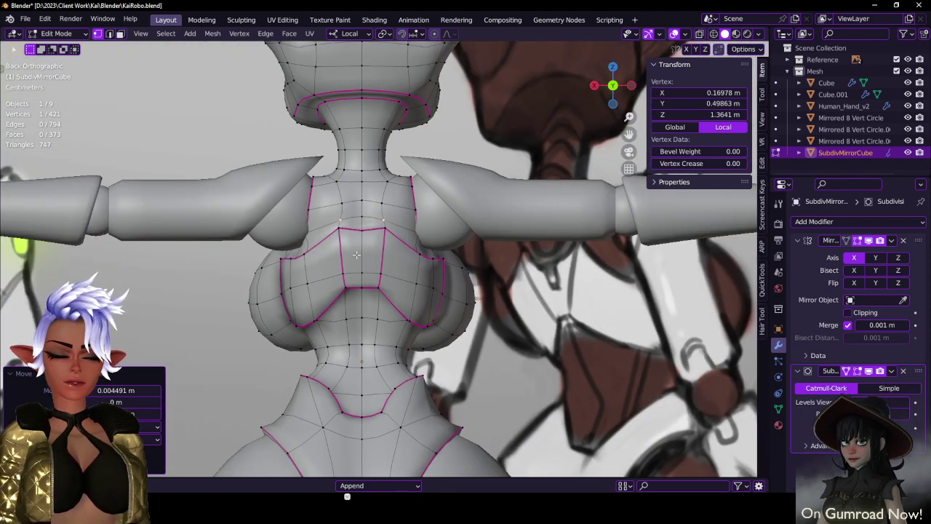
{"action": "scroll", "coordinate": [357, 254], "scroll_direction": "up", "scroll_amount": 4}
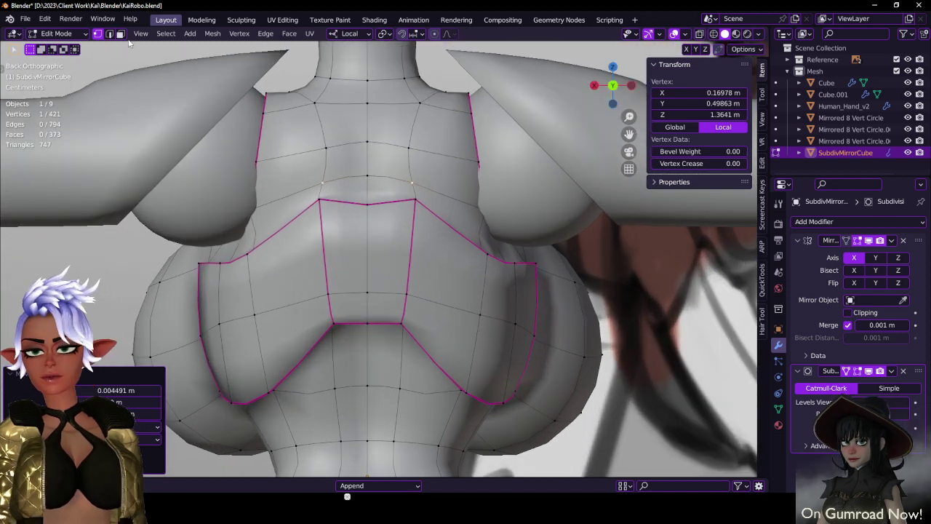
{"action": "left_click", "coordinate": [120, 33]}
{"action": "left_click", "coordinate": [343, 123]}
{"action": "left_click", "coordinate": [340, 244], "text": "shift"}
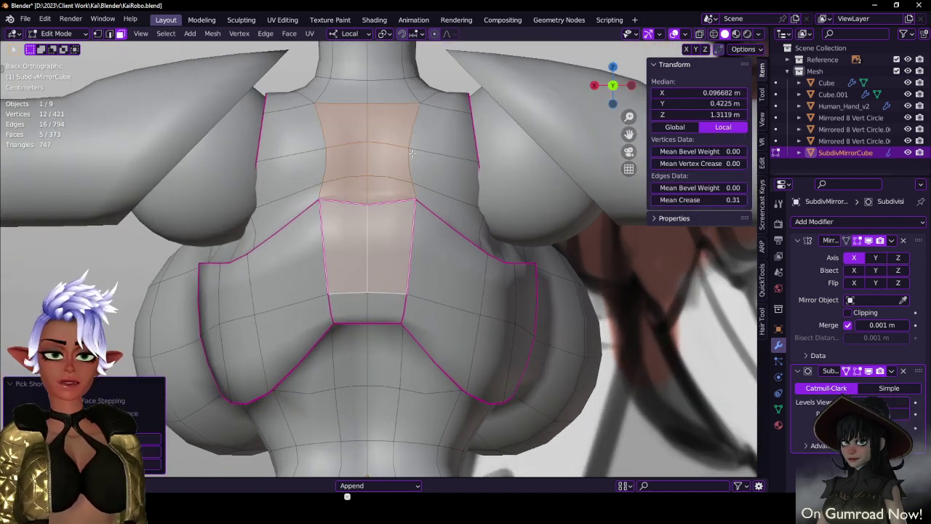
{"action": "key", "text": "i"}
{"action": "left_click", "coordinate": [397, 153]}
- Collapse the narrow inner column of inset faces onto the centre line with X scale 0 around the 3D cursor, and delete those faces
{"action": "left_click", "coordinate": [362, 124]}
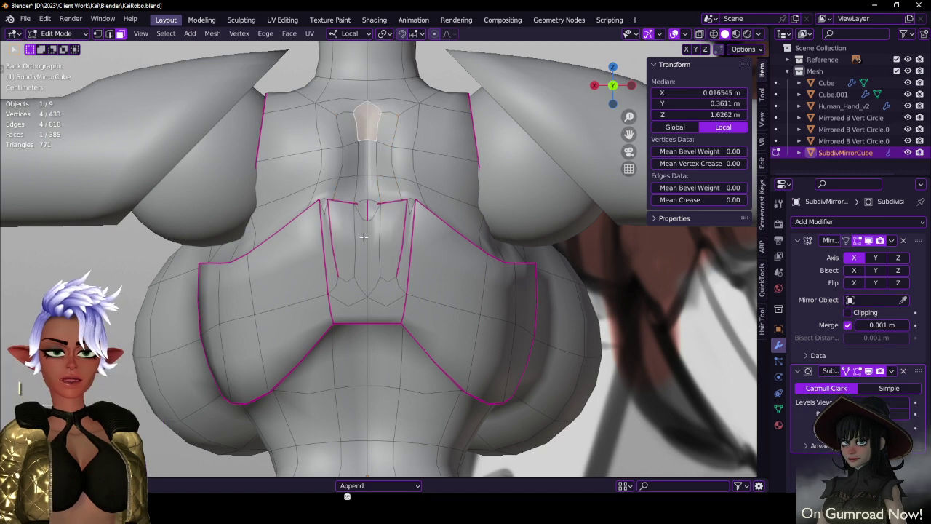
{"action": "left_click", "coordinate": [364, 240], "text": "ctrl"}
{"action": "key", "text": "period"}
{"action": "key", "text": "8"}
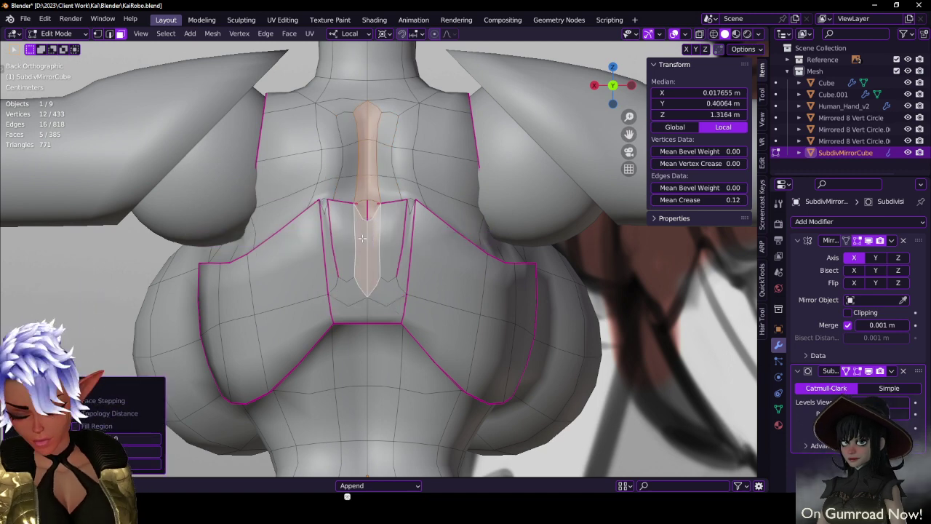
{"action": "key", "text": "s"}
{"action": "key", "text": "x"}
{"action": "key", "text": "0"}
{"action": "key", "text": "Return"}
{"action": "key", "text": "x"}
{"action": "key", "text": "f"}
- Select the three creased edges running down the side of the central back panel and set their mean crease to 0
{"action": "scroll", "coordinate": [363, 238], "scroll_direction": "up", "scroll_amount": 3}
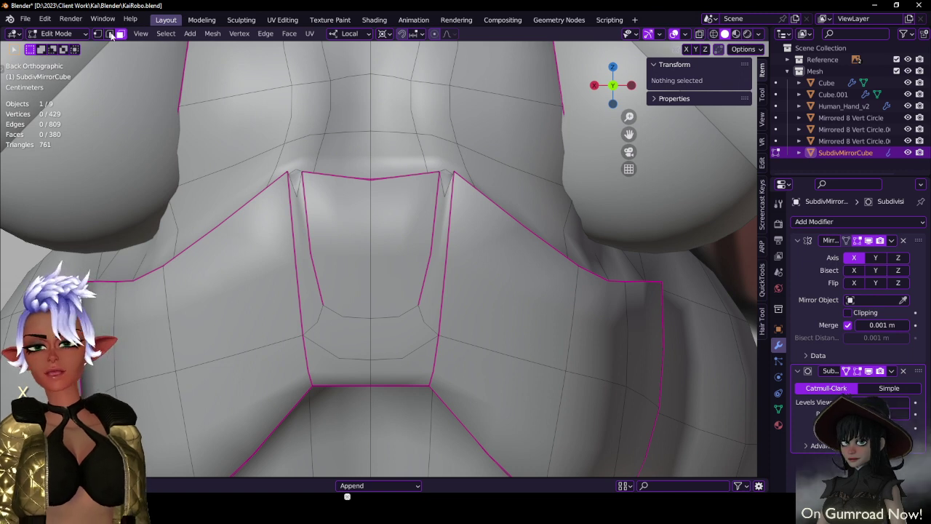
{"action": "left_click", "coordinate": [111, 35]}
{"action": "left_click", "coordinate": [293, 224]}
{"action": "left_click", "coordinate": [308, 237], "text": "shift"}
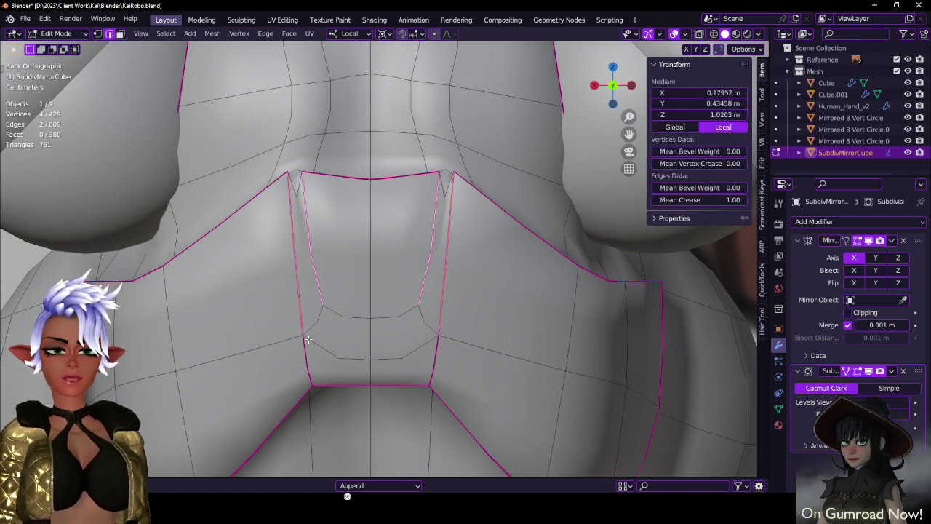
{"action": "left_click", "coordinate": [304, 358], "text": "shift"}
{"action": "left_click_drag", "start_coordinate": [708, 199], "coordinate": [612, 201]}
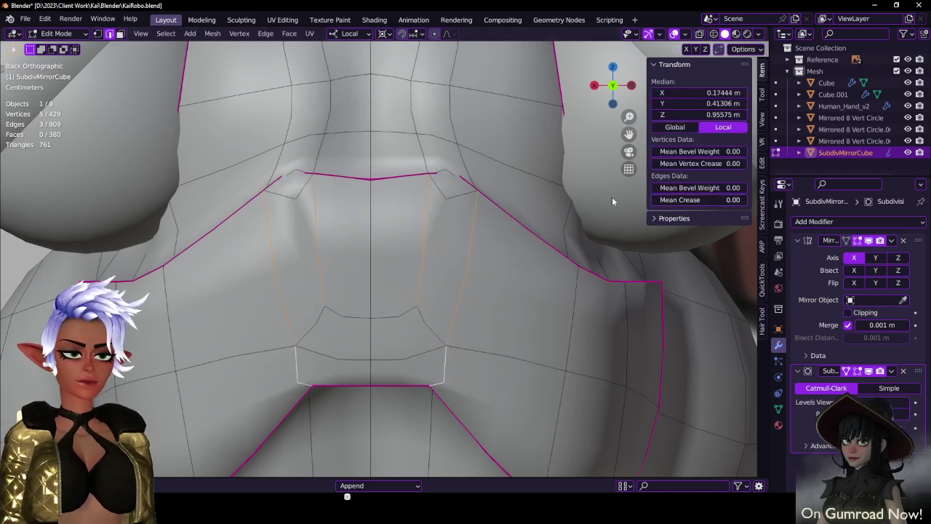
- Select the two short uncreased edges at the panel's upper corner ledge and set their mean crease to 1
{"action": "left_click", "coordinate": [303, 200]}
{"action": "middle_click_drag", "start_coordinate": [315, 178], "coordinate": [335, 211]}
{"action": "left_click", "coordinate": [212, 405], "text": "shift"}
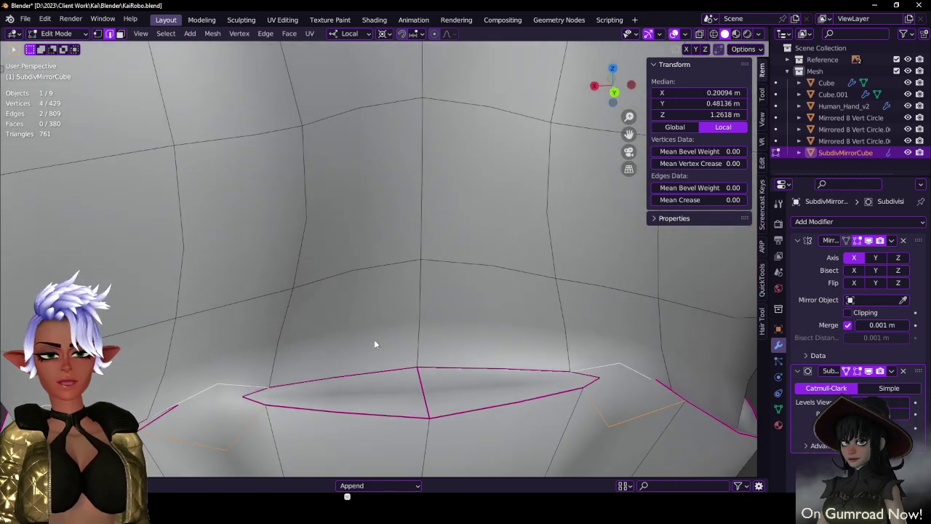
{"action": "left_click_drag", "start_coordinate": [697, 199], "coordinate": [749, 199]}
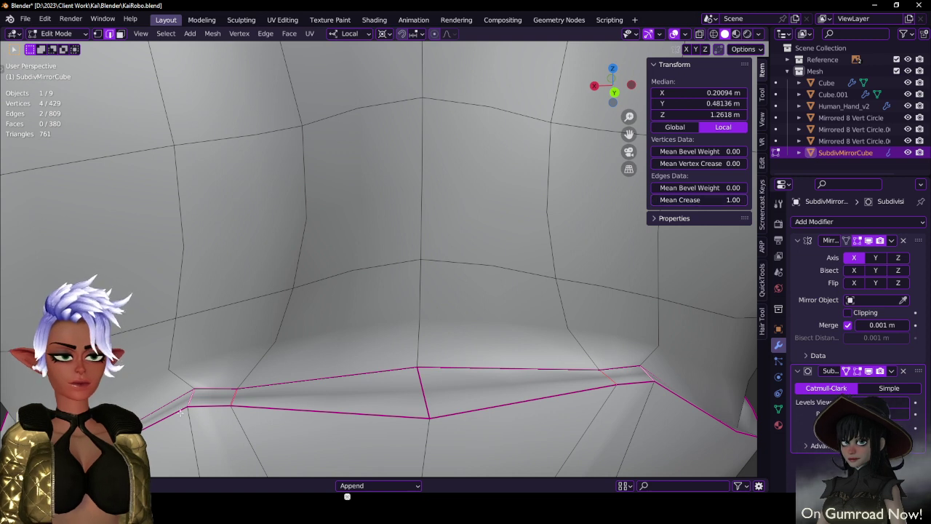
- Set the crease of the ledge's centre edge to 0 and move that edge down about 0.018 m along local Z
{"action": "left_click", "coordinate": [237, 399]}
{"action": "left_click_drag", "start_coordinate": [705, 200], "coordinate": [655, 199]}
{"action": "key", "text": "KP_1"}
{"action": "key", "text": "ctrl+KP_1"}
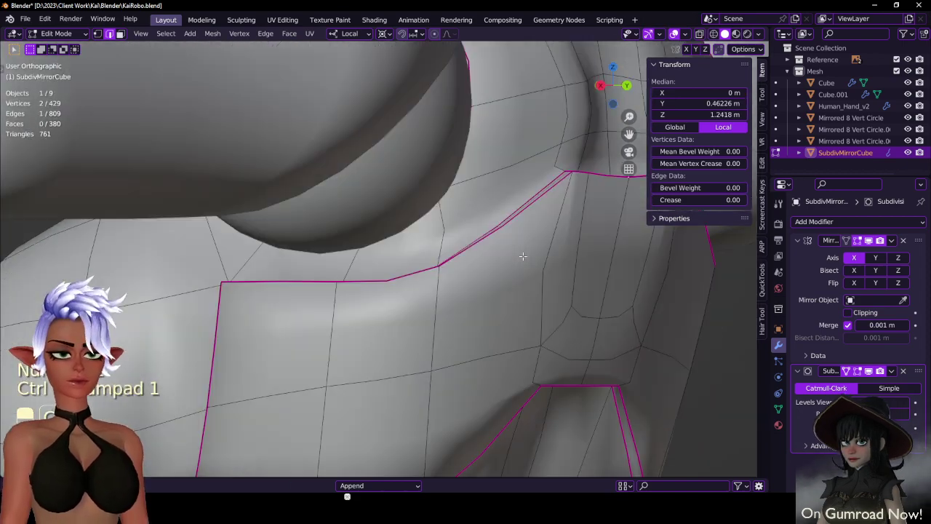
{"action": "key", "text": "g"}
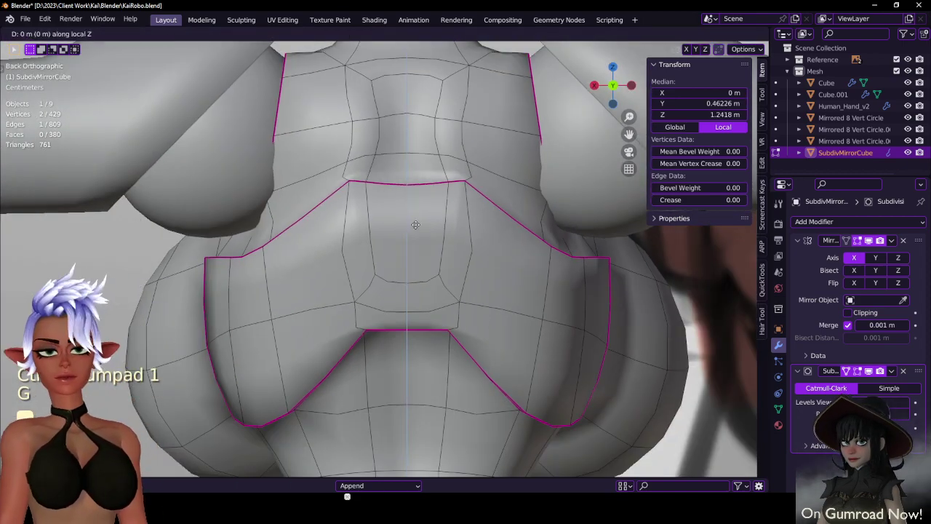
{"action": "left_click", "coordinate": [371, 203]}
- Box-select the two overlapping vertices between the notch's corner and centre, and move them down and slightly inward to round the notch
{"action": "scroll", "coordinate": [367, 202], "scroll_direction": "up", "scroll_amount": 3}
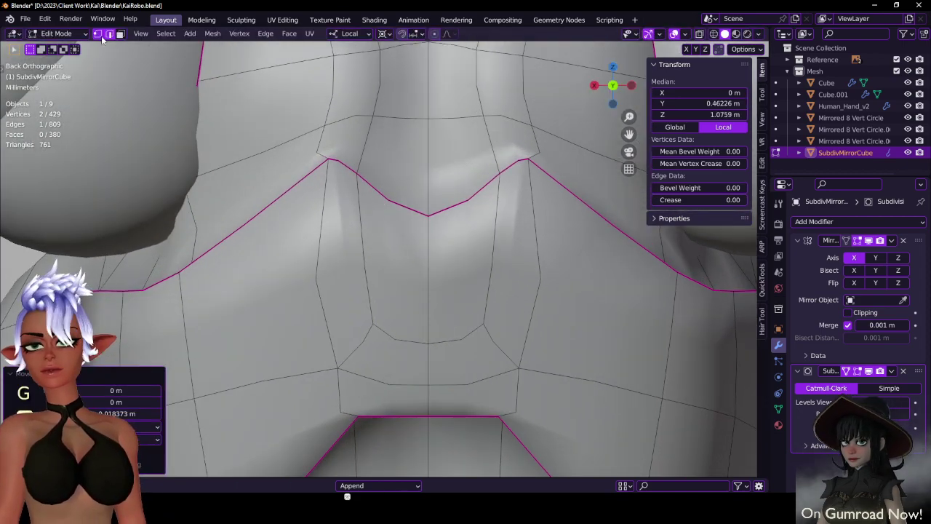
{"action": "left_click", "coordinate": [101, 36]}
{"action": "key", "text": "z"}
{"action": "scroll", "coordinate": [424, 172], "scroll_direction": "up", "scroll_amount": 2}
{"action": "key", "text": "b"}
{"action": "left_click_drag", "start_coordinate": [319, 184], "coordinate": [348, 162]}
{"action": "key", "text": "z"}
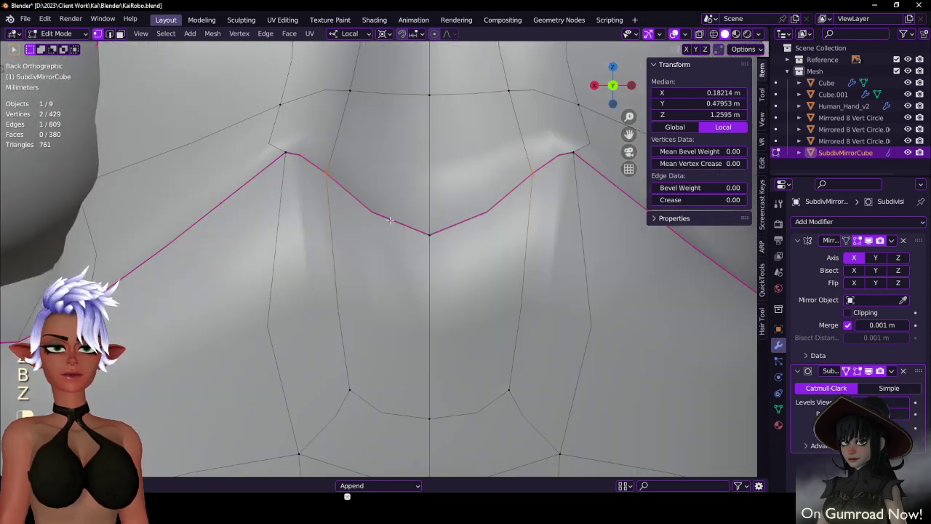
{"action": "scroll", "coordinate": [390, 219], "scroll_direction": "down", "scroll_amount": 3}
{"action": "key", "text": "g"}
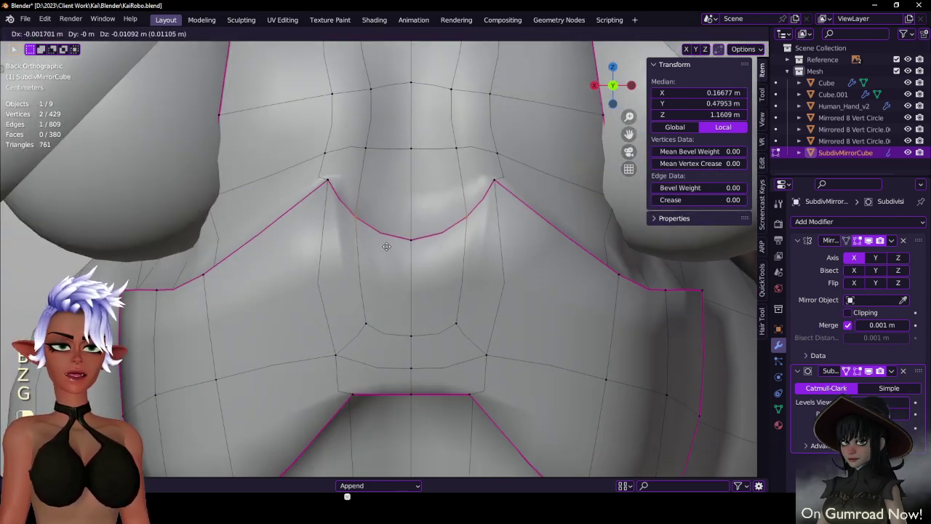
{"action": "left_click", "coordinate": [377, 243]}
- Slide the vertical back edge above the notch's corner outward along the surface
{"action": "middle_click_drag", "start_coordinate": [389, 273], "coordinate": [367, 194], "text": "shift"}
{"action": "middle_click_drag", "start_coordinate": [366, 194], "coordinate": [345, 253]}
{"action": "scroll", "coordinate": [306, 208], "scroll_direction": "down", "scroll_amount": 3}
{"action": "key", "text": "Tab"}
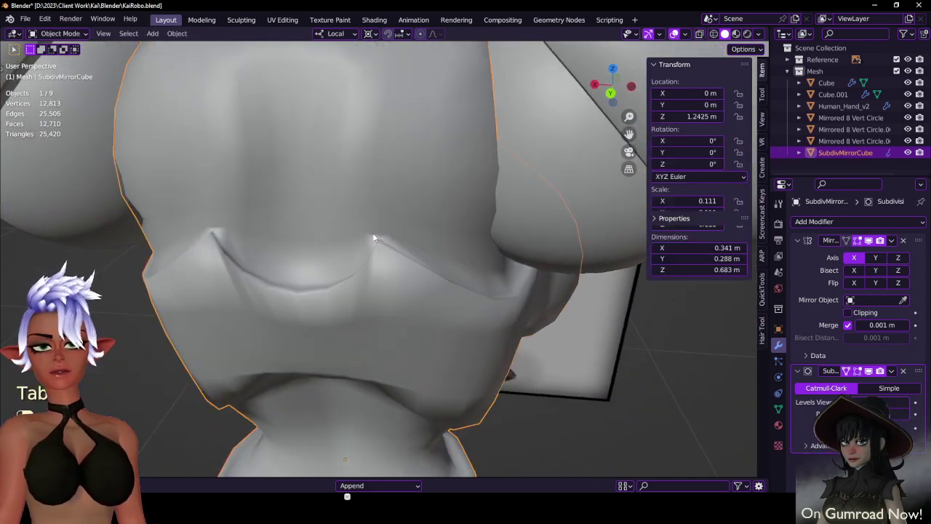
{"action": "key", "text": "Tab"}
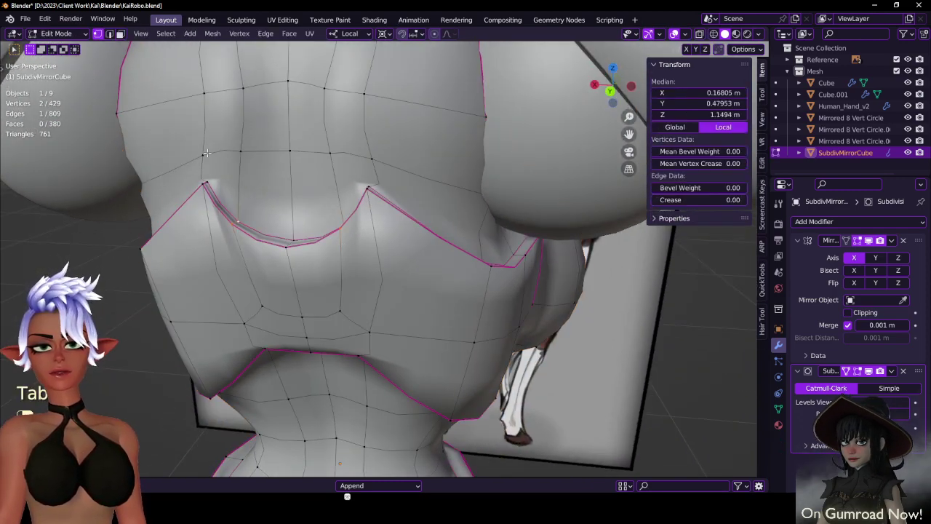
{"action": "middle_click_drag", "start_coordinate": [207, 153], "coordinate": [371, 231]}
{"action": "key", "text": "g"}
{"action": "key", "text": "g"}
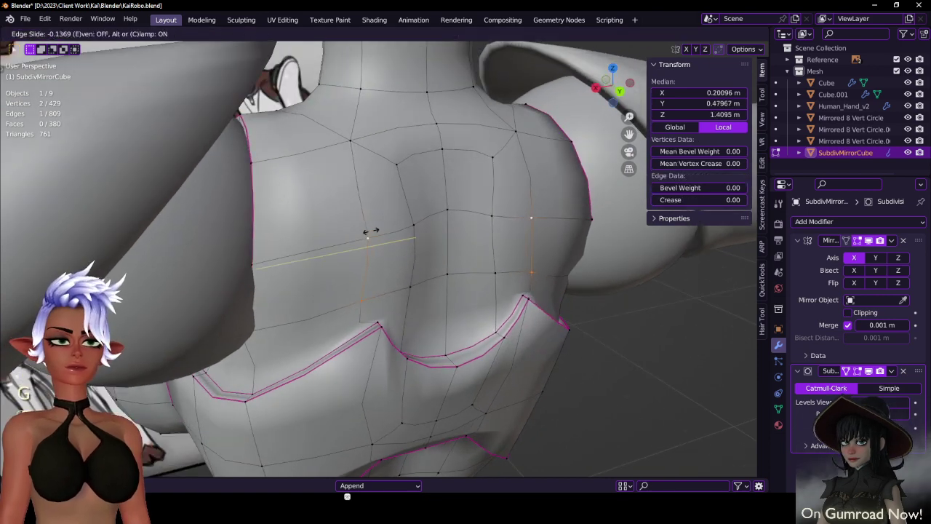
{"action": "left_click", "coordinate": [356, 234]}
- Finish the vertical back edge's slide and slide the adjoining horizontal edges across the middle of the back slightly upward
{"action": "left_click", "coordinate": [357, 238]}
{"action": "left_click", "coordinate": [449, 222], "text": "ctrl"}
{"action": "key", "text": "g"}
{"action": "key", "text": "g"}
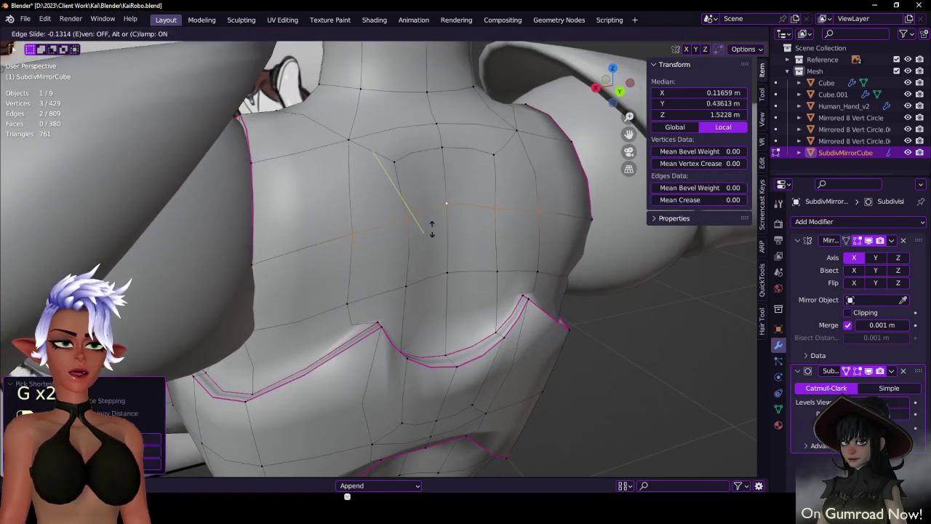
{"action": "left_click", "coordinate": [428, 222]}
- Slide the two vertices at the centre of the upper back's curved row slightly downward along the surface
{"action": "left_click", "coordinate": [349, 300]}
{"action": "mouse_move", "coordinate": [415, 276]}
{"action": "middle_mouse_down"}
{"action": "mouse_move", "coordinate": [437, 277]}
{"action": "mouse_move", "coordinate": [519, 235]}
{"action": "mouse_move", "coordinate": [465, 264]}
{"action": "mouse_move", "coordinate": [397, 277]}
{"action": "middle_mouse_up"}
{"action": "key", "text": "Tab"}
{"action": "key", "text": "Tab"}
{"action": "left_click", "coordinate": [438, 308], "text": "shift"}
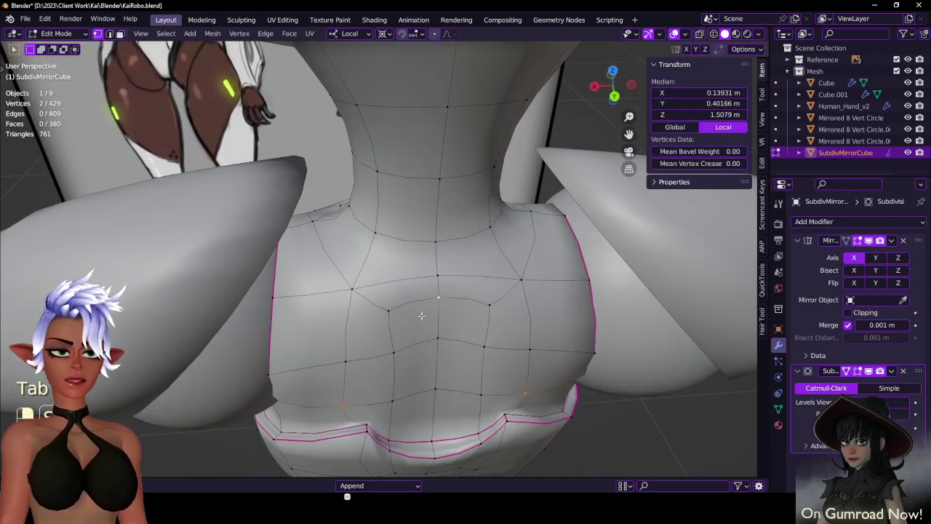
{"action": "left_click", "coordinate": [385, 314]}
{"action": "left_click", "coordinate": [439, 299], "text": "shift"}
{"action": "key", "text": "g"}
{"action": "key", "text": "g"}
{"action": "left_click", "coordinate": [443, 310]}
{"action": "left_click", "coordinate": [396, 354]}
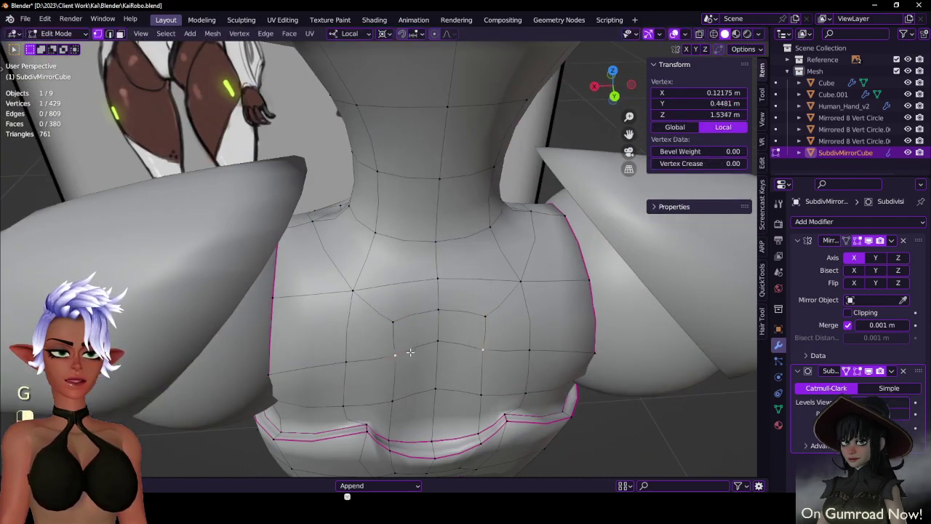
- Return to Object Mode, deselect the body and save the file
{"action": "middle_click_drag", "start_coordinate": [397, 354], "coordinate": [560, 245]}
{"action": "key", "text": "Tab"}
{"action": "scroll", "coordinate": [387, 265], "scroll_direction": "down", "scroll_amount": 3}
{"action": "left_click", "coordinate": [475, 244]}
{"action": "key", "text": "ctrl+s"}
{"action": "middle_click_drag", "start_coordinate": [466, 245], "coordinate": [498, 220]}
{"action": "scroll", "coordinate": [475, 216], "scroll_direction": "down", "scroll_amount": 5}
{"action": "key", "text": "ctrl+s"}
- Edit the legs mesh in front view, select the full diagonal creased band around the thigh, and enable proportional editing
{"action": "key", "text": "shift+c"}
{"action": "scroll", "coordinate": [297, 300], "scroll_direction": "up", "scroll_amount": 4}
{"action": "middle_click_drag", "start_coordinate": [350, 272], "coordinate": [375, 271]}
{"action": "scroll", "coordinate": [422, 300], "scroll_direction": "up", "scroll_amount": 3}
{"action": "middle_click_drag", "start_coordinate": [502, 218], "coordinate": [425, 280], "text": "shift"}
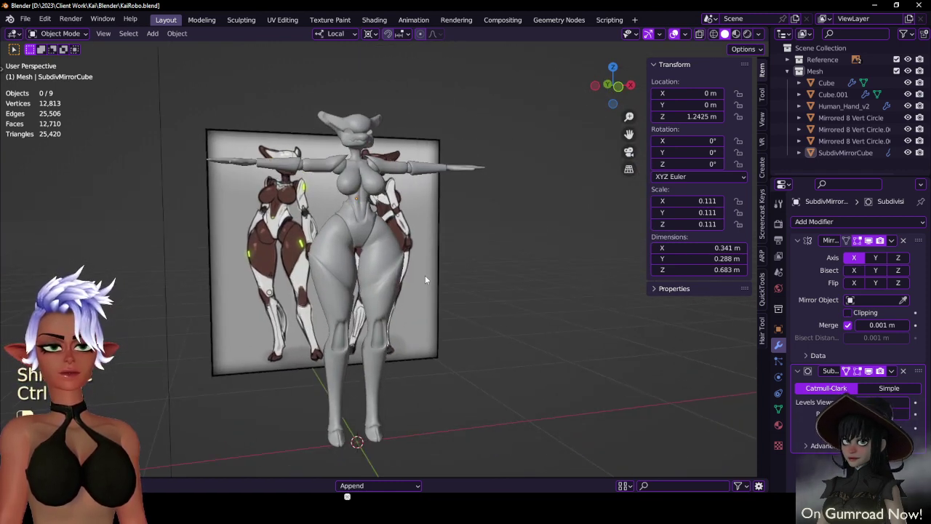
{"action": "left_click", "coordinate": [373, 263]}
{"action": "key", "text": "KP_1"}
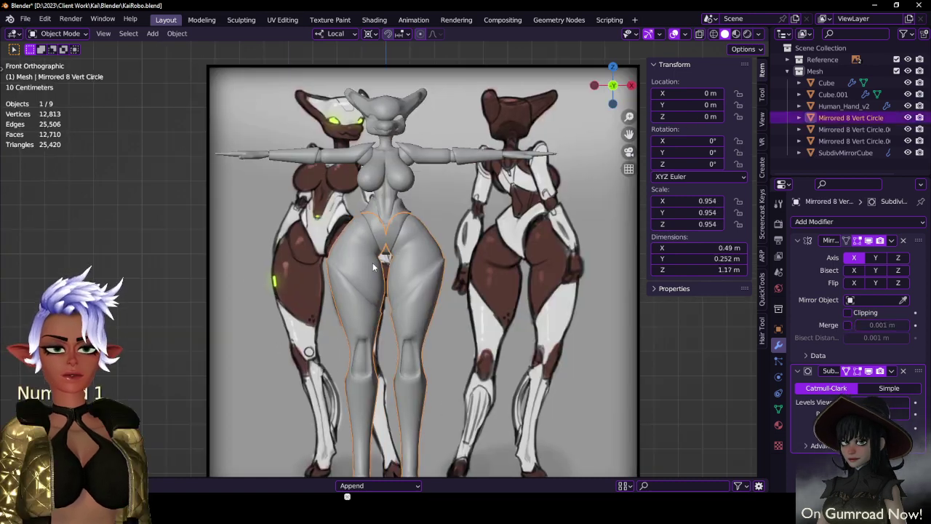
{"action": "scroll", "coordinate": [373, 263], "scroll_direction": "up", "scroll_amount": 5}
{"action": "key", "text": "Tab"}
{"action": "key", "text": "alt+a"}
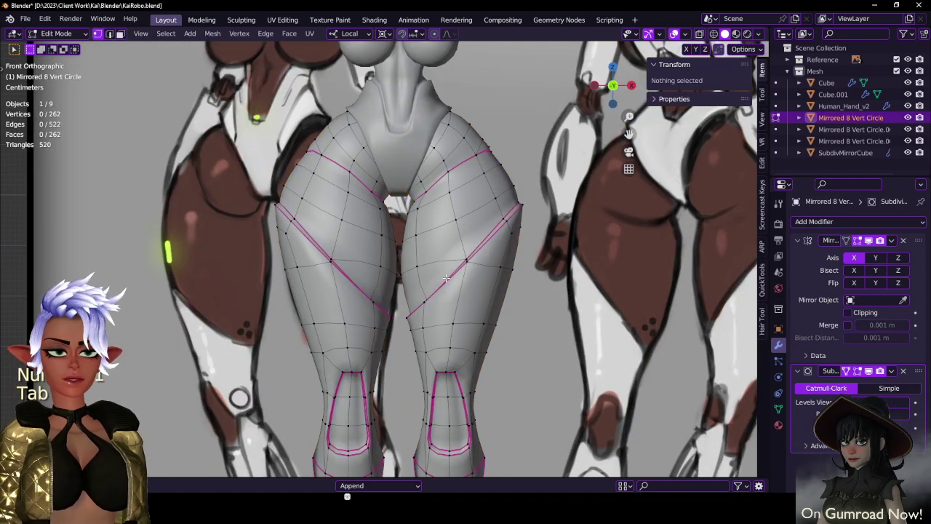
{"action": "left_click", "coordinate": [454, 271], "text": "alt"}
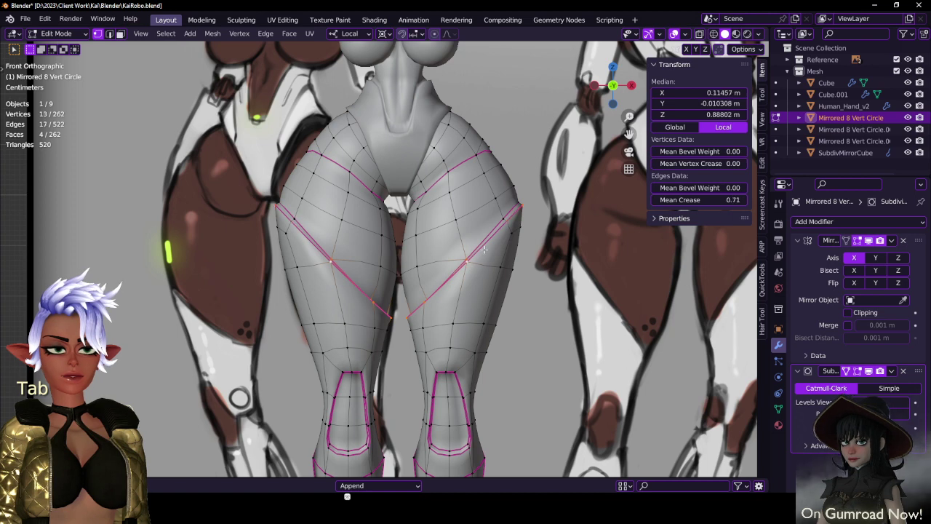
{"action": "key", "text": "alt+z"}
{"action": "key", "text": "z"}
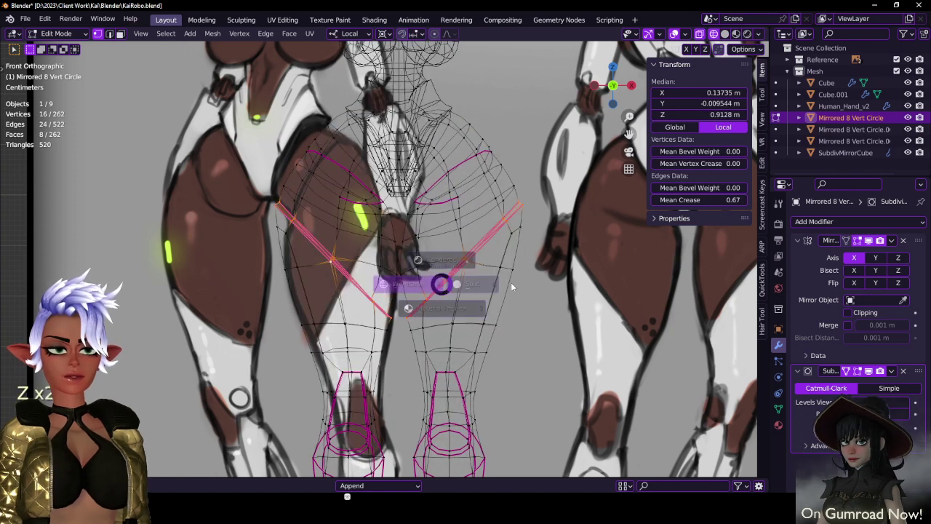
{"action": "key", "text": "z"}
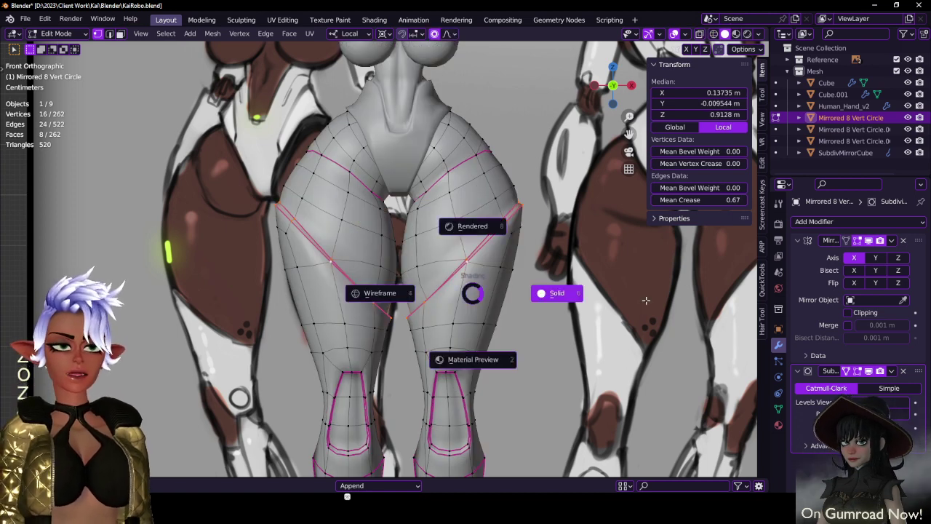
{"action": "left_click", "coordinate": [559, 301]}
- Move the diagonal thigh band down along local Z with a proportional size of about 0.18 m
{"action": "key", "text": "g"}
{"action": "key", "text": "z"}
{"action": "scroll", "coordinate": [559, 306], "scroll_direction": "down", "scroll_amount": 11}
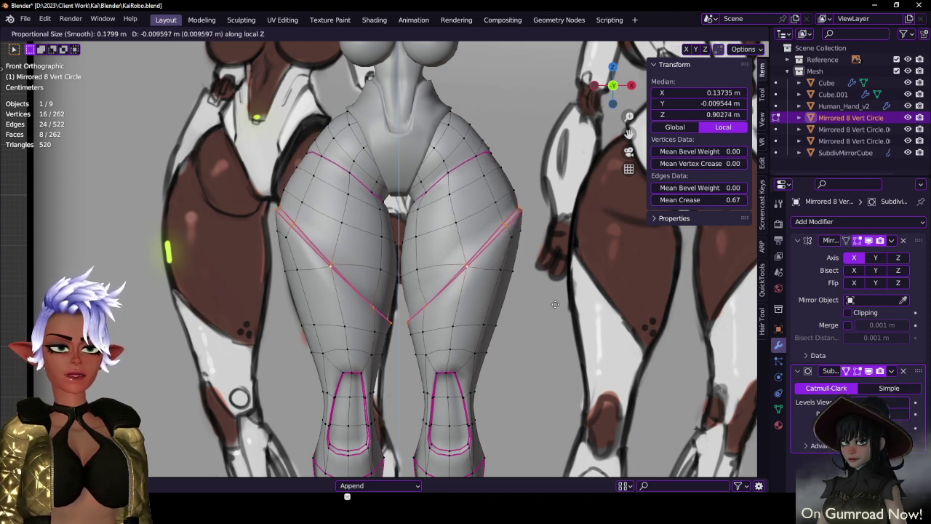
{"action": "left_click", "coordinate": [556, 314]}
{"action": "key", "text": "s"}
{"action": "key", "text": "z"}
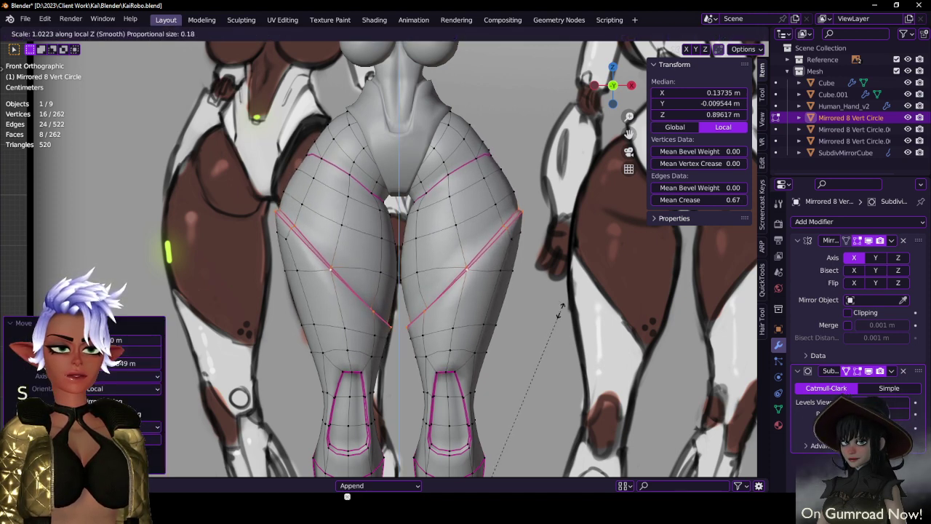
{"action": "right_click", "coordinate": [559, 314]}
- Set the pivot to individual origins, scale the thigh band slightly along local Z and move it further down
{"action": "key", "text": "period"}
{"action": "left_click", "coordinate": [551, 285]}
{"action": "key", "text": "s"}
{"action": "key", "text": "z"}
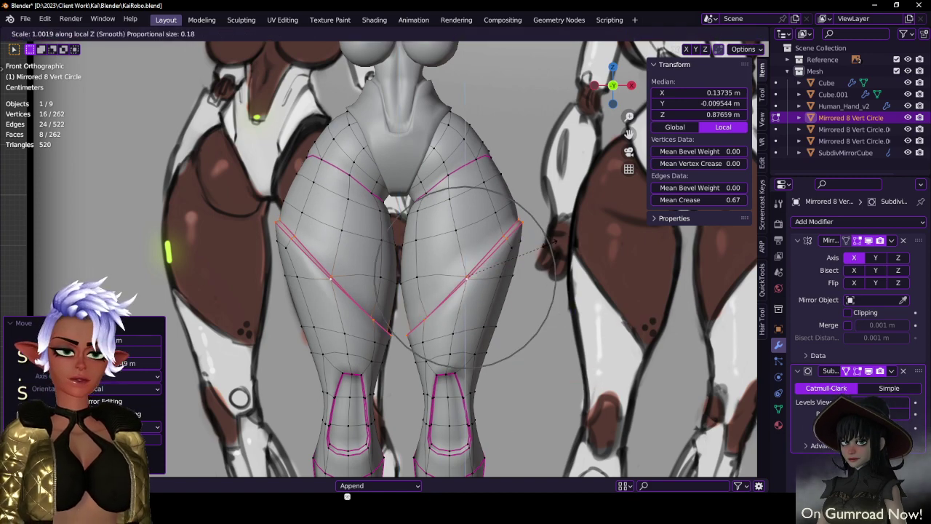
{"action": "left_click", "coordinate": [551, 238]}
{"action": "key", "text": "g"}
{"action": "key", "text": "z"}
{"action": "left_click", "coordinate": [551, 240]}
{"action": "key", "text": "Tab"}
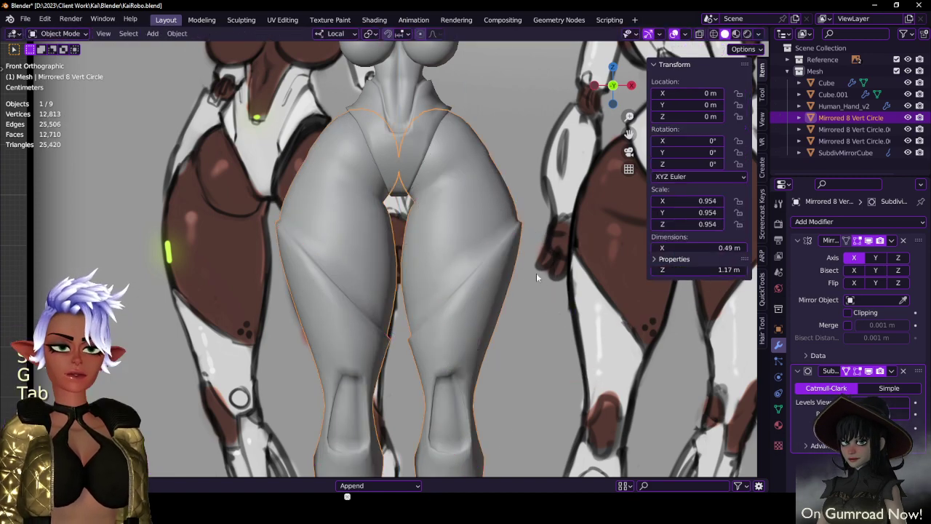
- Narrow the thigh around the diagonal band by scaling it down along local X with proportional editing
{"action": "scroll", "coordinate": [536, 273], "scroll_direction": "down", "scroll_amount": 4}
{"action": "middle_click_drag", "start_coordinate": [537, 273], "coordinate": [490, 255]}
{"action": "scroll", "coordinate": [490, 254], "scroll_direction": "up", "scroll_amount": 2}
{"action": "key", "text": "Tab"}
{"action": "key", "text": "s"}
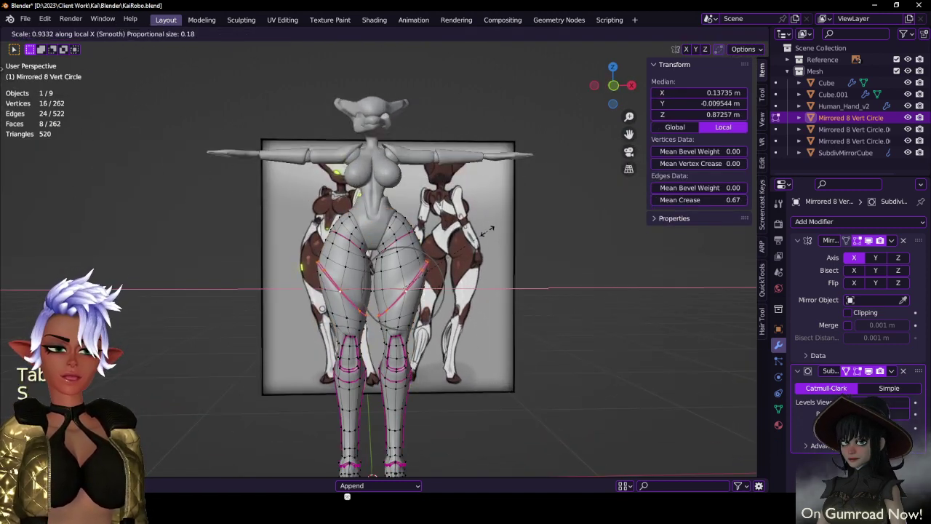
{"action": "left_click", "coordinate": [463, 252]}
{"action": "key", "text": "Tab"}
{"action": "middle_click_drag", "start_coordinate": [457, 266], "coordinate": [474, 243]}
- Scale the thigh band along local Y to adjust the thigh's depth
{"action": "key", "text": "Tab"}
{"action": "key", "text": "s"}
{"action": "key", "text": "y"}
{"action": "left_click", "coordinate": [498, 293]}
{"action": "key", "text": "Tab"}
- Scale the thigh band along local X with proportional size 0.29 and move it about 0.006 m inward
{"action": "key", "text": "Tab"}
{"action": "key", "text": "s"}
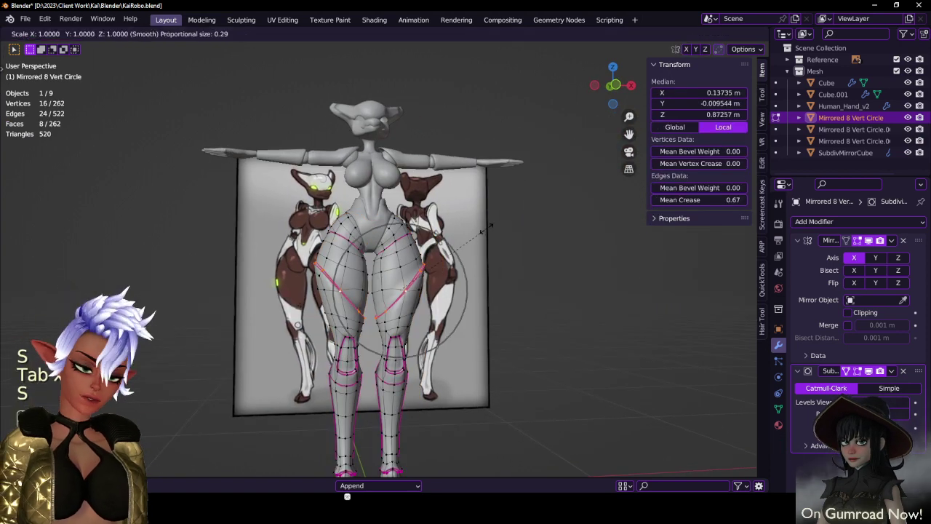
{"action": "key", "text": "x"}
{"action": "left_click", "coordinate": [474, 240]}
{"action": "key", "text": "g"}
{"action": "key", "text": "x"}
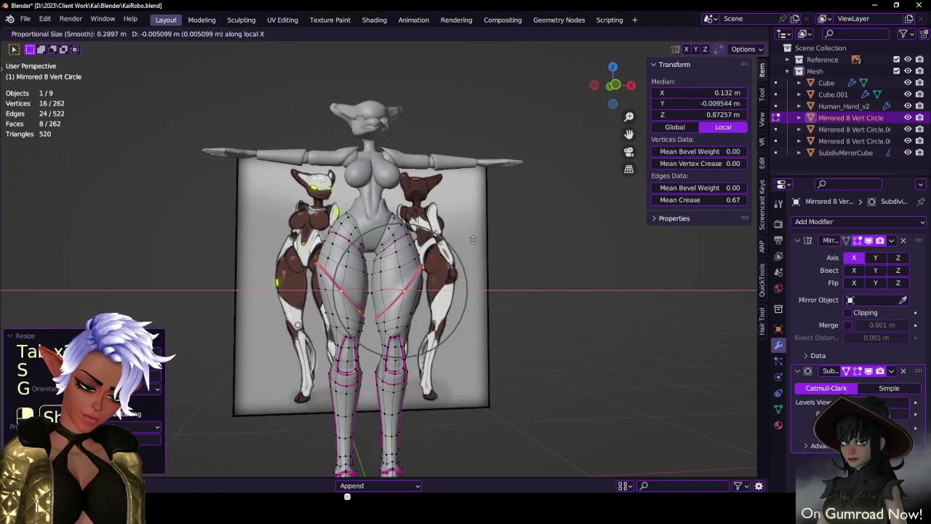
{"action": "left_click", "coordinate": [472, 240]}
- Leave Edit Mode, deselect the legs and save the file
{"action": "key", "text": "Tab"}
{"action": "middle_click_drag", "start_coordinate": [472, 240], "coordinate": [451, 267]}
{"action": "left_click", "coordinate": [485, 267]}
{"action": "key", "text": "ctrl+s"}
- Select the legs mesh and open it for editing in the front view at the knees
{"action": "scroll", "coordinate": [428, 276], "scroll_direction": "up", "scroll_amount": 3}
{"action": "scroll", "coordinate": [448, 268], "scroll_direction": "up", "scroll_amount": 2}
{"action": "scroll", "coordinate": [428, 268], "scroll_direction": "down", "scroll_amount": 3}
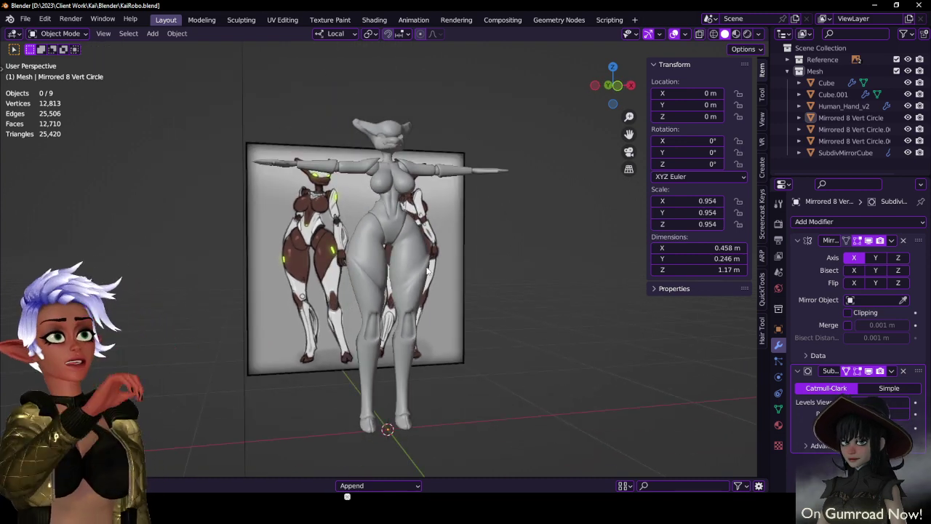
{"action": "scroll", "coordinate": [429, 271], "scroll_direction": "up", "scroll_amount": 3}
{"action": "middle_click_drag", "start_coordinate": [435, 270], "coordinate": [442, 222]}
{"action": "scroll", "coordinate": [442, 223], "scroll_direction": "down", "scroll_amount": 1}
{"action": "left_click", "coordinate": [442, 224]}
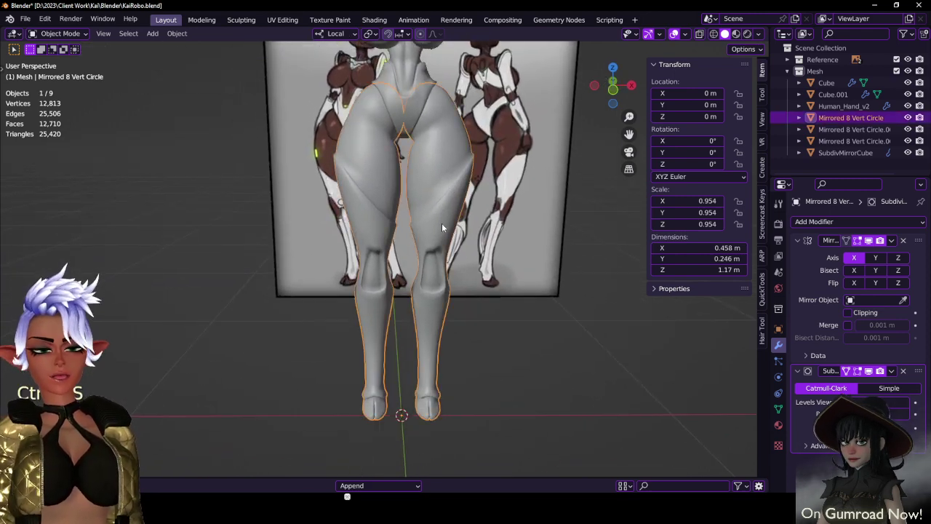
{"action": "key", "text": "KP_1"}
{"action": "scroll", "coordinate": [432, 258], "scroll_direction": "up", "scroll_amount": 4}
{"action": "key", "text": "Tab"}
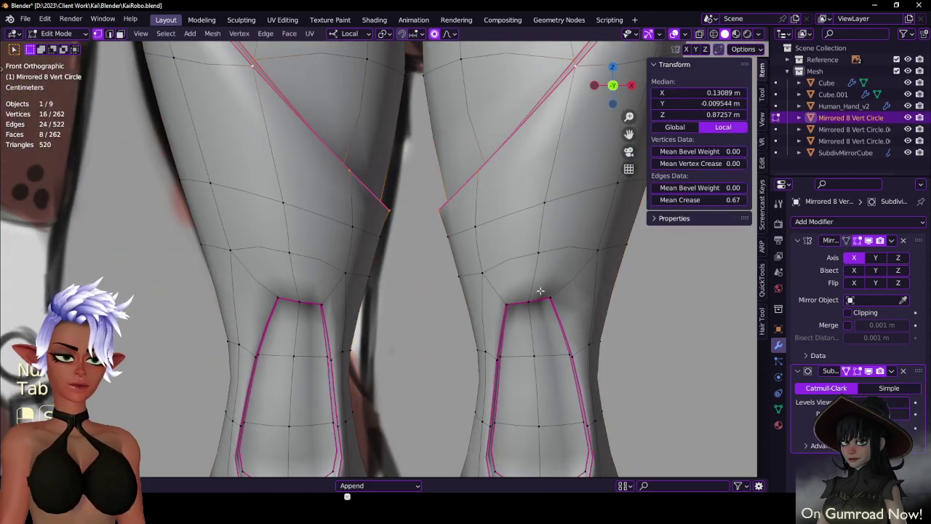
- Set the pivot to median point and show the knee panel in wireframe
{"action": "middle_click_drag", "start_coordinate": [540, 291], "coordinate": [459, 236], "text": "shift"}
{"action": "scroll", "coordinate": [459, 236], "scroll_direction": "up", "scroll_amount": 1}
{"action": "key", "text": "period"}
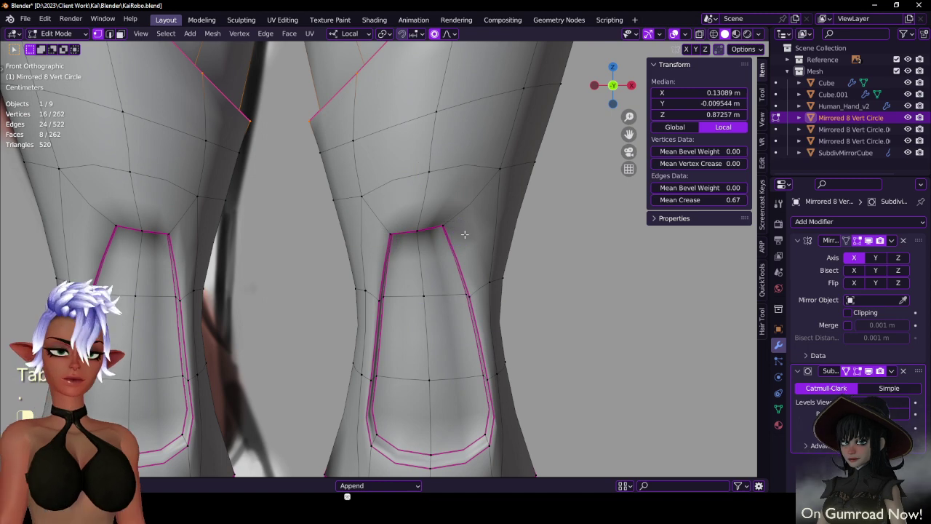
{"action": "key", "text": "z"}
{"action": "left_click", "coordinate": [404, 239]}
{"action": "left_click", "coordinate": [417, 229]}
- Try to flatten the knee panel's upper edge by box-selecting its vertices and scaling them to 0 along local Z
{"action": "key", "text": "b"}
{"action": "left_click_drag", "start_coordinate": [463, 239], "coordinate": [466, 241]}
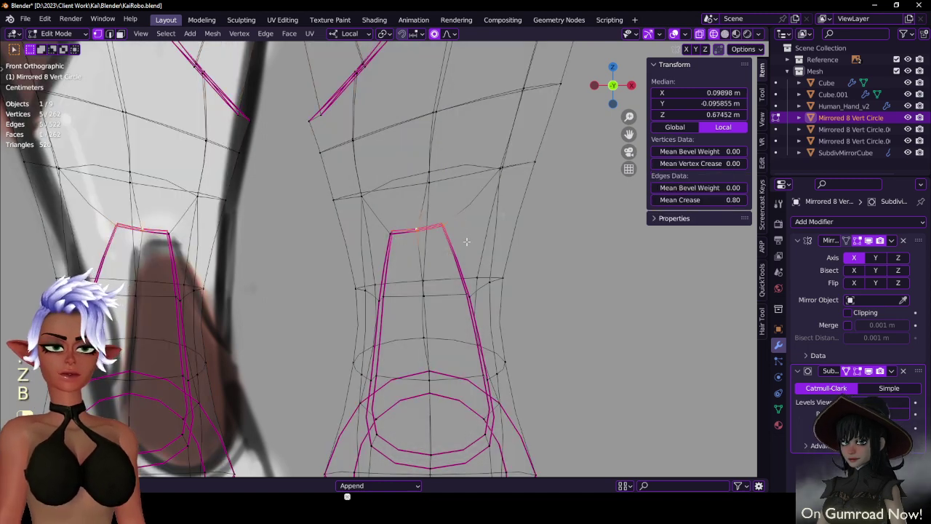
{"action": "type", "text": "s0"}
{"action": "key", "text": "Return"}
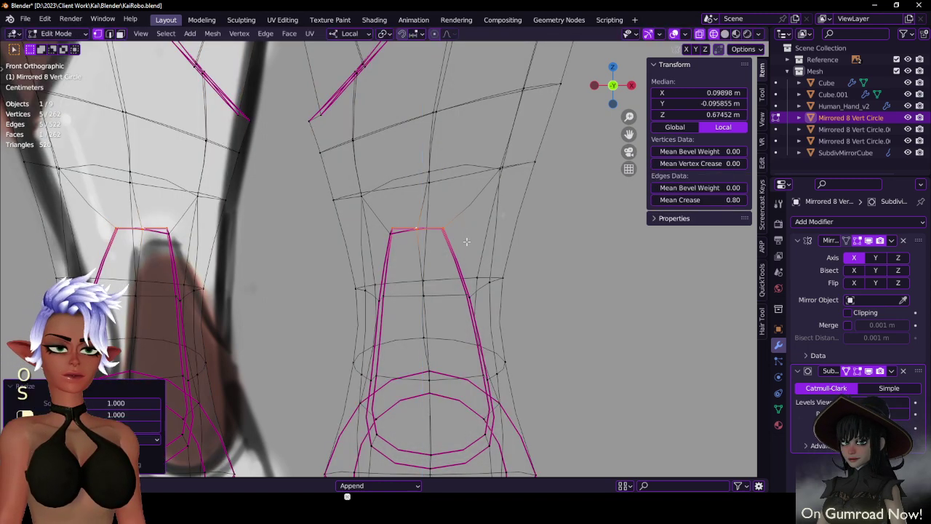
- Reselect all the knee panel's upper-edge vertices, flatten them along local Z, and move them about 0.007 m outward along local X
{"action": "key", "text": "ctrl+b"}
{"action": "left_click_drag", "start_coordinate": [430, 246], "coordinate": [430, 246]}
{"action": "key", "text": "s"}
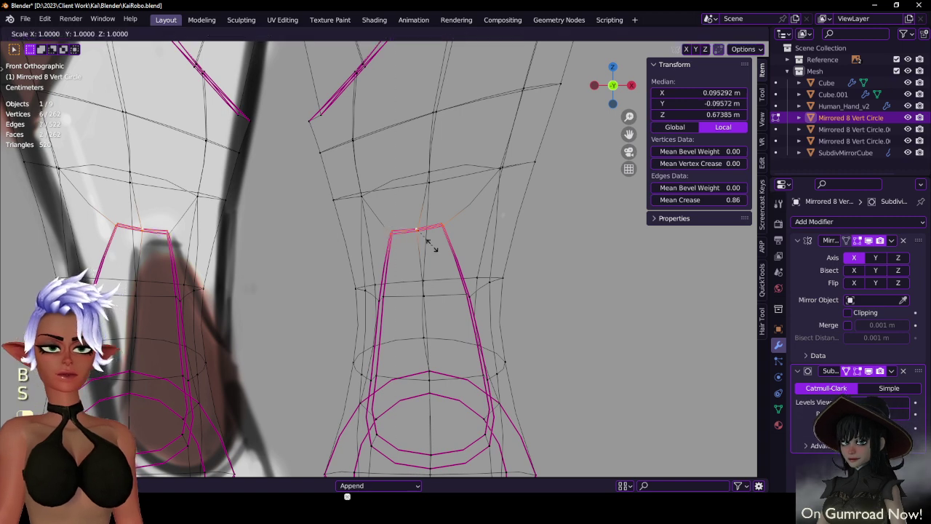
{"action": "left_click", "coordinate": [433, 247]}
{"action": "key", "text": "g"}
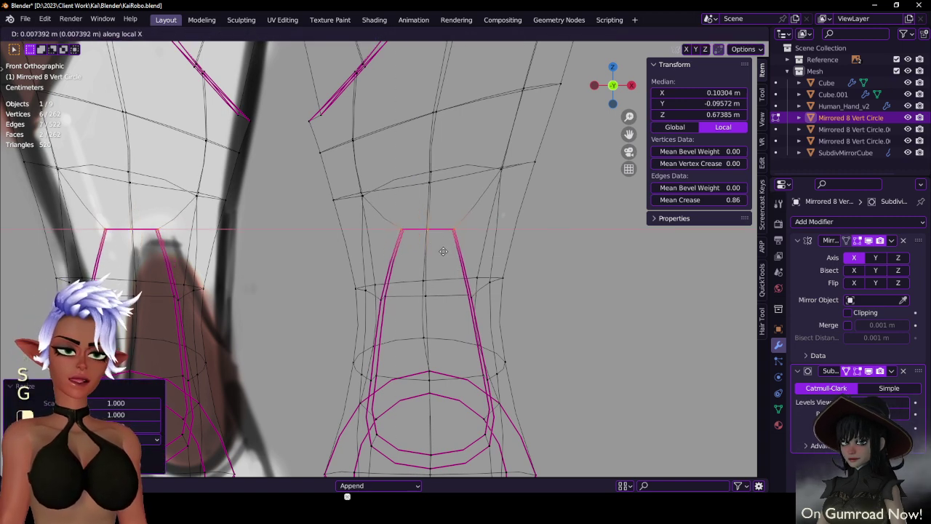
{"action": "left_click", "coordinate": [441, 251]}
{"action": "key", "text": "z"}
- Return the legs to Object Mode and save the file
{"action": "key", "text": "Tab"}
{"action": "scroll", "coordinate": [486, 275], "scroll_direction": "down", "scroll_amount": 7}
{"action": "key", "text": "ctrl+s"}
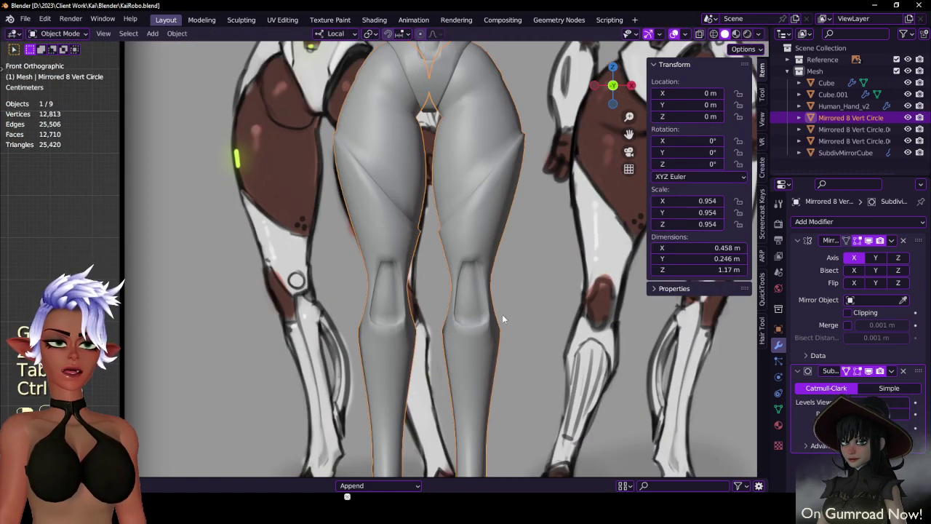
{"action": "mouse_move", "coordinate": [501, 317]}
{"action": "middle_mouse_down", "text": "shift"}
{"action": "mouse_move", "coordinate": [440, 246]}
{"action": "mouse_move", "coordinate": [356, 277]}
{"action": "mouse_move", "coordinate": [431, 246]}
{"action": "mouse_move", "coordinate": [527, 254]}
{"action": "middle_mouse_up", "text": "shift"}
{"action": "scroll", "coordinate": [439, 246], "scroll_direction": "up", "scroll_amount": 2}
{"action": "key", "text": "Tab"}
{"action": "key", "text": "Tab"}
{"action": "scroll", "coordinate": [431, 246], "scroll_direction": "down", "scroll_amount": 4}
{"action": "key", "text": "ctrl+s"}
{"action": "key", "text": "ctrl+s"}
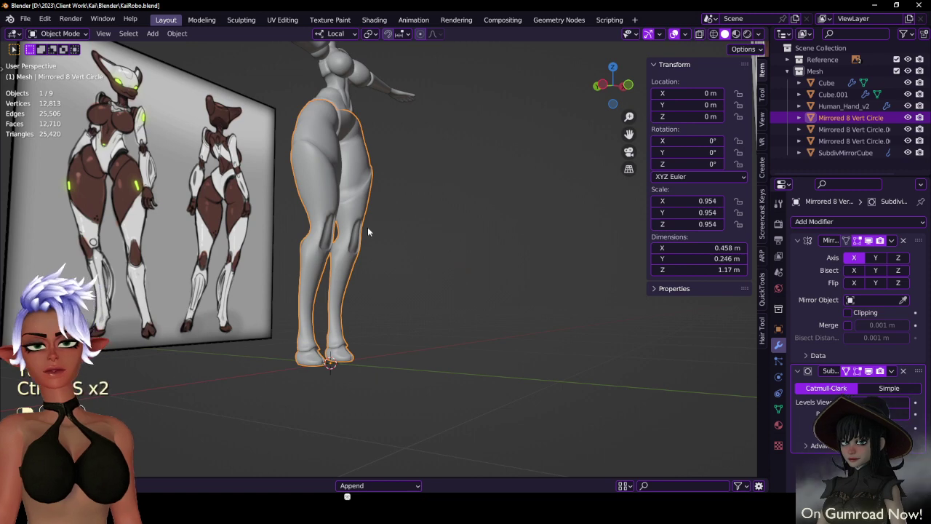
- Deselect the legs, compare the whole figure with the reference sheet in front and angled views, and save the file
{"action": "middle_click_drag", "start_coordinate": [368, 233], "coordinate": [521, 251]}
{"action": "left_click", "coordinate": [520, 250]}
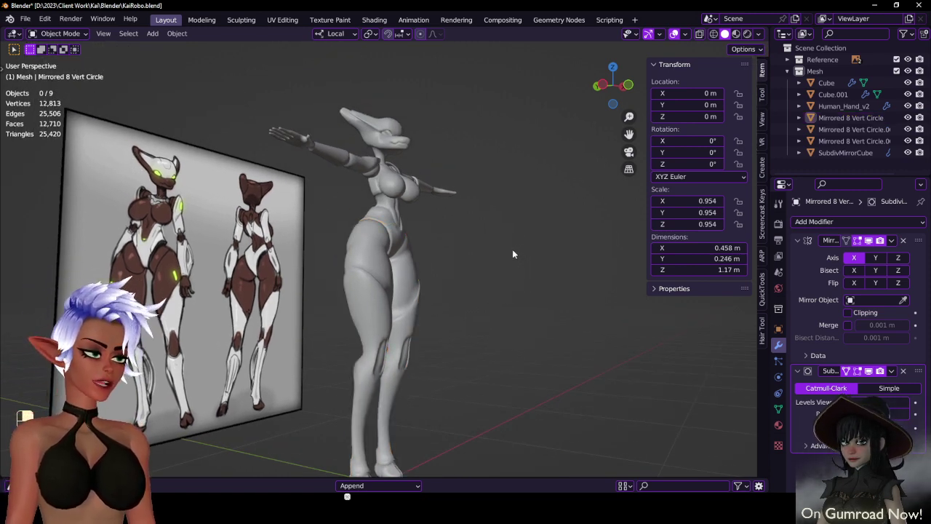
{"action": "middle_click_drag", "start_coordinate": [512, 254], "coordinate": [437, 305]}
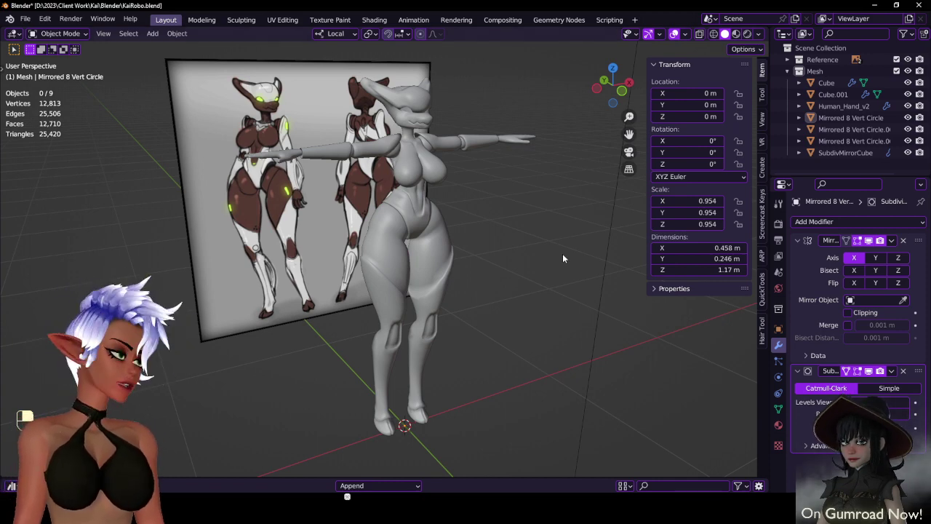
{"action": "key", "text": "KP_1"}
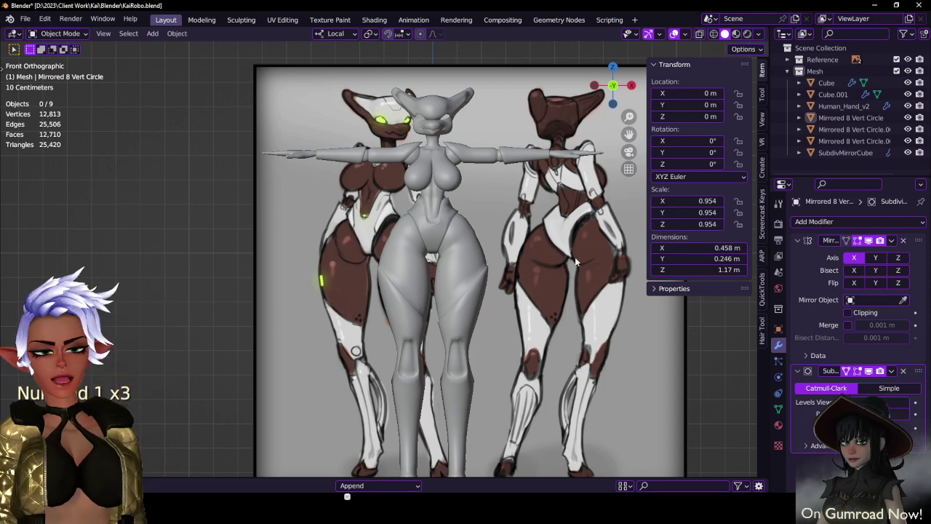
{"action": "scroll", "coordinate": [575, 259], "scroll_direction": "down", "scroll_amount": 1}
{"action": "middle_click_drag", "start_coordinate": [544, 263], "coordinate": [348, 302]}
{"action": "key", "text": "ctrl+s"}
- Edit the body mesh and merge two neighbouring vertices above the lower-back notch at their center
{"action": "scroll", "coordinate": [394, 271], "scroll_direction": "up", "scroll_amount": 4}
{"action": "middle_click_drag", "start_coordinate": [394, 271], "coordinate": [420, 314]}
{"action": "scroll", "coordinate": [339, 254], "scroll_direction": "up", "scroll_amount": 3}
{"action": "left_click", "coordinate": [311, 270]}
{"action": "key", "text": "Tab"}
{"action": "scroll", "coordinate": [407, 291], "scroll_direction": "up", "scroll_amount": 4}
{"action": "middle_click_drag", "start_coordinate": [399, 266], "coordinate": [432, 340]}
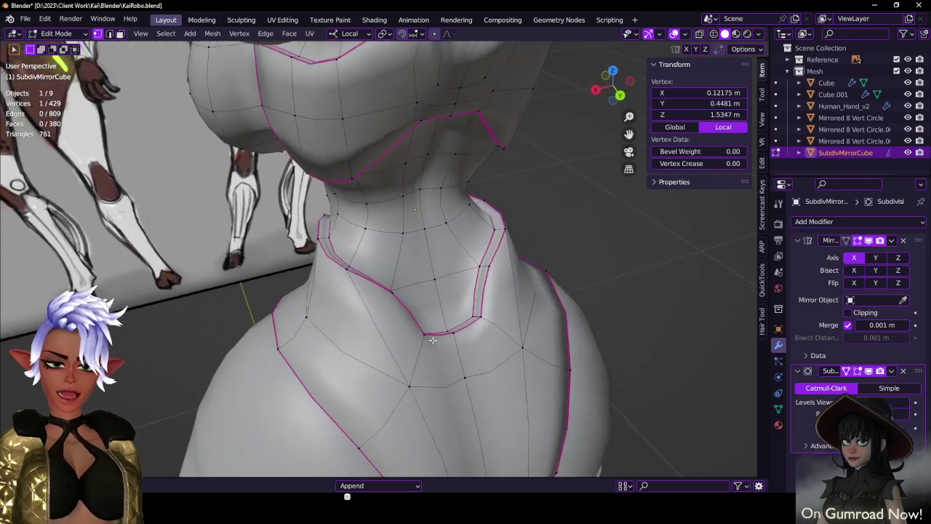
{"action": "left_click", "coordinate": [424, 277], "text": "shift"}
{"action": "key", "text": "m"}
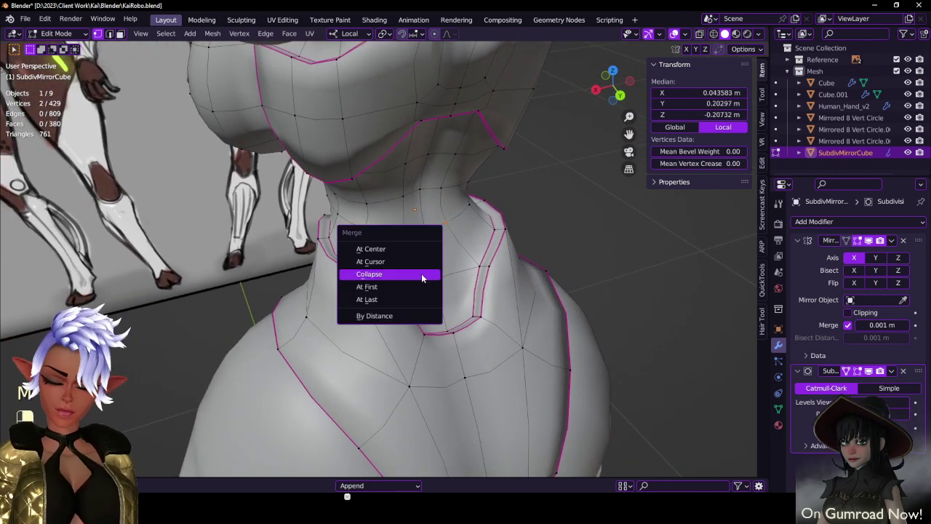
{"action": "left_click", "coordinate": [400, 249]}
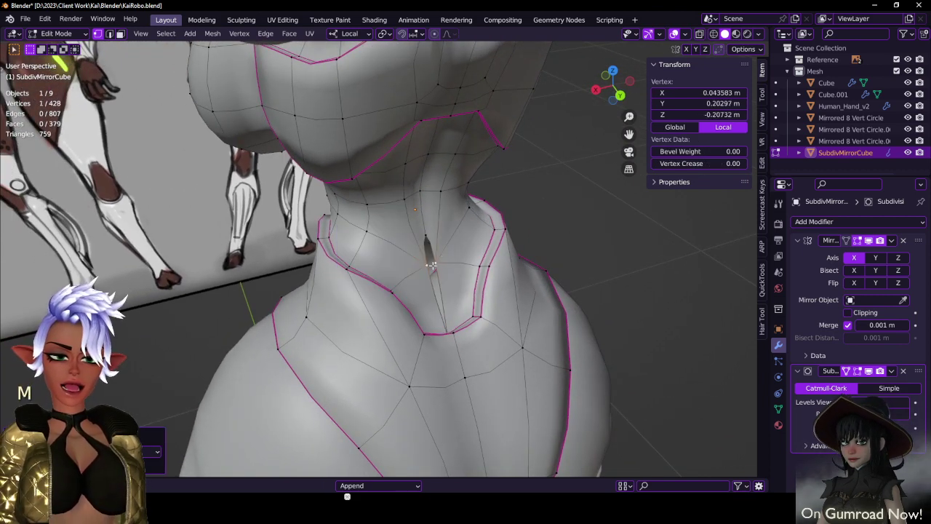
- Try setting the merged vertex's local X coordinate to 0 m
{"action": "left_click", "coordinate": [694, 92]}
{"action": "type", "text": "0"}
{"action": "key", "text": "Return"}
{"action": "key", "text": "ctrl+z"}
- Move the vertex above the lower-back notch sideways along local X
{"action": "middle_click_drag", "start_coordinate": [412, 255], "coordinate": [344, 401]}
{"action": "key", "text": "g"}
{"action": "key", "text": "x"}
{"action": "left_click", "coordinate": [379, 257]}
- Rip the creased vertex near the centre of the lower-back notch and pull it upward and away from the centreline
{"action": "scroll", "coordinate": [410, 278], "scroll_direction": "up", "scroll_amount": 2}
{"action": "key", "text": "v"}
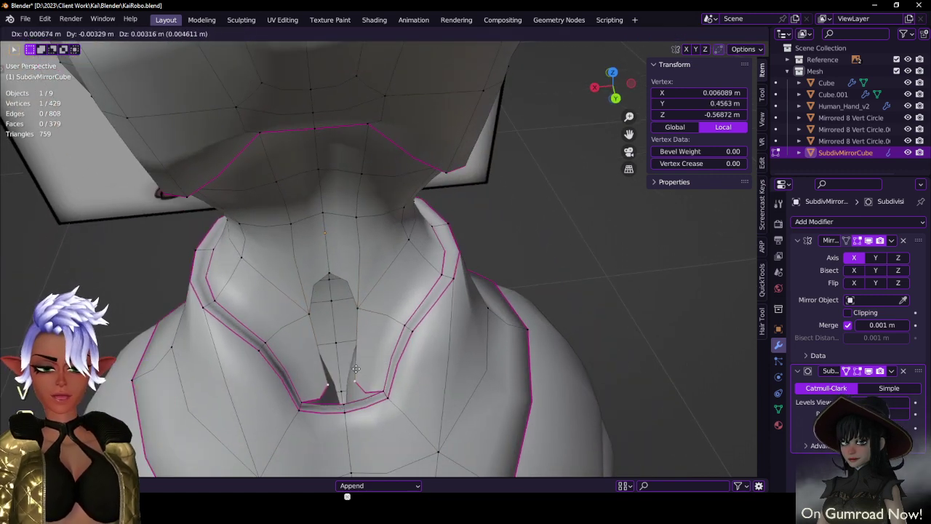
{"action": "left_click", "coordinate": [356, 400]}
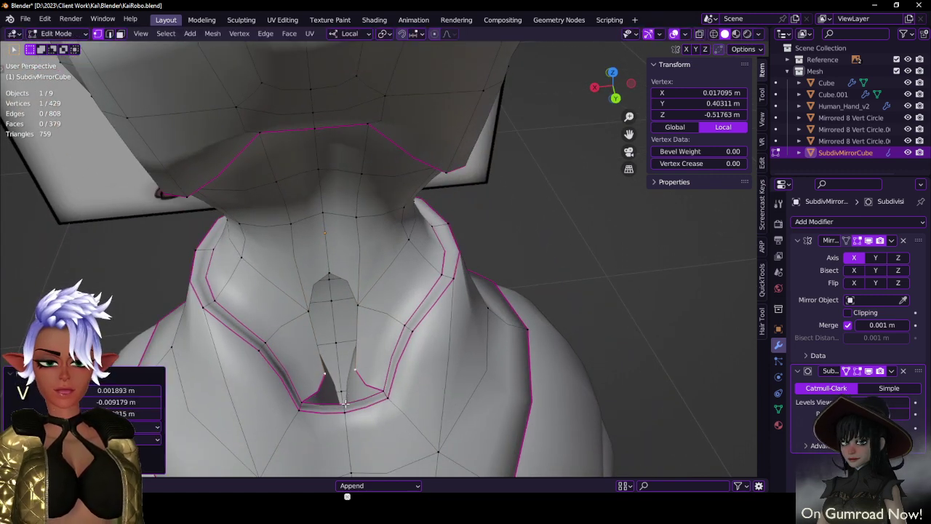
{"action": "key", "text": "g"}
{"action": "left_click", "coordinate": [339, 393]}
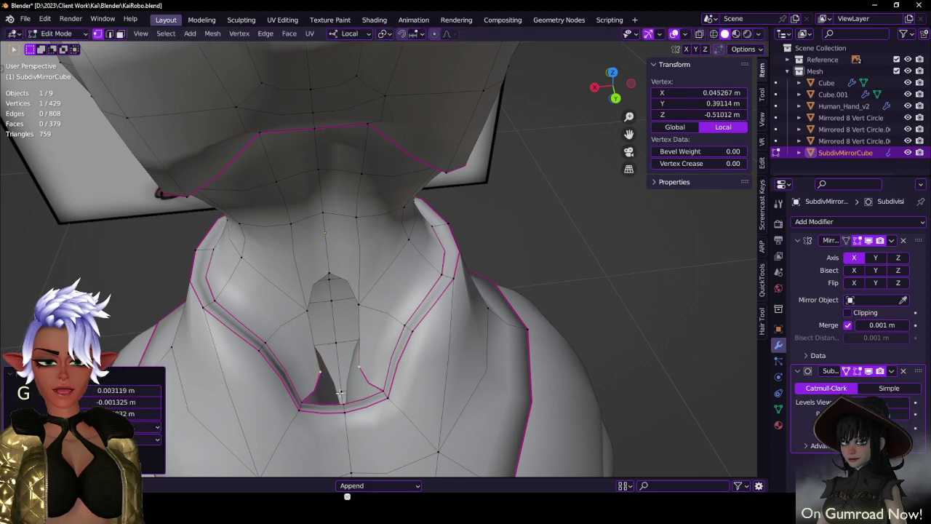
- Extrude the ripped vertex above the lower-back notch in place and set the new vertex's local X to 0 m
{"action": "middle_click_drag", "start_coordinate": [376, 382], "coordinate": [407, 358]}
{"action": "left_click", "coordinate": [438, 316]}
{"action": "key", "text": "e"}
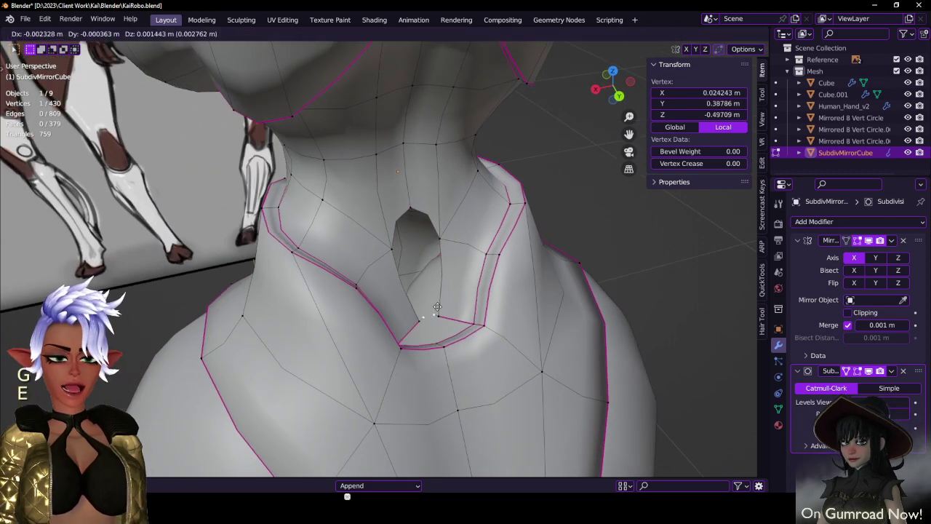
{"action": "right_click", "coordinate": [438, 316]}
{"action": "left_click", "coordinate": [705, 93]}
{"action": "type", "text": "0"}
{"action": "key", "text": "Return"}
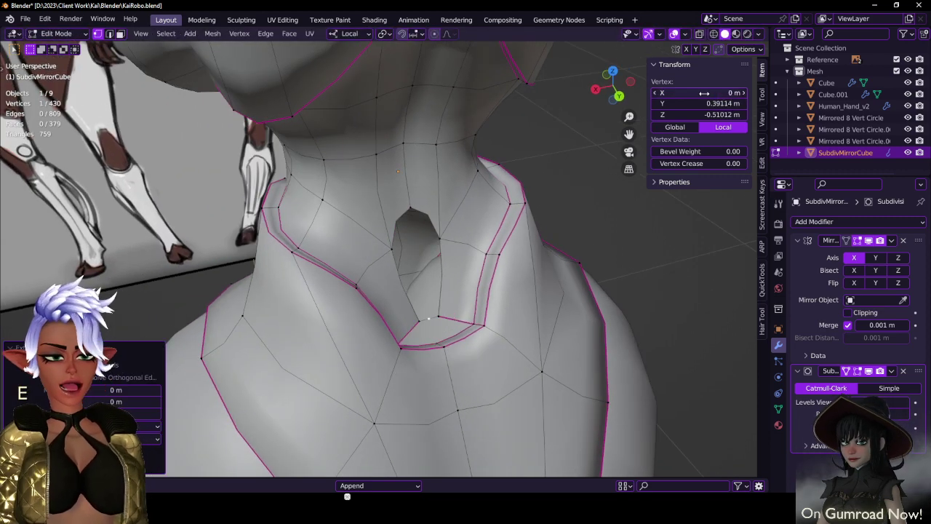
- Fill a face between the new centre vertex and the three neighbouring vertices along the base of the notch
{"action": "middle_click_drag", "start_coordinate": [588, 183], "coordinate": [506, 256]}
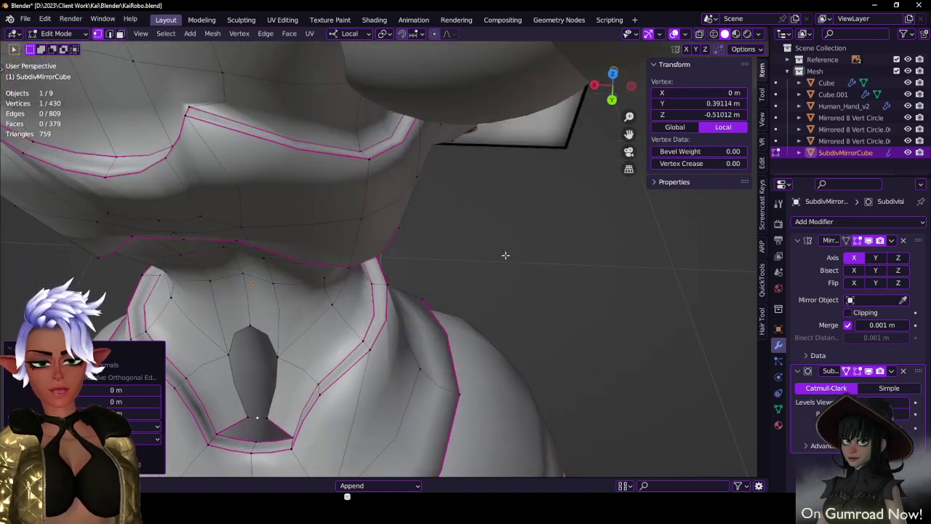
{"action": "left_click", "coordinate": [260, 443], "text": "shift"}
{"action": "left_click", "coordinate": [218, 438], "text": "shift"}
{"action": "left_click", "coordinate": [243, 421], "text": "shift"}
{"action": "key", "text": "f"}
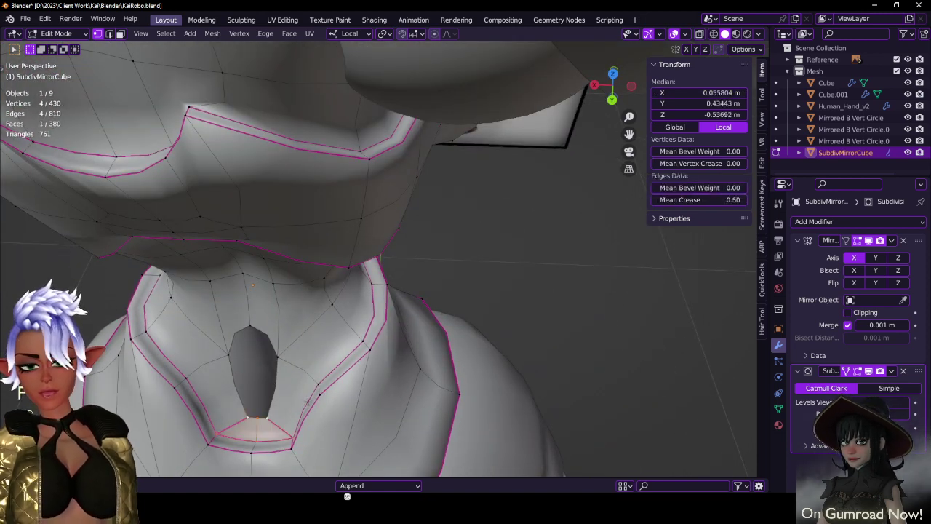
- Fill the remaining hole above the lower-back notch with faces, working from its side edges
{"action": "middle_click_drag", "start_coordinate": [307, 402], "coordinate": [279, 369]}
{"action": "left_click", "coordinate": [285, 348]}
{"action": "left_click", "coordinate": [257, 364], "text": "shift"}
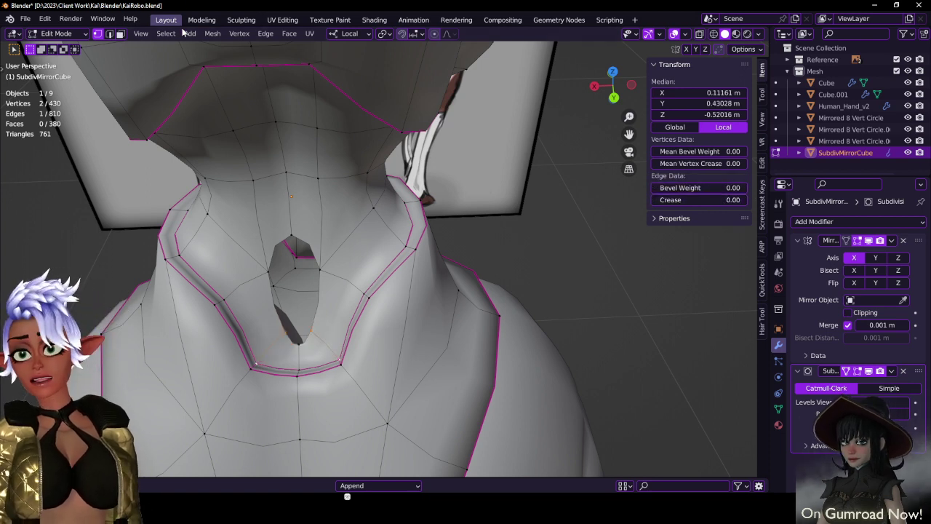
{"action": "left_click", "coordinate": [110, 34]}
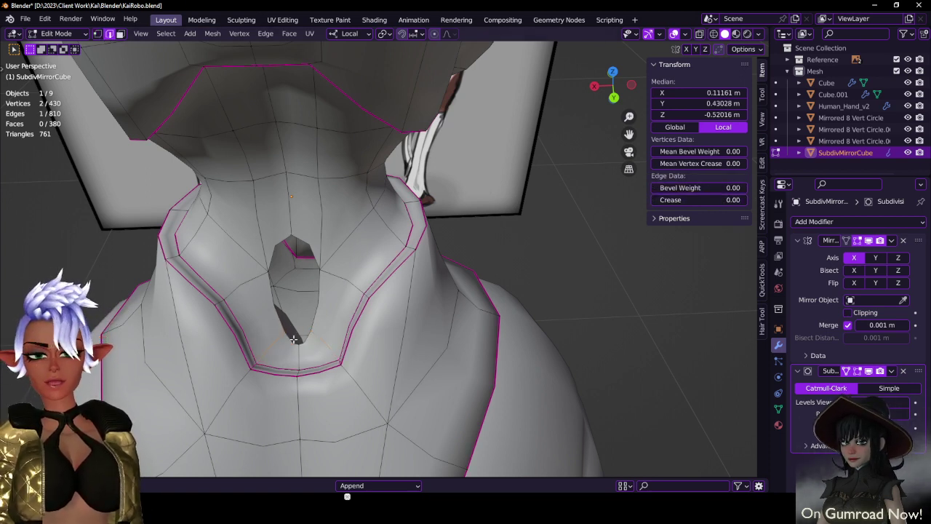
{"action": "key", "text": "f"}
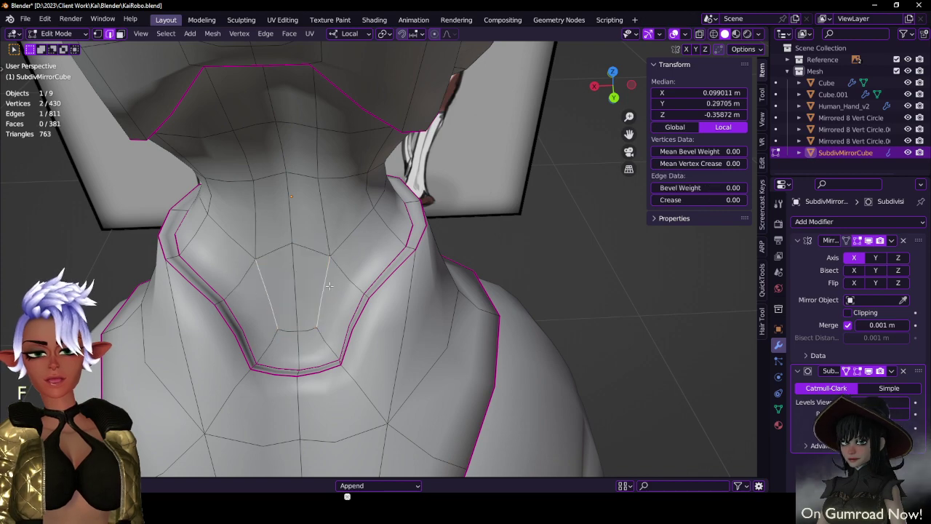
- Move the side edge of the filled lower-back panel outward along local Y and check the smoothed surface
{"action": "middle_click_drag", "start_coordinate": [276, 242], "coordinate": [435, 246]}
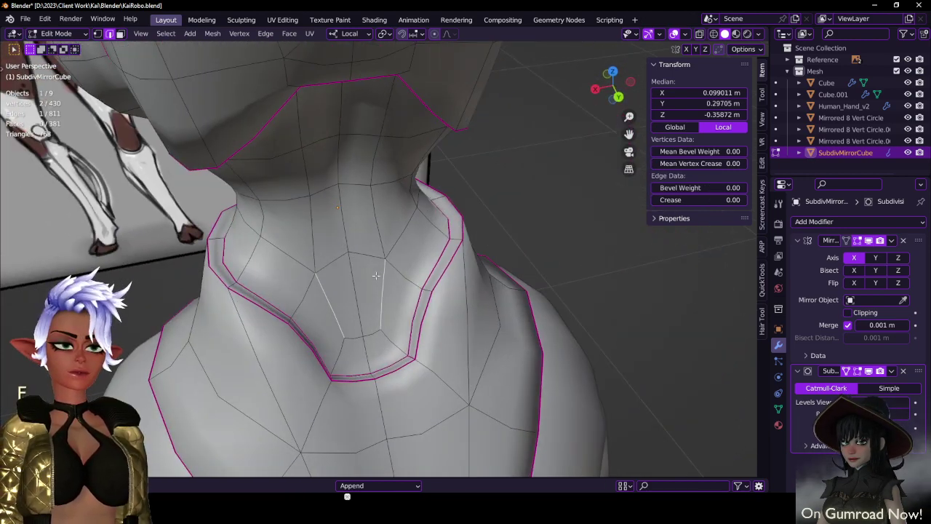
{"action": "key", "text": "g"}
{"action": "key", "text": "y"}
{"action": "left_click", "coordinate": [359, 294]}
{"action": "key", "text": "Tab"}
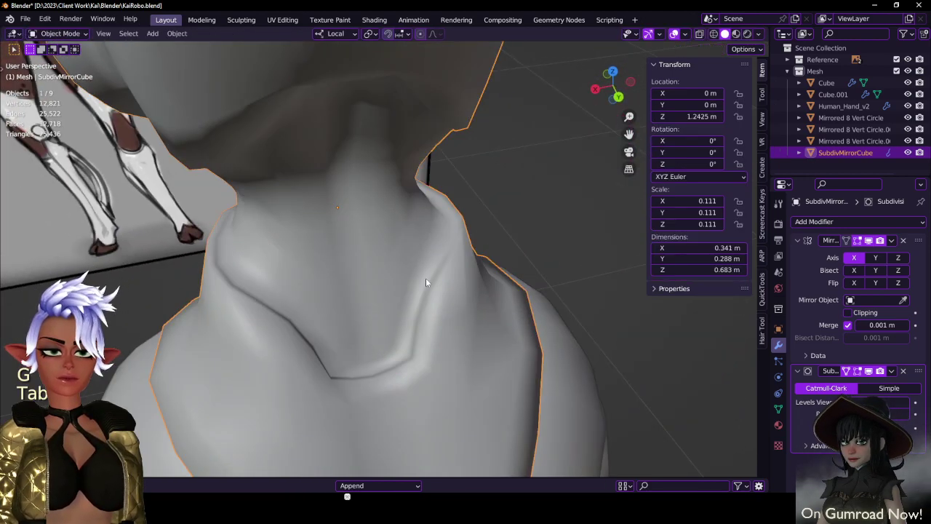
{"action": "mouse_move", "coordinate": [425, 278]}
{"action": "middle_mouse_down"}
{"action": "mouse_move", "coordinate": [405, 251]}
{"action": "mouse_move", "coordinate": [390, 269]}
{"action": "mouse_move", "coordinate": [382, 221]}
{"action": "mouse_move", "coordinate": [412, 212]}
{"action": "mouse_move", "coordinate": [415, 241]}
{"action": "mouse_move", "coordinate": [465, 236]}
{"action": "mouse_move", "coordinate": [467, 216]}
{"action": "mouse_move", "coordinate": [439, 285]}
{"action": "middle_mouse_up"}
{"action": "key", "text": "Tab"}
{"action": "key", "text": "Tab"}
{"action": "scroll", "coordinate": [420, 239], "scroll_direction": "up", "scroll_amount": 4}
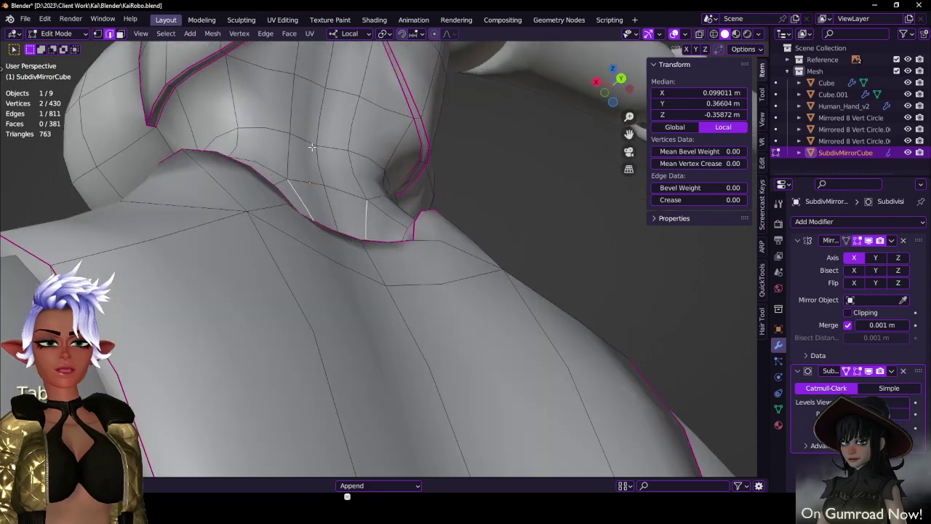
- Rip the creased edge run beneath the breasts and ribs and slide it down toward the waist by a factor of 0.558
{"action": "middle_click_drag", "start_coordinate": [334, 80], "coordinate": [452, 309], "text": "shift"}
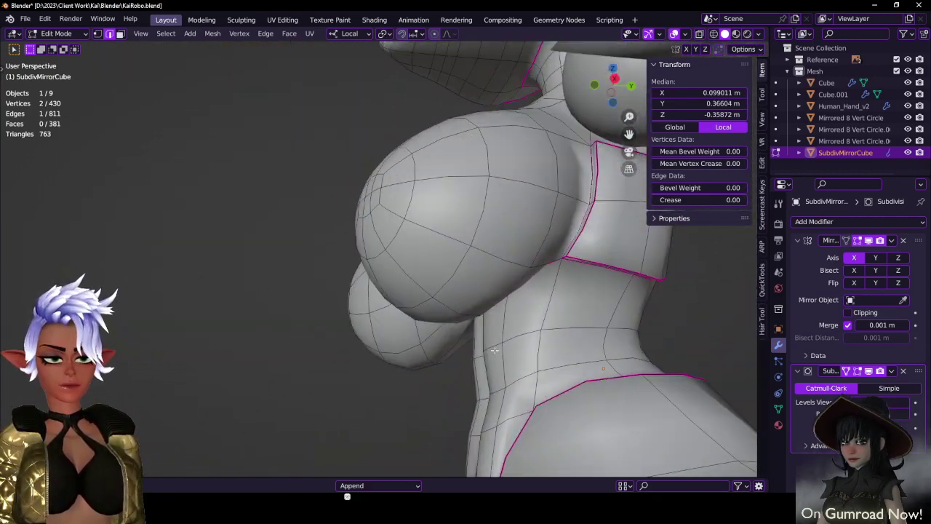
{"action": "middle_click_drag", "start_coordinate": [494, 350], "coordinate": [434, 263]}
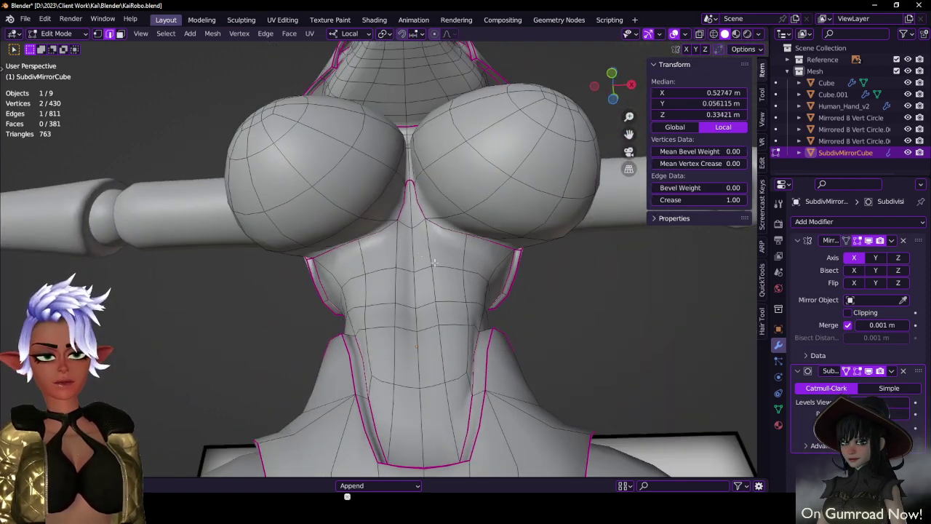
{"action": "scroll", "coordinate": [417, 225], "scroll_direction": "up", "scroll_amount": 2}
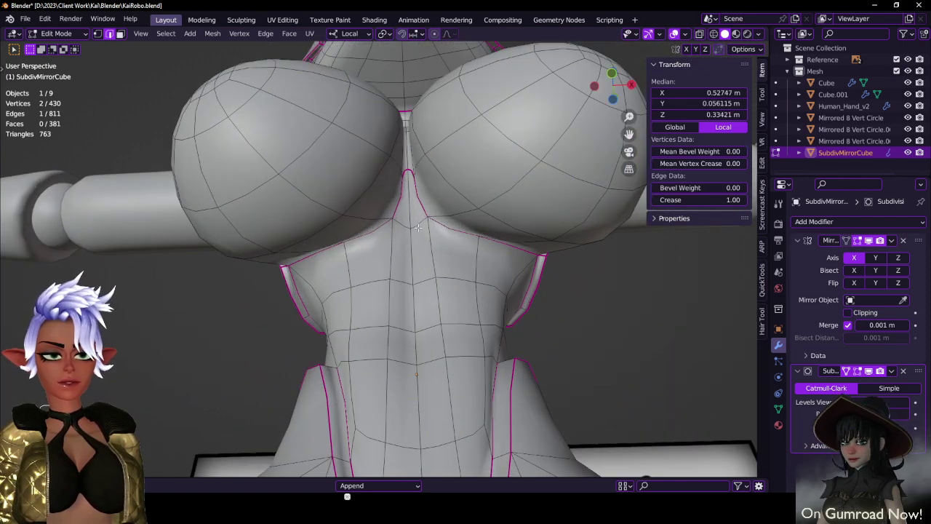
{"action": "left_click", "coordinate": [419, 227], "text": "ctrl"}
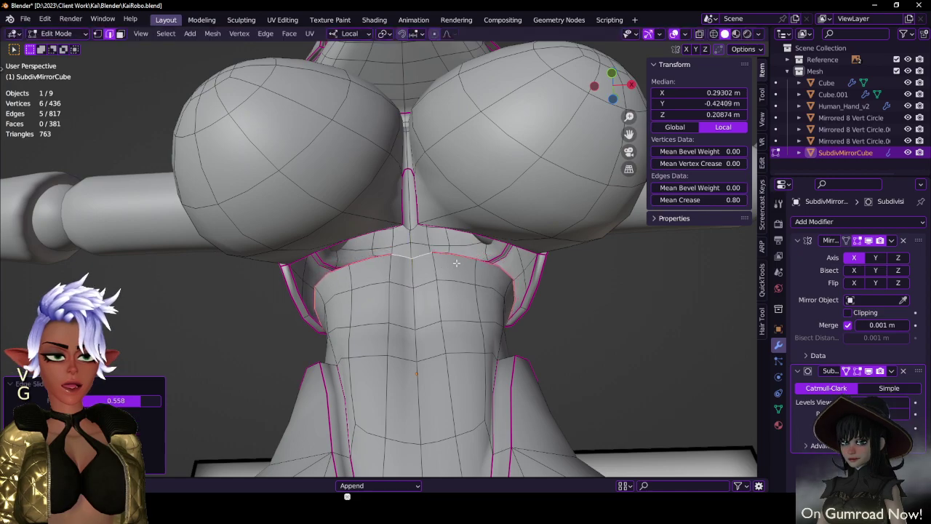
- Select both borders of the opened gap under the ribs and bridge the edge loops
{"action": "middle_click_drag", "start_coordinate": [456, 263], "coordinate": [314, 231]}
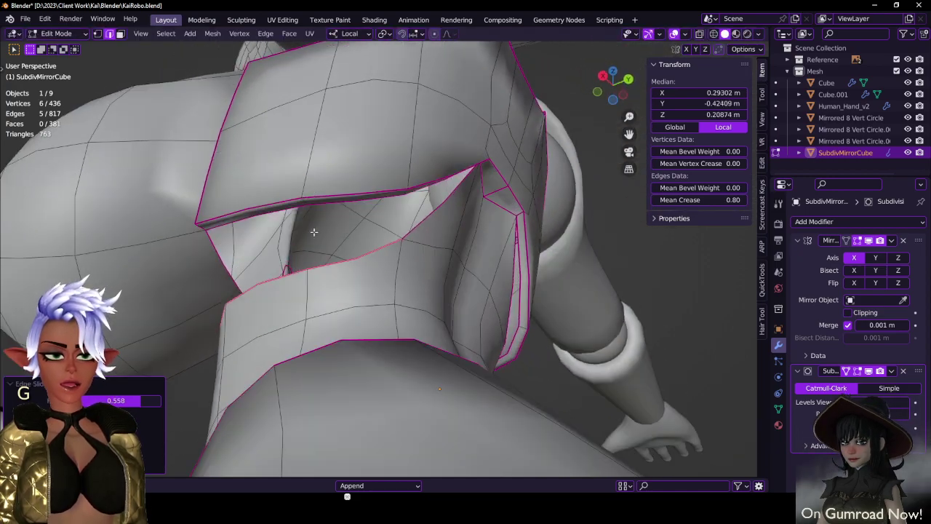
{"action": "middle_click_drag", "start_coordinate": [416, 208], "coordinate": [399, 200]}
{"action": "key", "text": "b"}
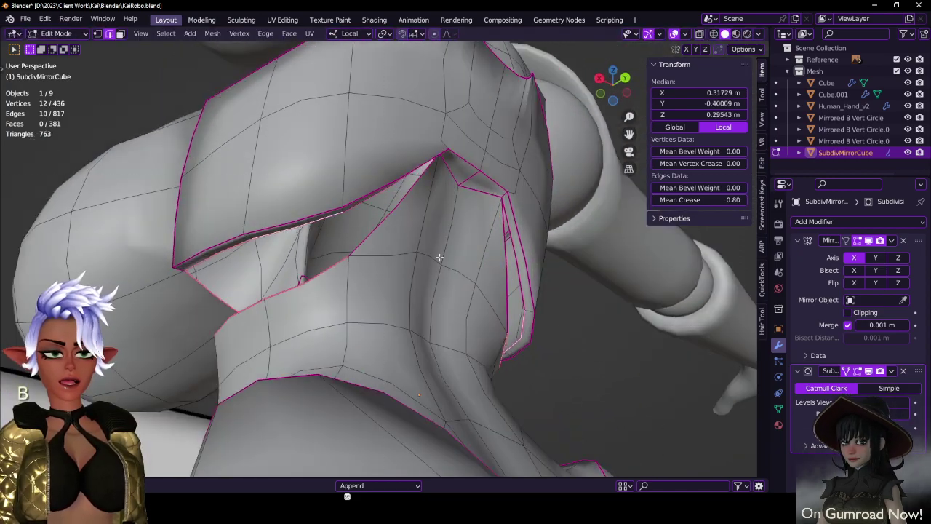
{"action": "key", "text": "z"}
{"action": "scroll", "coordinate": [284, 275], "scroll_direction": "down", "scroll_amount": 4}
{"action": "middle_click_drag", "start_coordinate": [285, 275], "coordinate": [325, 304]}
{"action": "key", "text": "z"}
{"action": "key", "text": "q"}
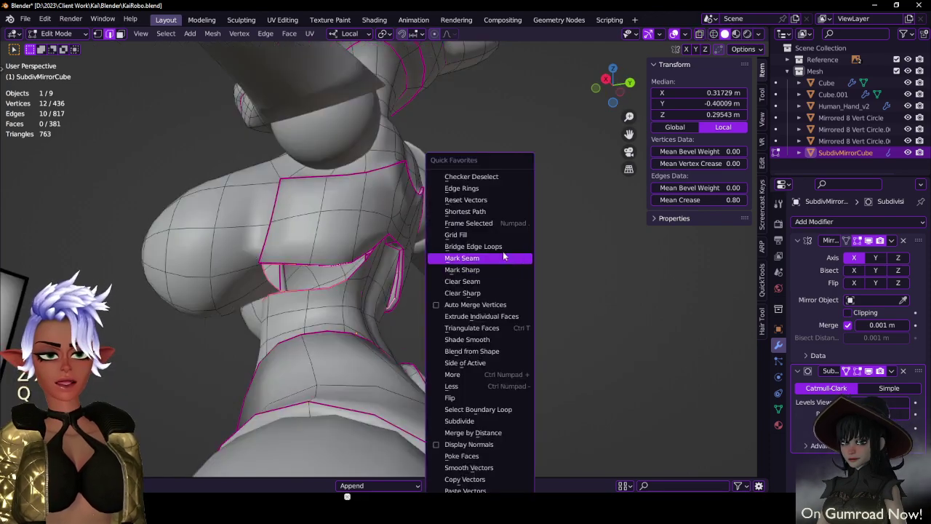
{"action": "left_click", "coordinate": [476, 246]}
{"action": "middle_click_drag", "start_coordinate": [424, 254], "coordinate": [308, 254]}
- Fill the remaining triangular gap beside the ribs, dissolve the leftover edge, and select the edge loop below
{"action": "left_click", "coordinate": [327, 285]}
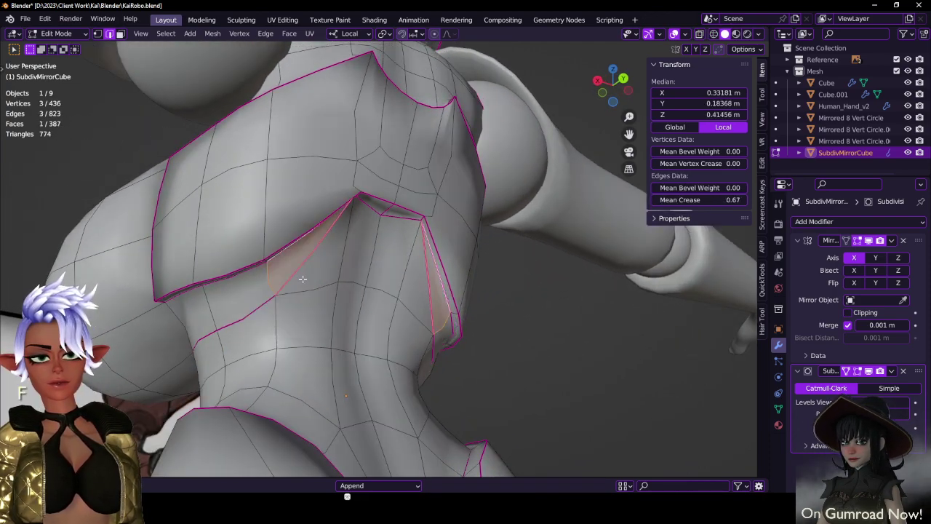
{"action": "left_click", "coordinate": [299, 305]}
{"action": "middle_click_drag", "start_coordinate": [299, 305], "coordinate": [319, 301]}
{"action": "left_click", "coordinate": [319, 301]}
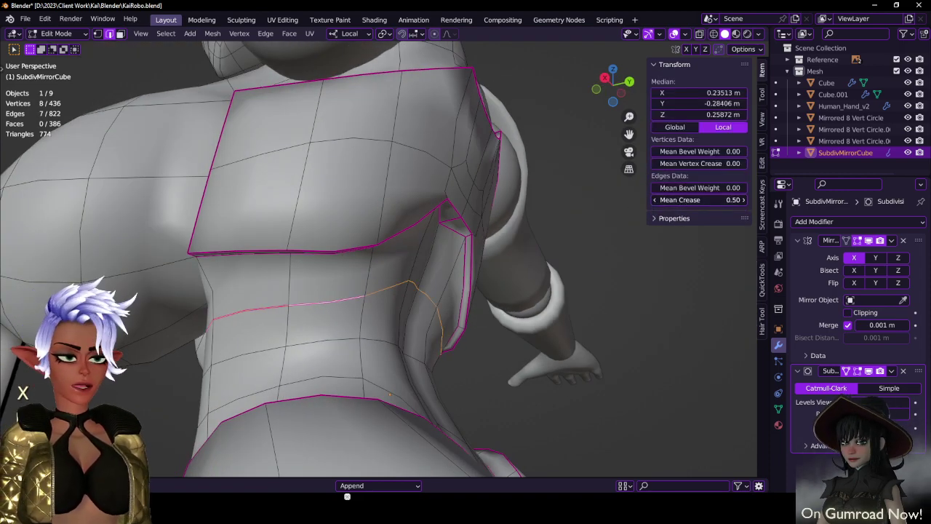
- Set the mean crease of the edge loop below the ribs to 0 and save the file
{"action": "scroll", "coordinate": [402, 239], "scroll_direction": "down", "scroll_amount": 4}
{"action": "middle_click_drag", "start_coordinate": [401, 238], "coordinate": [364, 287]}
{"action": "key", "text": "Tab"}
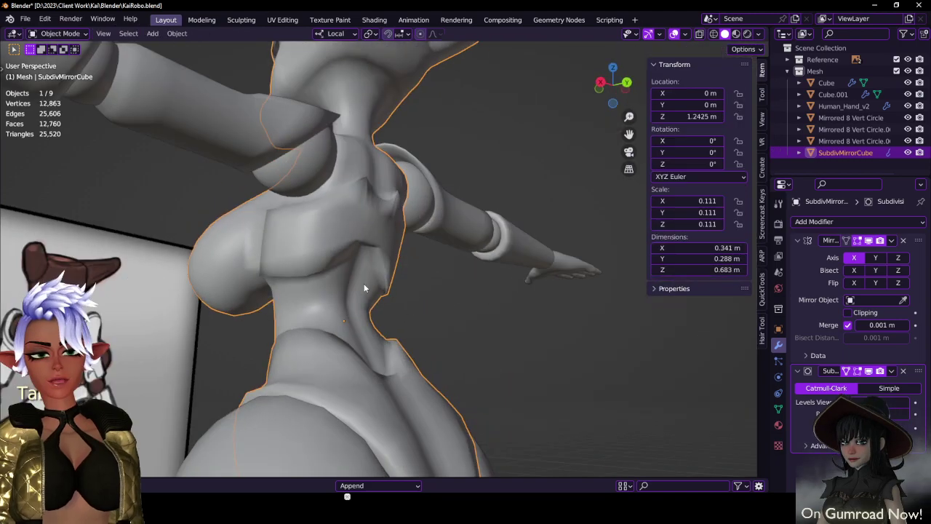
{"action": "key", "text": "ctrl+s"}
{"action": "key", "text": "Tab"}
{"action": "middle_click_drag", "start_coordinate": [449, 279], "coordinate": [366, 228]}
{"action": "key", "text": "Tab"}
{"action": "key", "text": "Tab"}
{"action": "scroll", "coordinate": [365, 228], "scroll_direction": "up", "scroll_amount": 4}
{"action": "middle_click_drag", "start_coordinate": [366, 294], "coordinate": [378, 246]}
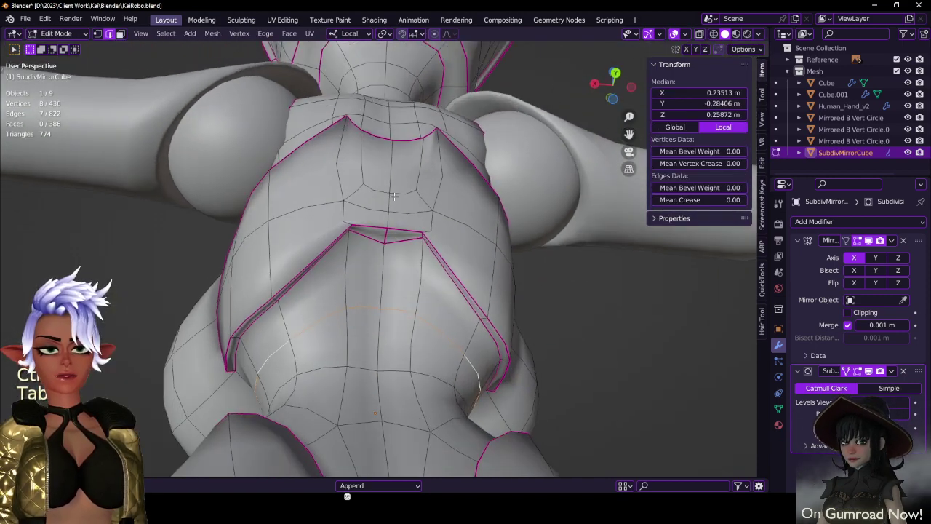
- Flatten the centre edge of the upper-back notch by scaling it to 0 along local Z, and save the file
{"action": "scroll", "coordinate": [378, 245], "scroll_direction": "up", "scroll_amount": 3}
{"action": "scroll", "coordinate": [398, 251], "scroll_direction": "down", "scroll_amount": 3}
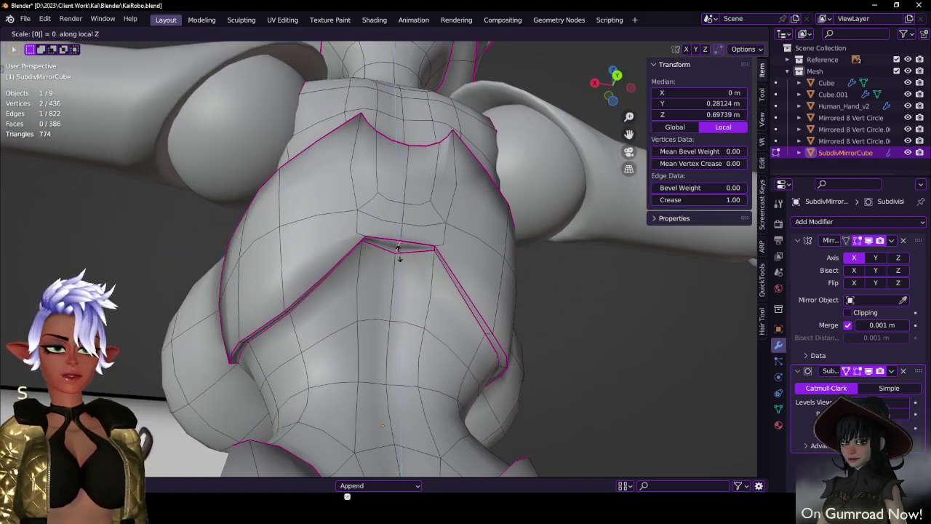
{"action": "key", "text": "Tab"}
{"action": "middle_click_drag", "start_coordinate": [398, 251], "coordinate": [347, 238]}
{"action": "key", "text": "ctrl+s"}
- Bevel the edge loop around the breast with a width of 0.156 m and save the file
{"action": "key", "text": "Tab"}
{"action": "key", "text": "Tab"}
{"action": "key", "text": "Tab"}
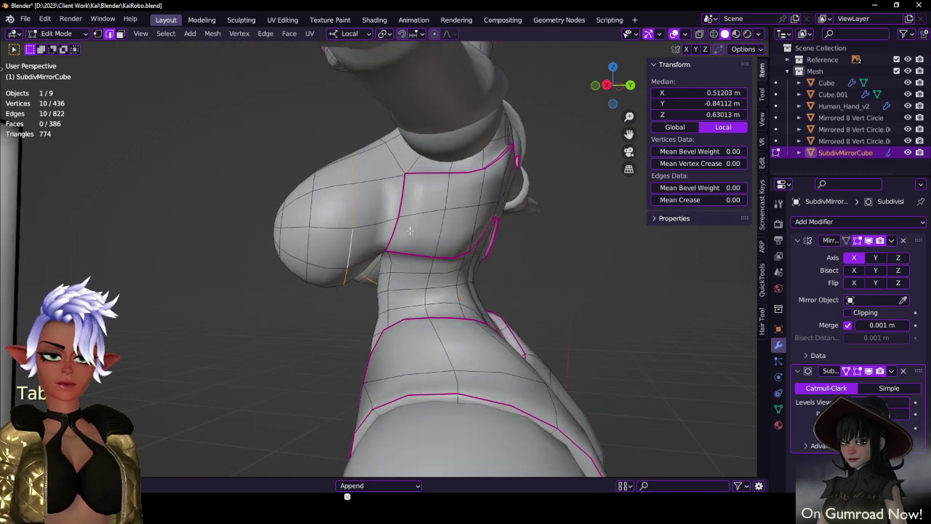
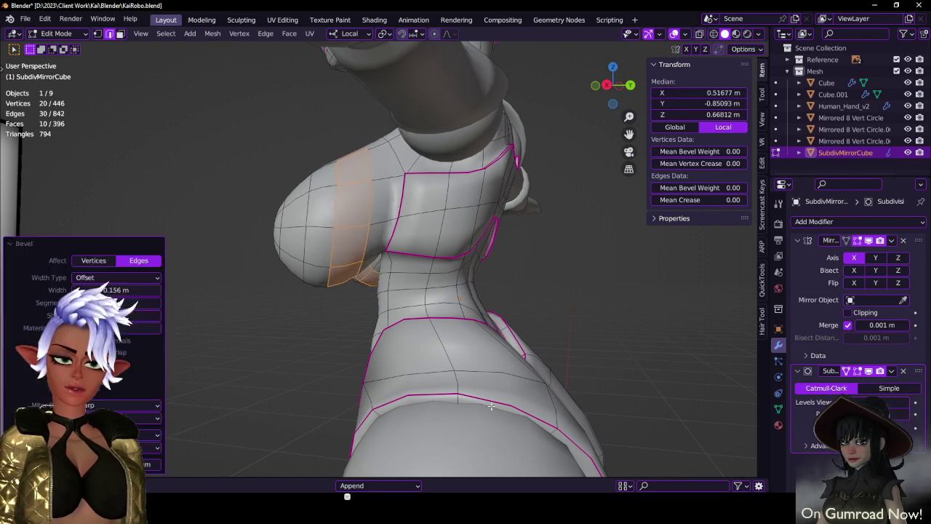
{"action": "key", "text": "Tab"}
{"action": "middle_click_drag", "start_coordinate": [491, 406], "coordinate": [439, 173]}
{"action": "scroll", "coordinate": [499, 215], "scroll_direction": "down", "scroll_amount": 5}
{"action": "key", "text": "Tab"}
{"action": "key", "text": "Tab"}
{"action": "scroll", "coordinate": [403, 264], "scroll_direction": "up", "scroll_amount": 4}
{"action": "key", "text": "ctrl+s"}
{"action": "scroll", "coordinate": [429, 267], "scroll_direction": "down", "scroll_amount": 3}
{"action": "scroll", "coordinate": [430, 196], "scroll_direction": "down", "scroll_amount": 3}
{"action": "key", "text": "ctrl+s"}
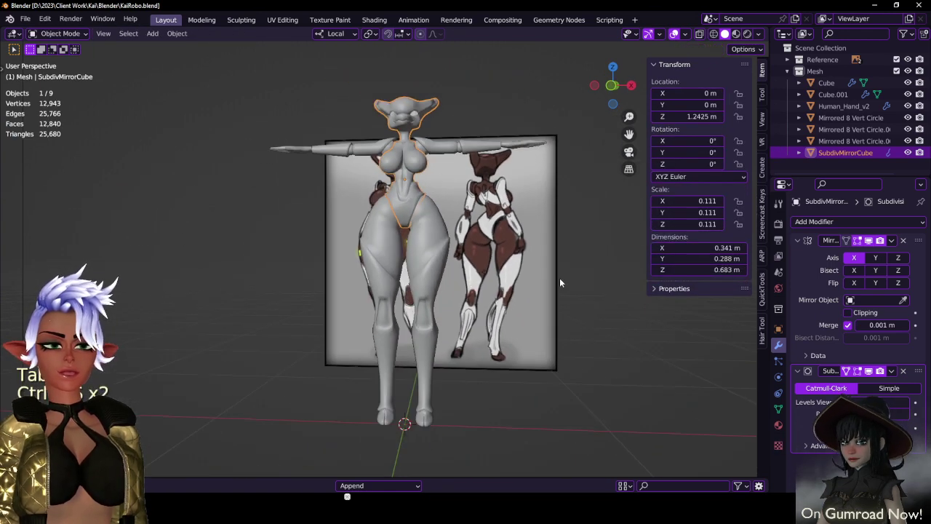
- Switch the viewport to material preview shading
{"action": "left_click", "coordinate": [560, 280]}
{"action": "mouse_move", "coordinate": [560, 280]}
{"action": "middle_mouse_down"}
{"action": "mouse_move", "coordinate": [492, 236]}
{"action": "mouse_move", "coordinate": [526, 240]}
{"action": "mouse_move", "coordinate": [505, 222]}
{"action": "middle_mouse_up"}
{"action": "key", "text": "z"}
{"action": "mouse_move", "coordinate": [532, 266]}
{"action": "middle_mouse_down"}
{"action": "mouse_move", "coordinate": [302, 259]}
{"action": "mouse_move", "coordinate": [428, 237]}
{"action": "mouse_move", "coordinate": [464, 282]}
{"action": "mouse_move", "coordinate": [445, 236]}
{"action": "mouse_move", "coordinate": [394, 269]}
{"action": "mouse_move", "coordinate": [422, 280]}
{"action": "middle_mouse_up"}
{"action": "key", "text": "Tab"}
{"action": "key", "text": "Tab"}
- Edit the leg mesh, reposition a picked part of it to adjust its shape, and save the file
{"action": "left_click", "coordinate": [394, 271]}
{"action": "key", "text": "Tab"}
{"action": "left_click", "coordinate": [369, 292]}
{"action": "middle_click_drag", "start_coordinate": [369, 292], "coordinate": [408, 249]}
{"action": "key", "text": "ctrl+z"}
{"action": "left_click", "coordinate": [502, 253]}
{"action": "key", "text": "g"}
{"action": "left_click", "coordinate": [344, 301]}
{"action": "key", "text": "Tab"}
{"action": "scroll", "coordinate": [414, 285], "scroll_direction": "down", "scroll_amount": 2}
{"action": "key", "text": "ctrl+s"}
{"action": "scroll", "coordinate": [420, 279], "scroll_direction": "down", "scroll_amount": 4}
{"action": "scroll", "coordinate": [408, 248], "scroll_direction": "down", "scroll_amount": 1}
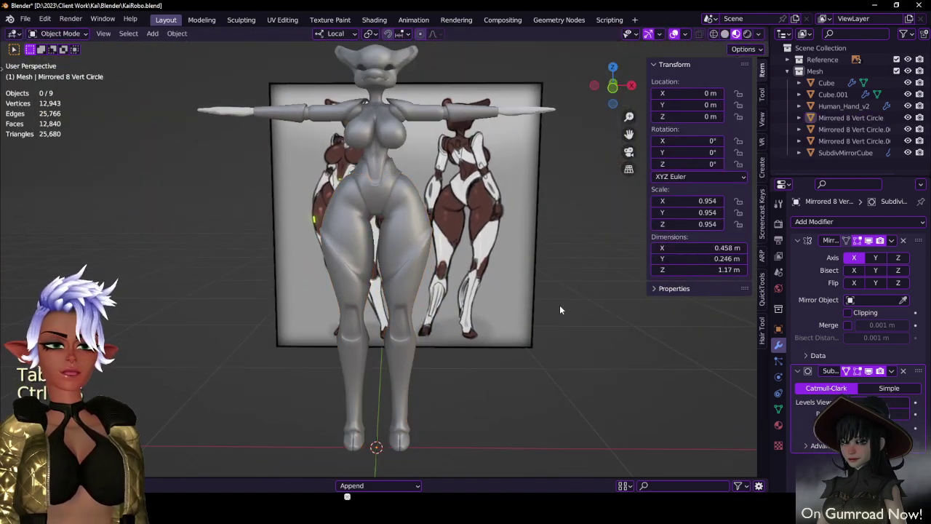
- Set the KaiRobo material's base colour to the brown sampled from the reference image and save the file
{"action": "middle_click_drag", "start_coordinate": [560, 310], "coordinate": [384, 254]}
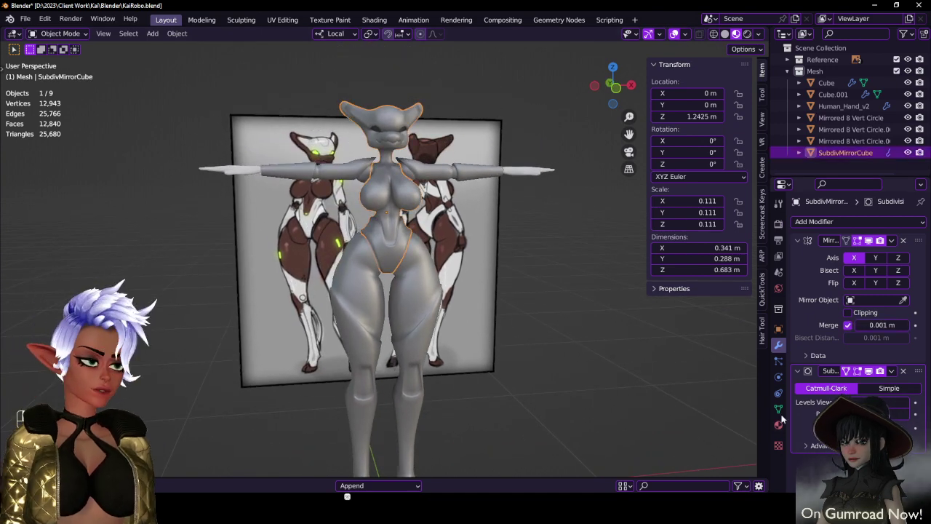
{"action": "left_click", "coordinate": [889, 389]}
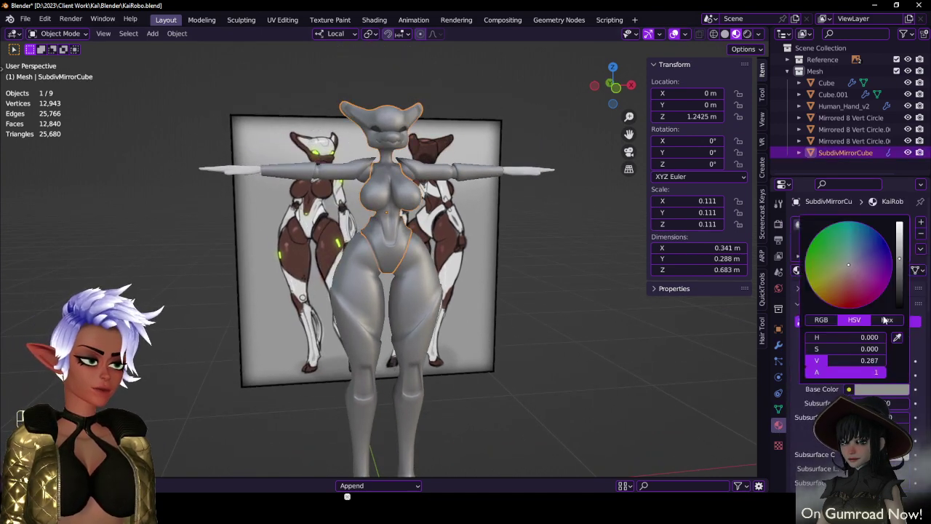
{"action": "left_click", "coordinate": [900, 335]}
{"action": "left_click", "coordinate": [449, 244]}
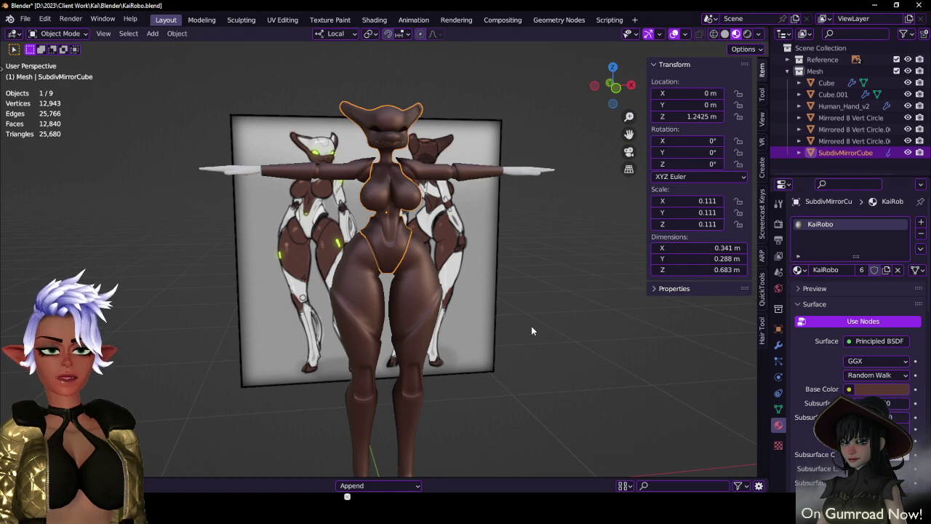
{"action": "middle_click_drag", "start_coordinate": [531, 327], "coordinate": [371, 363]}
{"action": "left_click", "coordinate": [320, 269]}
{"action": "middle_click_drag", "start_coordinate": [320, 283], "coordinate": [365, 276]}
{"action": "scroll", "coordinate": [366, 275], "scroll_direction": "up", "scroll_amount": 3}
{"action": "key", "text": "ctrl+s"}
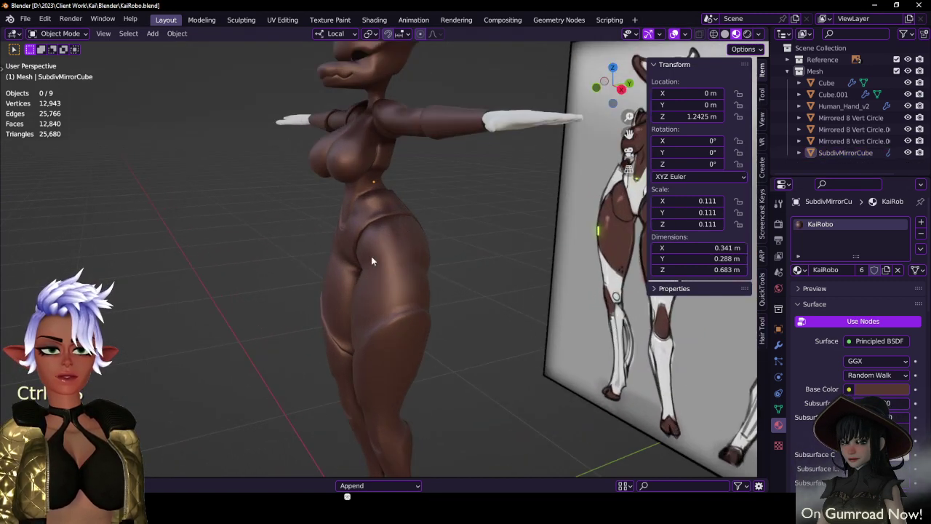
- Copy the KaiRobo material from the forearm to the hand mesh and save the file
{"action": "middle_click_drag", "start_coordinate": [422, 207], "coordinate": [353, 294], "text": "shift"}
{"action": "left_click", "coordinate": [312, 293]}
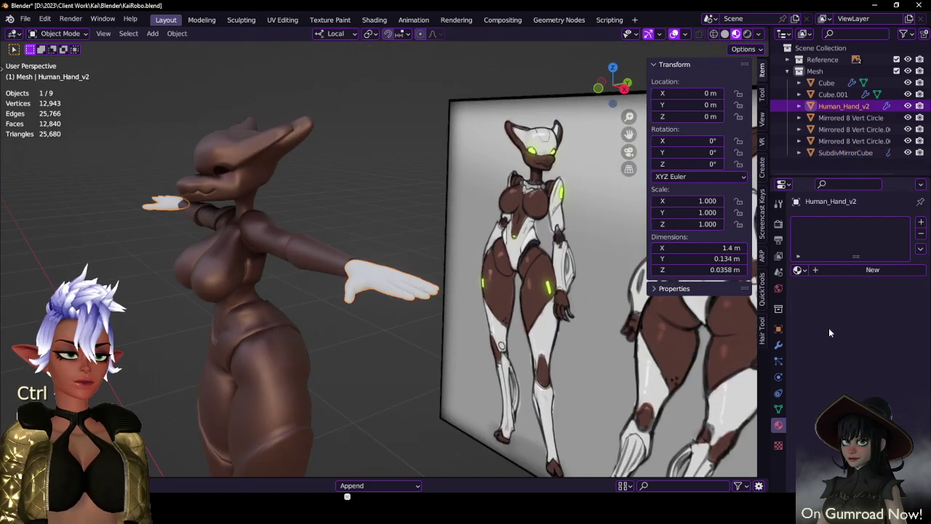
{"action": "left_click", "coordinate": [320, 259], "text": "shift"}
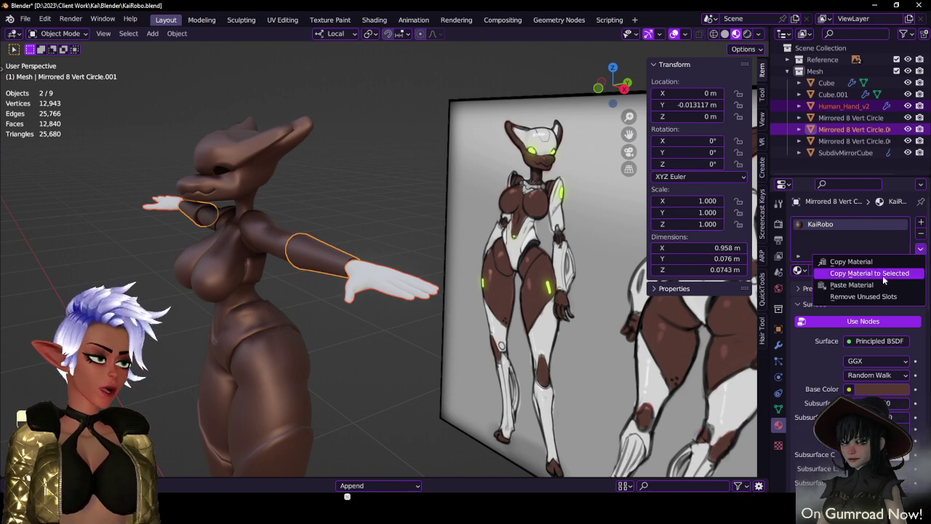
{"action": "mouse_move", "coordinate": [383, 231]}
{"action": "middle_mouse_down"}
{"action": "mouse_move", "coordinate": [376, 267]}
{"action": "mouse_move", "coordinate": [406, 189]}
{"action": "mouse_move", "coordinate": [518, 192]}
{"action": "mouse_move", "coordinate": [362, 209]}
{"action": "mouse_move", "coordinate": [387, 215]}
{"action": "mouse_move", "coordinate": [370, 216]}
{"action": "mouse_move", "coordinate": [397, 240]}
{"action": "middle_mouse_up"}
{"action": "key", "text": "ctrl+s"}
- Set the KaiRobo material's base colour to the near-white sampled from the reference image
{"action": "left_click", "coordinate": [894, 393]}
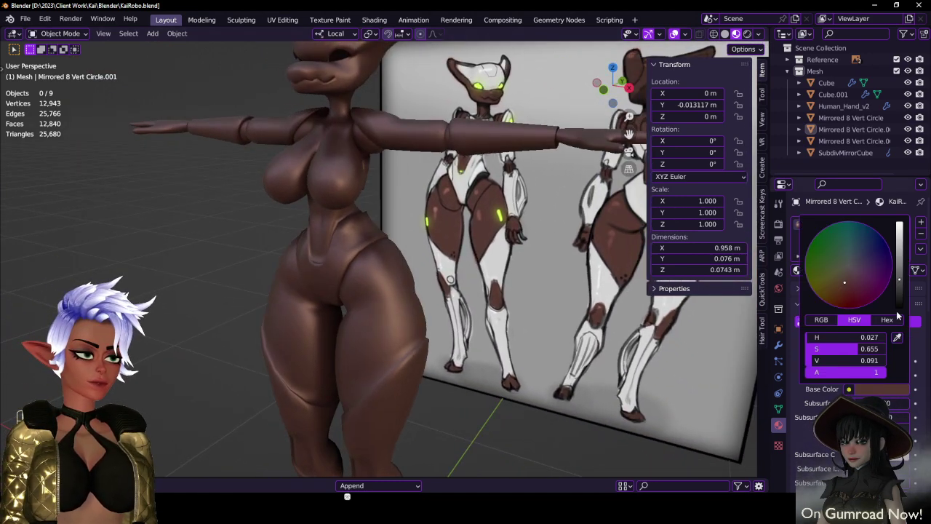
{"action": "left_click", "coordinate": [897, 337]}
{"action": "left_click", "coordinate": [489, 255]}
{"action": "middle_click_drag", "start_coordinate": [411, 271], "coordinate": [481, 228]}
{"action": "scroll", "coordinate": [505, 231], "scroll_direction": "up", "scroll_amount": 5}
{"action": "scroll", "coordinate": [537, 226], "scroll_direction": "down", "scroll_amount": 4}
{"action": "scroll", "coordinate": [481, 229], "scroll_direction": "down", "scroll_amount": 1}
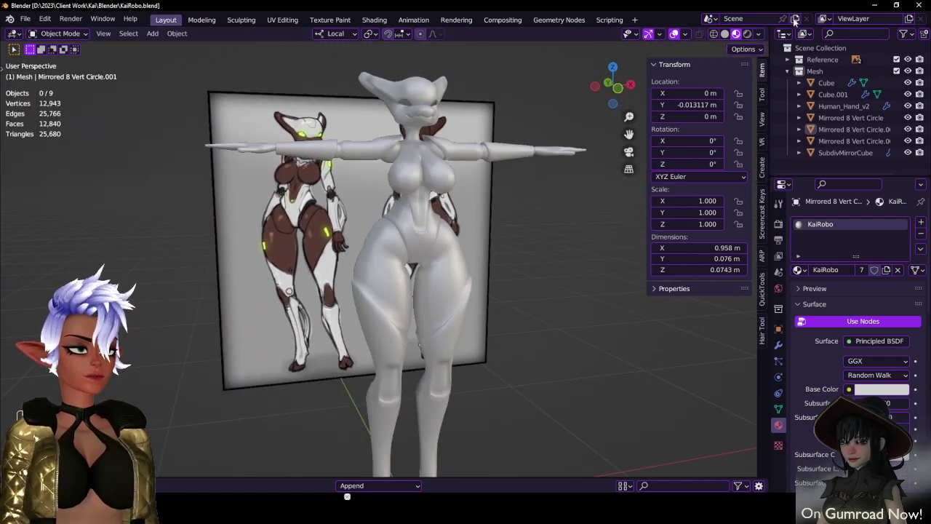
- Change the material preview lighting to the dark studio environment and save the file
{"action": "left_click", "coordinate": [760, 34]}
{"action": "left_click", "coordinate": [734, 129]}
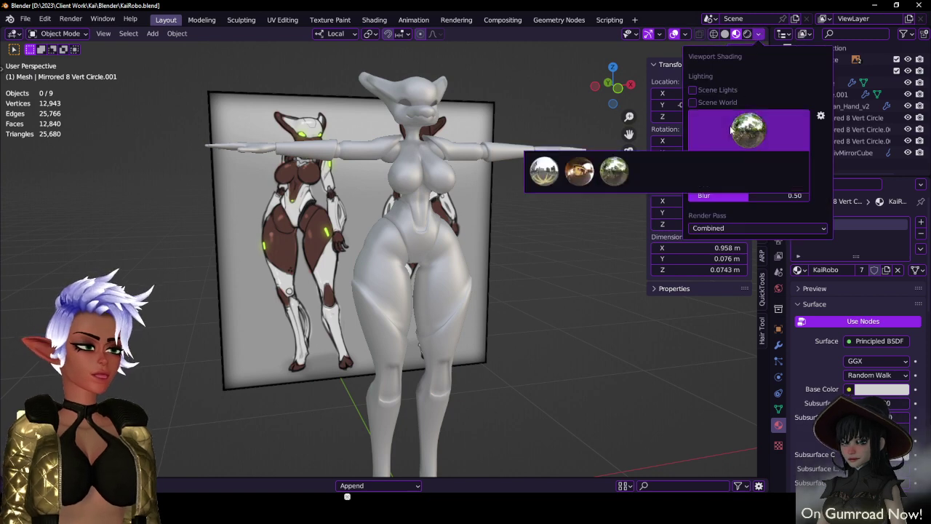
{"action": "left_click", "coordinate": [710, 177]}
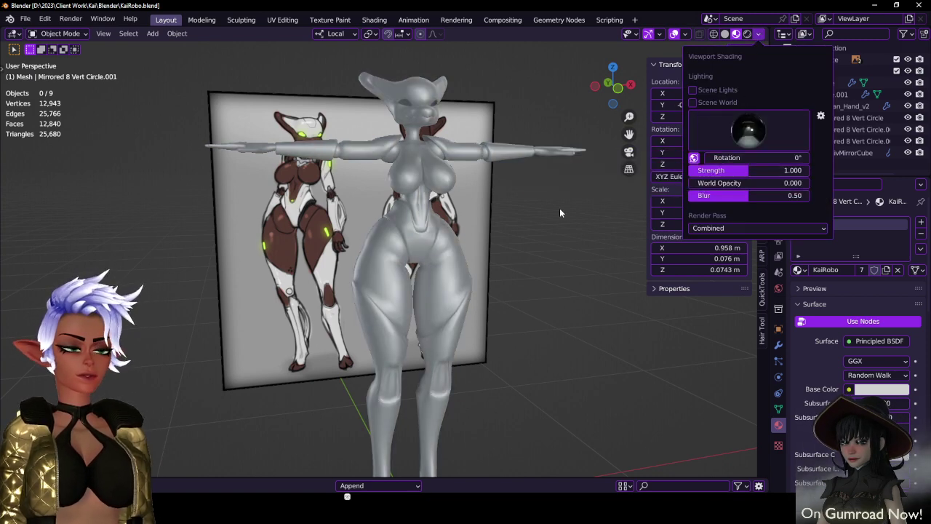
{"action": "mouse_move", "coordinate": [536, 245]}
{"action": "middle_mouse_down"}
{"action": "mouse_move", "coordinate": [380, 218]}
{"action": "mouse_move", "coordinate": [437, 259]}
{"action": "middle_mouse_up"}
{"action": "scroll", "coordinate": [441, 230], "scroll_direction": "up", "scroll_amount": 2}
{"action": "key", "text": "ctrl+s"}
- In solid shading, edit the head and torso mesh and fill the open eye socket with faces
{"action": "key", "text": "z"}
{"action": "scroll", "coordinate": [433, 255], "scroll_direction": "up", "scroll_amount": 3}
{"action": "middle_click_drag", "start_coordinate": [414, 216], "coordinate": [435, 303]}
{"action": "left_click", "coordinate": [353, 187]}
{"action": "middle_click_drag", "start_coordinate": [353, 187], "coordinate": [300, 275]}
{"action": "key", "text": "Tab"}
{"action": "key", "text": "KP_Decimal"}
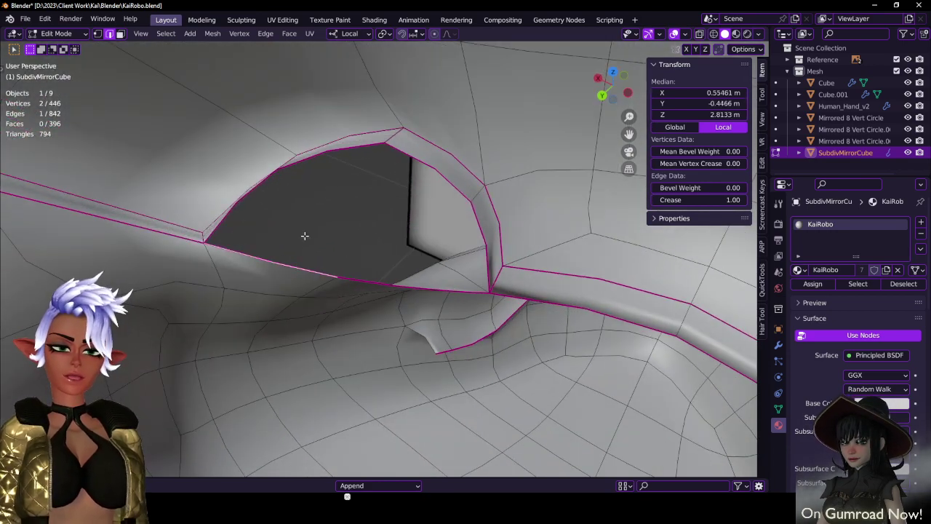
{"action": "middle_click_drag", "start_coordinate": [438, 209], "coordinate": [427, 195]}
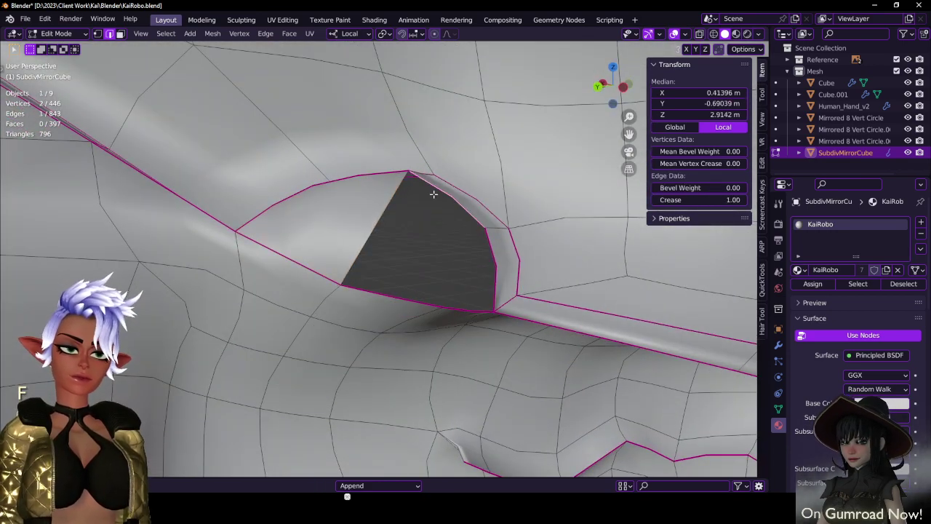
{"action": "middle_click_drag", "start_coordinate": [471, 290], "coordinate": [536, 213]}
{"action": "key", "text": "f"}
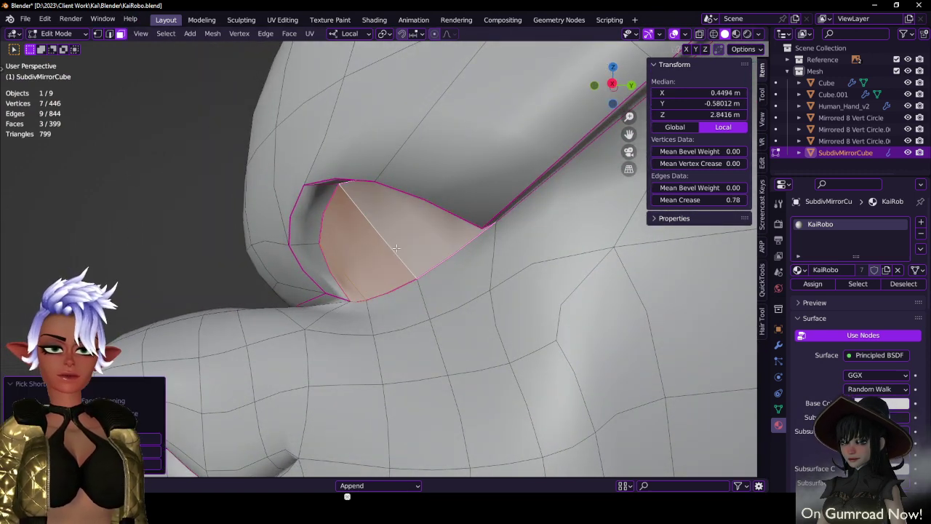
- Try to extrude the new eye-socket faces
{"action": "middle_click_drag", "start_coordinate": [396, 248], "coordinate": [442, 235]}
{"action": "key", "text": "e"}
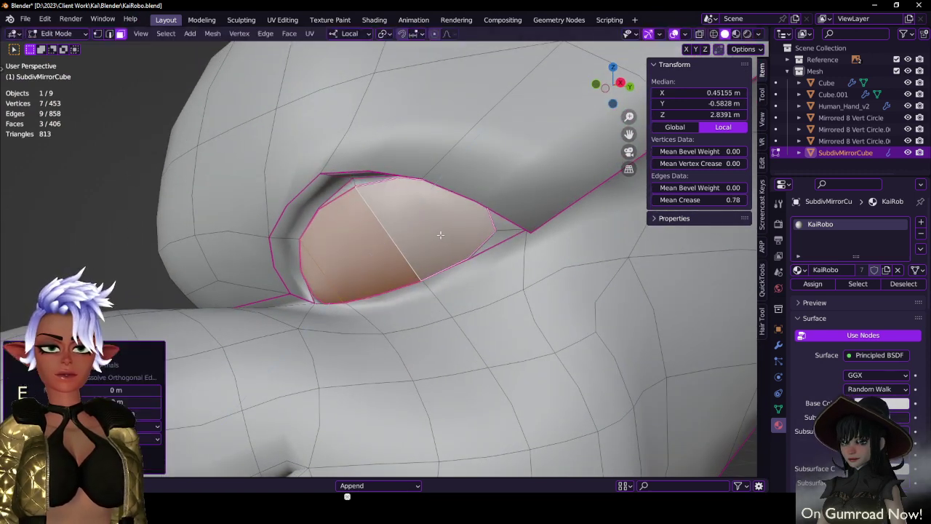
{"action": "middle_click_drag", "start_coordinate": [523, 216], "coordinate": [516, 244]}
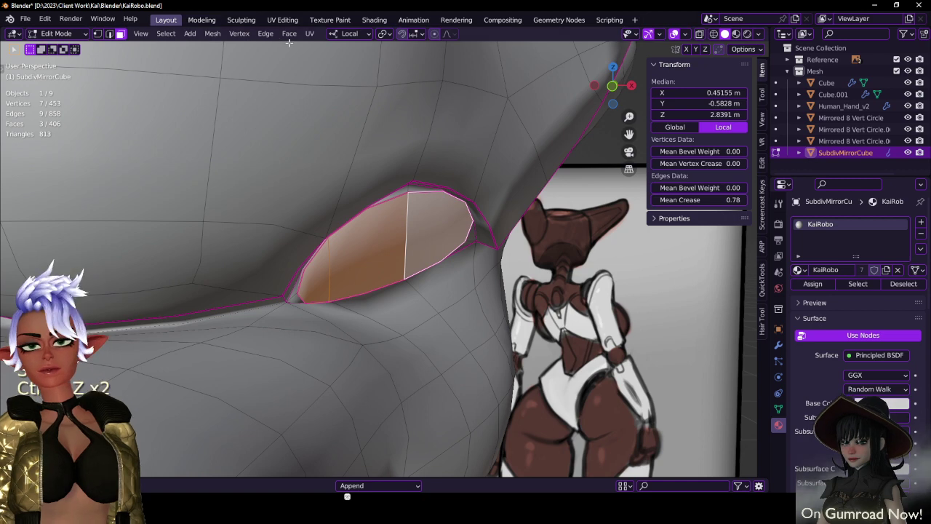
{"action": "key", "text": "ctrl+z"}
- Extrude the eye-socket faces along their normals with a mean crease of 0.00, and sink them deeper with Shrink/Fatten
{"action": "left_click", "coordinate": [289, 33]}
{"action": "left_click", "coordinate": [307, 58]}
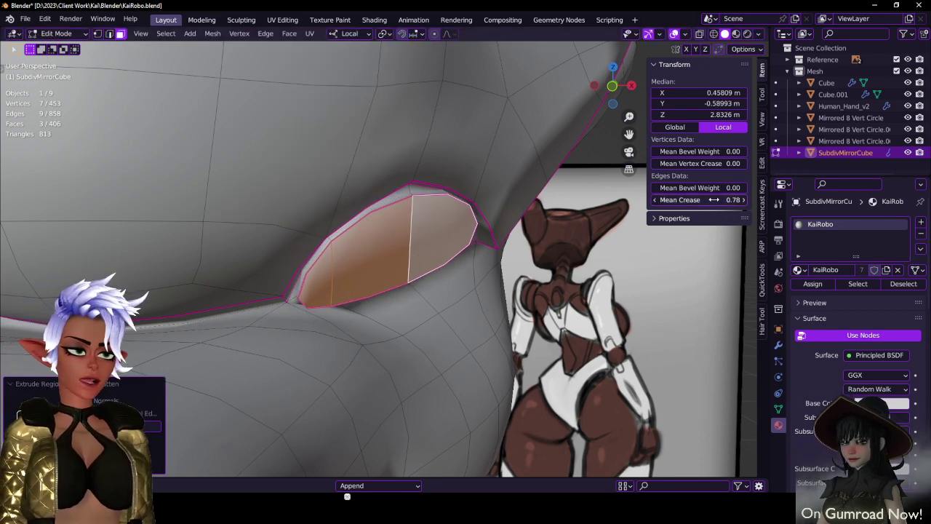
{"action": "middle_click_drag", "start_coordinate": [498, 218], "coordinate": [382, 221]}
{"action": "key", "text": "Tab"}
{"action": "scroll", "coordinate": [421, 248], "scroll_direction": "down", "scroll_amount": 3}
{"action": "key", "text": "Tab"}
{"action": "scroll", "coordinate": [381, 220], "scroll_direction": "up", "scroll_amount": 2}
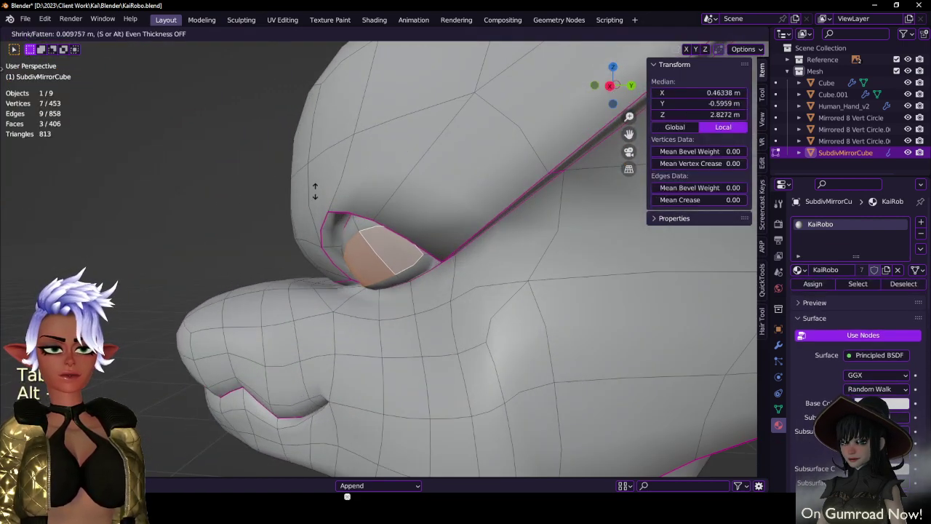
{"action": "left_click", "coordinate": [394, 182]}
- Reposition the recessed eye faces within the socket, leave mesh editing and save the file
{"action": "middle_click_drag", "start_coordinate": [393, 182], "coordinate": [403, 264]}
{"action": "key", "text": "g"}
{"action": "key", "text": "Tab"}
{"action": "scroll", "coordinate": [445, 247], "scroll_direction": "down", "scroll_amount": 5}
{"action": "scroll", "coordinate": [487, 248], "scroll_direction": "down", "scroll_amount": 3}
{"action": "key", "text": "ctrl+s"}
{"action": "scroll", "coordinate": [490, 249], "scroll_direction": "up", "scroll_amount": 6}
{"action": "scroll", "coordinate": [437, 275], "scroll_direction": "down", "scroll_amount": 9}
{"action": "key", "text": "ctrl+s"}
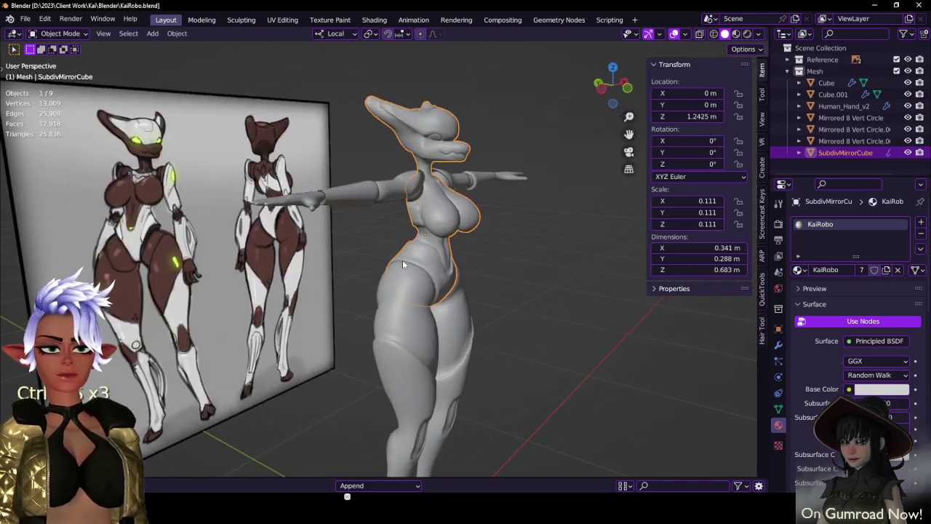
- Isolate the head and torso mesh for editing and turn off its Mirror modifier's edit-mode display
{"action": "middle_click_drag", "start_coordinate": [504, 249], "coordinate": [491, 246]}
{"action": "scroll", "coordinate": [491, 246], "scroll_direction": "up", "scroll_amount": 3}
{"action": "middle_click_drag", "start_coordinate": [473, 167], "coordinate": [453, 251], "text": "shift"}
{"action": "scroll", "coordinate": [452, 251], "scroll_direction": "up", "scroll_amount": 3}
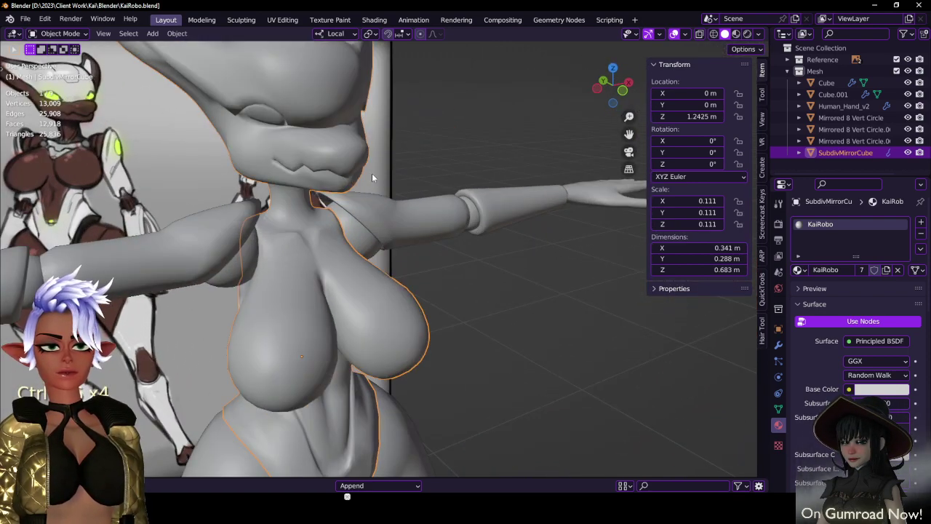
{"action": "middle_click_drag", "start_coordinate": [372, 176], "coordinate": [457, 228]}
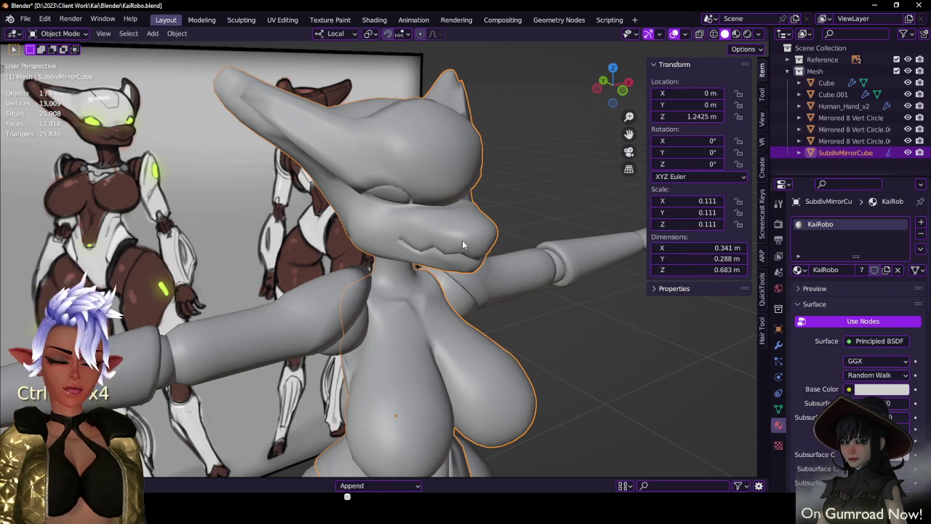
{"action": "key", "text": "slash"}
{"action": "scroll", "coordinate": [480, 240], "scroll_direction": "up", "scroll_amount": 3}
{"action": "key", "text": "Tab"}
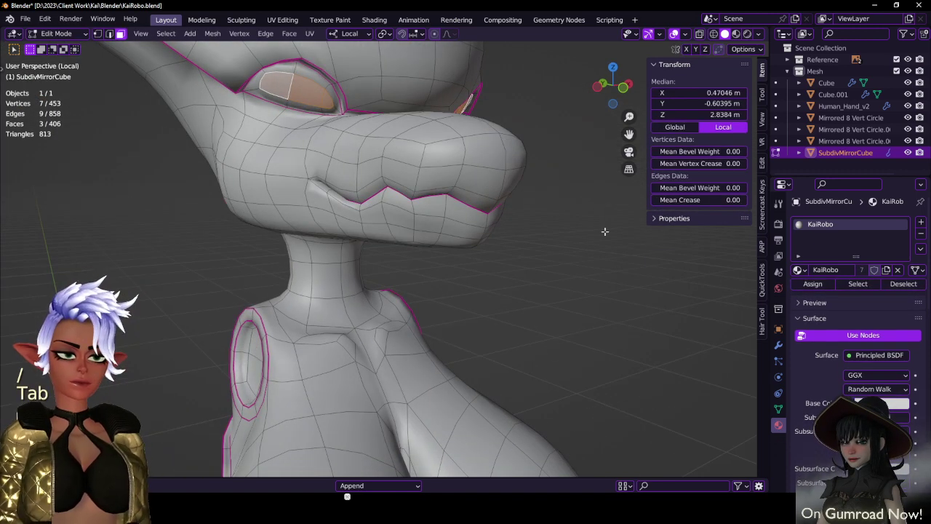
{"action": "left_click", "coordinate": [779, 344]}
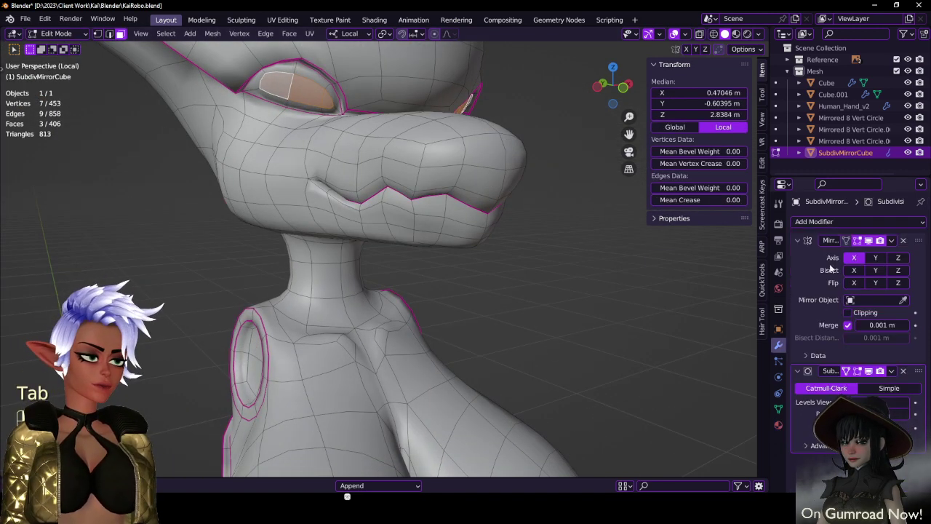
{"action": "left_click", "coordinate": [858, 243]}
- Extrude the mouth-line edges with a mean crease of 0.00 and move them about 0.004 m along local Y
{"action": "middle_click_drag", "start_coordinate": [339, 238], "coordinate": [458, 276]}
{"action": "middle_click_drag", "start_coordinate": [469, 222], "coordinate": [350, 207], "text": "shift"}
{"action": "scroll", "coordinate": [349, 206], "scroll_direction": "up", "scroll_amount": 4}
{"action": "left_click", "coordinate": [282, 140]}
{"action": "middle_click_drag", "start_coordinate": [282, 140], "coordinate": [331, 217]}
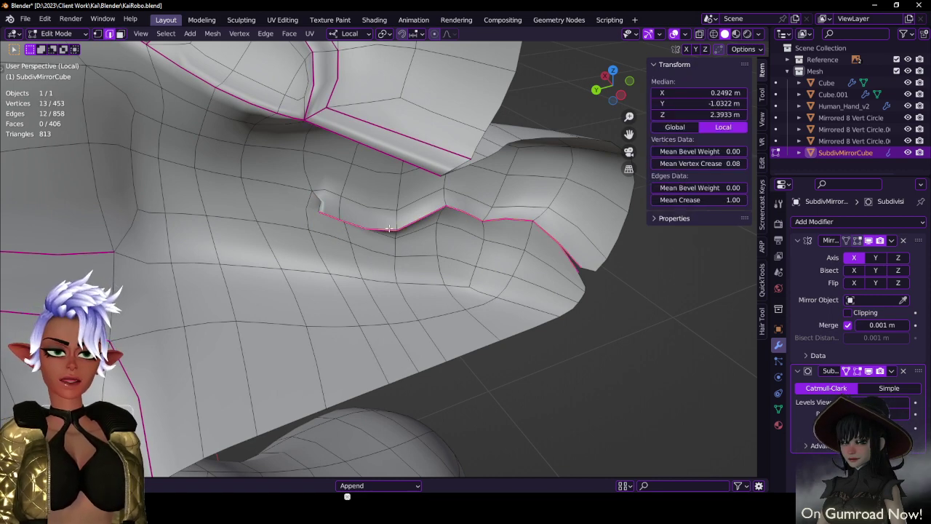
{"action": "left_click", "coordinate": [390, 228], "text": "alt"}
{"action": "middle_click_drag", "start_coordinate": [502, 275], "coordinate": [446, 227]}
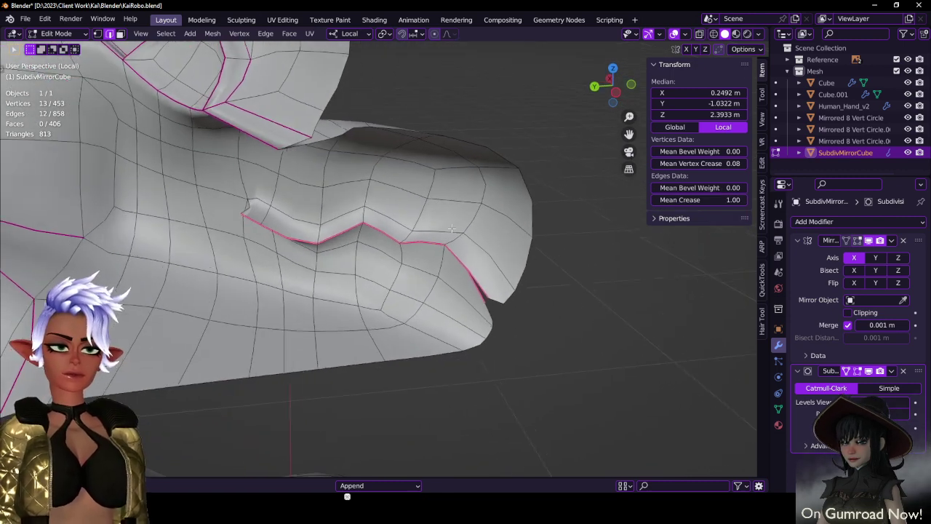
{"action": "key", "text": "e"}
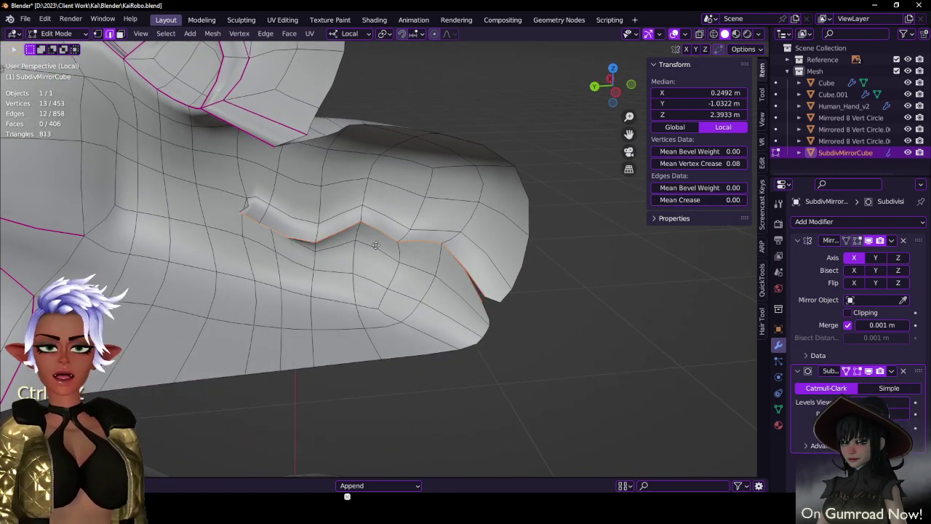
{"action": "key", "text": "g"}
{"action": "key", "text": "y"}
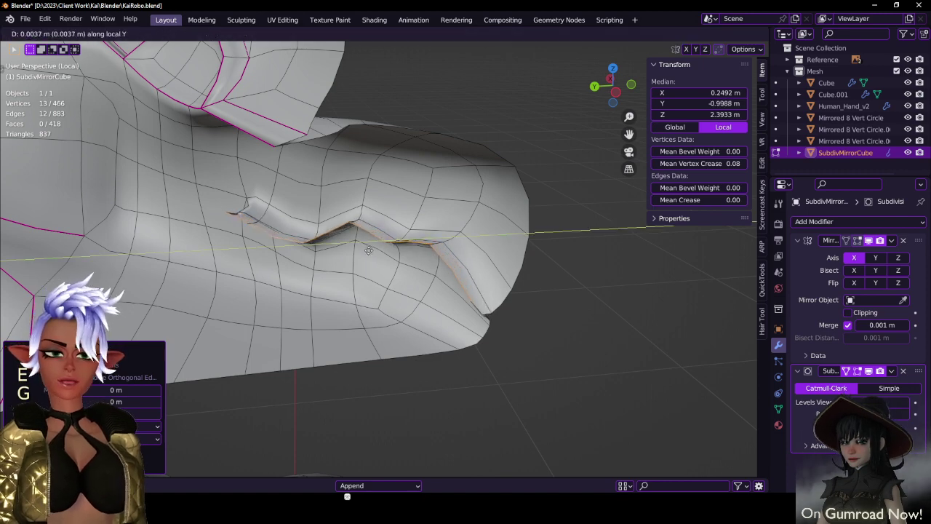
{"action": "left_click", "coordinate": [368, 251]}
- Scale the extruded mouth edges inward along X to about 0.852, using the 3D cursor as pivot
{"action": "key", "text": "period"}
{"action": "left_click", "coordinate": [452, 251]}
{"action": "middle_click_drag", "start_coordinate": [390, 211], "coordinate": [413, 195]}
{"action": "key", "text": "s"}
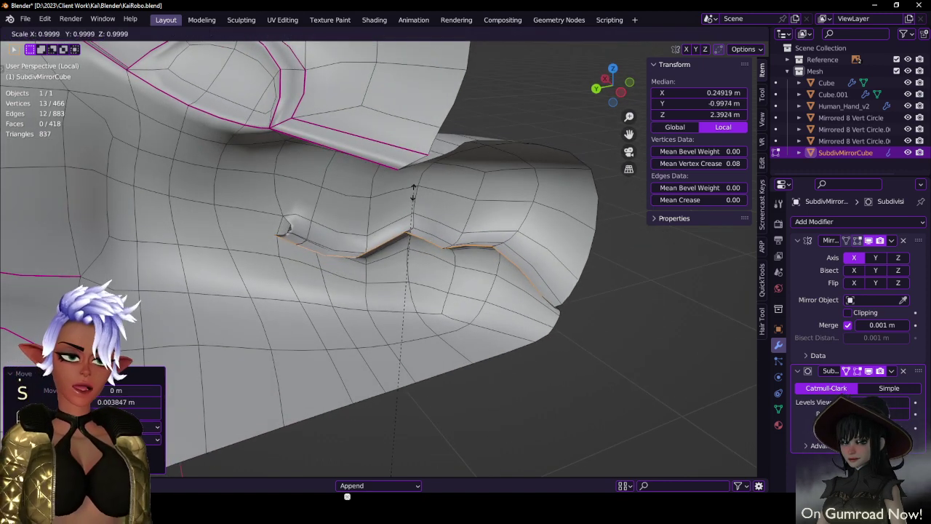
{"action": "left_click", "coordinate": [427, 356]}
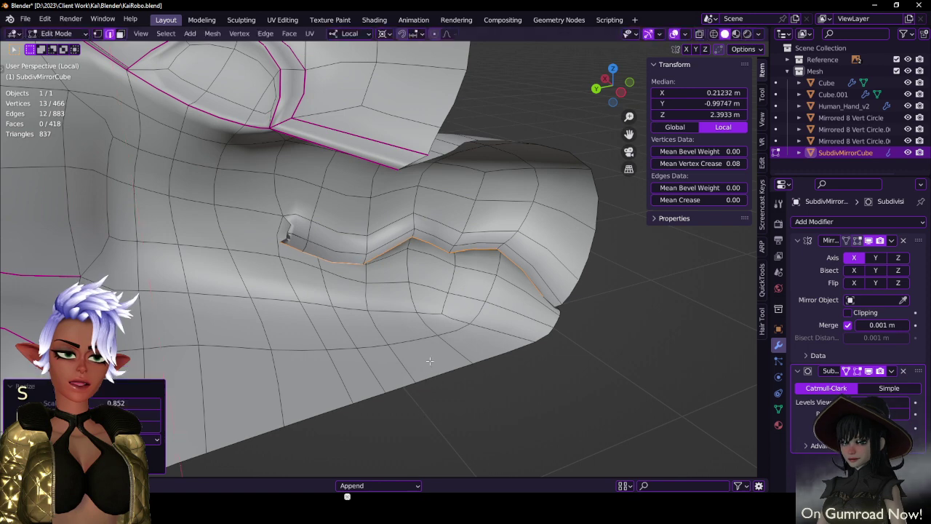
- Select the strip of newly extruded faces along the mouth line in face selection mode
{"action": "middle_click_drag", "start_coordinate": [427, 356], "coordinate": [456, 279]}
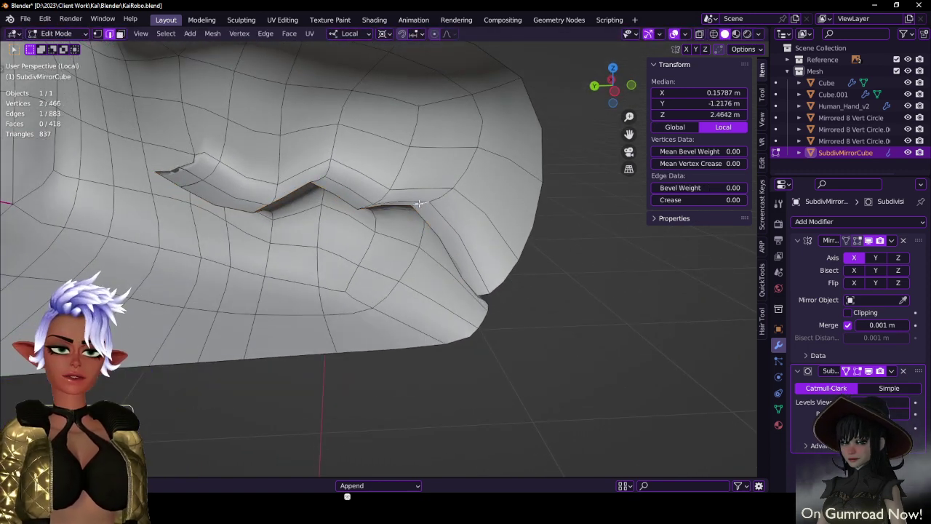
{"action": "left_click", "coordinate": [419, 204], "text": "alt"}
{"action": "left_click", "coordinate": [120, 35]}
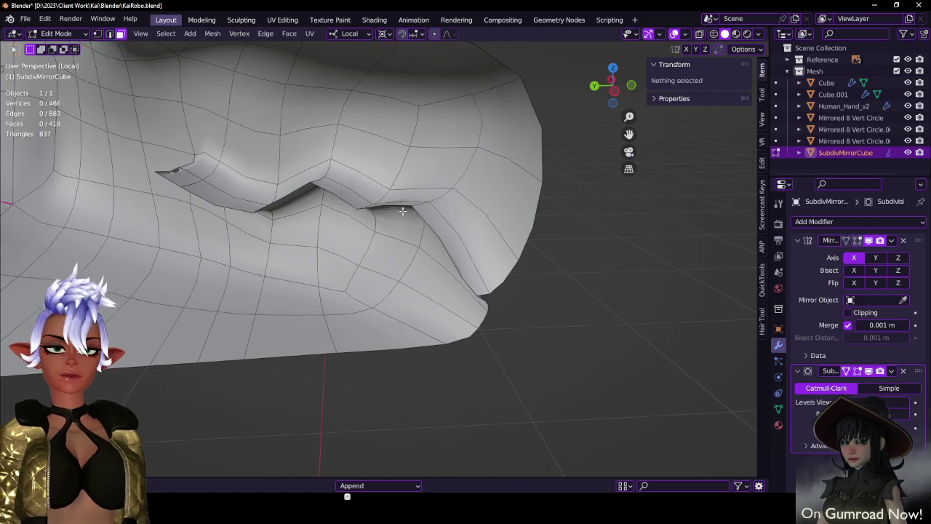
{"action": "left_click", "coordinate": [415, 205], "text": "alt"}
{"action": "middle_click_drag", "start_coordinate": [416, 205], "coordinate": [408, 231]}
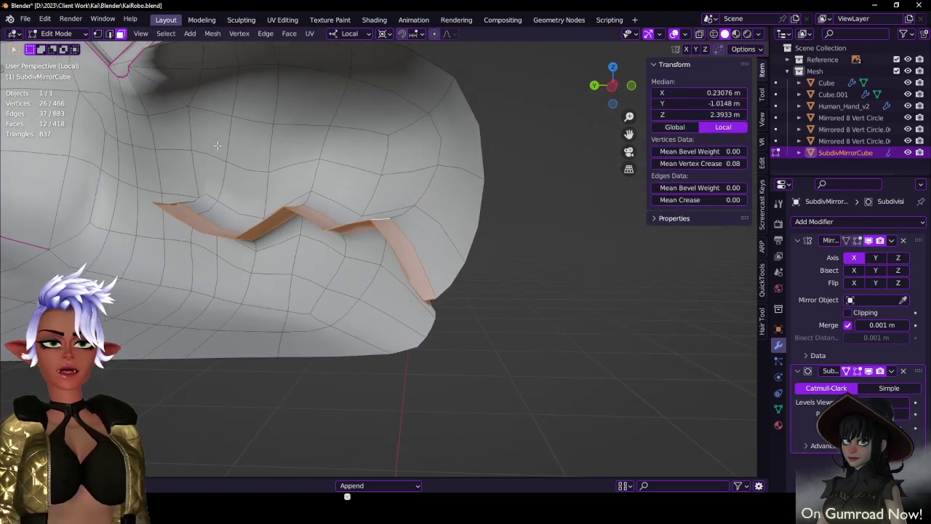
- Try to extrude the mouth-line face strip along its normals
{"action": "left_click", "coordinate": [290, 34]}
{"action": "left_click", "coordinate": [317, 60]}
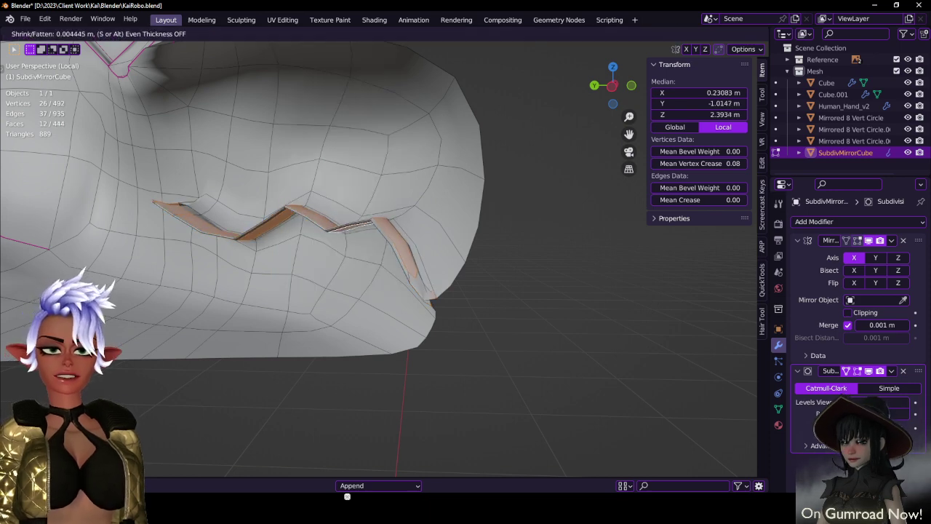
{"action": "left_click", "coordinate": [512, 382]}
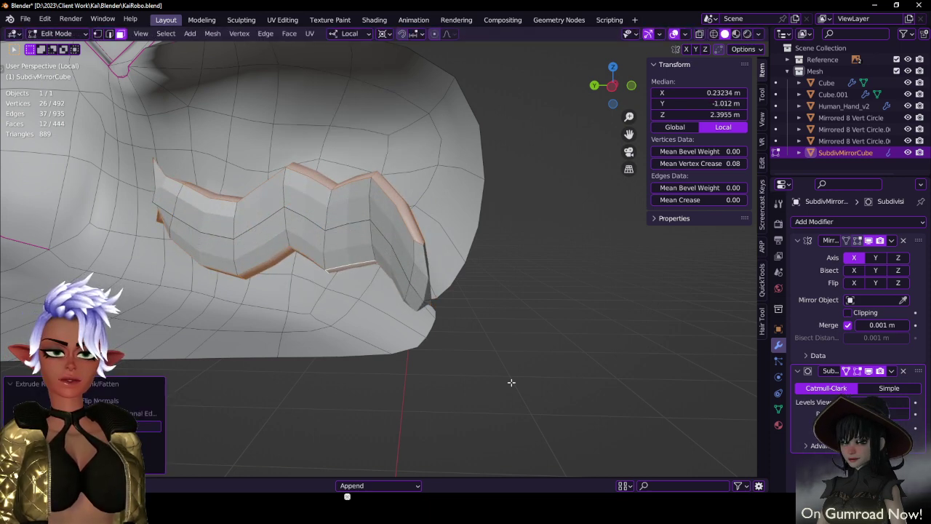
{"action": "middle_click_drag", "start_coordinate": [398, 314], "coordinate": [263, 226]}
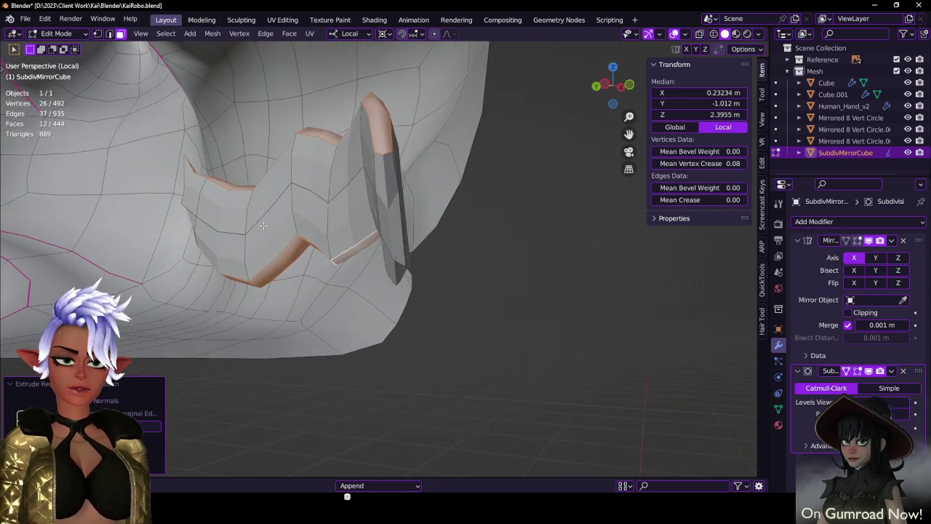
{"action": "left_click", "coordinate": [411, 207]}
{"action": "middle_click_drag", "start_coordinate": [414, 208], "coordinate": [398, 213]}
{"action": "key", "text": "ctrl+z"}
{"action": "key", "text": "ctrl+z"}
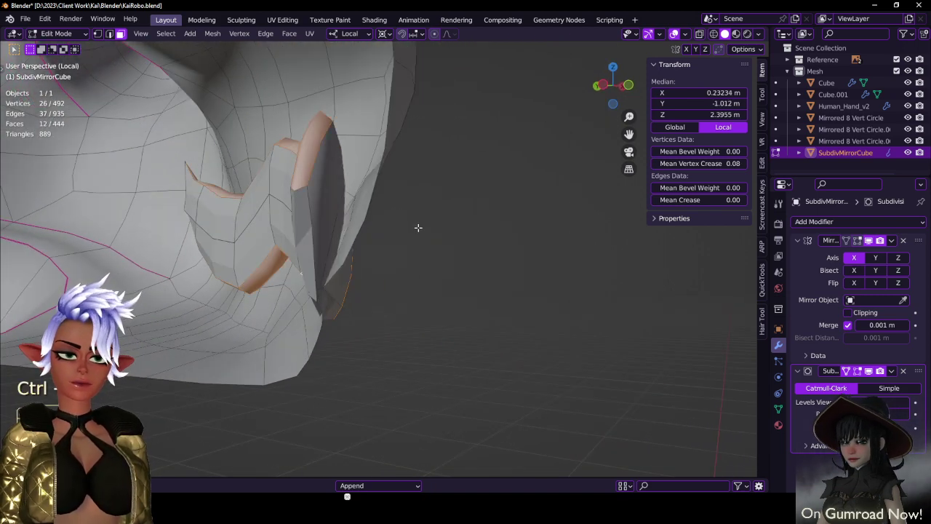
- Extrude the mouth-line face strip along its normals and shift it along local Y
{"action": "left_click", "coordinate": [280, 34]}
{"action": "left_click", "coordinate": [307, 57]}
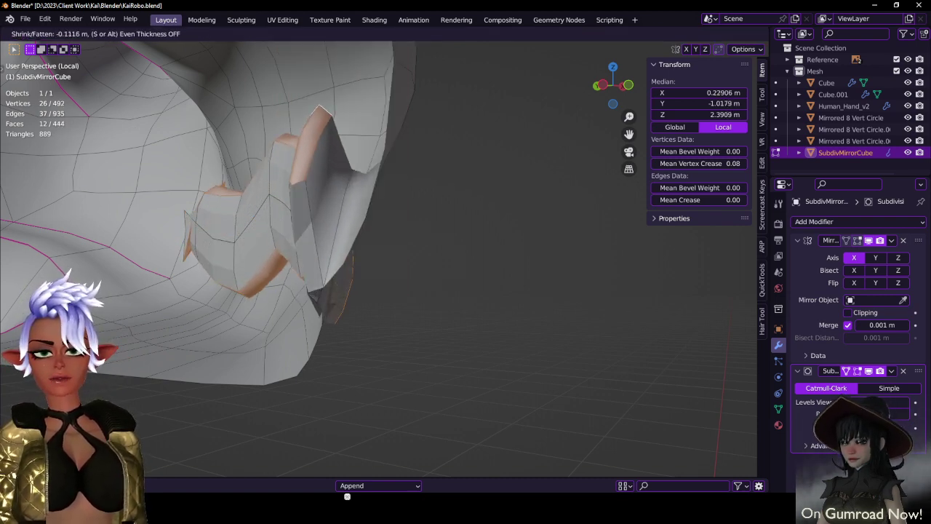
{"action": "left_click", "coordinate": [560, 77]}
{"action": "middle_click_drag", "start_coordinate": [204, 203], "coordinate": [410, 232]}
{"action": "scroll", "coordinate": [393, 216], "scroll_direction": "up", "scroll_amount": 3}
{"action": "key", "text": "g"}
{"action": "key", "text": "y"}
{"action": "left_click", "coordinate": [414, 225]}
- Select the two end faces of the mouth extrusion at the mesh's centre line
{"action": "left_click", "coordinate": [409, 232]}
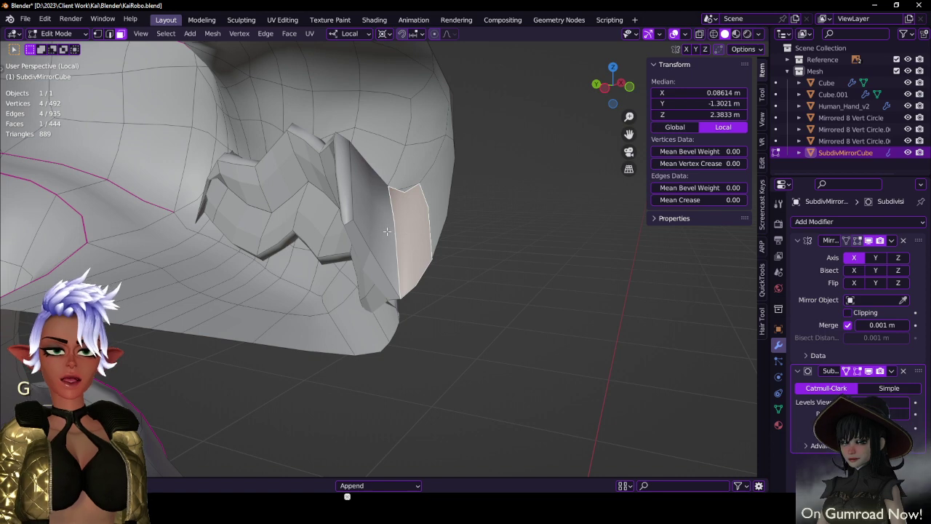
{"action": "left_click", "coordinate": [364, 211], "text": "shift"}
{"action": "left_click", "coordinate": [350, 192], "text": "shift"}
{"action": "middle_click_drag", "start_coordinate": [351, 192], "coordinate": [428, 196]}
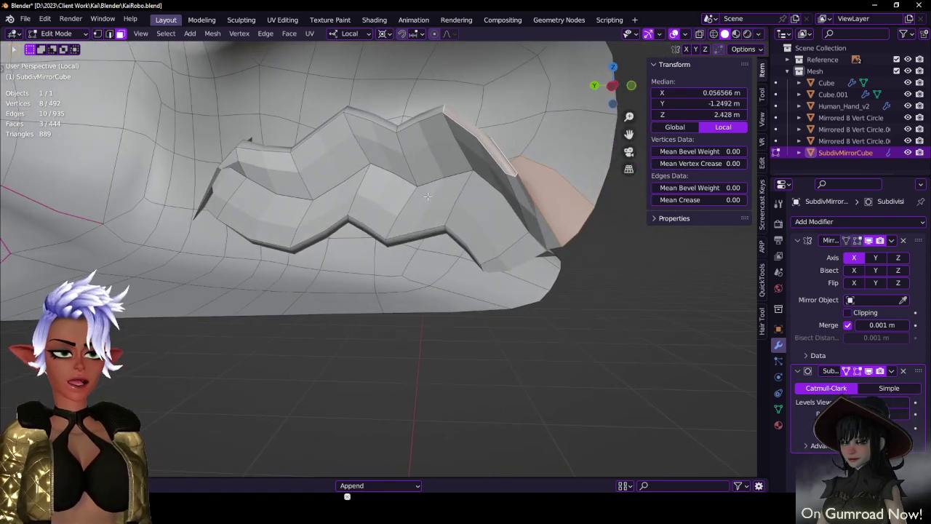
{"action": "left_click", "coordinate": [541, 226]}
{"action": "left_click", "coordinate": [526, 253], "text": "shift"}
{"action": "key", "text": "x"}
{"action": "left_click", "coordinate": [524, 252]}
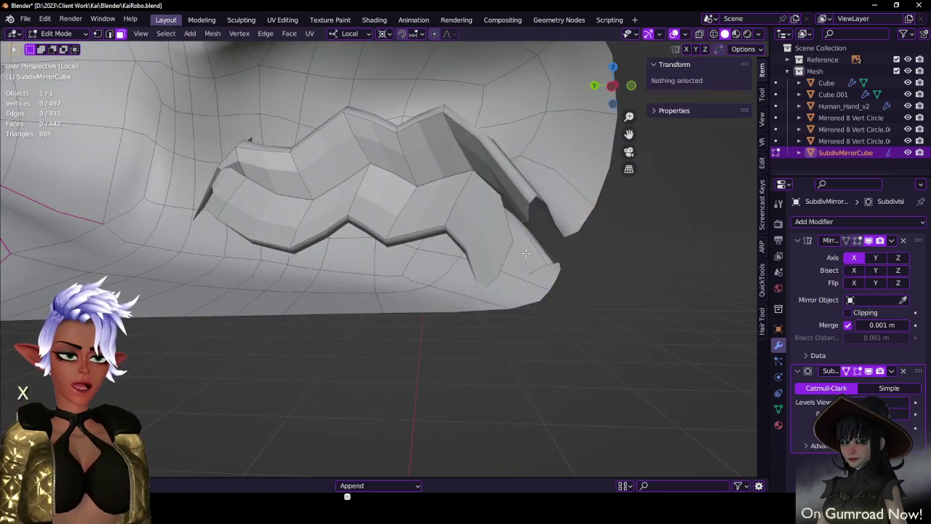
{"action": "key", "text": "ctrl+z"}
- Flatten the two selected end faces along X about the 3D cursor, then delete them
{"action": "key", "text": "period"}
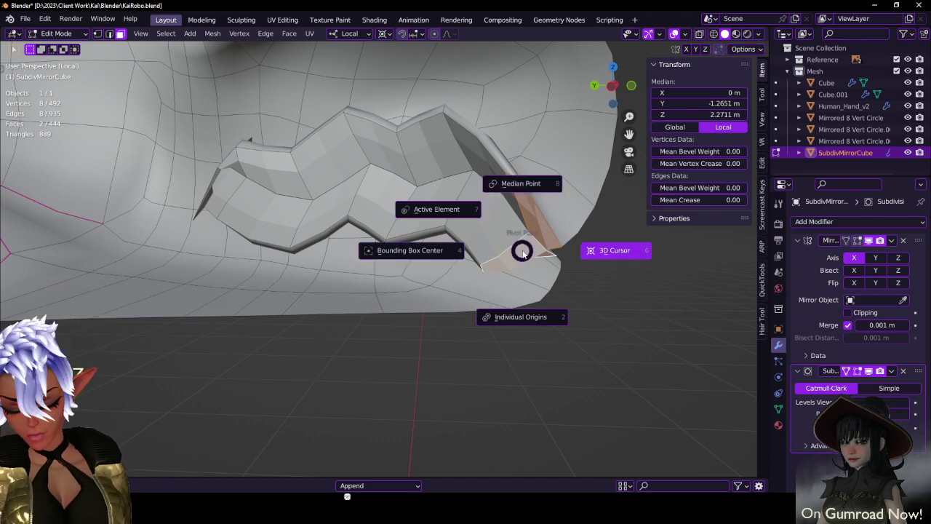
{"action": "key", "text": "s"}
{"action": "key", "text": "x"}
{"action": "key", "text": "x"}
{"action": "left_click", "coordinate": [511, 250]}
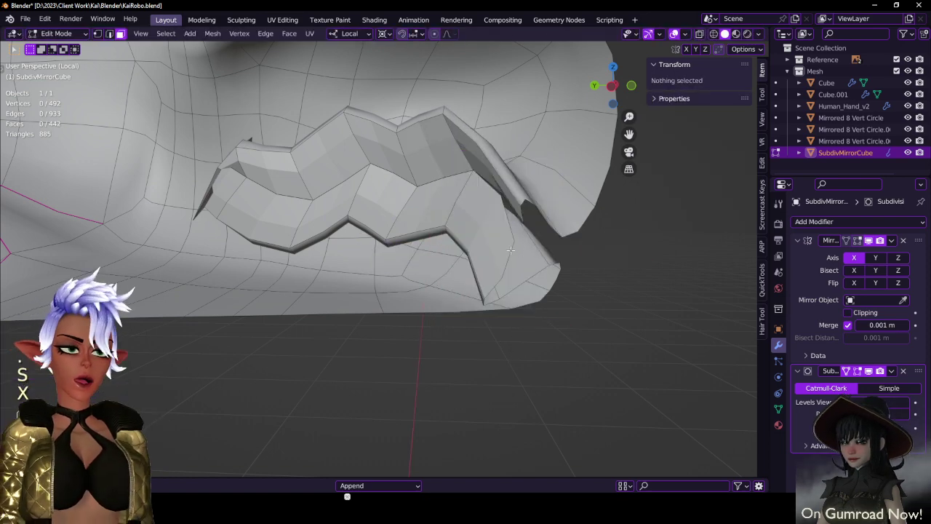
- Delete the loop of inner faces joining the upper and lower walls of the mouth
{"action": "left_click", "coordinate": [466, 208]}
{"action": "left_click", "coordinate": [477, 209], "text": "alt"}
{"action": "left_click", "coordinate": [473, 207], "text": "alt"}
{"action": "key", "text": "x"}
{"action": "left_click", "coordinate": [488, 205]}
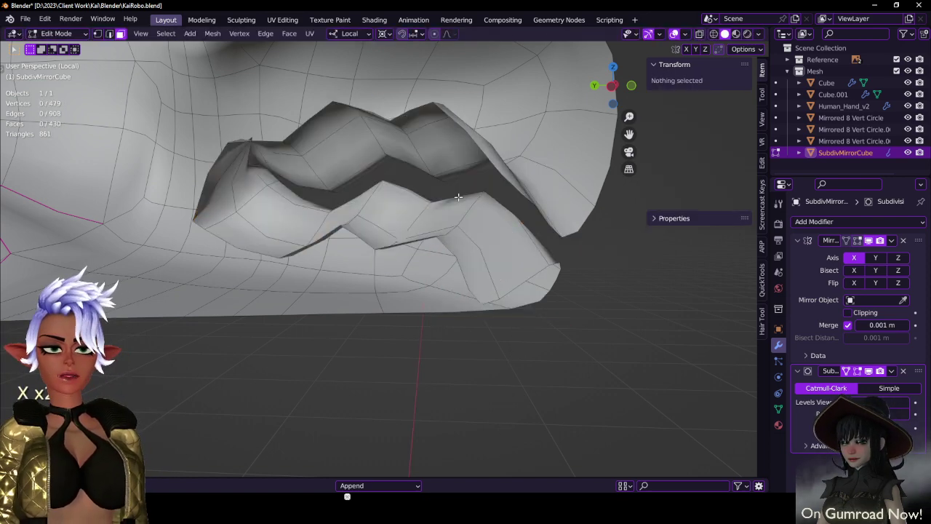
- Add a centred loop cut along the inner walls of the upper and lower lips
{"action": "middle_click_drag", "start_coordinate": [495, 202], "coordinate": [523, 241]}
{"action": "key", "text": "ctrl+r"}
{"action": "left_click", "coordinate": [478, 250]}
{"action": "right_click", "coordinate": [478, 250]}
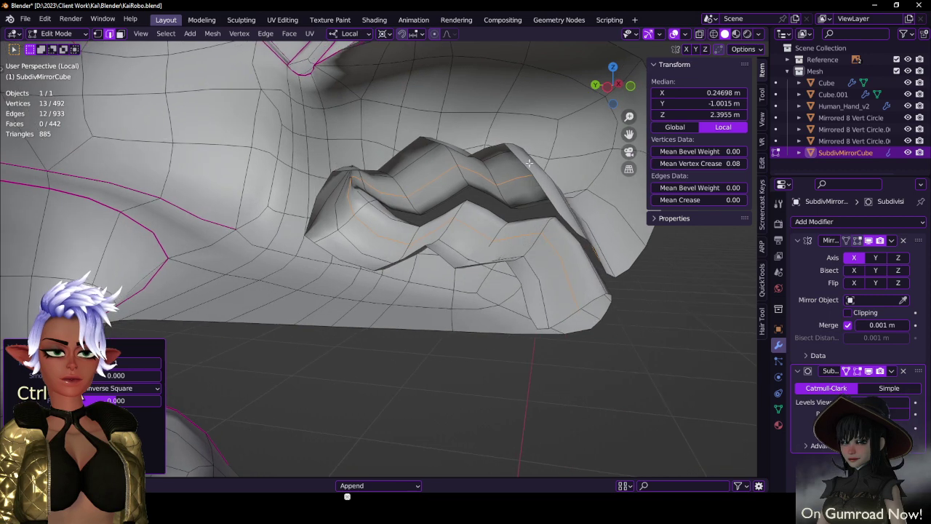
- Try to shrink the lip walls' centre edge loop inward along its normals by about 0.17 m
{"action": "key", "text": "s"}
{"action": "key", "text": "z"}
{"action": "left_click", "coordinate": [534, 169]}
{"action": "key", "text": "period"}
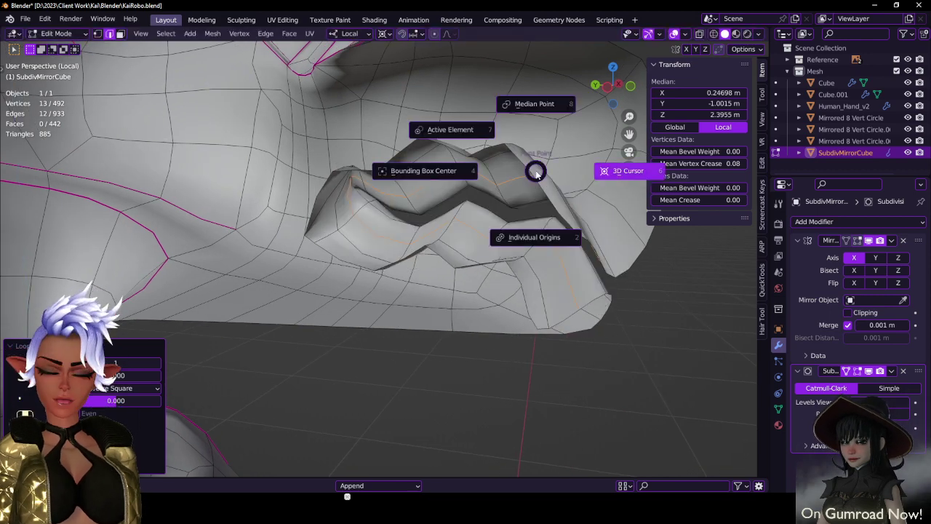
{"action": "key", "text": "alt+s"}
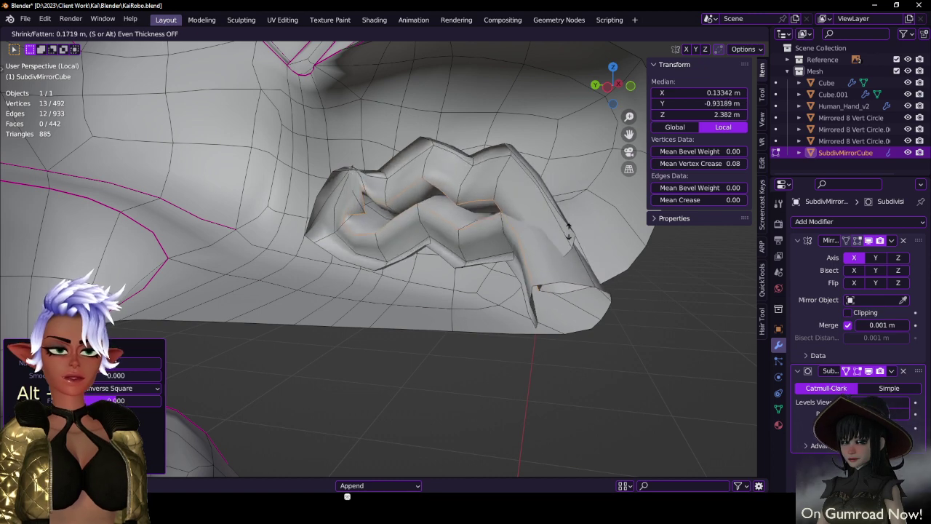
{"action": "left_click", "coordinate": [558, 291]}
{"action": "key", "text": "ctrl+KP_Add"}
{"action": "key", "text": "ctrl+KP_Add"}
{"action": "key", "text": "ctrl+KP_Add"}
- Undo the mouth interior edits back to before the face loop along the mouth opening was extruded
{"action": "key", "text": "ctrl+z"}
{"action": "key", "text": "ctrl+z"}
{"action": "key", "text": "ctrl+z"}
{"action": "key", "text": "ctrl+z"}
{"action": "key", "text": "ctrl+z"}
{"action": "key", "text": "ctrl+z"}
{"action": "key", "text": "ctrl+z"}
{"action": "key", "text": "ctrl+z"}
{"action": "key", "text": "ctrl+z"}
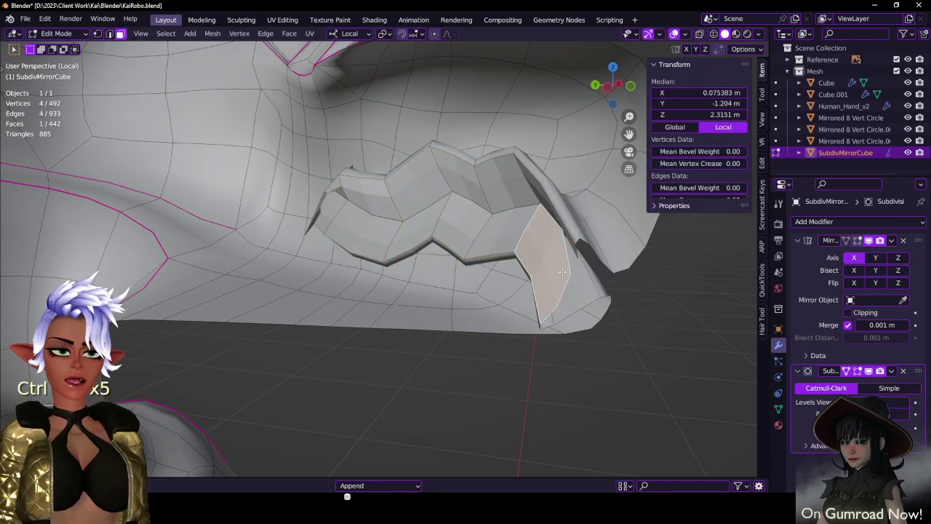
{"action": "key", "text": "ctrl+z"}
{"action": "key", "text": "ctrl+z"}
{"action": "key", "text": "ctrl+z"}
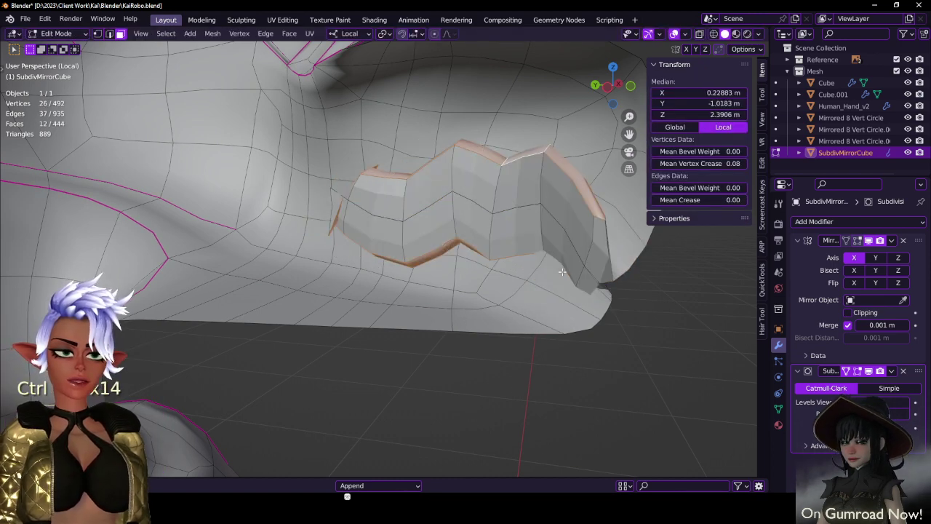
- Bevel the upper lip's edge loop along the mouth opening with a width of about 0.004 m
{"action": "middle_click_drag", "start_coordinate": [562, 271], "coordinate": [496, 244]}
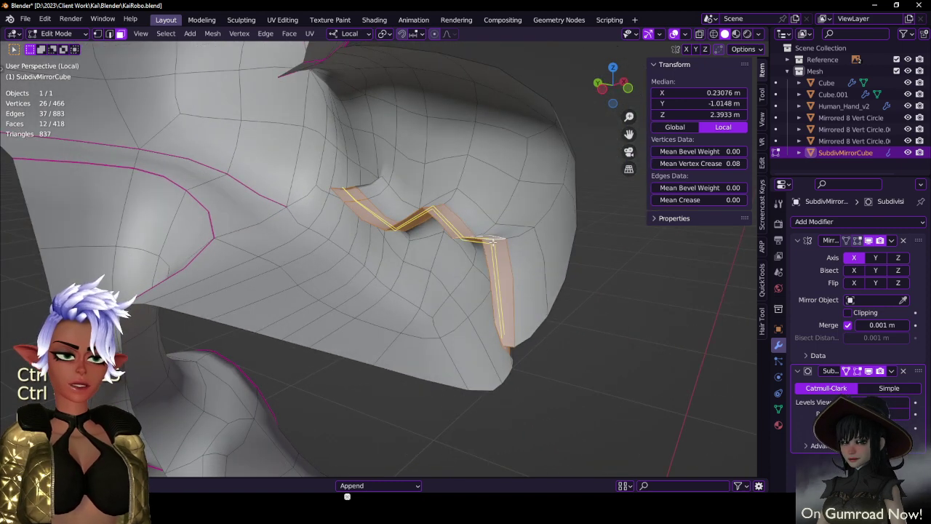
{"action": "left_click", "coordinate": [513, 267]}
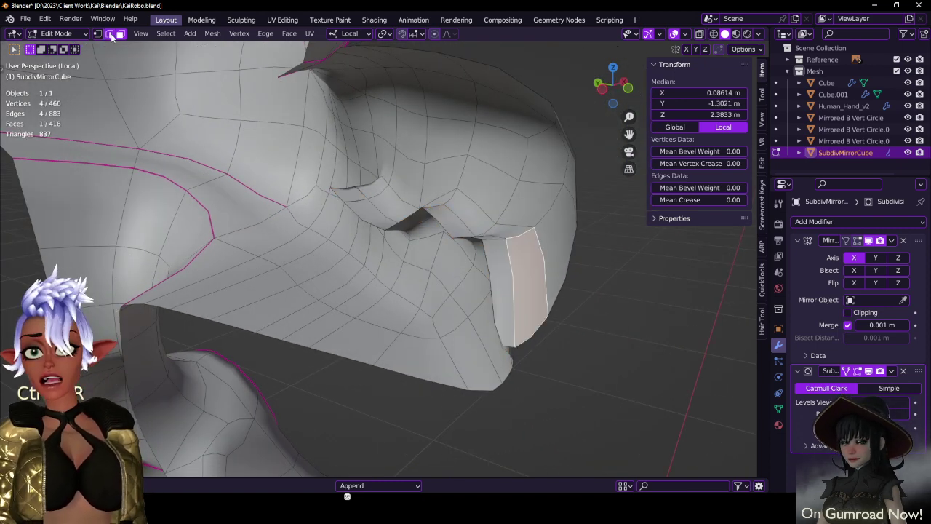
{"action": "left_click", "coordinate": [509, 227], "text": "alt"}
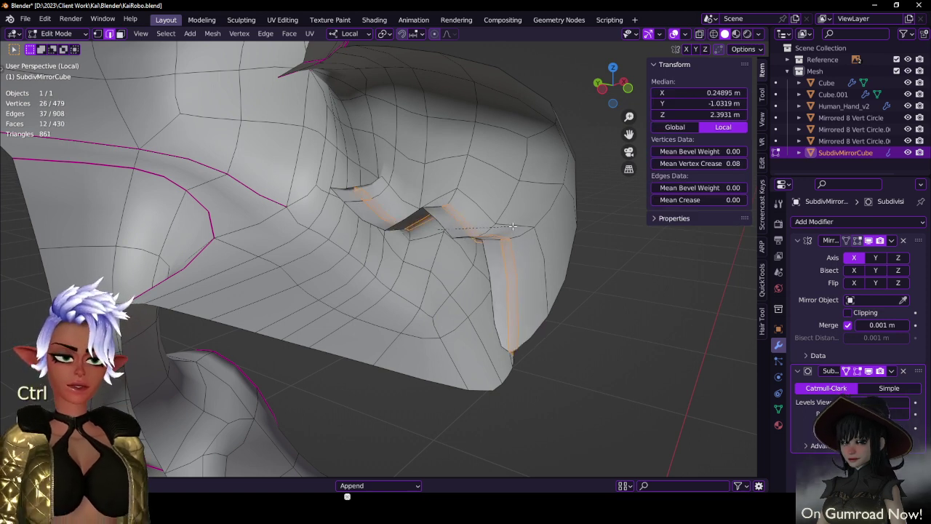
{"action": "left_click", "coordinate": [513, 227]}
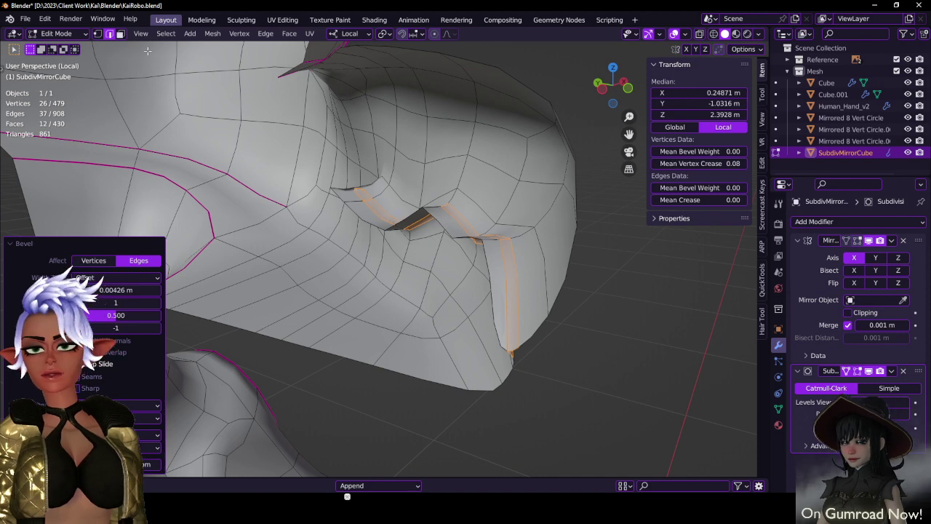
- Select the narrow loop of faces that closes the gap between the upper and lower lips
{"action": "left_click", "coordinate": [122, 37]}
{"action": "left_click", "coordinate": [487, 239], "text": "alt"}
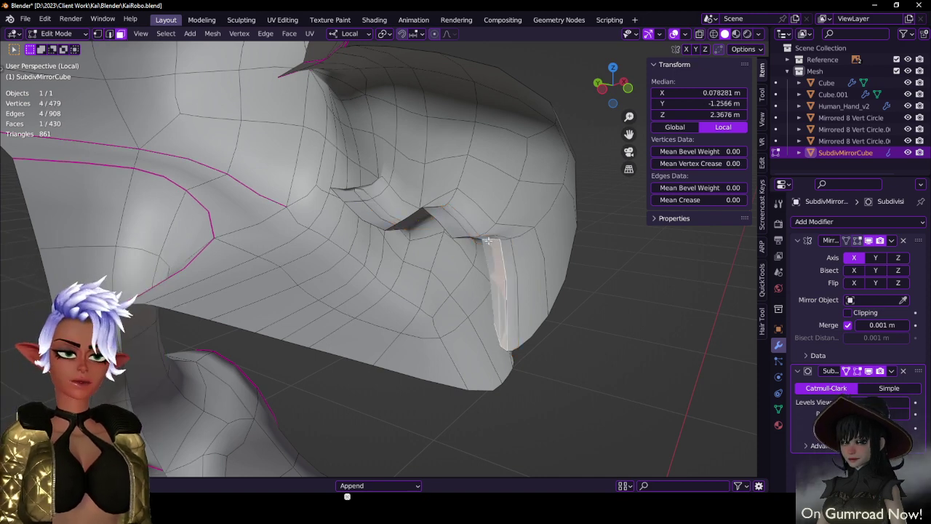
{"action": "middle_click_drag", "start_coordinate": [487, 239], "coordinate": [473, 245]}
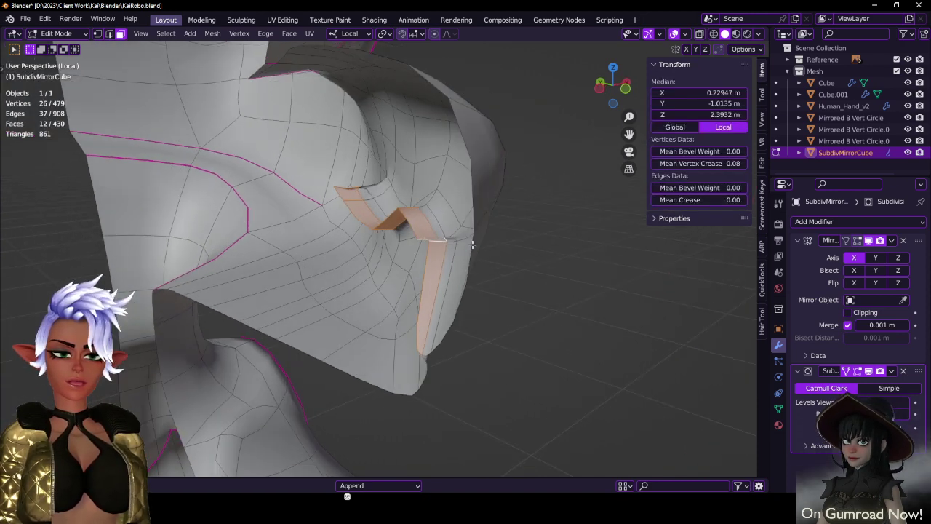
- Try to extrude the lip gap's face loop along its normals by about 0.1 m and reposition it
{"action": "left_click", "coordinate": [289, 36]}
{"action": "left_click", "coordinate": [313, 61]}
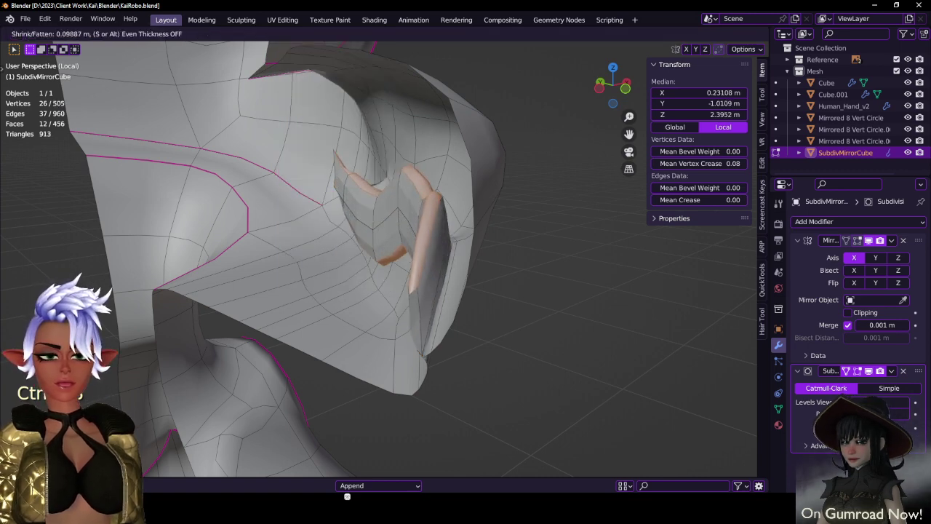
{"action": "left_click", "coordinate": [336, 214]}
{"action": "middle_click_drag", "start_coordinate": [337, 214], "coordinate": [495, 316]}
{"action": "key", "text": "g"}
{"action": "left_click", "coordinate": [474, 311]}
{"action": "key", "text": "ctrl+z"}
{"action": "key", "text": "ctrl+z"}
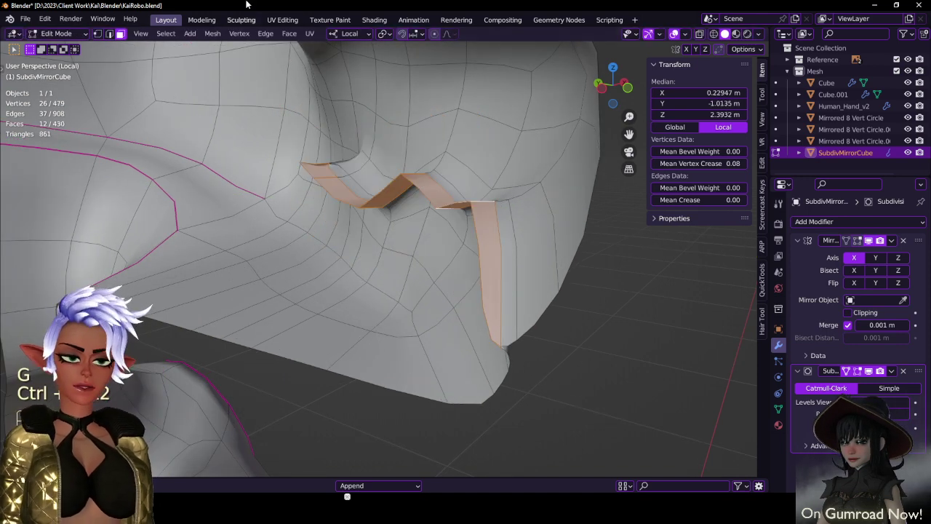
- Extrude the lip gap's face loop inward along its normals by about 0.13 m and shift it along Y
{"action": "left_click", "coordinate": [293, 36]}
{"action": "left_click", "coordinate": [300, 58]}
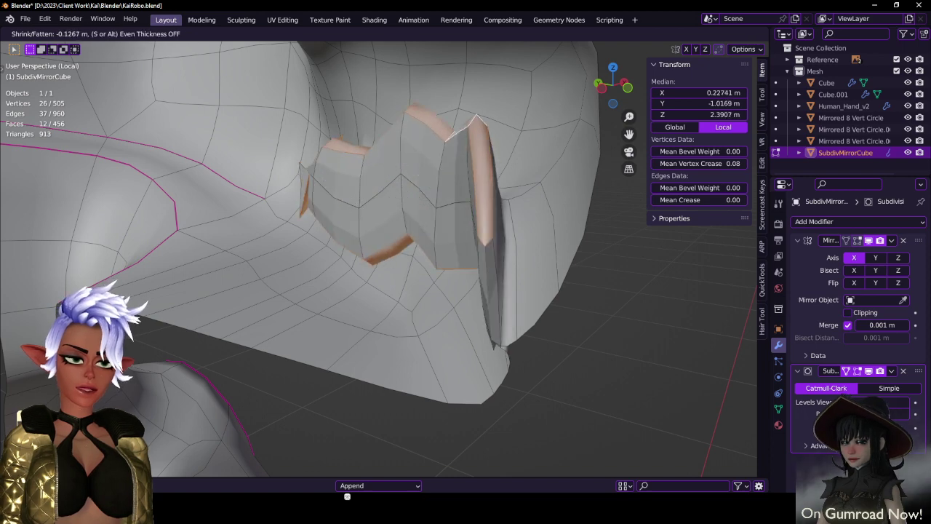
{"action": "left_click", "coordinate": [573, 335]}
{"action": "key", "text": "g"}
{"action": "middle_click_drag", "start_coordinate": [531, 331], "coordinate": [439, 333]}
{"action": "key", "text": "y"}
{"action": "left_click", "coordinate": [501, 332]}
- Flatten the two end faces of the mouth extrusion at the centre line to 0 along X, then delete them
{"action": "left_click", "coordinate": [311, 351]}
{"action": "middle_click_drag", "start_coordinate": [312, 351], "coordinate": [415, 320]}
{"action": "left_click", "coordinate": [580, 225], "text": "shift"}
{"action": "key", "text": "x"}
{"action": "key", "text": "Escape"}
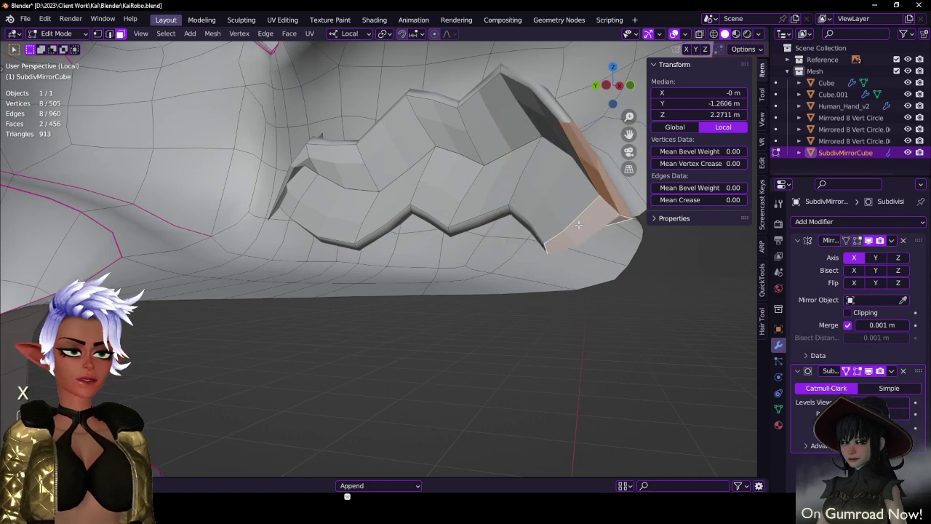
{"action": "key", "text": "s"}
{"action": "key", "text": "0"}
{"action": "key", "text": "Return"}
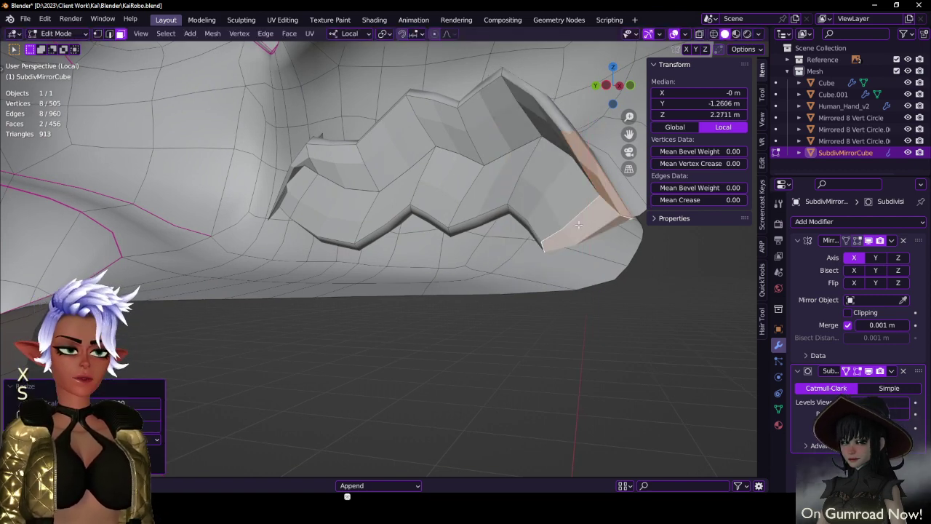
{"action": "key", "text": "x"}
{"action": "key", "text": "f"}
- Delete the innermost loop of faces joining the upper and lower mouth walls and inspect the mouth in Object Mode
{"action": "left_click", "coordinate": [530, 187]}
{"action": "key", "text": "l"}
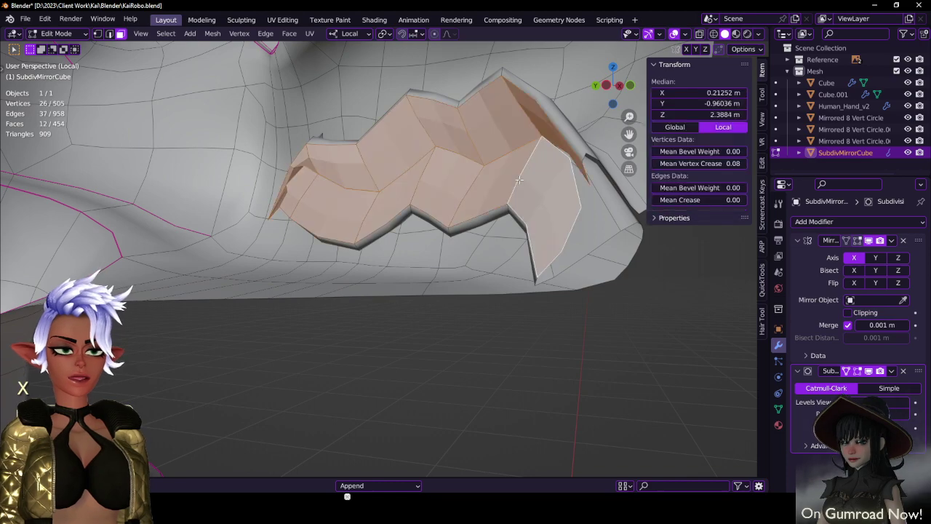
{"action": "key", "text": "x"}
{"action": "key", "text": "f"}
{"action": "middle_click_drag", "start_coordinate": [529, 187], "coordinate": [310, 231]}
{"action": "key", "text": "Tab"}
{"action": "scroll", "coordinate": [510, 237], "scroll_direction": "down", "scroll_amount": 4}
{"action": "key", "text": "Tab"}
{"action": "scroll", "coordinate": [251, 260], "scroll_direction": "up", "scroll_amount": 5}
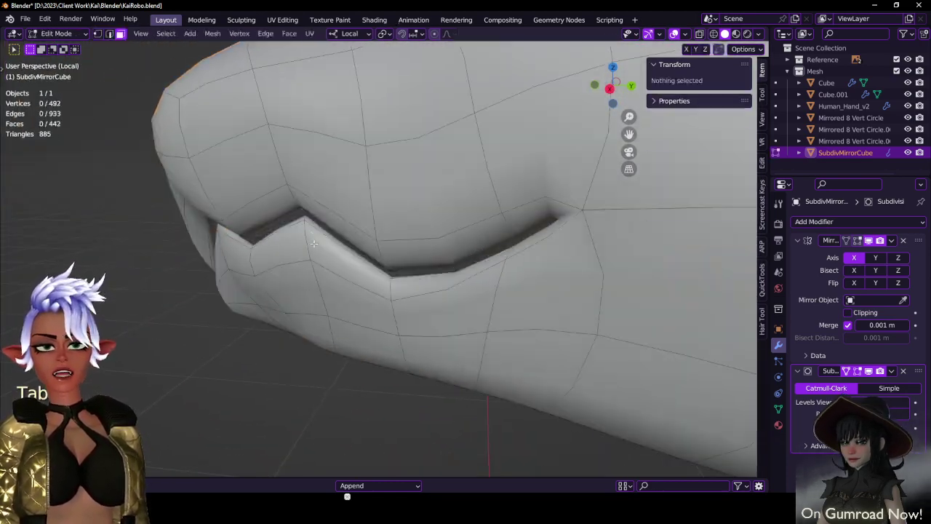
- Select the linked faces of the mouth's inner walls and move them about 0.003 m along Y
{"action": "left_click", "coordinate": [278, 230]}
{"action": "key", "text": "ctrl+z"}
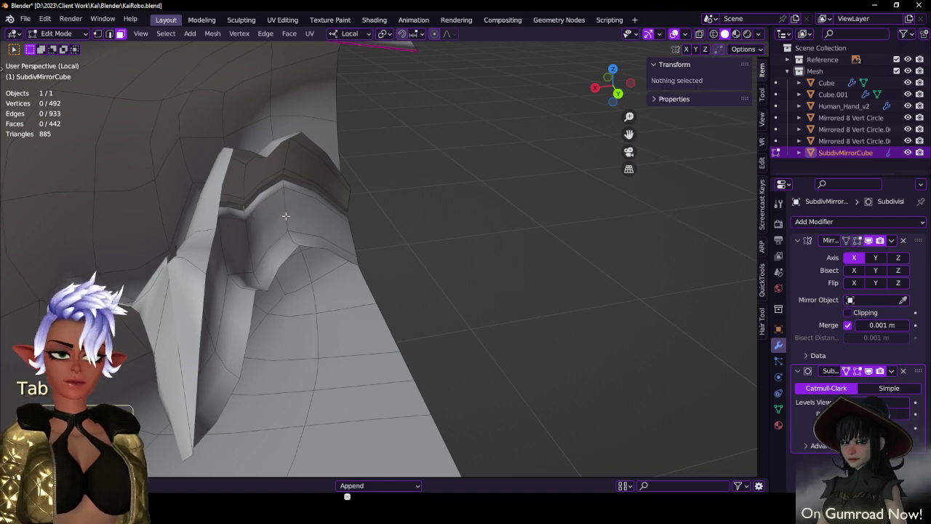
{"action": "key", "text": "l"}
{"action": "middle_click_drag", "start_coordinate": [292, 239], "coordinate": [317, 258]}
{"action": "key", "text": "g"}
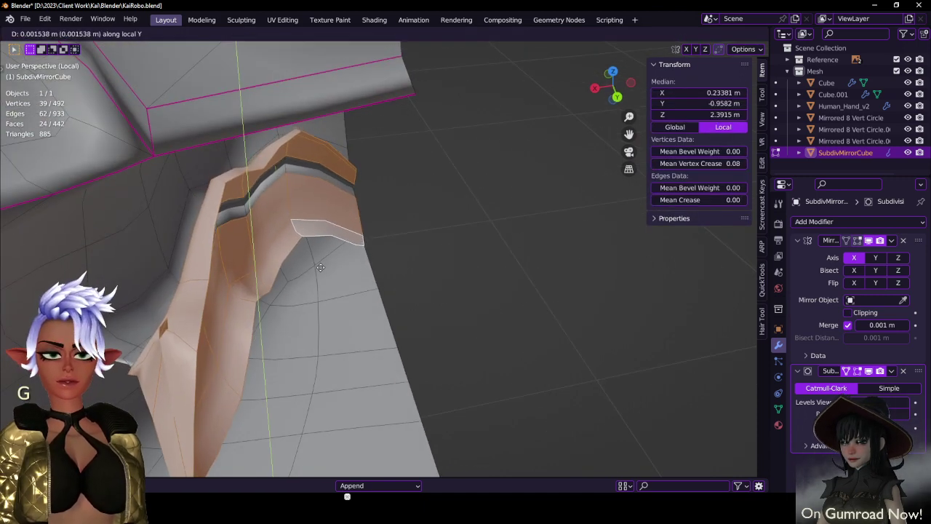
{"action": "left_click", "coordinate": [322, 270]}
- Narrow the mouth's inner walls along X about the 3D cursor and save the file
{"action": "key", "text": "period"}
{"action": "left_click", "coordinate": [323, 272]}
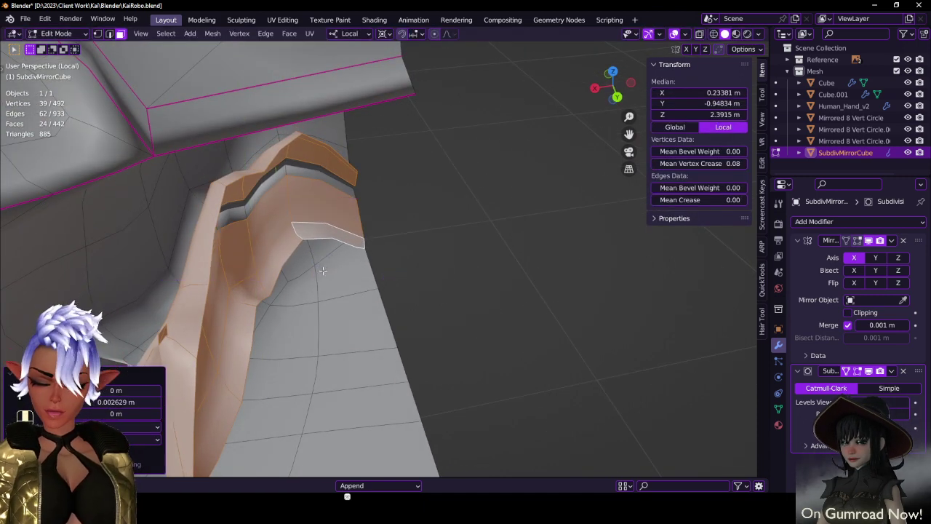
{"action": "middle_click_drag", "start_coordinate": [437, 196], "coordinate": [365, 158]}
{"action": "key", "text": "s"}
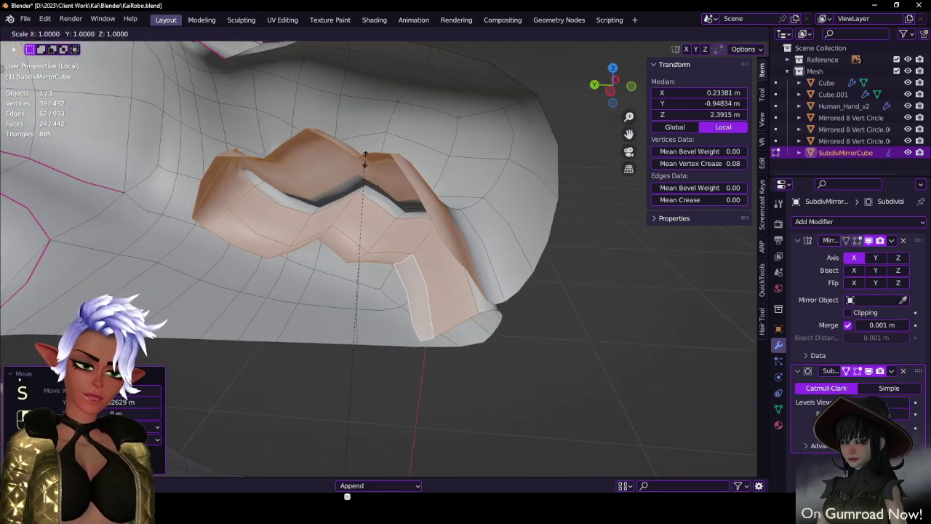
{"action": "left_click", "coordinate": [372, 230]}
{"action": "middle_click_drag", "start_coordinate": [372, 230], "coordinate": [540, 290]}
{"action": "key", "text": "Tab"}
{"action": "key", "text": "Tab"}
{"action": "key", "text": "ctrl+s"}
{"action": "scroll", "coordinate": [540, 290], "scroll_direction": "up", "scroll_amount": 2}
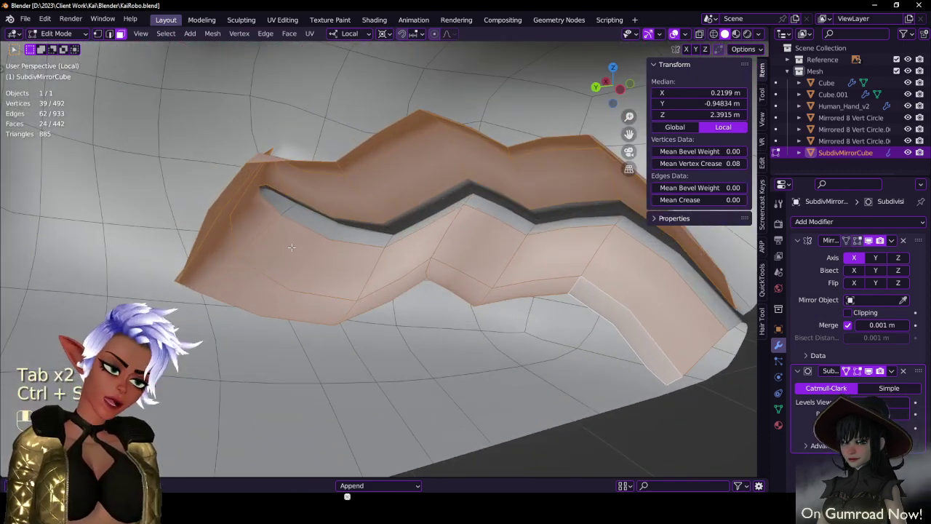
- Reposition the upper edge at the rear inner corner of the mouth wall
{"action": "middle_click_drag", "start_coordinate": [342, 263], "coordinate": [390, 259]}
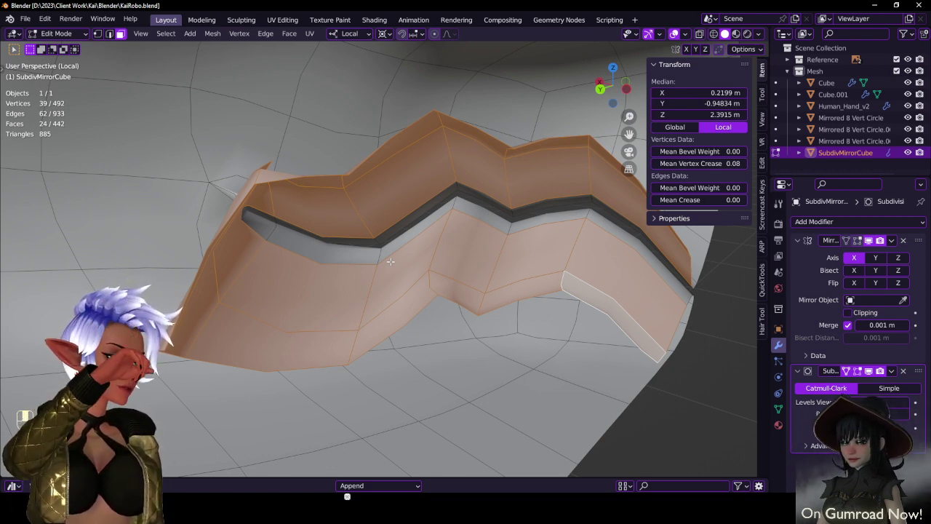
{"action": "middle_click_drag", "start_coordinate": [339, 204], "coordinate": [301, 239]}
{"action": "key", "text": "2"}
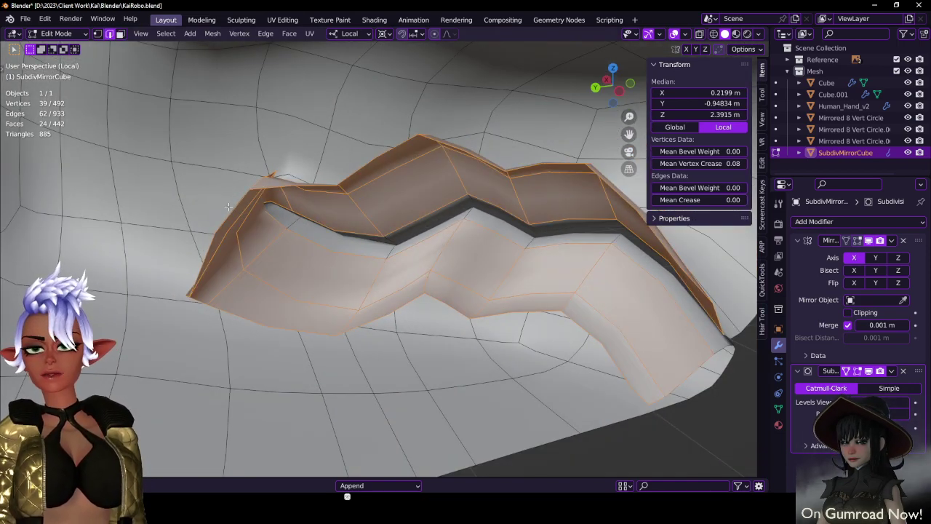
{"action": "left_click", "coordinate": [230, 207]}
{"action": "middle_click_drag", "start_coordinate": [232, 207], "coordinate": [336, 222]}
{"action": "key", "text": "g"}
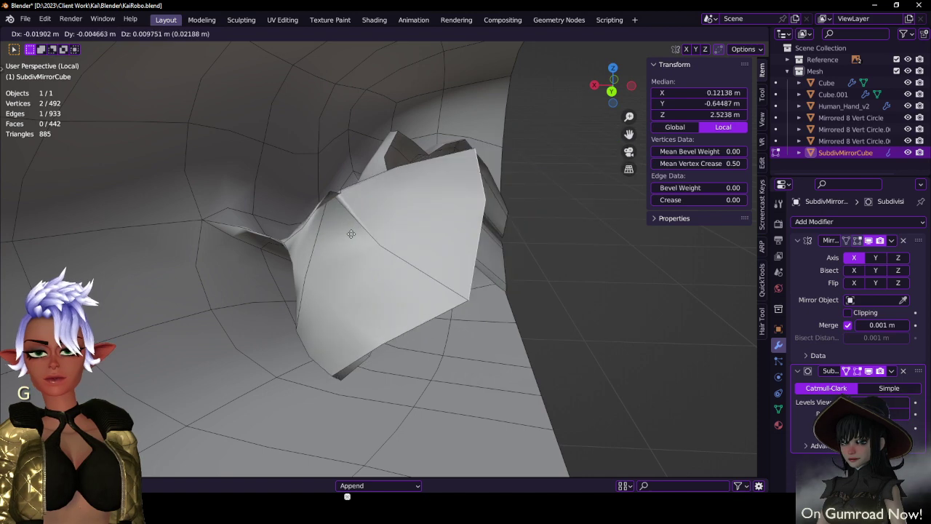
{"action": "right_click", "coordinate": [351, 233]}
{"action": "key", "text": "period"}
{"action": "middle_click_drag", "start_coordinate": [351, 238], "coordinate": [392, 233]}
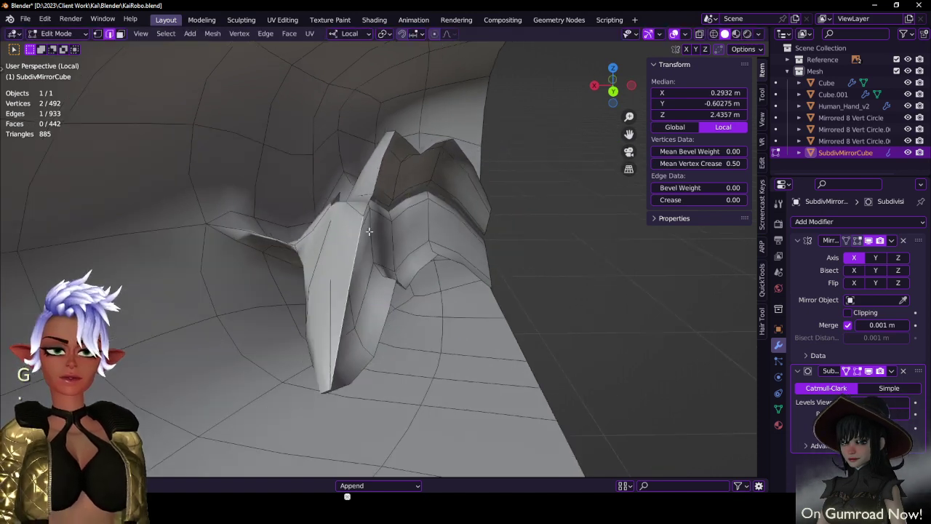
{"action": "key", "text": "g"}
{"action": "left_click", "coordinate": [422, 233]}
- Move and scale the neighbouring edge on the mouth's rear inner wall to round out the corner
{"action": "left_click", "coordinate": [354, 275]}
{"action": "key", "text": "g"}
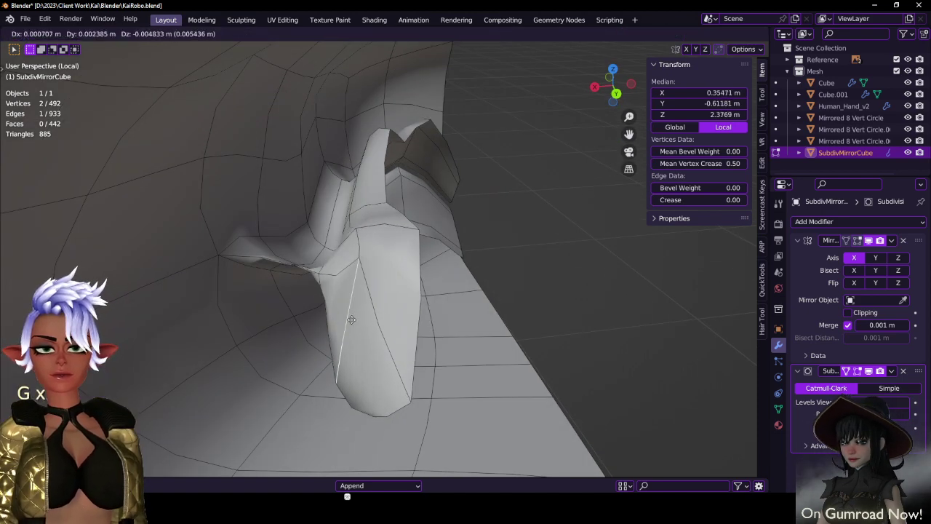
{"action": "left_click", "coordinate": [347, 319]}
{"action": "key", "text": "s"}
{"action": "left_click", "coordinate": [374, 254]}
{"action": "middle_click_drag", "start_coordinate": [372, 253], "coordinate": [267, 263]}
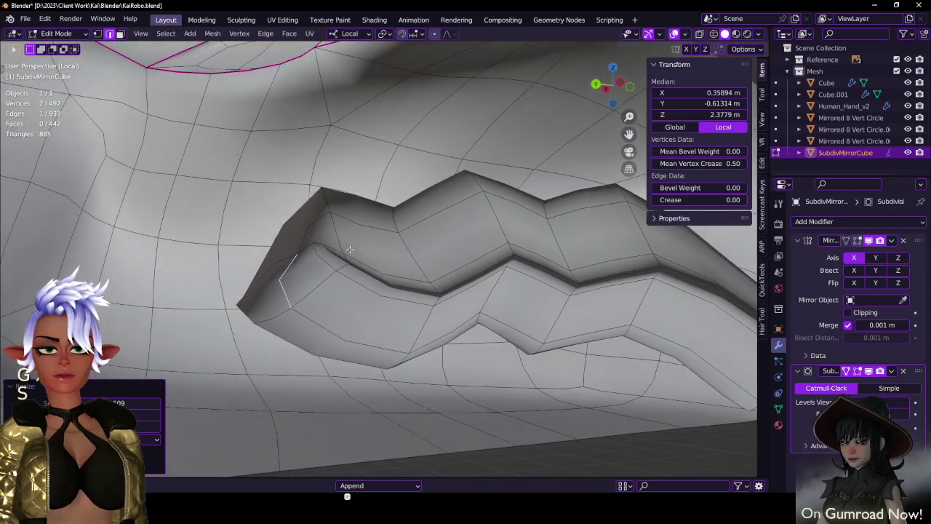
{"action": "key", "text": "g"}
- Flatten the edge running inward from the mouth corner to 0 along Z and adjust its height along Z
{"action": "left_click", "coordinate": [264, 248]}
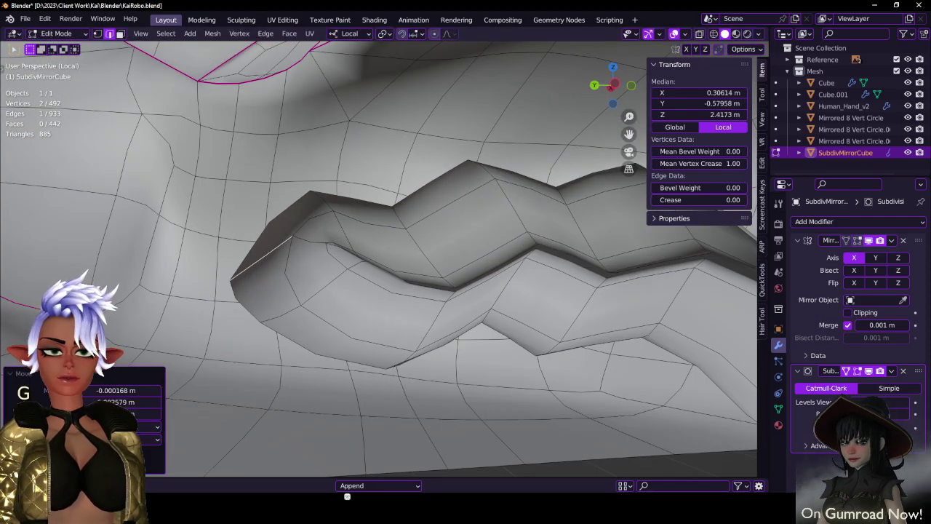
{"action": "key", "text": "s"}
{"action": "key", "text": "z"}
{"action": "key", "text": "0"}
{"action": "left_click", "coordinate": [328, 216]}
{"action": "key", "text": "g"}
{"action": "key", "text": "z"}
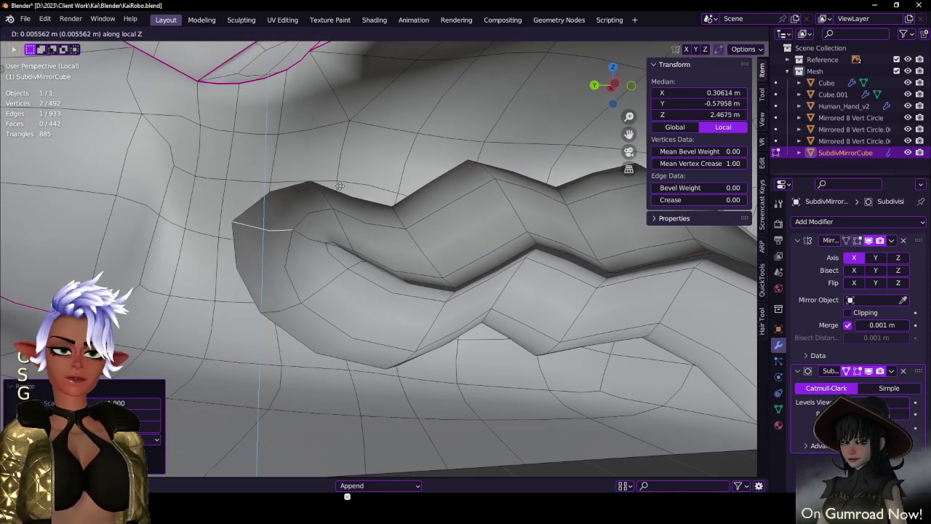
{"action": "left_click", "coordinate": [339, 186]}
- Select the chain of eight boundary edges along the inner rim of the lower mouth wall
{"action": "middle_click_drag", "start_coordinate": [380, 214], "coordinate": [384, 289]}
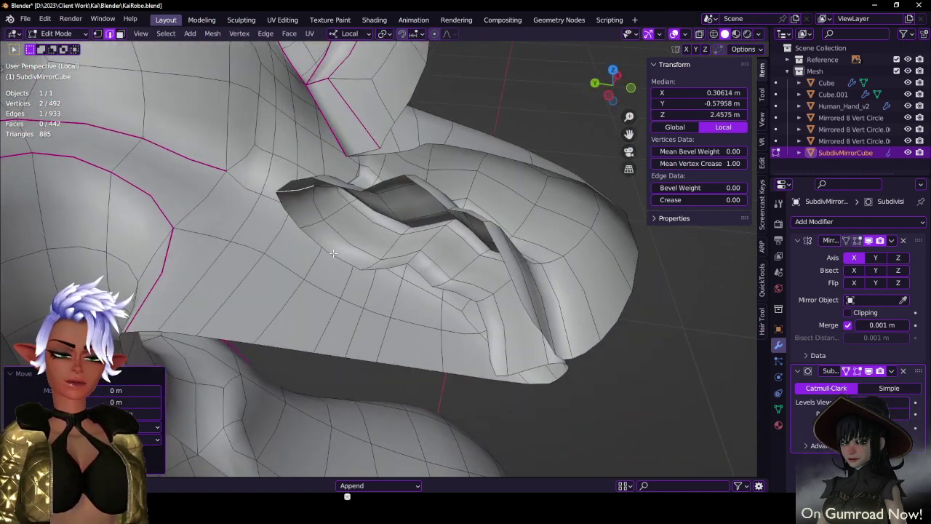
{"action": "middle_click_drag", "start_coordinate": [332, 253], "coordinate": [364, 254]}
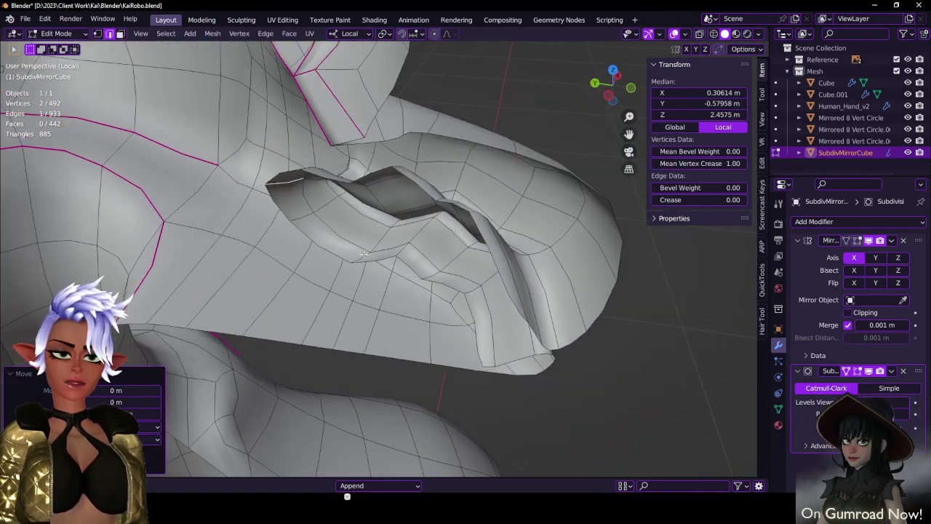
{"action": "left_click", "coordinate": [414, 264], "text": "alt"}
{"action": "key", "text": "b"}
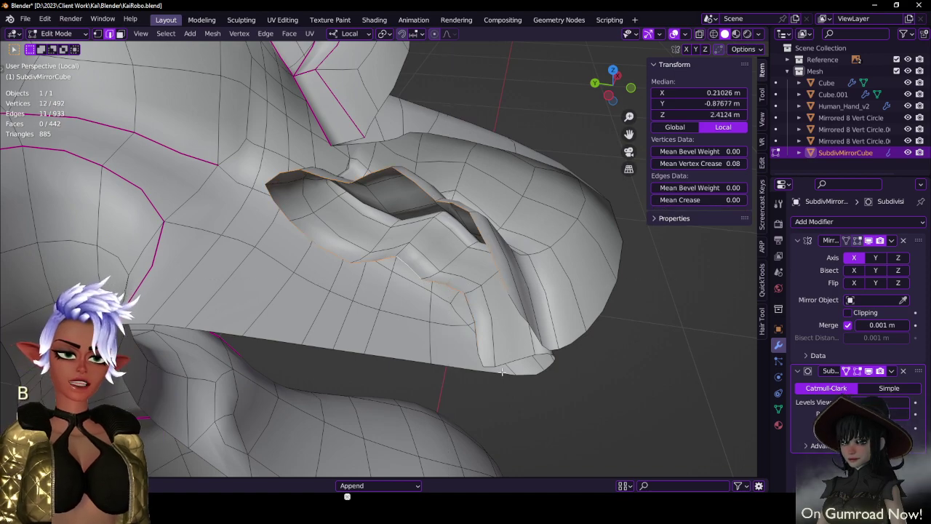
{"action": "middle_click_drag", "start_coordinate": [502, 372], "coordinate": [479, 283]}
{"action": "left_click", "coordinate": [438, 281], "text": "shift"}
{"action": "key", "text": "b"}
- Extrude the selected lower mouth rim edges and scale the new edges to 0 along X onto the centre plane
{"action": "key", "text": "e"}
{"action": "right_click", "coordinate": [480, 283]}
{"action": "key", "text": "s"}
{"action": "left_click", "coordinate": [480, 280]}
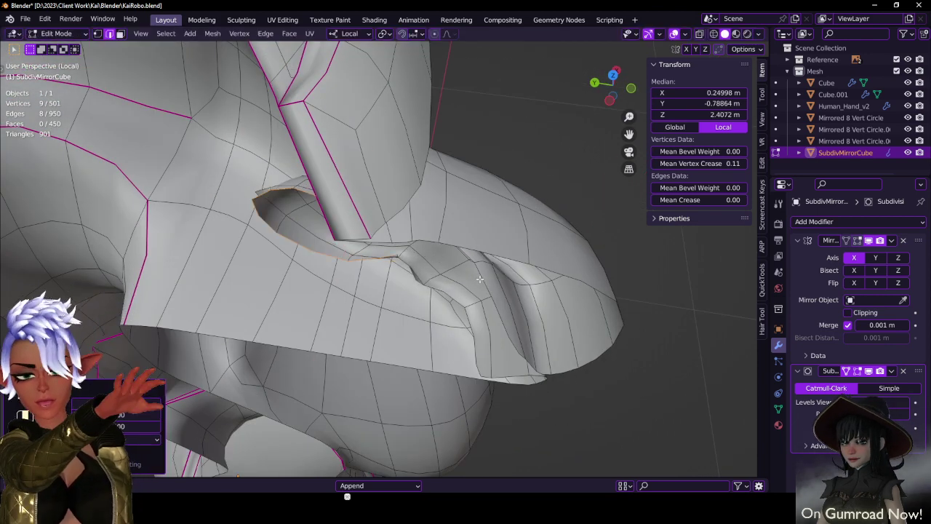
{"action": "key", "text": "period"}
{"action": "type", "text": "sx"}
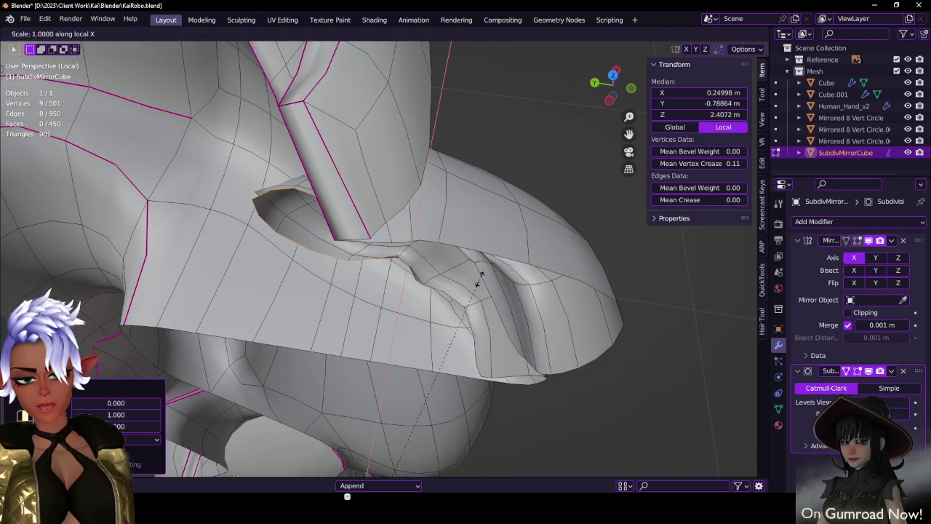
{"action": "type", "text": "0"}
{"action": "key", "text": "Return"}
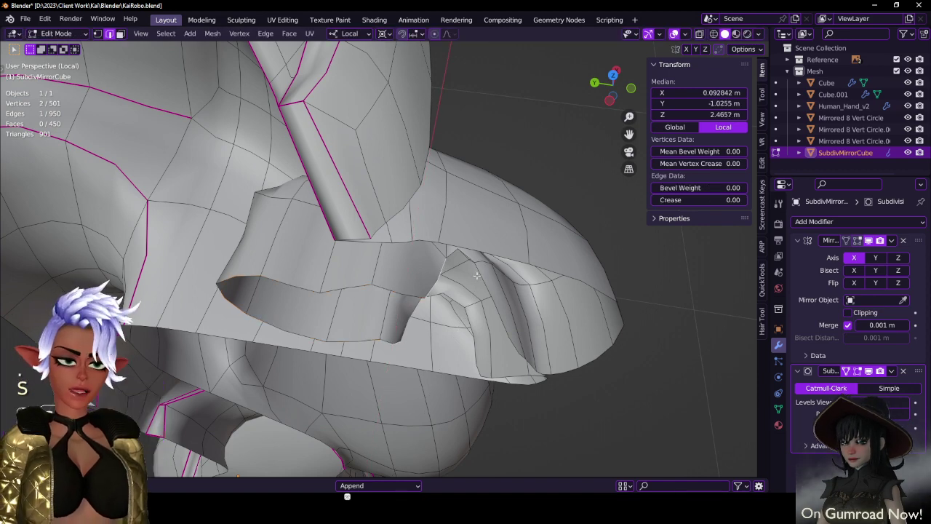
- Fill the gap between the new mouth floor strip and the front of the lower lip with two faces
{"action": "key", "text": "f"}
{"action": "middle_click_drag", "start_coordinate": [488, 285], "coordinate": [395, 303]}
{"action": "key", "text": "ctrl+z"}
{"action": "key", "text": "f"}
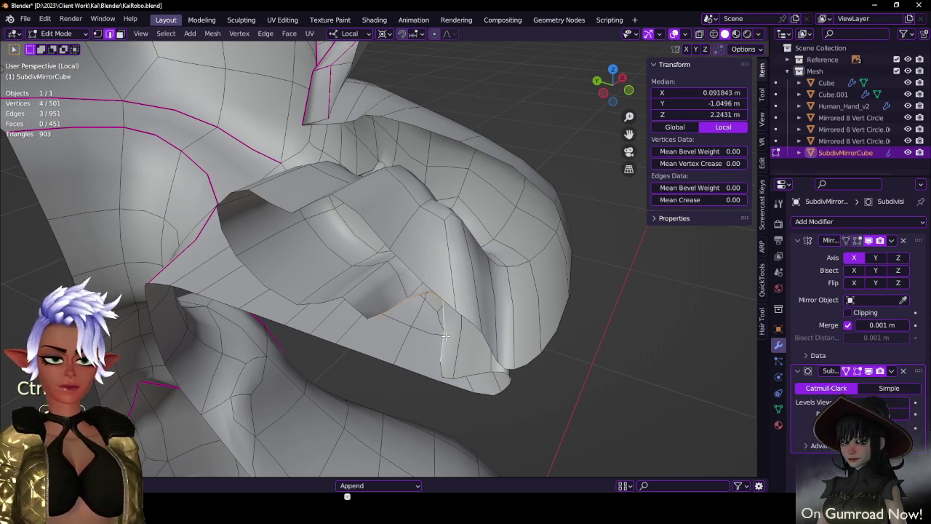
{"action": "key", "text": "f"}
{"action": "middle_click_drag", "start_coordinate": [445, 336], "coordinate": [349, 292]}
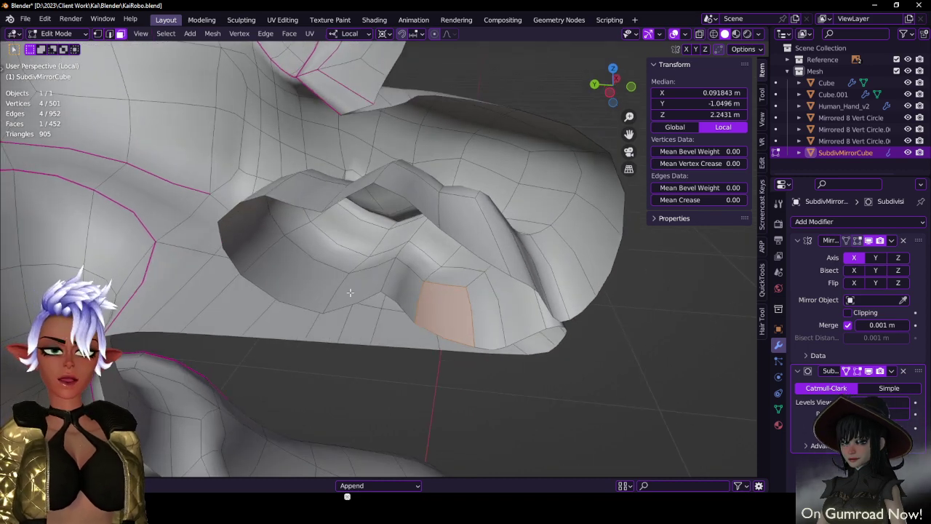
- Select the strip of nine lower inner mouth faces and flatten it with LoopTools Flatten
{"action": "left_click", "coordinate": [324, 259]}
{"action": "left_click", "coordinate": [474, 321], "text": "ctrl"}
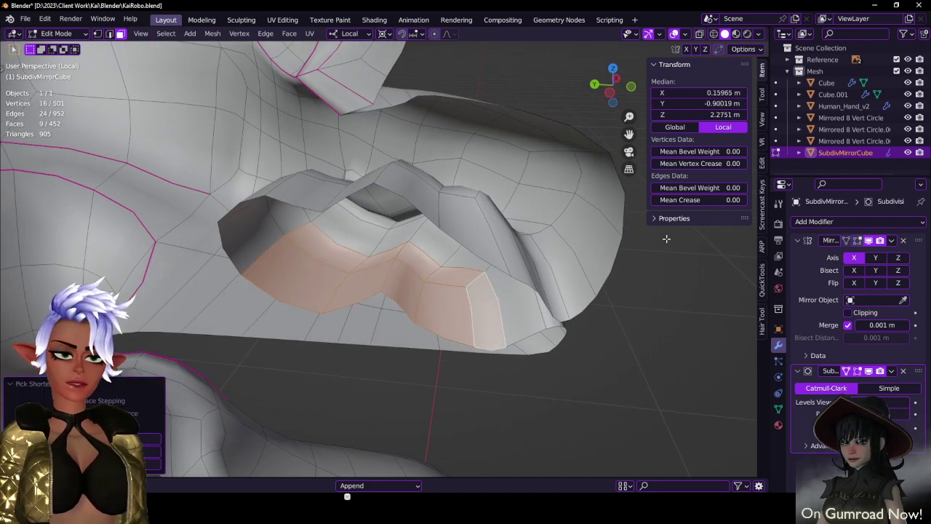
{"action": "left_click", "coordinate": [763, 163]}
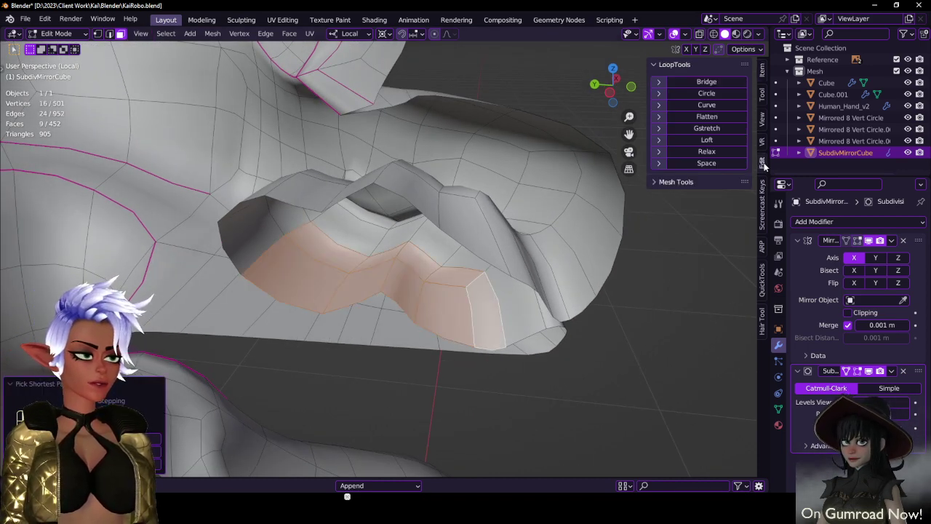
{"action": "left_click", "coordinate": [707, 119]}
{"action": "mouse_move", "coordinate": [324, 288]}
{"action": "middle_mouse_down"}
{"action": "mouse_move", "coordinate": [331, 210]}
{"action": "mouse_move", "coordinate": [483, 251]}
{"action": "middle_mouse_up"}
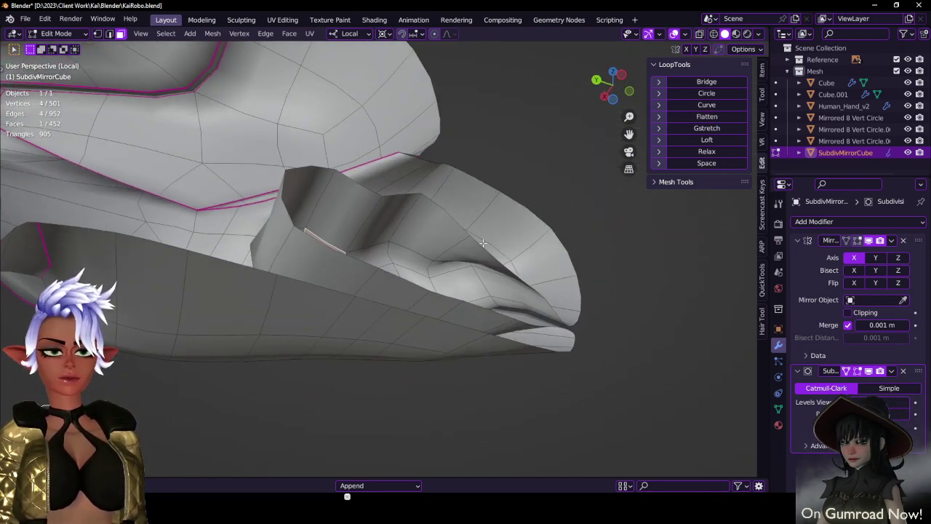
{"action": "key", "text": "ctrl+z"}
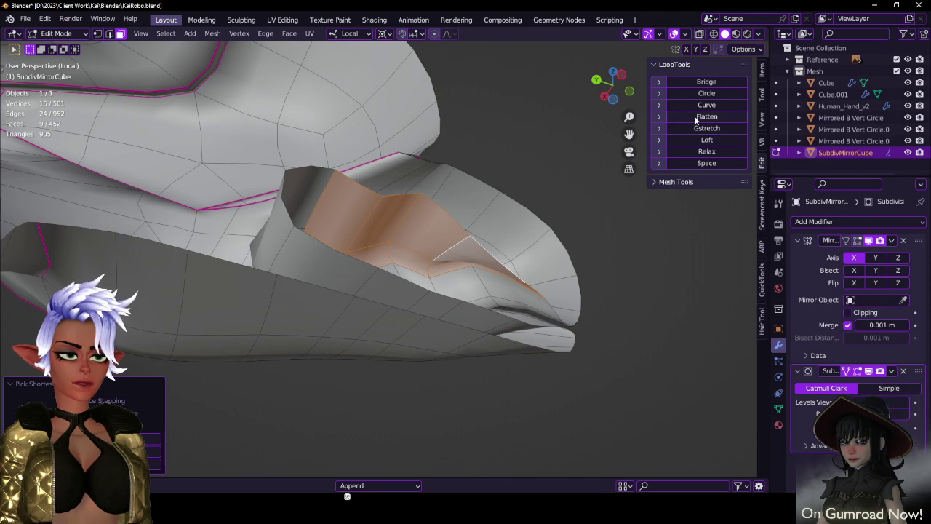
{"action": "left_click", "coordinate": [694, 116]}
- Adjust the height of the flattened mouth floor faces along Z and undo the last height move
{"action": "middle_click_drag", "start_coordinate": [505, 228], "coordinate": [527, 315]}
{"action": "key", "text": "g"}
{"action": "key", "text": "z"}
{"action": "left_click", "coordinate": [471, 213]}
{"action": "key", "text": "g"}
{"action": "key", "text": "z"}
{"action": "left_click", "coordinate": [412, 291]}
{"action": "left_click", "coordinate": [445, 380]}
{"action": "left_click", "coordinate": [367, 293], "text": "ctrl"}
{"action": "key", "text": "g"}
{"action": "key", "text": "z"}
{"action": "left_click", "coordinate": [381, 315]}
{"action": "key", "text": "ctrl+z"}
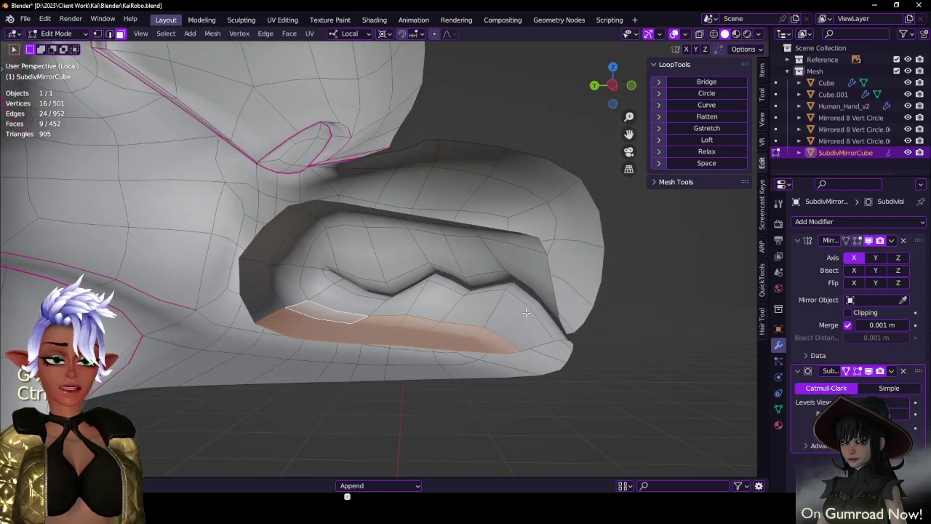
- Check the mouth floor in a right-side wireframe view, return to solid shading in Object Mode and save the file
{"action": "key", "text": "KP_3"}
{"action": "key", "text": "z"}
{"action": "left_click", "coordinate": [267, 282]}
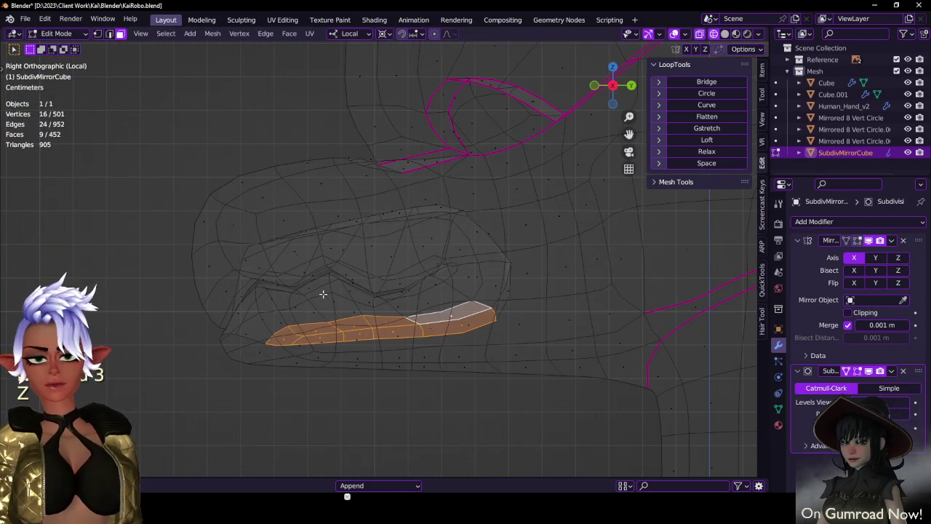
{"action": "mouse_move", "coordinate": [323, 294]}
{"action": "middle_mouse_down"}
{"action": "mouse_move", "coordinate": [324, 326]}
{"action": "mouse_move", "coordinate": [348, 294]}
{"action": "mouse_move", "coordinate": [399, 291]}
{"action": "mouse_move", "coordinate": [447, 271]}
{"action": "mouse_move", "coordinate": [378, 277]}
{"action": "mouse_move", "coordinate": [359, 299]}
{"action": "mouse_move", "coordinate": [347, 297]}
{"action": "middle_mouse_up"}
{"action": "key", "text": "shift+z"}
{"action": "key", "text": "Tab"}
{"action": "key", "text": "ctrl+s"}
{"action": "scroll", "coordinate": [422, 291], "scroll_direction": "up", "scroll_amount": 3}
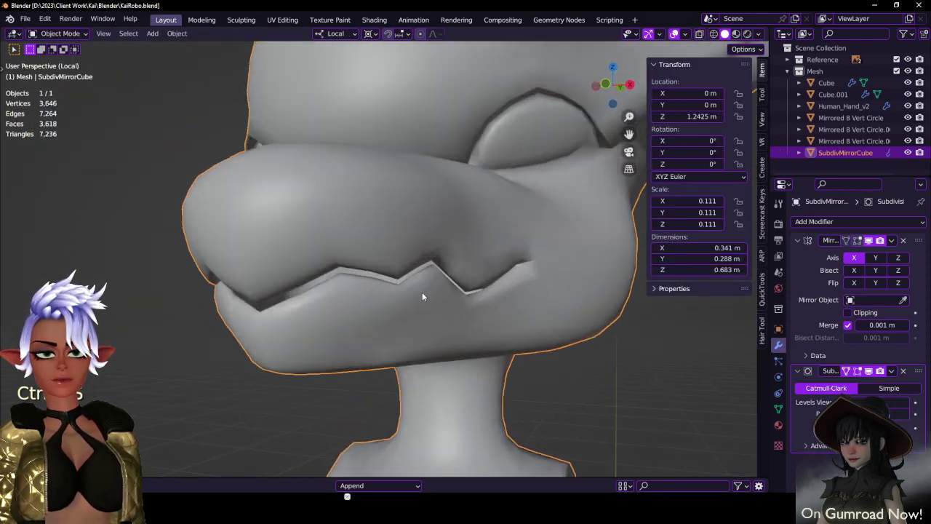
- Examine the smoothed mouth line and snout from the front and side, with and without the mesh edges shown
{"action": "middle_click_drag", "start_coordinate": [422, 296], "coordinate": [338, 294]}
{"action": "key", "text": "Tab"}
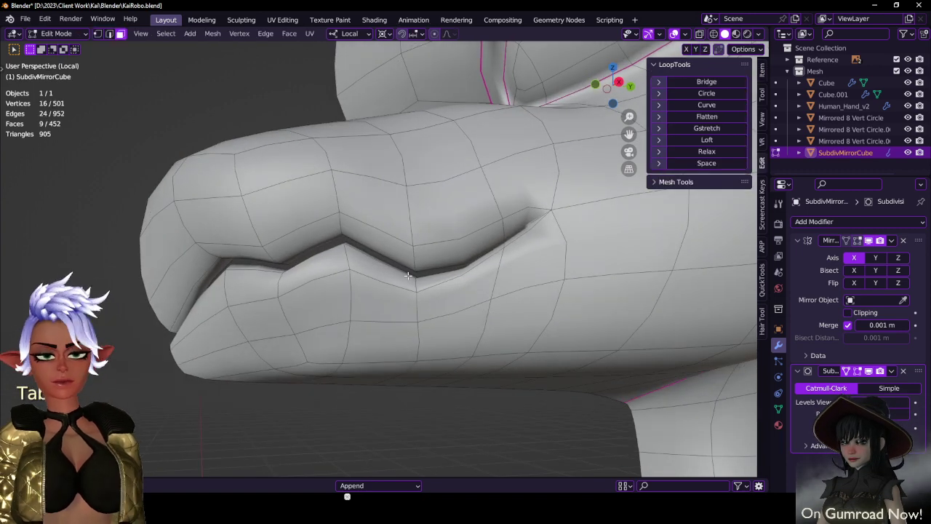
{"action": "scroll", "coordinate": [408, 275], "scroll_direction": "down", "scroll_amount": 6}
{"action": "key", "text": "Tab"}
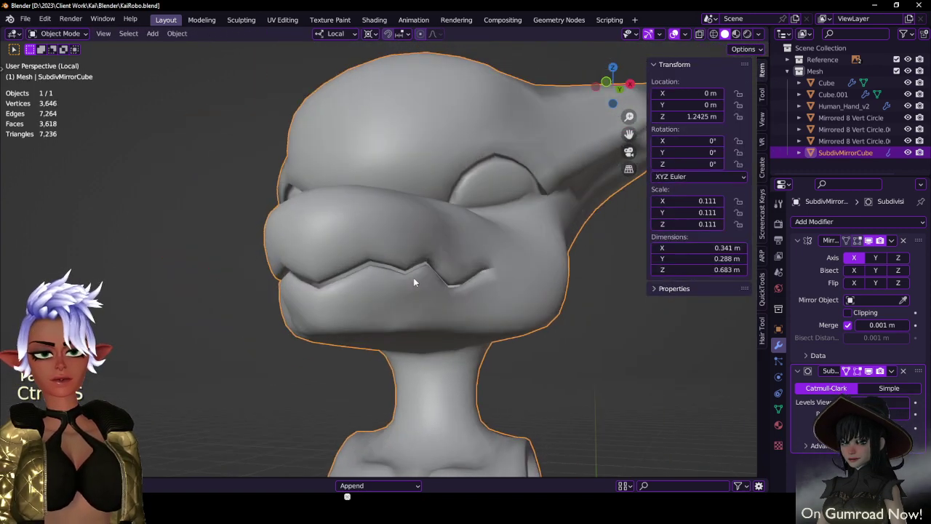
{"action": "middle_click_drag", "start_coordinate": [414, 282], "coordinate": [339, 295]}
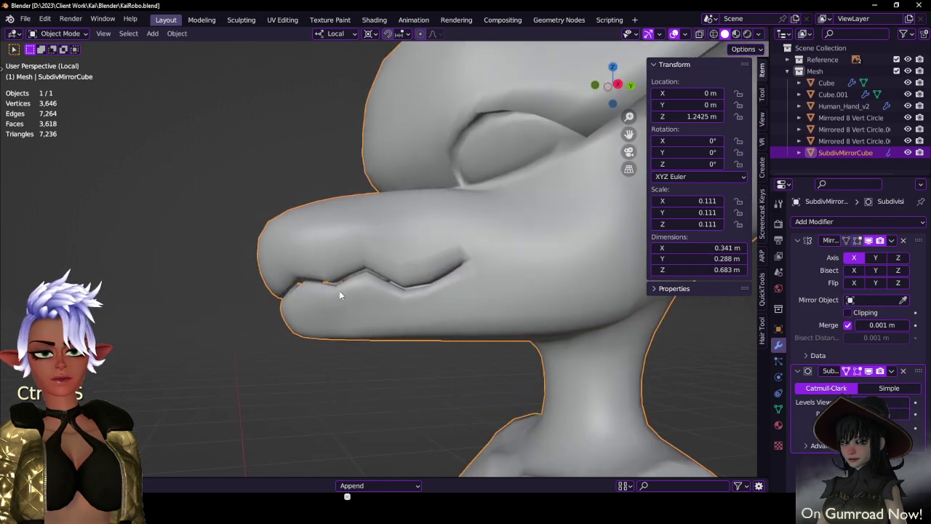
{"action": "scroll", "coordinate": [437, 274], "scroll_direction": "down", "scroll_amount": 2}
{"action": "middle_click_drag", "start_coordinate": [435, 274], "coordinate": [454, 322], "text": "shift"}
{"action": "scroll", "coordinate": [430, 188], "scroll_direction": "down", "scroll_amount": 4}
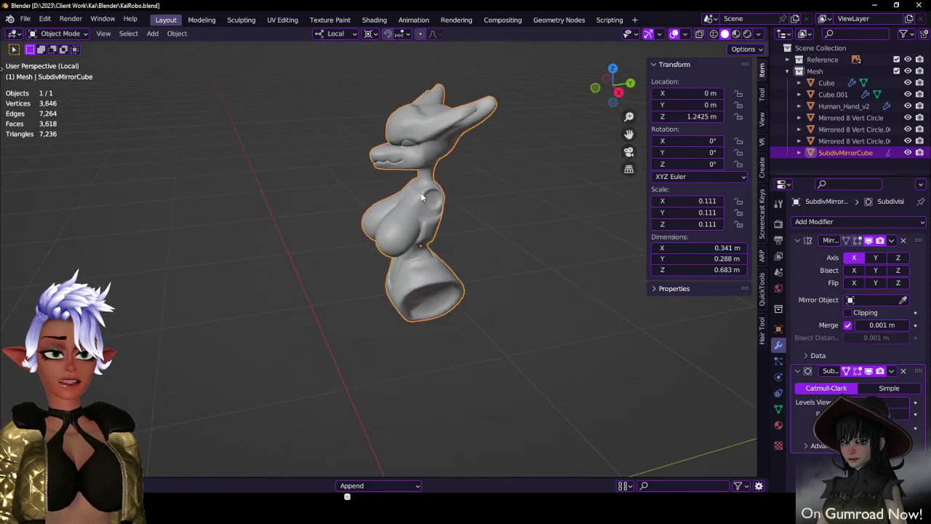
- Leave local view to show the full character and save the file
{"action": "key", "text": "KP_Divide"}
{"action": "scroll", "coordinate": [248, 292], "scroll_direction": "down", "scroll_amount": 1}
{"action": "middle_click_drag", "start_coordinate": [264, 277], "coordinate": [558, 173]}
{"action": "scroll", "coordinate": [360, 244], "scroll_direction": "up", "scroll_amount": 4}
{"action": "left_click", "coordinate": [379, 239]}
{"action": "key", "text": "Tab"}
{"action": "scroll", "coordinate": [445, 205], "scroll_direction": "down", "scroll_amount": 3}
{"action": "key", "text": "Tab"}
{"action": "scroll", "coordinate": [446, 205], "scroll_direction": "down", "scroll_amount": 2}
{"action": "key", "text": "ctrl+s"}
{"action": "middle_click_drag", "start_coordinate": [442, 226], "coordinate": [436, 158], "text": "shift"}
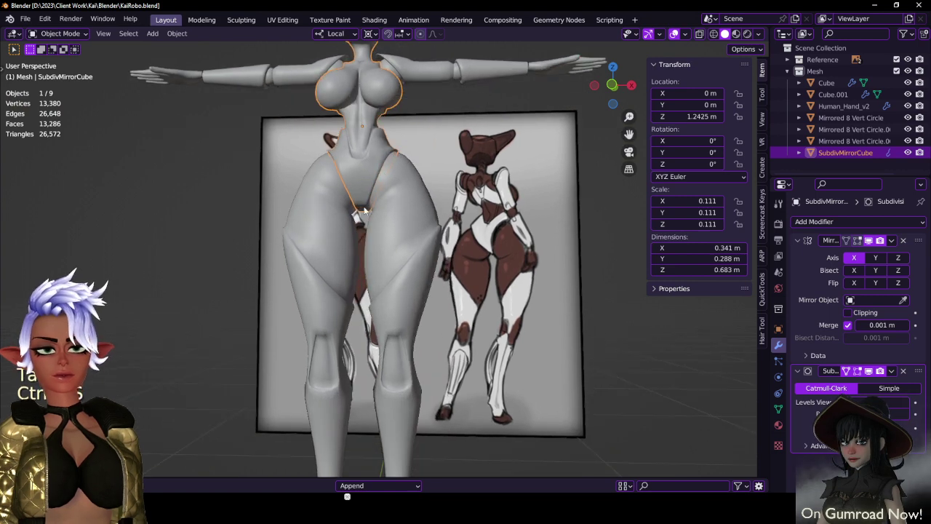
- Apply all transforms to the head and torso mesh, select the legs and save the file
{"action": "scroll", "coordinate": [304, 253], "scroll_direction": "down", "scroll_amount": 4}
{"action": "key", "text": "ctrl+a"}
{"action": "left_click", "coordinate": [373, 256]}
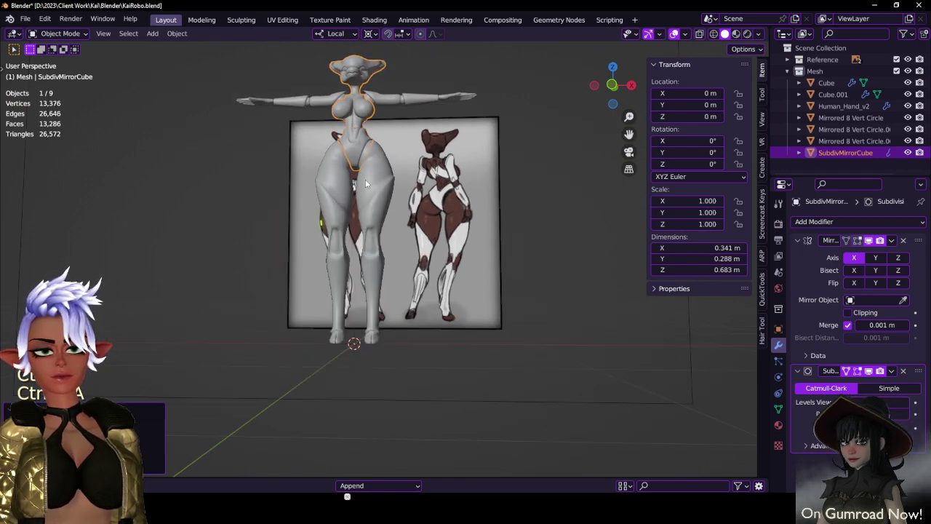
{"action": "scroll", "coordinate": [393, 236], "scroll_direction": "up", "scroll_amount": 2}
{"action": "left_click", "coordinate": [404, 231]}
{"action": "middle_click_drag", "start_coordinate": [420, 217], "coordinate": [418, 239]}
{"action": "key", "text": "ctrl+s"}
- Try to rotate the whole upper-arm mesh about its local X axis
{"action": "middle_click_drag", "start_coordinate": [411, 276], "coordinate": [334, 278]}
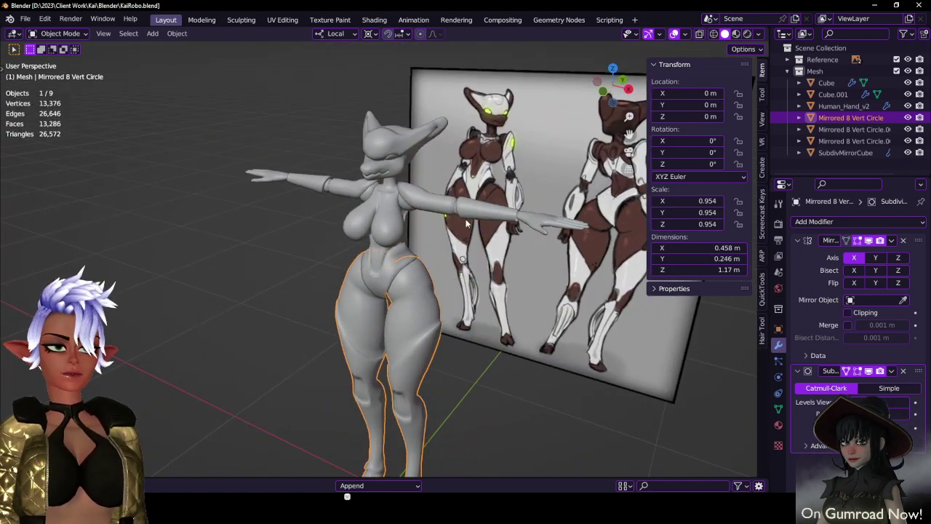
{"action": "middle_click_drag", "start_coordinate": [447, 205], "coordinate": [265, 188]}
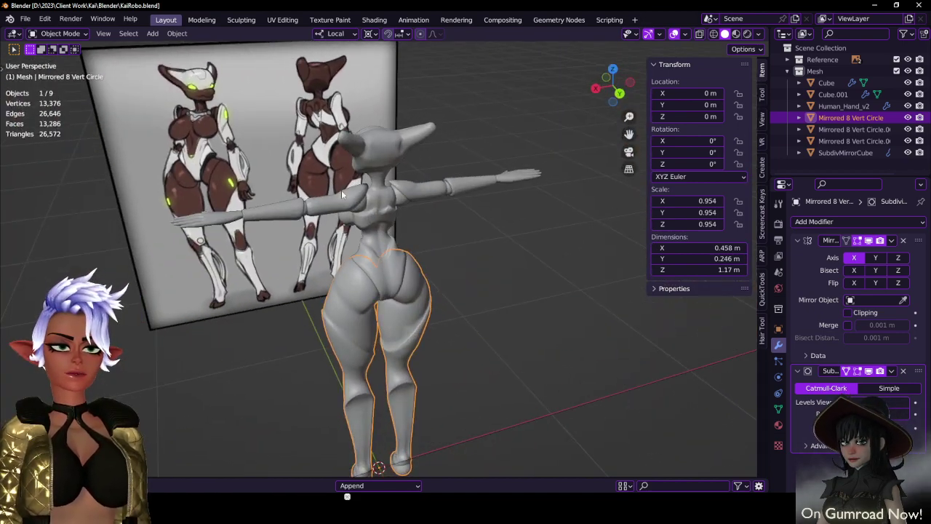
{"action": "scroll", "coordinate": [341, 190], "scroll_direction": "up", "scroll_amount": 2}
{"action": "left_click", "coordinate": [339, 192]}
{"action": "key", "text": "Tab"}
{"action": "middle_click_drag", "start_coordinate": [354, 192], "coordinate": [458, 195]}
{"action": "key", "text": "a"}
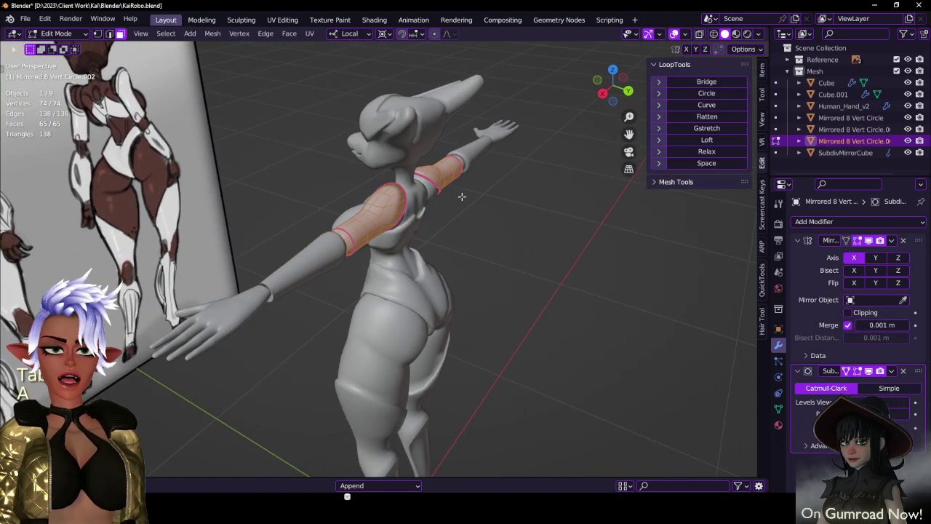
{"action": "key", "text": "r"}
{"action": "right_click", "coordinate": [461, 196]}
{"action": "key", "text": "period"}
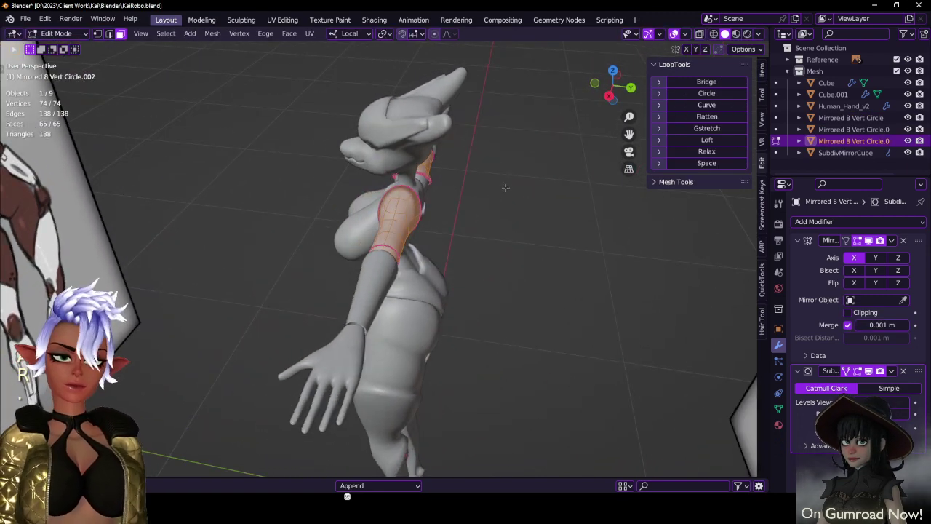
{"action": "middle_click_drag", "start_coordinate": [506, 187], "coordinate": [499, 175]}
{"action": "key", "text": "r"}
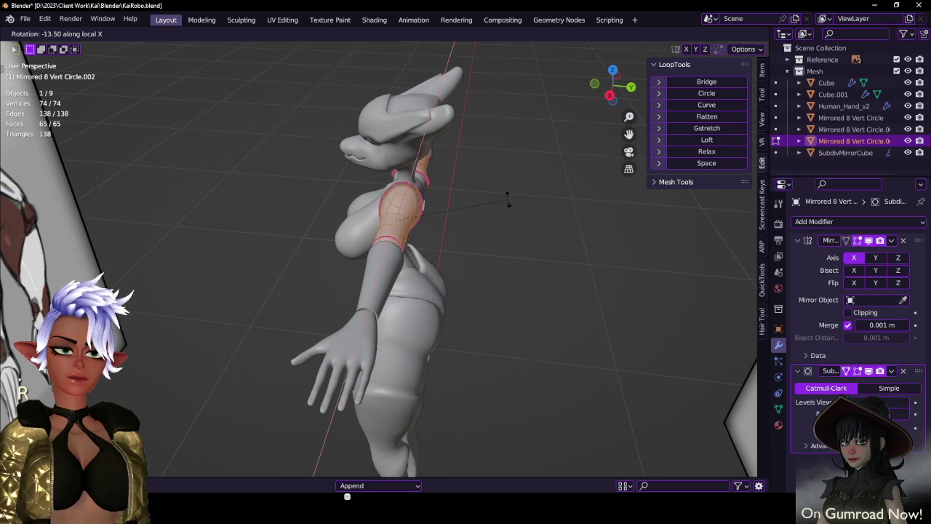
{"action": "left_click", "coordinate": [504, 215]}
{"action": "key", "text": "Tab"}
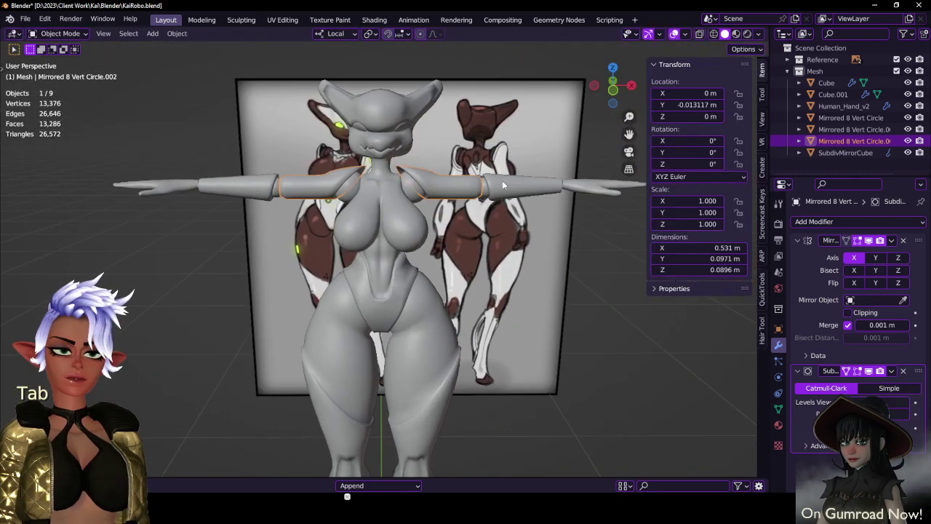
- Undo the upper-arm rotation
{"action": "key", "text": "Tab"}
{"action": "key", "text": "Tab"}
{"action": "key", "text": "ctrl+z"}
{"action": "key", "text": "ctrl+z"}
{"action": "key", "text": "Tab"}
- Compare the character's legs, torso and back with the reference image from several angles
{"action": "middle_click_drag", "start_coordinate": [457, 194], "coordinate": [456, 172]}
{"action": "middle_click_drag", "start_coordinate": [456, 186], "coordinate": [424, 107], "text": "shift"}
{"action": "middle_click_drag", "start_coordinate": [410, 203], "coordinate": [397, 73], "text": "shift"}
{"action": "scroll", "coordinate": [388, 180], "scroll_direction": "down", "scroll_amount": 2}
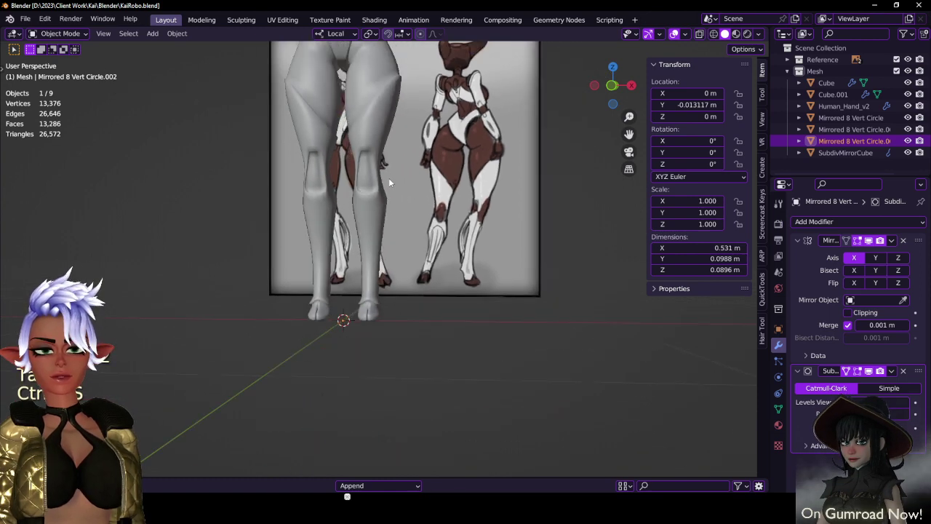
{"action": "middle_click_drag", "start_coordinate": [389, 181], "coordinate": [508, 235]}
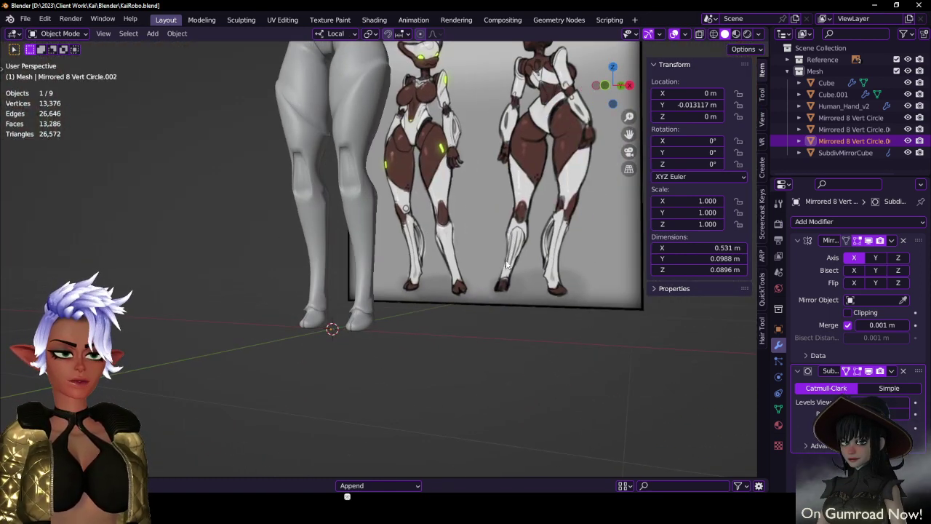
{"action": "scroll", "coordinate": [476, 171], "scroll_direction": "down", "scroll_amount": 3}
{"action": "middle_click_drag", "start_coordinate": [482, 175], "coordinate": [592, 238]}
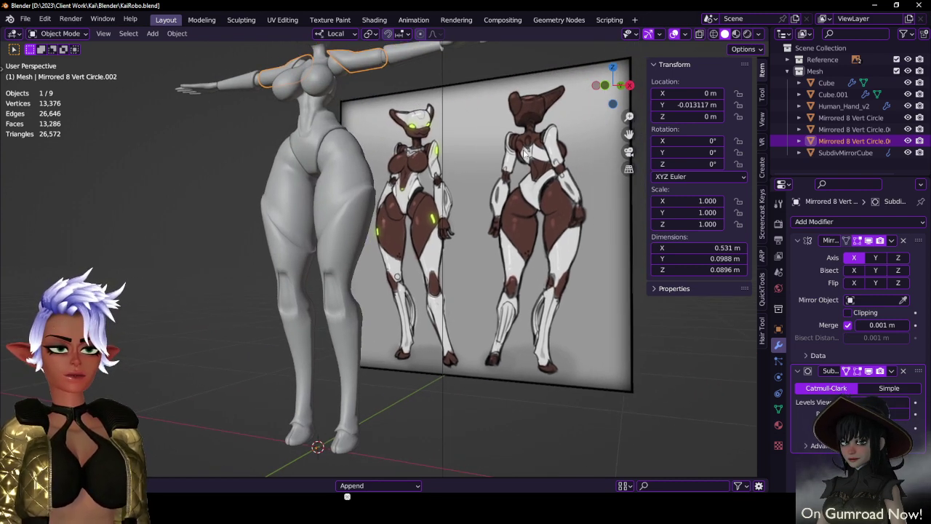
{"action": "middle_click_drag", "start_coordinate": [521, 161], "coordinate": [313, 162]}
{"action": "middle_click_drag", "start_coordinate": [313, 161], "coordinate": [364, 291], "text": "shift"}
{"action": "scroll", "coordinate": [449, 245], "scroll_direction": "up", "scroll_amount": 4}
{"action": "scroll", "coordinate": [449, 246], "scroll_direction": "down", "scroll_amount": 4}
{"action": "middle_click_drag", "start_coordinate": [470, 267], "coordinate": [406, 238]}
- Collapse the two short vertical edges at the back of the head to merge the neighbouring edge rows
{"action": "left_click", "coordinate": [406, 169]}
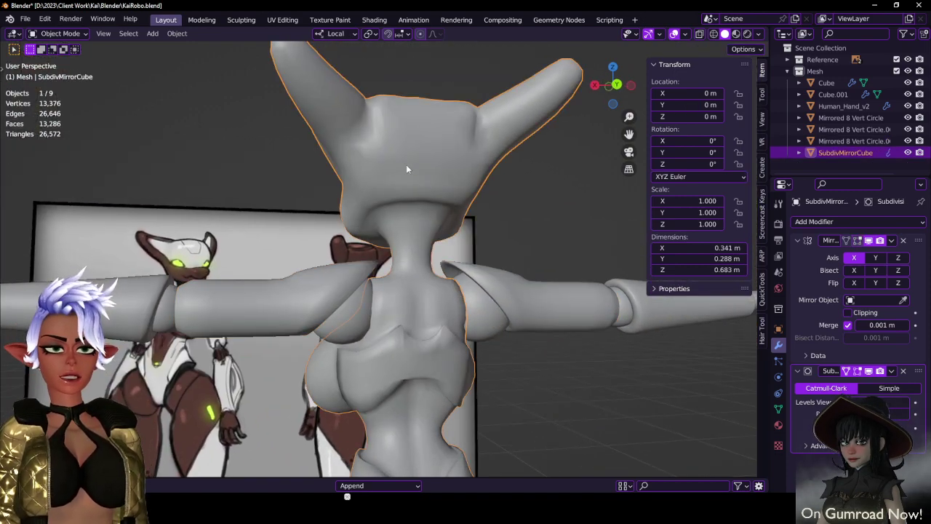
{"action": "key", "text": "Tab"}
{"action": "middle_click_drag", "start_coordinate": [406, 168], "coordinate": [395, 254]}
{"action": "key", "text": "Tab"}
{"action": "key", "text": "Tab"}
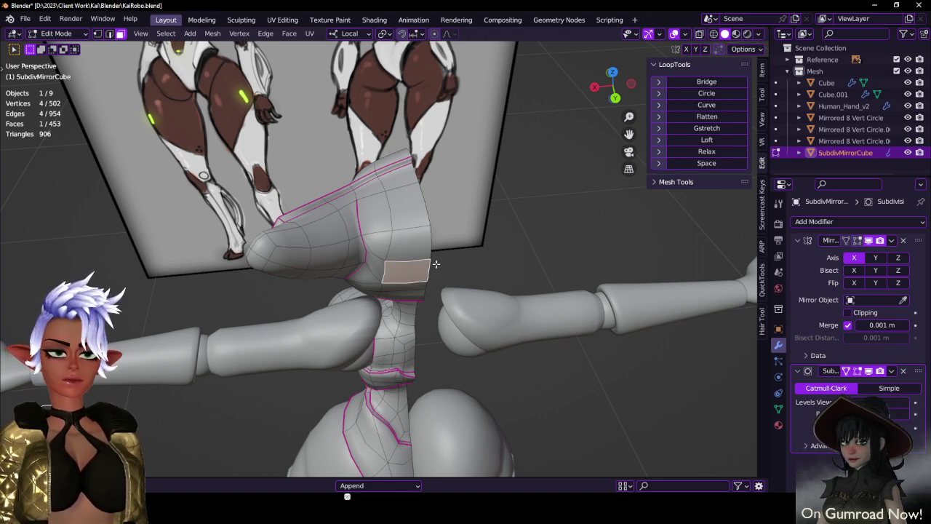
{"action": "key", "text": "z"}
{"action": "left_click", "coordinate": [239, 198]}
{"action": "key", "text": "z"}
{"action": "left_click", "coordinate": [398, 241]}
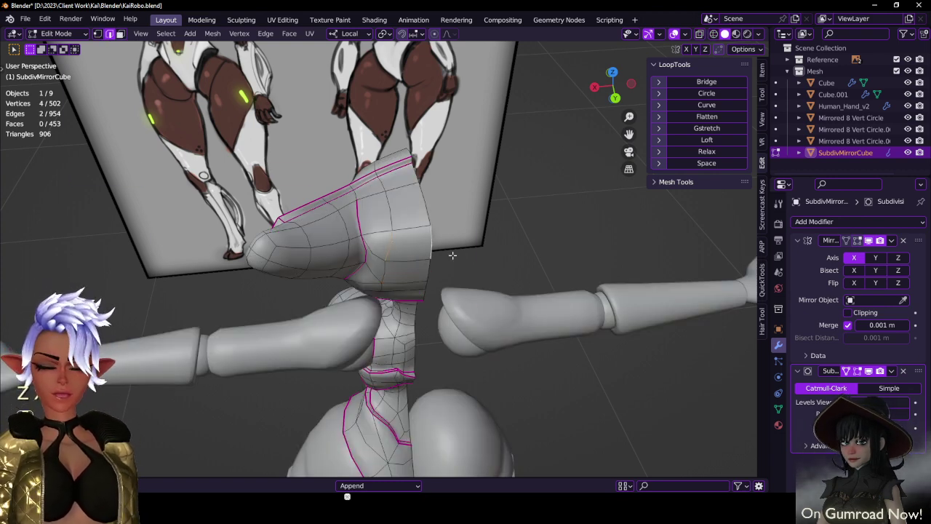
{"action": "key", "text": "m"}
{"action": "left_click", "coordinate": [452, 280]}
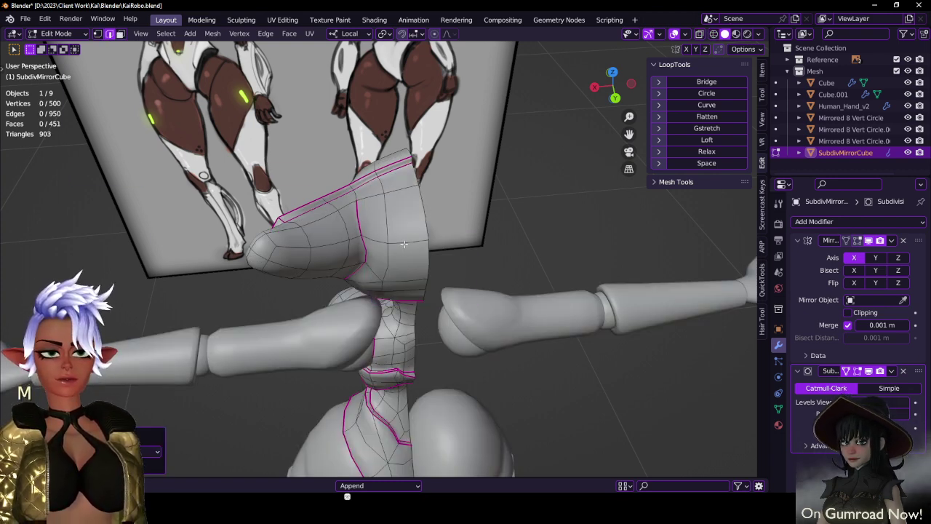
- Reposition an edge at the back of the head along one axis and save the file
{"action": "left_click", "coordinate": [403, 244]}
{"action": "middle_click_drag", "start_coordinate": [426, 233], "coordinate": [352, 244]}
{"action": "key", "text": "g"}
{"action": "middle_click", "coordinate": [480, 200]}
{"action": "left_click", "coordinate": [482, 200]}
{"action": "key", "text": "Tab"}
{"action": "key", "text": "ctrl+s"}
- Rotate the edge on the marked seam at the ear base from several viewing angles and save the file
{"action": "key", "text": "Tab"}
{"action": "scroll", "coordinate": [371, 160], "scroll_direction": "up", "scroll_amount": 4}
{"action": "key", "text": "r"}
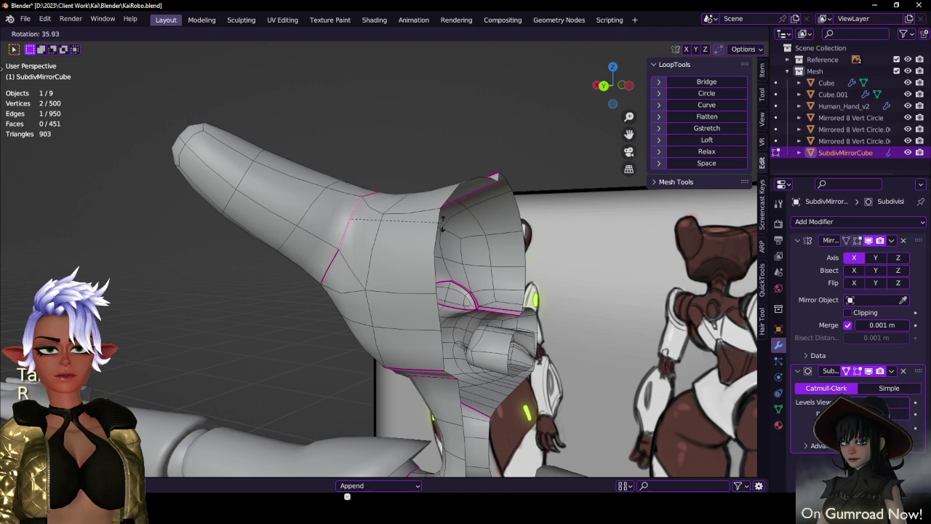
{"action": "left_click", "coordinate": [425, 222]}
{"action": "middle_click_drag", "start_coordinate": [425, 221], "coordinate": [419, 230]}
{"action": "key", "text": "r"}
{"action": "left_click", "coordinate": [414, 183]}
{"action": "middle_click_drag", "start_coordinate": [414, 183], "coordinate": [480, 138]}
{"action": "key", "text": "r"}
{"action": "left_click", "coordinate": [411, 213]}
{"action": "key", "text": "Tab"}
{"action": "scroll", "coordinate": [459, 160], "scroll_direction": "down", "scroll_amount": 5}
{"action": "key", "text": "ctrl+s"}
- Deselect everything and inspect the full character from behind in a different viewport shading mode
{"action": "scroll", "coordinate": [454, 113], "scroll_direction": "down", "scroll_amount": 4}
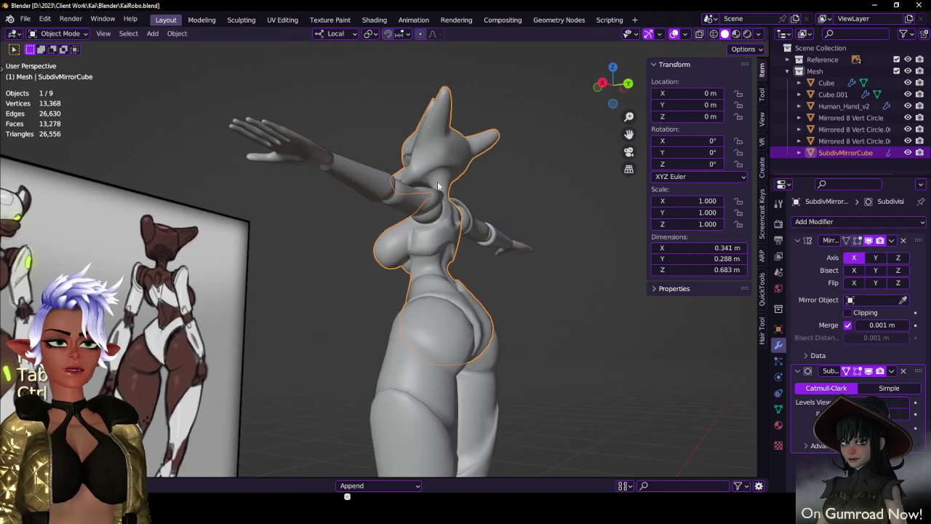
{"action": "mouse_move", "coordinate": [469, 200]}
{"action": "middle_mouse_down", "text": "shift"}
{"action": "mouse_move", "coordinate": [434, 149]}
{"action": "mouse_move", "coordinate": [313, 178]}
{"action": "mouse_move", "coordinate": [226, 274]}
{"action": "mouse_move", "coordinate": [280, 244]}
{"action": "mouse_move", "coordinate": [299, 255]}
{"action": "middle_mouse_up", "text": "shift"}
{"action": "scroll", "coordinate": [433, 149], "scroll_direction": "down", "scroll_amount": 4}
{"action": "left_click", "coordinate": [227, 273]}
{"action": "key", "text": "z"}
{"action": "mouse_move", "coordinate": [246, 273]}
{"action": "middle_mouse_down"}
{"action": "mouse_move", "coordinate": [471, 284]}
{"action": "mouse_move", "coordinate": [445, 288]}
{"action": "mouse_move", "coordinate": [486, 223]}
{"action": "mouse_move", "coordinate": [452, 219]}
{"action": "middle_mouse_up"}
- Return to solid shading and set its viewport lighting to MatCap
{"action": "key", "text": "z"}
{"action": "left_click", "coordinate": [550, 222]}
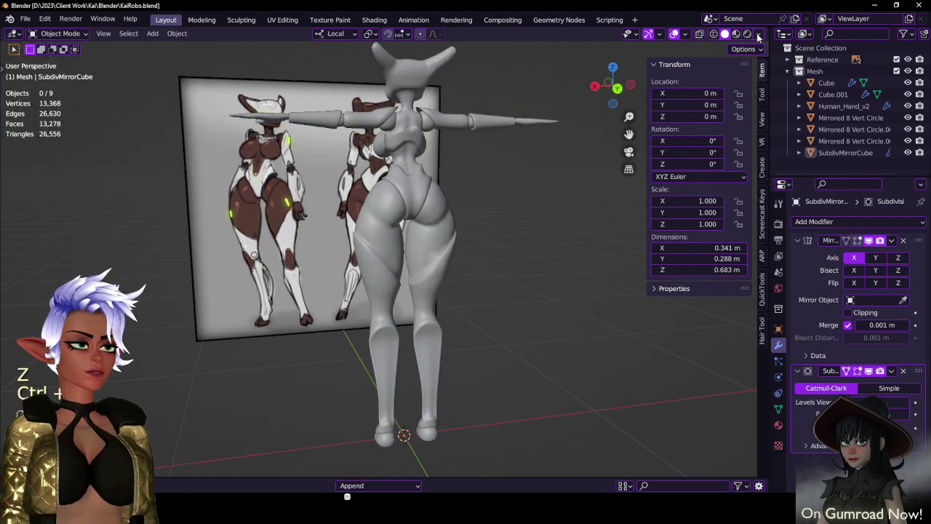
{"action": "left_click", "coordinate": [759, 34]}
{"action": "left_click", "coordinate": [750, 90]}
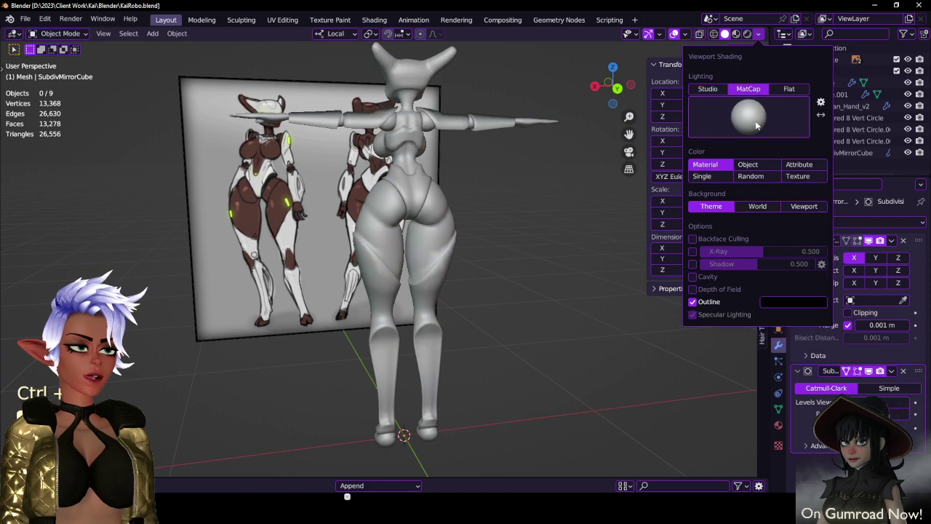
- Recalculate the face normals of all the robot's meshes, deselect everything and save the file
{"action": "left_click", "coordinate": [753, 140]}
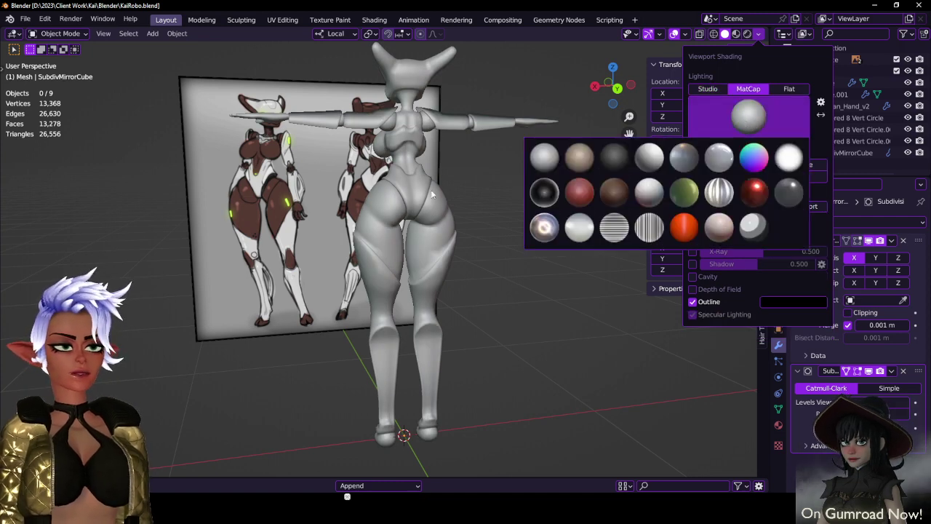
{"action": "middle_click_drag", "start_coordinate": [495, 266], "coordinate": [419, 242]}
{"action": "key", "text": "Tab"}
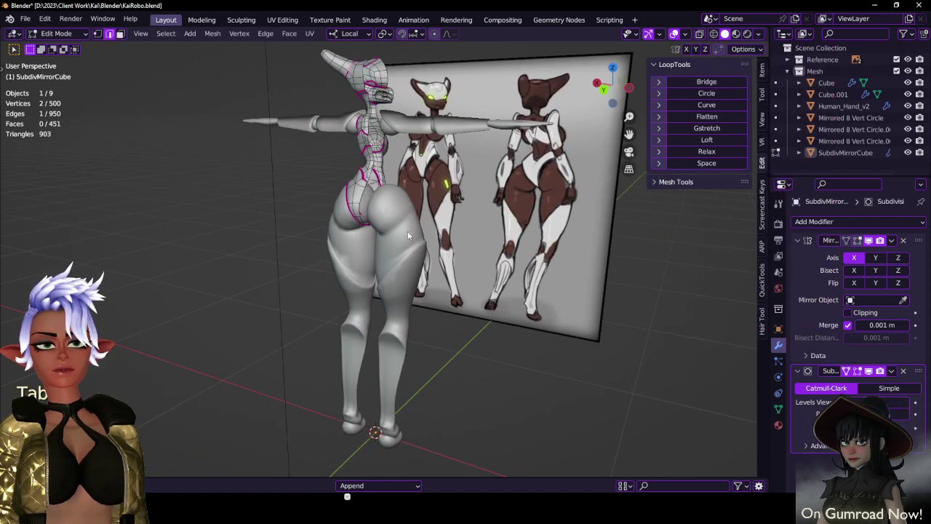
{"action": "key", "text": "Tab"}
{"action": "key", "text": "a"}
{"action": "key", "text": "Tab"}
{"action": "key", "text": "a"}
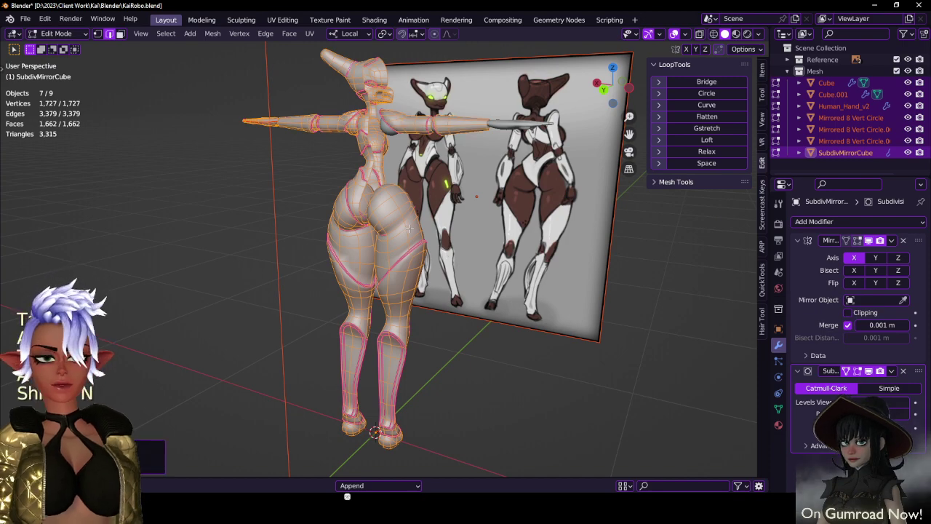
{"action": "key", "text": "Tab"}
{"action": "left_click", "coordinate": [233, 230]}
- In the head mesh, select four faces at the back of the mouth cavity and apply LoopTools Flatten to them
{"action": "middle_click_drag", "start_coordinate": [233, 231], "coordinate": [469, 181]}
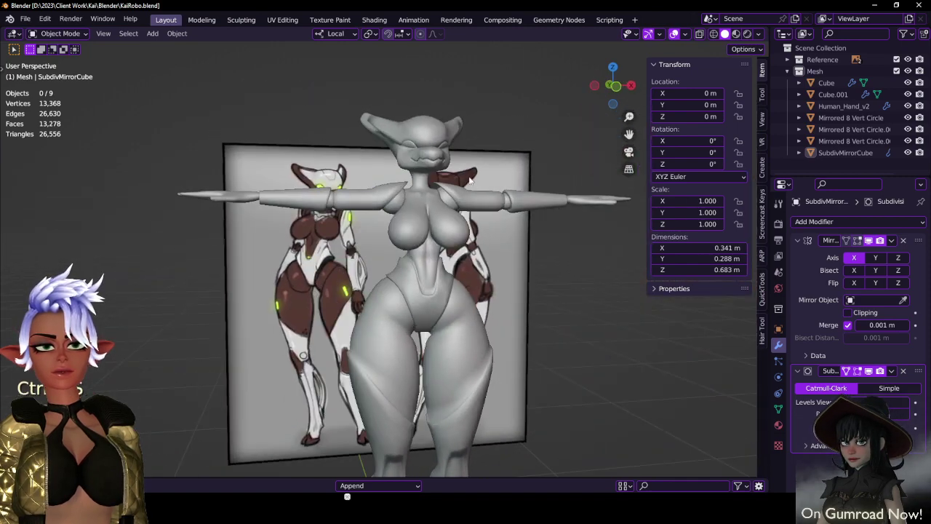
{"action": "scroll", "coordinate": [469, 180], "scroll_direction": "up", "scroll_amount": 6}
{"action": "middle_click_drag", "start_coordinate": [419, 205], "coordinate": [269, 244]}
{"action": "scroll", "coordinate": [427, 194], "scroll_direction": "up", "scroll_amount": 5}
{"action": "left_click", "coordinate": [426, 220]}
{"action": "key", "text": "Tab"}
{"action": "scroll", "coordinate": [371, 232], "scroll_direction": "up", "scroll_amount": 2}
{"action": "scroll", "coordinate": [346, 248], "scroll_direction": "up", "scroll_amount": 4}
{"action": "scroll", "coordinate": [337, 262], "scroll_direction": "down", "scroll_amount": 4}
{"action": "scroll", "coordinate": [388, 247], "scroll_direction": "down", "scroll_amount": 4}
{"action": "middle_click_drag", "start_coordinate": [388, 248], "coordinate": [325, 282]}
{"action": "scroll", "coordinate": [396, 305], "scroll_direction": "up", "scroll_amount": 4}
{"action": "scroll", "coordinate": [395, 305], "scroll_direction": "down", "scroll_amount": 4}
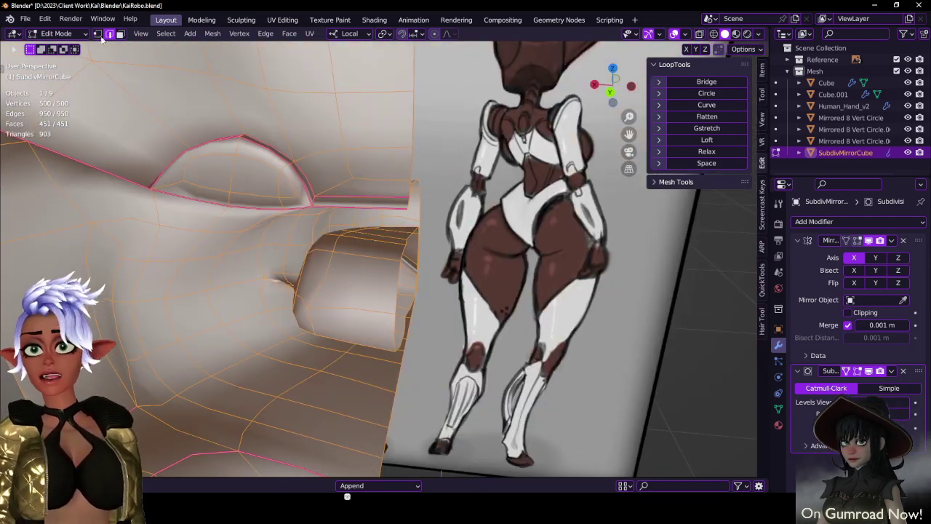
{"action": "left_click", "coordinate": [121, 34]}
{"action": "left_click", "coordinate": [338, 305]}
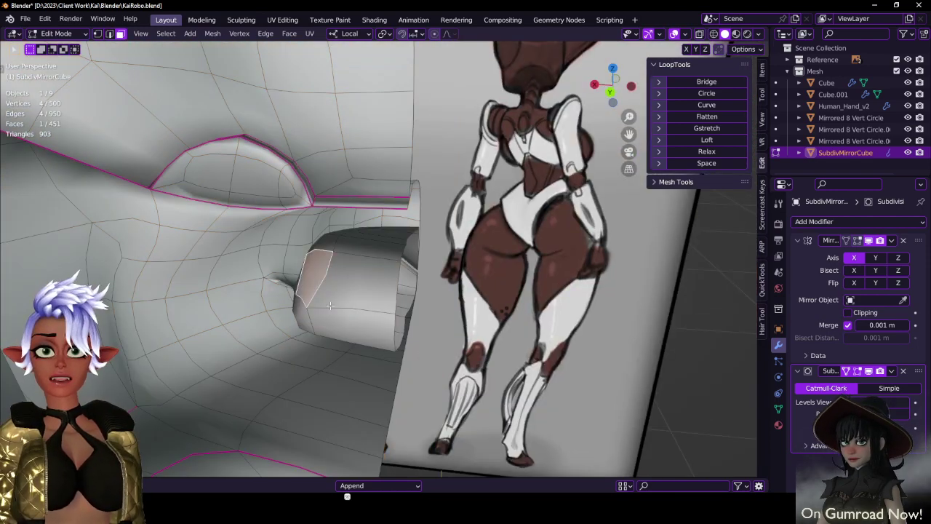
{"action": "left_click", "coordinate": [709, 119]}
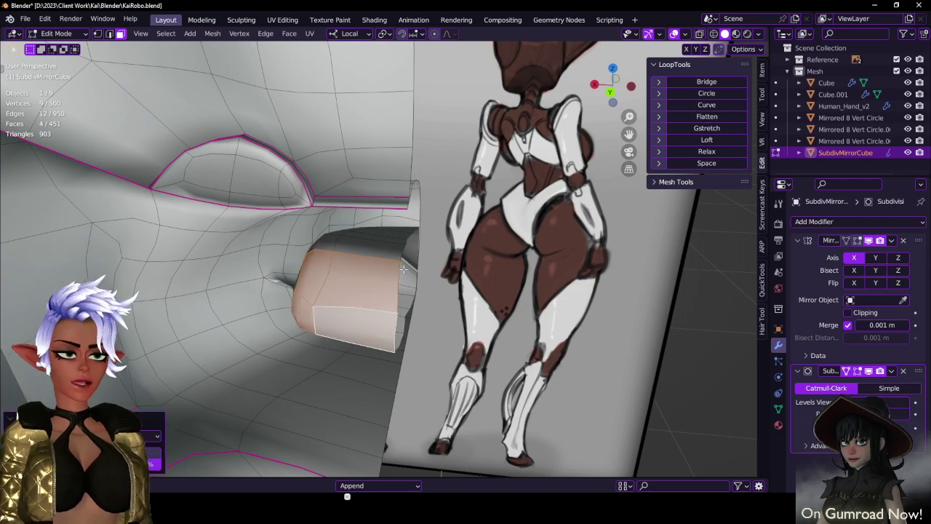
- Rotate the flattened mouth faces about local X and reposition them along local Y
{"action": "middle_click_drag", "start_coordinate": [385, 281], "coordinate": [321, 272]}
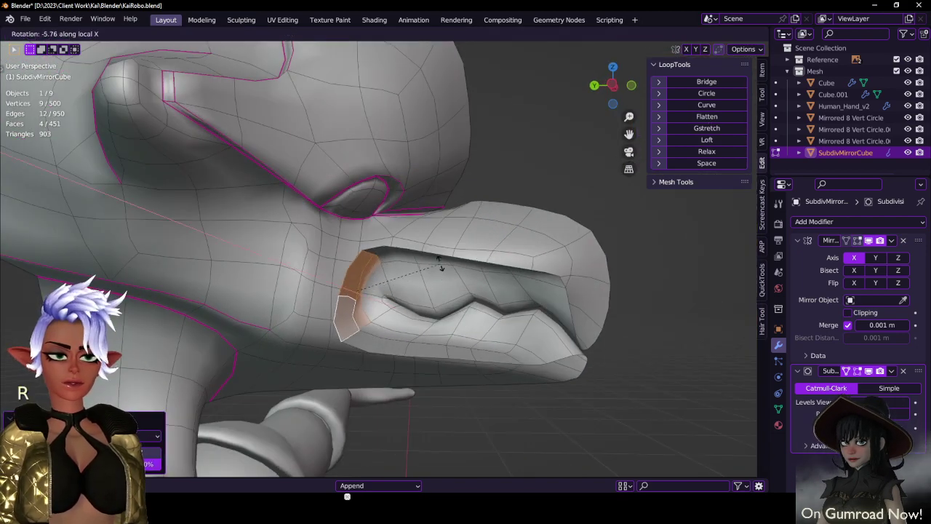
{"action": "left_click", "coordinate": [437, 259]}
{"action": "key", "text": "g"}
{"action": "key", "text": "y"}
{"action": "left_click", "coordinate": [428, 254]}
- Select the three-edge horizontal path at the back of the mouth, scale it to 0 along local Z and adjust its height
{"action": "middle_click_drag", "start_coordinate": [426, 256], "coordinate": [328, 294]}
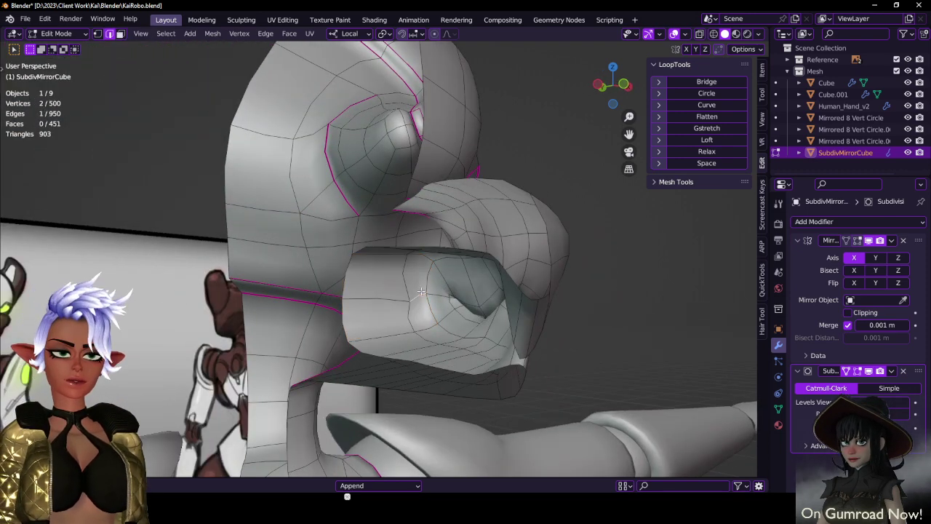
{"action": "key", "text": "s"}
{"action": "key", "text": "z"}
{"action": "key", "text": "0"}
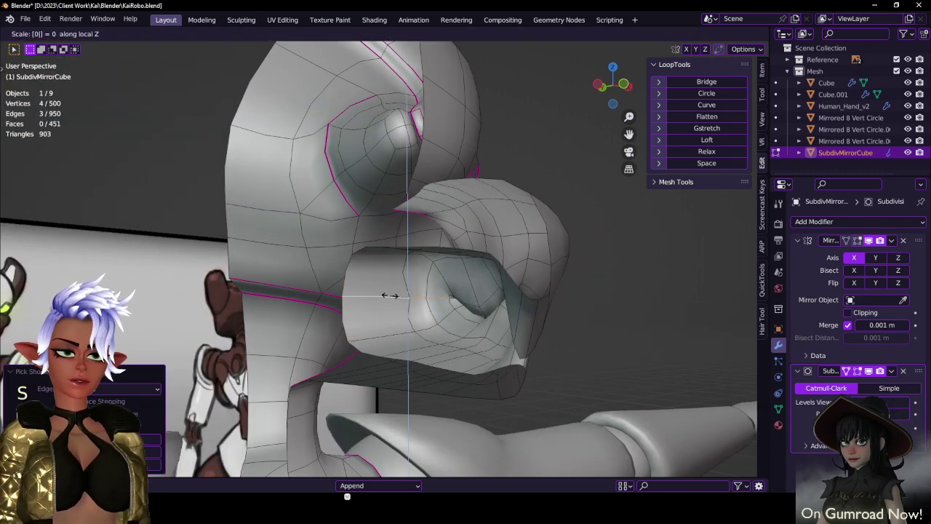
{"action": "left_click", "coordinate": [389, 296]}
{"action": "key", "text": "g"}
{"action": "key", "text": "z"}
{"action": "left_click", "coordinate": [389, 295]}
{"action": "middle_click_drag", "start_coordinate": [389, 297], "coordinate": [416, 306]}
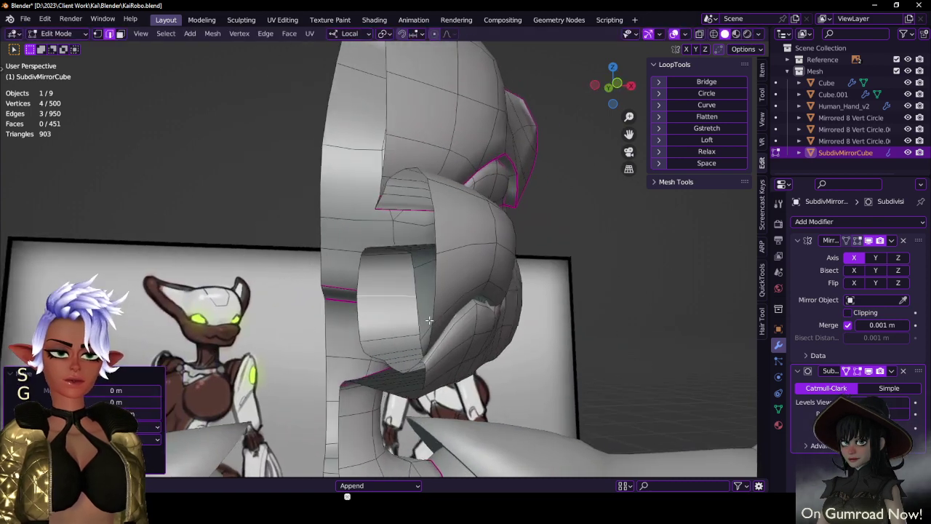
- Switch to vertex selection with the transform values shown, and save the file while checking the head in Object Mode
{"action": "left_click", "coordinate": [99, 36]}
{"action": "scroll", "coordinate": [393, 232], "scroll_direction": "up", "scroll_amount": 3}
{"action": "middle_click_drag", "start_coordinate": [393, 226], "coordinate": [439, 251]}
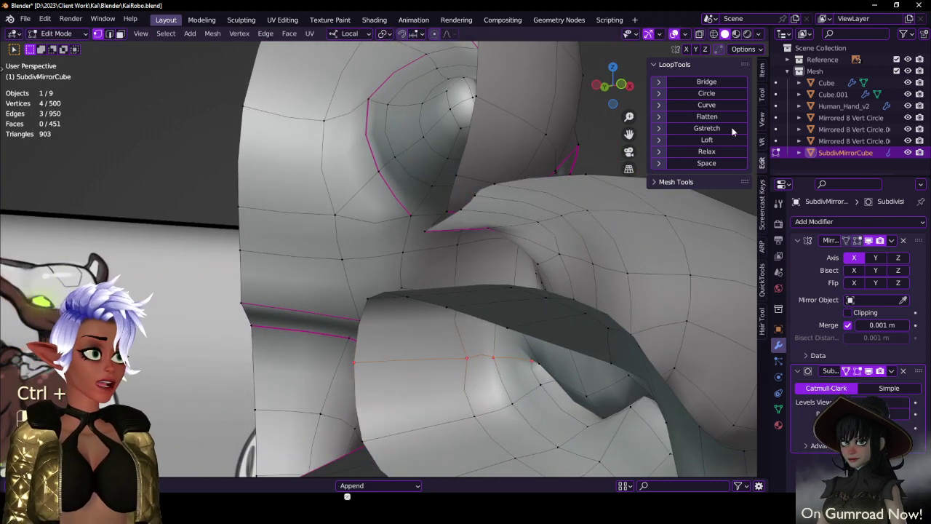
{"action": "left_click", "coordinate": [763, 70]}
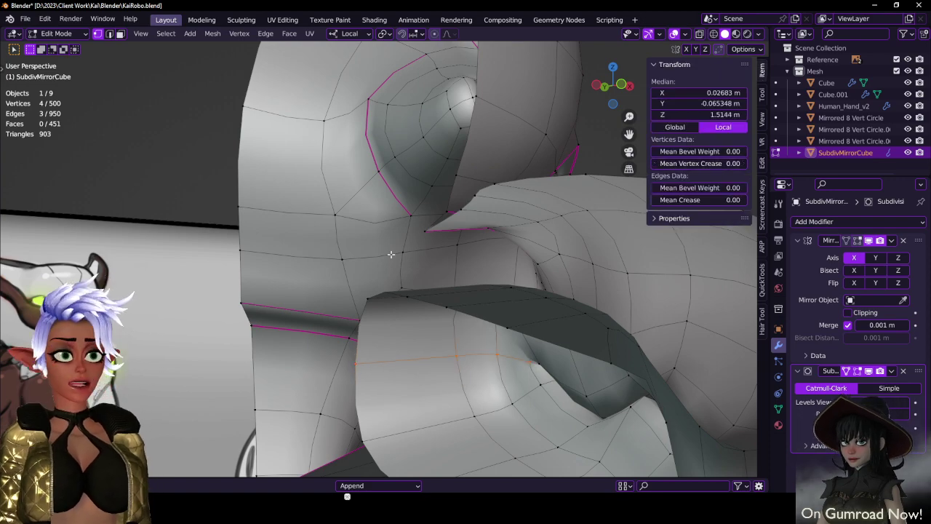
{"action": "middle_click_drag", "start_coordinate": [362, 361], "coordinate": [472, 260]}
{"action": "key", "text": "Tab"}
{"action": "scroll", "coordinate": [476, 260], "scroll_direction": "down", "scroll_amount": 5}
{"action": "key", "text": "ctrl+s"}
{"action": "key", "text": "Tab"}
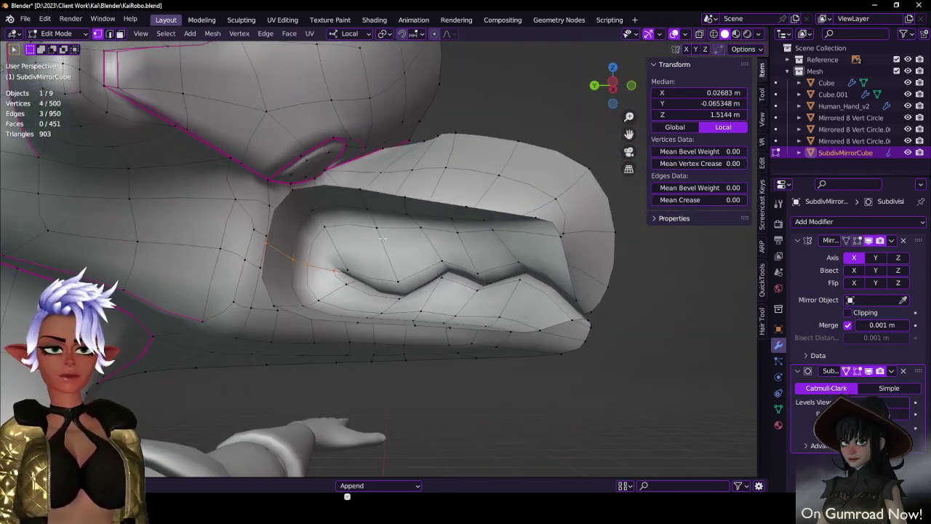
- Align the middle three-vertex column of the upper mouth wall along local Y and shift it forward
{"action": "left_click", "coordinate": [420, 228]}
{"action": "left_click", "coordinate": [406, 198], "text": "ctrl"}
{"action": "key", "text": "g"}
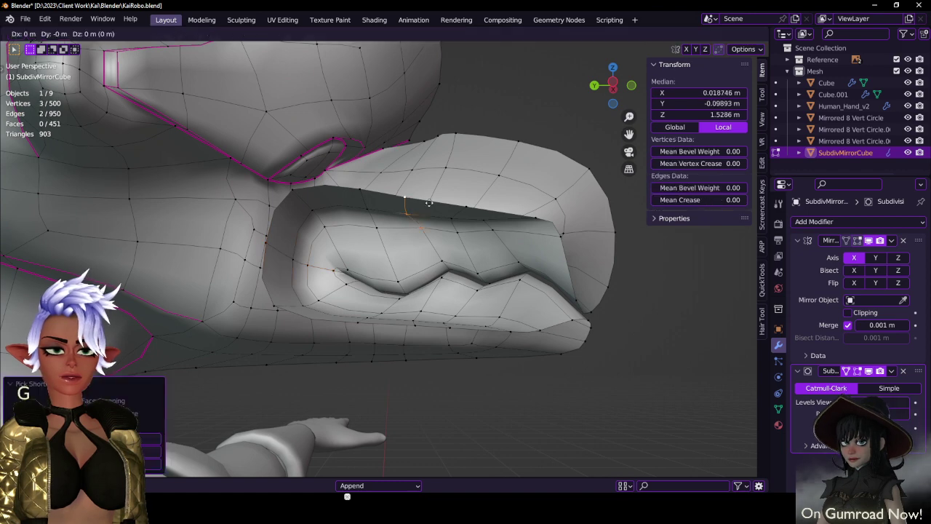
{"action": "left_click", "coordinate": [474, 210]}
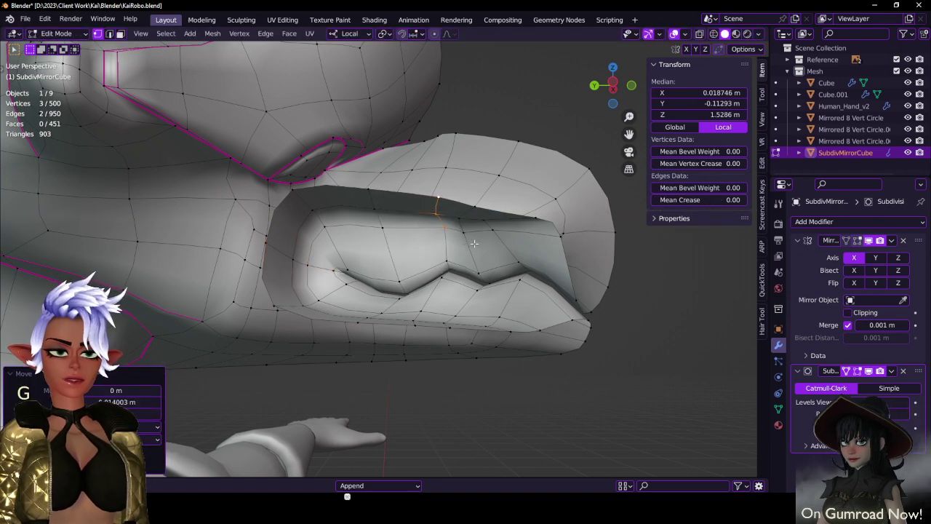
{"action": "key", "text": "s"}
{"action": "left_click", "coordinate": [473, 243]}
{"action": "key", "text": "g"}
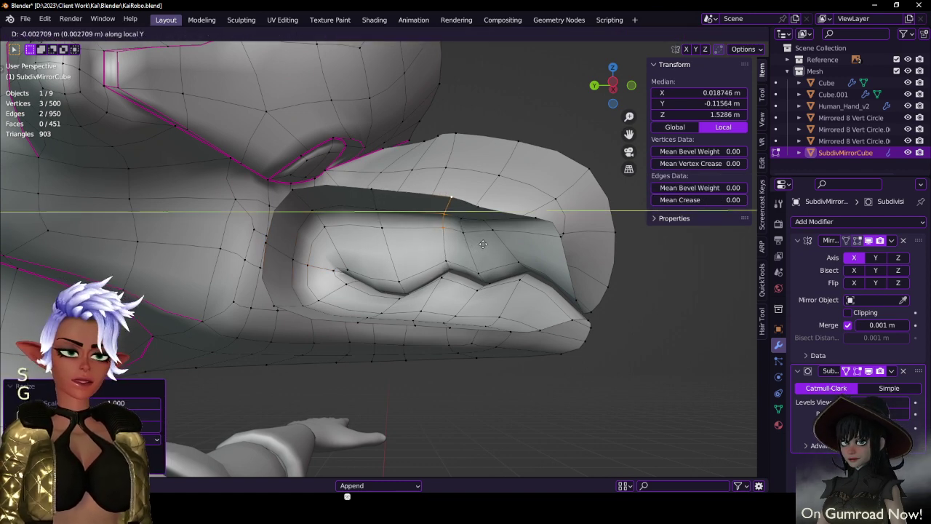
{"action": "left_click", "coordinate": [489, 245]}
- Scale the next three-vertex column toward the snout along local Y and move it about 0.011 m forward
{"action": "left_click", "coordinate": [466, 231]}
{"action": "left_click", "coordinate": [484, 207], "text": "ctrl"}
{"action": "key", "text": "s"}
{"action": "key", "text": "y"}
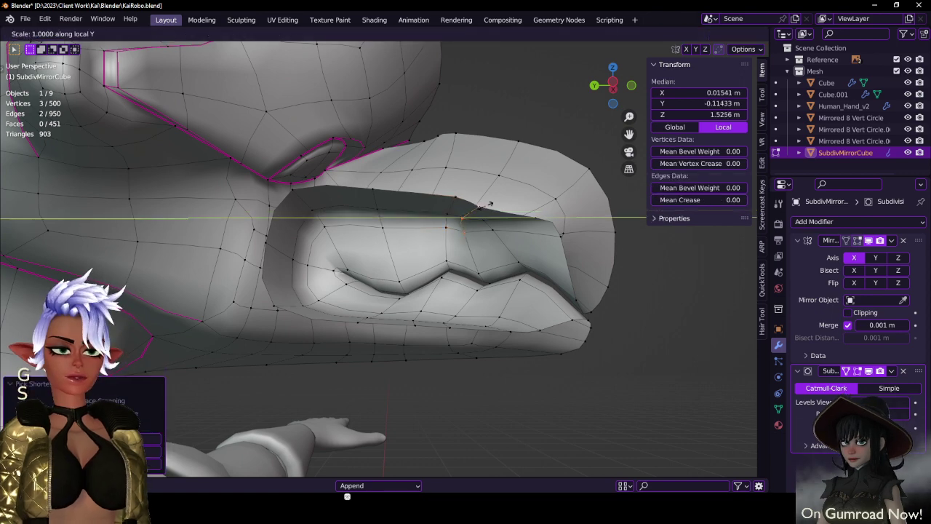
{"action": "left_click", "coordinate": [485, 205]}
{"action": "key", "text": "g"}
{"action": "key", "text": "y"}
{"action": "left_click", "coordinate": [520, 209]}
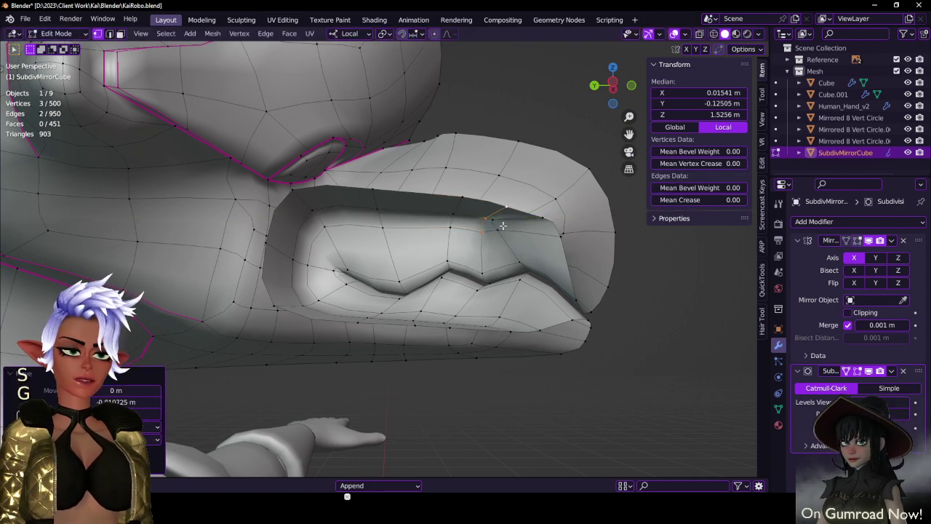
- Slide the foremost two-vertex edge of the upper mouth wall forward along local Y
{"action": "left_click", "coordinate": [500, 222]}
{"action": "left_click", "coordinate": [492, 219], "text": "shift"}
{"action": "key", "text": "g"}
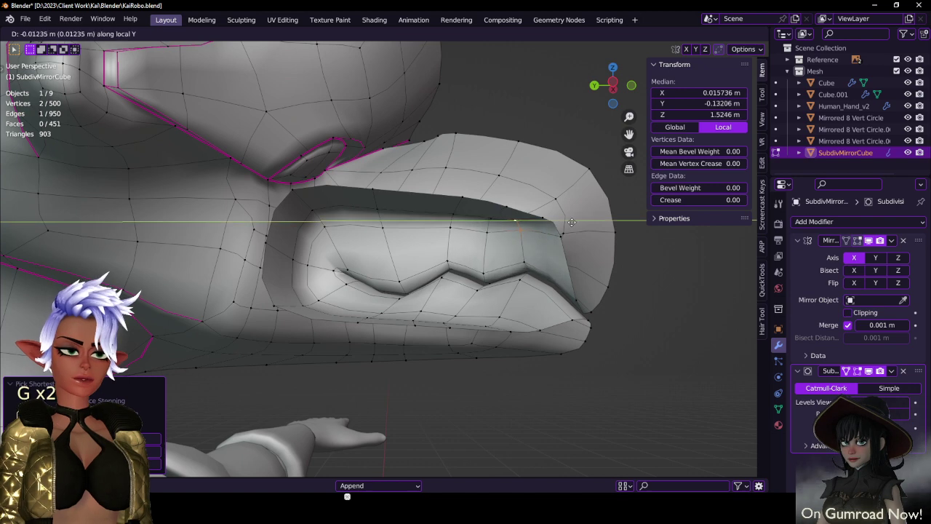
{"action": "left_click", "coordinate": [579, 224]}
- Align the three-vertex column just behind the foremost upper edge and nudge it back about 0.001 m along local Y
{"action": "scroll", "coordinate": [514, 228], "scroll_direction": "up", "scroll_amount": 3}
{"action": "middle_click_drag", "start_coordinate": [514, 229], "coordinate": [445, 249]}
{"action": "left_click", "coordinate": [478, 205]}
{"action": "key", "text": "s"}
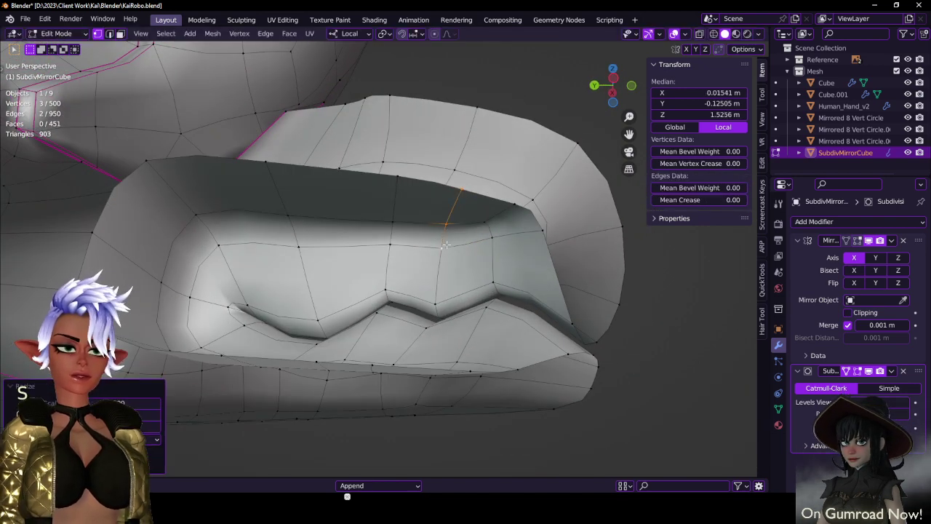
{"action": "left_click", "coordinate": [442, 244]}
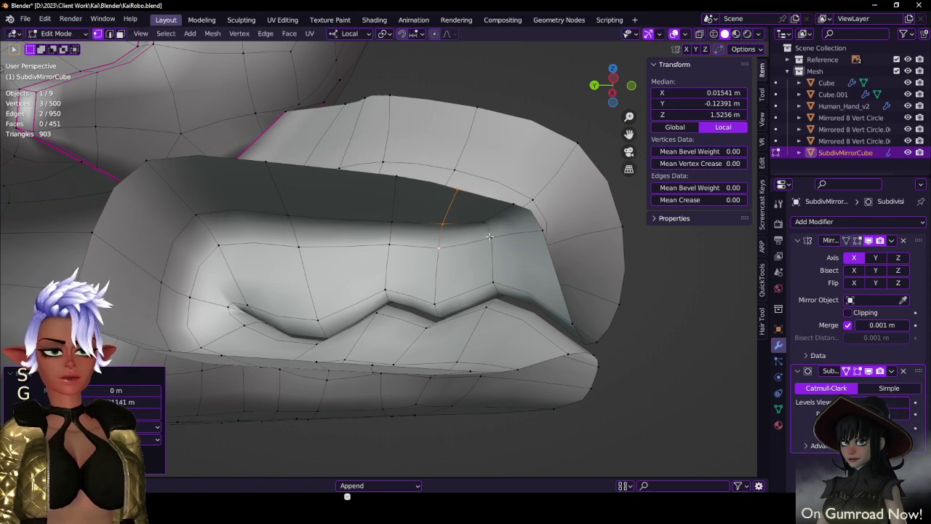
{"action": "left_click", "coordinate": [489, 236]}
- Scale the rear three-vertex column of the upper mouth wall to 0 along local Y and reposition it along that axis
{"action": "middle_click_drag", "start_coordinate": [490, 237], "coordinate": [350, 224]}
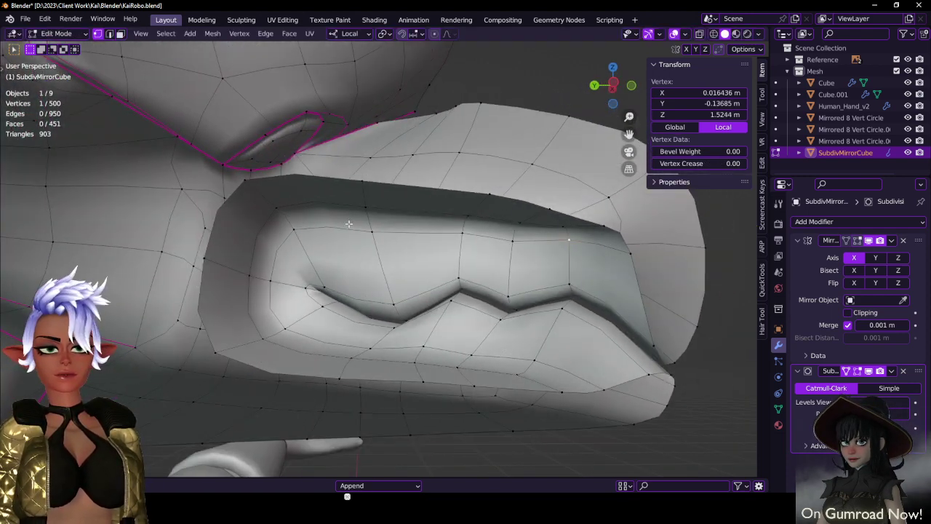
{"action": "left_click", "coordinate": [366, 190], "text": "ctrl"}
{"action": "key", "text": "s"}
{"action": "key", "text": "y"}
{"action": "key", "text": "0"}
{"action": "key", "text": "Return"}
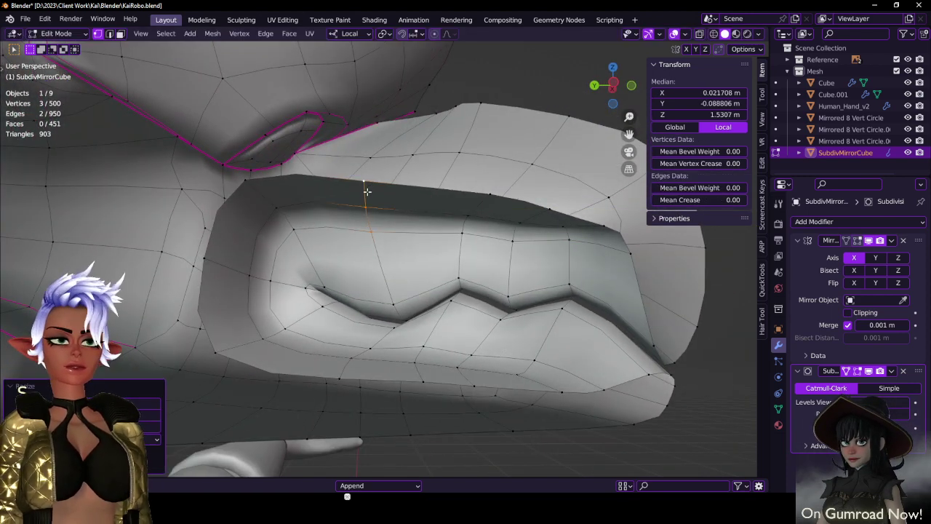
{"action": "key", "text": "g"}
{"action": "key", "text": "y"}
- Align a three-vertex column near the front of the lower mouth wall and move it about 0.017 m forward along local Y
{"action": "middle_click_drag", "start_coordinate": [474, 272], "coordinate": [422, 291]}
{"action": "left_click", "coordinate": [422, 254]}
{"action": "left_click", "coordinate": [415, 311], "text": "ctrl"}
{"action": "key", "text": "s"}
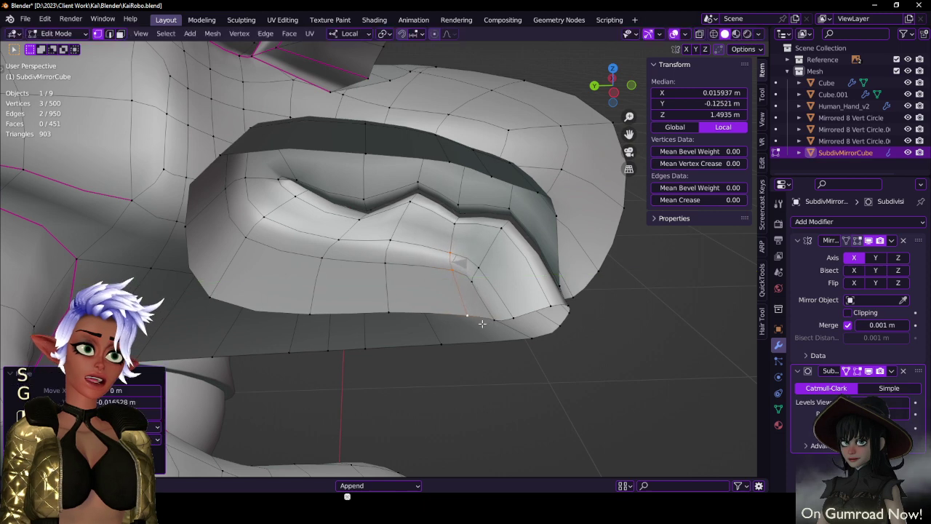
- Move the upper two vertices of that lower-wall column inward about 0.011 m along local X
{"action": "left_click", "coordinate": [448, 250]}
{"action": "left_click", "coordinate": [452, 269], "text": "shift"}
{"action": "key", "text": "g"}
{"action": "key", "text": "x"}
{"action": "left_click", "coordinate": [473, 259]}
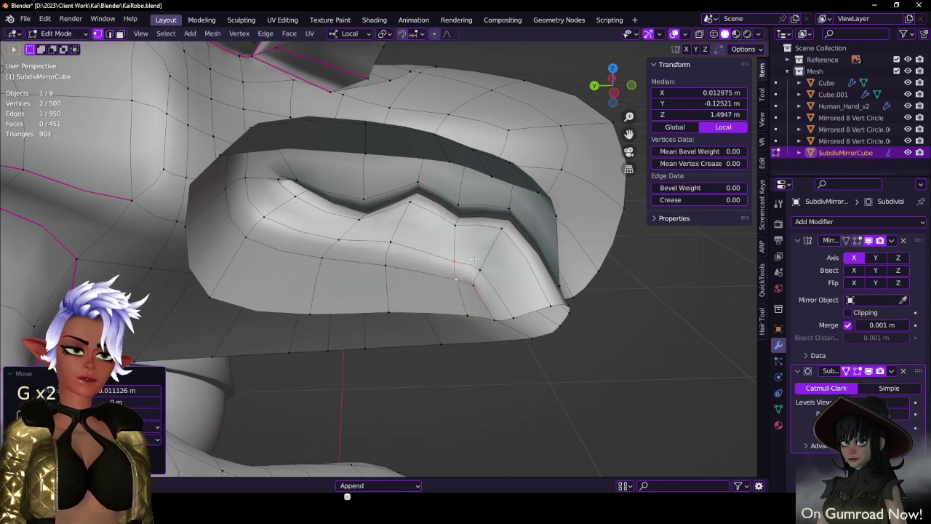
- Align the middle three-vertex column of the lower mouth wall and move it about 0.013 m forward along local Y
{"action": "left_click", "coordinate": [396, 247]}
{"action": "left_click", "coordinate": [390, 301], "text": "ctrl"}
{"action": "key", "text": "s"}
{"action": "left_click", "coordinate": [396, 300]}
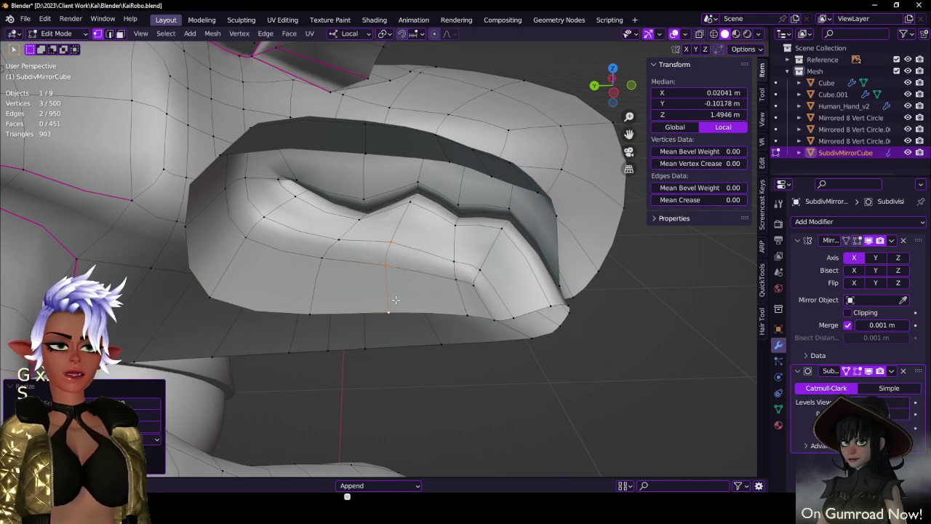
{"action": "left_click", "coordinate": [423, 269]}
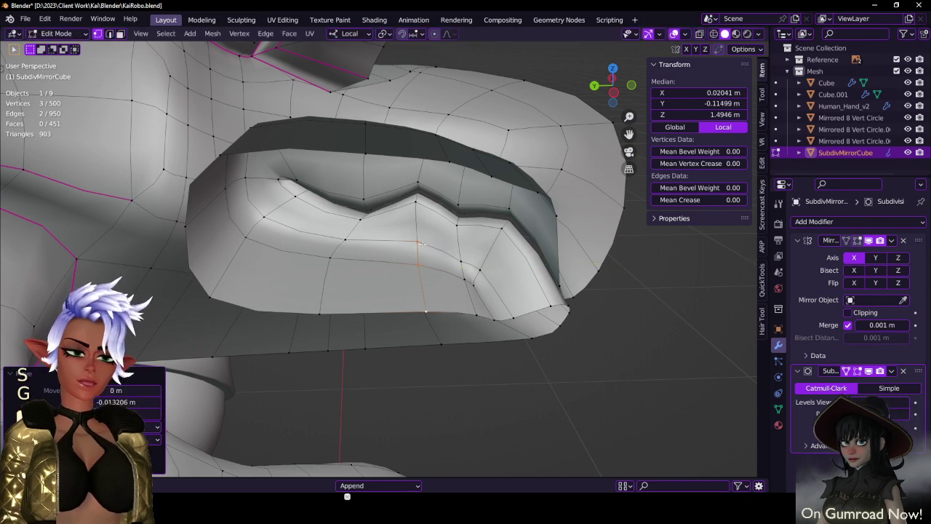
- Scale the upper edge of the lower wall's middle column along one axis and shift it inward
{"action": "left_click", "coordinate": [421, 244], "text": "shift"}
{"action": "middle_click_drag", "start_coordinate": [422, 243], "coordinate": [426, 259]}
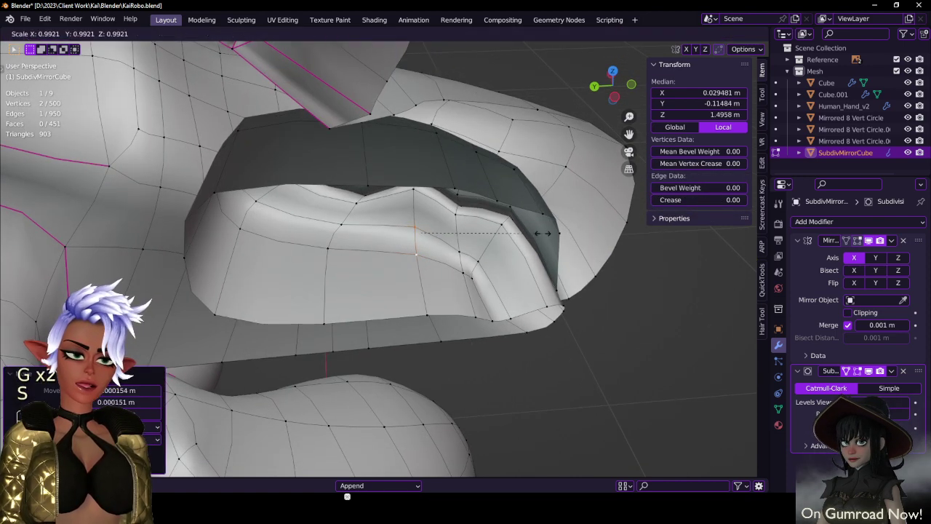
{"action": "middle_click", "coordinate": [543, 233]}
{"action": "left_click", "coordinate": [542, 234]}
{"action": "key", "text": "g"}
{"action": "middle_click", "coordinate": [483, 245]}
{"action": "left_click", "coordinate": [483, 249]}
- Align the rear three-vertex column of the lower mouth wall and shift it about 0.013 m forward along local Y
{"action": "left_click", "coordinate": [341, 227]}
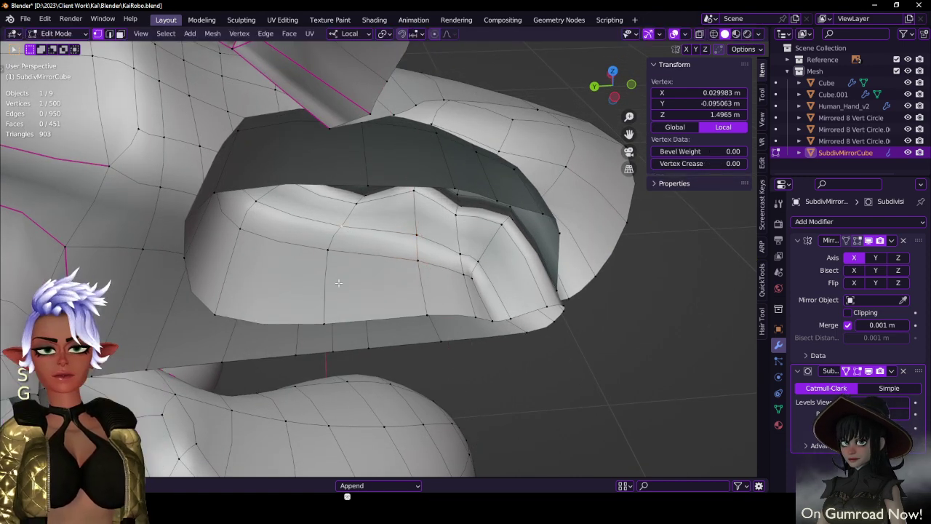
{"action": "left_click", "coordinate": [324, 319], "text": "ctrl"}
{"action": "key", "text": "s"}
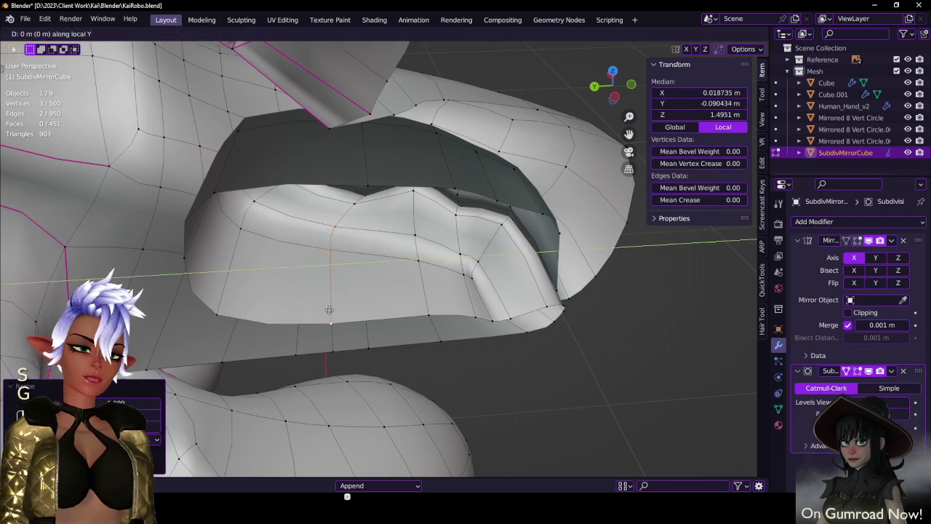
{"action": "left_click", "coordinate": [357, 242]}
- Scale the upper edge of the lower wall's rear column and move it inward about 0.007 m along local X
{"action": "left_click", "coordinate": [357, 230]}
{"action": "left_click", "coordinate": [357, 244], "text": "shift"}
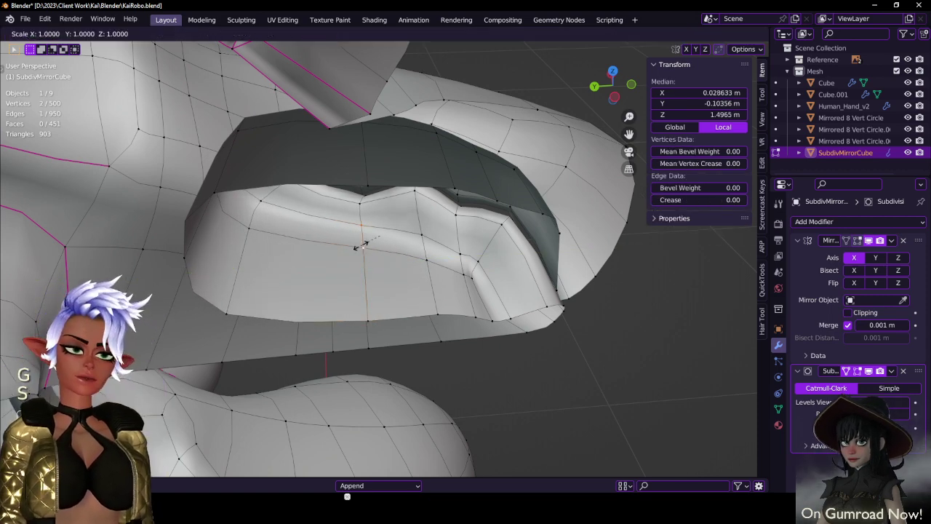
{"action": "left_click", "coordinate": [361, 245]}
{"action": "key", "text": "x"}
{"action": "key", "text": "x"}
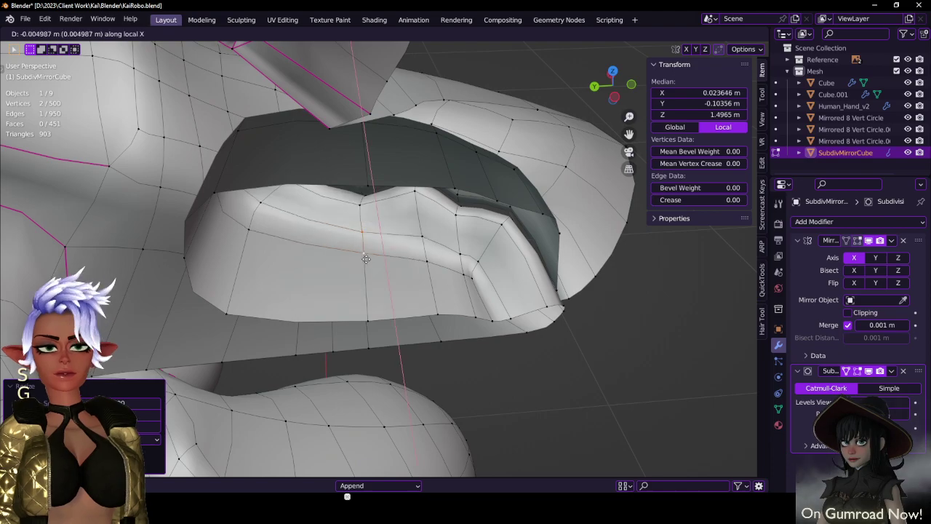
{"action": "middle_click_drag", "start_coordinate": [372, 249], "coordinate": [282, 248]}
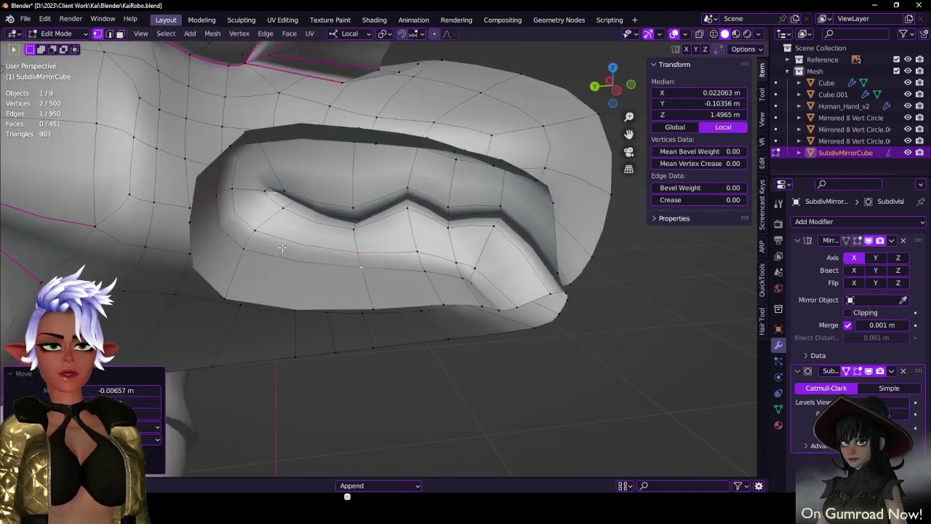
- Align the three-vertex column nearest the lower lip tip and move it about 0.002 m forward along local Y
{"action": "middle_click_drag", "start_coordinate": [358, 213], "coordinate": [387, 216]}
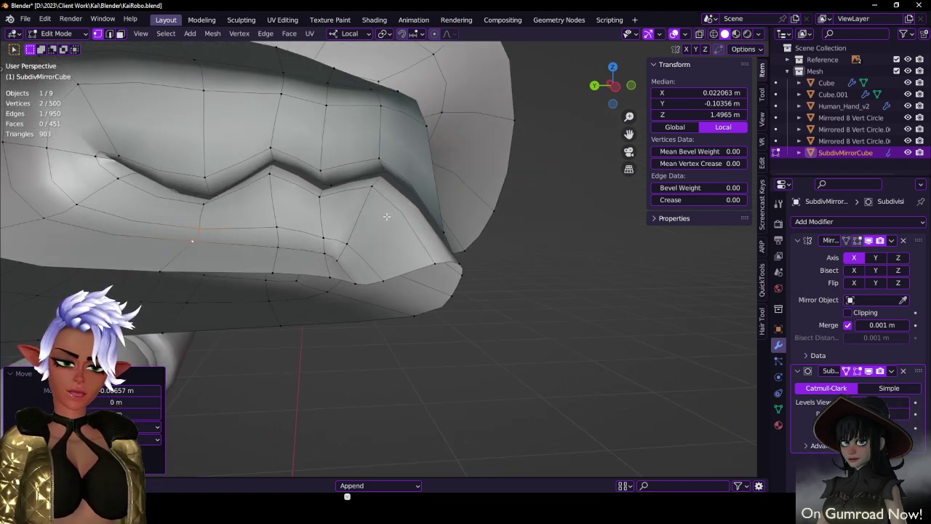
{"action": "left_click", "coordinate": [354, 278], "text": "shift"}
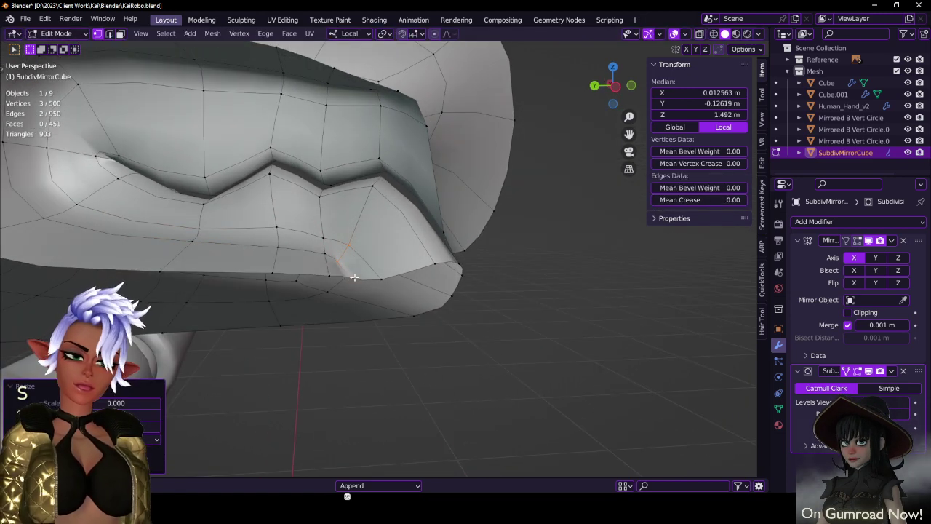
{"action": "key", "text": "s"}
{"action": "left_click", "coordinate": [355, 277]}
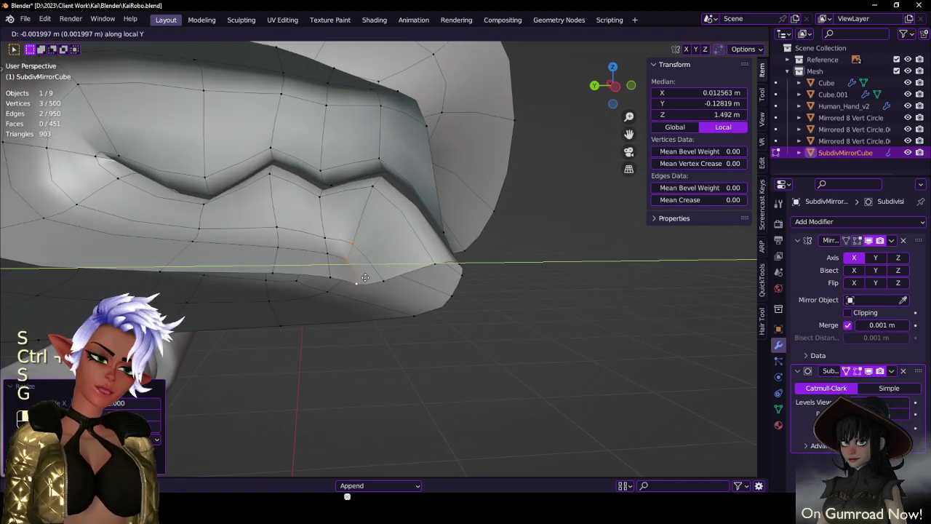
{"action": "left_click", "coordinate": [365, 277]}
- Scale the upper two vertices of the column at the lower lip tip and reposition them
{"action": "left_click", "coordinate": [394, 274], "text": "ctrl"}
{"action": "left_click", "coordinate": [377, 267]}
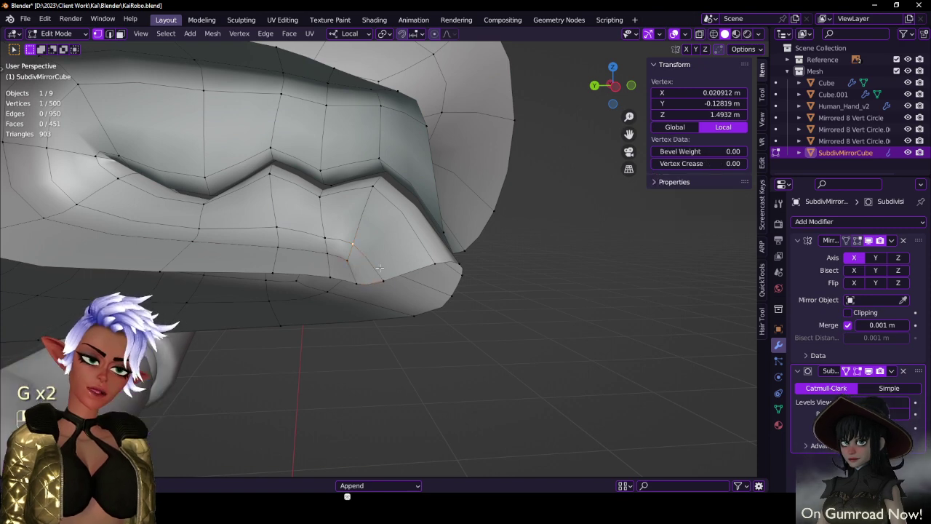
{"action": "left_click", "coordinate": [382, 273], "text": "shift"}
{"action": "key", "text": "s"}
{"action": "left_click", "coordinate": [384, 273]}
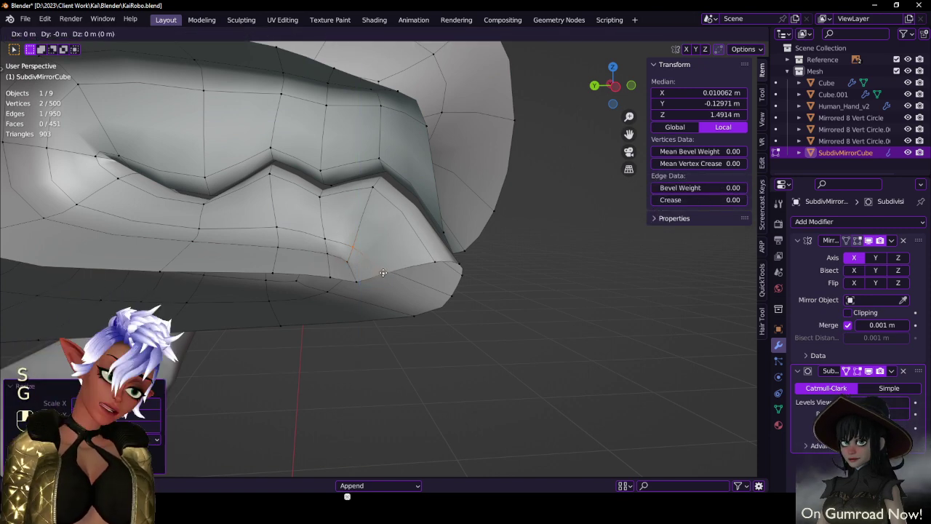
- Finish moving the lower-lip edge and try scaling the edge path beside it to 0 along Z
{"action": "left_click", "coordinate": [386, 266]}
{"action": "left_click", "coordinate": [272, 224], "text": "ctrl"}
{"action": "key", "text": "s"}
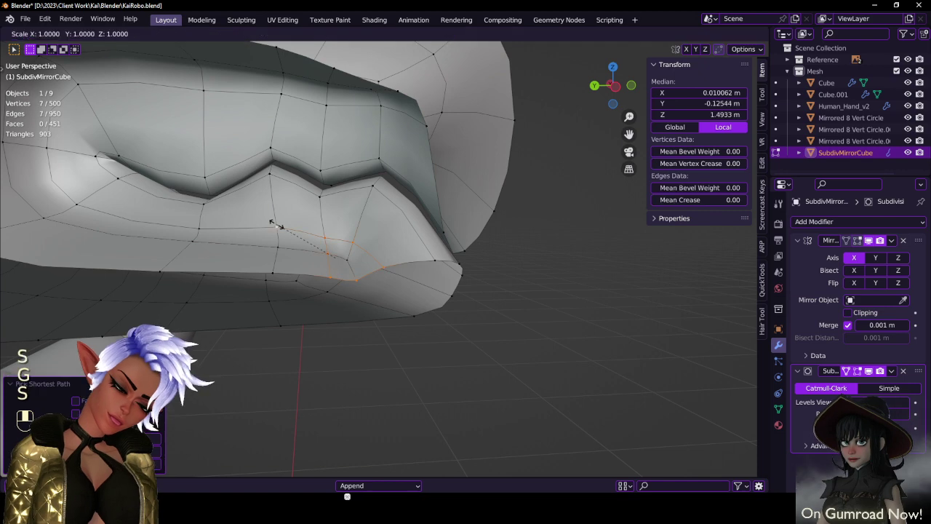
{"action": "key", "text": "z"}
{"action": "key", "text": "z"}
{"action": "key", "text": "0"}
{"action": "left_click", "coordinate": [339, 257]}
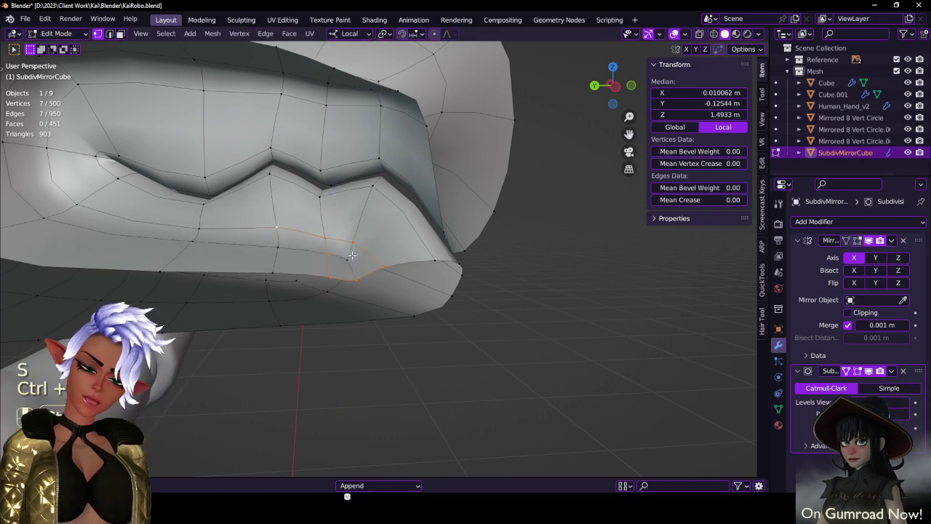
- Reduce the lower-lip selection to three edges, raise them slightly, and shift them along local Y
{"action": "key", "text": "ctrl+b"}
{"action": "key", "text": "s"}
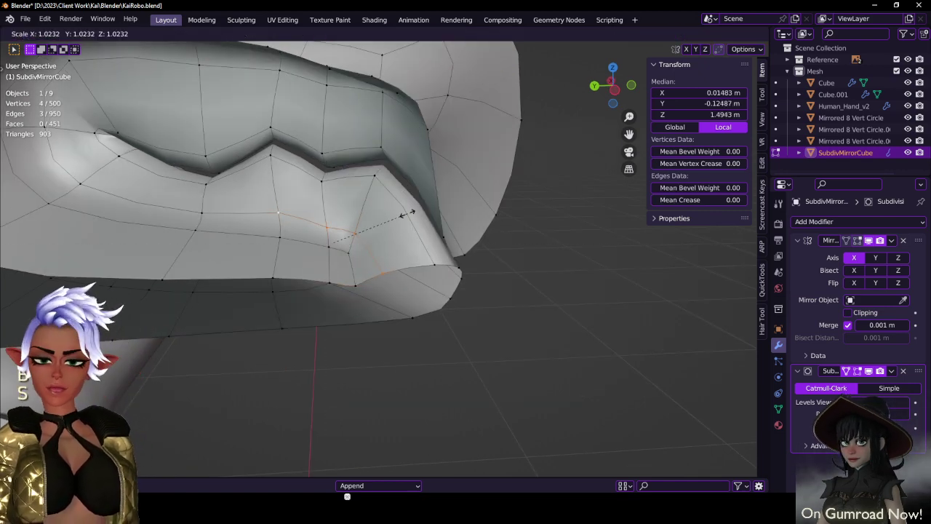
{"action": "key", "text": "z"}
{"action": "left_click", "coordinate": [408, 213]}
{"action": "key", "text": "g"}
{"action": "key", "text": "g"}
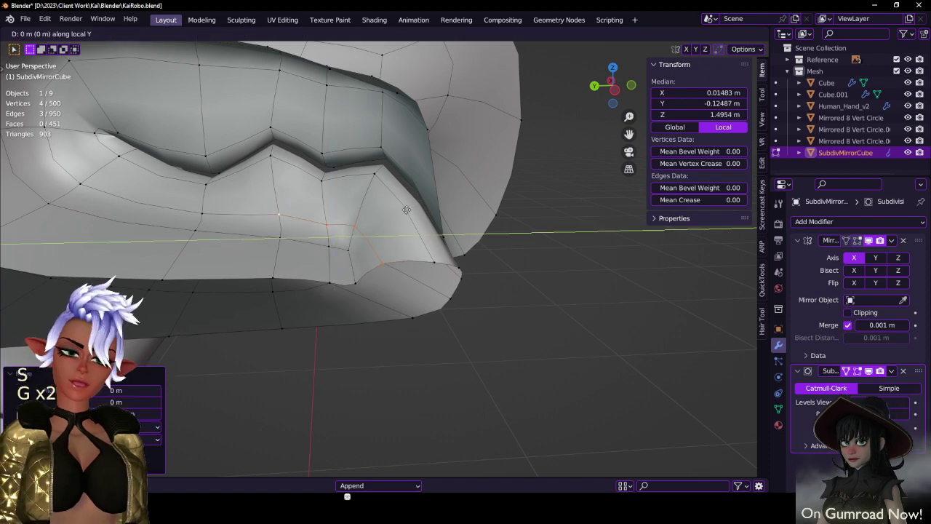
{"action": "left_click", "coordinate": [397, 215]}
- Shift the edges at the front corner of the lower lip along local Y, one edge at a time
{"action": "key", "text": "g"}
{"action": "key", "text": "y"}
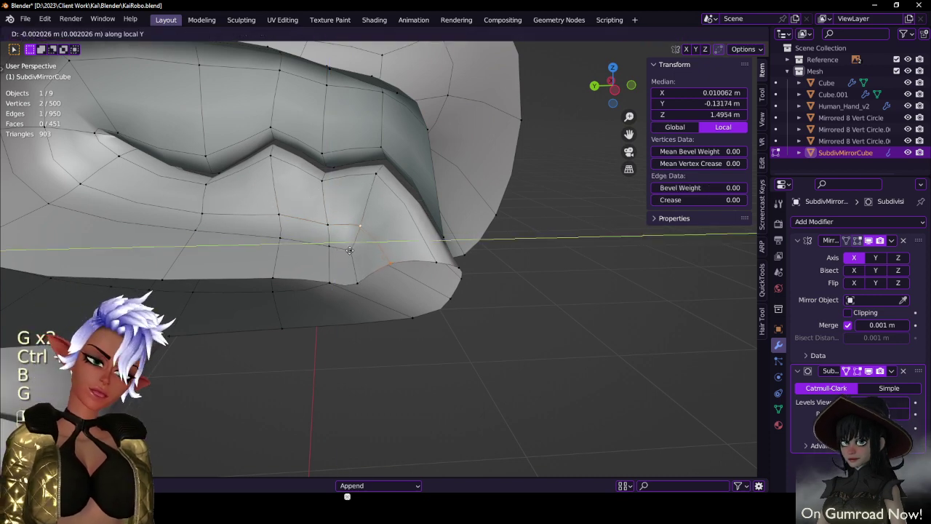
{"action": "left_click", "coordinate": [372, 256]}
{"action": "left_click", "coordinate": [358, 253]}
{"action": "left_click", "coordinate": [359, 277], "text": "shift"}
{"action": "middle_click_drag", "start_coordinate": [357, 273], "coordinate": [694, 224]}
{"action": "key", "text": "g"}
{"action": "key", "text": "y"}
{"action": "left_click", "coordinate": [403, 217]}
{"action": "key", "text": "Tab"}
{"action": "key", "text": "Tab"}
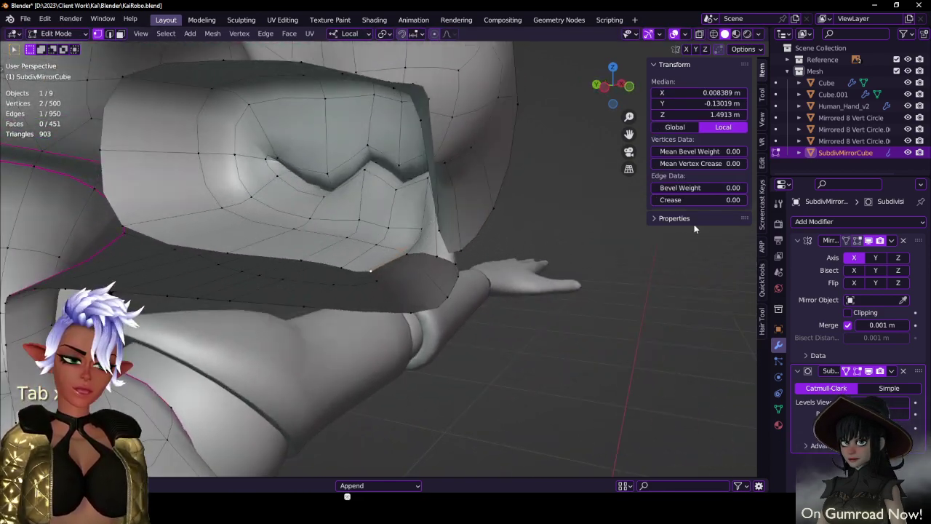
- Select the head's centre-line edge loop in wireframe and scale it to 0 along X about the 3D cursor
{"action": "left_click", "coordinate": [857, 242]}
{"action": "middle_click_drag", "start_coordinate": [542, 247], "coordinate": [393, 309]}
{"action": "left_click", "coordinate": [344, 255]}
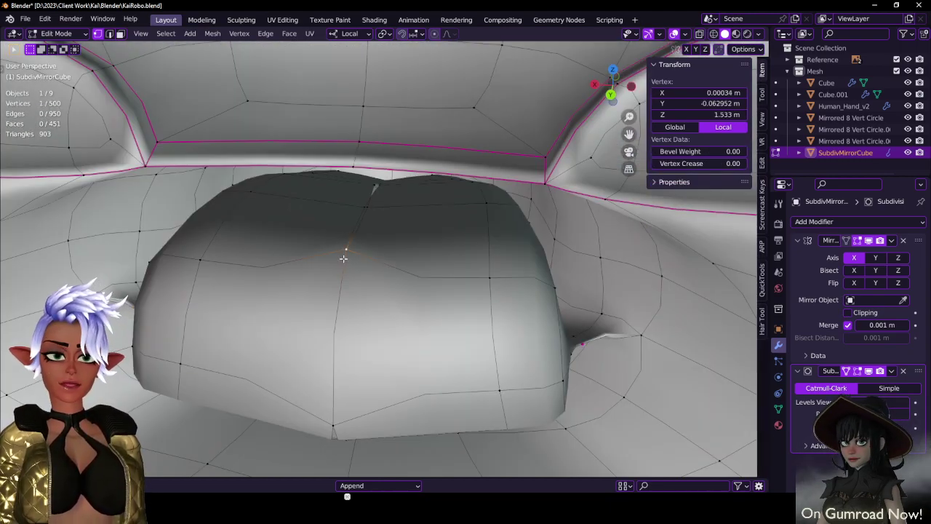
{"action": "left_click", "coordinate": [350, 243], "text": "alt"}
{"action": "middle_click_drag", "start_coordinate": [494, 259], "coordinate": [391, 254]}
{"action": "key", "text": "z"}
{"action": "left_click", "coordinate": [352, 245]}
{"action": "key", "text": "period"}
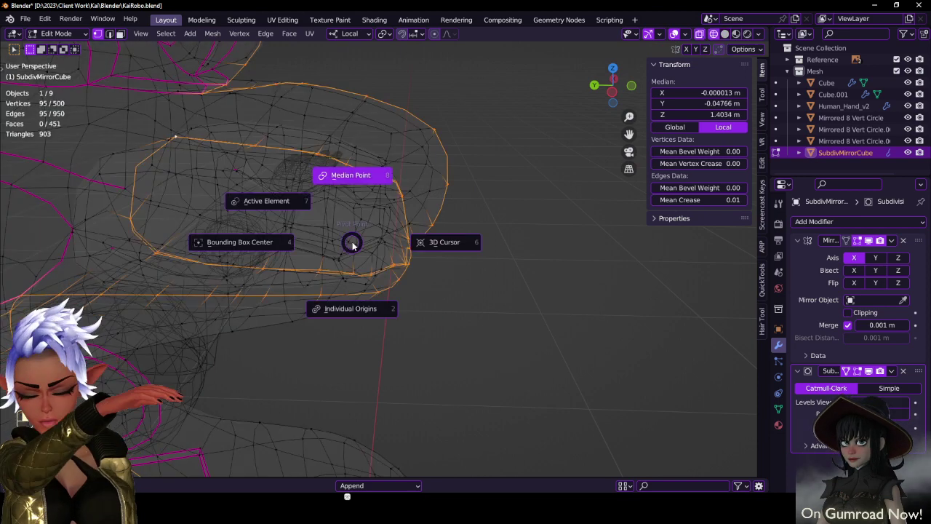
{"action": "key", "text": "s"}
{"action": "key", "text": "x"}
{"action": "key", "text": "0"}
{"action": "key", "text": "Return"}
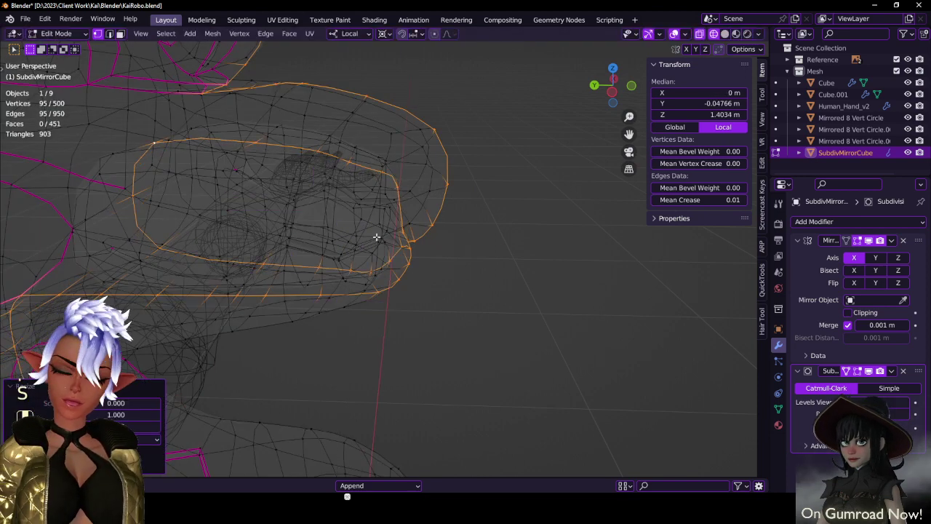
- Toggle the Mirror modifier's edit-mode display, return to solid shading, and save the file
{"action": "middle_click_drag", "start_coordinate": [377, 237], "coordinate": [383, 231]}
{"action": "left_click", "coordinate": [859, 240]}
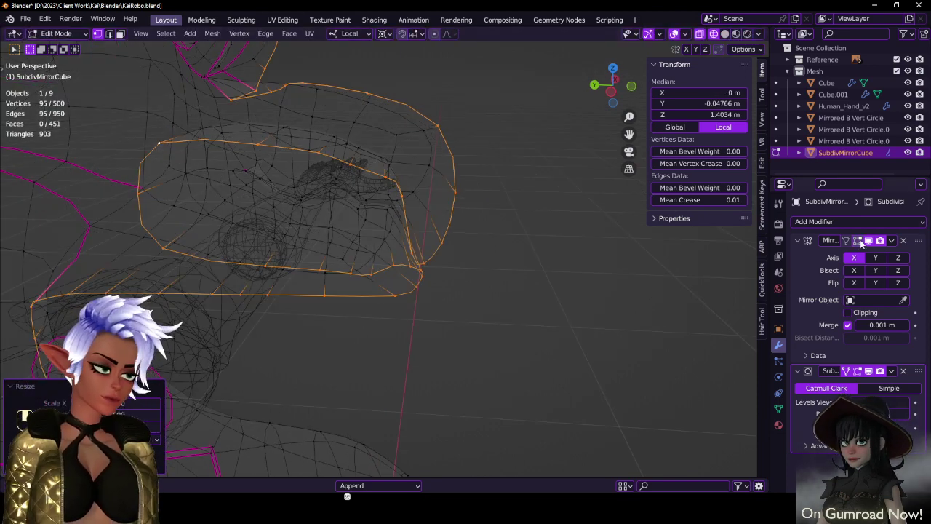
{"action": "key", "text": "z"}
{"action": "left_click", "coordinate": [584, 241]}
{"action": "mouse_move", "coordinate": [584, 241]}
{"action": "middle_mouse_down"}
{"action": "mouse_move", "coordinate": [457, 256]}
{"action": "mouse_move", "coordinate": [262, 249]}
{"action": "middle_mouse_up"}
{"action": "key", "text": "Tab"}
{"action": "key", "text": "ctrl+s"}
{"action": "key", "text": "Tab"}
- Check the muzzle with the Mirror modifier's edit-mode display toggled, return to Object Mode, and save the file
{"action": "mouse_move", "coordinate": [378, 259]}
{"action": "middle_mouse_down"}
{"action": "mouse_move", "coordinate": [580, 271]}
{"action": "mouse_move", "coordinate": [439, 262]}
{"action": "mouse_move", "coordinate": [466, 236]}
{"action": "middle_mouse_up"}
{"action": "left_click", "coordinate": [857, 241]}
{"action": "scroll", "coordinate": [326, 227], "scroll_direction": "down", "scroll_amount": 4}
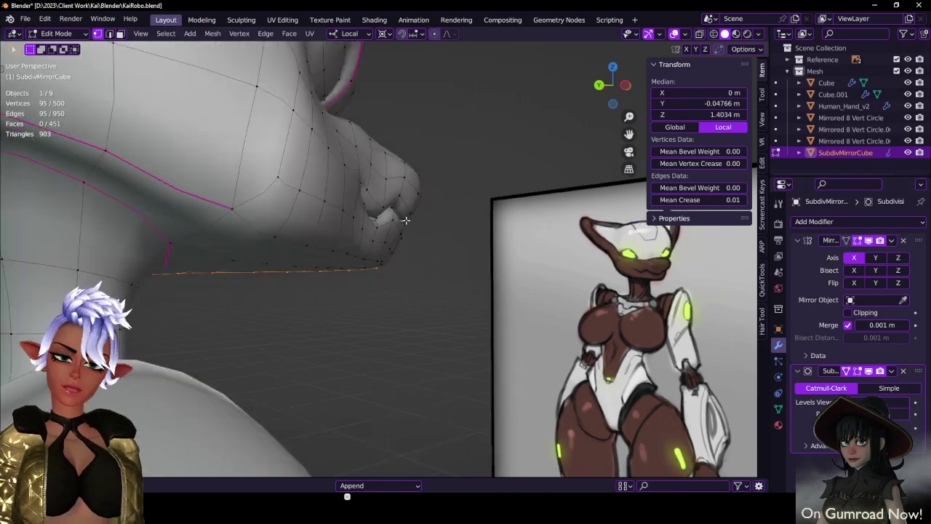
{"action": "middle_click_drag", "start_coordinate": [406, 221], "coordinate": [378, 236]}
{"action": "left_click", "coordinate": [857, 243]}
{"action": "scroll", "coordinate": [393, 285], "scroll_direction": "down", "scroll_amount": 5}
{"action": "middle_click_drag", "start_coordinate": [393, 281], "coordinate": [436, 276]}
{"action": "scroll", "coordinate": [387, 262], "scroll_direction": "down", "scroll_amount": 2}
{"action": "key", "text": "Tab"}
{"action": "key", "text": "ctrl+s"}
- Examine the full body's proportions from several angles against the reference drawings
{"action": "scroll", "coordinate": [414, 259], "scroll_direction": "up", "scroll_amount": 4}
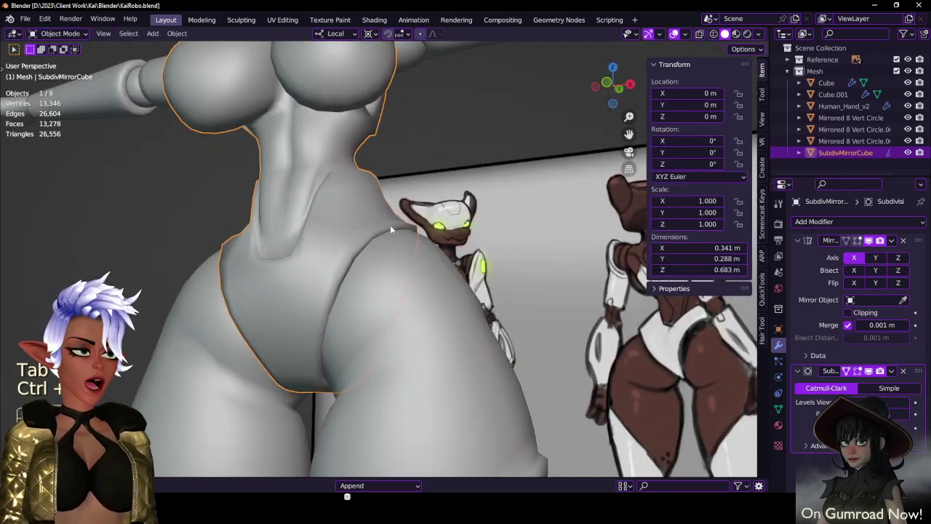
{"action": "middle_click_drag", "start_coordinate": [390, 225], "coordinate": [418, 252]}
{"action": "scroll", "coordinate": [424, 220], "scroll_direction": "down", "scroll_amount": 4}
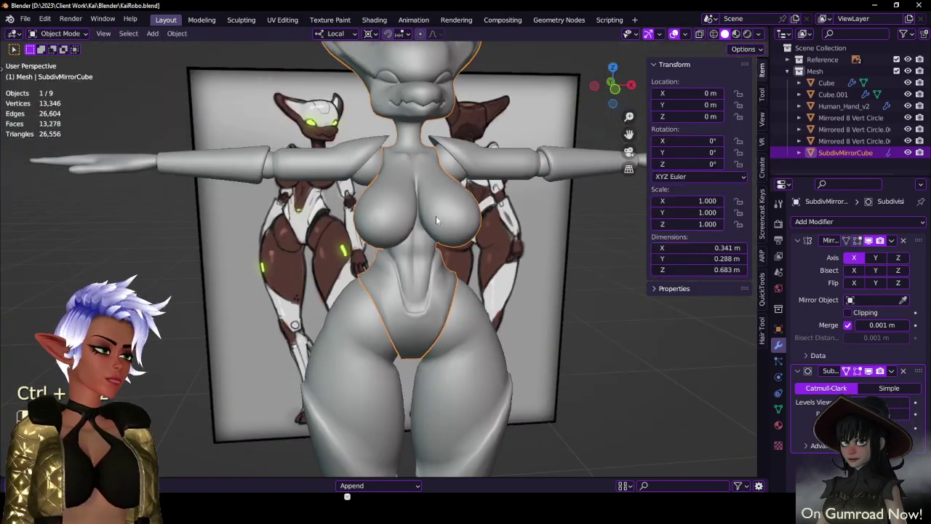
{"action": "middle_click_drag", "start_coordinate": [435, 219], "coordinate": [435, 237]}
{"action": "scroll", "coordinate": [461, 252], "scroll_direction": "down", "scroll_amount": 4}
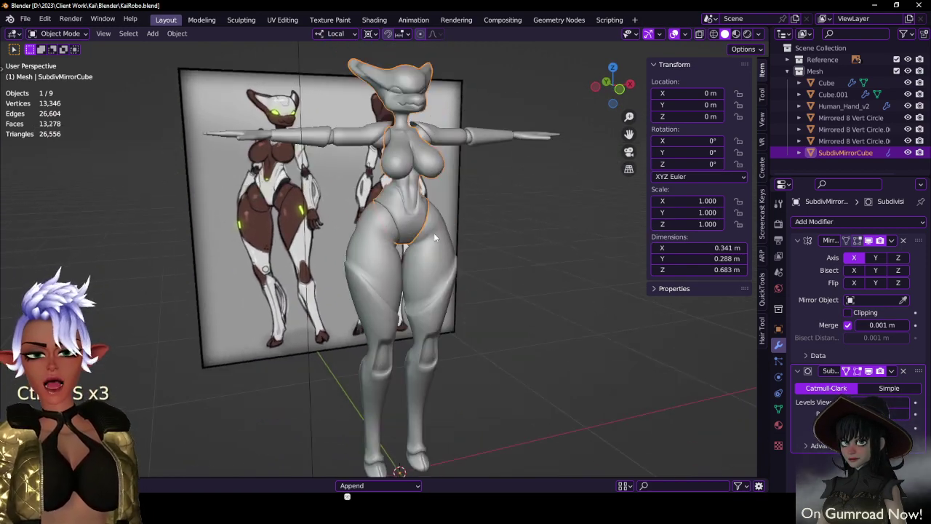
{"action": "middle_click_drag", "start_coordinate": [493, 201], "coordinate": [368, 197]}
{"action": "middle_click_drag", "start_coordinate": [409, 243], "coordinate": [465, 183]}
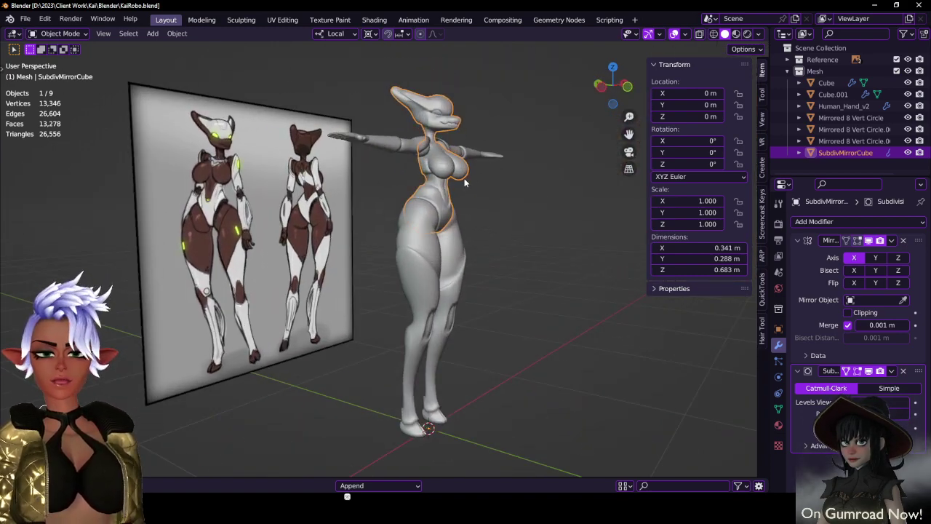
{"action": "middle_click_drag", "start_coordinate": [458, 295], "coordinate": [288, 218]}
- Make the leg mesh the active object and save the file
{"action": "scroll", "coordinate": [414, 214], "scroll_direction": "up", "scroll_amount": 4}
{"action": "left_click", "coordinate": [410, 241]}
{"action": "key", "text": "Tab"}
{"action": "middle_click_drag", "start_coordinate": [359, 241], "coordinate": [337, 201]}
{"action": "key", "text": "Tab"}
{"action": "key", "text": "ctrl+s"}
{"action": "scroll", "coordinate": [433, 153], "scroll_direction": "down", "scroll_amount": 2}
{"action": "scroll", "coordinate": [338, 201], "scroll_direction": "up", "scroll_amount": 3}
- Select all faces of the creased panel on the back of the lower leg in face mode
{"action": "key", "text": "Tab"}
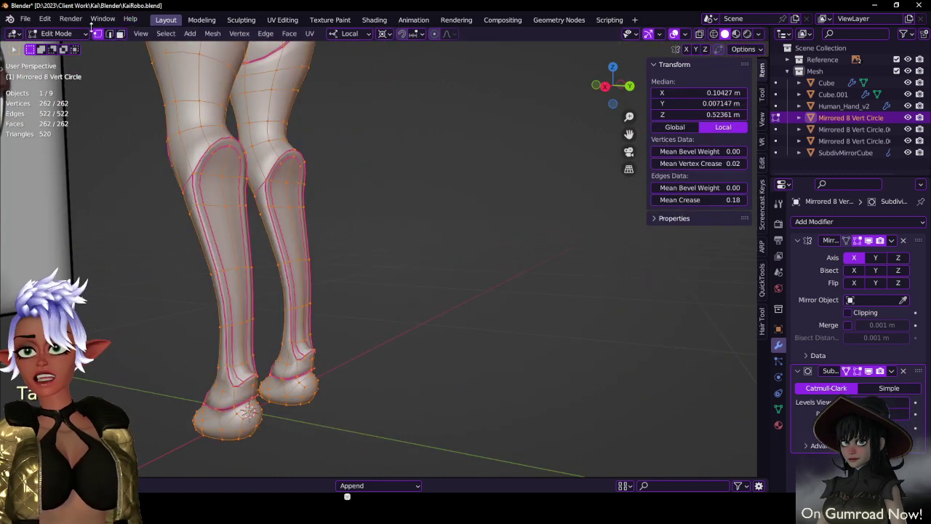
{"action": "left_click", "coordinate": [119, 35]}
{"action": "left_click", "coordinate": [227, 181]}
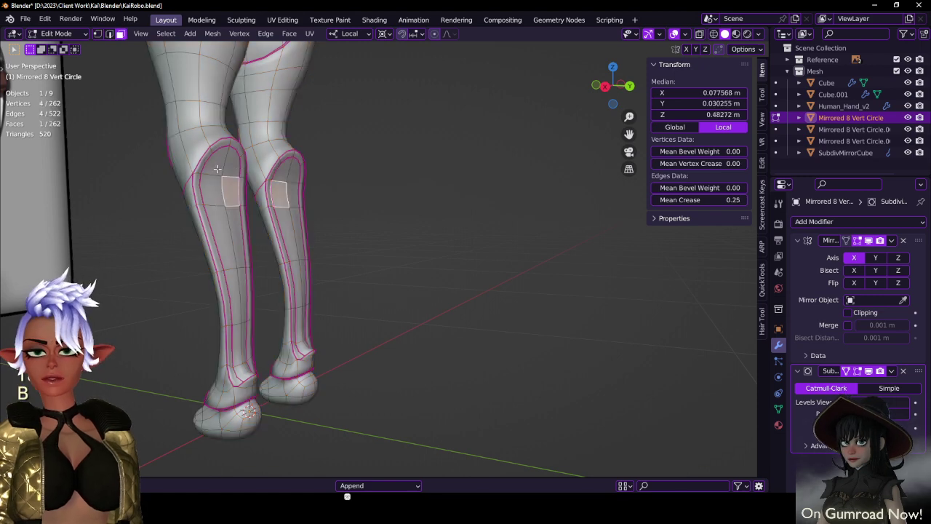
{"action": "middle_click_drag", "start_coordinate": [243, 292], "coordinate": [239, 333]}
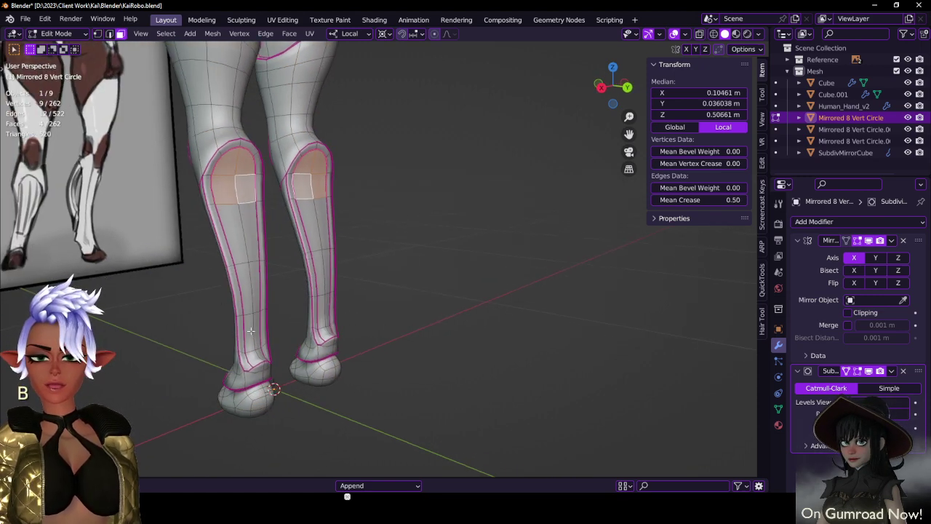
{"action": "left_click", "coordinate": [260, 355], "text": "ctrl"}
{"action": "middle_click_drag", "start_coordinate": [251, 291], "coordinate": [224, 247]}
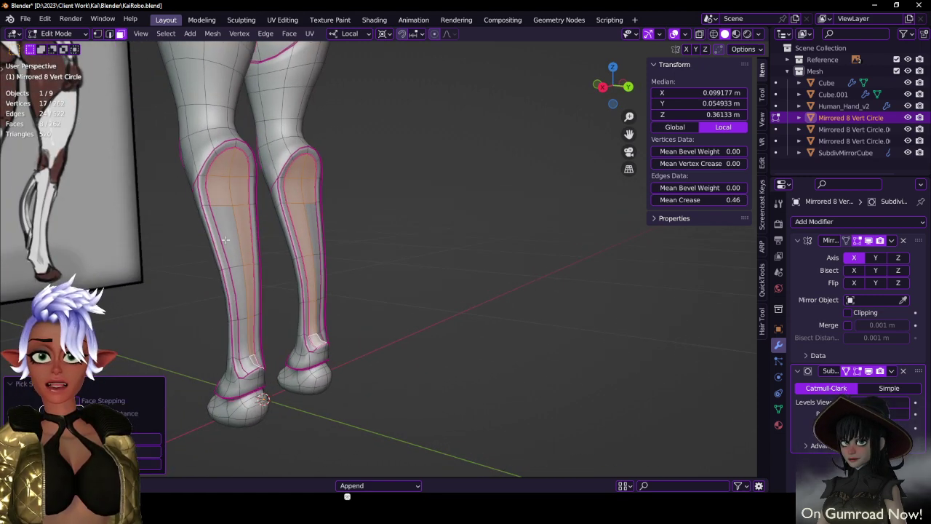
{"action": "middle_click_drag", "start_coordinate": [259, 279], "coordinate": [291, 236]}
- Duplicate the selected calf panel faces and move the copy about 0.044 m along local Y, behind the leg
{"action": "key", "text": "shift+d"}
{"action": "right_click", "coordinate": [294, 248]}
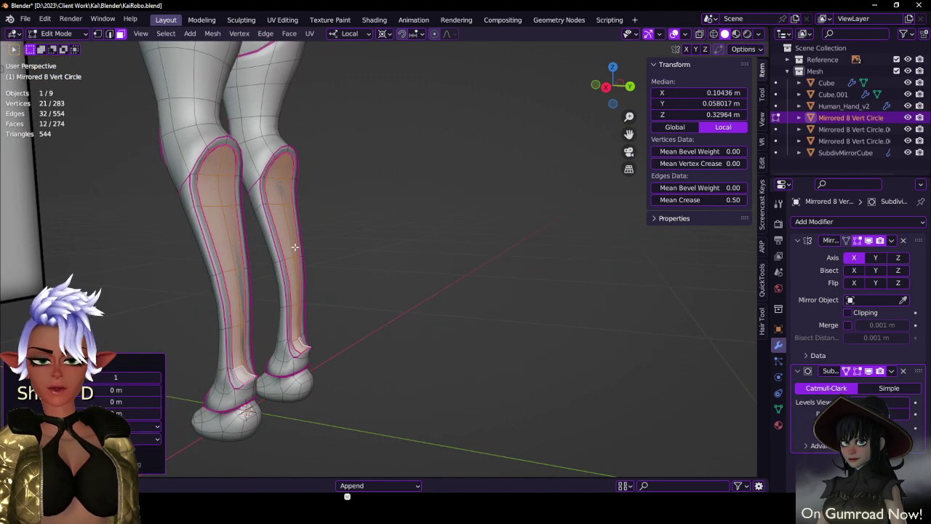
{"action": "key", "text": "KP_3"}
{"action": "key", "text": "g"}
{"action": "key", "text": "y"}
{"action": "left_click", "coordinate": [319, 242]}
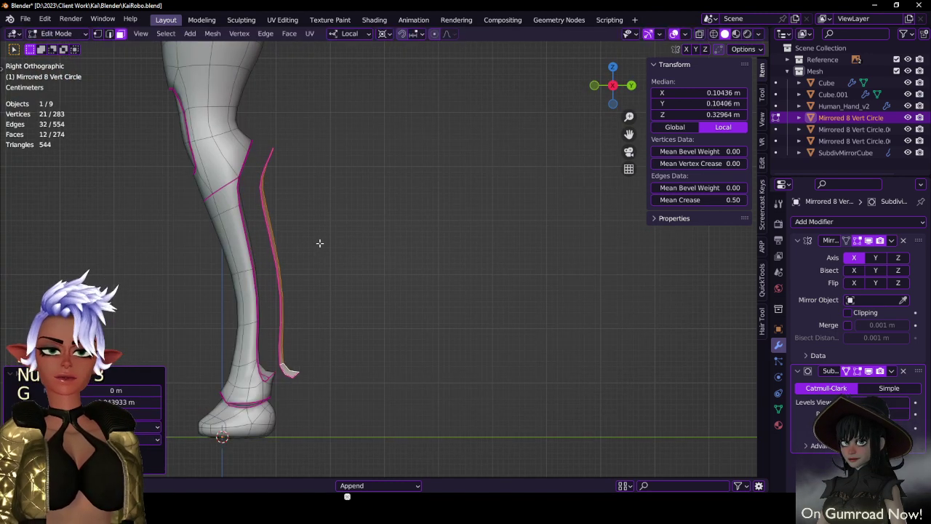
- Separate the duplicated calf panel into its own object and open it for mesh editing
{"action": "key", "text": "p"}
{"action": "left_click", "coordinate": [308, 256]}
{"action": "scroll", "coordinate": [395, 243], "scroll_direction": "up", "scroll_amount": 4}
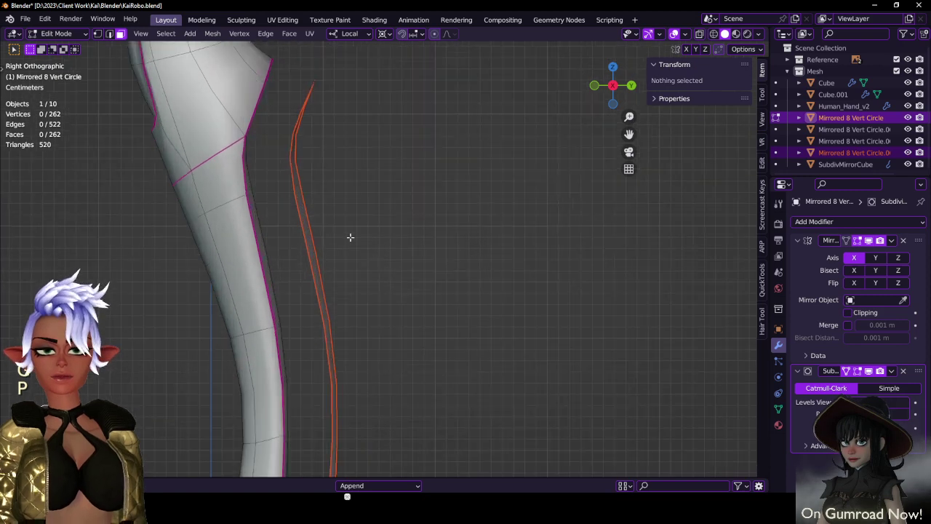
{"action": "key", "text": "Tab"}
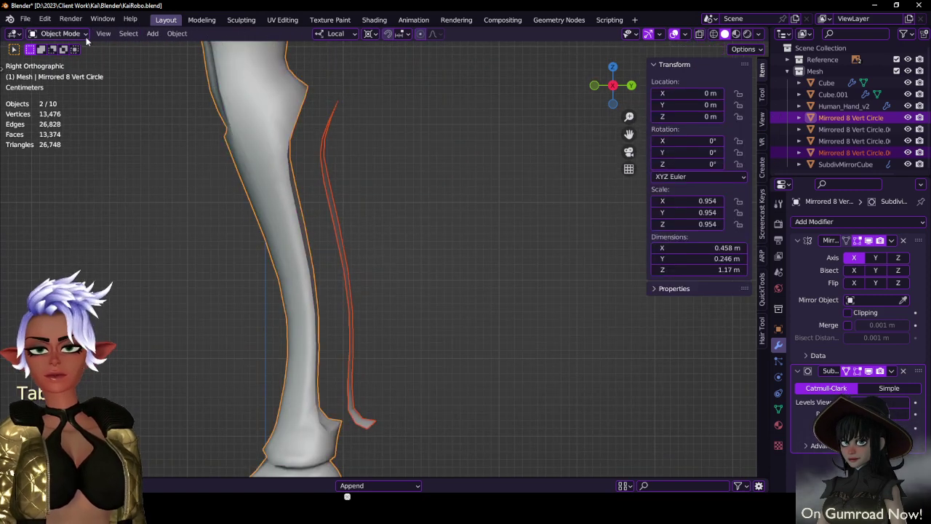
{"action": "key", "text": "Tab"}
{"action": "key", "text": "Tab"}
{"action": "left_click", "coordinate": [326, 147]}
{"action": "key", "text": "Tab"}
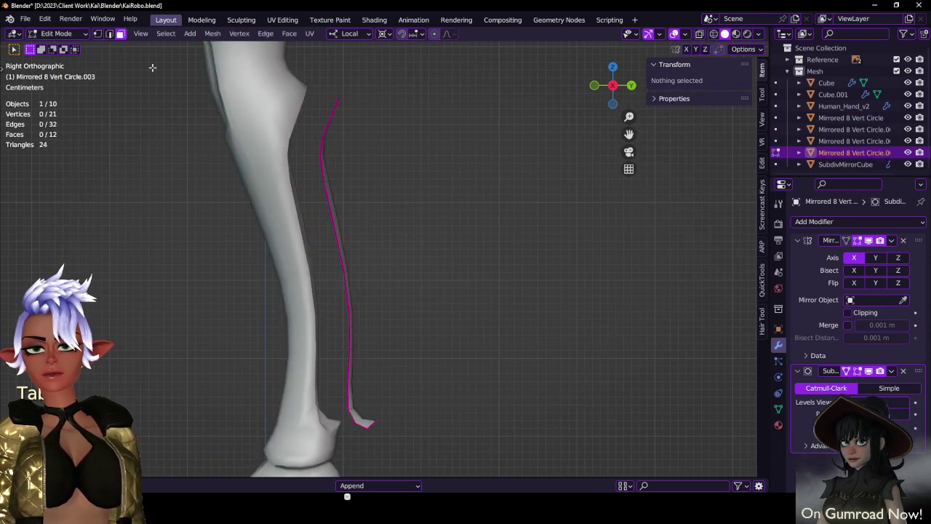
- In wireframe, move the calf strip's middle vertices away from the leg to bow the strip backward
{"action": "left_click", "coordinate": [101, 34]}
{"action": "key", "text": "z"}
{"action": "left_click", "coordinate": [328, 246]}
{"action": "key", "text": "b"}
{"action": "left_click_drag", "start_coordinate": [328, 246], "coordinate": [428, 375]}
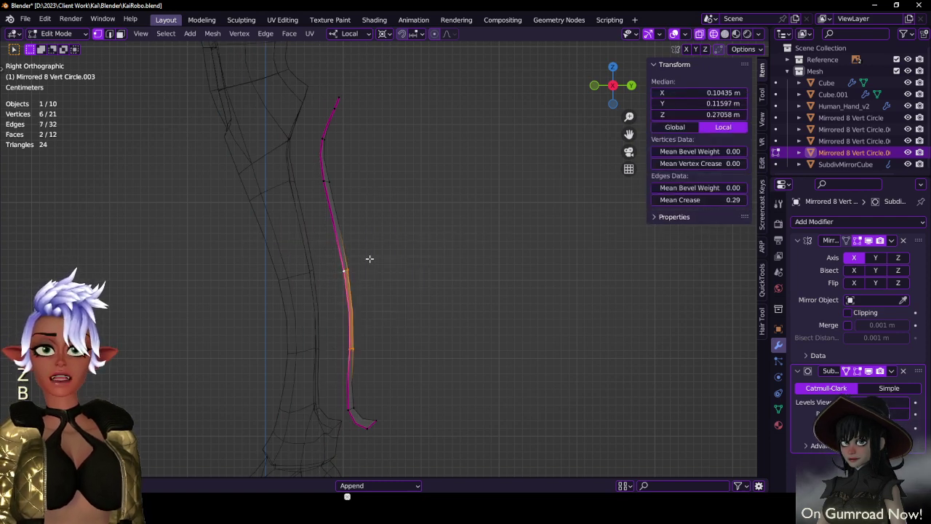
{"action": "key", "text": "g"}
{"action": "left_click", "coordinate": [415, 218]}
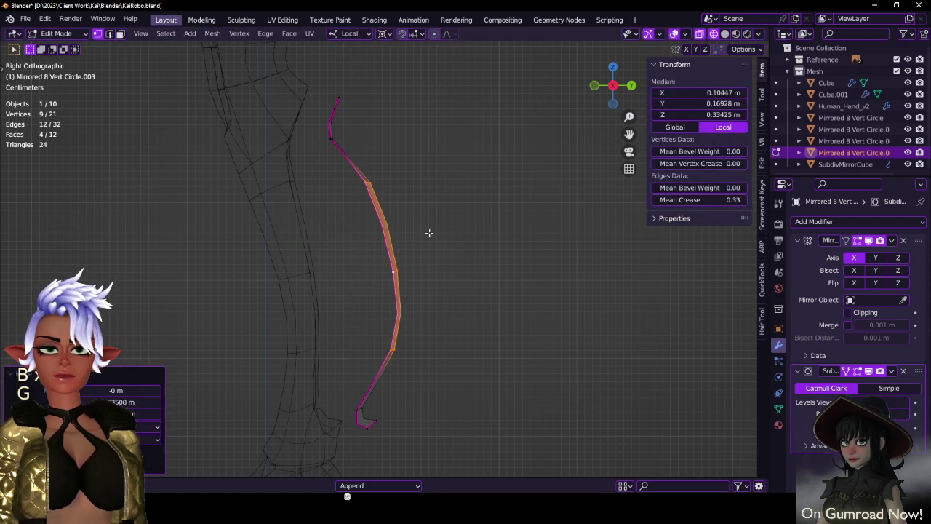
- Move the entire calf strip about 0.039 m along negative local Y so its ends meet the leg
{"action": "key", "text": "a"}
{"action": "key", "text": "g"}
{"action": "key", "text": "y"}
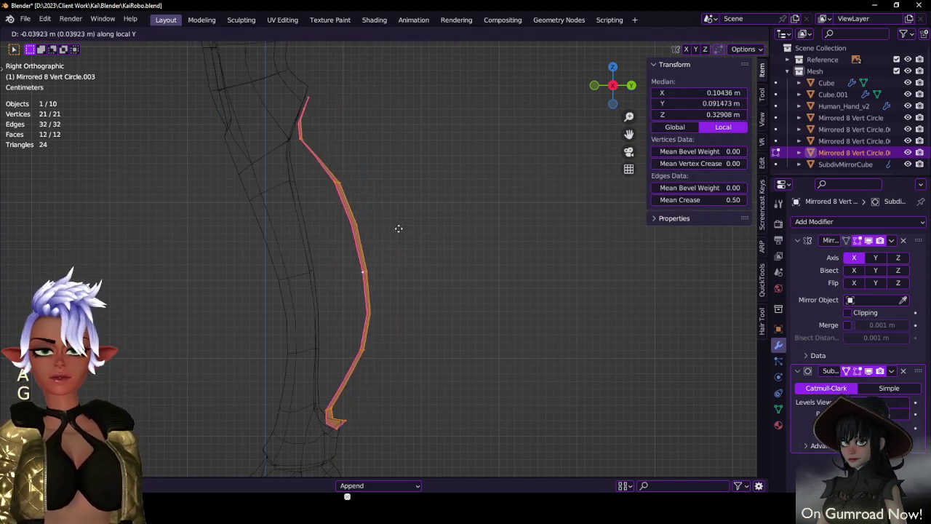
{"action": "left_click", "coordinate": [399, 228]}
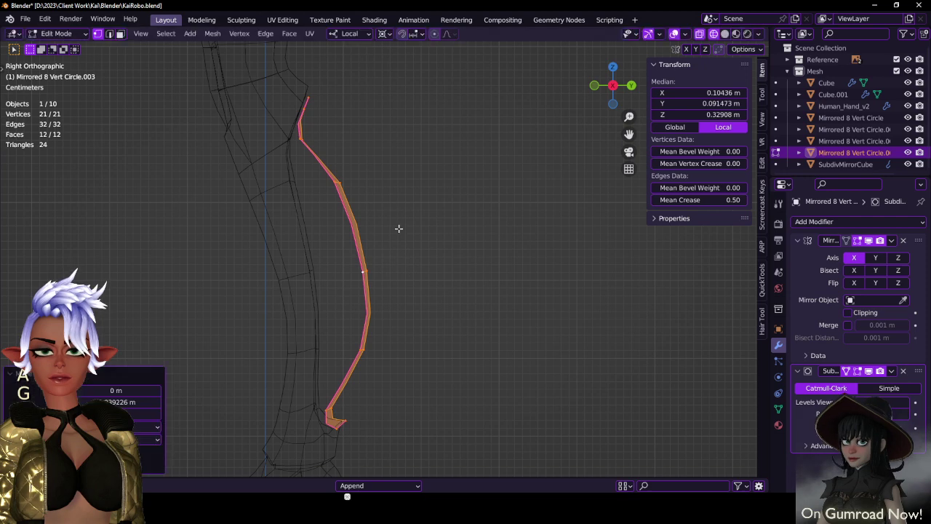
- Extrude all faces of the calf strip along their normals to give it thickness, and check it from the side
{"action": "left_click", "coordinate": [298, 36]}
{"action": "mouse_move", "coordinate": [309, 34]}
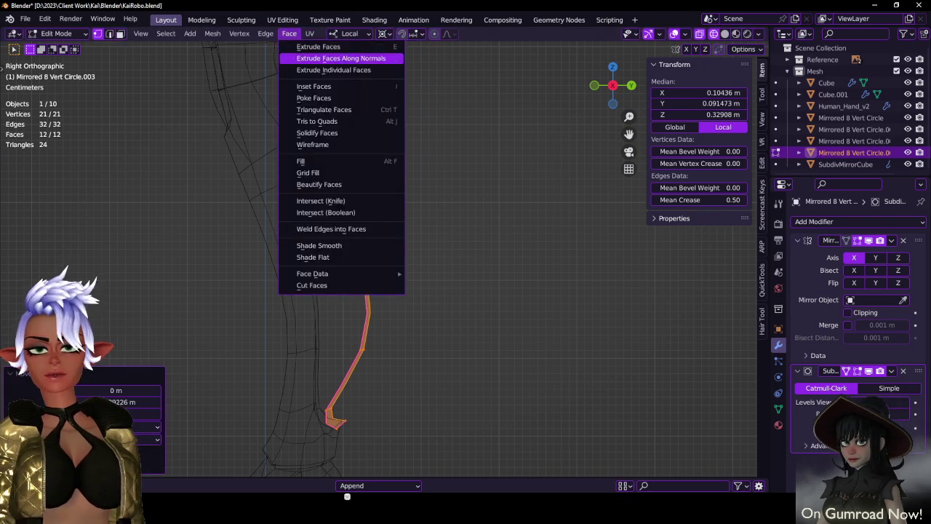
{"action": "left_click", "coordinate": [342, 58]}
{"action": "left_click", "coordinate": [395, 204]}
{"action": "mouse_move", "coordinate": [423, 224]}
{"action": "middle_mouse_down"}
{"action": "mouse_move", "coordinate": [331, 223]}
{"action": "mouse_move", "coordinate": [295, 252]}
{"action": "mouse_move", "coordinate": [347, 248]}
{"action": "mouse_move", "coordinate": [350, 260]}
{"action": "mouse_move", "coordinate": [283, 247]}
{"action": "mouse_move", "coordinate": [382, 240]}
{"action": "mouse_move", "coordinate": [461, 252]}
{"action": "mouse_move", "coordinate": [468, 216]}
{"action": "mouse_move", "coordinate": [459, 238]}
{"action": "middle_mouse_up"}
{"action": "key", "text": "Tab"}
{"action": "key", "text": "z"}
{"action": "scroll", "coordinate": [283, 247], "scroll_direction": "down", "scroll_amount": 4}
{"action": "scroll", "coordinate": [461, 219], "scroll_direction": "down", "scroll_amount": 3}
{"action": "key", "text": "KP_3"}
{"action": "key", "text": "Tab"}
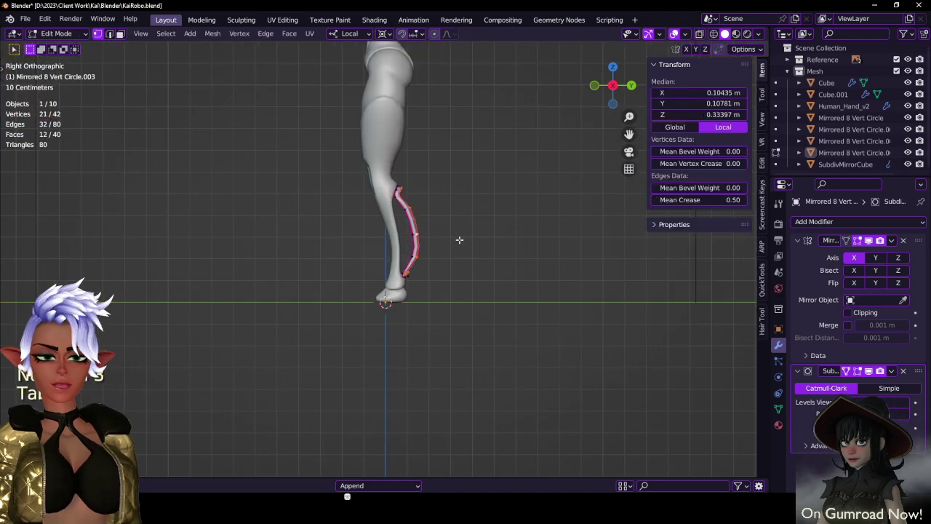
- In wireframe, reposition the calf strip's lower and middle vertex groups to refine its side-view curve
{"action": "scroll", "coordinate": [459, 239], "scroll_direction": "up", "scroll_amount": 8}
{"action": "middle_click_drag", "start_coordinate": [327, 259], "coordinate": [418, 251], "text": "shift"}
{"action": "key", "text": "z"}
{"action": "left_click", "coordinate": [347, 295]}
{"action": "key", "text": "b"}
{"action": "left_click_drag", "start_coordinate": [321, 278], "coordinate": [383, 317]}
{"action": "key", "text": "g"}
{"action": "left_click", "coordinate": [342, 284]}
{"action": "key", "text": "b"}
{"action": "left_click_drag", "start_coordinate": [321, 173], "coordinate": [384, 233]}
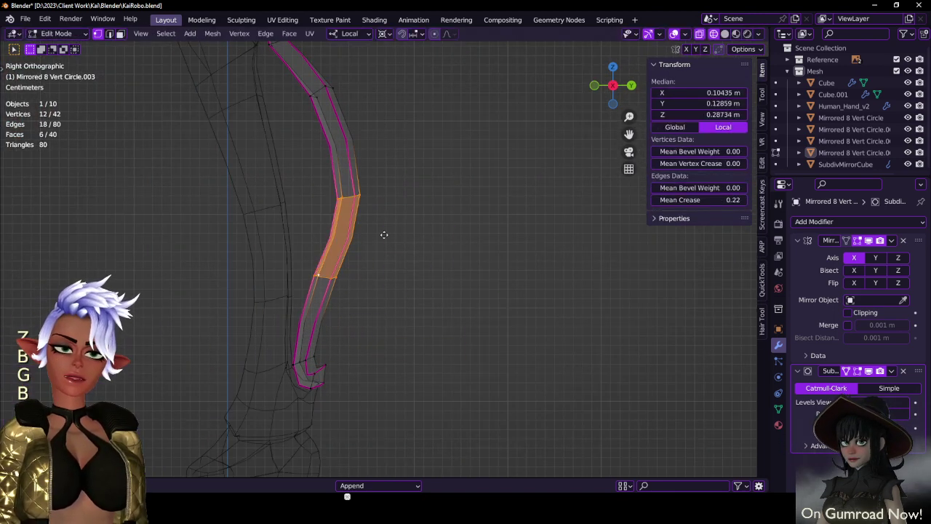
{"action": "key", "text": "g"}
{"action": "left_click", "coordinate": [386, 202]}
- Add a loop cut across the lower section of the calf strip, then reposition and scale the new loop
{"action": "middle_click_drag", "start_coordinate": [347, 239], "coordinate": [365, 218], "text": "shift"}
{"action": "key", "text": "ctrl+r"}
{"action": "left_click", "coordinate": [346, 274]}
{"action": "left_click", "coordinate": [349, 277]}
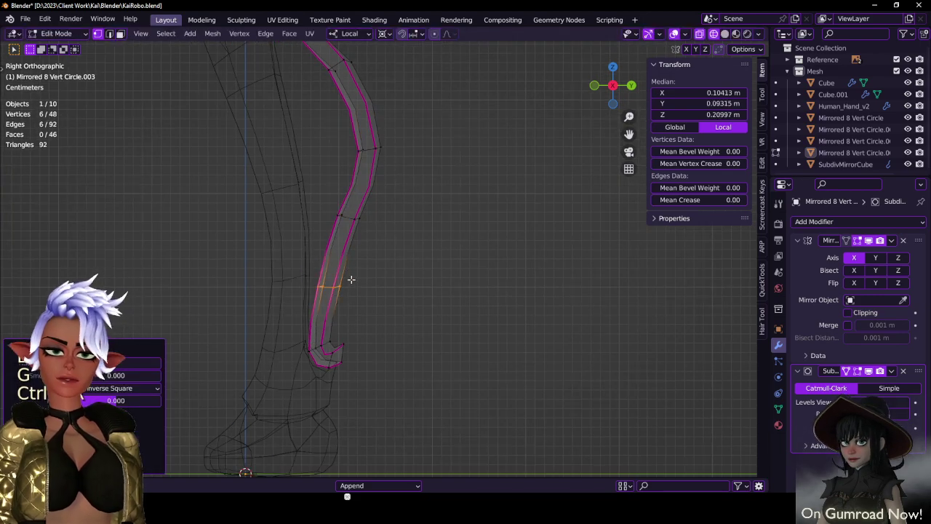
{"action": "key", "text": "g"}
{"action": "left_click", "coordinate": [366, 266]}
{"action": "key", "text": "s"}
{"action": "left_click", "coordinate": [412, 255]}
- Cancel scaling the new loop along local X and switch the pivot point to Median Point
{"action": "middle_click_drag", "start_coordinate": [412, 255], "coordinate": [436, 235]}
{"action": "key", "text": "s"}
{"action": "key", "text": "x"}
{"action": "key", "text": "x"}
{"action": "right_click", "coordinate": [414, 260]}
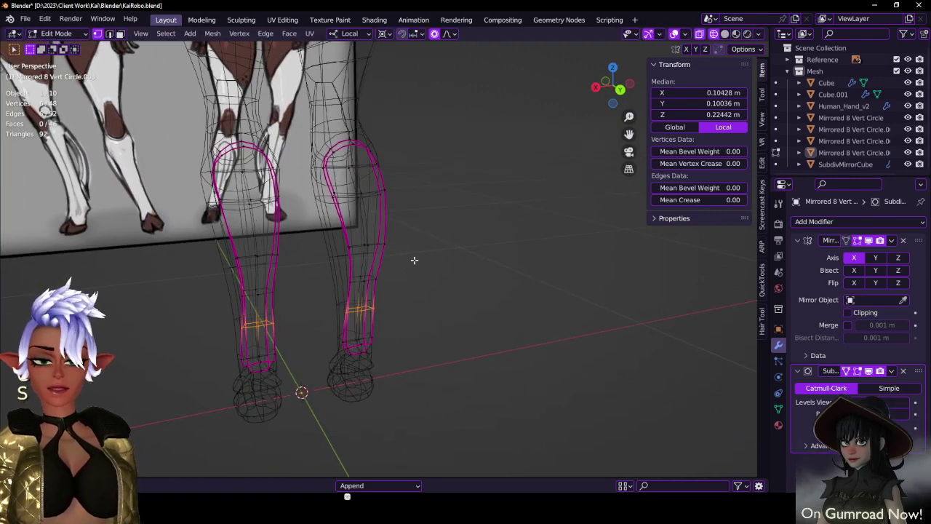
{"action": "key", "text": "period"}
{"action": "left_click", "coordinate": [437, 192]}
- Try to narrow the calf strip's lower loop along local X with proportional editing
{"action": "key", "text": "s"}
{"action": "key", "text": "x"}
{"action": "key", "text": "x"}
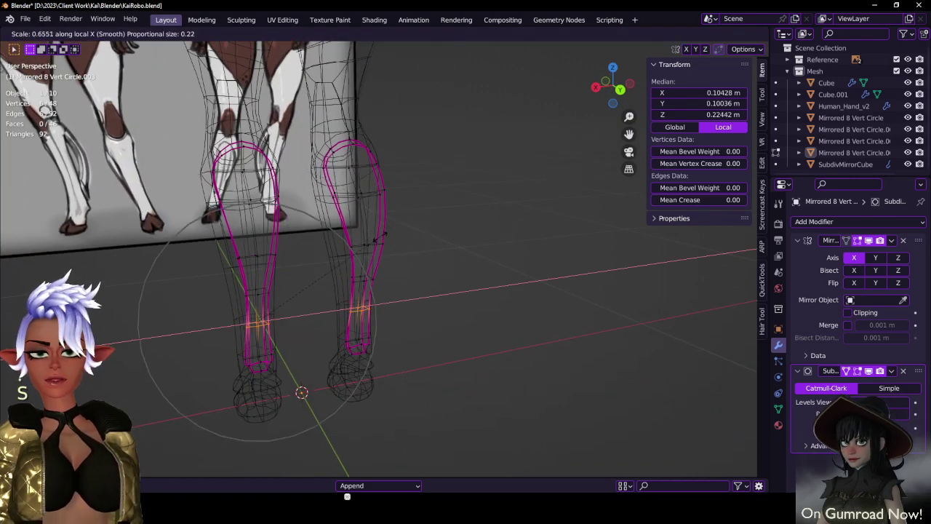
{"action": "left_click", "coordinate": [411, 262]}
{"action": "middle_click_drag", "start_coordinate": [411, 262], "coordinate": [413, 249]}
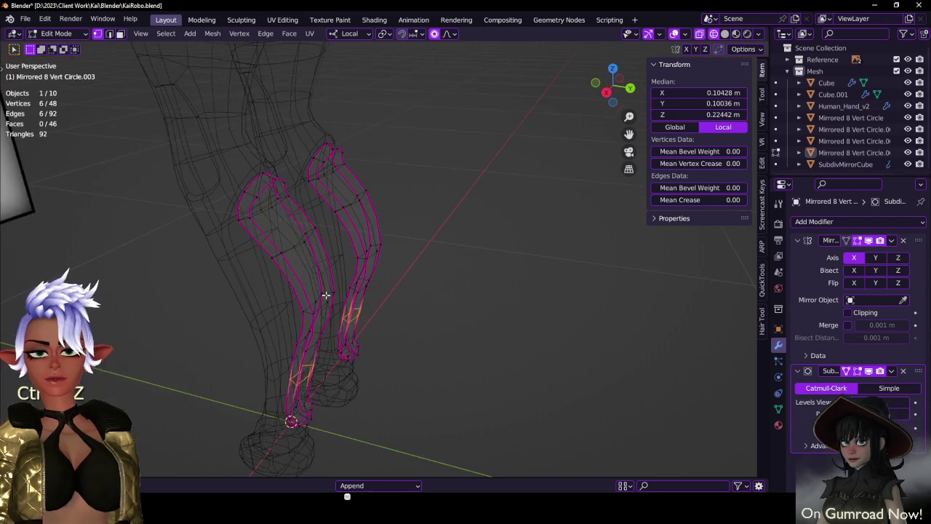
- Try to narrow two lower cross-sections of the calf strip along local X with proportional editing
{"action": "left_click_drag", "start_coordinate": [357, 323], "coordinate": [359, 325]}
{"action": "key", "text": "s"}
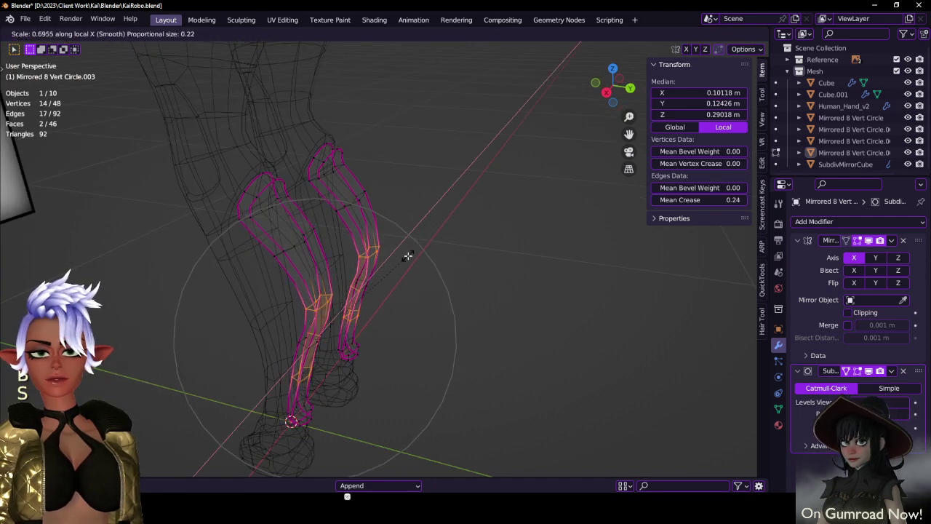
{"action": "left_click", "coordinate": [409, 256]}
{"action": "middle_click_drag", "start_coordinate": [408, 256], "coordinate": [316, 240]}
{"action": "key", "text": "ctrl+z"}
- Select the whole lower portion of the calf strip and scale it along local X with proportional editing
{"action": "key", "text": "b"}
{"action": "left_click_drag", "start_coordinate": [240, 296], "coordinate": [291, 320]}
{"action": "key", "text": "s"}
{"action": "key", "text": "x"}
{"action": "key", "text": "x"}
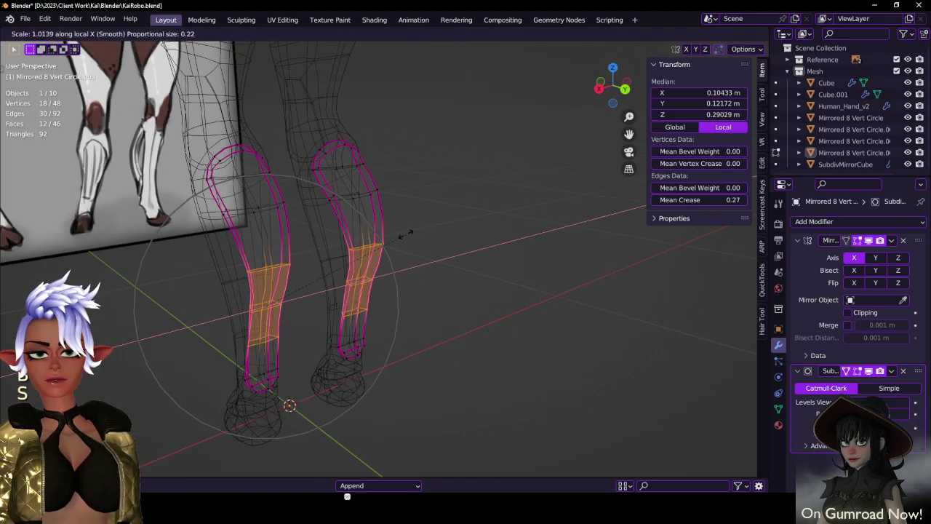
{"action": "left_click", "coordinate": [388, 244]}
- Return to Object Mode with solid shading and save the file
{"action": "key", "text": "Tab"}
{"action": "key", "text": "z"}
{"action": "mouse_move", "coordinate": [330, 245]}
{"action": "middle_mouse_down"}
{"action": "mouse_move", "coordinate": [401, 216]}
{"action": "mouse_move", "coordinate": [582, 259]}
{"action": "mouse_move", "coordinate": [327, 218]}
{"action": "mouse_move", "coordinate": [323, 184]}
{"action": "mouse_move", "coordinate": [182, 186]}
{"action": "mouse_move", "coordinate": [553, 285]}
{"action": "mouse_move", "coordinate": [388, 259]}
{"action": "mouse_move", "coordinate": [468, 306]}
{"action": "middle_mouse_up"}
{"action": "scroll", "coordinate": [582, 259], "scroll_direction": "down", "scroll_amount": 6}
{"action": "scroll", "coordinate": [327, 218], "scroll_direction": "up", "scroll_amount": 3}
{"action": "key", "text": "ctrl+s"}
{"action": "scroll", "coordinate": [430, 189], "scroll_direction": "up", "scroll_amount": 3}
- Merge the three rear-edge vertices at the calf strip's lower end into the last selected middle vertex
{"action": "key", "text": "Tab"}
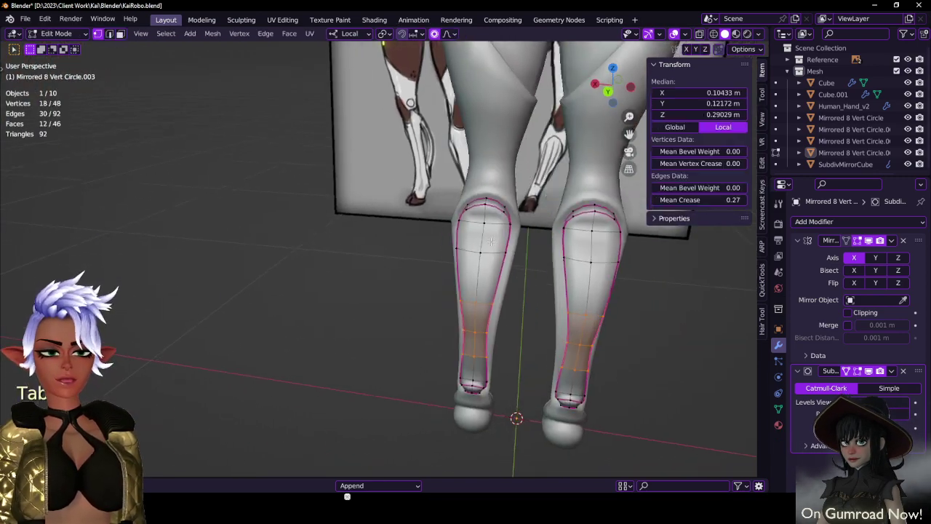
{"action": "scroll", "coordinate": [352, 190], "scroll_direction": "up", "scroll_amount": 3}
{"action": "middle_click_drag", "start_coordinate": [351, 189], "coordinate": [339, 117]}
{"action": "middle_click_drag", "start_coordinate": [352, 320], "coordinate": [378, 283]}
{"action": "scroll", "coordinate": [368, 263], "scroll_direction": "up", "scroll_amount": 2}
{"action": "left_click", "coordinate": [387, 258]}
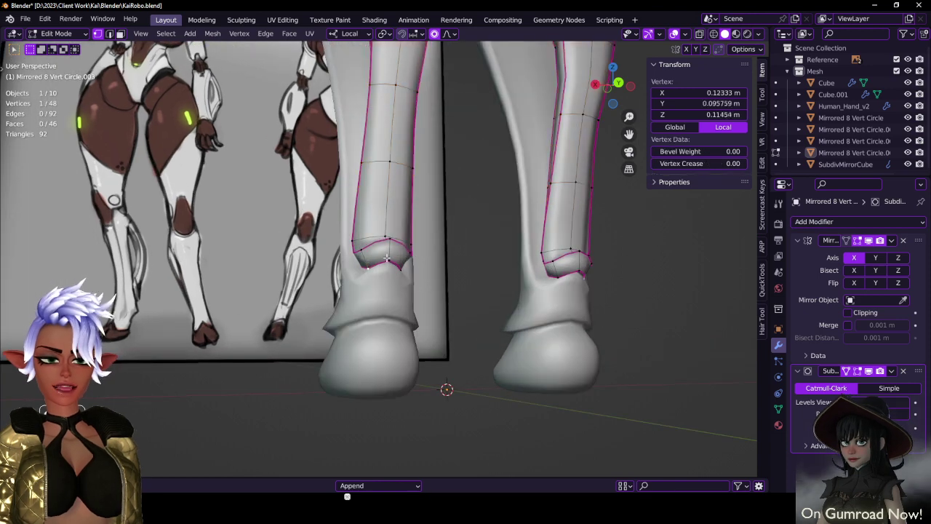
{"action": "left_click", "coordinate": [391, 257], "text": "shift"}
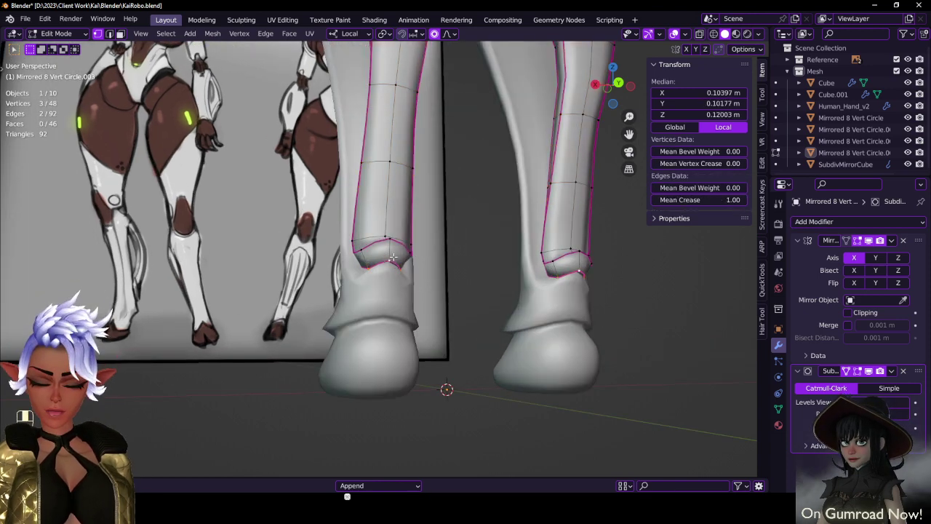
{"action": "key", "text": "m"}
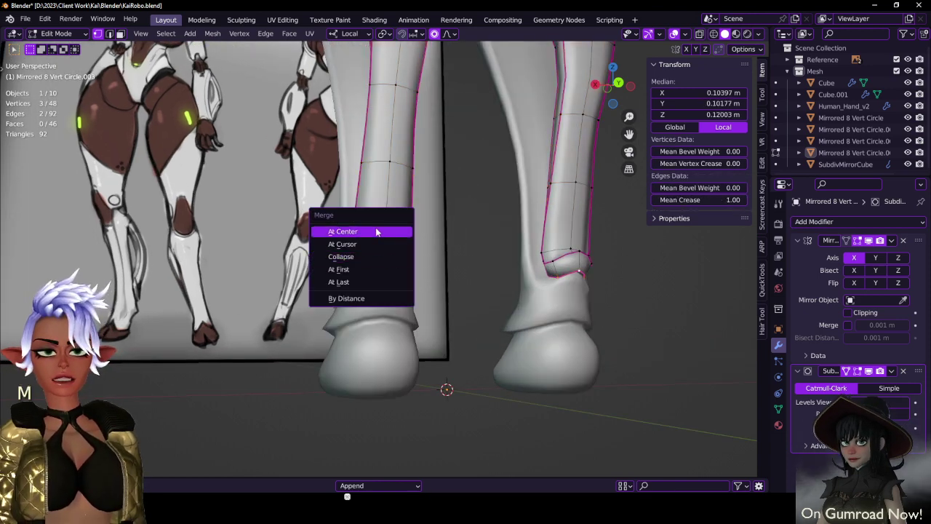
{"action": "left_click", "coordinate": [377, 231]}
{"action": "key", "text": "ctrl+z"}
{"action": "key", "text": "n"}
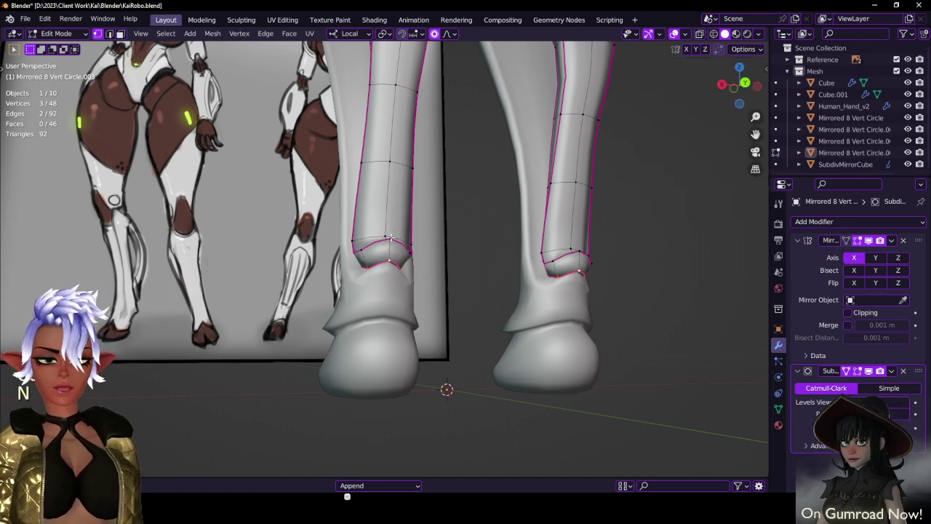
{"action": "key", "text": "n"}
{"action": "key", "text": "m"}
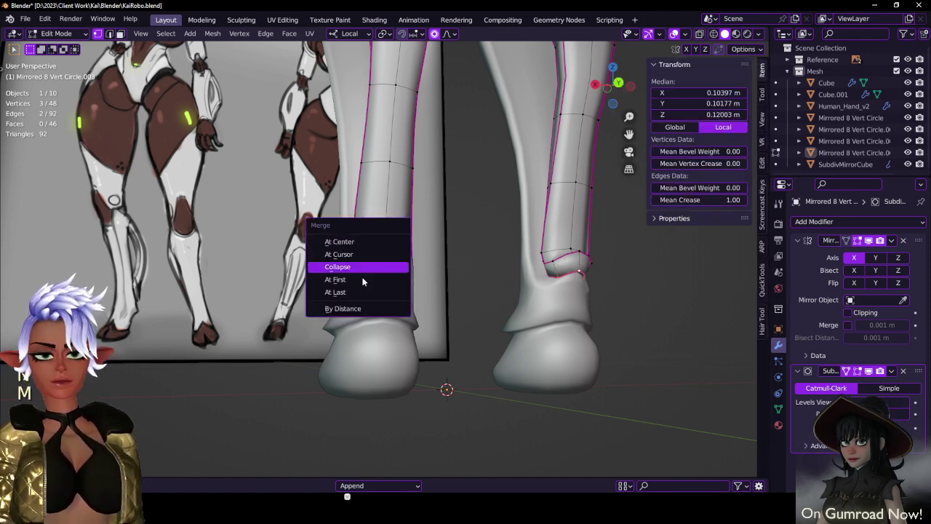
{"action": "left_click", "coordinate": [377, 286]}
- Repeat the merge on the three rear-edge vertices at the calf strip's upper end
{"action": "middle_click_drag", "start_coordinate": [408, 187], "coordinate": [401, 288], "text": "shift"}
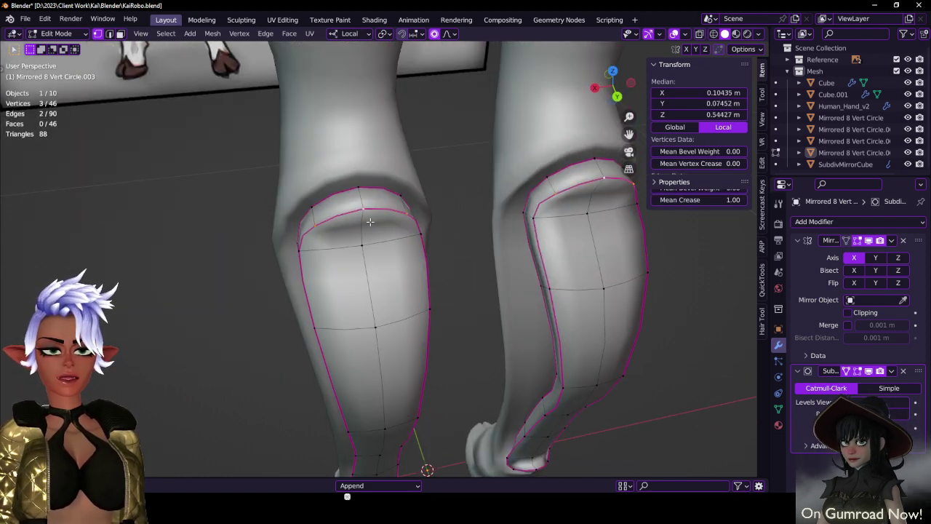
{"action": "key", "text": "shift+r"}
{"action": "scroll", "coordinate": [364, 237], "scroll_direction": "down", "scroll_amount": 3}
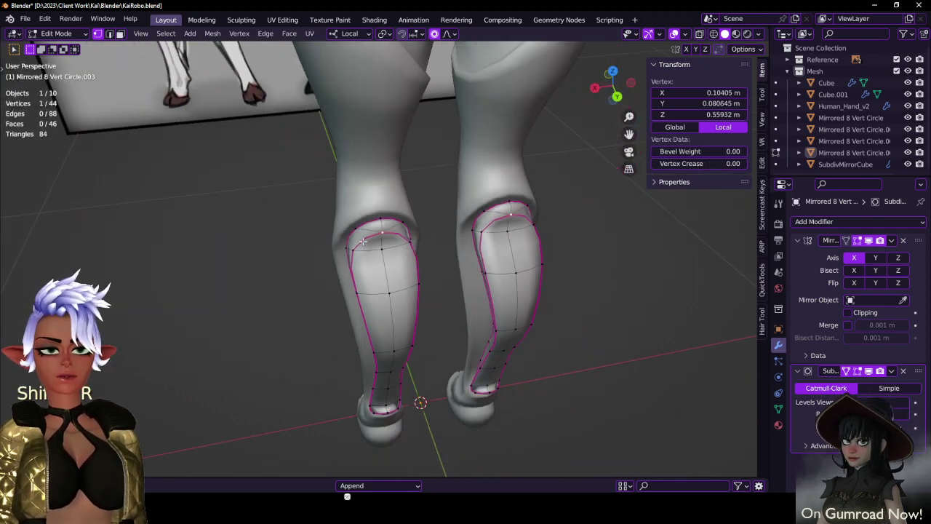
- Delete the creased rear edge loop that runs around the calf strip
{"action": "left_click", "coordinate": [110, 33]}
{"action": "left_click", "coordinate": [368, 241], "text": "alt"}
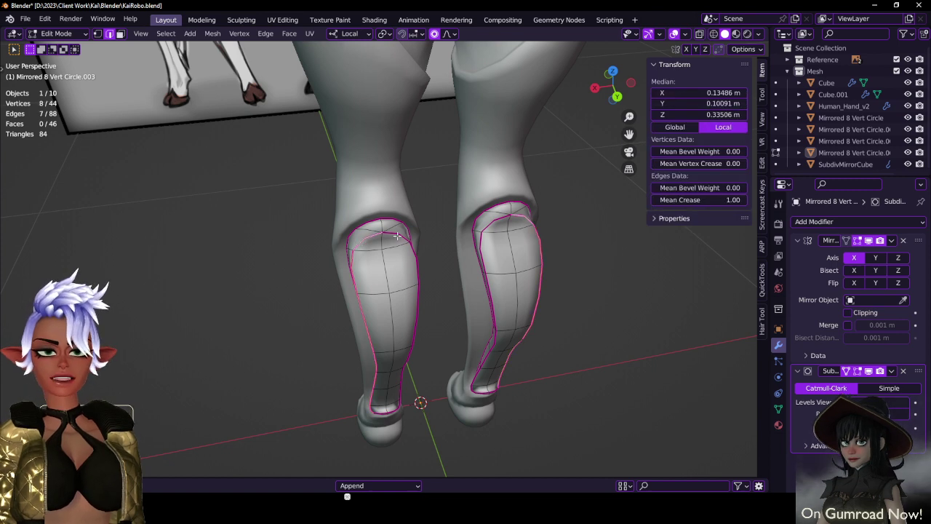
{"action": "key", "text": "x"}
{"action": "left_click", "coordinate": [453, 284]}
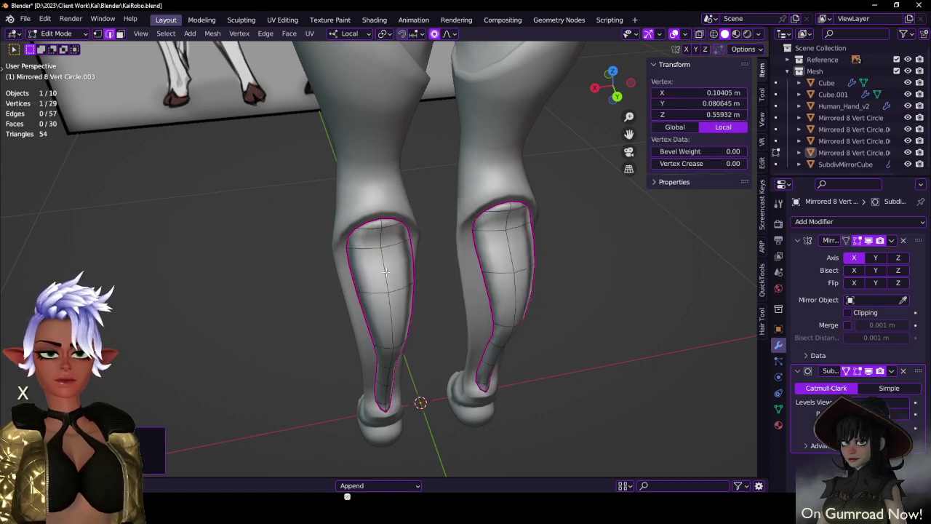
- Try to crease the calf strip's entire lengthwise centre loop
{"action": "left_click", "coordinate": [381, 233], "text": "alt"}
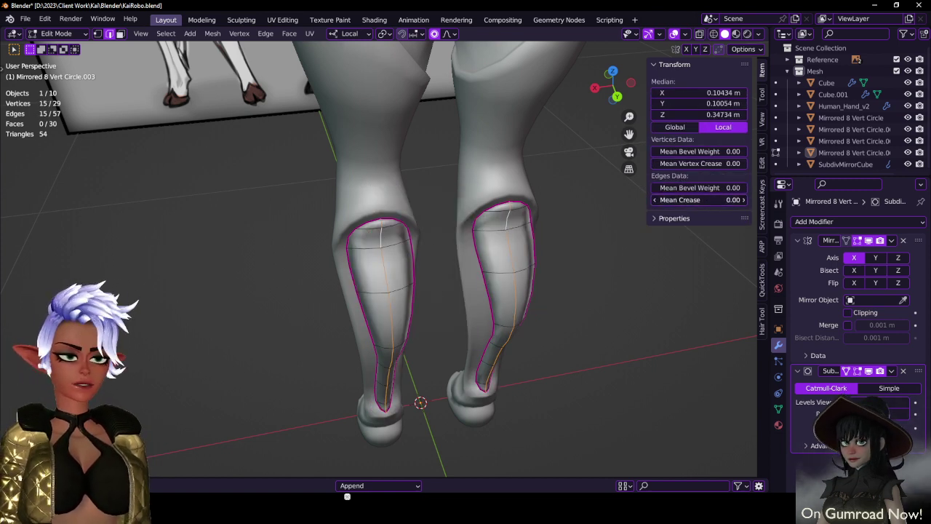
{"action": "left_click_drag", "start_coordinate": [700, 200], "coordinate": [742, 200]}
{"action": "middle_click_drag", "start_coordinate": [422, 219], "coordinate": [382, 147]}
{"action": "key", "text": "ctrl+z"}
- Select only the rear lengthwise centre edges of the calf strip and set their mean crease to 1.00
{"action": "scroll", "coordinate": [325, 231], "scroll_direction": "up", "scroll_amount": 3}
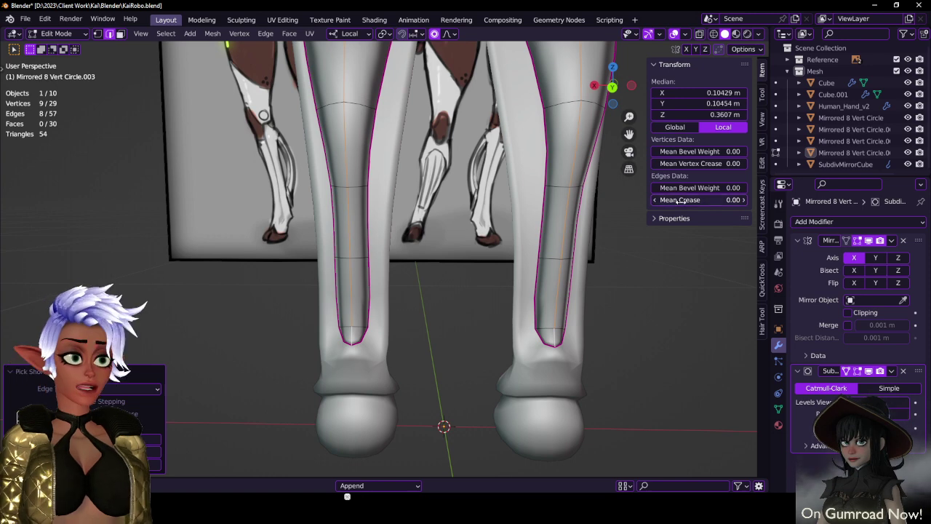
{"action": "left_click_drag", "start_coordinate": [681, 202], "coordinate": [731, 201]}
{"action": "scroll", "coordinate": [380, 184], "scroll_direction": "down", "scroll_amount": 4}
- Try to push the creased rear centre line outward with Shrink/Fatten
{"action": "middle_click_drag", "start_coordinate": [380, 175], "coordinate": [401, 78]}
{"action": "scroll", "coordinate": [394, 119], "scroll_direction": "up", "scroll_amount": 4}
{"action": "middle_click_drag", "start_coordinate": [431, 107], "coordinate": [408, 164]}
{"action": "key", "text": "alt+s"}
{"action": "left_click", "coordinate": [464, 125]}
{"action": "key", "text": "ctrl+z"}
{"action": "scroll", "coordinate": [426, 142], "scroll_direction": "up", "scroll_amount": 1}
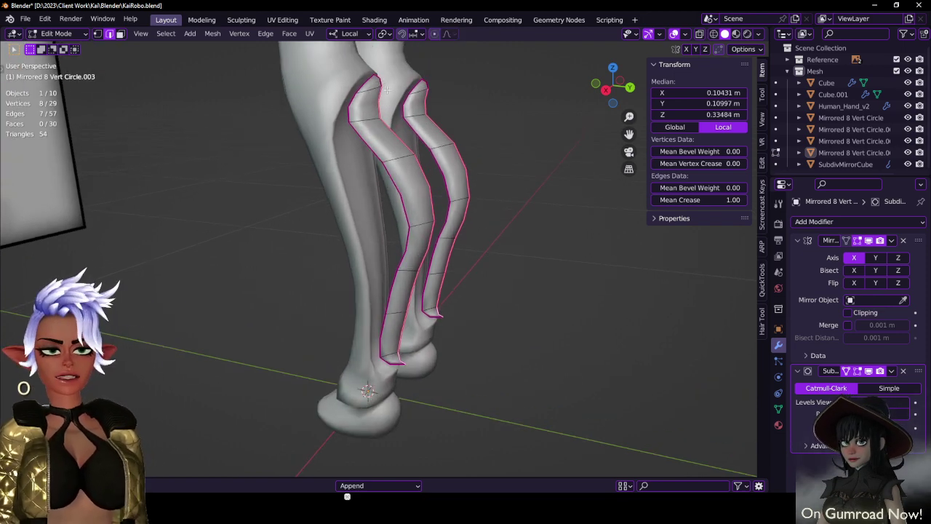
- Push the rear centre line outward with Shrink/Fatten without proportional editing, and save the file
{"action": "middle_click_drag", "start_coordinate": [386, 88], "coordinate": [408, 249], "text": "ctrl"}
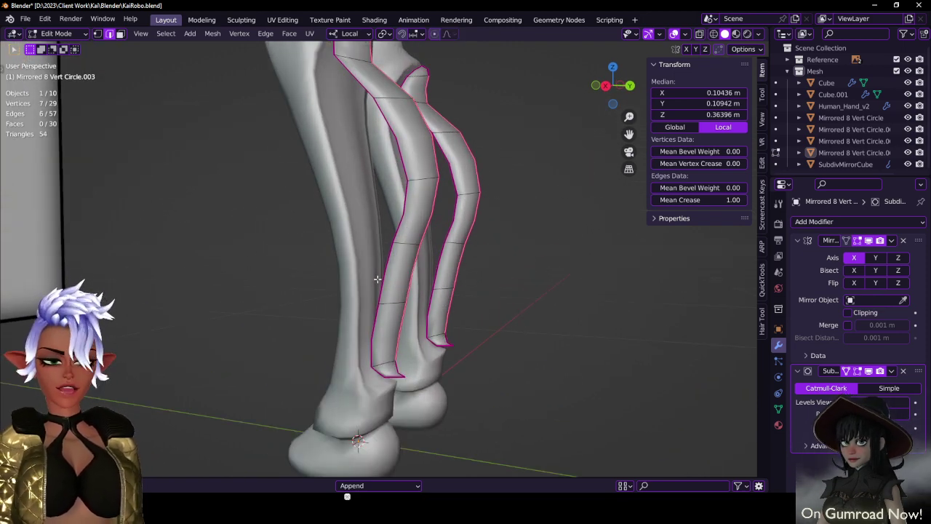
{"action": "key", "text": "alt+s"}
{"action": "left_click", "coordinate": [443, 142]}
{"action": "scroll", "coordinate": [446, 154], "scroll_direction": "down", "scroll_amount": 4}
{"action": "middle_click_drag", "start_coordinate": [445, 156], "coordinate": [466, 157]}
{"action": "middle_click_drag", "start_coordinate": [465, 158], "coordinate": [445, 204], "text": "shift"}
{"action": "key", "text": "Tab"}
{"action": "left_click", "coordinate": [444, 191]}
{"action": "key", "text": "ctrl+s"}
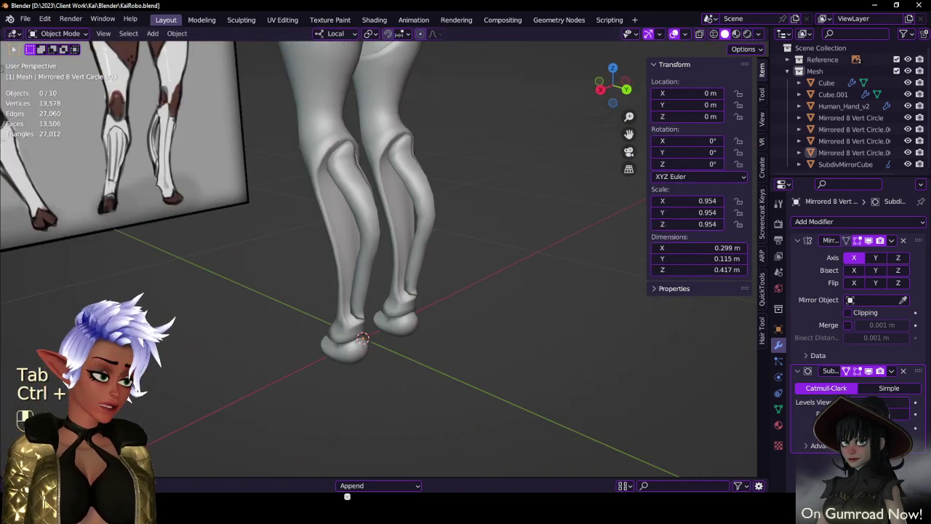
- Recalculate the normals of the entire calf strip mesh and save the file
{"action": "key", "text": "Tab"}
{"action": "key", "text": "a"}
{"action": "key", "text": "shift+n"}
{"action": "key", "text": "Tab"}
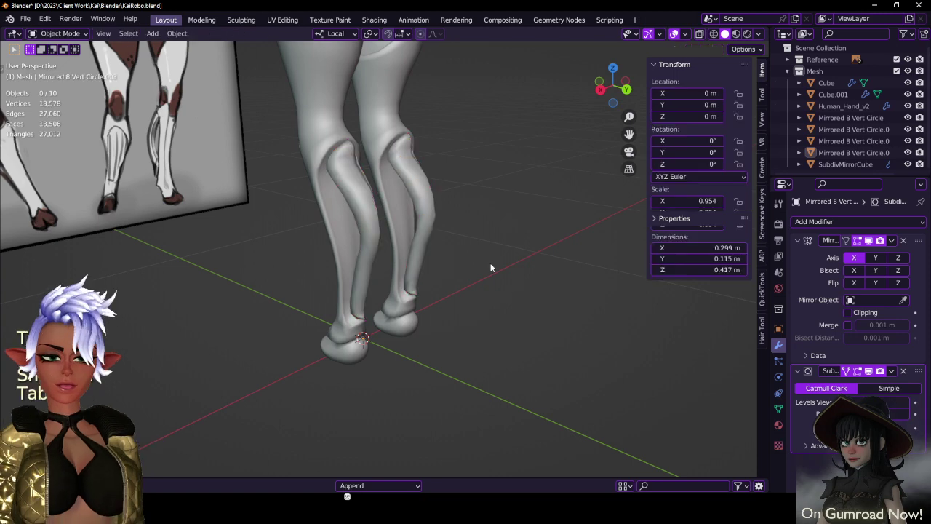
{"action": "key", "text": "ctrl+s"}
{"action": "middle_click_drag", "start_coordinate": [634, 368], "coordinate": [647, 371]}
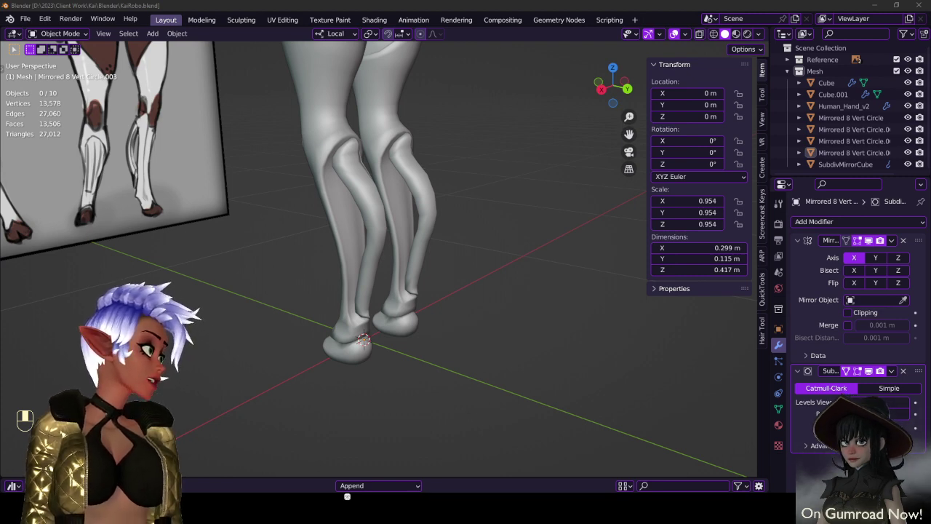
- Switch to Discord, watch the newest video in the open conversation at full screen, and return to Blender
{"action": "left_click_drag", "start_coordinate": [2, 3], "coordinate": [247, 0]}
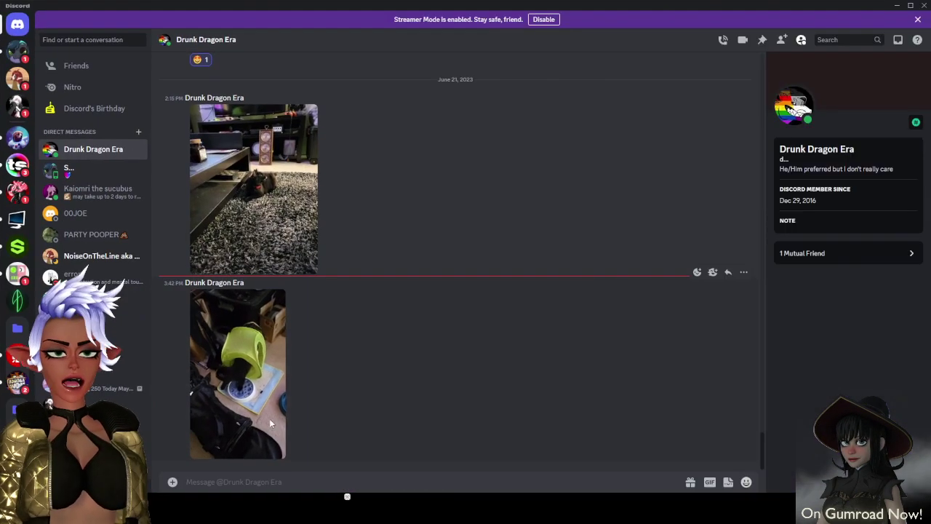
{"action": "left_click", "coordinate": [269, 419]}
{"action": "left_click", "coordinate": [279, 449]}
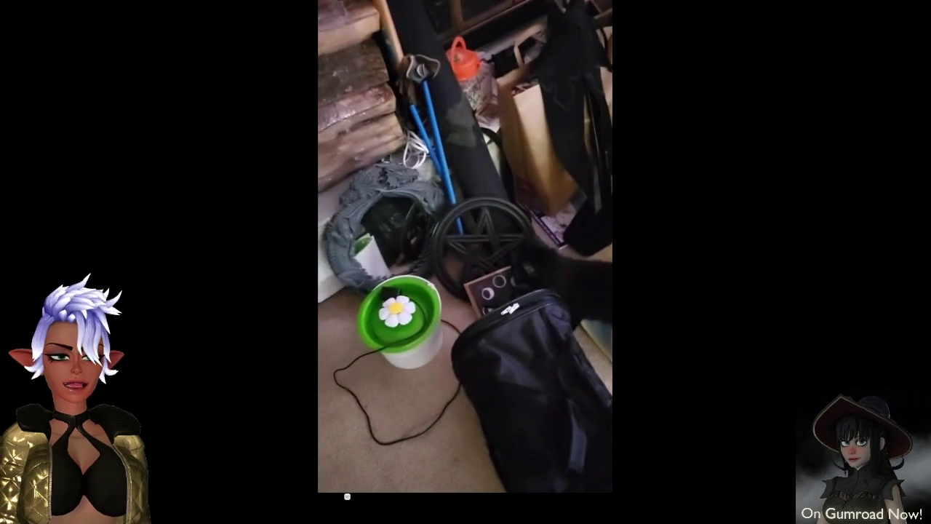
{"action": "left_click", "coordinate": [295, 129]}
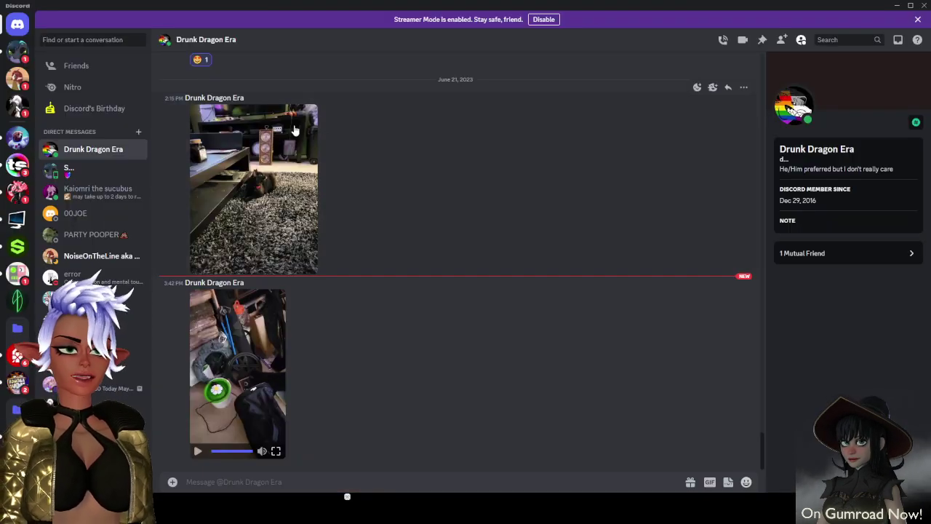
{"action": "left_click_drag", "start_coordinate": [264, 6], "coordinate": [930, 295]}
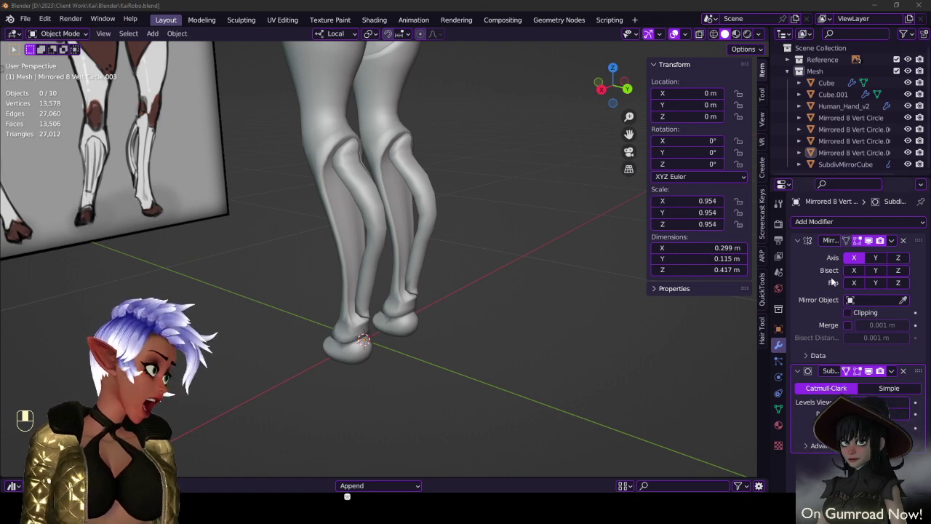
- In the right side view, bevel the cross-section loop at the calf strip's outermost bend with a width of about 0.055 m
{"action": "left_click", "coordinate": [370, 179]}
{"action": "key", "text": "Tab"}
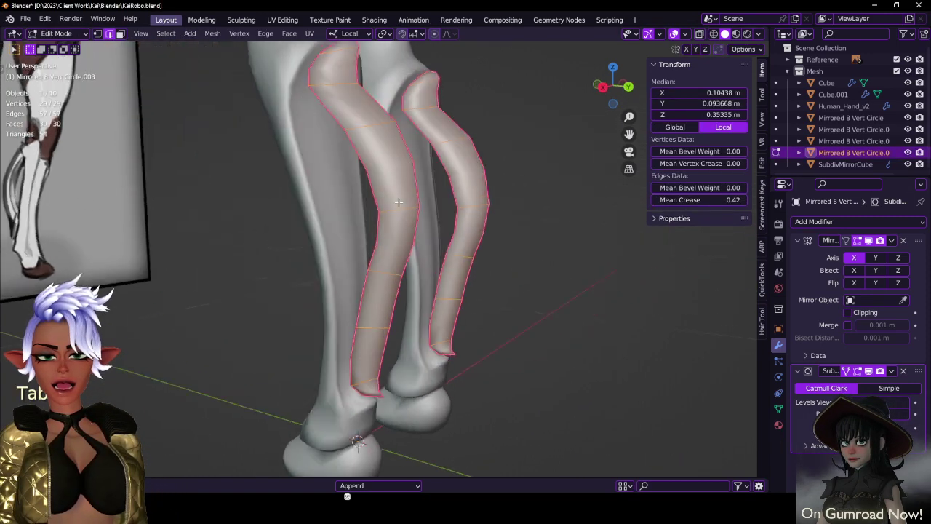
{"action": "key", "text": "KP_3"}
{"action": "scroll", "coordinate": [400, 203], "scroll_direction": "up", "scroll_amount": 4}
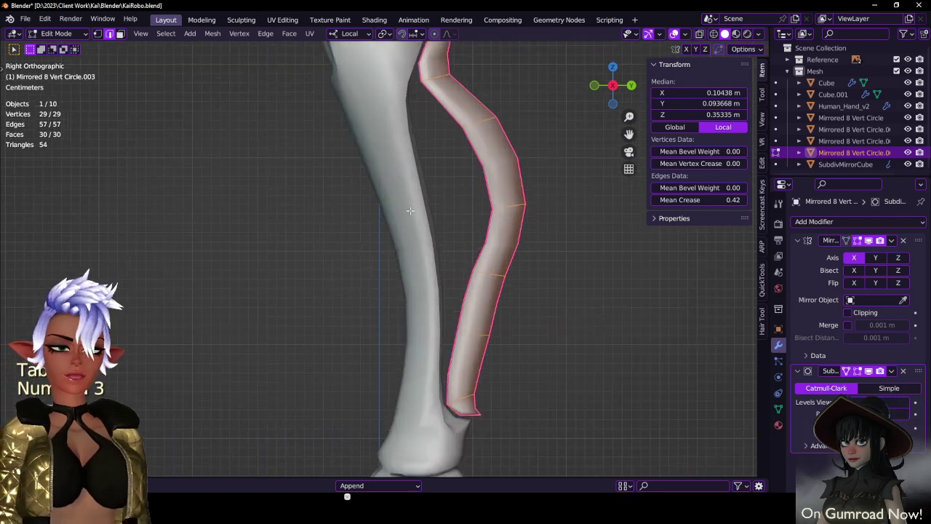
{"action": "left_click", "coordinate": [362, 290]}
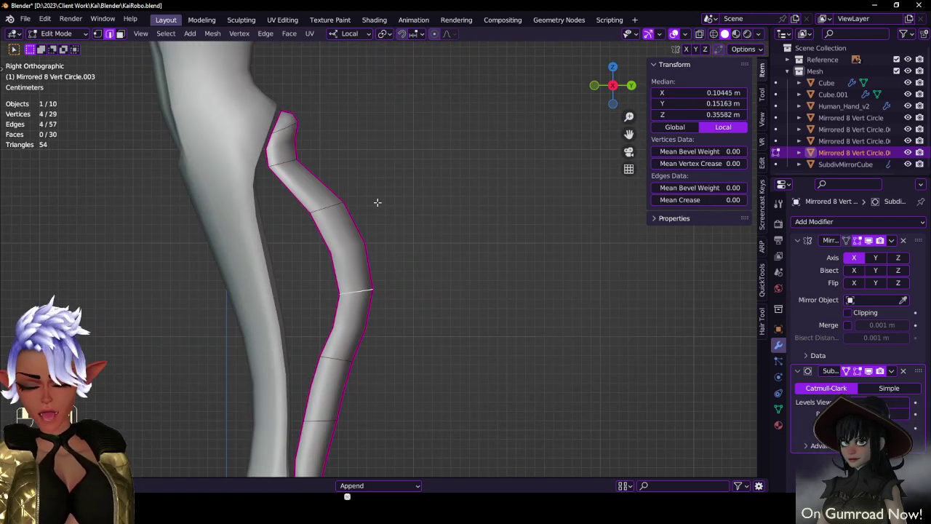
{"action": "key", "text": "ctrl+b"}
{"action": "left_click", "coordinate": [412, 306]}
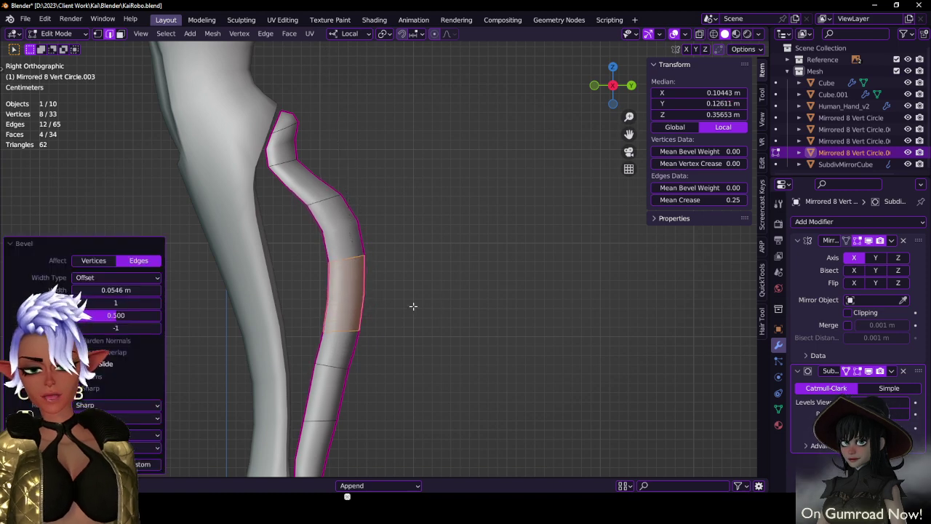
- Move the bevelled section of the calf strip slightly upward and rearward
{"action": "key", "text": "g"}
{"action": "key", "text": "z"}
{"action": "left_click", "coordinate": [402, 299]}
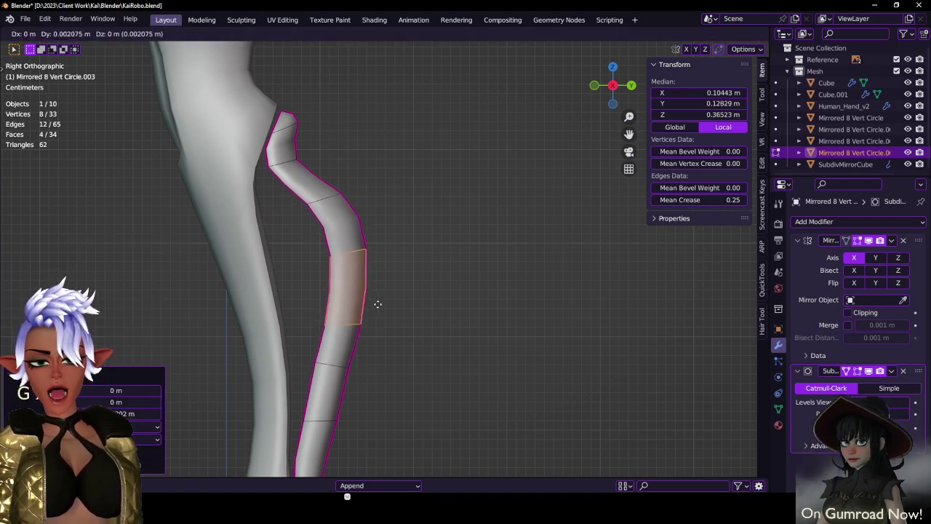
{"action": "scroll", "coordinate": [377, 309], "scroll_direction": "down", "scroll_amount": 4}
{"action": "key", "text": "Tab"}
{"action": "scroll", "coordinate": [356, 327], "scroll_direction": "up", "scroll_amount": 3}
- Narrow the calf strip's lower cross-section loop along local Y and move it about 0.0125 m toward the leg
{"action": "key", "text": "Tab"}
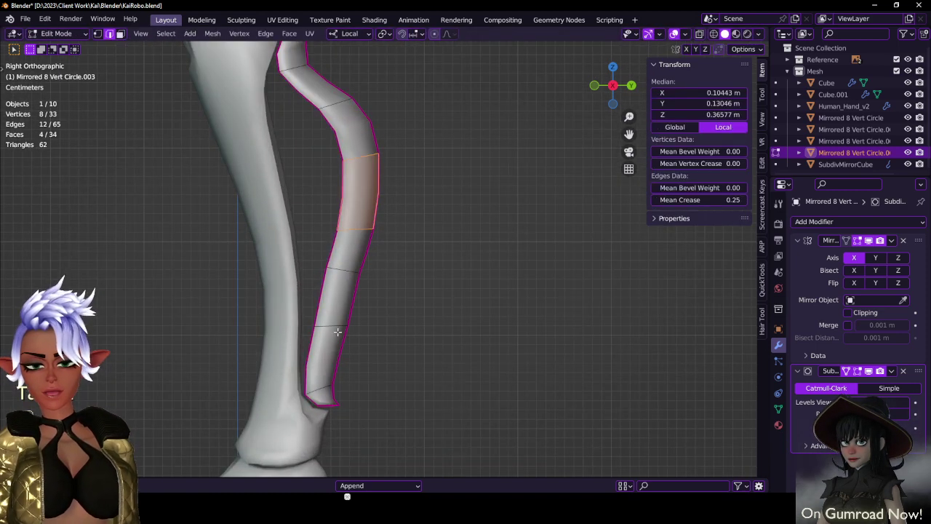
{"action": "left_click", "coordinate": [336, 327], "text": "alt"}
{"action": "key", "text": "g"}
{"action": "key", "text": "y"}
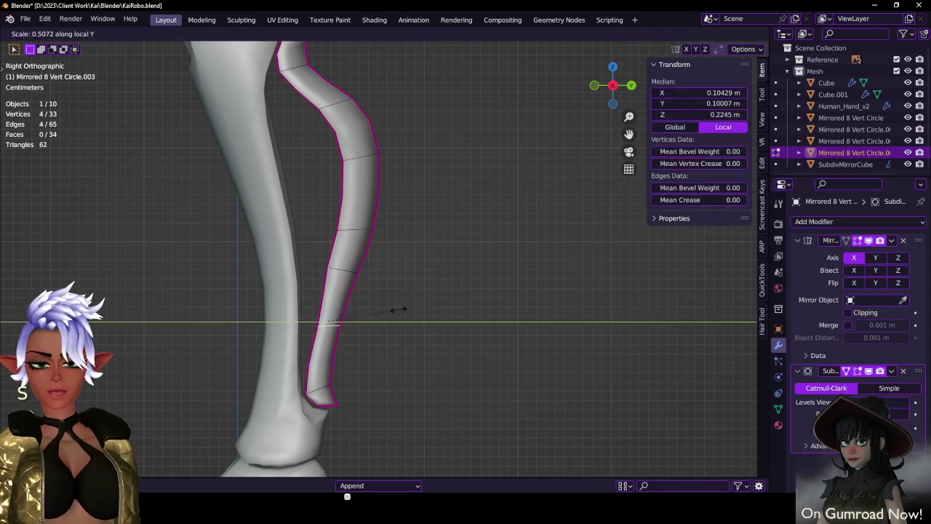
{"action": "left_click", "coordinate": [386, 310]}
- Reposition the loop at the lower edge of the bevelled section to smooth the strip's curve
{"action": "middle_click_drag", "start_coordinate": [392, 300], "coordinate": [434, 328], "text": "shift"}
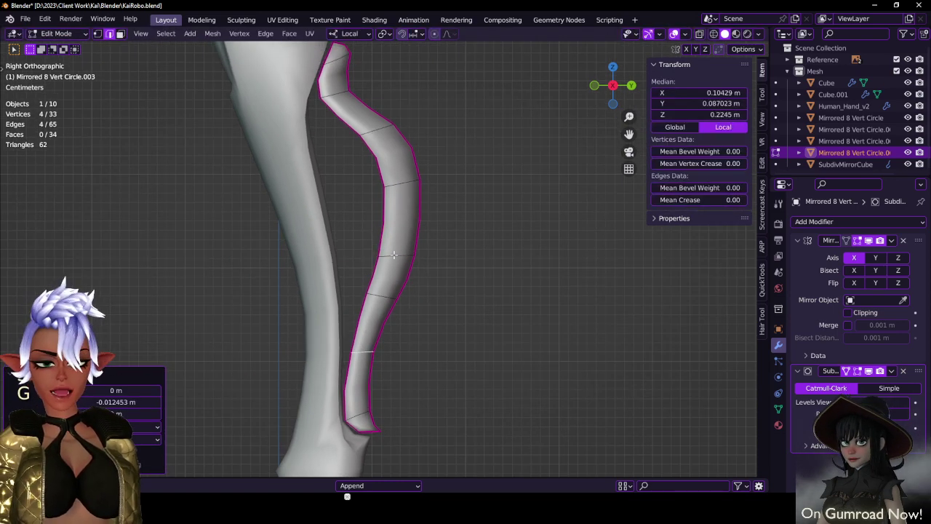
{"action": "left_click", "coordinate": [395, 254], "text": "alt"}
{"action": "left_click", "coordinate": [393, 255], "text": "alt"}
{"action": "key", "text": "g"}
{"action": "left_click", "coordinate": [396, 245]}
{"action": "middle_click_drag", "start_coordinate": [421, 256], "coordinate": [439, 331], "text": "shift"}
{"action": "scroll", "coordinate": [400, 189], "scroll_direction": "down", "scroll_amount": 2}
- Merge the rear vertex at the calf strip's upper end into the vertex at its tip
{"action": "scroll", "coordinate": [408, 192], "scroll_direction": "up", "scroll_amount": 3}
{"action": "middle_click_drag", "start_coordinate": [372, 181], "coordinate": [392, 280], "text": "shift"}
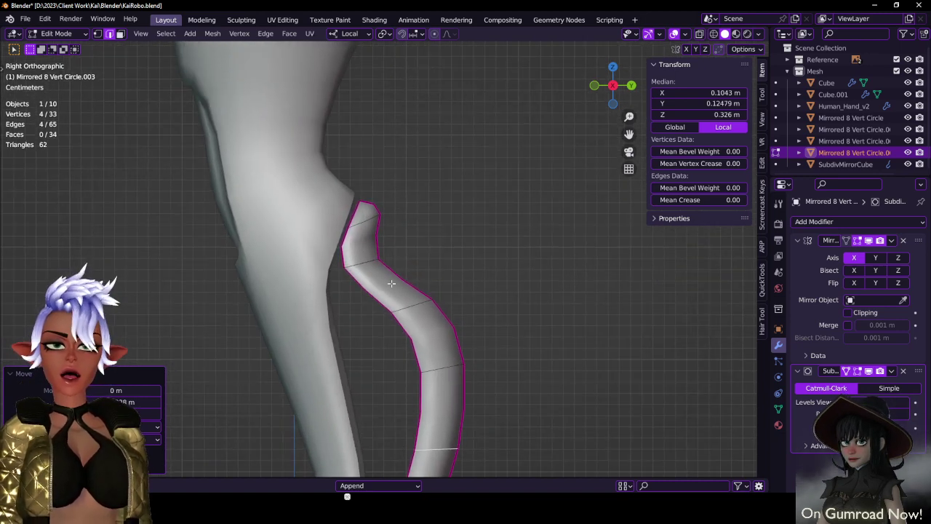
{"action": "left_click", "coordinate": [362, 206]}
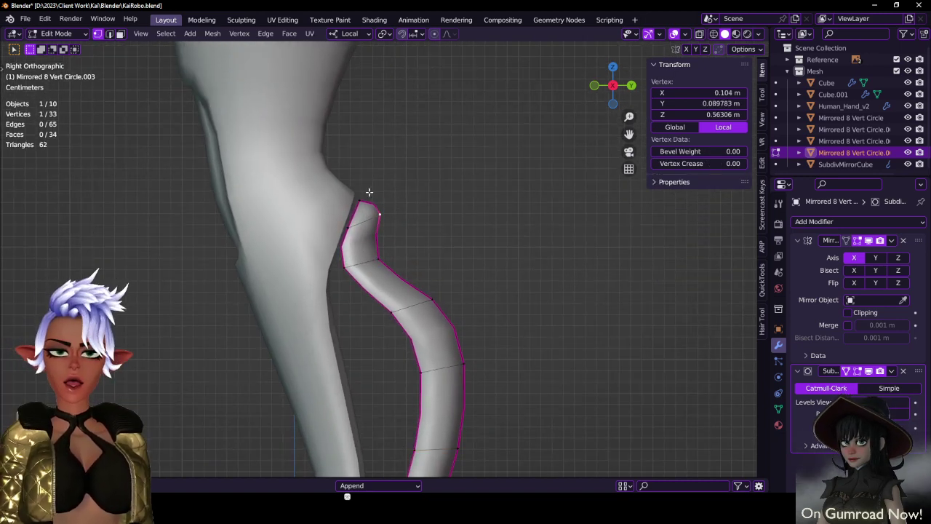
{"action": "key", "text": "m"}
{"action": "left_click", "coordinate": [422, 237]}
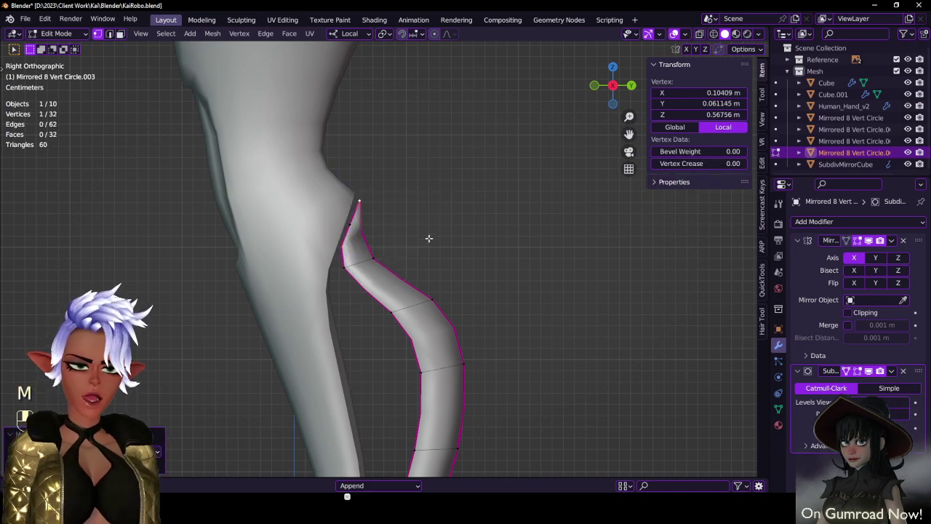
- Save the file from Object Mode and resume editing the calf strip's mesh
{"action": "scroll", "coordinate": [430, 238], "scroll_direction": "down", "scroll_amount": 2}
{"action": "key", "text": "Tab"}
{"action": "middle_click_drag", "start_coordinate": [435, 281], "coordinate": [361, 141], "text": "shift"}
{"action": "key", "text": "ctrl+s"}
{"action": "key", "text": "Tab"}
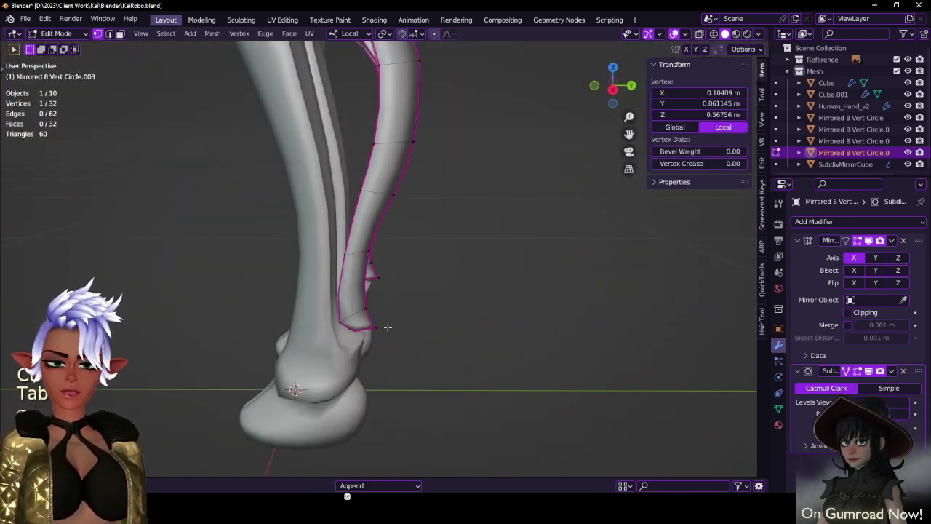
- Try to merge the rear vertex at the calf strip's lower end into the tip vertex and add an edge loop nearby
{"action": "left_click", "coordinate": [385, 326], "text": "shift"}
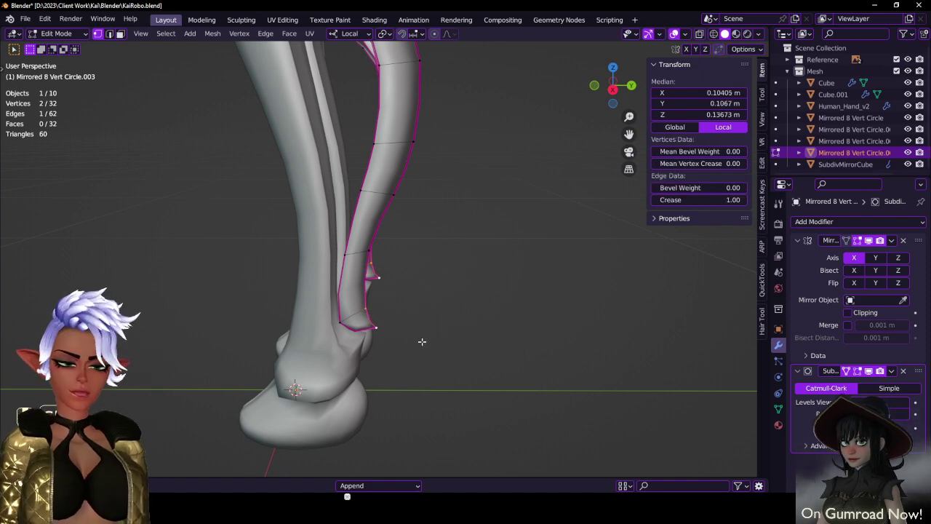
{"action": "key", "text": "Tab"}
{"action": "key", "text": "Tab"}
{"action": "key", "text": "m"}
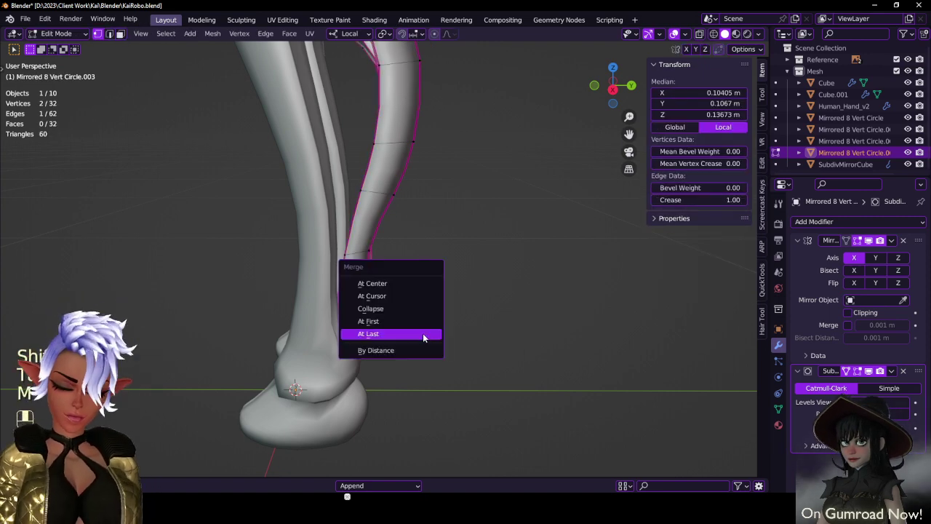
{"action": "left_click", "coordinate": [426, 336]}
{"action": "middle_click_drag", "start_coordinate": [451, 284], "coordinate": [402, 269]}
{"action": "key", "text": "ctrl+r"}
{"action": "left_click", "coordinate": [379, 269]}
{"action": "scroll", "coordinate": [280, 284], "scroll_direction": "up", "scroll_amount": 1}
{"action": "middle_click_drag", "start_coordinate": [280, 283], "coordinate": [349, 256]}
{"action": "scroll", "coordinate": [352, 254], "scroll_direction": "up", "scroll_amount": 4}
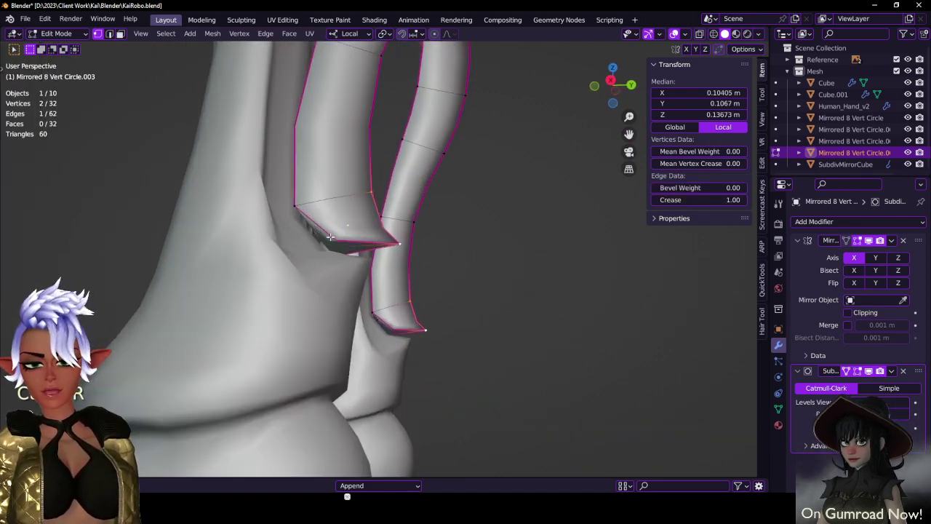
- Examine the calf strips on the whole figure in Object Mode against the reference drawings and from the side
{"action": "middle_click_drag", "start_coordinate": [378, 213], "coordinate": [287, 274]}
{"action": "key", "text": "Tab"}
{"action": "scroll", "coordinate": [298, 262], "scroll_direction": "down", "scroll_amount": 5}
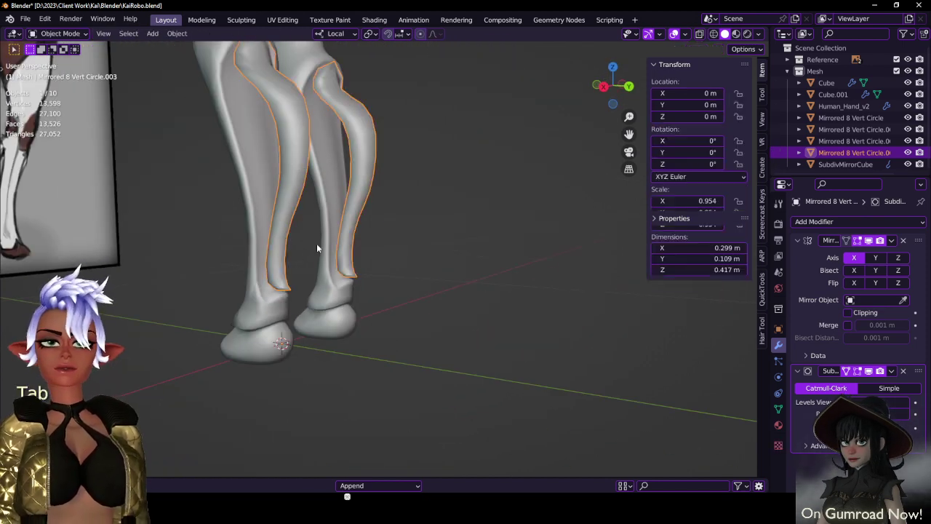
{"action": "middle_click_drag", "start_coordinate": [317, 243], "coordinate": [418, 291]}
{"action": "scroll", "coordinate": [405, 242], "scroll_direction": "down", "scroll_amount": 5}
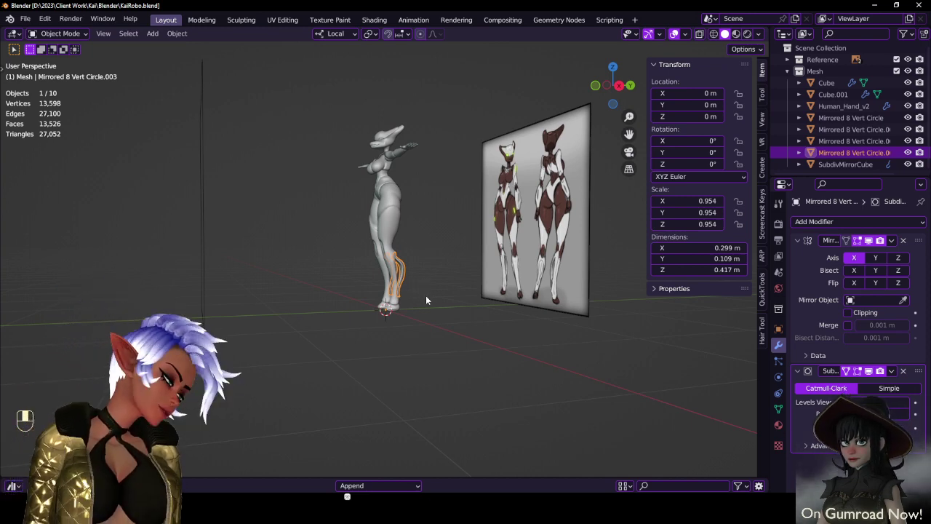
{"action": "left_click", "coordinate": [429, 262]}
{"action": "scroll", "coordinate": [434, 247], "scroll_direction": "up", "scroll_amount": 6}
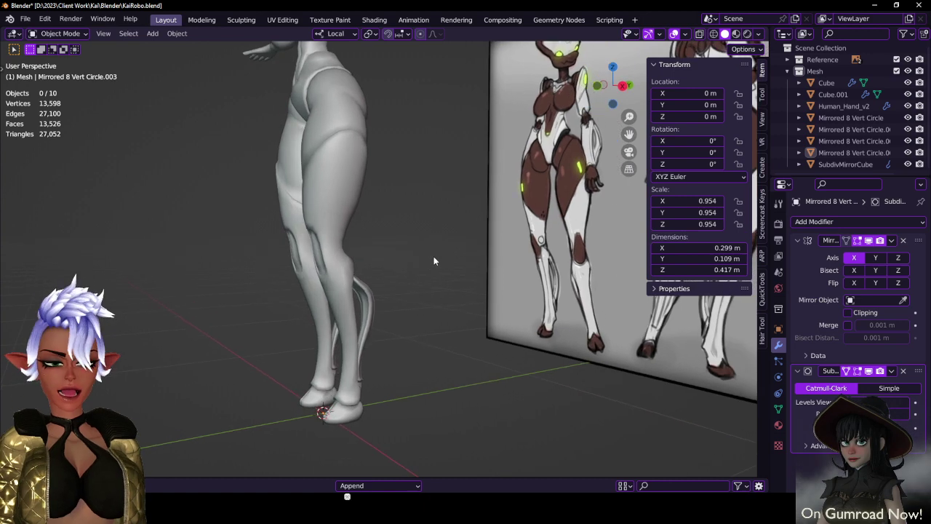
{"action": "key", "text": "KP_3"}
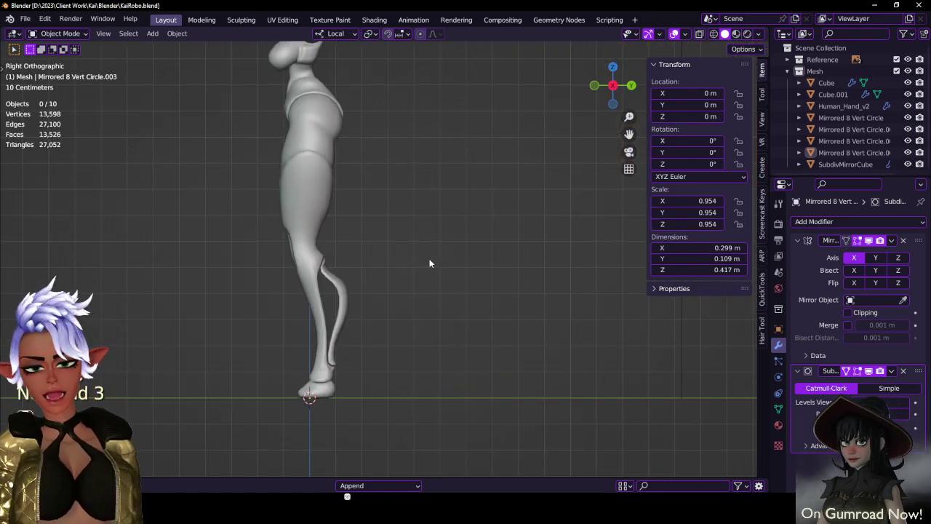
{"action": "scroll", "coordinate": [430, 259], "scroll_direction": "up", "scroll_amount": 3}
- Isolate the calf strip, select the centre edge path along its leg-facing side and set the path's mean crease to 1.00
{"action": "key", "text": "Tab"}
{"action": "left_click", "coordinate": [270, 314]}
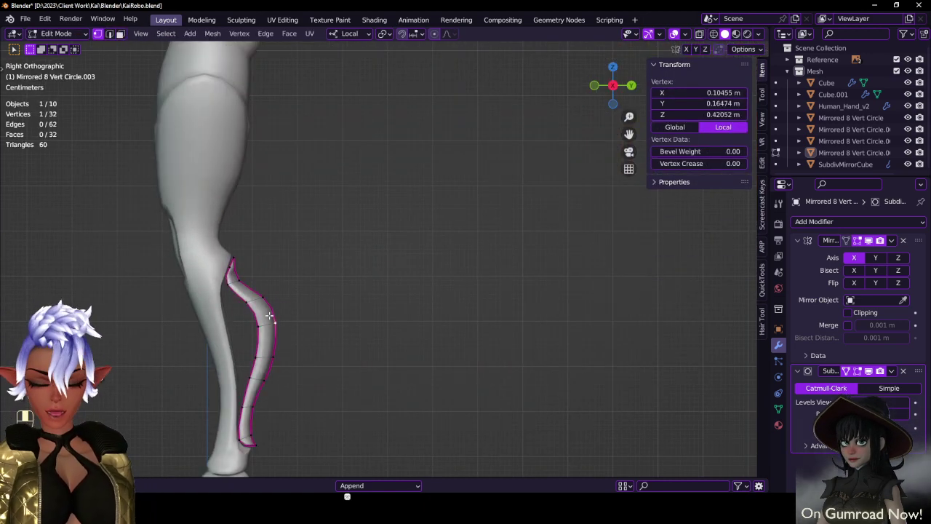
{"action": "key", "text": "KP_Divide"}
{"action": "middle_click_drag", "start_coordinate": [269, 314], "coordinate": [371, 214]}
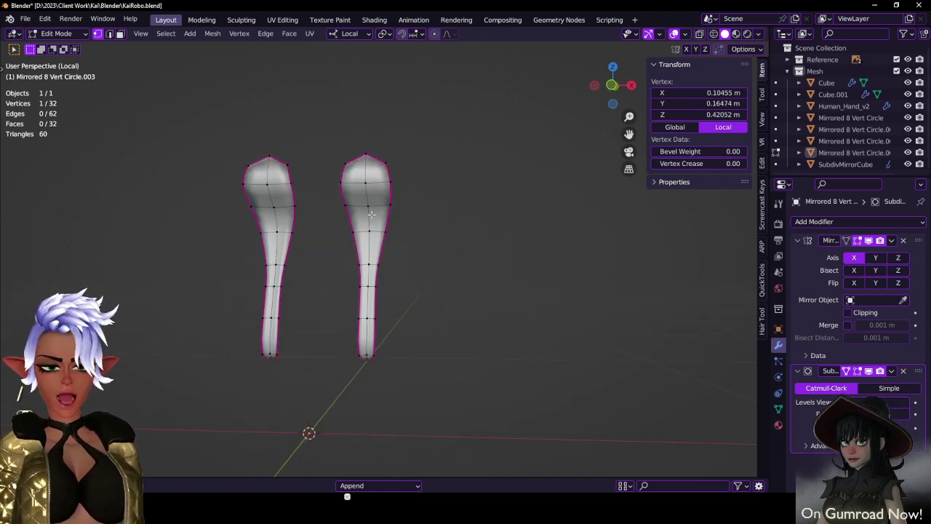
{"action": "scroll", "coordinate": [371, 213], "scroll_direction": "up", "scroll_amount": 2}
{"action": "left_click", "coordinate": [365, 331], "text": "ctrl"}
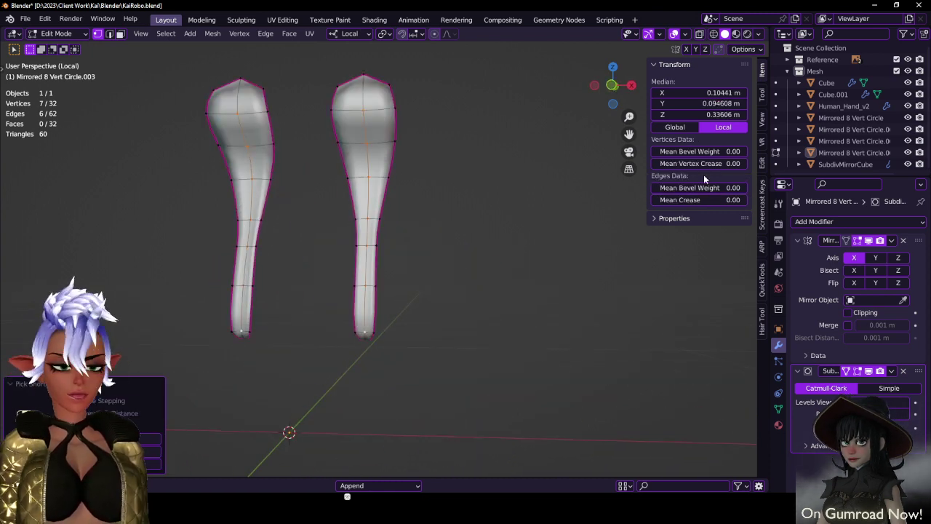
{"action": "middle_click_drag", "start_coordinate": [365, 332], "coordinate": [466, 189]}
- Fatten the creased centre path outward toward the leg and stretch it slightly along Z
{"action": "key", "text": "alt+s"}
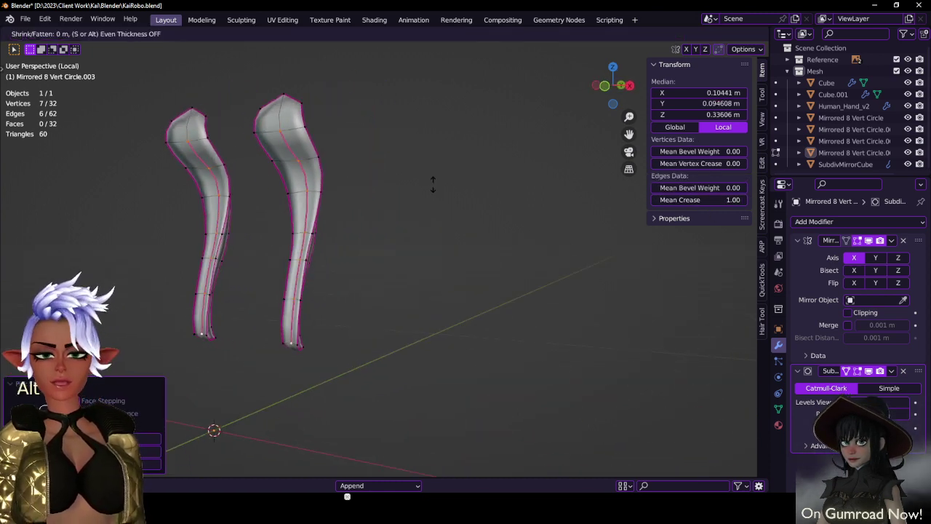
{"action": "left_click", "coordinate": [429, 88]}
{"action": "middle_click_drag", "start_coordinate": [358, 148], "coordinate": [355, 156]}
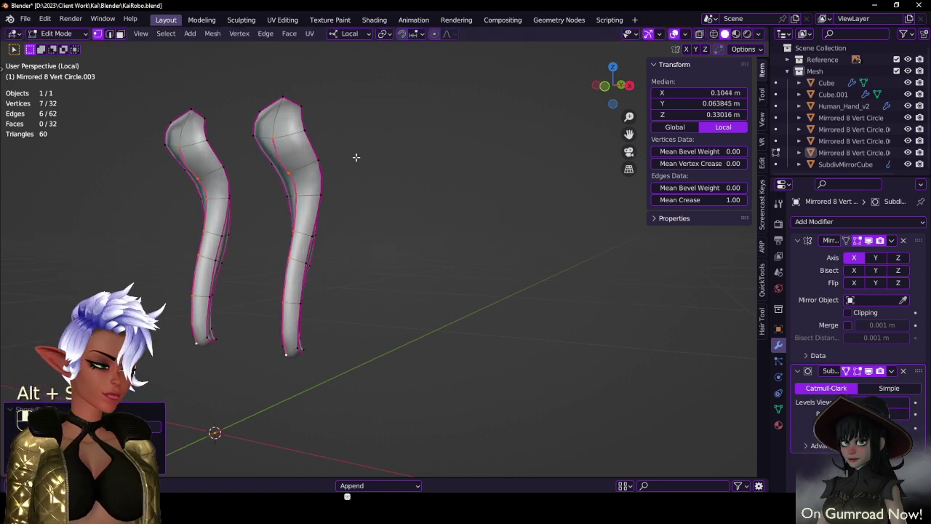
{"action": "key", "text": "s"}
{"action": "key", "text": "z"}
{"action": "key", "text": "z"}
{"action": "left_click", "coordinate": [317, 115]}
- Set the crease to 1.00 on the edges joining the centre path to the strip's upper and lower tips
{"action": "left_click", "coordinate": [274, 133]}
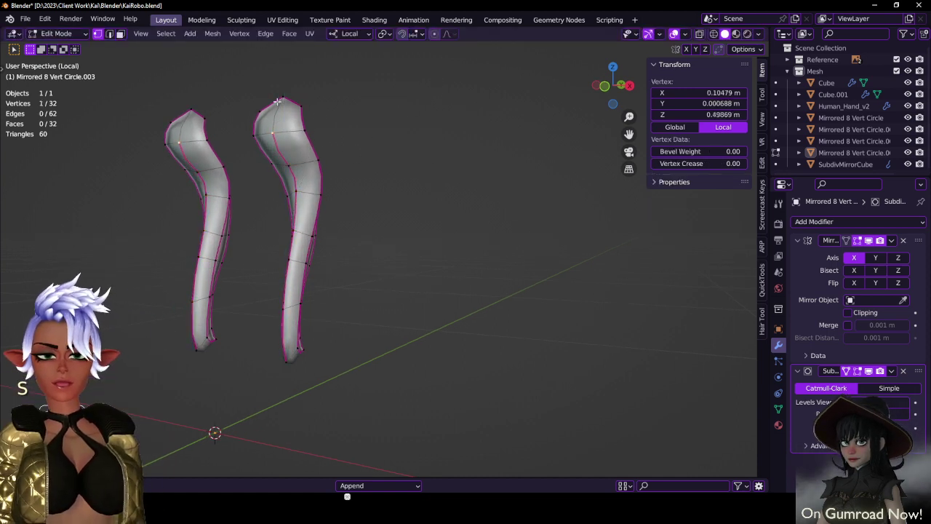
{"action": "left_click", "coordinate": [283, 99], "text": "shift"}
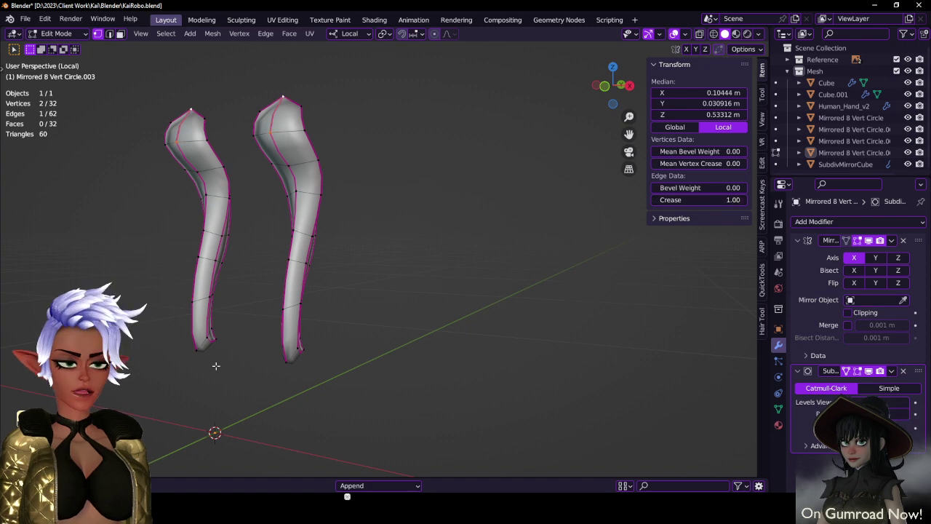
{"action": "middle_click_drag", "start_coordinate": [367, 330], "coordinate": [369, 294]}
{"action": "scroll", "coordinate": [370, 293], "scroll_direction": "up", "scroll_amount": 2}
{"action": "left_click", "coordinate": [233, 285]}
{"action": "left_click", "coordinate": [270, 282], "text": "shift"}
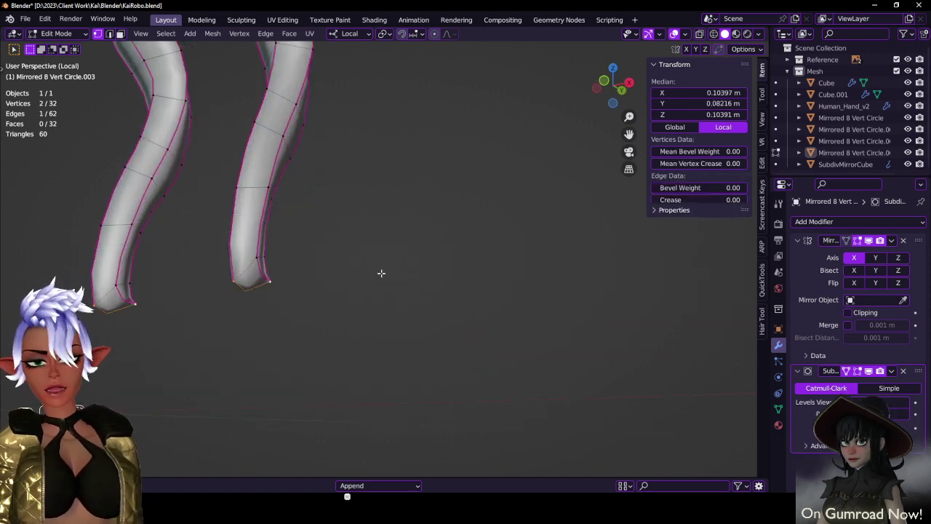
- In the right side view, move the centre path's lowest vertex up about 0.04 m and about 0.008 m along Y
{"action": "left_click", "coordinate": [229, 287]}
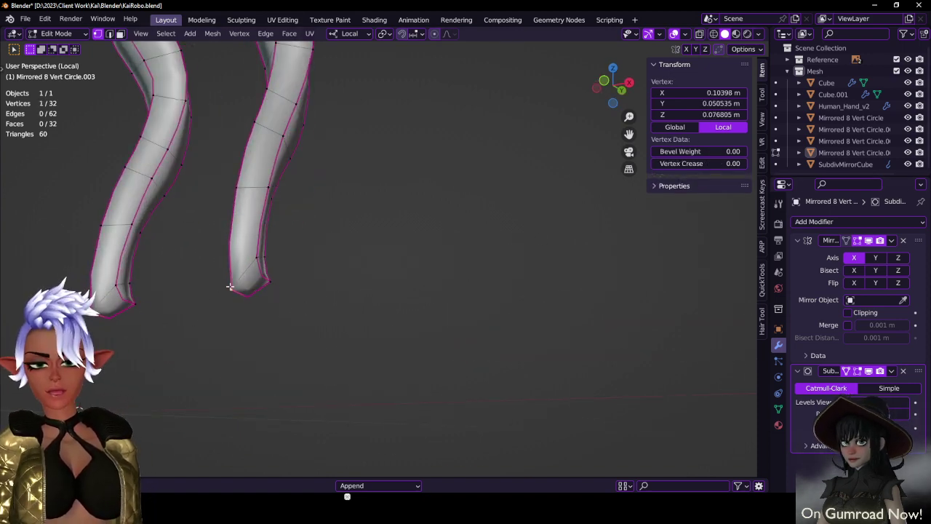
{"action": "key", "text": "KP_3"}
{"action": "scroll", "coordinate": [228, 284], "scroll_direction": "up", "scroll_amount": 4}
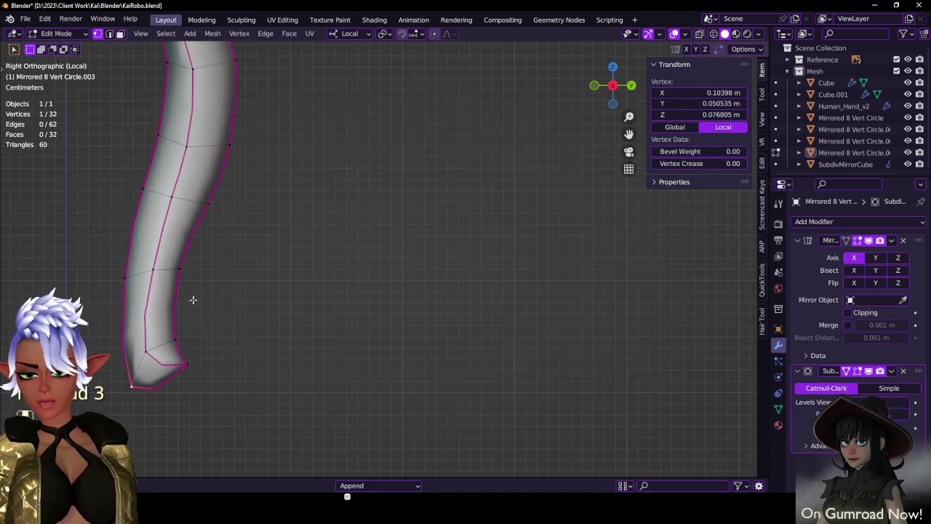
{"action": "key", "text": "g"}
{"action": "left_click", "coordinate": [199, 258]}
{"action": "middle_click_drag", "start_coordinate": [200, 258], "coordinate": [282, 299], "text": "shift"}
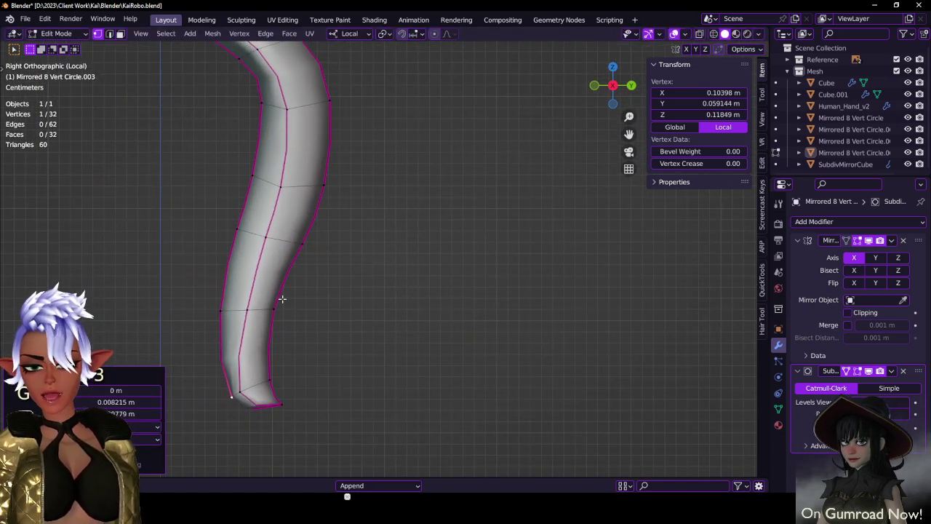
- Shift the leg-facing edge vertices of the two middle loops backward to slim the strip's mid-section
{"action": "left_click", "coordinate": [232, 223]}
{"action": "key", "text": "g"}
{"action": "left_click", "coordinate": [248, 226]}
{"action": "left_click", "coordinate": [253, 177]}
{"action": "key", "text": "g"}
{"action": "left_click", "coordinate": [262, 181]}
{"action": "key", "text": "g"}
{"action": "left_click", "coordinate": [256, 185]}
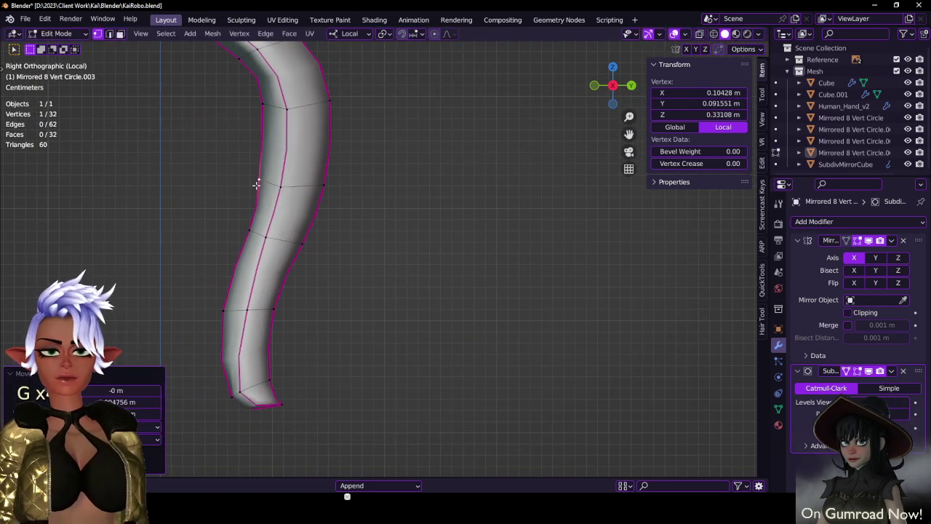
- Reposition the leg-facing edge vertices at the strip's inner bend and just below its upper tip to smooth the outline
{"action": "middle_click_drag", "start_coordinate": [249, 112], "coordinate": [281, 185], "text": "shift"}
{"action": "left_click", "coordinate": [297, 201]}
{"action": "key", "text": "g"}
{"action": "left_click", "coordinate": [298, 217]}
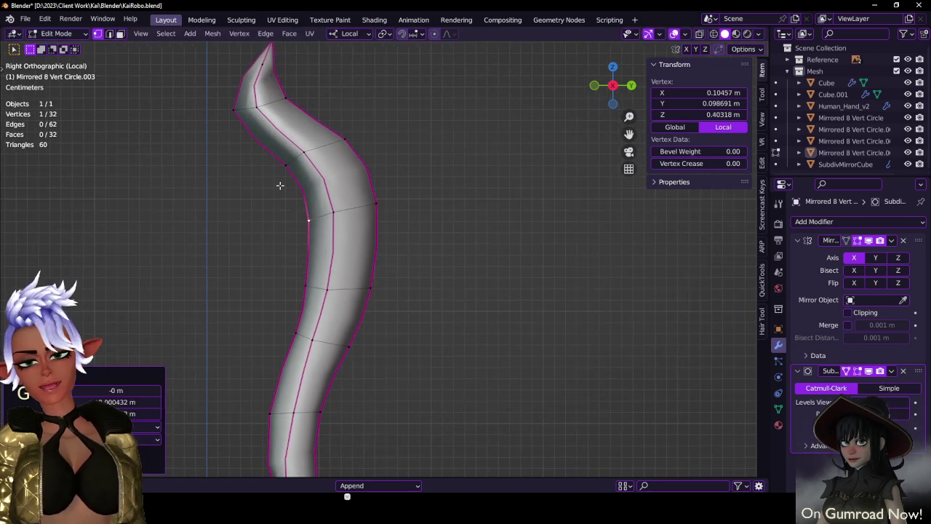
{"action": "key", "text": "g"}
{"action": "left_click", "coordinate": [241, 124]}
{"action": "middle_click_drag", "start_coordinate": [240, 124], "coordinate": [253, 137], "text": "shift"}
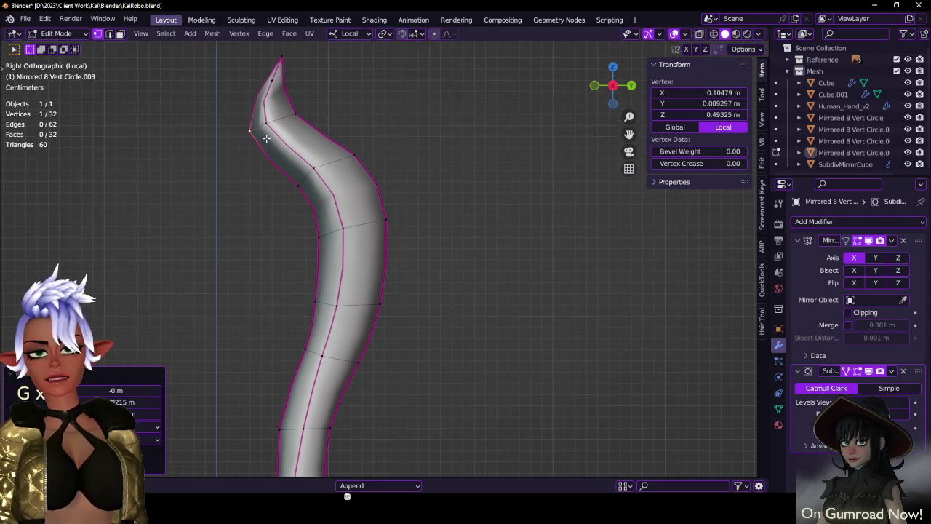
- Return to Object Mode and leave the isolated view to show the calf strips on the full legs
{"action": "scroll", "coordinate": [254, 136], "scroll_direction": "down", "scroll_amount": 4}
{"action": "key", "text": "Tab"}
{"action": "middle_click_drag", "start_coordinate": [380, 208], "coordinate": [291, 211]}
{"action": "key", "text": "KP_Divide"}
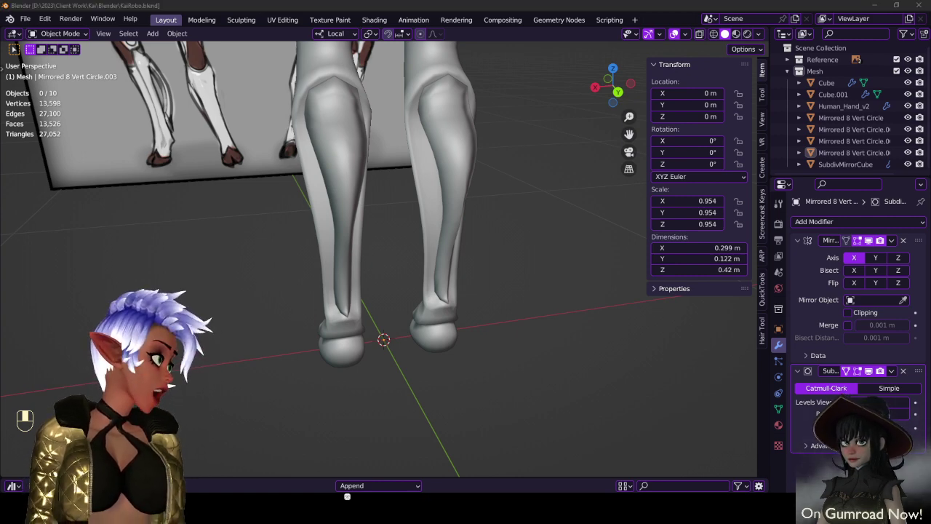
- Switch to Discord, view the newest photo in the open conversation and return to Blender
{"action": "key", "text": "alt+Tab"}
{"action": "left_click", "coordinate": [276, 451]}
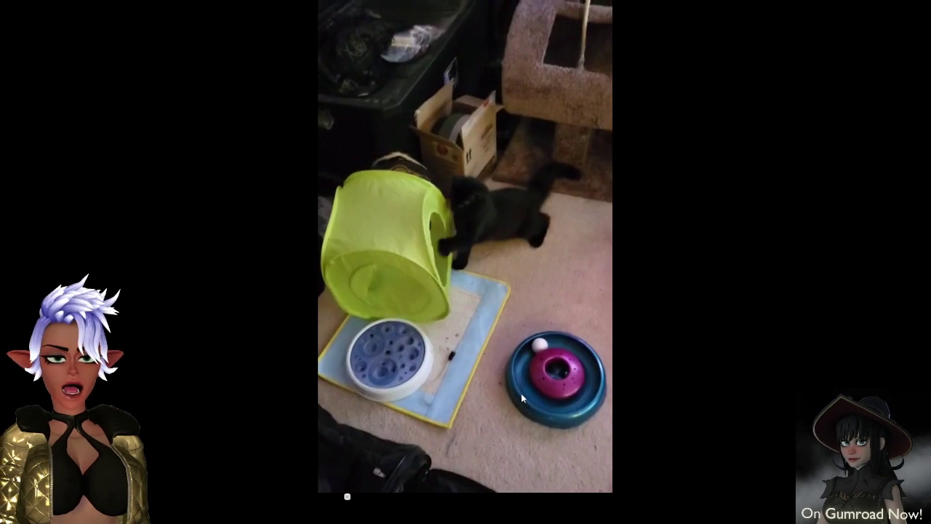
{"action": "key", "text": "Escape"}
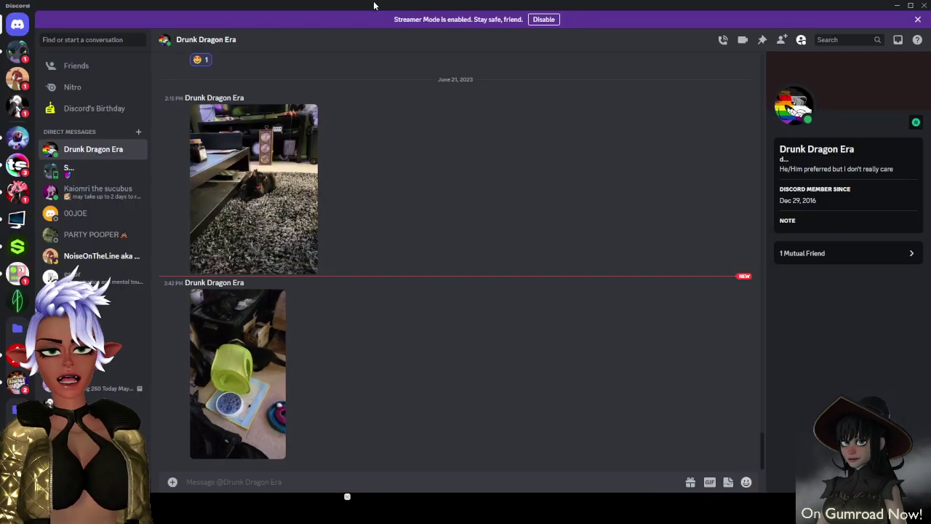
{"action": "key", "text": "alt+Tab"}
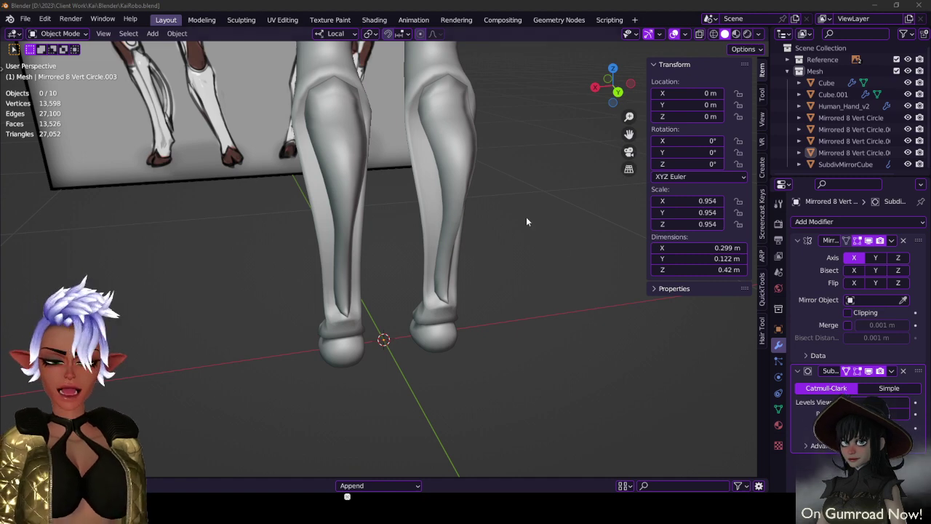
- Edit the calf strip in a wireframe side view and raise the leg-facing vertices at its lower end
{"action": "left_click", "coordinate": [468, 173]}
{"action": "scroll", "coordinate": [466, 232], "scroll_direction": "up", "scroll_amount": 2}
{"action": "key", "text": "Tab"}
{"action": "middle_click_drag", "start_coordinate": [434, 272], "coordinate": [468, 271]}
{"action": "key", "text": "KP_3"}
{"action": "scroll", "coordinate": [447, 267], "scroll_direction": "up", "scroll_amount": 2}
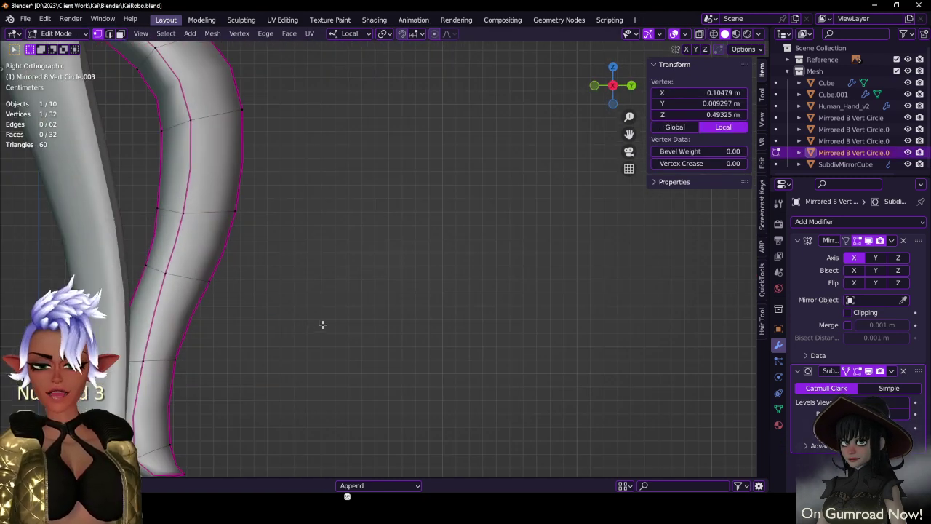
{"action": "middle_click_drag", "start_coordinate": [226, 448], "coordinate": [366, 322], "text": "shift"}
{"action": "key", "text": "z"}
{"action": "left_click", "coordinate": [271, 329]}
{"action": "left_click_drag", "start_coordinate": [251, 328], "coordinate": [291, 354]}
{"action": "key", "text": "g"}
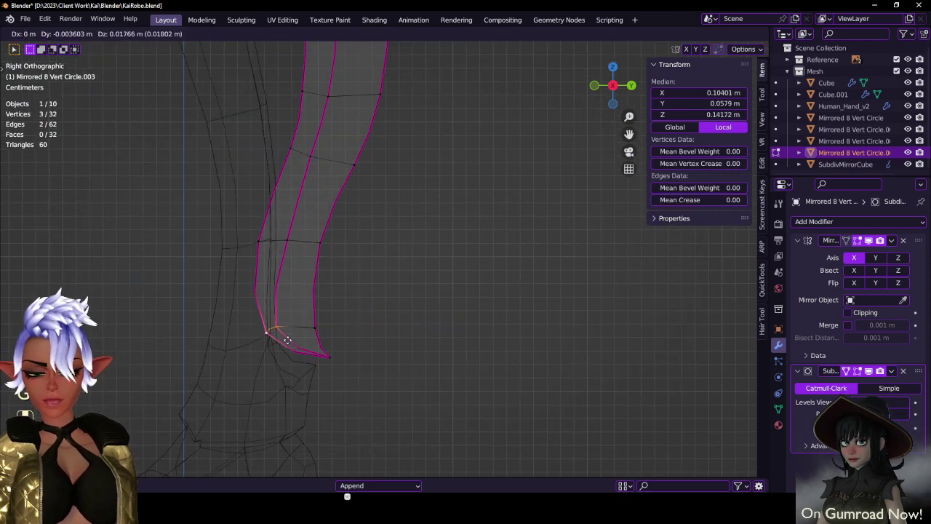
{"action": "left_click", "coordinate": [288, 327]}
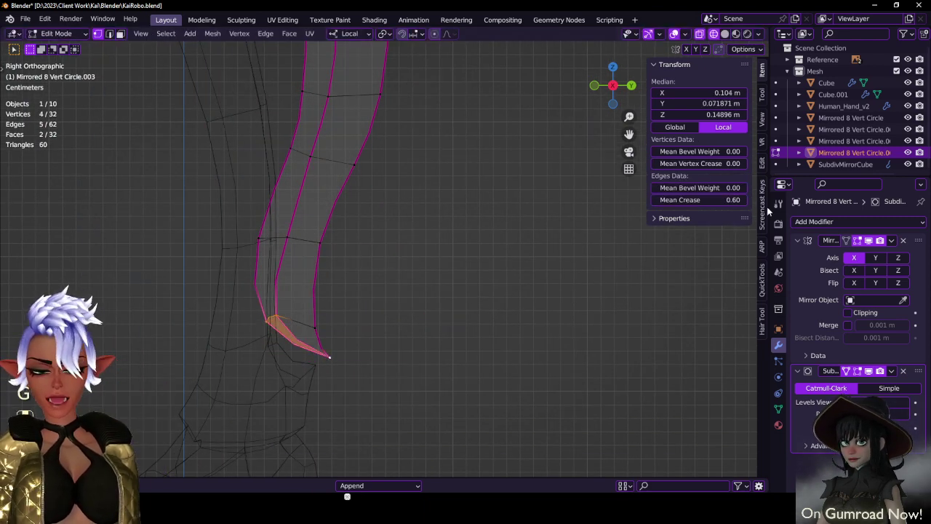
- Set the crease of the strip's bottom front edge to 1.00 and move the lower leg-facing vertices up and backward
{"action": "left_click", "coordinate": [248, 334]}
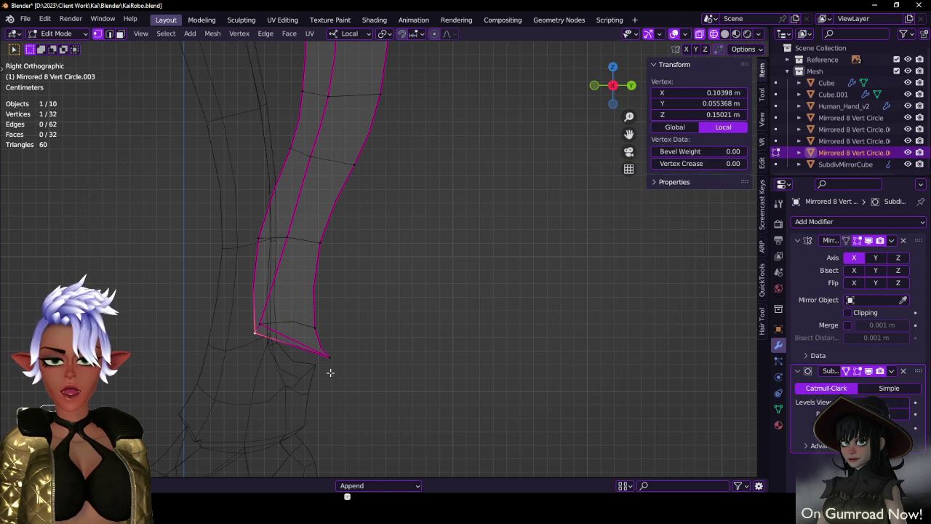
{"action": "left_click", "coordinate": [329, 370], "text": "shift"}
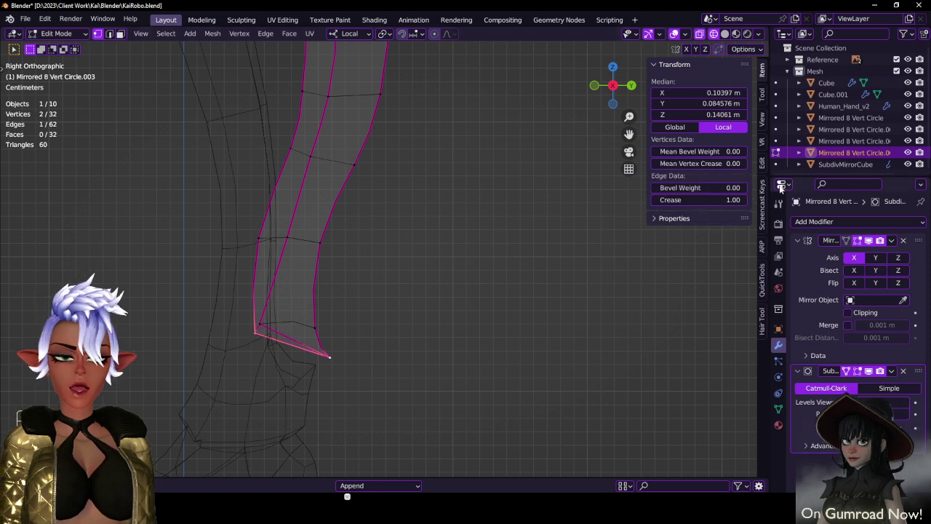
{"action": "left_click", "coordinate": [247, 327]}
{"action": "key", "text": "b"}
{"action": "left_click_drag", "start_coordinate": [248, 306], "coordinate": [290, 346]}
{"action": "key", "text": "g"}
{"action": "left_click", "coordinate": [302, 326]}
- Shift the leg-facing vertices of the first loop above the strip's lower end backward and narrow that loop along Y
{"action": "left_click", "coordinate": [284, 234]}
{"action": "key", "text": "b"}
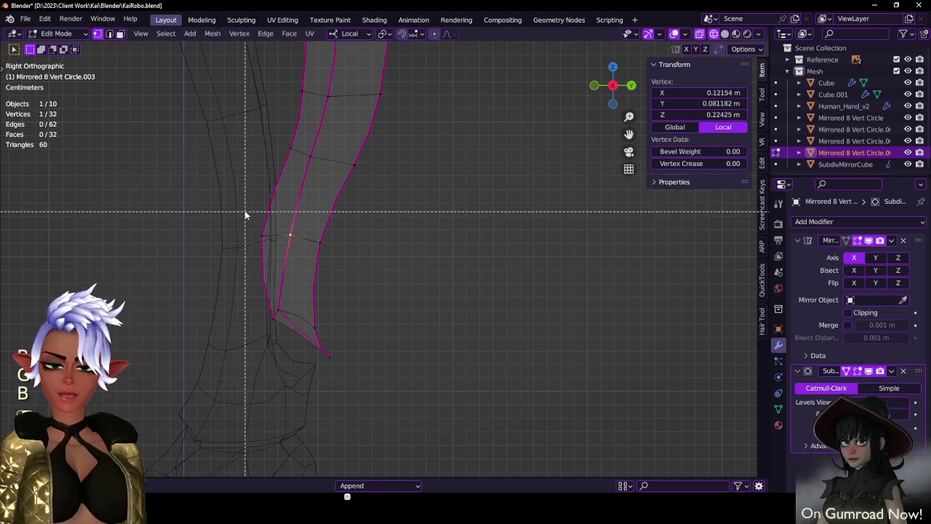
{"action": "left_click_drag", "start_coordinate": [245, 211], "coordinate": [303, 255]}
{"action": "key", "text": "g"}
{"action": "left_click", "coordinate": [313, 258]}
{"action": "key", "text": "g"}
{"action": "left_click", "coordinate": [296, 231]}
{"action": "key", "text": "ctrl+z"}
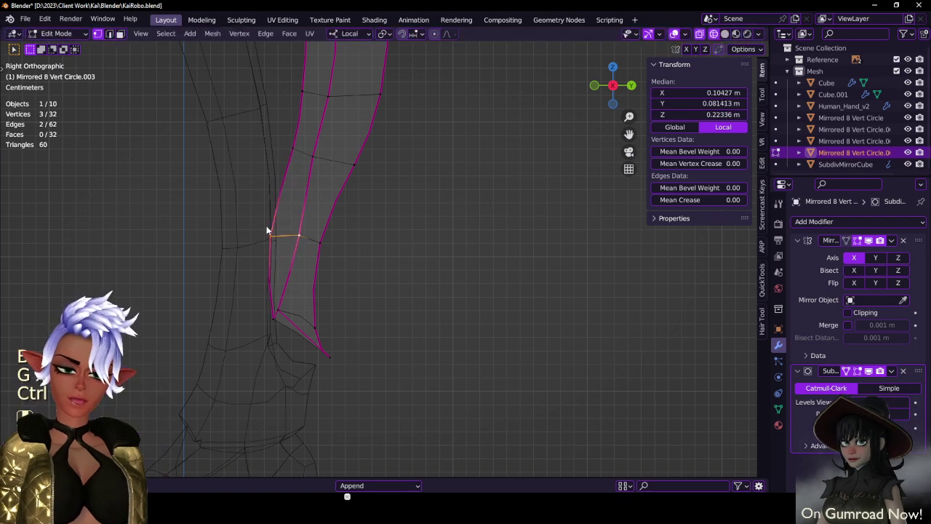
{"action": "key", "text": "s"}
{"action": "middle_click", "coordinate": [351, 261]}
{"action": "left_click", "coordinate": [328, 251]}
- Narrow the second loop above the strip's lower end along Y
{"action": "left_click", "coordinate": [316, 156]}
{"action": "key", "text": "b"}
{"action": "left_click_drag", "start_coordinate": [277, 129], "coordinate": [408, 192]}
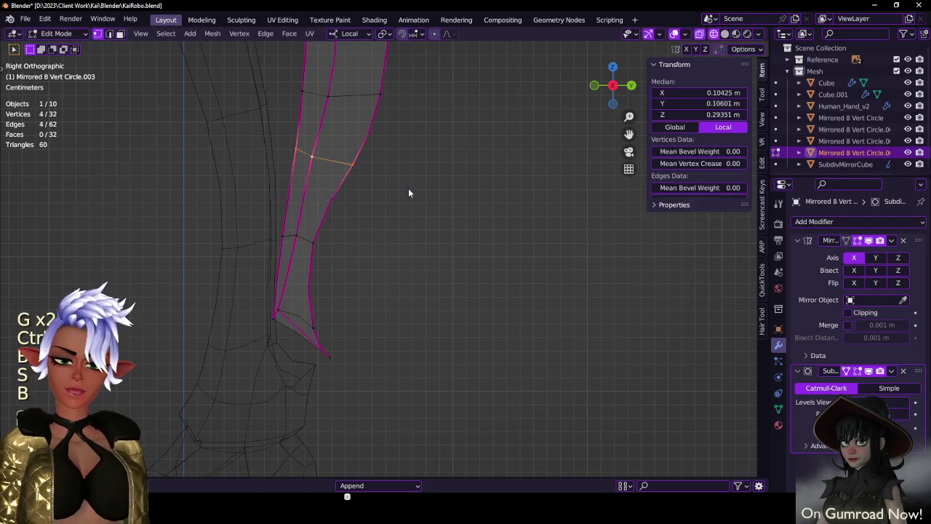
{"action": "key", "text": "s"}
{"action": "middle_click", "coordinate": [399, 191]}
{"action": "left_click", "coordinate": [364, 175]}
{"action": "middle_click_drag", "start_coordinate": [350, 169], "coordinate": [357, 175], "text": "shift"}
- Narrow the third loop above the strip's lower end along Y and clear the selection
{"action": "left_click", "coordinate": [336, 102]}
{"action": "key", "text": "b"}
{"action": "left_click_drag", "start_coordinate": [298, 76], "coordinate": [422, 134]}
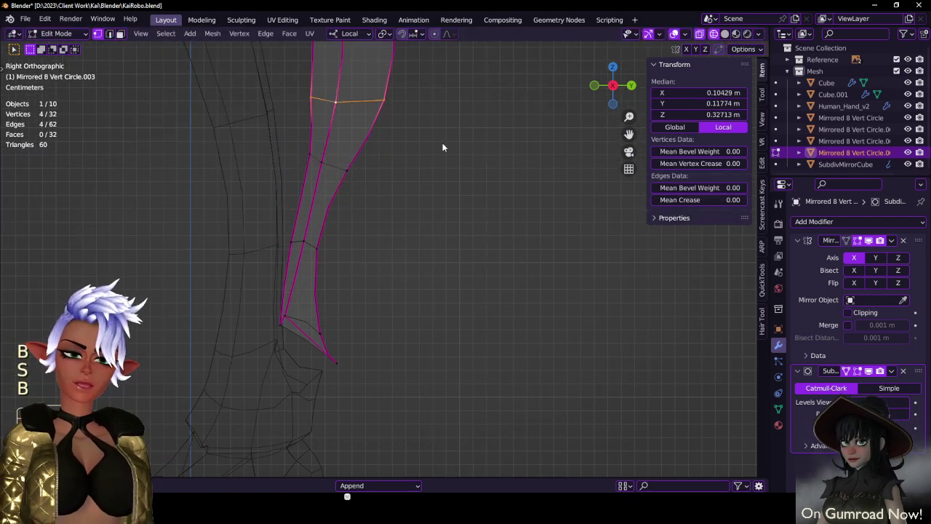
{"action": "middle_click_drag", "start_coordinate": [443, 143], "coordinate": [475, 234], "text": "shift"}
{"action": "key", "text": "s"}
{"action": "middle_click", "coordinate": [475, 233]}
{"action": "left_click", "coordinate": [429, 216]}
{"action": "middle_click_drag", "start_coordinate": [387, 105], "coordinate": [394, 212], "text": "shift"}
{"action": "left_click", "coordinate": [364, 187]}
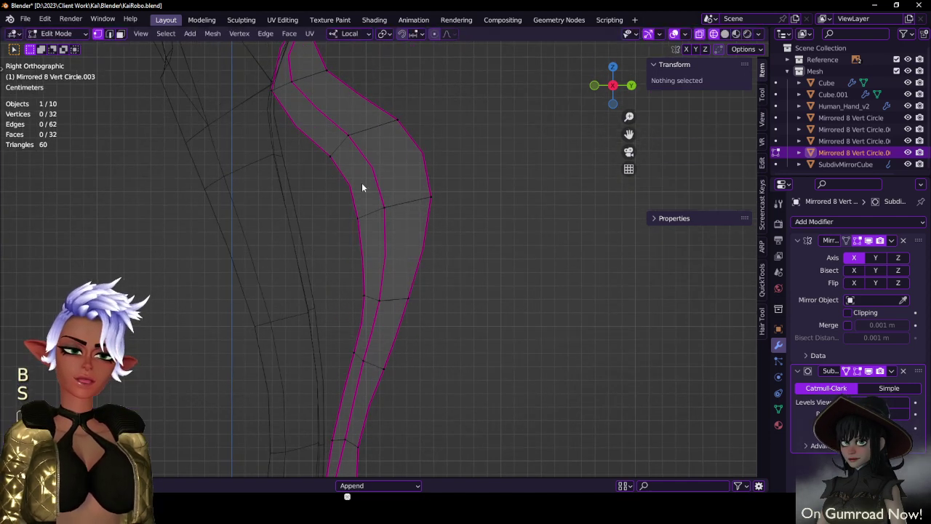
- Narrow the loop at the widest backward bulge of the strip behind the lower leg along Y
{"action": "key", "text": "b"}
{"action": "left_click_drag", "start_coordinate": [324, 173], "coordinate": [468, 242]}
{"action": "key", "text": "s"}
{"action": "middle_click", "coordinate": [495, 209]}
{"action": "left_click", "coordinate": [458, 269]}
- Move the five vertices of the strip's lower end slightly backward, away from the leg
{"action": "middle_click_drag", "start_coordinate": [376, 411], "coordinate": [355, 262], "text": "shift"}
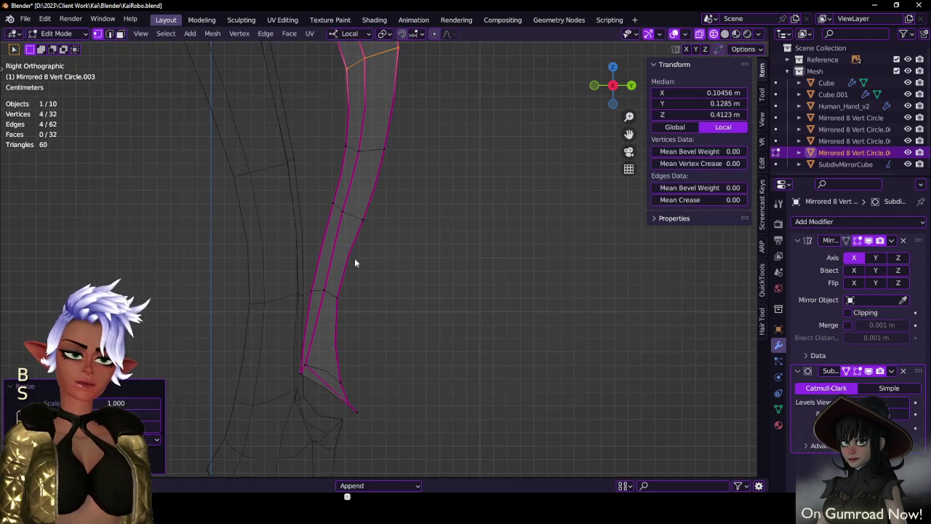
{"action": "left_click", "coordinate": [304, 379]}
{"action": "key", "text": "b"}
{"action": "left_click_drag", "start_coordinate": [284, 341], "coordinate": [368, 417]}
{"action": "key", "text": "g"}
{"action": "left_click", "coordinate": [373, 417]}
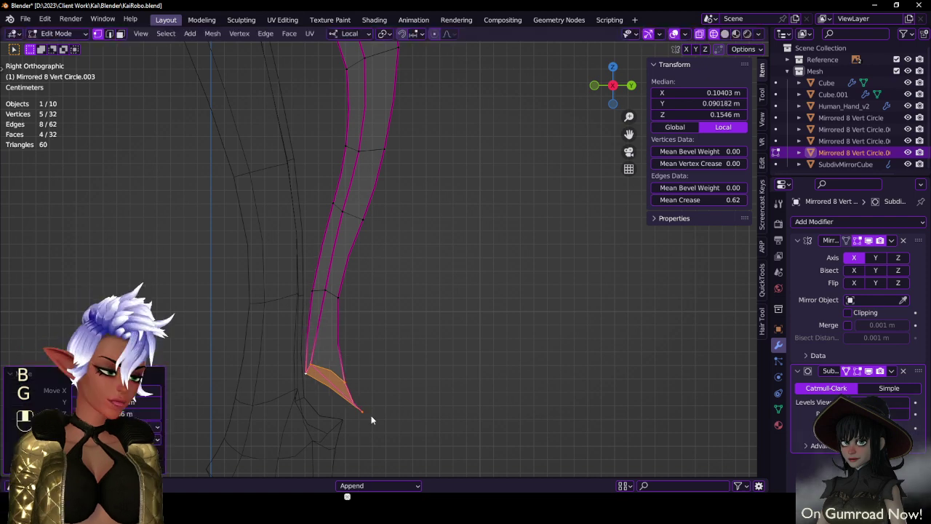
- Return to Object Mode with solid shading and save the file
{"action": "middle_click_drag", "start_coordinate": [370, 419], "coordinate": [352, 293], "text": "shift"}
{"action": "key", "text": "Tab"}
{"action": "key", "text": "z"}
{"action": "left_click", "coordinate": [421, 317]}
{"action": "middle_click_drag", "start_coordinate": [421, 317], "coordinate": [339, 319]}
{"action": "key", "text": "ctrl+s"}
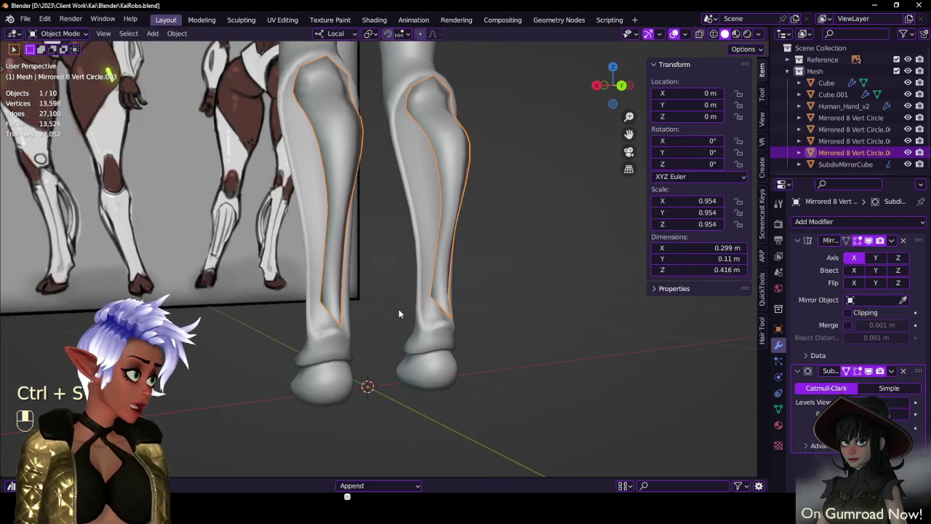
- Widen the selected lower end of the strip along local X in Edit Mode
{"action": "middle_click_drag", "start_coordinate": [373, 224], "coordinate": [322, 275]}
{"action": "key", "text": "Tab"}
{"action": "scroll", "coordinate": [397, 275], "scroll_direction": "up", "scroll_amount": 1}
{"action": "key", "text": "s"}
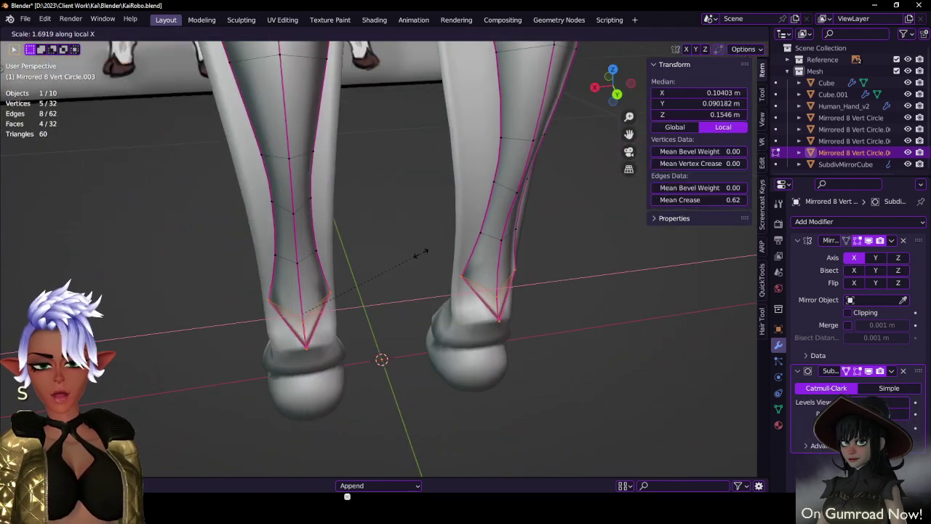
{"action": "left_click", "coordinate": [421, 254]}
{"action": "middle_click_drag", "start_coordinate": [420, 253], "coordinate": [371, 283]}
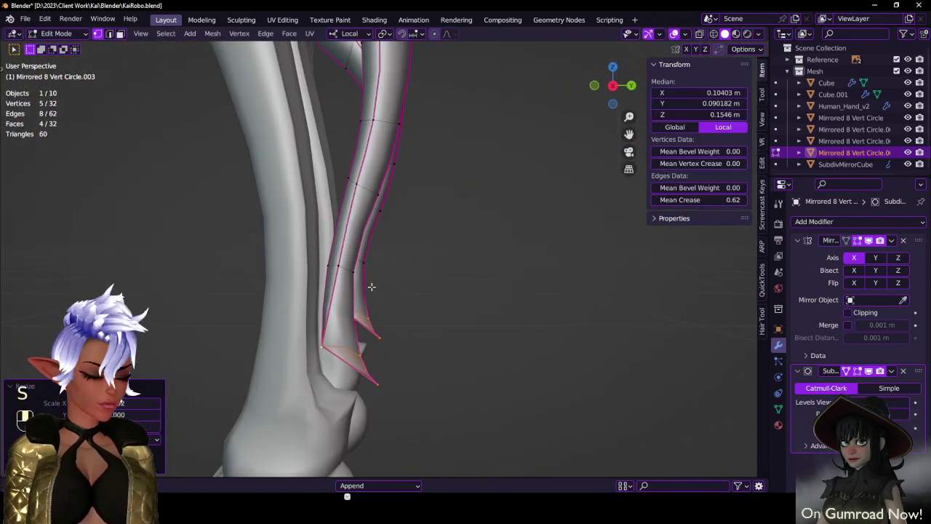
{"action": "key", "text": "KP_3"}
{"action": "key", "text": "Tab"}
{"action": "left_click", "coordinate": [315, 361]}
{"action": "key", "text": "Tab"}
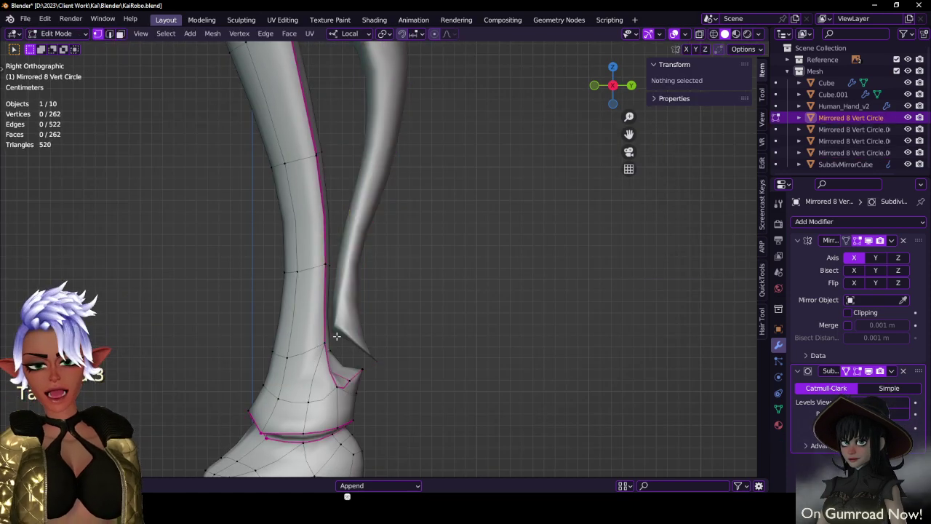
{"action": "key", "text": "Tab"}
{"action": "left_click", "coordinate": [376, 339]}
{"action": "key", "text": "Tab"}
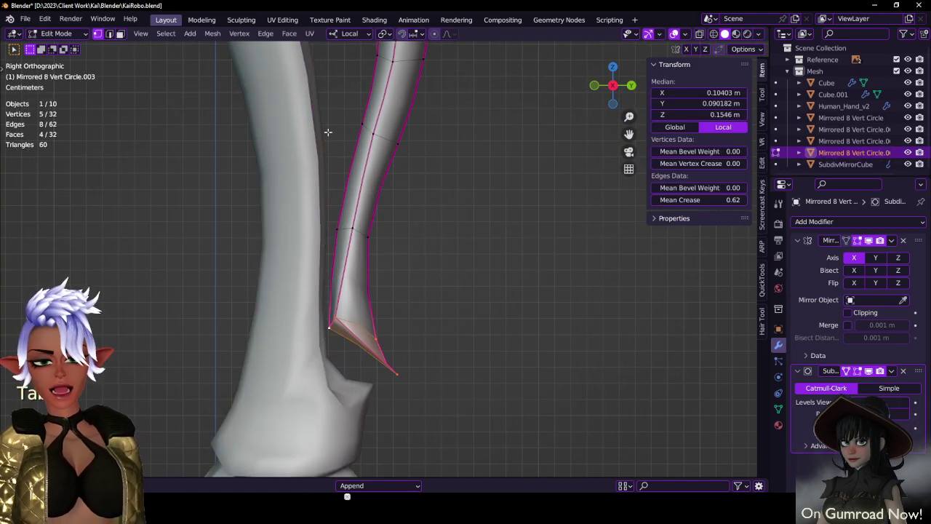
- Reduce the selection to the four vertices of the strip's slanted bottom edge, set the transform orientation to Normal, and flatten them
{"action": "key", "text": "z"}
{"action": "key", "text": "z"}
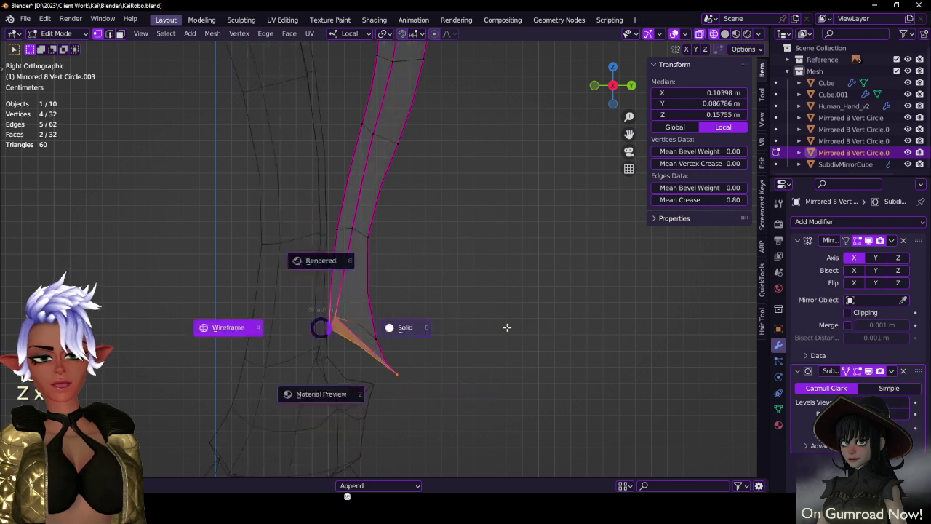
{"action": "left_click", "coordinate": [349, 34]}
{"action": "left_click", "coordinate": [334, 98]}
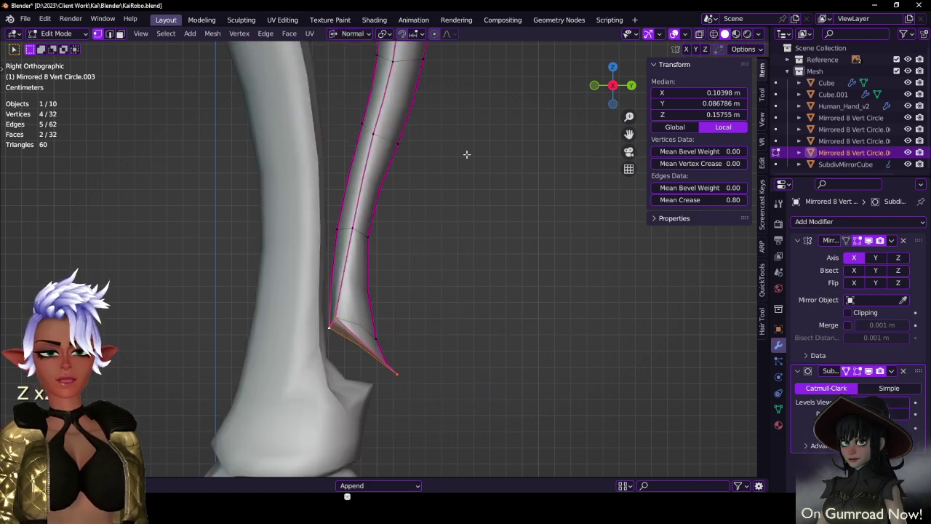
{"action": "key", "text": "s"}
{"action": "left_click", "coordinate": [466, 154]}
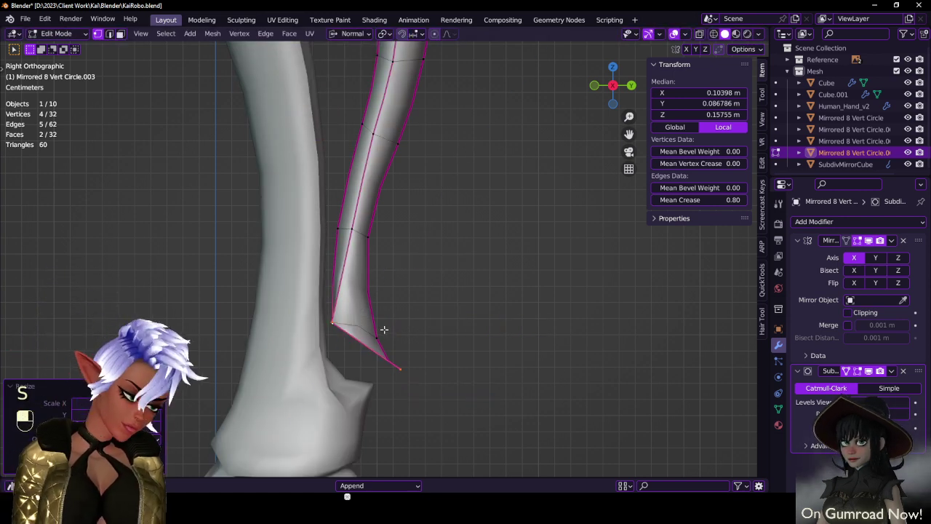
- Move the back vertex just above the strip's lower tip up by about 0.02 m
{"action": "left_click", "coordinate": [383, 327]}
{"action": "key", "text": "g"}
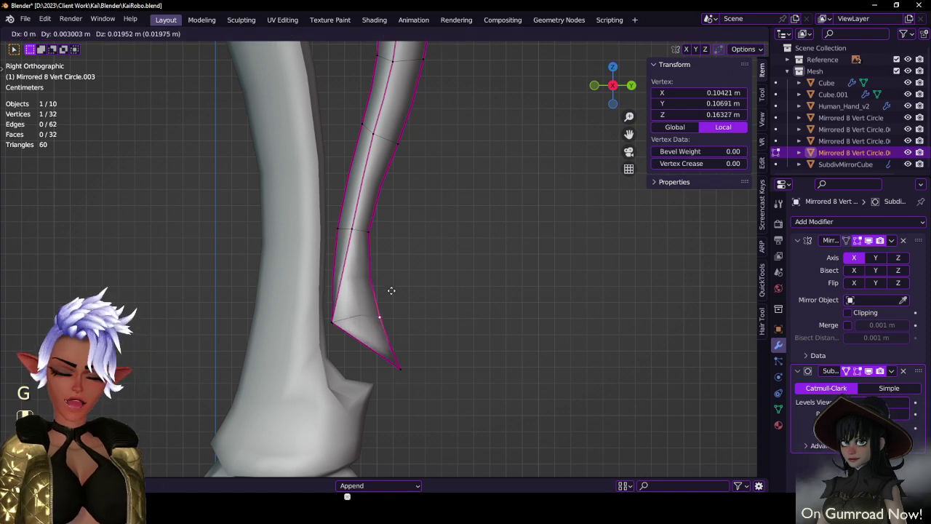
{"action": "left_click", "coordinate": [389, 290]}
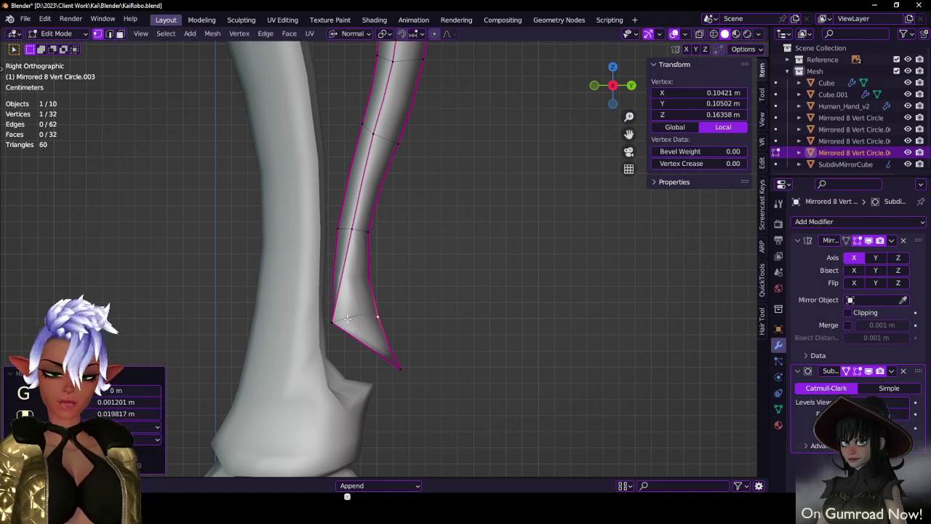
{"action": "key", "text": "z"}
{"action": "key", "text": "z"}
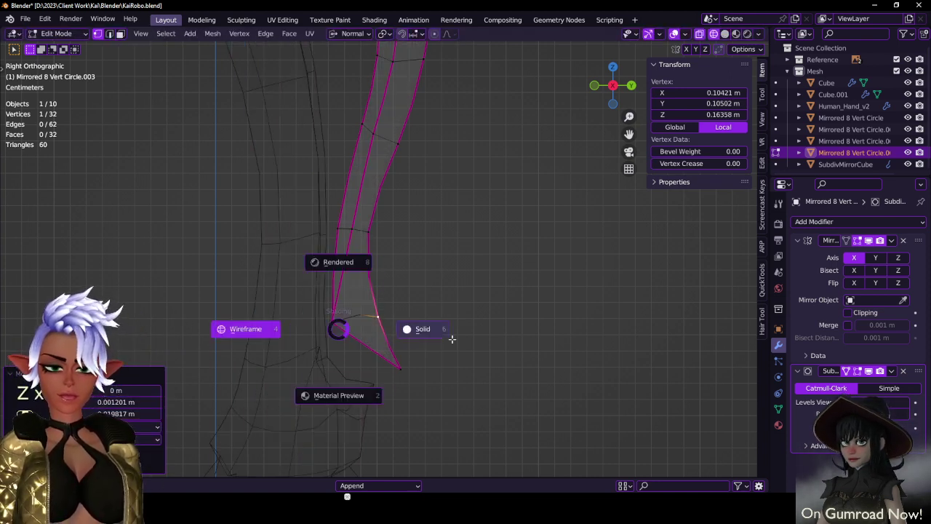
{"action": "left_click", "coordinate": [449, 339]}
- Switch to editing the leg mesh in wireframe and select the five vertices around the notch at the back of the ankle
{"action": "key", "text": "Tab"}
{"action": "left_click", "coordinate": [371, 347]}
{"action": "key", "text": "Tab"}
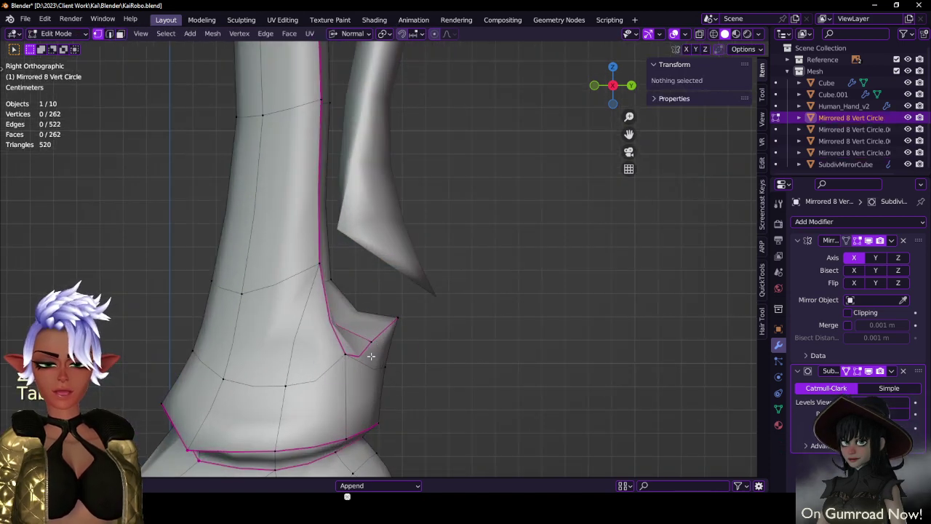
{"action": "key", "text": "z"}
{"action": "left_click", "coordinate": [343, 349]}
{"action": "key", "text": "b"}
{"action": "left_click_drag", "start_coordinate": [335, 327], "coordinate": [402, 370]}
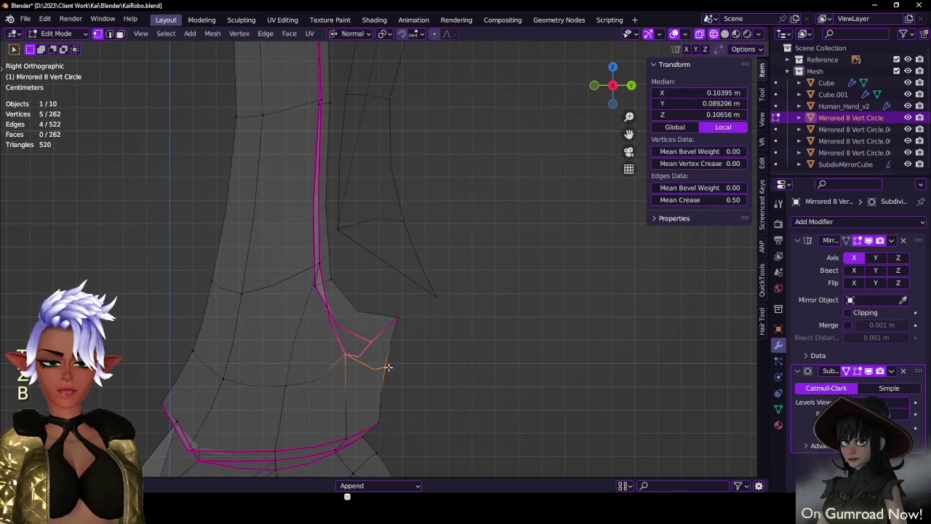
{"action": "key", "text": "s"}
{"action": "left_click", "coordinate": [450, 349]}
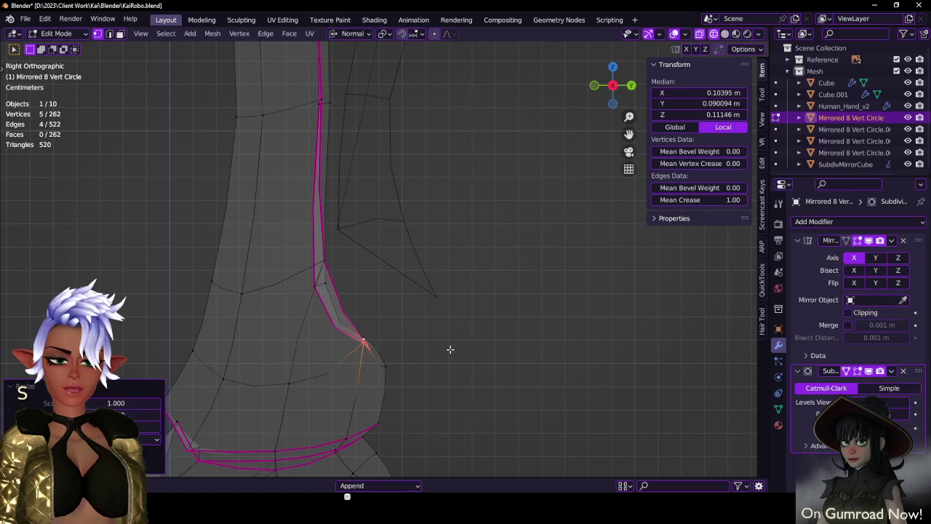
{"action": "key", "text": "ctrl+z"}
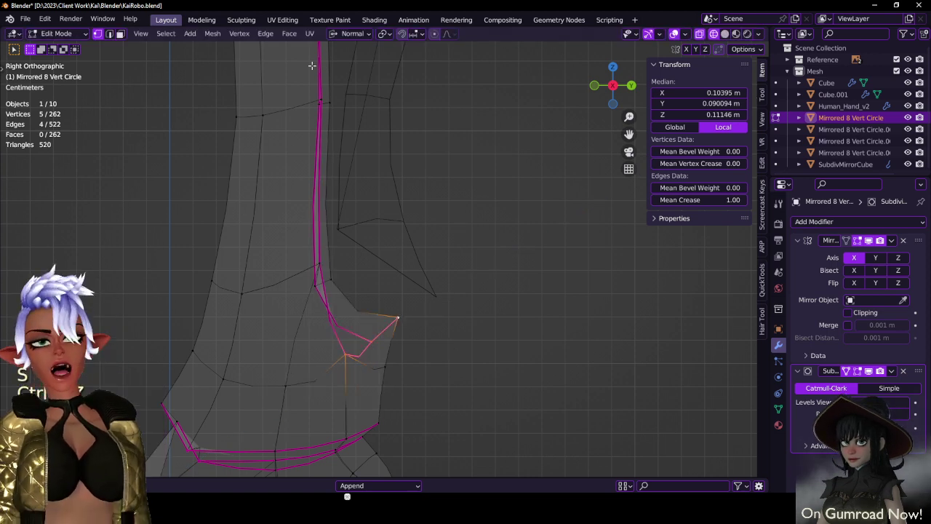
- Set the transform orientation to Global, flatten the five notch vertices along Z with scale 0, and move them up and slightly forward
{"action": "left_click", "coordinate": [342, 42]}
{"action": "left_click", "coordinate": [337, 69]}
{"action": "key", "text": "s"}
{"action": "key", "text": "z"}
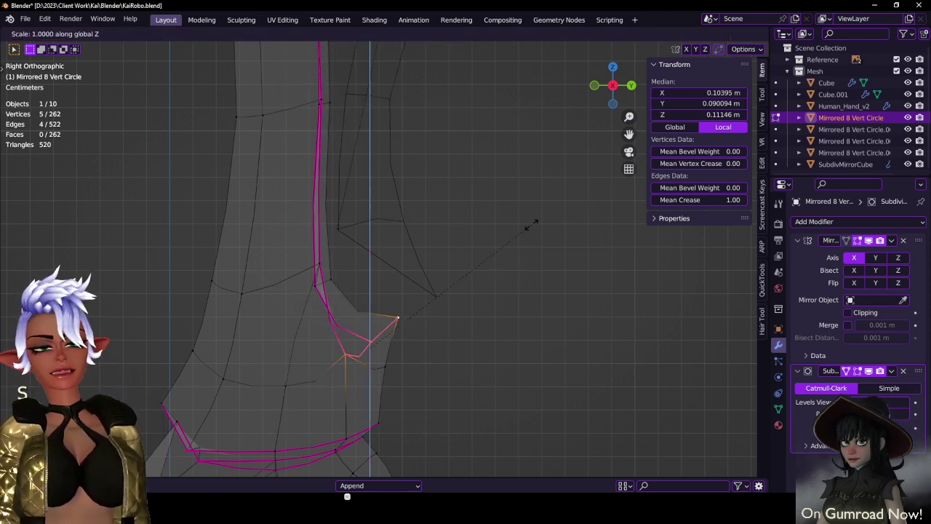
{"action": "key", "text": "0"}
{"action": "key", "text": "Return"}
{"action": "key", "text": "g"}
{"action": "left_click", "coordinate": [459, 240]}
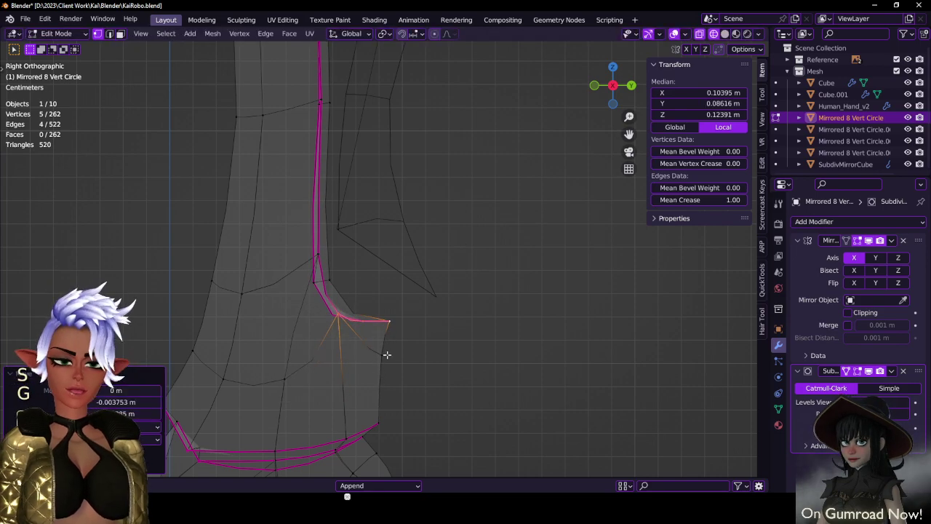
- Move the back ankle vertex just below the notch ledge up and about 0.009 m backward
{"action": "left_click", "coordinate": [385, 368]}
{"action": "key", "text": "g"}
{"action": "left_click", "coordinate": [407, 350]}
{"action": "middle_click_drag", "start_coordinate": [401, 321], "coordinate": [327, 347]}
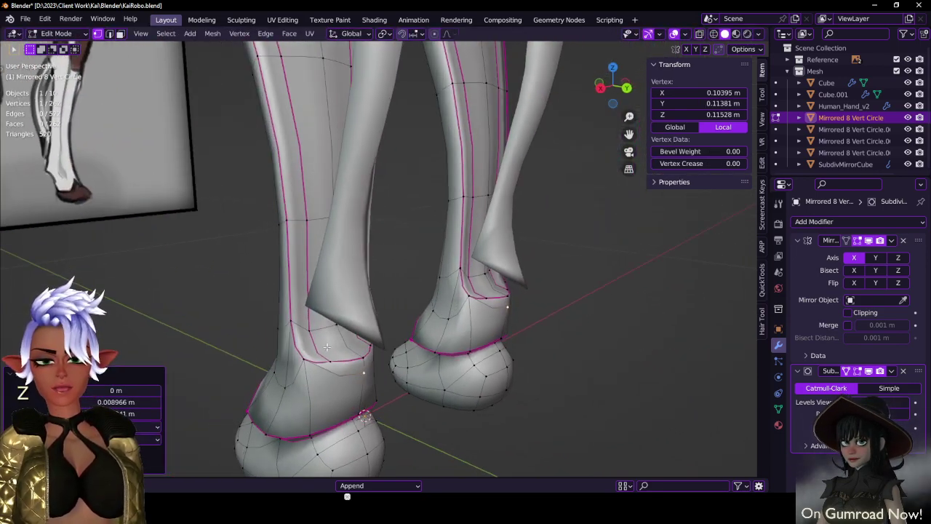
{"action": "key", "text": "KP_3"}
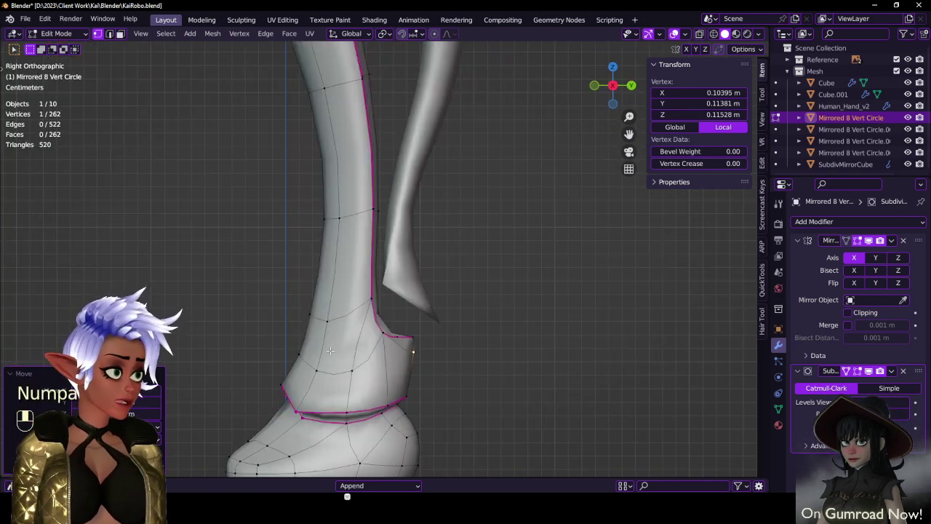
{"action": "scroll", "coordinate": [364, 359], "scroll_direction": "up", "scroll_amount": 3}
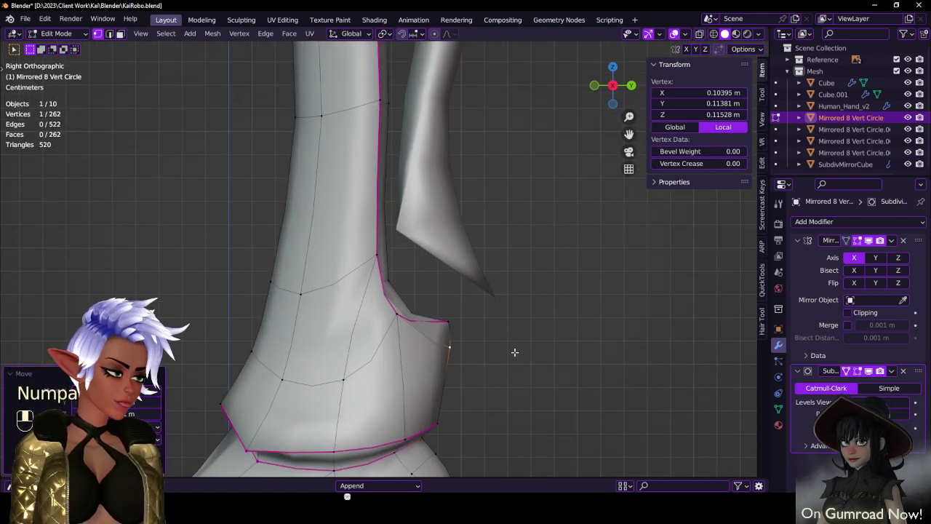
{"action": "middle_click_drag", "start_coordinate": [514, 352], "coordinate": [477, 319], "text": "shift"}
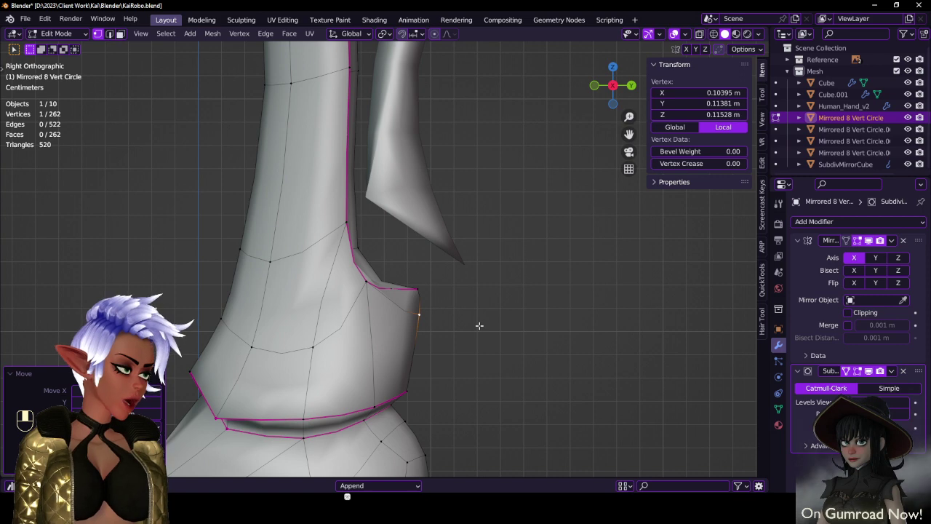
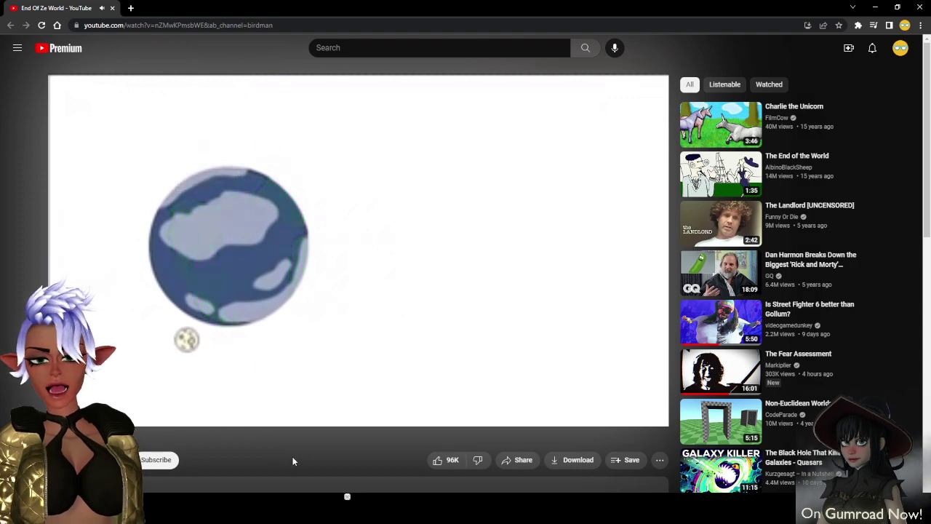
- Expand and check the description of the YouTube video End Of Ze World
{"action": "scroll", "coordinate": [296, 452], "scroll_direction": "down", "scroll_amount": 2}
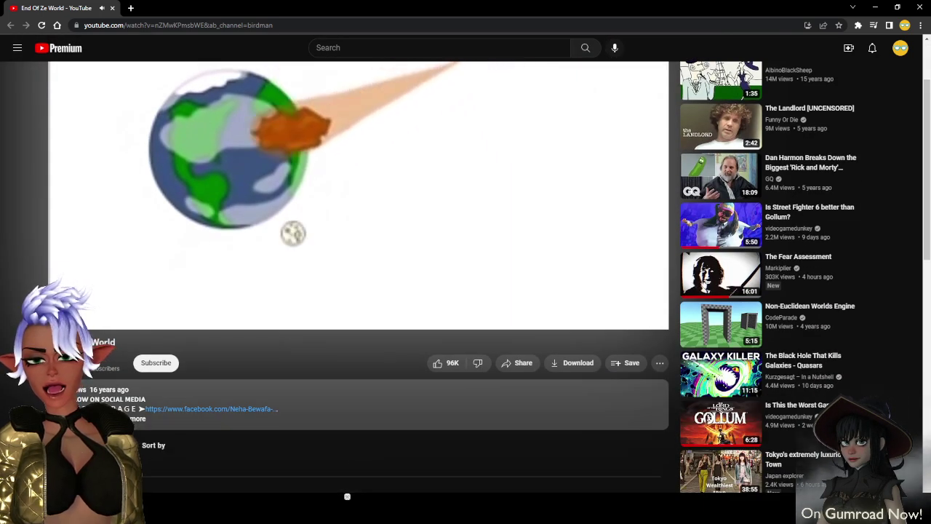
{"action": "left_click", "coordinate": [245, 401]}
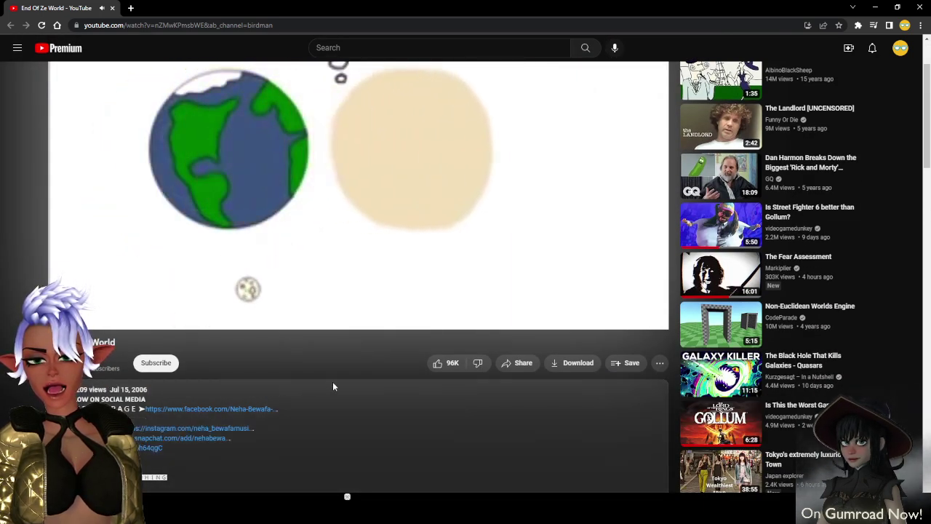
{"action": "scroll", "coordinate": [333, 384], "scroll_direction": "up", "scroll_amount": 2}
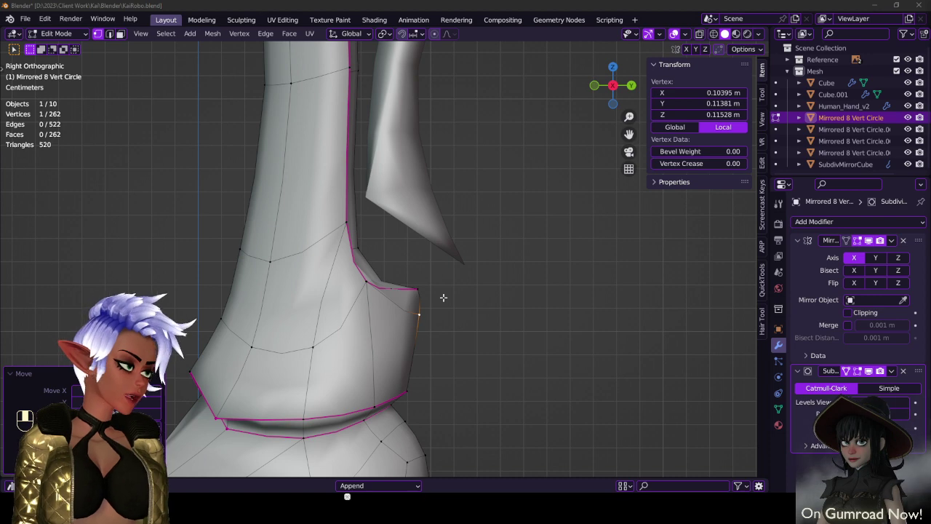
- Switch to VSeeFace and review the avatar's expression settings and hotkeys from Neutral through June - Vfx
{"action": "key", "text": "alt+Tab"}
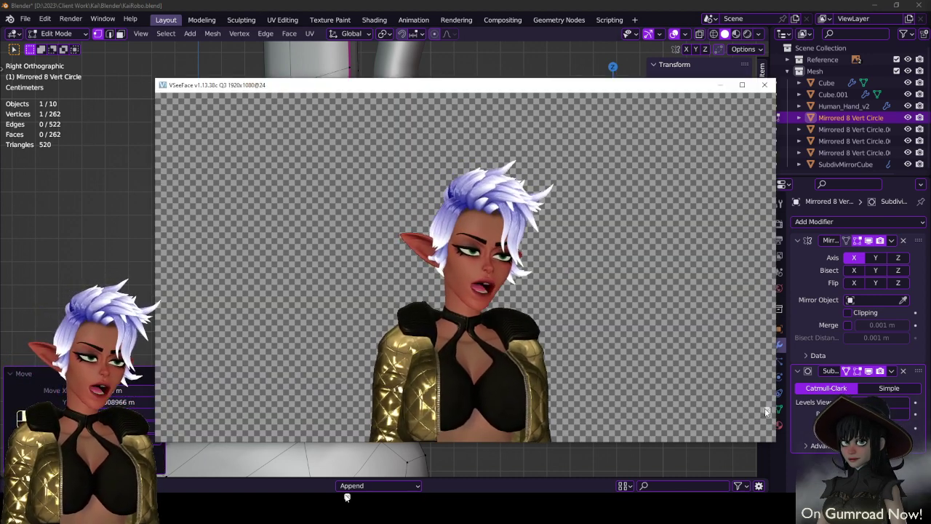
{"action": "left_click", "coordinate": [766, 411]}
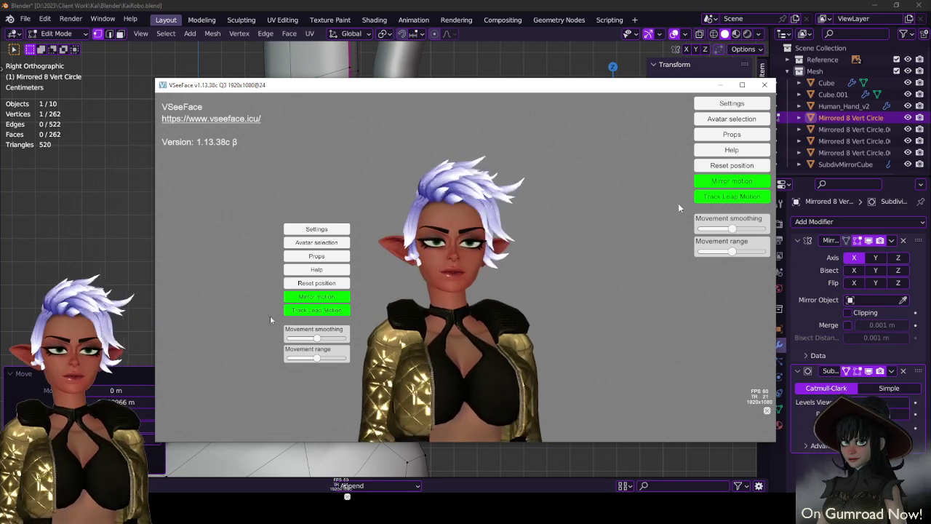
{"action": "left_click", "coordinate": [731, 105]}
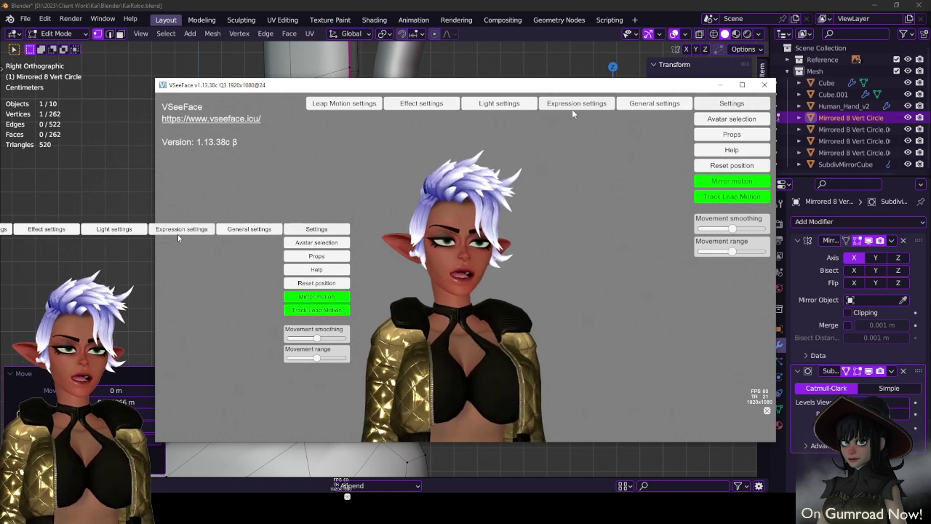
{"action": "left_click", "coordinate": [573, 104]}
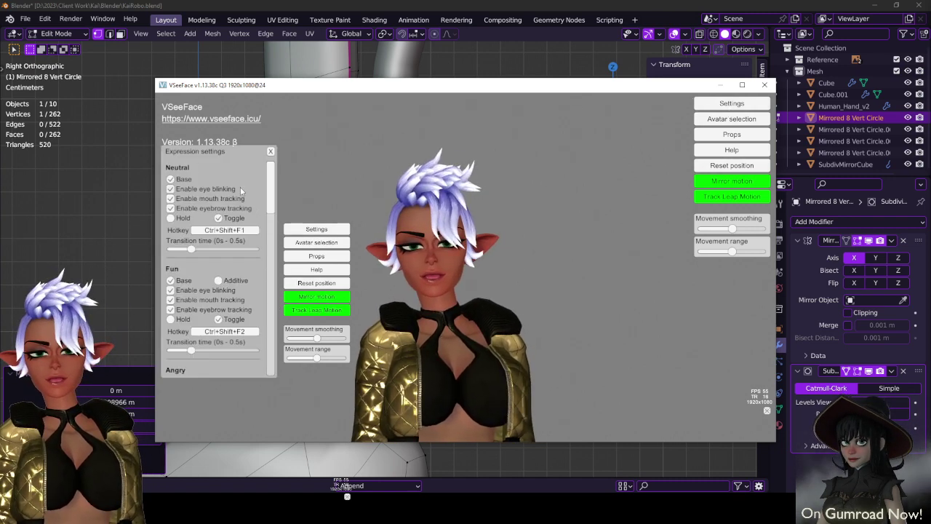
{"action": "mouse_move", "coordinate": [269, 182]}
{"action": "left_mouse_down"}
{"action": "mouse_move", "coordinate": [271, 208]}
{"action": "mouse_move", "coordinate": [265, 166]}
{"action": "left_mouse_up"}
{"action": "scroll", "coordinate": [261, 210], "scroll_direction": "down", "scroll_amount": 3}
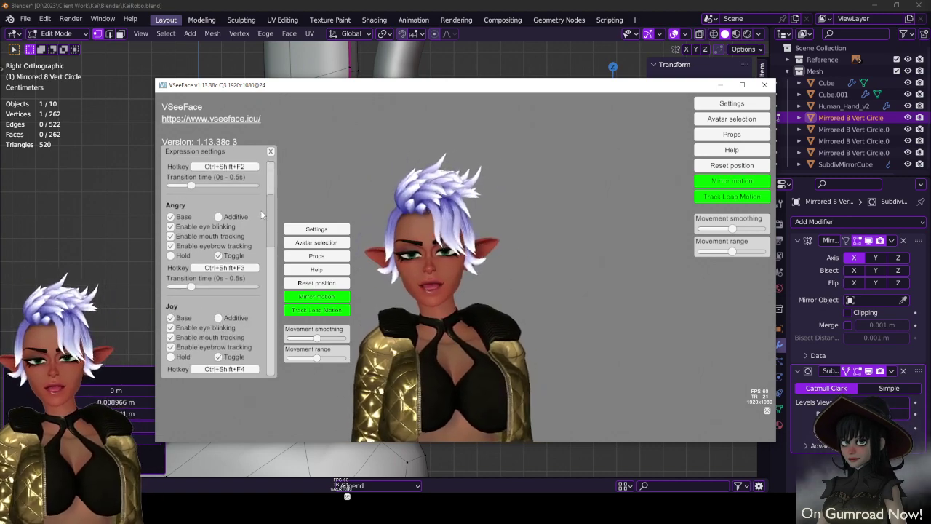
{"action": "scroll", "coordinate": [262, 213], "scroll_direction": "down", "scroll_amount": 2}
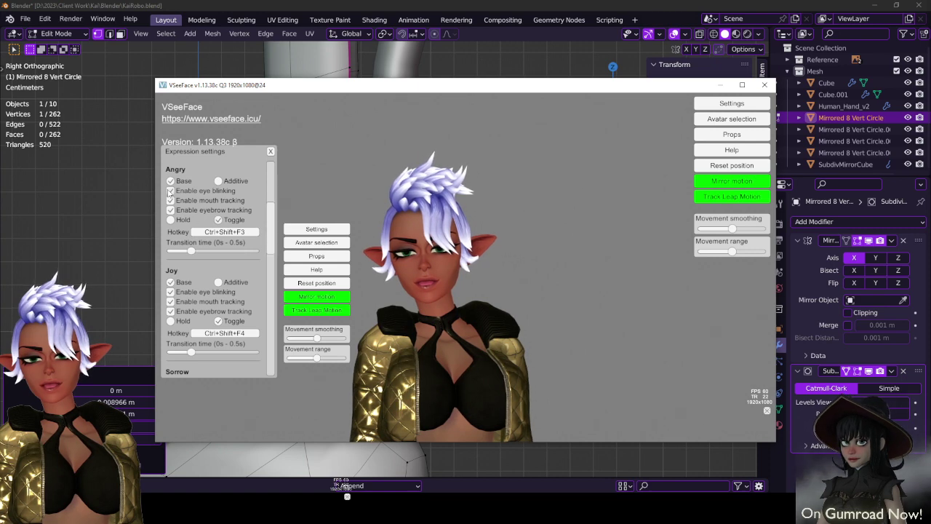
{"action": "left_click_drag", "start_coordinate": [271, 222], "coordinate": [257, 278]}
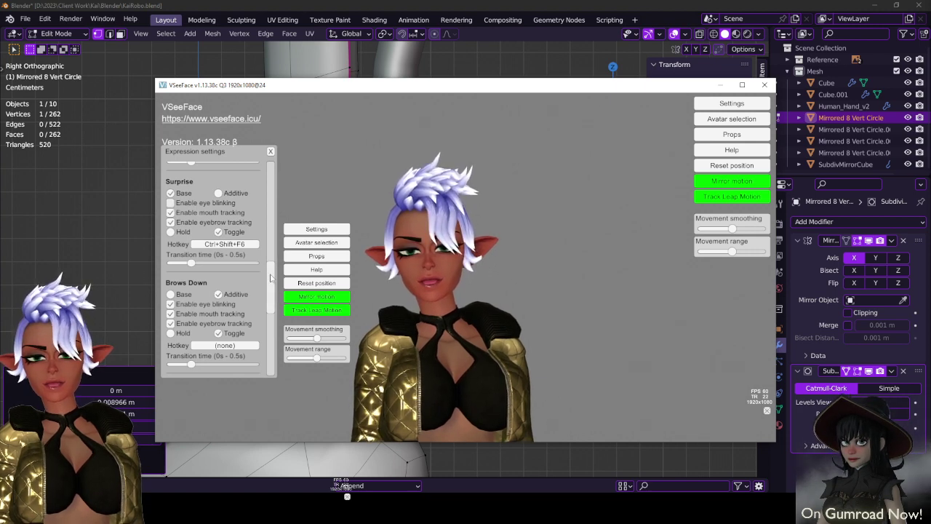
{"action": "left_click_drag", "start_coordinate": [271, 277], "coordinate": [273, 332]}
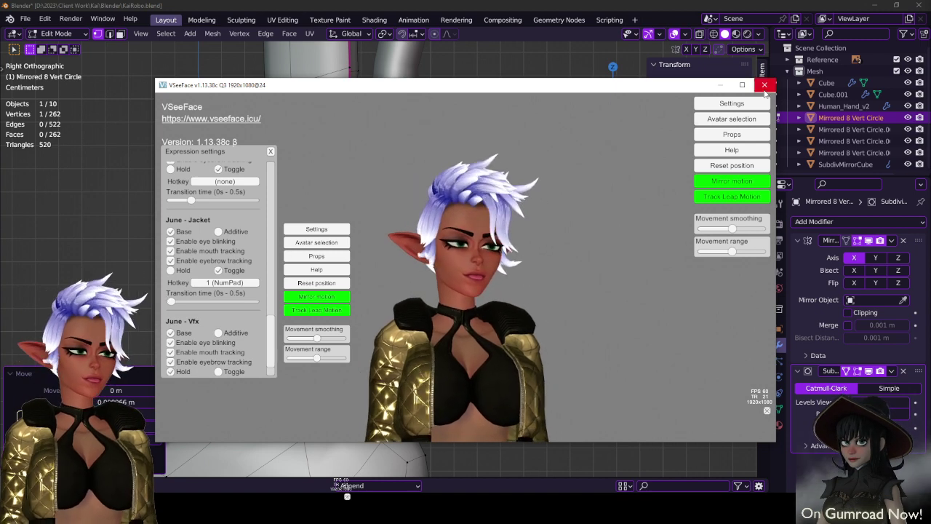
- Hide the VSeeFace interface so only the avatar on its transparent background remains, and switch back to Blender
{"action": "left_click", "coordinate": [767, 411]}
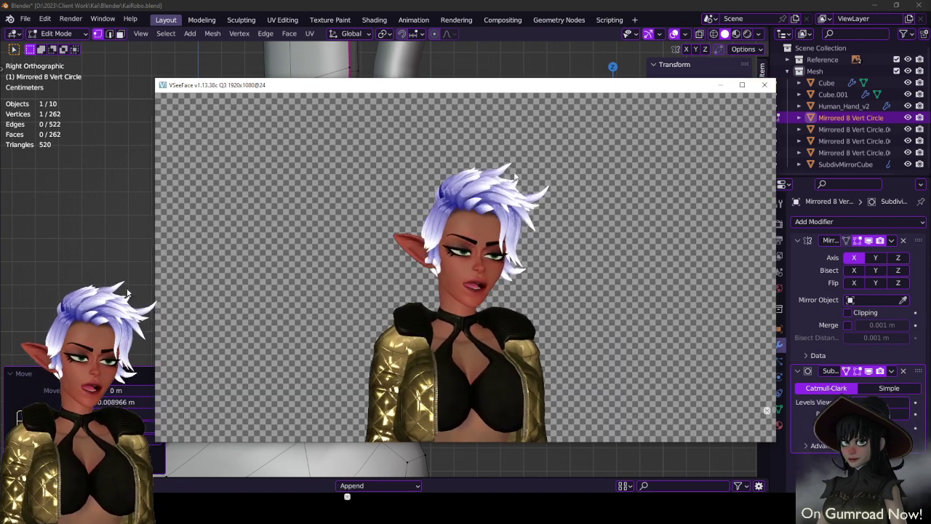
{"action": "left_click", "coordinate": [508, 59]}
{"action": "left_click", "coordinate": [508, 58]}
{"action": "scroll", "coordinate": [422, 254], "scroll_direction": "down", "scroll_amount": 2}
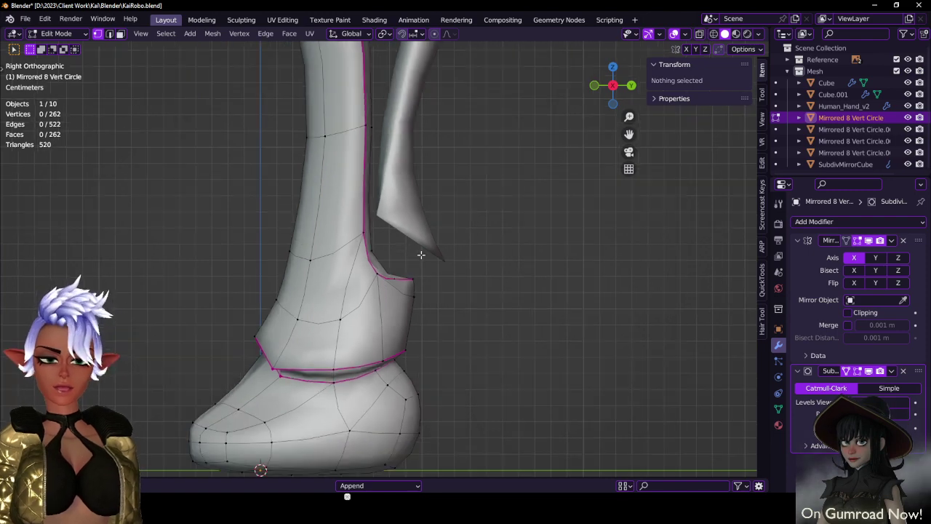
- Try moving the ankle notch's ledge vertex up and forward, and undo the move
{"action": "scroll", "coordinate": [415, 260], "scroll_direction": "up", "scroll_amount": 2}
{"action": "left_click", "coordinate": [412, 287]}
{"action": "scroll", "coordinate": [430, 279], "scroll_direction": "down", "scroll_amount": 1}
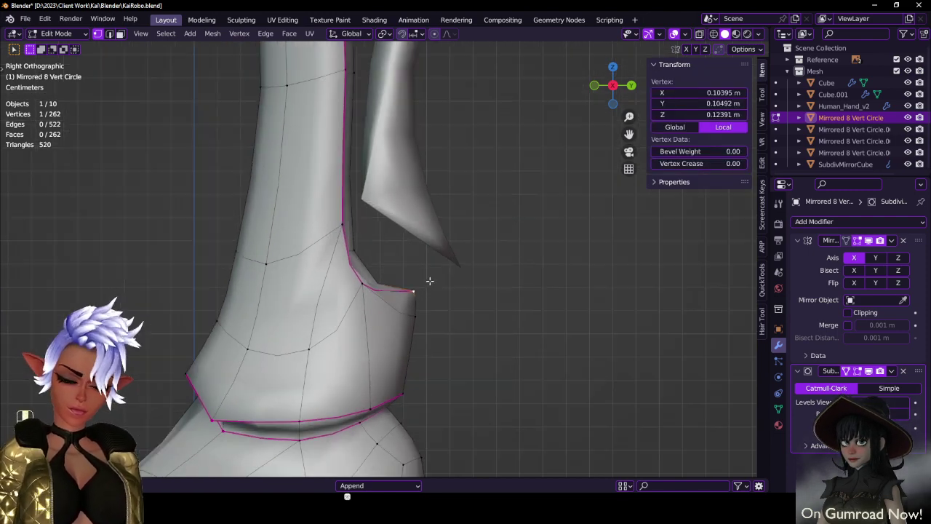
{"action": "middle_click_drag", "start_coordinate": [430, 281], "coordinate": [378, 314]}
{"action": "key", "text": "g"}
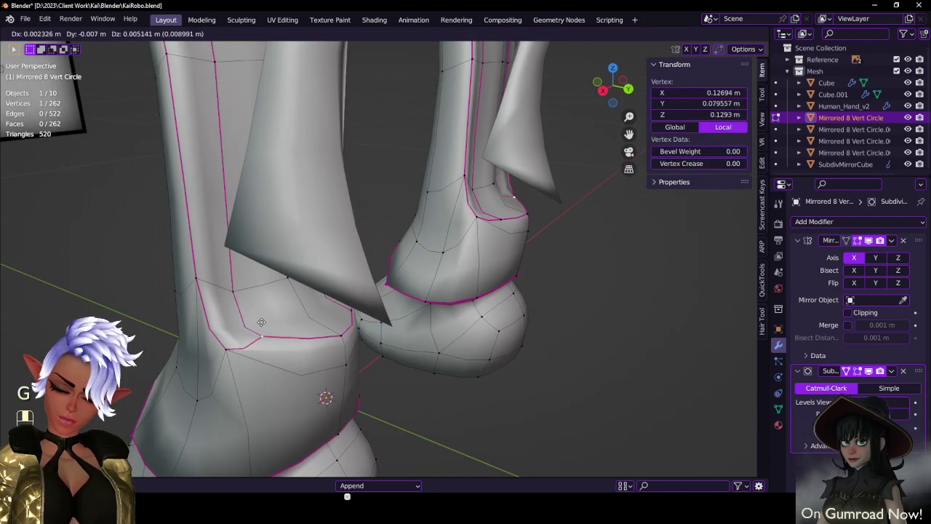
{"action": "left_click", "coordinate": [252, 313]}
{"action": "key", "text": "ctrl+z"}
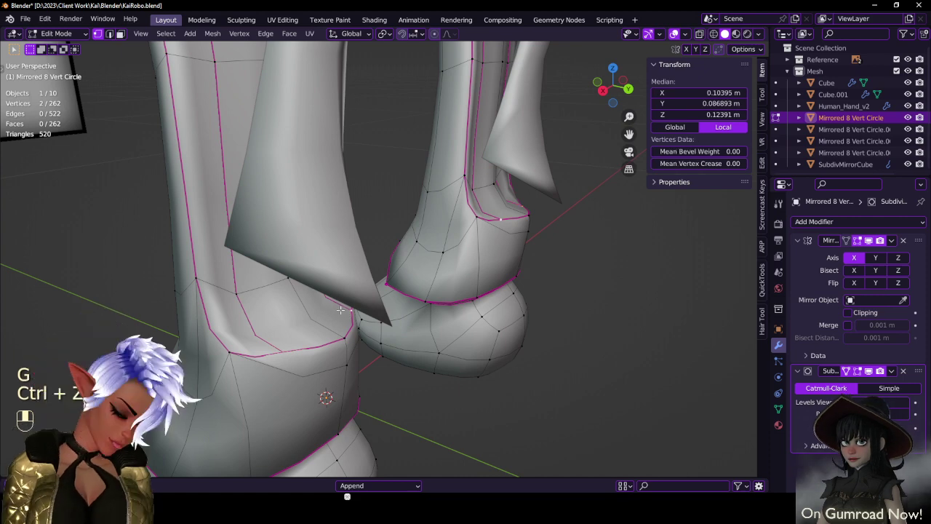
- In right side view, move the two notch ledge vertices up and forward, and shift the ankle vertex below them up and backward
{"action": "key", "text": "KP_3"}
{"action": "scroll", "coordinate": [341, 310], "scroll_direction": "up", "scroll_amount": 3}
{"action": "key", "text": "g"}
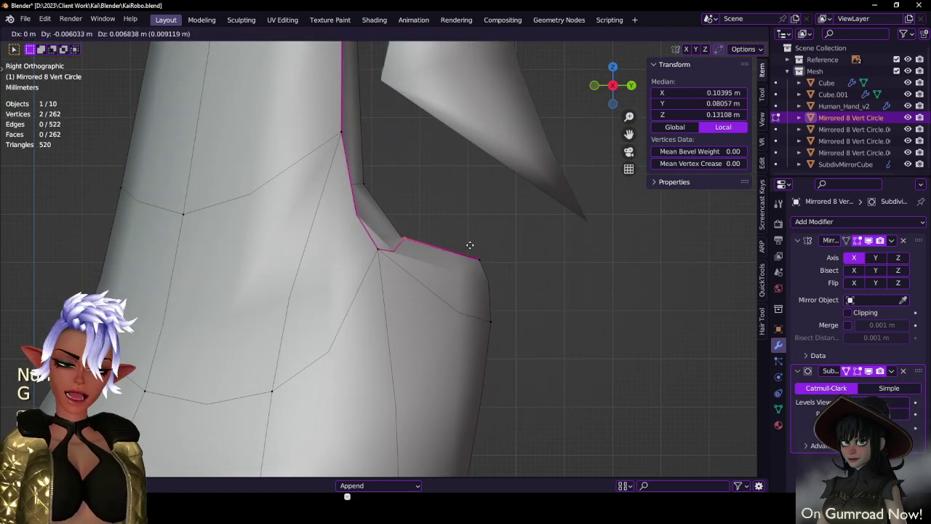
{"action": "left_click", "coordinate": [475, 255]}
{"action": "key", "text": "g"}
{"action": "key", "text": "g"}
{"action": "left_click", "coordinate": [552, 313]}
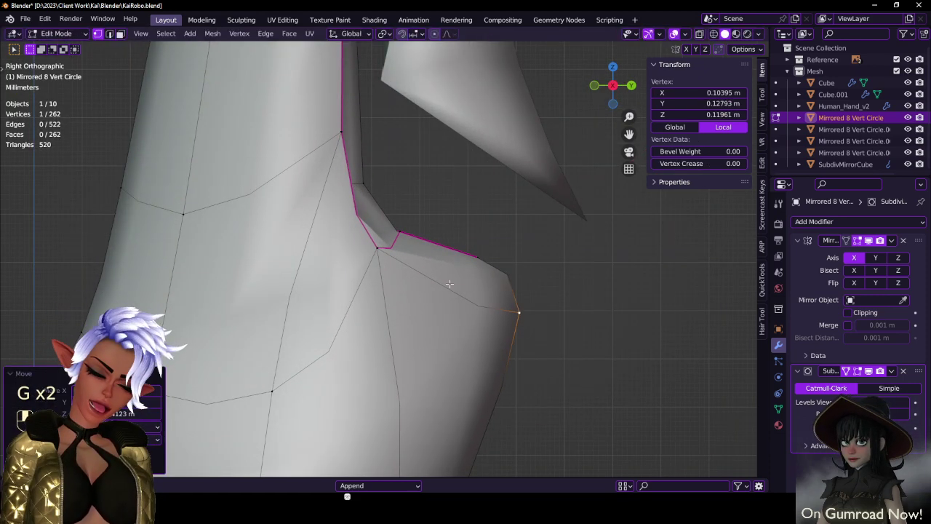
- With X-ray on, select the three vertices just below the notch ledge and set their connecting edges' mean crease to 1.00
{"action": "key", "text": "alt+z"}
{"action": "key", "text": "b"}
{"action": "left_click_drag", "start_coordinate": [372, 243], "coordinate": [388, 260]}
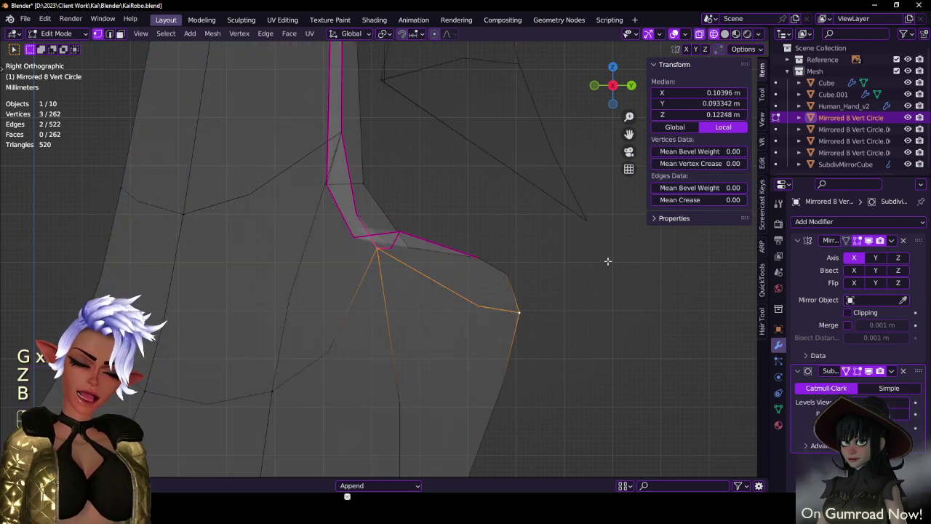
{"action": "left_click_drag", "start_coordinate": [687, 200], "coordinate": [735, 200]}
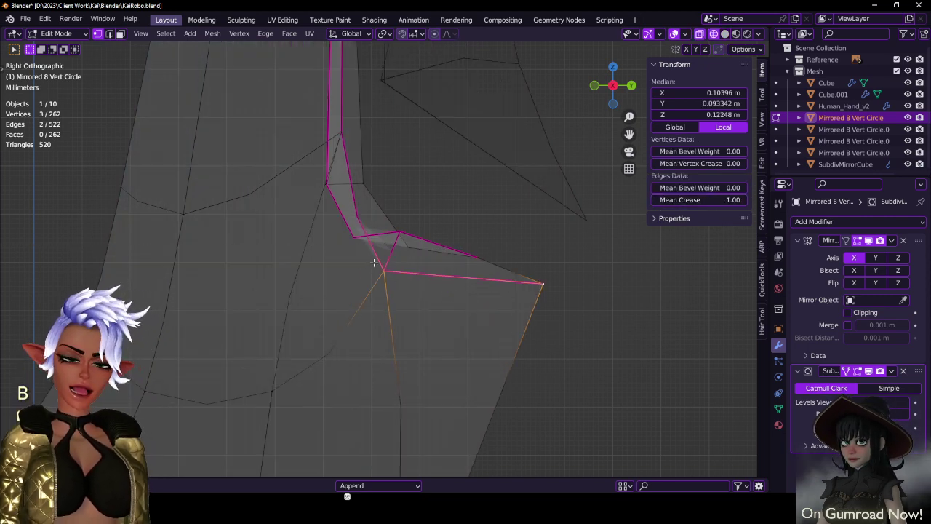
- Move the two inner ledge vertices of the ankle notch down towards the newly creased edges
{"action": "left_click", "coordinate": [384, 244]}
{"action": "left_click", "coordinate": [399, 229], "text": "shift"}
{"action": "key", "text": "g"}
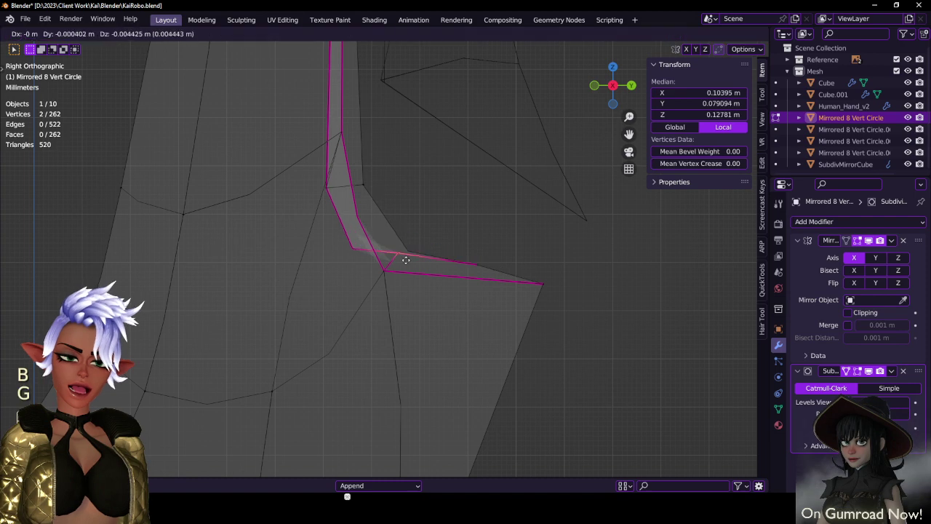
{"action": "left_click", "coordinate": [401, 268]}
- Select the six ledge vertices, rotate them so the ledge slopes down towards the back, and reposition them against the leg
{"action": "key", "text": "b"}
{"action": "left_click_drag", "start_coordinate": [395, 247], "coordinate": [641, 364]}
{"action": "key", "text": "b"}
{"action": "left_click_drag", "start_coordinate": [356, 192], "coordinate": [578, 332]}
{"action": "key", "text": "g"}
{"action": "left_click", "coordinate": [454, 203]}
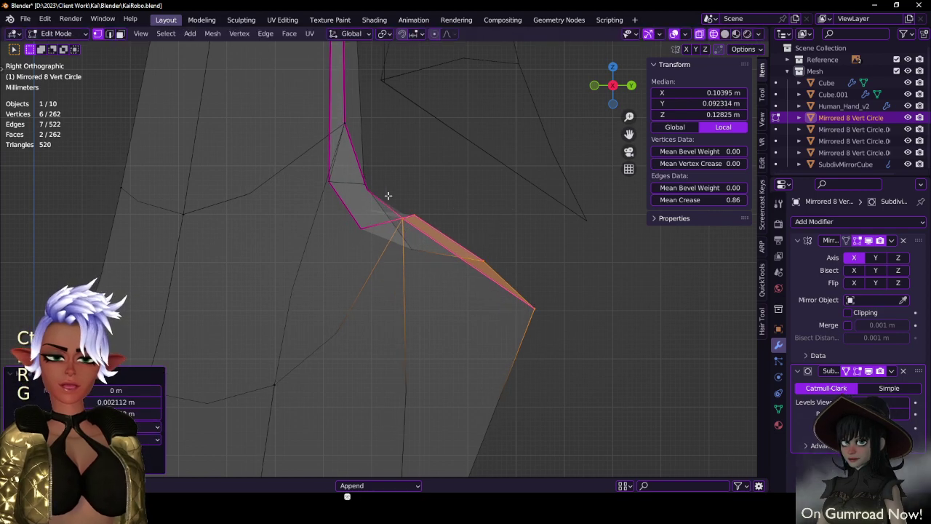
- Adjust the inner corner of the notch and move the channel's lower centre vertex about 0.009 m forward
{"action": "left_click", "coordinate": [362, 189]}
{"action": "key", "text": "g"}
{"action": "key", "text": "x"}
{"action": "key", "text": "x"}
{"action": "left_click", "coordinate": [357, 117]}
{"action": "key", "text": "g"}
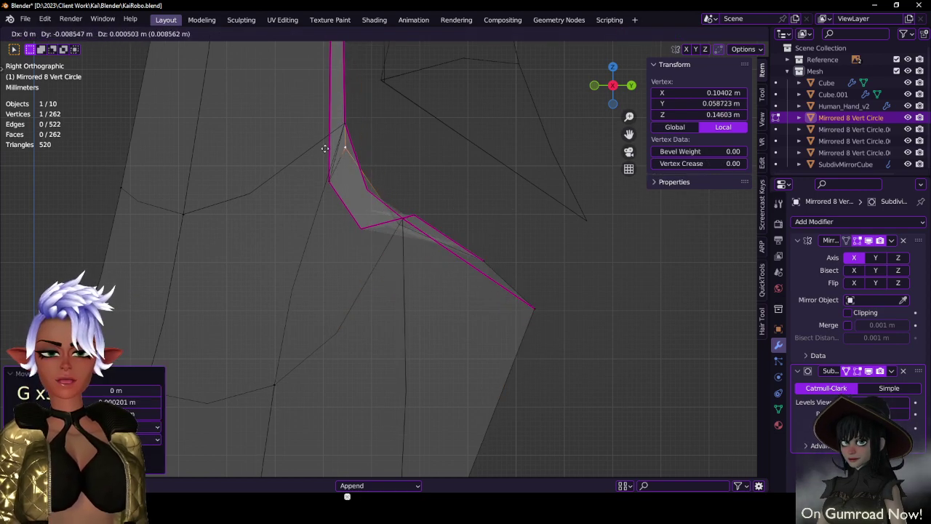
{"action": "left_click", "coordinate": [325, 147]}
{"action": "scroll", "coordinate": [350, 148], "scroll_direction": "down", "scroll_amount": 8}
{"action": "key", "text": "z"}
- Try moving and scaling the edge at the channel's lower end along Z, and undo these changes
{"action": "mouse_move", "coordinate": [507, 216]}
{"action": "middle_mouse_down"}
{"action": "mouse_move", "coordinate": [290, 231]}
{"action": "mouse_move", "coordinate": [349, 257]}
{"action": "mouse_move", "coordinate": [409, 144]}
{"action": "middle_mouse_up"}
{"action": "scroll", "coordinate": [348, 257], "scroll_direction": "up", "scroll_amount": 4}
{"action": "left_click", "coordinate": [404, 129], "text": "alt"}
{"action": "key", "text": "g"}
{"action": "key", "text": "z"}
{"action": "left_click", "coordinate": [406, 161]}
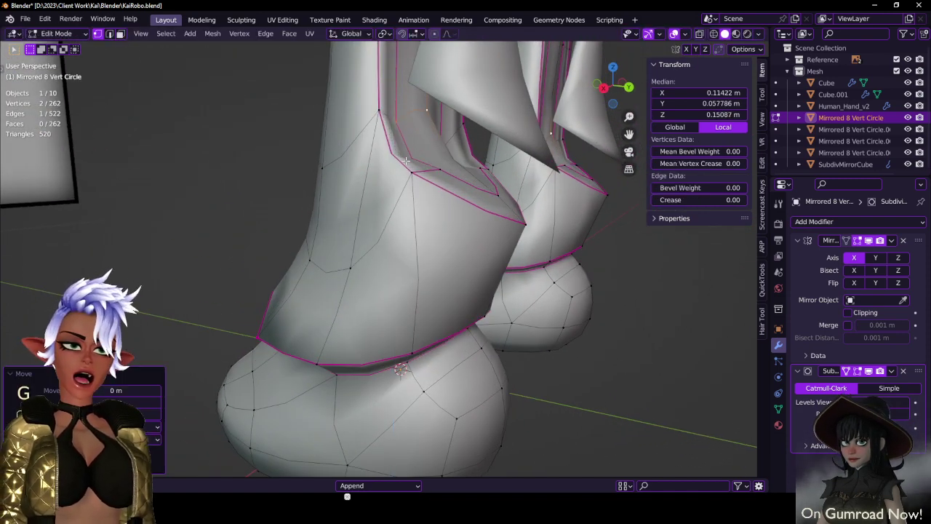
{"action": "key", "text": "s"}
{"action": "key", "text": "z"}
{"action": "left_click", "coordinate": [371, 167]}
{"action": "key", "text": "ctrl+z"}
{"action": "key", "text": "ctrl+z"}
{"action": "key", "text": "ctrl+z"}
- Select the three vertices across the channel's lower end, flatten them along Z, and raise them about 0.01 m
{"action": "middle_click_drag", "start_coordinate": [434, 173], "coordinate": [427, 145]}
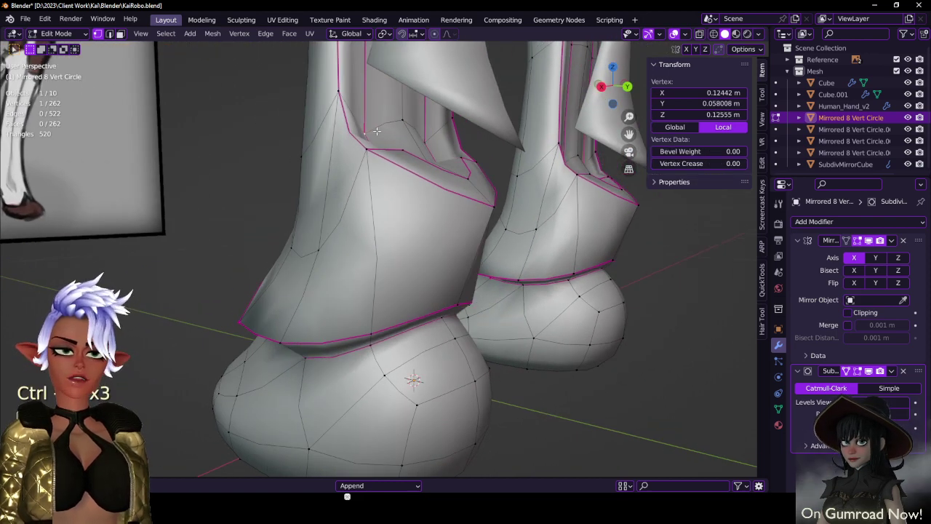
{"action": "left_click", "coordinate": [424, 142], "text": "ctrl"}
{"action": "key", "text": "s"}
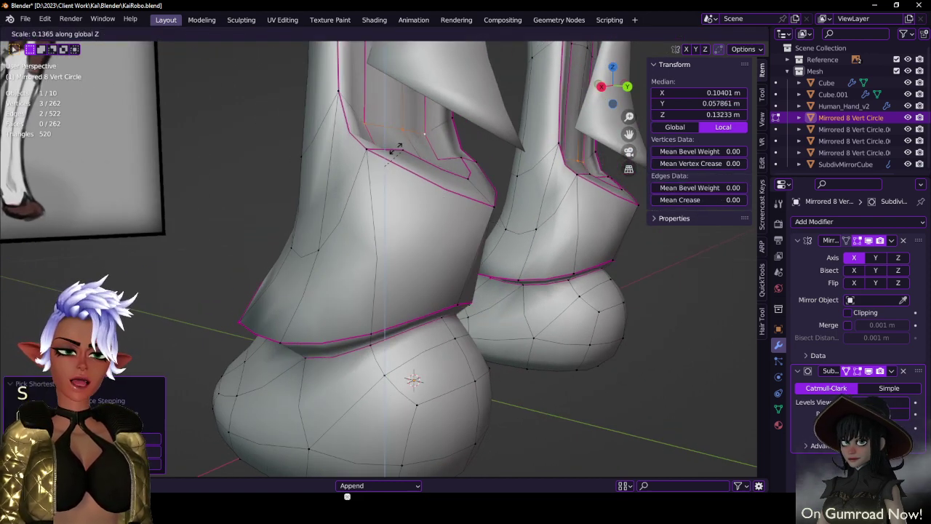
{"action": "left_click", "coordinate": [397, 148]}
{"action": "key", "text": "g"}
{"action": "key", "text": "z"}
{"action": "left_click", "coordinate": [369, 104]}
- Scale the three channel vertices, add both outer rim vertices to the selection, and scale all five into line front to back
{"action": "middle_click_drag", "start_coordinate": [391, 120], "coordinate": [408, 136]}
{"action": "key", "text": "s"}
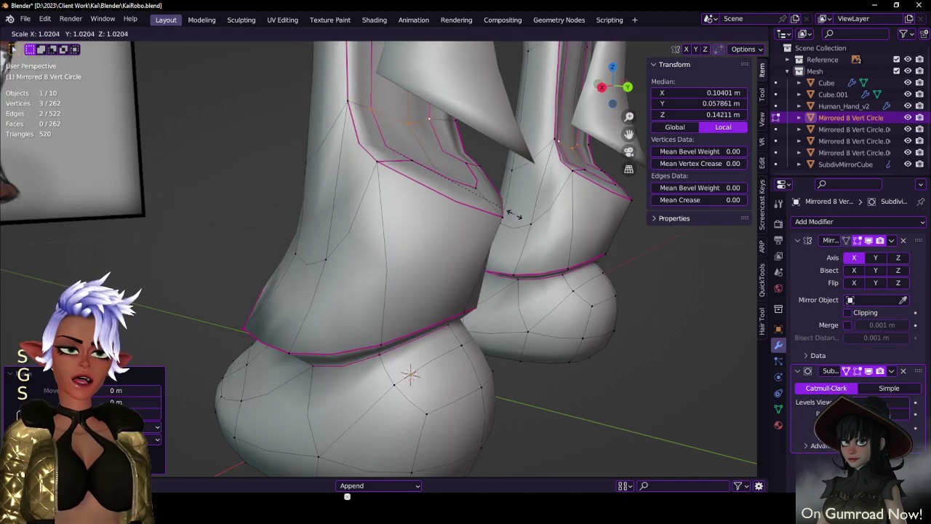
{"action": "left_click", "coordinate": [418, 178]}
{"action": "middle_click_drag", "start_coordinate": [421, 179], "coordinate": [477, 214]}
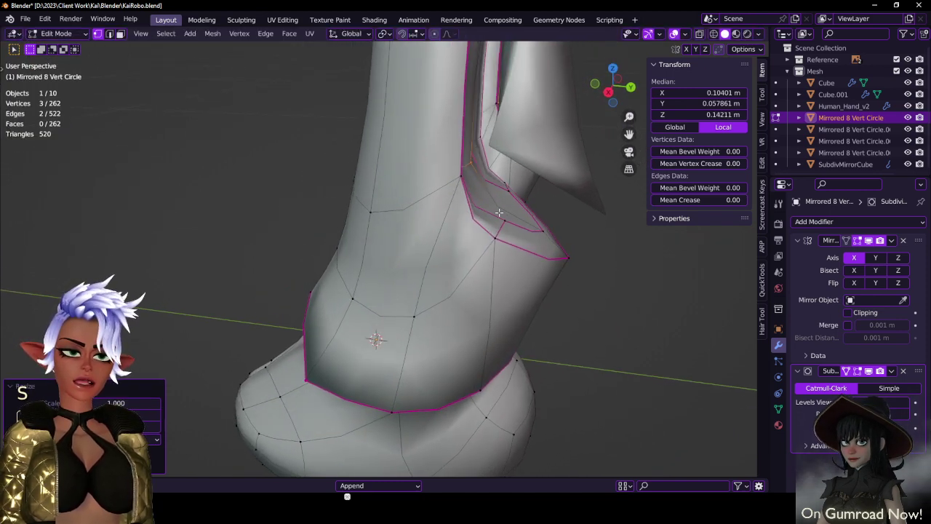
{"action": "left_click", "coordinate": [460, 173], "text": "shift"}
{"action": "key", "text": "s"}
{"action": "left_click", "coordinate": [458, 173]}
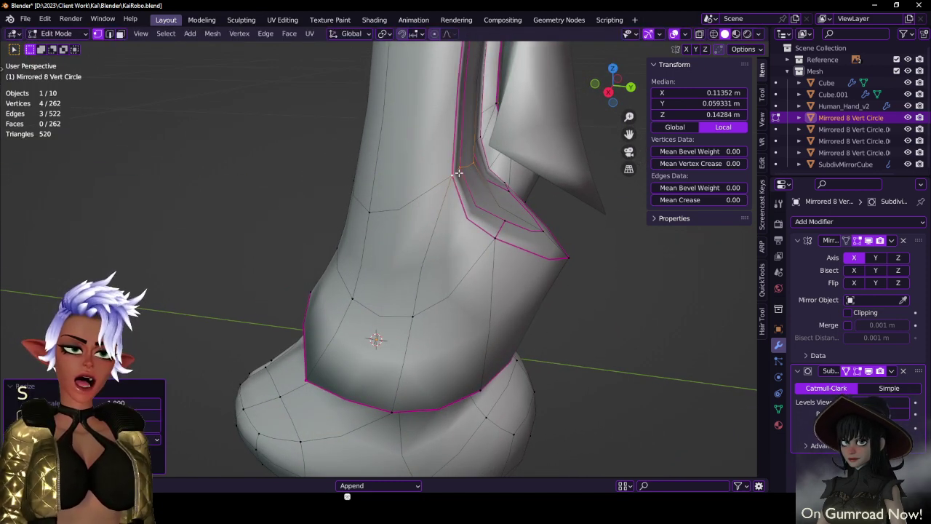
{"action": "key", "text": "ctrl+z"}
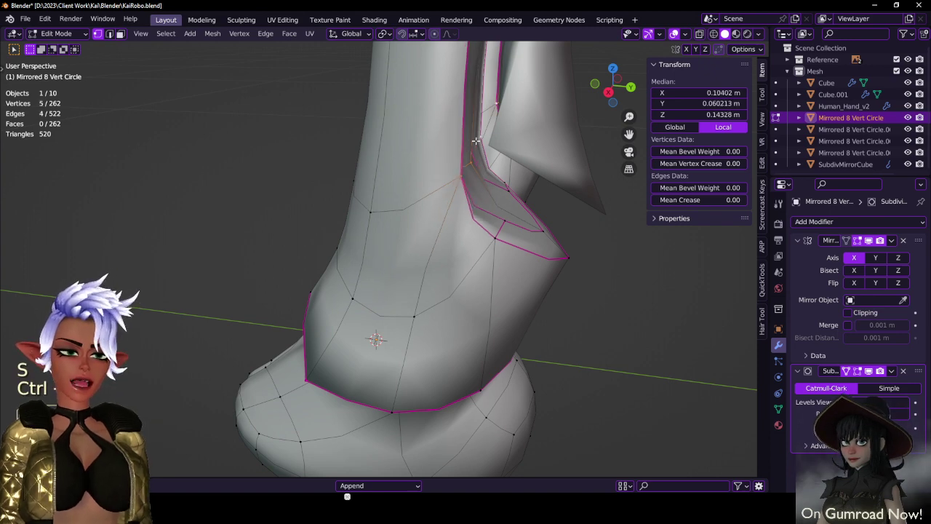
{"action": "key", "text": "s"}
{"action": "left_click", "coordinate": [475, 141]}
{"action": "key", "text": "z"}
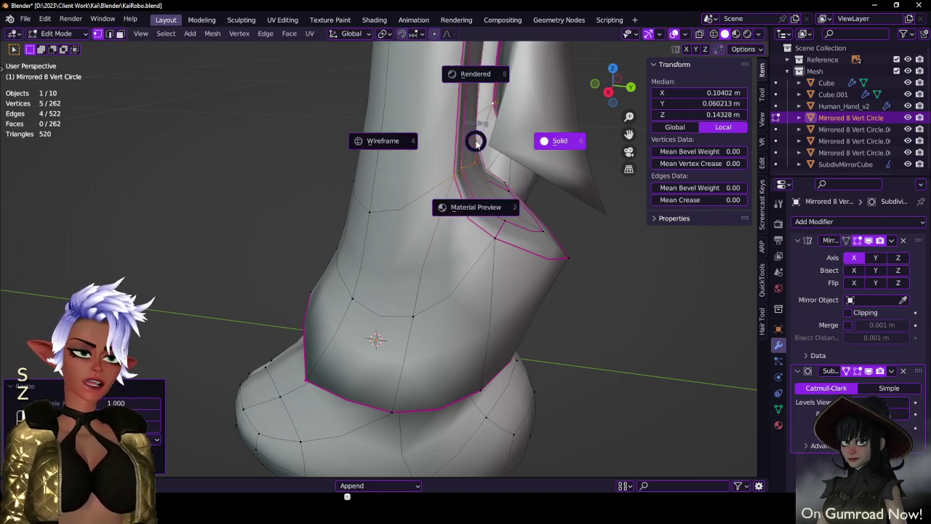
- Return to object mode and save the file
{"action": "scroll", "coordinate": [476, 141], "scroll_direction": "down", "scroll_amount": 6}
{"action": "key", "text": "Tab"}
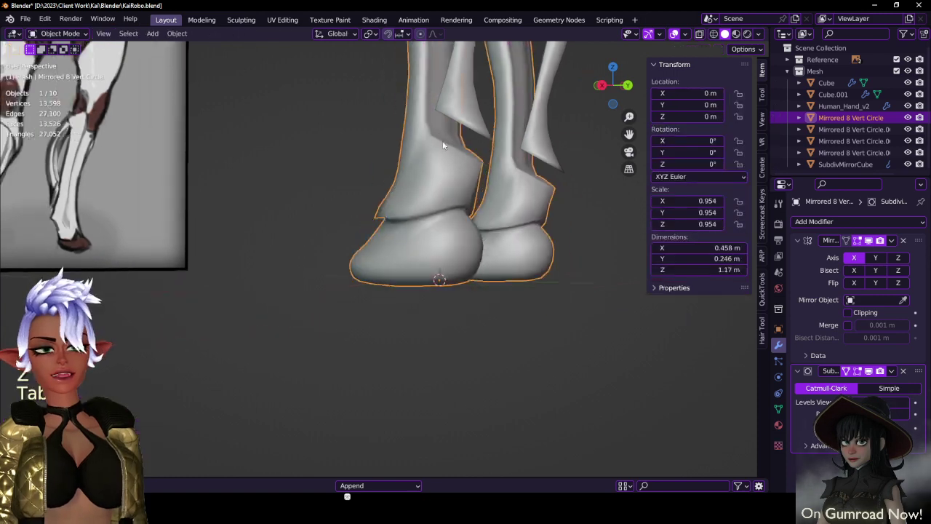
{"action": "key", "text": "ctrl+s"}
- Edit the separate calf piece in right side wireframe view and move its five lower tip vertices down and forward onto the ankle notch
{"action": "middle_click_drag", "start_coordinate": [444, 146], "coordinate": [460, 217]}
{"action": "left_click", "coordinate": [460, 197]}
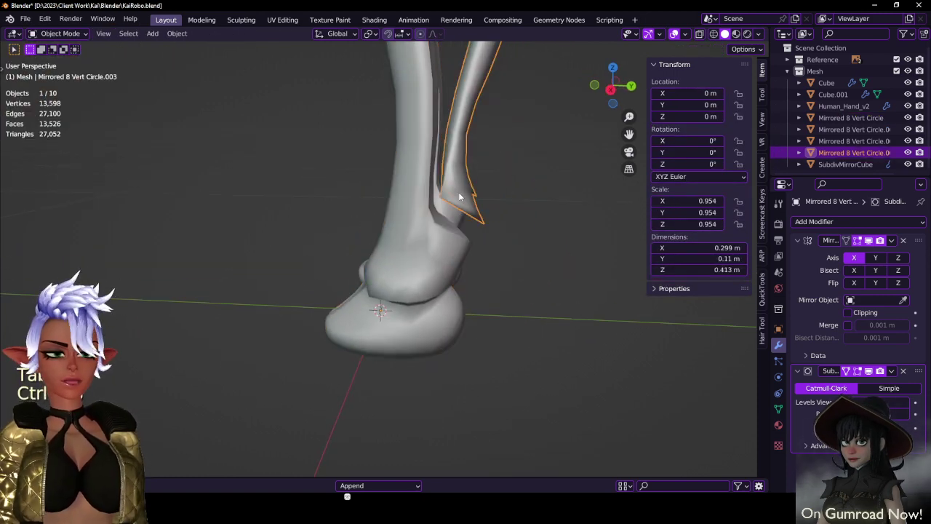
{"action": "key", "text": "KP_3"}
{"action": "key", "text": "Tab"}
{"action": "scroll", "coordinate": [396, 173], "scroll_direction": "up", "scroll_amount": 3}
{"action": "key", "text": "shift+z"}
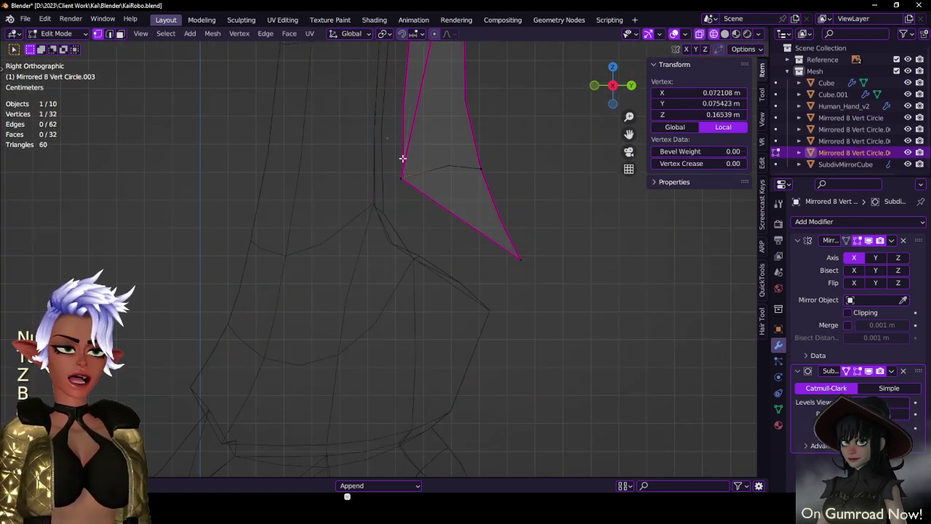
{"action": "left_click_drag", "start_coordinate": [387, 138], "coordinate": [560, 310]}
{"action": "key", "text": "g"}
{"action": "left_click", "coordinate": [545, 357]}
{"action": "middle_click_drag", "start_coordinate": [515, 229], "coordinate": [515, 279], "text": "shift"}
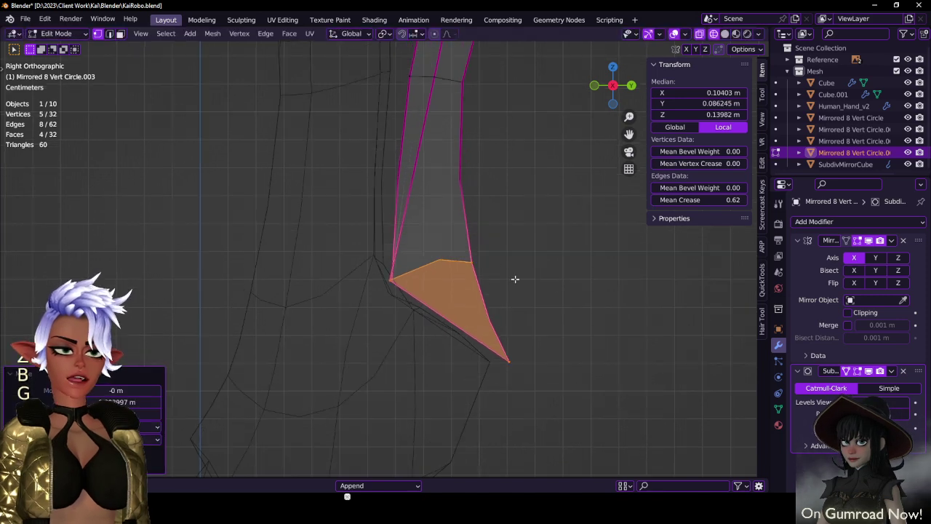
{"action": "key", "text": "g"}
{"action": "left_click", "coordinate": [505, 264]}
- Add a loop cut just above the calf piece's tip, adjust it forward and down, and move the back vertex below it up and forward
{"action": "scroll", "coordinate": [503, 240], "scroll_direction": "down", "scroll_amount": 4}
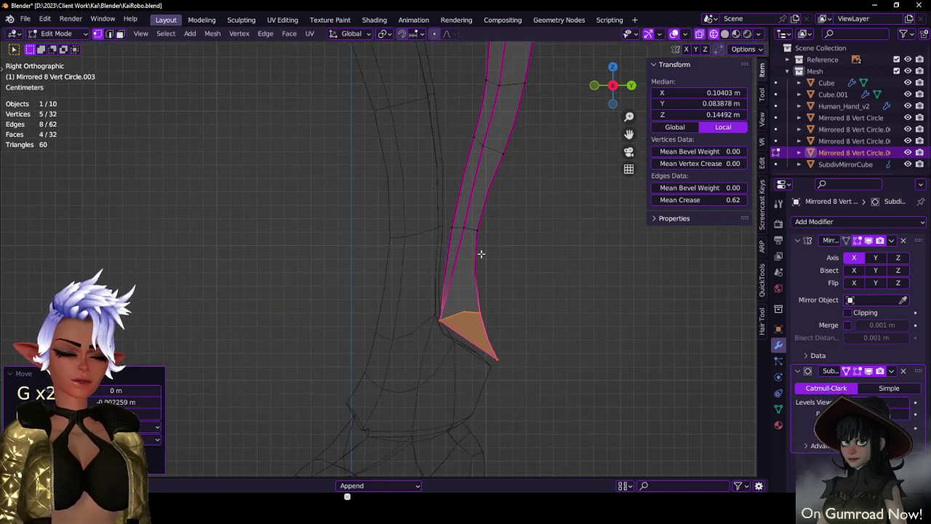
{"action": "scroll", "coordinate": [481, 253], "scroll_direction": "up", "scroll_amount": 1}
{"action": "key", "text": "ctrl+r"}
{"action": "left_click", "coordinate": [473, 289]}
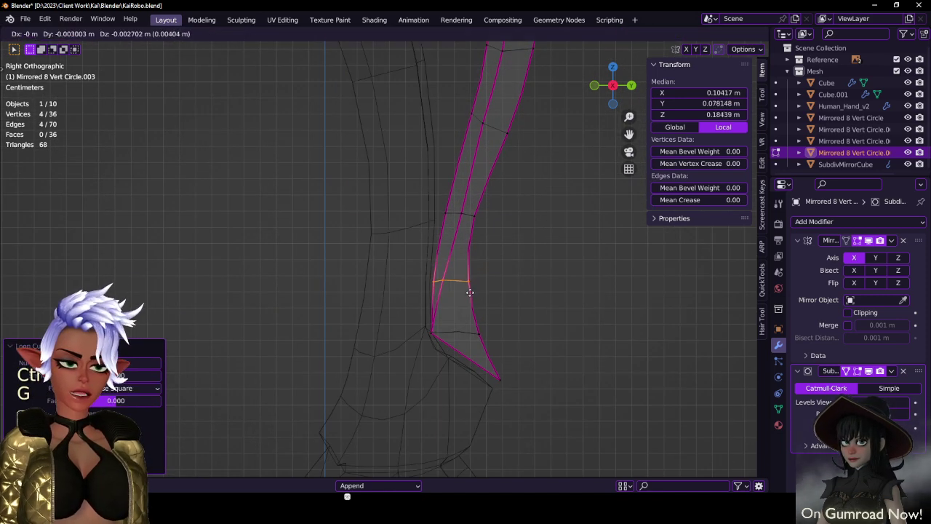
{"action": "left_click", "coordinate": [466, 309]}
{"action": "left_click", "coordinate": [482, 334]}
{"action": "key", "text": "g"}
{"action": "key", "text": "g"}
{"action": "left_click", "coordinate": [477, 320]}
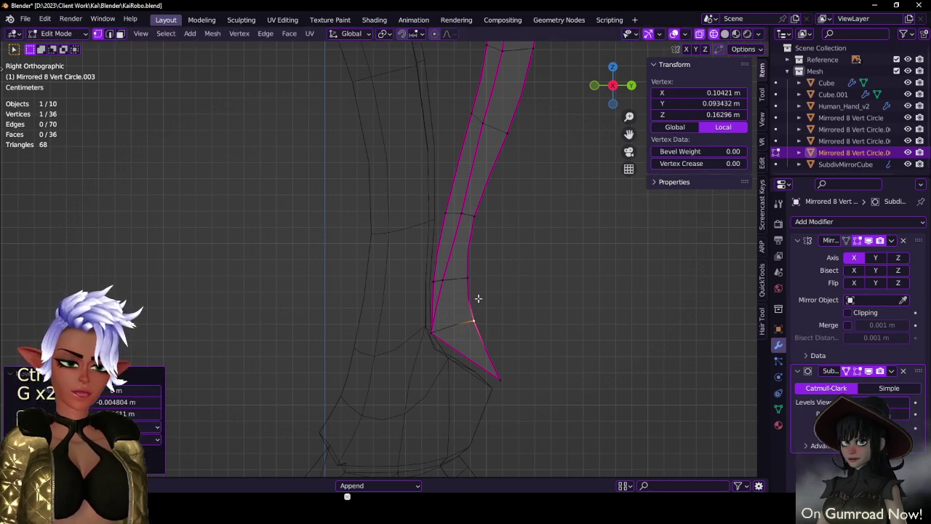
- Return to solid shading, check how the calf piece meets the ankle from several angles, and save the file
{"action": "key", "text": "Tab"}
{"action": "key", "text": "z"}
{"action": "left_click", "coordinate": [539, 318]}
{"action": "middle_click_drag", "start_coordinate": [539, 319], "coordinate": [385, 320]}
{"action": "key", "text": "ctrl+s"}
{"action": "key", "text": "Tab"}
{"action": "middle_click_drag", "start_coordinate": [386, 276], "coordinate": [442, 272]}
{"action": "scroll", "coordinate": [442, 272], "scroll_direction": "up", "scroll_amount": 2}
{"action": "middle_click_drag", "start_coordinate": [539, 289], "coordinate": [182, 66]}
{"action": "key", "text": "Tab"}
{"action": "key", "text": "ctrl+s"}
- In edge select mode, select all edges of the calf piece and deselect its crosswise edges, keeping the long side and centre edges
{"action": "key", "text": "Tab"}
{"action": "left_click", "coordinate": [109, 34]}
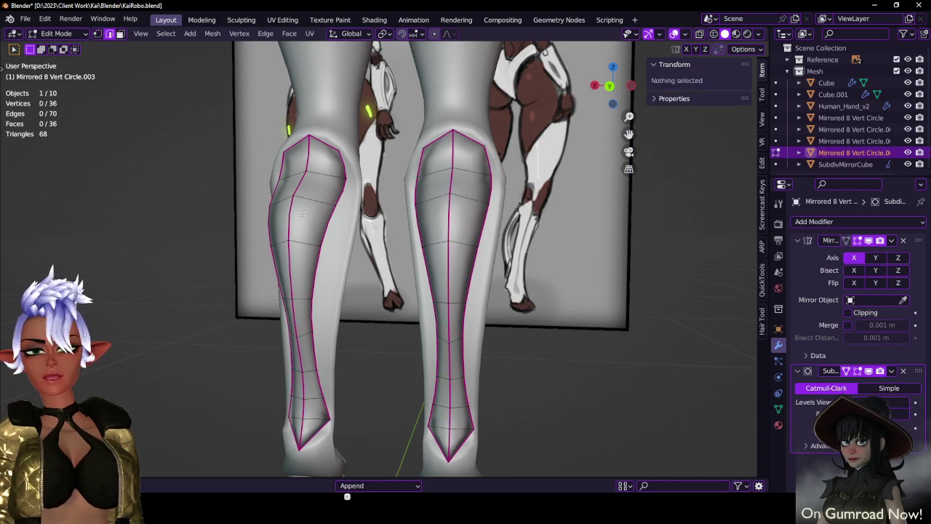
{"action": "key", "text": "a"}
{"action": "left_click", "coordinate": [305, 242], "text": "ctrl+alt+shift"}
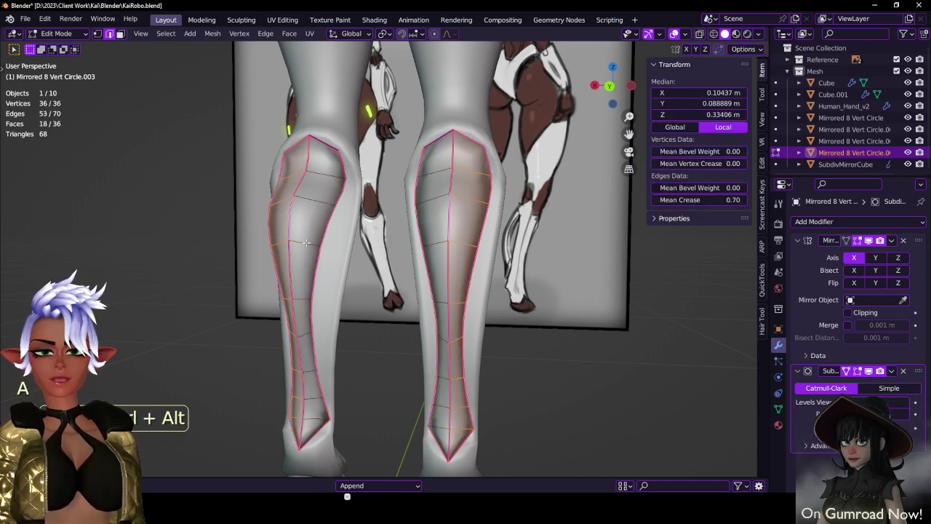
{"action": "left_click", "coordinate": [281, 240], "text": "ctrl+alt+shift"}
{"action": "mouse_move", "coordinate": [291, 239]}
{"action": "middle_mouse_down"}
{"action": "mouse_move", "coordinate": [424, 264]}
{"action": "mouse_move", "coordinate": [431, 236]}
{"action": "mouse_move", "coordinate": [355, 260]}
{"action": "middle_mouse_up"}
{"action": "key", "text": "z"}
{"action": "key", "text": "z"}
{"action": "left_click", "coordinate": [418, 259]}
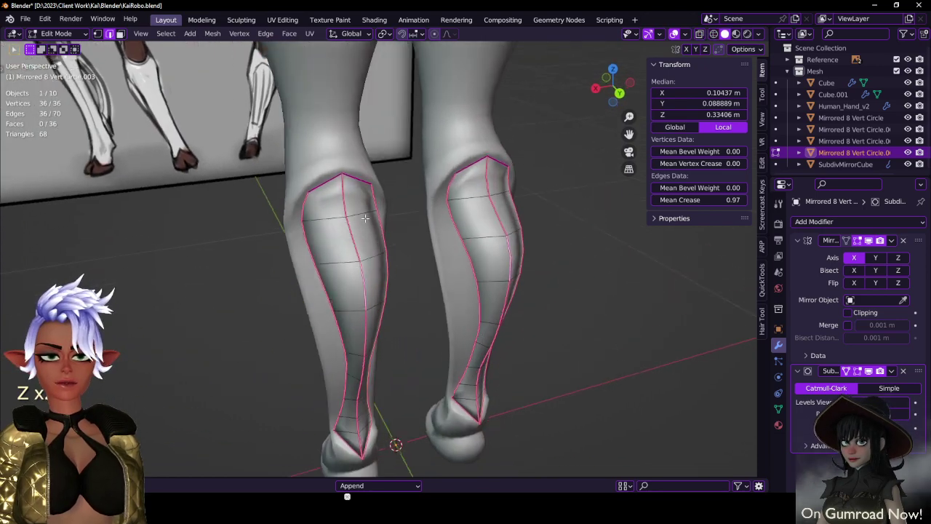
- Add the edges at the calf piece's ends to the selection and bevel all selected edges with a narrow width
{"action": "mouse_move", "coordinate": [364, 287]}
{"action": "middle_mouse_down"}
{"action": "mouse_move", "coordinate": [354, 363]}
{"action": "mouse_move", "coordinate": [361, 386]}
{"action": "middle_mouse_up"}
{"action": "key", "text": "z"}
{"action": "left_click", "coordinate": [291, 385]}
{"action": "mouse_move", "coordinate": [298, 379]}
{"action": "middle_mouse_down"}
{"action": "mouse_move", "coordinate": [500, 305]}
{"action": "mouse_move", "coordinate": [505, 343]}
{"action": "mouse_move", "coordinate": [480, 211]}
{"action": "mouse_move", "coordinate": [351, 322]}
{"action": "mouse_move", "coordinate": [320, 278]}
{"action": "mouse_move", "coordinate": [307, 343]}
{"action": "middle_mouse_up"}
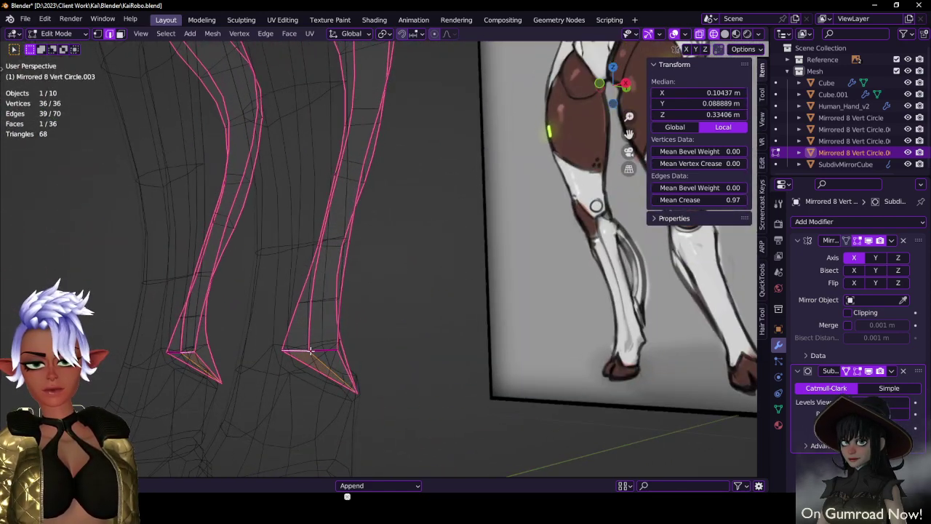
{"action": "key", "text": "z"}
{"action": "left_click", "coordinate": [451, 347]}
{"action": "mouse_move", "coordinate": [451, 347]}
{"action": "middle_mouse_down"}
{"action": "mouse_move", "coordinate": [403, 332]}
{"action": "mouse_move", "coordinate": [440, 313]}
{"action": "mouse_move", "coordinate": [422, 289]}
{"action": "middle_mouse_up"}
{"action": "middle_click_drag", "start_coordinate": [430, 233], "coordinate": [461, 271]}
{"action": "key", "text": "ctrl+b"}
{"action": "left_click", "coordinate": [473, 240]}
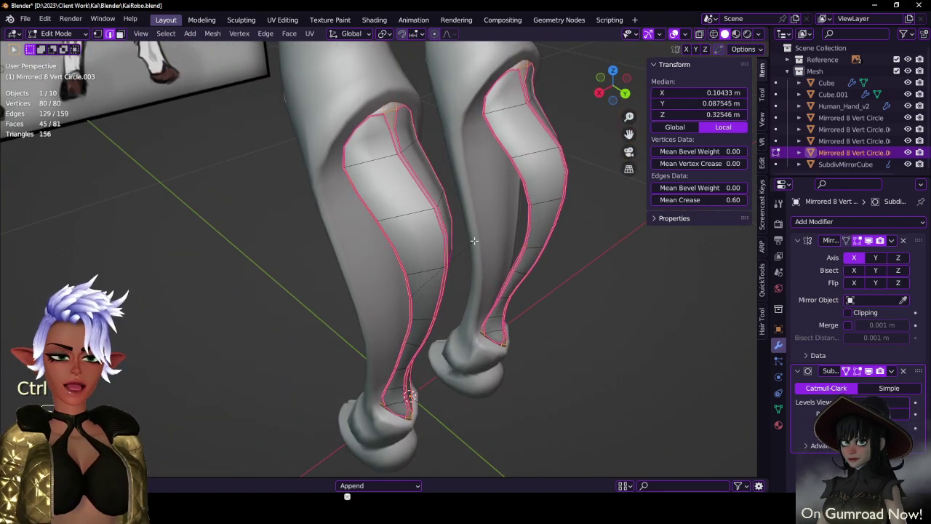
- Examine the bevelled calf pieces in object mode from behind and compare them with the reference drawings
{"action": "key", "text": "Tab"}
{"action": "middle_click_drag", "start_coordinate": [478, 236], "coordinate": [440, 233]}
{"action": "key", "text": "z"}
{"action": "scroll", "coordinate": [554, 256], "scroll_direction": "down", "scroll_amount": 1}
{"action": "middle_click_drag", "start_coordinate": [554, 255], "coordinate": [525, 204], "text": "shift"}
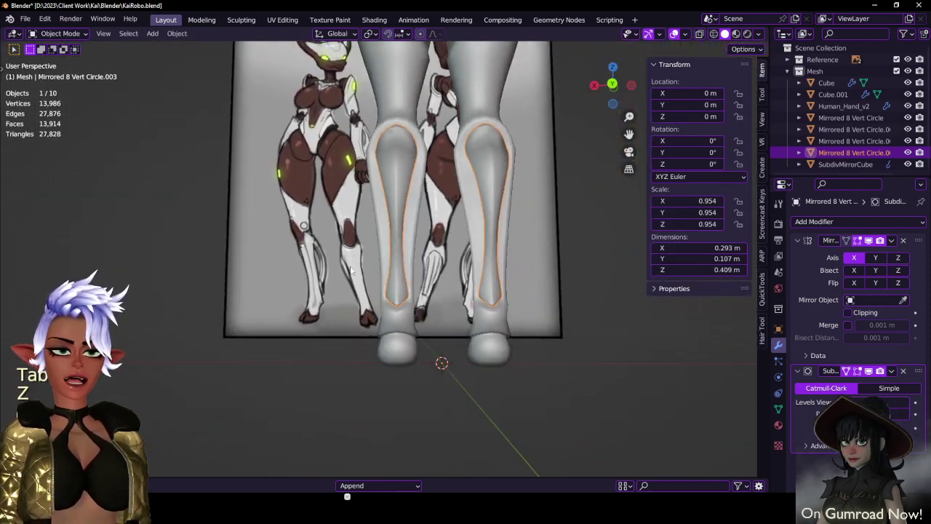
{"action": "middle_click_drag", "start_coordinate": [349, 287], "coordinate": [451, 280]}
{"action": "middle_click_drag", "start_coordinate": [456, 222], "coordinate": [449, 282], "text": "shift"}
- Select the leg object and enter edit mode in the right side view, framing the ankle and foot
{"action": "left_click", "coordinate": [447, 299]}
{"action": "left_click", "coordinate": [420, 267]}
{"action": "key", "text": "KP_3"}
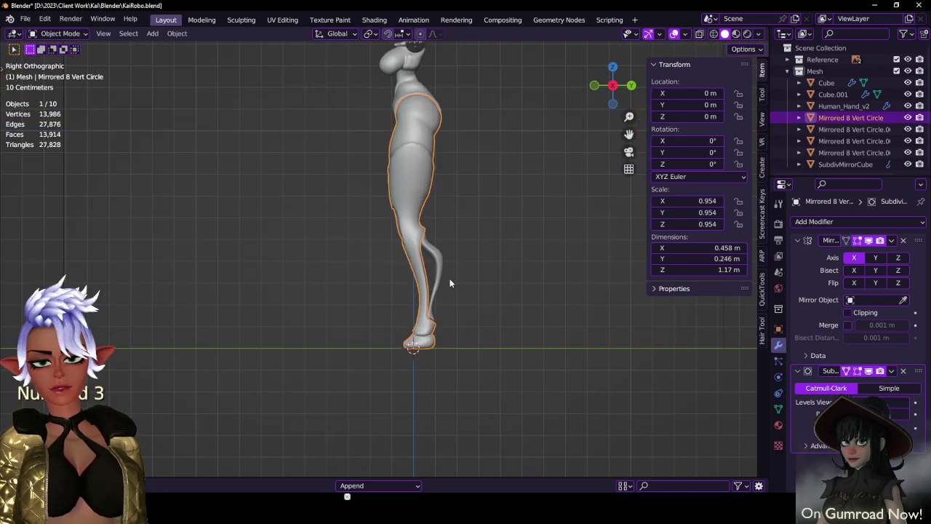
{"action": "key", "text": "Tab"}
{"action": "scroll", "coordinate": [449, 276], "scroll_direction": "up", "scroll_amount": 4}
{"action": "middle_click_drag", "start_coordinate": [436, 308], "coordinate": [448, 321], "text": "shift"}
{"action": "scroll", "coordinate": [448, 318], "scroll_direction": "up", "scroll_amount": 2}
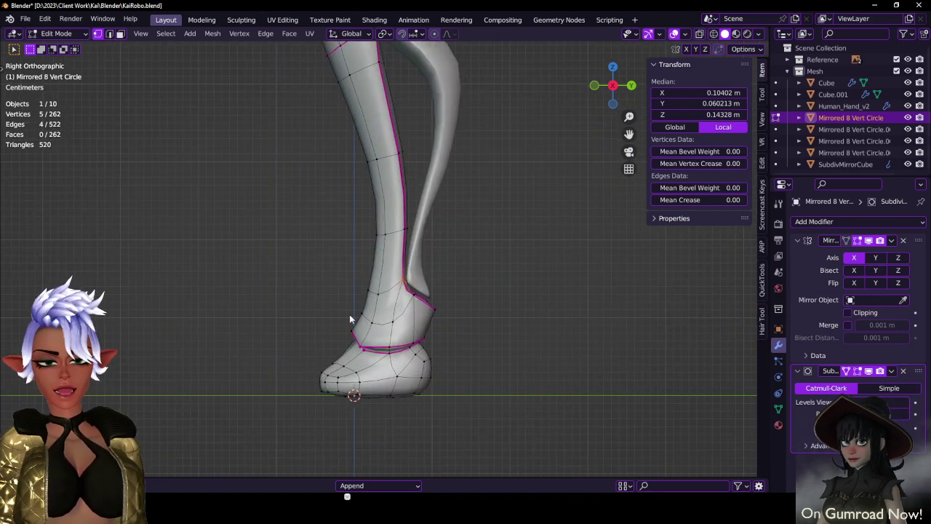
- Select the front corner vertices of the ankle cuff's lower rim and try a mean vertex crease of 1.00
{"action": "key", "text": "alt+z"}
{"action": "scroll", "coordinate": [409, 350], "scroll_direction": "up", "scroll_amount": 2}
{"action": "scroll", "coordinate": [339, 356], "scroll_direction": "up", "scroll_amount": 4}
{"action": "left_click", "coordinate": [334, 328]}
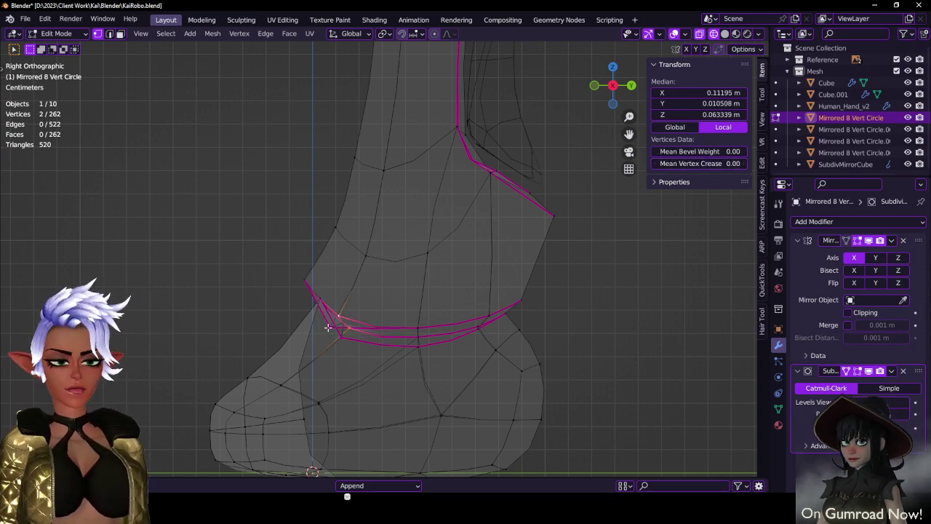
{"action": "middle_click_drag", "start_coordinate": [328, 328], "coordinate": [527, 340]}
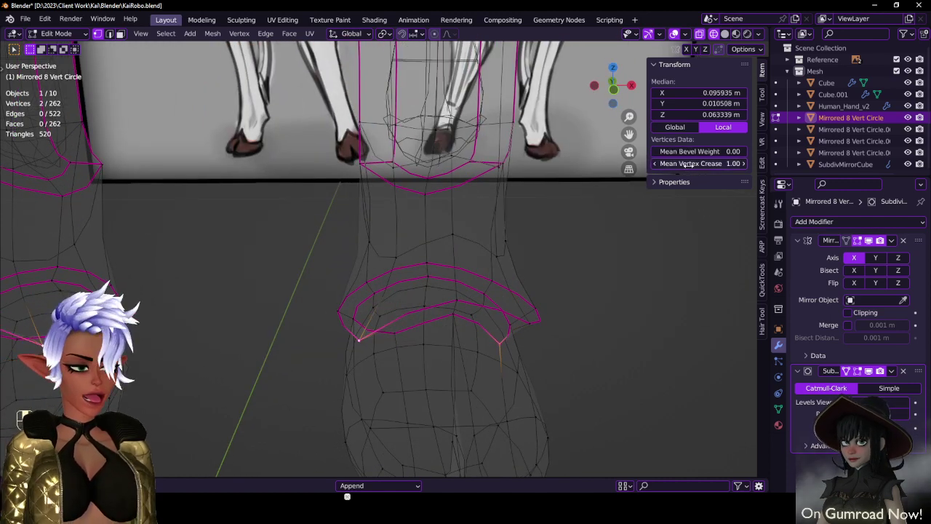
{"action": "key", "text": "z"}
{"action": "middle_click_drag", "start_coordinate": [707, 360], "coordinate": [652, 344]}
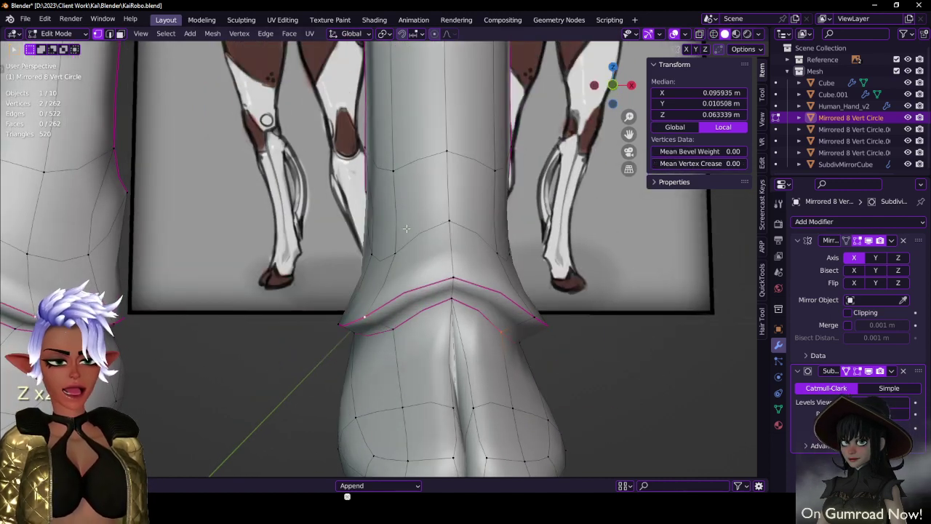
- Crease the short edges at the front corners of the ankle cuff's rim, and try creasing the short front centre edge
{"action": "left_click", "coordinate": [110, 34]}
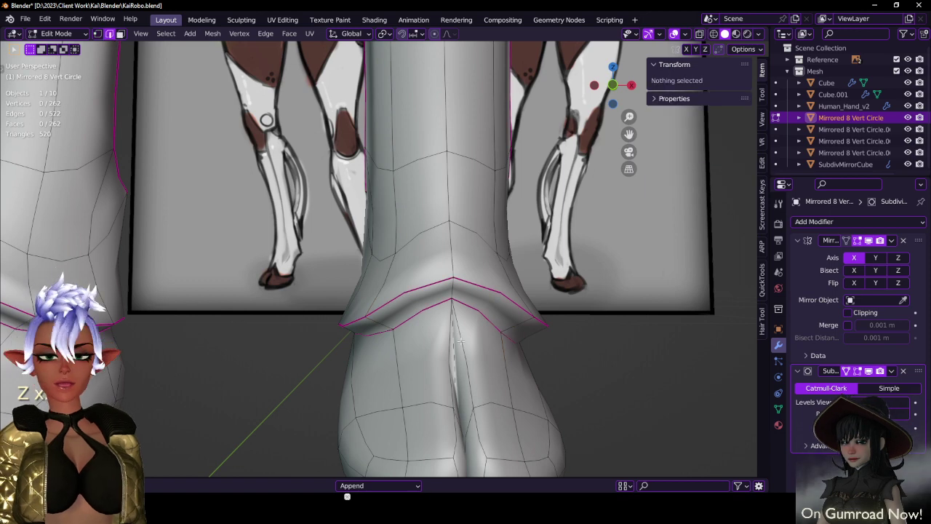
{"action": "left_click", "coordinate": [411, 317]}
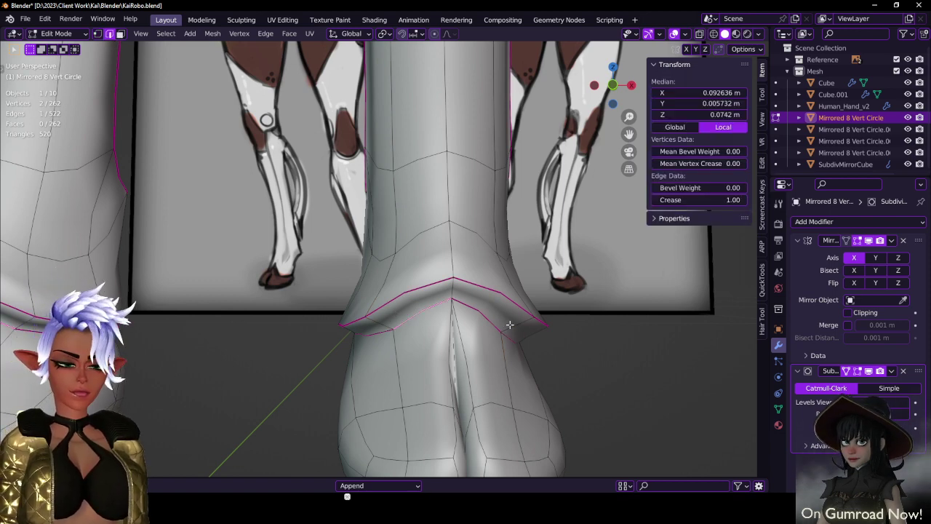
{"action": "left_click_drag", "start_coordinate": [701, 205], "coordinate": [731, 206]}
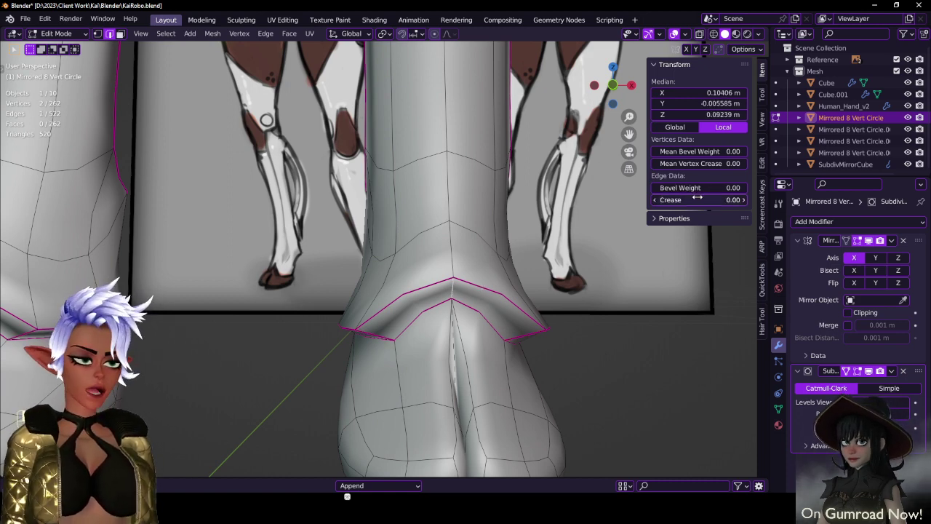
{"action": "left_click_drag", "start_coordinate": [697, 198], "coordinate": [731, 197]}
{"action": "mouse_move", "coordinate": [411, 318]}
{"action": "middle_mouse_down"}
{"action": "mouse_move", "coordinate": [364, 328]}
{"action": "mouse_move", "coordinate": [347, 357]}
{"action": "mouse_move", "coordinate": [373, 363]}
{"action": "middle_mouse_up"}
{"action": "key", "text": "KP_3"}
{"action": "key", "text": "z"}
{"action": "key", "text": "z"}
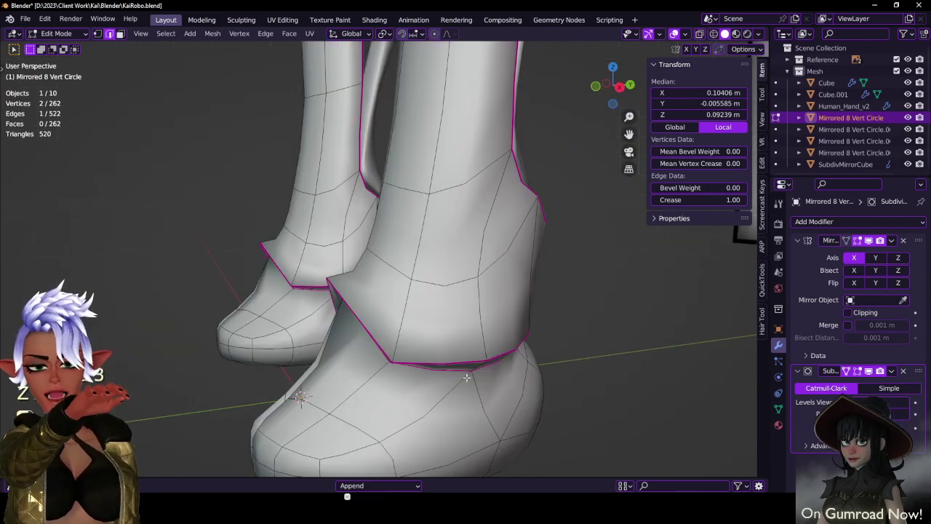
{"action": "mouse_move", "coordinate": [468, 376]}
{"action": "middle_mouse_down"}
{"action": "mouse_move", "coordinate": [501, 397]}
{"action": "mouse_move", "coordinate": [474, 324]}
{"action": "mouse_move", "coordinate": [455, 324]}
{"action": "mouse_move", "coordinate": [446, 264]}
{"action": "mouse_move", "coordinate": [369, 227]}
{"action": "middle_mouse_up"}
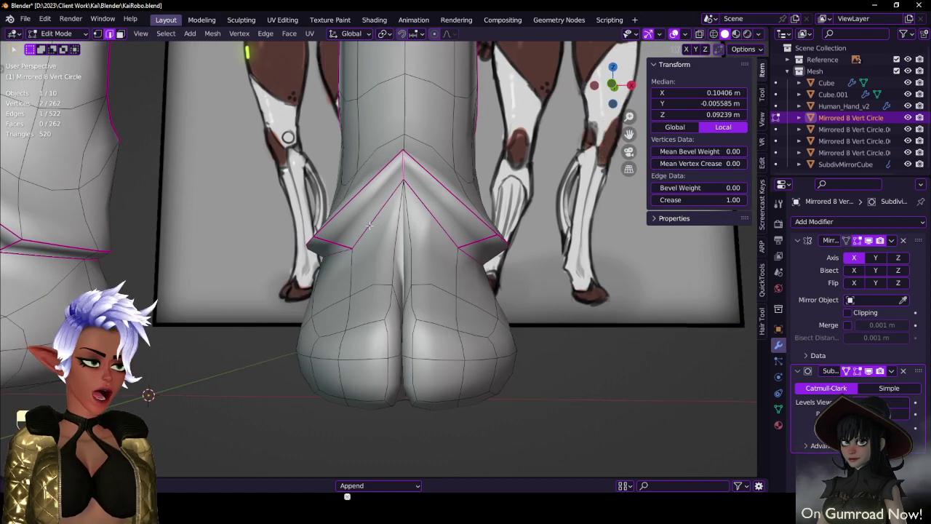
- Try to rip the inner vertex at the peak of the front ankle notch, and undo the attempts
{"action": "left_click", "coordinate": [406, 180]}
{"action": "key", "text": "v"}
{"action": "right_click", "coordinate": [419, 232]}
{"action": "key", "text": "ctrl+z"}
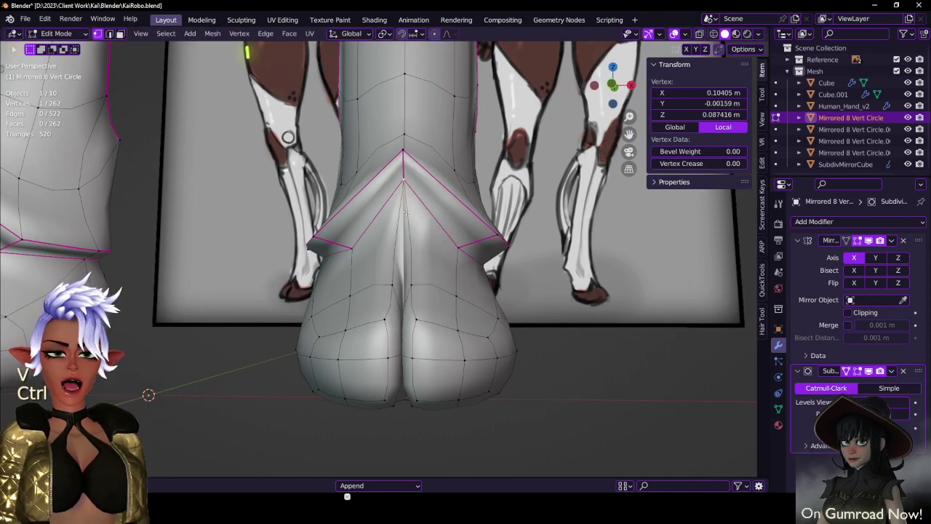
{"action": "key", "text": "v"}
{"action": "left_click", "coordinate": [422, 226]}
{"action": "key", "text": "ctrl+z"}
{"action": "key", "text": "ctrl+z"}
- In side view, move the ankle cuff's front tip vertices down and slightly back to lower the notch
{"action": "middle_click_drag", "start_coordinate": [462, 259], "coordinate": [424, 268]}
{"action": "key", "text": "Tab"}
{"action": "scroll", "coordinate": [424, 269], "scroll_direction": "down", "scroll_amount": 4}
{"action": "scroll", "coordinate": [424, 269], "scroll_direction": "up", "scroll_amount": 1}
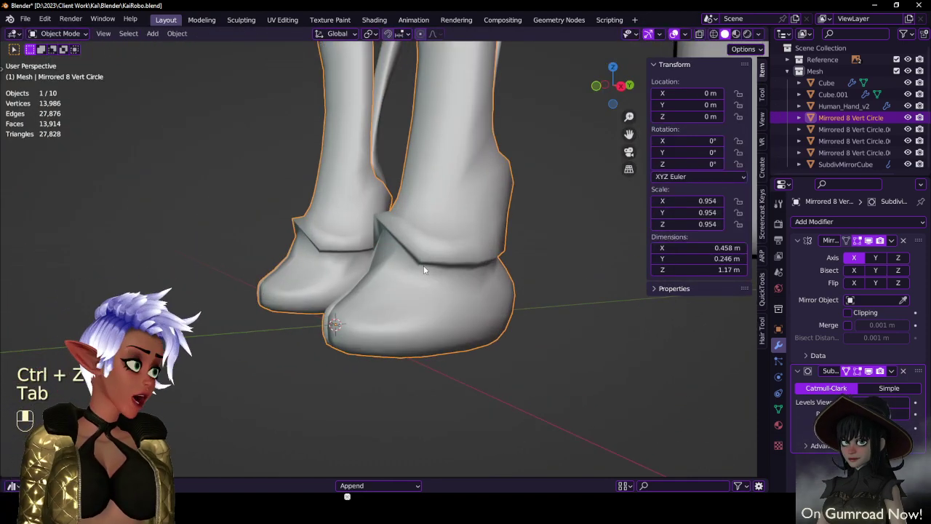
{"action": "key", "text": "KP_3"}
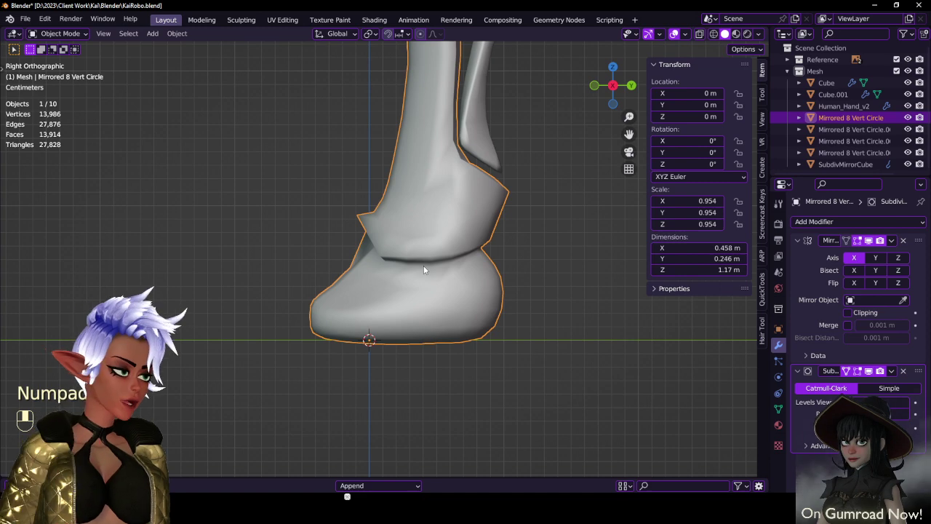
{"action": "key", "text": "Tab"}
{"action": "scroll", "coordinate": [424, 270], "scroll_direction": "up", "scroll_amount": 4}
{"action": "key", "text": "alt+z"}
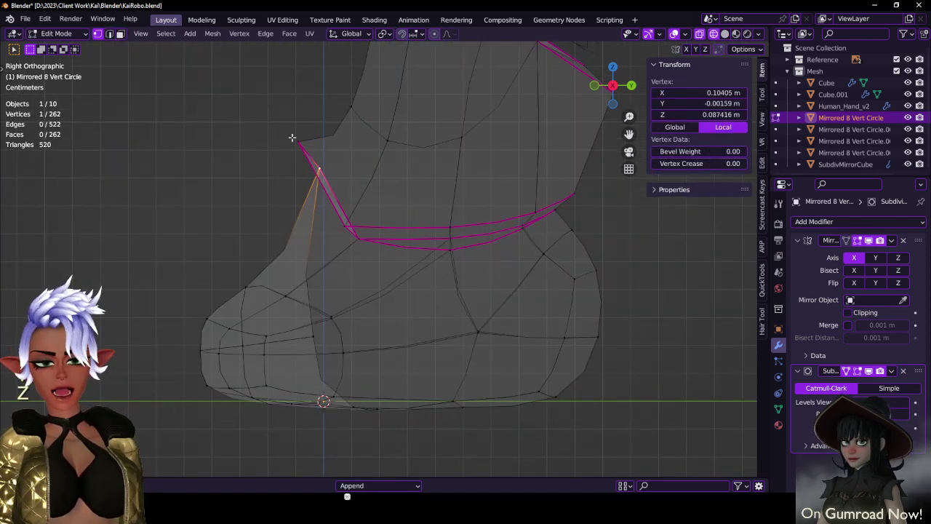
{"action": "key", "text": "g"}
{"action": "left_click", "coordinate": [354, 233]}
- Select the front corner vertices of the cuff's lower rim and move them about 4 mm back and slightly up
{"action": "left_click", "coordinate": [349, 226]}
{"action": "key", "text": "b"}
{"action": "left_click_drag", "start_coordinate": [335, 213], "coordinate": [372, 250]}
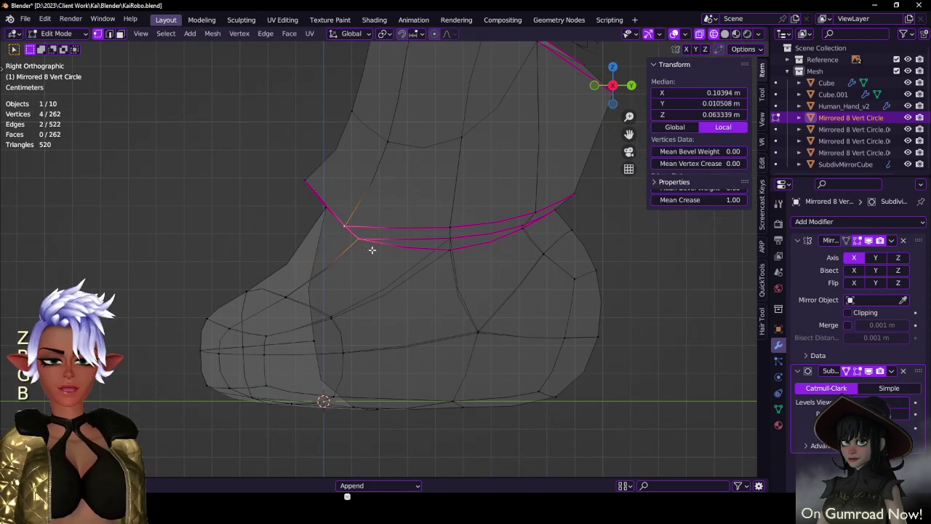
{"action": "key", "text": "g"}
{"action": "left_click", "coordinate": [383, 240]}
{"action": "scroll", "coordinate": [499, 255], "scroll_direction": "down", "scroll_amount": 8}
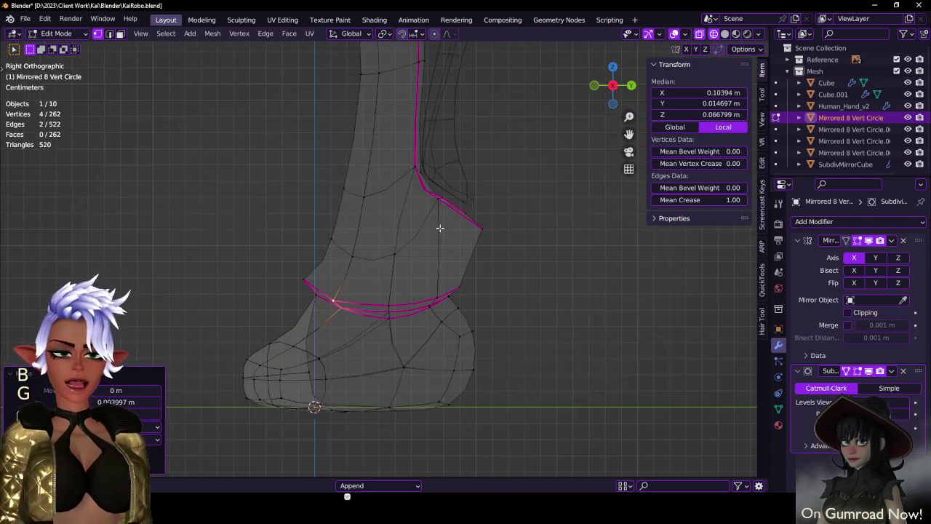
- Examine the reshaped ankle and the whole body in object mode from several angles
{"action": "key", "text": "Tab"}
{"action": "scroll", "coordinate": [502, 247], "scroll_direction": "up", "scroll_amount": 3}
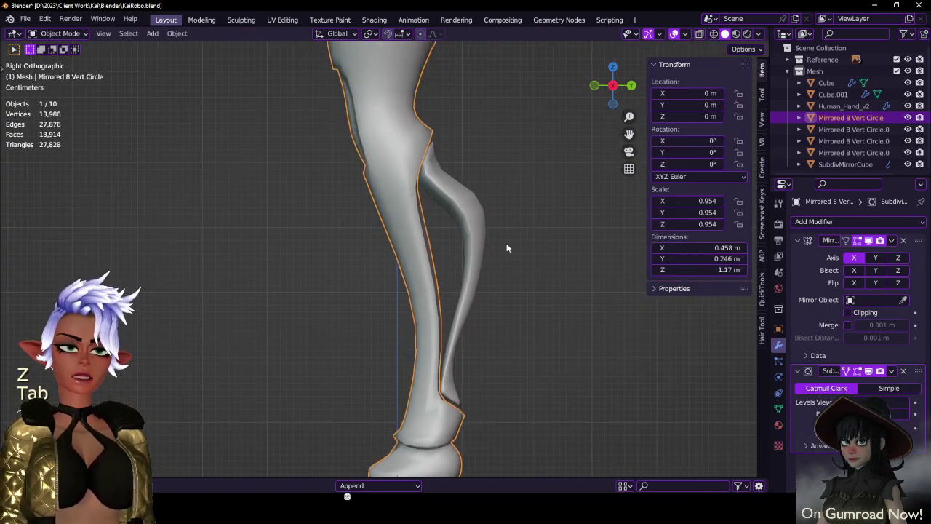
{"action": "middle_click_drag", "start_coordinate": [497, 226], "coordinate": [343, 253]}
{"action": "scroll", "coordinate": [348, 282], "scroll_direction": "down", "scroll_amount": 4}
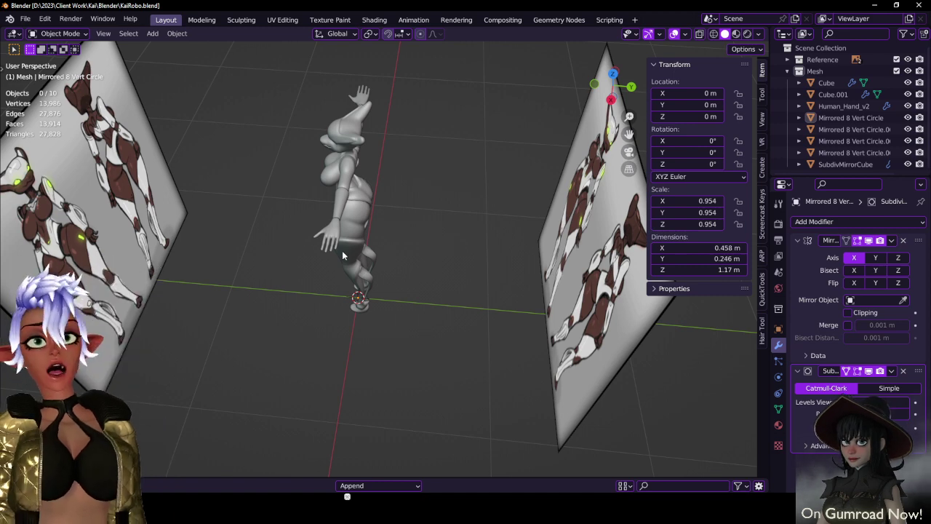
{"action": "middle_click_drag", "start_coordinate": [312, 187], "coordinate": [393, 207]}
{"action": "scroll", "coordinate": [390, 207], "scroll_direction": "up", "scroll_amount": 2}
{"action": "left_click_drag", "start_coordinate": [388, 206], "coordinate": [398, 175]}
{"action": "middle_click_drag", "start_coordinate": [389, 226], "coordinate": [410, 227]}
{"action": "scroll", "coordinate": [410, 227], "scroll_direction": "up", "scroll_amount": 3}
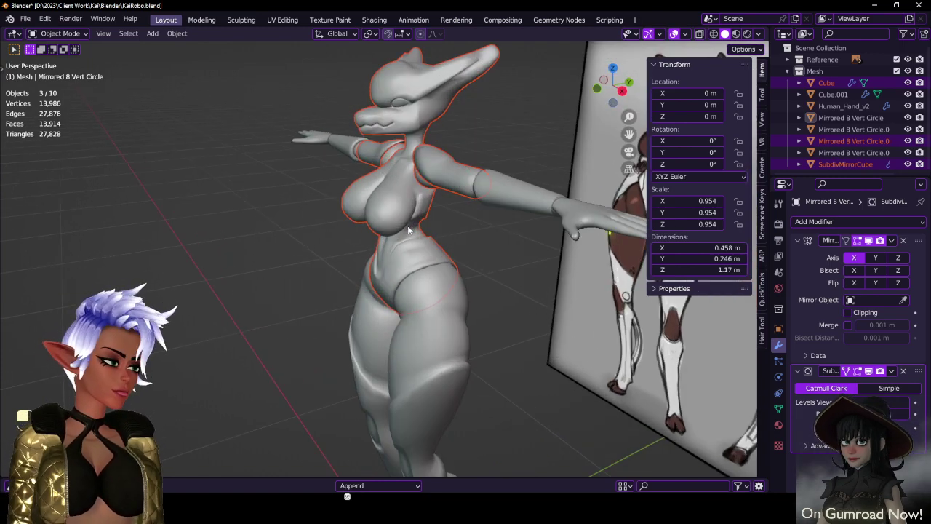
- In front view, edit the torso mesh and select the front faces of one breast by growing the selection
{"action": "key", "text": "KP_1"}
{"action": "scroll", "coordinate": [409, 230], "scroll_direction": "up", "scroll_amount": 3}
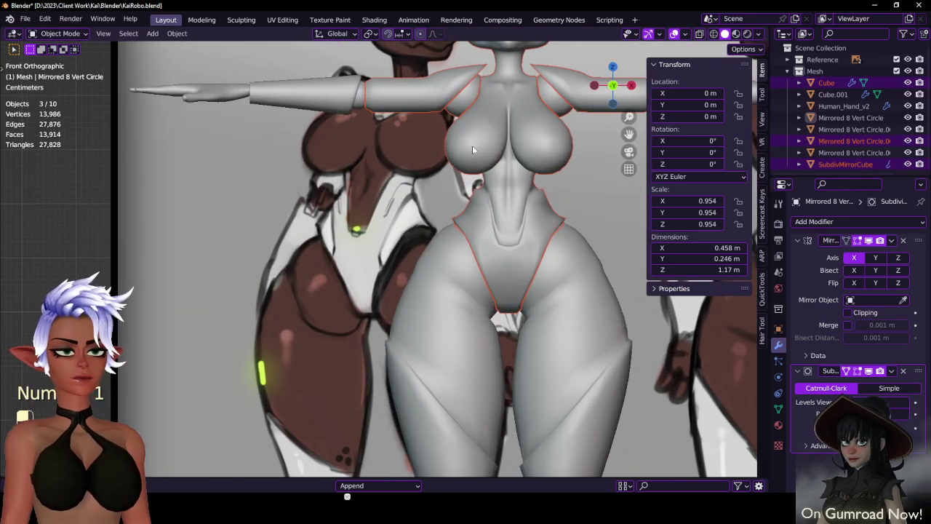
{"action": "middle_click_drag", "start_coordinate": [473, 149], "coordinate": [439, 258], "text": "shift"}
{"action": "left_click", "coordinate": [445, 261]}
{"action": "key", "text": "Tab"}
{"action": "scroll", "coordinate": [524, 293], "scroll_direction": "up", "scroll_amount": 3}
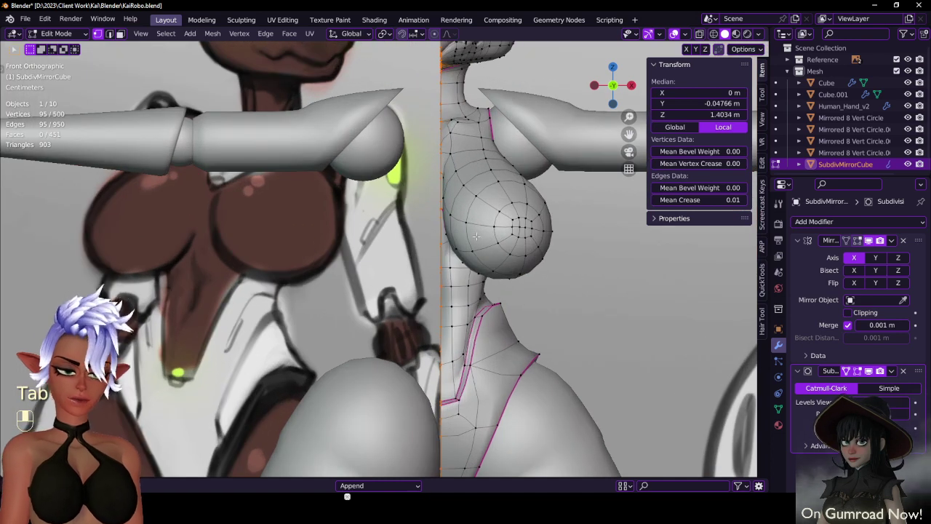
{"action": "left_click", "coordinate": [476, 235]}
{"action": "left_click", "coordinate": [523, 227], "text": "shift"}
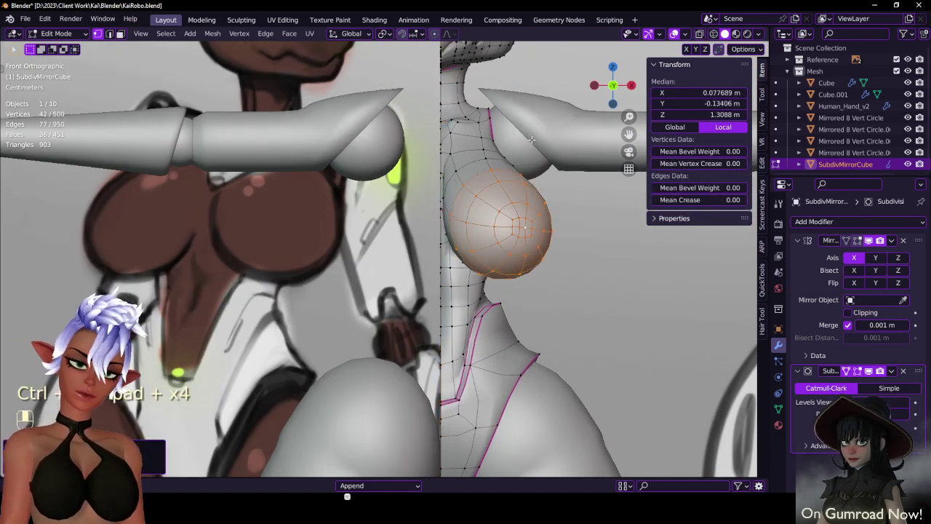
- Try fattening the selected breast faces along their normals without proportional editing and check the shape from the side
{"action": "key", "text": "alt+s"}
{"action": "left_click", "coordinate": [546, 112]}
{"action": "key", "text": "Tab"}
{"action": "middle_click_drag", "start_coordinate": [502, 197], "coordinate": [379, 285]}
{"action": "scroll", "coordinate": [401, 255], "scroll_direction": "down", "scroll_amount": 2}
{"action": "key", "text": "Tab"}
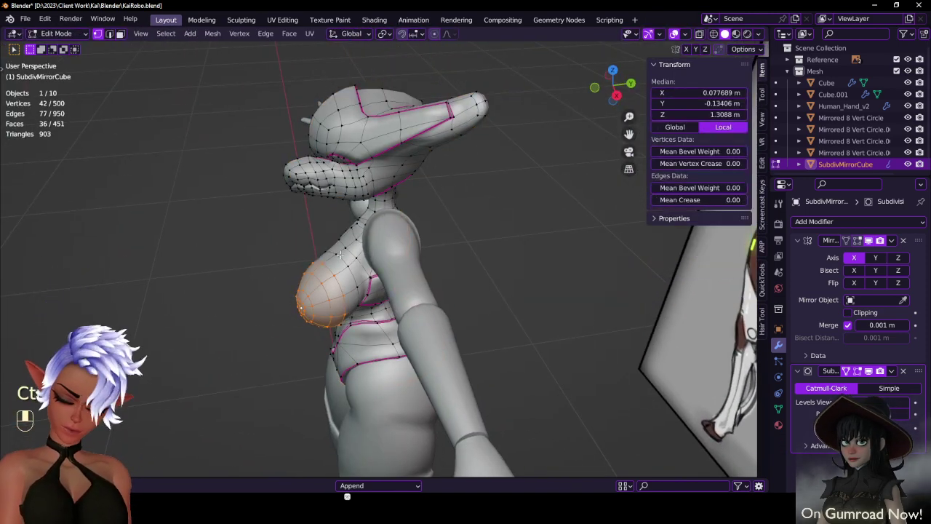
- Try fattening the selected breast faces with proportional editing and check the result from above
{"action": "scroll", "coordinate": [336, 256], "scroll_direction": "up", "scroll_amount": 2}
{"action": "key", "text": "alt+s"}
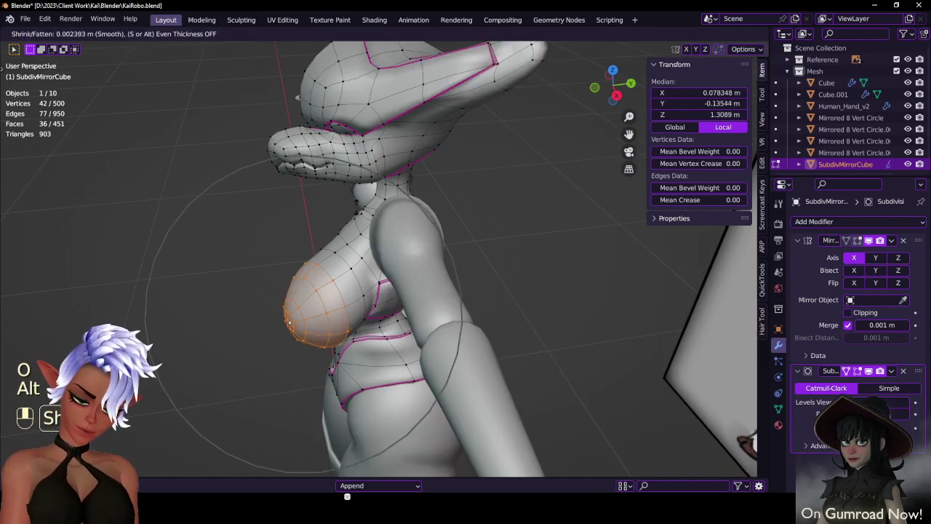
{"action": "left_click", "coordinate": [360, 198]}
{"action": "key", "text": "Tab"}
{"action": "middle_click_drag", "start_coordinate": [364, 203], "coordinate": [507, 309]}
{"action": "scroll", "coordinate": [476, 158], "scroll_direction": "down", "scroll_amount": 5}
{"action": "scroll", "coordinate": [507, 308], "scroll_direction": "up", "scroll_amount": 2}
{"action": "key", "text": "Tab"}
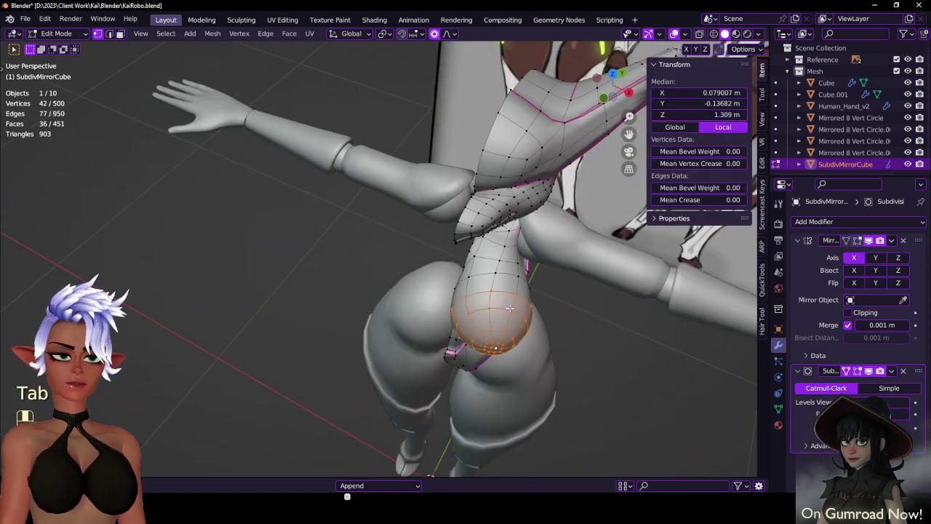
- Try moving the breast faces outward along the X axis with a smaller proportional editing radius
{"action": "key", "text": "g"}
{"action": "key", "text": "x"}
{"action": "scroll", "coordinate": [513, 310], "scroll_direction": "up", "scroll_amount": 10}
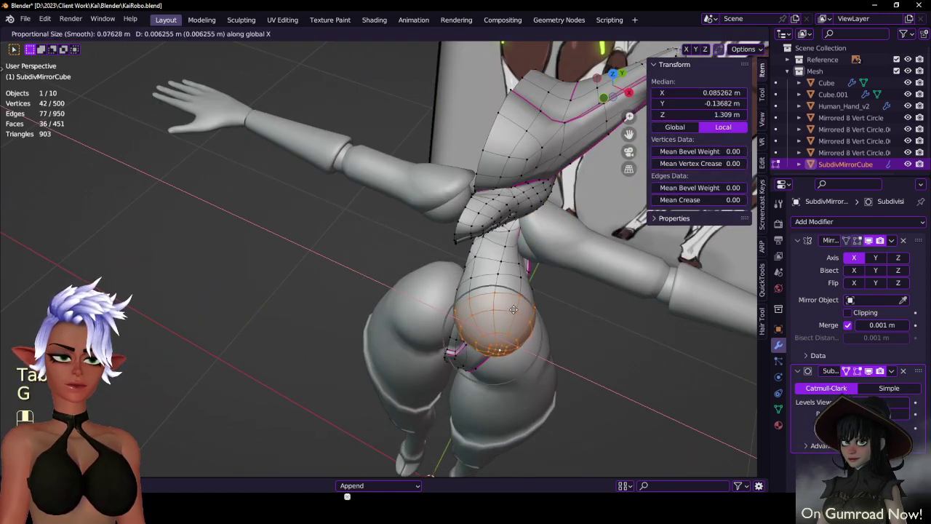
{"action": "left_click", "coordinate": [514, 311]}
{"action": "key", "text": "Tab"}
{"action": "middle_click_drag", "start_coordinate": [514, 313], "coordinate": [530, 244]}
- Undo the breast's outward move and its proportional fattening
{"action": "key", "text": "ctrl+z"}
{"action": "key", "text": "ctrl+z"}
{"action": "key", "text": "ctrl+z"}
{"action": "key", "text": "ctrl+z"}
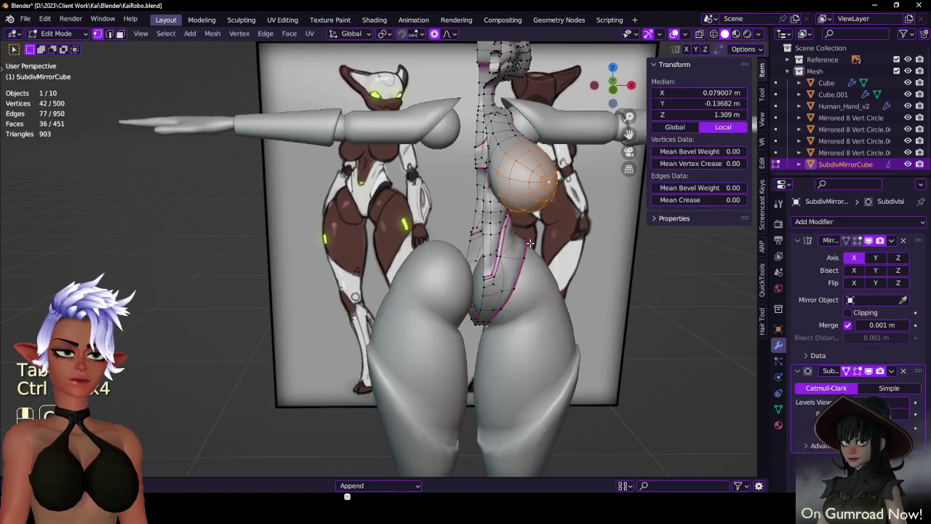
{"action": "key", "text": "ctrl+z"}
- Check the body in object mode, save the file and clear the object selection
{"action": "key", "text": "Tab"}
{"action": "middle_click_drag", "start_coordinate": [530, 242], "coordinate": [469, 297]}
{"action": "key", "text": "Tab"}
{"action": "key", "text": "Tab"}
{"action": "key", "text": "ctrl+s"}
{"action": "middle_click_drag", "start_coordinate": [378, 259], "coordinate": [479, 228]}
{"action": "key", "text": "ctrl+s"}
{"action": "left_click", "coordinate": [478, 229]}
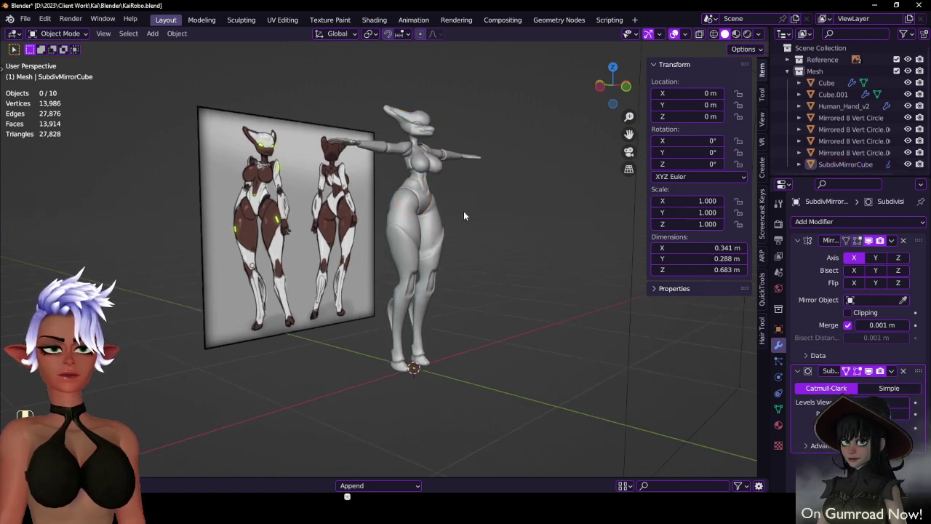
- Edit the head and torso mesh and select the vertices at the ear's tip through the wireframe
{"action": "middle_click_drag", "start_coordinate": [464, 210], "coordinate": [453, 319], "text": "shift"}
{"action": "middle_click_drag", "start_coordinate": [453, 319], "coordinate": [430, 256], "text": "ctrl"}
{"action": "left_click", "coordinate": [377, 208]}
{"action": "left_click", "coordinate": [378, 208]}
{"action": "scroll", "coordinate": [379, 211], "scroll_direction": "up", "scroll_amount": 3}
{"action": "key", "text": "Tab"}
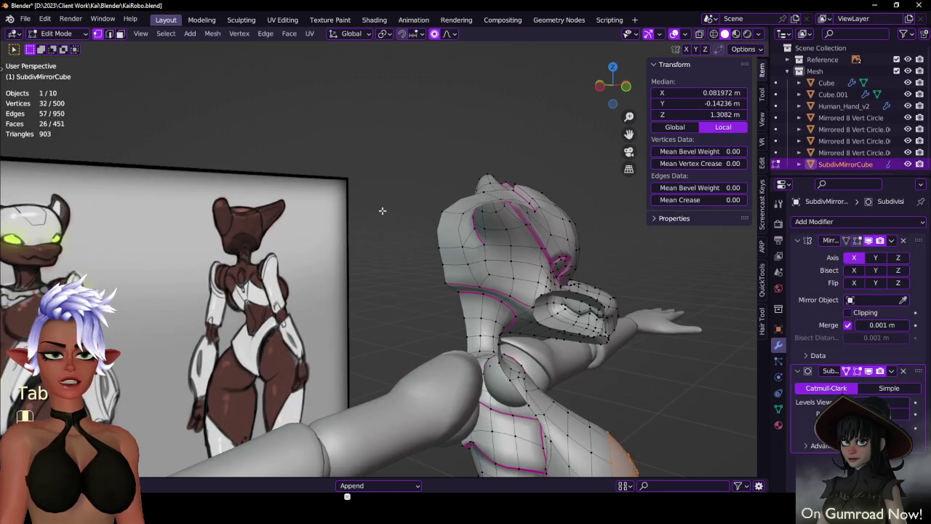
{"action": "middle_click_drag", "start_coordinate": [452, 188], "coordinate": [407, 183]}
{"action": "key", "text": "z"}
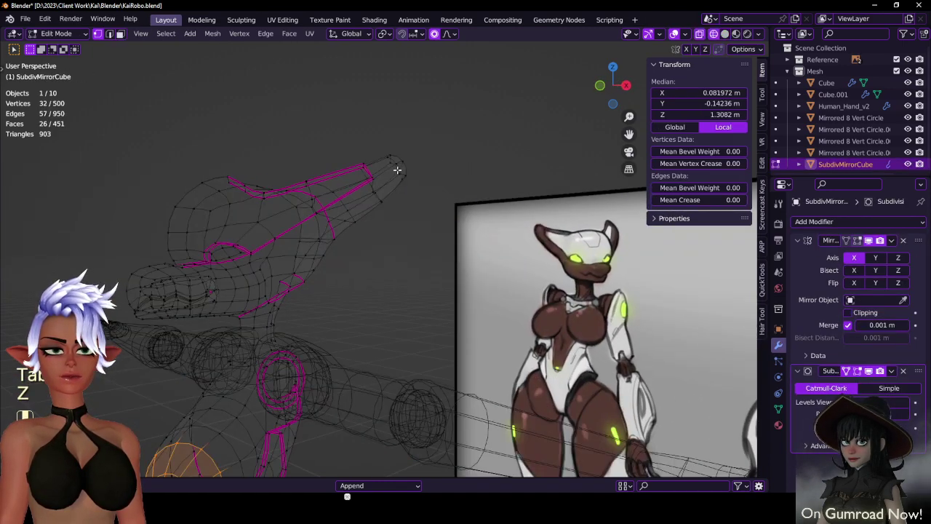
{"action": "key", "text": "b"}
{"action": "left_click_drag", "start_coordinate": [384, 147], "coordinate": [435, 196]}
{"action": "key", "text": "z"}
- Set the proportional editing falloff to Sharp
{"action": "middle_click_drag", "start_coordinate": [449, 42], "coordinate": [491, 64], "text": "shift"}
{"action": "left_click", "coordinate": [450, 35]}
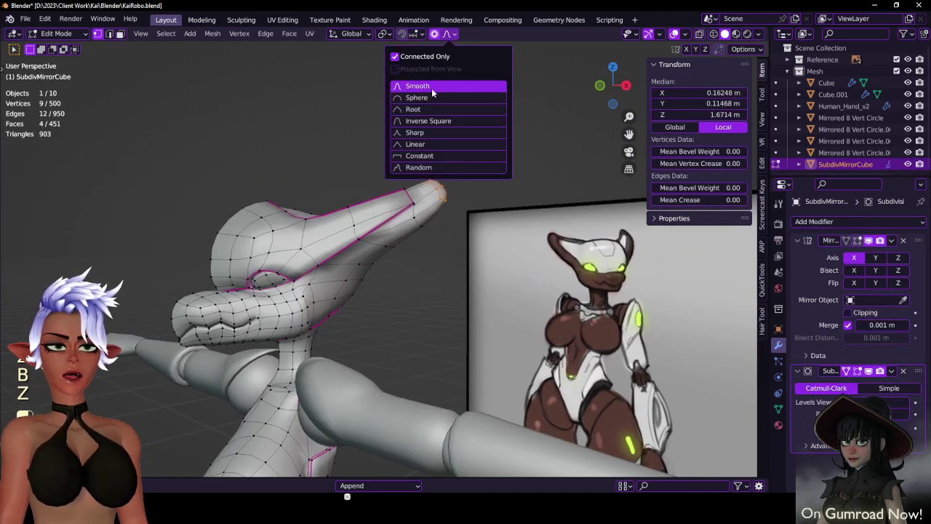
{"action": "left_click", "coordinate": [414, 132]}
- Try repositioning the ear tip with Sharp falloff at different radii and viewing angles, and undo the moves
{"action": "key", "text": "g"}
{"action": "scroll", "coordinate": [455, 242], "scroll_direction": "down", "scroll_amount": 5}
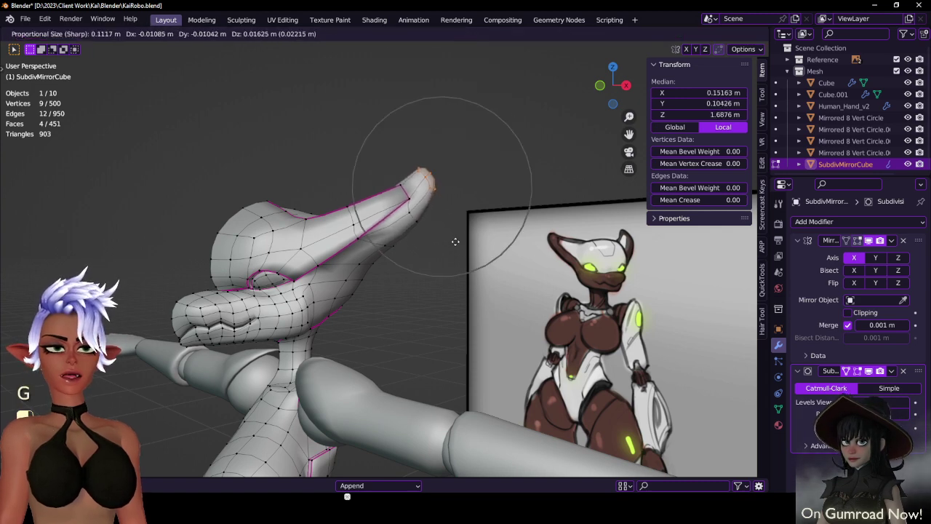
{"action": "left_click", "coordinate": [453, 241]}
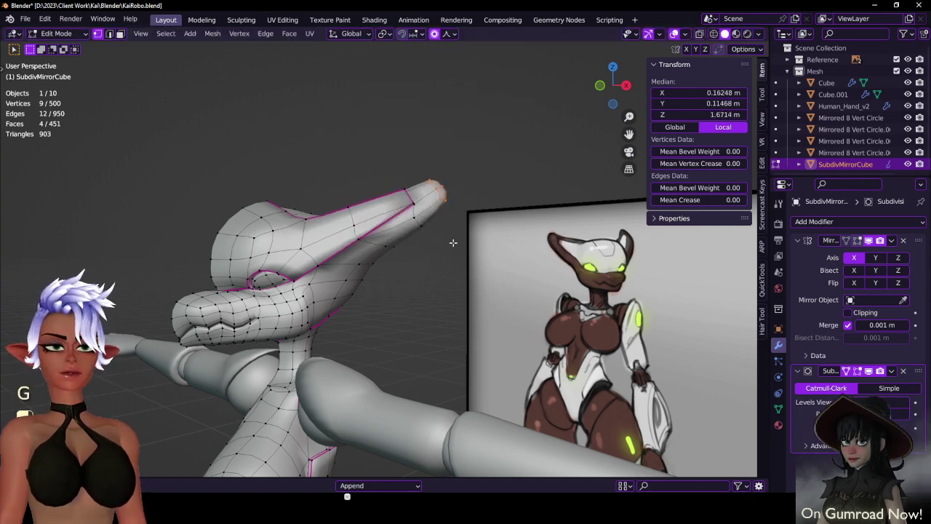
{"action": "middle_click_drag", "start_coordinate": [453, 241], "coordinate": [470, 250]}
{"action": "key", "text": "g"}
{"action": "left_click", "coordinate": [498, 290]}
{"action": "key", "text": "ctrl+z"}
- Move the ear tip about 8 mm inward and 7 mm up with Sharp falloff, and try a further small shift
{"action": "key", "text": "g"}
{"action": "left_click", "coordinate": [478, 244]}
{"action": "key", "text": "g"}
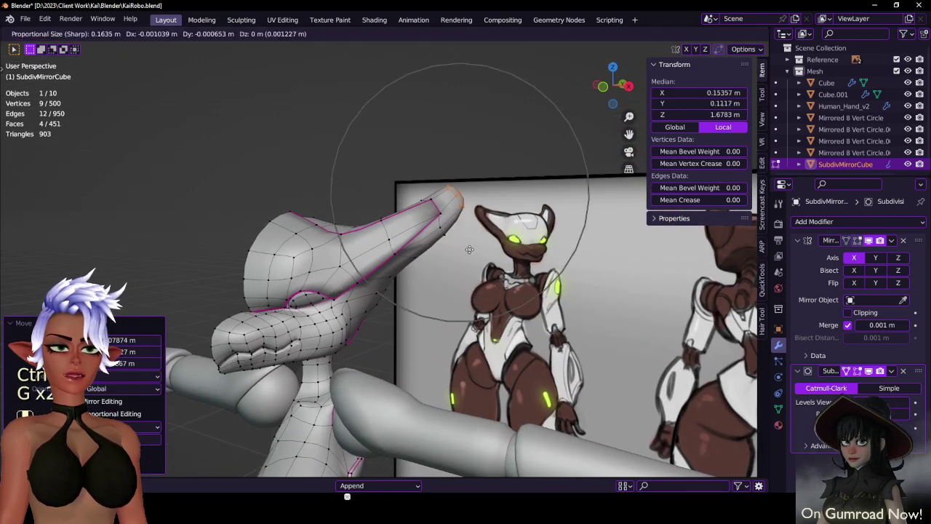
{"action": "scroll", "coordinate": [464, 250], "scroll_direction": "up", "scroll_amount": 7}
{"action": "left_click", "coordinate": [463, 256]}
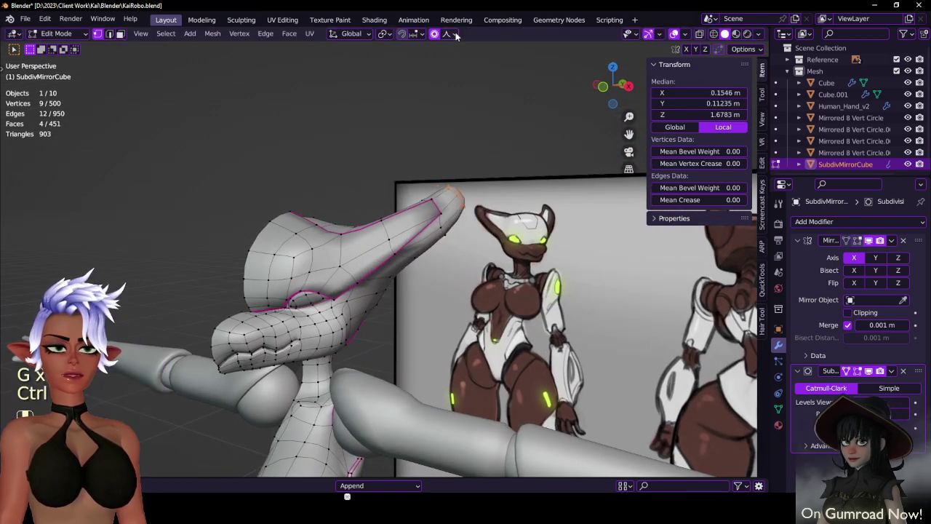
- Set the proportional editing falloff to Smooth and move the ear tip about 8 mm inward, 4 mm forward and 9 mm up
{"action": "left_click", "coordinate": [454, 34]}
{"action": "left_click", "coordinate": [440, 86]}
{"action": "key", "text": "g"}
{"action": "left_click", "coordinate": [466, 269]}
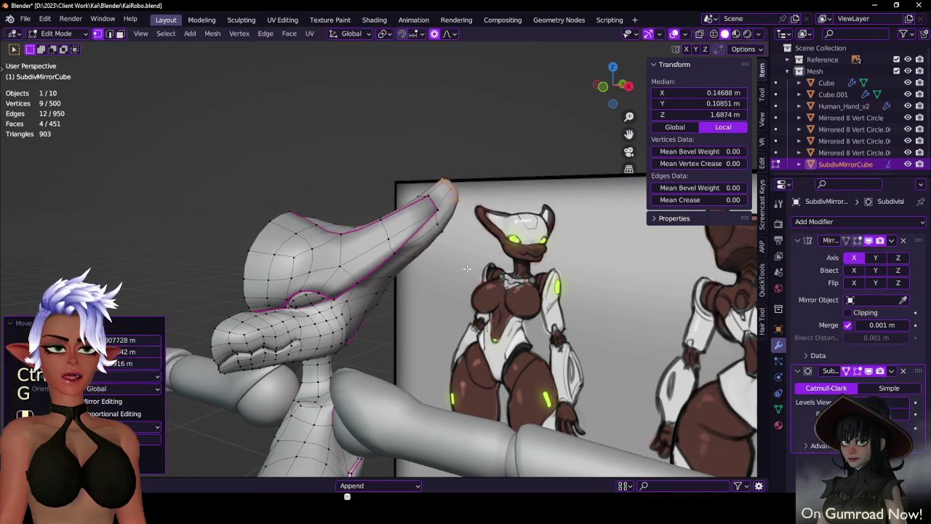
{"action": "middle_click_drag", "start_coordinate": [466, 268], "coordinate": [521, 273]}
{"action": "key", "text": "Tab"}
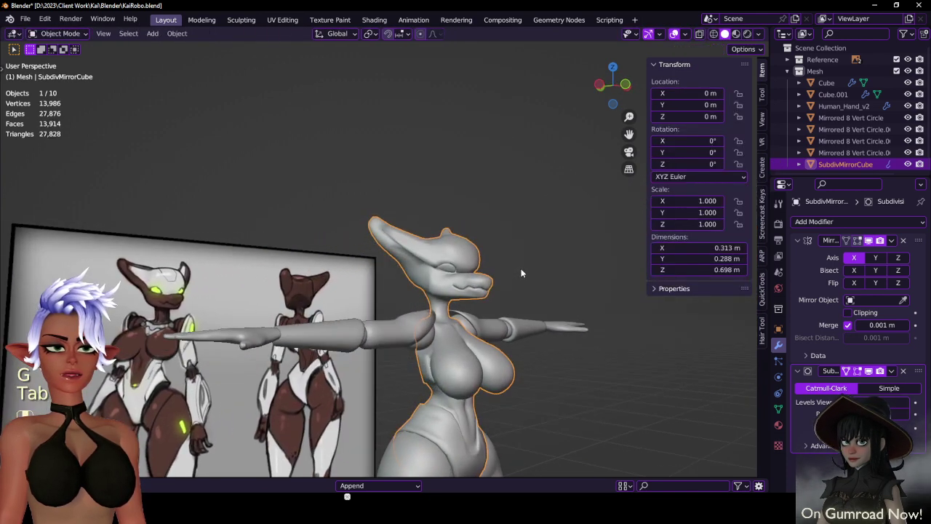
{"action": "key", "text": "Tab"}
{"action": "middle_click_drag", "start_coordinate": [462, 275], "coordinate": [436, 269]}
- Lower the ear tip along Z by about 3 mm, and by another 5 mm with a proportional radius of about 0.22 m
{"action": "key", "text": "g"}
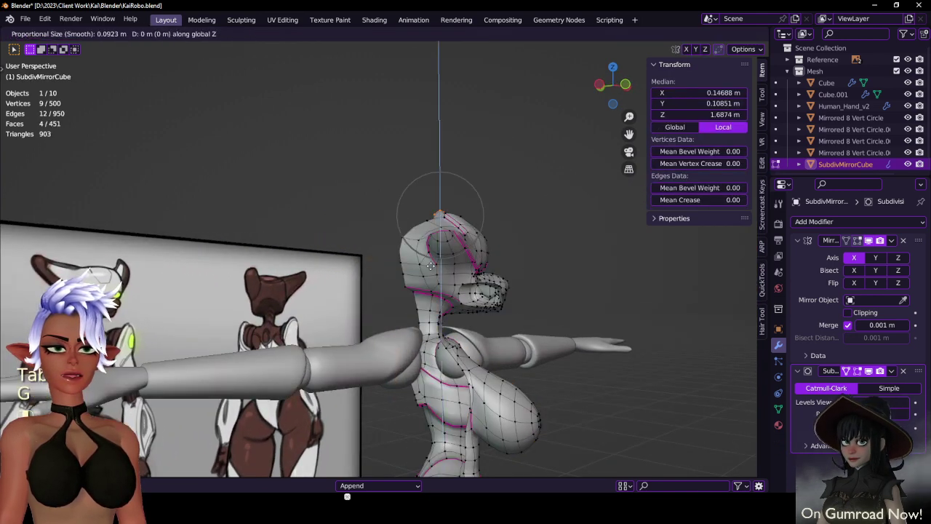
{"action": "left_click", "coordinate": [431, 266]}
{"action": "left_click", "coordinate": [857, 244]}
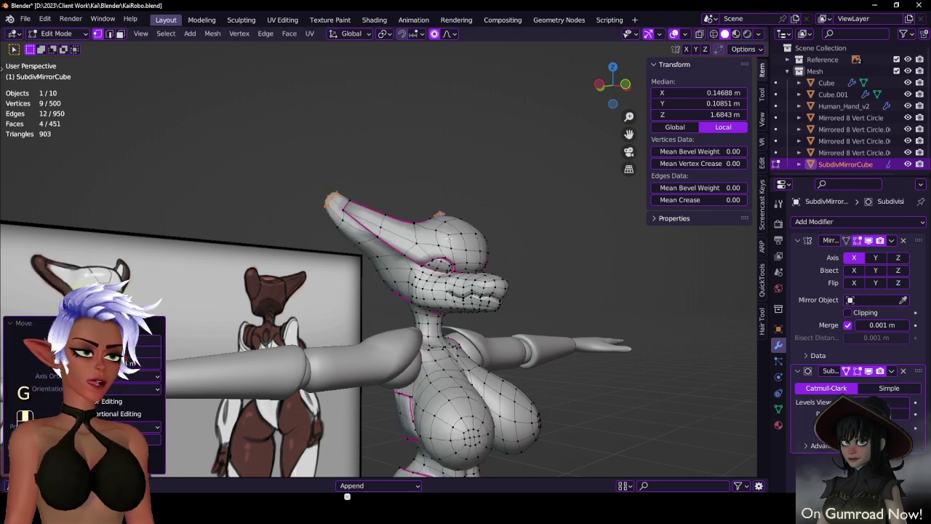
{"action": "scroll", "coordinate": [448, 238], "scroll_direction": "down", "scroll_amount": 3}
{"action": "key", "text": "g"}
{"action": "key", "text": "z"}
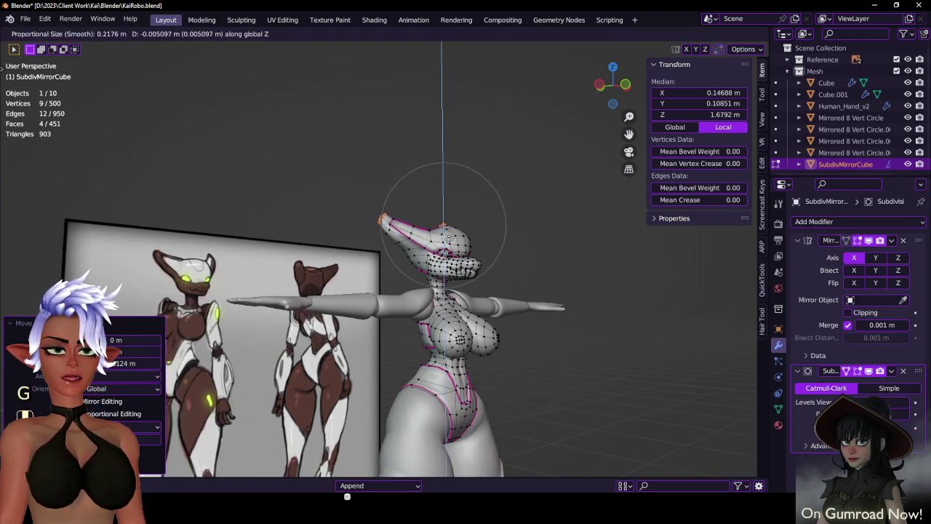
{"action": "left_click", "coordinate": [449, 239]}
{"action": "middle_click_drag", "start_coordinate": [448, 243], "coordinate": [434, 256]}
- Try lowering a single vertex on the underside of the ear along Z, and undo the move
{"action": "left_click", "coordinate": [394, 247]}
{"action": "key", "text": "g"}
{"action": "key", "text": "z"}
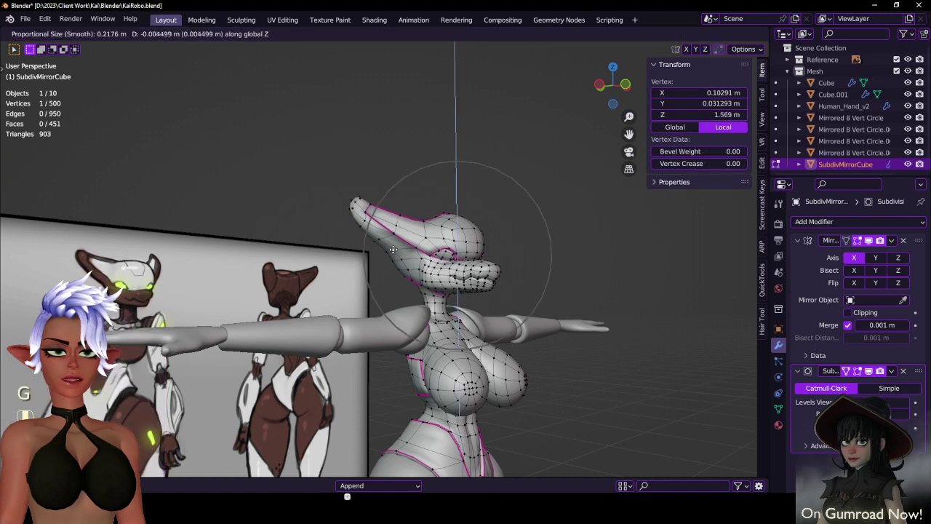
{"action": "left_click", "coordinate": [393, 248]}
{"action": "key", "text": "ctrl+z"}
- Lower the edge loop around the middle of the ear about 3.5 mm along Z with proportional editing
{"action": "left_click", "coordinate": [385, 233]}
{"action": "left_click", "coordinate": [386, 233], "text": "alt"}
{"action": "key", "text": "g"}
{"action": "key", "text": "z"}
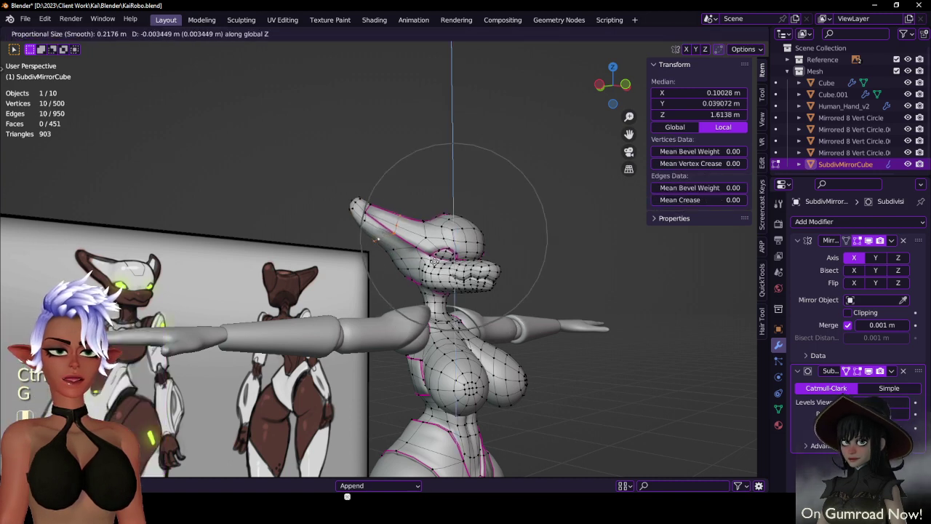
{"action": "scroll", "coordinate": [435, 263], "scroll_direction": "down", "scroll_amount": 4}
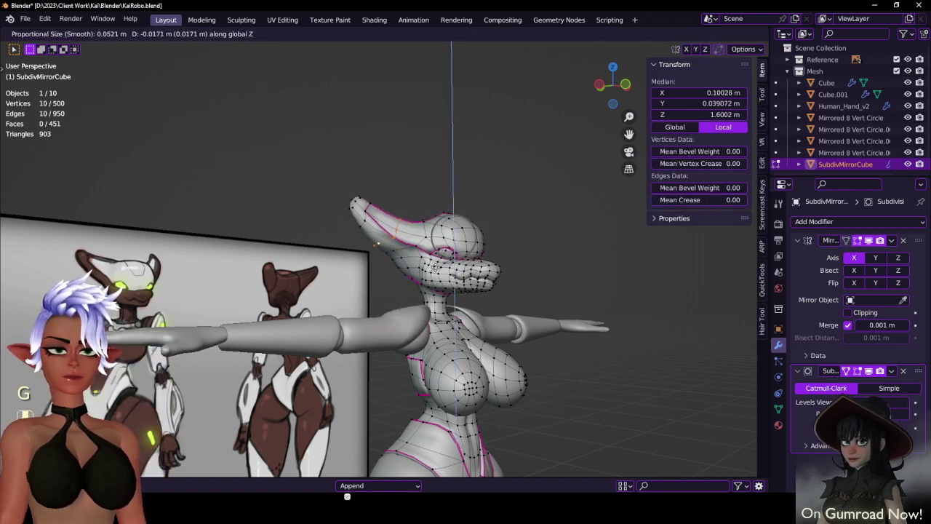
{"action": "left_click", "coordinate": [437, 262]}
- Return to Object Mode, deselect the head and torso mesh, and save the file
{"action": "key", "text": "Tab"}
{"action": "scroll", "coordinate": [436, 262], "scroll_direction": "down", "scroll_amount": 4}
{"action": "middle_click_drag", "start_coordinate": [440, 260], "coordinate": [437, 186], "text": "shift"}
{"action": "key", "text": "ctrl+s"}
{"action": "middle_click_drag", "start_coordinate": [611, 284], "coordinate": [549, 292]}
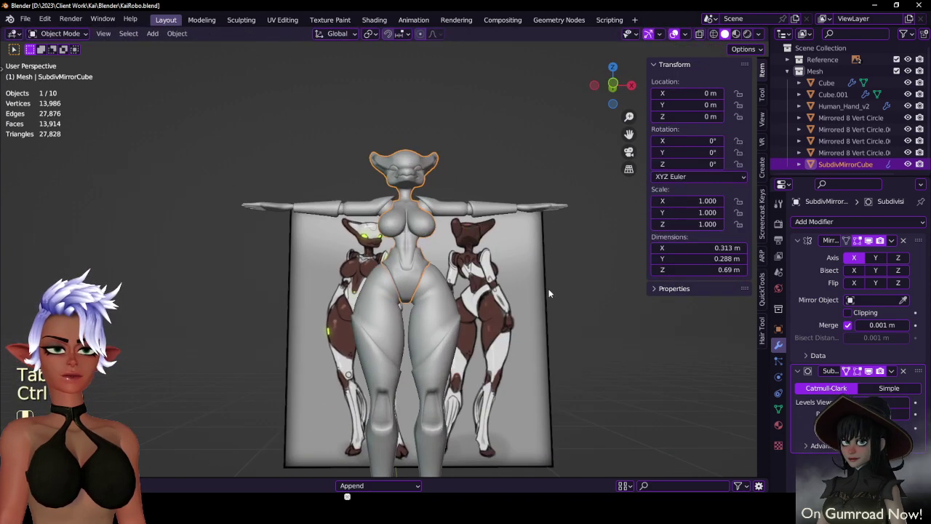
{"action": "left_click", "coordinate": [548, 289]}
{"action": "key", "text": "ctrl+s"}
{"action": "middle_click_drag", "start_coordinate": [415, 283], "coordinate": [451, 252]}
{"action": "key", "text": "ctrl+s"}
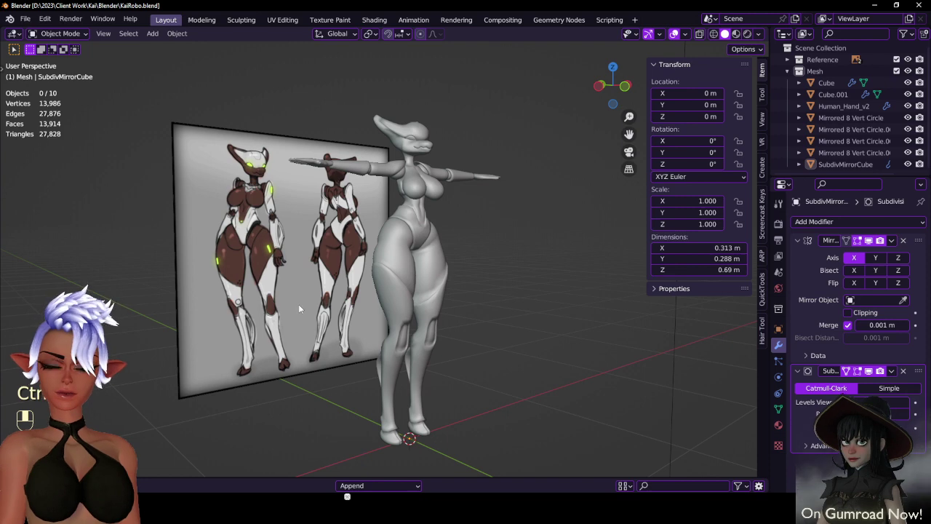
- Raise the leg mesh's viewport subdivision by one level and deselect the mesh
{"action": "middle_click_drag", "start_coordinate": [459, 297], "coordinate": [395, 270]}
{"action": "left_click", "coordinate": [411, 291]}
{"action": "scroll", "coordinate": [412, 291], "scroll_direction": "up", "scroll_amount": 1}
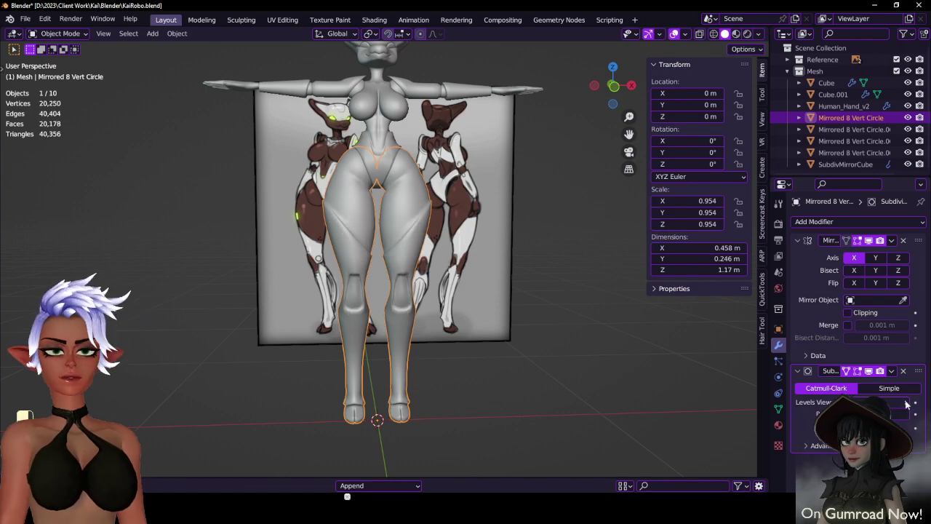
{"action": "middle_click_drag", "start_coordinate": [510, 229], "coordinate": [528, 232]}
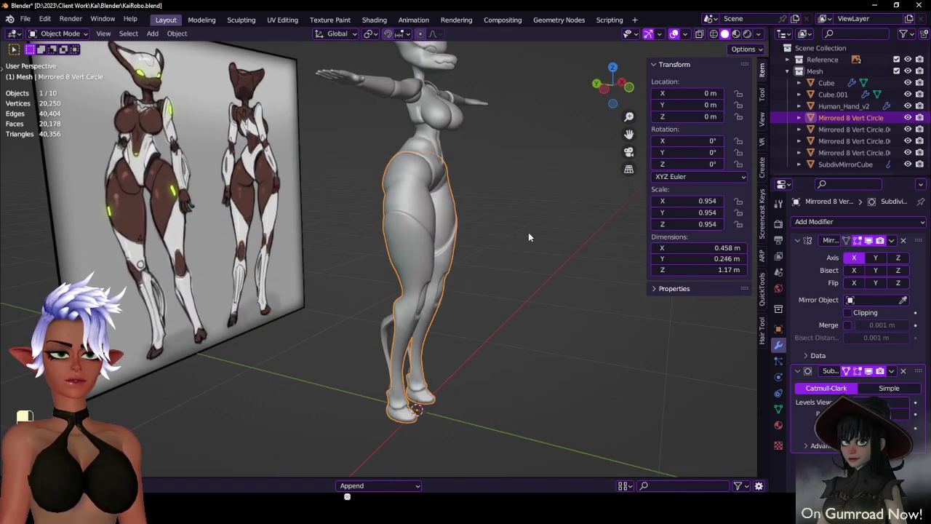
{"action": "left_click", "coordinate": [528, 232]}
{"action": "scroll", "coordinate": [510, 232], "scroll_direction": "up", "scroll_amount": 3}
{"action": "middle_click_drag", "start_coordinate": [433, 231], "coordinate": [473, 211]}
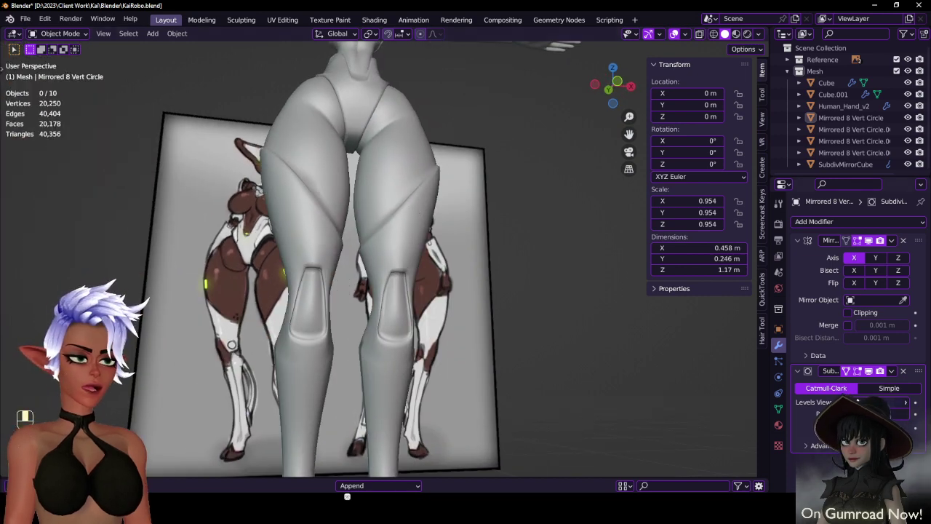
- Lower the leg mesh's viewport subdivision by one level and check the hips and thighs
{"action": "left_click", "coordinate": [859, 402]}
{"action": "scroll", "coordinate": [308, 218], "scroll_direction": "down", "scroll_amount": 1}
{"action": "middle_click_drag", "start_coordinate": [309, 218], "coordinate": [290, 239]}
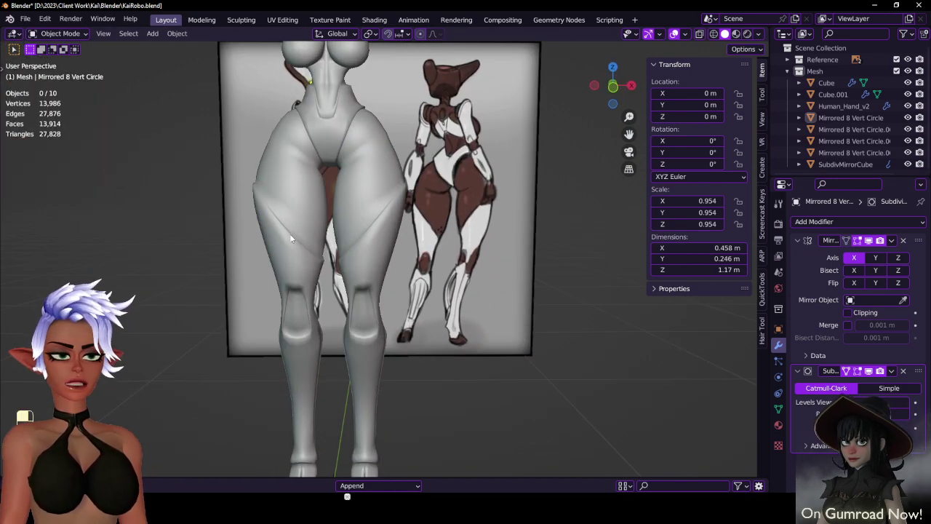
{"action": "middle_click_drag", "start_coordinate": [327, 180], "coordinate": [338, 192]}
{"action": "key", "text": "Tab"}
{"action": "middle_click_drag", "start_coordinate": [422, 212], "coordinate": [260, 224]}
{"action": "key", "text": "Tab"}
{"action": "middle_click_drag", "start_coordinate": [350, 220], "coordinate": [309, 361]}
{"action": "scroll", "coordinate": [371, 222], "scroll_direction": "up", "scroll_amount": 3}
{"action": "scroll", "coordinate": [413, 230], "scroll_direction": "up", "scroll_amount": 2}
{"action": "scroll", "coordinate": [382, 203], "scroll_direction": "down", "scroll_amount": 3}
- Move the vertex at the crease below the buttock about 12 mm forward and 14 mm up with Smooth falloff
{"action": "key", "text": "Tab"}
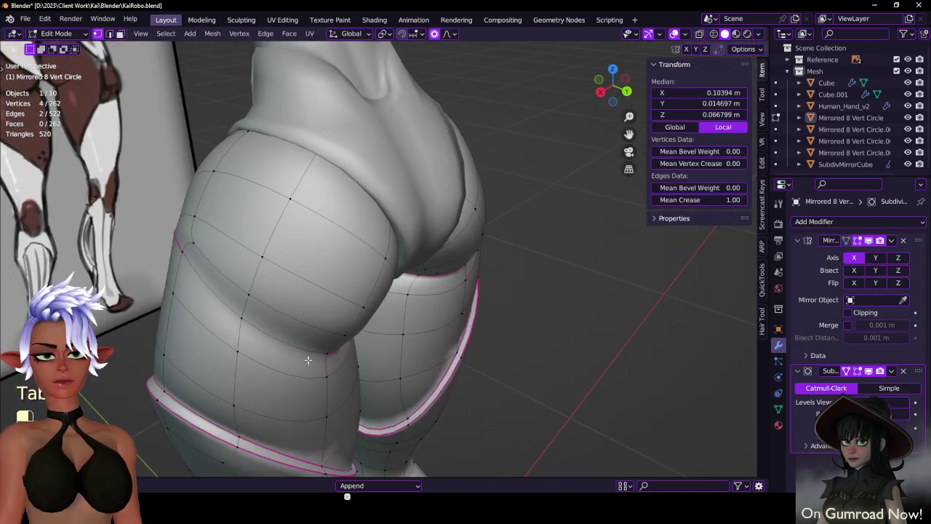
{"action": "left_click", "coordinate": [315, 358]}
{"action": "key", "text": "g"}
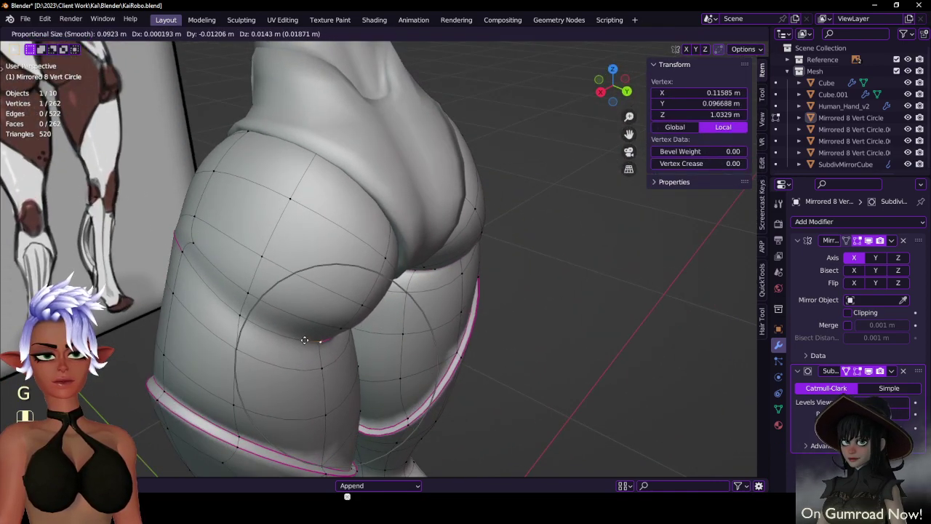
{"action": "left_click", "coordinate": [304, 339]}
{"action": "key", "text": "Tab"}
{"action": "middle_click_drag", "start_coordinate": [415, 318], "coordinate": [350, 361]}
- Nudge the buttock crease vertex again, adjust a vertex on the back of the thigh, and save the file
{"action": "key", "text": "Tab"}
{"action": "key", "text": "g"}
{"action": "left_click", "coordinate": [325, 355]}
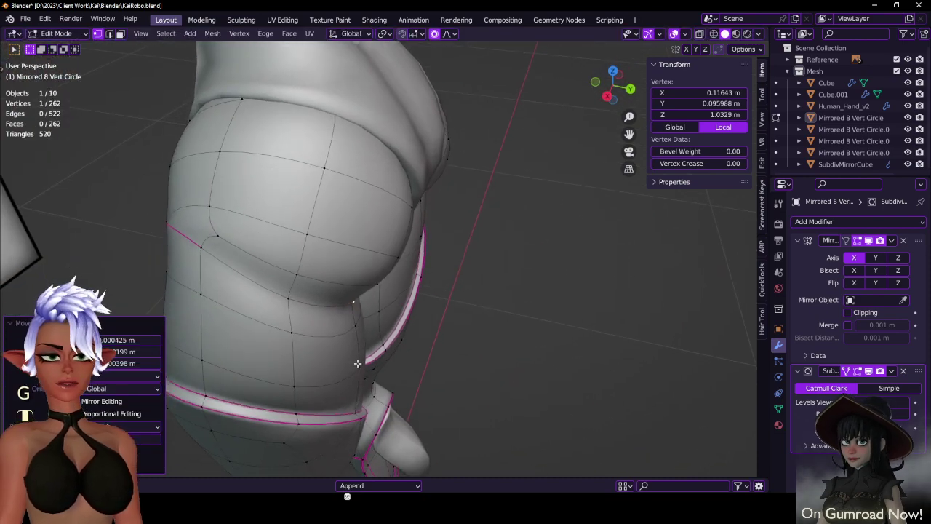
{"action": "key", "text": "g"}
{"action": "left_click", "coordinate": [361, 365]}
{"action": "key", "text": "Tab"}
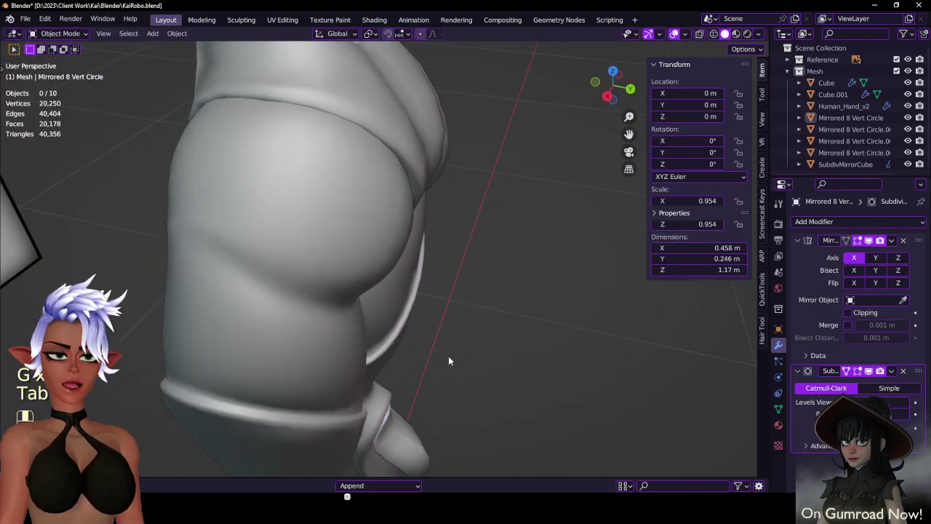
{"action": "middle_click_drag", "start_coordinate": [448, 357], "coordinate": [382, 307]}
{"action": "scroll", "coordinate": [381, 307], "scroll_direction": "down", "scroll_amount": 4}
{"action": "scroll", "coordinate": [416, 315], "scroll_direction": "down", "scroll_amount": 4}
{"action": "key", "text": "ctrl+s"}
- Move the outer hip vertex about 4 mm outward and 6 mm down with proportional editing, and save the file
{"action": "scroll", "coordinate": [443, 318], "scroll_direction": "up", "scroll_amount": 6}
{"action": "key", "text": "Tab"}
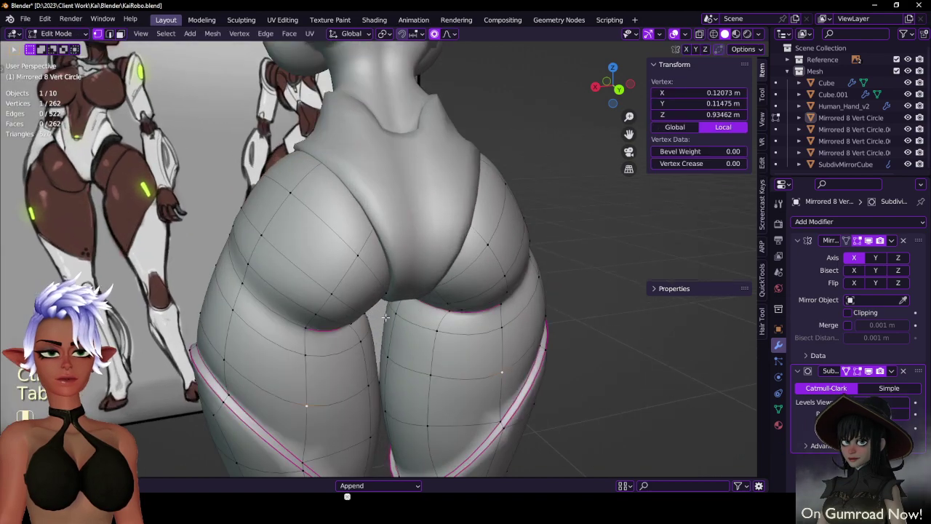
{"action": "key", "text": "g"}
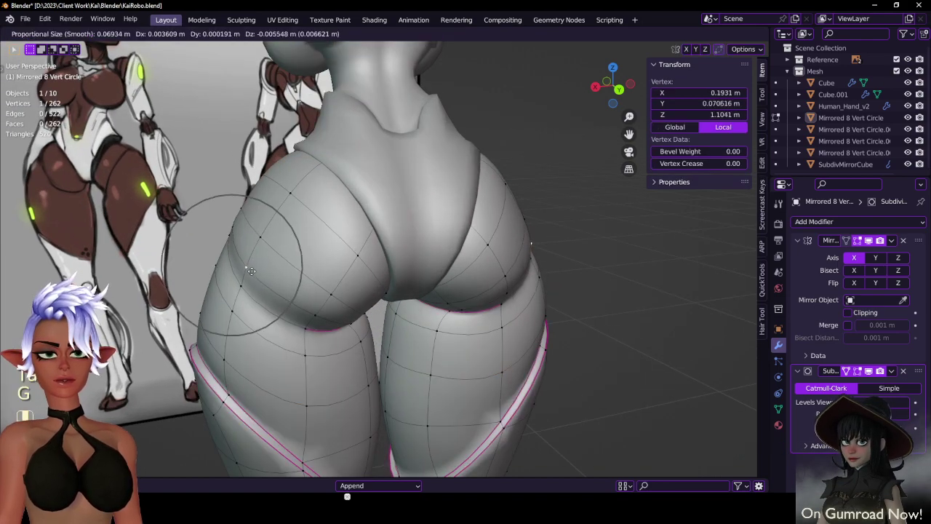
{"action": "left_click", "coordinate": [251, 271]}
{"action": "key", "text": "Tab"}
{"action": "scroll", "coordinate": [369, 279], "scroll_direction": "down", "scroll_amount": 4}
{"action": "key", "text": "ctrl+s"}
- Examine the legs, hips and back of the figure from several angles
{"action": "middle_click_drag", "start_coordinate": [415, 278], "coordinate": [396, 220]}
{"action": "scroll", "coordinate": [368, 279], "scroll_direction": "up", "scroll_amount": 2}
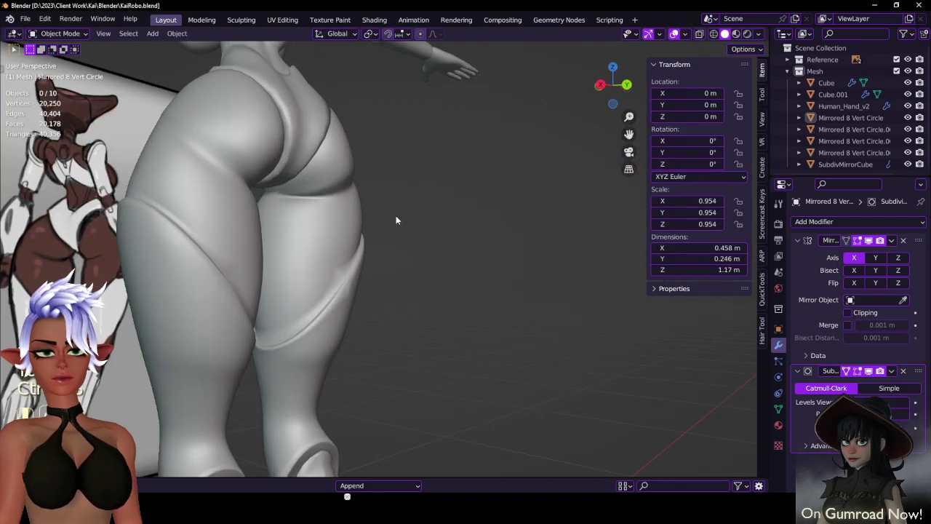
{"action": "middle_click_drag", "start_coordinate": [375, 334], "coordinate": [393, 288], "text": "shift"}
{"action": "scroll", "coordinate": [377, 135], "scroll_direction": "down", "scroll_amount": 3}
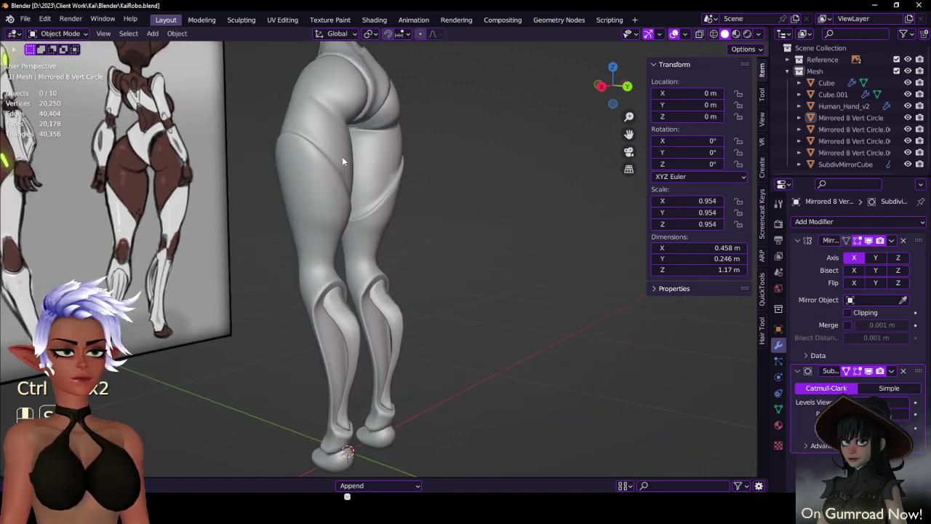
{"action": "middle_click_drag", "start_coordinate": [344, 162], "coordinate": [407, 176]}
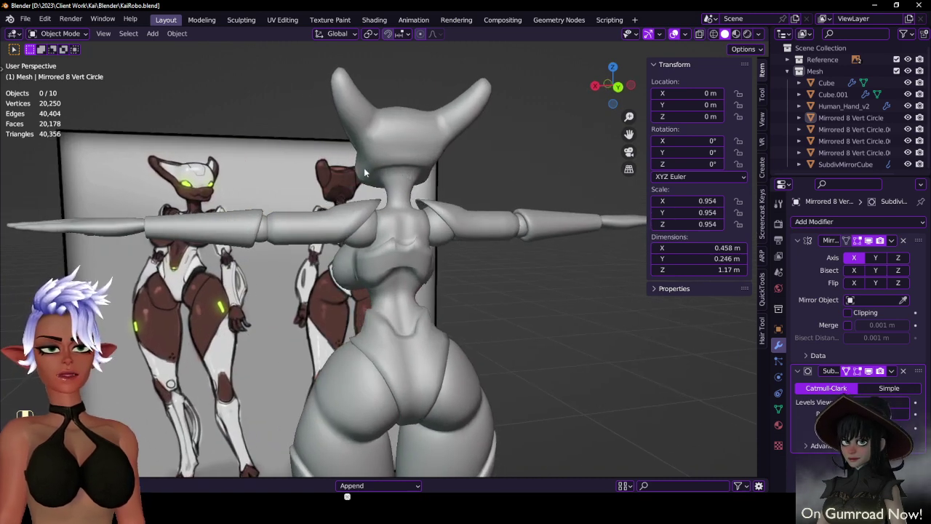
{"action": "key", "text": "Tab"}
{"action": "middle_click_drag", "start_coordinate": [414, 163], "coordinate": [435, 157]}
{"action": "key", "text": "Tab"}
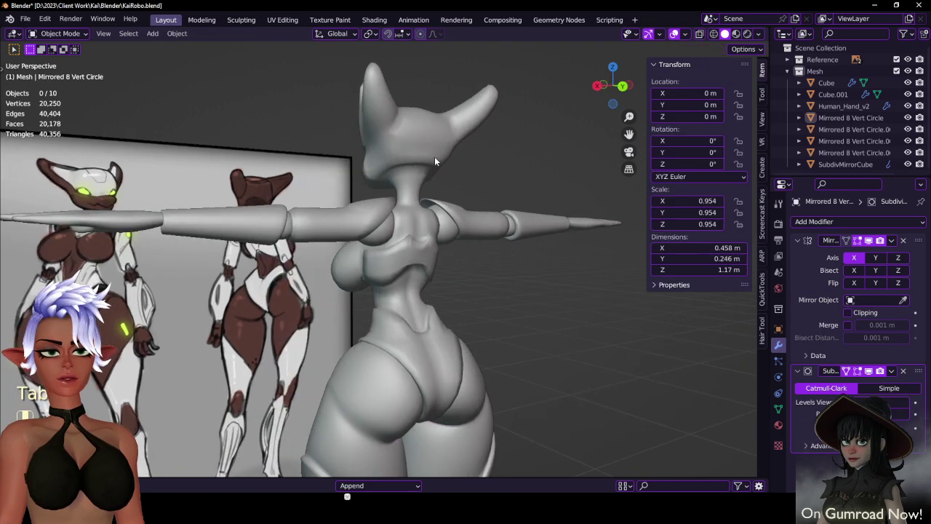
- Edit the head and torso mesh with proportional editing off and select the rear rim above the neck in right view
{"action": "left_click", "coordinate": [435, 157]}
{"action": "key", "text": "Tab"}
{"action": "scroll", "coordinate": [411, 154], "scroll_direction": "up", "scroll_amount": 4}
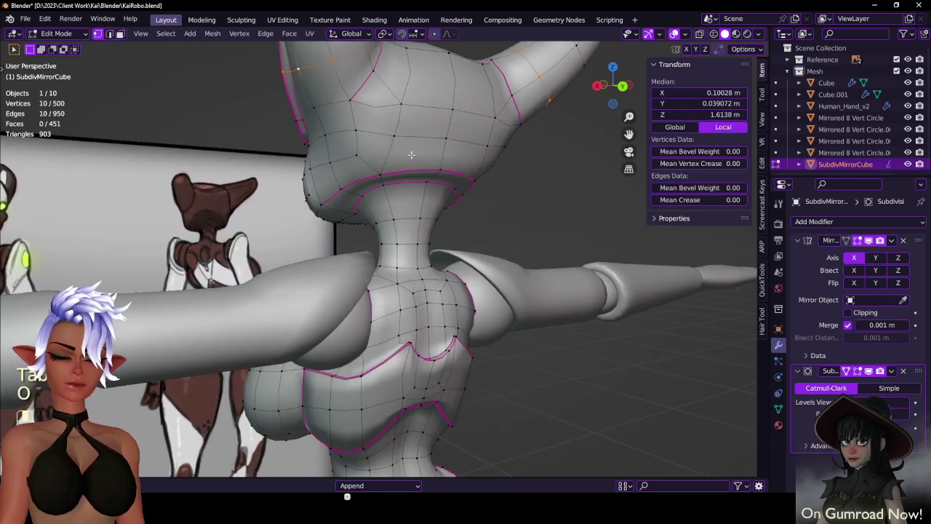
{"action": "left_click", "coordinate": [447, 173]}
{"action": "left_click", "coordinate": [454, 166], "text": "ctrl"}
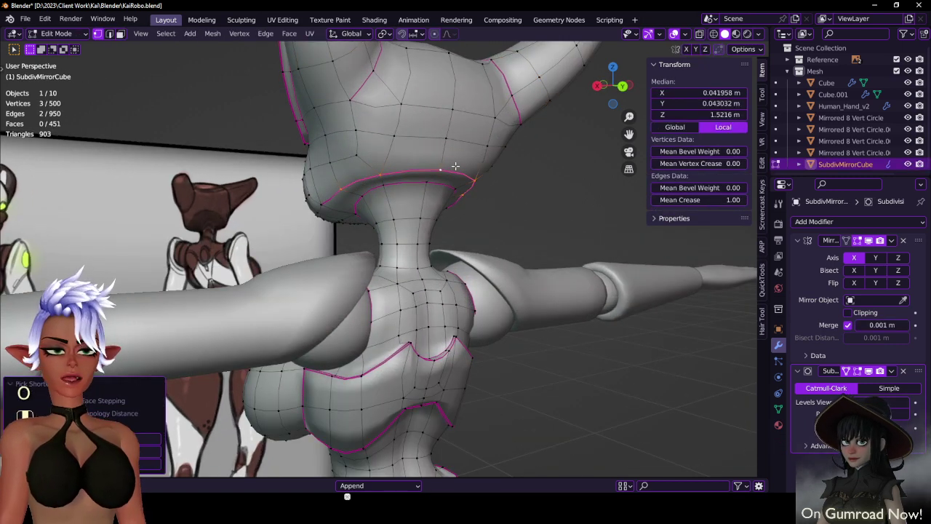
{"action": "key", "text": "KP_3"}
{"action": "scroll", "coordinate": [456, 169], "scroll_direction": "up", "scroll_amount": 5}
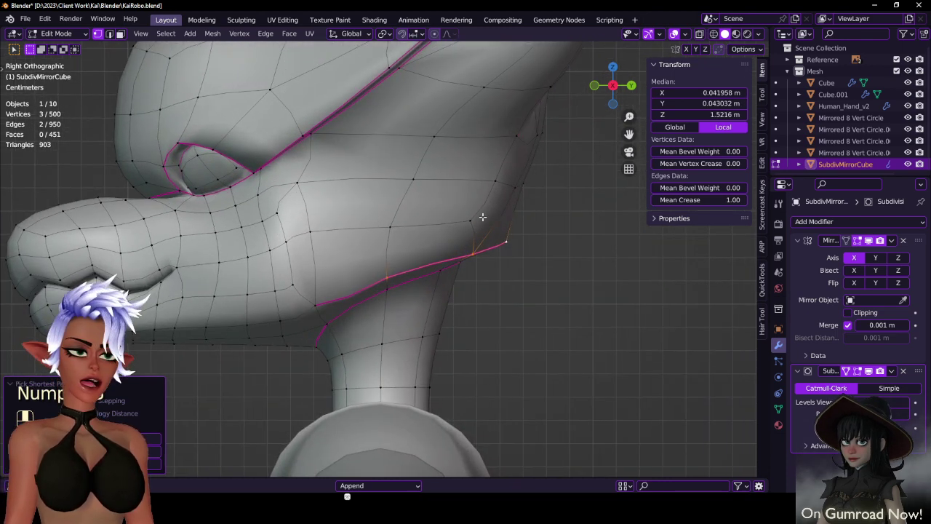
- Add the neighbouring rear head vertices to the selection, move them about 9 mm up and 1 mm back, and rotate them slightly
{"action": "key", "text": "b"}
{"action": "left_click_drag", "start_coordinate": [468, 173], "coordinate": [536, 230]}
{"action": "key", "text": "g"}
{"action": "key", "text": "r"}
{"action": "left_click", "coordinate": [572, 208]}
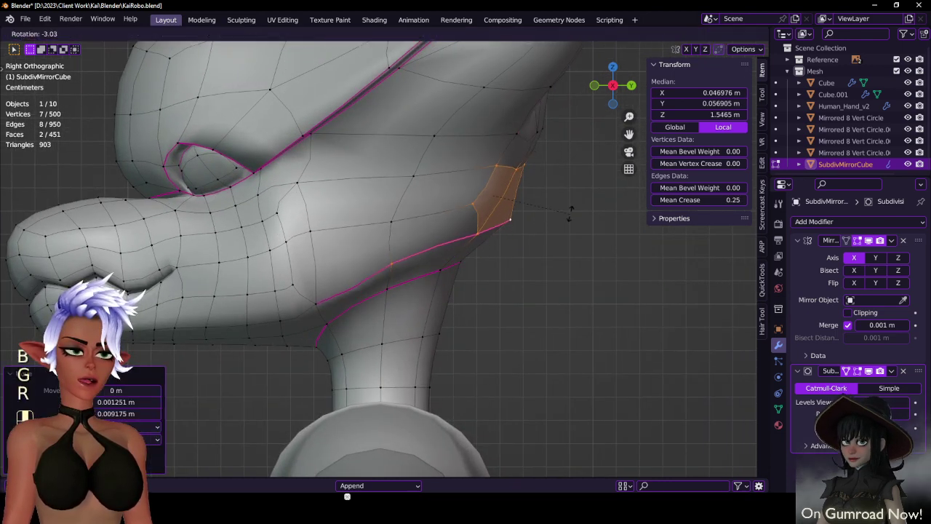
{"action": "key", "text": "ctrl+z"}
{"action": "key", "text": "ctrl+z"}
{"action": "key", "text": "ctrl+z"}
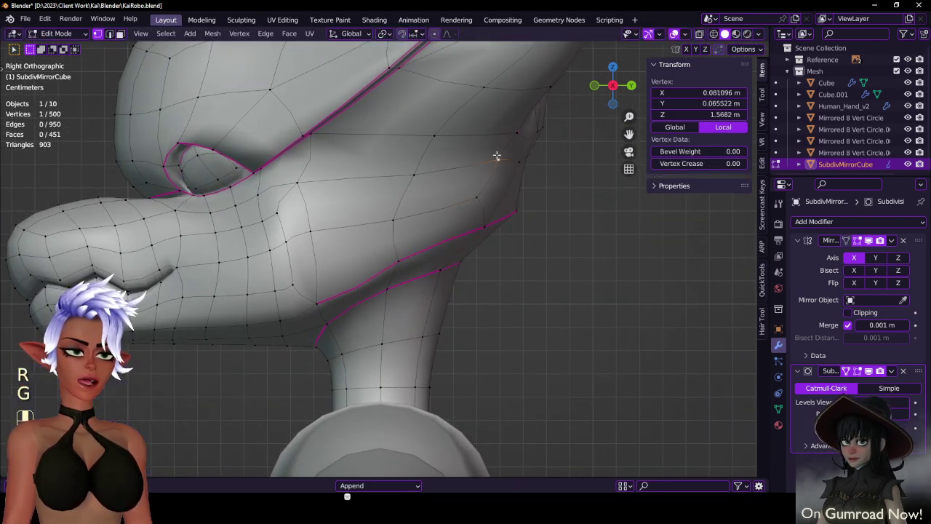
- Reposition a vertex on the back of the head and the row of vertices between the ear bases
{"action": "key", "text": "g"}
{"action": "left_click", "coordinate": [558, 173]}
{"action": "left_click", "coordinate": [521, 133]}
{"action": "key", "text": "b"}
{"action": "left_click_drag", "start_coordinate": [511, 122], "coordinate": [555, 145]}
{"action": "key", "text": "g"}
{"action": "left_click", "coordinate": [554, 134]}
{"action": "key", "text": "Tab"}
{"action": "key", "text": "z"}
{"action": "scroll", "coordinate": [561, 214], "scroll_direction": "down", "scroll_amount": 3}
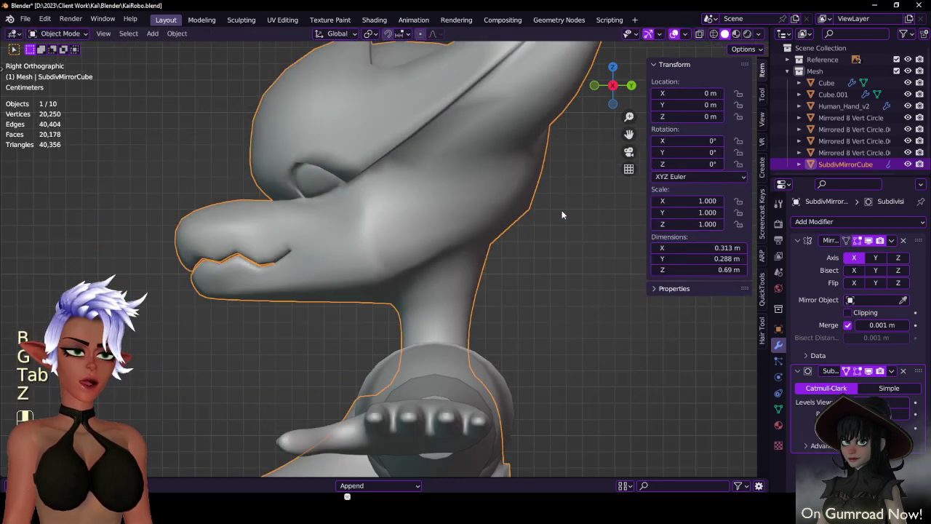
- Inspect the reshaped back of the head and the whole figure, and save the file
{"action": "middle_click_drag", "start_coordinate": [561, 214], "coordinate": [301, 233]}
{"action": "scroll", "coordinate": [425, 200], "scroll_direction": "down", "scroll_amount": 4}
{"action": "key", "text": "Tab"}
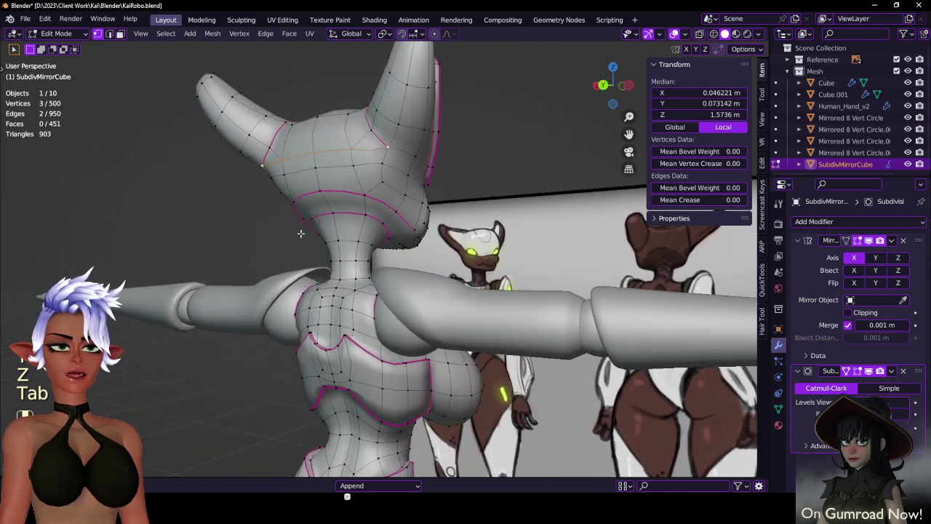
{"action": "middle_click_drag", "start_coordinate": [379, 232], "coordinate": [485, 198]}
{"action": "scroll", "coordinate": [428, 228], "scroll_direction": "down", "scroll_amount": 3}
{"action": "key", "text": "Tab"}
{"action": "key", "text": "ctrl+s"}
{"action": "scroll", "coordinate": [448, 239], "scroll_direction": "down", "scroll_amount": 3}
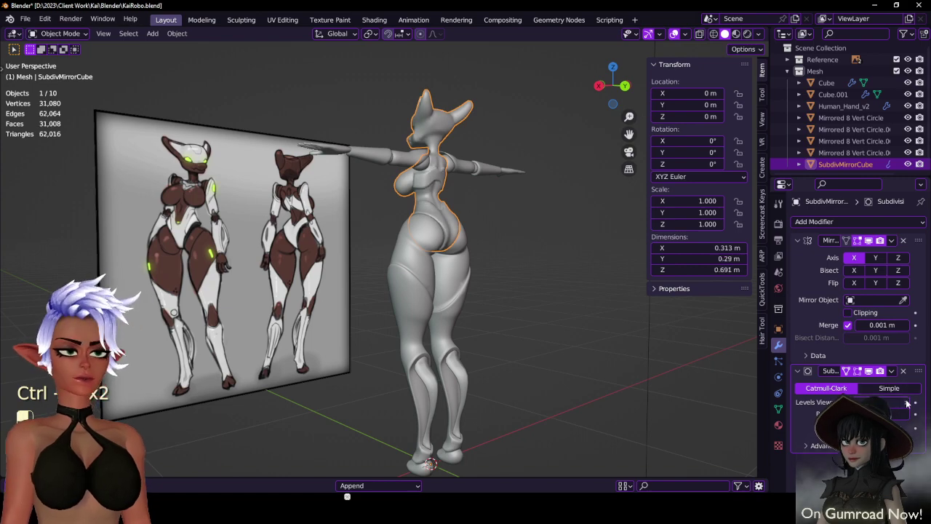
{"action": "middle_click_drag", "start_coordinate": [365, 248], "coordinate": [348, 180]}
{"action": "middle_click_drag", "start_coordinate": [414, 193], "coordinate": [391, 197]}
{"action": "scroll", "coordinate": [390, 199], "scroll_direction": "up", "scroll_amount": 2}
{"action": "key", "text": "ctrl+s"}
- Edge slide the vertical loop around the breast toward the front by a factor of about 0.12, and save the file
{"action": "middle_click_drag", "start_coordinate": [397, 130], "coordinate": [328, 223], "text": "shift"}
{"action": "key", "text": "Tab"}
{"action": "key", "text": "Tab"}
{"action": "key", "text": "Tab"}
{"action": "left_click", "coordinate": [310, 202]}
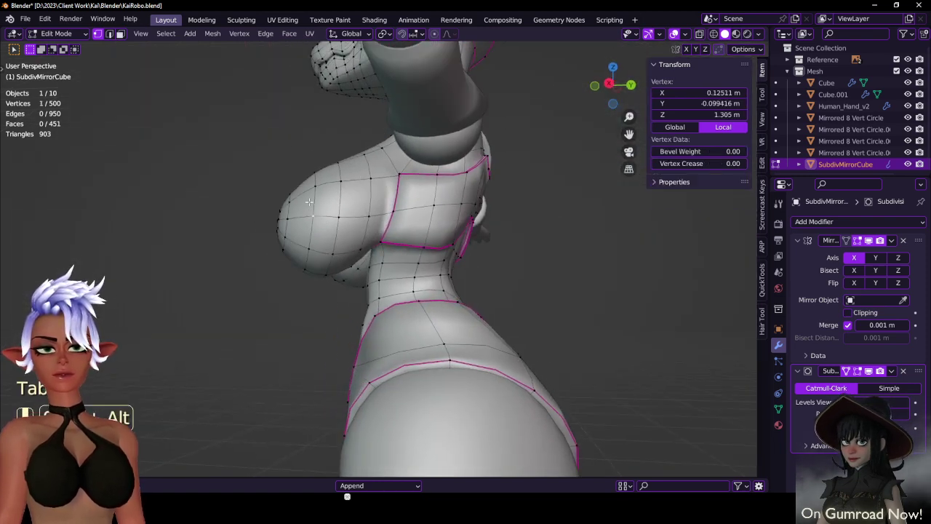
{"action": "left_click", "coordinate": [309, 202], "text": "alt+shift"}
{"action": "left_click", "coordinate": [309, 202], "text": "alt+shift"}
{"action": "left_click", "coordinate": [309, 203], "text": "alt"}
{"action": "key", "text": "g"}
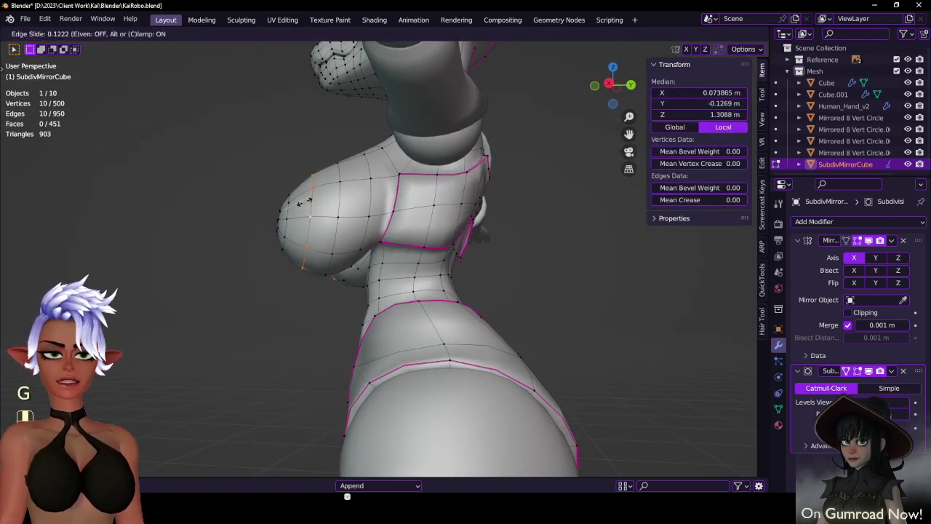
{"action": "left_click", "coordinate": [302, 201]}
{"action": "middle_click_drag", "start_coordinate": [302, 201], "coordinate": [435, 302]}
{"action": "key", "text": "Tab"}
{"action": "key", "text": "ctrl+s"}
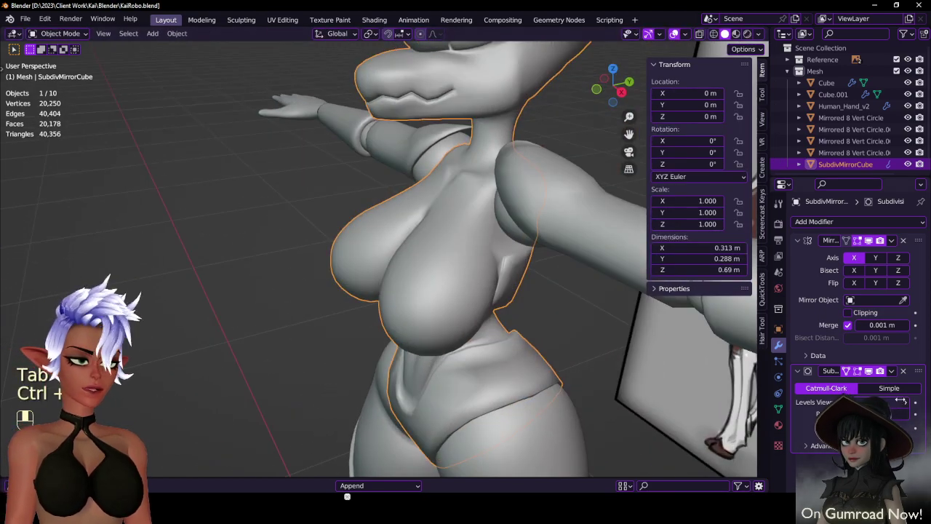
- Raise the body's viewport subdivision by one level and open its mesh for editing around the chest
{"action": "left_click", "coordinate": [906, 402]}
{"action": "middle_click_drag", "start_coordinate": [357, 251], "coordinate": [390, 215]}
{"action": "scroll", "coordinate": [593, 310], "scroll_direction": "down", "scroll_amount": 2}
{"action": "key", "text": "Tab"}
{"action": "scroll", "coordinate": [547, 264], "scroll_direction": "up", "scroll_amount": 2}
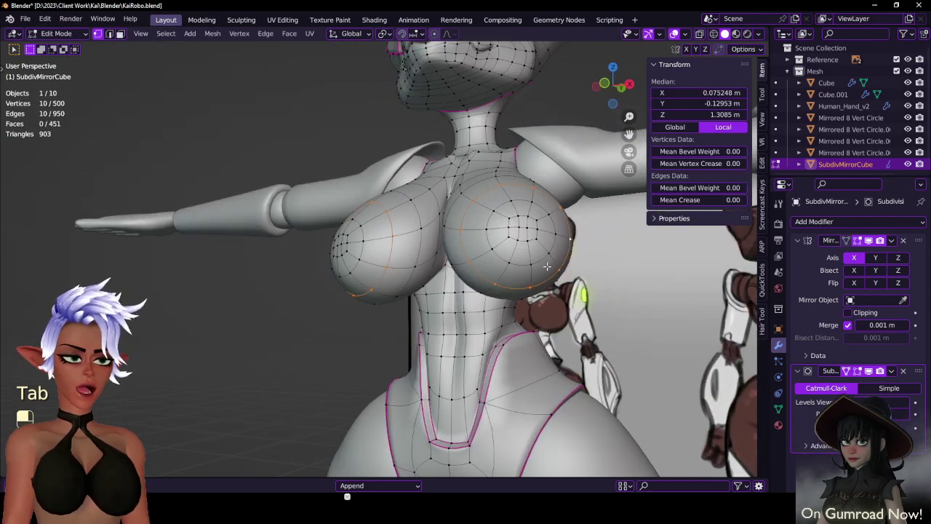
{"action": "middle_click_drag", "start_coordinate": [547, 264], "coordinate": [518, 283]}
{"action": "middle_click_drag", "start_coordinate": [469, 259], "coordinate": [457, 248]}
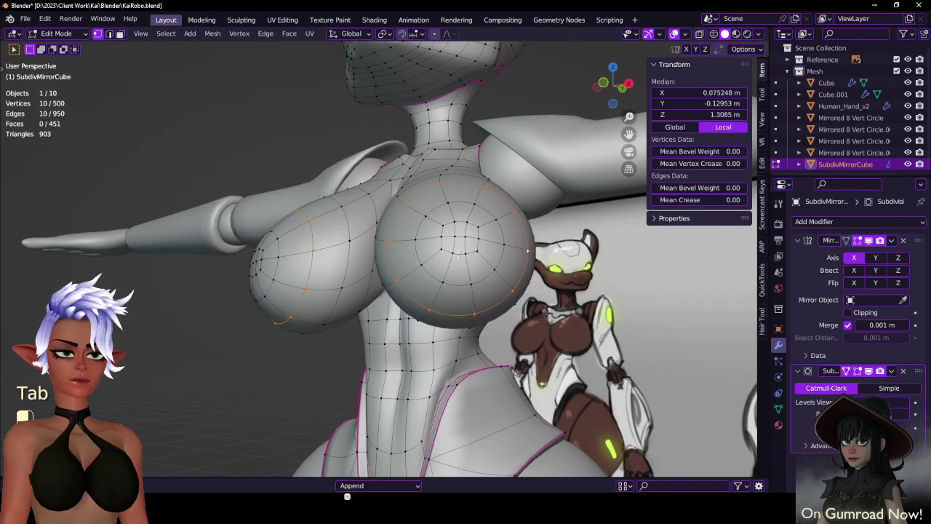
- Select the two central vertices at the breast's tip and snap the 3D cursor to them
{"action": "left_click", "coordinate": [456, 237]}
{"action": "left_click", "coordinate": [465, 237], "text": "shift"}
{"action": "key", "text": "shift+alt+s"}
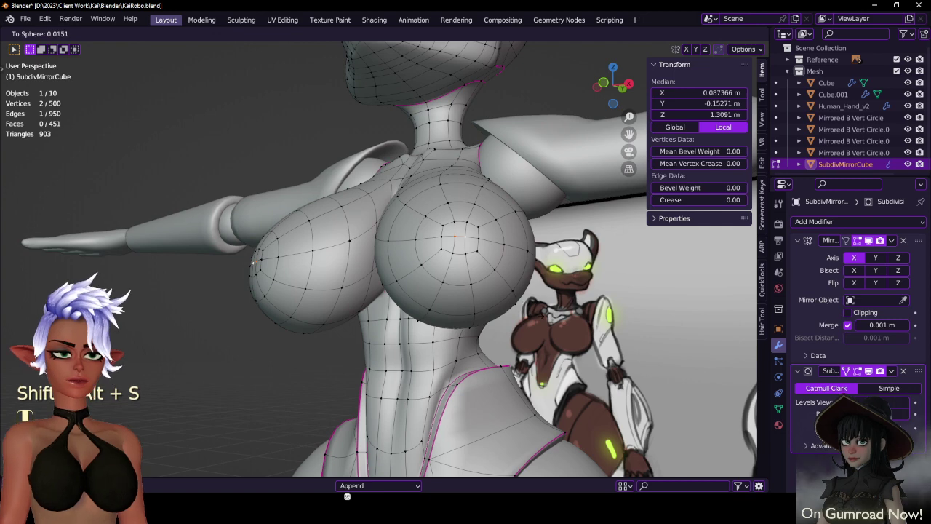
{"action": "right_click", "coordinate": [539, 323]}
{"action": "key", "text": "shift+s"}
{"action": "left_click", "coordinate": [485, 306]}
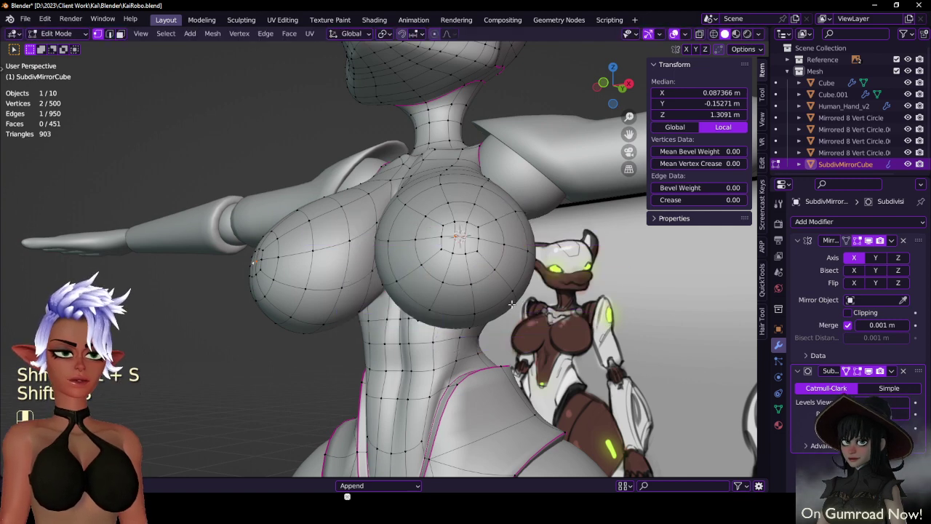
- Round the ring of vertices surrounding the breast's tip with To Sphere, leaving out the two central vertices, and save the file
{"action": "scroll", "coordinate": [486, 259], "scroll_direction": "up", "scroll_amount": 2}
{"action": "left_click", "coordinate": [445, 254], "text": "shift"}
{"action": "left_click", "coordinate": [448, 230], "text": "shift"}
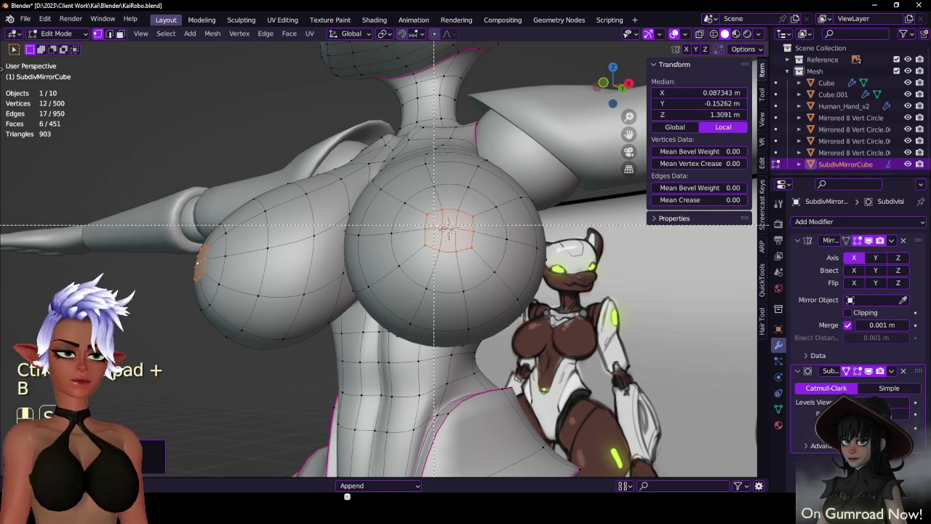
{"action": "key", "text": "shift+alt+s"}
{"action": "left_click", "coordinate": [374, 320]}
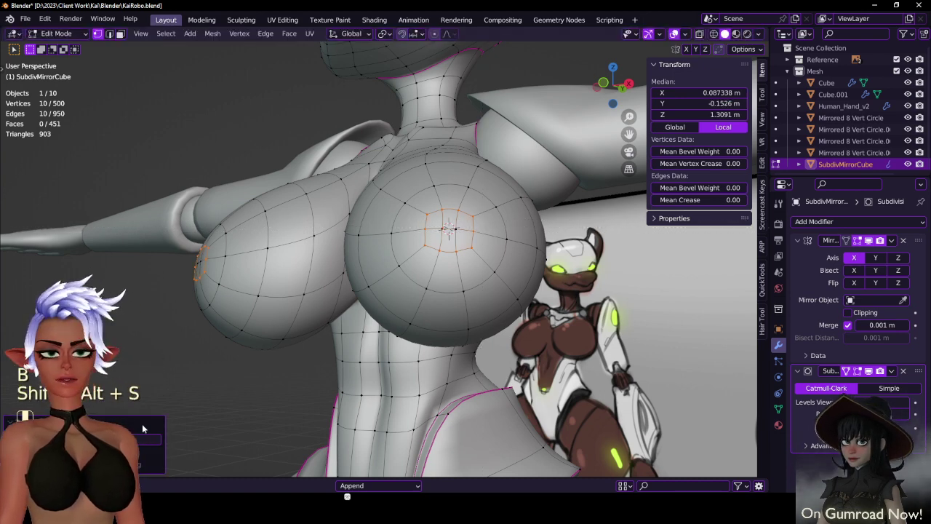
{"action": "middle_click_drag", "start_coordinate": [339, 271], "coordinate": [457, 320]}
{"action": "key", "text": "Tab"}
{"action": "scroll", "coordinate": [323, 294], "scroll_direction": "down", "scroll_amount": 3}
{"action": "key", "text": "ctrl+s"}
{"action": "scroll", "coordinate": [457, 320], "scroll_direction": "down", "scroll_amount": 3}
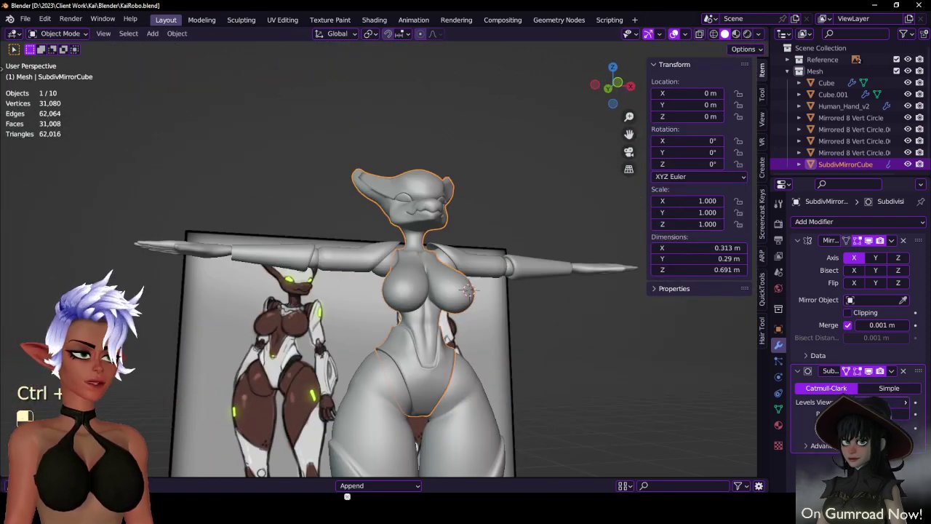
- Lower the viewport subdivision of the body and the legs by one level each, and reselect the body
{"action": "left_click", "coordinate": [860, 402]}
{"action": "middle_click_drag", "start_coordinate": [573, 317], "coordinate": [525, 333]}
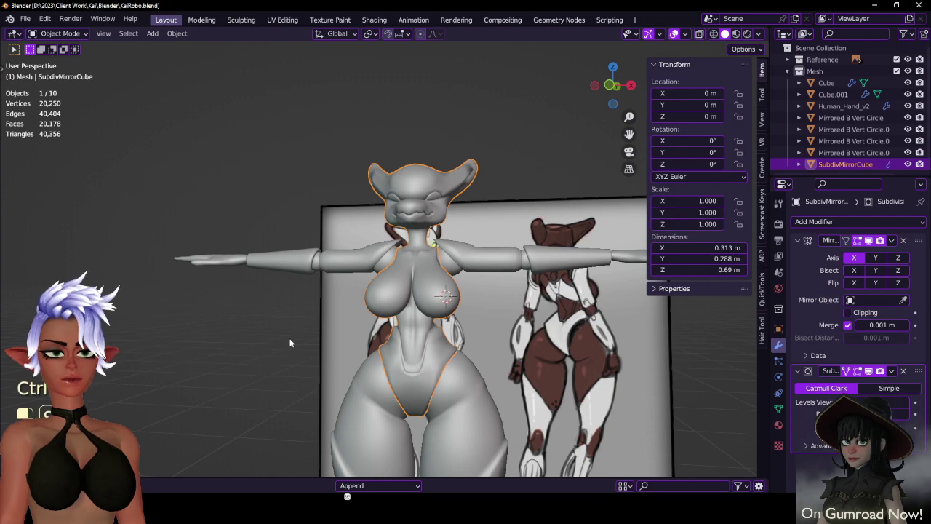
{"action": "middle_click_drag", "start_coordinate": [290, 342], "coordinate": [280, 323], "text": "shift"}
{"action": "left_click", "coordinate": [906, 402]}
{"action": "middle_click_drag", "start_coordinate": [346, 257], "coordinate": [243, 323]}
{"action": "scroll", "coordinate": [447, 252], "scroll_direction": "up", "scroll_amount": 3}
{"action": "scroll", "coordinate": [385, 220], "scroll_direction": "down", "scroll_amount": 5}
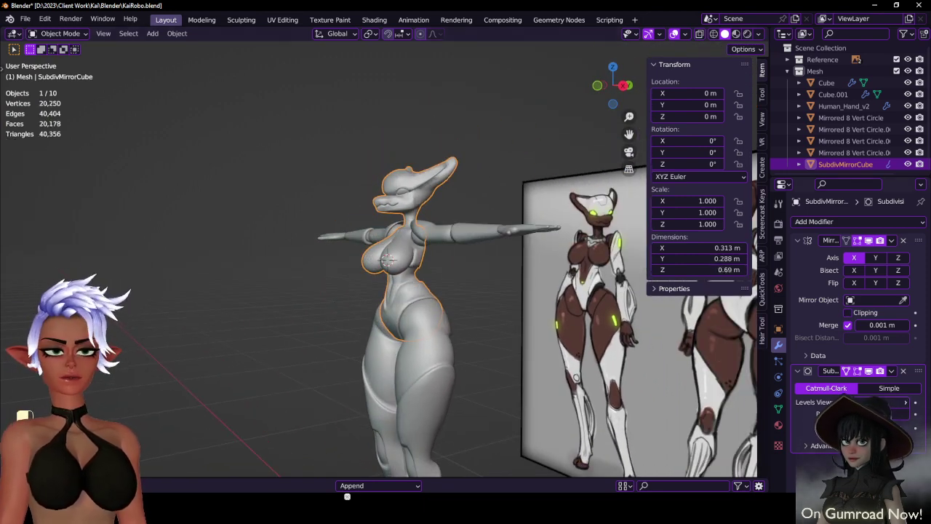
{"action": "left_click", "coordinate": [398, 394]}
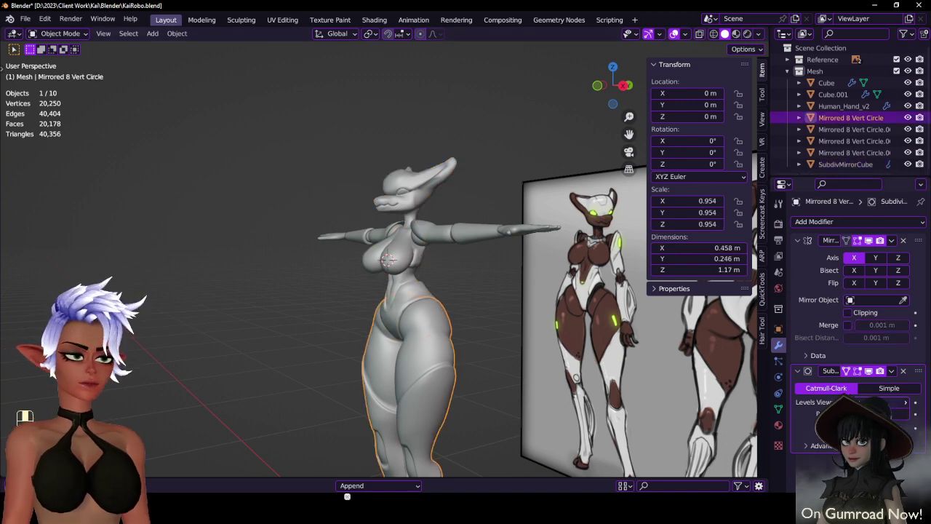
{"action": "left_click", "coordinate": [413, 244]}
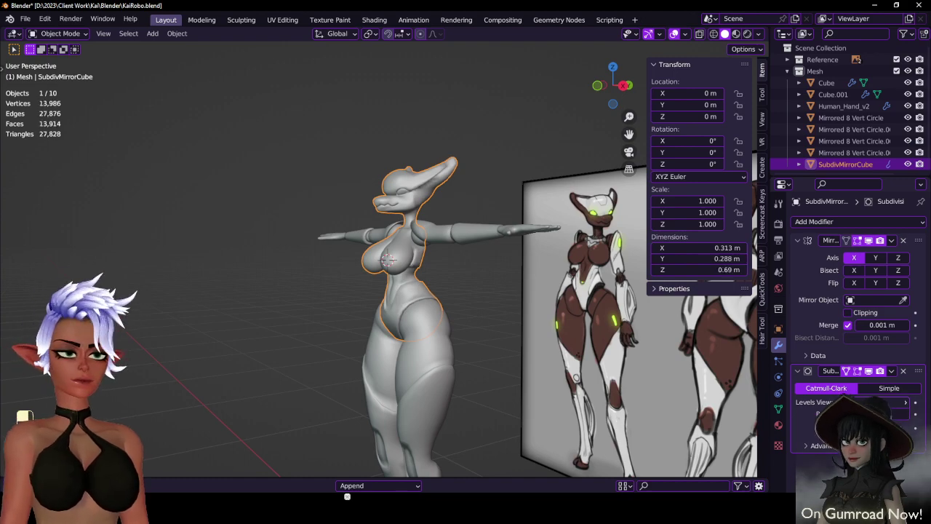
- Inspect the mouth and chin area of the head mesh up close, and save the file
{"action": "scroll", "coordinate": [397, 203], "scroll_direction": "up", "scroll_amount": 8}
{"action": "key", "text": "Tab"}
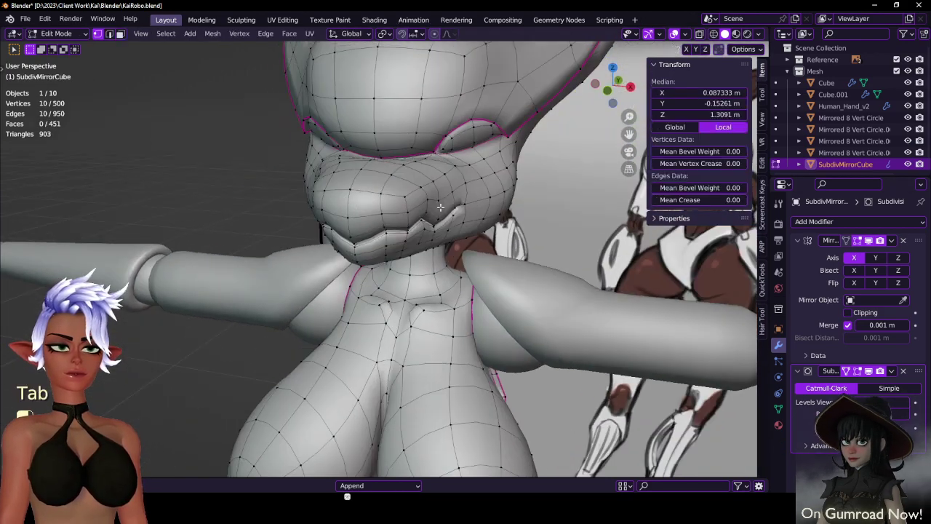
{"action": "middle_click_drag", "start_coordinate": [441, 208], "coordinate": [477, 254]}
{"action": "left_click", "coordinate": [479, 255]}
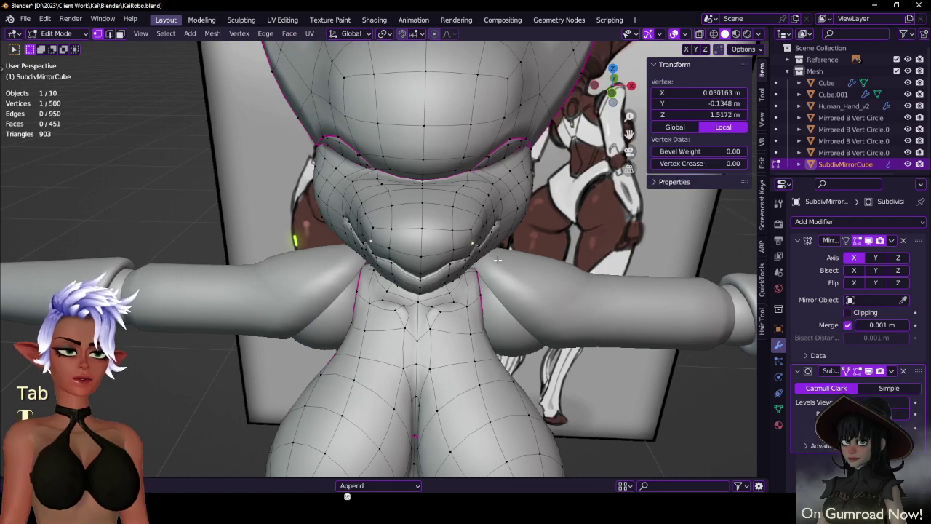
{"action": "key", "text": "Tab"}
{"action": "scroll", "coordinate": [502, 262], "scroll_direction": "down", "scroll_amount": 5}
{"action": "key", "text": "ctrl+s"}
{"action": "middle_click_drag", "start_coordinate": [529, 273], "coordinate": [455, 196]}
{"action": "scroll", "coordinate": [455, 196], "scroll_direction": "down", "scroll_amount": 4}
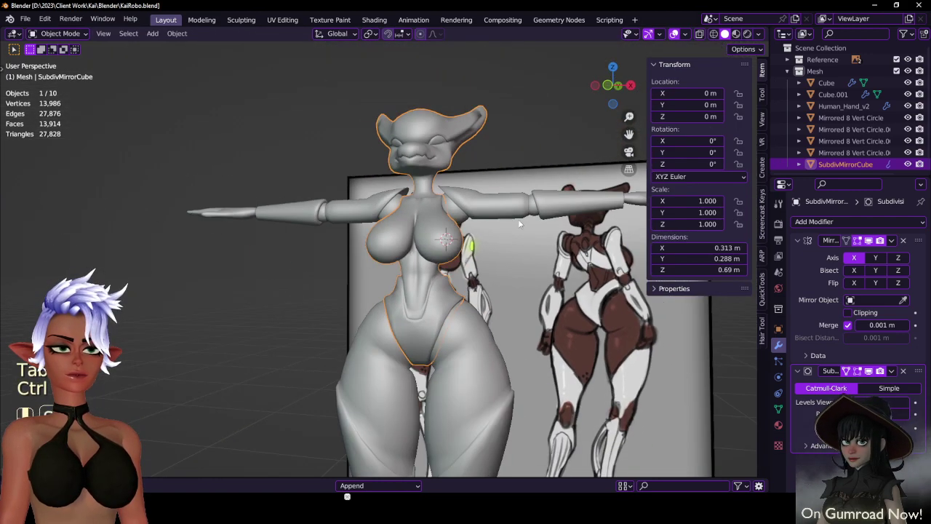
- Compare the arm with the reference drawings and select the forearm object
{"action": "middle_click_drag", "start_coordinate": [518, 221], "coordinate": [314, 225], "text": "shift"}
{"action": "scroll", "coordinate": [288, 208], "scroll_direction": "up", "scroll_amount": 3}
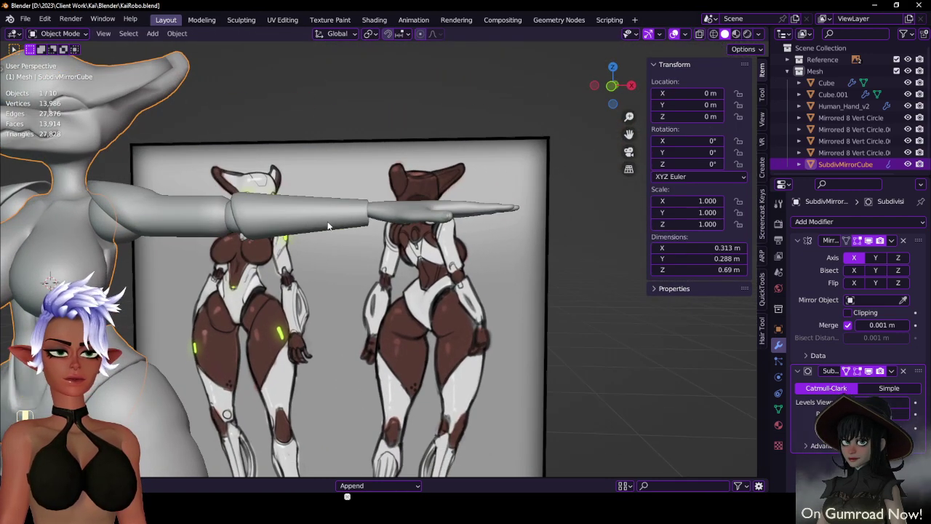
{"action": "middle_click_drag", "start_coordinate": [246, 220], "coordinate": [340, 227], "text": "shift"}
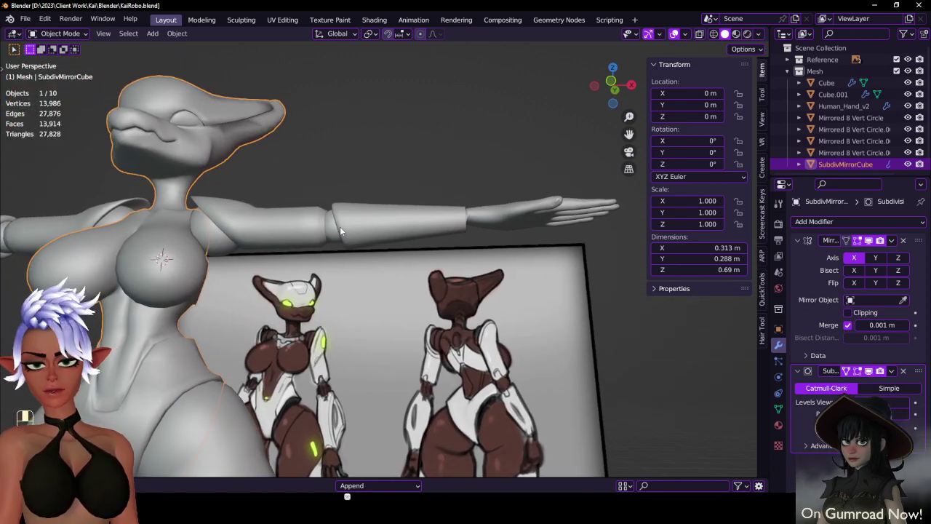
{"action": "middle_click_drag", "start_coordinate": [429, 233], "coordinate": [318, 315]}
{"action": "left_click", "coordinate": [429, 227]}
{"action": "key", "text": "Tab"}
{"action": "key", "text": "Tab"}
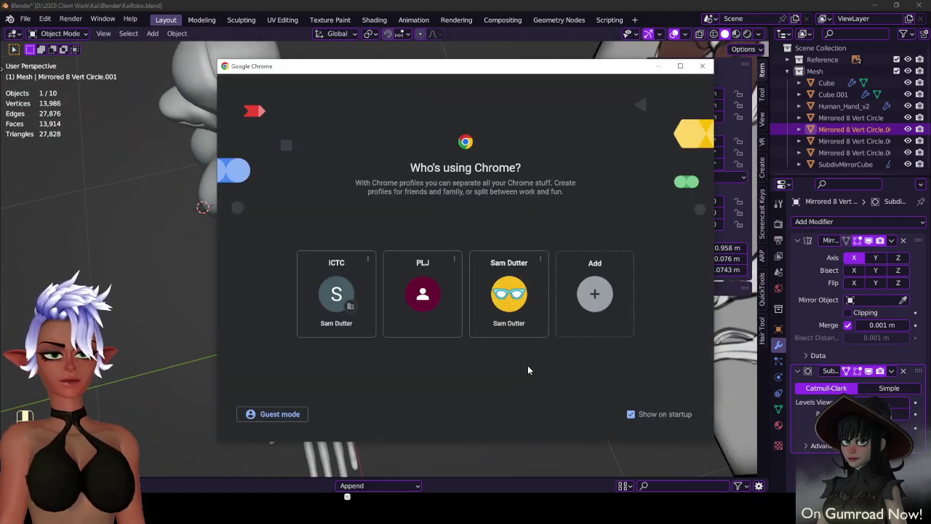
- Switch to Chrome, examine a Shutterstock arm bone picture in the "bones arm" image results, and return to Blender
{"action": "left_click", "coordinate": [507, 295]}
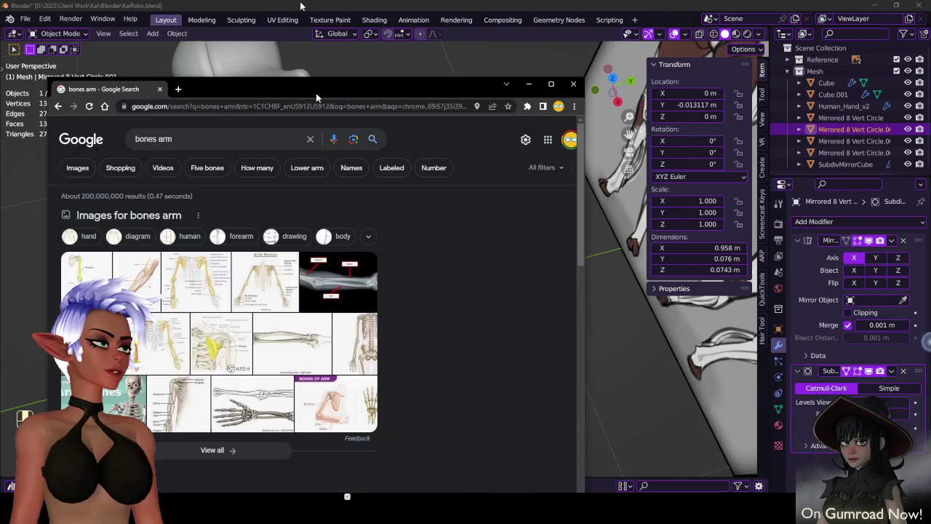
{"action": "left_click_drag", "start_coordinate": [316, 96], "coordinate": [302, 1]}
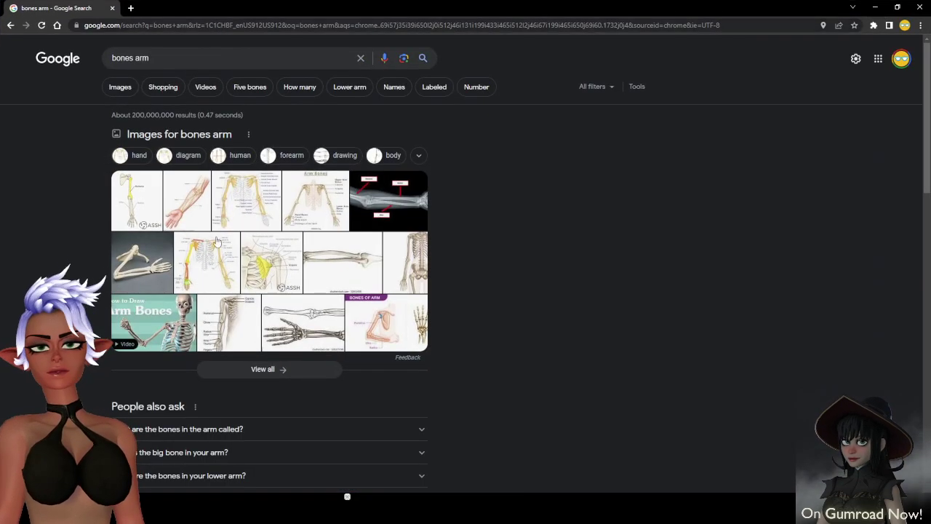
{"action": "left_click", "coordinate": [121, 88]}
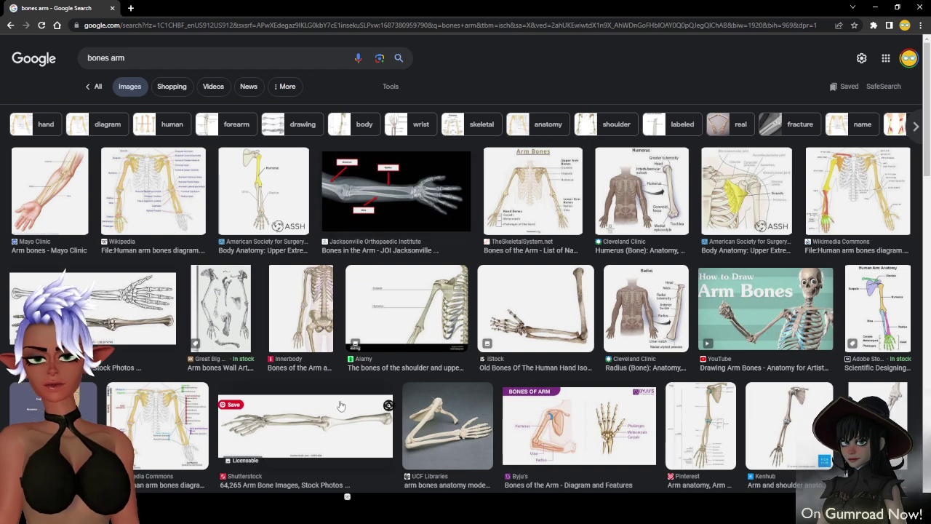
{"action": "left_click", "coordinate": [340, 405]}
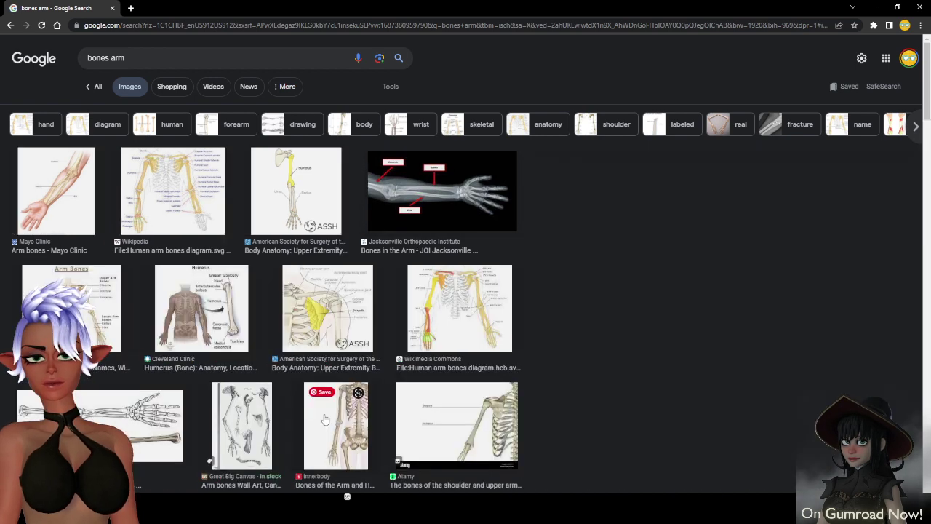
{"action": "scroll", "coordinate": [712, 149], "scroll_direction": "up", "scroll_amount": 2}
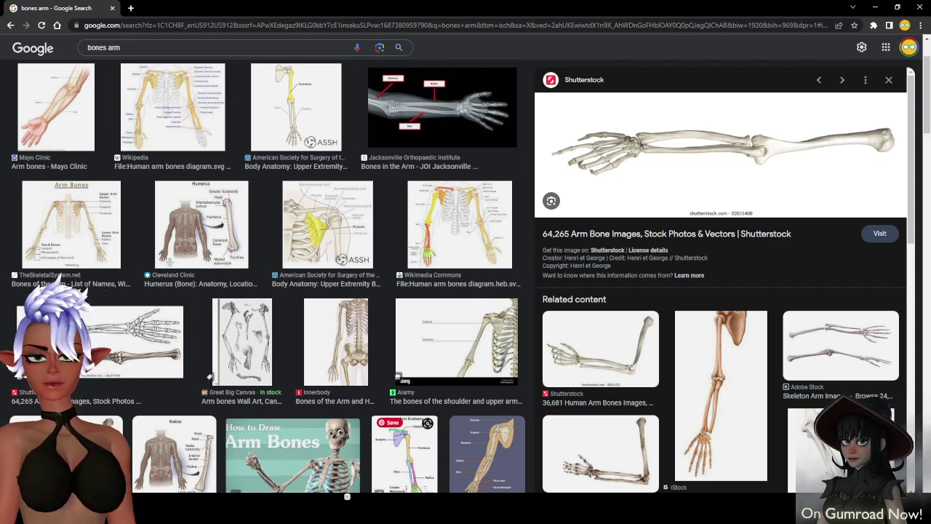
{"action": "key", "text": "alt+Tab"}
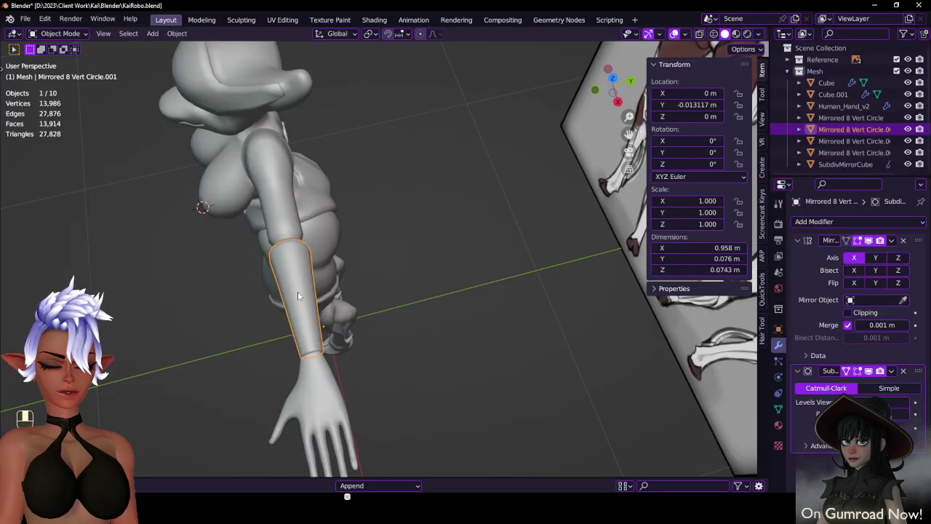
- Extrude the forearm's wrist edge loop twice in place, working in top view
{"action": "key", "text": "KP_8"}
{"action": "key", "text": "Tab"}
{"action": "key", "text": "KP_2"}
{"action": "key", "text": "KP_7"}
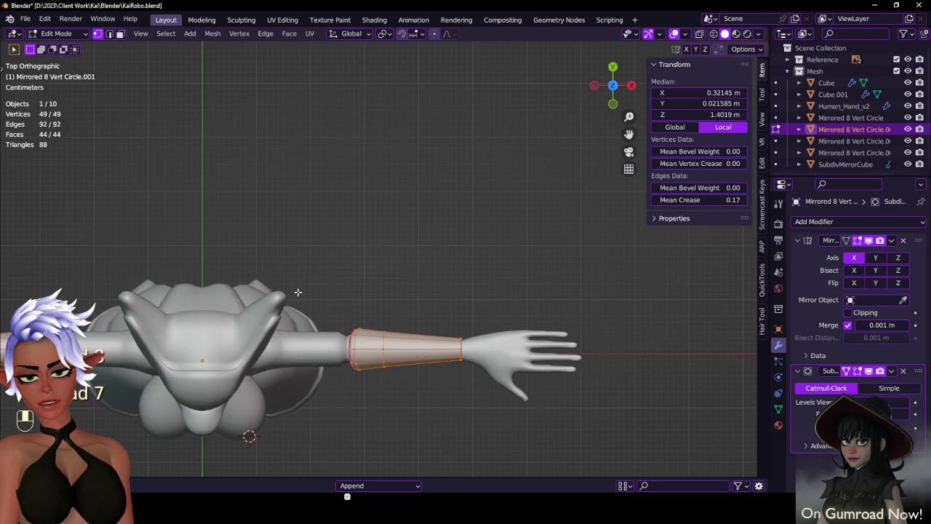
{"action": "scroll", "coordinate": [460, 322], "scroll_direction": "up", "scroll_amount": 6}
{"action": "left_click", "coordinate": [497, 353], "text": "alt"}
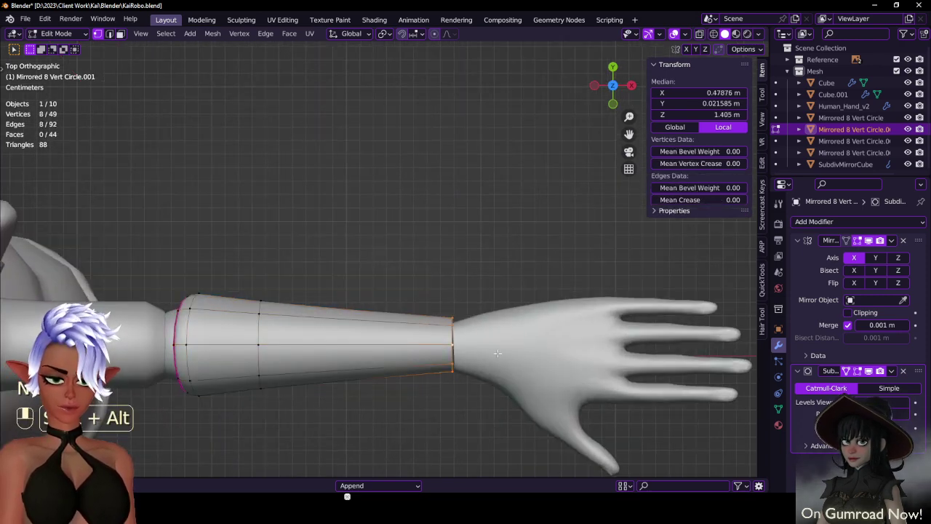
{"action": "key", "text": "e"}
{"action": "left_click", "coordinate": [501, 350]}
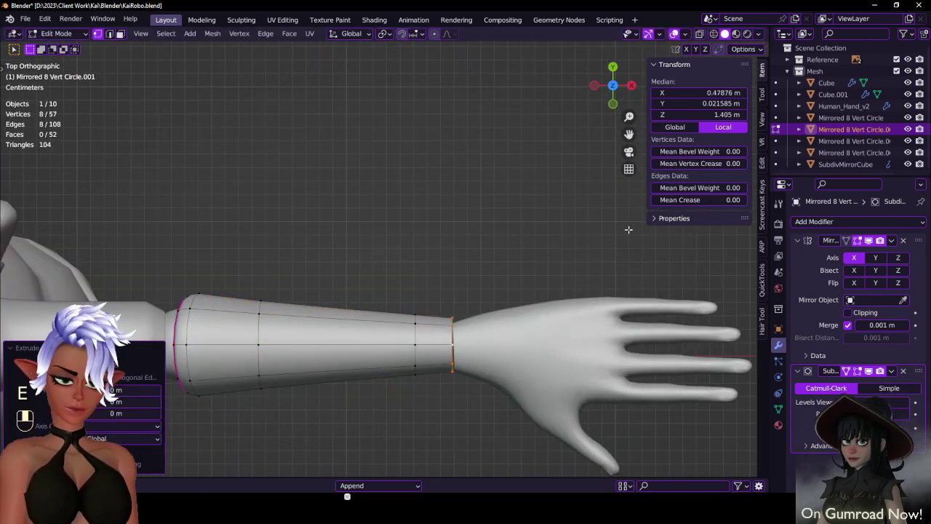
{"action": "key", "text": "e"}
{"action": "key", "text": "Escape"}
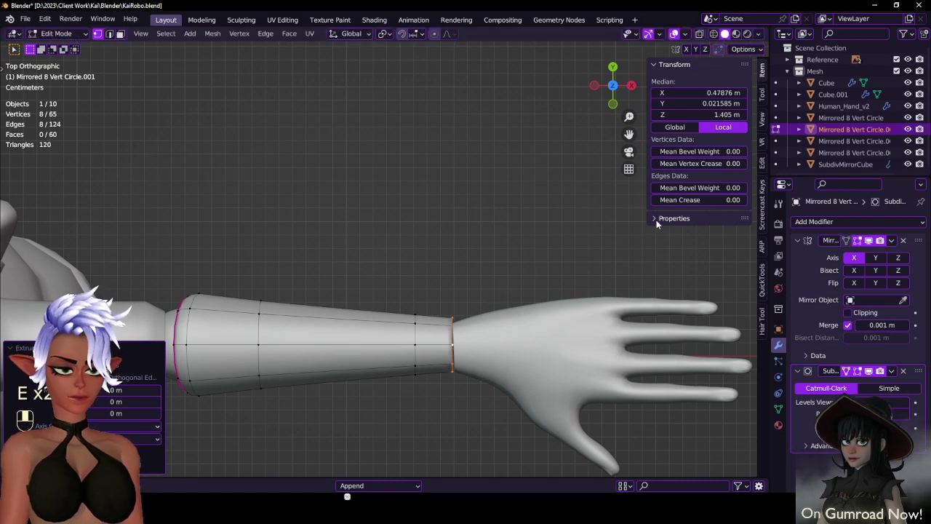
- Scale the newly extruded wrist loop inward by a factor of about 0.893 to form a rim
{"action": "key", "text": "s"}
{"action": "left_click", "coordinate": [548, 265]}
{"action": "middle_click_drag", "start_coordinate": [549, 264], "coordinate": [446, 220]}
{"action": "key", "text": "s"}
{"action": "left_click", "coordinate": [444, 222]}
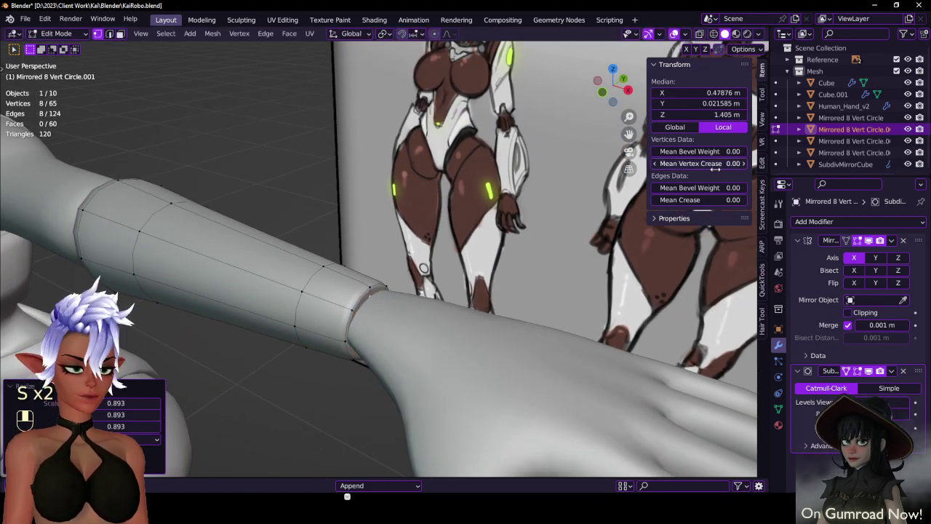
- Extrude the inner wrist loop about 5 mm back into the forearm, close it with a face, and save the file
{"action": "key", "text": "e"}
{"action": "left_click", "coordinate": [455, 290]}
{"action": "key", "text": "alt+z"}
{"action": "middle_click_drag", "start_coordinate": [456, 290], "coordinate": [350, 332]}
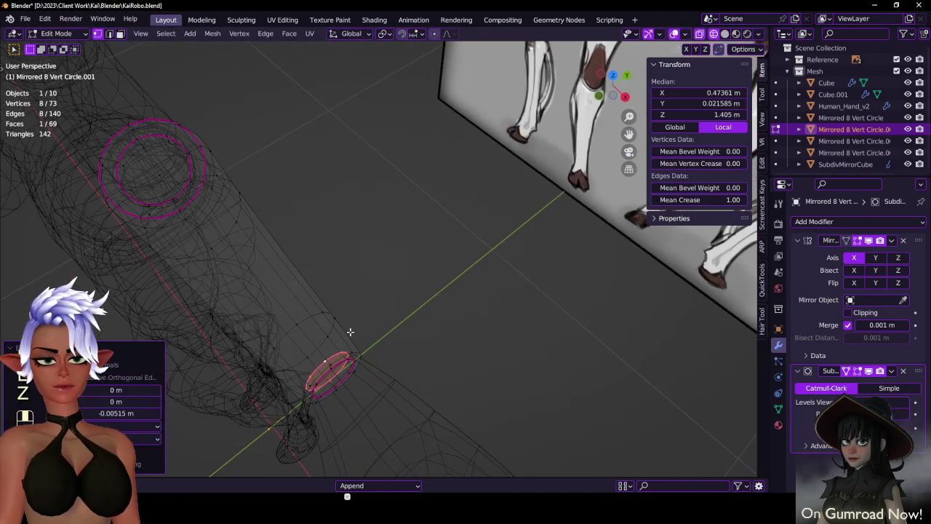
{"action": "scroll", "coordinate": [505, 283], "scroll_direction": "down", "scroll_amount": 2}
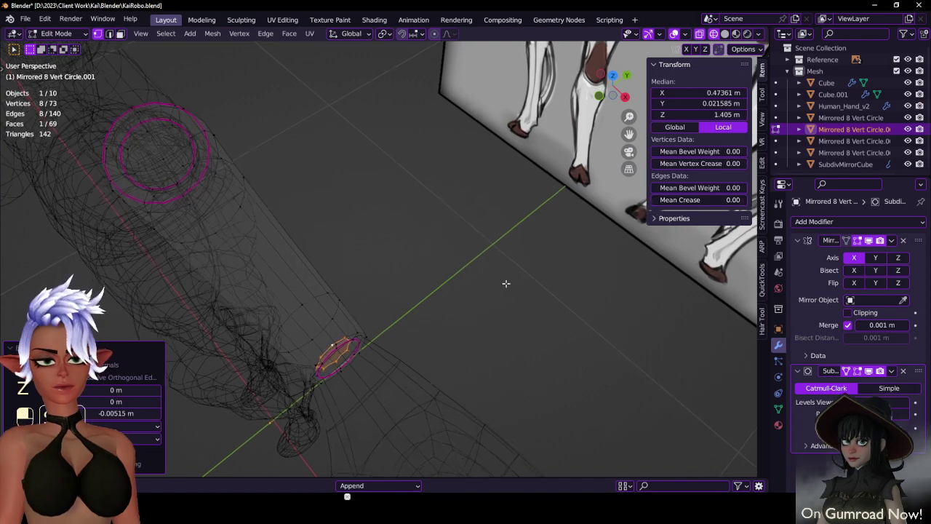
{"action": "key", "text": "z"}
{"action": "left_click", "coordinate": [458, 291]}
{"action": "key", "text": "Tab"}
{"action": "mouse_move", "coordinate": [458, 291]}
{"action": "middle_mouse_down"}
{"action": "mouse_move", "coordinate": [441, 264]}
{"action": "mouse_move", "coordinate": [494, 235]}
{"action": "middle_mouse_up"}
{"action": "key", "text": "ctrl+s"}
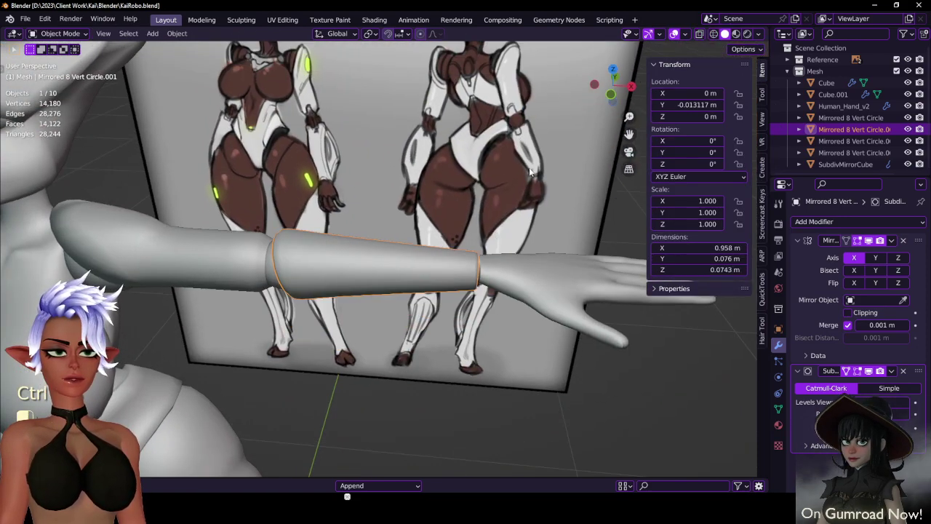
- Select the vertices along the forearm's rear edge on its two middle loops, using the top wireframe view
{"action": "middle_click_drag", "start_coordinate": [335, 171], "coordinate": [337, 232]}
{"action": "key", "text": "KP_7"}
{"action": "key", "text": "Tab"}
{"action": "scroll", "coordinate": [337, 233], "scroll_direction": "up", "scroll_amount": 2}
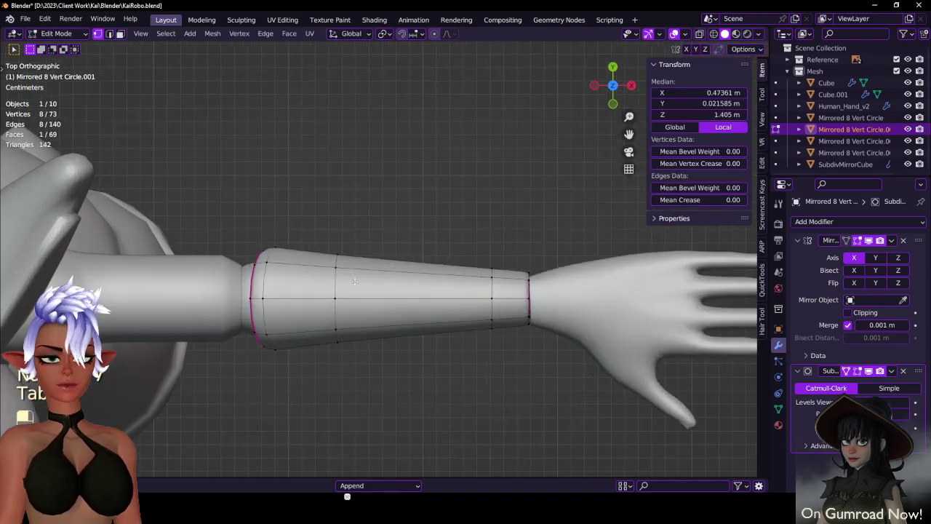
{"action": "middle_click_drag", "start_coordinate": [374, 322], "coordinate": [323, 286], "text": "shift"}
{"action": "key", "text": "z"}
{"action": "left_click", "coordinate": [290, 230]}
{"action": "key", "text": "b"}
{"action": "left_click_drag", "start_coordinate": [271, 208], "coordinate": [305, 243]}
{"action": "key", "text": "b"}
{"action": "left_click_drag", "start_coordinate": [418, 222], "coordinate": [454, 253]}
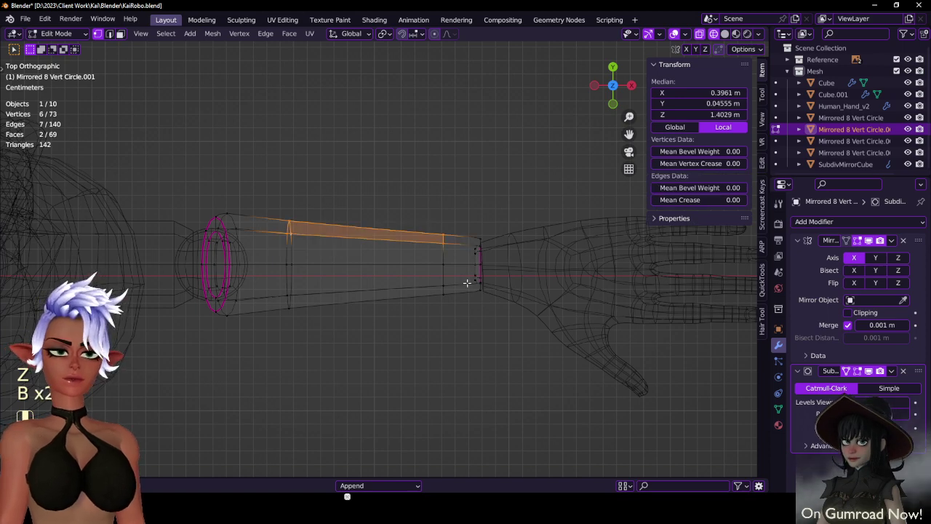
- Add an edge loop at the forearm's wrist end without sliding it, and try edge sliding it afresh
{"action": "left_click", "coordinate": [462, 238]}
{"action": "right_click", "coordinate": [441, 245]}
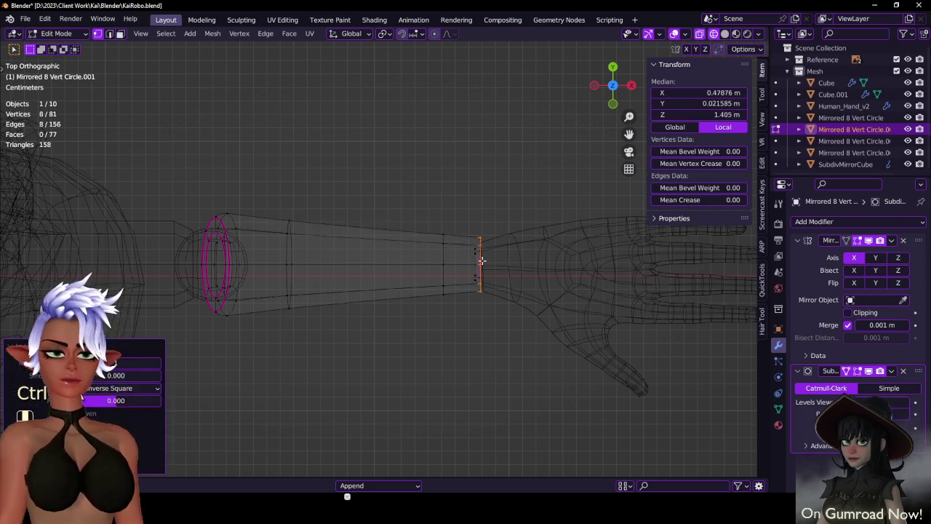
{"action": "key", "text": "g"}
{"action": "key", "text": "g"}
{"action": "left_click", "coordinate": [470, 260]}
{"action": "key", "text": "ctrl+z"}
- Select the forearm loop nearest the wrist and move it about 20 mm towards the elbow along X
{"action": "left_click", "coordinate": [443, 262]}
{"action": "left_click", "coordinate": [444, 258], "text": "alt"}
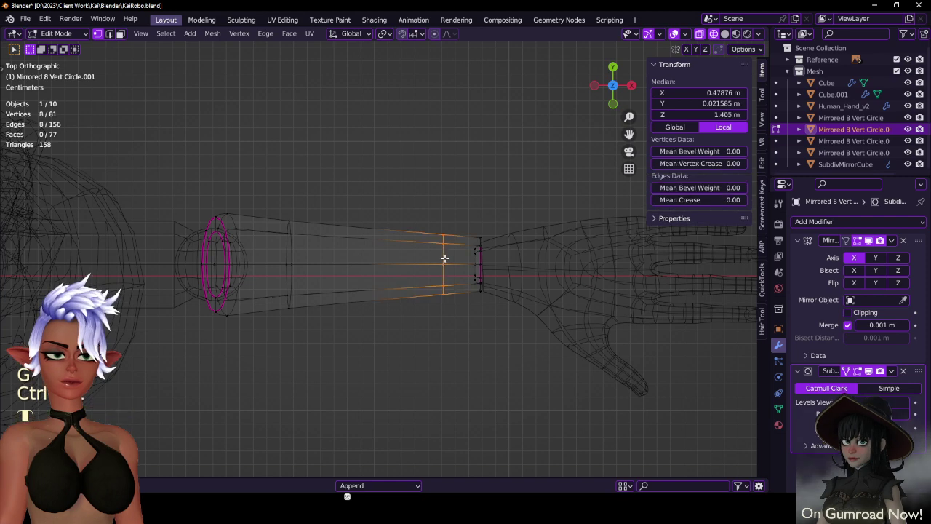
{"action": "key", "text": "g"}
{"action": "left_click", "coordinate": [426, 257], "text": "ctrl"}
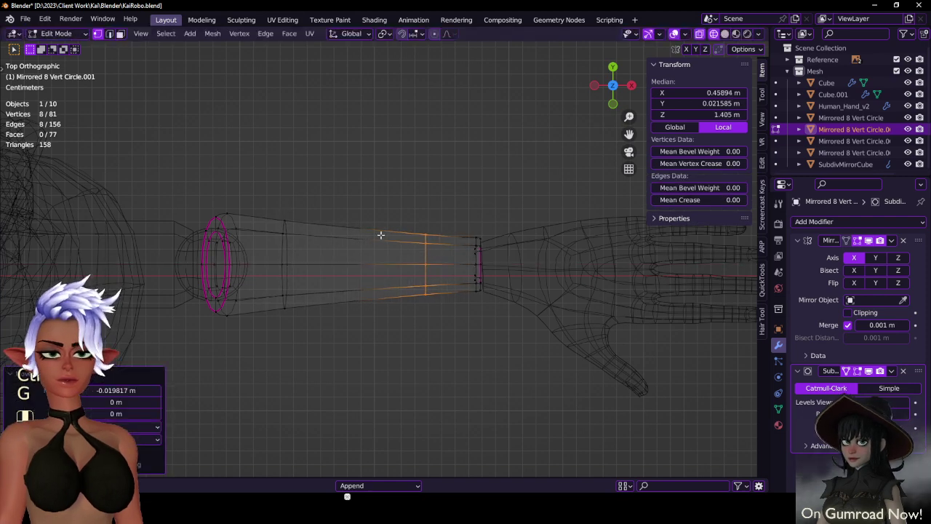
- Try to delete the forearm's rear edge between its two middle loops, and undo it
{"action": "left_click", "coordinate": [281, 221]}
{"action": "key", "text": "b"}
{"action": "left_click_drag", "start_coordinate": [272, 213], "coordinate": [441, 252]}
{"action": "key", "text": "x"}
{"action": "left_click", "coordinate": [448, 262]}
{"action": "key", "text": "z"}
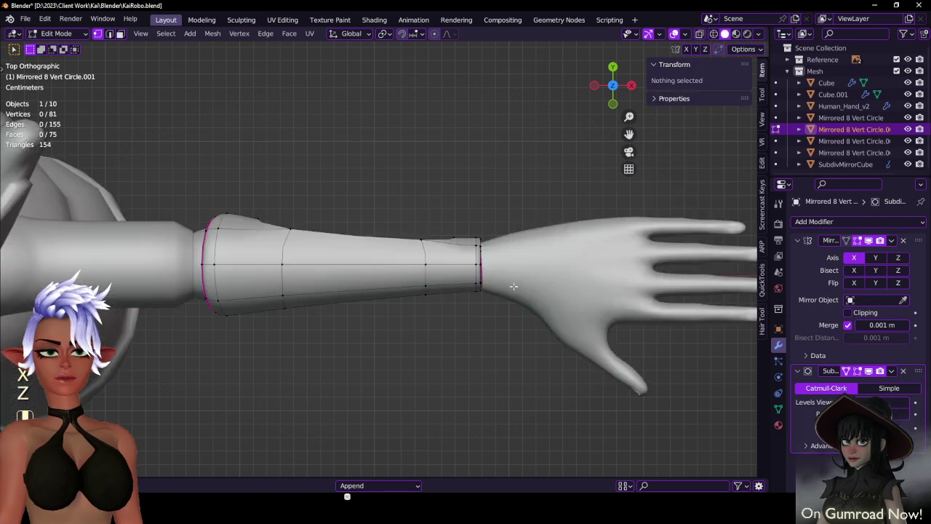
{"action": "key", "text": "ctrl+z"}
{"action": "key", "text": "ctrl+z"}
- Select the rear faces between the forearm's two middle loops in wireframe top view and delete them
{"action": "left_click", "coordinate": [120, 34]}
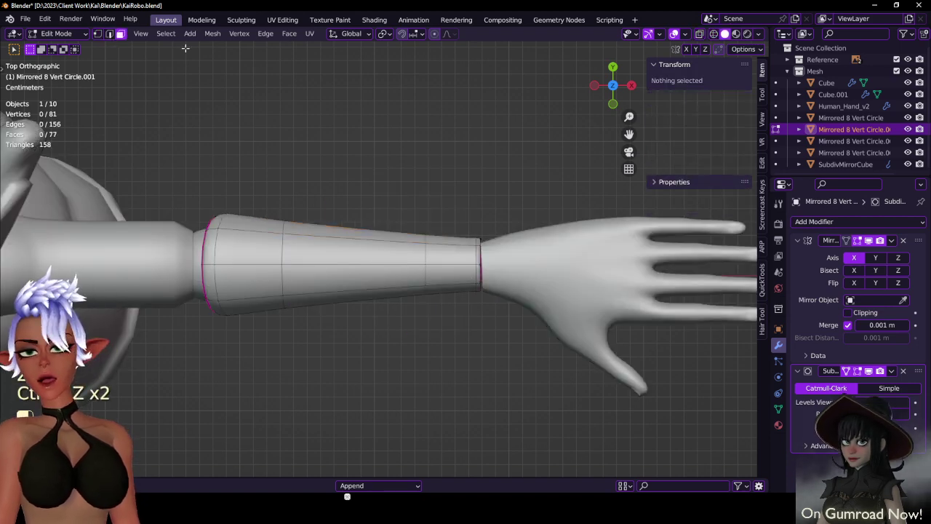
{"action": "key", "text": "z"}
{"action": "key", "text": "b"}
{"action": "left_click_drag", "start_coordinate": [291, 218], "coordinate": [415, 248]}
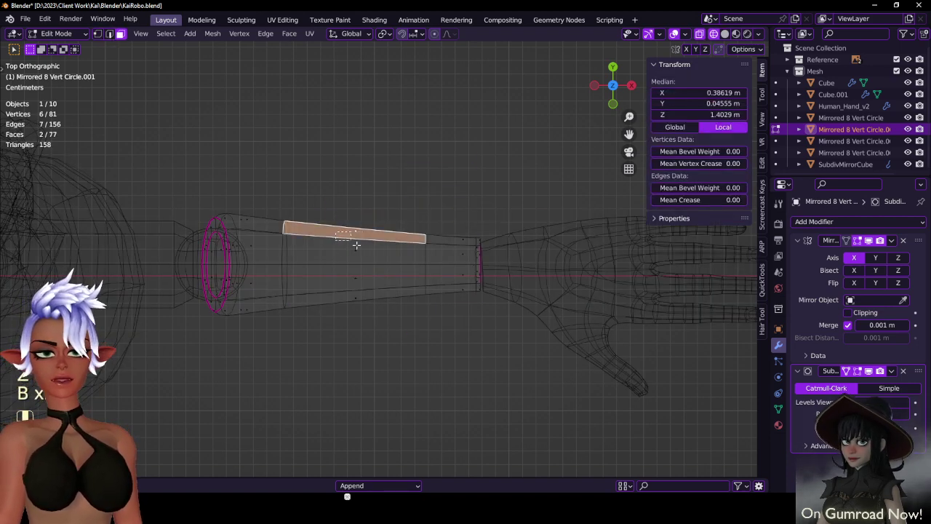
{"action": "key", "text": "x"}
{"action": "left_click", "coordinate": [553, 218]}
{"action": "key", "text": "z"}
- Add a centred edge loop across the opened forearm and try moving it about -17.5 mm along Y
{"action": "mouse_move", "coordinate": [364, 251]}
{"action": "middle_mouse_down"}
{"action": "mouse_move", "coordinate": [165, 240]}
{"action": "mouse_move", "coordinate": [308, 259]}
{"action": "middle_mouse_up"}
{"action": "key", "text": "ctrl+r"}
{"action": "left_click", "coordinate": [403, 236]}
{"action": "middle_click_drag", "start_coordinate": [403, 236], "coordinate": [434, 299]}
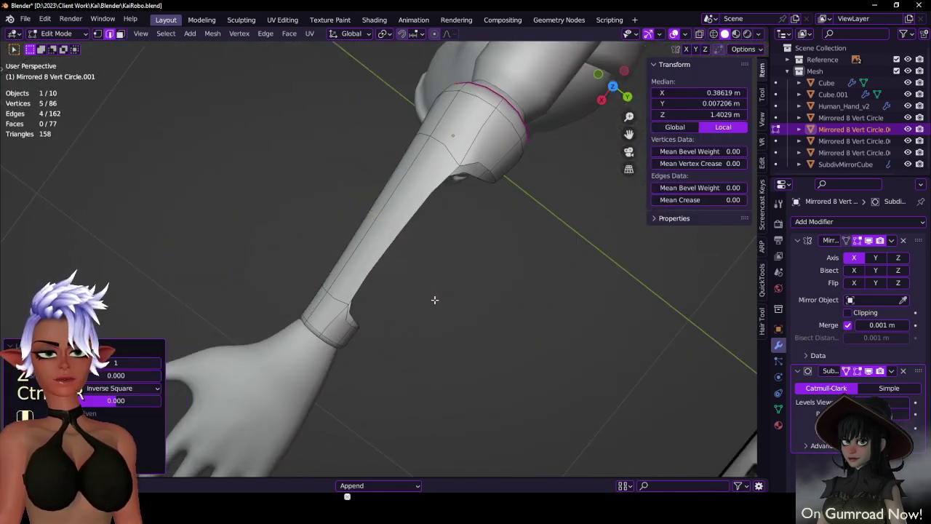
{"action": "key", "text": "g"}
{"action": "key", "text": "y"}
{"action": "left_click", "coordinate": [414, 289]}
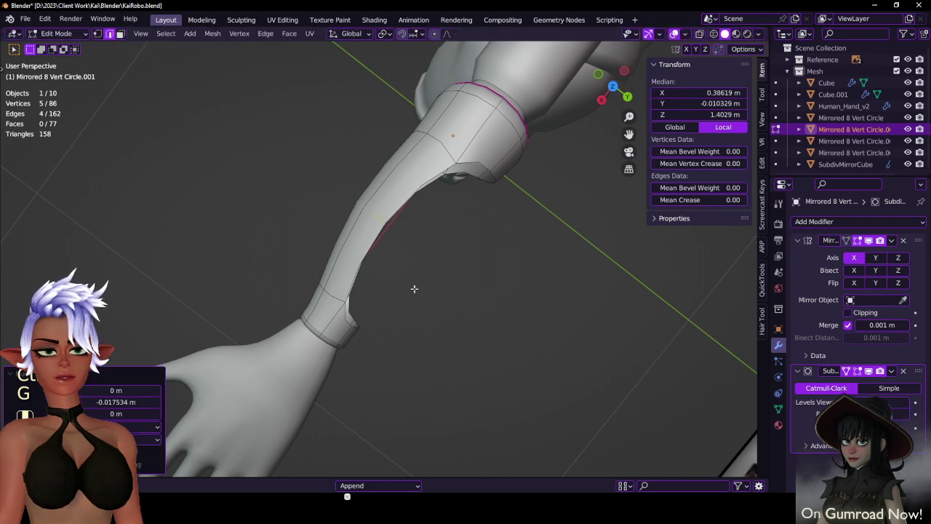
{"action": "key", "text": "ctrl+z"}
- Move the new loop about -15 mm along Y and about -27 mm along X, and save the file
{"action": "key", "text": "g"}
{"action": "key", "text": "y"}
{"action": "key", "text": "x"}
{"action": "left_click", "coordinate": [426, 237]}
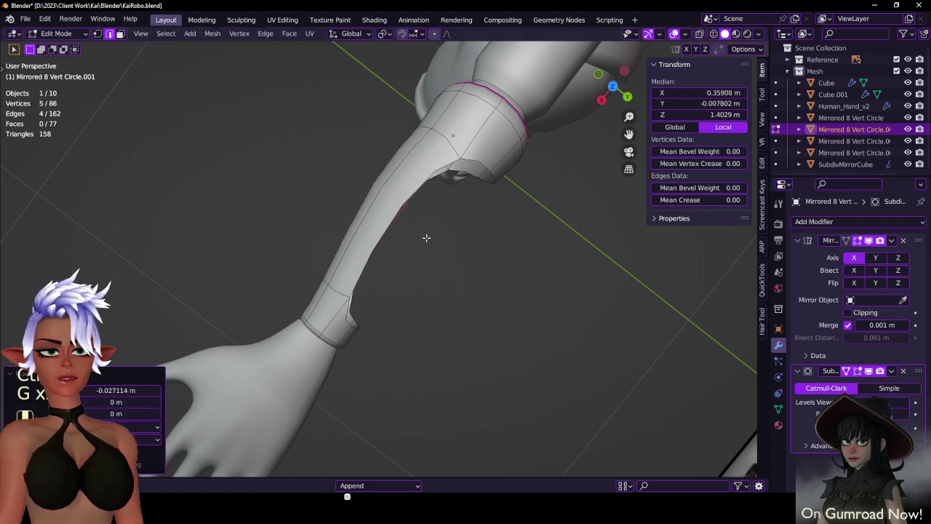
{"action": "middle_click_drag", "start_coordinate": [426, 237], "coordinate": [343, 312]}
{"action": "key", "text": "ctrl+s"}
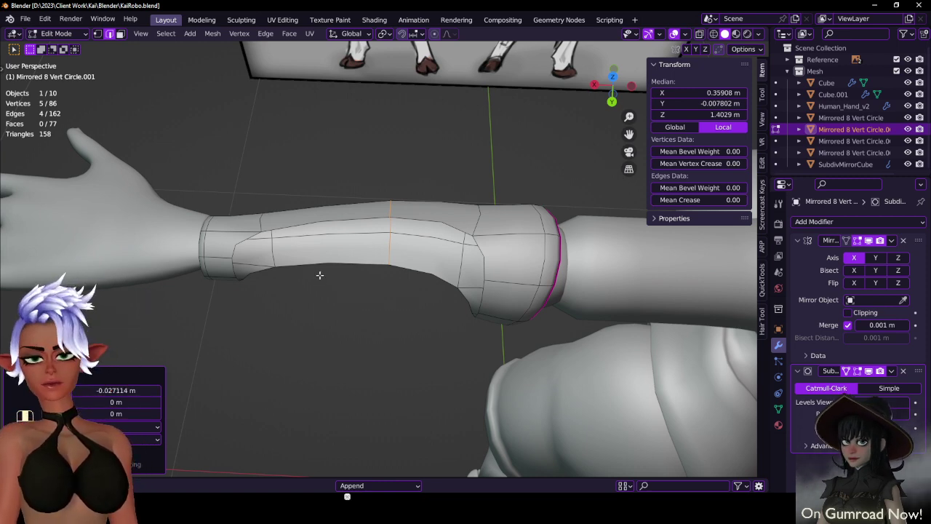
- Select the boundary loop of the forearm's rear opening and set its mean crease to 1.00
{"action": "middle_click_drag", "start_coordinate": [319, 275], "coordinate": [384, 279]}
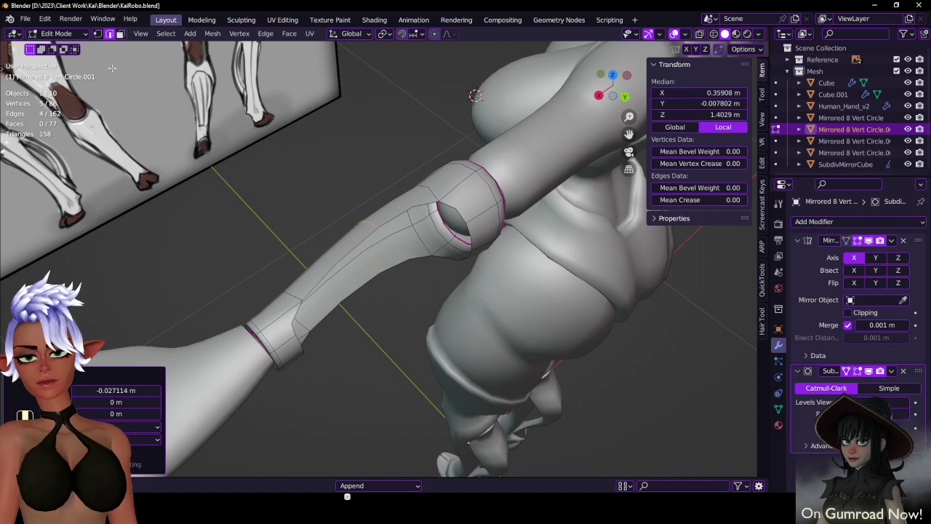
{"action": "middle_click_drag", "start_coordinate": [323, 289], "coordinate": [232, 226]}
{"action": "left_click", "coordinate": [359, 288]}
{"action": "middle_click_drag", "start_coordinate": [359, 288], "coordinate": [383, 323]}
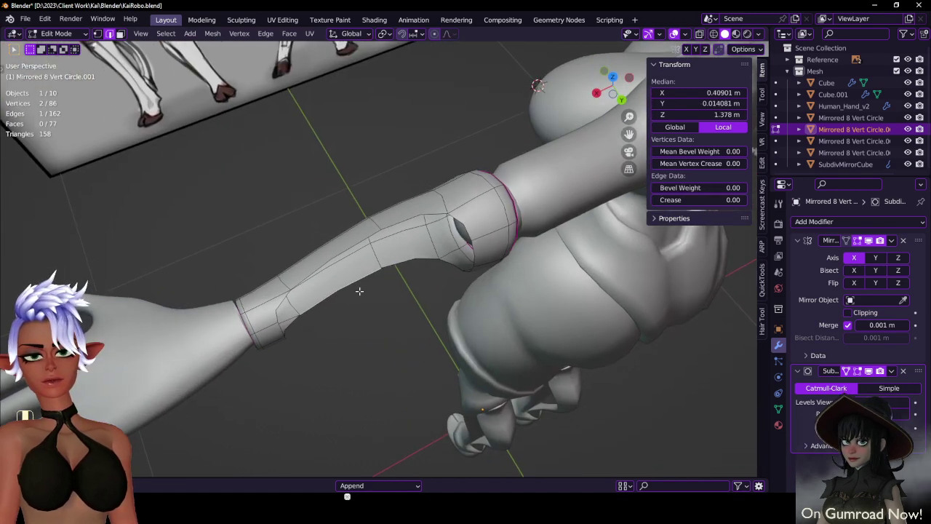
{"action": "left_click", "coordinate": [356, 282], "text": "alt+shift"}
{"action": "left_click", "coordinate": [356, 280], "text": "alt+shift"}
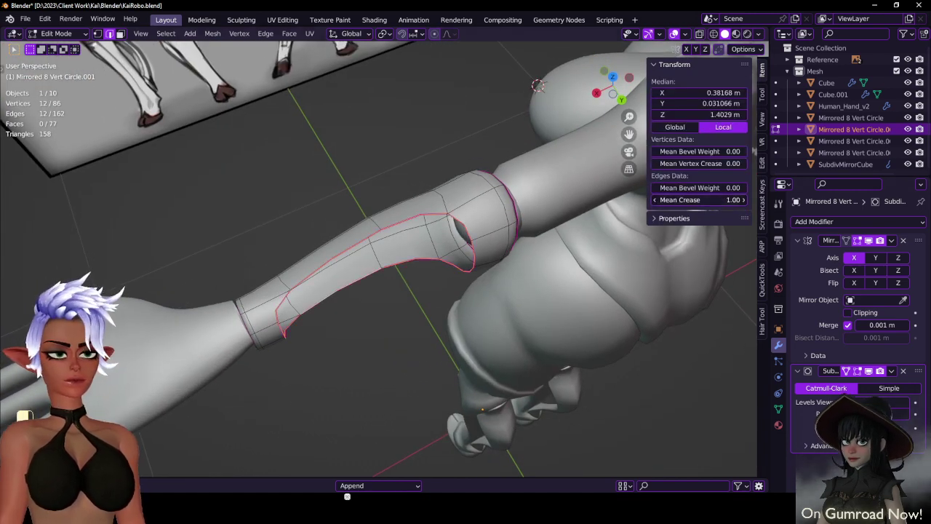
{"action": "middle_click_drag", "start_coordinate": [330, 289], "coordinate": [451, 227]}
- Bridge the opening's two long side edges and add a centred lengthwise edge loop through the new faces
{"action": "left_click", "coordinate": [396, 273]}
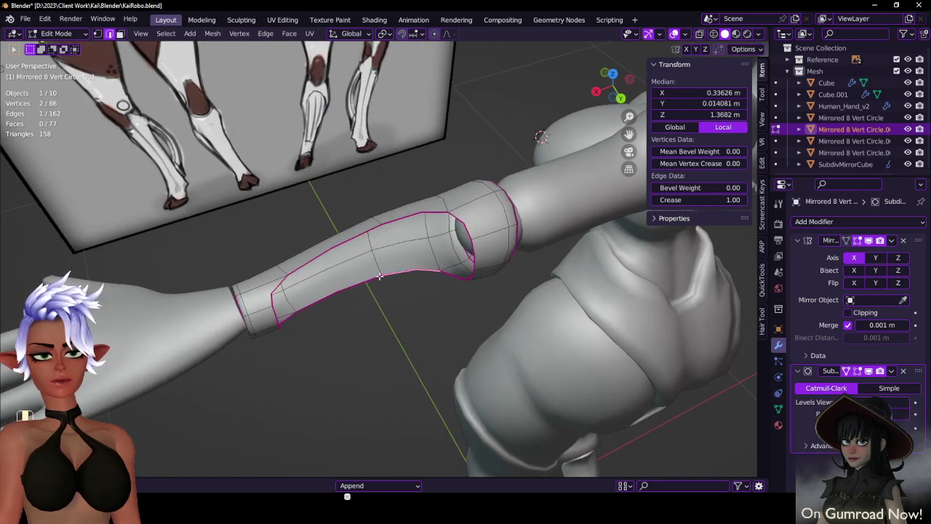
{"action": "left_click", "coordinate": [355, 283], "text": "shift"}
{"action": "key", "text": "q"}
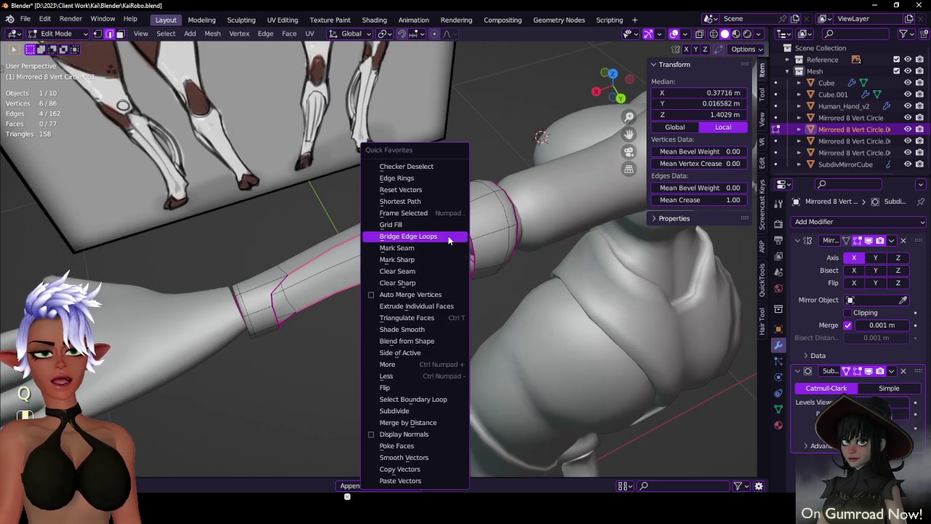
{"action": "left_click", "coordinate": [449, 238]}
{"action": "middle_click_drag", "start_coordinate": [368, 289], "coordinate": [304, 276]}
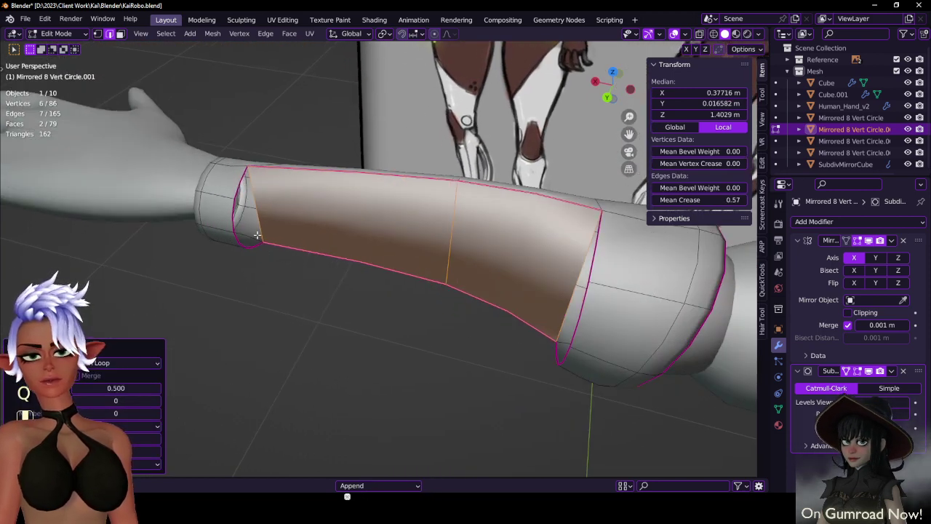
{"action": "left_click", "coordinate": [271, 213]}
{"action": "right_click", "coordinate": [269, 204]}
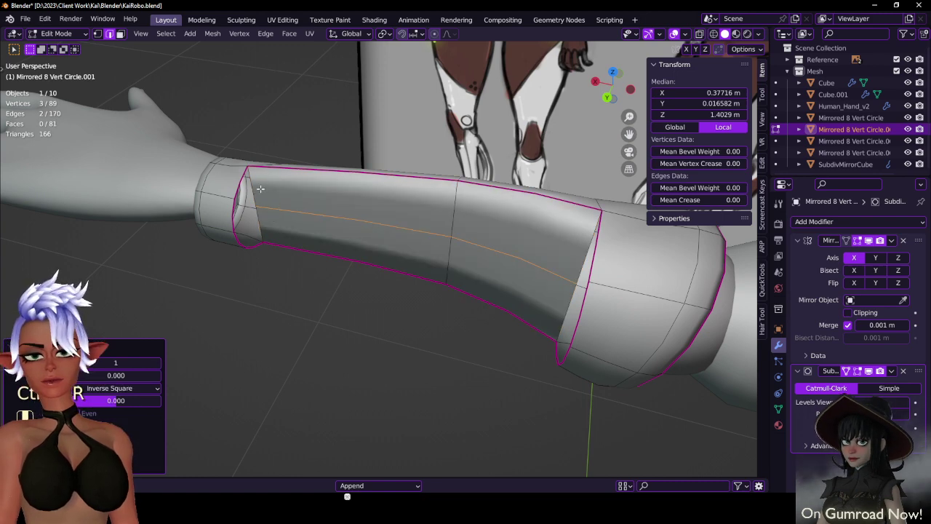
- Select the boundary of the gap left at the wrist end of the opening and close it with Grid Fill
{"action": "left_click", "coordinate": [255, 187], "text": "alt"}
{"action": "key", "text": "q"}
{"action": "left_click", "coordinate": [422, 189]}
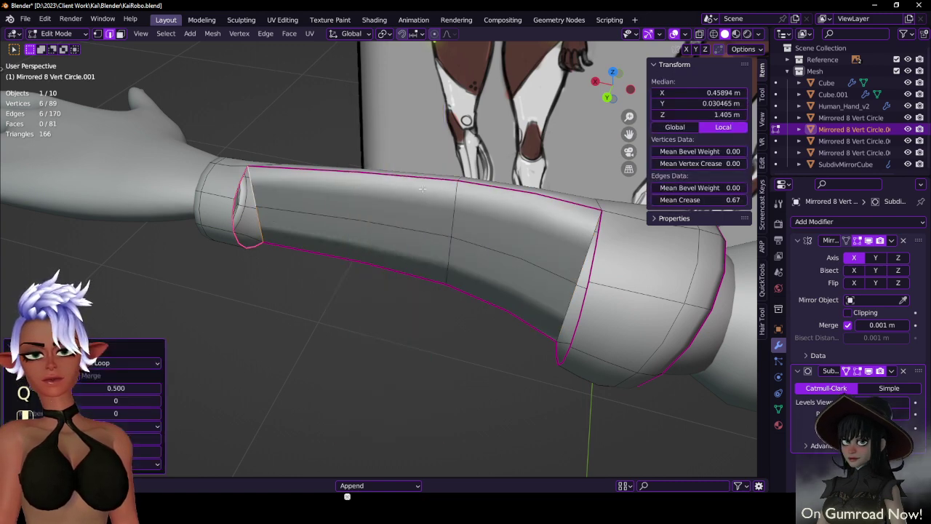
{"action": "key", "text": "q"}
{"action": "left_click", "coordinate": [407, 182]}
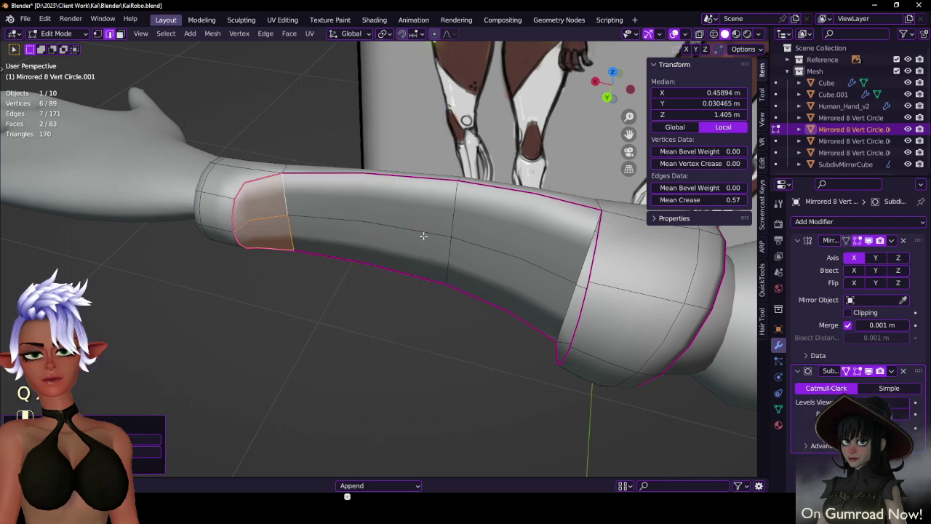
- Close the gap at the elbow end with Grid Fill, return to Object Mode and save the file
{"action": "middle_click_drag", "start_coordinate": [423, 236], "coordinate": [508, 217]}
{"action": "left_click", "coordinate": [479, 182], "text": "alt"}
{"action": "key", "text": "q"}
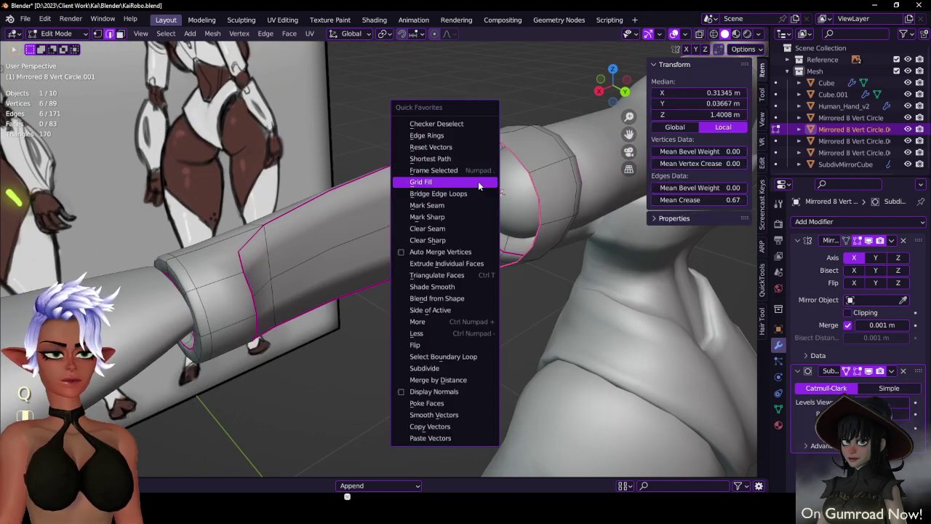
{"action": "left_click", "coordinate": [480, 183]}
{"action": "middle_click_drag", "start_coordinate": [479, 182], "coordinate": [460, 209]}
{"action": "key", "text": "Tab"}
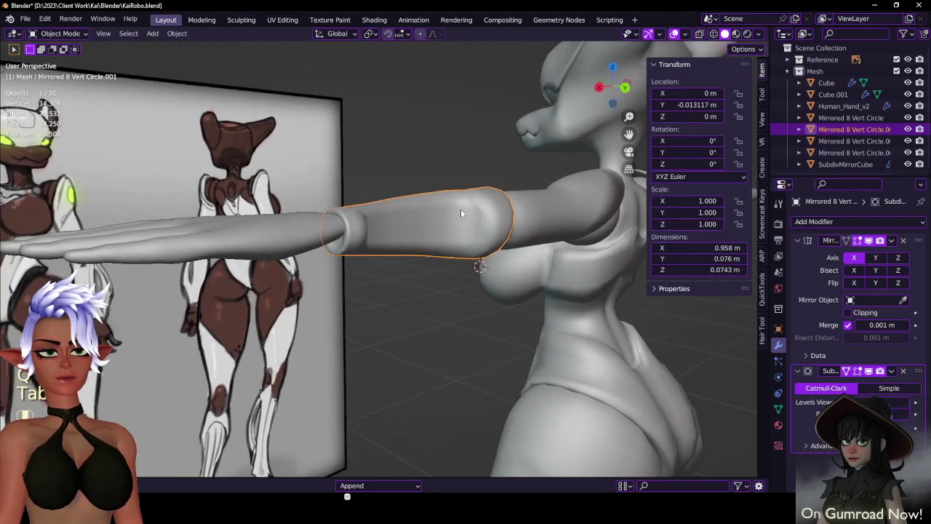
{"action": "key", "text": "ctrl+s"}
- Scale the forearm's middle loop down along Z in front view and raise it about 12 mm
{"action": "middle_click_drag", "start_coordinate": [365, 252], "coordinate": [550, 229]}
{"action": "key", "text": "Tab"}
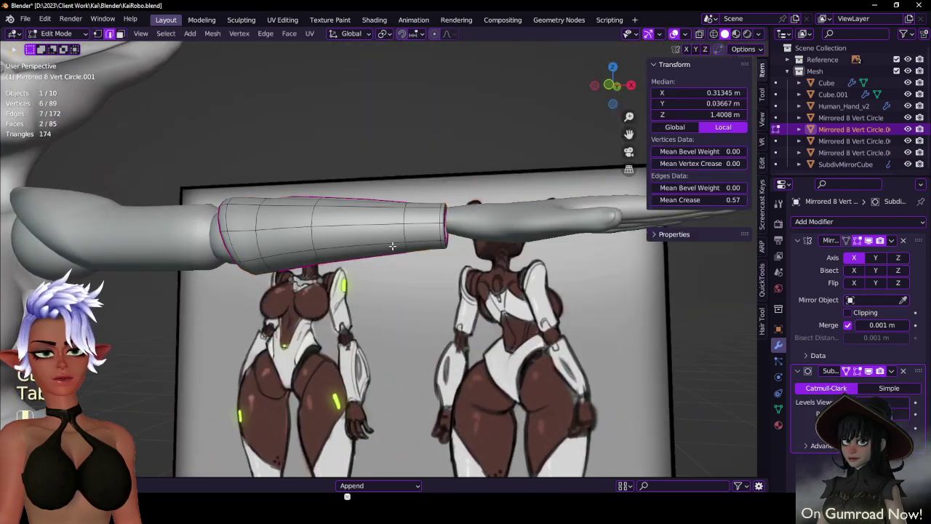
{"action": "middle_click_drag", "start_coordinate": [393, 245], "coordinate": [419, 254]}
{"action": "key", "text": "KP_1"}
{"action": "scroll", "coordinate": [381, 235], "scroll_direction": "up", "scroll_amount": 2}
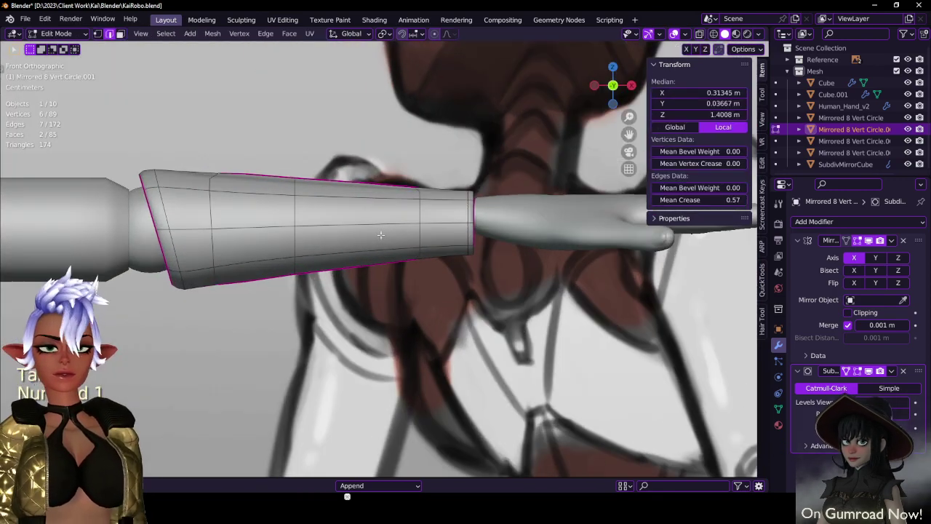
{"action": "left_click", "coordinate": [295, 210], "text": "alt"}
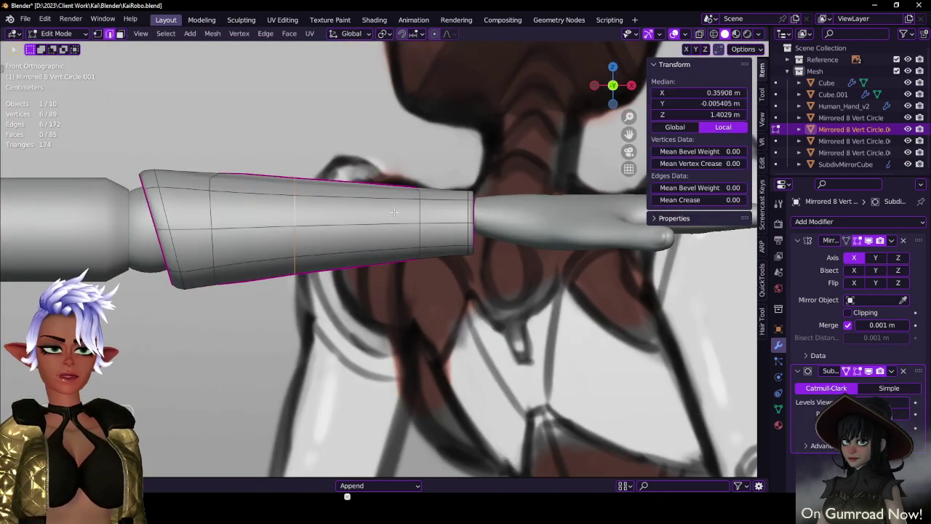
{"action": "key", "text": "s"}
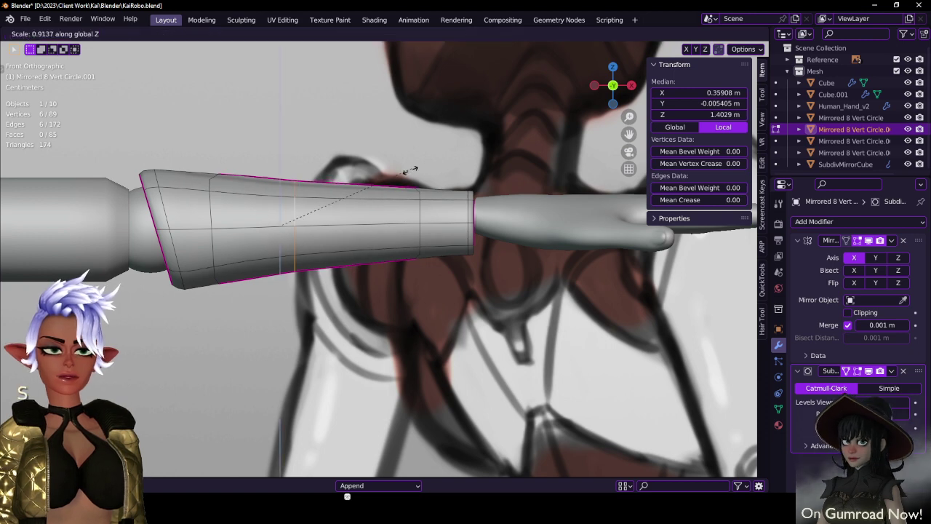
{"action": "left_click", "coordinate": [385, 178]}
{"action": "key", "text": "g"}
{"action": "left_click", "coordinate": [374, 182]}
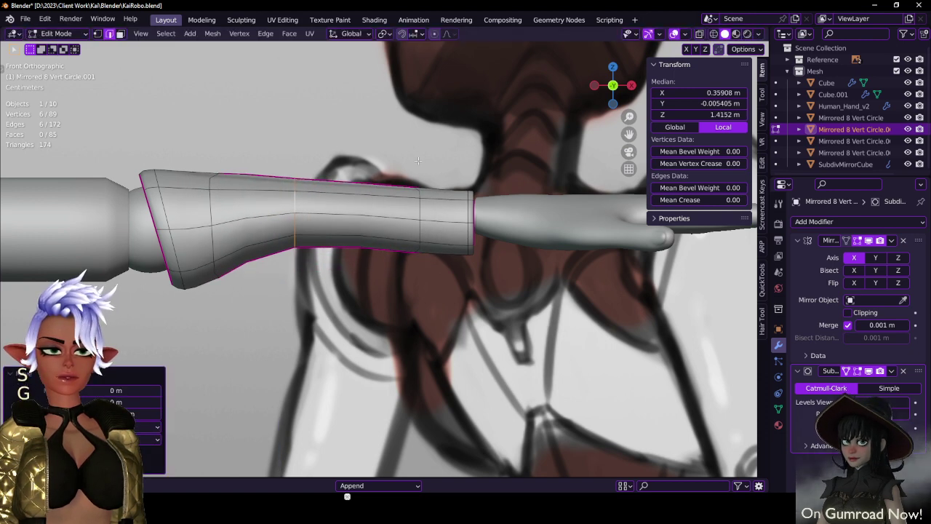
- Bevel the forearm's middle loop into two loops with one segment and an offset of about 23 mm
{"action": "key", "text": "s"}
{"action": "left_click", "coordinate": [401, 175]}
{"action": "key", "text": "g"}
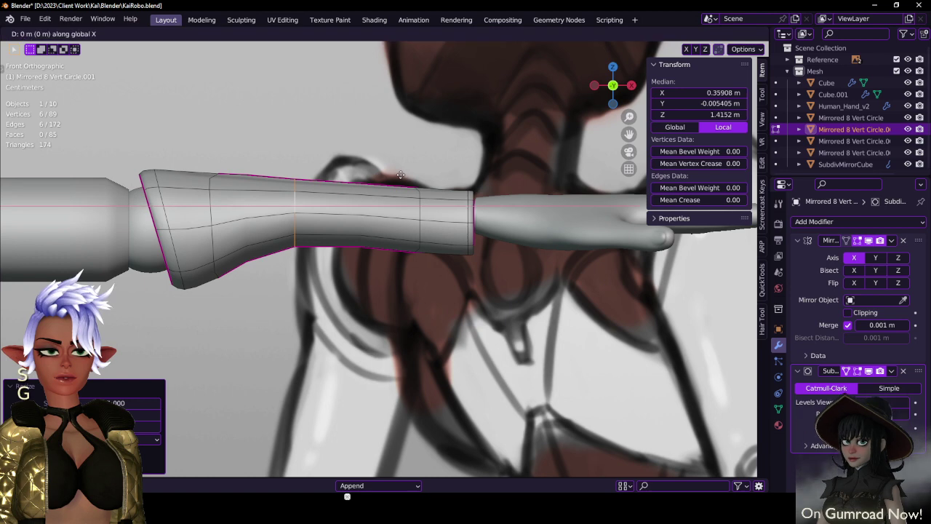
{"action": "left_click", "coordinate": [403, 174]}
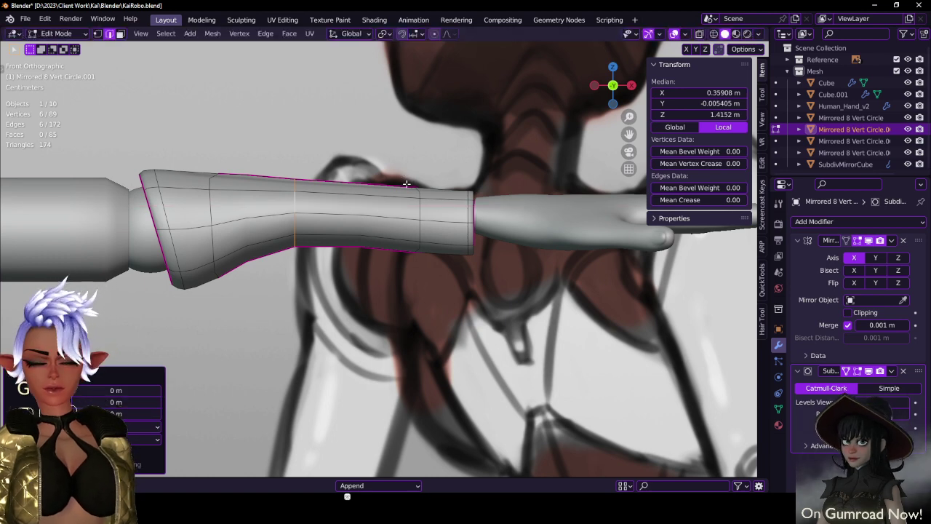
{"action": "key", "text": "ctrl+b"}
{"action": "left_click", "coordinate": [441, 170]}
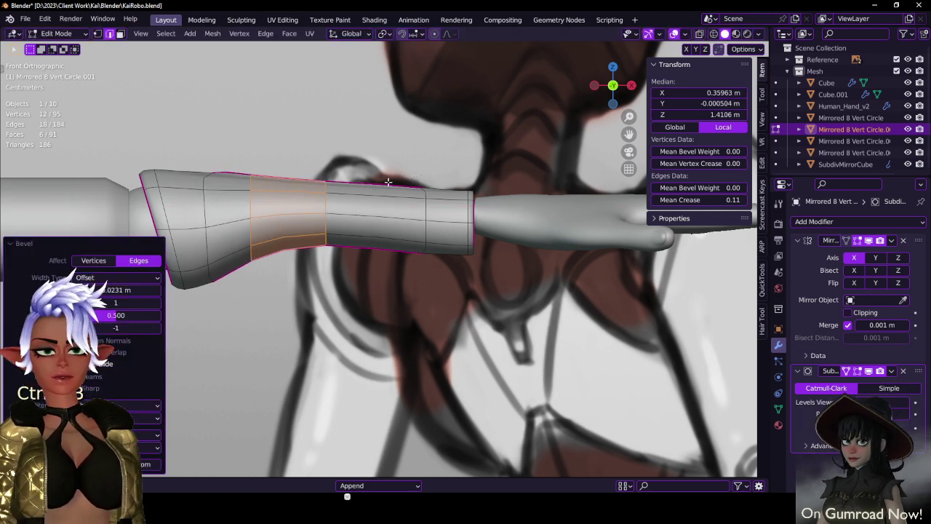
- Select the vertices of the loop near the wrist in wireframe front view, scale them down along Z and raise them about 11 mm
{"action": "middle_click_drag", "start_coordinate": [393, 189], "coordinate": [409, 231]}
{"action": "left_click", "coordinate": [426, 216]}
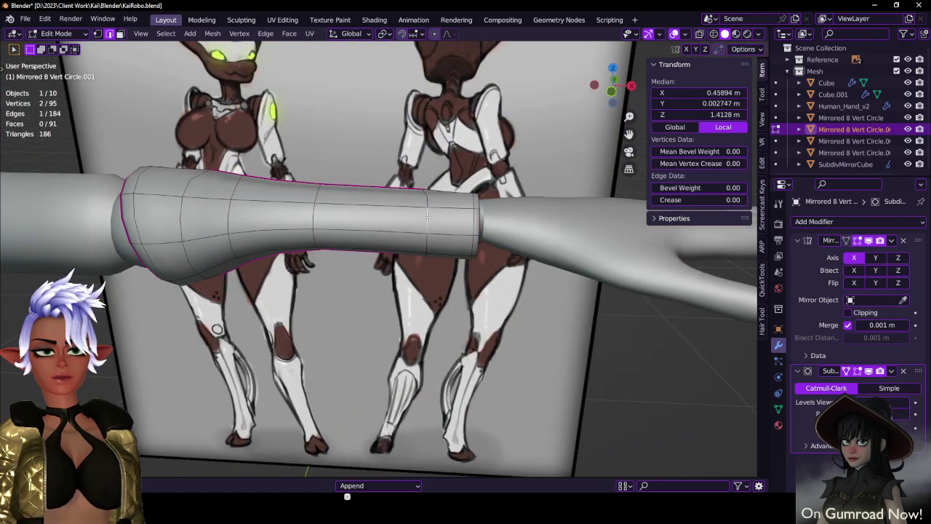
{"action": "key", "text": "KP_1"}
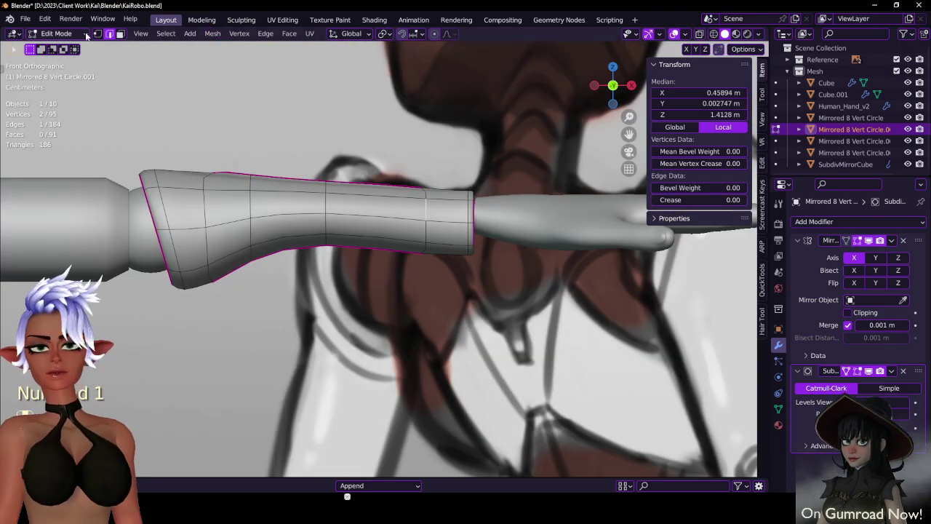
{"action": "left_click", "coordinate": [98, 34]}
{"action": "key", "text": "z"}
{"action": "left_click", "coordinate": [408, 219]}
{"action": "key", "text": "b"}
{"action": "left_click_drag", "start_coordinate": [397, 179], "coordinate": [446, 258]}
{"action": "key", "text": "s"}
{"action": "key", "text": "z"}
{"action": "left_click", "coordinate": [468, 287]}
{"action": "key", "text": "g"}
{"action": "key", "text": "z"}
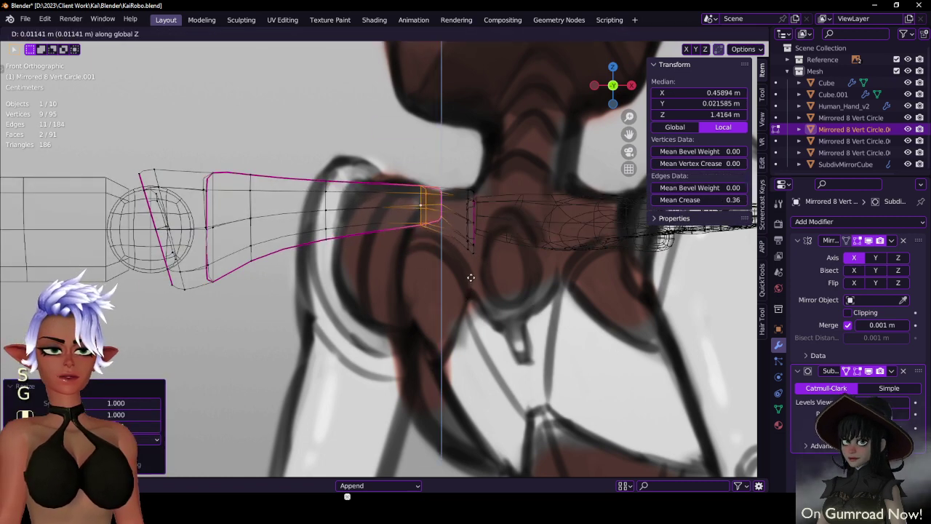
{"action": "left_click", "coordinate": [471, 277]}
- Add a centred edge loop between the raised loop and the wrist rim, and inspect the forearm in solid shading
{"action": "scroll", "coordinate": [444, 218], "scroll_direction": "up", "scroll_amount": 3}
{"action": "key", "text": "ctrl+r"}
{"action": "left_click", "coordinate": [456, 192]}
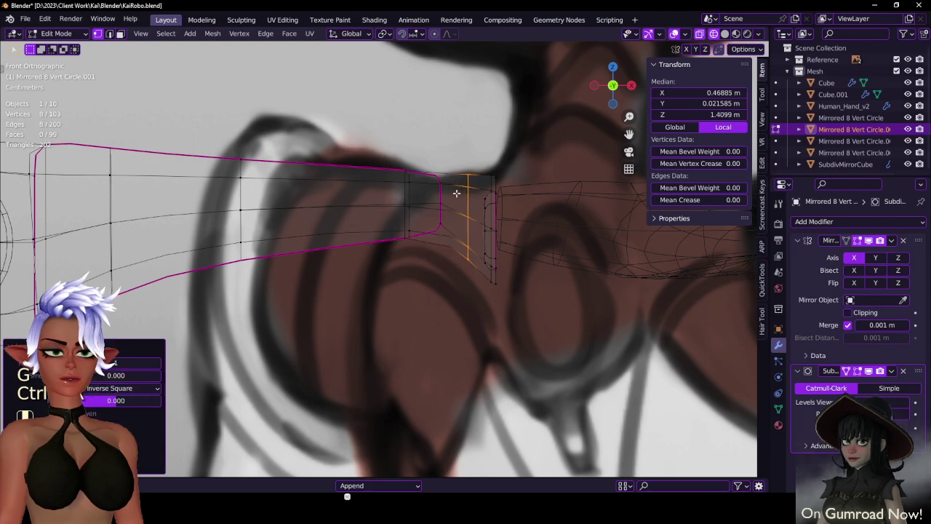
{"action": "scroll", "coordinate": [379, 239], "scroll_direction": "down", "scroll_amount": 3}
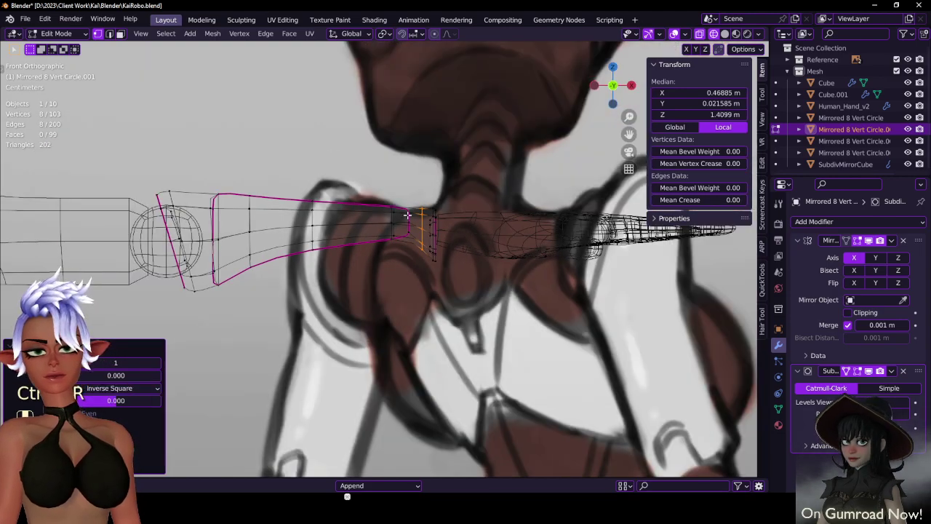
{"action": "middle_click_drag", "start_coordinate": [407, 216], "coordinate": [298, 309]}
{"action": "key", "text": "z"}
{"action": "left_click", "coordinate": [497, 299]}
- In wireframe, select the vertices from mid-forearm to the elbow end, scale them down along Z and raise them about 6.5 mm
{"action": "middle_click_drag", "start_coordinate": [473, 302], "coordinate": [469, 228]}
{"action": "key", "text": "z"}
{"action": "left_click", "coordinate": [396, 212]}
{"action": "left_click", "coordinate": [428, 212]}
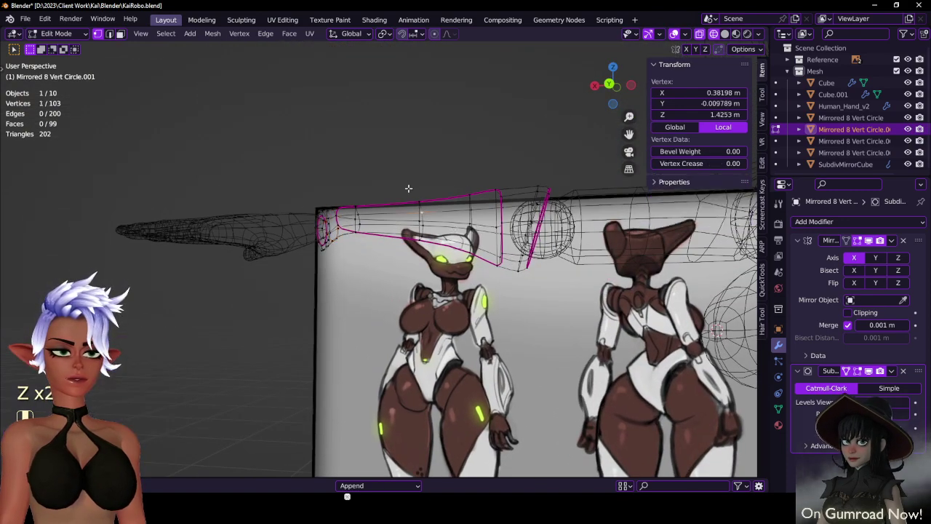
{"action": "key", "text": "b"}
{"action": "left_click_drag", "start_coordinate": [404, 186], "coordinate": [444, 244]}
{"action": "key", "text": "b"}
{"action": "left_click_drag", "start_coordinate": [459, 180], "coordinate": [485, 260]}
{"action": "mouse_move", "coordinate": [480, 260]}
{"action": "middle_mouse_down"}
{"action": "mouse_move", "coordinate": [463, 267]}
{"action": "mouse_move", "coordinate": [473, 270]}
{"action": "middle_mouse_up"}
{"action": "key", "text": "b"}
{"action": "left_click_drag", "start_coordinate": [465, 176], "coordinate": [525, 292]}
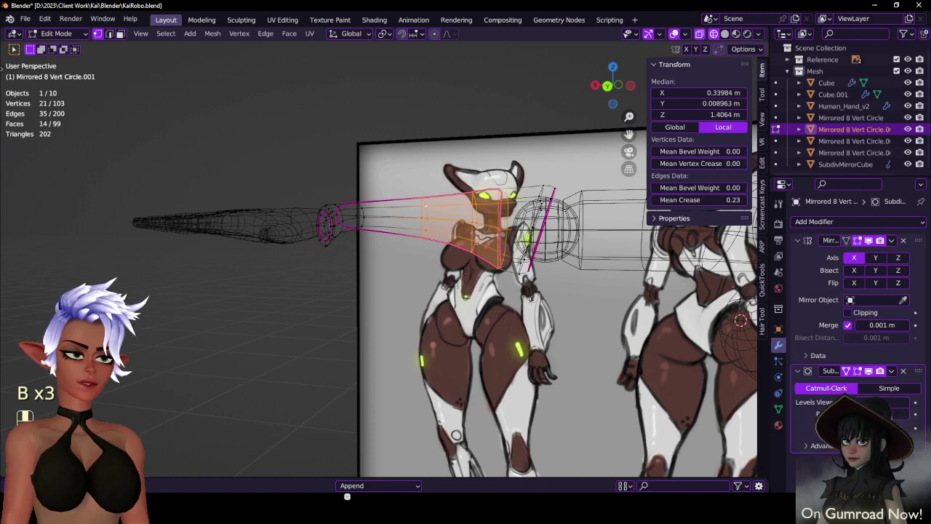
{"action": "key", "text": "s"}
{"action": "left_click", "coordinate": [466, 269]}
{"action": "key", "text": "g"}
{"action": "left_click", "coordinate": [443, 252]}
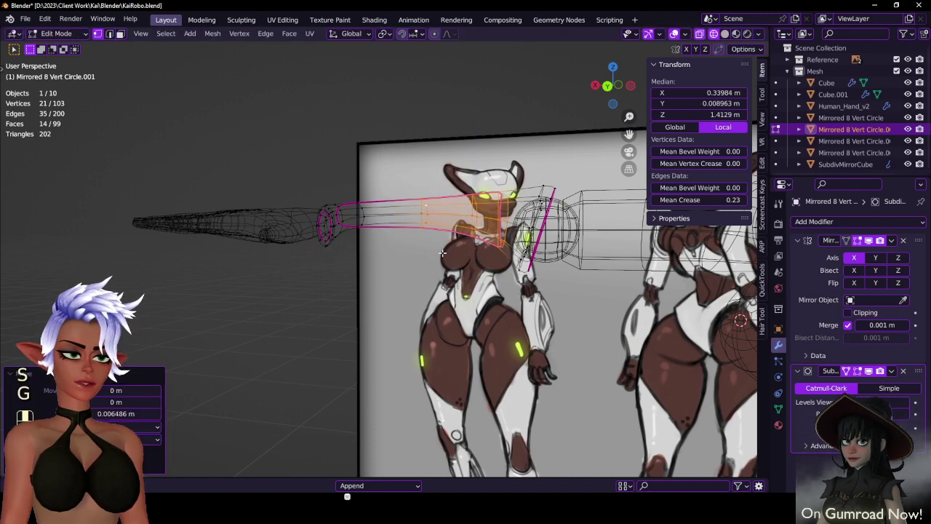
- Inspect the forearm in solid shading, then make a small scale and position adjustment to the selected elbow-side section
{"action": "middle_click_drag", "start_coordinate": [442, 253], "coordinate": [443, 243]}
{"action": "key", "text": "Tab"}
{"action": "key", "text": "z"}
{"action": "left_click", "coordinate": [536, 252]}
{"action": "mouse_move", "coordinate": [536, 251]}
{"action": "middle_mouse_down"}
{"action": "mouse_move", "coordinate": [495, 269]}
{"action": "mouse_move", "coordinate": [500, 295]}
{"action": "mouse_move", "coordinate": [423, 259]}
{"action": "mouse_move", "coordinate": [464, 288]}
{"action": "mouse_move", "coordinate": [405, 182]}
{"action": "middle_mouse_up"}
{"action": "scroll", "coordinate": [464, 288], "scroll_direction": "up", "scroll_amount": 5}
{"action": "key", "text": "Tab"}
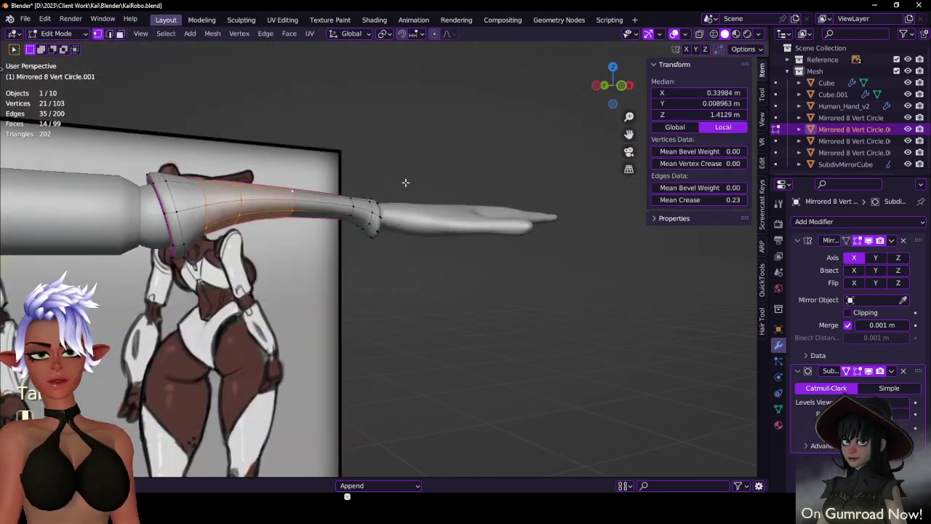
{"action": "key", "text": "s"}
{"action": "middle_click", "coordinate": [405, 173]}
{"action": "left_click", "coordinate": [406, 168]}
{"action": "key", "text": "g"}
{"action": "left_click", "coordinate": [407, 167]}
- Select the two neighbouring edge loops on the wrist half of the forearm and scale them up slightly along Z
{"action": "left_click", "coordinate": [350, 211]}
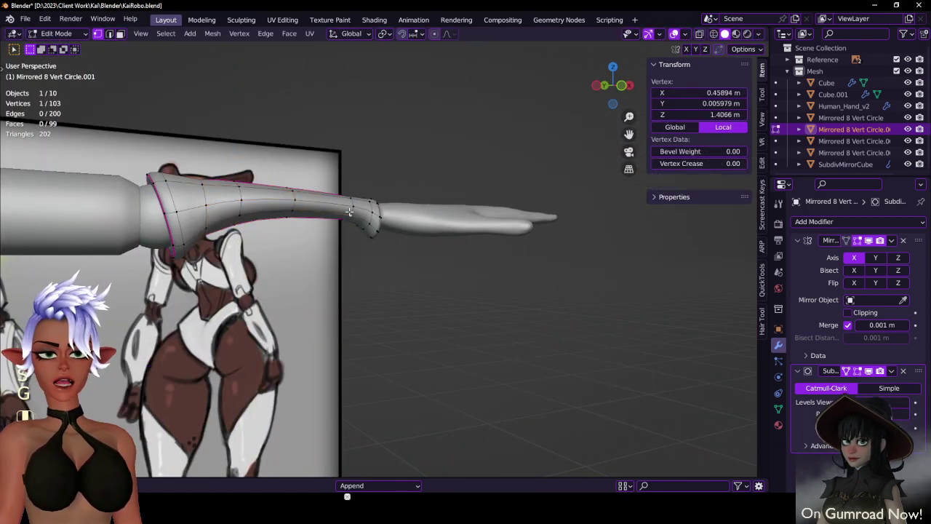
{"action": "left_click", "coordinate": [308, 207], "text": "alt"}
{"action": "left_click", "coordinate": [294, 203], "text": "alt+shift"}
{"action": "middle_click_drag", "start_coordinate": [293, 203], "coordinate": [463, 253]}
{"action": "key", "text": "s"}
{"action": "middle_click", "coordinate": [387, 154]}
{"action": "left_click", "coordinate": [375, 148]}
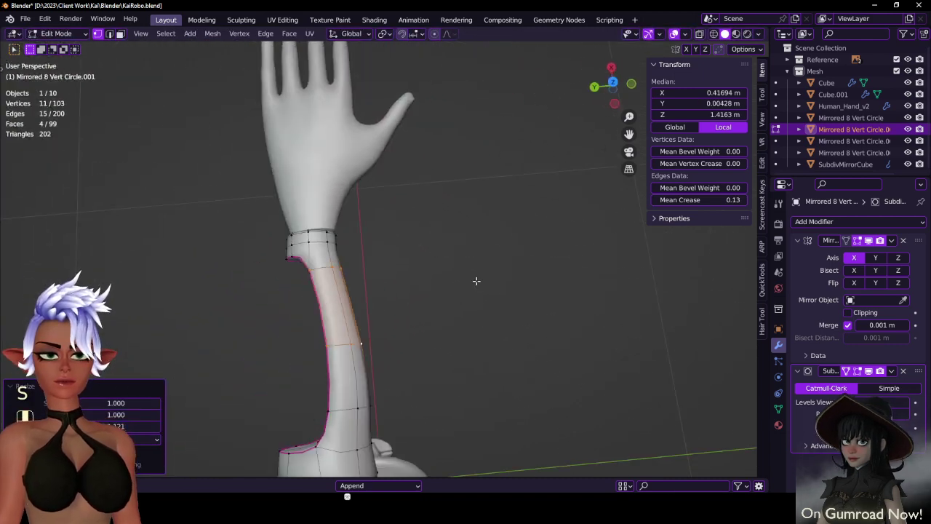
- Try to move the two selected forearm loops along one axis
{"action": "key", "text": "g"}
{"action": "middle_click", "coordinate": [470, 297]}
{"action": "left_click", "coordinate": [473, 298]}
{"action": "key", "text": "ctrl+z"}
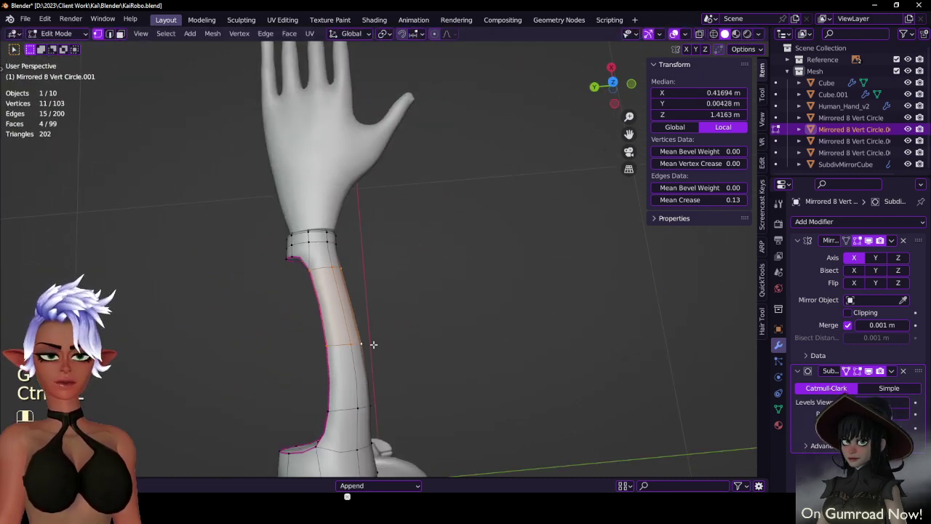
- Select only the forearm's middle loop with X-ray on, move it about 6 mm along Y and inspect the result
{"action": "key", "text": "alt+z"}
{"action": "left_click_drag", "start_coordinate": [315, 326], "coordinate": [407, 359]}
{"action": "key", "text": "alt+z"}
{"action": "key", "text": "g"}
{"action": "key", "text": "x"}
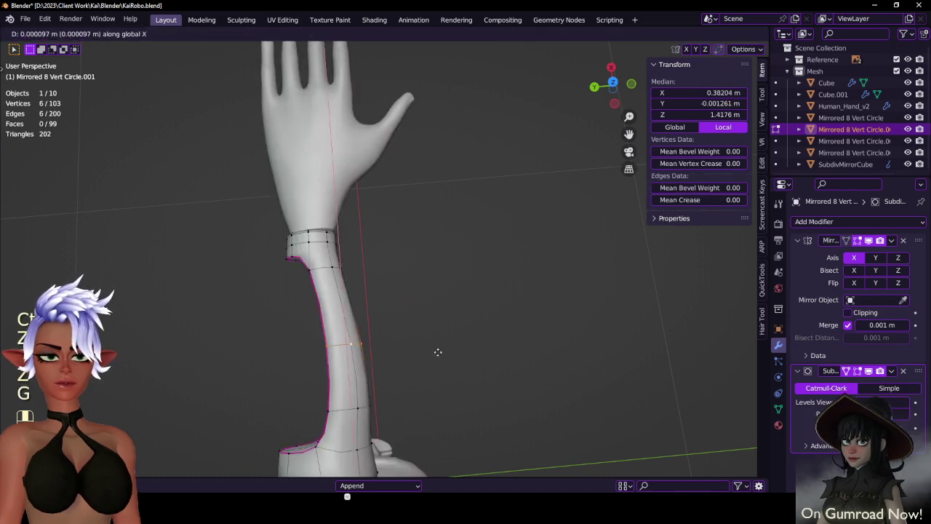
{"action": "left_click", "coordinate": [433, 353]}
{"action": "key", "text": "Tab"}
{"action": "middle_click_drag", "start_coordinate": [409, 349], "coordinate": [348, 204]}
- Select the inset panel's cross row near the wrist and slide it along X towards the elbow
{"action": "key", "text": "Tab"}
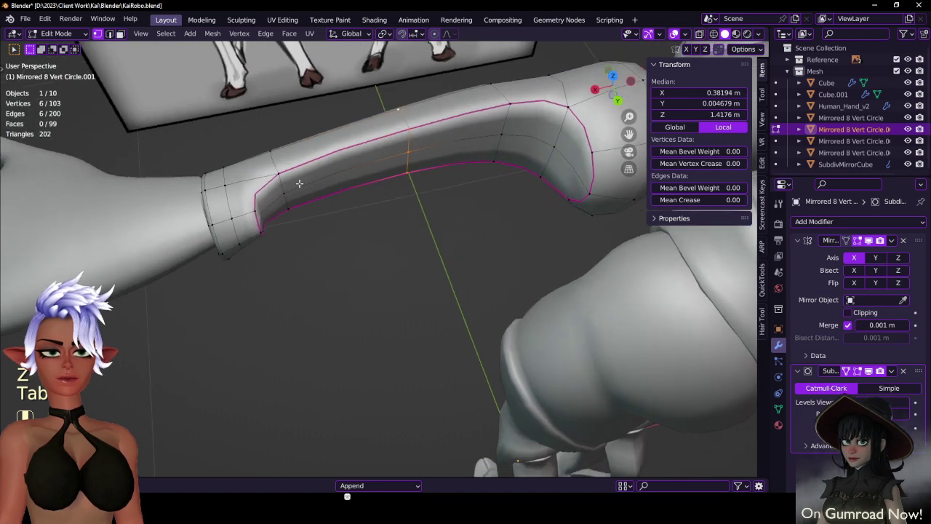
{"action": "left_click", "coordinate": [280, 175]}
{"action": "left_click", "coordinate": [291, 209], "text": "ctrl"}
{"action": "key", "text": "g"}
{"action": "key", "text": "y"}
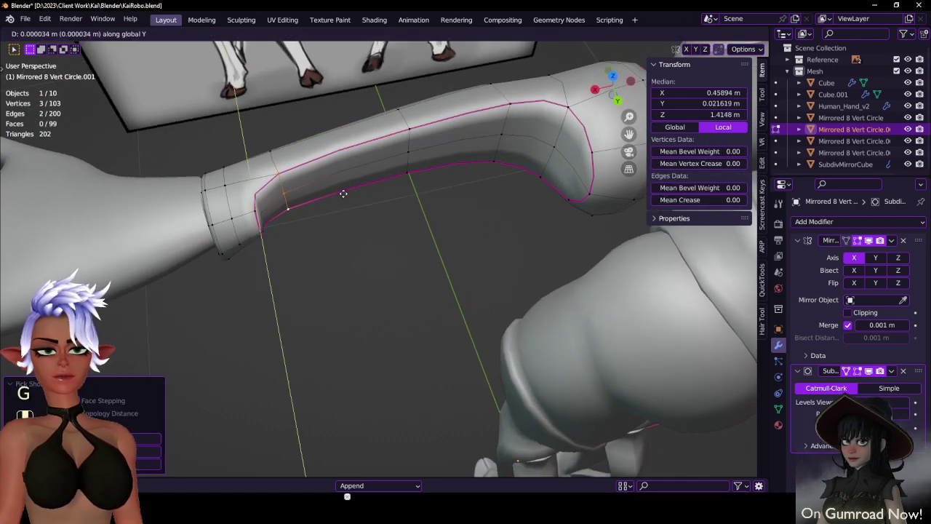
{"action": "key", "text": "x"}
{"action": "left_click", "coordinate": [347, 192]}
- Select the inset panel's two cross rows near the elbow, move them about 8 mm along X towards the wrist and inspect the forearm
{"action": "left_click", "coordinate": [509, 159]}
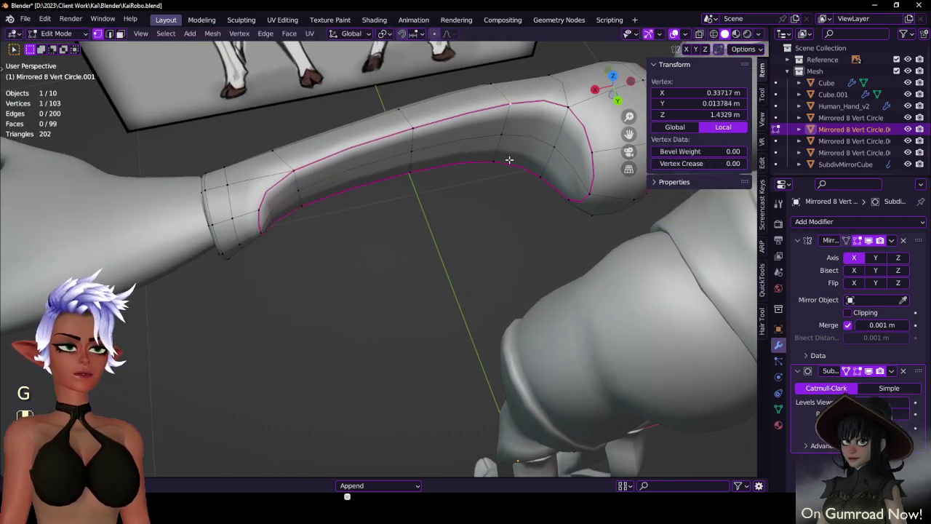
{"action": "left_click", "coordinate": [535, 171], "text": "ctrl+shift"}
{"action": "key", "text": "g"}
{"action": "key", "text": "x"}
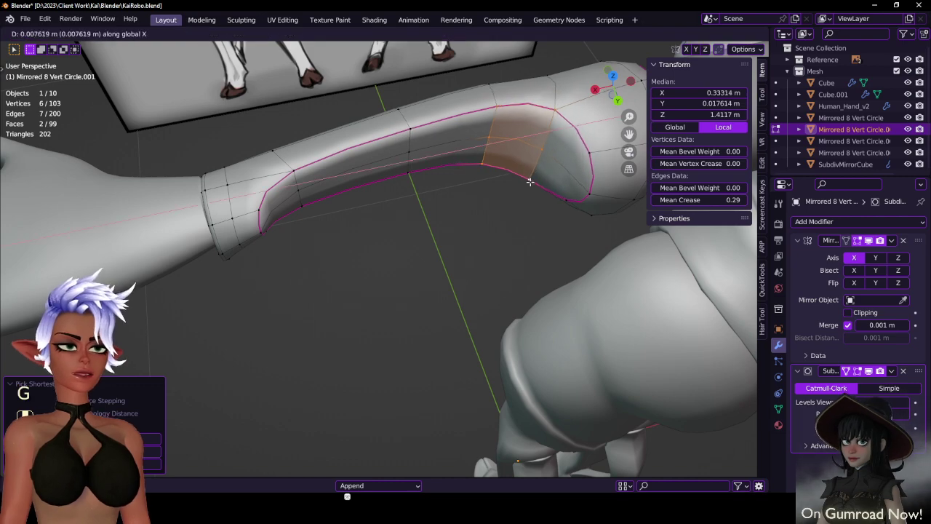
{"action": "left_click", "coordinate": [530, 181]}
{"action": "middle_click_drag", "start_coordinate": [530, 181], "coordinate": [422, 141]}
{"action": "key", "text": "Tab"}
{"action": "scroll", "coordinate": [450, 206], "scroll_direction": "down", "scroll_amount": 4}
{"action": "middle_click_drag", "start_coordinate": [450, 206], "coordinate": [459, 266]}
{"action": "key", "text": "s"}
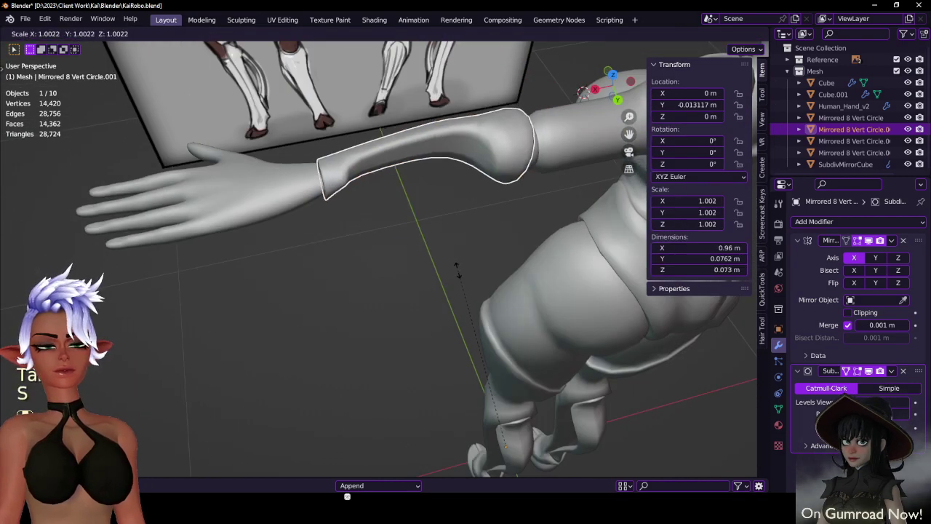
{"action": "right_click", "coordinate": [459, 268]}
- Select the four end faces of the inset panel, two at the wrist and two at the elbow, and duplicate them in place
{"action": "key", "text": "Tab"}
{"action": "middle_click_drag", "start_coordinate": [481, 208], "coordinate": [461, 197]}
{"action": "middle_click_drag", "start_coordinate": [461, 197], "coordinate": [419, 269], "text": "shift"}
{"action": "scroll", "coordinate": [420, 268], "scroll_direction": "up", "scroll_amount": 3}
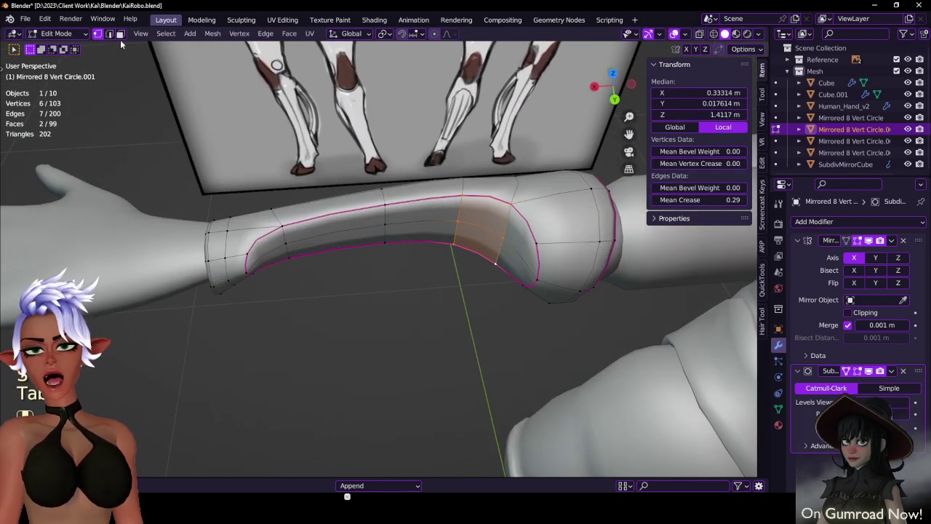
{"action": "left_click", "coordinate": [120, 35]}
{"action": "left_click", "coordinate": [274, 255]}
{"action": "left_click", "coordinate": [281, 256], "text": "shift"}
{"action": "left_click", "coordinate": [524, 244], "text": "shift"}
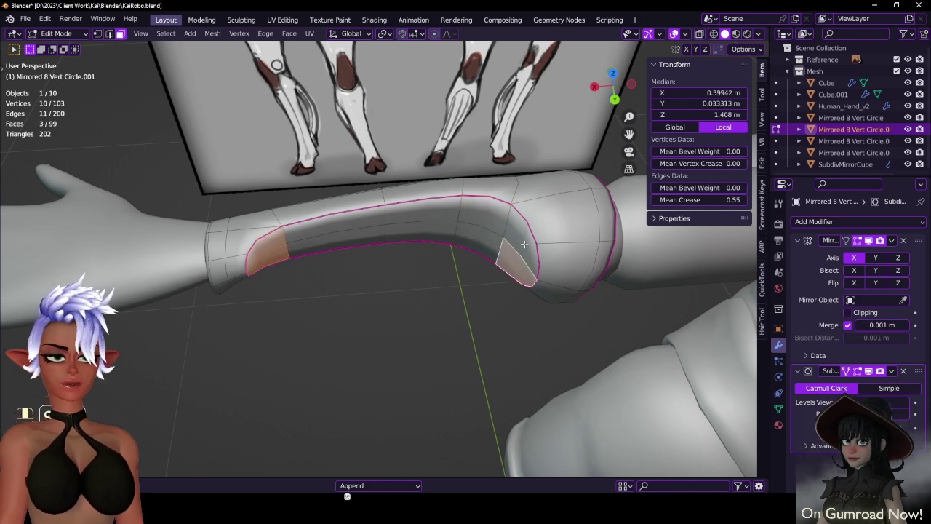
{"action": "key", "text": "shift+d"}
{"action": "right_click", "coordinate": [483, 256]}
{"action": "middle_click_drag", "start_coordinate": [483, 256], "coordinate": [484, 266]}
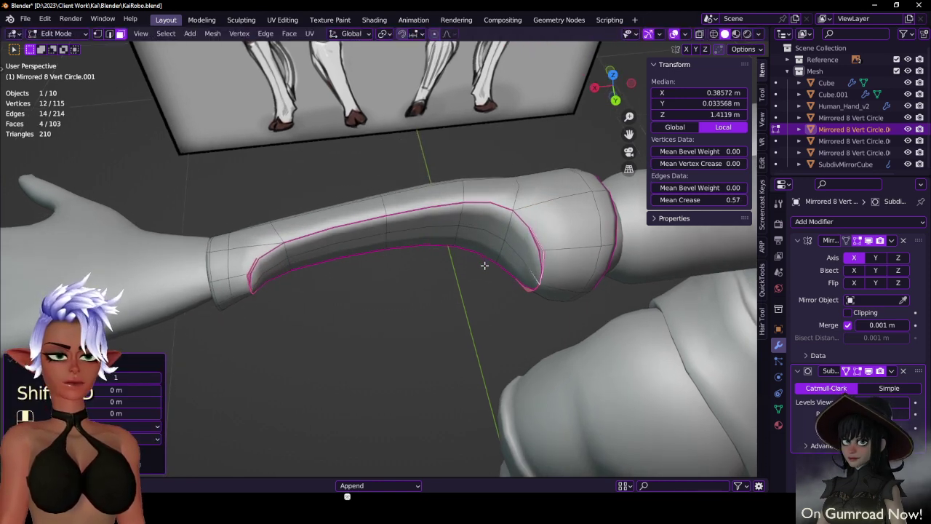
- Scale the duplicated end faces to 0.916 along X and move them about 8.5 mm along Y out of the panel
{"action": "middle_click_drag", "start_coordinate": [545, 219], "coordinate": [542, 248]}
{"action": "key", "text": "s"}
{"action": "left_click", "coordinate": [539, 252]}
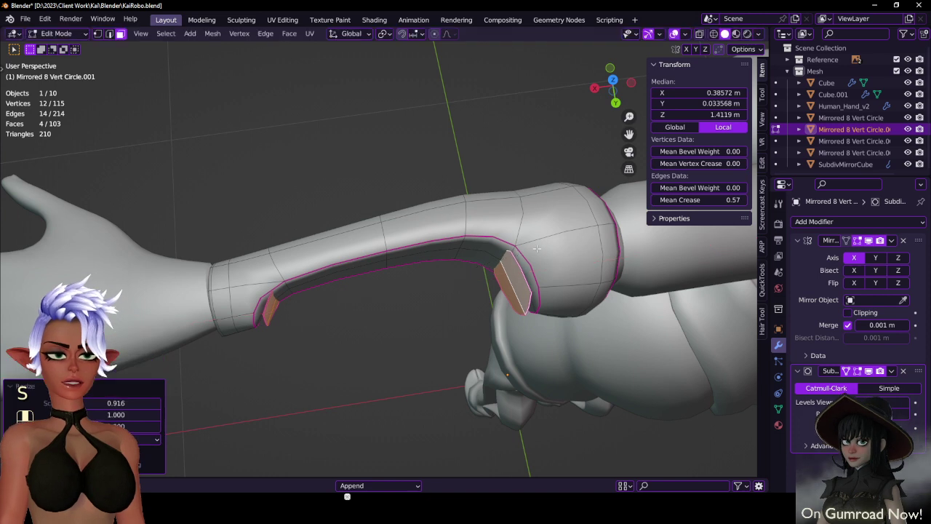
{"action": "key", "text": "g"}
{"action": "key", "text": "y"}
{"action": "left_click", "coordinate": [539, 265]}
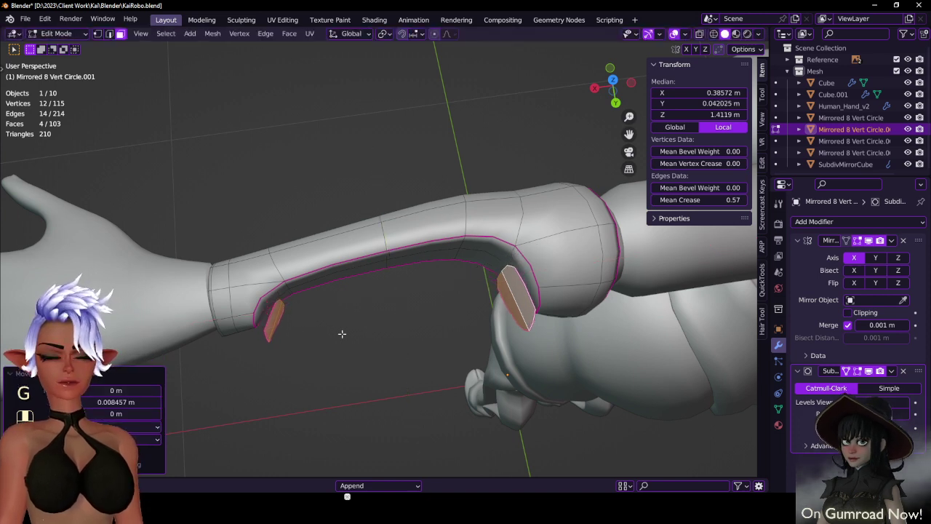
- Select the facing inner edges of the two duplicated pieces and connect them with Bridge Edge Loops
{"action": "left_click", "coordinate": [110, 34]}
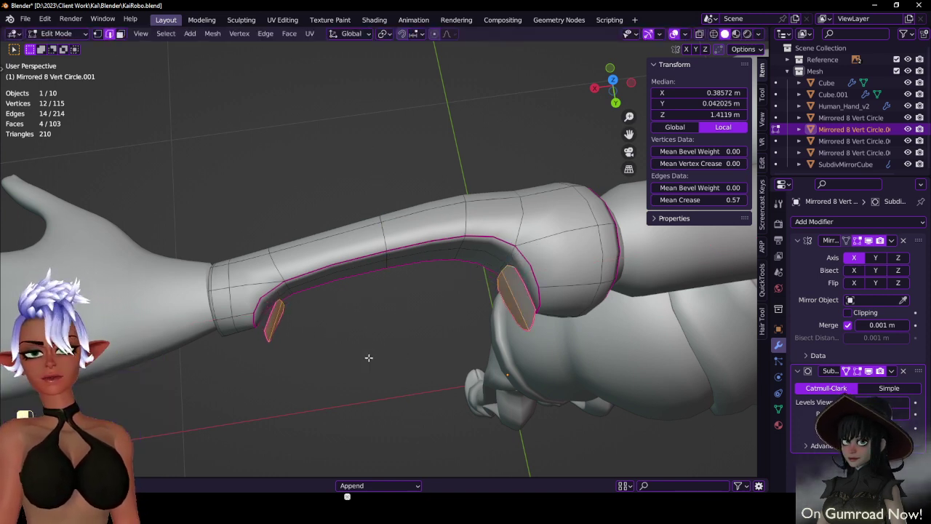
{"action": "left_click", "coordinate": [282, 302]}
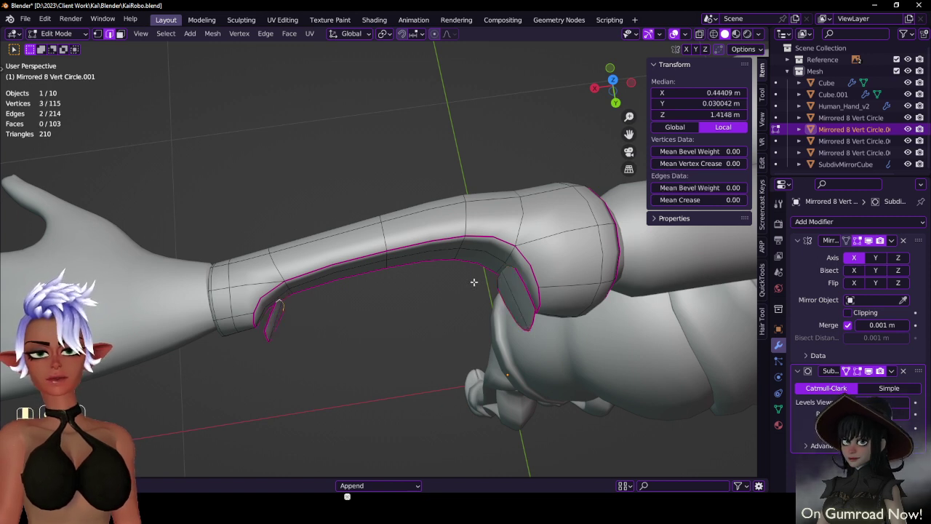
{"action": "key", "text": "q"}
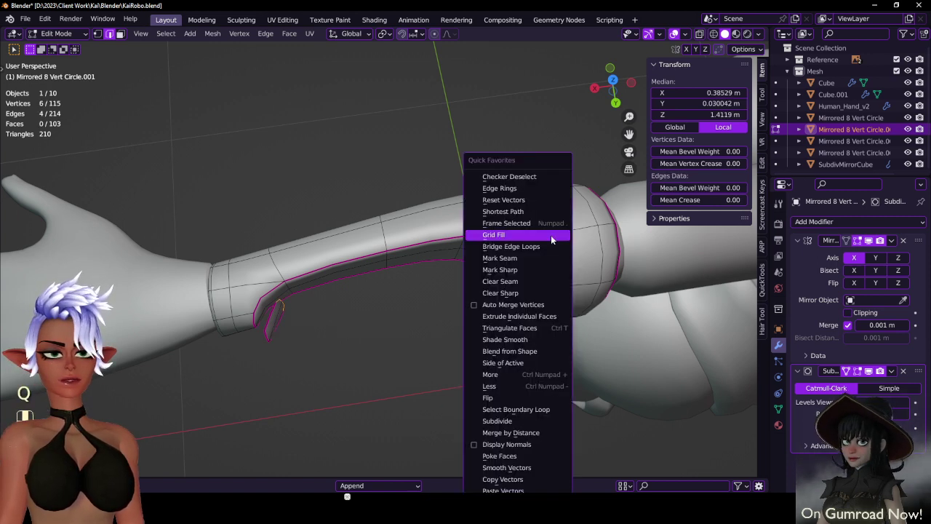
{"action": "left_click", "coordinate": [506, 248]}
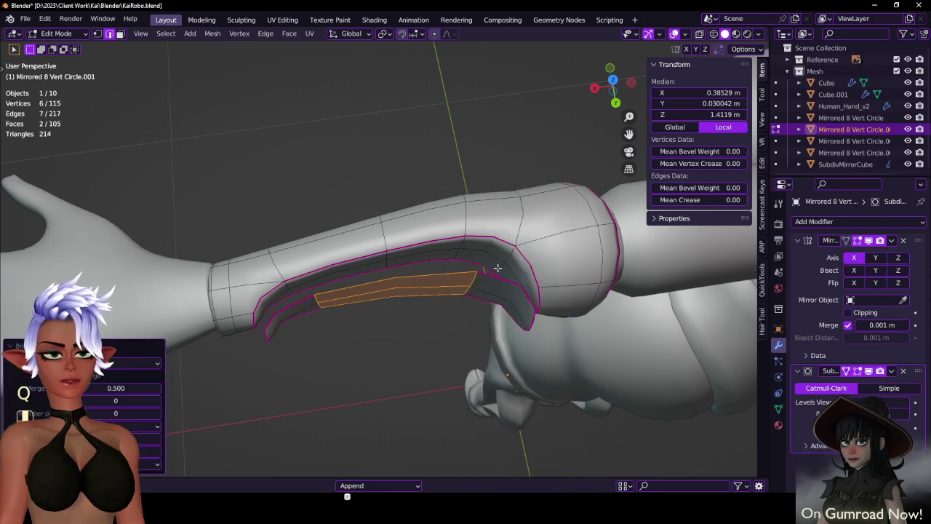
- Add a centred edge loop across the bridged strip and move it about 33 mm along Y in top view
{"action": "key", "text": "ctrl+r"}
{"action": "left_click", "coordinate": [408, 286]}
{"action": "right_click", "coordinate": [408, 286]}
{"action": "key", "text": "KP_7"}
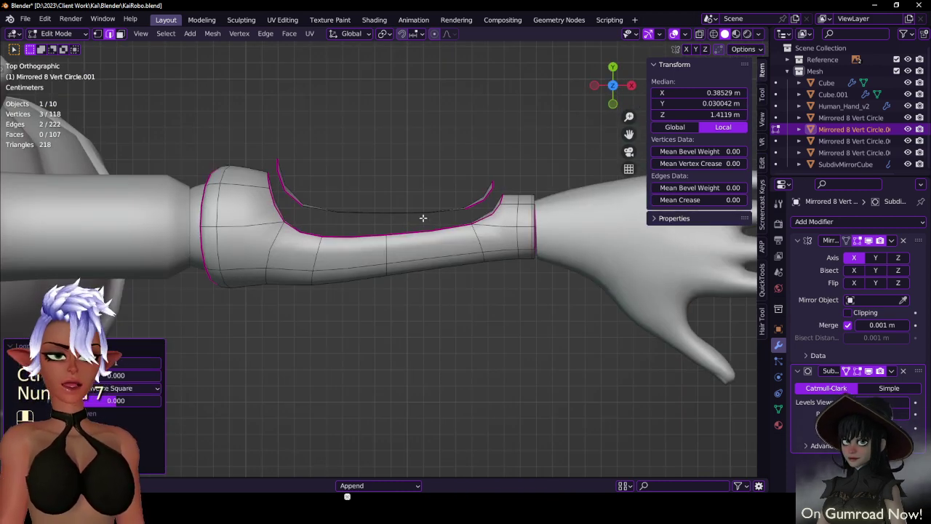
{"action": "key", "text": "g"}
{"action": "key", "text": "y"}
{"action": "left_click", "coordinate": [433, 163]}
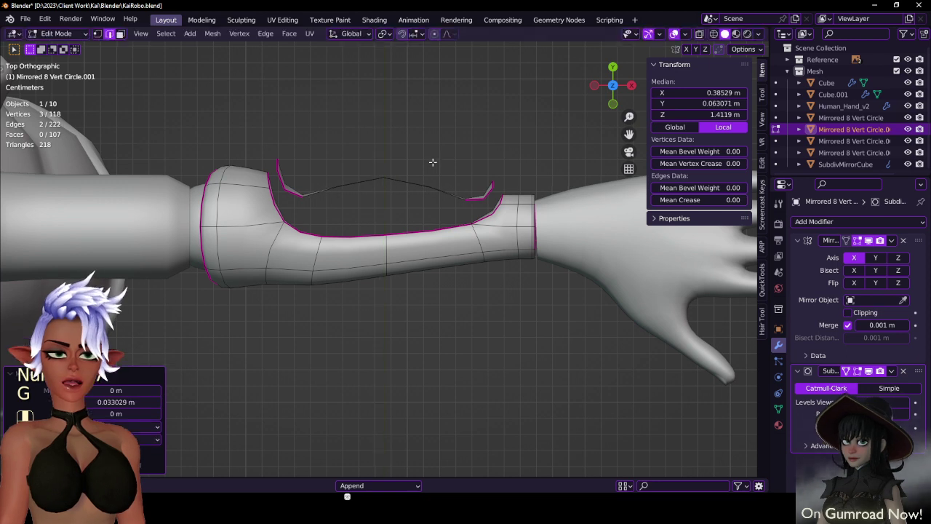
{"action": "middle_click_drag", "start_coordinate": [432, 162], "coordinate": [401, 223], "text": "shift"}
{"action": "key", "text": "l"}
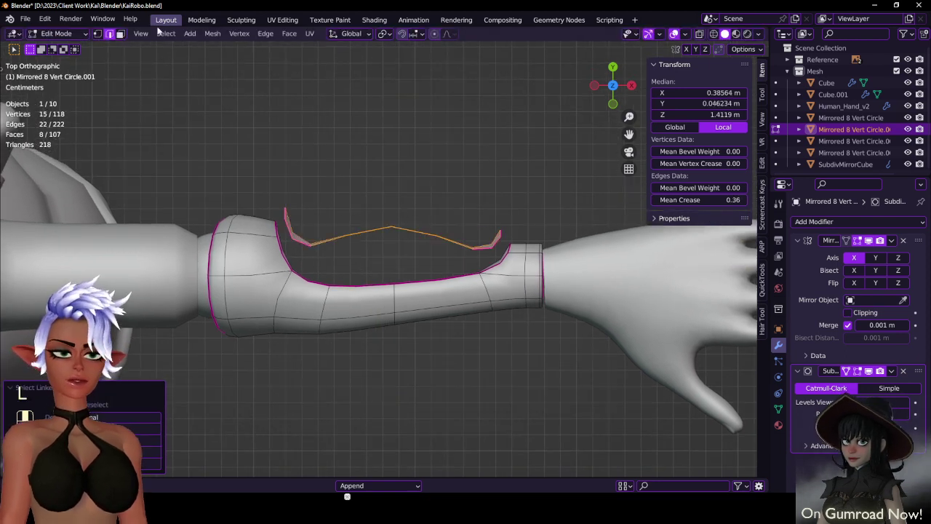
{"action": "left_click", "coordinate": [289, 34]}
{"action": "left_click", "coordinate": [317, 57]}
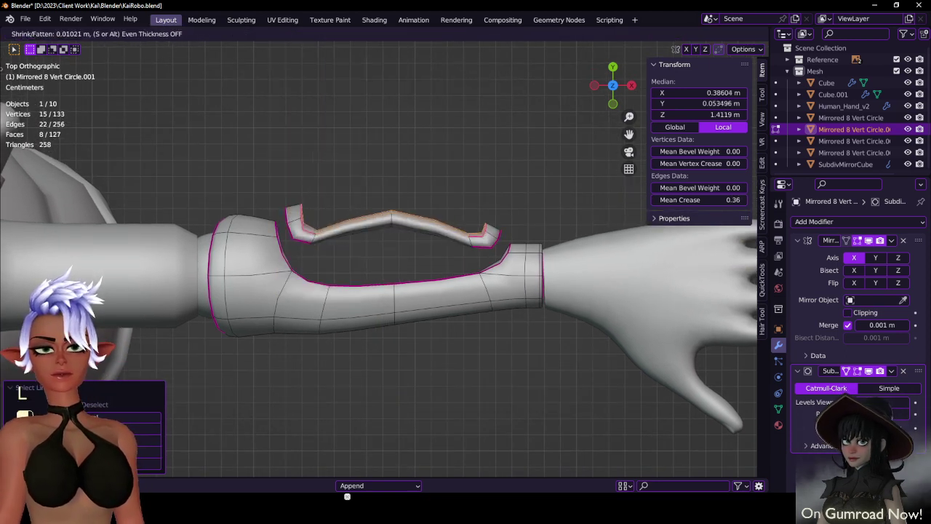
{"action": "key", "text": "Escape"}
{"action": "key", "text": "ctrl+z"}
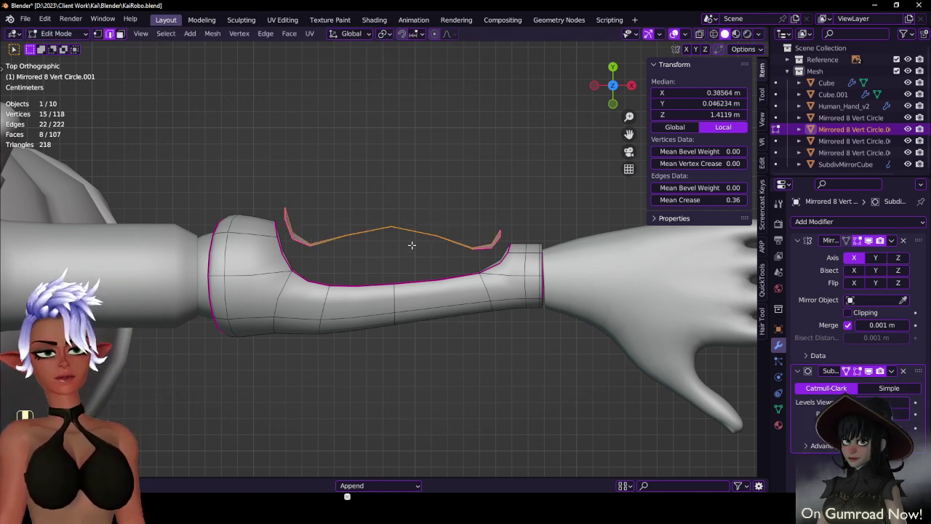
- Select the strip's middle loop in X-ray, bevel it into two loops and inspect the forearm in solid shading
{"action": "left_click", "coordinate": [387, 223]}
{"action": "left_click", "coordinate": [97, 34]}
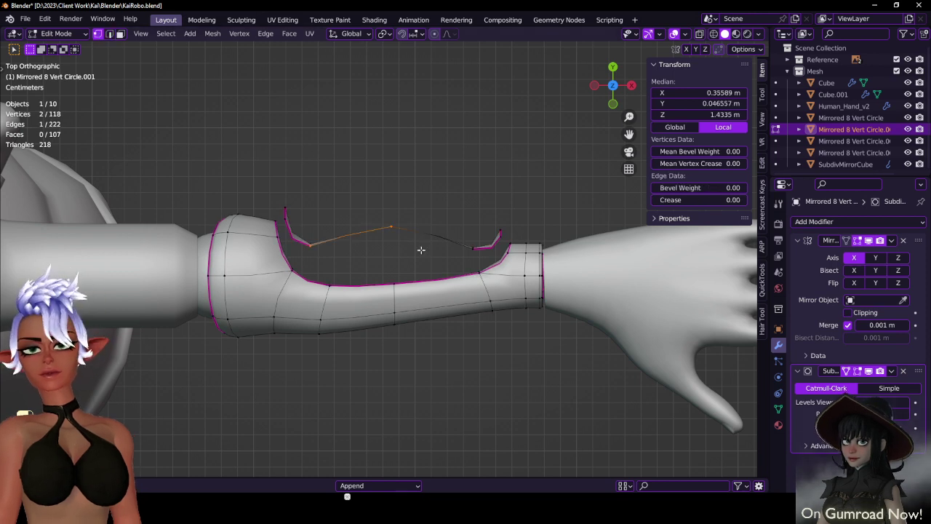
{"action": "key", "text": "alt+z"}
{"action": "key", "text": "b"}
{"action": "left_click_drag", "start_coordinate": [382, 236], "coordinate": [423, 183]}
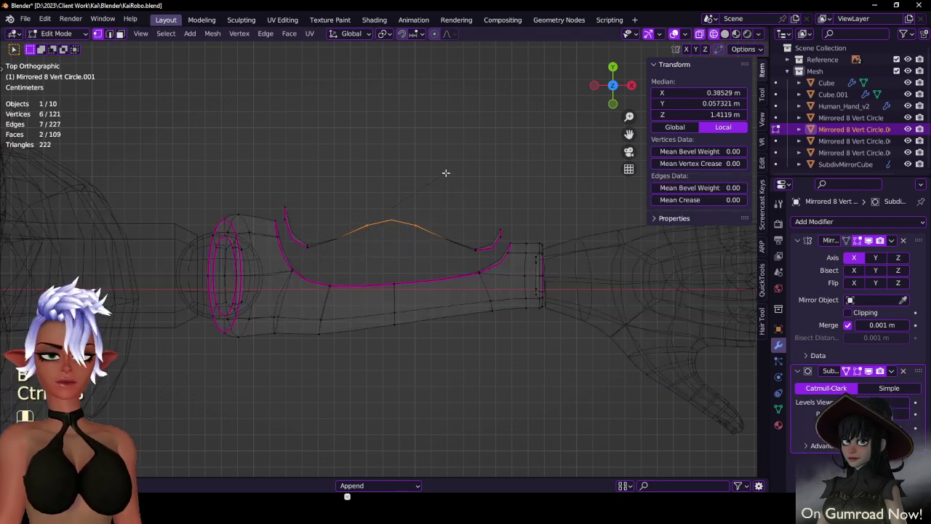
{"action": "left_click", "coordinate": [471, 169]}
{"action": "key", "text": "Tab"}
{"action": "key", "text": "z"}
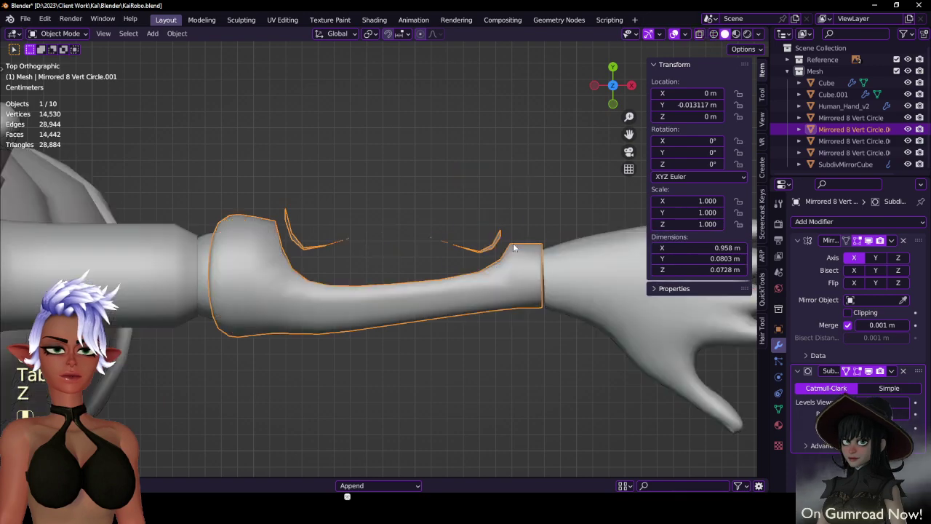
{"action": "mouse_move", "coordinate": [513, 248]}
{"action": "middle_mouse_down"}
{"action": "mouse_move", "coordinate": [481, 188]}
{"action": "mouse_move", "coordinate": [343, 225]}
{"action": "mouse_move", "coordinate": [366, 242]}
{"action": "mouse_move", "coordinate": [369, 259]}
{"action": "mouse_move", "coordinate": [329, 238]}
{"action": "mouse_move", "coordinate": [325, 224]}
{"action": "mouse_move", "coordinate": [361, 228]}
{"action": "middle_mouse_up"}
{"action": "scroll", "coordinate": [481, 188], "scroll_direction": "down", "scroll_amount": 2}
{"action": "scroll", "coordinate": [367, 213], "scroll_direction": "up", "scroll_amount": 3}
- Scale the strip's two middle loops down along Z and raise them about 5.3 mm
{"action": "key", "text": "Tab"}
{"action": "key", "text": "s"}
{"action": "key", "text": "z"}
{"action": "left_click", "coordinate": [376, 263]}
{"action": "key", "text": "g"}
{"action": "key", "text": "z"}
{"action": "left_click", "coordinate": [325, 220]}
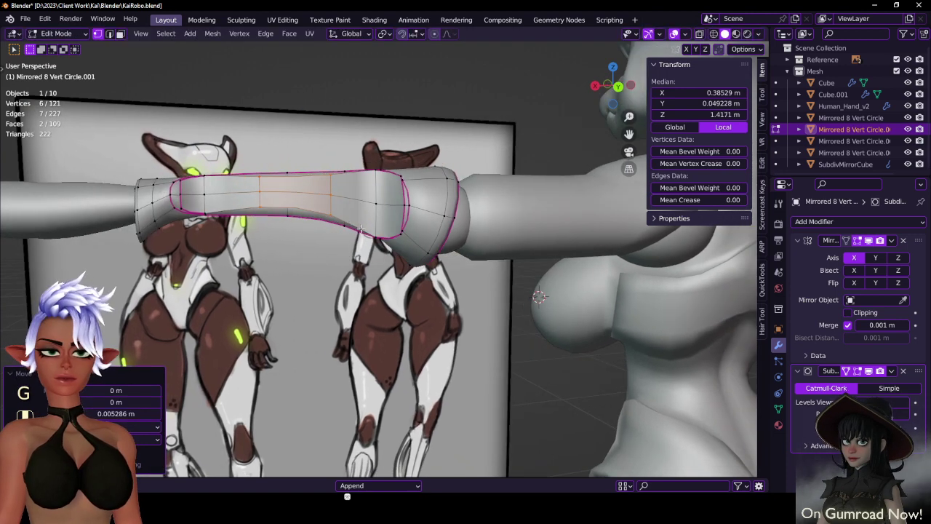
- Select the strip's two end rows at the wrist and try scaling them down along Z and raising them about 4 mm
{"action": "left_click", "coordinate": [207, 178], "text": "alt"}
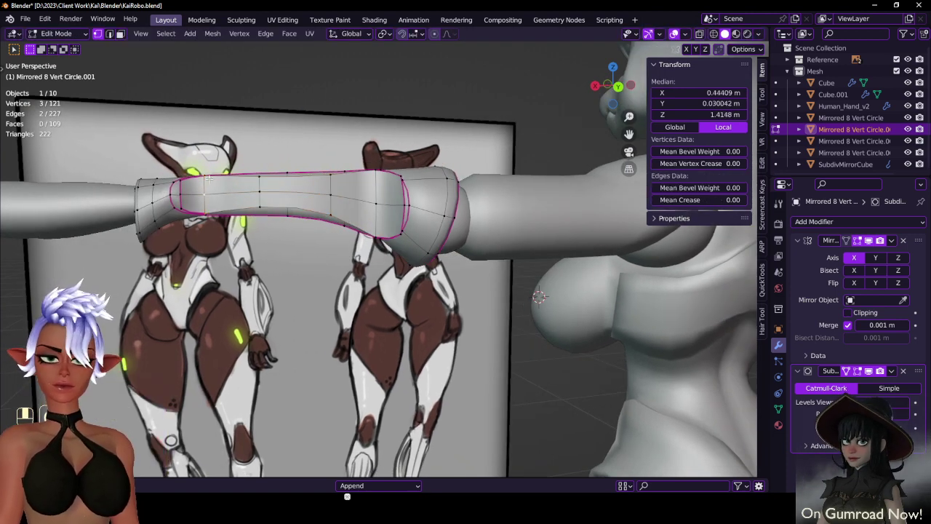
{"action": "left_click", "coordinate": [258, 187], "text": "alt+shift"}
{"action": "key", "text": "s"}
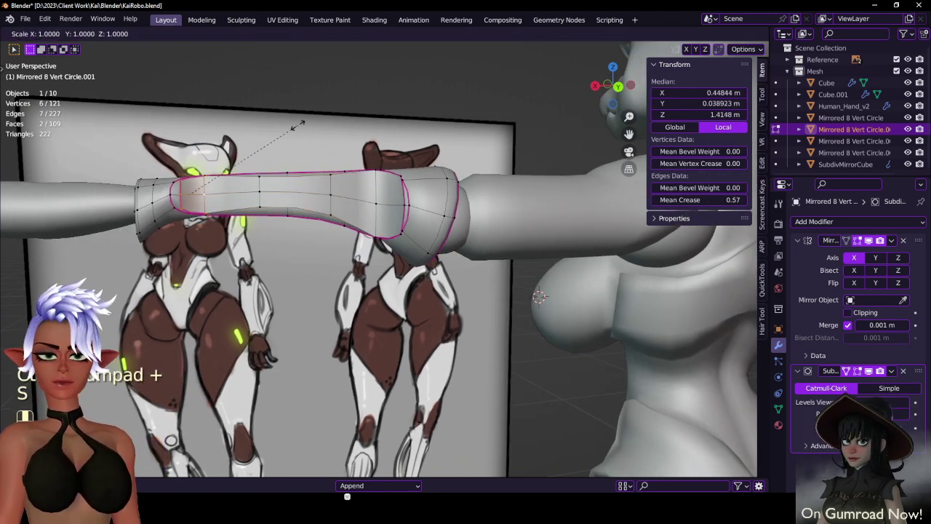
{"action": "key", "text": "z"}
{"action": "left_click", "coordinate": [272, 152]}
{"action": "key", "text": "g"}
{"action": "key", "text": "z"}
{"action": "left_click", "coordinate": [276, 151]}
{"action": "key", "text": "s"}
{"action": "key", "text": "z"}
{"action": "left_click", "coordinate": [281, 150]}
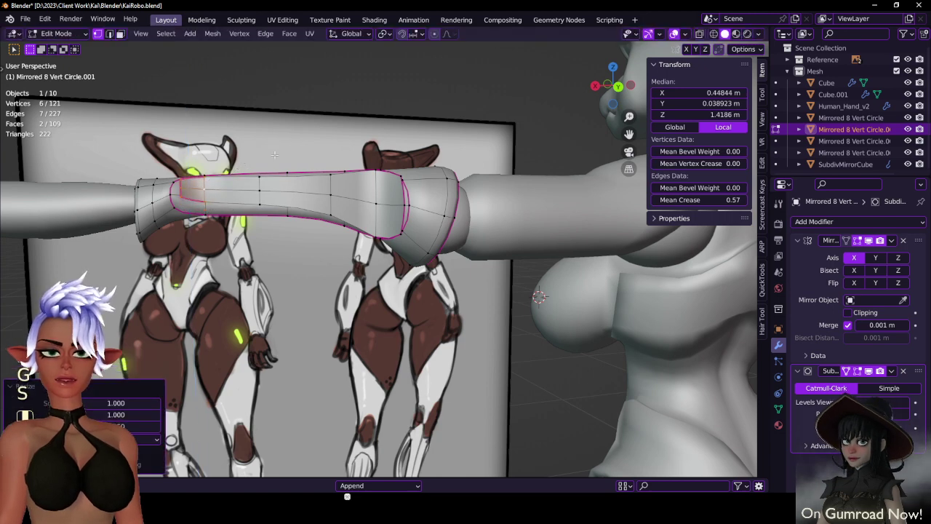
{"action": "key", "text": "g"}
{"action": "key", "text": "z"}
{"action": "left_click", "coordinate": [279, 155]}
{"action": "key", "text": "ctrl+z"}
- Scale the strip's two wrist-end rows to about 0.87 along Z and inspect the forearm beside the reference drawings
{"action": "key", "text": "s"}
{"action": "key", "text": "z"}
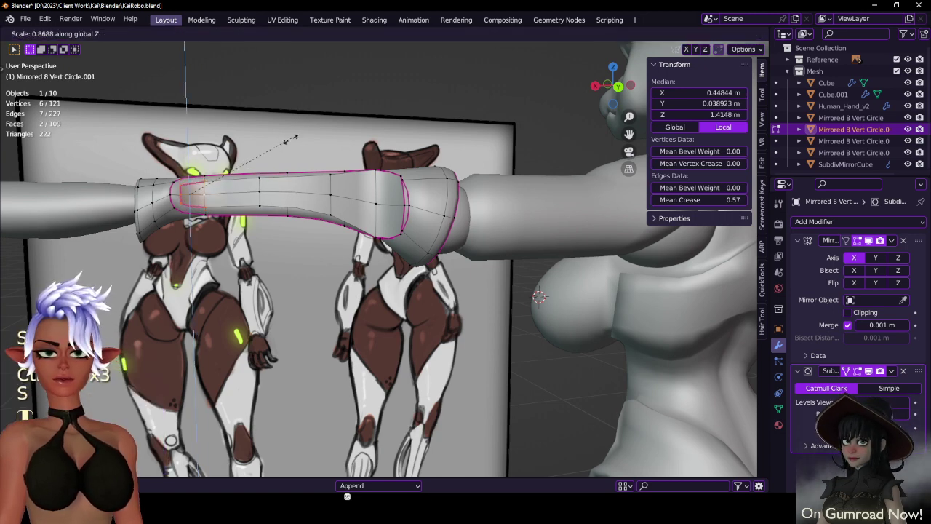
{"action": "left_click", "coordinate": [293, 139]}
{"action": "key", "text": "g"}
{"action": "key", "text": "z"}
{"action": "left_click", "coordinate": [277, 149]}
{"action": "key", "text": "ctrl+z"}
{"action": "key", "text": "Tab"}
{"action": "middle_click_drag", "start_coordinate": [260, 161], "coordinate": [366, 173]}
{"action": "key", "text": "z"}
{"action": "scroll", "coordinate": [512, 222], "scroll_direction": "down", "scroll_amount": 5}
{"action": "scroll", "coordinate": [365, 172], "scroll_direction": "up", "scroll_amount": 4}
- Select the strip's cross loop near the elbow end
{"action": "key", "text": "Tab"}
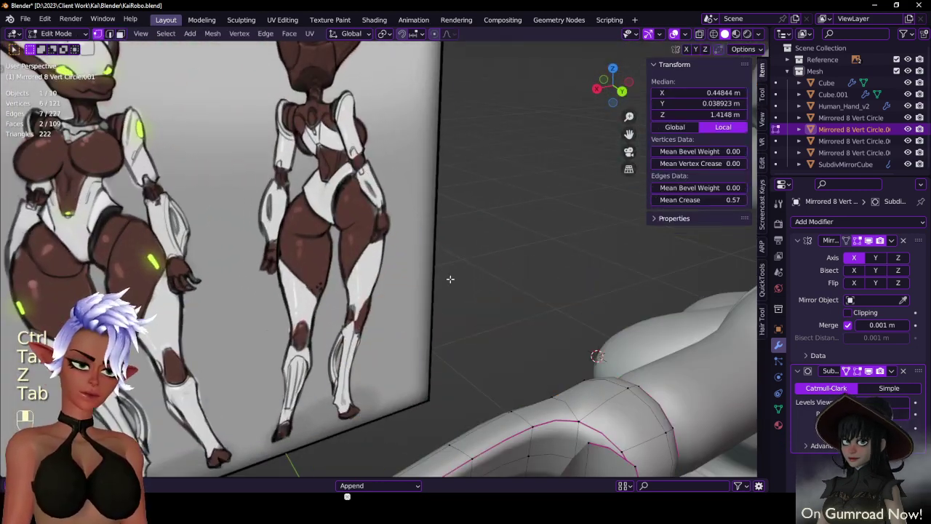
{"action": "scroll", "coordinate": [452, 276], "scroll_direction": "down", "scroll_amount": 2}
{"action": "middle_click_drag", "start_coordinate": [481, 313], "coordinate": [425, 286], "text": "shift"}
{"action": "scroll", "coordinate": [424, 288], "scroll_direction": "up", "scroll_amount": 3}
{"action": "left_click", "coordinate": [424, 343]}
{"action": "left_click", "coordinate": [430, 343], "text": "alt"}
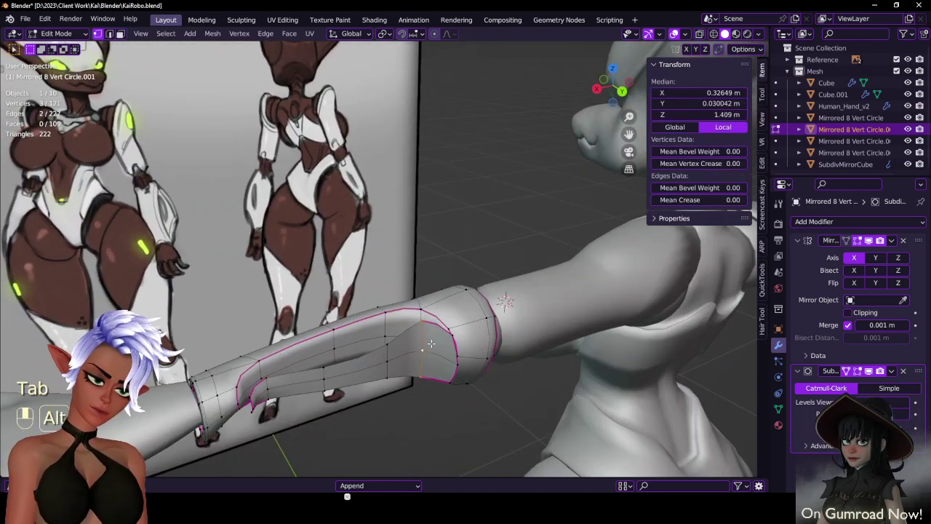
- Scale the elbow-end faces of the inner forearm strip to about 0.854 along Z
{"action": "key", "text": "ctrl+KP_Add"}
{"action": "middle_click_drag", "start_coordinate": [362, 301], "coordinate": [332, 272]}
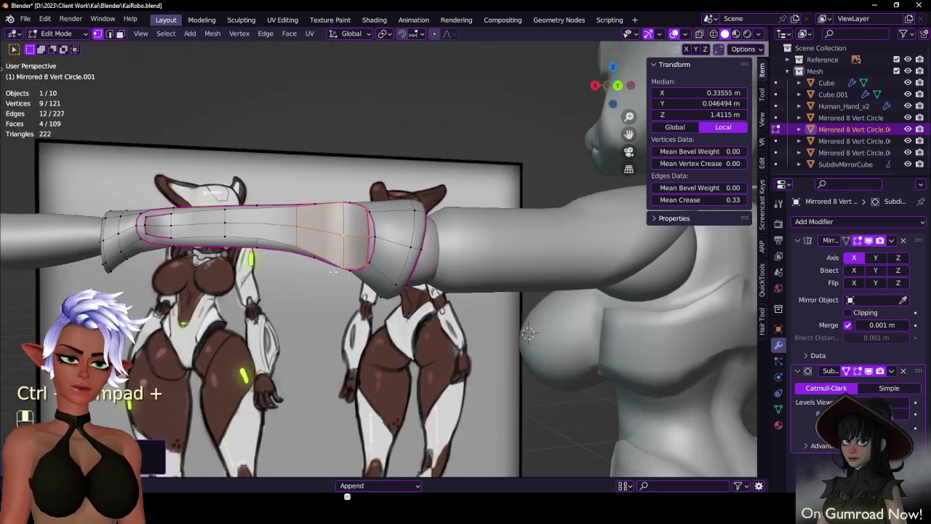
{"action": "key", "text": "s"}
{"action": "key", "text": "z"}
{"action": "left_click", "coordinate": [392, 172]}
{"action": "middle_click_drag", "start_coordinate": [393, 173], "coordinate": [468, 247]}
- Try to move the inner strip's elbow-end faces about -0.0085 m along Y, and undo the move
{"action": "key", "text": "g"}
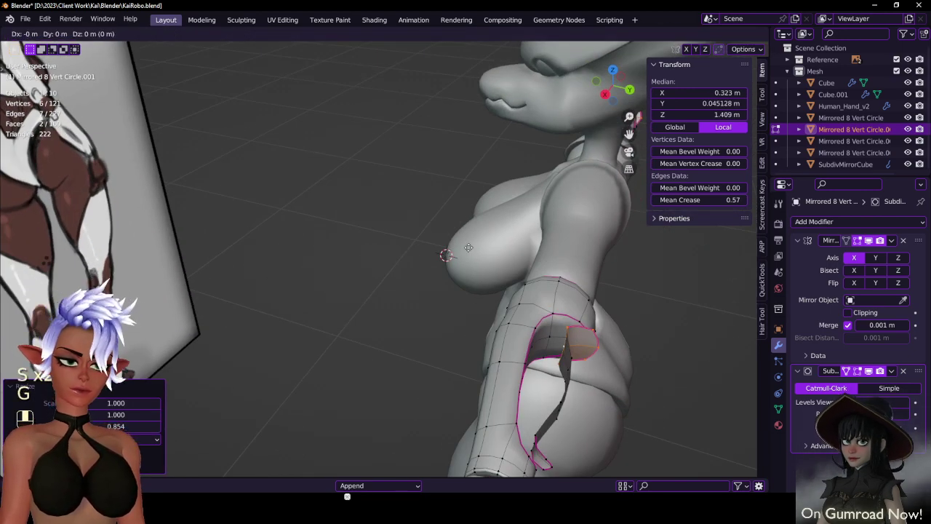
{"action": "key", "text": "x"}
{"action": "key", "text": "y"}
{"action": "left_click", "coordinate": [478, 253]}
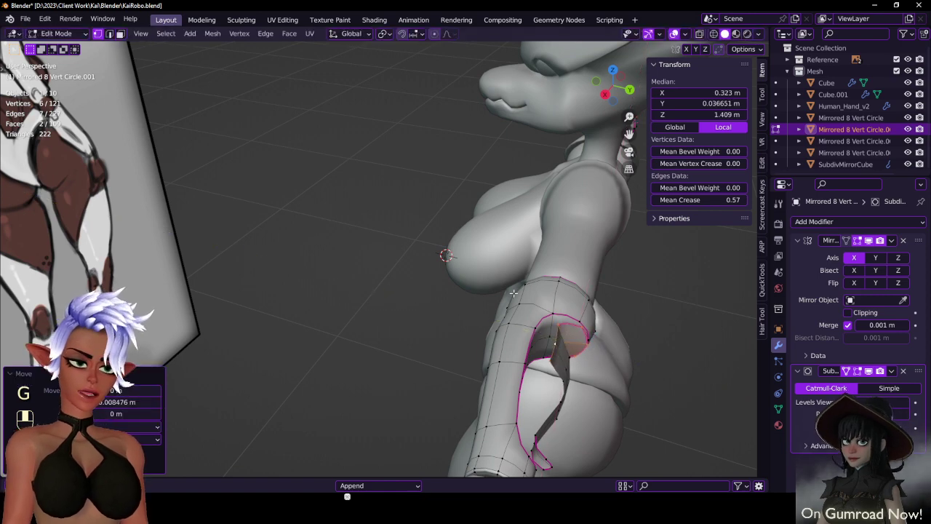
{"action": "middle_click_drag", "start_coordinate": [478, 253], "coordinate": [512, 270]}
{"action": "key", "text": "ctrl+z"}
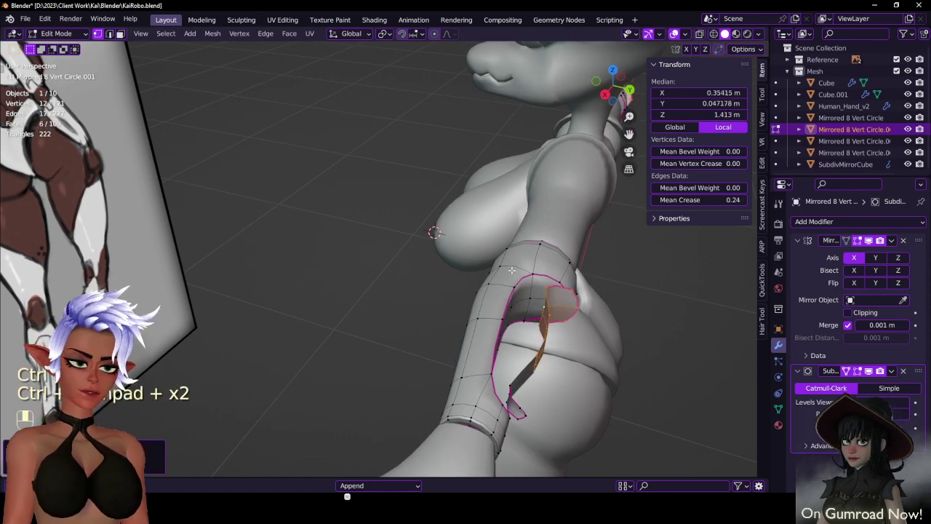
- Move an enlarged selection of the strip's elbow-end faces about -0.009 m along Y and narrow it along Y
{"action": "key", "text": "g"}
{"action": "key", "text": "y"}
{"action": "left_click", "coordinate": [503, 262]}
{"action": "key", "text": "s"}
{"action": "key", "text": "y"}
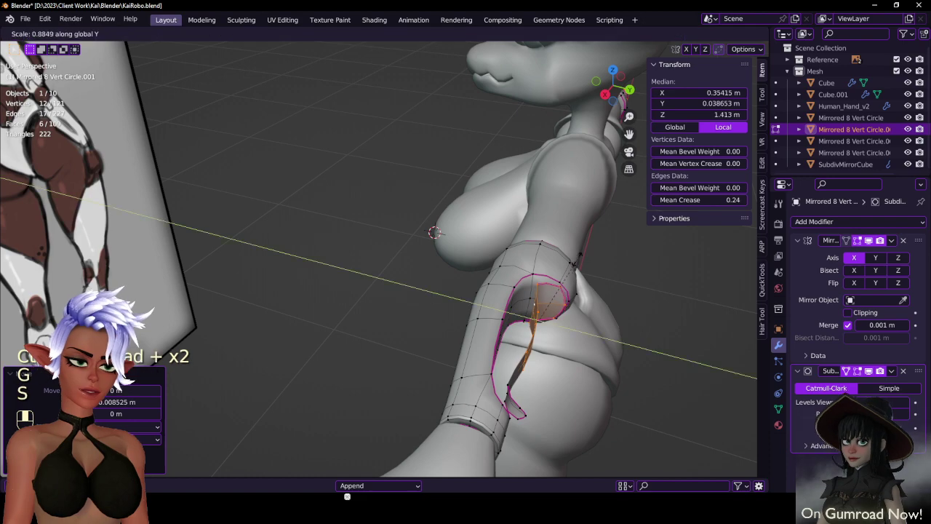
{"action": "left_click", "coordinate": [573, 260]}
{"action": "key", "text": "g"}
{"action": "key", "text": "y"}
{"action": "left_click", "coordinate": [559, 232]}
{"action": "middle_click_drag", "start_coordinate": [559, 231], "coordinate": [339, 297]}
{"action": "key", "text": "Tab"}
{"action": "key", "text": "Tab"}
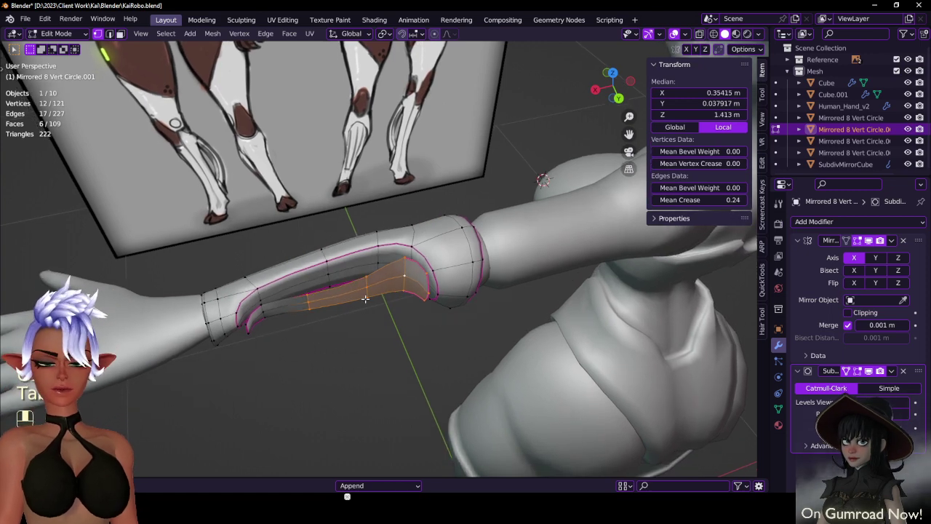
- Try to extrude the whole inner strip along its normals by -0.0156 m and move it 0.0078 m along Y
{"action": "key", "text": "l"}
{"action": "left_click", "coordinate": [290, 33]}
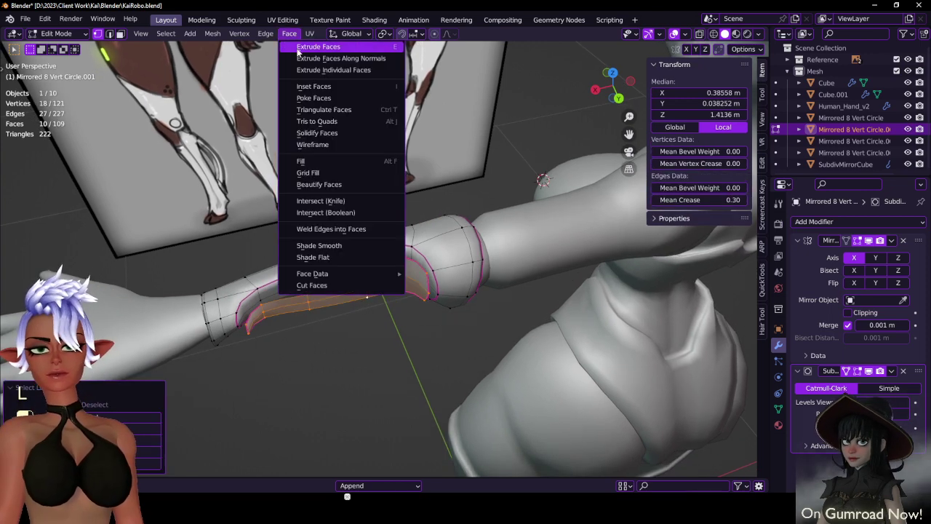
{"action": "left_click", "coordinate": [302, 60]}
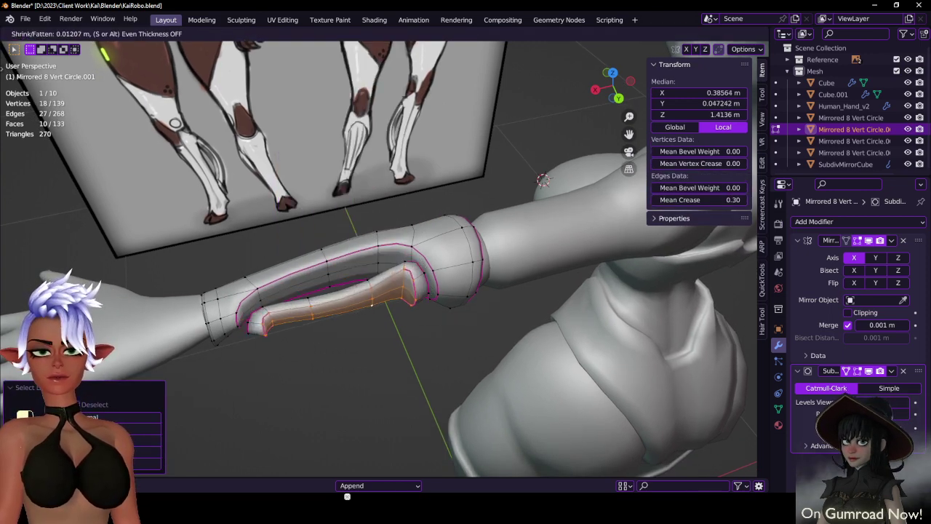
{"action": "left_click", "coordinate": [298, 67]}
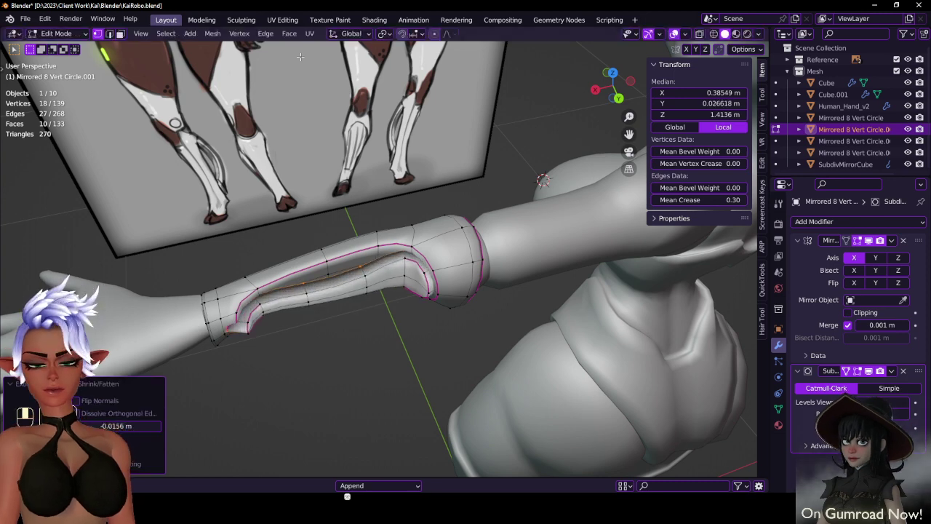
{"action": "key", "text": "ctrl+l"}
{"action": "key", "text": "g"}
{"action": "left_click", "coordinate": [304, 64]}
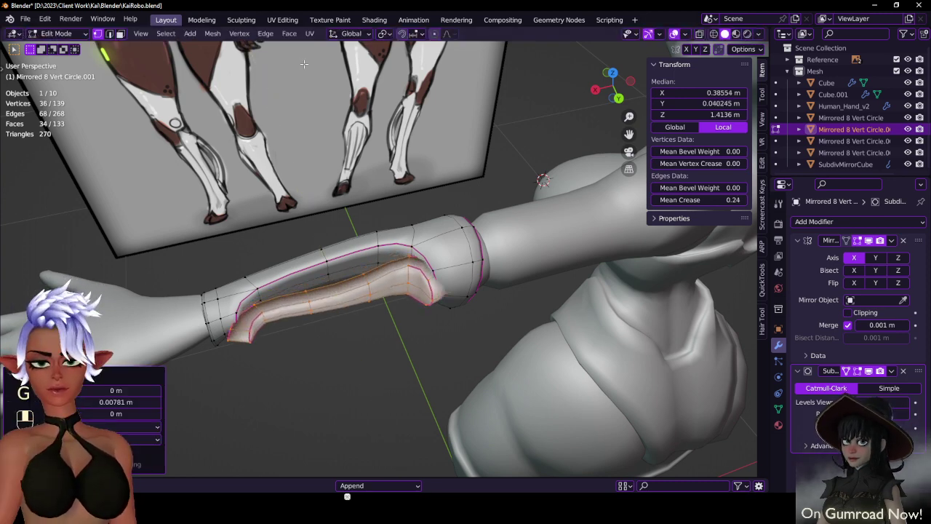
- Undo the inner strip's extrusion and the move that followed it
{"action": "key", "text": "ctrl+z"}
{"action": "key", "text": "ctrl+z"}
{"action": "key", "text": "ctrl+z"}
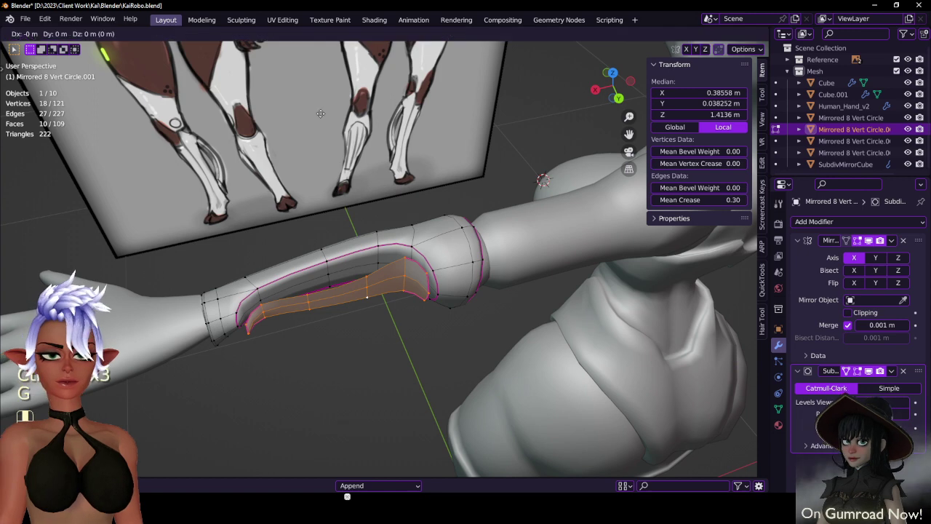
- Fit the strip with a 0.005 m Y offset and 0.965 X scale, and extrude its faces along normals about -0.011 m
{"action": "key", "text": "s"}
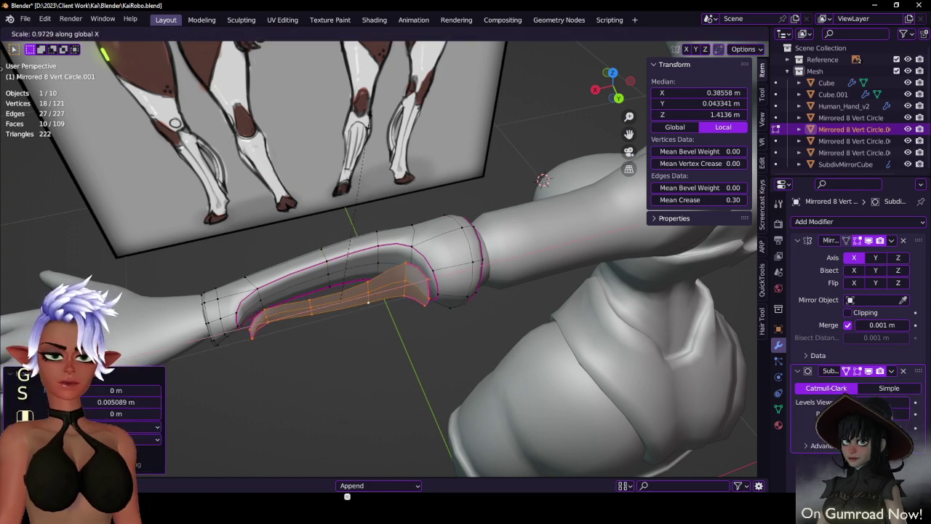
{"action": "left_click", "coordinate": [364, 120]}
{"action": "left_click", "coordinate": [289, 34]}
{"action": "left_click", "coordinate": [306, 60]}
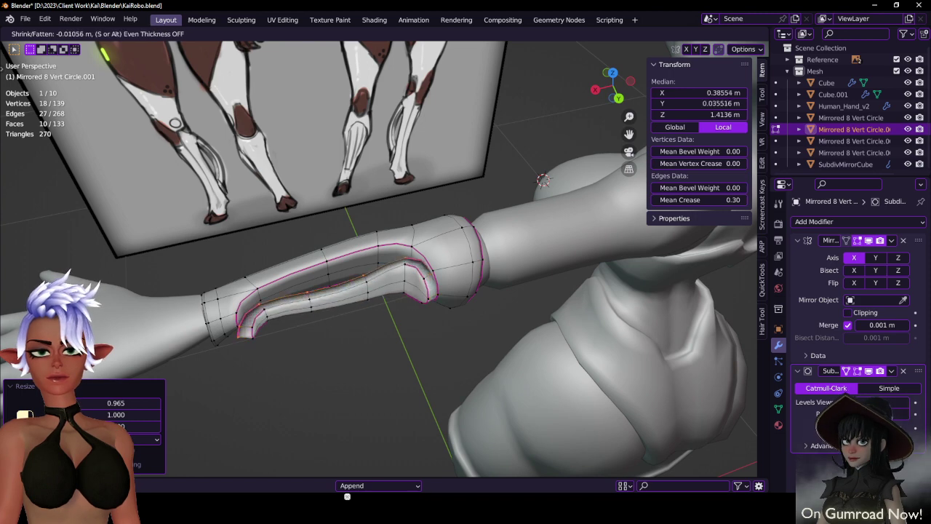
{"action": "left_click", "coordinate": [306, 65]}
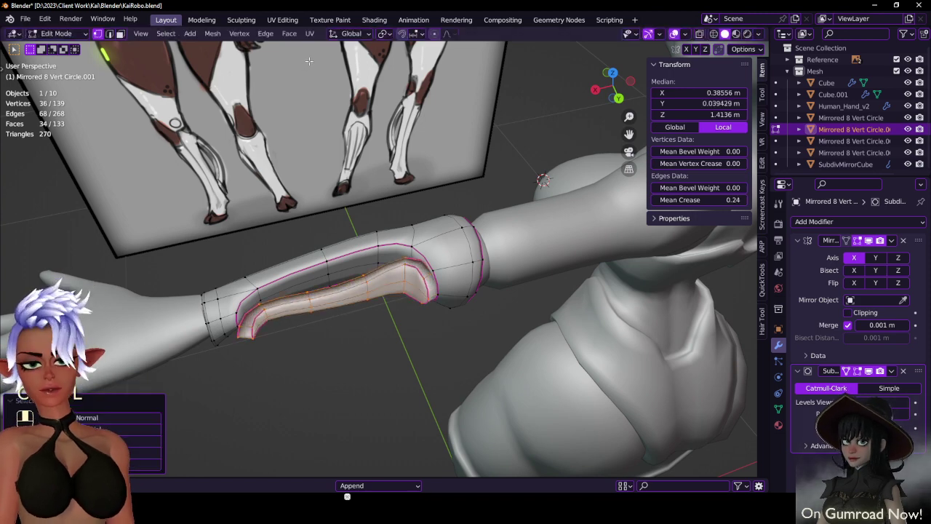
- Shorten the whole thickened strip along X, starting with a 0.973 scale, and move it about -0.0037 m along Y
{"action": "key", "text": "s"}
{"action": "key", "text": "x"}
{"action": "left_click", "coordinate": [429, 170]}
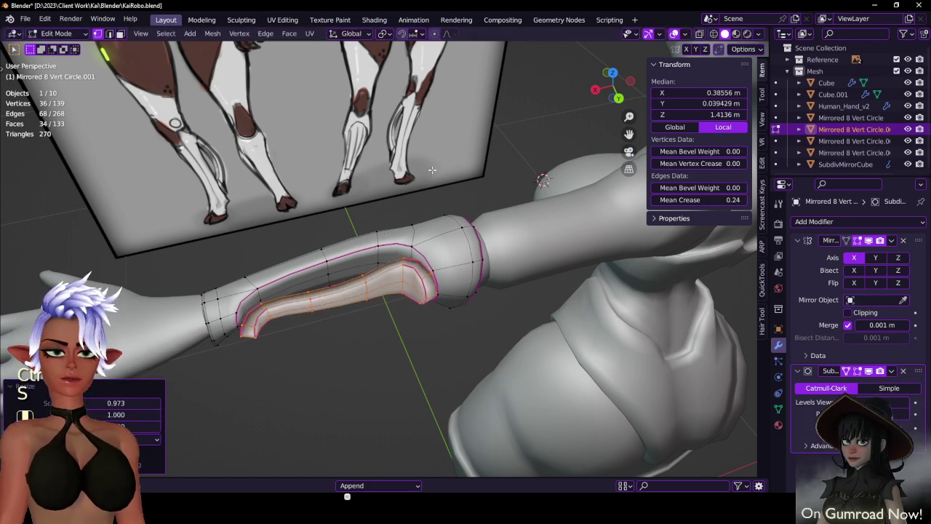
{"action": "key", "text": "s"}
{"action": "key", "text": "x"}
{"action": "left_click", "coordinate": [429, 171]}
{"action": "key", "text": "g"}
{"action": "key", "text": "y"}
{"action": "left_click", "coordinate": [425, 169]}
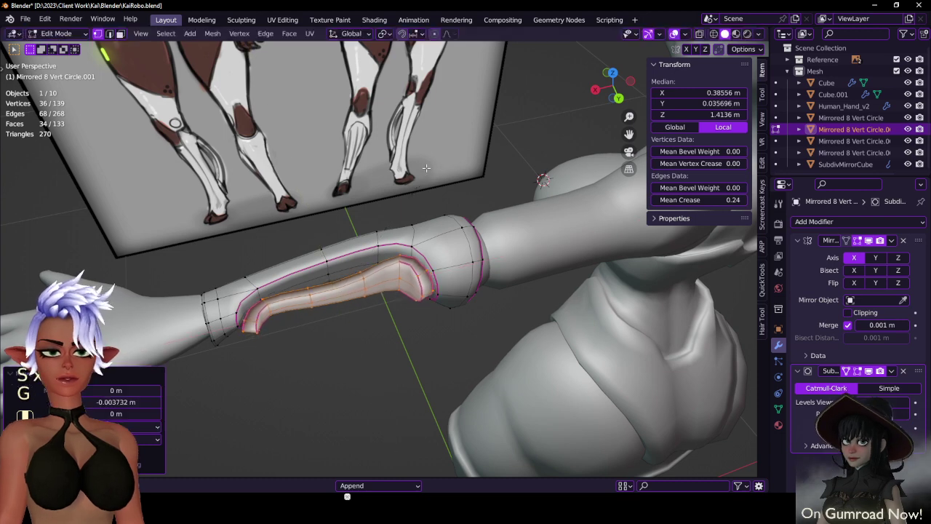
- Move the thickened strip about 0.0021 m along X and lengthen it slightly along X to fit the forearm opening
{"action": "key", "text": "g"}
{"action": "key", "text": "x"}
{"action": "left_click", "coordinate": [425, 168]}
{"action": "key", "text": "s"}
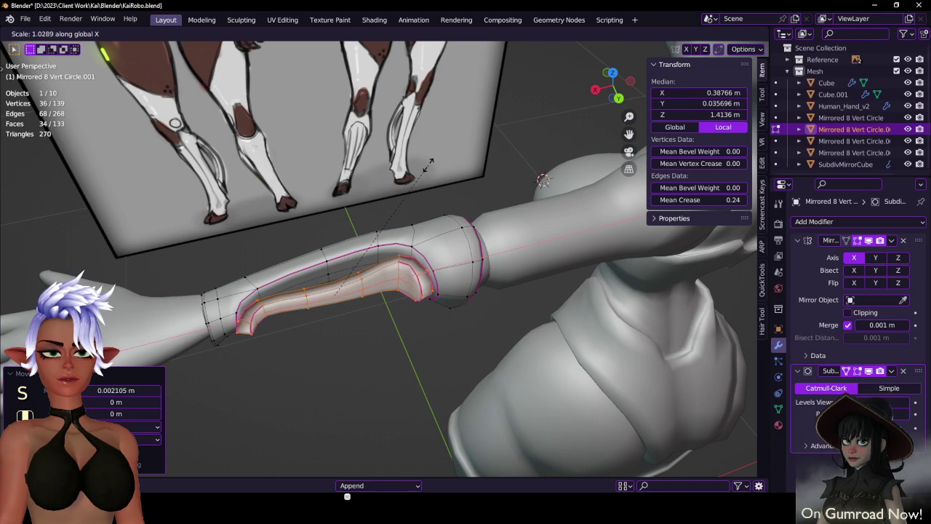
{"action": "left_click", "coordinate": [422, 168]}
{"action": "key", "text": "Tab"}
{"action": "middle_click_drag", "start_coordinate": [421, 167], "coordinate": [475, 189]}
- Recalculate the outward normals of the entire forearm mesh
{"action": "key", "text": "Tab"}
{"action": "key", "text": "a"}
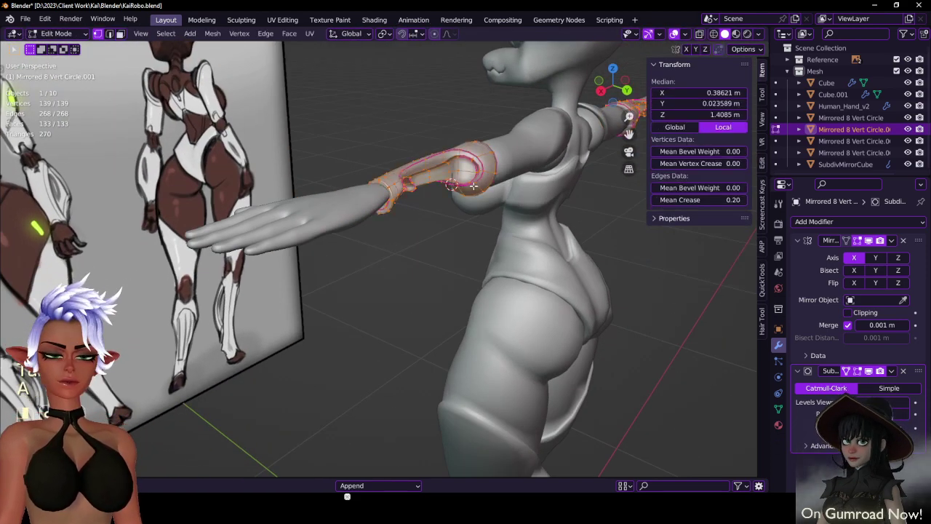
{"action": "key", "text": "shift+b"}
{"action": "right_click", "coordinate": [472, 187]}
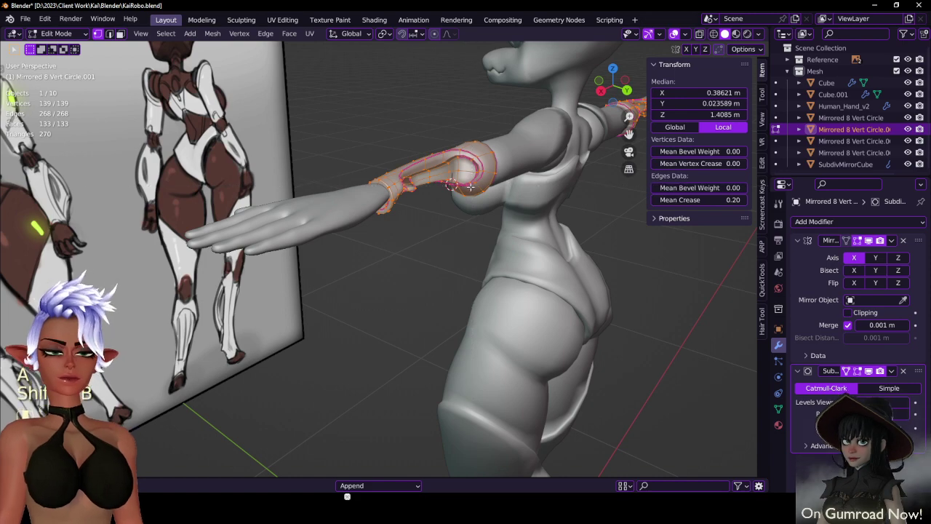
{"action": "key", "text": "shift+n"}
{"action": "key", "text": "Tab"}
- Select the forearm armour and open its mesh for editing in front view
{"action": "scroll", "coordinate": [470, 187], "scroll_direction": "down", "scroll_amount": 7}
{"action": "mouse_move", "coordinate": [451, 183]}
{"action": "middle_mouse_down"}
{"action": "mouse_move", "coordinate": [471, 193]}
{"action": "mouse_move", "coordinate": [511, 187]}
{"action": "mouse_move", "coordinate": [313, 246]}
{"action": "middle_mouse_up"}
{"action": "left_click", "coordinate": [304, 228]}
{"action": "scroll", "coordinate": [337, 211], "scroll_direction": "up", "scroll_amount": 3}
{"action": "middle_click_drag", "start_coordinate": [337, 215], "coordinate": [368, 226]}
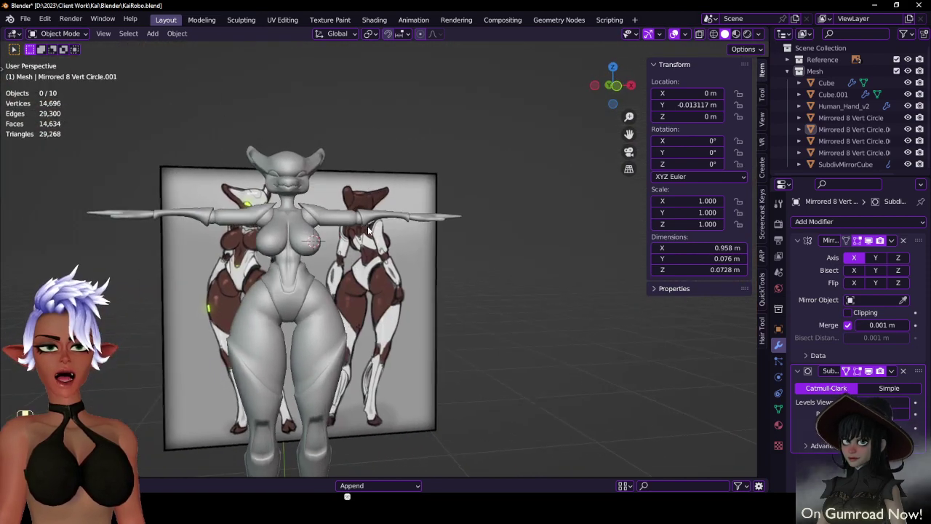
{"action": "left_click", "coordinate": [370, 221]}
{"action": "key", "text": "KP_1"}
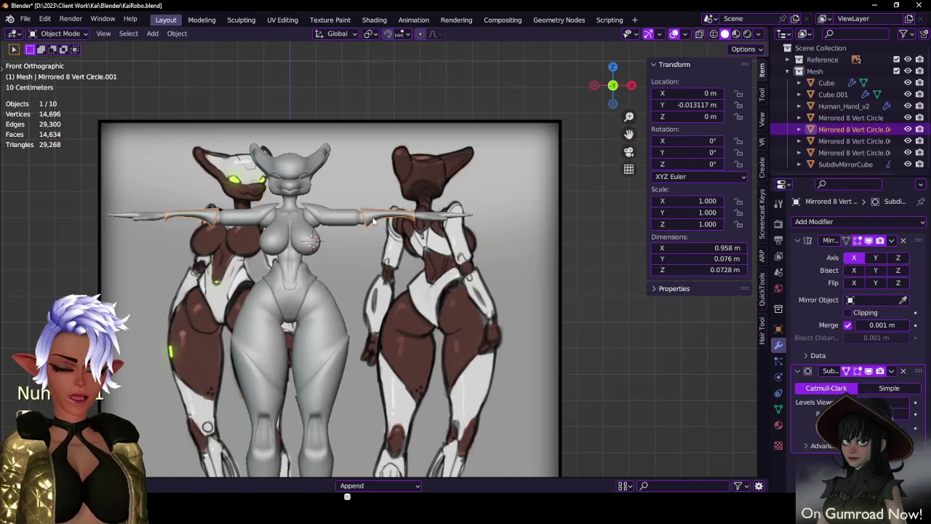
{"action": "key", "text": "Tab"}
{"action": "scroll", "coordinate": [375, 220], "scroll_direction": "up", "scroll_amount": 5}
{"action": "key", "text": "z"}
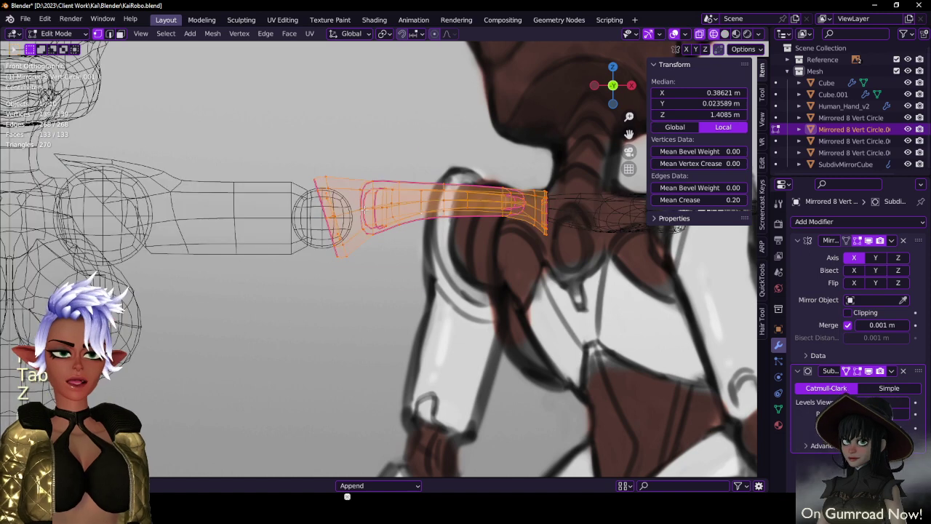
{"action": "key", "text": "z"}
{"action": "left_click", "coordinate": [365, 213]}
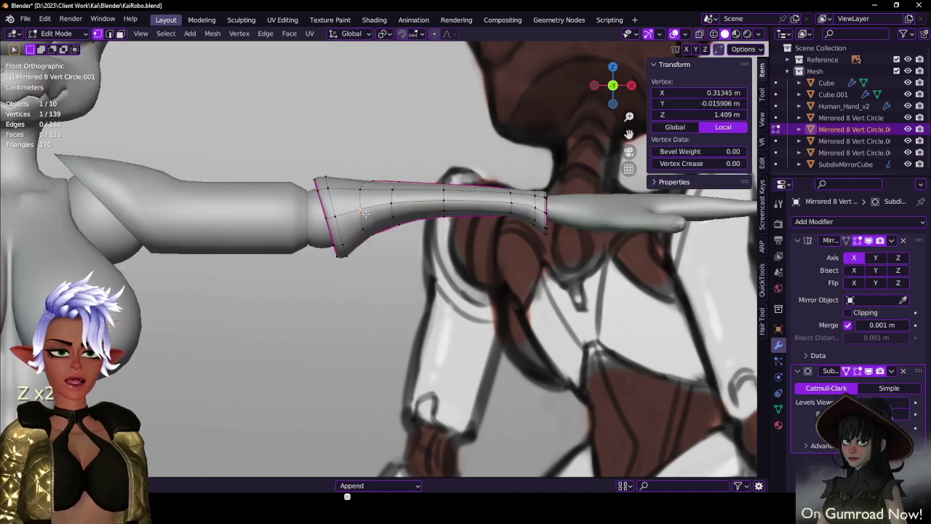
- Try to enlarge the two edge loops near the elbow along Z and lower them about 0.009 m
{"action": "left_click", "coordinate": [362, 217], "text": "alt"}
{"action": "left_click", "coordinate": [392, 211], "text": "alt+shift"}
{"action": "key", "text": "s"}
{"action": "key", "text": "z"}
{"action": "left_click", "coordinate": [415, 136]}
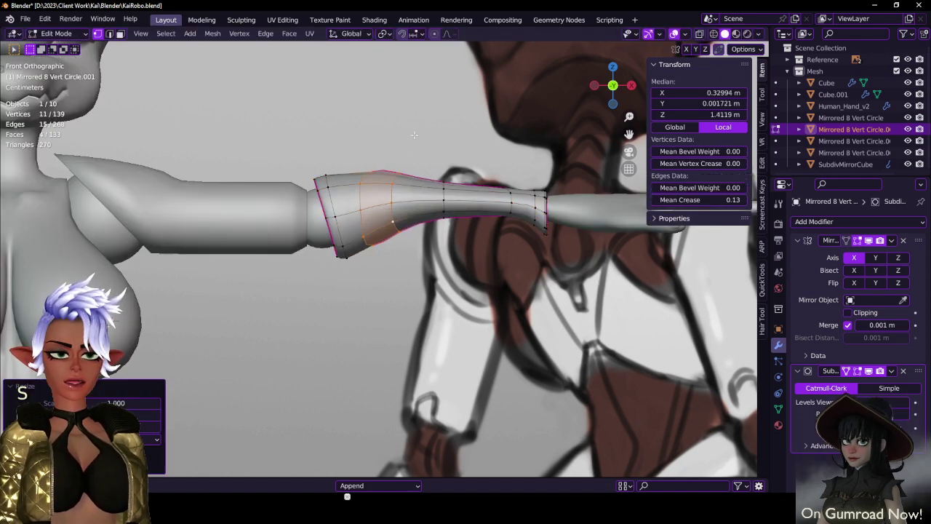
{"action": "key", "text": "g"}
{"action": "key", "text": "z"}
{"action": "left_click", "coordinate": [412, 145]}
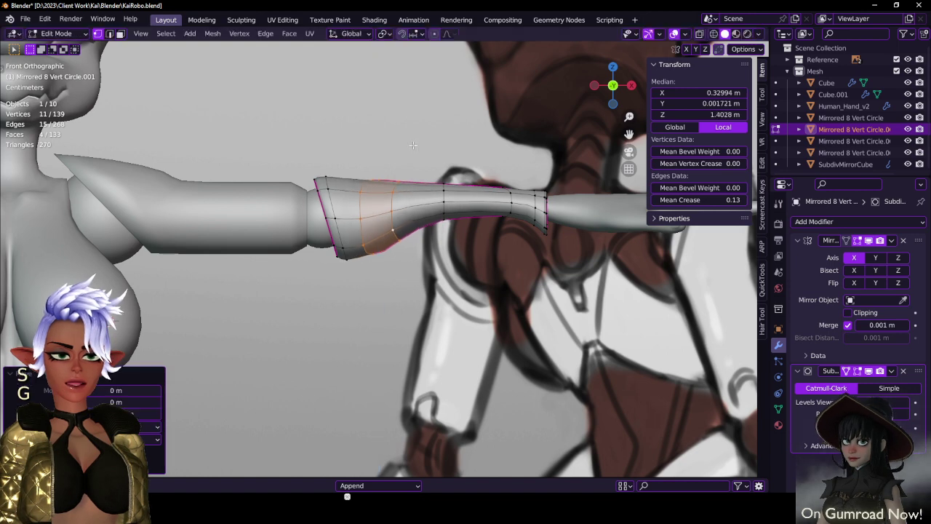
- Try a further move of the elbow-side loops, and undo their moves and scaling
{"action": "key", "text": "g"}
{"action": "middle_click", "coordinate": [435, 193]}
{"action": "left_click", "coordinate": [446, 192]}
{"action": "key", "text": "ctrl+z"}
{"action": "key", "text": "ctrl+z"}
{"action": "key", "text": "ctrl+z"}
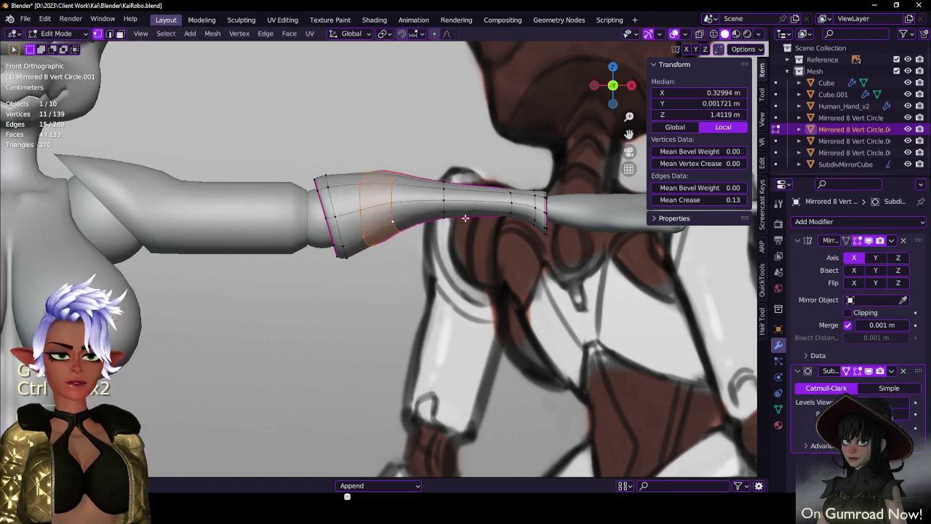
- Enlarge all the forearm geometry around the elbow-side opening end along Z and lower it about 0.006 m
{"action": "key", "text": "z"}
{"action": "left_click", "coordinate": [388, 200]}
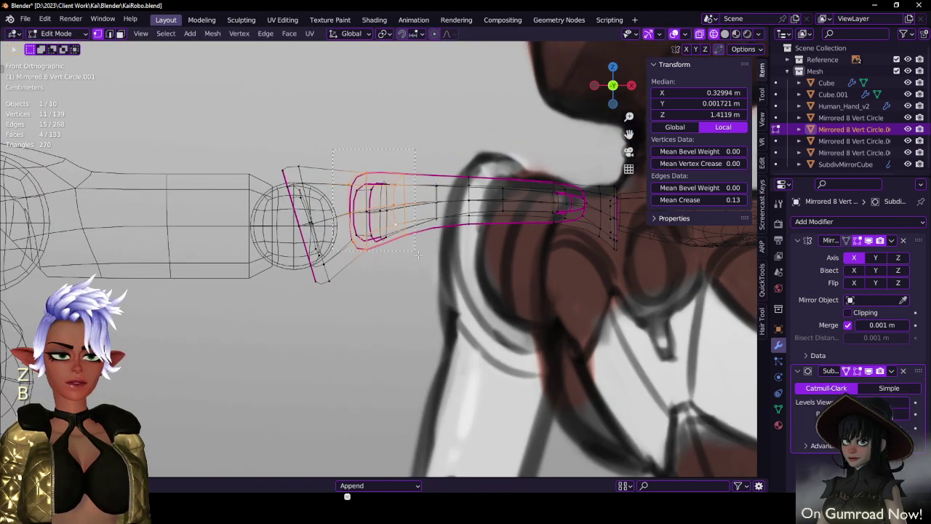
{"action": "key", "text": "s"}
{"action": "key", "text": "z"}
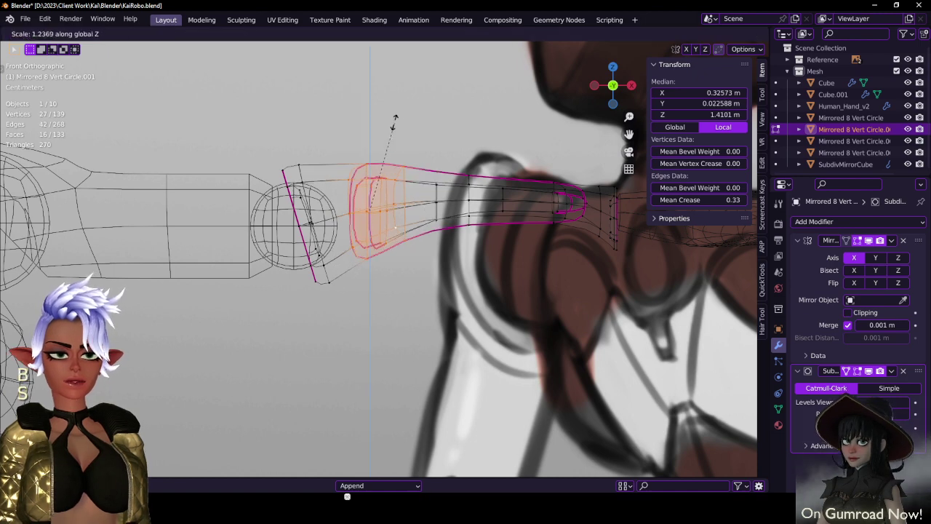
{"action": "left_click", "coordinate": [397, 136]}
{"action": "key", "text": "g"}
{"action": "key", "text": "z"}
{"action": "left_click", "coordinate": [398, 129]}
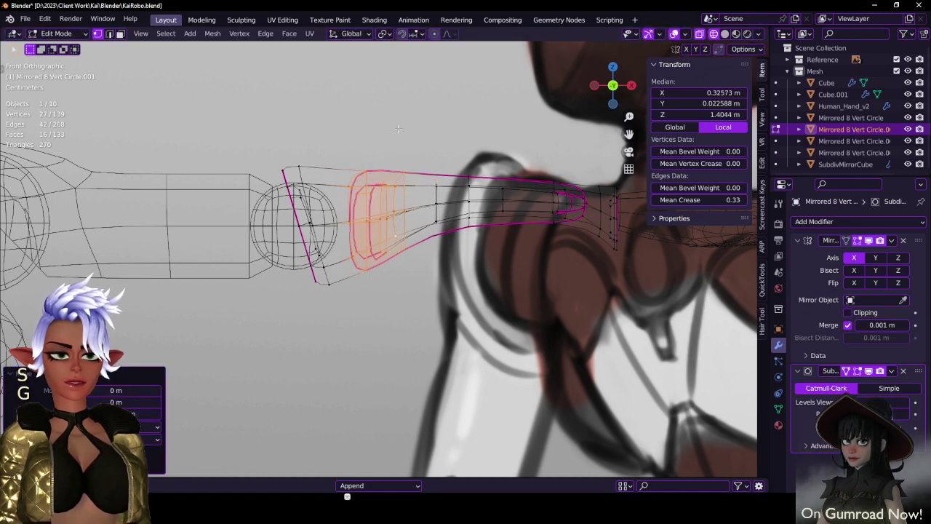
- Enlarge the same elbow-side geometry slightly more along Z and lower it another 0.002 m or so
{"action": "key", "text": "s"}
{"action": "key", "text": "z"}
{"action": "left_click", "coordinate": [411, 135]}
{"action": "key", "text": "g"}
{"action": "key", "text": "z"}
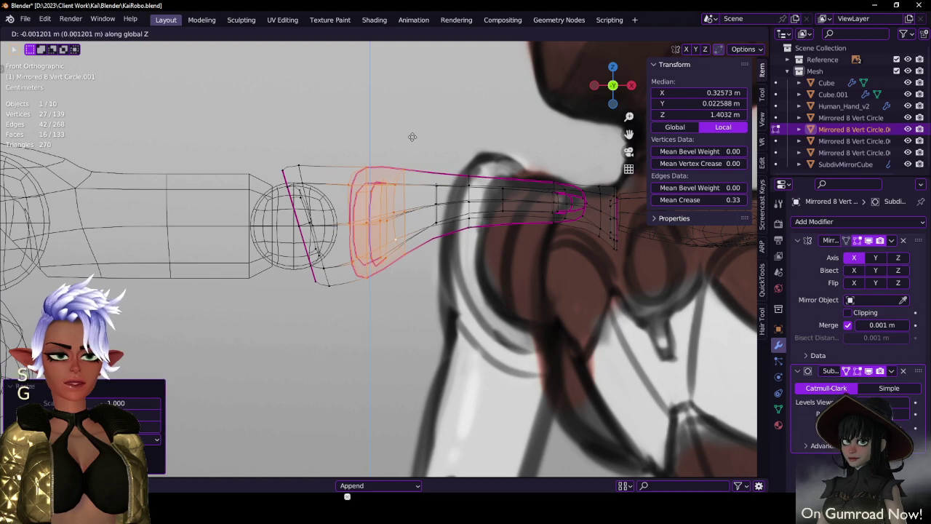
{"action": "left_click", "coordinate": [411, 137]}
- Examine the reshaped forearm armour's silhouette in solid shading from perspective, side and front views
{"action": "scroll", "coordinate": [412, 139], "scroll_direction": "down", "scroll_amount": 2}
{"action": "key", "text": "z"}
{"action": "left_click", "coordinate": [487, 193]}
{"action": "scroll", "coordinate": [487, 194], "scroll_direction": "down", "scroll_amount": 4}
{"action": "key", "text": "Tab"}
{"action": "mouse_move", "coordinate": [502, 198]}
{"action": "middle_mouse_down"}
{"action": "mouse_move", "coordinate": [447, 228]}
{"action": "mouse_move", "coordinate": [476, 277]}
{"action": "mouse_move", "coordinate": [225, 227]}
{"action": "mouse_move", "coordinate": [273, 230]}
{"action": "mouse_move", "coordinate": [375, 211]}
{"action": "mouse_move", "coordinate": [428, 230]}
{"action": "middle_mouse_up"}
{"action": "scroll", "coordinate": [428, 230], "scroll_direction": "up", "scroll_amount": 3}
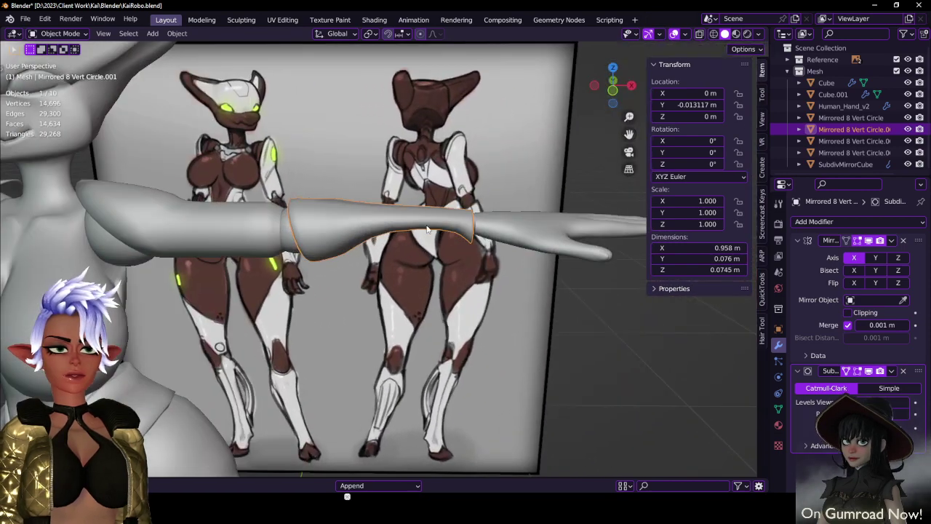
{"action": "key", "text": "KP_3"}
{"action": "key", "text": "Tab"}
{"action": "key", "text": "Tab"}
{"action": "key", "text": "KP_1"}
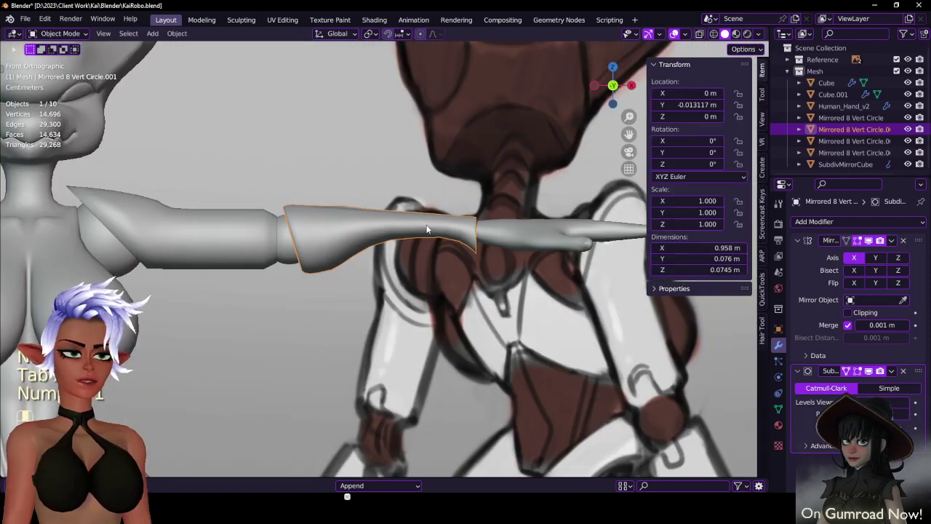
- Move the edge loops at the forearm armour's wrist end outward about 0.007 m along X
{"action": "key", "text": "Tab"}
{"action": "scroll", "coordinate": [430, 225], "scroll_direction": "up", "scroll_amount": 3}
{"action": "middle_click_drag", "start_coordinate": [473, 227], "coordinate": [436, 213], "text": "shift"}
{"action": "scroll", "coordinate": [436, 212], "scroll_direction": "up", "scroll_amount": 5}
{"action": "key", "text": "z"}
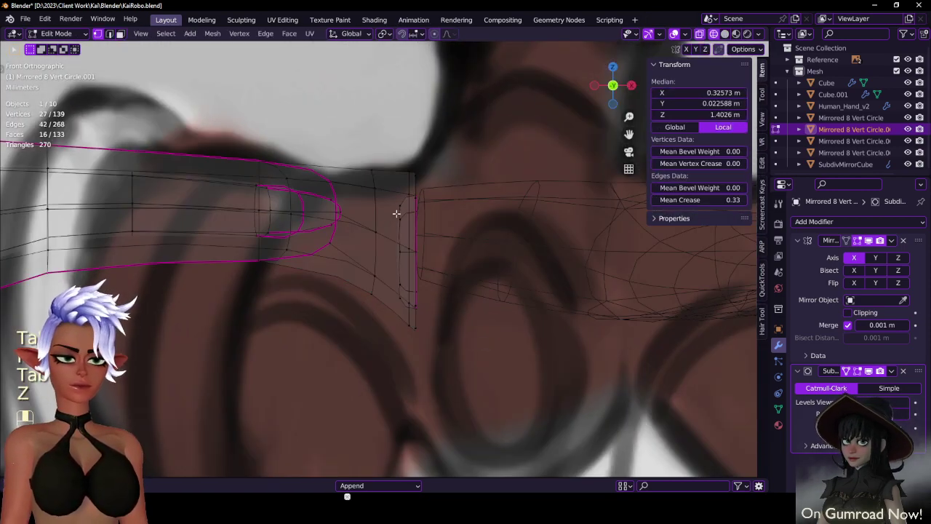
{"action": "left_click", "coordinate": [397, 212]}
{"action": "scroll", "coordinate": [388, 205], "scroll_direction": "down", "scroll_amount": 2}
{"action": "scroll", "coordinate": [390, 204], "scroll_direction": "down", "scroll_amount": 1}
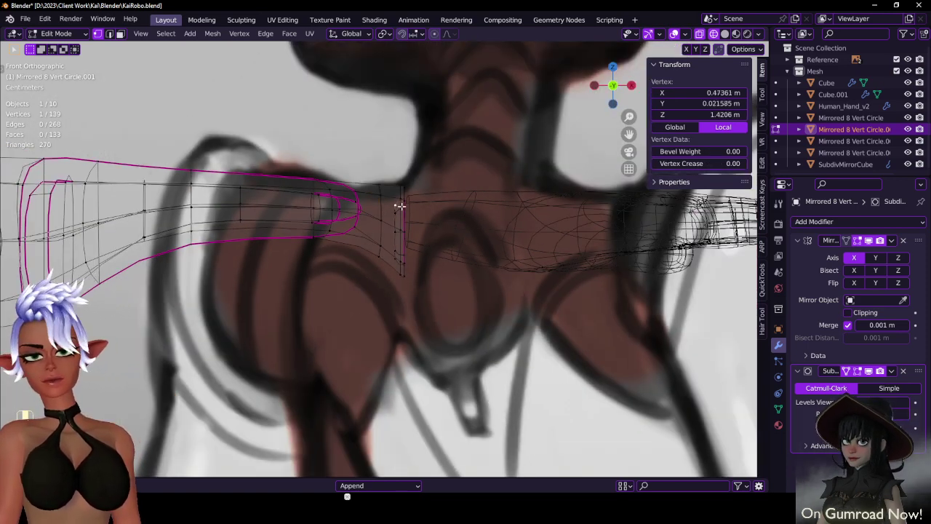
{"action": "scroll", "coordinate": [402, 209], "scroll_direction": "up", "scroll_amount": 3}
{"action": "key", "text": "b"}
{"action": "left_click_drag", "start_coordinate": [392, 164], "coordinate": [440, 322]}
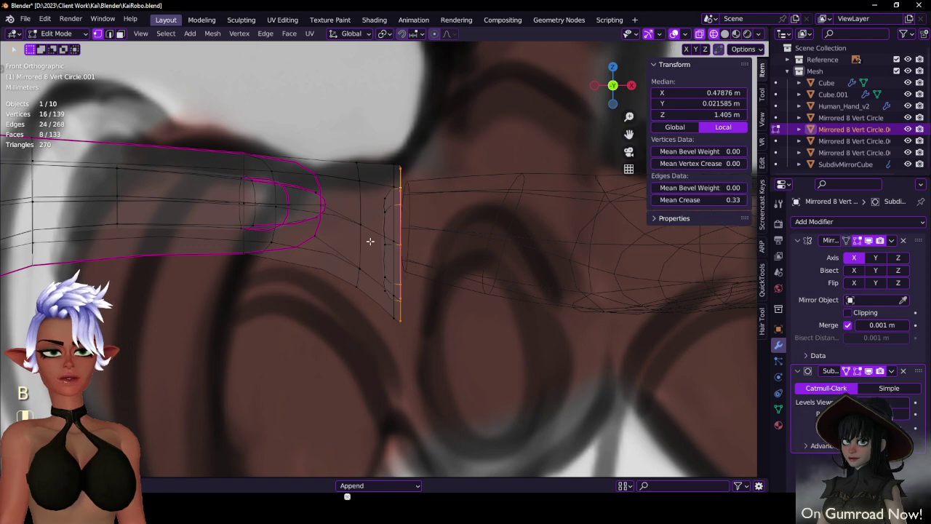
{"action": "left_click_drag", "start_coordinate": [386, 289], "coordinate": [386, 289]}
{"action": "key", "text": "g"}
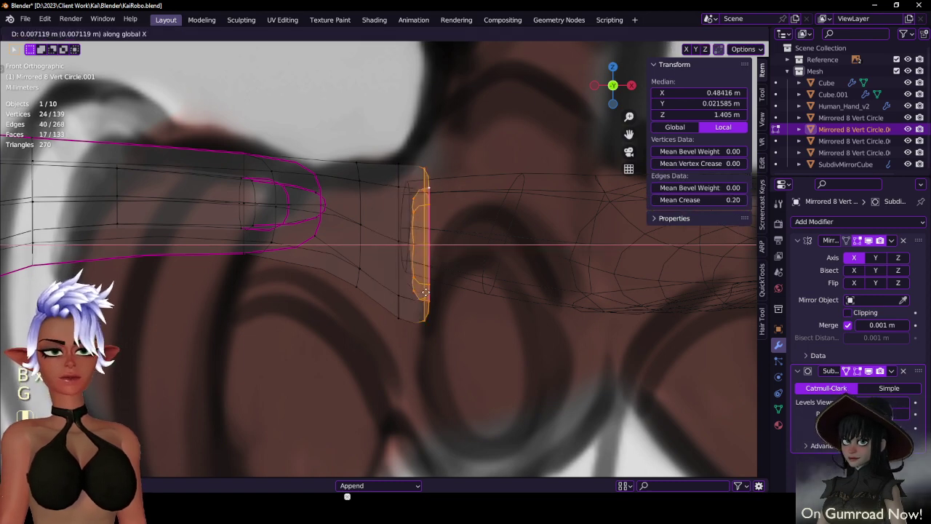
{"action": "left_click", "coordinate": [414, 191]}
- Shift progressively wider selections of the forearm armour's wrist-end loops along X to lengthen the cuff and space its loops
{"action": "key", "text": "b"}
{"action": "left_click_drag", "start_coordinate": [384, 147], "coordinate": [572, 382]}
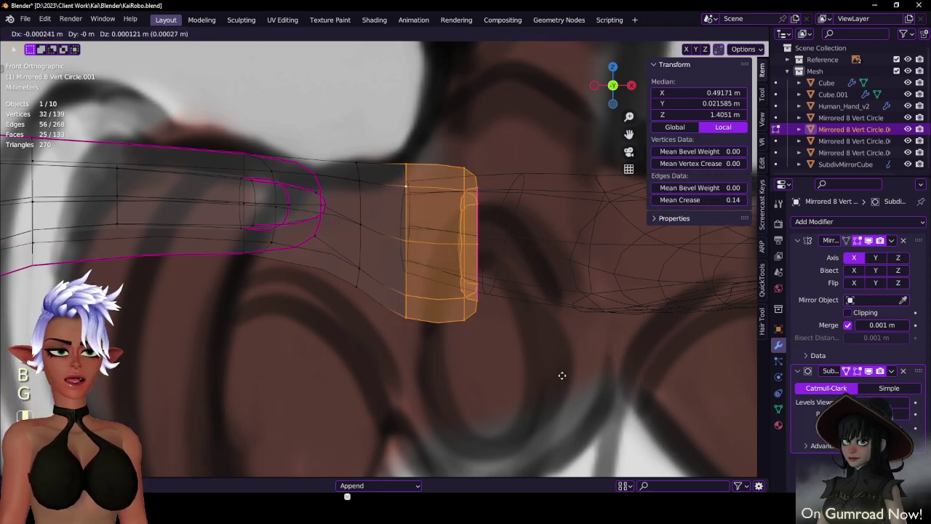
{"action": "key", "text": "g"}
{"action": "left_click", "coordinate": [545, 369]}
{"action": "key", "text": "b"}
{"action": "left_click_drag", "start_coordinate": [333, 145], "coordinate": [499, 384]}
{"action": "key", "text": "g"}
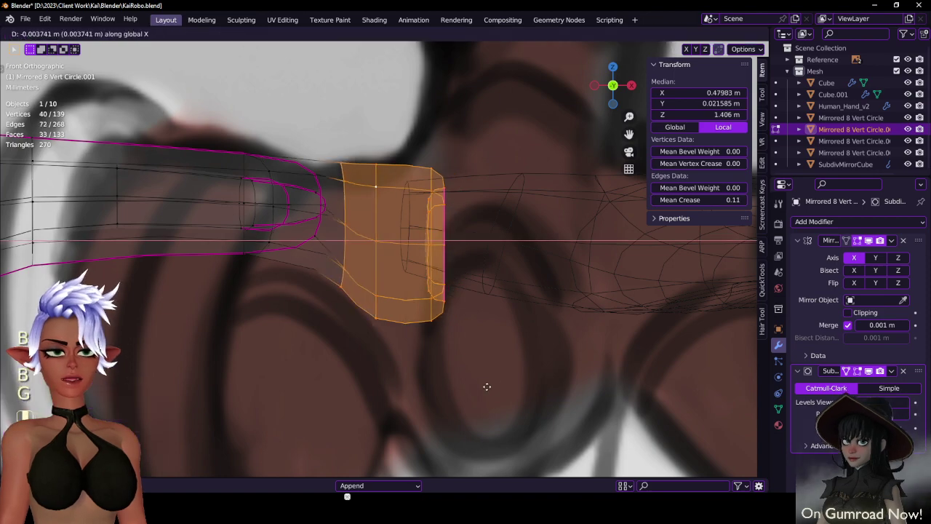
{"action": "left_click", "coordinate": [480, 381]}
{"action": "left_click", "coordinate": [435, 215]}
{"action": "scroll", "coordinate": [435, 217], "scroll_direction": "down", "scroll_amount": 4}
{"action": "scroll", "coordinate": [435, 217], "scroll_direction": "up", "scroll_amount": 6}
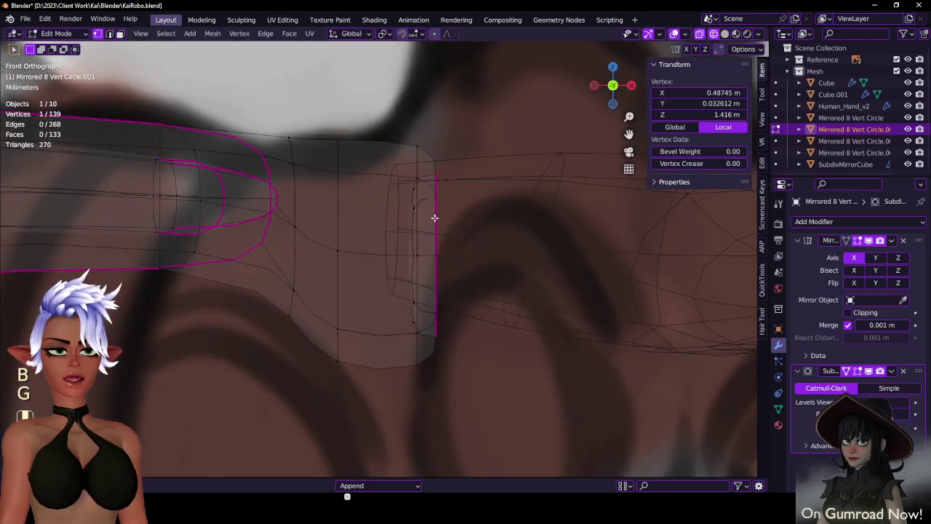
- Scale the whole hand mesh down slightly and move it about 0.014 m along X toward the wrist
{"action": "scroll", "coordinate": [435, 220], "scroll_direction": "down", "scroll_amount": 6}
{"action": "key", "text": "z"}
{"action": "scroll", "coordinate": [507, 245], "scroll_direction": "down", "scroll_amount": 4}
{"action": "key", "text": "Tab"}
{"action": "middle_click_drag", "start_coordinate": [513, 247], "coordinate": [502, 291]}
{"action": "scroll", "coordinate": [428, 278], "scroll_direction": "down", "scroll_amount": 3}
{"action": "left_click", "coordinate": [465, 293]}
{"action": "key", "text": "Tab"}
{"action": "key", "text": "a"}
{"action": "key", "text": "s"}
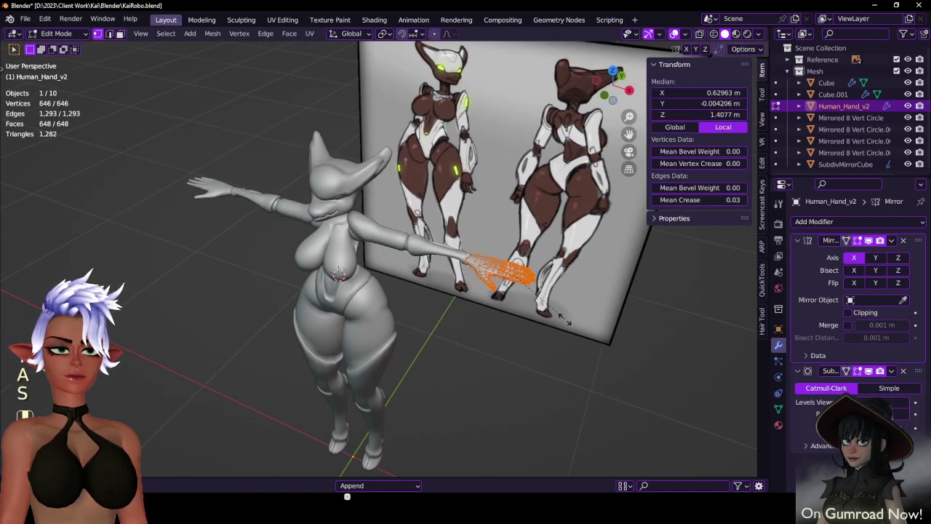
{"action": "left_click", "coordinate": [492, 299]}
{"action": "key", "text": "g"}
{"action": "left_click", "coordinate": [494, 297]}
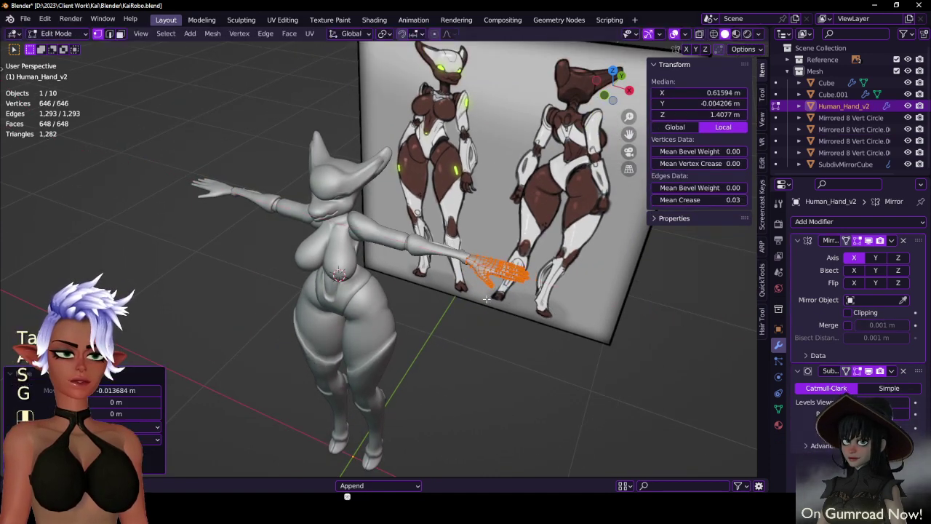
{"action": "key", "text": "Tab"}
- Deselect the hand and save the file
{"action": "middle_click_drag", "start_coordinate": [494, 297], "coordinate": [518, 309]}
{"action": "left_click", "coordinate": [537, 386]}
{"action": "mouse_move", "coordinate": [477, 356]}
{"action": "middle_mouse_down"}
{"action": "mouse_move", "coordinate": [528, 280]}
{"action": "mouse_move", "coordinate": [492, 296]}
{"action": "mouse_move", "coordinate": [461, 355]}
{"action": "middle_mouse_up"}
{"action": "key", "text": "ctrl+s"}
- Move the hand and the forearm armour's wrist-end geometry together about 0.018 m outward along X with proportional editing
{"action": "left_click", "coordinate": [518, 266]}
{"action": "scroll", "coordinate": [521, 269], "scroll_direction": "up", "scroll_amount": 3}
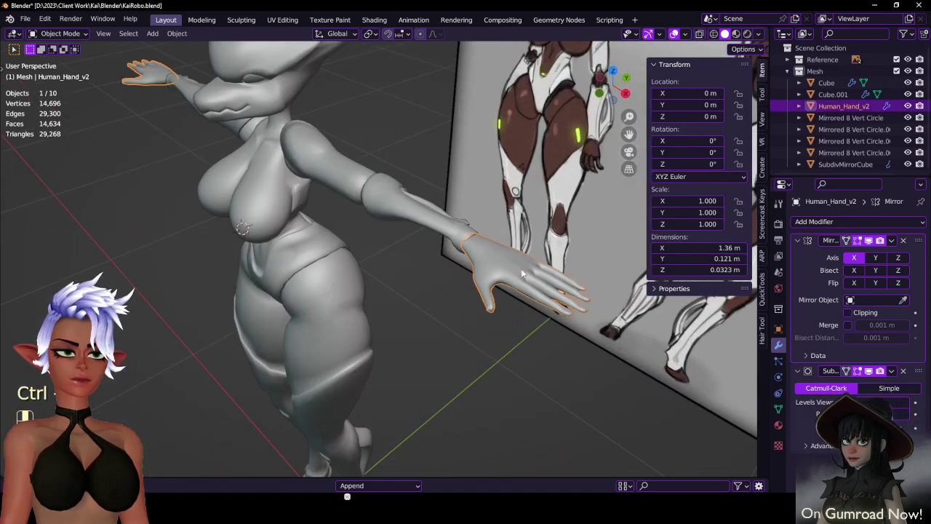
{"action": "left_click", "coordinate": [470, 241], "text": "shift"}
{"action": "middle_click_drag", "start_coordinate": [470, 242], "coordinate": [478, 284]}
{"action": "left_click", "coordinate": [517, 368]}
{"action": "left_click", "coordinate": [490, 332], "text": "shift"}
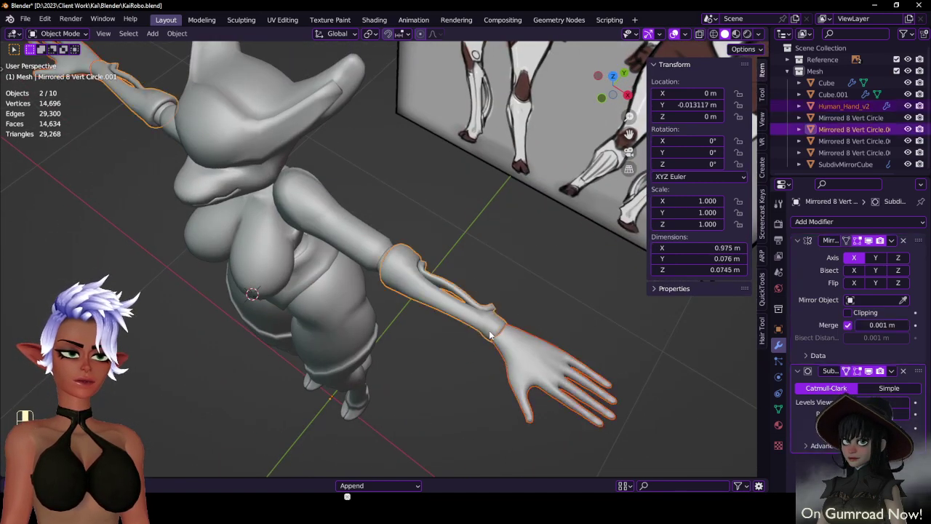
{"action": "key", "text": "Tab"}
{"action": "key", "text": "z"}
{"action": "middle_click_drag", "start_coordinate": [502, 315], "coordinate": [547, 325]}
{"action": "key", "text": "b"}
{"action": "left_click_drag", "start_coordinate": [540, 237], "coordinate": [726, 369]}
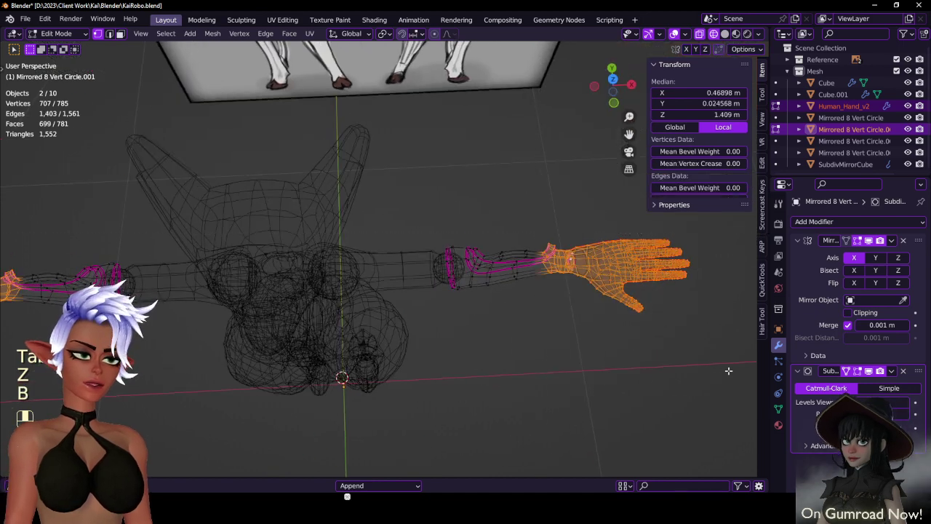
{"action": "middle_click_drag", "start_coordinate": [687, 361], "coordinate": [591, 375], "text": "shift"}
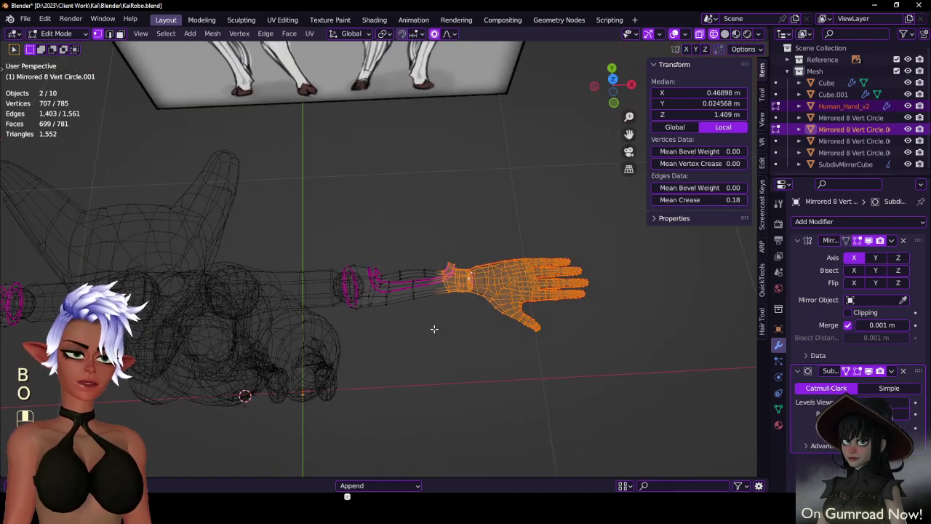
{"action": "key", "text": "g"}
{"action": "left_click", "coordinate": [445, 329]}
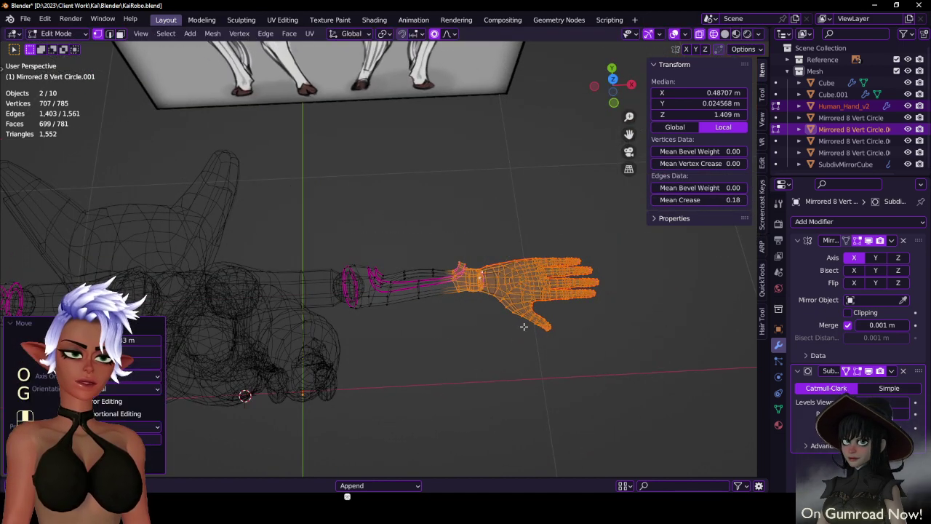
- Scale only the linked hand mesh down slightly without proportional editing, and return to solid shading in Object Mode
{"action": "left_click", "coordinate": [542, 298]}
{"action": "key", "text": "l"}
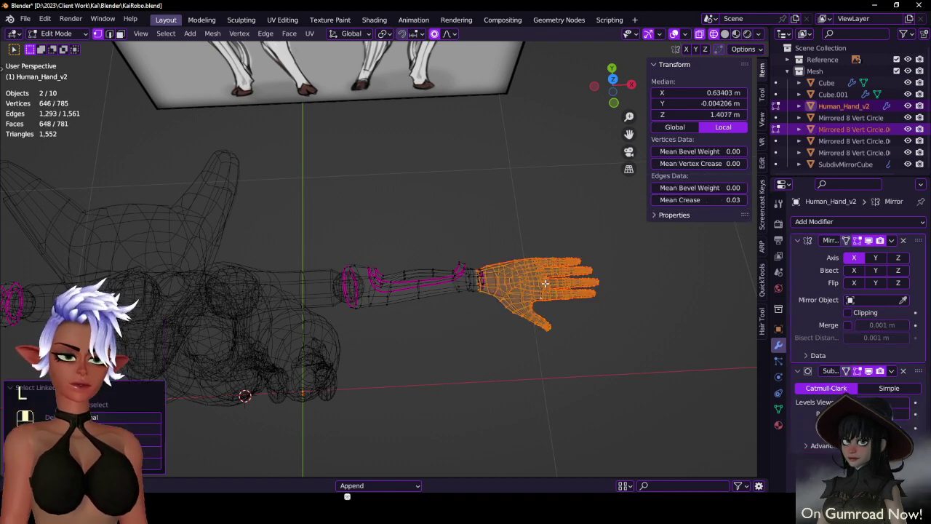
{"action": "key", "text": "s"}
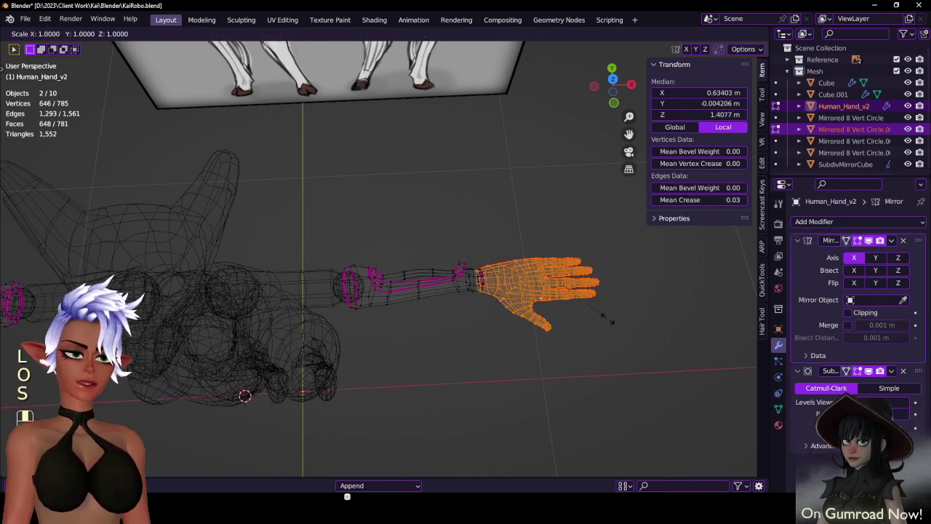
{"action": "left_click", "coordinate": [576, 320]}
{"action": "key", "text": "Tab"}
{"action": "key", "text": "z"}
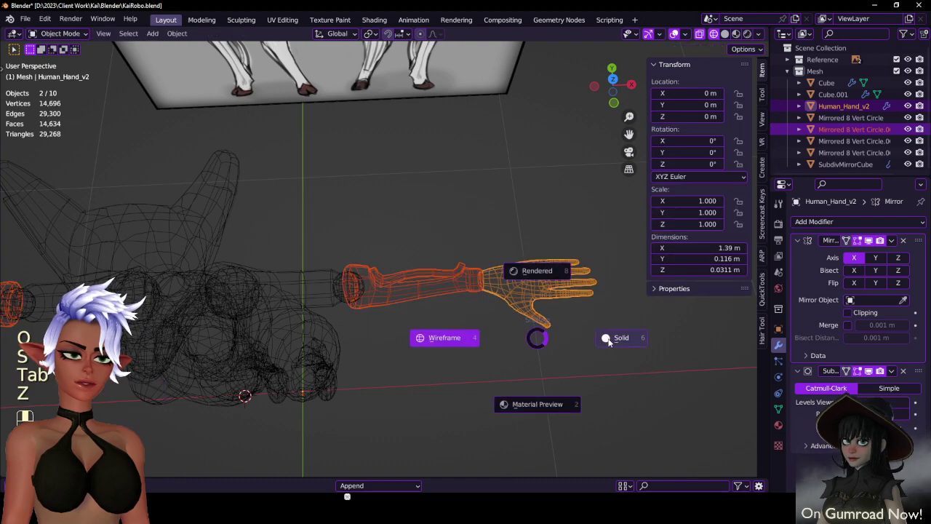
{"action": "left_click", "coordinate": [607, 337]}
- Save the file and switch the viewport to material preview shading
{"action": "mouse_move", "coordinate": [607, 337]}
{"action": "middle_mouse_down"}
{"action": "mouse_move", "coordinate": [528, 270]}
{"action": "mouse_move", "coordinate": [567, 282]}
{"action": "mouse_move", "coordinate": [536, 263]}
{"action": "mouse_move", "coordinate": [483, 269]}
{"action": "mouse_move", "coordinate": [456, 285]}
{"action": "mouse_move", "coordinate": [426, 236]}
{"action": "middle_mouse_up"}
{"action": "left_click", "coordinate": [536, 263]}
{"action": "key", "text": "ctrl+s"}
{"action": "scroll", "coordinate": [484, 270], "scroll_direction": "down", "scroll_amount": 2}
{"action": "key", "text": "z"}
{"action": "left_click", "coordinate": [427, 302]}
{"action": "middle_click_drag", "start_coordinate": [427, 302], "coordinate": [496, 342]}
- Try the outdoor grass-field environment as the material preview lighting
{"action": "left_click", "coordinate": [491, 286]}
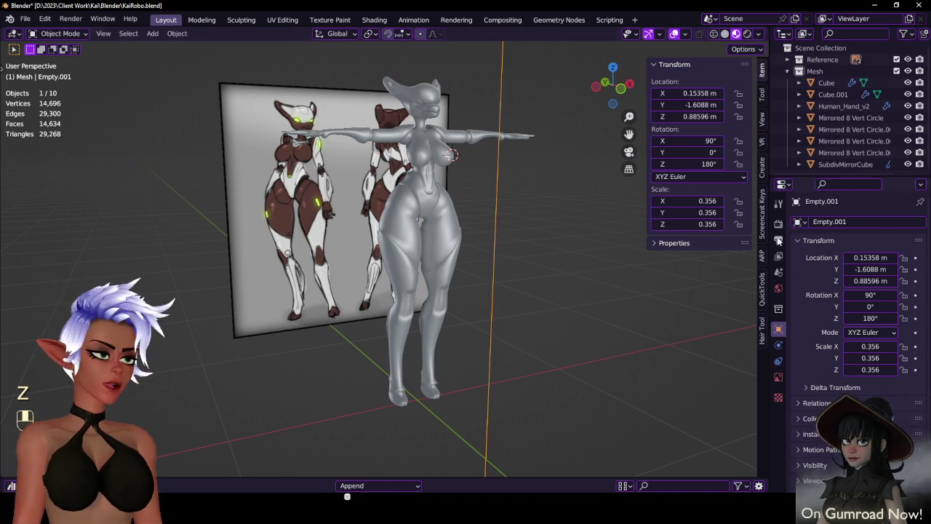
{"action": "left_click", "coordinate": [778, 225]}
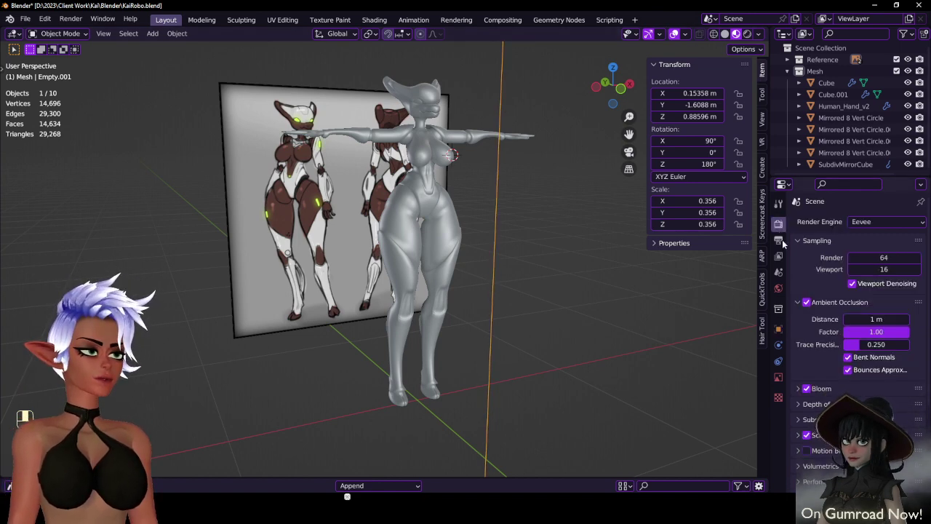
{"action": "left_click", "coordinate": [759, 34]}
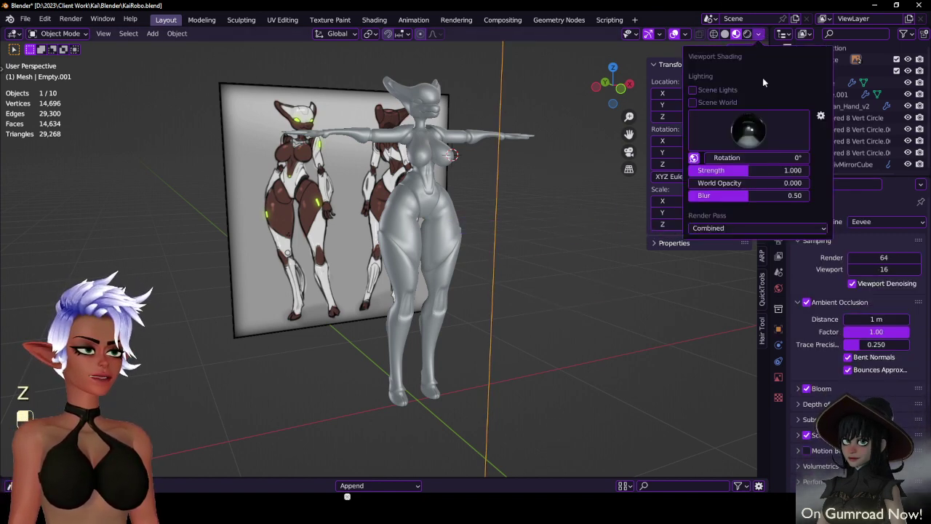
{"action": "left_click", "coordinate": [765, 135]}
{"action": "left_click", "coordinate": [754, 172]}
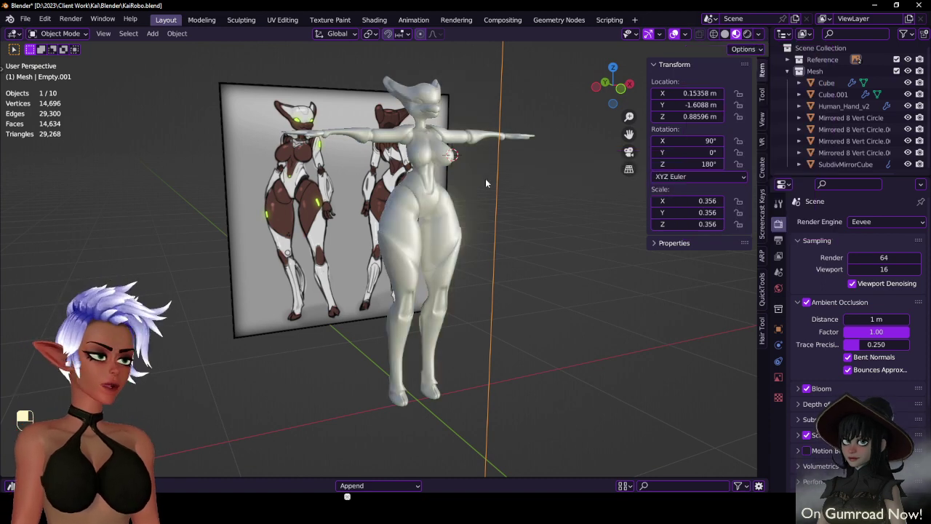
- Set the material preview lighting to the warm interior environment and view the robot from the side
{"action": "middle_click_drag", "start_coordinate": [485, 178], "coordinate": [510, 203]}
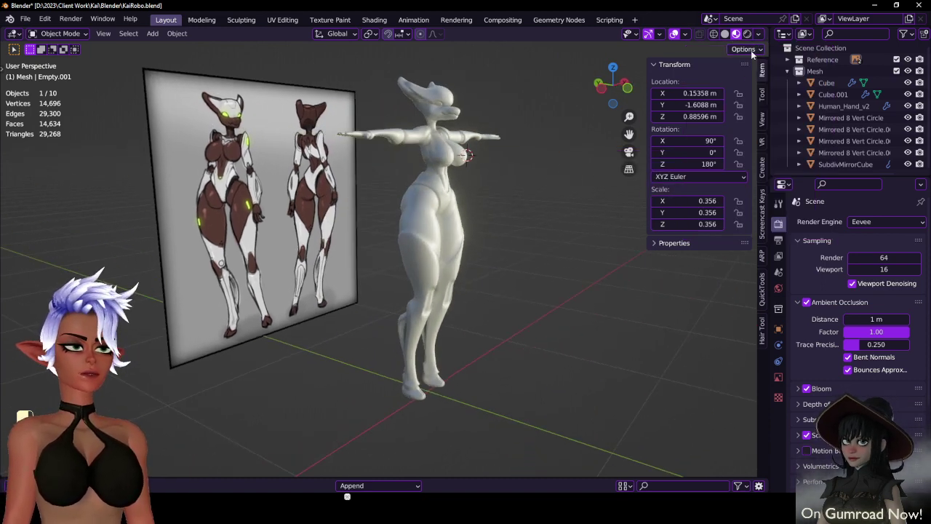
{"action": "left_click", "coordinate": [759, 34]}
{"action": "left_click", "coordinate": [753, 128]}
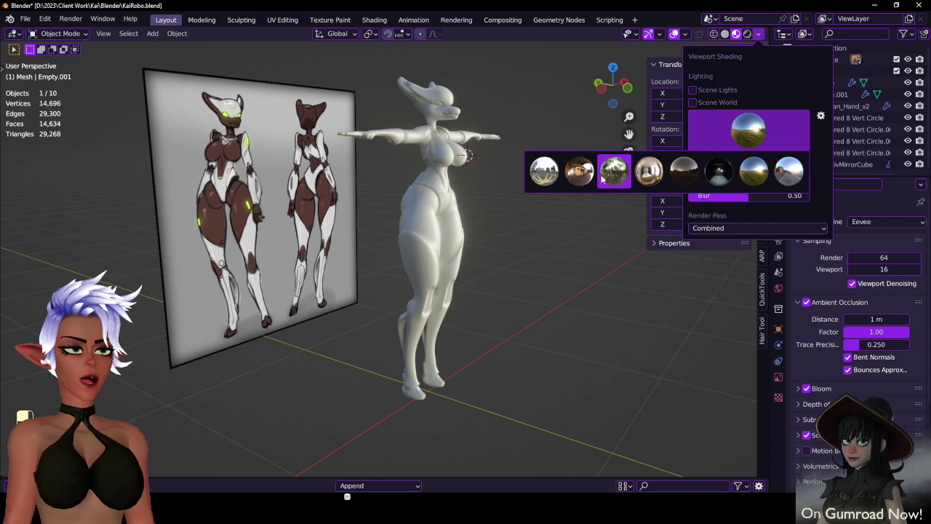
{"action": "left_click", "coordinate": [580, 185]}
{"action": "middle_click_drag", "start_coordinate": [528, 244], "coordinate": [480, 224]}
{"action": "scroll", "coordinate": [352, 266], "scroll_direction": "up", "scroll_amount": 2}
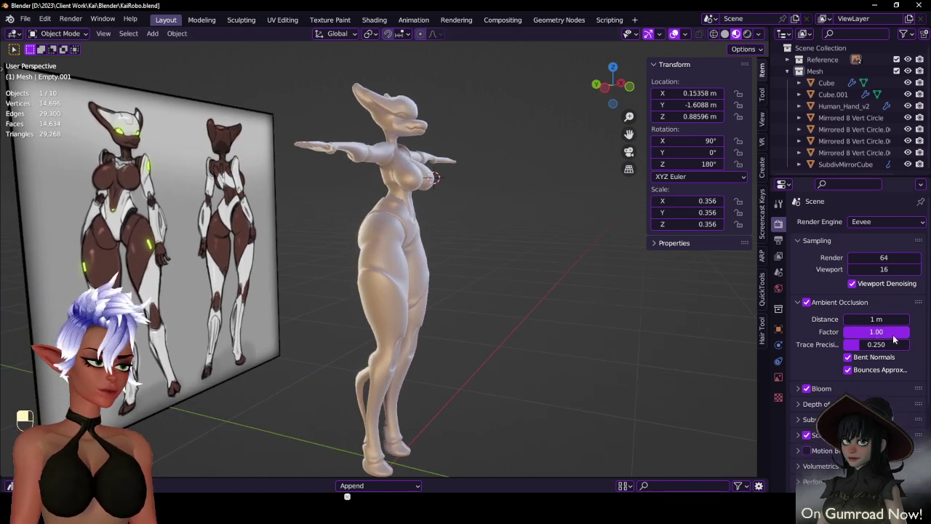
- Try higher viewport subdivision levels on the leg and torso meshes
{"action": "left_click", "coordinate": [391, 270]}
{"action": "left_click", "coordinate": [779, 346]}
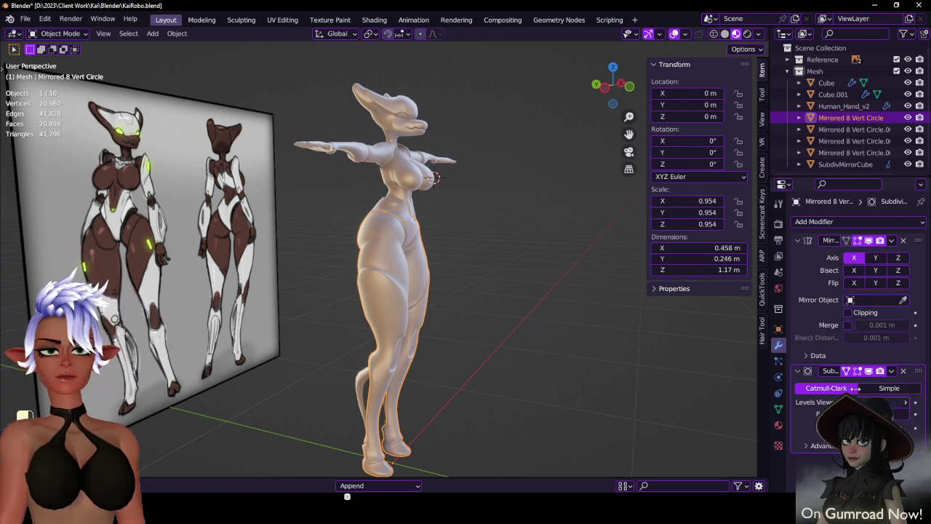
{"action": "left_click", "coordinate": [409, 187]}
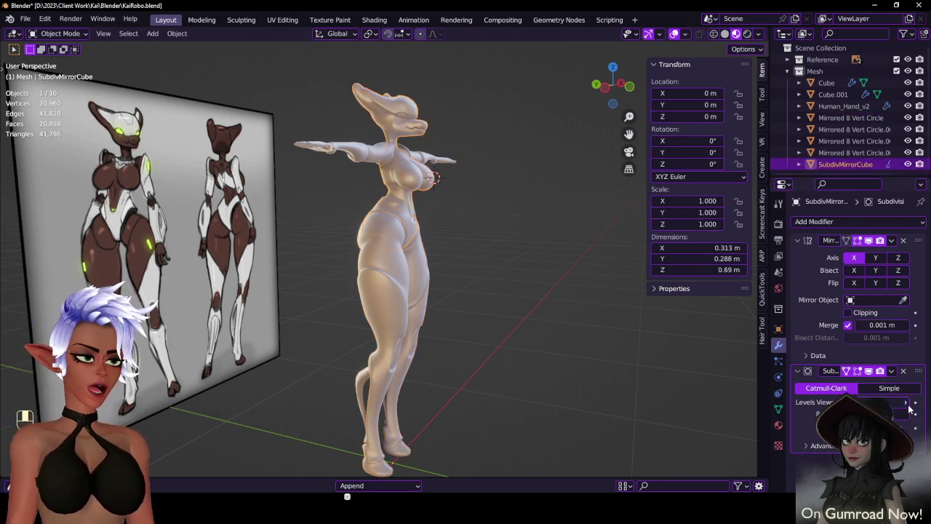
{"action": "left_click", "coordinate": [471, 267]}
{"action": "middle_click_drag", "start_coordinate": [471, 267], "coordinate": [418, 289]}
- Restore the earlier viewport subdivision levels on the leg and torso meshes, and deselect everything
{"action": "left_click", "coordinate": [389, 275]}
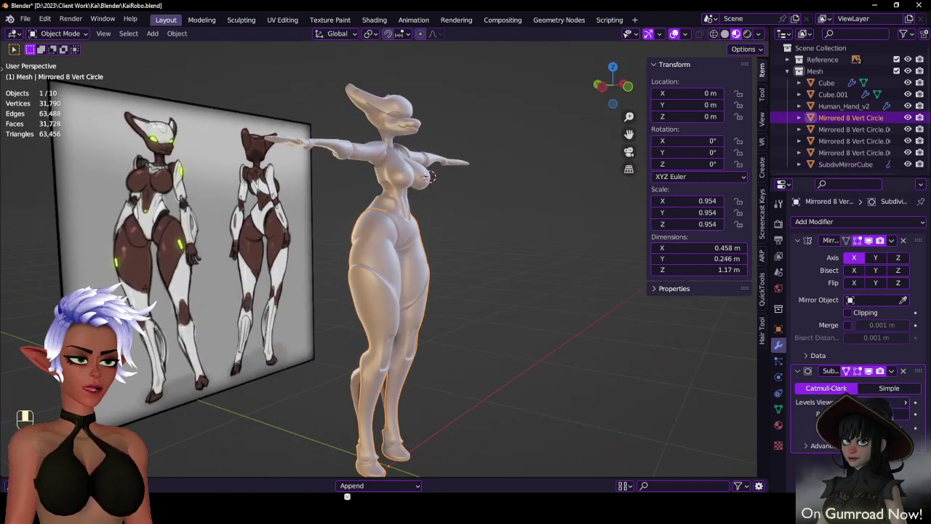
{"action": "left_click", "coordinate": [410, 187]}
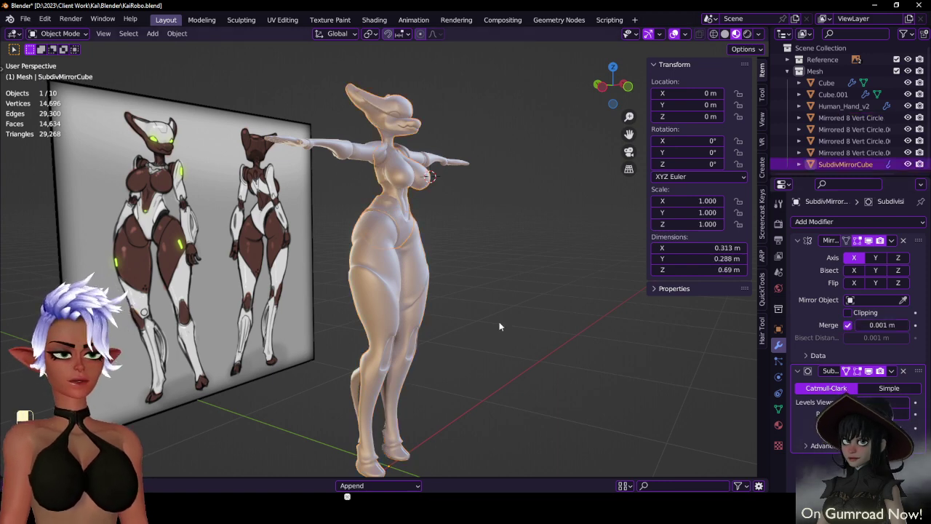
{"action": "left_click", "coordinate": [499, 325]}
{"action": "middle_click_drag", "start_coordinate": [499, 326], "coordinate": [487, 256]}
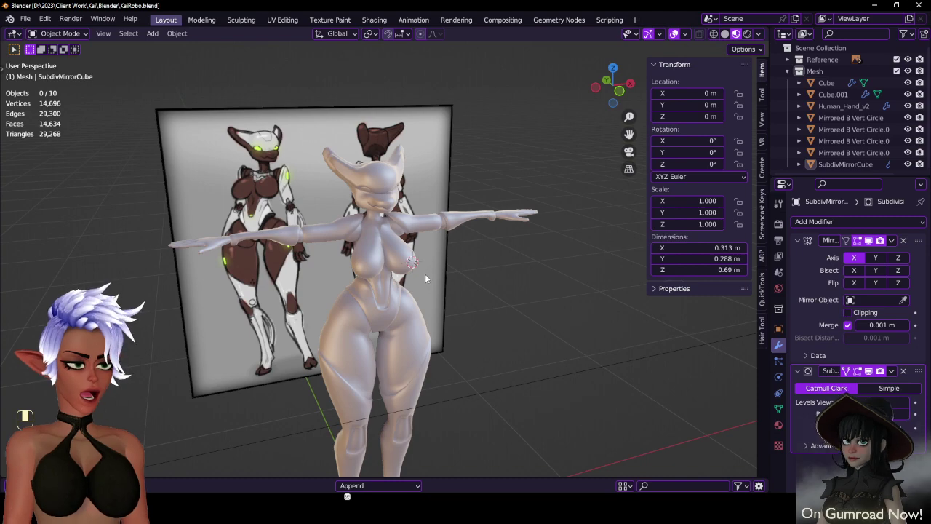
- Reset the 3D cursor to the world origin, frame the whole scene, and switch back to solid shading
{"action": "middle_click_drag", "start_coordinate": [346, 270], "coordinate": [377, 251], "text": "ctrl"}
{"action": "mouse_move", "coordinate": [377, 250]}
{"action": "middle_mouse_down"}
{"action": "mouse_move", "coordinate": [414, 270]}
{"action": "mouse_move", "coordinate": [376, 250]}
{"action": "mouse_move", "coordinate": [404, 247]}
{"action": "mouse_move", "coordinate": [363, 240]}
{"action": "mouse_move", "coordinate": [384, 237]}
{"action": "mouse_move", "coordinate": [384, 275]}
{"action": "mouse_move", "coordinate": [443, 277]}
{"action": "mouse_move", "coordinate": [451, 292]}
{"action": "mouse_move", "coordinate": [407, 307]}
{"action": "middle_mouse_up"}
{"action": "key", "text": "shift+c"}
{"action": "scroll", "coordinate": [368, 262], "scroll_direction": "up", "scroll_amount": 5}
{"action": "key", "text": "z"}
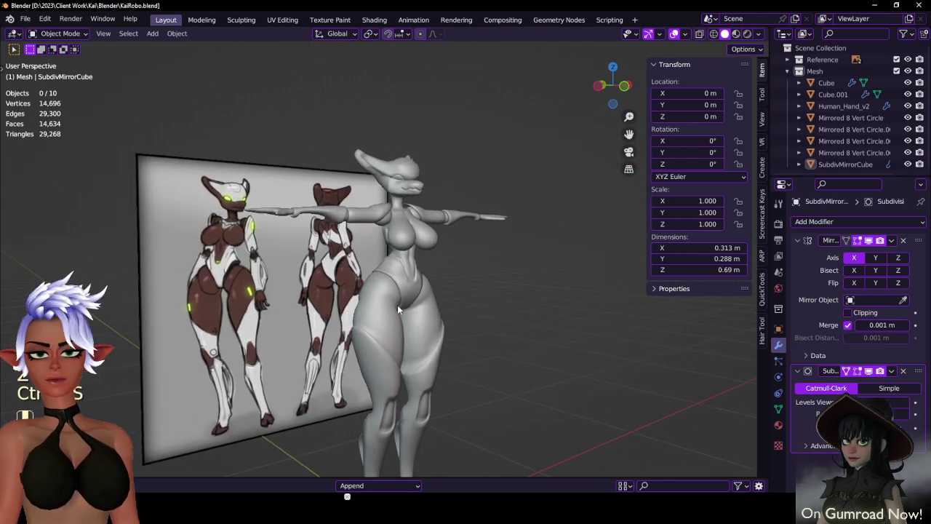
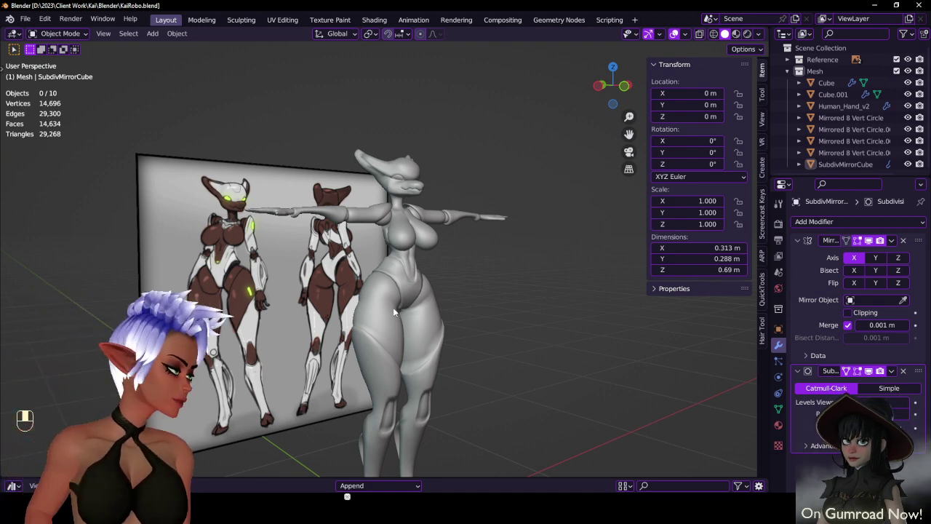
- Open the torso mesh for editing and raise the centre-line vertex in the lower abdomen groove along Z
{"action": "middle_click_drag", "start_coordinate": [394, 313], "coordinate": [459, 255]}
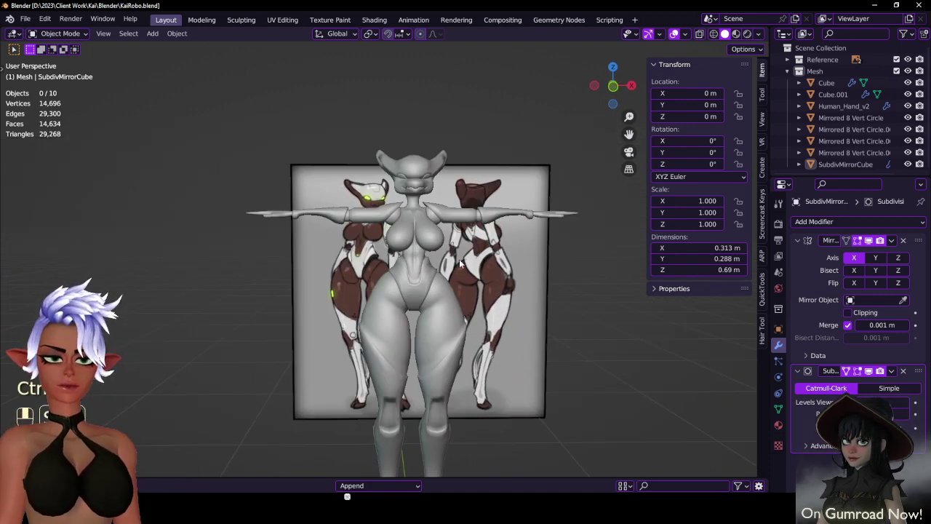
{"action": "scroll", "coordinate": [460, 256], "scroll_direction": "up", "scroll_amount": 5}
{"action": "middle_click_drag", "start_coordinate": [352, 270], "coordinate": [395, 269]}
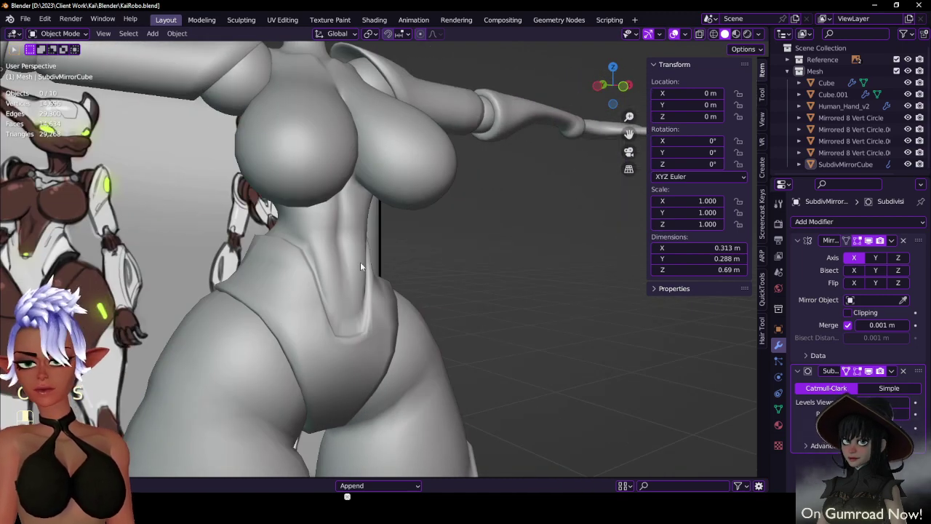
{"action": "left_click", "coordinate": [327, 241]}
{"action": "key", "text": "Tab"}
{"action": "middle_click_drag", "start_coordinate": [327, 241], "coordinate": [381, 292]}
{"action": "left_click", "coordinate": [383, 298]}
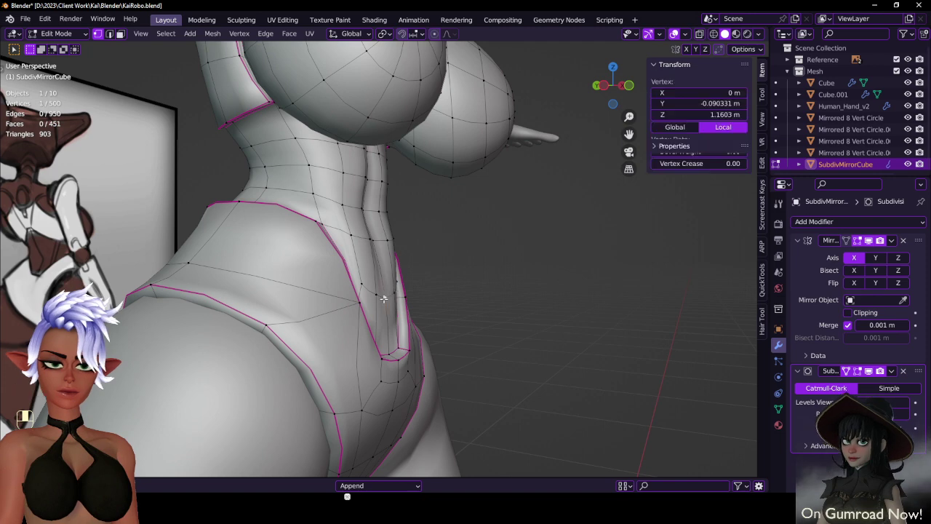
{"action": "key", "text": "z"}
{"action": "left_click", "coordinate": [393, 278]}
- Flatten the edge between the centre-line vertex and its neighbour in the abdomen groove to 0 along Y and Z, and save the file
{"action": "left_click", "coordinate": [394, 289], "text": "shift"}
{"action": "key", "text": "s"}
{"action": "key", "text": "y"}
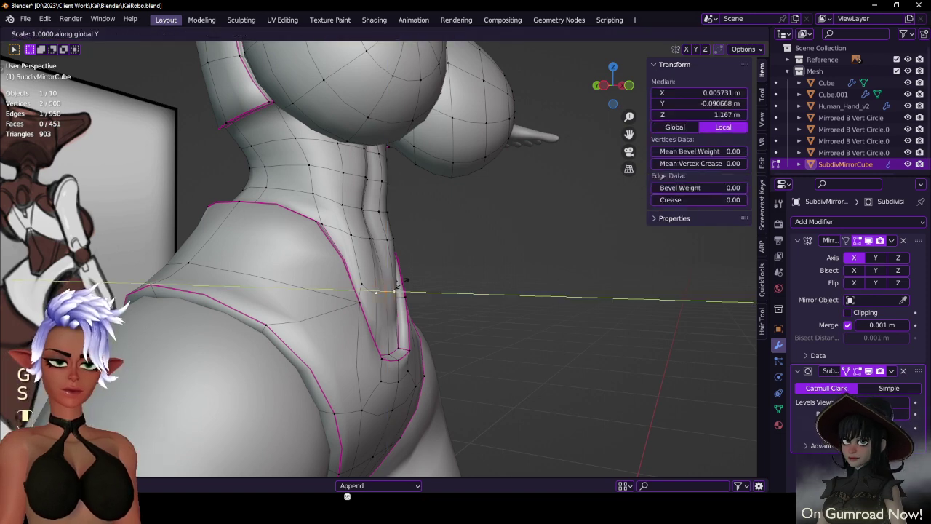
{"action": "key", "text": "0"}
{"action": "left_click", "coordinate": [402, 284]}
{"action": "key", "text": "s"}
{"action": "key", "text": "z"}
{"action": "key", "text": "0"}
{"action": "key", "text": "Return"}
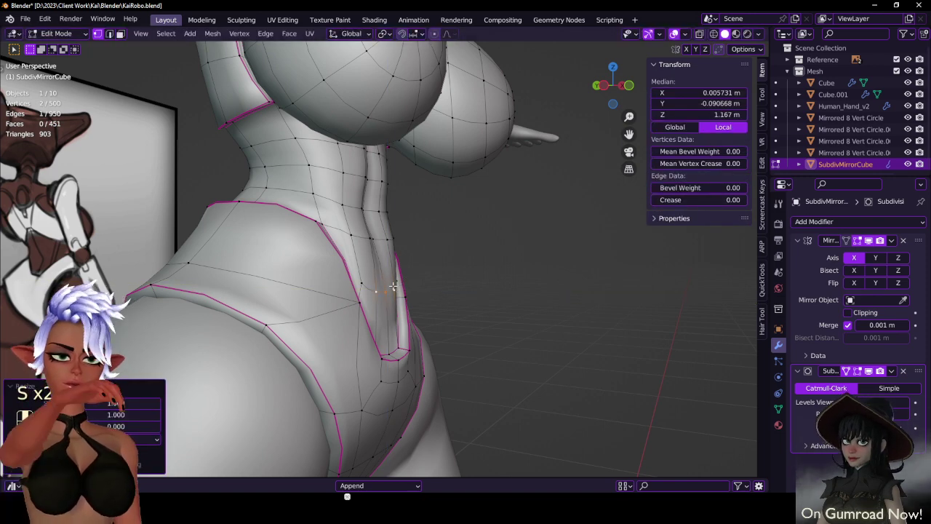
{"action": "key", "text": "Tab"}
{"action": "middle_click_drag", "start_coordinate": [392, 286], "coordinate": [357, 279]}
{"action": "key", "text": "ctrl+s"}
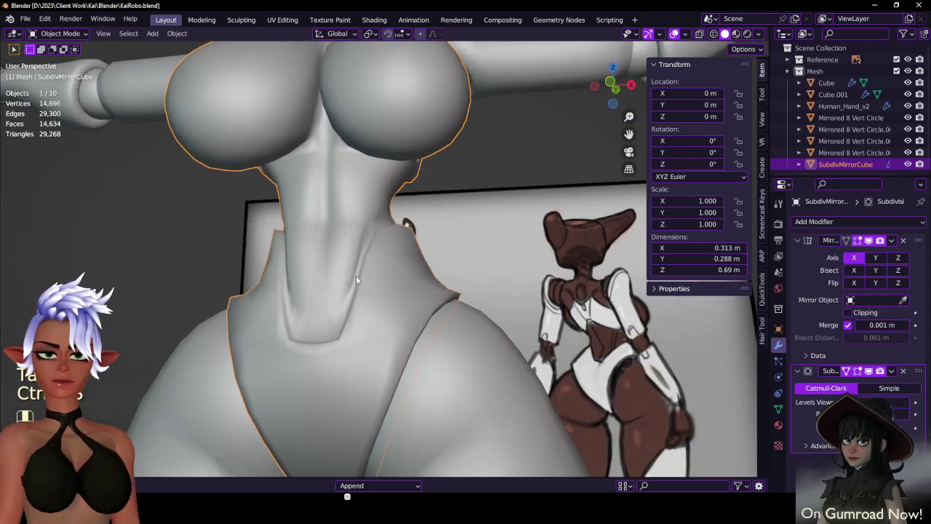
- Try a higher viewport subdivision level on the torso mesh and restore the previous level
{"action": "left_click", "coordinate": [906, 404]}
{"action": "middle_click_drag", "start_coordinate": [661, 391], "coordinate": [473, 337]}
{"action": "left_click", "coordinate": [859, 402]}
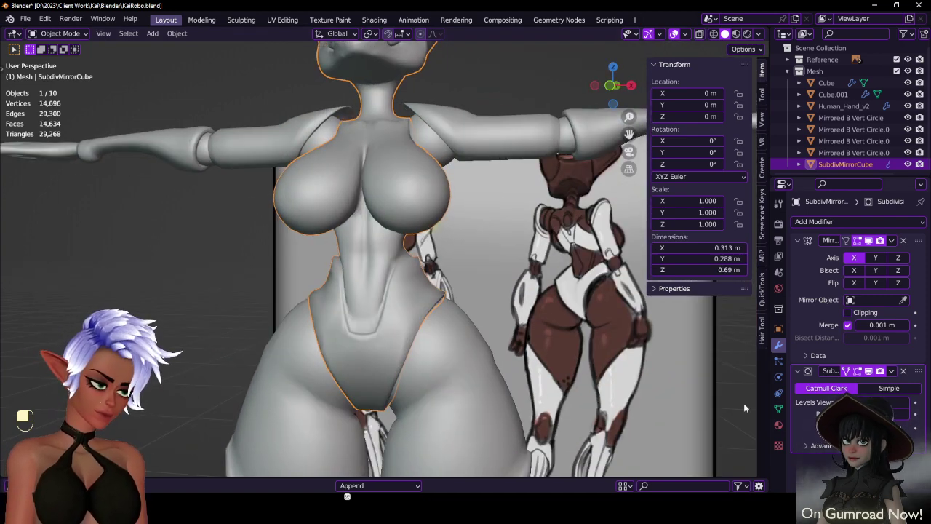
- Hide the mirrored half in the viewport and open the mesh for editing in left orthographic view at the mouth interior
{"action": "key", "text": "Tab"}
{"action": "middle_click_drag", "start_coordinate": [393, 291], "coordinate": [304, 274], "text": "ctrl"}
{"action": "key", "text": "Tab"}
{"action": "middle_click_drag", "start_coordinate": [429, 209], "coordinate": [290, 188]}
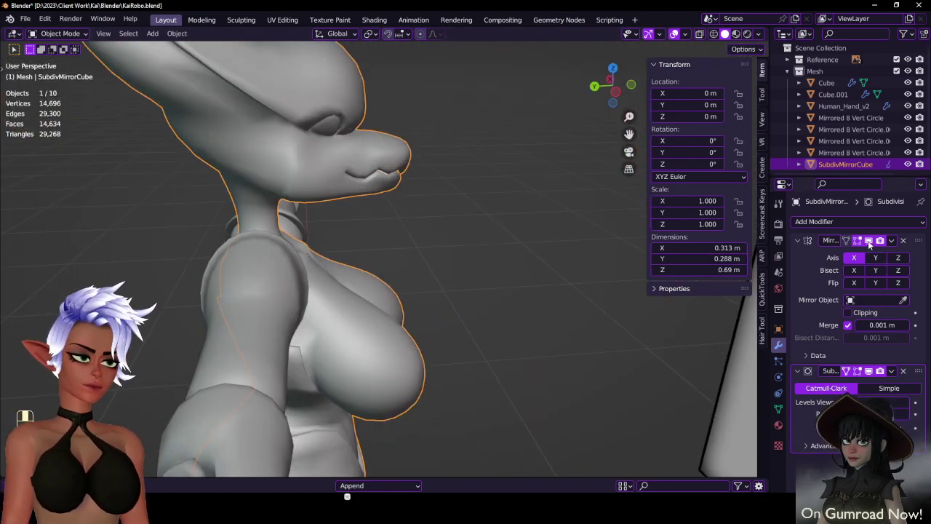
{"action": "scroll", "coordinate": [489, 245], "scroll_direction": "up", "scroll_amount": 5}
{"action": "key", "text": "Tab"}
{"action": "scroll", "coordinate": [347, 245], "scroll_direction": "up", "scroll_amount": 2}
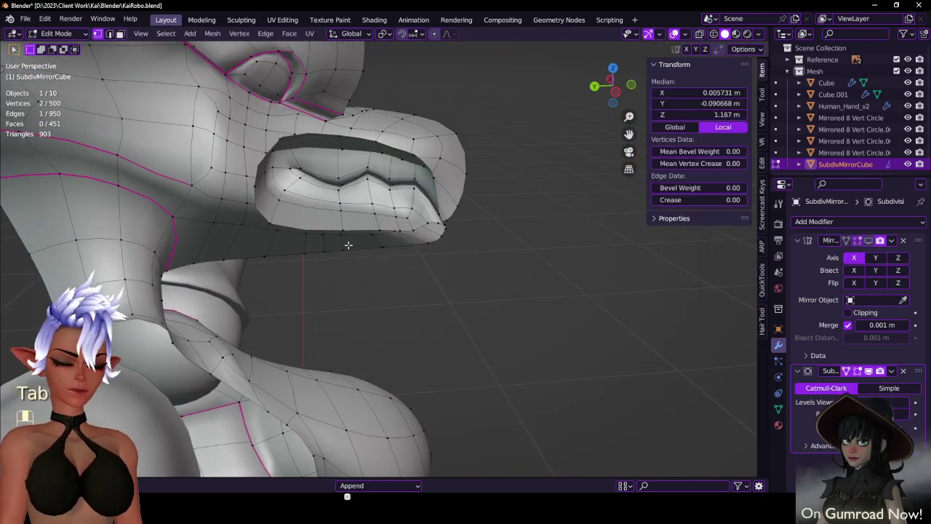
{"action": "key", "text": "KP_3"}
{"action": "key", "text": "ctrl+KP_3"}
{"action": "scroll", "coordinate": [371, 191], "scroll_direction": "up", "scroll_amount": 3}
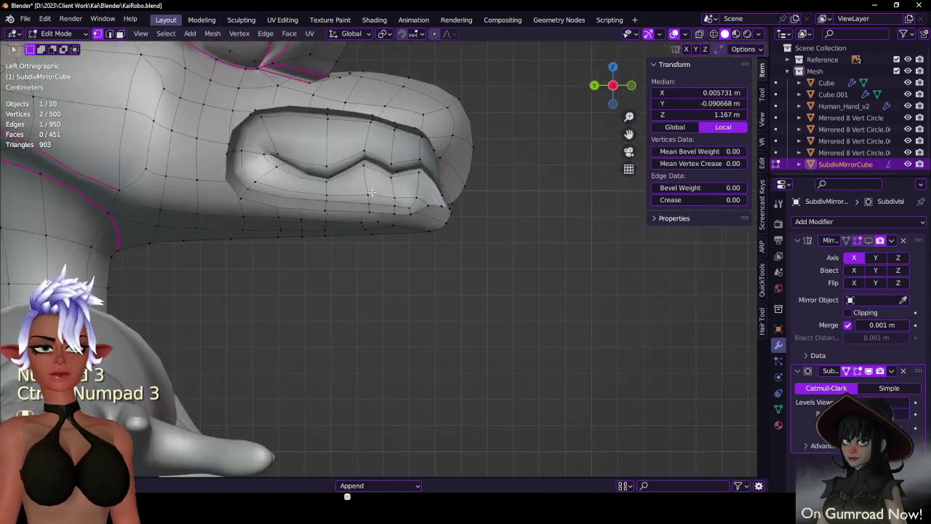
{"action": "scroll", "coordinate": [371, 191], "scroll_direction": "up", "scroll_amount": 3}
- Select the faces at the back end of the mouth cavity, stretch them along Z and reposition them
{"action": "left_click", "coordinate": [272, 238]}
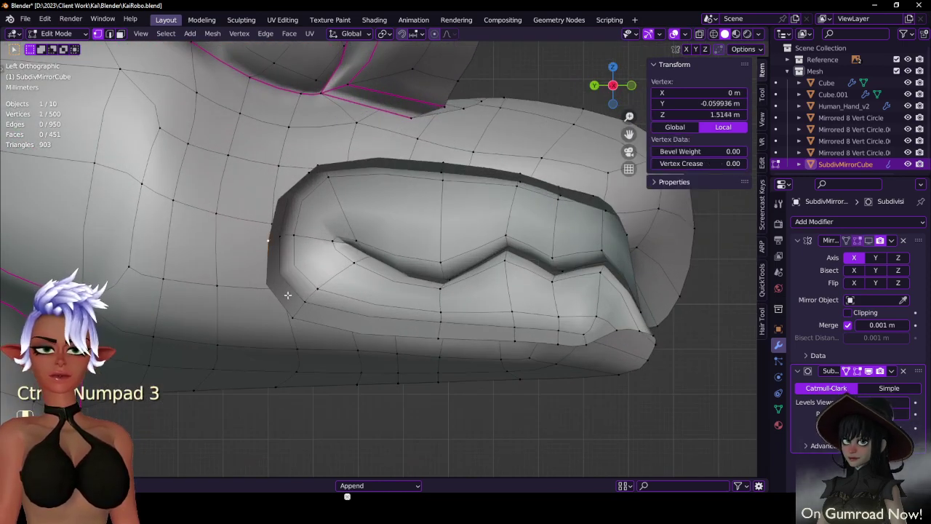
{"action": "left_click", "coordinate": [329, 176], "text": "ctrl"}
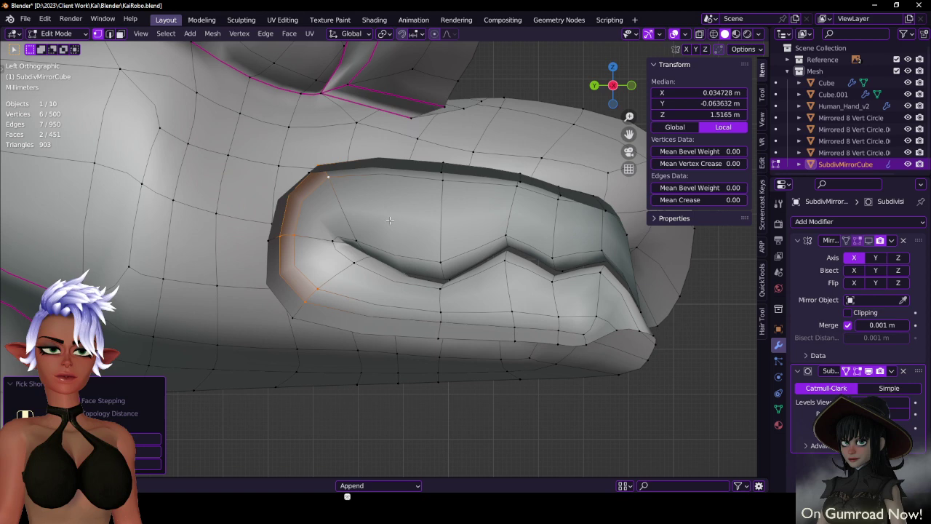
{"action": "left_click", "coordinate": [299, 323]}
{"action": "left_click", "coordinate": [331, 182], "text": "ctrl"}
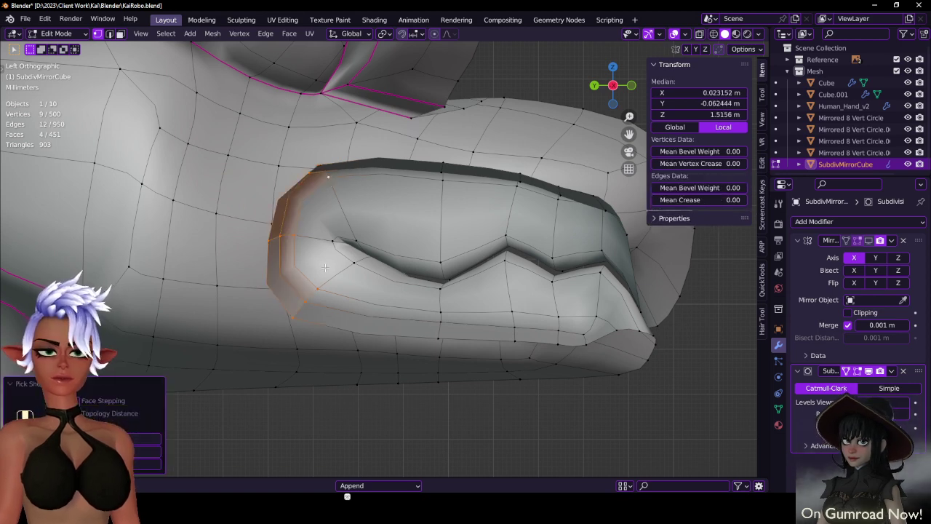
{"action": "key", "text": "s"}
{"action": "key", "text": "x"}
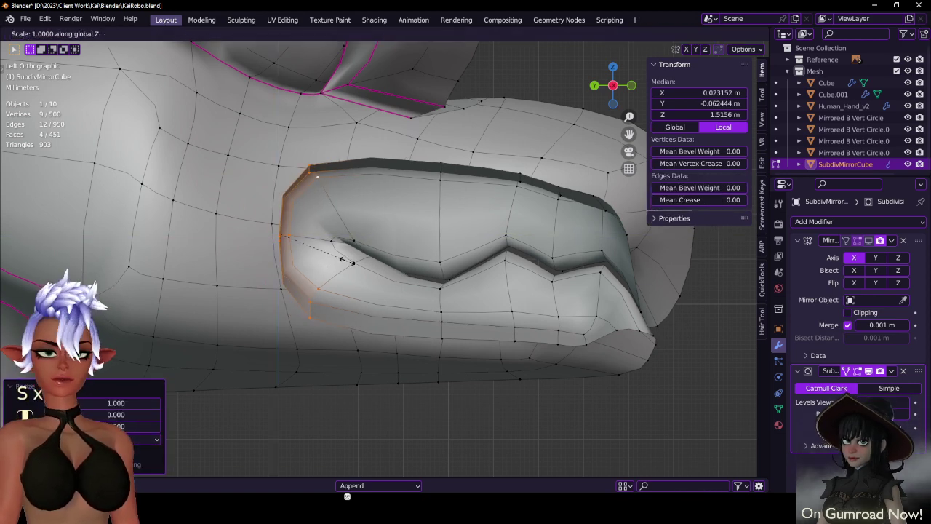
{"action": "key", "text": "z"}
{"action": "left_click", "coordinate": [364, 266]}
{"action": "key", "text": "g"}
{"action": "left_click", "coordinate": [350, 270]}
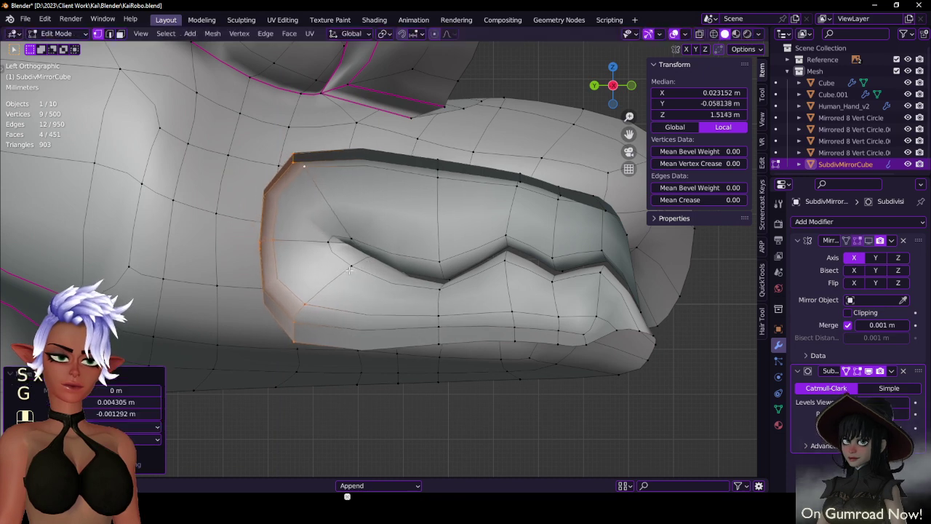
{"action": "key", "text": "g"}
{"action": "left_click", "coordinate": [373, 274]}
- Extrude the mouth cavity's back faces about 0.042 m toward the back of the head and delete the leftover centre-line vertex
{"action": "key", "text": "e"}
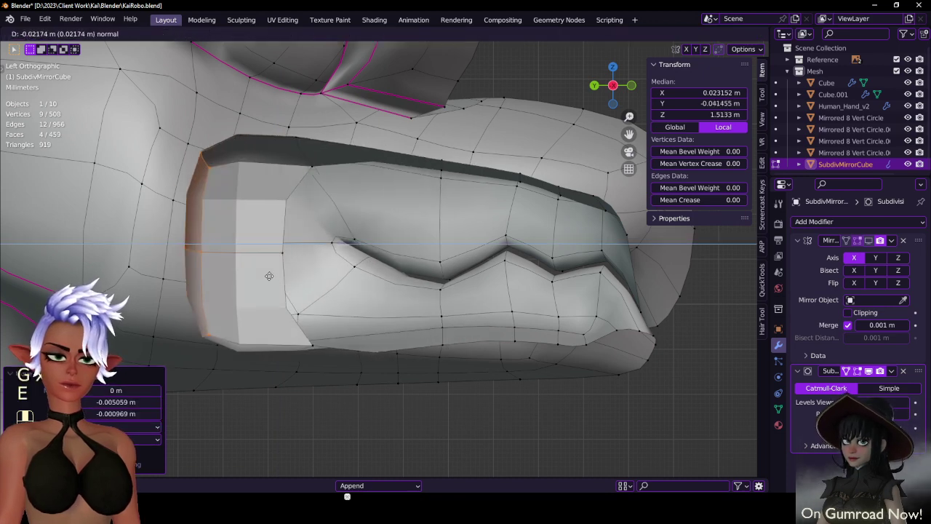
{"action": "left_click", "coordinate": [182, 281]}
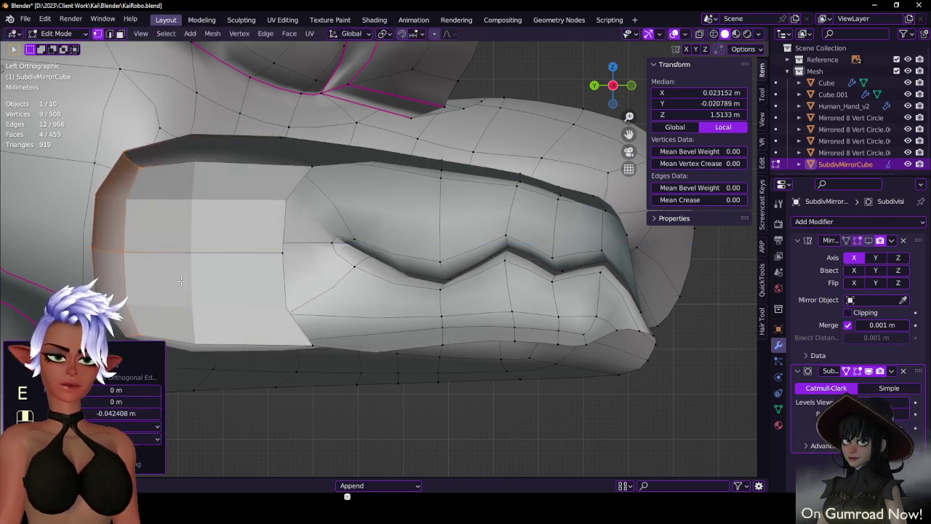
{"action": "left_click", "coordinate": [286, 259]}
{"action": "key", "text": "x"}
{"action": "left_click", "coordinate": [282, 183]}
{"action": "scroll", "coordinate": [287, 274], "scroll_direction": "down", "scroll_amount": 3}
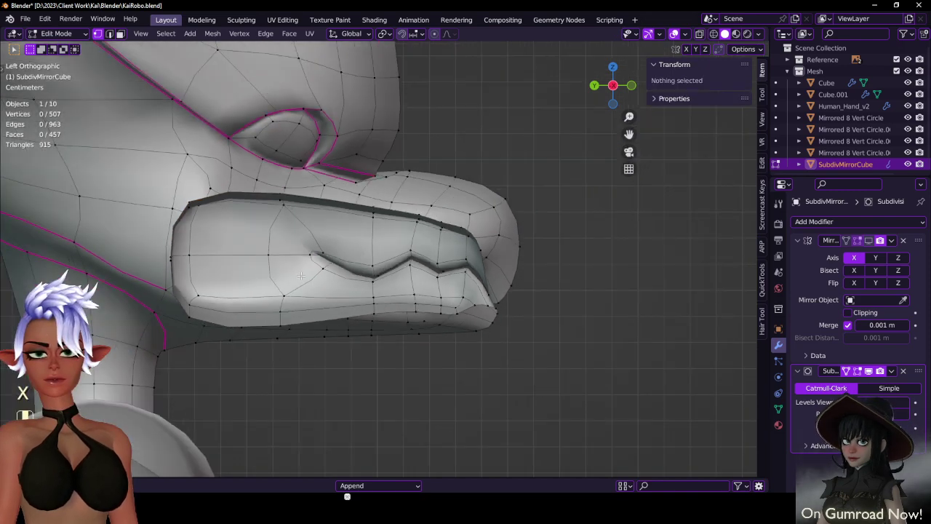
- Select the new back end of the mouth cavity, undo a trial uniform scale, and grow the selection over the extruded section
{"action": "middle_click_drag", "start_coordinate": [293, 276], "coordinate": [187, 289]}
{"action": "left_click", "coordinate": [164, 264]}
{"action": "left_click", "coordinate": [177, 311]}
{"action": "left_click", "coordinate": [227, 220], "text": "ctrl+shift"}
{"action": "key", "text": "s"}
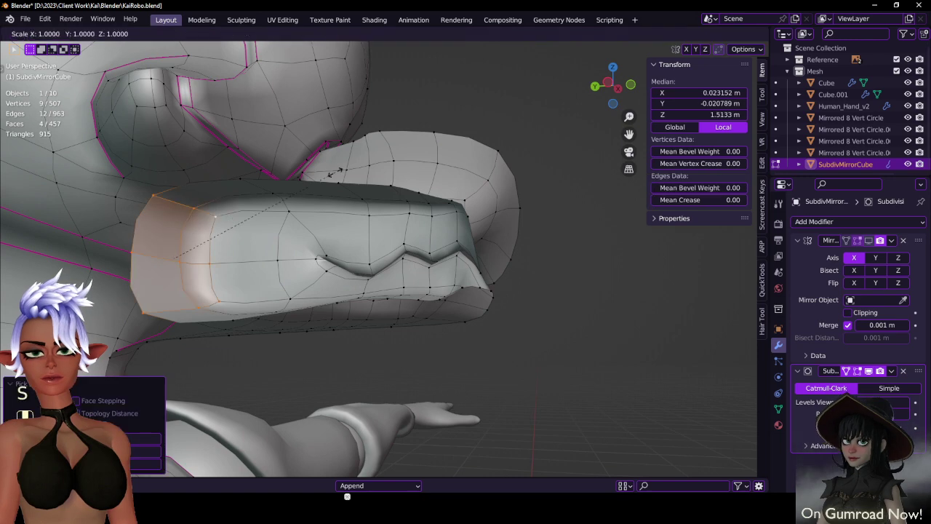
{"action": "left_click", "coordinate": [307, 198]}
{"action": "middle_click_drag", "start_coordinate": [289, 245], "coordinate": [317, 247]}
{"action": "key", "text": "ctrl+z"}
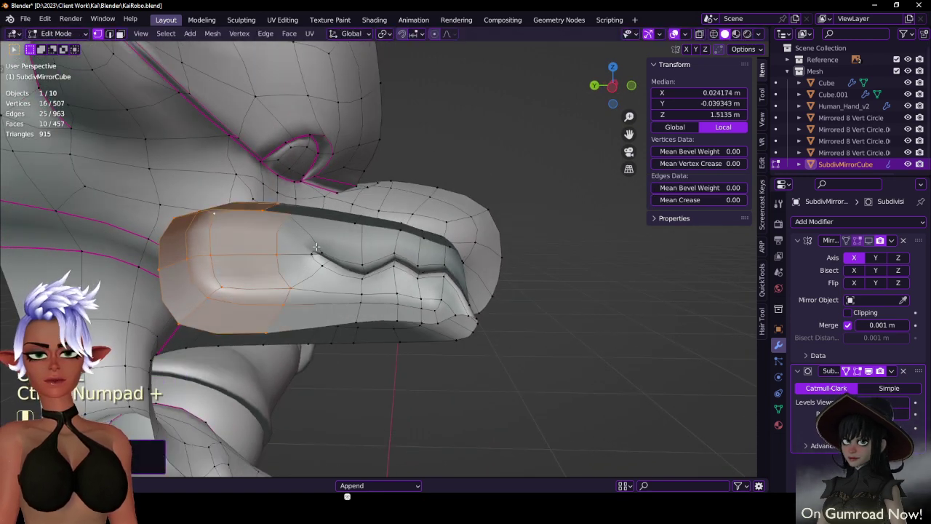
- Scale the selected back section of the mouth cavity to 0.888 along Z and save the file
{"action": "key", "text": "s"}
{"action": "key", "text": "z"}
{"action": "left_click", "coordinate": [314, 249]}
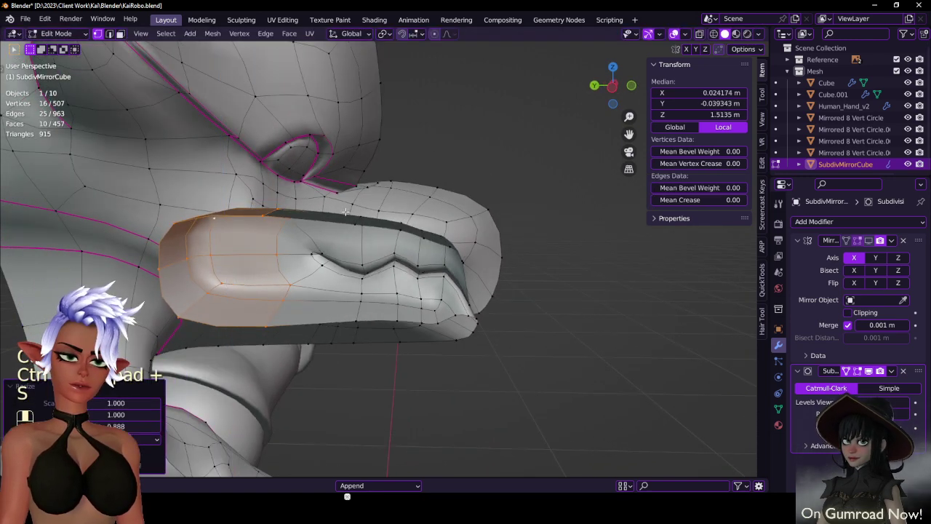
{"action": "key", "text": "s"}
{"action": "key", "text": "z"}
{"action": "left_click", "coordinate": [346, 212]}
{"action": "key", "text": "Tab"}
{"action": "middle_click_drag", "start_coordinate": [346, 212], "coordinate": [261, 214]}
{"action": "key", "text": "ctrl+s"}
- Select the upper lip's inner edge path from the mouth corner to the front and lower it about 0.002 m along Z
{"action": "scroll", "coordinate": [261, 214], "scroll_direction": "up", "scroll_amount": 3}
{"action": "key", "text": "Tab"}
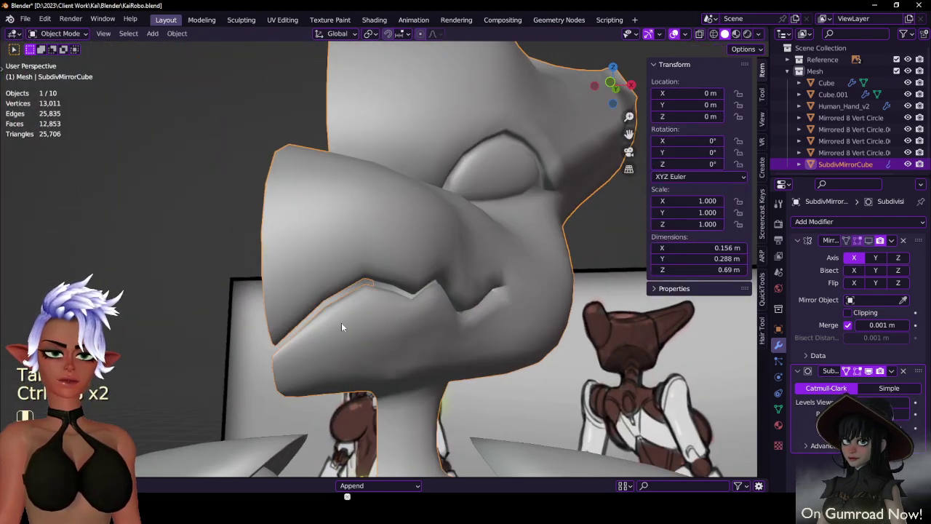
{"action": "middle_click_drag", "start_coordinate": [342, 322], "coordinate": [446, 329]}
{"action": "left_click", "coordinate": [291, 275]}
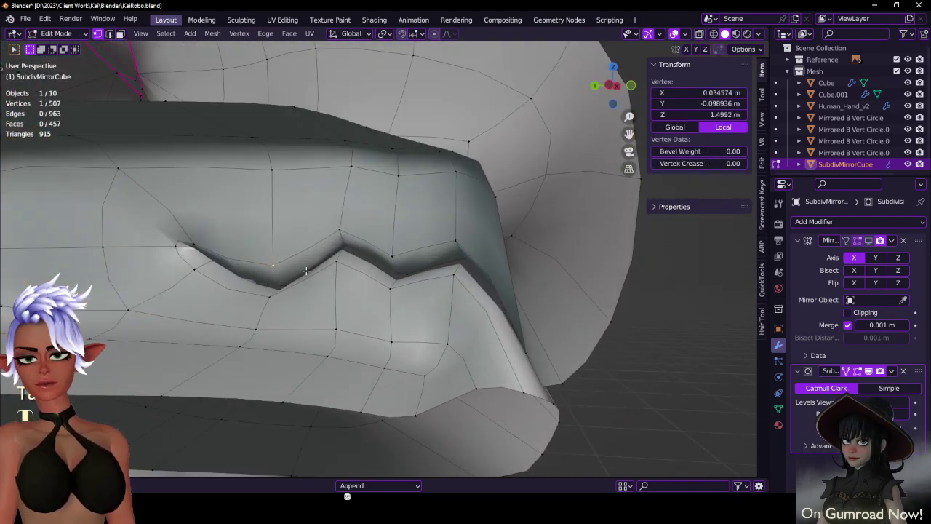
{"action": "middle_click_drag", "start_coordinate": [307, 267], "coordinate": [499, 216], "text": "ctrl"}
{"action": "left_click", "coordinate": [404, 272], "text": "alt"}
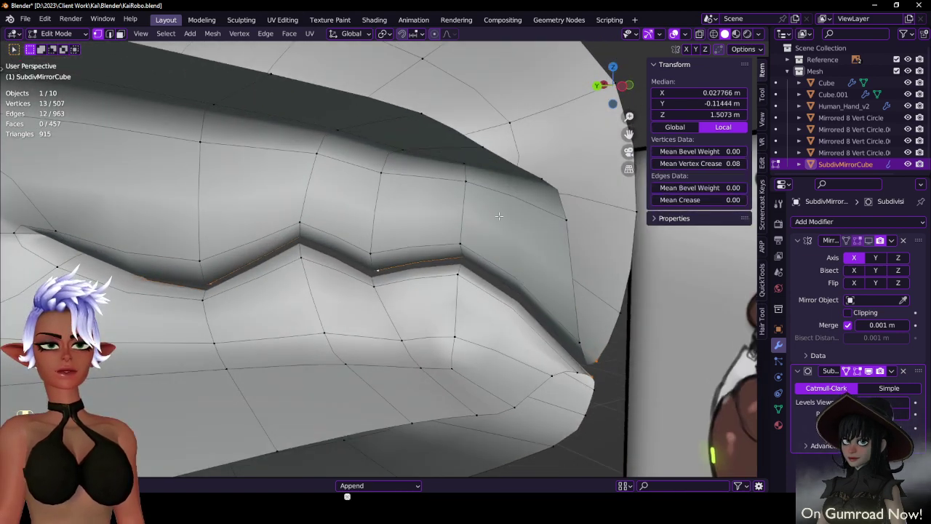
{"action": "left_click", "coordinate": [481, 228]}
{"action": "key", "text": "alt+z"}
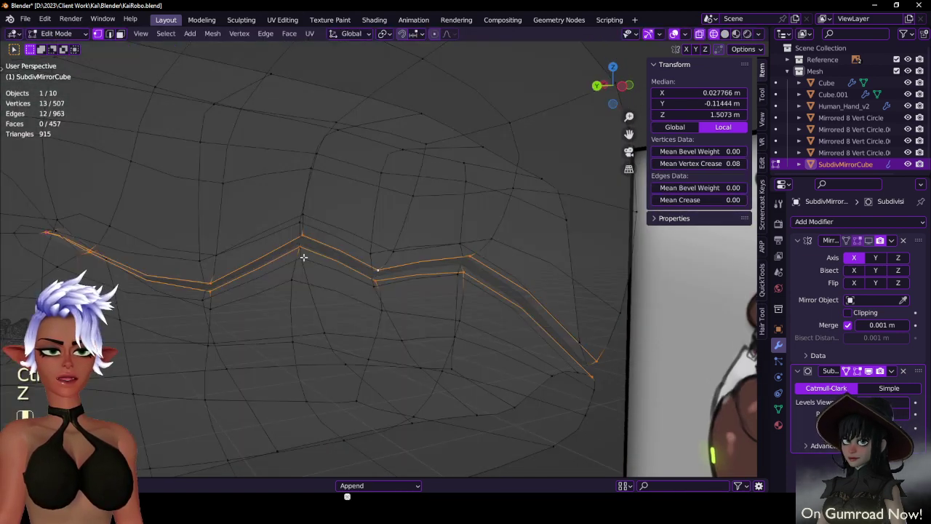
{"action": "left_click", "coordinate": [70, 240]}
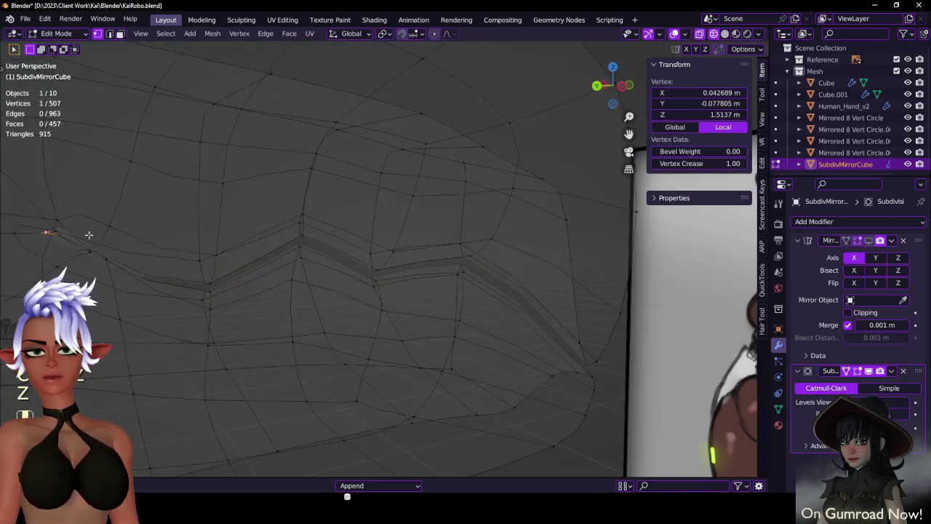
{"action": "left_click", "coordinate": [596, 360], "text": "ctrl"}
{"action": "key", "text": "alt+z"}
{"action": "key", "text": "g"}
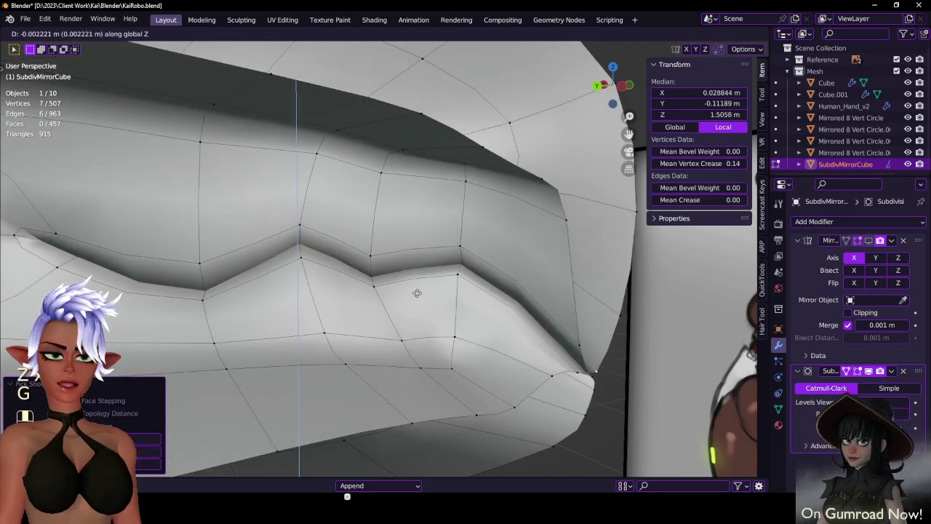
{"action": "left_click", "coordinate": [417, 293]}
- Check the mouth shape outside edit mode and save the file
{"action": "key", "text": "Tab"}
{"action": "middle_click_drag", "start_coordinate": [417, 294], "coordinate": [458, 266]}
{"action": "scroll", "coordinate": [310, 276], "scroll_direction": "down", "scroll_amount": 4}
{"action": "key", "text": "Tab"}
{"action": "key", "text": "Tab"}
{"action": "key", "text": "ctrl+s"}
- Add a mesh cube at the world origin
{"action": "key", "text": "shift+a"}
{"action": "mouse_move", "coordinate": [457, 268]}
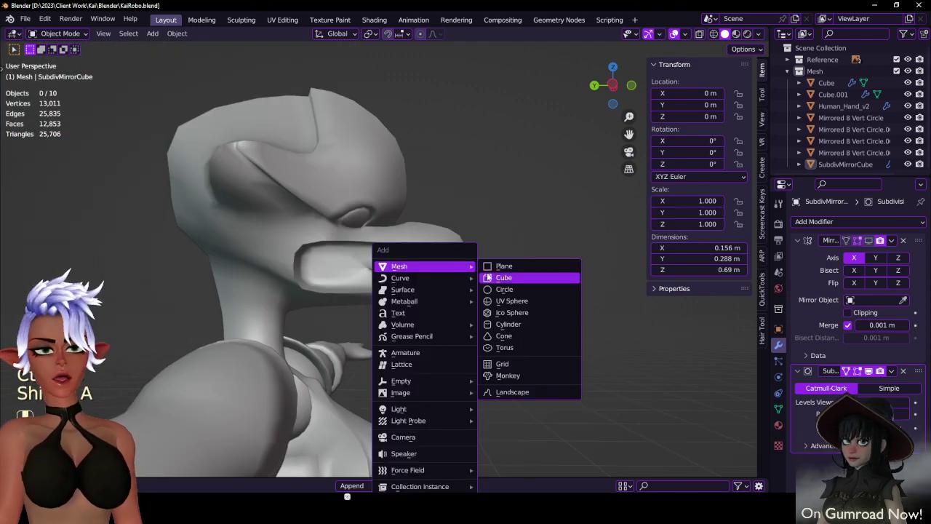
{"action": "left_click", "coordinate": [489, 277]}
{"action": "scroll", "coordinate": [499, 324], "scroll_direction": "down", "scroll_amount": 5}
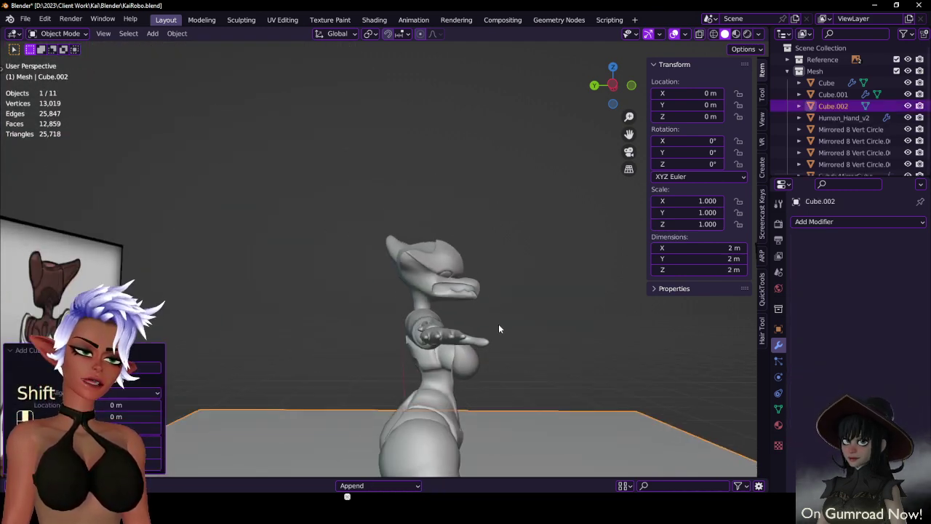
{"action": "middle_click_drag", "start_coordinate": [499, 324], "coordinate": [397, 279]}
{"action": "scroll", "coordinate": [398, 283], "scroll_direction": "down", "scroll_amount": 4}
- Give the cube a Subdivision Surface modifier and shade it smooth
{"action": "left_click", "coordinate": [832, 222]}
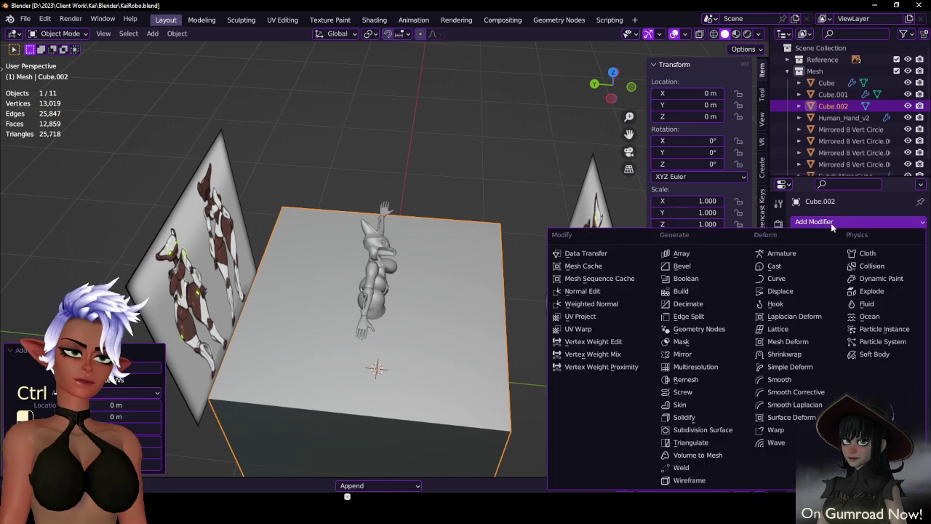
{"action": "left_click", "coordinate": [717, 429]}
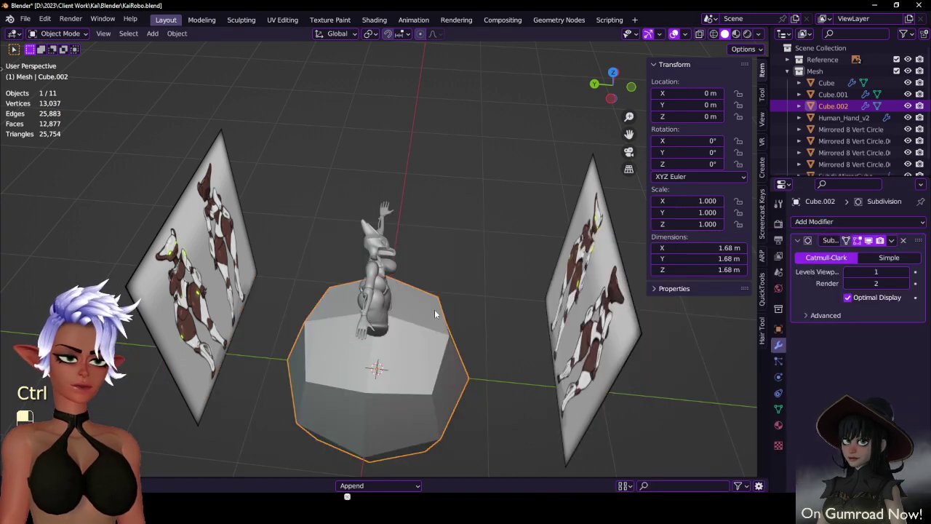
{"action": "right_click", "coordinate": [449, 333]}
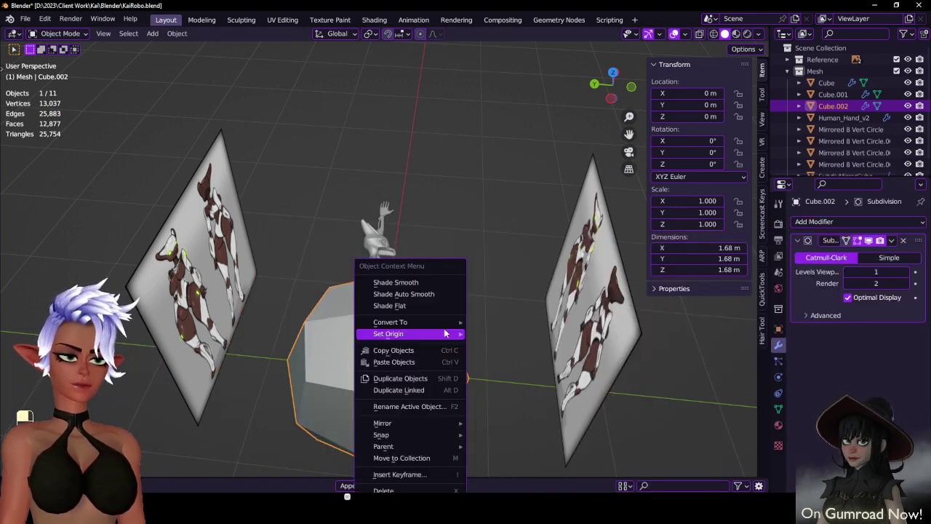
{"action": "left_click", "coordinate": [422, 282]}
- Scale the whole cube mesh to 0.091 in edit mode and raise it about 1.41 m along Z to the upper chest
{"action": "key", "text": "Tab"}
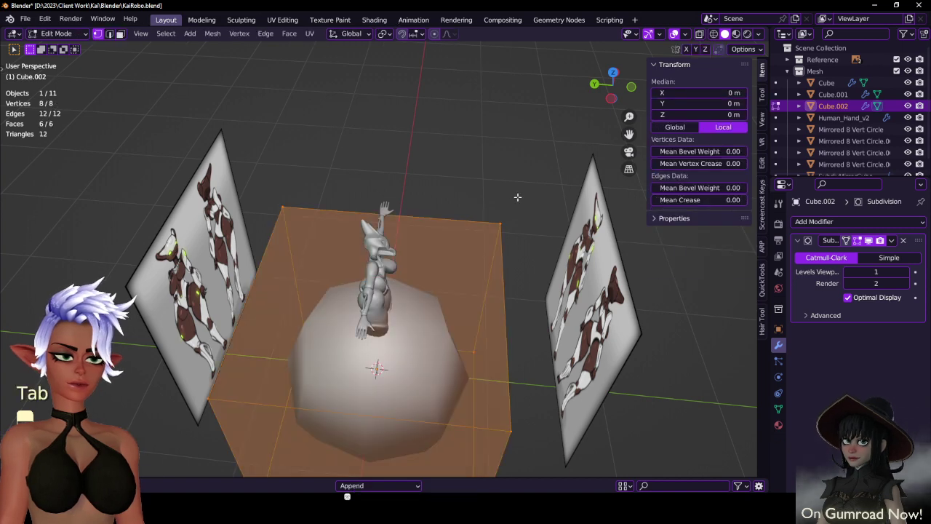
{"action": "key", "text": "s"}
{"action": "left_click", "coordinate": [384, 352]}
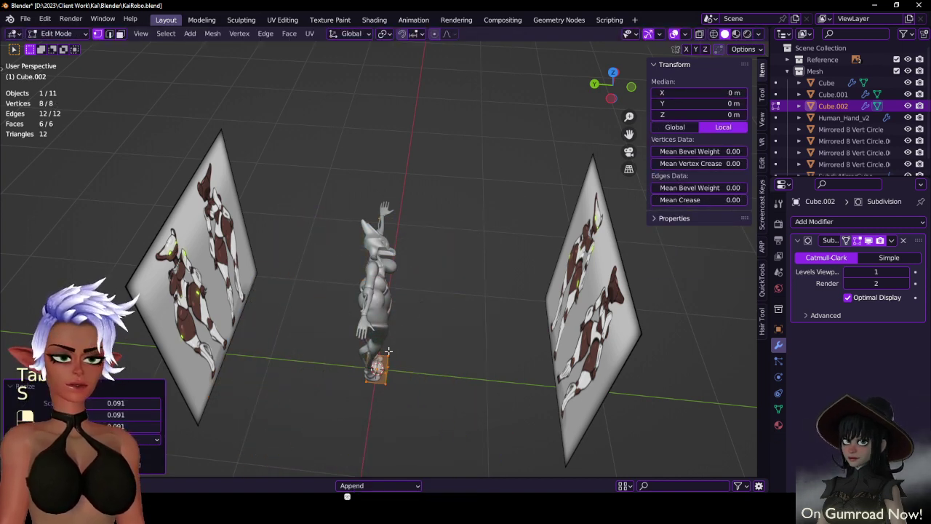
{"action": "key", "text": "KP_1"}
{"action": "left_click", "coordinate": [372, 148]}
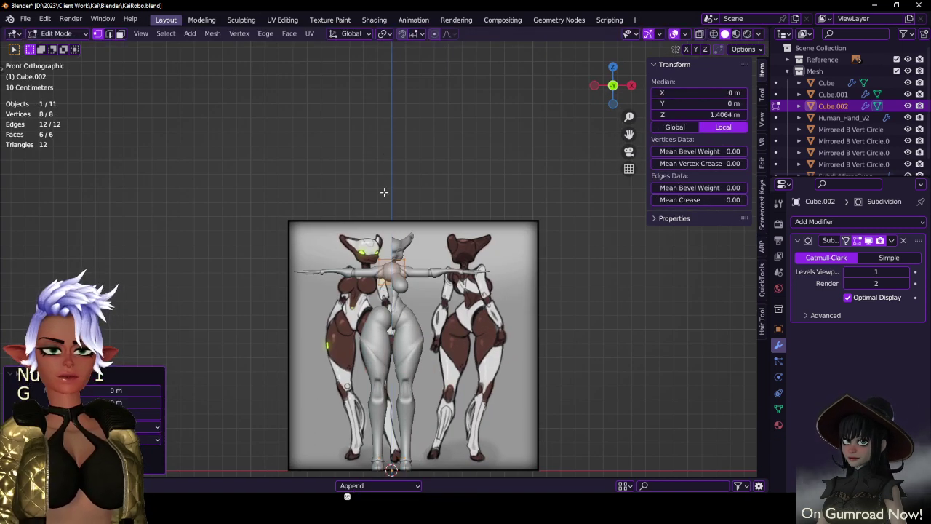
- Show the Mirror modifier's result in the viewport again for the torso and head mesh
{"action": "scroll", "coordinate": [400, 231], "scroll_direction": "up", "scroll_amount": 9}
{"action": "key", "text": "Tab"}
{"action": "left_click", "coordinate": [430, 275]}
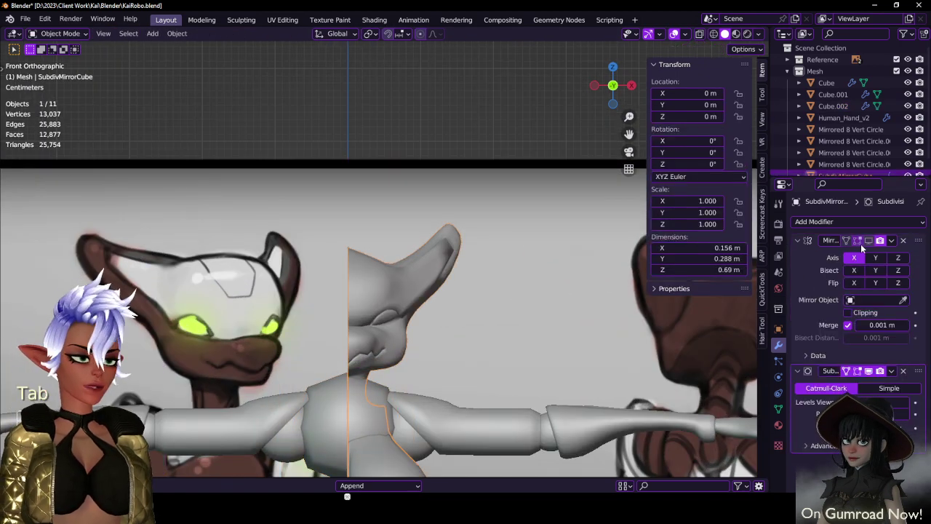
{"action": "left_click", "coordinate": [870, 241]}
{"action": "middle_click_drag", "start_coordinate": [287, 356], "coordinate": [327, 265], "text": "shift"}
- Select the cube at the chest and scale its mesh to 0.456 in edit mode
{"action": "left_click", "coordinate": [385, 337]}
{"action": "scroll", "coordinate": [392, 321], "scroll_direction": "up", "scroll_amount": 3}
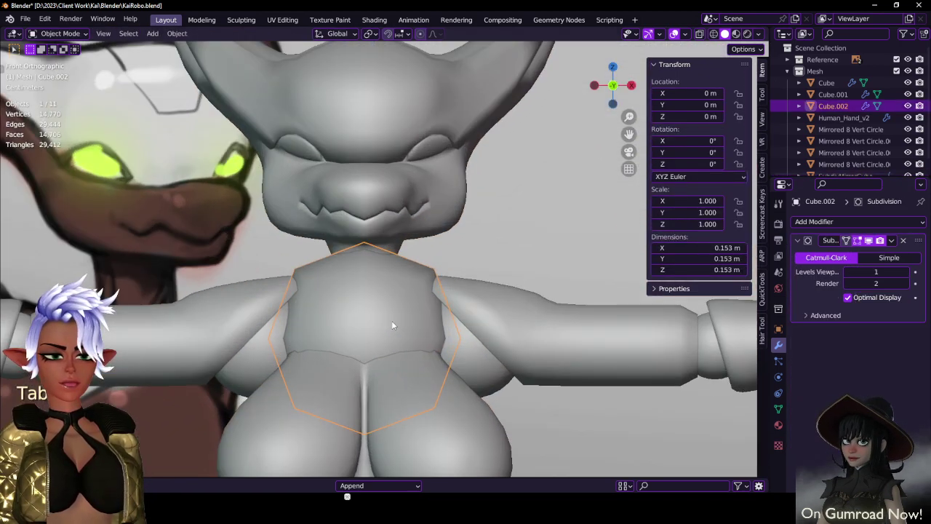
{"action": "key", "text": "Tab"}
{"action": "key", "text": "s"}
{"action": "left_click", "coordinate": [417, 260]}
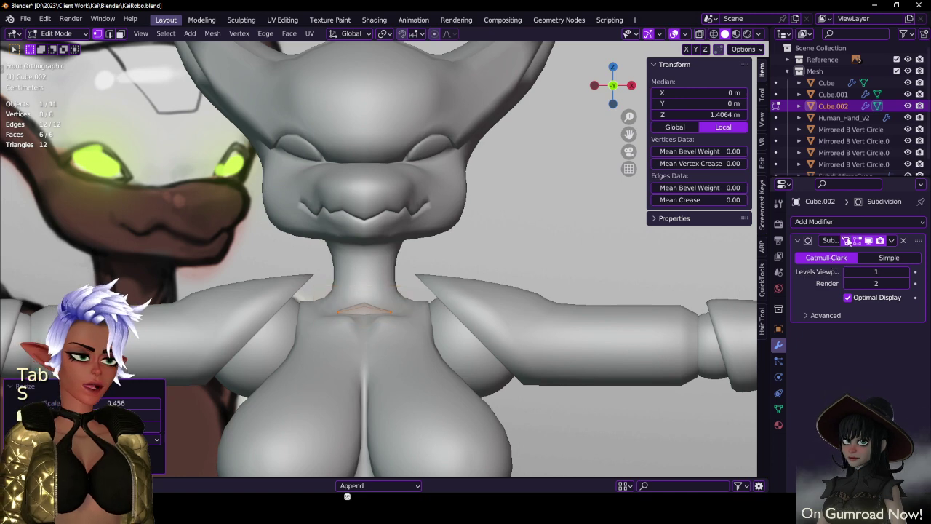
- Move the cube's mesh up from the chest into the head and about 0.08 m forward into the snout
{"action": "key", "text": "g"}
{"action": "left_click", "coordinate": [373, 225]}
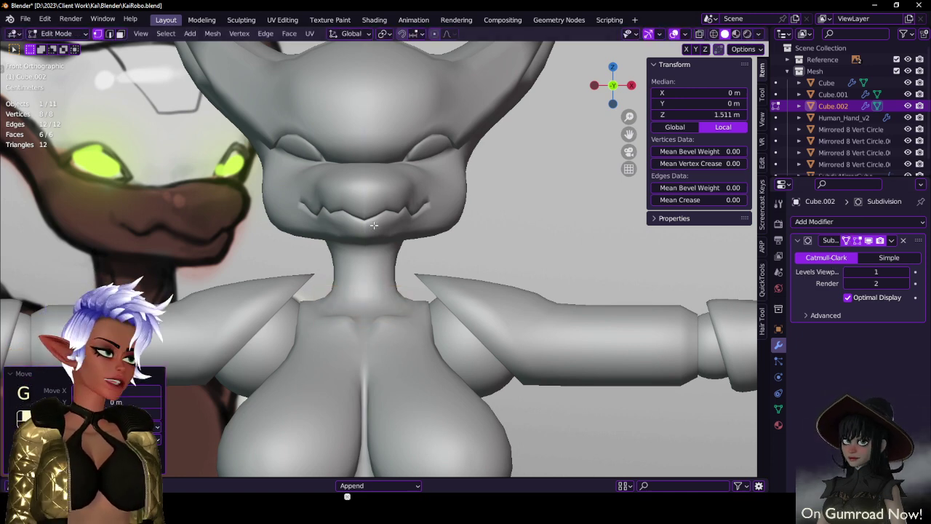
{"action": "key", "text": "KP_3"}
{"action": "scroll", "coordinate": [373, 225], "scroll_direction": "up", "scroll_amount": 2}
{"action": "key", "text": "z"}
{"action": "key", "text": "g"}
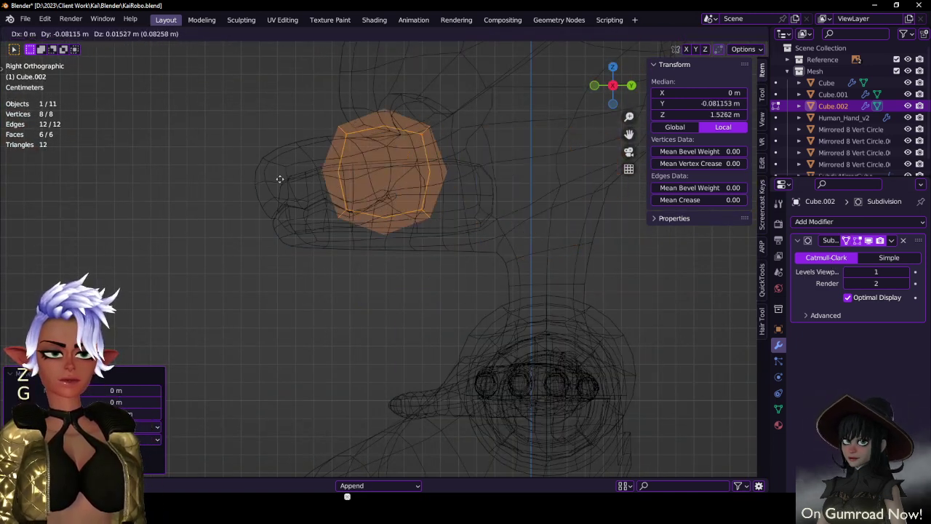
{"action": "left_click", "coordinate": [280, 179]}
{"action": "middle_click_drag", "start_coordinate": [352, 184], "coordinate": [357, 218], "text": "shift"}
{"action": "key", "text": "z"}
{"action": "key", "text": "6"}
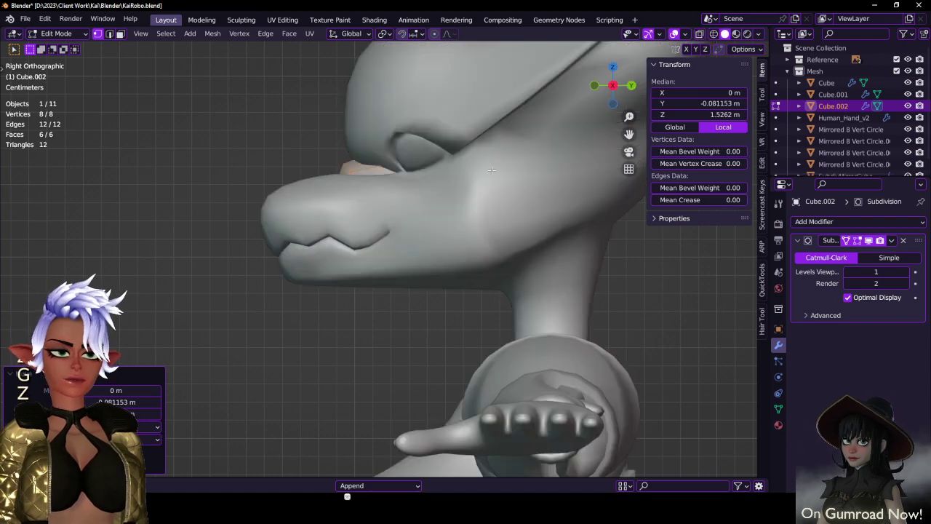
- Flatten the cube's mesh along Z and centre it inside the mouth cavity at about Y -0.071 m, Z 1.514 m
{"action": "key", "text": "z"}
{"action": "left_click", "coordinate": [242, 220]}
{"action": "key", "text": "z"}
{"action": "left_click", "coordinate": [398, 194]}
{"action": "scroll", "coordinate": [397, 197], "scroll_direction": "up", "scroll_amount": 1}
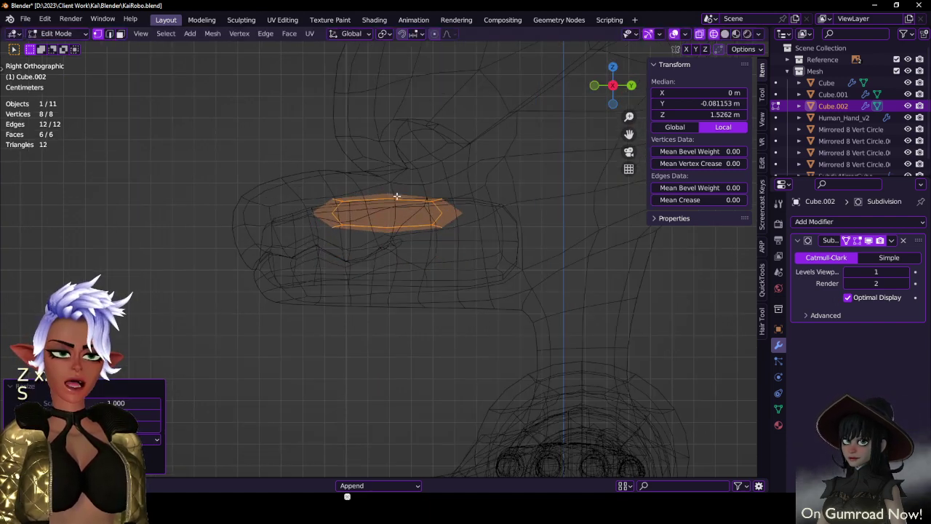
{"action": "key", "text": "g"}
{"action": "left_click", "coordinate": [429, 233]}
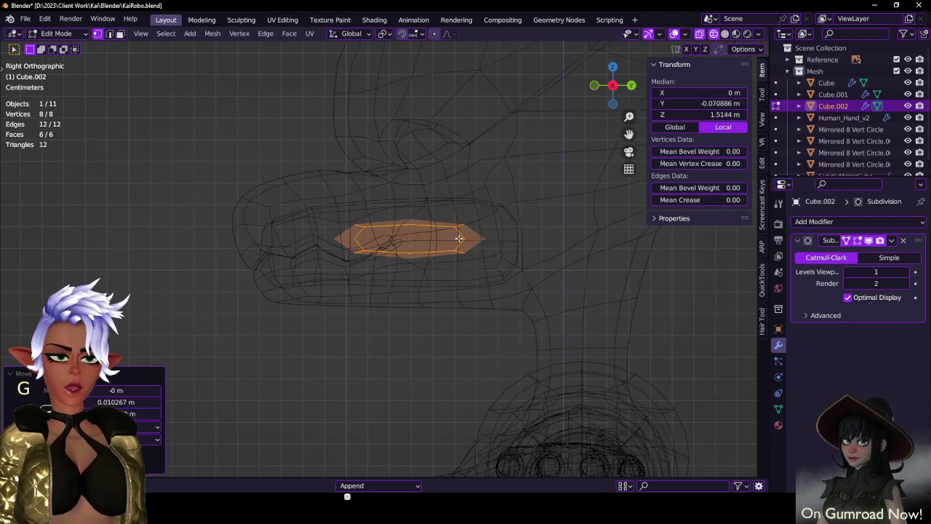
- Add a horizontal loop cut at the flattened cube's mid-height and a lengthwise one along its centre line
{"action": "key", "text": "ctrl+r"}
{"action": "left_click", "coordinate": [462, 234]}
{"action": "right_click", "coordinate": [463, 234]}
{"action": "key", "text": "KP_7"}
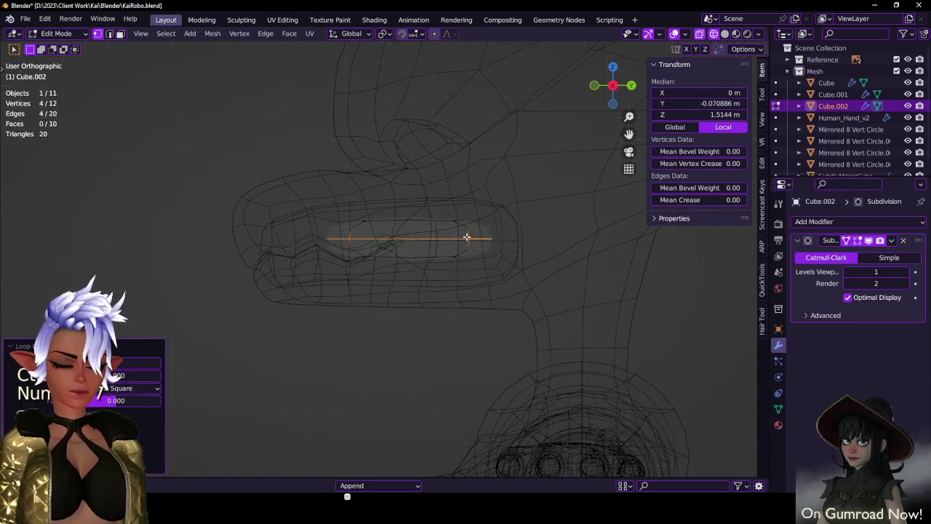
{"action": "key", "text": "ctrl+r"}
{"action": "left_click", "coordinate": [363, 176]}
{"action": "right_click", "coordinate": [361, 172]}
{"action": "middle_click_drag", "start_coordinate": [380, 203], "coordinate": [384, 199], "text": "shift"}
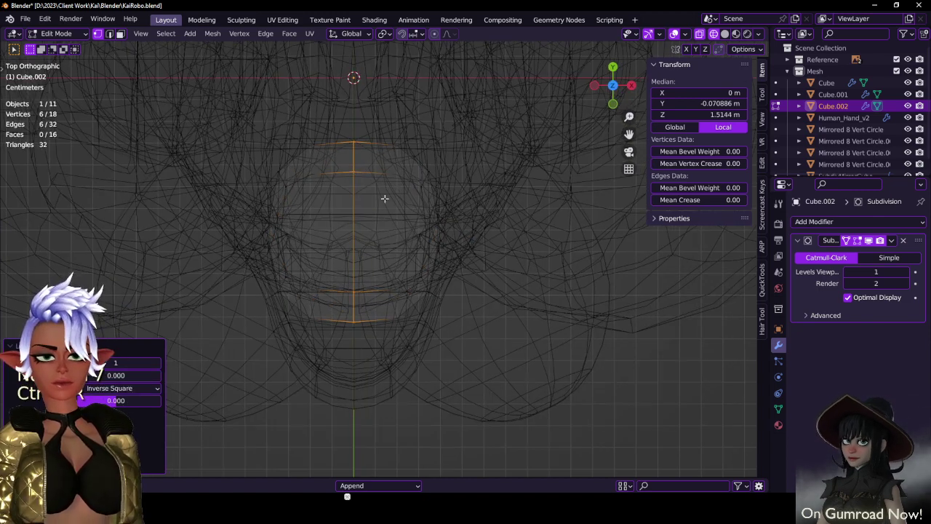
- Narrow the tongue mesh's front end to 0.446 along X and move it about 0.02 m forward along Y
{"action": "left_click", "coordinate": [375, 281]}
{"action": "key", "text": "b"}
{"action": "left_click_drag", "start_coordinate": [241, 273], "coordinate": [475, 367]}
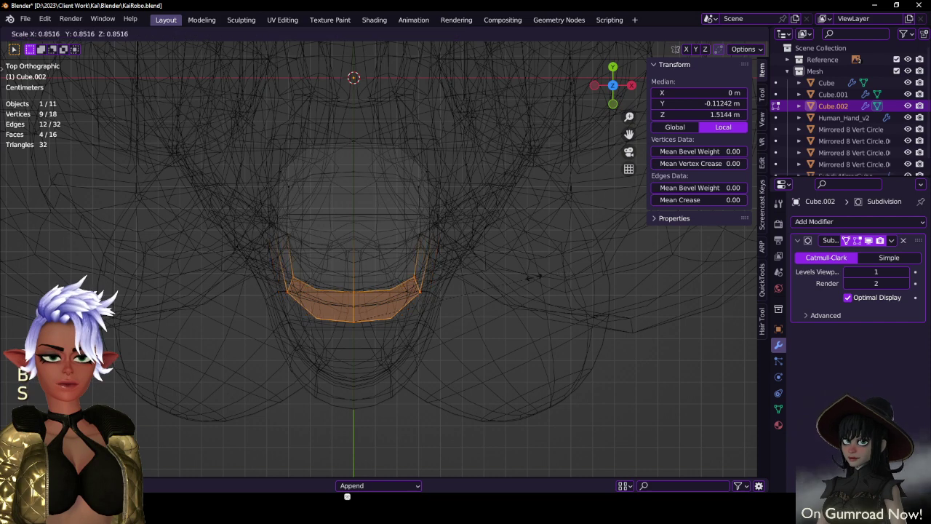
{"action": "key", "text": "y"}
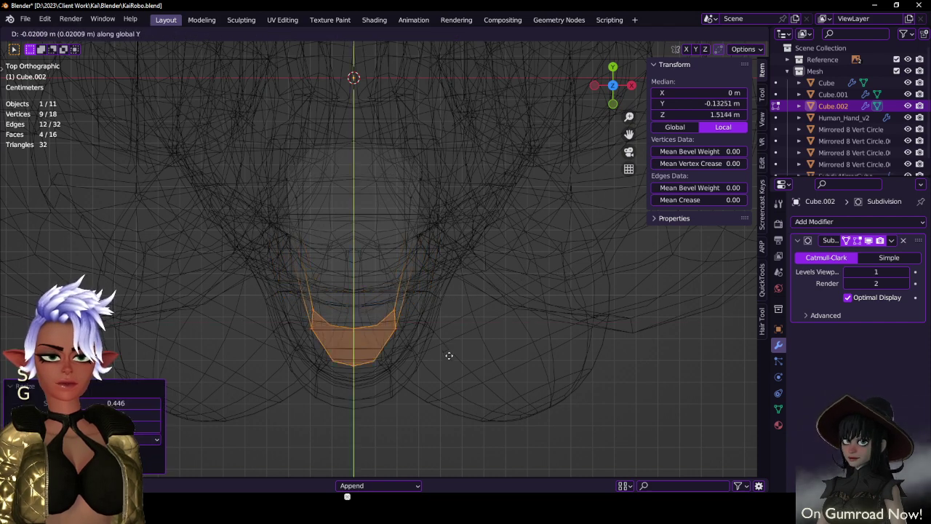
{"action": "left_click", "coordinate": [448, 357]}
- Add two crosswise loop cuts to the tongue mesh, one through its middle and one through its rear half
{"action": "key", "text": "ctrl+r"}
{"action": "left_click", "coordinate": [410, 228]}
{"action": "right_click", "coordinate": [409, 227]}
{"action": "middle_click_drag", "start_coordinate": [410, 227], "coordinate": [422, 265], "text": "shift"}
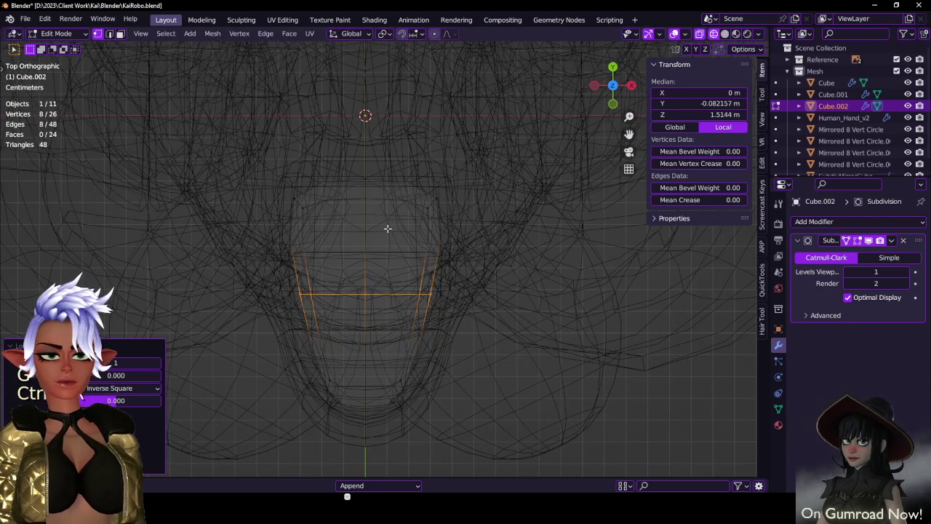
{"action": "left_click", "coordinate": [294, 185]}
{"action": "key", "text": "b"}
{"action": "left_click_drag", "start_coordinate": [251, 157], "coordinate": [454, 303]}
{"action": "key", "text": "ctrl+r"}
{"action": "left_click", "coordinate": [427, 247]}
{"action": "right_click", "coordinate": [426, 245]}
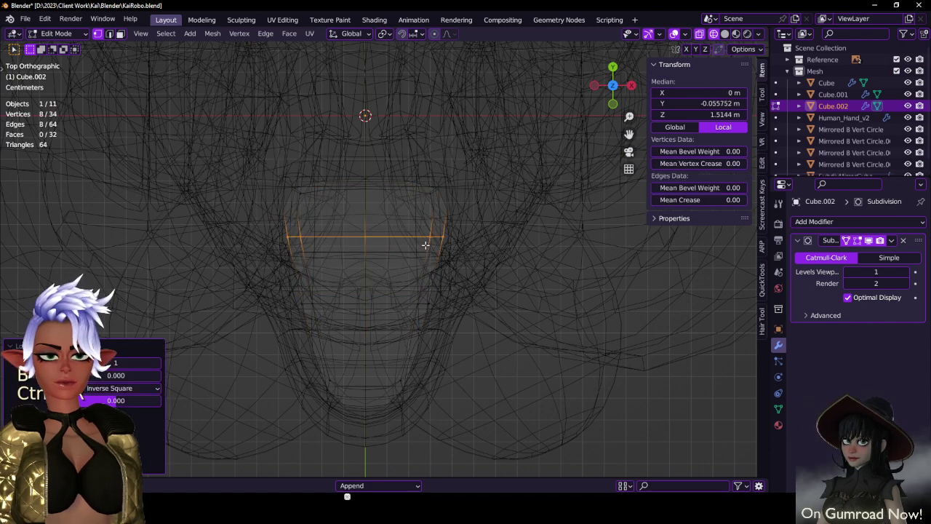
- Scale the tongue mesh's rear end to about 0.68 along X
{"action": "key", "text": "b"}
{"action": "left_click_drag", "start_coordinate": [266, 165], "coordinate": [476, 204]}
{"action": "key", "text": "s"}
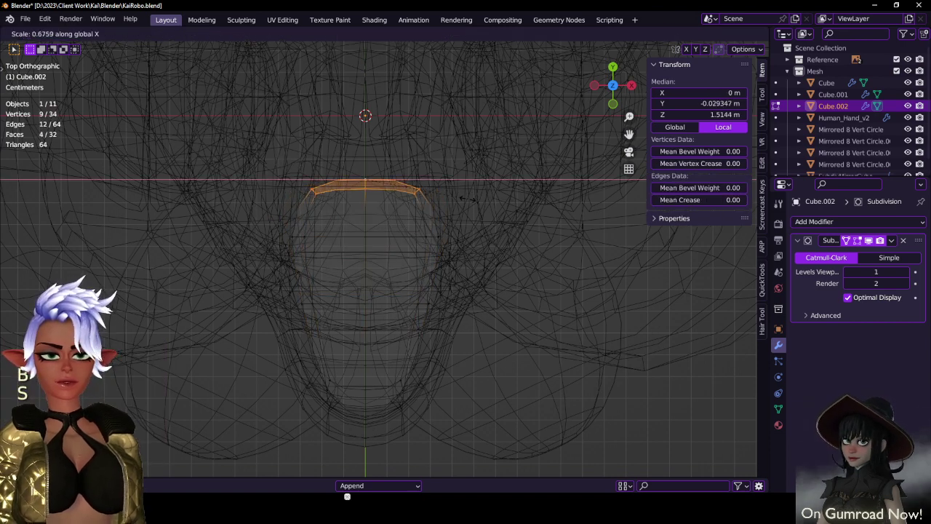
{"action": "left_click", "coordinate": [467, 199]}
- Shift the tongue mesh's rear section about 0.004 m backward along Y
{"action": "left_click", "coordinate": [271, 208]}
{"action": "key", "text": "b"}
{"action": "left_click_drag", "start_coordinate": [281, 170], "coordinate": [451, 245]}
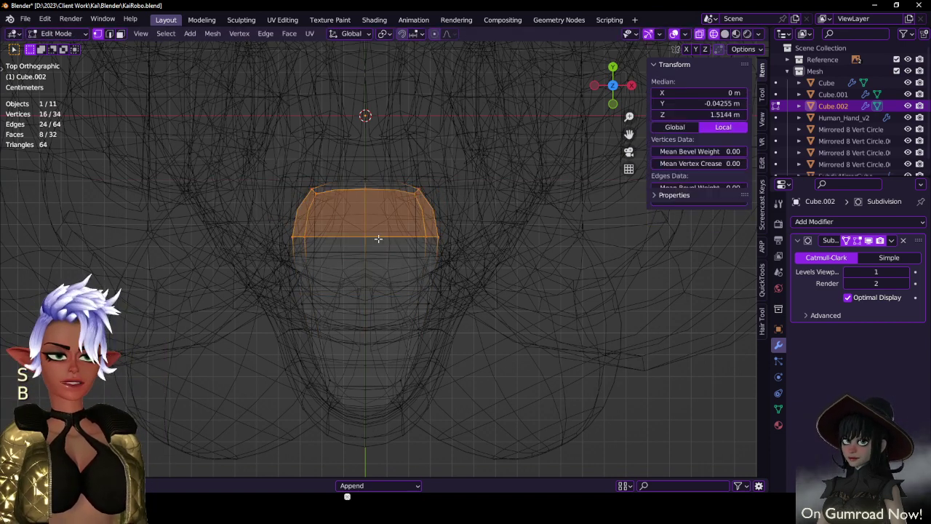
{"action": "key", "text": "b"}
{"action": "left_click_drag", "start_coordinate": [191, 160], "coordinate": [456, 252]}
{"action": "key", "text": "g"}
{"action": "key", "text": "z"}
{"action": "left_click", "coordinate": [463, 246]}
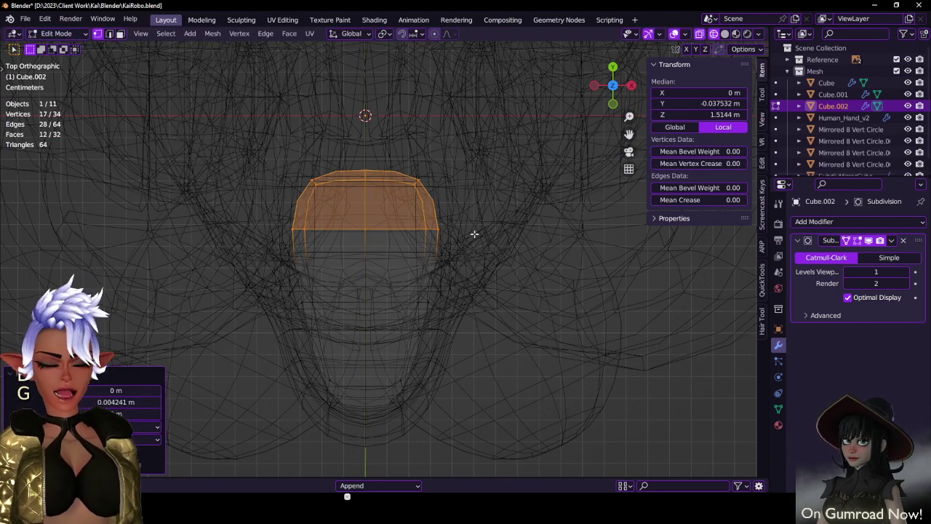
- Select the tongue mesh's front half in side view and thin it along Z
{"action": "key", "text": "KP_3"}
{"action": "scroll", "coordinate": [509, 227], "scroll_direction": "down", "scroll_amount": 4}
{"action": "middle_click_drag", "start_coordinate": [440, 230], "coordinate": [474, 228], "text": "shift"}
{"action": "scroll", "coordinate": [358, 237], "scroll_direction": "up", "scroll_amount": 2}
{"action": "middle_click_drag", "start_coordinate": [414, 251], "coordinate": [394, 254], "text": "shift"}
{"action": "left_click", "coordinate": [174, 192]}
{"action": "key", "text": "b"}
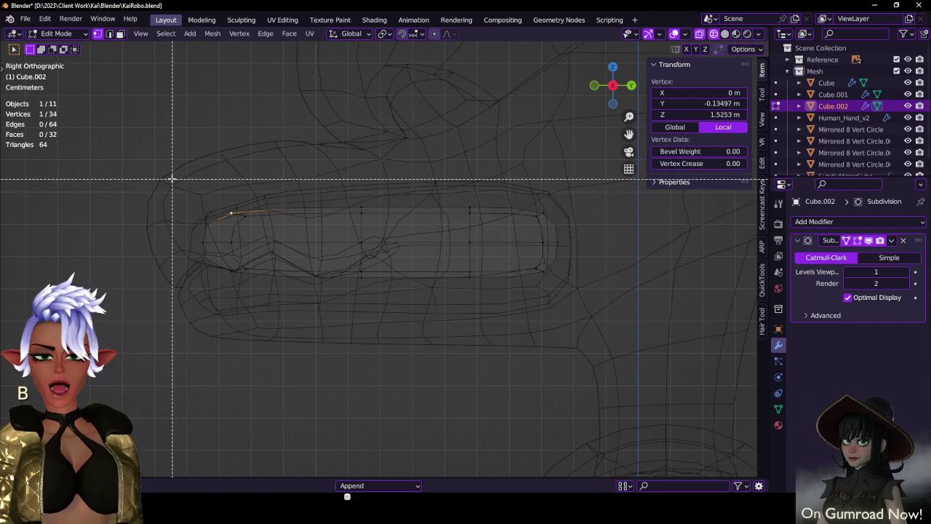
{"action": "left_click_drag", "start_coordinate": [172, 179], "coordinate": [397, 292]}
{"action": "key", "text": "s"}
{"action": "key", "text": "z"}
{"action": "left_click", "coordinate": [397, 296]}
- Lower the tongue's front half and rotate it so the tip slopes downward
{"action": "key", "text": "g"}
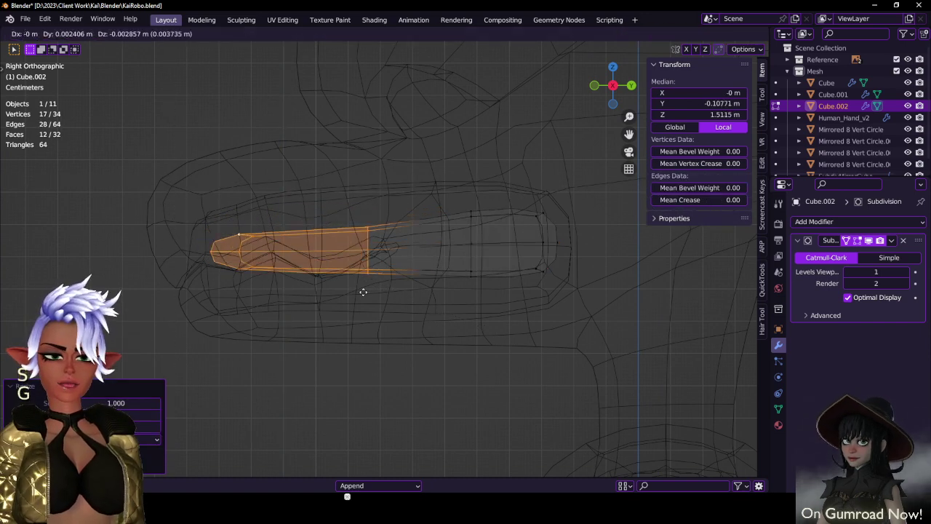
{"action": "left_click", "coordinate": [522, 266]}
{"action": "key", "text": "r"}
{"action": "left_click", "coordinate": [199, 227]}
- Move the tongue's tip farther forward and add a crosswise loop cut between the tip and the middle loop
{"action": "key", "text": "b"}
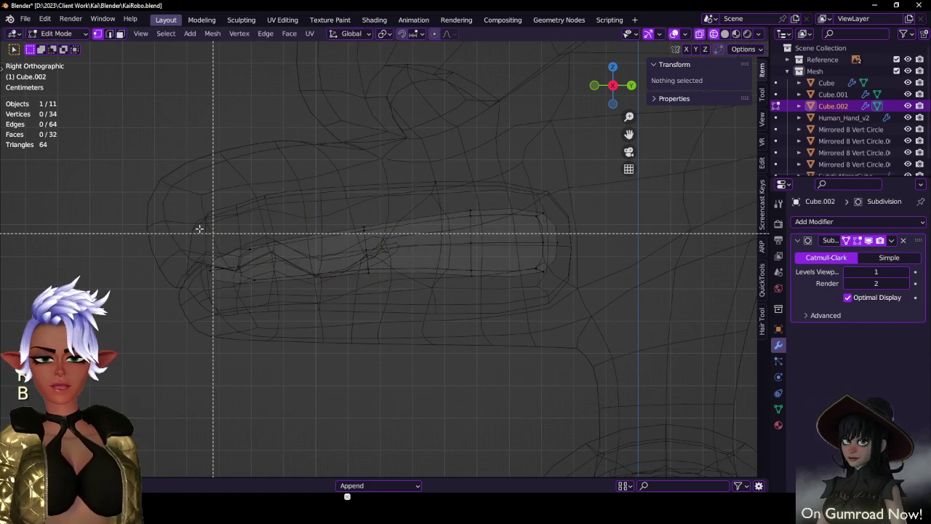
{"action": "left_click_drag", "start_coordinate": [199, 229], "coordinate": [297, 313]}
{"action": "key", "text": "g"}
{"action": "left_click", "coordinate": [320, 285]}
{"action": "key", "text": "ctrl+r"}
{"action": "left_click", "coordinate": [326, 256]}
{"action": "left_click", "coordinate": [326, 257]}
{"action": "left_click", "coordinate": [276, 252]}
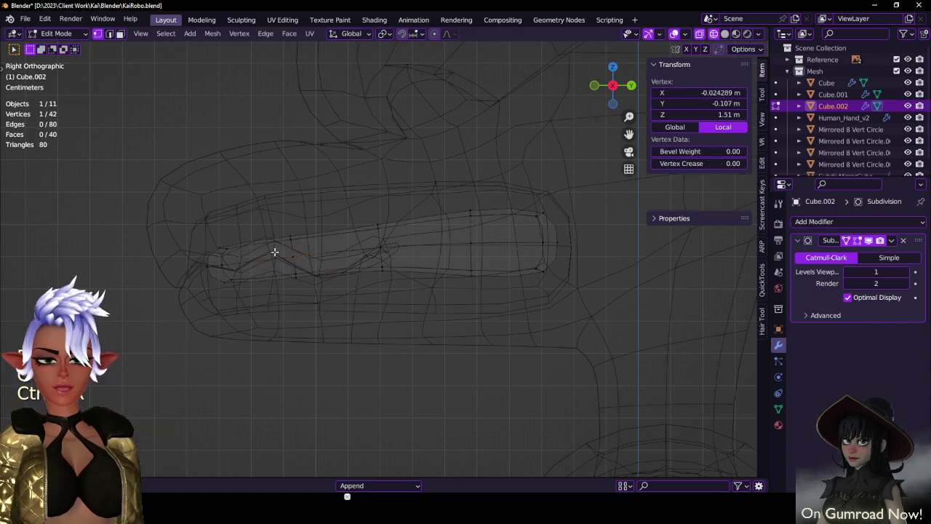
- Reposition the tongue's front section, including the new loop, slightly lower in the mouth
{"action": "key", "text": "b"}
{"action": "left_click_drag", "start_coordinate": [191, 224], "coordinate": [346, 332]}
{"action": "key", "text": "g"}
{"action": "left_click", "coordinate": [345, 333]}
- Adjust the position of the tongue's tip and scale it to about 0.69 along Z
{"action": "key", "text": "alt+a"}
{"action": "key", "text": "b"}
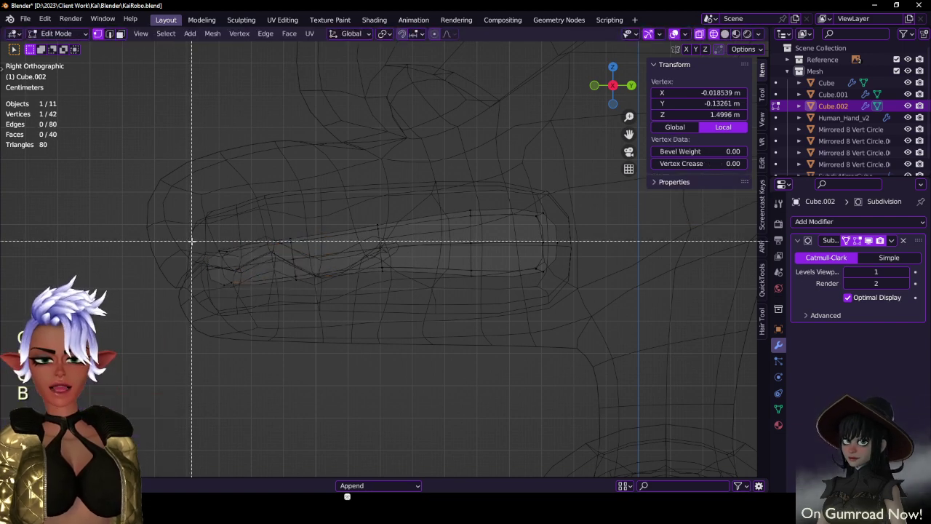
{"action": "left_click_drag", "start_coordinate": [191, 241], "coordinate": [260, 318]}
{"action": "key", "text": "g"}
{"action": "left_click", "coordinate": [267, 303]}
{"action": "key", "text": "s"}
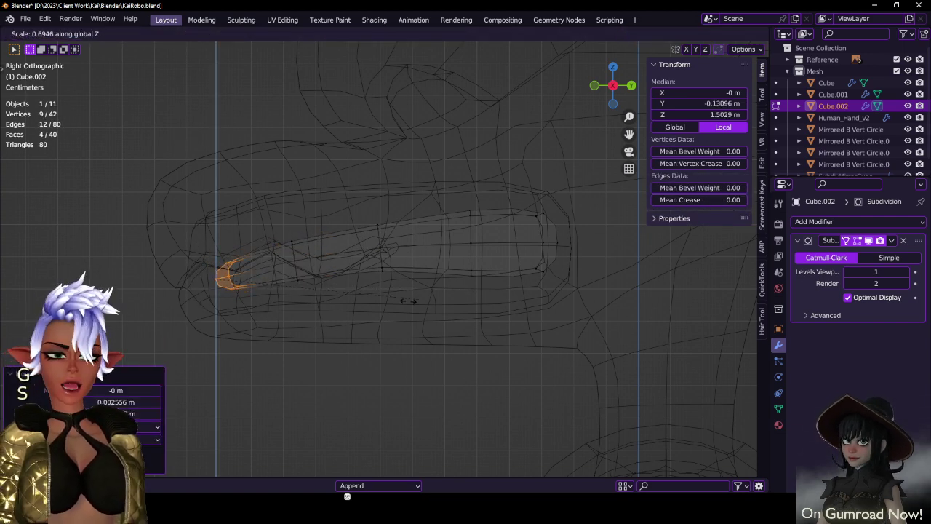
{"action": "left_click", "coordinate": [408, 300]}
- Lower the whole tongue mesh along Z to a median height of about 1.508 m
{"action": "key", "text": "alt+a"}
{"action": "key", "text": "b"}
{"action": "left_click_drag", "start_coordinate": [441, 183], "coordinate": [575, 289]}
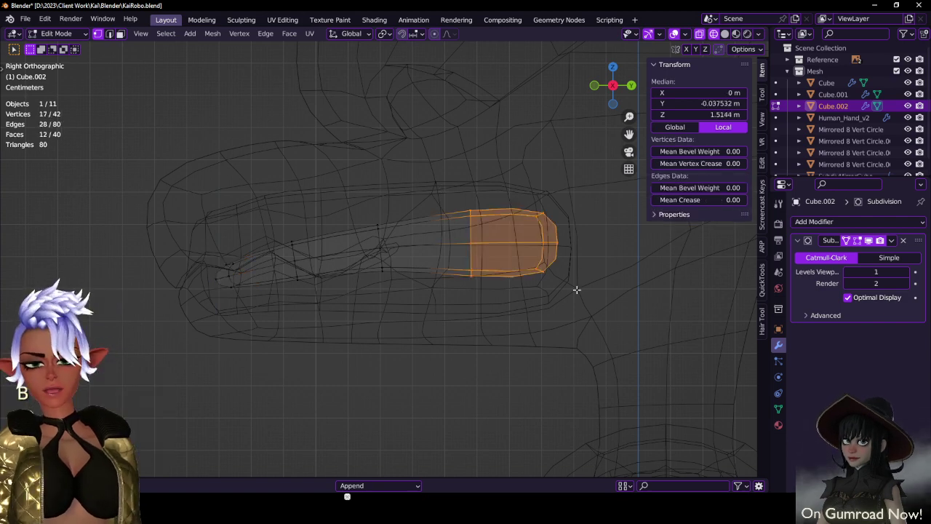
{"action": "key", "text": "a"}
{"action": "key", "text": "g"}
{"action": "key", "text": "z"}
{"action": "left_click", "coordinate": [580, 263]}
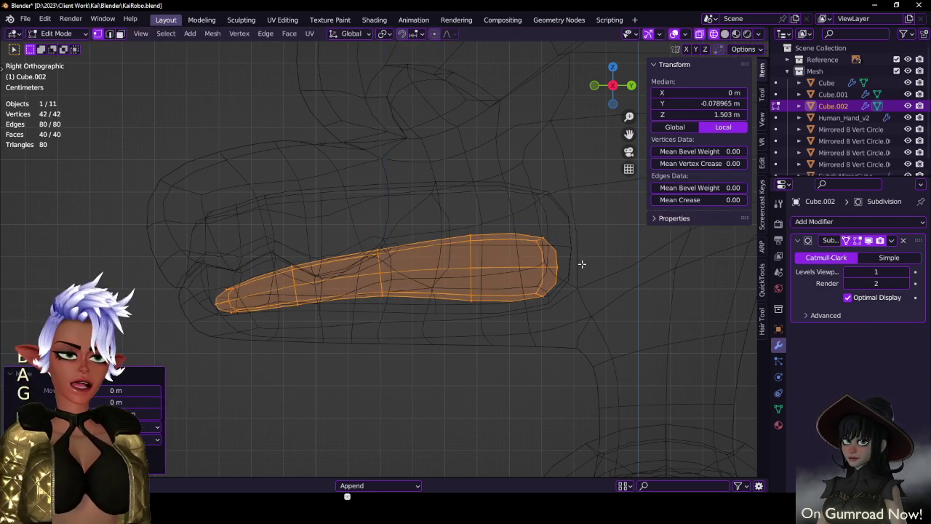
{"action": "key", "text": "g"}
{"action": "key", "text": "z"}
{"action": "left_click", "coordinate": [582, 240]}
{"action": "key", "text": "s"}
{"action": "left_click", "coordinate": [562, 247]}
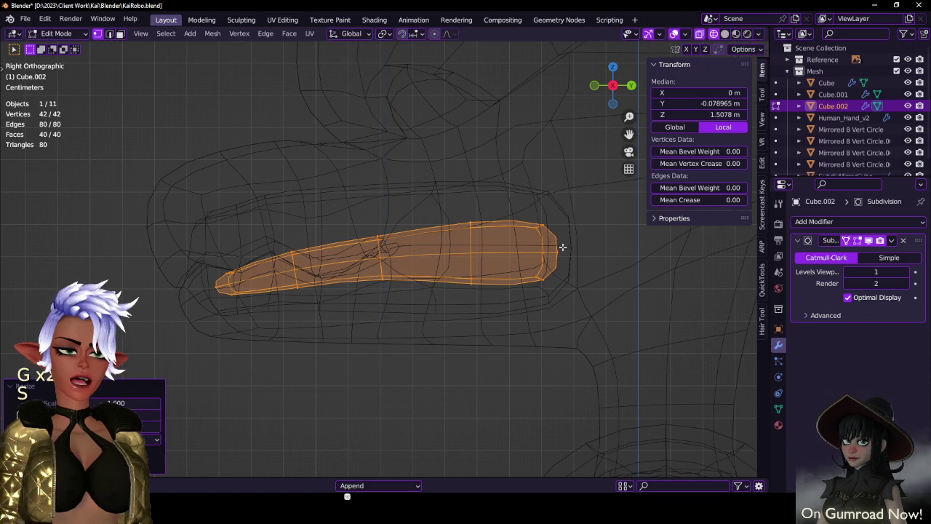
- Lengthen the whole tongue mesh along Y, tilt it slightly, and shift it about 0.0015 m forward
{"action": "key", "text": "s"}
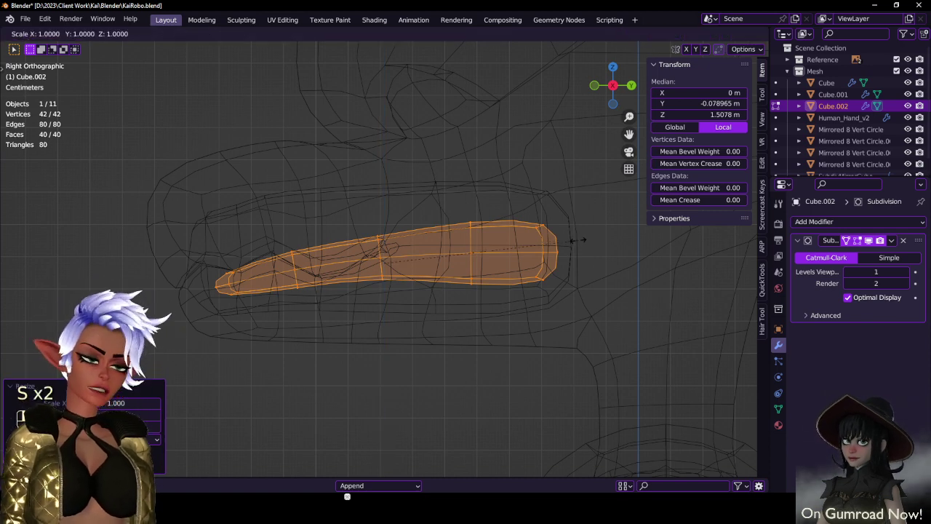
{"action": "key", "text": "y"}
{"action": "left_click", "coordinate": [600, 240]}
{"action": "key", "text": "r"}
{"action": "left_click", "coordinate": [598, 241]}
{"action": "key", "text": "g"}
{"action": "left_click", "coordinate": [590, 241]}
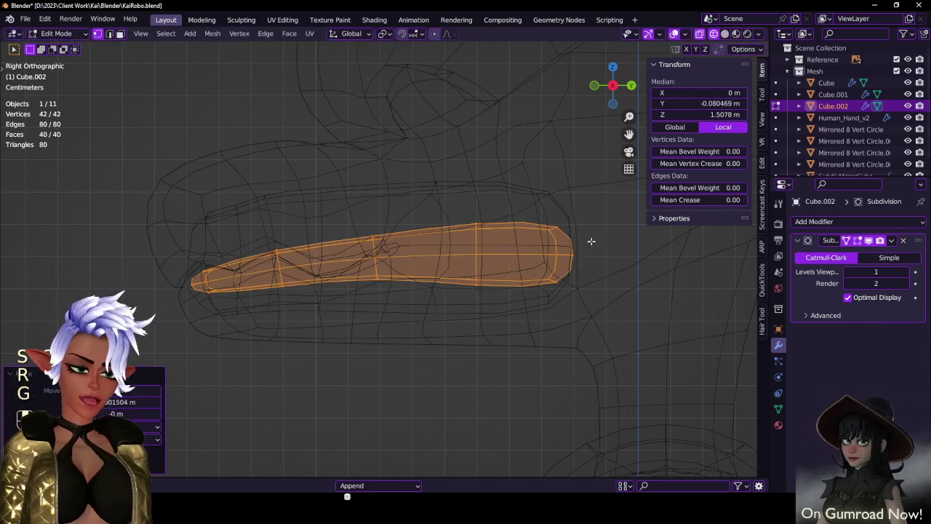
{"action": "left_click", "coordinate": [590, 241]}
- Add a crosswise loop cut near the tongue's rear end
{"action": "left_click", "coordinate": [566, 244]}
{"action": "key", "text": "ctrl+r"}
{"action": "left_click", "coordinate": [532, 232]}
{"action": "right_click", "coordinate": [532, 232]}
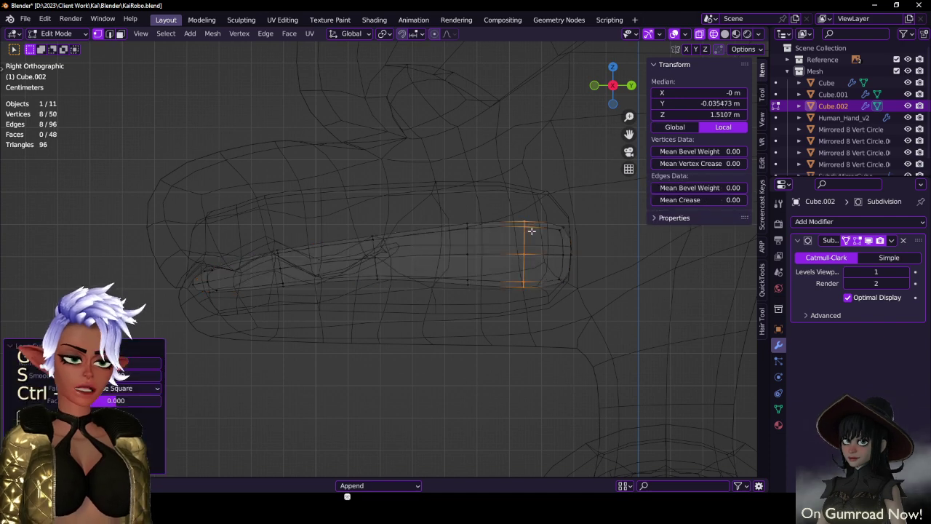
- Move the tongue's rear end cap about 0.002 m backward and slightly down
{"action": "key", "text": "b"}
{"action": "left_click_drag", "start_coordinate": [550, 222], "coordinate": [581, 267]}
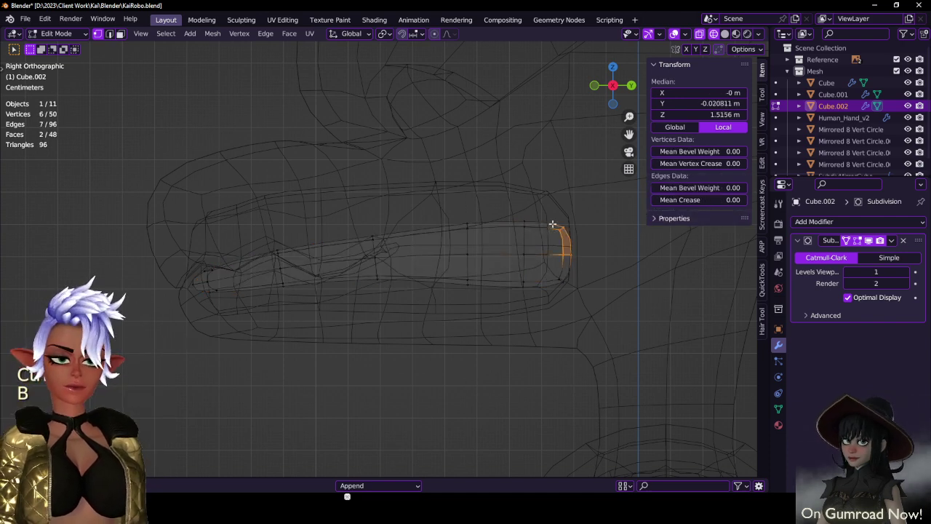
{"action": "key", "text": "b"}
{"action": "left_click_drag", "start_coordinate": [553, 226], "coordinate": [586, 291]}
{"action": "key", "text": "g"}
{"action": "left_click", "coordinate": [611, 307]}
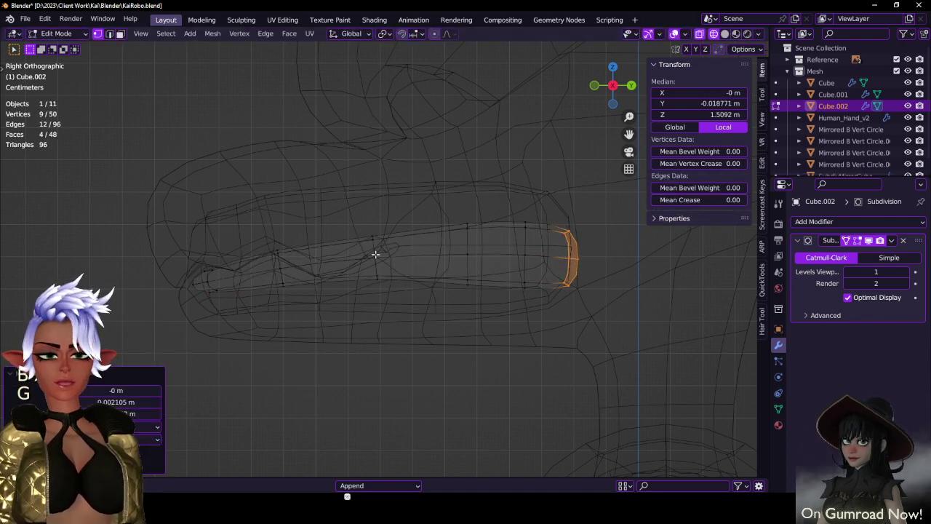
- Try repositioning the crosswise loops in the tongue's middle and front, and undo those moves
{"action": "key", "text": "b"}
{"action": "left_click_drag", "start_coordinate": [354, 224], "coordinate": [410, 284]}
{"action": "key", "text": "b"}
{"action": "left_click_drag", "start_coordinate": [256, 236], "coordinate": [317, 300]}
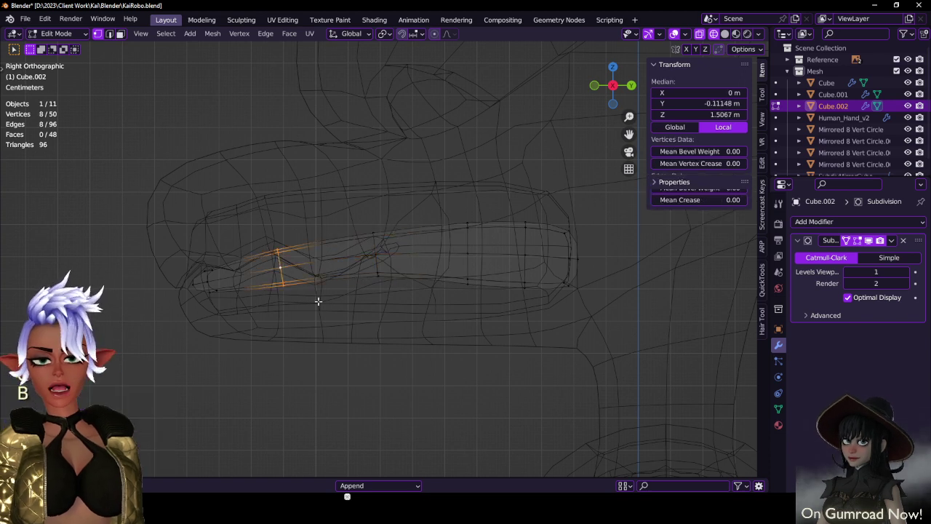
{"action": "key", "text": "g"}
{"action": "left_click", "coordinate": [314, 299]}
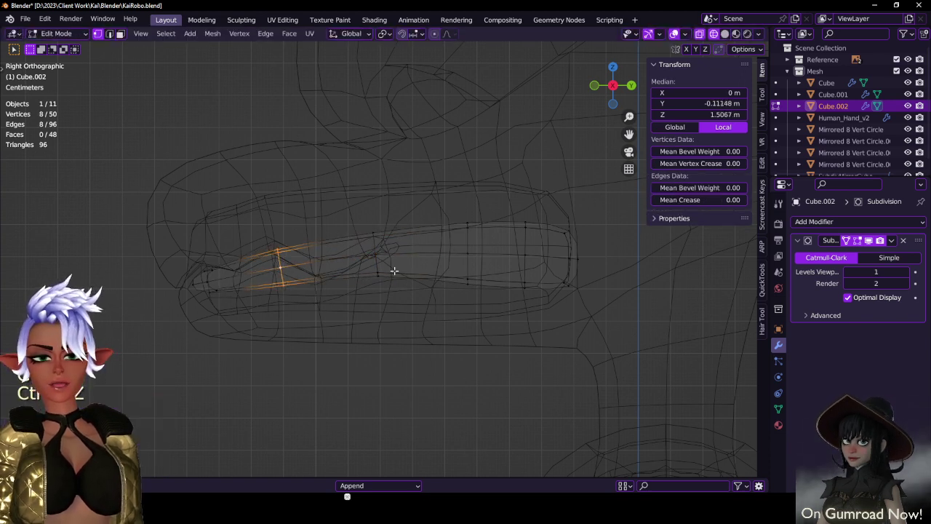
{"action": "key", "text": "ctrl+z"}
{"action": "key", "text": "ctrl+z"}
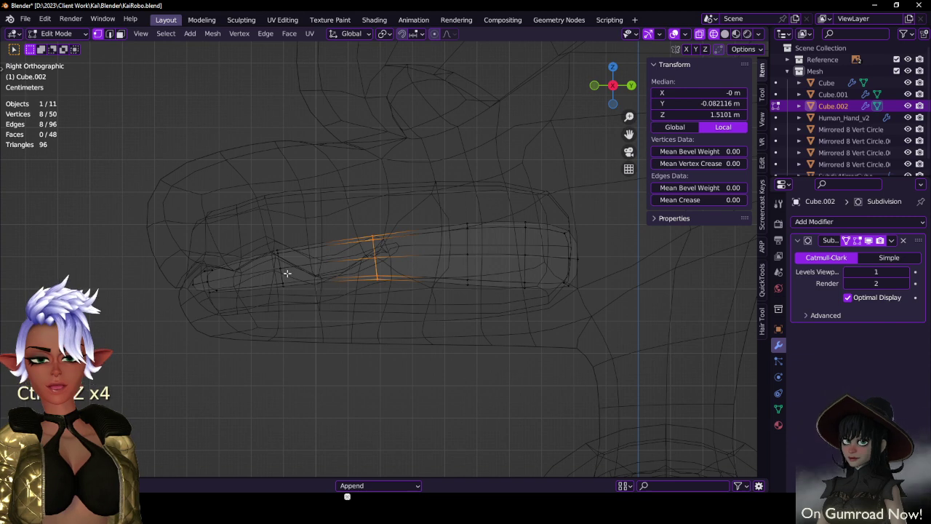
- Rotate the tongue's front section so it runs nearly level, and raise it slightly
{"action": "key", "text": "b"}
{"action": "left_click_drag", "start_coordinate": [162, 233], "coordinate": [284, 320]}
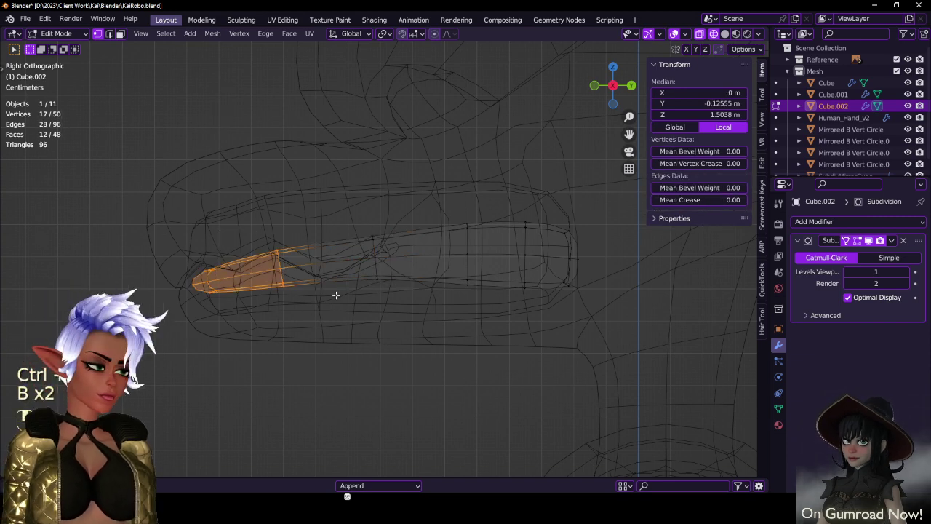
{"action": "key", "text": "r"}
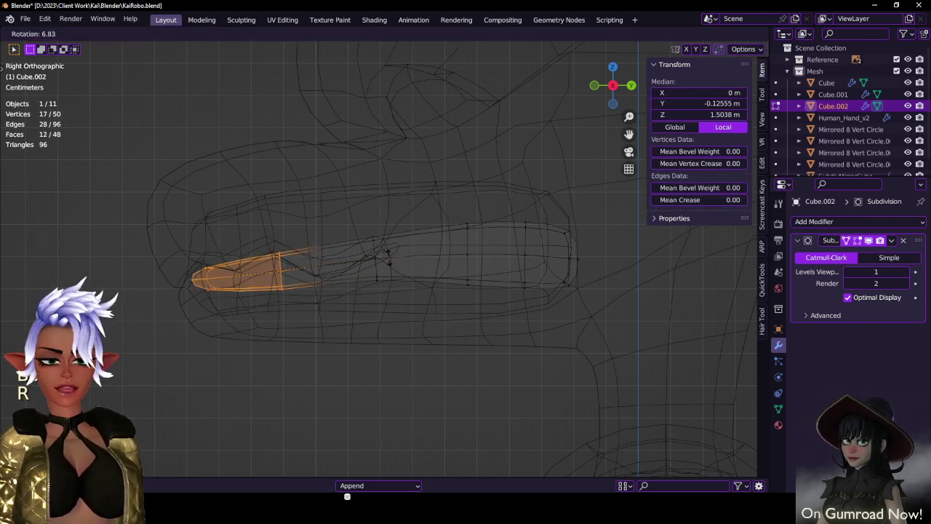
{"action": "left_click", "coordinate": [388, 252]}
{"action": "key", "text": "g"}
{"action": "left_click", "coordinate": [386, 255]}
{"action": "left_click", "coordinate": [143, 206]}
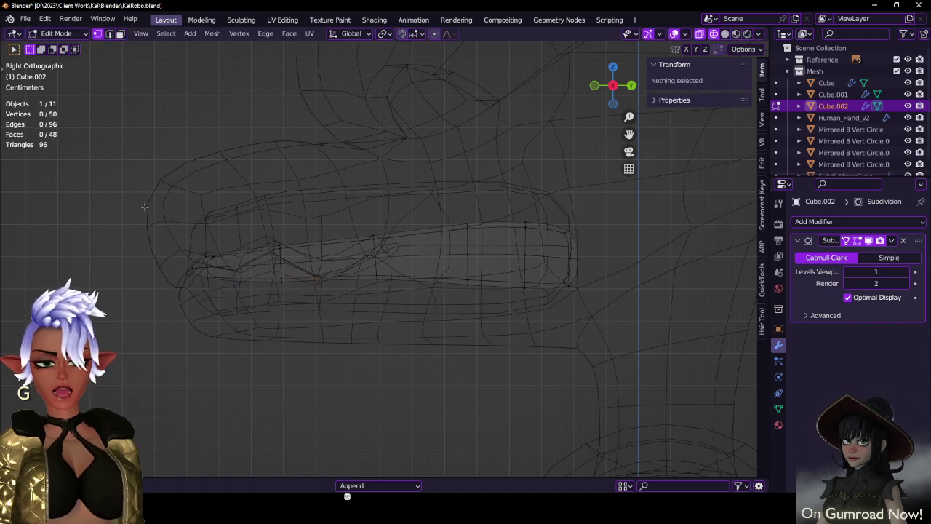
- Raise the tongue's front section about 3 mm along Z
{"action": "key", "text": "b"}
{"action": "left_click_drag", "start_coordinate": [151, 206], "coordinate": [297, 321]}
{"action": "left_click", "coordinate": [279, 277]}
{"action": "key", "text": "b"}
{"action": "key", "text": "g"}
{"action": "key", "text": "z"}
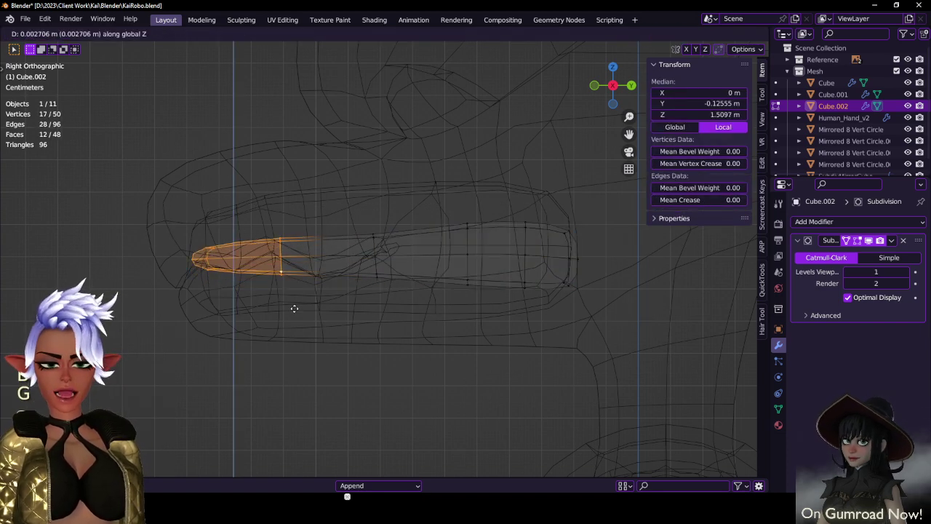
{"action": "left_click", "coordinate": [295, 306]}
- Rotate the tongue's middle crosswise loop upright and raise it about 1.3 mm
{"action": "left_click", "coordinate": [371, 255]}
{"action": "key", "text": "b"}
{"action": "left_click_drag", "start_coordinate": [340, 223], "coordinate": [390, 279]}
{"action": "key", "text": "r"}
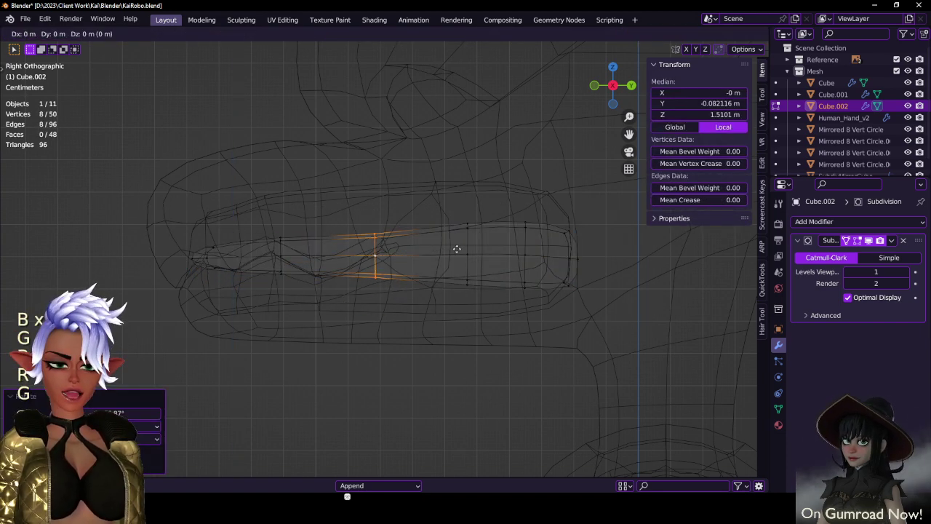
{"action": "left_click", "coordinate": [456, 246]}
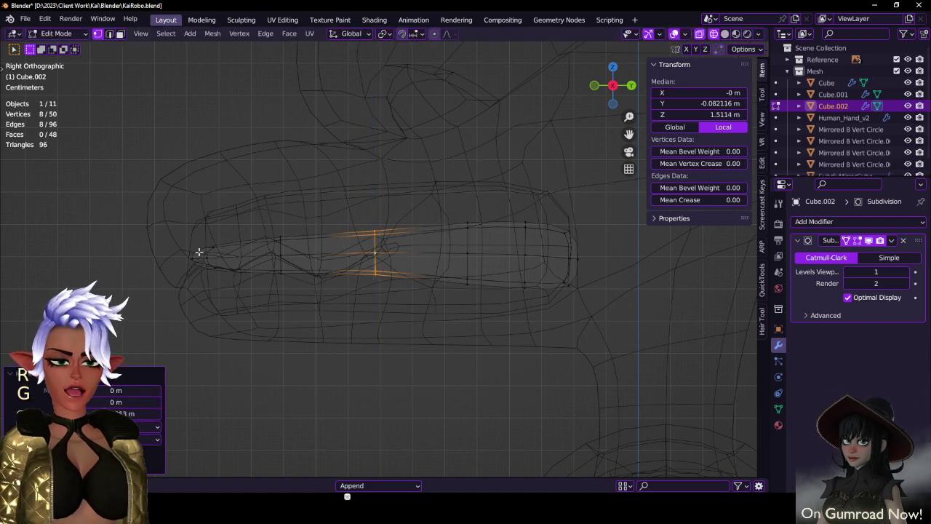
- Nudge the heights of the tongue's tip and front section slightly to even out its side profile
{"action": "left_click", "coordinate": [195, 254]}
{"action": "key", "text": "b"}
{"action": "left_click_drag", "start_coordinate": [187, 241], "coordinate": [236, 300]}
{"action": "key", "text": "g"}
{"action": "key", "text": "z"}
{"action": "left_click", "coordinate": [238, 301]}
{"action": "left_click", "coordinate": [270, 257]}
{"action": "key", "text": "b"}
{"action": "left_click_drag", "start_coordinate": [201, 235], "coordinate": [322, 305]}
{"action": "left_click", "coordinate": [374, 245], "text": "alt"}
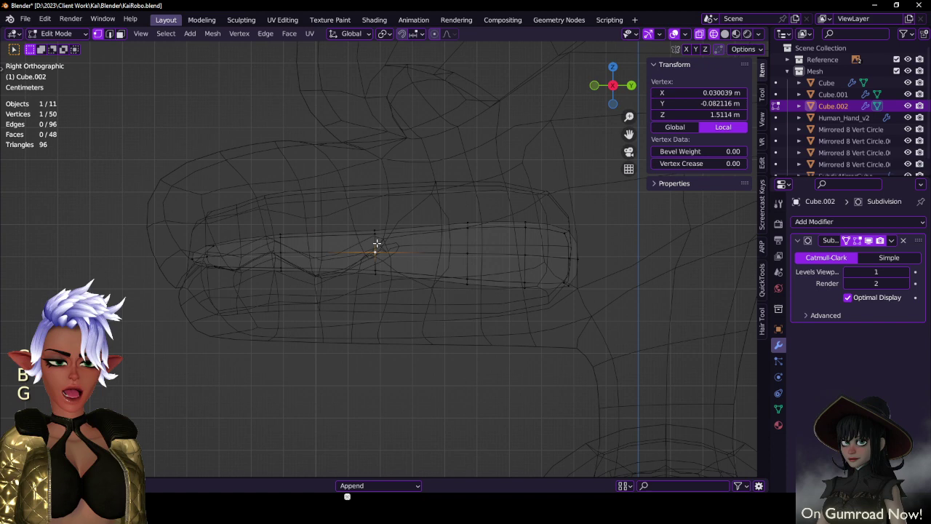
{"action": "left_click", "coordinate": [400, 286]}
- Lower the whole tongue about 4.5 mm and rotate it so its tip tilts down a few degrees
{"action": "key", "text": "a"}
{"action": "key", "text": "g"}
{"action": "key", "text": "z"}
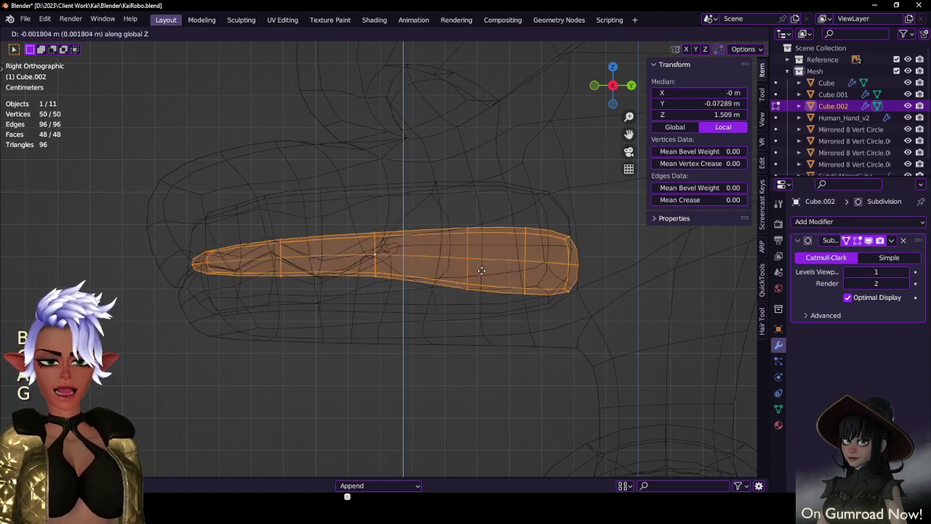
{"action": "left_click", "coordinate": [481, 276]}
{"action": "key", "text": "r"}
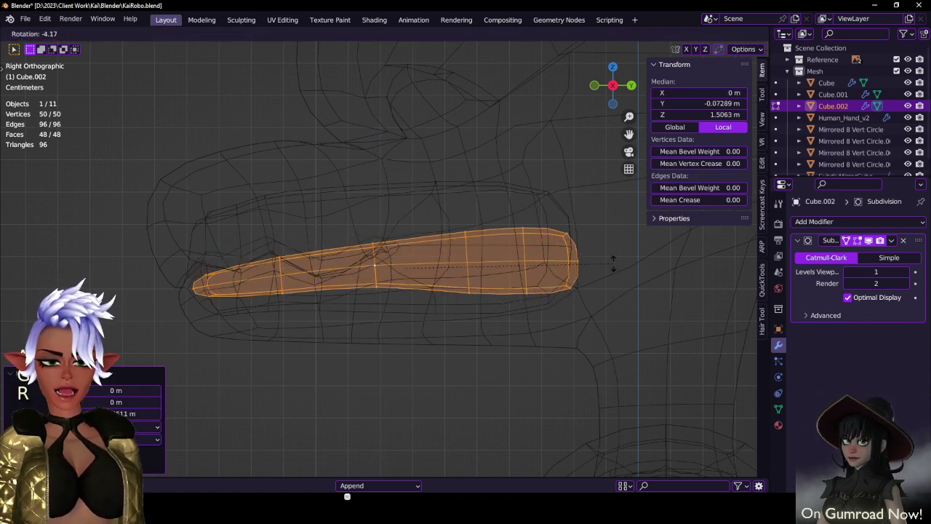
{"action": "left_click", "coordinate": [619, 287]}
{"action": "mouse_move", "coordinate": [620, 288]}
{"action": "middle_mouse_down"}
{"action": "mouse_move", "coordinate": [405, 316]}
{"action": "mouse_move", "coordinate": [536, 293]}
{"action": "mouse_move", "coordinate": [415, 315]}
{"action": "mouse_move", "coordinate": [452, 318]}
{"action": "mouse_move", "coordinate": [464, 347]}
{"action": "mouse_move", "coordinate": [601, 352]}
{"action": "mouse_move", "coordinate": [458, 329]}
{"action": "mouse_move", "coordinate": [456, 278]}
{"action": "middle_mouse_up"}
{"action": "key", "text": "Tab"}
{"action": "key", "text": "Tab"}
- Enable X mirroring and move the tongue's front corner vertices about 9 mm inward and 2.6 mm backward
{"action": "key", "text": "KP_7"}
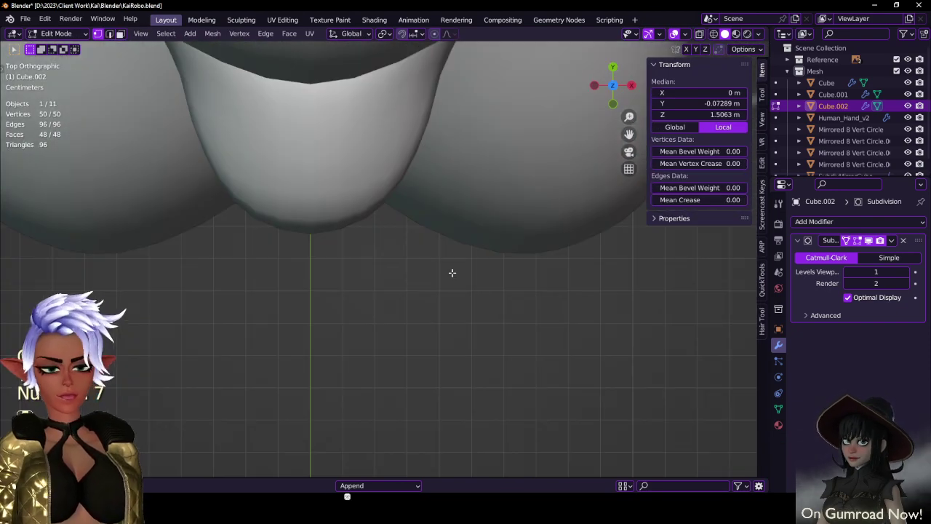
{"action": "key", "text": "z"}
{"action": "left_click", "coordinate": [206, 145]}
{"action": "middle_click_drag", "start_coordinate": [206, 121], "coordinate": [291, 232], "text": "shift"}
{"action": "scroll", "coordinate": [407, 288], "scroll_direction": "up", "scroll_amount": 2}
{"action": "left_click", "coordinate": [458, 276]}
{"action": "key", "text": "b"}
{"action": "left_click_drag", "start_coordinate": [439, 252], "coordinate": [537, 318]}
{"action": "middle_click_drag", "start_coordinate": [544, 318], "coordinate": [536, 384], "text": "shift"}
{"action": "key", "text": "g"}
{"action": "left_click", "coordinate": [516, 361]}
{"action": "key", "text": "ctrl+z"}
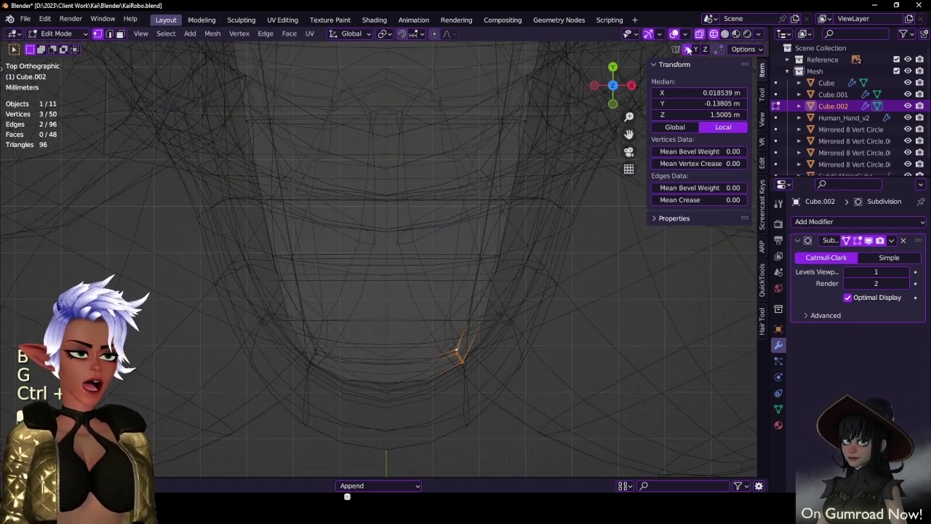
{"action": "key", "text": "g"}
{"action": "left_click", "coordinate": [435, 403]}
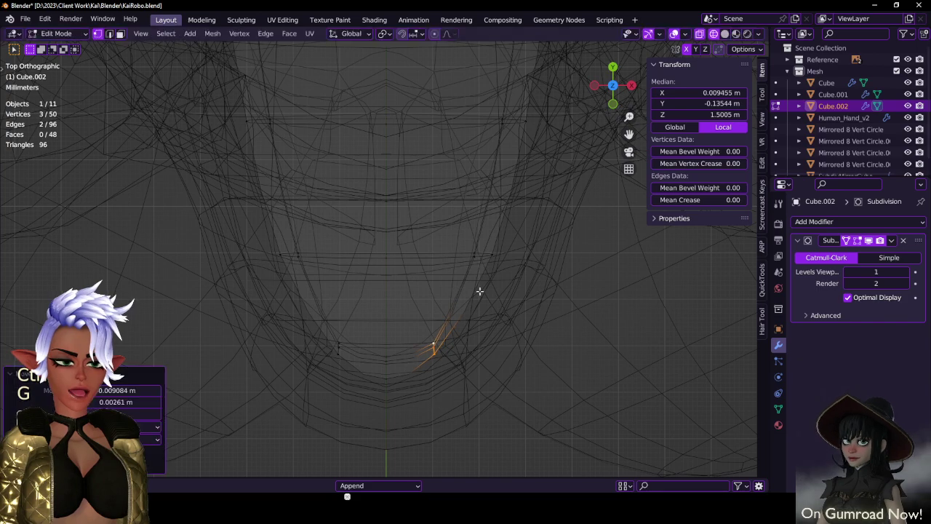
- Move the outer vertices of the crosswise loop behind the tongue's tip inward along X in two small adjustments
{"action": "left_click", "coordinate": [474, 265]}
{"action": "key", "text": "b"}
{"action": "left_click_drag", "start_coordinate": [451, 224], "coordinate": [511, 282]}
{"action": "key", "text": "g"}
{"action": "key", "text": "x"}
{"action": "left_click", "coordinate": [503, 288]}
{"action": "middle_click_drag", "start_coordinate": [505, 273], "coordinate": [521, 320], "text": "shift"}
{"action": "key", "text": "g"}
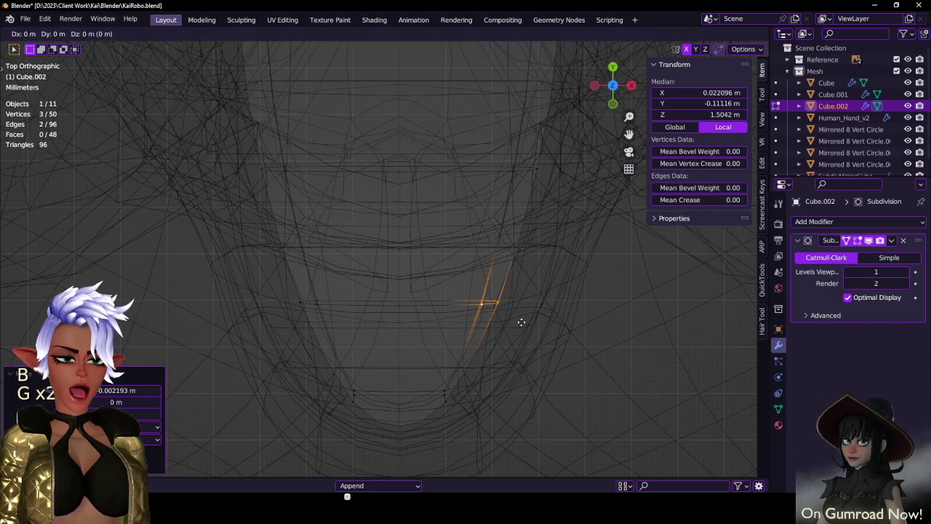
{"action": "key", "text": "x"}
{"action": "left_click", "coordinate": [515, 300]}
- Move the outer vertices of the tongue's middle crosswise loop about 1.3 mm inward along X
{"action": "middle_click_drag", "start_coordinate": [509, 187], "coordinate": [501, 243], "text": "shift"}
{"action": "left_click", "coordinate": [506, 229]}
{"action": "key", "text": "b"}
{"action": "left_click_drag", "start_coordinate": [481, 208], "coordinate": [551, 264]}
{"action": "key", "text": "g"}
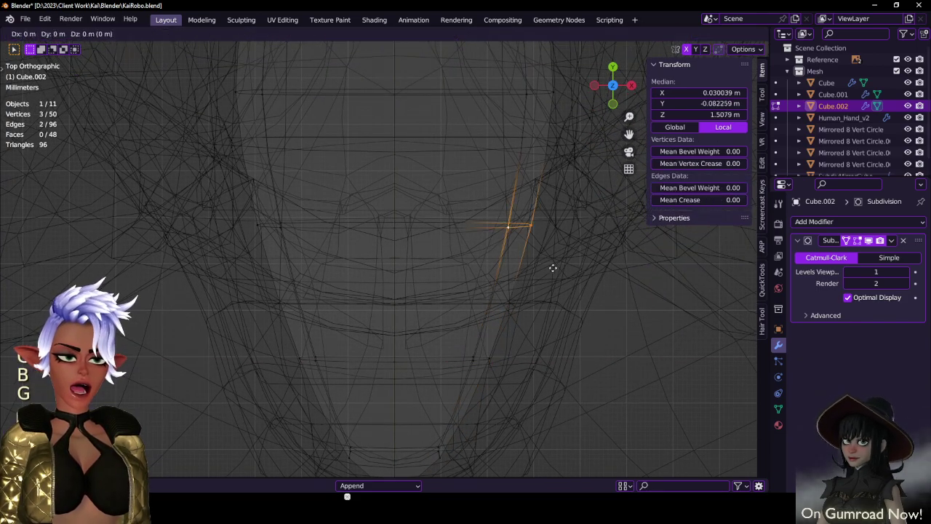
{"action": "key", "text": "x"}
{"action": "left_click", "coordinate": [547, 269]}
- Examine the tapered tongue inside the mouth in solid shading and reopen its mesh for editing
{"action": "scroll", "coordinate": [487, 316], "scroll_direction": "down", "scroll_amount": 4}
{"action": "key", "text": "Tab"}
{"action": "middle_click_drag", "start_coordinate": [488, 317], "coordinate": [495, 274]}
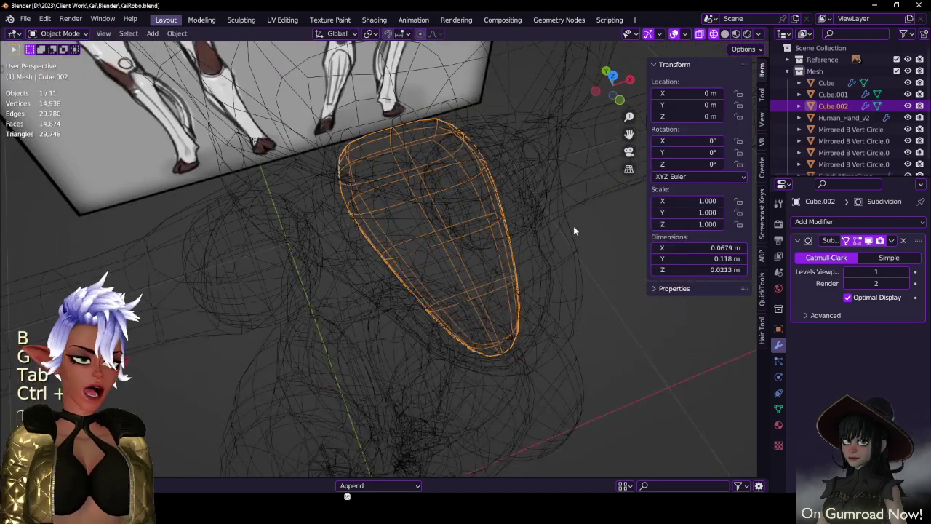
{"action": "left_click", "coordinate": [542, 211]}
{"action": "key", "text": "z"}
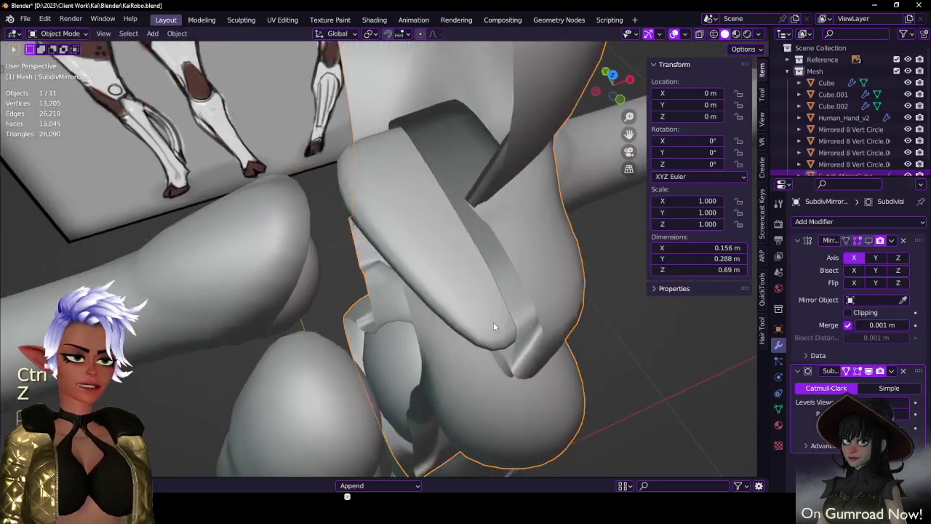
{"action": "mouse_move", "coordinate": [494, 322]}
{"action": "middle_mouse_down"}
{"action": "mouse_move", "coordinate": [512, 257]}
{"action": "mouse_move", "coordinate": [471, 233]}
{"action": "mouse_move", "coordinate": [481, 209]}
{"action": "mouse_move", "coordinate": [475, 274]}
{"action": "mouse_move", "coordinate": [391, 280]}
{"action": "mouse_move", "coordinate": [362, 328]}
{"action": "mouse_move", "coordinate": [422, 327]}
{"action": "mouse_move", "coordinate": [329, 311]}
{"action": "mouse_move", "coordinate": [288, 278]}
{"action": "mouse_move", "coordinate": [328, 326]}
{"action": "mouse_move", "coordinate": [377, 316]}
{"action": "mouse_move", "coordinate": [294, 322]}
{"action": "middle_mouse_up"}
{"action": "left_click", "coordinate": [512, 256]}
{"action": "scroll", "coordinate": [512, 256], "scroll_direction": "up", "scroll_amount": 5}
{"action": "key", "text": "Tab"}
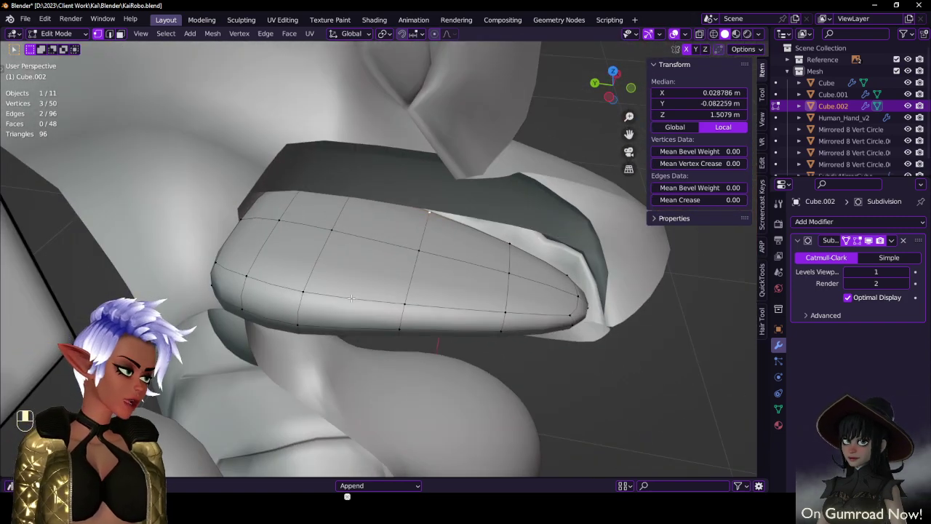
{"action": "middle_click_drag", "start_coordinate": [354, 302], "coordinate": [314, 309]}
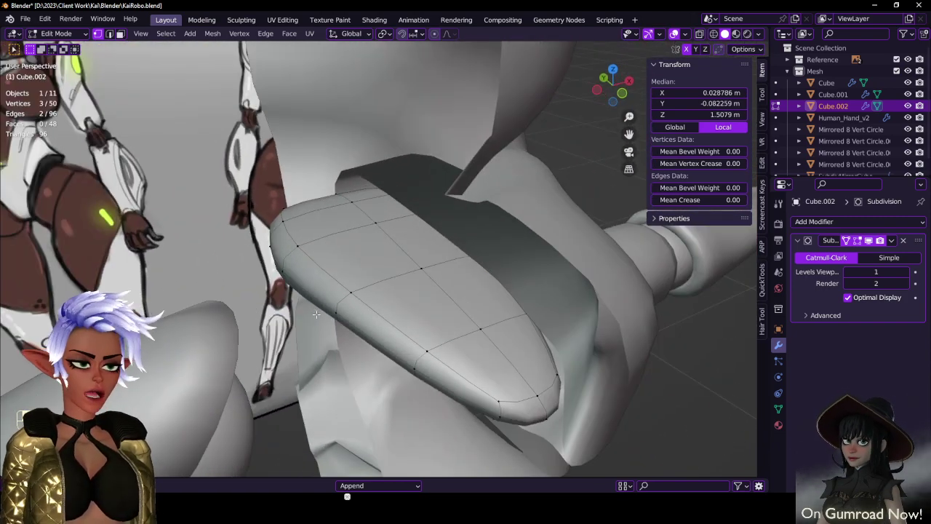
- Delete the vertices of the tongue's half on the negative X side and save the file
{"action": "scroll", "coordinate": [429, 316], "scroll_direction": "down", "scroll_amount": 2}
{"action": "key", "text": "KP_1"}
{"action": "key", "text": "z"}
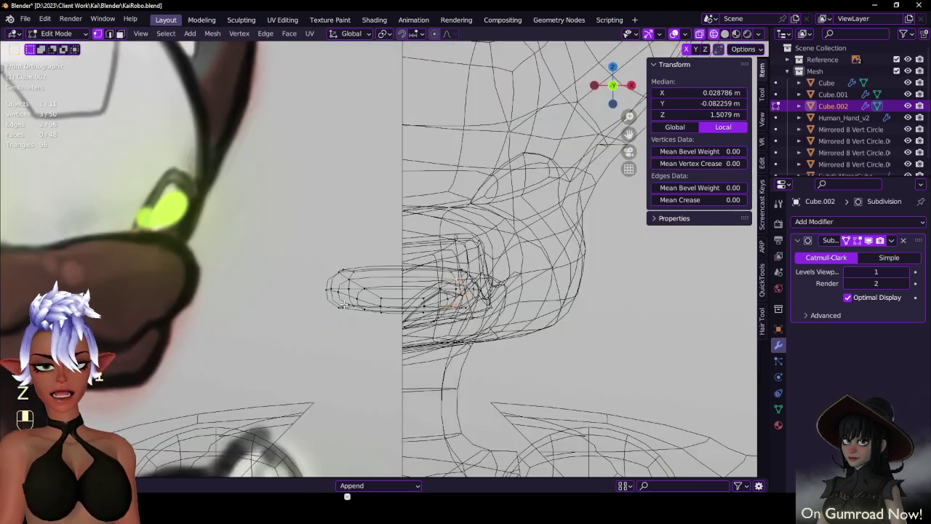
{"action": "scroll", "coordinate": [373, 299], "scroll_direction": "up", "scroll_amount": 2}
{"action": "left_click", "coordinate": [329, 285]}
{"action": "key", "text": "b"}
{"action": "left_click_drag", "start_coordinate": [265, 224], "coordinate": [390, 373]}
{"action": "key", "text": "x"}
{"action": "left_click", "coordinate": [386, 300]}
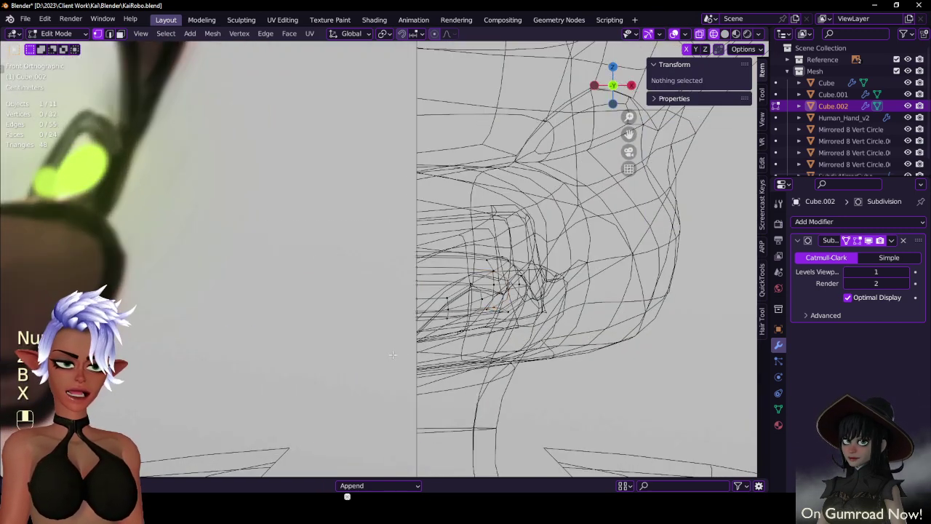
{"action": "key", "text": "Tab"}
{"action": "key", "text": "z"}
{"action": "left_click", "coordinate": [482, 317]}
{"action": "key", "text": "ctrl+s"}
- Add an X-axis Mirror modifier to the tongue and place it above the Subdivision modifier
{"action": "left_click", "coordinate": [851, 222]}
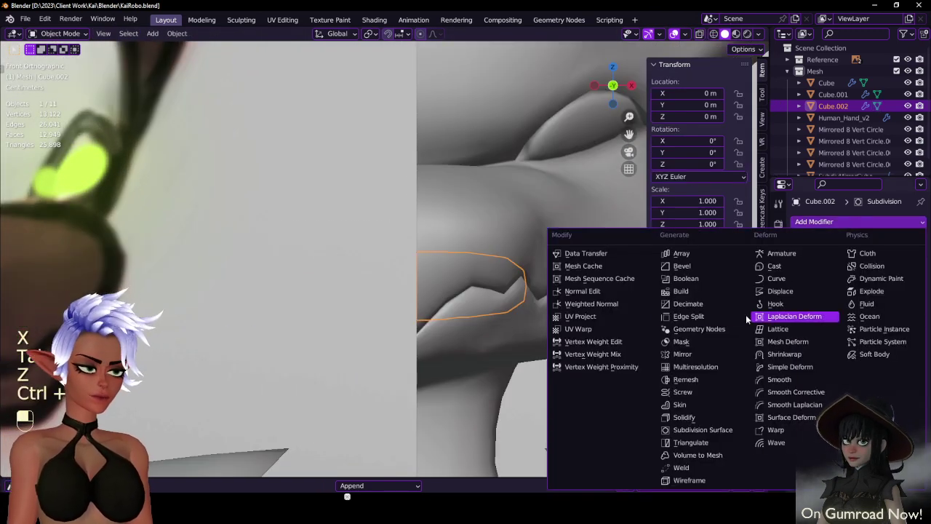
{"action": "left_click", "coordinate": [676, 356]}
{"action": "scroll", "coordinate": [495, 317], "scroll_direction": "up", "scroll_amount": 1}
{"action": "key", "text": "Tab"}
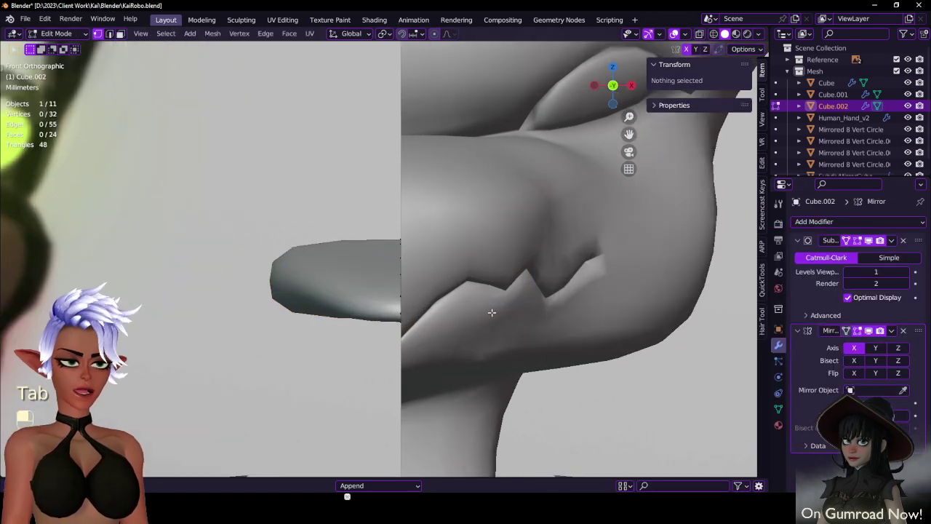
{"action": "left_click_drag", "start_coordinate": [908, 332], "coordinate": [909, 241]}
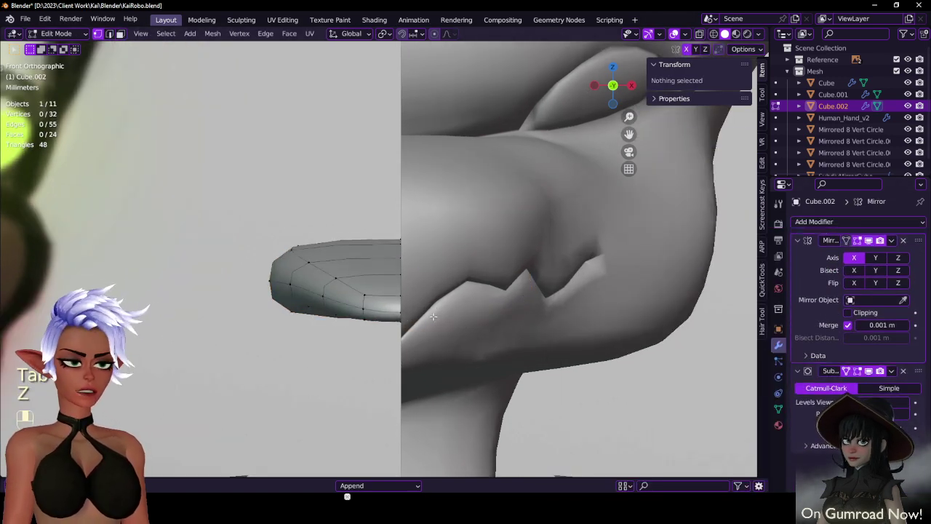
{"action": "key", "text": "z"}
{"action": "left_click", "coordinate": [410, 314]}
{"action": "key", "text": "z"}
{"action": "left_click", "coordinate": [536, 254]}
- Inset the strip of five faces along the tongue's upper surface by about 0.002 m
{"action": "middle_click_drag", "start_coordinate": [536, 254], "coordinate": [460, 225]}
{"action": "left_click", "coordinate": [121, 33]}
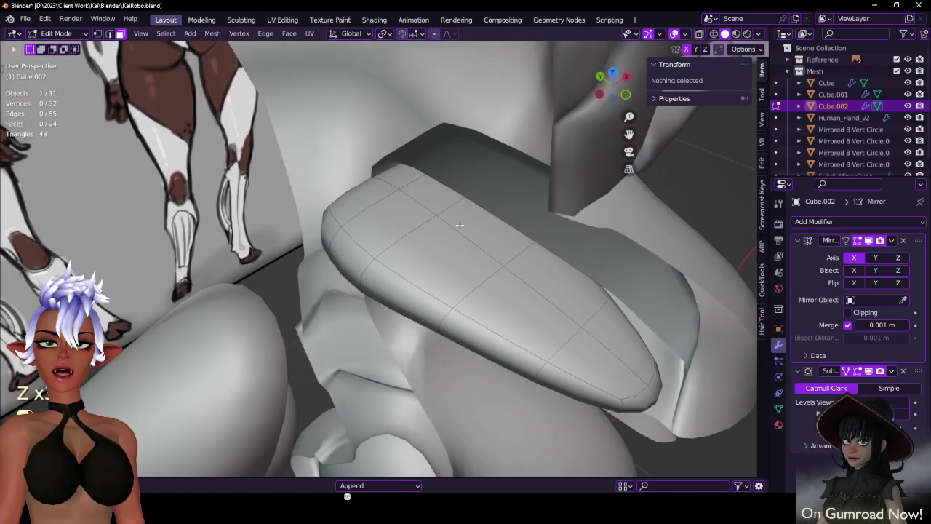
{"action": "left_click", "coordinate": [407, 181]}
{"action": "left_click", "coordinate": [606, 328], "text": "ctrl"}
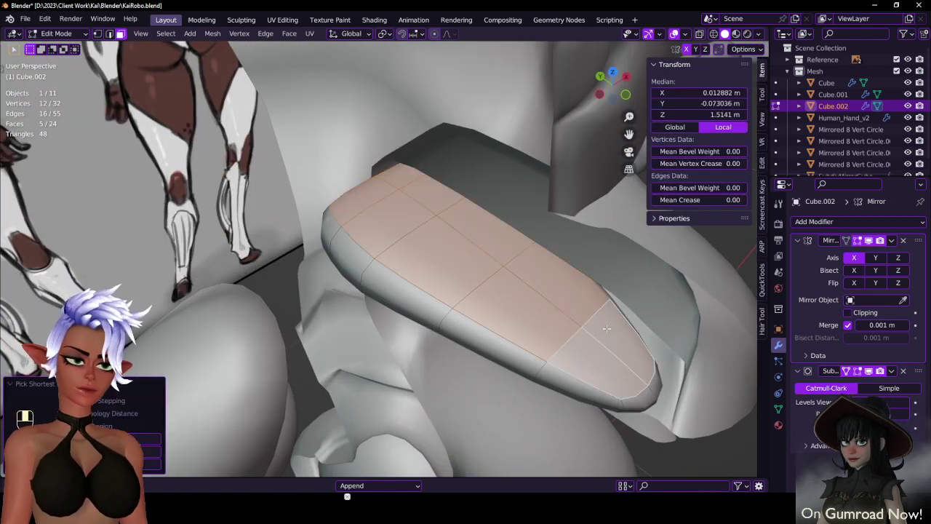
{"action": "key", "text": "i"}
{"action": "left_click", "coordinate": [628, 252]}
- Raise the inset upper faces about 4 mm to form ridges on both sides of a centre groove
{"action": "middle_click_drag", "start_coordinate": [627, 251], "coordinate": [535, 294]}
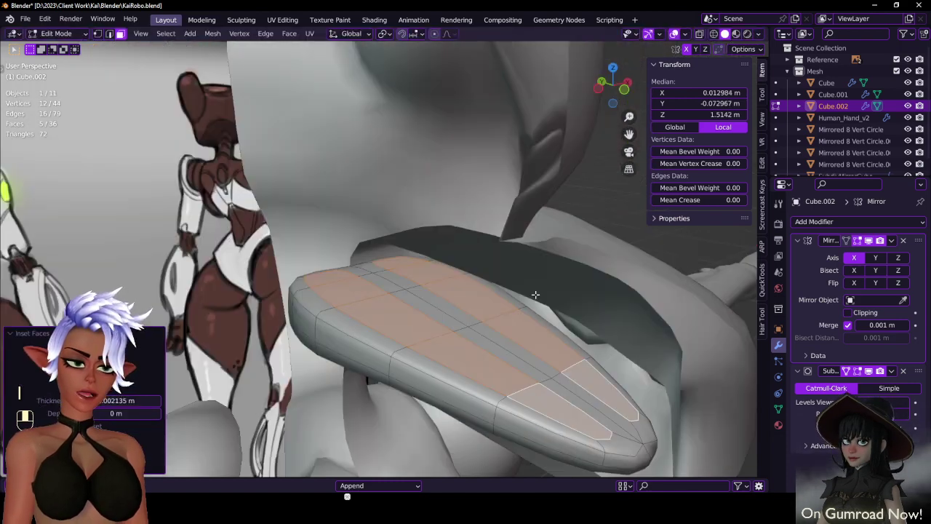
{"action": "key", "text": "g"}
{"action": "left_click", "coordinate": [532, 267]}
{"action": "key", "text": "Tab"}
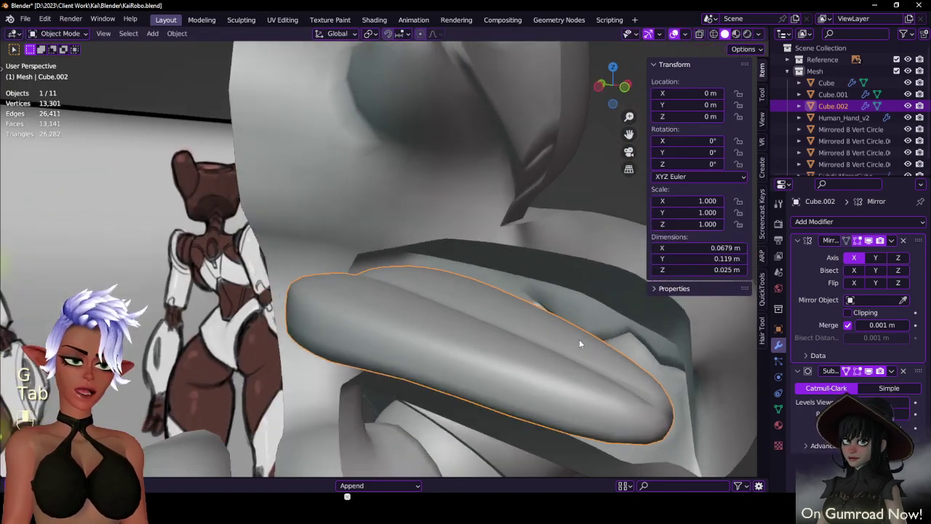
{"action": "middle_click_drag", "start_coordinate": [579, 344], "coordinate": [403, 350]}
- Scale the edge loop around the tongue's side by about 1.09 along X, using the 3D cursor as pivot
{"action": "key", "text": "Tab"}
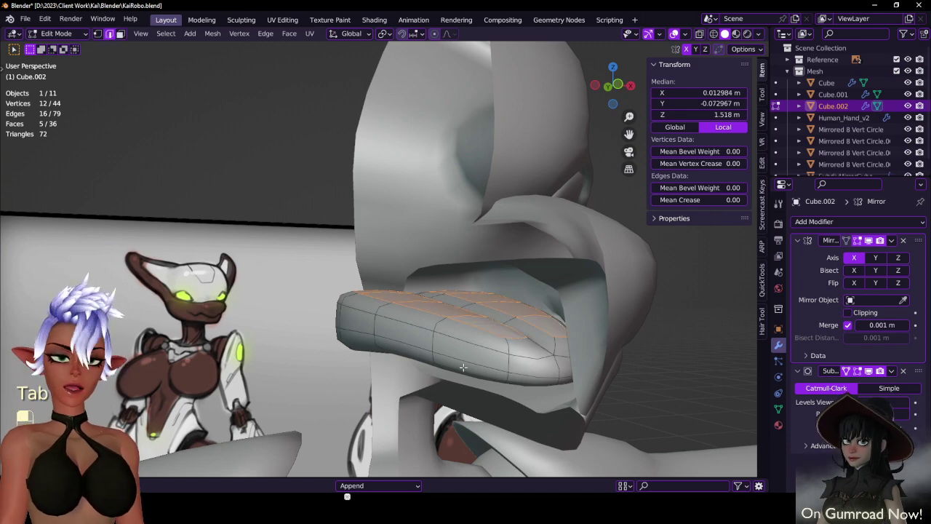
{"action": "left_click", "coordinate": [446, 355]}
{"action": "left_click", "coordinate": [446, 355], "text": "alt+shift"}
{"action": "left_click", "coordinate": [446, 356], "text": "alt+shift"}
{"action": "key", "text": "s"}
{"action": "key", "text": "x"}
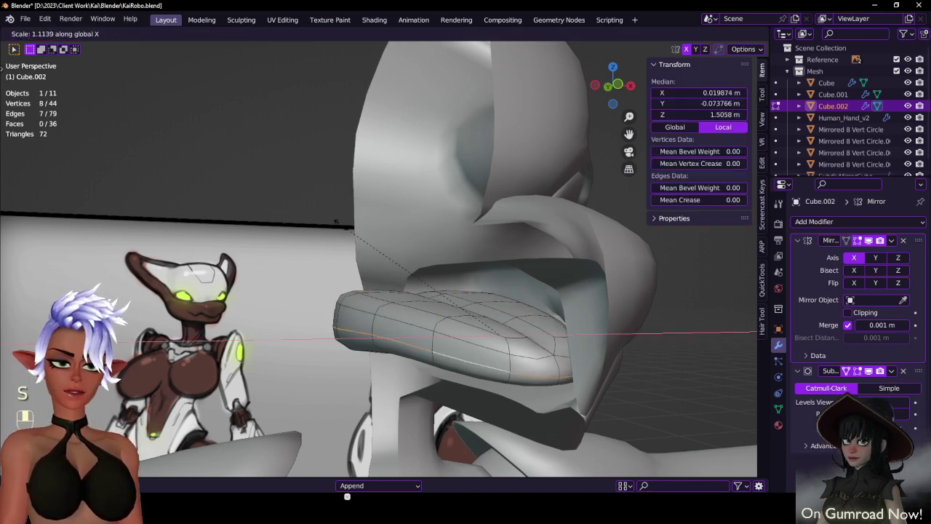
{"action": "left_click", "coordinate": [316, 180]}
{"action": "key", "text": "ctrl+z"}
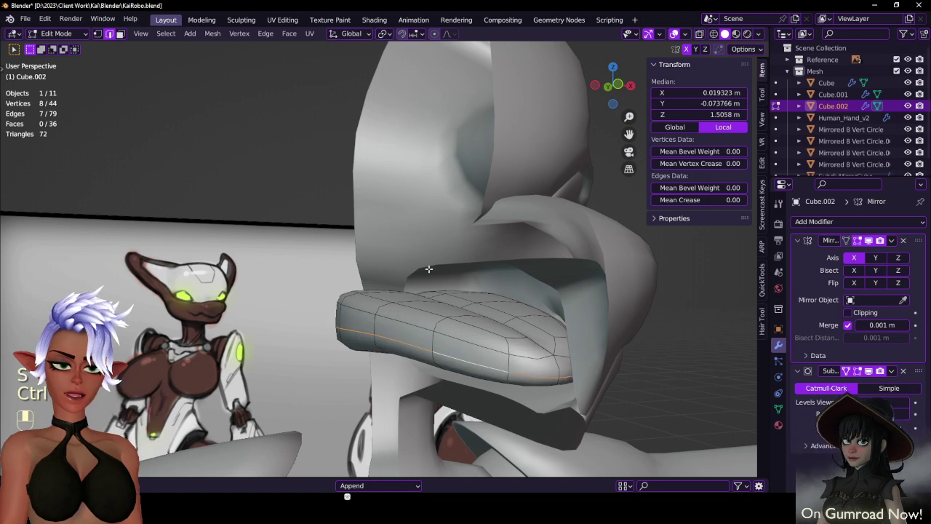
{"action": "key", "text": "period"}
{"action": "left_click", "coordinate": [515, 268]}
{"action": "middle_click_drag", "start_coordinate": [452, 268], "coordinate": [395, 264]}
{"action": "key", "text": "s"}
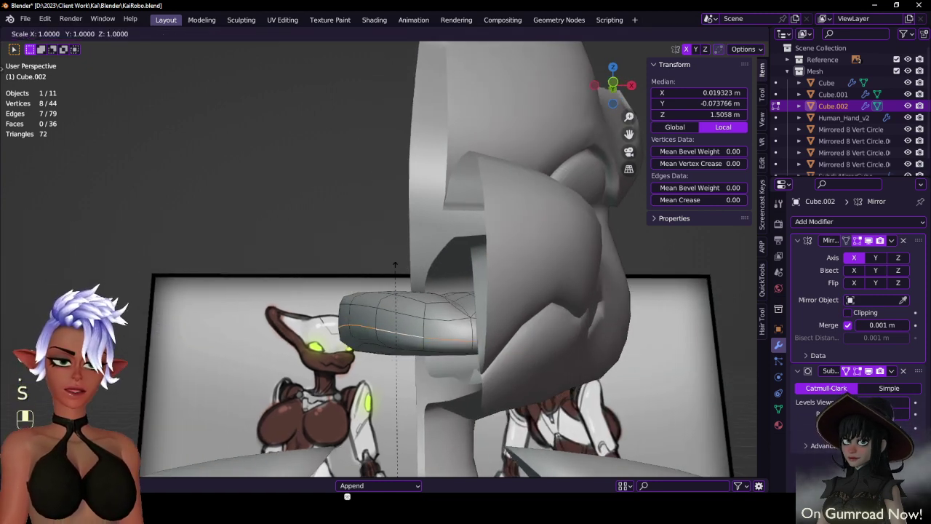
{"action": "left_click", "coordinate": [475, 317]}
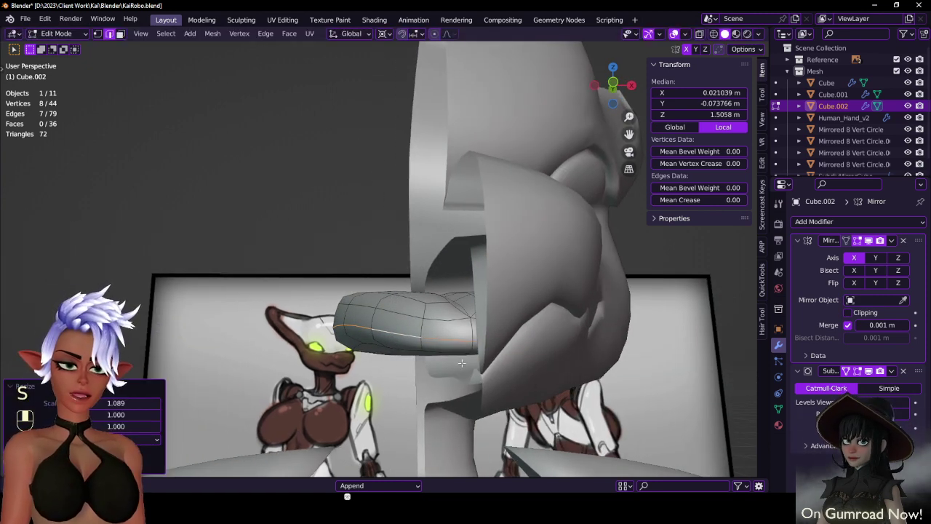
- Raise the side edge loop about 0.5 mm and scale it once more along X
{"action": "key", "text": "g"}
{"action": "key", "text": "z"}
{"action": "left_click", "coordinate": [493, 288]}
{"action": "middle_click_drag", "start_coordinate": [493, 288], "coordinate": [513, 259]}
{"action": "key", "text": "s"}
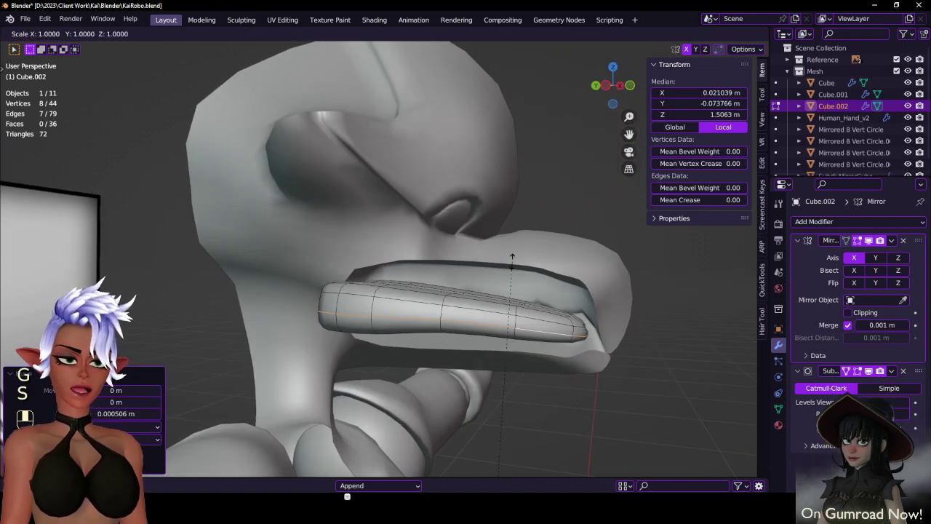
{"action": "key", "text": "z"}
{"action": "key", "text": "x"}
{"action": "left_click", "coordinate": [512, 224]}
- Select the edge run along the tongue's lower side from rear to tip and narrow it slightly along X
{"action": "middle_click_drag", "start_coordinate": [512, 224], "coordinate": [280, 337]}
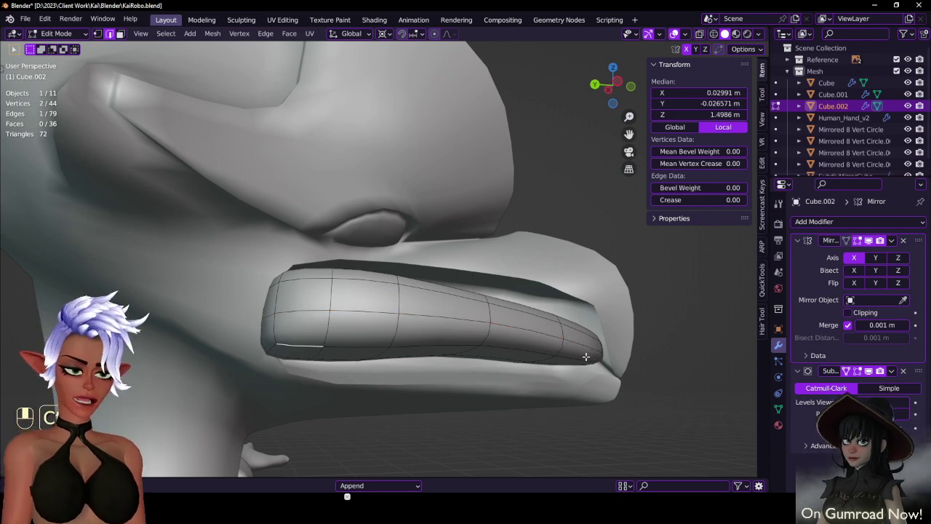
{"action": "left_click", "coordinate": [586, 356], "text": "ctrl"}
{"action": "middle_click_drag", "start_coordinate": [586, 356], "coordinate": [601, 233]}
{"action": "middle_click_drag", "start_coordinate": [528, 215], "coordinate": [567, 255]}
{"action": "key", "text": "s"}
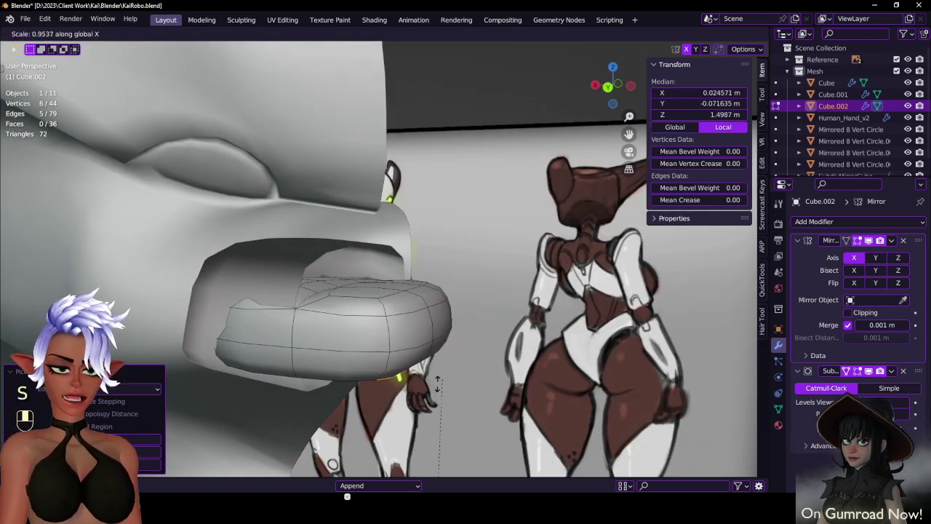
{"action": "left_click", "coordinate": [437, 378]}
- Try shifting the lower edge run along Z and shrinking it along its normals, and undo those changes
{"action": "key", "text": "g"}
{"action": "key", "text": "z"}
{"action": "left_click", "coordinate": [439, 352]}
{"action": "middle_click_drag", "start_coordinate": [439, 349], "coordinate": [534, 249]}
{"action": "key", "text": "ctrl+z"}
{"action": "key", "text": "g"}
{"action": "key", "text": "z"}
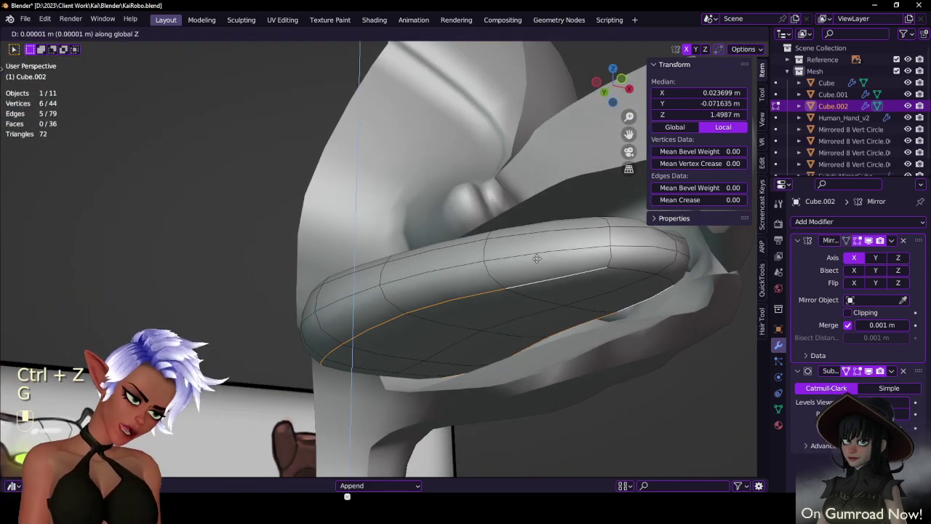
{"action": "left_click", "coordinate": [539, 251], "text": "shift"}
{"action": "key", "text": "alt+s"}
{"action": "key", "text": "Escape"}
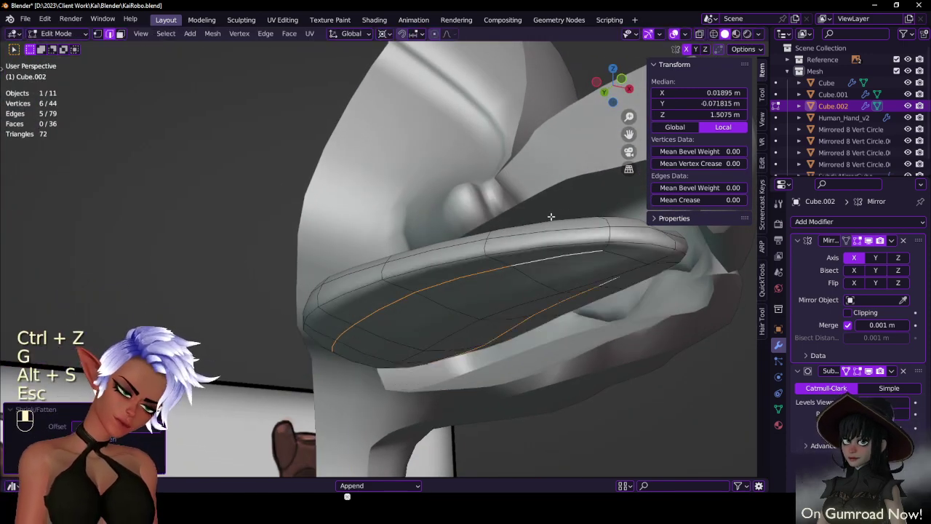
{"action": "key", "text": "ctrl+z"}
- Slide the lower edge run along the tongue's underside inward toward the mirror centre
{"action": "middle_click_drag", "start_coordinate": [551, 216], "coordinate": [486, 245]}
{"action": "key", "text": "g"}
{"action": "key", "text": "g"}
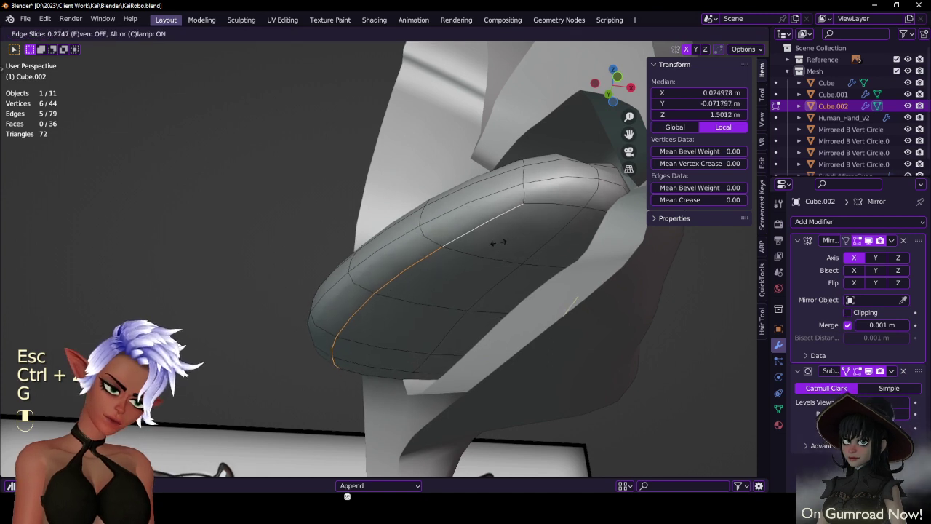
{"action": "right_click", "coordinate": [460, 253]}
{"action": "key", "text": "g"}
{"action": "key", "text": "g"}
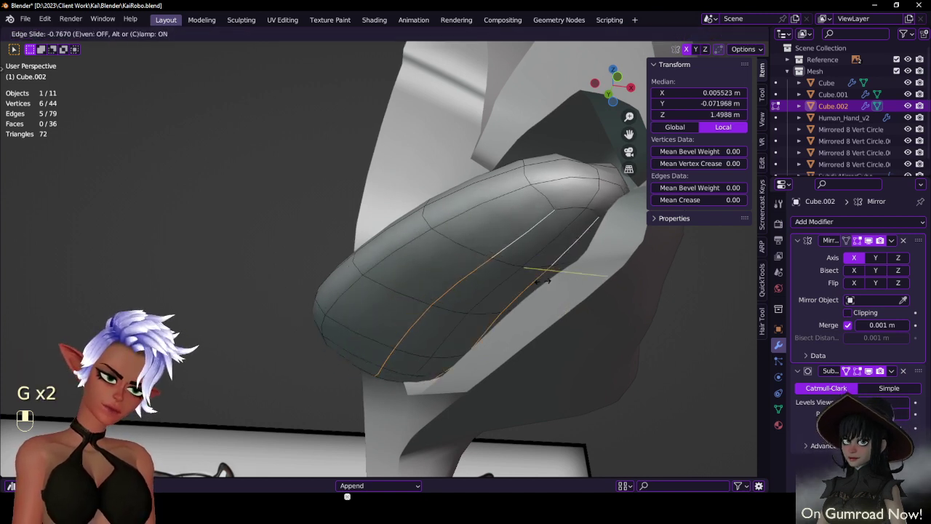
{"action": "left_click", "coordinate": [545, 281]}
- Lower the underside edge run about 0.7 mm, and raise it about 7.6 mm along Z
{"action": "middle_click_drag", "start_coordinate": [429, 191], "coordinate": [562, 260]}
{"action": "key", "text": "g"}
{"action": "middle_click", "coordinate": [435, 199]}
{"action": "left_click", "coordinate": [434, 203]}
{"action": "key", "text": "period"}
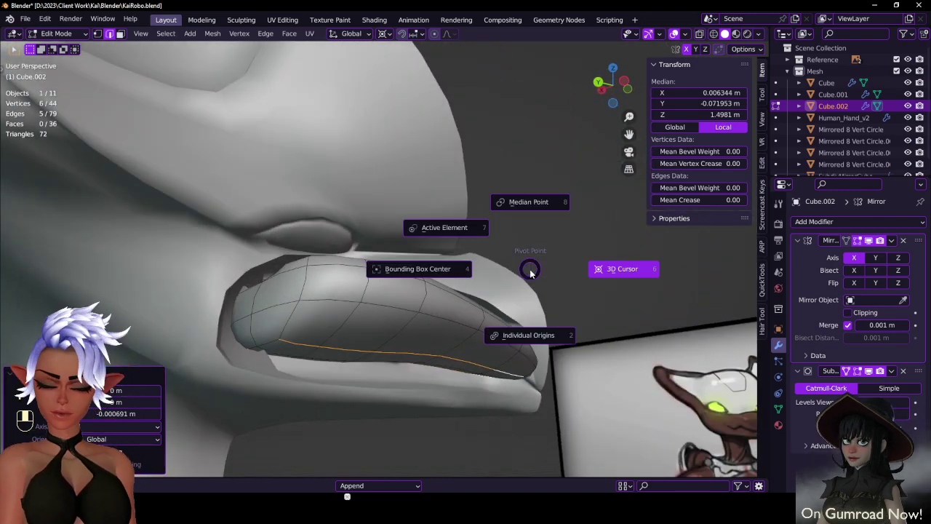
{"action": "key", "text": "g"}
{"action": "key", "text": "z"}
{"action": "left_click", "coordinate": [531, 245]}
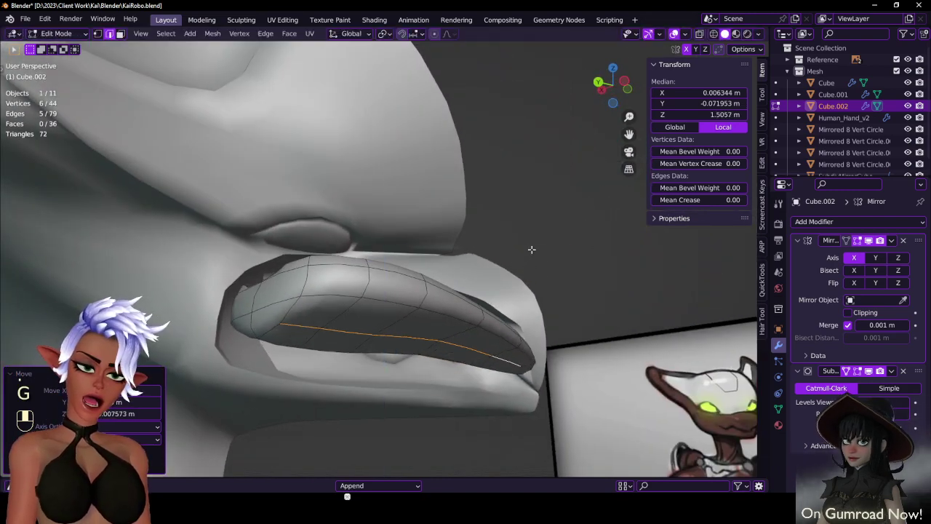
- Isolate the tongue in local view and examine its shape, ending with its tip open for vertex editing
{"action": "middle_click_drag", "start_coordinate": [531, 247], "coordinate": [417, 340]}
{"action": "key", "text": "Tab"}
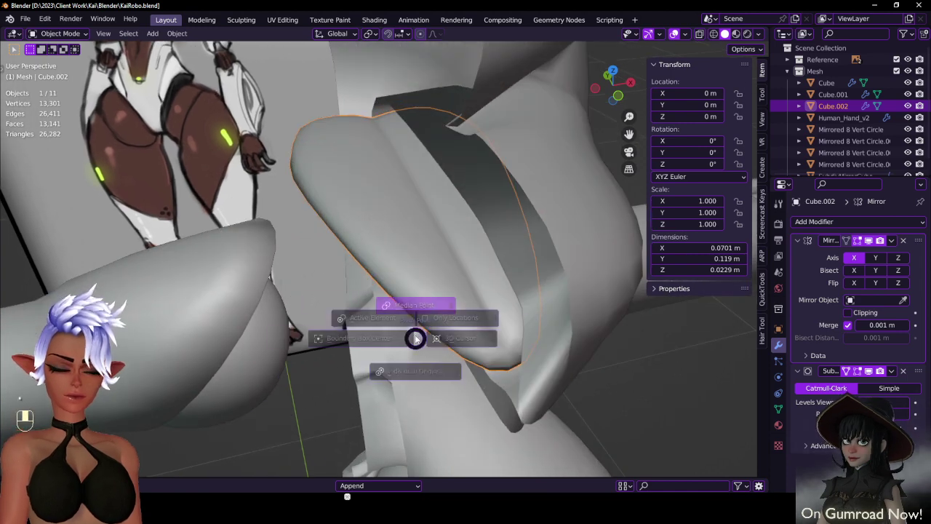
{"action": "key", "text": "slash"}
{"action": "key", "text": "Tab"}
{"action": "middle_click_drag", "start_coordinate": [419, 295], "coordinate": [455, 230]}
{"action": "middle_click_drag", "start_coordinate": [480, 166], "coordinate": [453, 264]}
{"action": "key", "text": "Tab"}
{"action": "middle_click_drag", "start_coordinate": [482, 229], "coordinate": [415, 342]}
{"action": "scroll", "coordinate": [399, 327], "scroll_direction": "down", "scroll_amount": 2}
{"action": "key", "text": "Tab"}
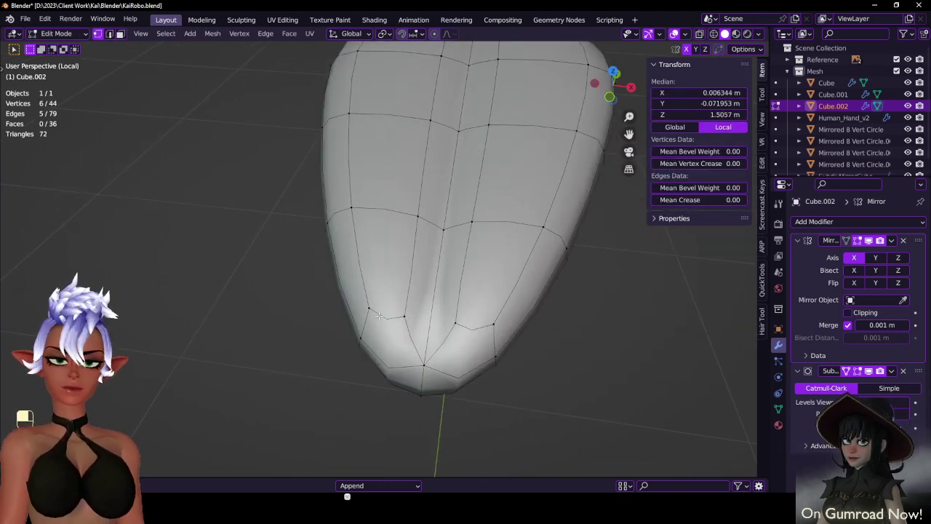
- Rip the centre vertex at the tongue tip and slide the groove's end vertex back along the groove with factor 0.363
{"action": "left_click", "coordinate": [428, 360]}
{"action": "key", "text": "v"}
{"action": "left_click", "coordinate": [428, 336]}
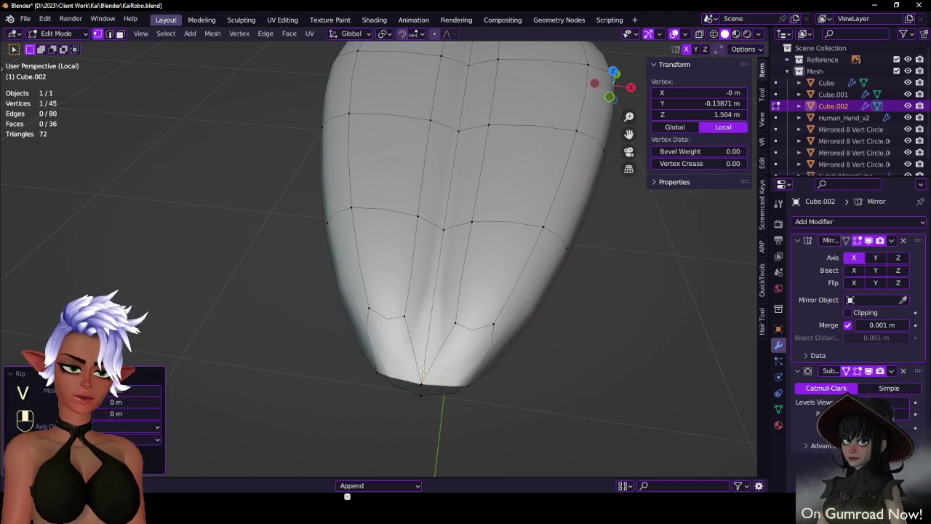
{"action": "key", "text": "v"}
{"action": "key", "text": "g"}
{"action": "left_click", "coordinate": [434, 332]}
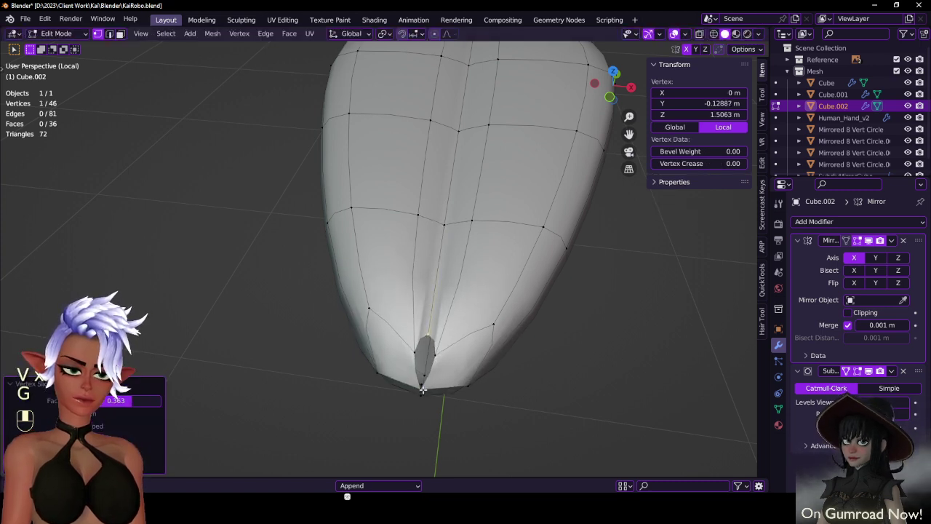
- Try moving the loose vertex at the tongue tip and undo the move
{"action": "key", "text": "g"}
{"action": "left_click", "coordinate": [449, 377]}
{"action": "key", "text": "ctrl+z"}
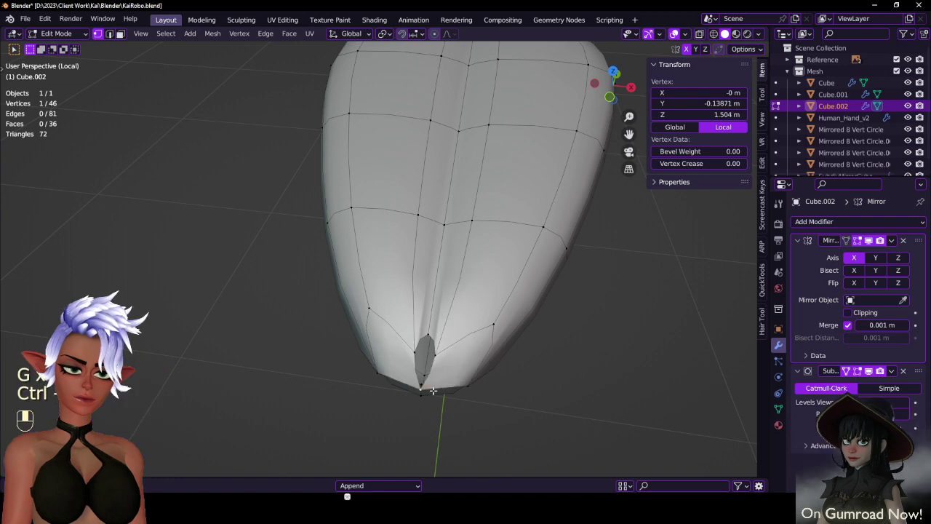
- Merge the two overlapping vertices at the tongue tip in wireframe view
{"action": "key", "text": "z"}
{"action": "middle_click_drag", "start_coordinate": [433, 382], "coordinate": [462, 319]}
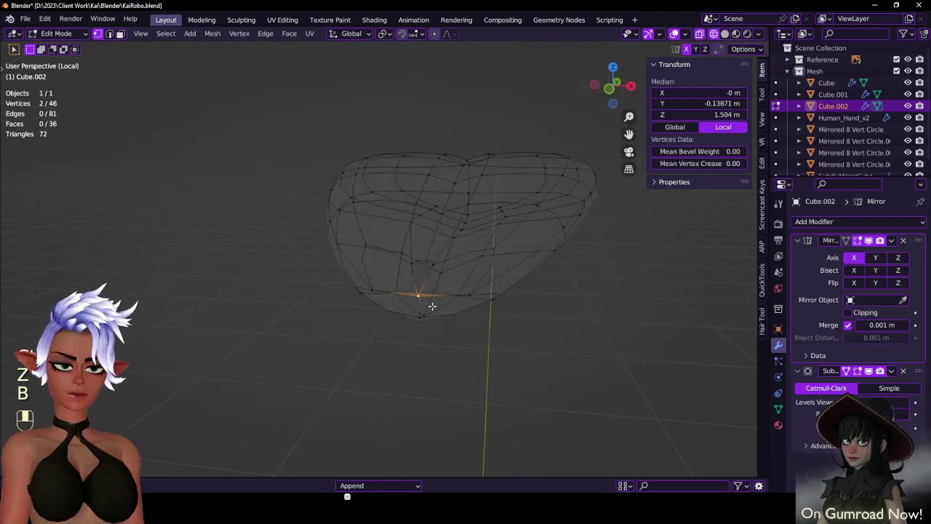
{"action": "key", "text": "m"}
{"action": "left_click", "coordinate": [416, 255]}
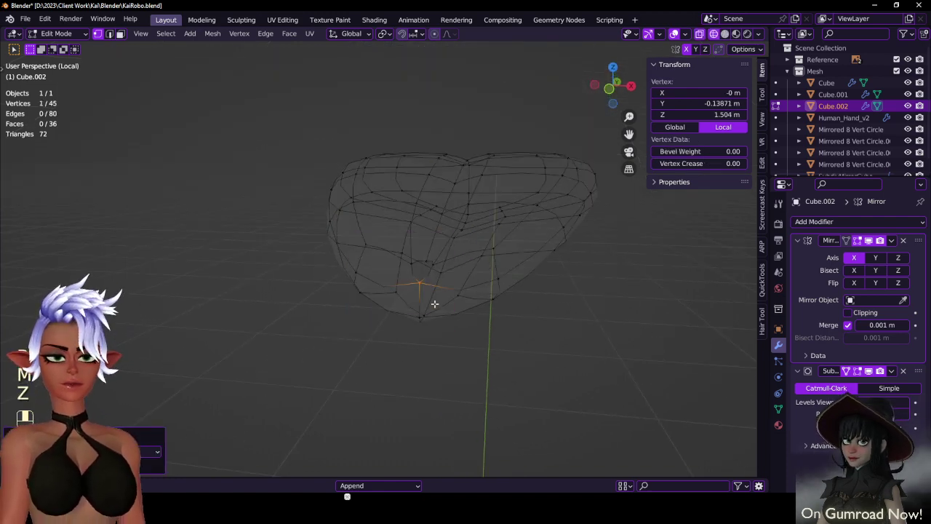
- Fill the gap between the groove's end and the tongue tip with a face, then check the smooth result in Object Mode
{"action": "middle_click_drag", "start_coordinate": [435, 306], "coordinate": [459, 316]}
{"action": "left_click", "coordinate": [459, 280], "text": "alt+shift"}
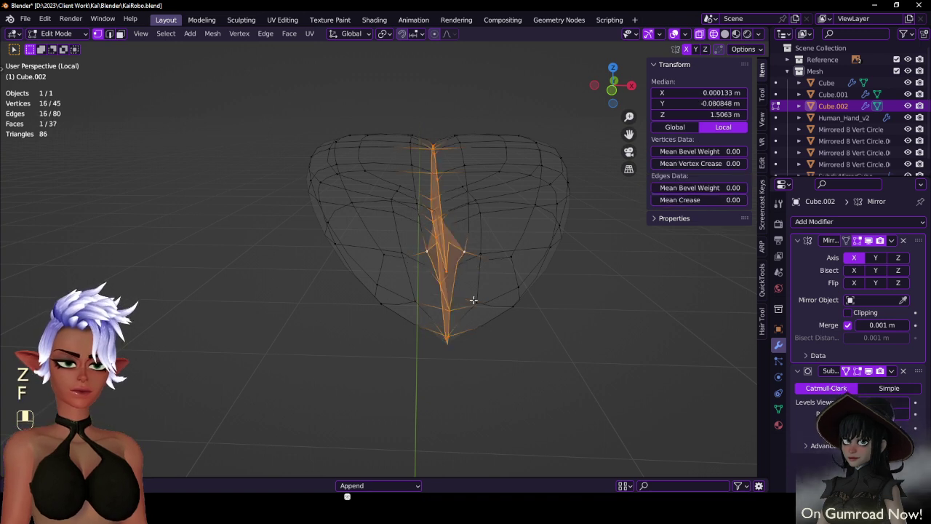
{"action": "left_click", "coordinate": [450, 272]}
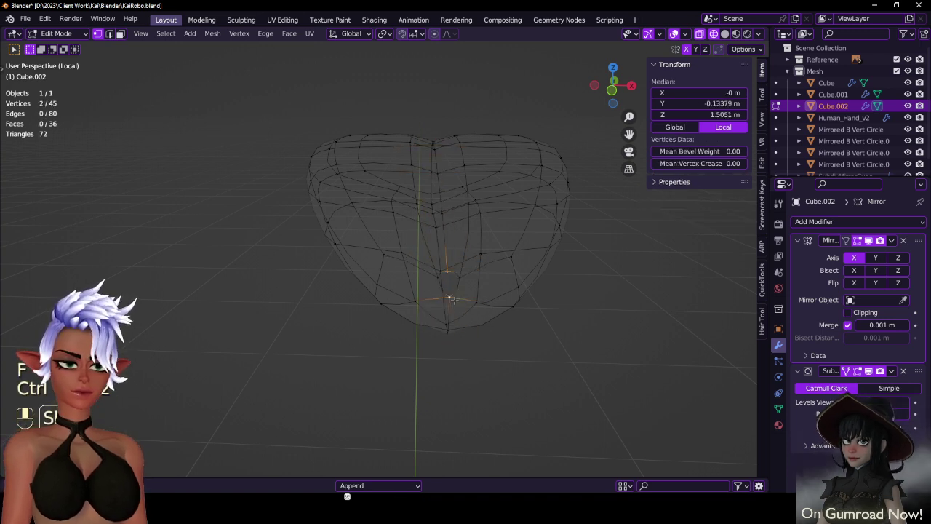
{"action": "left_click", "coordinate": [469, 281], "text": "shift"}
{"action": "key", "text": "f"}
{"action": "key", "text": "z"}
{"action": "left_click", "coordinate": [583, 320]}
{"action": "key", "text": "Tab"}
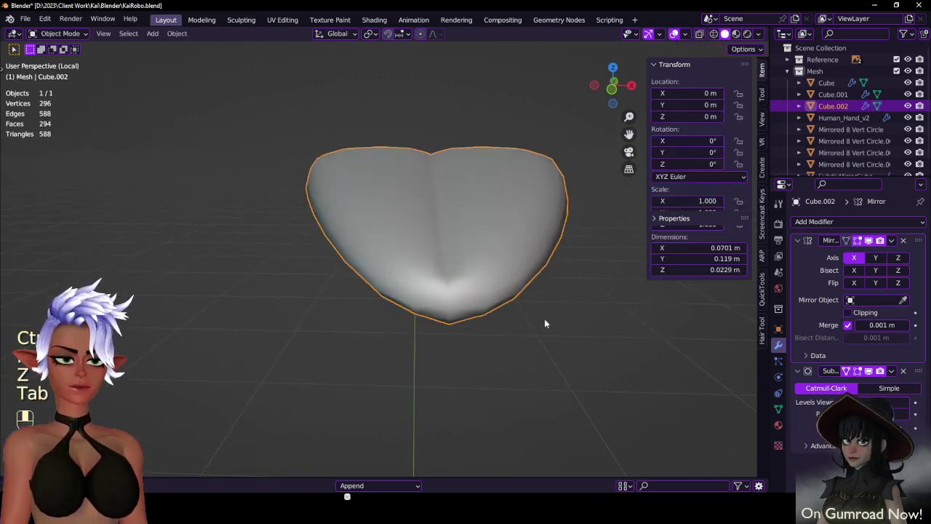
- Connect the two vertices beside the centre line on the tongue's underside near the tip with an edge
{"action": "middle_click_drag", "start_coordinate": [517, 338], "coordinate": [422, 258]}
{"action": "key", "text": "Tab"}
{"action": "left_click", "coordinate": [421, 260]}
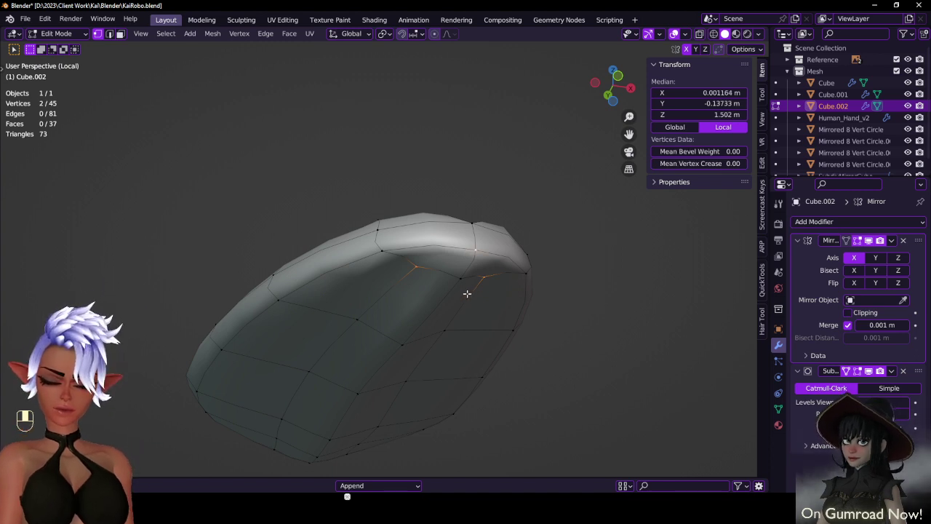
{"action": "key", "text": "j"}
- Finish editing the tongue, leave local view and save the file
{"action": "key", "text": "Tab"}
{"action": "middle_click_drag", "start_coordinate": [466, 294], "coordinate": [416, 221]}
{"action": "key", "text": "KP_Divide"}
{"action": "left_click", "coordinate": [435, 278]}
{"action": "scroll", "coordinate": [388, 192], "scroll_direction": "down", "scroll_amount": 1}
{"action": "key", "text": "ctrl+s"}
- Show the body's Mirror modifier in the viewport, check the mirrored figure from the front and save the file
{"action": "left_click", "coordinate": [502, 131]}
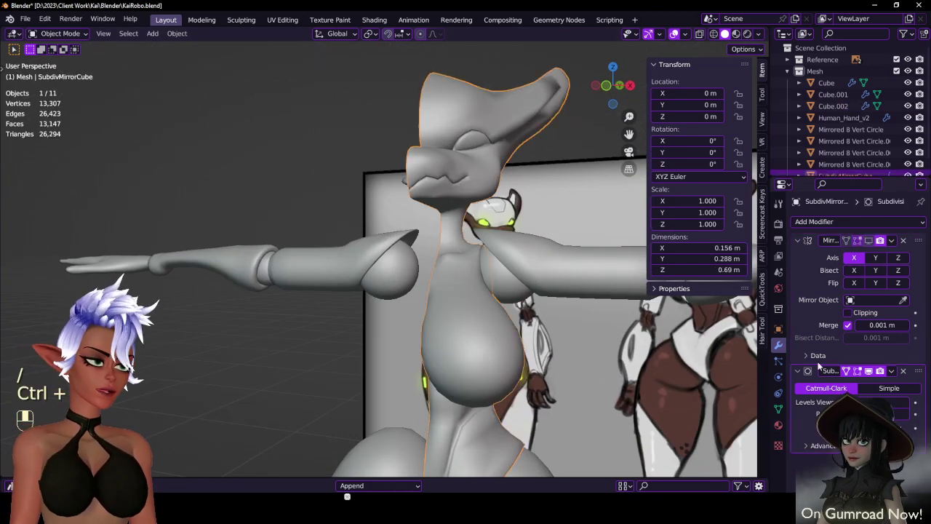
{"action": "left_click", "coordinate": [870, 242]}
{"action": "scroll", "coordinate": [332, 147], "scroll_direction": "down", "scroll_amount": 4}
{"action": "middle_click_drag", "start_coordinate": [332, 147], "coordinate": [348, 189]}
{"action": "key", "text": "ctrl+s"}
{"action": "middle_click_drag", "start_coordinate": [525, 205], "coordinate": [443, 233], "text": "shift"}
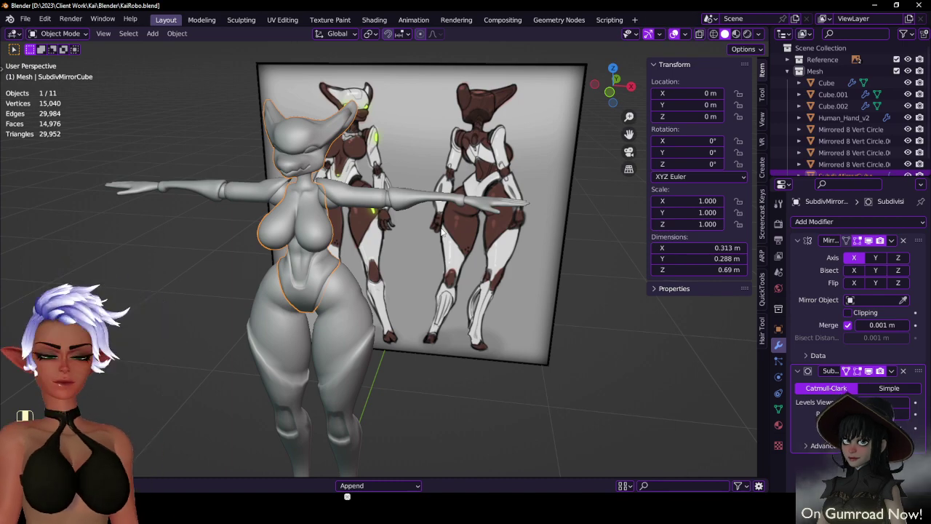
{"action": "key", "text": "KP_1"}
{"action": "middle_click_drag", "start_coordinate": [328, 218], "coordinate": [355, 144]}
{"action": "key", "text": "ctrl+s"}
- Add a centred loop cut around the ear near its tip on the body mesh
{"action": "scroll", "coordinate": [374, 282], "scroll_direction": "up", "scroll_amount": 4}
{"action": "scroll", "coordinate": [380, 238], "scroll_direction": "up", "scroll_amount": 3}
{"action": "scroll", "coordinate": [380, 236], "scroll_direction": "down", "scroll_amount": 3}
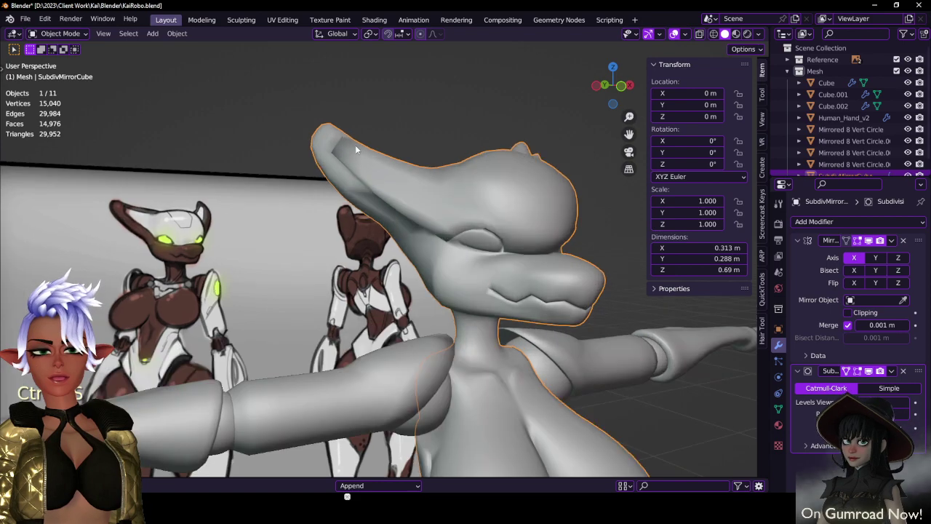
{"action": "key", "text": "Tab"}
{"action": "scroll", "coordinate": [375, 206], "scroll_direction": "up", "scroll_amount": 3}
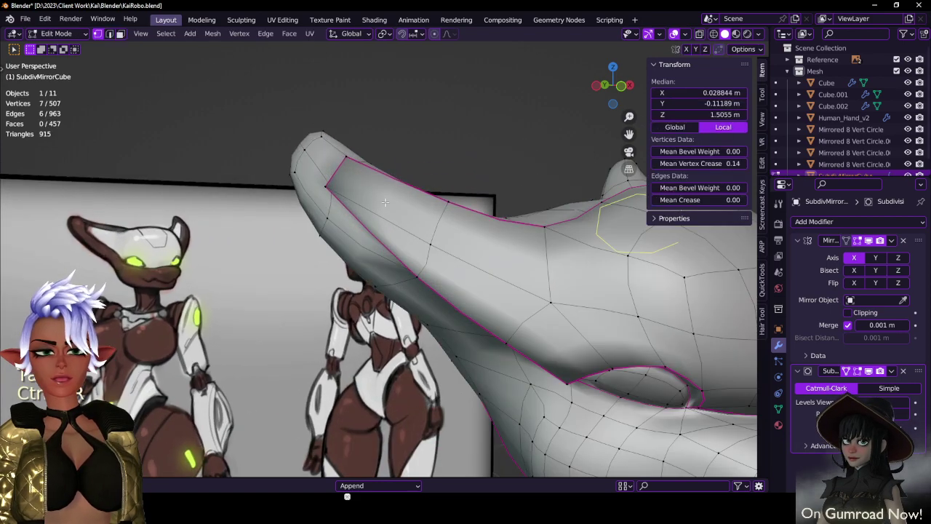
{"action": "key", "text": "ctrl+r"}
{"action": "left_click", "coordinate": [372, 213]}
{"action": "right_click", "coordinate": [391, 214]}
{"action": "scroll", "coordinate": [392, 214], "scroll_direction": "down", "scroll_amount": 3}
{"action": "middle_click_drag", "start_coordinate": [391, 213], "coordinate": [456, 244]}
{"action": "key", "text": "Tab"}
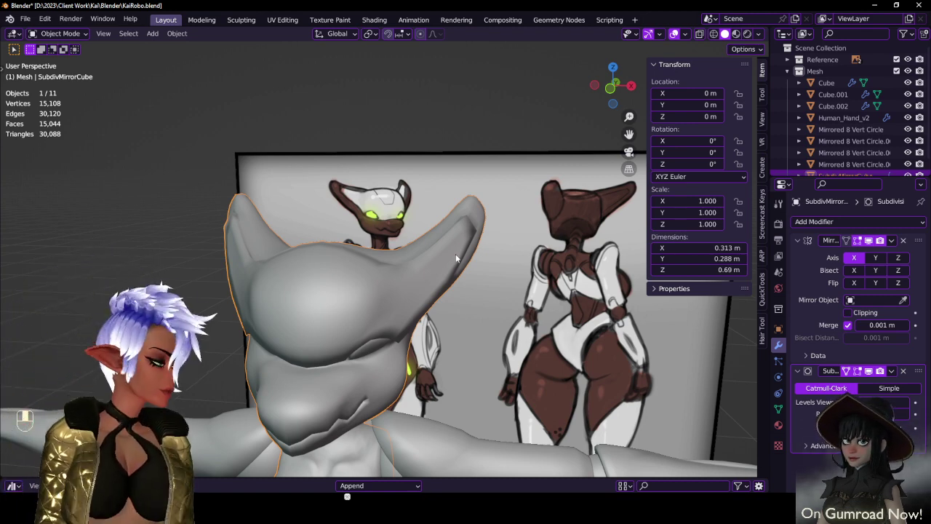
- Deselect everything, view the figure from the front and open the body mesh for editing around the jaw
{"action": "right_click", "coordinate": [155, 127]}
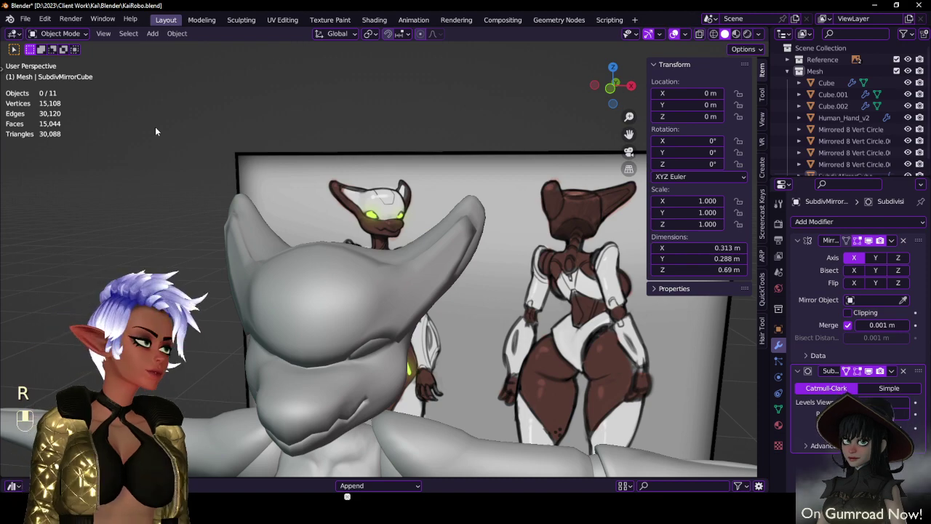
{"action": "right_click", "coordinate": [155, 127]}
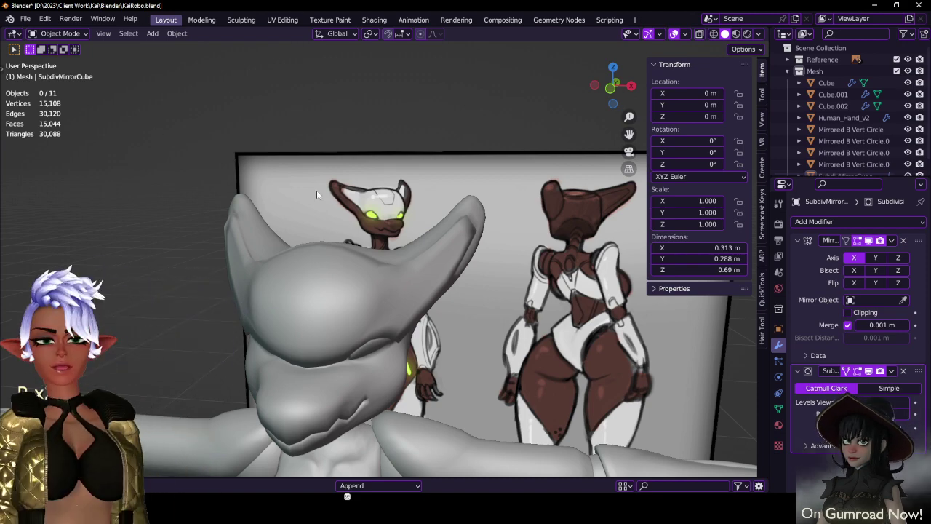
{"action": "middle_click_drag", "start_coordinate": [324, 270], "coordinate": [418, 275]}
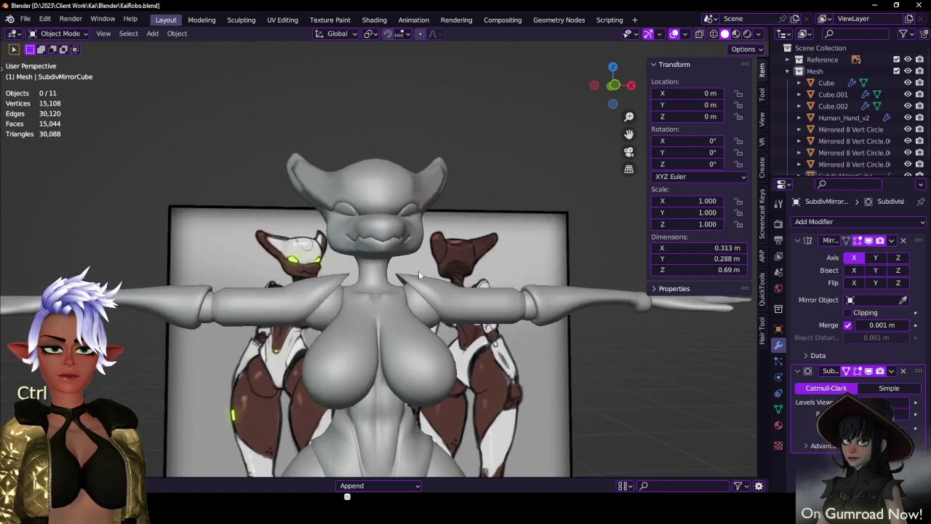
{"action": "key", "text": "KP_1"}
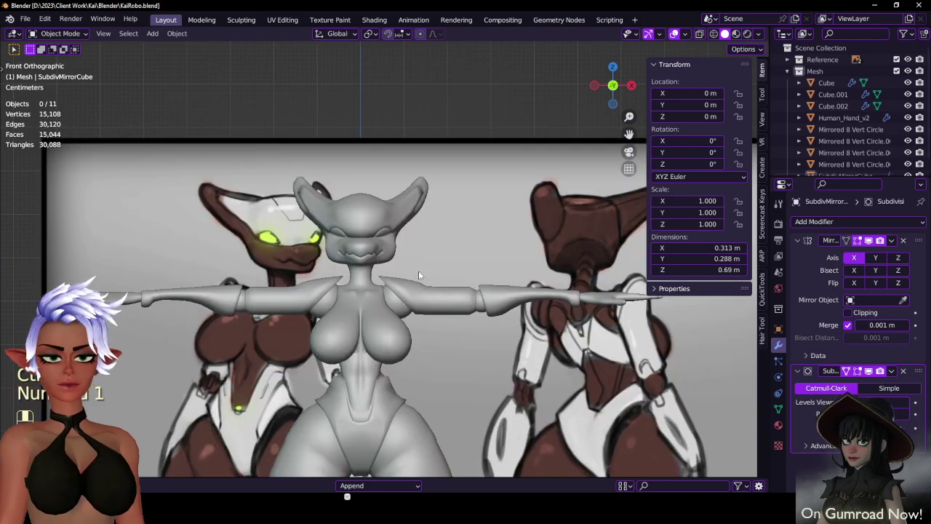
{"action": "key", "text": "KP_1"}
{"action": "scroll", "coordinate": [413, 262], "scroll_direction": "up", "scroll_amount": 4}
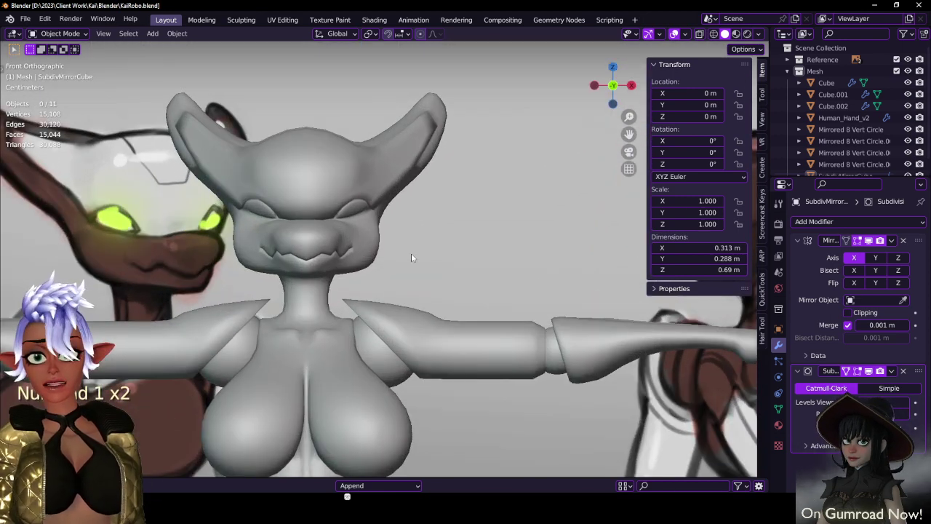
{"action": "left_click", "coordinate": [384, 253]}
{"action": "key", "text": "Tab"}
{"action": "scroll", "coordinate": [400, 273], "scroll_direction": "up", "scroll_amount": 4}
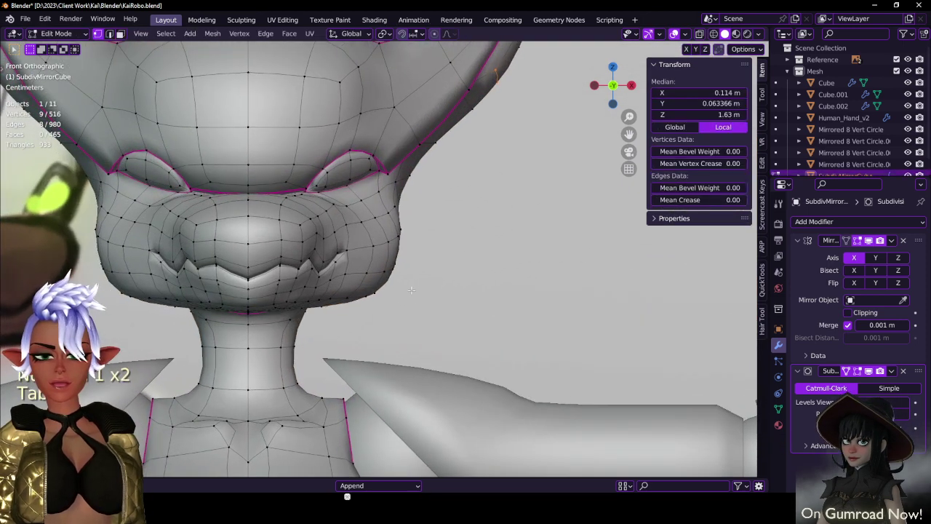
- Pull the lower jaw corner inward using proportional editing with a radius of about 0.084 m, and check the head's shape
{"action": "left_click", "coordinate": [396, 262]}
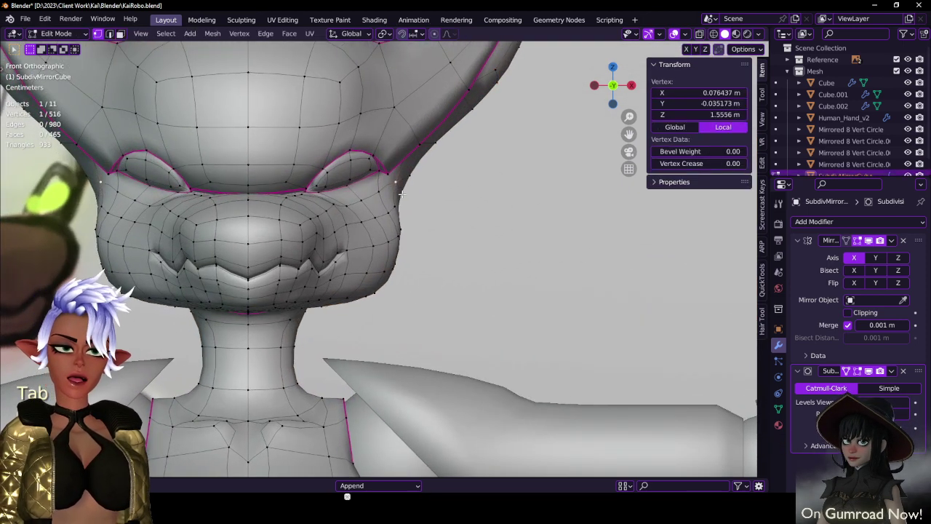
{"action": "key", "text": "g"}
{"action": "right_click", "coordinate": [382, 311]}
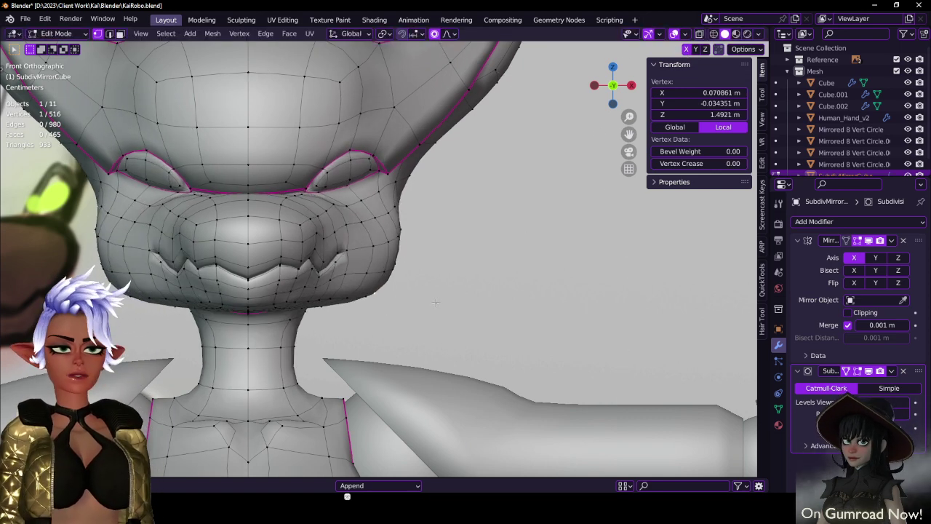
{"action": "key", "text": "g"}
{"action": "scroll", "coordinate": [405, 306], "scroll_direction": "up", "scroll_amount": 4}
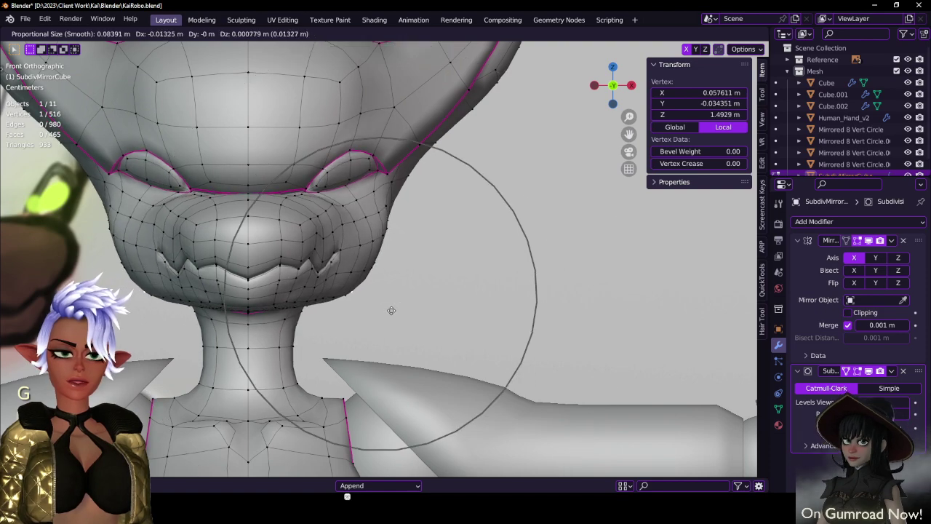
{"action": "left_click", "coordinate": [385, 309]}
{"action": "scroll", "coordinate": [385, 309], "scroll_direction": "down", "scroll_amount": 6}
{"action": "key", "text": "Tab"}
{"action": "middle_click_drag", "start_coordinate": [385, 310], "coordinate": [273, 325]}
{"action": "scroll", "coordinate": [441, 305], "scroll_direction": "down", "scroll_amount": 4}
{"action": "scroll", "coordinate": [373, 313], "scroll_direction": "down", "scroll_amount": 6}
- Reposition the vertex at the rear of the cheek below the ear in two proportional moves
{"action": "key", "text": "Tab"}
{"action": "scroll", "coordinate": [298, 299], "scroll_direction": "up", "scroll_amount": 6}
{"action": "scroll", "coordinate": [374, 245], "scroll_direction": "up", "scroll_amount": 4}
{"action": "middle_click_drag", "start_coordinate": [304, 296], "coordinate": [523, 293], "text": "shift"}
{"action": "scroll", "coordinate": [412, 246], "scroll_direction": "down", "scroll_amount": 2}
{"action": "scroll", "coordinate": [415, 282], "scroll_direction": "down", "scroll_amount": 2}
{"action": "left_click", "coordinate": [252, 271]}
{"action": "key", "text": "g"}
{"action": "left_click", "coordinate": [245, 235]}
{"action": "key", "text": "g"}
{"action": "left_click", "coordinate": [256, 215]}
- Return to Object Mode and save the file with the reshaped jaw
{"action": "key", "text": "Tab"}
{"action": "scroll", "coordinate": [349, 286], "scroll_direction": "down", "scroll_amount": 4}
{"action": "key", "text": "ctrl+s"}
{"action": "scroll", "coordinate": [325, 285], "scroll_direction": "up", "scroll_amount": 4}
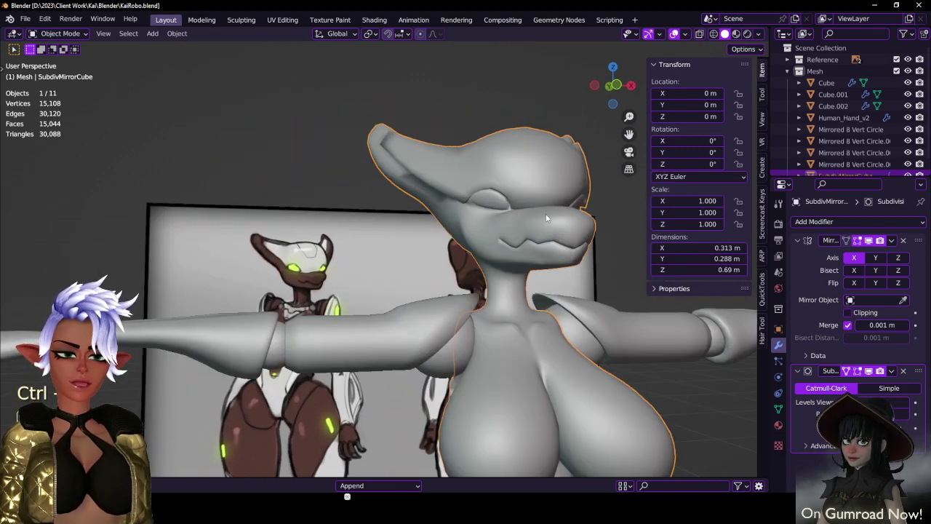
{"action": "middle_click_drag", "start_coordinate": [448, 245], "coordinate": [514, 233]}
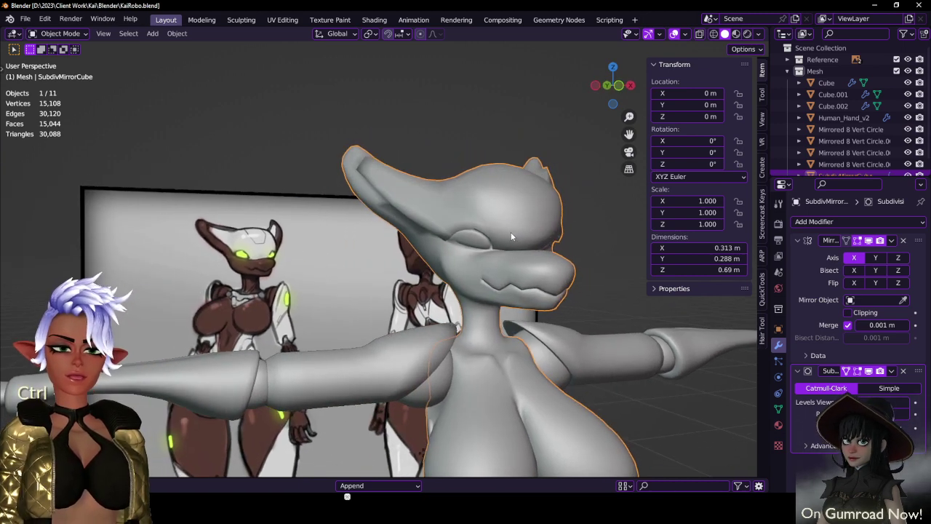
- Examine the head's mesh and the whole figure against the reference drawing, saving the file along the way
{"action": "key", "text": "Tab"}
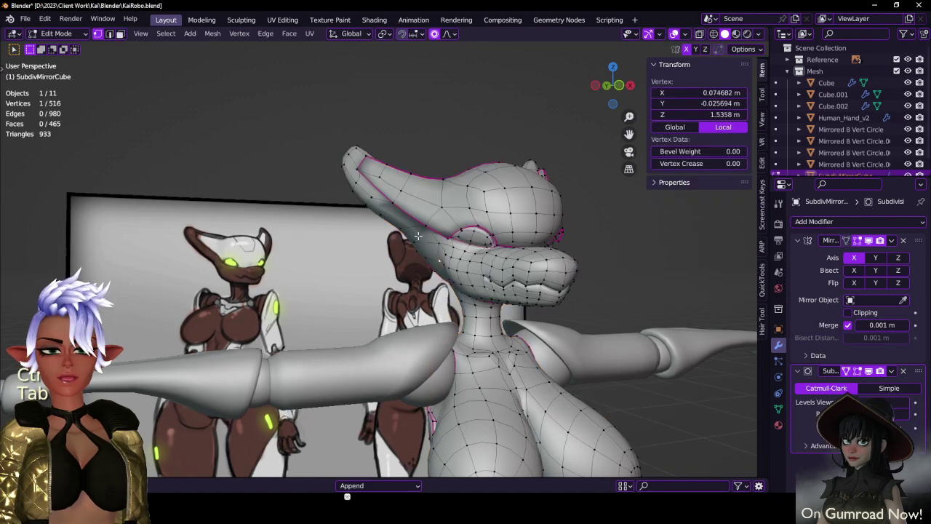
{"action": "middle_click_drag", "start_coordinate": [424, 246], "coordinate": [382, 243]}
{"action": "scroll", "coordinate": [480, 203], "scroll_direction": "up", "scroll_amount": 5}
{"action": "key", "text": "Tab"}
{"action": "scroll", "coordinate": [404, 247], "scroll_direction": "down", "scroll_amount": 6}
{"action": "key", "text": "ctrl+s"}
{"action": "key", "text": "ctrl+s"}
{"action": "middle_click_drag", "start_coordinate": [438, 291], "coordinate": [397, 179], "text": "shift"}
{"action": "scroll", "coordinate": [415, 225], "scroll_direction": "down", "scroll_amount": 3}
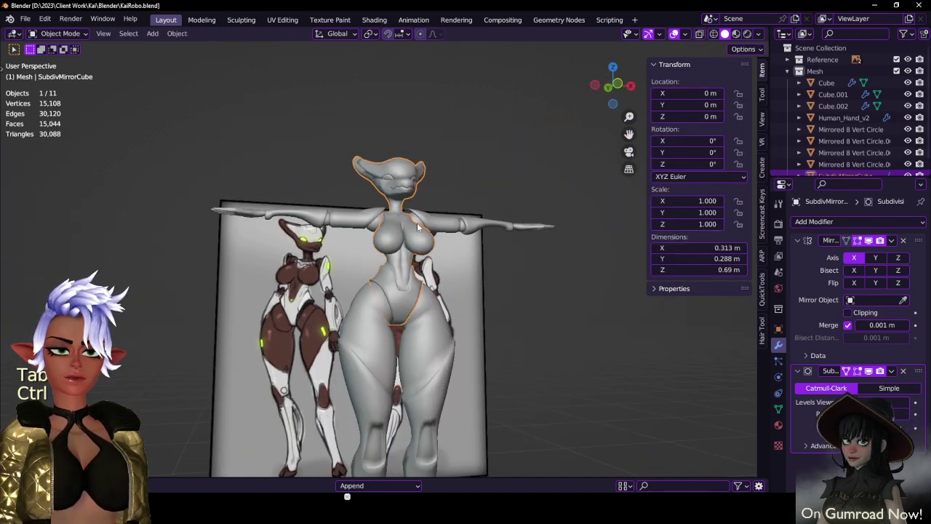
{"action": "scroll", "coordinate": [430, 236], "scroll_direction": "up", "scroll_amount": 1}
{"action": "middle_click_drag", "start_coordinate": [447, 246], "coordinate": [437, 262]}
{"action": "scroll", "coordinate": [439, 256], "scroll_direction": "up", "scroll_amount": 5}
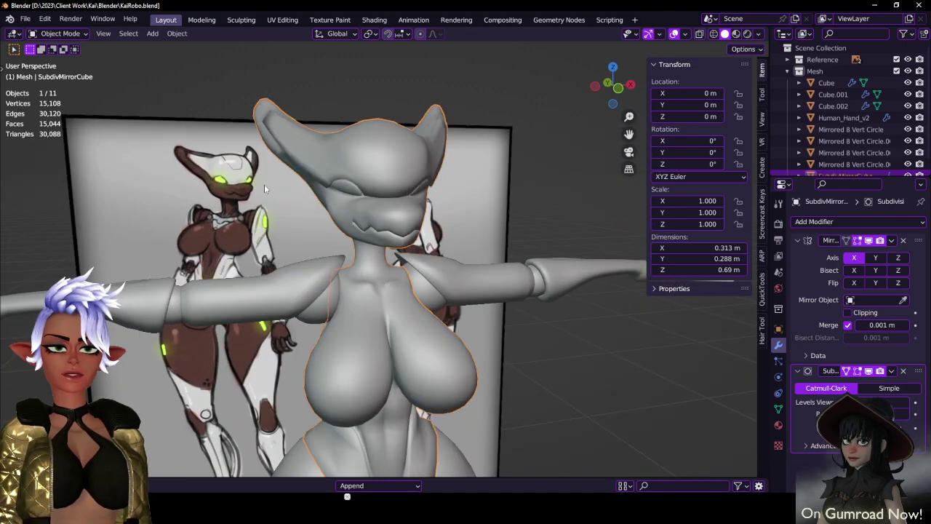
{"action": "middle_click_drag", "start_coordinate": [265, 184], "coordinate": [402, 182]}
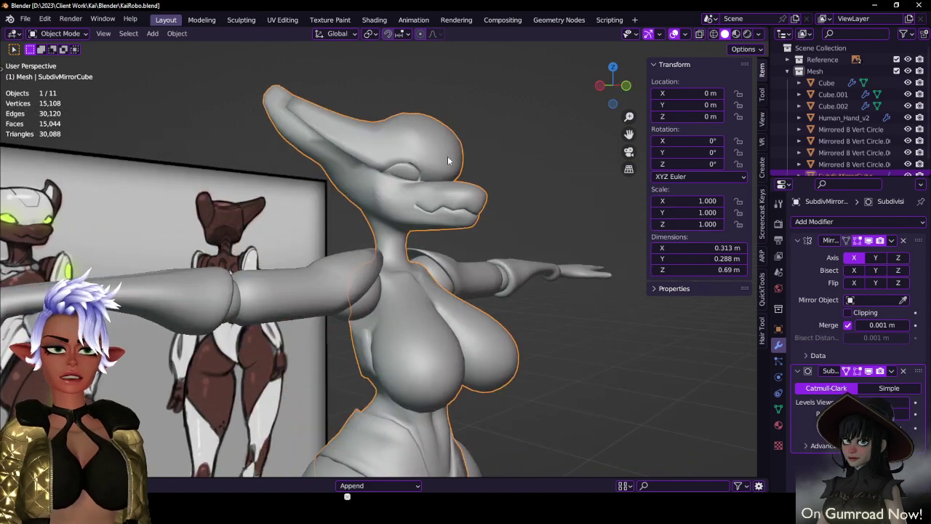
- Open the head mesh for editing in the right side view around the eye, with proportional editing off
{"action": "key", "text": "KP_3"}
{"action": "key", "text": "Tab"}
{"action": "scroll", "coordinate": [434, 138], "scroll_direction": "up", "scroll_amount": 4}
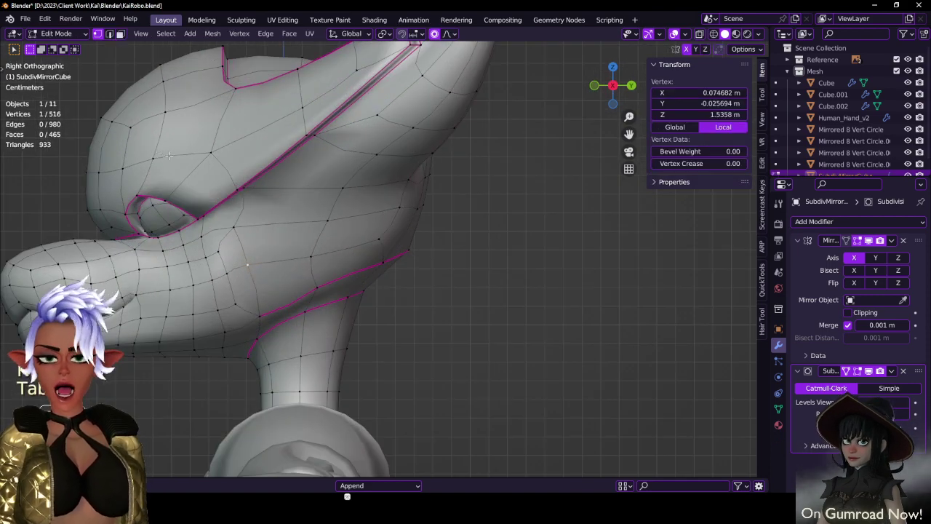
{"action": "scroll", "coordinate": [396, 215], "scroll_direction": "down", "scroll_amount": 1}
{"action": "scroll", "coordinate": [315, 275], "scroll_direction": "up", "scroll_amount": 2}
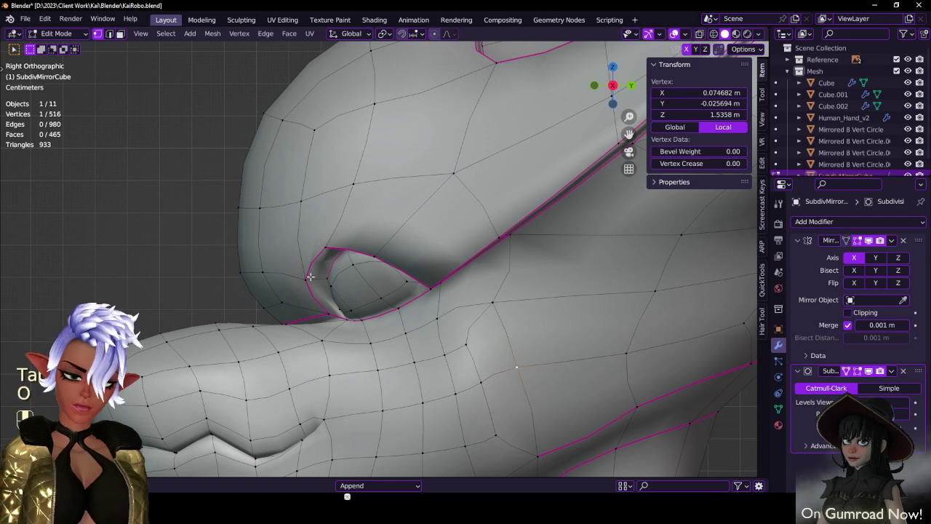
{"action": "left_click_drag", "start_coordinate": [256, 288], "coordinate": [256, 288]}
{"action": "key", "text": "g"}
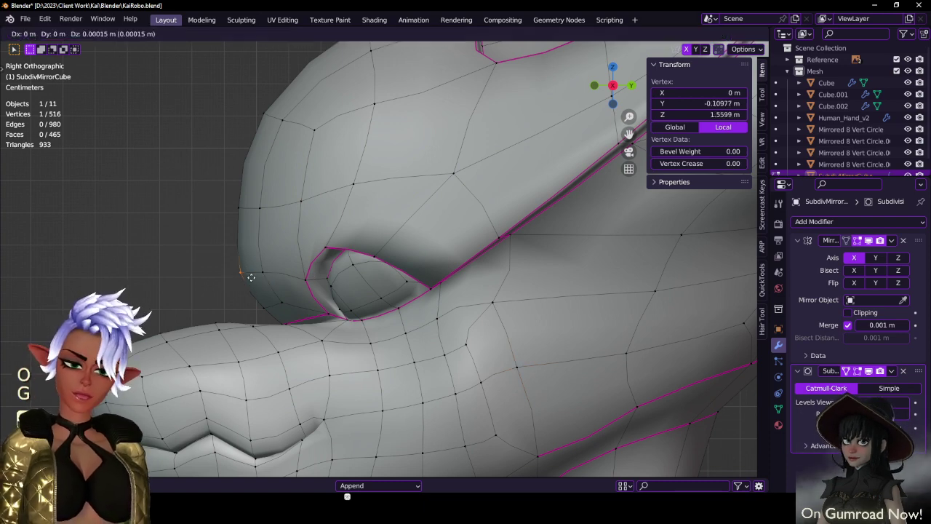
{"action": "left_click", "coordinate": [249, 275]}
{"action": "key", "text": "b"}
{"action": "left_click_drag", "start_coordinate": [221, 252], "coordinate": [277, 282]}
{"action": "key", "text": "g"}
{"action": "left_click", "coordinate": [288, 279]}
{"action": "key", "text": "ctrl+z"}
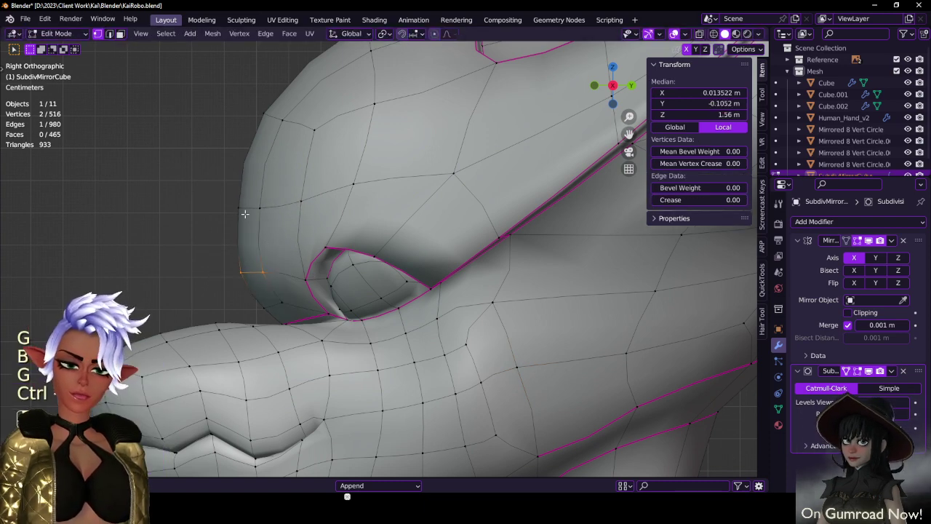
- Flatten the six vertices at the lower front of the forehead by scaling them to 0 along Y
{"action": "key", "text": "b"}
{"action": "left_click_drag", "start_coordinate": [225, 181], "coordinate": [288, 308]}
{"action": "key", "text": "s"}
{"action": "key", "text": "y"}
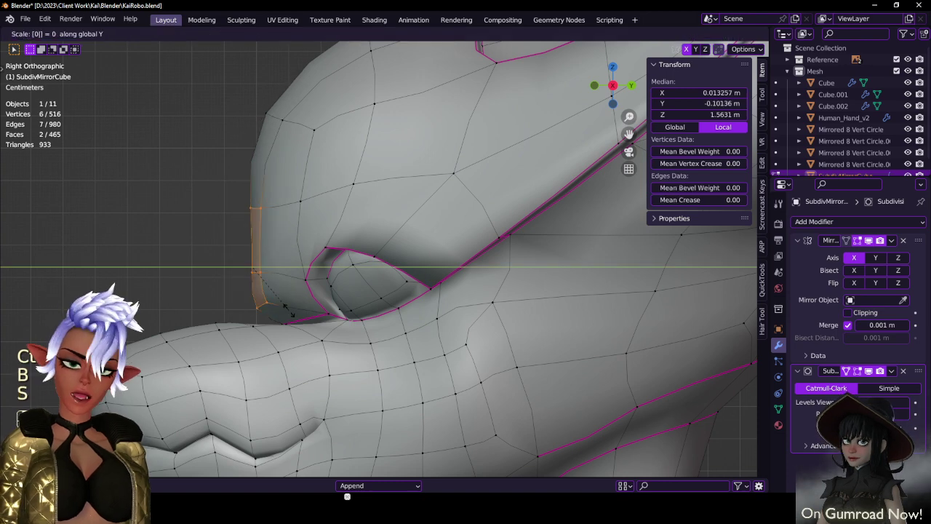
{"action": "key", "text": "0"}
{"action": "key", "text": "Return"}
- Move the flattened forehead vertices back toward the eye and rotate them so the front edge slopes inward at its base
{"action": "key", "text": "g"}
{"action": "key", "text": "r"}
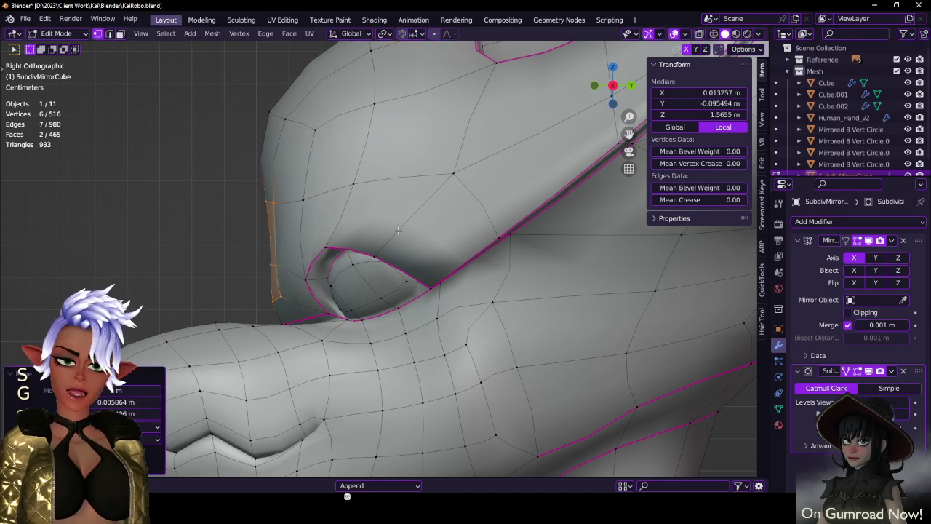
{"action": "left_click", "coordinate": [390, 198]}
{"action": "key", "text": "g"}
{"action": "left_click", "coordinate": [390, 203]}
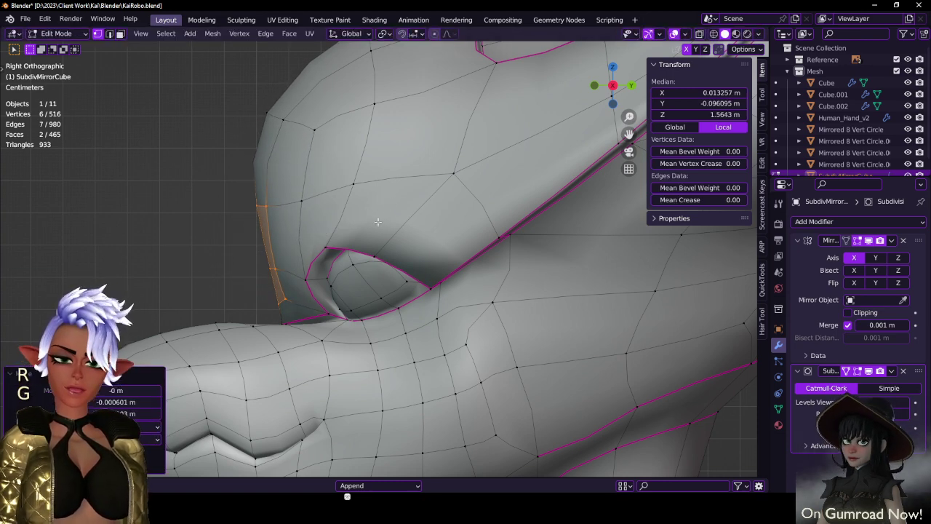
- Lower the middle vertex pair on the forehead's sloped front edge
{"action": "left_click", "coordinate": [265, 265]}
{"action": "key", "text": "b"}
{"action": "key", "text": "b"}
{"action": "left_click_drag", "start_coordinate": [264, 261], "coordinate": [284, 277]}
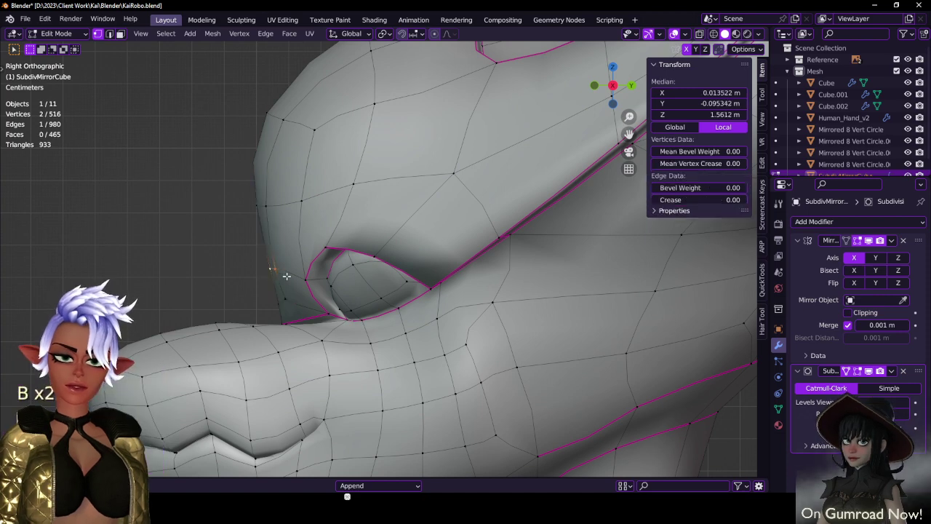
{"action": "key", "text": "g"}
{"action": "left_click", "coordinate": [290, 290]}
- Reposition the centre-line vertex higher on the forehead's front edge and check the brow in Object Mode
{"action": "left_click", "coordinate": [264, 207]}
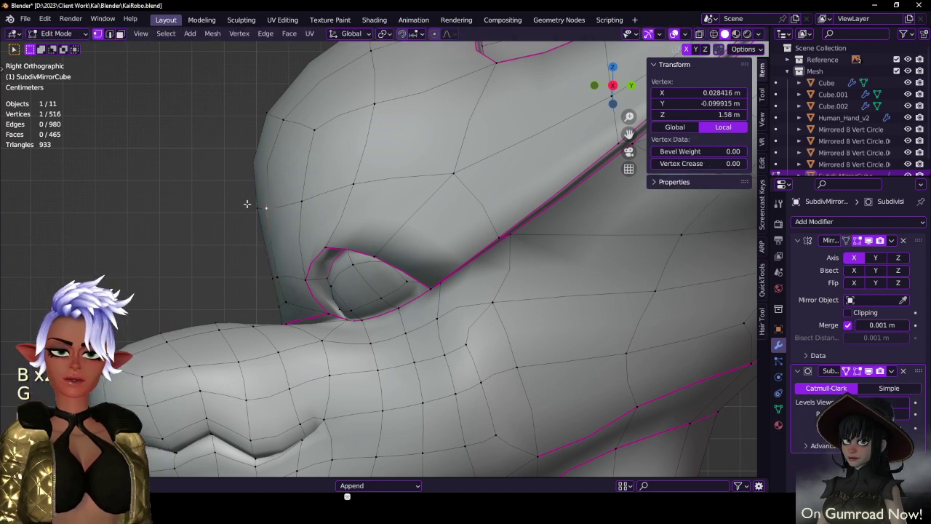
{"action": "left_click", "coordinate": [248, 204]}
{"action": "key", "text": "g"}
{"action": "left_click", "coordinate": [252, 217]}
{"action": "scroll", "coordinate": [345, 281], "scroll_direction": "down", "scroll_amount": 6}
{"action": "key", "text": "z"}
{"action": "middle_click_drag", "start_coordinate": [340, 300], "coordinate": [311, 342]}
{"action": "key", "text": "Tab"}
{"action": "scroll", "coordinate": [409, 303], "scroll_direction": "up", "scroll_amount": 3}
{"action": "key", "text": "Tab"}
{"action": "scroll", "coordinate": [310, 338], "scroll_direction": "up", "scroll_amount": 8}
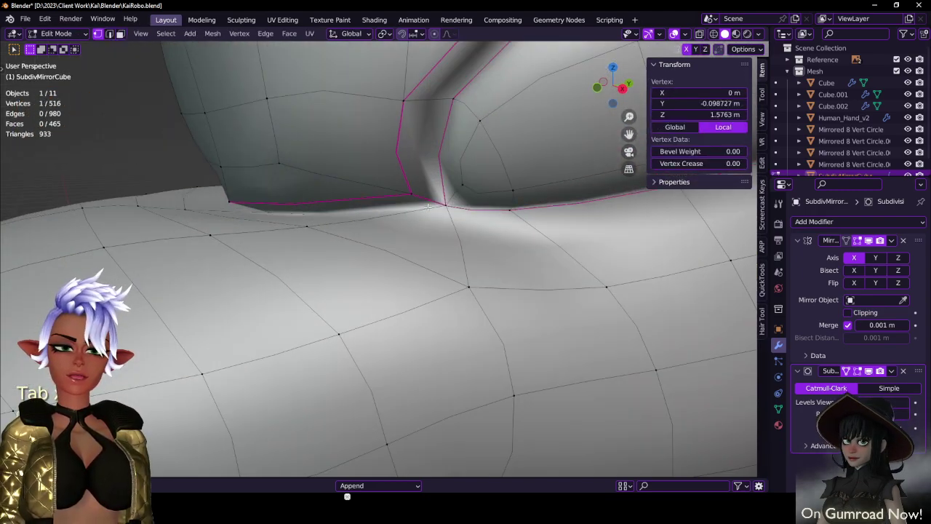
- Try to move the two centre-line vertices where the forehead meets the snout
{"action": "left_click", "coordinate": [427, 207]}
{"action": "scroll", "coordinate": [428, 207], "scroll_direction": "down", "scroll_amount": 5}
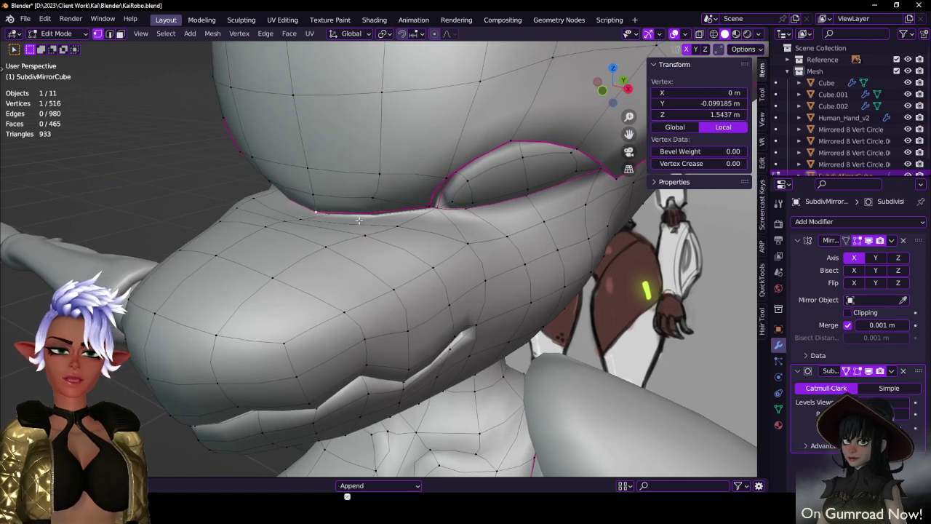
{"action": "key", "text": "z"}
{"action": "left_click", "coordinate": [333, 214], "text": "shift"}
{"action": "key", "text": "z"}
{"action": "middle_click_drag", "start_coordinate": [348, 233], "coordinate": [411, 218]}
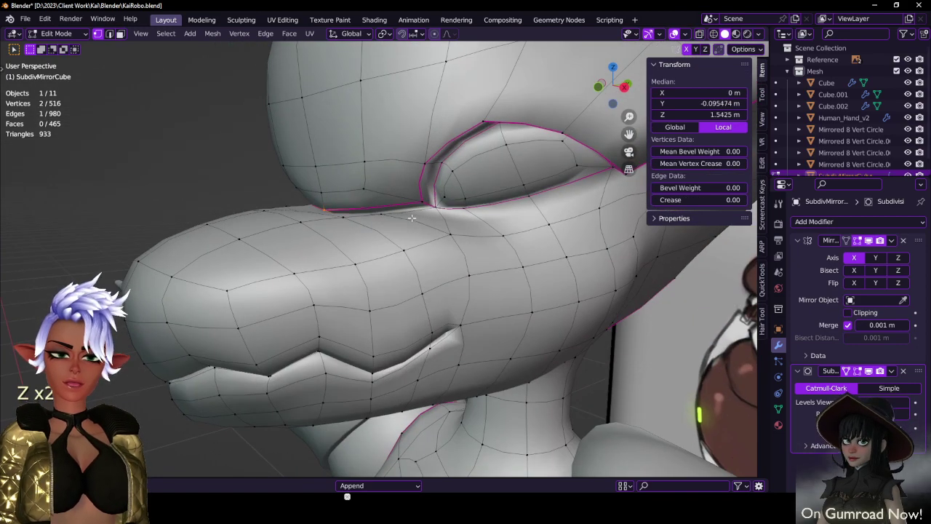
{"action": "key", "text": "KP_3"}
{"action": "key", "text": "g"}
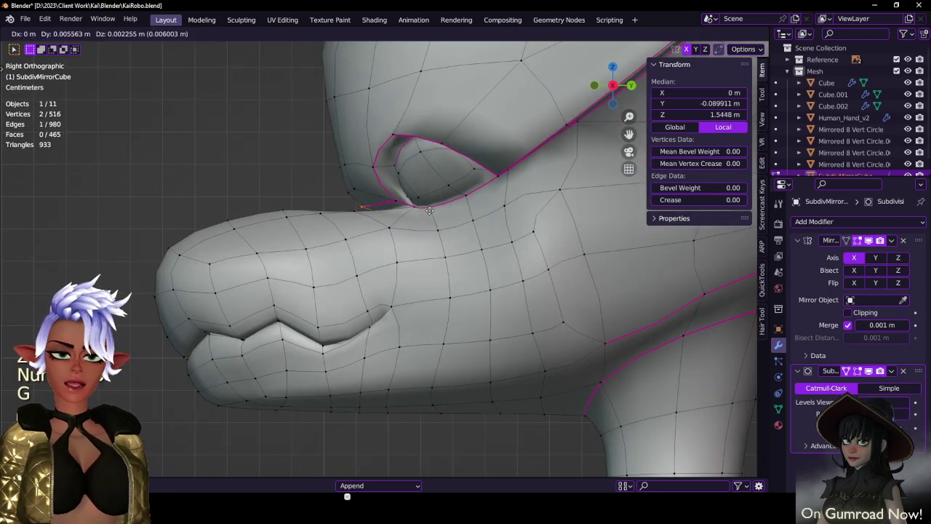
{"action": "left_click", "coordinate": [417, 210]}
{"action": "key", "text": "ctrl+z"}
{"action": "middle_click_drag", "start_coordinate": [405, 189], "coordinate": [399, 246], "text": "shift"}
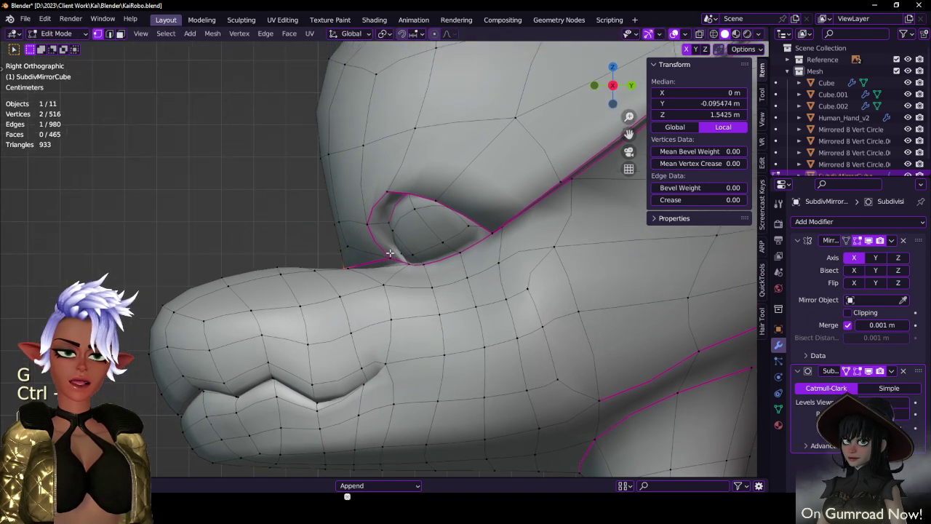
{"action": "key", "text": "g"}
{"action": "left_click", "coordinate": [392, 250]}
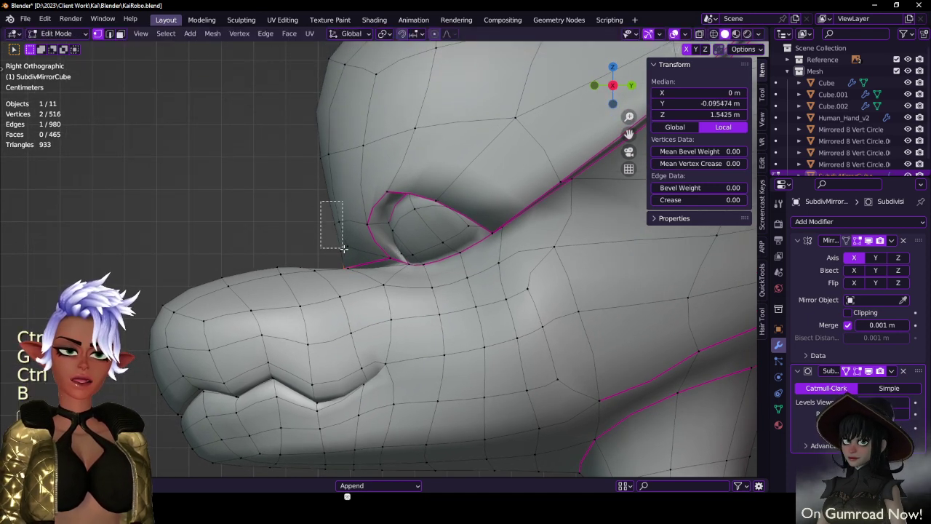
- Move the eight vertices of the forehead's lower front back toward the eye, and shift the bottom centre vertex further back
{"action": "key", "text": "g"}
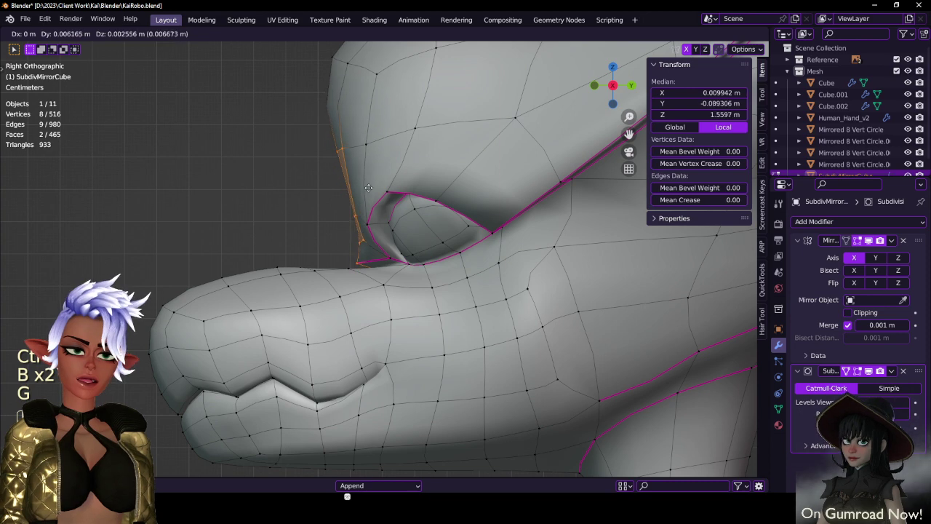
{"action": "left_click", "coordinate": [354, 240]}
{"action": "left_click", "coordinate": [356, 264]}
{"action": "key", "text": "g"}
{"action": "left_click", "coordinate": [369, 266]}
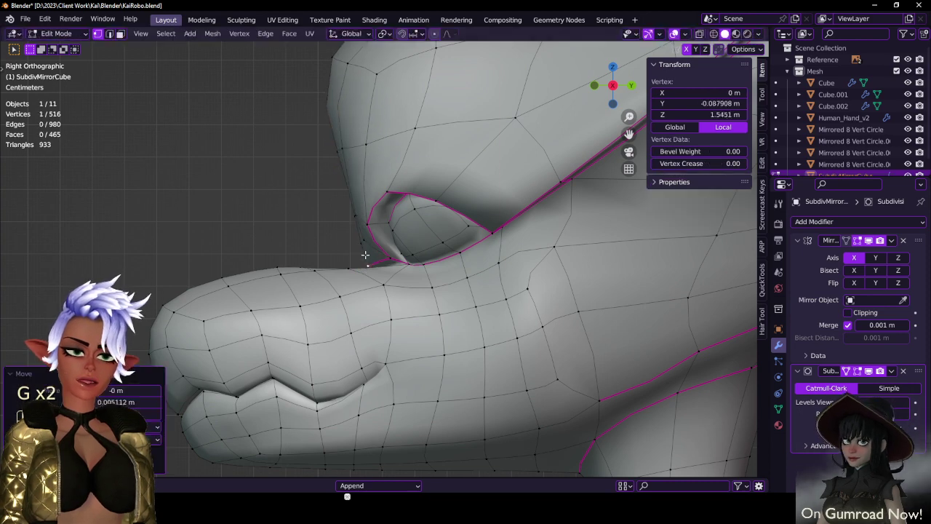
- Lower the four vertices just above the snout crease and reposition the vertex pair higher on the forehead's front
{"action": "left_click_drag", "start_coordinate": [363, 247], "coordinate": [364, 249]}
{"action": "key", "text": "g"}
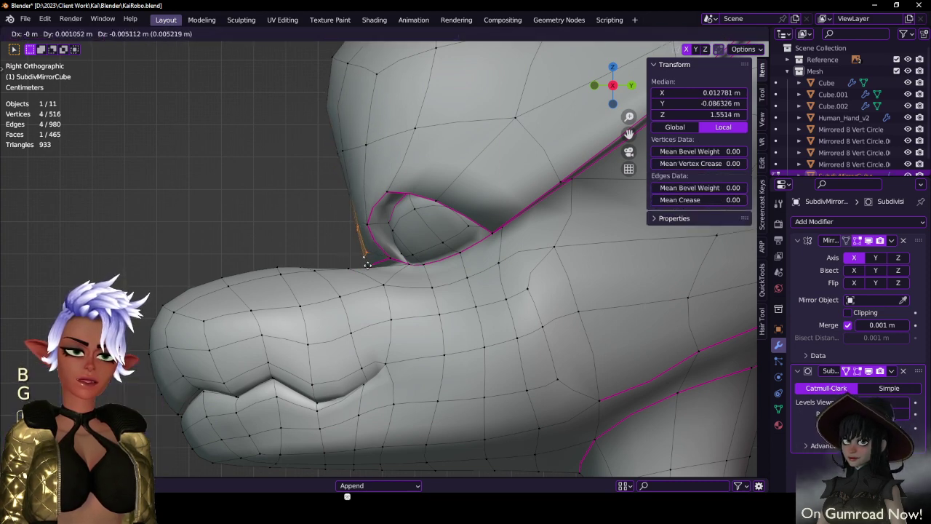
{"action": "left_click", "coordinate": [367, 265]}
{"action": "left_click", "coordinate": [340, 160]}
{"action": "key", "text": "b"}
{"action": "left_click_drag", "start_coordinate": [337, 147], "coordinate": [349, 161]}
{"action": "key", "text": "g"}
{"action": "left_click", "coordinate": [364, 156]}
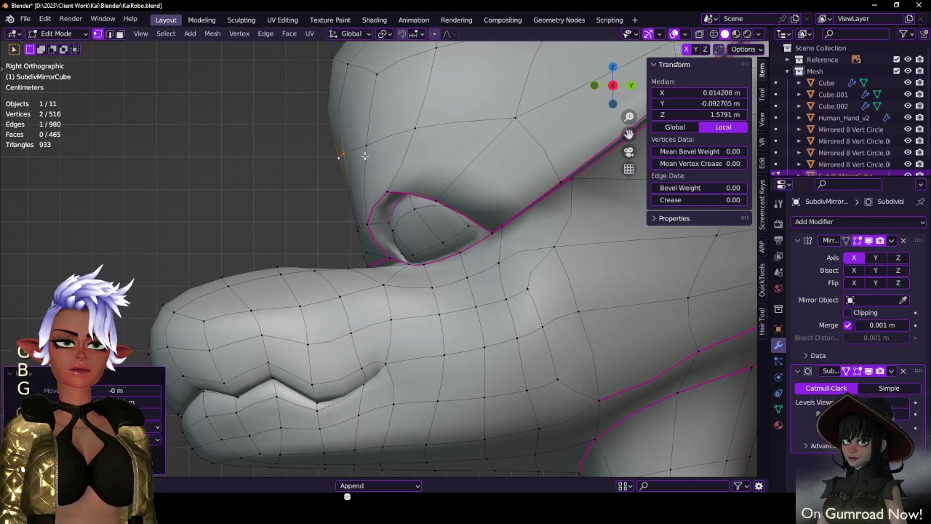
- Adjust the three-vertex row across the mid-forehead in two moves and check the head's shape from the front
{"action": "middle_click_drag", "start_coordinate": [364, 156], "coordinate": [366, 232], "text": "shift"}
{"action": "left_click", "coordinate": [349, 141]}
{"action": "key", "text": "b"}
{"action": "left_click_drag", "start_coordinate": [316, 114], "coordinate": [385, 160]}
{"action": "key", "text": "g"}
{"action": "left_click", "coordinate": [400, 154]}
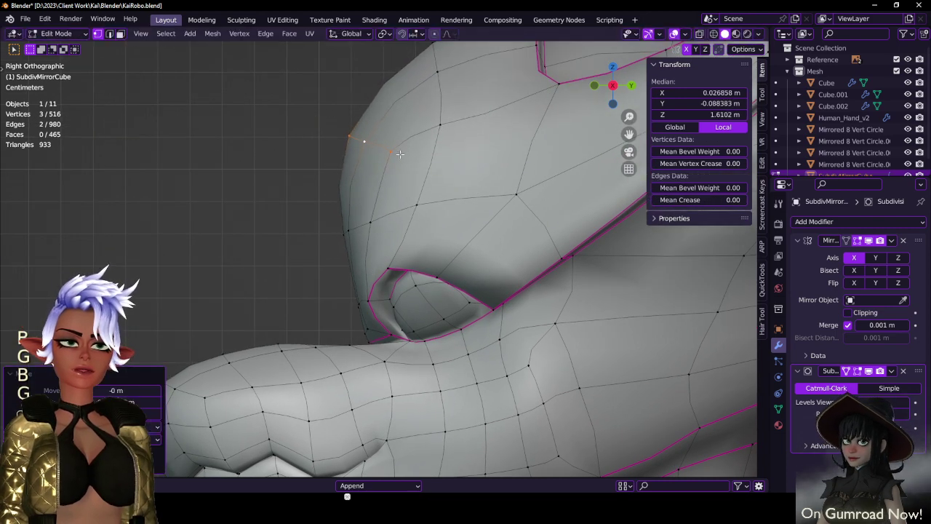
{"action": "key", "text": "g"}
{"action": "left_click", "coordinate": [392, 151]}
{"action": "scroll", "coordinate": [392, 151], "scroll_direction": "down", "scroll_amount": 4}
{"action": "key", "text": "Tab"}
{"action": "mouse_move", "coordinate": [340, 222]}
{"action": "middle_mouse_down"}
{"action": "mouse_move", "coordinate": [426, 230]}
{"action": "mouse_move", "coordinate": [487, 253]}
{"action": "mouse_move", "coordinate": [314, 227]}
{"action": "mouse_move", "coordinate": [467, 252]}
{"action": "mouse_move", "coordinate": [440, 250]}
{"action": "mouse_move", "coordinate": [432, 260]}
{"action": "mouse_move", "coordinate": [385, 233]}
{"action": "mouse_move", "coordinate": [366, 185]}
{"action": "middle_mouse_up"}
{"action": "key", "text": "z"}
{"action": "left_click", "coordinate": [505, 235]}
{"action": "scroll", "coordinate": [327, 235], "scroll_direction": "down", "scroll_amount": 5}
{"action": "key", "text": "Tab"}
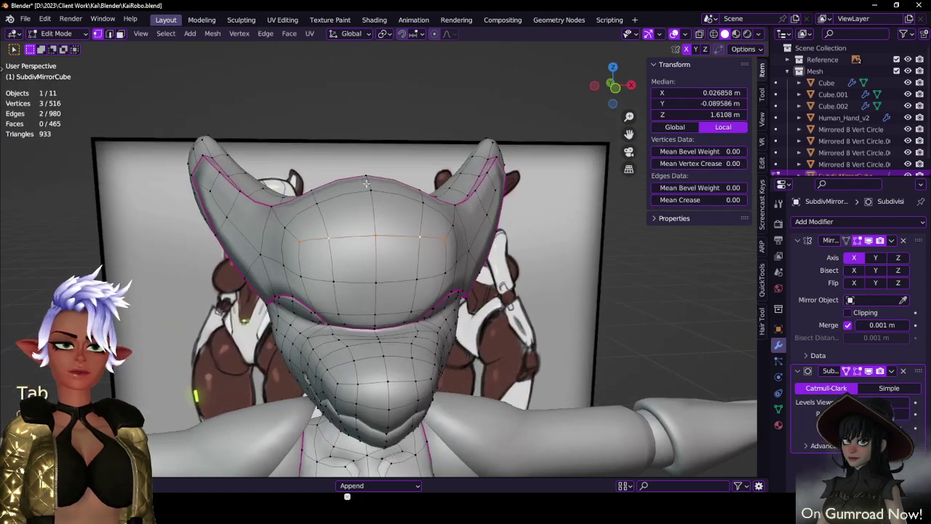
- Move the two vertices on the forehead's creased top edge along Z
{"action": "left_click", "coordinate": [366, 182]}
{"action": "left_click", "coordinate": [418, 203], "text": "shift"}
{"action": "middle_click_drag", "start_coordinate": [419, 203], "coordinate": [278, 223]}
{"action": "key", "text": "g"}
{"action": "key", "text": "z"}
{"action": "left_click", "coordinate": [449, 187]}
- Shift another pair of head vertices along Y and check the head in Object Mode
{"action": "left_click", "coordinate": [433, 283]}
{"action": "left_click", "coordinate": [434, 286], "text": "shift"}
{"action": "key", "text": "g"}
{"action": "key", "text": "y"}
{"action": "left_click", "coordinate": [481, 238]}
{"action": "key", "text": "Tab"}
{"action": "scroll", "coordinate": [311, 243], "scroll_direction": "down", "scroll_amount": 5}
{"action": "scroll", "coordinate": [446, 249], "scroll_direction": "down", "scroll_amount": 2}
{"action": "scroll", "coordinate": [345, 274], "scroll_direction": "up", "scroll_amount": 3}
{"action": "scroll", "coordinate": [279, 259], "scroll_direction": "up", "scroll_amount": 3}
- Move the vertex at the eye's front lower corner about 0.005 m forward along Y with a proportional size of about 0.027 m
{"action": "key", "text": "Tab"}
{"action": "scroll", "coordinate": [324, 273], "scroll_direction": "up", "scroll_amount": 4}
{"action": "left_click", "coordinate": [274, 229]}
{"action": "left_click", "coordinate": [260, 222], "text": "shift"}
{"action": "left_click", "coordinate": [293, 229]}
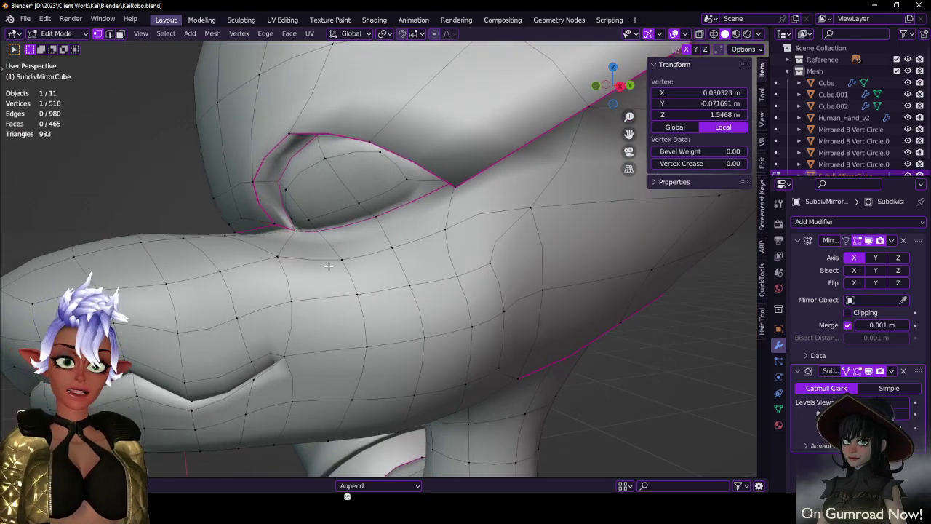
{"action": "key", "text": "g"}
{"action": "key", "text": "y"}
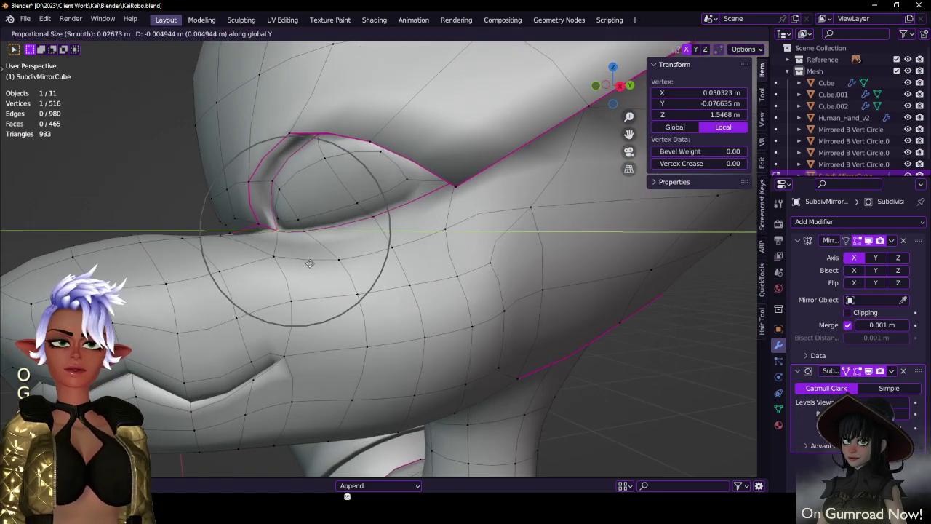
{"action": "left_click", "coordinate": [307, 263]}
- Return to Object Mode, check the head against the reference drawing and save the file
{"action": "middle_click_drag", "start_coordinate": [305, 264], "coordinate": [362, 266]}
{"action": "key", "text": "Tab"}
{"action": "scroll", "coordinate": [326, 278], "scroll_direction": "down", "scroll_amount": 8}
{"action": "left_click", "coordinate": [366, 148]}
{"action": "middle_click_drag", "start_coordinate": [361, 195], "coordinate": [340, 201]}
{"action": "scroll", "coordinate": [340, 204], "scroll_direction": "down", "scroll_amount": 1}
{"action": "key", "text": "ctrl+s"}
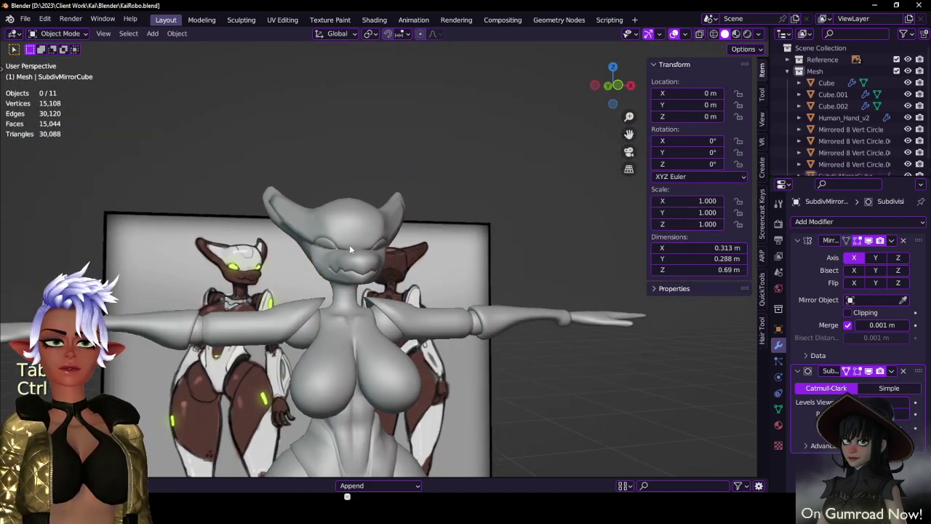
- Slide the edge on the side of the forehead above the eye, and save the file
{"action": "middle_click_drag", "start_coordinate": [349, 249], "coordinate": [352, 150]}
{"action": "scroll", "coordinate": [375, 201], "scroll_direction": "up", "scroll_amount": 4}
{"action": "key", "text": "Tab"}
{"action": "left_click", "coordinate": [351, 268], "text": "shift"}
{"action": "key", "text": "g"}
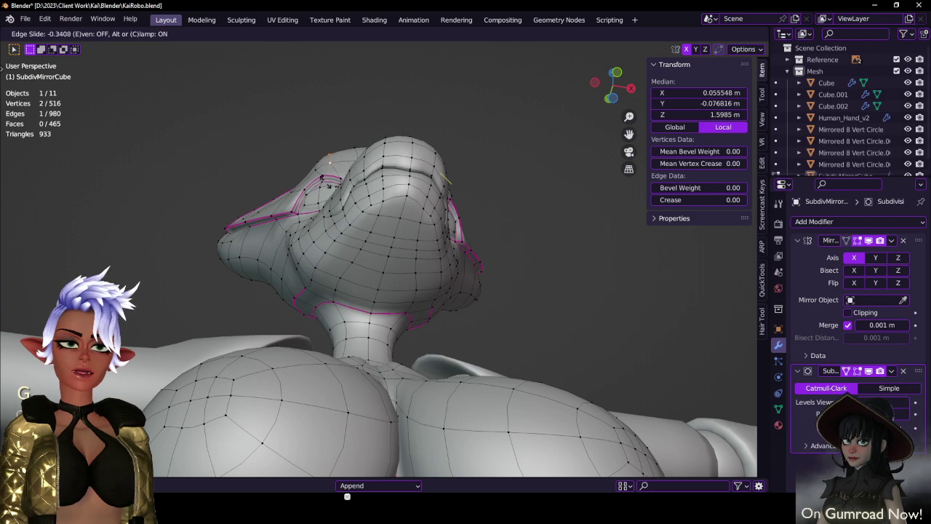
{"action": "middle_click_drag", "start_coordinate": [329, 185], "coordinate": [367, 184]}
{"action": "left_click", "coordinate": [404, 157]}
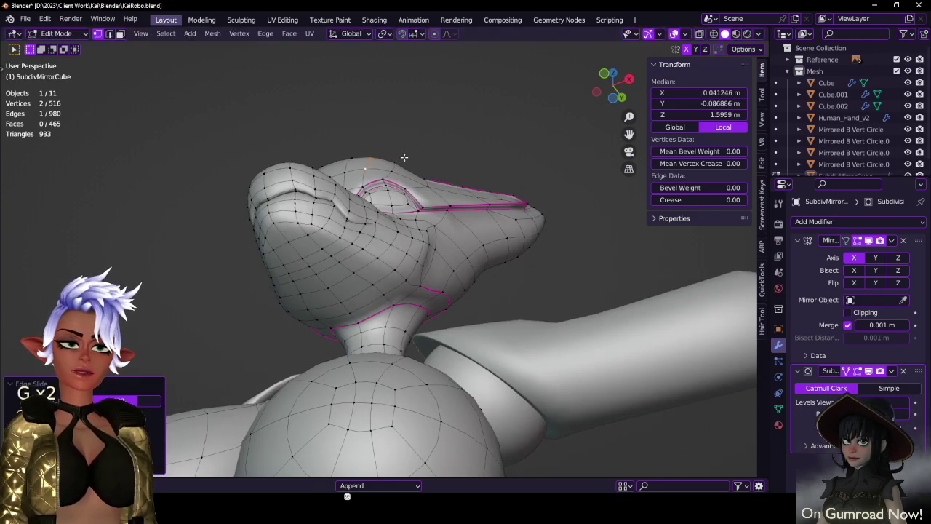
{"action": "key", "text": "Tab"}
{"action": "middle_click_drag", "start_coordinate": [404, 157], "coordinate": [361, 239]}
{"action": "scroll", "coordinate": [464, 236], "scroll_direction": "down", "scroll_amount": 4}
{"action": "key", "text": "ctrl+s"}
- Make a further slide adjustment to the forehead mesh, check the result in Object Mode and save the file
{"action": "key", "text": "Tab"}
{"action": "scroll", "coordinate": [357, 279], "scroll_direction": "up", "scroll_amount": 3}
{"action": "scroll", "coordinate": [333, 253], "scroll_direction": "up", "scroll_amount": 2}
{"action": "key", "text": "g"}
{"action": "key", "text": "g"}
{"action": "left_click", "coordinate": [331, 179]}
{"action": "key", "text": "Tab"}
{"action": "key", "text": "Tab"}
{"action": "left_click", "coordinate": [366, 267]}
{"action": "scroll", "coordinate": [365, 266], "scroll_direction": "down", "scroll_amount": 2}
{"action": "key", "text": "Tab"}
{"action": "key", "text": "ctrl+s"}
- Reopen the head mesh for editing with the eye socket in close view
{"action": "scroll", "coordinate": [423, 287], "scroll_direction": "down", "scroll_amount": 2}
{"action": "scroll", "coordinate": [376, 256], "scroll_direction": "up", "scroll_amount": 5}
{"action": "scroll", "coordinate": [353, 168], "scroll_direction": "up", "scroll_amount": 3}
{"action": "left_click", "coordinate": [353, 168]}
{"action": "key", "text": "Tab"}
{"action": "scroll", "coordinate": [361, 240], "scroll_direction": "up", "scroll_amount": 3}
{"action": "middle_click_drag", "start_coordinate": [213, 137], "coordinate": [250, 156], "text": "shift"}
{"action": "scroll", "coordinate": [251, 157], "scroll_direction": "up", "scroll_amount": 1}
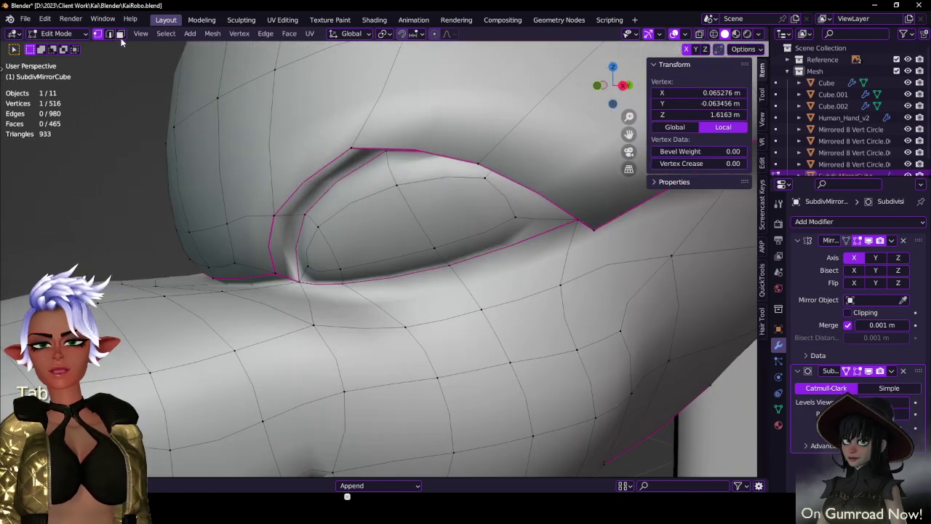
- Select the three faces of the eye surface and try to move them along Z in Normal orientation
{"action": "left_click", "coordinate": [120, 34]}
{"action": "left_click", "coordinate": [323, 241]}
{"action": "left_click", "coordinate": [423, 192], "text": "ctrl"}
{"action": "scroll", "coordinate": [424, 192], "scroll_direction": "down", "scroll_amount": 1}
{"action": "scroll", "coordinate": [423, 192], "scroll_direction": "down", "scroll_amount": 2}
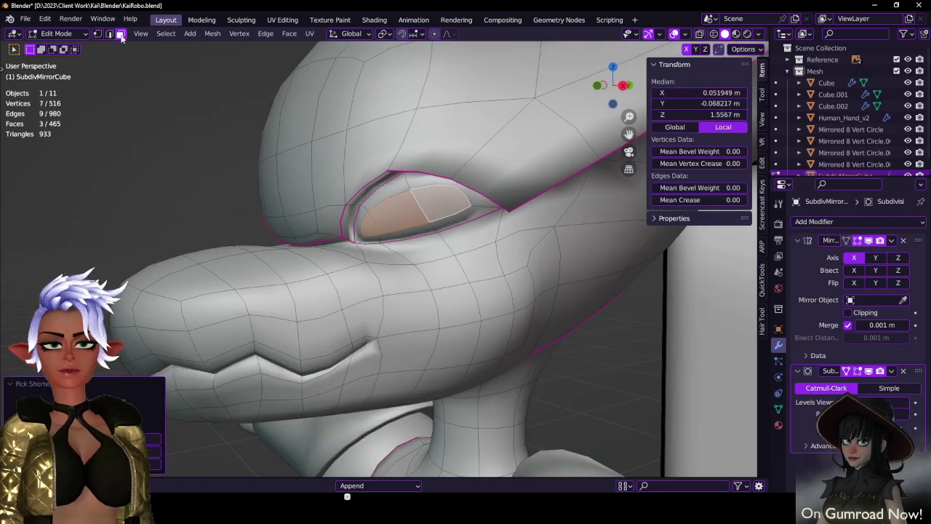
{"action": "middle_click_drag", "start_coordinate": [419, 193], "coordinate": [361, 185]}
{"action": "left_click", "coordinate": [351, 34]}
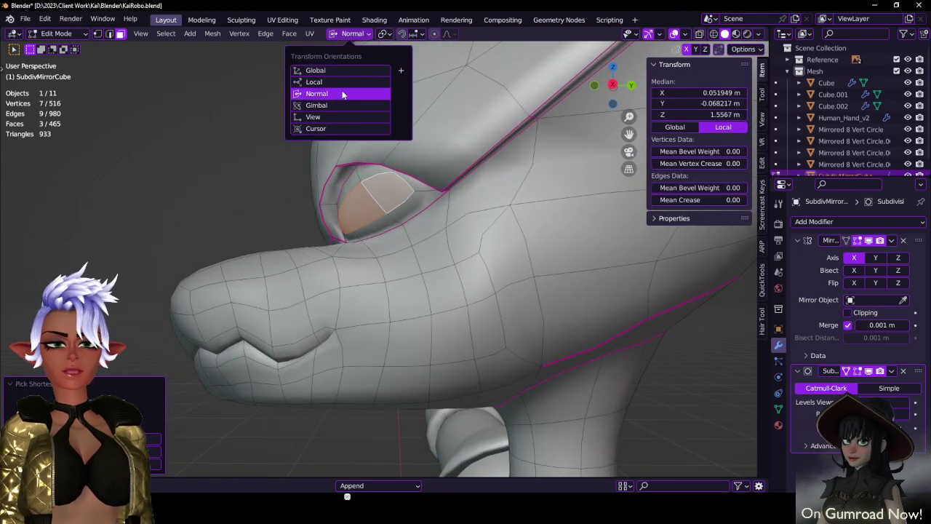
{"action": "left_click", "coordinate": [349, 91]}
{"action": "key", "text": "g"}
{"action": "key", "text": "z"}
{"action": "left_click", "coordinate": [348, 245]}
{"action": "middle_click_drag", "start_coordinate": [350, 244], "coordinate": [412, 275]}
{"action": "key", "text": "Tab"}
{"action": "scroll", "coordinate": [456, 259], "scroll_direction": "down", "scroll_amount": 4}
{"action": "key", "text": "ctrl+z"}
{"action": "scroll", "coordinate": [479, 245], "scroll_direction": "up", "scroll_amount": 5}
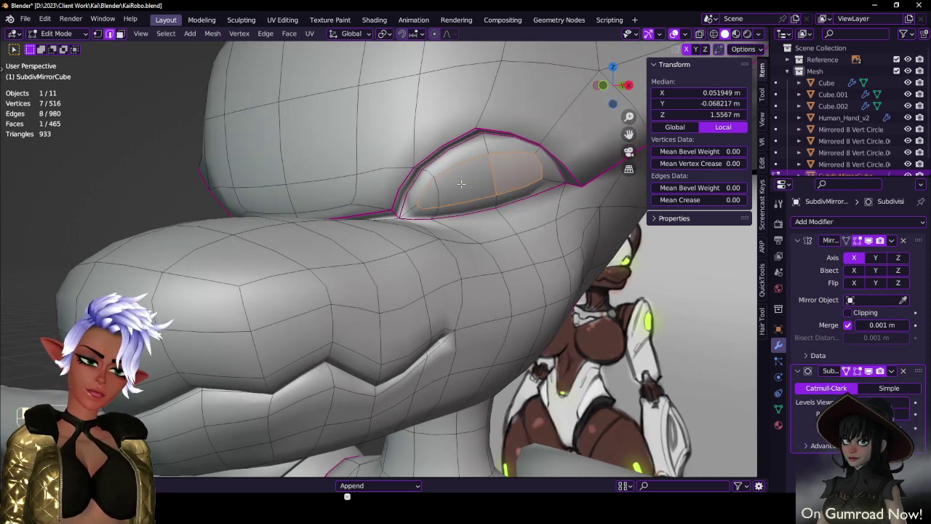
- Dissolve the selected inner edge loop of the eye surface, check the head in Object Mode and save the file
{"action": "key", "text": "x"}
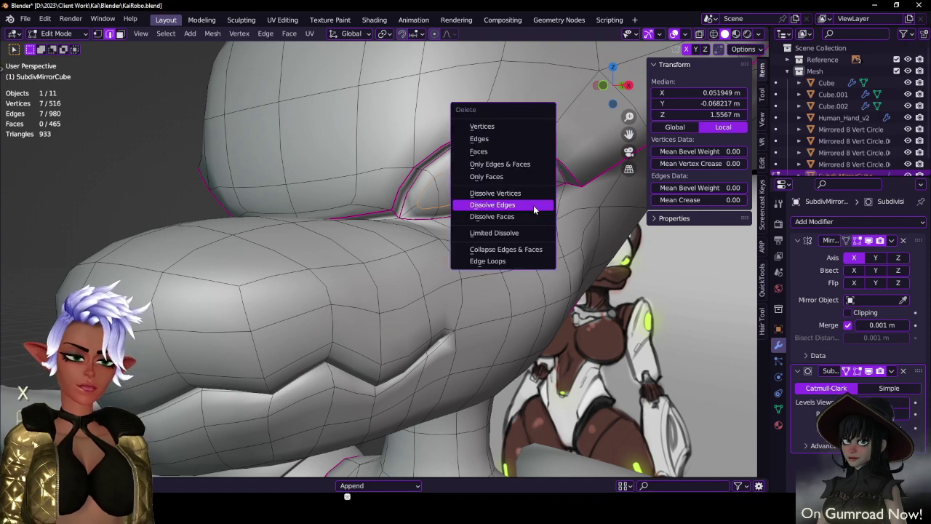
{"action": "left_click", "coordinate": [534, 207]}
{"action": "scroll", "coordinate": [531, 207], "scroll_direction": "down", "scroll_amount": 4}
{"action": "key", "text": "Tab"}
{"action": "middle_click_drag", "start_coordinate": [418, 208], "coordinate": [468, 219]}
{"action": "scroll", "coordinate": [469, 210], "scroll_direction": "down", "scroll_amount": 3}
{"action": "key", "text": "ctrl+s"}
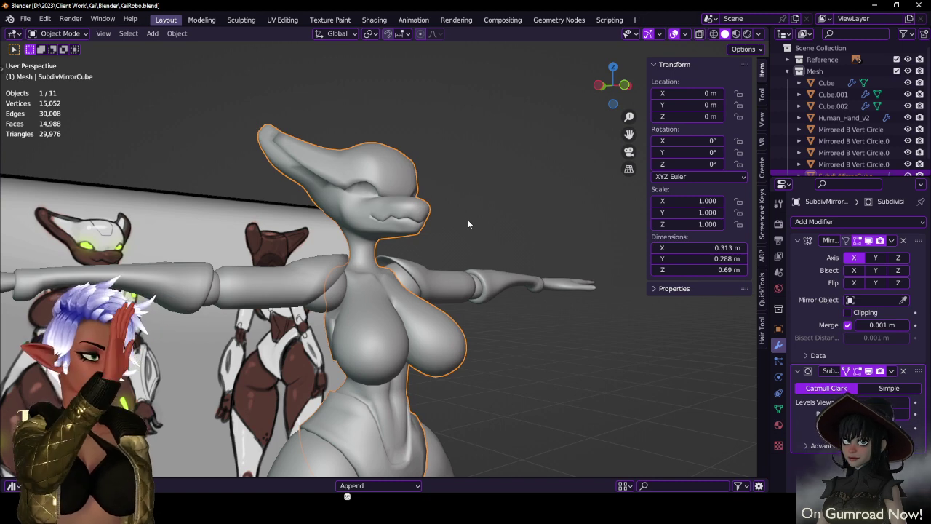
- Reopen the head mesh and move the edge on the rear side of the head just above the creased line
{"action": "middle_click_drag", "start_coordinate": [500, 158], "coordinate": [448, 183]}
{"action": "scroll", "coordinate": [448, 183], "scroll_direction": "up", "scroll_amount": 3}
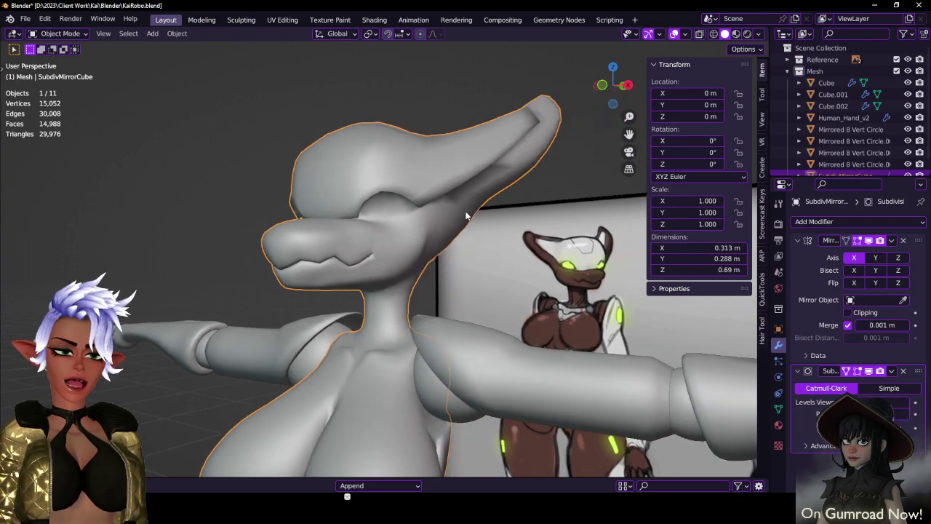
{"action": "key", "text": "Tab"}
{"action": "middle_click_drag", "start_coordinate": [518, 196], "coordinate": [307, 222]}
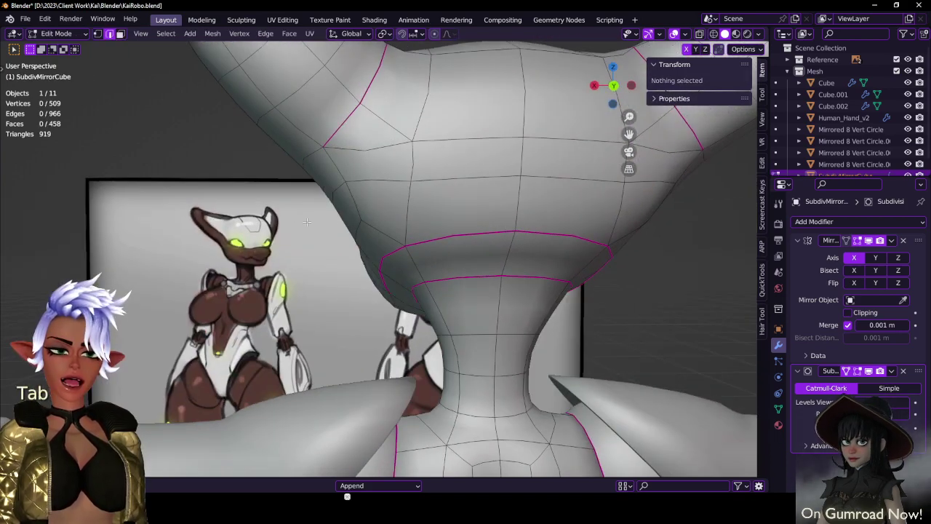
{"action": "left_click", "coordinate": [395, 226]}
{"action": "key", "text": "g"}
{"action": "left_click", "coordinate": [378, 233]}
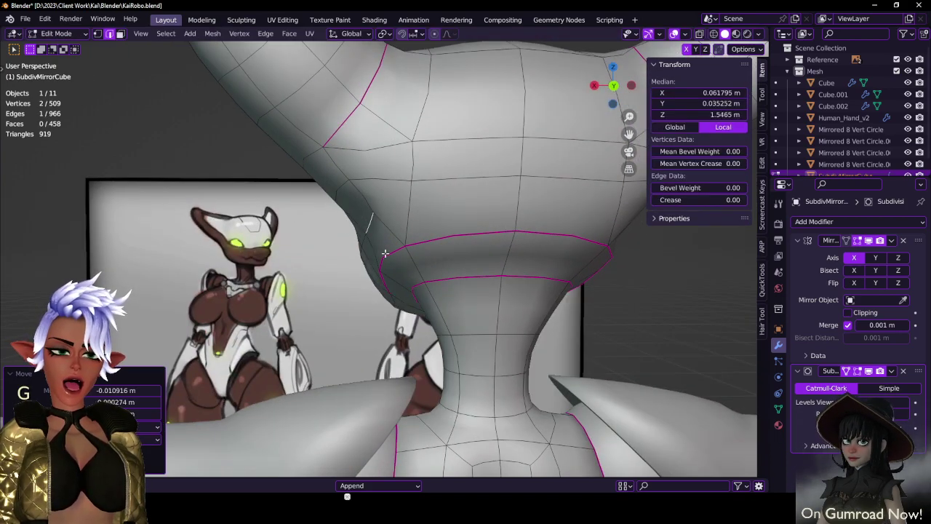
{"action": "key", "text": "g"}
{"action": "key", "text": "g"}
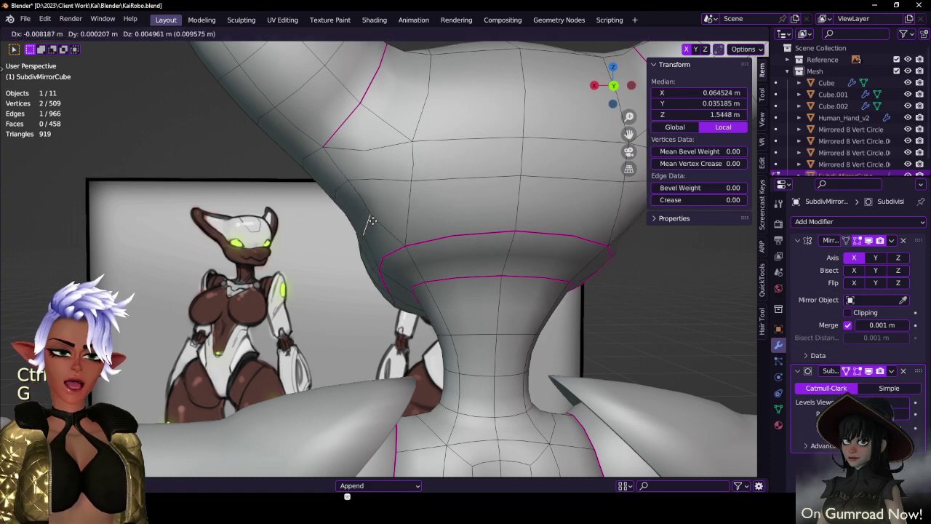
{"action": "left_click", "coordinate": [369, 210]}
- Move the neighbouring edge below the ear at the back of the head, check the shape in Object Mode and save
{"action": "left_click", "coordinate": [345, 192]}
{"action": "key", "text": "g"}
{"action": "middle_click_drag", "start_coordinate": [350, 206], "coordinate": [506, 213]}
{"action": "key", "text": "Tab"}
{"action": "scroll", "coordinate": [504, 214], "scroll_direction": "down", "scroll_amount": 3}
{"action": "middle_click_drag", "start_coordinate": [378, 236], "coordinate": [336, 248]}
{"action": "key", "text": "ctrl+s"}
- Rip the creased edge across the back of the head above the neck and slide the freed edge upward by about 0.65
{"action": "key", "text": "Tab"}
{"action": "scroll", "coordinate": [436, 247], "scroll_direction": "up", "scroll_amount": 4}
{"action": "scroll", "coordinate": [340, 248], "scroll_direction": "up", "scroll_amount": 2}
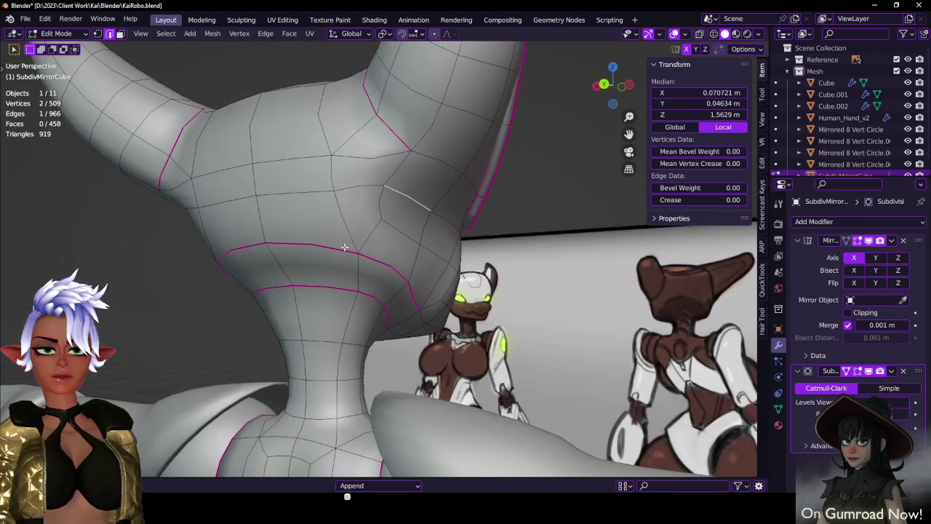
{"action": "key", "text": "v"}
{"action": "right_click", "coordinate": [303, 241]}
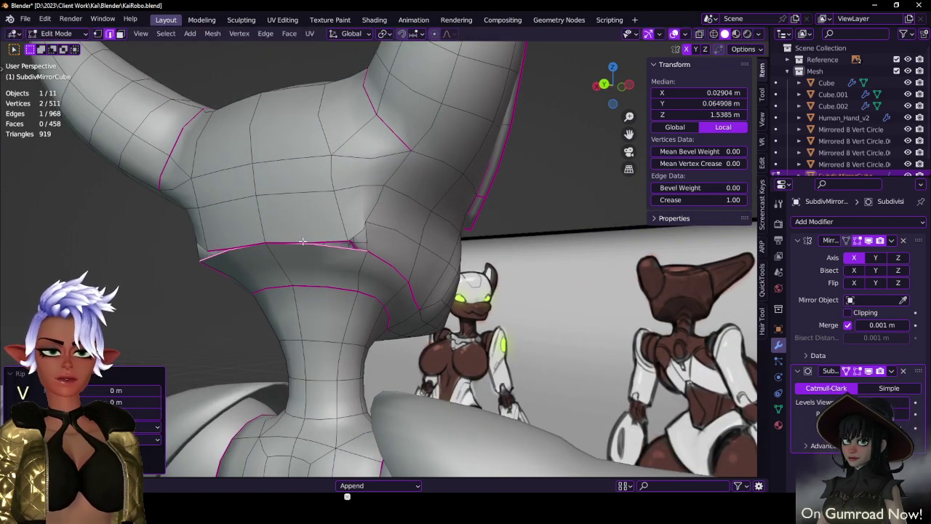
{"action": "key", "text": "g"}
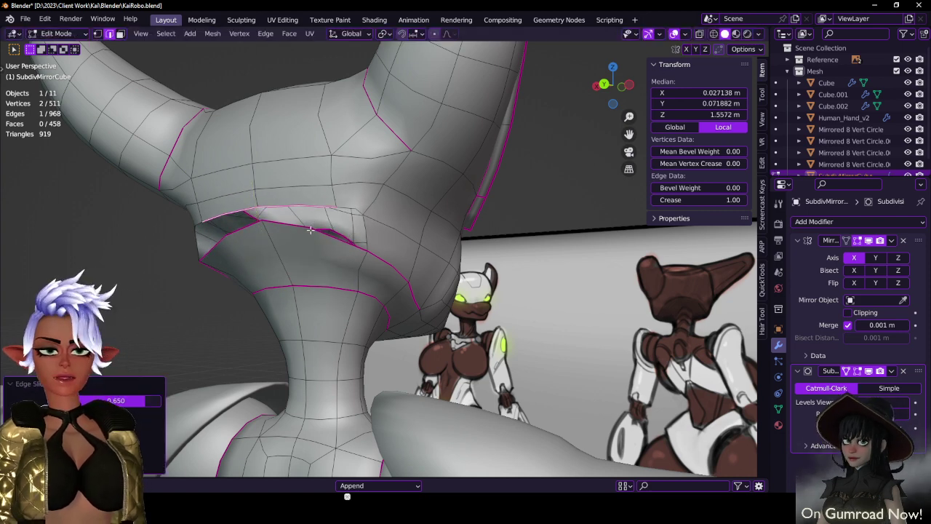
- Fill the opened gap at the back of the head and move its lower creased edge down along Z
{"action": "key", "text": "f"}
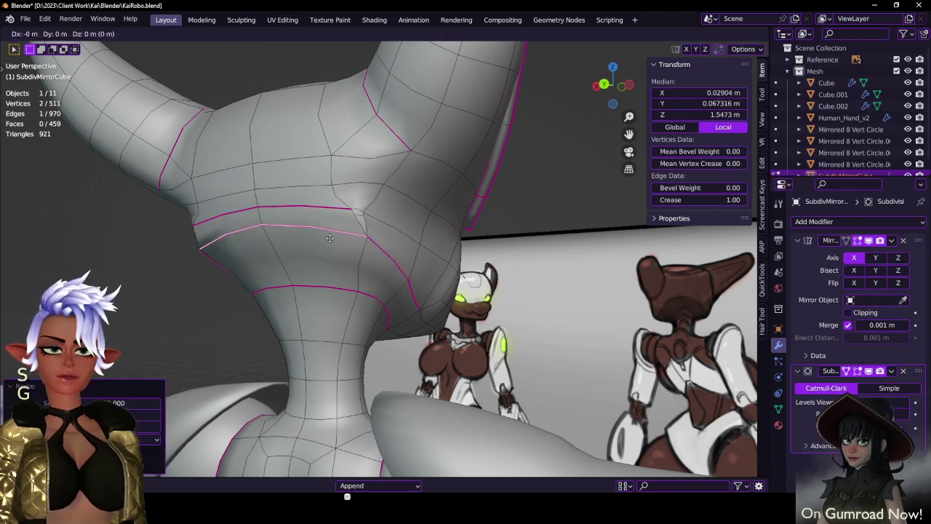
{"action": "key", "text": "z"}
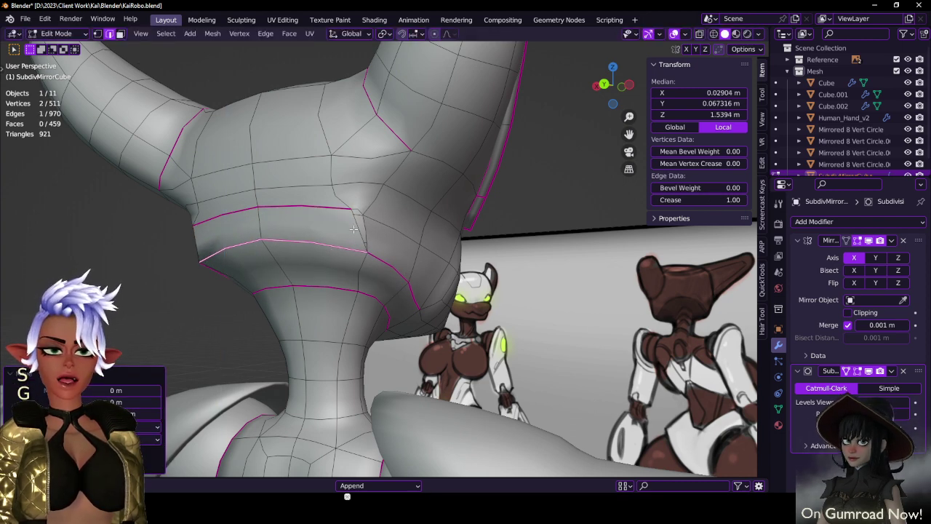
{"action": "middle_click_drag", "start_coordinate": [350, 236], "coordinate": [343, 271]}
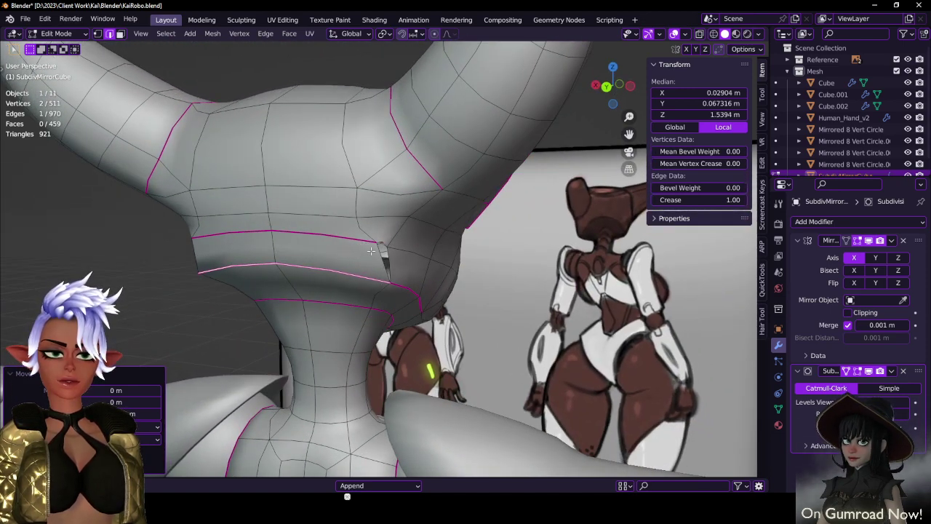
- Close the remaining hole at the side end of the filled strip and inspect the back of the head
{"action": "key", "text": "Tab"}
{"action": "middle_click_drag", "start_coordinate": [400, 266], "coordinate": [231, 281]}
{"action": "key", "text": "Tab"}
{"action": "key", "text": "Tab"}
{"action": "middle_click_drag", "start_coordinate": [307, 273], "coordinate": [208, 284]}
{"action": "key", "text": "Tab"}
{"action": "left_click", "coordinate": [289, 230]}
{"action": "middle_click_drag", "start_coordinate": [289, 230], "coordinate": [483, 244]}
{"action": "key", "text": "s"}
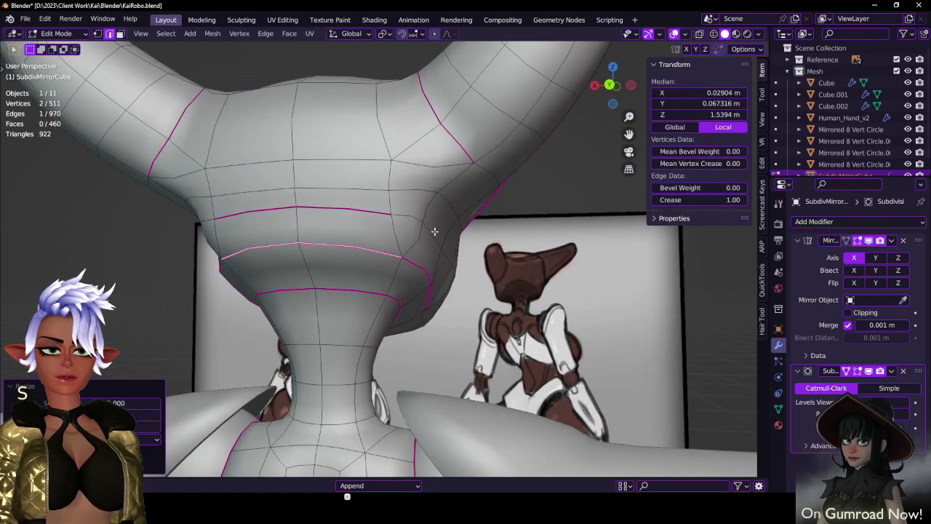
- Remove the crease from the upper edge across the back of the head, nudge the adjacent side edge and save the file
{"action": "key", "text": "Tab"}
{"action": "key", "text": "Tab"}
{"action": "left_click", "coordinate": [367, 216]}
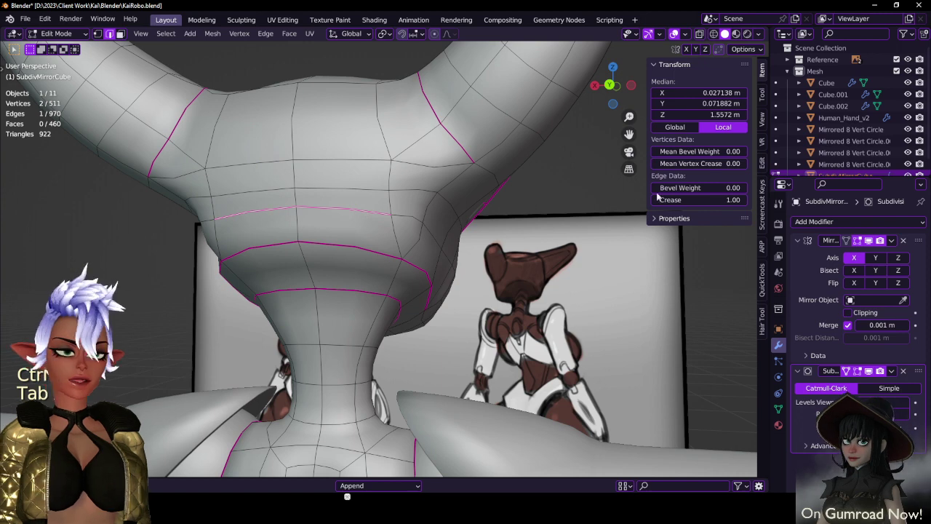
{"action": "middle_click_drag", "start_coordinate": [332, 222], "coordinate": [379, 235]}
{"action": "key", "text": "Tab"}
{"action": "scroll", "coordinate": [379, 235], "scroll_direction": "down", "scroll_amount": 6}
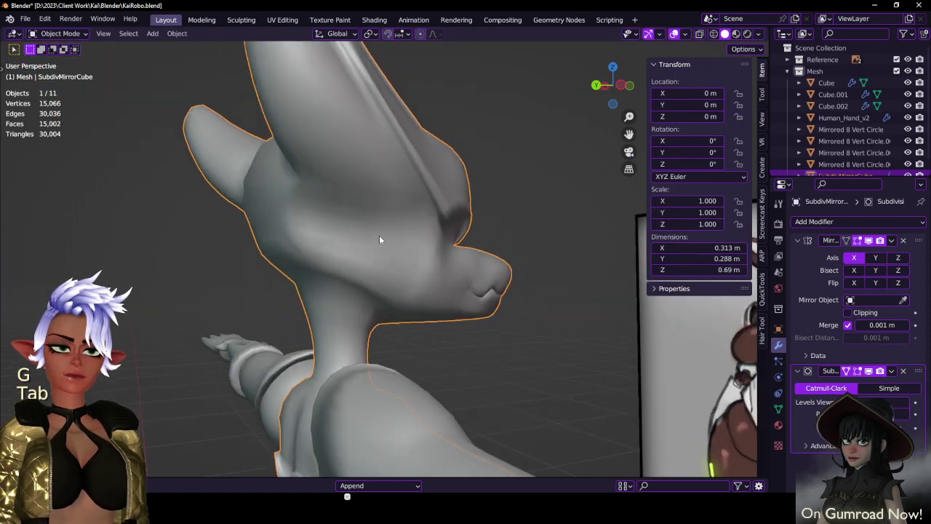
{"action": "key", "text": "ctrl+s"}
- Select the ear tip vertex and lower it in front view using smooth proportional editing, widening the influence to about 0.10 m
{"action": "middle_click_drag", "start_coordinate": [440, 235], "coordinate": [314, 239]}
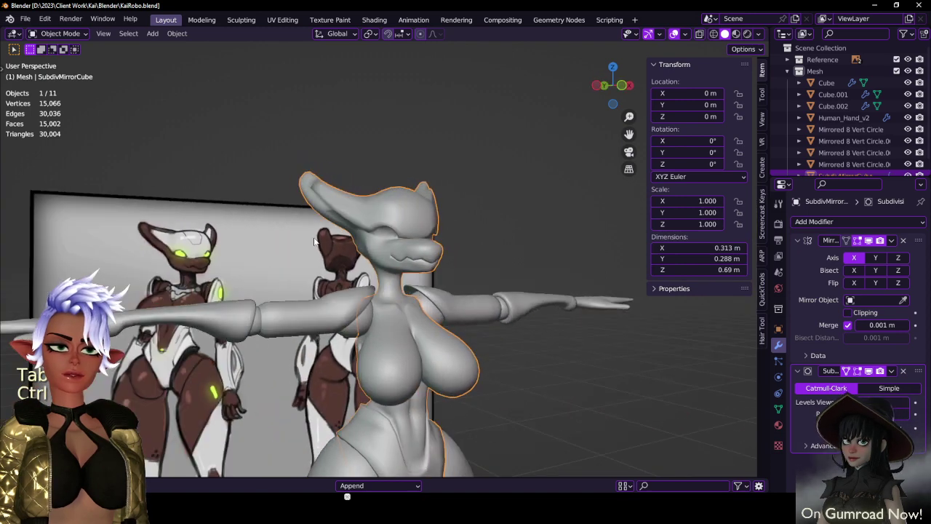
{"action": "scroll", "coordinate": [393, 239], "scroll_direction": "down", "scroll_amount": 2}
{"action": "middle_click_drag", "start_coordinate": [402, 240], "coordinate": [382, 247]}
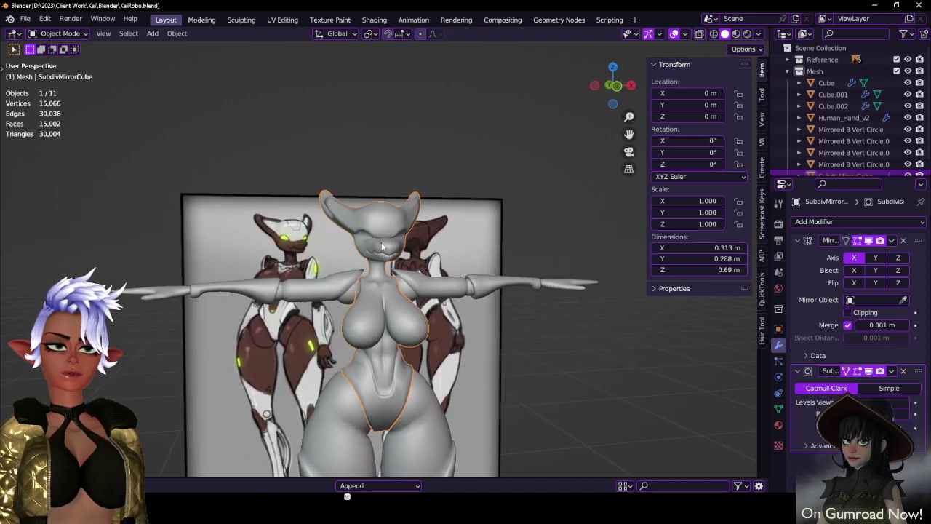
{"action": "scroll", "coordinate": [350, 231], "scroll_direction": "up", "scroll_amount": 3}
{"action": "key", "text": "Tab"}
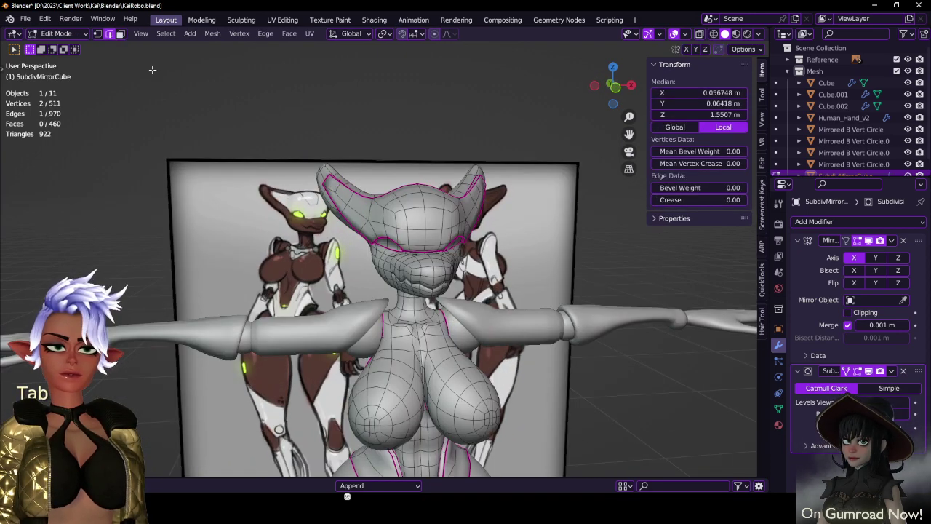
{"action": "left_click", "coordinate": [471, 158]}
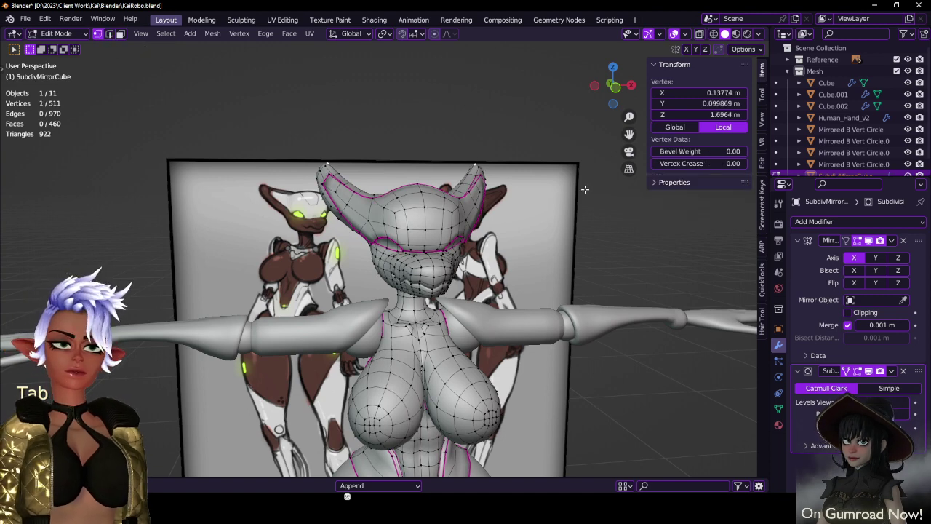
{"action": "key", "text": "KP_1"}
{"action": "scroll", "coordinate": [458, 229], "scroll_direction": "up", "scroll_amount": 3}
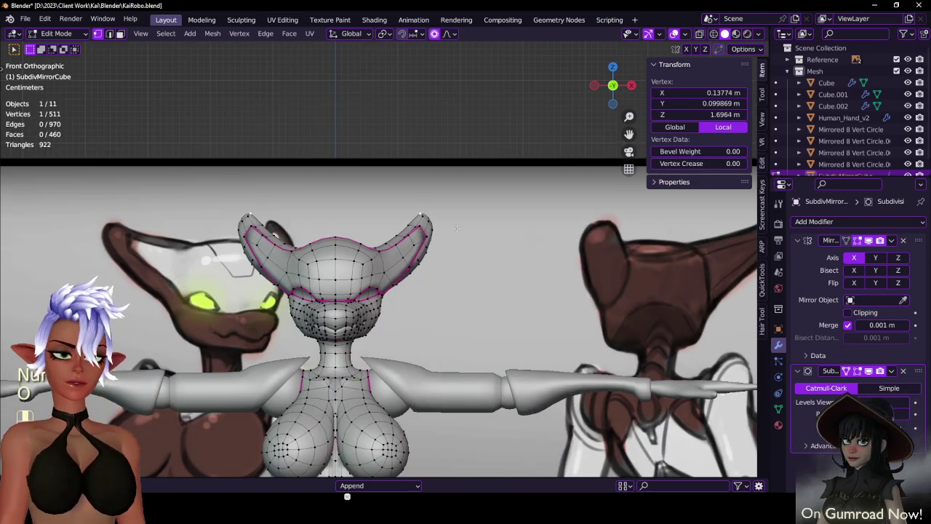
{"action": "scroll", "coordinate": [457, 229], "scroll_direction": "up", "scroll_amount": 3}
{"action": "key", "text": "g"}
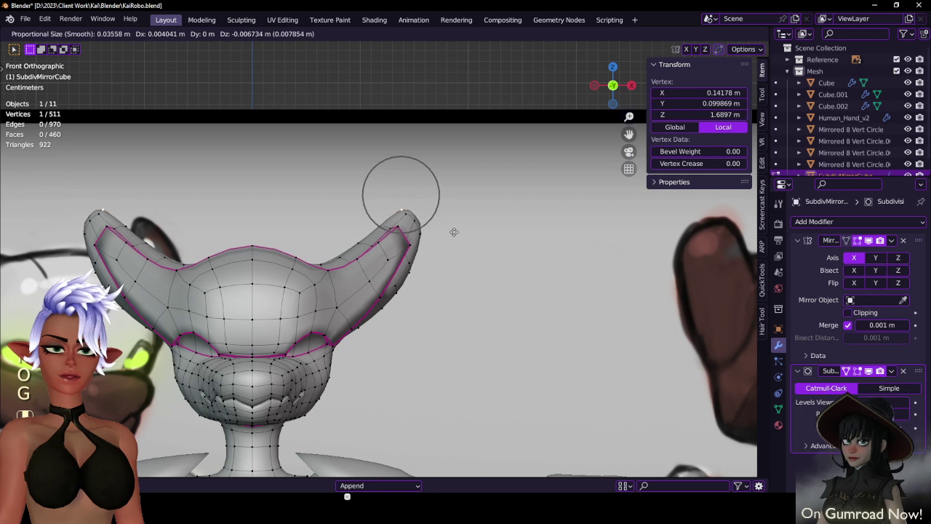
{"action": "left_click", "coordinate": [450, 238]}
{"action": "key", "text": "g"}
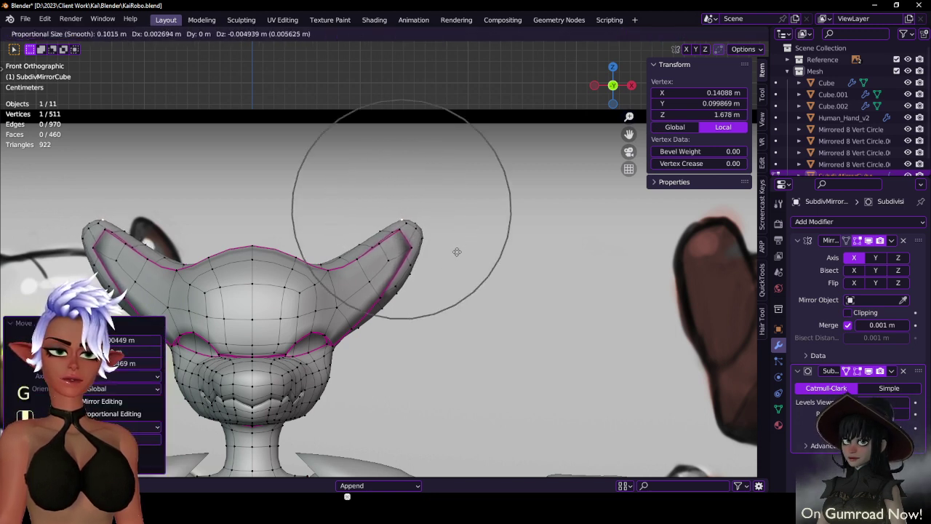
{"action": "left_click", "coordinate": [457, 252]}
- Move the ear's upper outer vertex outward and reshape its lower outer edge with proportional editing in front view
{"action": "key", "text": "g"}
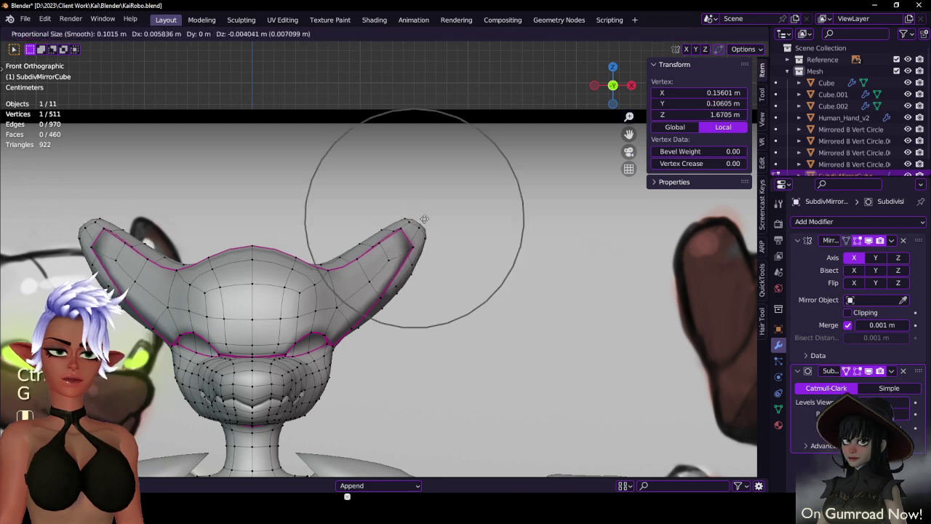
{"action": "left_click", "coordinate": [424, 218]}
{"action": "key", "text": "g"}
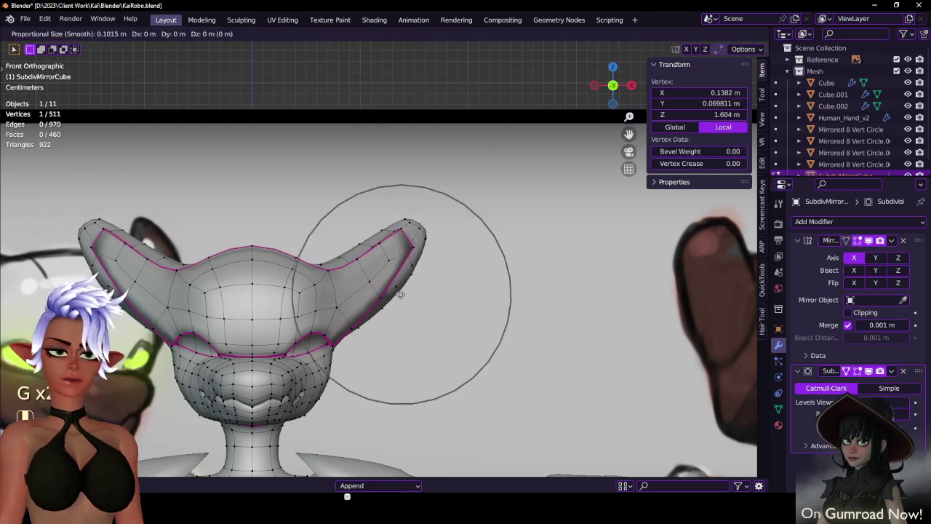
{"action": "left_click", "coordinate": [398, 292]}
{"action": "key", "text": "g"}
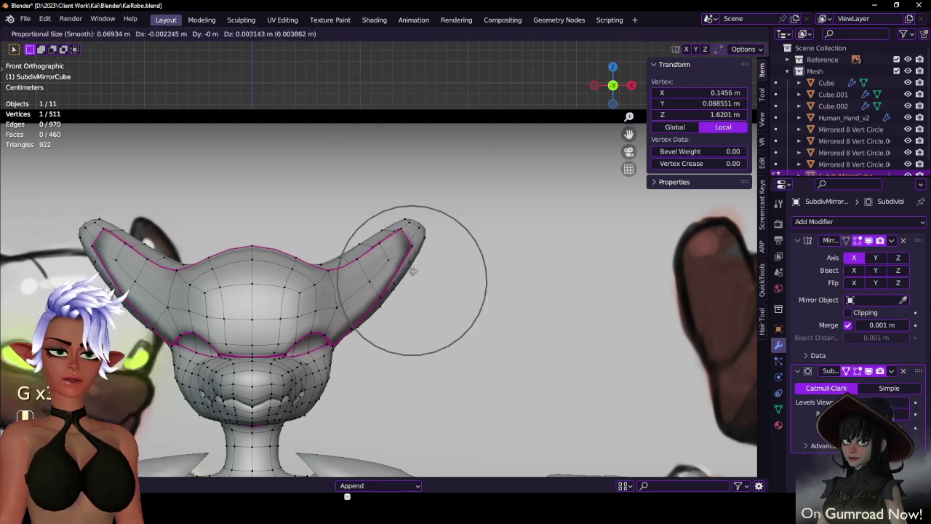
{"action": "left_click", "coordinate": [414, 273]}
{"action": "scroll", "coordinate": [418, 276], "scroll_direction": "down", "scroll_amount": 4}
{"action": "key", "text": "Tab"}
{"action": "middle_click_drag", "start_coordinate": [408, 287], "coordinate": [531, 291]}
- Select the vertex at the rear base of the ear and try to move it forward along Y in top view
{"action": "key", "text": "KP_7"}
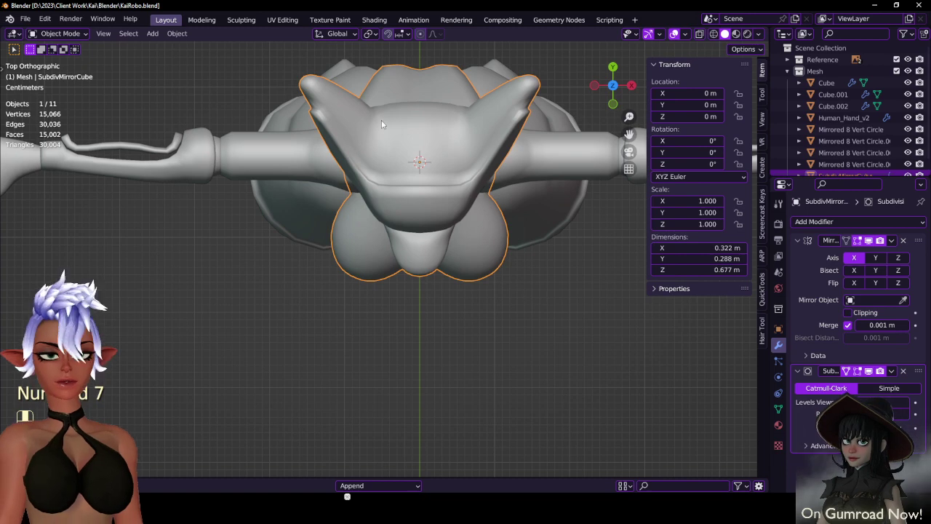
{"action": "key", "text": "Tab"}
{"action": "scroll", "coordinate": [364, 191], "scroll_direction": "up", "scroll_amount": 5}
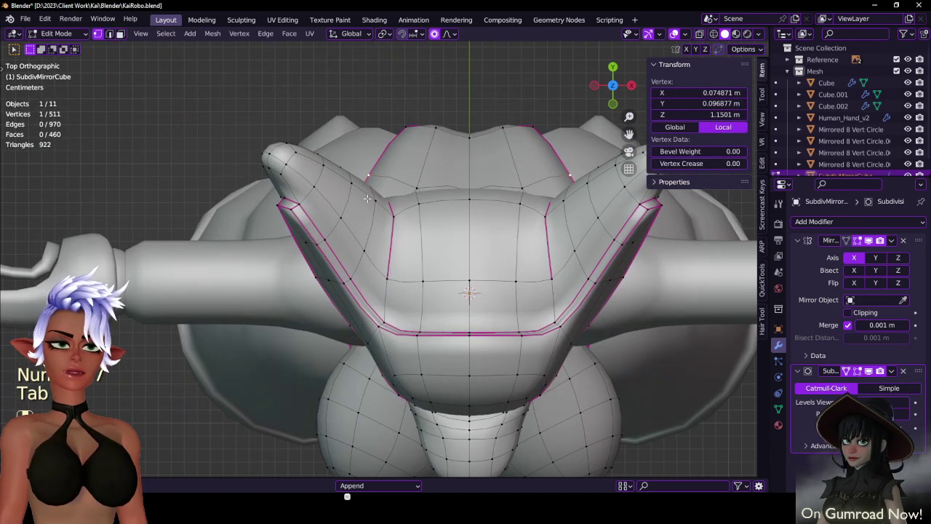
{"action": "key", "text": "z"}
{"action": "left_click", "coordinate": [361, 188]}
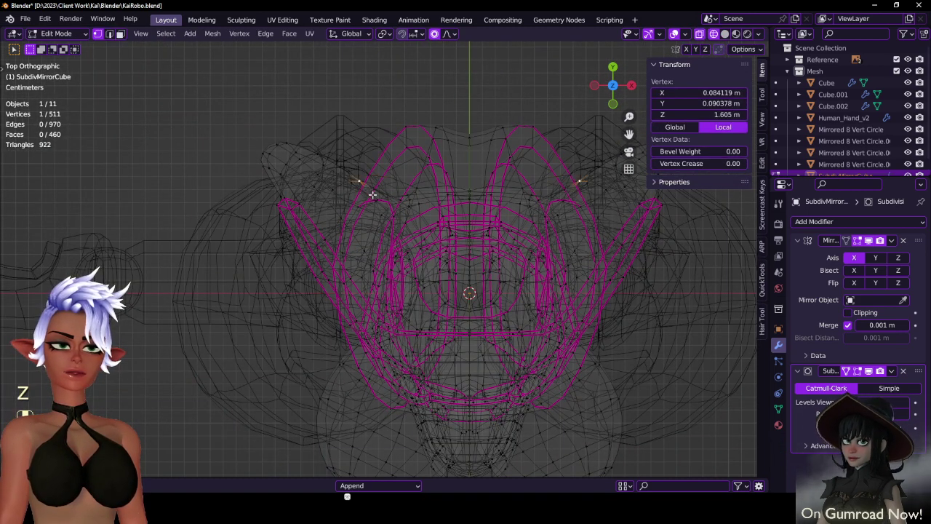
{"action": "key", "text": "z"}
{"action": "key", "text": "g"}
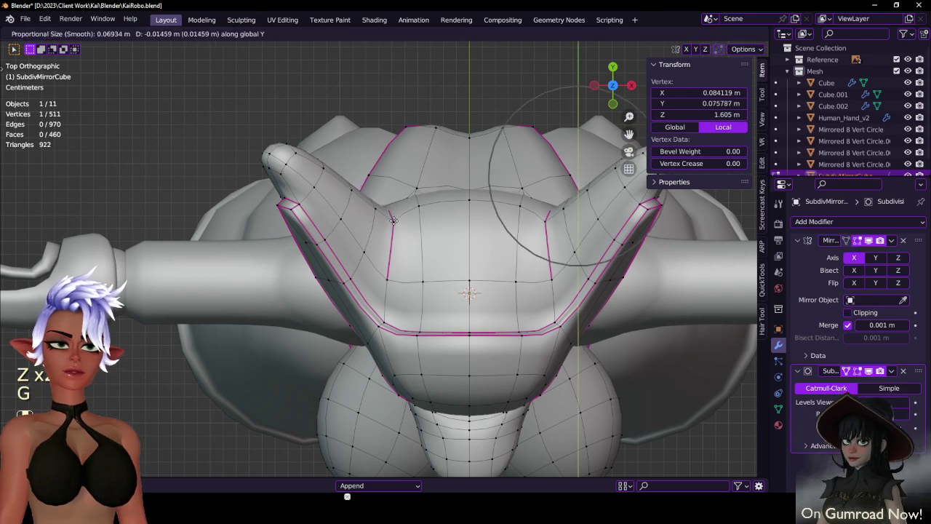
{"action": "left_click", "coordinate": [393, 227]}
{"action": "middle_click_drag", "start_coordinate": [422, 229], "coordinate": [424, 257]}
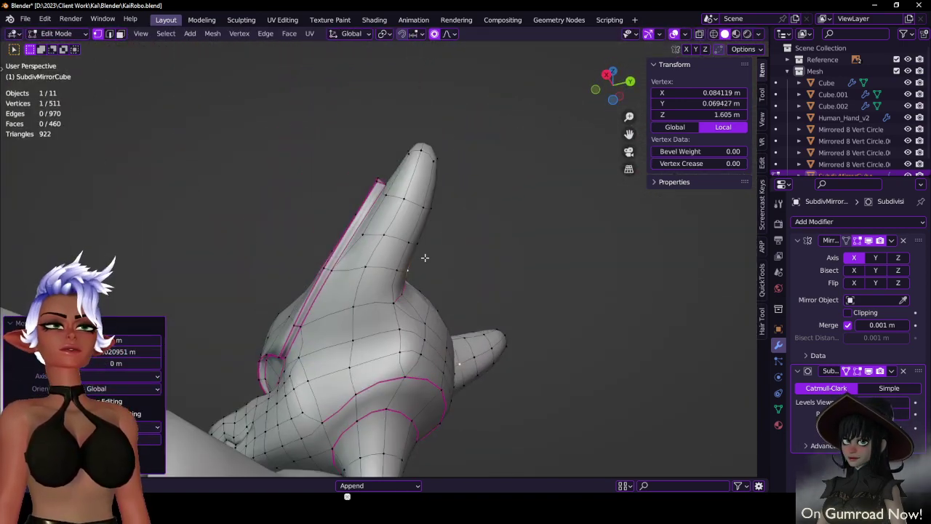
{"action": "key", "text": "ctrl+z"}
- Move the rear ear-base vertex and another vertex farther up the ear's back edge with a proportional size of about 0.076 m
{"action": "key", "text": "g"}
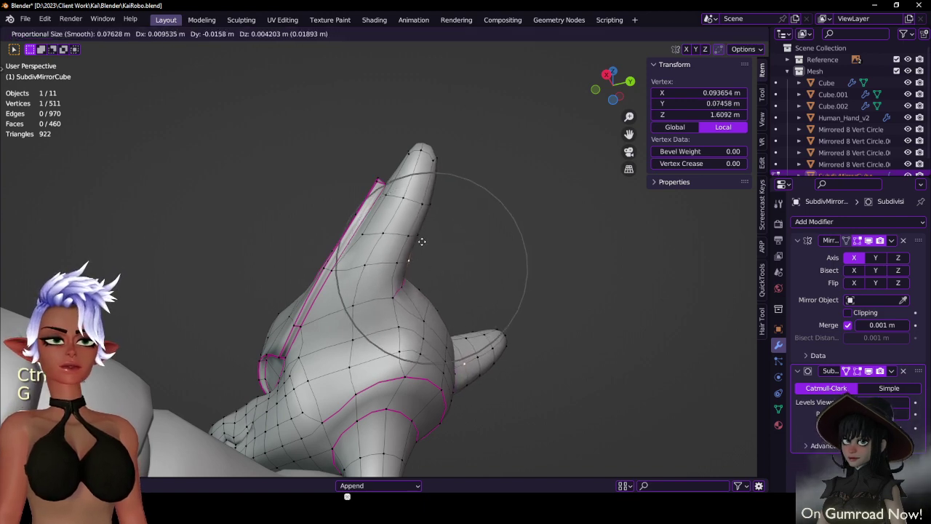
{"action": "left_click", "coordinate": [420, 230]}
{"action": "key", "text": "g"}
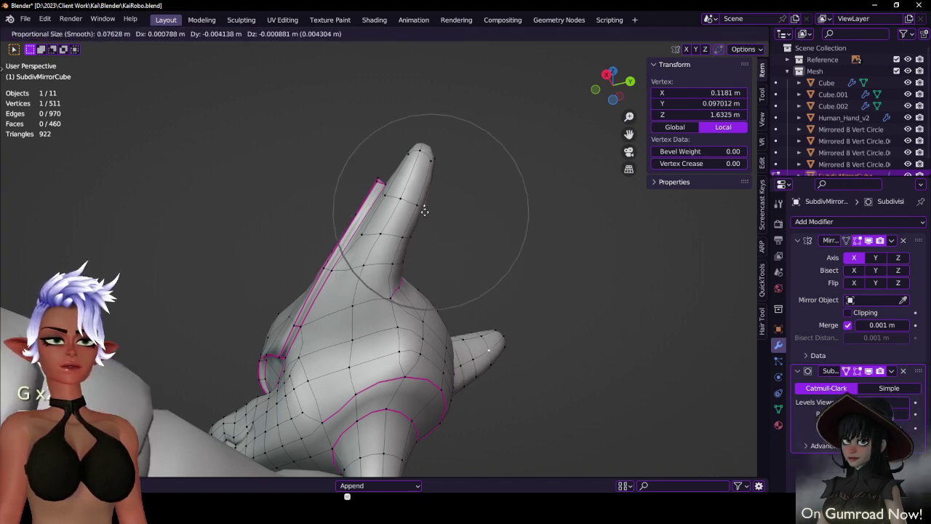
{"action": "left_click", "coordinate": [425, 211]}
{"action": "key", "text": "Tab"}
{"action": "middle_click_drag", "start_coordinate": [427, 218], "coordinate": [285, 261]}
- Adjust the vertices on the back of the ear near its base with proportional editing
{"action": "scroll", "coordinate": [466, 269], "scroll_direction": "up", "scroll_amount": 4}
{"action": "key", "text": "Tab"}
{"action": "left_click", "coordinate": [345, 207], "text": "shift"}
{"action": "key", "text": "g"}
{"action": "left_click", "coordinate": [313, 204]}
- Undo the trial move of the ear-base crease vertex, reposition the ear base instead, and save the file in Object Mode
{"action": "left_click", "coordinate": [314, 243]}
{"action": "key", "text": "g"}
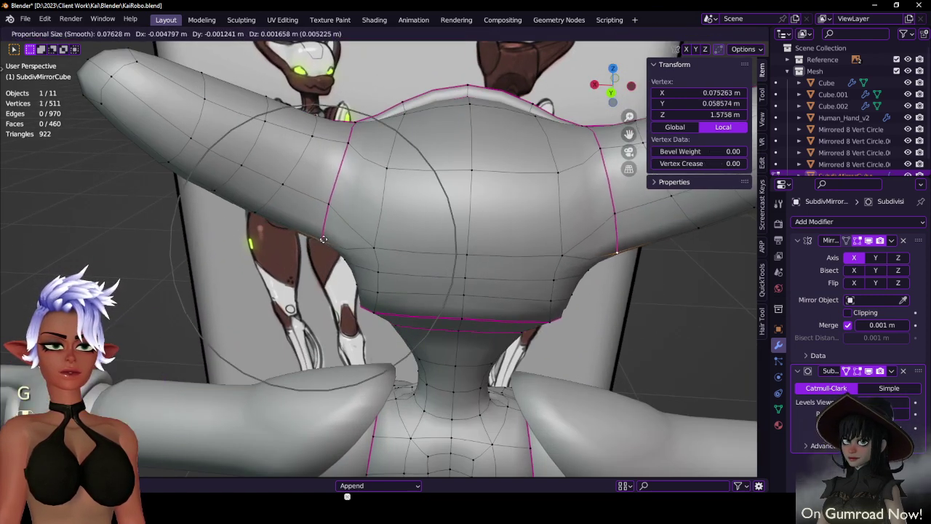
{"action": "left_click", "coordinate": [326, 240]}
{"action": "key", "text": "ctrl+z"}
{"action": "middle_click_drag", "start_coordinate": [591, 266], "coordinate": [345, 155], "text": "shift"}
{"action": "key", "text": "g"}
{"action": "left_click", "coordinate": [486, 227]}
{"action": "key", "text": "Tab"}
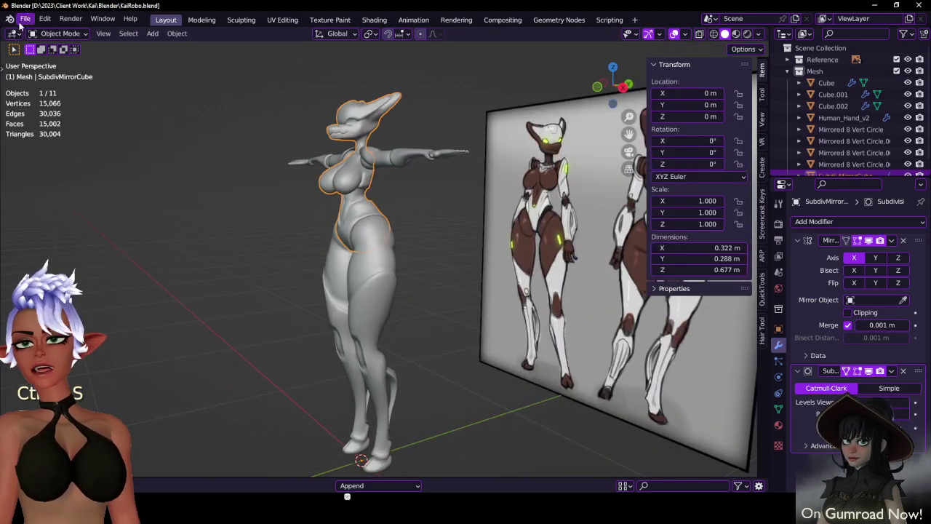
- Save a copy of the file under the next number in the KaiRobo_WIP_..._Modeling.blend naming series
{"action": "left_click", "coordinate": [20, 22]}
{"action": "left_click", "coordinate": [43, 119]}
{"action": "left_click", "coordinate": [325, 146]}
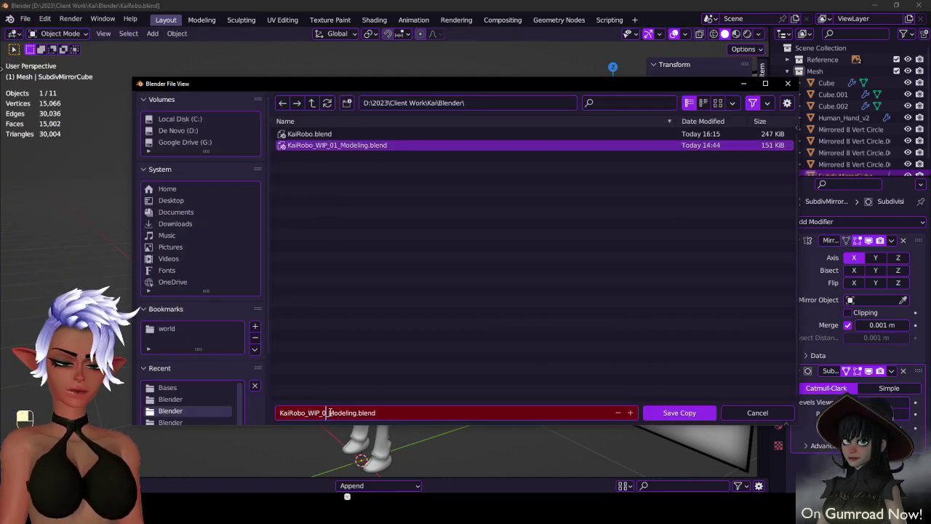
{"action": "left_click", "coordinate": [665, 412]}
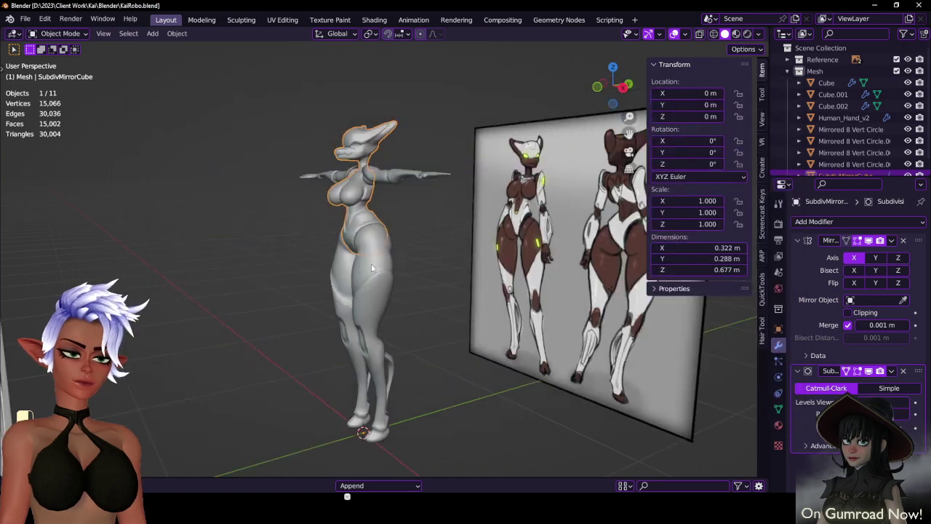
- Select the neck vertices just below the back of the head in Edit Mode and snap the 3D cursor to them
{"action": "middle_click_drag", "start_coordinate": [371, 263], "coordinate": [445, 309]}
{"action": "middle_click_drag", "start_coordinate": [345, 348], "coordinate": [425, 224]}
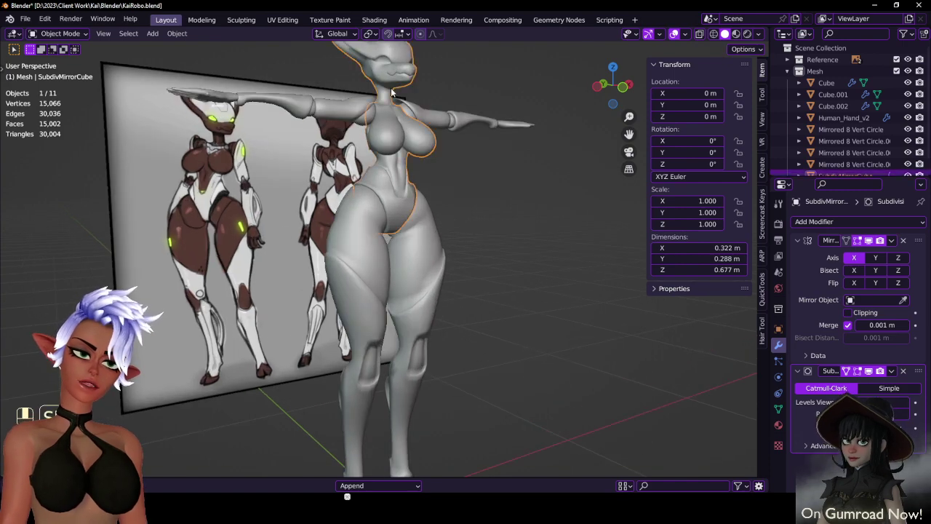
{"action": "middle_click_drag", "start_coordinate": [392, 93], "coordinate": [402, 247], "text": "shift"}
{"action": "key", "text": "Tab"}
{"action": "scroll", "coordinate": [407, 315], "scroll_direction": "up", "scroll_amount": 7}
{"action": "middle_click_drag", "start_coordinate": [405, 328], "coordinate": [482, 296]}
{"action": "left_click", "coordinate": [401, 294]}
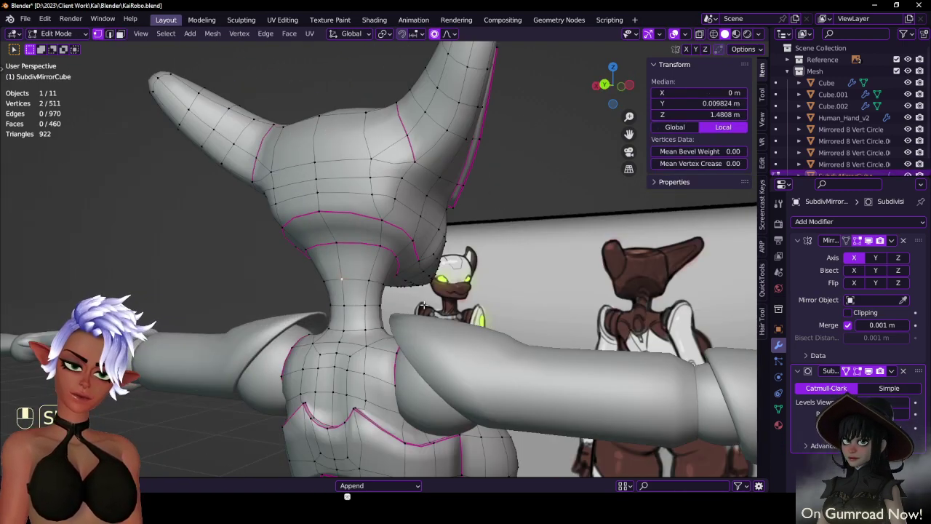
{"action": "key", "text": "shift+s"}
{"action": "left_click", "coordinate": [439, 372]}
{"action": "scroll", "coordinate": [444, 307], "scroll_direction": "down", "scroll_amount": 5}
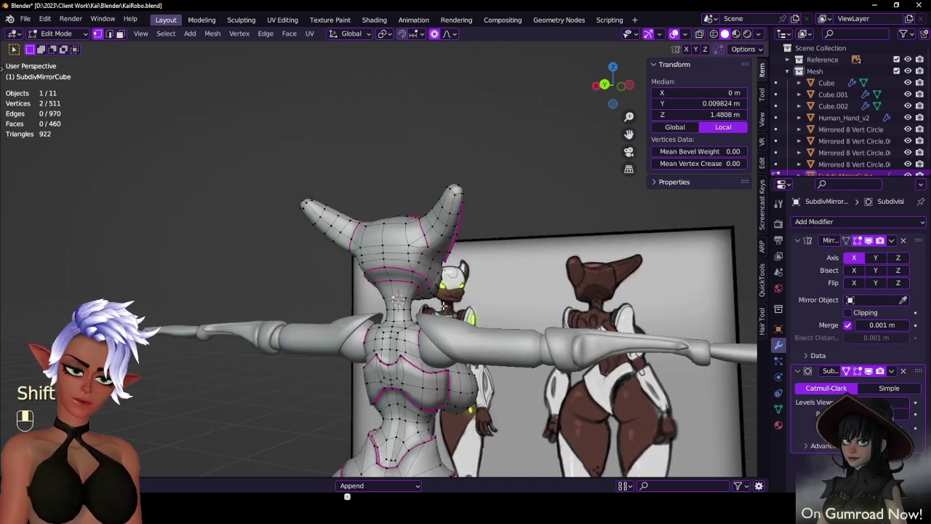
- Box-select the whole head with both ears in wireframe front view and scale it by 1.084 around the 3D cursor pivot
{"action": "key", "text": "KP_1"}
{"action": "scroll", "coordinate": [466, 218], "scroll_direction": "up", "scroll_amount": 3}
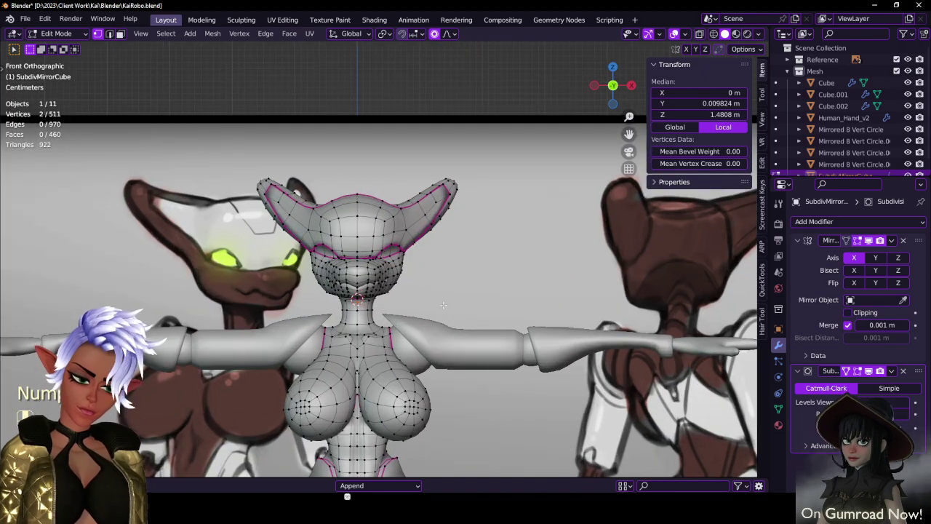
{"action": "key", "text": "z"}
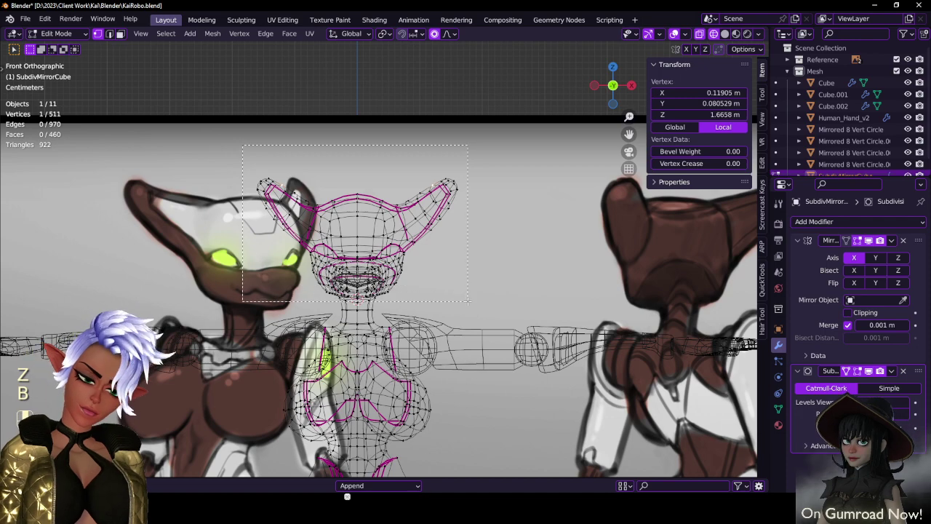
{"action": "left_click_drag", "start_coordinate": [468, 301], "coordinate": [467, 302]}
{"action": "mouse_move", "coordinate": [467, 302]}
{"action": "middle_mouse_down"}
{"action": "mouse_move", "coordinate": [373, 301]}
{"action": "mouse_move", "coordinate": [441, 284]}
{"action": "middle_mouse_up"}
{"action": "key", "text": "z"}
{"action": "key", "text": "s"}
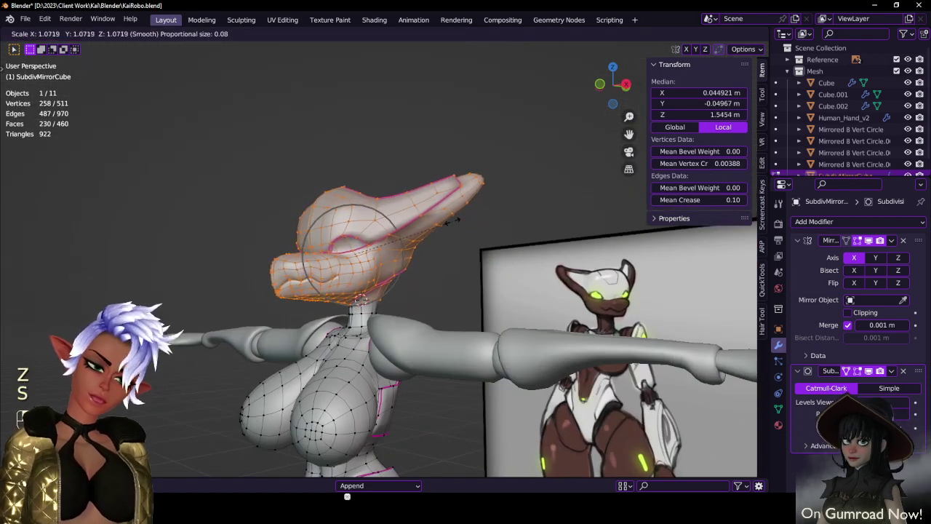
{"action": "right_click", "coordinate": [453, 221]}
{"action": "key", "text": "period"}
{"action": "left_click", "coordinate": [480, 222]}
{"action": "middle_click_drag", "start_coordinate": [441, 225], "coordinate": [484, 276]}
{"action": "key", "text": "s"}
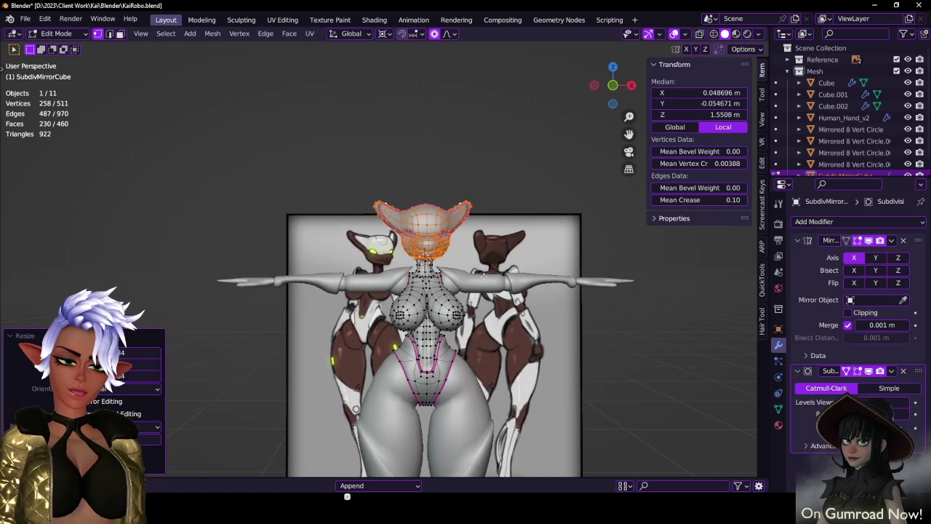
- Enlarge the selected head slightly more in front view and reset the 3D cursor to the world origin in Object Mode
{"action": "key", "text": "KP_1"}
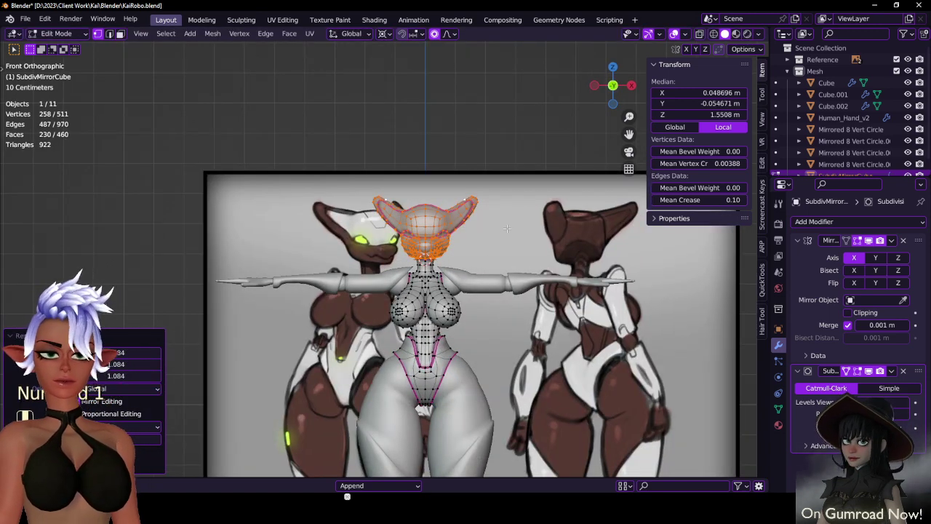
{"action": "left_click", "coordinate": [513, 226]}
{"action": "key", "text": "Tab"}
{"action": "middle_click_drag", "start_coordinate": [513, 226], "coordinate": [636, 251]}
{"action": "left_click", "coordinate": [422, 295]}
{"action": "key", "text": "shift+c"}
- Examine the proportions of the enlarged head against the full body from the back and the front
{"action": "scroll", "coordinate": [422, 296], "scroll_direction": "up", "scroll_amount": 5}
{"action": "scroll", "coordinate": [394, 272], "scroll_direction": "up", "scroll_amount": 3}
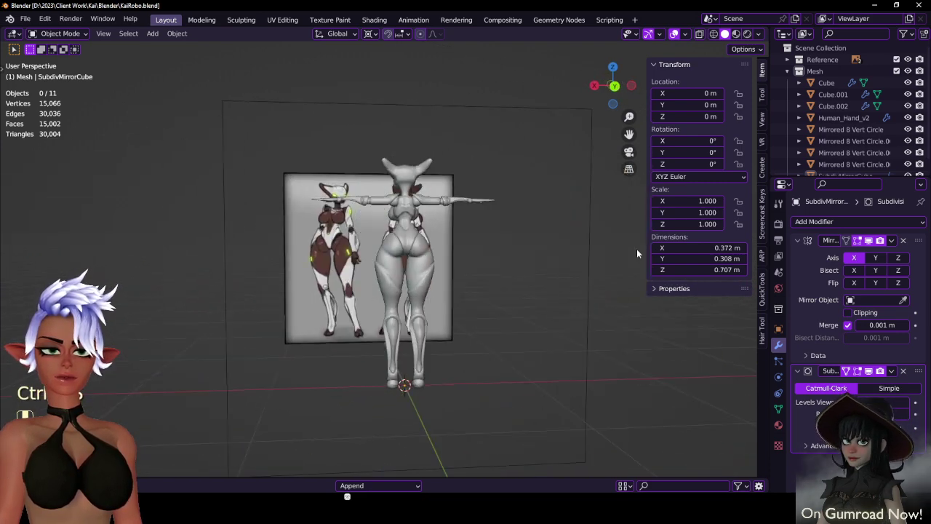
{"action": "scroll", "coordinate": [449, 256], "scroll_direction": "up", "scroll_amount": 6}
{"action": "middle_click_drag", "start_coordinate": [419, 254], "coordinate": [374, 238]}
{"action": "scroll", "coordinate": [374, 238], "scroll_direction": "up", "scroll_amount": 2}
{"action": "scroll", "coordinate": [374, 238], "scroll_direction": "down", "scroll_amount": 3}
{"action": "middle_click_drag", "start_coordinate": [381, 194], "coordinate": [400, 219]}
{"action": "middle_click_drag", "start_coordinate": [401, 218], "coordinate": [437, 227]}
{"action": "middle_click_drag", "start_coordinate": [364, 160], "coordinate": [422, 247], "text": "shift"}
{"action": "scroll", "coordinate": [351, 243], "scroll_direction": "up", "scroll_amount": 2}
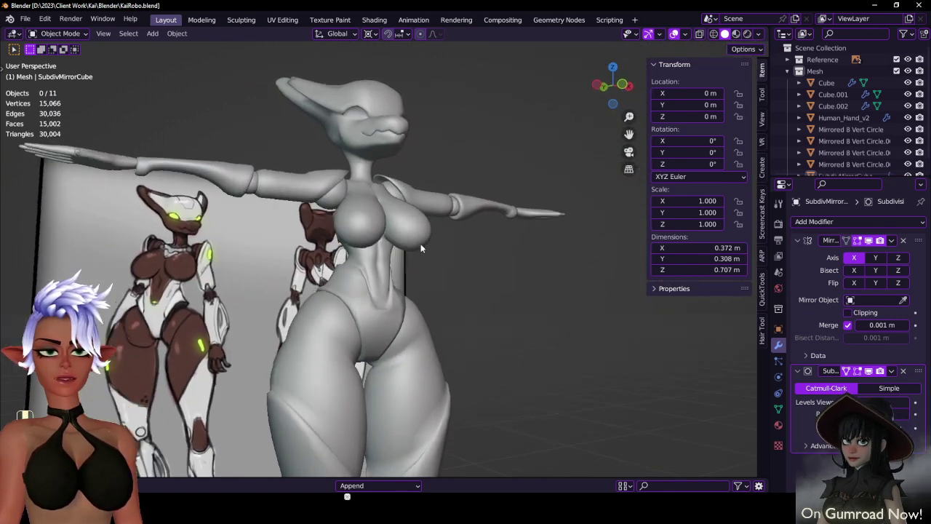
- Edit the torso mesh and merge the waist vertex with its neighbour beside the upper corner of the belly groove at center
{"action": "scroll", "coordinate": [408, 256], "scroll_direction": "up", "scroll_amount": 2}
{"action": "middle_click_drag", "start_coordinate": [377, 273], "coordinate": [382, 281]}
{"action": "scroll", "coordinate": [382, 281], "scroll_direction": "up", "scroll_amount": 1}
{"action": "middle_click_drag", "start_coordinate": [379, 329], "coordinate": [348, 280], "text": "shift"}
{"action": "left_click", "coordinate": [378, 291]}
{"action": "key", "text": "Tab"}
{"action": "scroll", "coordinate": [379, 290], "scroll_direction": "up", "scroll_amount": 2}
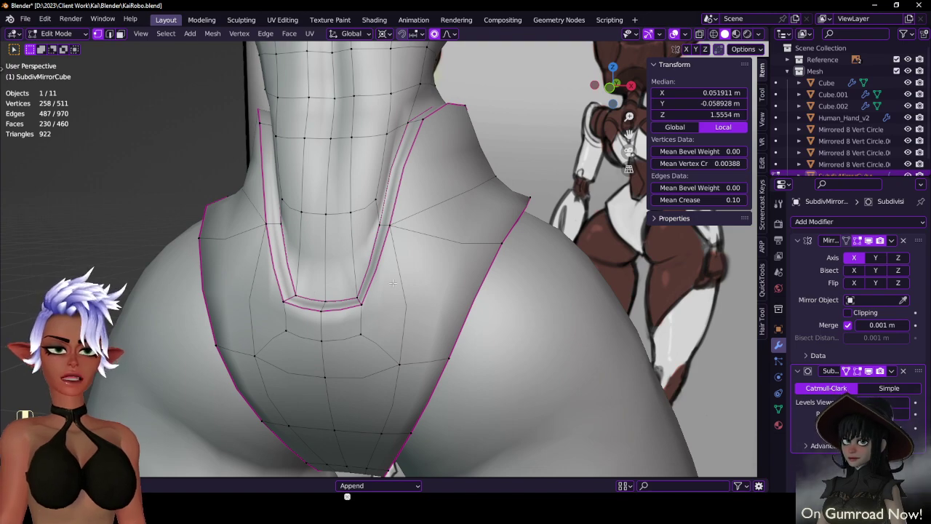
{"action": "middle_click_drag", "start_coordinate": [327, 257], "coordinate": [386, 263]}
{"action": "middle_click_drag", "start_coordinate": [357, 219], "coordinate": [351, 215]}
{"action": "left_click", "coordinate": [401, 179]}
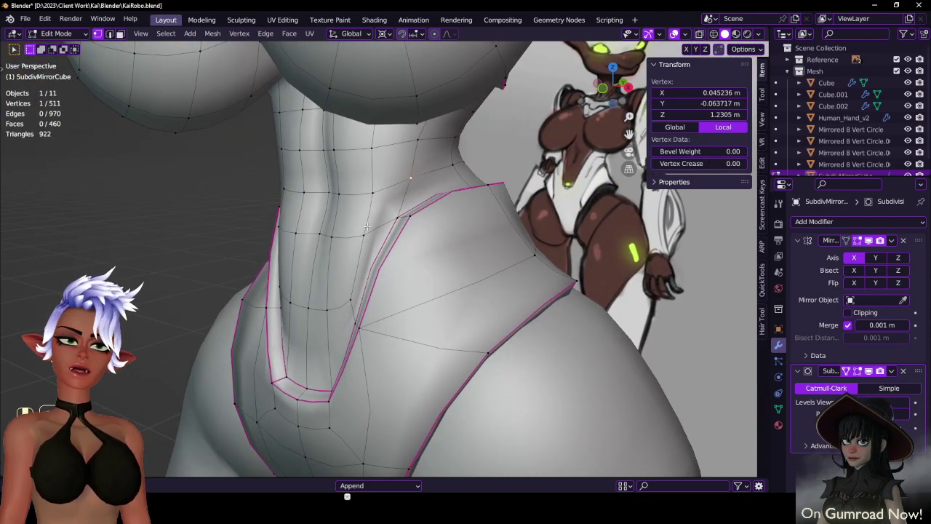
{"action": "key", "text": "m"}
{"action": "left_click", "coordinate": [393, 239]}
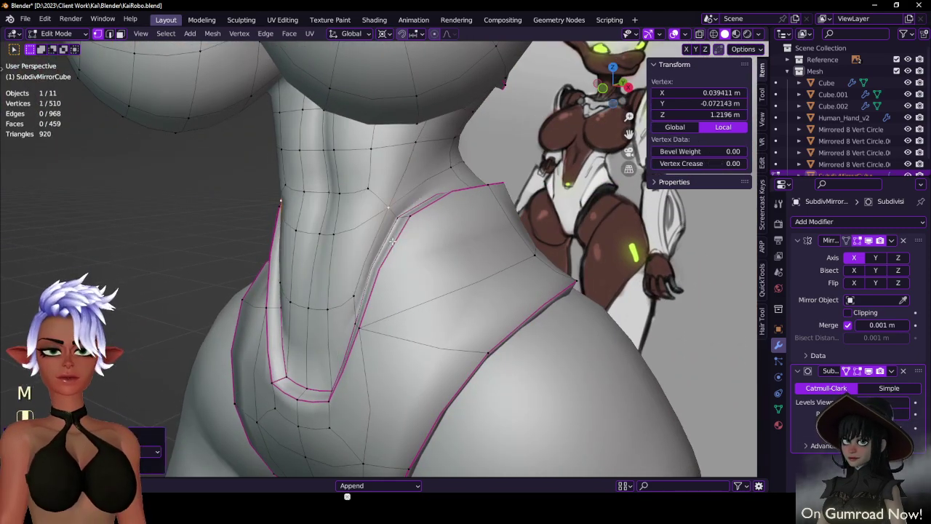
- Examine the waist and belly groove shading from several sides in both Object Mode and Edit Mode
{"action": "middle_click_drag", "start_coordinate": [371, 210], "coordinate": [404, 190]}
{"action": "middle_click_drag", "start_coordinate": [373, 271], "coordinate": [279, 254]}
{"action": "key", "text": "Tab"}
{"action": "key", "text": "Tab"}
{"action": "key", "text": "Tab"}
{"action": "key", "text": "Tab"}
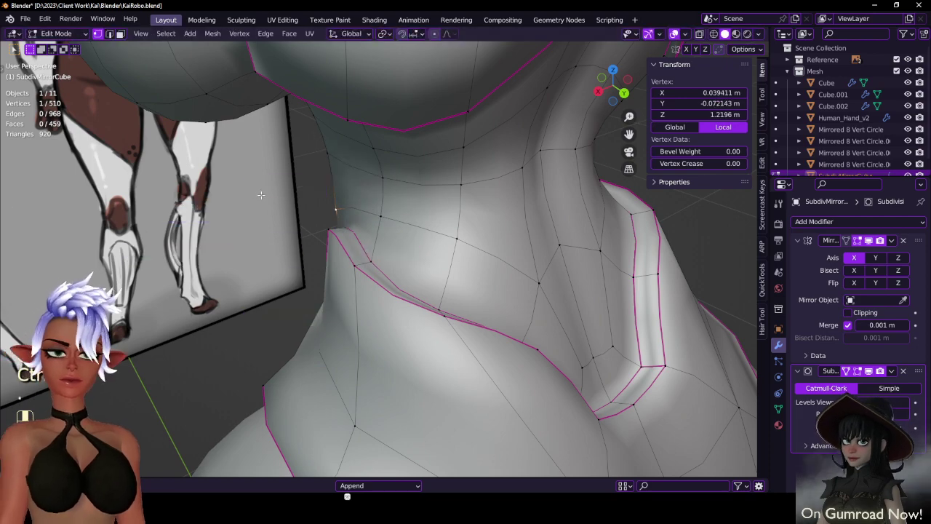
{"action": "middle_click_drag", "start_coordinate": [273, 209], "coordinate": [387, 271]}
{"action": "left_click", "coordinate": [461, 211]}
{"action": "key", "text": "Tab"}
{"action": "key", "text": "Tab"}
{"action": "scroll", "coordinate": [393, 291], "scroll_direction": "up", "scroll_amount": 3}
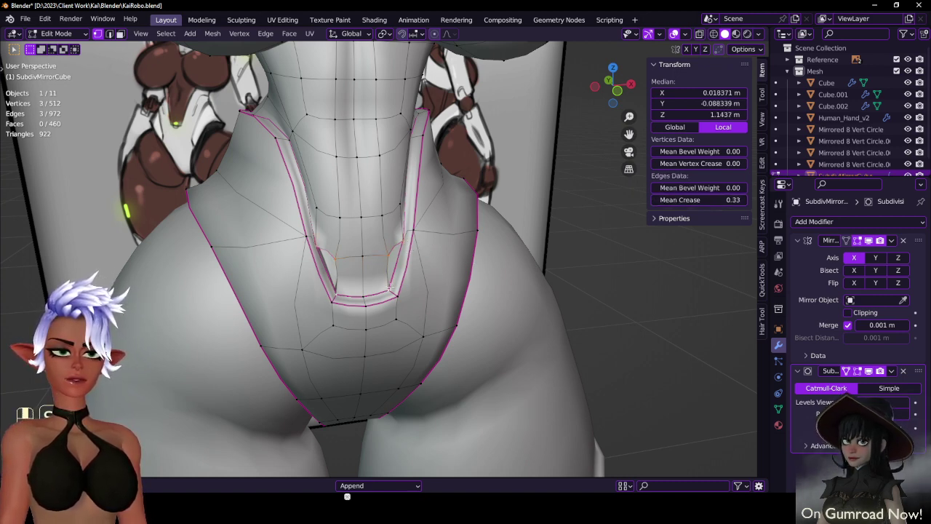
- Merge the two vertices beside the lower end of the belly groove at center and check the smoothed surface
{"action": "middle_click_drag", "start_coordinate": [376, 278], "coordinate": [336, 239]}
{"action": "left_click", "coordinate": [308, 238], "text": "shift"}
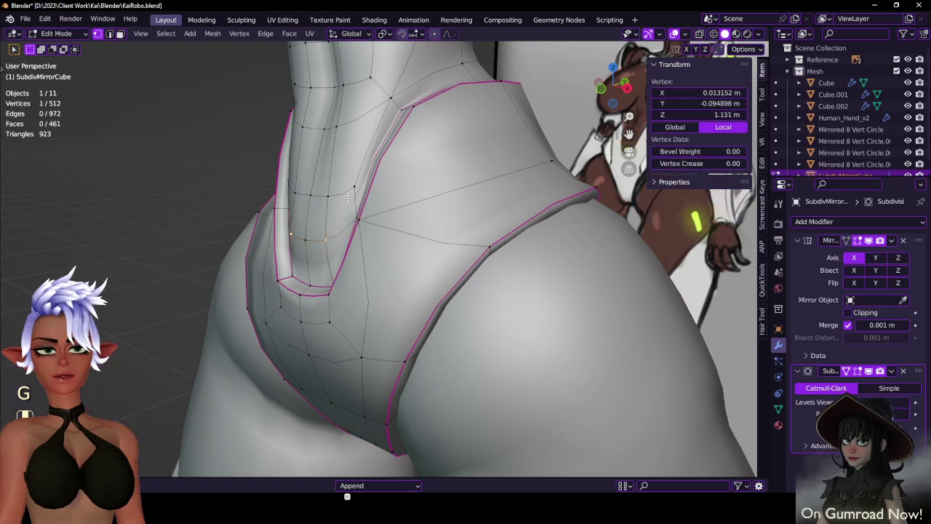
{"action": "key", "text": "m"}
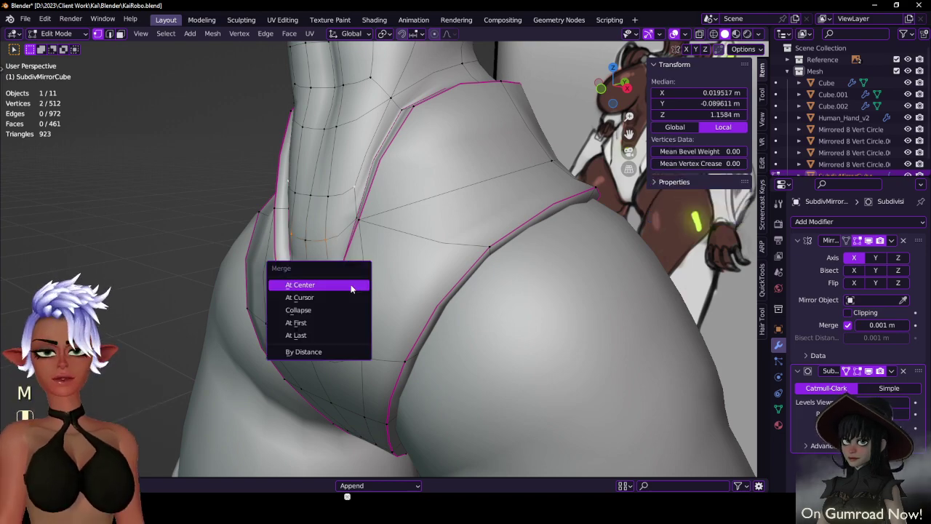
{"action": "left_click", "coordinate": [351, 288]}
{"action": "middle_click_drag", "start_coordinate": [351, 289], "coordinate": [364, 222]}
{"action": "key", "text": "Tab"}
{"action": "scroll", "coordinate": [400, 217], "scroll_direction": "up", "scroll_amount": 4}
{"action": "key", "text": "Tab"}
{"action": "scroll", "coordinate": [363, 222], "scroll_direction": "down", "scroll_amount": 2}
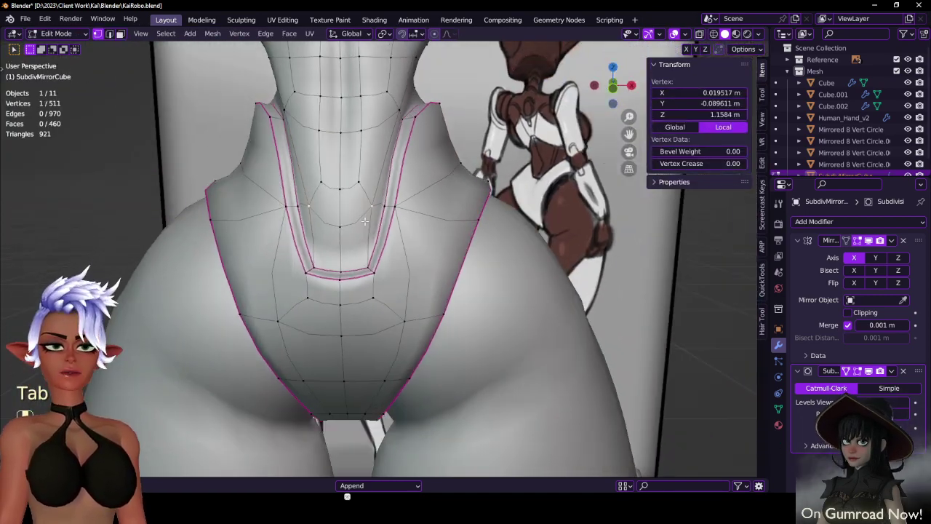
- Move the center vertex and its side neighbour near the bottom of the belly groove slightly downward
{"action": "key", "text": "alt+a"}
{"action": "left_click", "coordinate": [347, 228]}
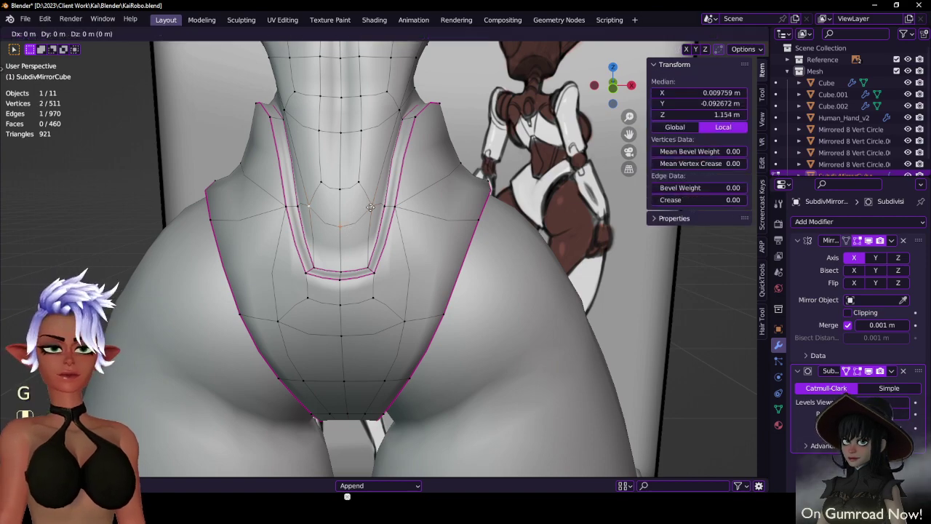
{"action": "left_click", "coordinate": [369, 216]}
{"action": "middle_click_drag", "start_coordinate": [368, 215], "coordinate": [611, 255]}
- Check the torso mesh in Object and Edit Mode and save the file
{"action": "key", "text": "Tab"}
{"action": "scroll", "coordinate": [404, 221], "scroll_direction": "down", "scroll_amount": 3}
{"action": "key", "text": "Tab"}
{"action": "scroll", "coordinate": [407, 227], "scroll_direction": "down", "scroll_amount": 6}
{"action": "key", "text": "Tab"}
{"action": "scroll", "coordinate": [509, 240], "scroll_direction": "up", "scroll_amount": 2}
{"action": "key", "text": "Tab"}
{"action": "middle_click_drag", "start_coordinate": [447, 240], "coordinate": [409, 224], "text": "shift"}
{"action": "key", "text": "Tab"}
{"action": "key", "text": "ctrl+s"}
{"action": "key", "text": "Tab"}
{"action": "key", "text": "Tab"}
{"action": "scroll", "coordinate": [450, 196], "scroll_direction": "down", "scroll_amount": 3}
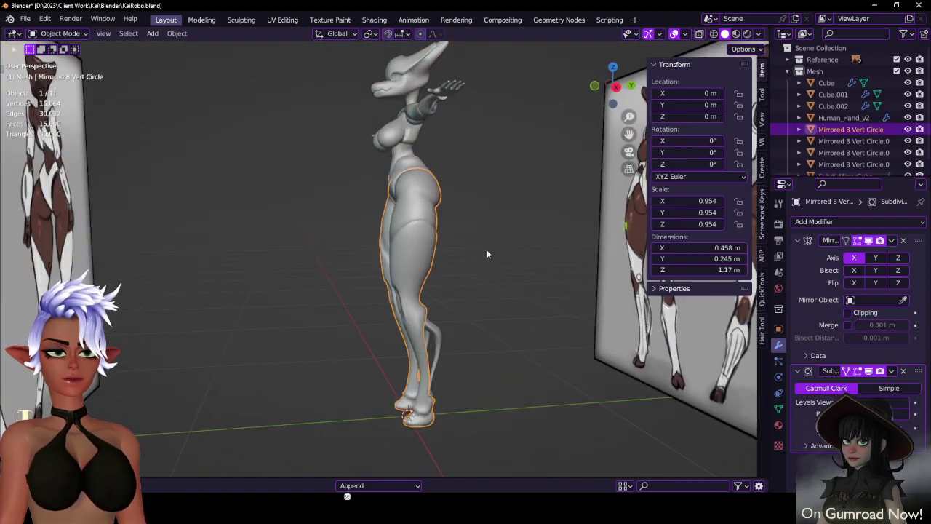
- Isolate the torso mesh in local view and switch it to face selection in Edit Mode
{"action": "scroll", "coordinate": [486, 254], "scroll_direction": "up", "scroll_amount": 4}
{"action": "mouse_move", "coordinate": [457, 245]}
{"action": "middle_mouse_down"}
{"action": "mouse_move", "coordinate": [396, 169]}
{"action": "mouse_move", "coordinate": [354, 157]}
{"action": "middle_mouse_up"}
{"action": "key", "text": "Tab"}
{"action": "key", "text": "Tab"}
{"action": "left_click", "coordinate": [415, 146]}
{"action": "key", "text": "z"}
{"action": "key", "text": "Tab"}
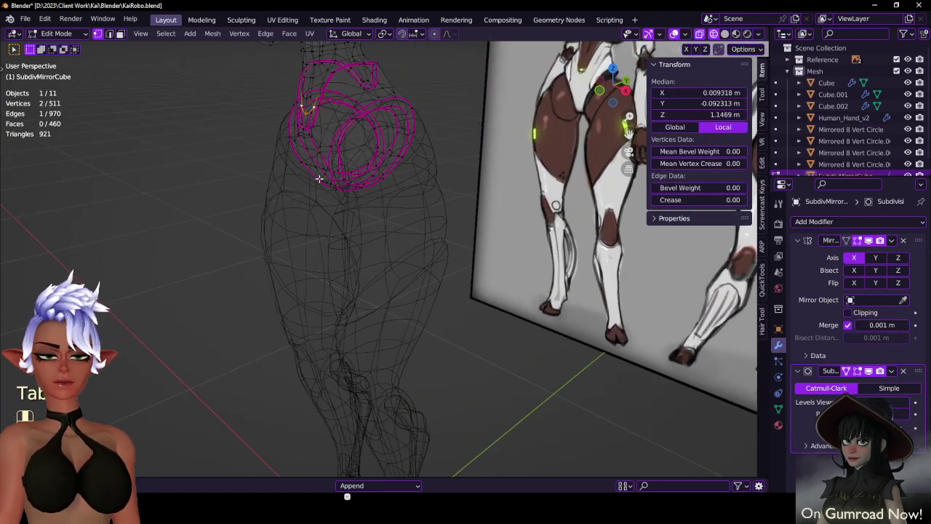
{"action": "key", "text": "KP_Divide"}
{"action": "key", "text": "z"}
{"action": "left_click", "coordinate": [121, 34]}
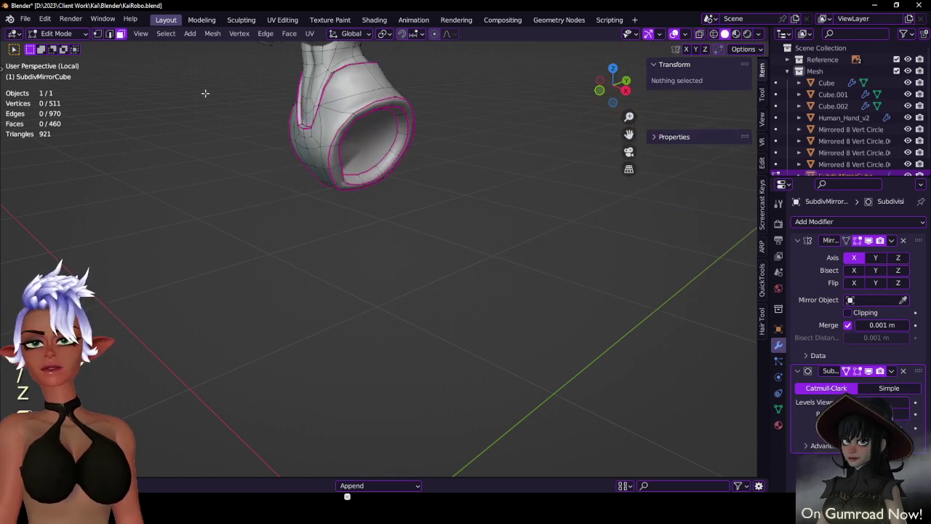
- Snap the 3D cursor to the inner end face of the hip socket and leave local view in Object Mode
{"action": "left_click", "coordinate": [351, 143]}
{"action": "key", "text": "shift+s"}
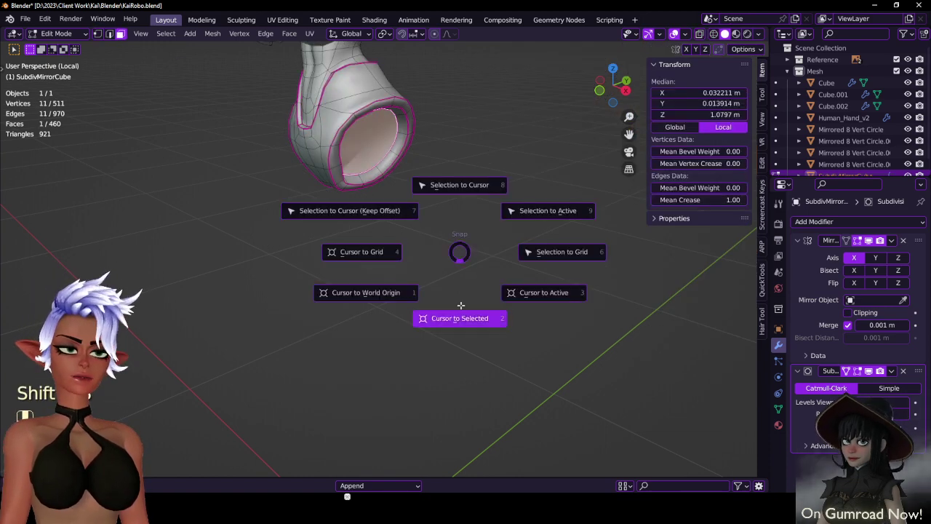
{"action": "left_click", "coordinate": [460, 306]}
{"action": "key", "text": "Tab"}
{"action": "key", "text": "KP_Divide"}
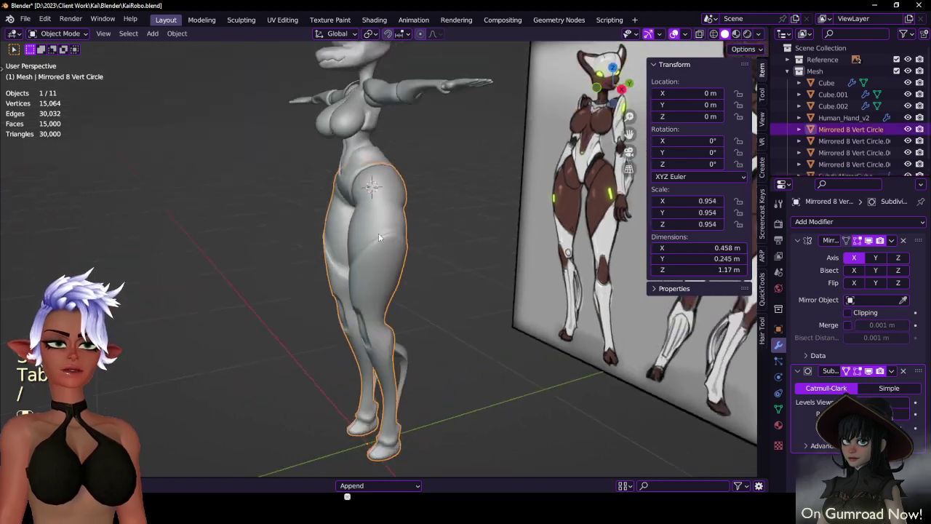
- Try rotating the legs object by -87.9° about global X using the 3D cursor in the hip socket as pivot
{"action": "key", "text": "shift+s"}
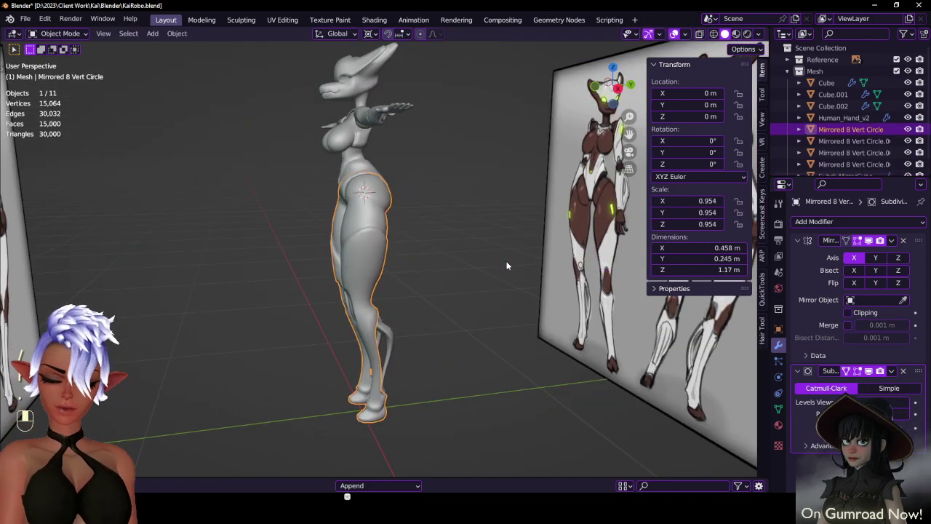
{"action": "key", "text": "r"}
{"action": "right_click", "coordinate": [467, 268]}
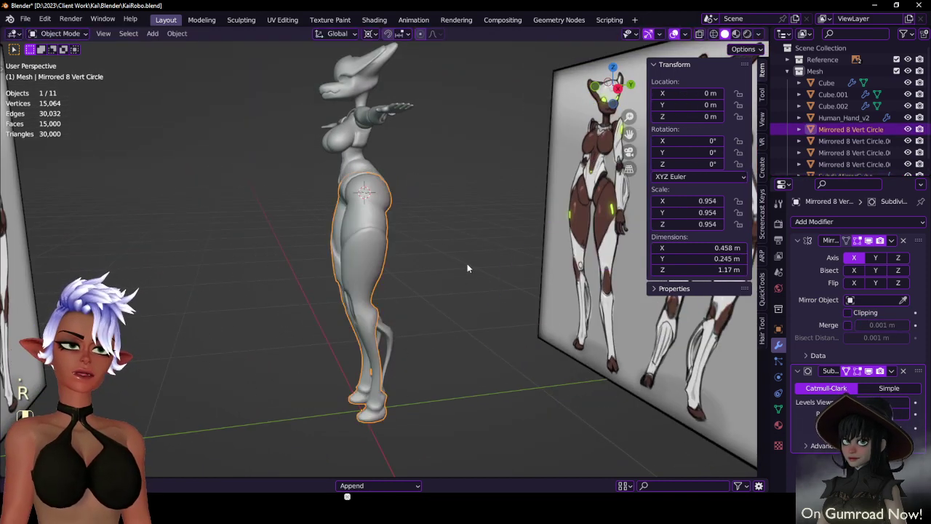
{"action": "key", "text": "x"}
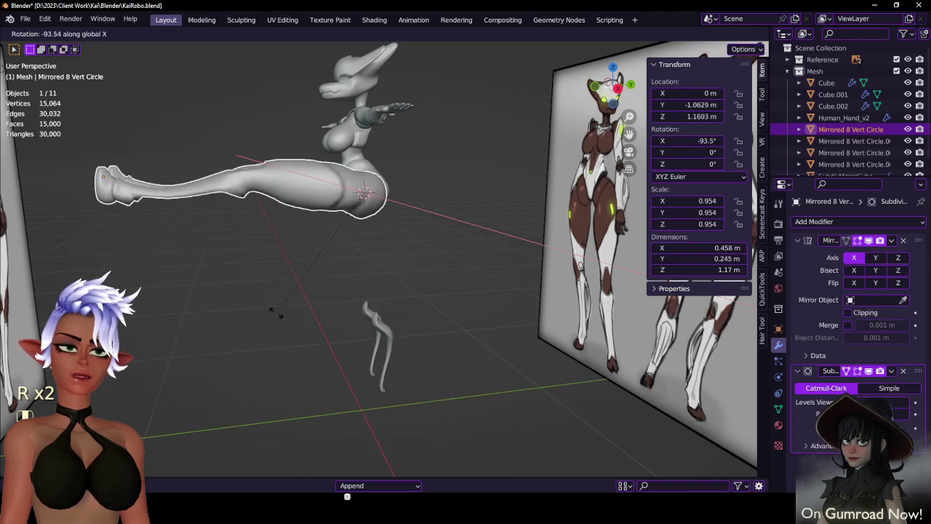
{"action": "left_click", "coordinate": [286, 321]}
- Inspect how the raised thighs sit in the hip sockets and restore the legs to their original rotation and location
{"action": "middle_click_drag", "start_coordinate": [286, 321], "coordinate": [302, 223]}
{"action": "scroll", "coordinate": [376, 241], "scroll_direction": "down", "scroll_amount": 2}
{"action": "scroll", "coordinate": [374, 244], "scroll_direction": "up", "scroll_amount": 4}
{"action": "scroll", "coordinate": [376, 262], "scroll_direction": "up", "scroll_amount": 2}
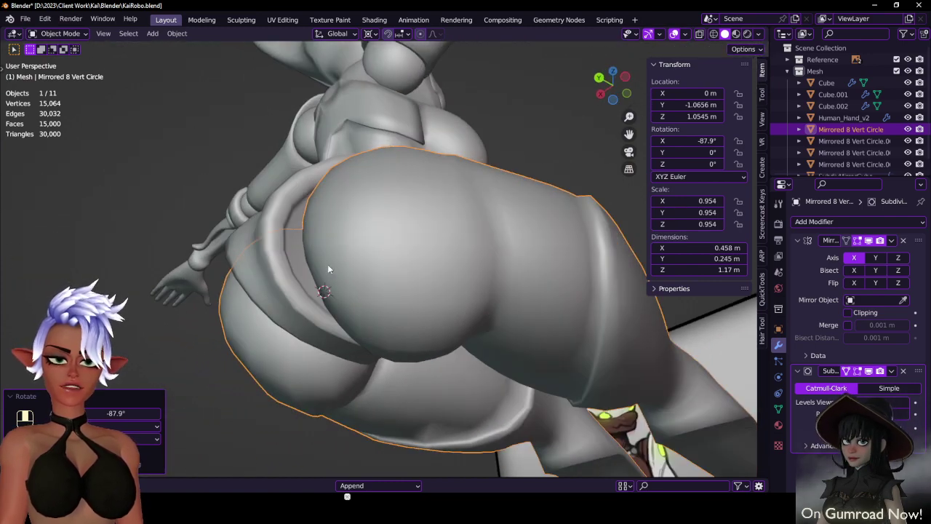
{"action": "scroll", "coordinate": [343, 276], "scroll_direction": "down", "scroll_amount": 4}
{"action": "middle_click_drag", "start_coordinate": [344, 277], "coordinate": [374, 293]}
{"action": "key", "text": "alt+r"}
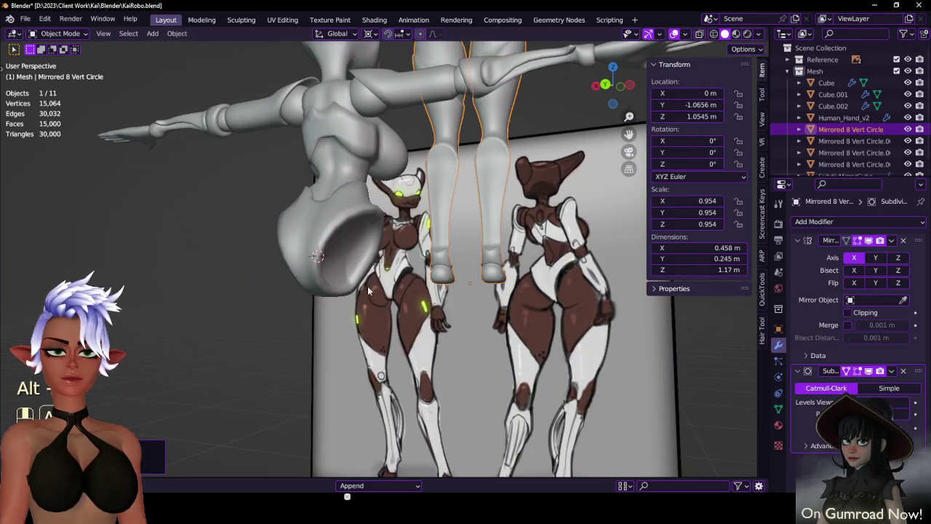
{"action": "key", "text": "alt+g"}
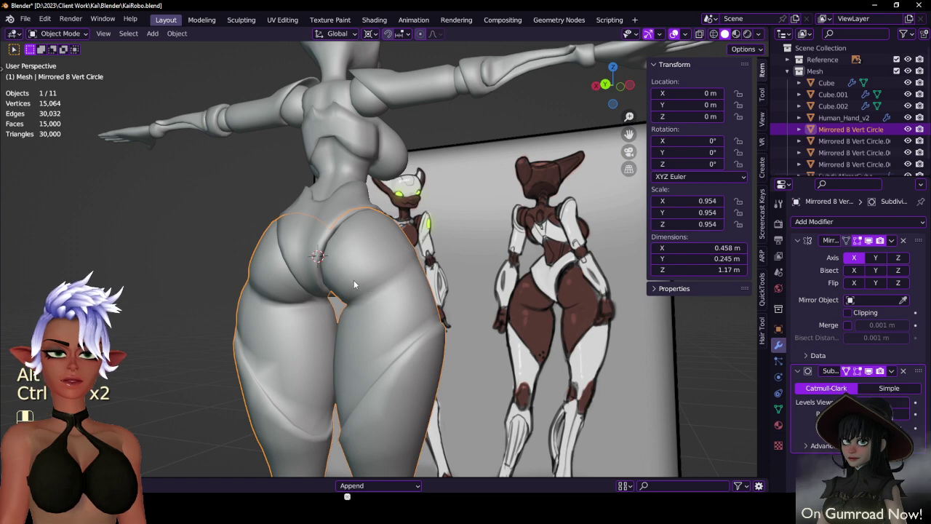
- Try rotating the legs about global X once more to test the hip joint, and cancel the rotation
{"action": "key", "text": "r"}
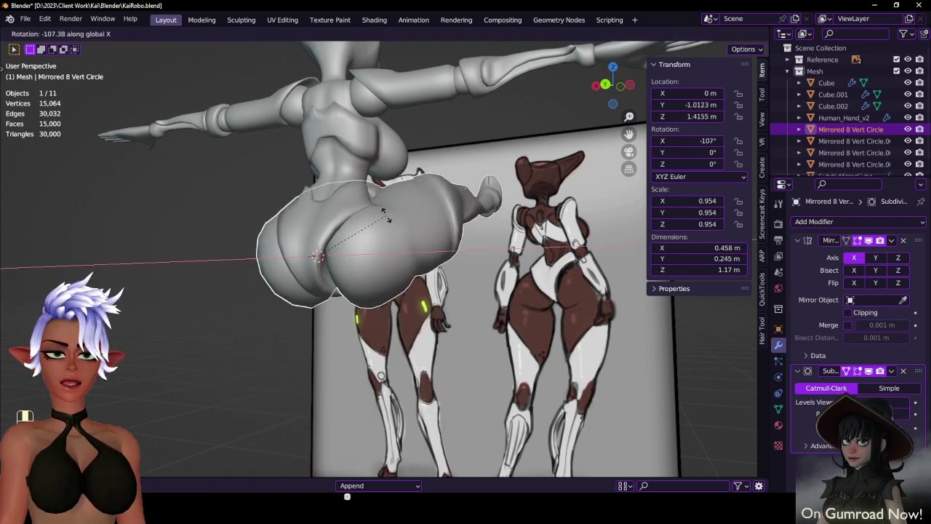
{"action": "key", "text": "Escape"}
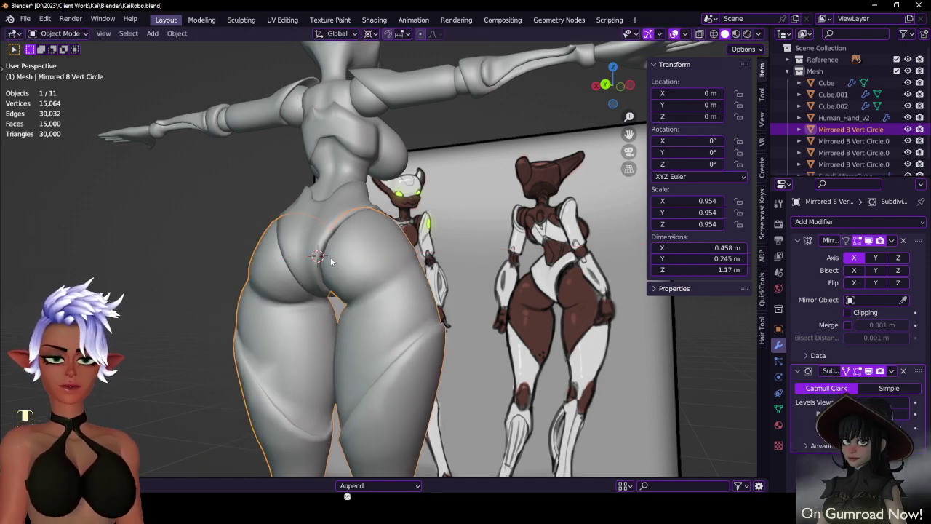
{"action": "middle_click_drag", "start_coordinate": [331, 261], "coordinate": [529, 284]}
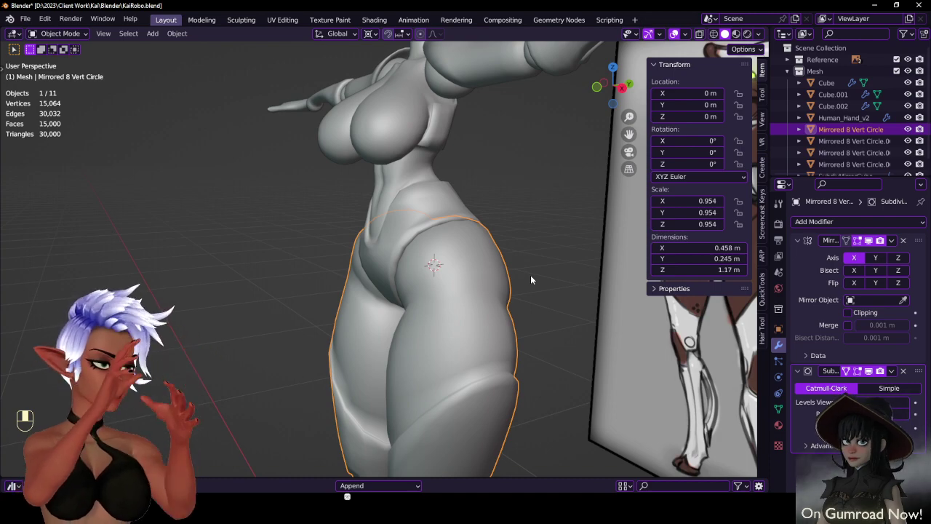
- Try rotating the legs by about -106° about global X to test the hip joint, and undo the rotation
{"action": "middle_click_drag", "start_coordinate": [530, 275], "coordinate": [442, 287]}
{"action": "key", "text": "r"}
{"action": "key", "text": "x"}
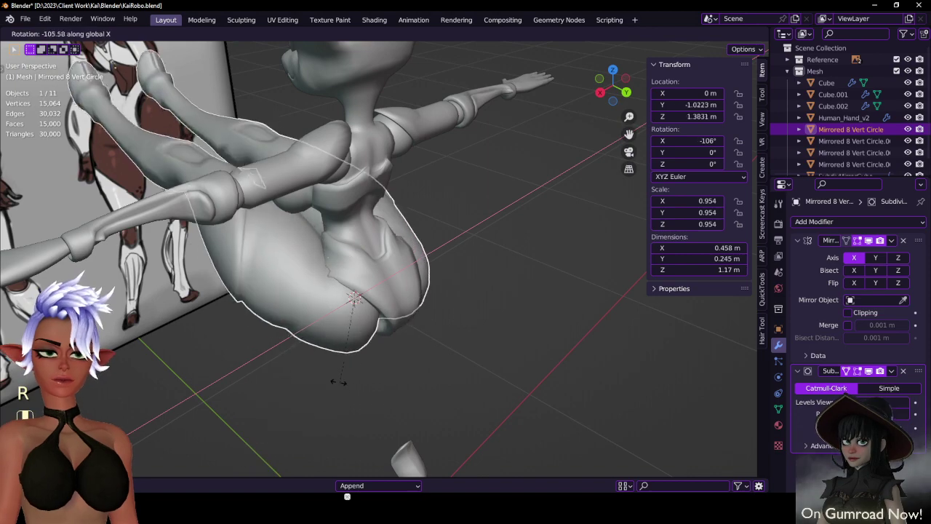
{"action": "mouse_move", "coordinate": [391, 356]}
{"action": "middle_mouse_down"}
{"action": "mouse_move", "coordinate": [394, 227]}
{"action": "mouse_move", "coordinate": [429, 242]}
{"action": "mouse_move", "coordinate": [355, 264]}
{"action": "mouse_move", "coordinate": [391, 276]}
{"action": "mouse_move", "coordinate": [355, 261]}
{"action": "mouse_move", "coordinate": [400, 285]}
{"action": "mouse_move", "coordinate": [420, 284]}
{"action": "middle_mouse_up"}
{"action": "key", "text": "ctrl+z"}
- Check the legs mesh in Edit Mode, and swing the legs by about -88° about global X in Object Mode
{"action": "key", "text": "Tab"}
{"action": "scroll", "coordinate": [371, 254], "scroll_direction": "up", "scroll_amount": 3}
{"action": "key", "text": "z"}
{"action": "scroll", "coordinate": [318, 257], "scroll_direction": "down", "scroll_amount": 5}
{"action": "key", "text": "Tab"}
{"action": "key", "text": "z"}
{"action": "key", "text": "r"}
{"action": "key", "text": "x"}
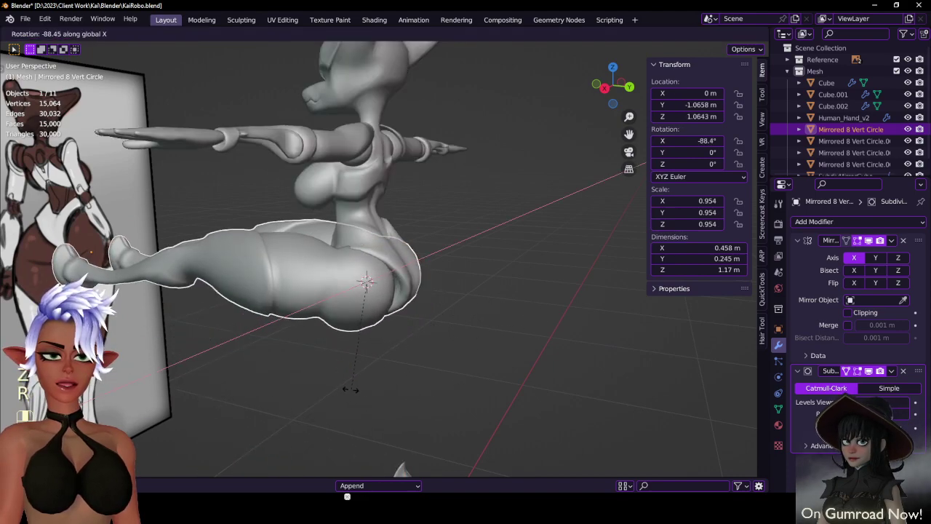
{"action": "middle_click_drag", "start_coordinate": [350, 392], "coordinate": [306, 301]}
- In Edit Mode, reposition edges at the back of the upper thigh beside the pelvis rim to fit the hip socket
{"action": "key", "text": "Tab"}
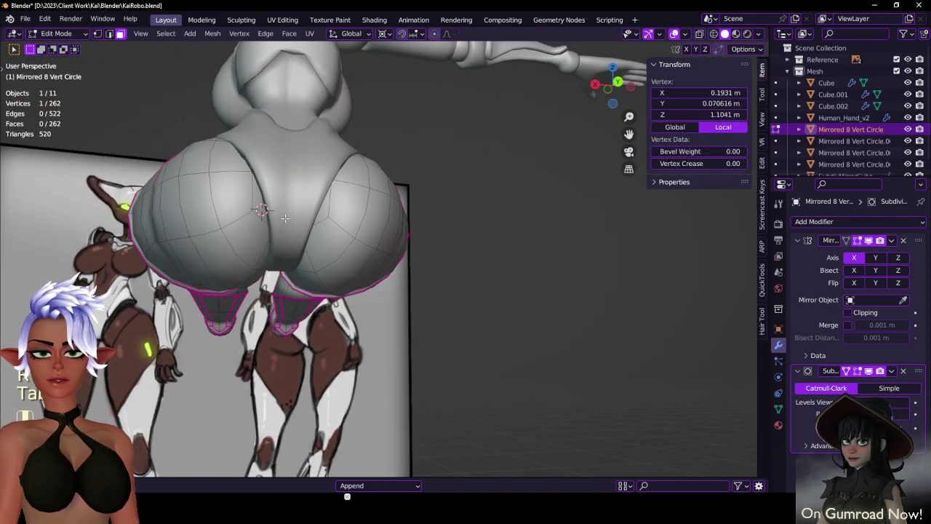
{"action": "middle_click_drag", "start_coordinate": [285, 218], "coordinate": [402, 260]}
{"action": "left_click", "coordinate": [339, 235]}
{"action": "key", "text": "g"}
{"action": "left_click", "coordinate": [385, 203]}
{"action": "key", "text": "g"}
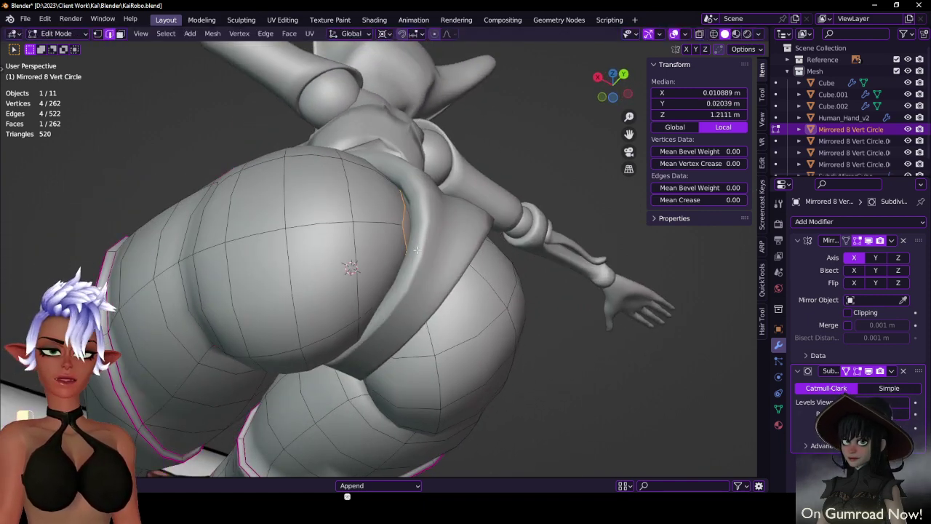
{"action": "key", "text": "g"}
{"action": "middle_click_drag", "start_coordinate": [405, 250], "coordinate": [464, 253]}
{"action": "left_click", "coordinate": [355, 328]}
{"action": "left_click", "coordinate": [448, 354]}
- Return to Object Mode and clear the rotation and location of the legs
{"action": "key", "text": "Tab"}
{"action": "key", "text": "alt+r"}
{"action": "key", "text": "alt+g"}
- Test the reshaped thigh by rotating the legs about -105° about global X, and clear their rotation and location
{"action": "scroll", "coordinate": [422, 340], "scroll_direction": "down", "scroll_amount": 6}
{"action": "scroll", "coordinate": [408, 253], "scroll_direction": "up", "scroll_amount": 4}
{"action": "key", "text": "r"}
{"action": "key", "text": "x"}
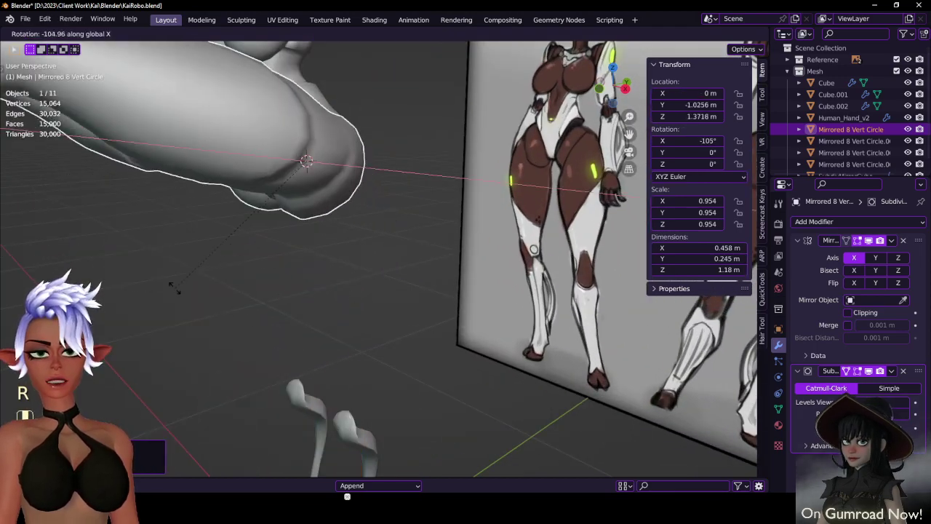
{"action": "left_click", "coordinate": [311, 198]}
{"action": "middle_click_drag", "start_coordinate": [312, 195], "coordinate": [379, 235]}
{"action": "key", "text": "alt+r"}
{"action": "key", "text": "alt+g"}
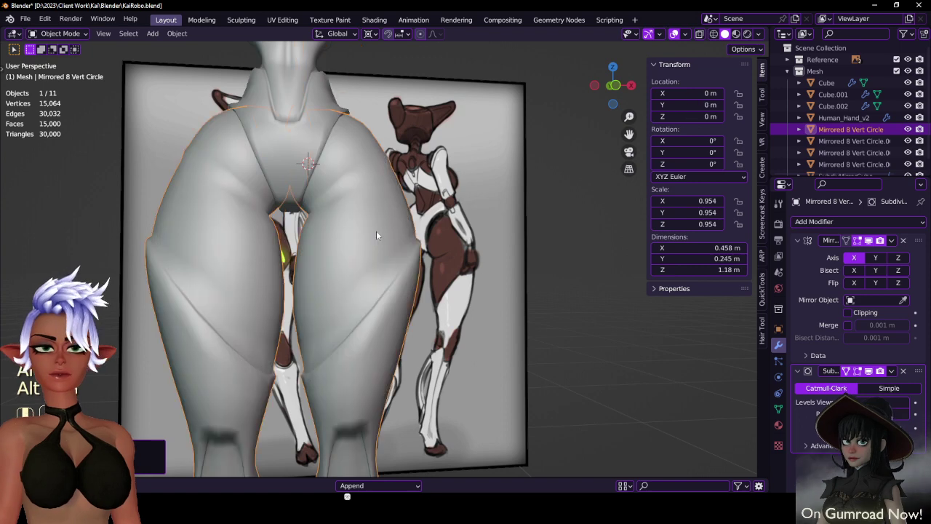
- Set SubdivMirrorCube as the legs' Mirror Object and try rotating the legs inward and outward in the view plane, cancelling each rotation
{"action": "scroll", "coordinate": [376, 231], "scroll_direction": "down", "scroll_amount": 3}
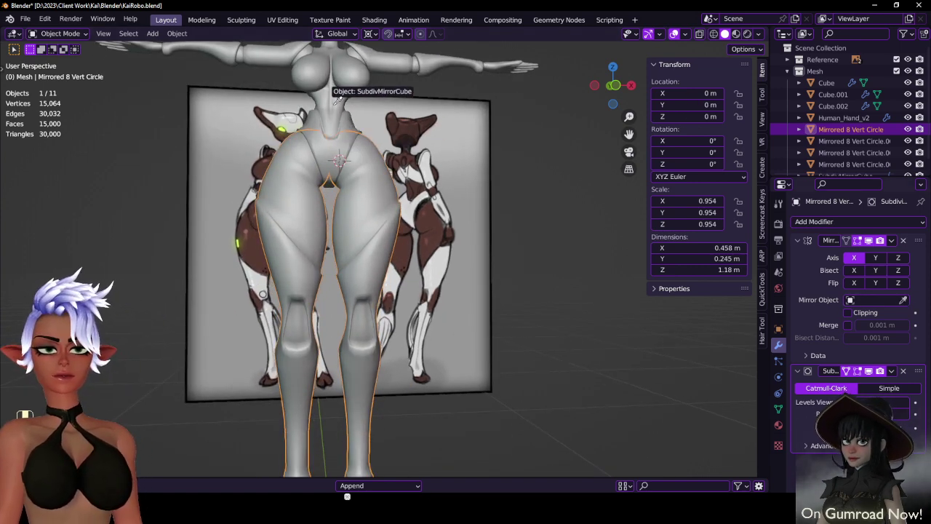
{"action": "key", "text": "r"}
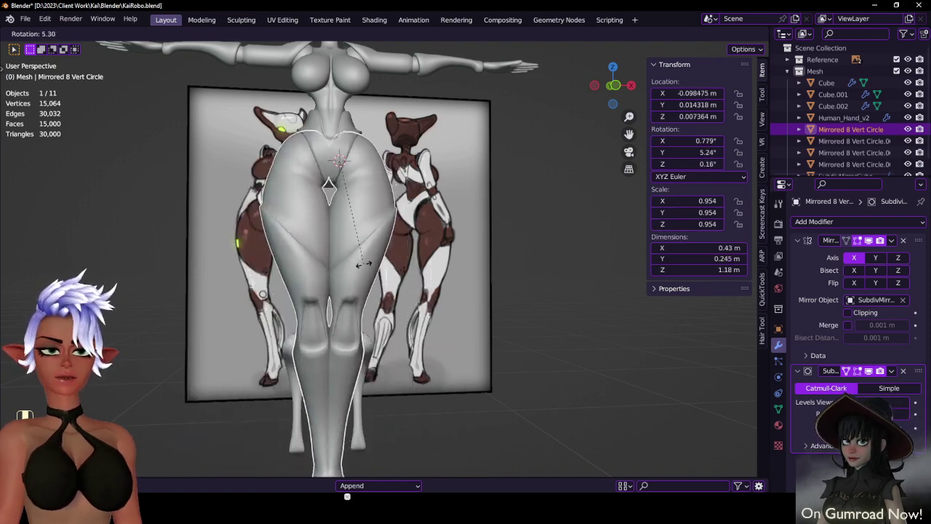
{"action": "key", "text": "Escape"}
{"action": "middle_click_drag", "start_coordinate": [372, 203], "coordinate": [399, 217]}
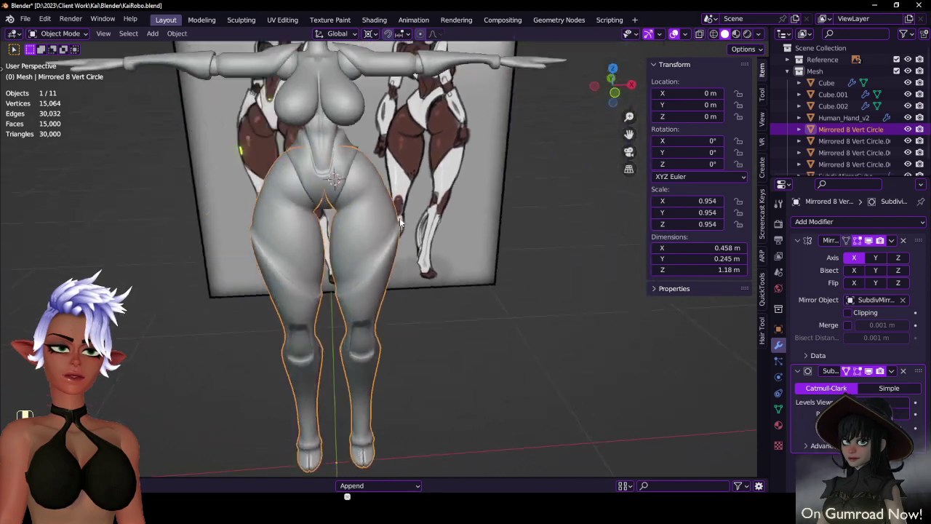
{"action": "key", "text": "r"}
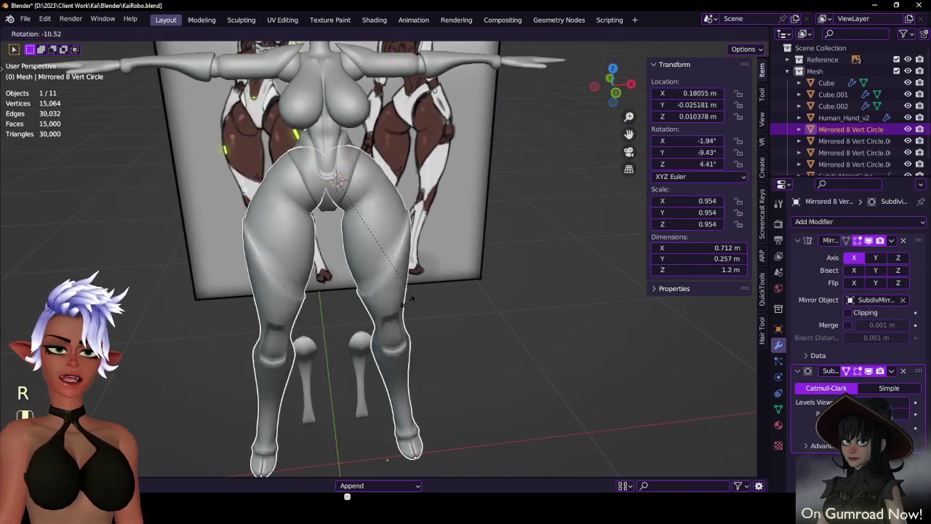
{"action": "right_click", "coordinate": [371, 275]}
- Edit the torso mesh SubdivMirrorCube, enable proportional editing and move the edge at the outer corner of the hip rim
{"action": "middle_click_drag", "start_coordinate": [356, 218], "coordinate": [360, 192]}
{"action": "key", "text": "Tab"}
{"action": "middle_click_drag", "start_coordinate": [361, 182], "coordinate": [397, 190]}
{"action": "key", "text": "o"}
{"action": "key", "text": "g"}
{"action": "left_click", "coordinate": [387, 173]}
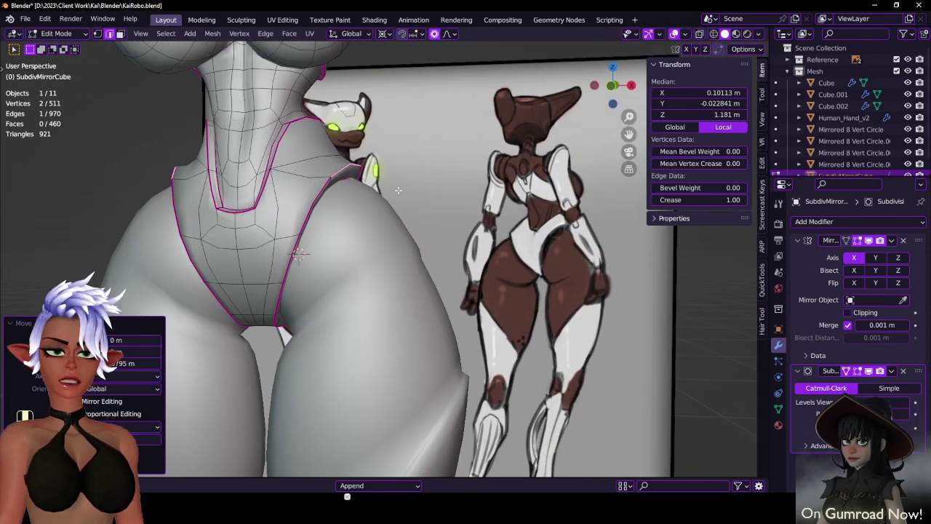
- Raise the hip rim's outer corner edge about 0.014 m along Z with proportional falloff, adjust it once more and return to Object Mode
{"action": "key", "text": "g"}
{"action": "key", "text": "z"}
{"action": "scroll", "coordinate": [393, 186], "scroll_direction": "down", "scroll_amount": 3}
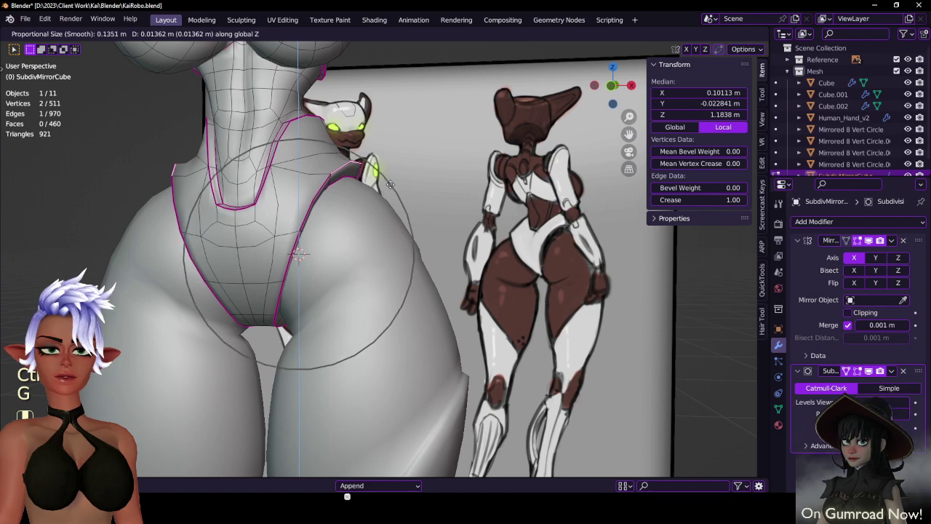
{"action": "left_click", "coordinate": [391, 182]}
{"action": "middle_click_drag", "start_coordinate": [390, 182], "coordinate": [405, 245]}
{"action": "key", "text": "g"}
{"action": "middle_click", "coordinate": [327, 191]}
{"action": "left_click", "coordinate": [327, 187]}
{"action": "key", "text": "Tab"}
- Try spreading the legs about global Y to about -45° and again to about -74°, cancelling both rotations
{"action": "left_click", "coordinate": [375, 267]}
{"action": "key", "text": "r"}
{"action": "key", "text": "y"}
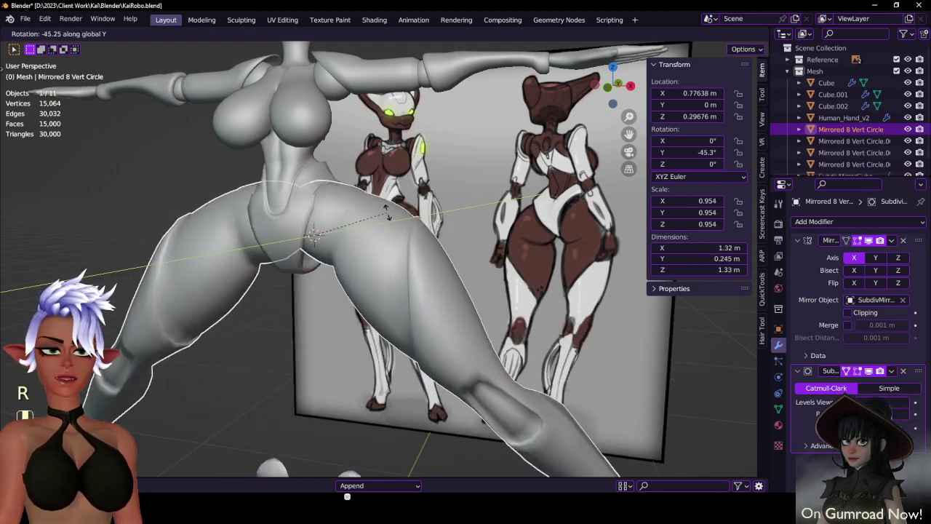
{"action": "key", "text": "Escape"}
{"action": "middle_click_drag", "start_coordinate": [381, 254], "coordinate": [363, 247]}
{"action": "key", "text": "Tab"}
{"action": "key", "text": "Tab"}
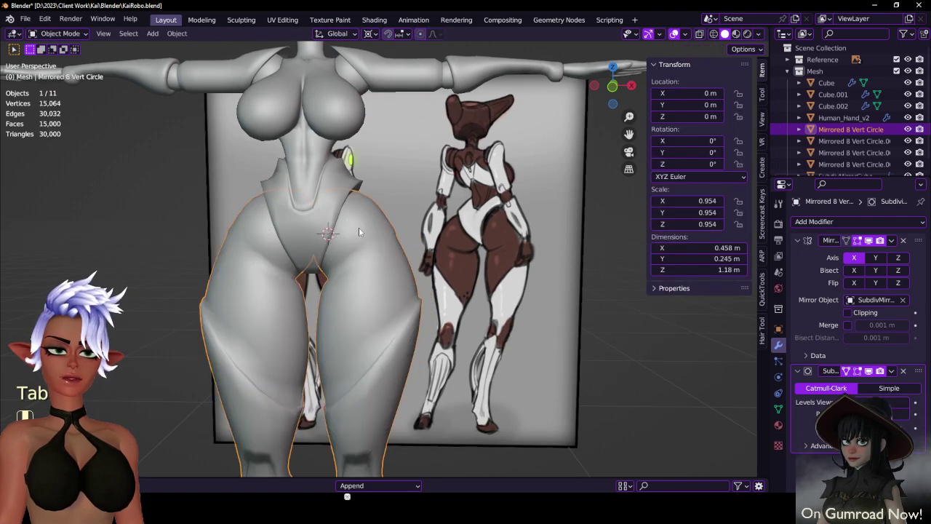
{"action": "key", "text": "r"}
{"action": "key", "text": "y"}
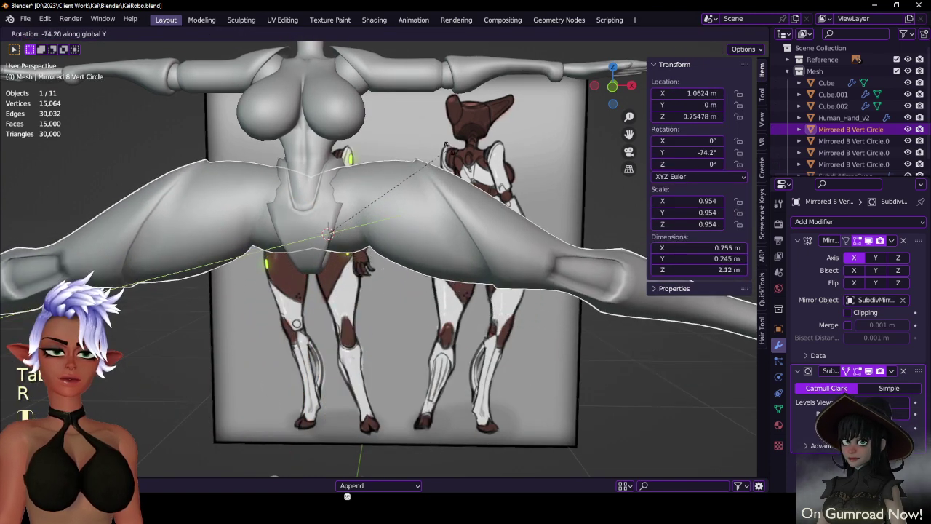
{"action": "key", "text": "Escape"}
- Examine the torso's hip area from the front and side, and hide the legs to expose the socket
{"action": "left_click", "coordinate": [327, 229]}
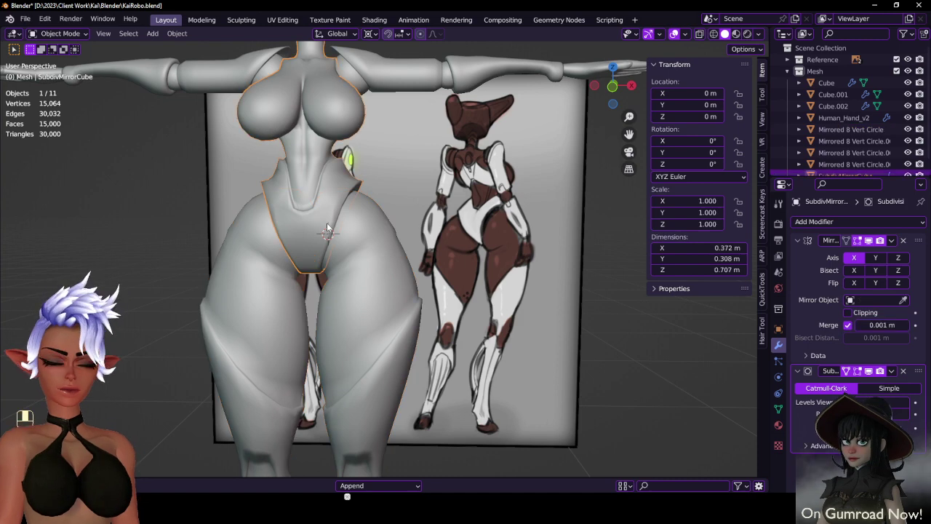
{"action": "key", "text": "KP_1"}
{"action": "scroll", "coordinate": [327, 222], "scroll_direction": "up", "scroll_amount": 2}
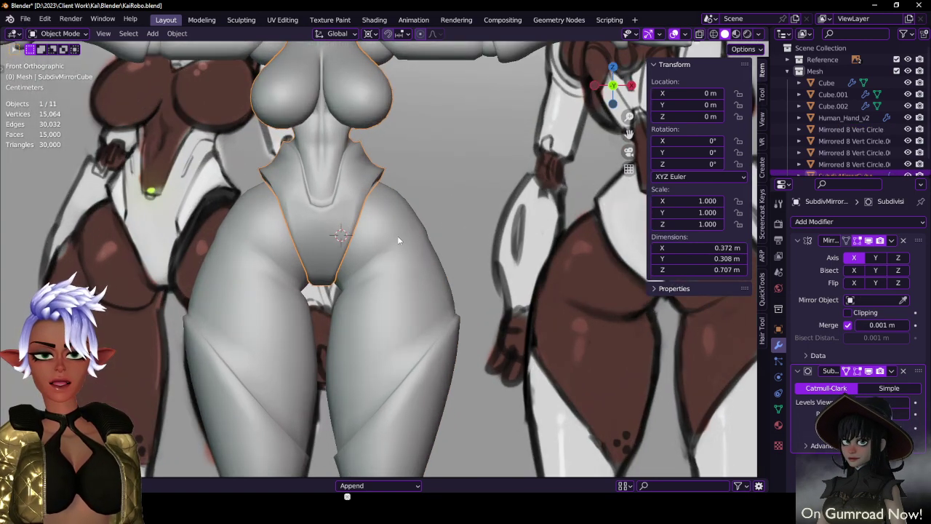
{"action": "scroll", "coordinate": [398, 236], "scroll_direction": "down", "scroll_amount": 2}
{"action": "middle_click_drag", "start_coordinate": [388, 239], "coordinate": [275, 217]}
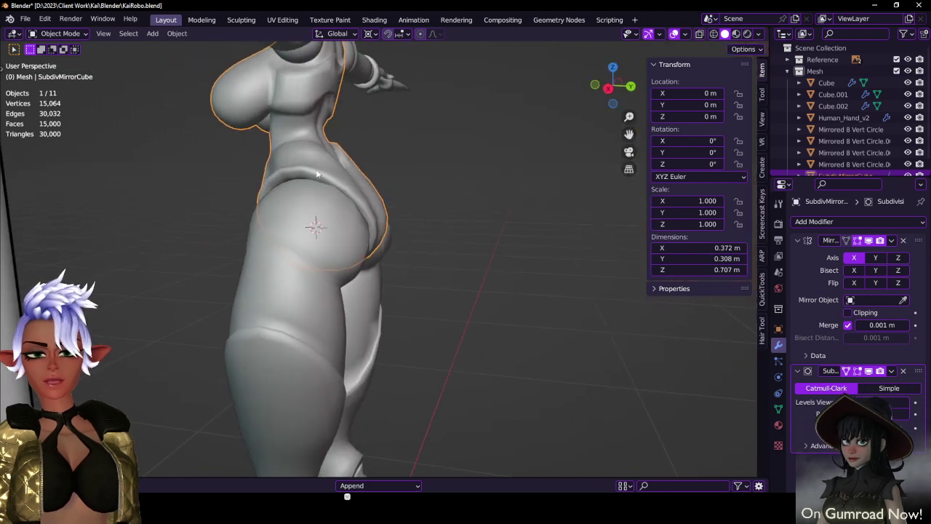
{"action": "left_click", "coordinate": [317, 234]}
{"action": "key", "text": "h"}
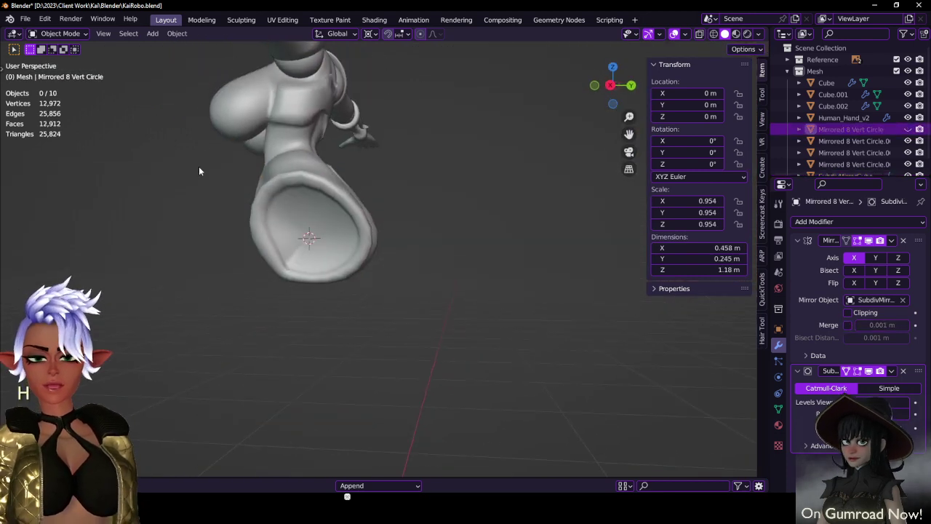
- Place the 3D cursor inside the hip socket with the Cursor tool, unhide the legs and switch back to the selection tool
{"action": "key", "text": "t"}
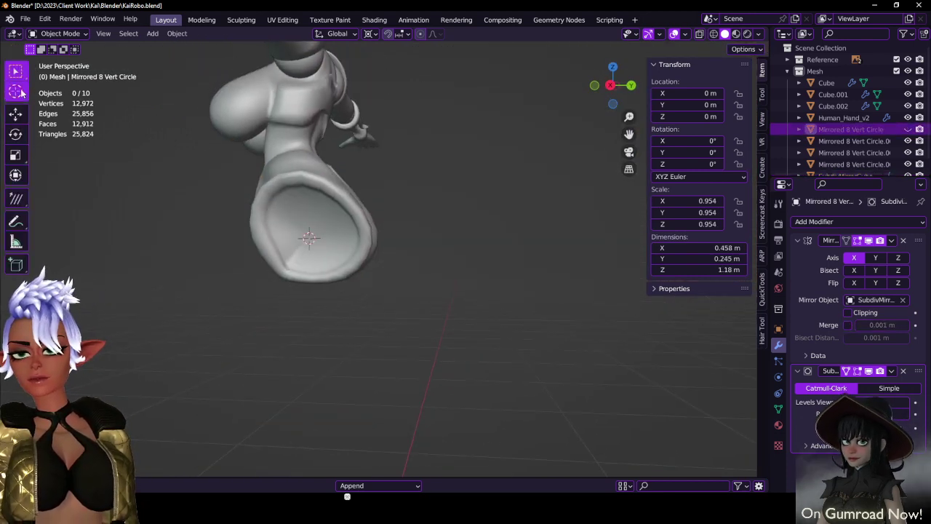
{"action": "left_click", "coordinate": [17, 91]}
{"action": "middle_click_drag", "start_coordinate": [302, 255], "coordinate": [420, 256]}
{"action": "scroll", "coordinate": [364, 256], "scroll_direction": "down", "scroll_amount": 4}
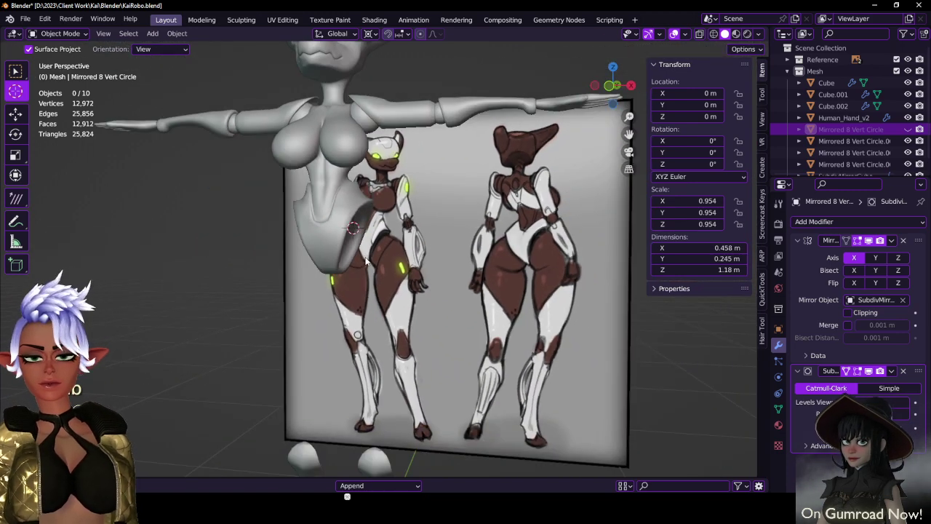
{"action": "key", "text": "alt+h"}
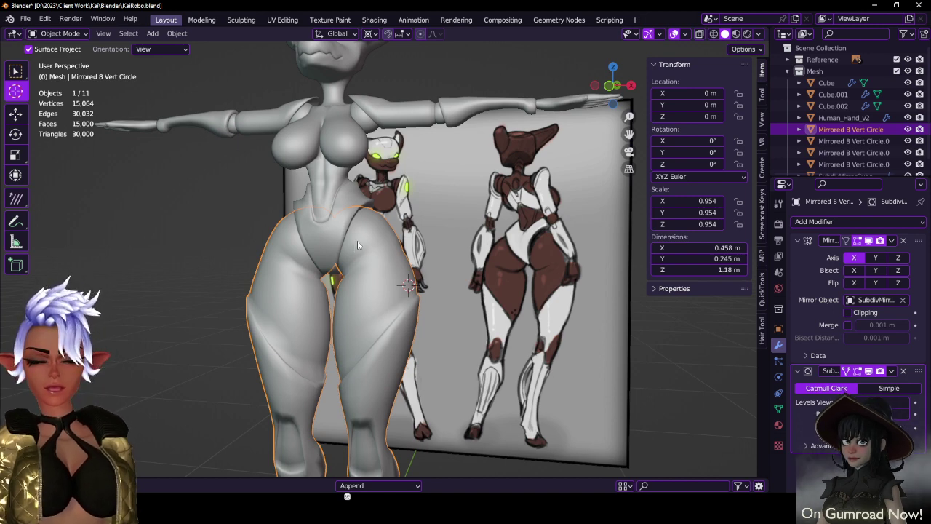
{"action": "key", "text": "h"}
{"action": "middle_click_drag", "start_coordinate": [358, 240], "coordinate": [296, 256]}
{"action": "key", "text": "alt+h"}
{"action": "key", "text": "w"}
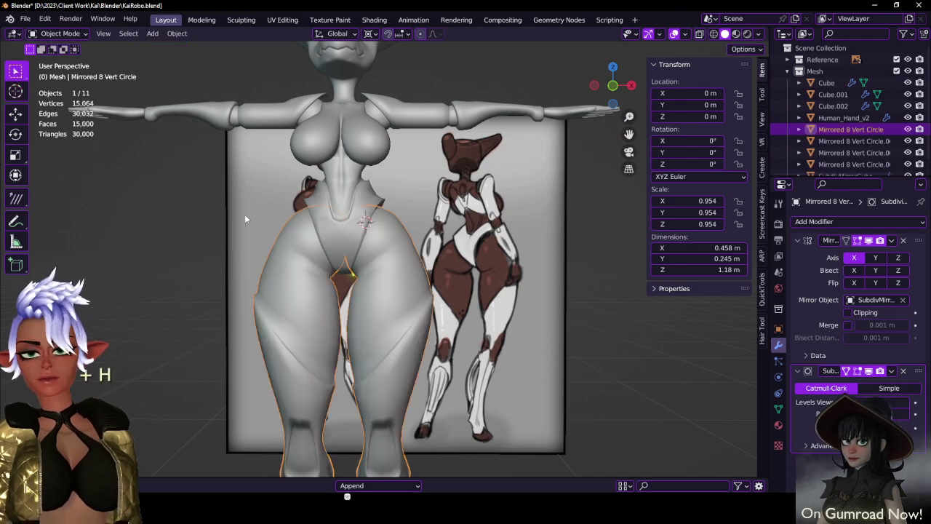
- Try rotating the legs outward by about -15° in front view around the 3D cursor, and cancel
{"action": "key", "text": "KP_1"}
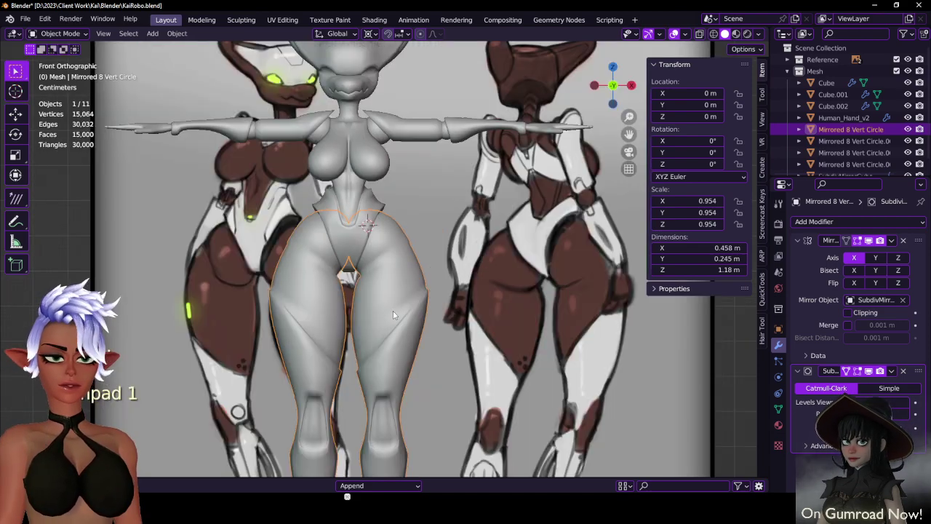
{"action": "key", "text": "r"}
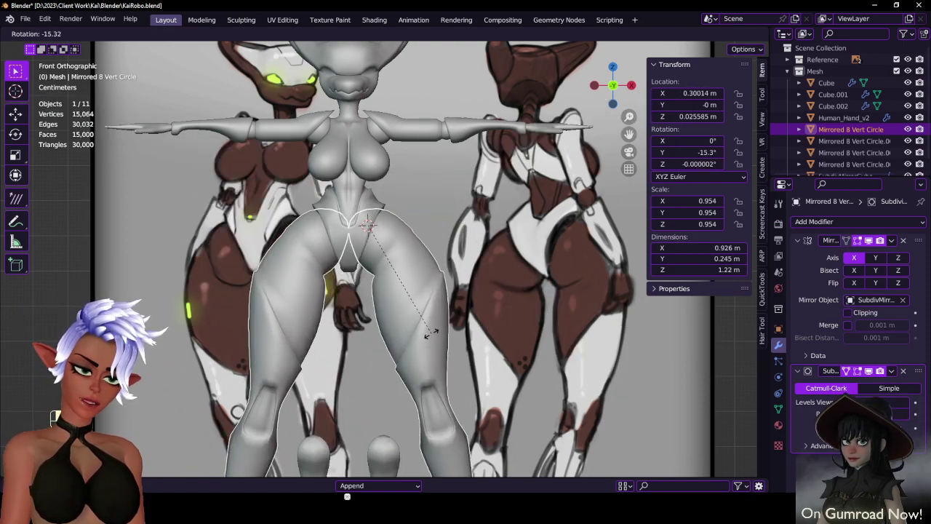
{"action": "key", "text": "Escape"}
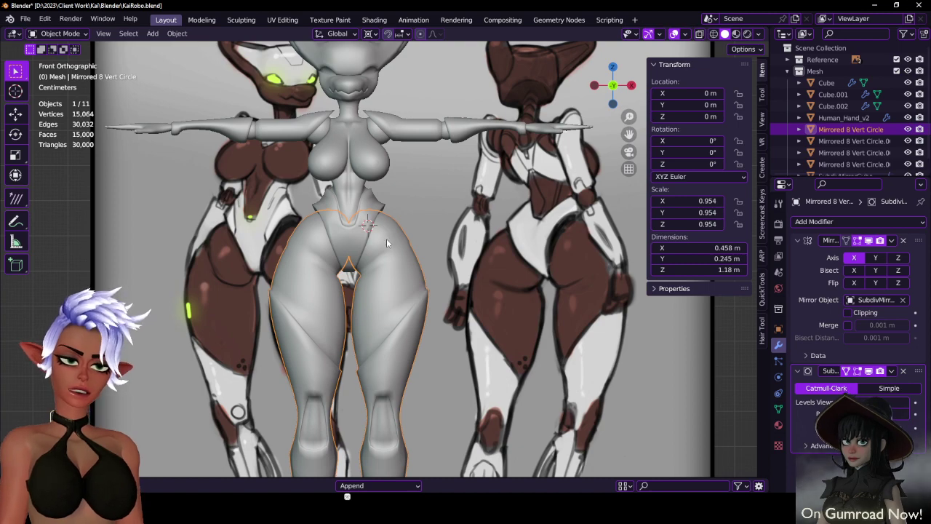
- Select the edge loop at the top of the thigh, snap the 3D cursor to it and return to Object Mode
{"action": "key", "text": "Tab"}
{"action": "scroll", "coordinate": [386, 239], "scroll_direction": "up", "scroll_amount": 3}
{"action": "left_click", "coordinate": [360, 218], "text": "alt+shift"}
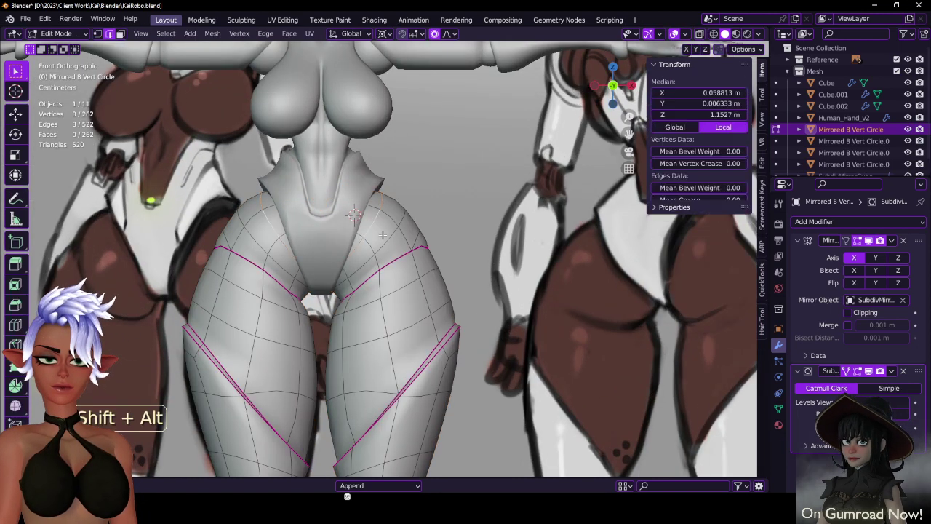
{"action": "key", "text": "shift+s"}
{"action": "left_click", "coordinate": [445, 349]}
{"action": "key", "text": "Tab"}
- Try rotating the legs inward by about 21° in front view around the thigh-loop pivot, and cancel
{"action": "scroll", "coordinate": [415, 294], "scroll_direction": "down", "scroll_amount": 5}
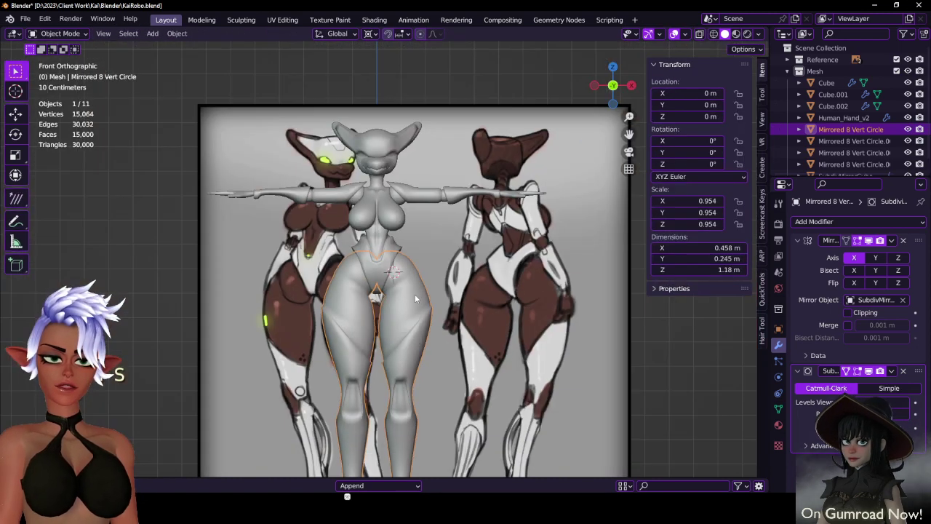
{"action": "key", "text": "r"}
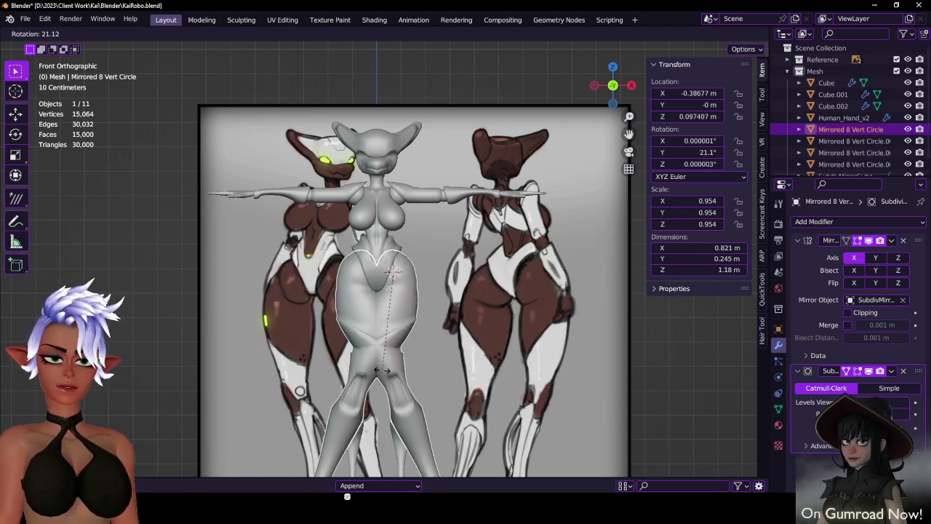
{"action": "right_click", "coordinate": [445, 288]}
- Swing the legs backward by 69.8° about global X to inspect the hip joint from behind and in front
{"action": "middle_click_drag", "start_coordinate": [445, 289], "coordinate": [289, 344]}
{"action": "key", "text": "r"}
{"action": "key", "text": "y"}
{"action": "key", "text": "x"}
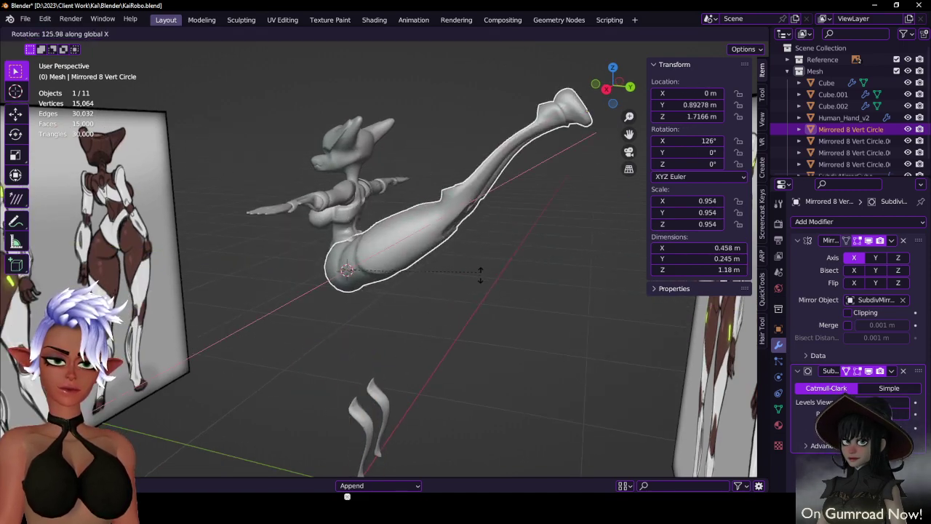
{"action": "left_click", "coordinate": [404, 357]}
{"action": "middle_click_drag", "start_coordinate": [404, 357], "coordinate": [540, 279]}
{"action": "scroll", "coordinate": [440, 292], "scroll_direction": "up", "scroll_amount": 3}
- Swing the legs forward about global X to inspect the raised thighs, and clear the legs' rotation and location
{"action": "key", "text": "r"}
{"action": "key", "text": "x"}
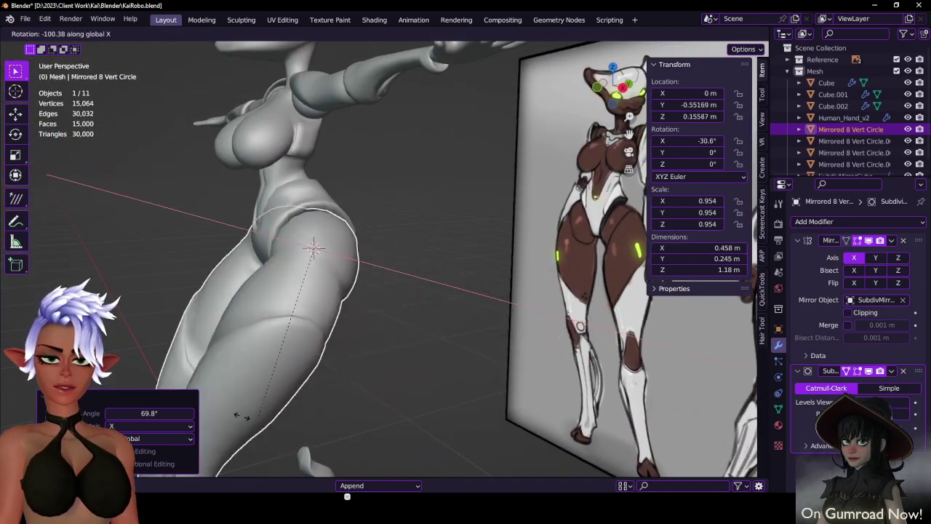
{"action": "left_click", "coordinate": [210, 263]}
{"action": "middle_click_drag", "start_coordinate": [210, 263], "coordinate": [246, 303]}
{"action": "middle_click_drag", "start_coordinate": [368, 282], "coordinate": [318, 258]}
{"action": "key", "text": "alt+r"}
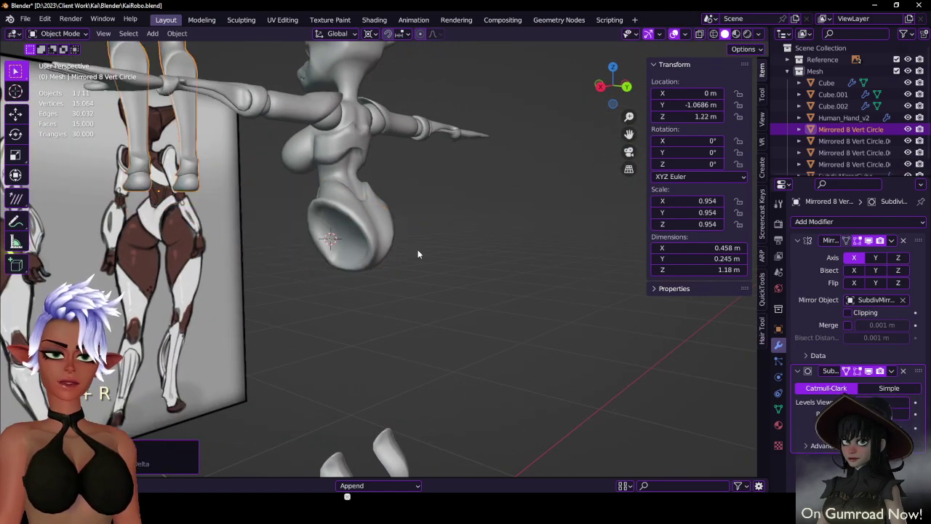
{"action": "key", "text": "alt+g"}
{"action": "scroll", "coordinate": [416, 250], "scroll_direction": "up", "scroll_amount": 3}
{"action": "scroll", "coordinate": [391, 258], "scroll_direction": "down", "scroll_amount": 3}
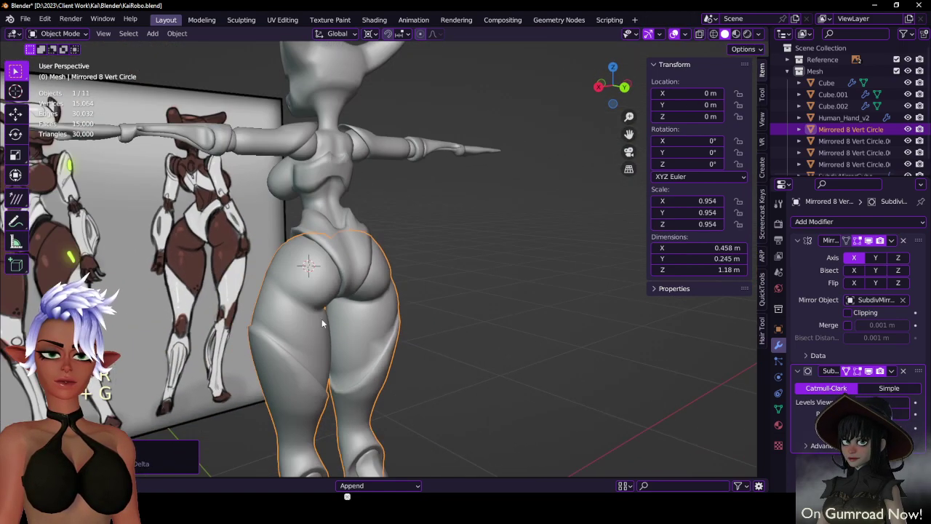
- Try swinging the legs backward by about 57° about global X, cancel, and view the whole character beside the reference
{"action": "middle_click_drag", "start_coordinate": [322, 318], "coordinate": [339, 325]}
{"action": "key", "text": "r"}
{"action": "key", "text": "y"}
{"action": "key", "text": "x"}
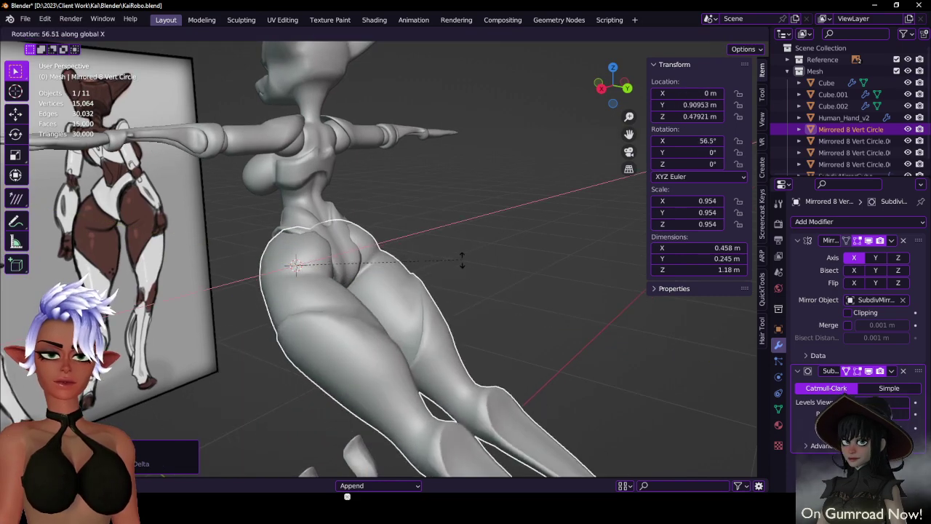
{"action": "right_click", "coordinate": [369, 340]}
{"action": "scroll", "coordinate": [370, 346], "scroll_direction": "up", "scroll_amount": 1}
{"action": "scroll", "coordinate": [346, 342], "scroll_direction": "down", "scroll_amount": 4}
{"action": "middle_click_drag", "start_coordinate": [299, 334], "coordinate": [328, 265]}
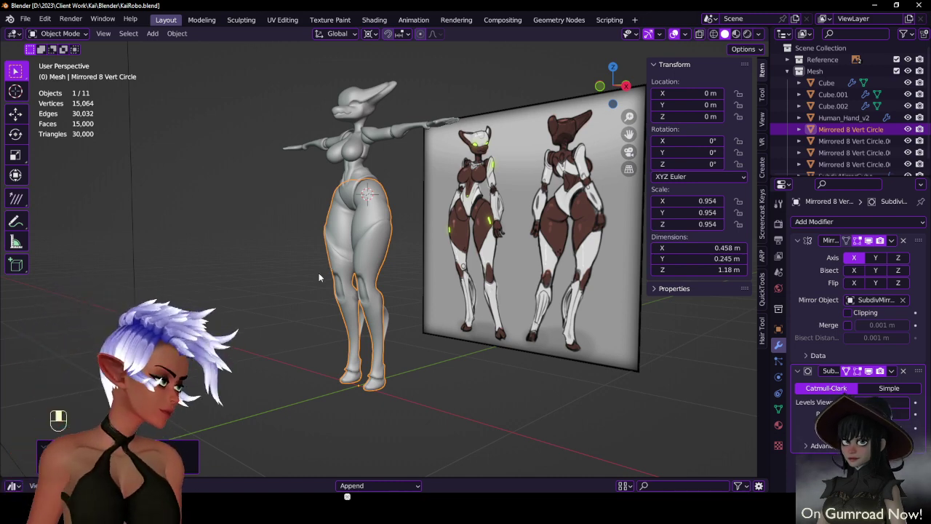
- Reset the 3D cursor to the world origin and frame the whole scene
{"action": "middle_click_drag", "start_coordinate": [373, 240], "coordinate": [444, 253]}
{"action": "scroll", "coordinate": [445, 252], "scroll_direction": "up", "scroll_amount": 3}
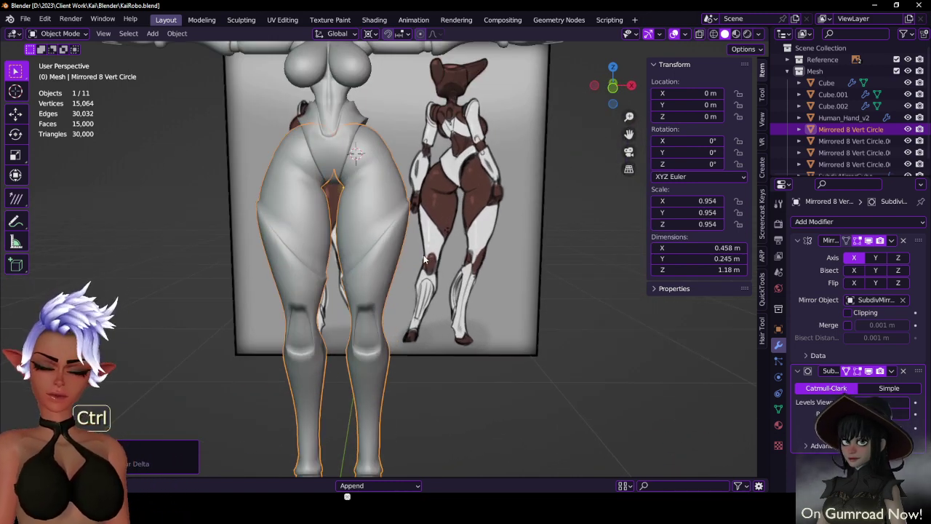
{"action": "key", "text": "ctrl+c"}
{"action": "key", "text": "shift+c"}
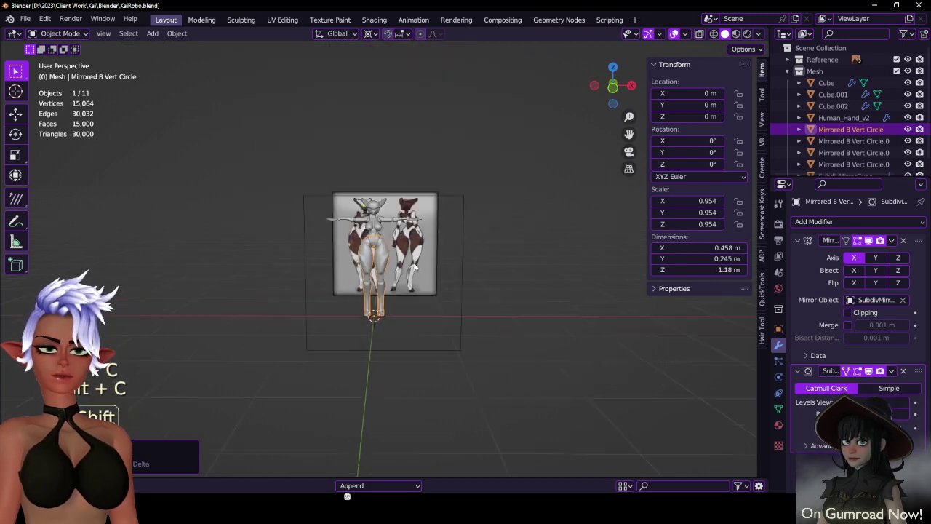
- Deselect the legs and save the file with the whole robot in solid shading
{"action": "scroll", "coordinate": [389, 269], "scroll_direction": "up", "scroll_amount": 3}
{"action": "mouse_move", "coordinate": [388, 269]}
{"action": "middle_mouse_down"}
{"action": "mouse_move", "coordinate": [440, 272]}
{"action": "mouse_move", "coordinate": [291, 301]}
{"action": "mouse_move", "coordinate": [351, 282]}
{"action": "mouse_move", "coordinate": [159, 286]}
{"action": "mouse_move", "coordinate": [399, 272]}
{"action": "mouse_move", "coordinate": [347, 303]}
{"action": "mouse_move", "coordinate": [447, 299]}
{"action": "mouse_move", "coordinate": [414, 305]}
{"action": "mouse_move", "coordinate": [555, 343]}
{"action": "mouse_move", "coordinate": [668, 337]}
{"action": "mouse_move", "coordinate": [611, 298]}
{"action": "mouse_move", "coordinate": [431, 304]}
{"action": "mouse_move", "coordinate": [363, 256]}
{"action": "mouse_move", "coordinate": [424, 310]}
{"action": "mouse_move", "coordinate": [414, 326]}
{"action": "mouse_move", "coordinate": [416, 311]}
{"action": "mouse_move", "coordinate": [239, 322]}
{"action": "mouse_move", "coordinate": [458, 299]}
{"action": "mouse_move", "coordinate": [393, 311]}
{"action": "mouse_move", "coordinate": [321, 308]}
{"action": "mouse_move", "coordinate": [366, 314]}
{"action": "mouse_move", "coordinate": [233, 329]}
{"action": "mouse_move", "coordinate": [613, 317]}
{"action": "mouse_move", "coordinate": [556, 319]}
{"action": "mouse_move", "coordinate": [501, 303]}
{"action": "mouse_move", "coordinate": [468, 270]}
{"action": "middle_mouse_up"}
{"action": "left_click", "coordinate": [481, 281]}
{"action": "scroll", "coordinate": [482, 281], "scroll_direction": "up", "scroll_amount": 5}
{"action": "key", "text": "z"}
{"action": "left_click", "coordinate": [561, 292]}
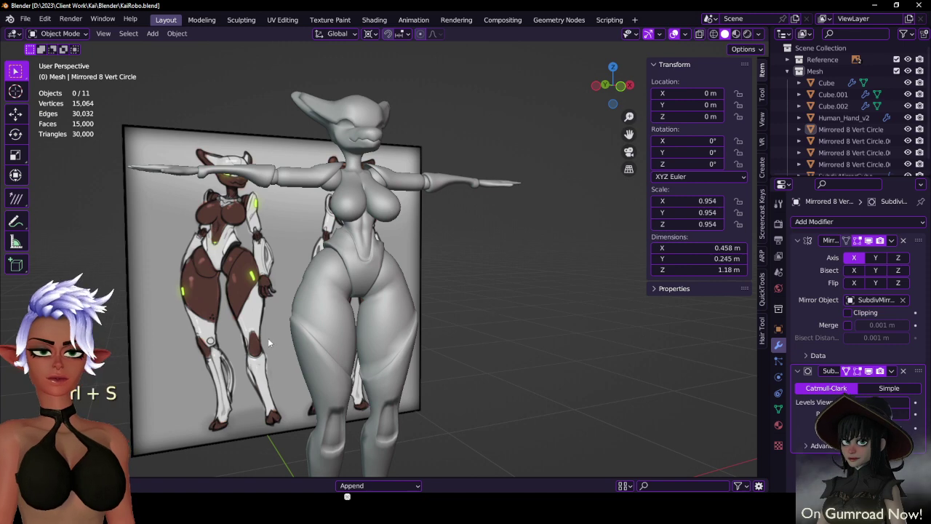
- Examine the face topology around the eyes and mouth in Edit Mode, starting from the front view, and return to Object Mode
{"action": "middle_click_drag", "start_coordinate": [333, 324], "coordinate": [365, 301]}
{"action": "scroll", "coordinate": [327, 283], "scroll_direction": "up", "scroll_amount": 3}
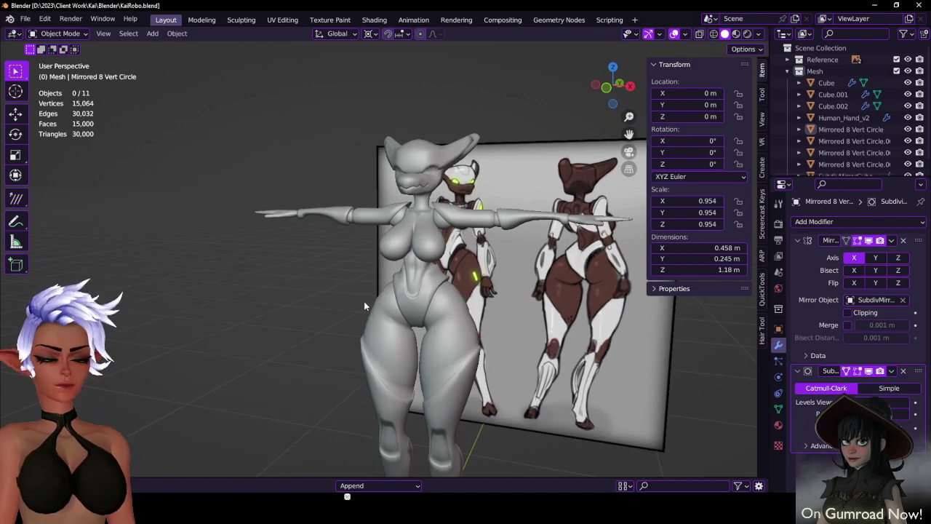
{"action": "key", "text": "KP_1"}
{"action": "scroll", "coordinate": [404, 250], "scroll_direction": "up", "scroll_amount": 6}
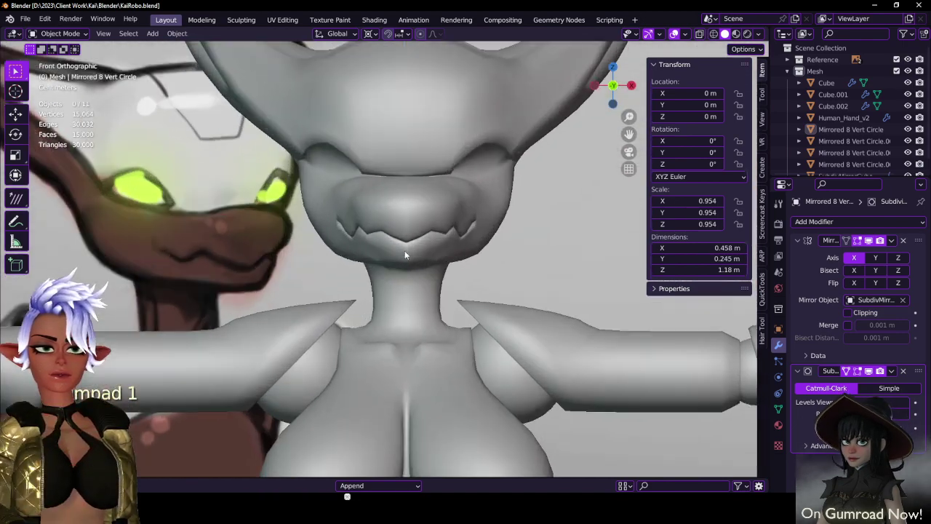
{"action": "left_click", "coordinate": [485, 175]}
{"action": "key", "text": "Tab"}
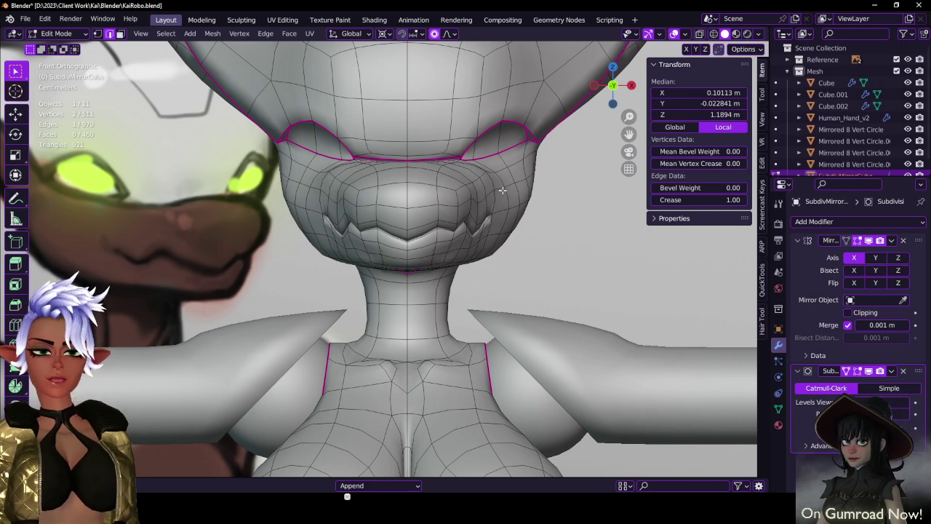
{"action": "middle_click_drag", "start_coordinate": [502, 191], "coordinate": [439, 216]}
{"action": "key", "text": "Tab"}
- Save the file and deselect the head-and-torso mesh, with the whole character in view beside the reference drawing
{"action": "scroll", "coordinate": [505, 202], "scroll_direction": "down", "scroll_amount": 2}
{"action": "key", "text": "ctrl+s"}
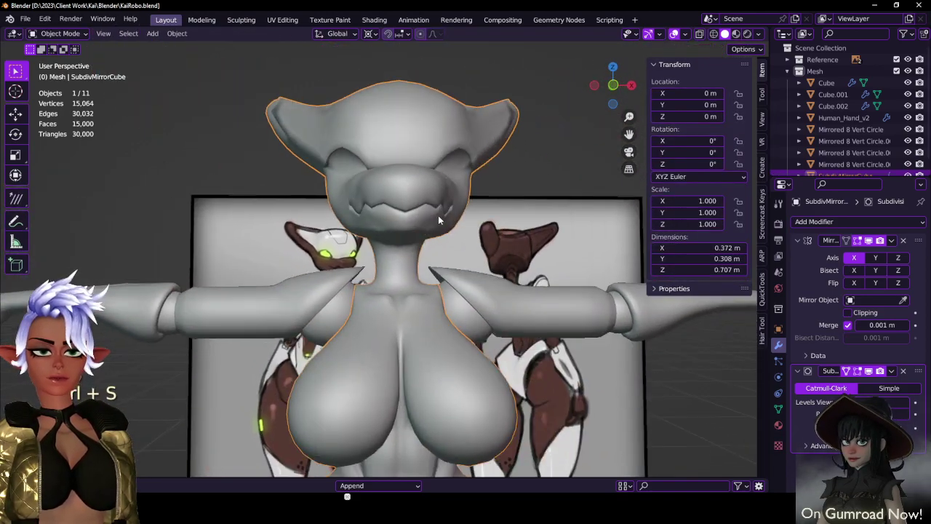
{"action": "scroll", "coordinate": [439, 216], "scroll_direction": "down", "scroll_amount": 2}
{"action": "scroll", "coordinate": [489, 302], "scroll_direction": "down", "scroll_amount": 3}
{"action": "middle_click_drag", "start_coordinate": [489, 302], "coordinate": [456, 269]}
{"action": "left_click", "coordinate": [526, 234]}
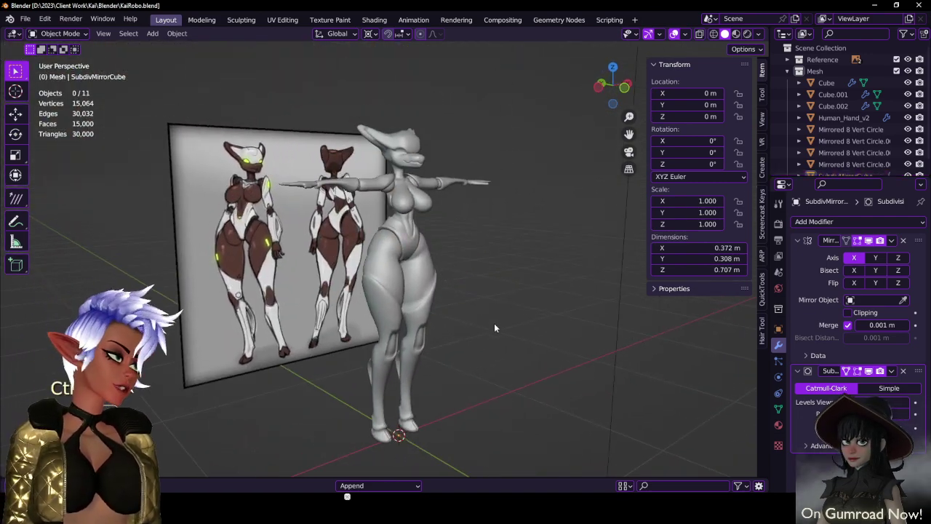
{"action": "middle_click_drag", "start_coordinate": [494, 327], "coordinate": [492, 310]}
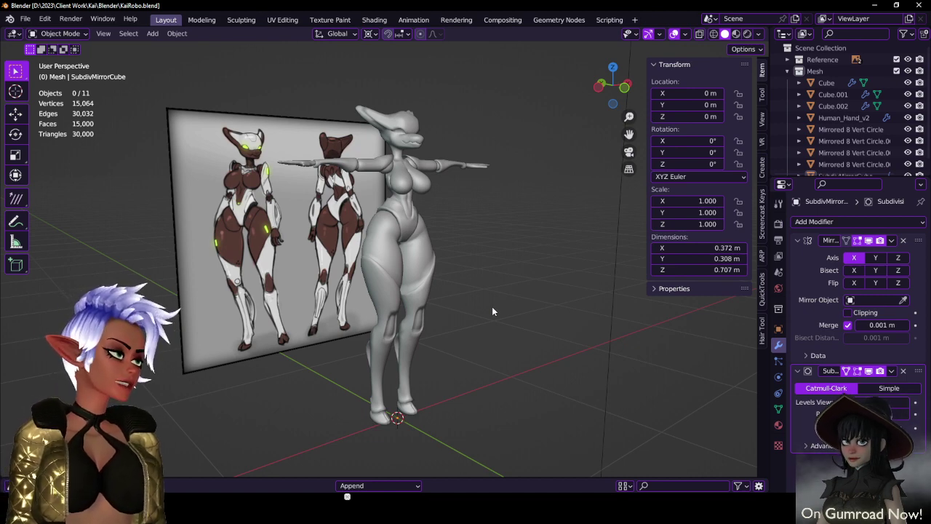